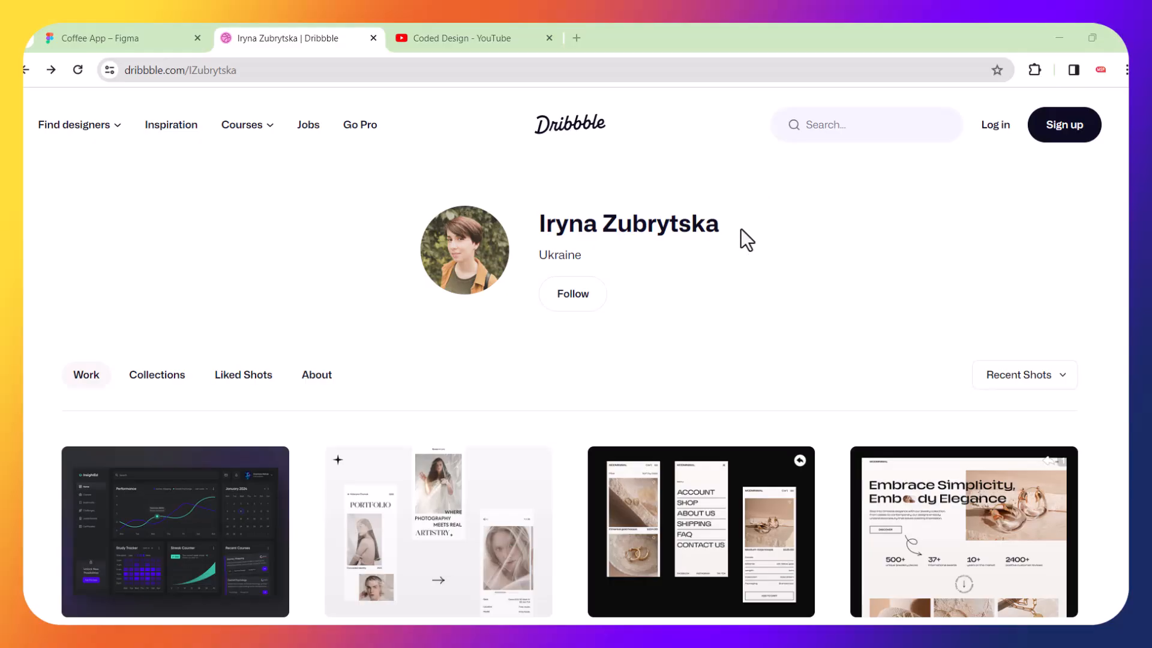
drag(741, 228, 533, 237)
click(907, 277)
Browse the designer's Dribbble shots and open the Coffee shop mobile application shot.
scroll(577, 360, down, 5)
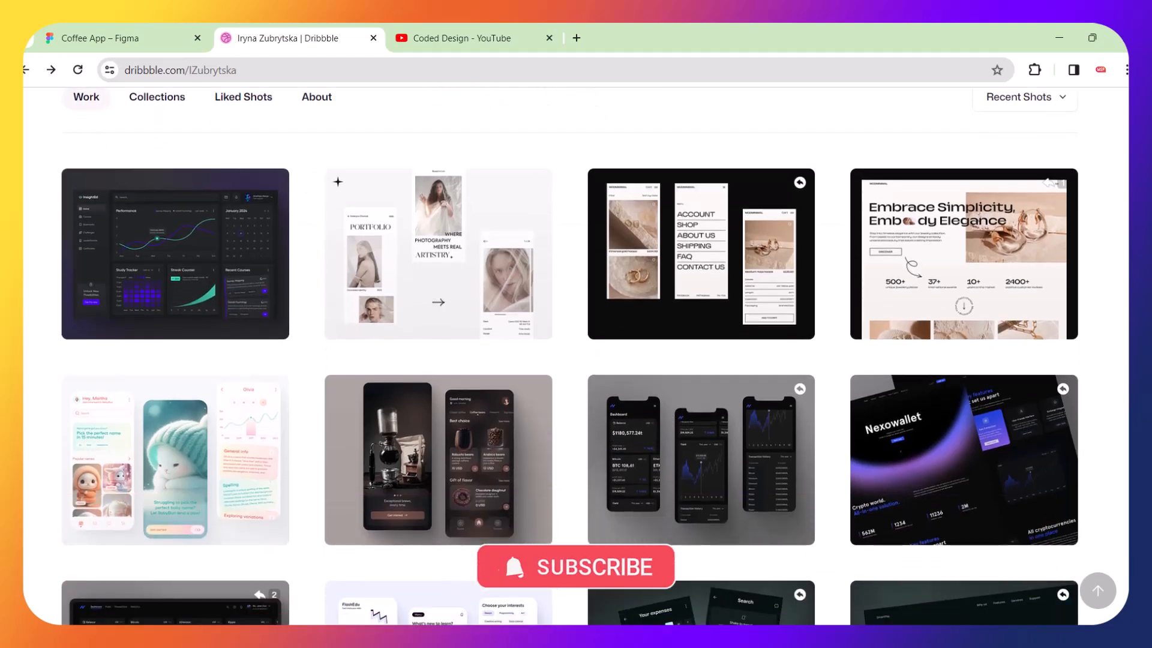
scroll(576, 360, down, 3)
scroll(576, 360, down, 5)
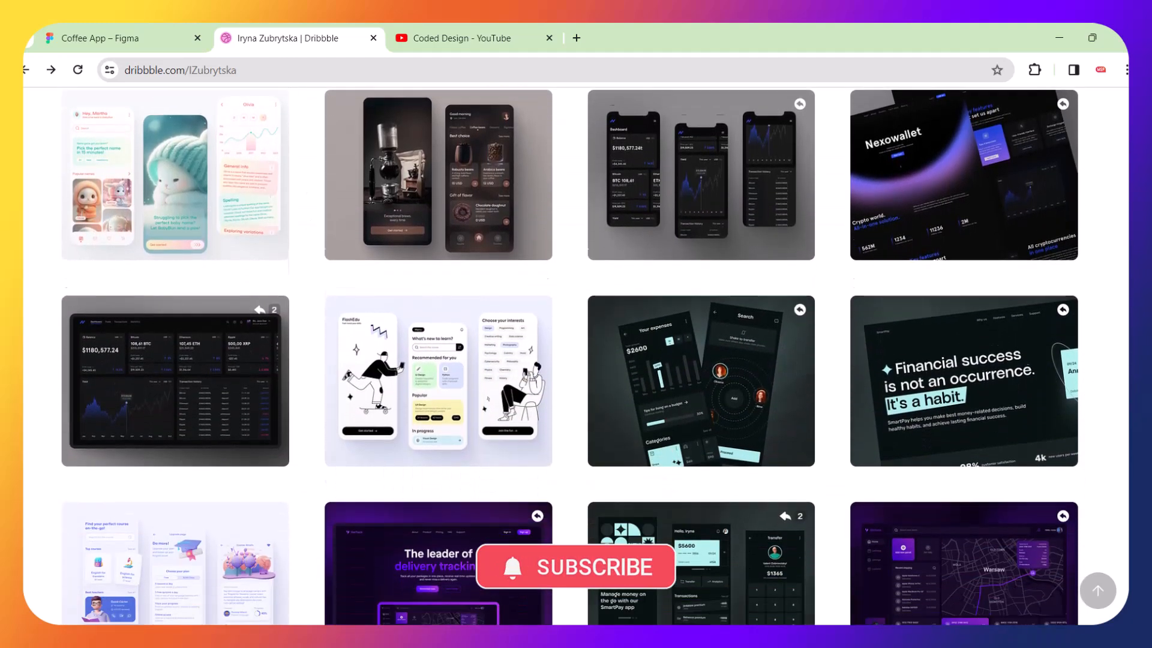
scroll(576, 360, down, 3)
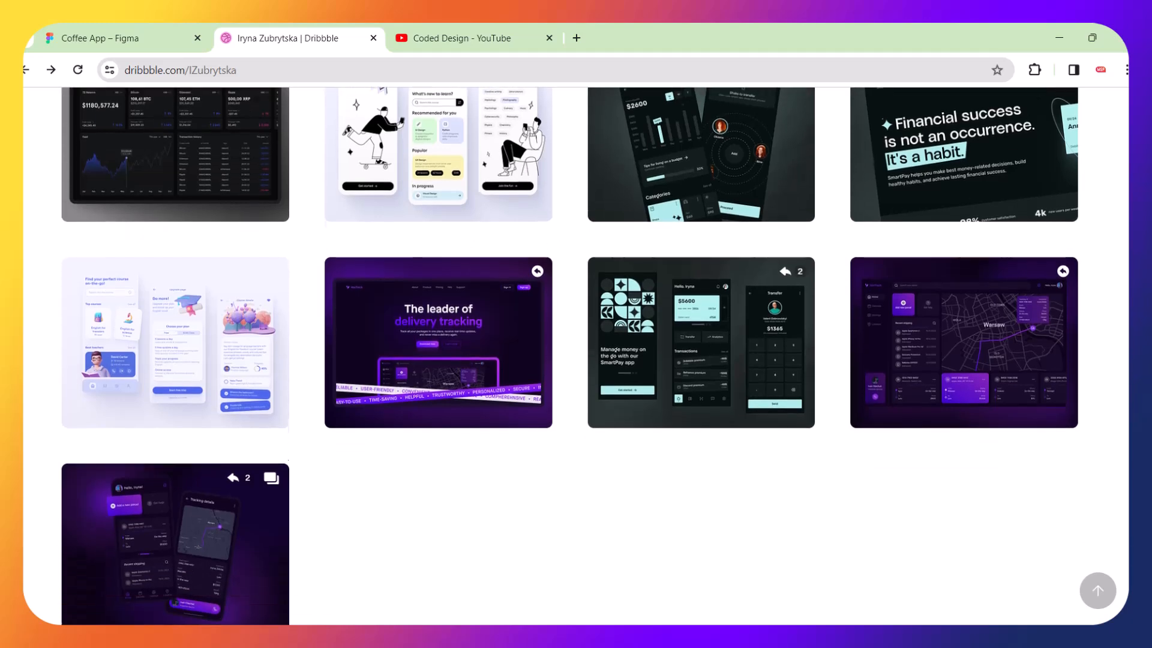
scroll(576, 360, up, 6)
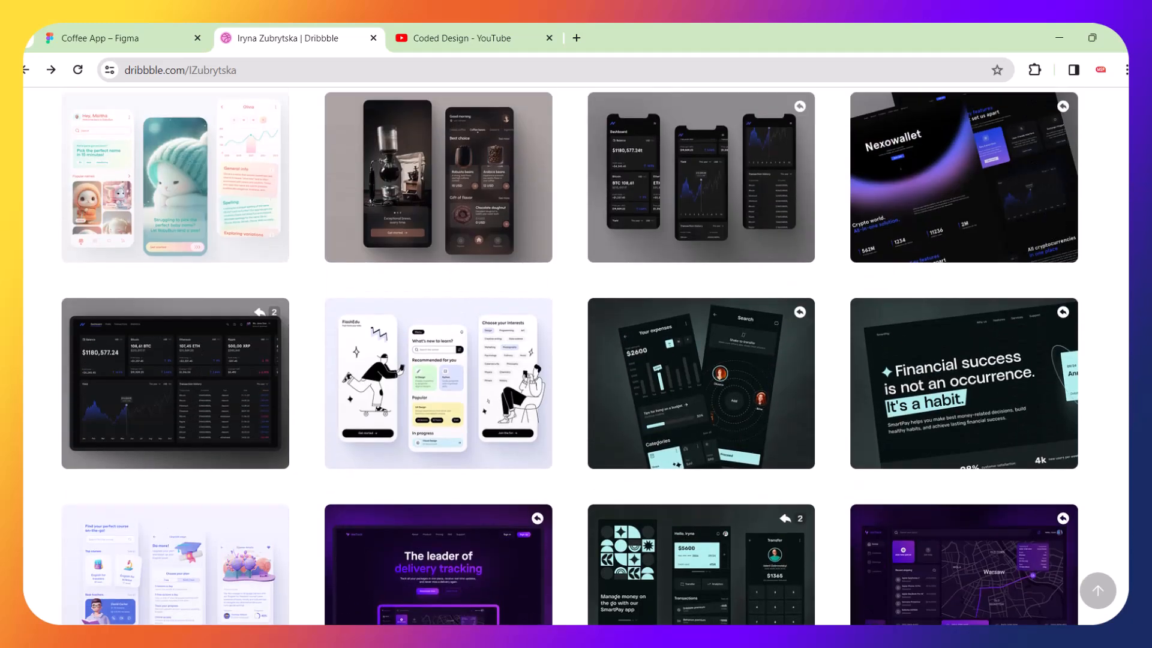
scroll(514, 258, up, 2)
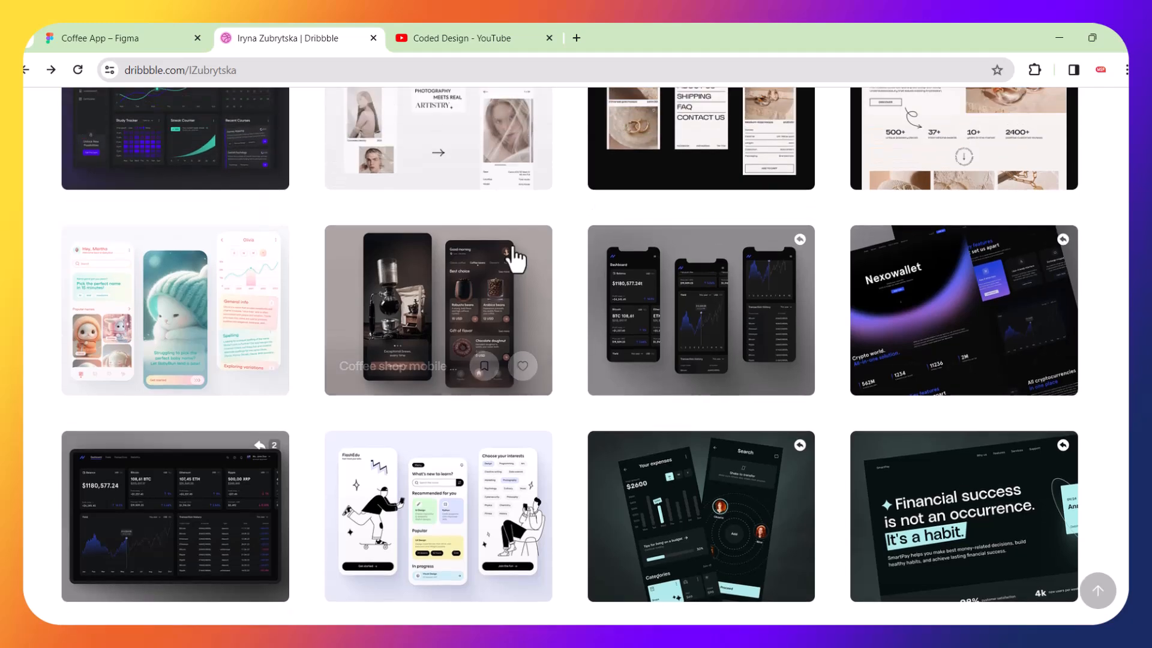
click(449, 321)
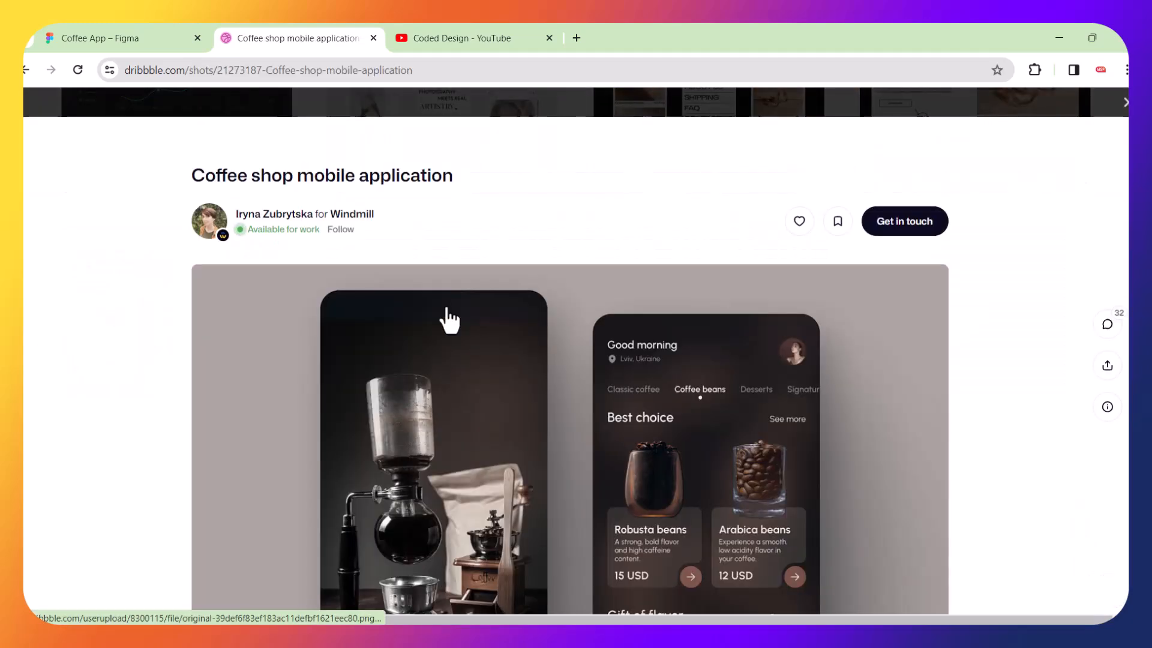
Examine the coffee shop app screens in the shot's preview image.
scroll(449, 322, down, 2)
scroll(449, 321, down, 2)
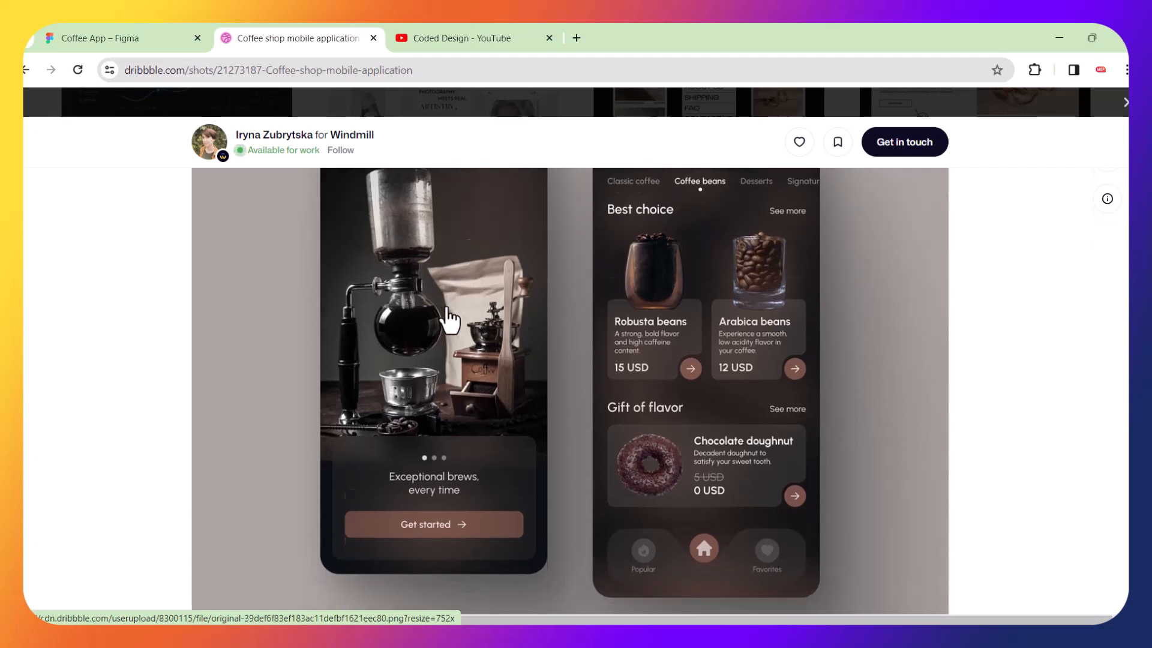
scroll(449, 321, up, 2)
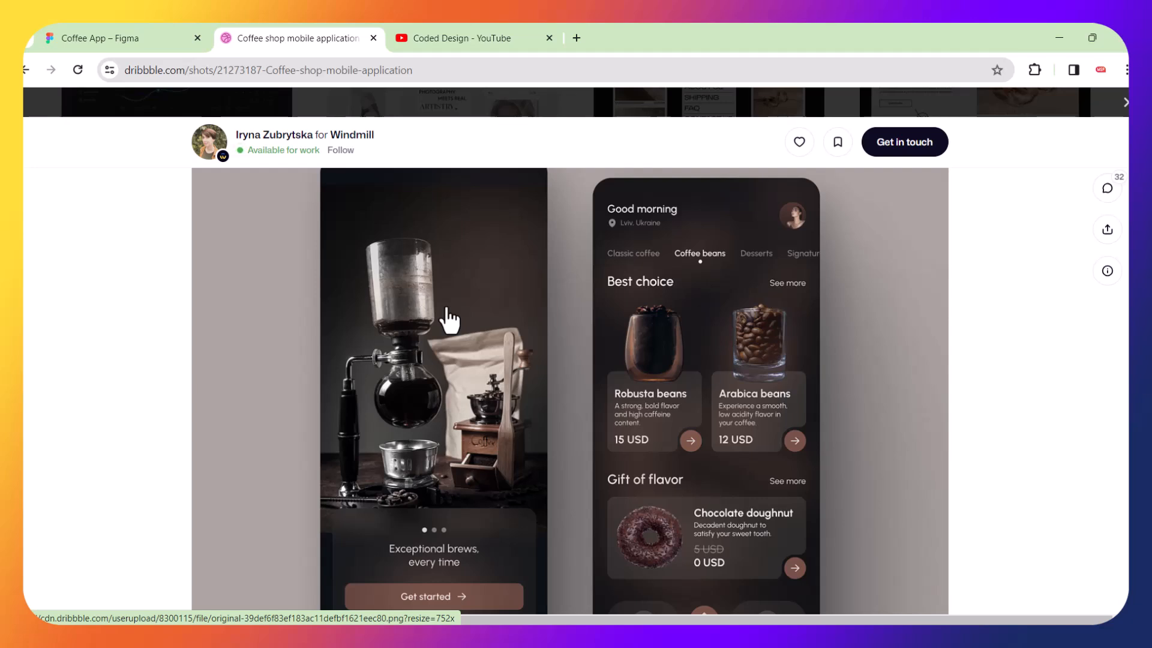
scroll(508, 316, up, 2)
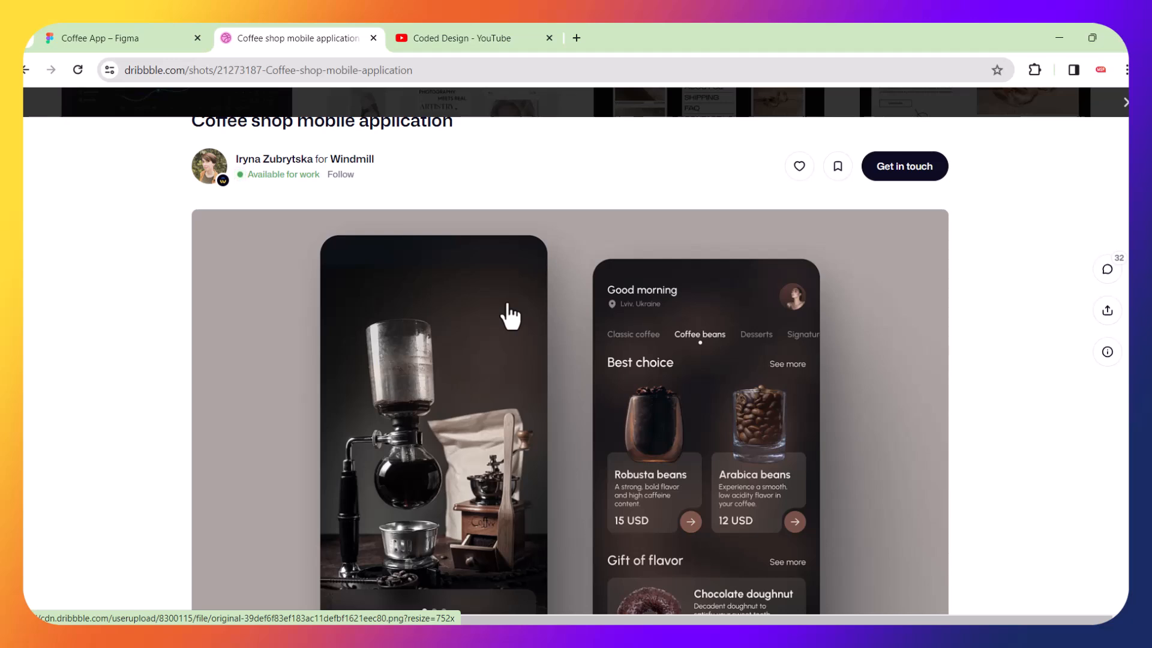
scroll(510, 317, down, 2)
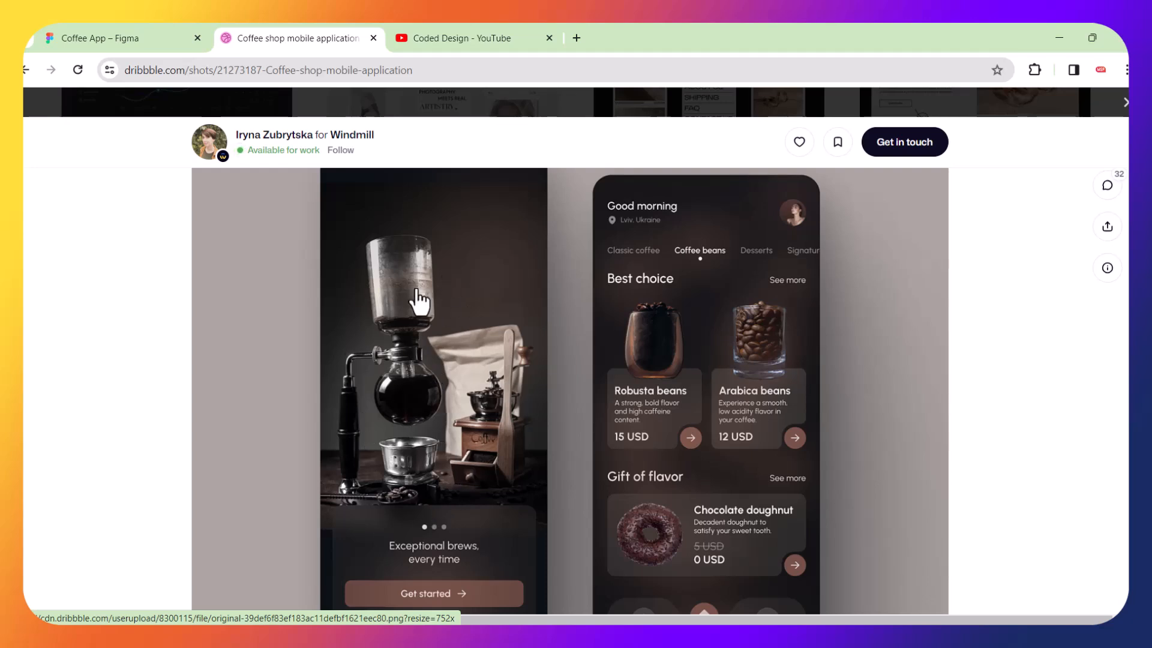
scroll(438, 339, down, 3)
scroll(438, 339, up, 3)
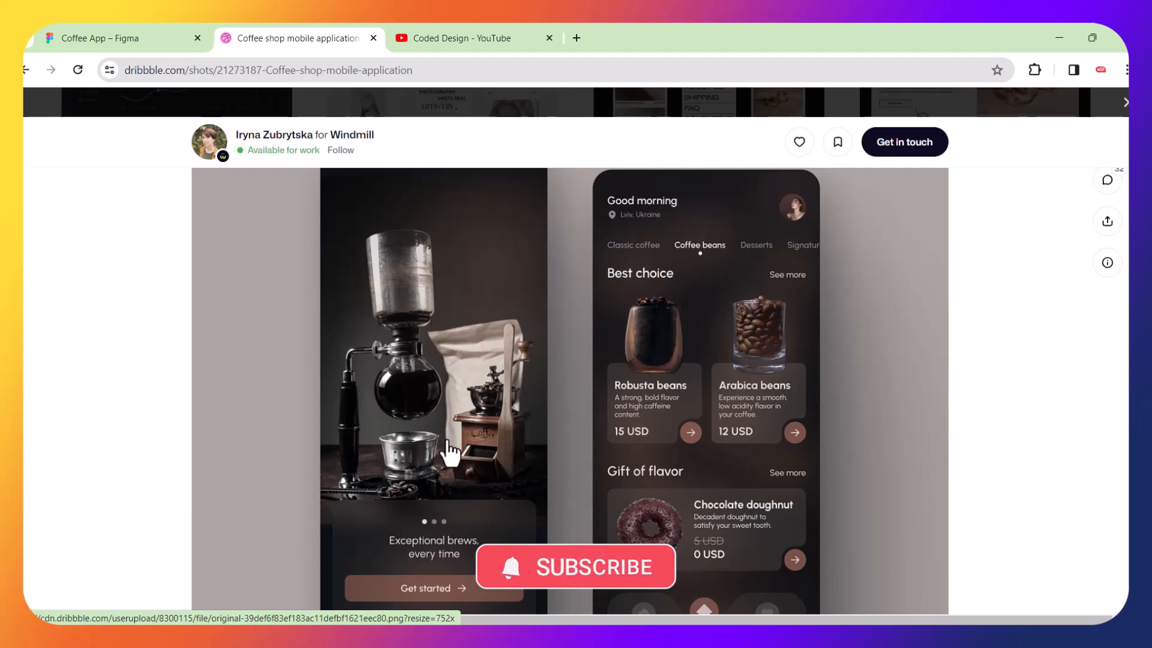
scroll(557, 365, right, 1)
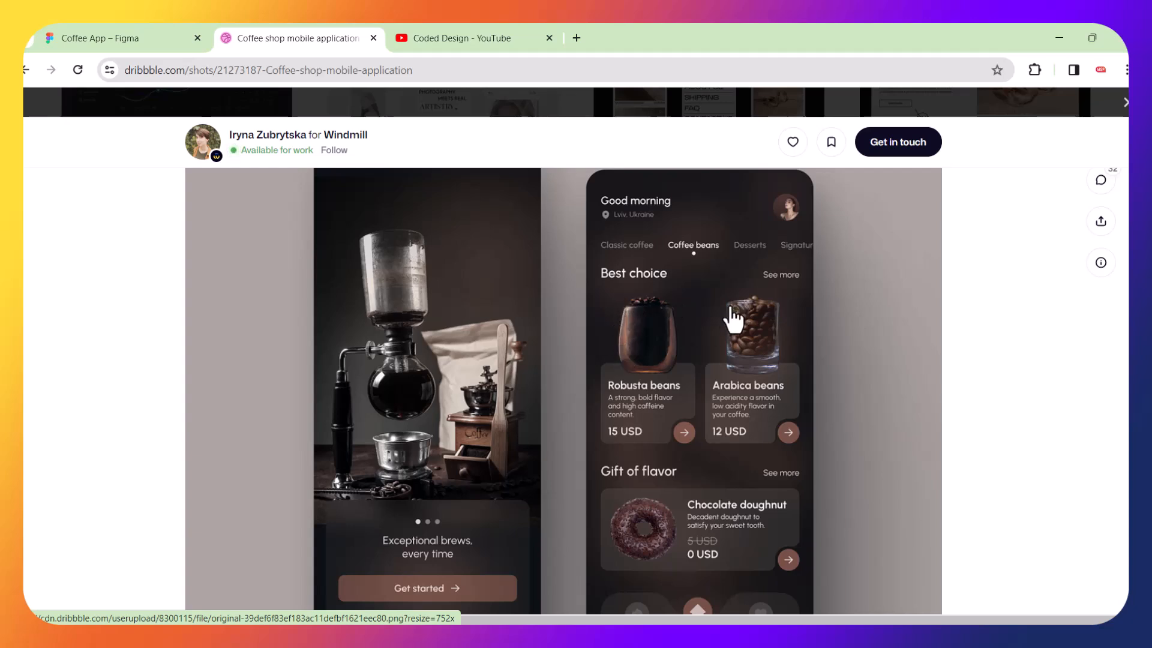
scroll(758, 320, down, 1)
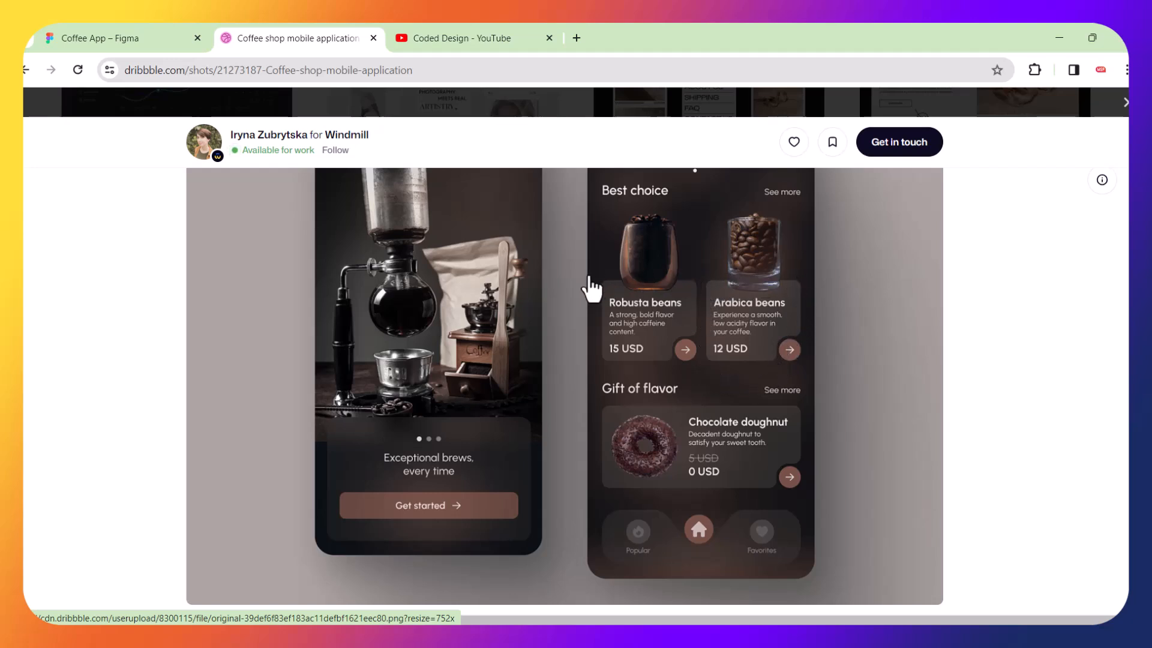
scroll(622, 344, up, 2)
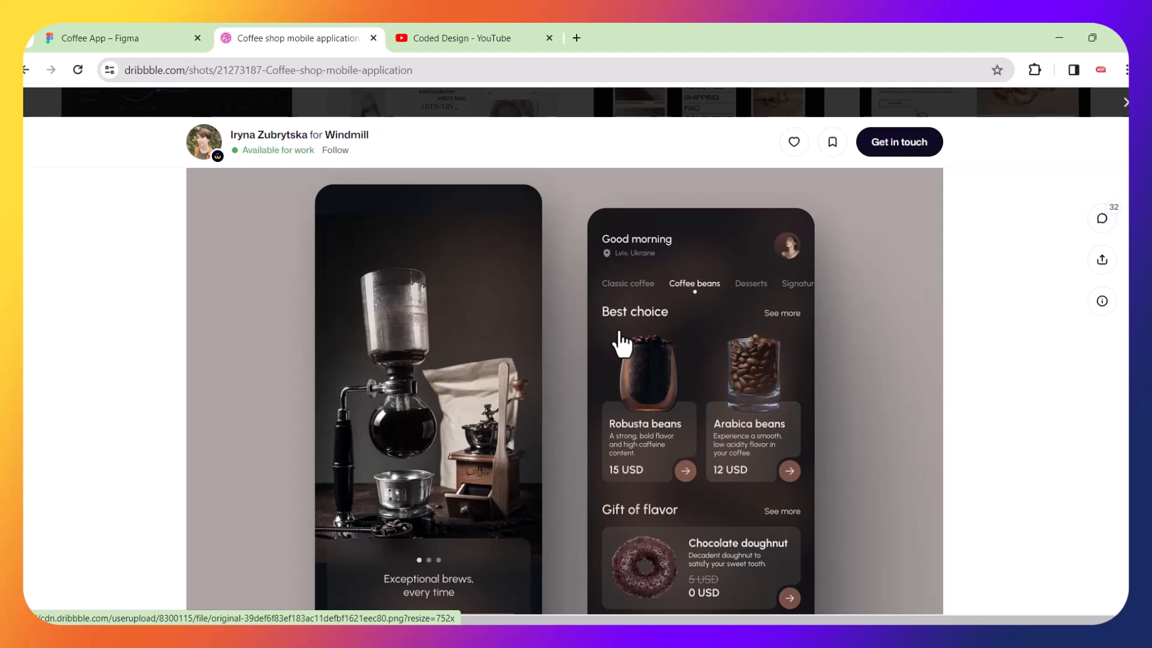
scroll(622, 343, down, 2)
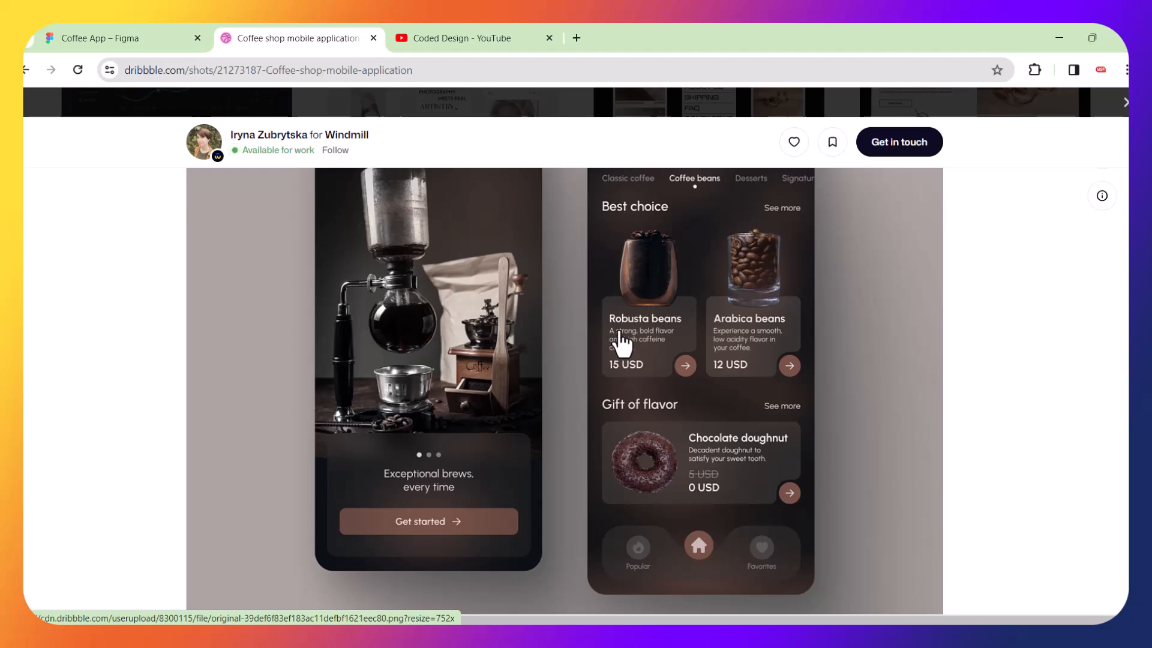
scroll(609, 450, up, 2)
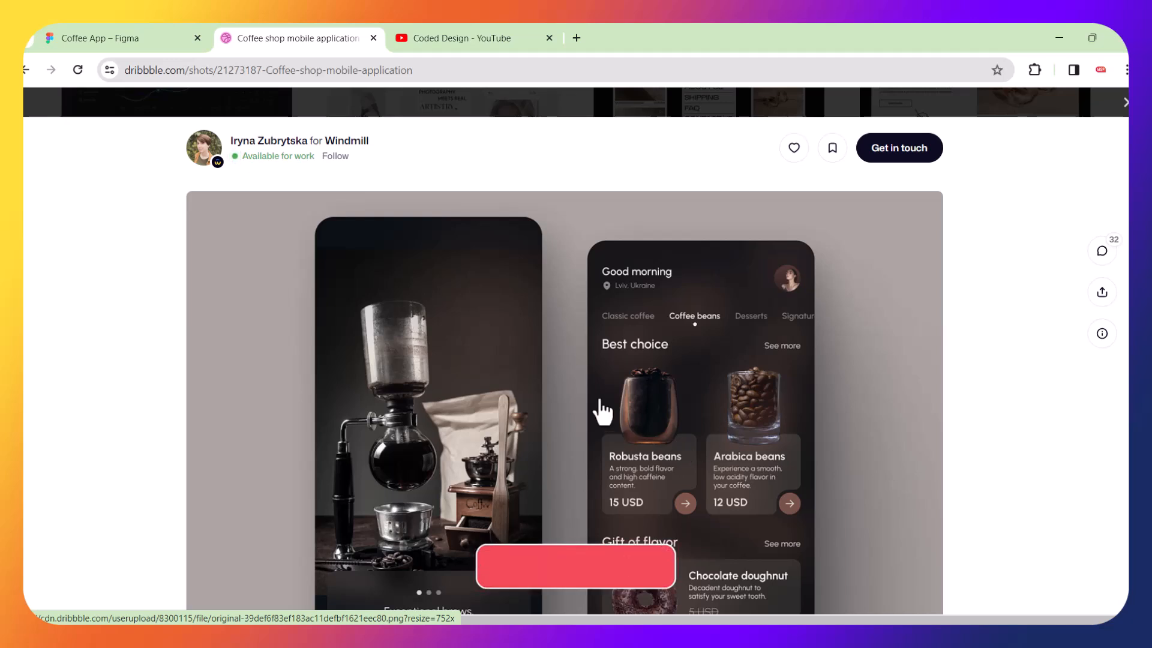
scroll(602, 412, down, 1)
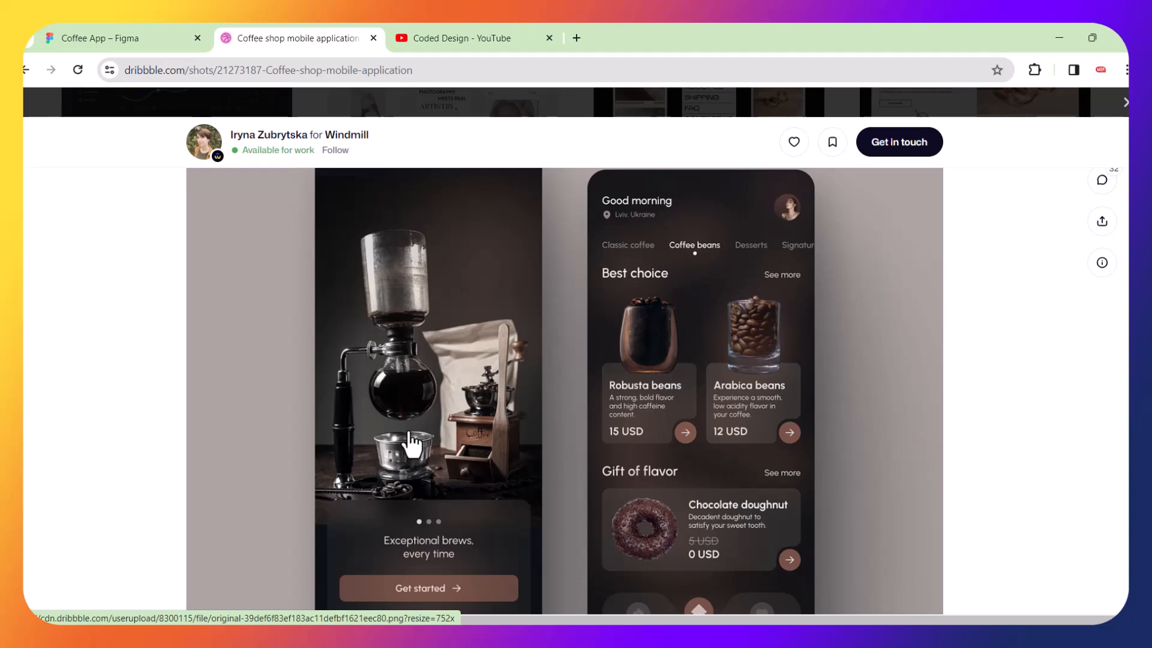
scroll(444, 385, up, 1)
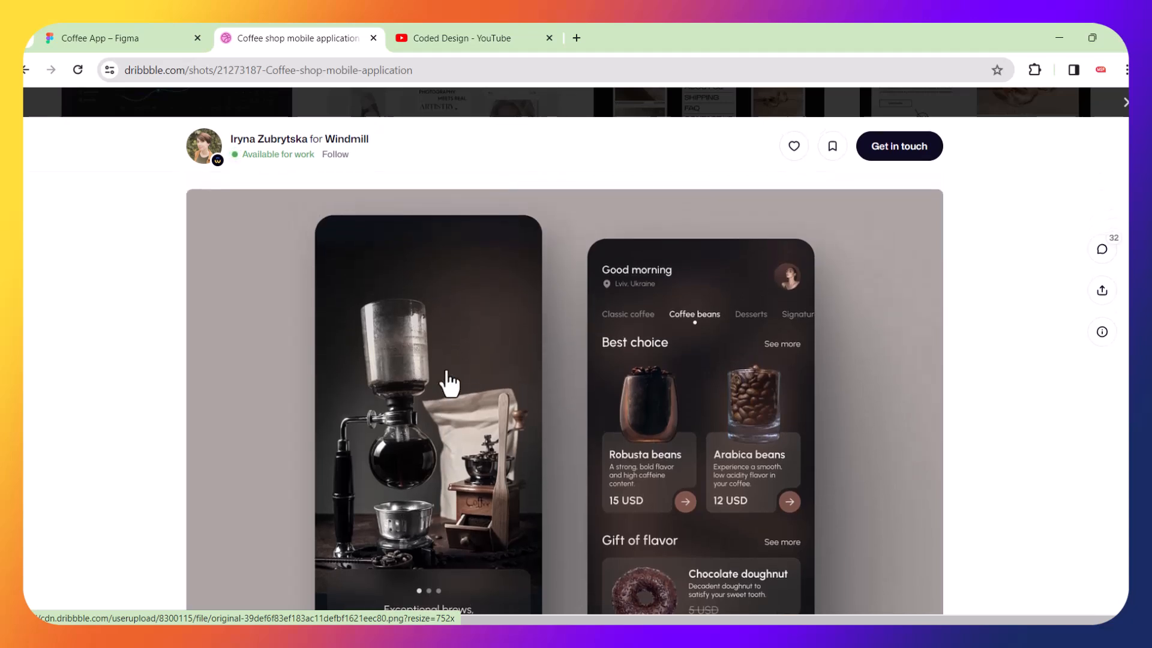
scroll(458, 378, down, 3)
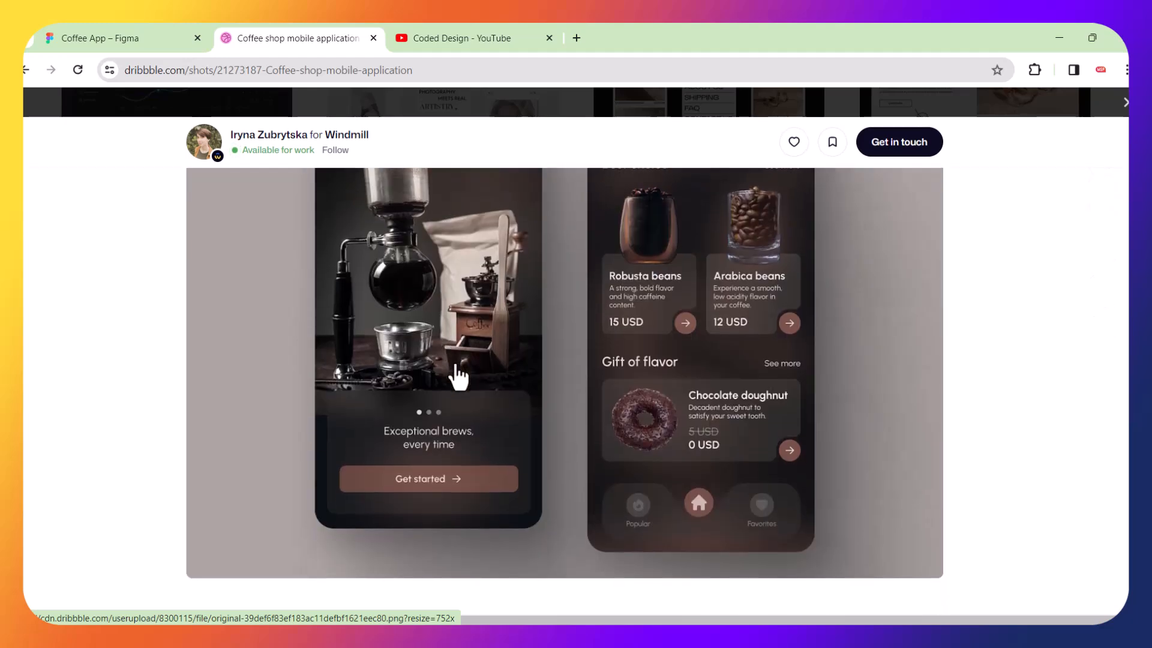
scroll(478, 330, up, 2)
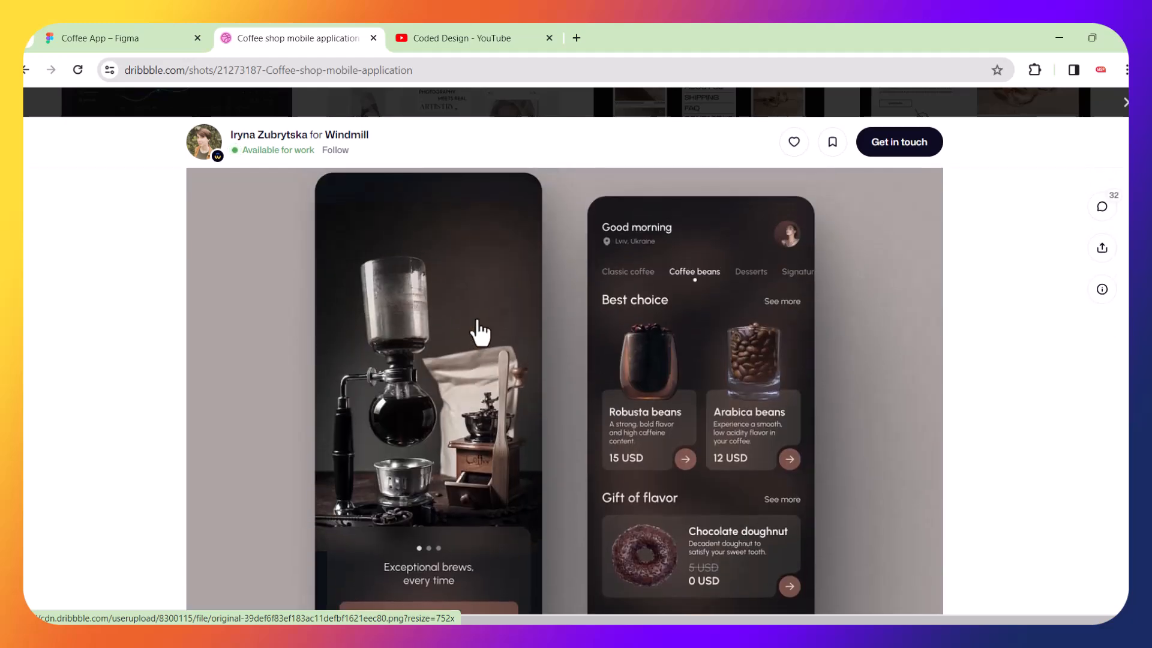
Copy the shot's preview image and paste it into the Coffee App Figma file.
right_click(463, 277)
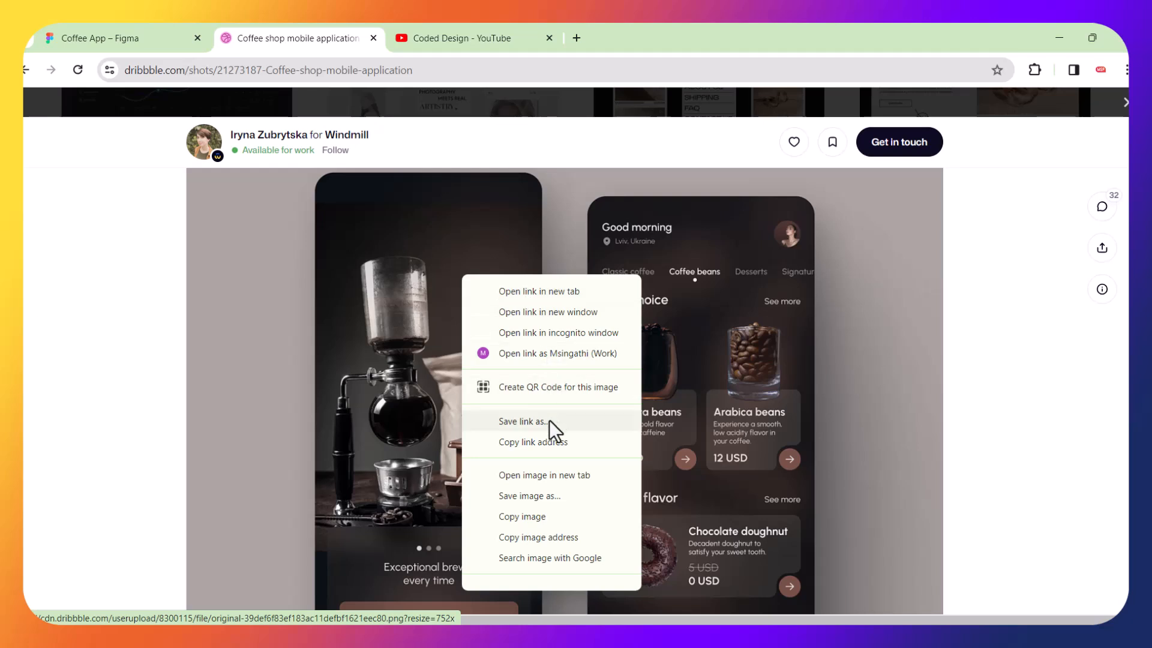
click(516, 519)
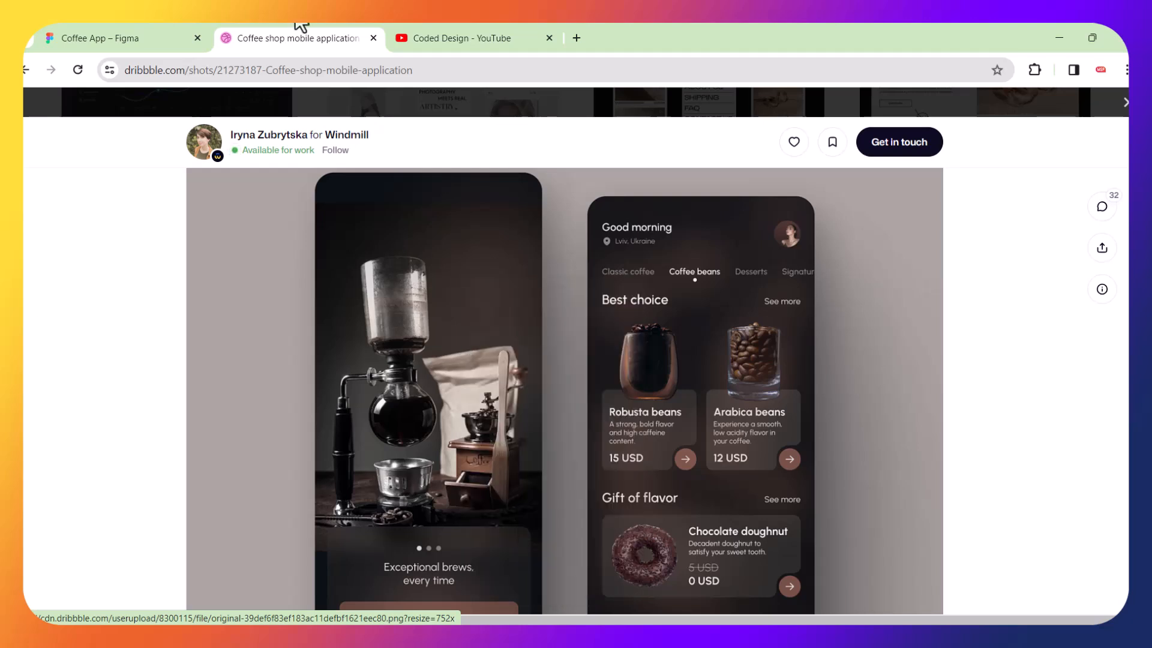
click(160, 37)
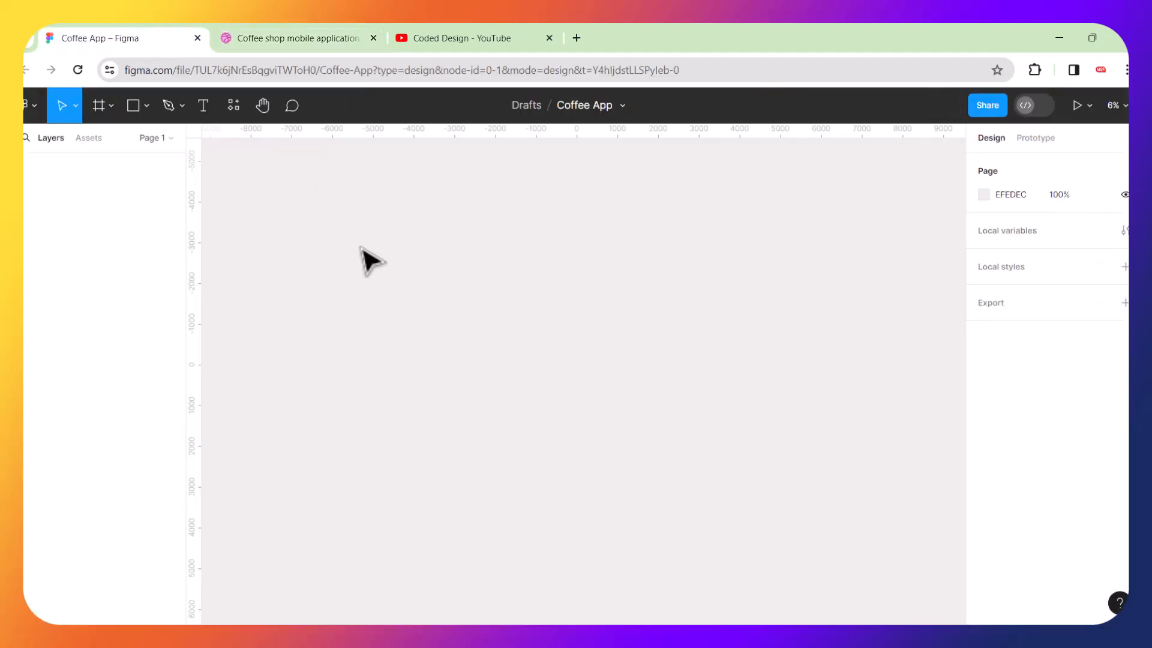
key(ctrl+v)
Move the pasted reference image to about X -586, Y -200 on the canvas and deselect it.
drag(604, 296, 543, 282)
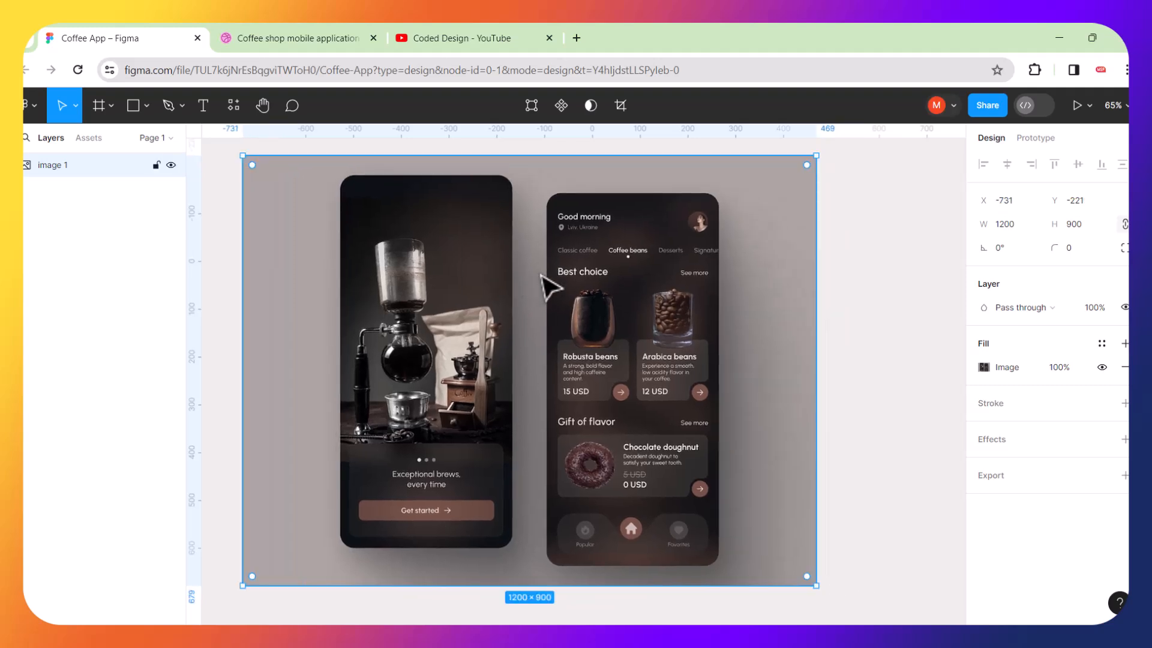
scroll(543, 282, down, 2)
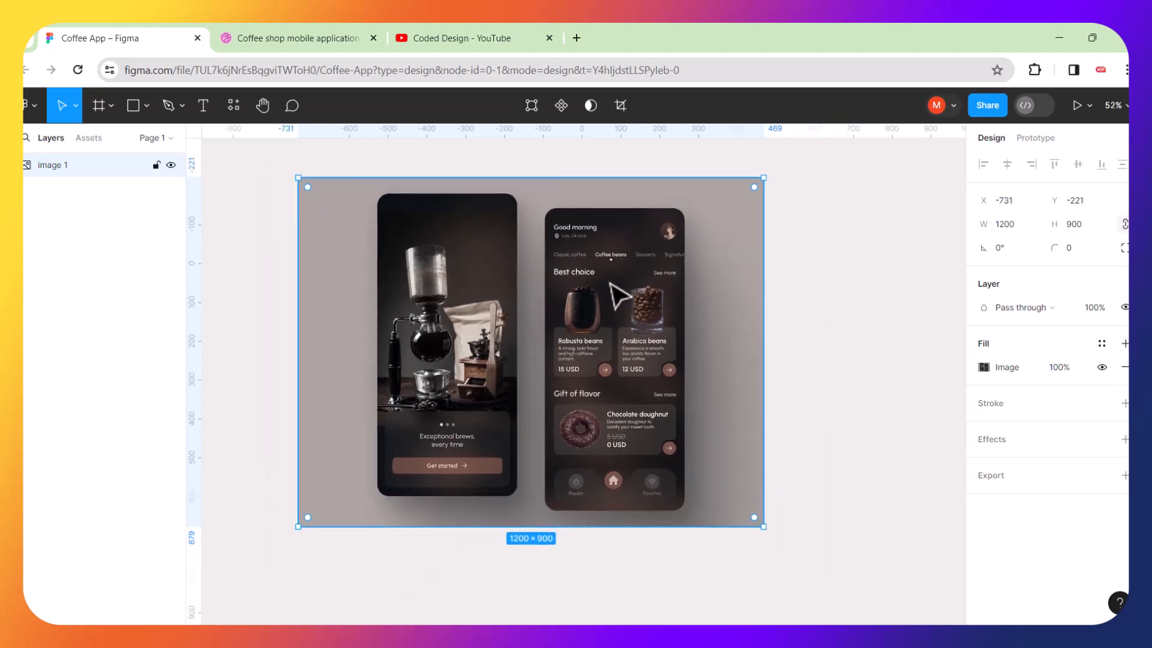
drag(609, 284, 667, 289)
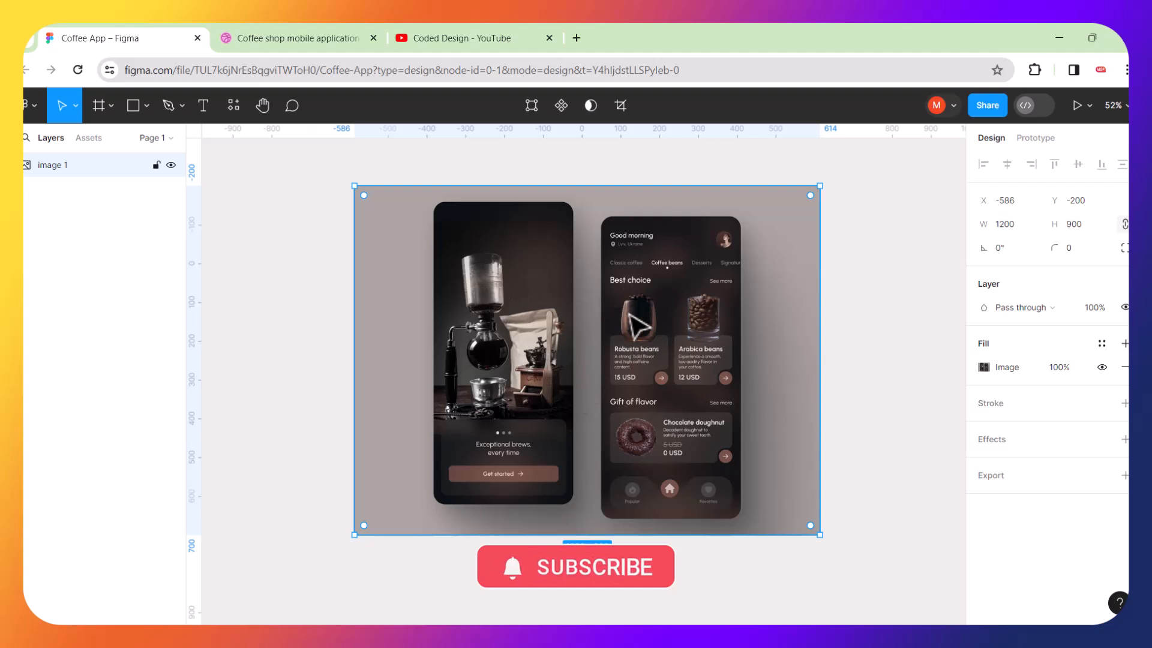
click(303, 244)
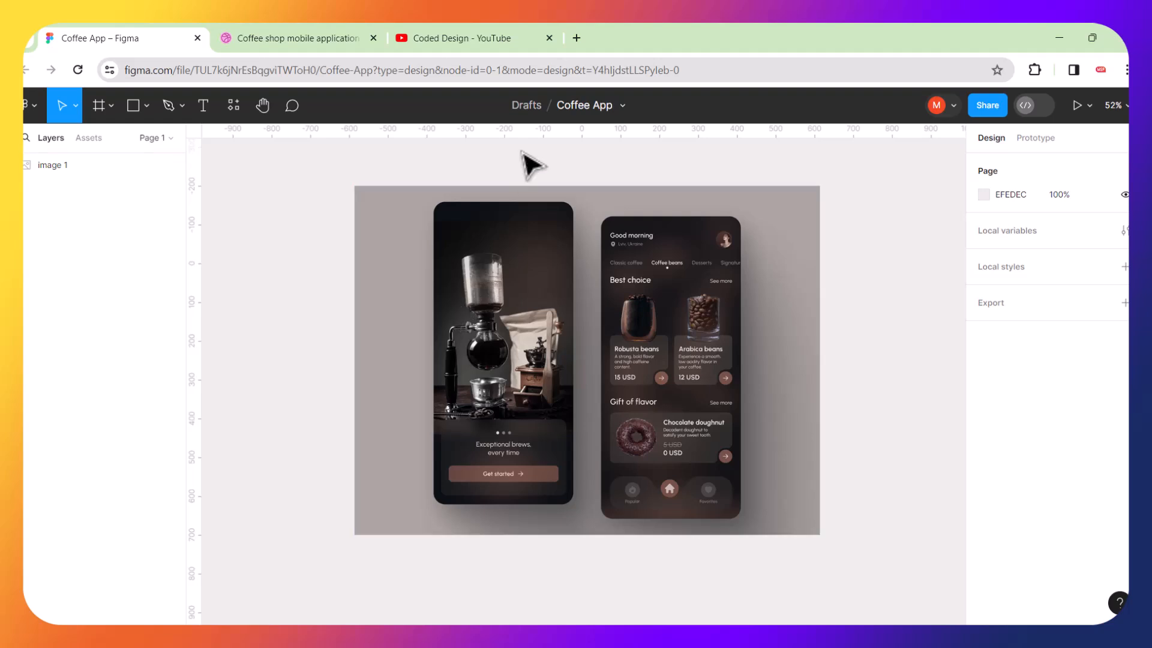
Search Google in a new tab for vintage coffee machine and browse the results.
click(577, 38)
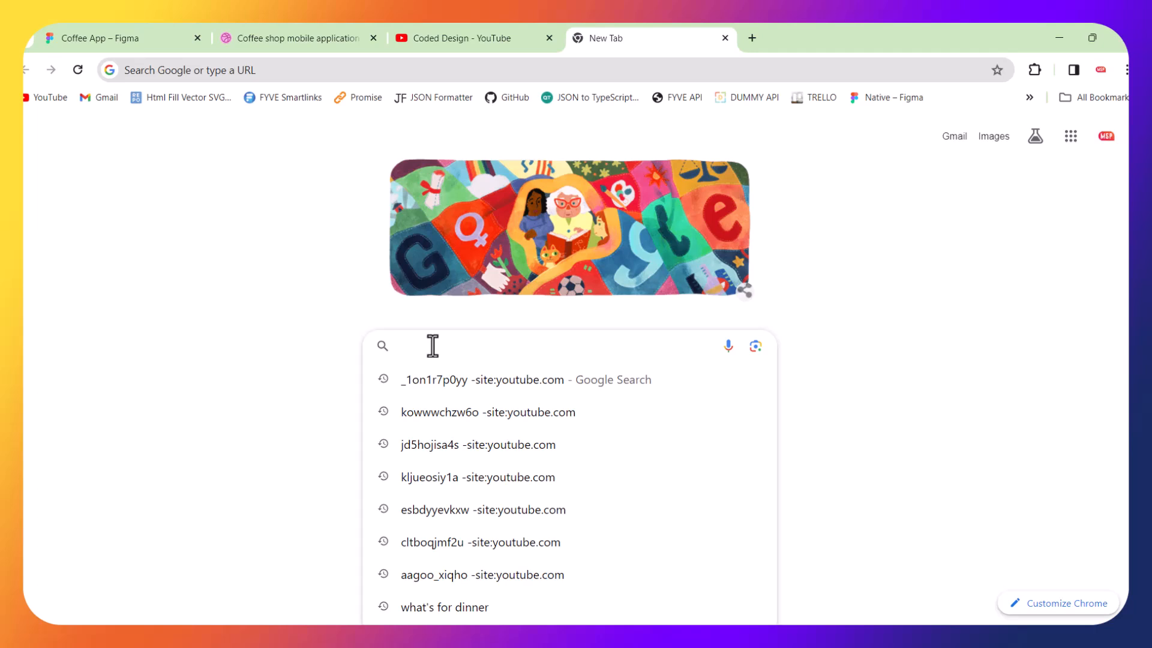
text(vintage coffee ma)
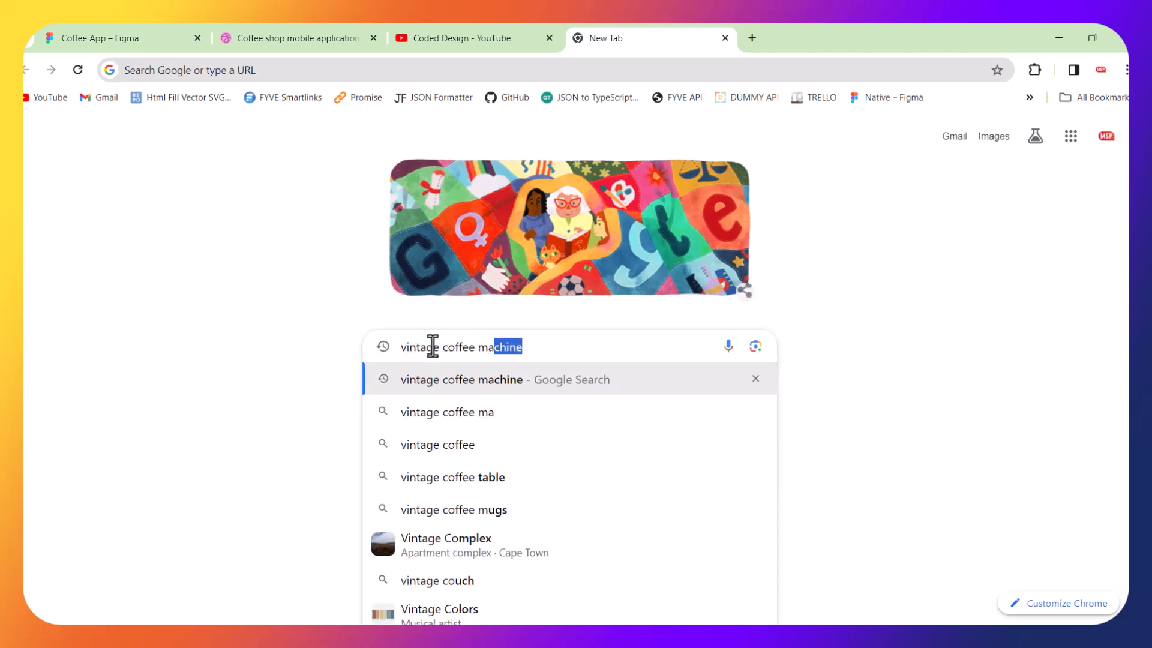
text(chine)
key(Return)
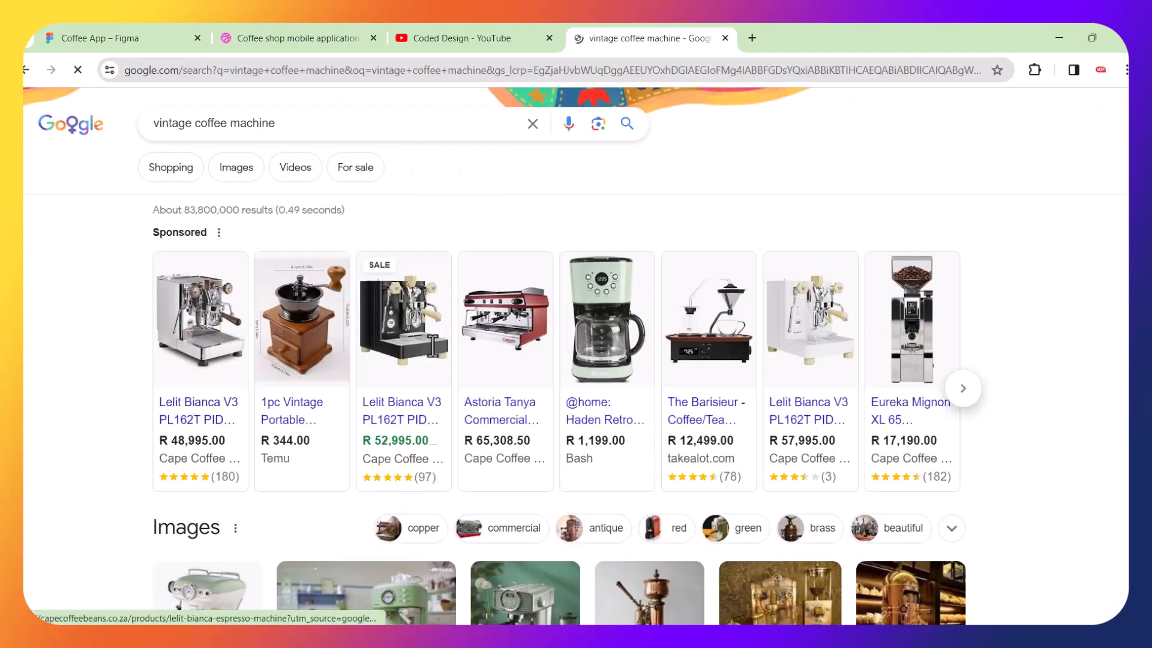
scroll(433, 345, down, 3)
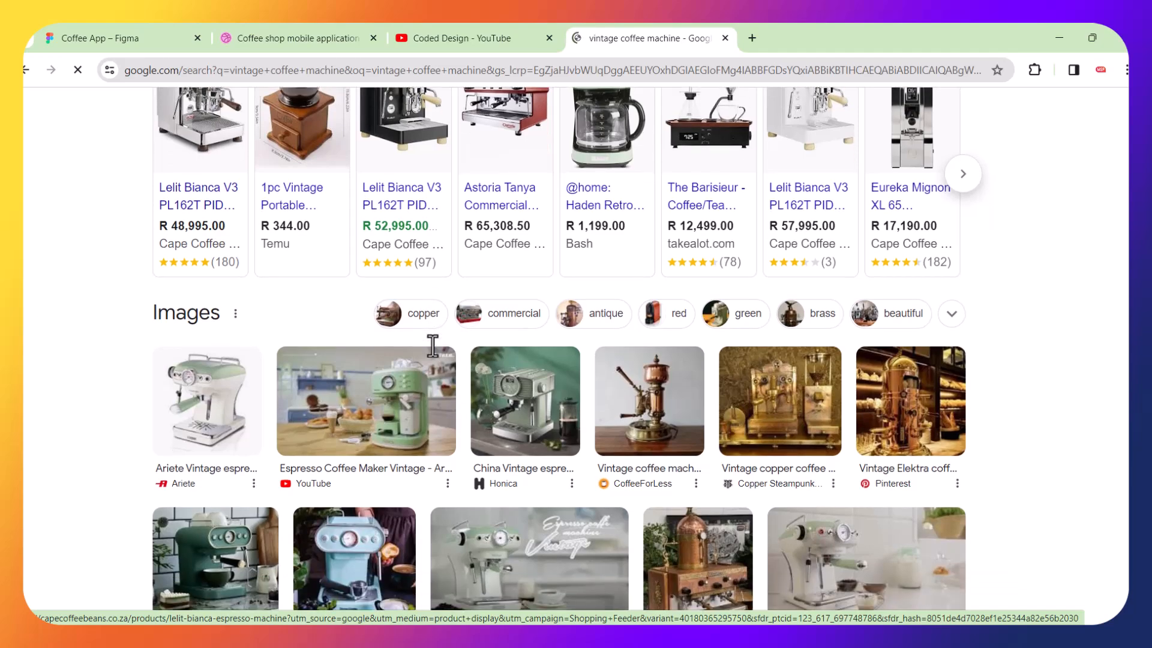
scroll(433, 345, down, 4)
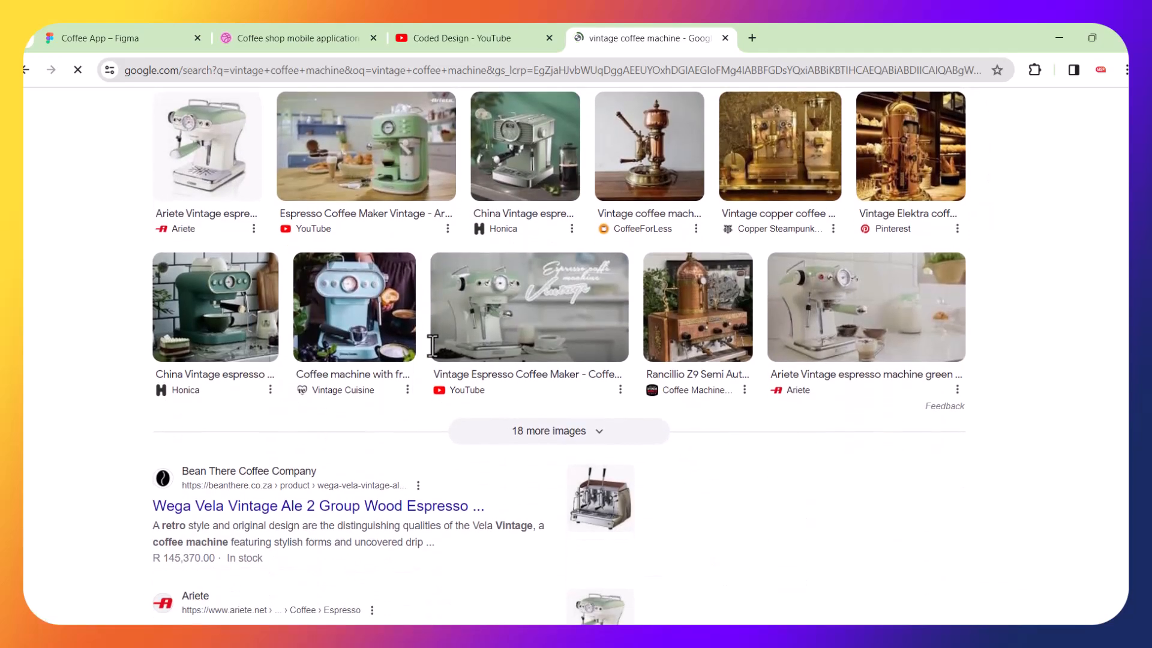
scroll(433, 345, down, 8)
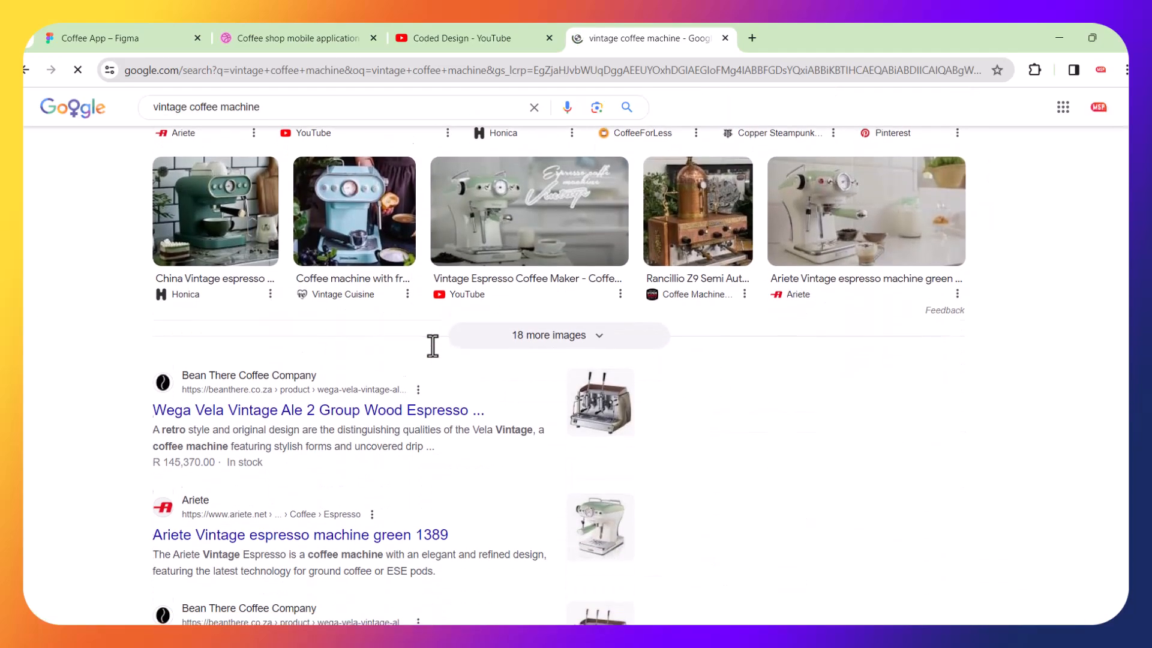
scroll(432, 345, down, 4)
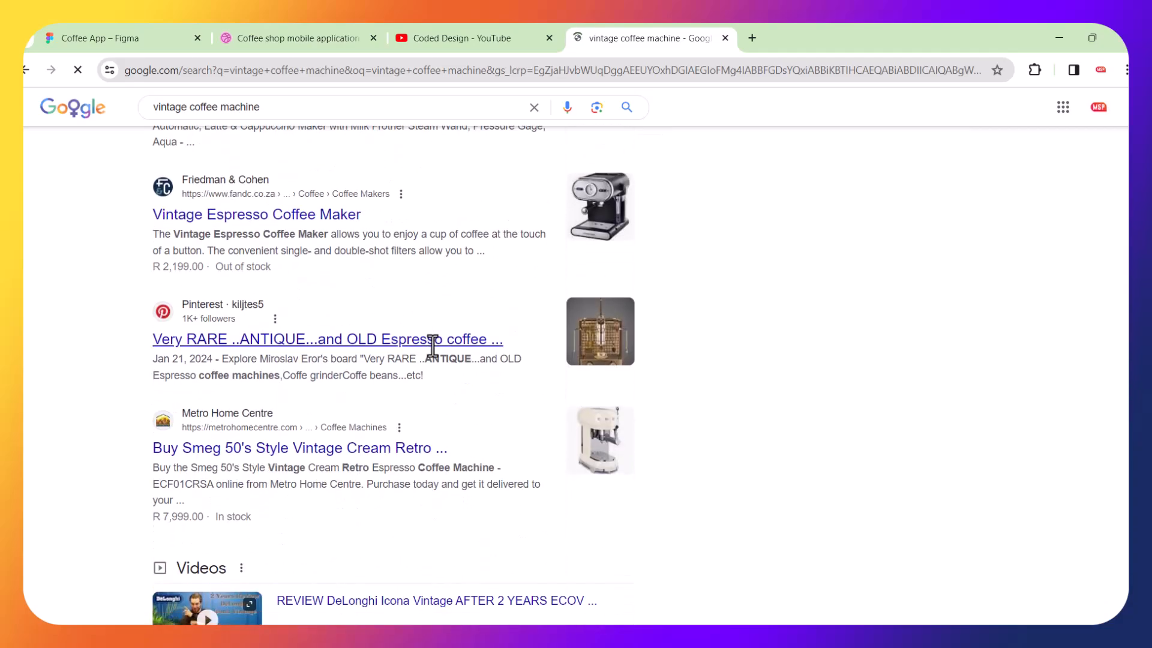
Switch the vintage coffee machine search to image results and browse the pictures.
scroll(432, 345, up, 11)
scroll(433, 345, up, 7)
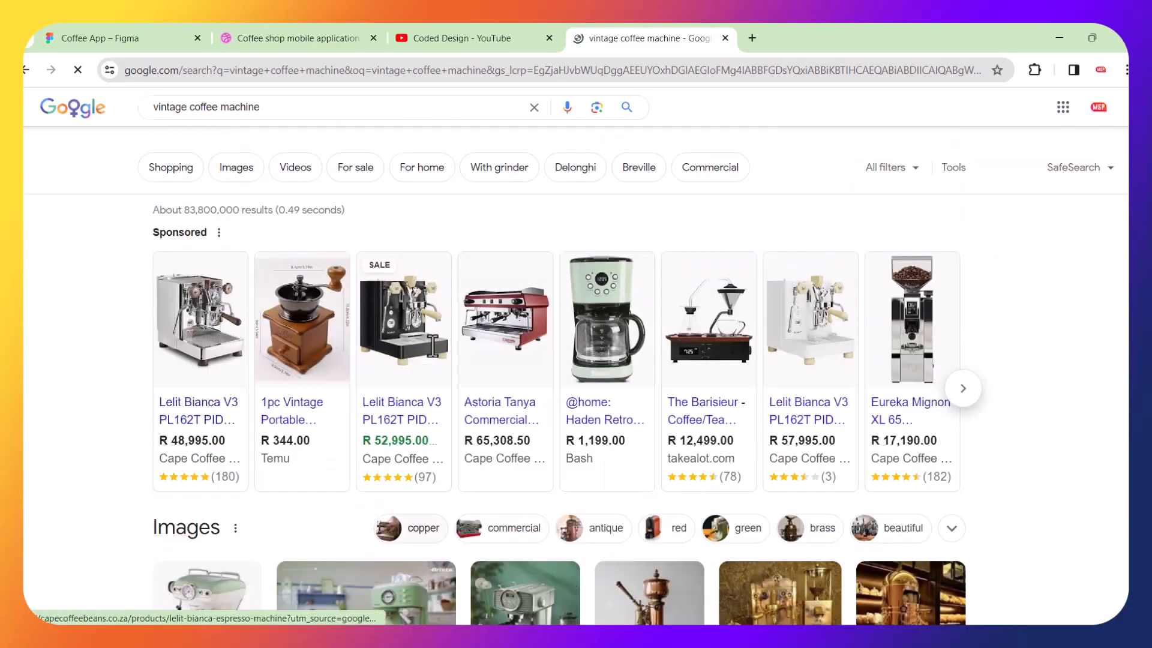
click(237, 169)
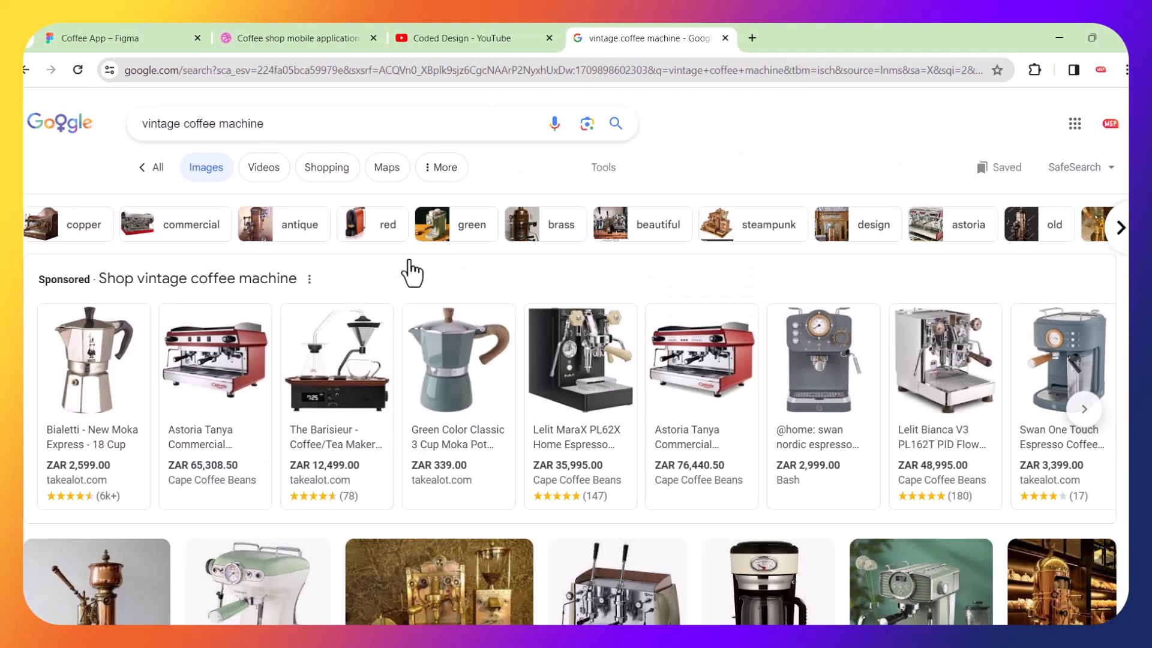
scroll(411, 269, down, 5)
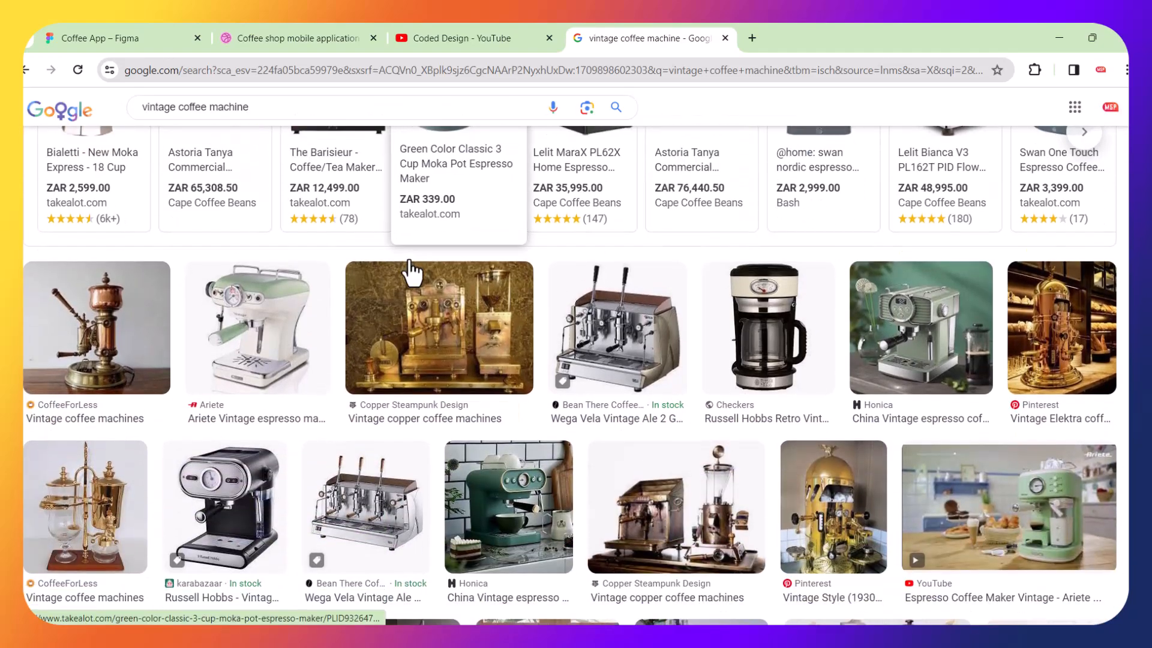
scroll(412, 271, down, 3)
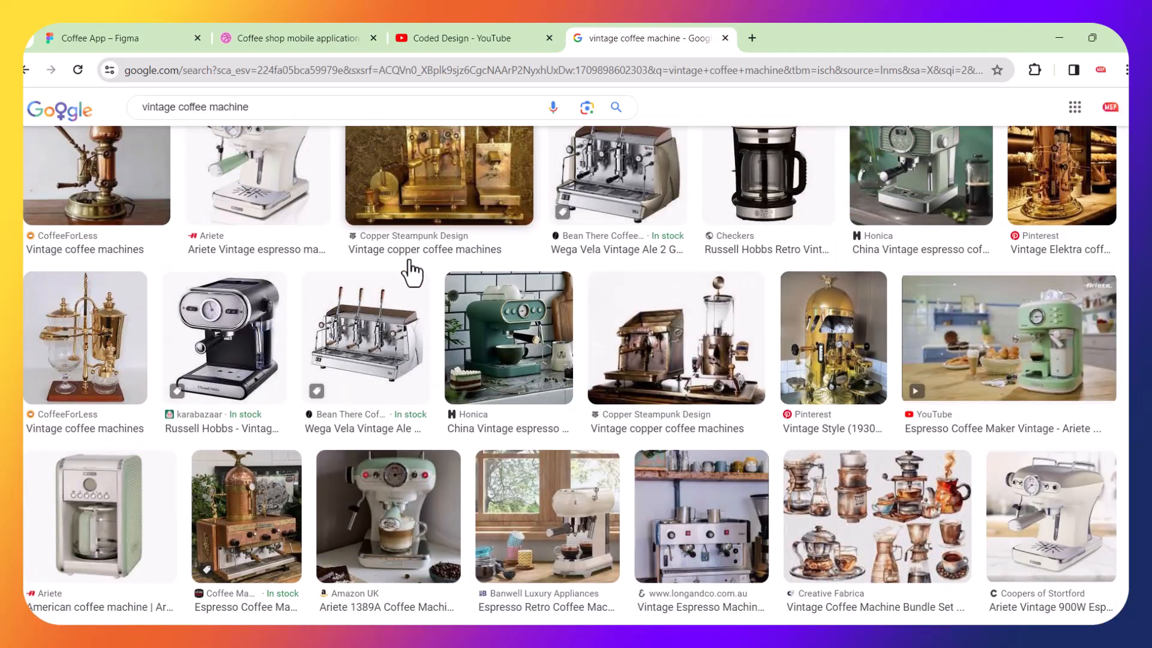
Open the Copper Steampunk Design page of vintage copper coffee machines and open the "EAST BEAUTY" espresso capsule machine.
click(714, 351)
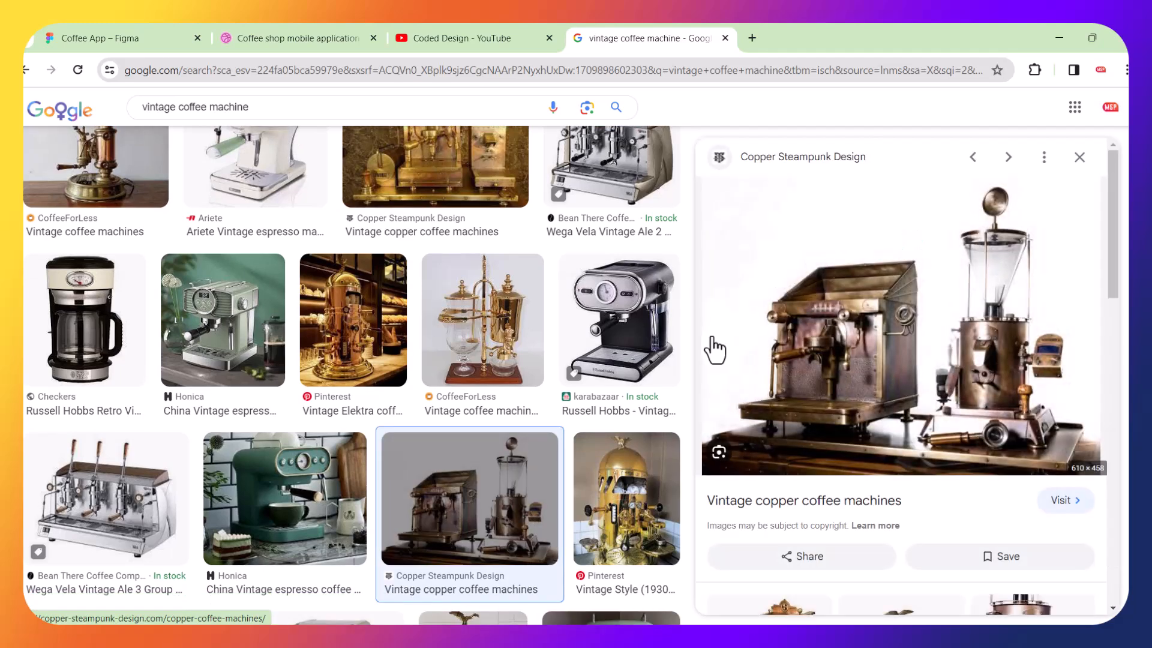
click(897, 343)
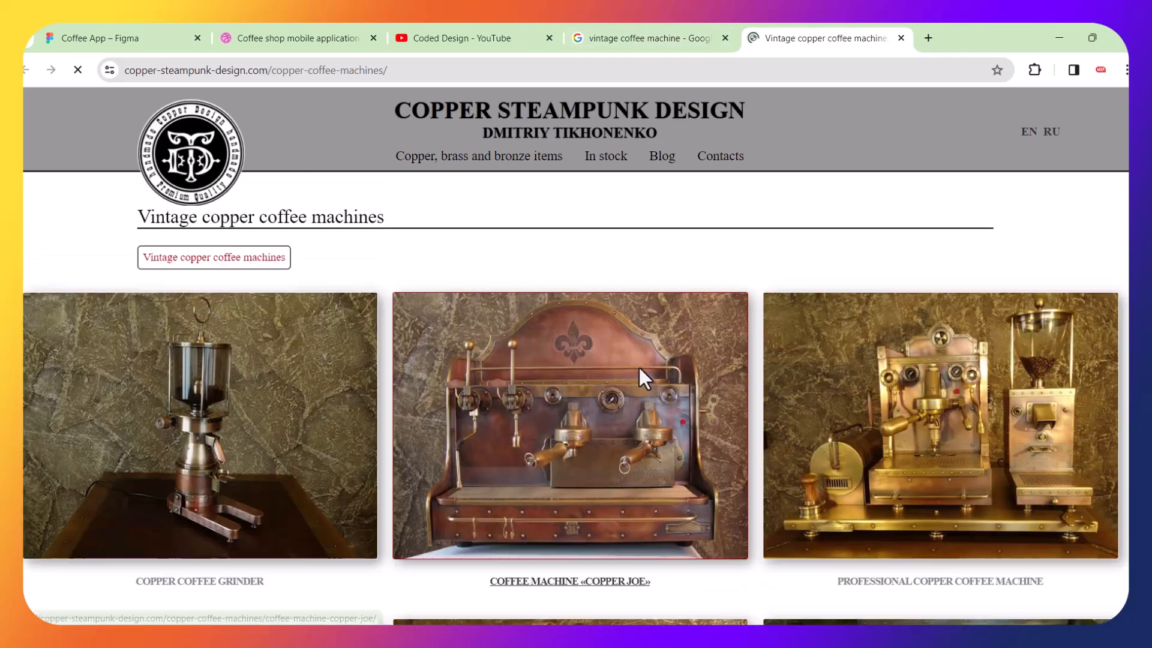
scroll(638, 366, down, 8)
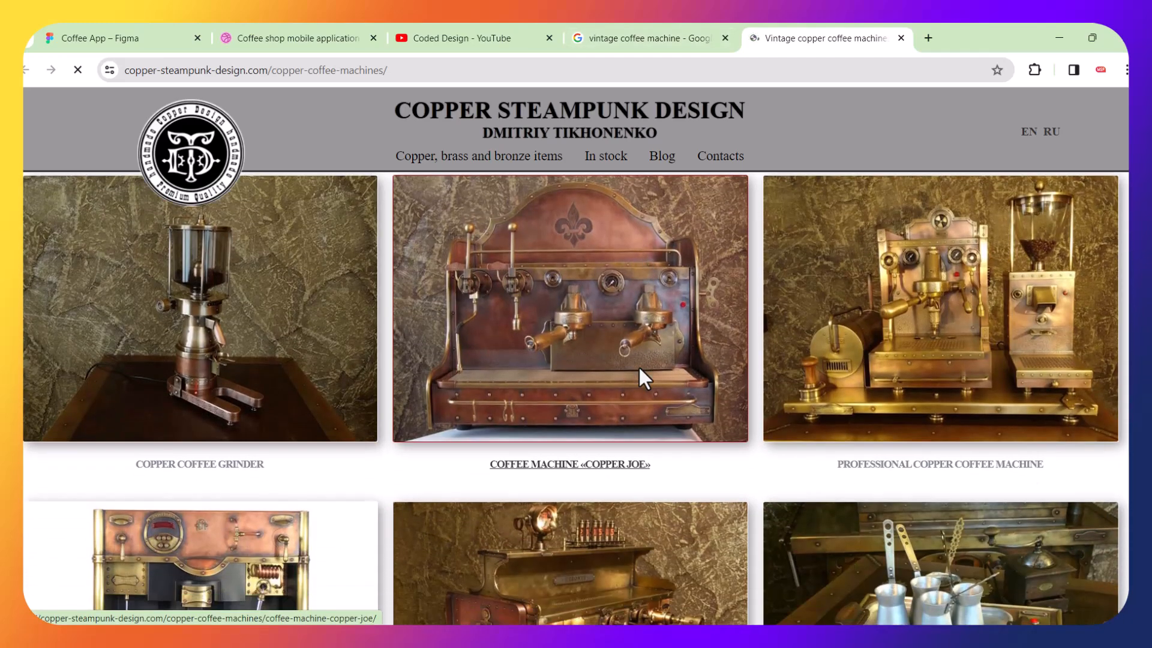
scroll(639, 368, down, 2)
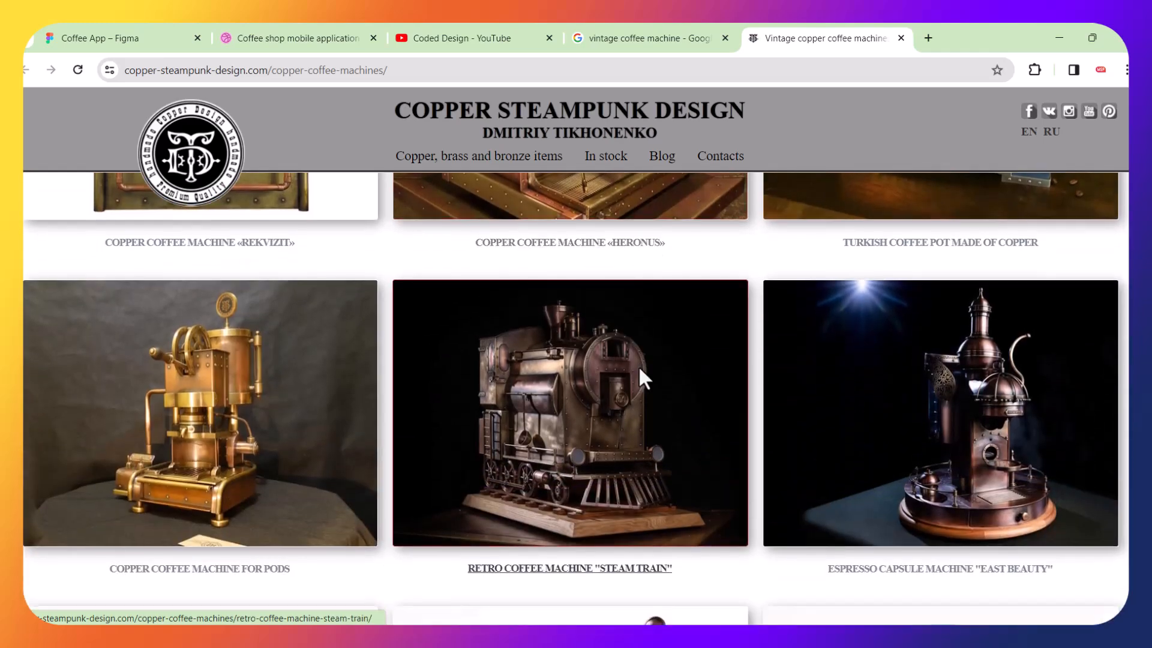
click(976, 434)
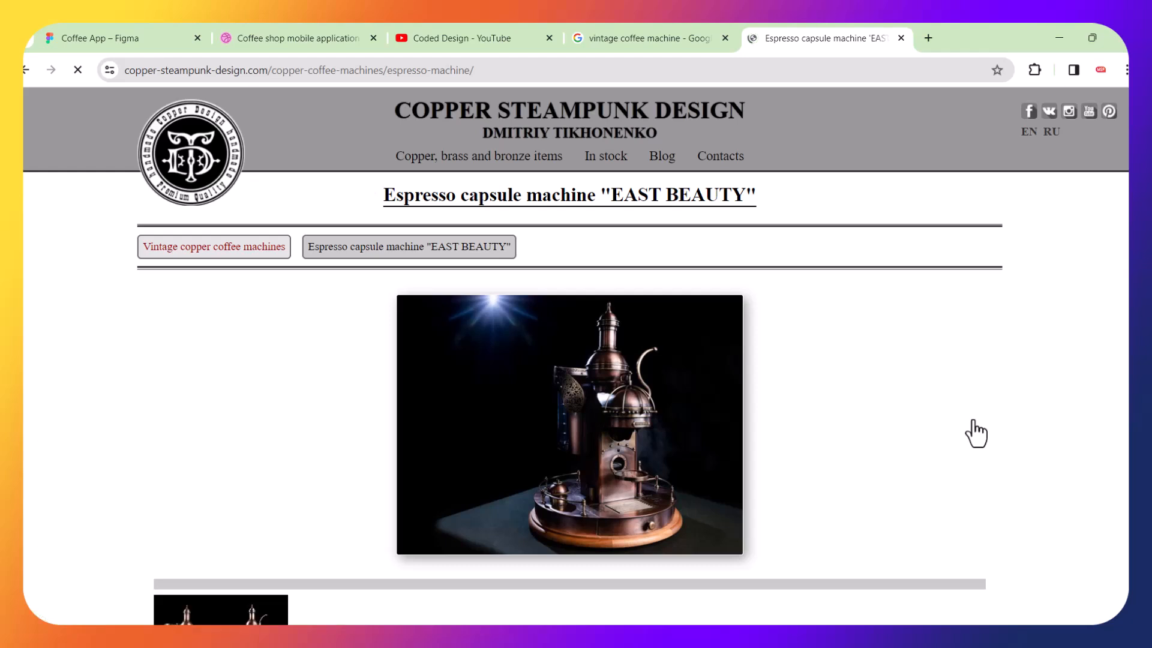
Copy the EAST BEAUTY machine image and paste it into the Coffee App file, placing it left of the reference shot.
right_click(644, 424)
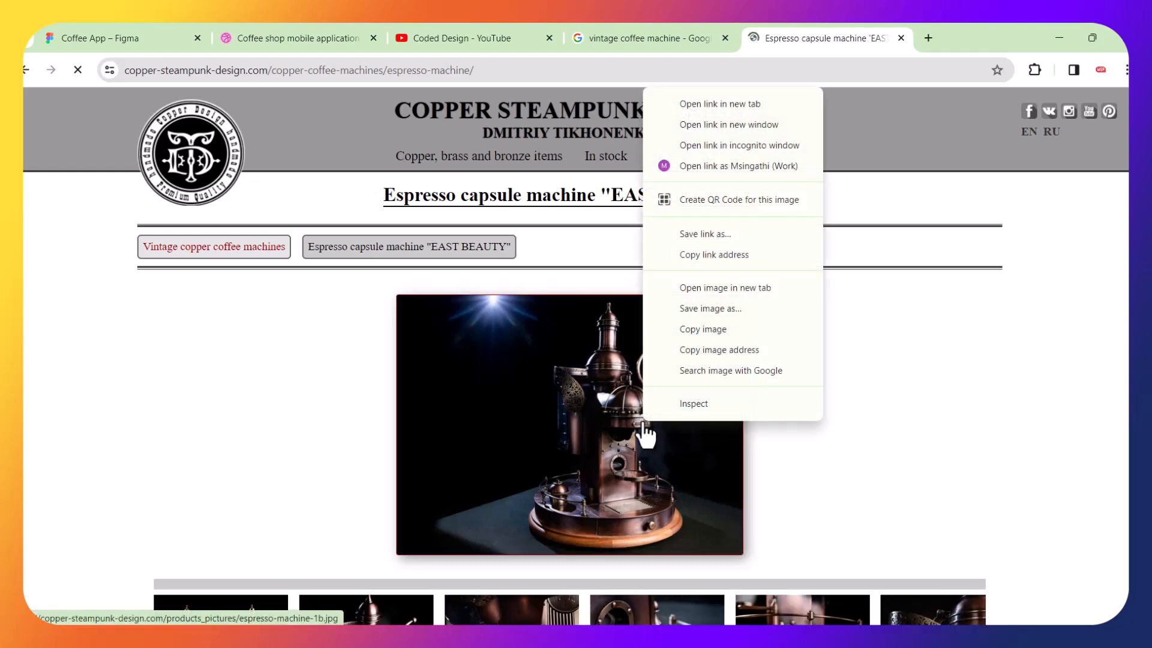
click(719, 332)
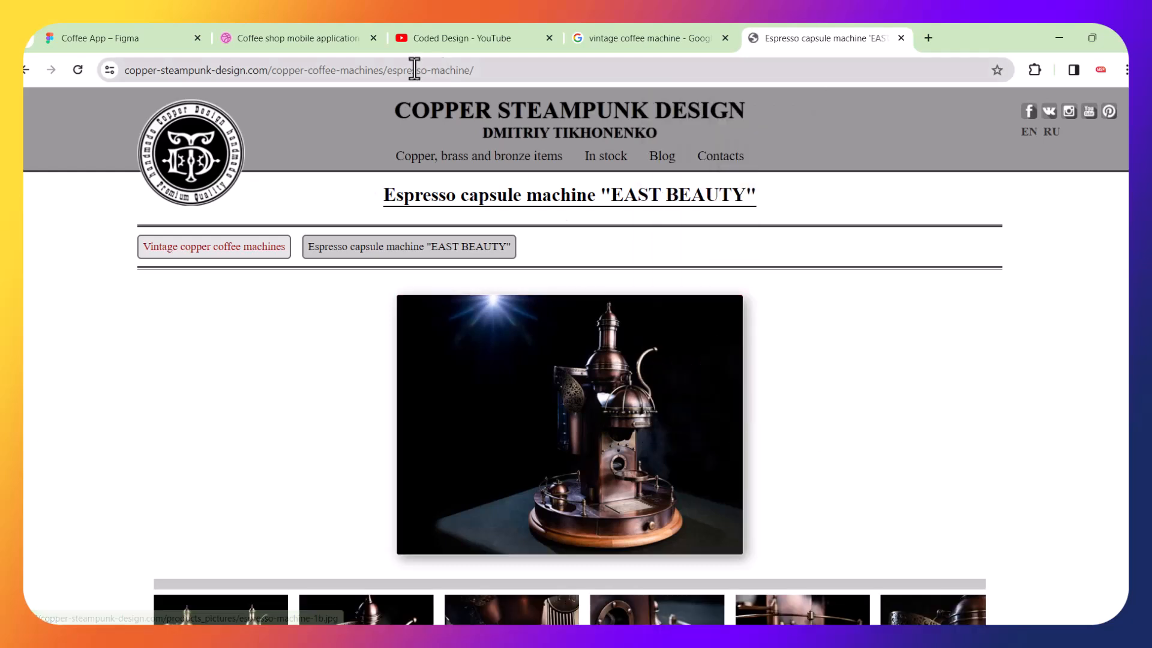
click(84, 37)
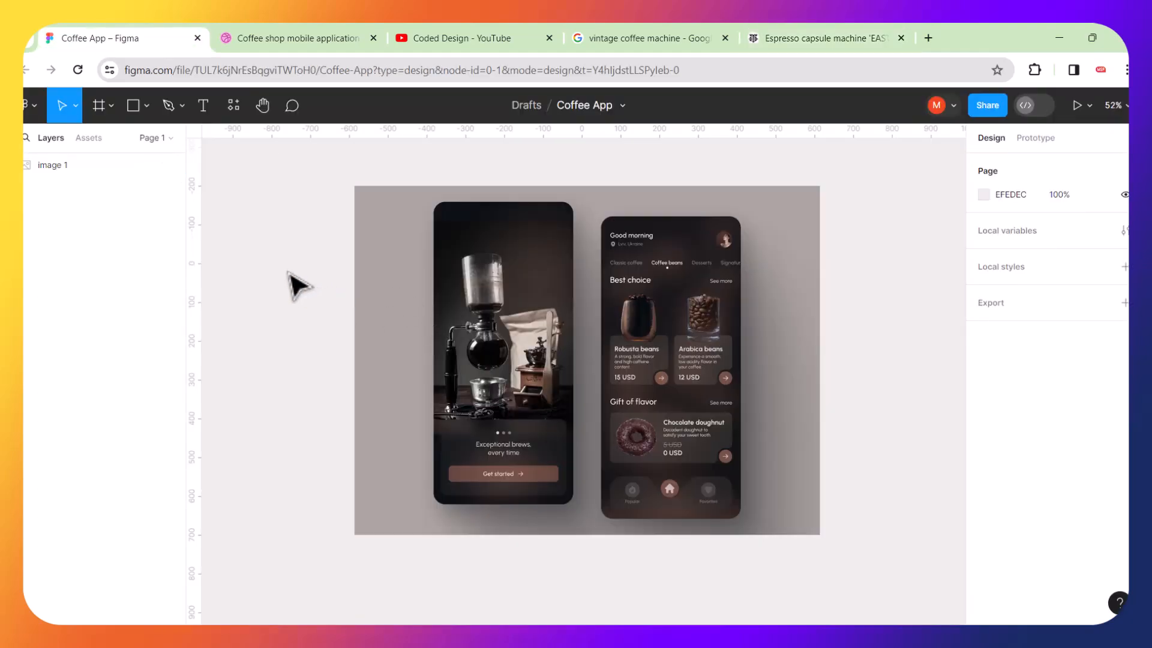
key(ctrl+v)
drag(637, 359, 327, 257)
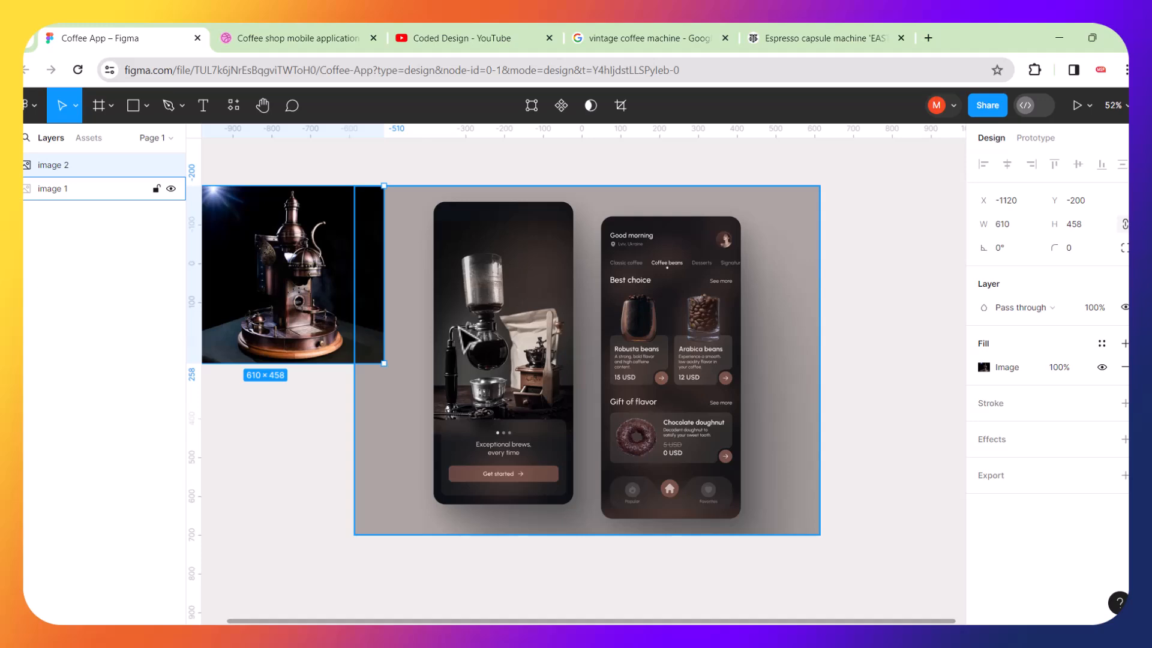
scroll(463, 341, down, 4)
click(587, 329)
scroll(587, 333, up, 8)
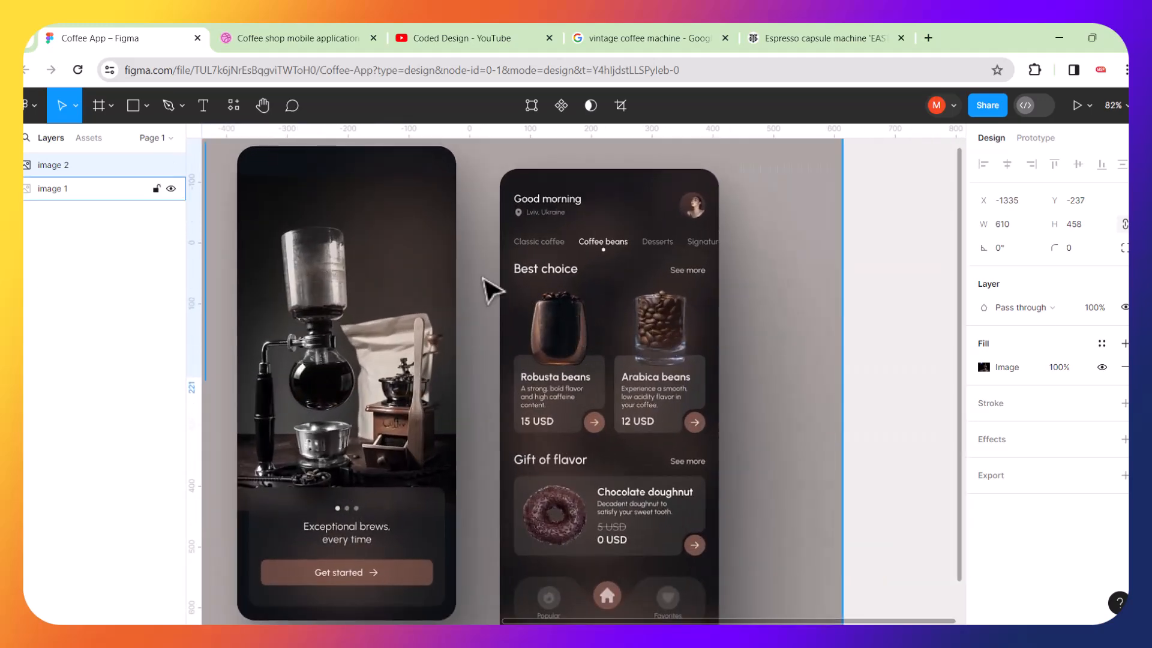
scroll(624, 312, down, 4)
click(386, 188)
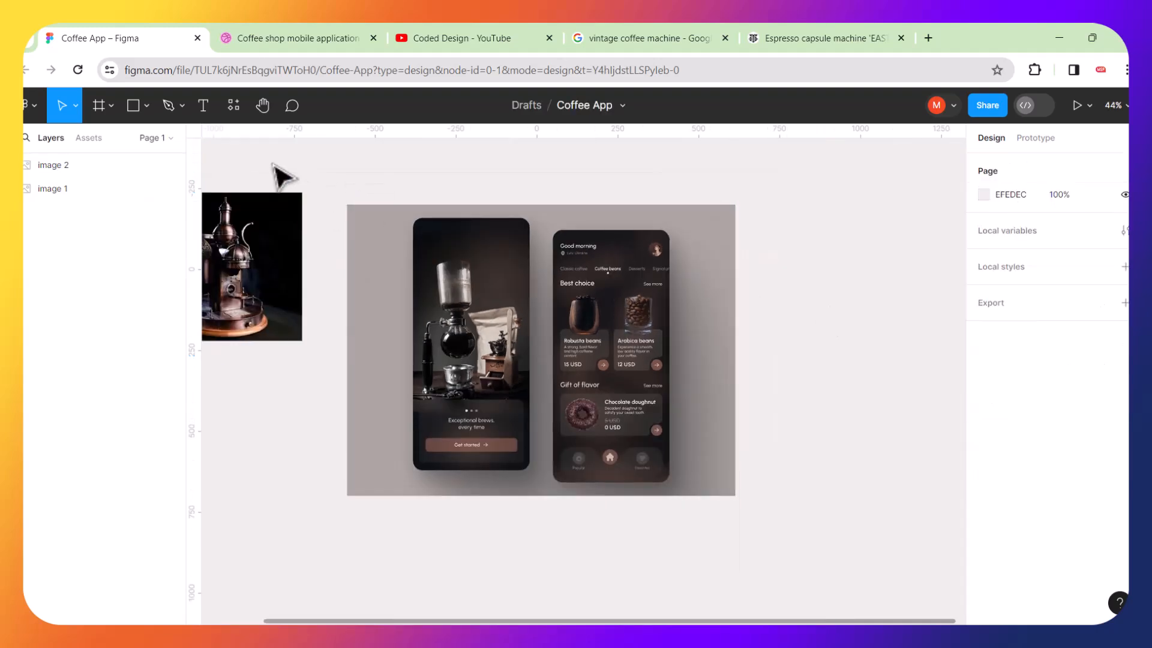
Open the Pexels plugin and search its photos for coffee glass.
click(234, 110)
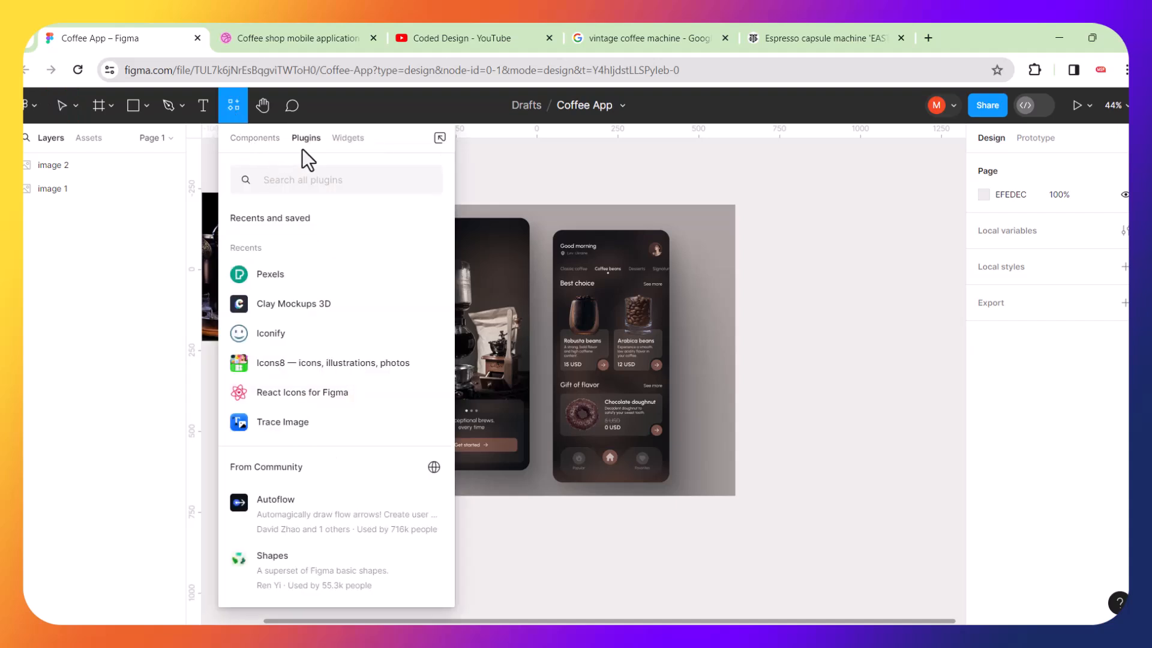
click(261, 276)
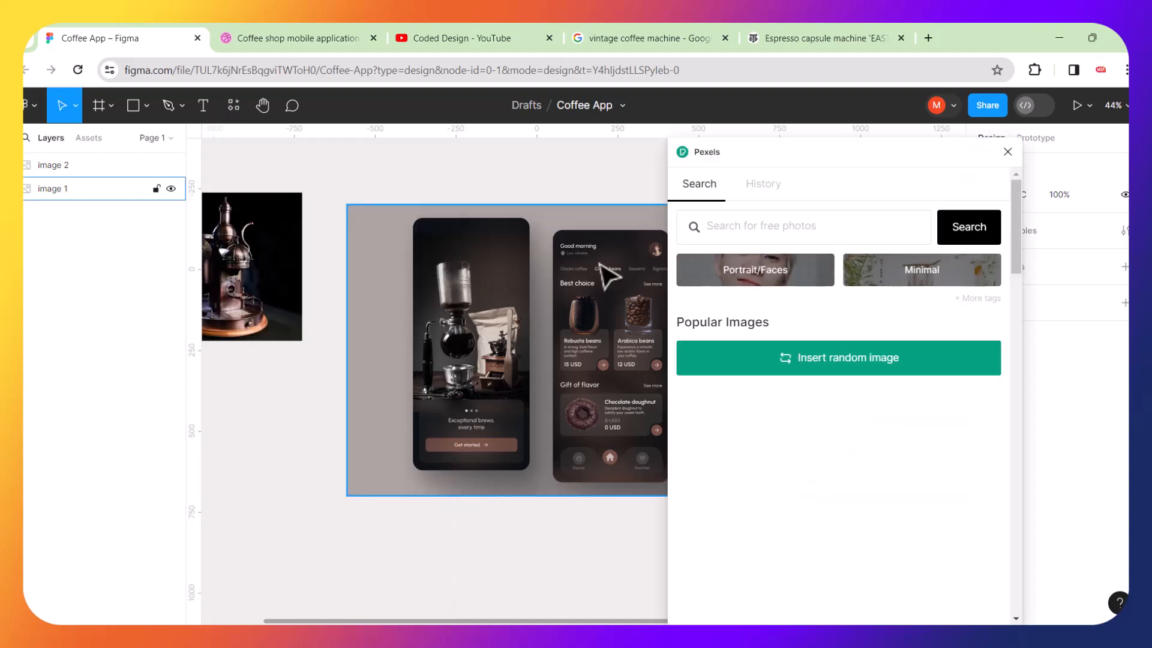
click(734, 223)
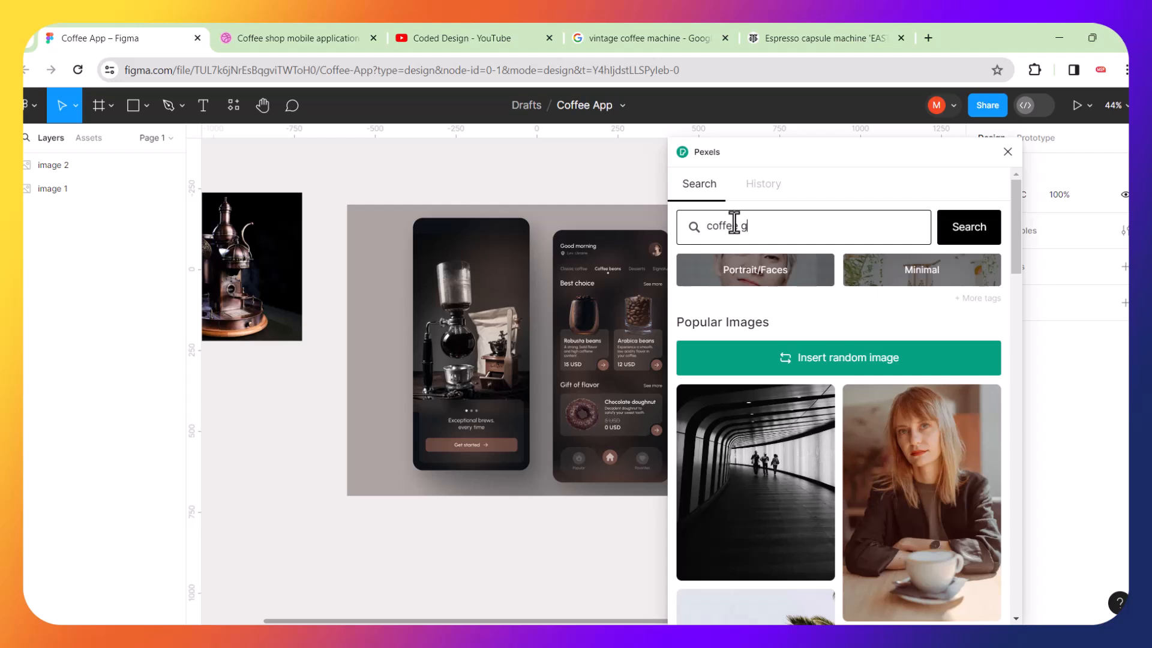
key(Return)
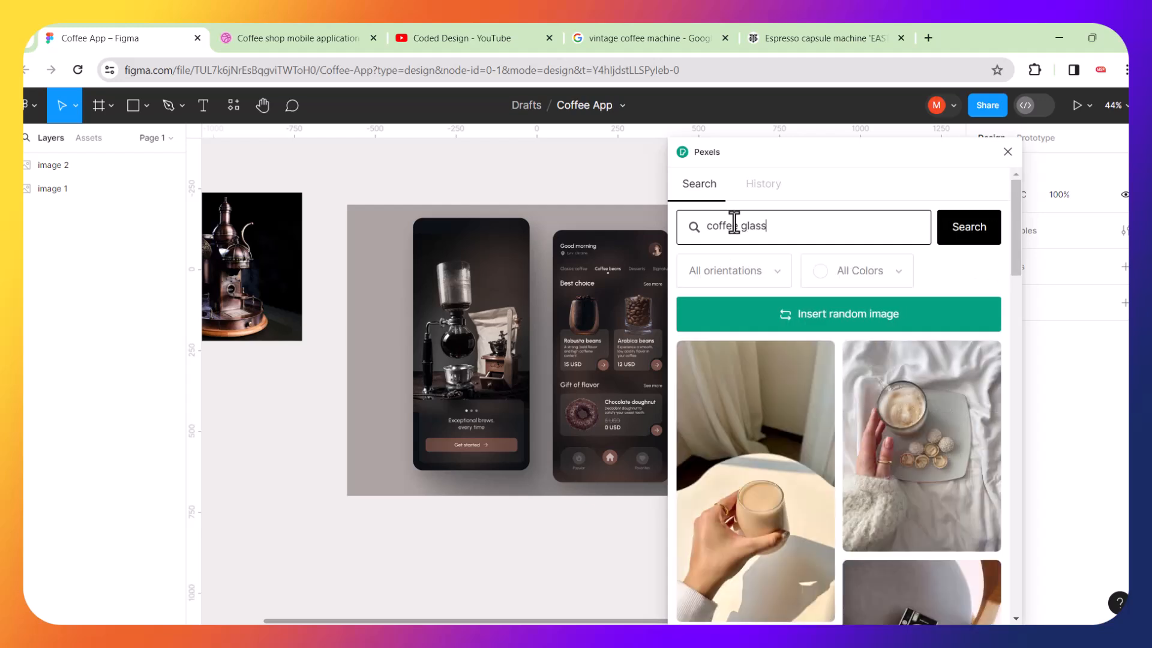
Browse the coffee glass photo results in the Pexels plugin.
scroll(834, 342, down, 15)
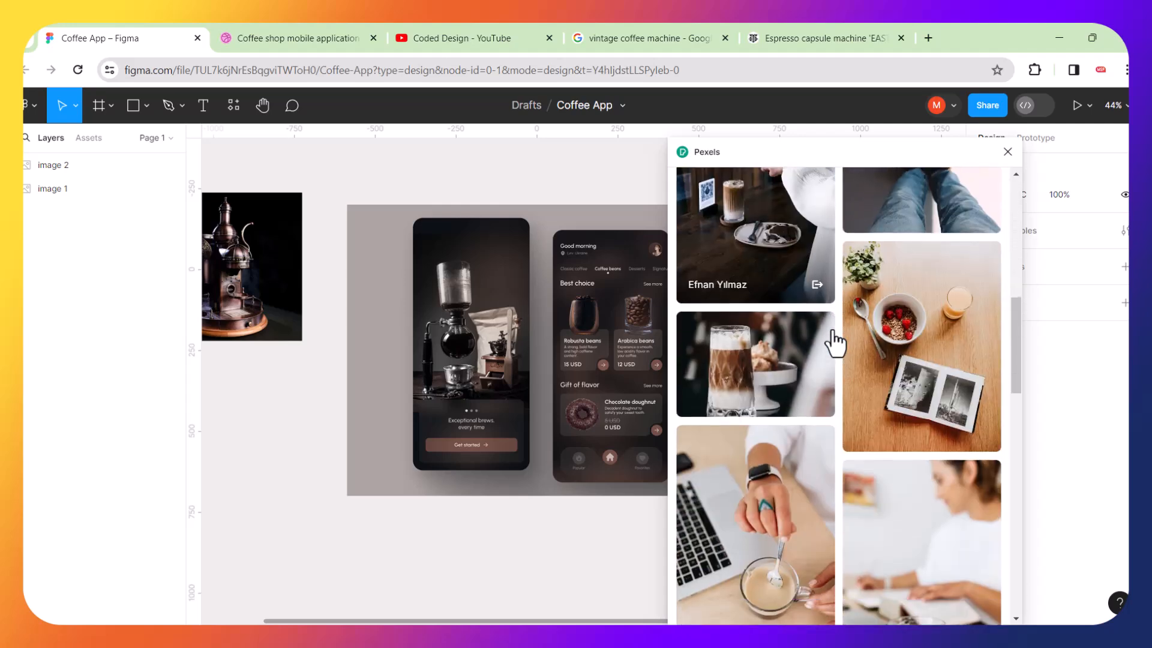
scroll(834, 342, down, 5)
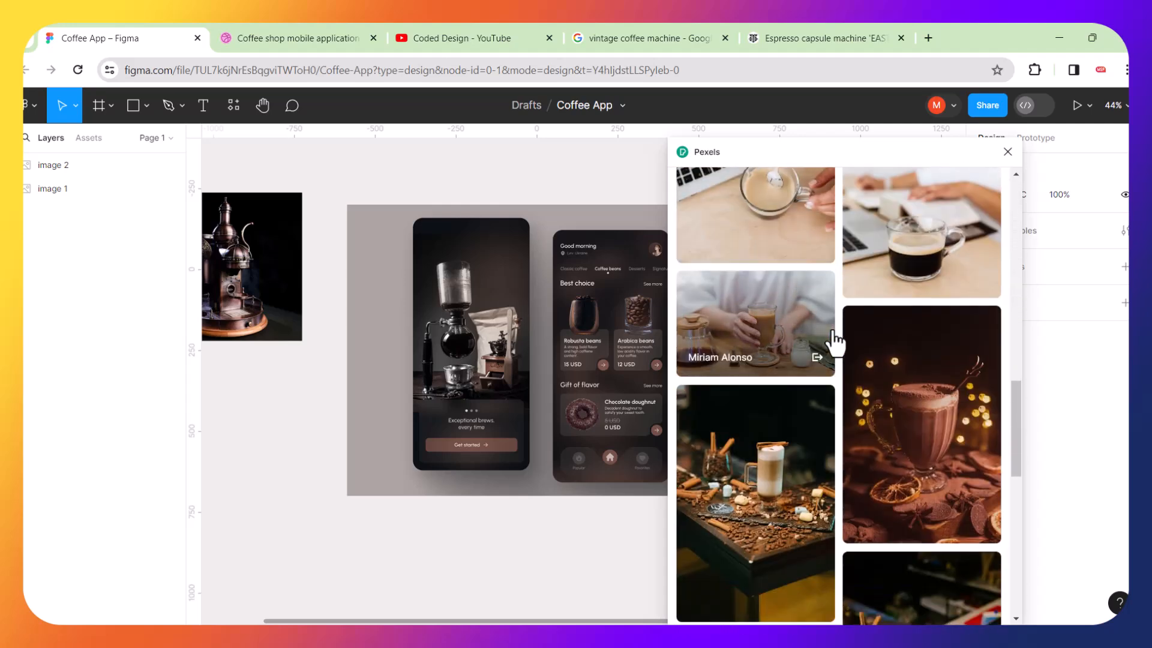
scroll(834, 342, down, 10)
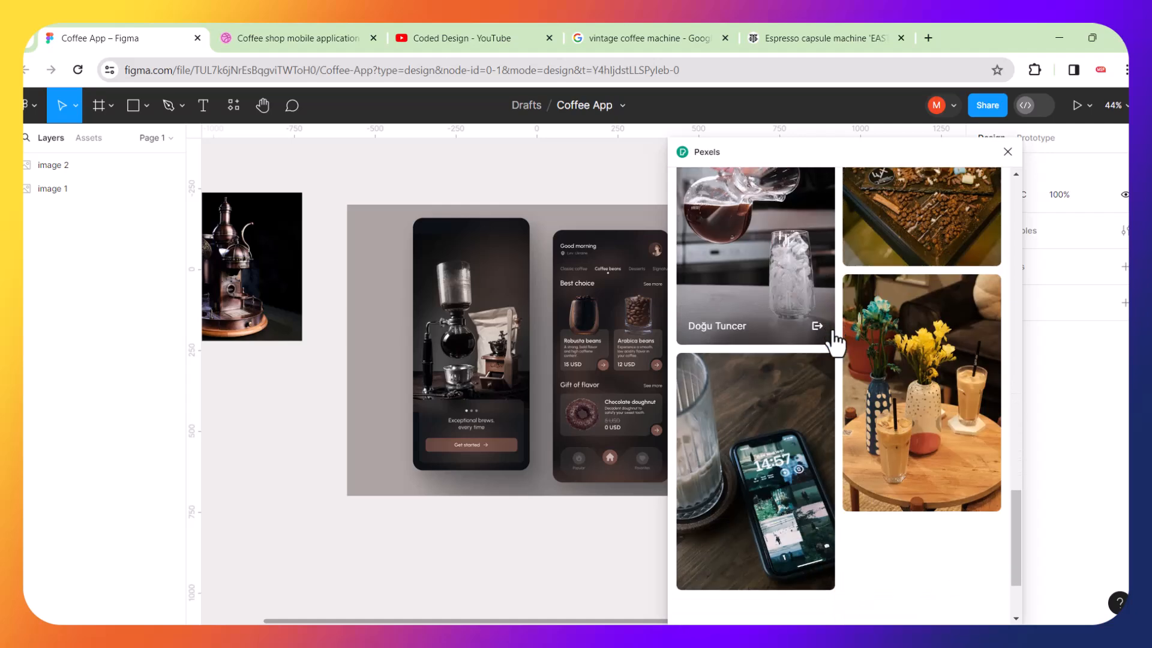
scroll(836, 343, down, 3)
scroll(780, 180, up, 10)
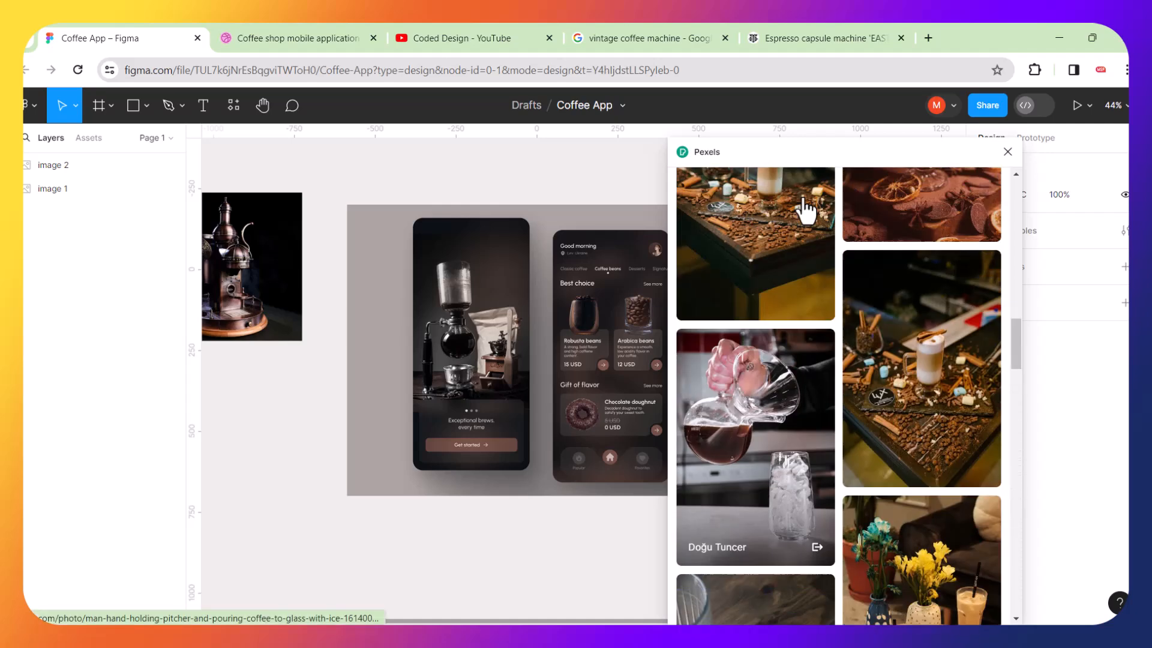
scroll(806, 209, down, 15)
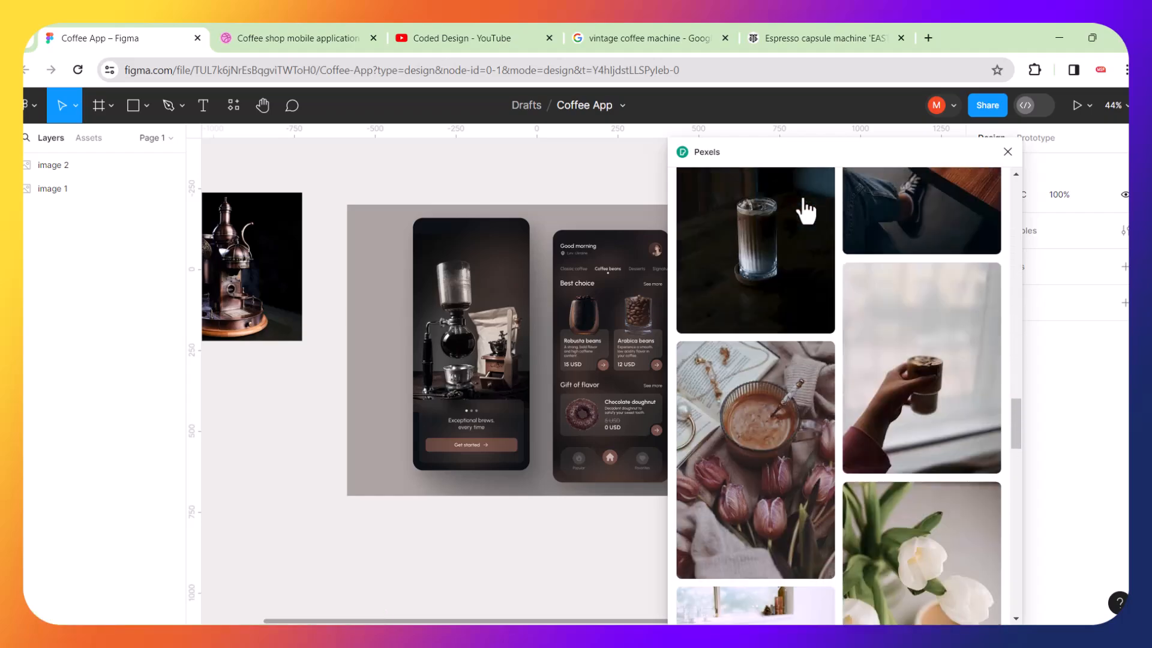
scroll(806, 209, down, 10)
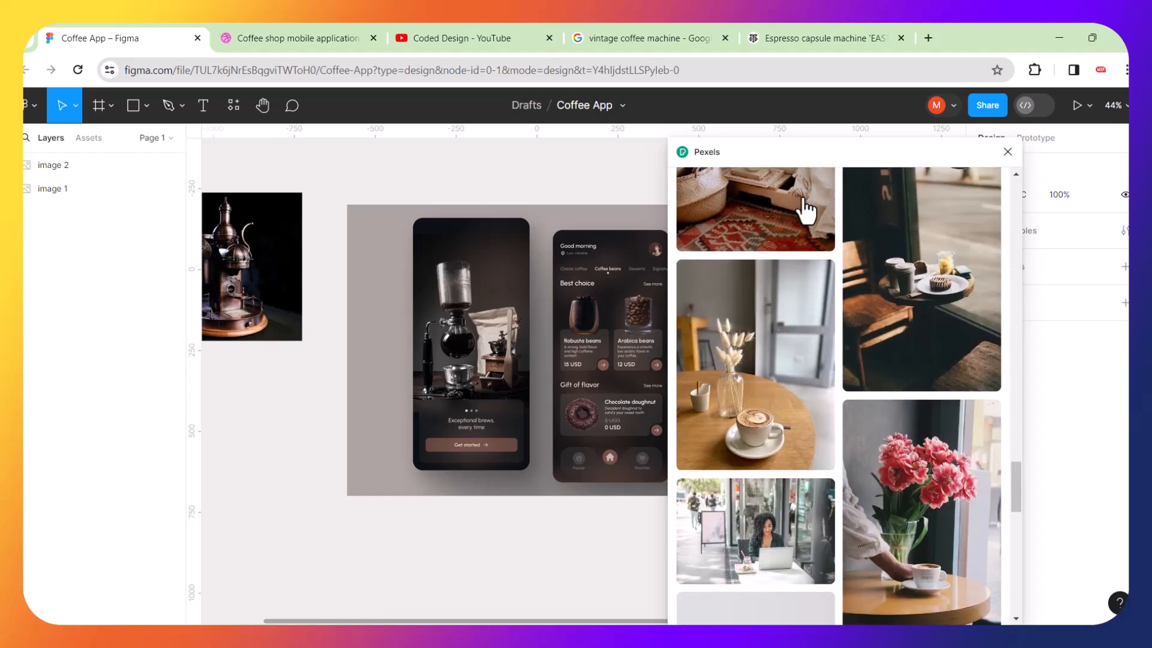
scroll(806, 209, up, 20)
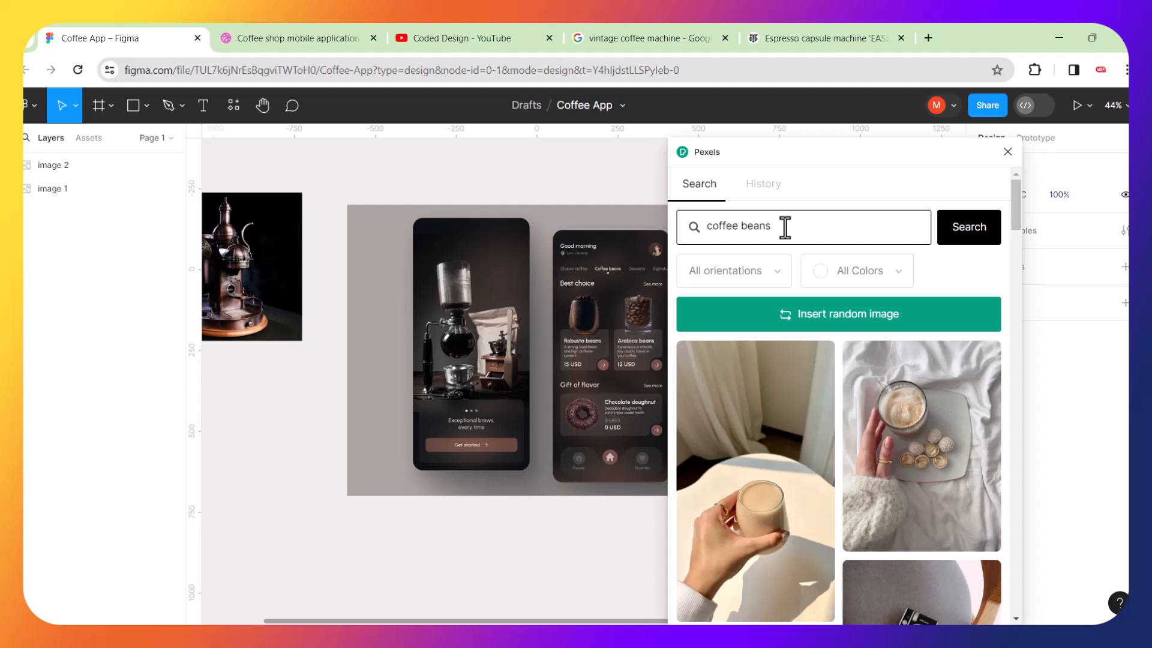
Search Pexels for coffee beans and insert the first close-up photo of roasted beans.
key(Return)
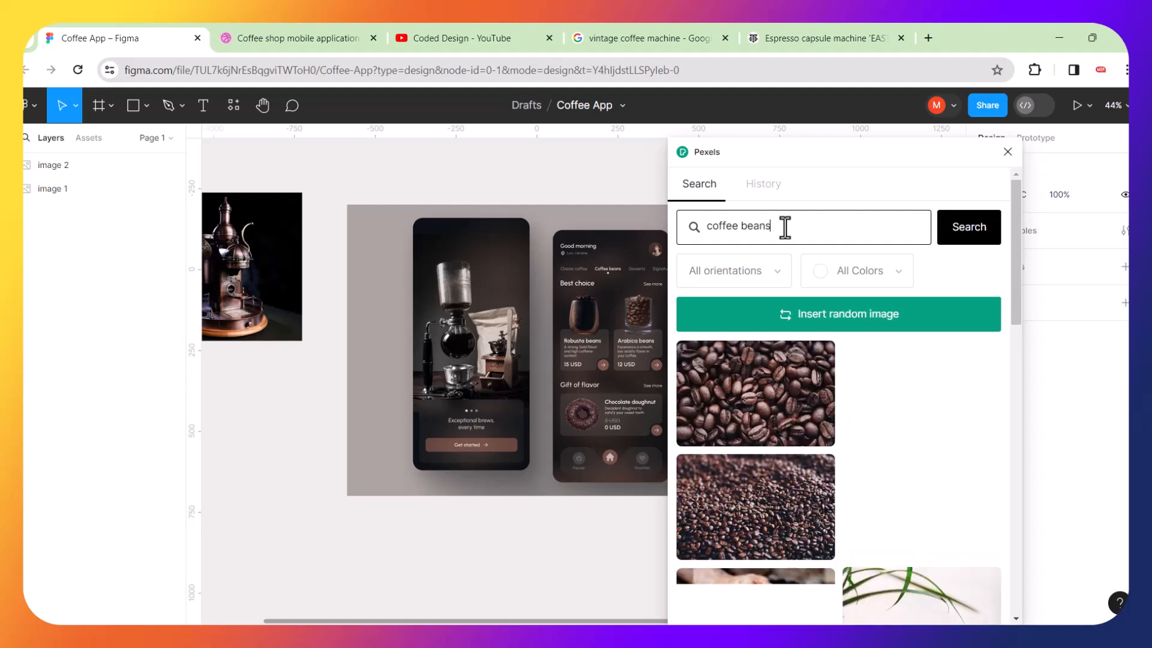
scroll(794, 365, down, 2)
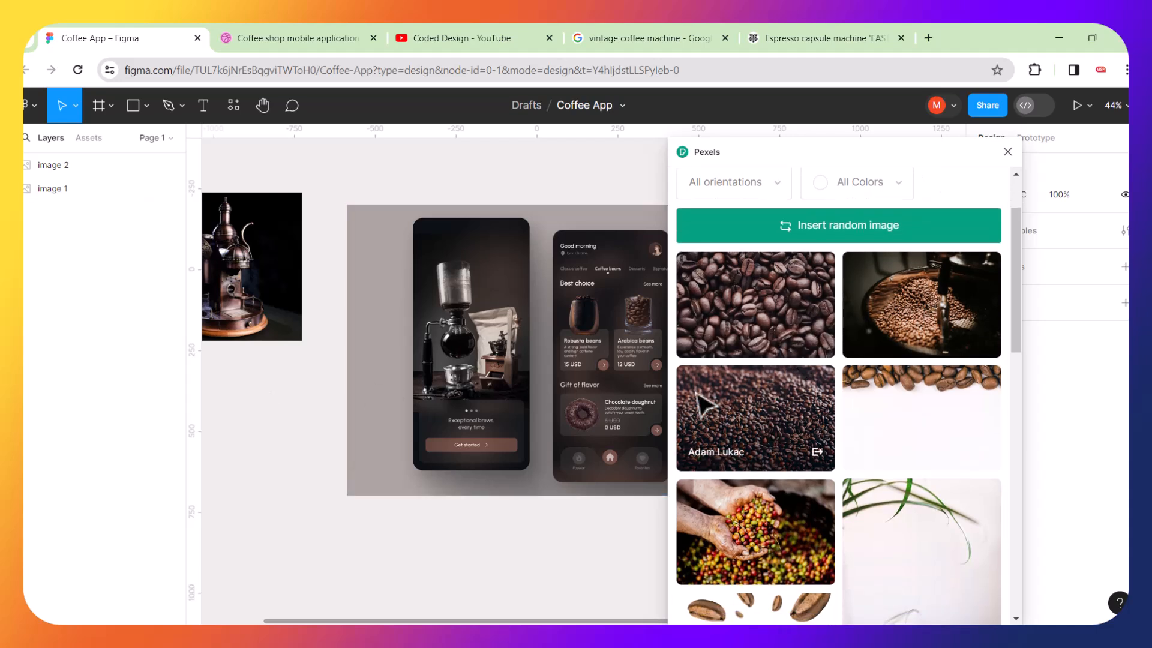
click(763, 288)
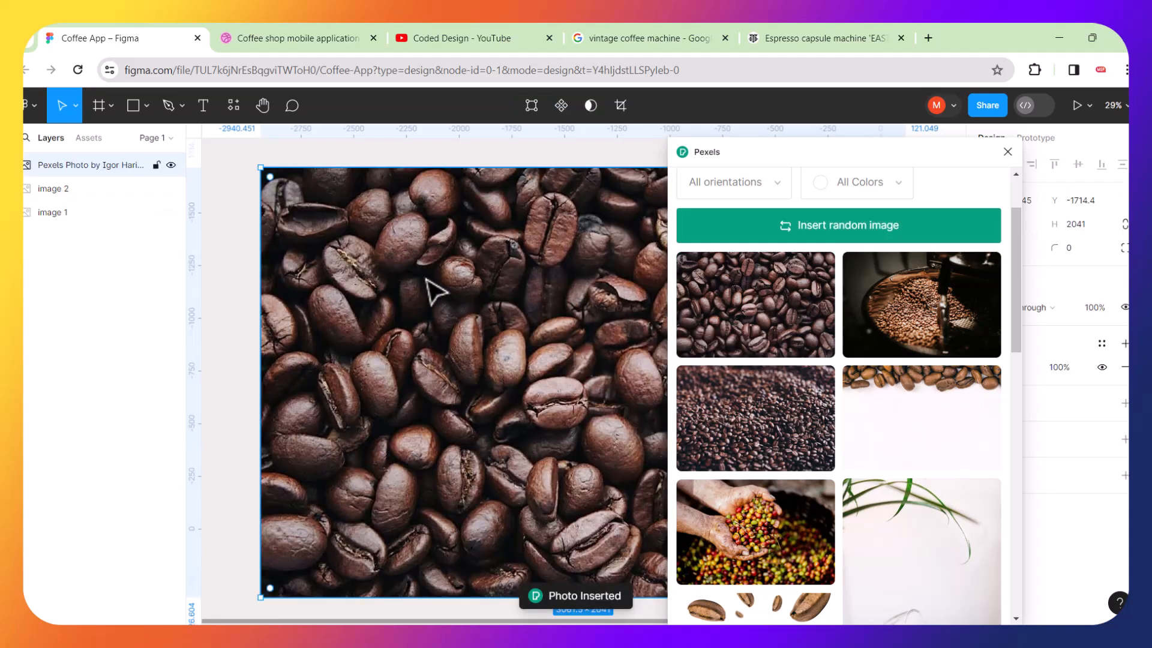
Move the coffee beans photo beside the machine image and scale it down to about 1204 × 803.
scroll(424, 280, down, 4)
drag(483, 281, 355, 433)
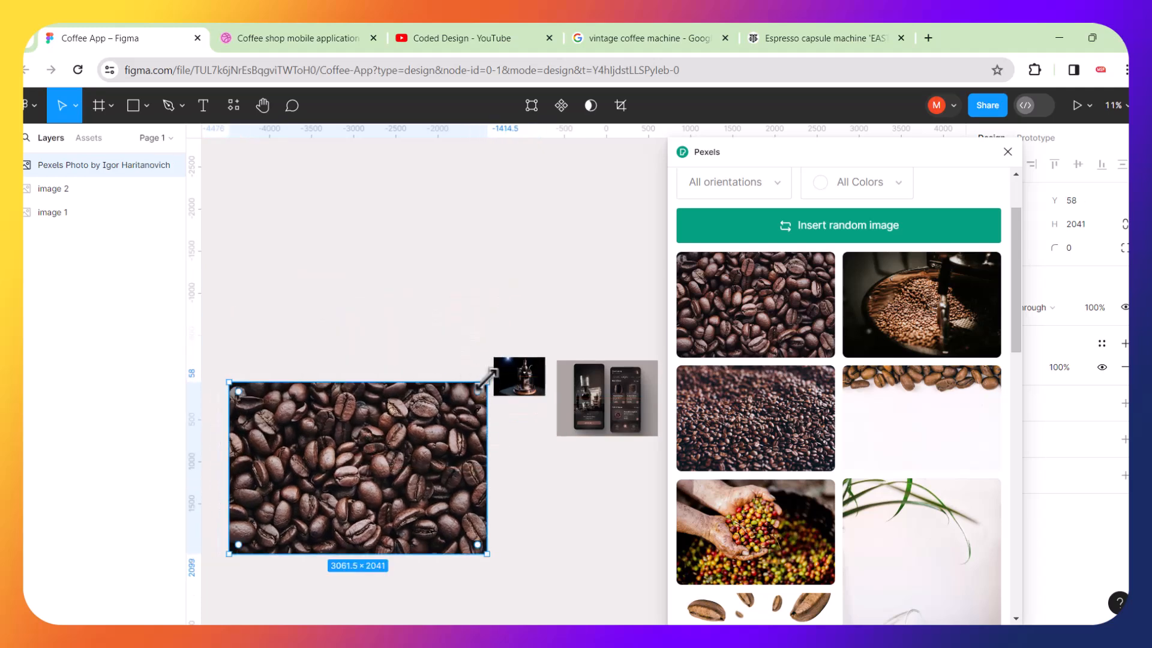
drag(488, 380, 456, 385)
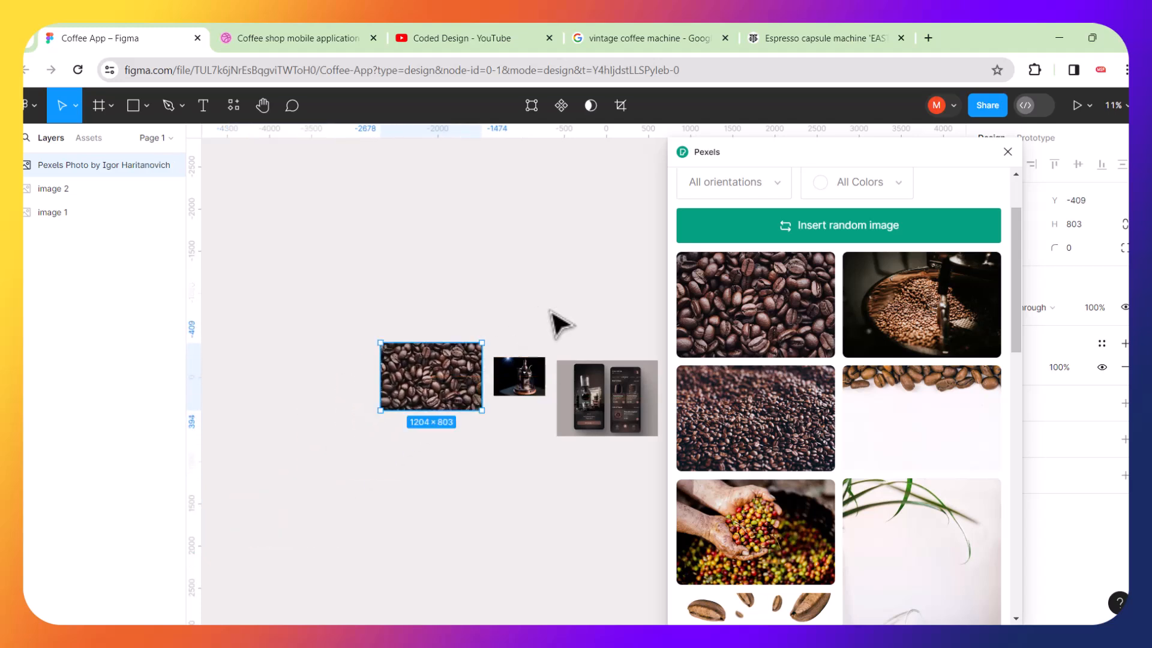
click(552, 313)
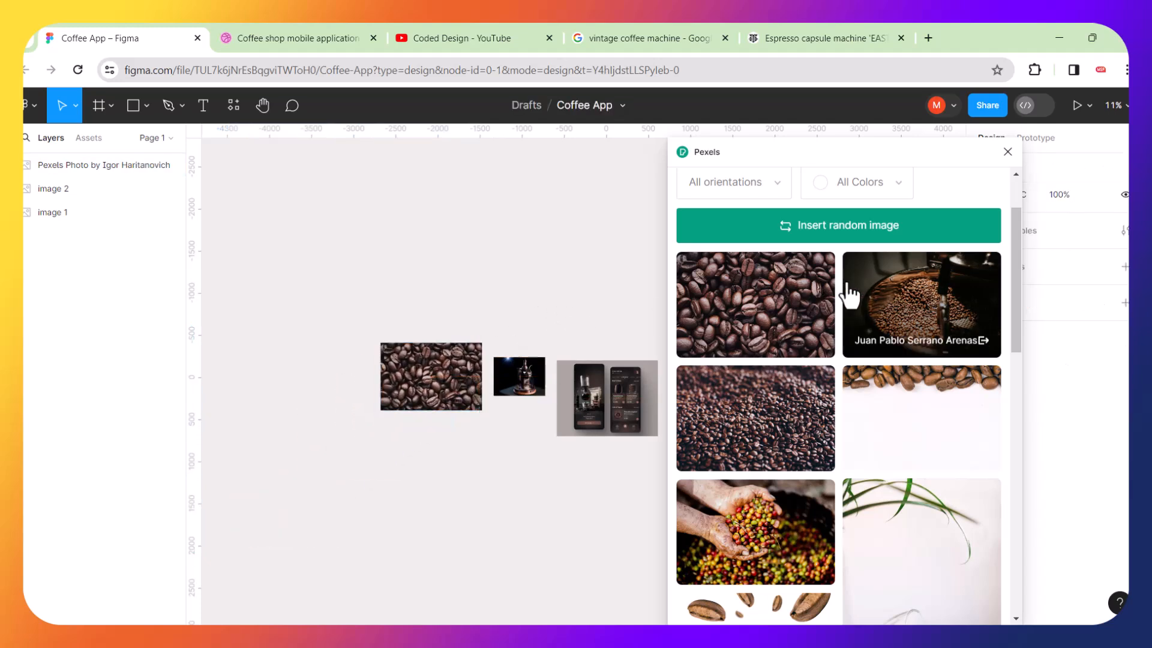
Insert the photo of beans in a roaster and scale it to about 826 × 551 above the first photo.
click(932, 306)
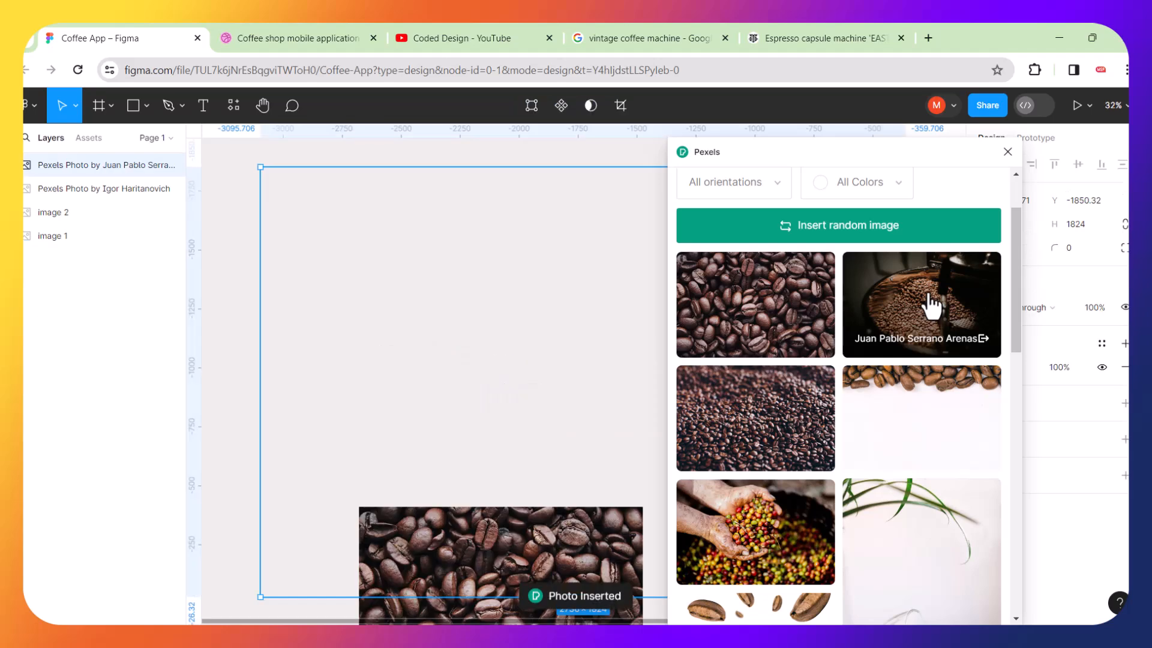
scroll(410, 358, down, 5)
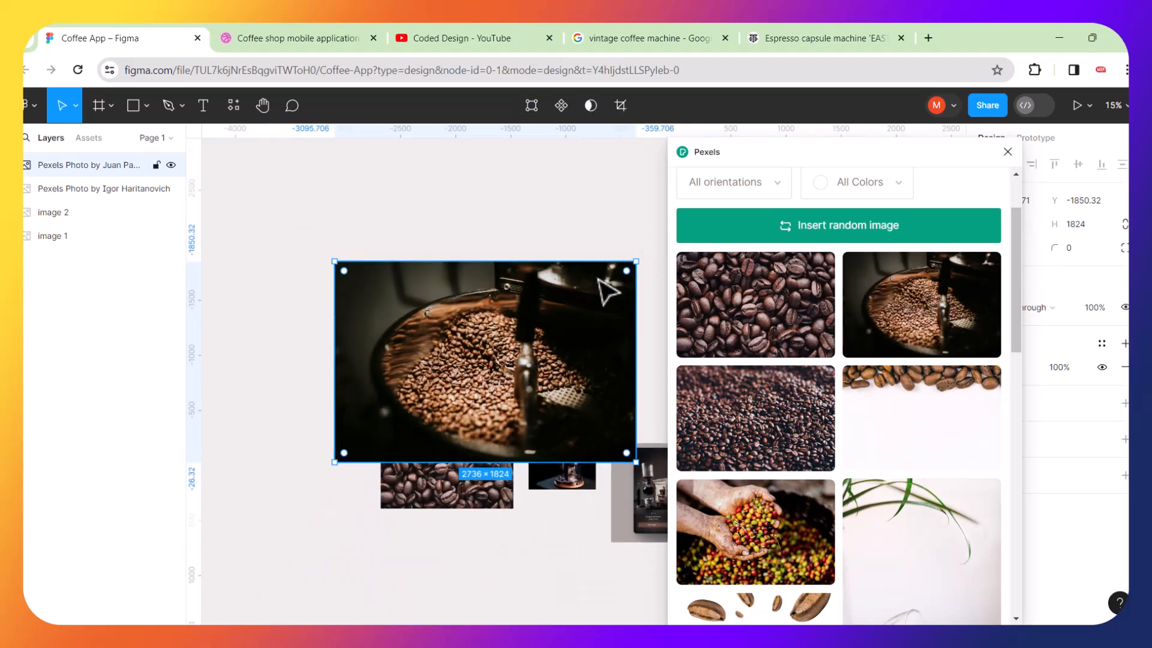
drag(637, 261, 475, 338)
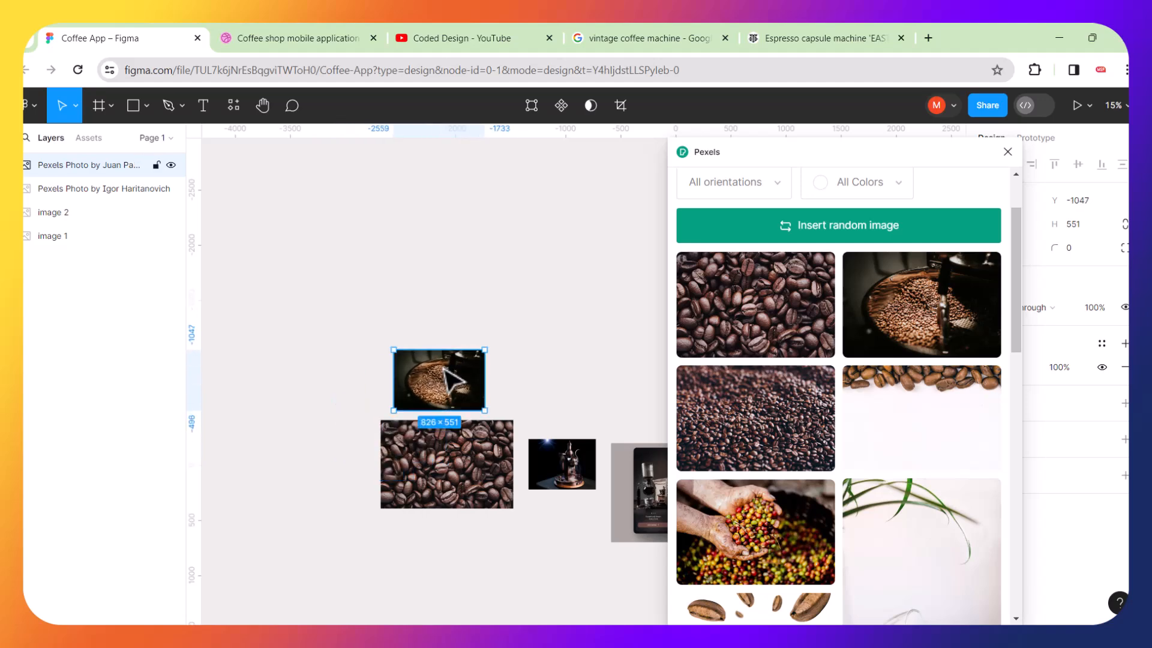
Insert the photo of coffee beans bordering a white background and scale it to about 990 × 655 beside the roaster photo.
click(540, 275)
scroll(798, 381, down, 3)
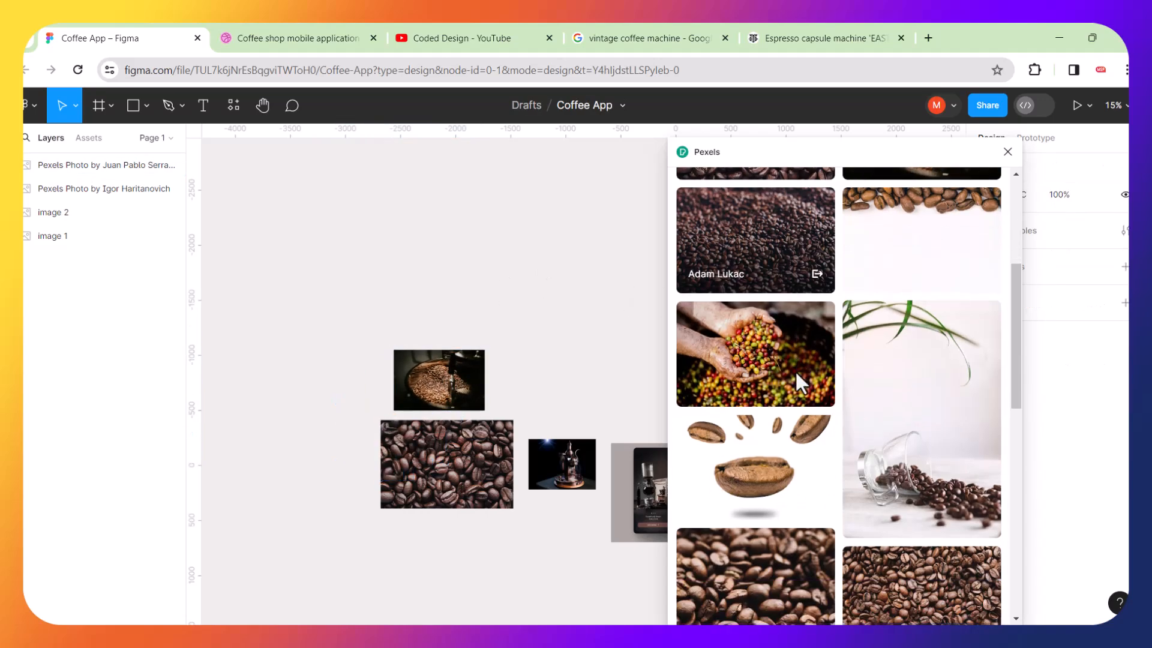
click(896, 234)
scroll(413, 293, down, 5)
drag(613, 236, 373, 401)
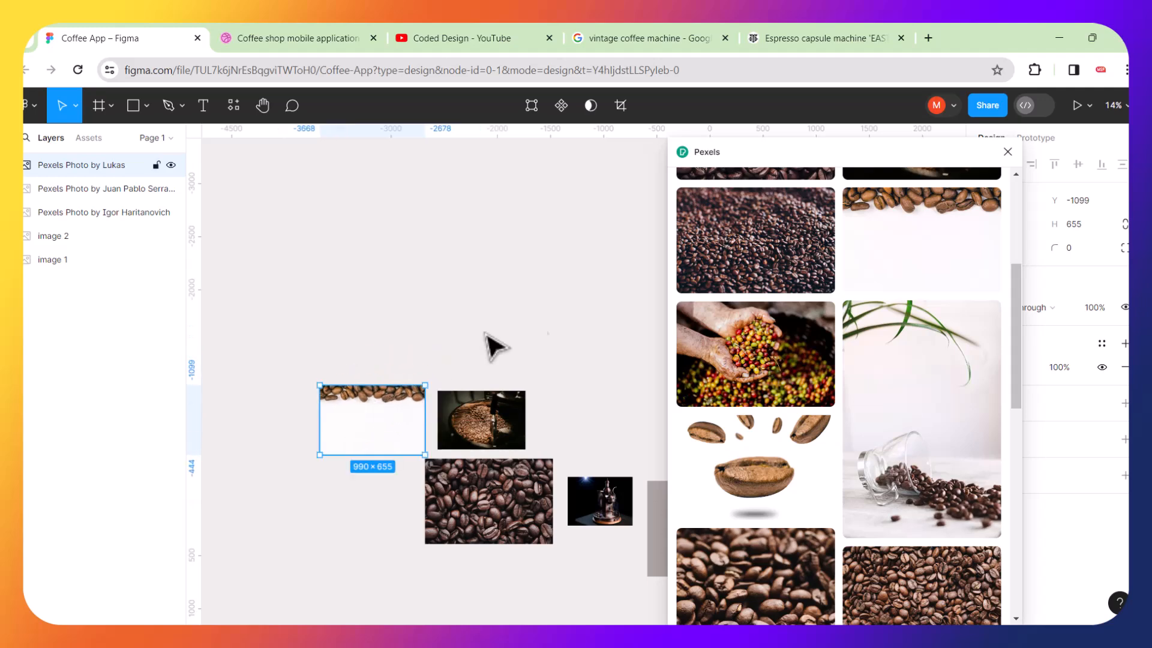
Insert the photo of a floating roasted bean, scale it down and place it above the bean-border photo.
click(522, 319)
scroll(763, 373, down, 3)
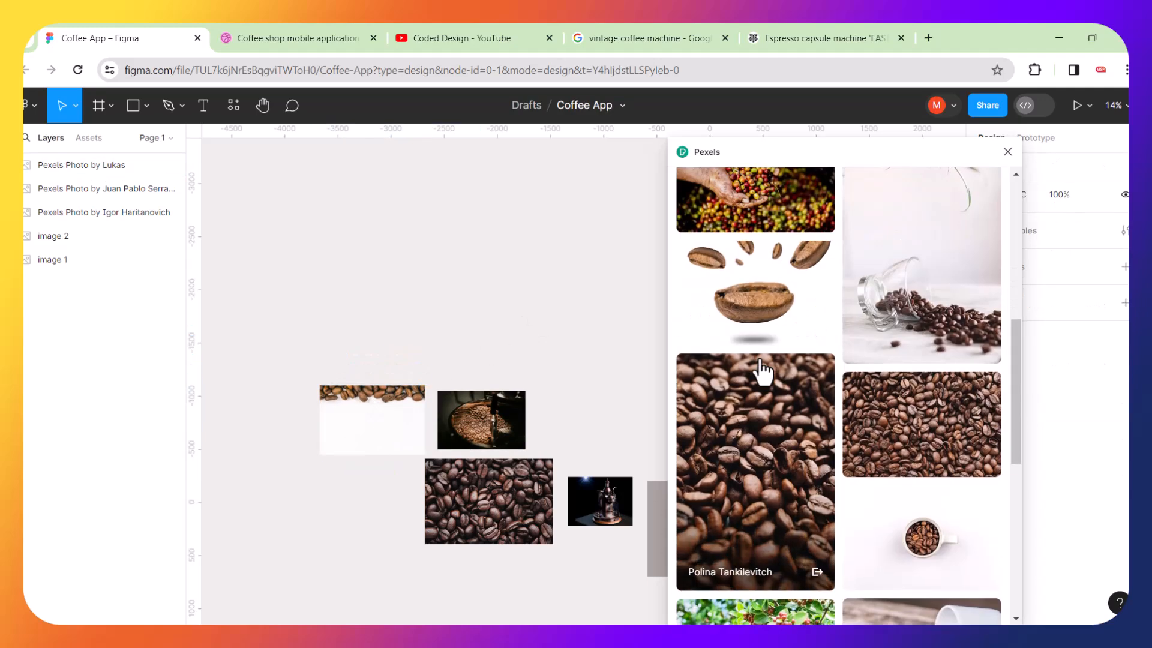
click(770, 312)
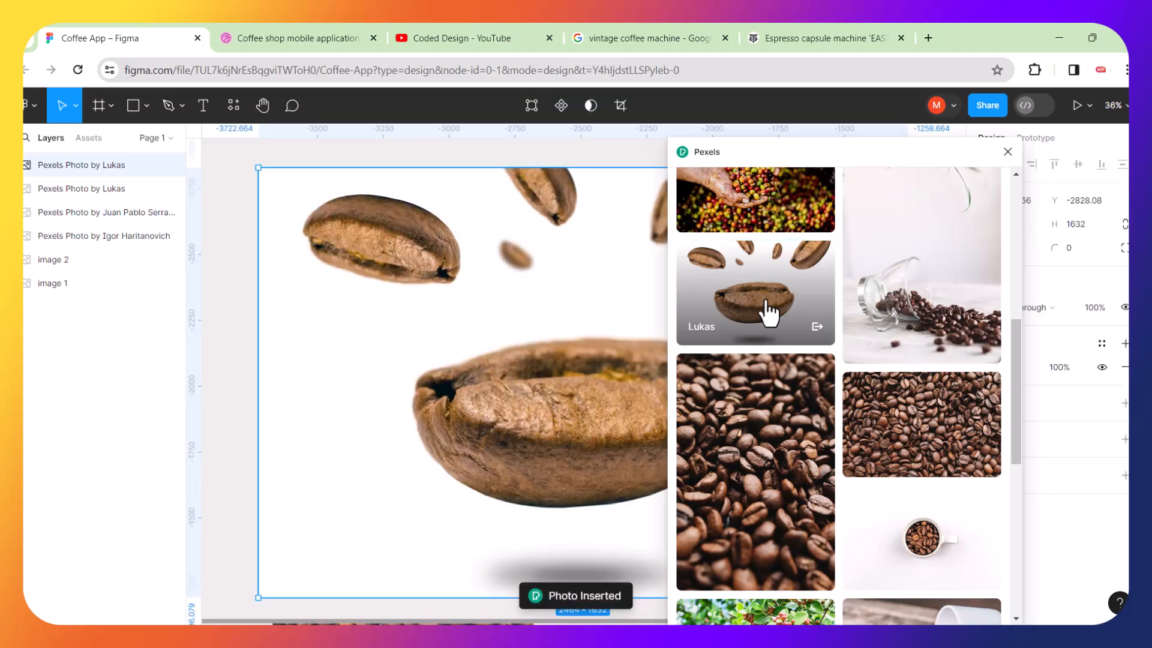
scroll(632, 312, down, 4)
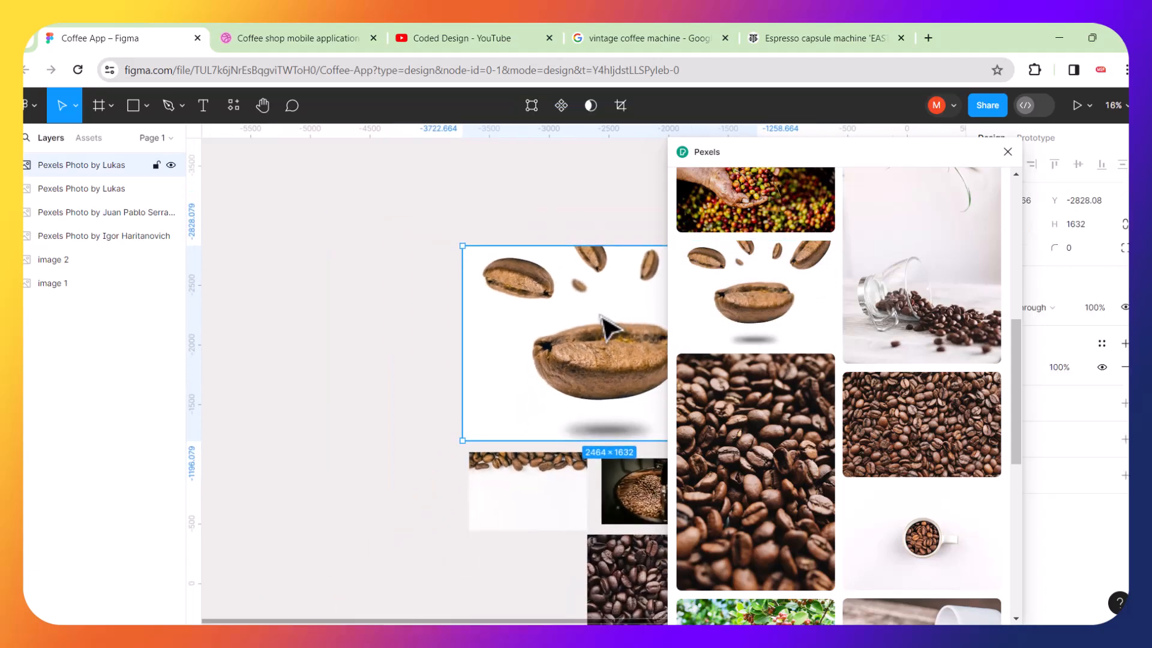
drag(606, 321, 488, 300)
drag(641, 222, 455, 352)
drag(431, 390, 533, 386)
click(581, 304)
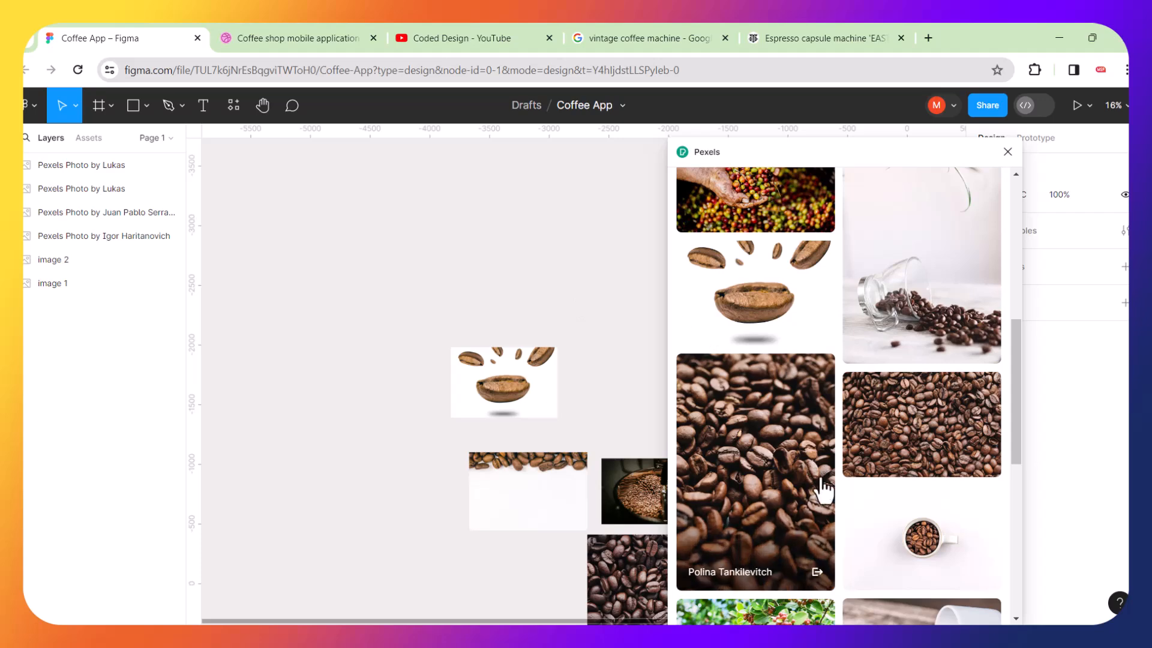
Insert the photo of a white cup spilling coffee beans and place it left of the floating bean photo.
scroll(823, 490, down, 6)
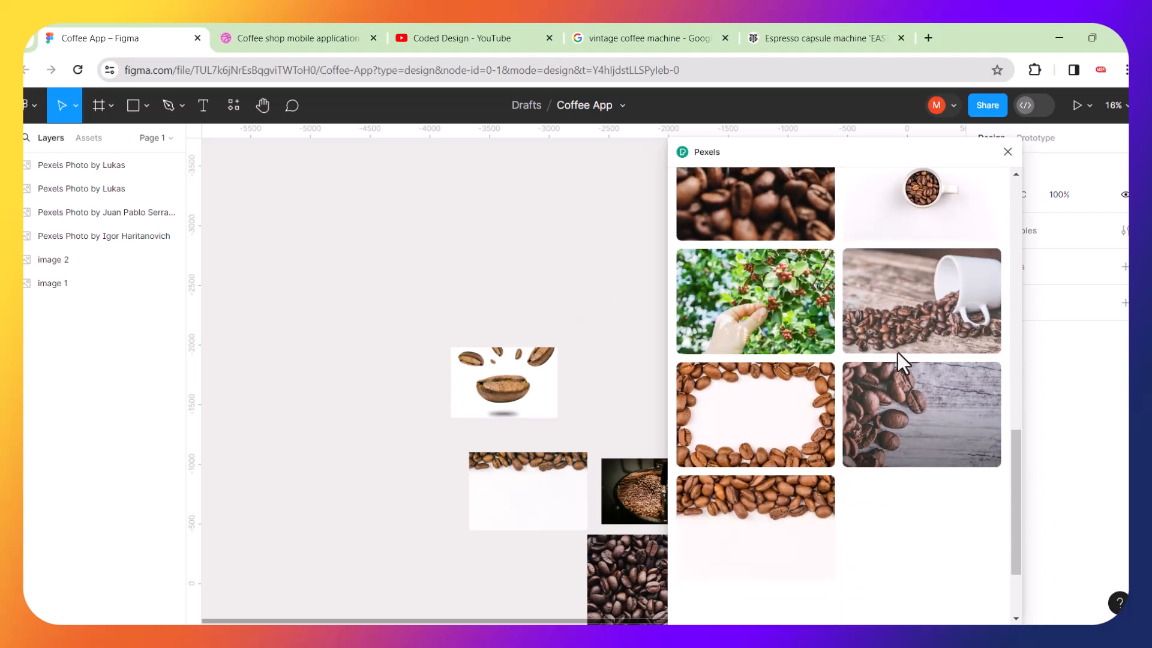
click(934, 314)
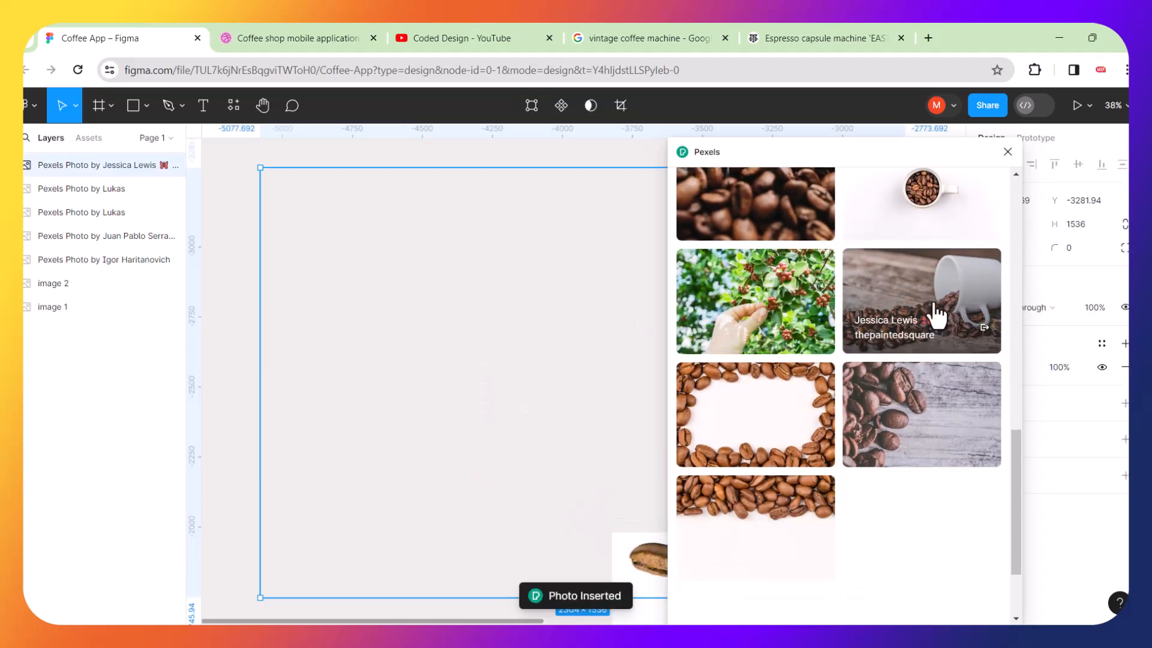
scroll(496, 352, down, 3)
drag(549, 327, 396, 306)
mouse_move(483, 323)
mouse_down()
mouse_move(544, 199)
mouse_move(483, 330)
mouse_up()
scroll(485, 327, down, 2)
drag(475, 372, 480, 458)
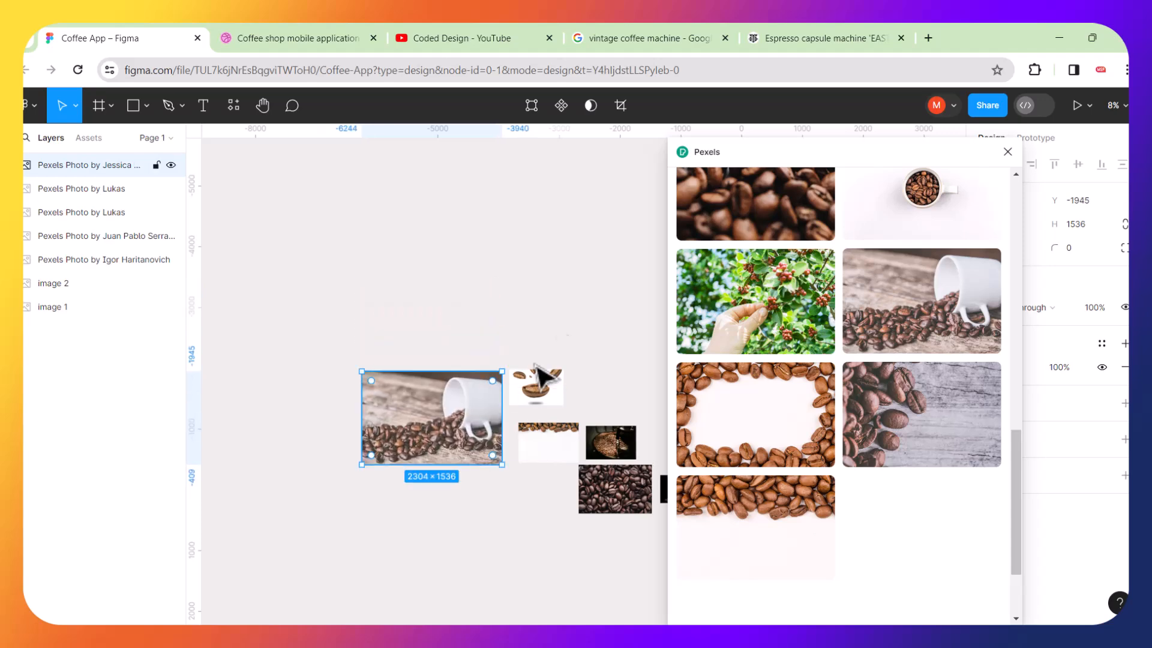
click(610, 282)
Insert the photo of beans in a portafilter and place it above the spilled-cup photo.
scroll(882, 420, down, 3)
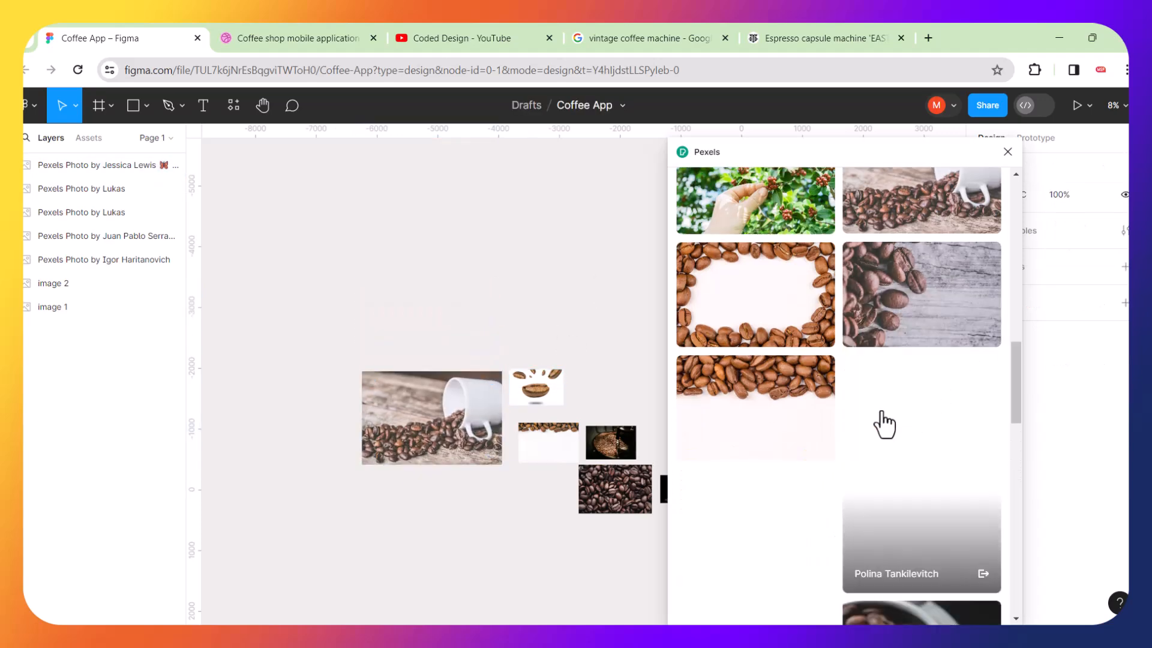
scroll(884, 425, down, 3)
scroll(884, 425, down, 3)
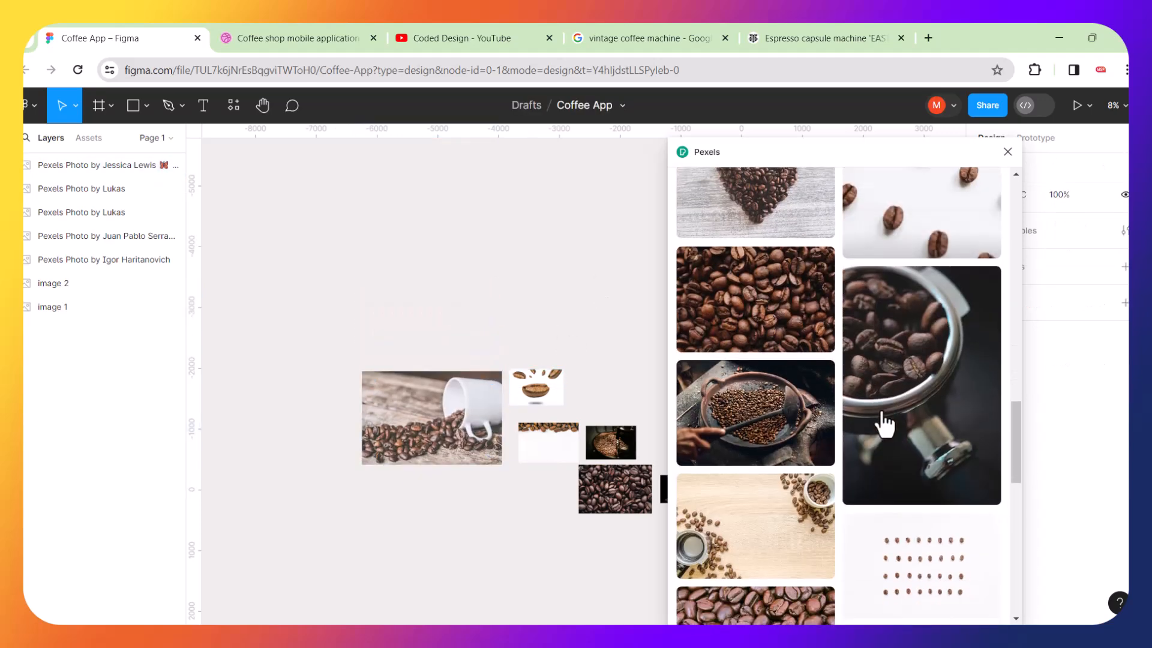
click(936, 363)
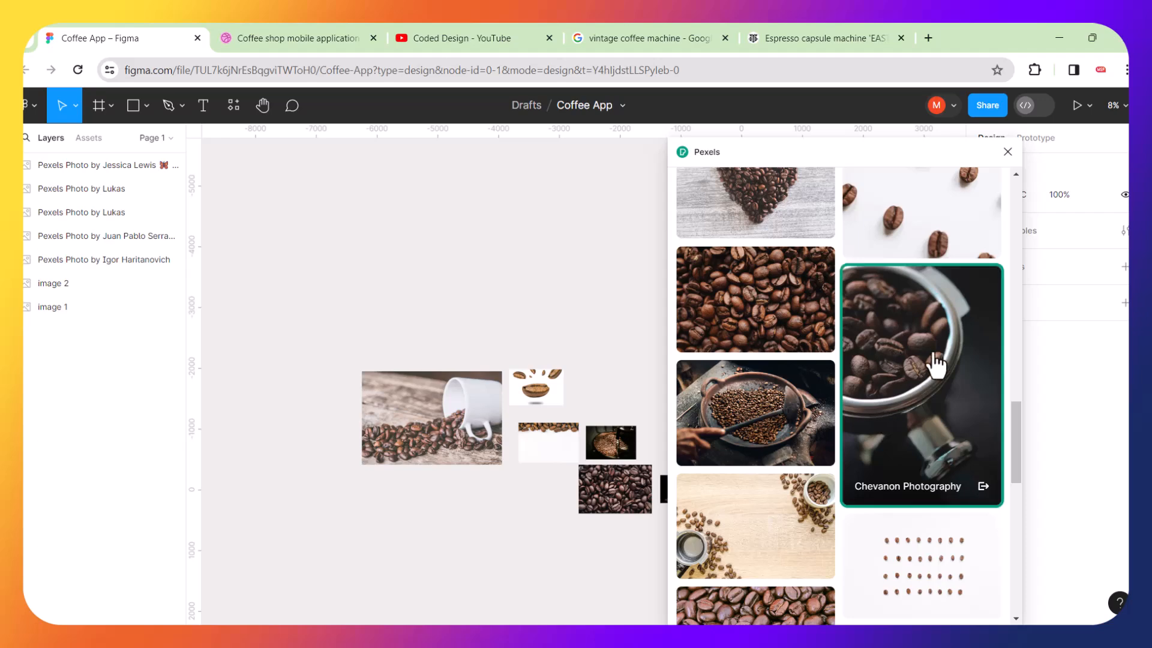
scroll(524, 348, down, 4)
drag(552, 330, 440, 303)
scroll(933, 418, down, 5)
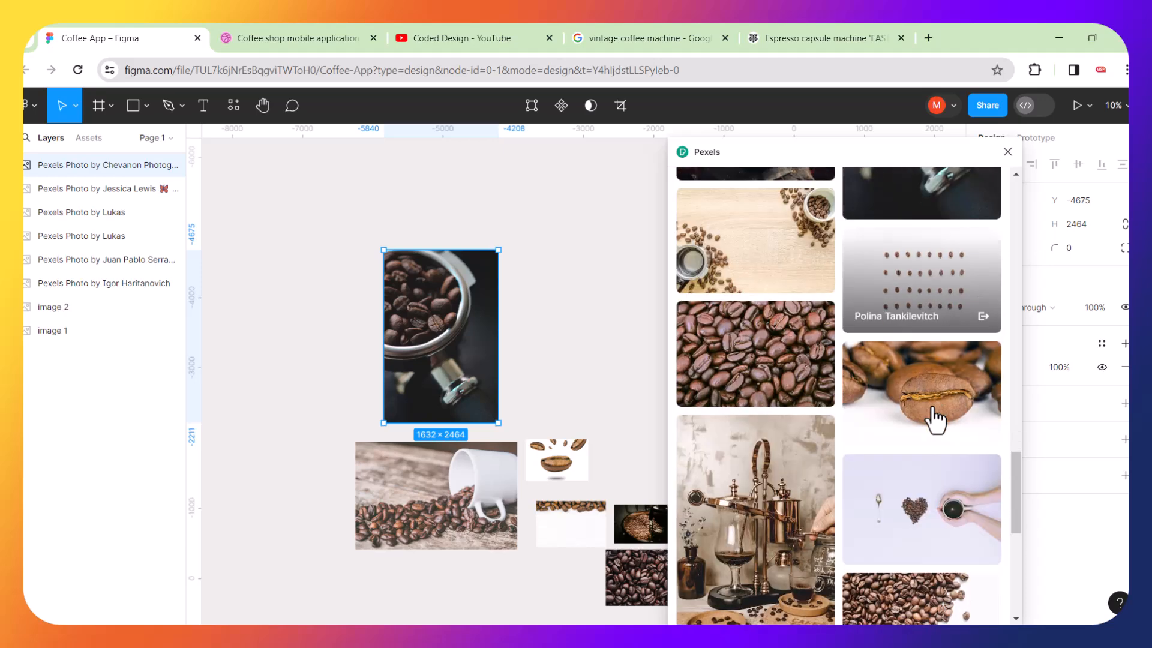
scroll(936, 418, down, 2)
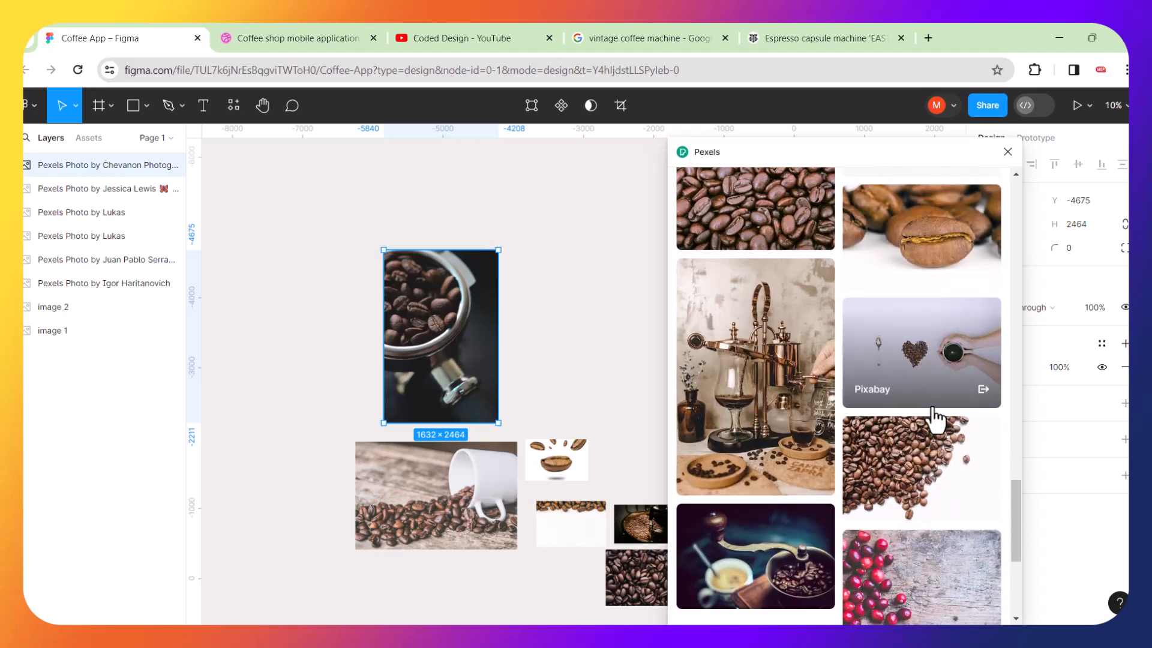
click(779, 378)
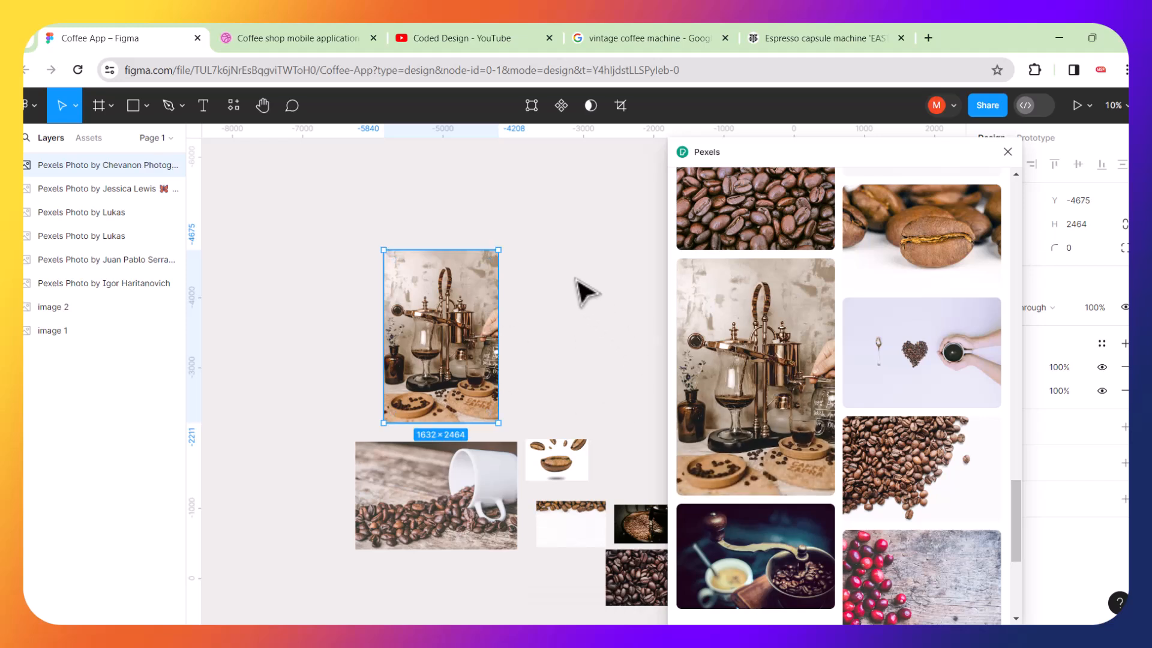
key(ctrl+z)
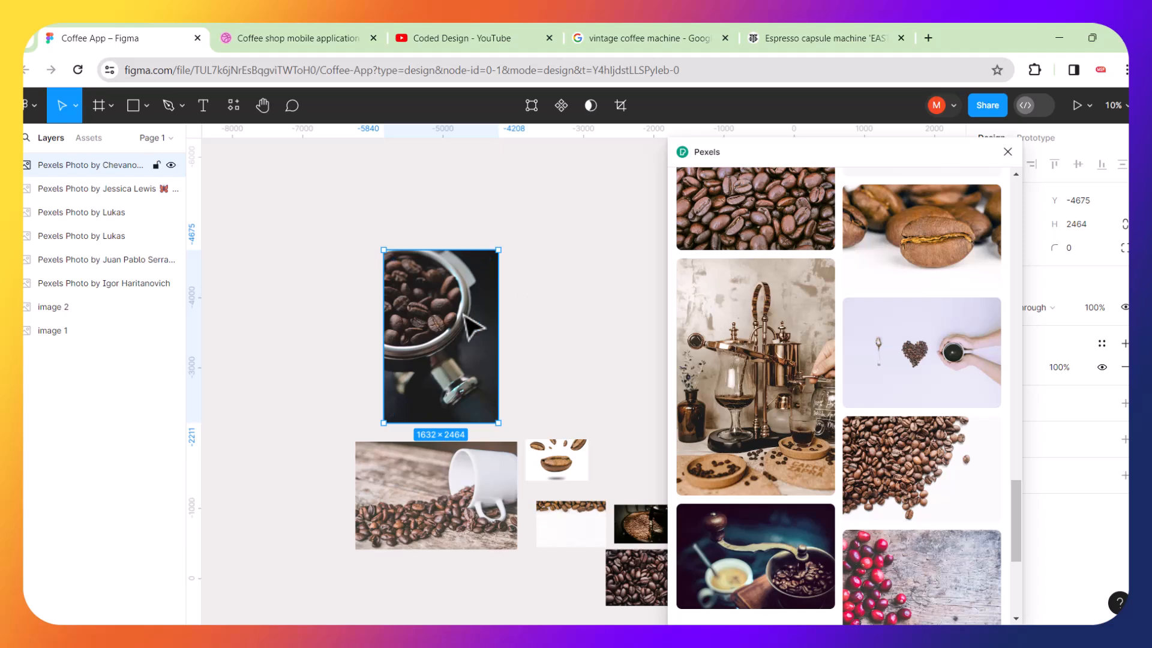
key(ctrl+z)
Insert the siphon coffee maker photo and place it above the portafilter photo.
click(517, 308)
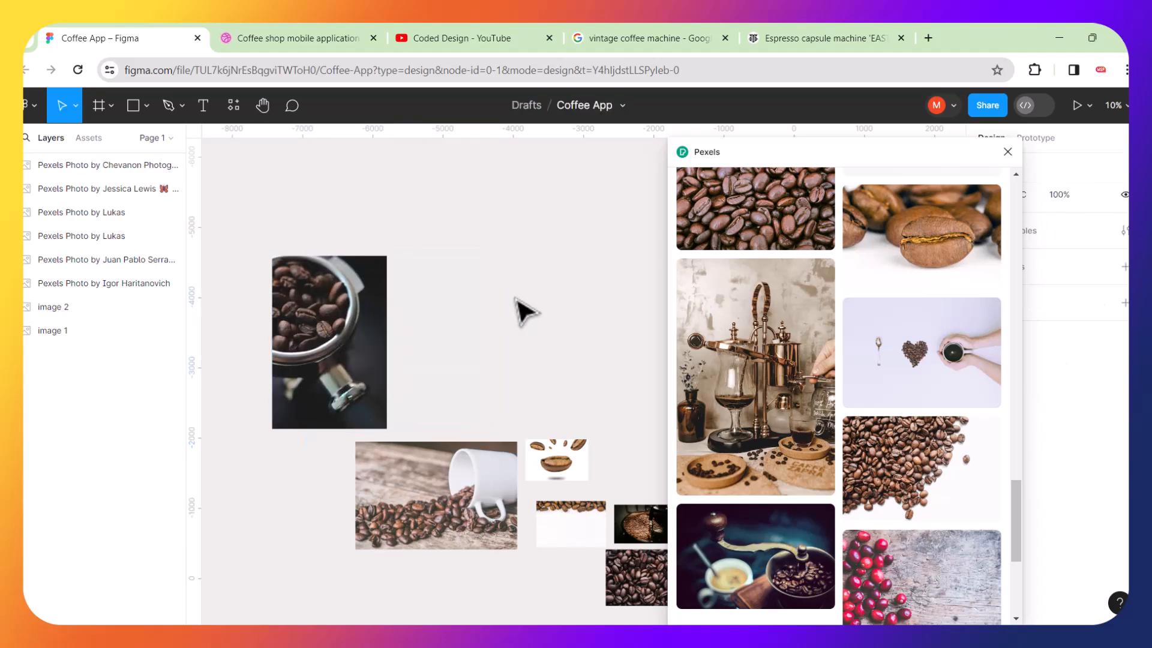
click(791, 378)
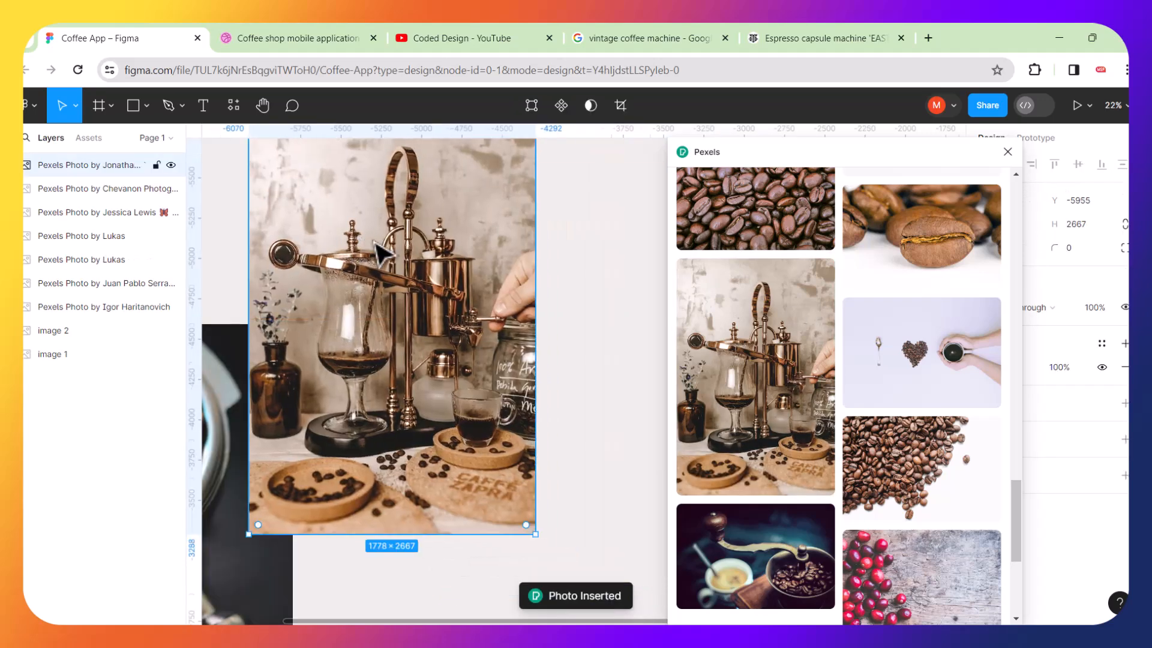
scroll(374, 242, down, 4)
drag(414, 243, 323, 200)
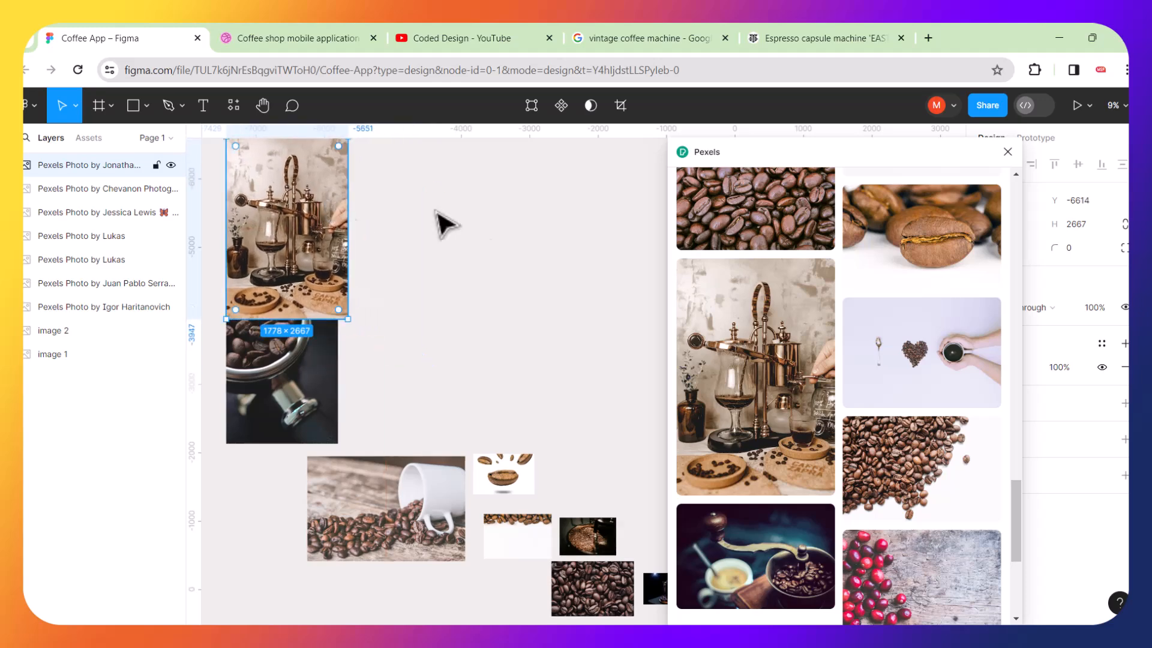
Scroll through the coffee beans results in the Pexels plugin.
scroll(769, 405, down, 5)
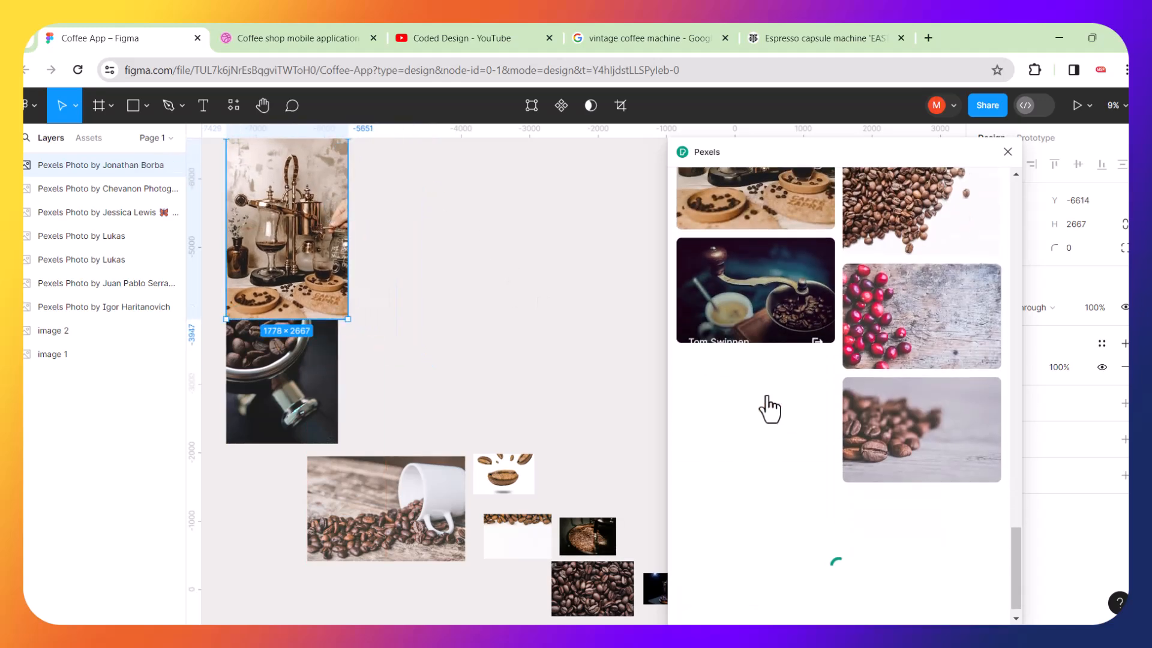
scroll(770, 408, down, 5)
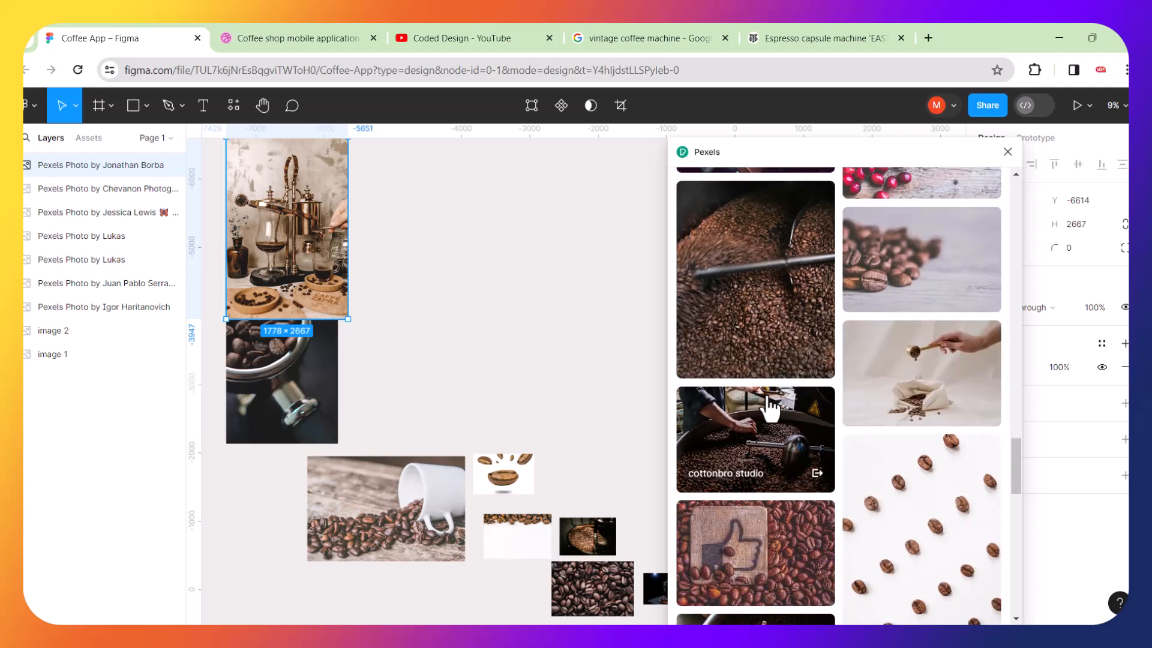
scroll(771, 409, down, 15)
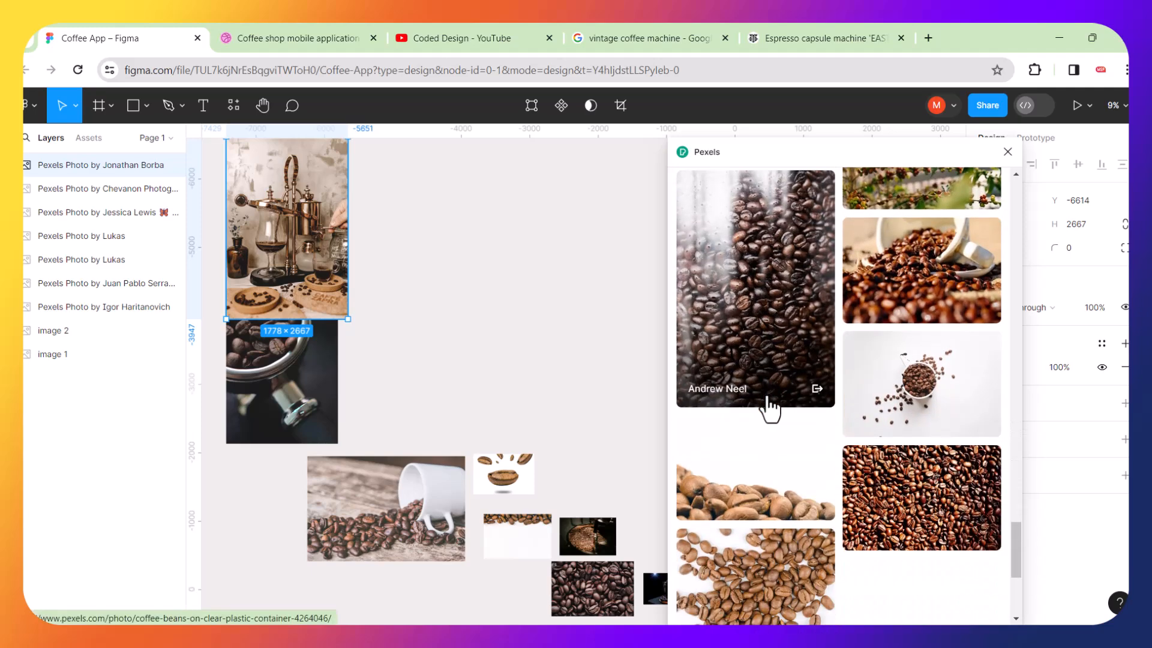
scroll(770, 408, down, 5)
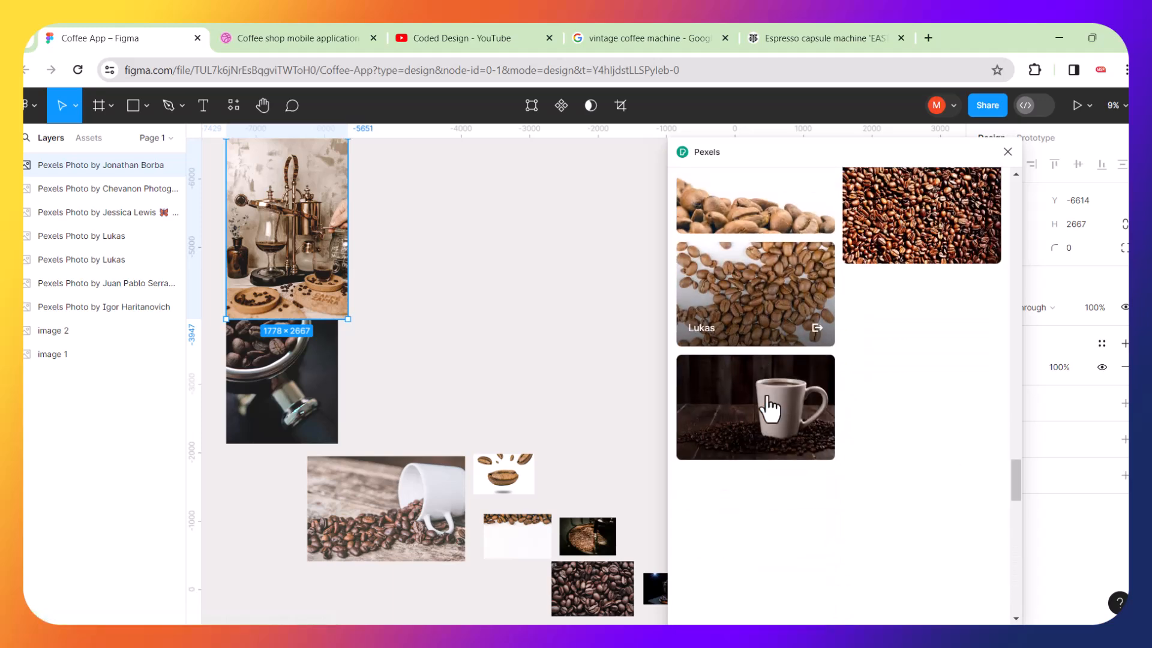
scroll(768, 417, down, 2)
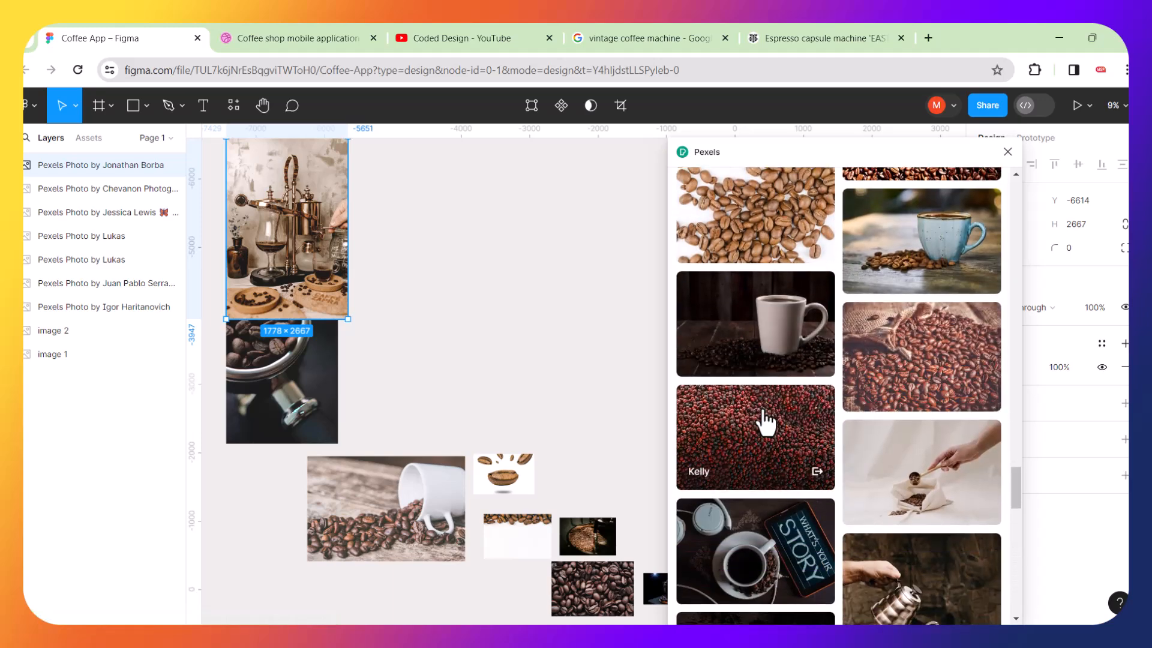
scroll(766, 420, down, 6)
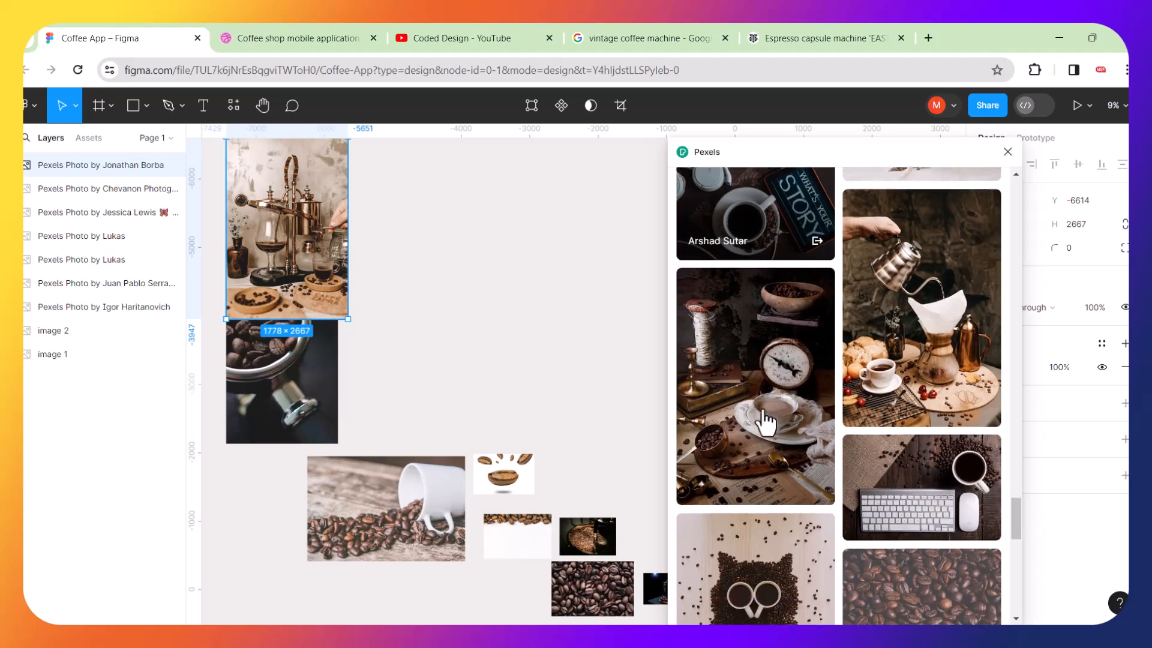
scroll(765, 420, down, 7)
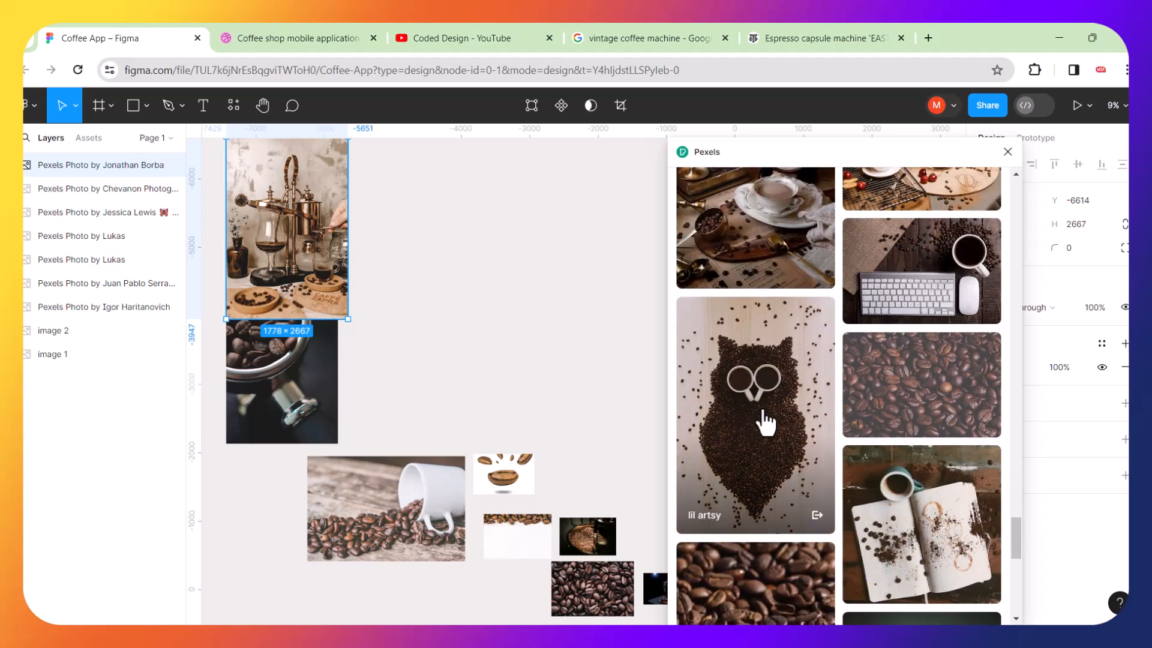
scroll(766, 420, down, 4)
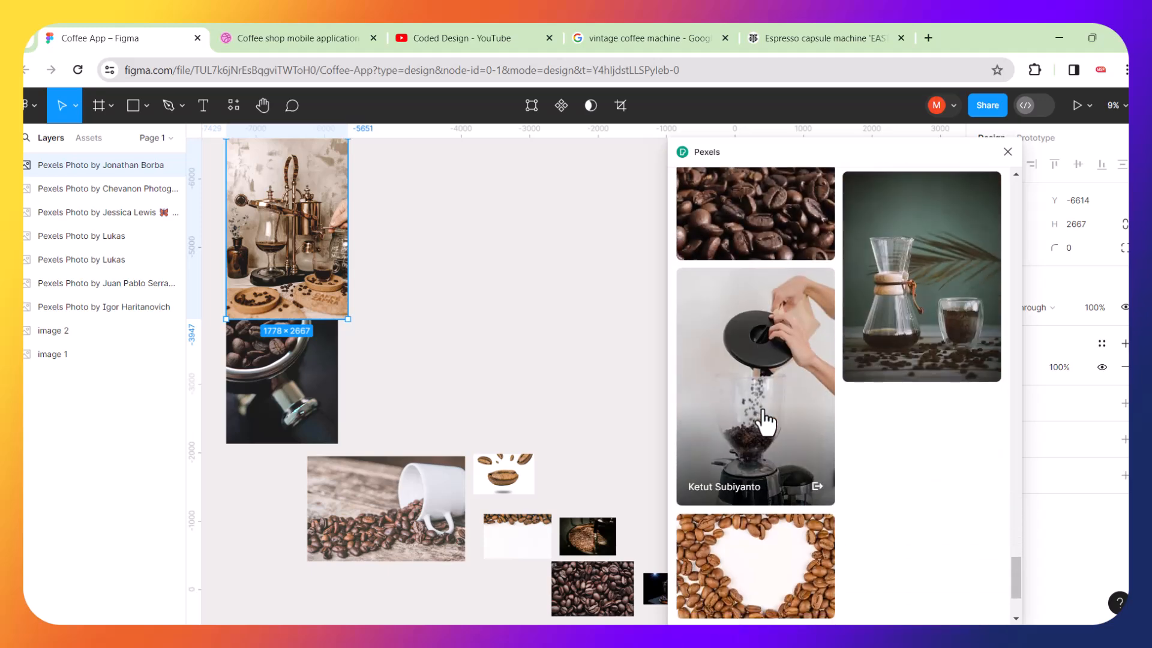
click(932, 339)
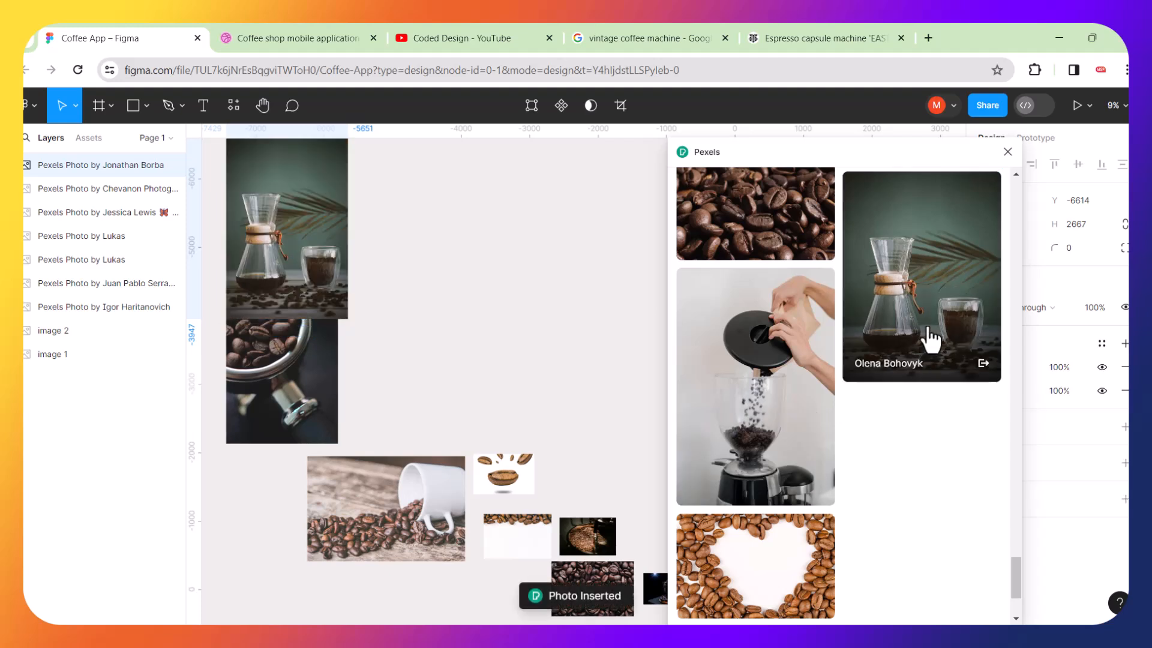
click(638, 282)
key(ctrl+z)
click(505, 277)
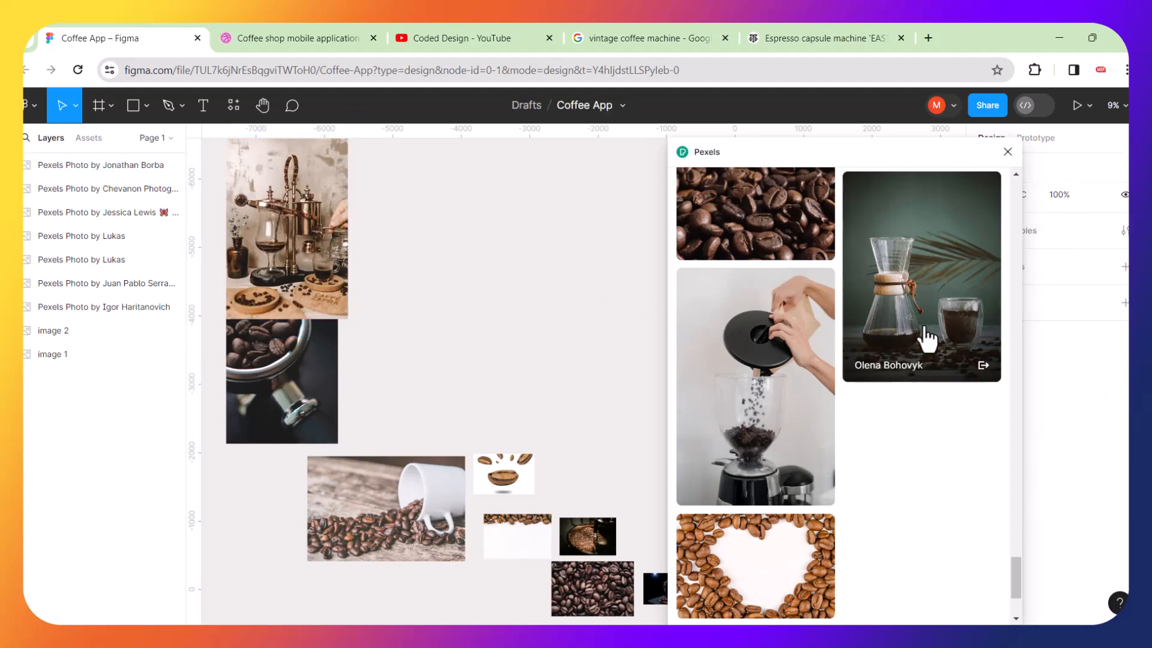
Insert the photo of a Chemex and glass with coffee and scale it down.
click(941, 300)
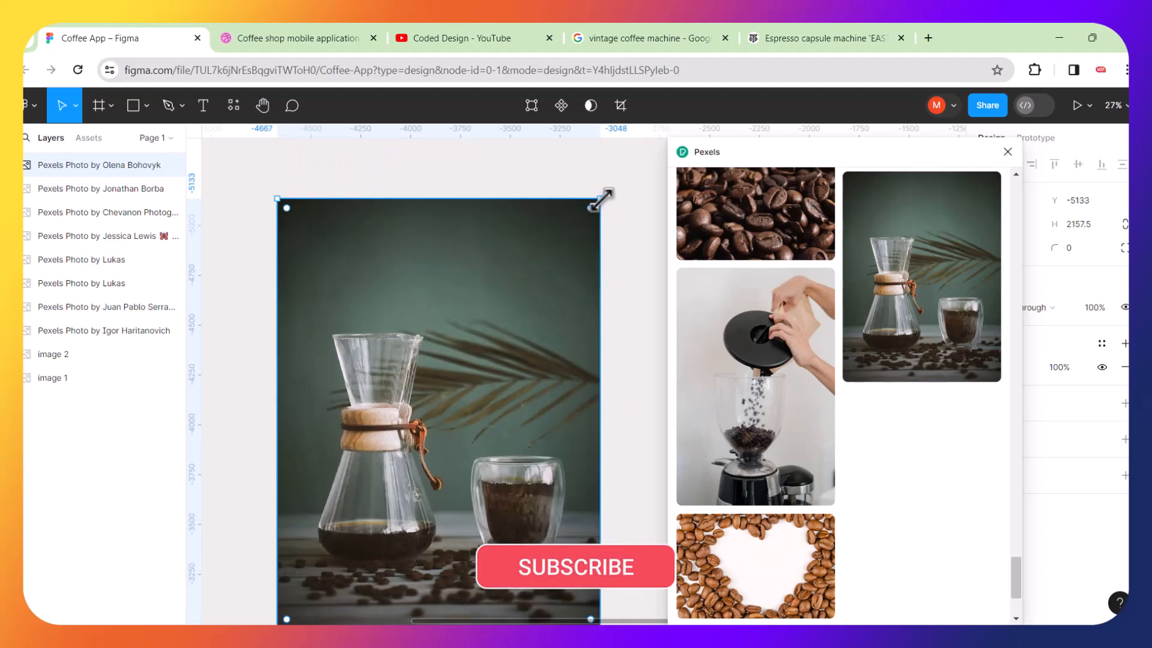
drag(601, 198, 357, 272)
click(501, 304)
Search Pexels for "coffee beans glass" and browse the results.
scroll(733, 244, down, 5)
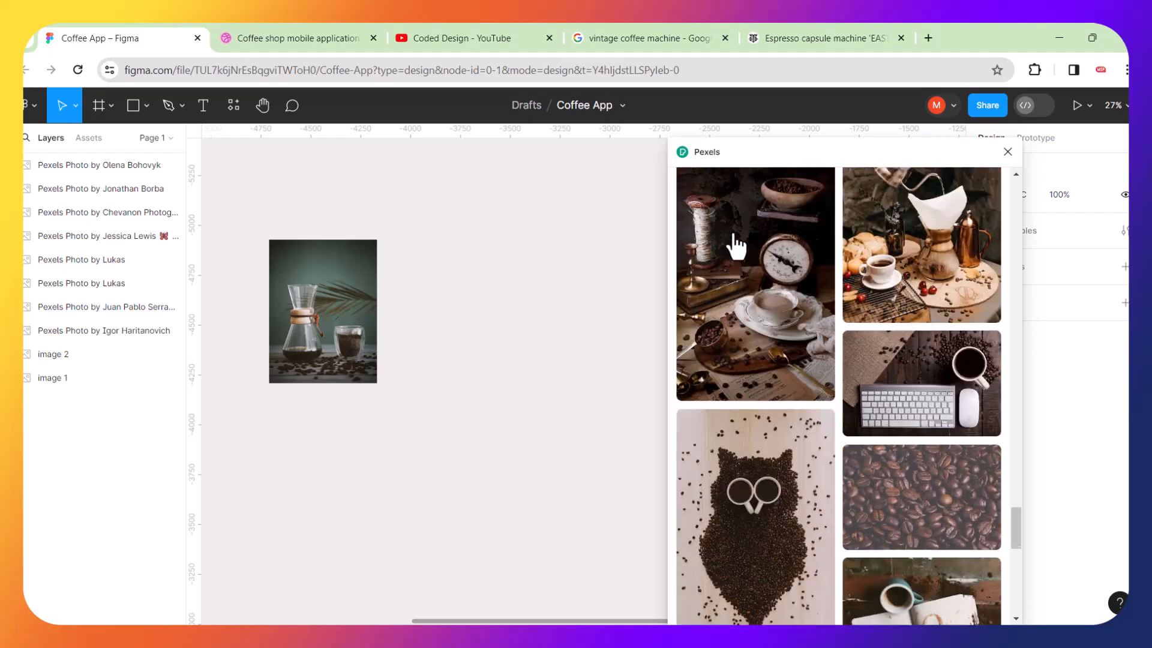
scroll(735, 244, up, 10)
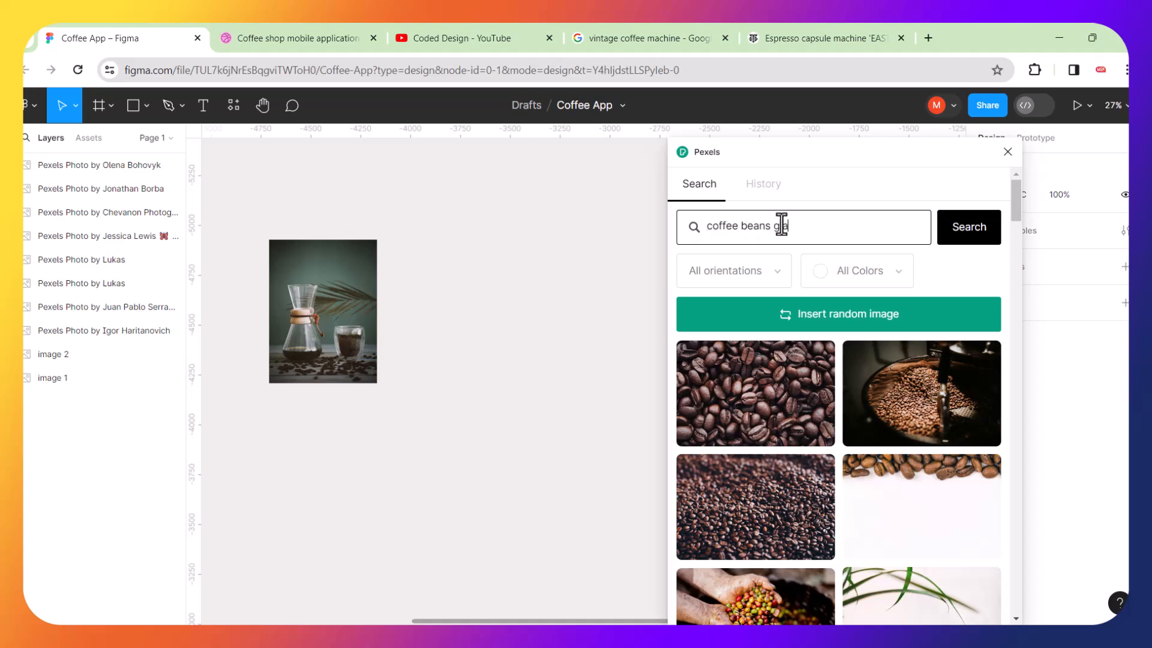
key(Return)
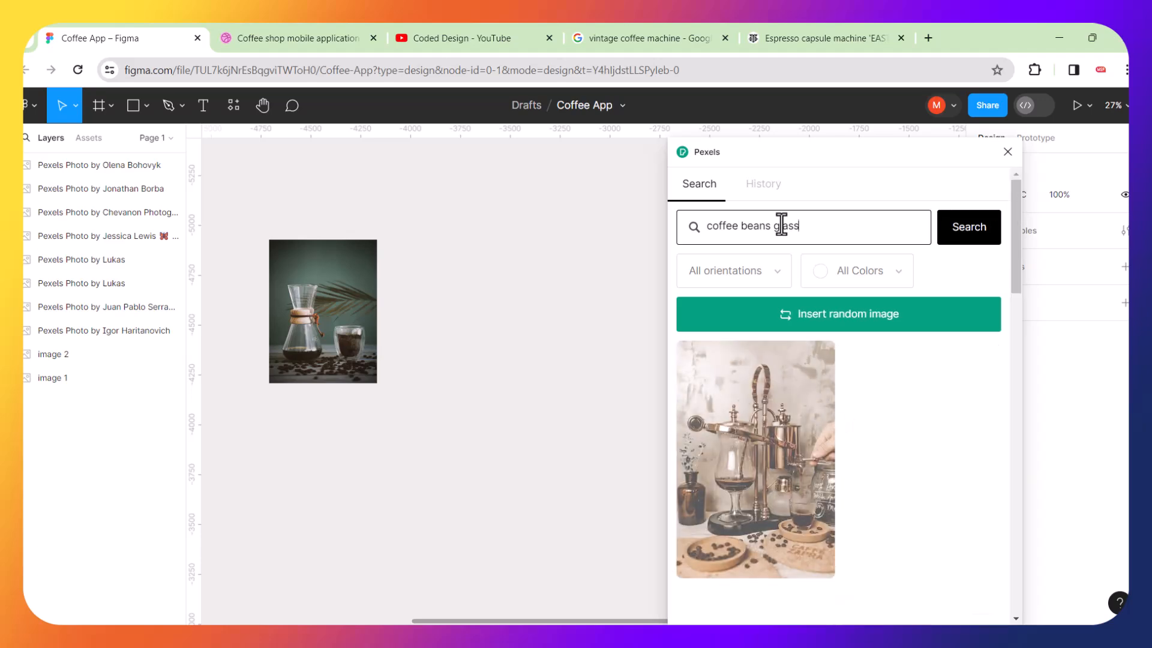
scroll(847, 453, down, 5)
scroll(846, 453, down, 4)
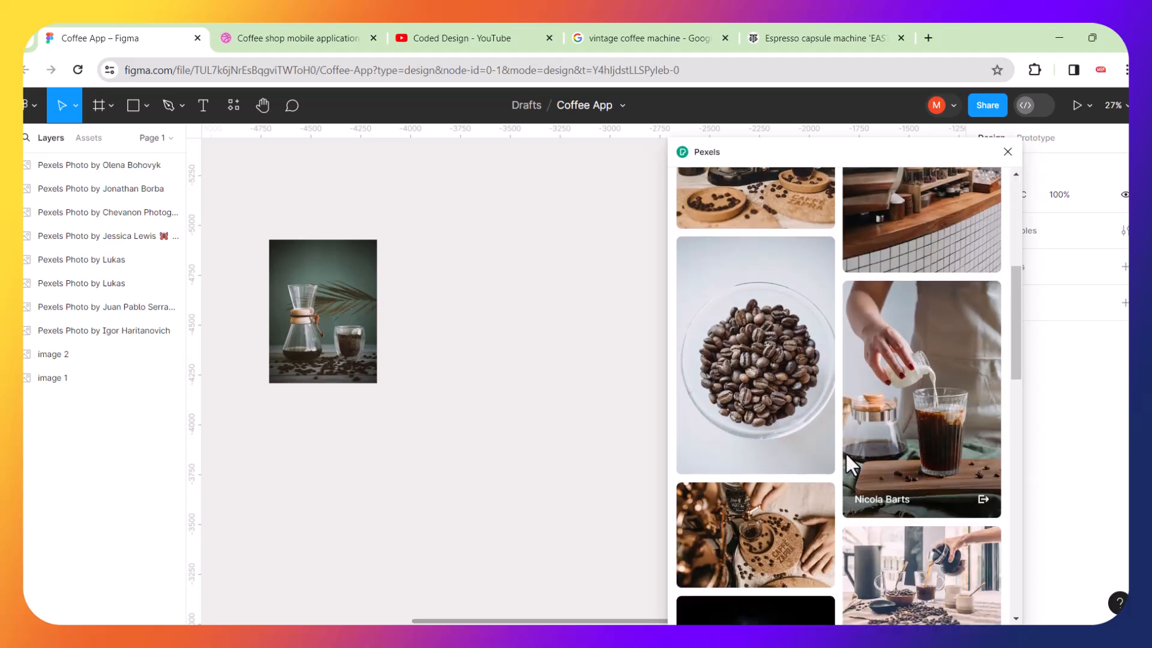
scroll(847, 456, down, 3)
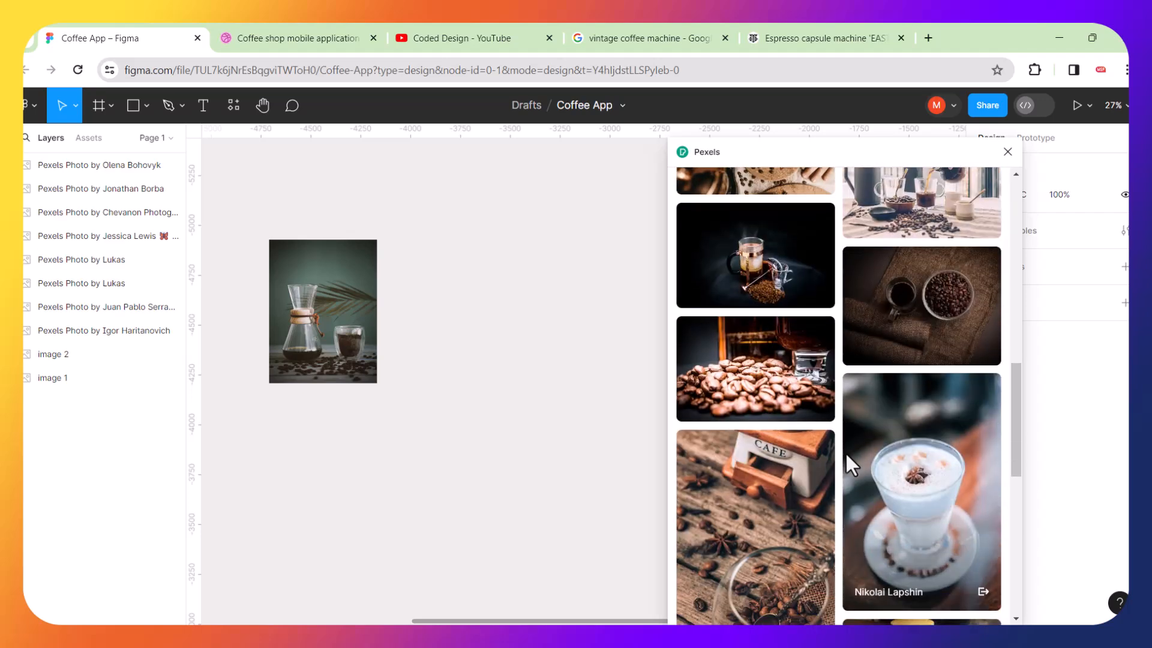
Insert the iced coffee on a tray photo from the Pexels results and undo the insertion.
scroll(845, 452, down, 1)
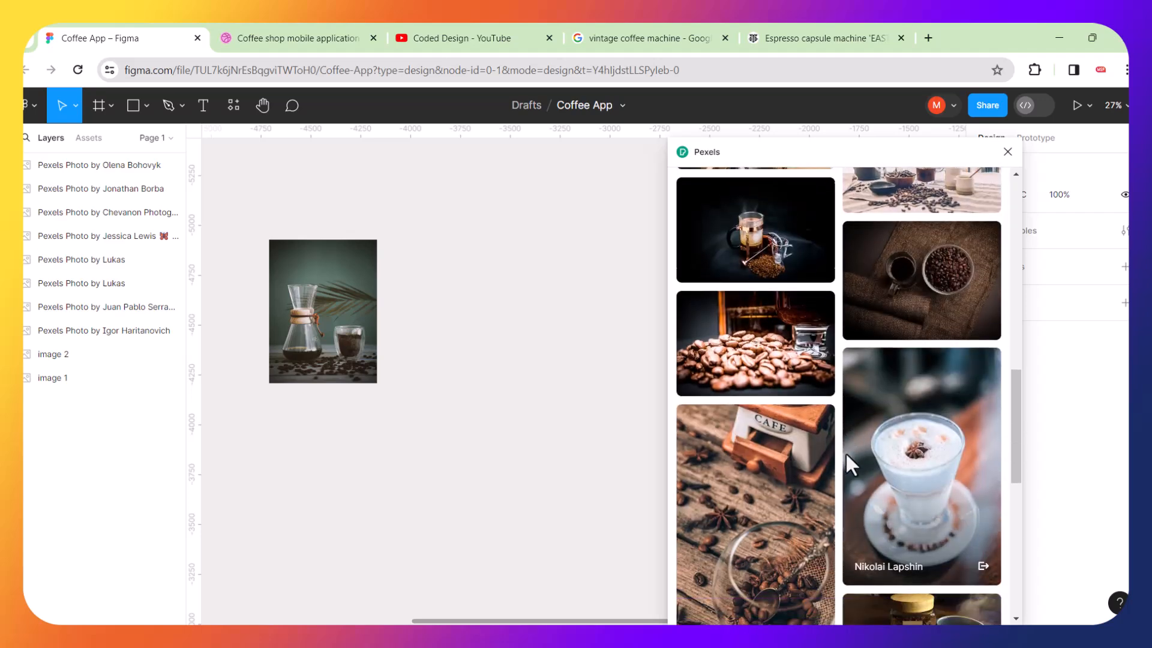
scroll(846, 456, down, 5)
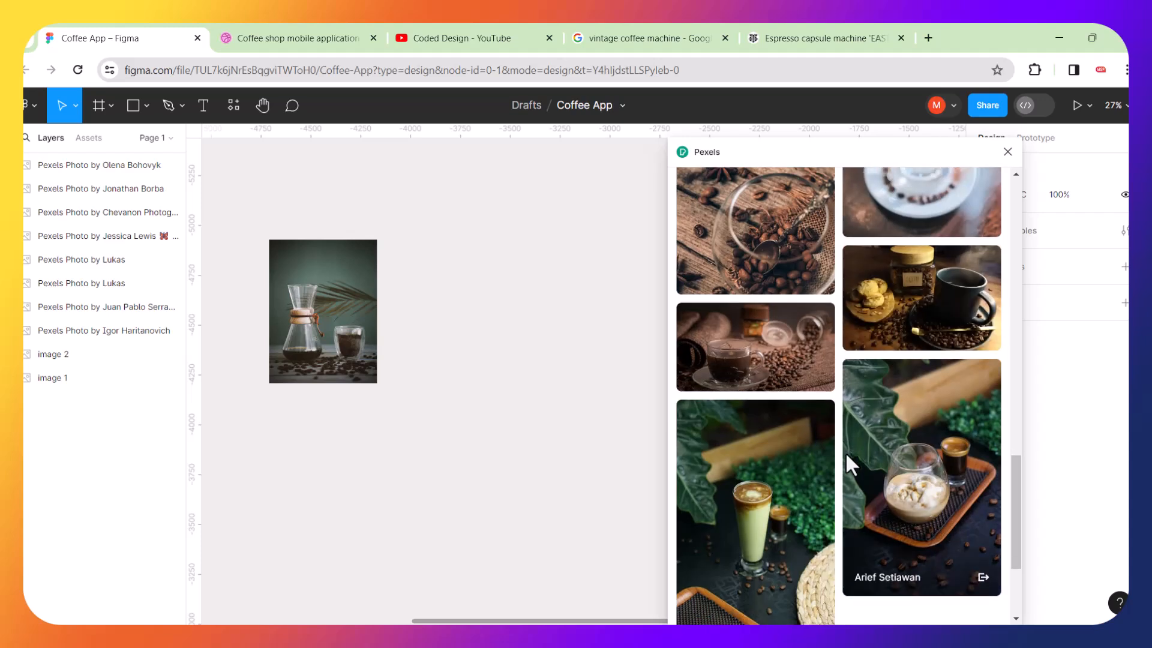
scroll(845, 452, down, 2)
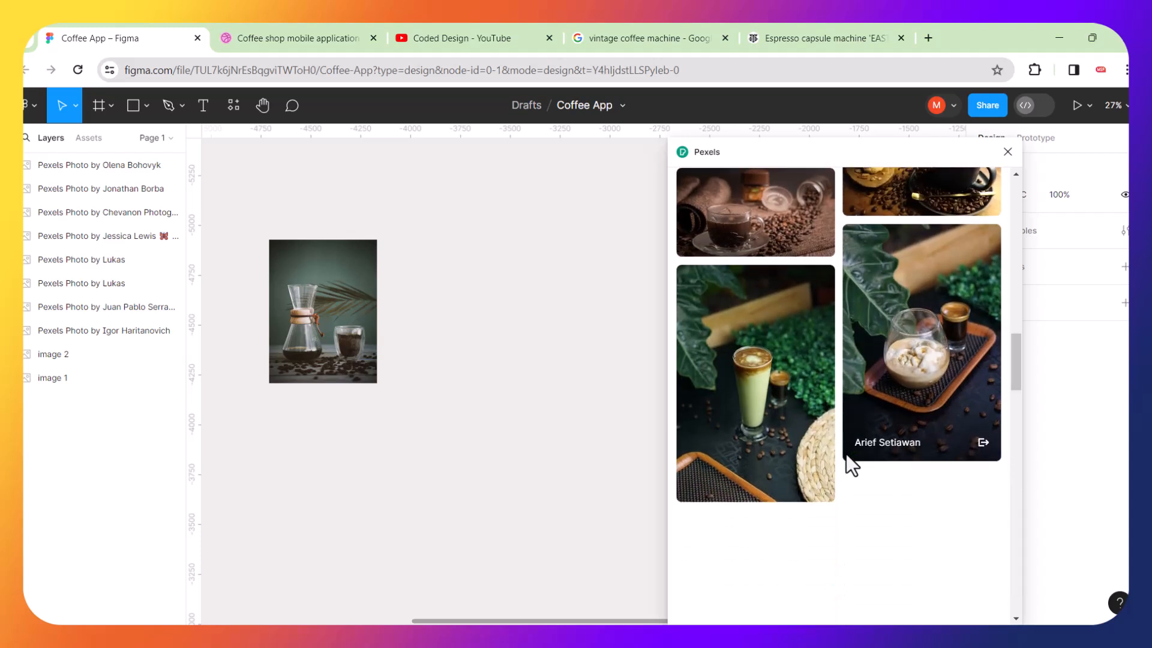
click(922, 361)
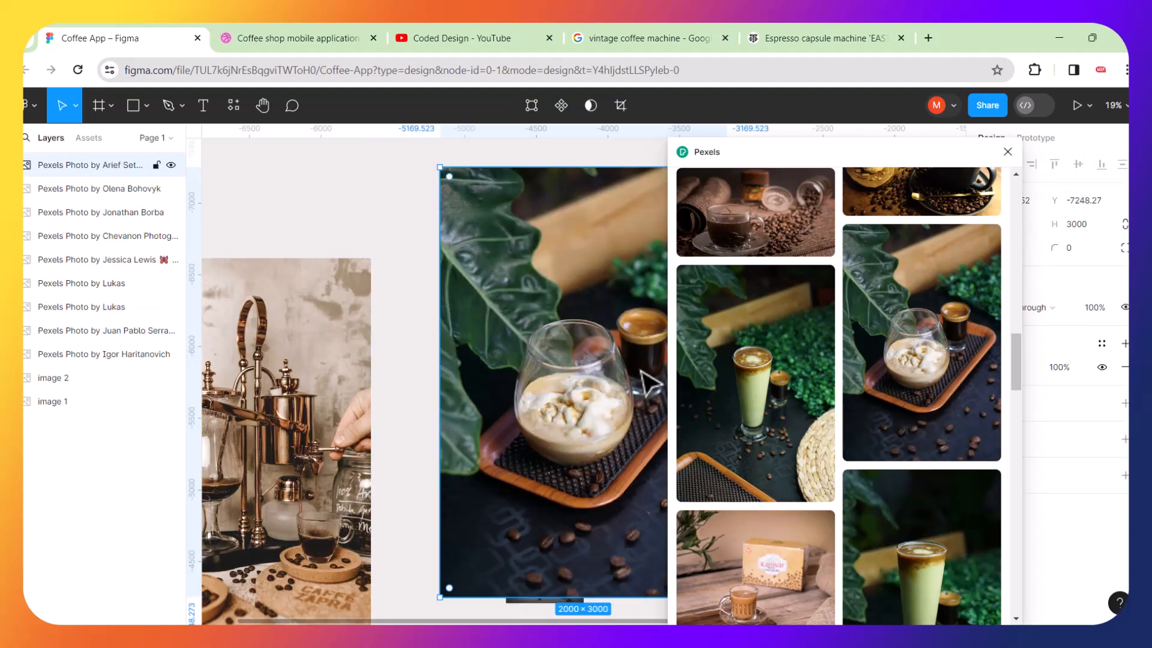
click(410, 196)
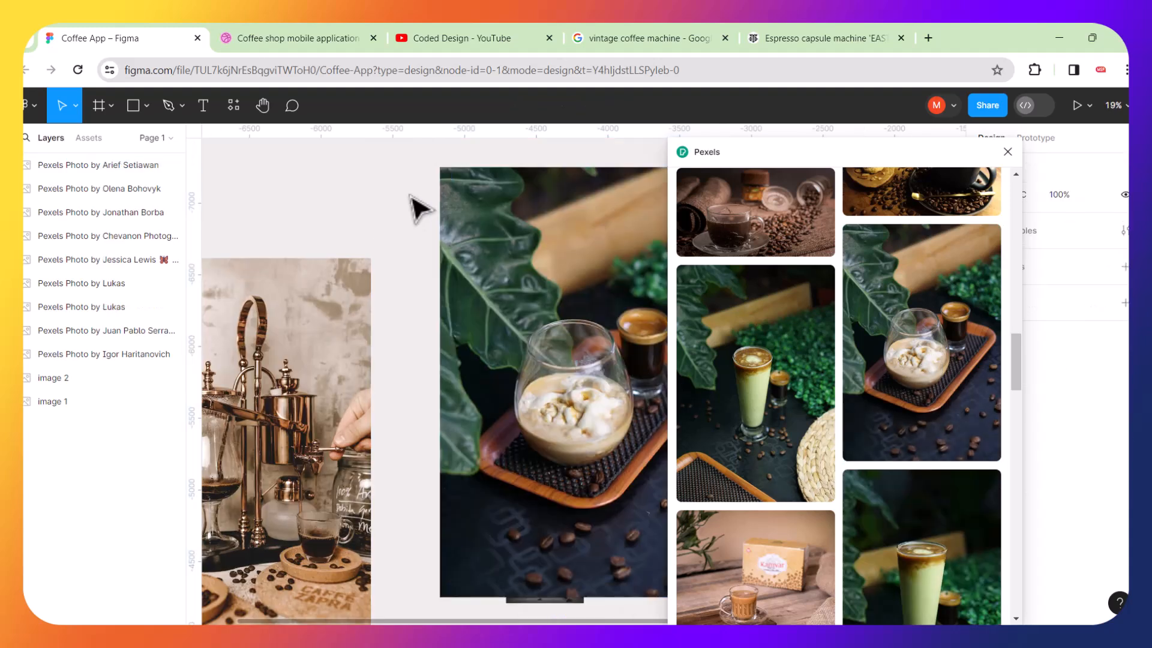
key(ctrl+z)
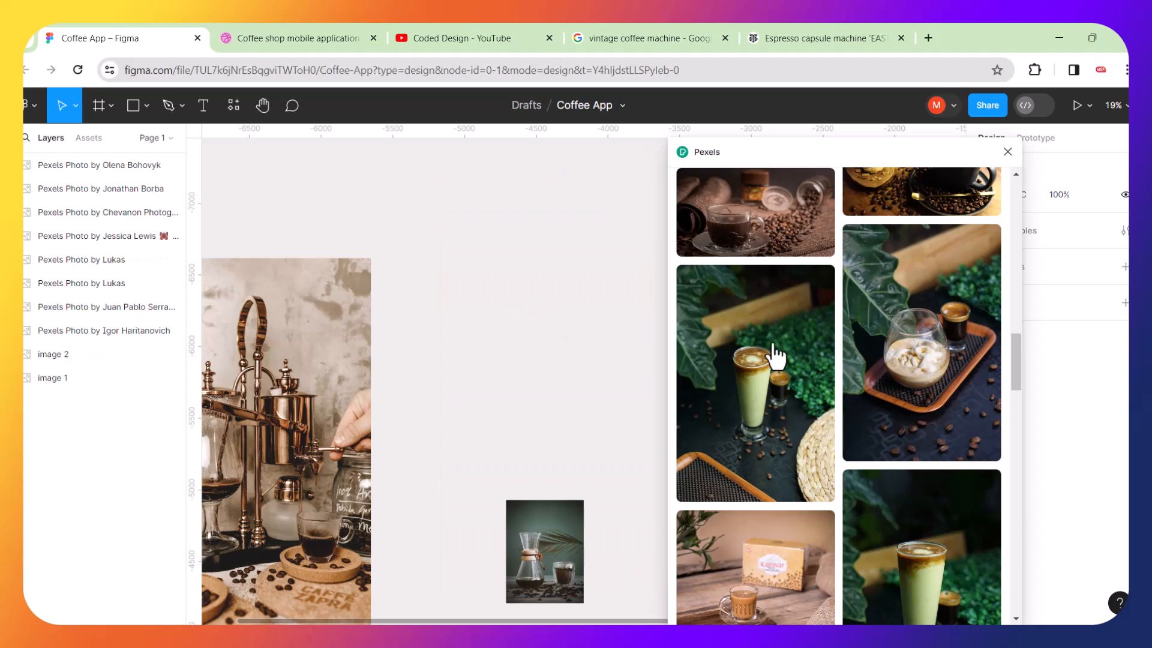
Insert the photo of an espresso cup with an open book and move it above the siphon photo.
scroll(754, 345, down, 5)
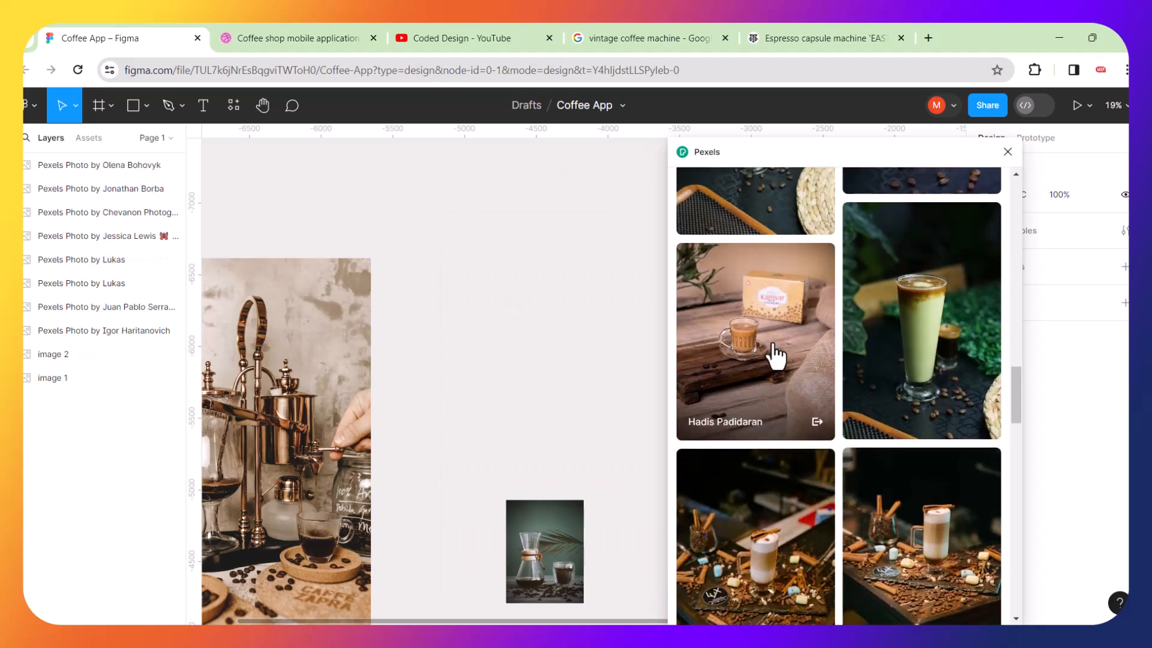
scroll(776, 356, down, 7)
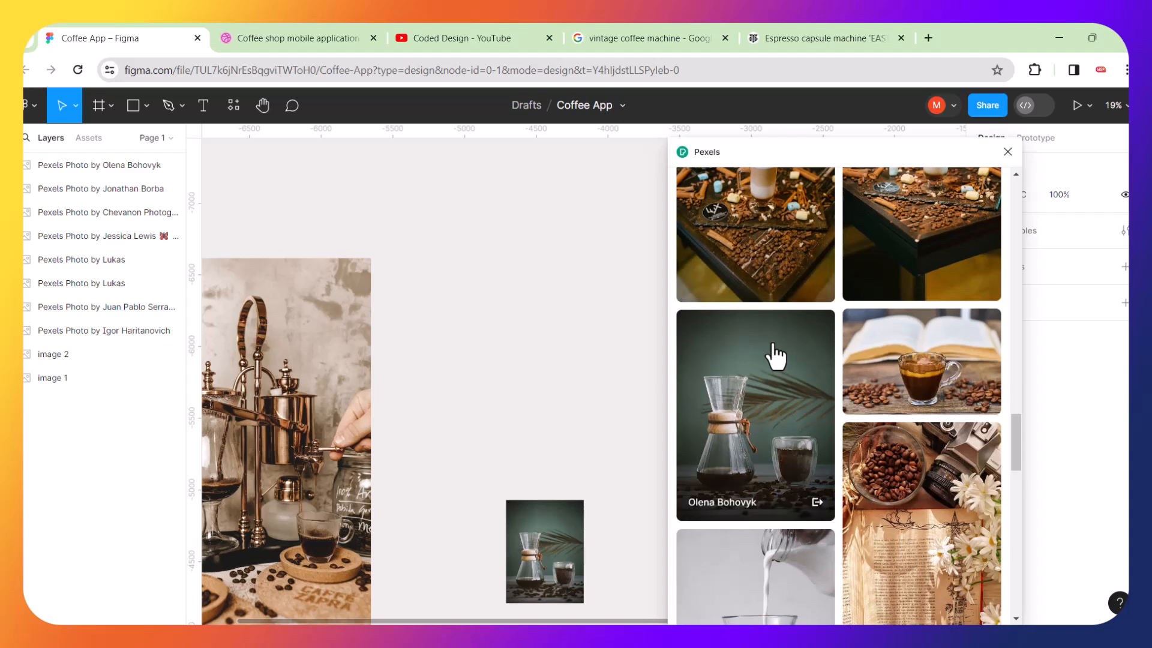
scroll(776, 355, down, 2)
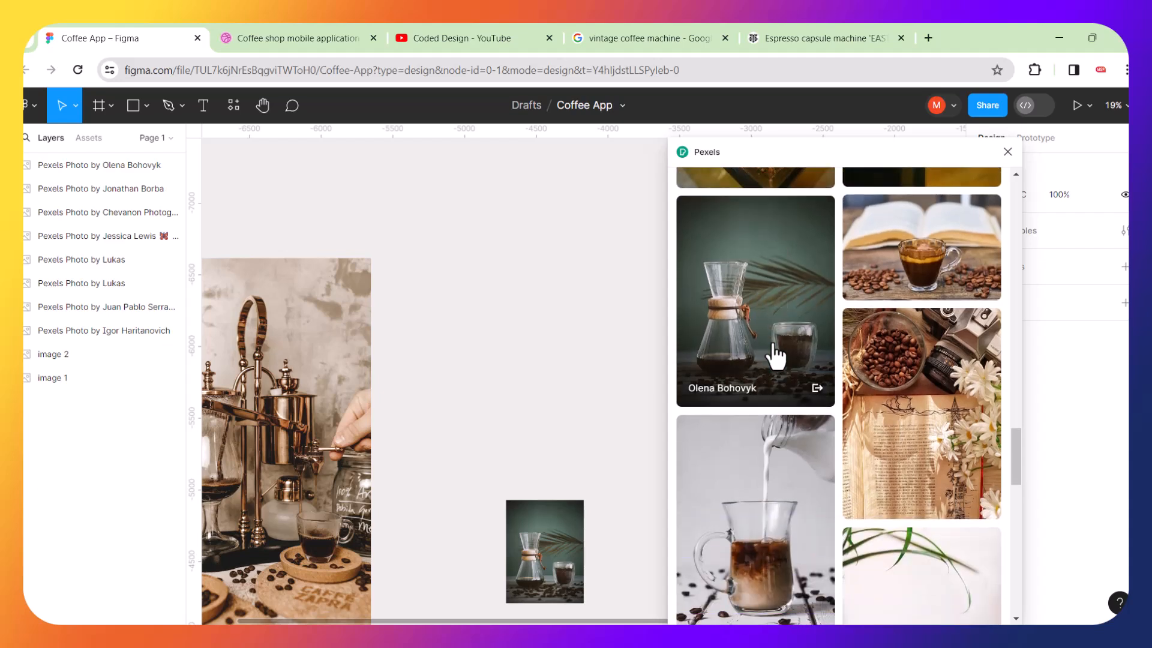
click(928, 280)
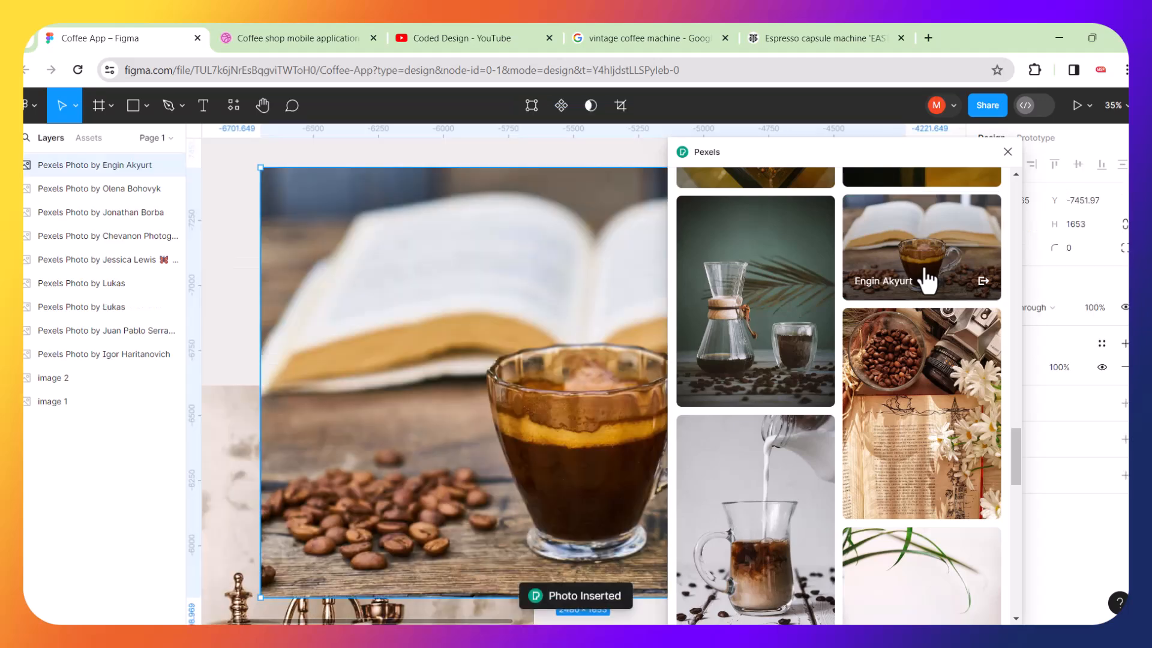
scroll(530, 360, down, 5)
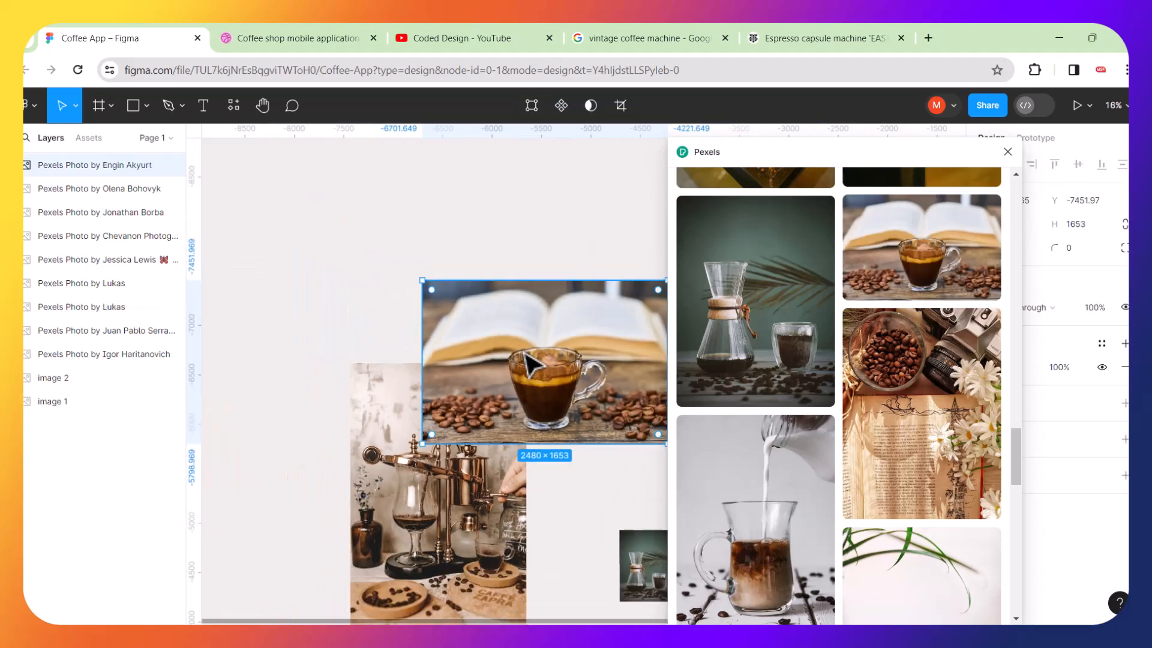
drag(589, 356, 381, 244)
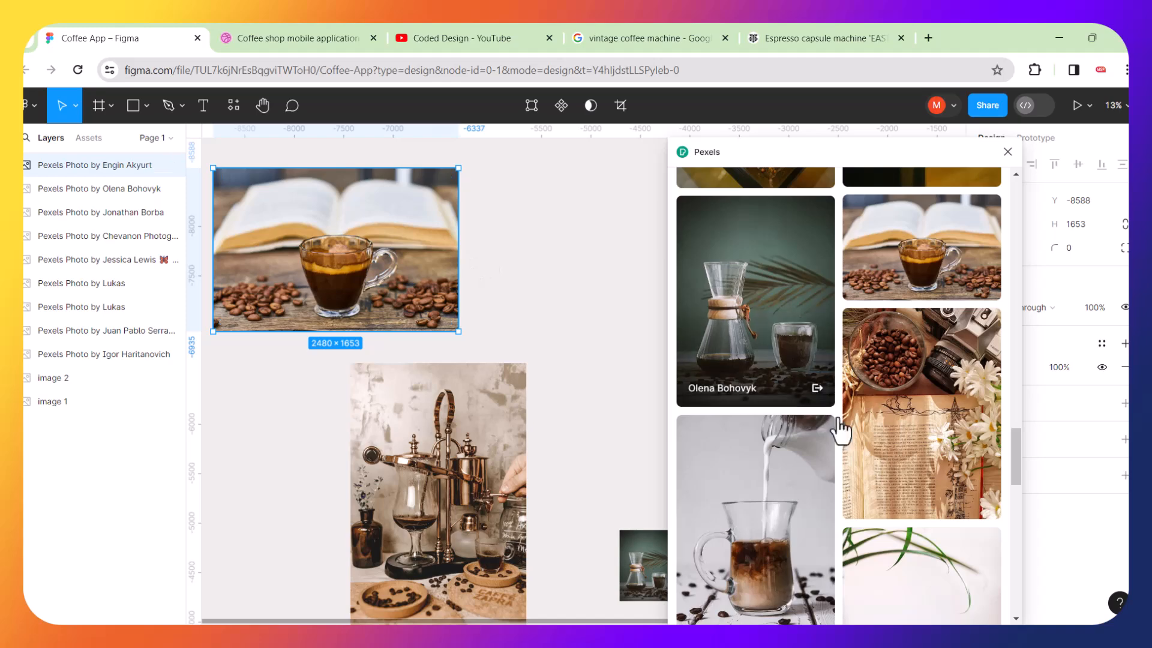
Try adding the espresso martini photo, then delete the inserted copy.
scroll(838, 419, down, 5)
scroll(838, 419, down, 8)
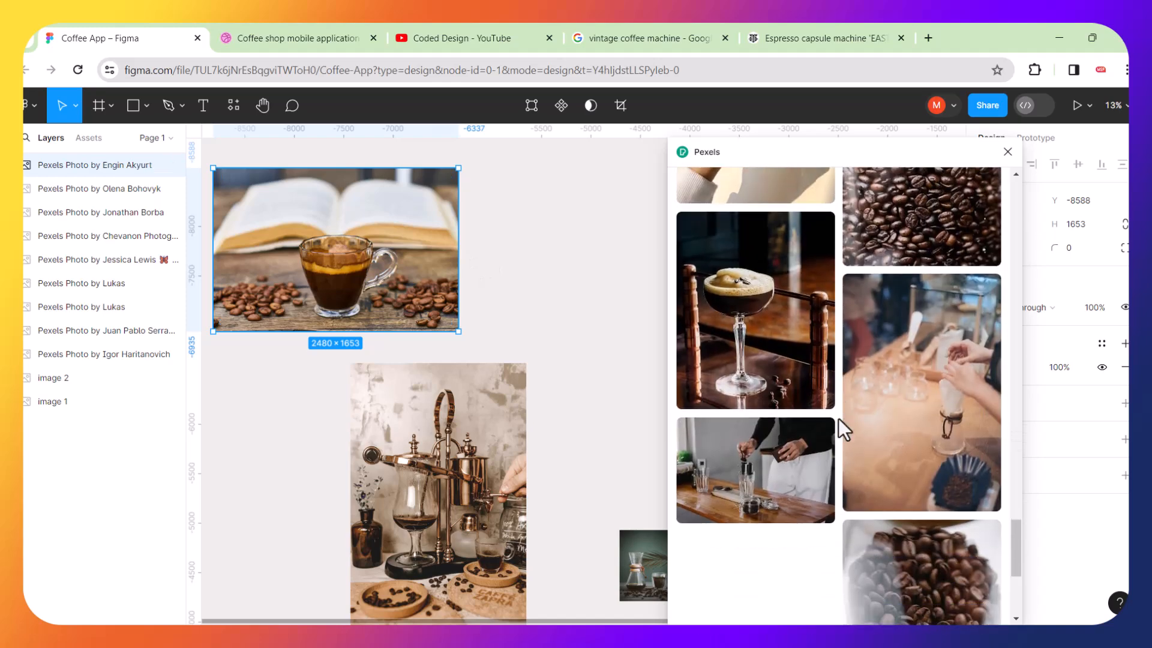
click(750, 351)
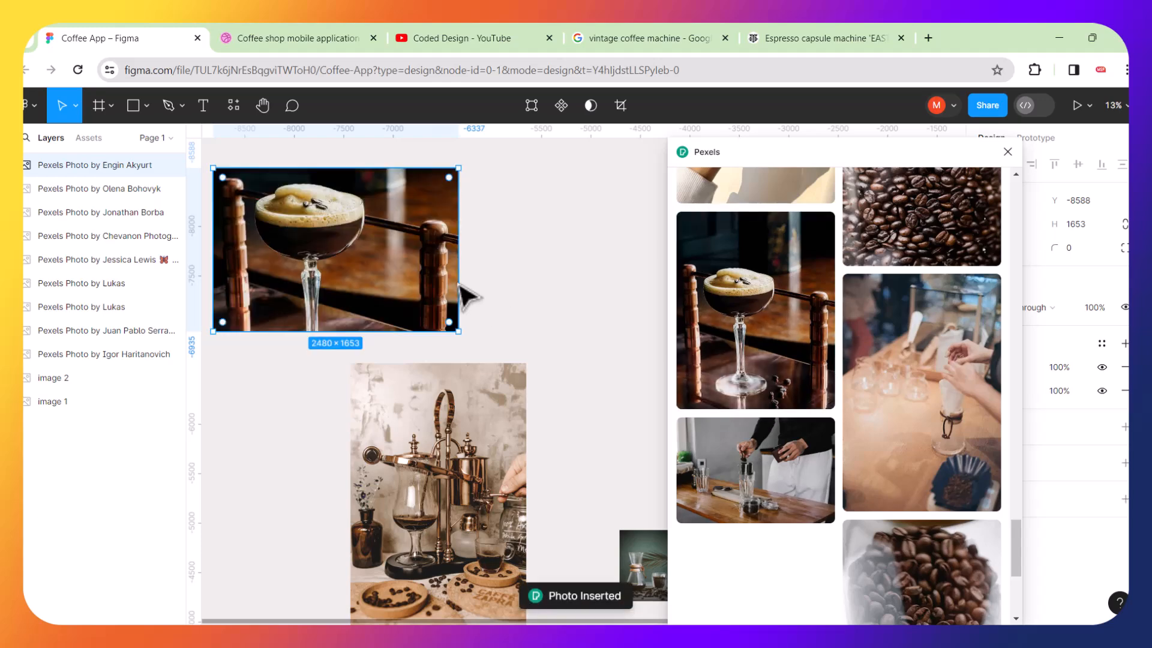
click(558, 294)
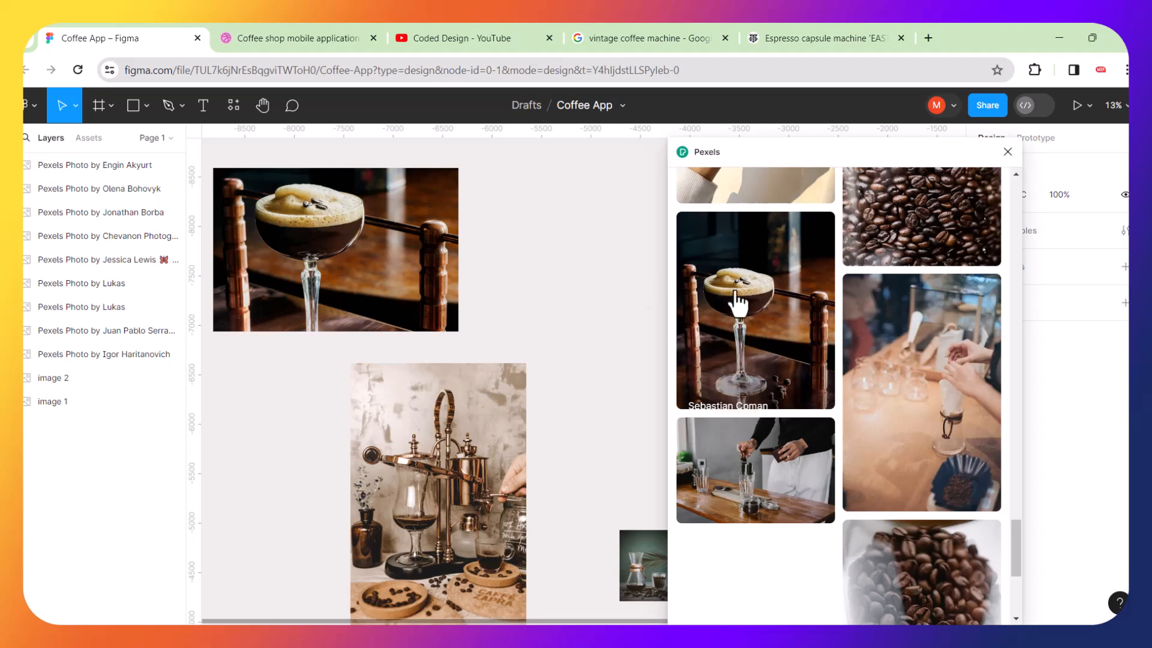
click(753, 317)
scroll(630, 297, down, 5)
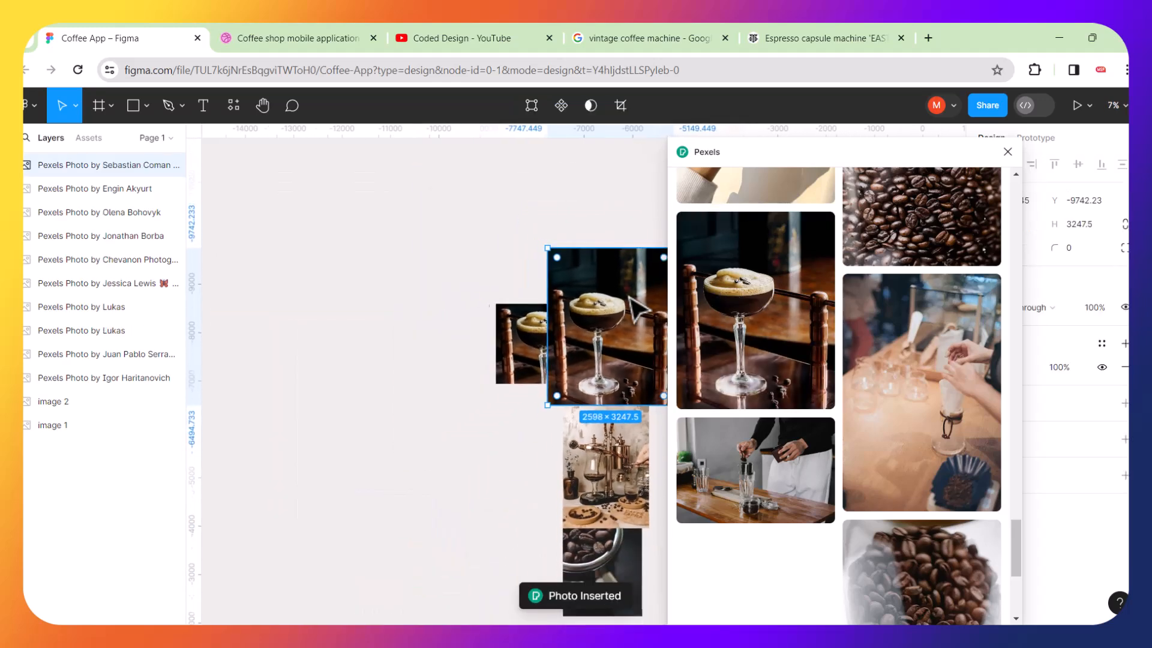
drag(621, 315, 424, 290)
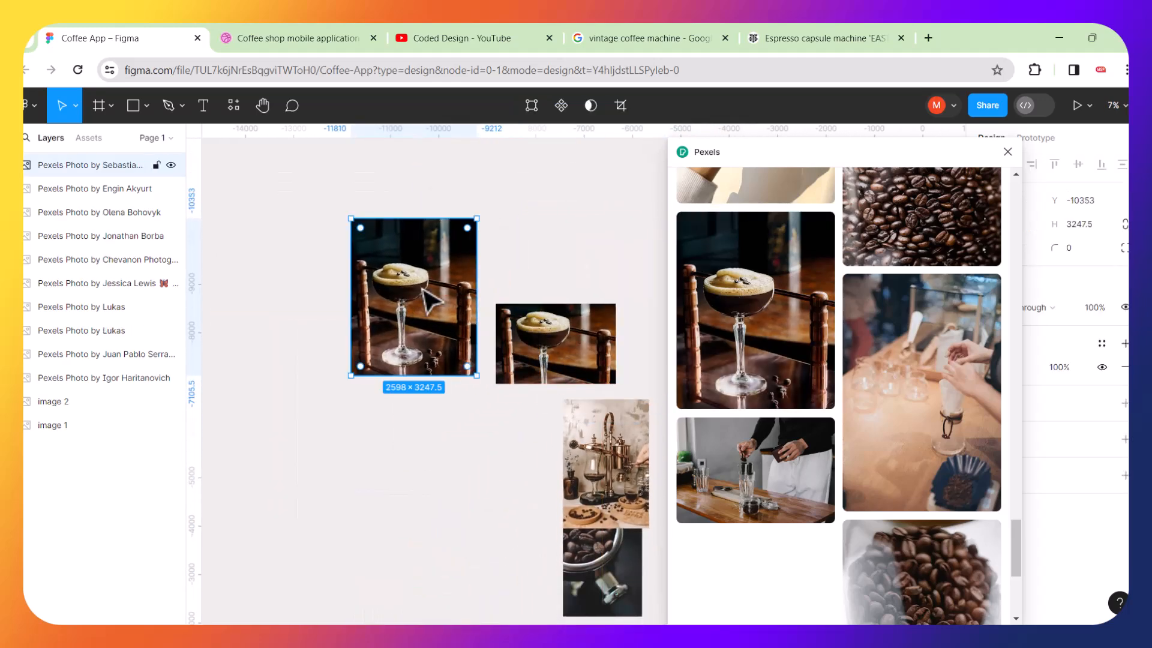
key(Delete)
Move the open-book espresso photo aside and insert the espresso martini photo above it.
drag(561, 345, 395, 363)
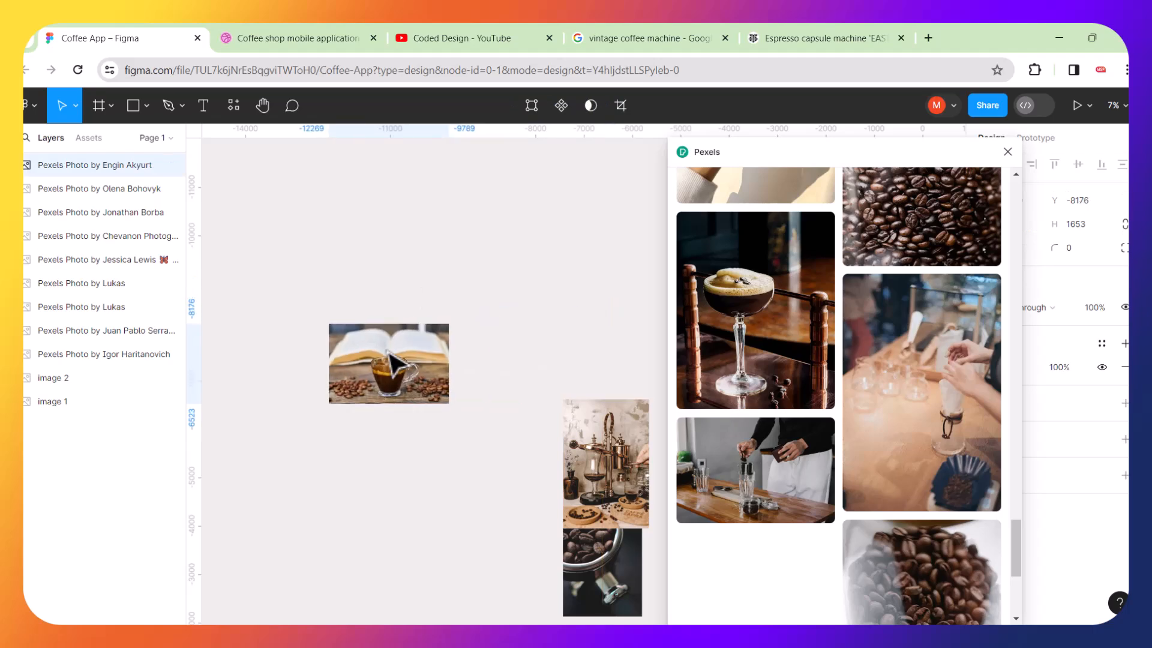
click(532, 260)
click(754, 317)
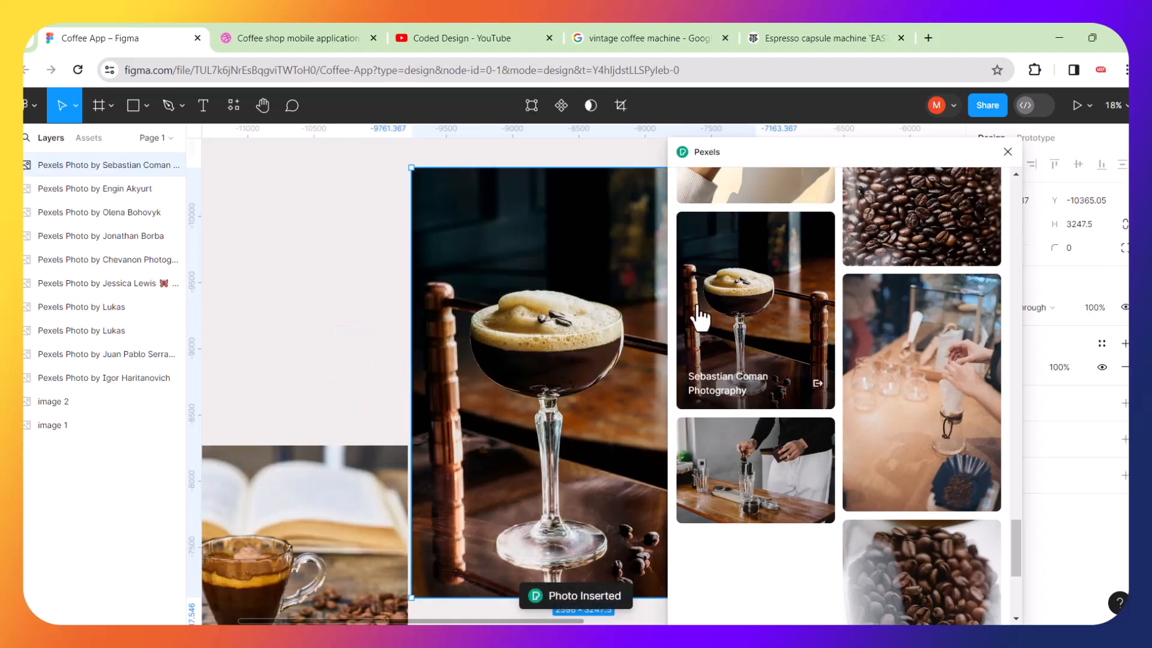
scroll(531, 346, down, 5)
drag(530, 343, 390, 258)
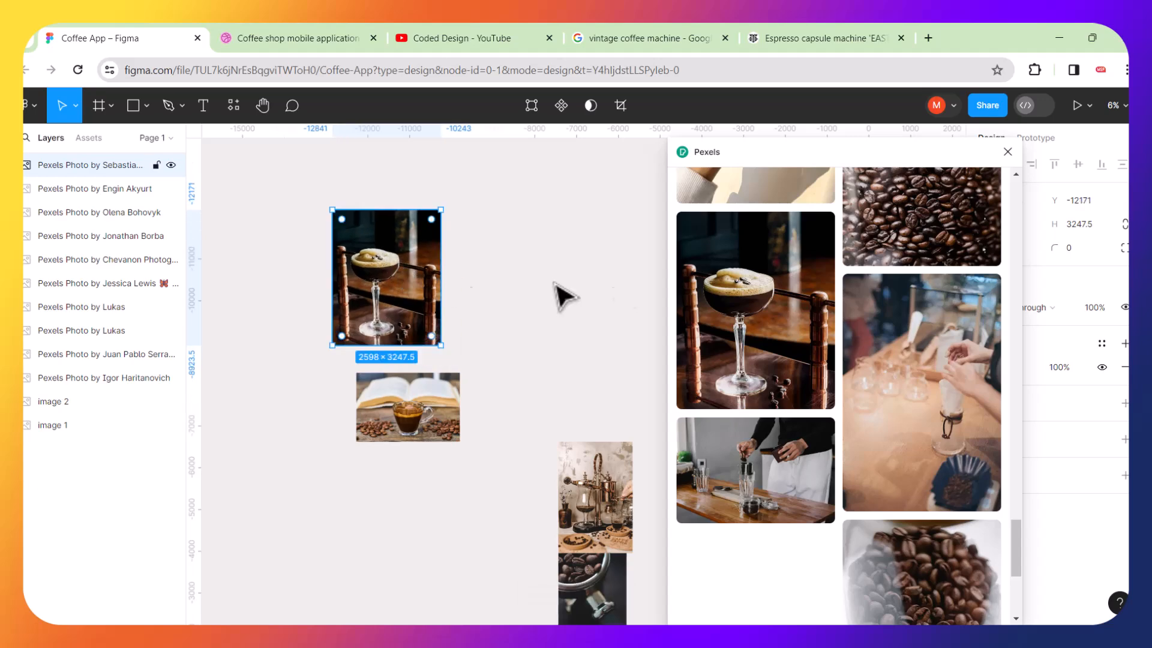
Try inserting the top-down coffee cup on black photo, resizing it, then delete it.
scroll(738, 390, down, 5)
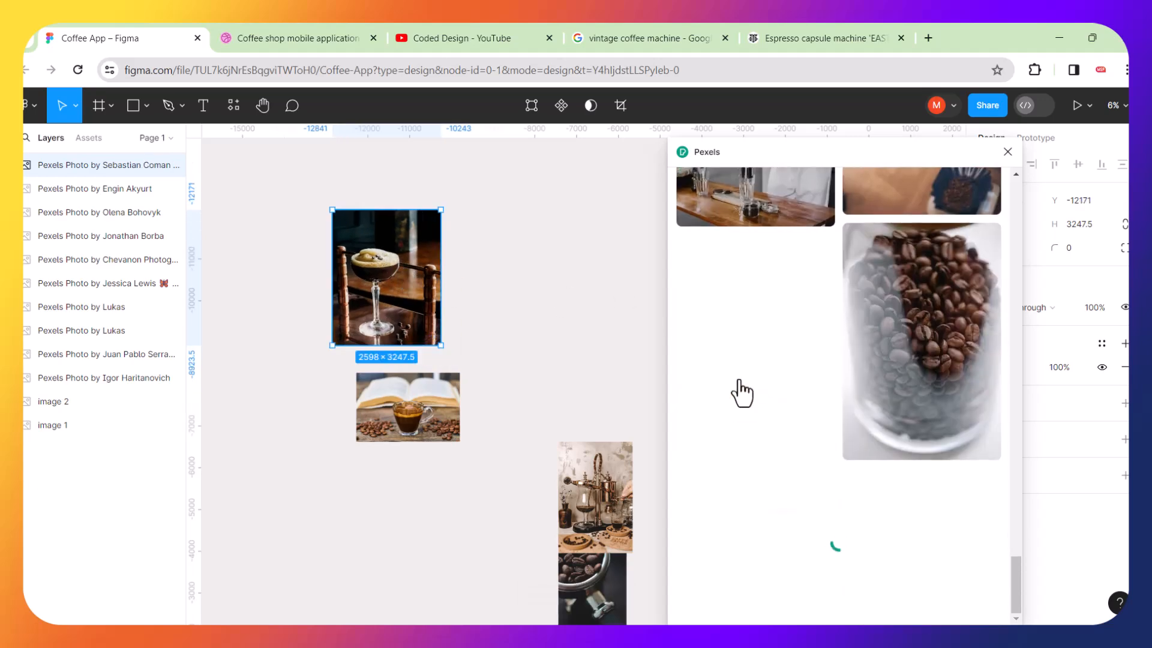
scroll(913, 275, down, 3)
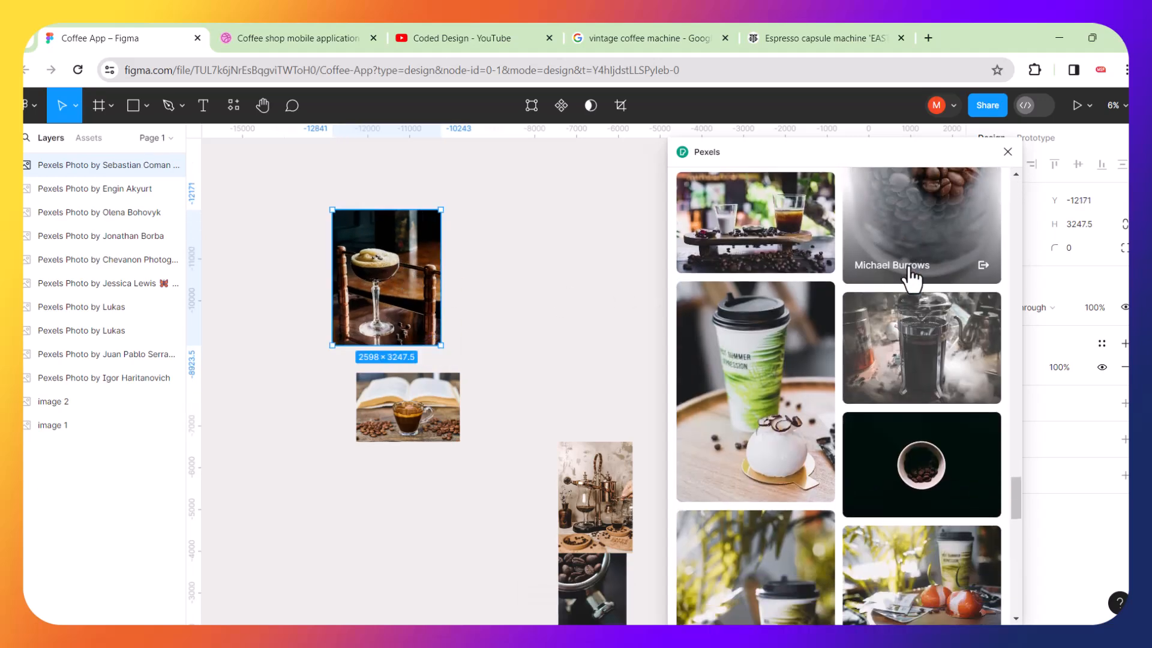
scroll(911, 277, down, 2)
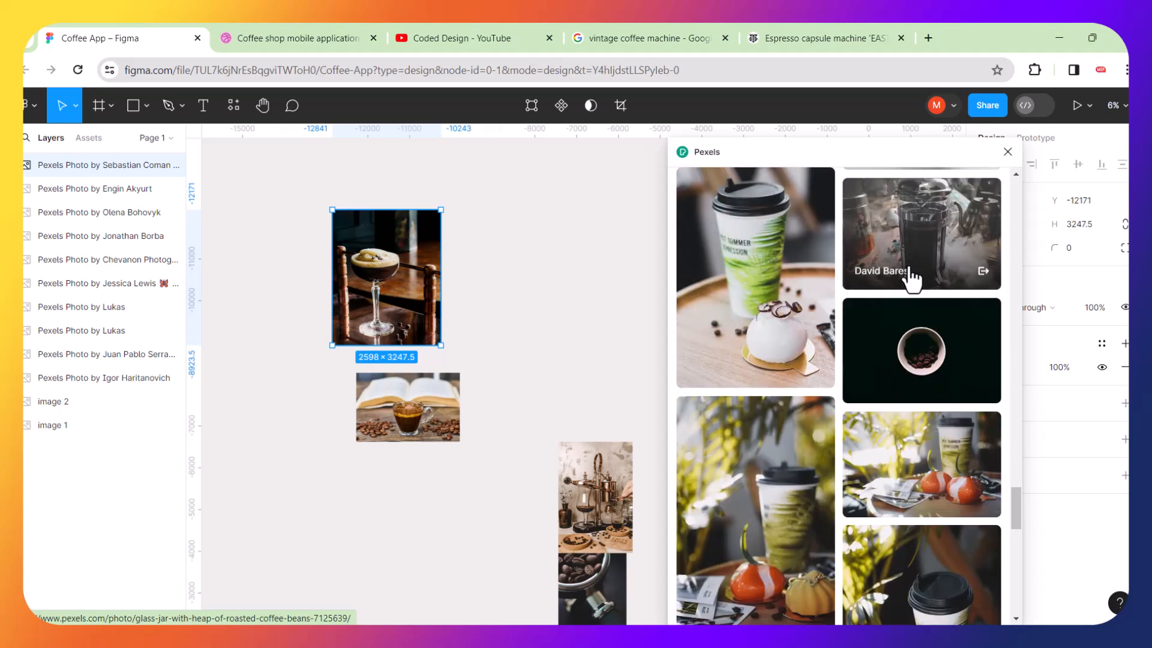
click(568, 279)
click(920, 333)
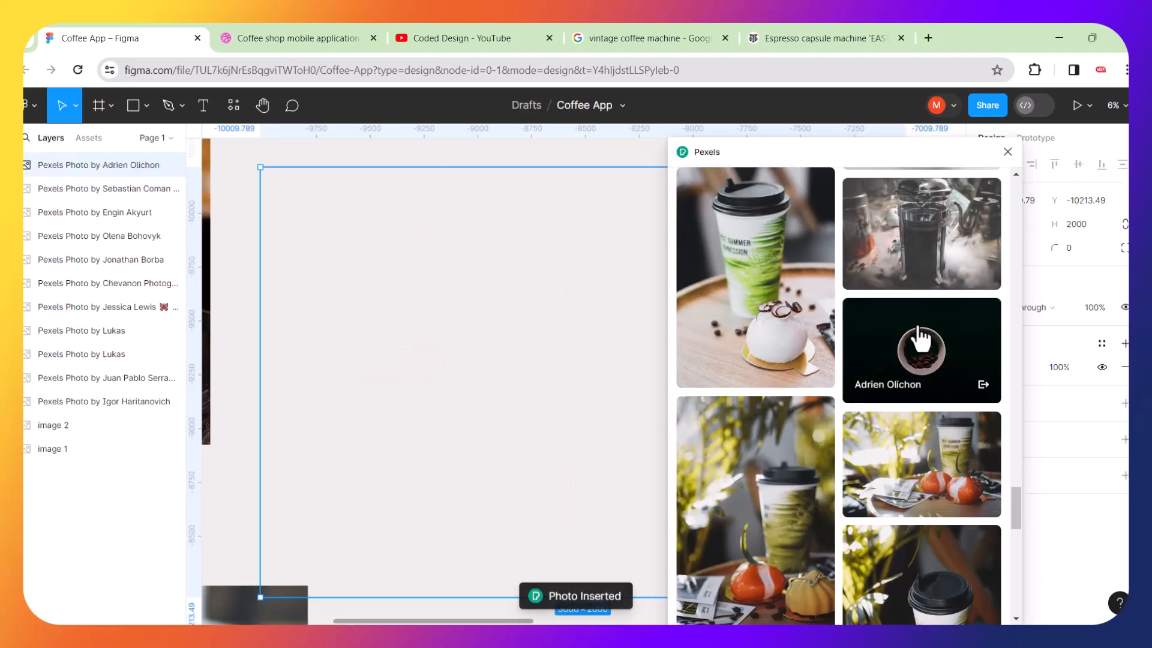
scroll(478, 300, down, 5)
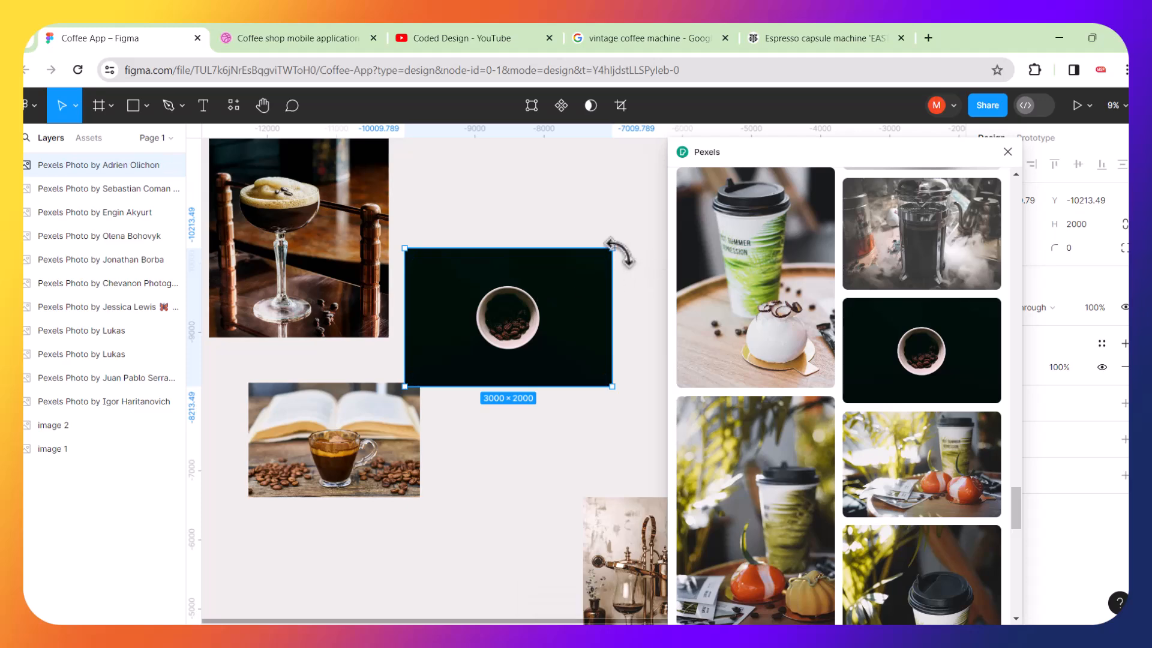
drag(612, 248, 496, 307)
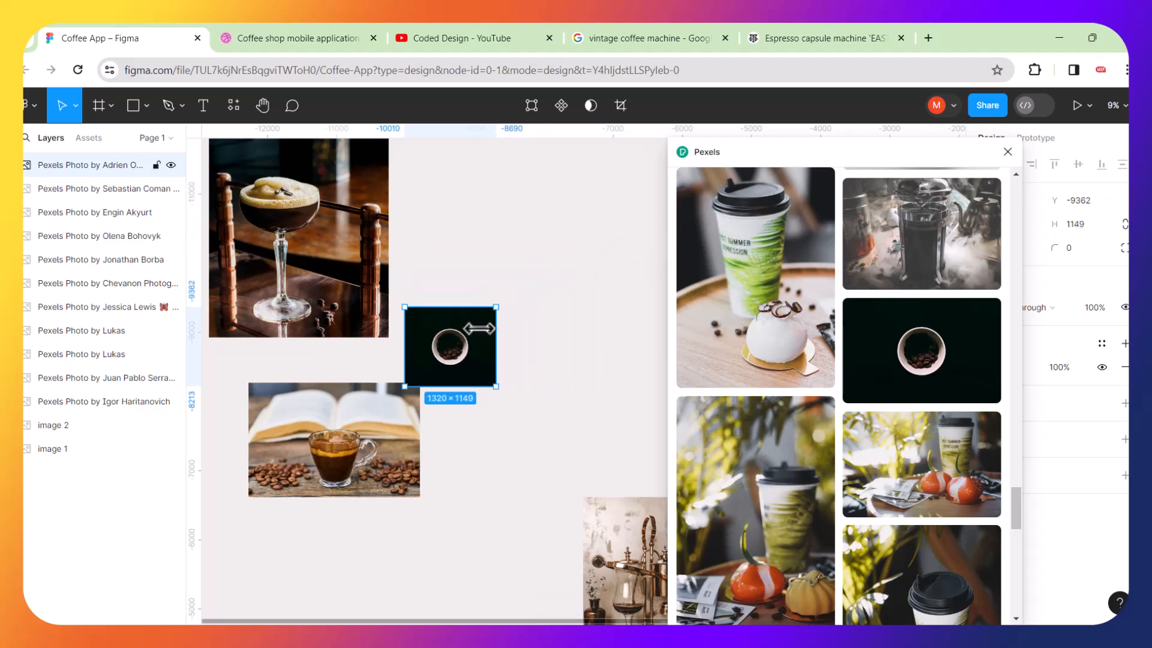
key(Delete)
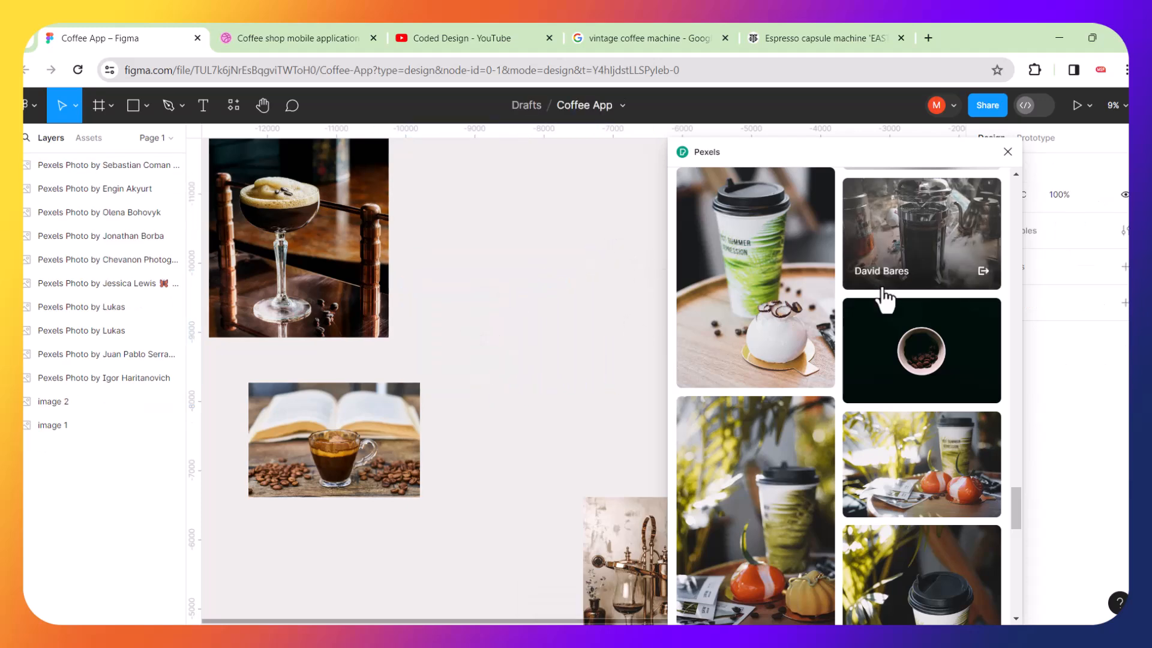
Insert the top-down coffee cup photo, place it left of the open-book photo, and close the Pexels plugin.
click(911, 348)
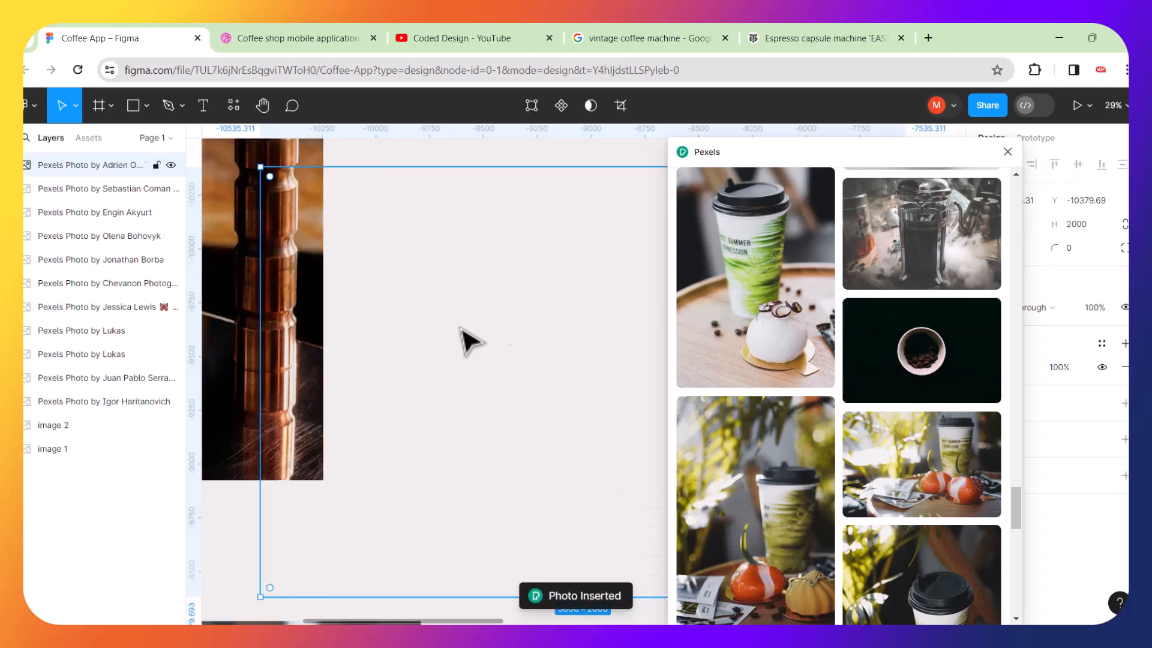
scroll(521, 341, down, 5)
drag(548, 342, 319, 448)
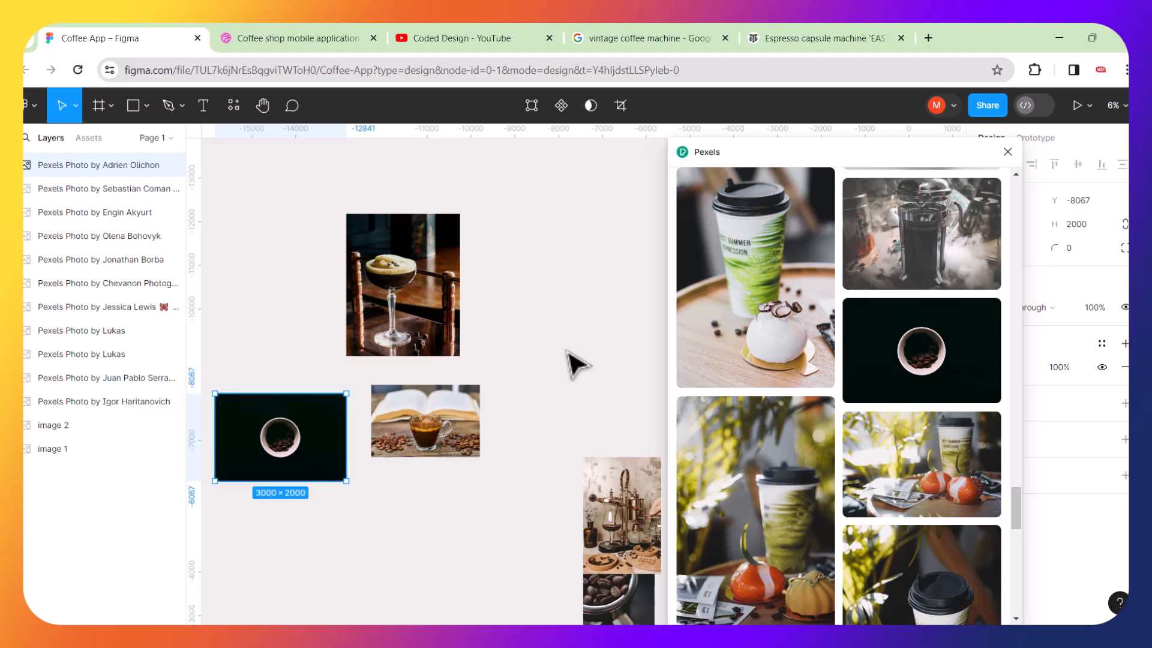
click(571, 363)
click(1008, 151)
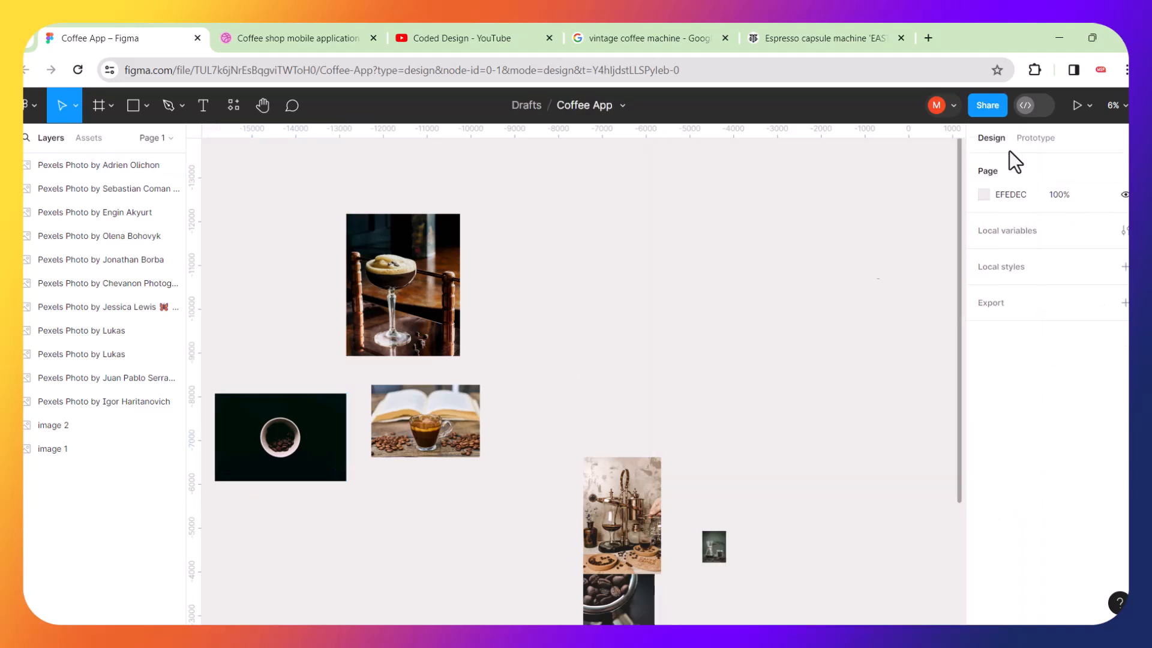
Rearrange the scattered reference photos into a compact cluster on the canvas.
scroll(780, 376, down, 5)
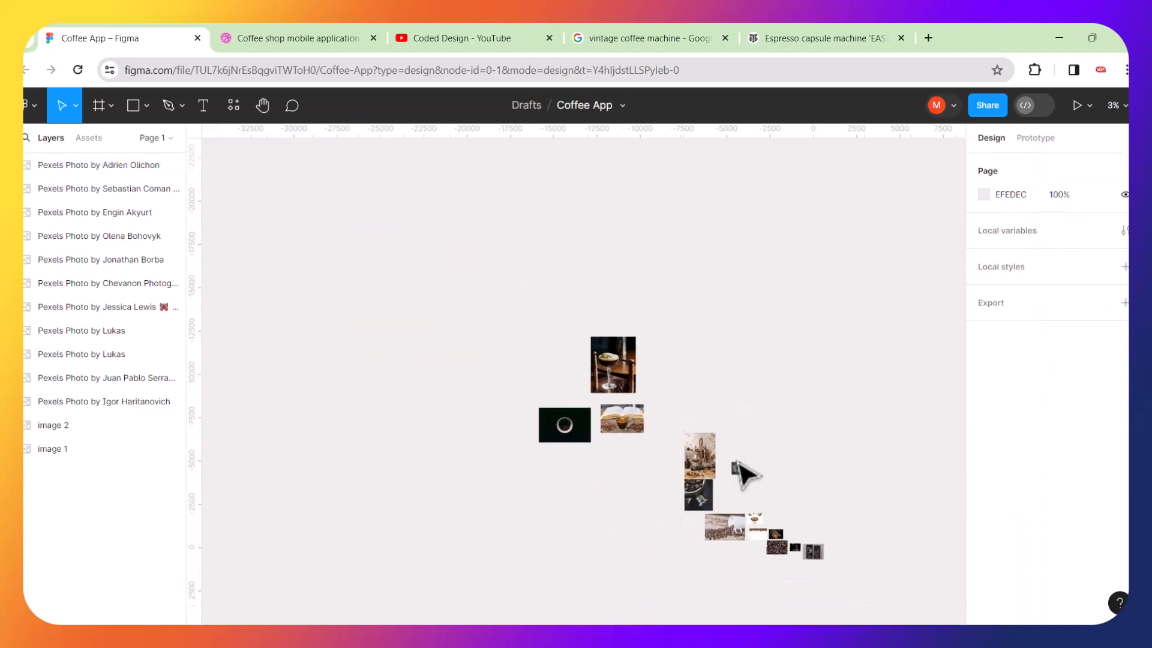
scroll(795, 587, down, 3)
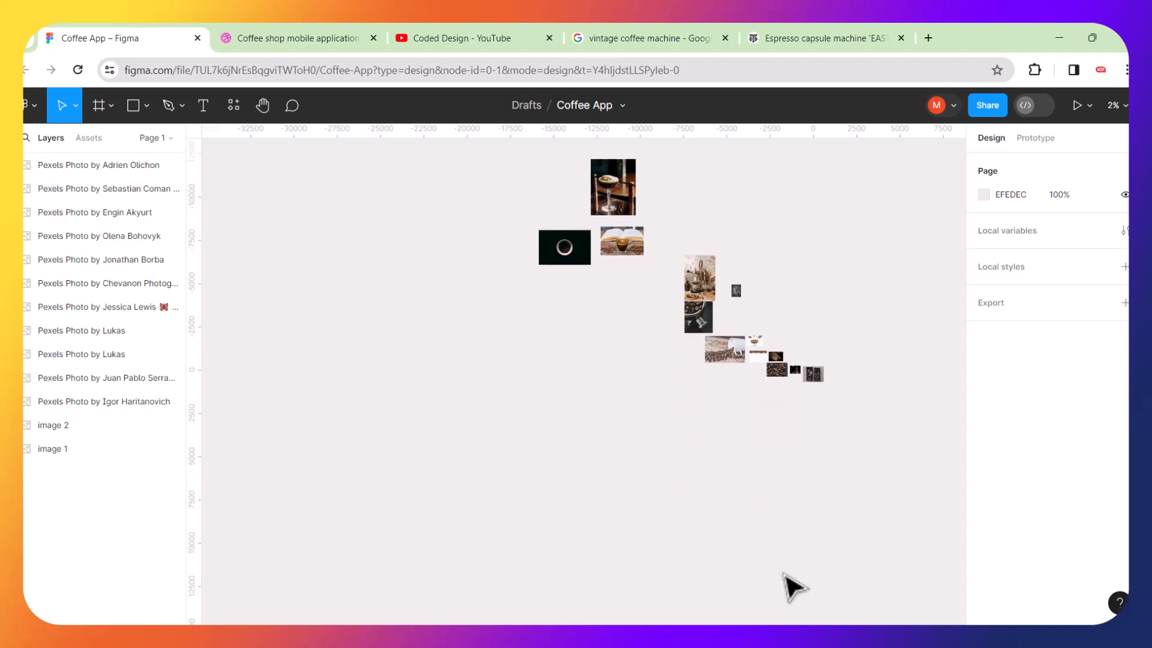
scroll(797, 420, up, 3)
drag(770, 330, 624, 349)
drag(761, 281, 757, 284)
drag(710, 352, 676, 329)
drag(817, 324, 669, 369)
drag(562, 187, 600, 429)
scroll(682, 368, down, 2)
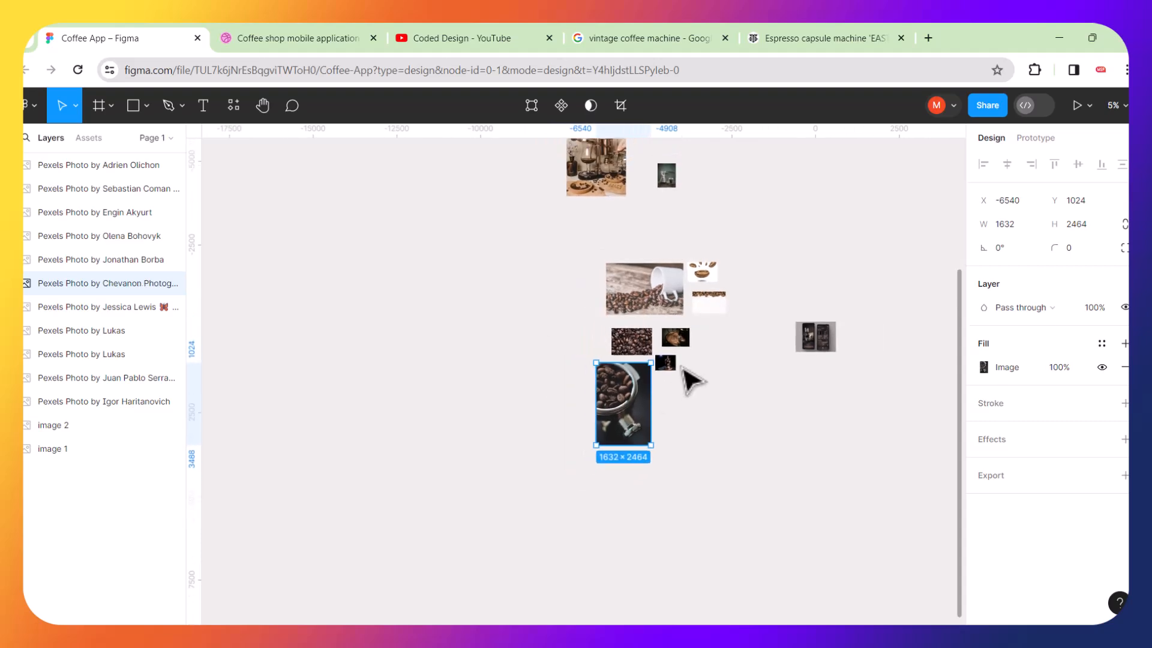
drag(613, 192, 689, 445)
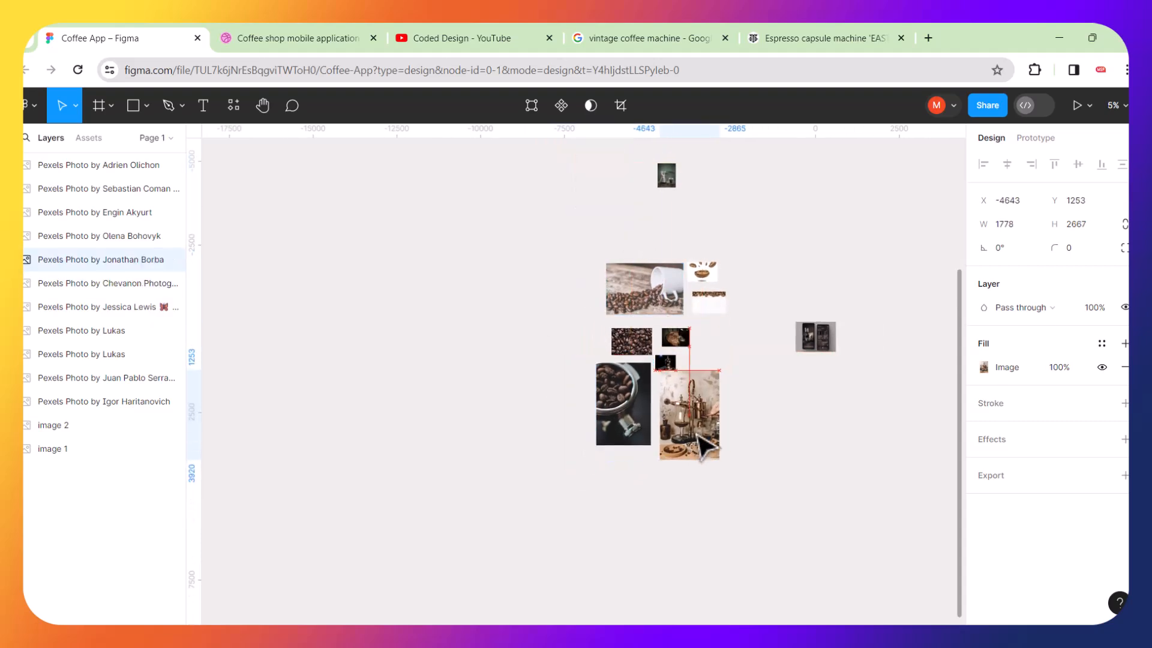
drag(672, 181, 718, 347)
Move the remaining photos into the cluster and select all the reference images together.
scroll(718, 349, down, 3)
drag(594, 191, 681, 441)
drag(542, 229, 721, 425)
mouse_move(601, 231)
mouse_down()
mouse_move(640, 299)
mouse_move(744, 393)
mouse_move(690, 488)
mouse_up()
mouse_move(586, 276)
mouse_down()
mouse_move(633, 330)
mouse_move(727, 501)
mouse_up()
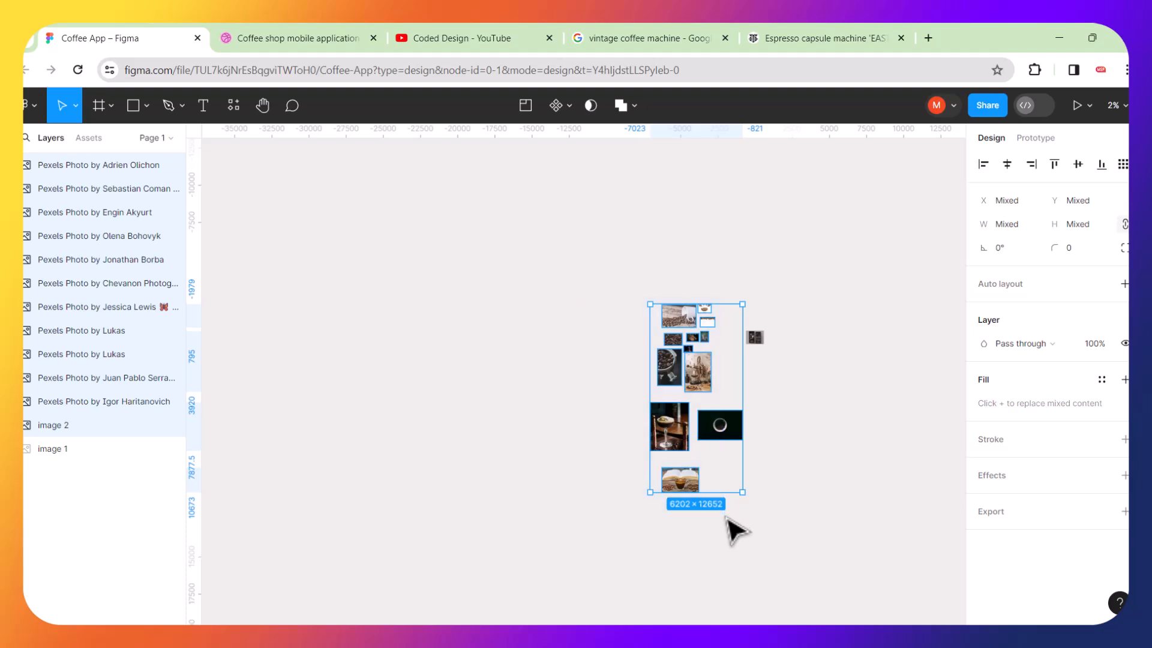
Scale the selected reference photos down to about 0.38x.
key(k)
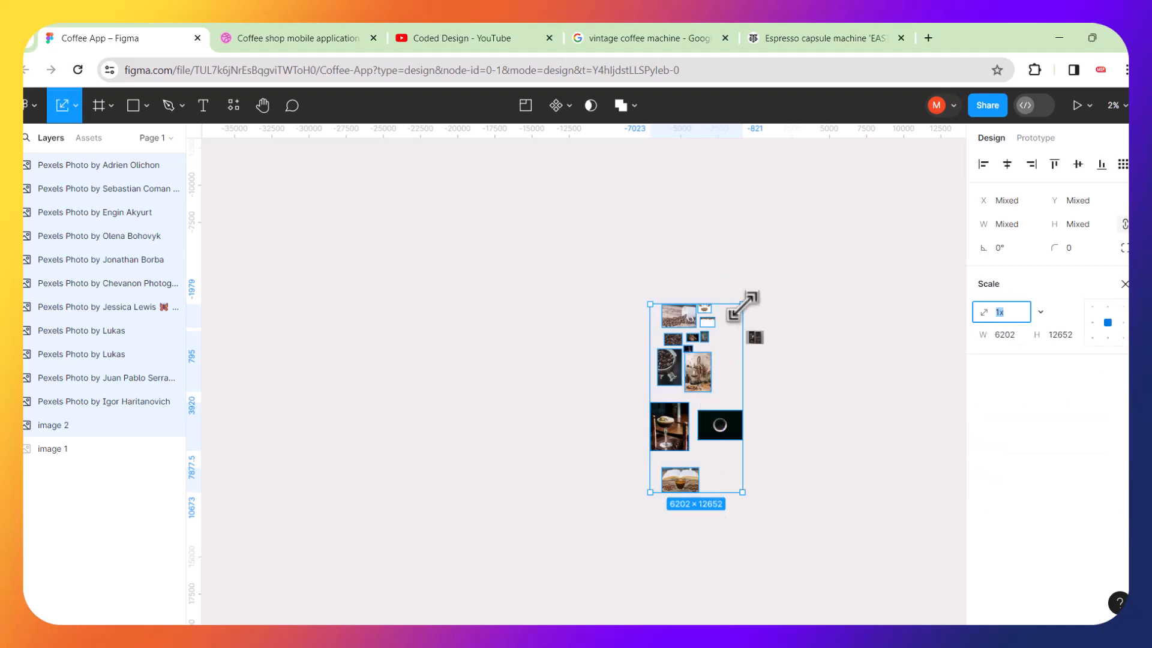
drag(743, 305, 702, 342)
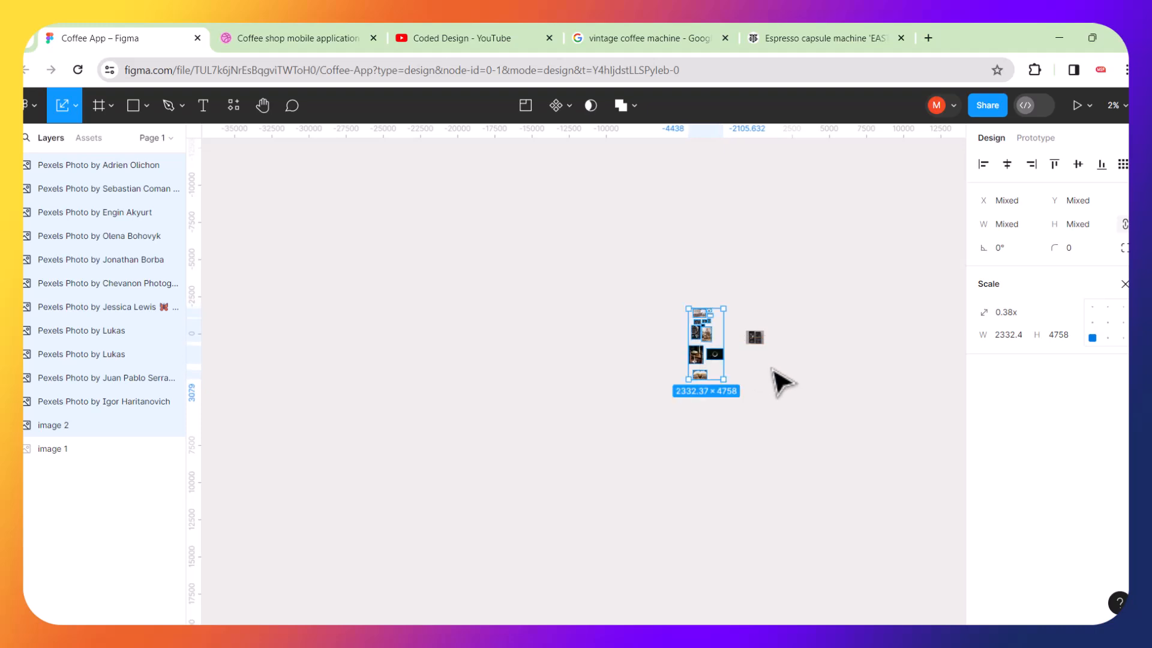
click(801, 328)
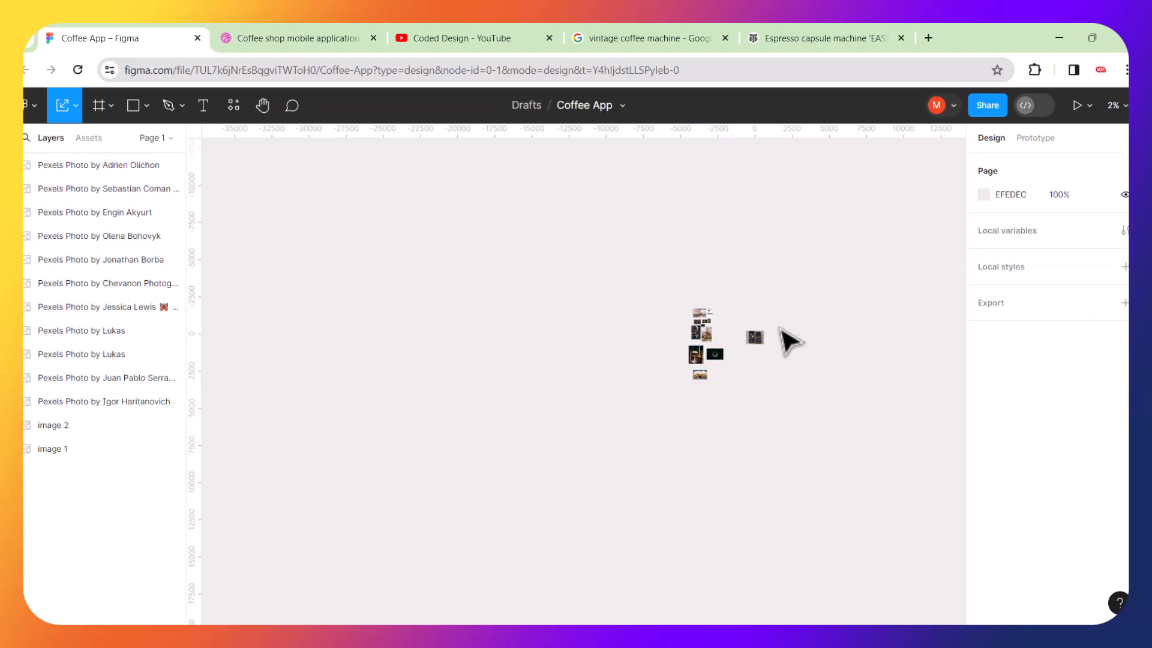
Move the three lower reference photos up beside the upper photo cluster.
click(755, 338)
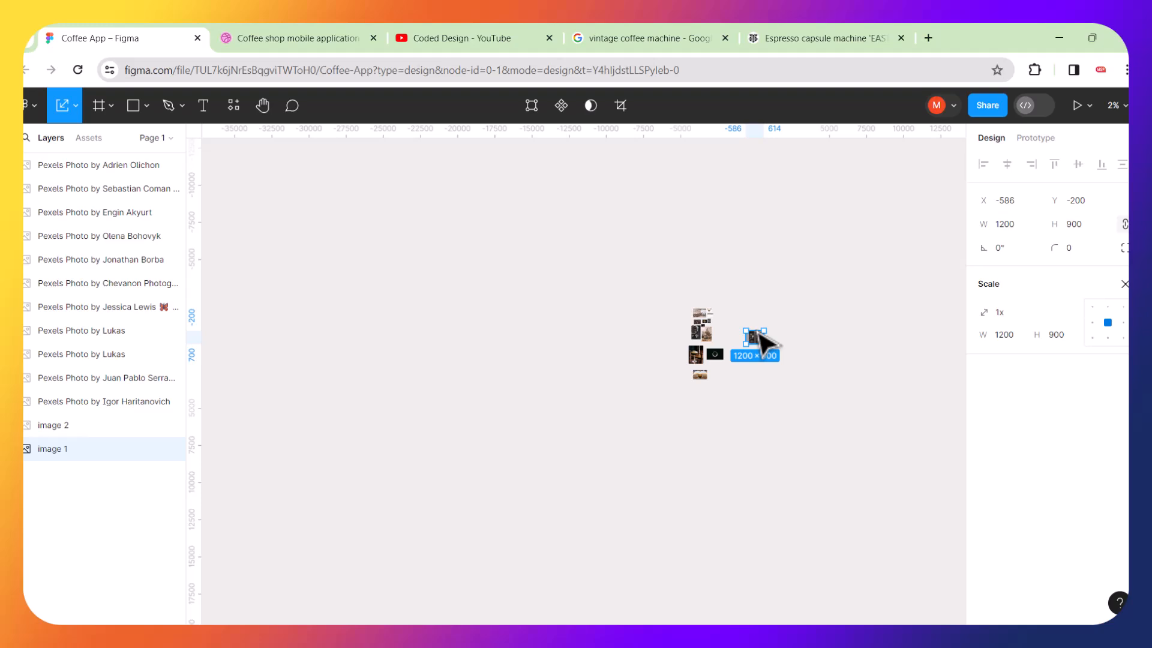
key(shift+2)
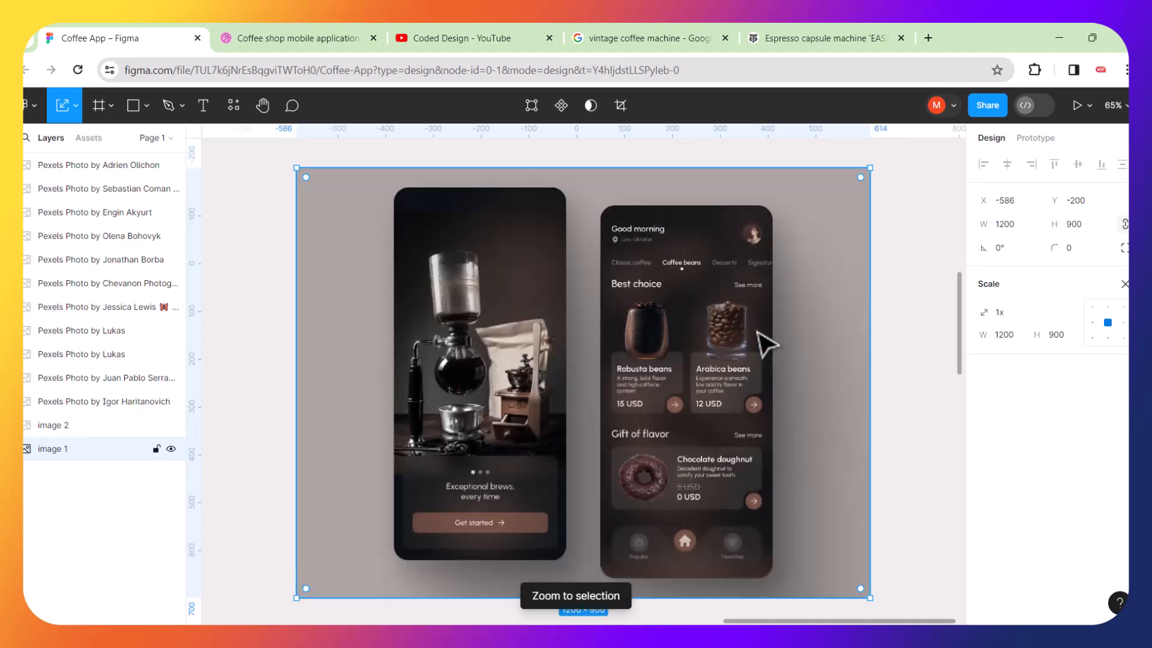
scroll(769, 343, down, 5)
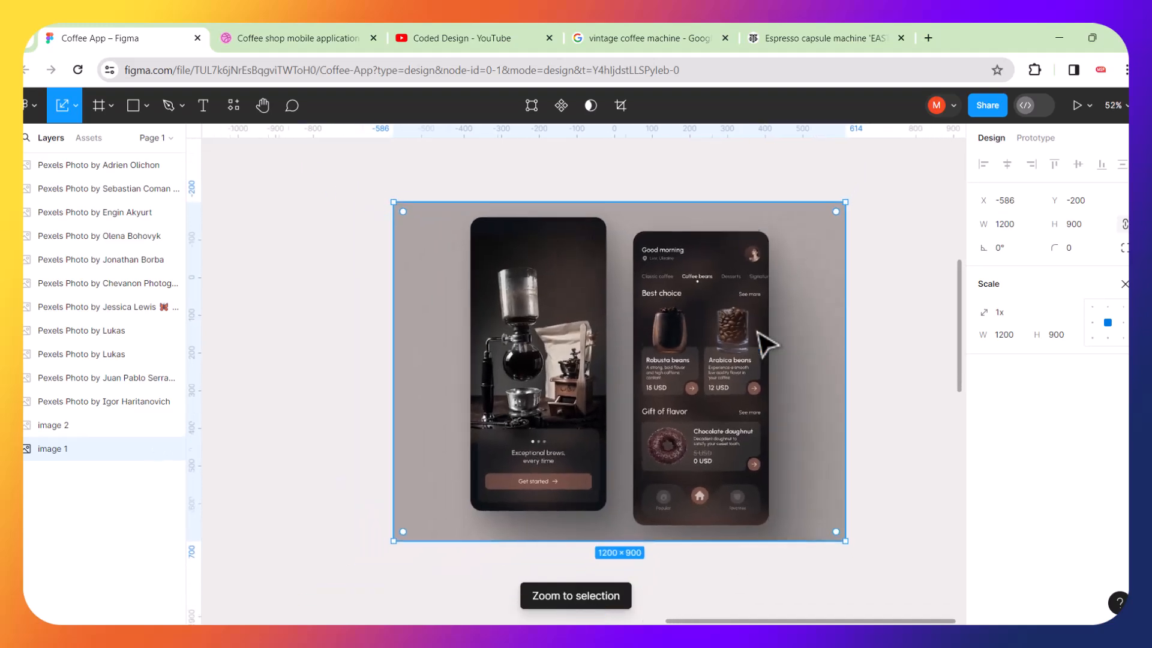
scroll(769, 344, down, 2)
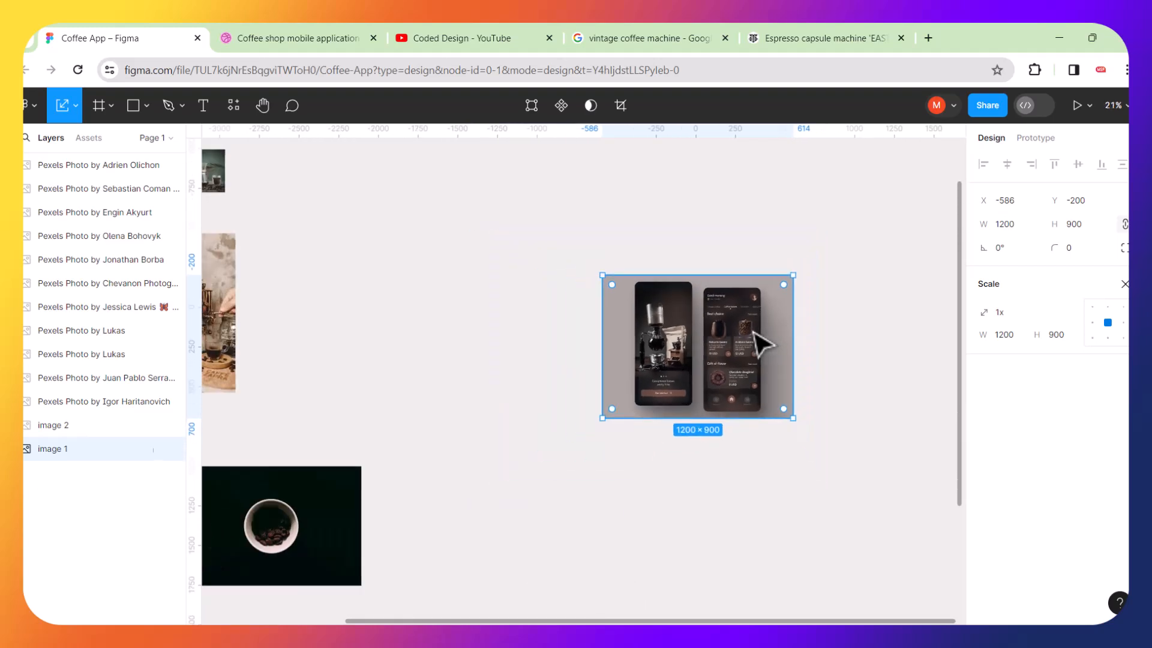
scroll(702, 354, down, 4)
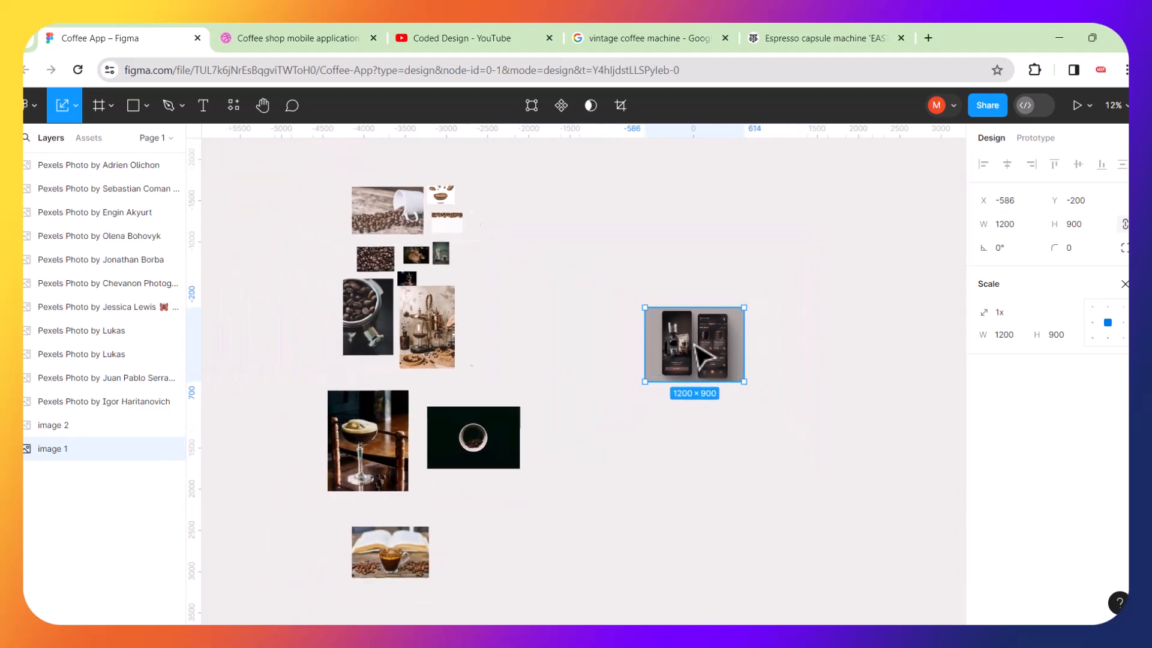
click(510, 382)
drag(362, 384, 560, 534)
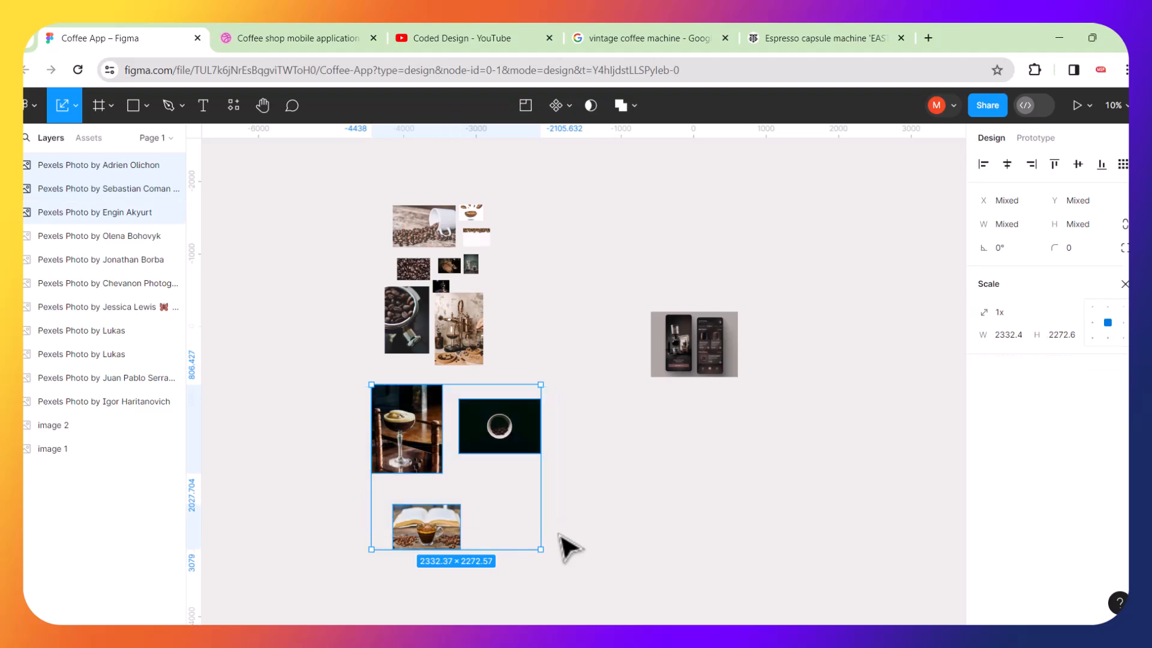
drag(513, 432, 639, 259)
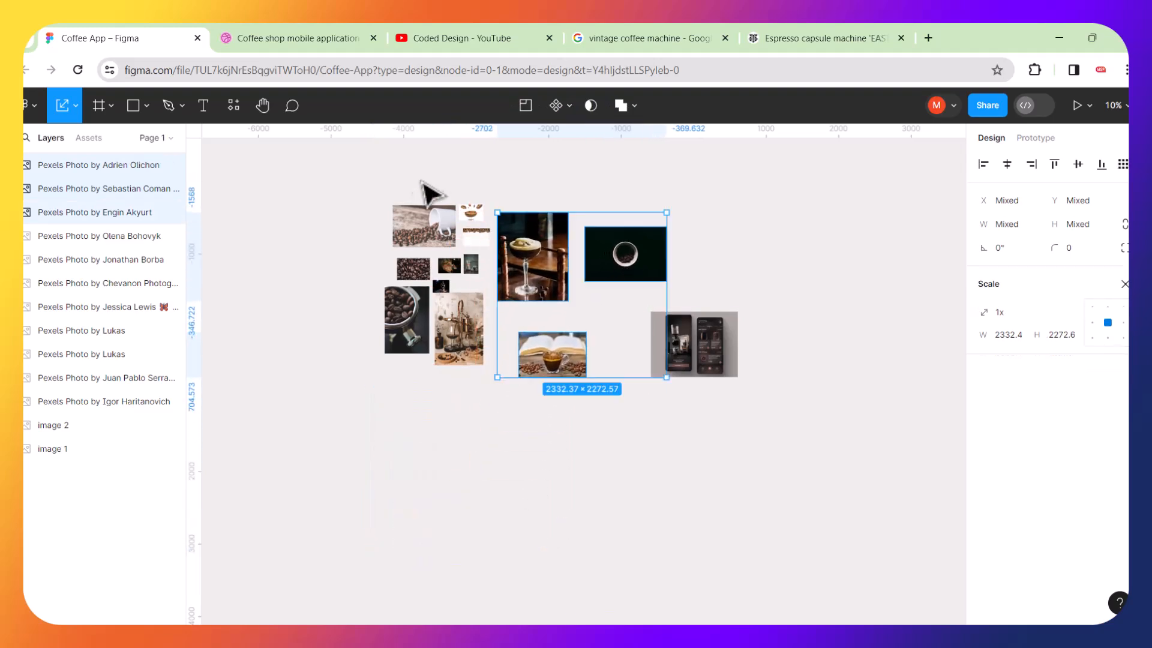
Scale the whole reference photo cluster down to about 1637 × 1004.
click(375, 183)
drag(468, 240, 621, 377)
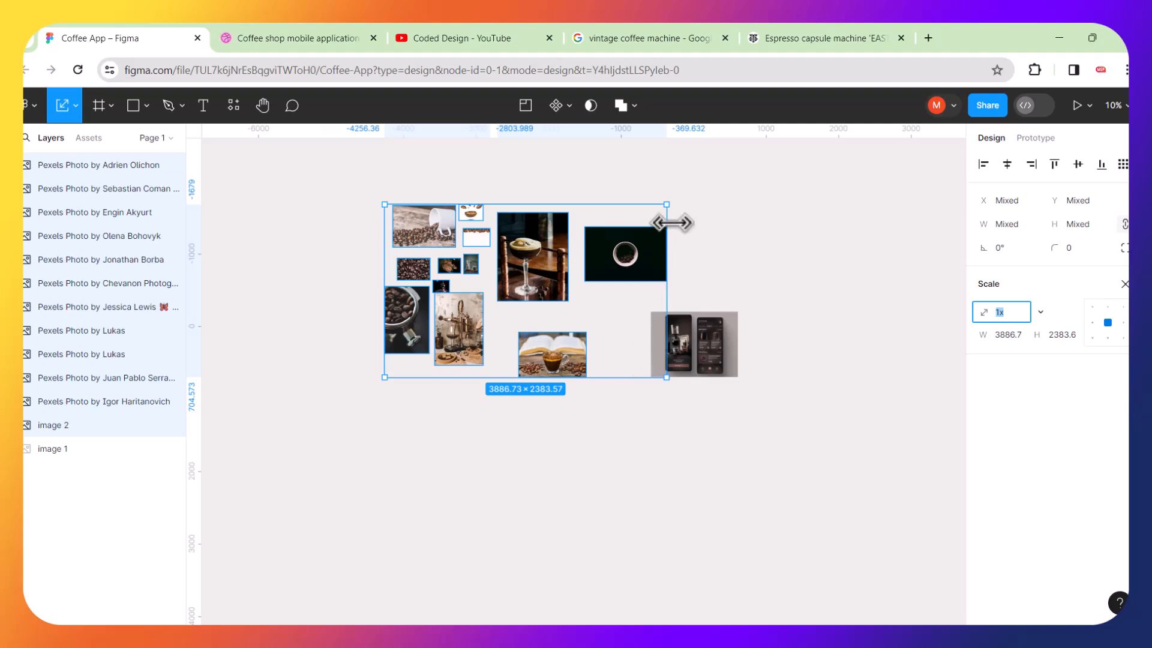
drag(668, 203, 598, 344)
scroll(717, 366, up, 2)
scroll(713, 358, up, 1)
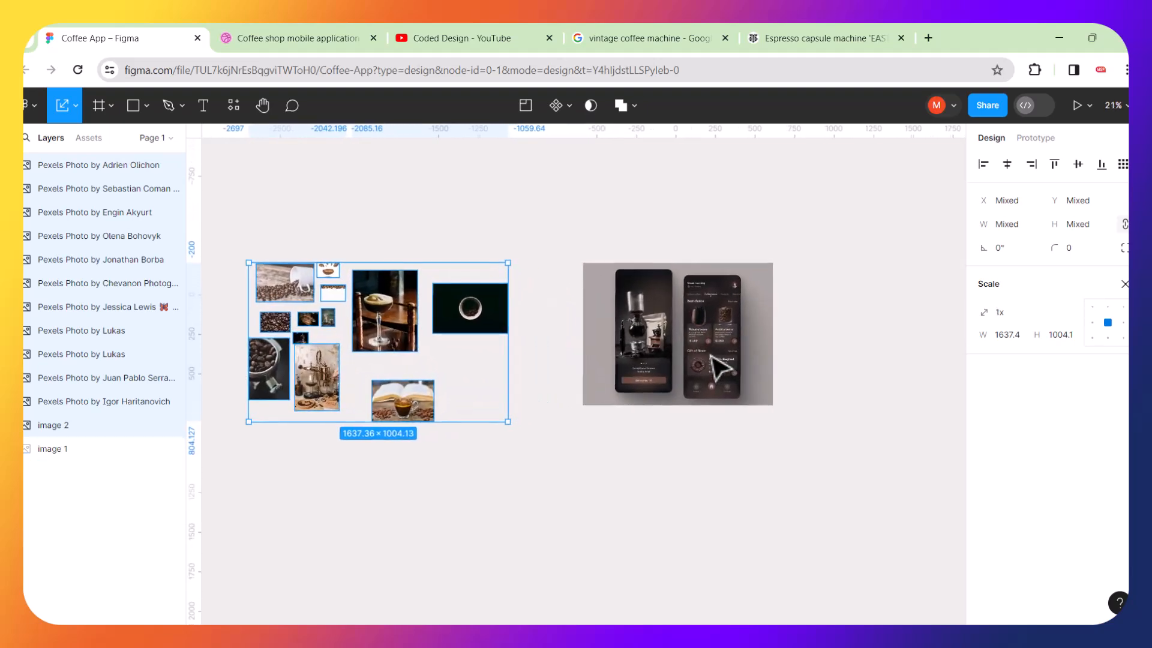
Duplicate the Dribbble app shot and position the copy next to the reference cluster.
click(828, 362)
drag(647, 318, 610, 306)
scroll(614, 309, up, 3)
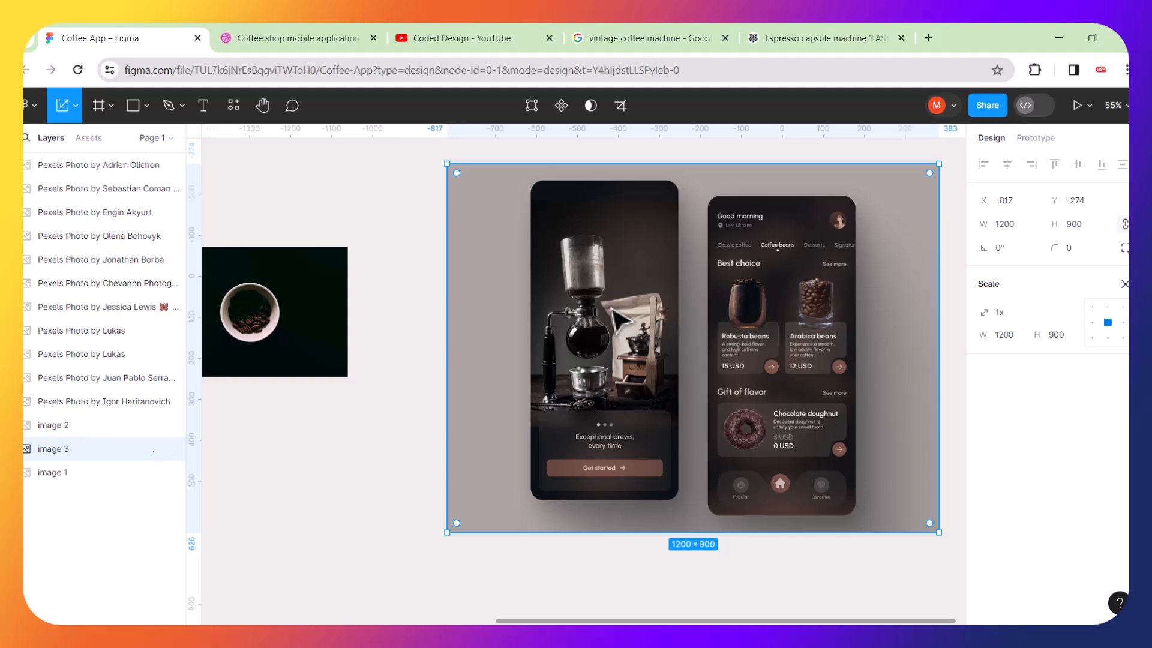
scroll(611, 309, down, 3)
drag(680, 307, 870, 313)
drag(645, 286, 314, 497)
drag(775, 351, 668, 346)
scroll(668, 343, up, 4)
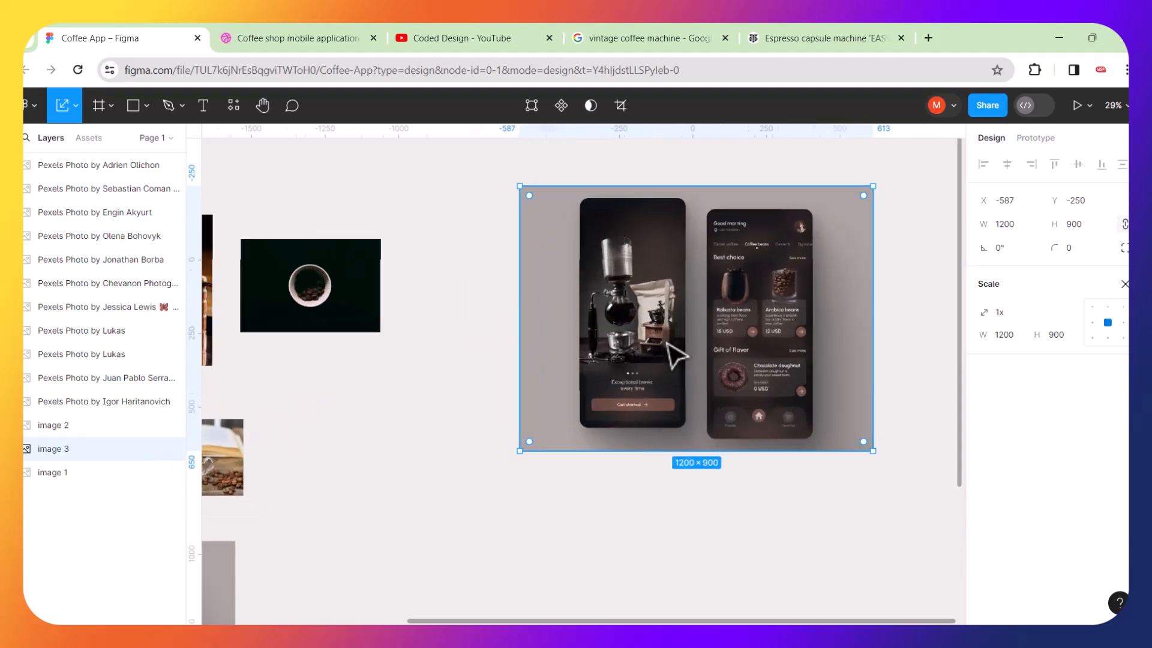
scroll(667, 343, right, 2)
scroll(668, 343, up, 1)
scroll(668, 344, right, 1)
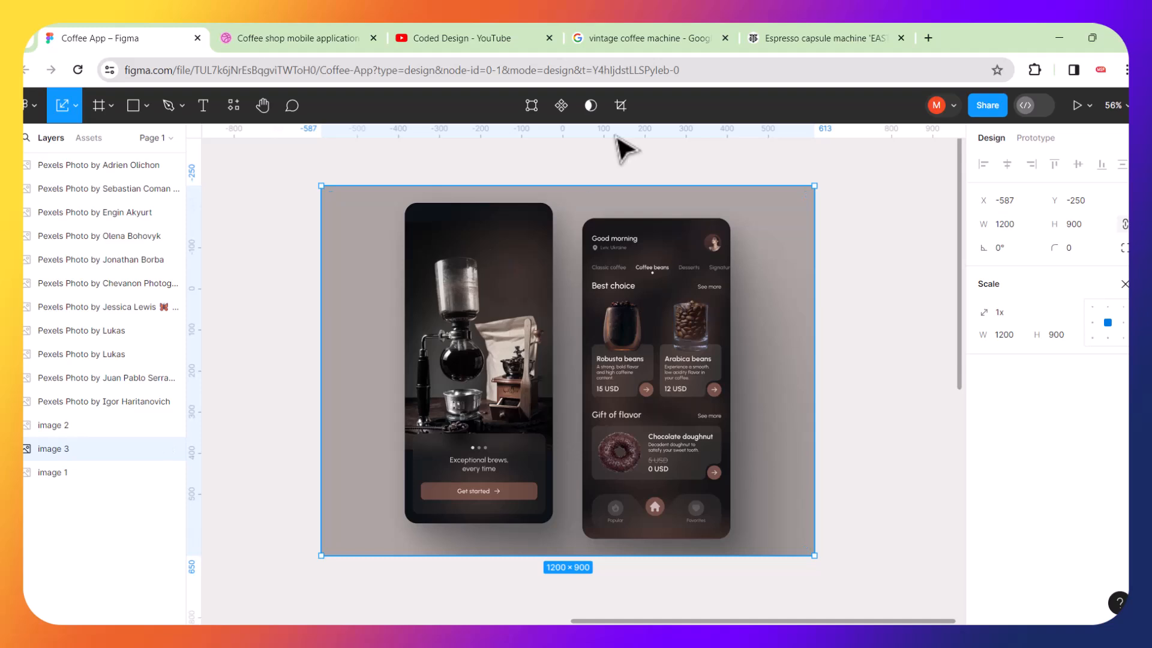
Crop the duplicated shot to just the left welcome phone mockup, about 439 × 831.
key(v)
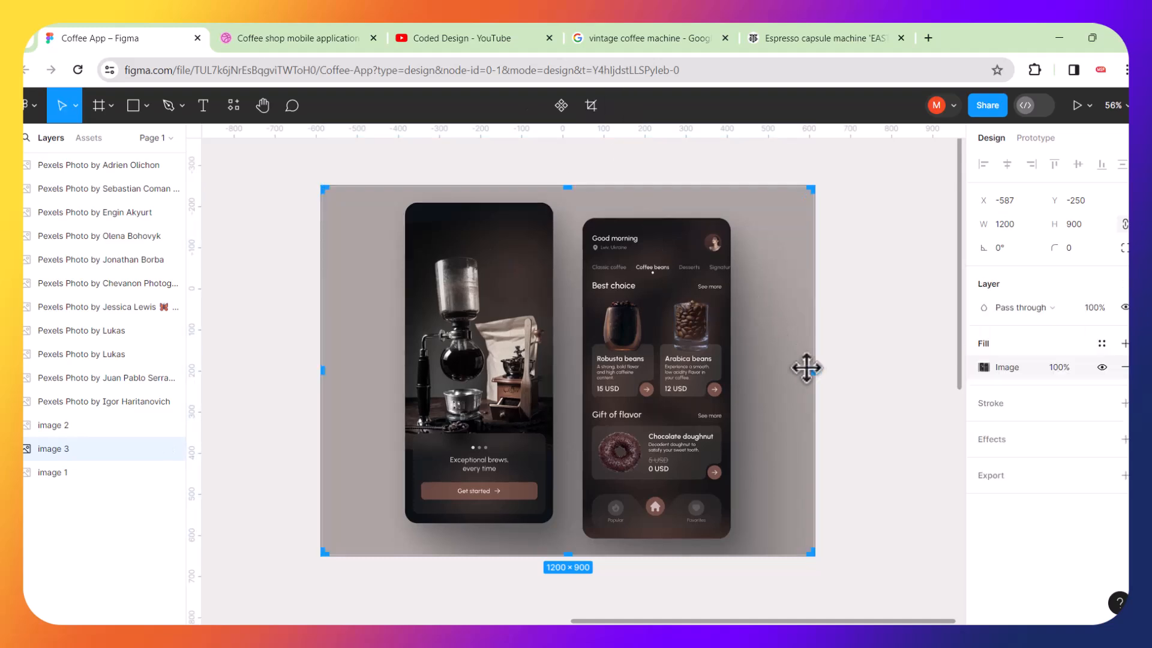
drag(812, 371, 562, 355)
drag(322, 368, 386, 370)
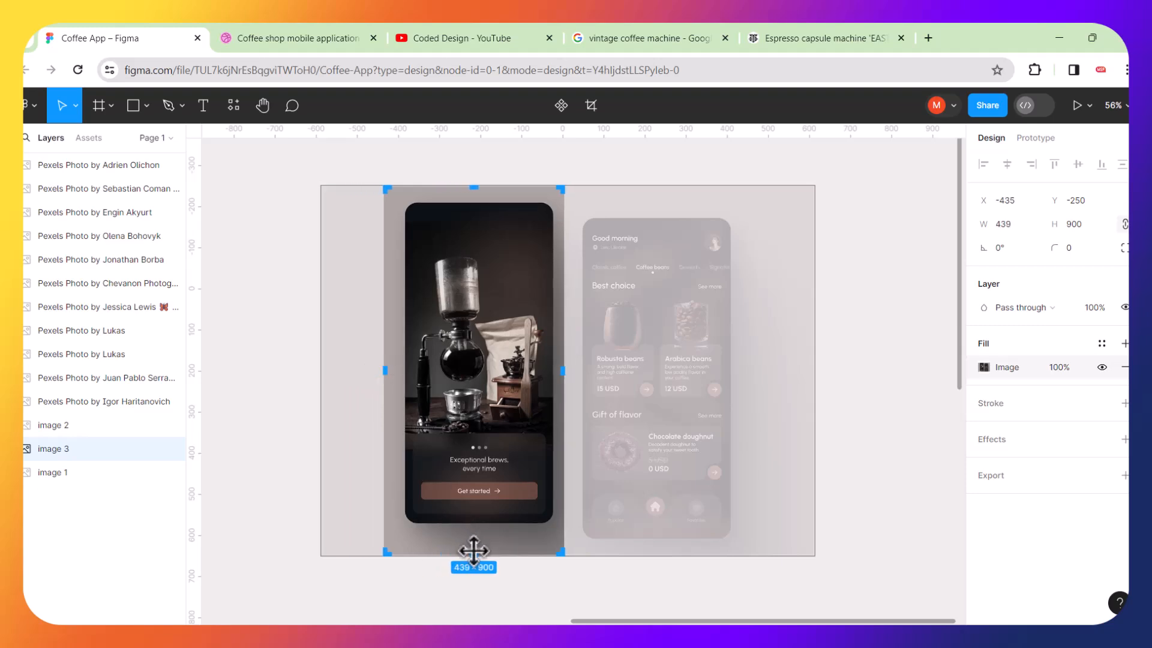
drag(474, 552, 477, 527)
key(Return)
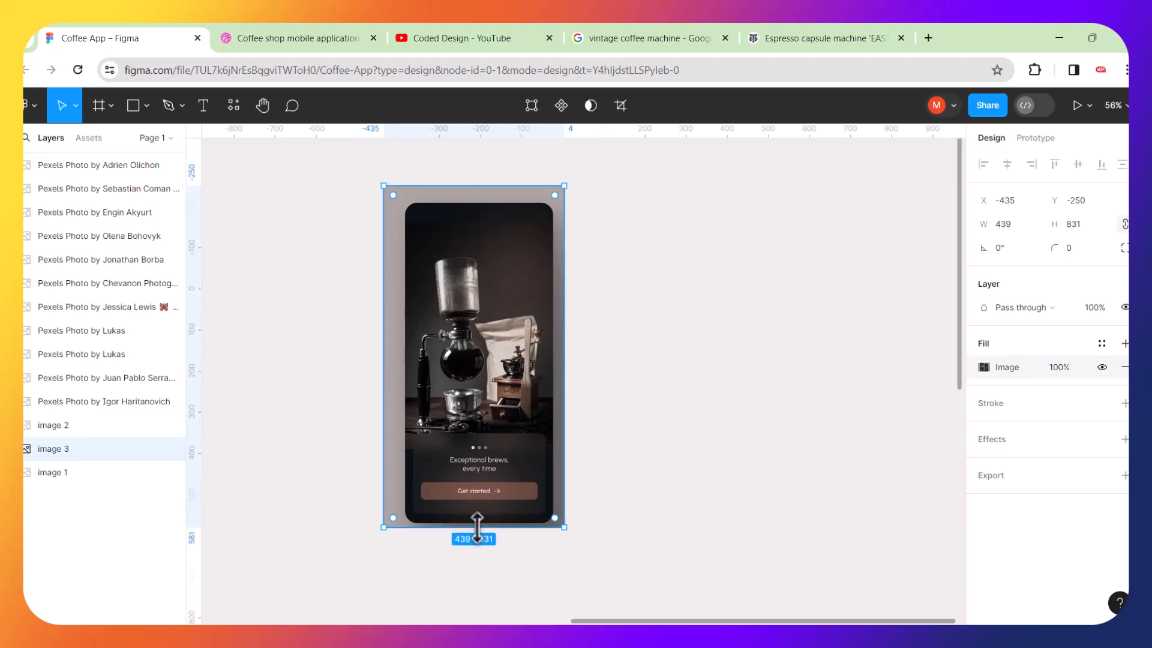
Move the cropped welcome mockup to a clear area of the canvas.
ctrl+scroll(653, 378, down, 5)
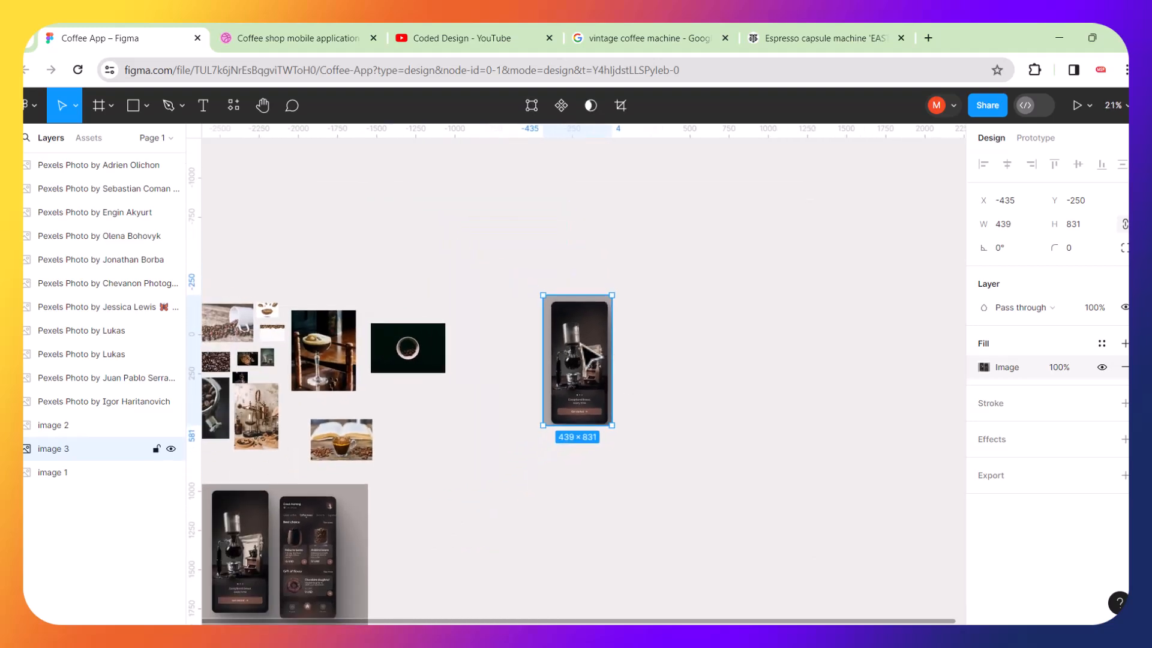
drag(597, 357, 561, 335)
ctrl+scroll(598, 339, up, 2)
ctrl+scroll(591, 329, up, 1)
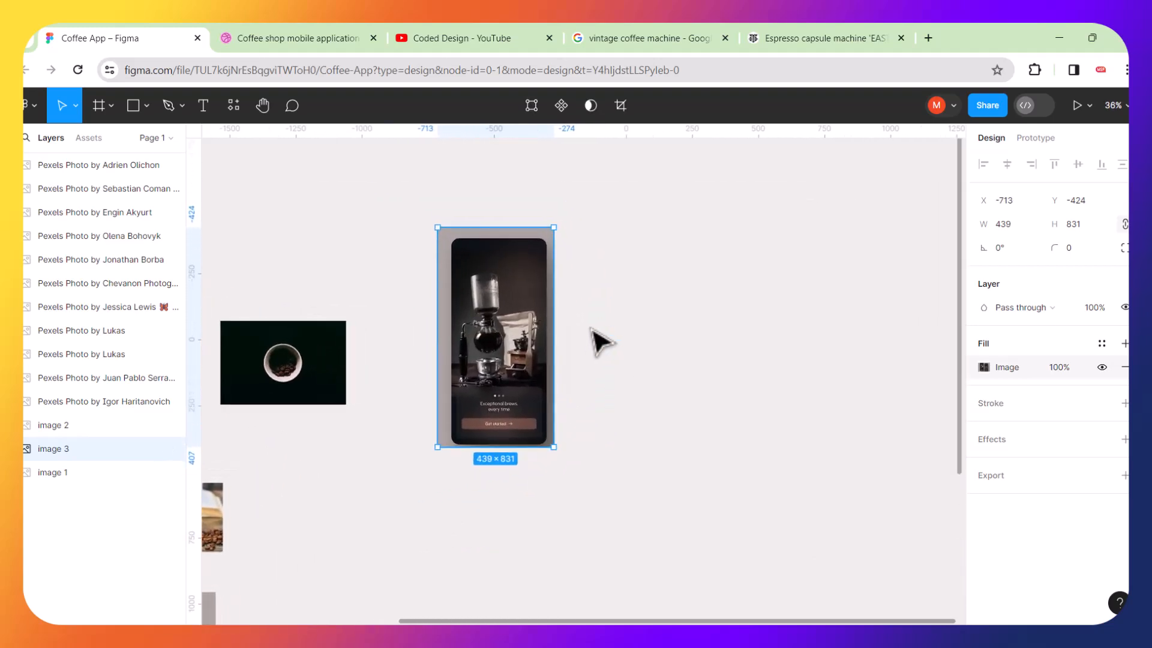
ctrl+scroll(600, 341, up, 4)
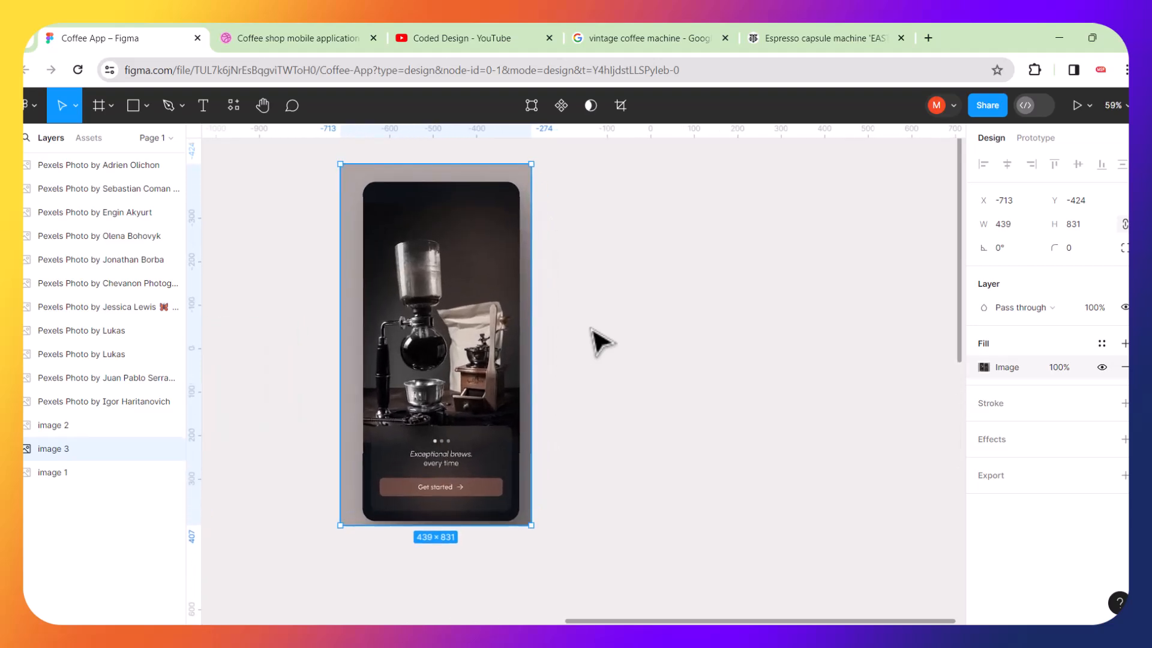
click(592, 330)
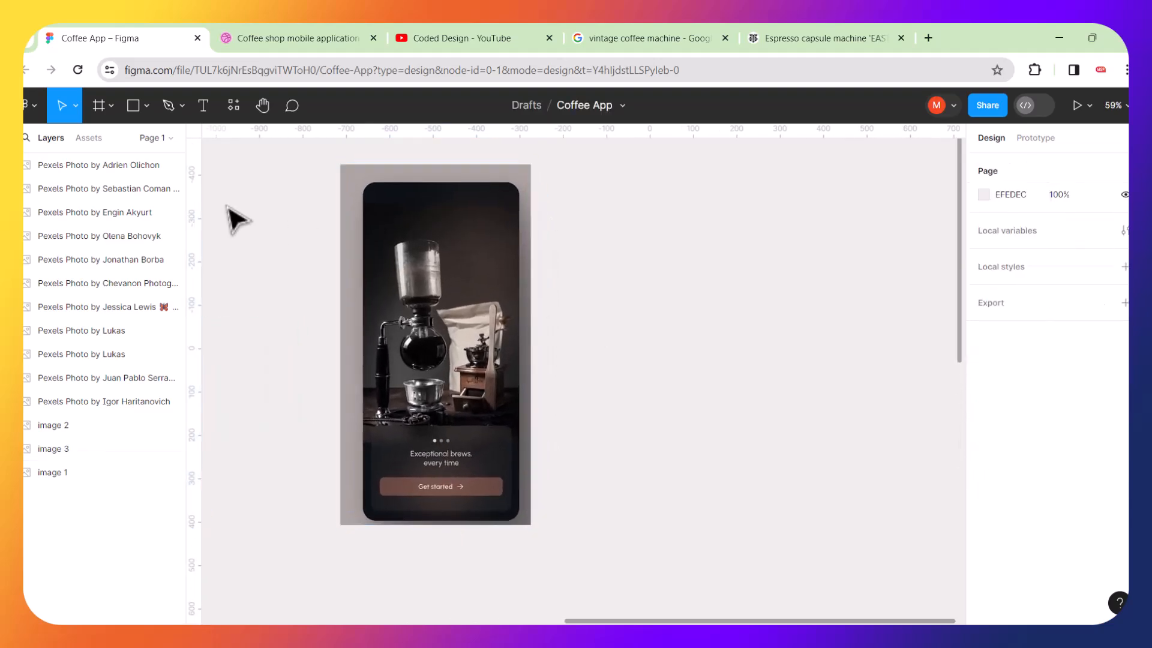
Add an iPhone 14 Plus frame beside the cropped welcome mockup.
click(100, 103)
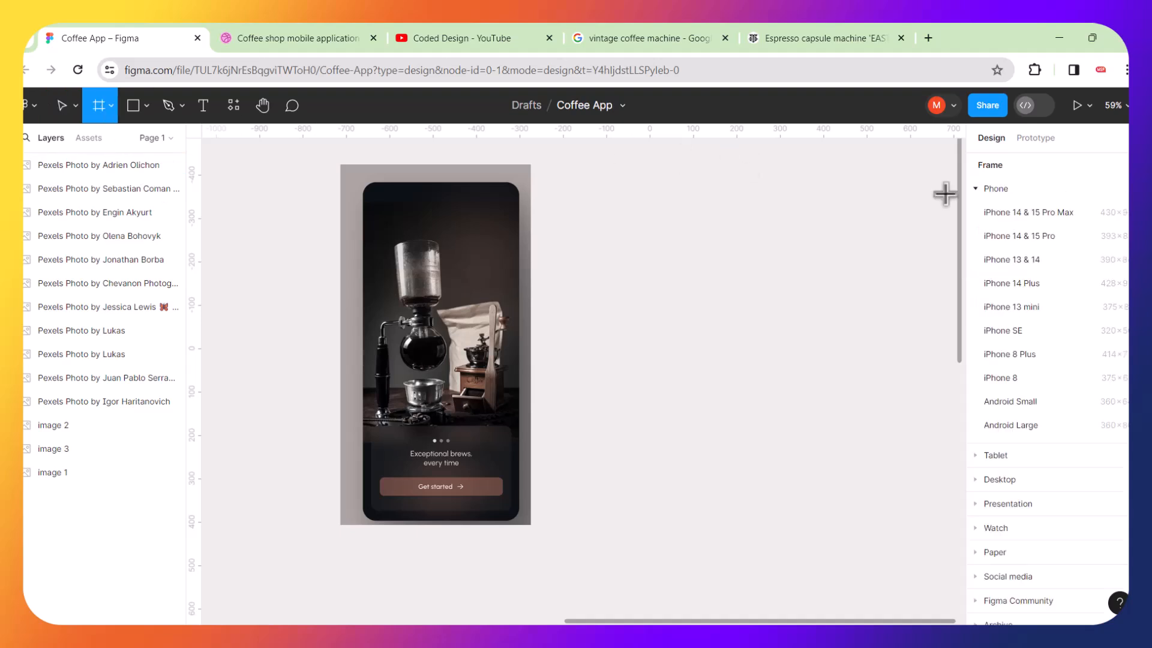
click(981, 190)
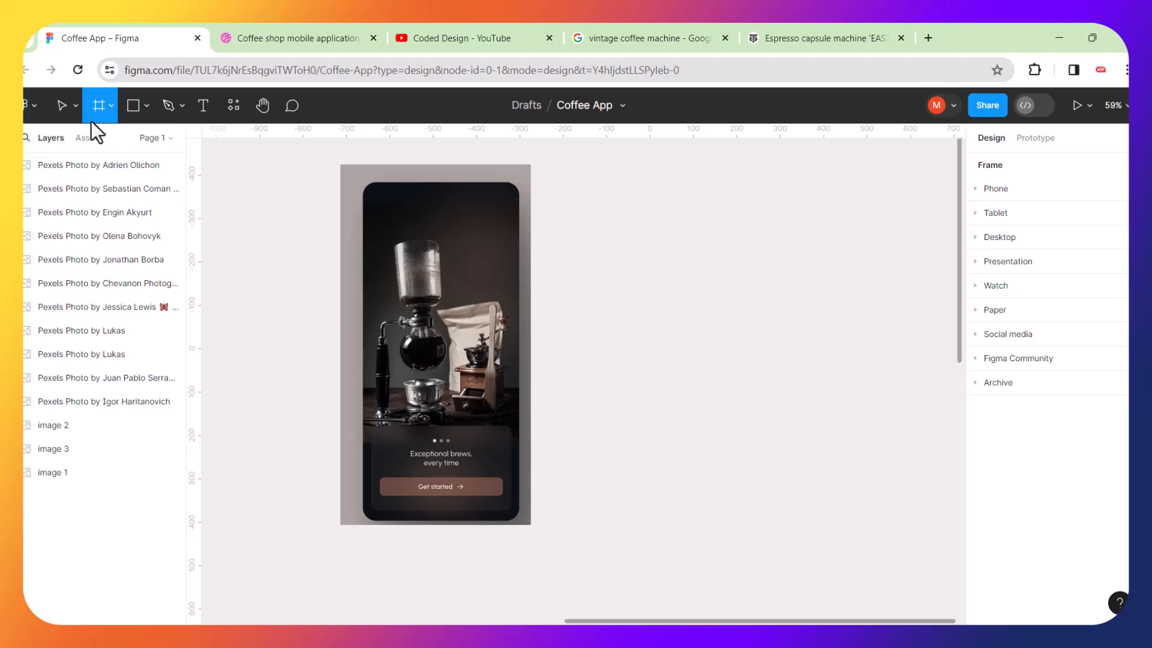
click(976, 190)
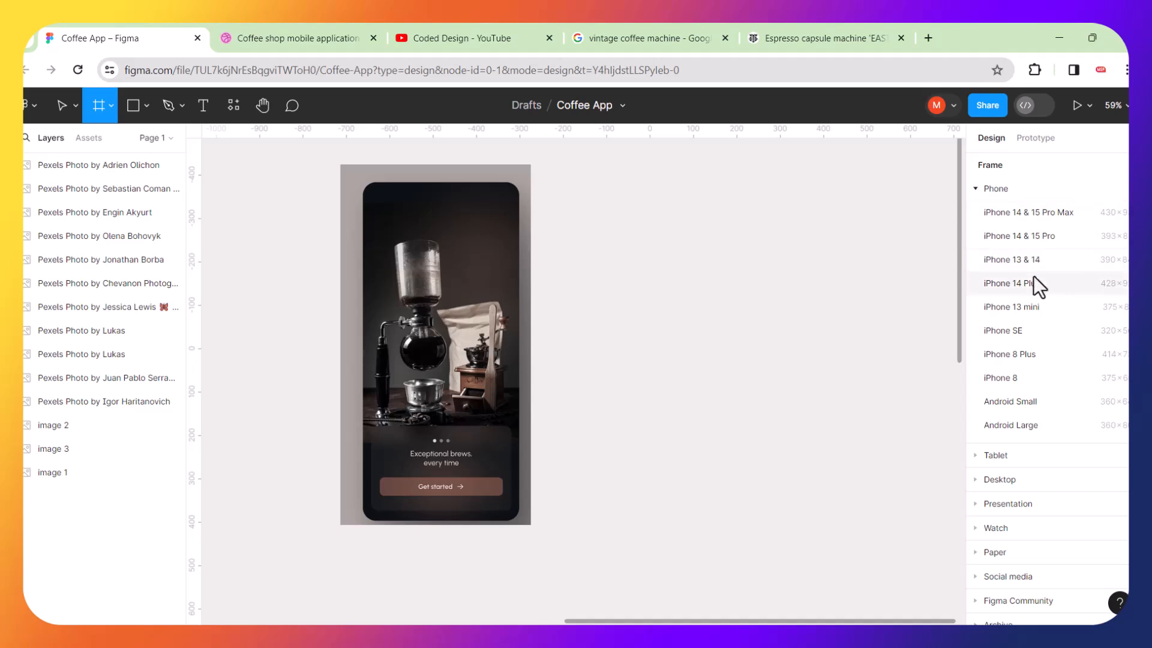
click(1014, 286)
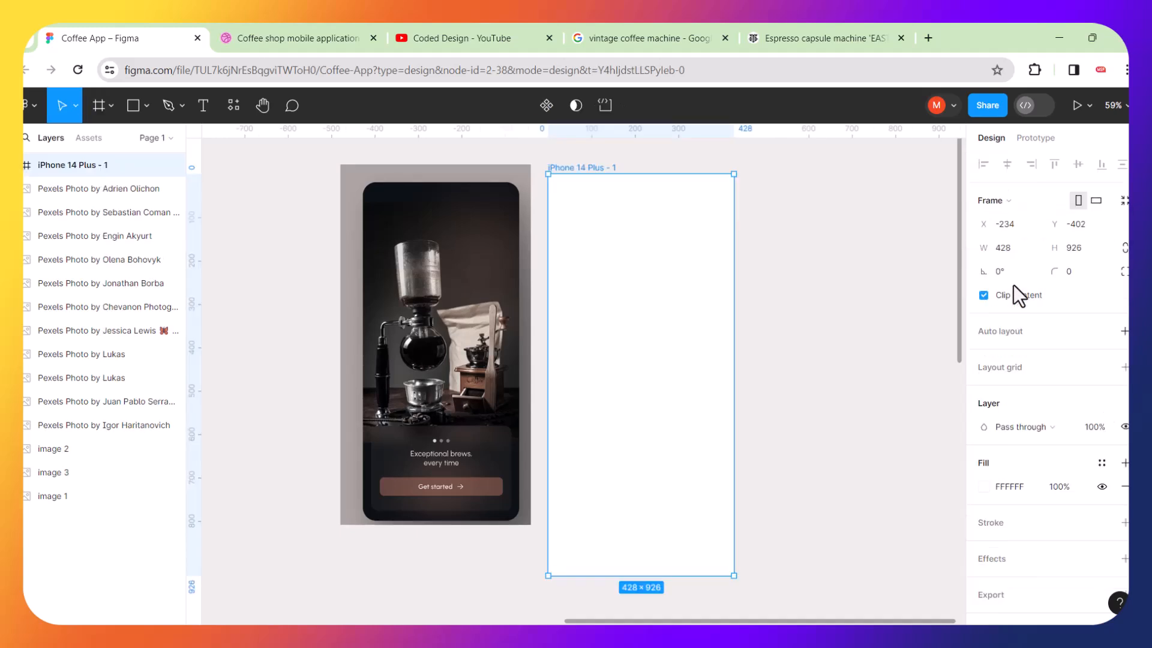
Rename the iPhone 14 Plus frame to Welcome Screen.
click(785, 303)
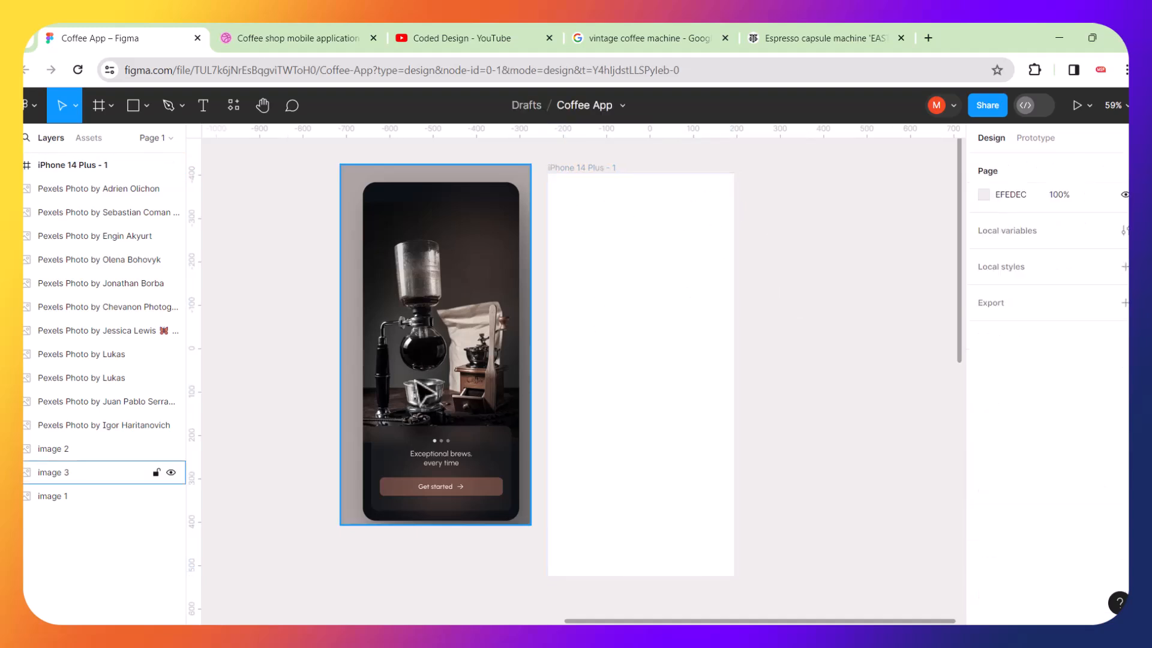
scroll(415, 381, up, 5)
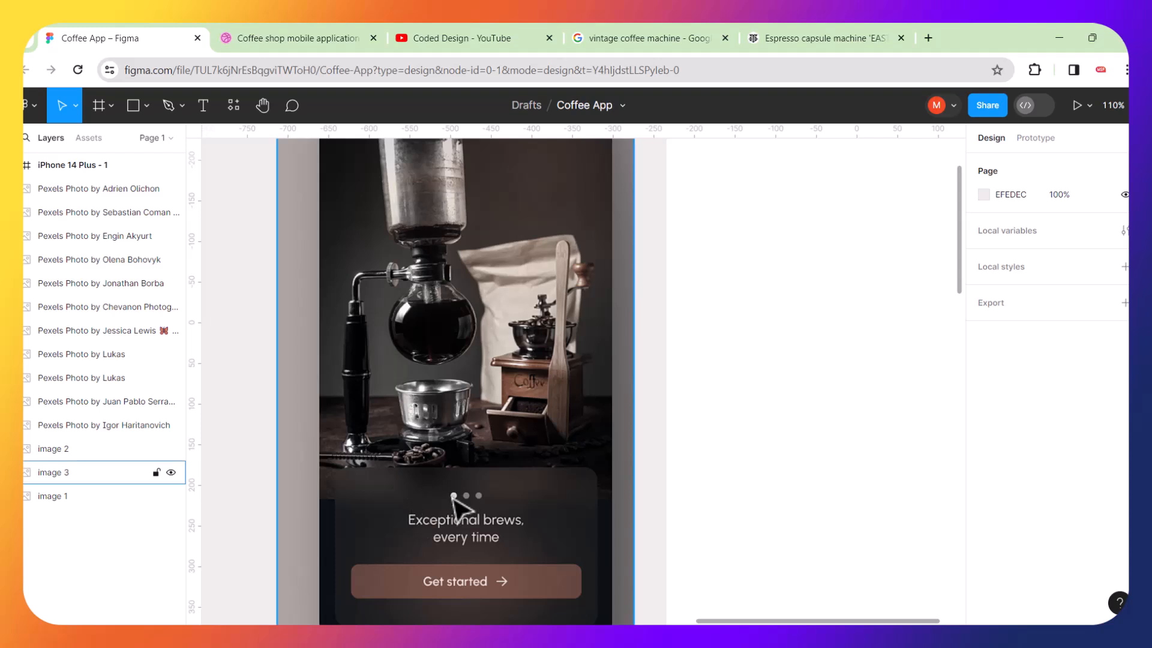
scroll(459, 502, down, 5)
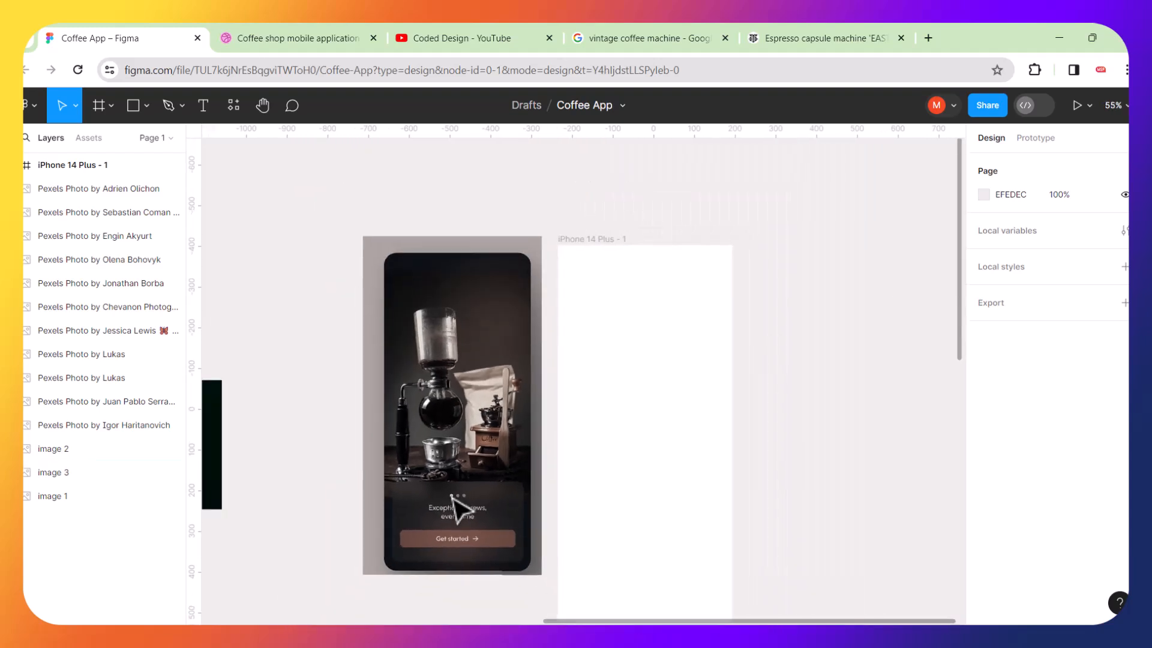
click(593, 240)
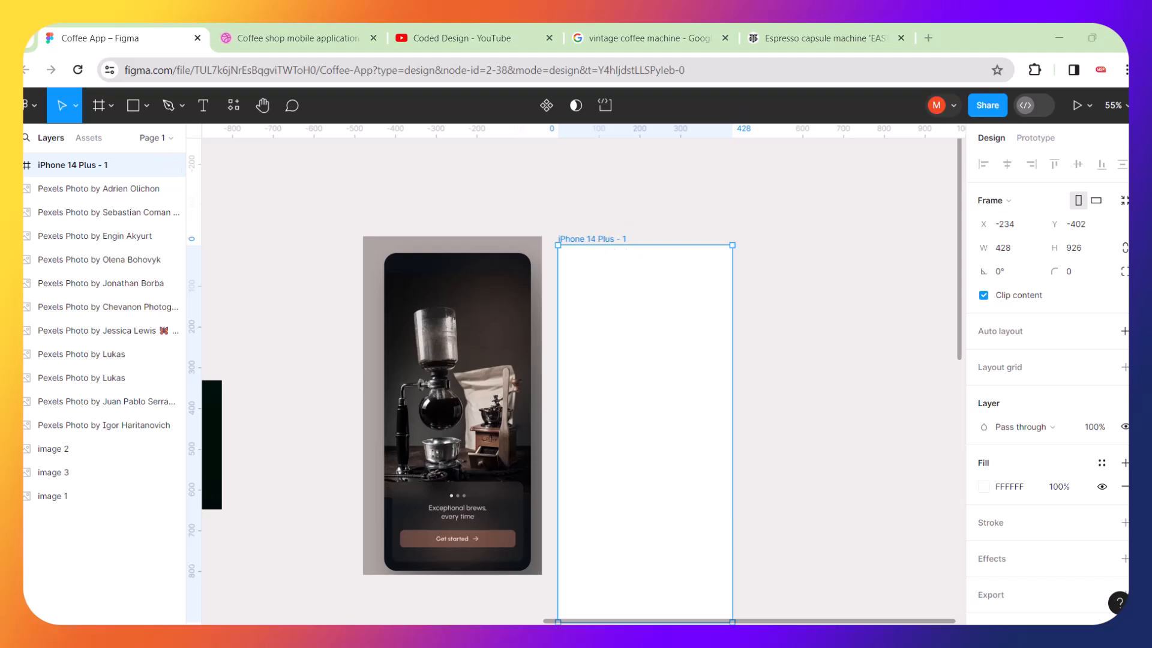
scroll(586, 238, up, 5)
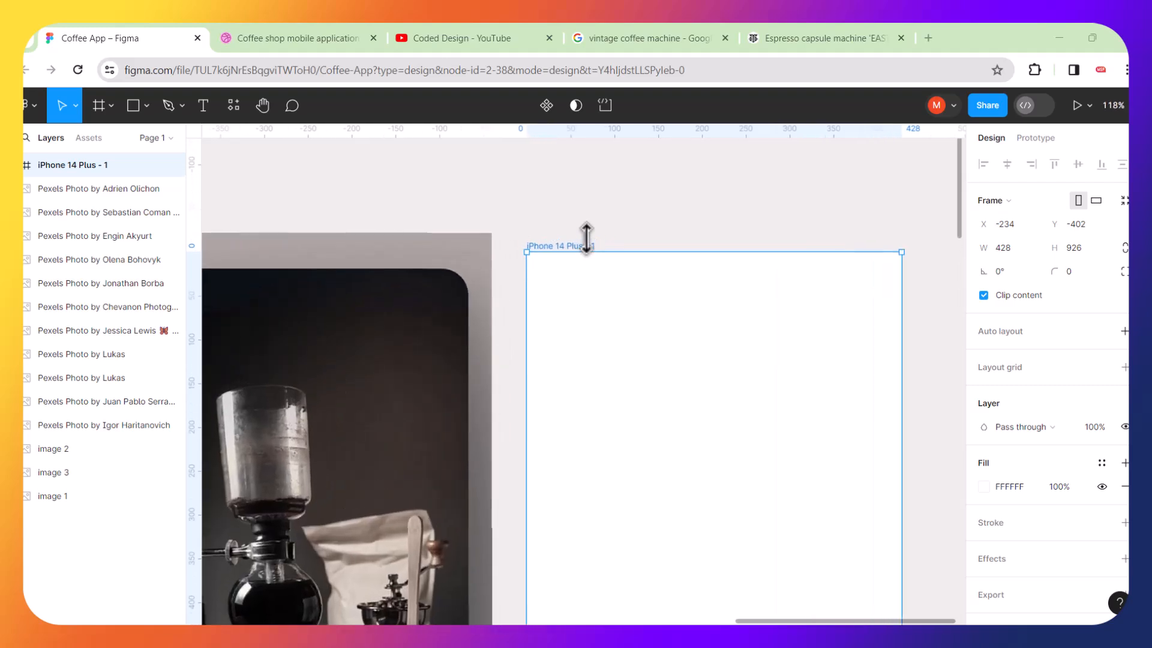
scroll(587, 238, up, 5)
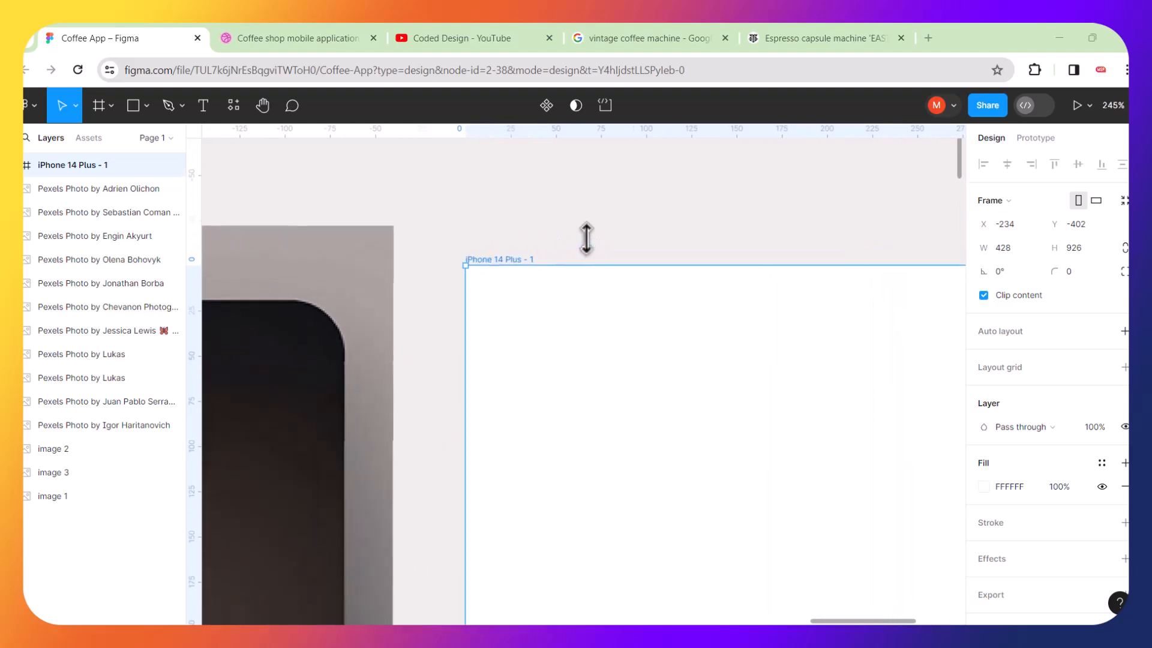
double_click(504, 261)
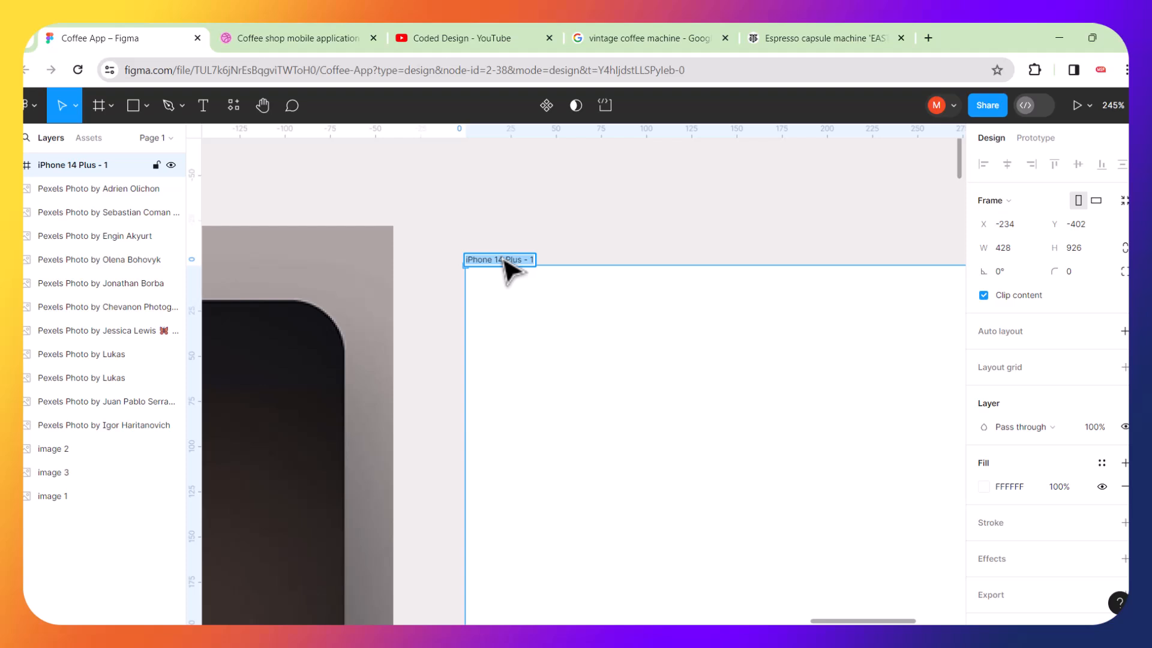
text(Welcome)
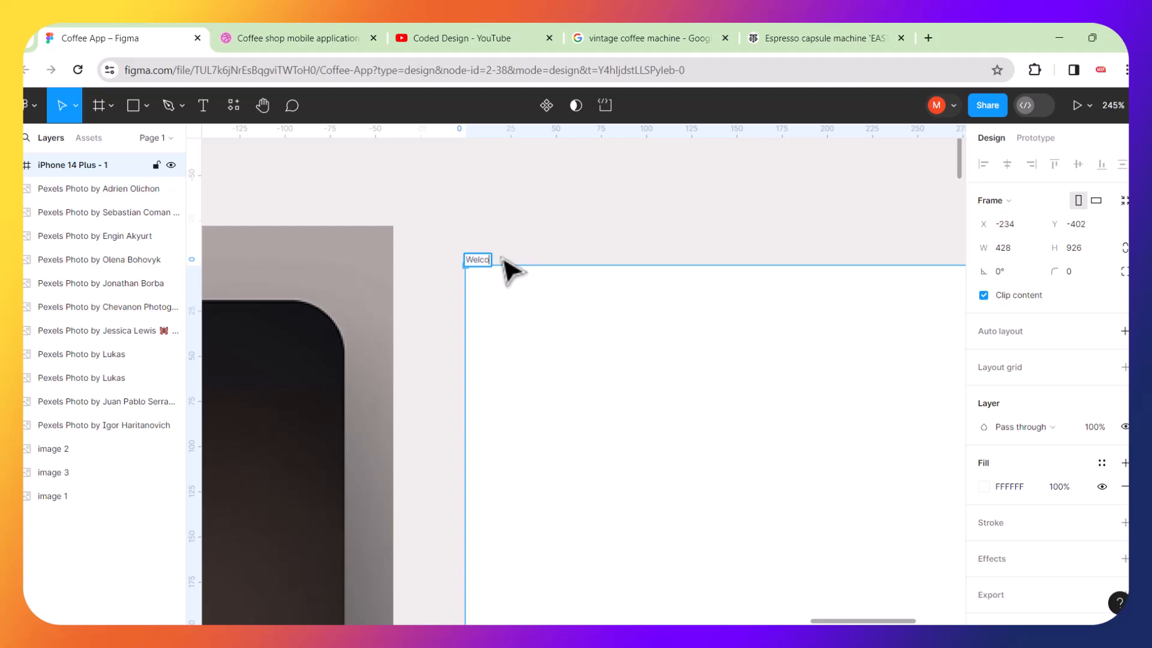
text( Screen)
click(577, 248)
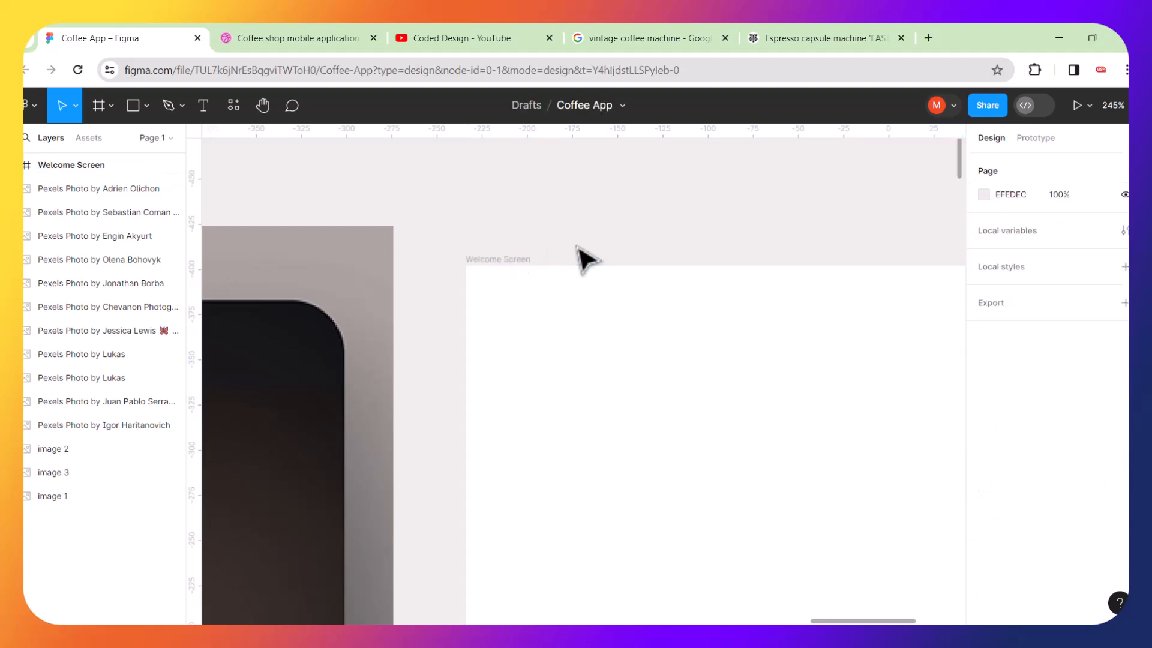
scroll(586, 259, down, 10)
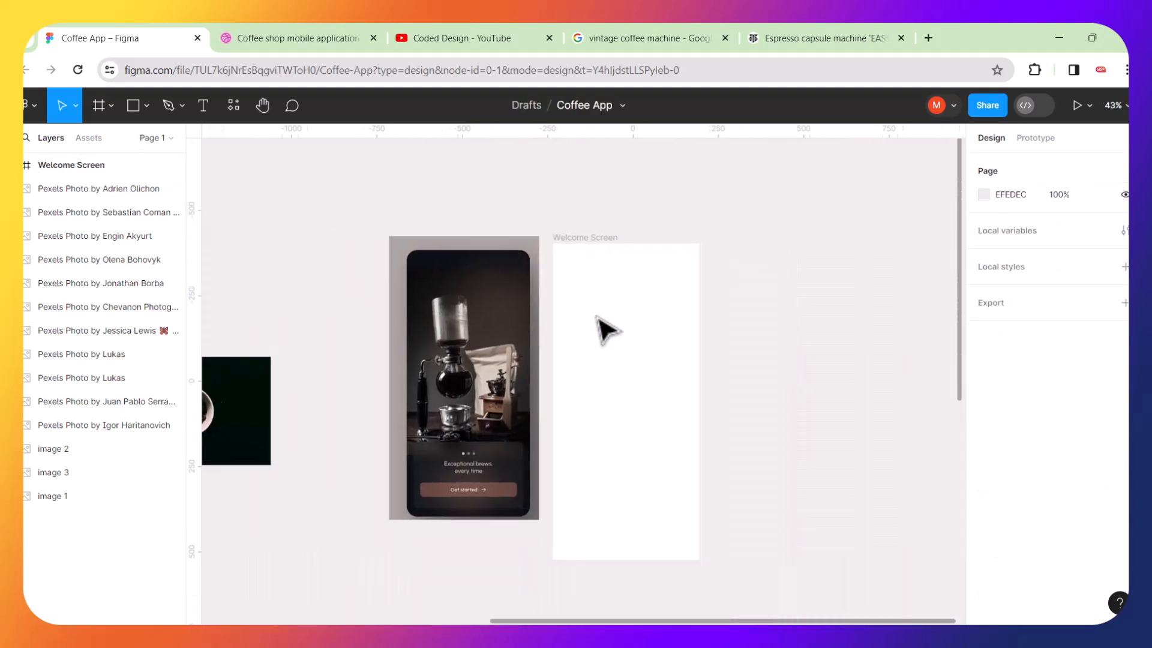
scroll(598, 318, up, 3)
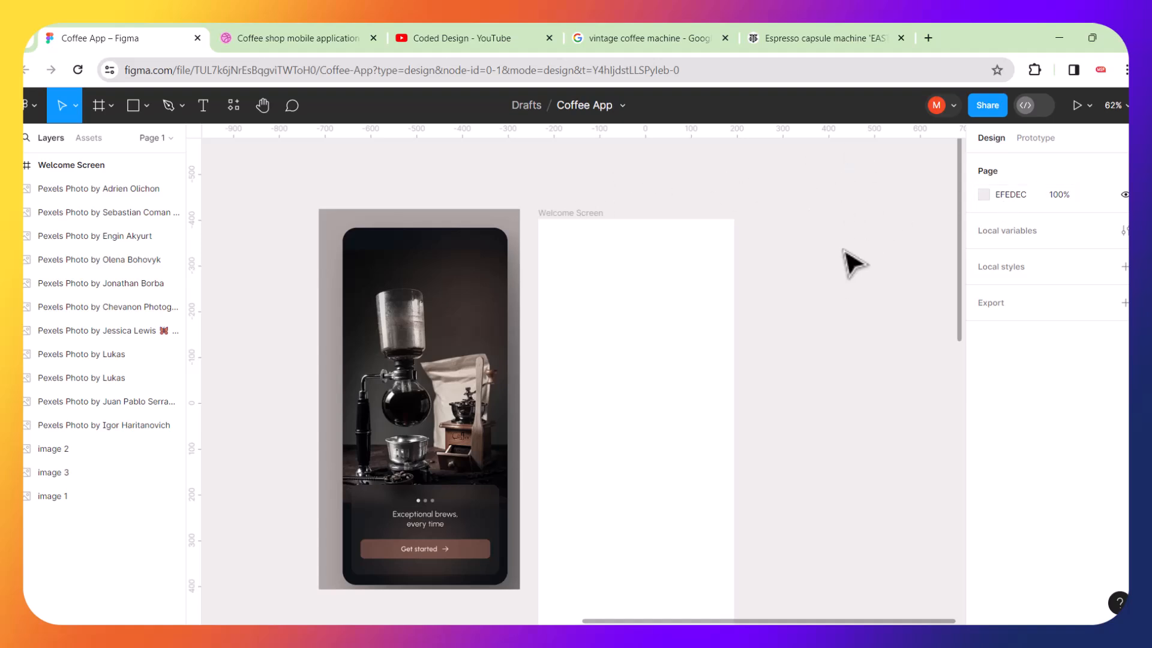
Set the page background colour to A8A29F by sampling the mockup's backdrop with the eyedropper.
click(984, 195)
drag(791, 222, 791, 289)
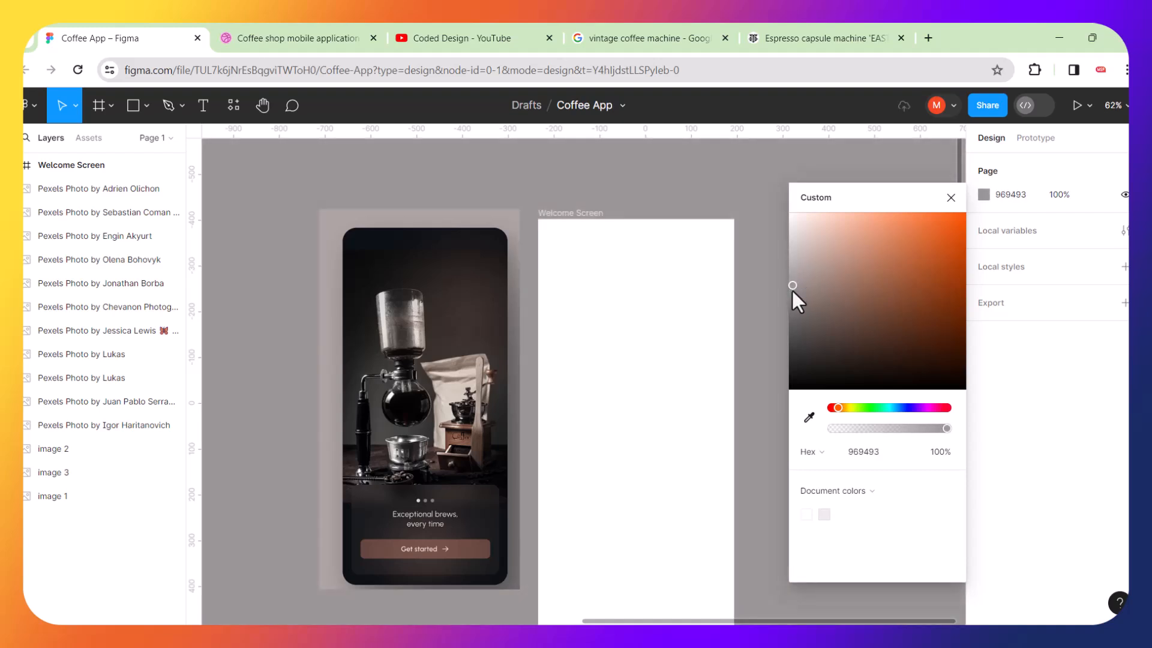
click(808, 419)
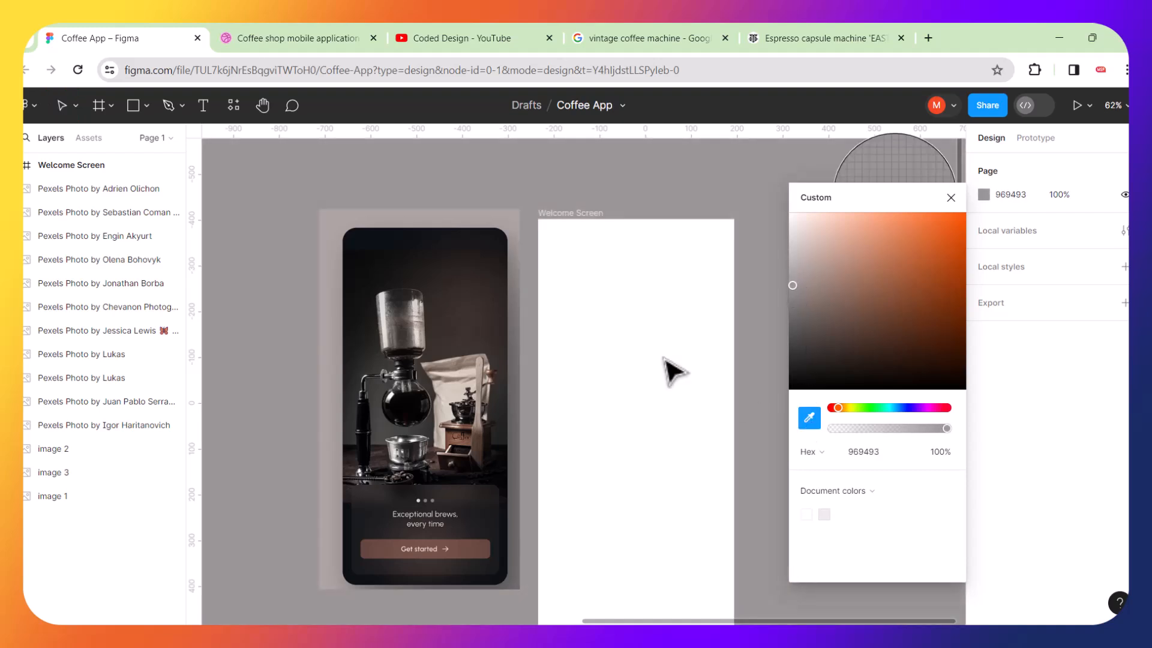
click(507, 223)
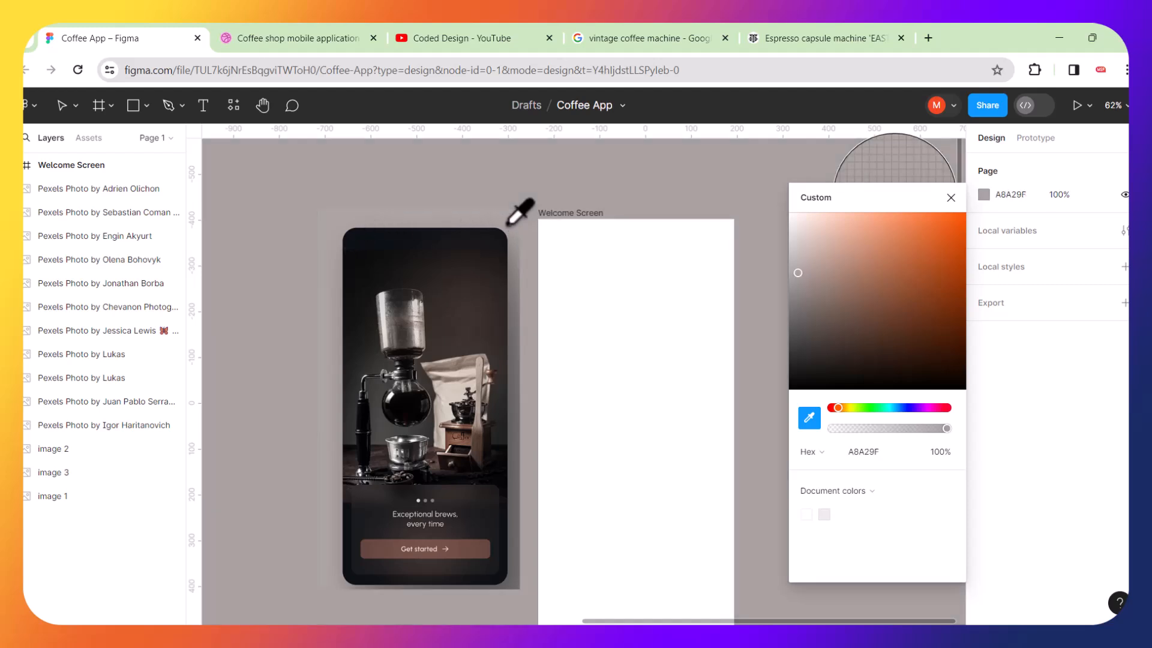
click(555, 204)
scroll(694, 303, down, 3)
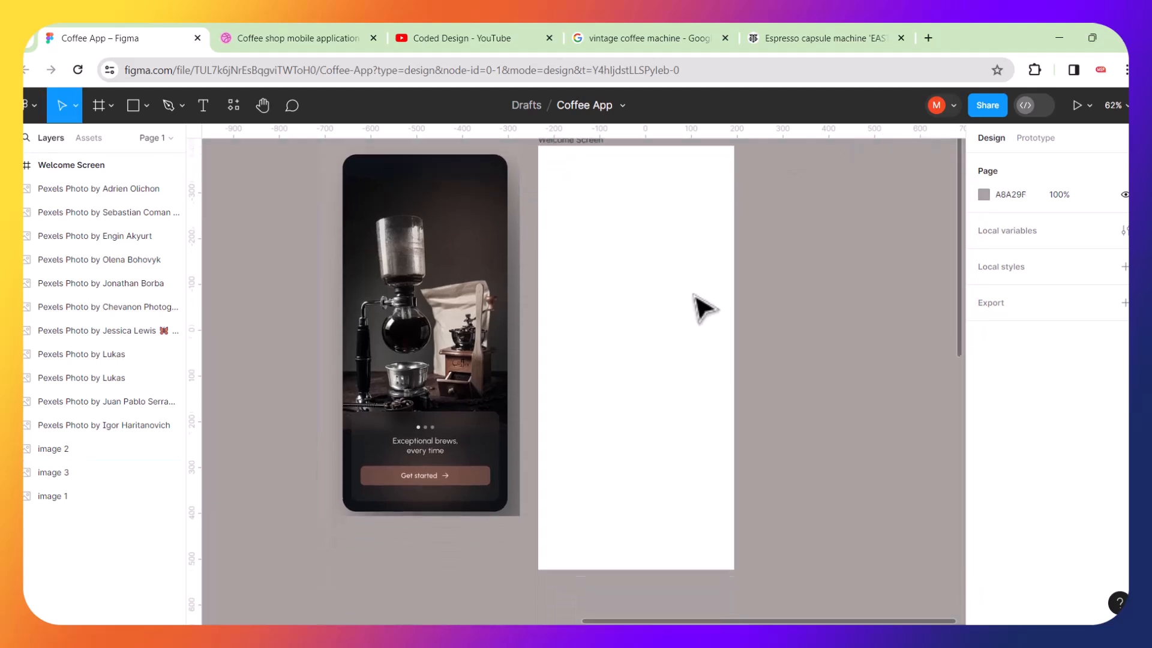
scroll(702, 308, up, 1)
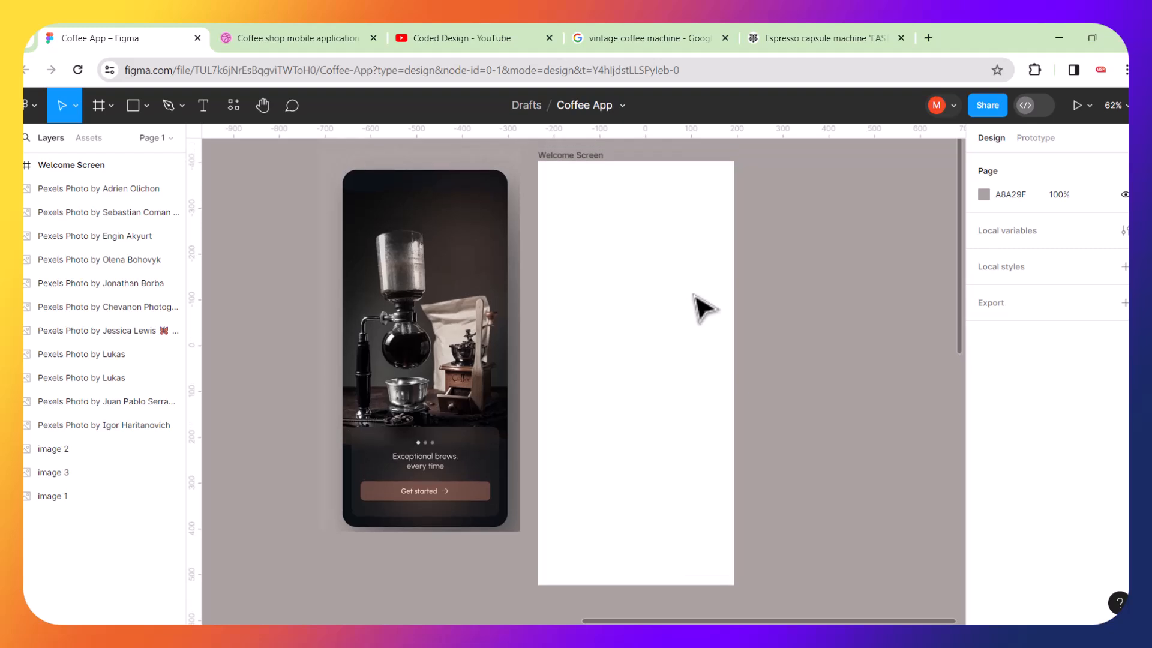
Give the Welcome Screen frame a corner radius of 35.
click(560, 159)
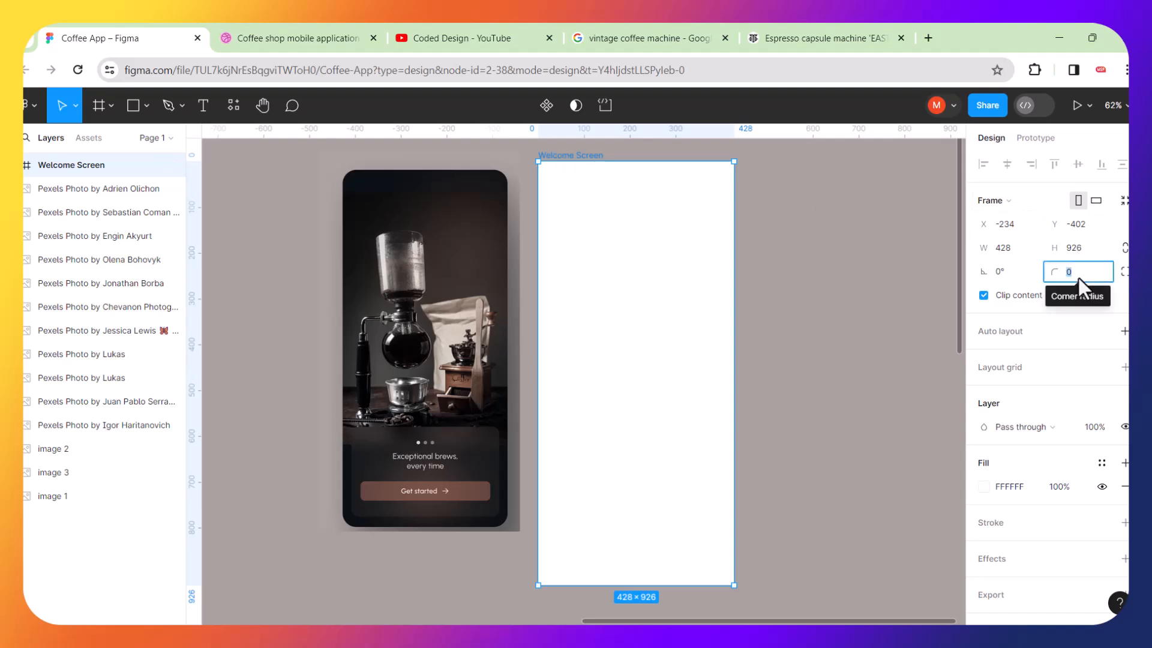
key(Return)
click(888, 258)
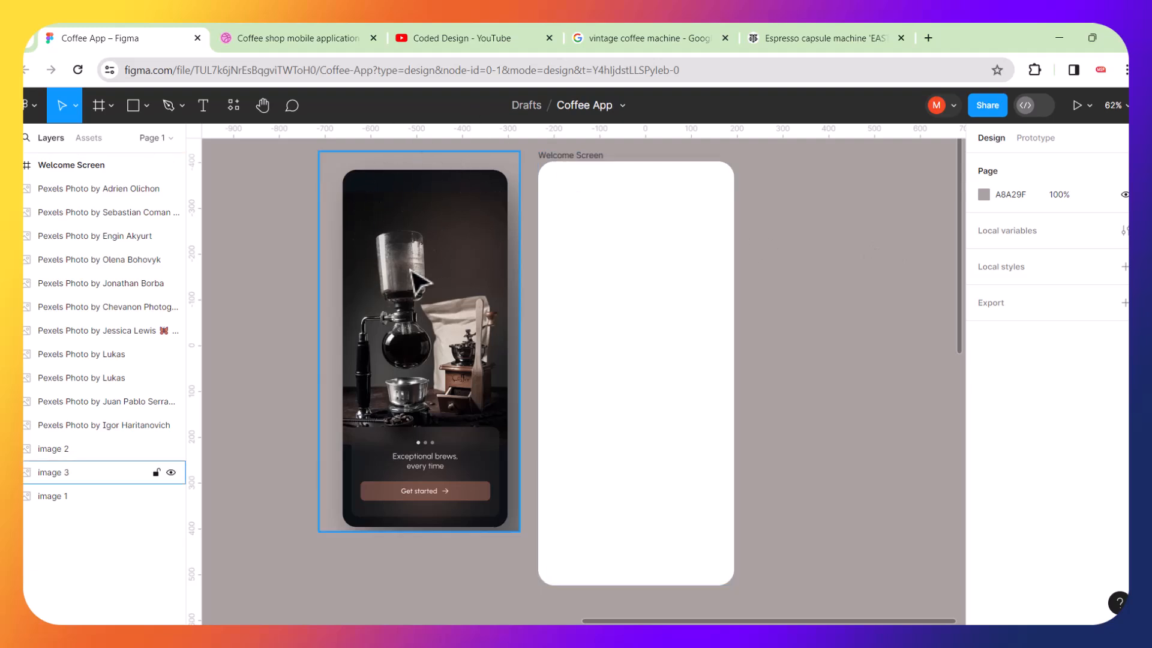
Fill the Welcome Screen frame with a linear gradient, sampling 3C322D from the mockup for the bottom stop and 0C0F14 for the top stop.
click(571, 172)
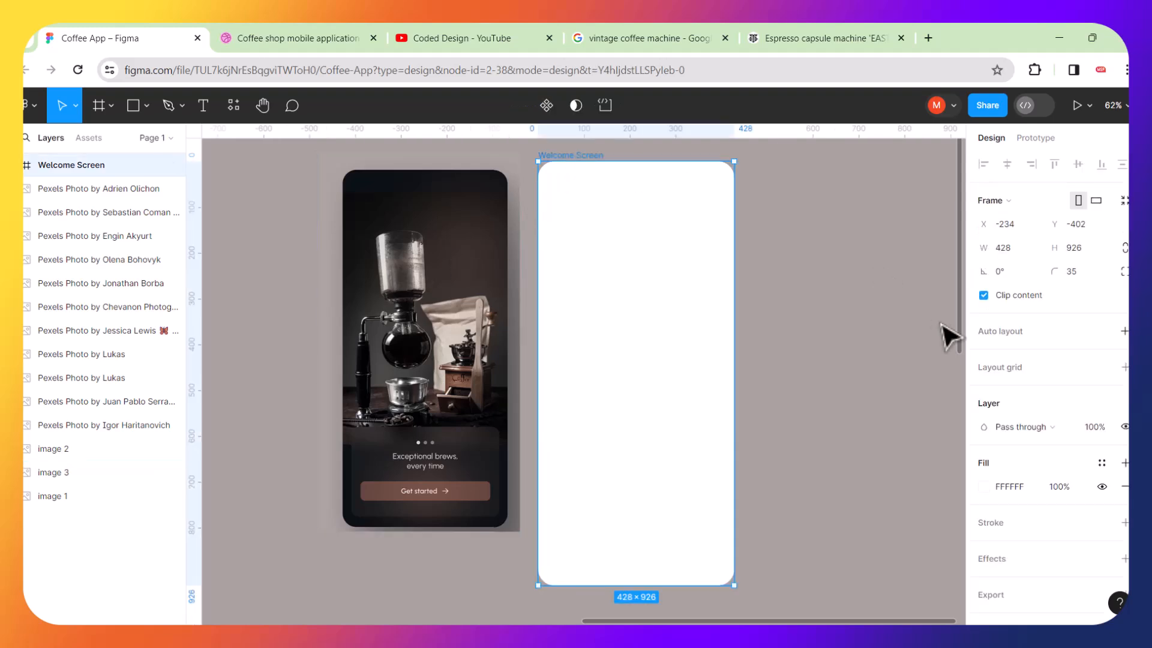
click(981, 488)
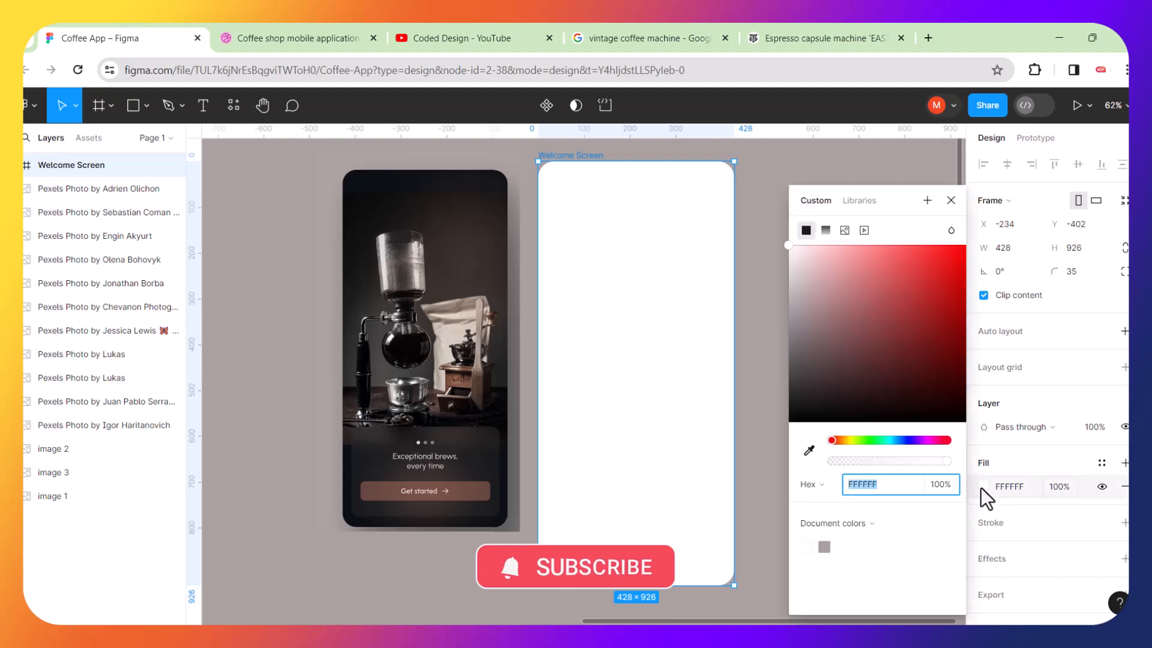
click(826, 230)
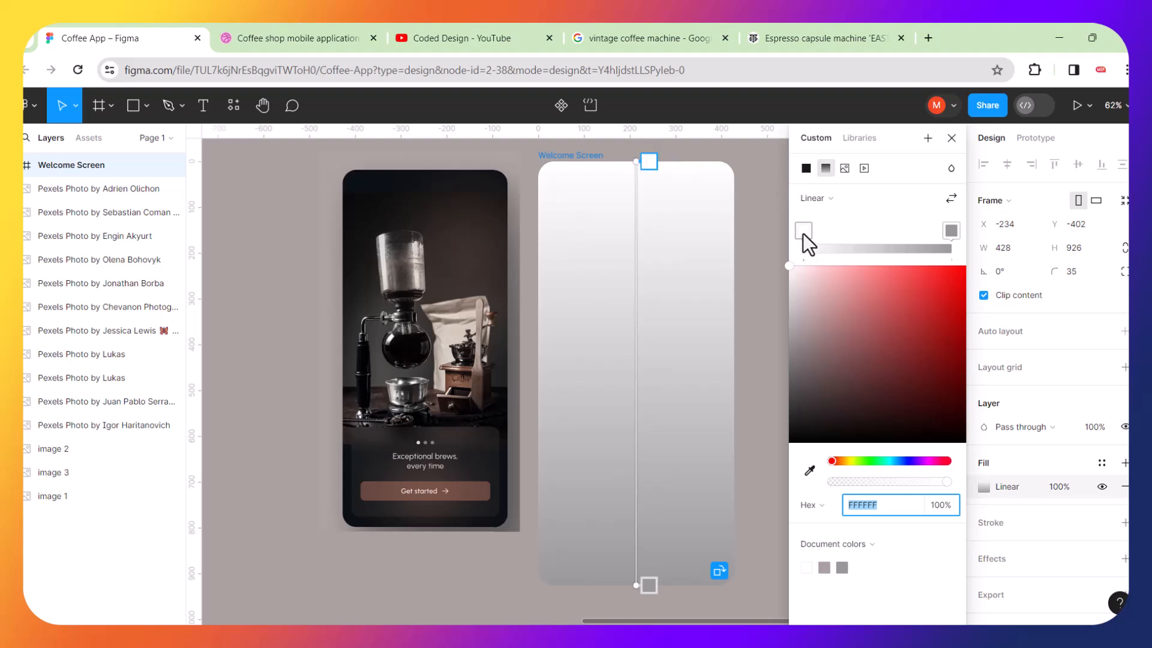
click(952, 232)
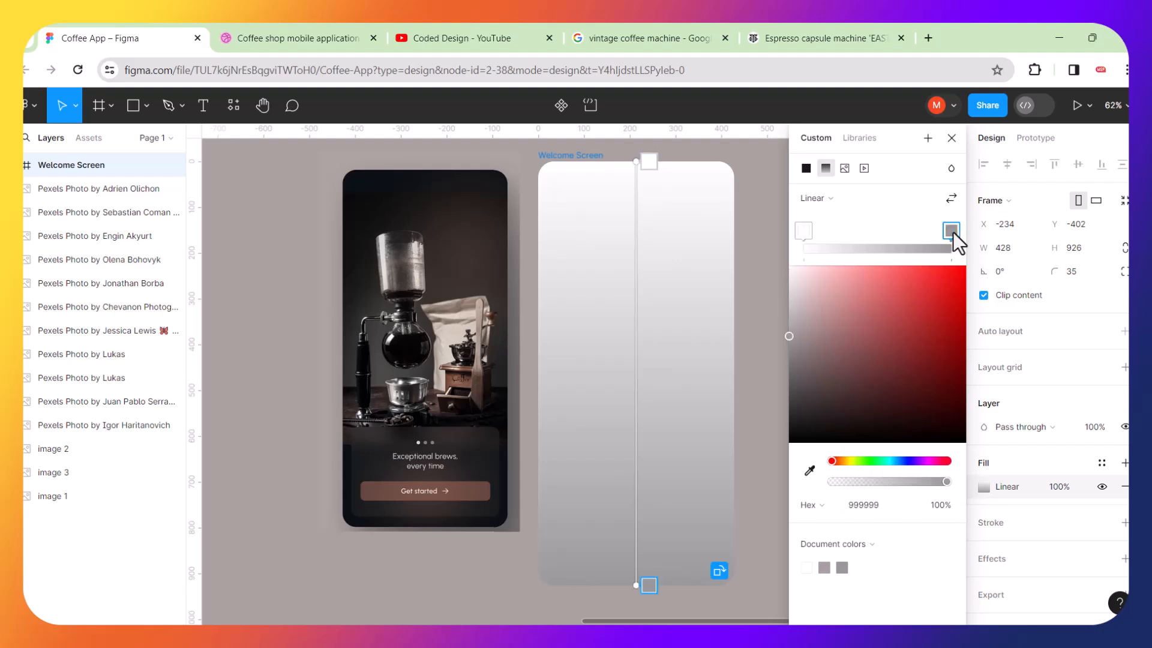
click(811, 471)
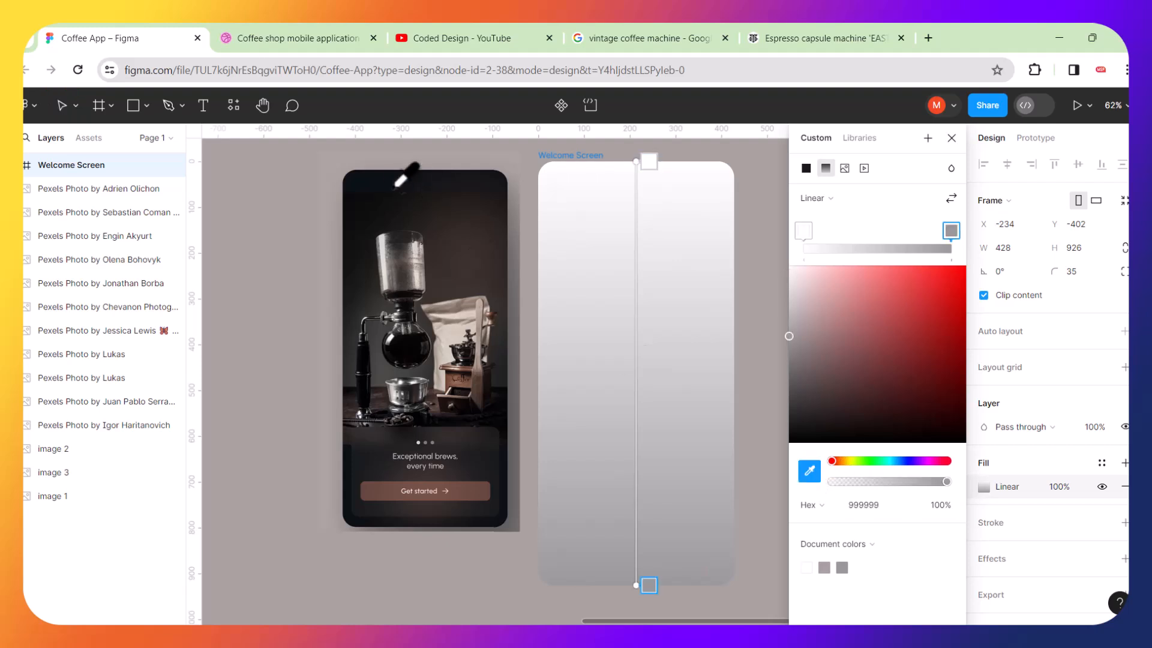
click(475, 277)
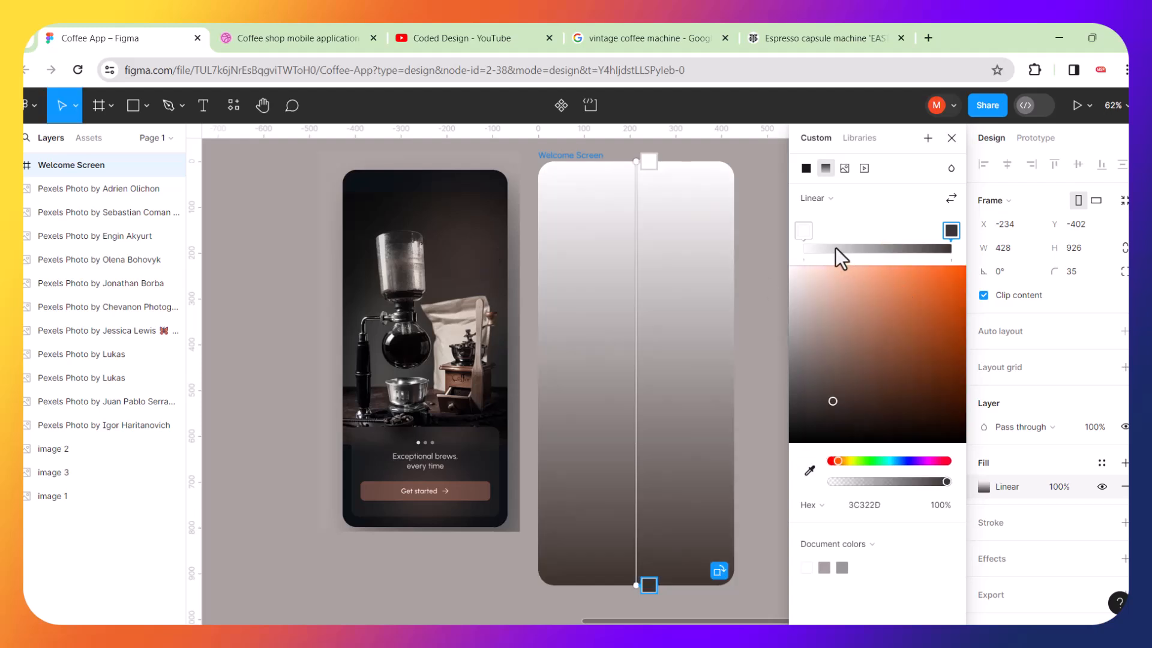
click(804, 230)
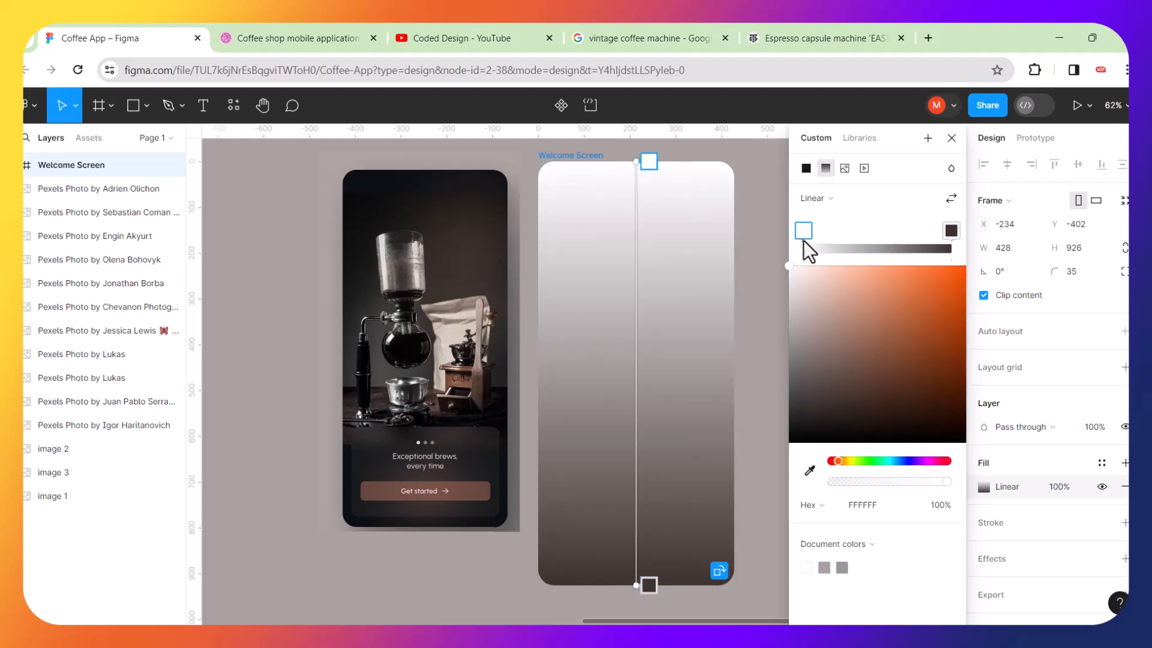
click(810, 471)
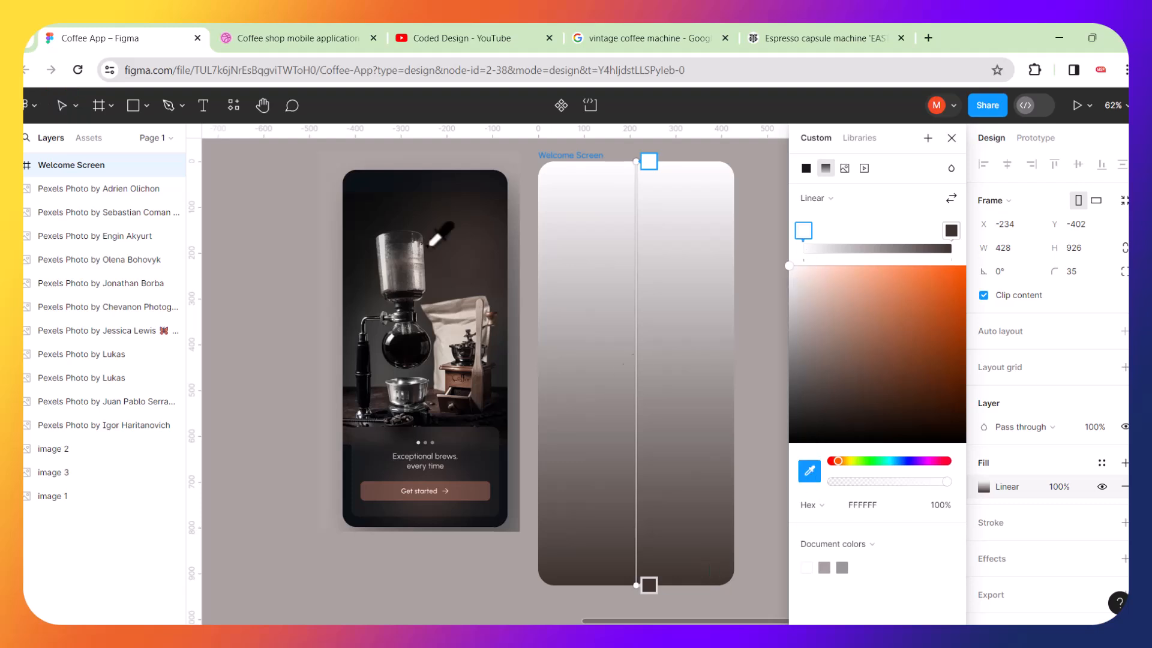
click(352, 180)
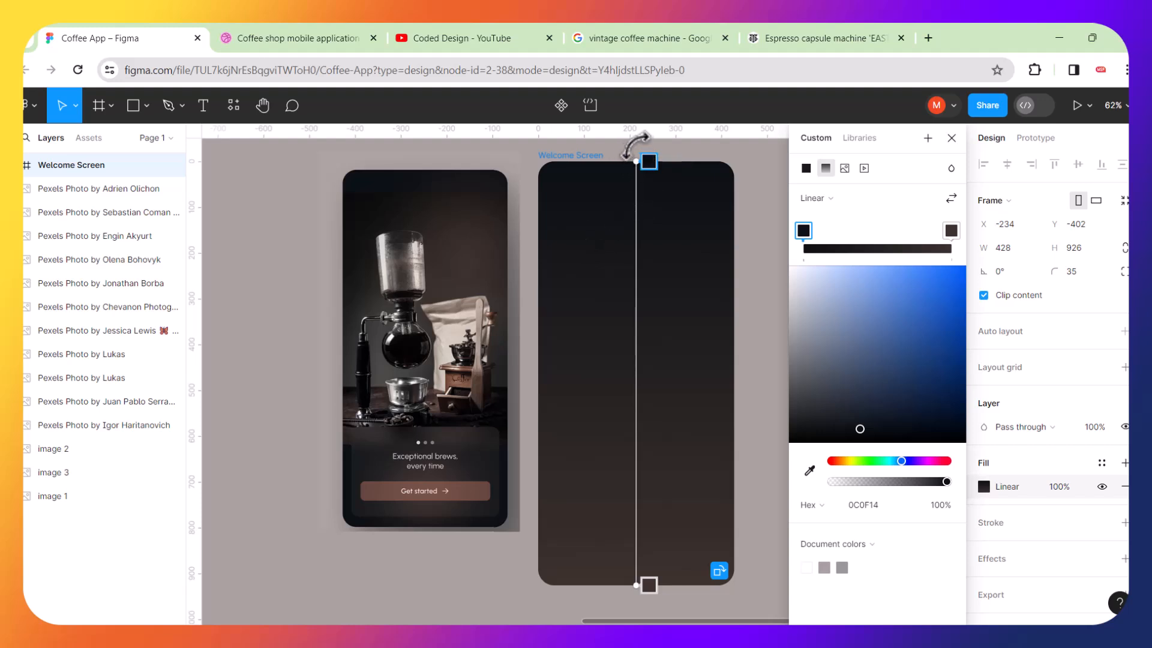
Reposition the gradient handles diagonally, from the frame's top-left corner to about two-thirds down its middle.
drag(635, 145, 560, 154)
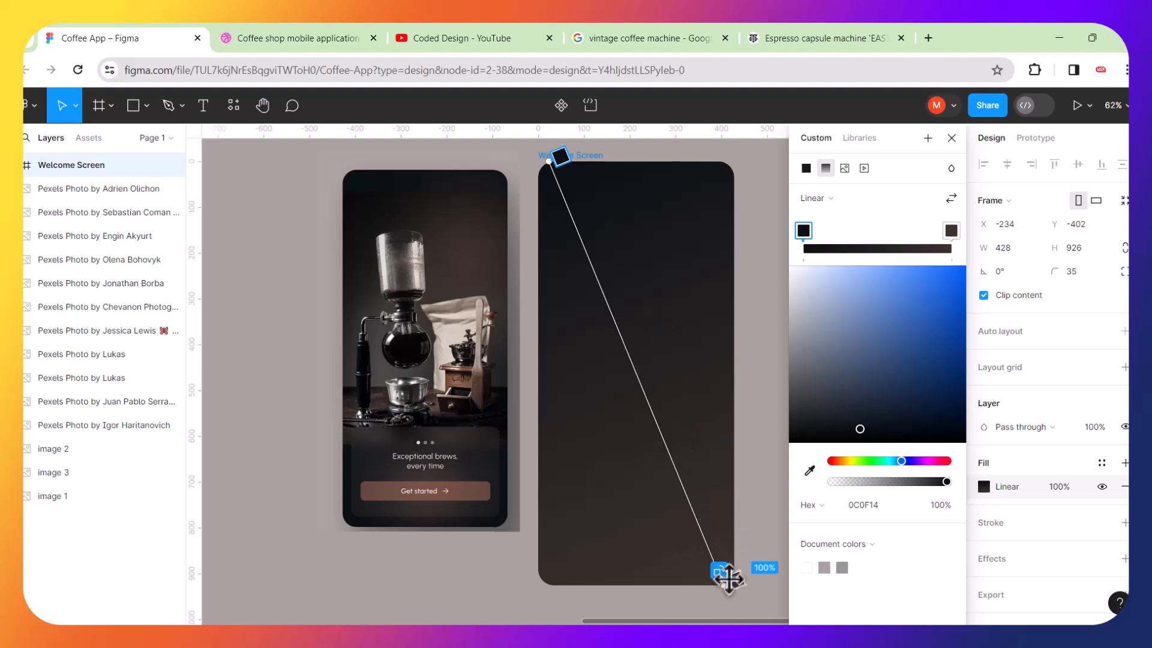
drag(732, 579, 673, 430)
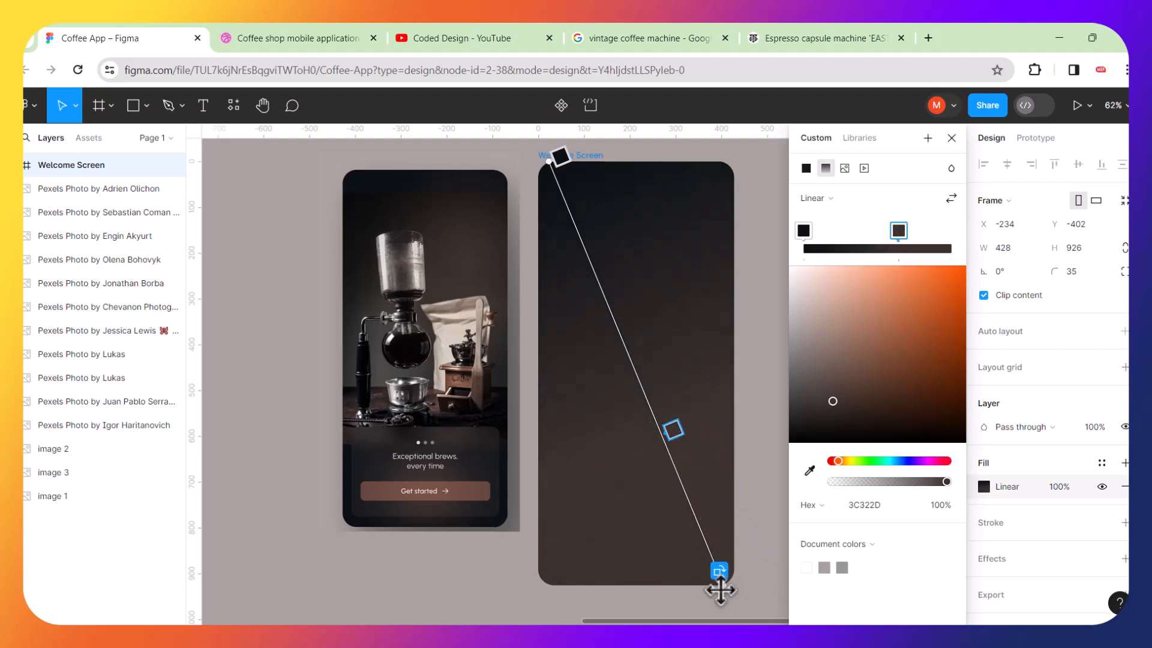
drag(722, 590, 677, 460)
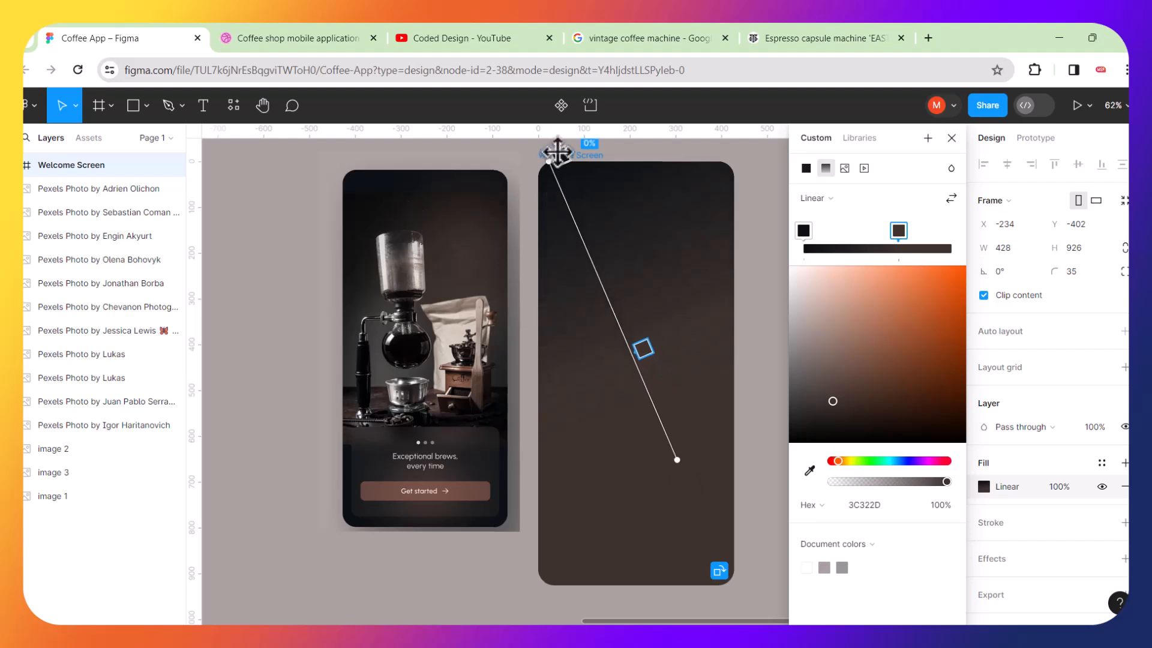
drag(549, 154, 530, 169)
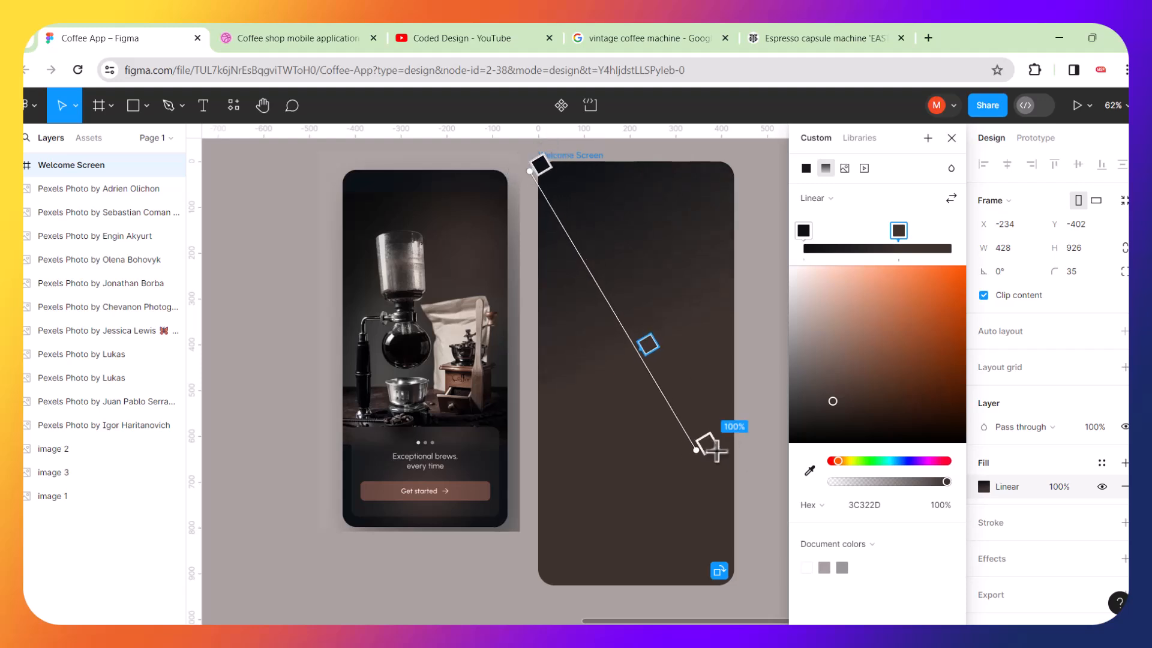
drag(698, 452, 674, 424)
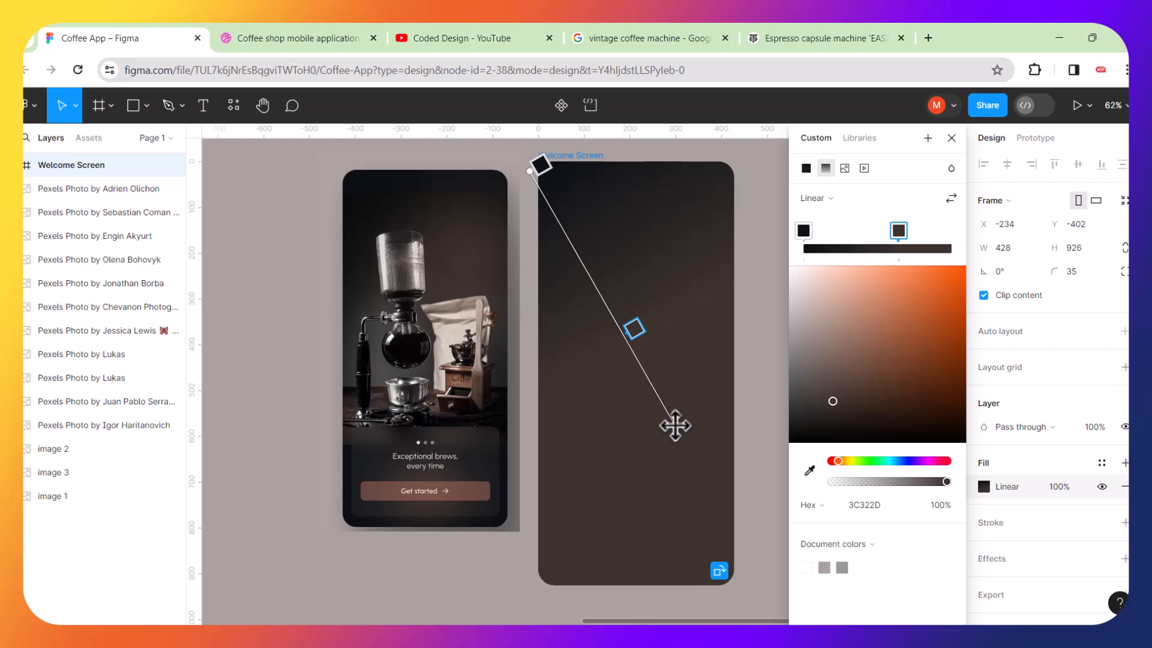
mouse_move(530, 168)
mouse_down()
mouse_move(528, 144)
mouse_move(553, 170)
mouse_up()
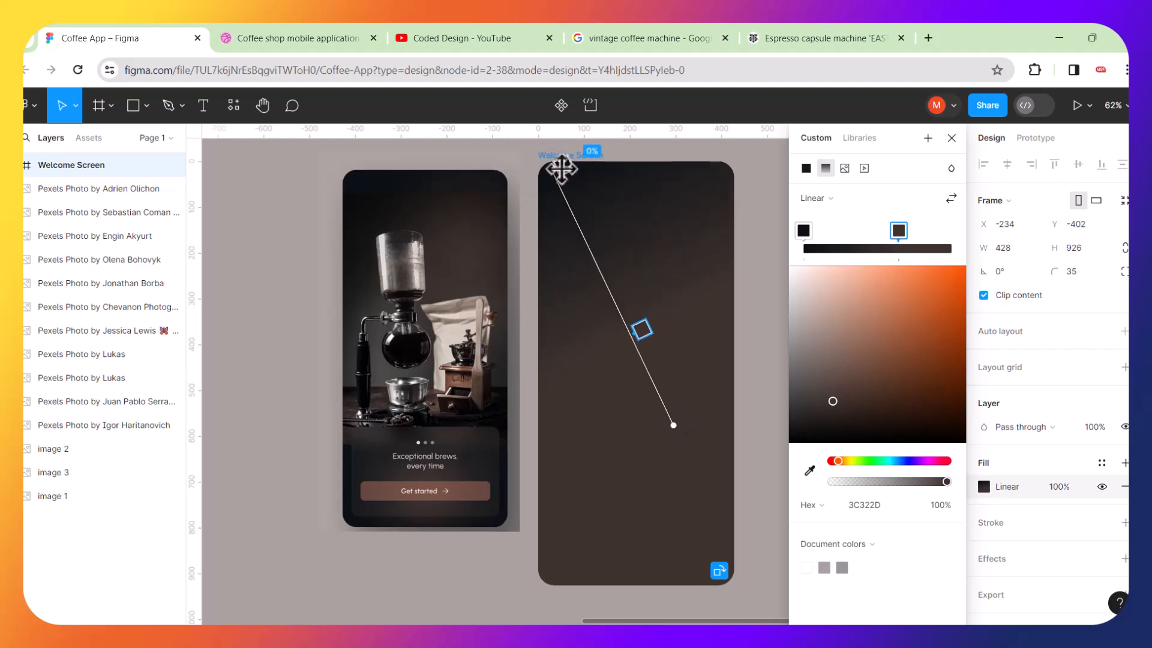
Darken the gradient's top stop to 070B11 and close the fill editor.
click(562, 166)
drag(862, 428, 890, 436)
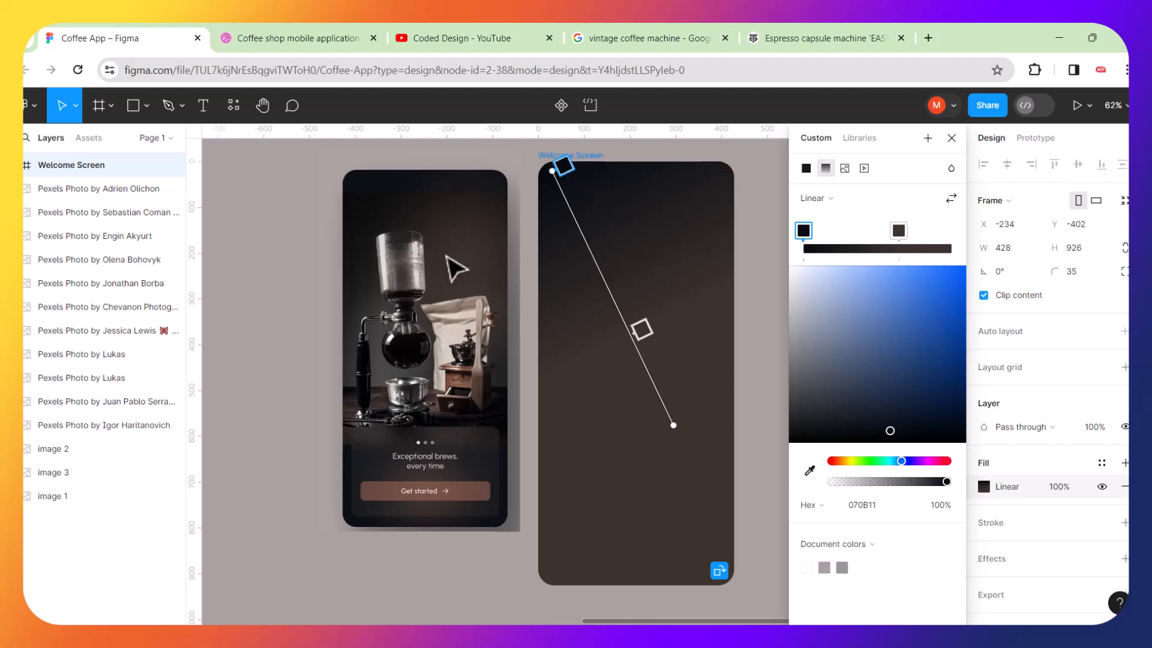
key(Escape)
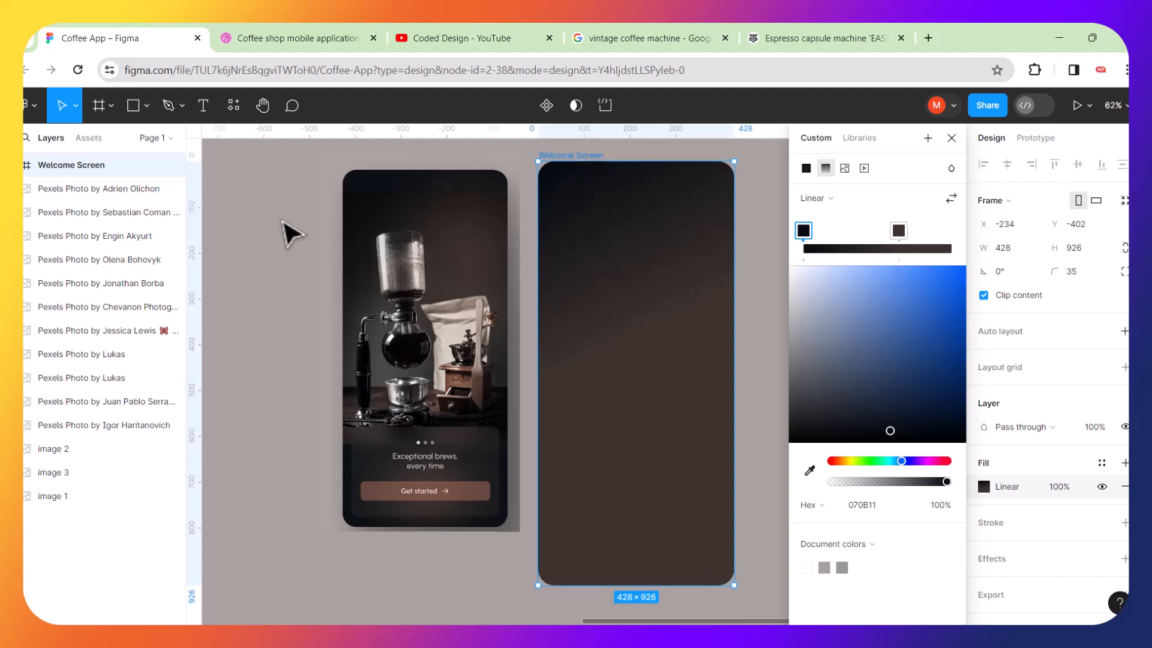
Scale and move the welcome mockup image to about 452 × 988 so its phone matches the Welcome Screen frame.
scroll(546, 301, down, 3)
scroll(546, 301, down, 4)
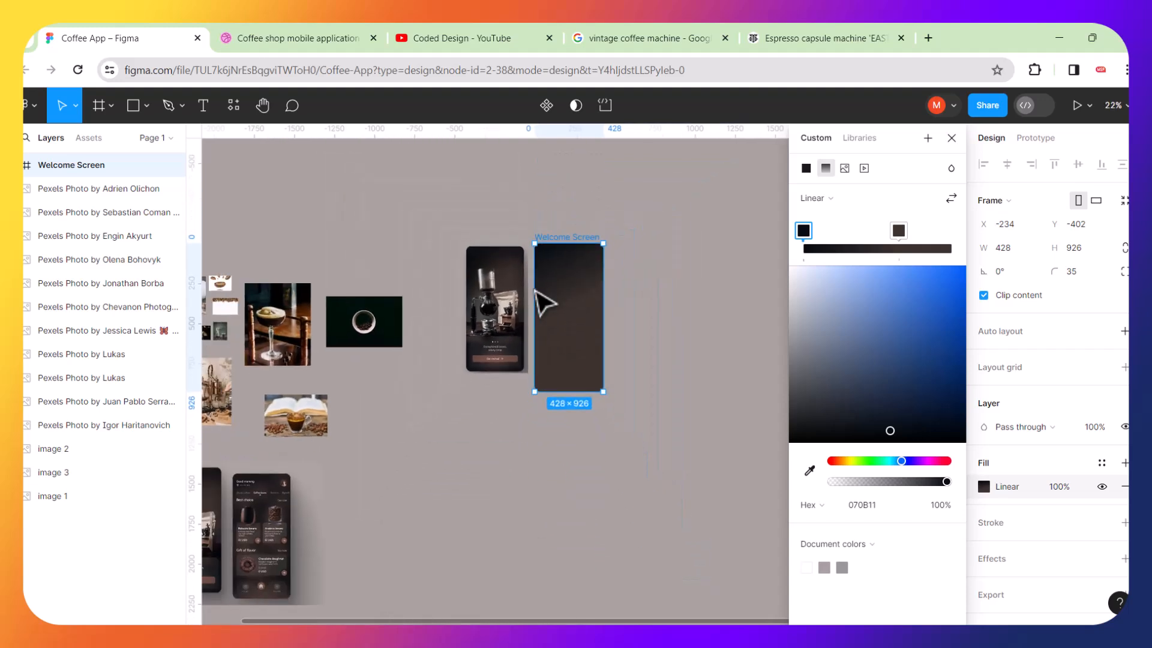
scroll(529, 286, up, 3)
click(504, 265)
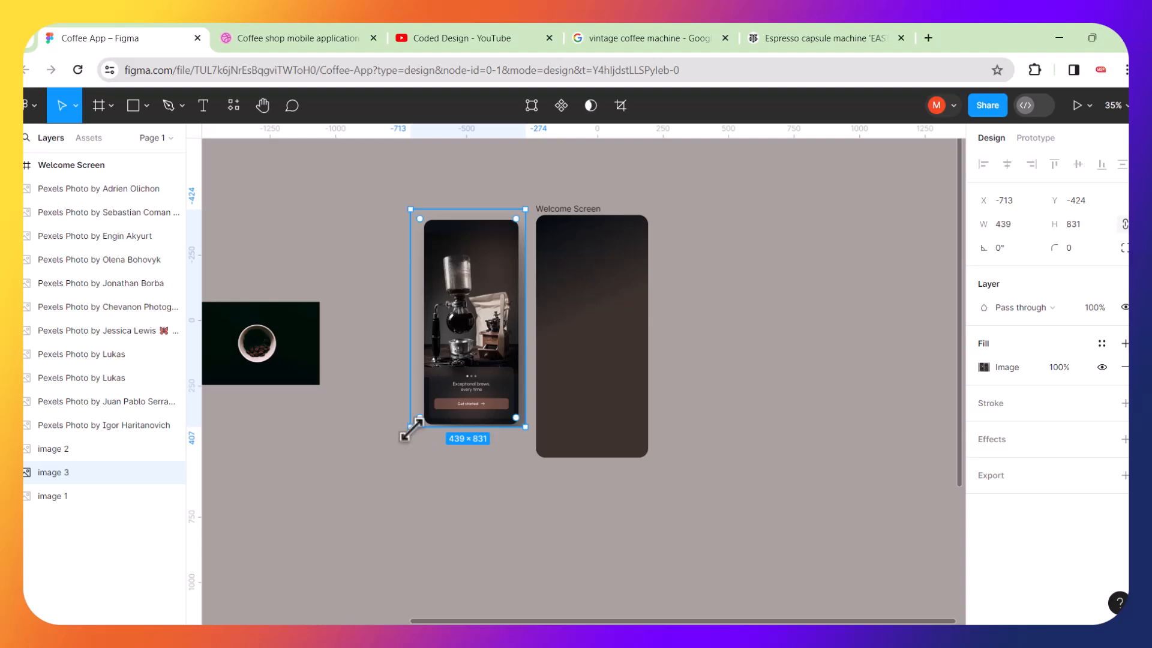
drag(411, 430, 373, 468)
drag(463, 363, 465, 344)
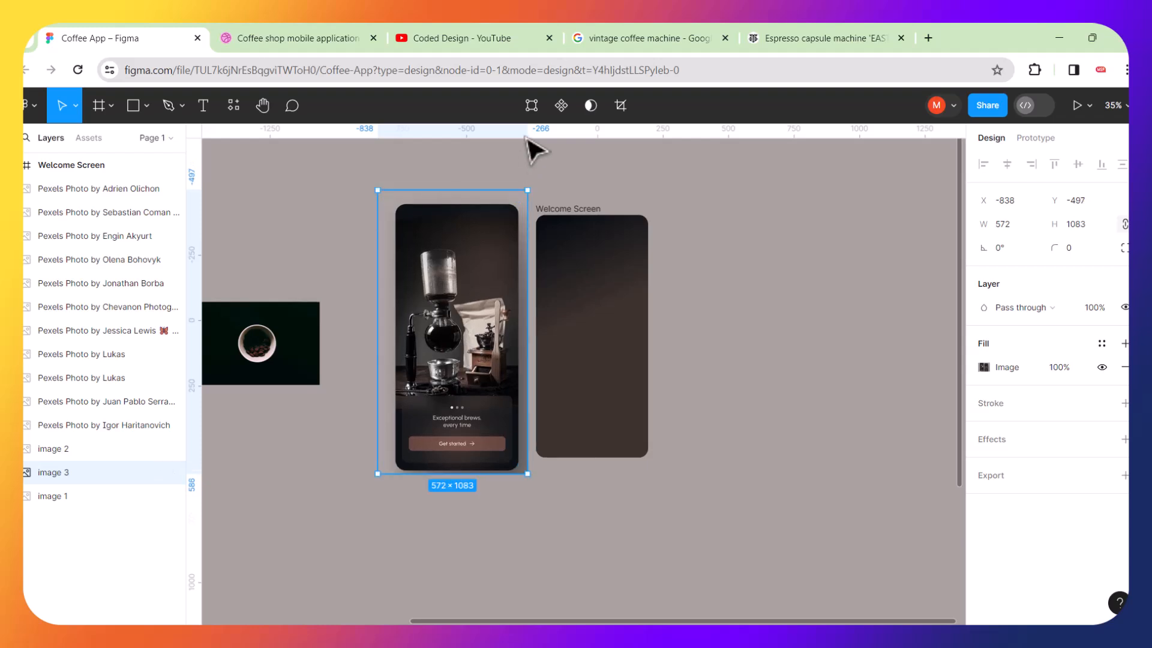
drag(528, 189, 504, 255)
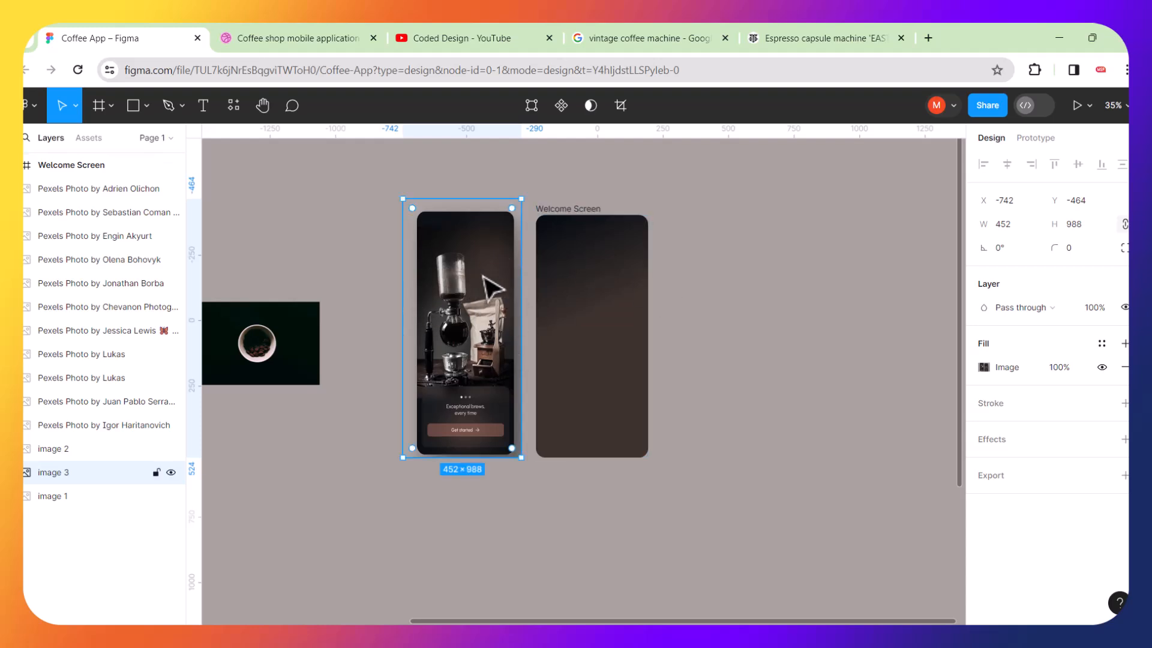
scroll(495, 275, up, 5)
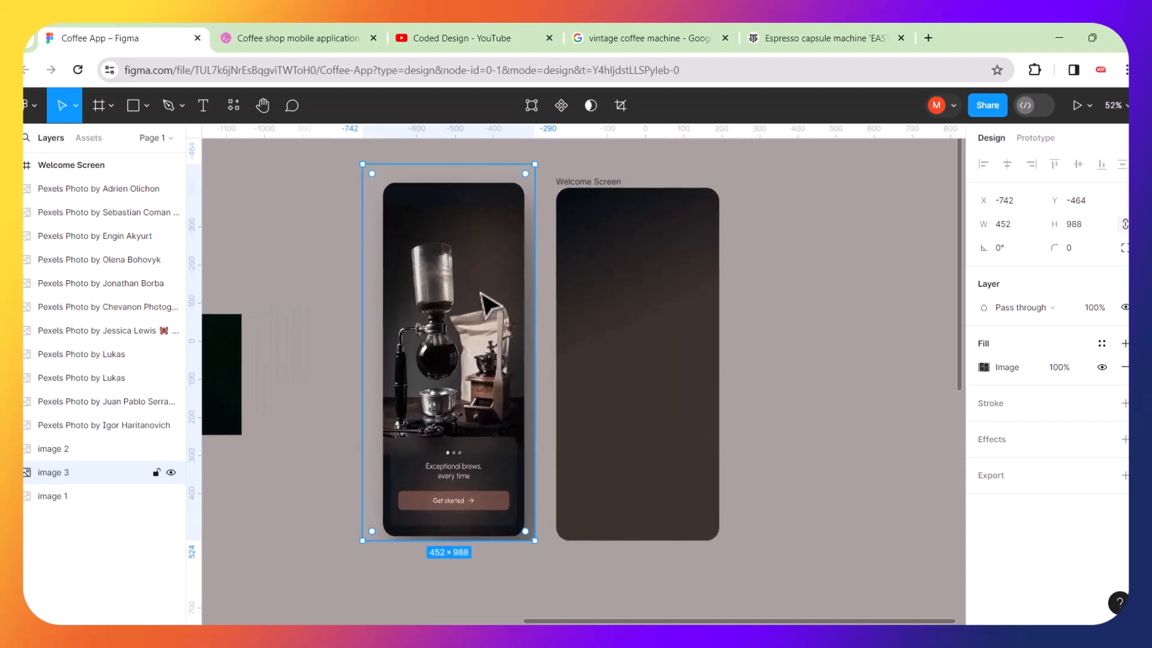
Lock the welcome mockup image layer.
click(298, 233)
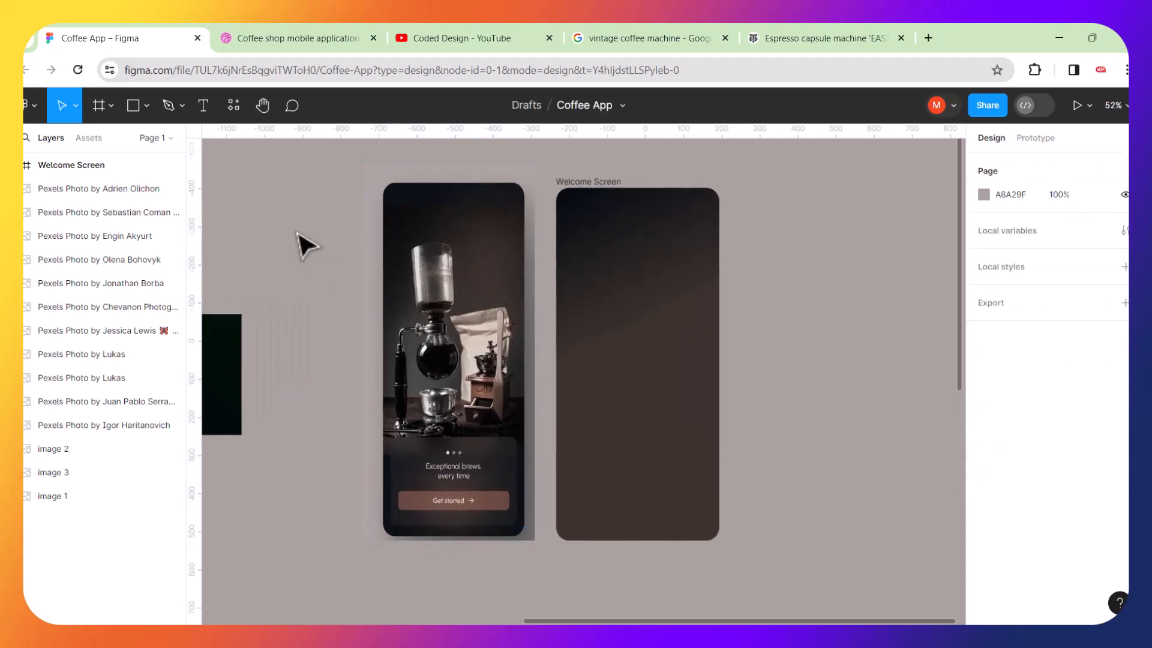
click(90, 473)
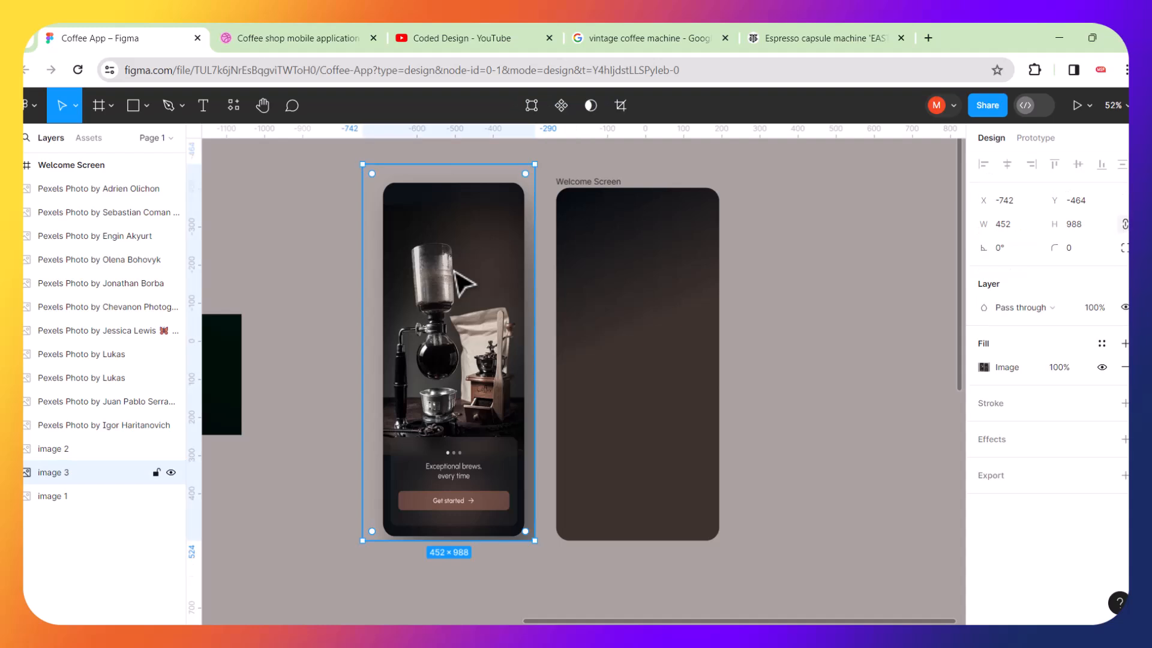
click(170, 474)
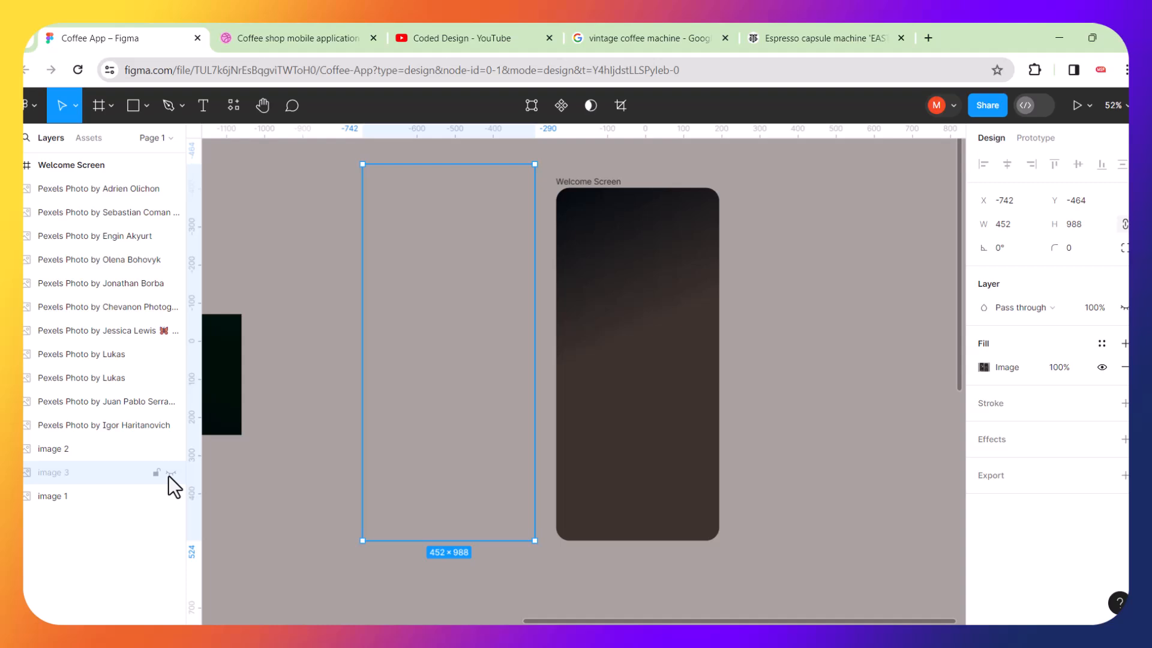
click(170, 475)
click(156, 474)
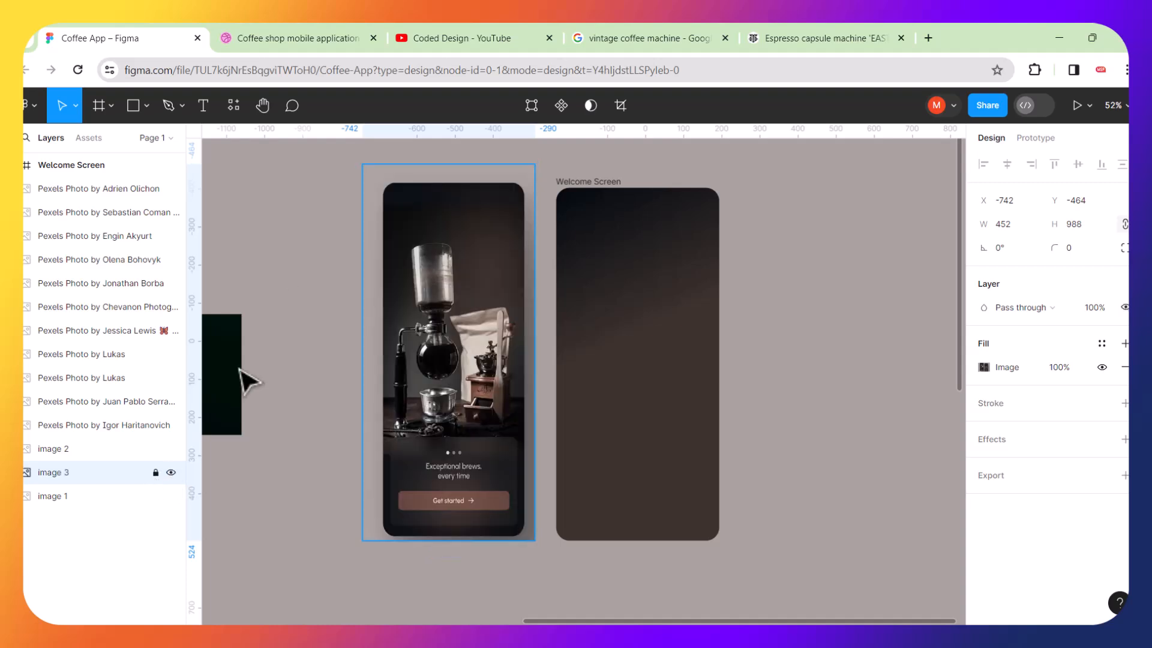
click(334, 222)
drag(335, 221, 317, 290)
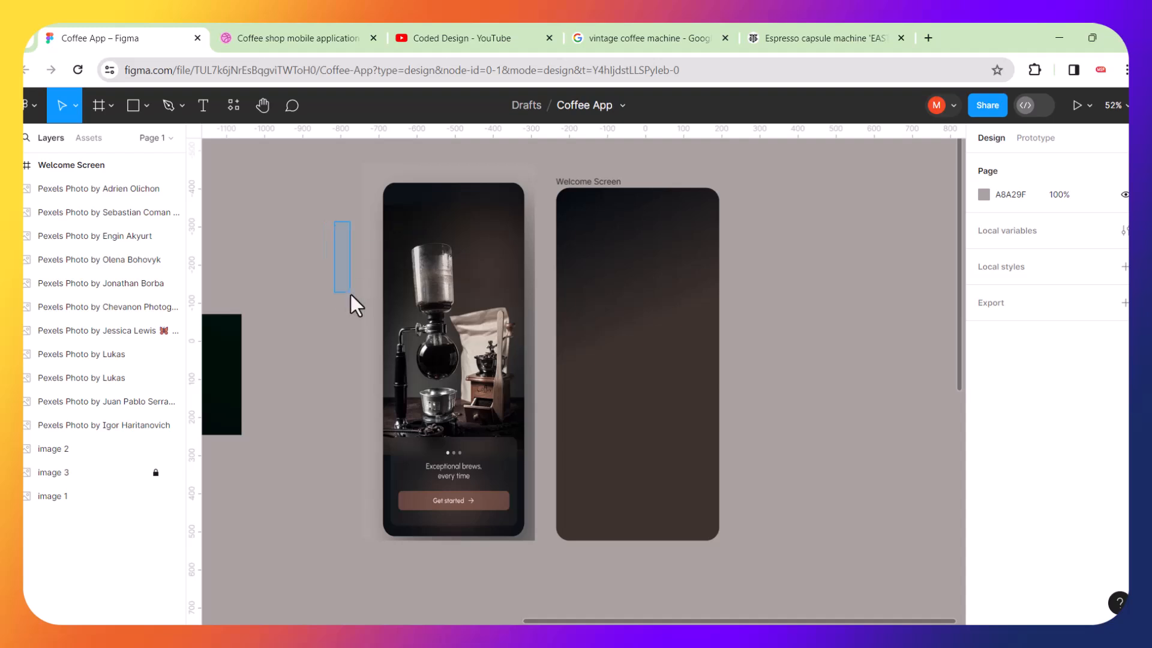
click(571, 192)
click(744, 261)
scroll(744, 261, down, 3)
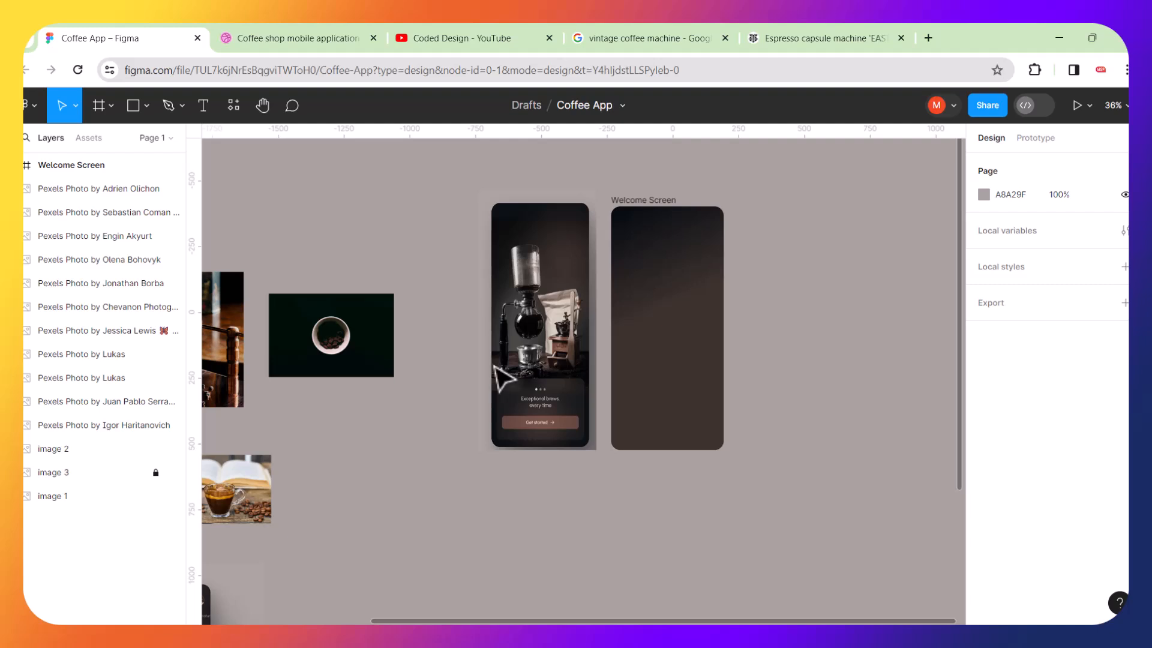
Move the vintage coffee machine photo down beside the welcome mockup and Welcome Screen frame.
scroll(496, 368, left, 5)
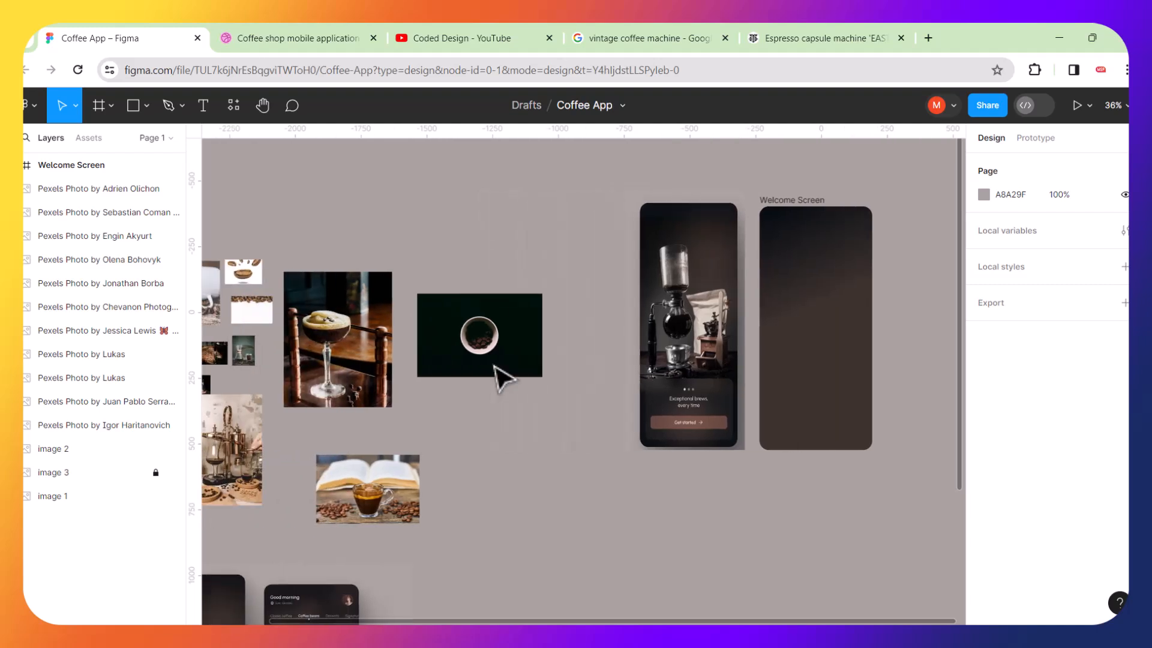
drag(380, 471, 847, 545)
scroll(508, 474, down, 5)
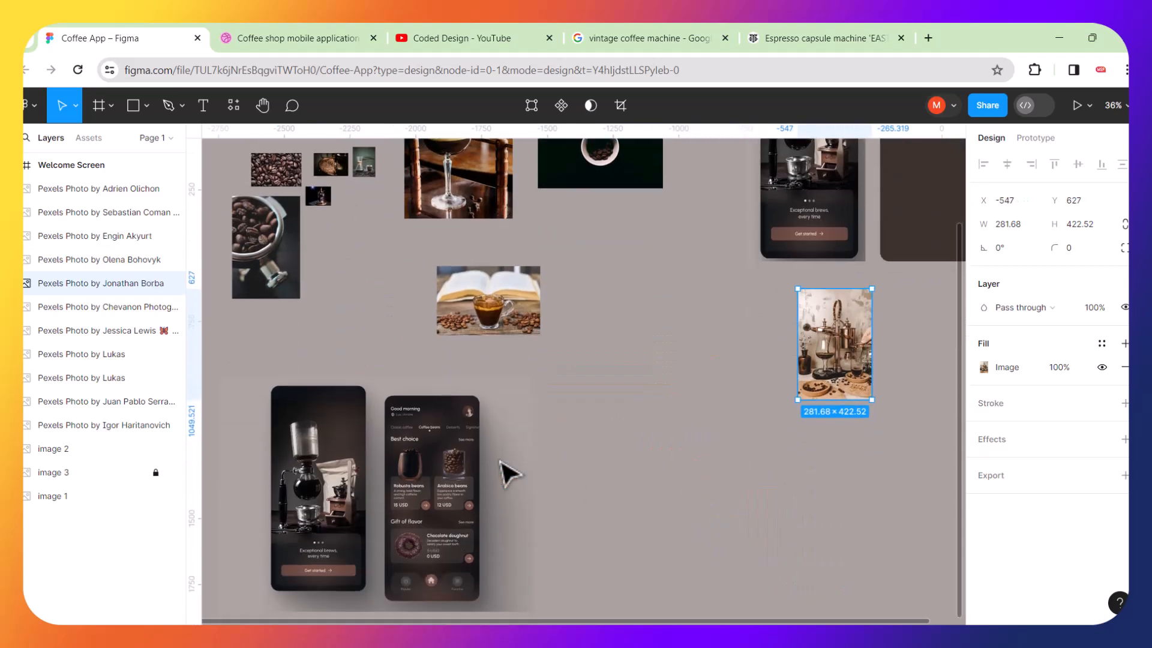
Move the small dark coffee machine image (image 2) from the photo collection next to the Welcome Screen frame.
scroll(507, 474, up, 5)
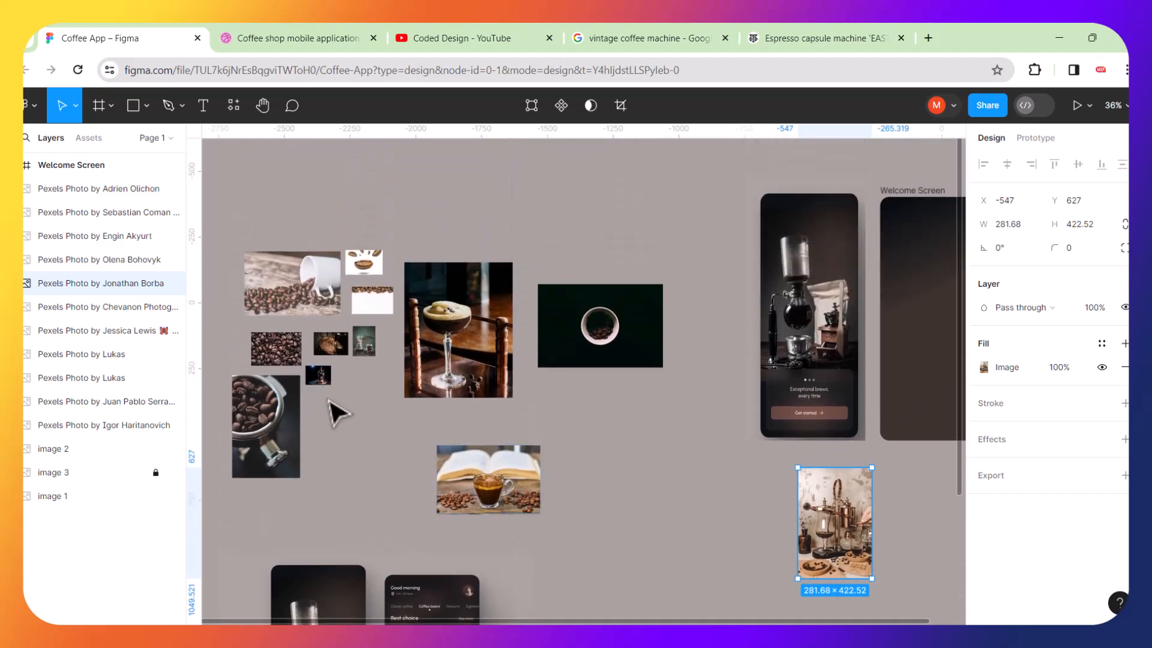
scroll(337, 413, up, 10)
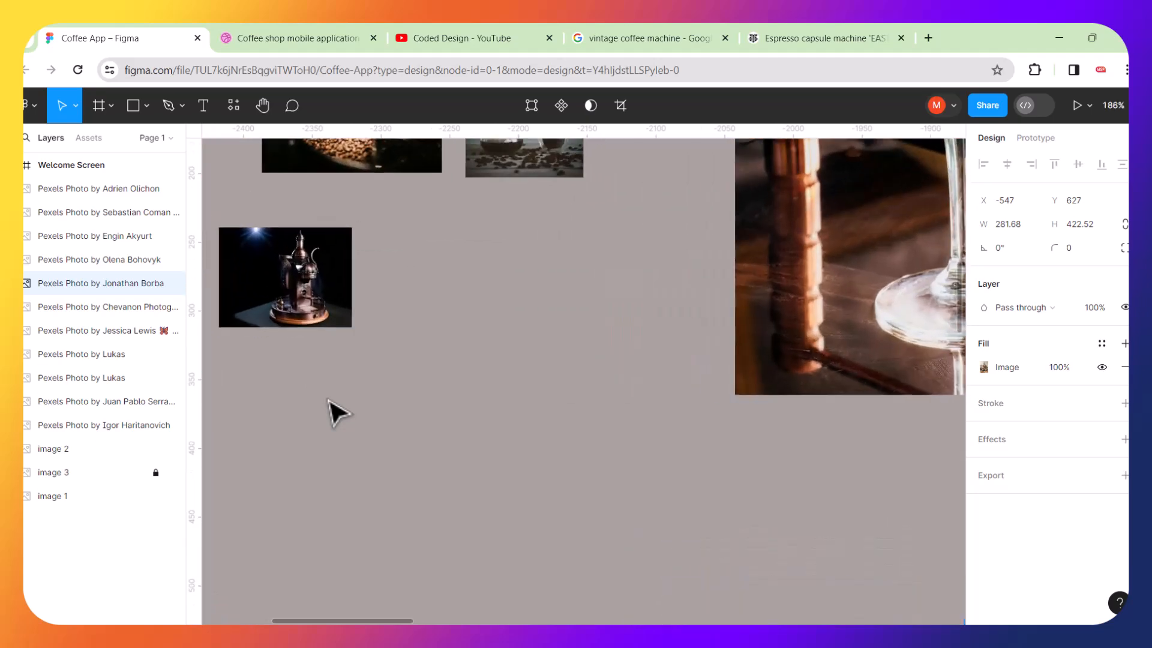
scroll(400, 290, down, 5)
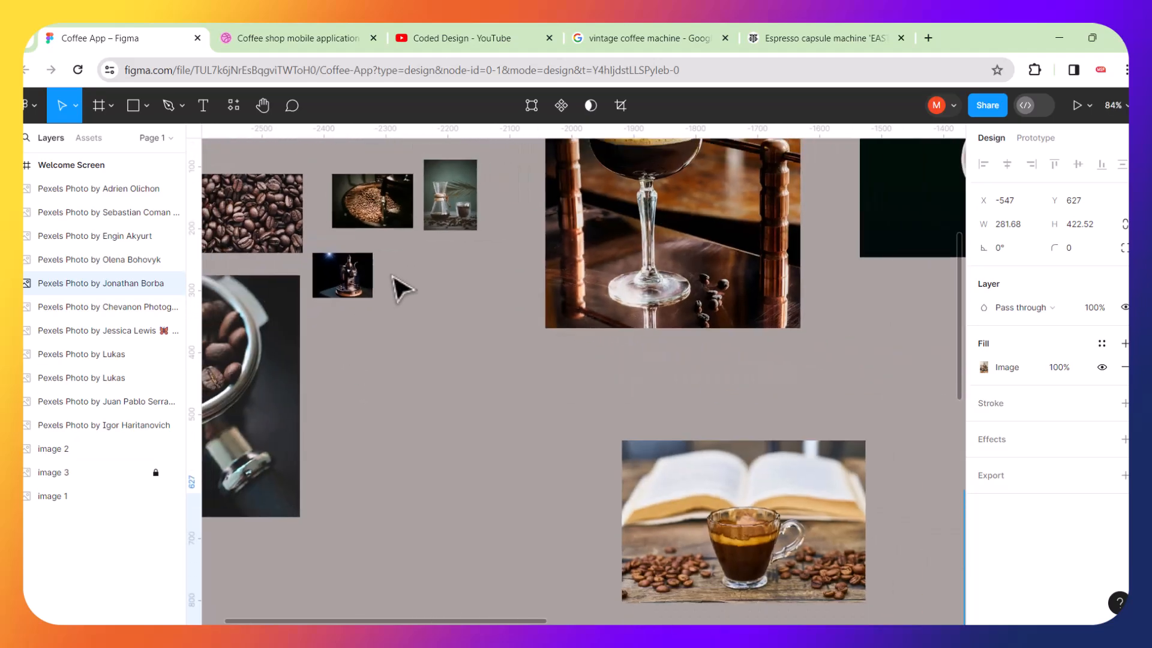
click(347, 293)
drag(363, 293, 917, 410)
scroll(633, 438, down, 5)
scroll(571, 330, up, 2)
scroll(571, 330, down, 2)
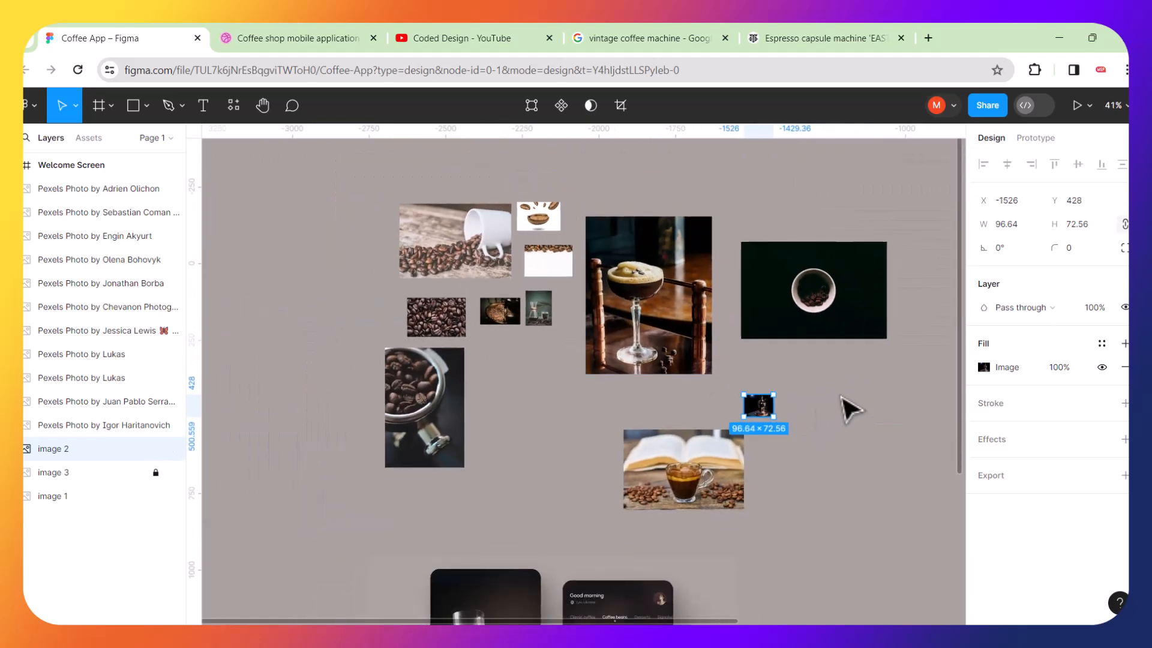
scroll(762, 411, down, 3)
scroll(856, 417, right, 8)
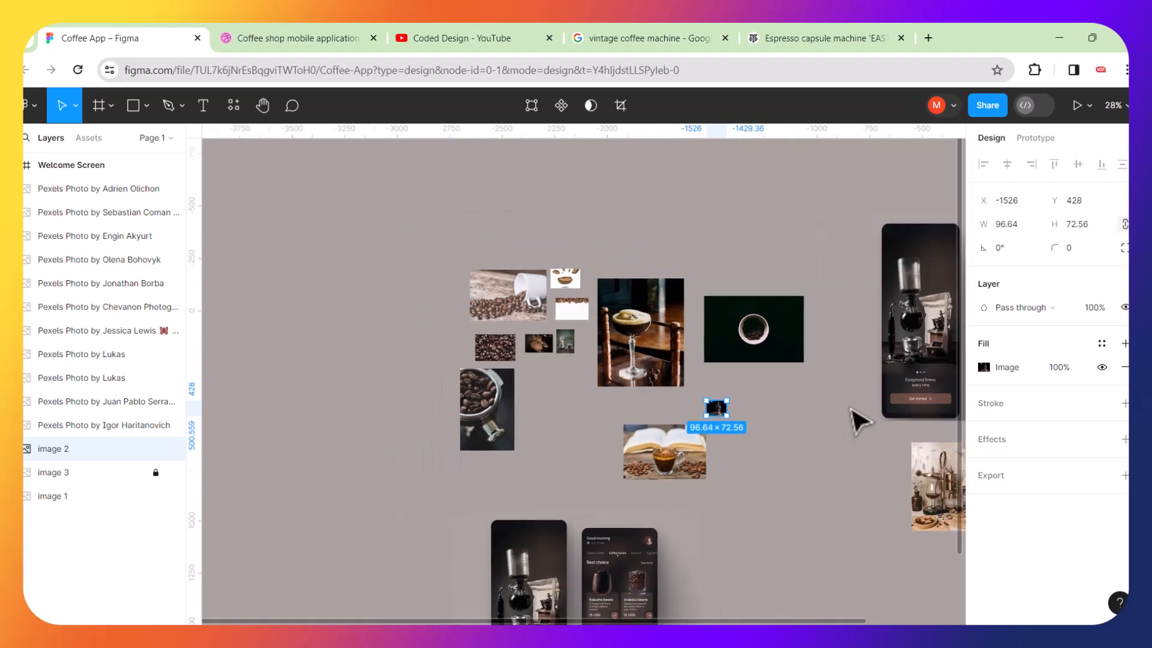
click(489, 427)
drag(356, 412, 652, 473)
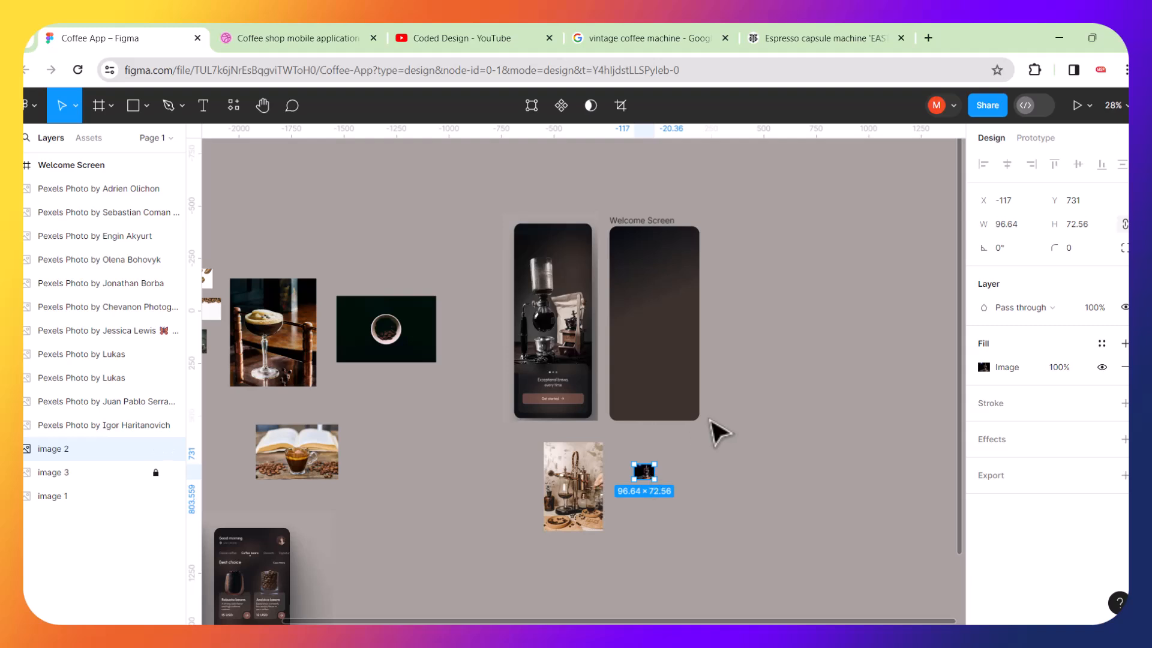
Enlarge the dark coffee machine image beside the Welcome Screen frame.
scroll(718, 430, up, 2)
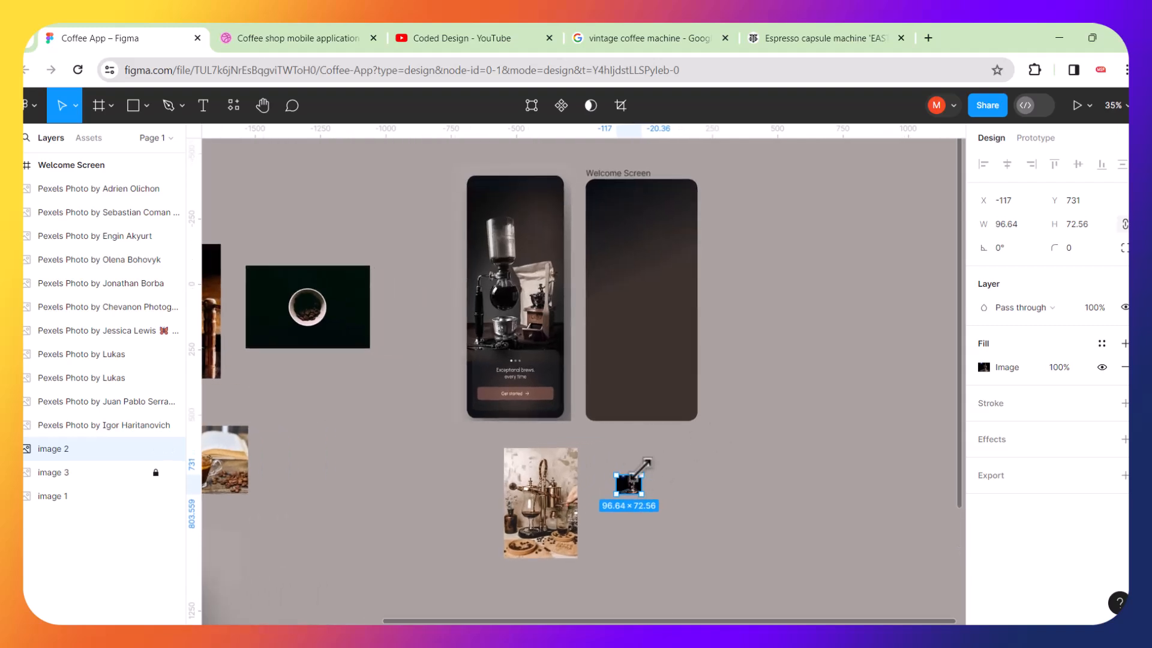
drag(641, 471, 853, 292)
drag(798, 418, 880, 324)
Scale the vintage coffee machine photo to about 705 × 1058 and move it left of the welcome mockup.
click(565, 498)
drag(579, 445, 688, 282)
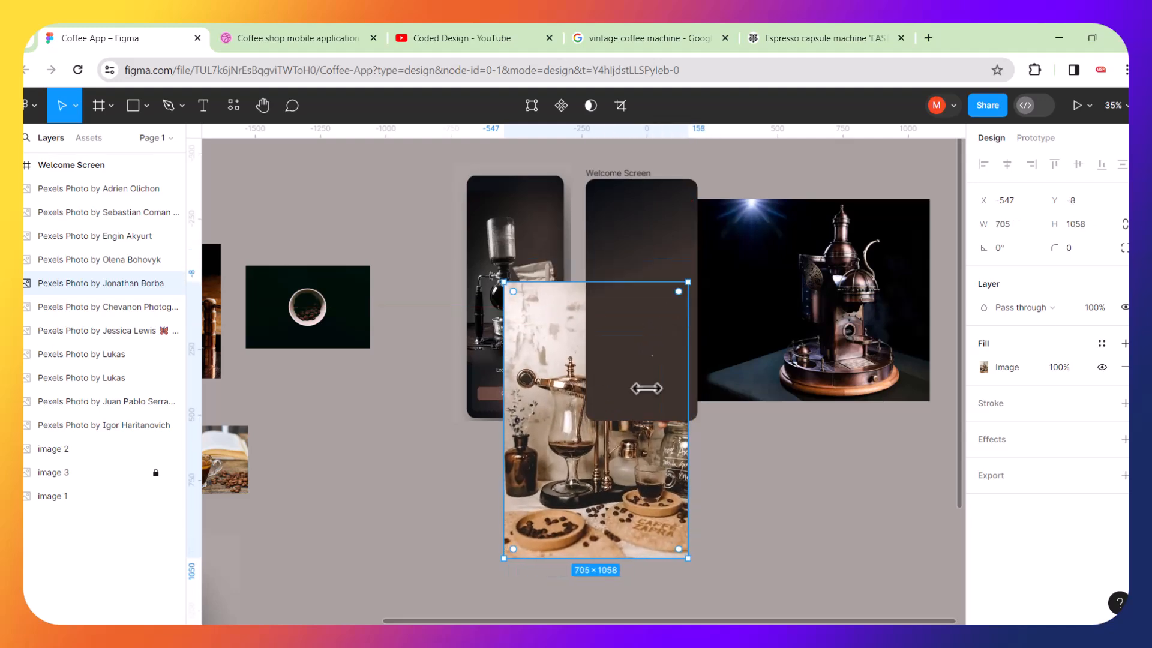
drag(594, 489, 388, 309)
Zoom in to compare the vintage coffee machine photo with the welcome mockup's phone screen.
click(265, 300)
drag(264, 303, 253, 531)
scroll(375, 292, up, 5)
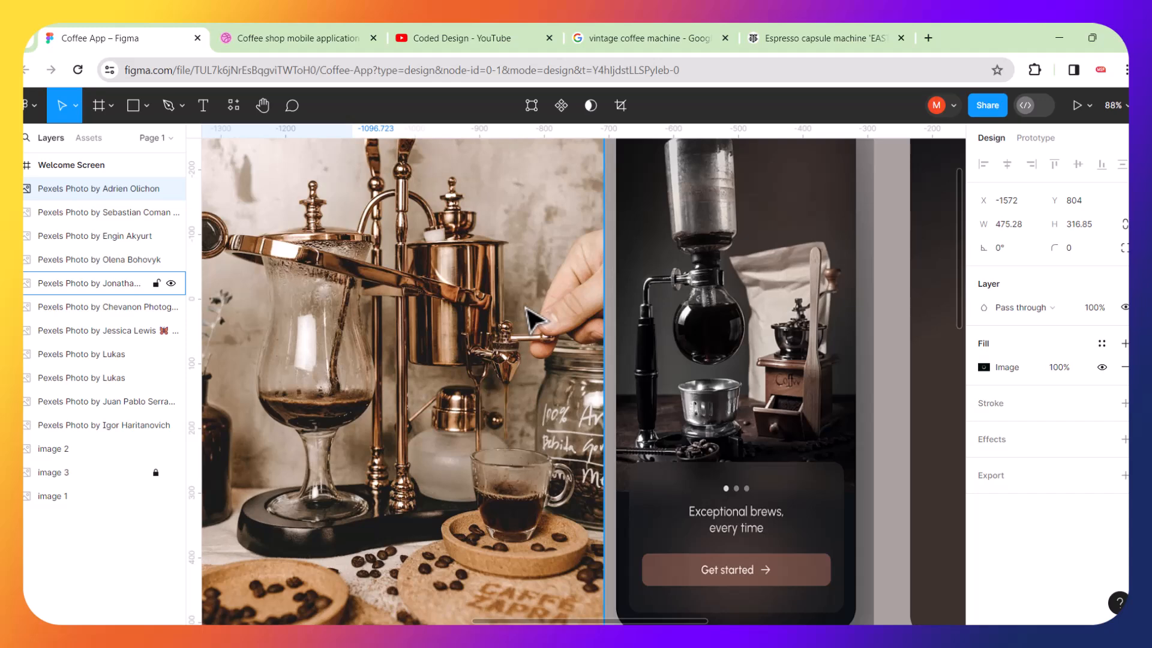
scroll(531, 315, left, 4)
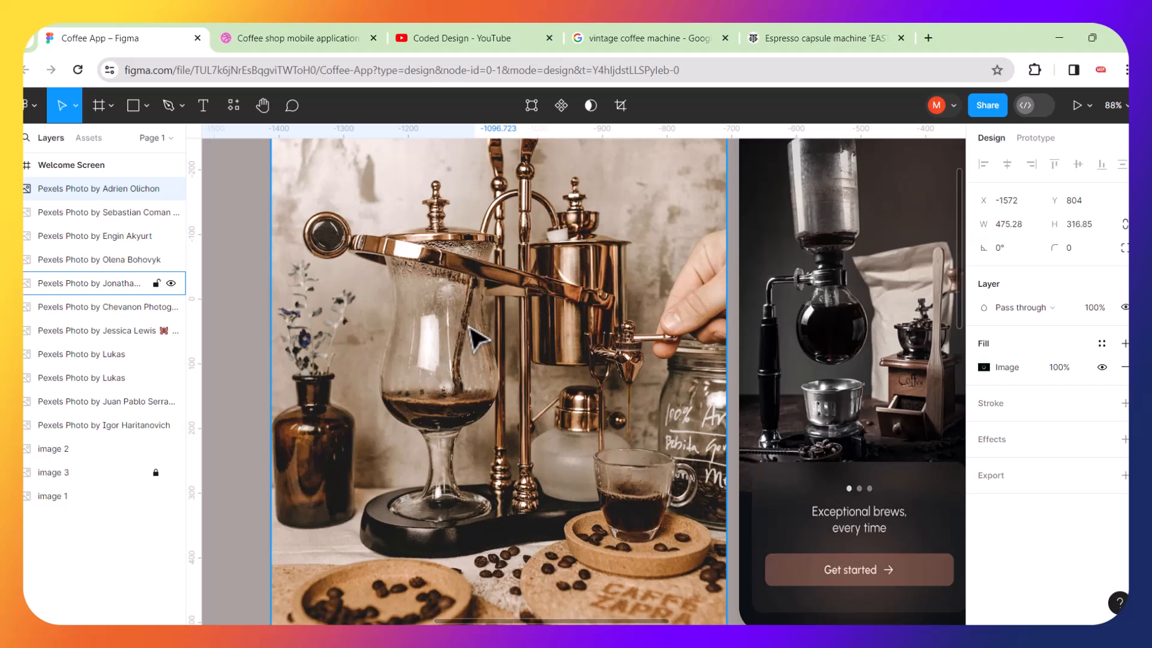
scroll(474, 337, right, 5)
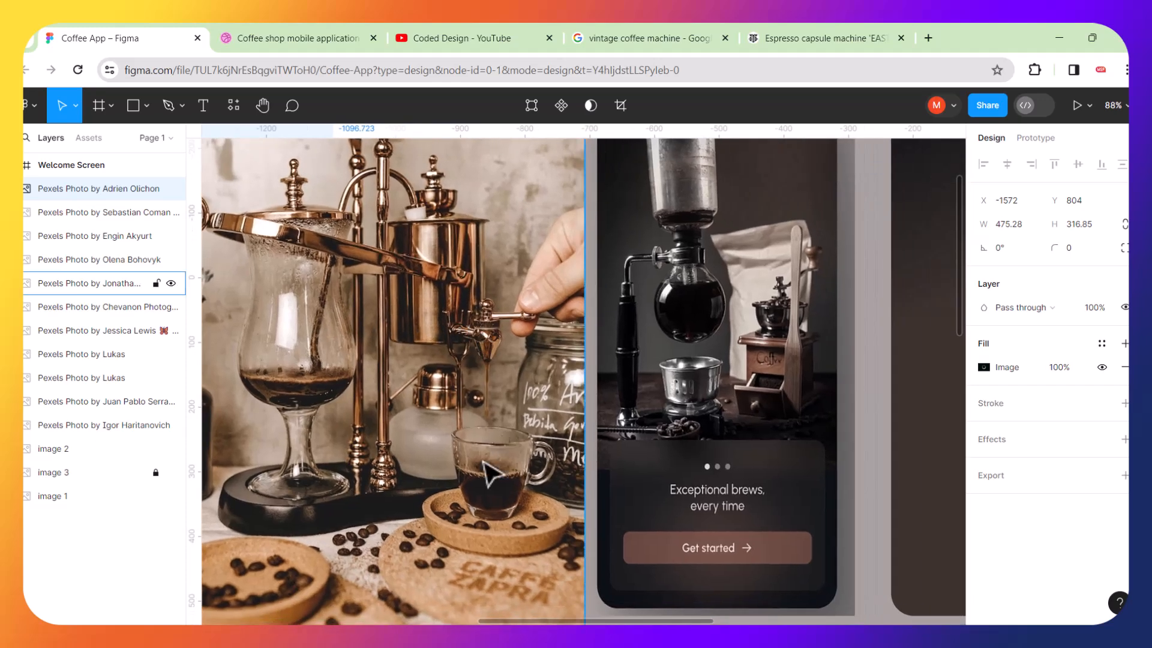
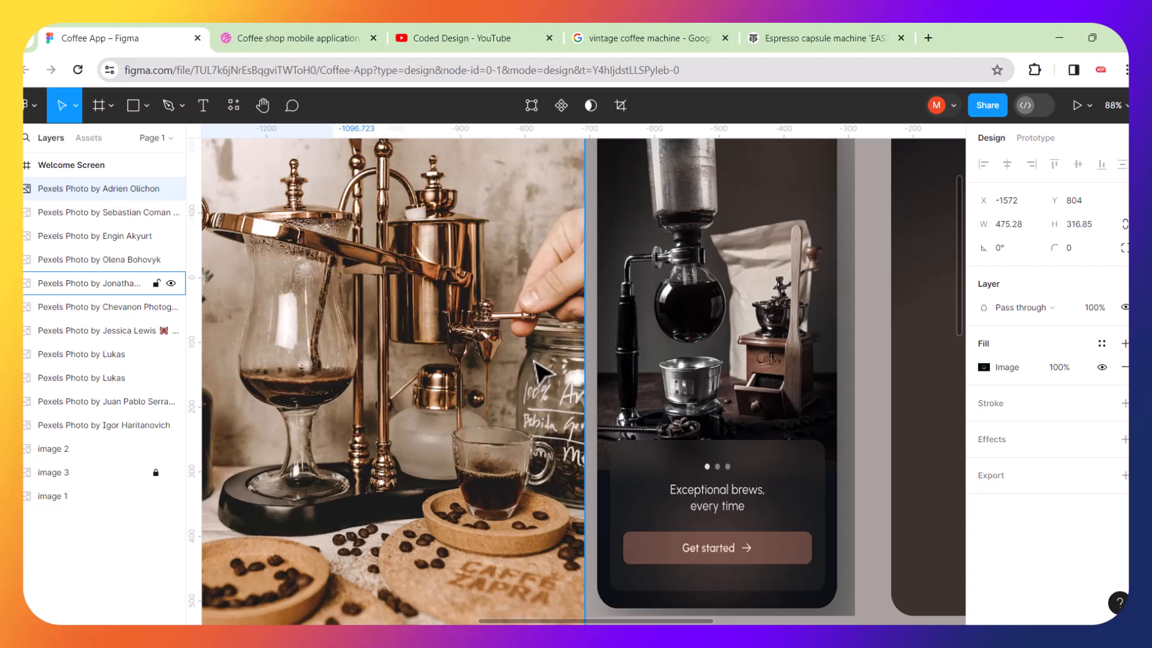
Zoom around the canvas to compare the vintage coffee machine photo, the welcome mockup and the dark coffee machine image.
scroll(540, 368, up, 10)
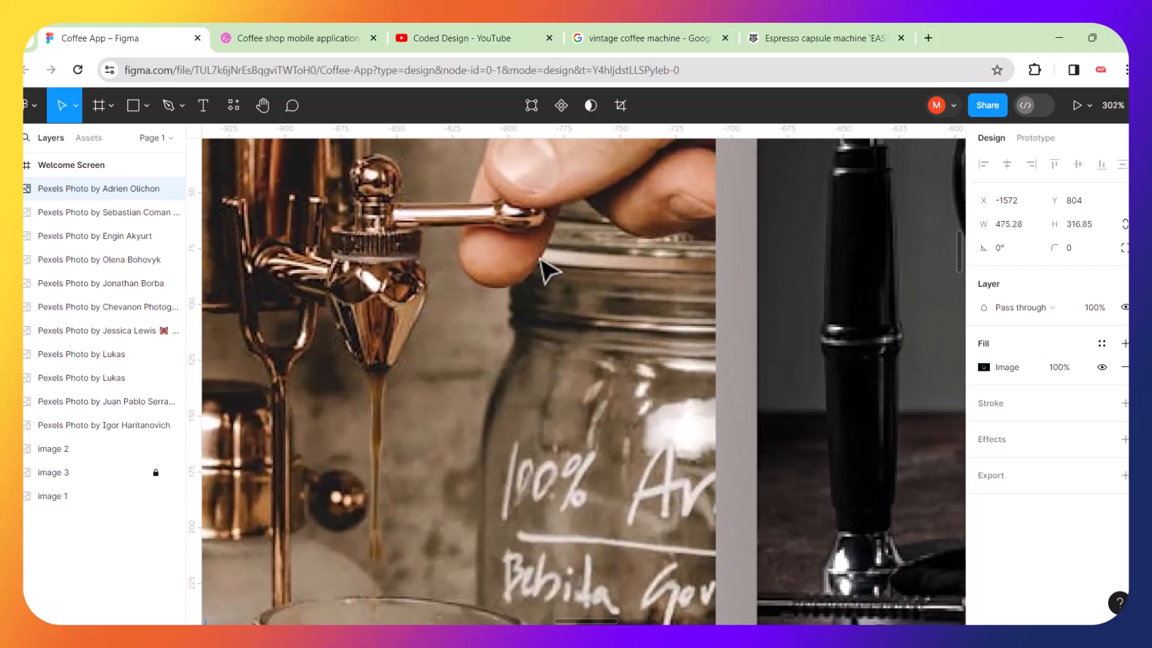
scroll(536, 223, down, 10)
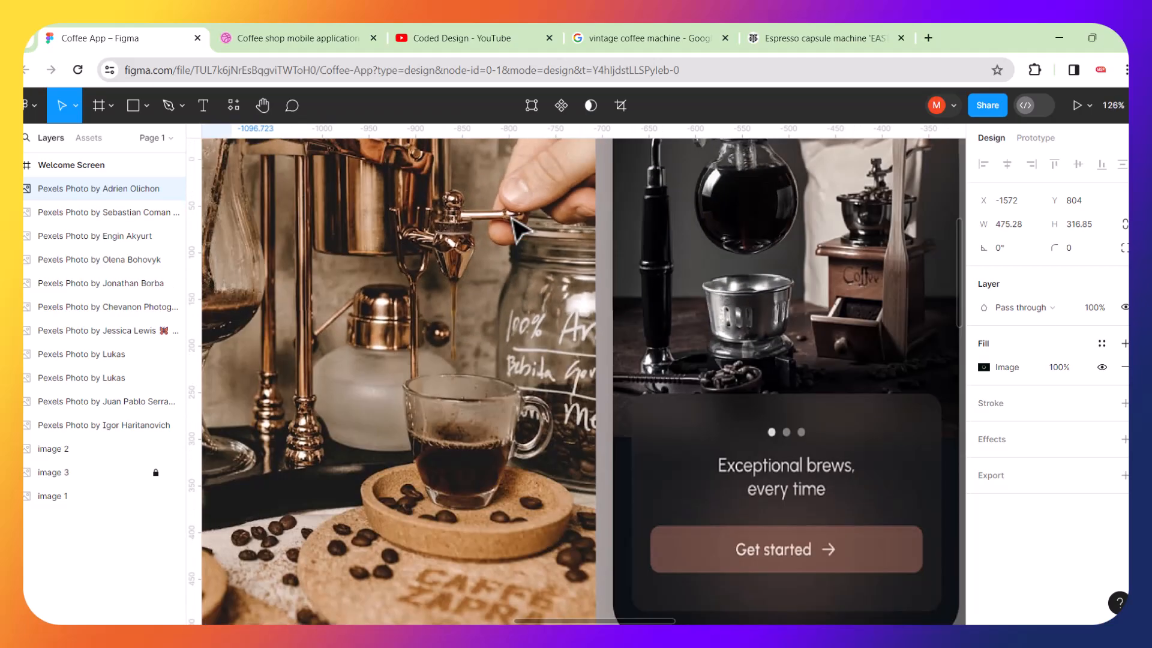
scroll(518, 227, up, 2)
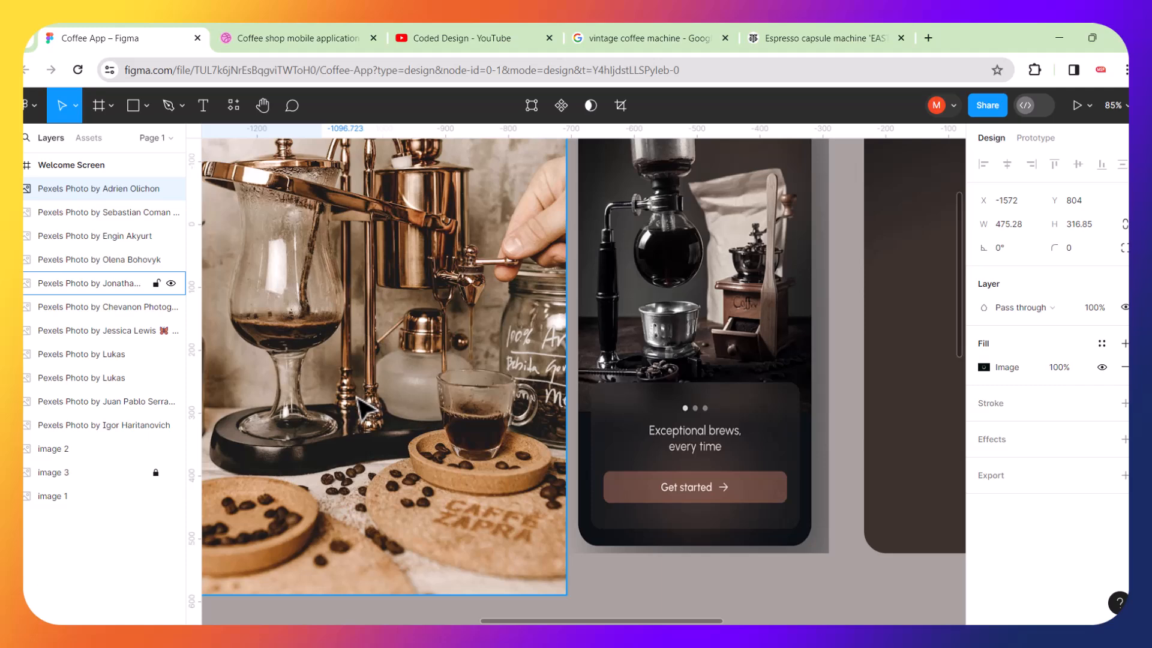
scroll(348, 330, down, 5)
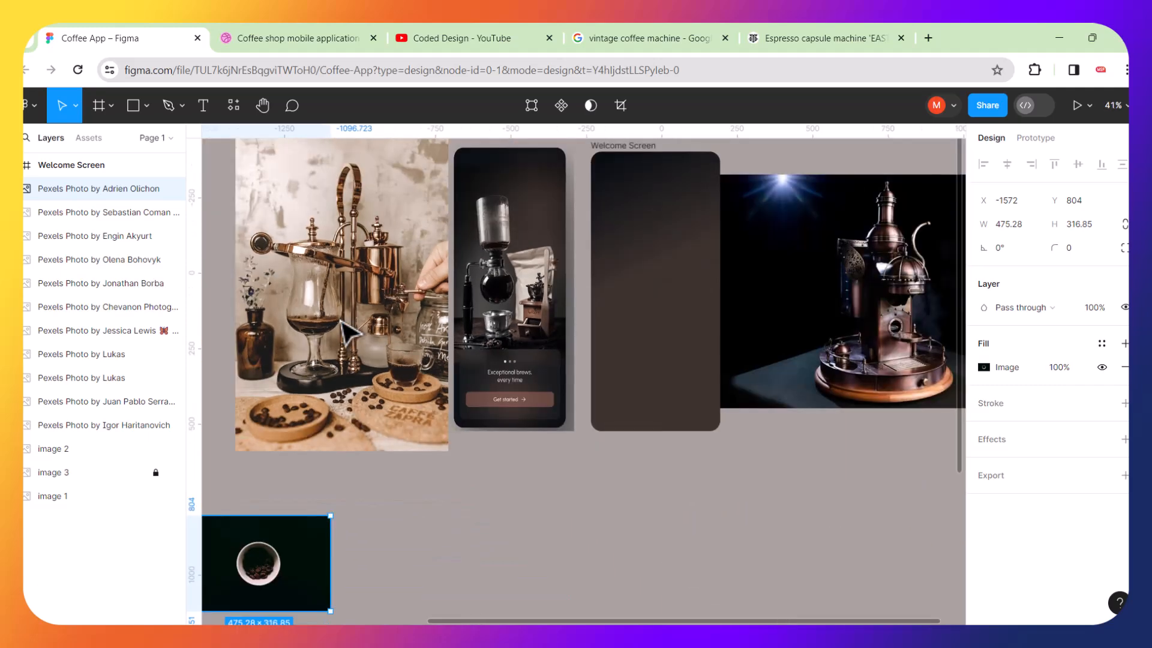
scroll(869, 311, up, 5)
scroll(846, 318, up, 2)
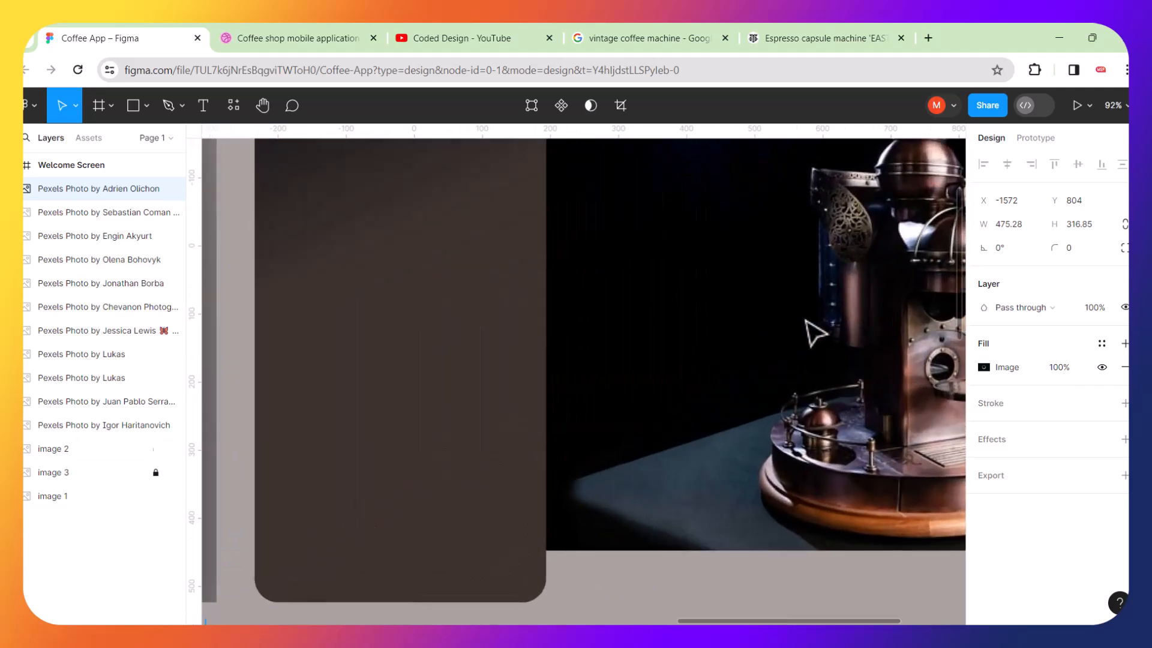
scroll(688, 362, up, 4)
scroll(685, 450, up, 5)
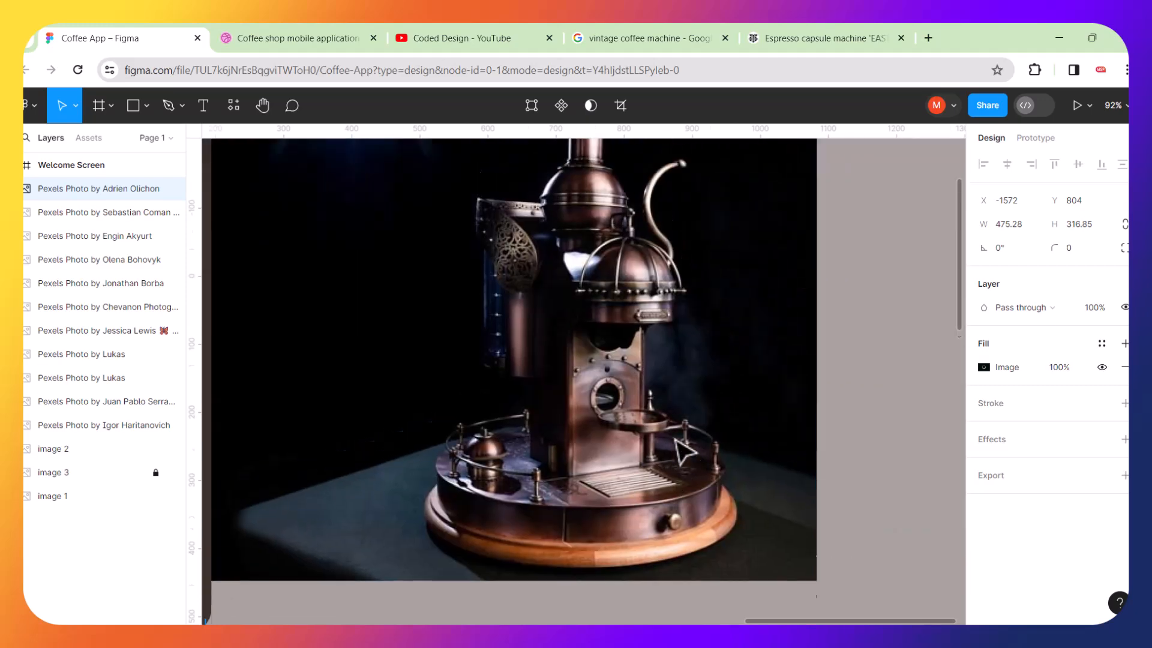
scroll(681, 336, down, 4)
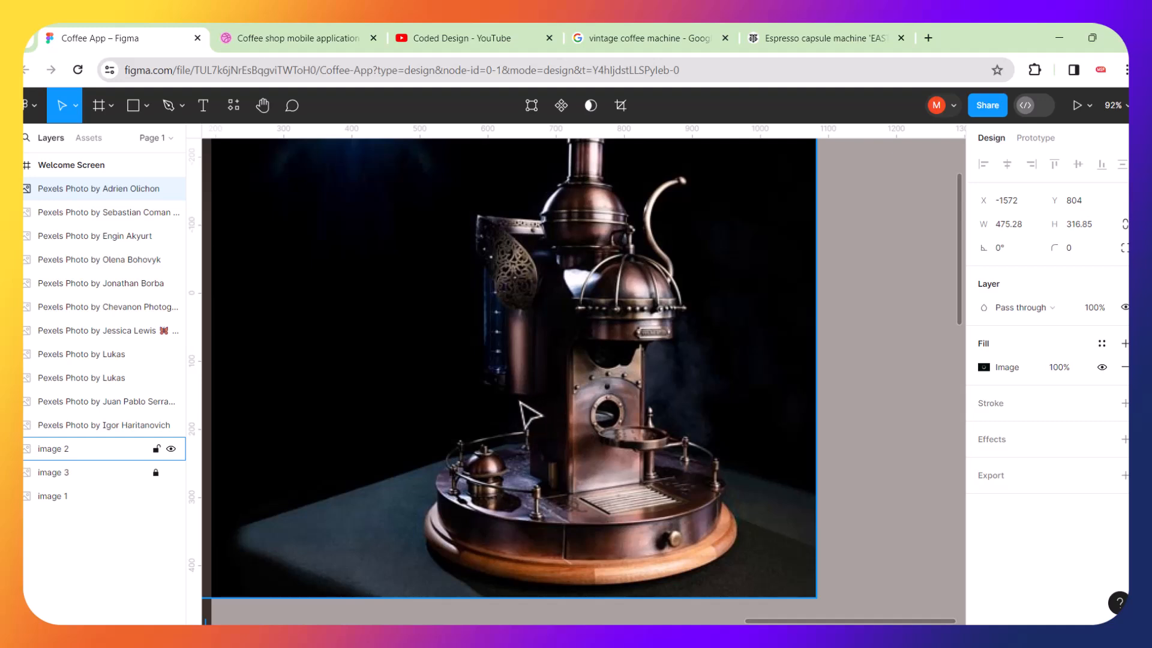
scroll(555, 207, up, 2)
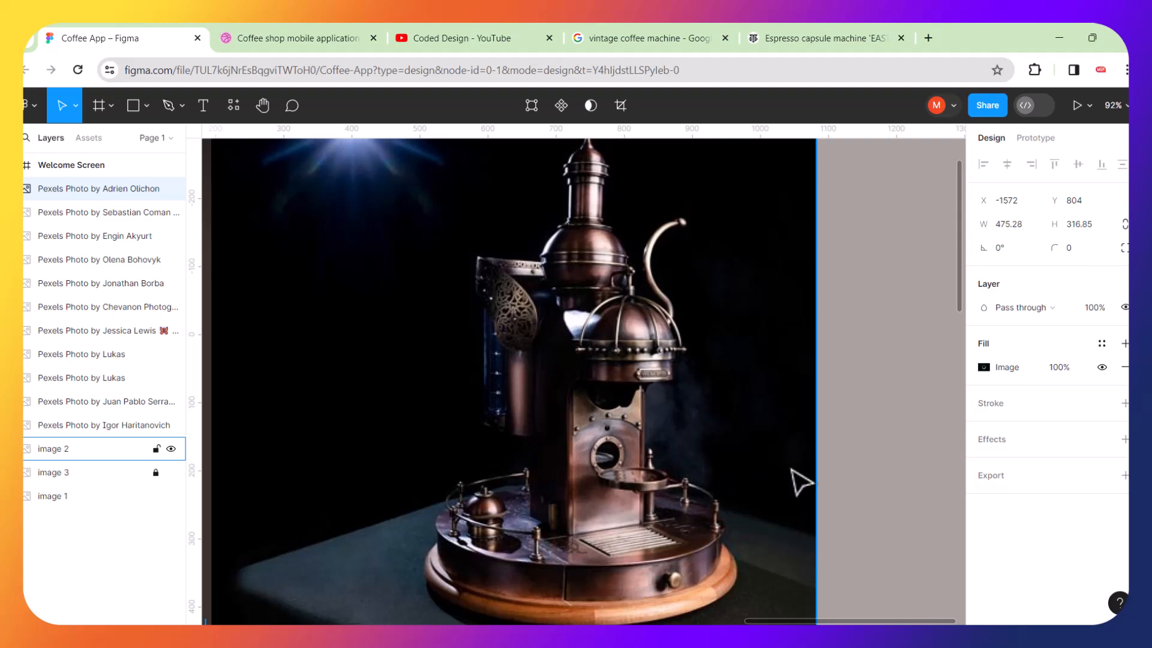
scroll(695, 406, down, 5)
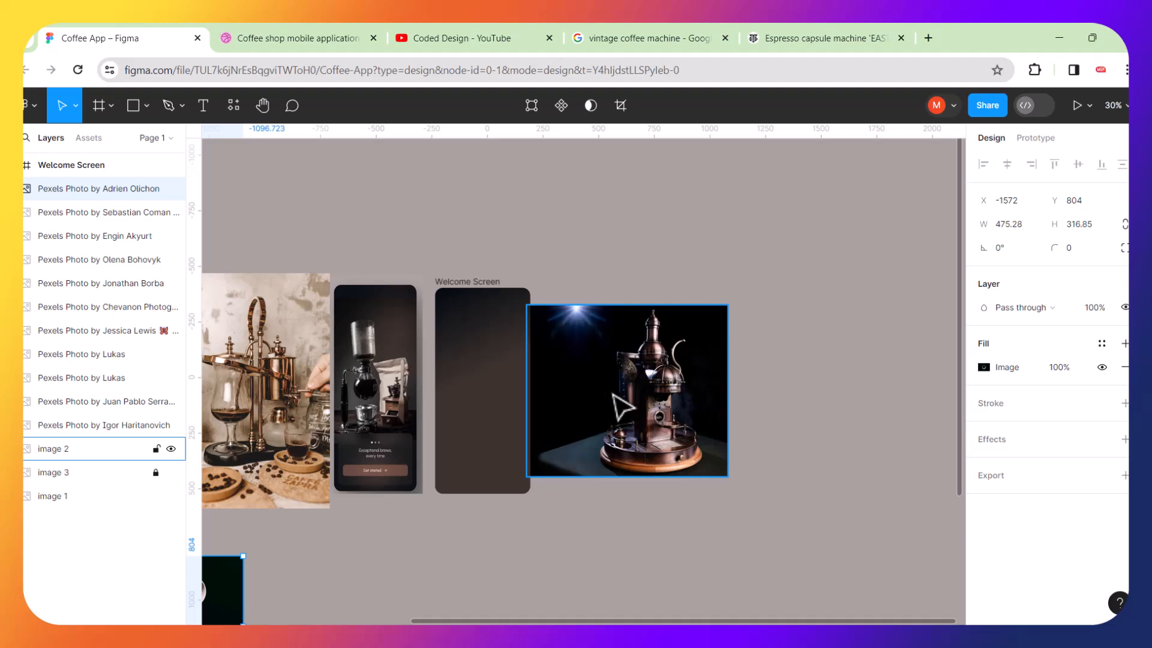
Move the vintage coffee machine photo away from the mockup, to about X -2321, Y -1410.
click(277, 366)
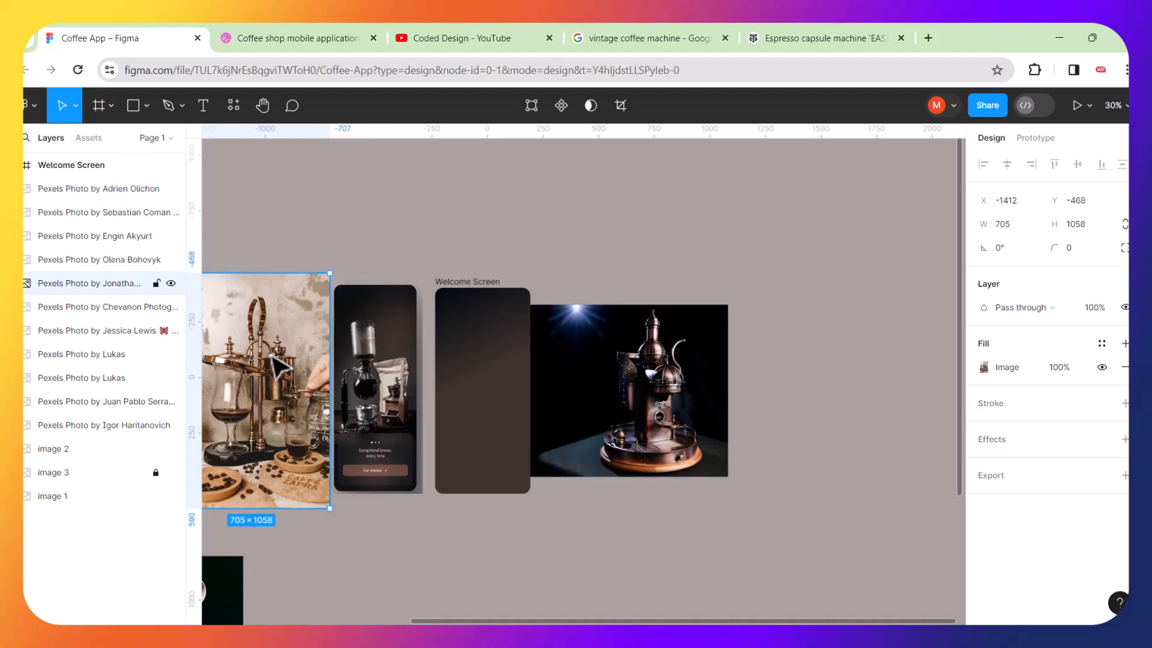
drag(277, 366, 320, 587)
scroll(433, 524, down, 5)
drag(380, 528, 260, 316)
scroll(462, 476, up, 5)
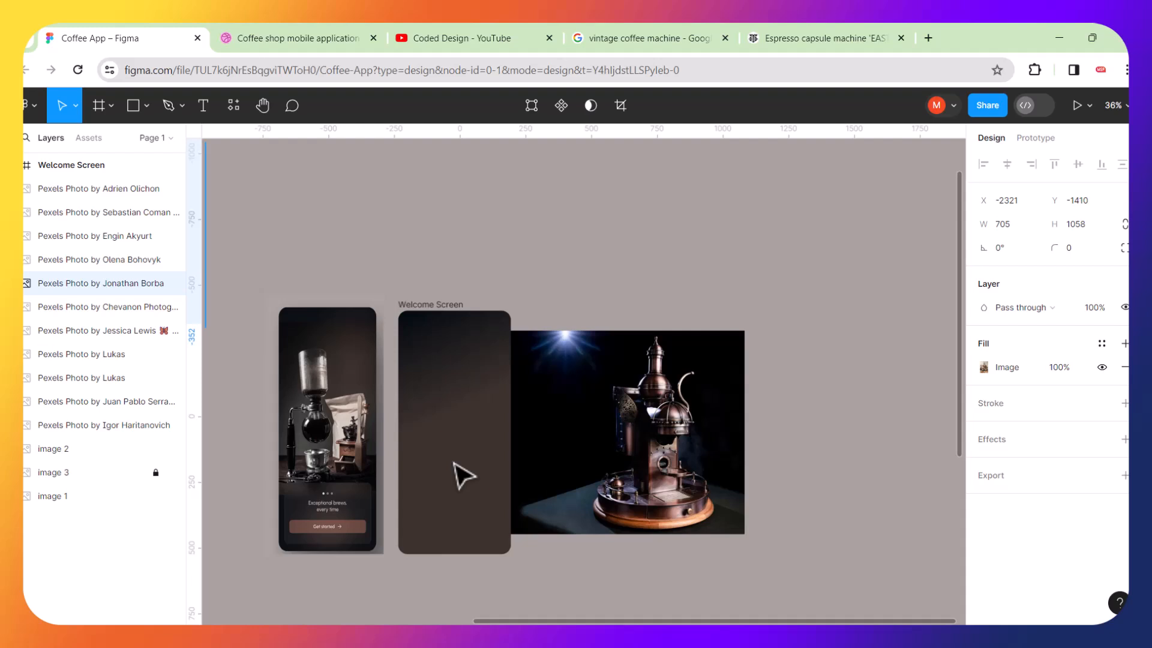
scroll(463, 476, left, 2)
scroll(462, 475, down, 1)
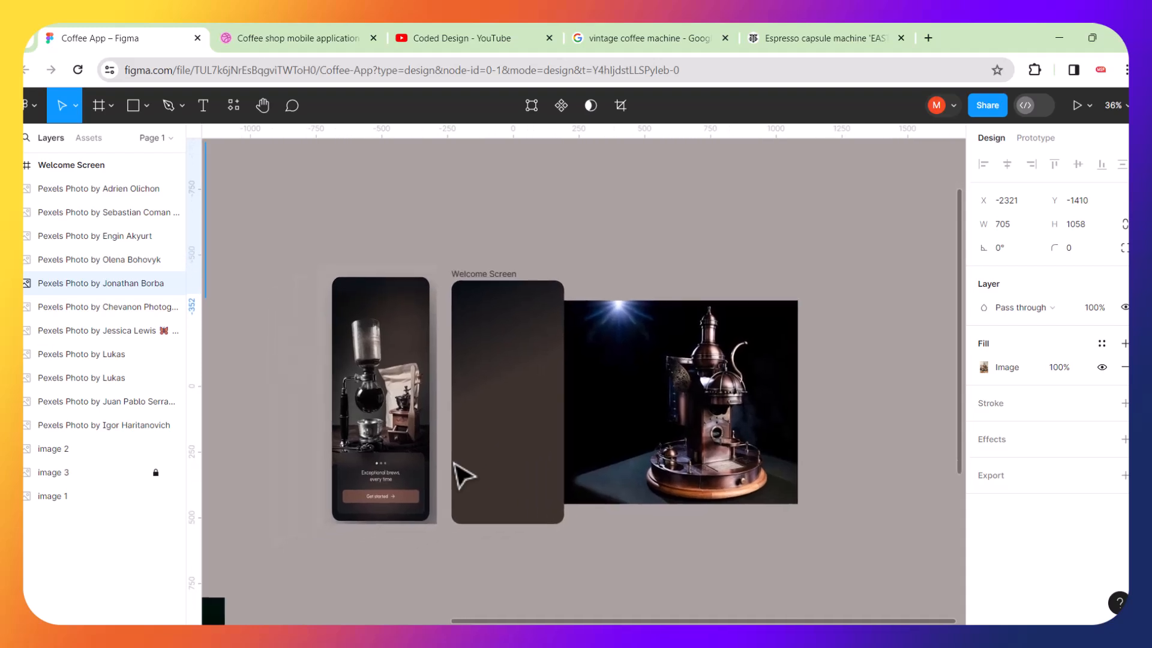
Move the dark coffee machine image to about X 292, Y -464, right of the Welcome Screen frame.
drag(690, 435, 717, 399)
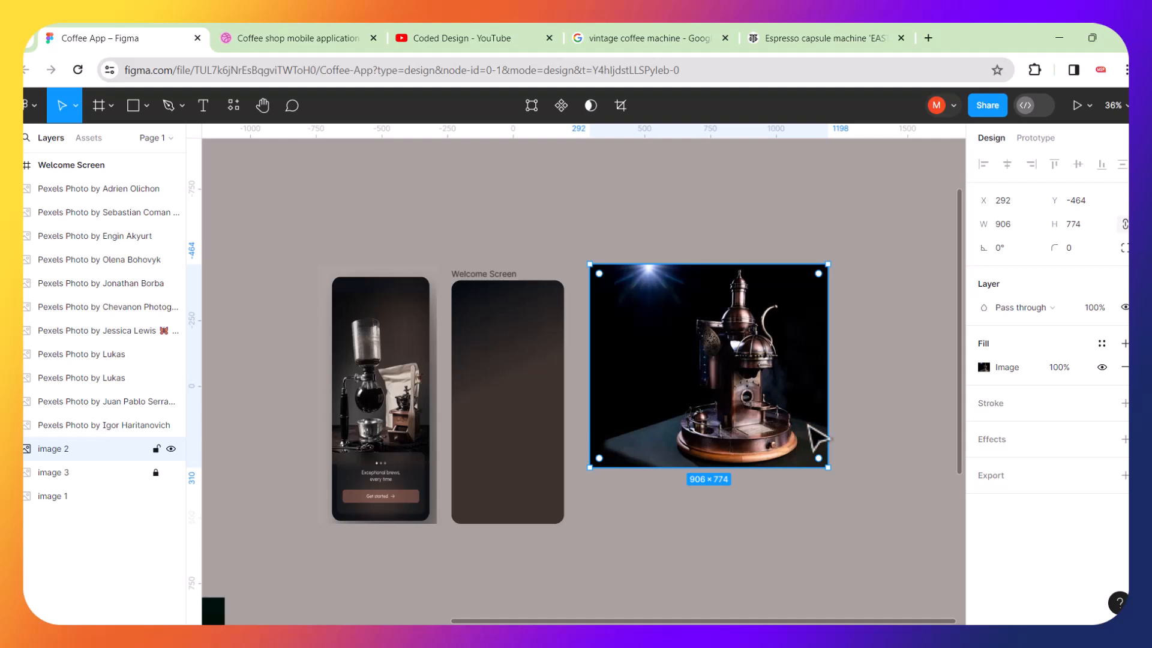
scroll(810, 426, up, 5)
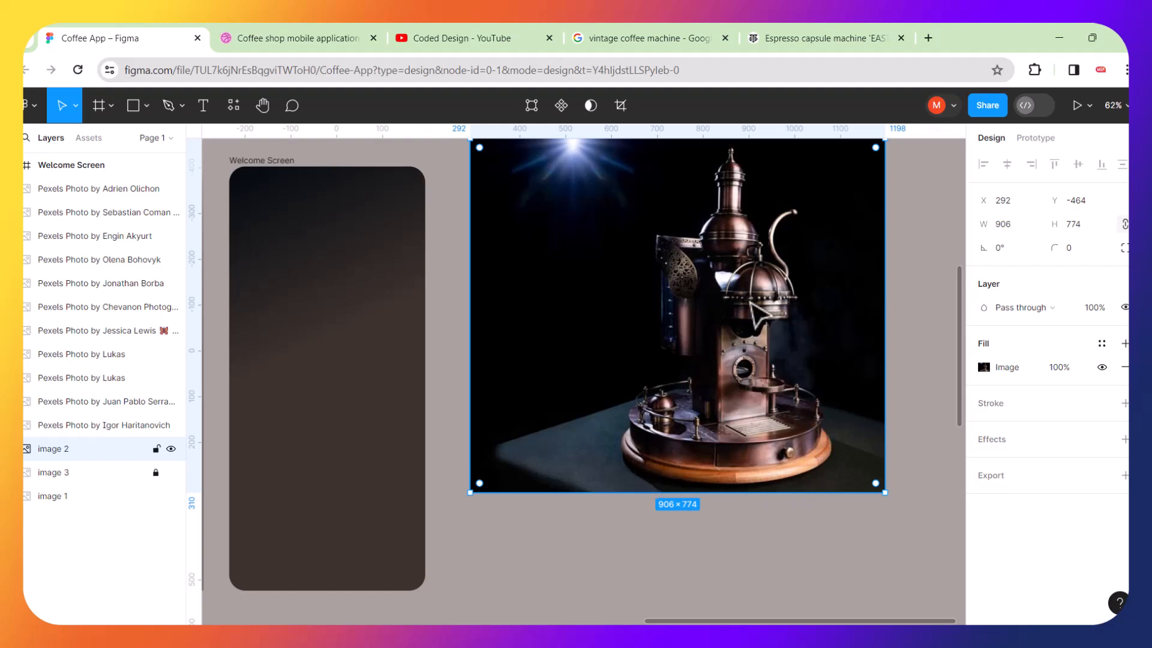
scroll(749, 313, down, 5)
scroll(350, 379, up, 5)
scroll(336, 380, up, 2)
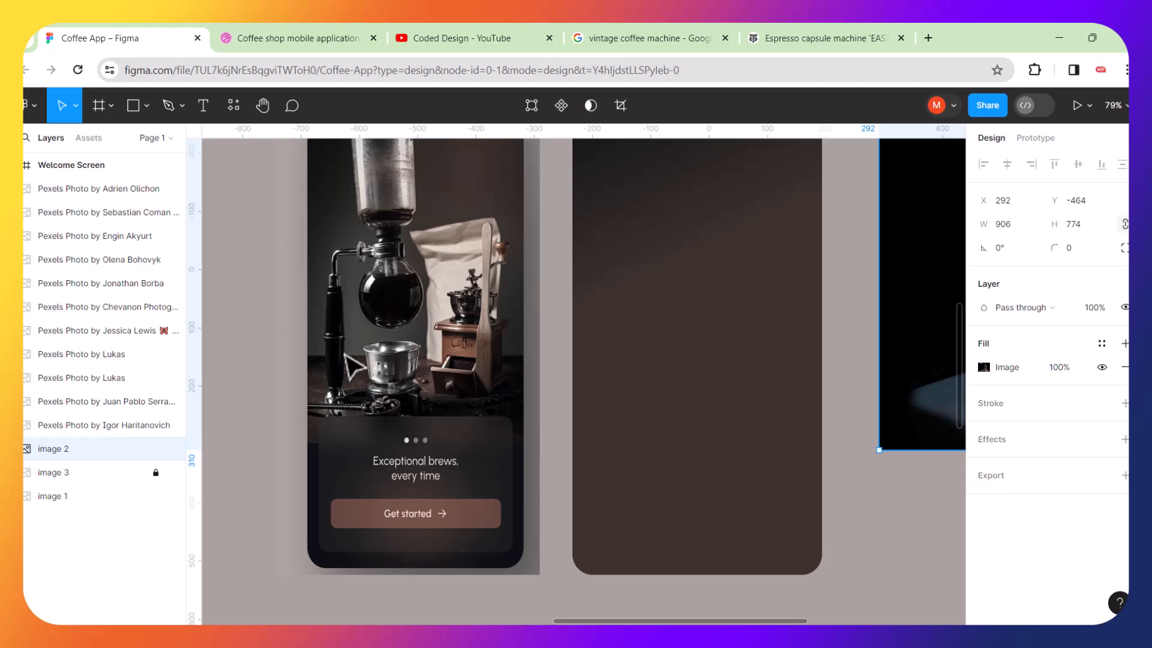
scroll(628, 384, down, 5)
scroll(733, 337, up, 4)
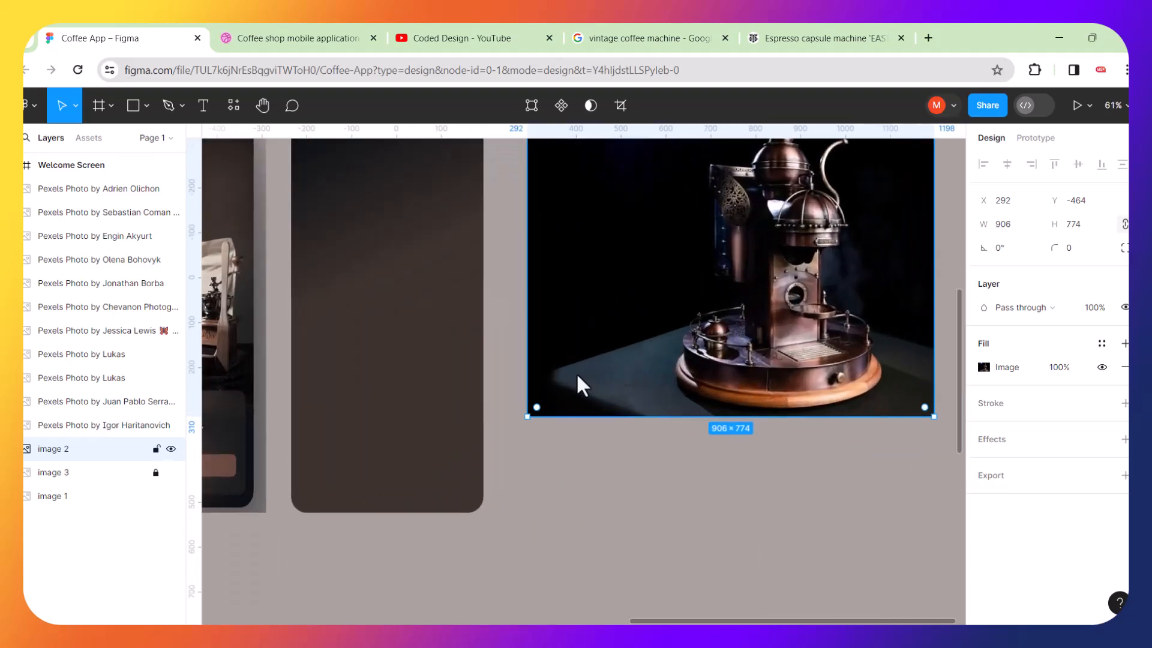
scroll(665, 369, down, 3)
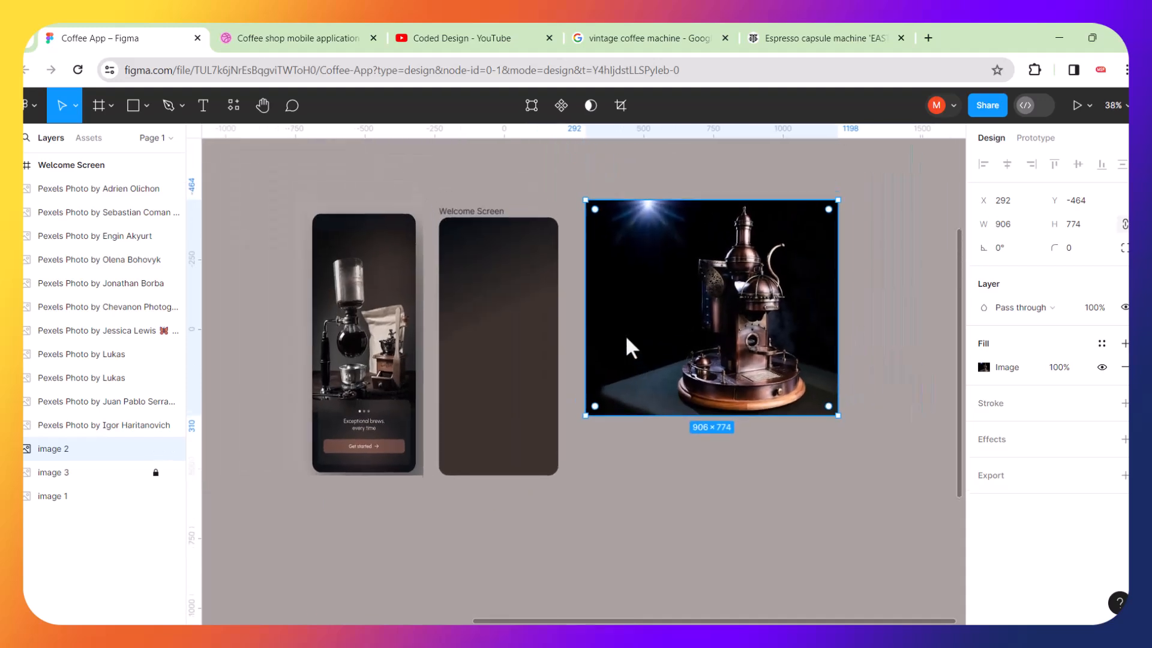
scroll(626, 338, right, 2)
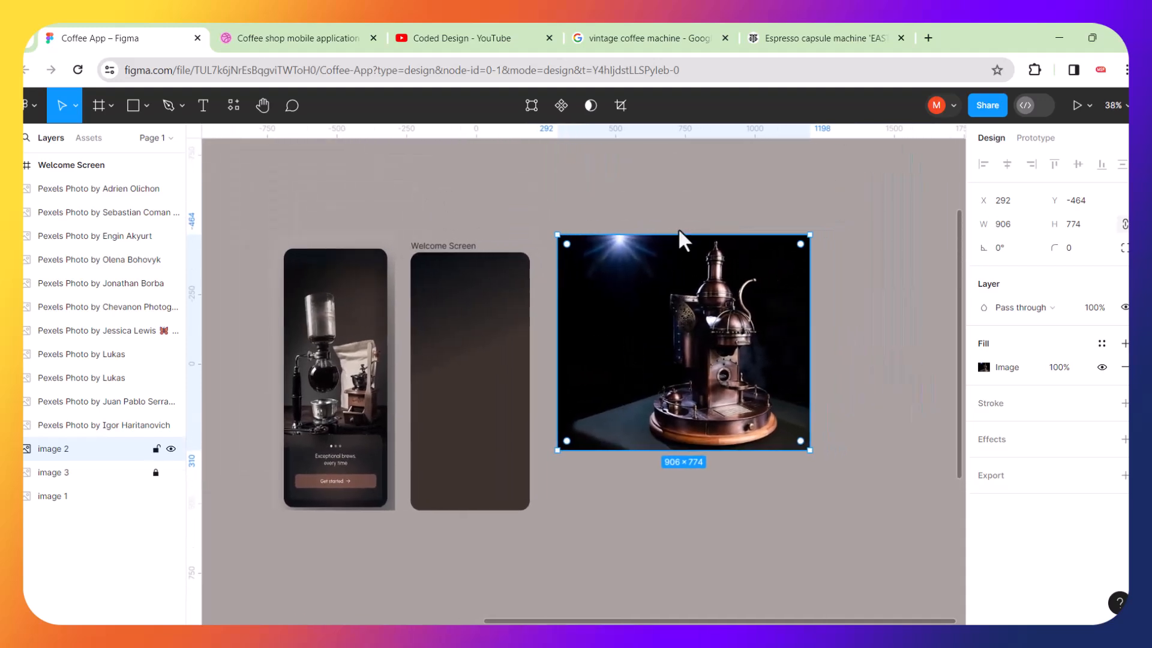
click(707, 202)
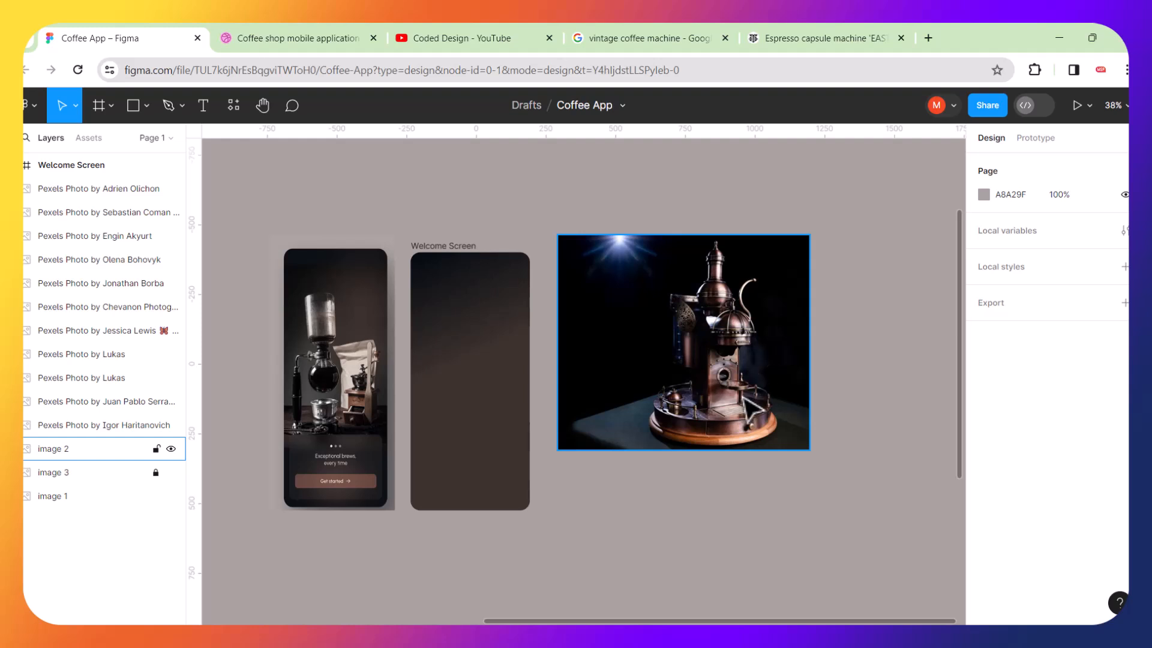
Start a Pen path tracing the table's edge in the dark coffee machine image from its lower-left corner.
scroll(747, 413, up, 3)
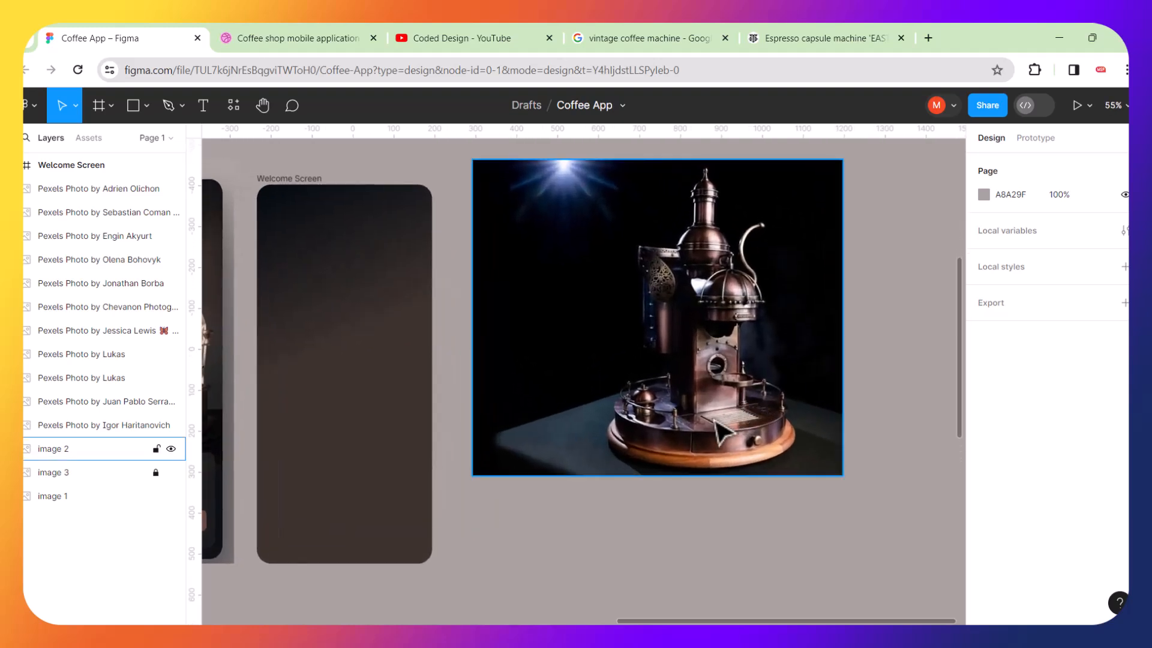
scroll(723, 426, up, 3)
scroll(720, 430, up, 1)
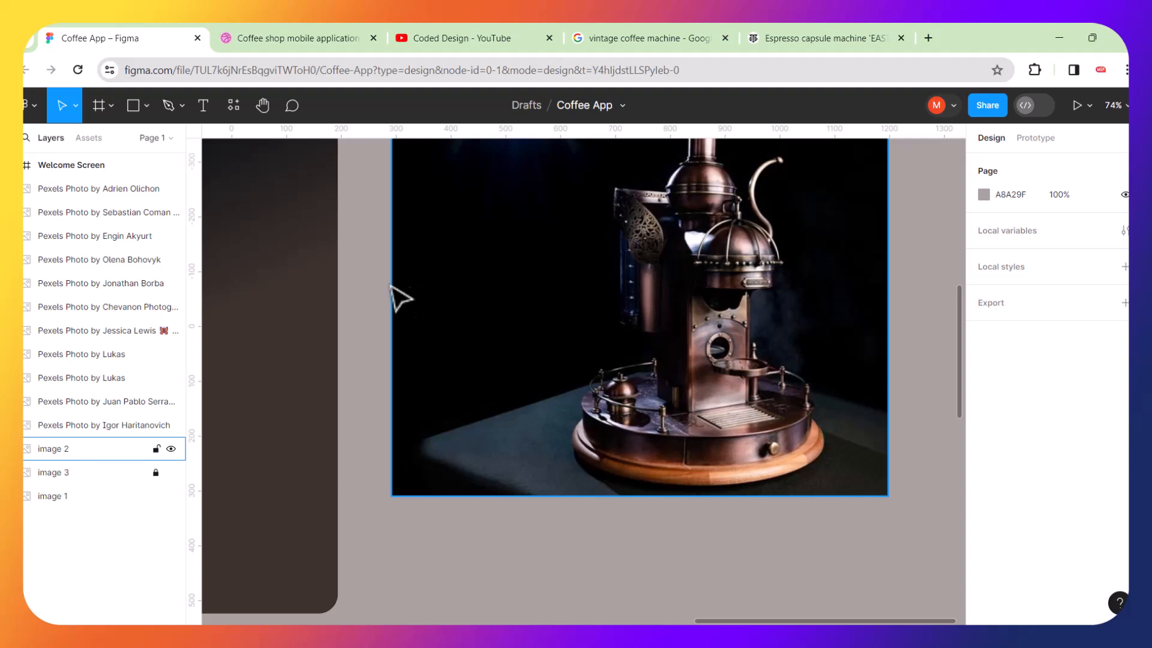
click(170, 105)
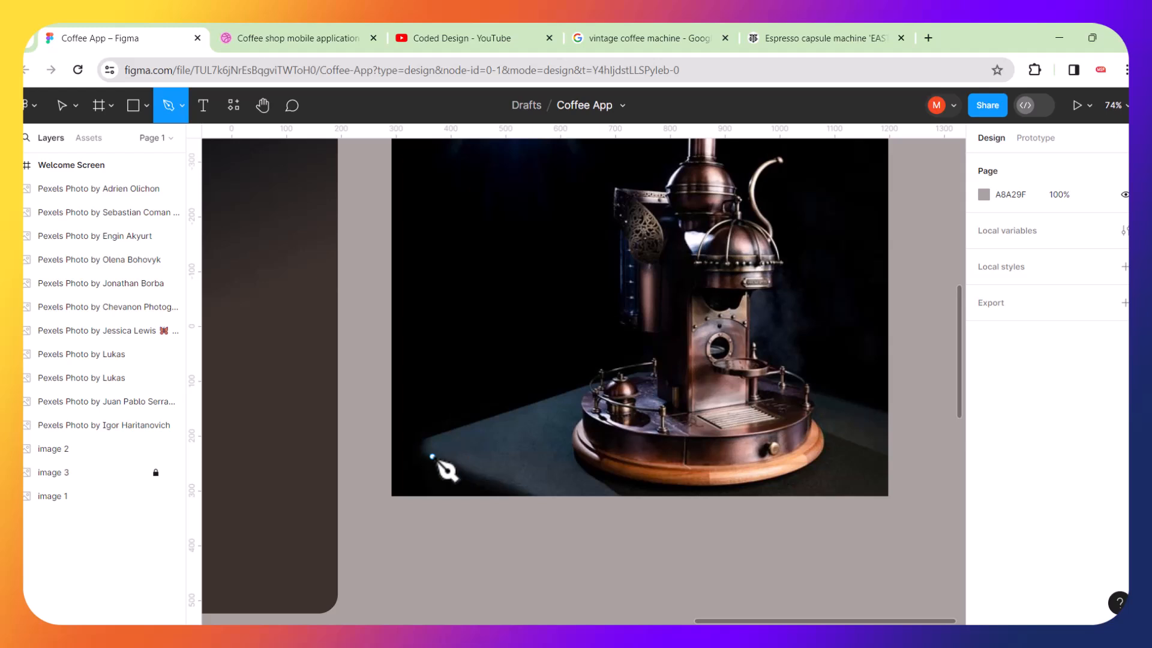
scroll(432, 456, up, 5)
scroll(432, 456, up, 2)
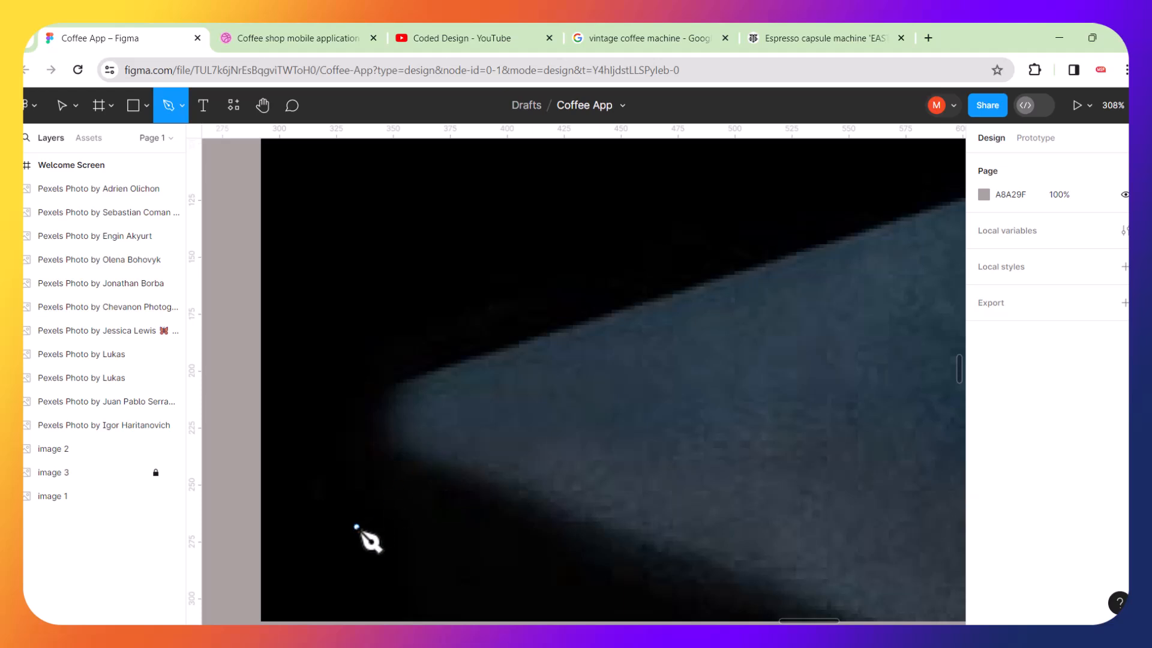
click(361, 546)
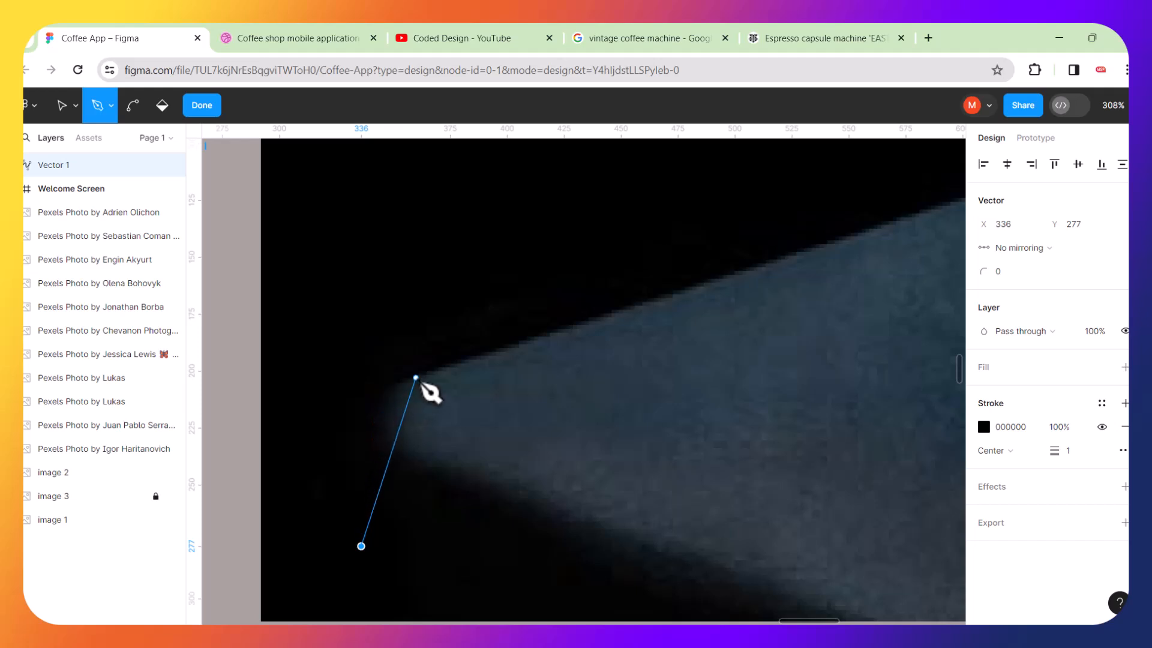
click(378, 417)
drag(388, 415, 391, 387)
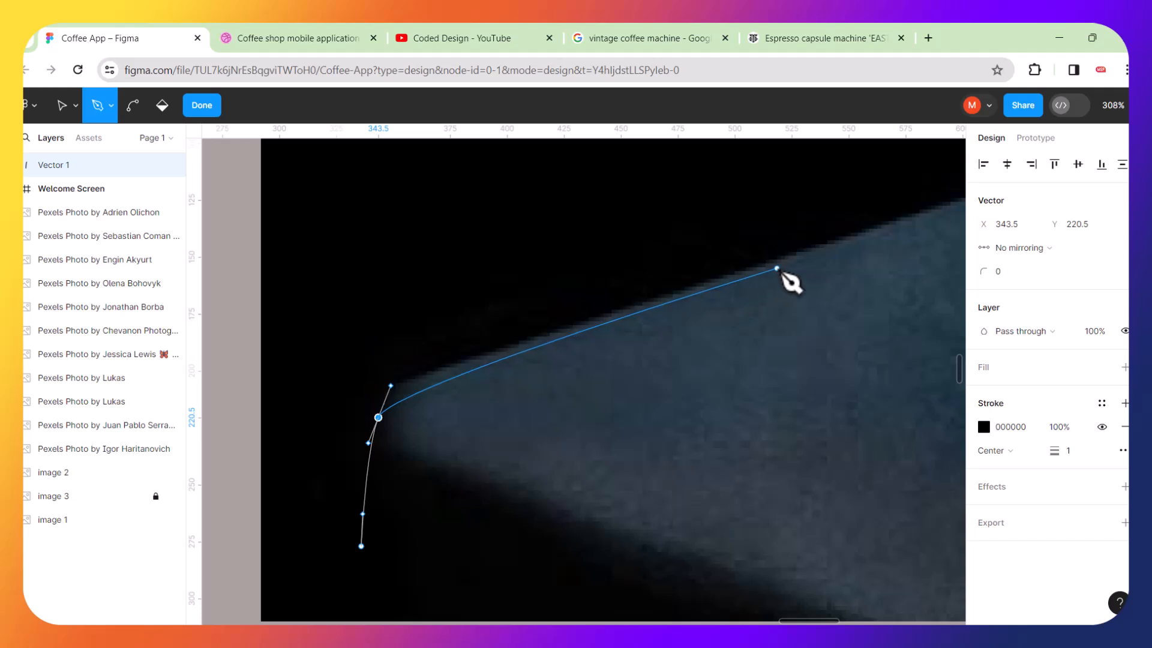
Continue the pen path along the table's back edge and over the railing at the machine's base.
scroll(802, 273, right, 5)
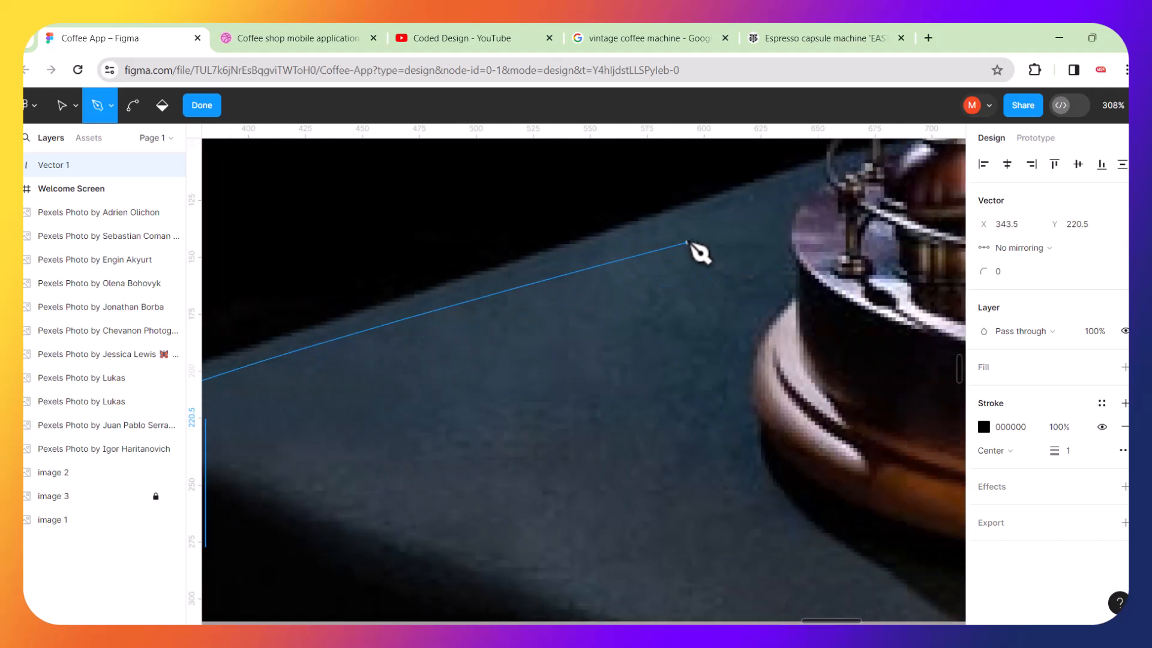
scroll(698, 247, right, 5)
scroll(698, 247, up, 3)
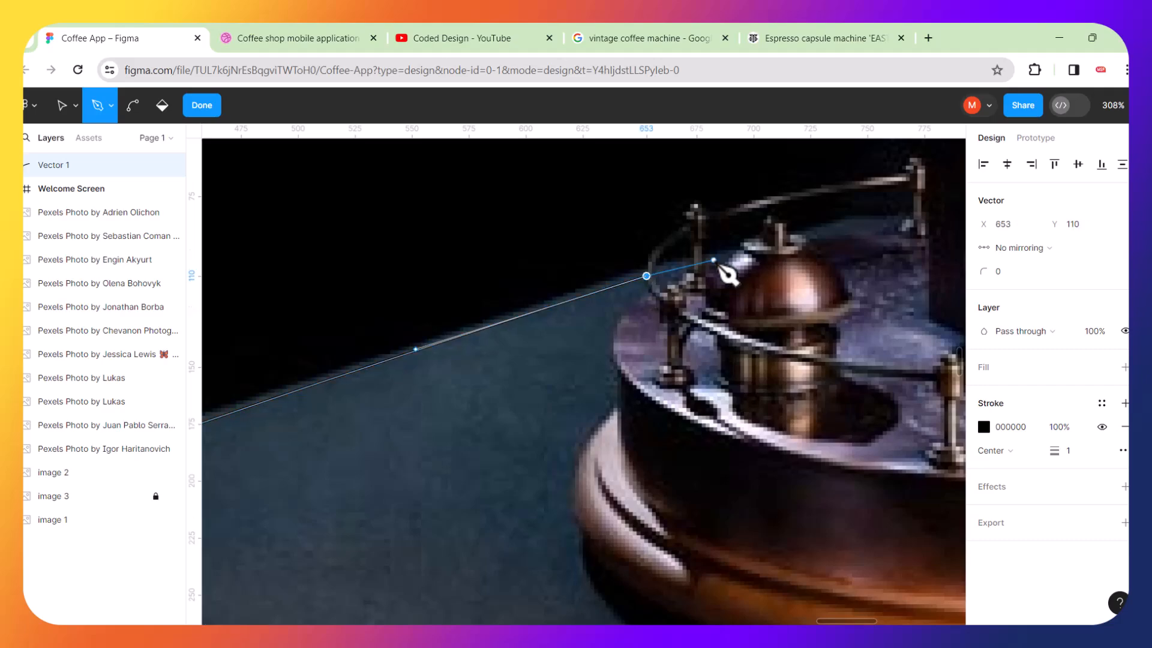
scroll(727, 273, up, 5)
scroll(728, 273, up, 5)
scroll(728, 274, left, 3)
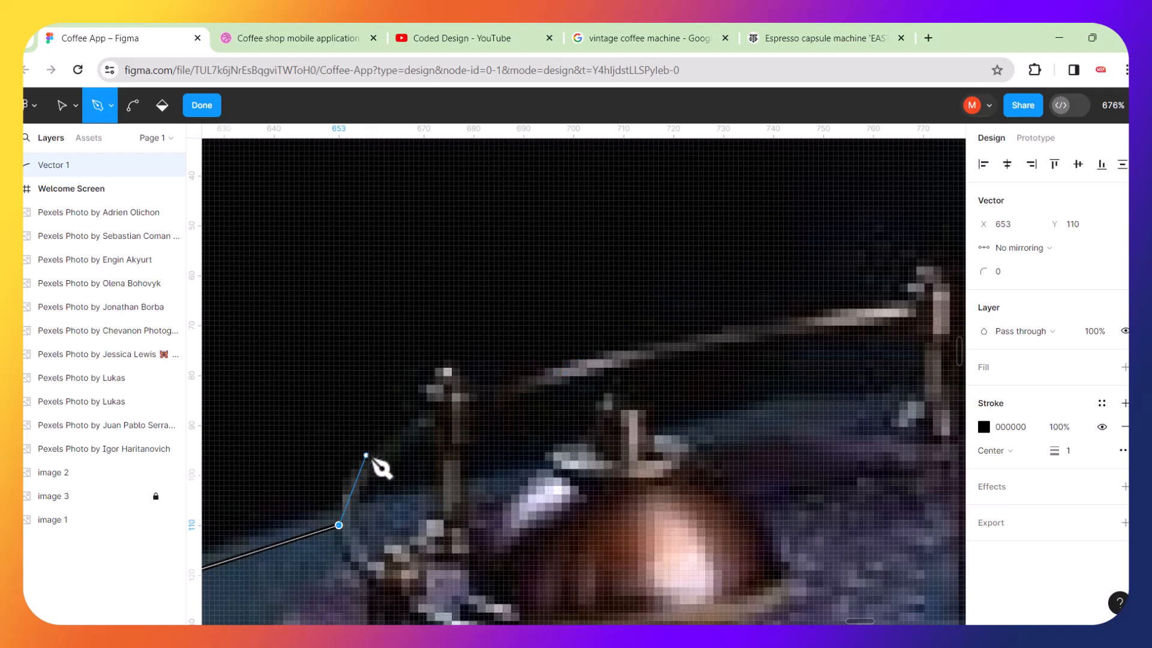
drag(369, 458, 538, 376)
drag(698, 332, 750, 328)
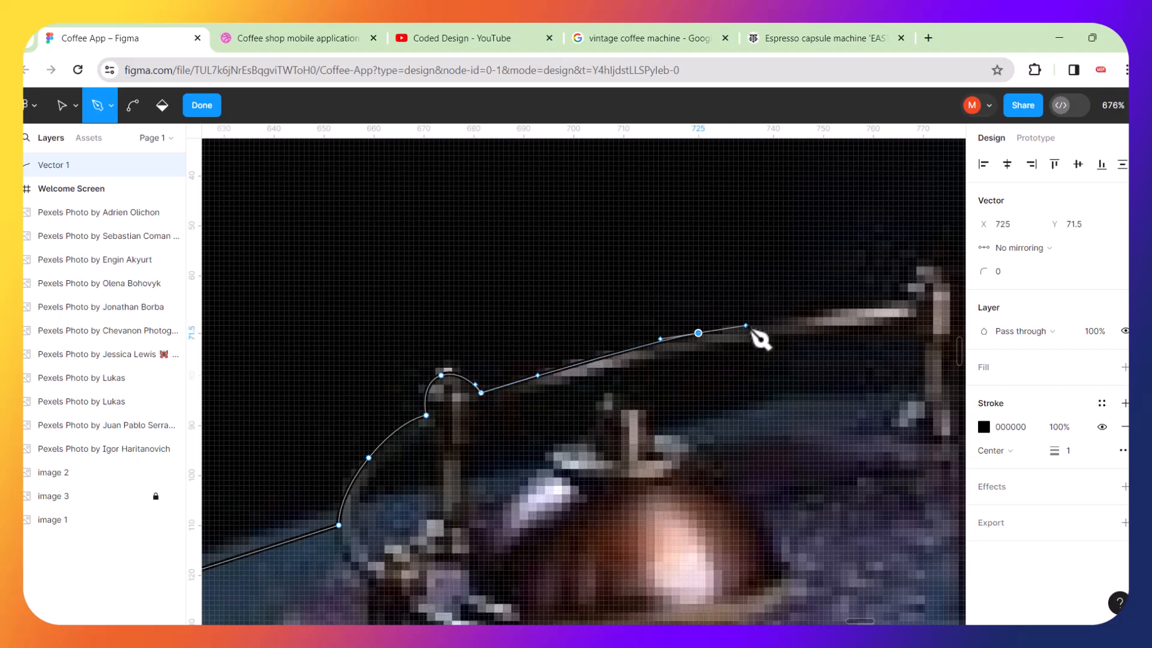
scroll(746, 325, right, 6)
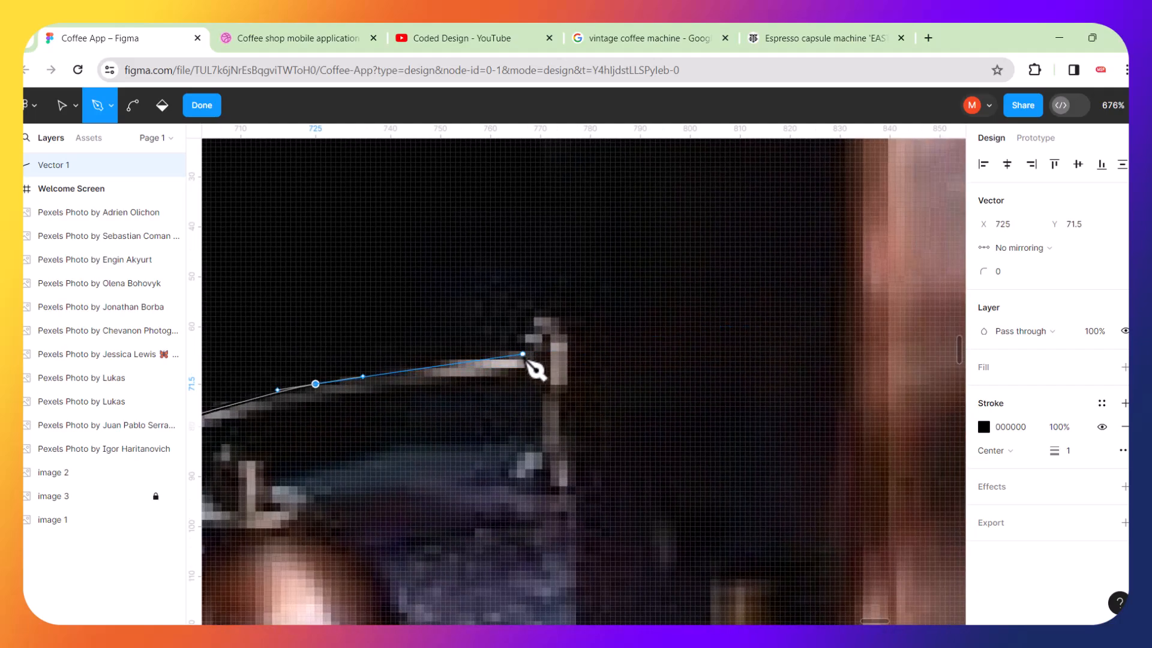
drag(553, 332, 578, 353)
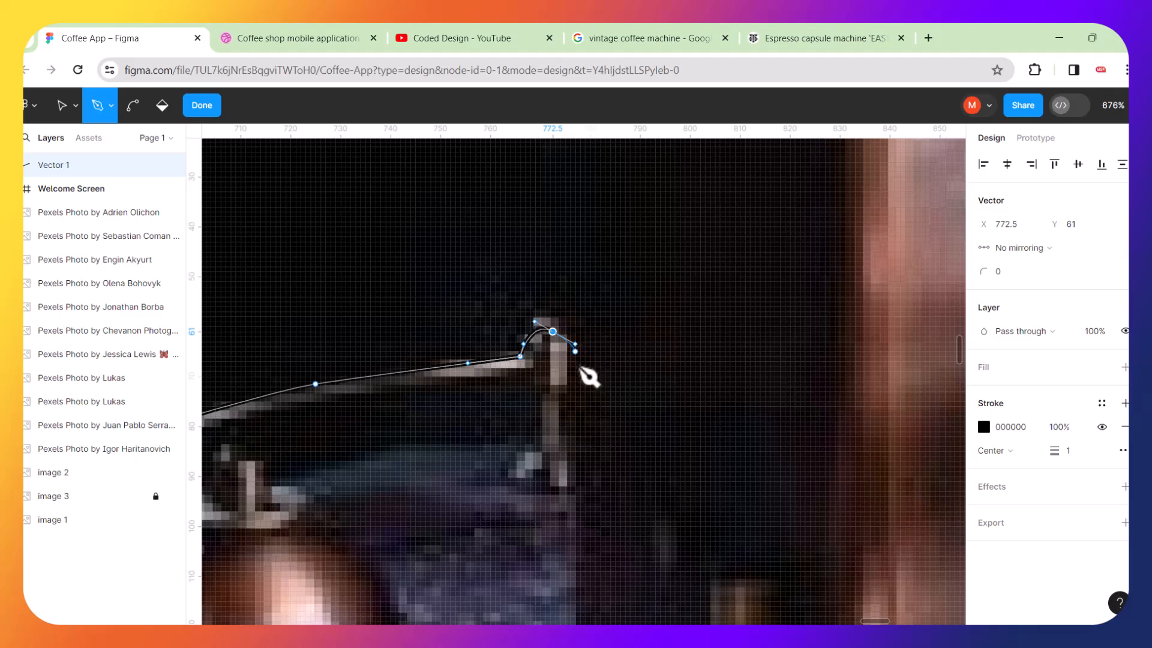
Add a path point up the side of the machine's body and undo it.
click(643, 239)
scroll(661, 250, down, 5)
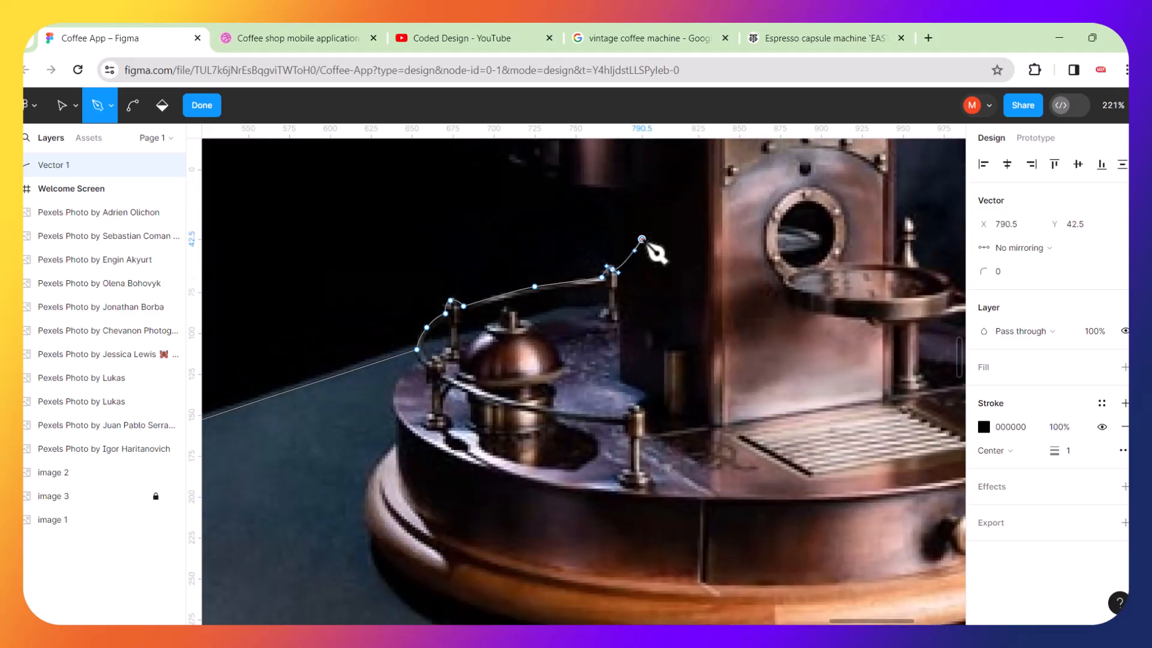
scroll(647, 244, down, 5)
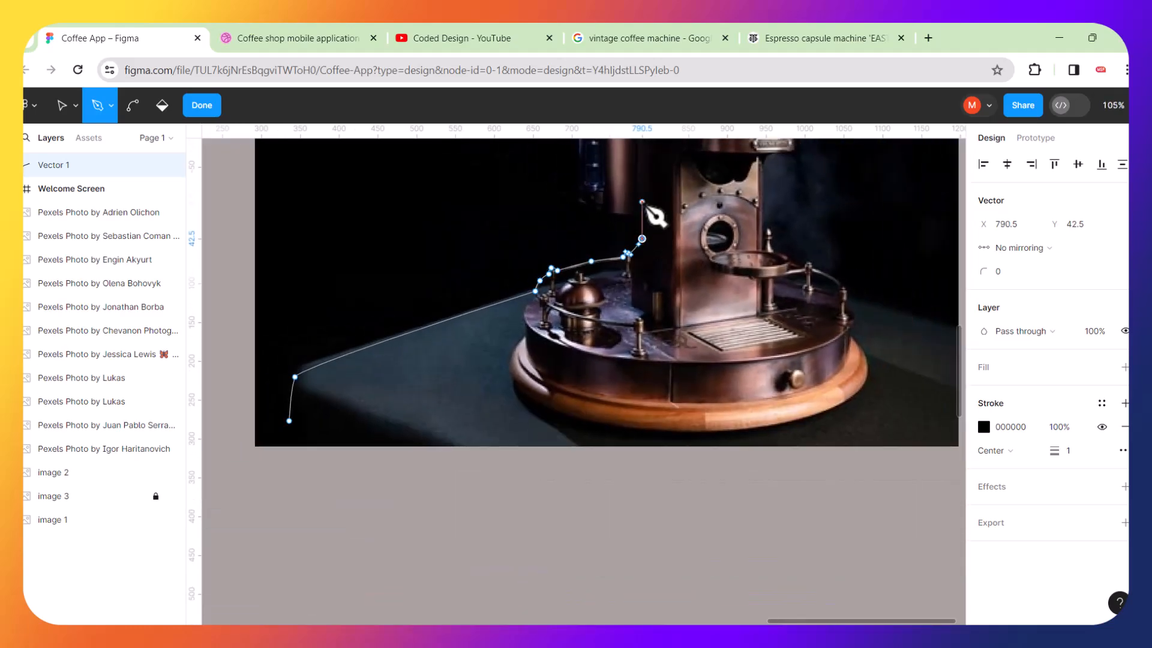
scroll(654, 215, up, 8)
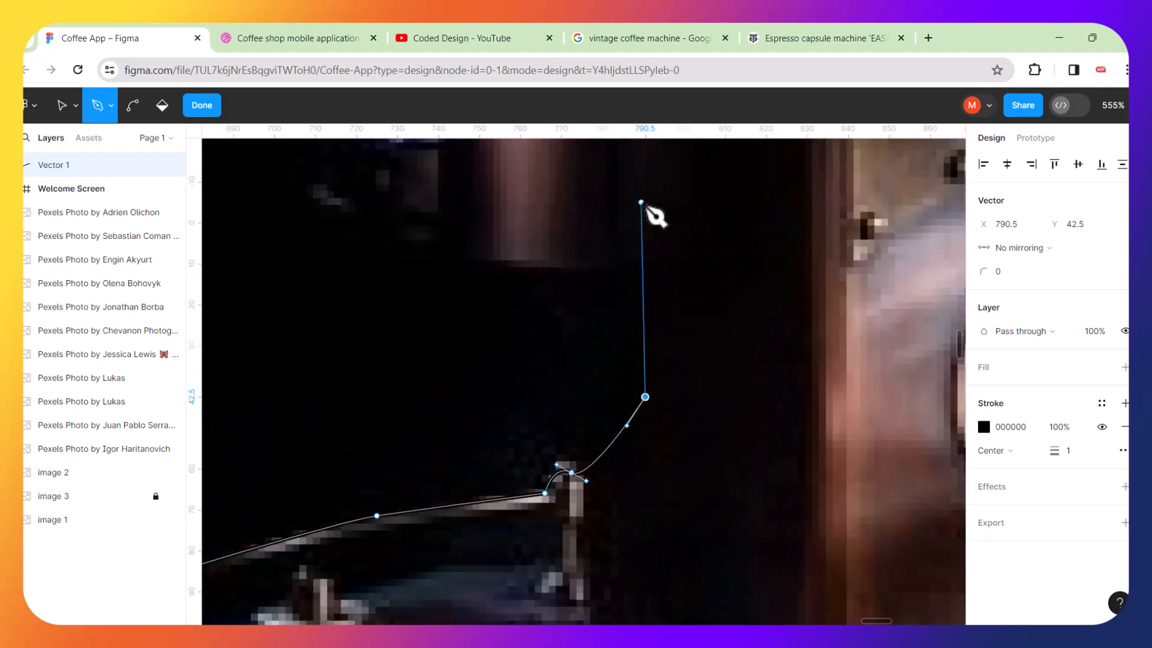
key(ctrl+z)
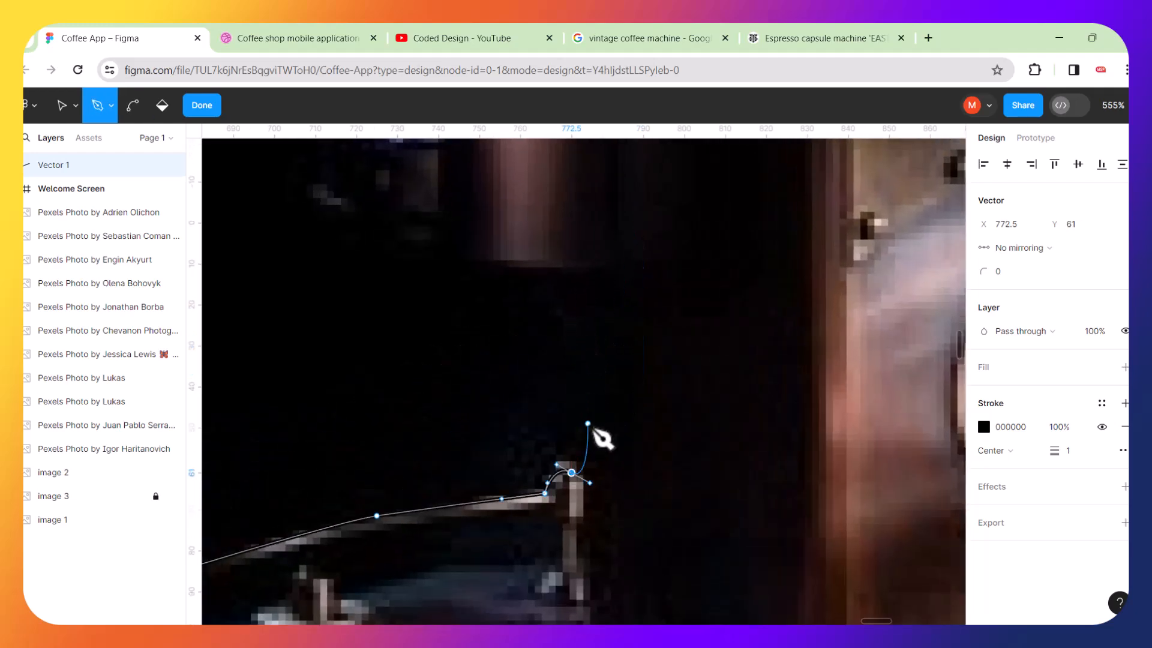
Undo the last path point and continue the Pen path up the side of the machine's body to its top edge.
key(ctrl+z)
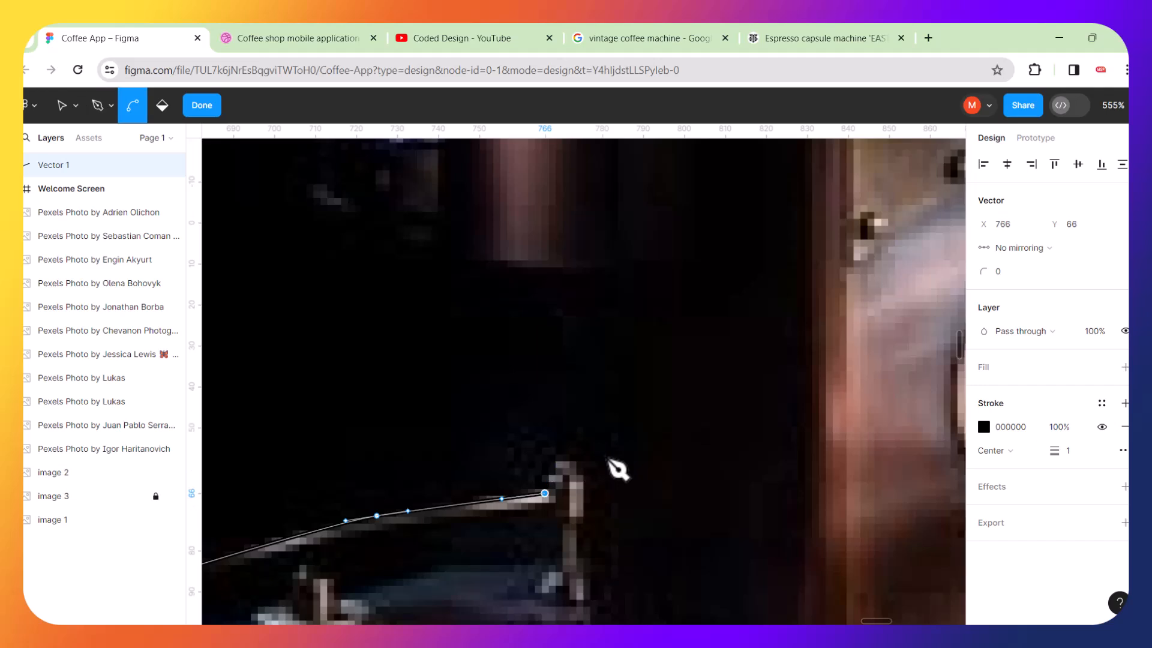
click(557, 466)
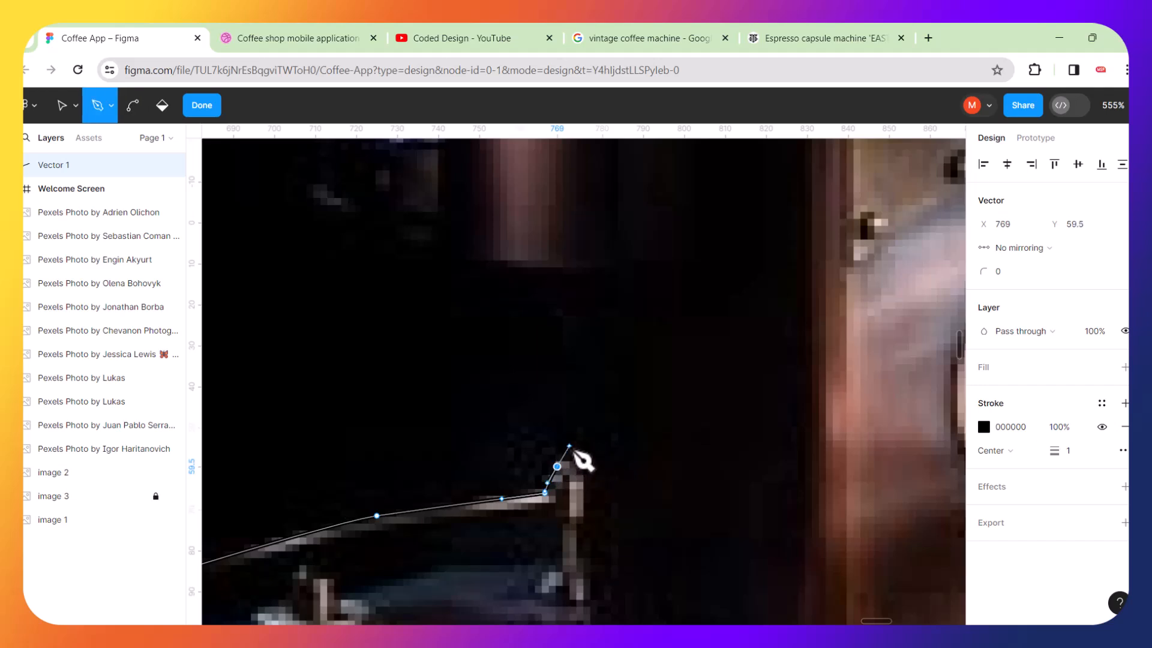
drag(592, 456, 523, 275)
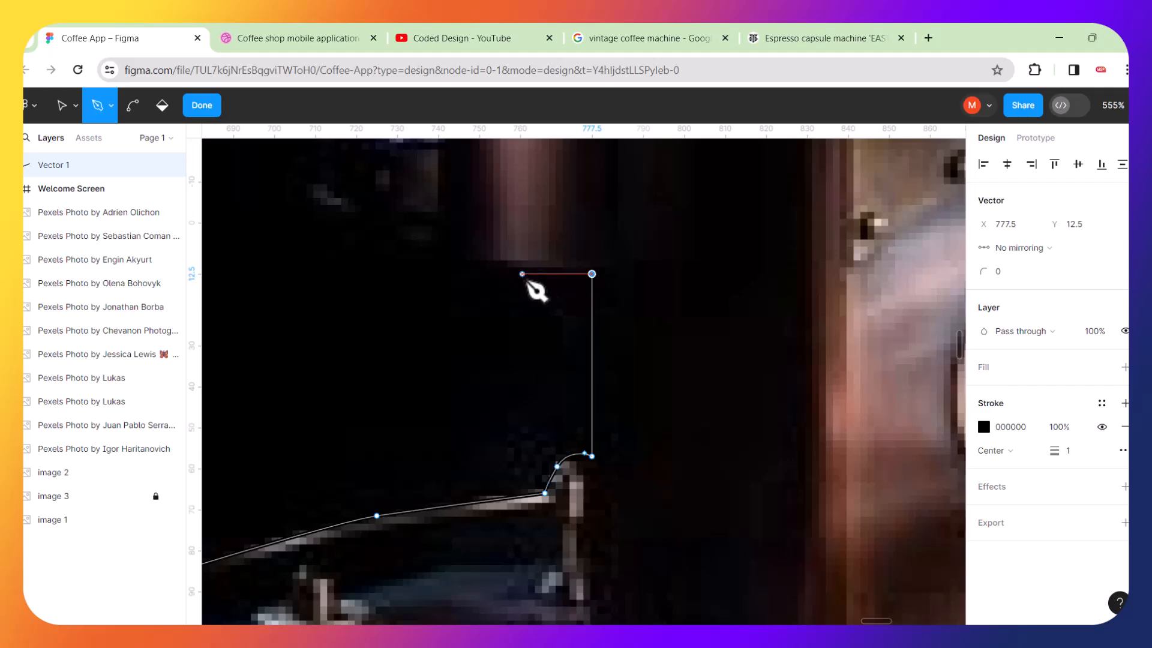
click(506, 274)
scroll(508, 297, down, 10)
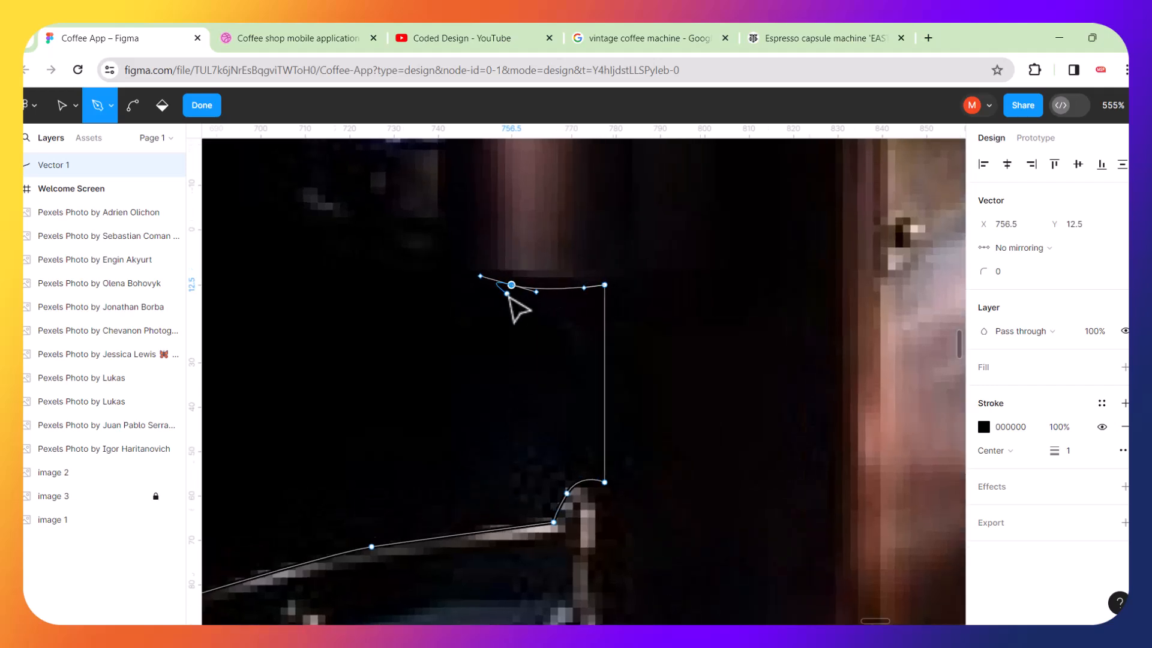
scroll(509, 297, down, 5)
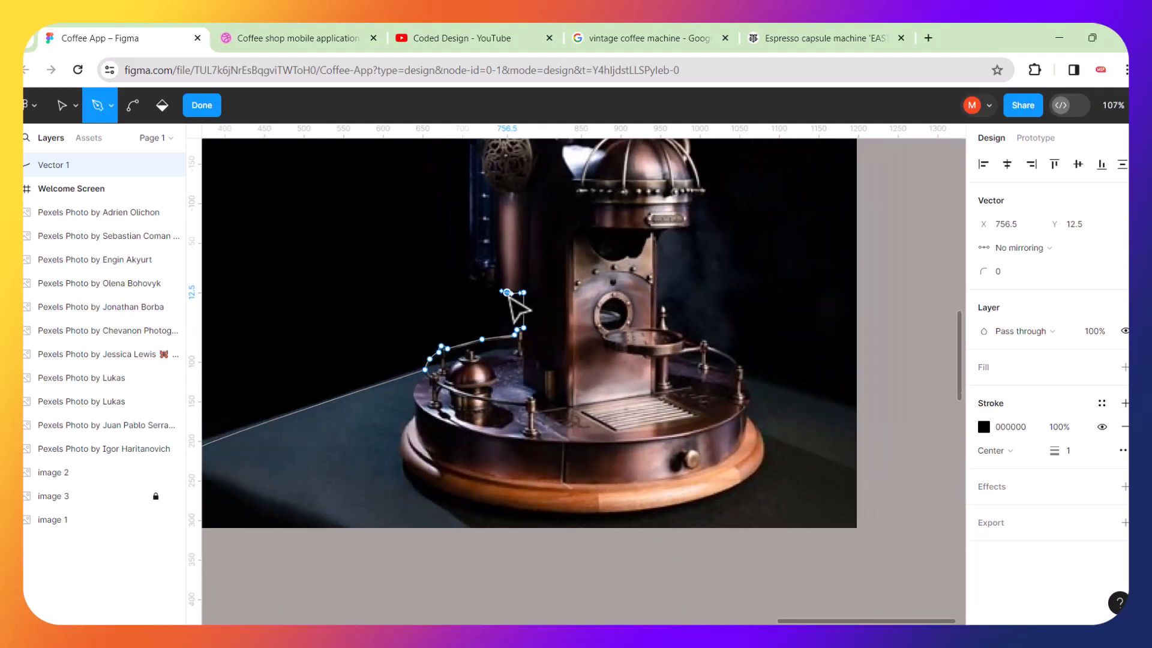
scroll(505, 312, up, 3)
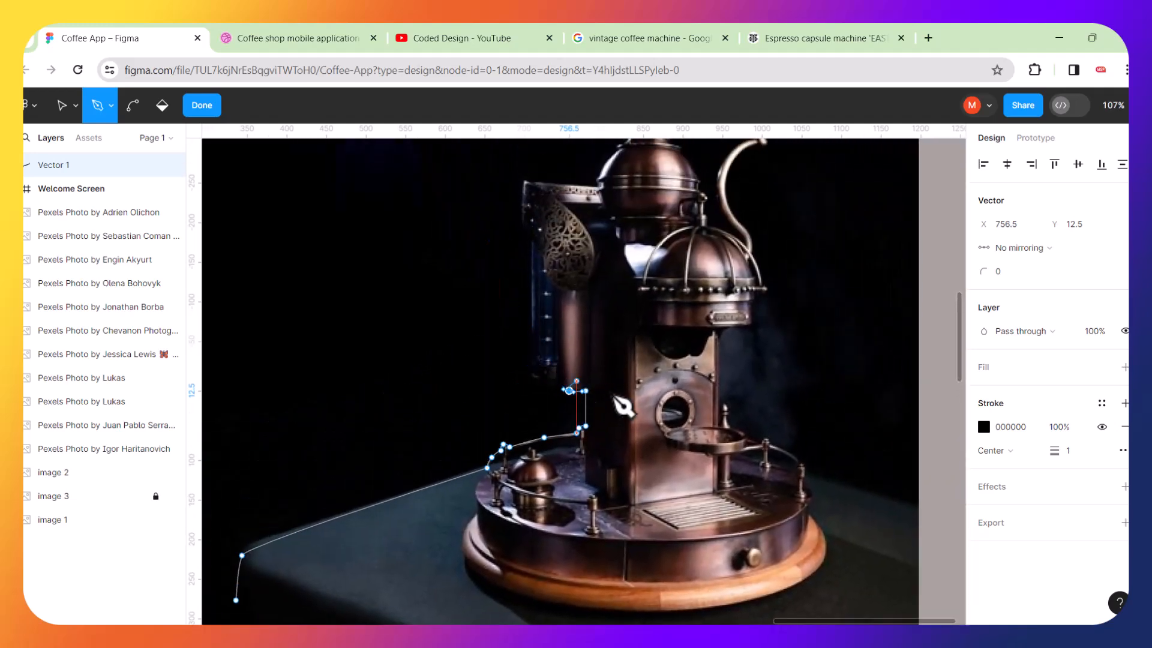
scroll(528, 362, up, 5)
scroll(543, 364, up, 5)
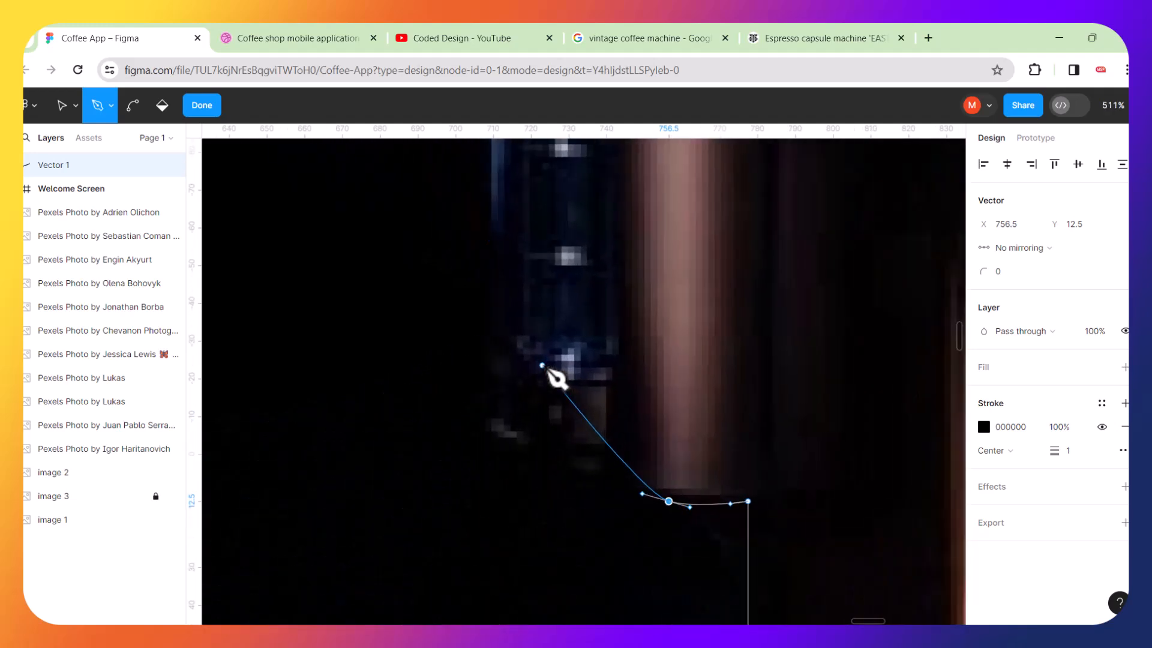
Continue the path with curved points along the top edge and up the left side of the machine's ornate column.
click(599, 466)
drag(599, 467, 570, 458)
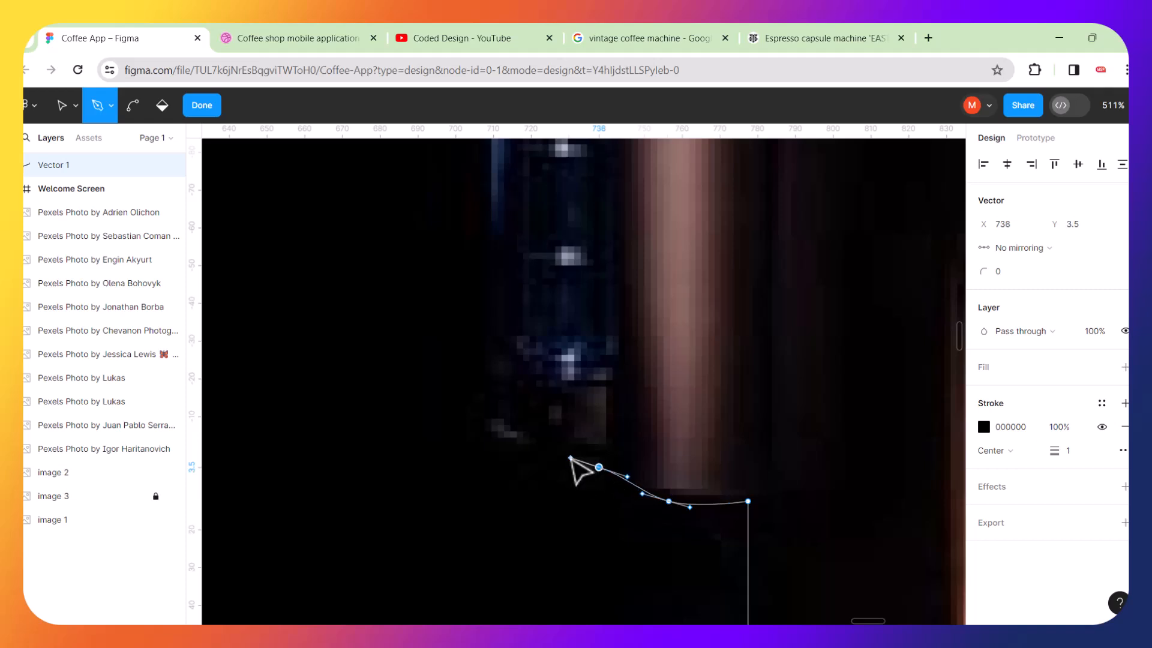
drag(509, 424, 495, 410)
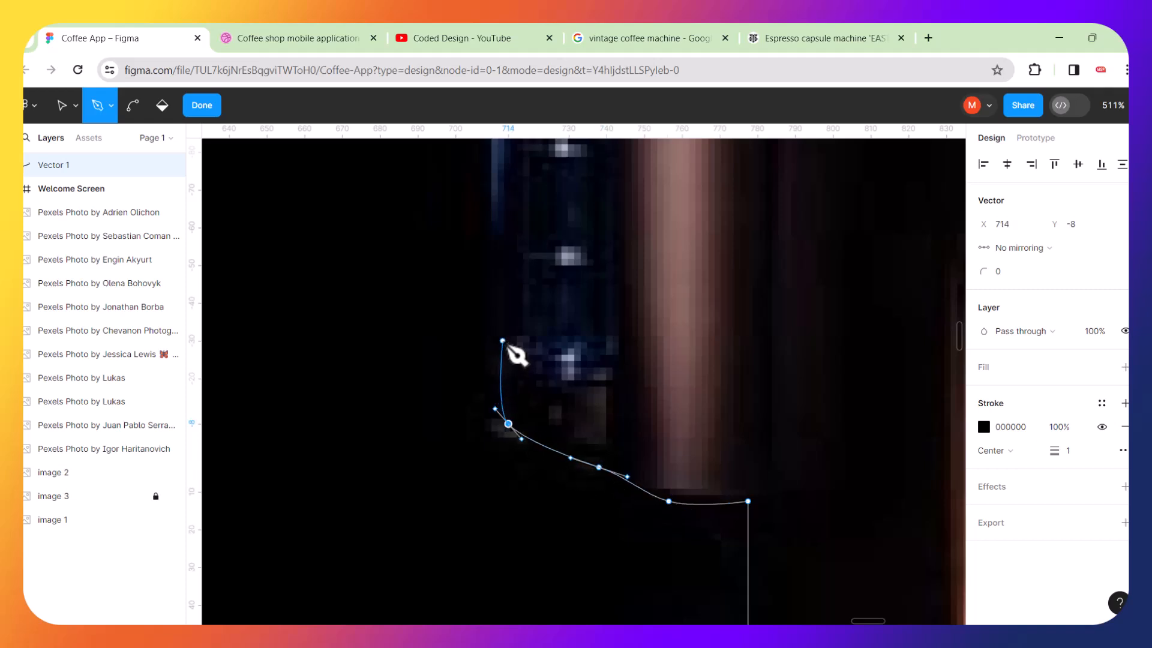
scroll(508, 253, down, 5)
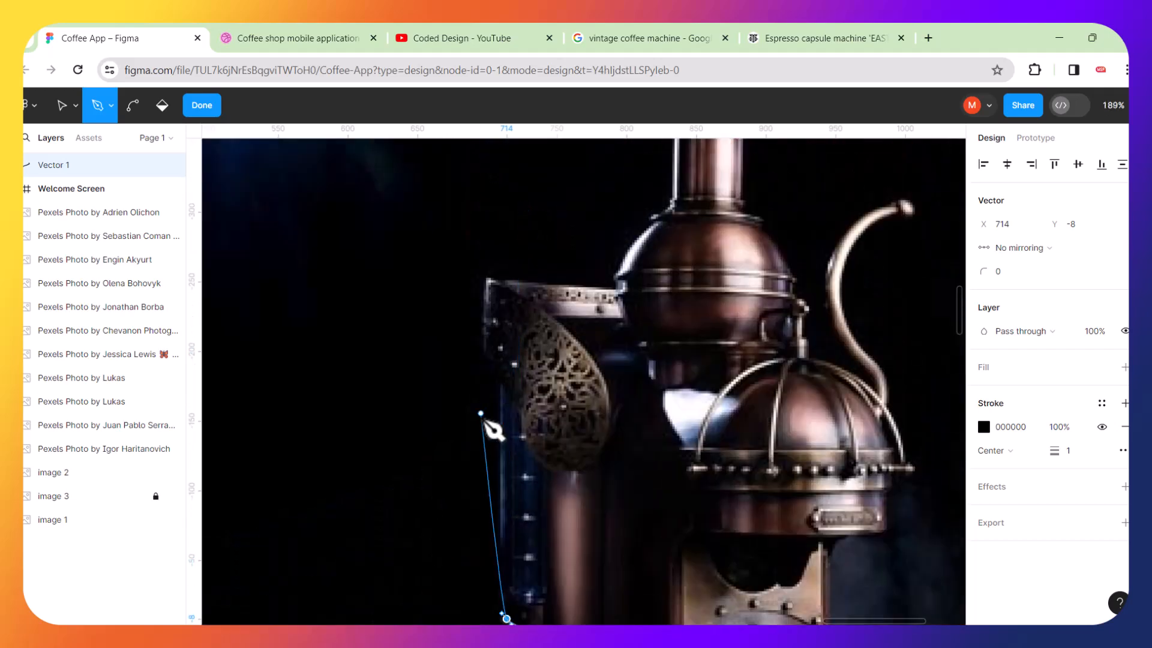
scroll(515, 406, up, 5)
scroll(517, 406, up, 2)
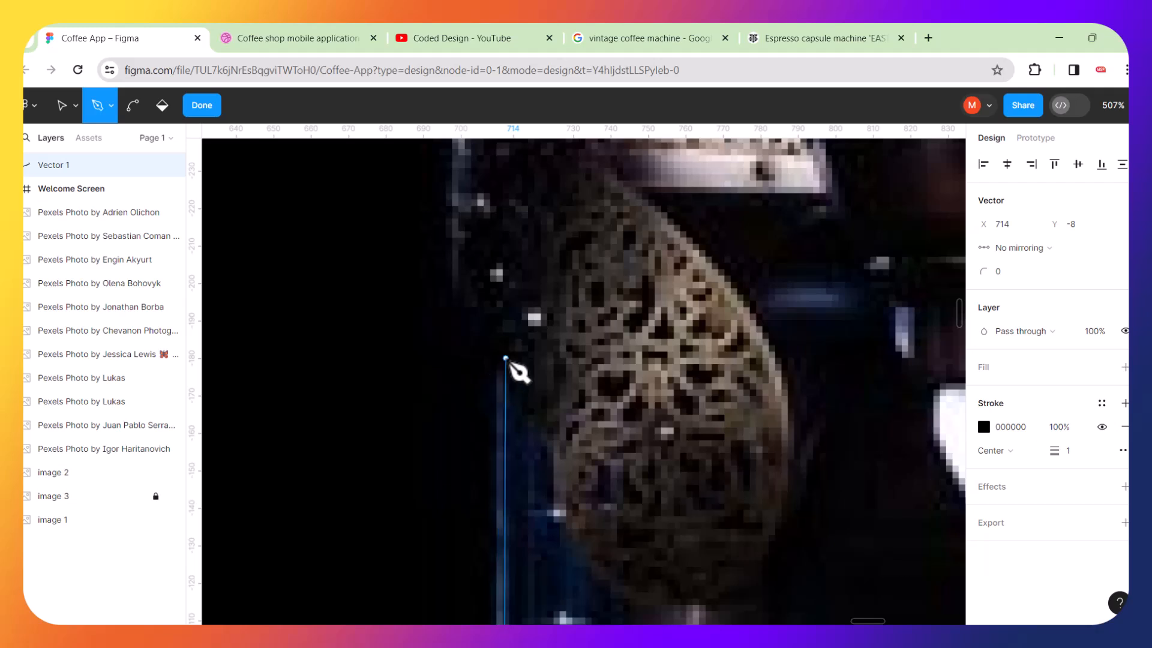
click(508, 345)
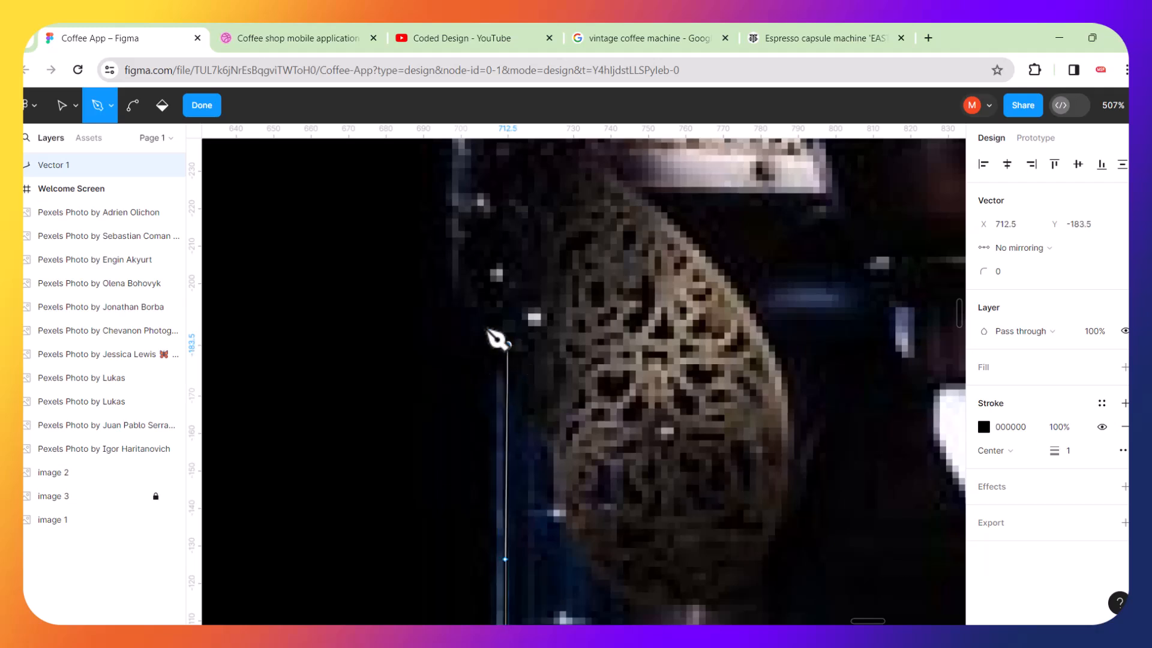
drag(461, 275, 455, 248)
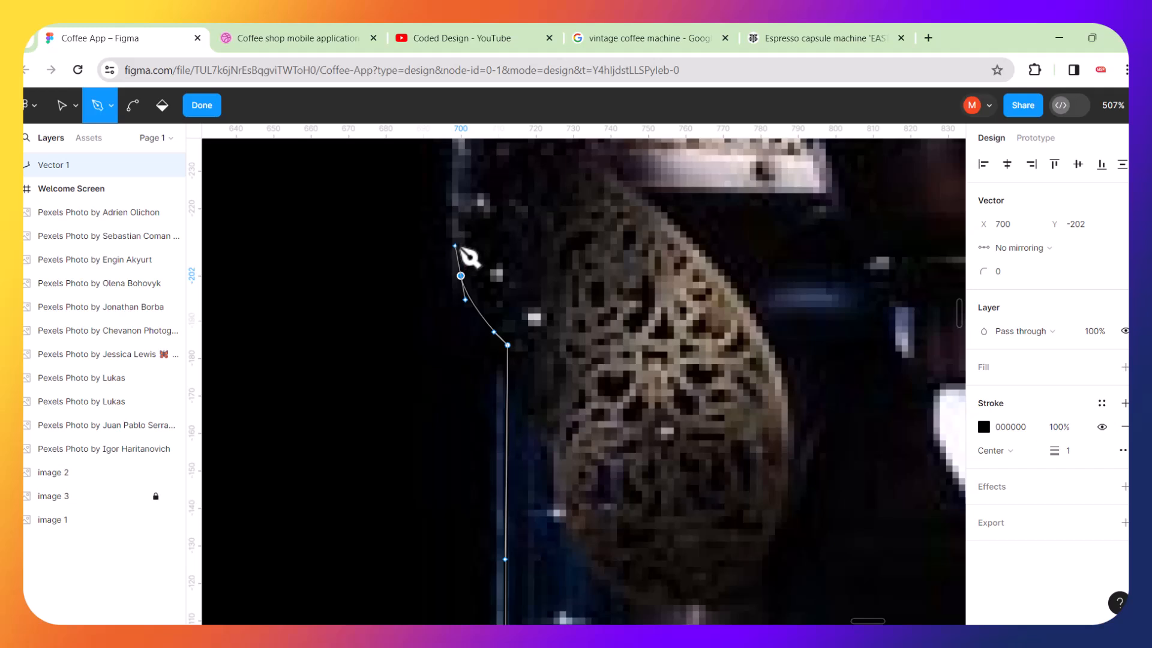
scroll(521, 255, up, 5)
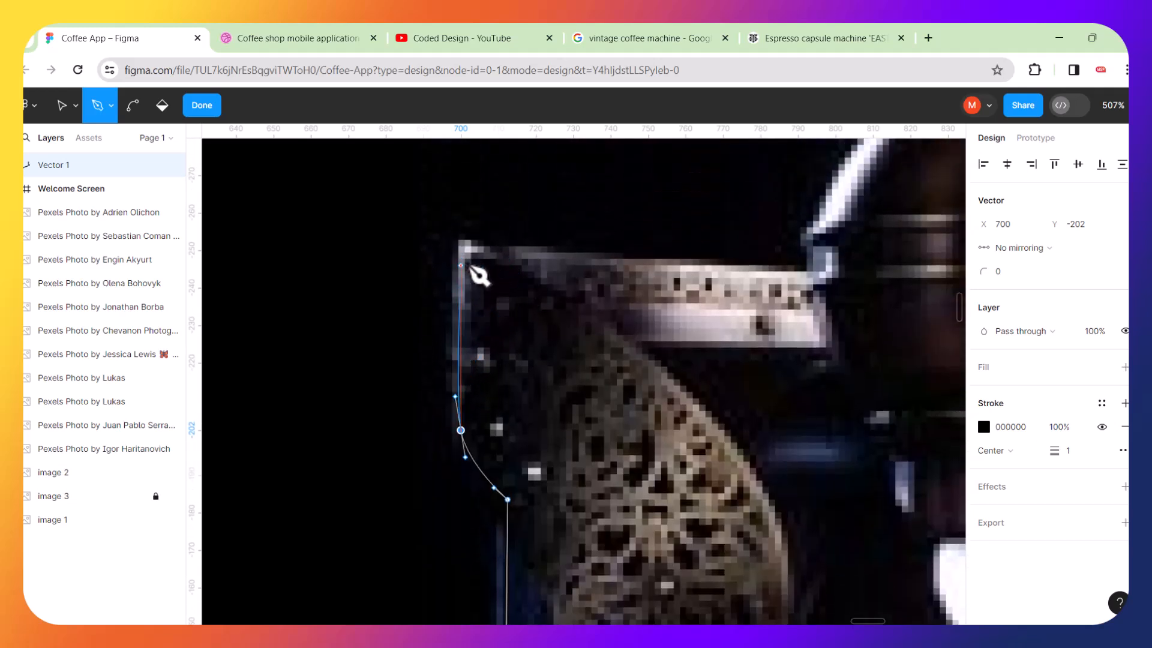
Extend the path across the horizontal band to the right and up the curved edge of the dome.
click(461, 248)
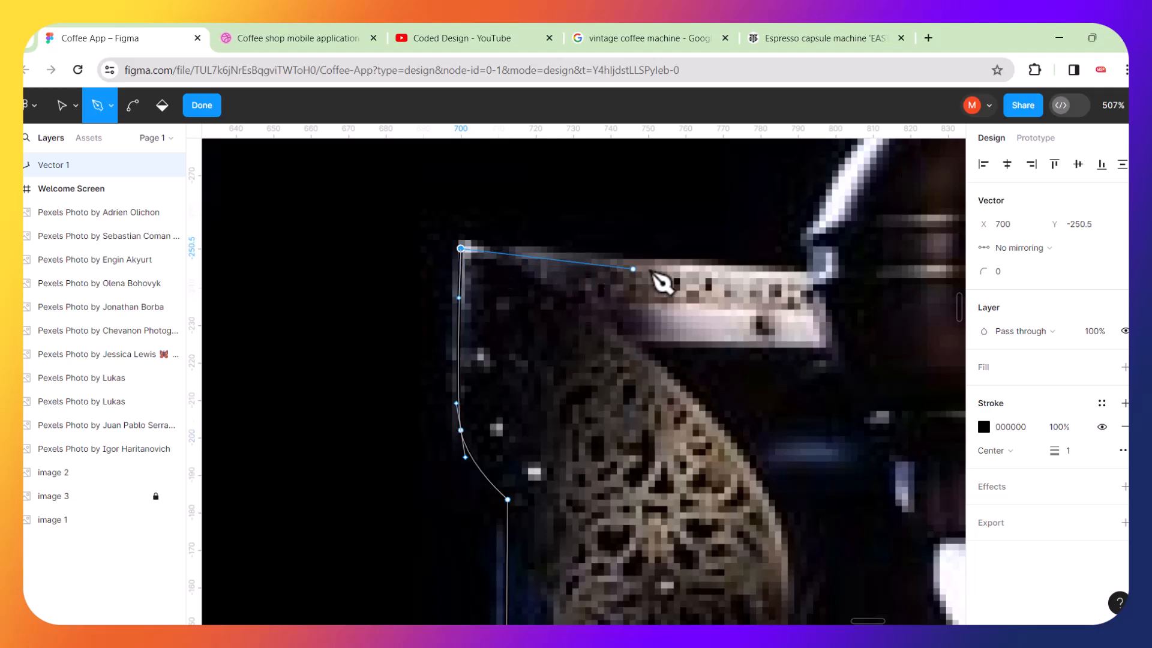
click(811, 273)
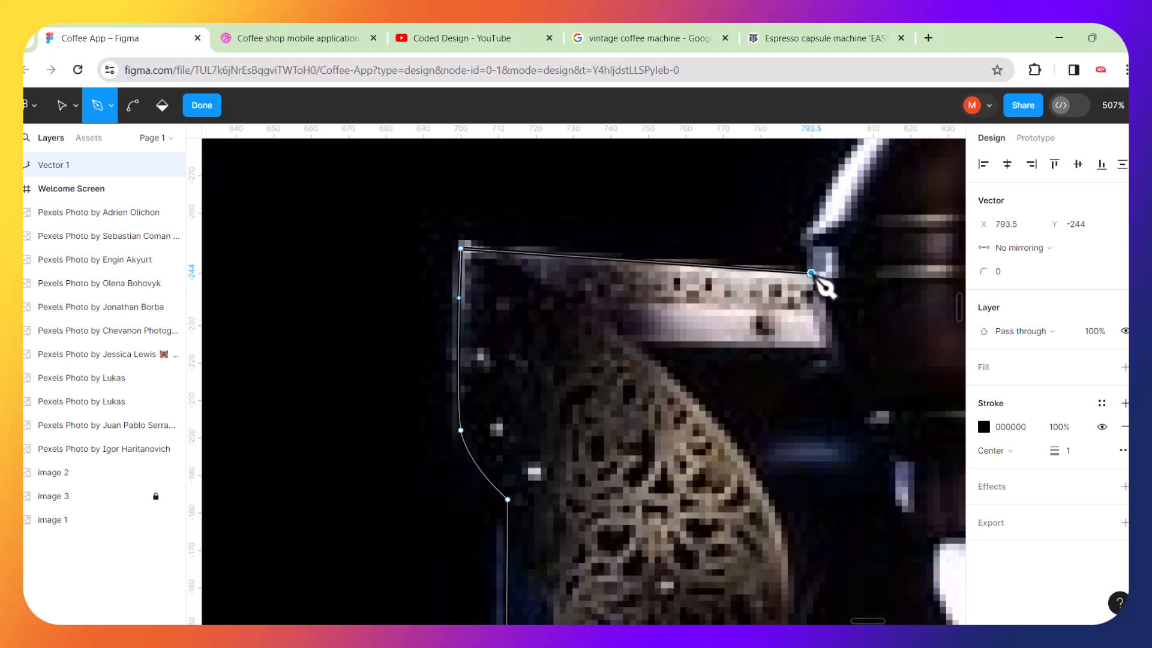
scroll(779, 301, right, 10)
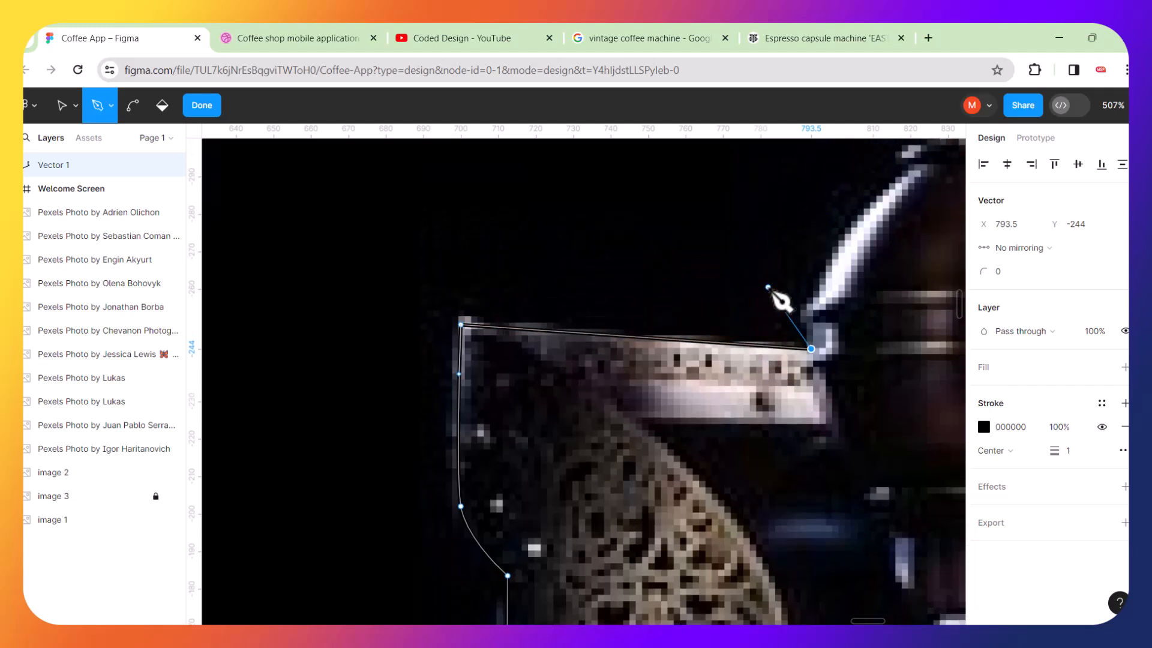
scroll(781, 298, right, 3)
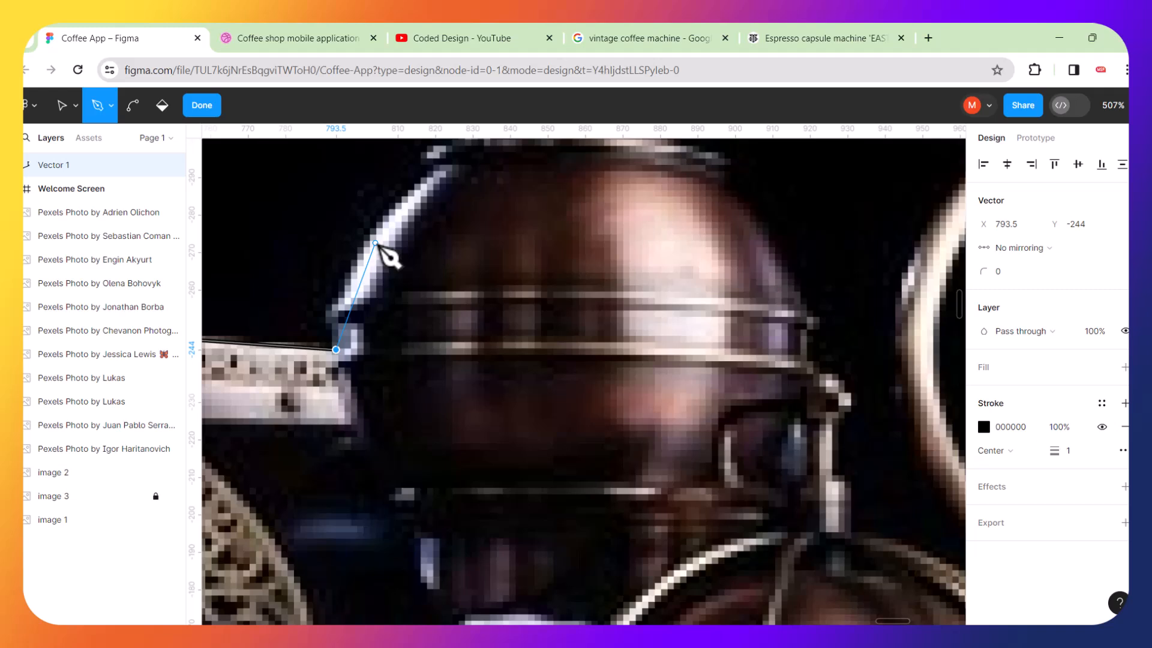
click(376, 244)
drag(376, 244, 410, 190)
scroll(470, 203, up, 5)
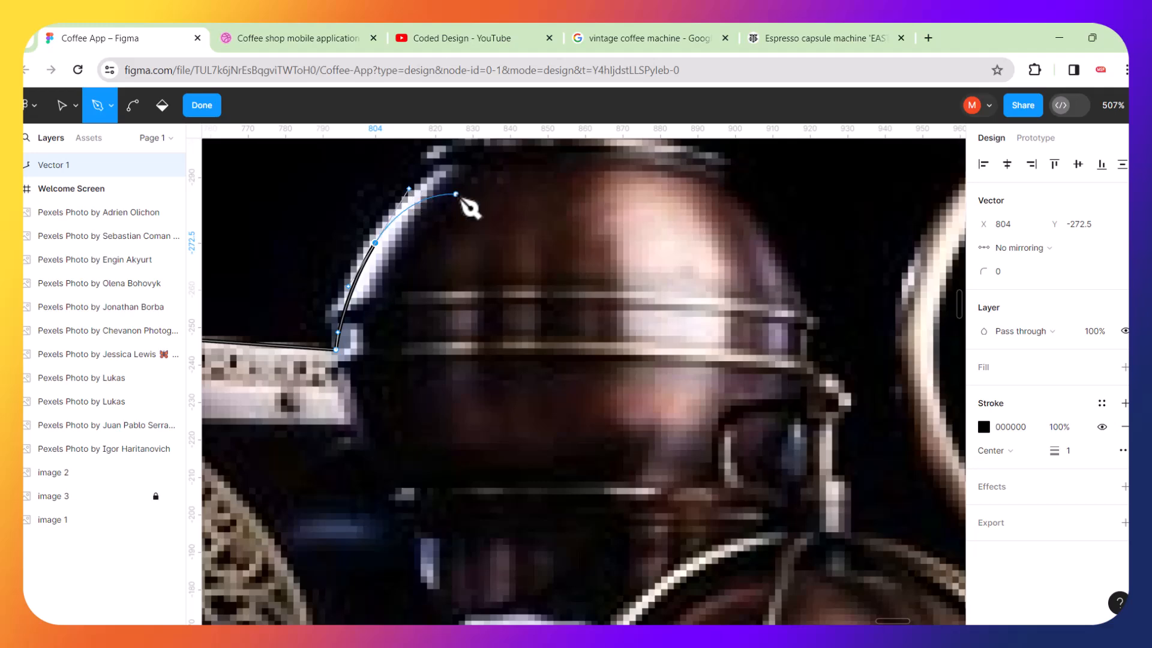
Trace the path up the dome's neck and along the left side of the upper dome.
drag(448, 496, 489, 433)
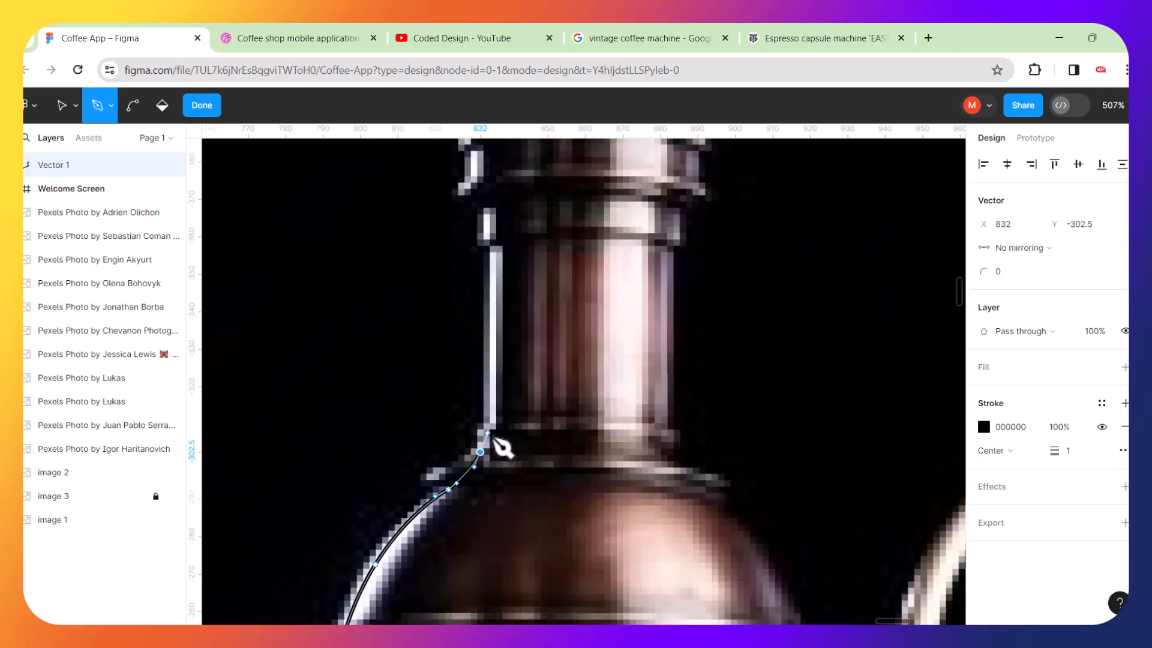
click(488, 250)
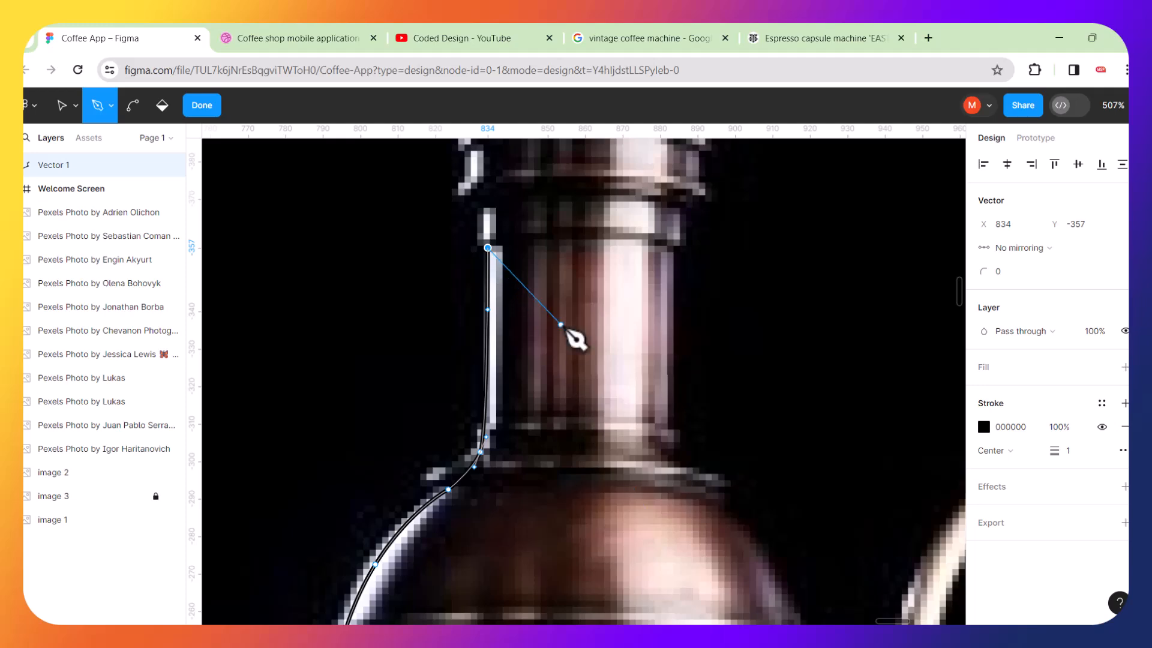
scroll(539, 217, up, 1)
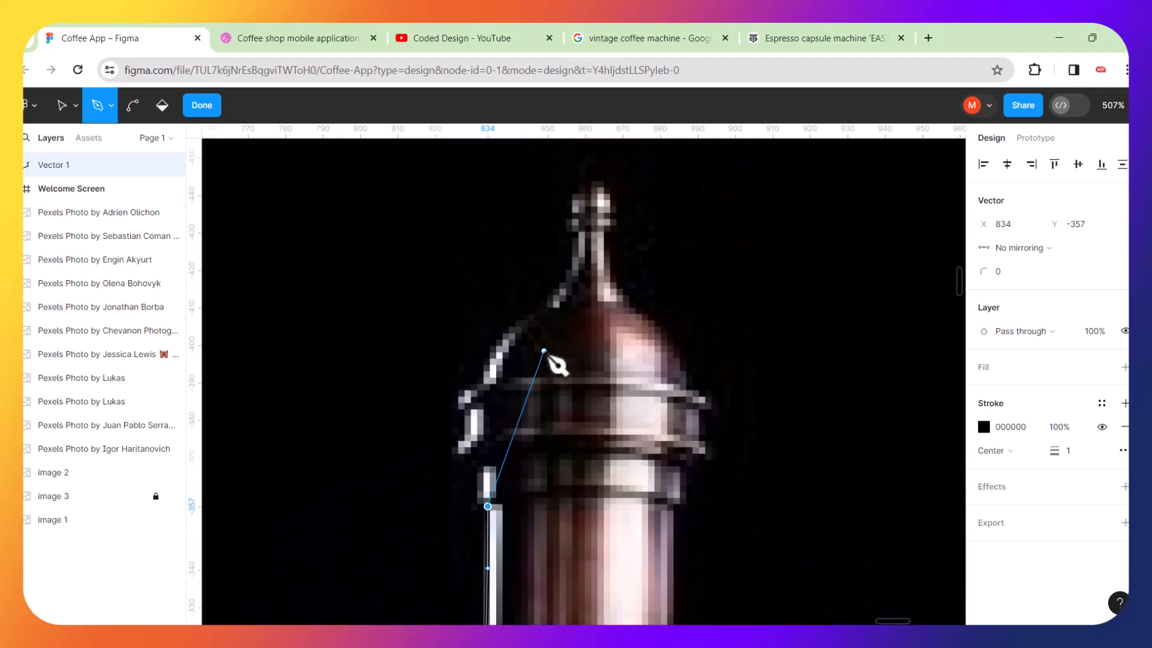
scroll(561, 441, up, 5)
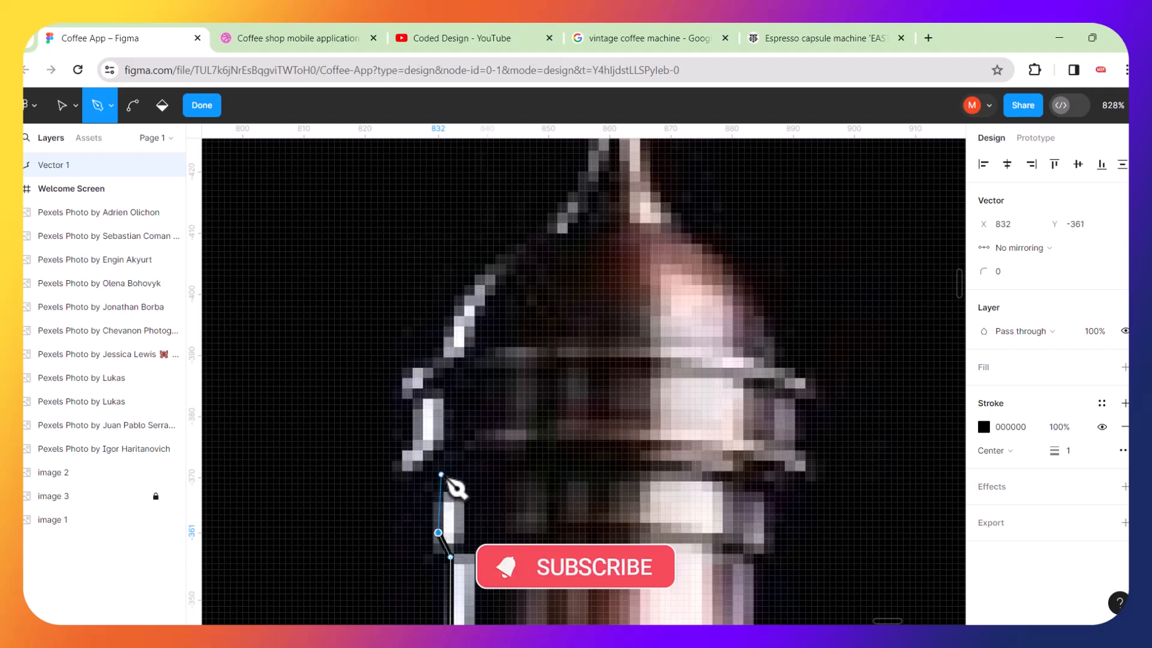
click(439, 475)
click(414, 462)
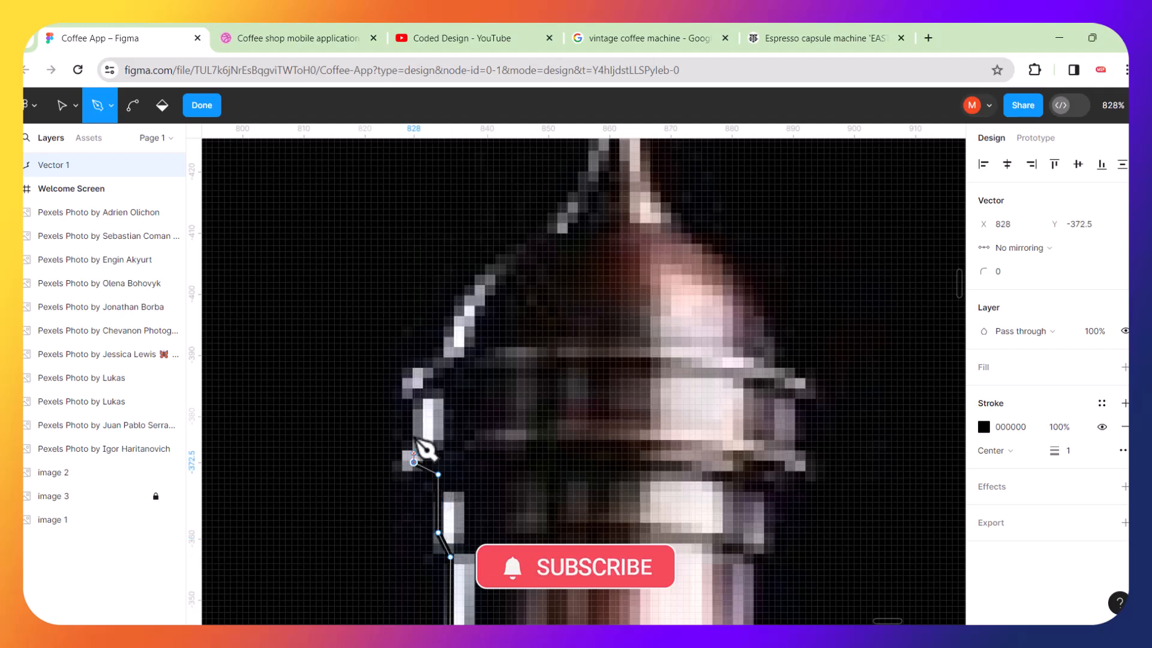
drag(421, 384, 427, 363)
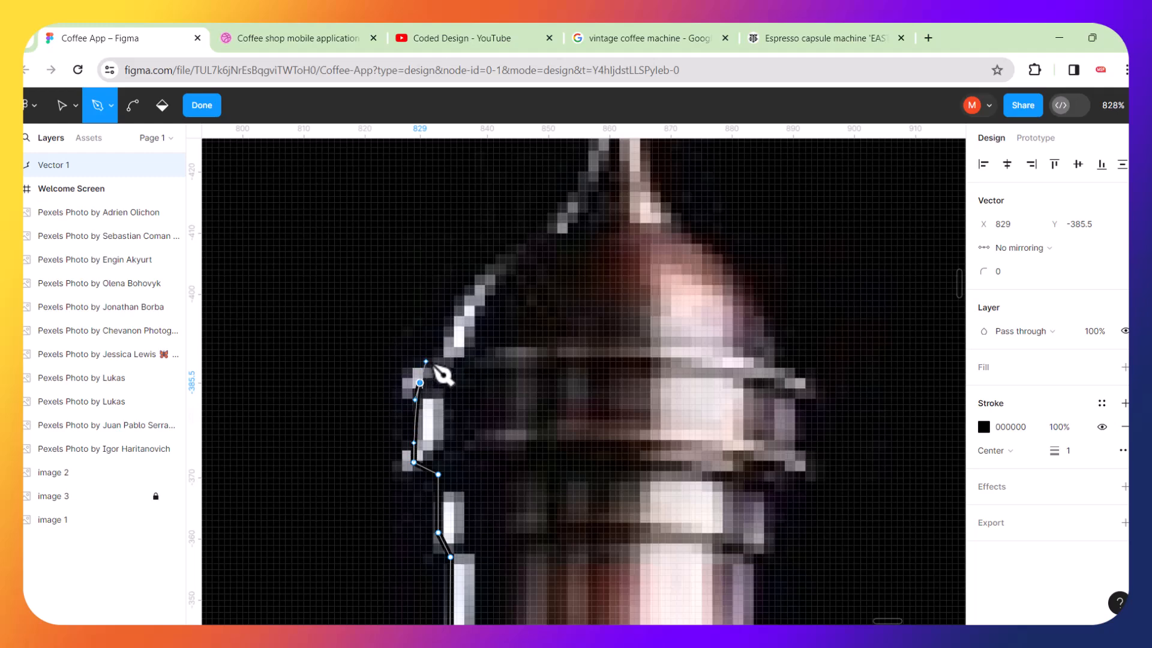
click(444, 362)
drag(498, 265, 539, 230)
scroll(561, 243, down, 3)
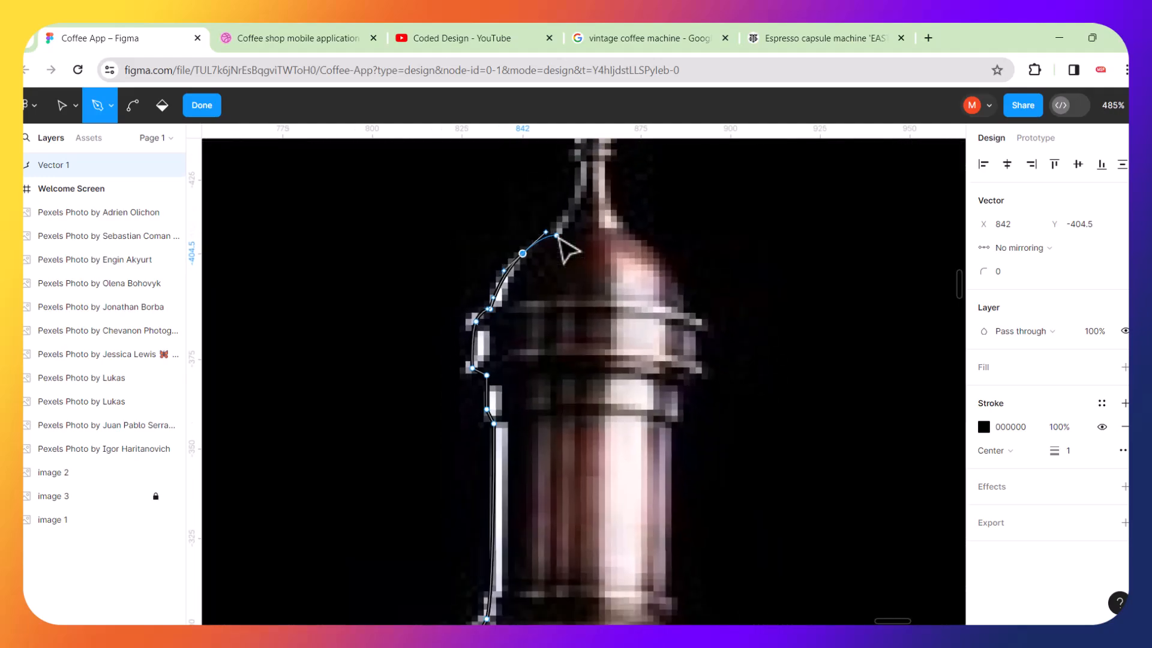
scroll(645, 240, down, 2)
scroll(628, 280, up, 5)
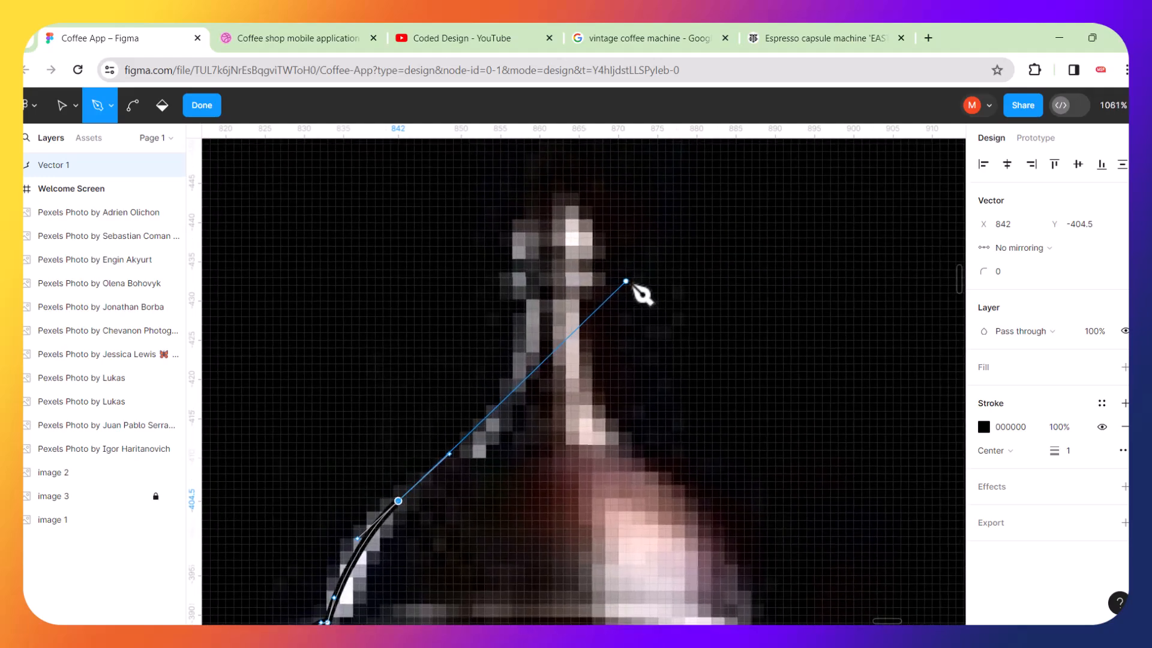
Trace curved points around the finial at the top of the dome.
drag(508, 395, 523, 367)
mouse_move(520, 300)
mouse_down()
mouse_move(509, 274)
mouse_move(515, 293)
mouse_up()
drag(508, 253, 592, 222)
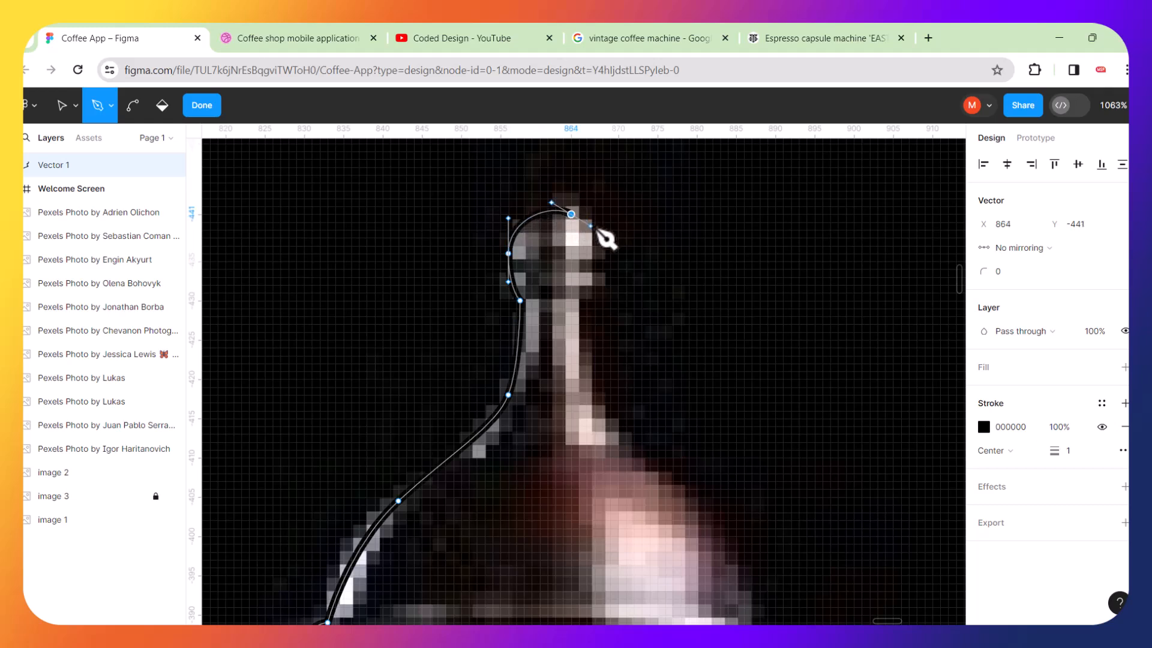
drag(591, 277, 597, 284)
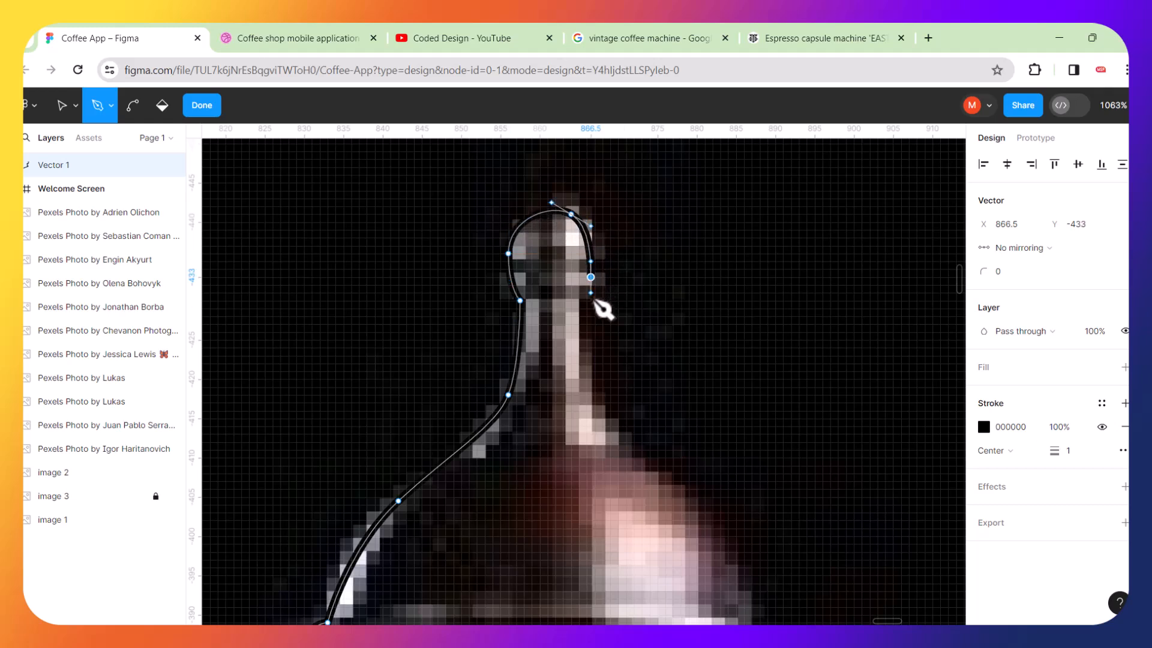
click(579, 320)
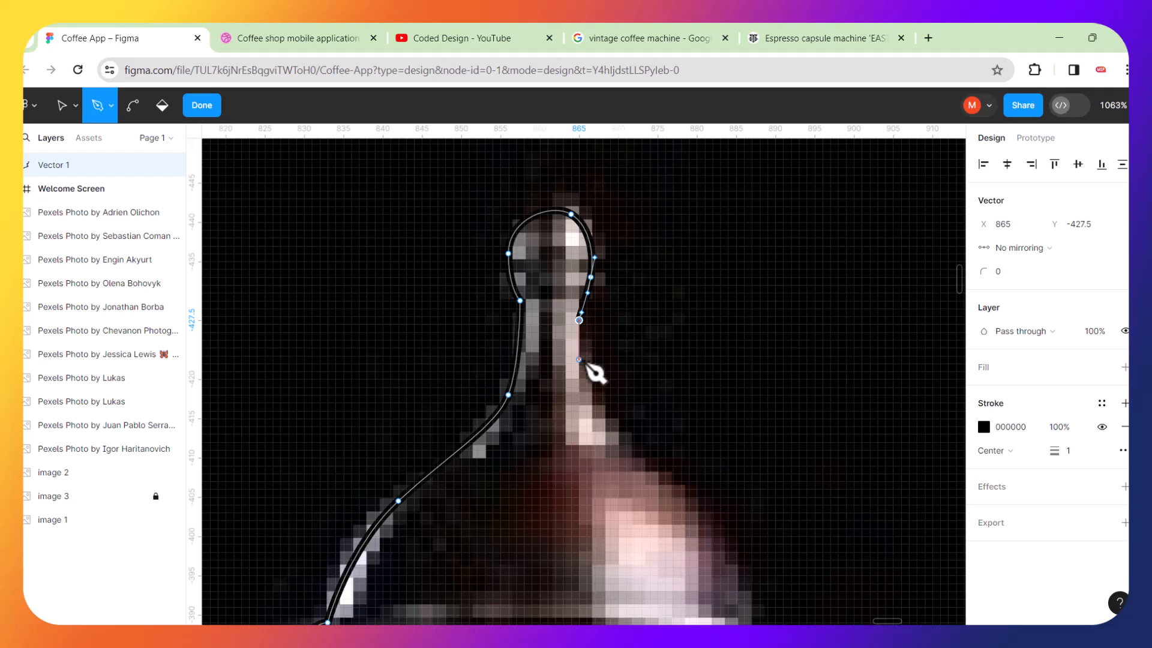
Add curved points down the right side of the dome's neck and the upper dome's right edge.
drag(603, 435, 626, 466)
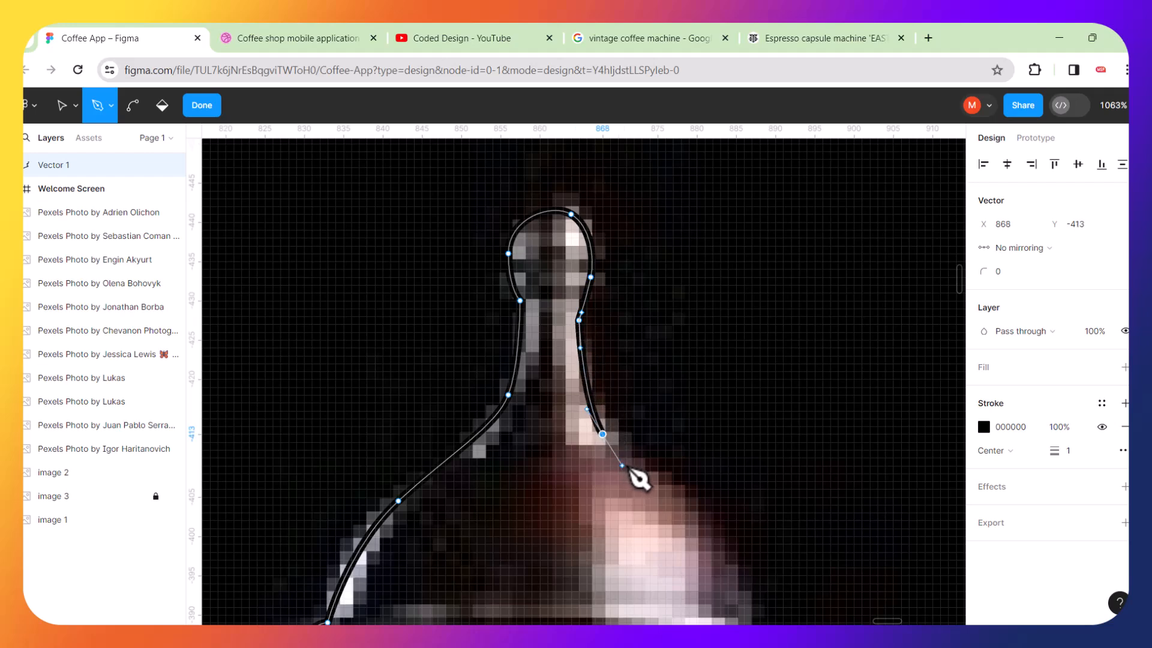
scroll(585, 455, down, 3)
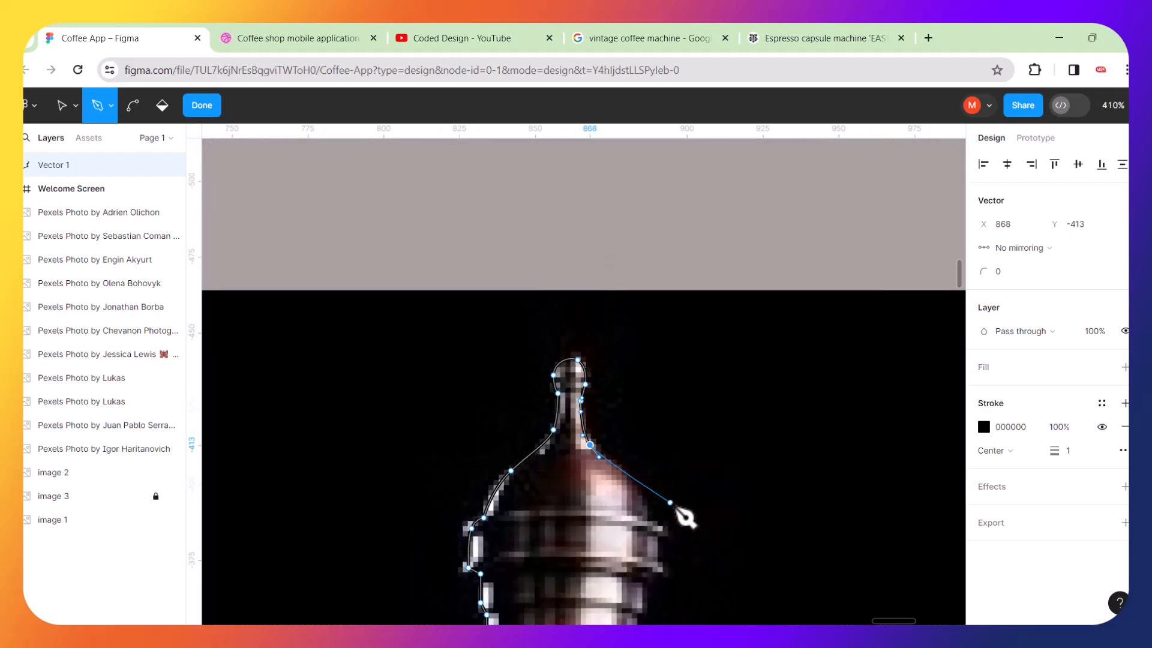
scroll(675, 506, up, 2)
drag(600, 482, 624, 510)
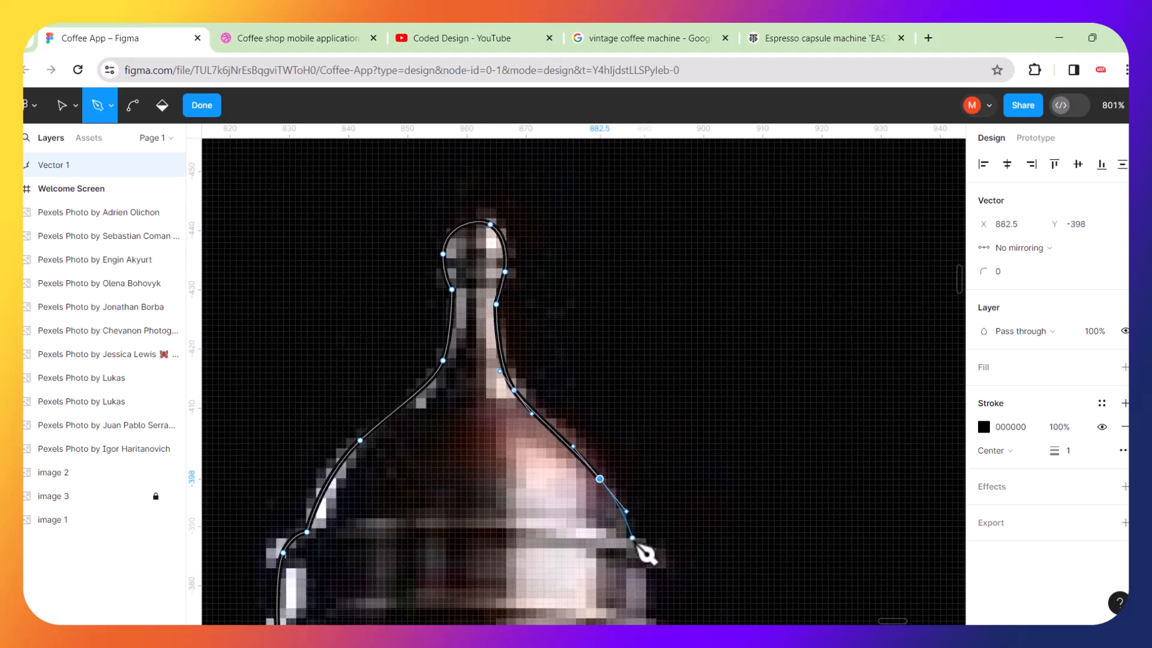
click(630, 544)
Continue the path down the right edge of the horizontal bands and along the right side of the column.
scroll(659, 536, down, 3)
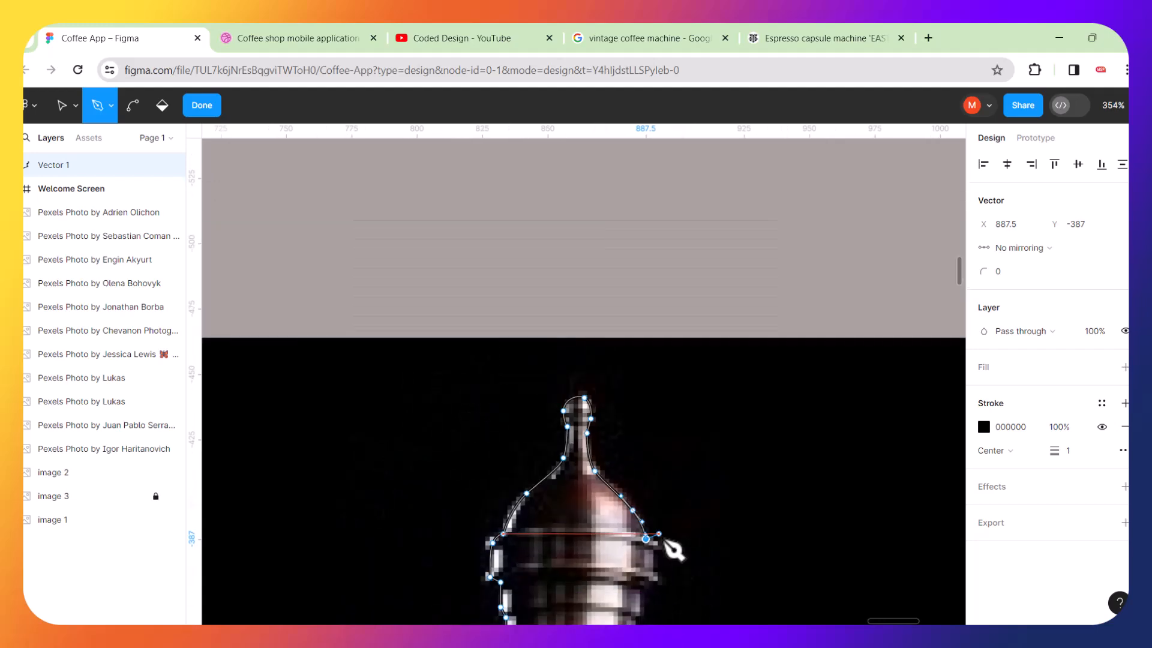
scroll(666, 567, down, 2)
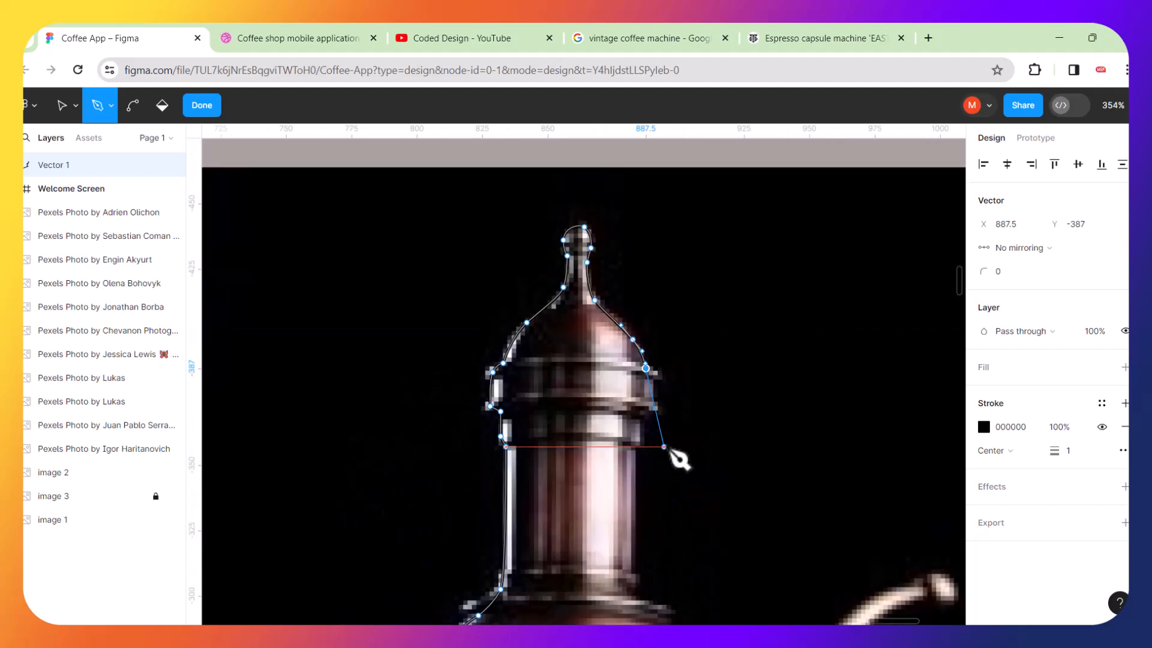
scroll(666, 448, up, 2)
scroll(679, 459, up, 4)
click(644, 271)
click(632, 298)
click(632, 339)
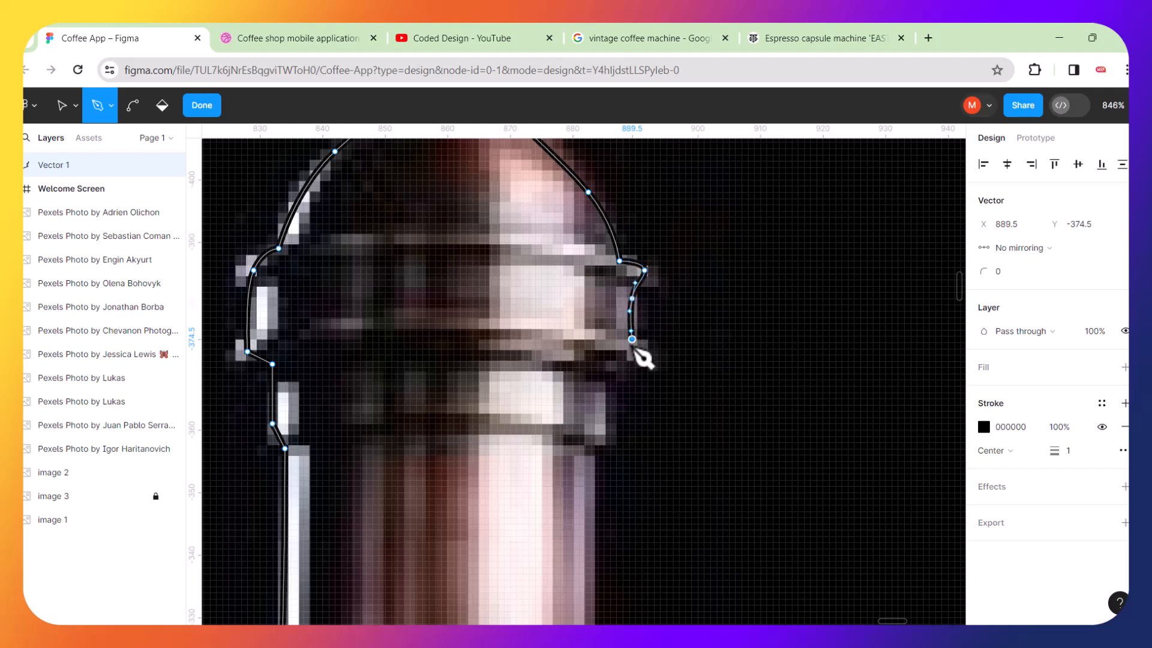
click(632, 358)
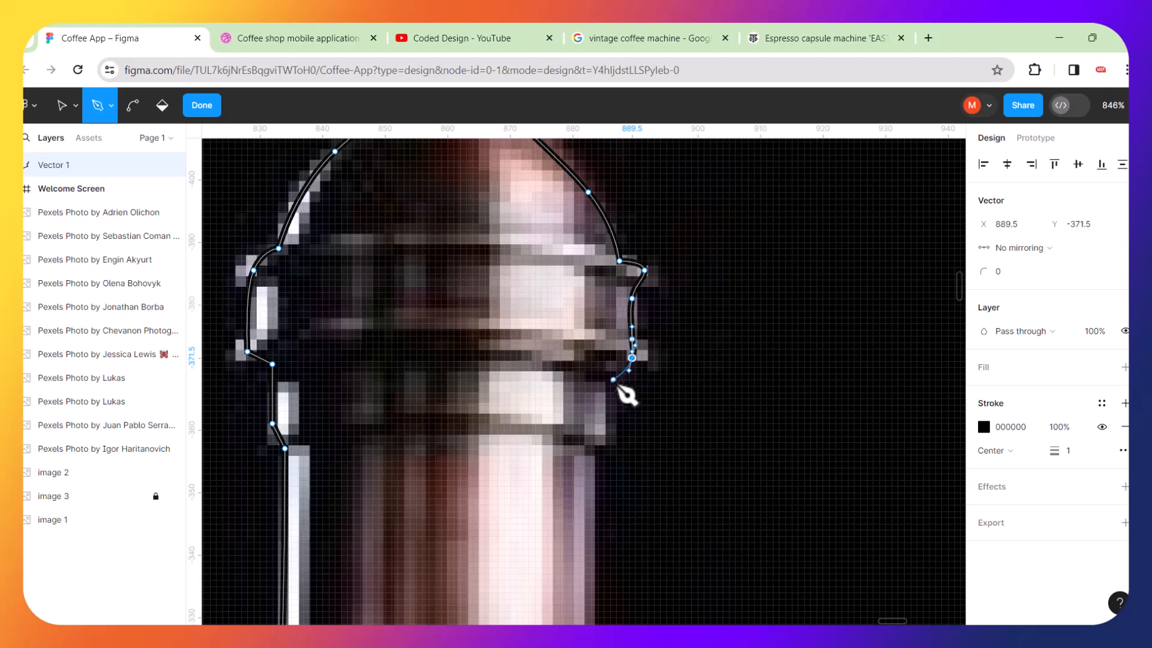
click(598, 386)
click(589, 517)
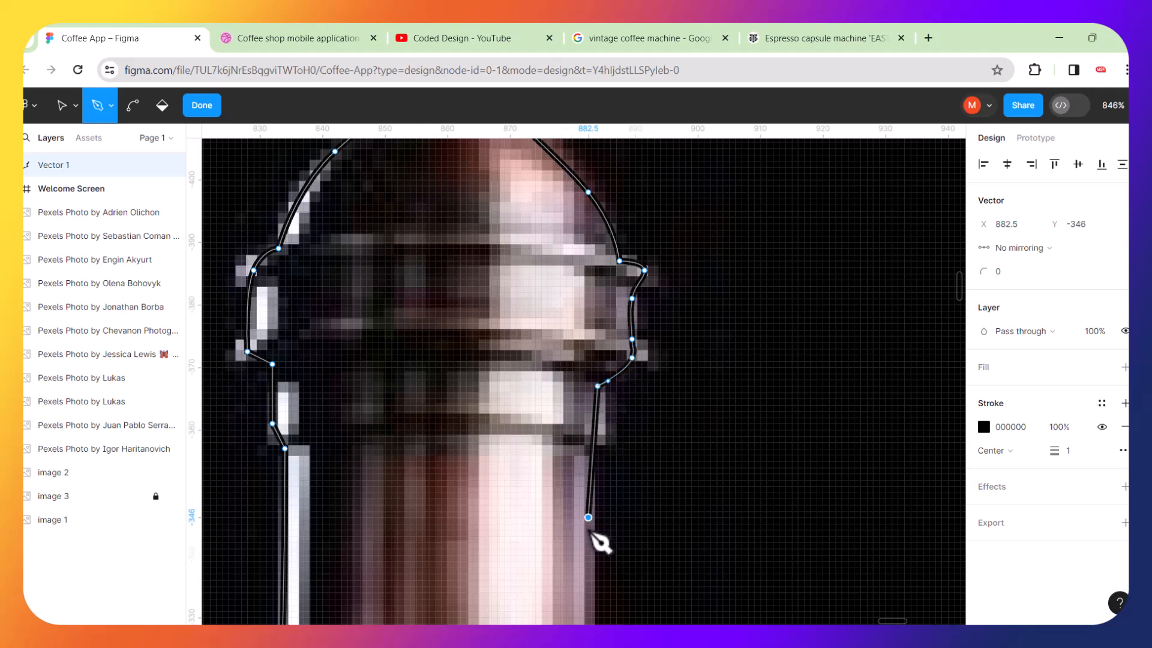
Trace the column's lower right edge and curve out onto the shoulder of the lower dome.
scroll(653, 525, down, 6)
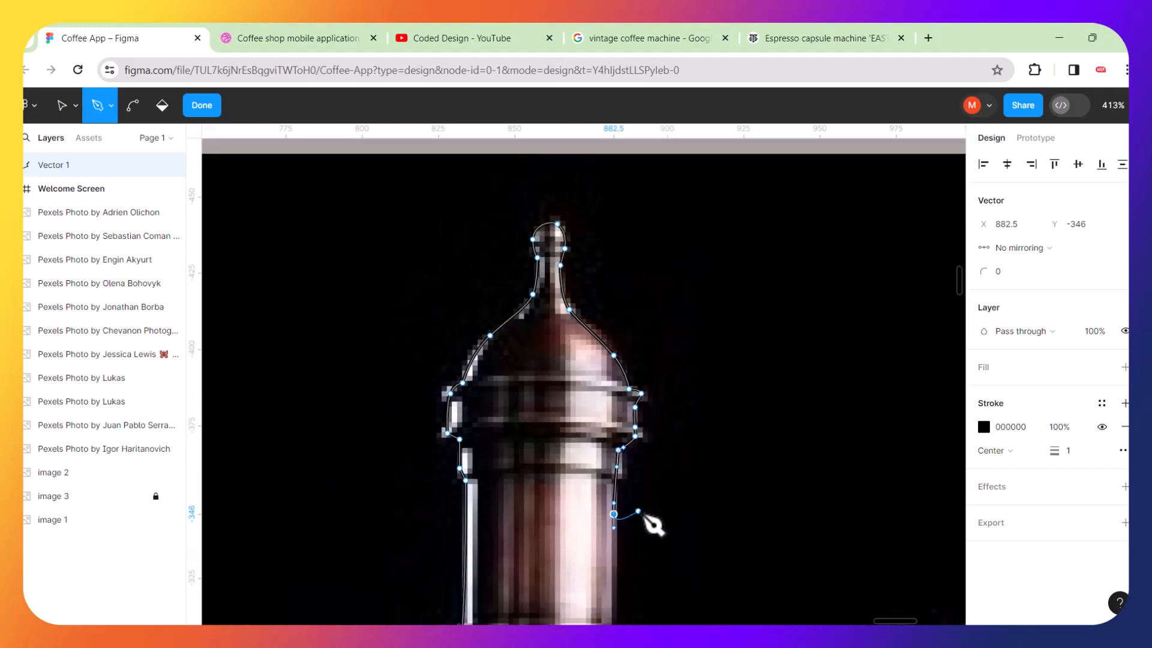
scroll(680, 400, up, 5)
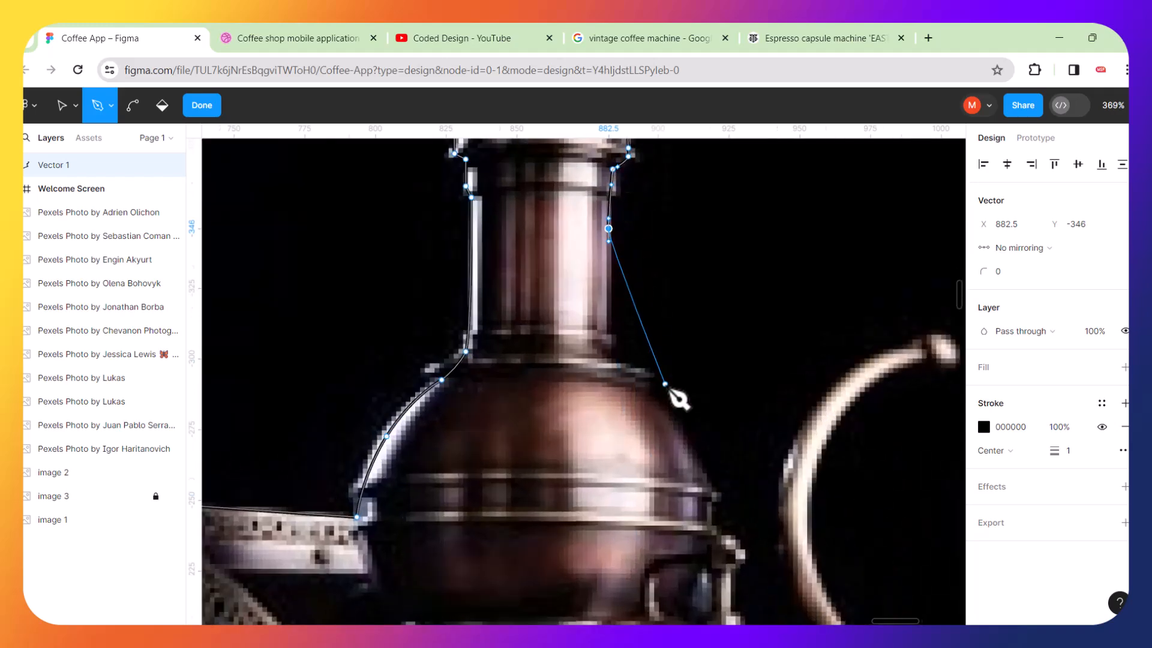
scroll(613, 286, up, 4)
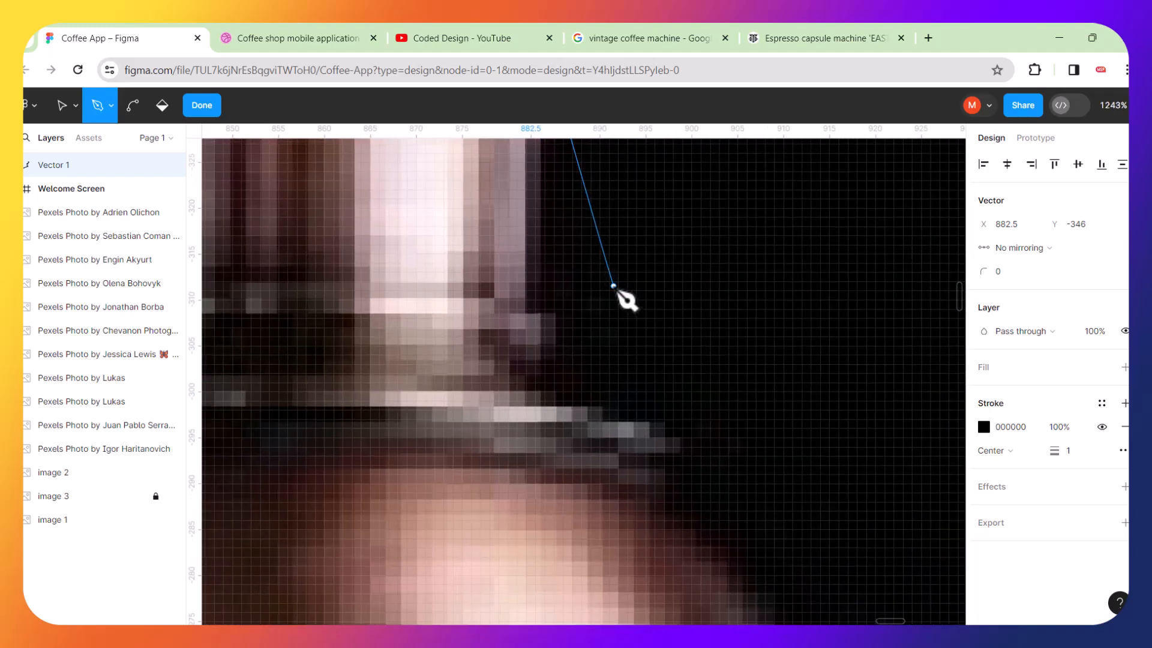
click(522, 304)
drag(535, 360, 541, 382)
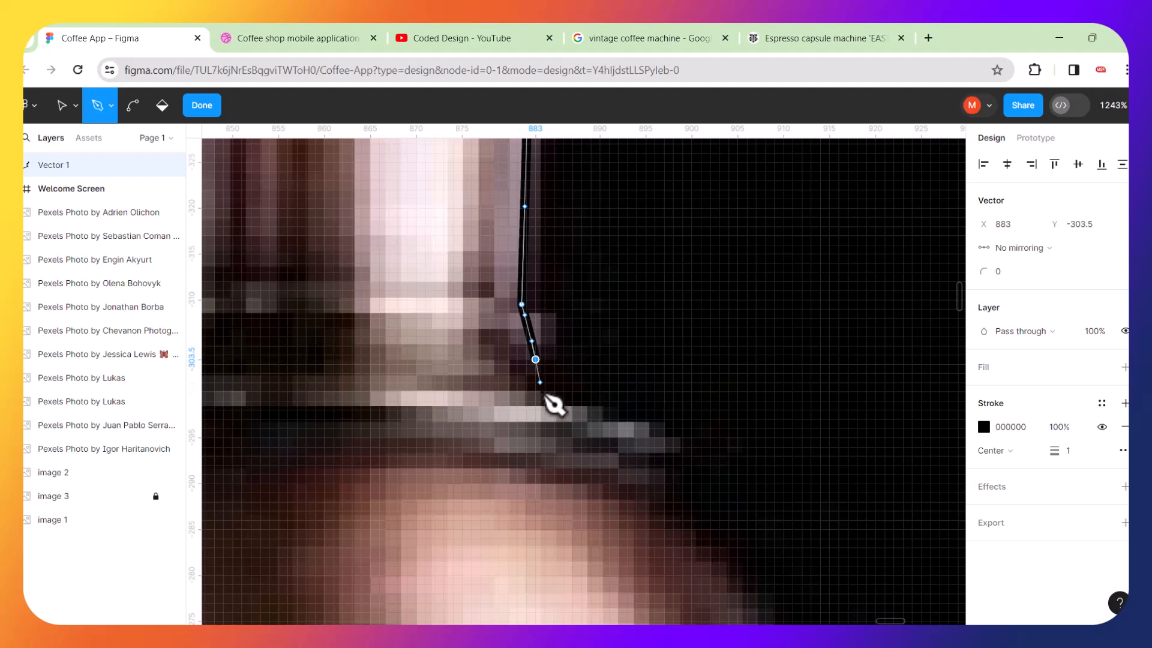
drag(567, 428, 669, 514)
Trace curved points down the right side of the lower dome, undoing one misplaced point.
scroll(766, 380, down, 5)
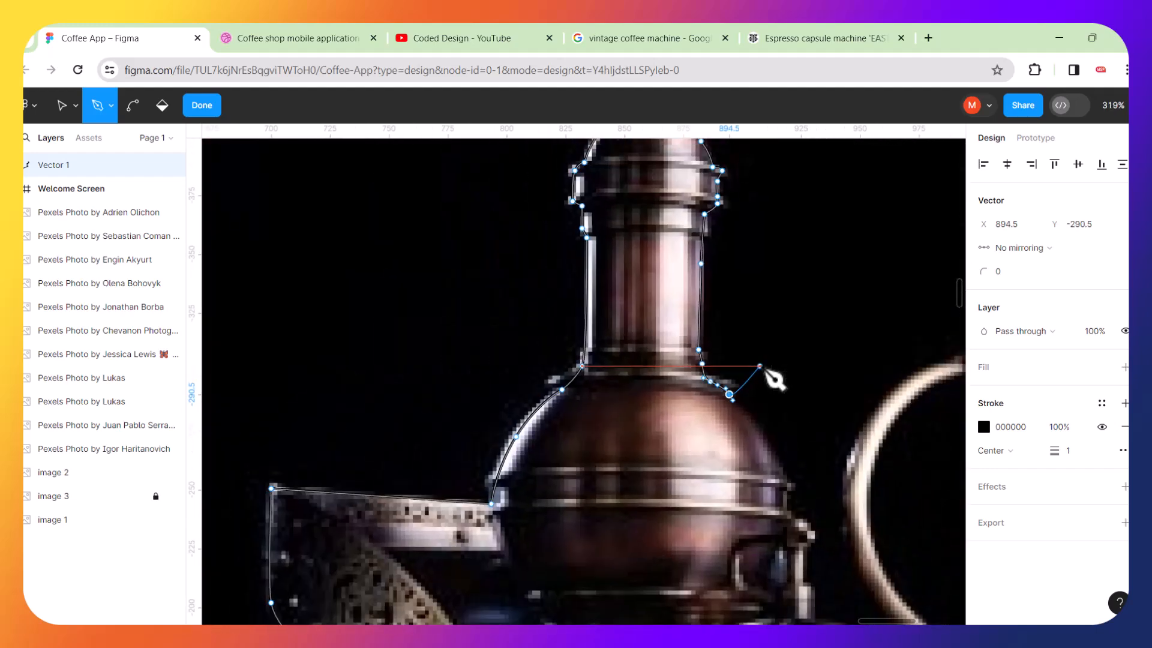
scroll(868, 480, up, 2)
scroll(526, 472, up, 2)
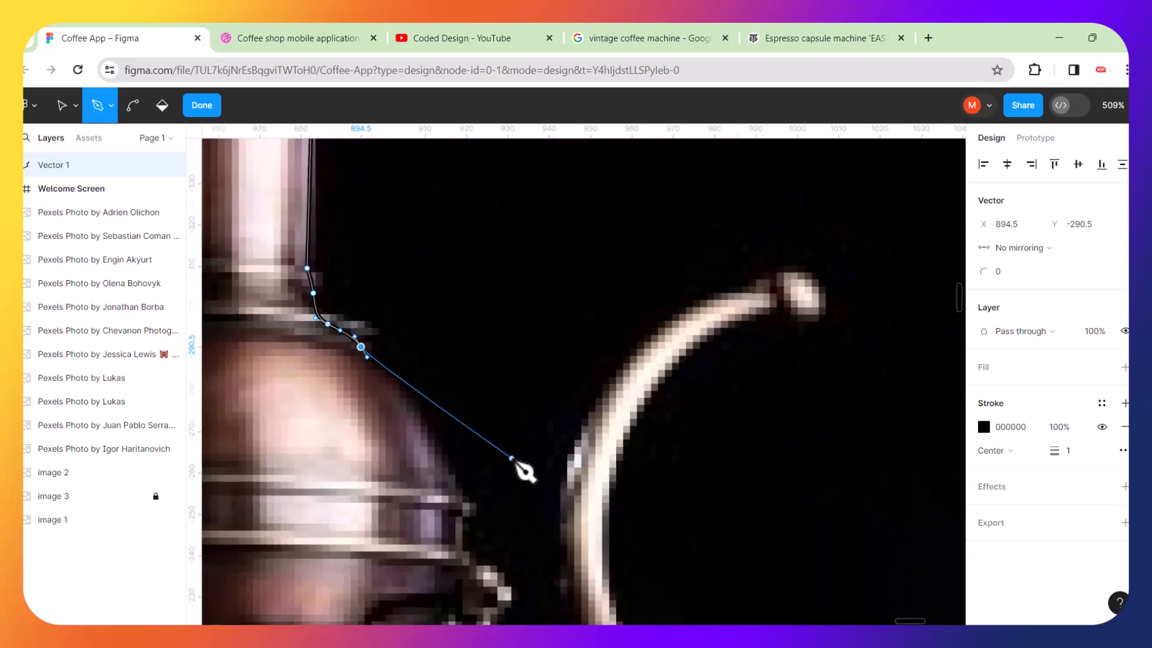
scroll(526, 472, up, 1)
drag(414, 442, 457, 523)
key(ctrl+z)
click(411, 423)
drag(423, 437, 462, 500)
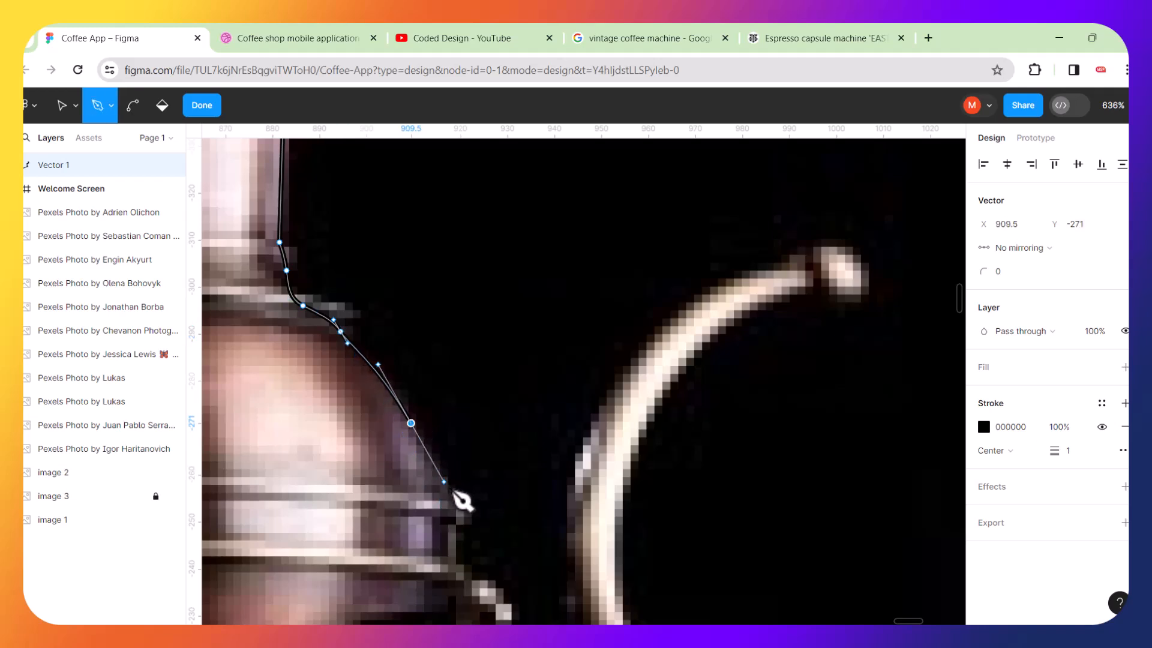
click(456, 565)
Trace around the lower dome's rim and down the narrow neck beneath it.
ctrl+scroll(504, 526, down, 5)
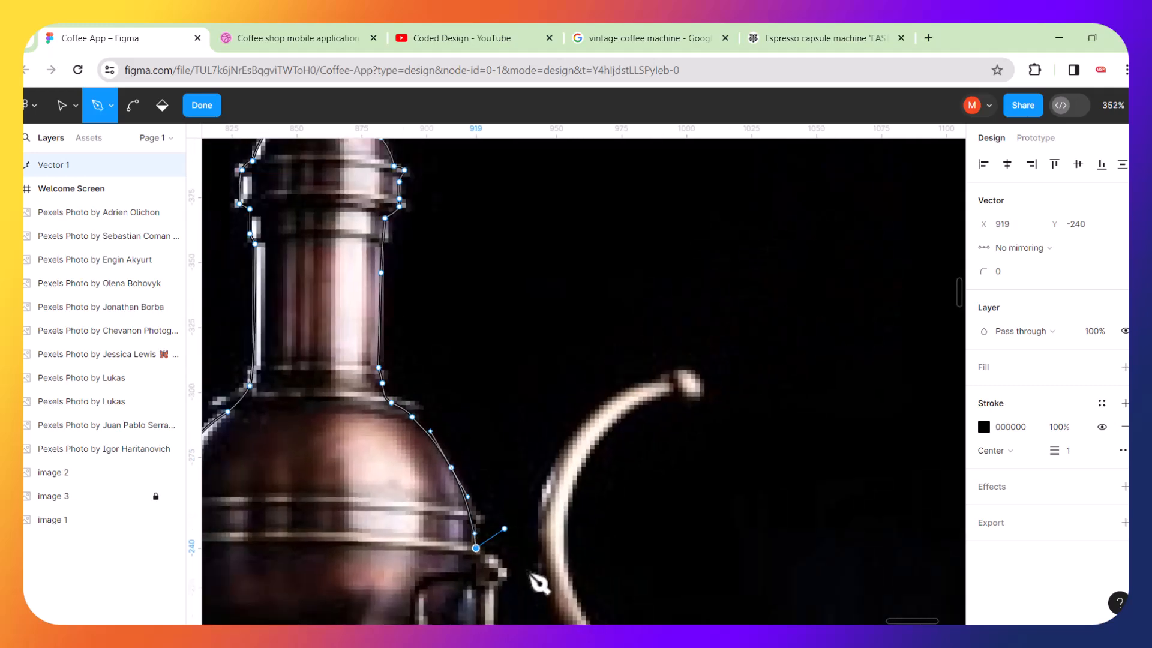
ctrl+scroll(536, 602, up, 8)
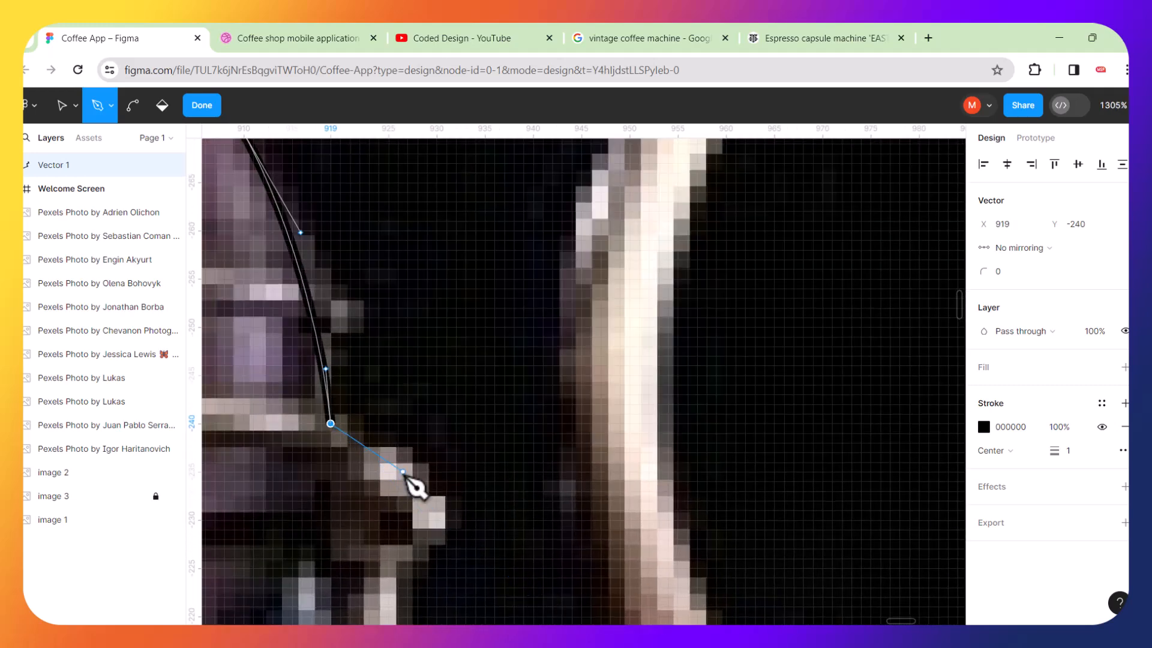
drag(413, 476, 432, 519)
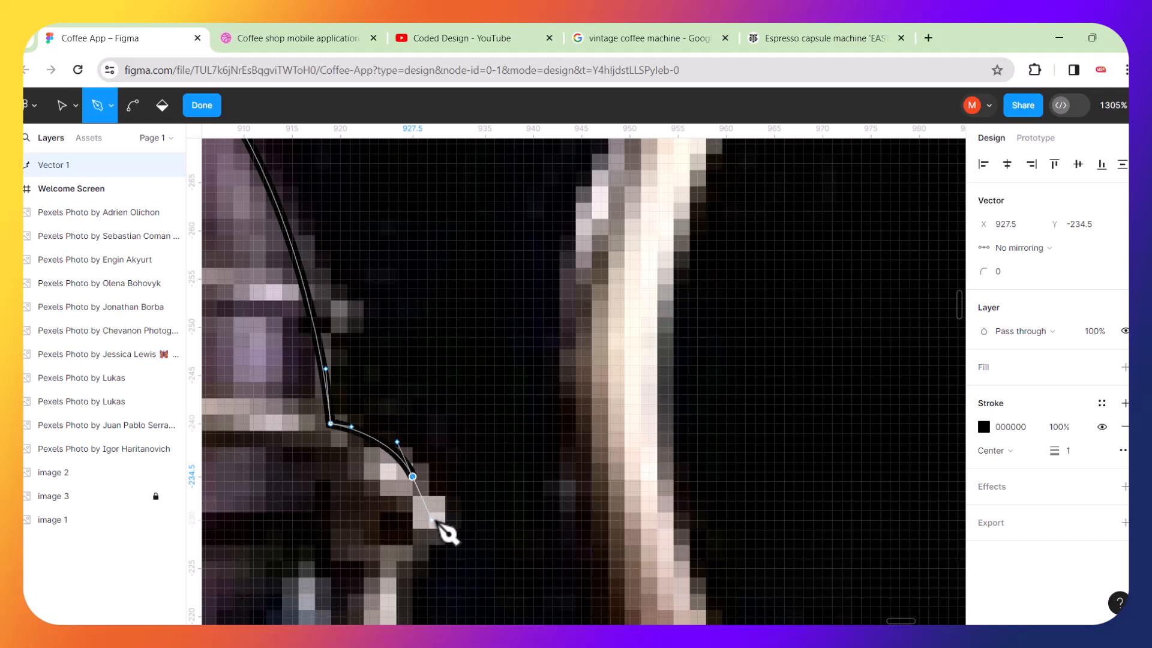
right_click(401, 562)
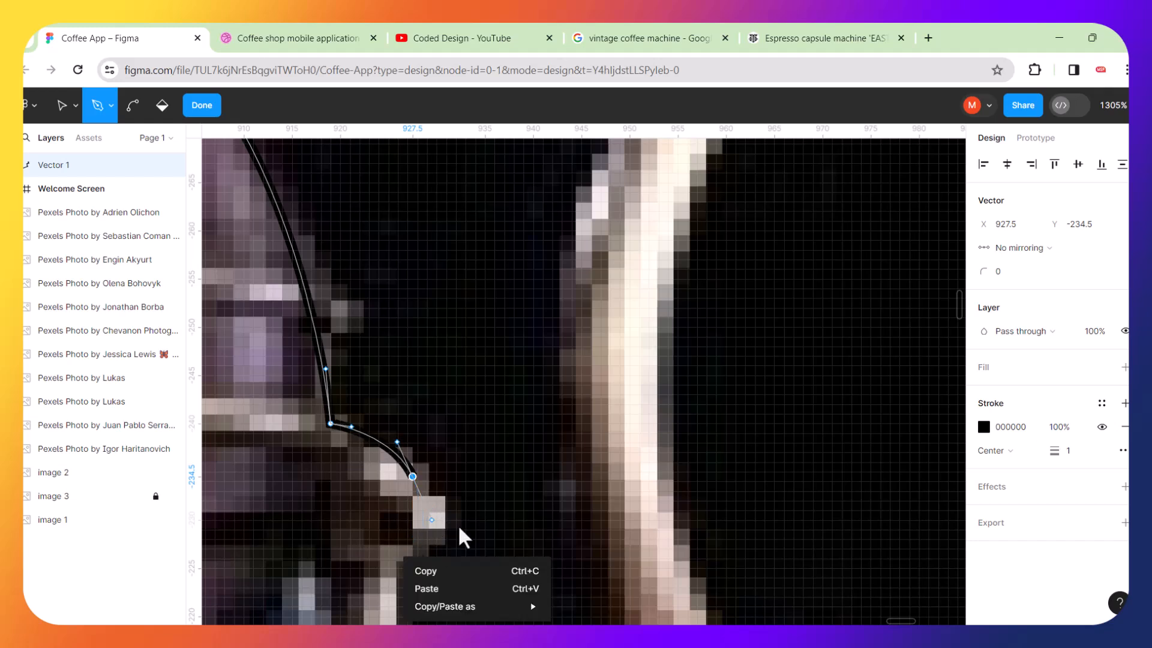
key(Escape)
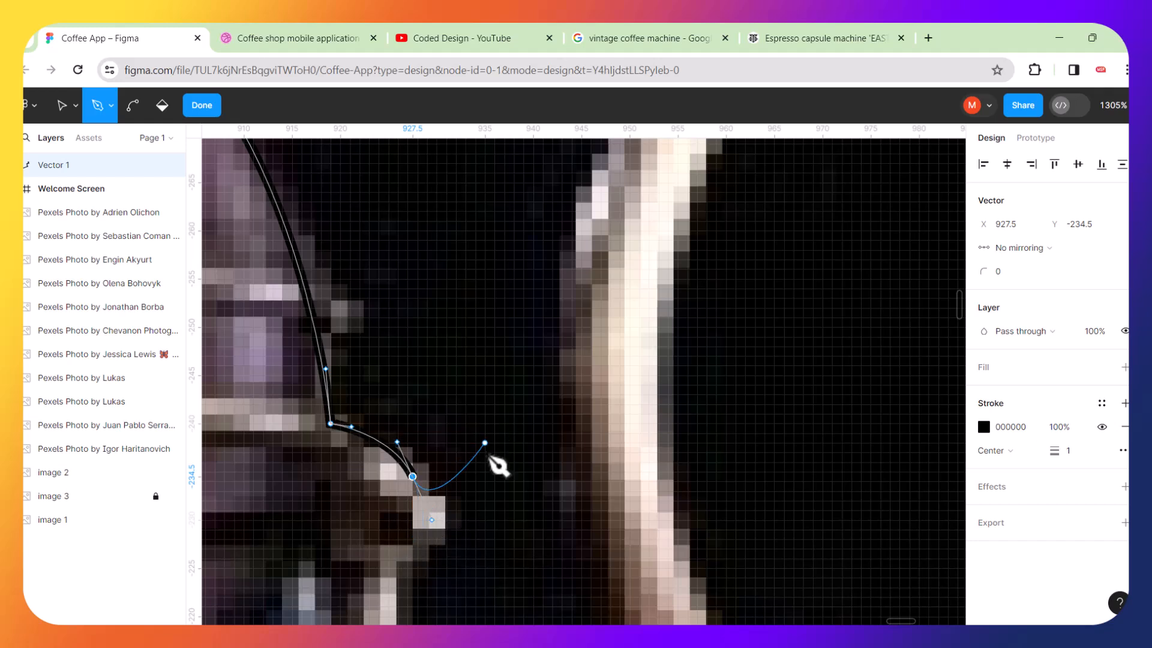
ctrl+scroll(495, 472, down, 5)
ctrl+scroll(497, 478, down, 3)
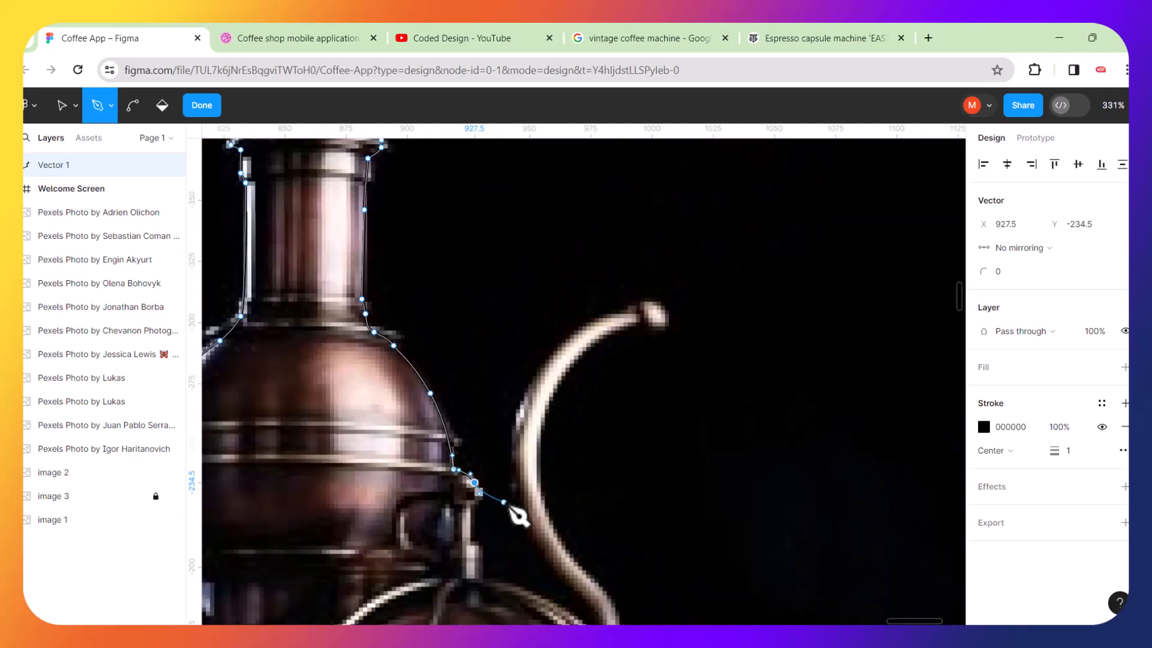
ctrl+scroll(515, 553, up, 5)
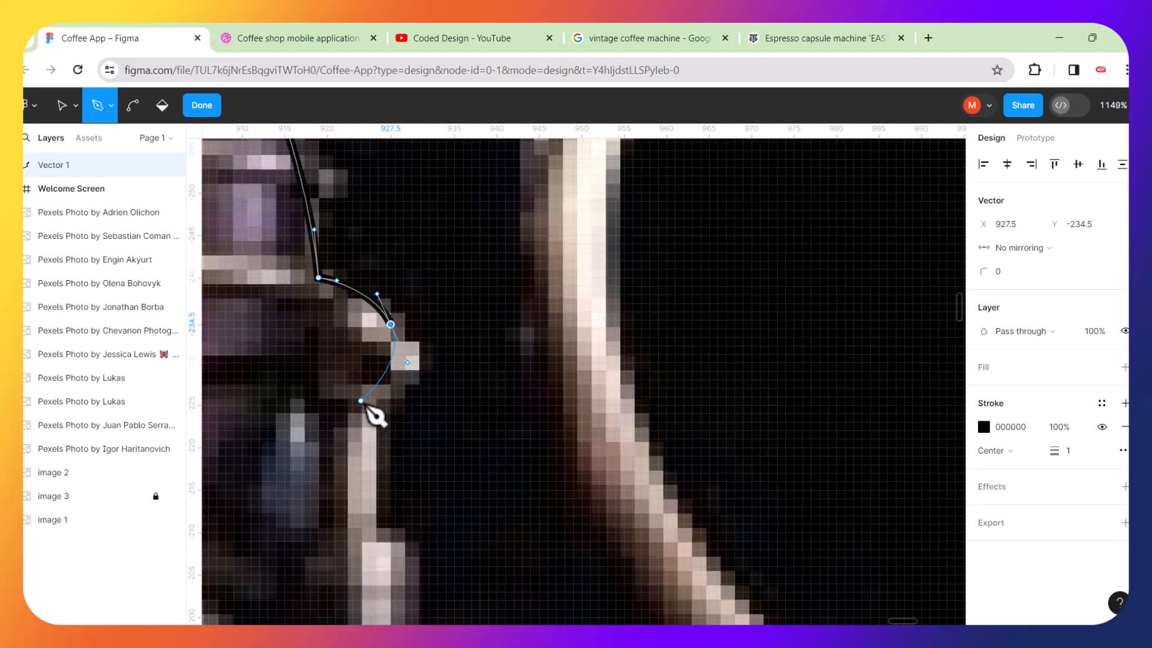
drag(366, 422, 361, 443)
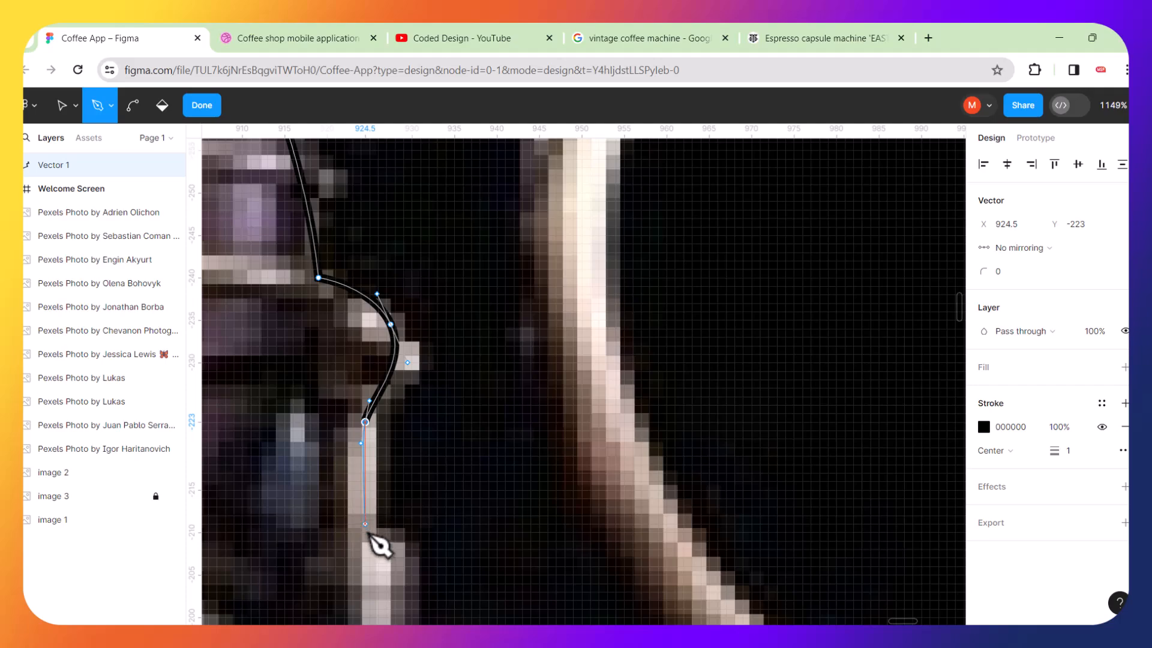
drag(365, 537, 375, 550)
Continue the path down the lower neck and curve a point along the base of the spout, redoing it once.
ctrl+scroll(522, 452, down, 8)
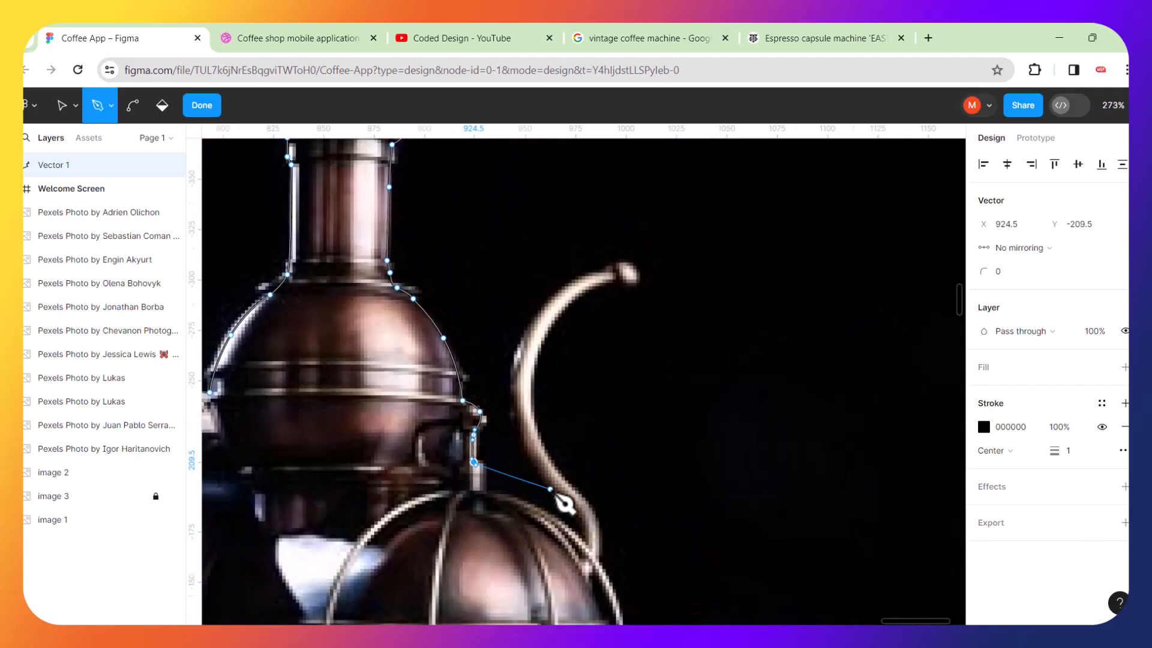
ctrl+scroll(562, 503, up, 6)
ctrl+scroll(543, 486, up, 1)
click(358, 434)
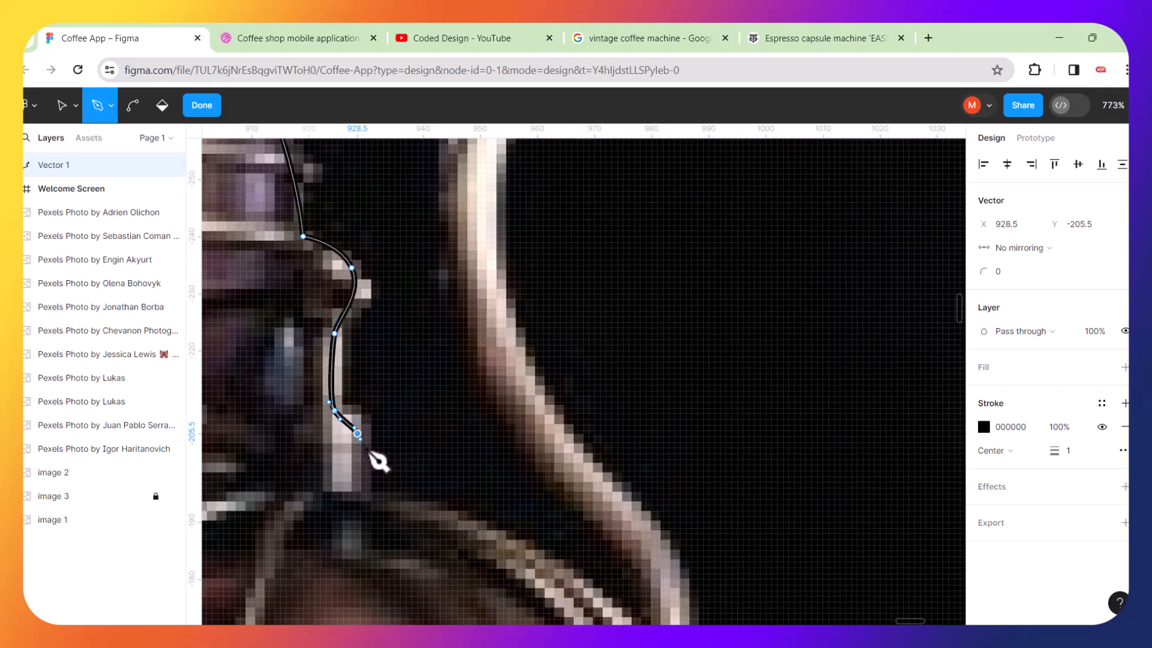
click(363, 504)
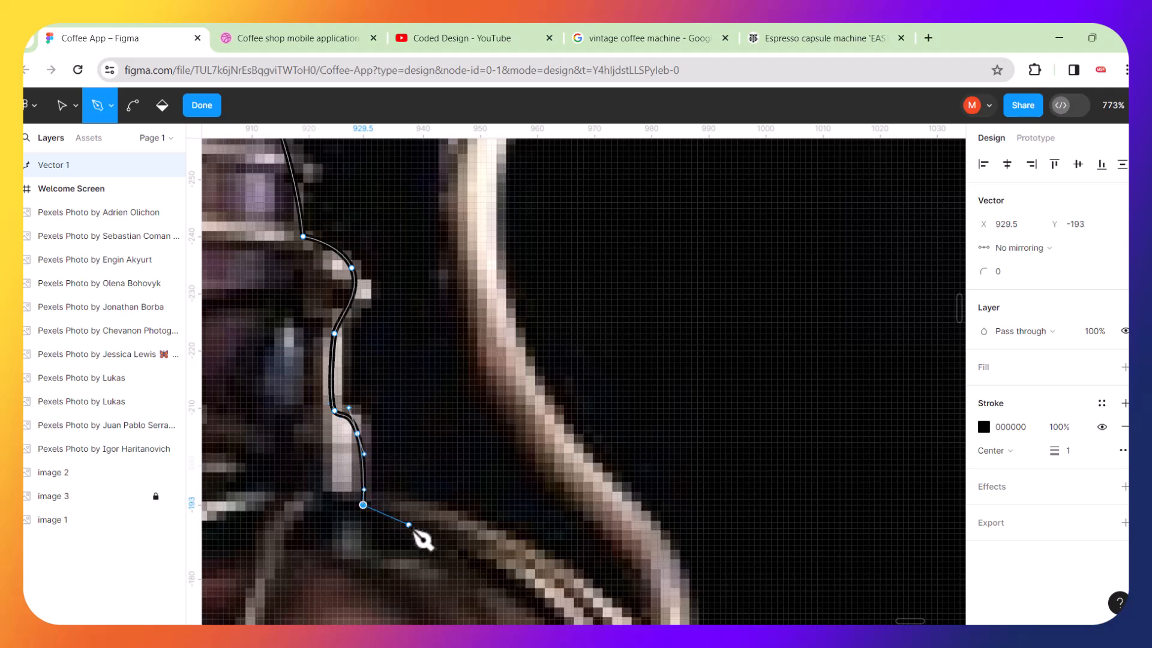
drag(474, 531, 528, 562)
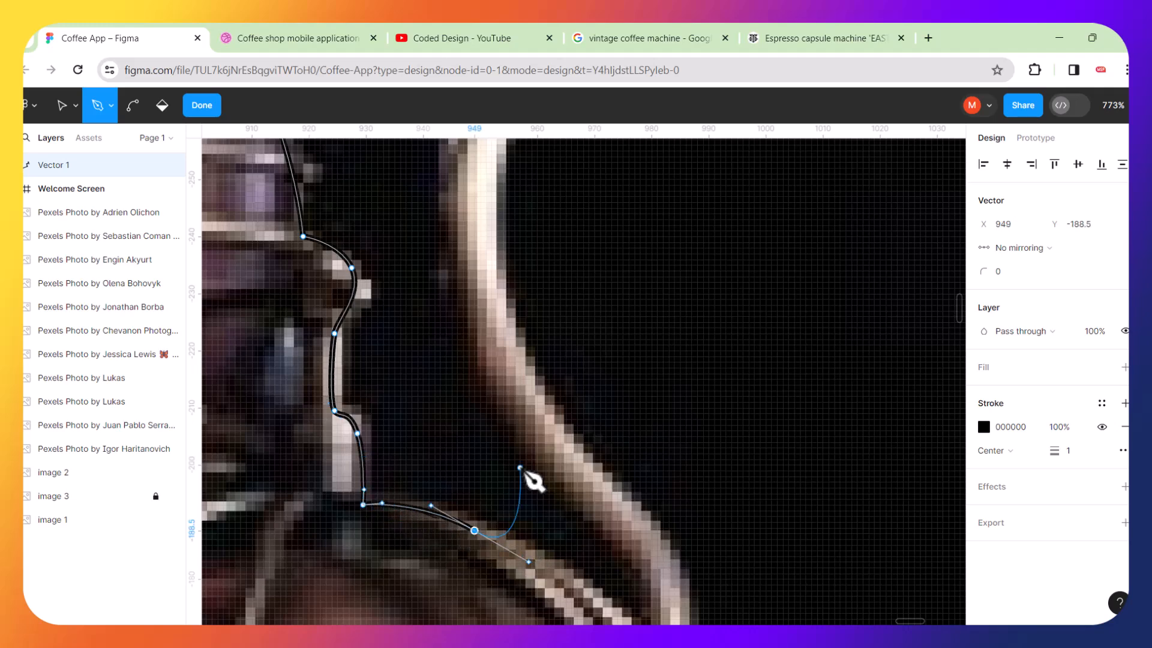
ctrl+scroll(534, 479, down, 5)
ctrl+scroll(605, 517, up, 4)
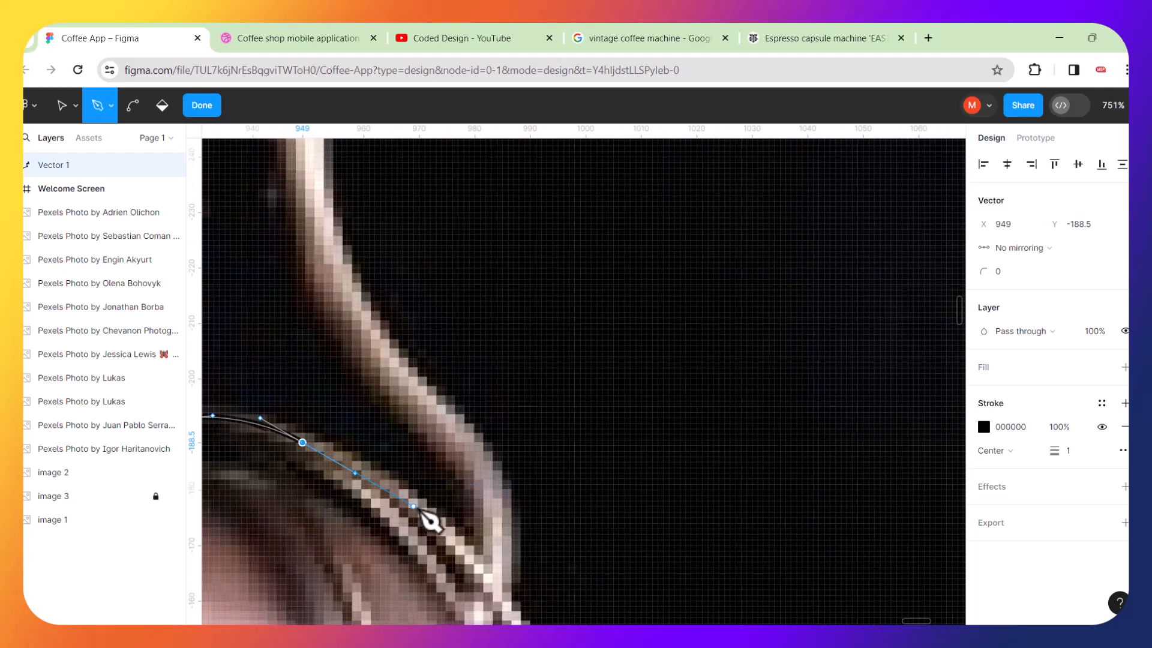
key(ctrl+z)
drag(332, 449, 422, 495)
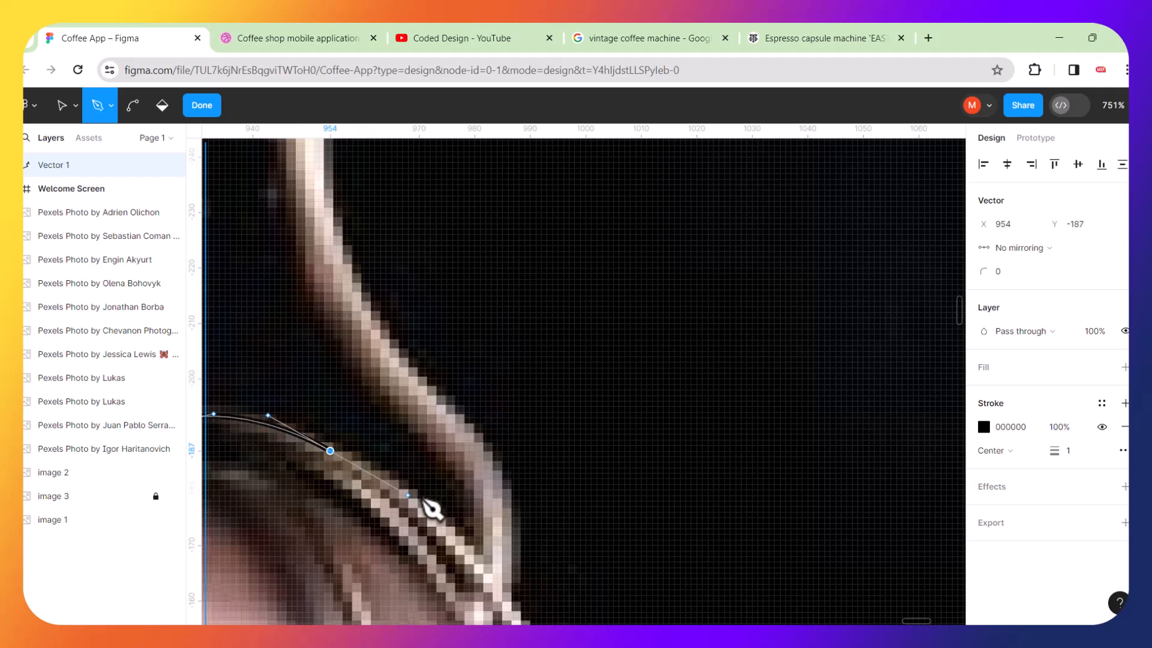
Trace curved points up along the inner edge of the machine's spout.
click(453, 536)
click(447, 486)
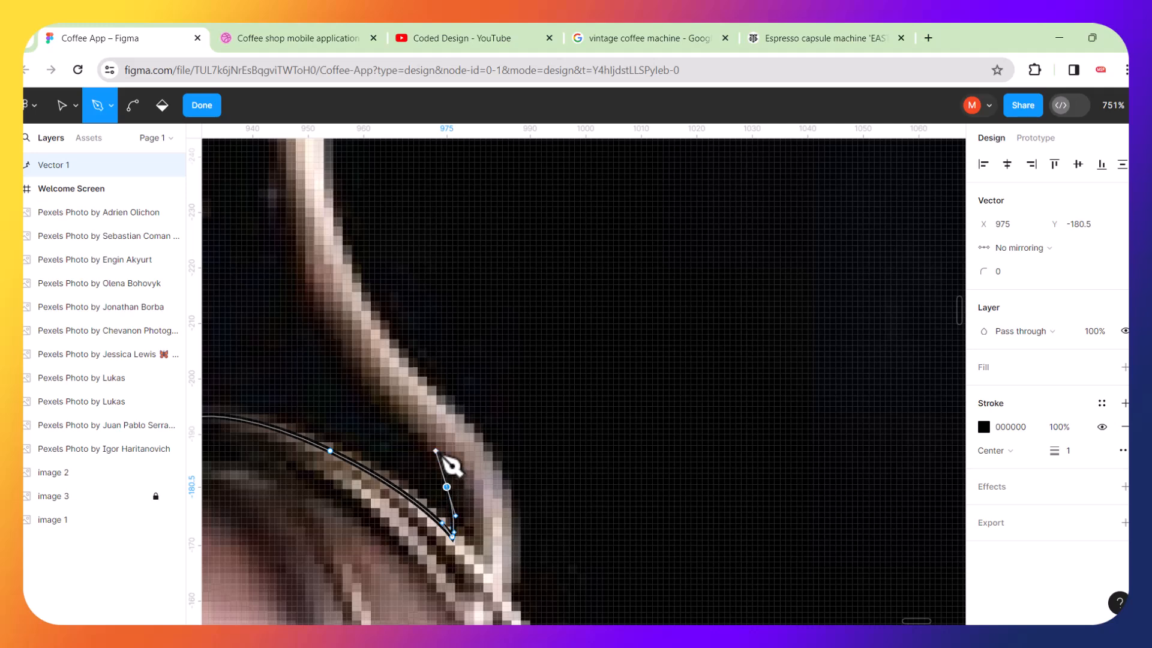
drag(321, 334, 302, 280)
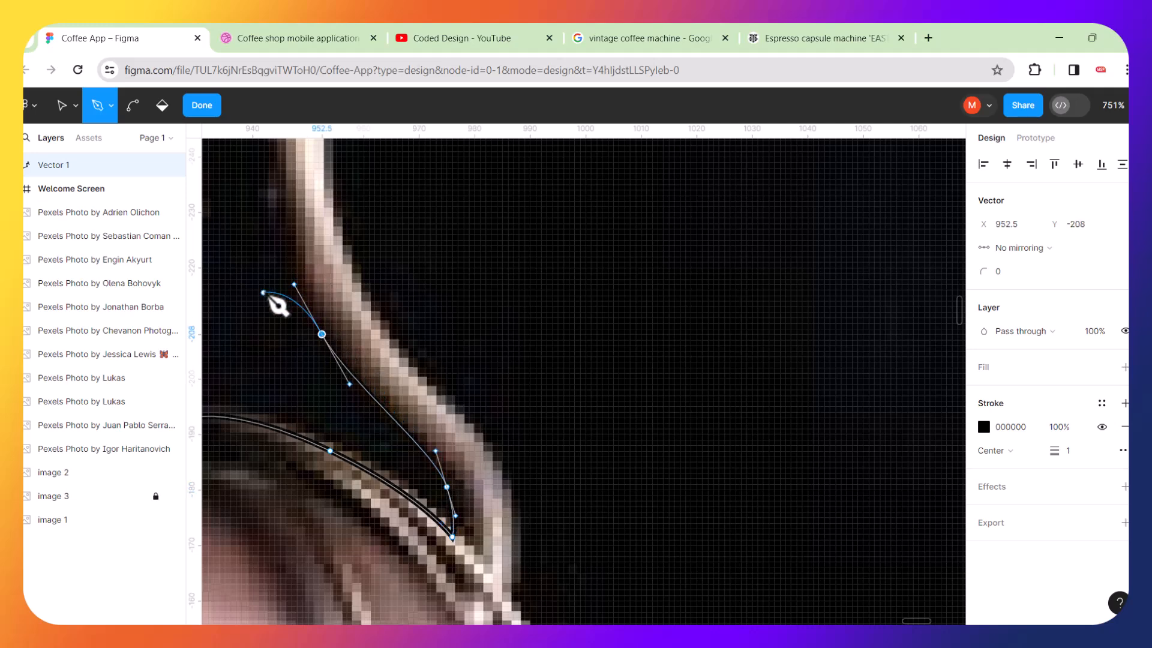
scroll(327, 264, down, 3)
scroll(332, 183, up, 3)
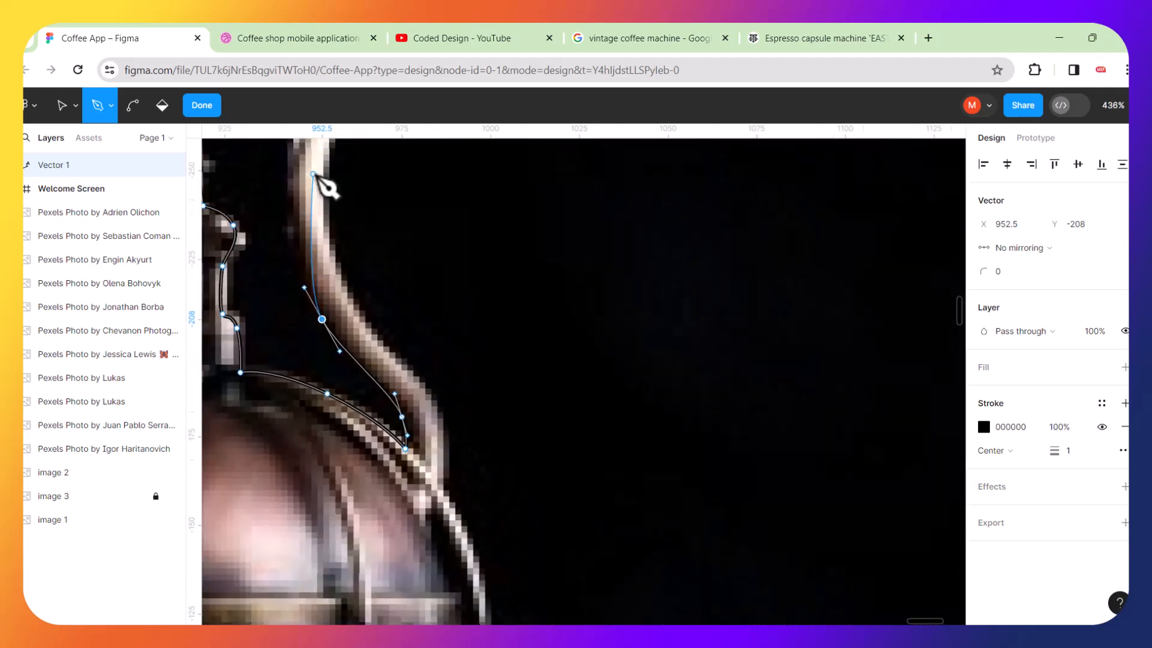
drag(284, 187, 283, 146)
scroll(363, 188, up, 3)
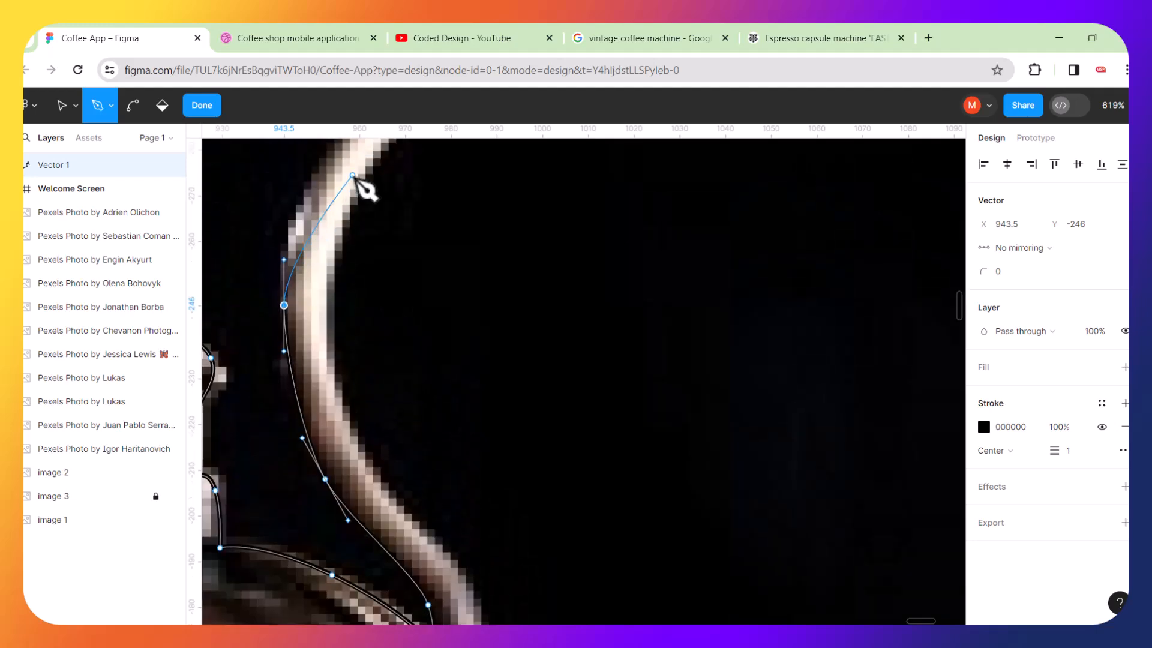
key(super+d)
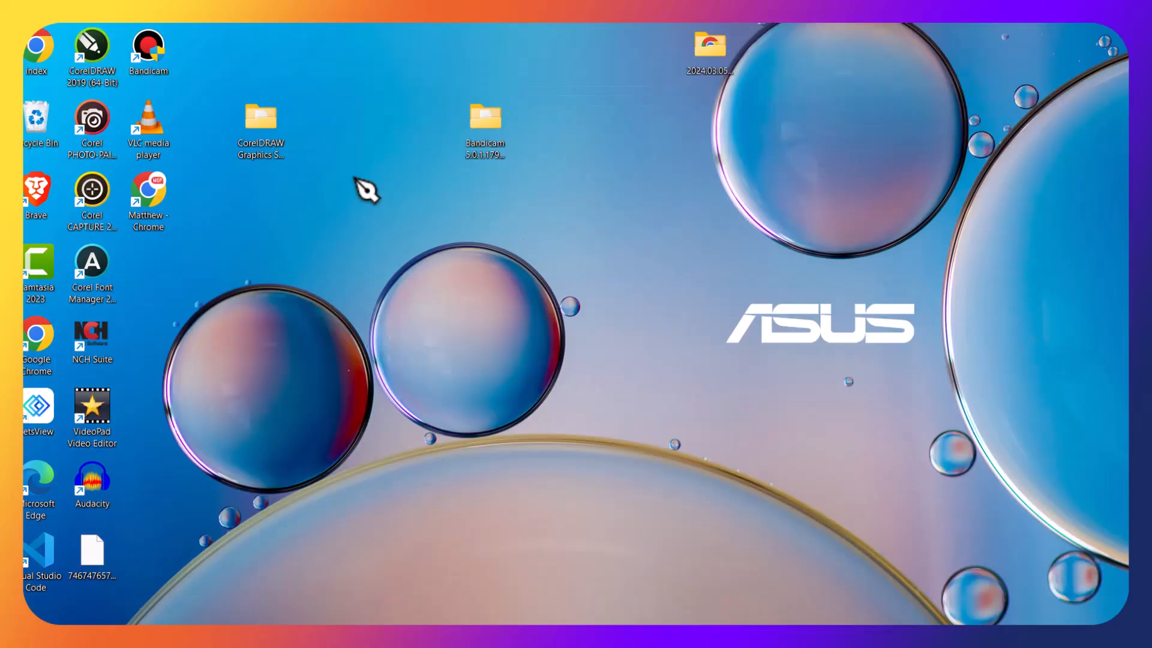
key(super+d)
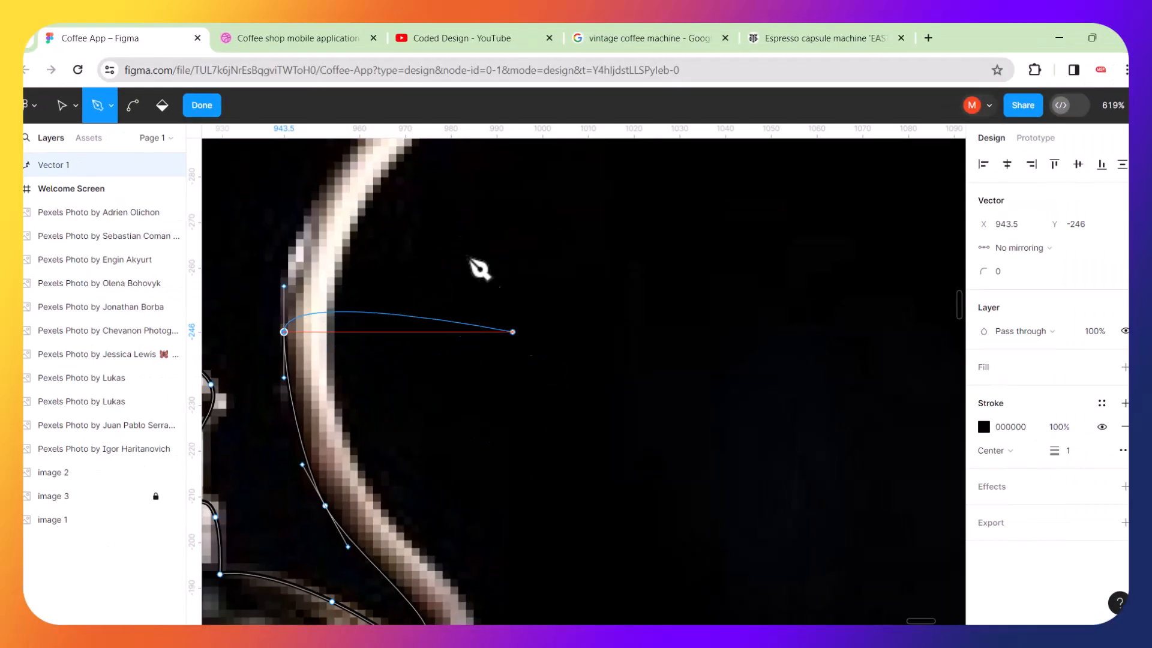
Trace curved points up the outer curve of the spout and around its rounded tip.
scroll(474, 258, up, 3)
scroll(412, 424, up, 2)
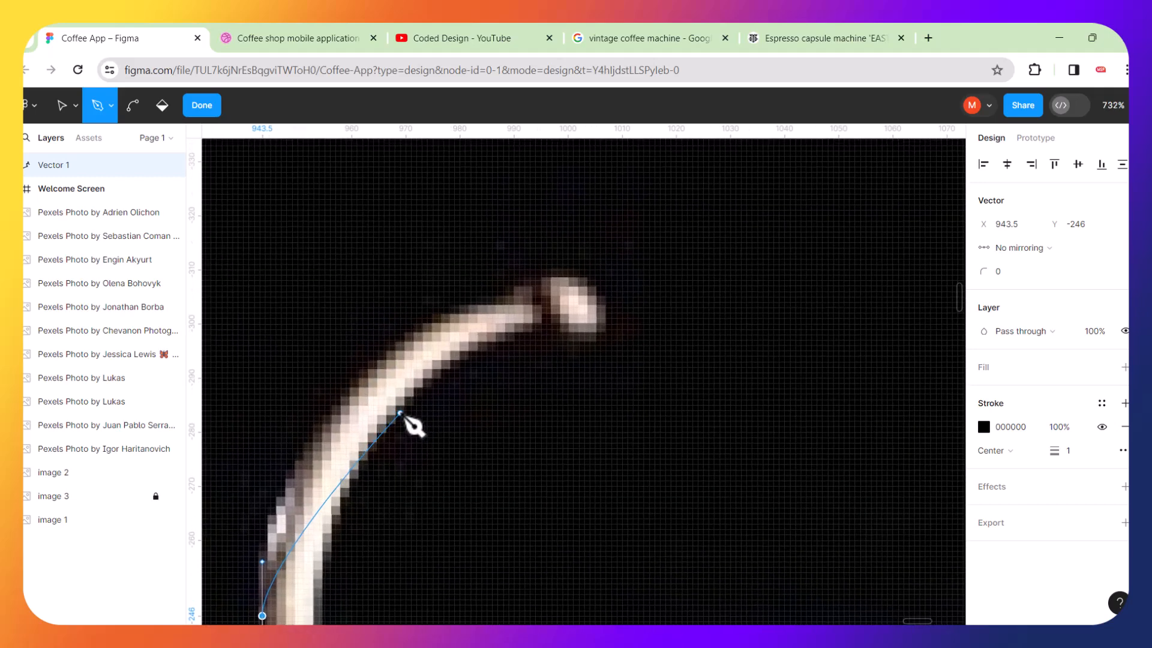
drag(335, 402, 400, 315)
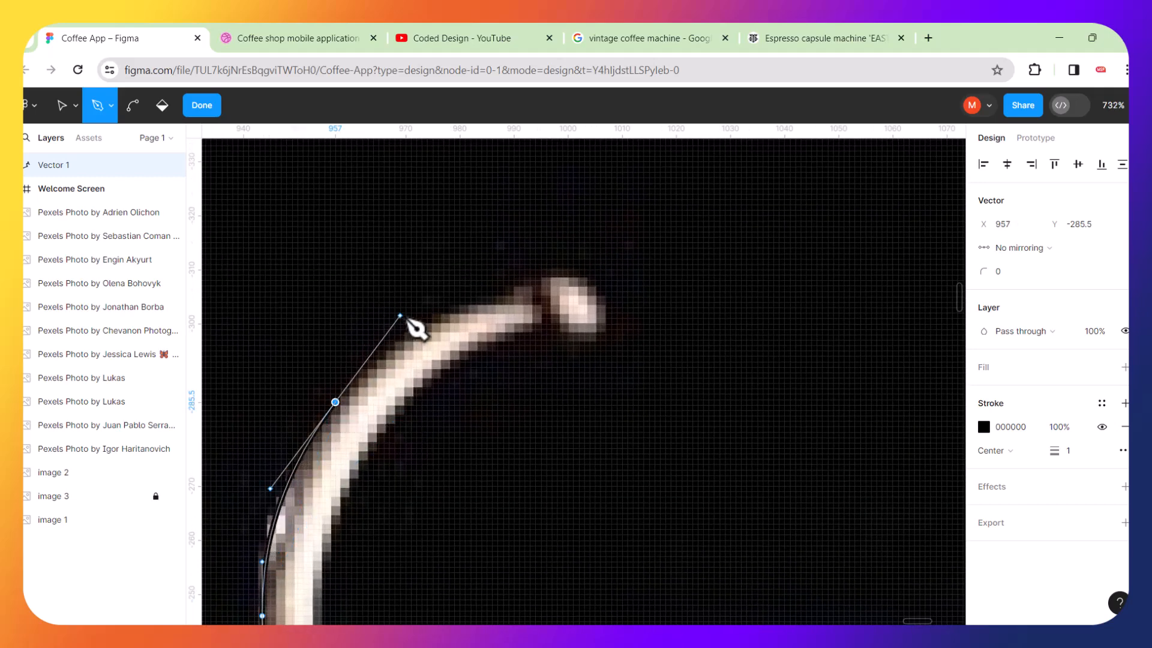
click(517, 297)
drag(577, 284, 587, 335)
click(544, 315)
Trace the path back down the outer edge of the spout to where it meets the lower dome.
drag(354, 459, 303, 552)
scroll(381, 502, down, 5)
scroll(387, 506, down, 1)
drag(319, 326, 327, 364)
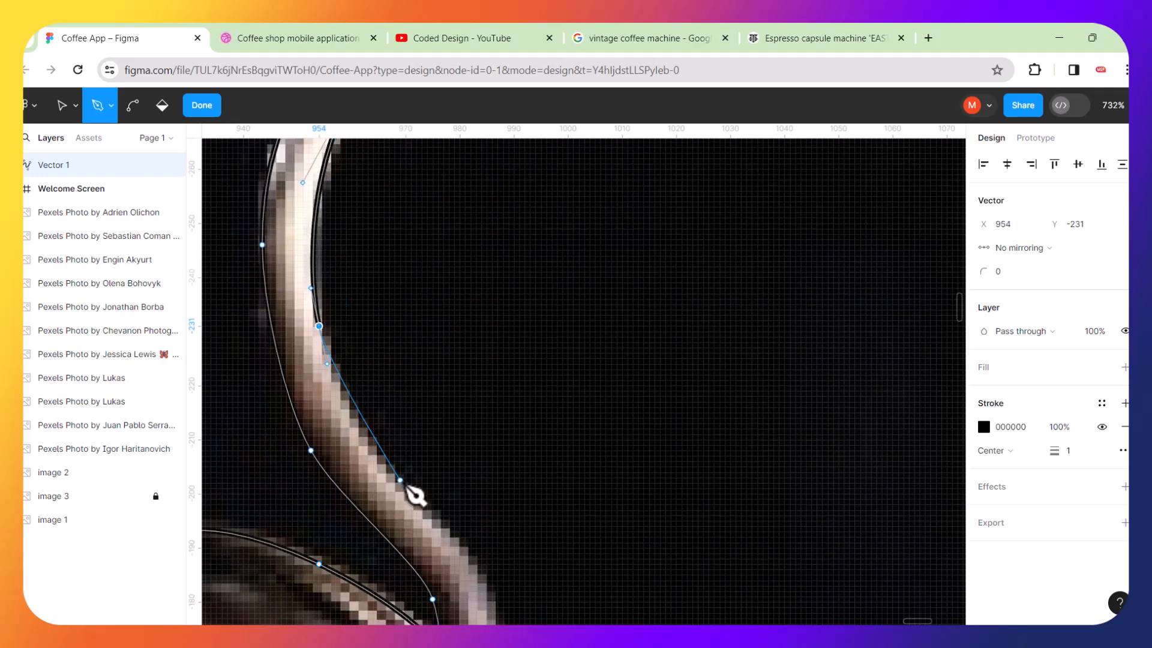
drag(406, 488, 460, 558)
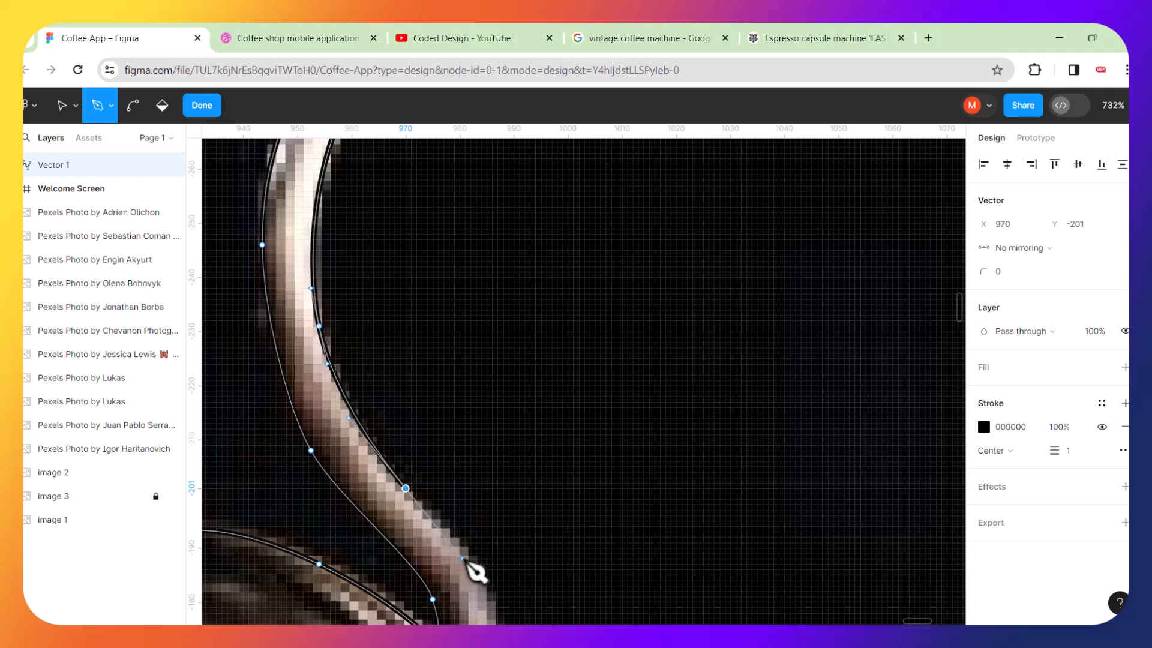
scroll(503, 532, down, 5)
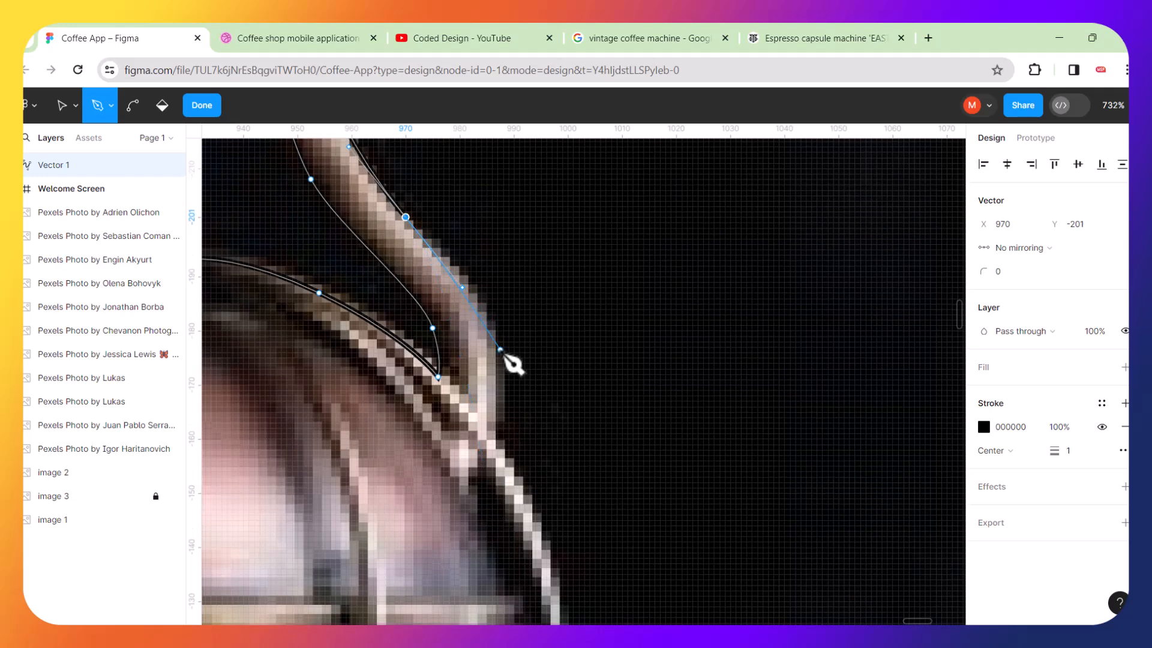
drag(494, 366, 501, 409)
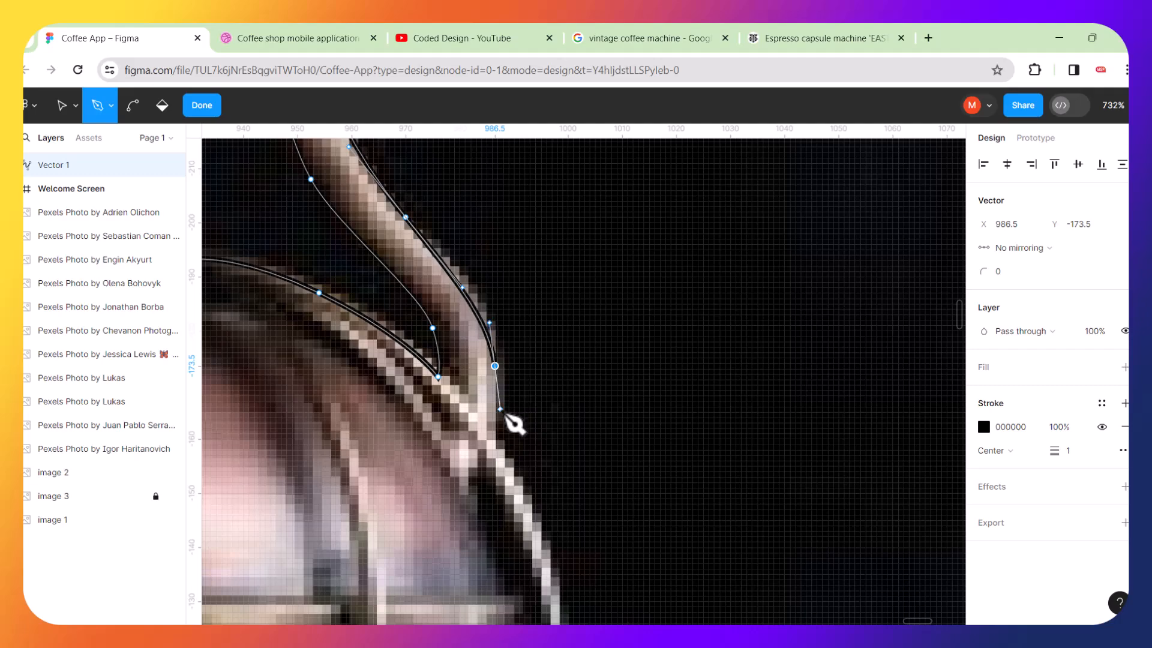
click(490, 442)
Curve the path around the protruding lip of the lower dome's rim, undoing one misplaced point.
scroll(549, 473, down, 5)
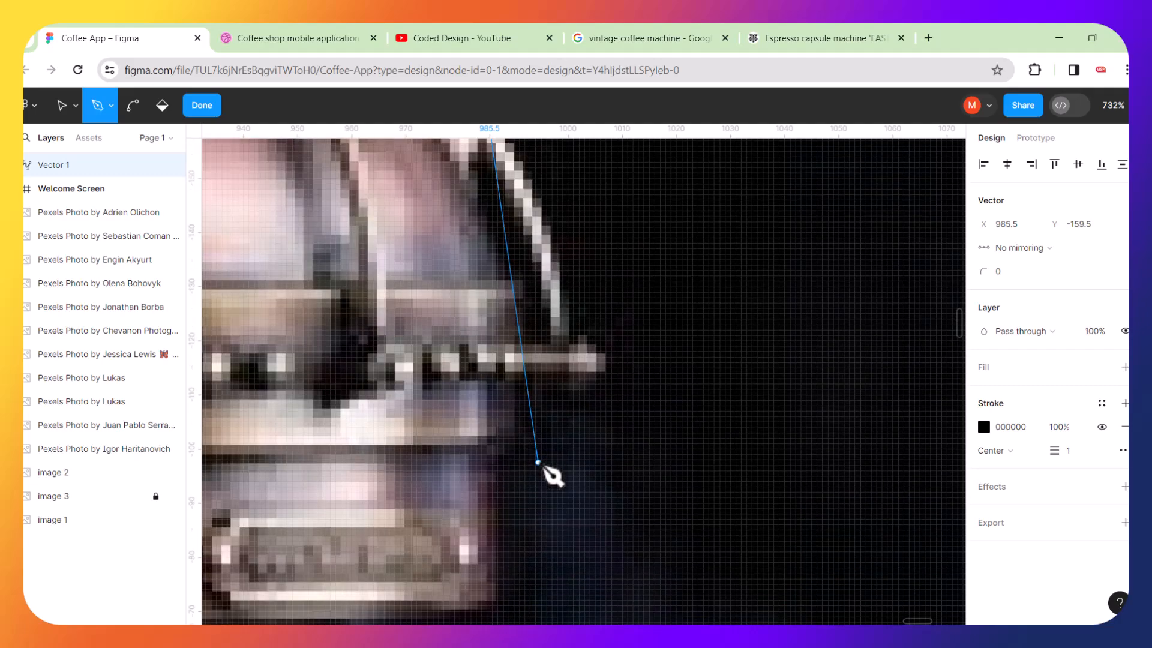
scroll(600, 372, up, 1)
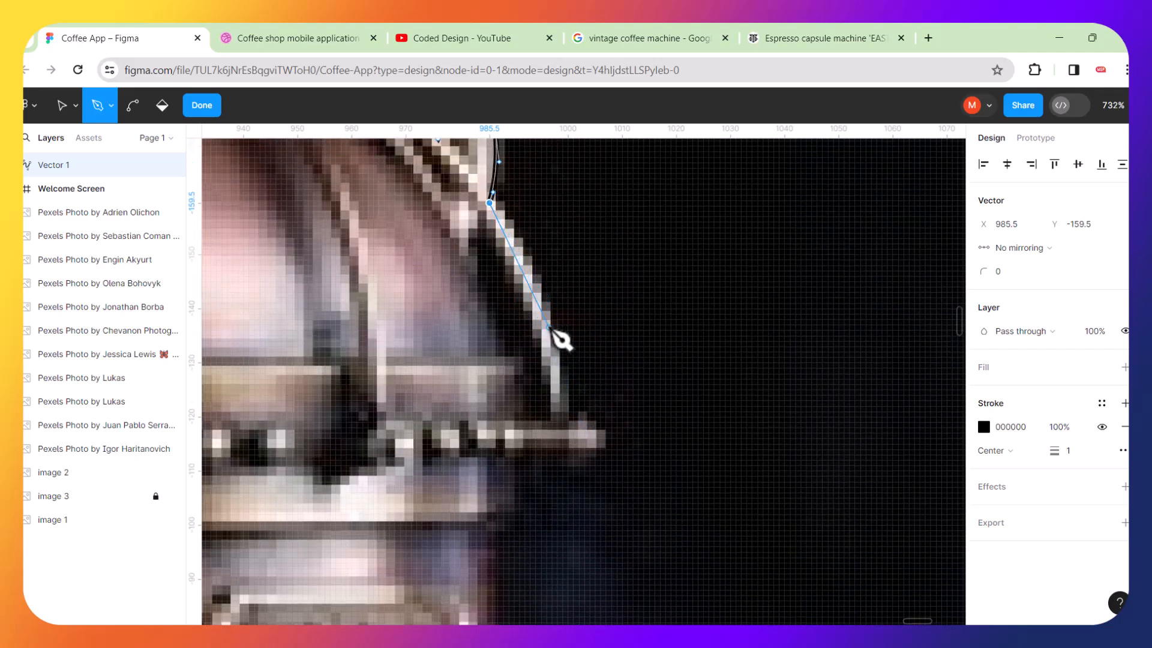
drag(547, 318, 595, 449)
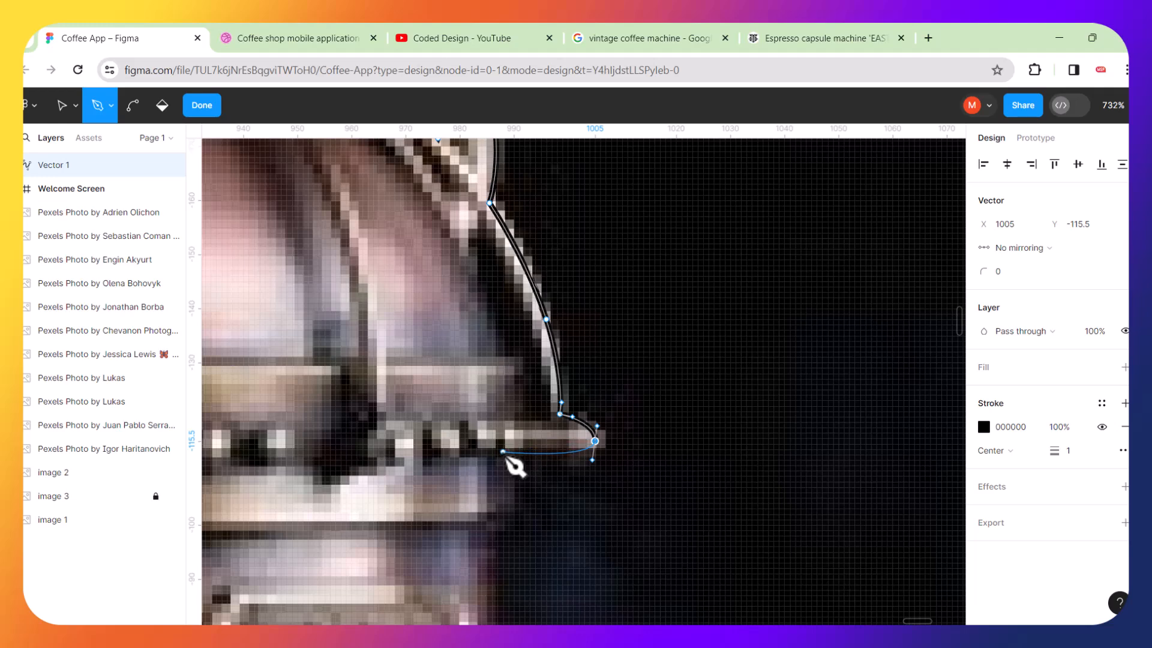
click(500, 451)
key(ctrl+z)
drag(521, 449, 503, 452)
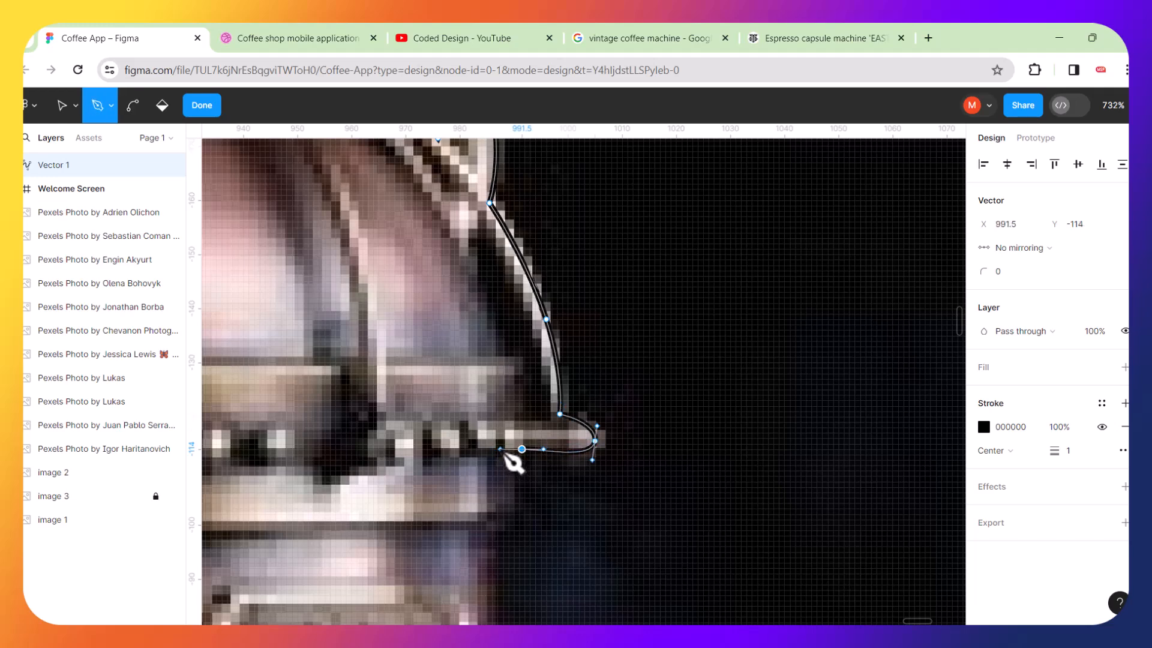
Add a corner below the rim and trace straight points along the bottom edge of the nameplate band.
scroll(524, 491, down, 5)
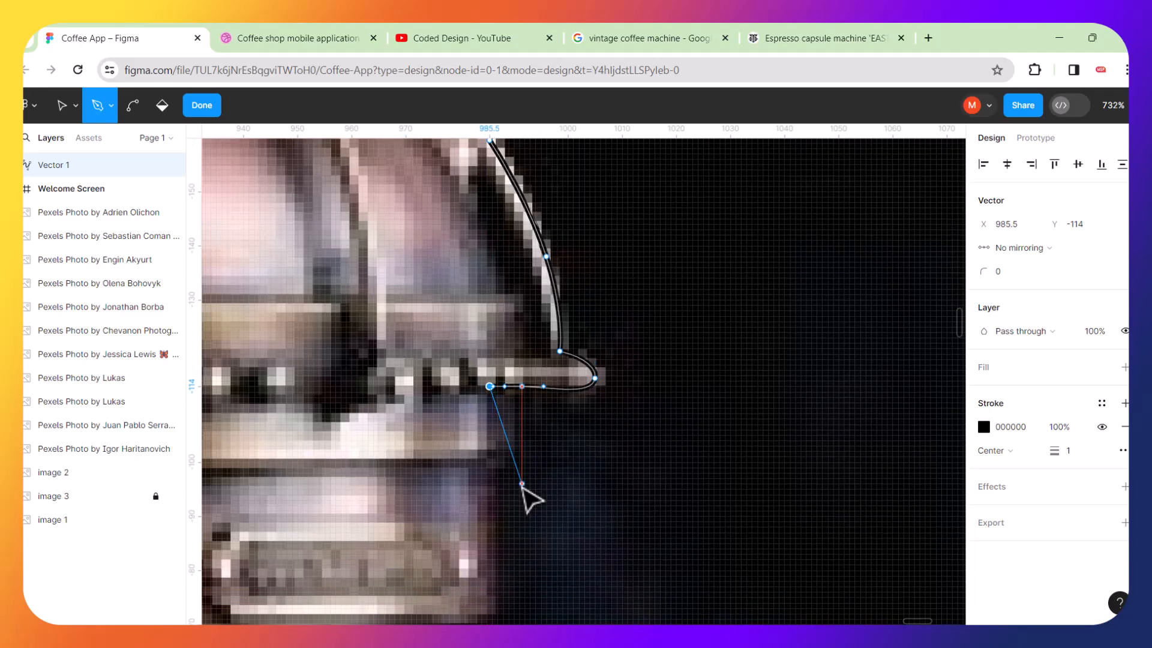
scroll(522, 488, up, 5)
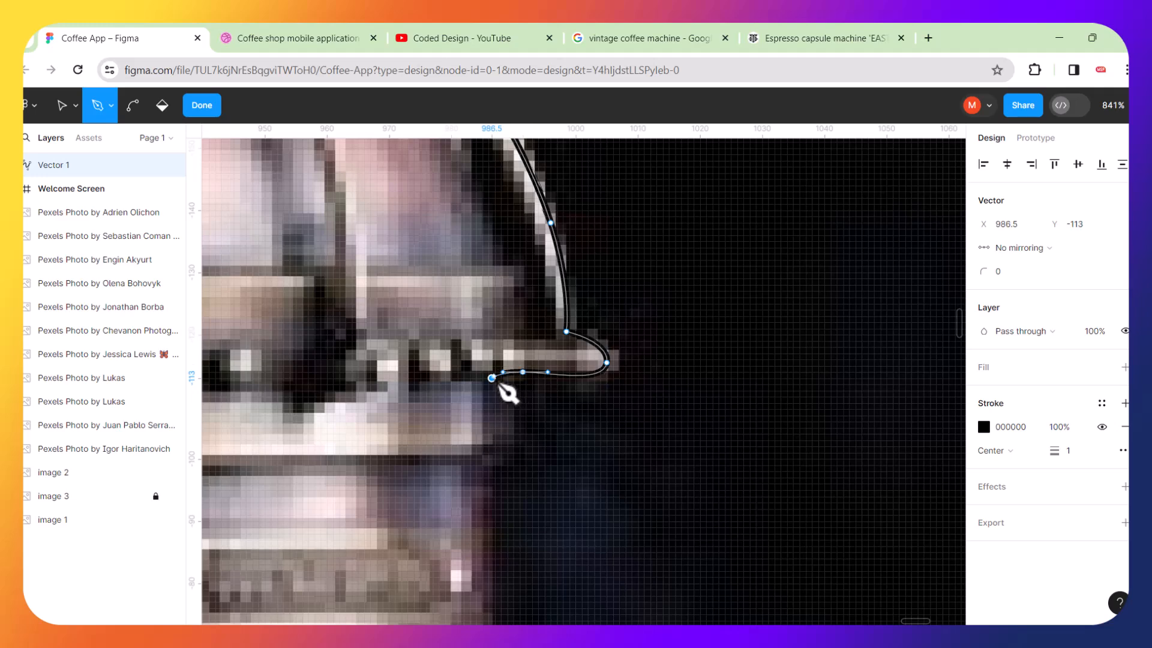
scroll(501, 491, down, 5)
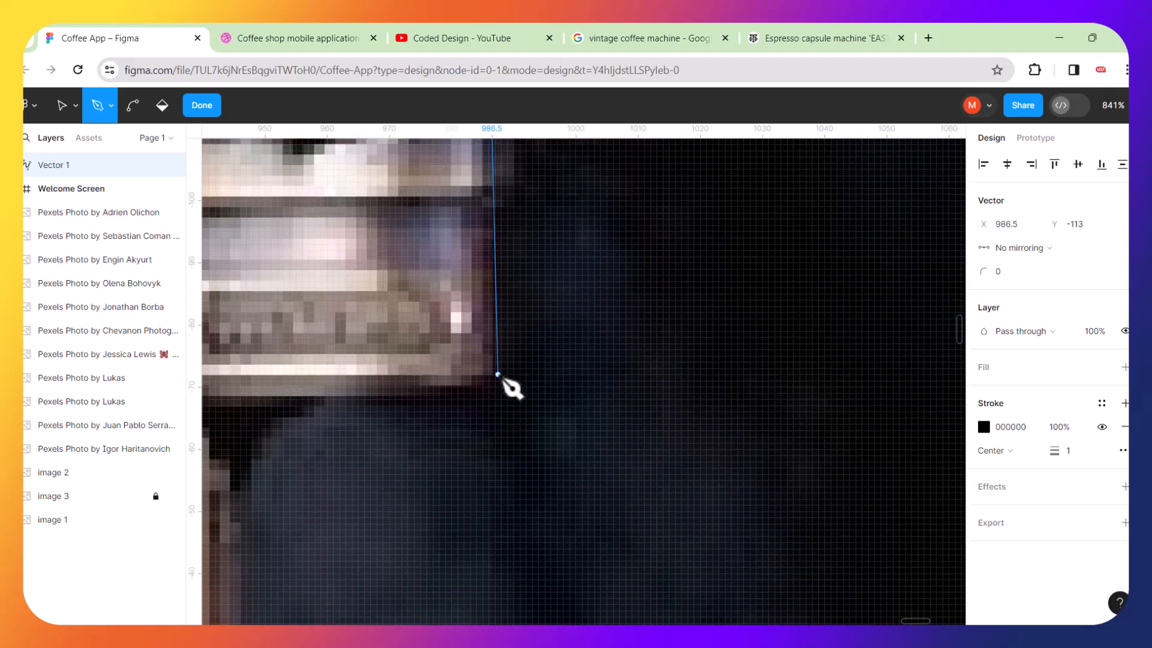
click(491, 380)
drag(351, 390, 307, 391)
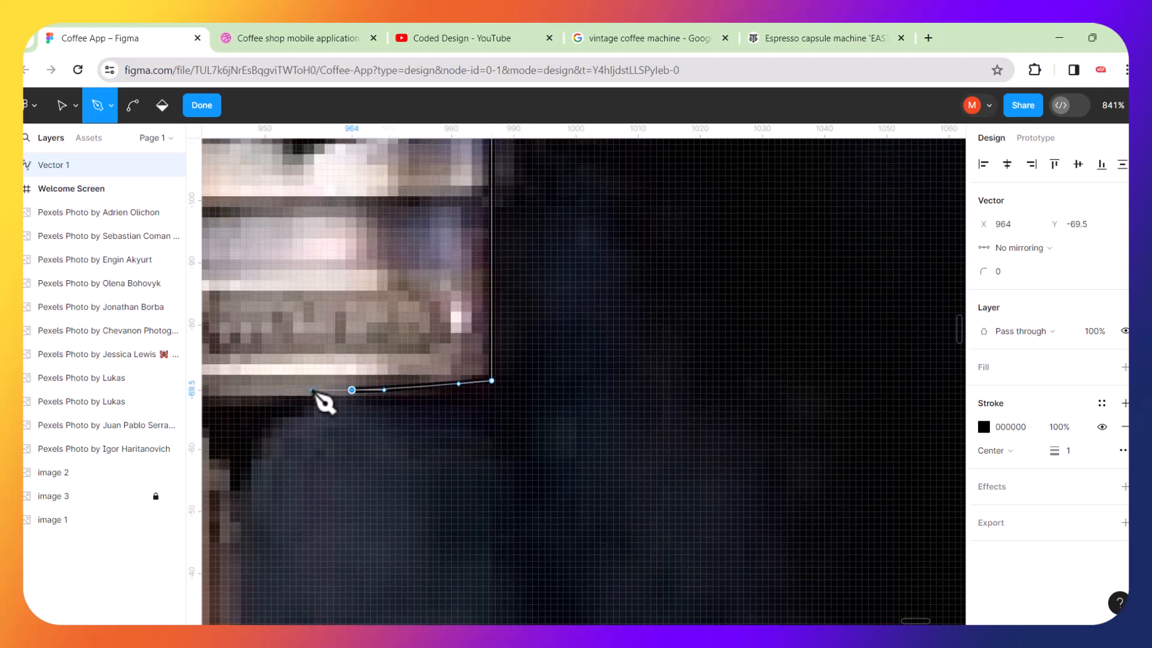
scroll(393, 361, left, 5)
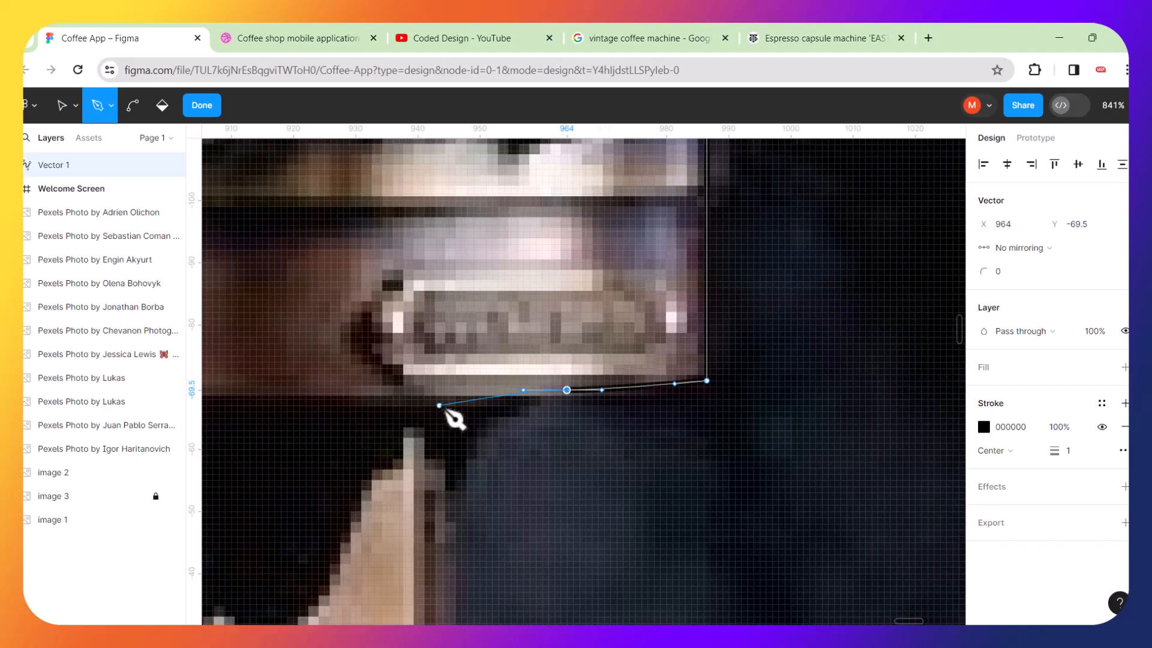
scroll(455, 419, down, 5)
scroll(455, 418, down, 2)
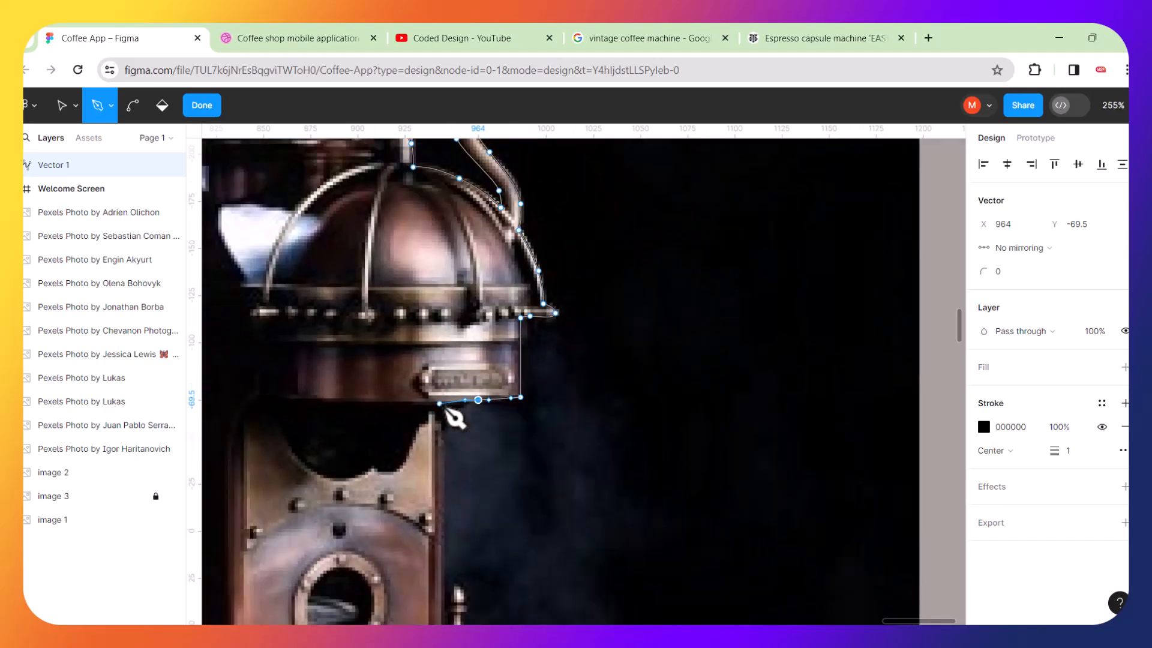
scroll(455, 418, up, 3)
scroll(452, 413, up, 2)
click(428, 394)
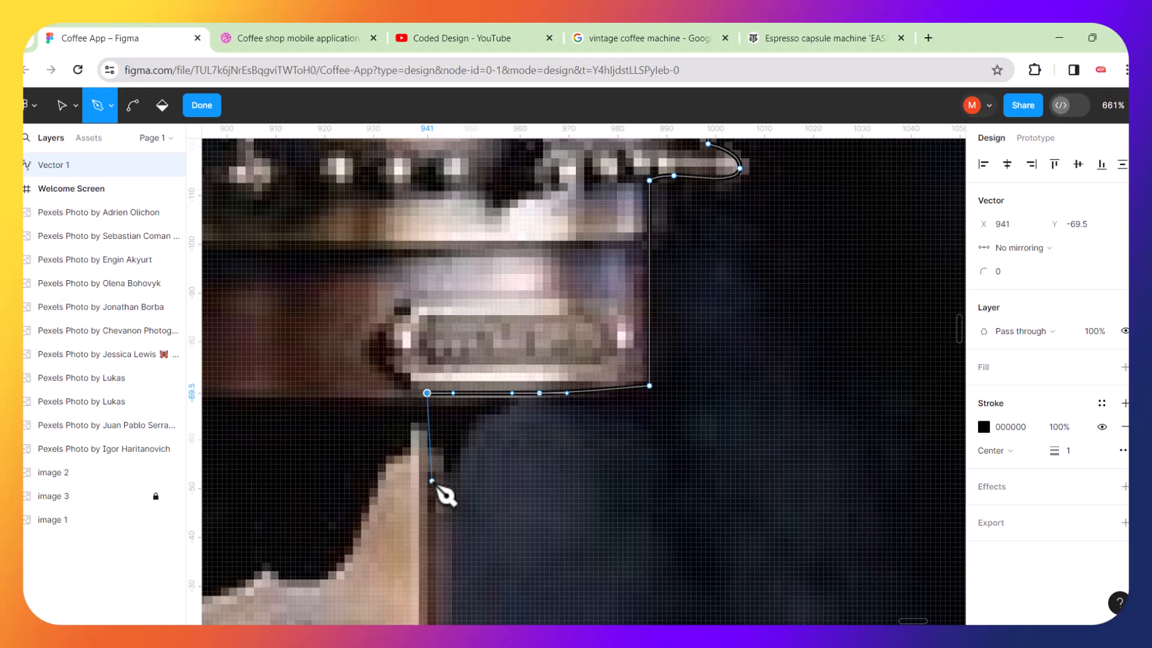
Draw a straight segment down the machine body's right edge to the drip tray level.
scroll(445, 495, down, 5)
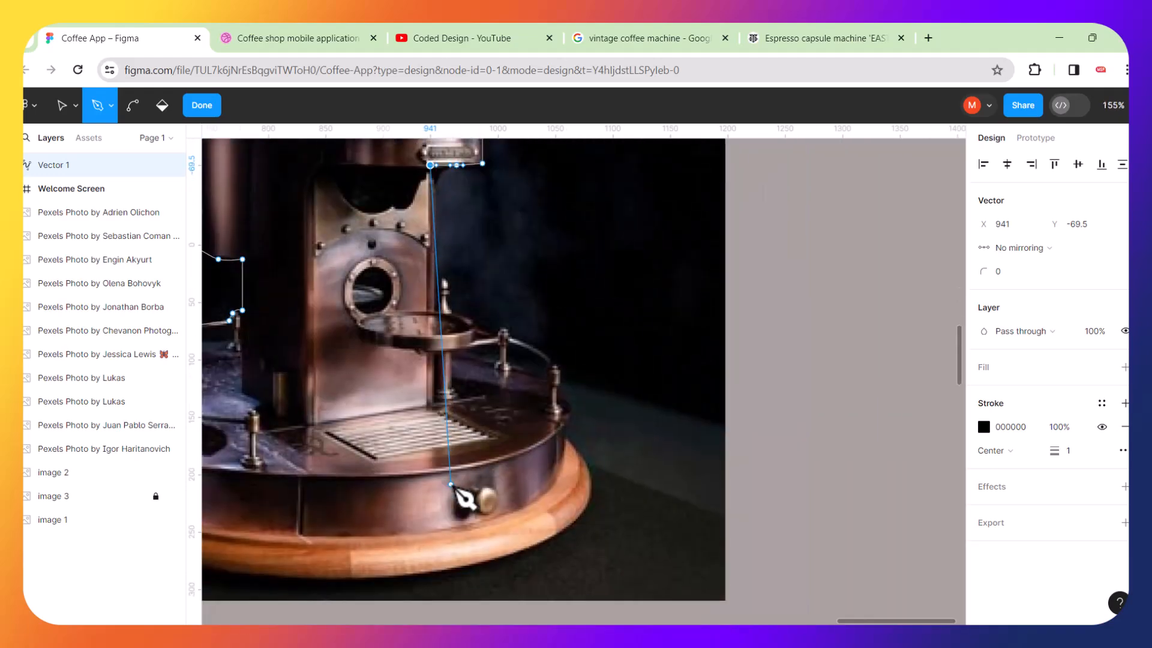
scroll(474, 331, up, 3)
scroll(429, 270, up, 1)
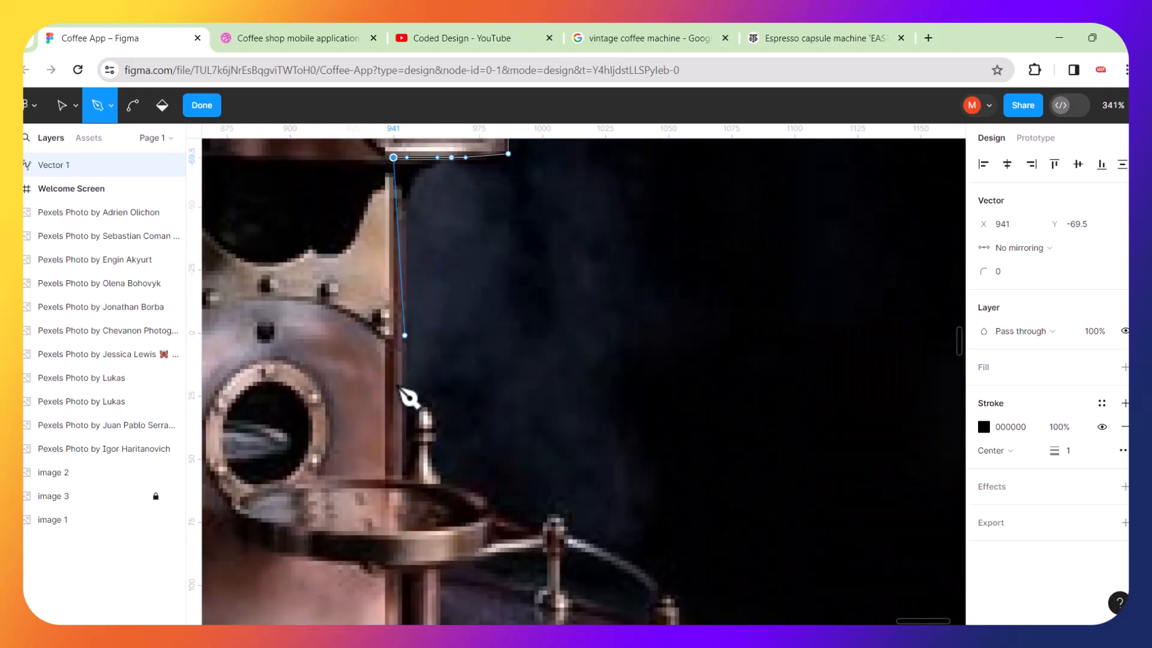
click(394, 481)
Trace curved points around the small knob standing on the tray's rim.
scroll(427, 491, up, 3)
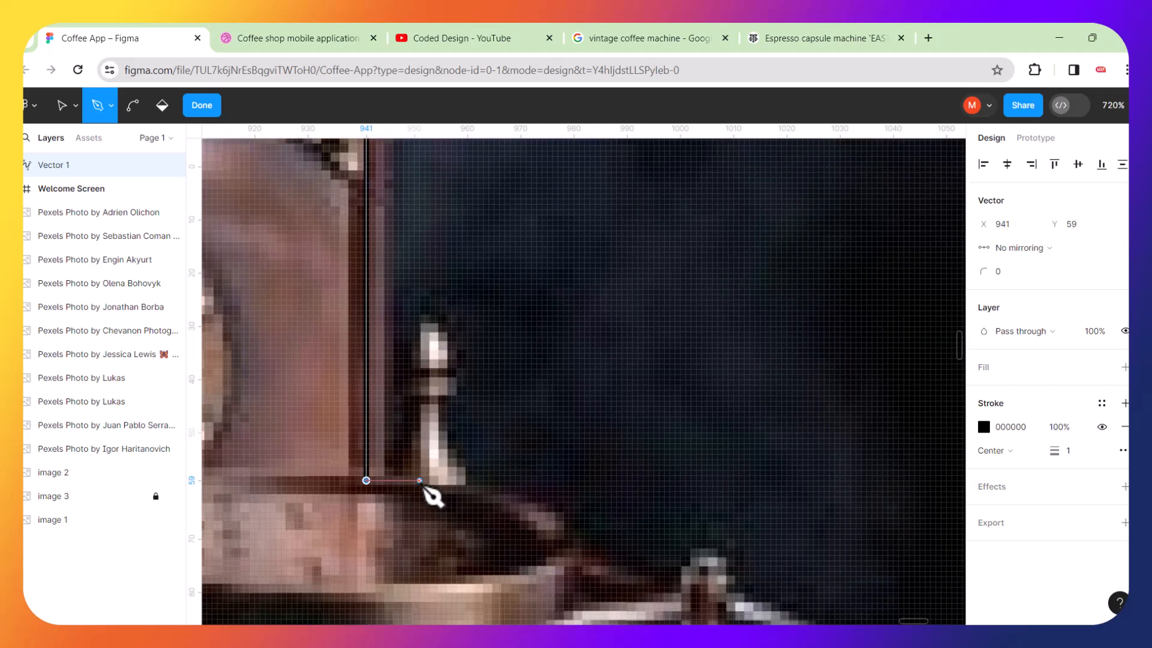
drag(412, 428, 417, 389)
scroll(420, 359, up, 3)
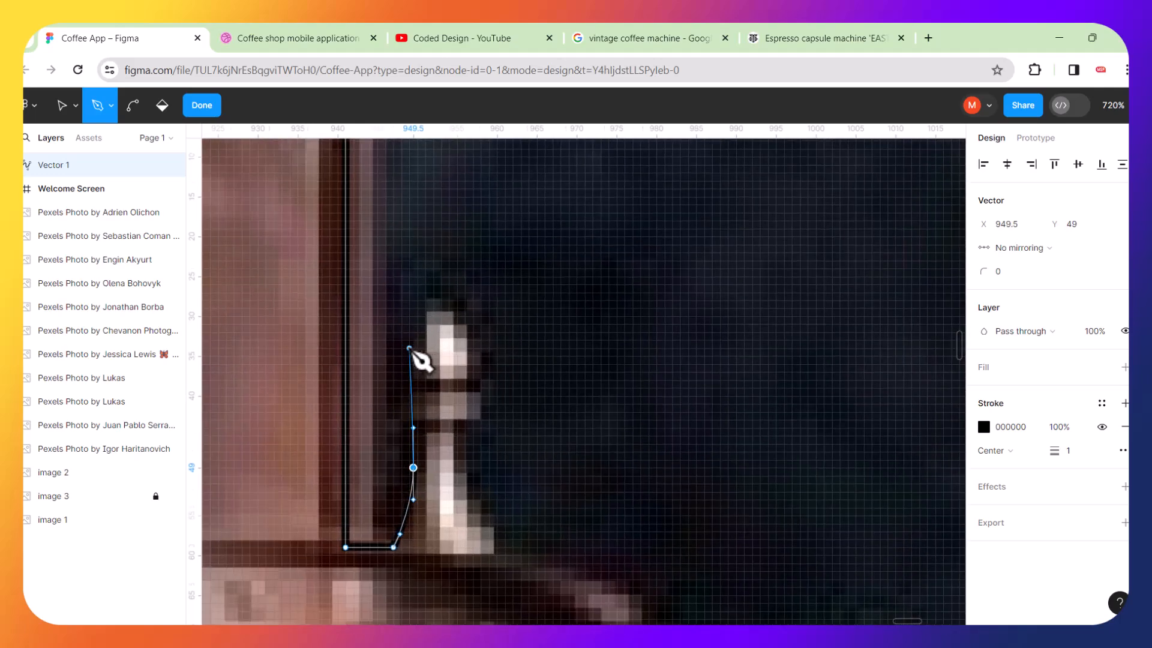
drag(395, 413, 389, 390)
drag(435, 306, 473, 308)
drag(482, 378, 486, 411)
click(465, 449)
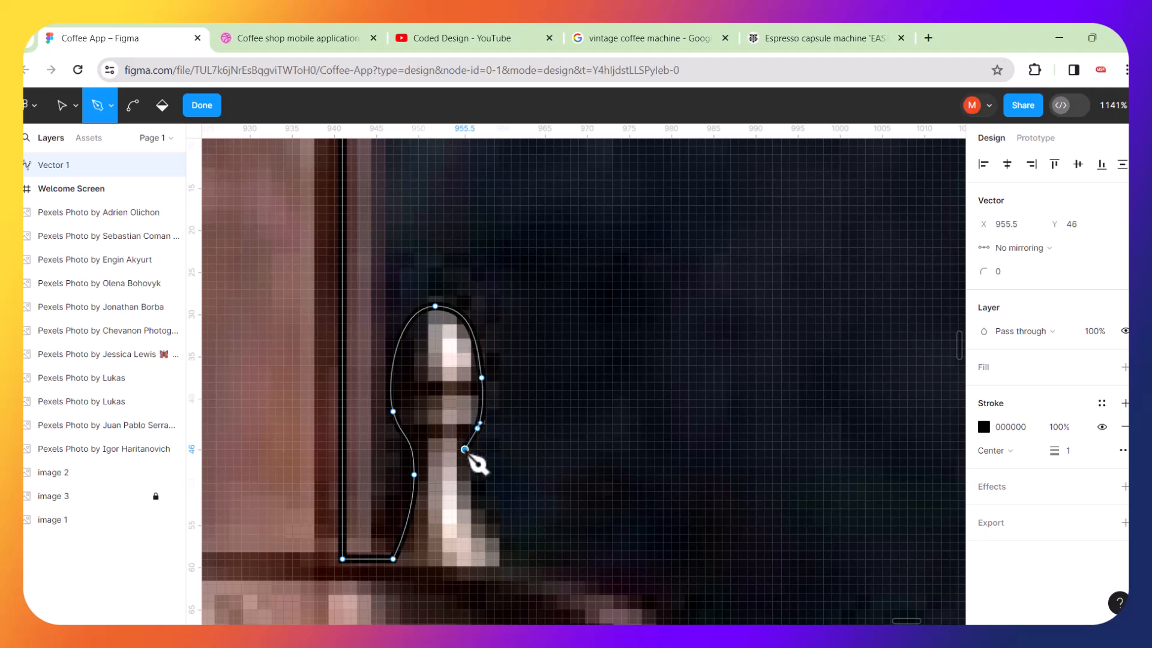
drag(474, 513, 622, 440)
Curve the path down along the tray's rim to the top of the next railing post.
scroll(620, 439, down, 10)
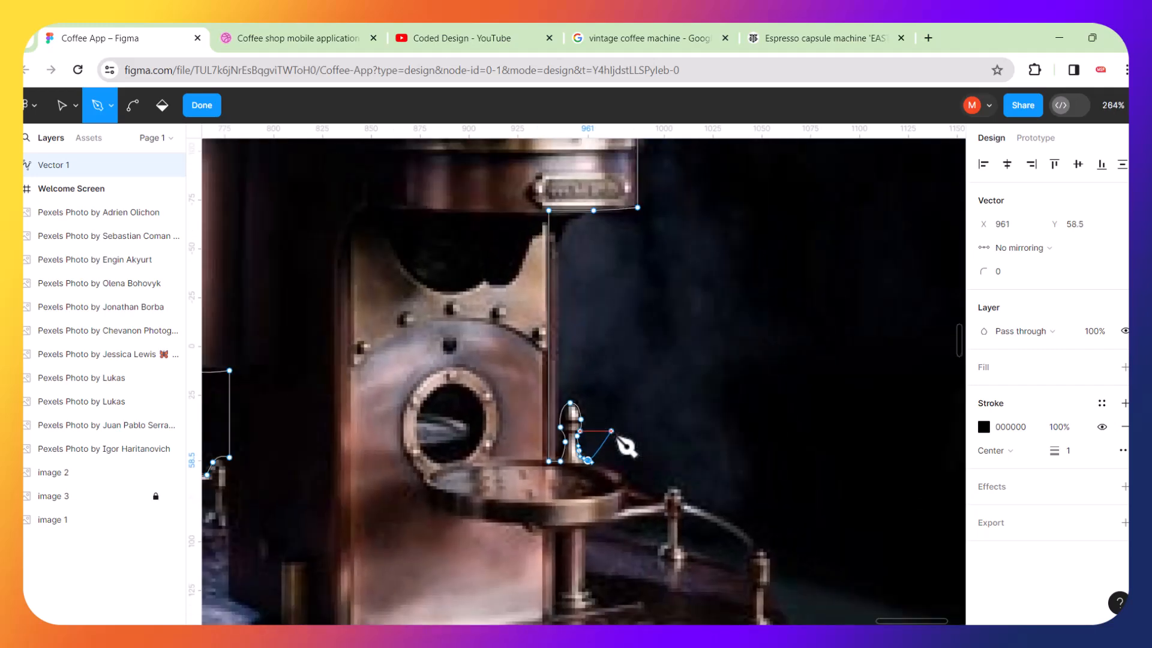
scroll(619, 438, down, 4)
scroll(754, 484, down, 4)
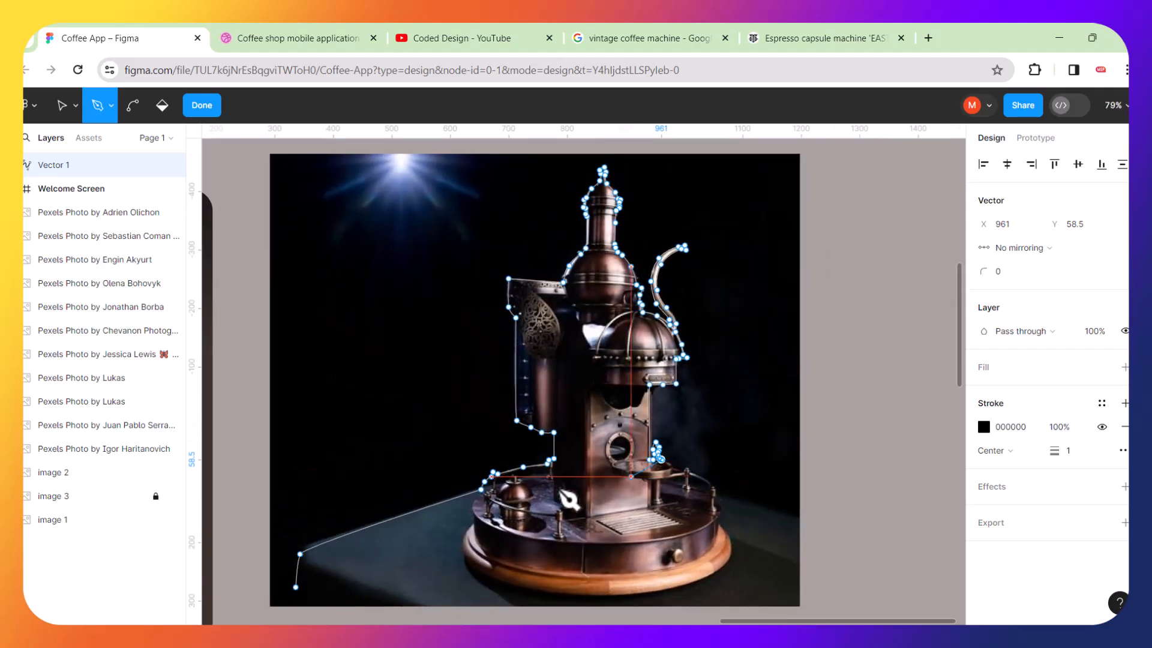
scroll(738, 476, up, 4)
scroll(738, 476, up, 4)
scroll(555, 459, up, 5)
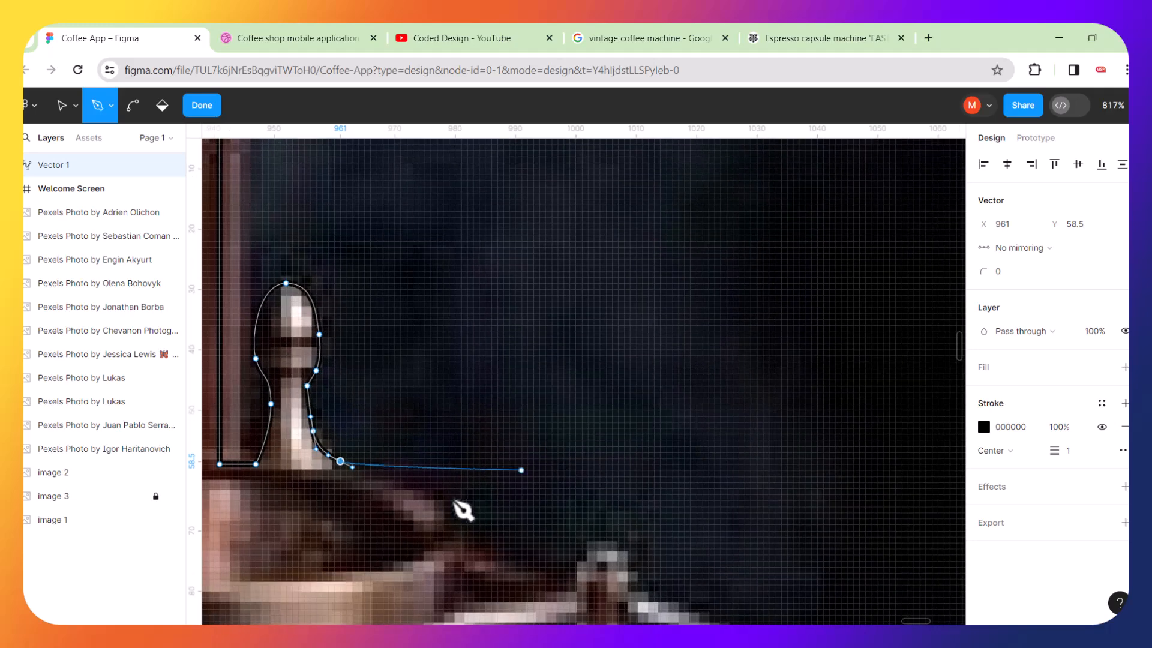
drag(425, 492, 470, 525)
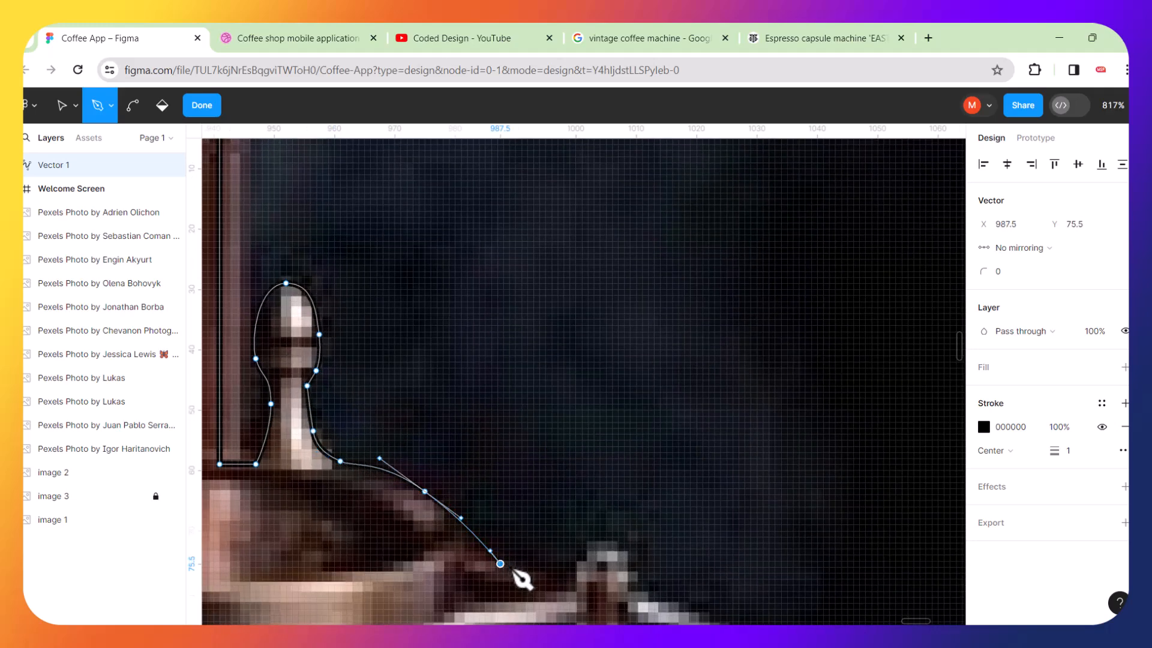
drag(578, 597, 602, 566)
click(605, 565)
Continue the path over the post's cap and curve it along the railing down to the following post.
scroll(639, 581, down, 5)
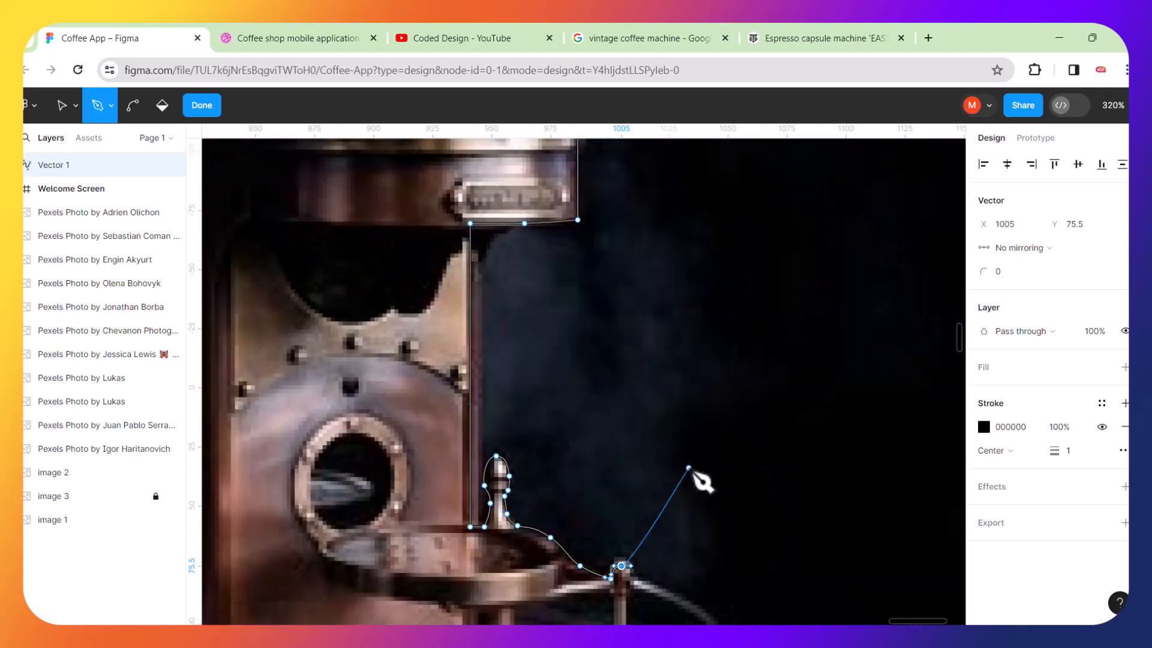
scroll(696, 477, up, 5)
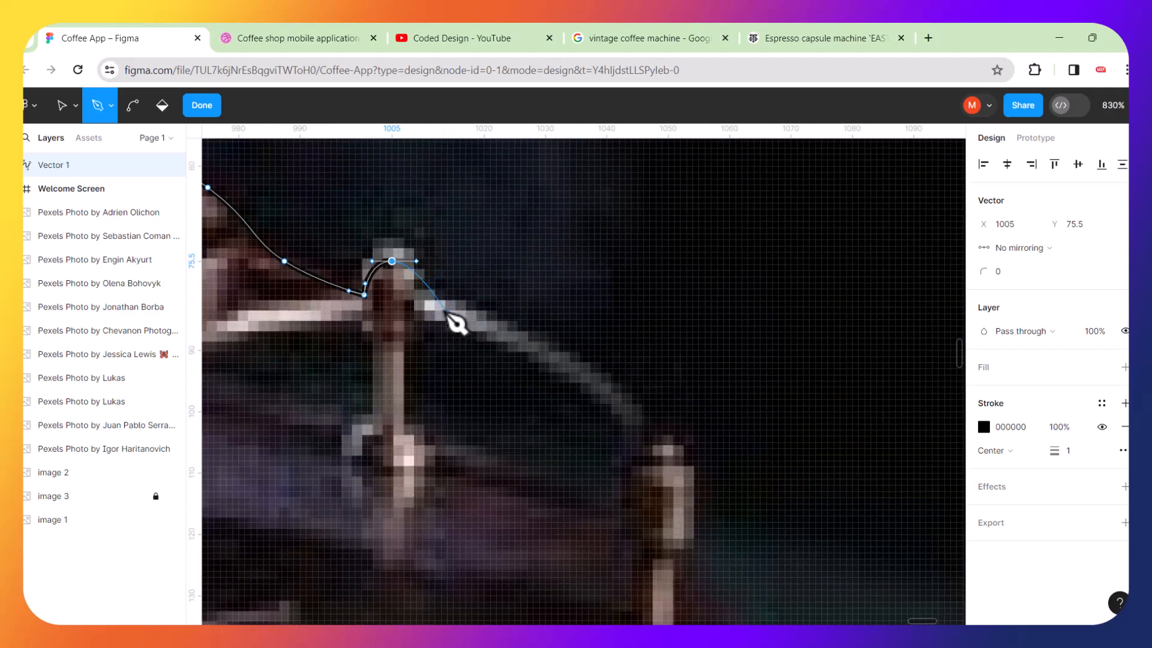
click(420, 304)
drag(552, 344, 622, 383)
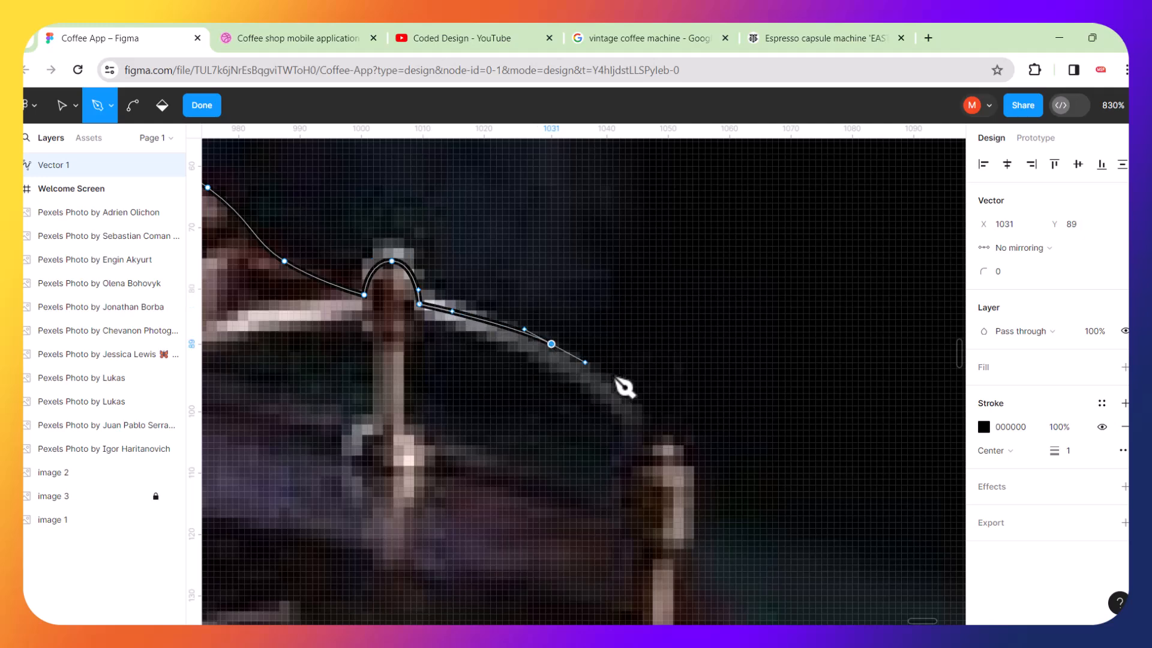
click(653, 434)
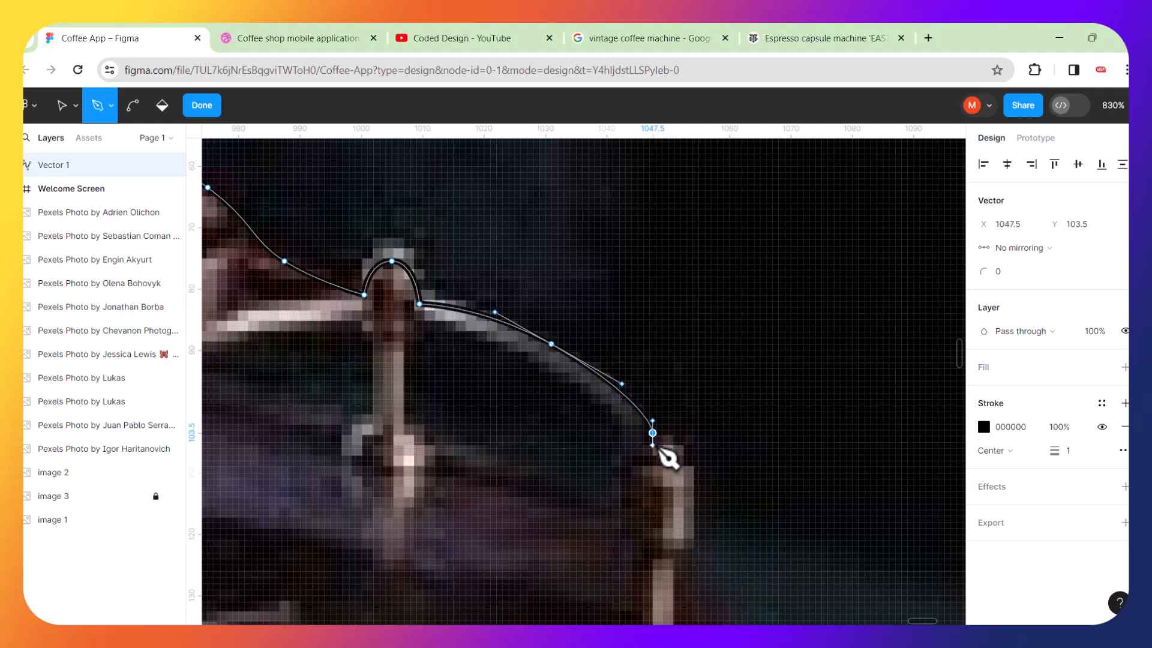
scroll(662, 442, down, 5)
scroll(725, 477, up, 6)
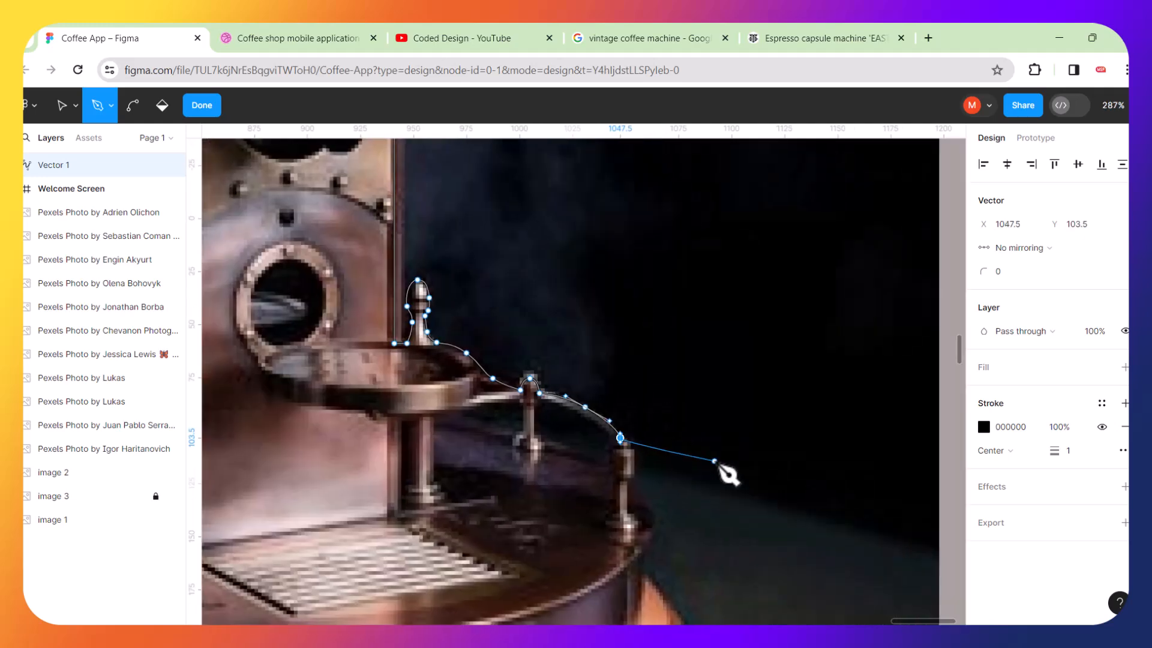
drag(540, 437, 546, 458)
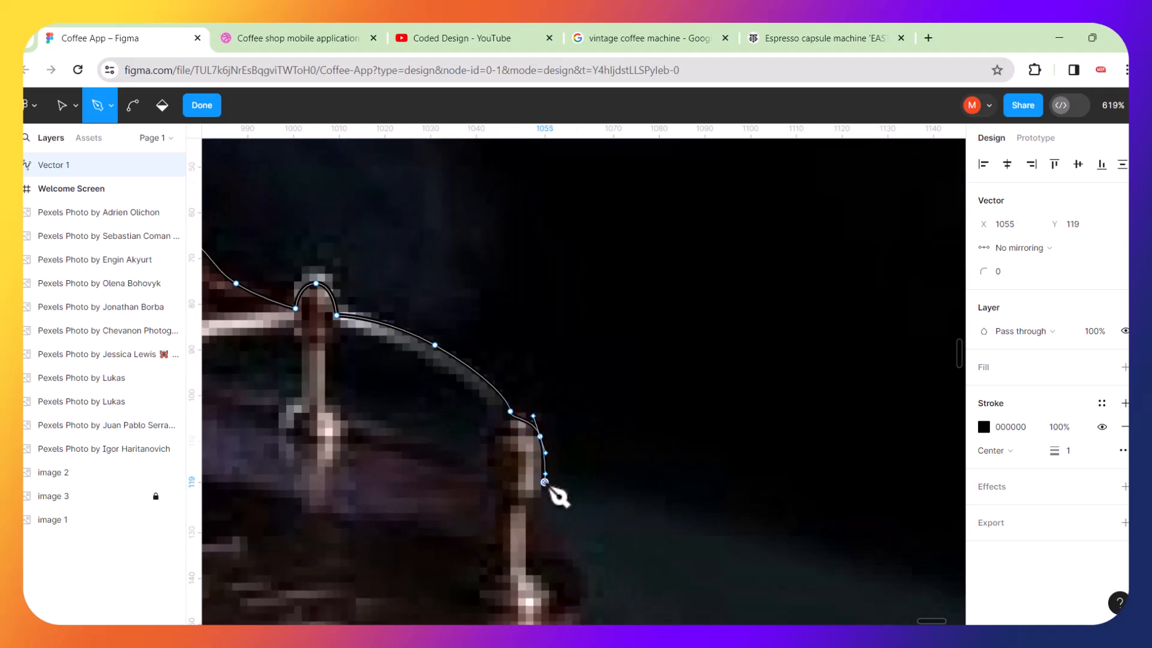
scroll(573, 438, down, 5)
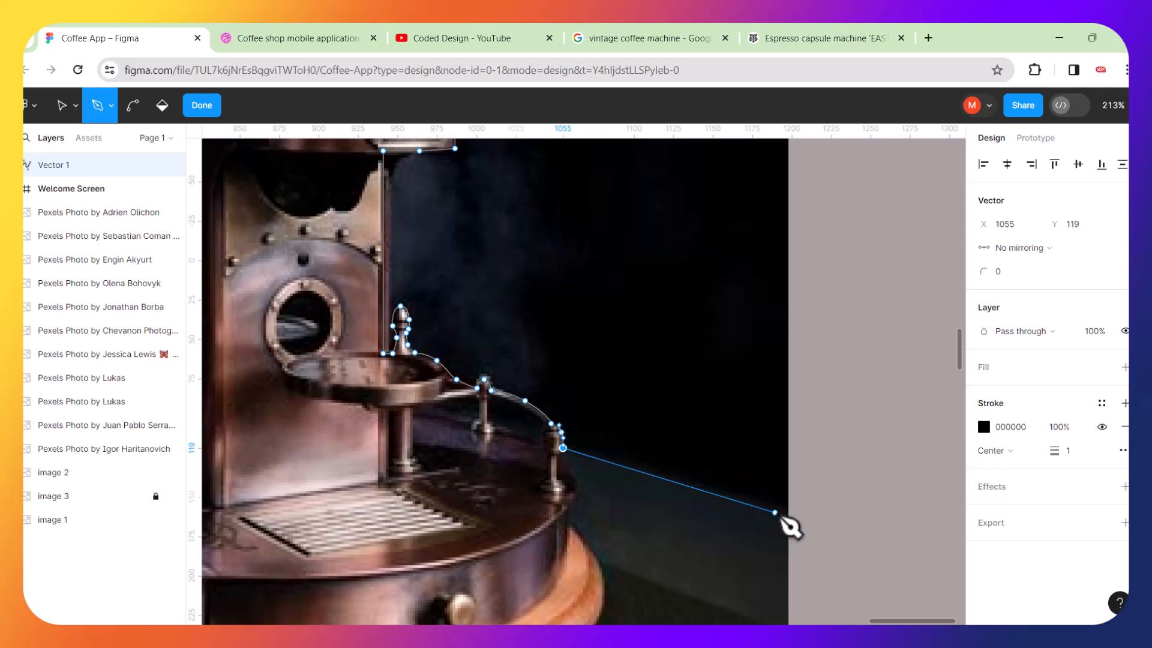
Extend the path out to the image's right edge and down to its bottom-right corner.
click(784, 511)
scroll(795, 443, down, 5)
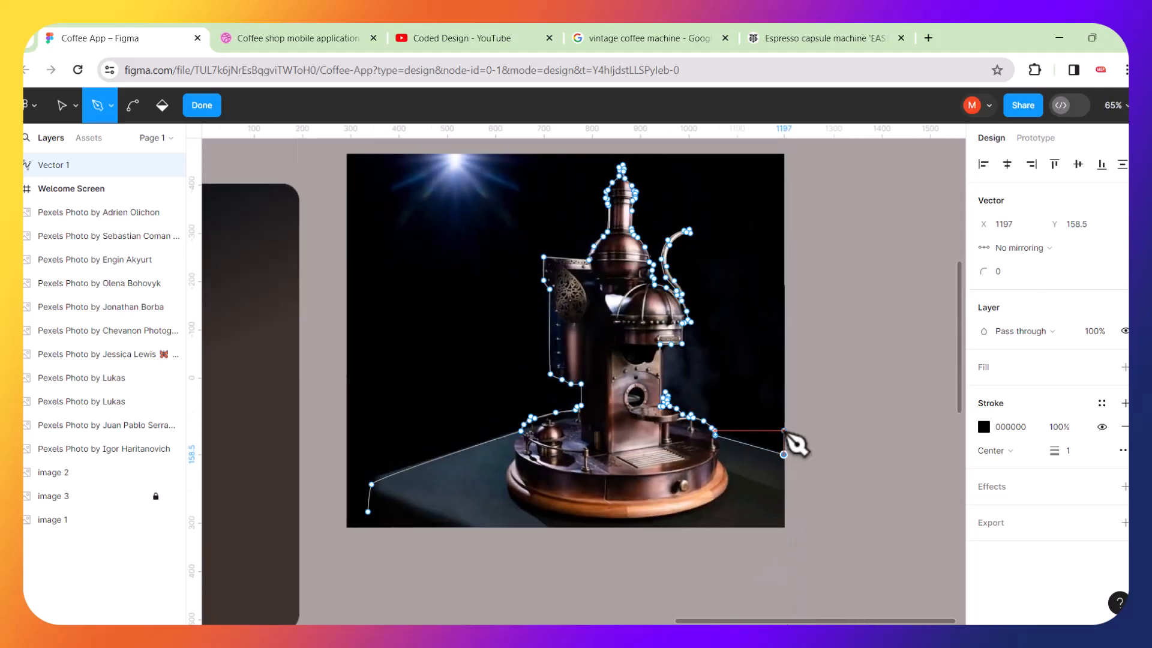
click(784, 527)
scroll(374, 528, down, 3)
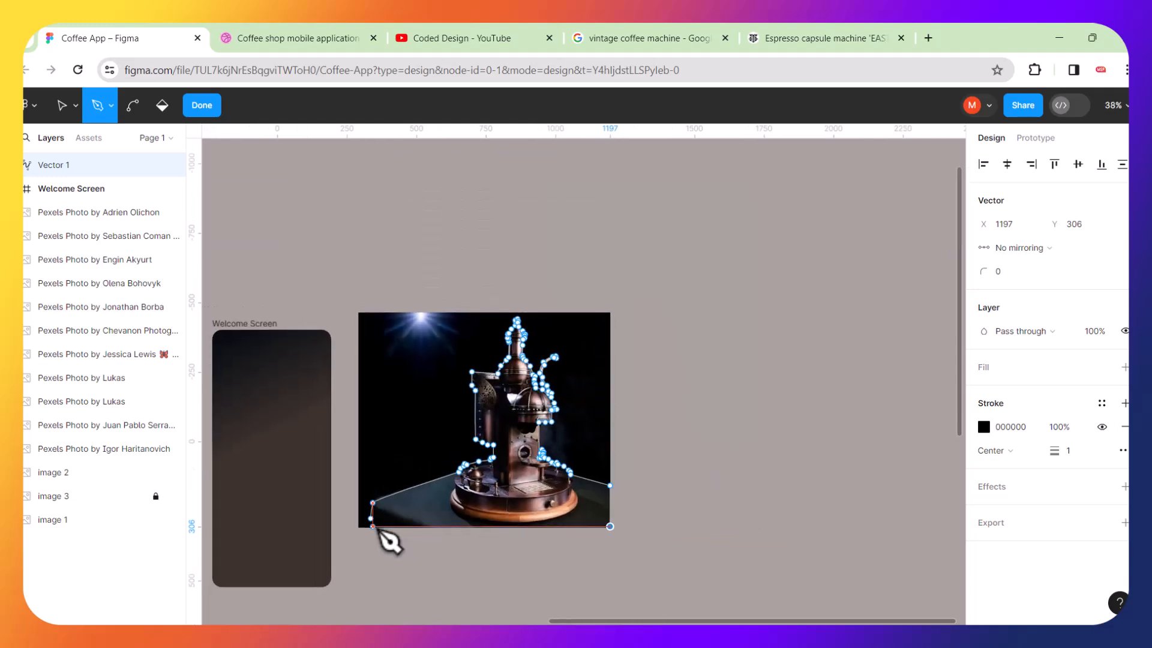
Extend the path to the image's bottom-left corner and up its left edge, undoing one misplaced point.
scroll(375, 528, up, 6)
click(352, 520)
click(347, 470)
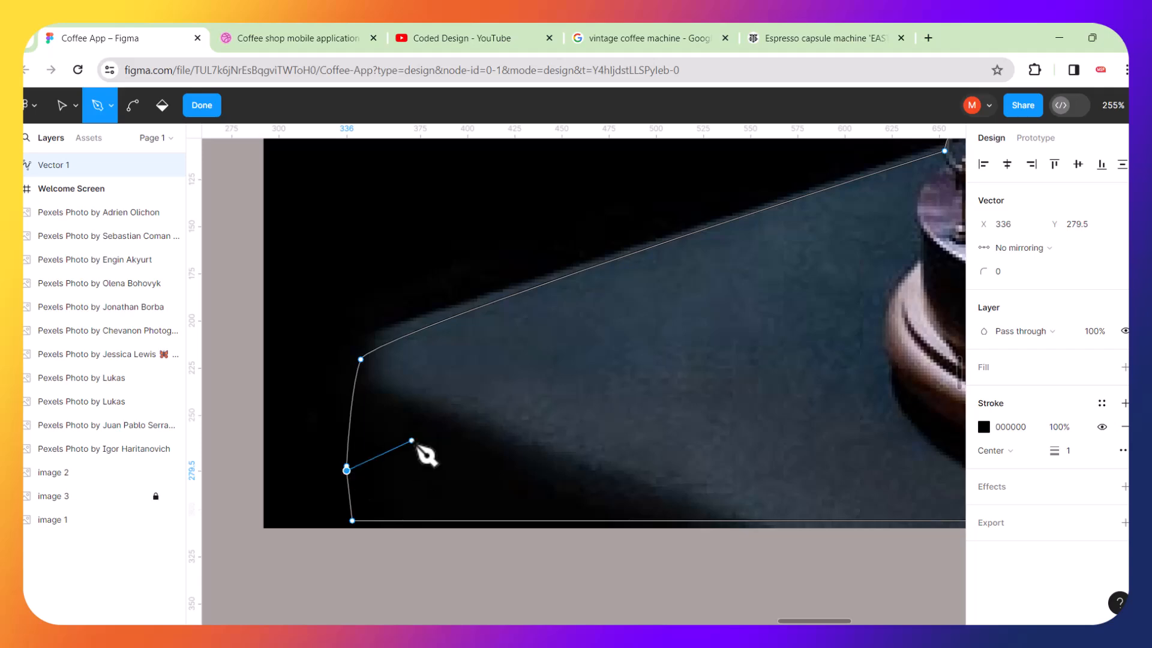
key(ctrl+z)
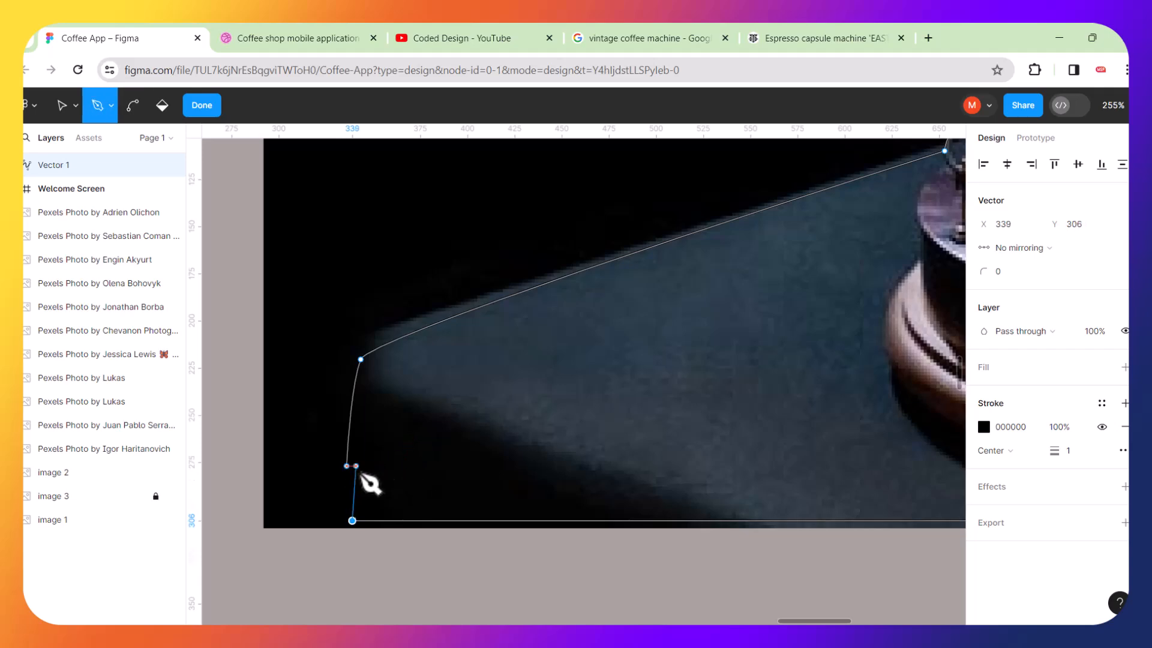
scroll(395, 421, down, 5)
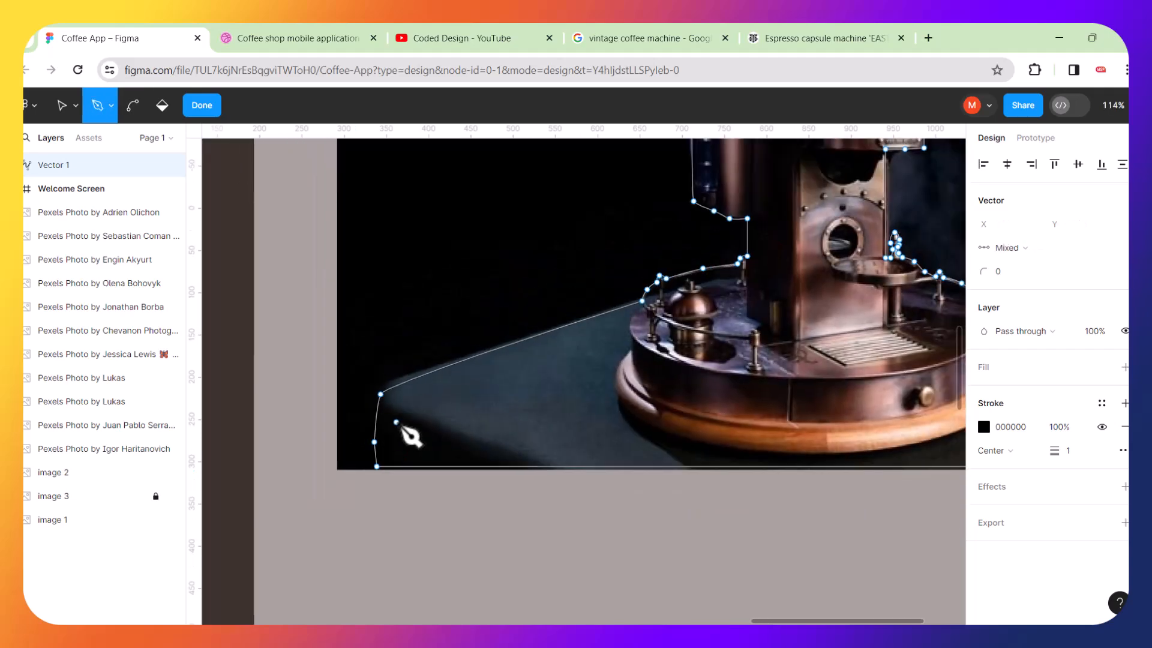
scroll(411, 436, down, 2)
scroll(591, 237, up, 4)
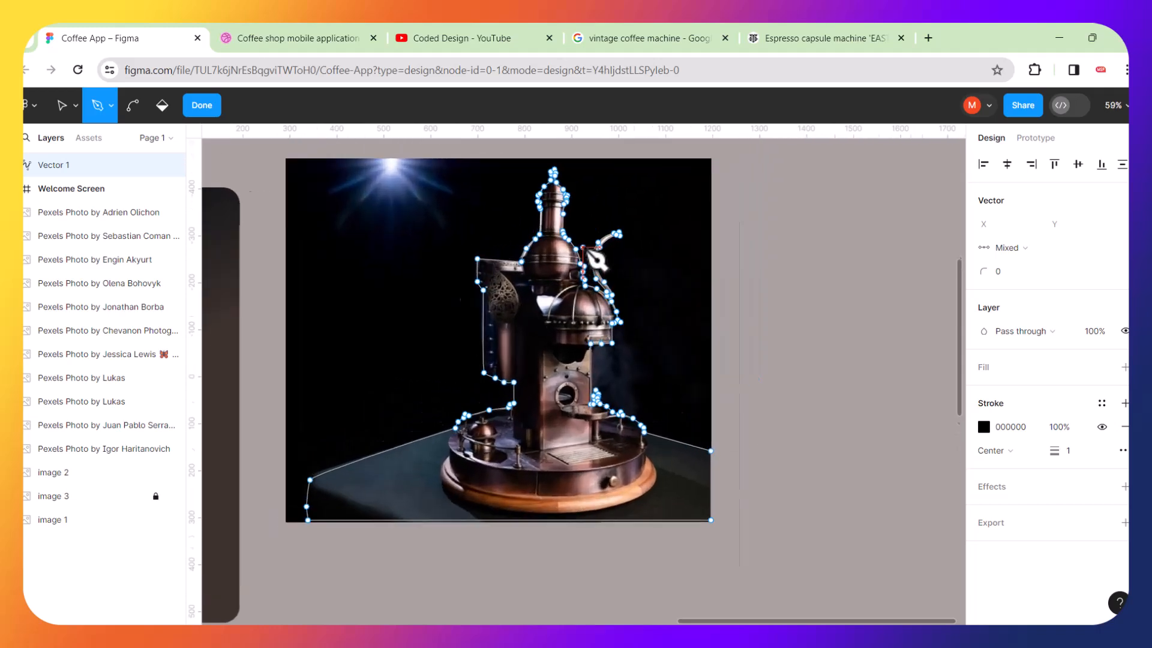
Leave the Pen tool, set the traced vector's stroke weight to 0 and add a fill.
click(61, 106)
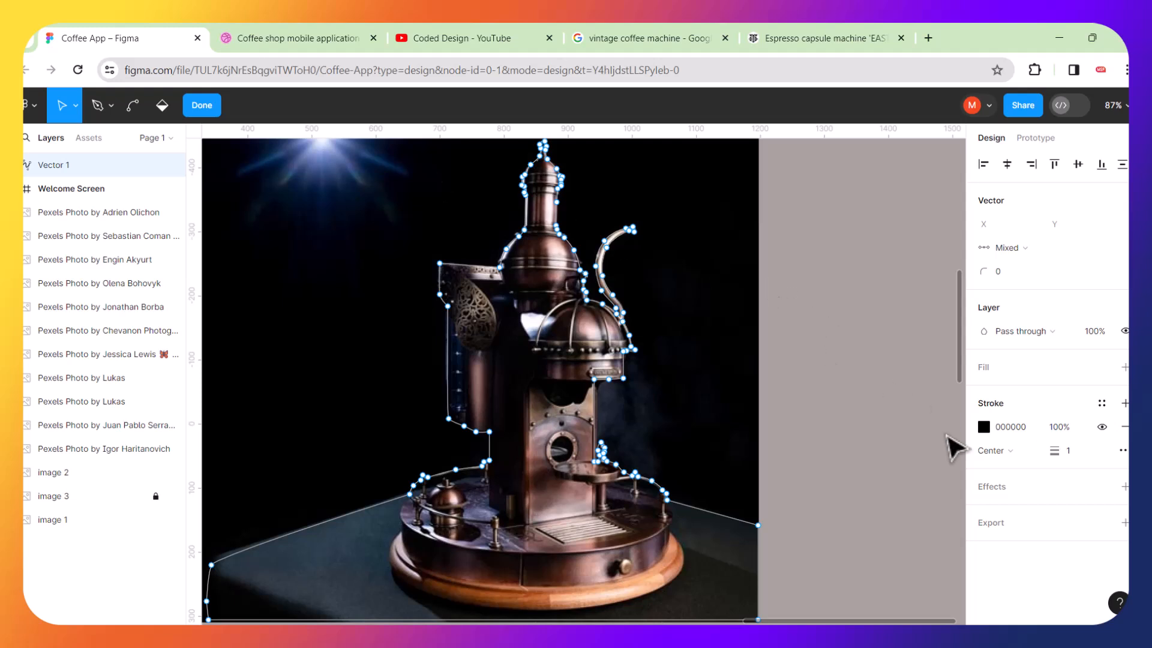
drag(1058, 452, 1020, 452)
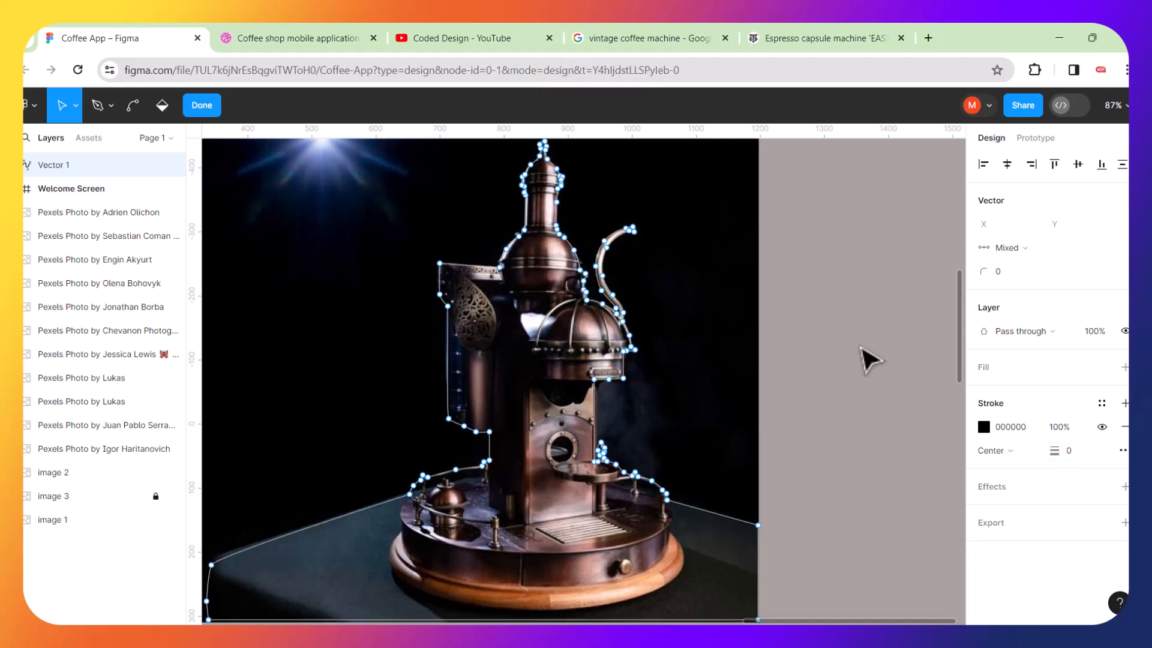
click(1123, 367)
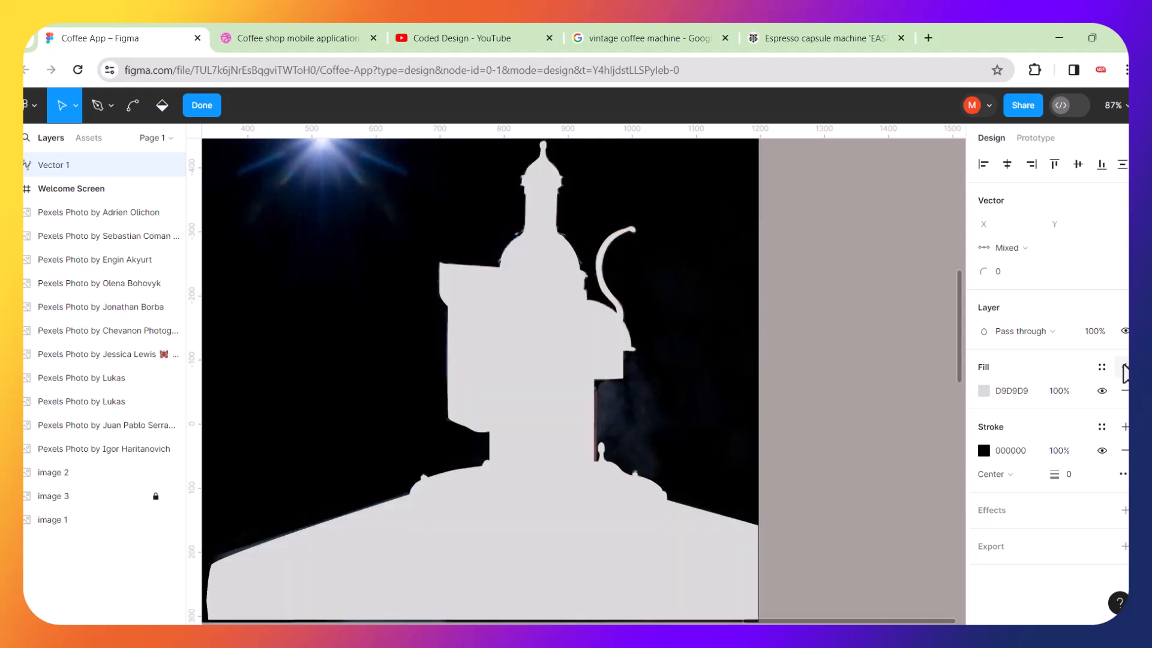
Replace the vector's fill with a new fill and set its colour to black.
click(980, 450)
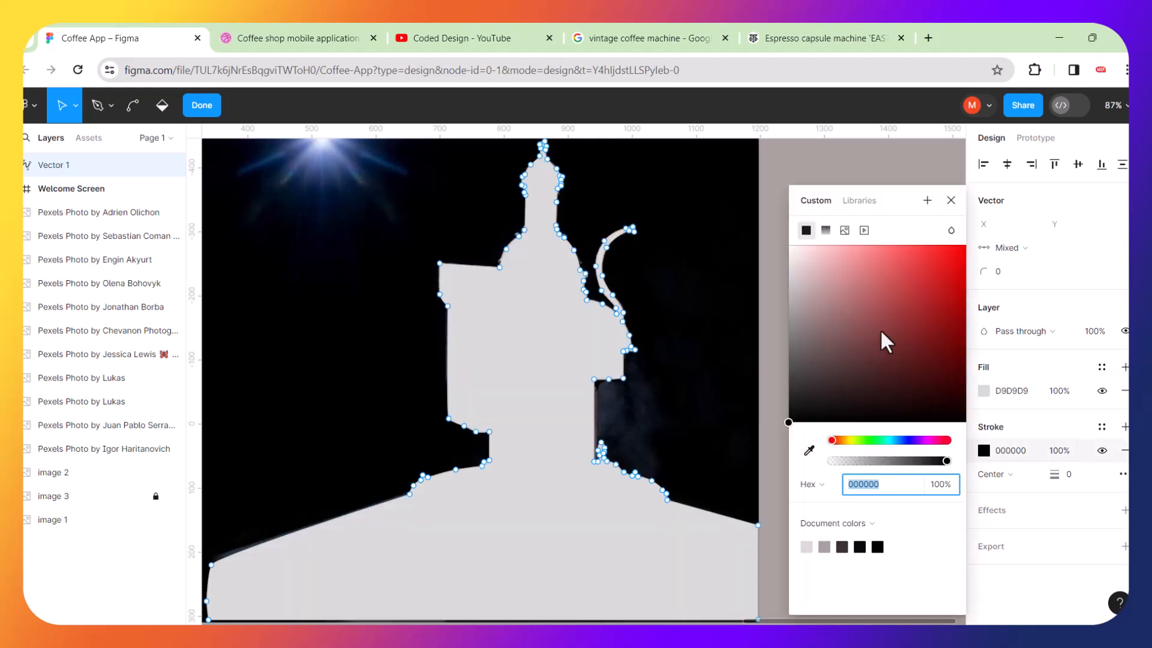
drag(934, 393, 967, 429)
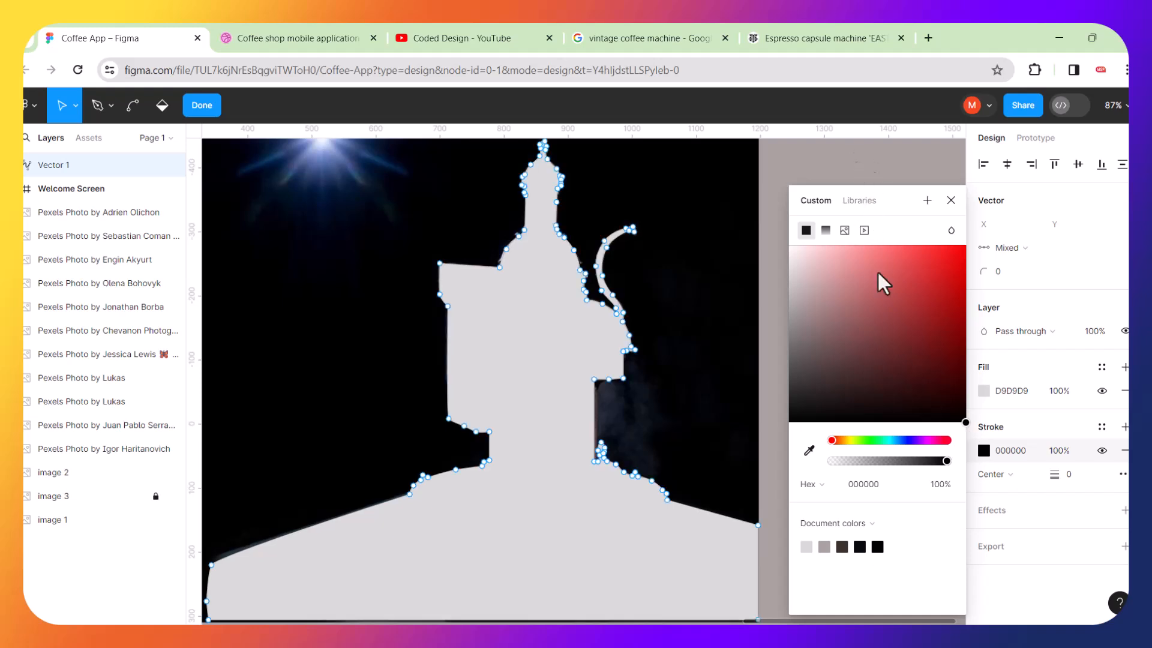
click(815, 160)
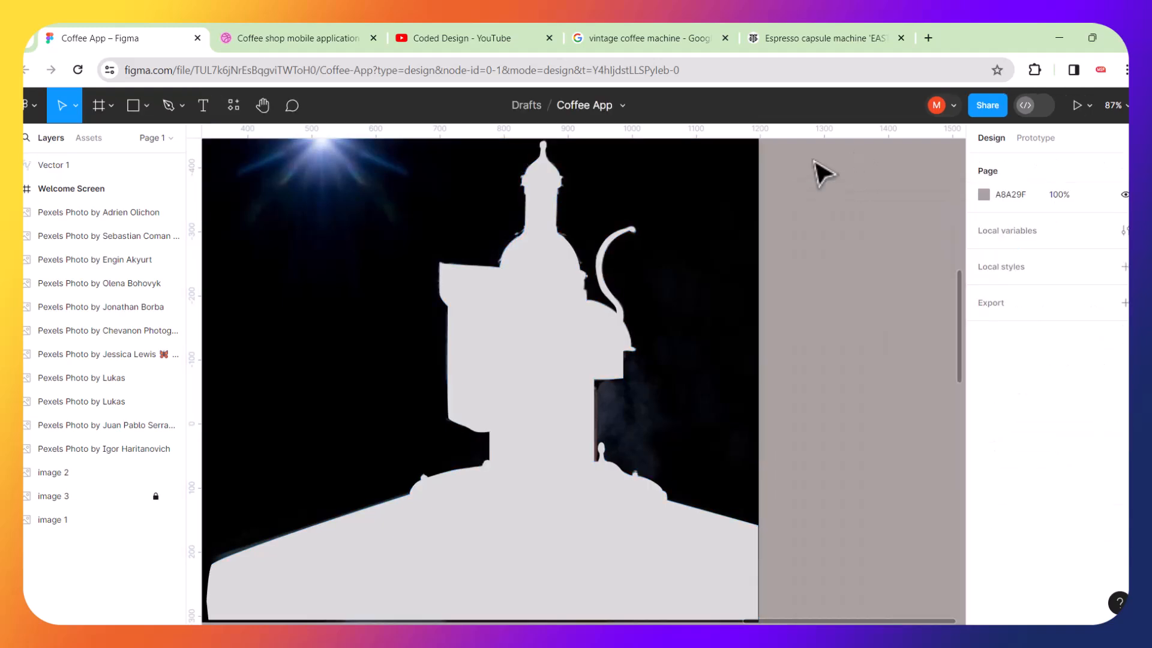
click(546, 337)
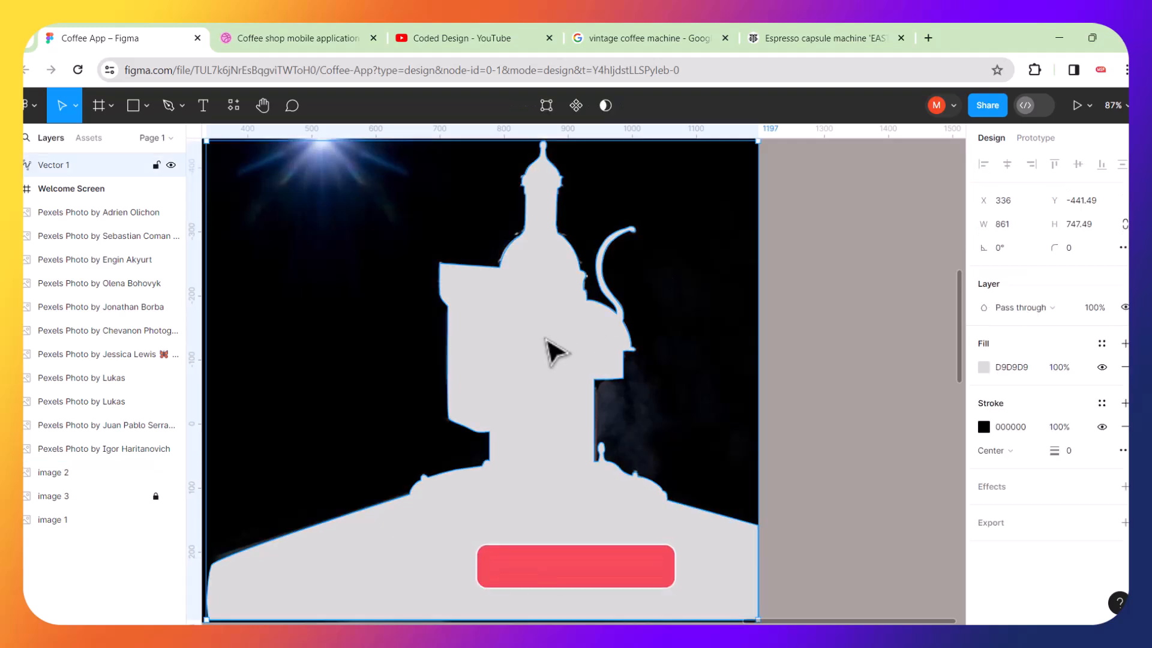
click(1125, 367)
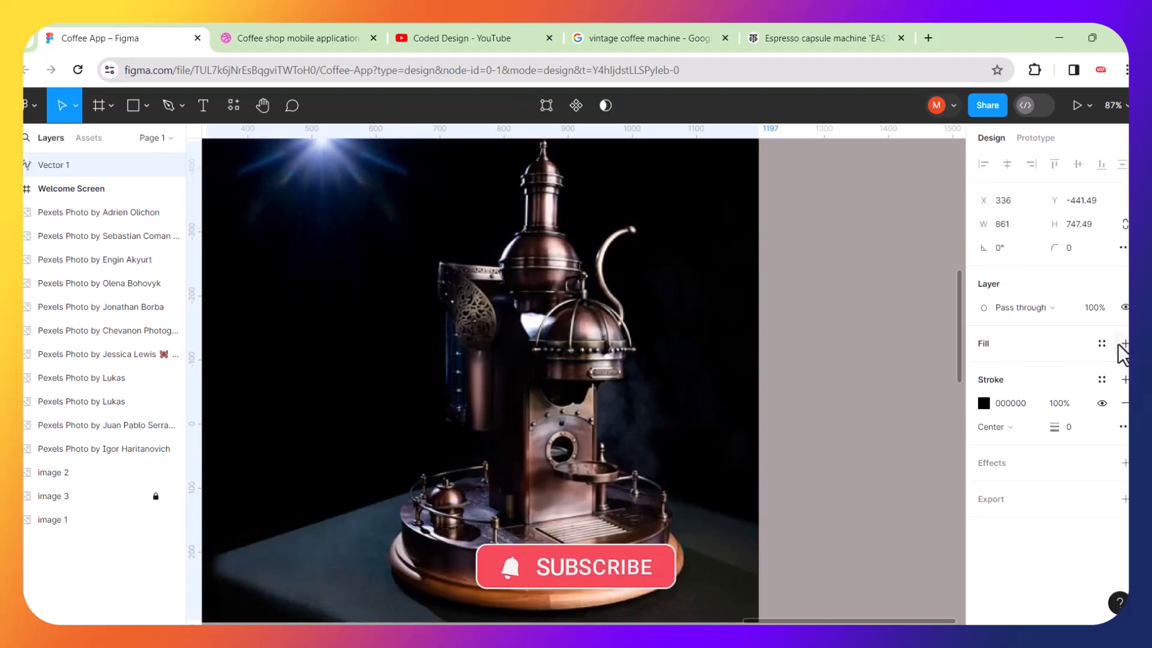
click(1126, 344)
click(984, 367)
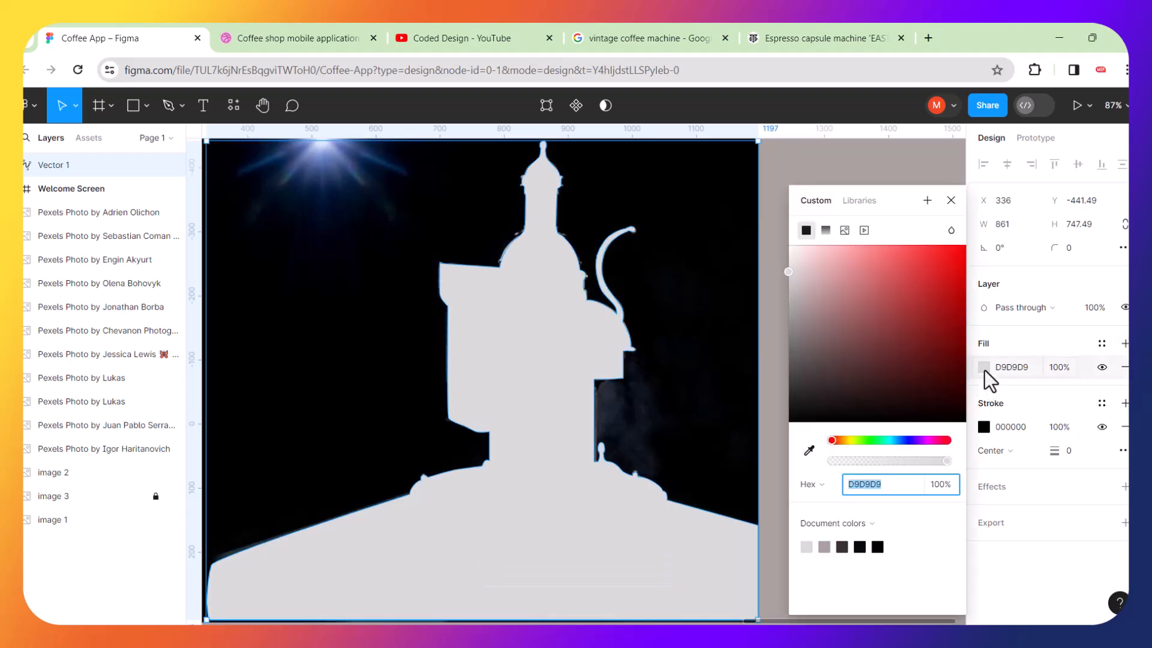
drag(892, 310, 971, 431)
click(834, 150)
Send the traced vector behind the coffee machine image and use it as a mask for the image.
scroll(754, 280, down, 3)
scroll(762, 293, down, 1)
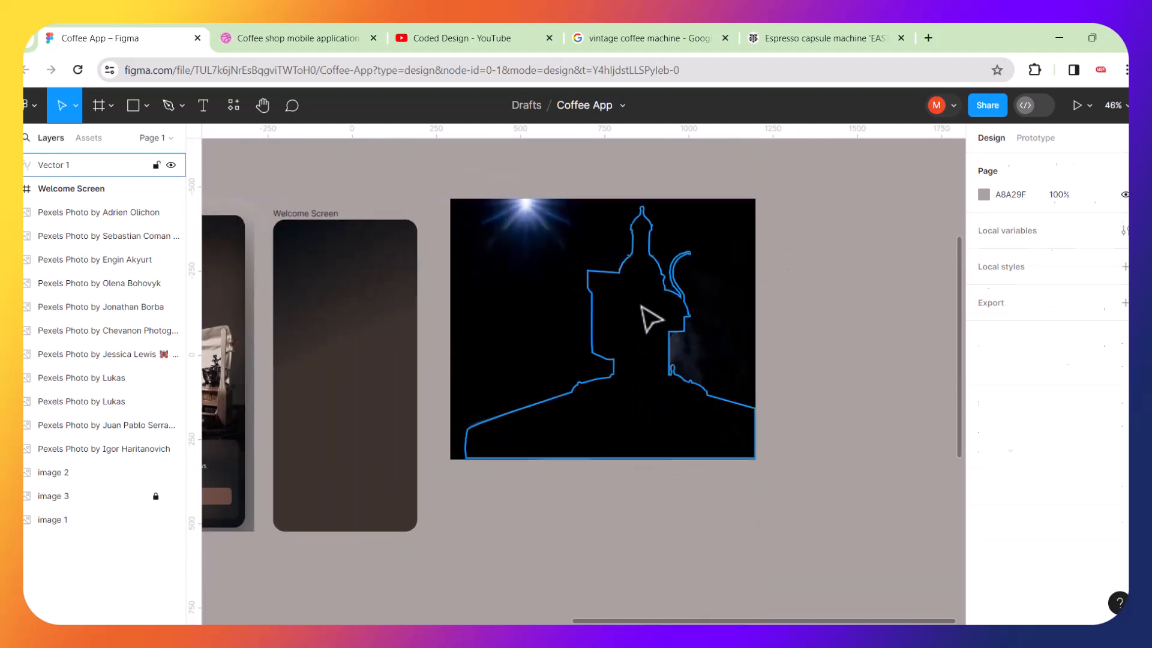
click(651, 318)
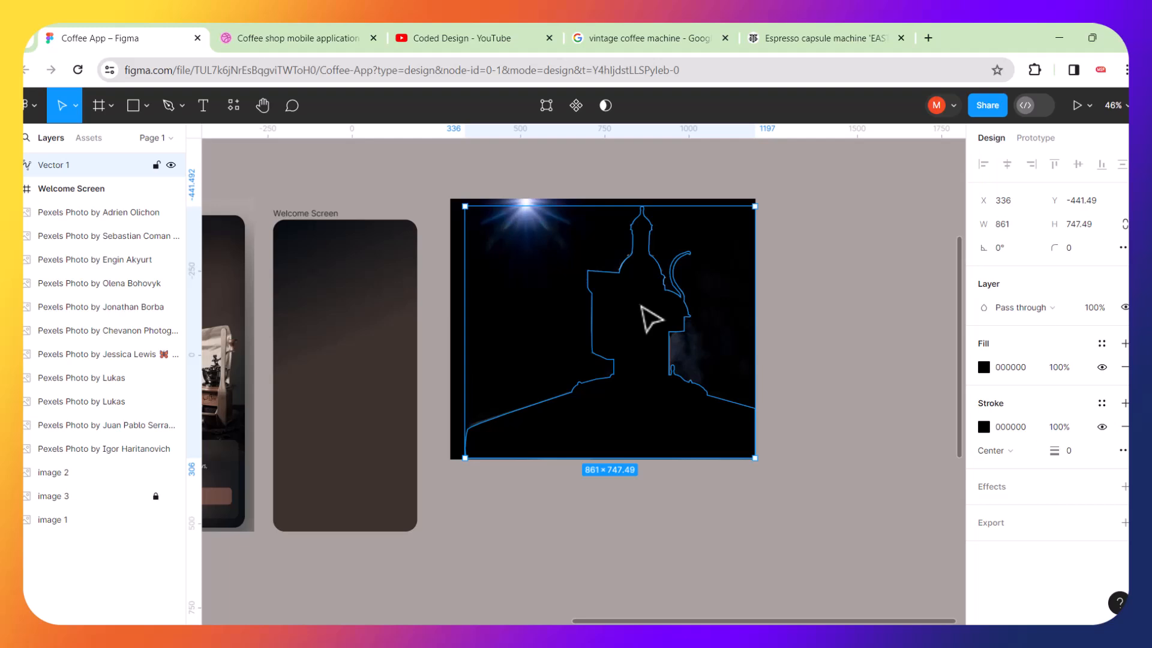
key(bracketleft)
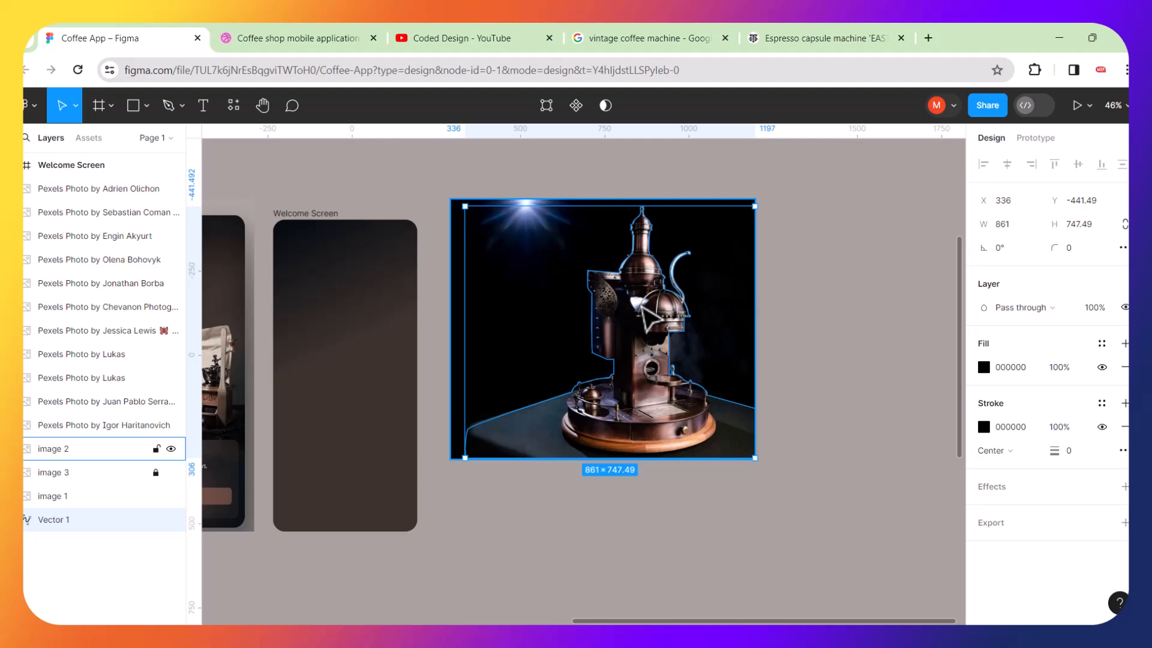
drag(481, 158, 794, 500)
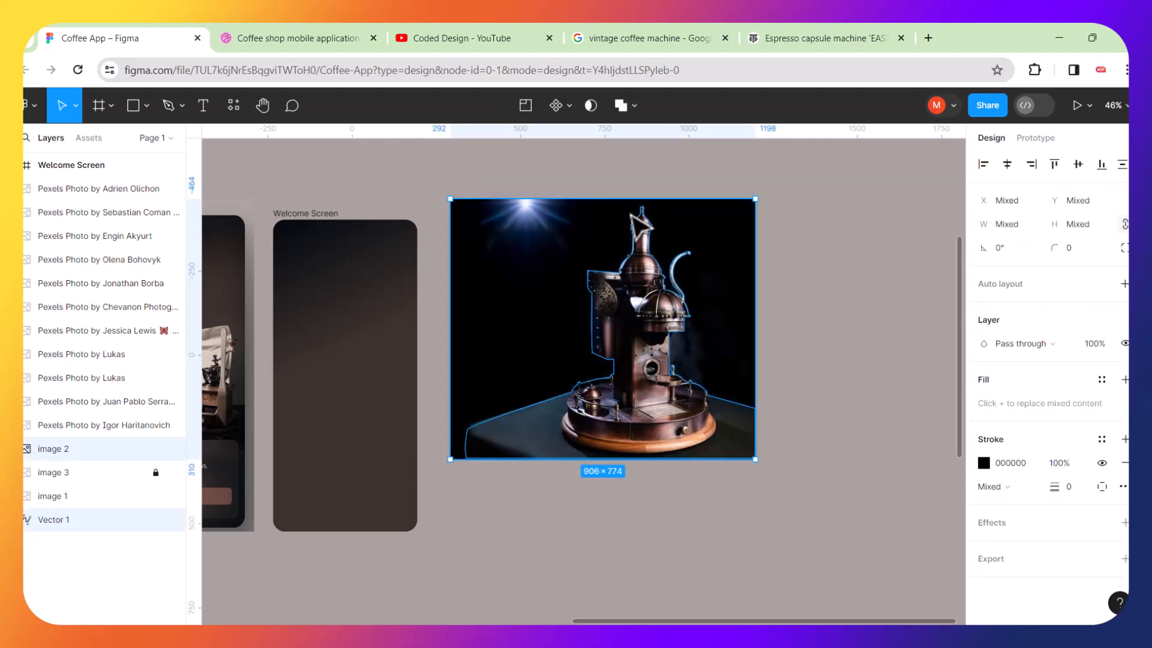
click(591, 107)
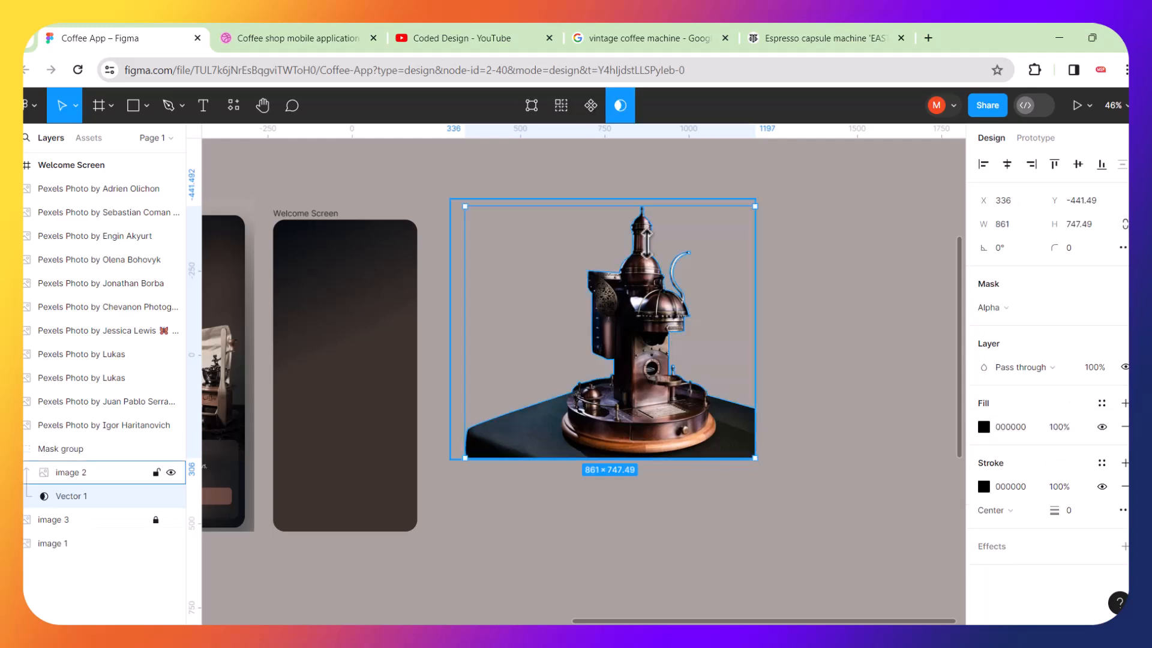
Zoom in to inspect the masked edges around the machine's dome and side panel.
scroll(646, 244, up, 5)
scroll(647, 244, up, 5)
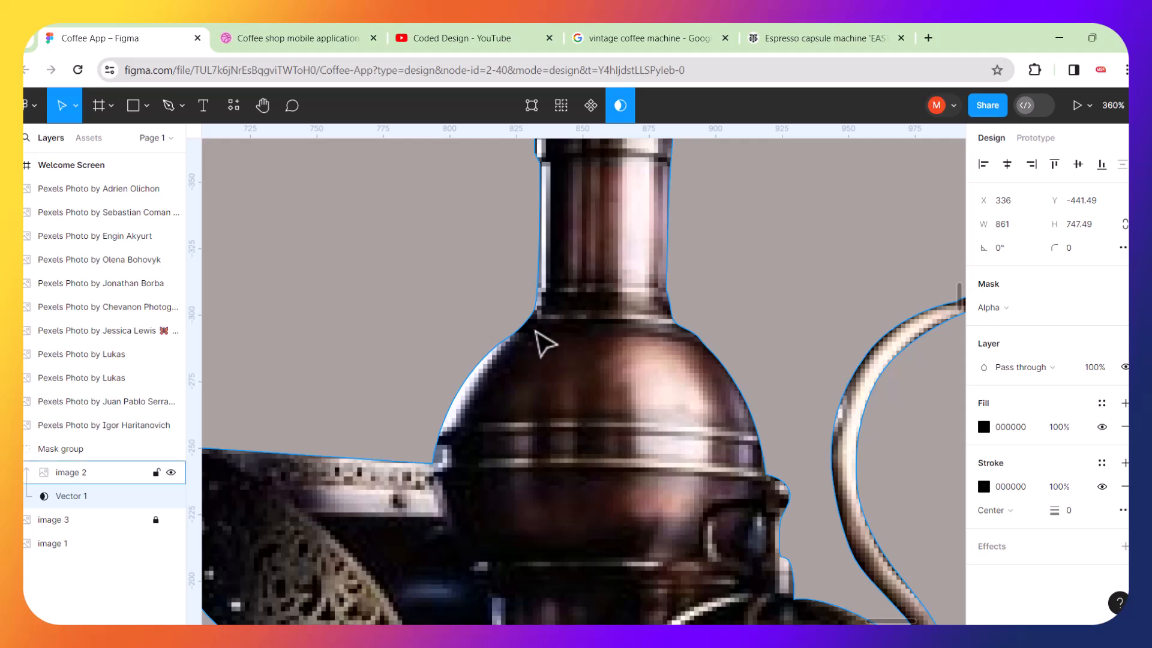
scroll(488, 423, up, 4)
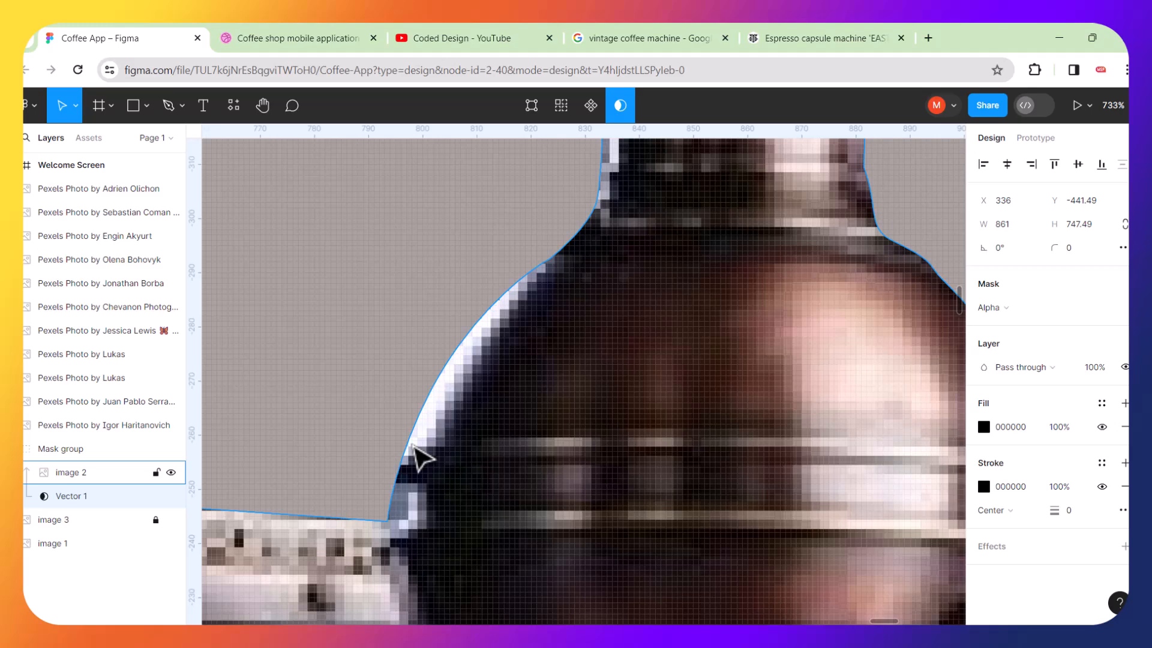
double_click(450, 458)
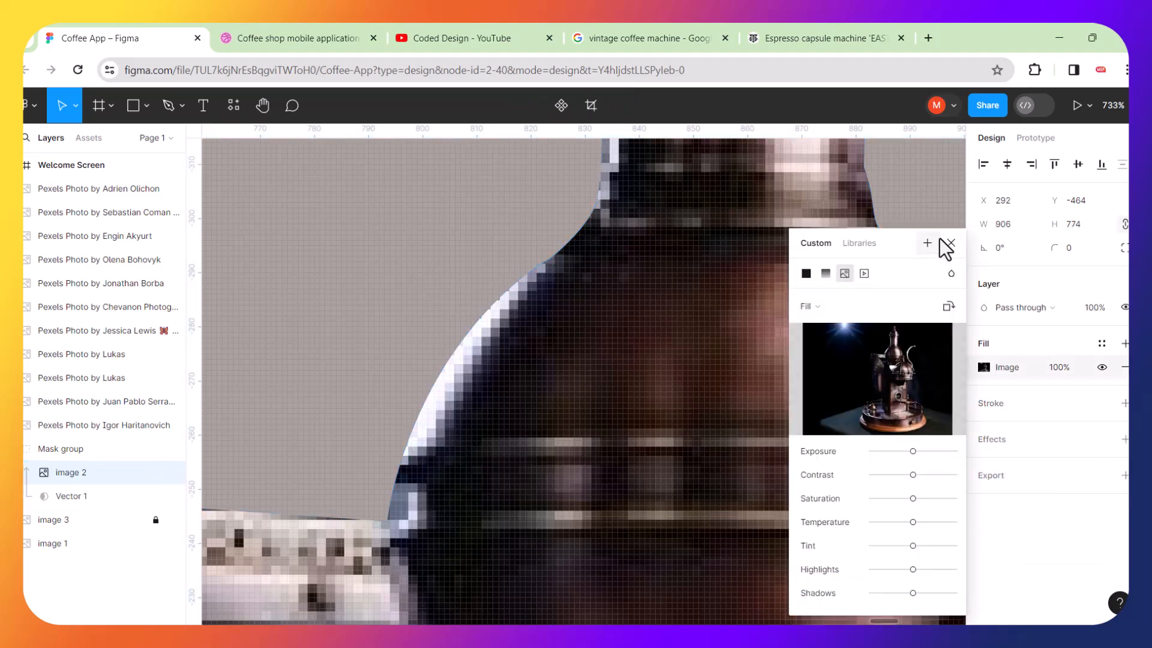
click(951, 243)
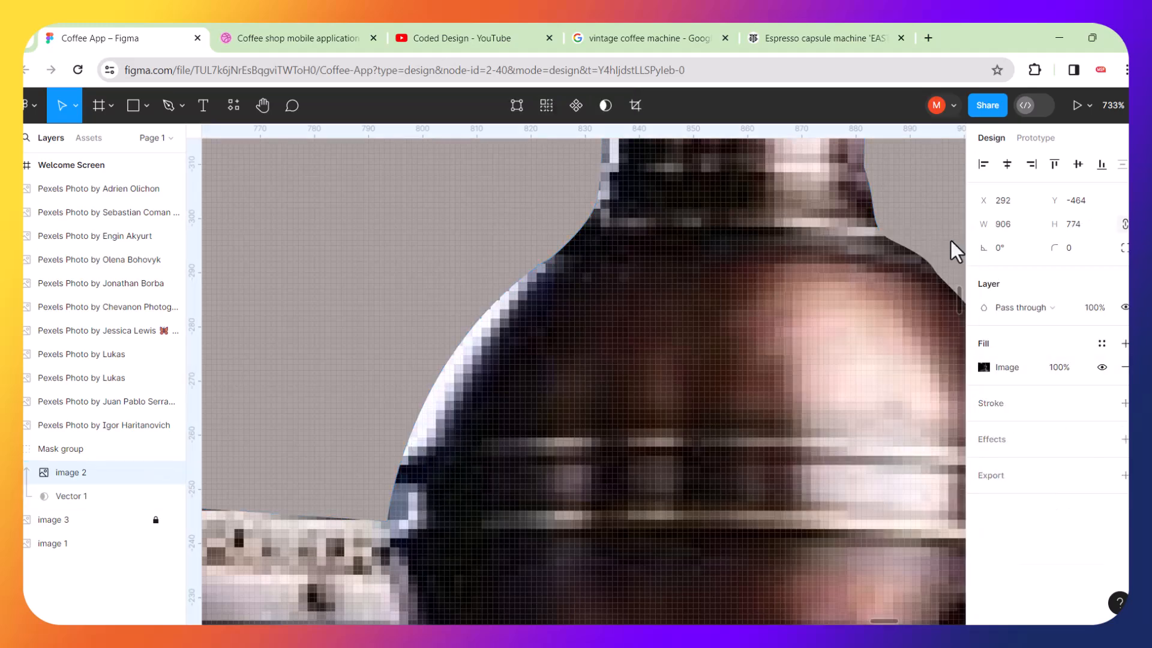
double_click(446, 476)
click(952, 243)
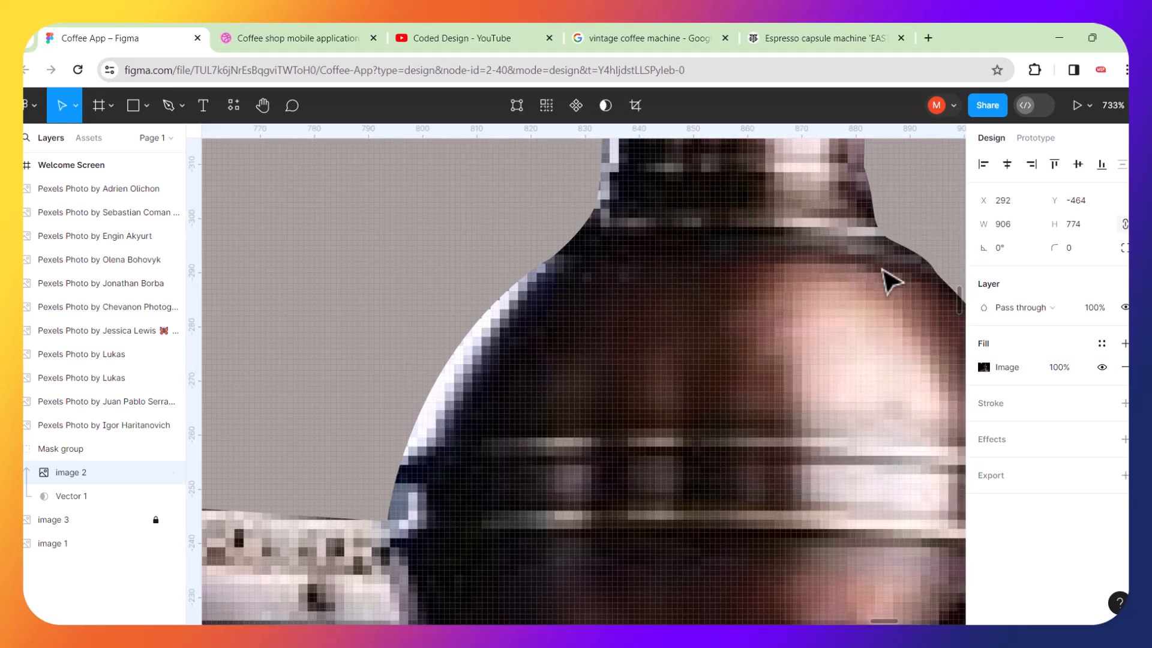
click(66, 495)
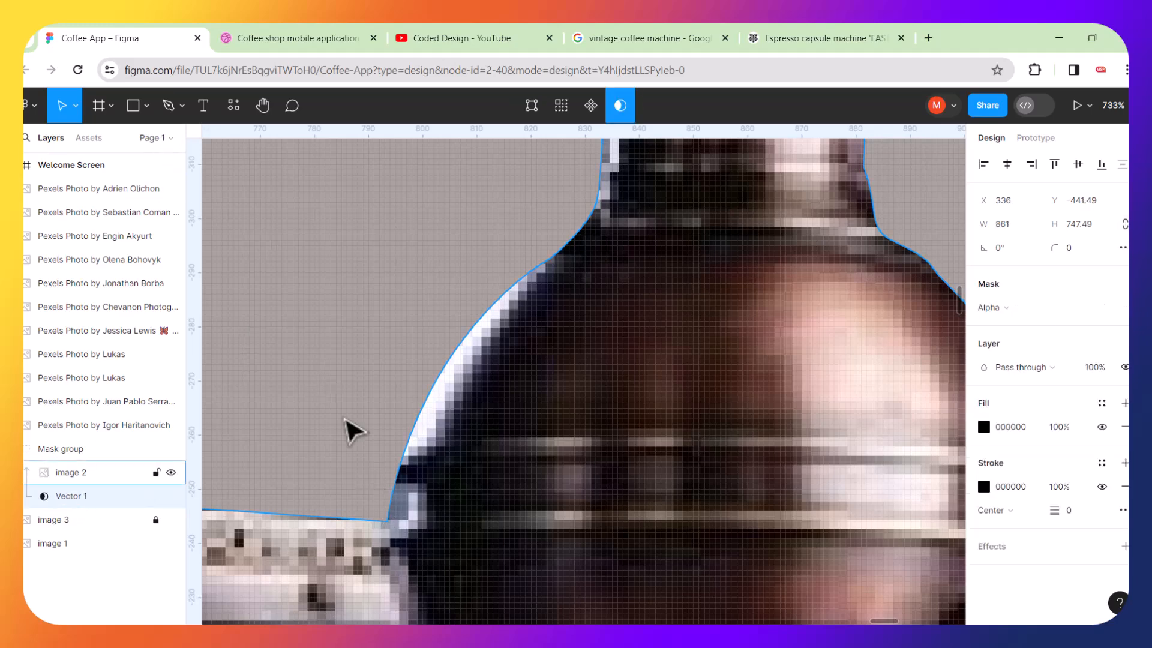
double_click(396, 510)
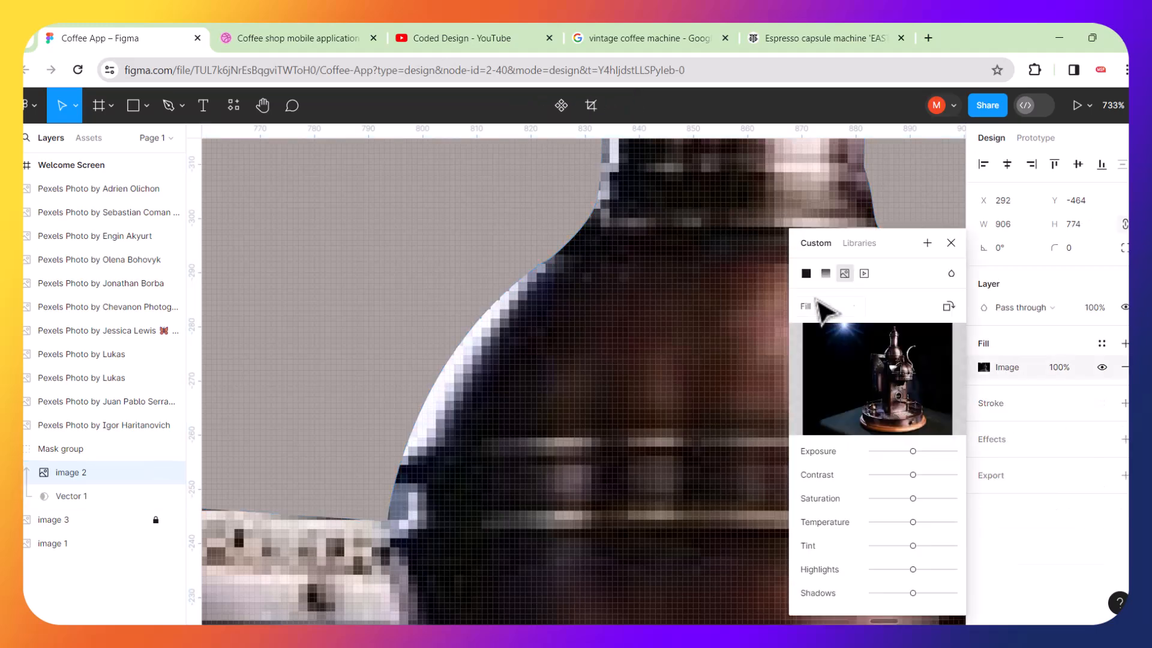
scroll(726, 352, down, 5)
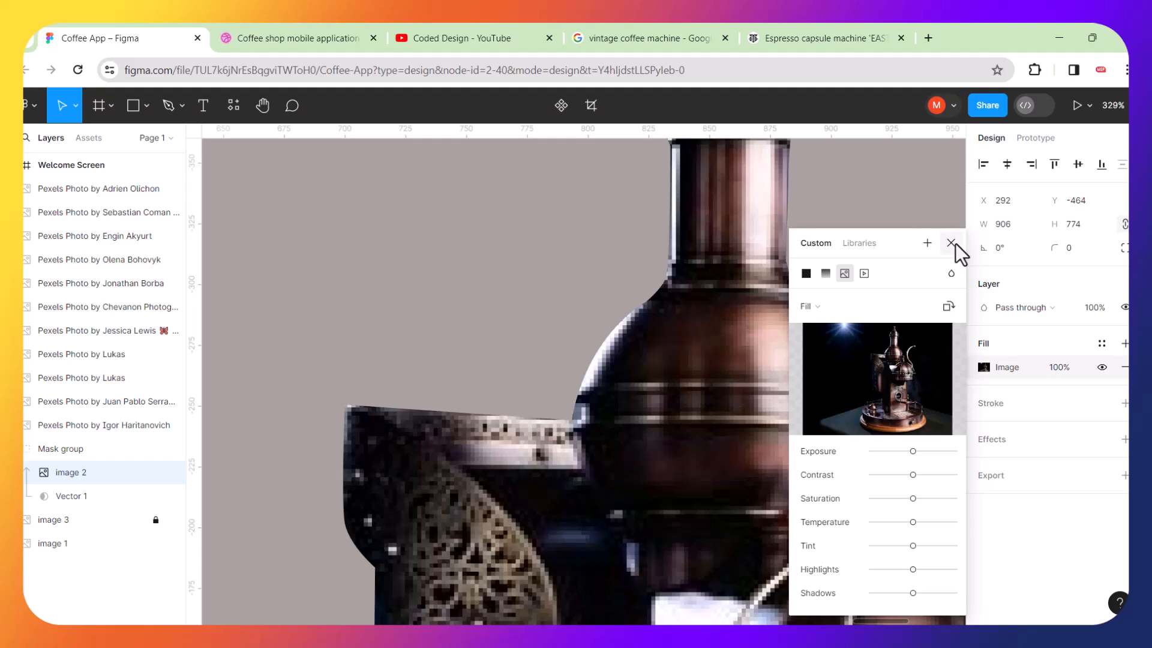
click(952, 243)
click(73, 497)
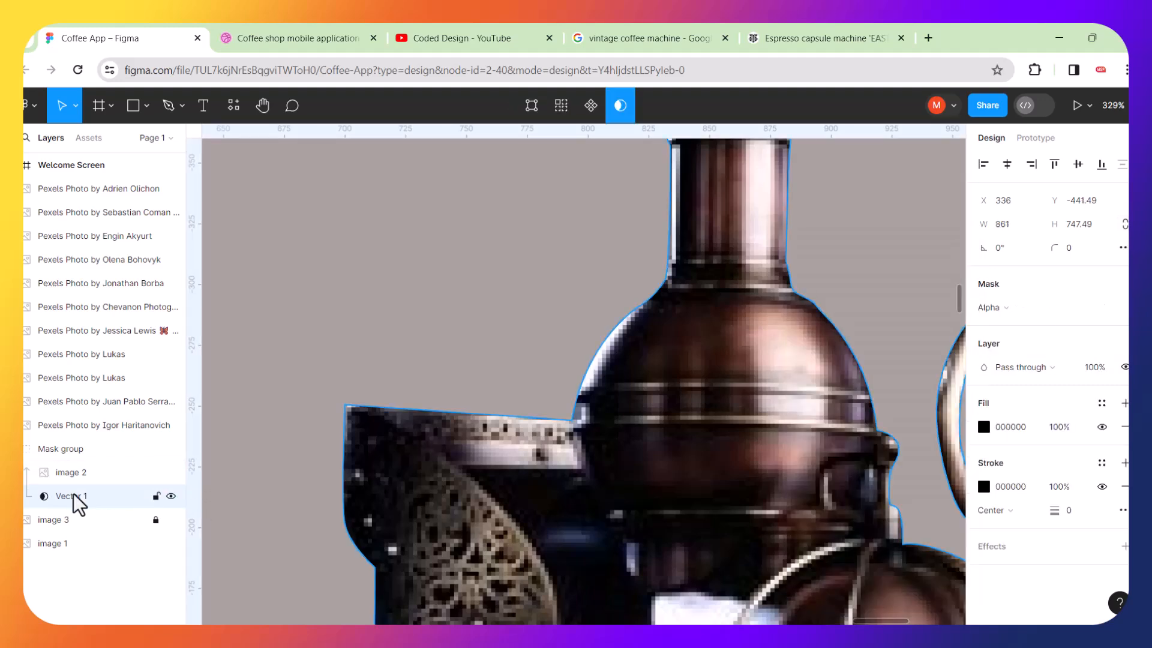
click(181, 106)
click(171, 108)
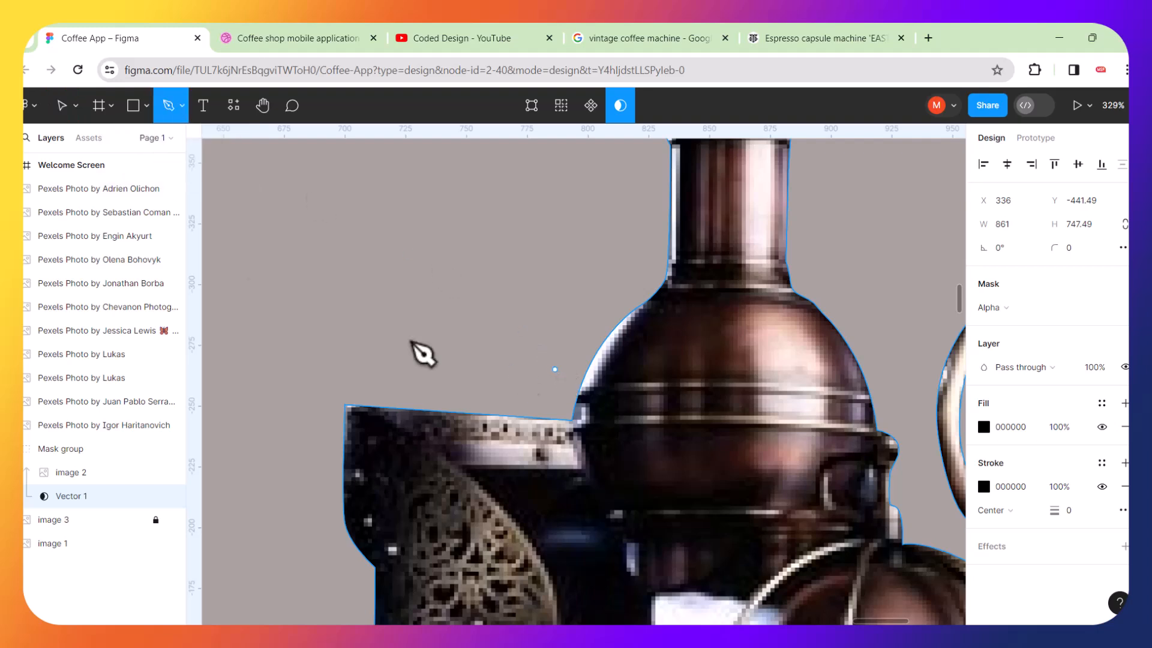
click(67, 111)
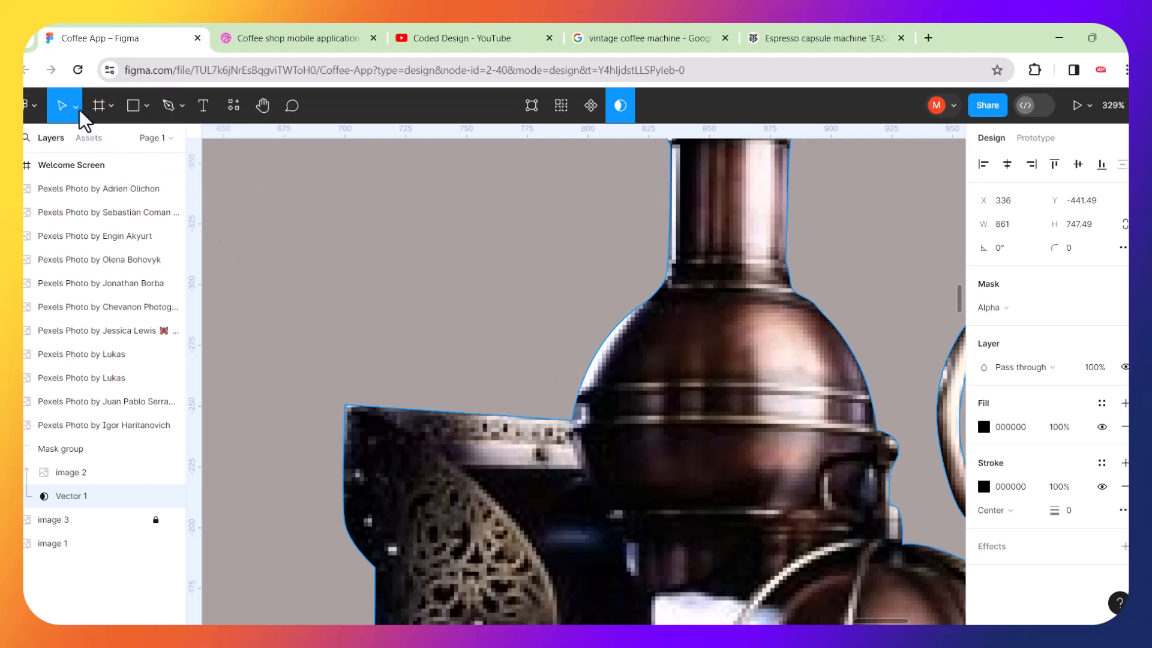
click(76, 108)
click(70, 140)
Zoom in to check the mask edges along the tray rim and the machine's top.
scroll(543, 447, up, 5)
click(746, 360)
double_click(722, 360)
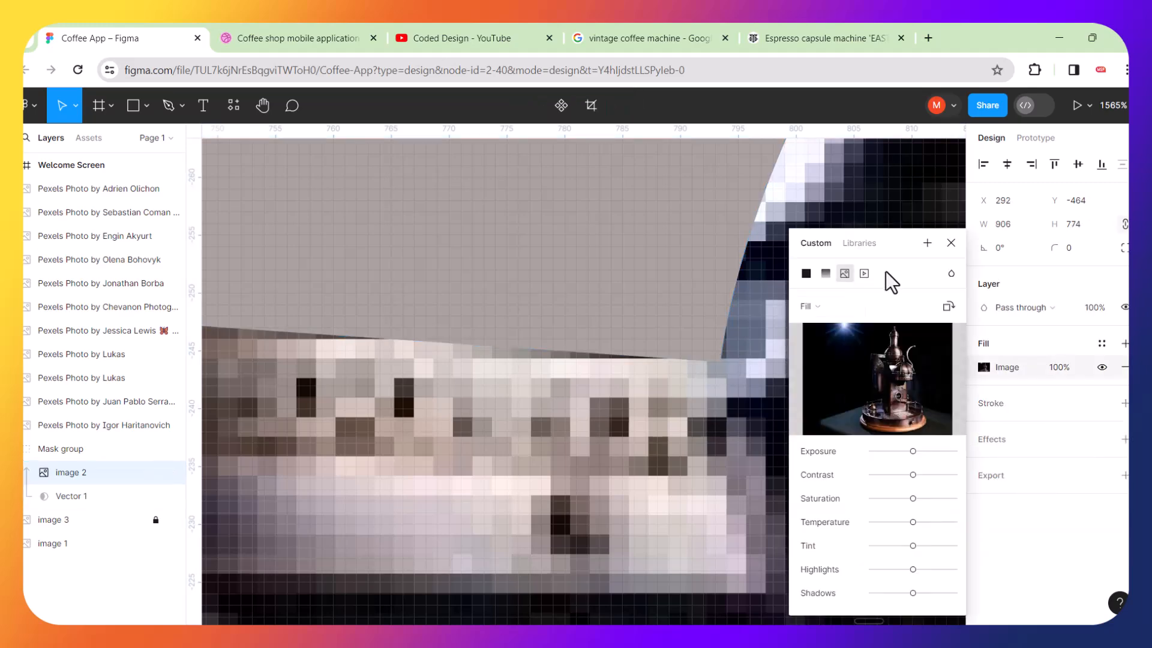
click(951, 243)
scroll(631, 366, down, 3)
scroll(631, 366, down, 5)
scroll(767, 300, up, 3)
double_click(706, 262)
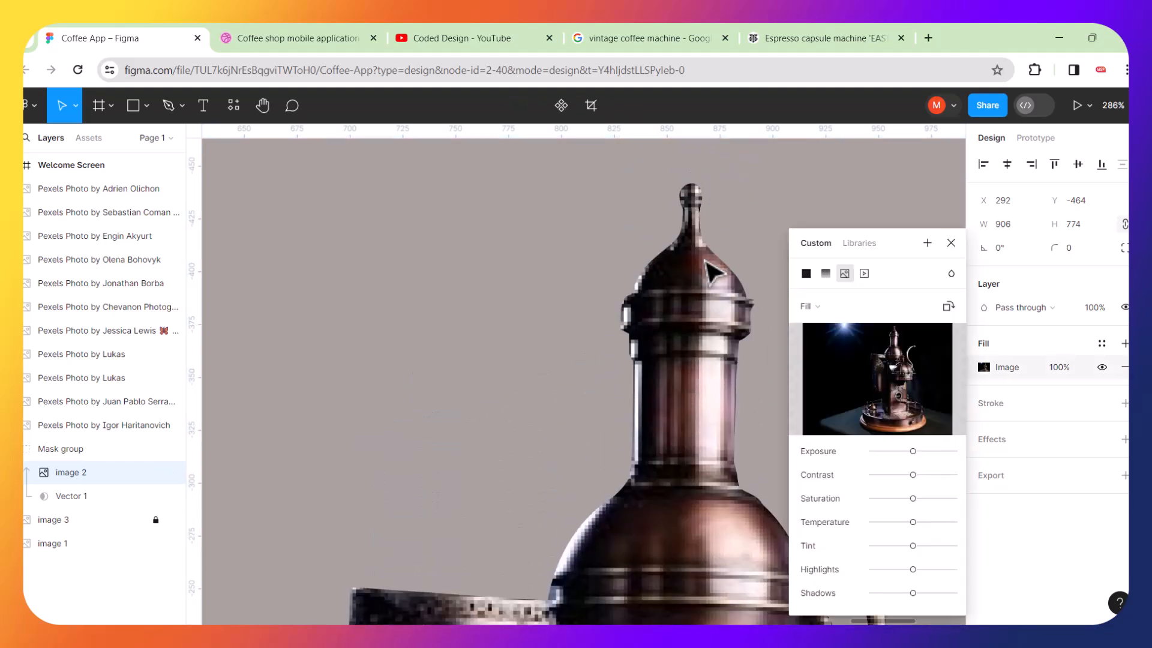
click(952, 242)
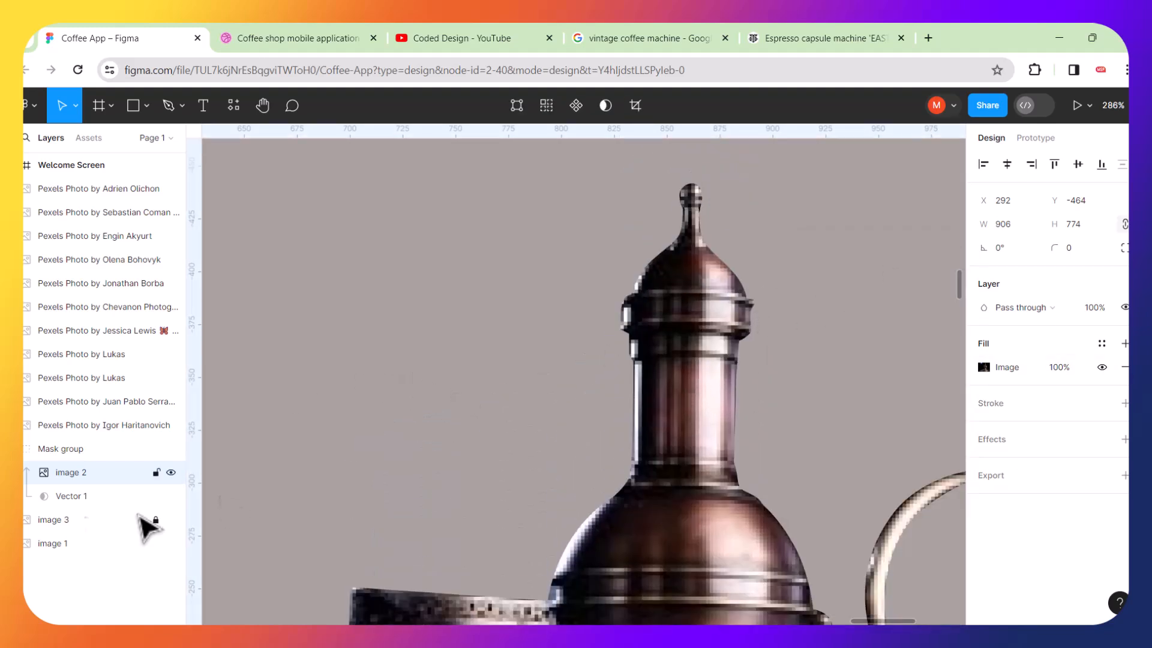
click(59, 499)
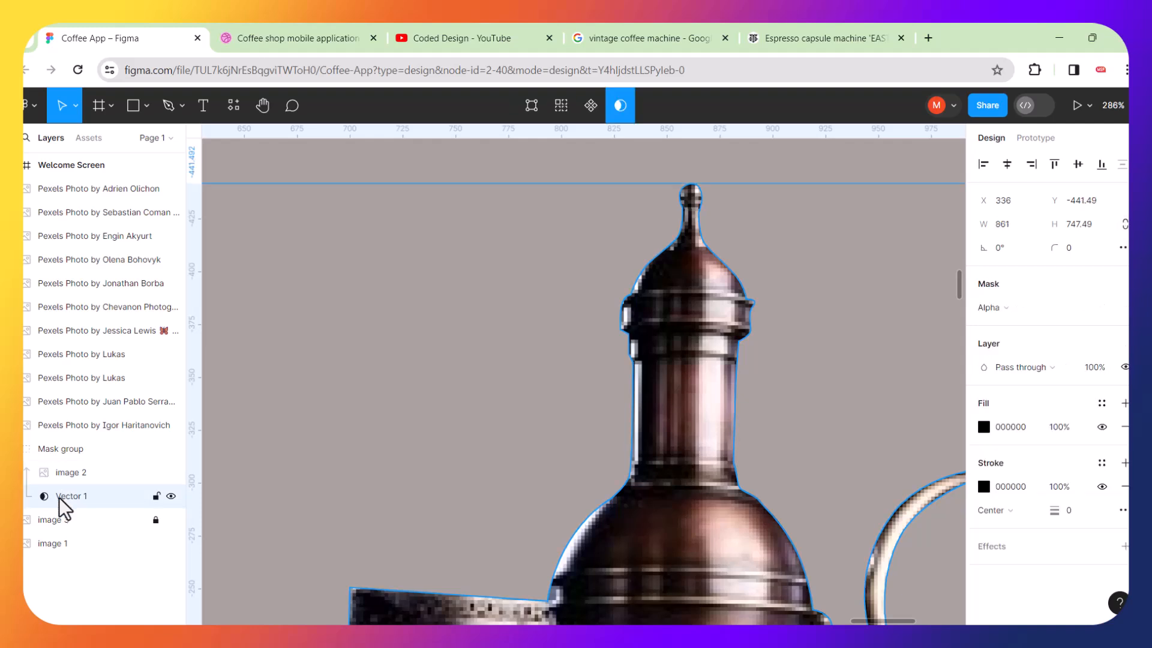
double_click(56, 497)
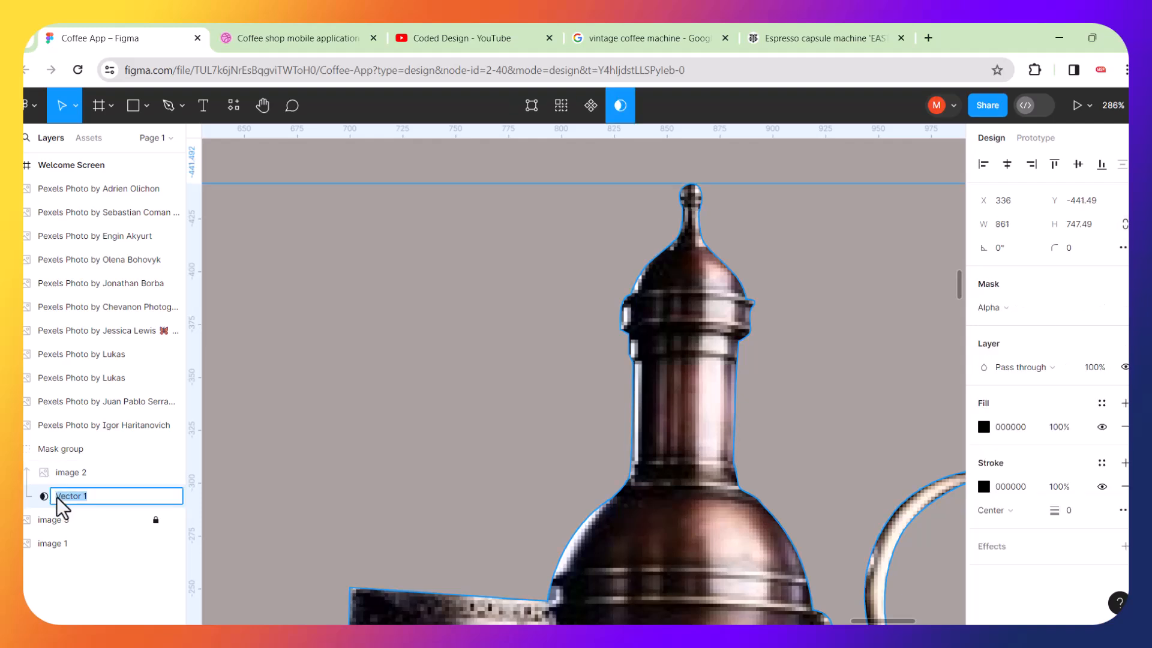
click(327, 486)
click(68, 496)
right_click(68, 496)
mouse_move(67, 496)
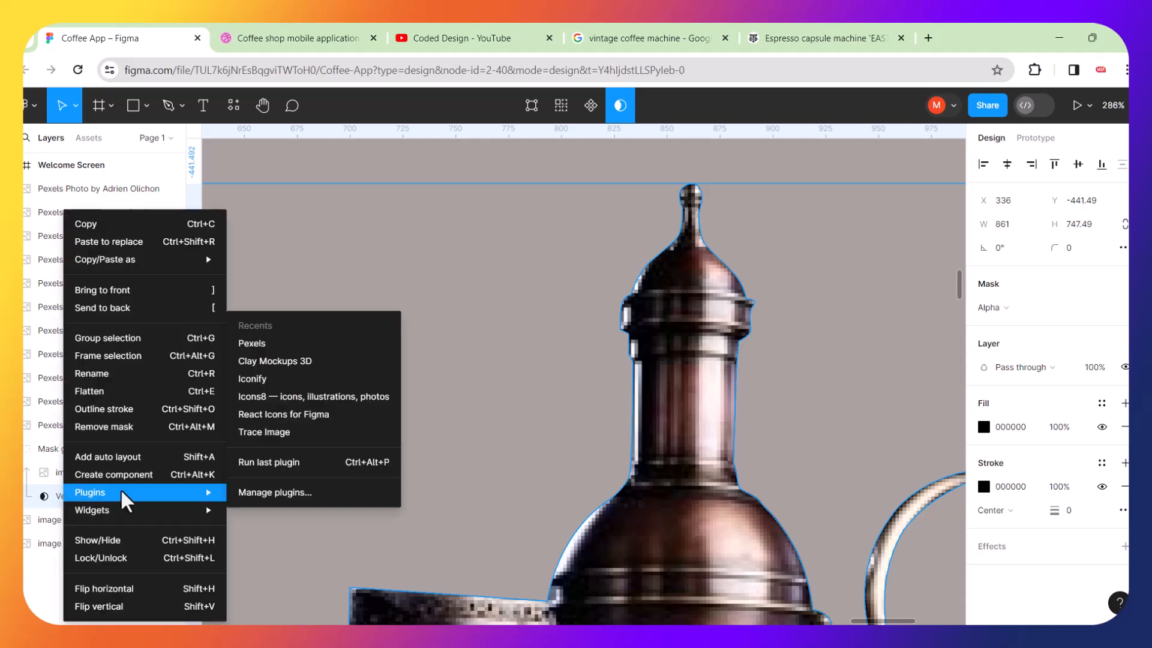
click(519, 303)
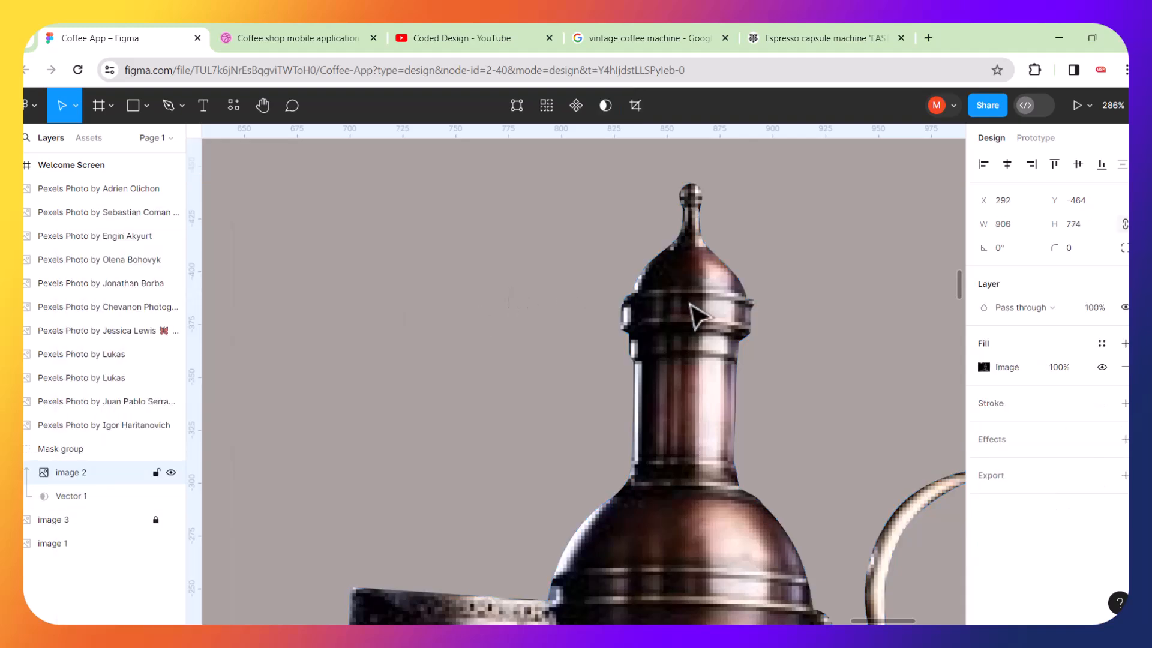
Examine the masked coffee machine's outline at close zoom, then zoom back out to the whole image.
double_click(695, 314)
scroll(693, 313, down, 3)
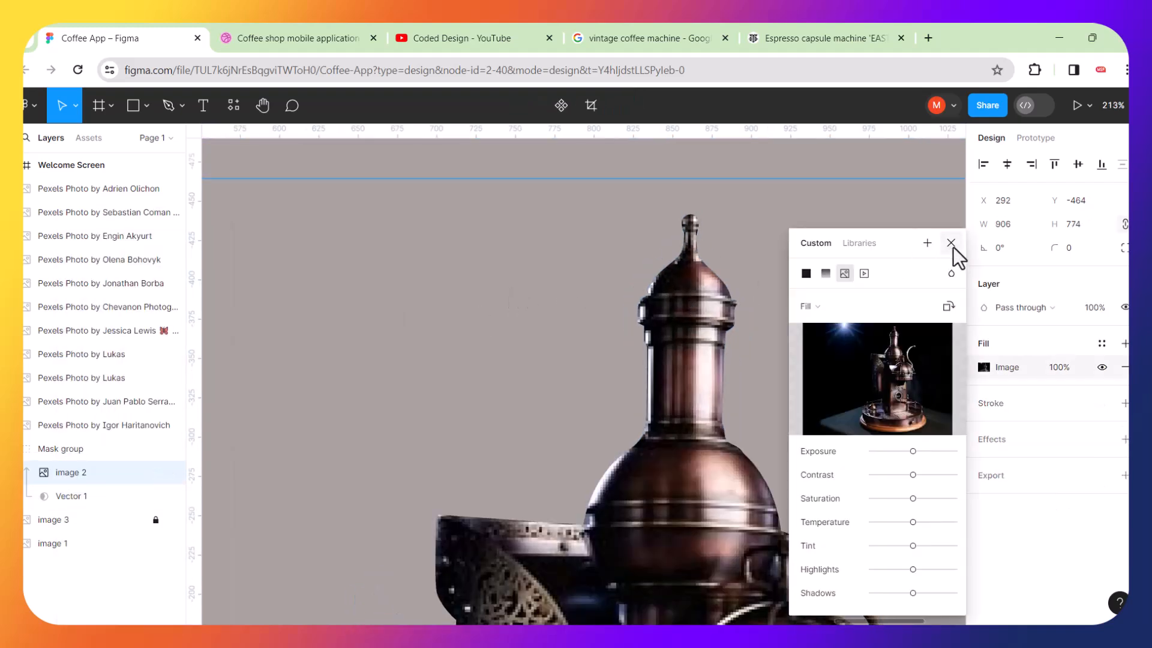
click(952, 244)
scroll(734, 427, down, 5)
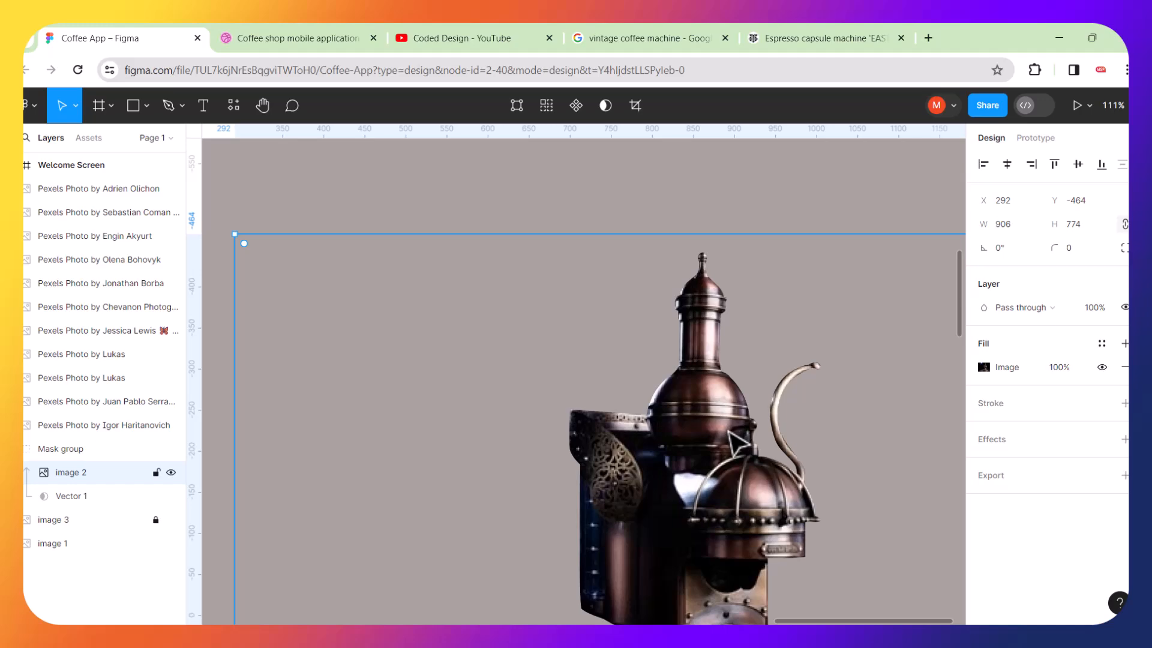
scroll(730, 431, up, 3)
scroll(655, 307, up, 5)
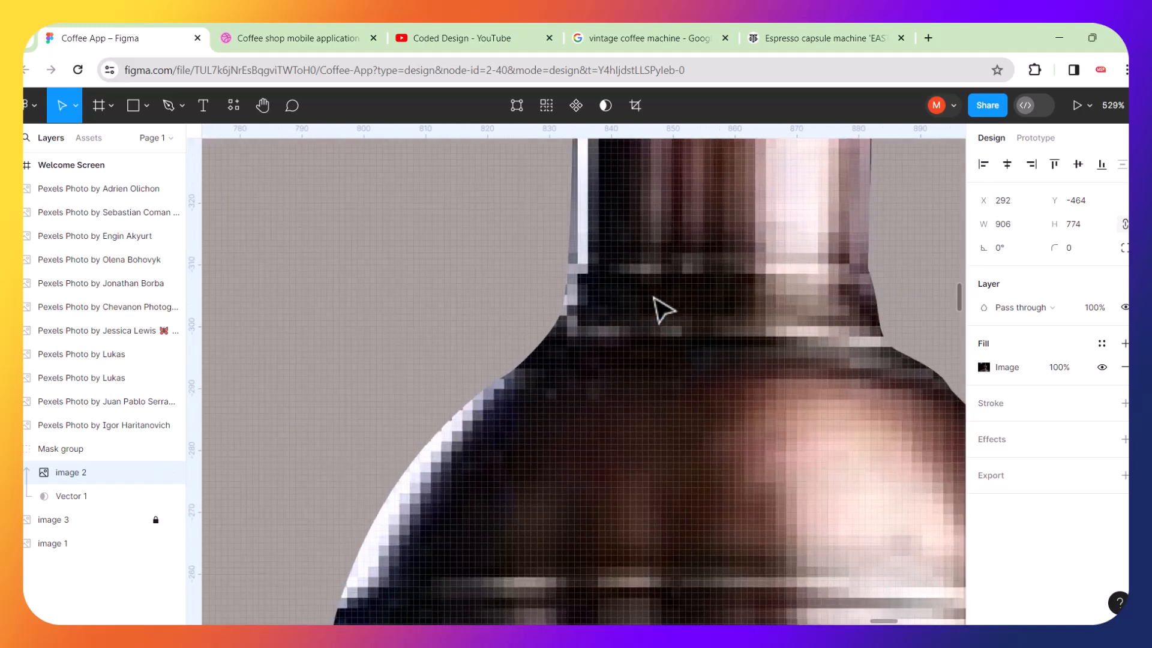
scroll(585, 298, up, 2)
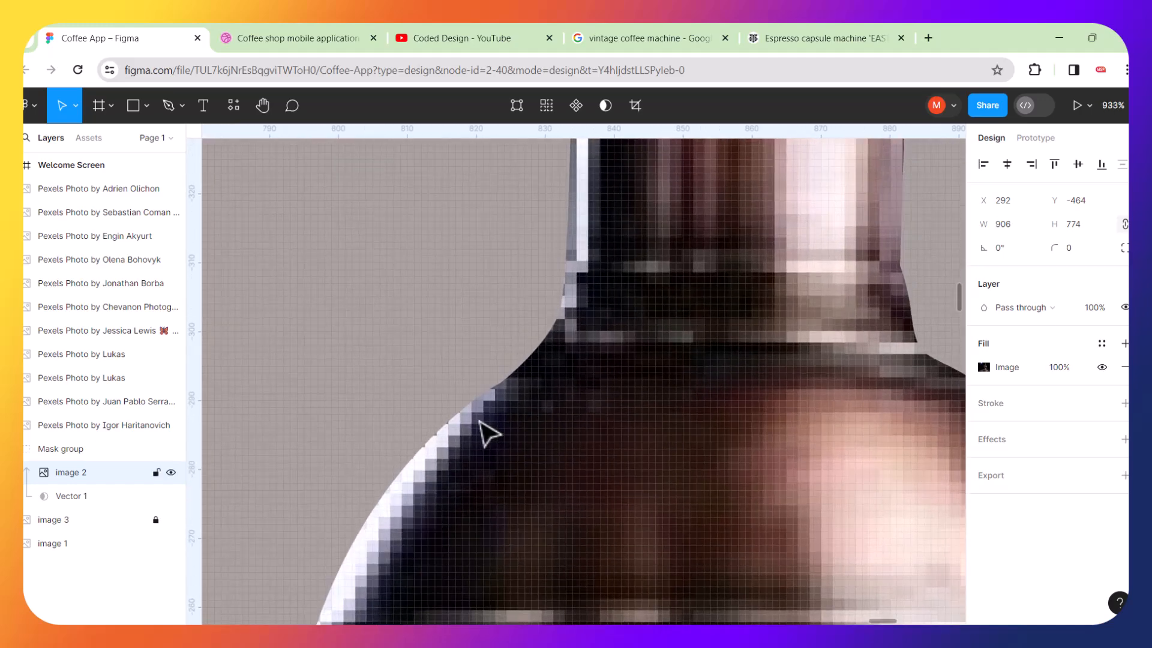
scroll(598, 398, down, 2)
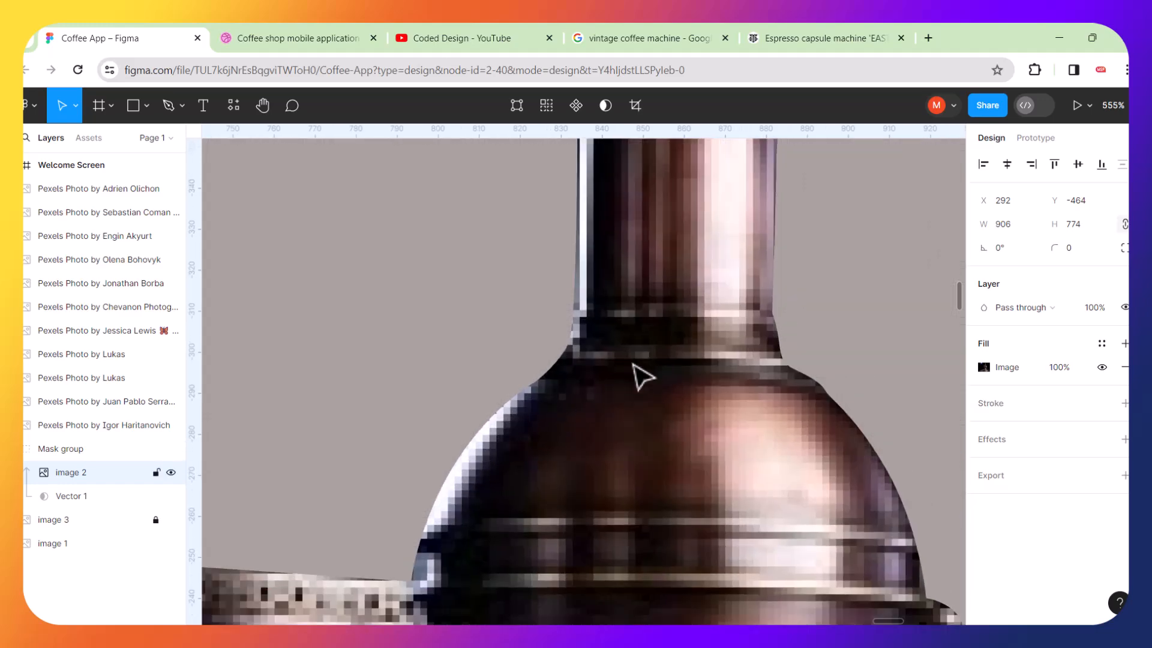
scroll(641, 377, down, 6)
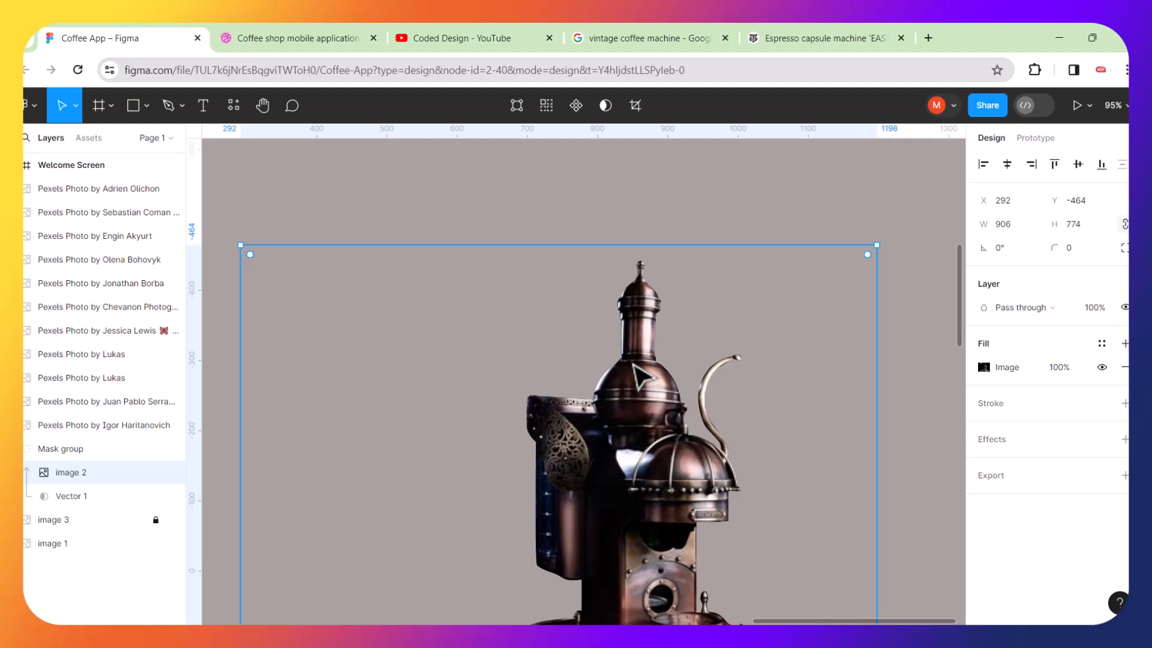
scroll(641, 376, down, 2)
click(852, 402)
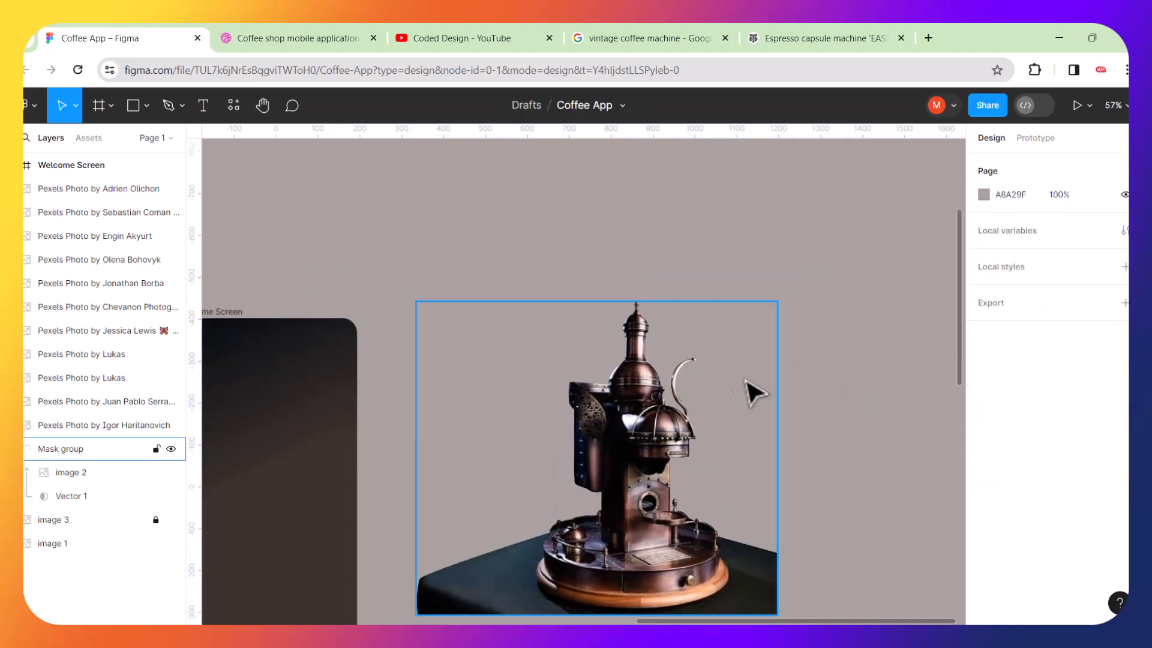
scroll(677, 401, down, 2)
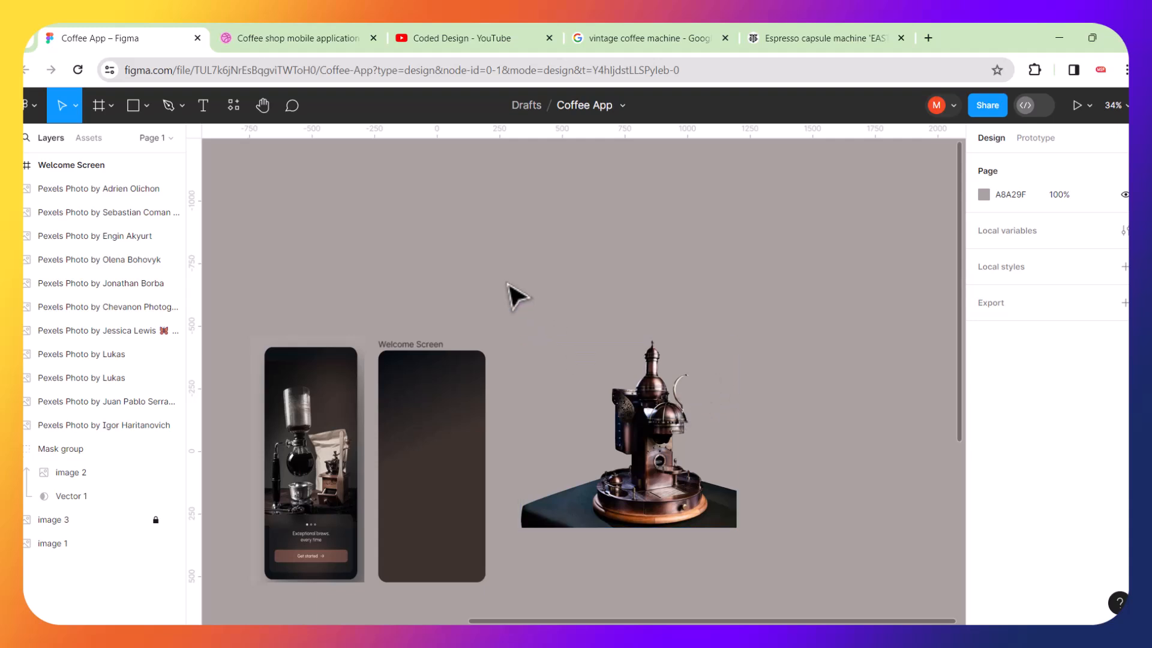
Group the masked coffee machine and move the group into the Welcome Screen frame.
drag(506, 266, 782, 595)
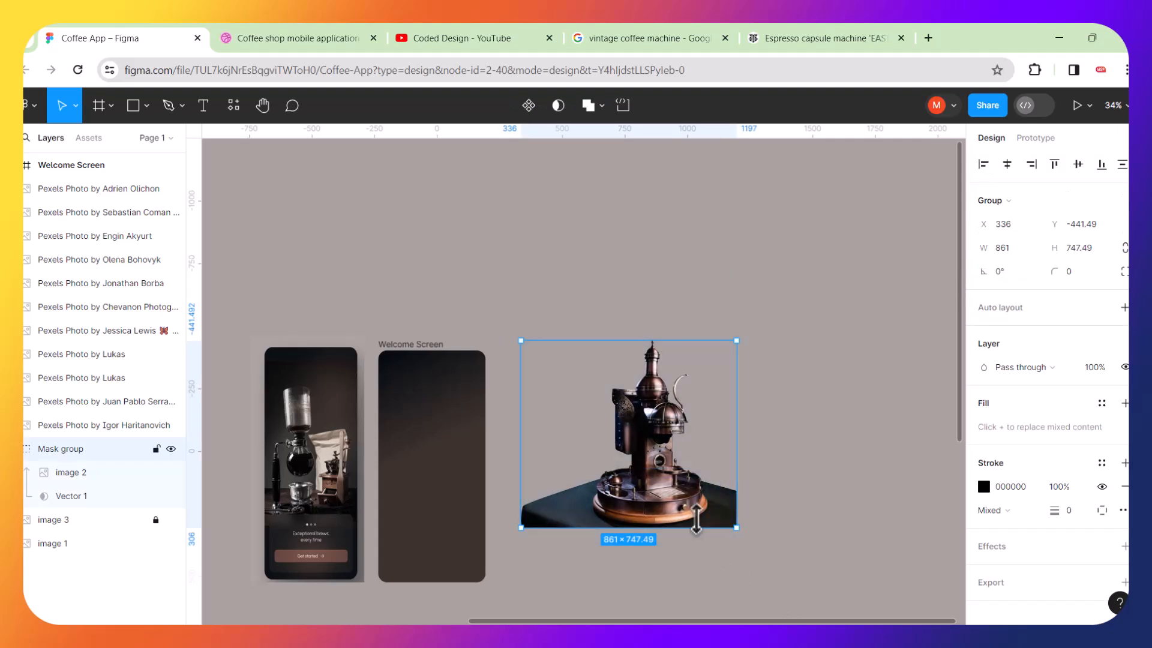
key(ctrl+g)
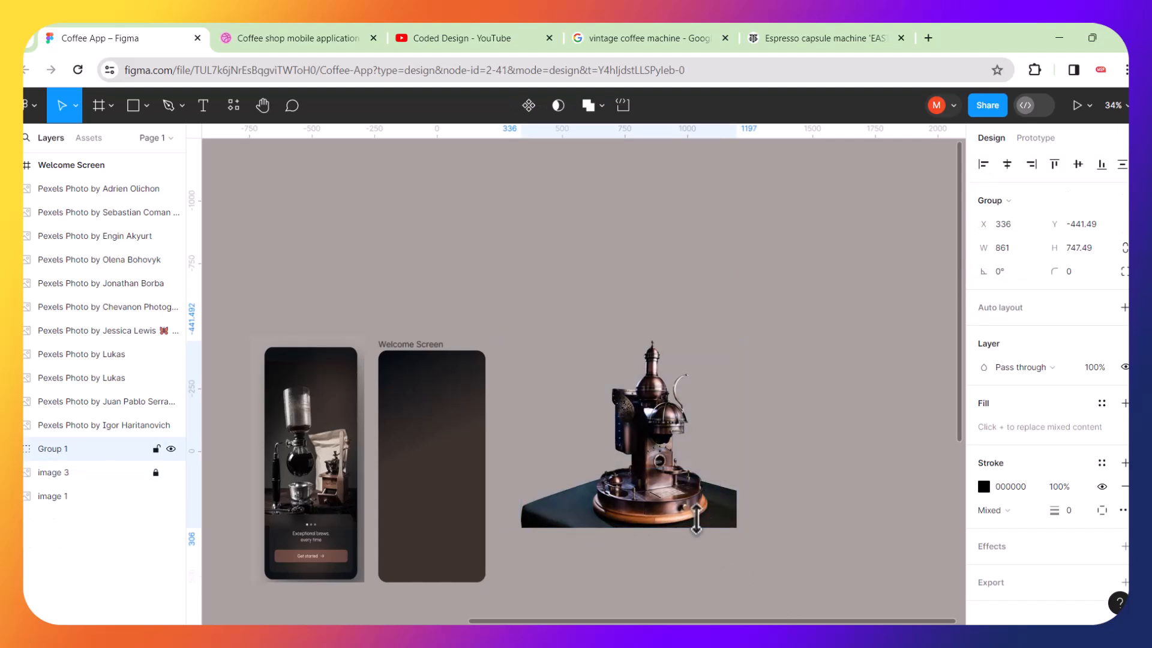
drag(671, 462, 362, 487)
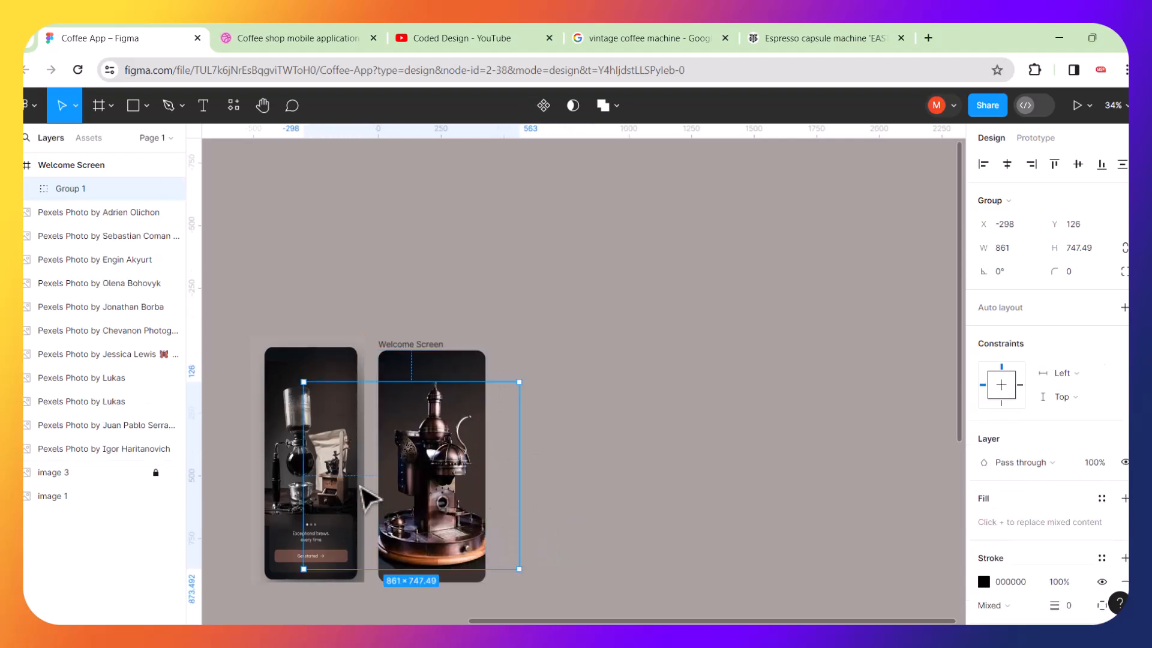
Scale the coffee machine group down to about 611 × 530 and position it in the lower part of the Welcome Screen.
scroll(365, 495, up, 4)
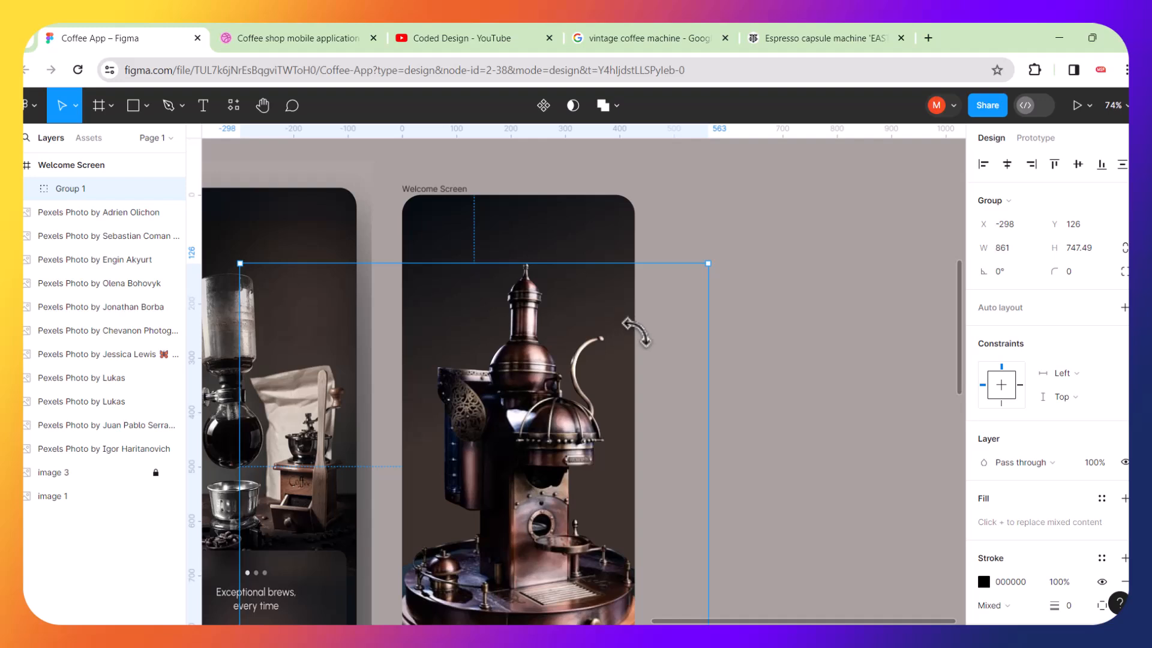
drag(711, 265, 574, 398)
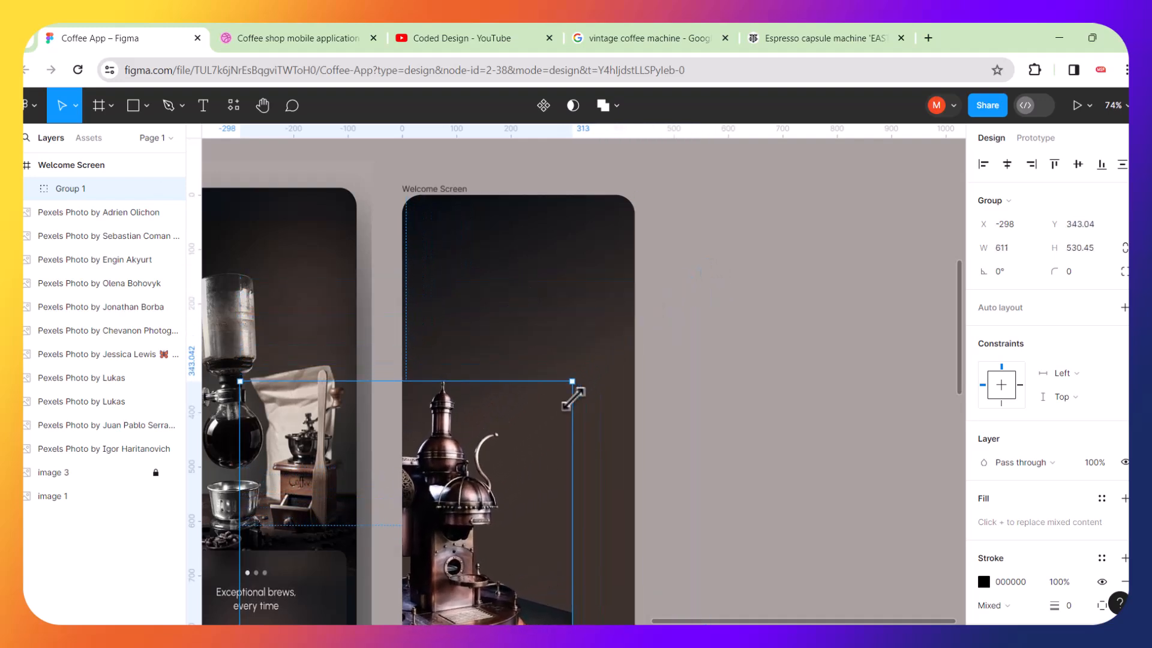
drag(469, 460, 538, 388)
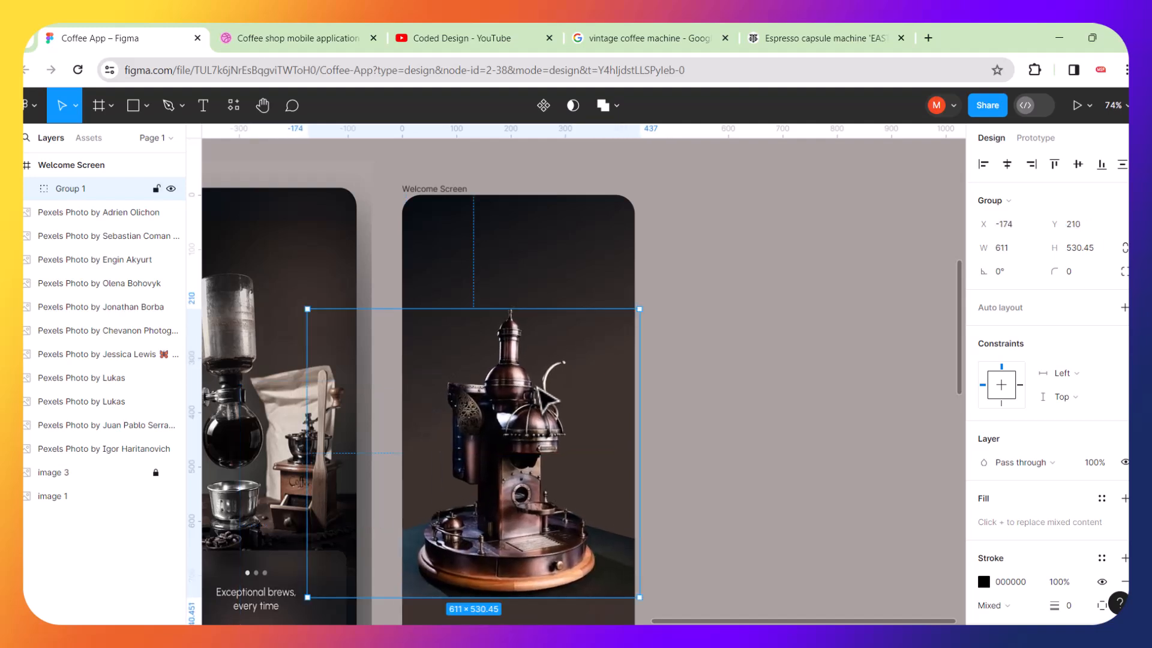
Add horizontal ruler guides across both phone screens, one at about Y -270.
scroll(504, 489, down, 5)
scroll(503, 491, up, 2)
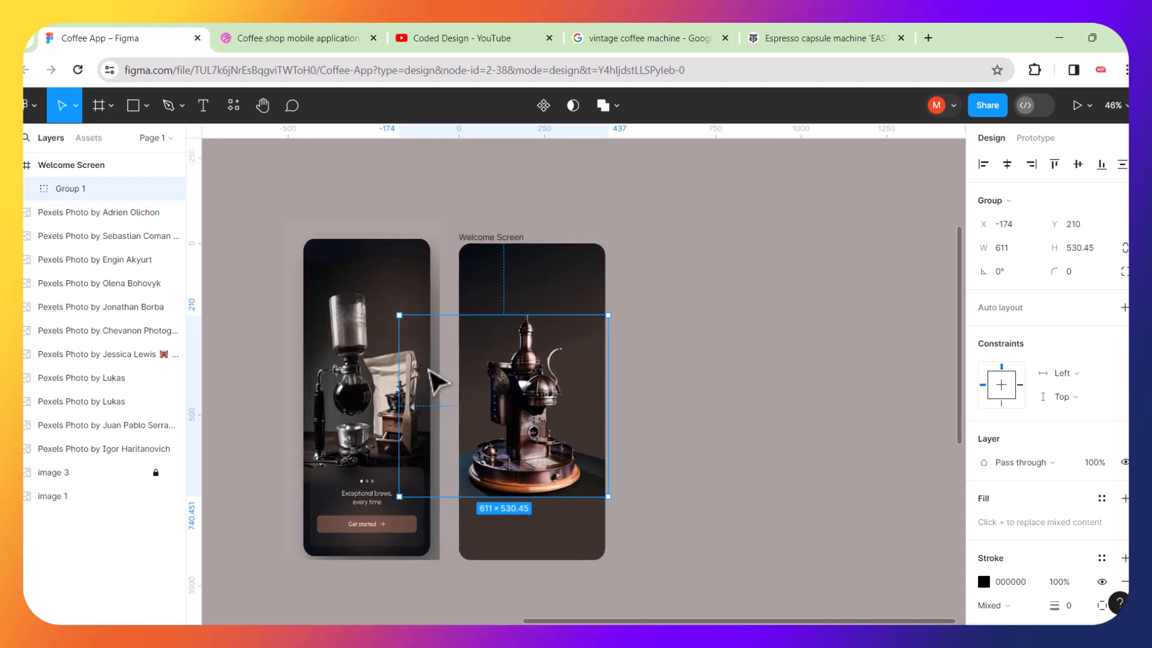
scroll(432, 376, up, 3)
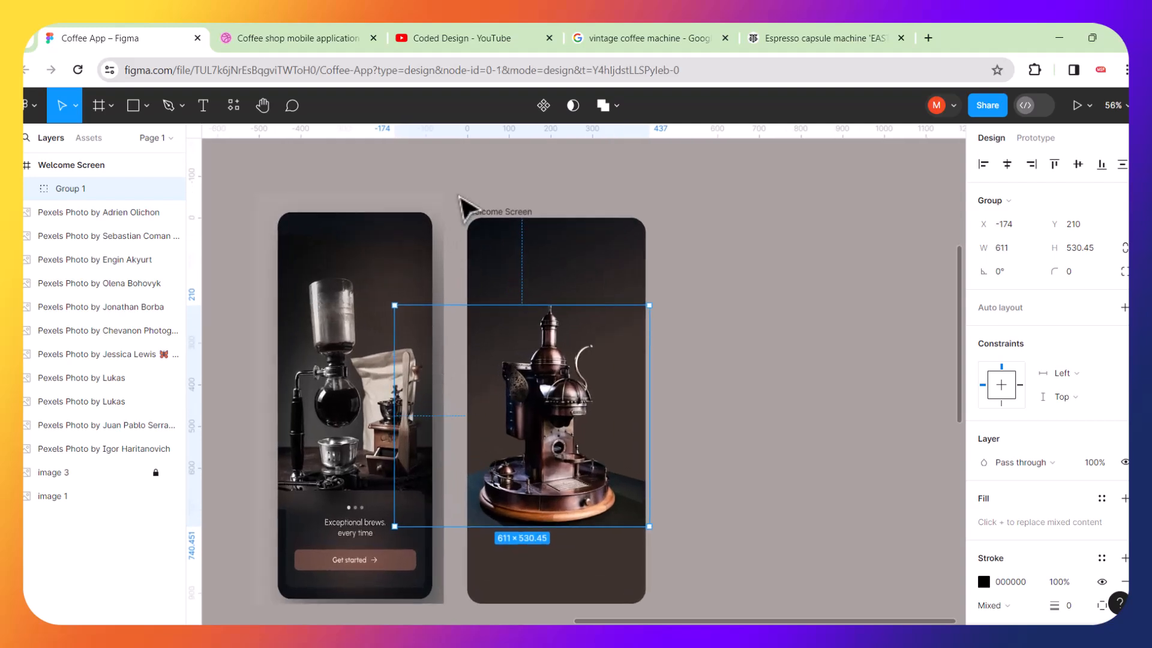
click(462, 207)
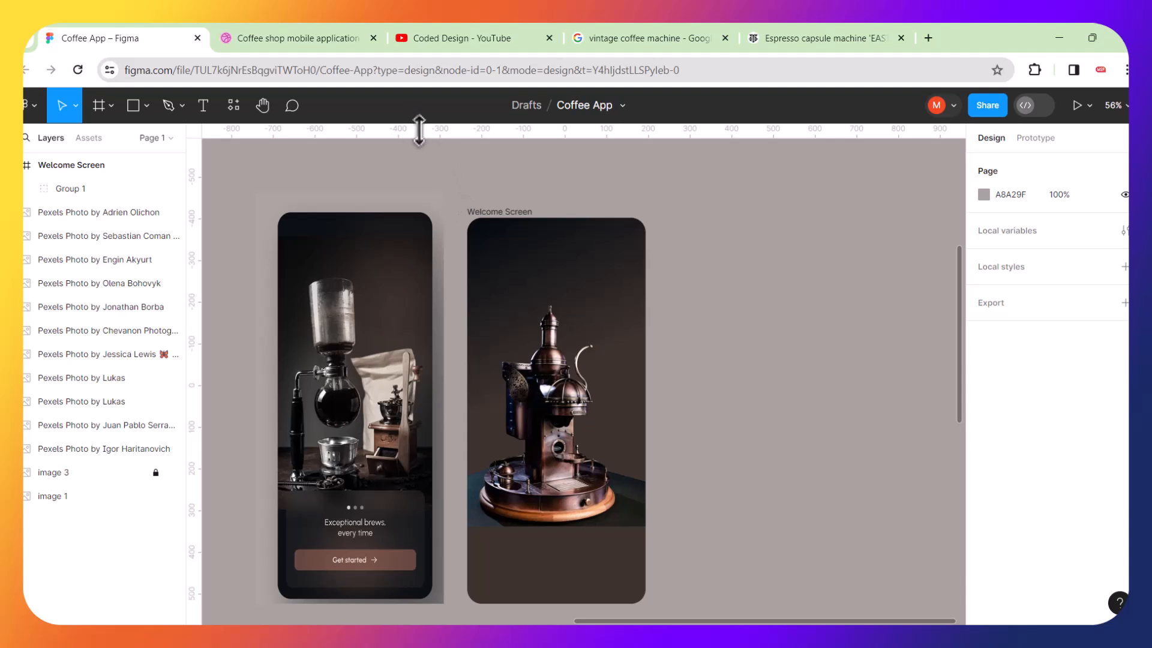
drag(419, 127, 402, 274)
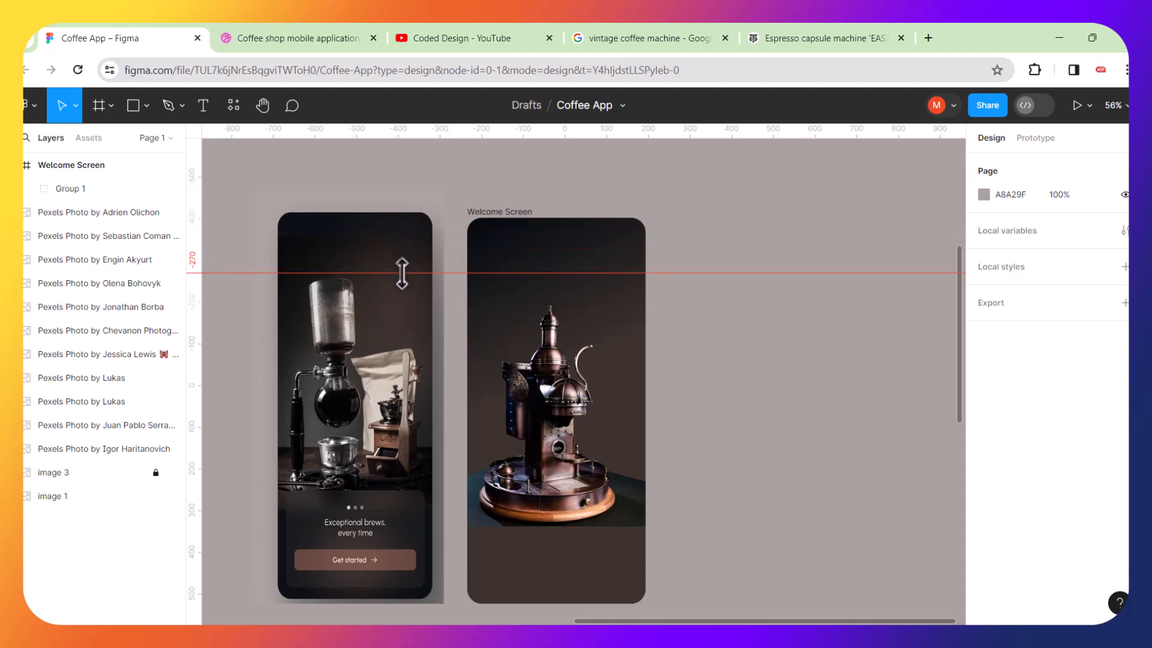
drag(436, 134, 376, 496)
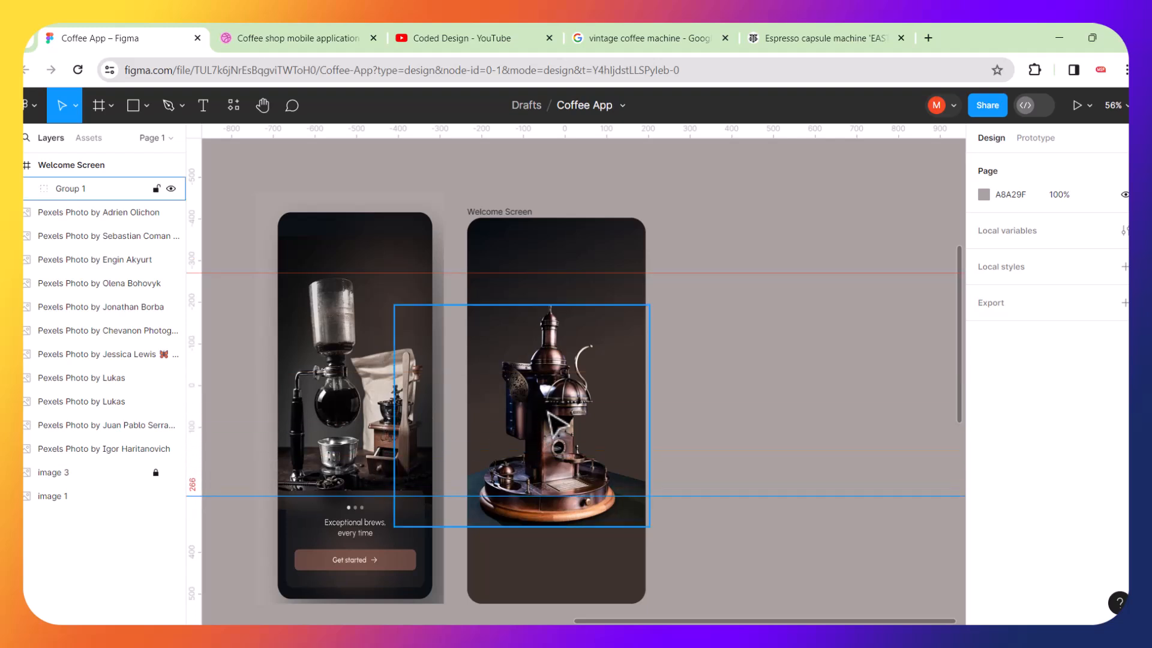
Add a horizontal guide along the top edge of the Welcome Screen frame.
scroll(445, 231, up, 5)
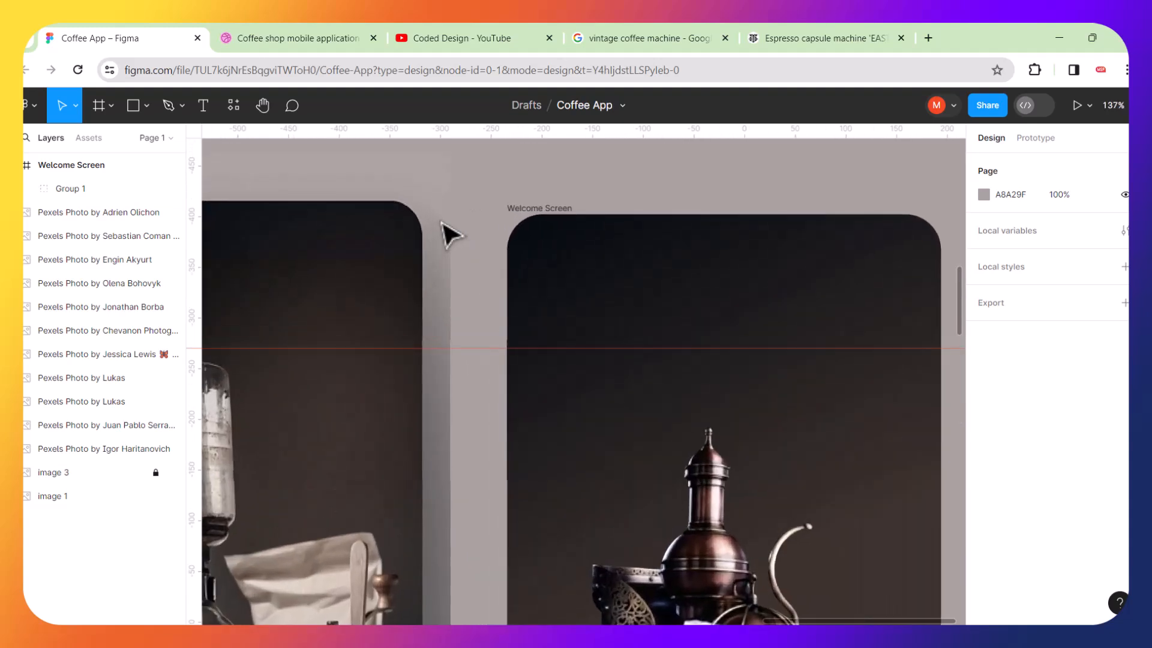
drag(517, 129, 534, 215)
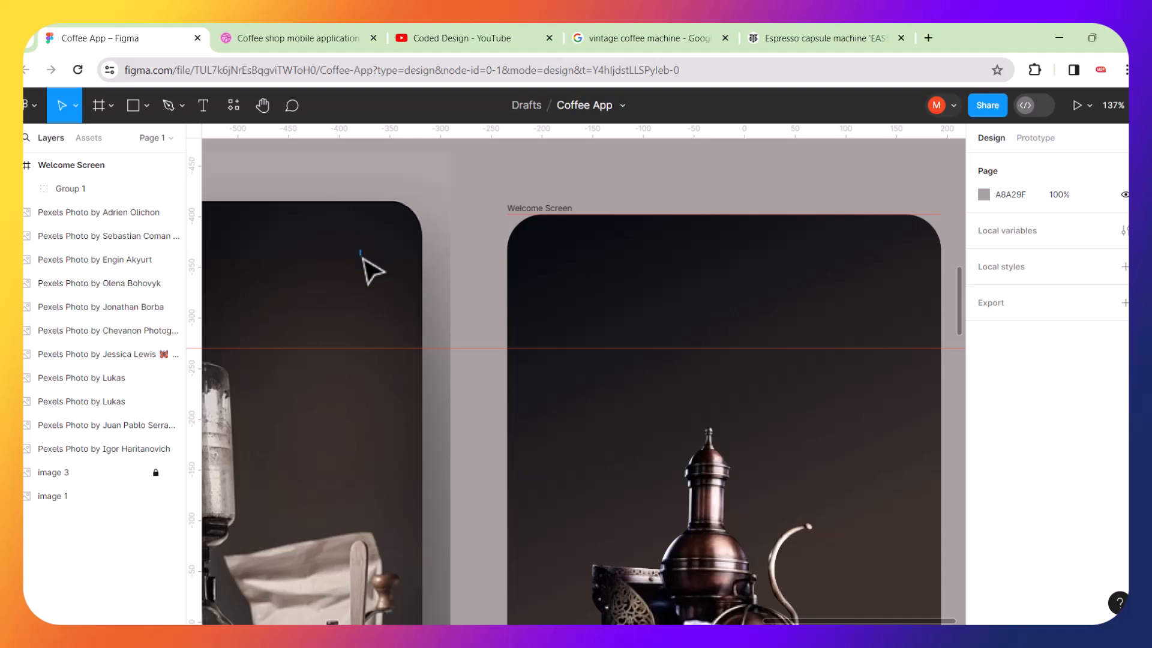
Unlock the reference phone mockup image beside the frame and nudge it down slightly.
scroll(373, 224, up, 5)
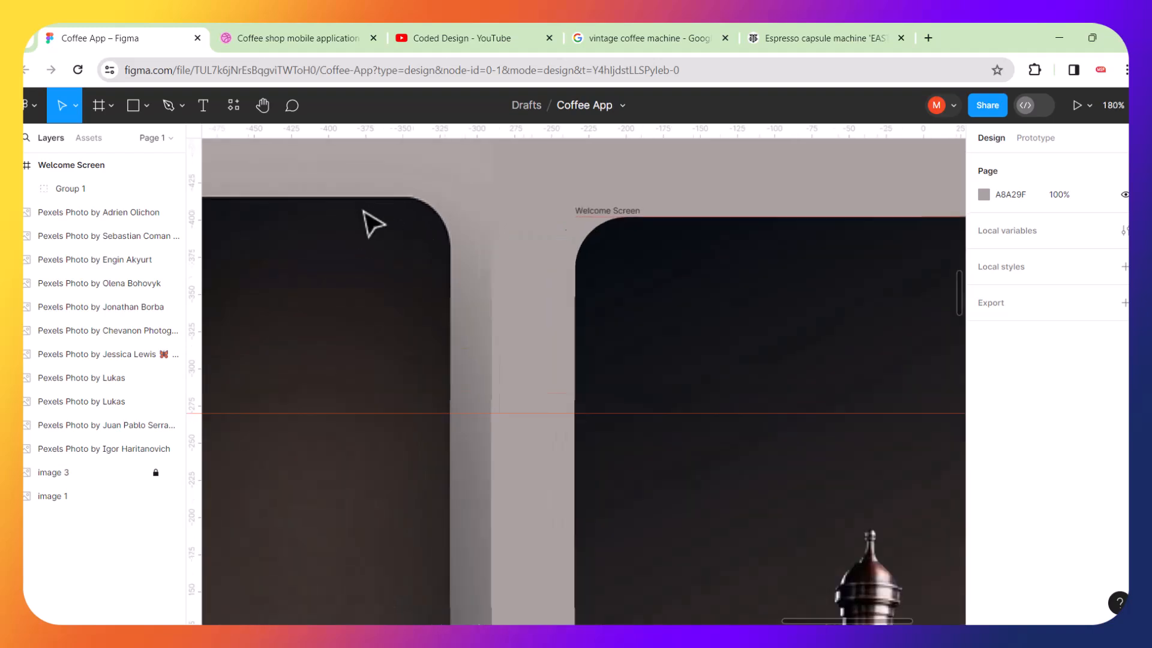
right_click(424, 289)
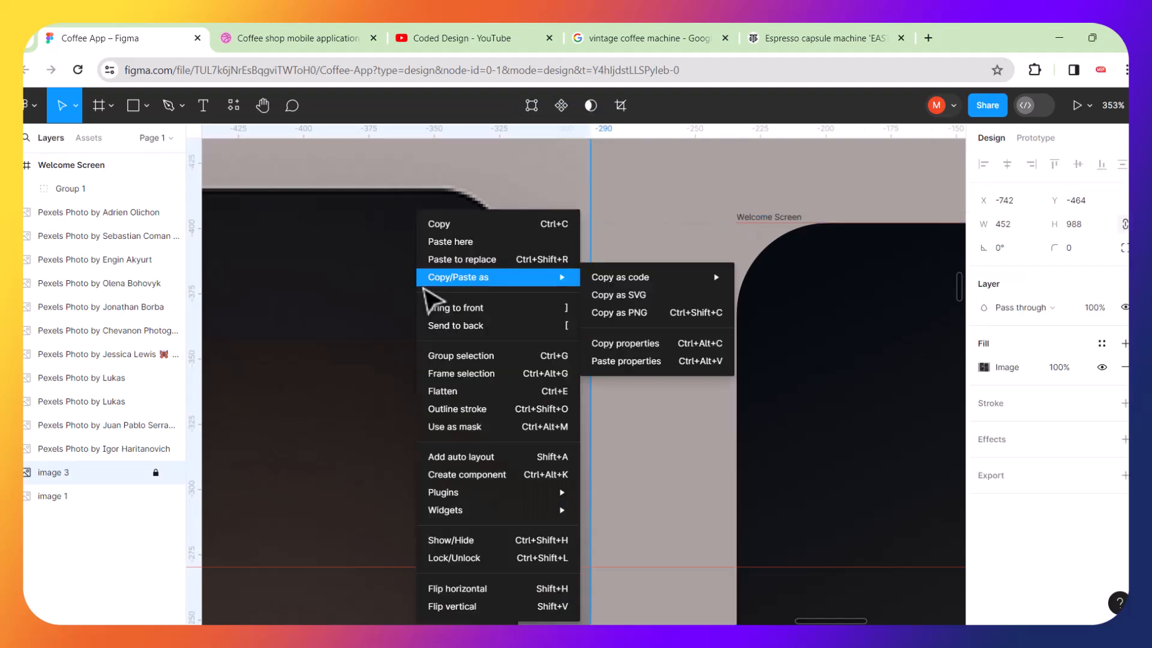
click(280, 409)
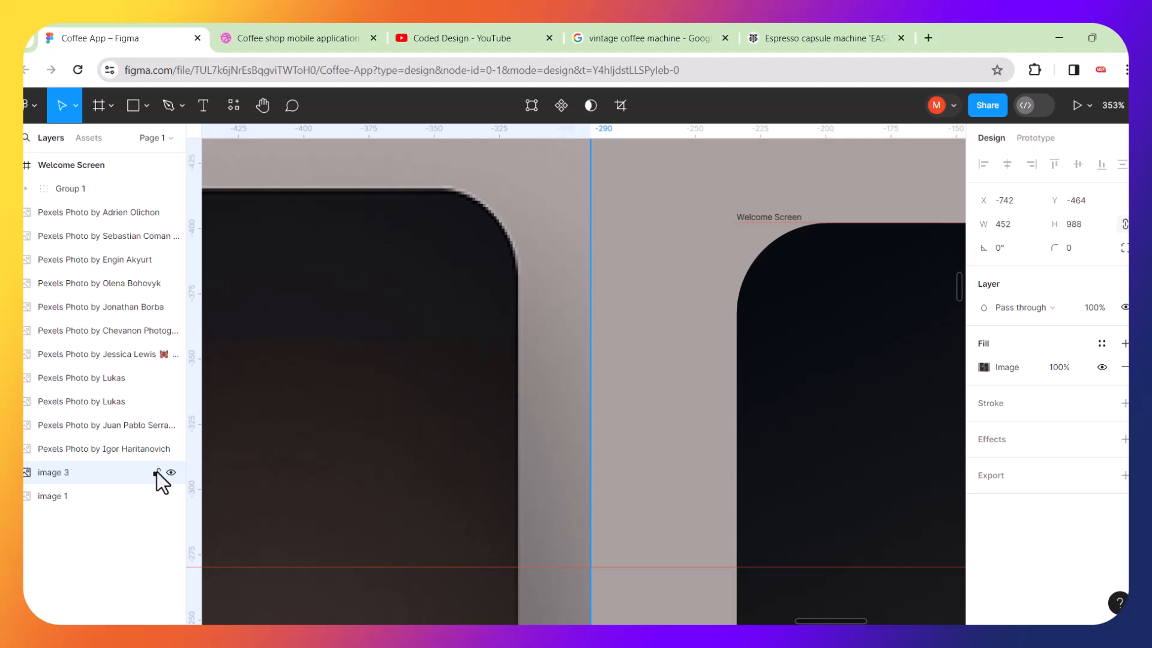
drag(449, 286, 448, 309)
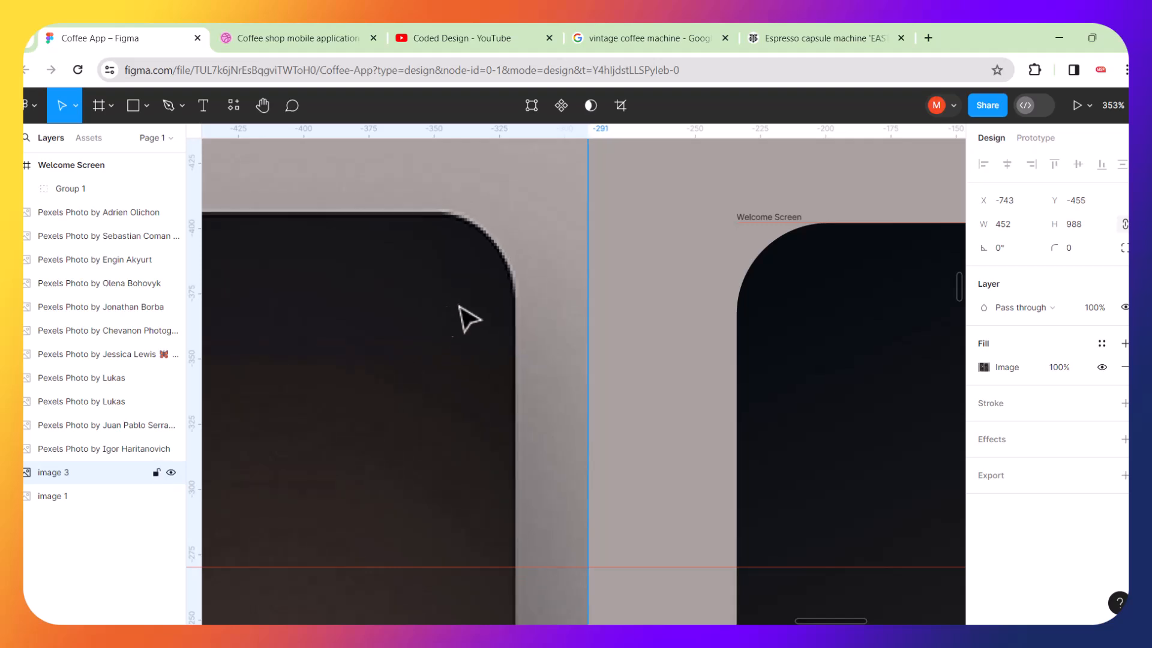
Align the reference mockup image's top with the Welcome Screen guide, moving it to about Y -458.
scroll(398, 252, up, 5)
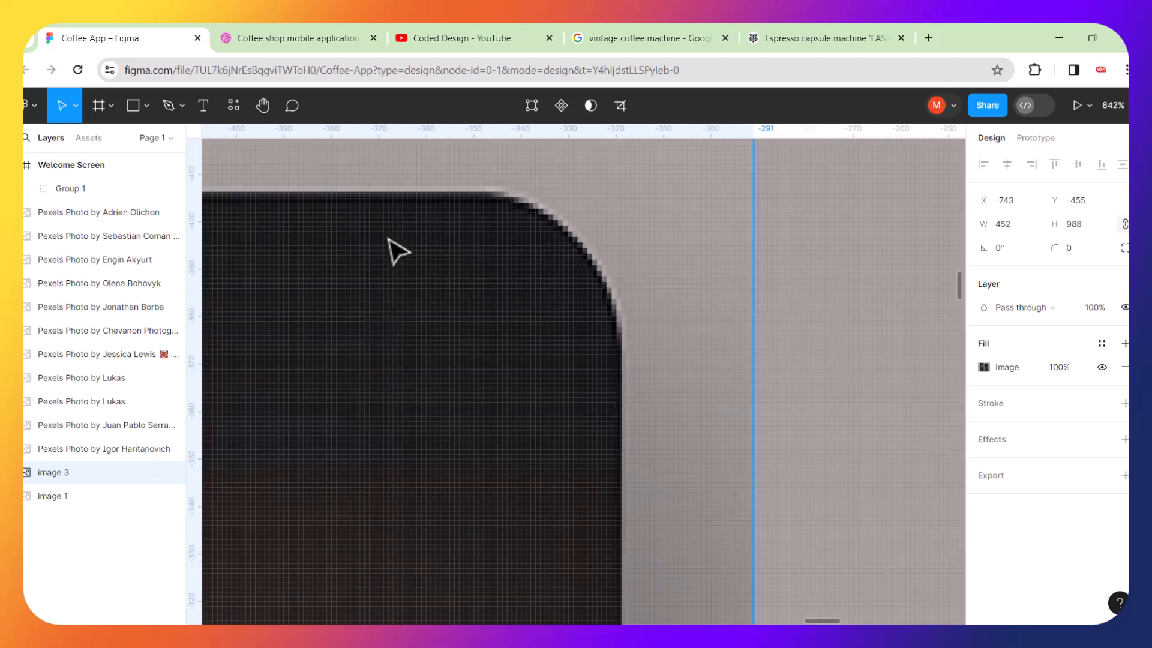
scroll(398, 252, down, 3)
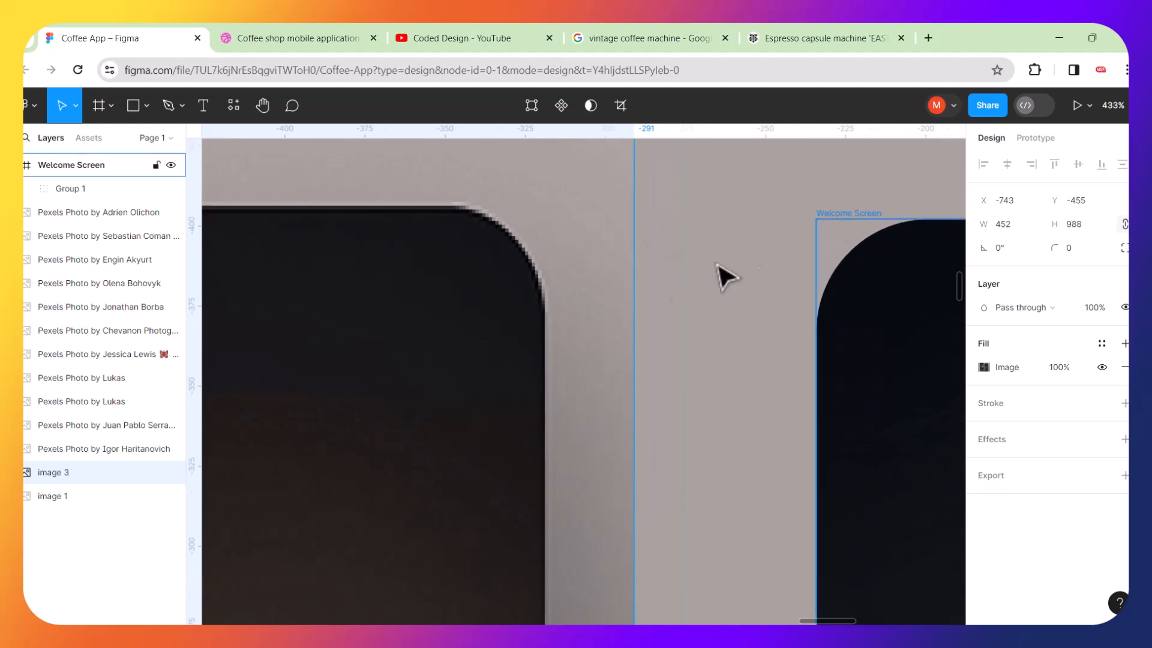
click(667, 300)
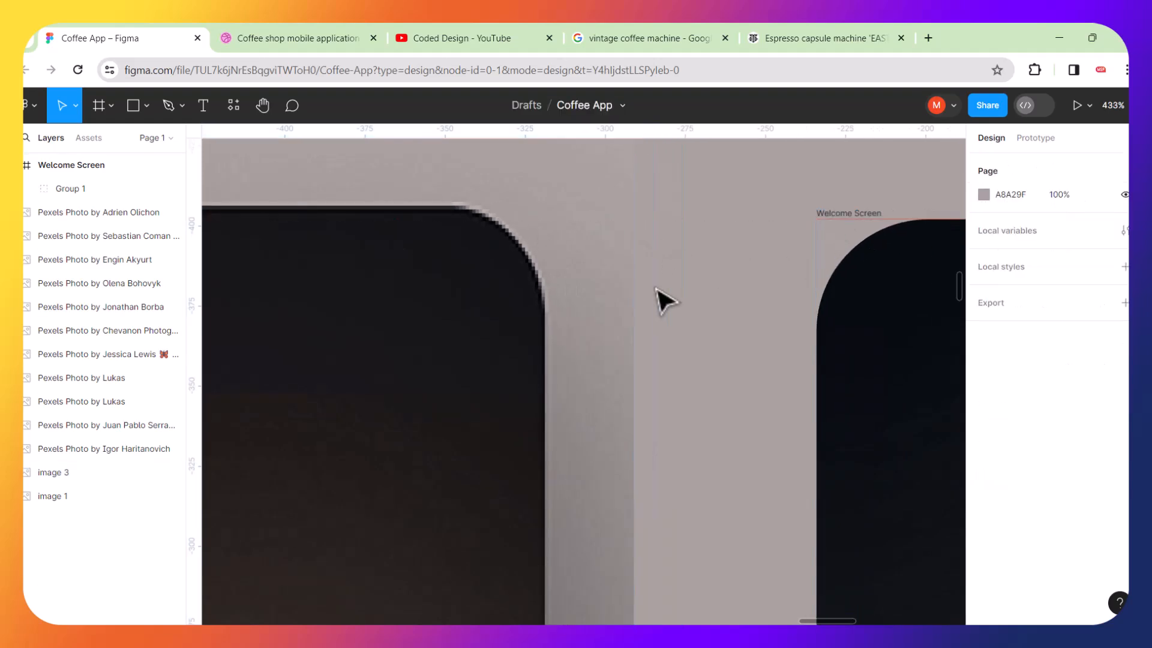
scroll(666, 301, down, 6)
scroll(667, 300, down, 3)
click(642, 265)
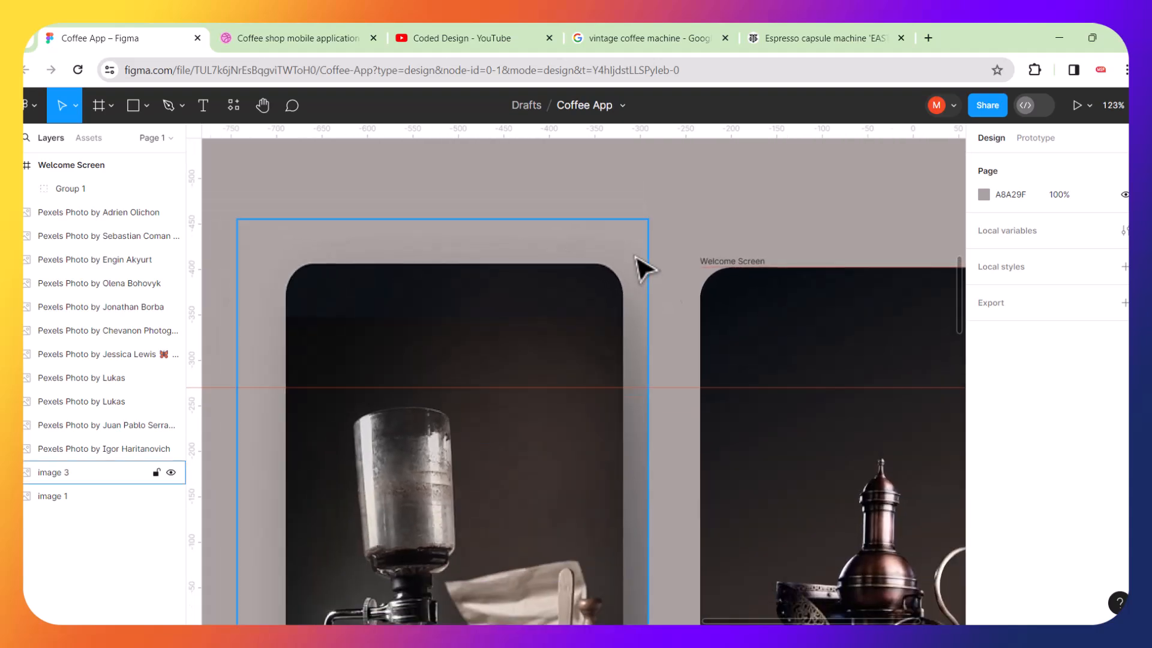
double_click(588, 318)
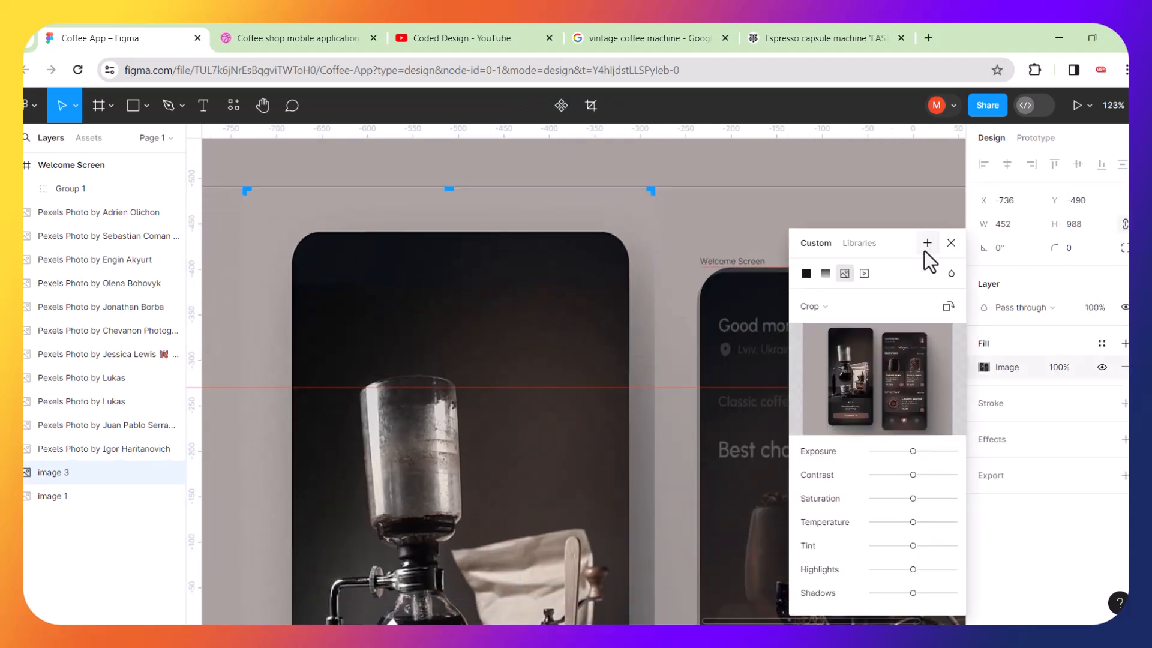
click(952, 244)
drag(548, 311, 542, 330)
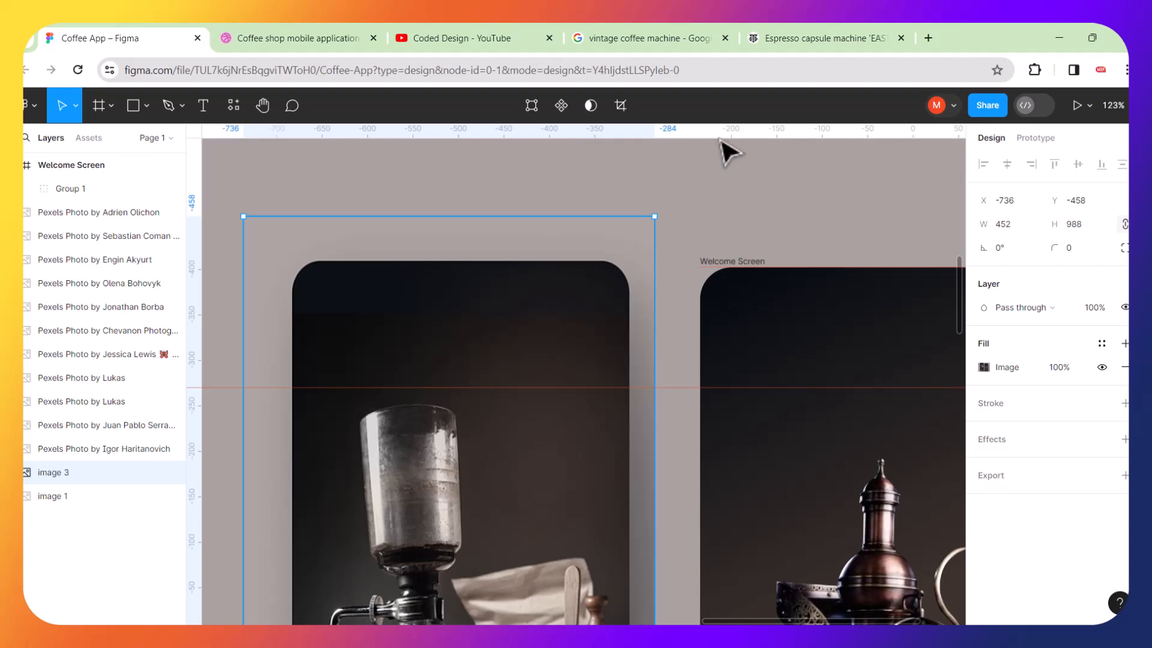
Place a horizontal guide on the Welcome Screen frame's top edge.
drag(734, 141, 747, 268)
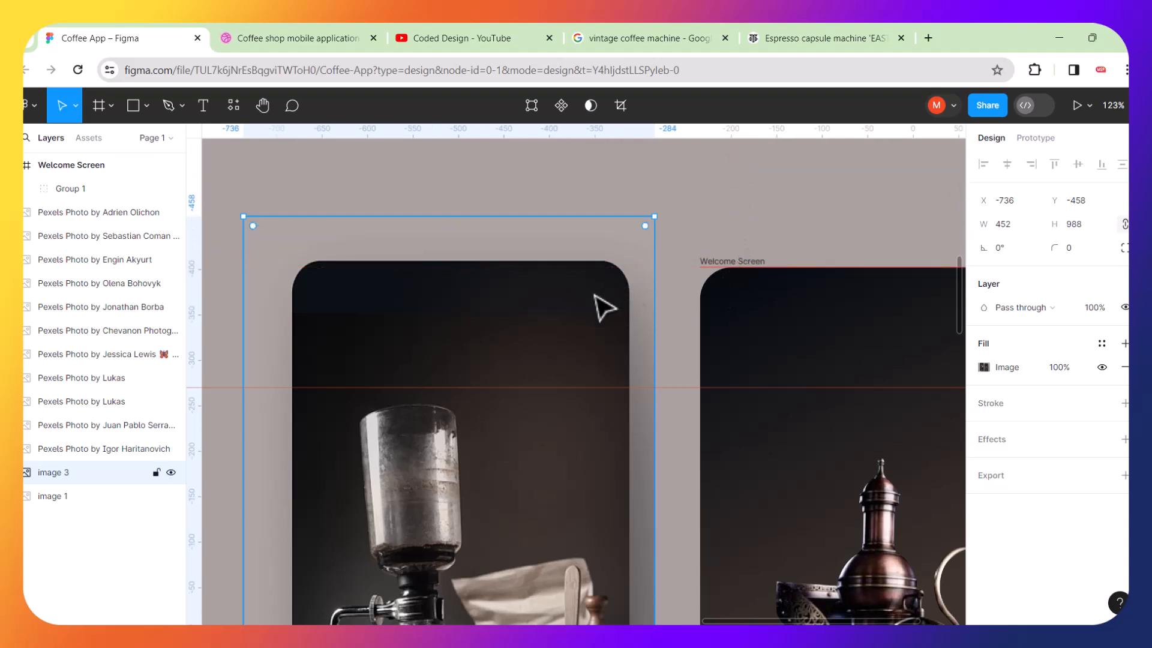
scroll(705, 287, up, 10)
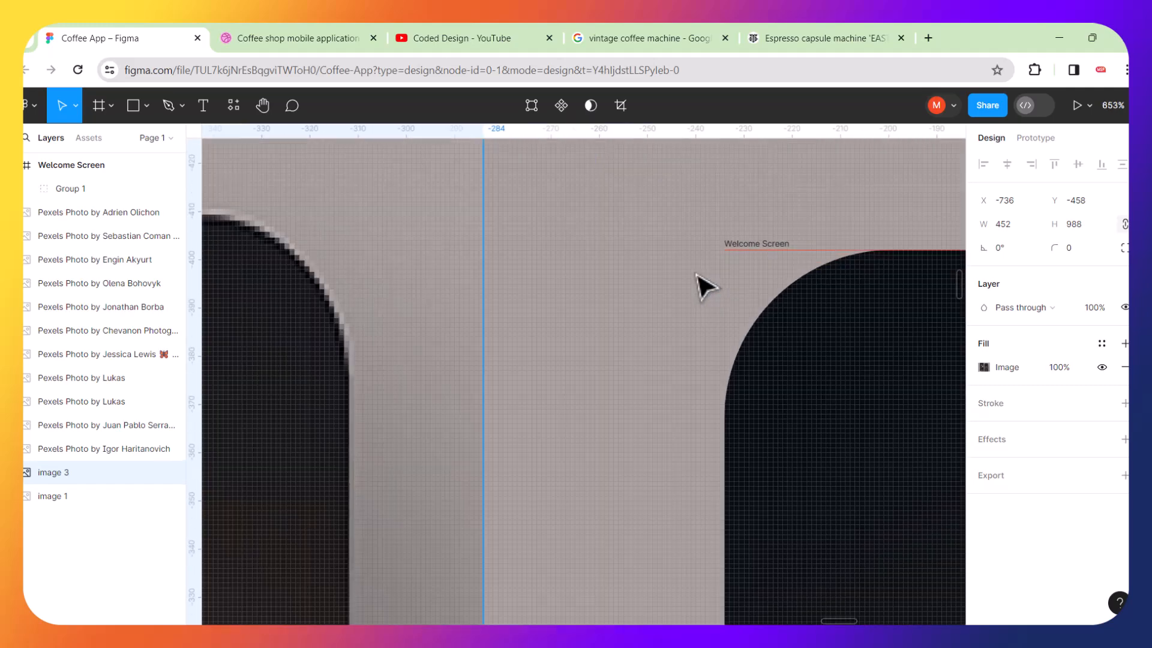
scroll(697, 276, down, 14)
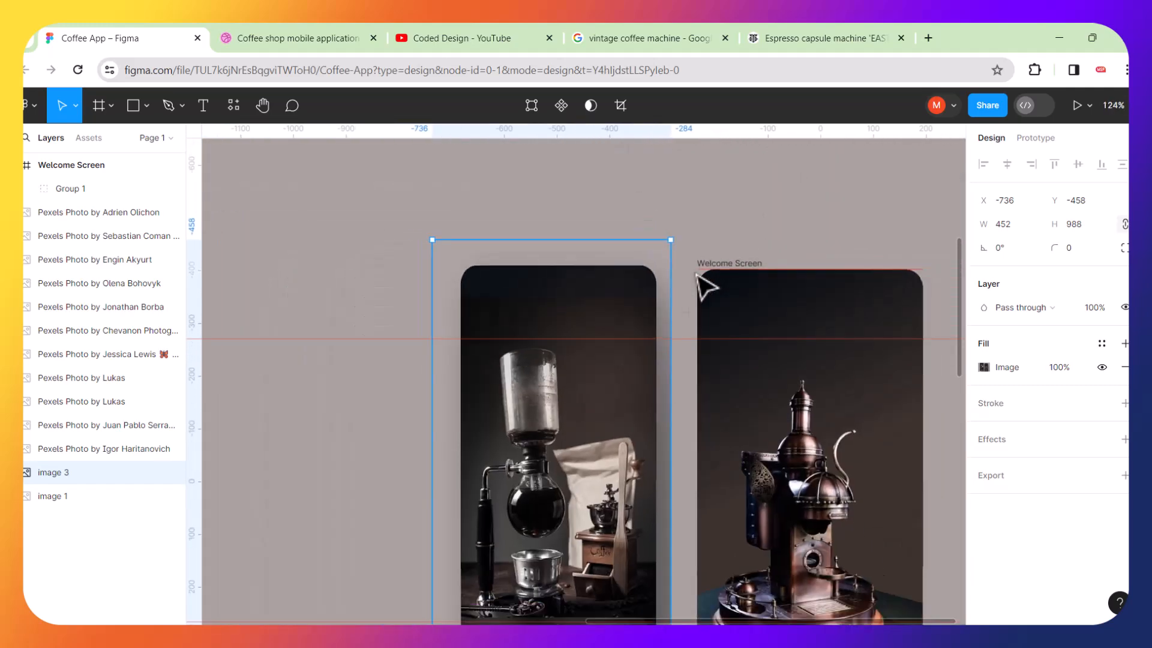
Overlay the reference mockup image on the Welcome Screen frame and shorten its height to 980.
drag(640, 290, 473, 283)
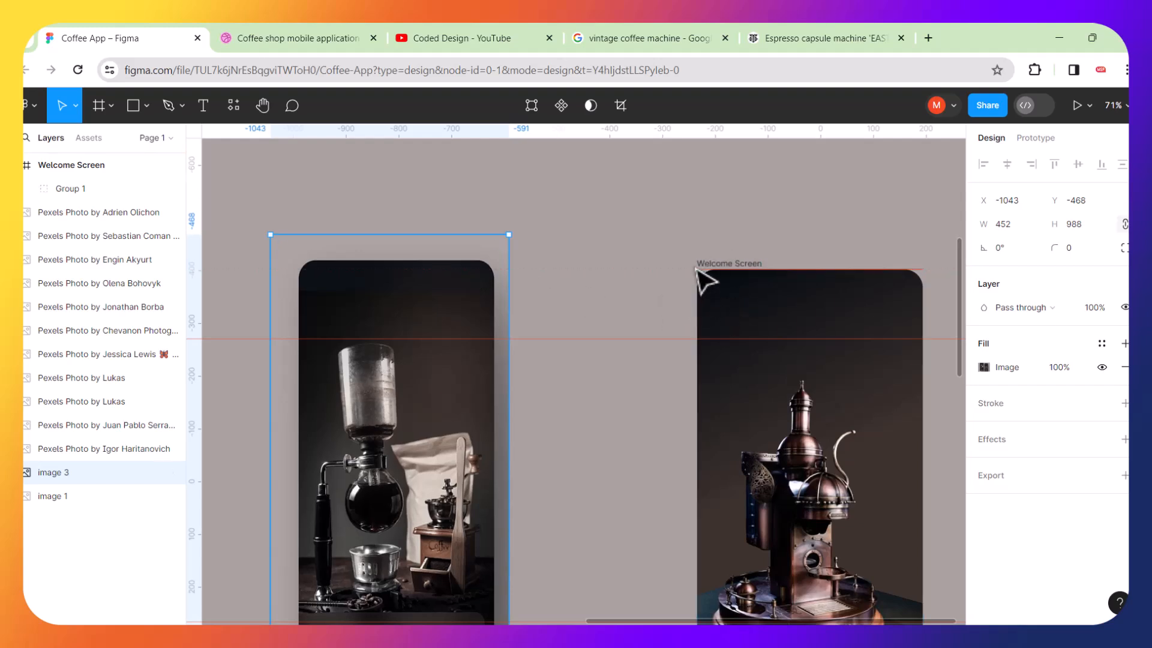
key(Escape)
scroll(605, 290, up, 5)
click(339, 291)
drag(340, 291, 736, 295)
scroll(741, 302, down, 5)
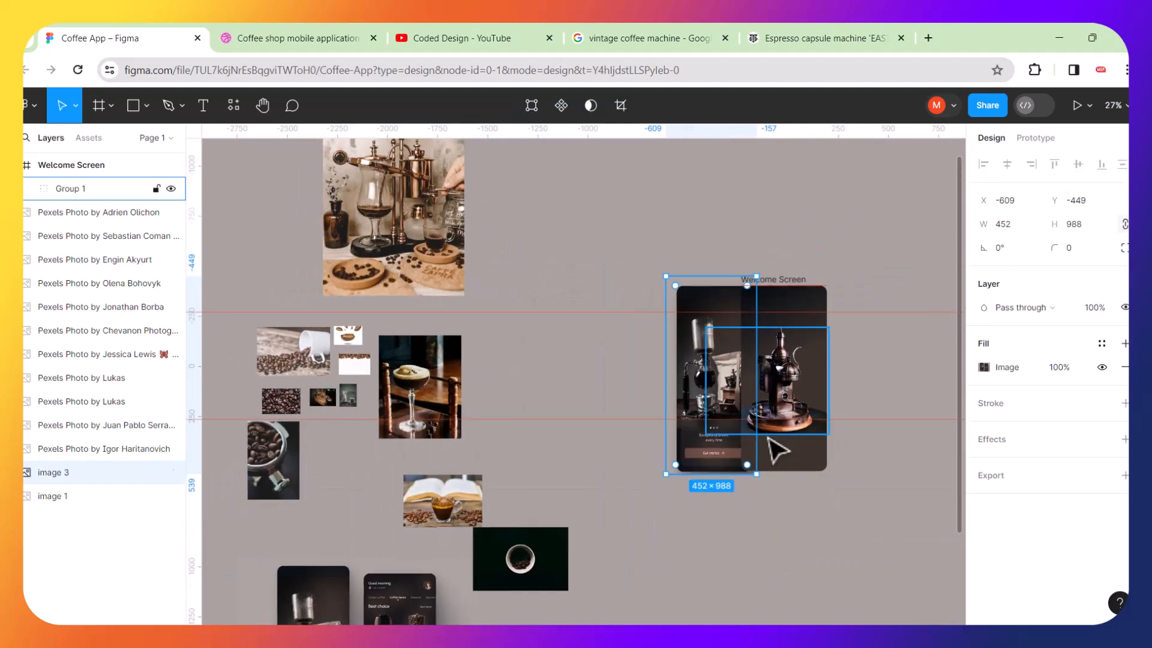
scroll(769, 461, up, 3)
scroll(770, 462, up, 4)
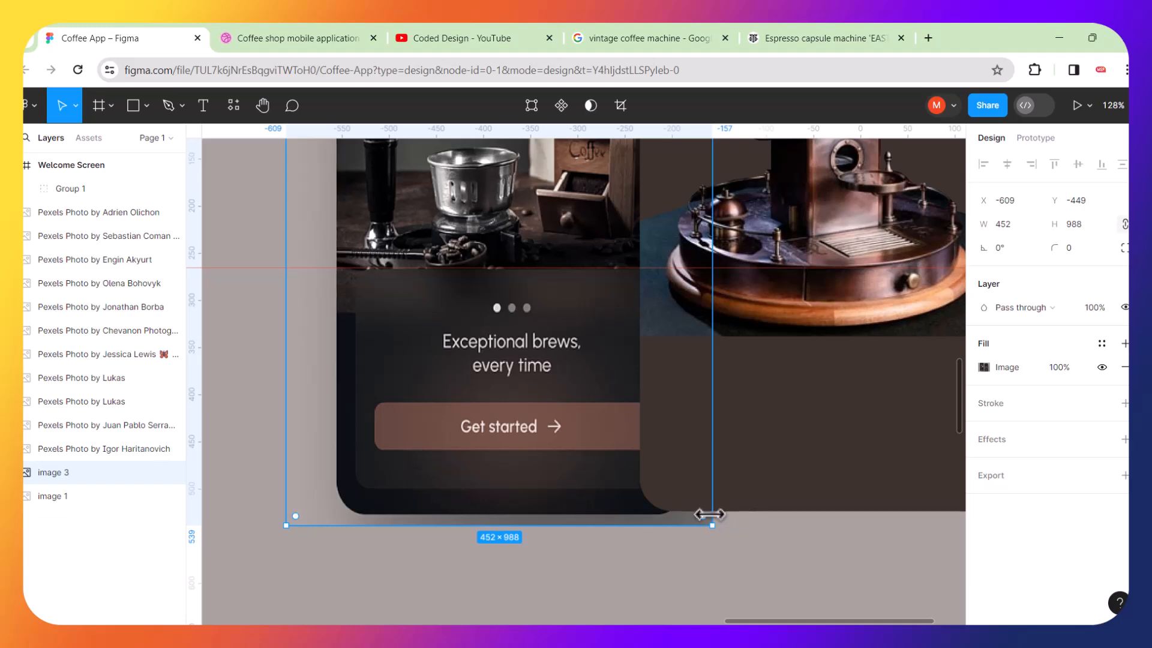
drag(713, 524, 713, 517)
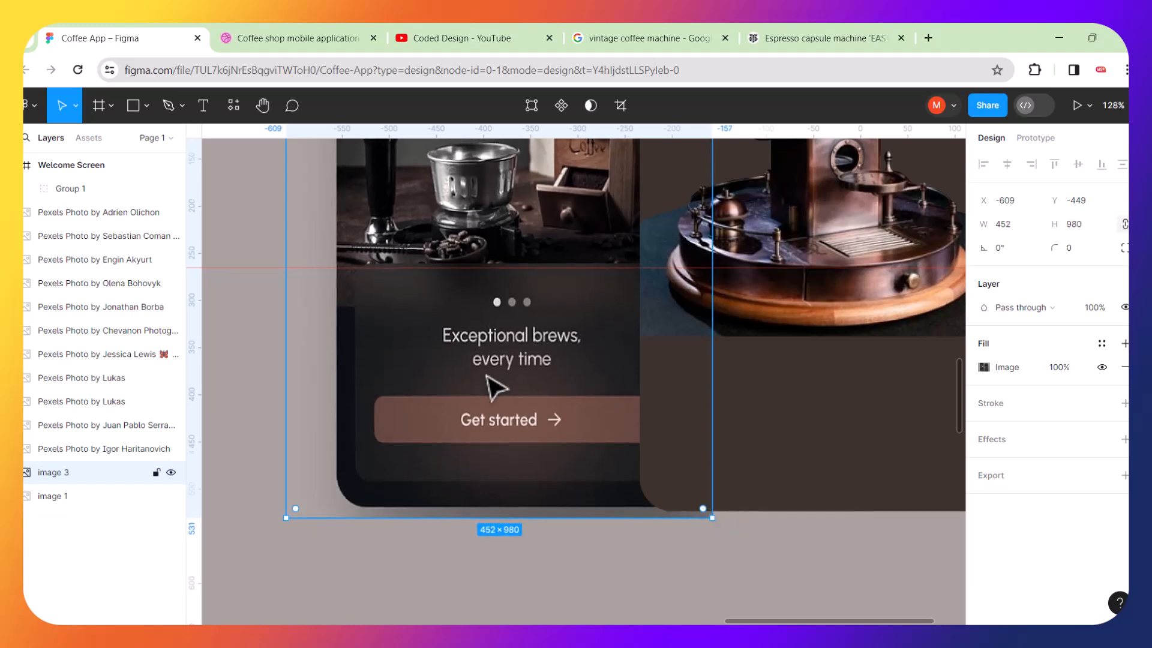
Move the reference mockup image back beside the Welcome Screen frame, to about X -793.
scroll(495, 389, up, 10)
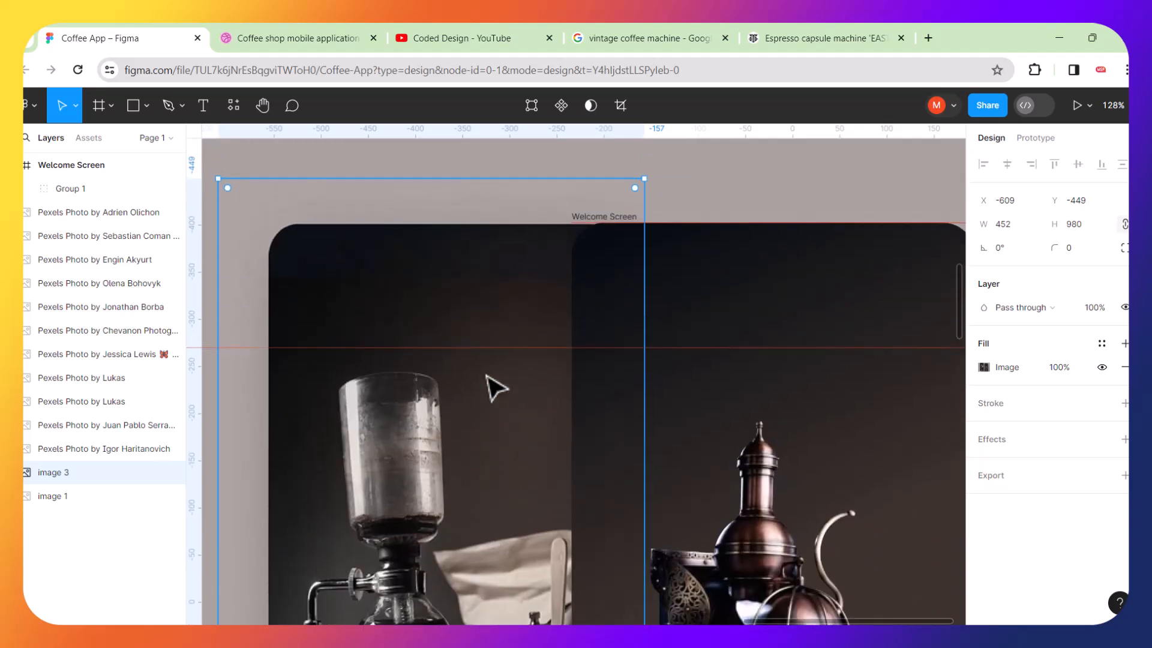
scroll(495, 388, down, 5)
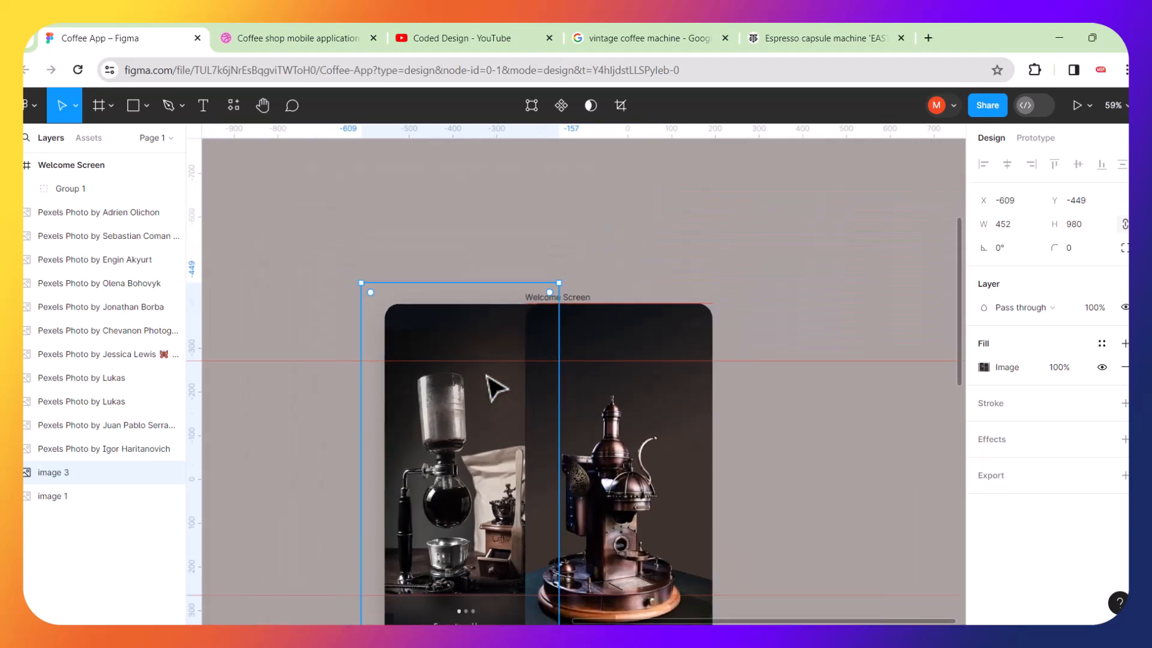
drag(453, 427, 373, 427)
drag(502, 364, 503, 373)
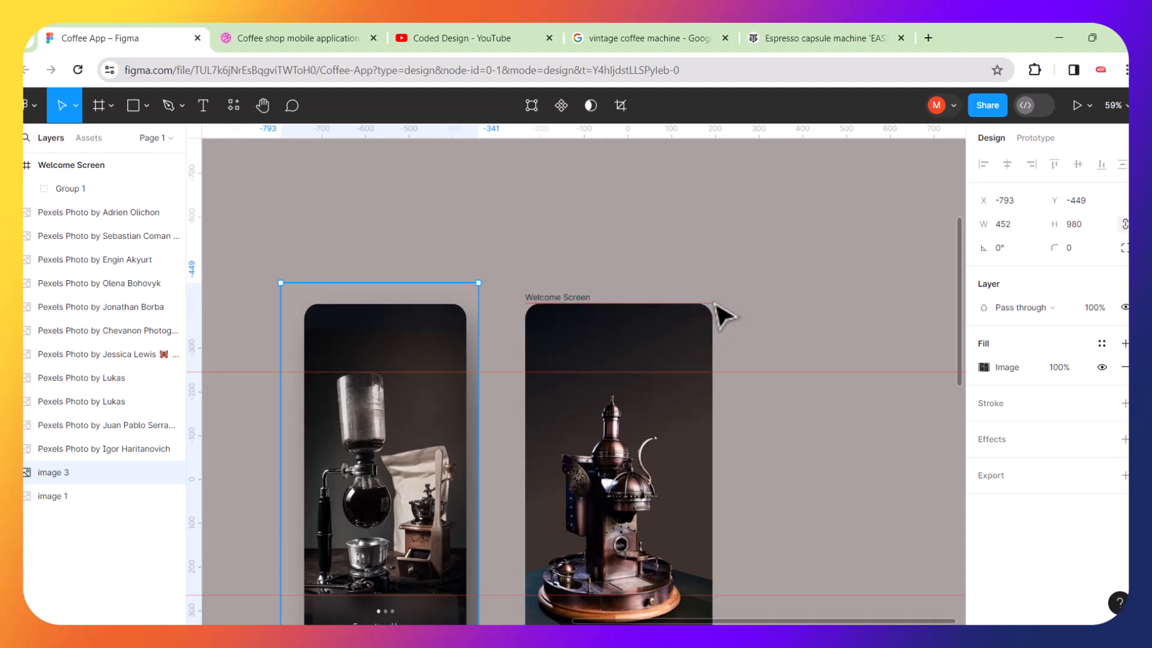
Delete the horizontal guide running along the Welcome Screen frame's top edge.
mouse_move(701, 305)
mouse_down()
mouse_move(701, 274)
mouse_move(693, 323)
mouse_up()
click(679, 244)
click(671, 322)
key(Delete)
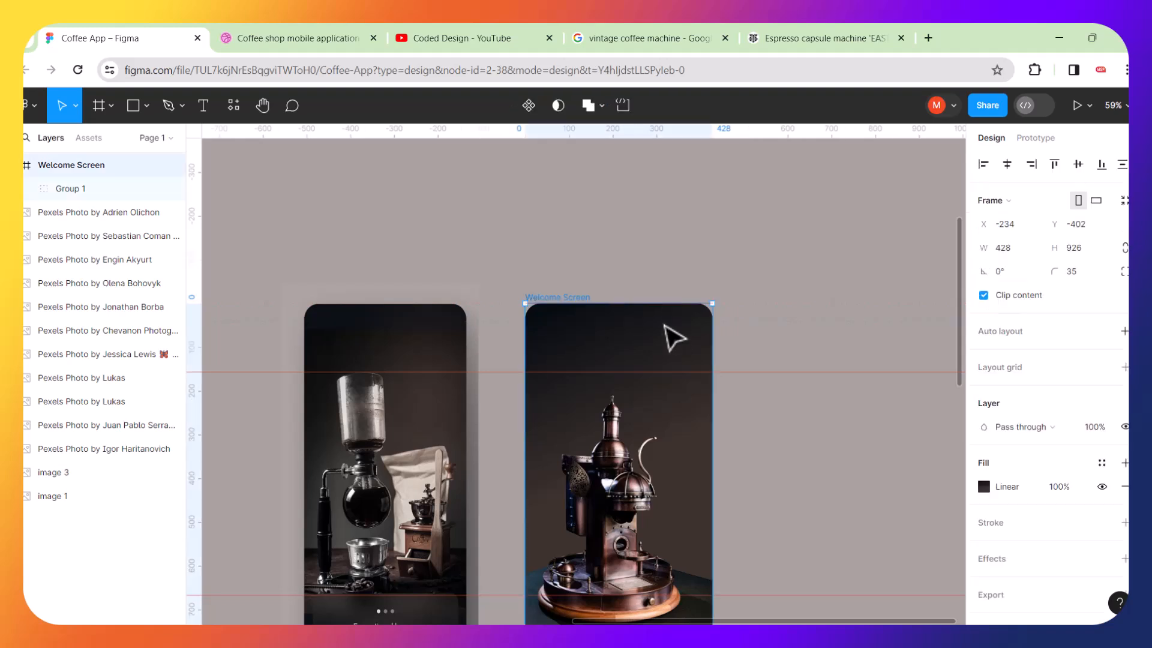
Nudge the masked coffee machine group within the Welcome Screen to about X -158, Y 157.
click(656, 239)
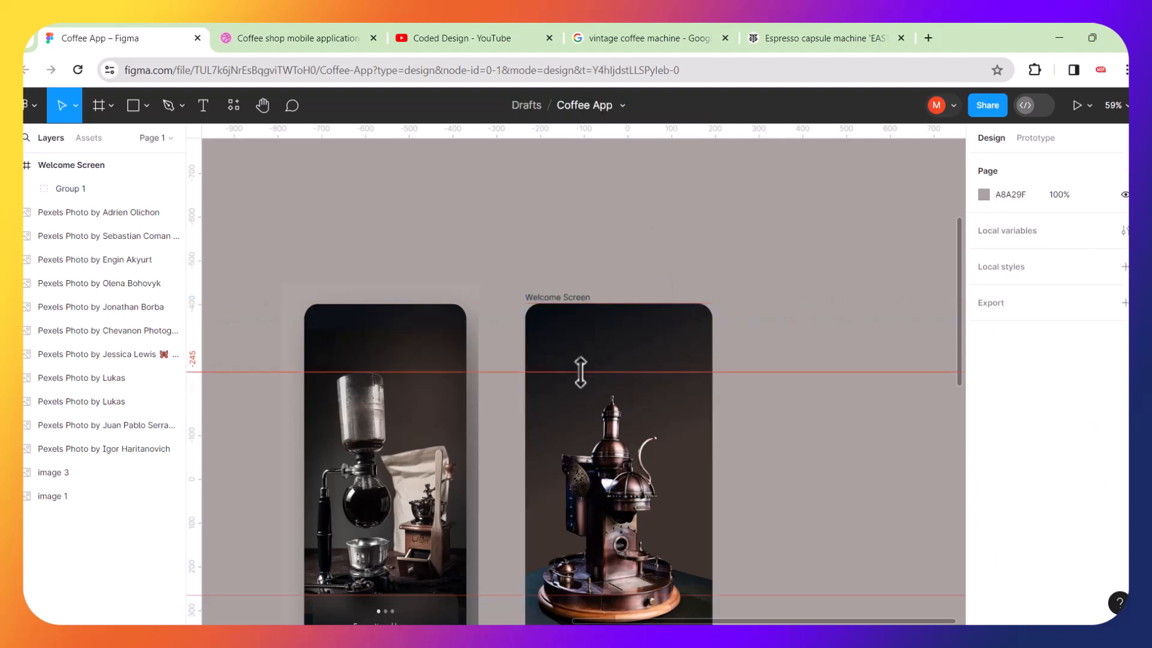
scroll(551, 250, down, 2)
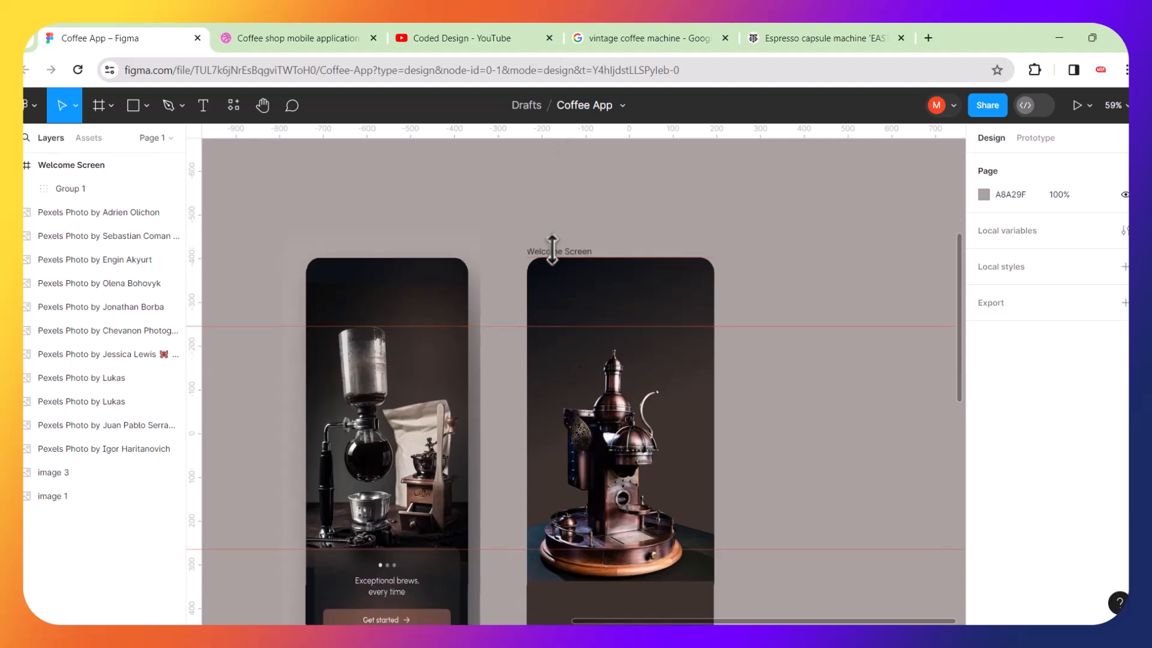
click(597, 489)
mouse_move(638, 485)
mouse_down()
mouse_move(645, 462)
mouse_move(639, 470)
mouse_up()
scroll(642, 481, up, 5)
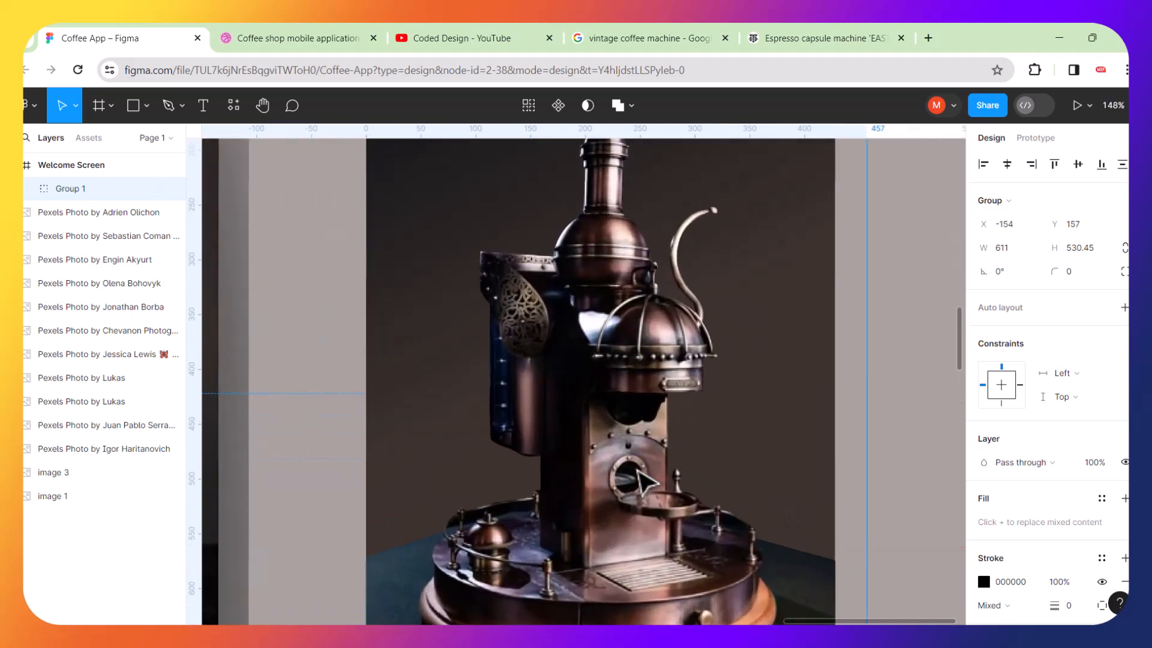
scroll(631, 404, down, 3)
scroll(623, 401, down, 3)
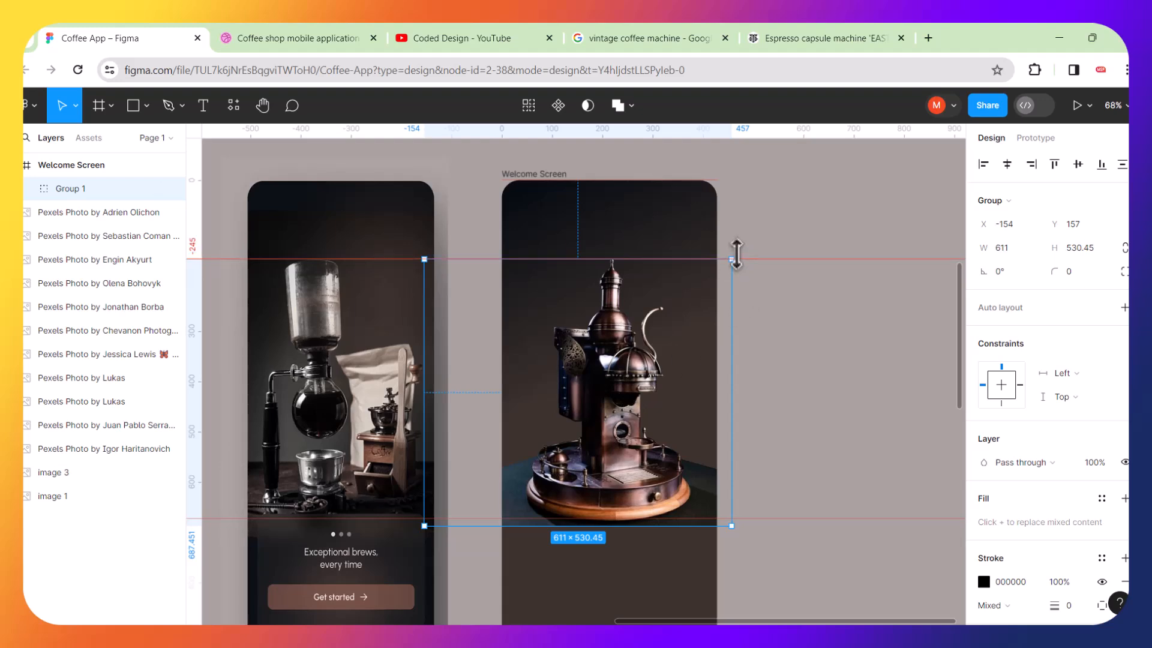
drag(627, 348, 626, 354)
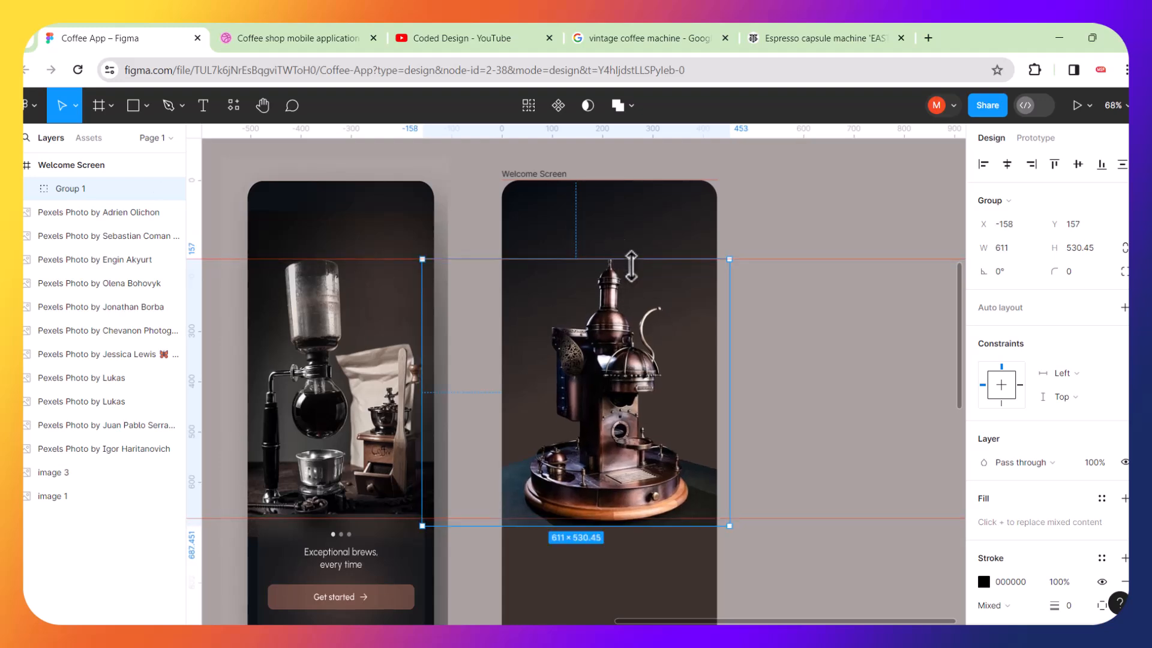
click(820, 355)
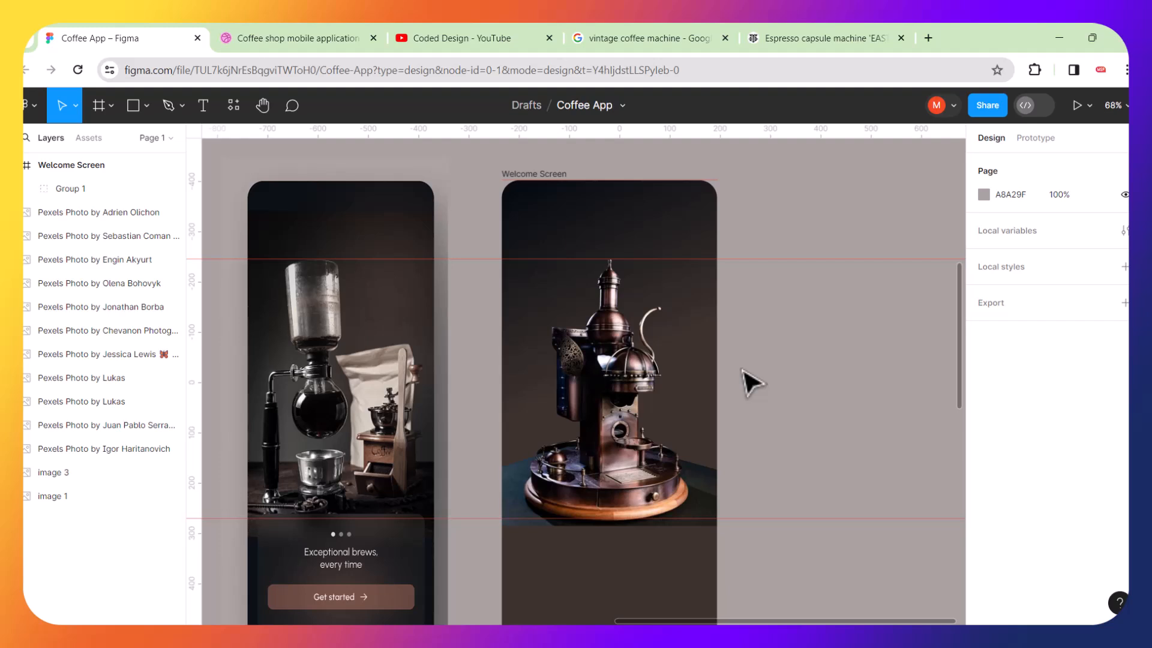
scroll(752, 382, down, 3)
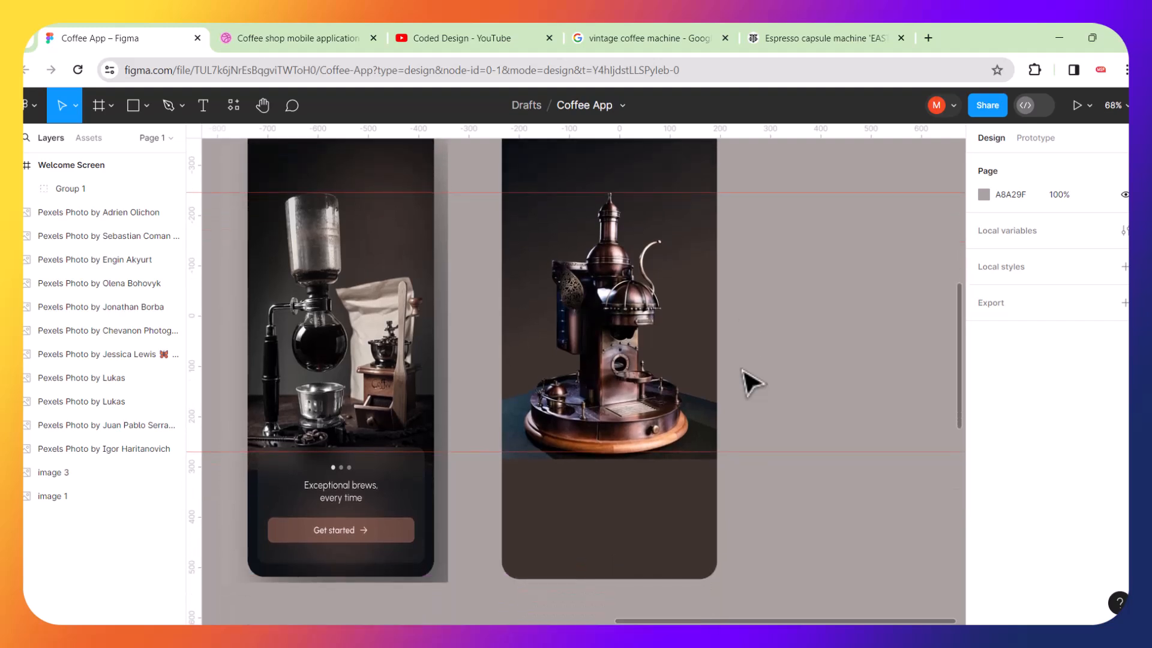
scroll(752, 382, up, 1)
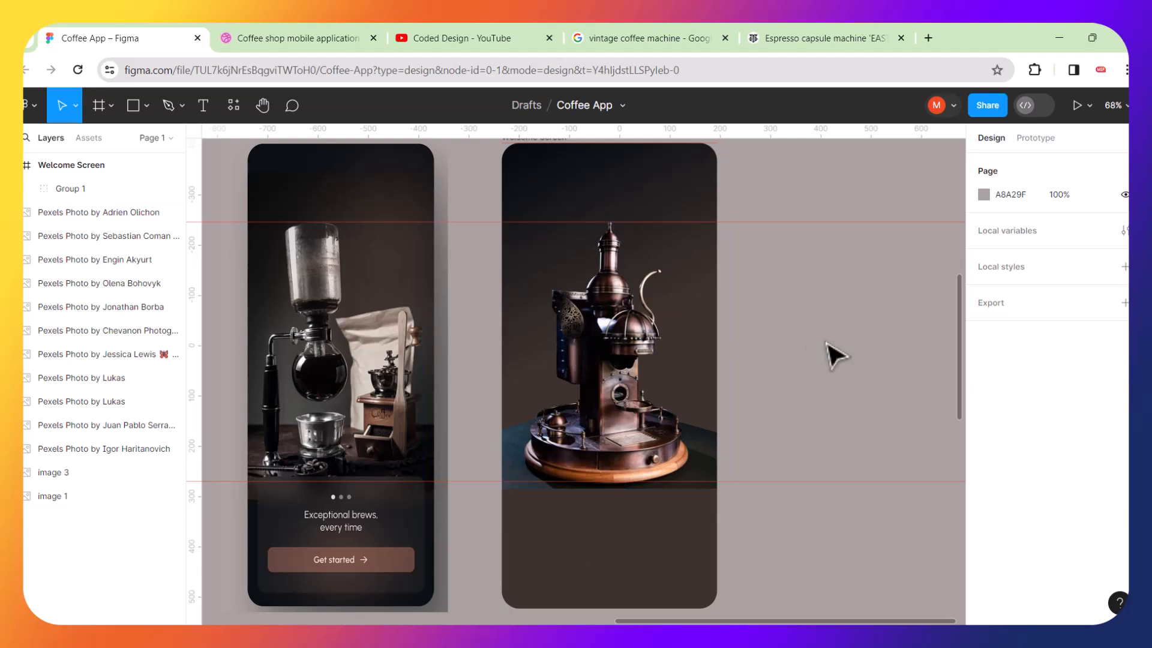
click(133, 107)
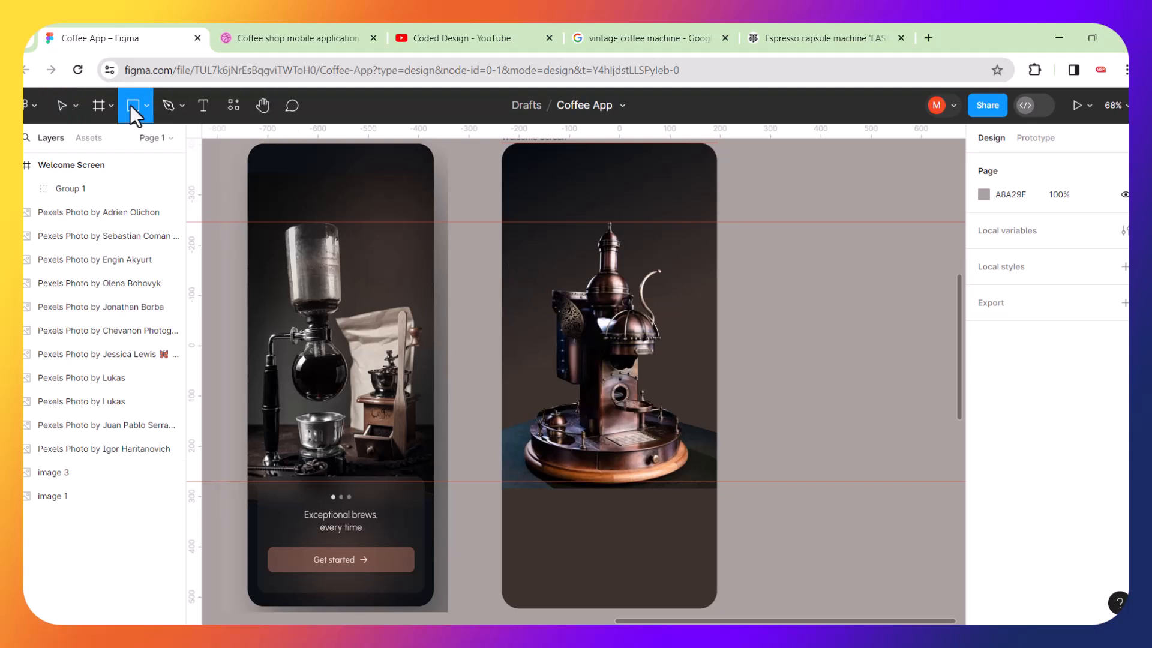
drag(528, 349, 783, 640)
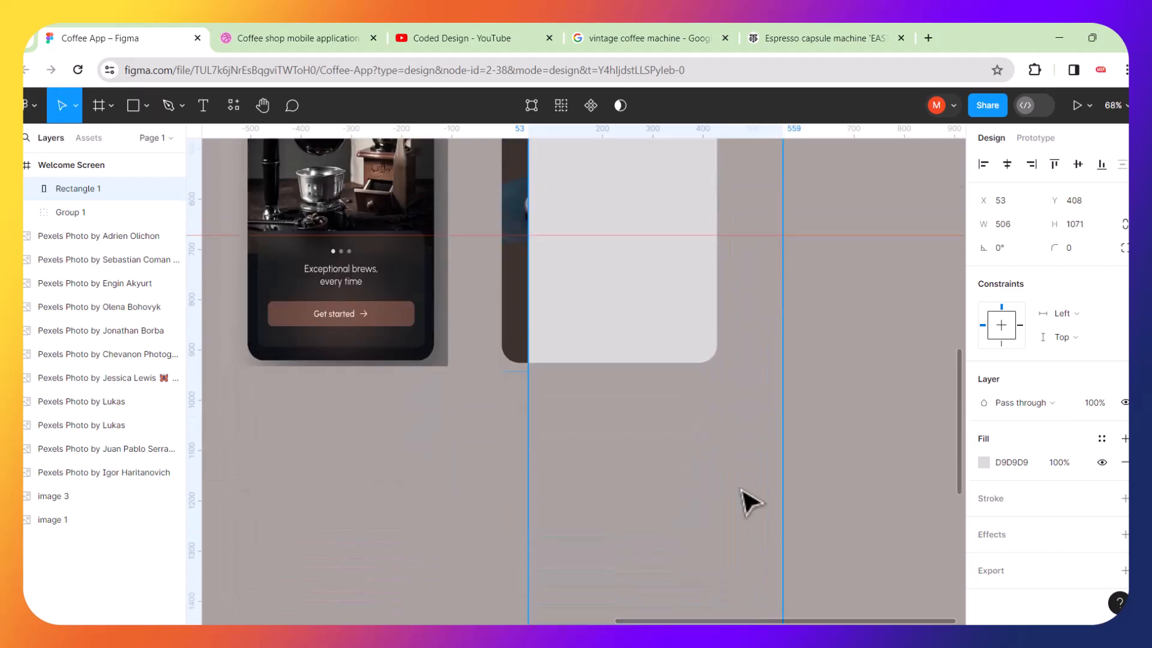
key(Delete)
scroll(717, 373, up, 5)
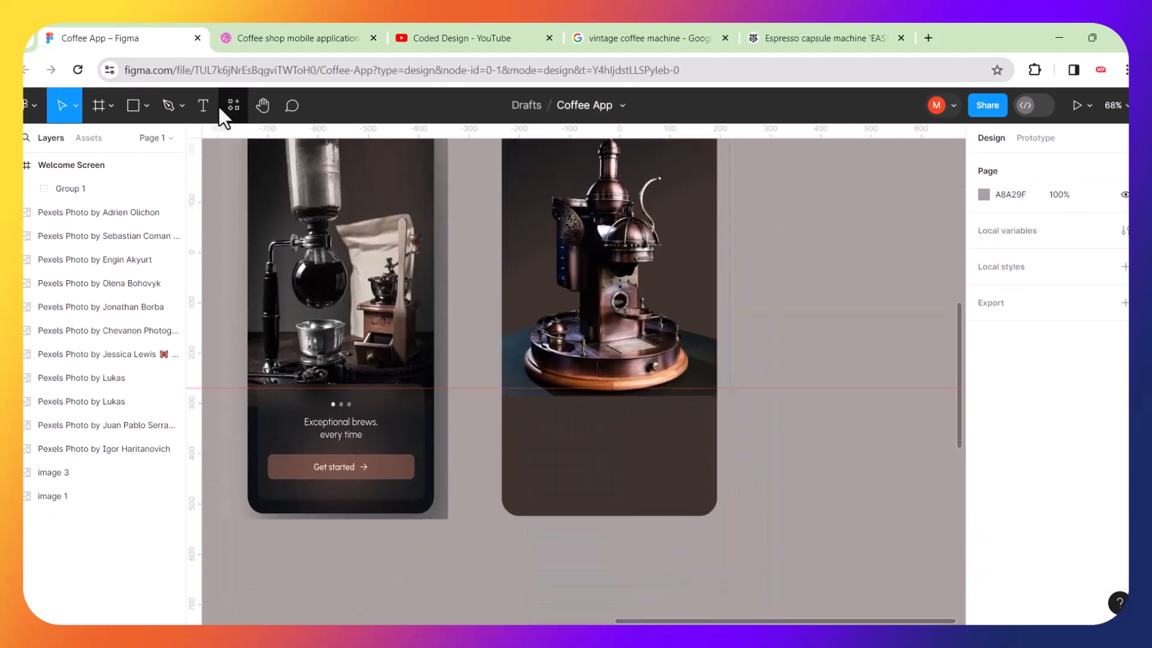
Draw a rectangle about 481 × 585 over the lower part of the Welcome Screen frame.
click(133, 108)
drag(559, 266, 801, 561)
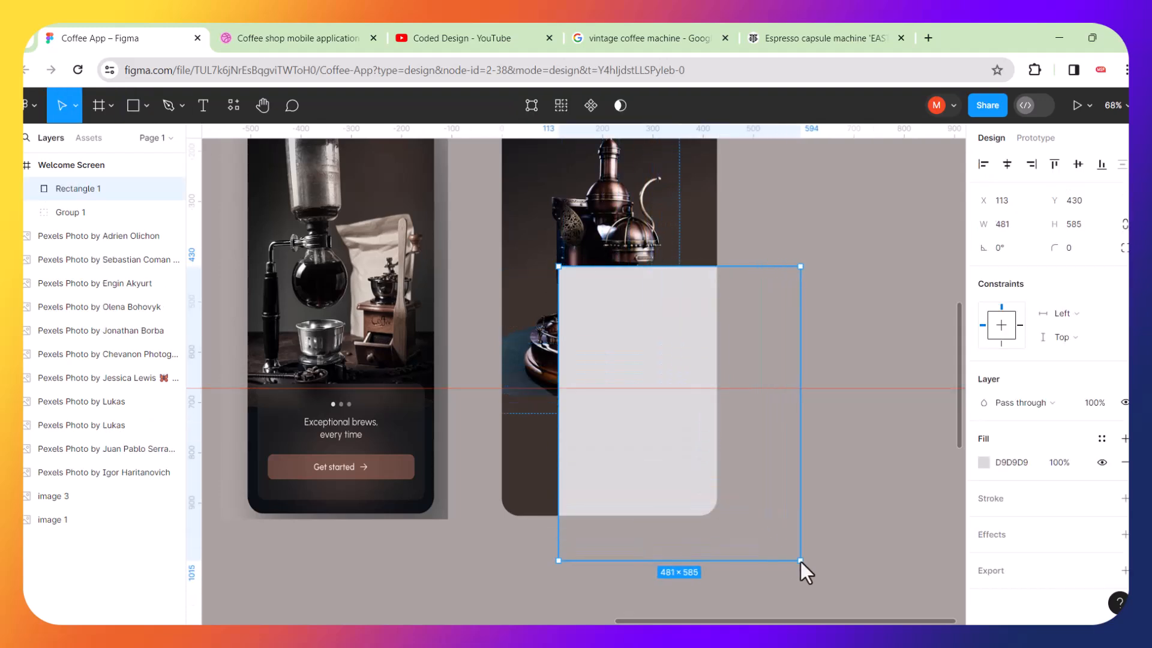
scroll(710, 399, up, 1)
drag(647, 396, 644, 514)
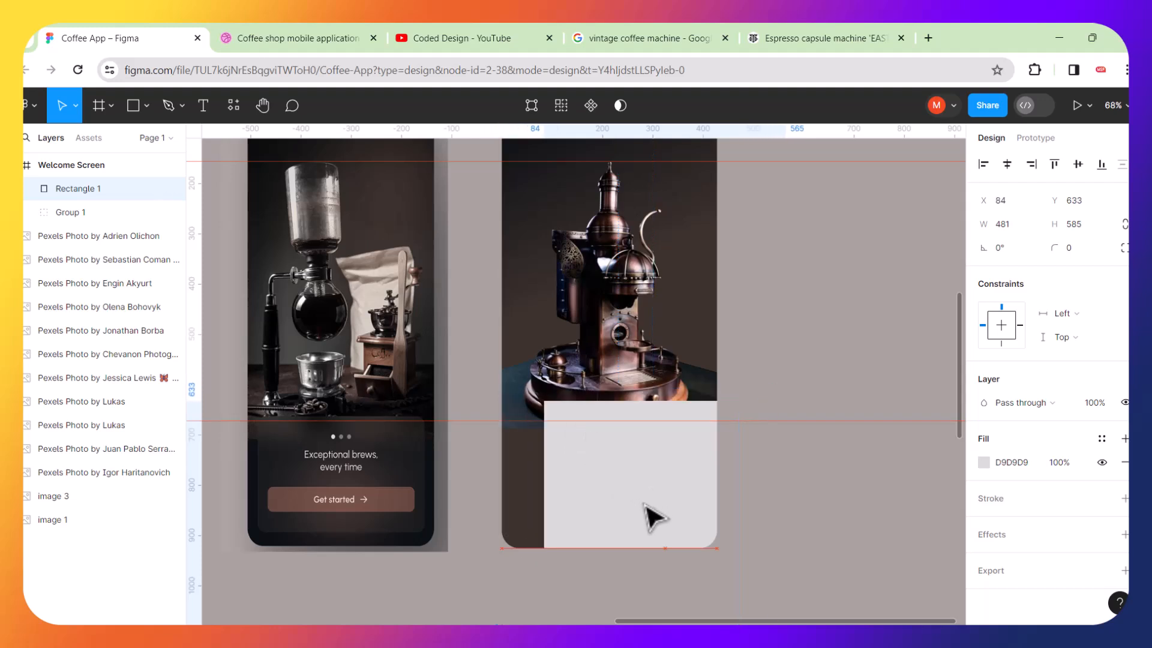
Sample the rectangle's fill colour from the coffee machine image and darken it to 0A1720.
click(983, 463)
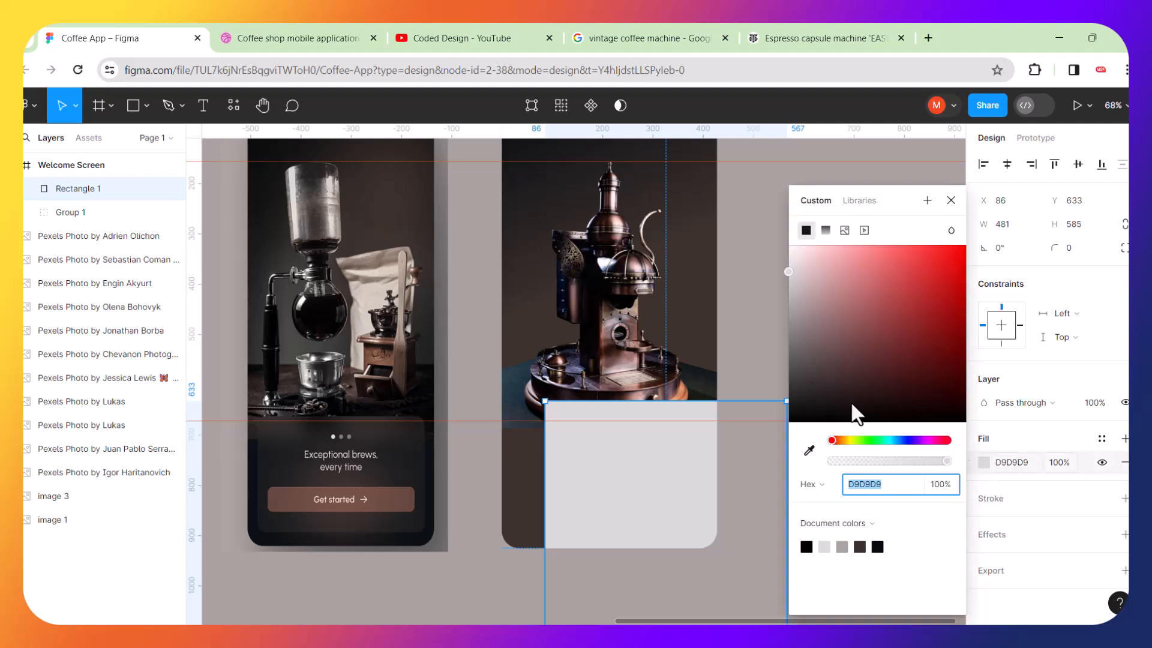
click(810, 450)
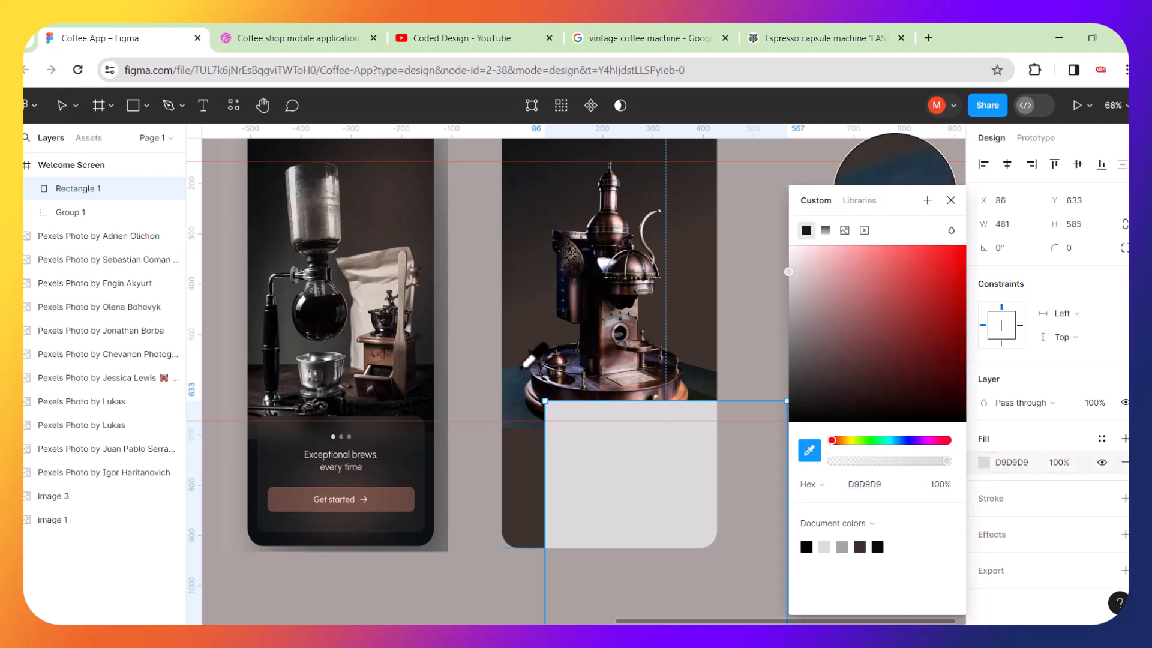
click(521, 373)
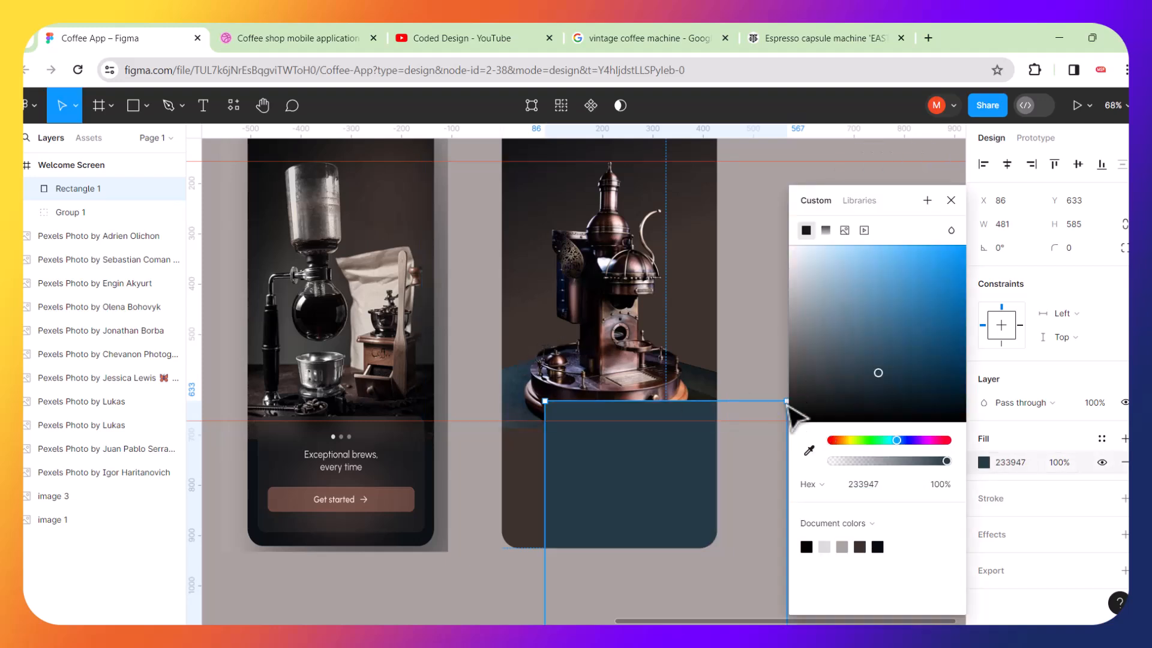
drag(878, 377, 913, 408)
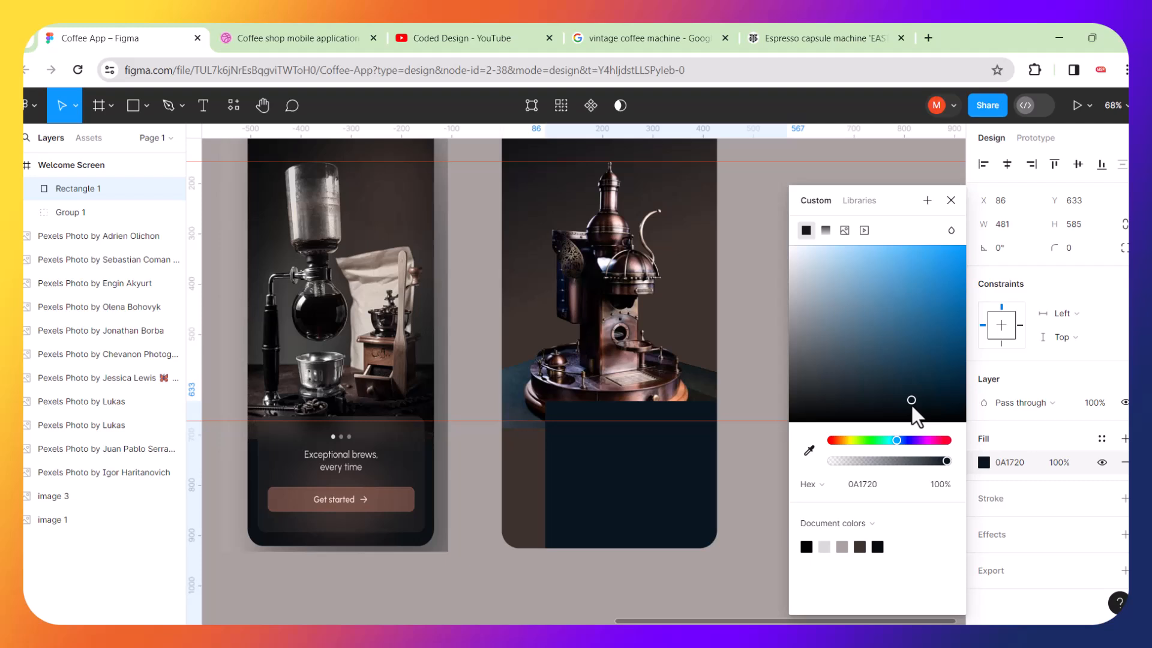
Move the rectangle up to about Y 394 and switch its fill to a linear gradient.
drag(613, 470, 561, 360)
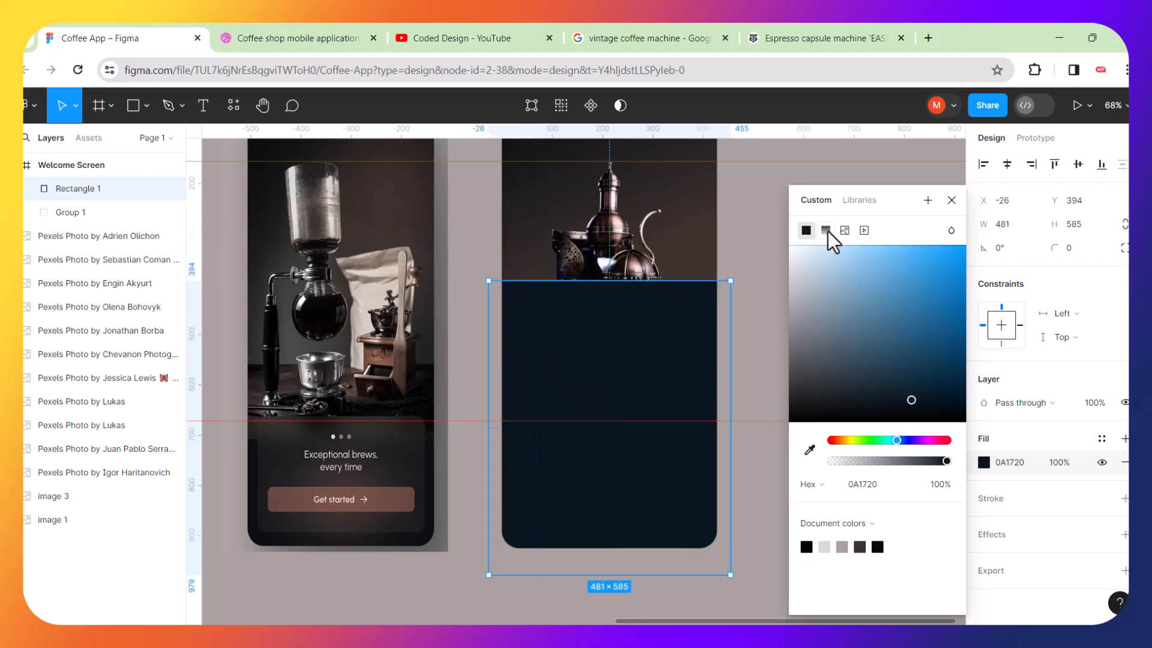
click(826, 231)
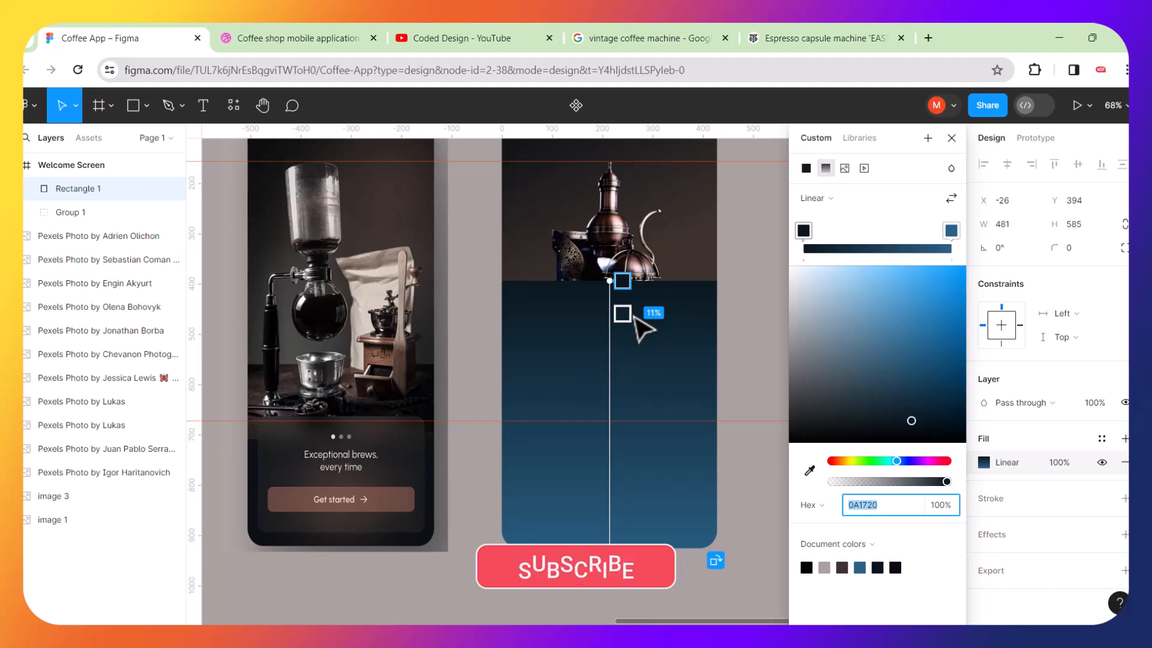
Stretch the gradient down the rectangle and set its end colour stop to 0% opacity.
drag(636, 319, 635, 555)
click(617, 573)
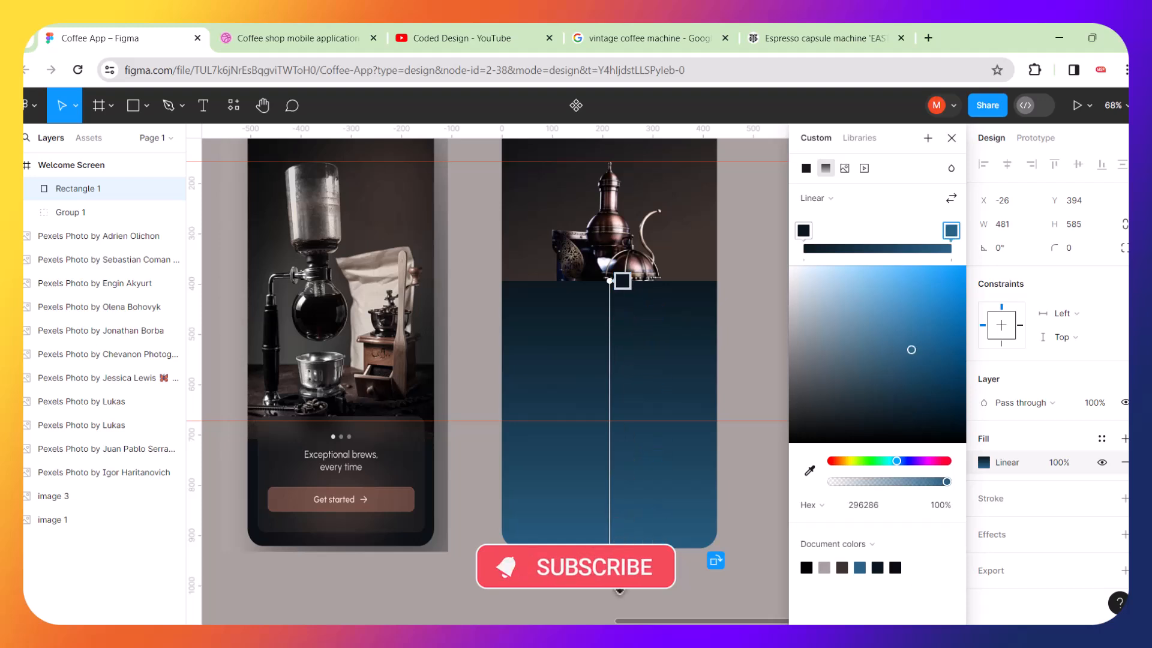
drag(947, 482, 831, 482)
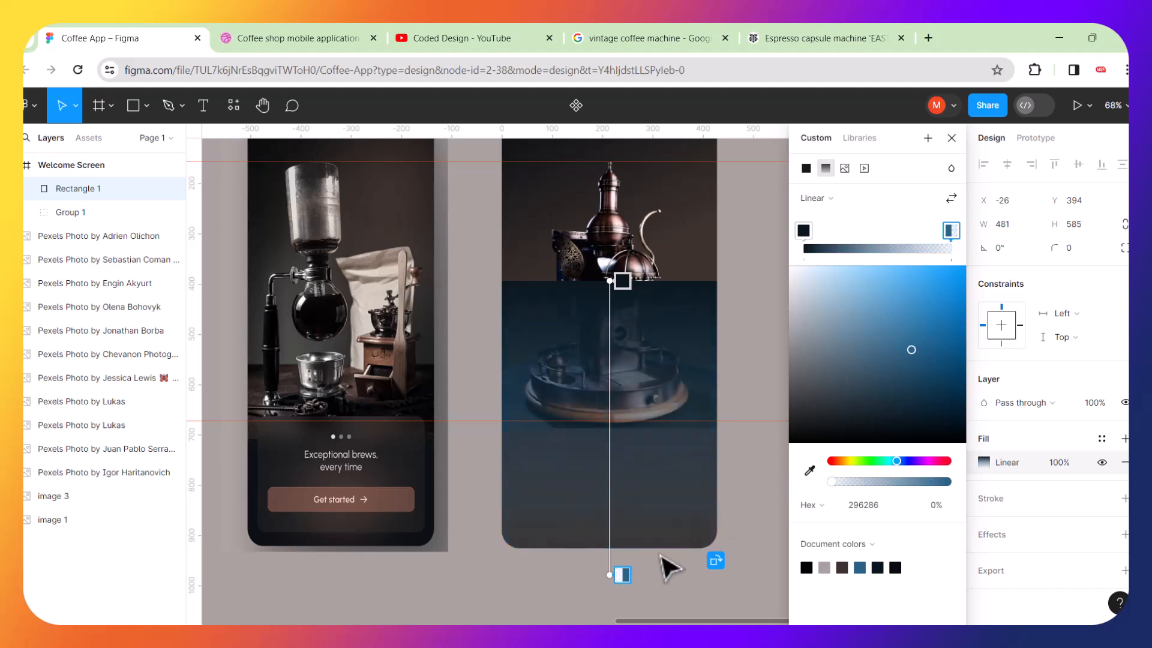
Reposition the gradient handles so the fill fades from transparent at the top to dark 0A1720 lower down.
drag(598, 575, 613, 280)
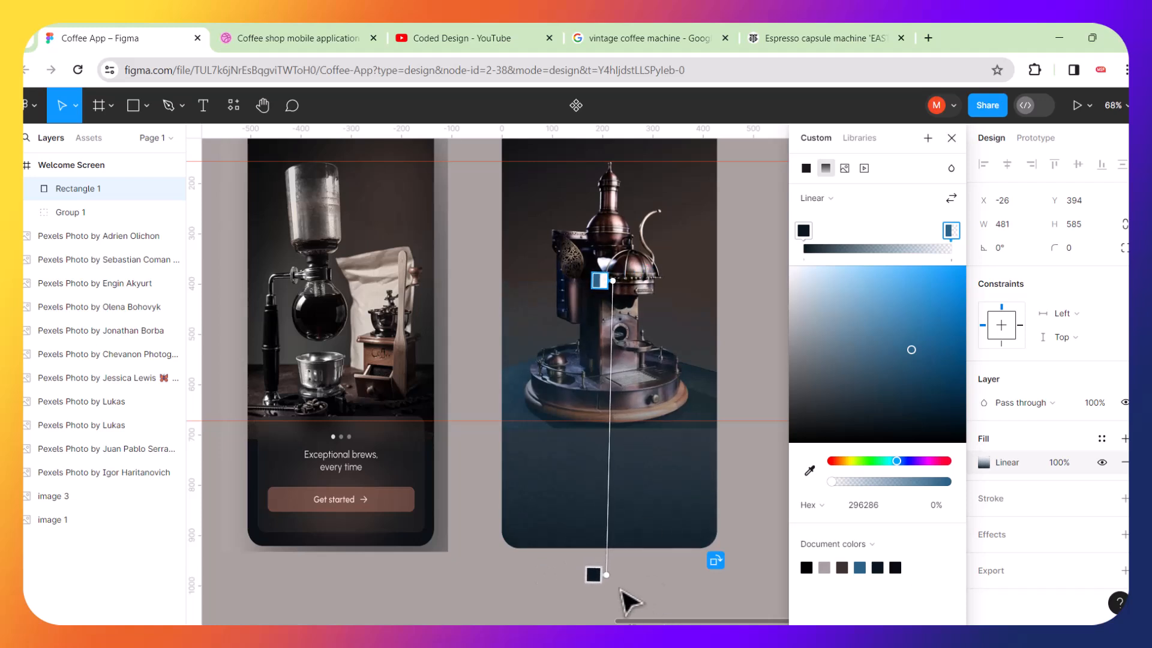
drag(595, 575, 622, 445)
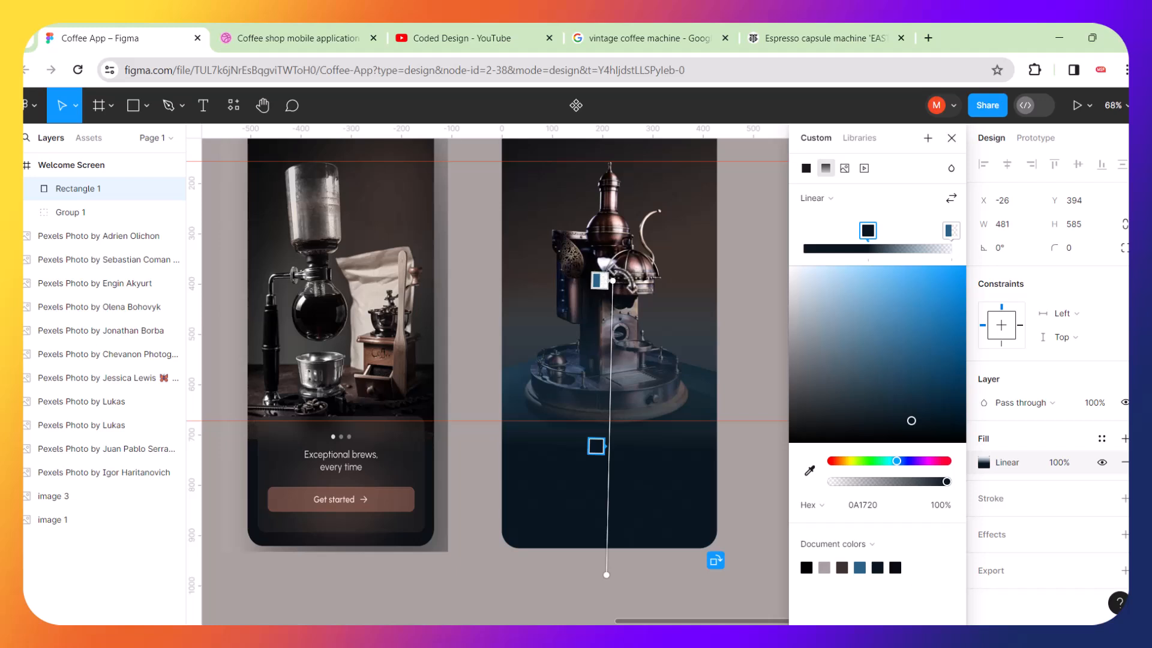
drag(613, 281, 613, 281)
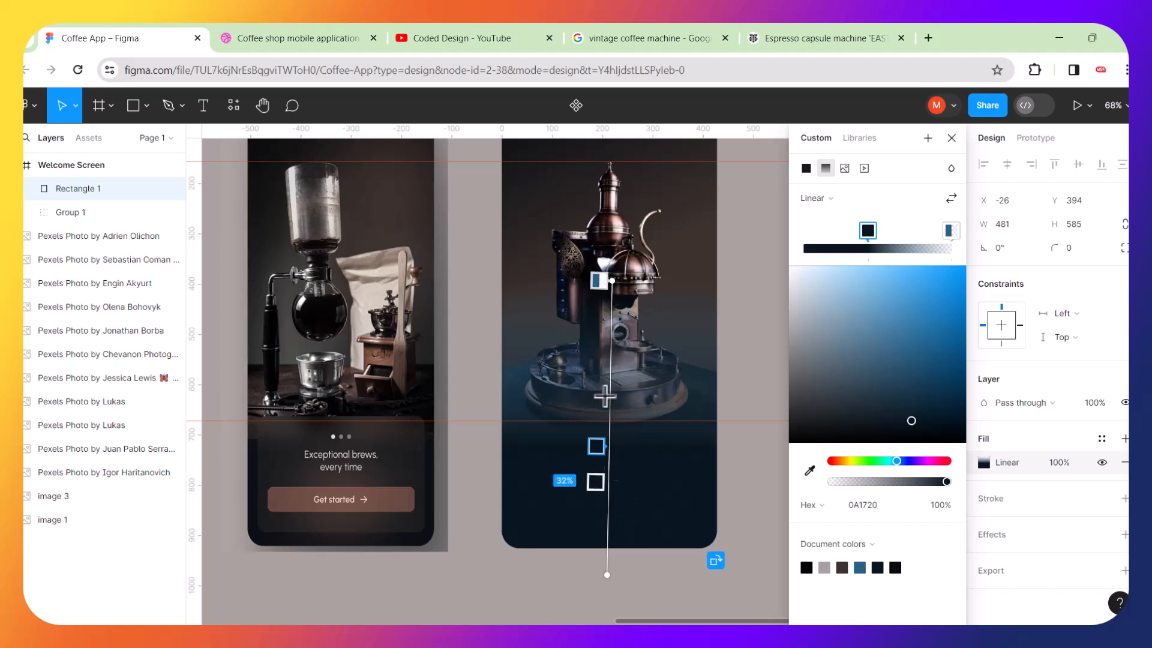
Extend the gradient rectangle's top edge upward to Y 327, making it 652 tall.
drag(613, 281, 608, 227)
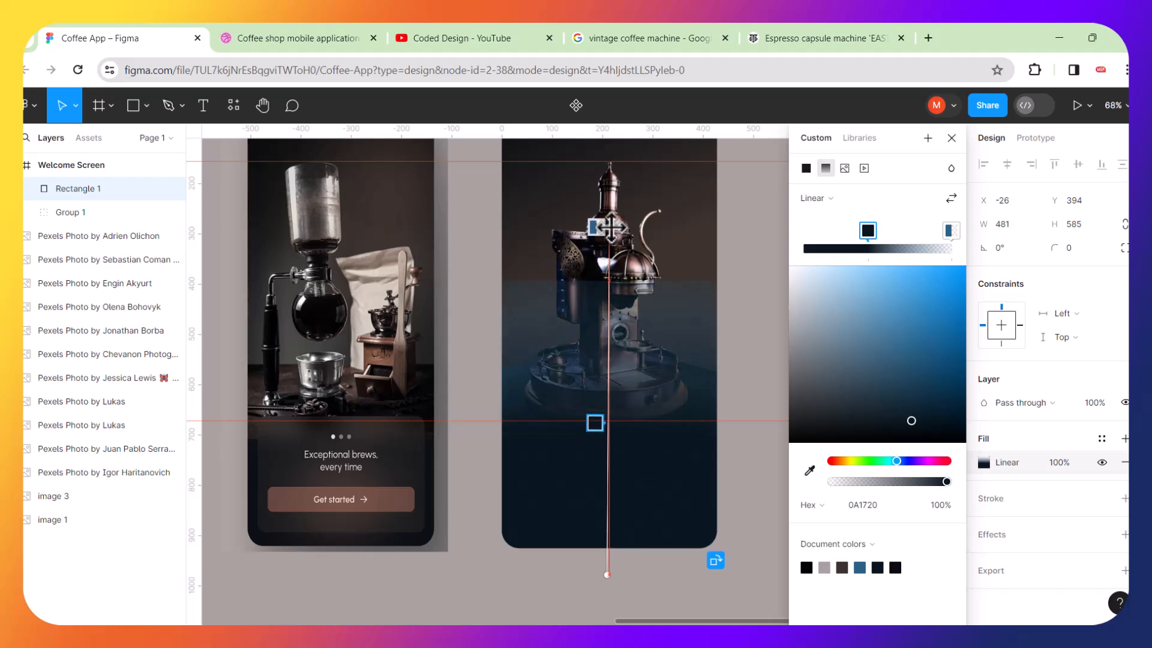
click(649, 308)
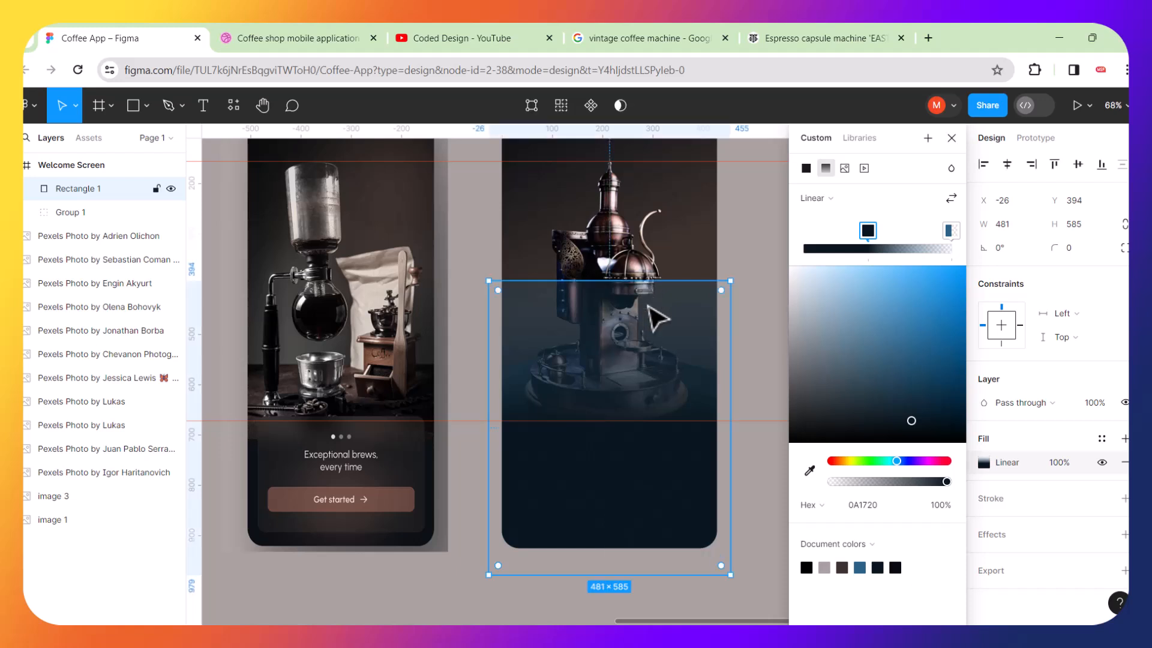
drag(646, 282, 644, 245)
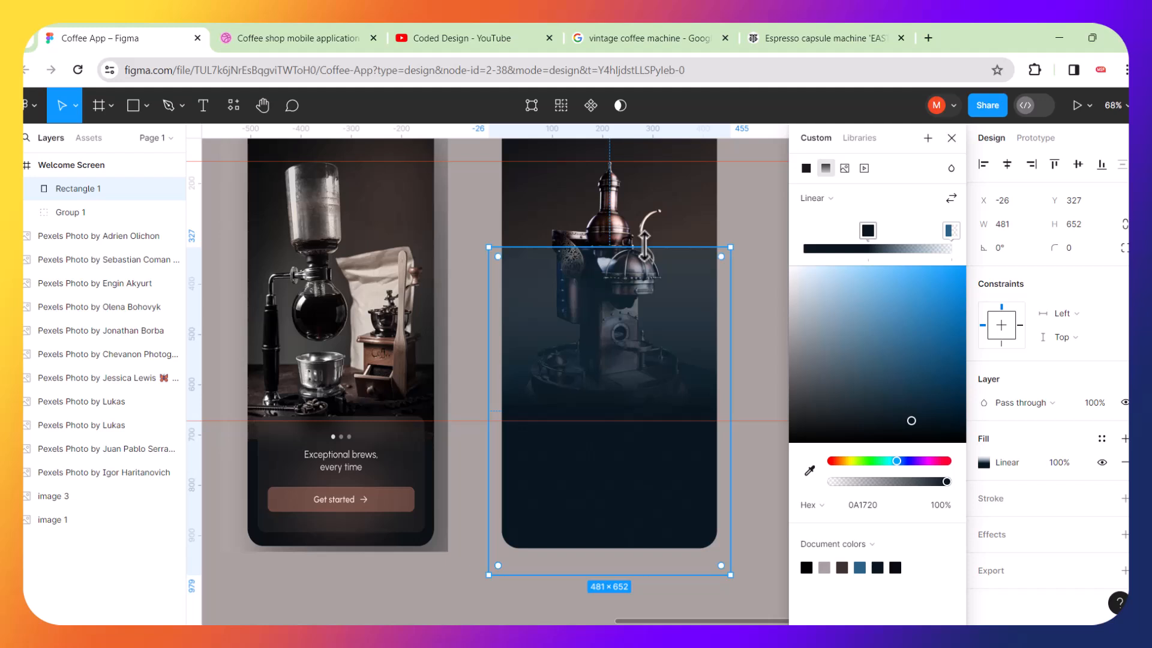
Reposition the gradient handles so the transparent-to-dark fade starts lower on the coffee machine.
click(641, 343)
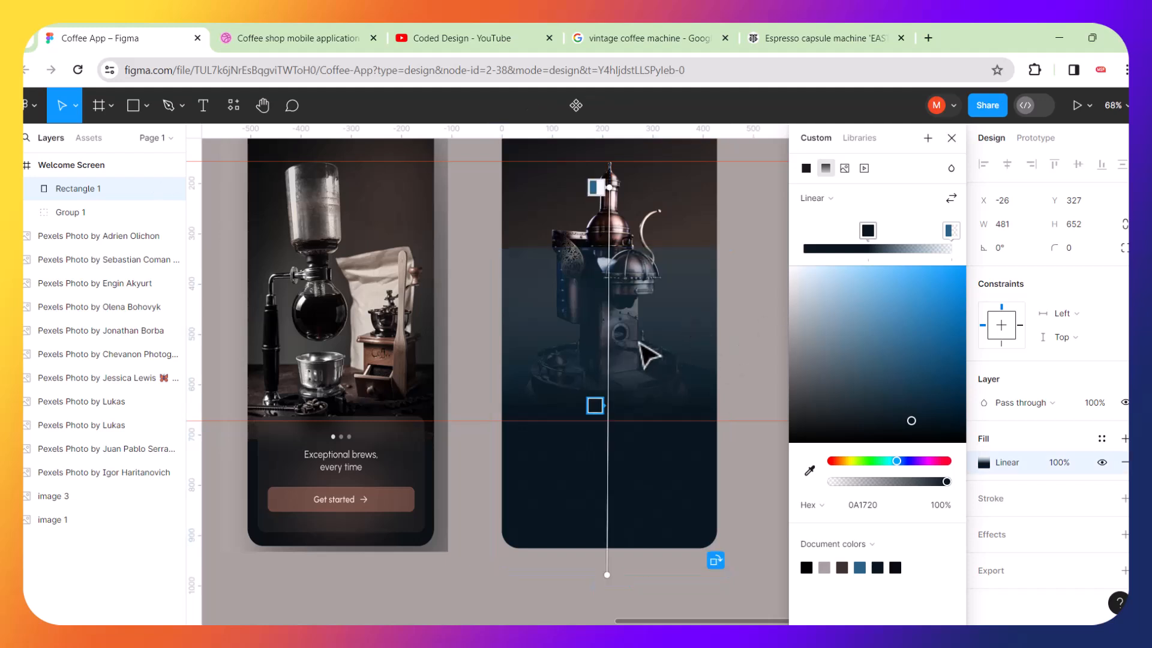
drag(600, 187, 603, 290)
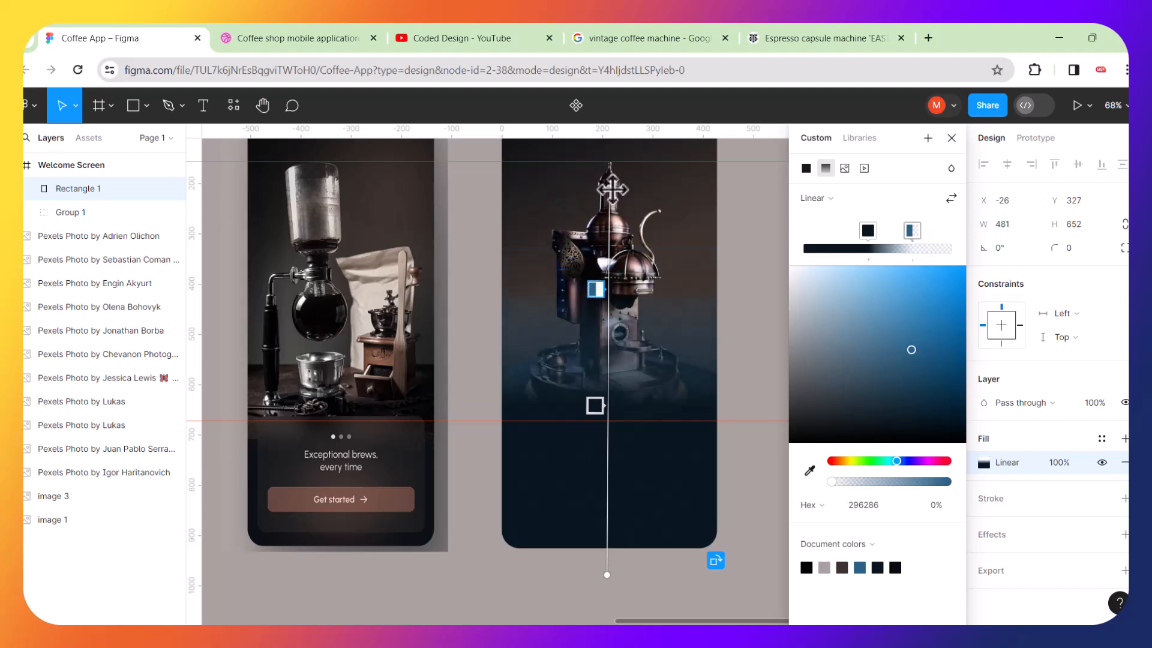
drag(612, 188, 610, 248)
drag(595, 431, 596, 411)
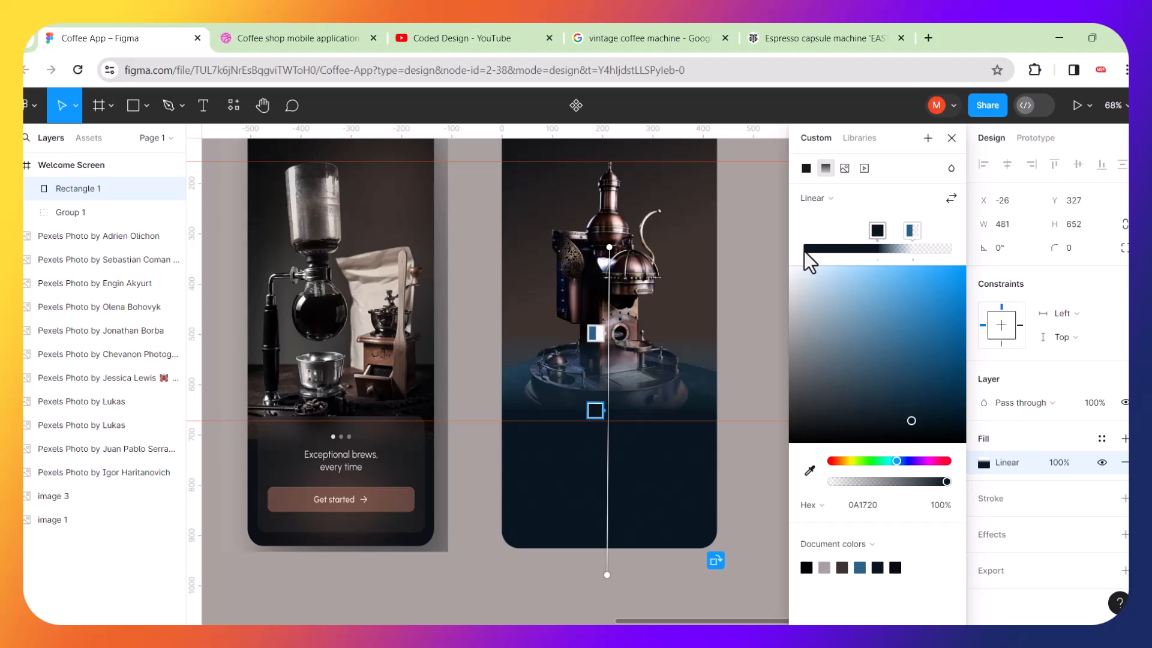
Add a middle colour stop to the gradient, set its opacity to 69%, and fine-tune its handle position.
double_click(848, 227)
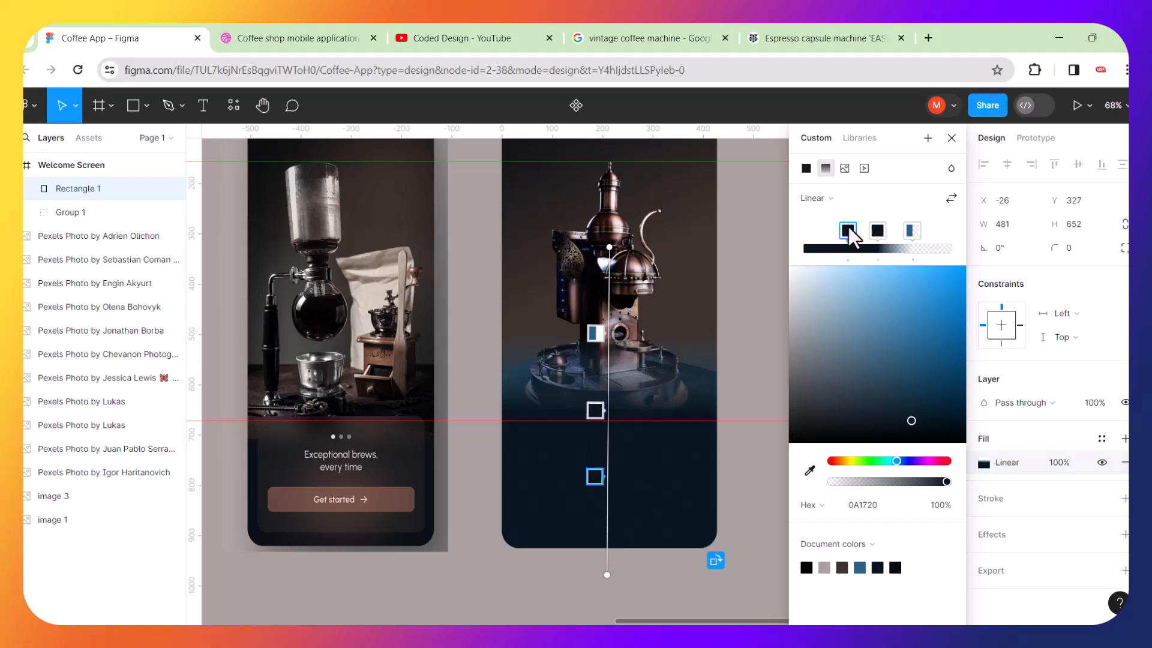
drag(802, 230, 889, 238)
click(877, 231)
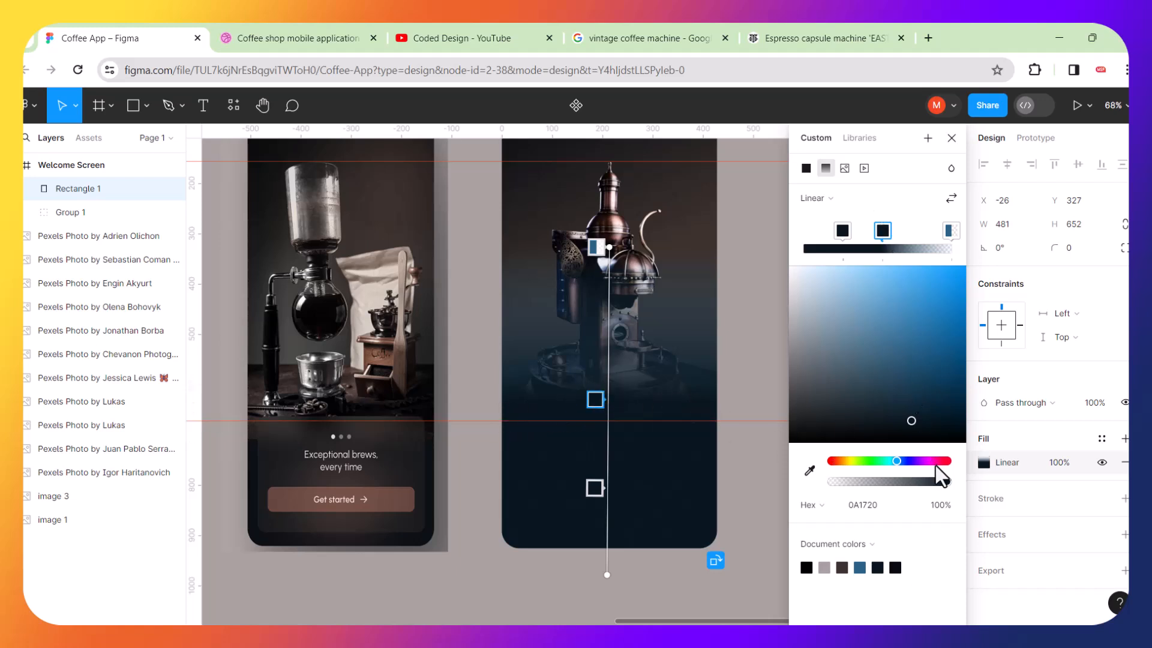
drag(947, 482, 898, 480)
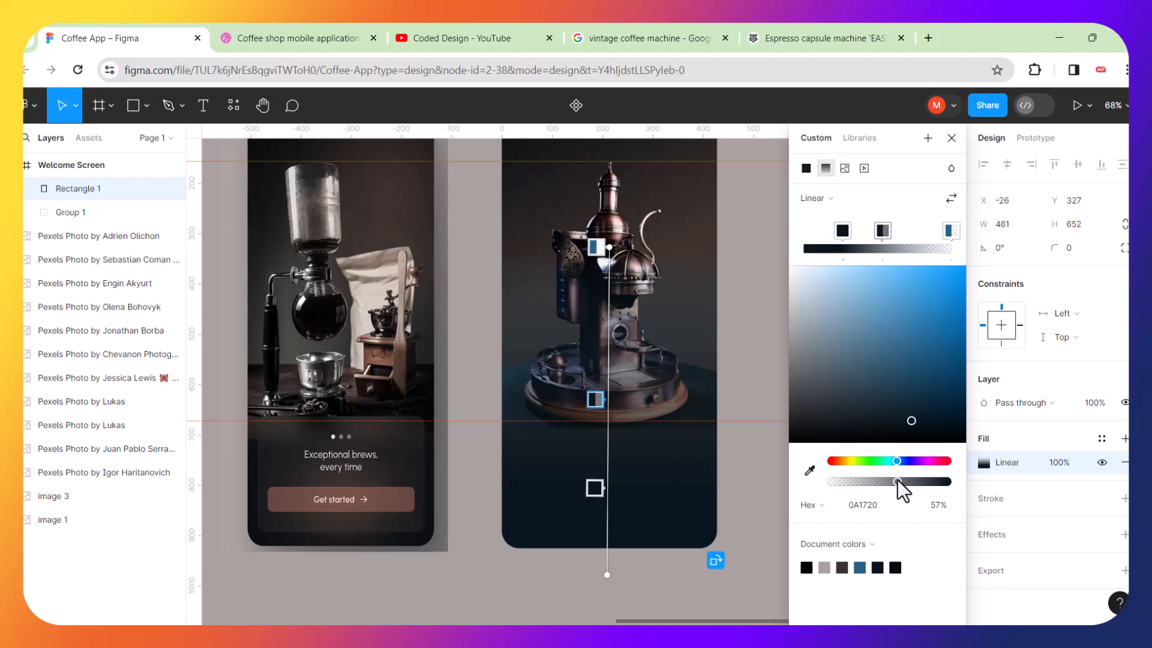
drag(898, 480, 906, 480)
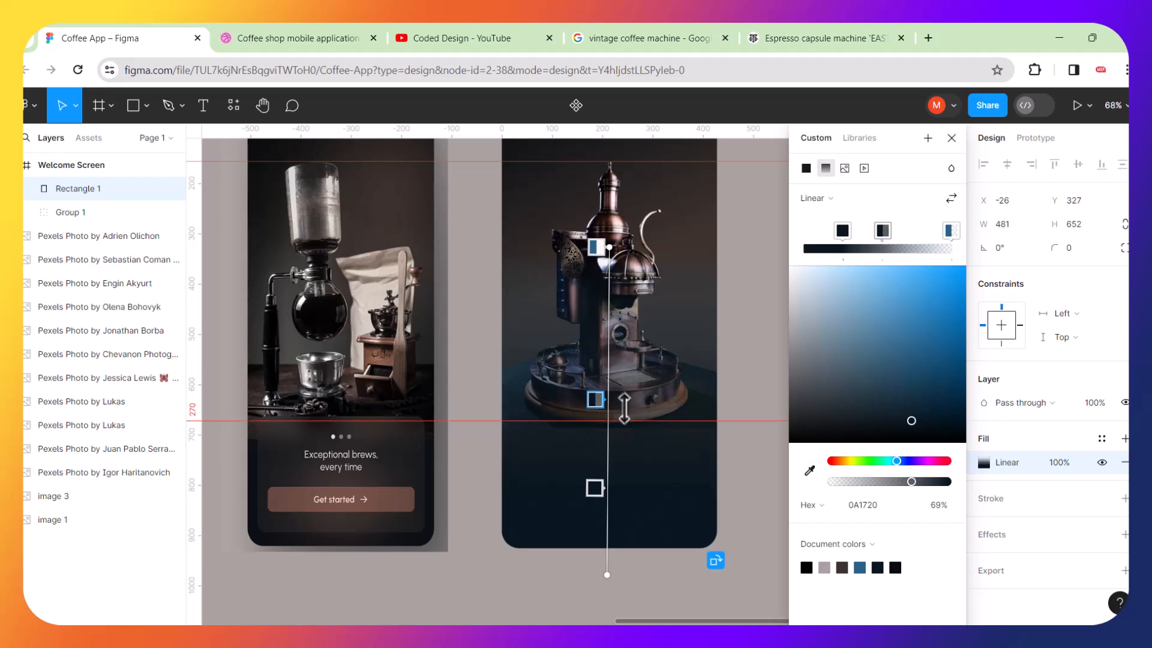
drag(610, 388, 607, 395)
click(755, 320)
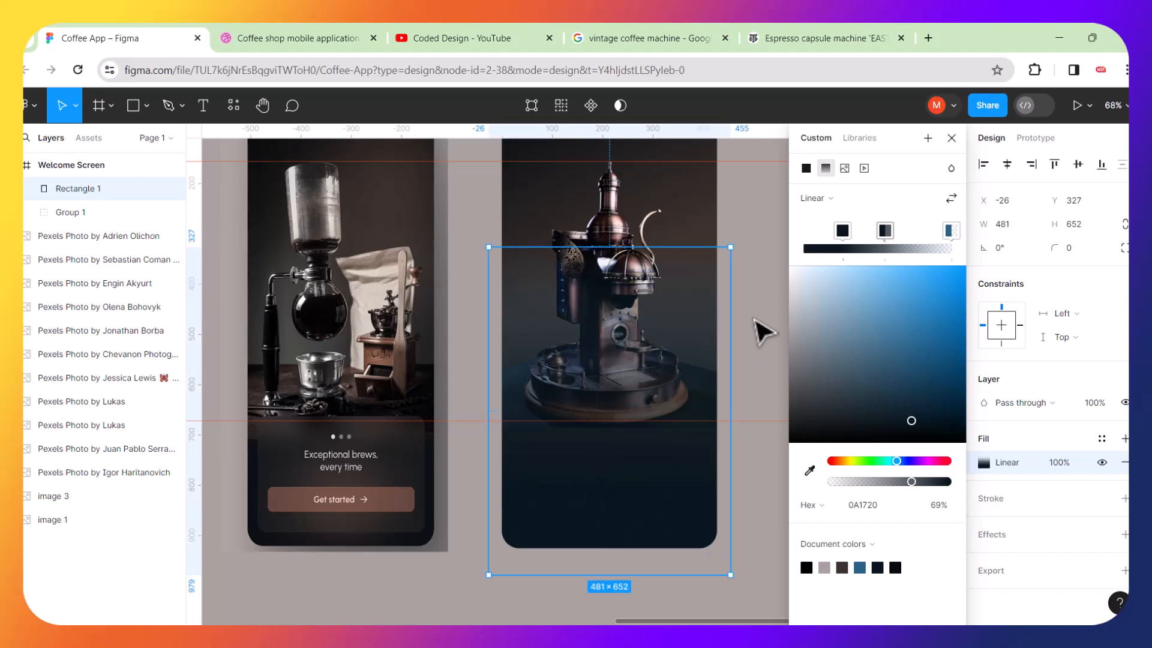
Remove the two horizontal guides from the canvas.
scroll(588, 455, down, 3)
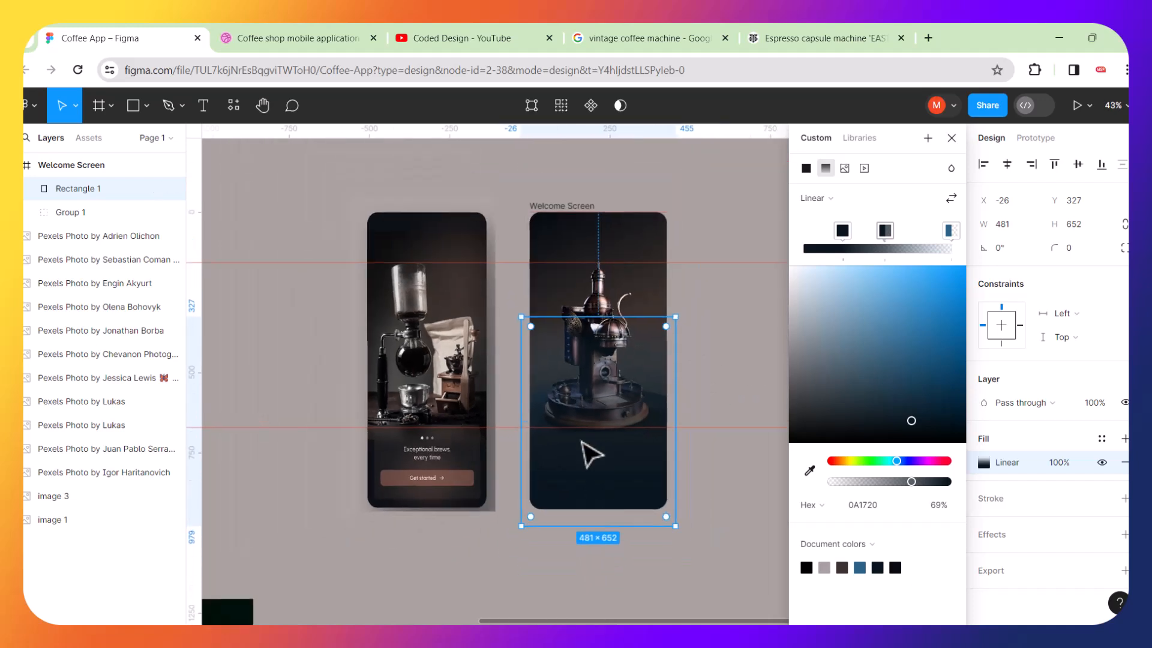
click(727, 372)
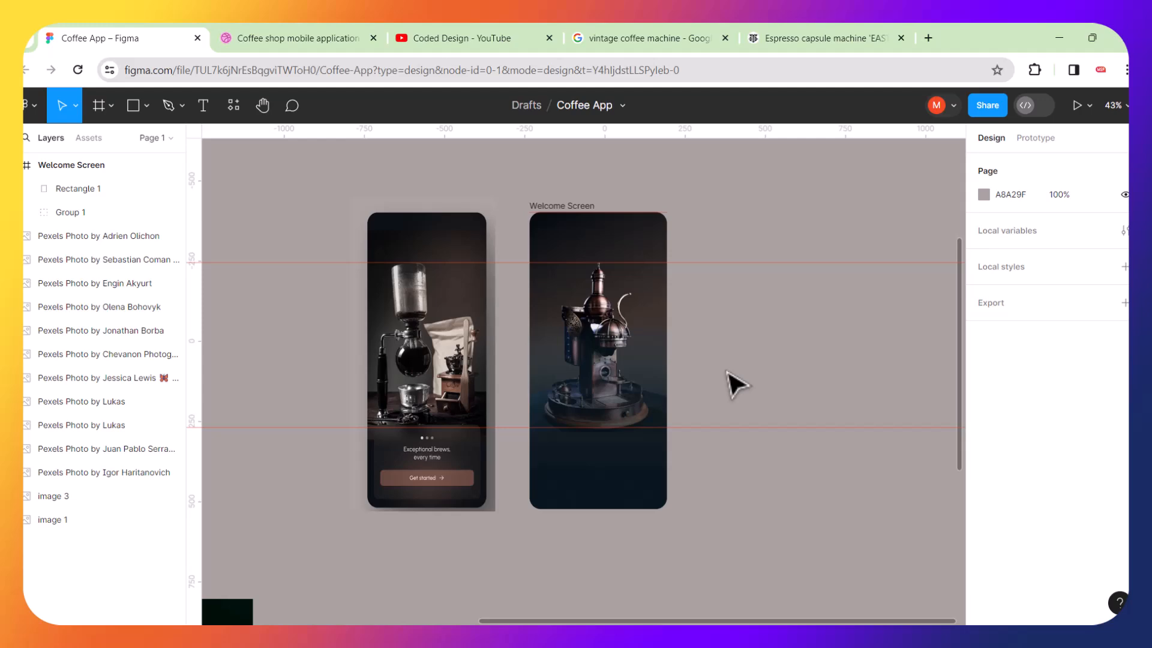
scroll(607, 321, up, 6)
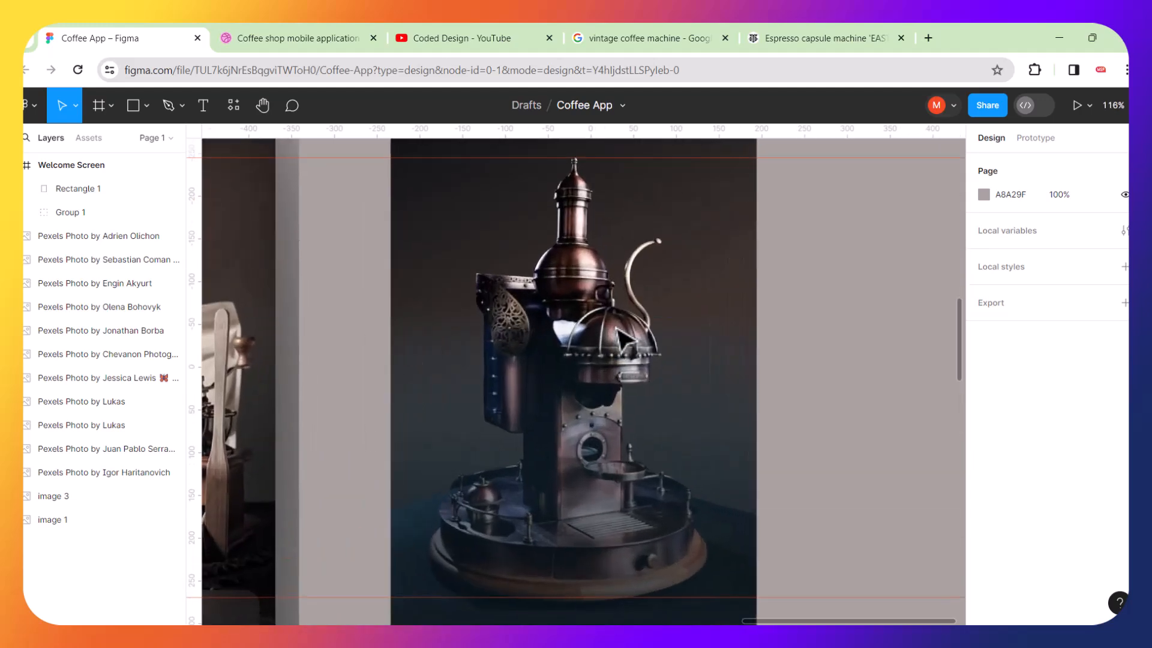
scroll(567, 299, up, 5)
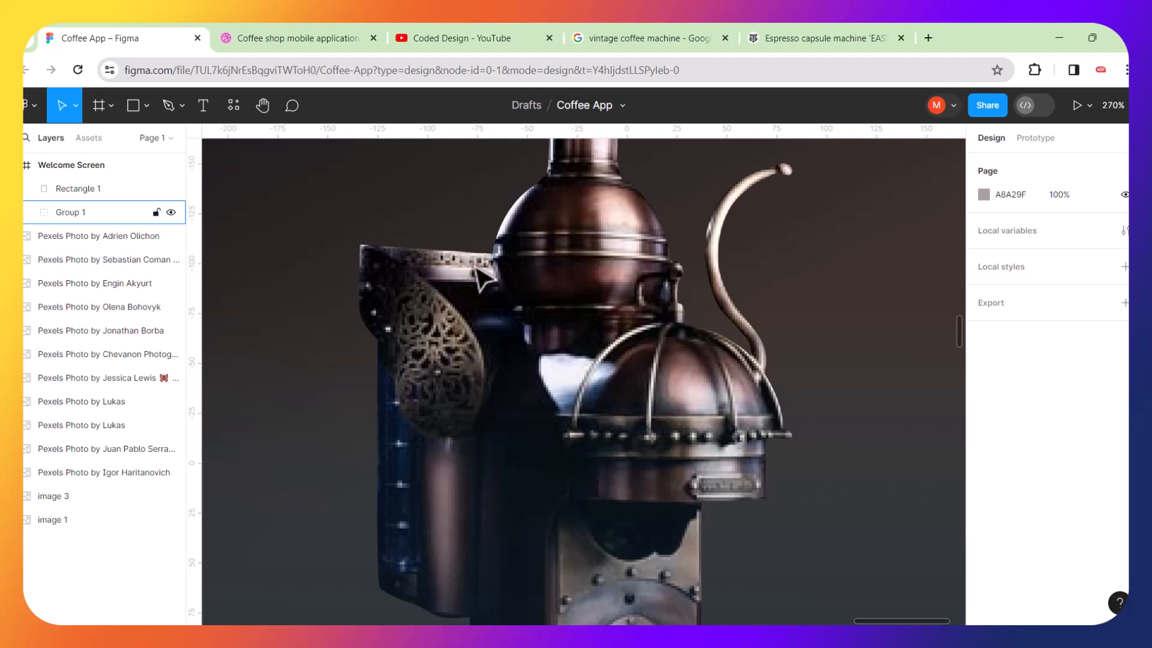
scroll(393, 264, down, 5)
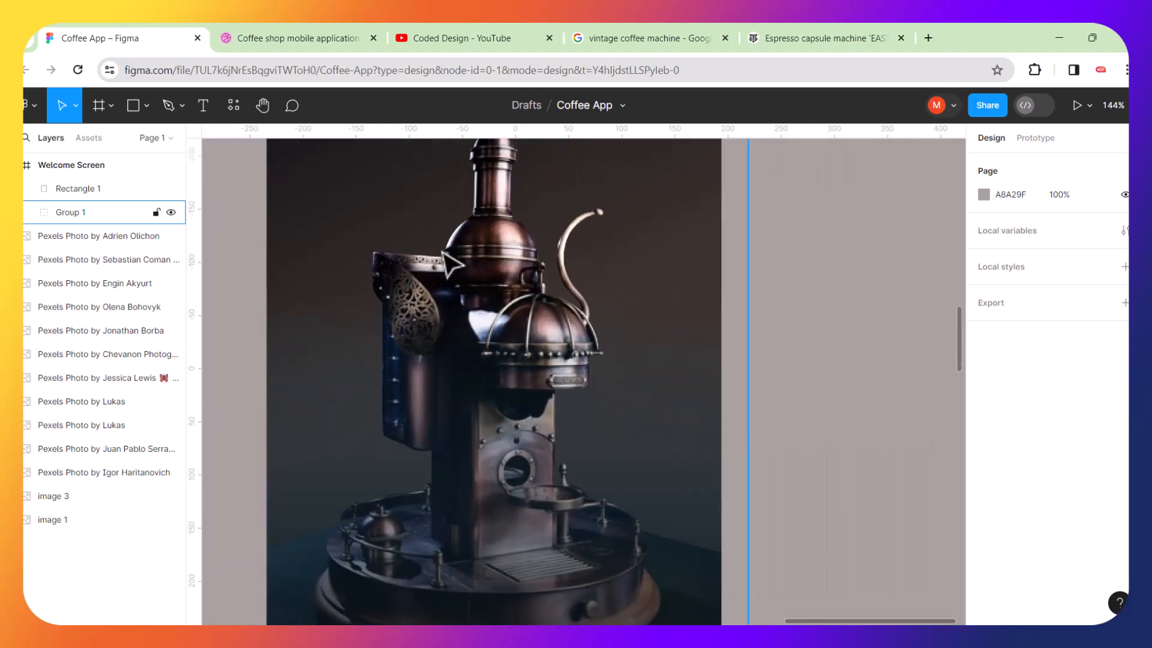
scroll(501, 266, down, 4)
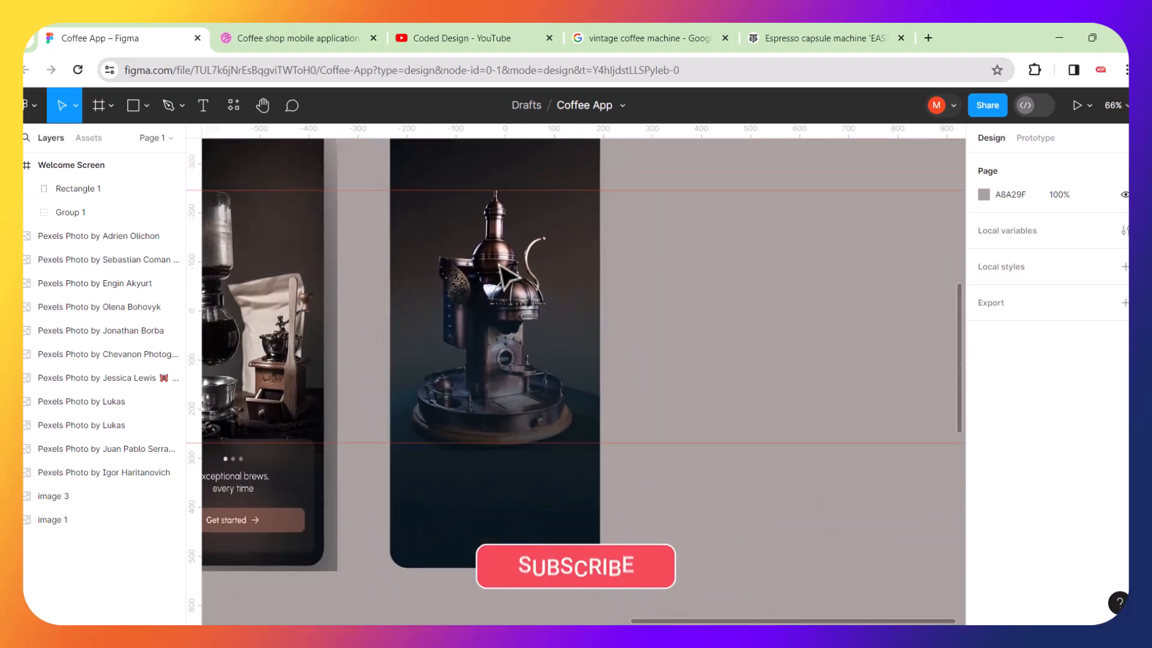
scroll(570, 282, left, 2)
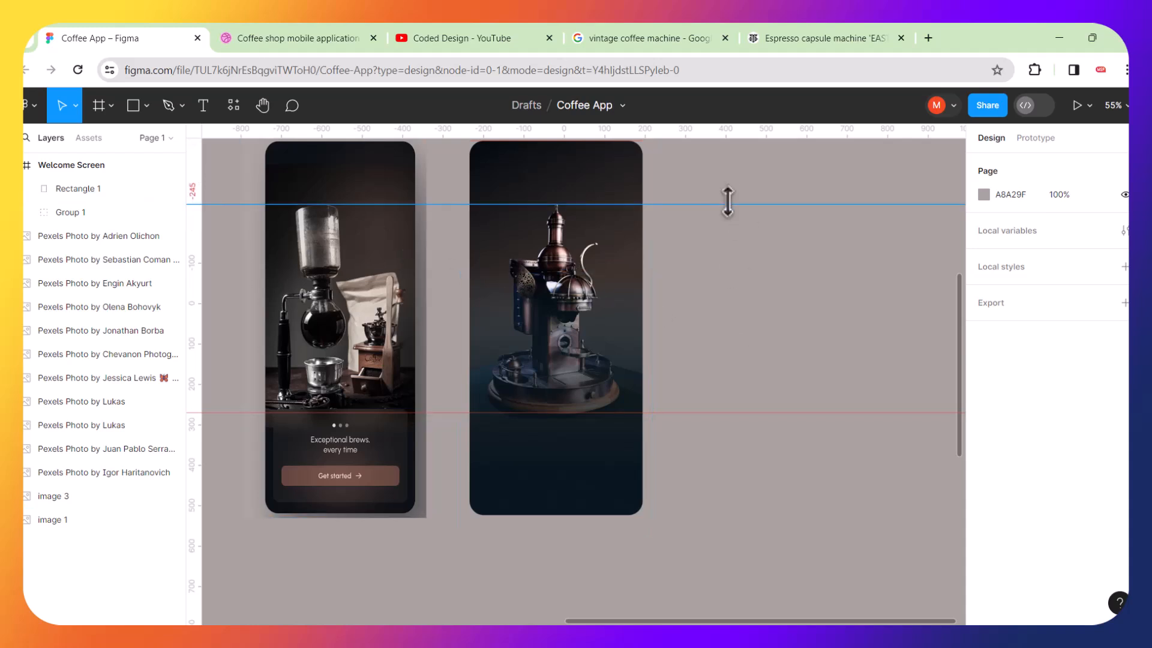
drag(728, 203, 730, 123)
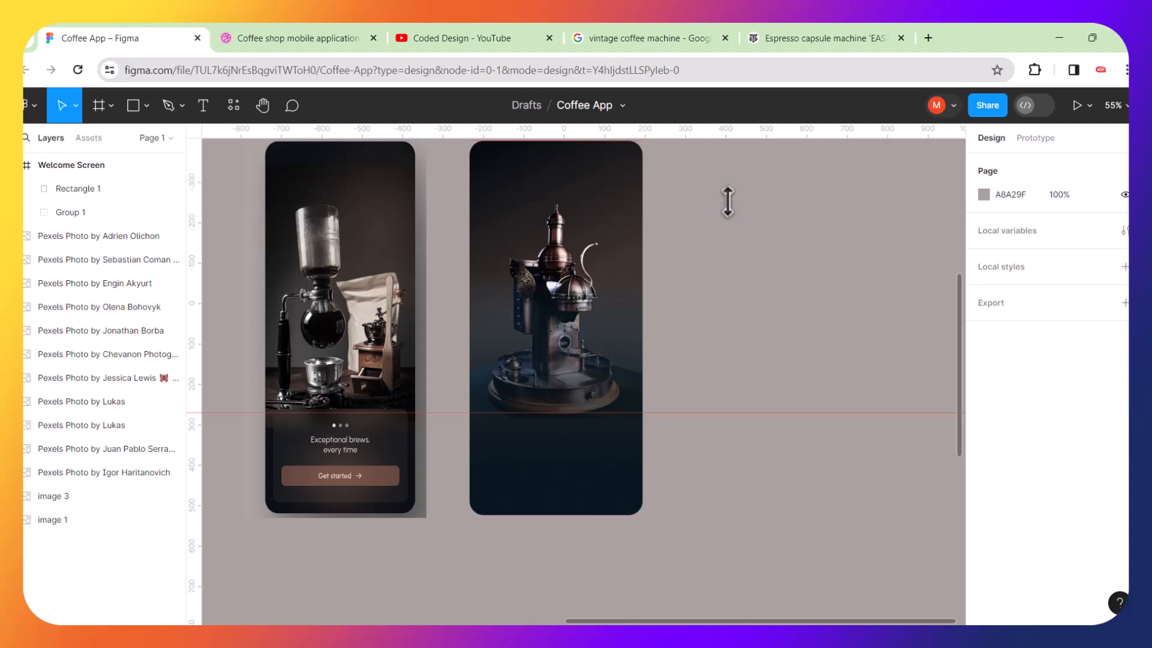
click(714, 412)
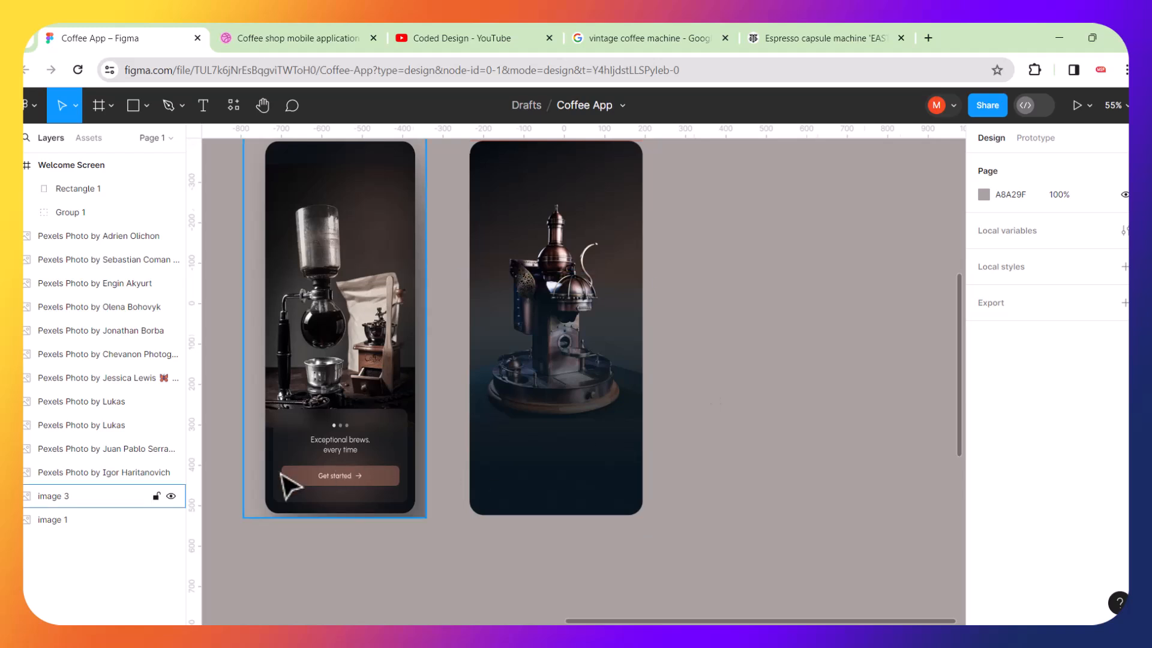
Zoom and pan across both screens to compare the Welcome Screen with the reference mockup.
ctrl+scroll(283, 475, up, 5)
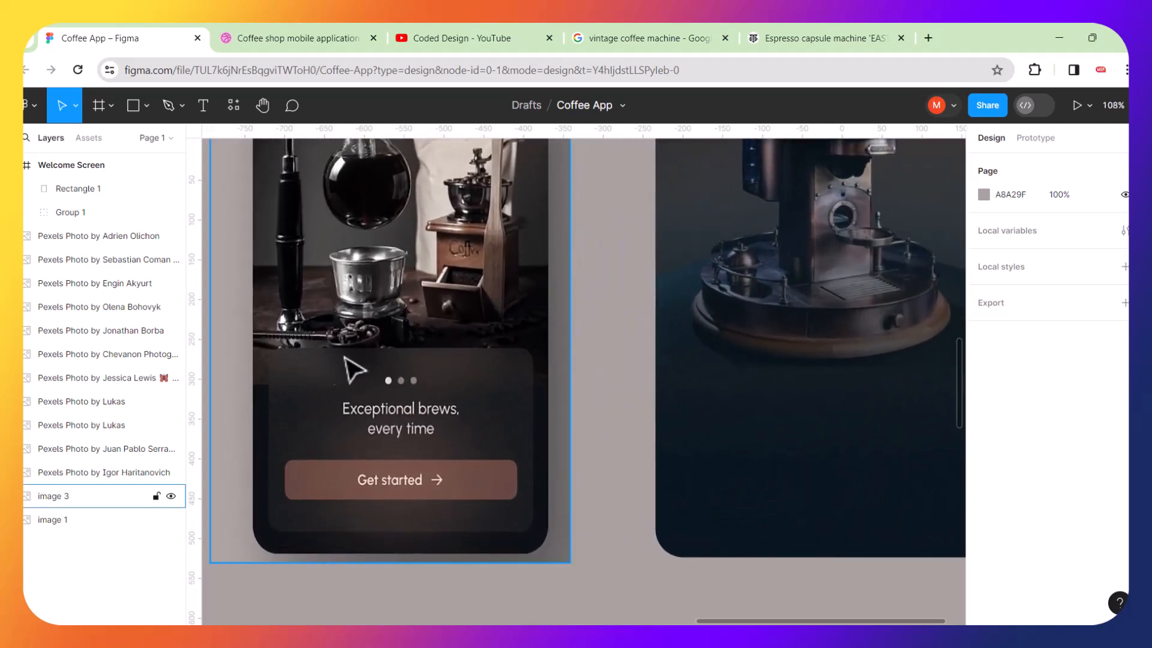
ctrl+scroll(436, 510, down, 3)
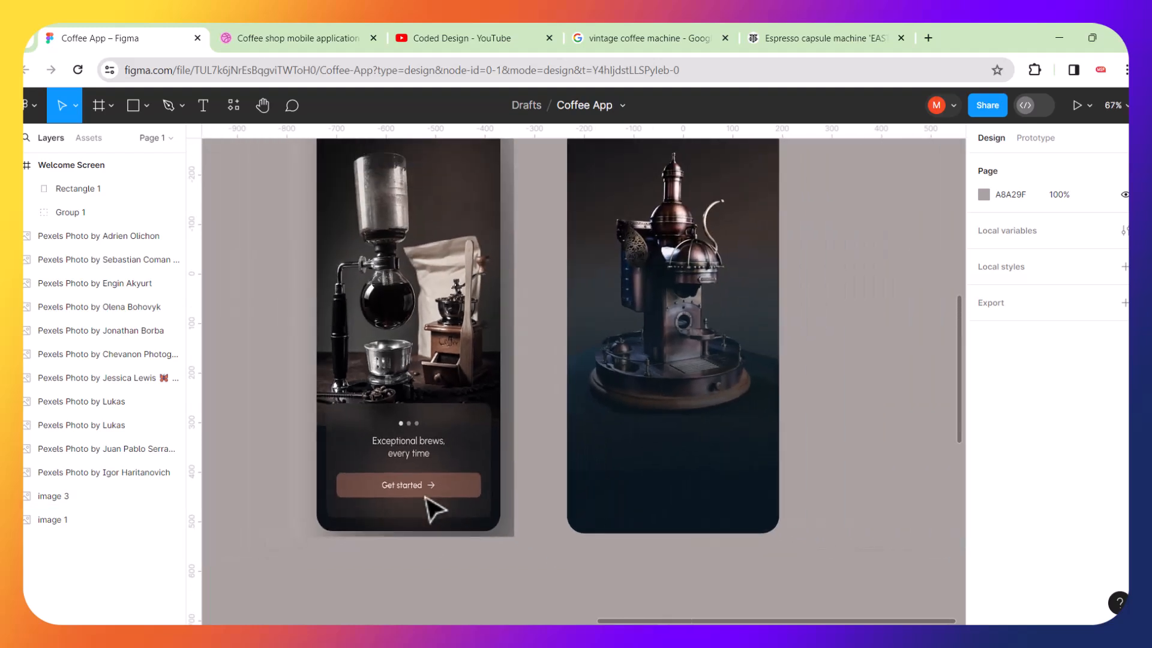
scroll(435, 510, right, 2)
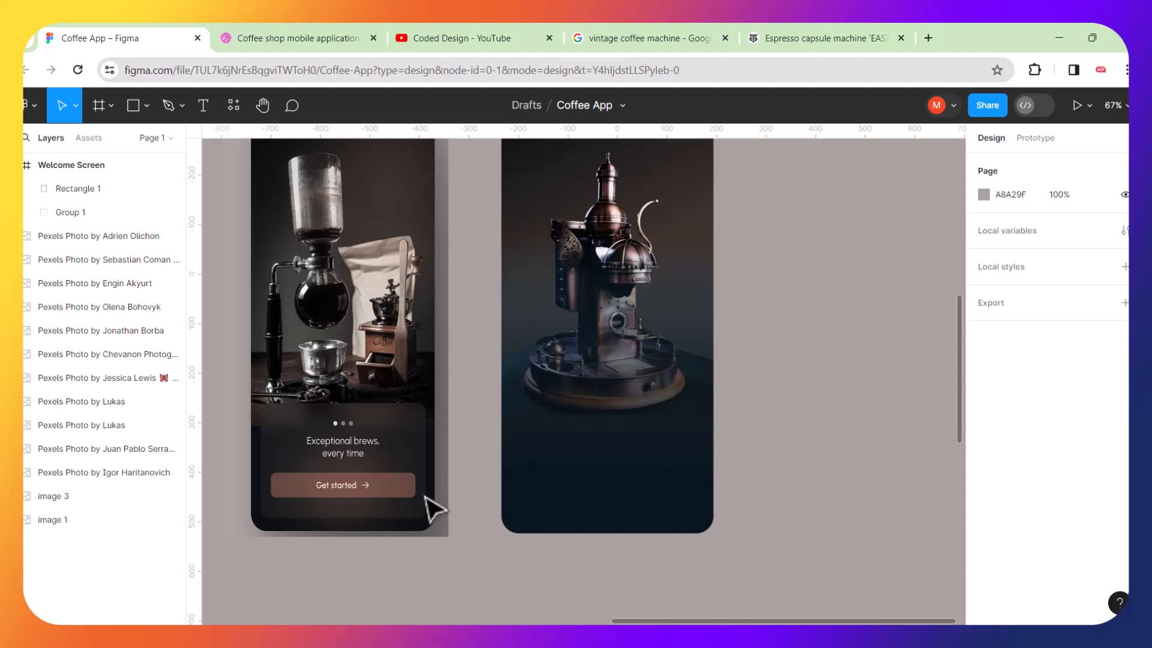
scroll(644, 386, up, 2)
scroll(644, 385, right, 1)
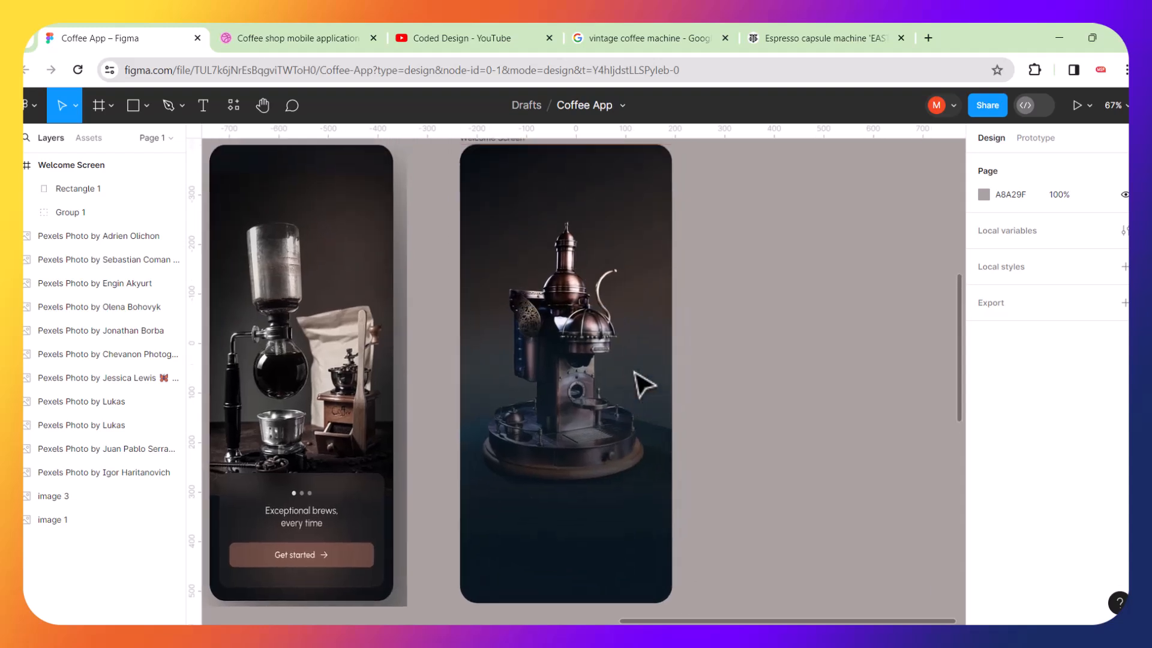
scroll(560, 505, down, 2)
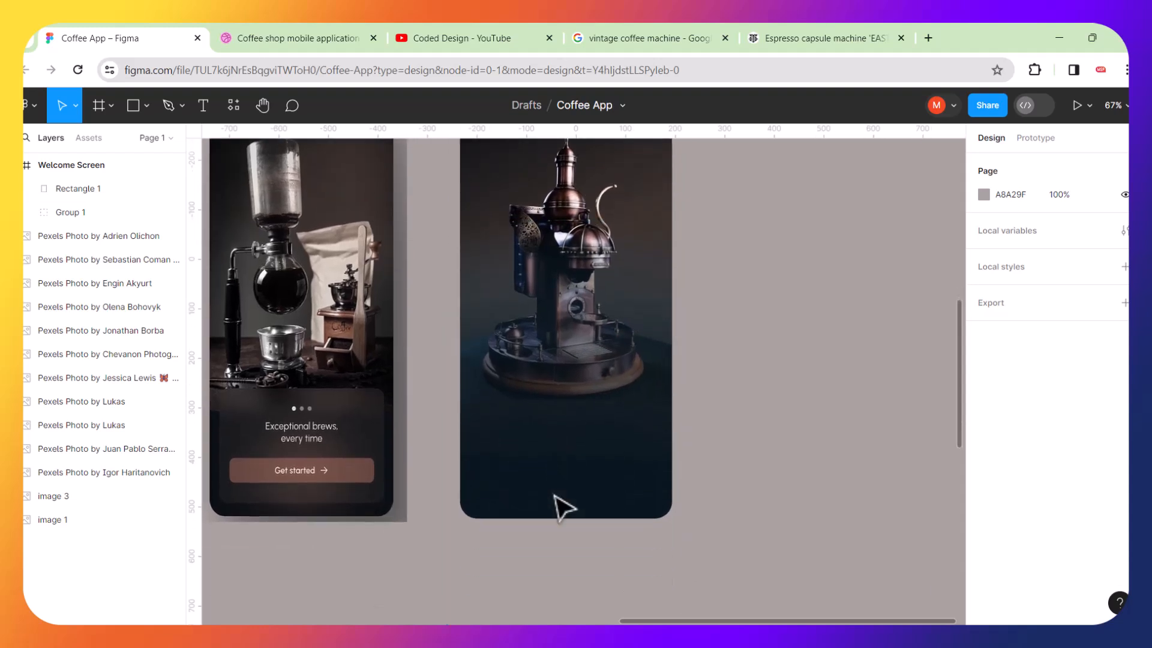
scroll(378, 444, left, 3)
scroll(461, 460, up, 3)
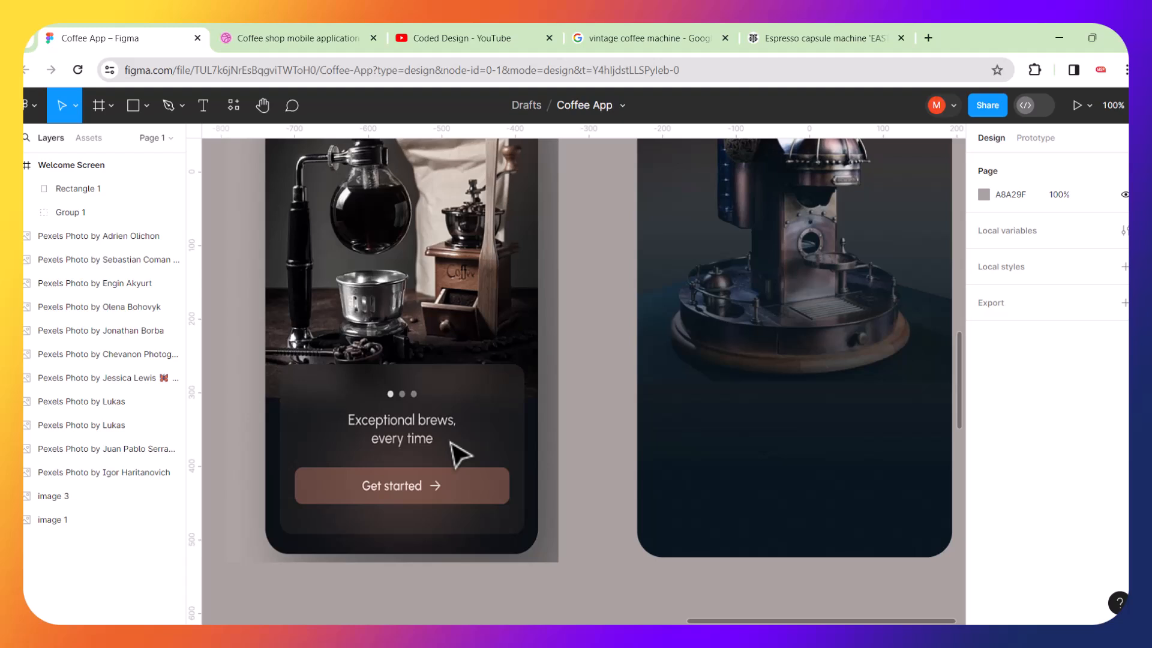
scroll(461, 456, up, 2)
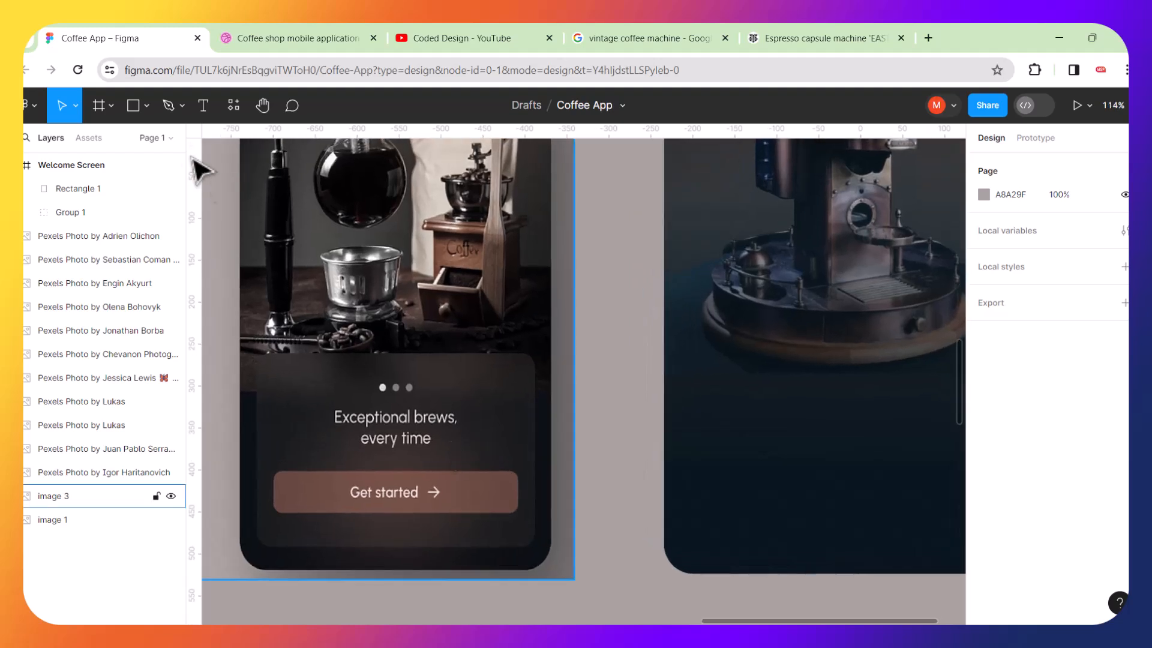
Draw a 341×242 rectangle and move it onto the lower part of the Welcome Screen at about X 44, Y 653.
click(133, 103)
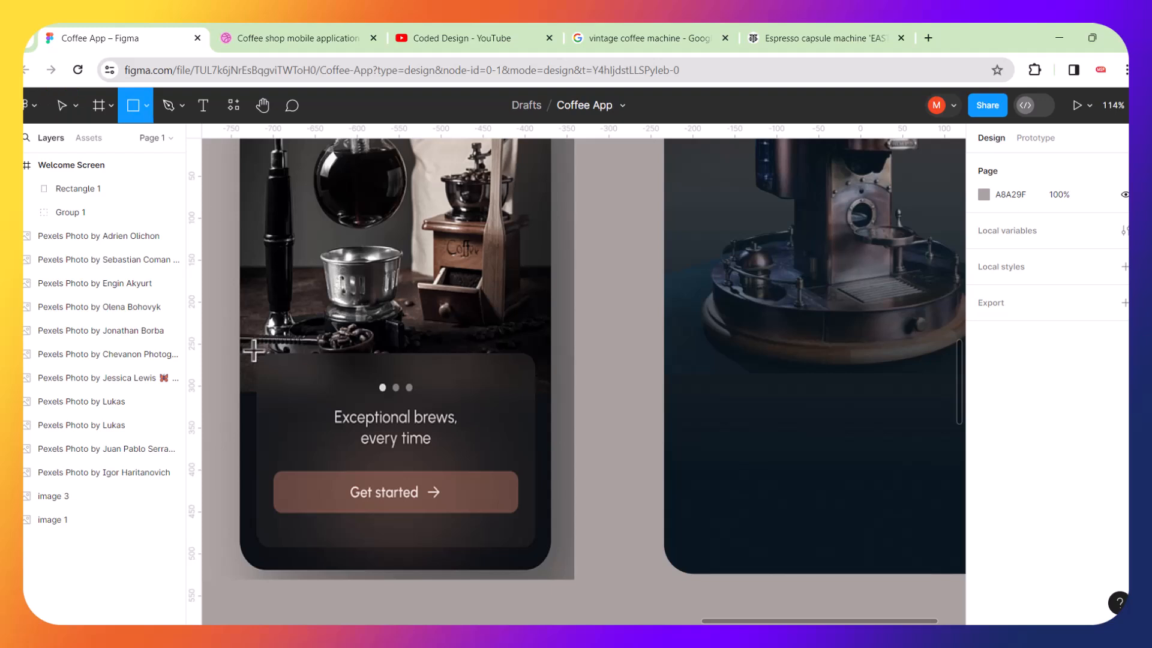
drag(252, 351, 538, 553)
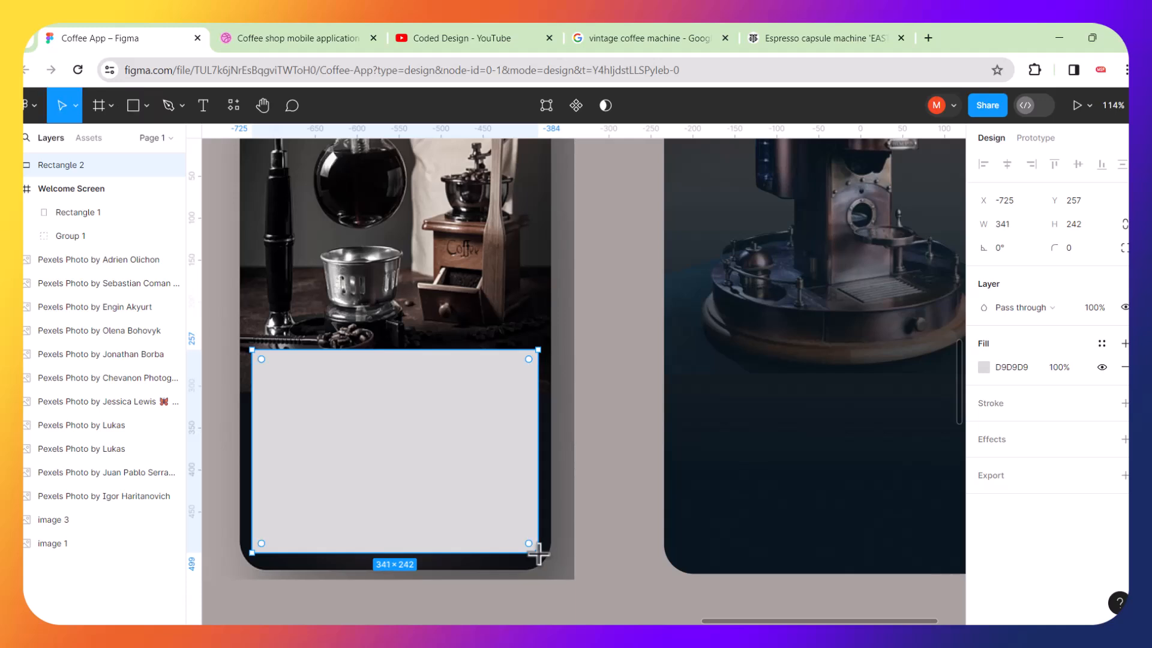
drag(408, 442, 844, 443)
scroll(723, 447, down, 5)
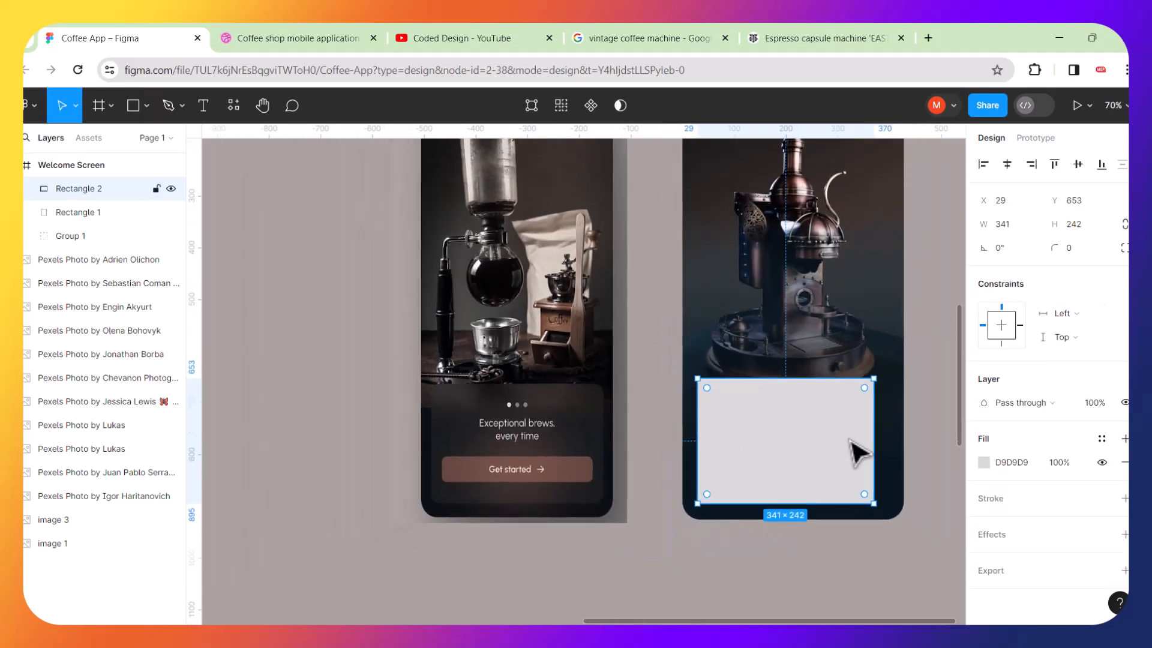
drag(813, 442, 831, 443)
scroll(832, 442, up, 3)
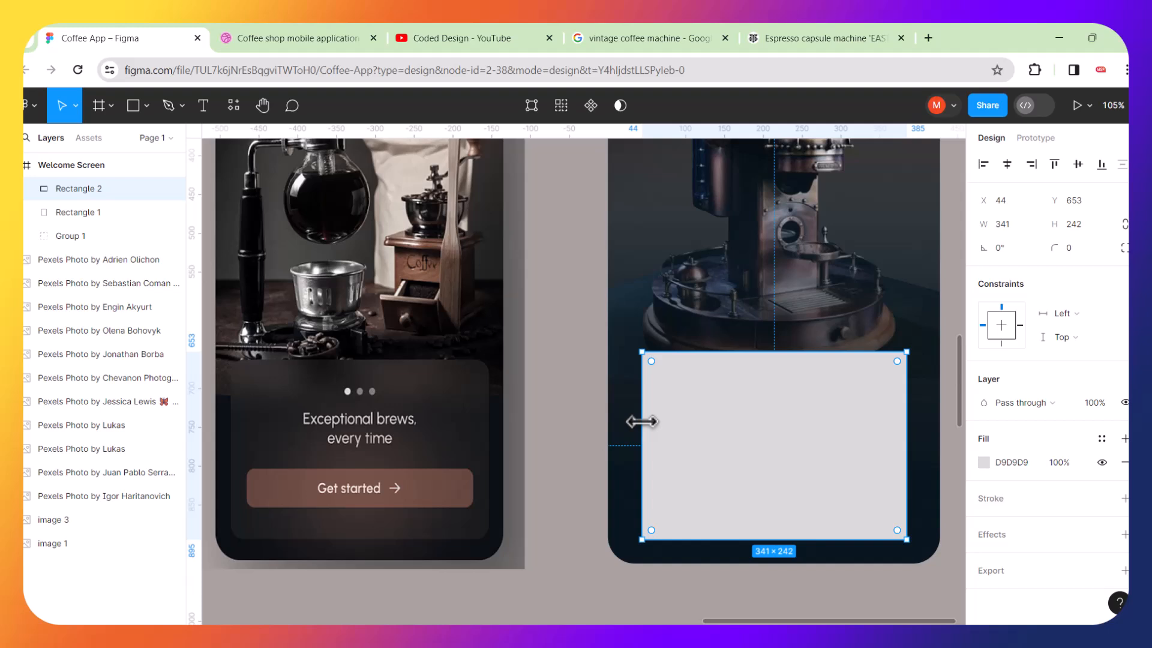
Widen the new rectangle to 376 at X 28 and round its corners to about 19.
drag(643, 422, 629, 422)
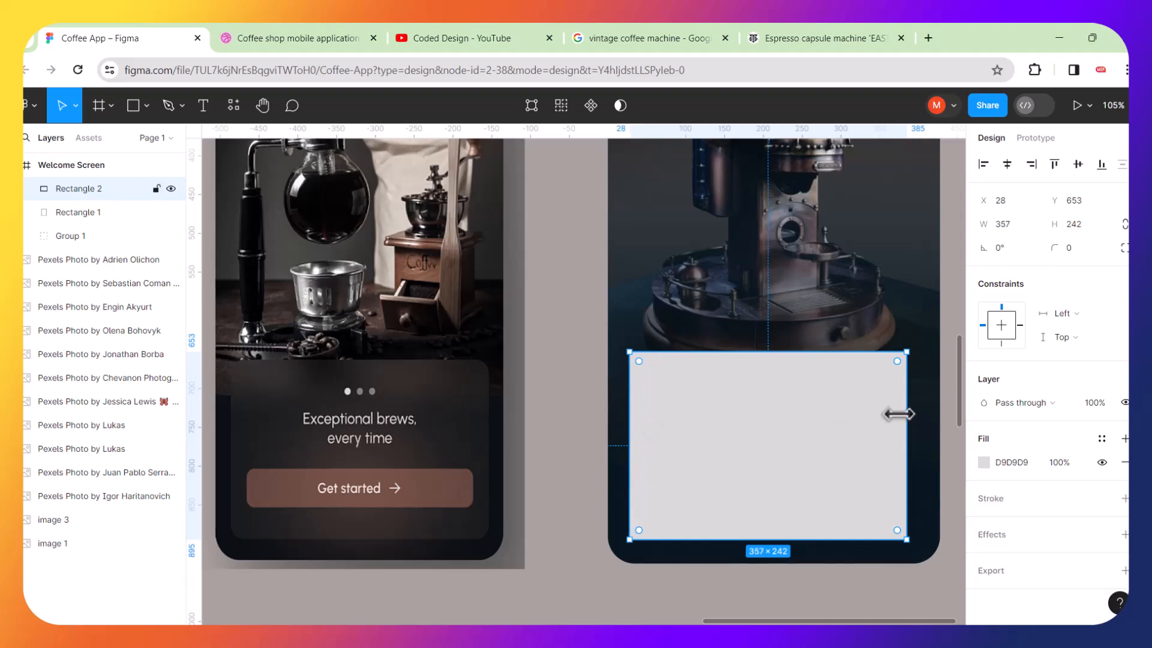
drag(907, 428, 922, 428)
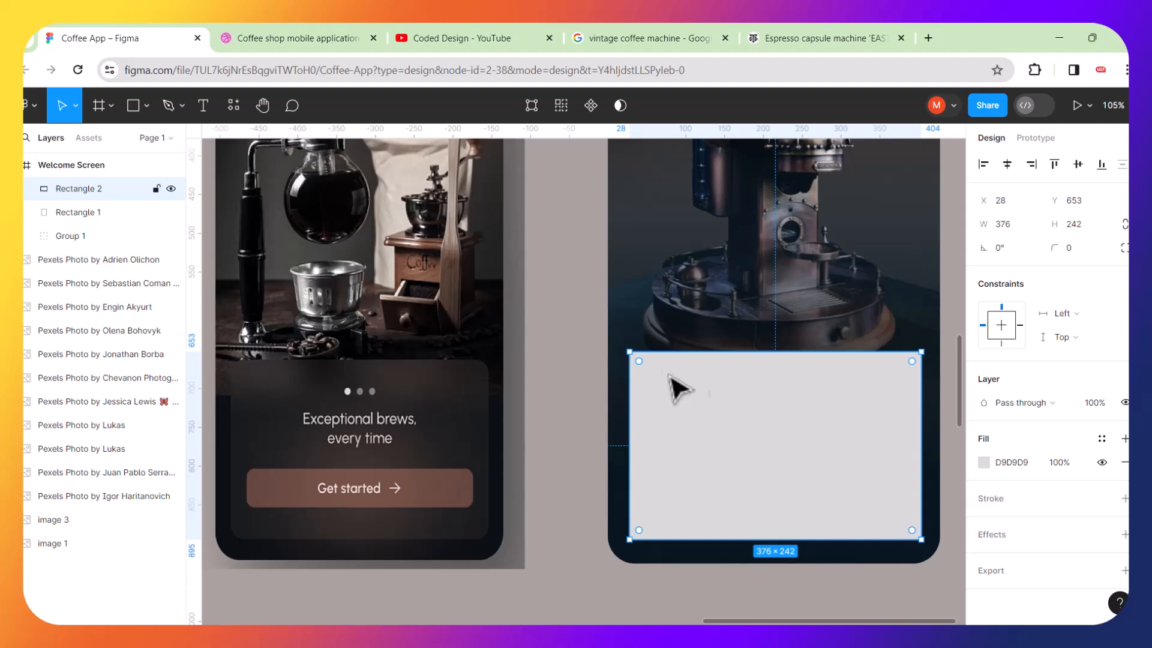
drag(643, 366, 651, 369)
Fill the card rectangle with a dark color sampled from the reference card, then adjust it to 353435 at 74% opacity.
click(984, 463)
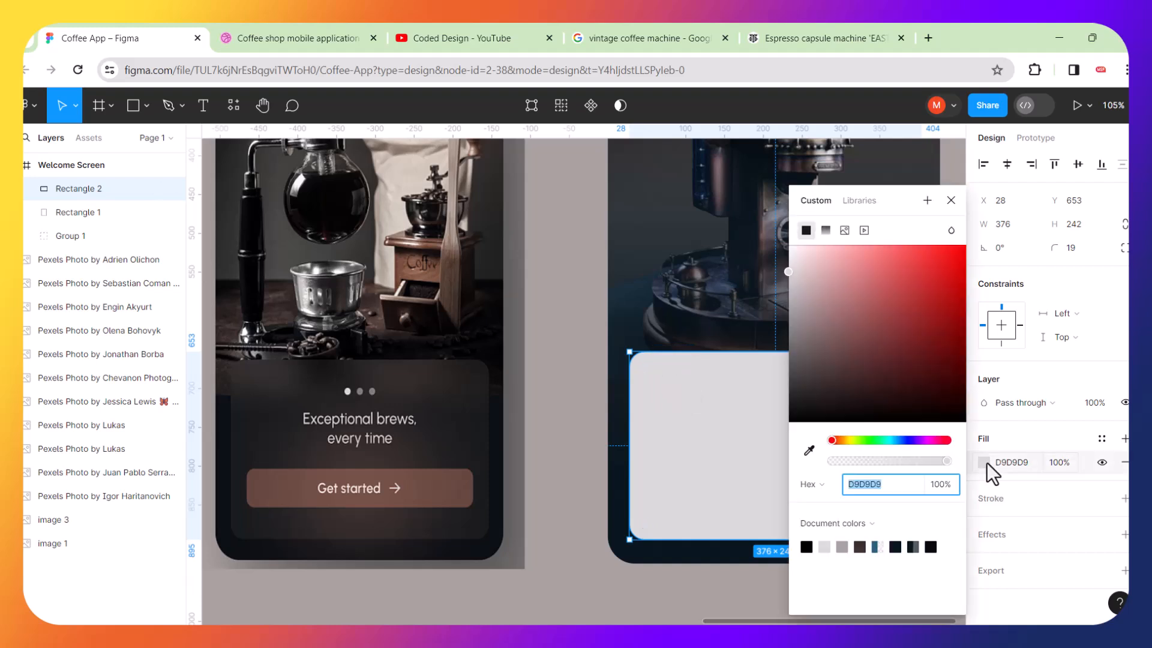
click(810, 450)
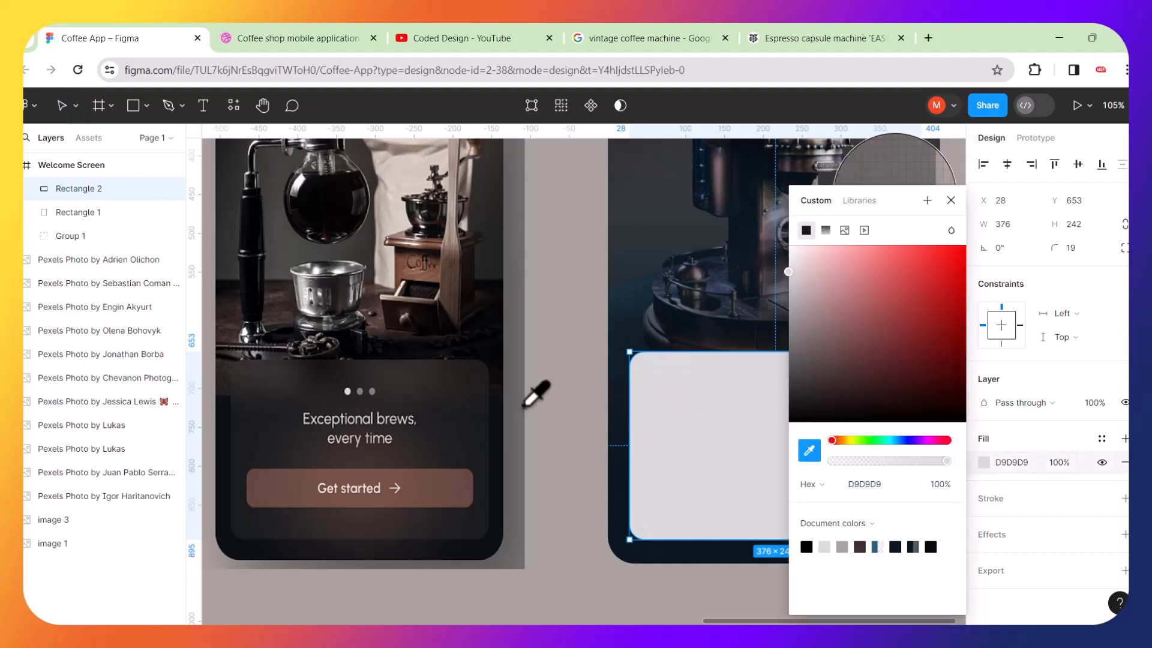
click(445, 410)
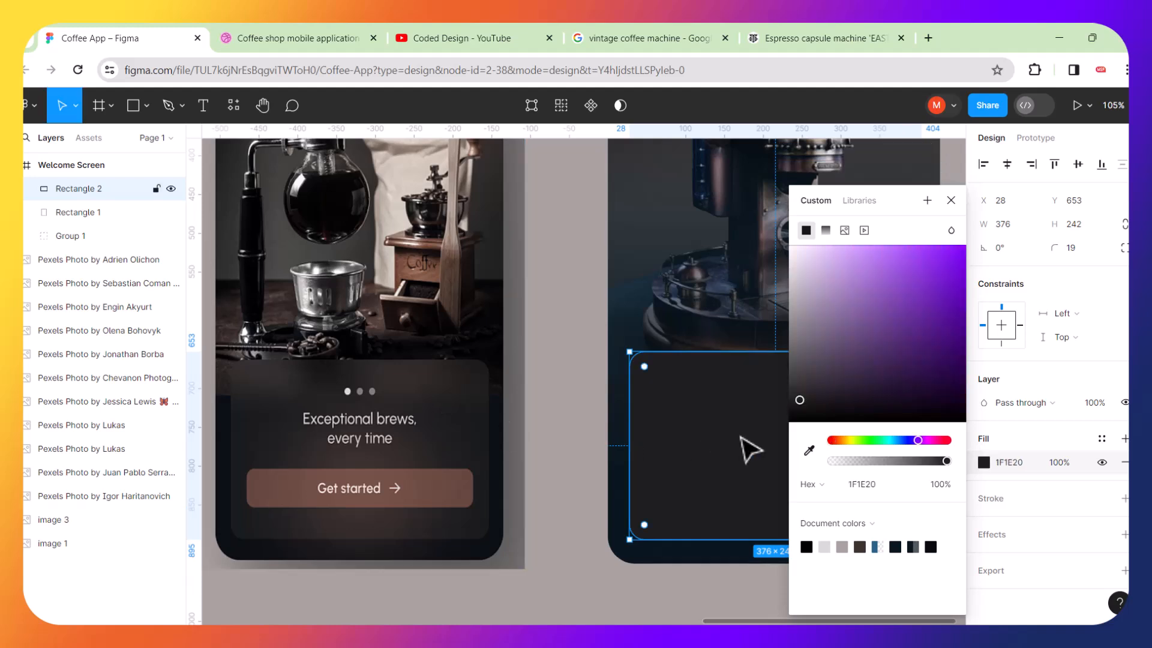
click(558, 311)
click(665, 409)
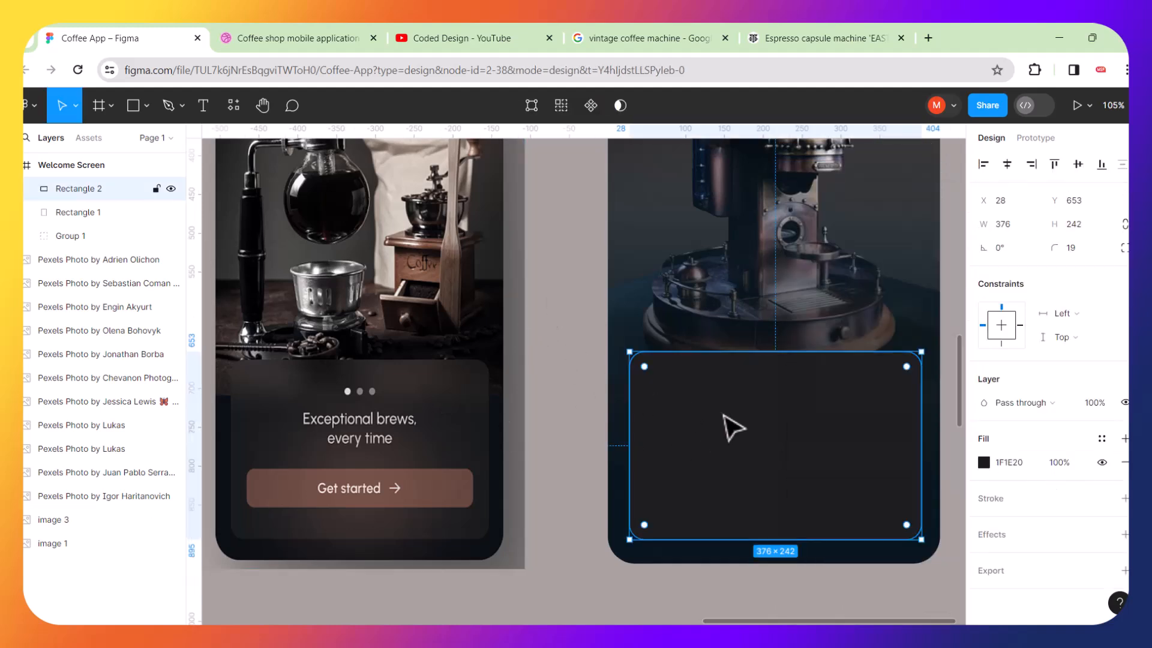
scroll(875, 450, right, 3)
scroll(878, 450, left, 1)
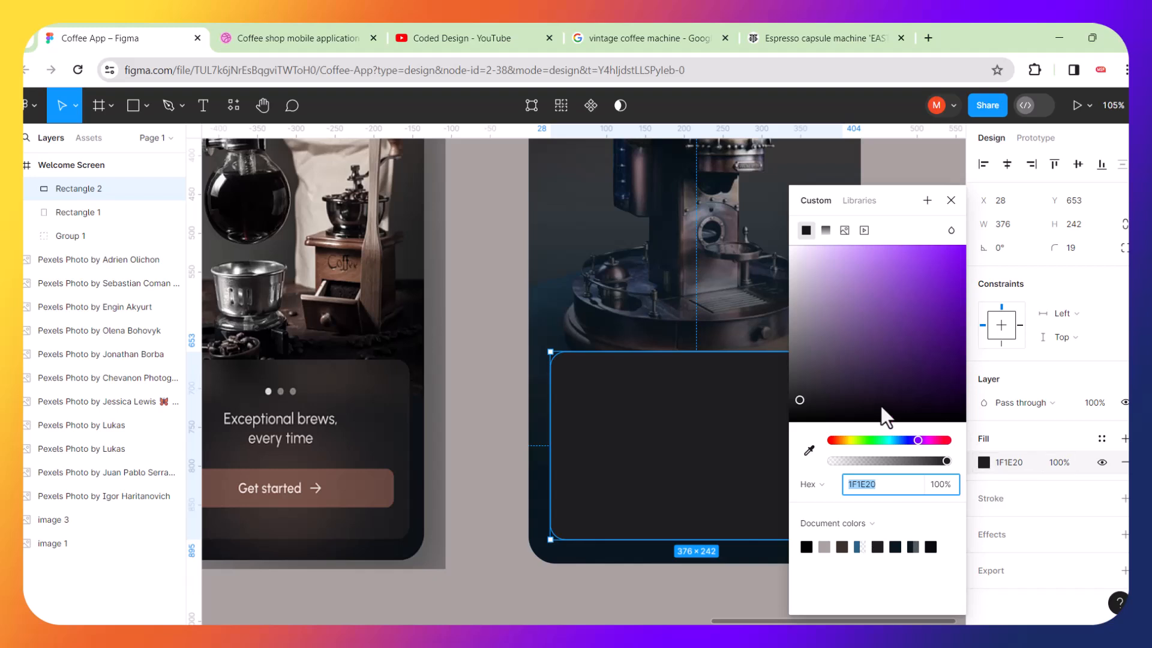
drag(946, 461, 917, 462)
drag(799, 403, 794, 387)
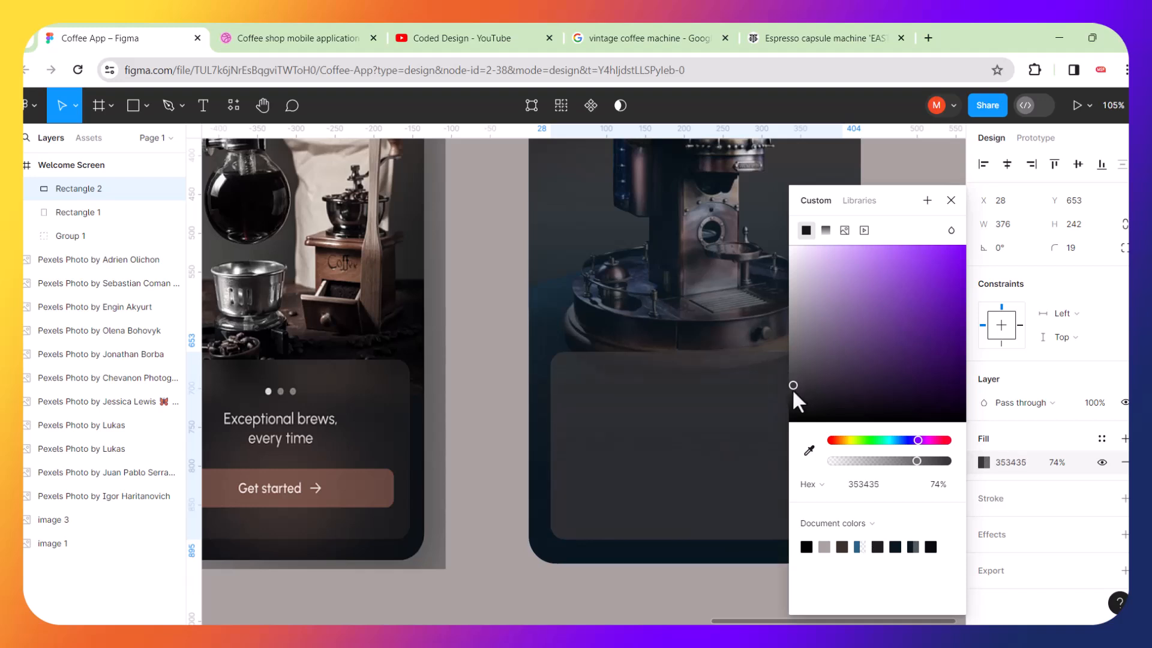
Deselect the rectangle and view both screens side by side to compare the card panel with the reference mockup.
click(504, 291)
scroll(576, 342, down, 2)
scroll(571, 330, down, 3)
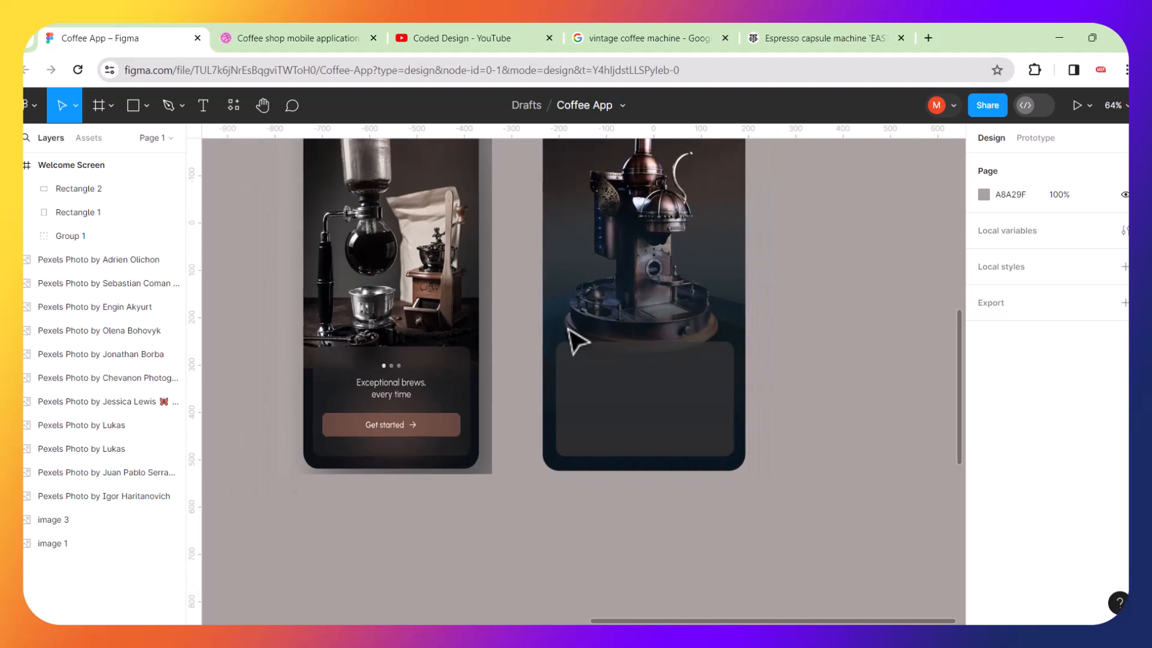
scroll(569, 329, left, 1)
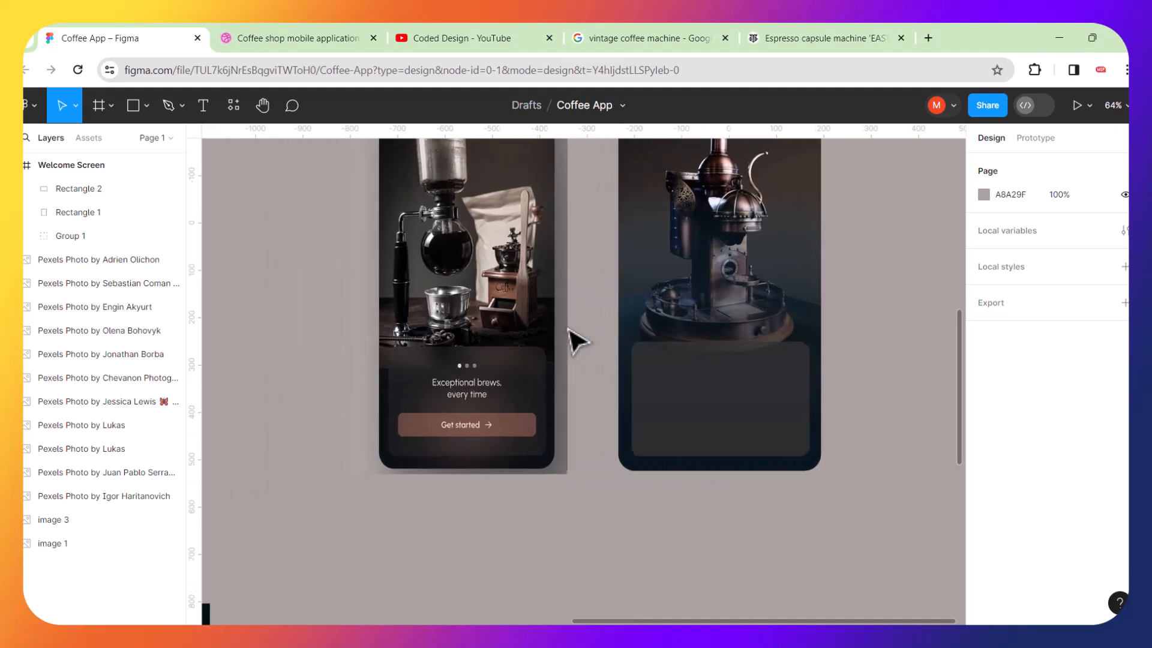
scroll(568, 329, right, 2)
scroll(609, 331, right, 1)
scroll(618, 344, right, 1)
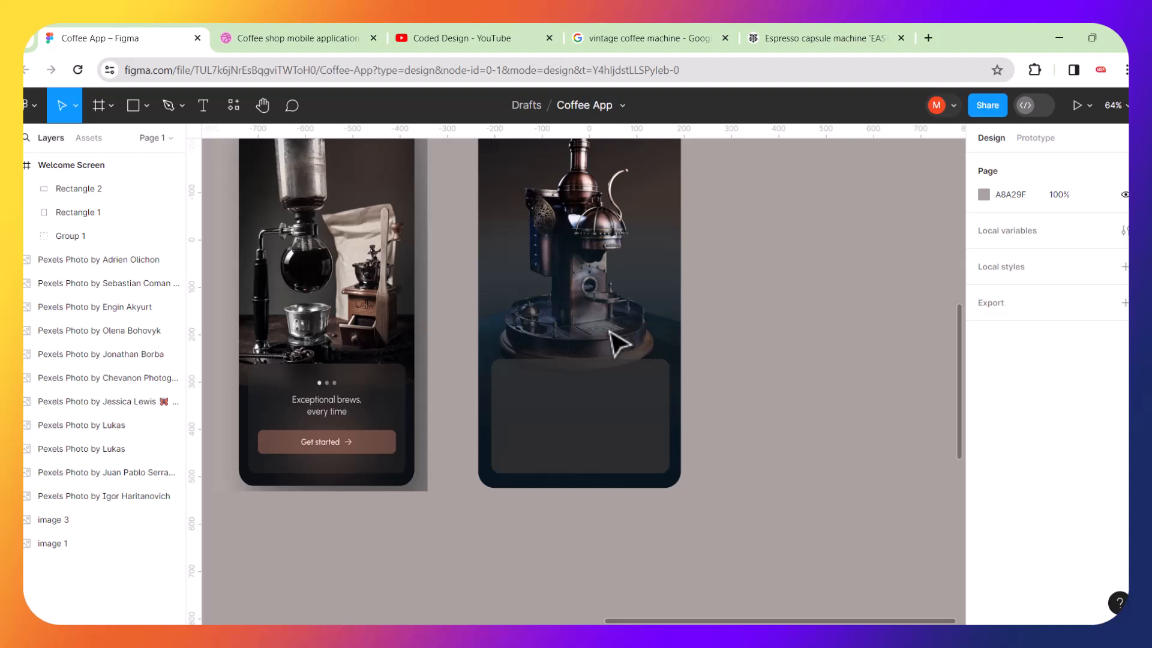
scroll(611, 332, up, 3)
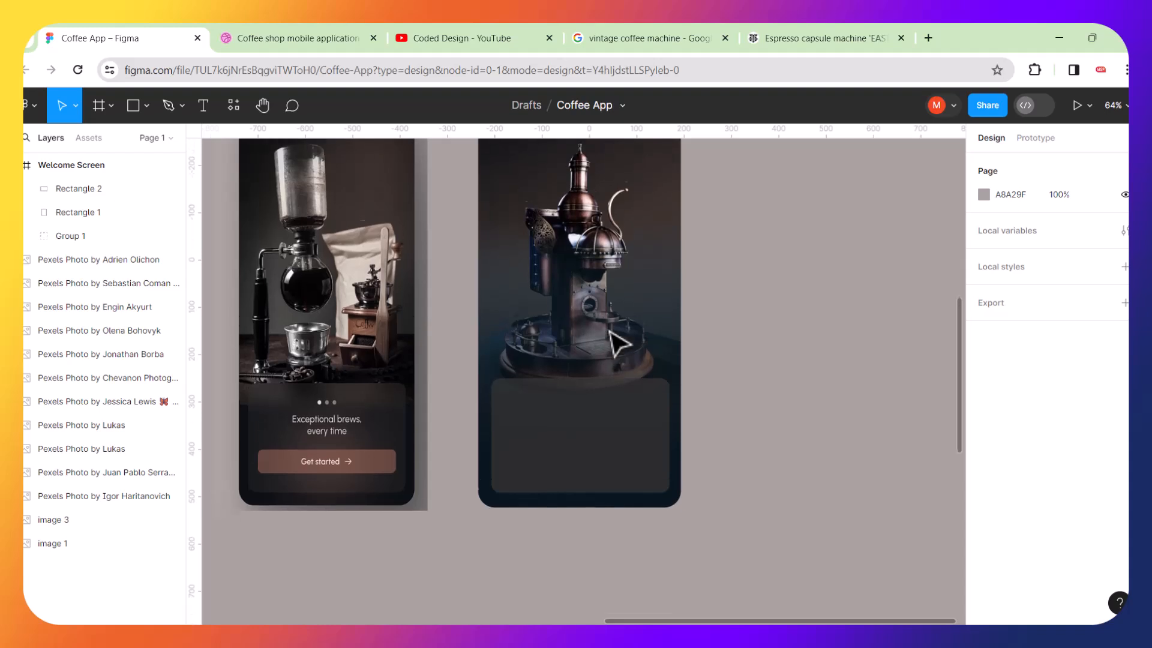
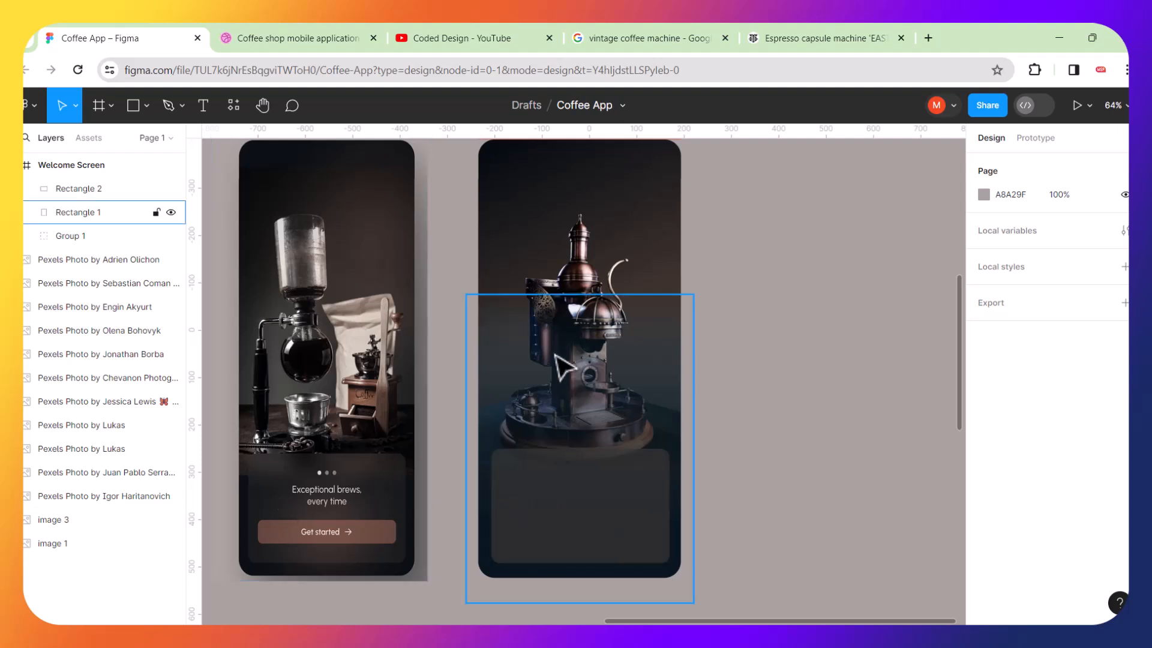
Zoom and scroll around both screens to compare the Welcome Screen's card panel with the reference mockup.
scroll(653, 515, up, 3)
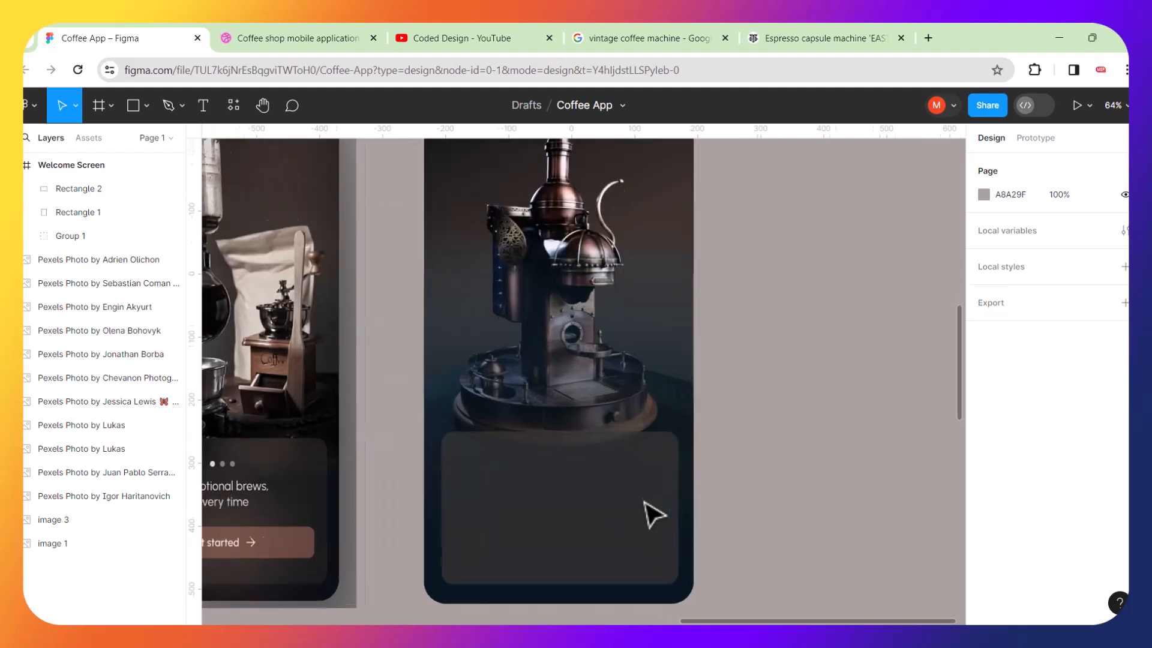
scroll(653, 515, up, 2)
scroll(603, 475, up, 3)
scroll(606, 474, down, 2)
scroll(606, 474, left, 2)
scroll(606, 474, down, 3)
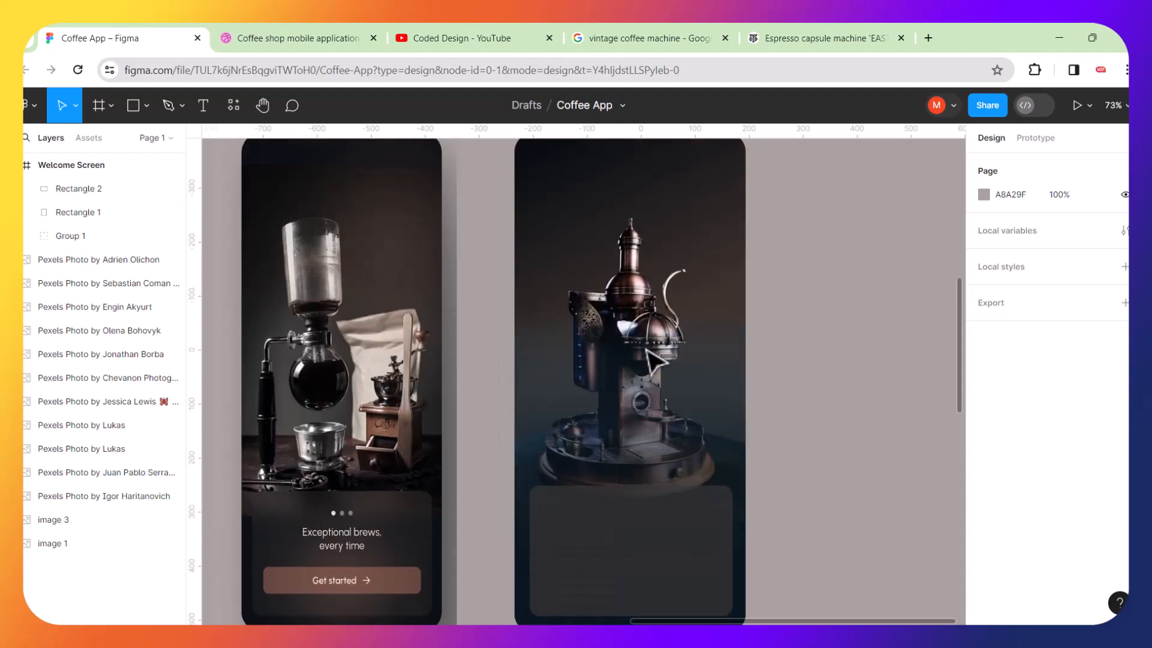
scroll(647, 353, down, 2)
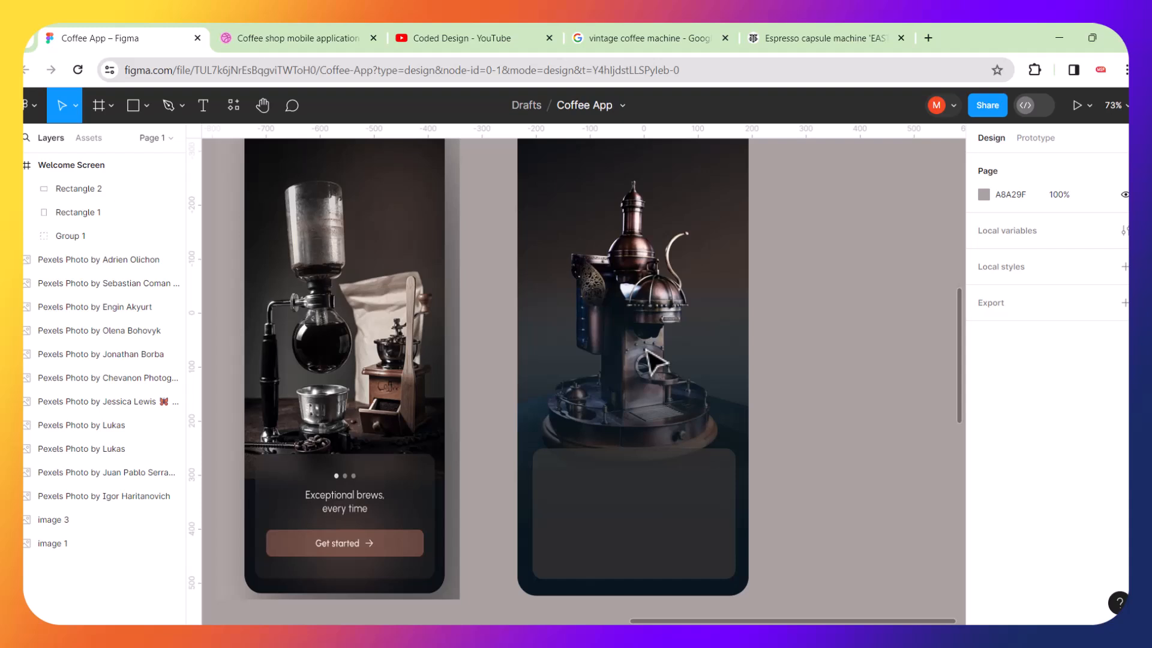
scroll(651, 362, up, 2)
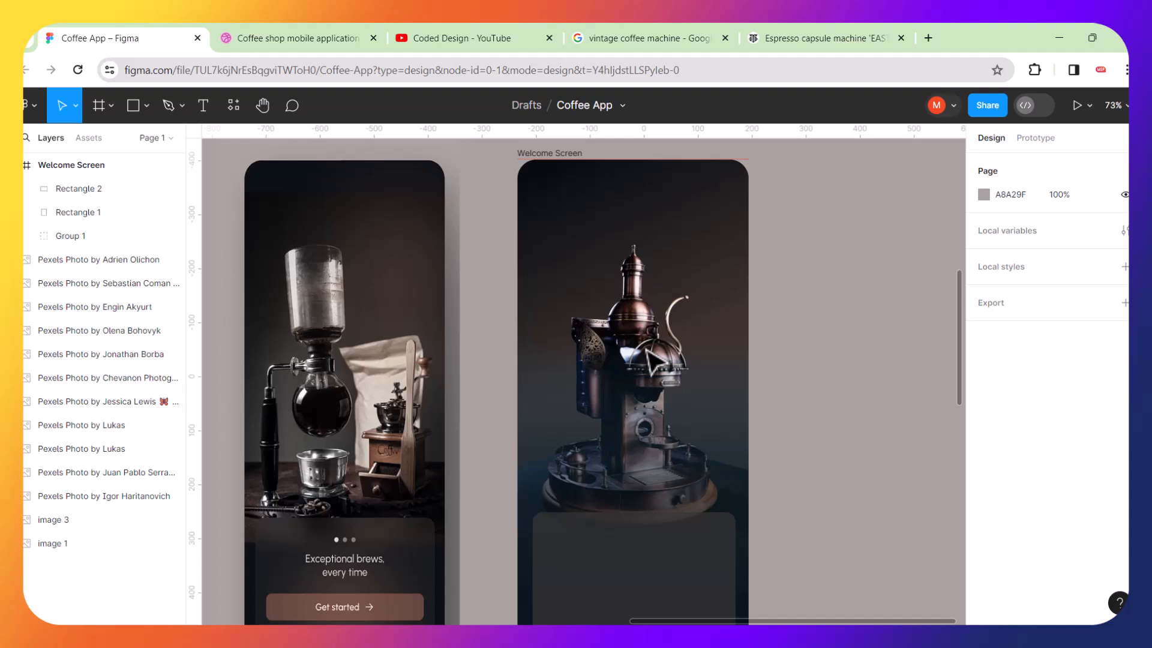
scroll(648, 354, down, 1)
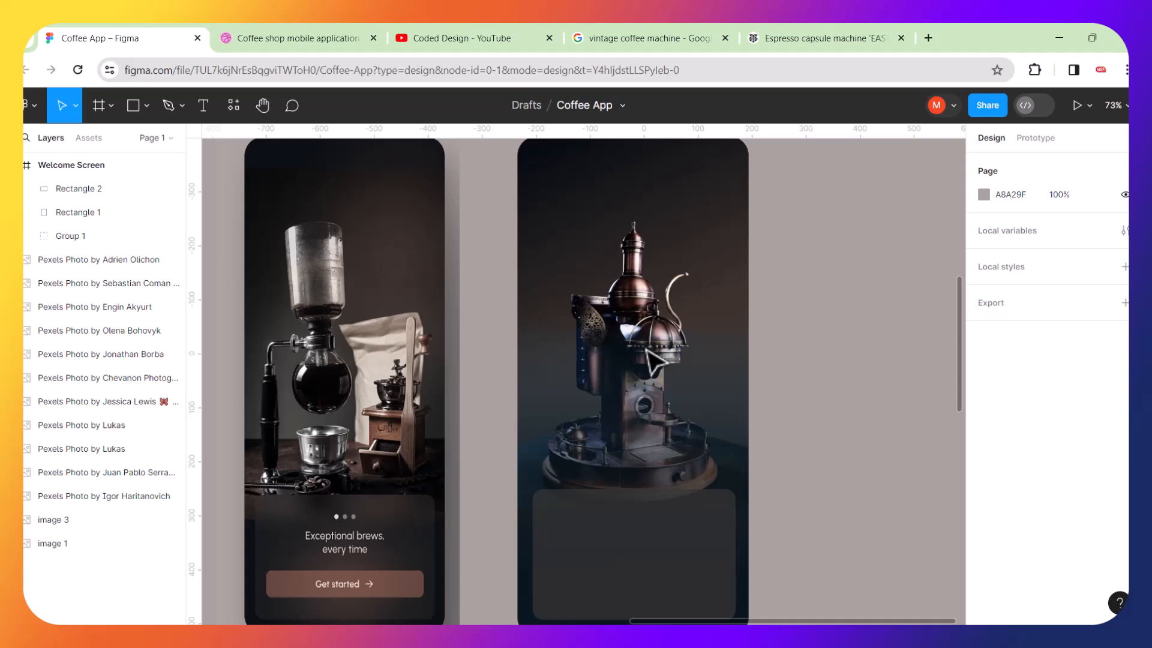
Switch to the YouTube tab and browse the Coded Design channel's videos.
click(463, 27)
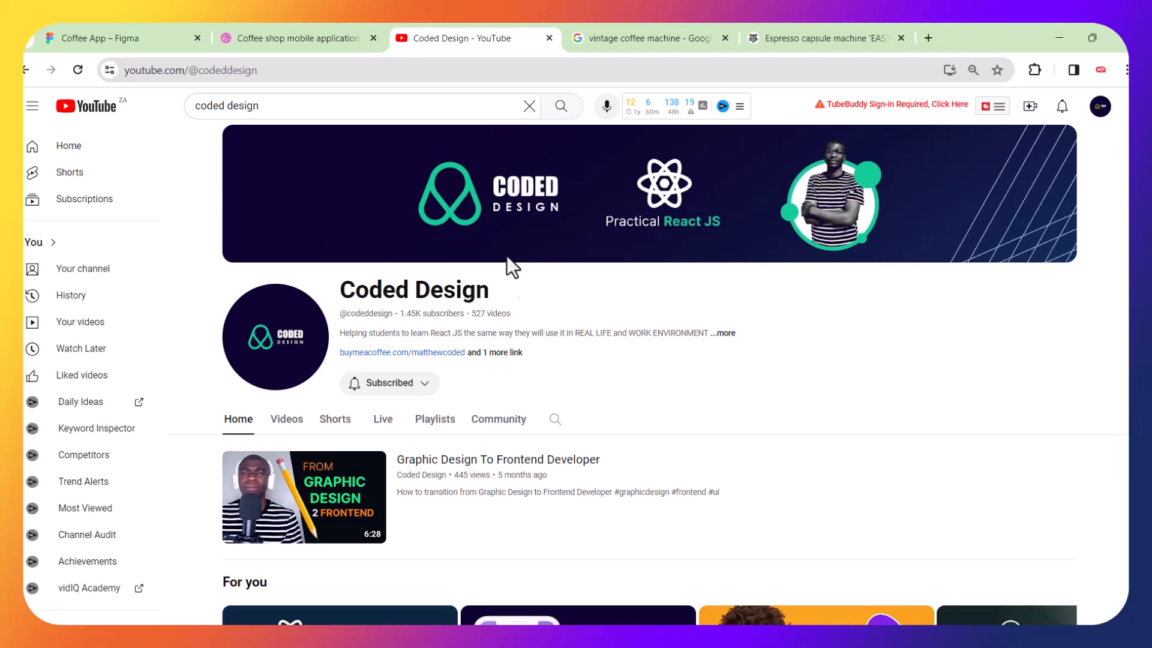
scroll(512, 302, down, 3)
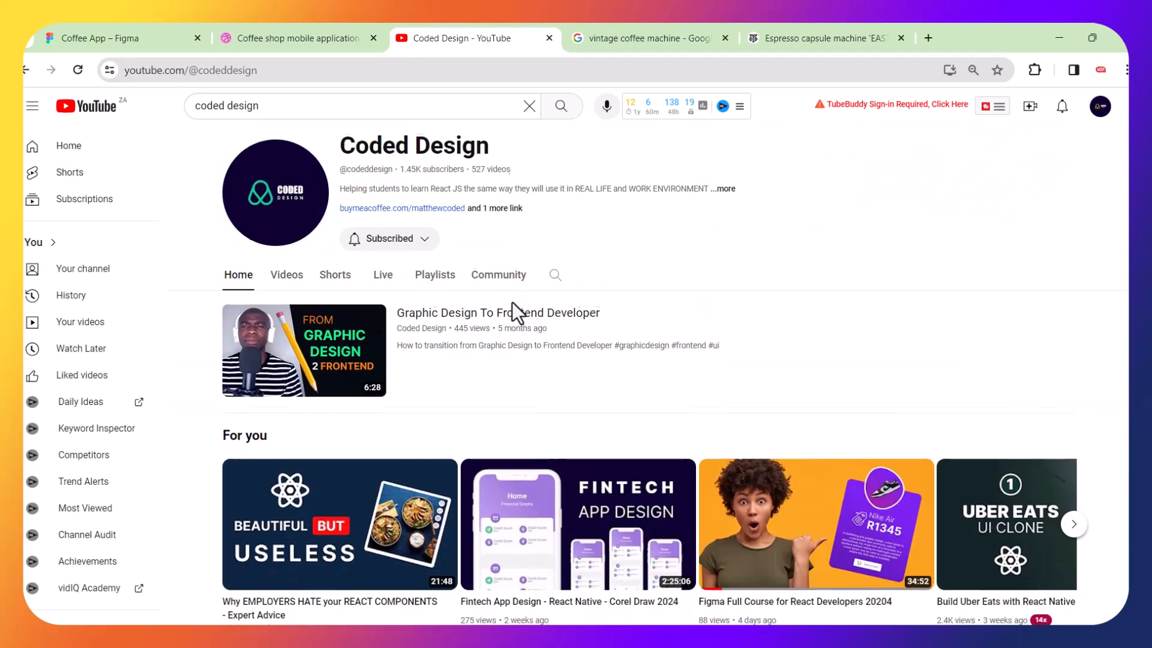
scroll(513, 301, down, 3)
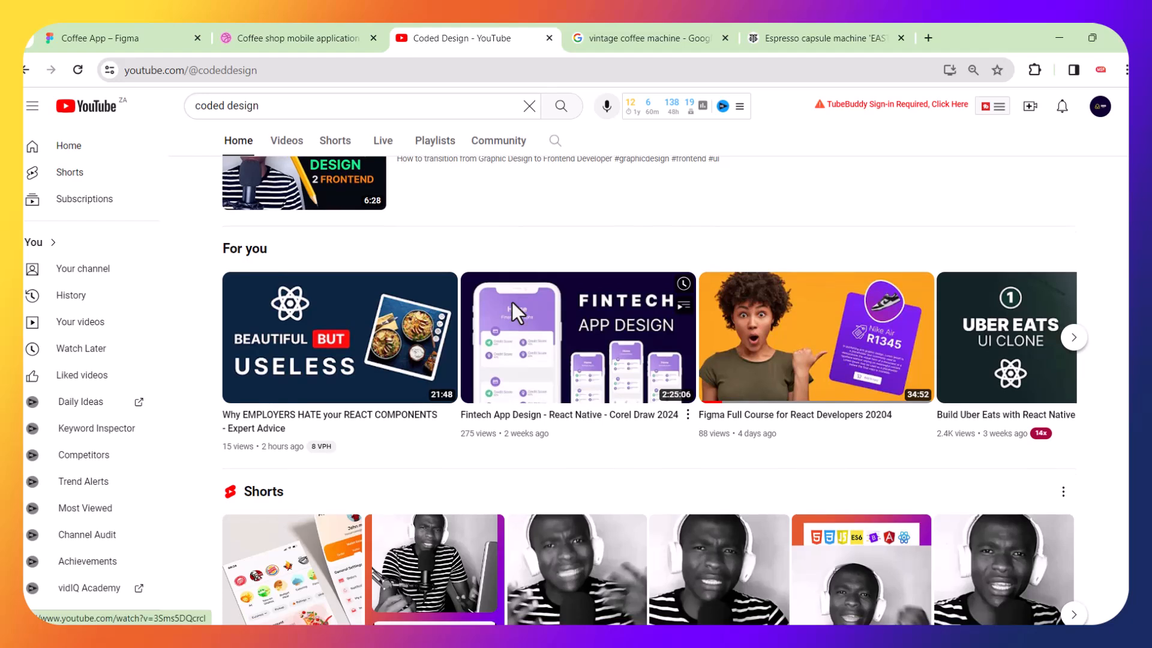
mouse_move(513, 301)
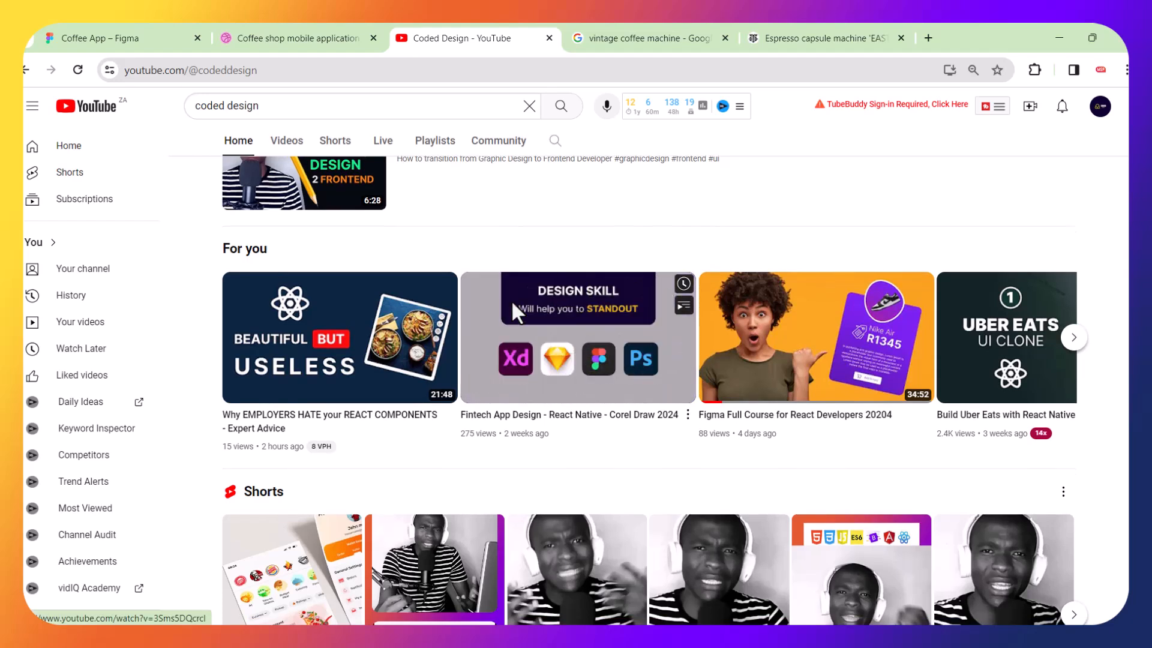
scroll(511, 300, up, 5)
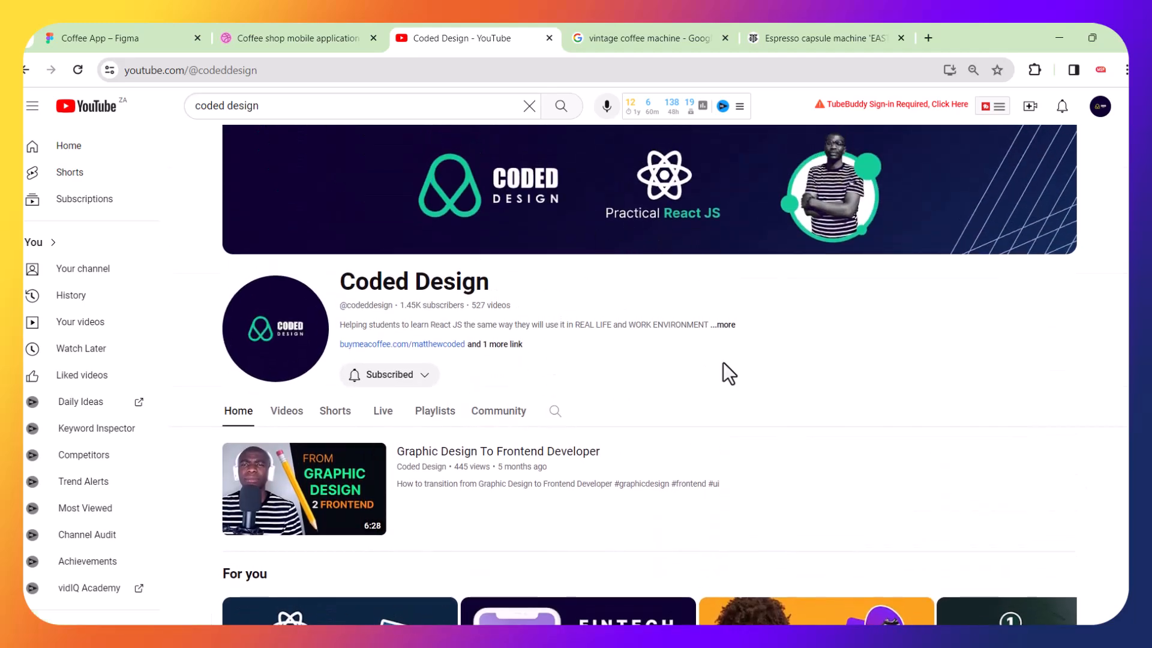
scroll(722, 363, down, 7)
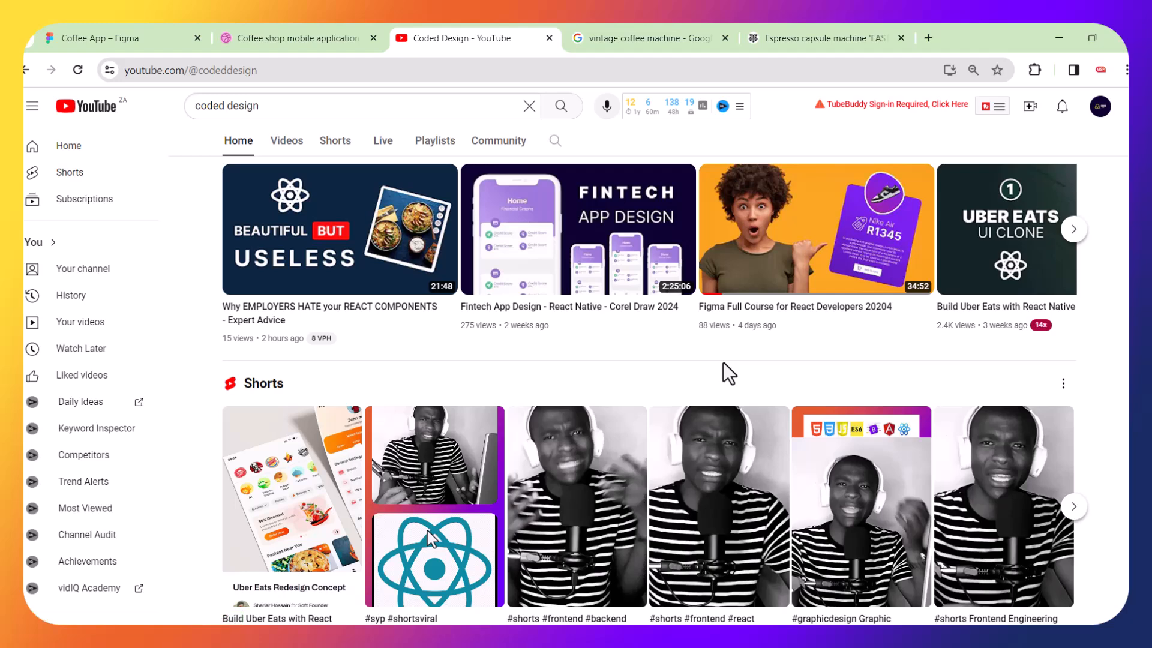
scroll(723, 363, up, 3)
click(287, 151)
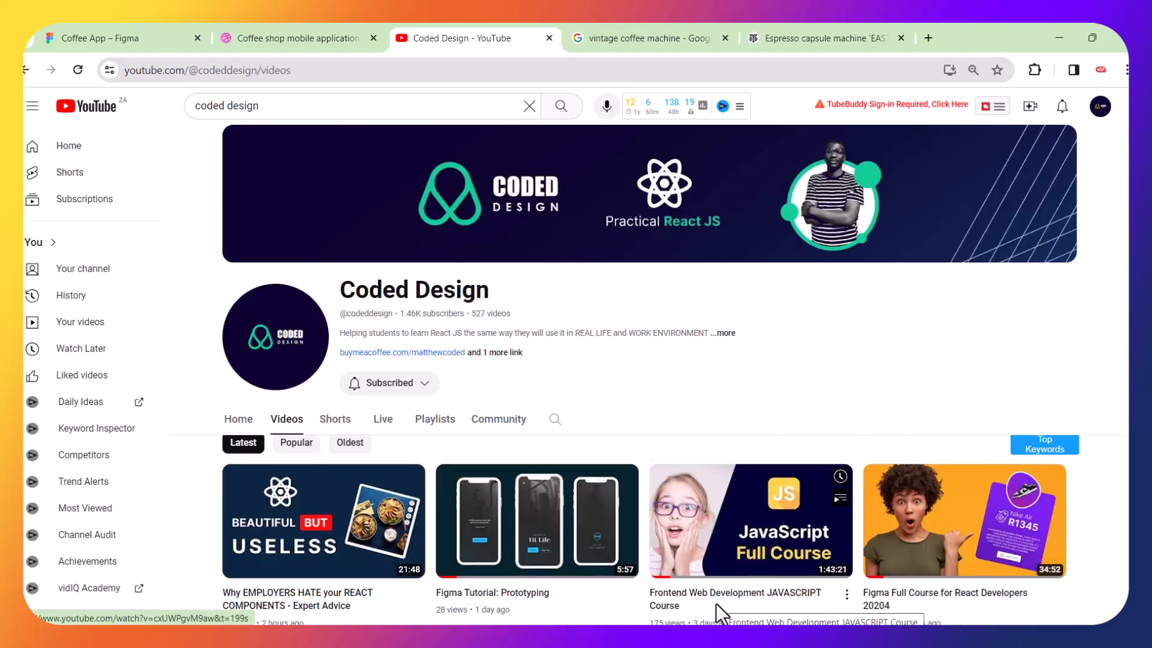
scroll(716, 604, down, 4)
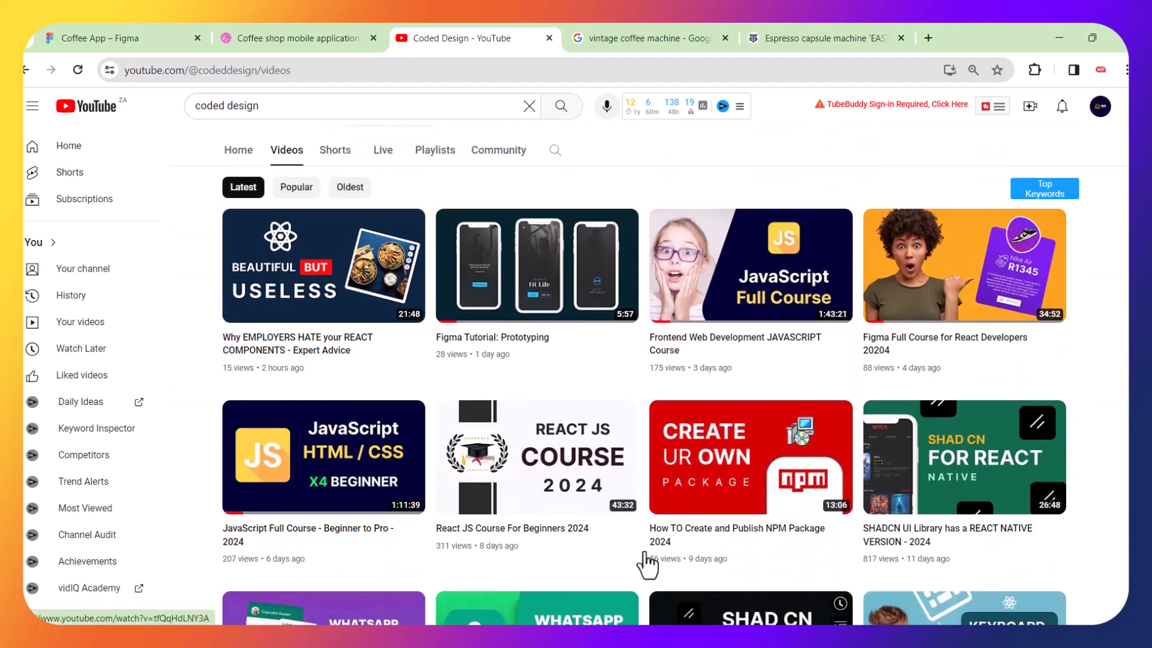
scroll(627, 480, down, 2)
scroll(627, 480, down, 4)
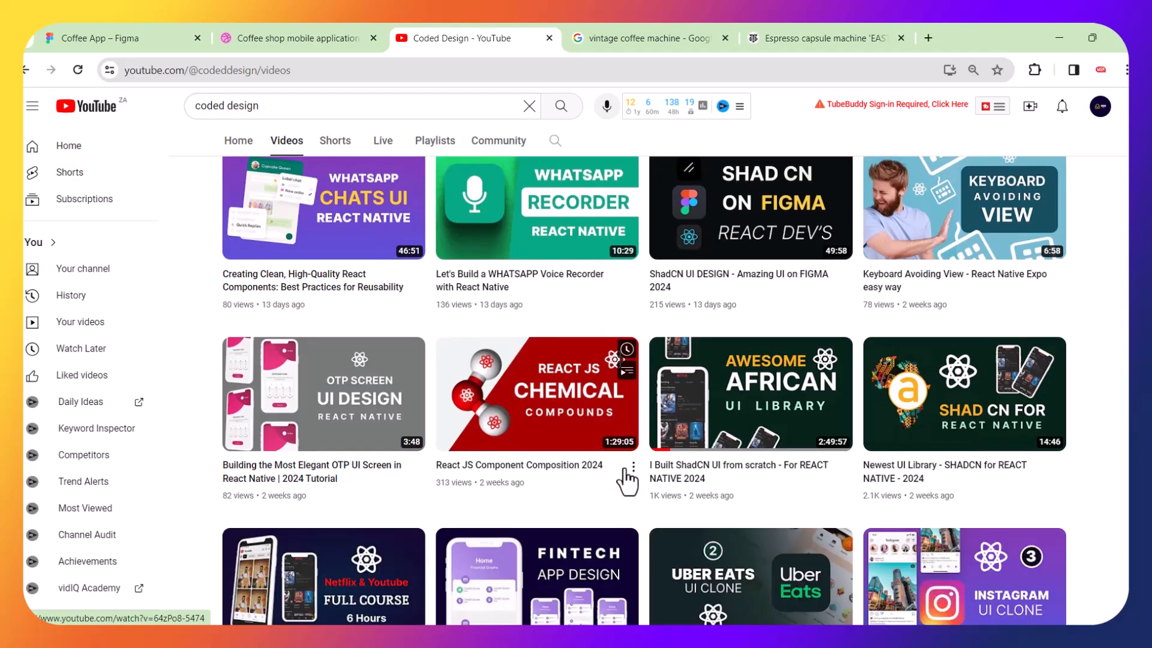
scroll(628, 480, down, 3)
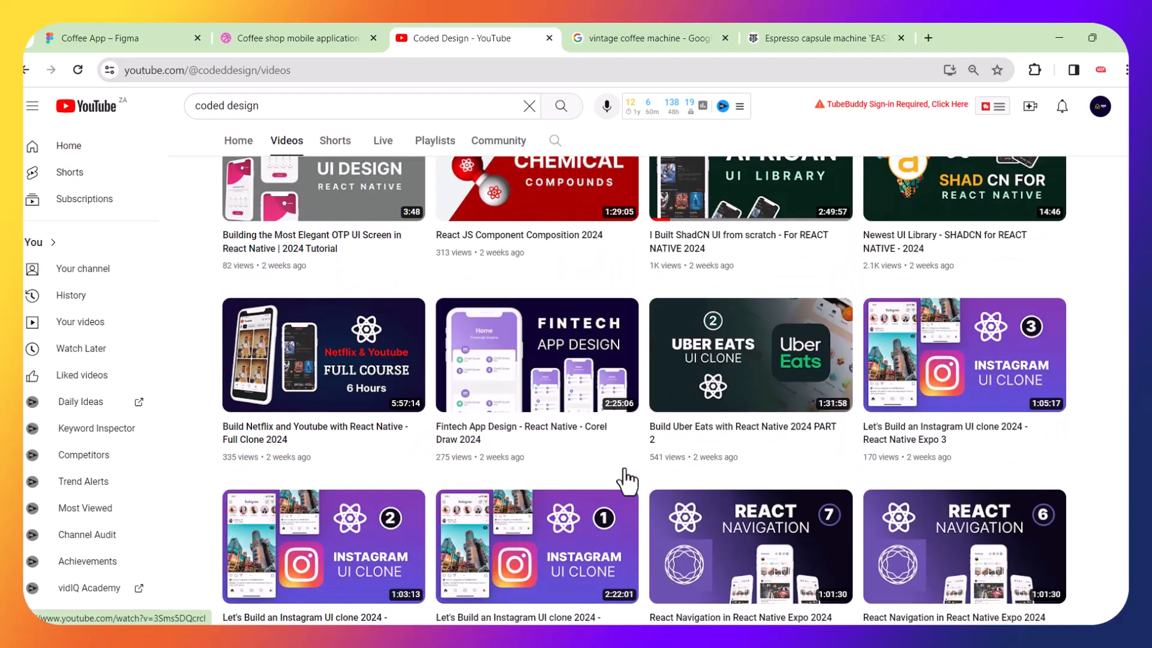
scroll(627, 480, down, 4)
scroll(627, 480, down, 1)
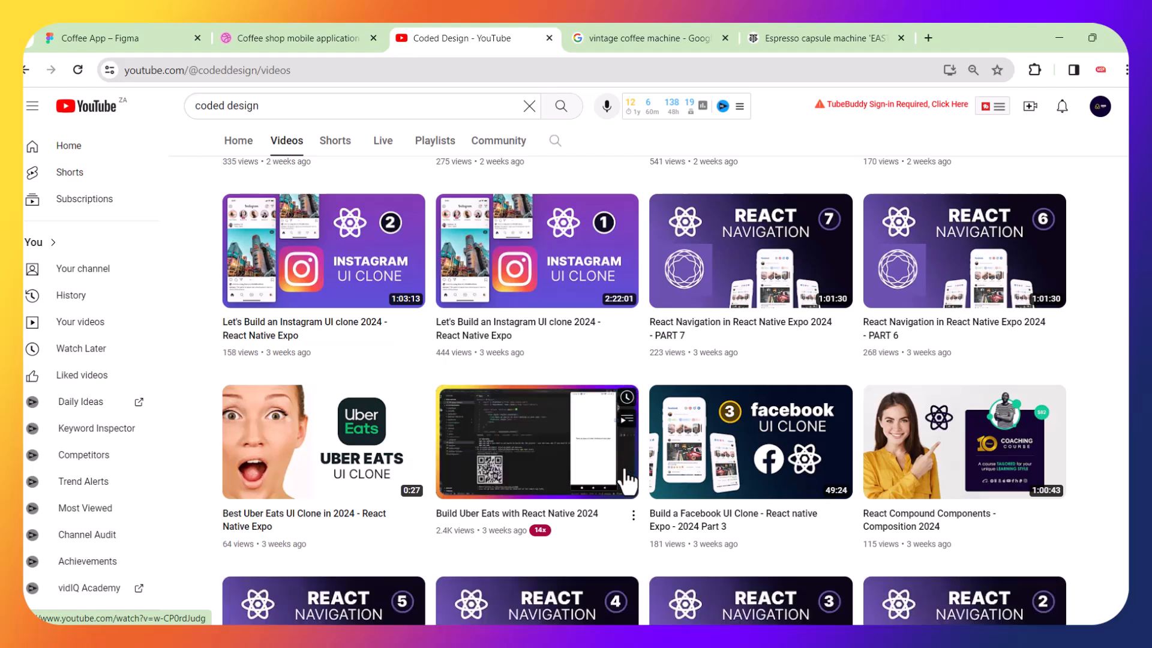
scroll(628, 480, down, 4)
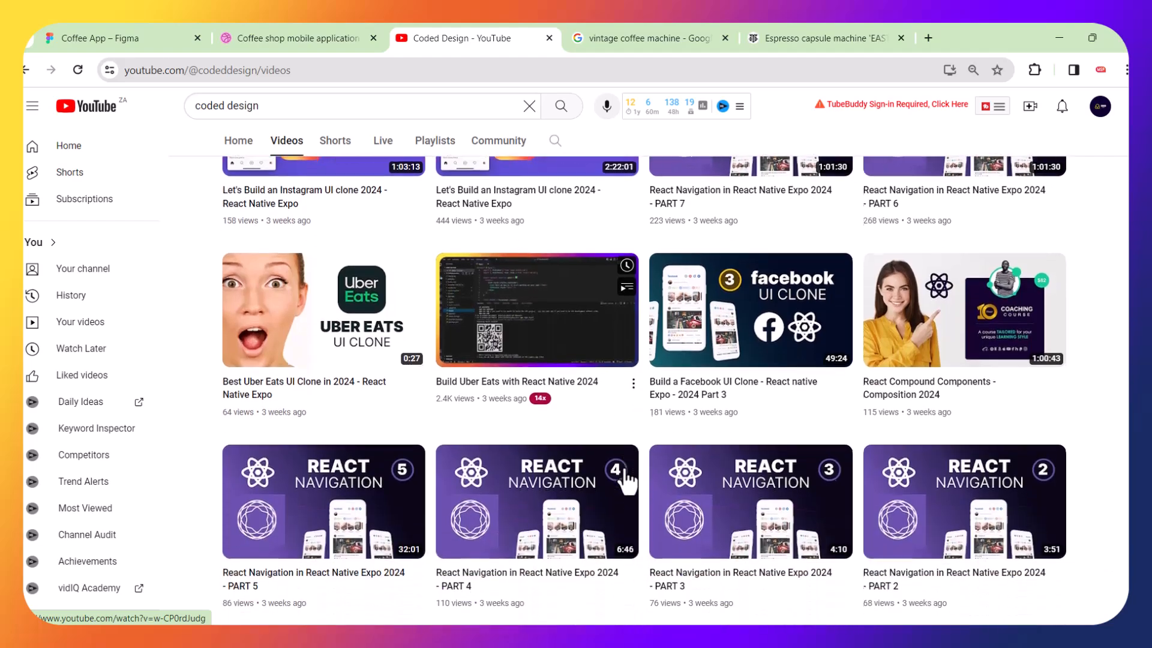
scroll(627, 480, down, 3)
scroll(627, 480, up, 20)
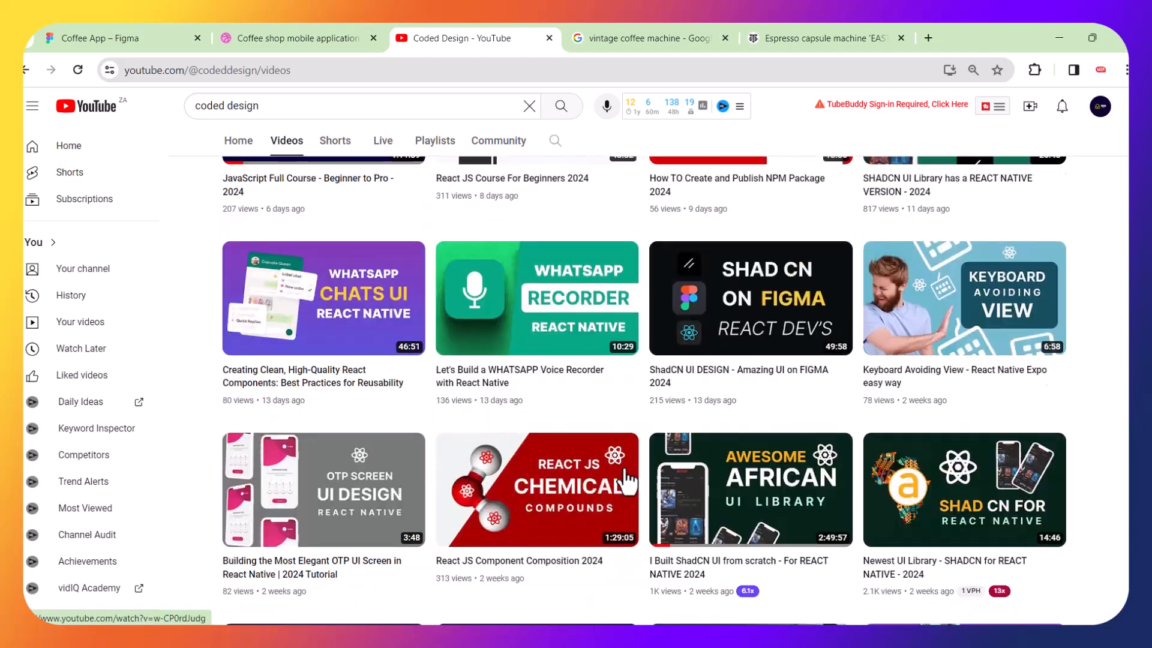
scroll(627, 480, up, 2)
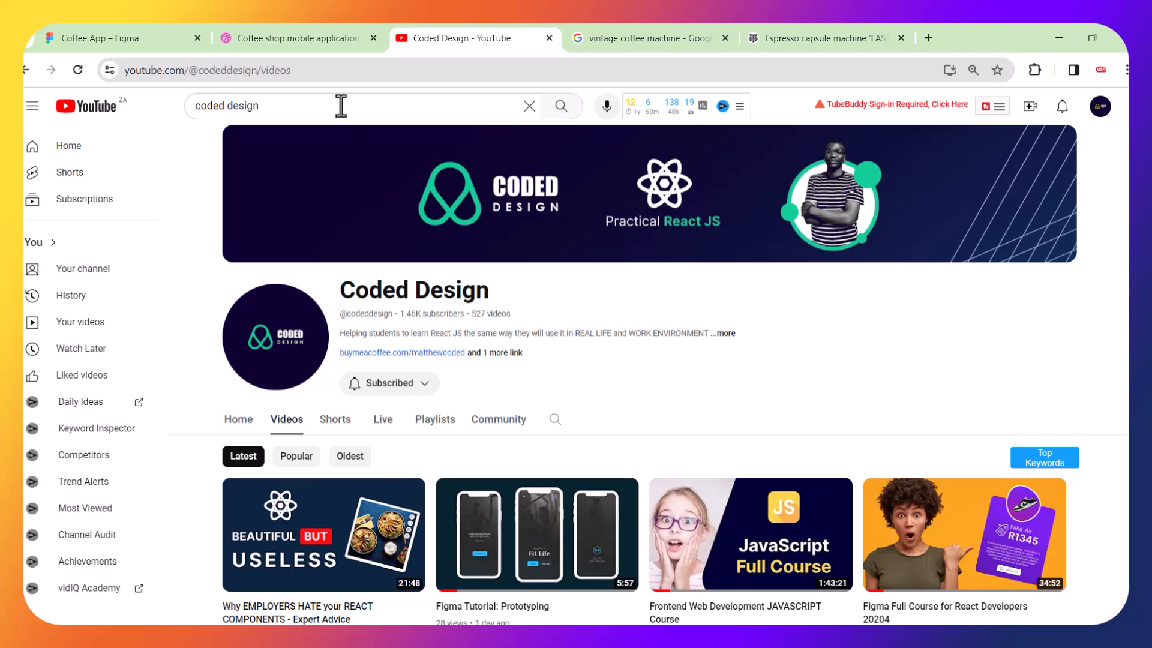
Return to the Figma file and draw three 7×7 circles beside the reference's pagination dots.
click(136, 33)
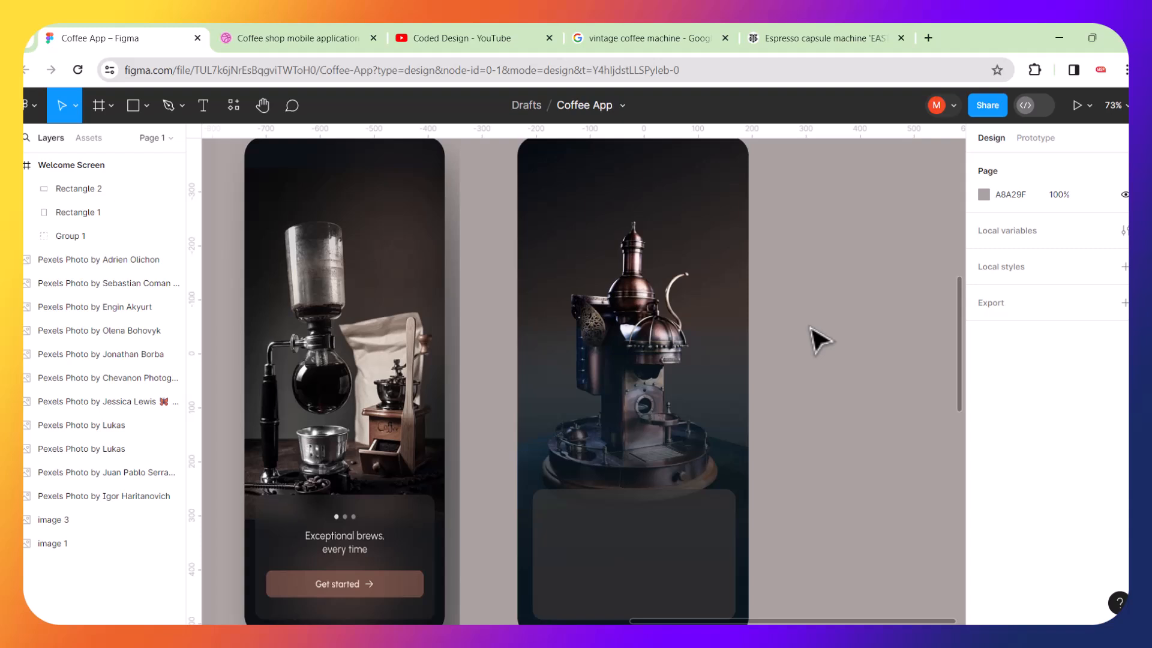
scroll(659, 413, down, 3)
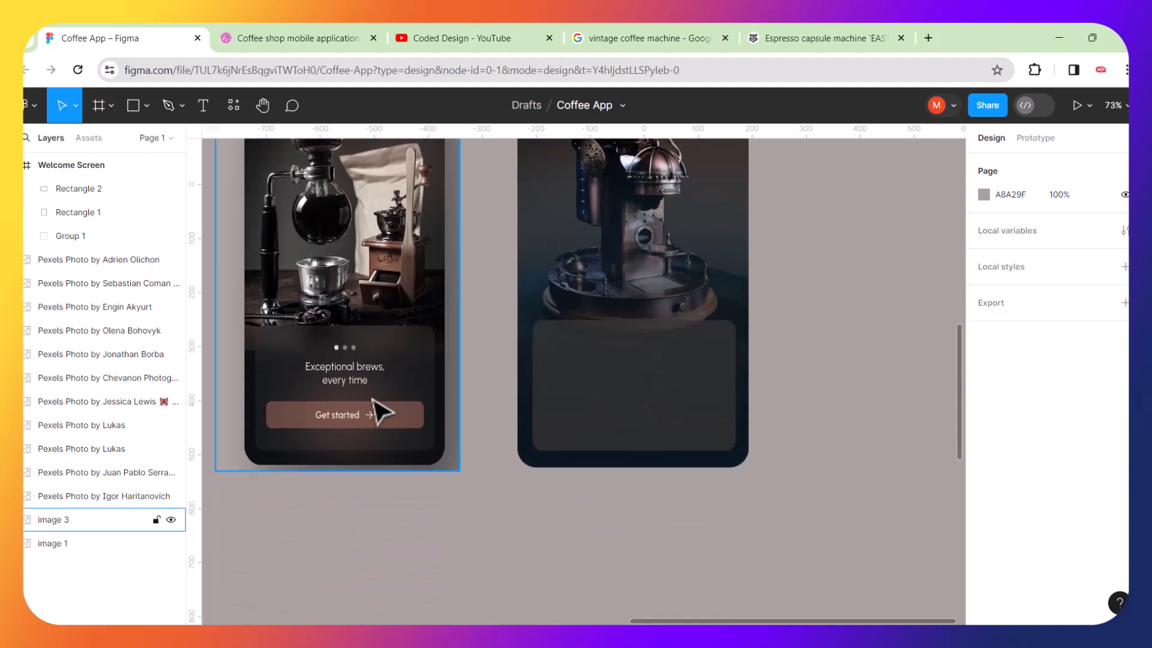
scroll(336, 381, up, 10)
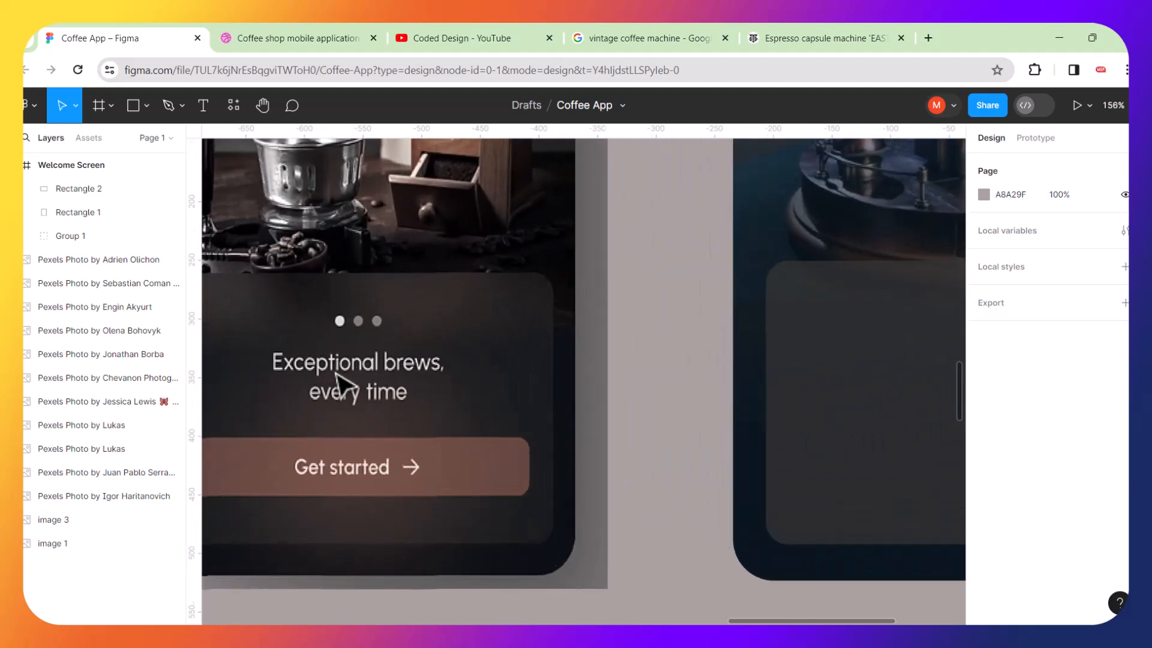
scroll(399, 314, up, 4)
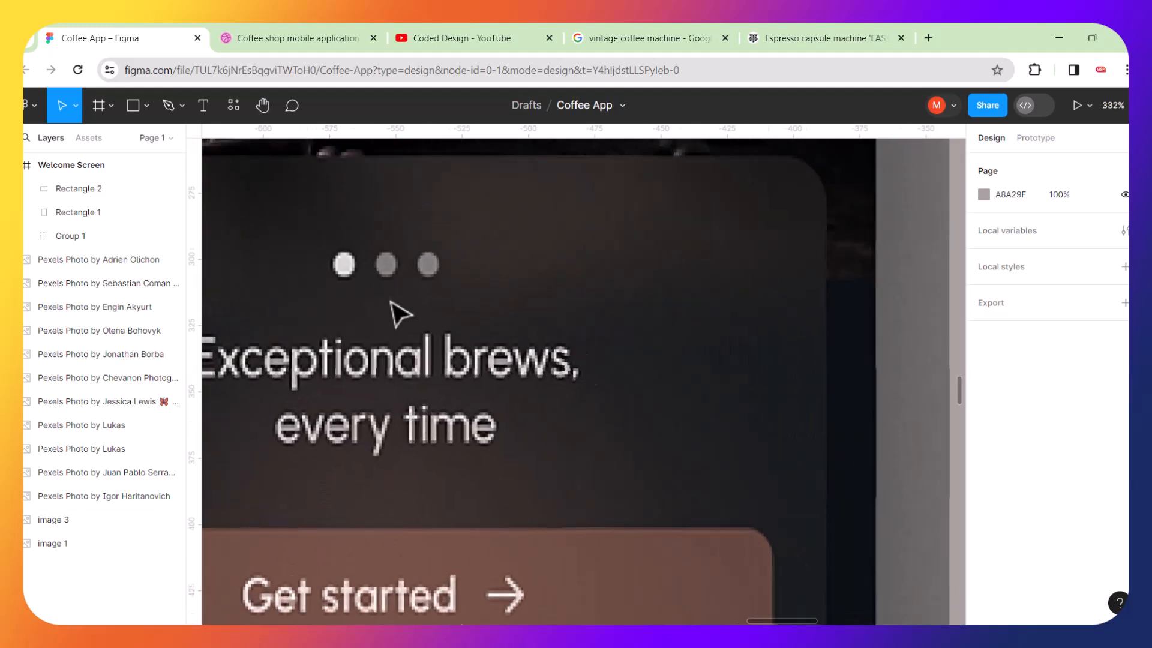
click(141, 105)
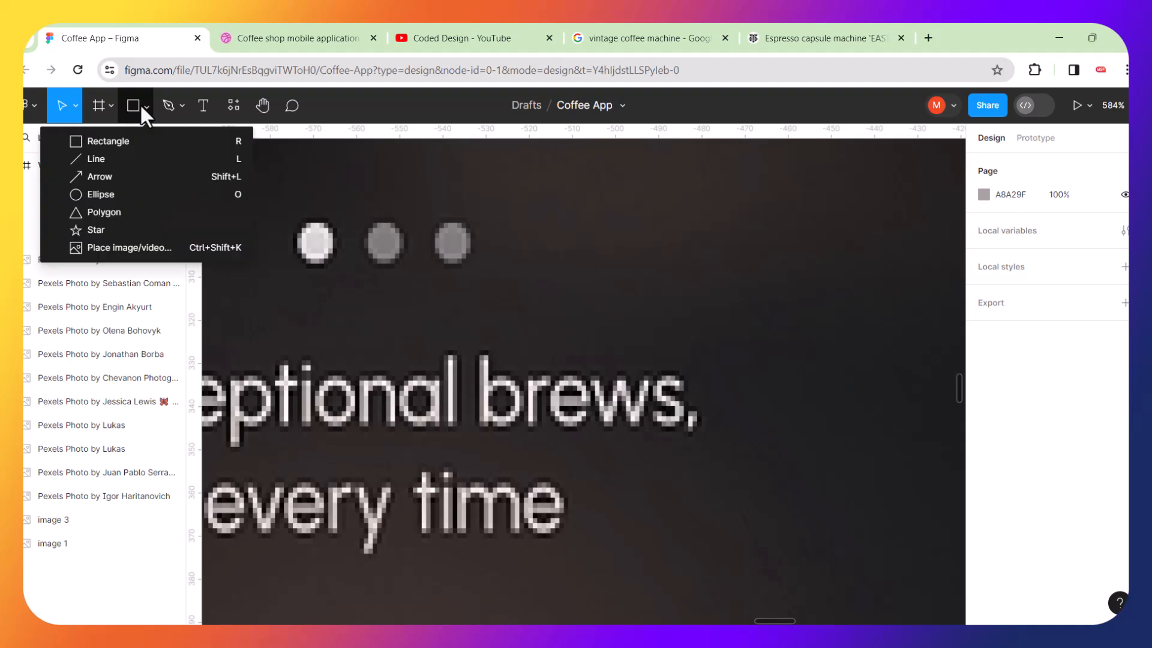
click(75, 194)
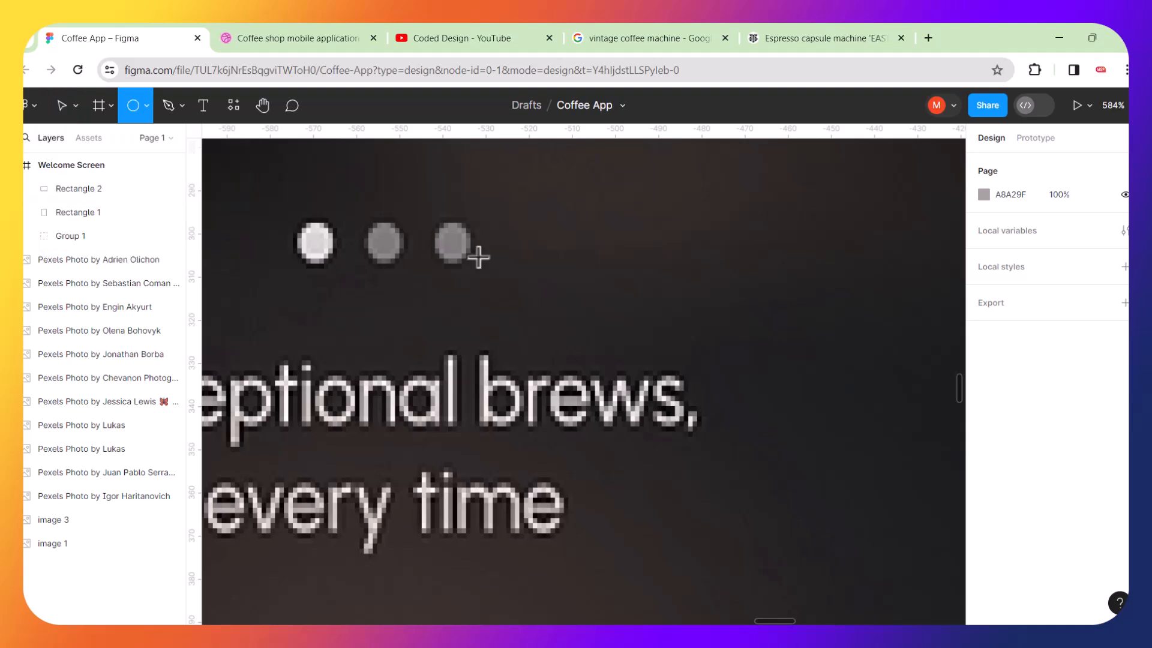
mouse_move(525, 200)
mouse_down()
mouse_move(575, 259)
mouse_move(592, 249)
mouse_move(682, 308)
mouse_move(544, 227)
mouse_move(316, 246)
mouse_move(557, 271)
mouse_move(559, 250)
mouse_move(683, 253)
mouse_up()
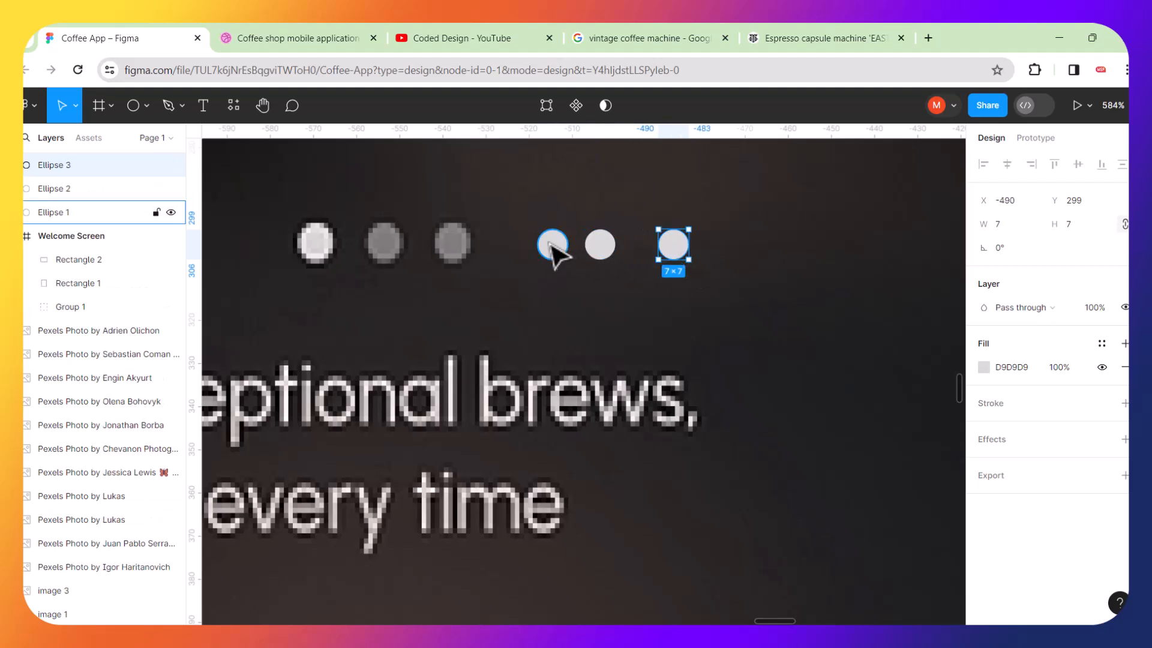
Fill the first circle with the white sampled from the reference's active dot, adjusted to EDEAEA.
click(553, 247)
click(982, 368)
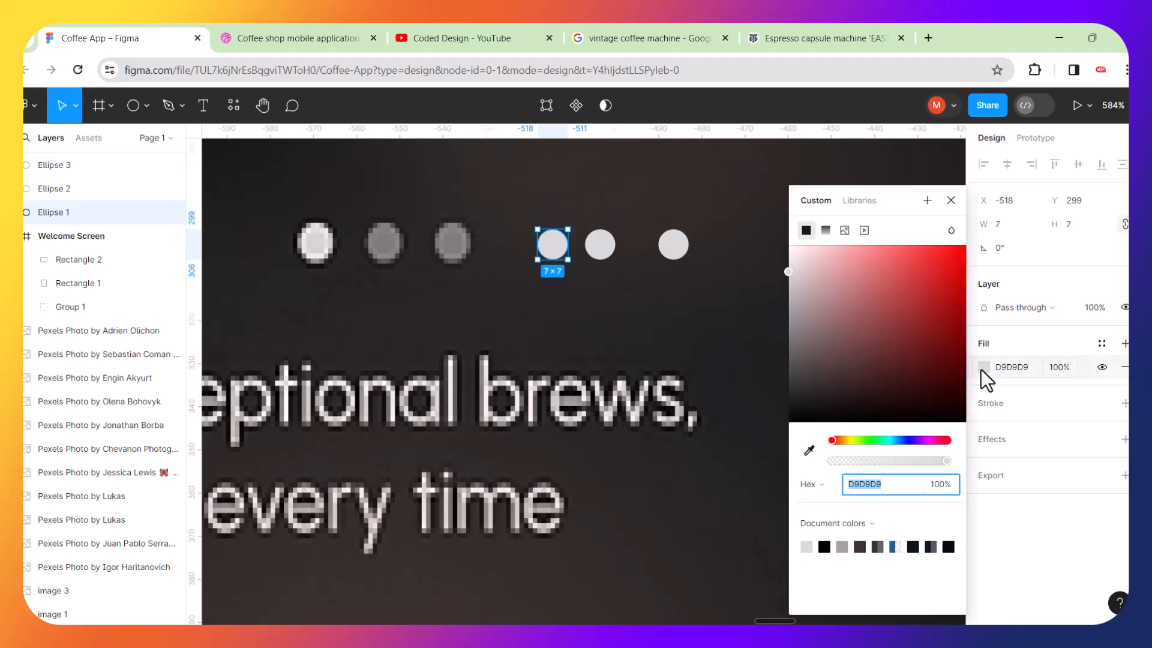
click(810, 450)
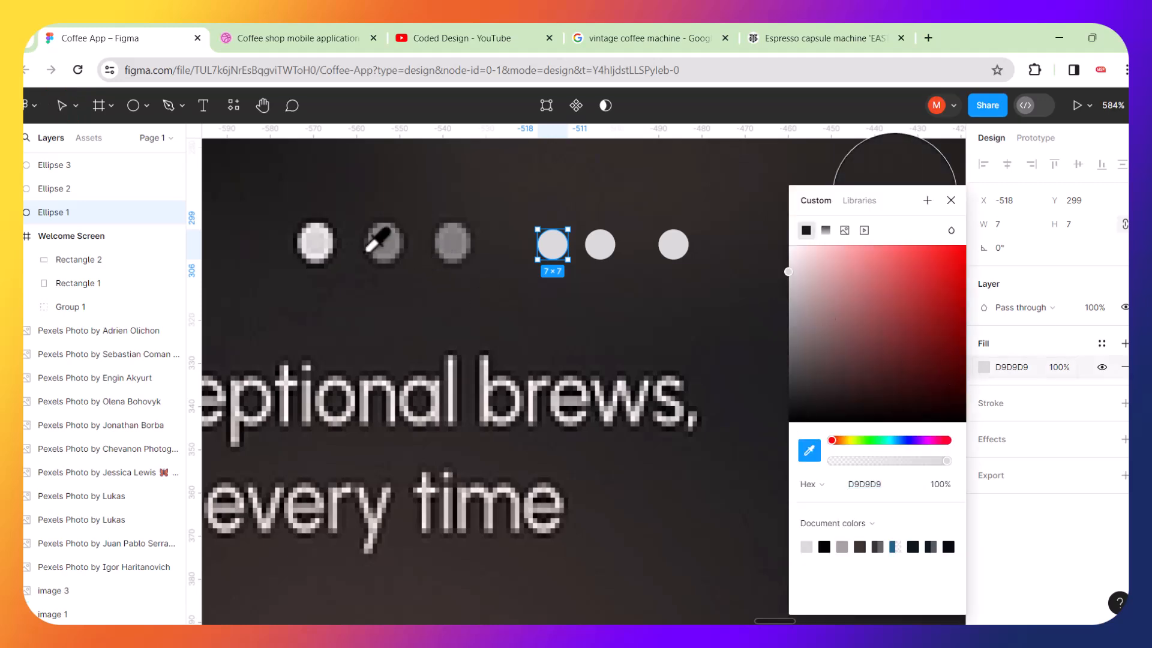
click(316, 242)
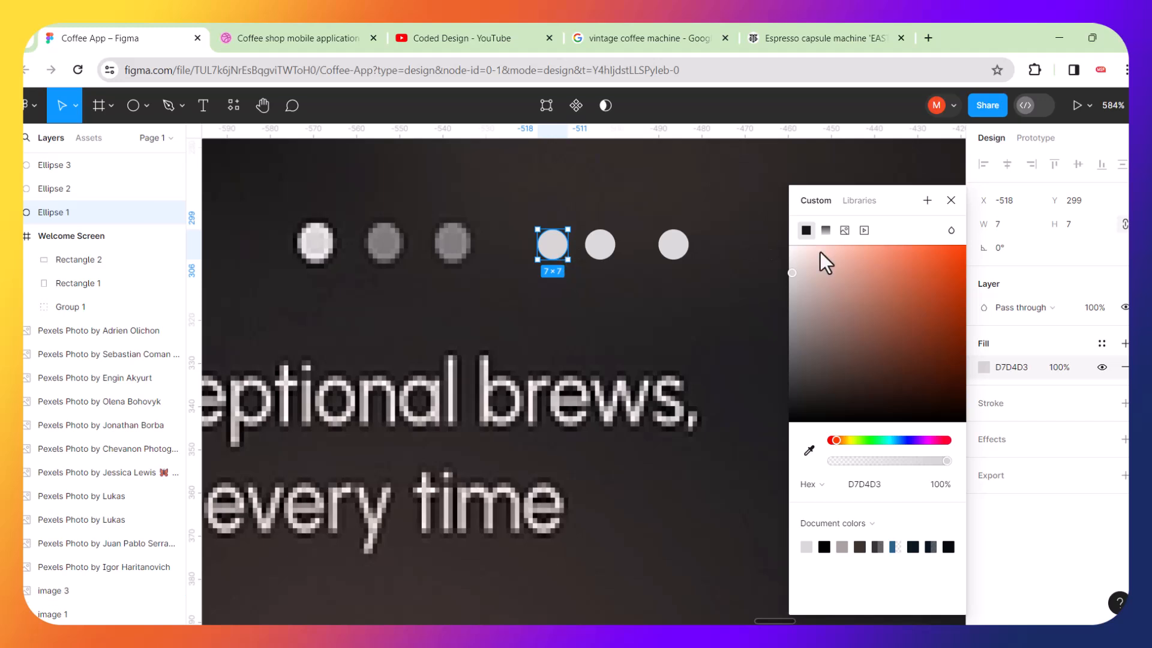
drag(792, 272, 791, 262)
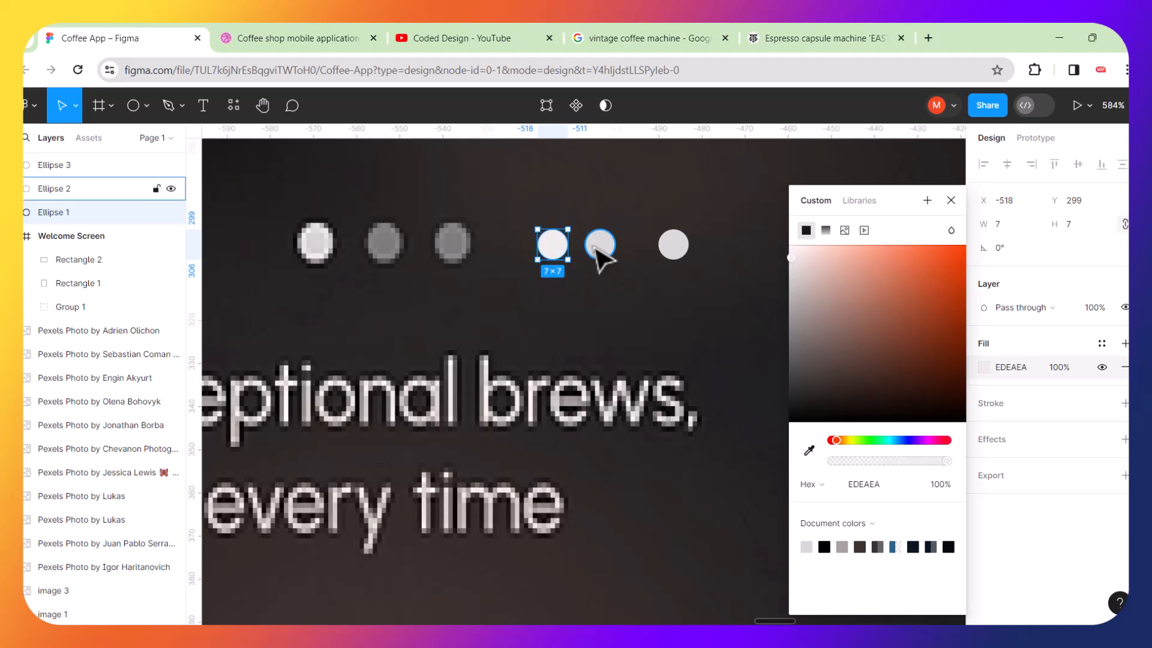
Fill the second and third circles with grays sampled from the reference's inactive dots, 7E7B7B and 7E7B7A.
click(599, 246)
click(985, 367)
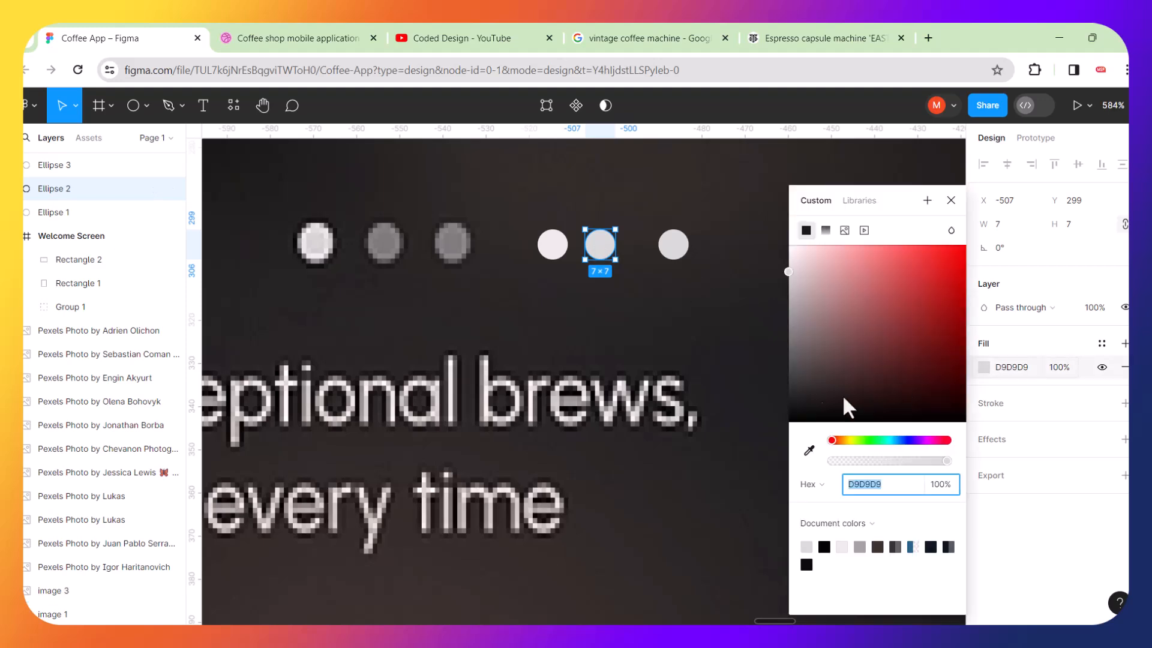
click(810, 450)
click(385, 242)
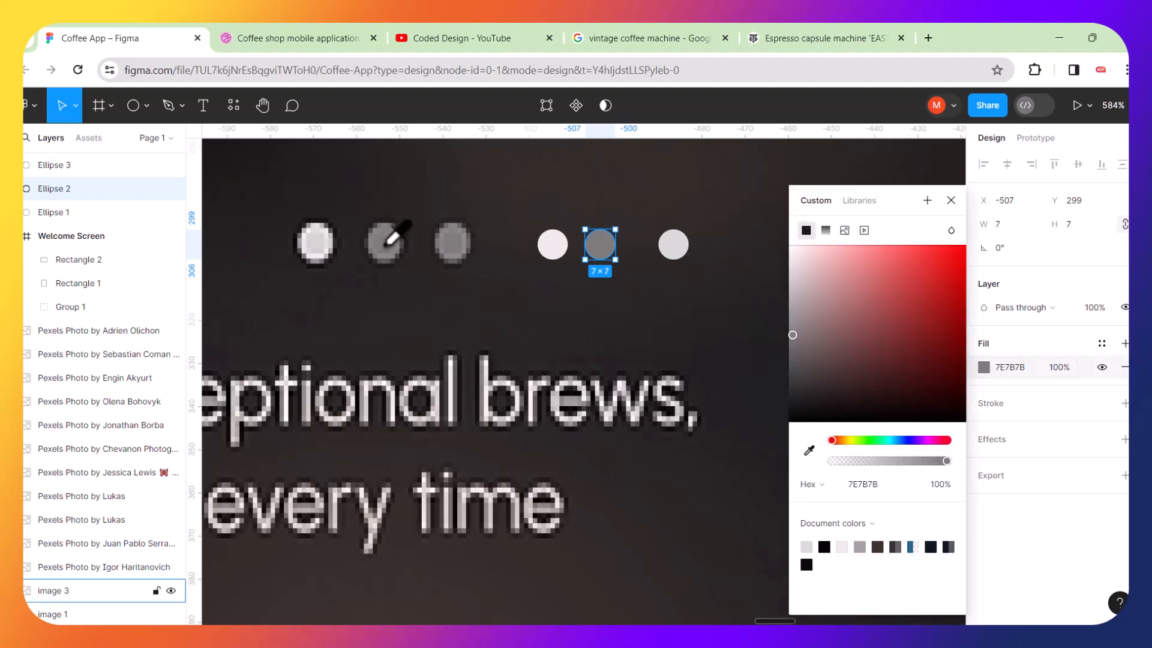
click(682, 246)
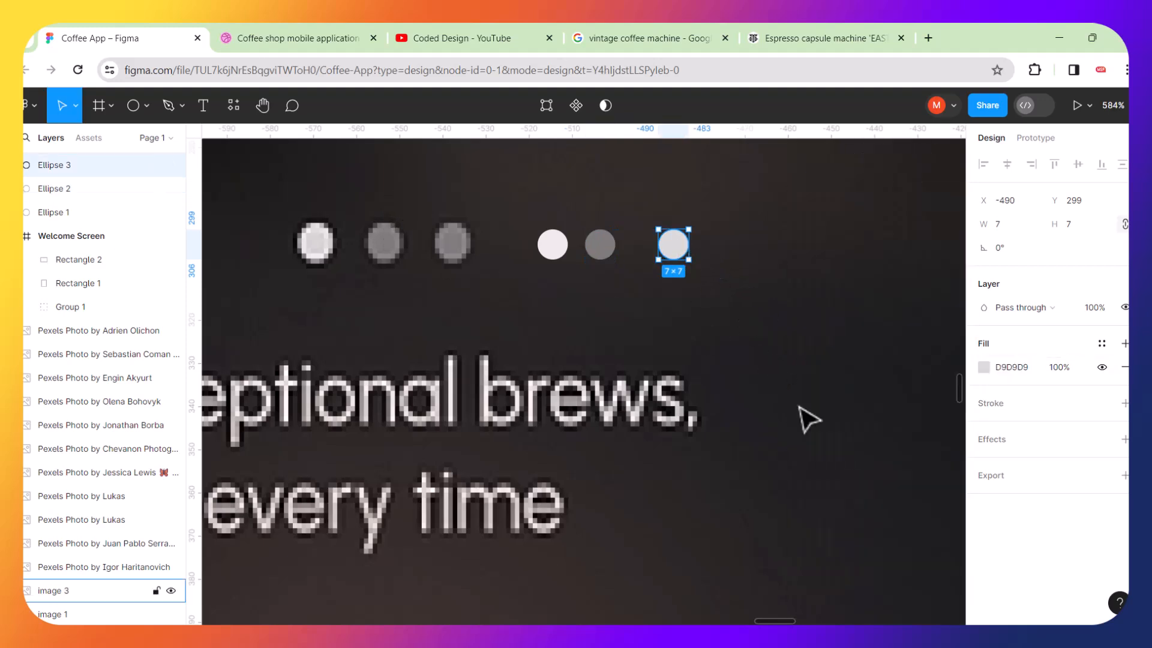
click(984, 367)
click(810, 451)
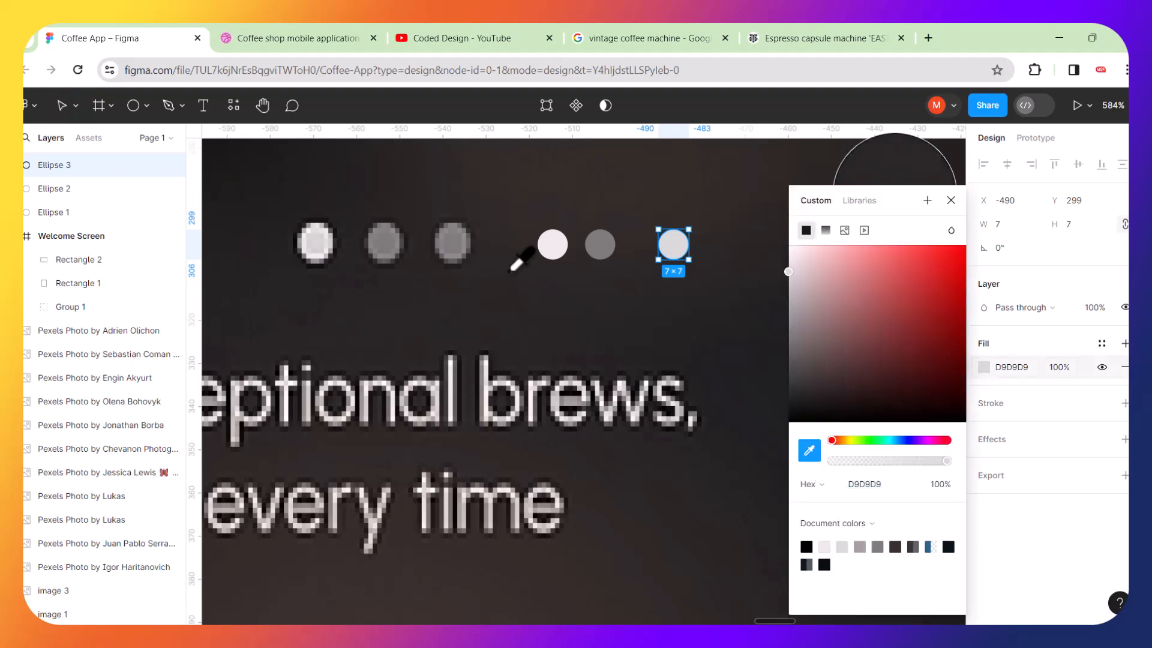
click(453, 242)
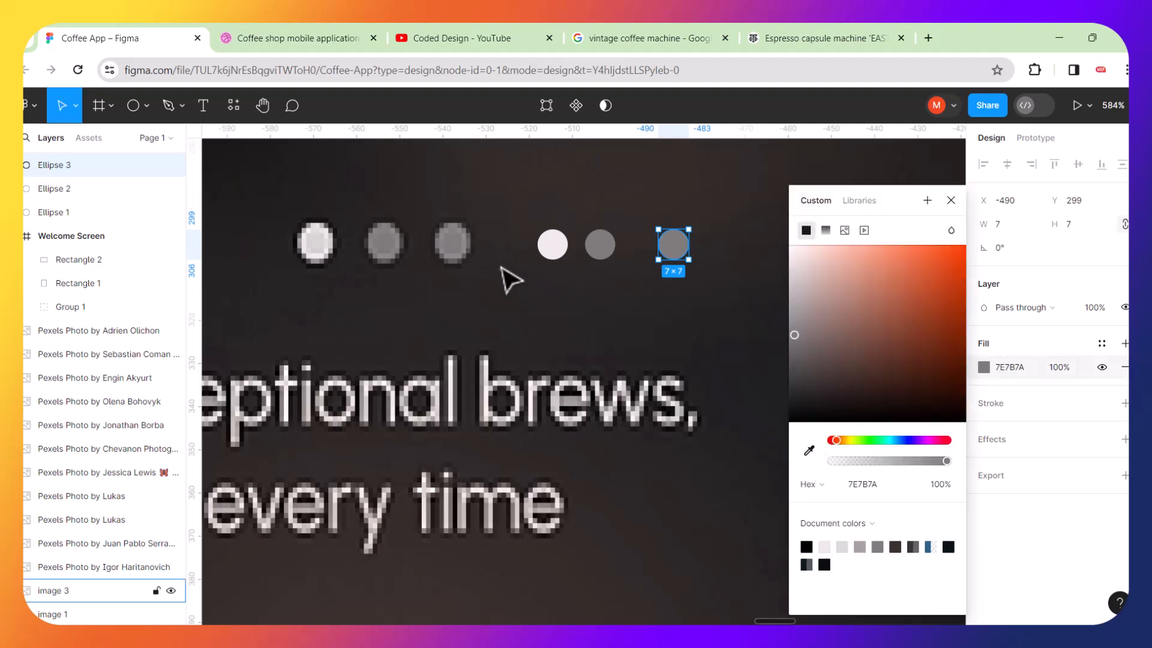
click(671, 297)
click(673, 255)
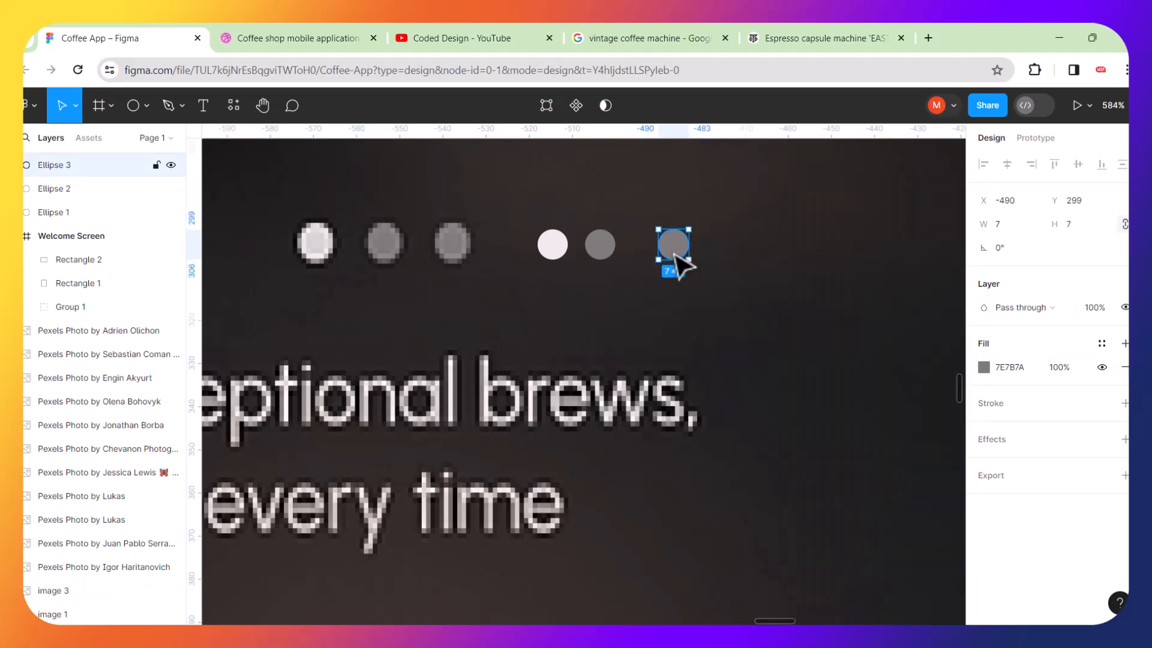
Select the three new circles and wrap them in an auto layout frame.
shift+click(603, 246)
shift+click(557, 247)
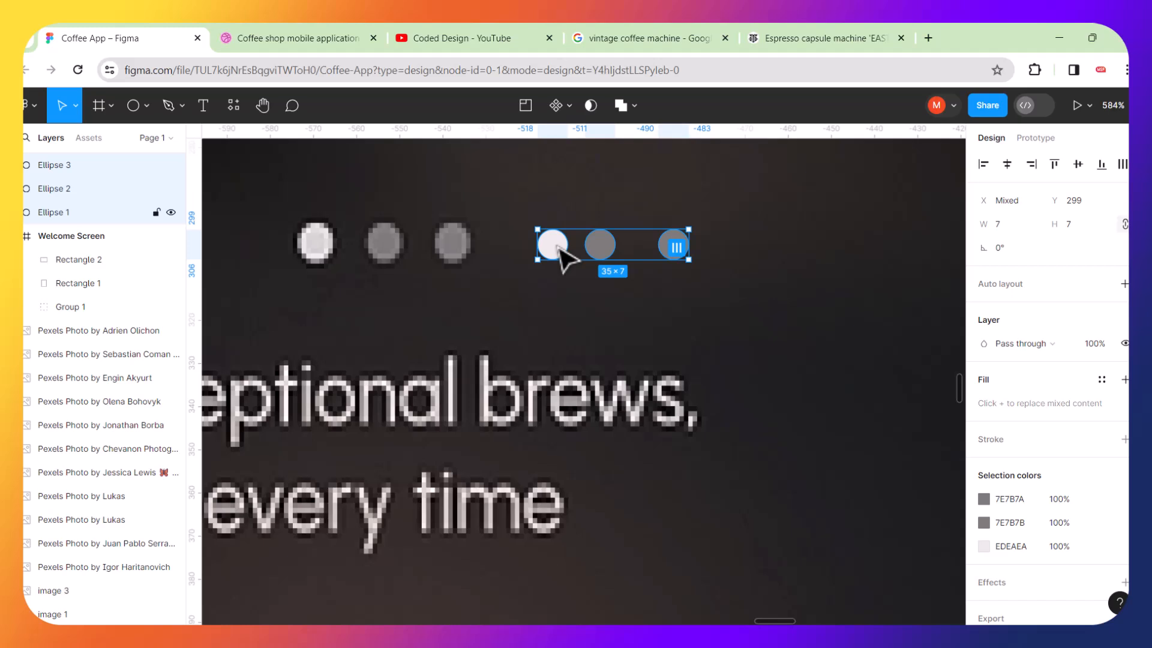
key(shift+a)
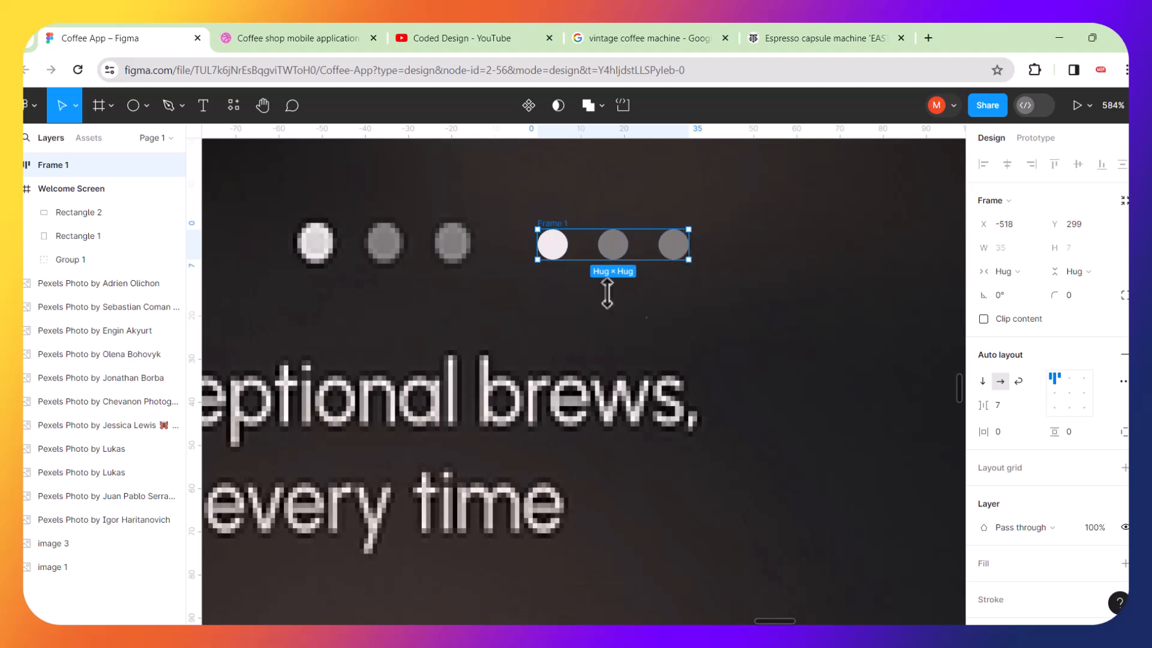
Move the dot frame over the reference's pagination dots and set the gap between the dots to 8.
drag(673, 255, 471, 208)
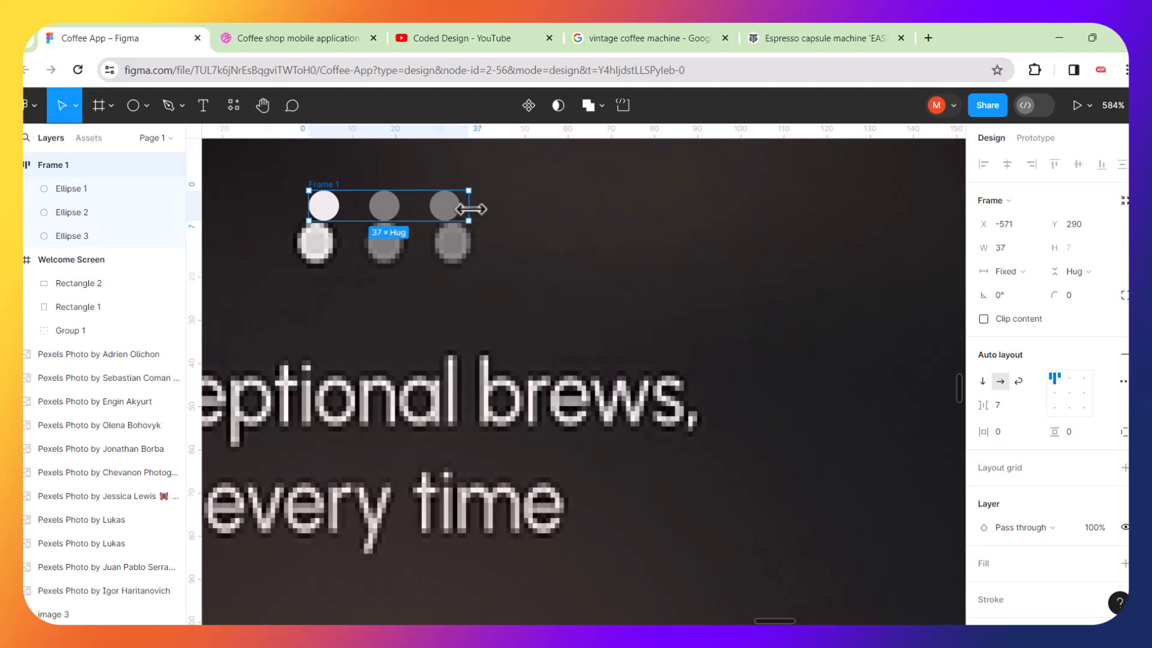
key(ctrl+z)
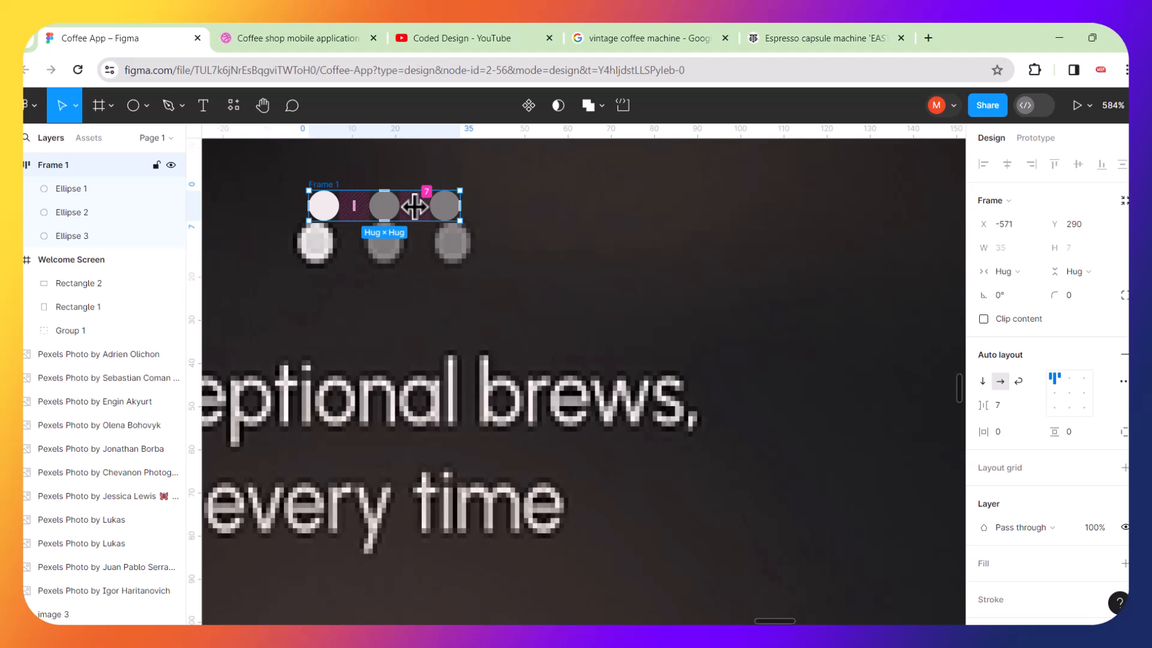
scroll(414, 207, up, 5)
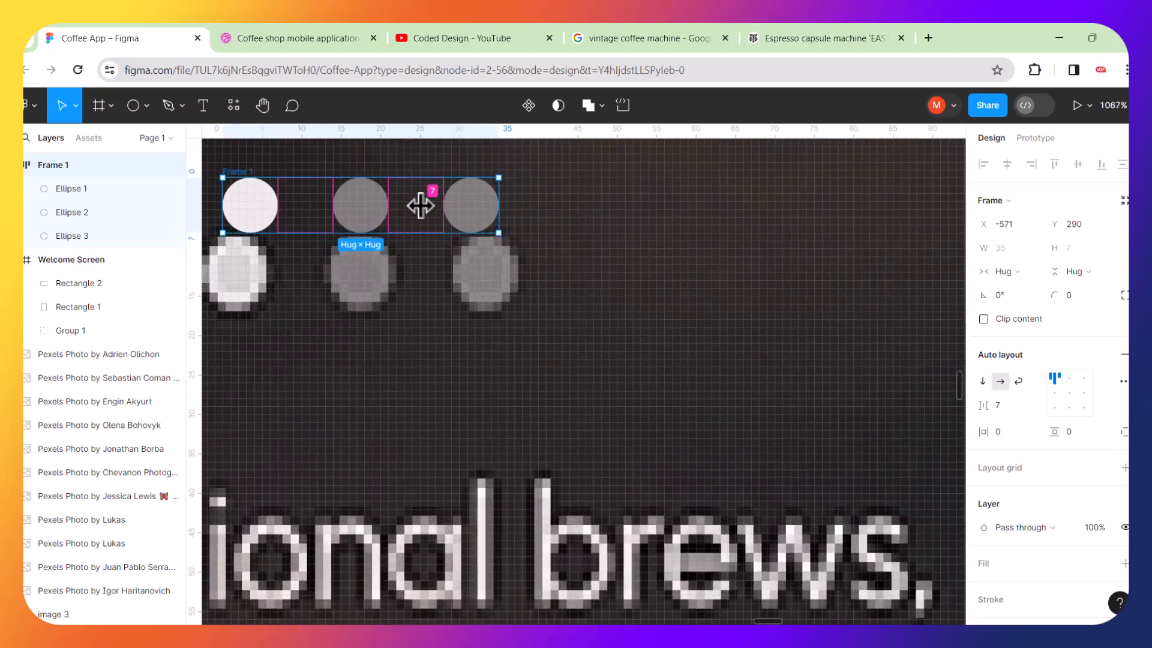
drag(427, 206, 436, 206)
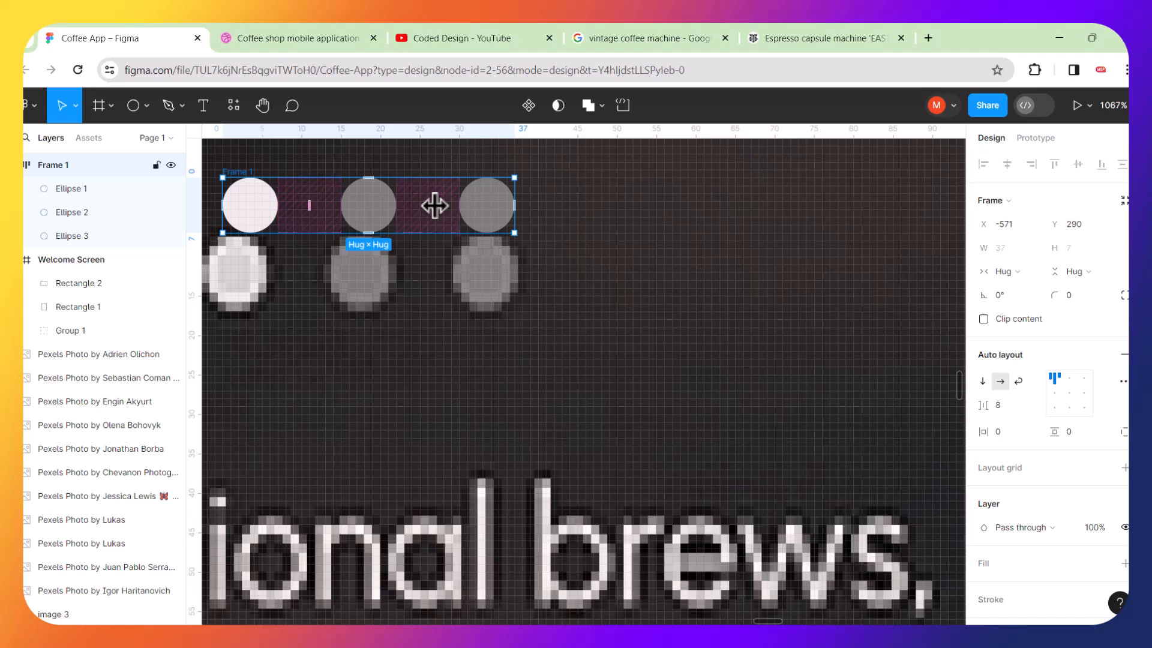
scroll(435, 206, down, 8)
scroll(434, 206, down, 4)
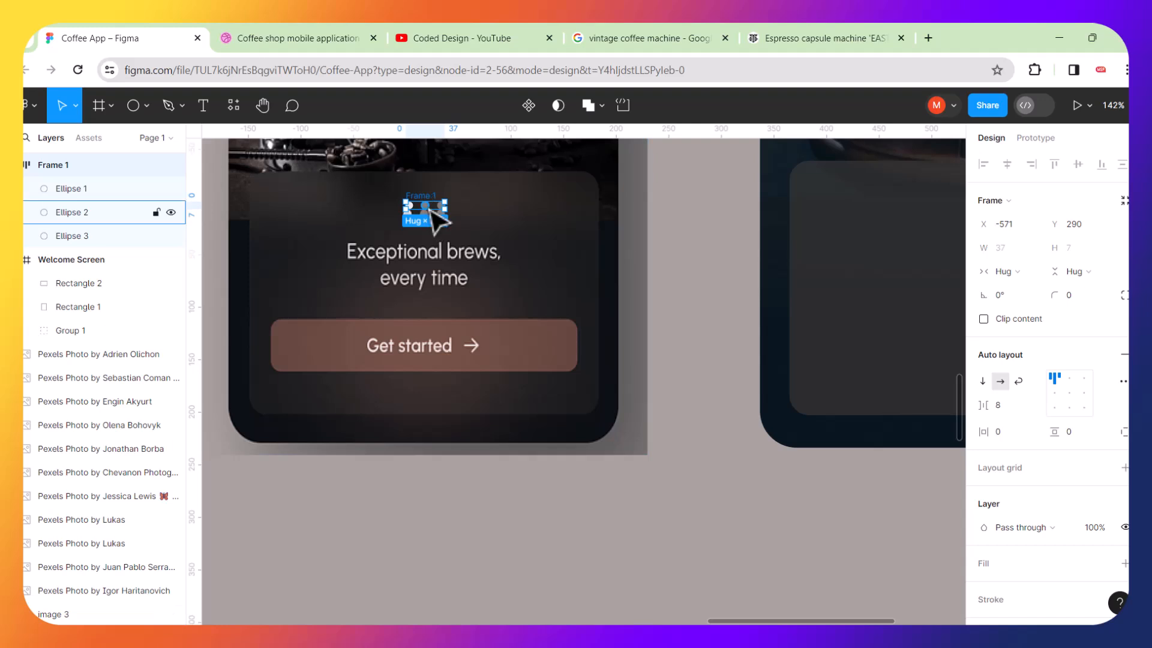
Move the dot frame onto the card panel of the new Welcome Screen.
click(438, 223)
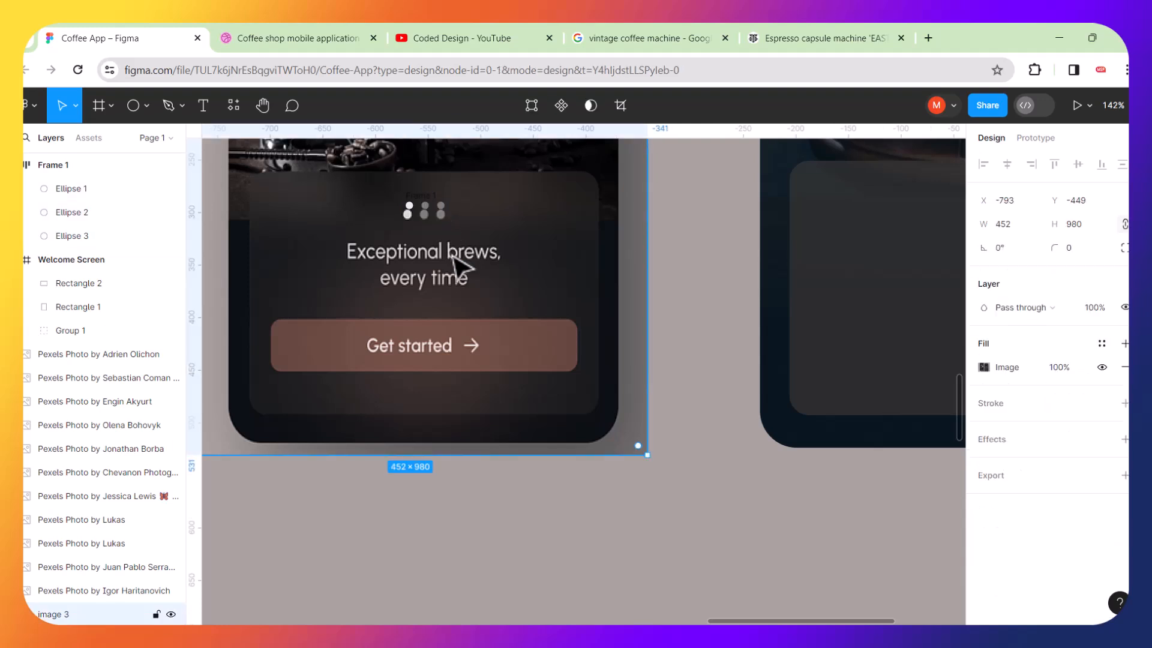
click(434, 212)
drag(432, 219, 759, 214)
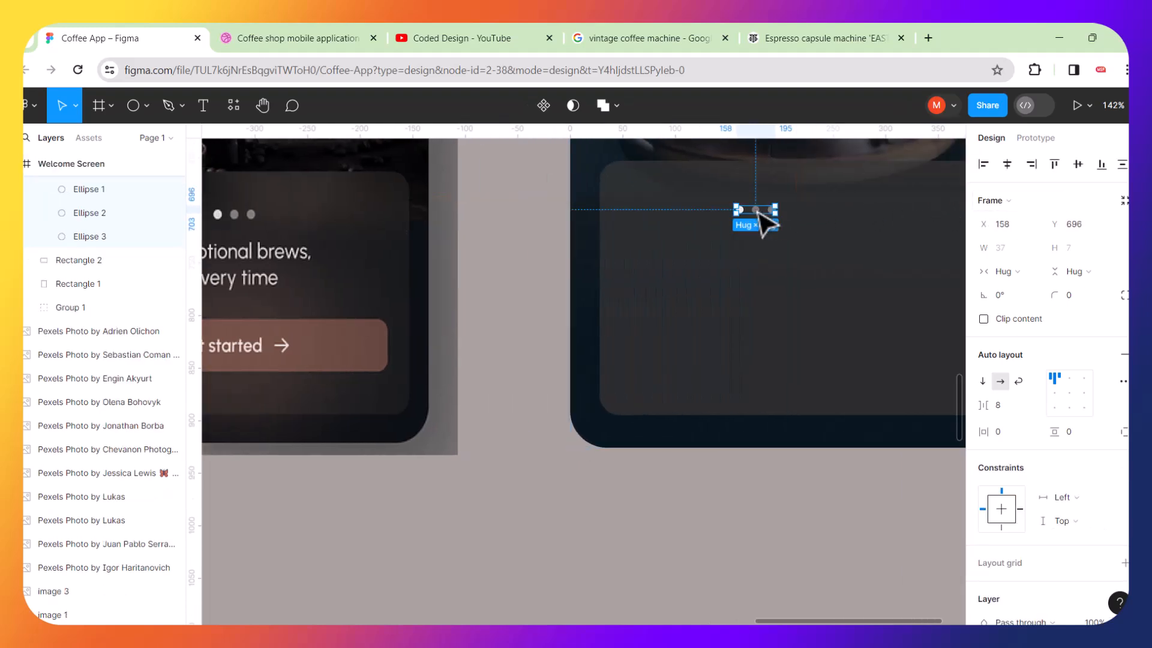
scroll(759, 214, down, 3)
scroll(924, 190, up, 4)
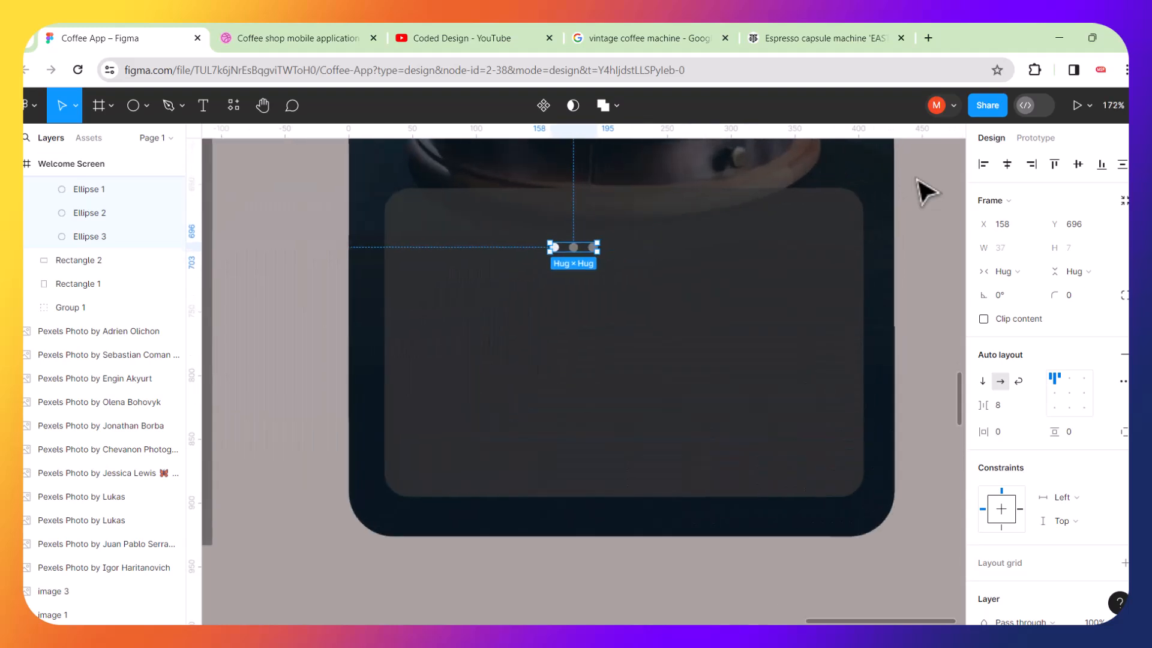
scroll(625, 250, down, 4)
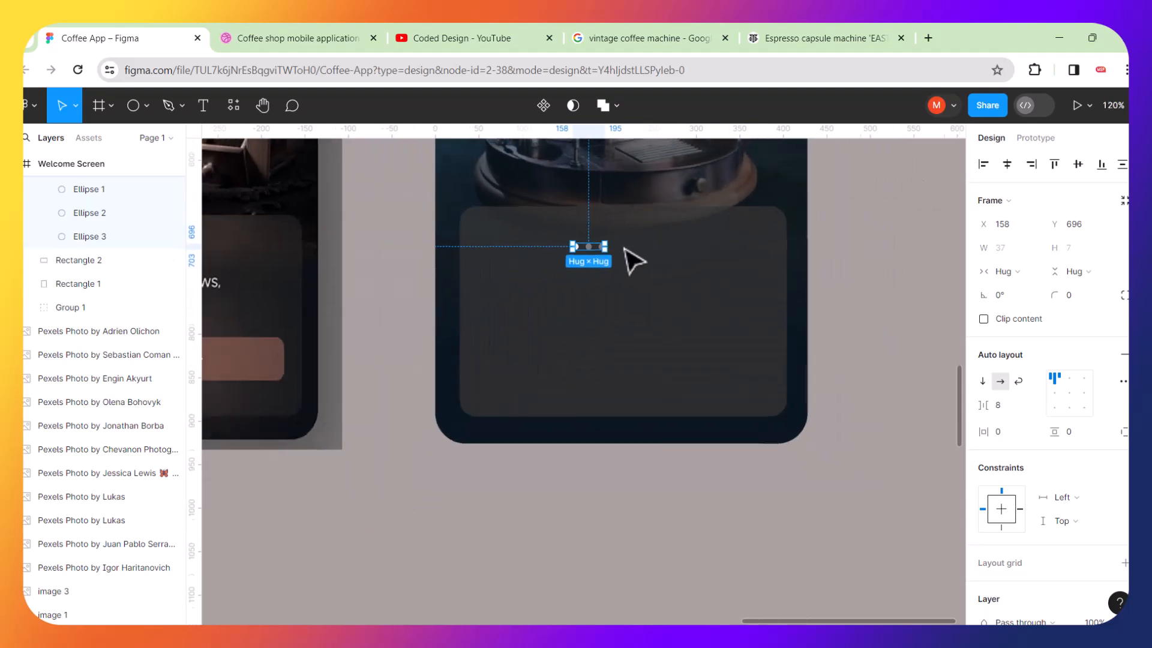
right_click(633, 261)
click(646, 237)
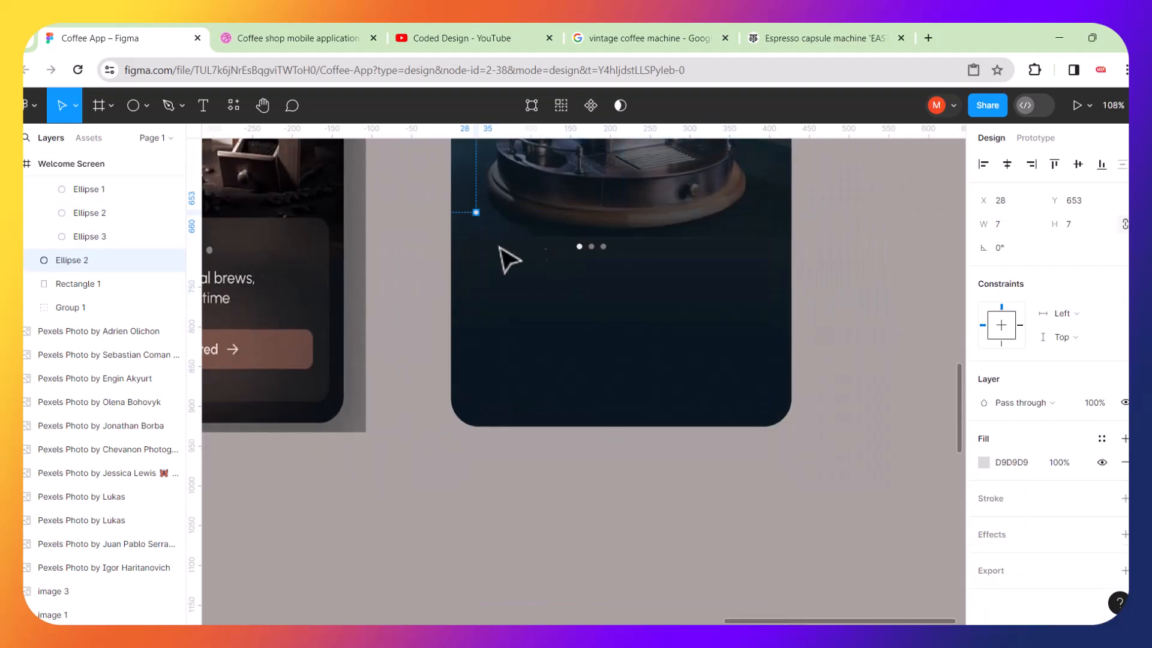
key(ctrl+z)
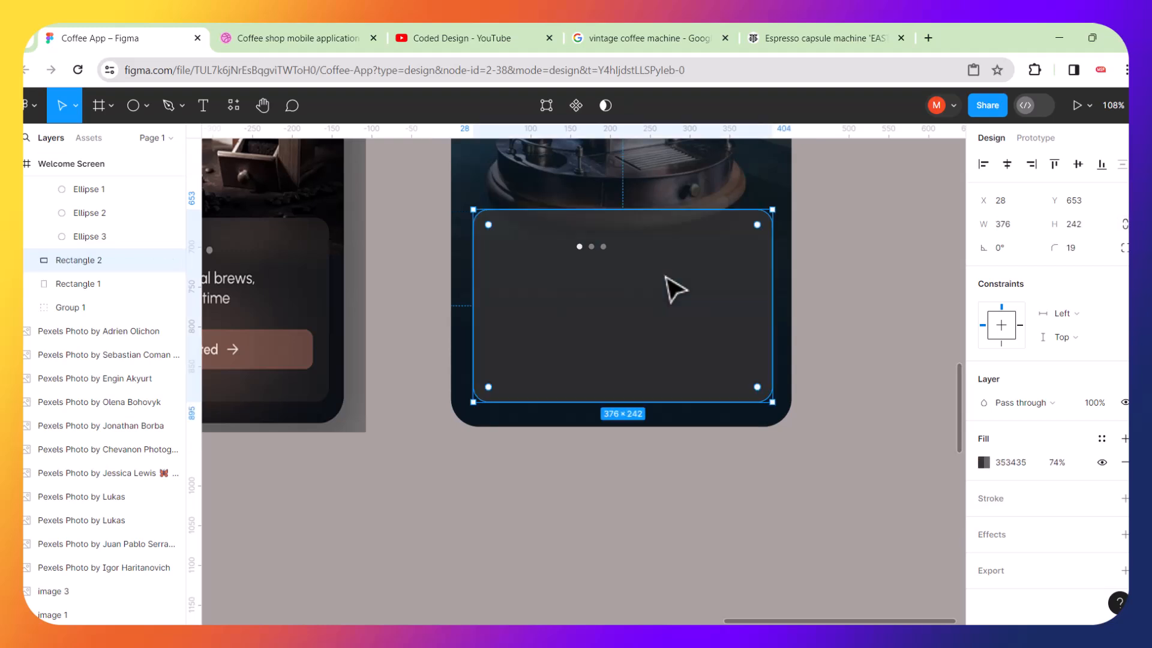
Center the dot frame horizontally on the card panel.
click(870, 266)
scroll(643, 250, up, 4)
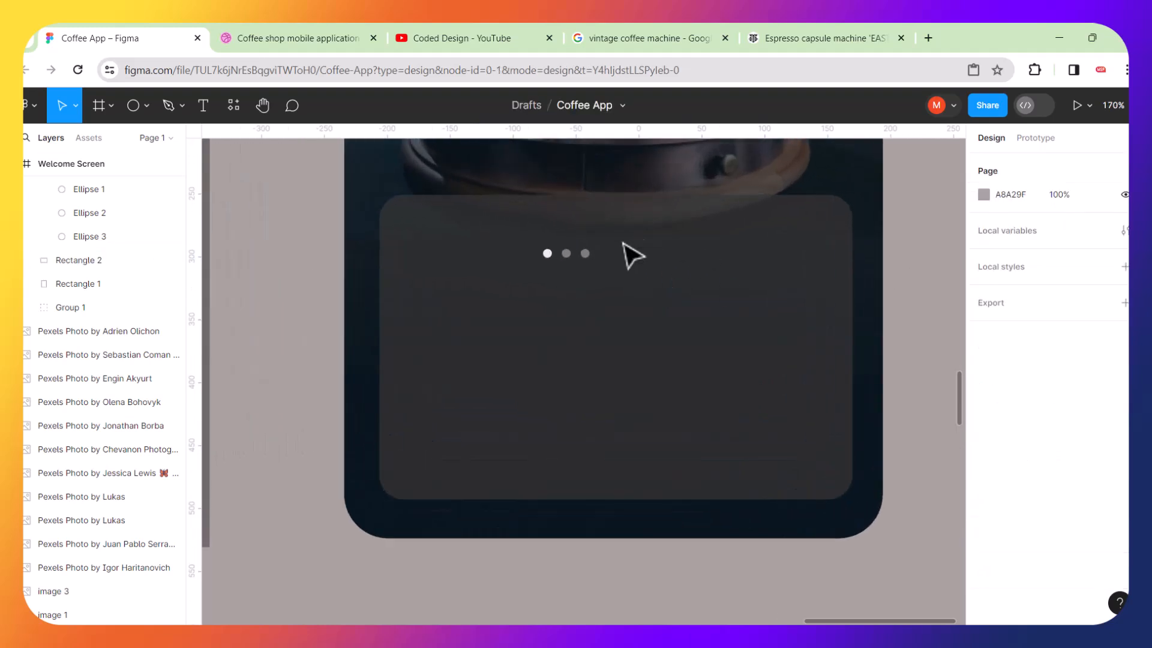
click(587, 255)
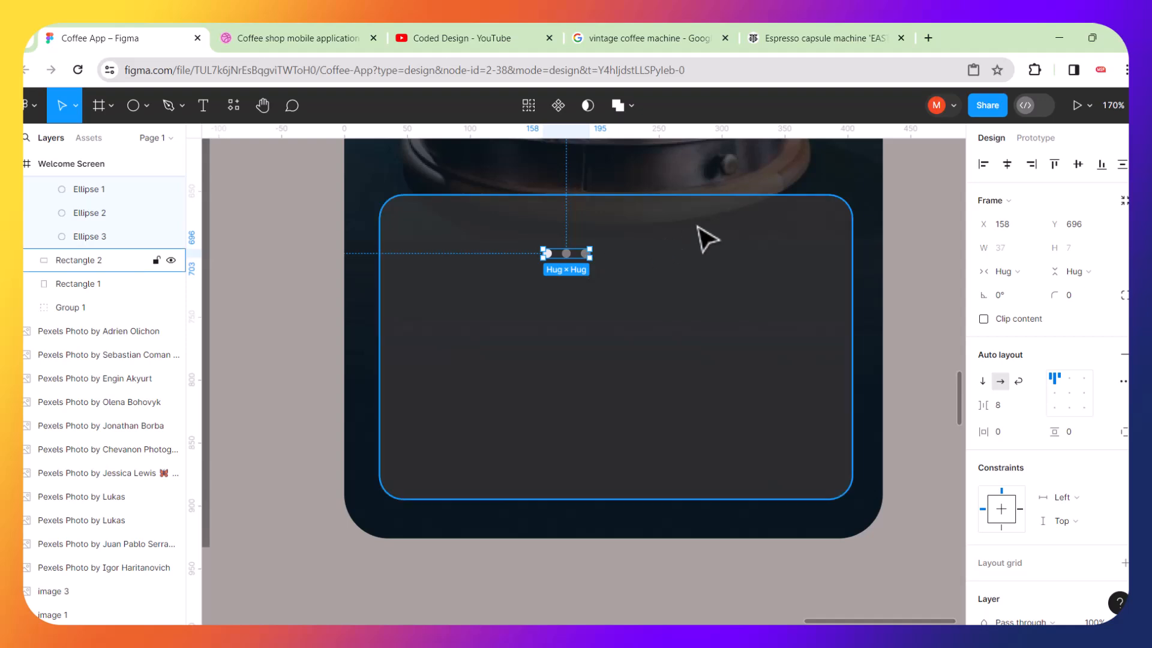
shift+click(700, 237)
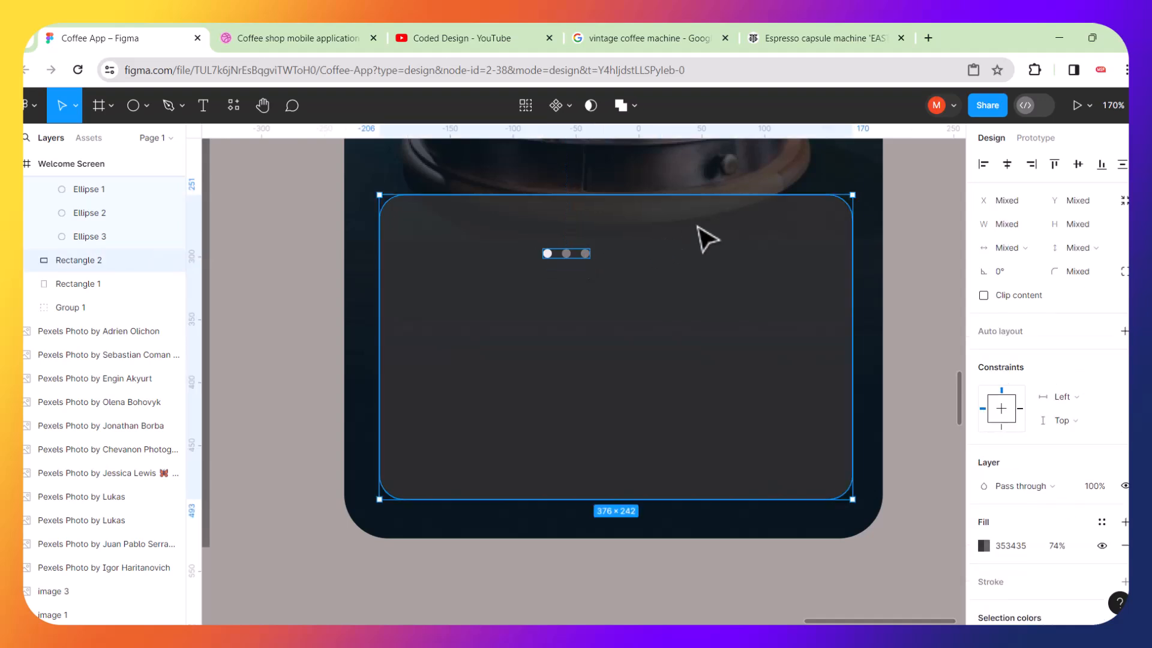
click(1008, 165)
scroll(895, 250, down, 5)
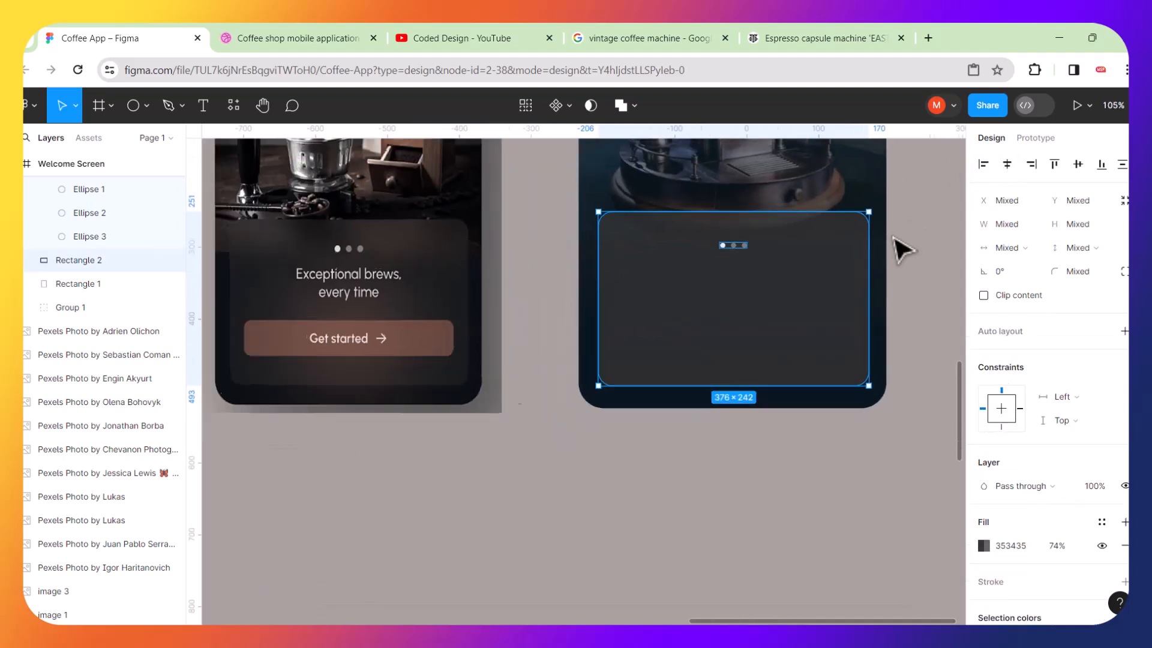
Nudge the dot frame slightly upward on the card panel.
click(684, 485)
click(752, 249)
key(Up)
key(Up)
key(Up)
key(Up)
key(Up)
key(Up)
key(Up)
key(Up)
key(Up)
key(Up)
key(Up)
key(Up)
key(Up)
key(Up)
key(Up)
key(Up)
key(Up)
key(Up)
key(Up)
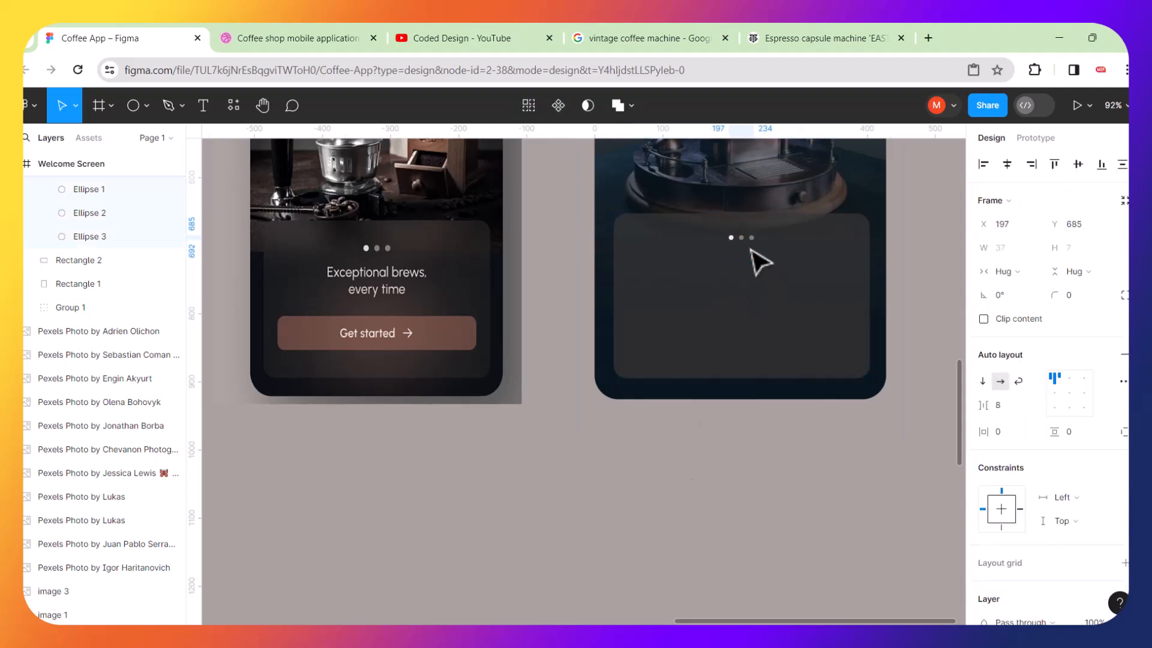
click(617, 471)
Create a text layer reading "Exceptional brews, everytime" on two lines beside the reference heading.
scroll(355, 298, up, 5)
scroll(347, 301, up, 3)
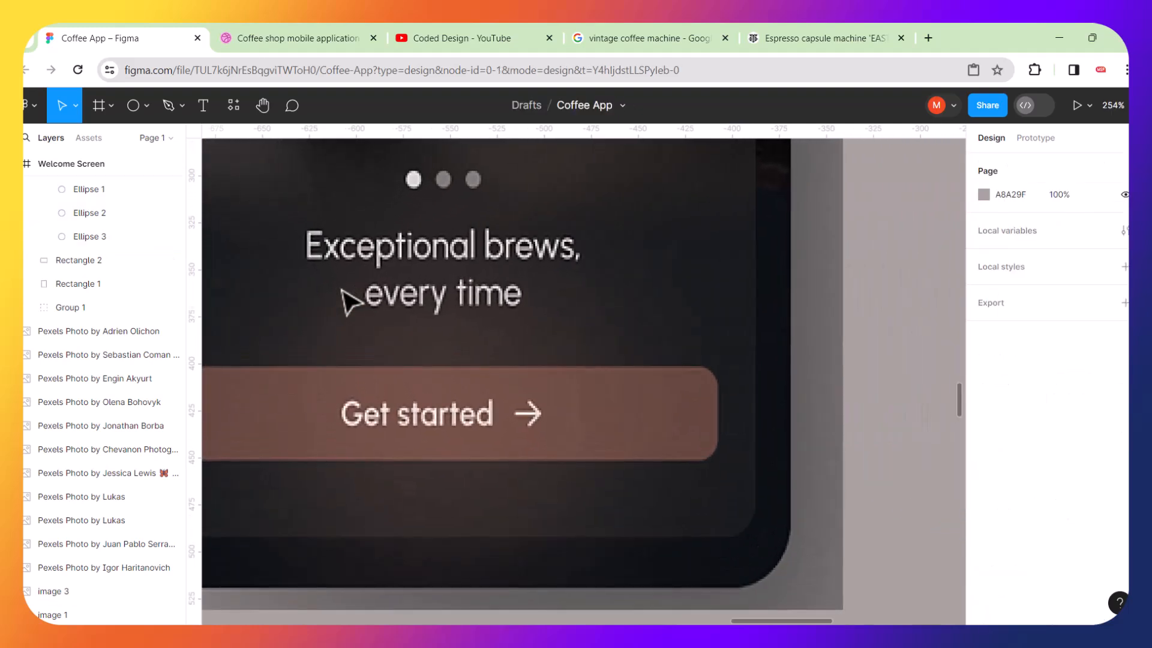
click(203, 107)
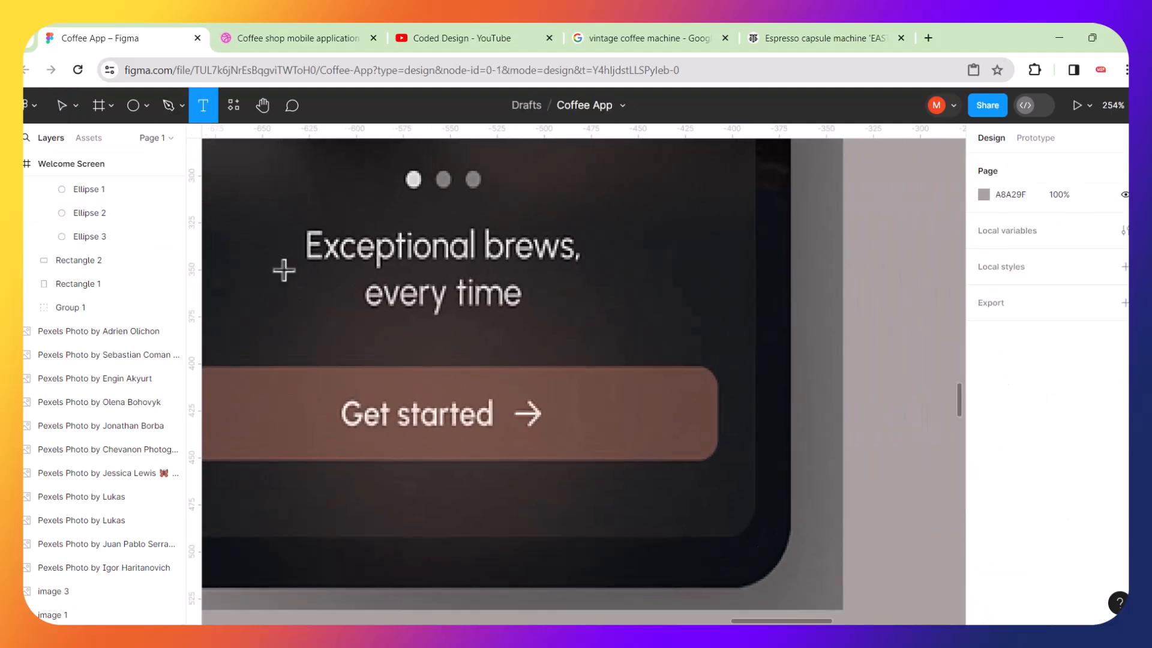
click(288, 306)
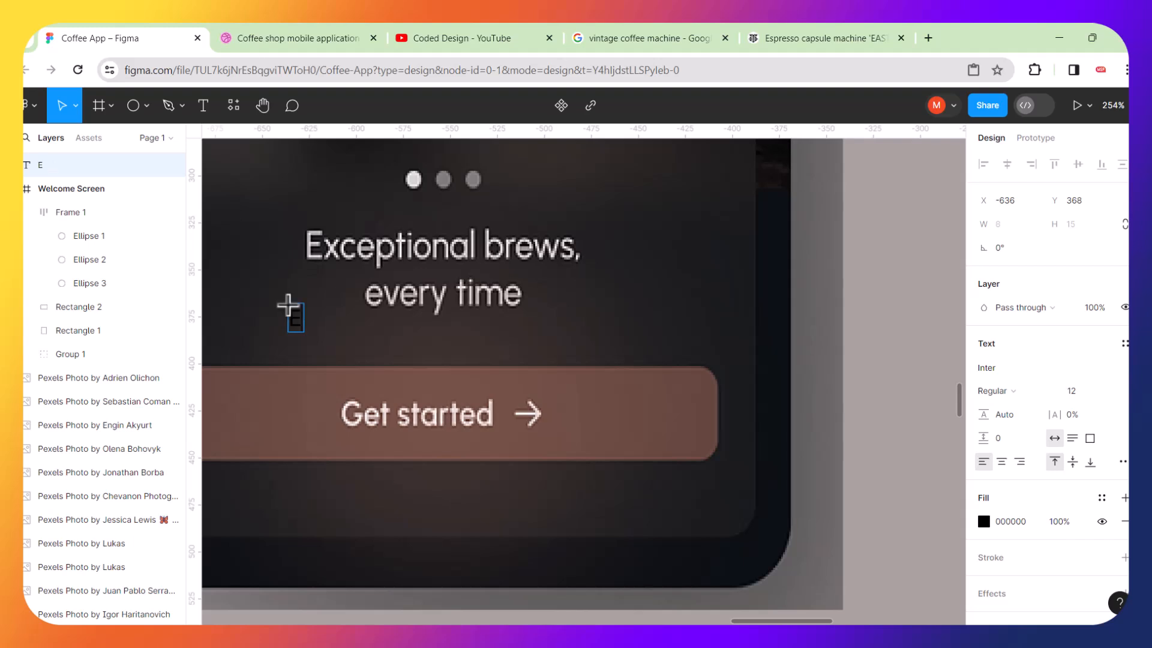
text(Exvceptional)
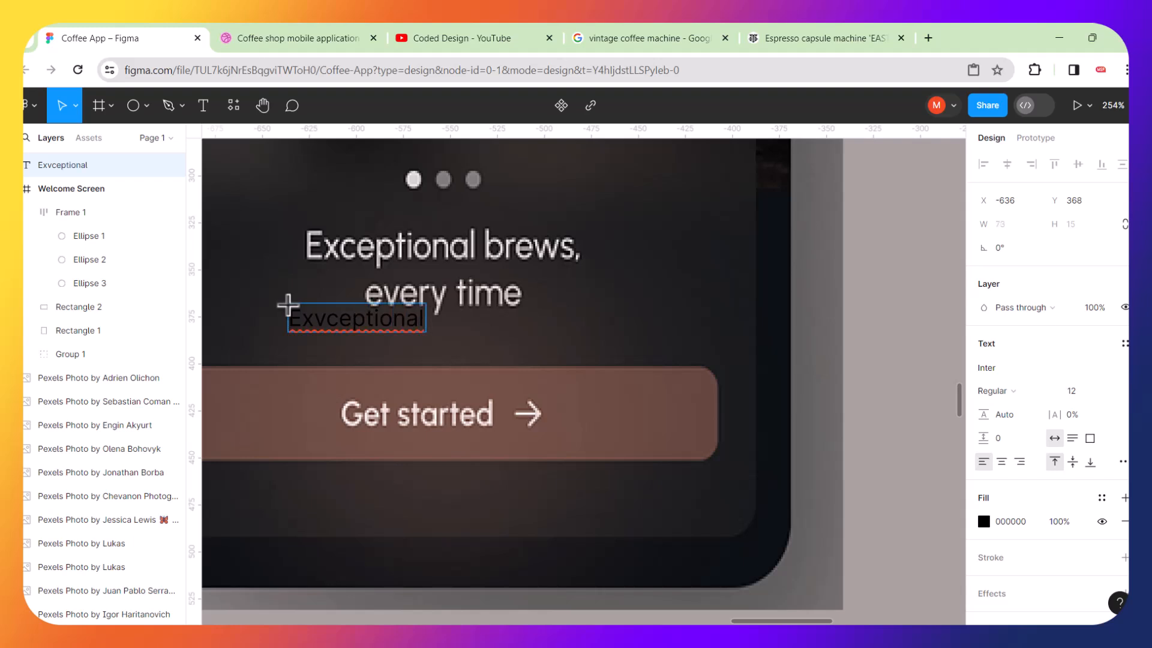
key(ctrl+a)
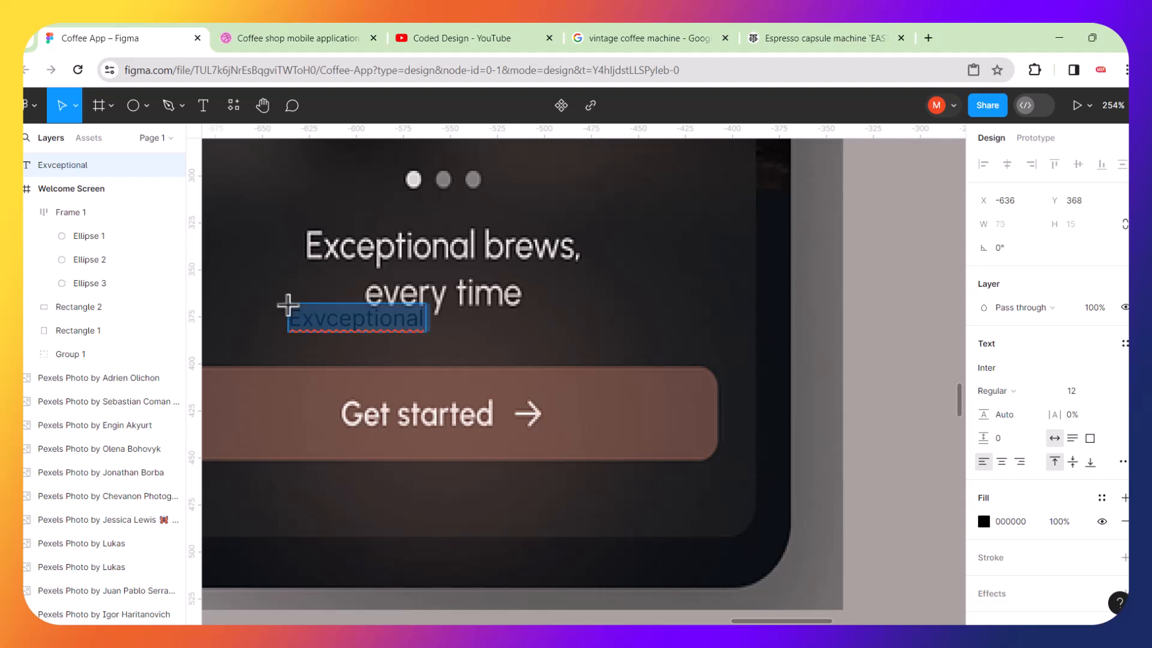
text(E)
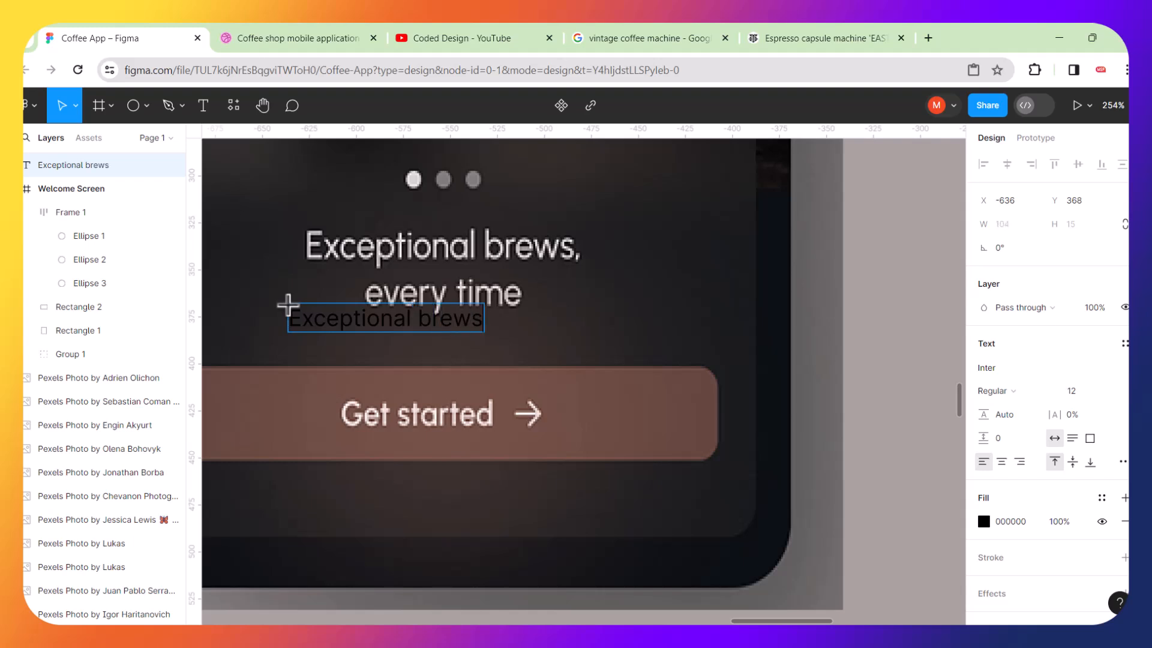
key(Return)
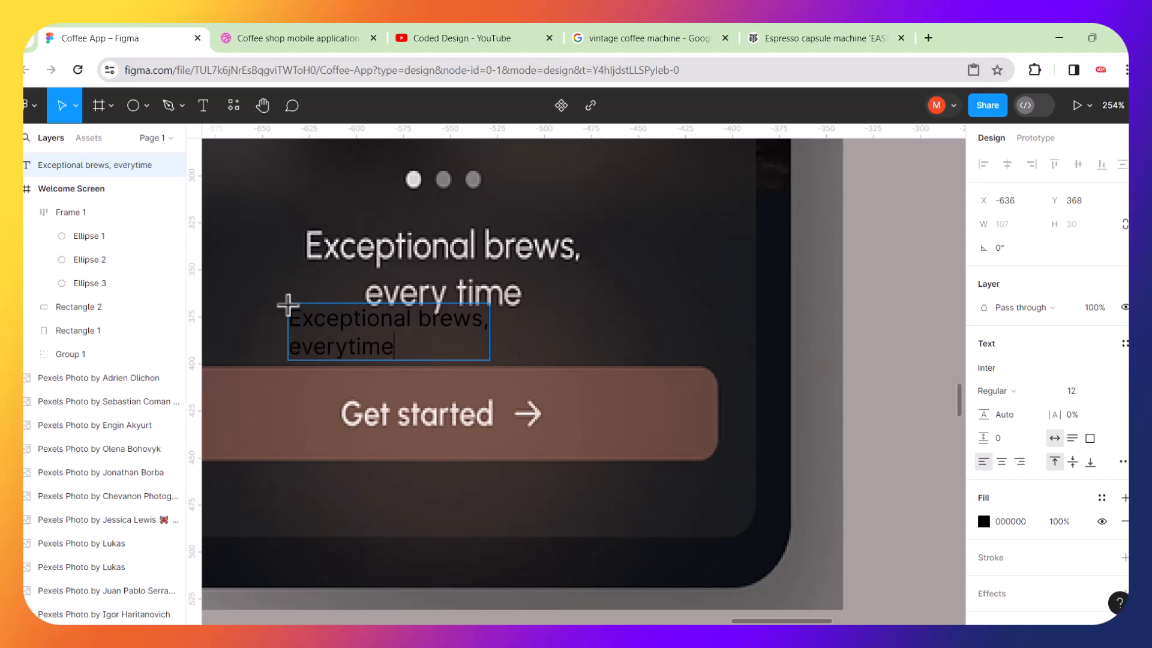
key(Escape)
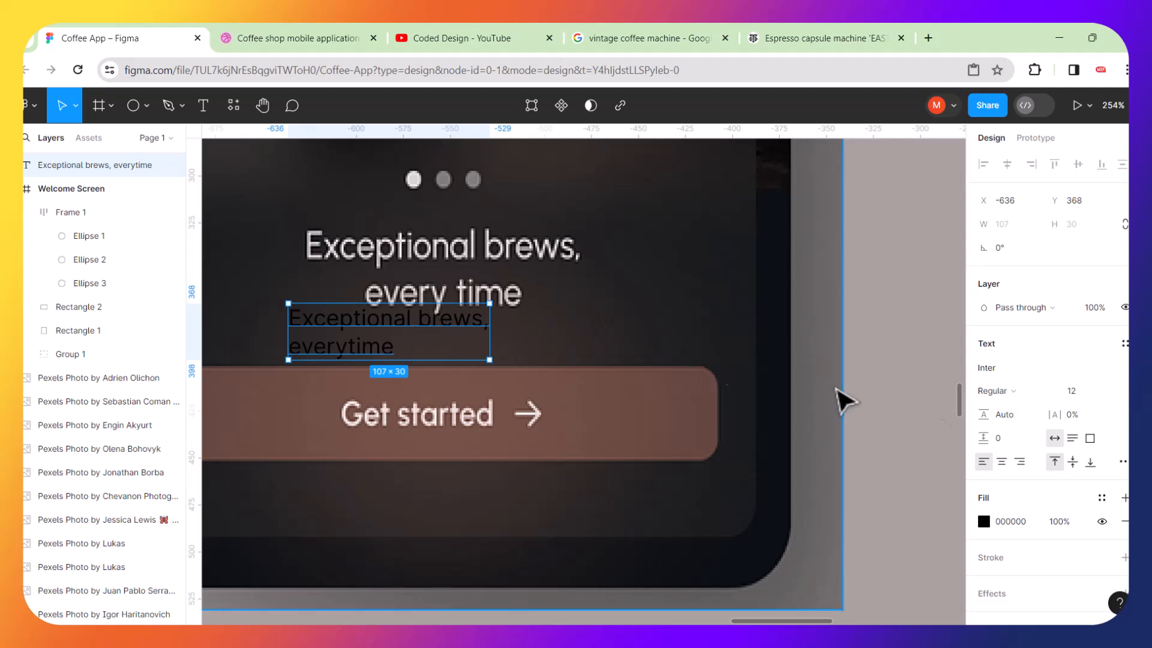
Center-align the new text's paragraph.
click(1002, 463)
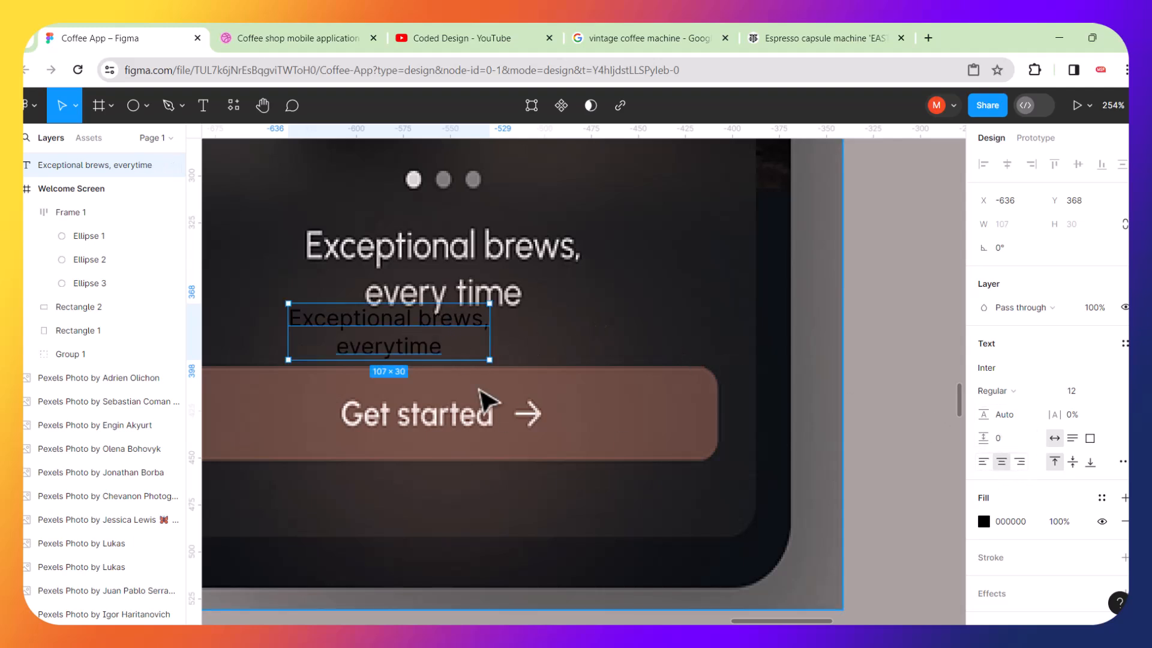
scroll(487, 399, down, 3)
click(487, 399)
scroll(484, 402, up, 4)
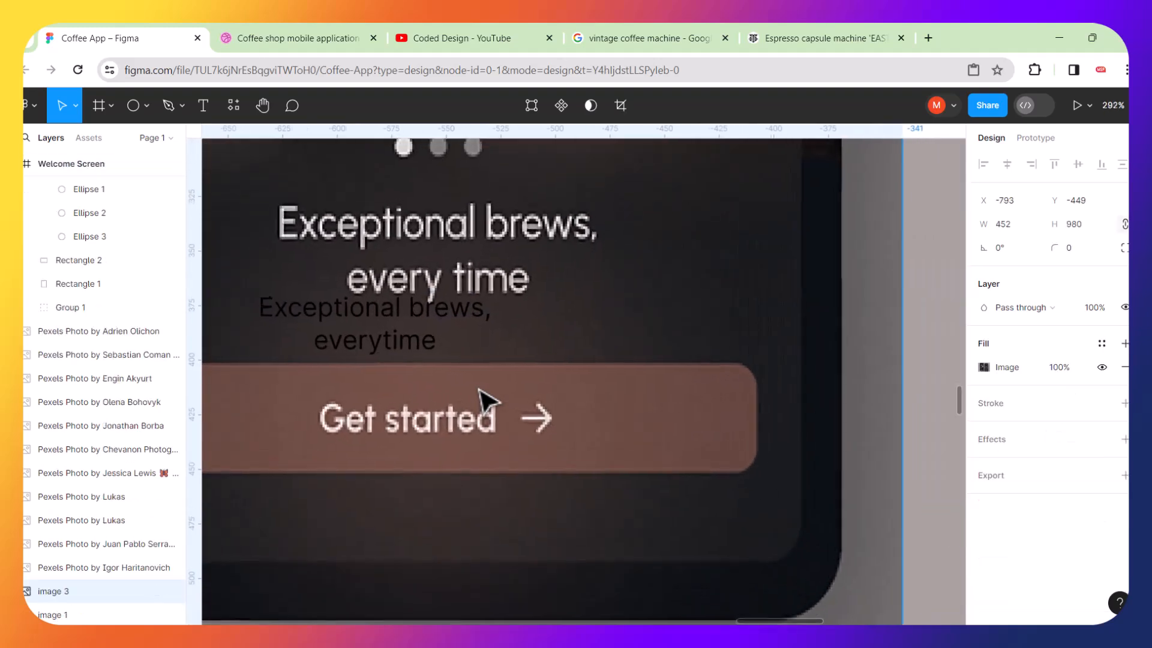
Scale the text up to about 136 × 36 with the Scale tool.
click(409, 322)
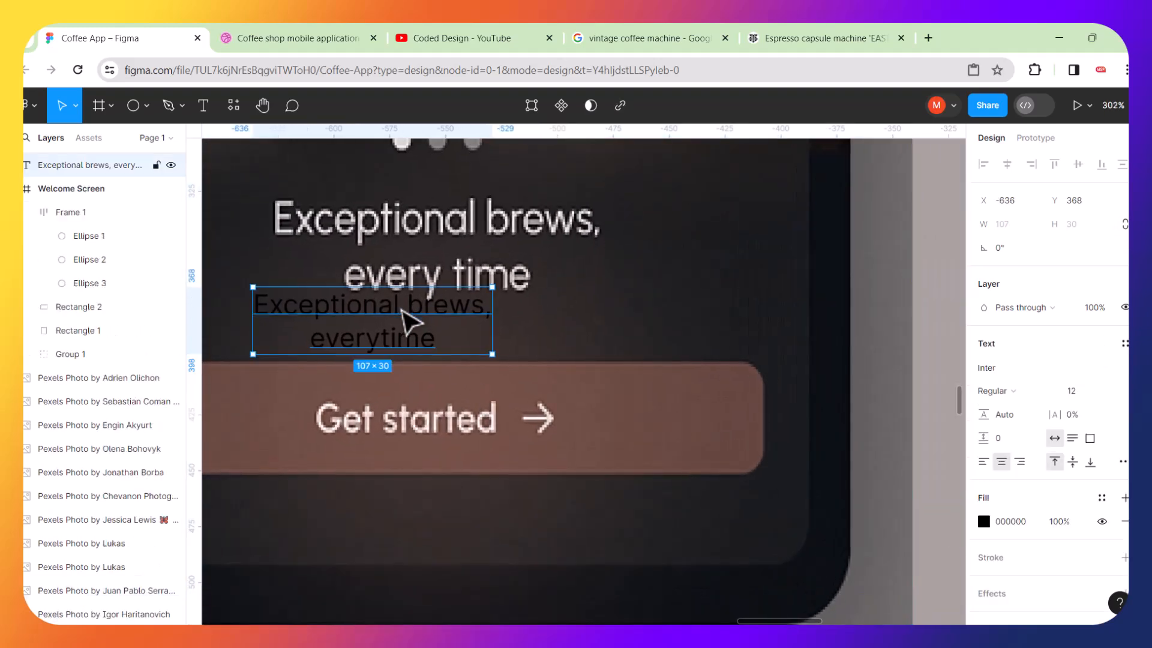
key(k)
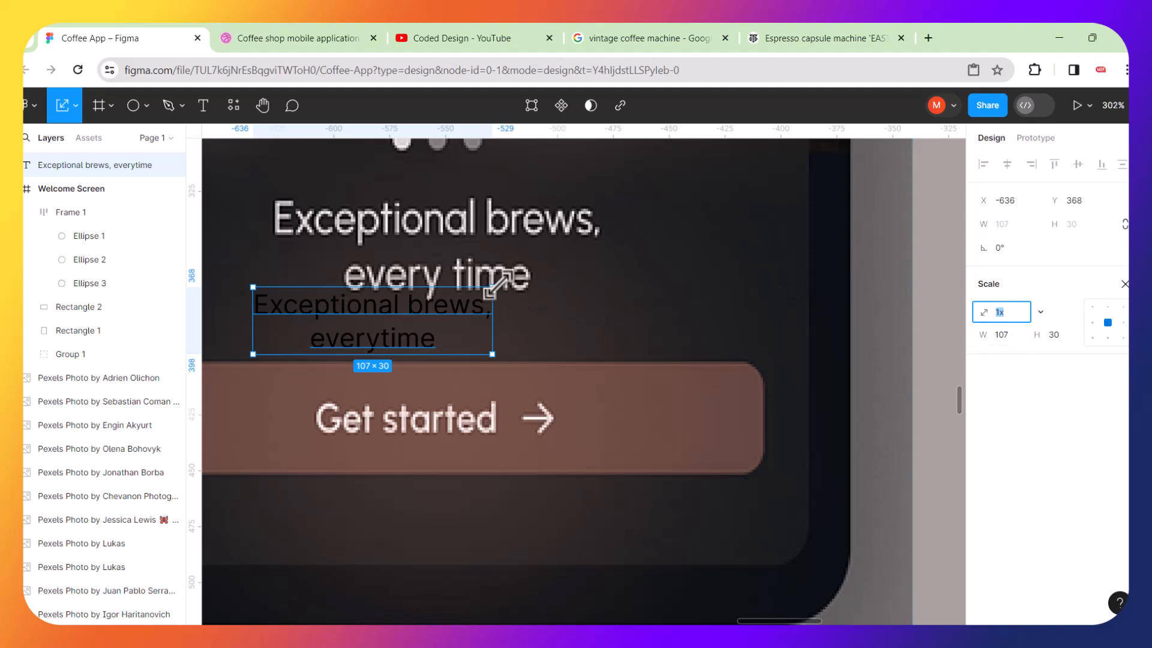
drag(496, 283, 512, 268)
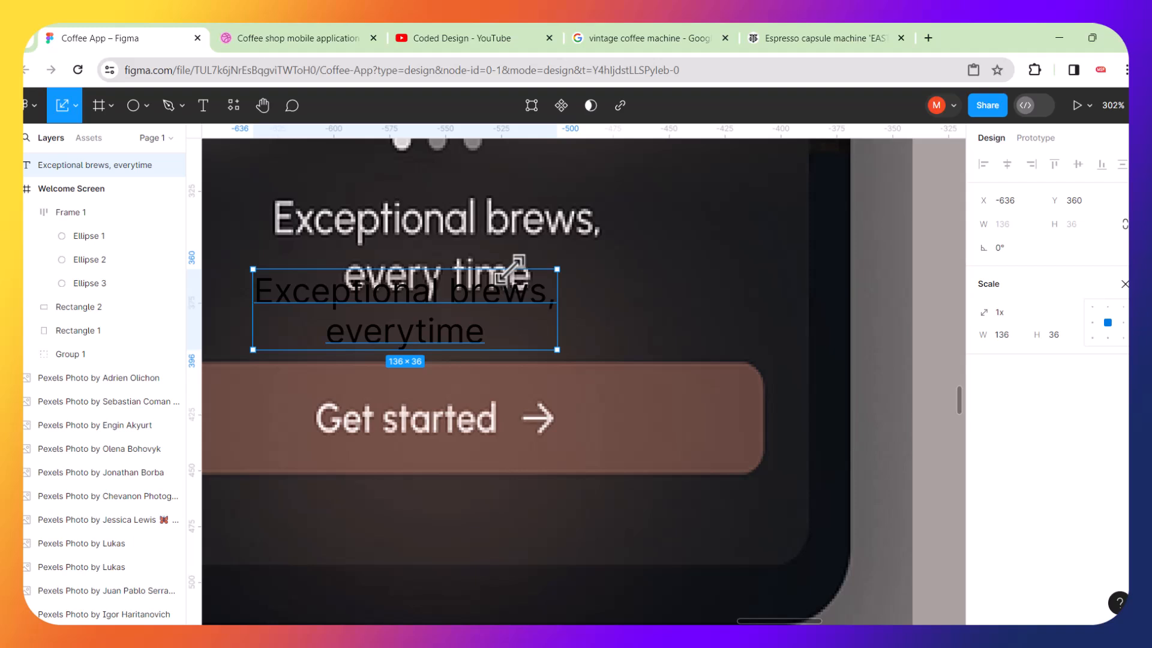
key(v)
drag(558, 271, 636, 239)
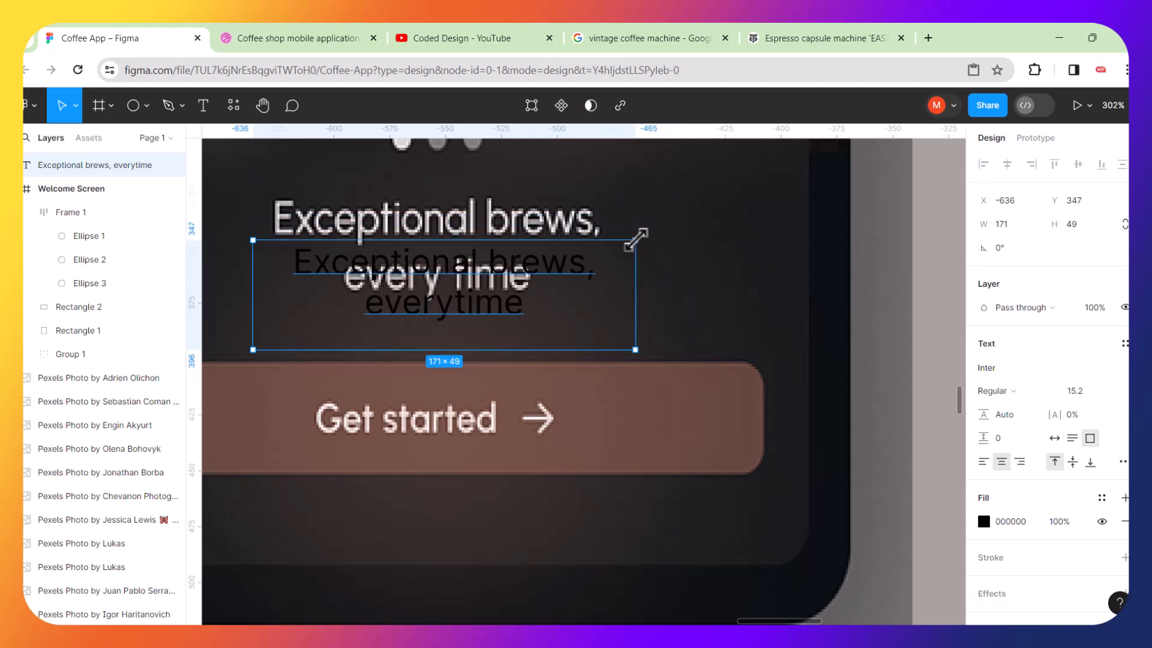
key(ctrl+z)
Move the text over the reference heading and scale it to about 155 × 42.
key(k)
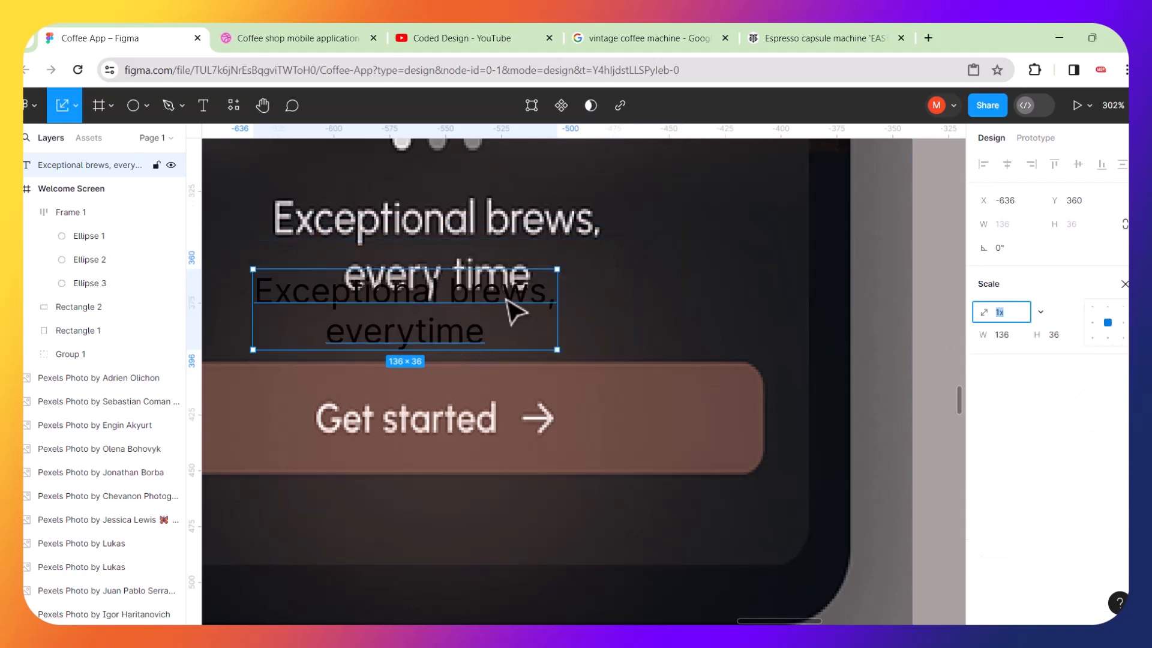
drag(528, 293, 532, 243)
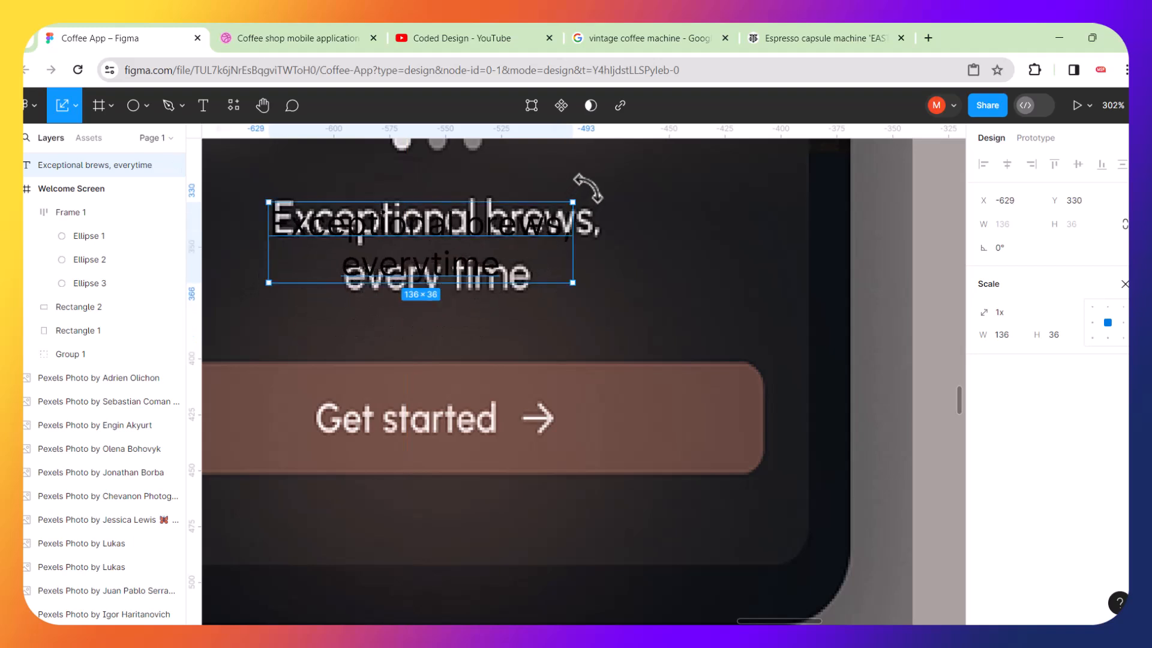
drag(575, 199, 588, 190)
scroll(588, 190, down, 5)
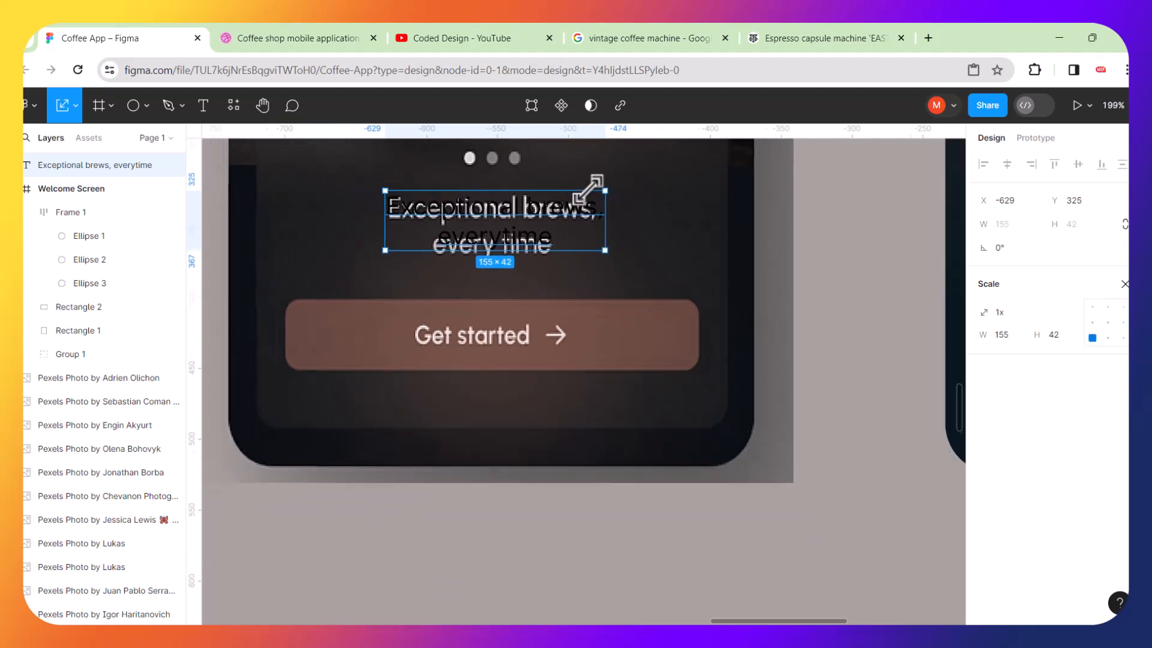
Move the heading text from the reference mockup into the card of the working Welcome Screen frame.
scroll(589, 190, right, 3)
scroll(588, 190, up, 2)
scroll(588, 190, down, 2)
scroll(588, 189, down, 2)
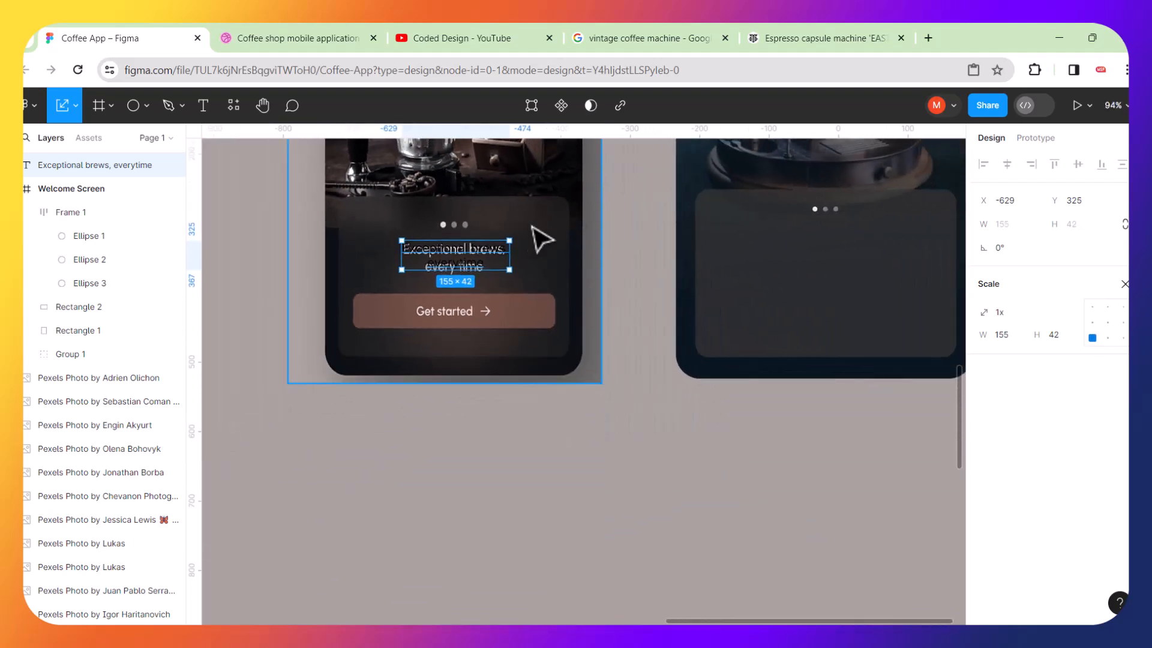
drag(480, 253, 843, 257)
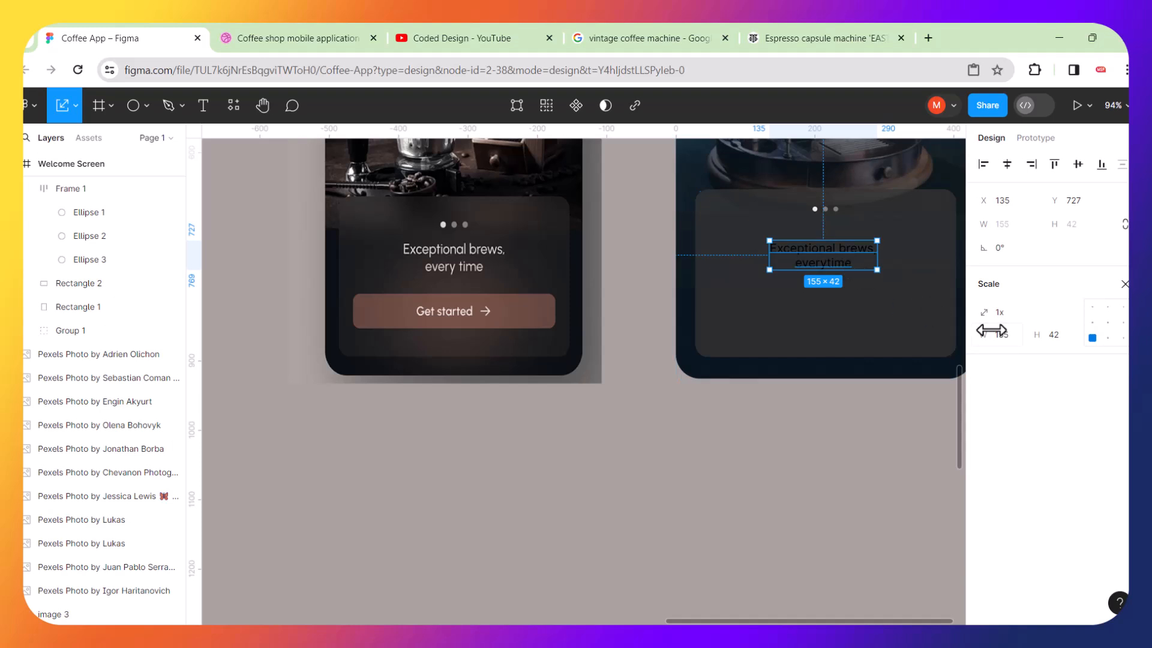
Set the heading text's fill colour to FFFFFC.
key(v)
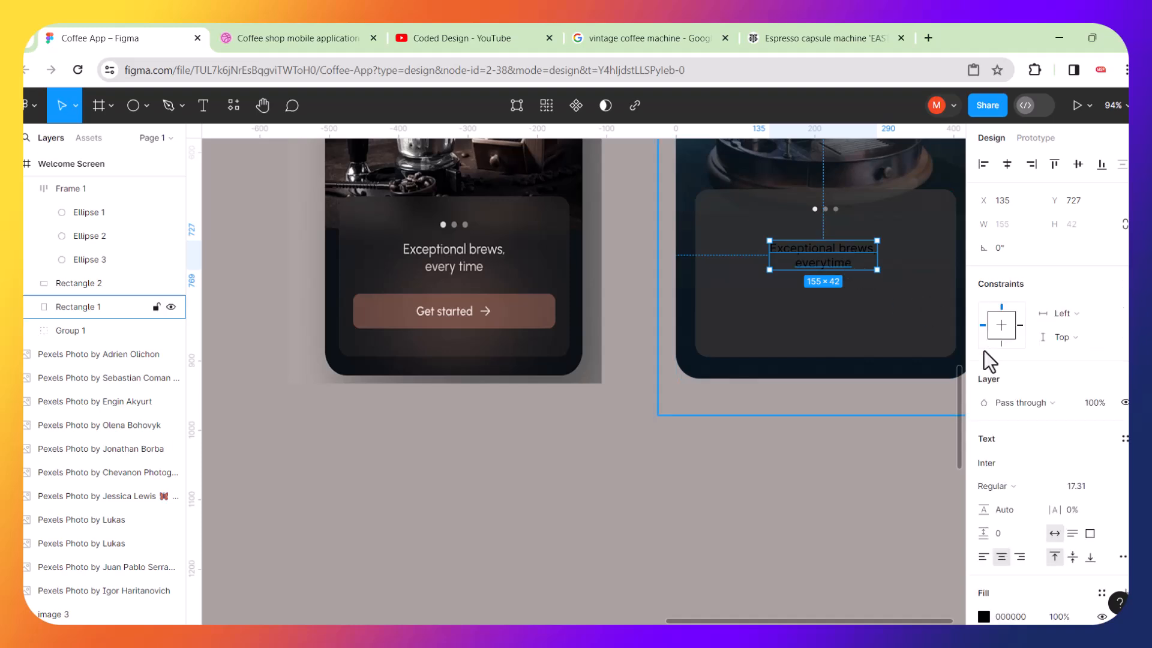
click(984, 617)
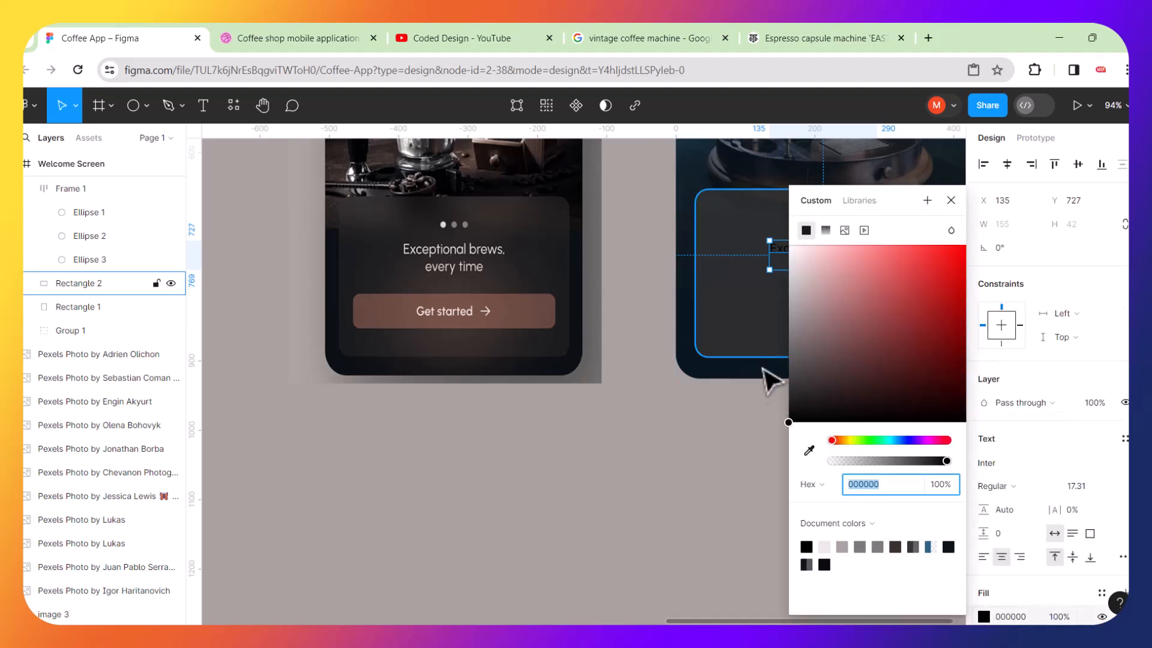
drag(788, 423, 786, 238)
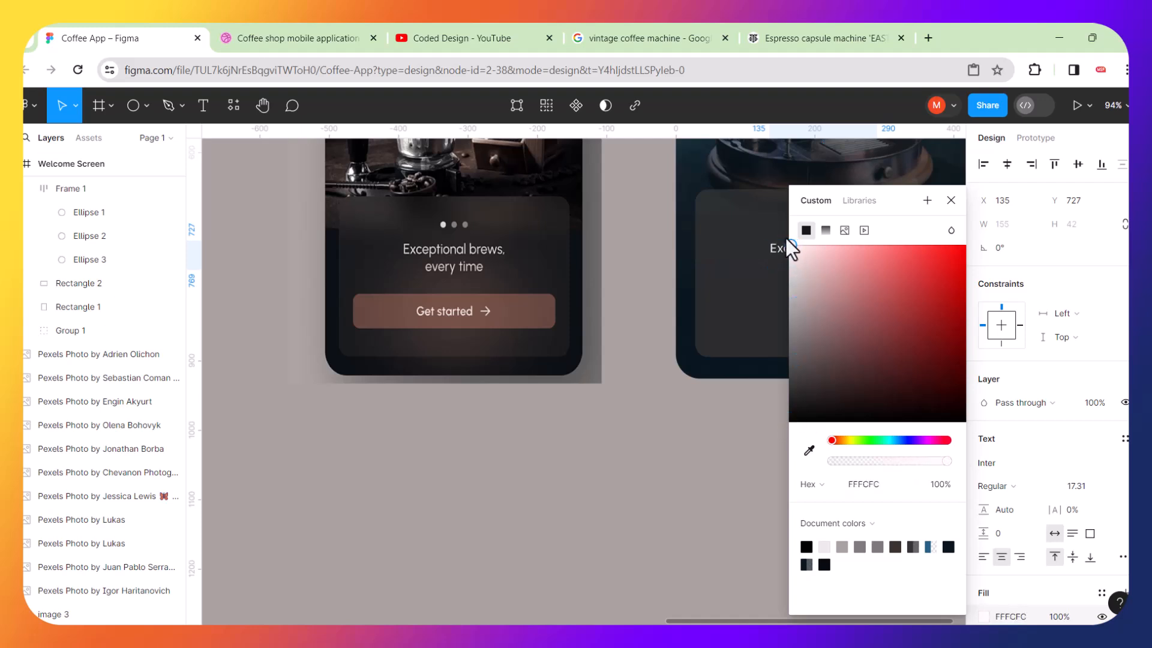
click(648, 505)
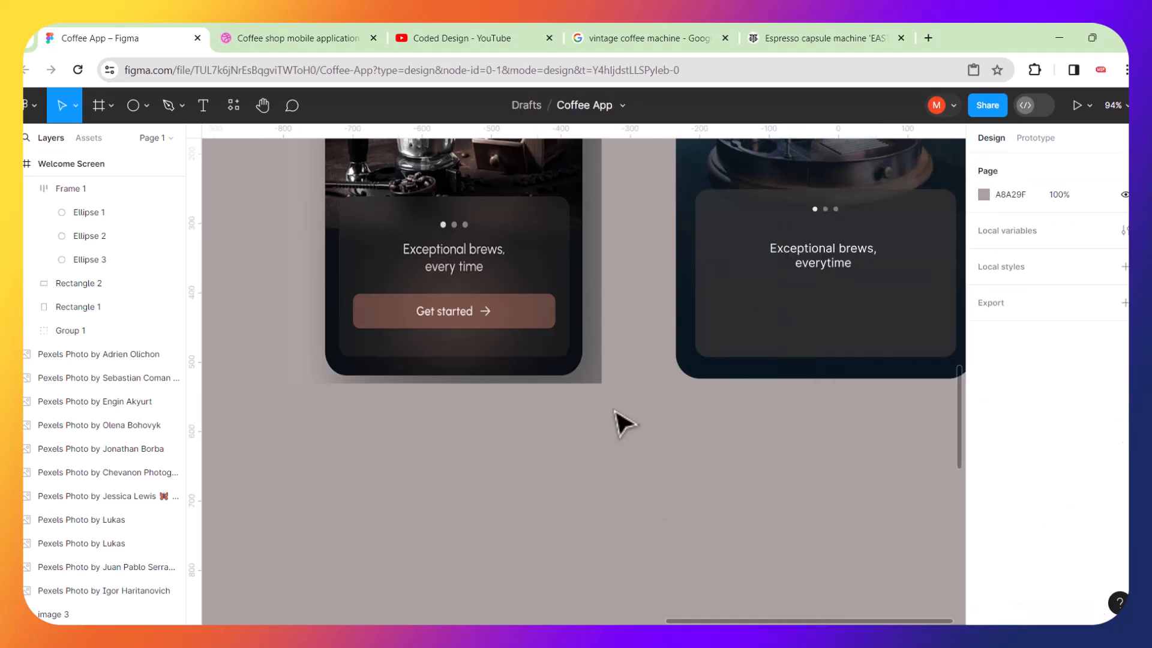
Shorten the card panel to 376 × 230 with the help of a horizontal ruler guide.
scroll(615, 410, down, 3)
scroll(761, 326, up, 2)
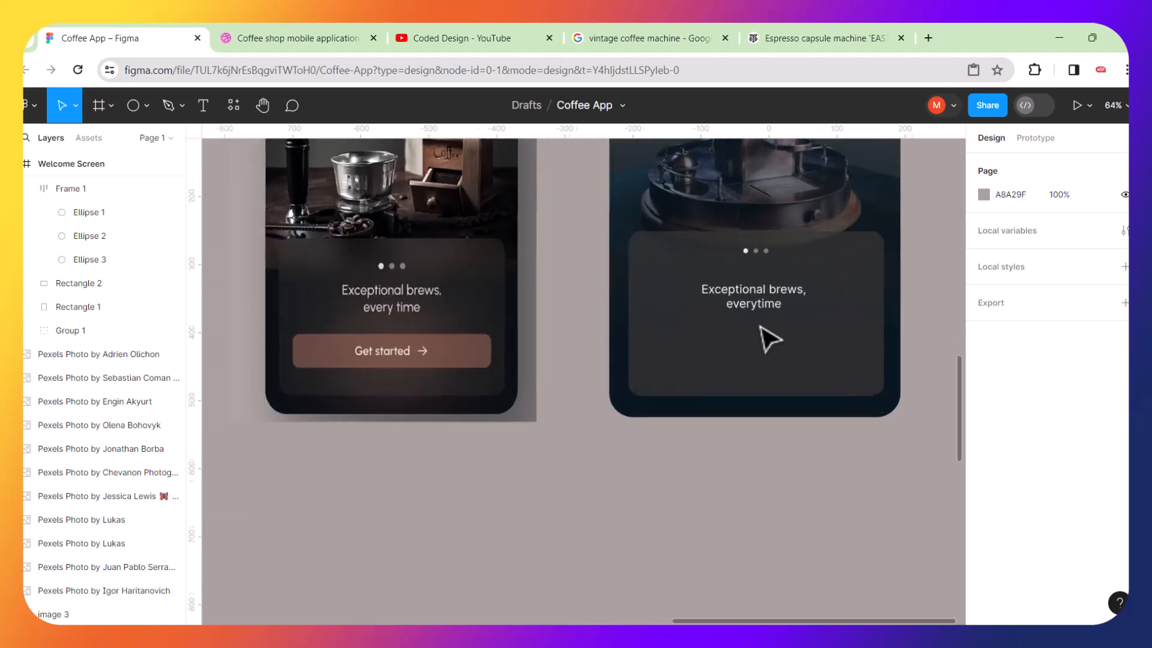
scroll(770, 339, up, 3)
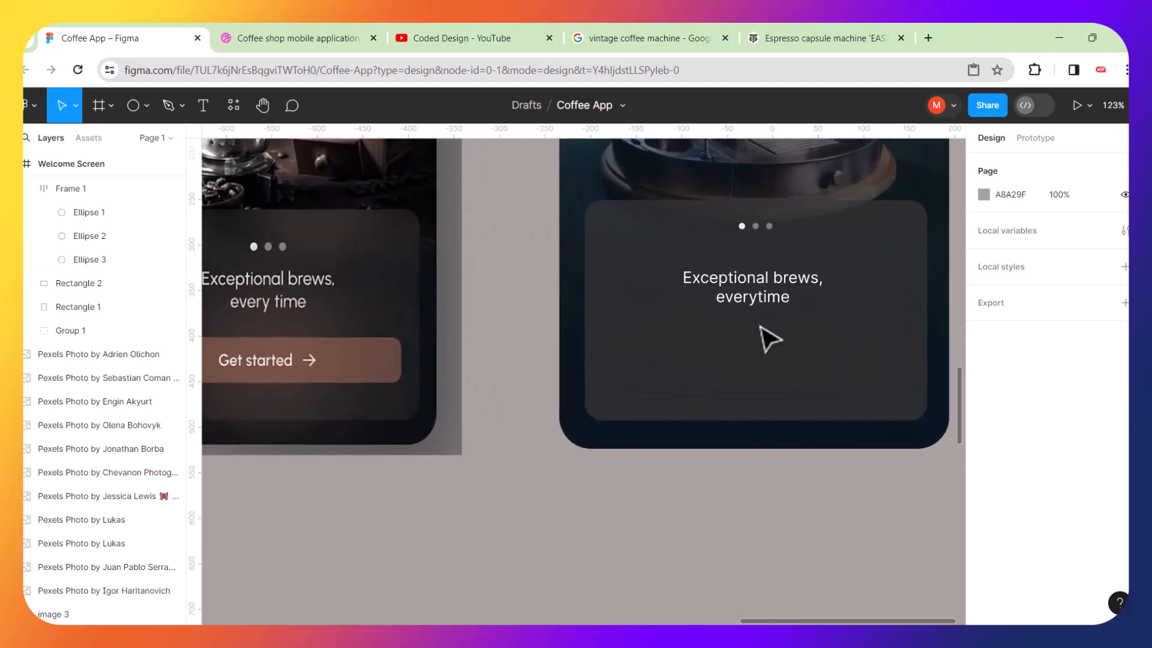
drag(492, 127, 486, 210)
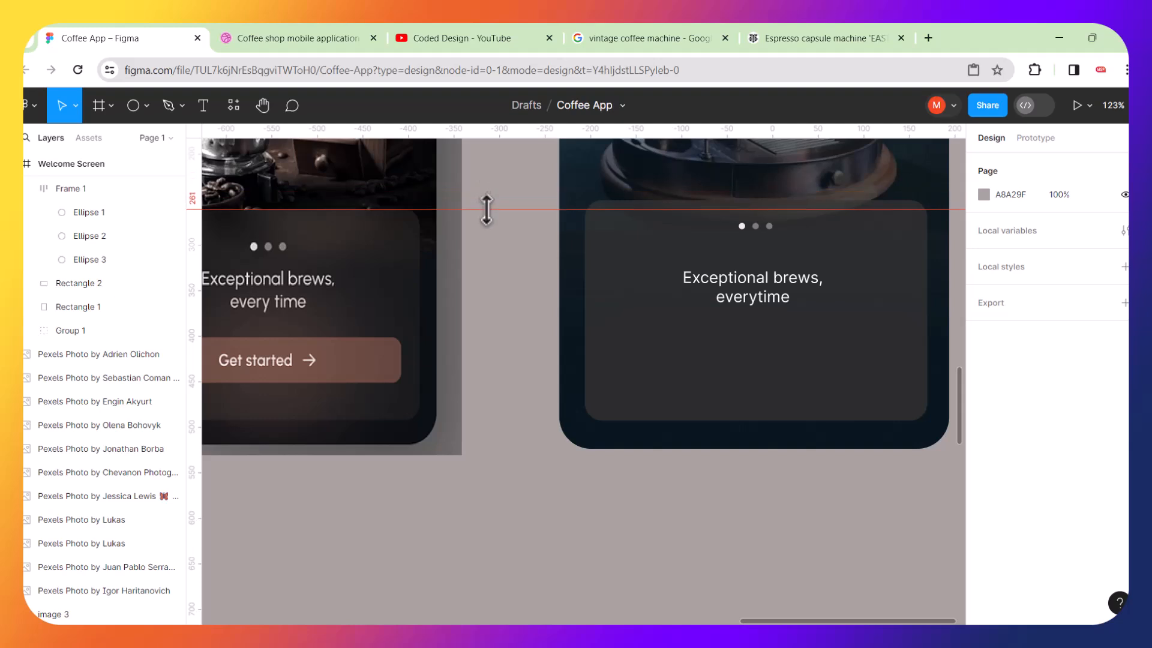
click(622, 273)
key(Down)
key(Down)
key(Down)
key(Down)
key(Down)
key(Down)
key(Down)
key(Down)
key(Down)
key(Down)
key(Down)
key(Down)
key(Down)
key(Down)
key(Down)
key(Up)
key(Up)
key(Up)
key(Up)
key(Up)
key(Up)
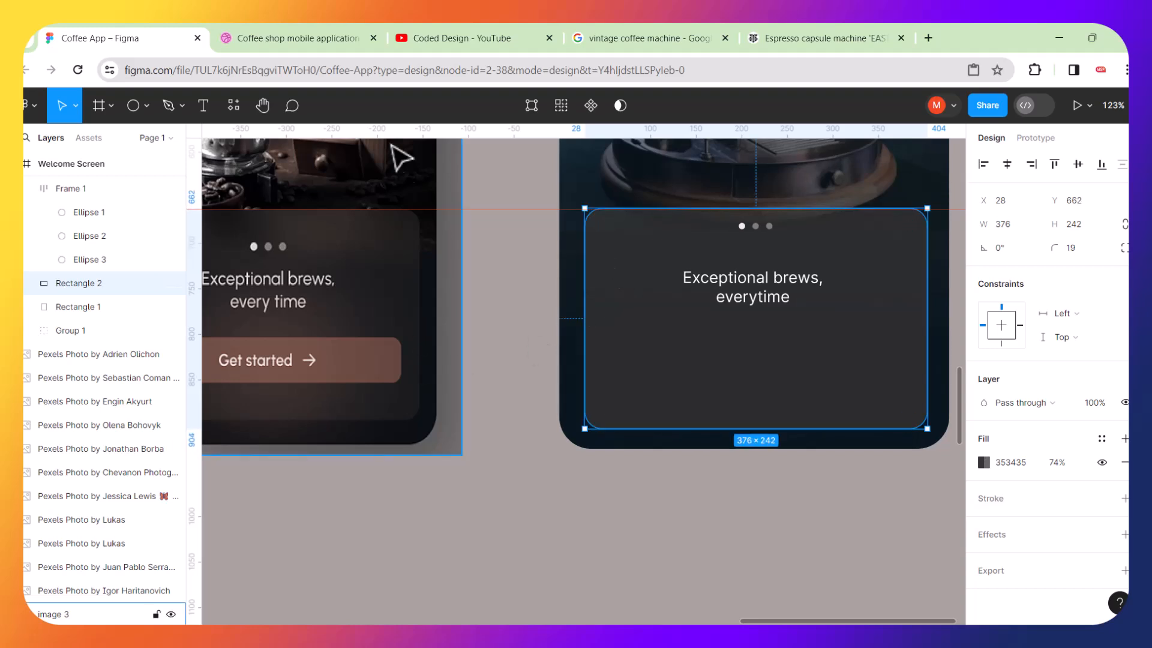
drag(428, 217, 412, 418)
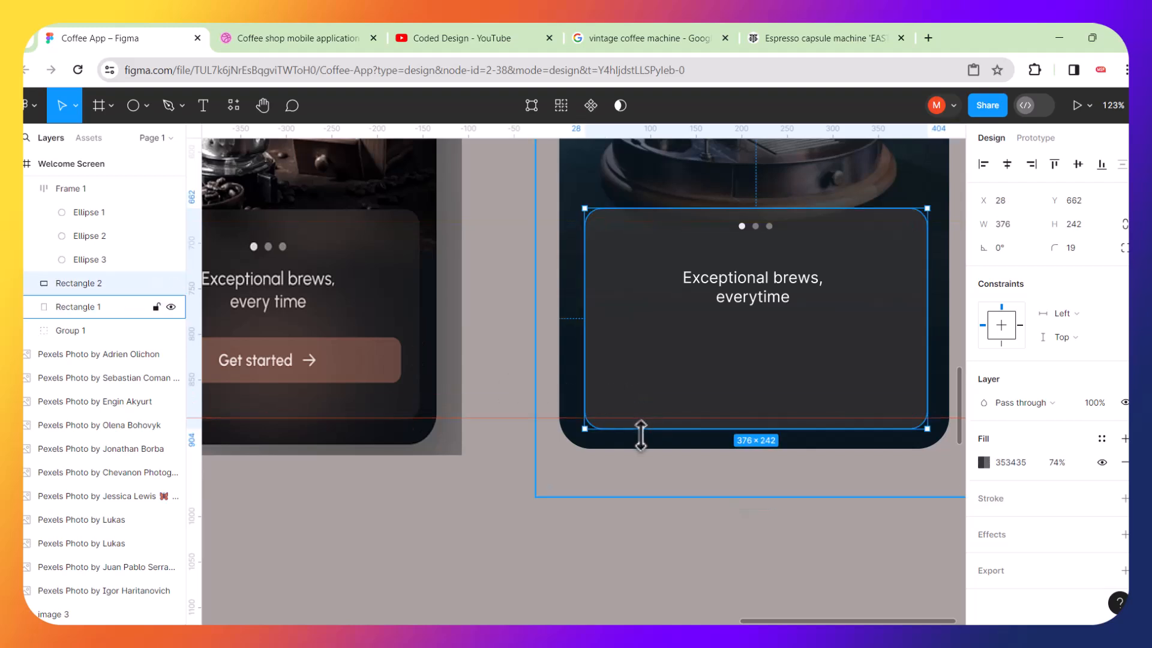
drag(650, 428, 666, 422)
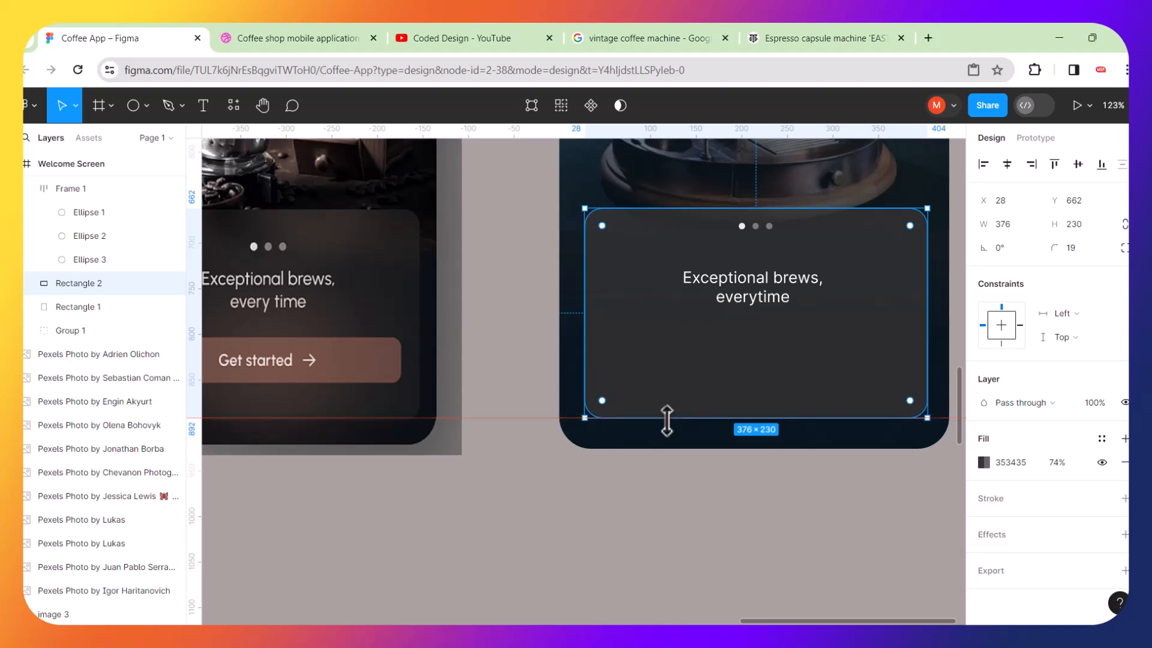
Move the pagination dots down to about Y 701 and reposition the ruler guide at the heading.
drag(441, 417, 440, 242)
click(766, 233)
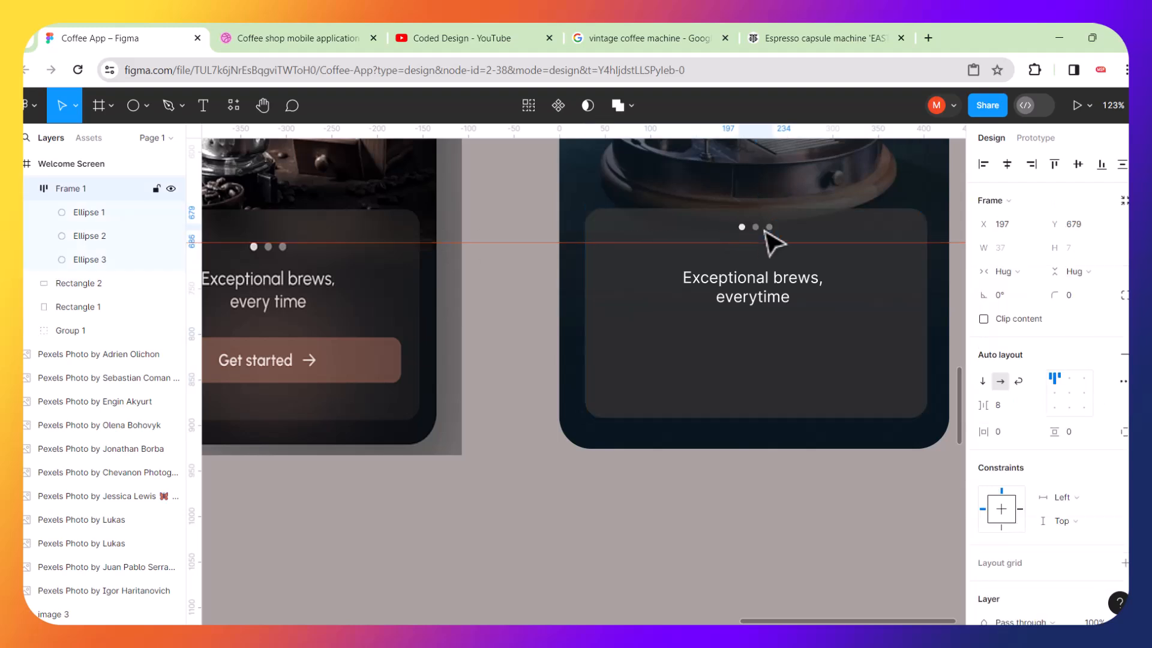
drag(766, 231, 767, 251)
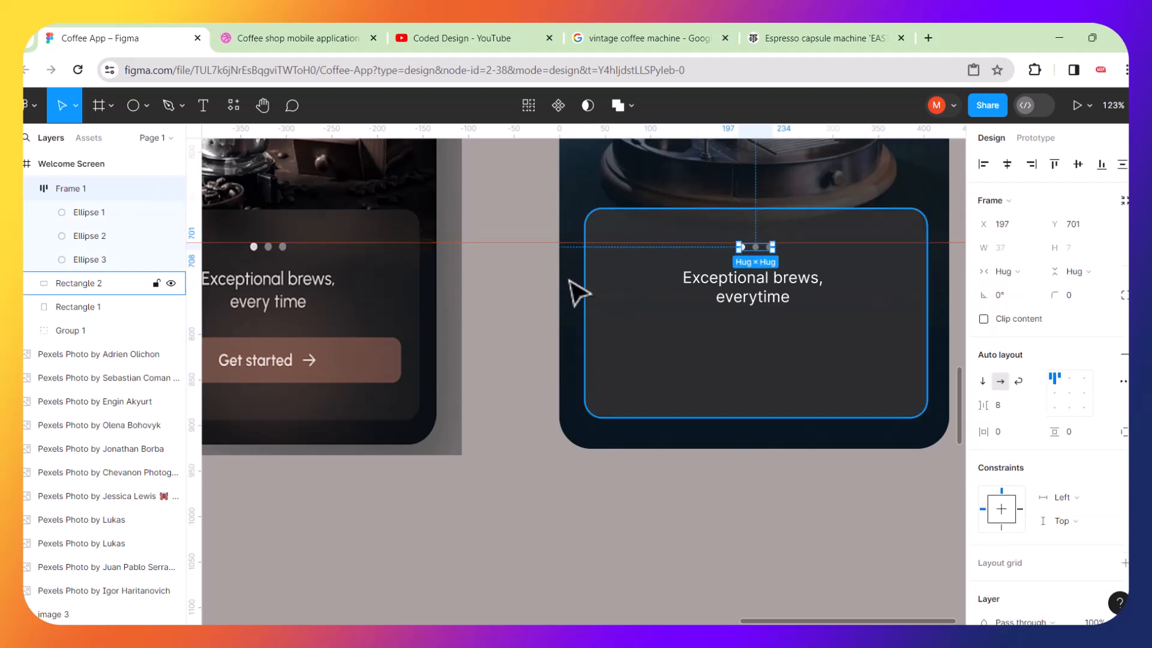
drag(441, 243, 446, 272)
click(779, 295)
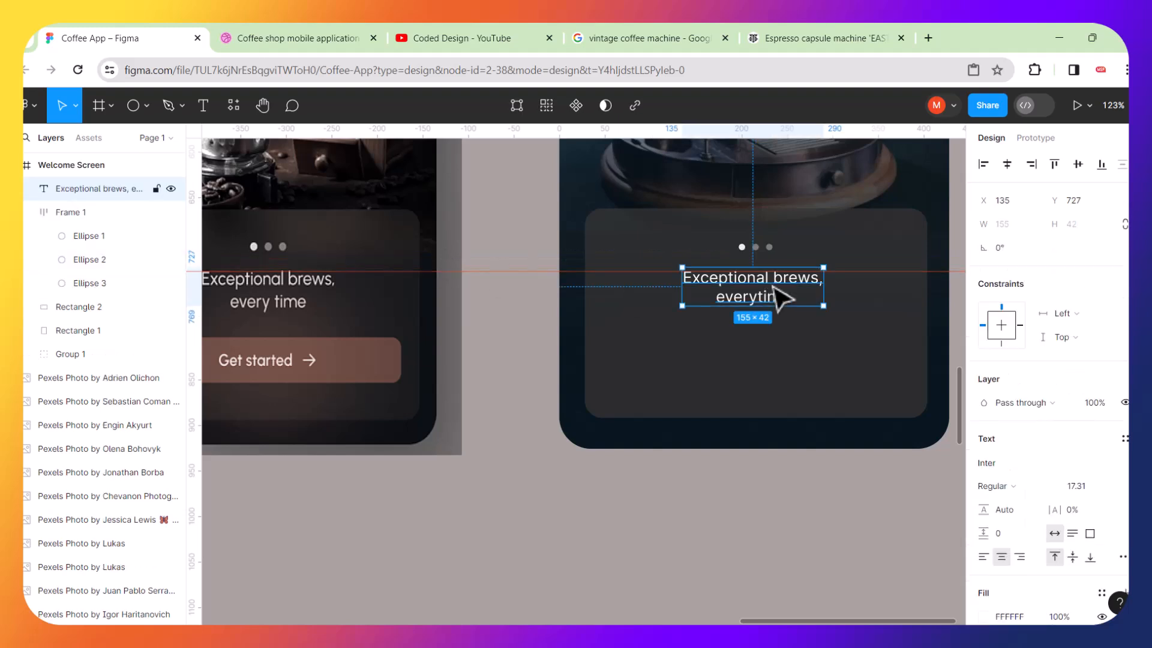
Duplicate the heading text and move the copy below the original inside the card.
scroll(779, 295, down, 3)
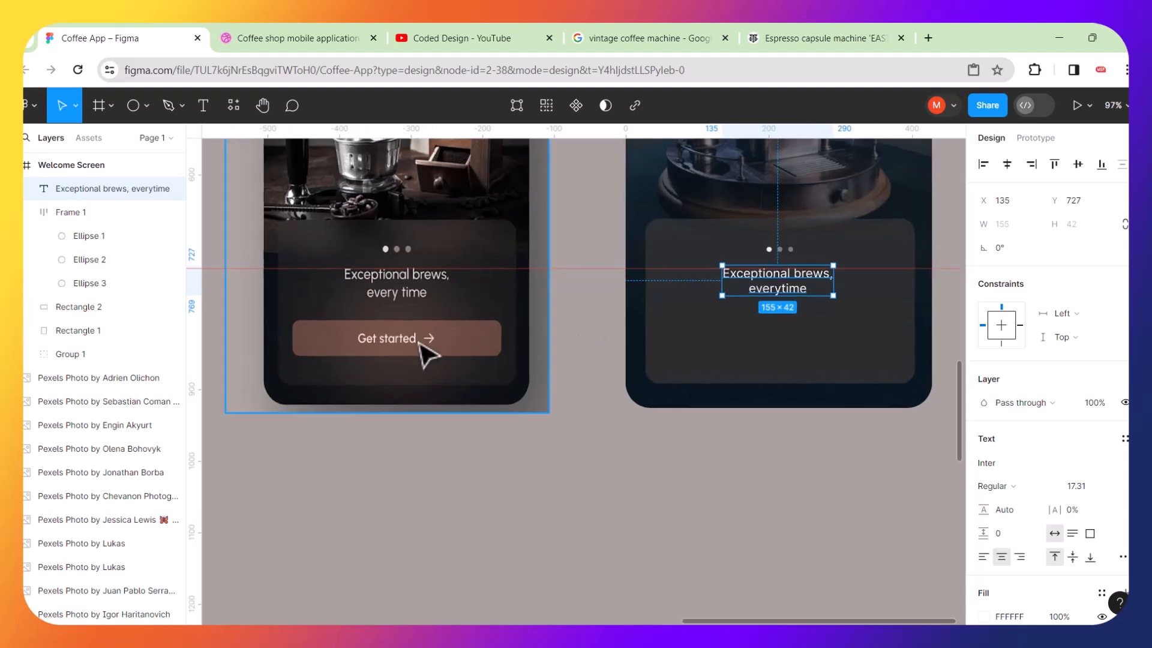
scroll(308, 361, up, 3)
scroll(309, 360, up, 1)
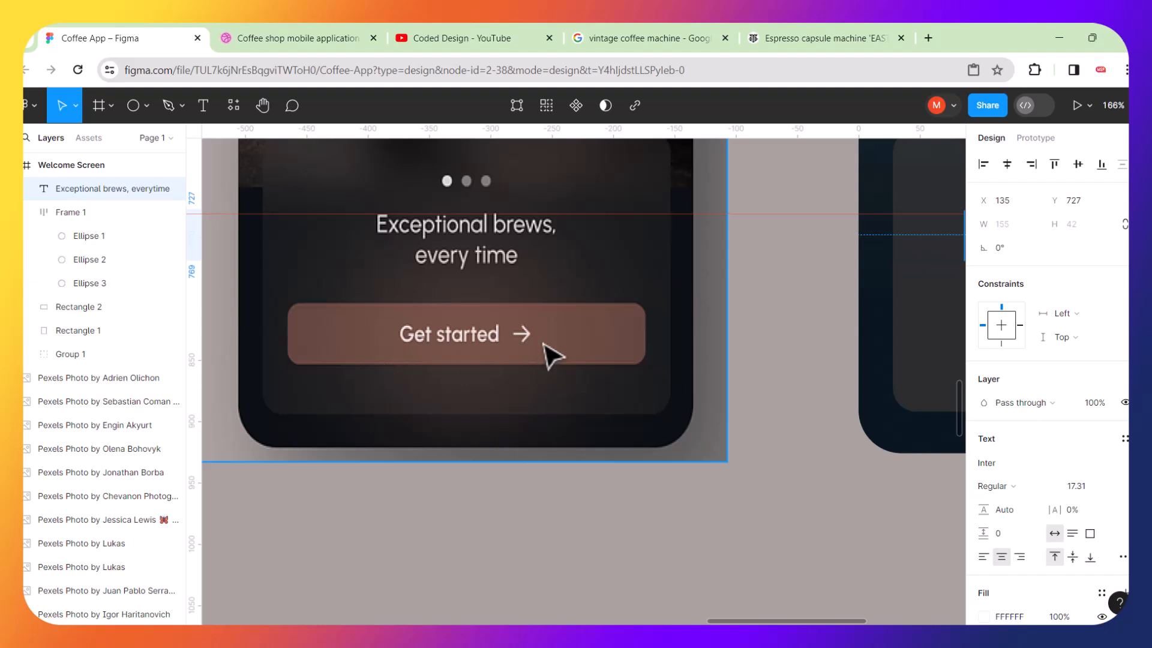
scroll(551, 355, down, 4)
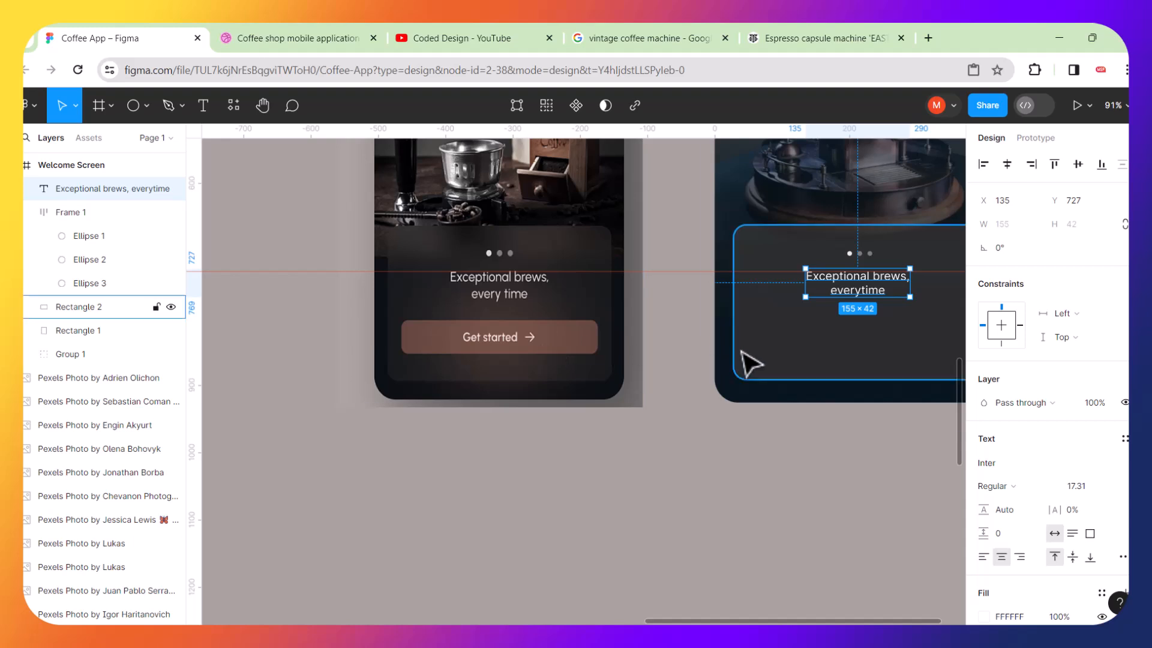
scroll(751, 362, right, 2)
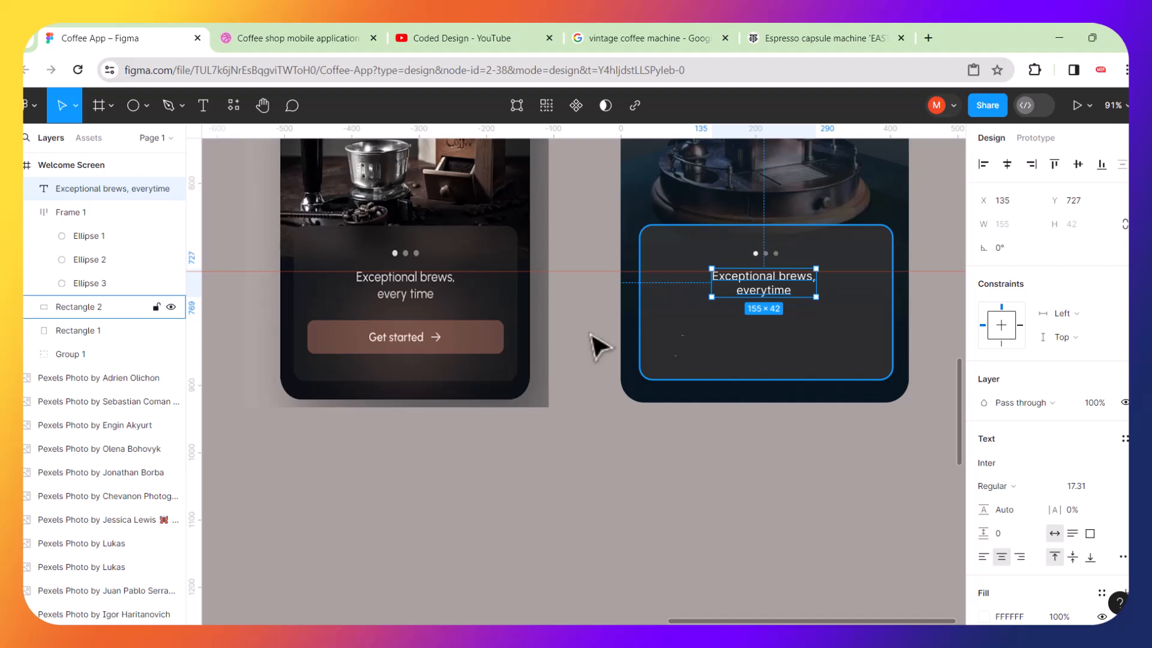
scroll(459, 349, up, 4)
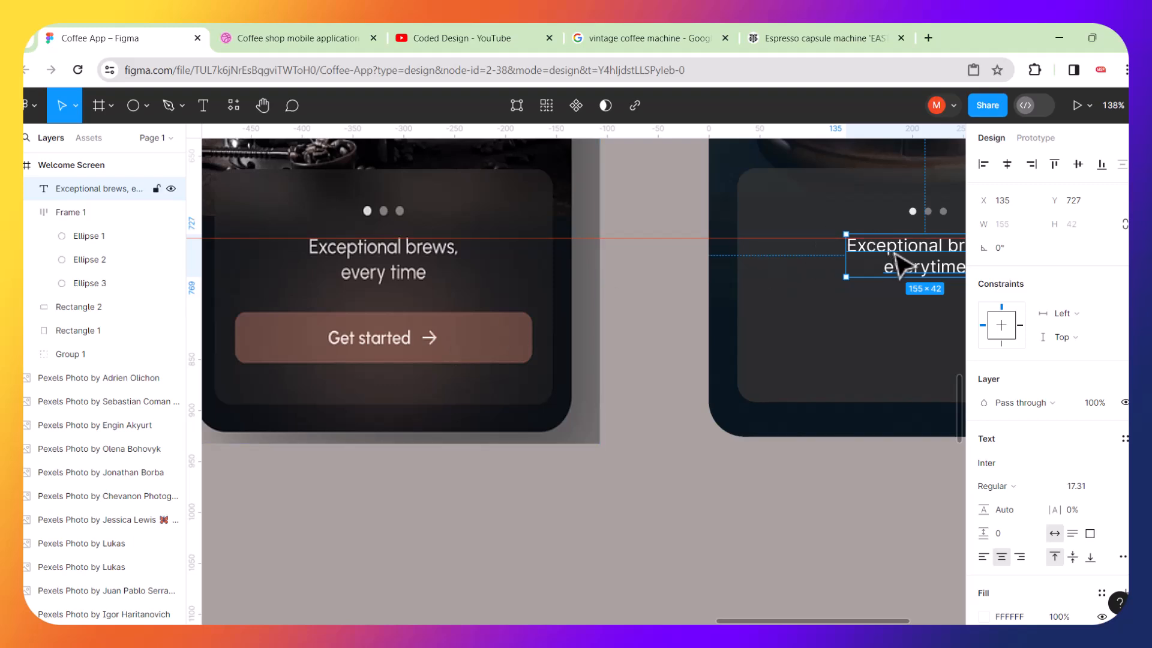
key(ctrl+d)
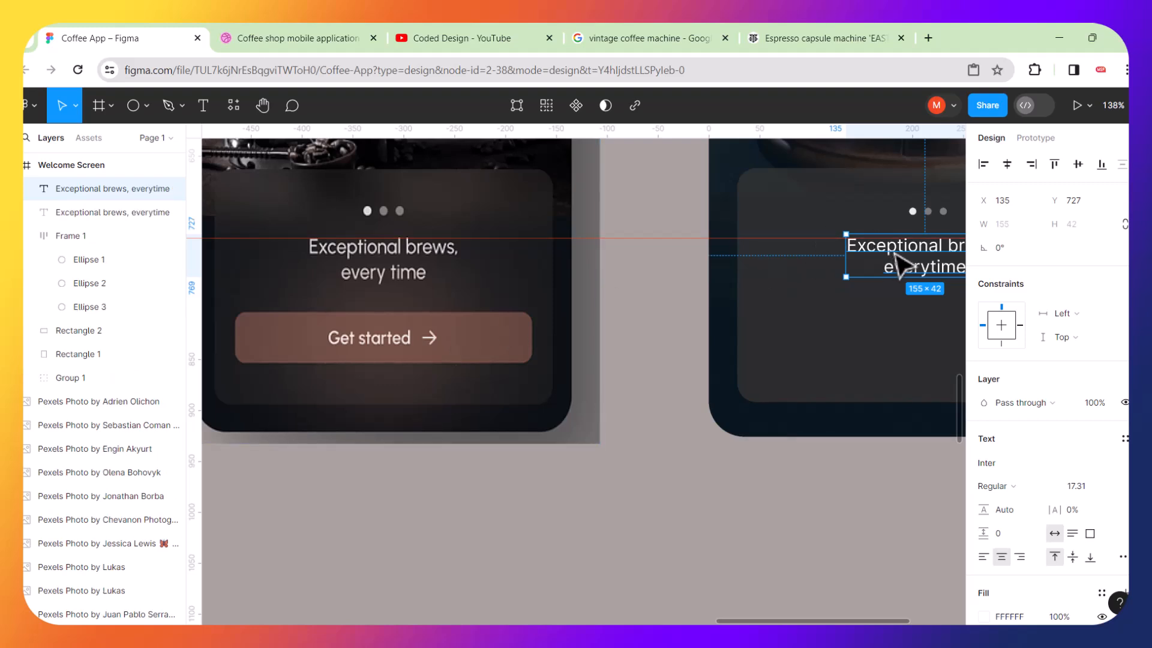
drag(898, 264, 899, 348)
Move the reference mockup image slightly to the right.
drag(460, 323, 535, 330)
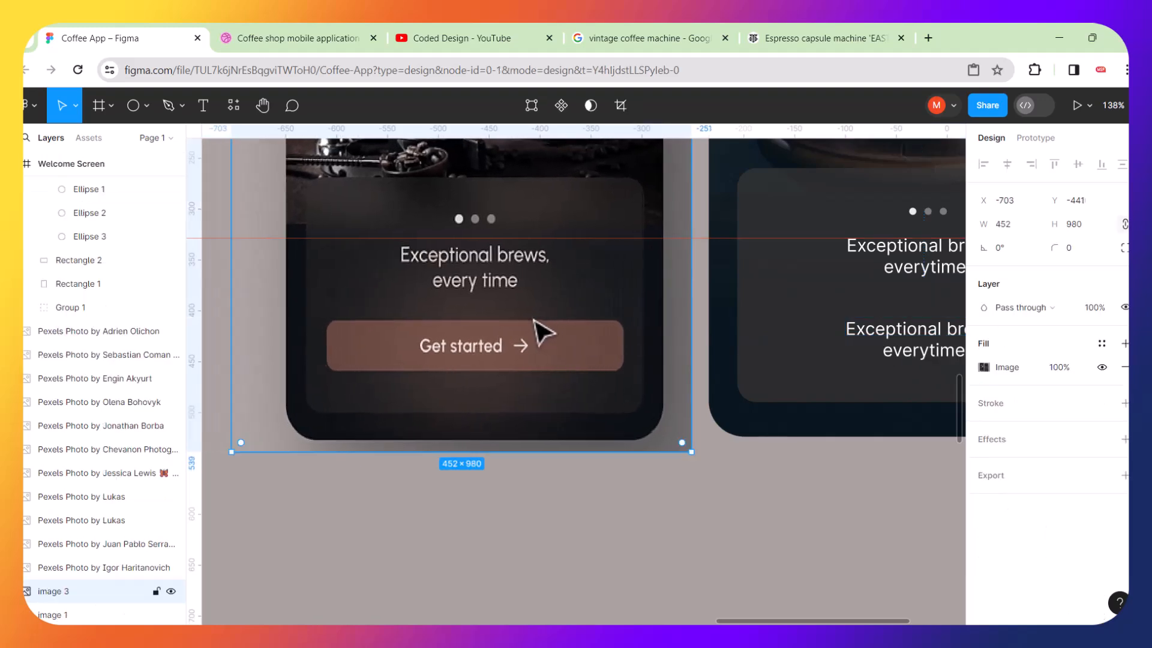
scroll(540, 329, right, 4)
Replace the copied text with "Get started".
double_click(801, 345)
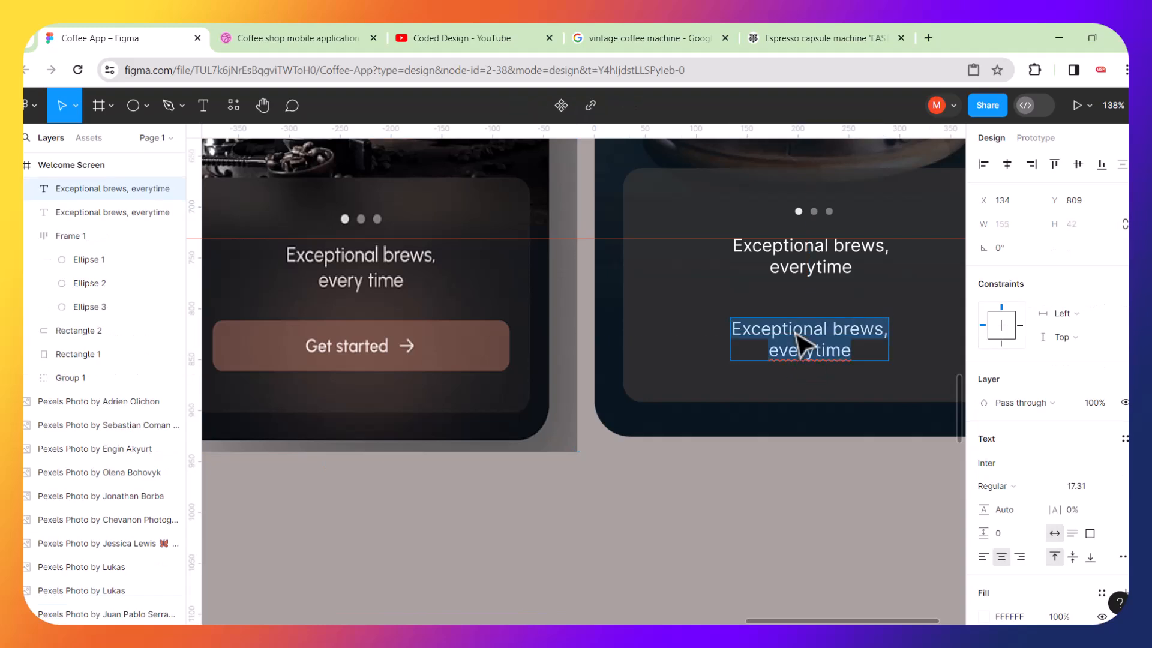
key(BackSpace)
text(Get started)
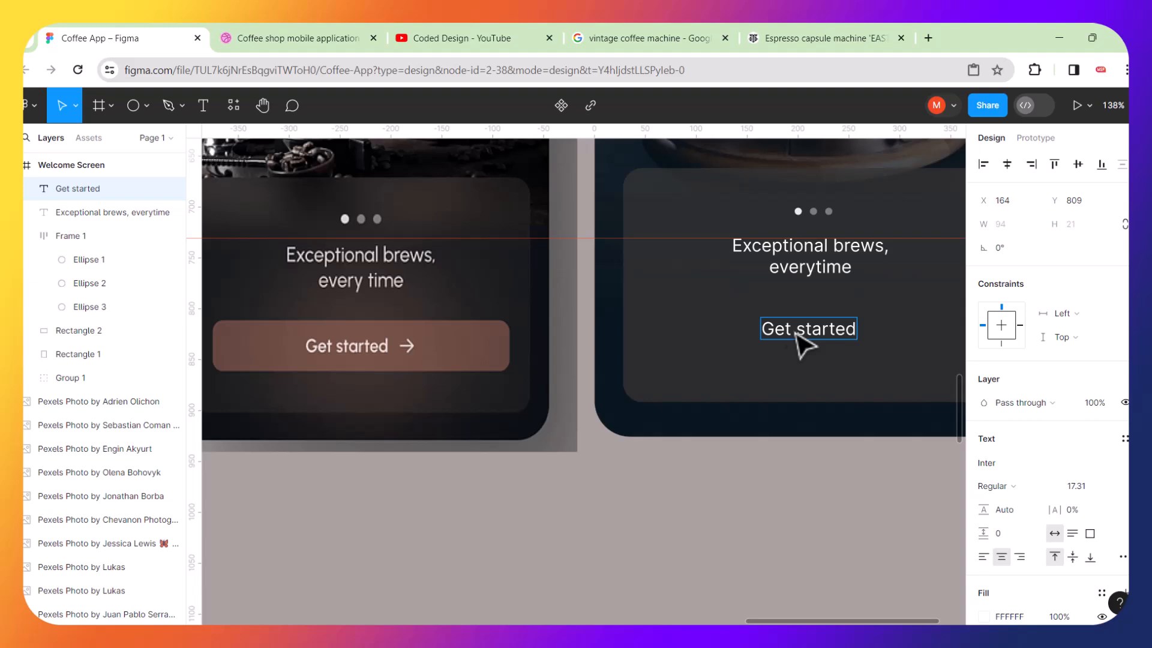
key(Escape)
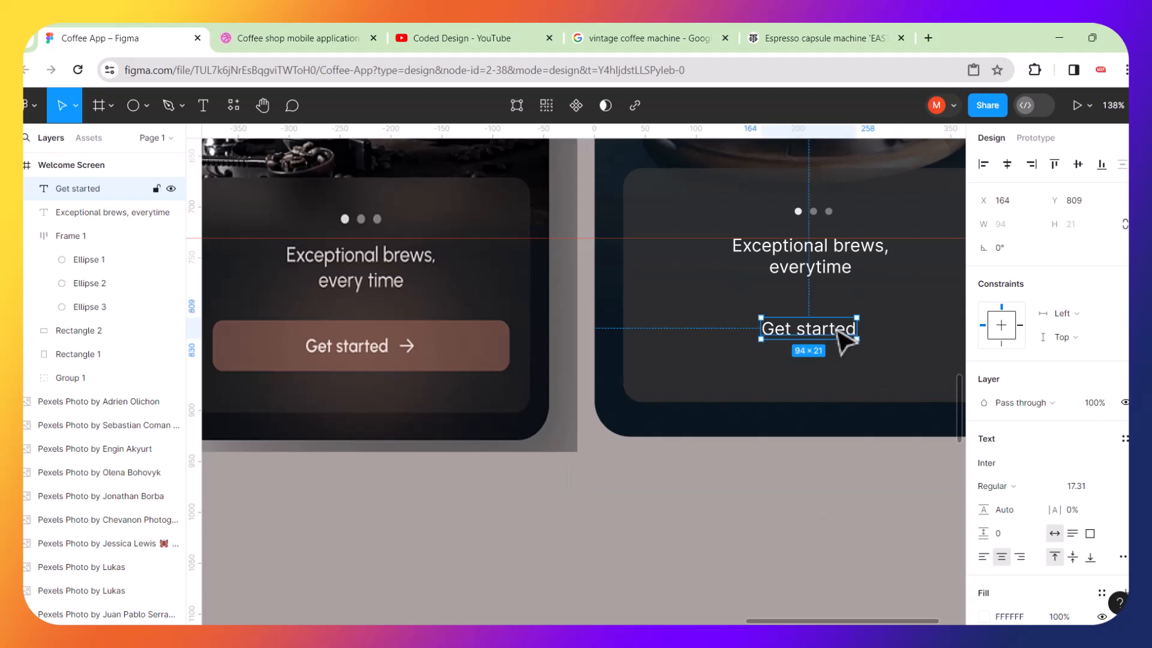
Add auto layout around the Get started text to form a button frame.
click(836, 553)
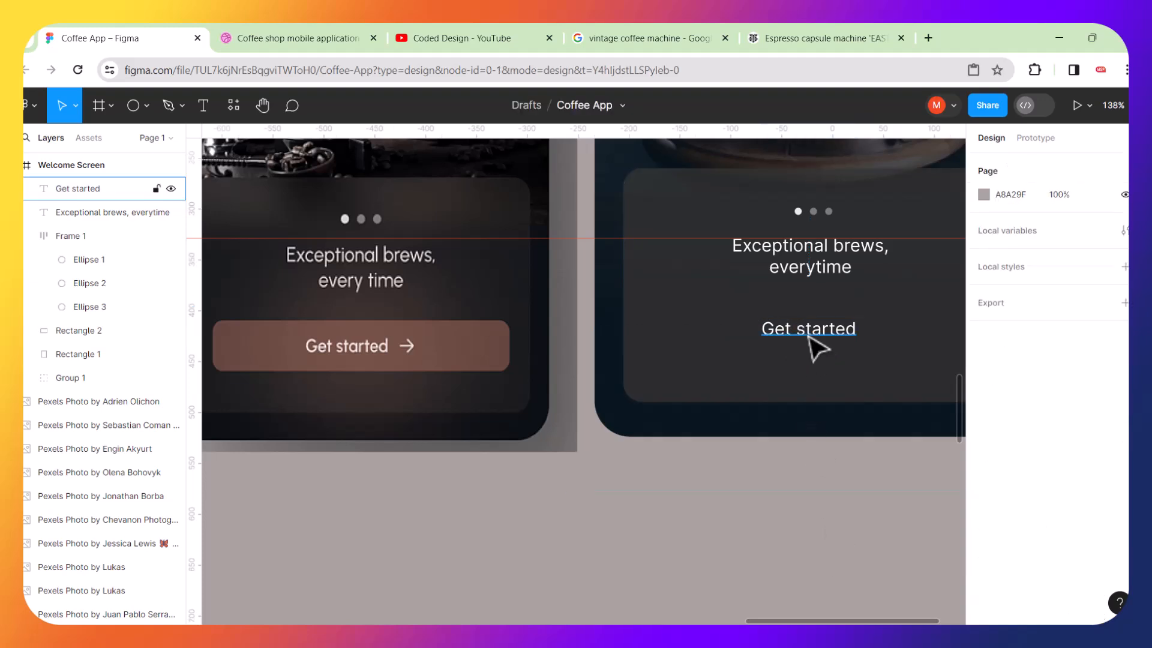
click(823, 347)
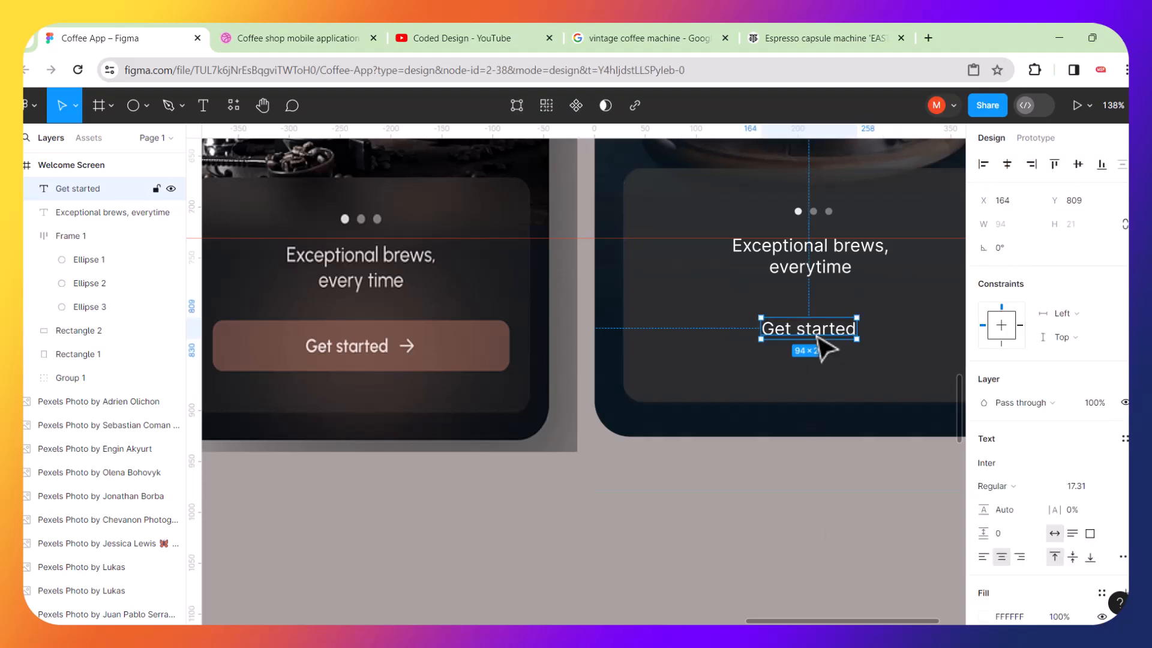
right_click(827, 346)
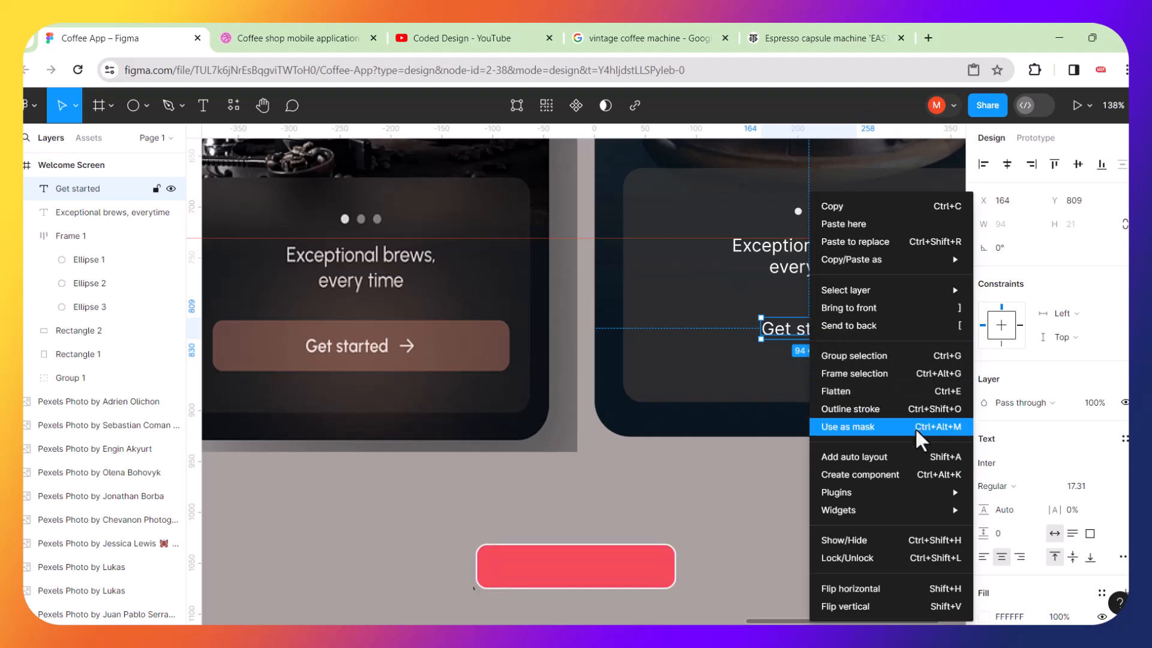
click(847, 458)
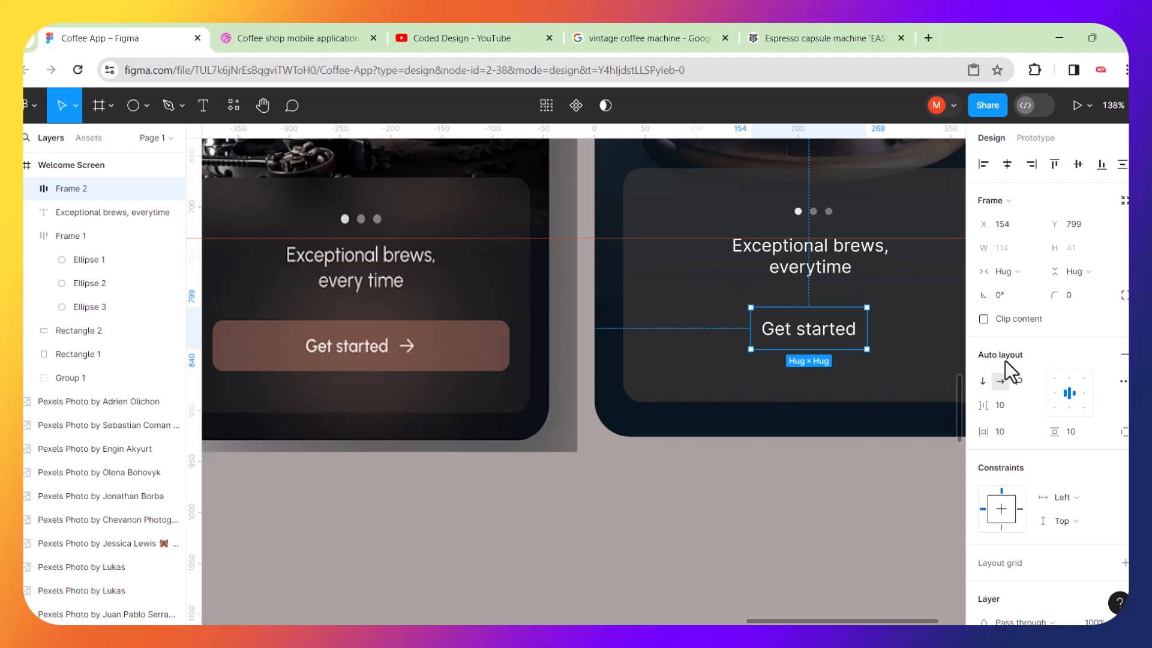
Sample the reference button colour 765348 for the Get started text, then undo the change.
scroll(1067, 403, down, 4)
scroll(1068, 403, down, 1)
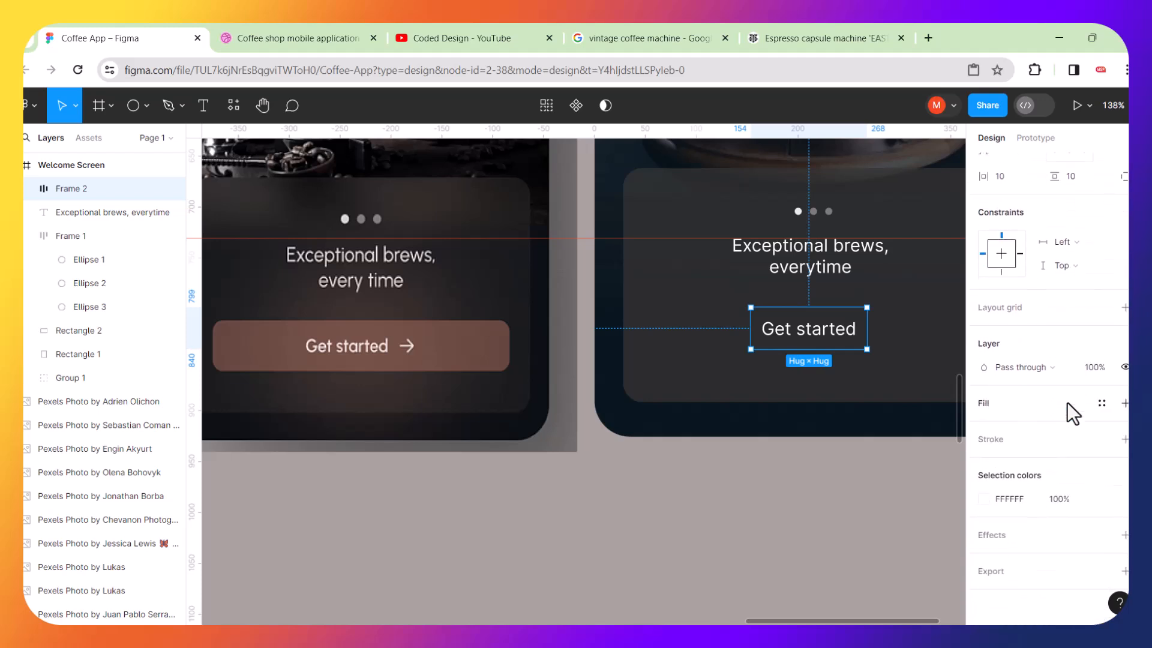
click(984, 499)
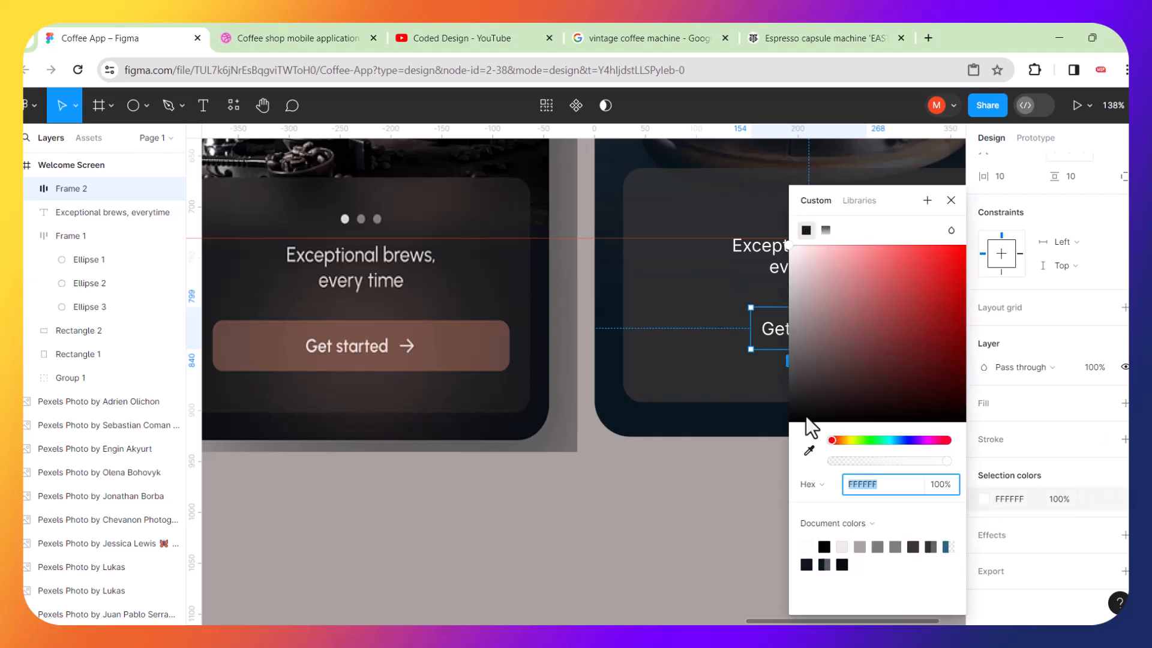
click(808, 449)
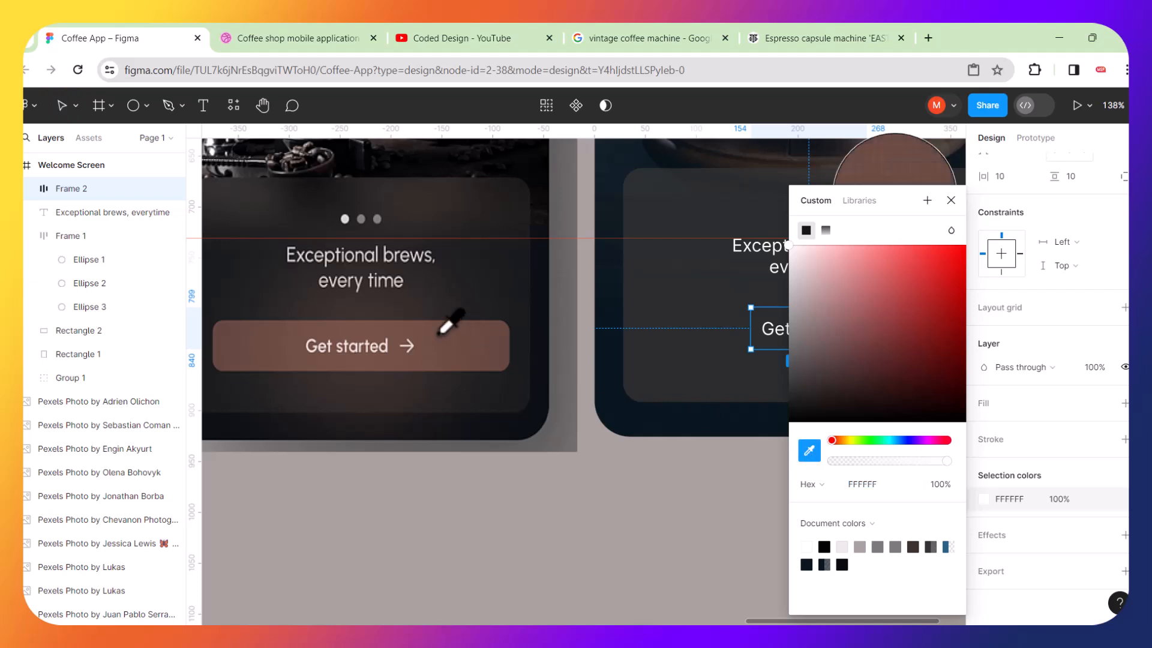
click(372, 329)
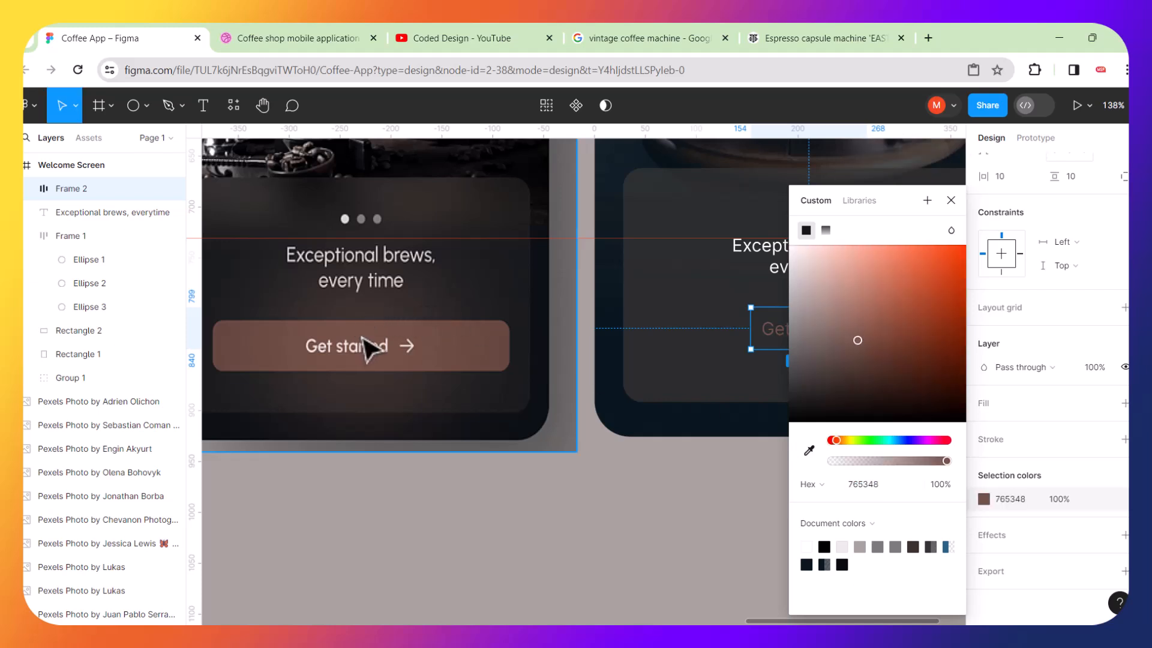
click(951, 200)
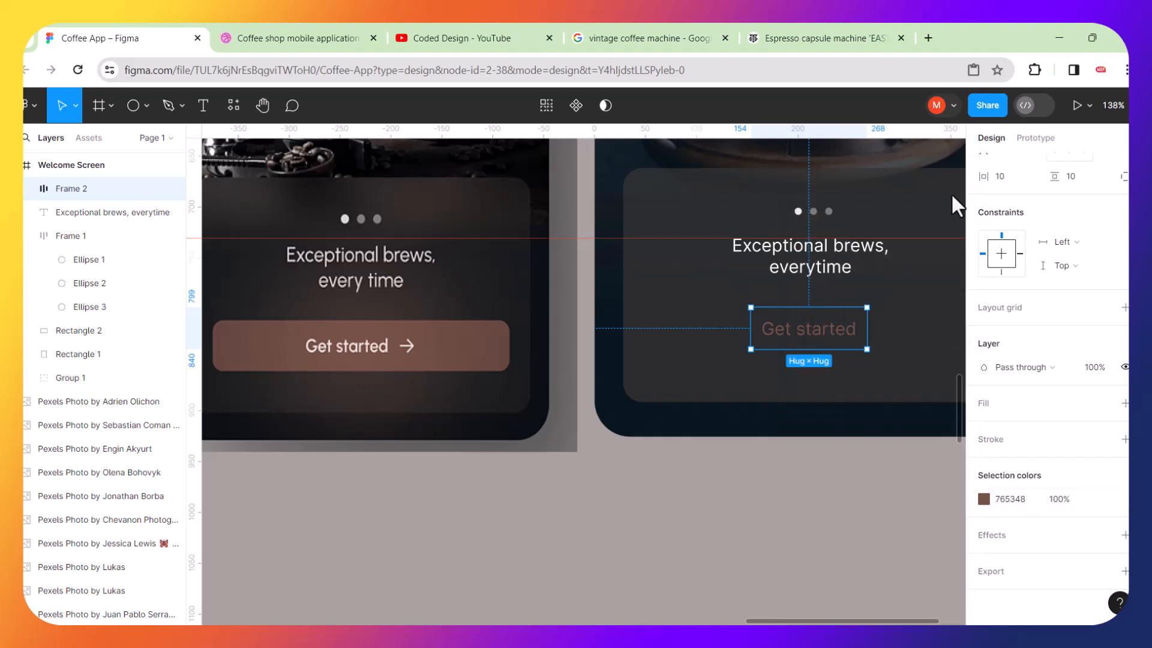
key(ctrl+z)
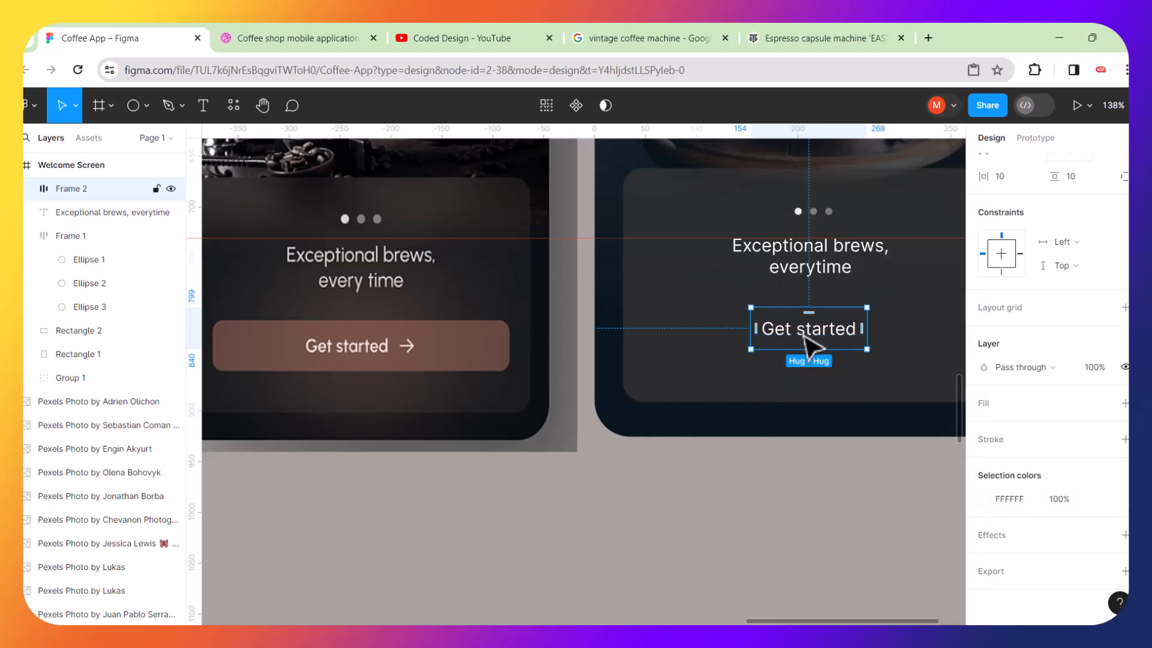
Add a fill to the Get started button frame, sampling the reference button's colour 765347 with the eyedropper.
click(802, 310)
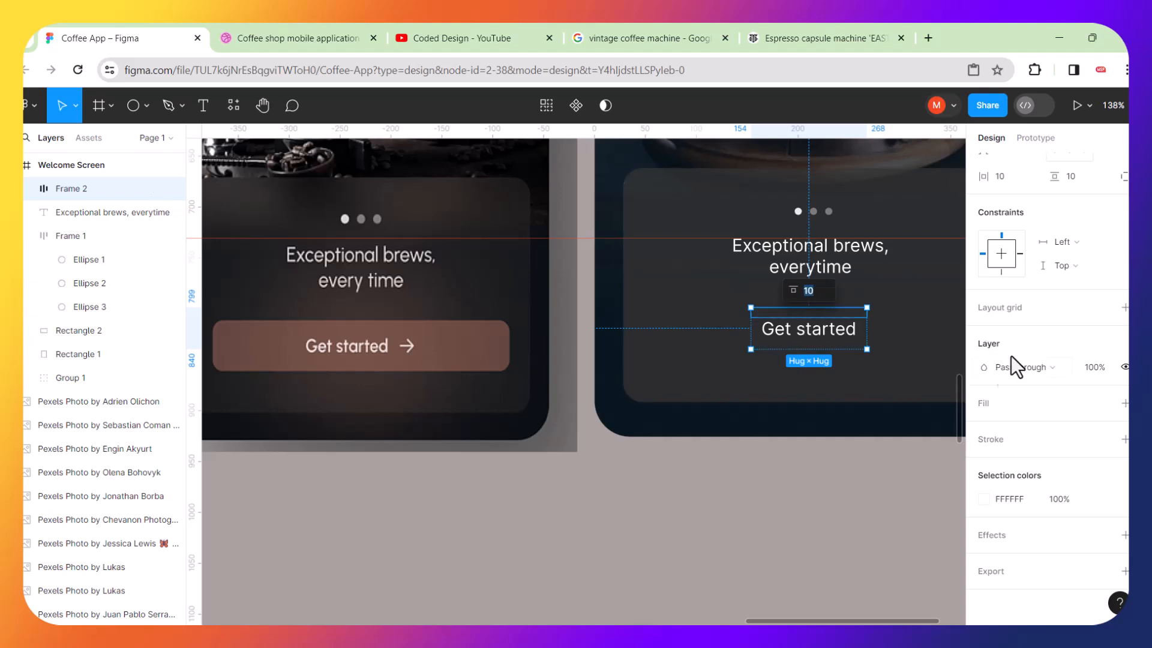
scroll(1023, 354, up, 3)
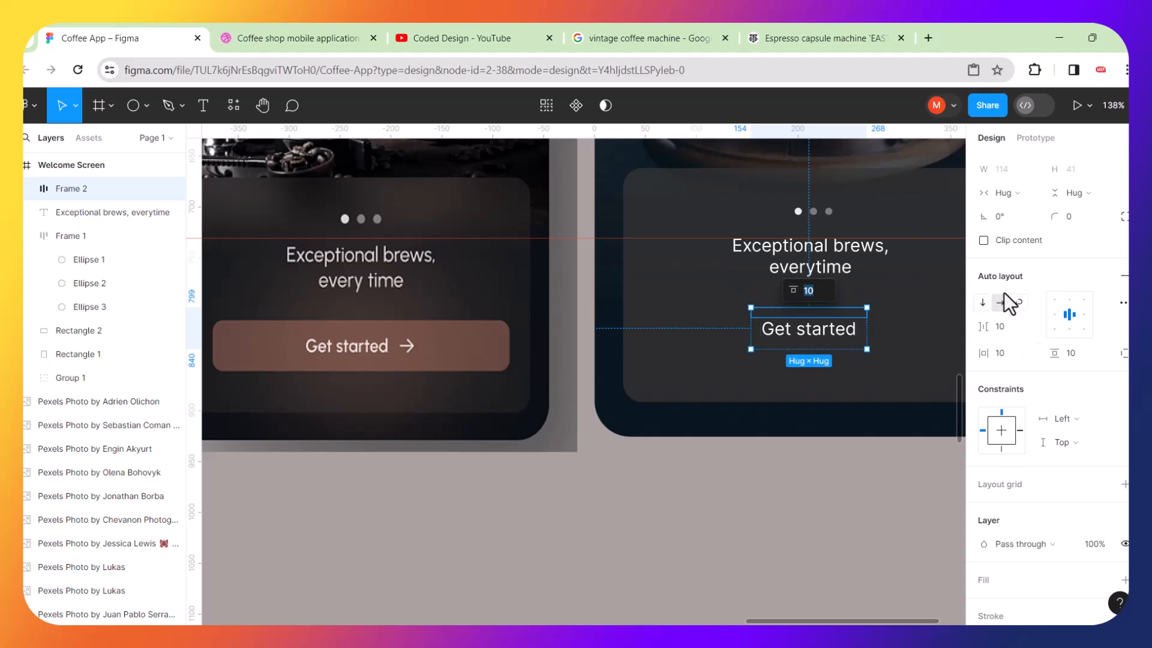
scroll(1020, 280, down, 3)
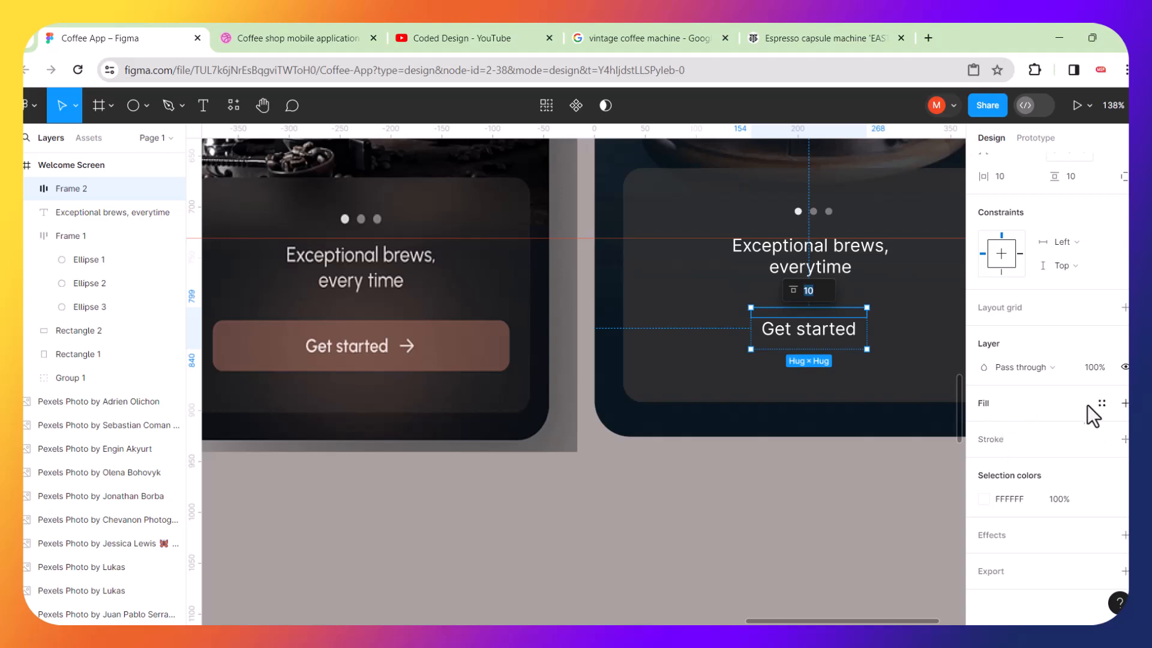
click(1124, 403)
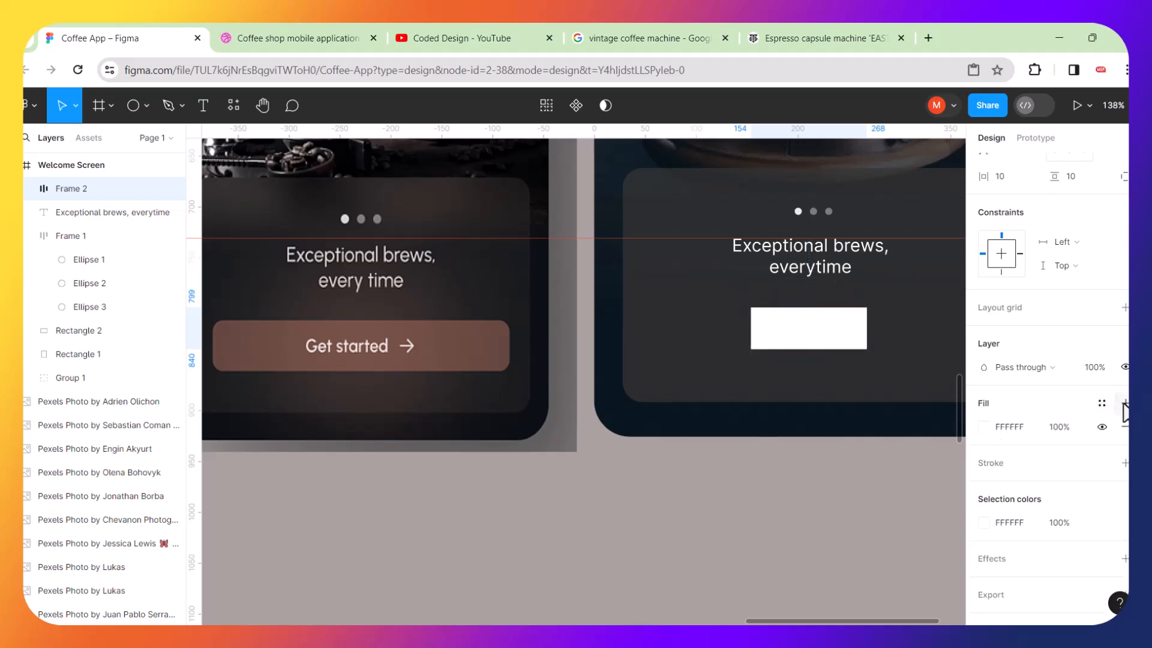
click(984, 427)
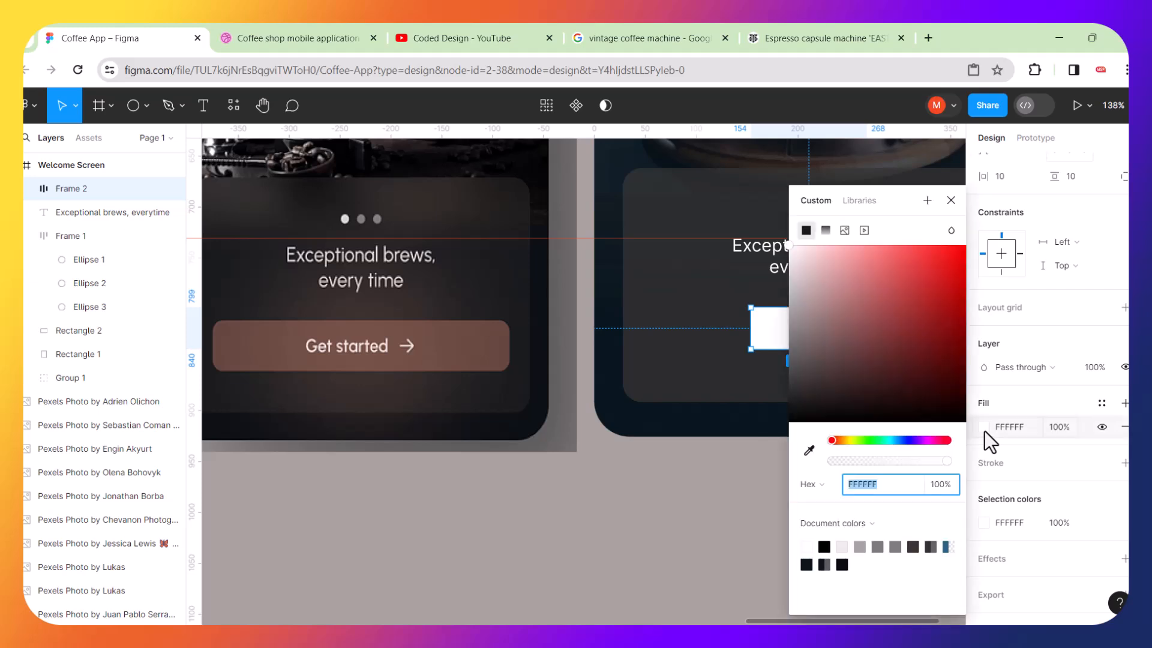
click(809, 450)
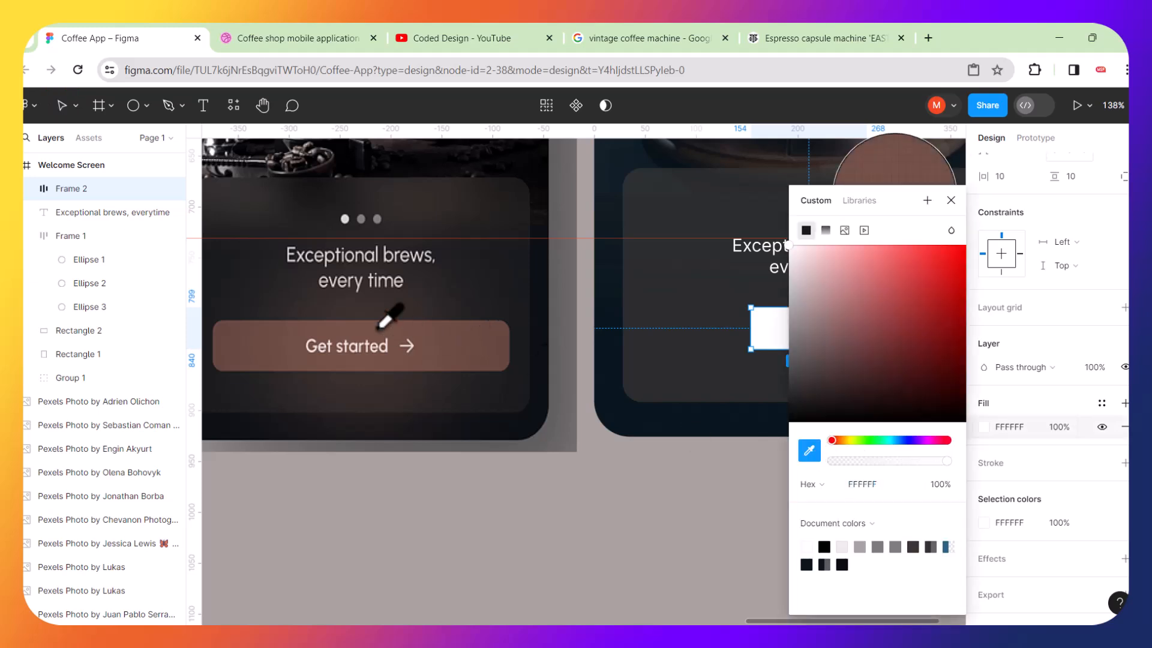
click(368, 331)
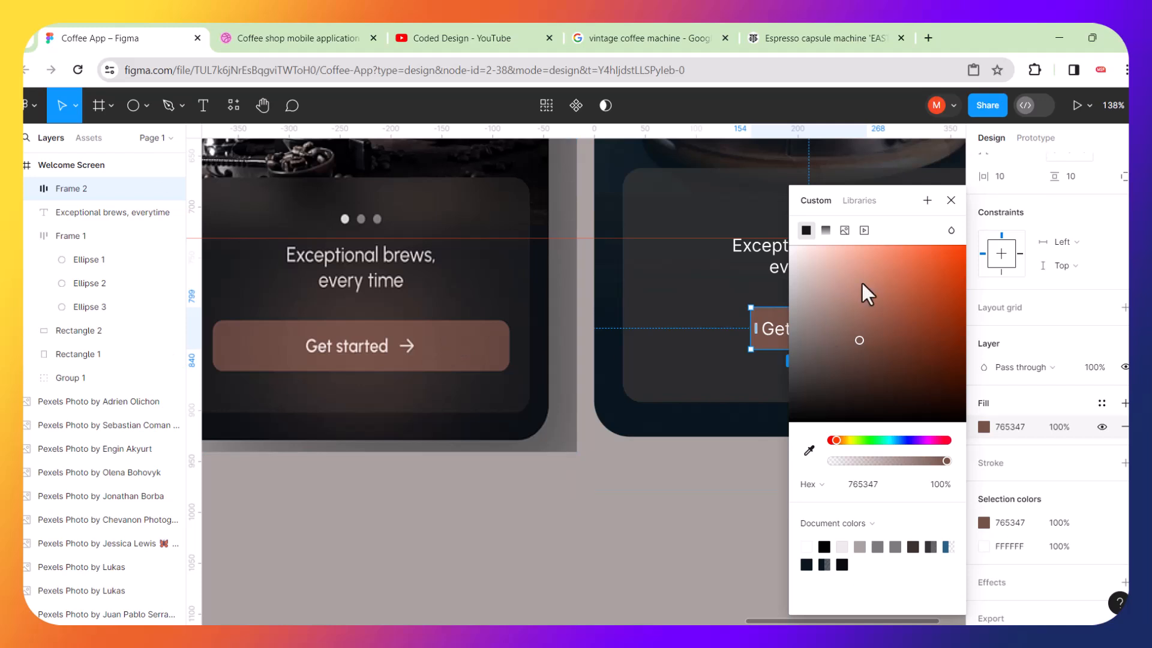
Change the button's fill from solid to a radial gradient.
scroll(691, 313, right, 6)
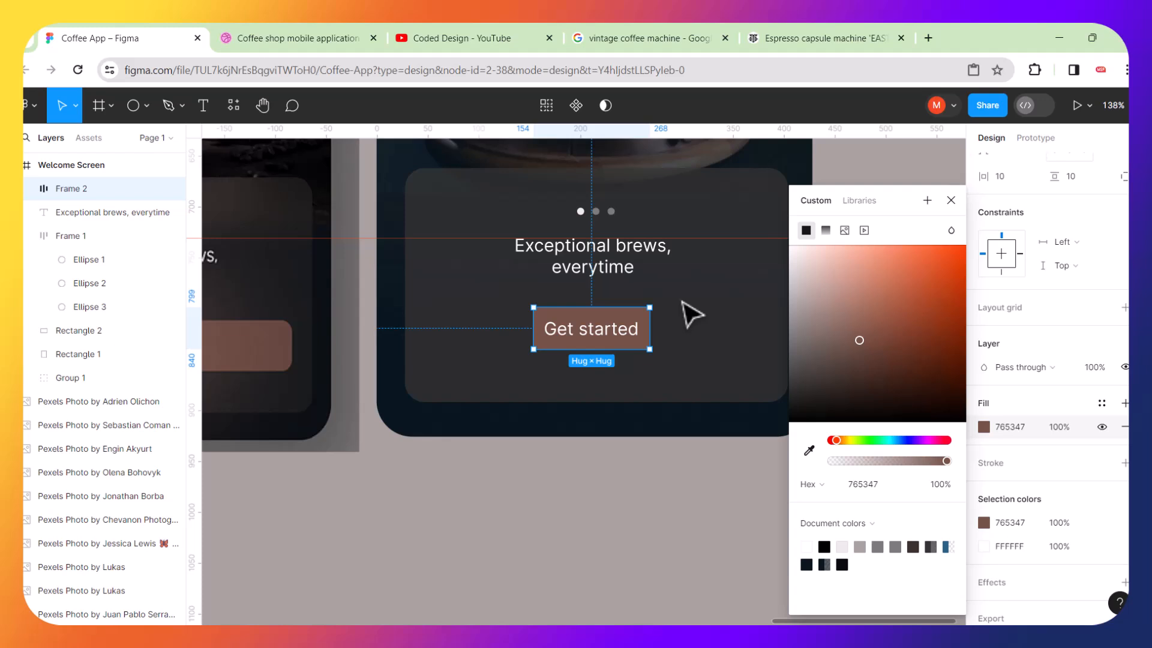
click(826, 230)
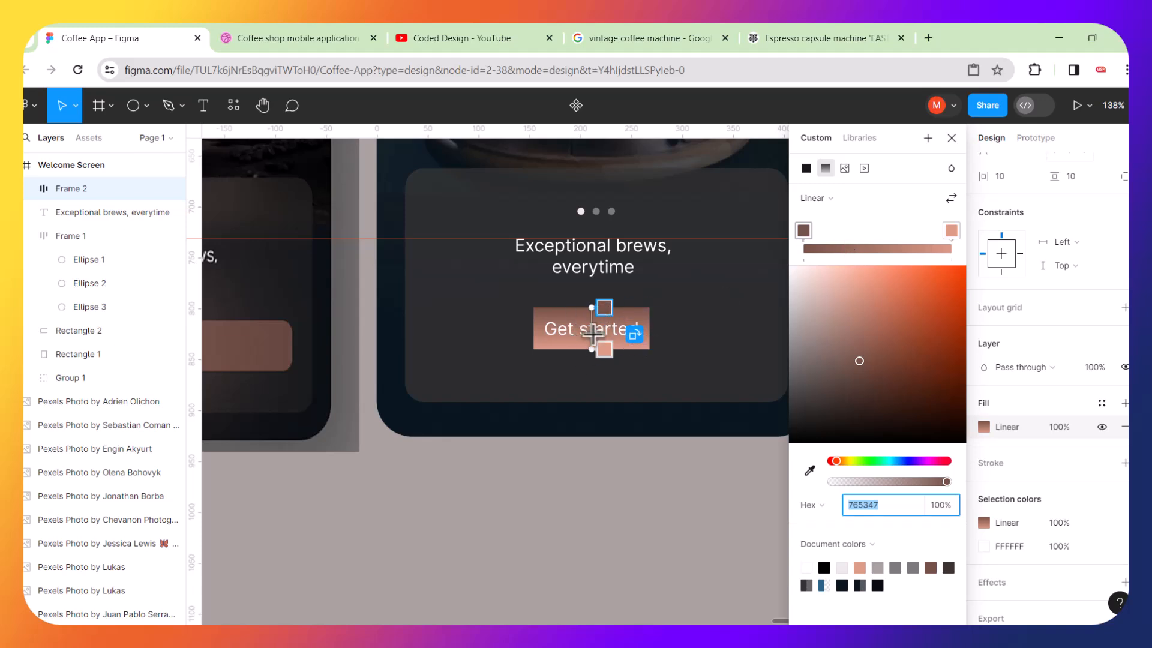
scroll(593, 334, left, 3)
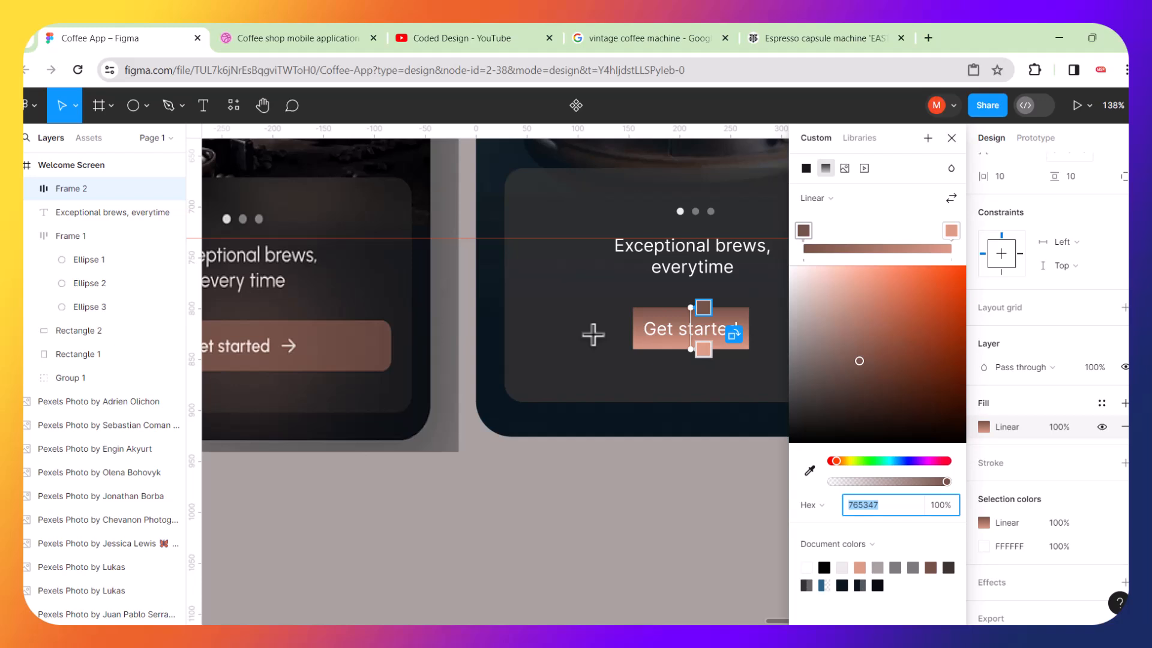
scroll(593, 334, left, 5)
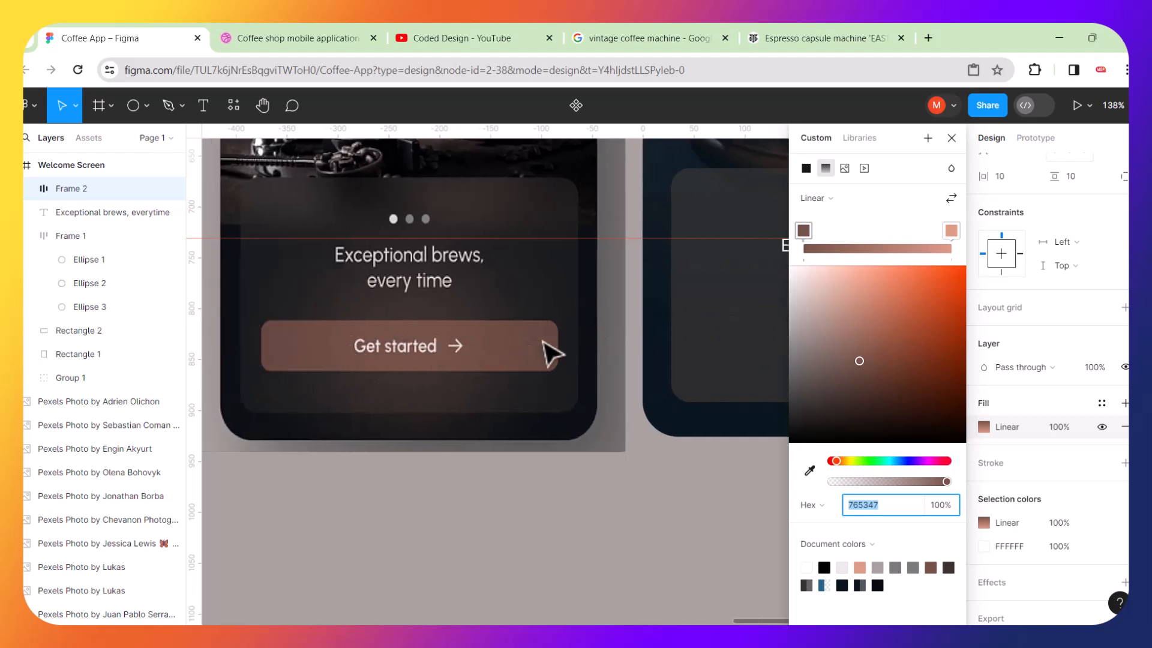
scroll(522, 342, right, 4)
scroll(528, 345, right, 2)
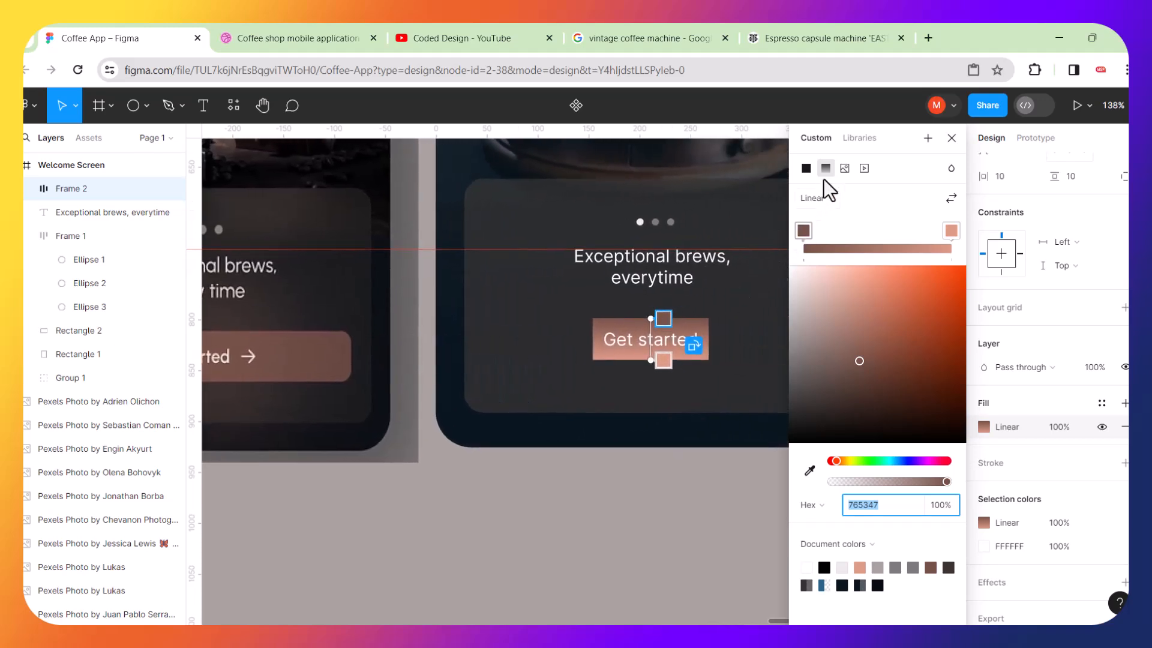
click(833, 200)
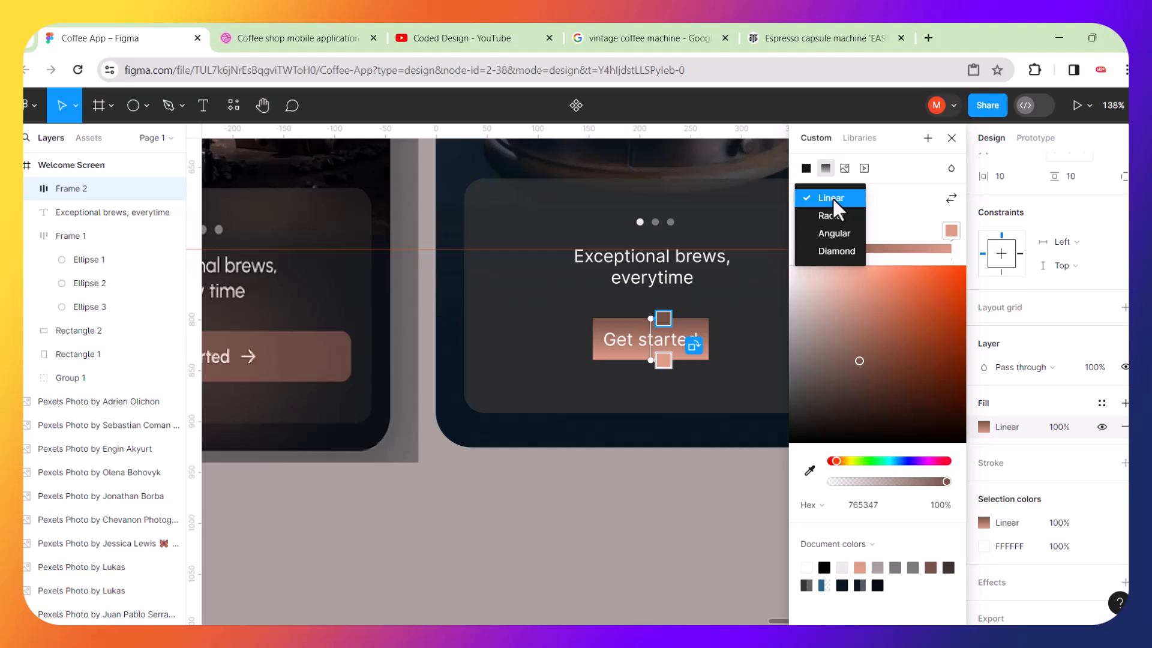
click(834, 214)
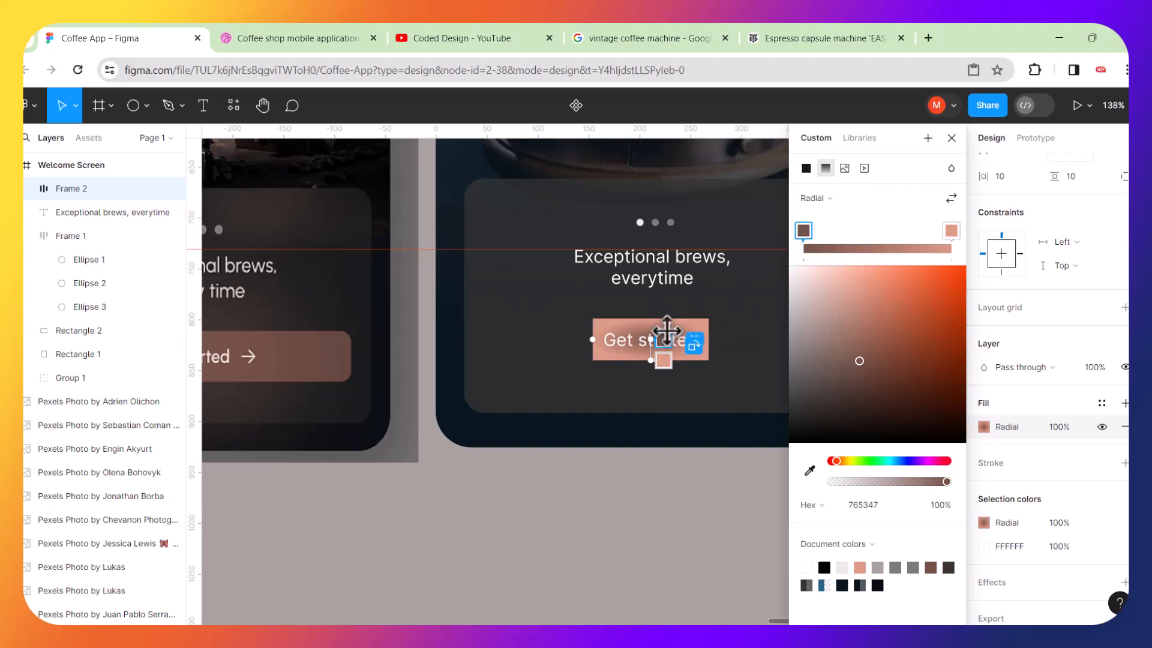
Swap the radial gradient's colour stops and reposition its handles so the glow sits over the button.
scroll(667, 331, up, 5)
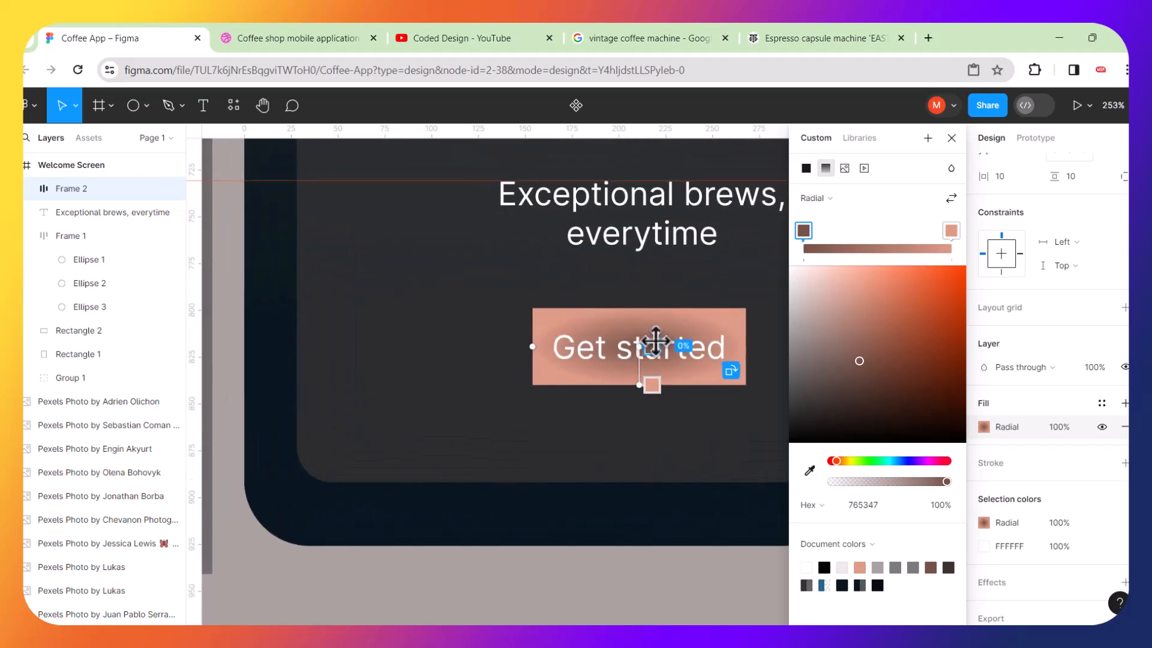
mouse_move(951, 229)
mouse_down()
mouse_move(840, 238)
mouse_move(957, 228)
mouse_up()
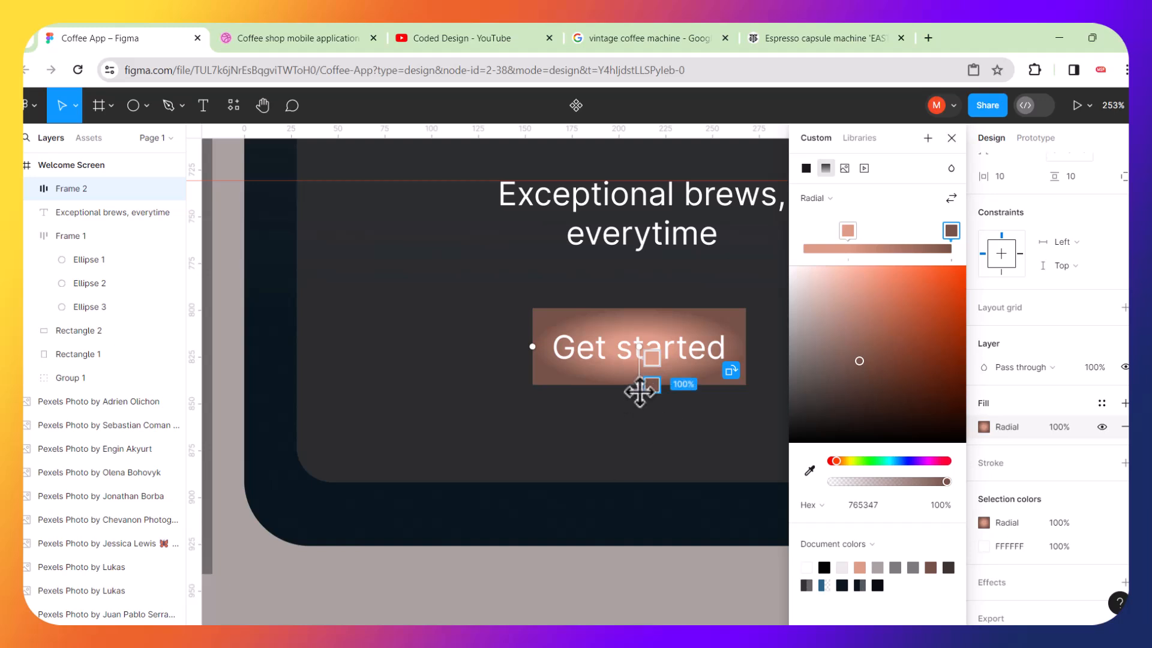
drag(640, 385, 640, 411)
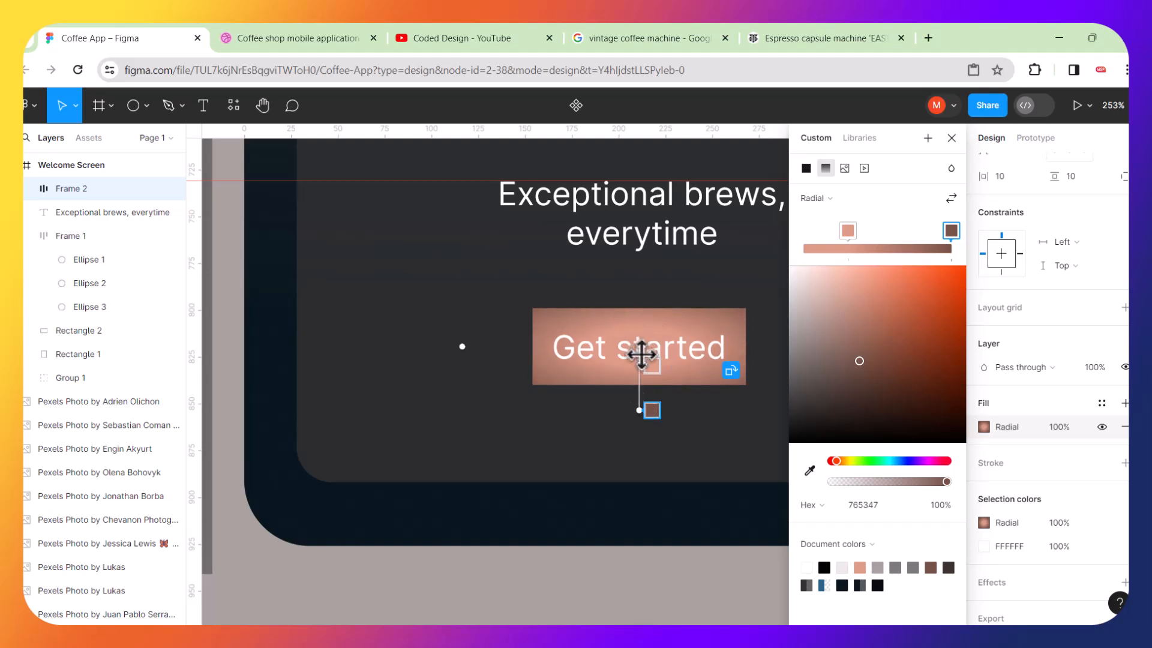
mouse_move(657, 370)
mouse_down()
mouse_move(658, 348)
mouse_move(652, 369)
mouse_up()
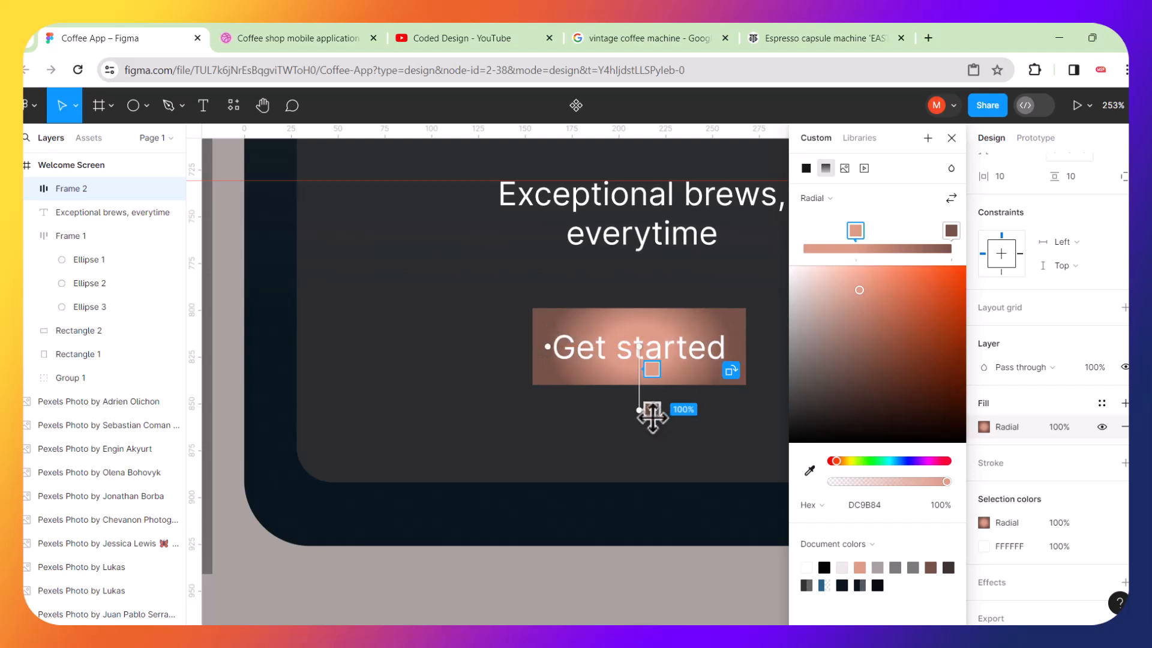
click(652, 413)
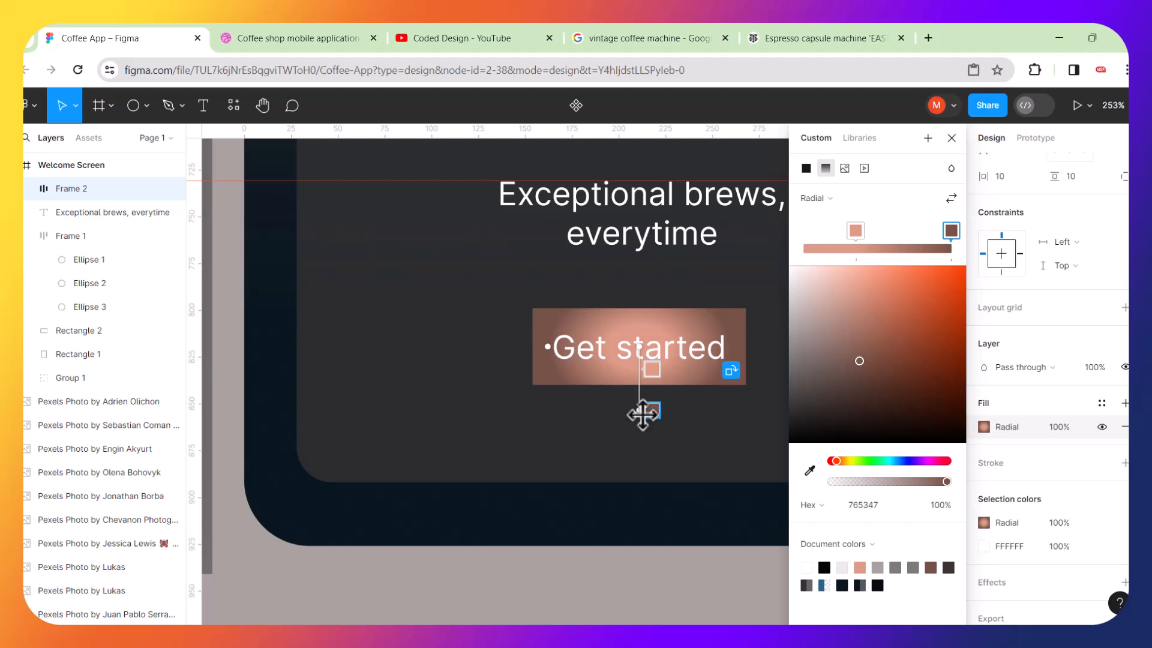
drag(643, 414, 639, 430)
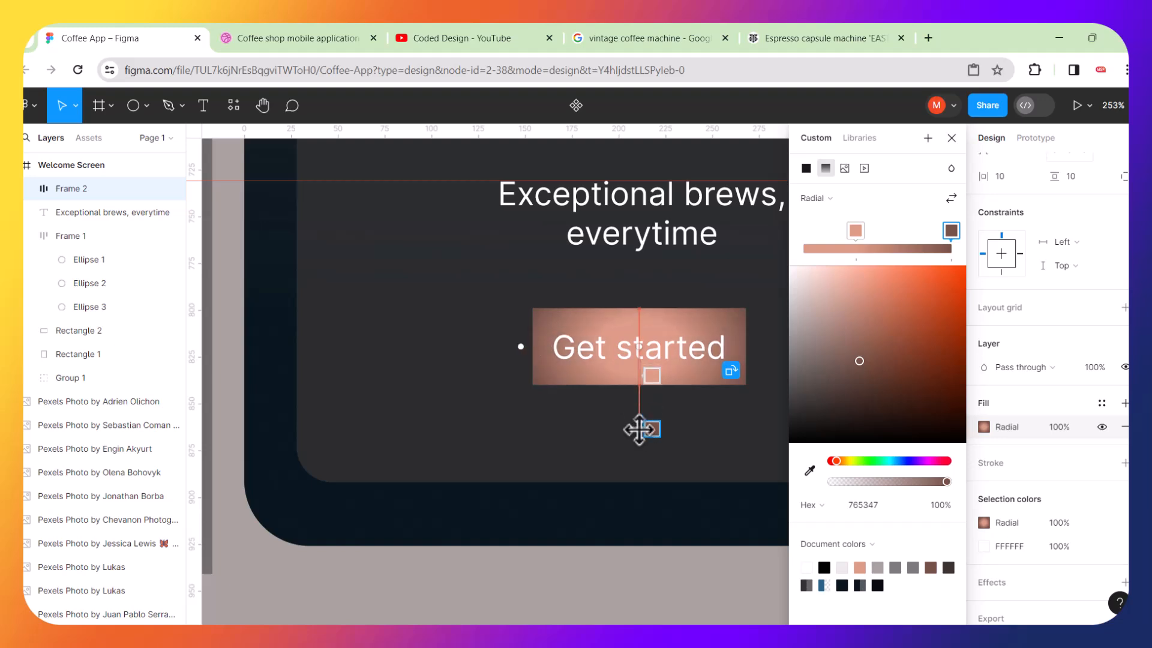
scroll(570, 389, down, 5)
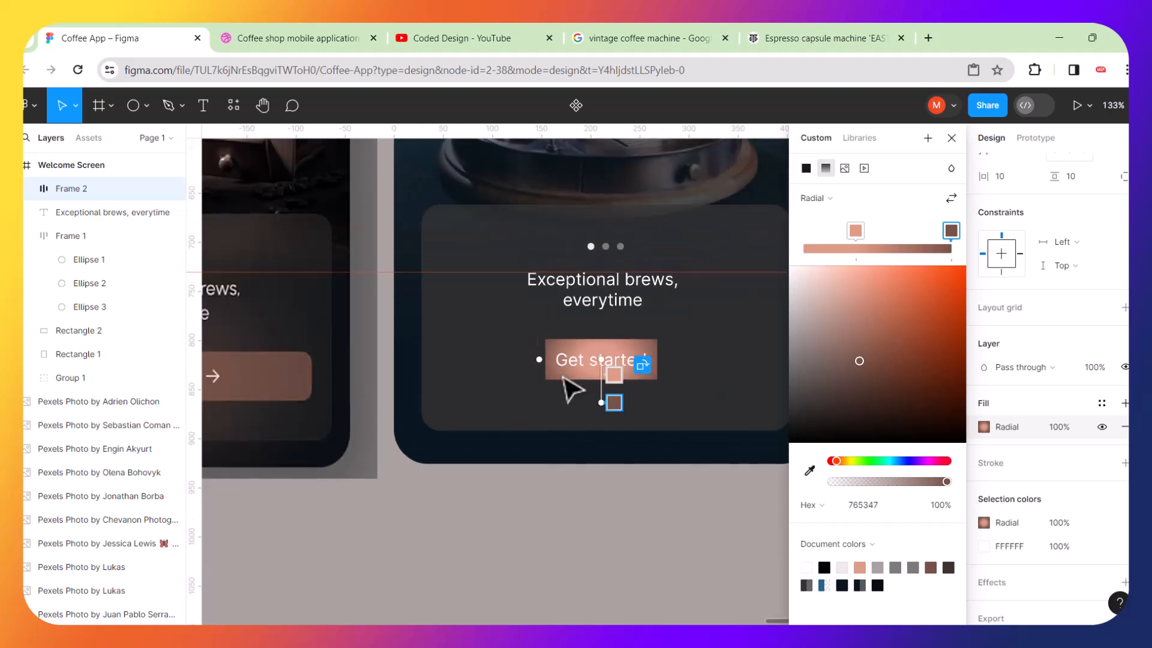
scroll(579, 390, down, 2)
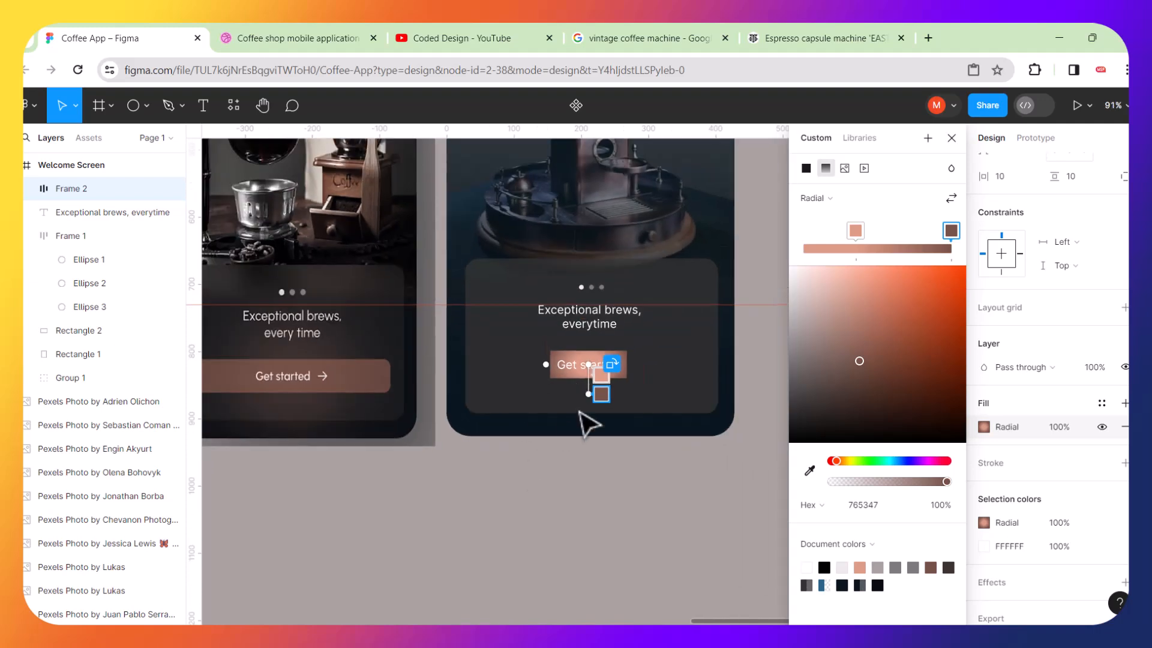
key(Escape)
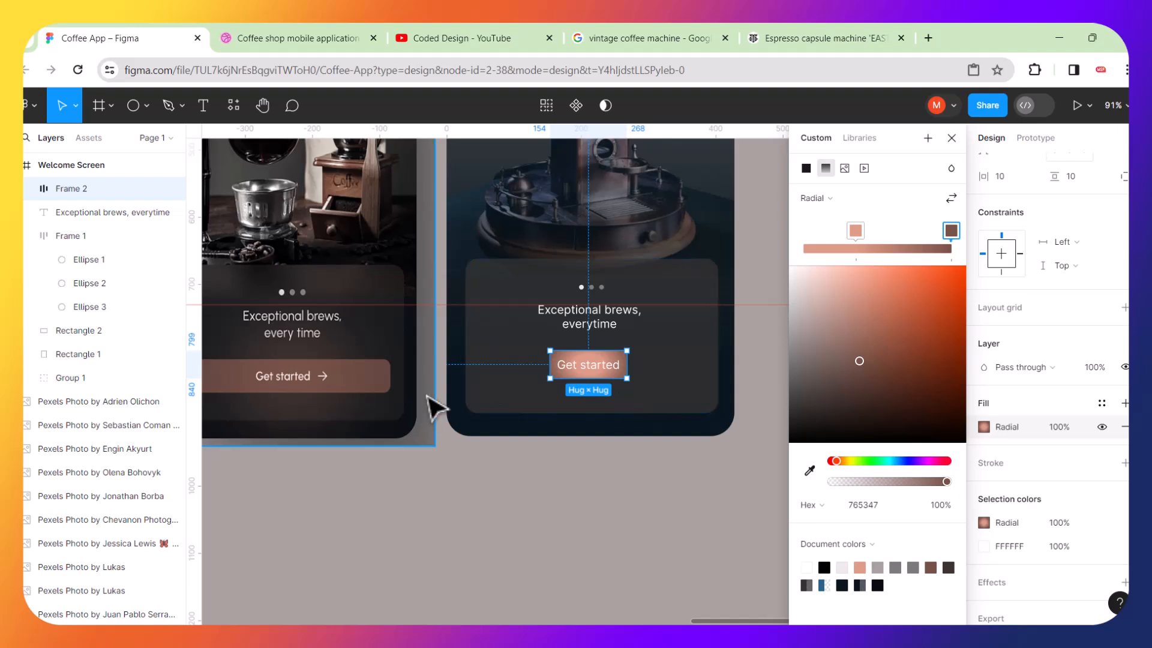
Move the button over the reference mockup's button and resize it to about 289 × 50 to match.
scroll(437, 407, left, 2)
scroll(437, 406, left, 2)
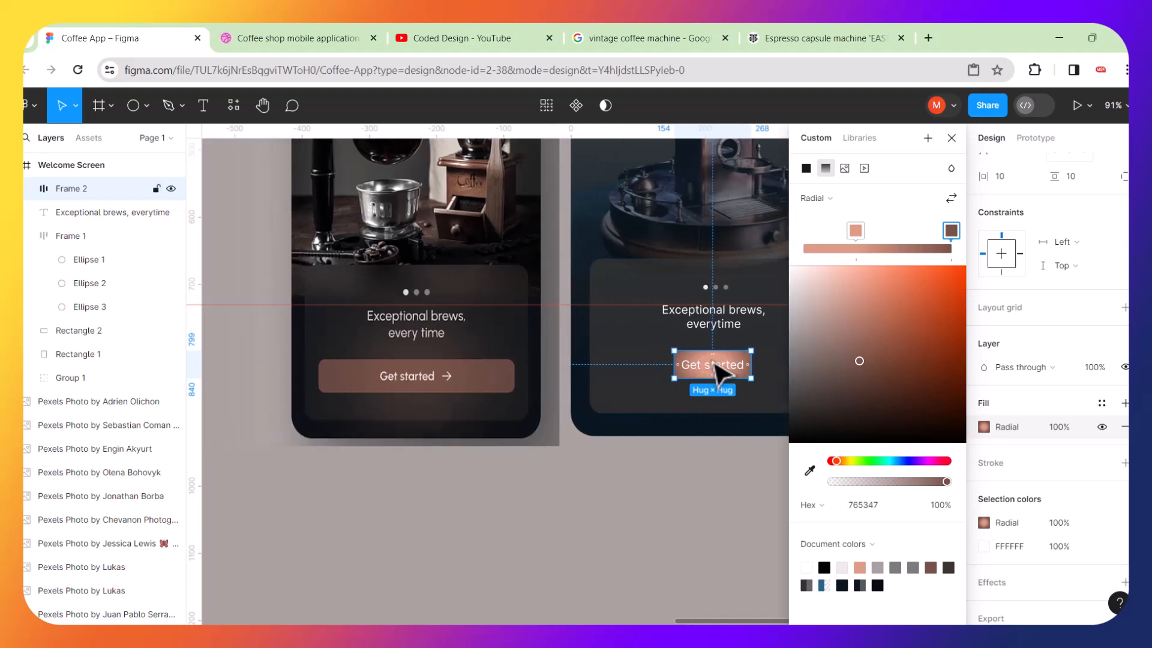
drag(714, 364, 412, 406)
scroll(412, 407, up, 5)
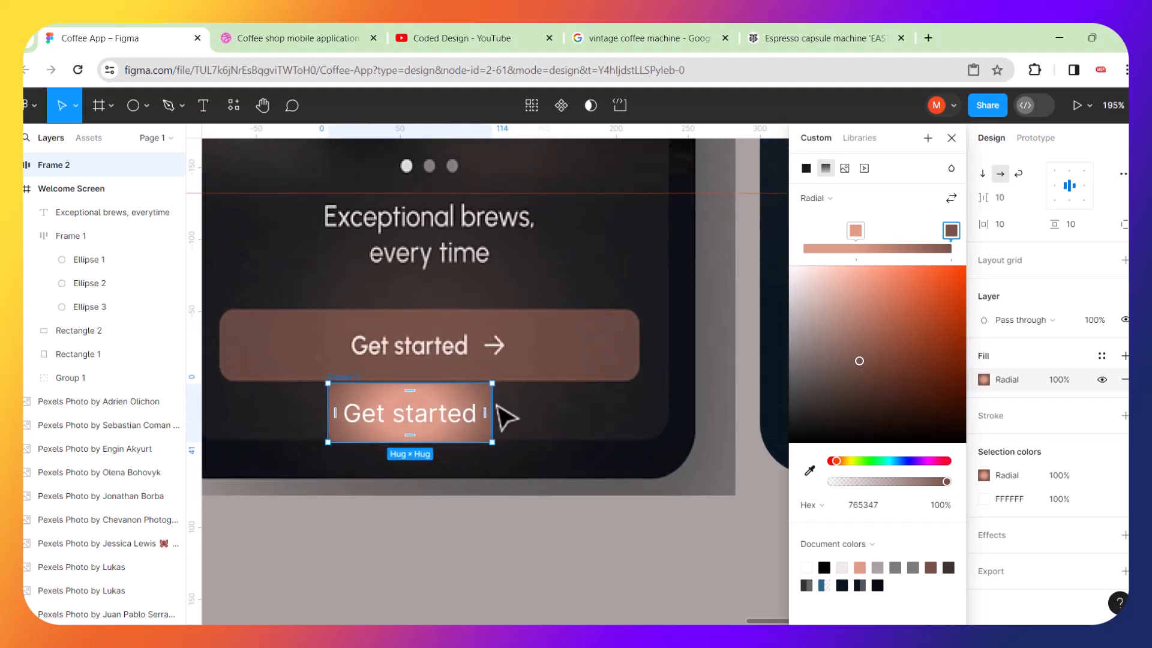
drag(493, 404, 629, 396)
drag(328, 404, 224, 403)
drag(290, 419, 321, 352)
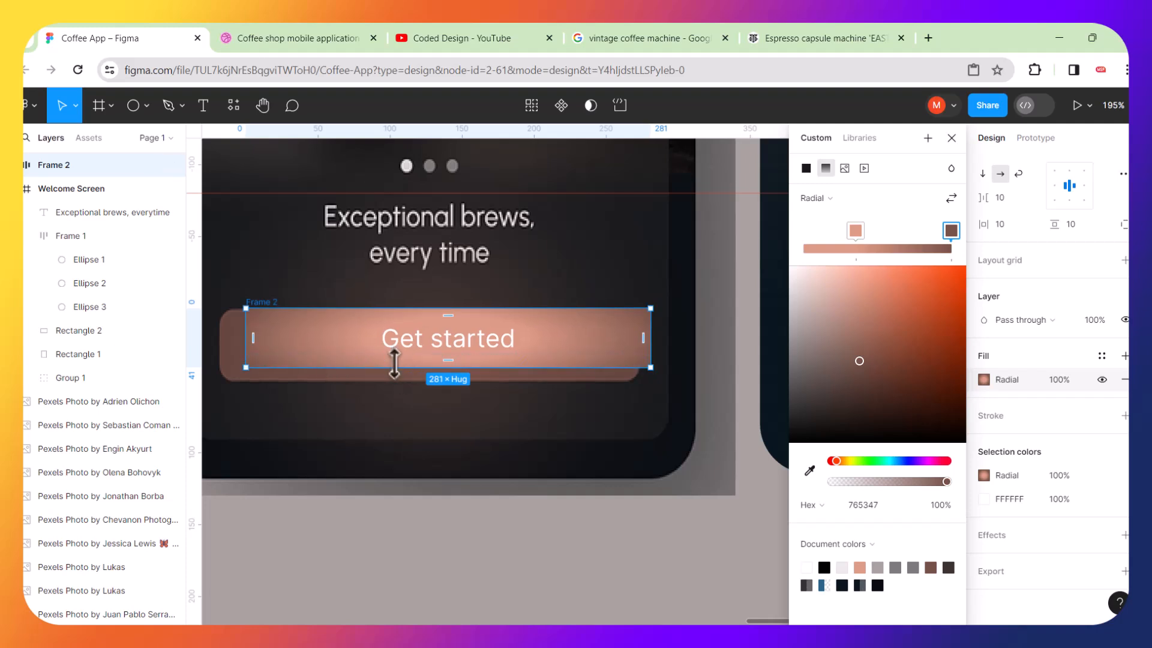
drag(395, 365, 398, 379)
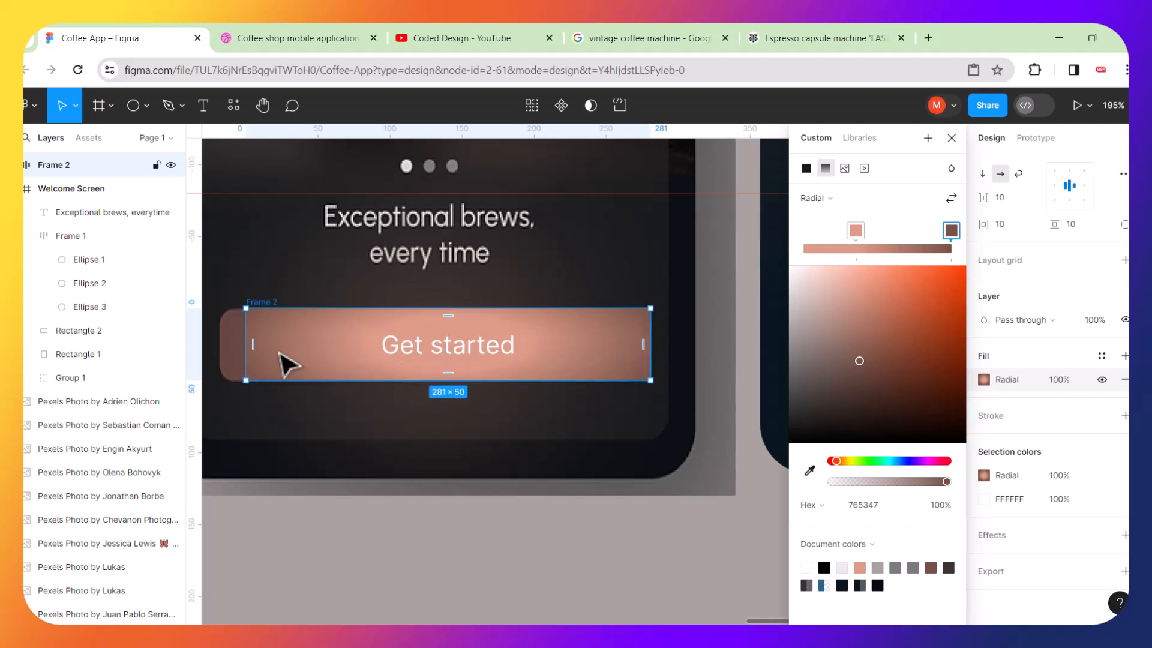
drag(246, 353, 223, 353)
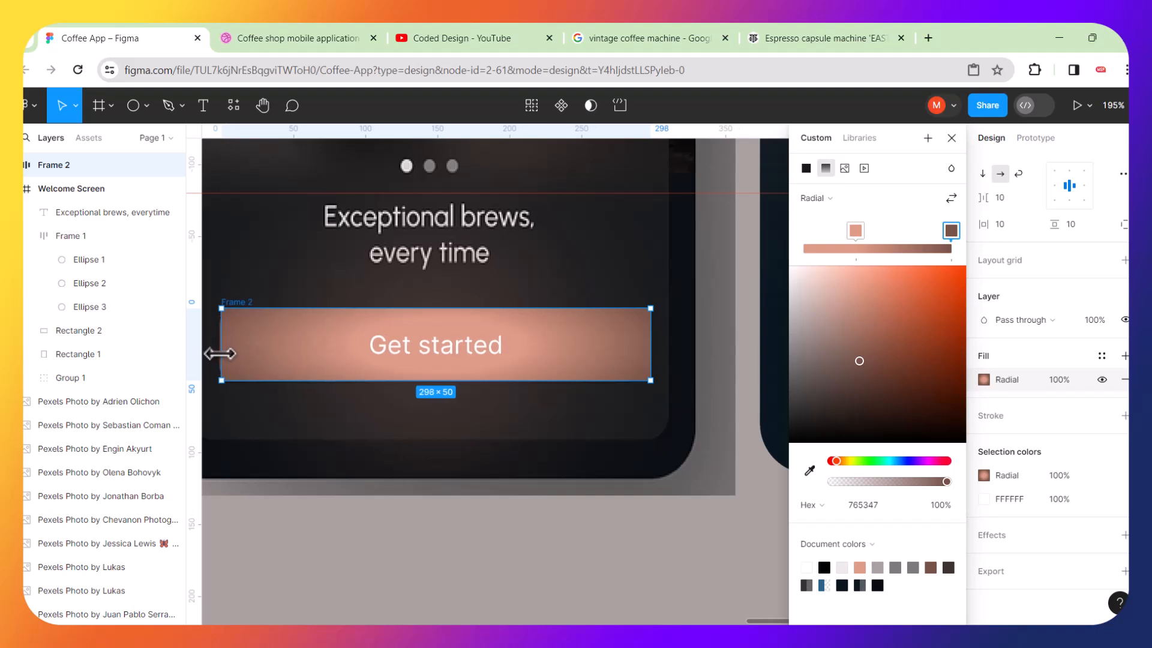
drag(652, 354, 639, 362)
scroll(579, 404, down, 2)
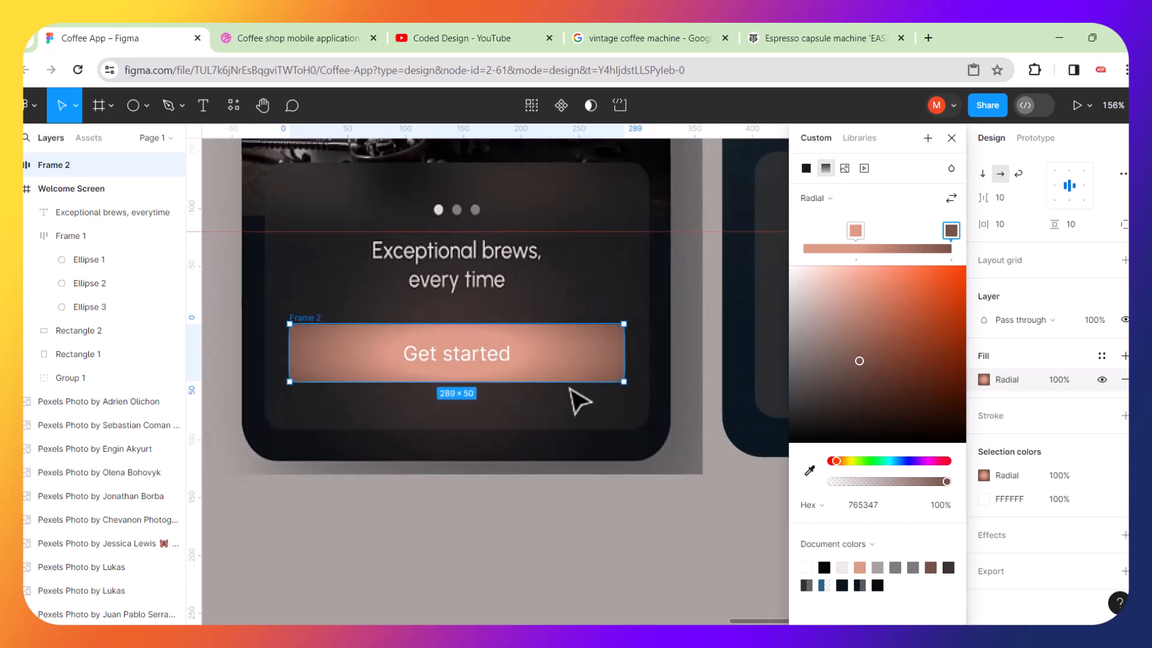
Move the button just below the reference button and set its corner radius to 10.
drag(541, 368, 531, 419)
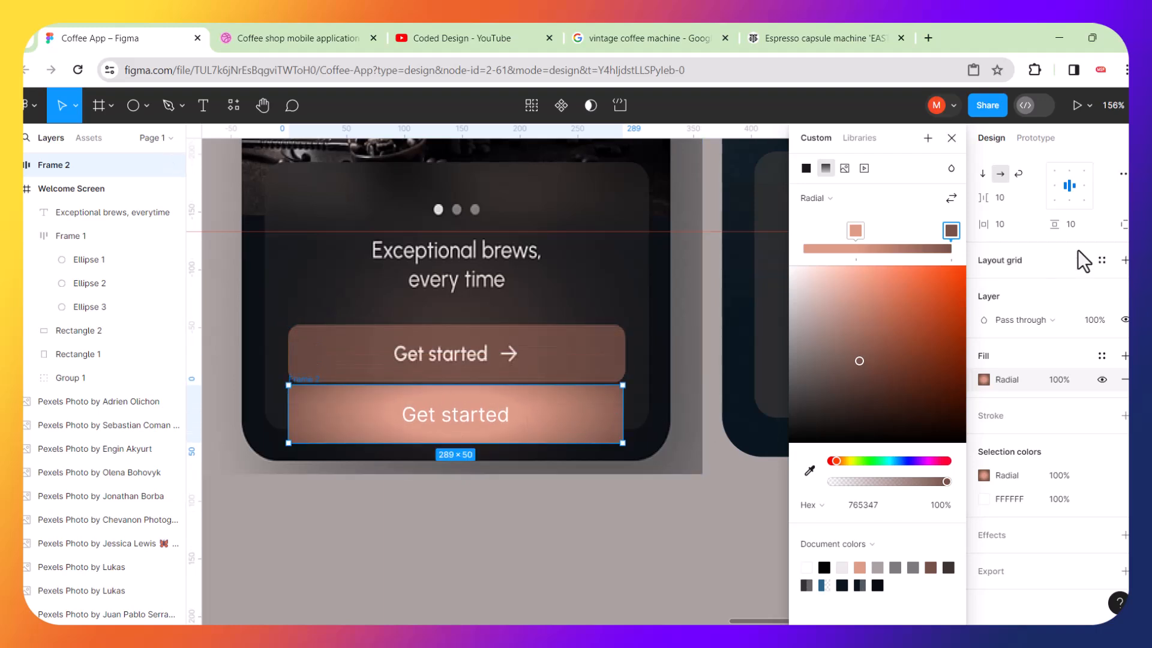
click(621, 423)
scroll(1065, 339, up, 3)
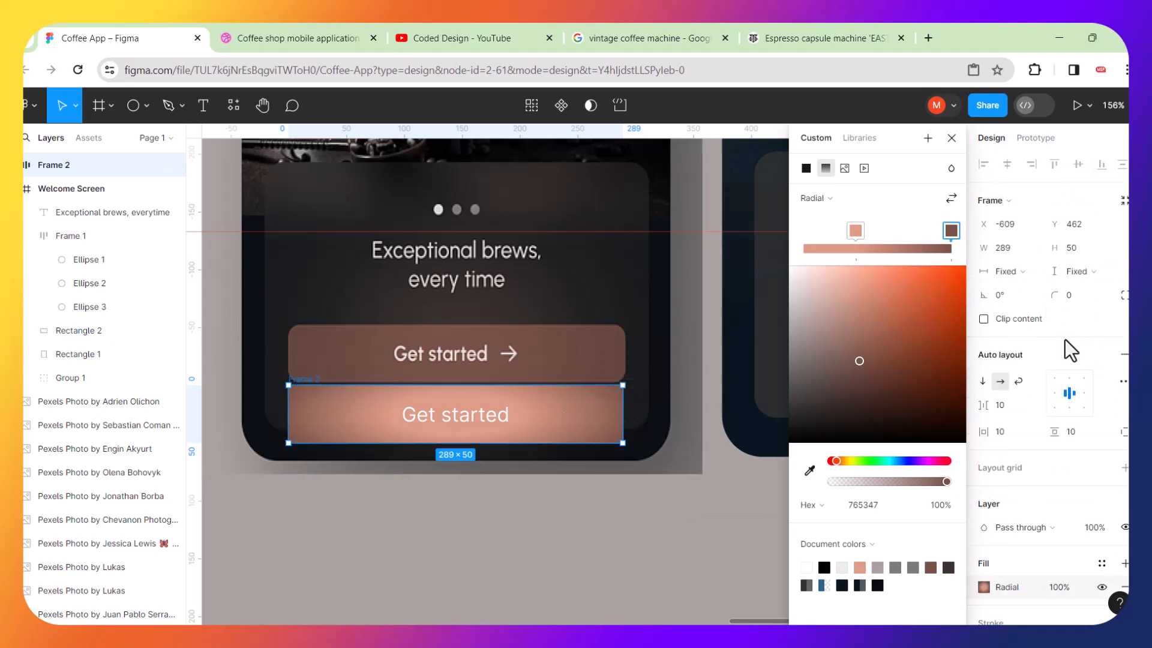
click(1054, 294)
text(20)
key(Return)
click(1084, 299)
text(10)
key(Return)
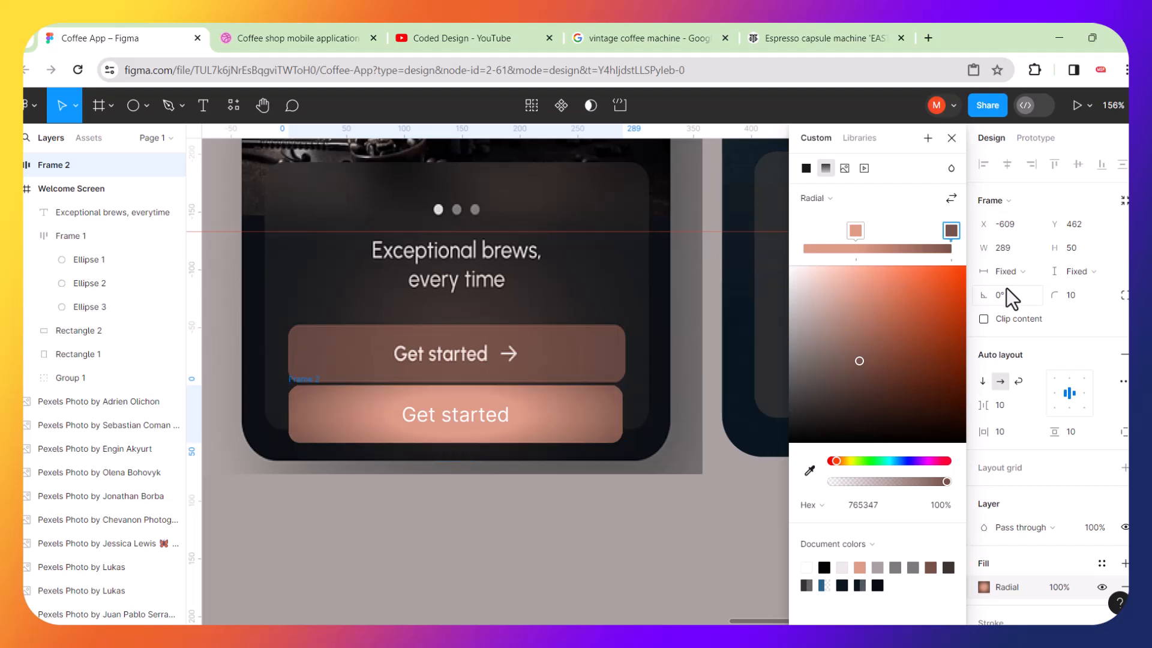
Zoom in to compare the new button's text and fill with the reference button.
click(672, 533)
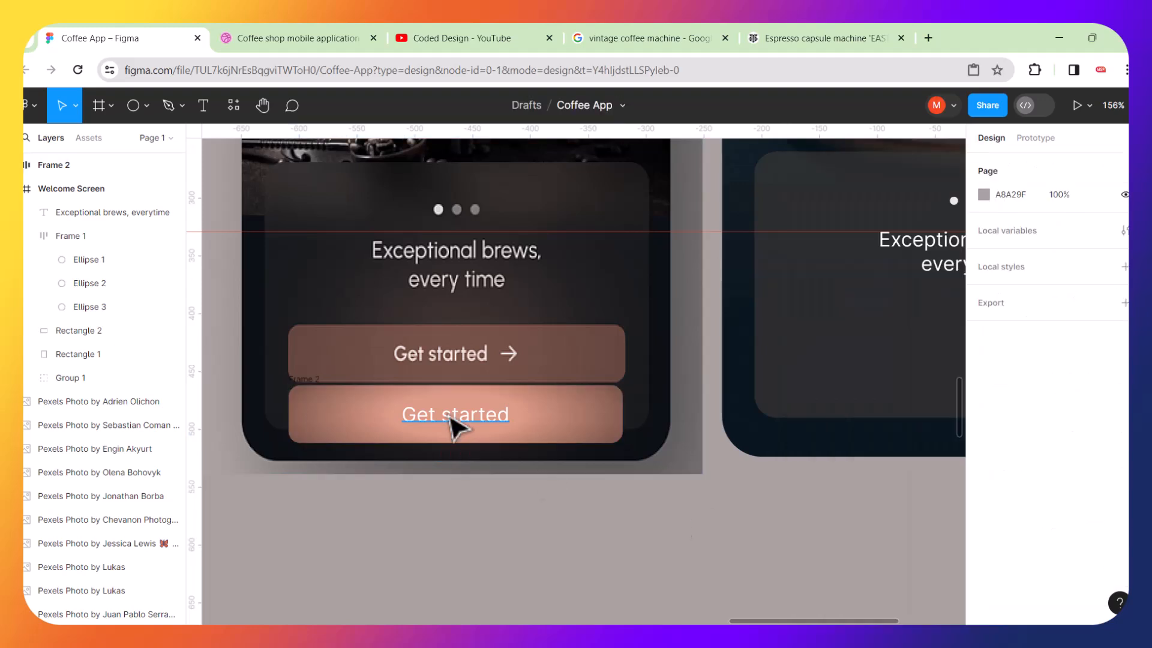
scroll(453, 425, up, 5)
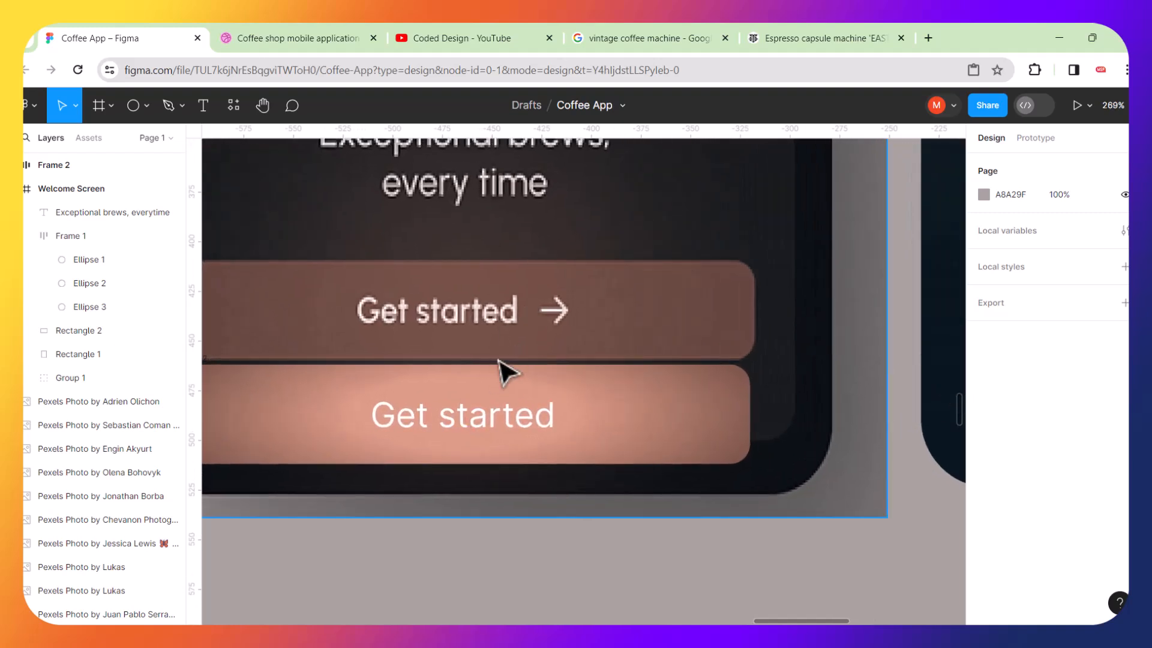
scroll(502, 363, up, 5)
click(487, 370)
scroll(481, 396, up, 2)
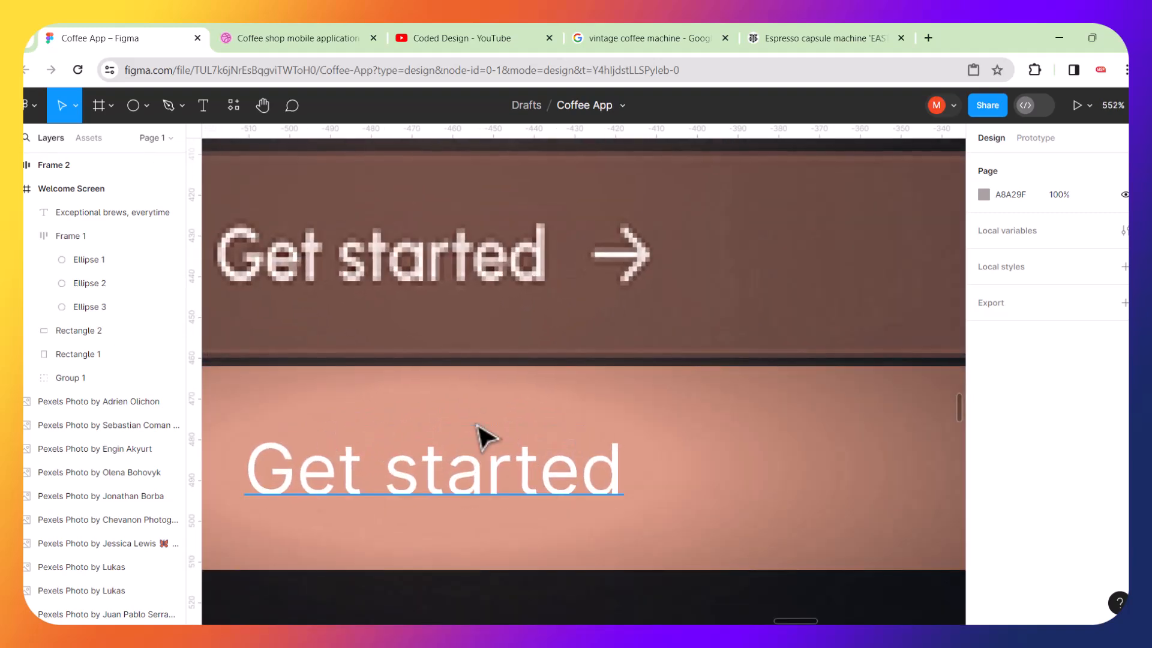
Set the Get started button gradient's first colour stop by sampling the reference button with the eyedropper.
click(478, 427)
click(609, 411)
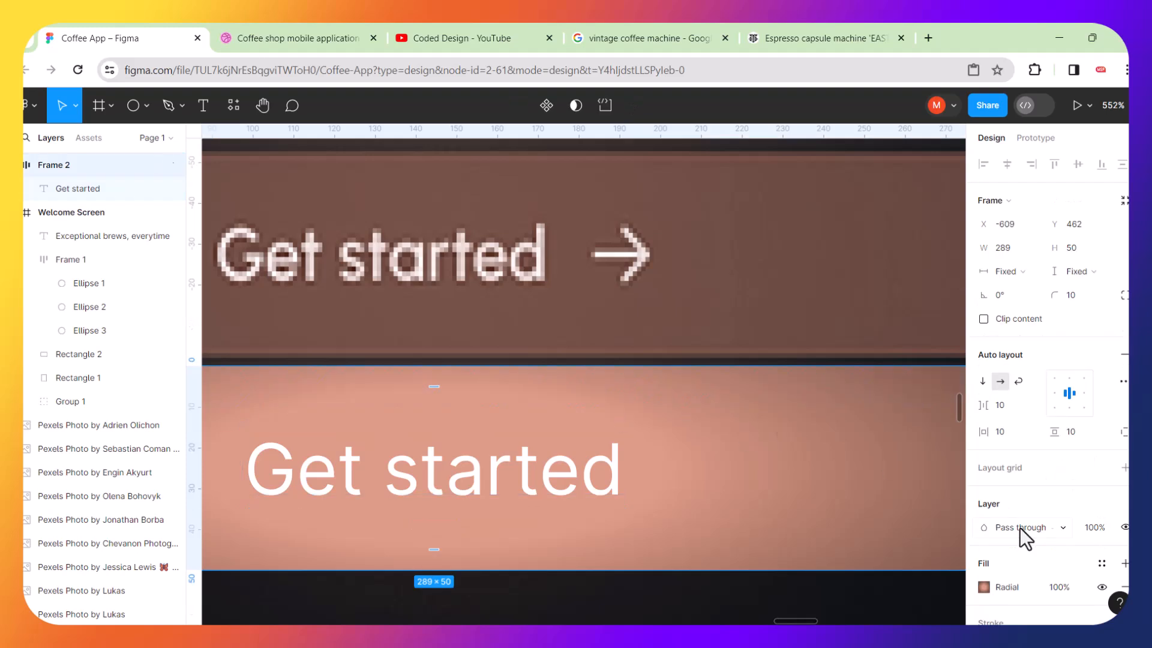
click(984, 587)
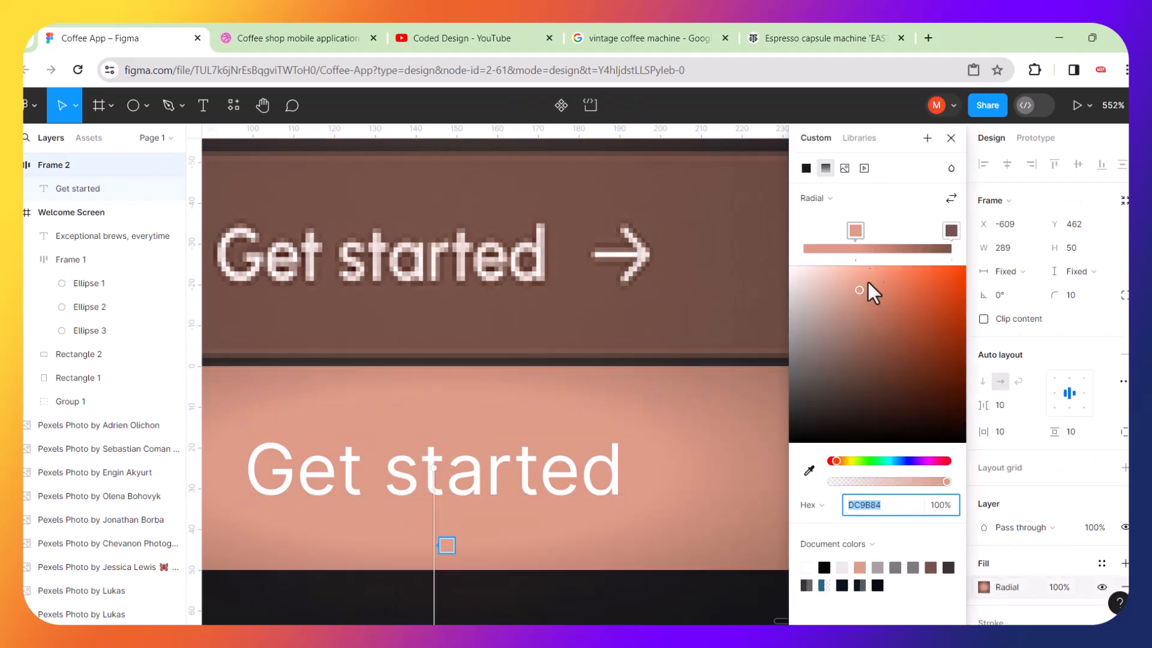
click(856, 230)
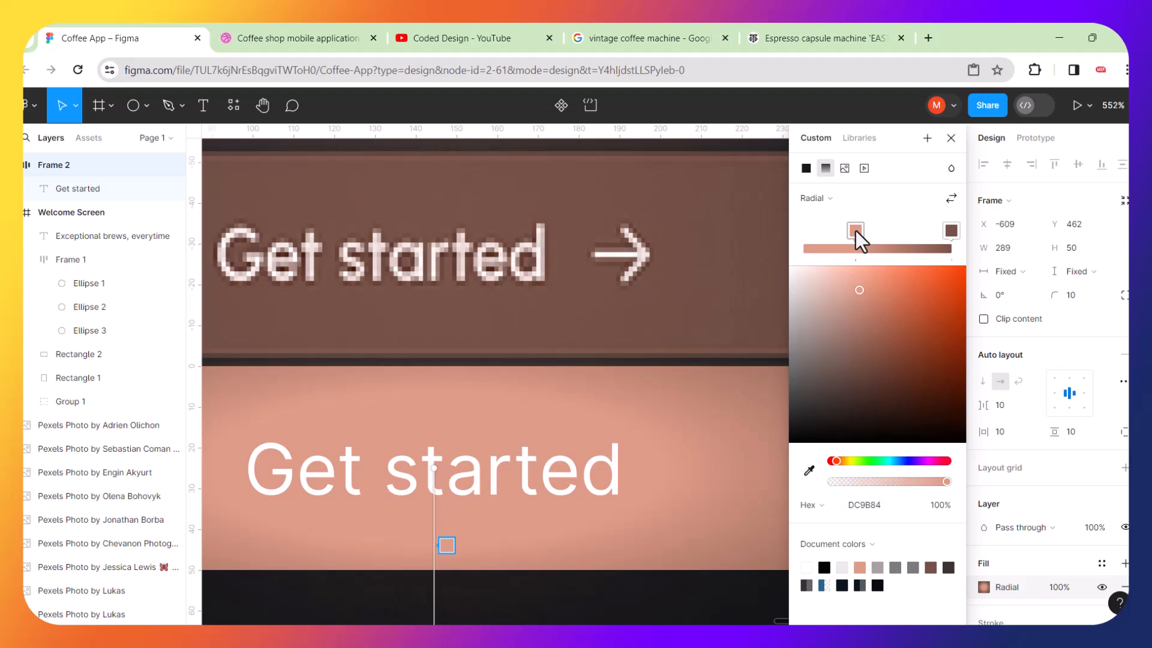
click(810, 471)
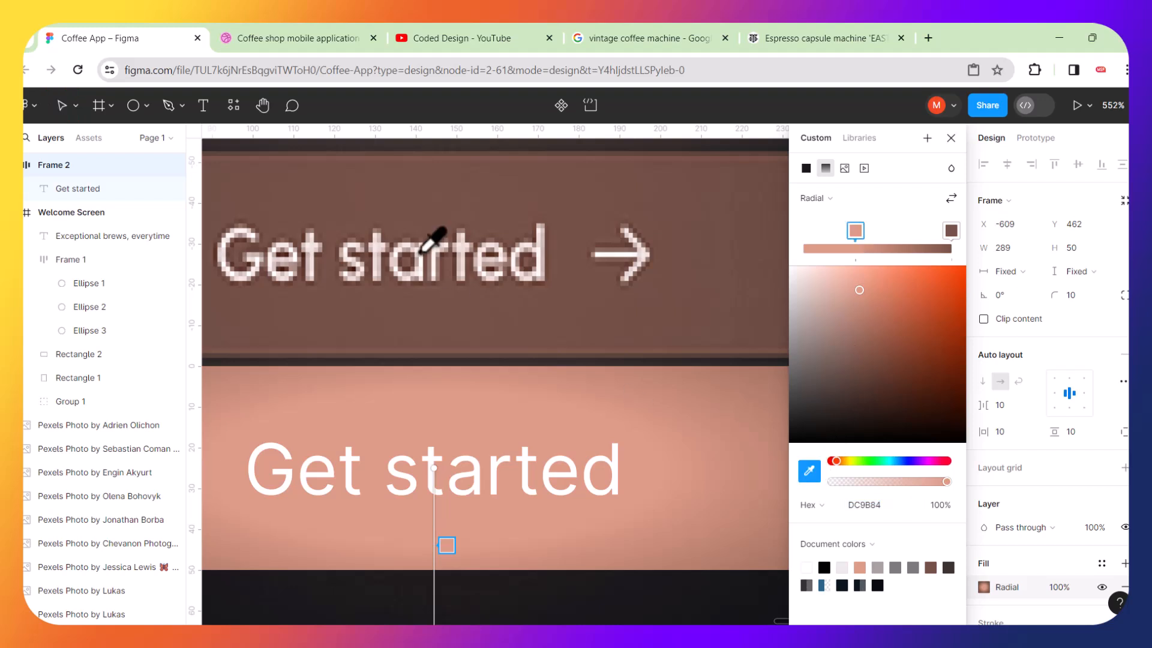
click(424, 302)
click(809, 471)
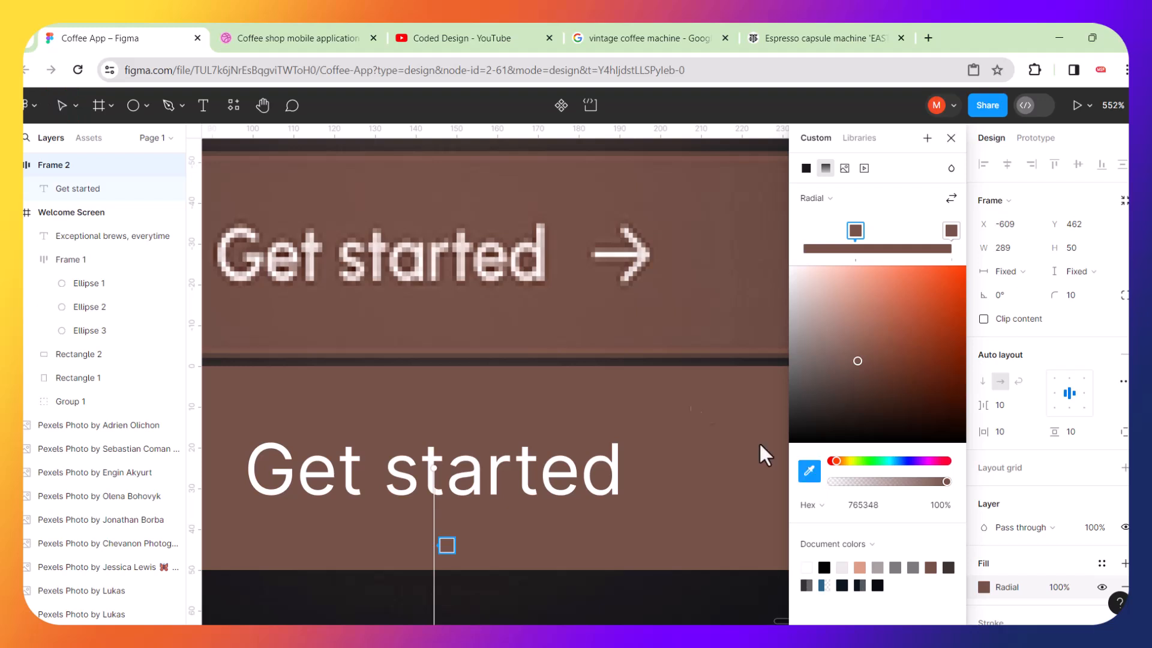
click(483, 232)
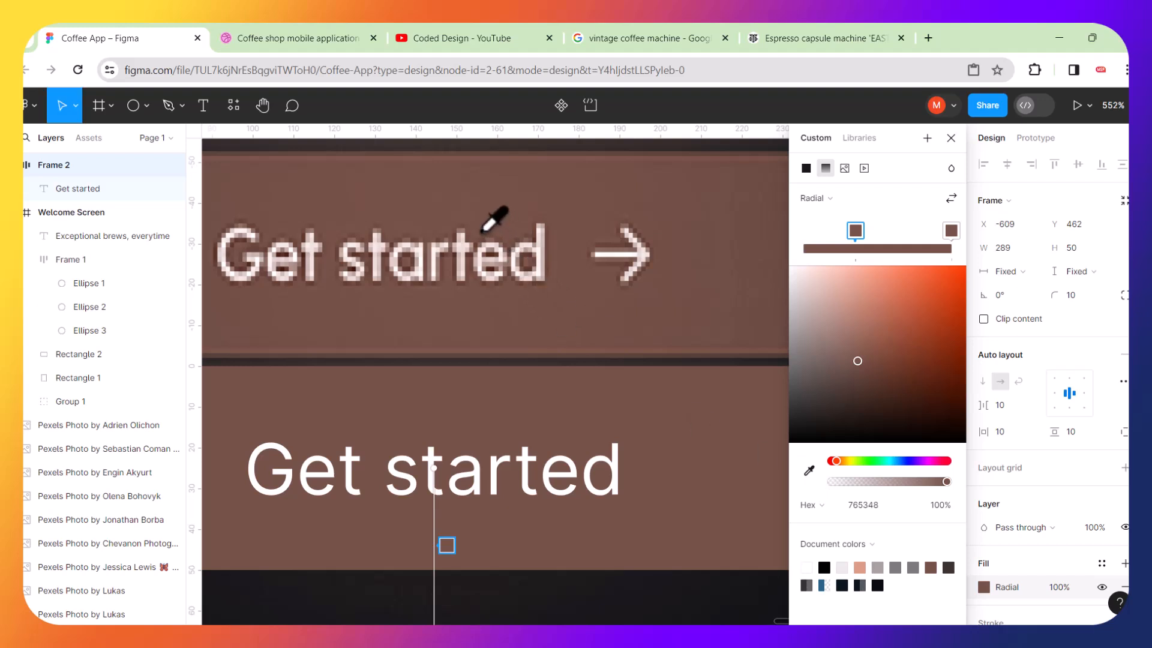
Set the gradient's second colour stop by sampling the reference button's edge colour with the eyedropper.
scroll(668, 403, down, 6)
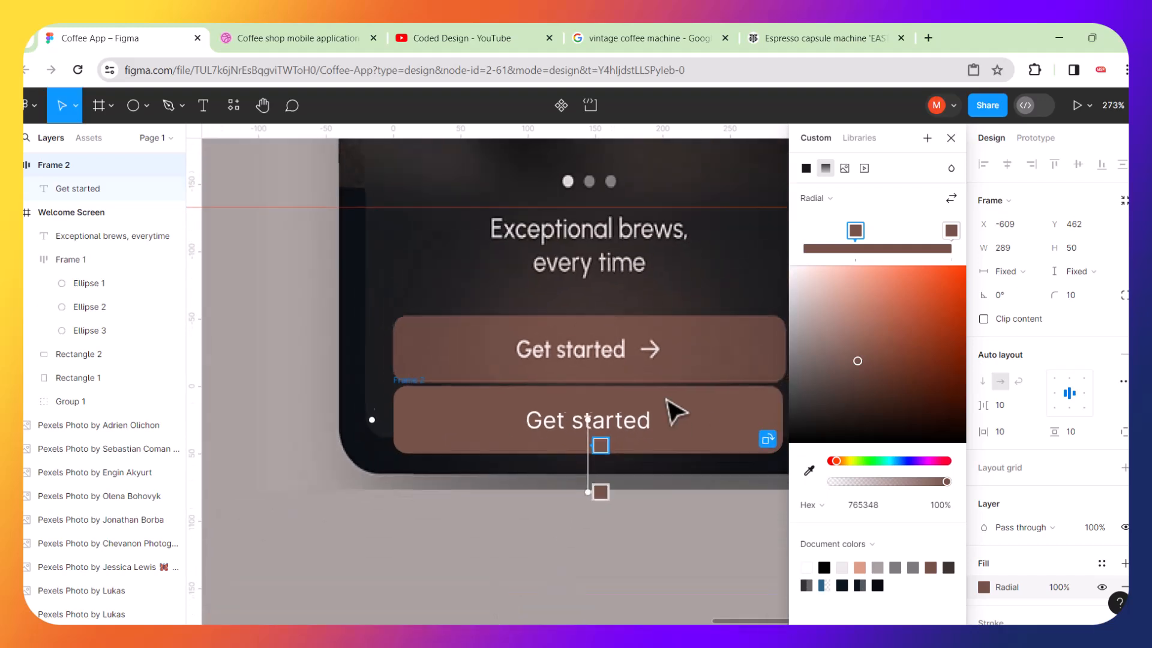
scroll(675, 413, up, 2)
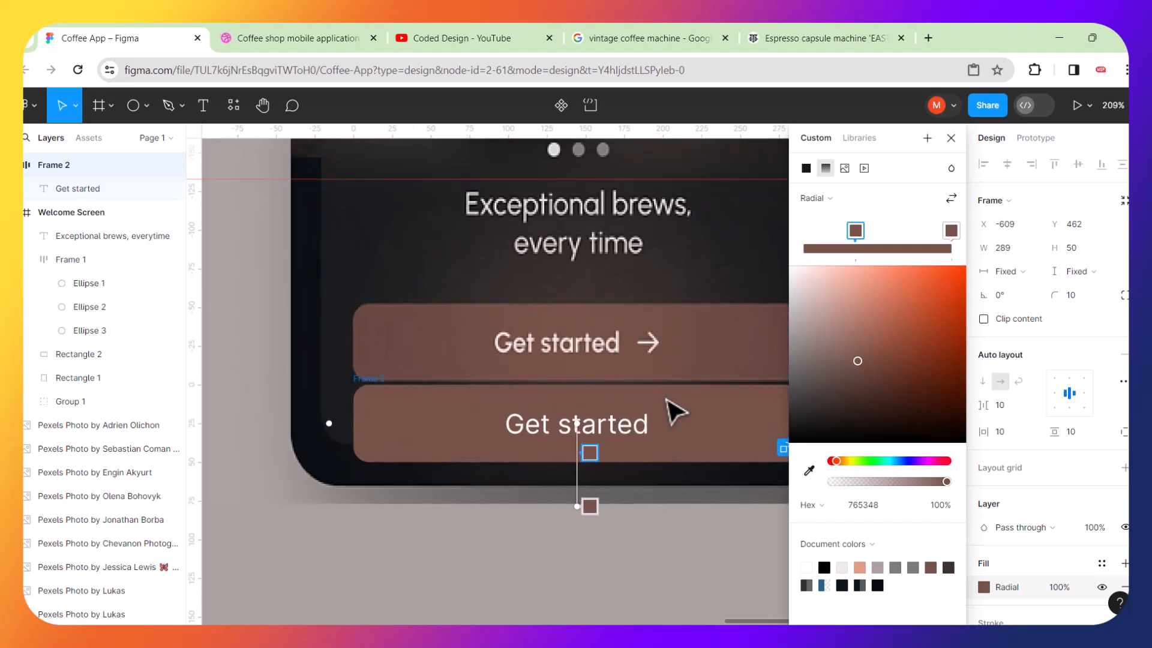
scroll(667, 405, down, 1)
scroll(672, 408, right, 2)
scroll(628, 385, up, 4)
scroll(638, 398, up, 2)
click(952, 230)
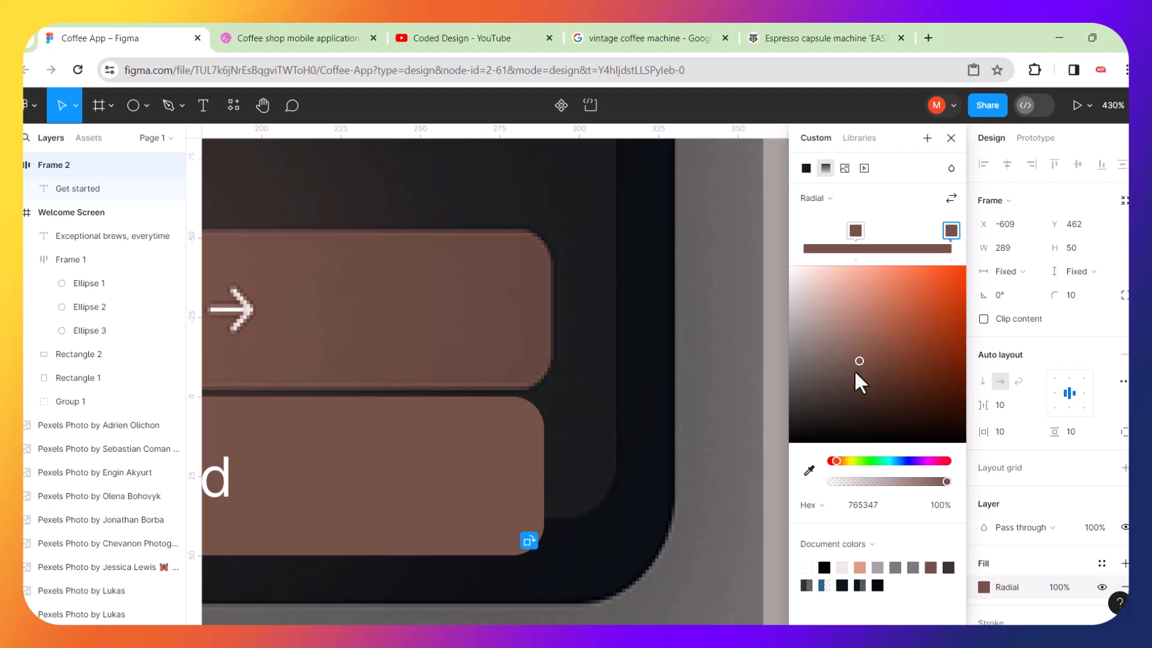
click(809, 470)
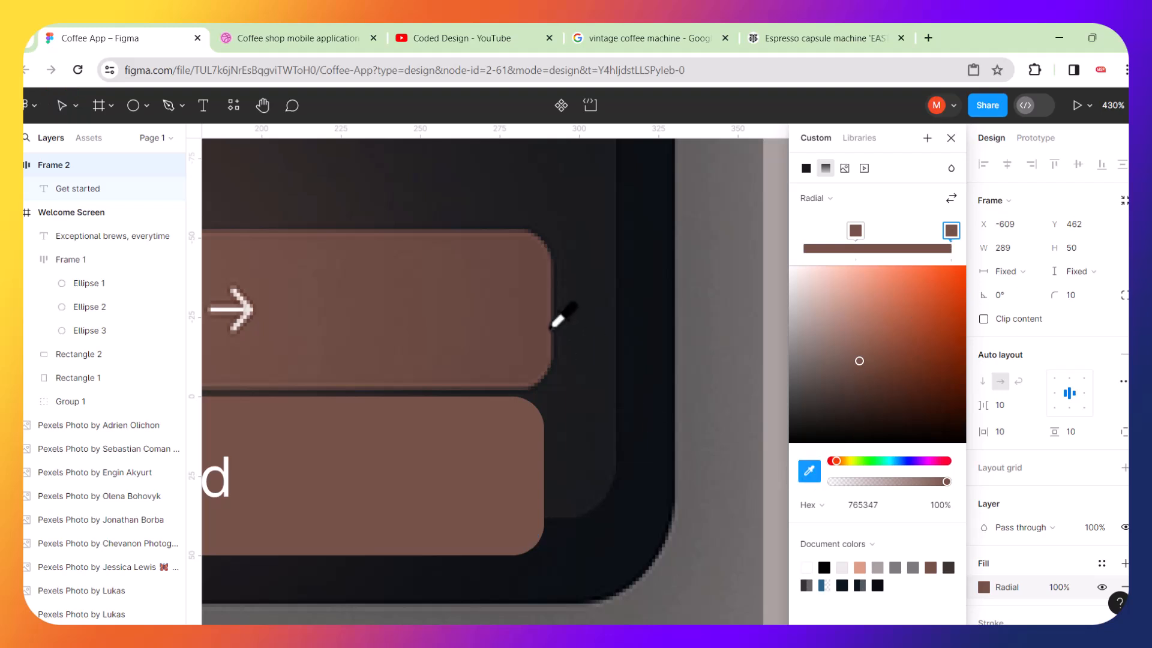
click(537, 370)
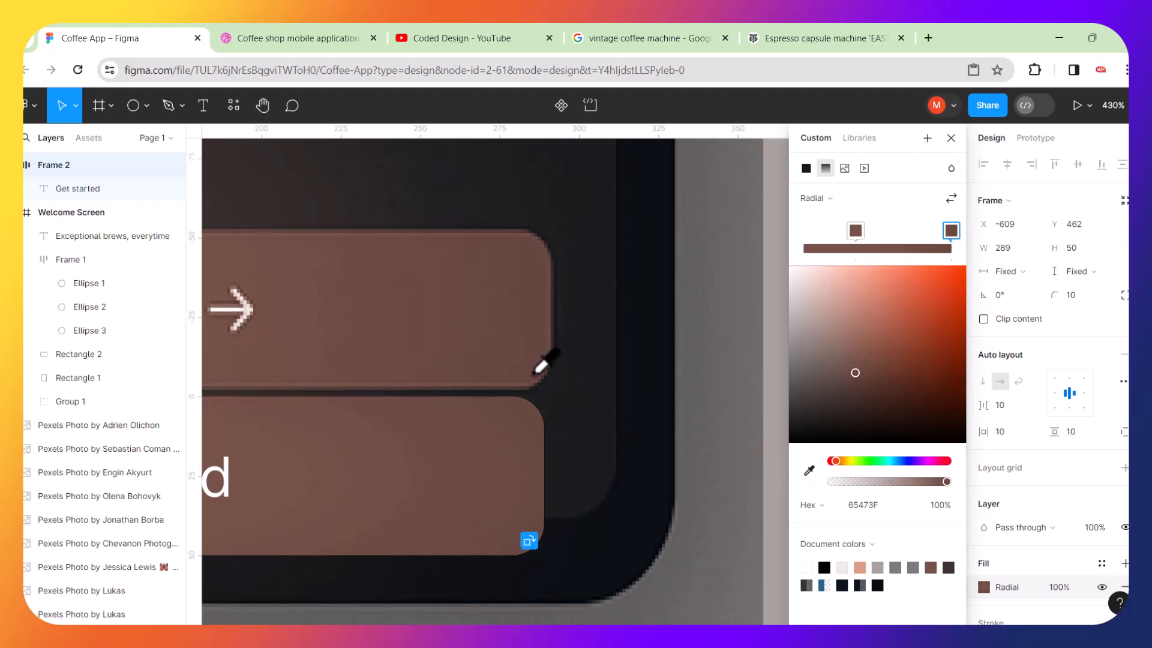
Move the button into the Welcome Screen frame below the heading text.
scroll(581, 383, down, 5)
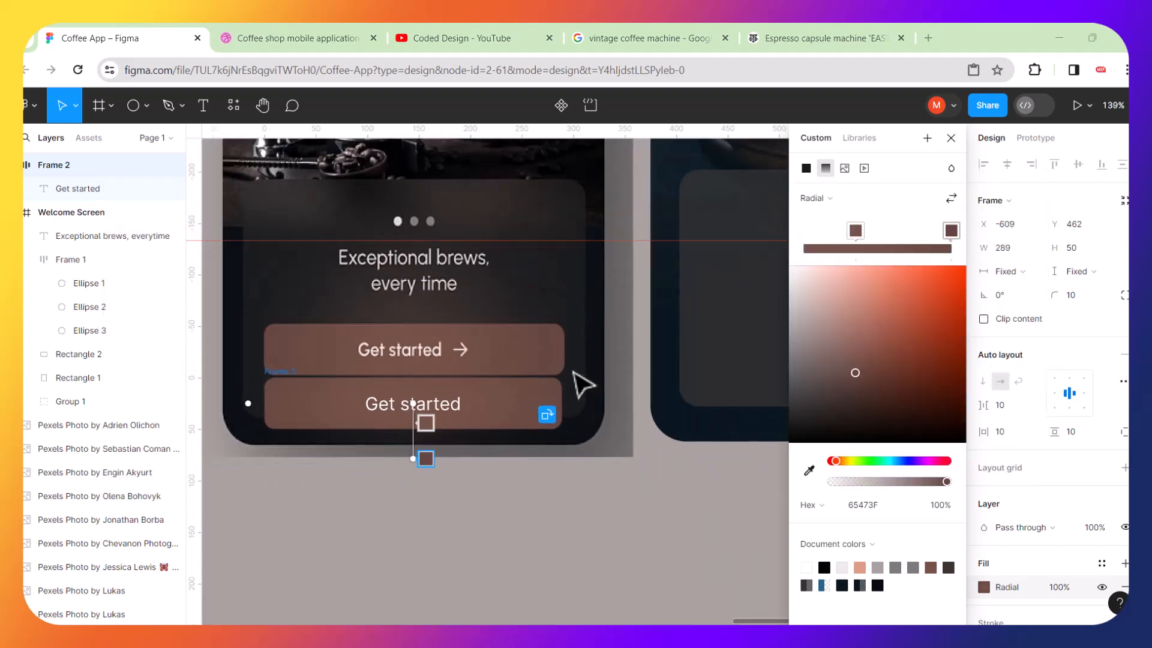
scroll(581, 383, down, 1)
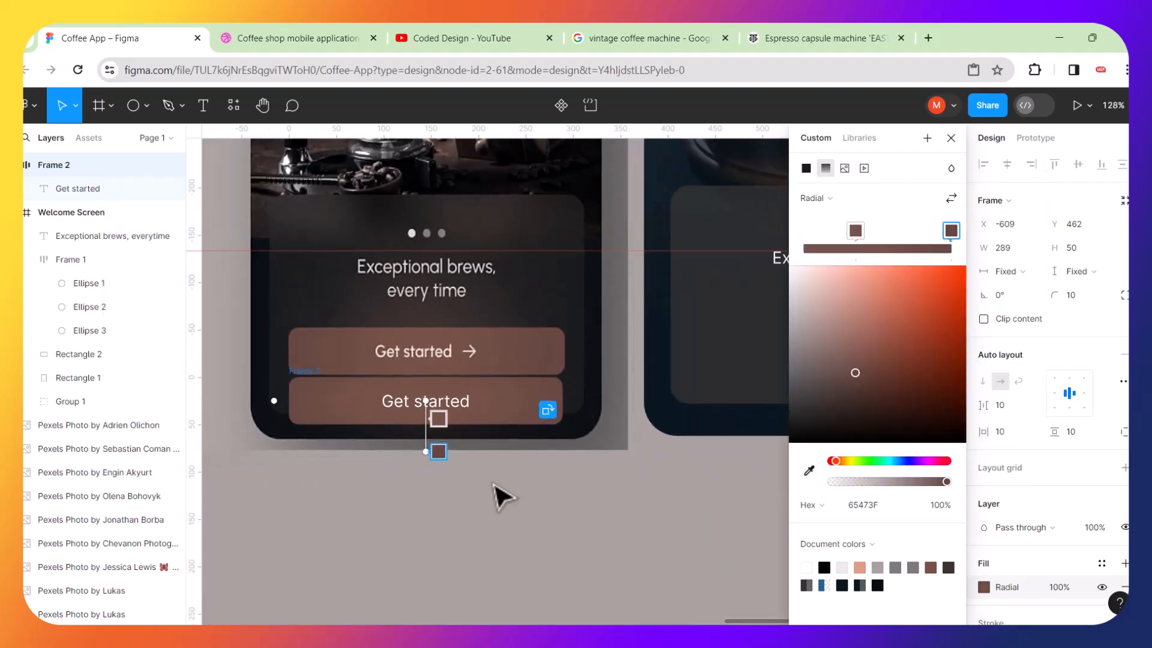
key(Escape)
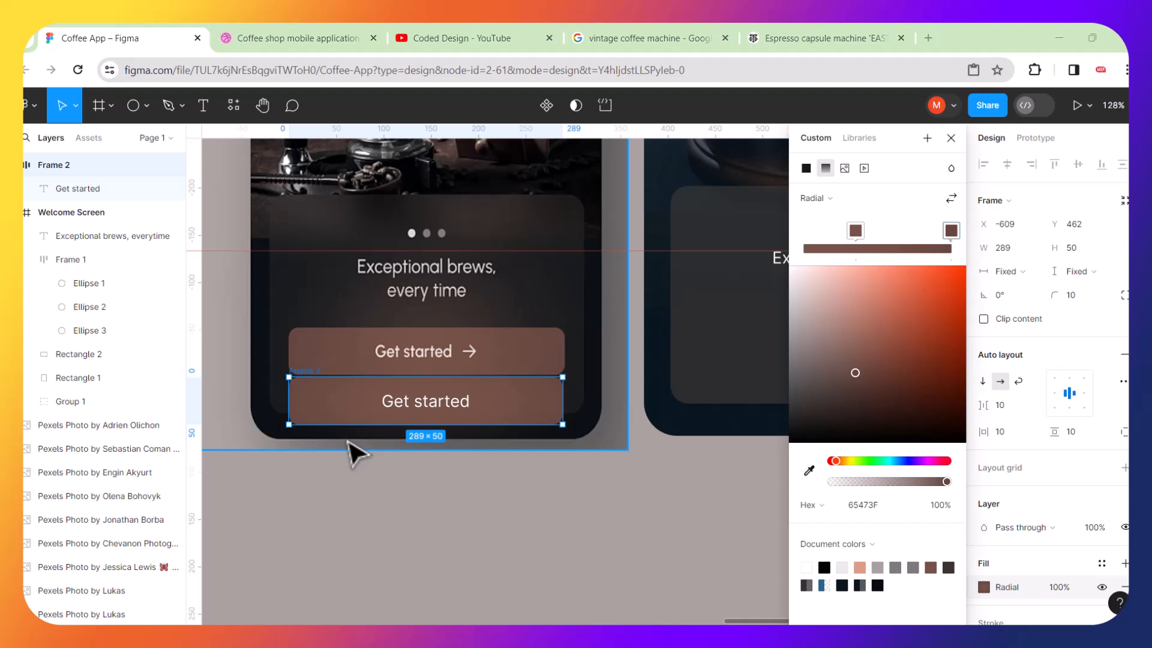
scroll(349, 444, down, 3)
drag(423, 419, 674, 399)
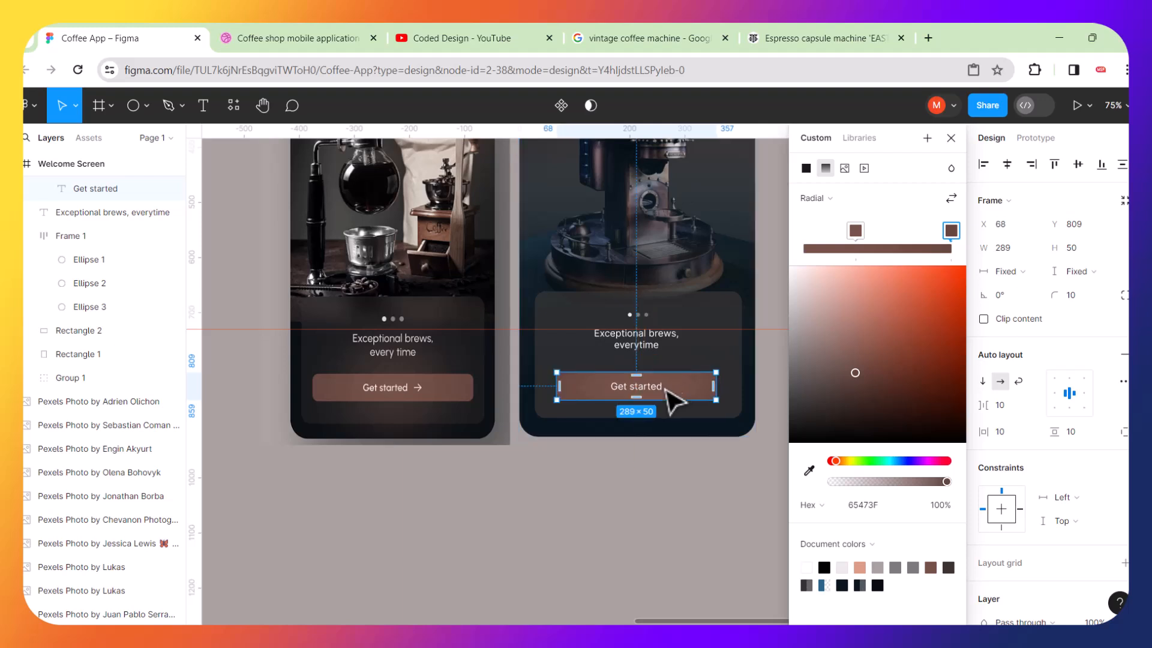
scroll(685, 387, up, 3)
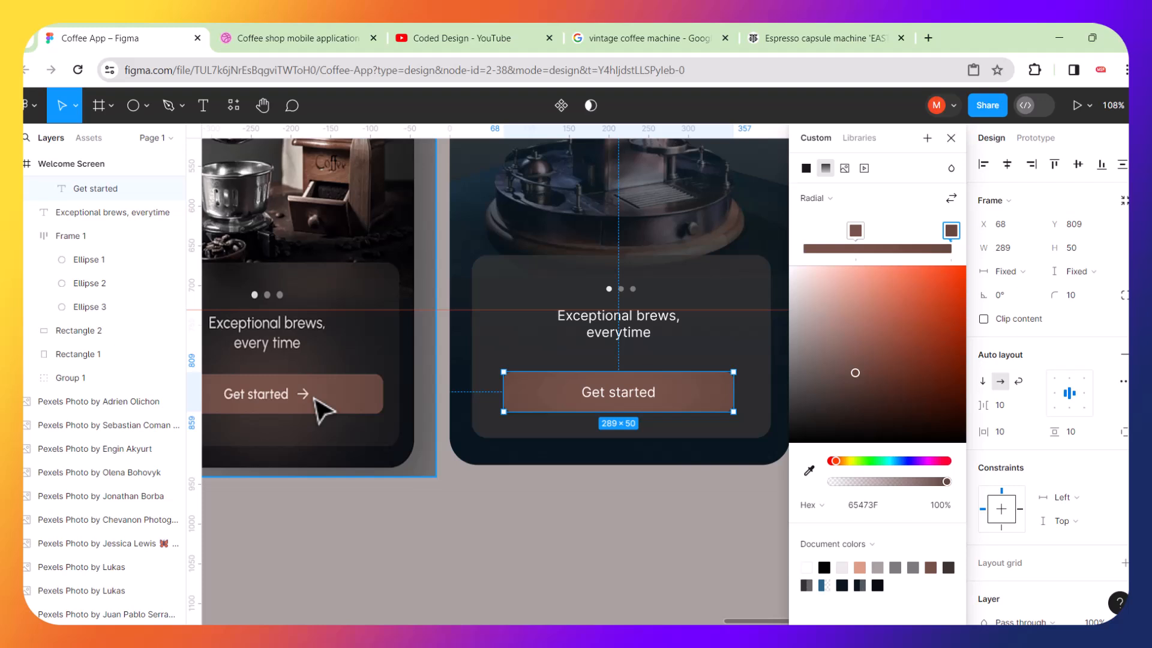
scroll(453, 489, down, 3)
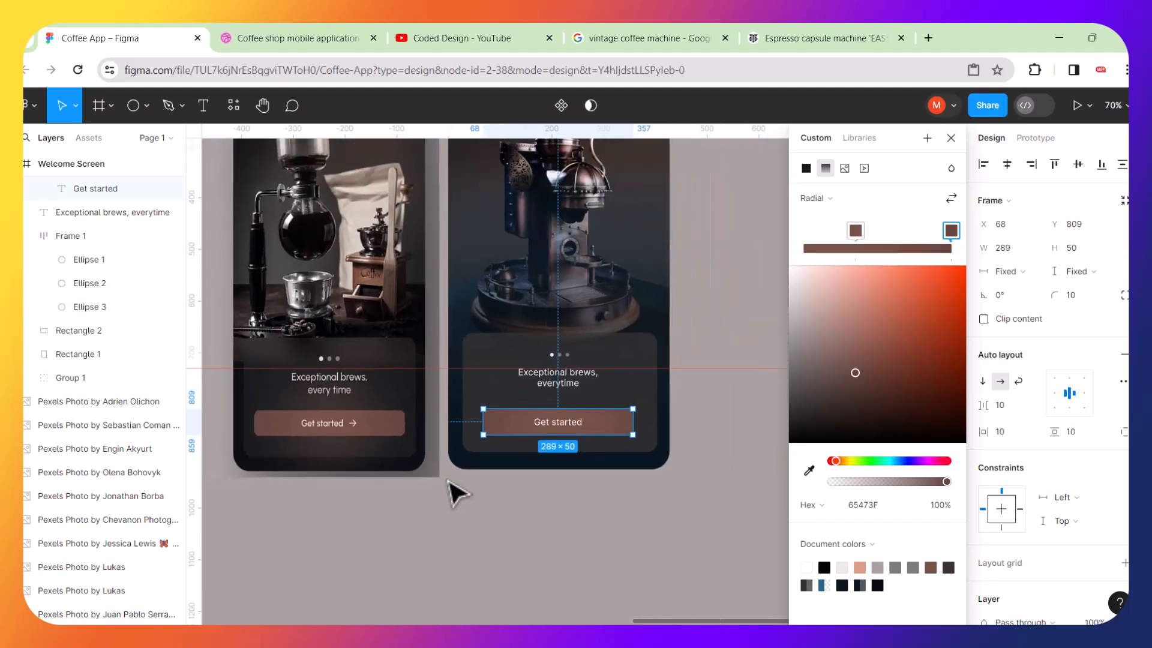
scroll(453, 489, down, 1)
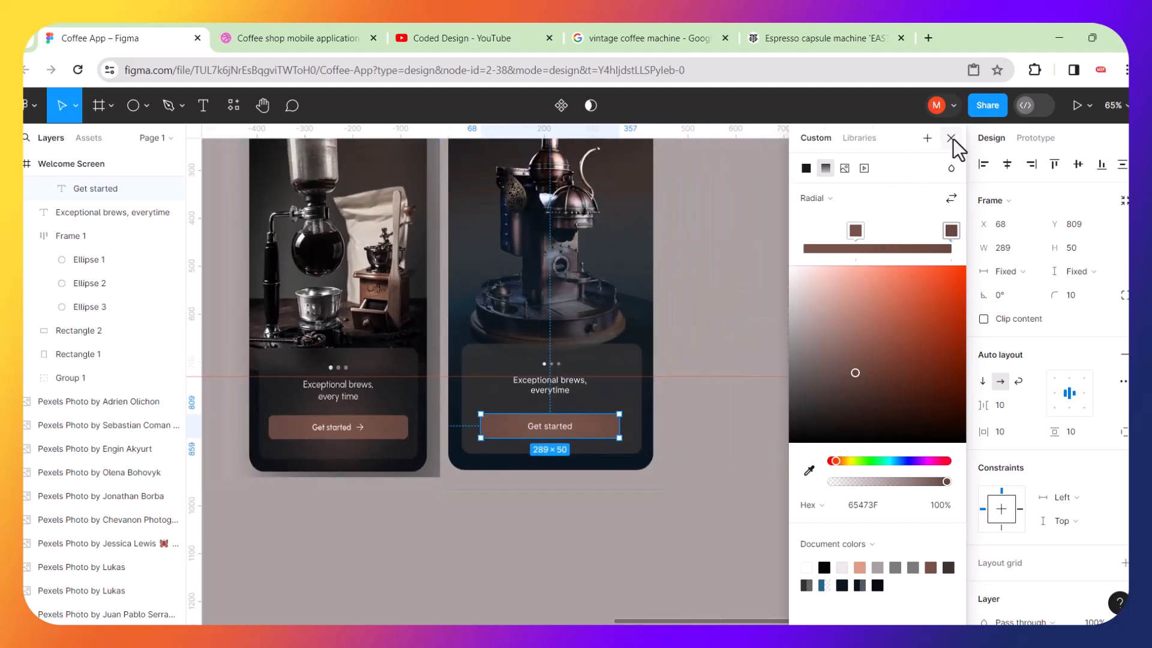
click(952, 139)
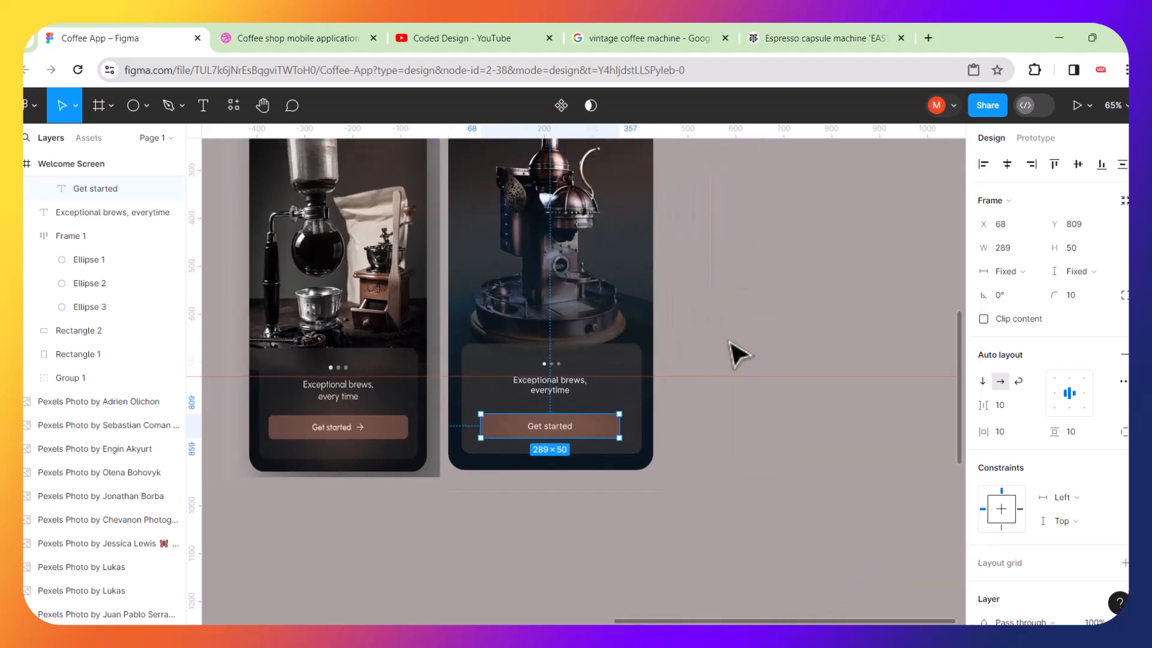
Try to insert a Right Arrow icon using the Icons8 plugin searched for arrow.
click(234, 108)
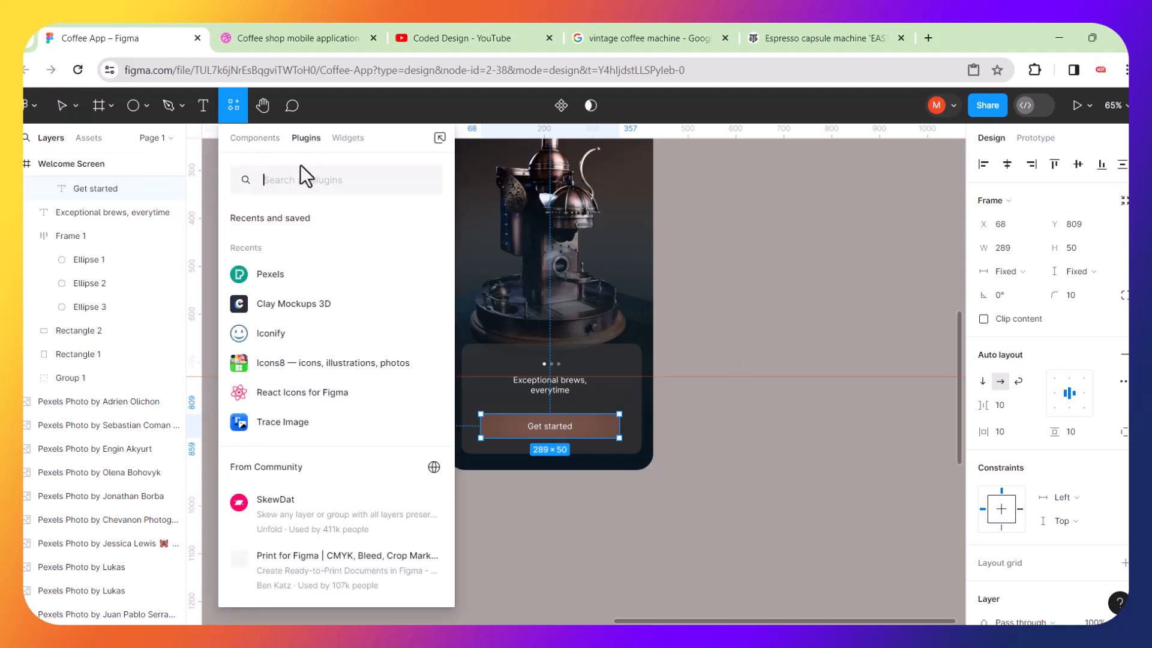
click(293, 372)
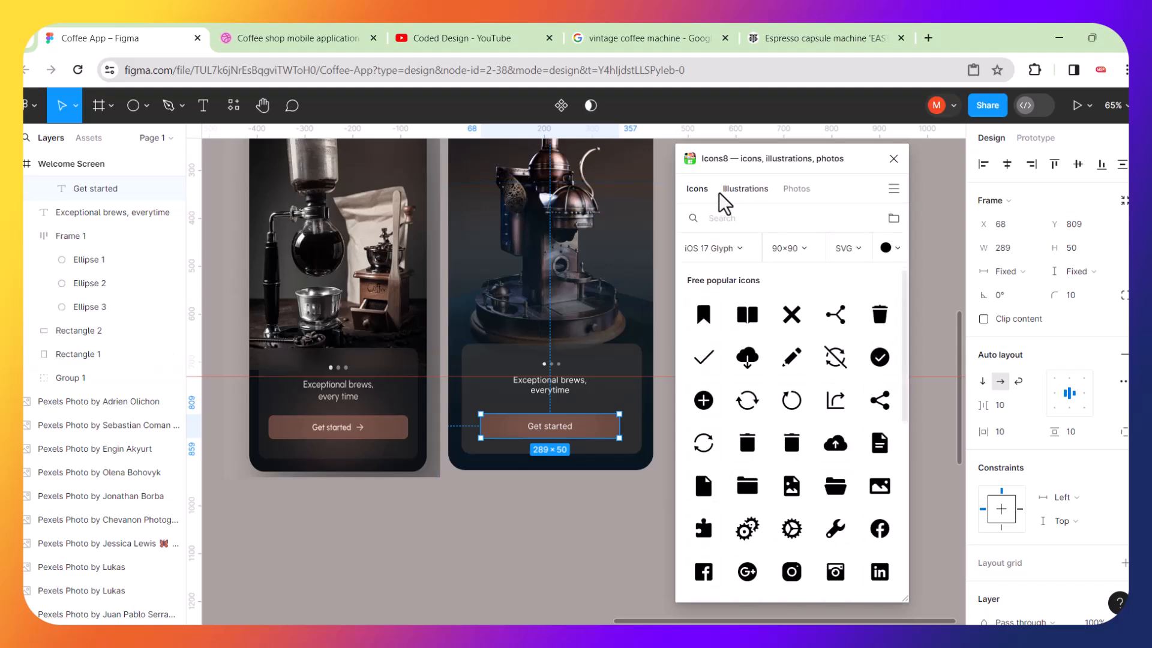
click(724, 219)
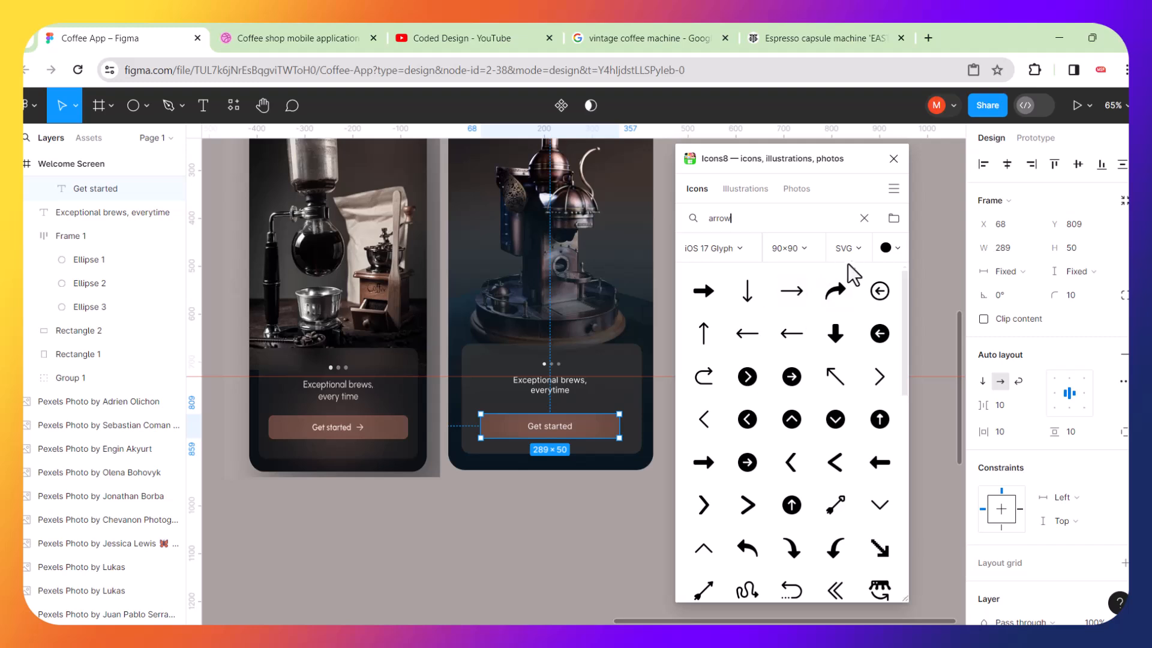
click(862, 249)
click(862, 251)
click(790, 290)
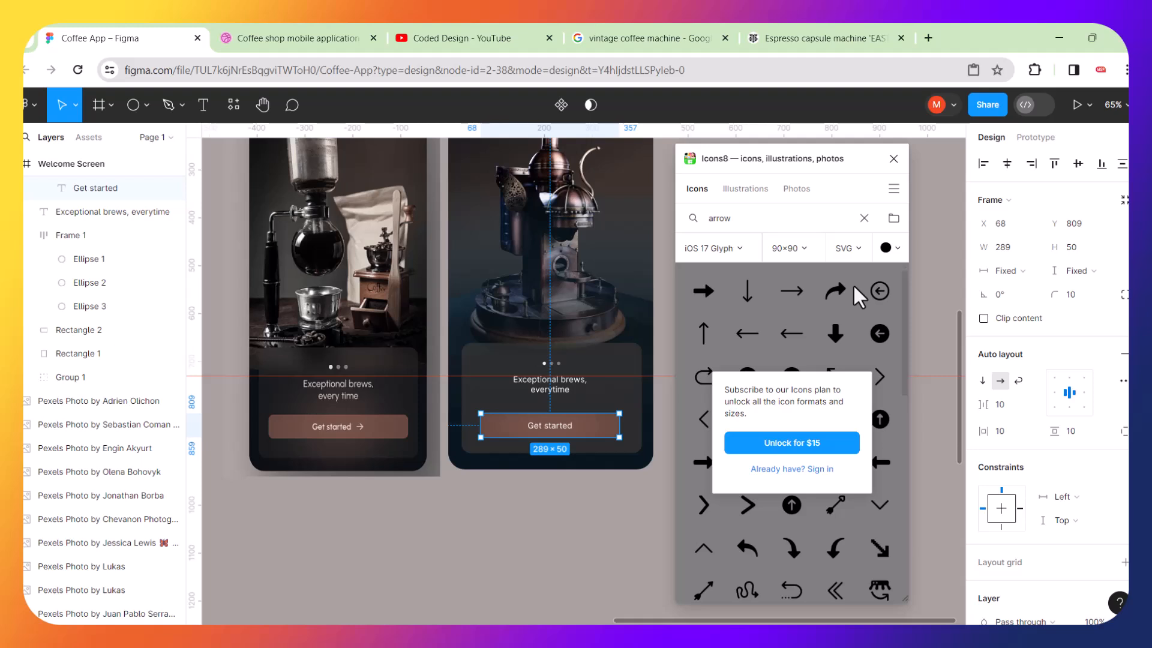
click(894, 159)
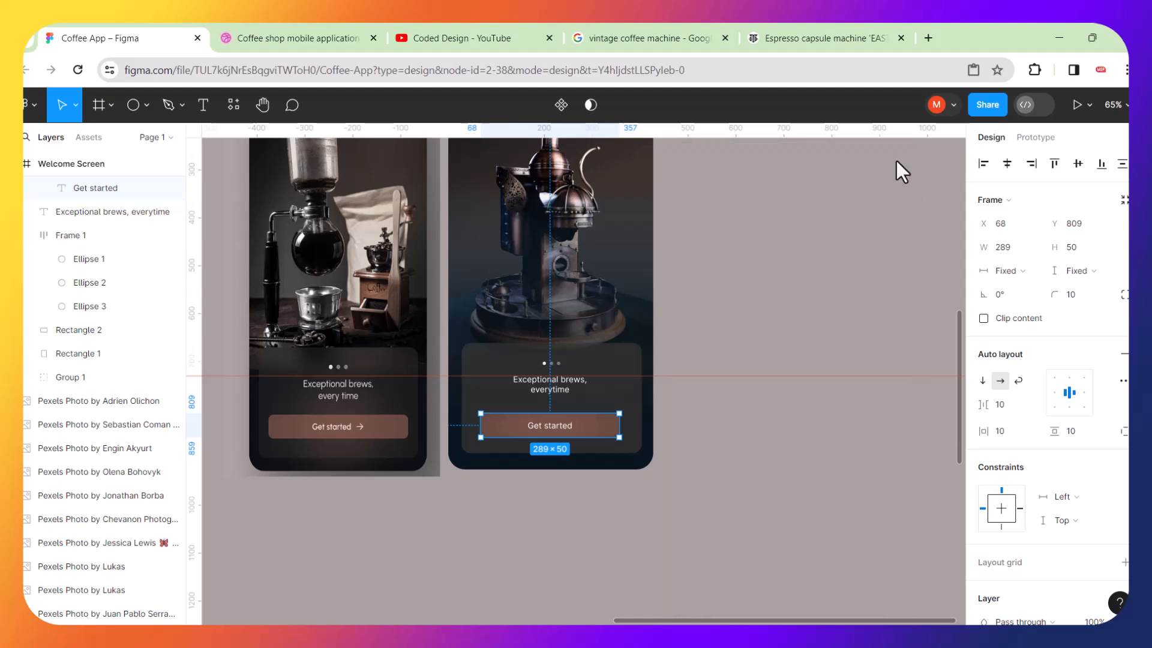
Search SVG Repo for arrow icons in a new browser tab.
scroll(743, 305, up, 2)
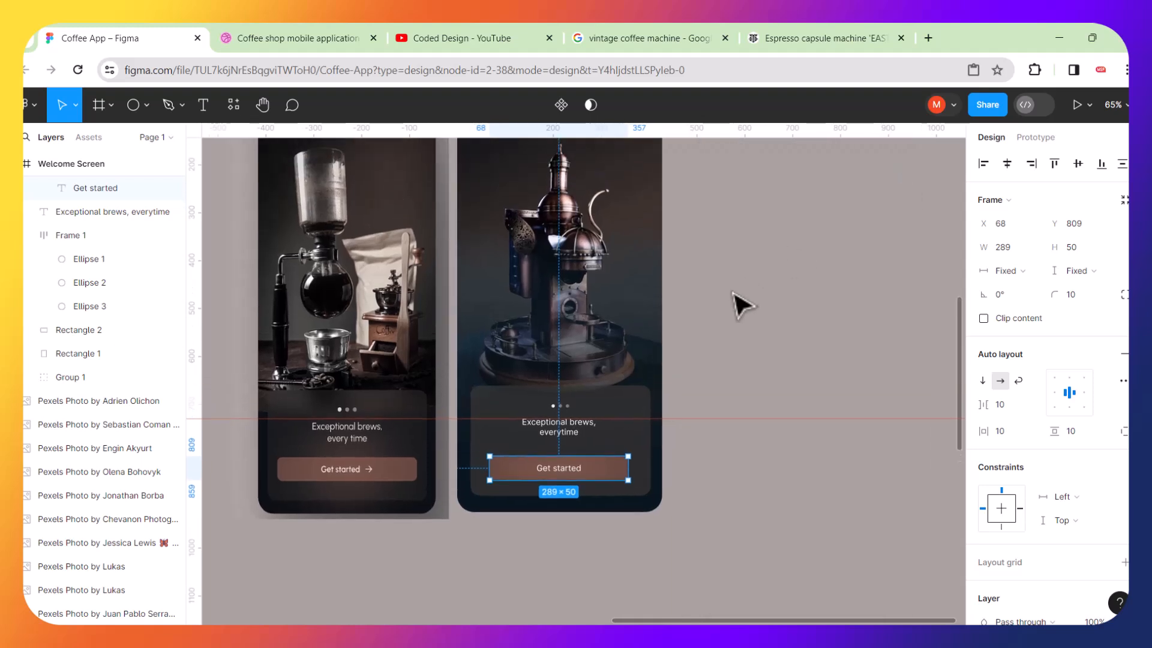
click(927, 37)
click(202, 103)
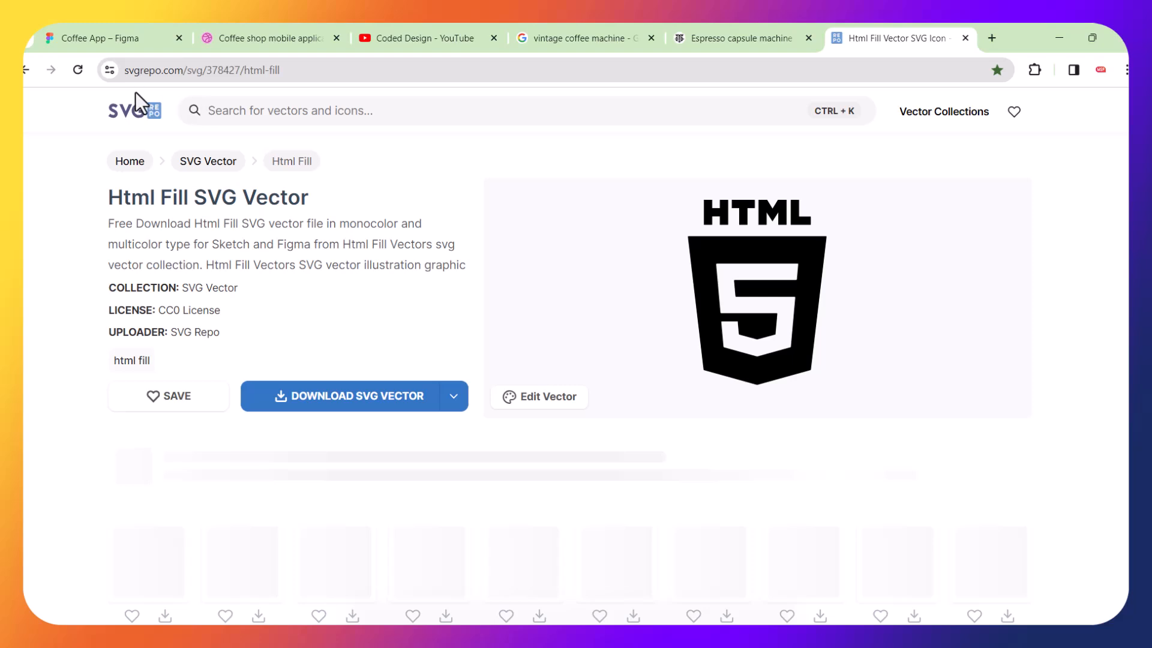
click(280, 110)
text(arrow)
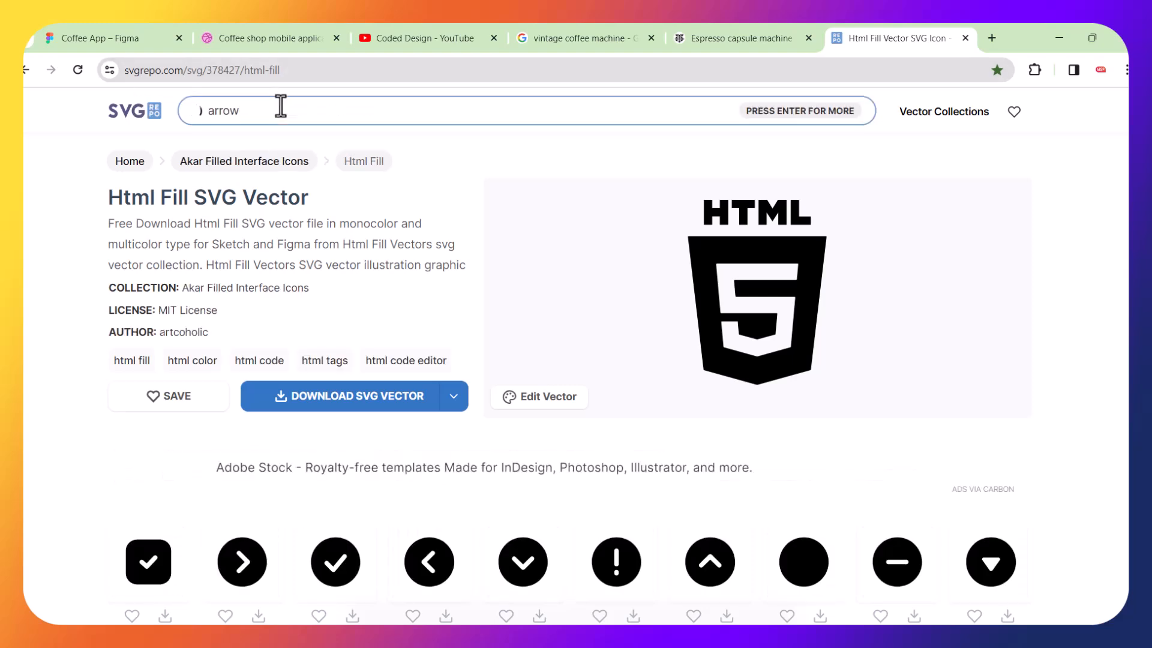
key(Return)
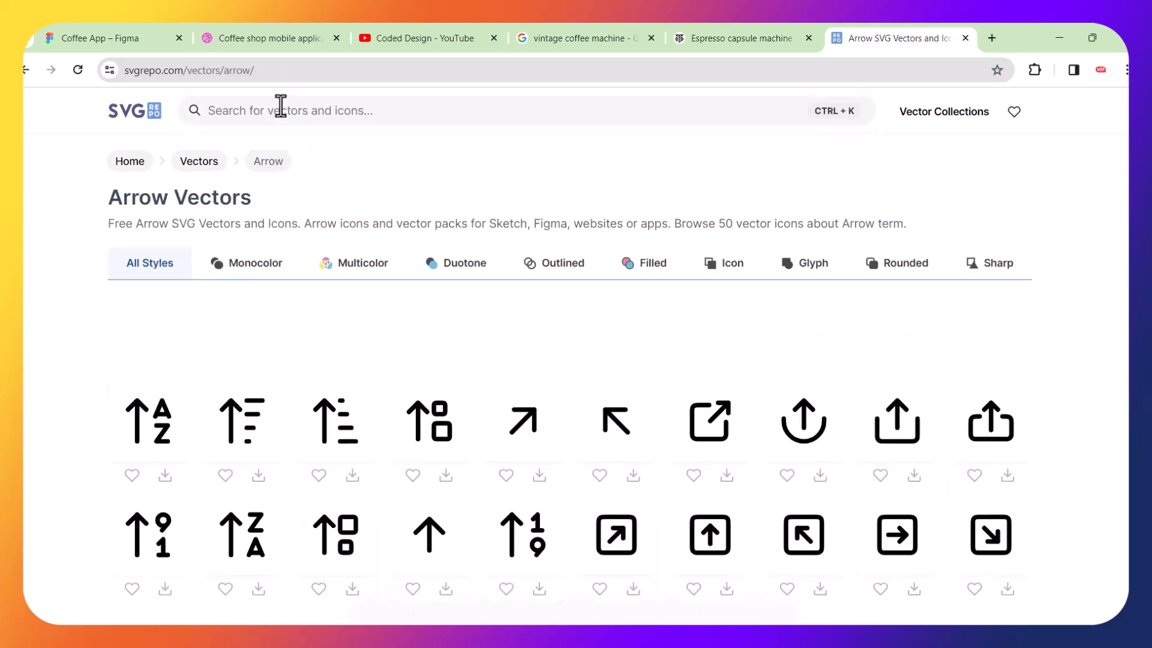
scroll(344, 280, down, 2)
scroll(345, 280, down, 1)
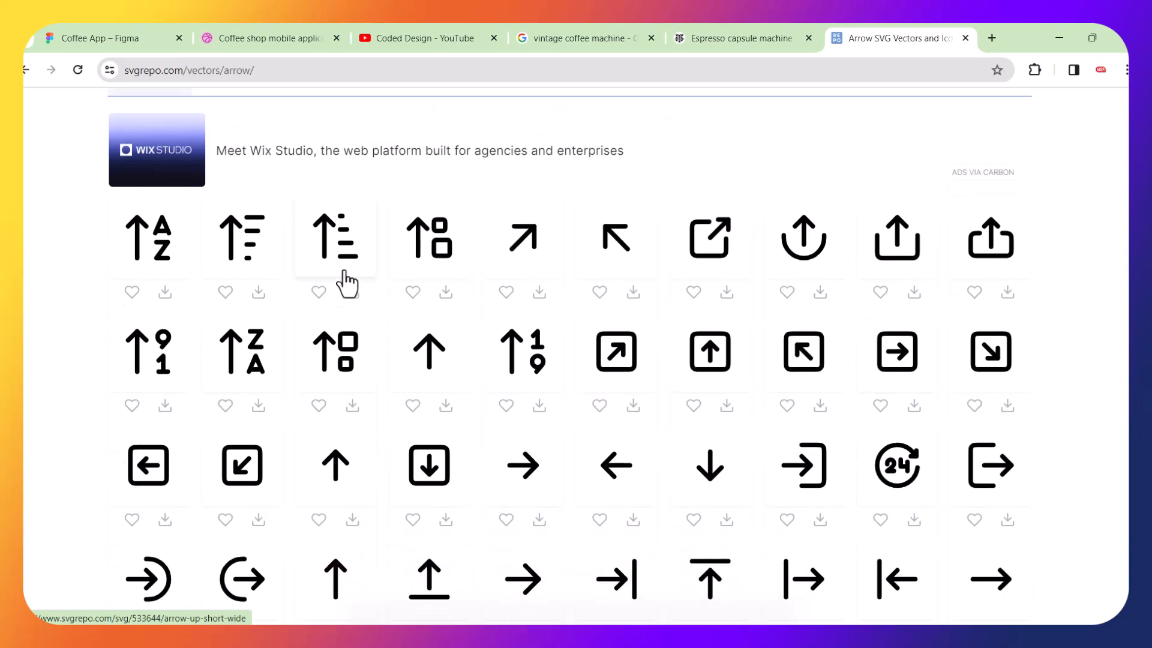
scroll(345, 281, down, 2)
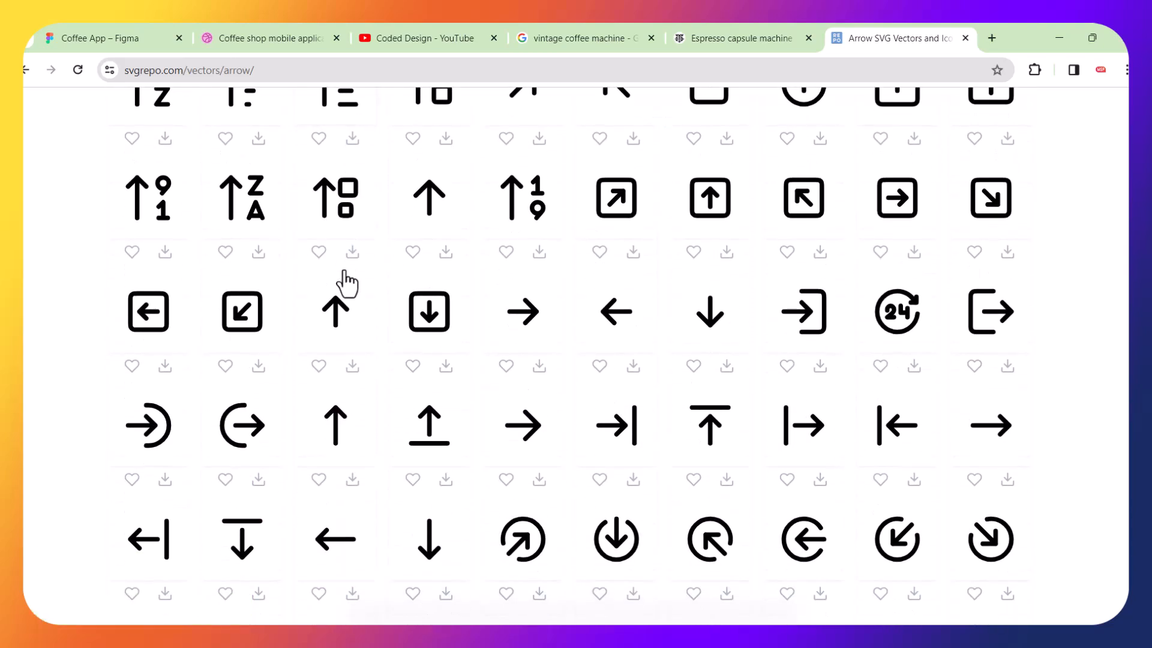
Open the Arrow Sm Right icon's editor, copy its SVG, and switch back to Figma.
click(528, 324)
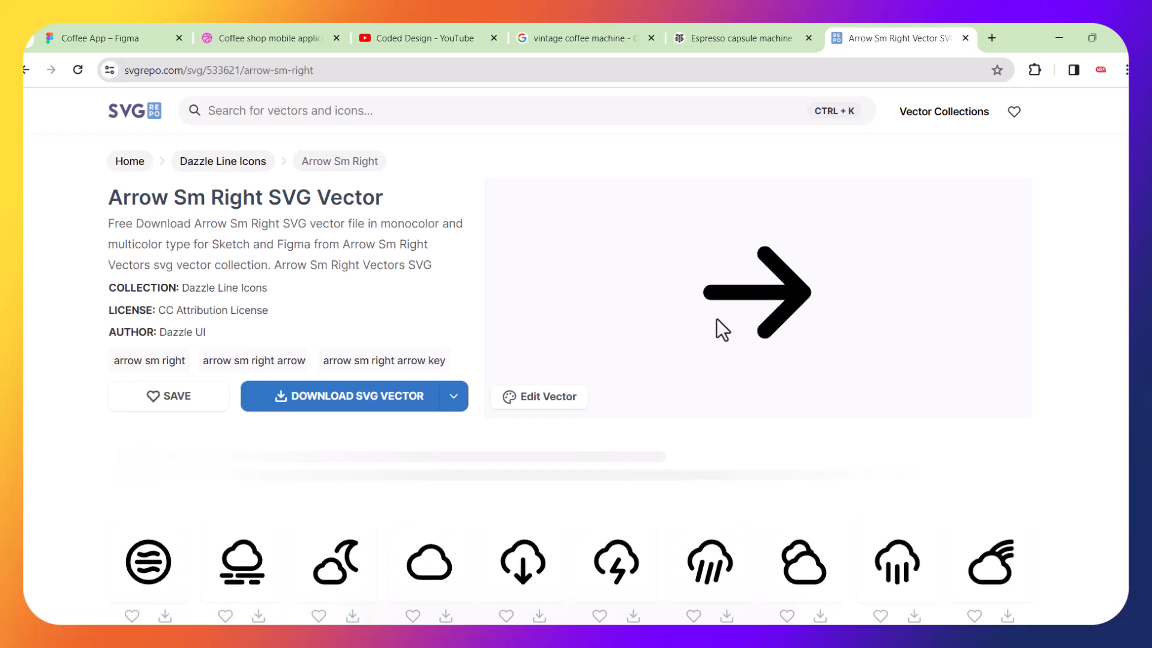
click(539, 399)
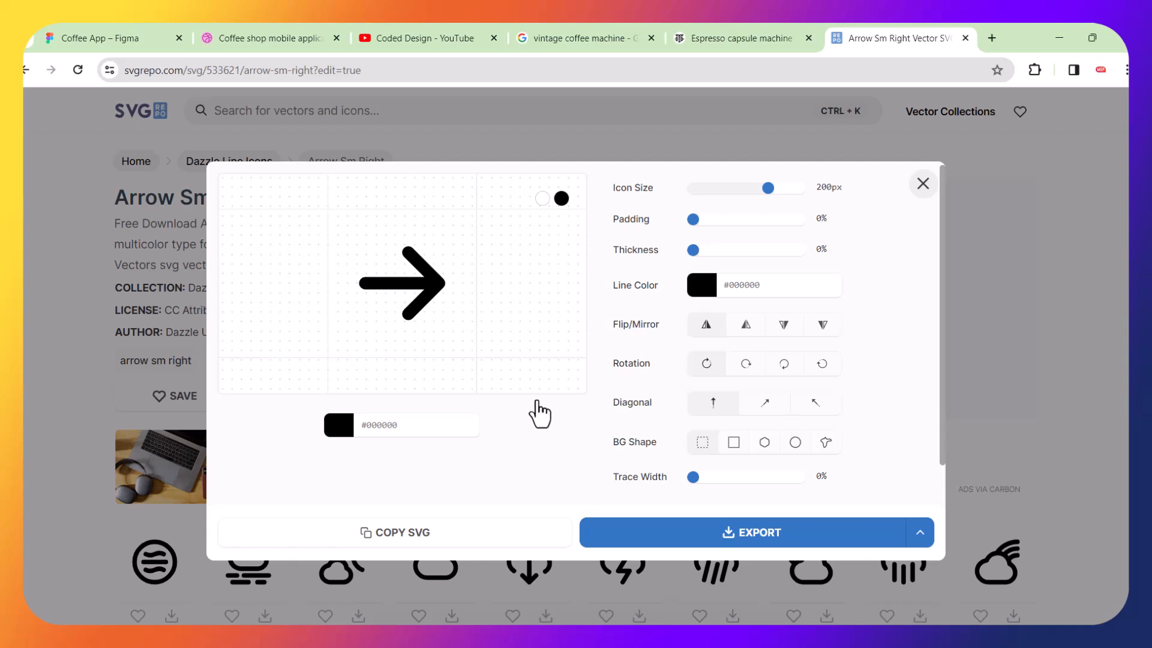
click(389, 539)
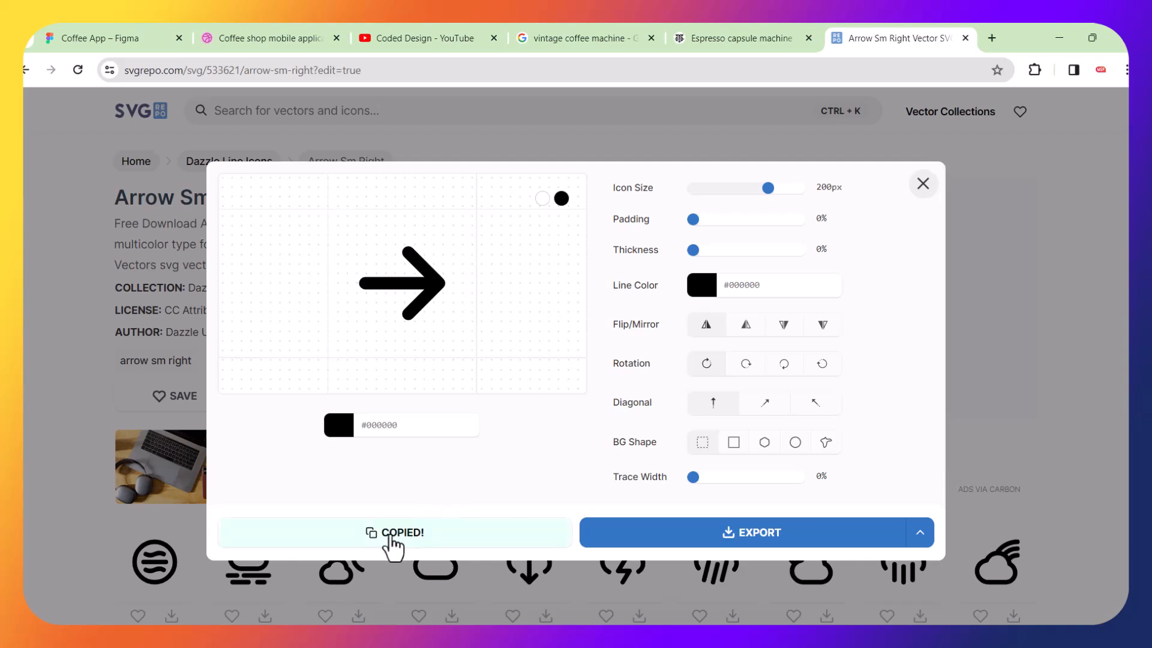
click(110, 42)
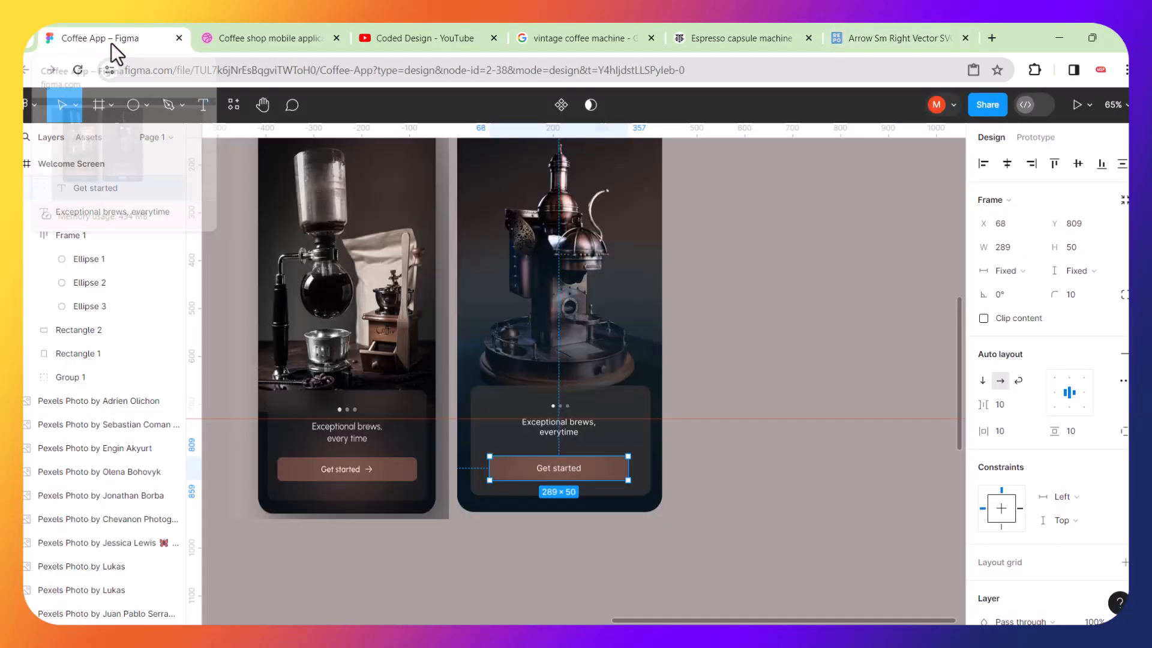
Paste the copied arrow SVG onto the canvas beside the Welcome Screen.
click(770, 373)
key(ctrl+v)
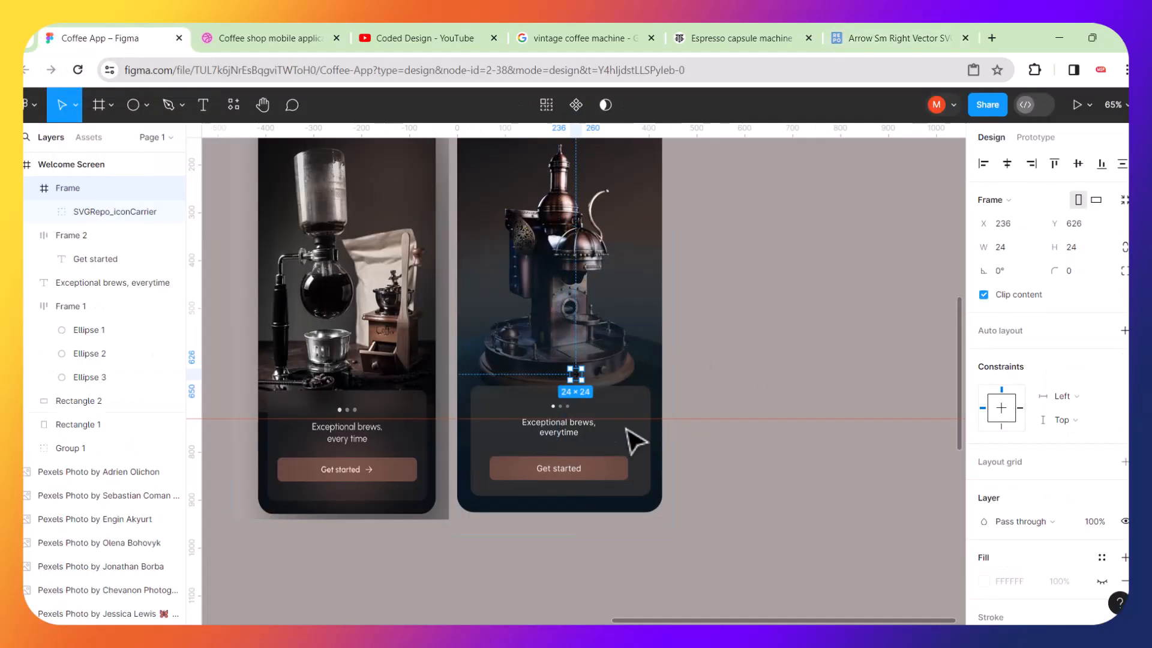
scroll(659, 430, up, 5)
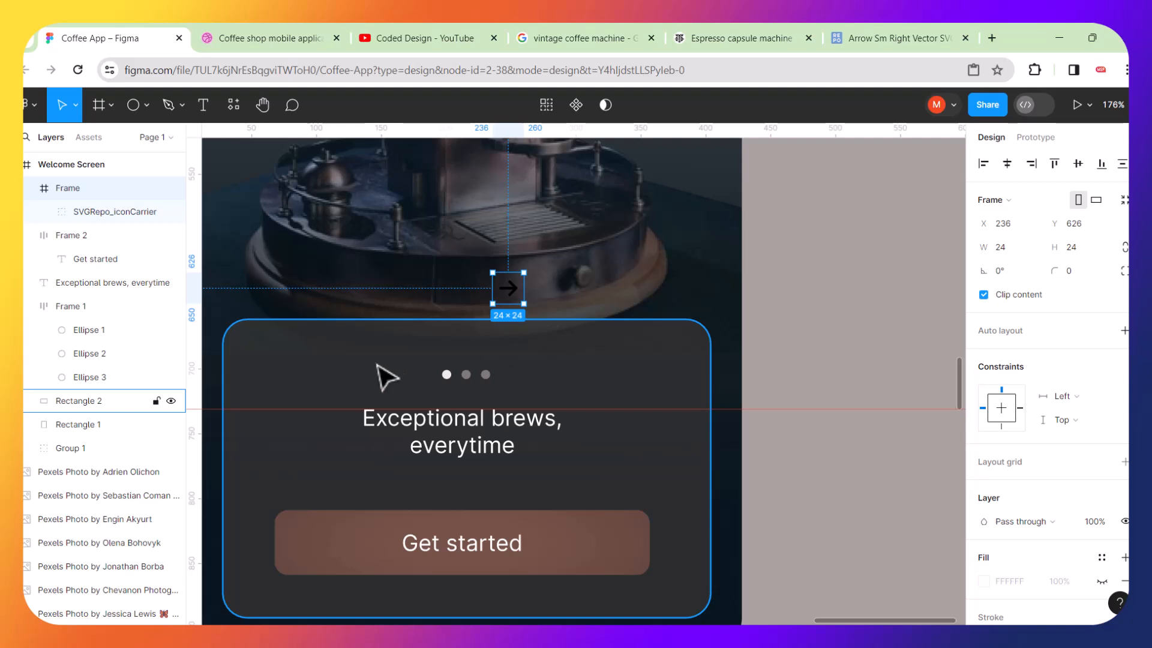
scroll(517, 293, up, 5)
scroll(518, 294, up, 1)
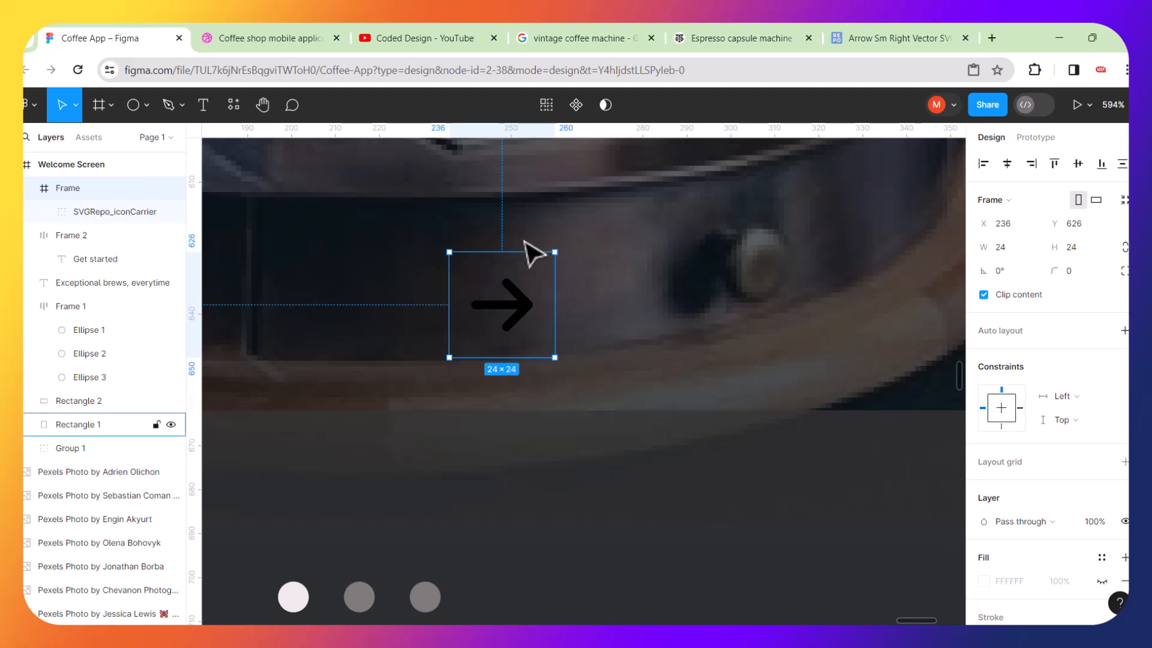
Move the arrow's inner icon group out of its 24 × 24 container frame and delete the empty frame.
click(528, 313)
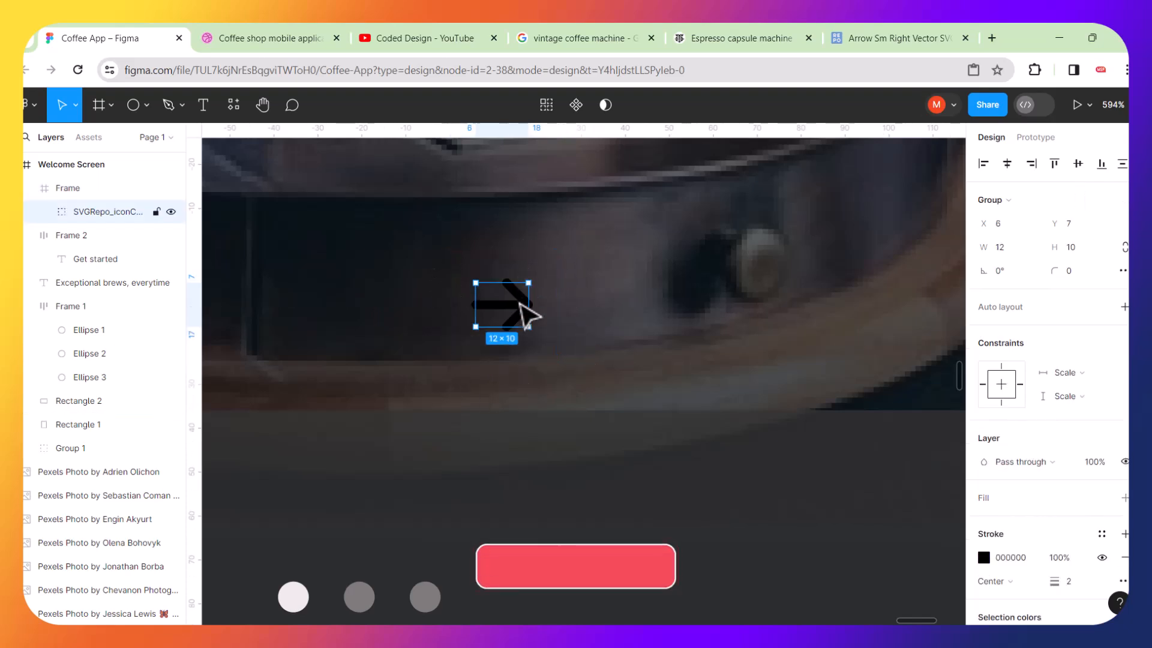
drag(528, 313, 641, 294)
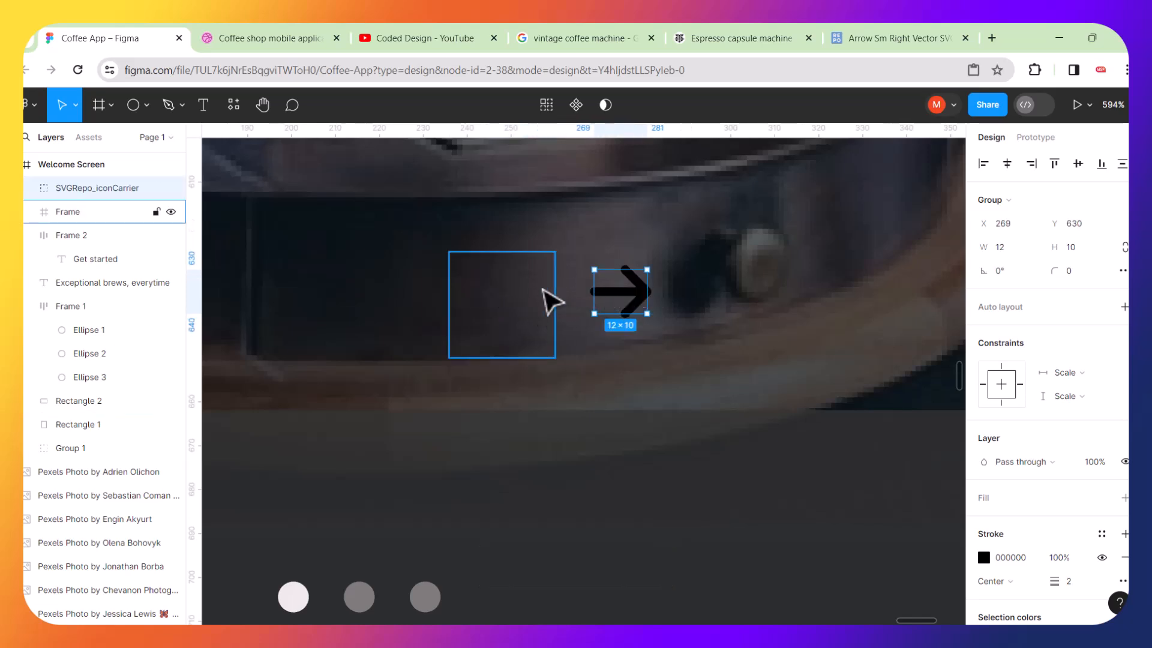
click(550, 302)
key(Delete)
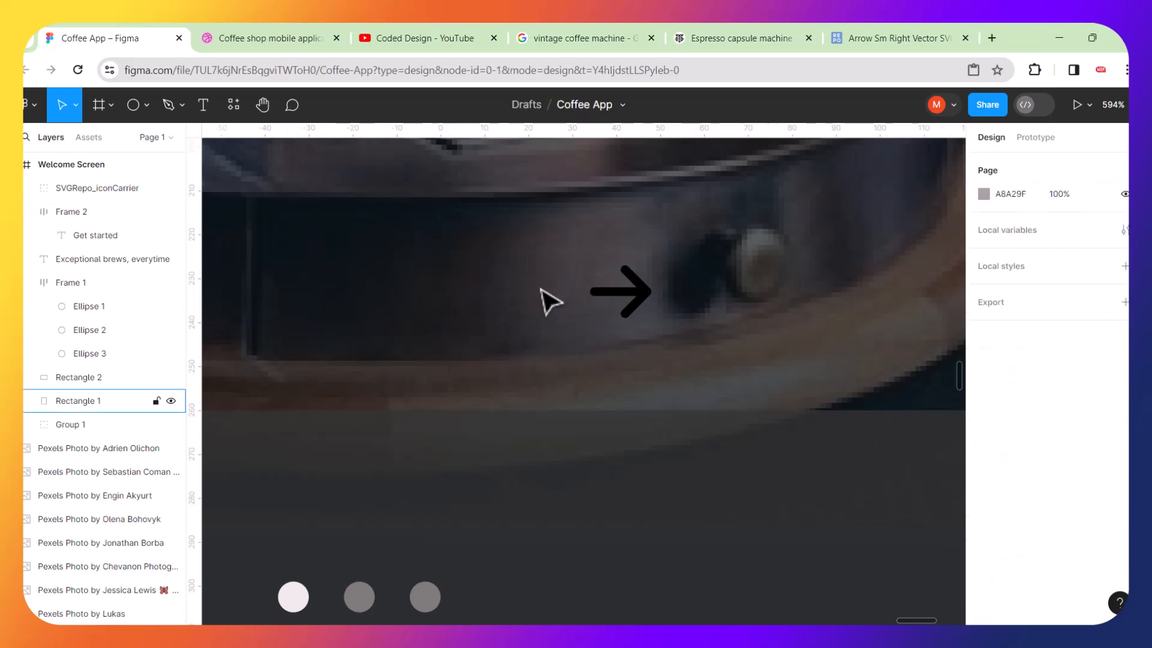
Change the arrow icon's stroke colour to white, FFFFFF.
click(610, 292)
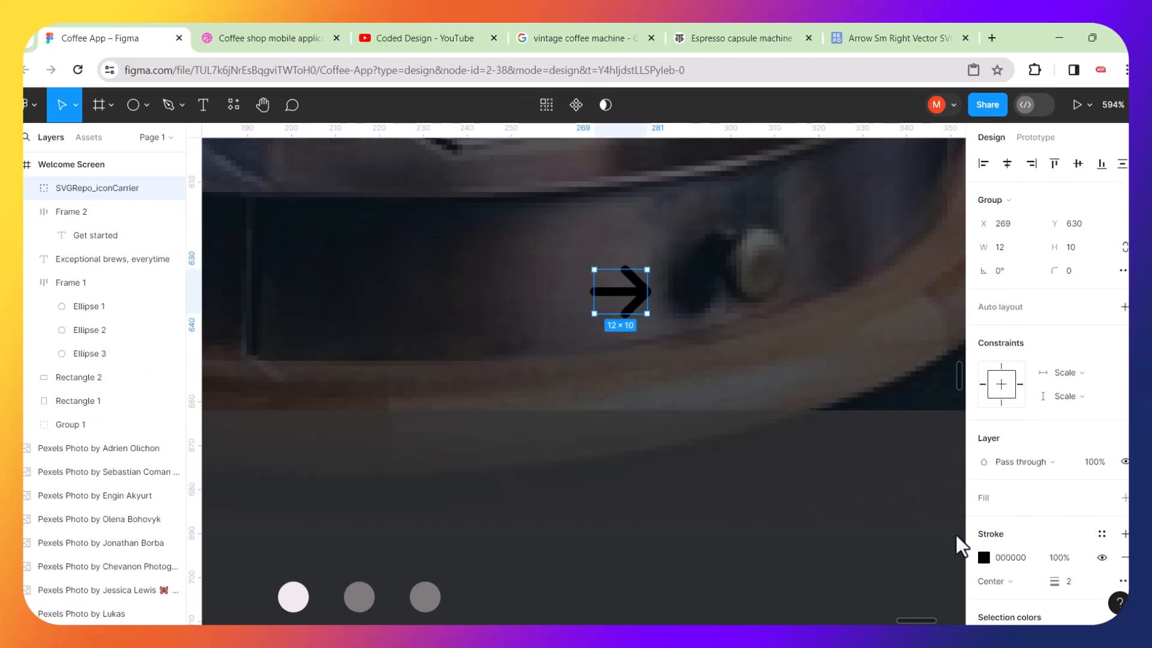
click(983, 558)
drag(789, 423, 787, 207)
click(660, 255)
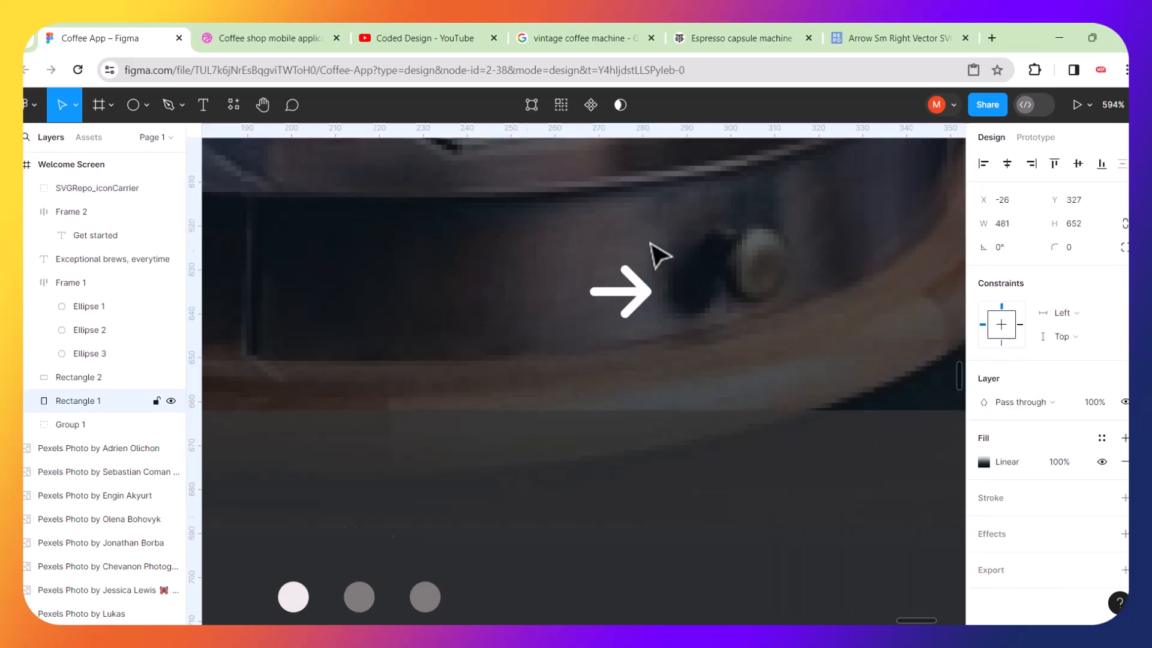
Drag the arrow icon into the Get started button, after the button text.
scroll(660, 255, down, 5)
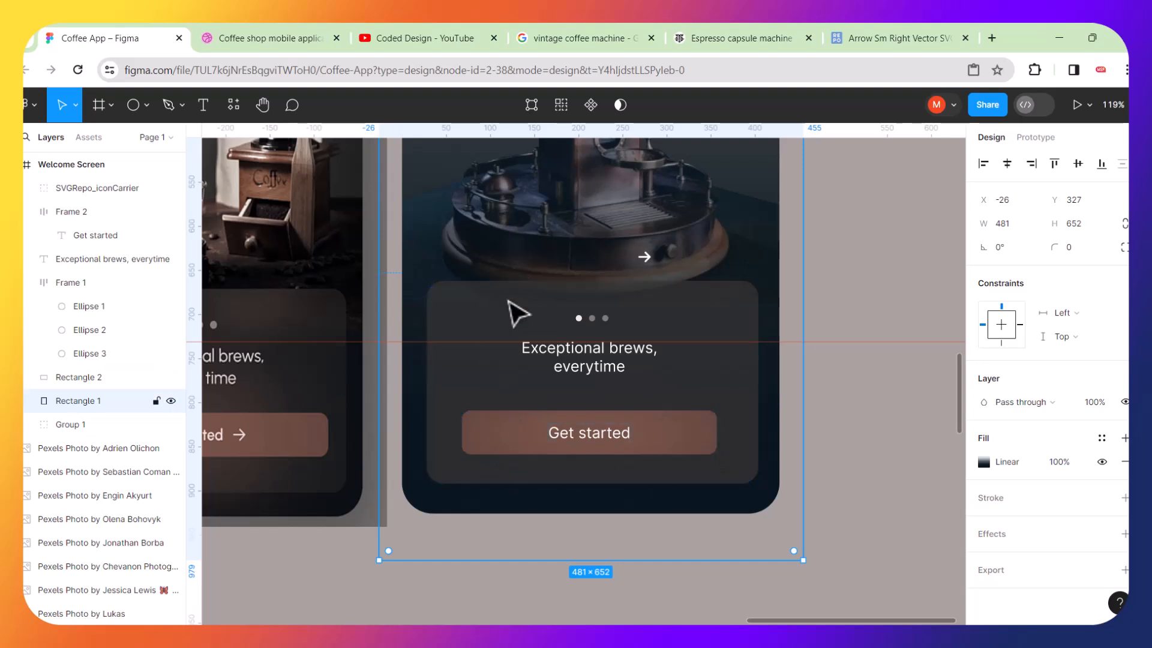
scroll(672, 354, up, 2)
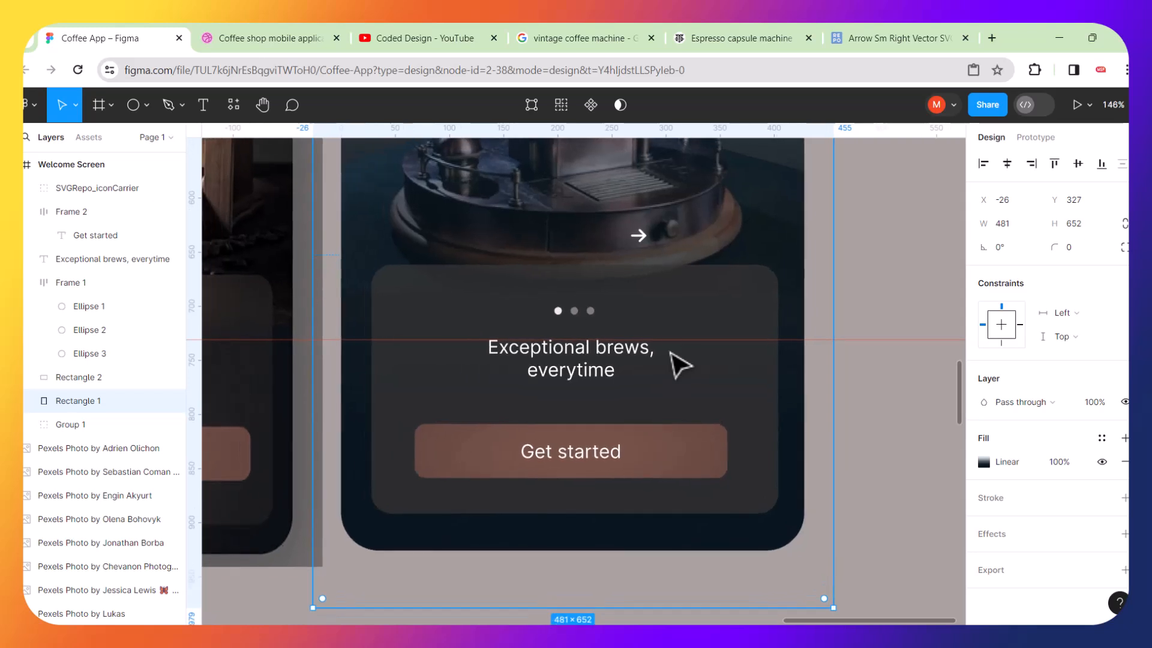
click(646, 244)
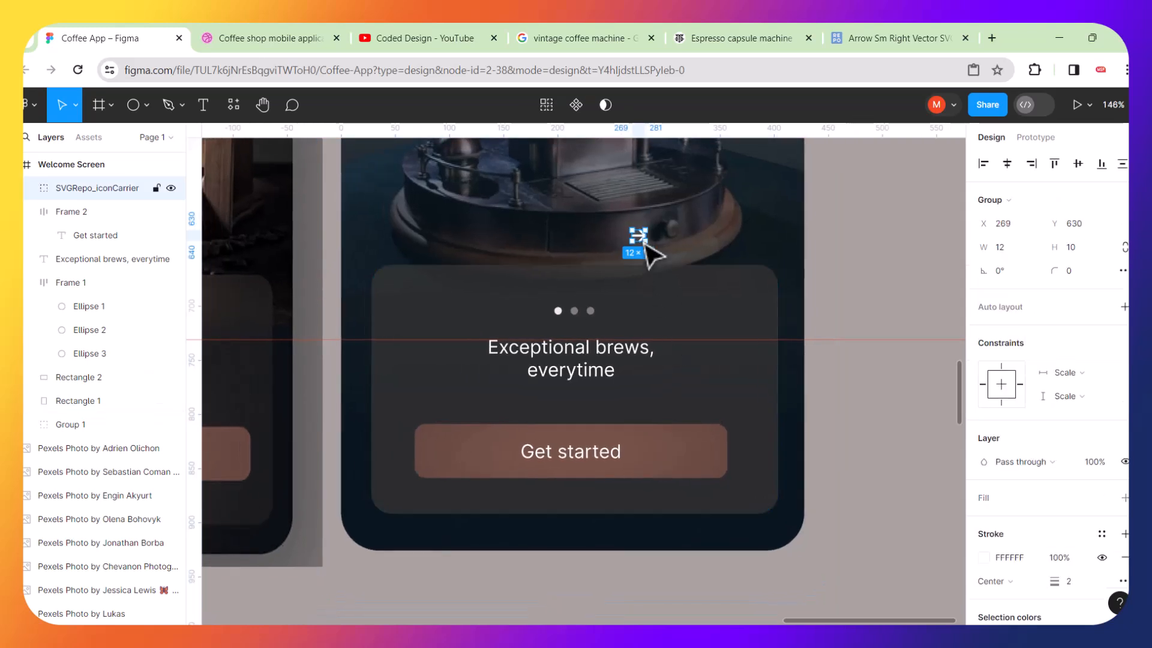
mouse_move(645, 242)
mouse_down()
mouse_move(676, 341)
mouse_move(640, 456)
mouse_move(675, 396)
mouse_move(643, 447)
mouse_up()
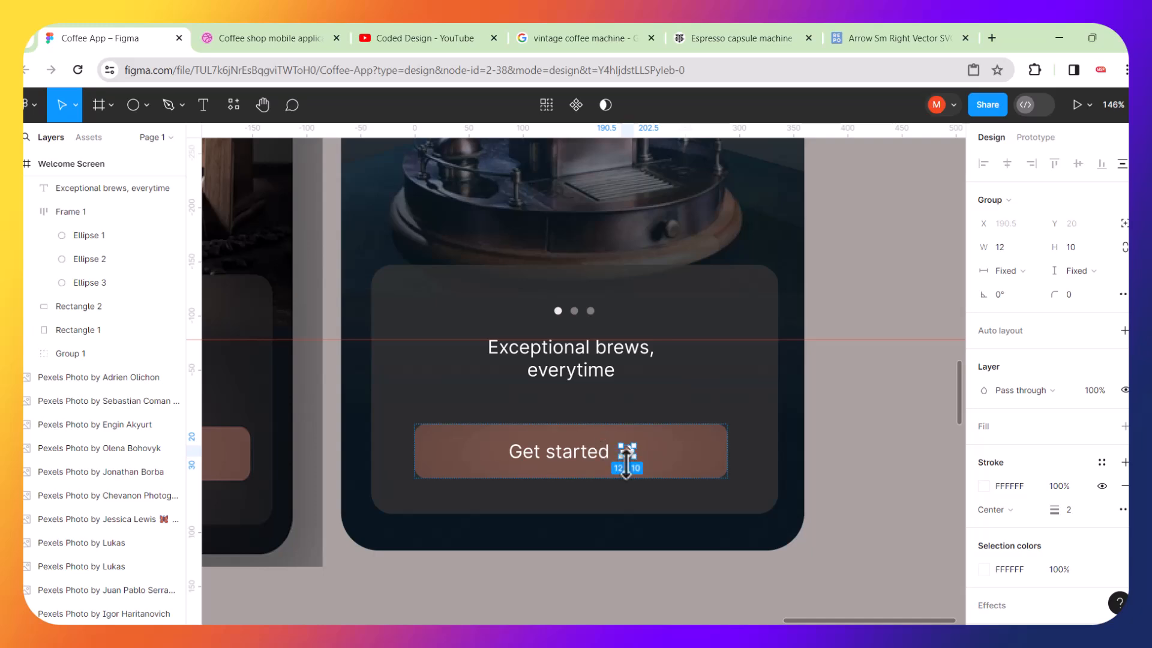
Enlarge the arrow icon to about 16.8 × 14.
scroll(571, 507, up, 4)
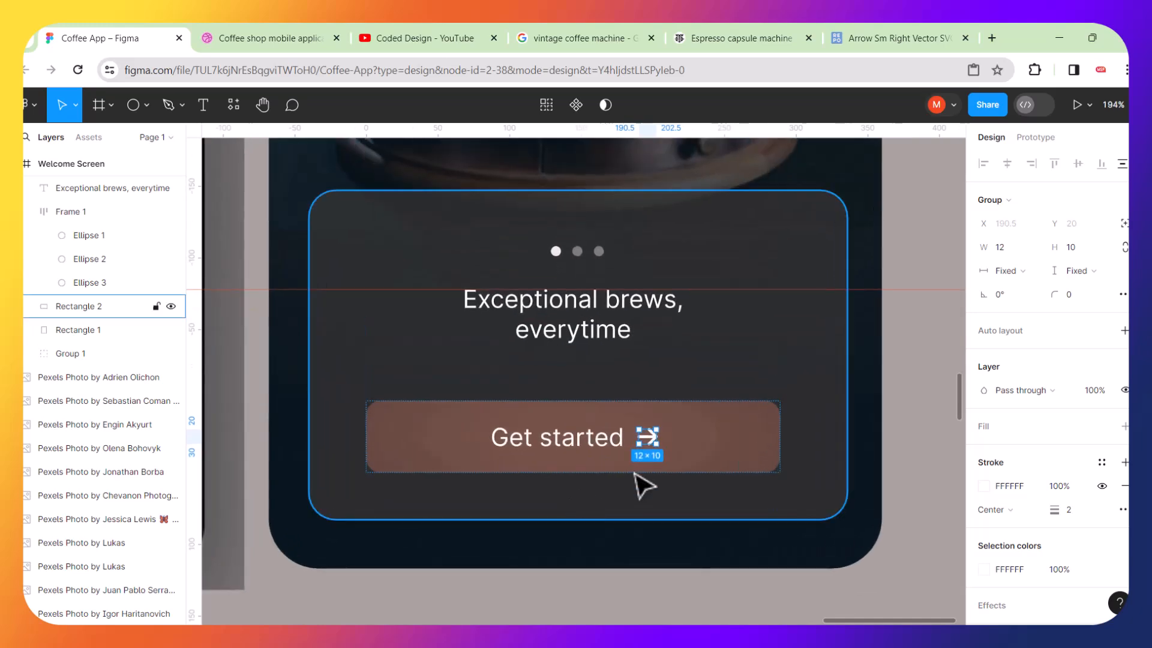
scroll(679, 465, up, 10)
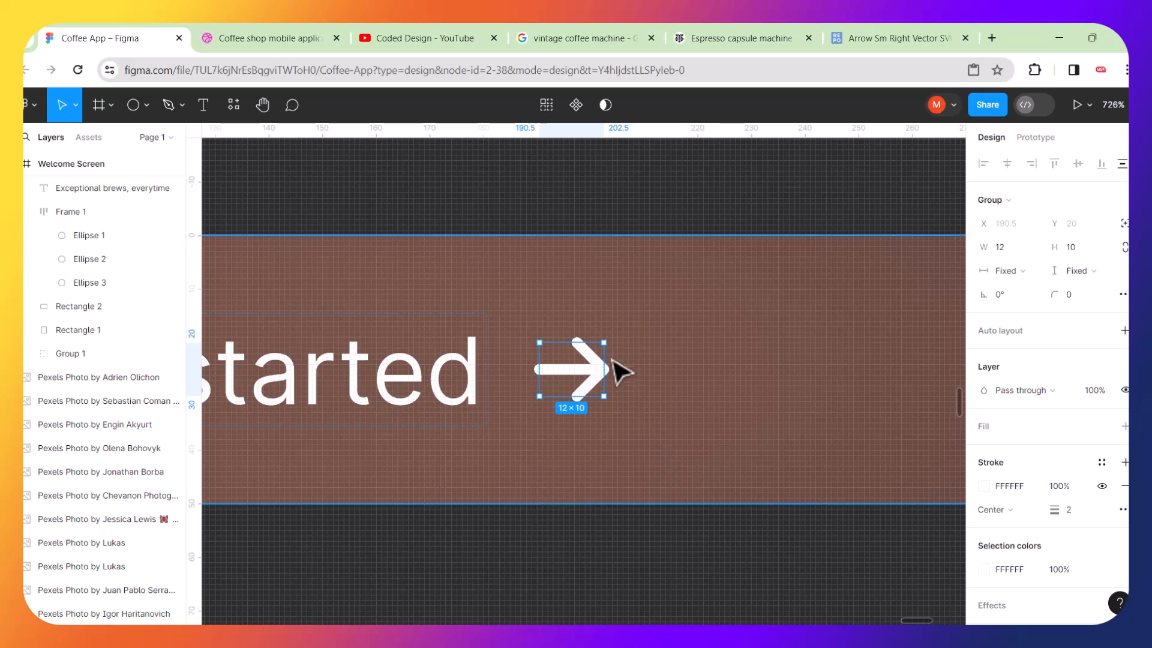
drag(609, 341, 623, 324)
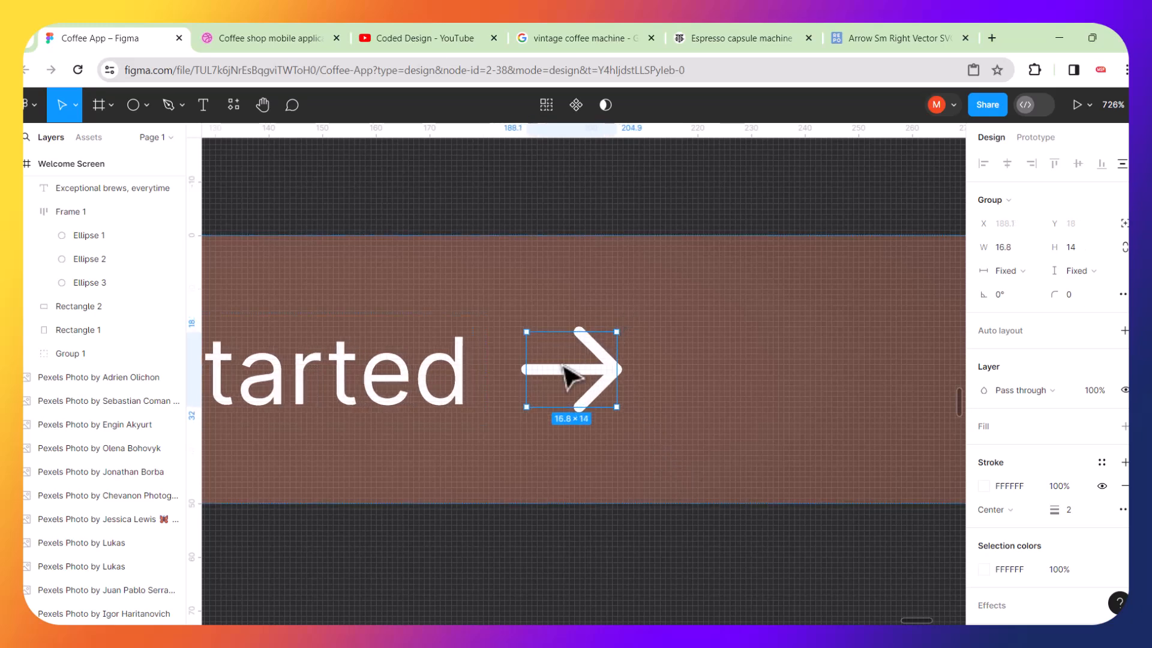
Increase the auto layout gap between the button text and the arrow to 20.
click(771, 312)
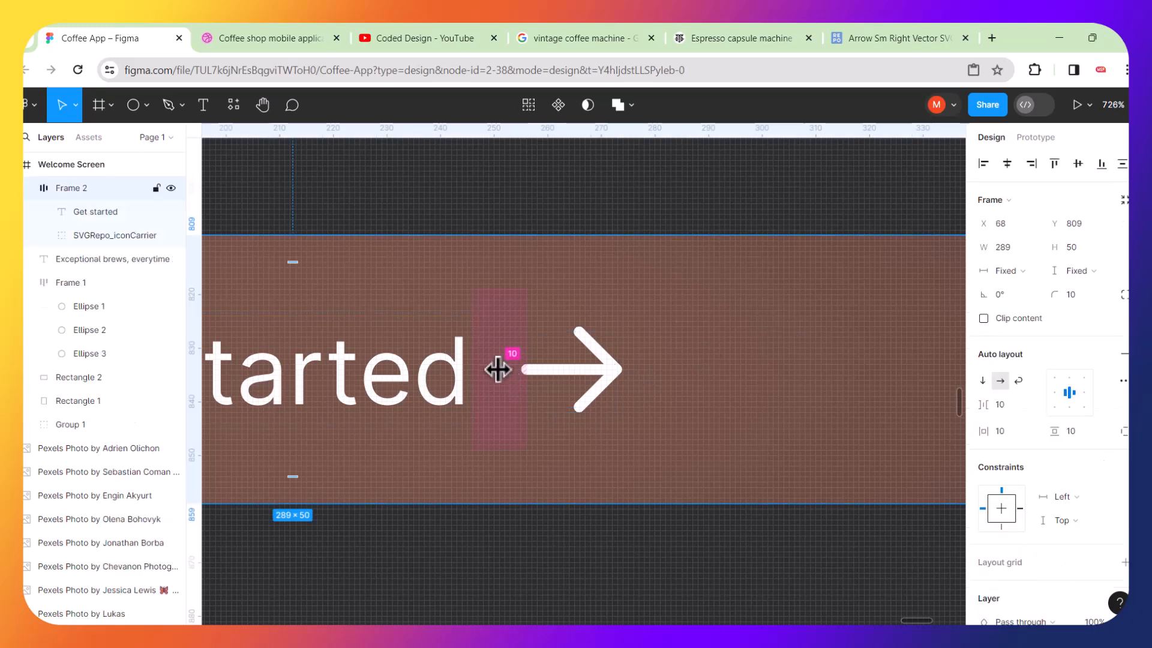
drag(503, 368, 543, 369)
drag(552, 372, 526, 374)
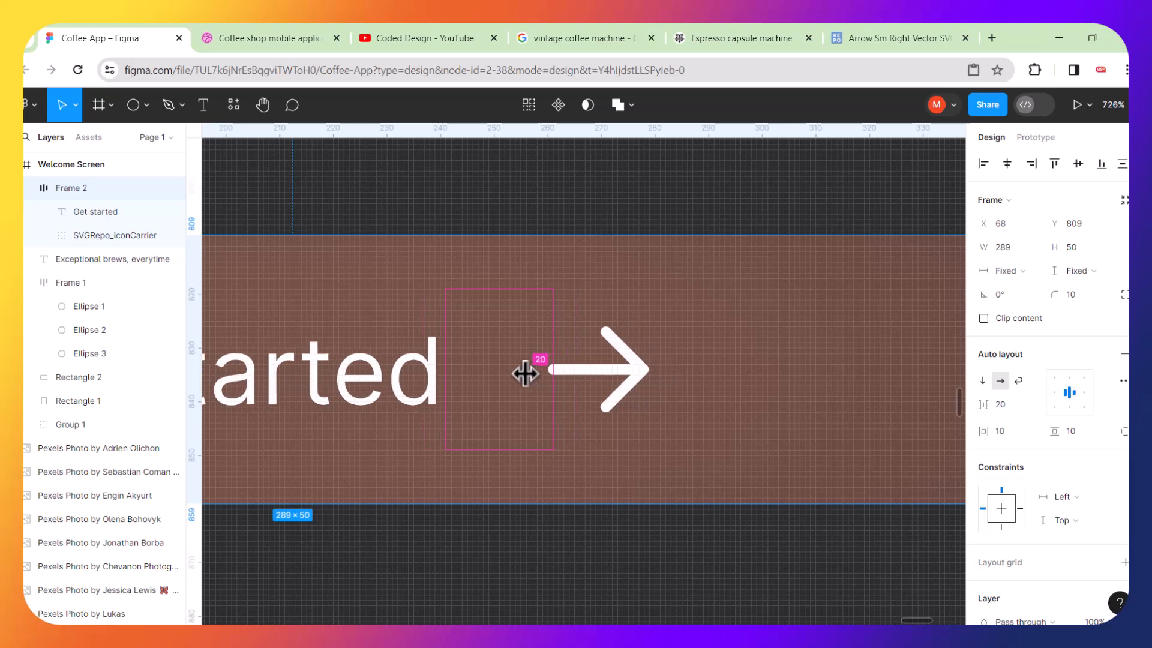
Shrink the arrow icon inside the button to about 13.2 × 11.
scroll(525, 374, down, 10)
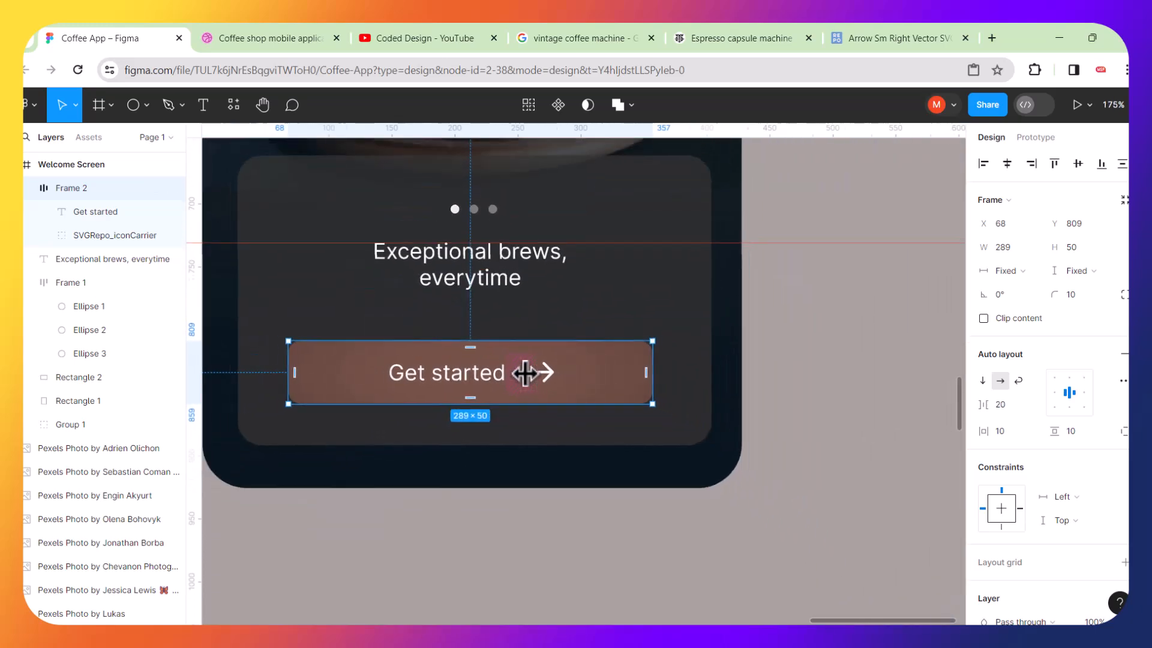
scroll(525, 374, left, 6)
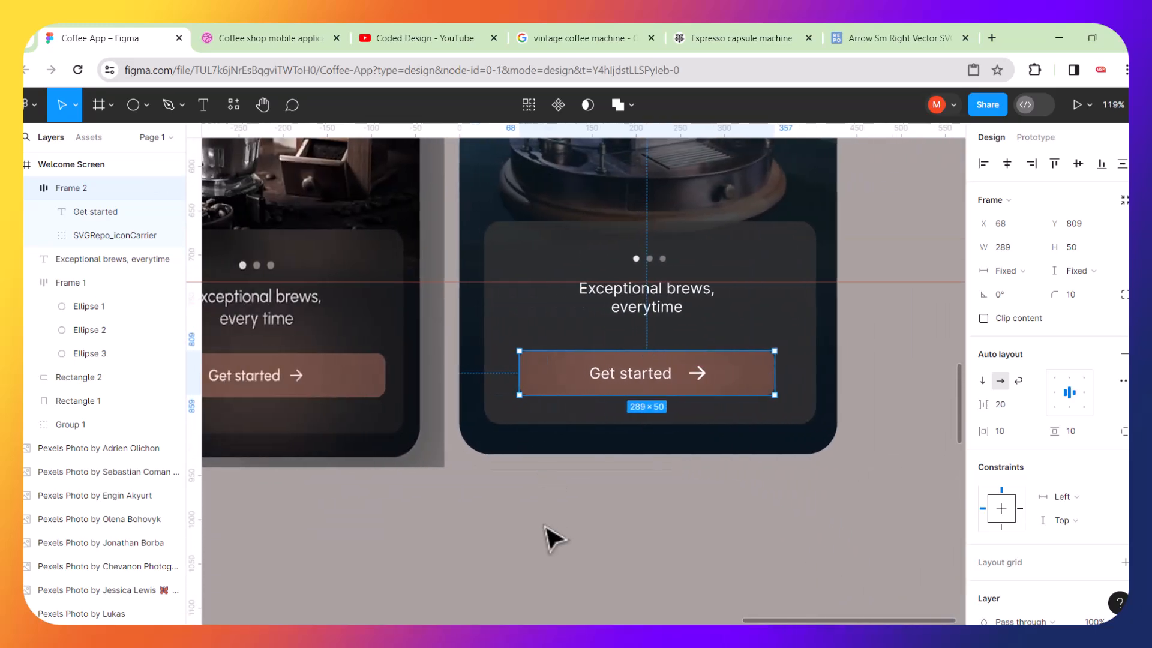
click(546, 527)
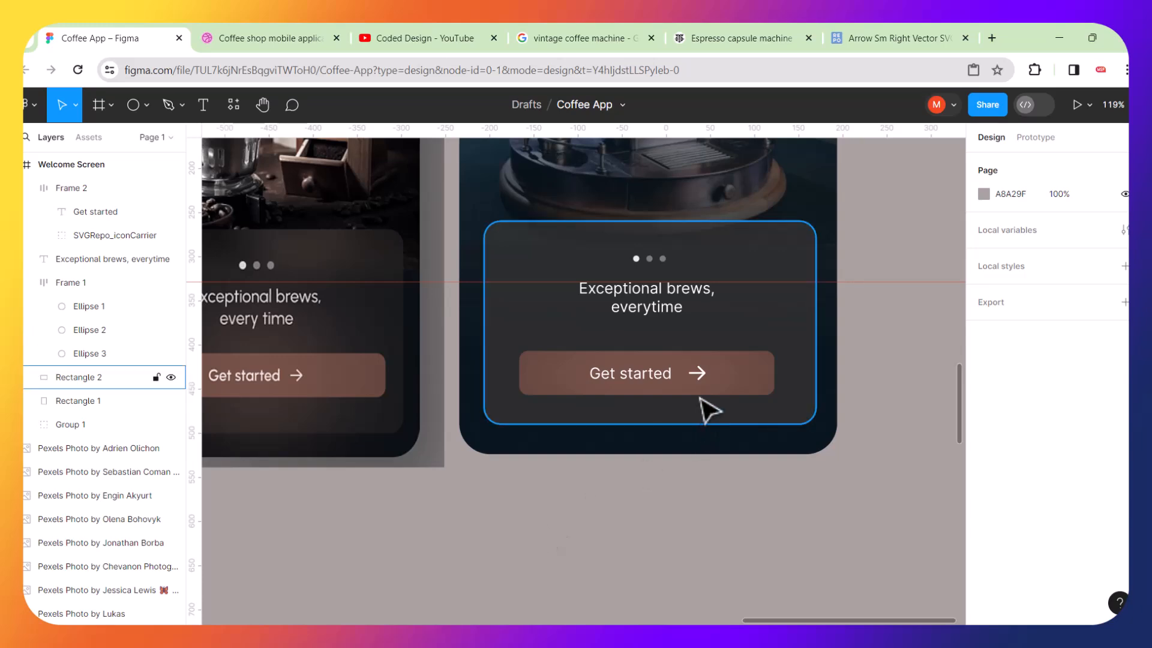
scroll(707, 397, up, 10)
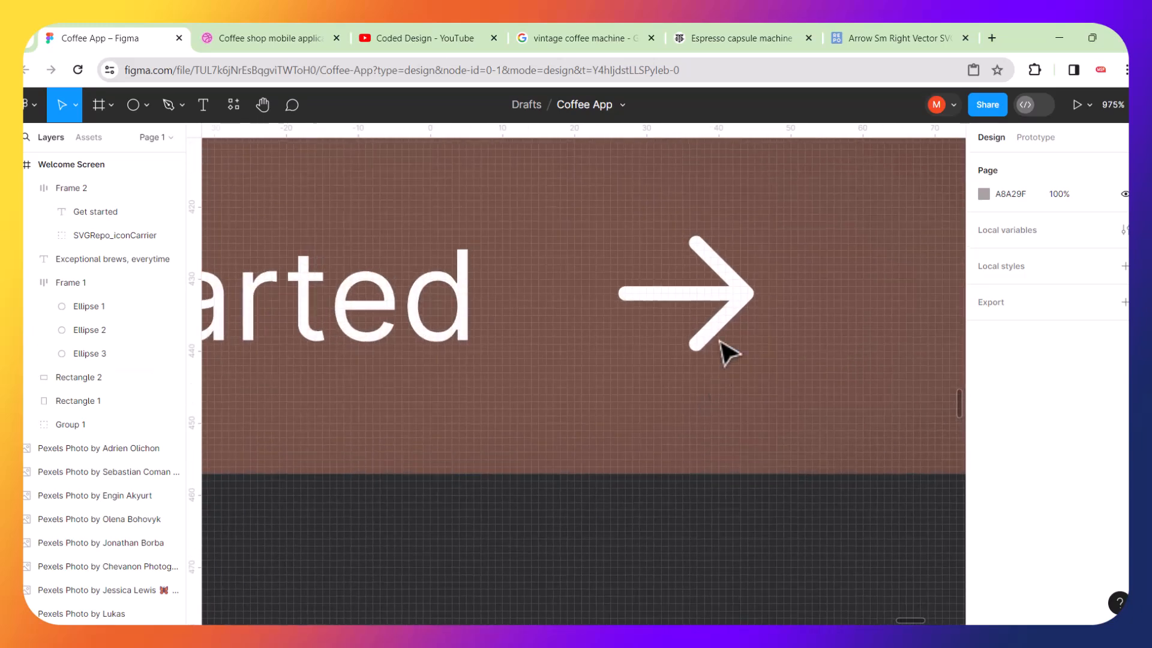
click(737, 298)
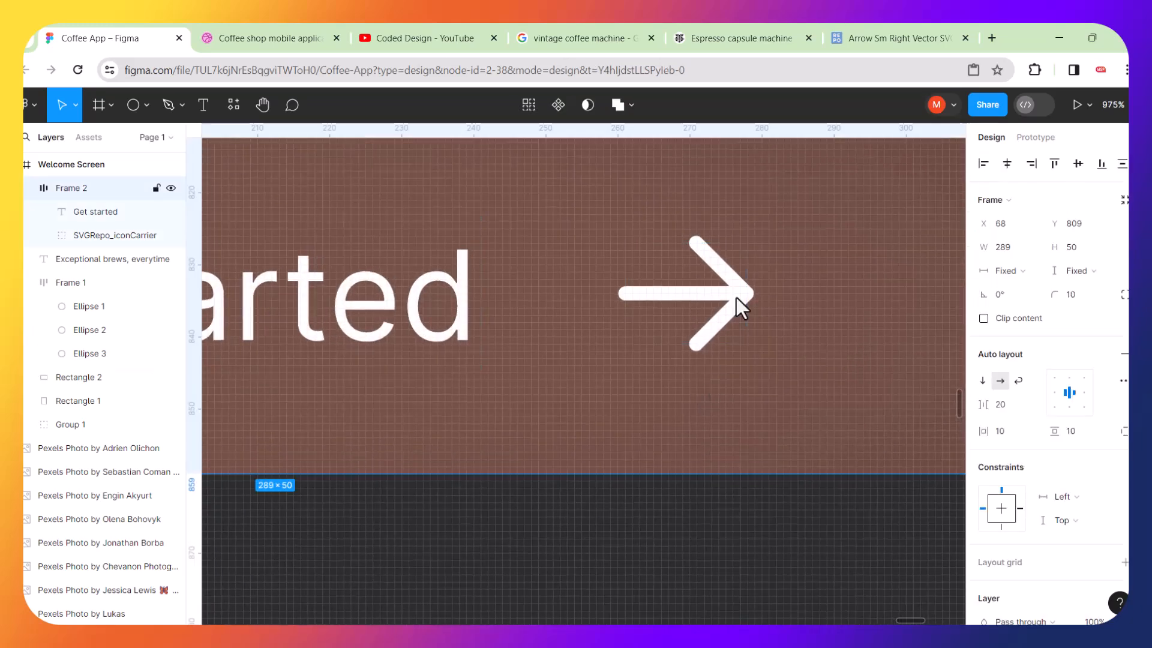
click(737, 298)
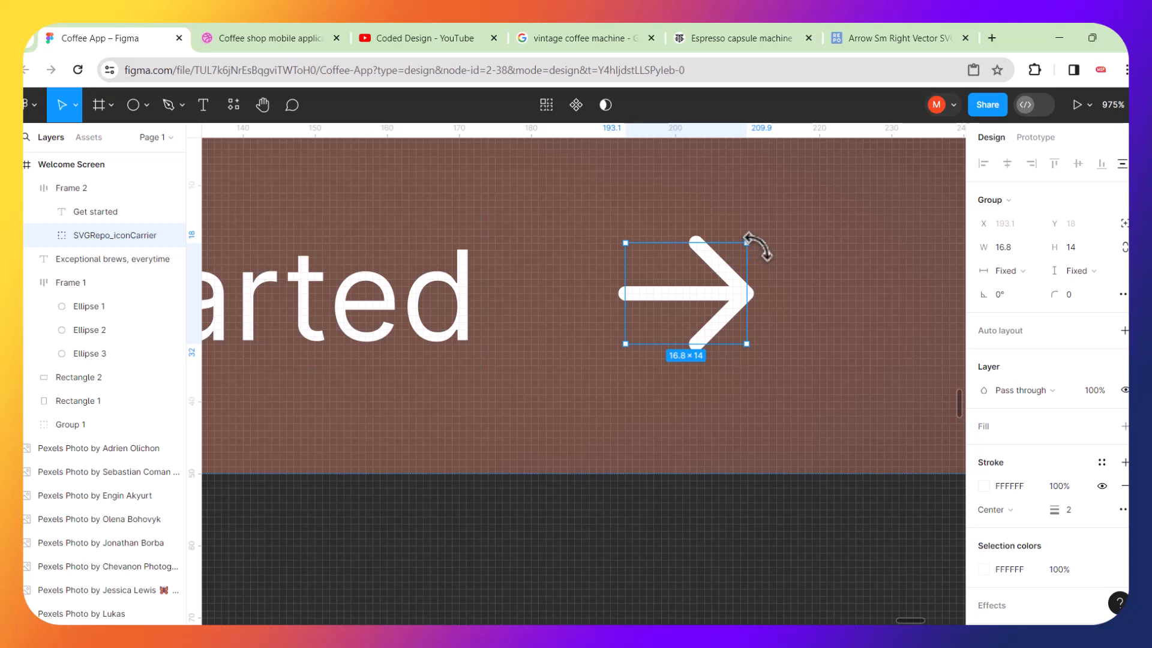
drag(751, 243, 707, 268)
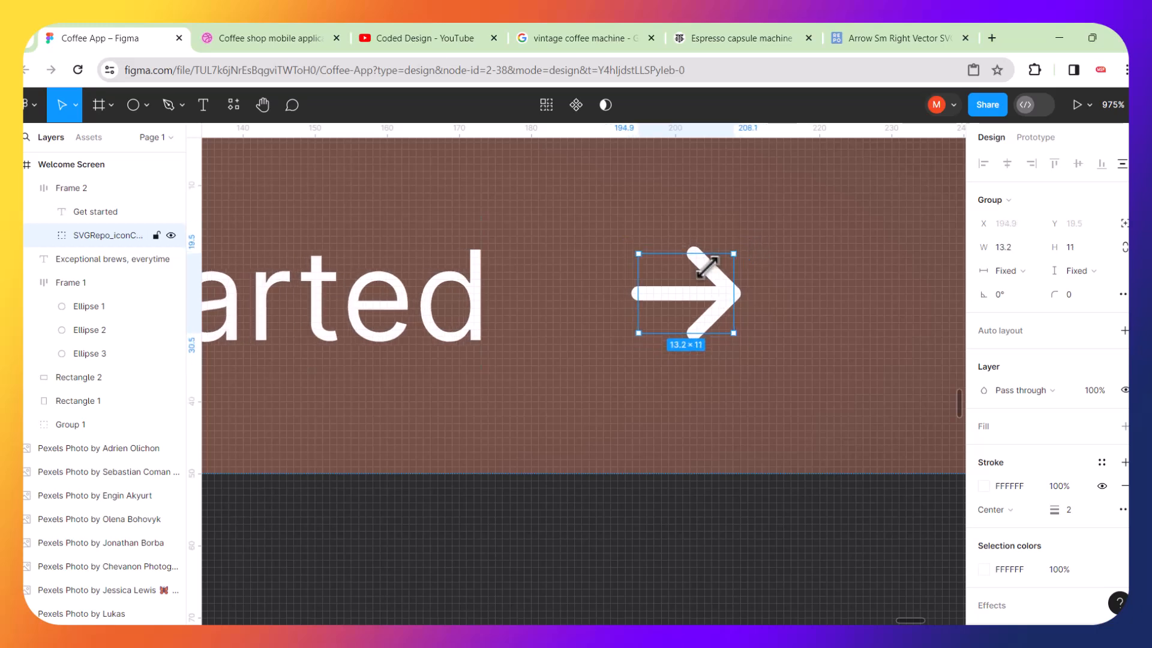
Select the slider dots, heading text and Get started button together and wrap them in a vertical auto layout frame.
scroll(707, 269, down, 10)
scroll(711, 306, down, 3)
click(708, 445)
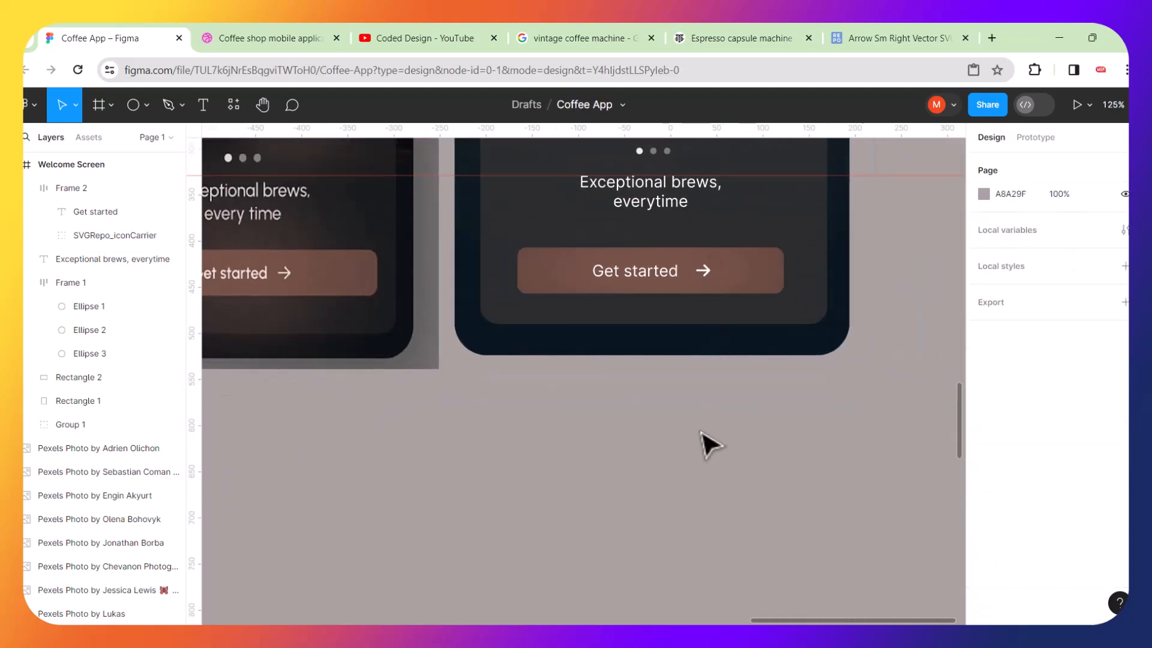
scroll(708, 444, left, 4)
scroll(708, 444, up, 2)
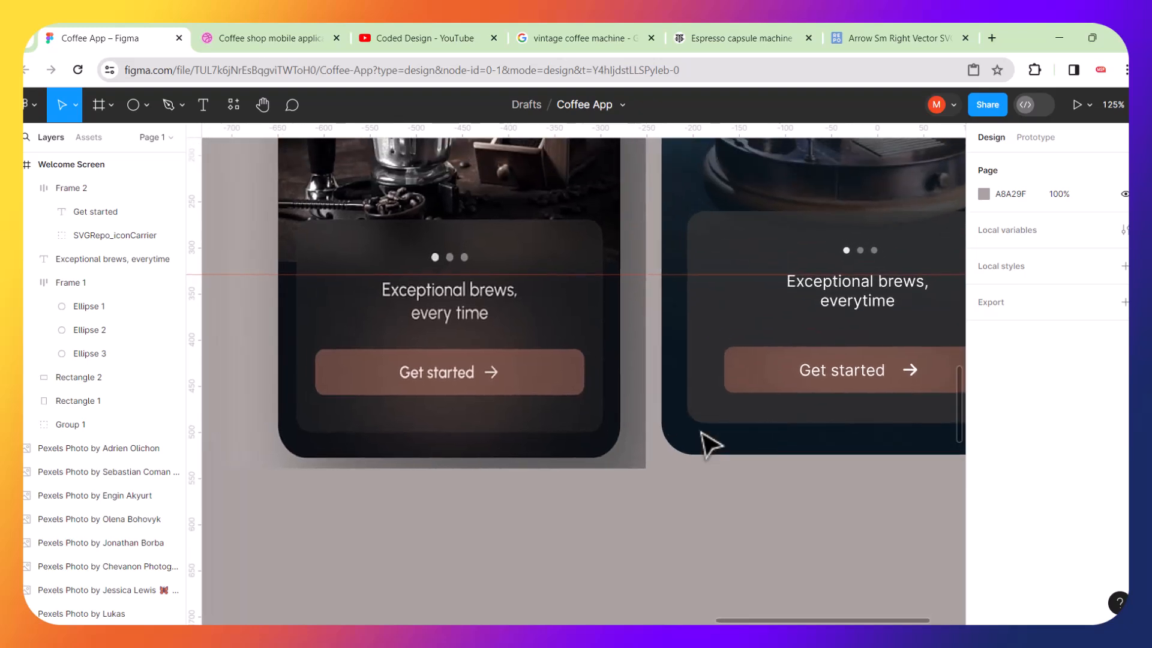
scroll(708, 444, right, 4)
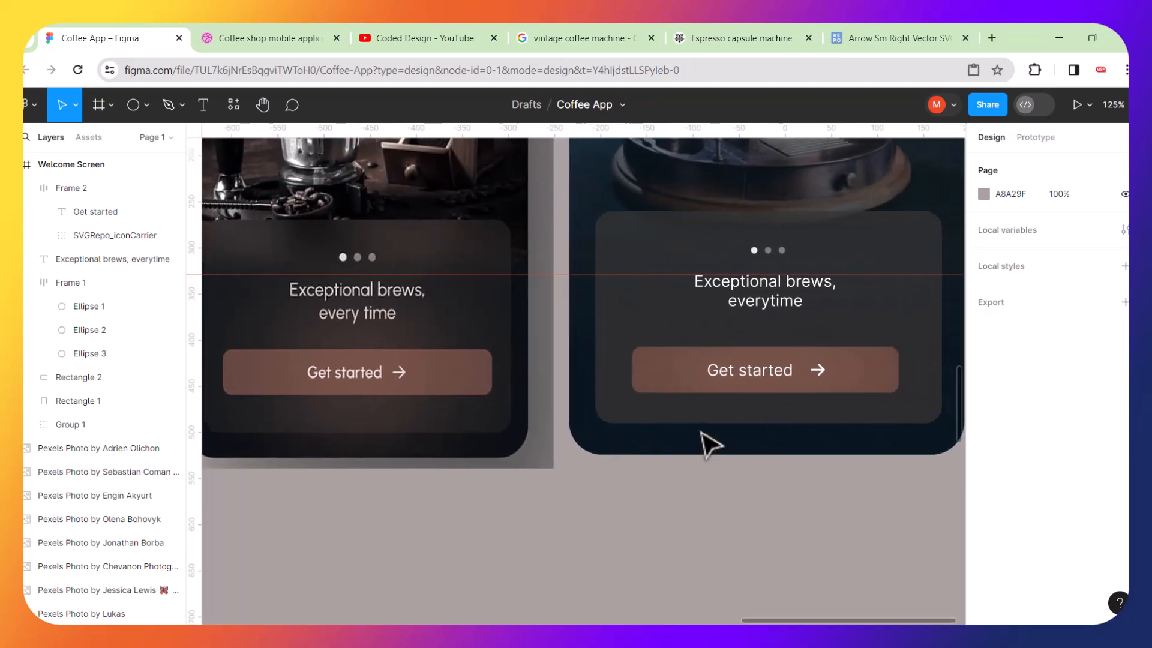
click(688, 384)
click(687, 386)
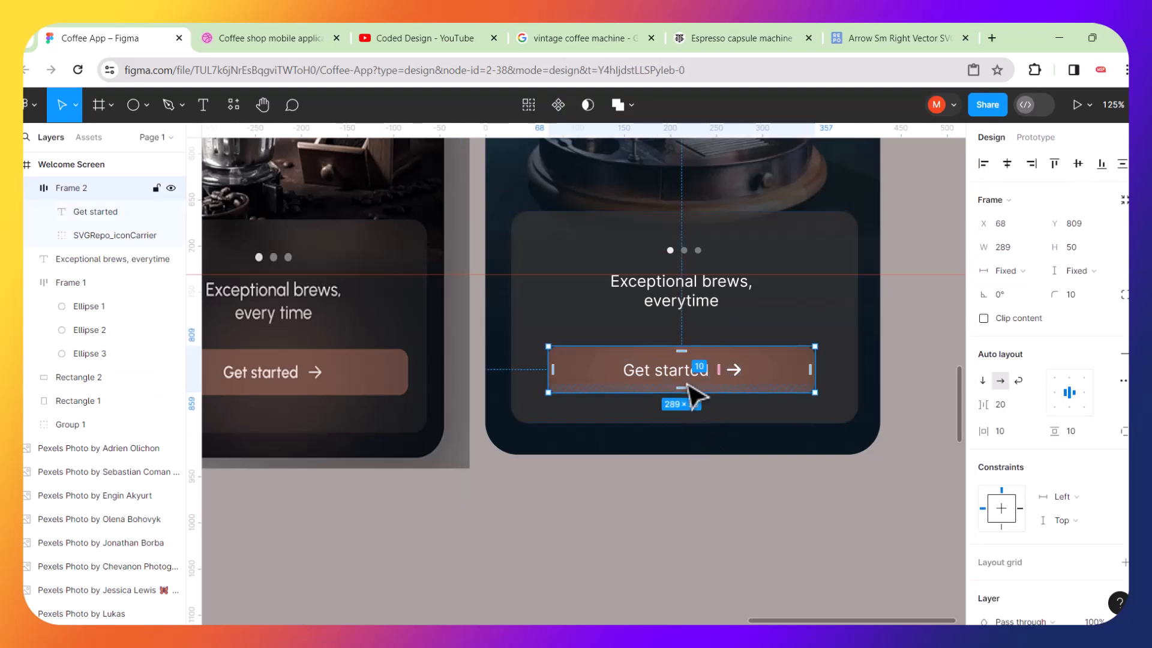
shift+click(669, 308)
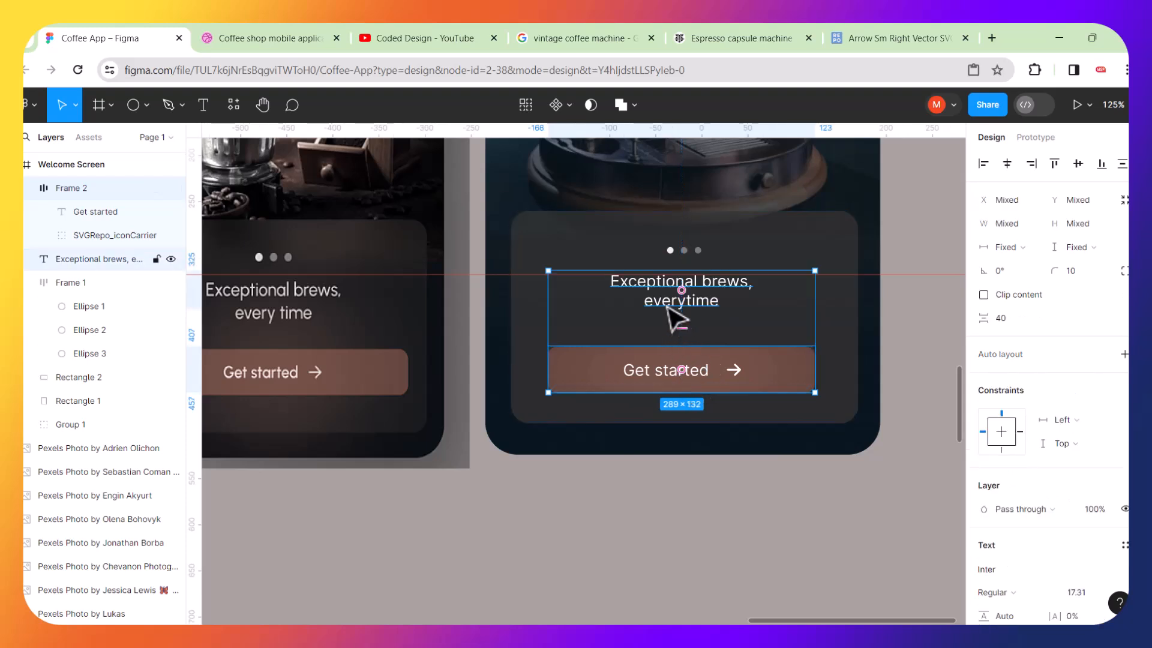
shift+click(685, 252)
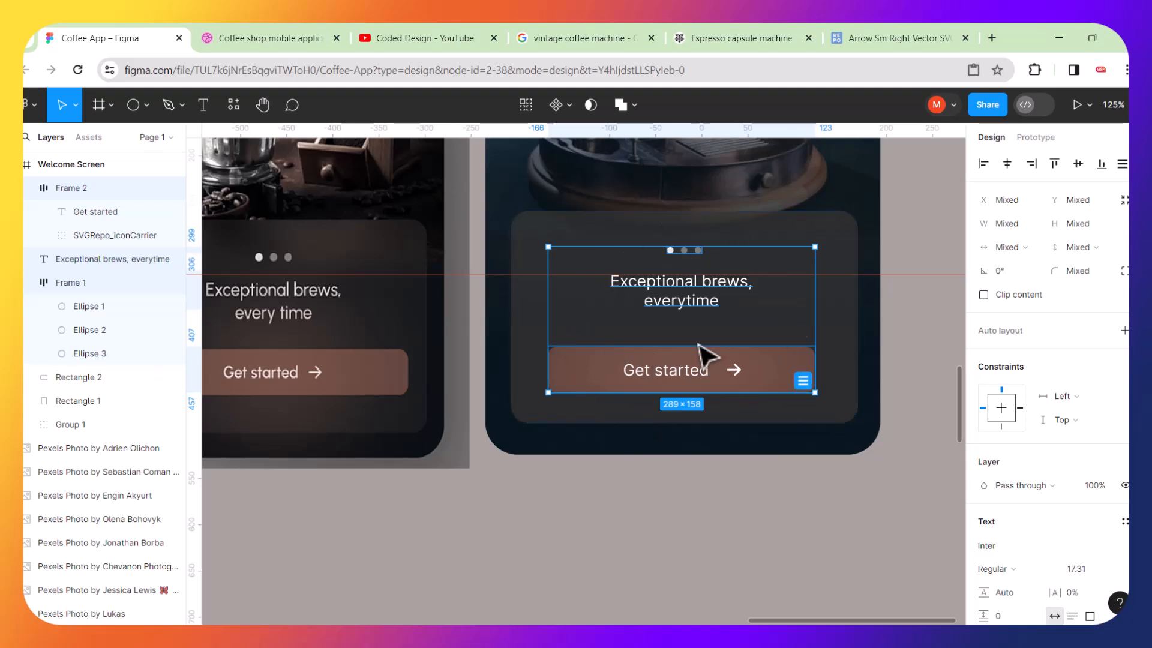
key(shift+a)
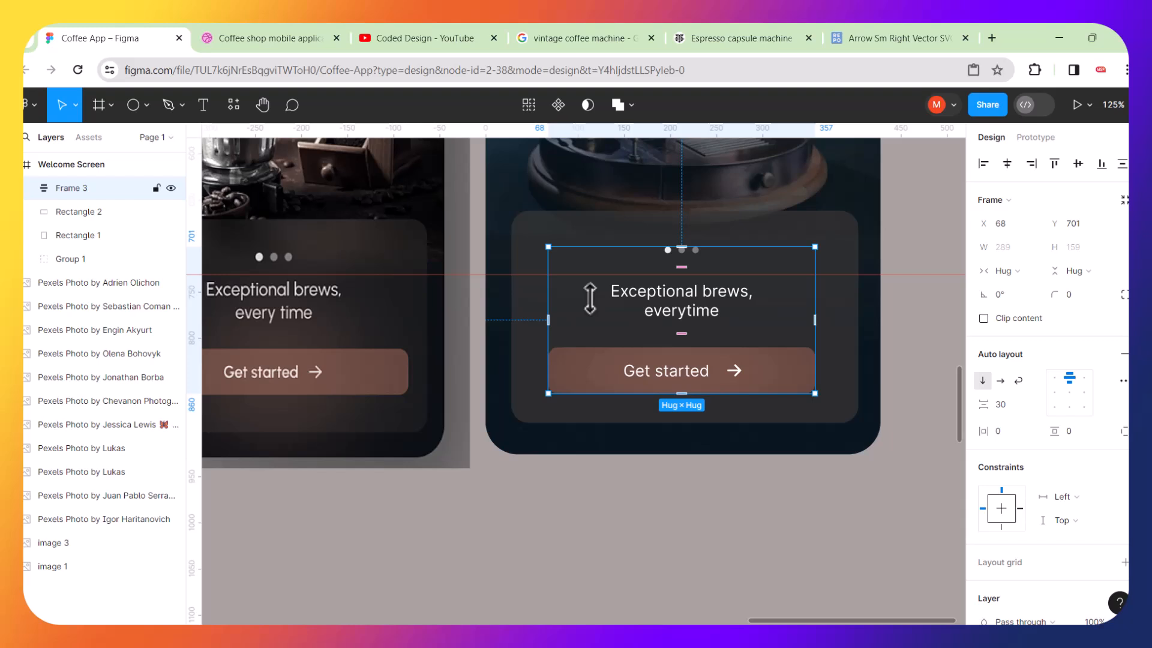
Center the new auto layout frame horizontally and vertically on the dark card rectangle behind it.
click(813, 537)
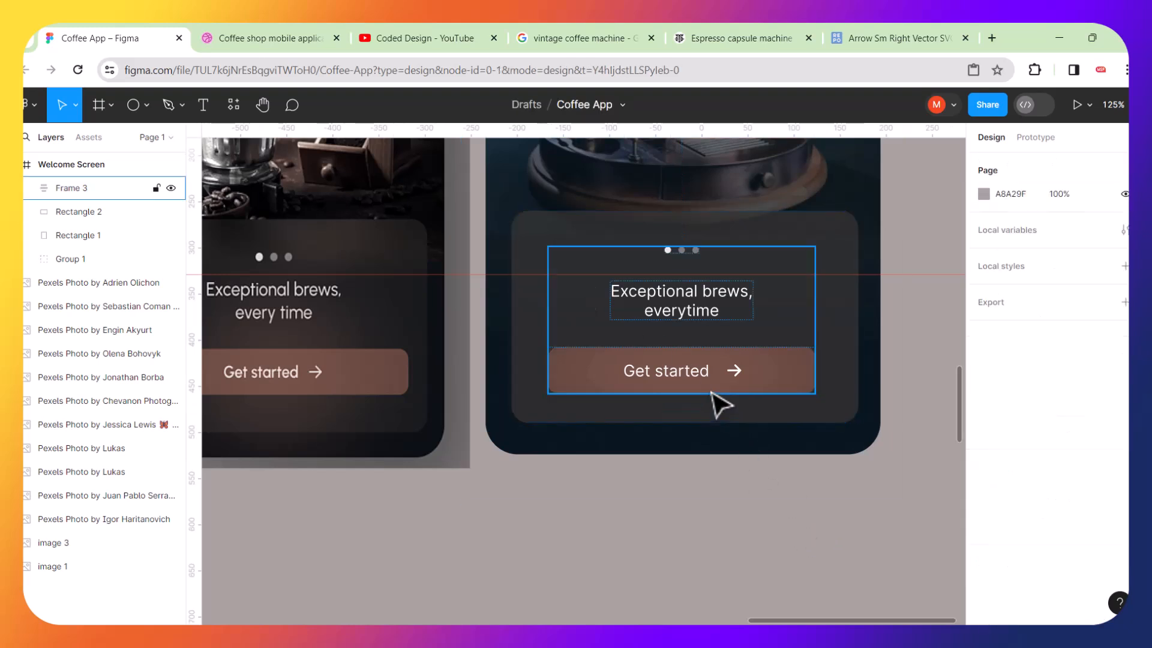
click(748, 390)
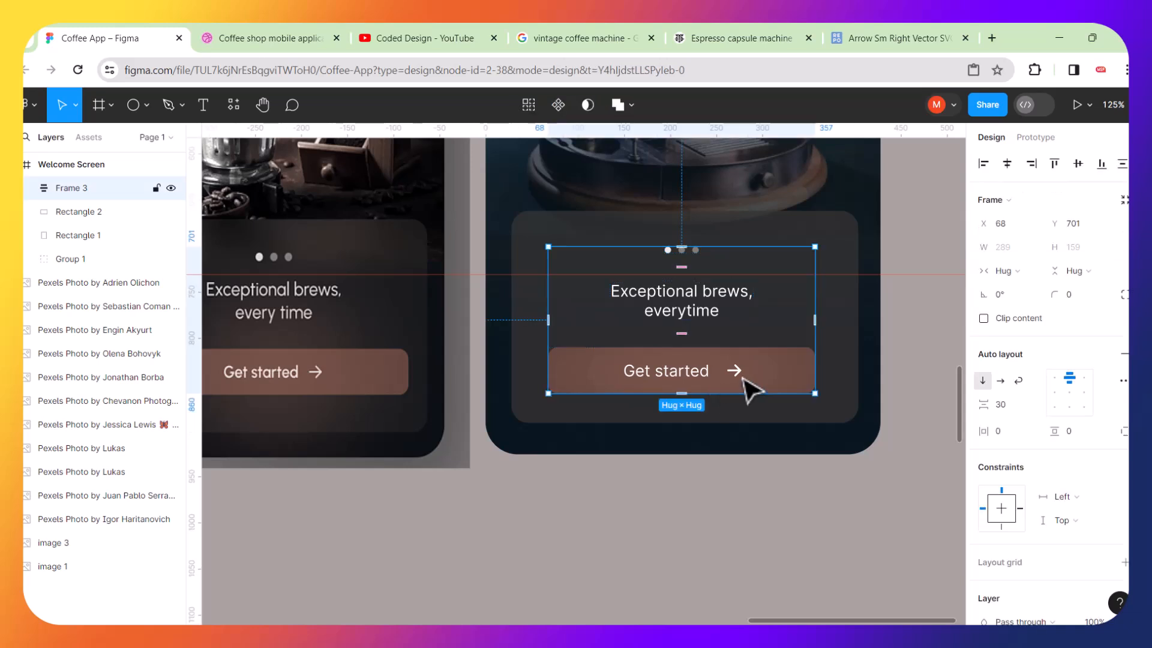
shift+click(848, 274)
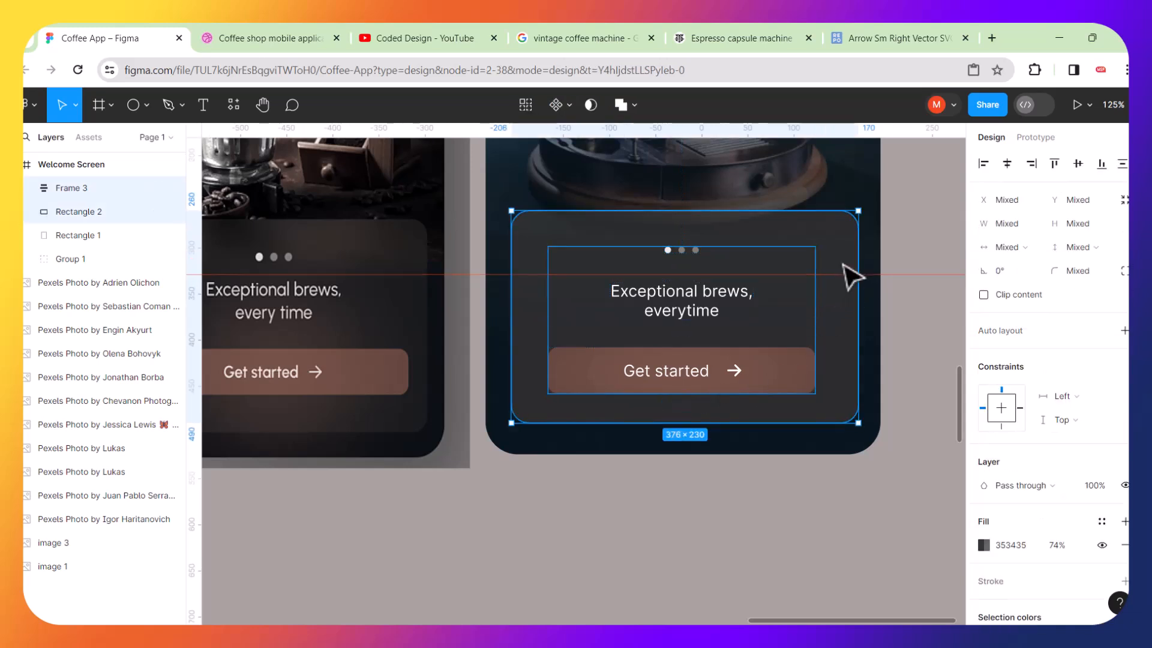
click(1008, 164)
click(1080, 165)
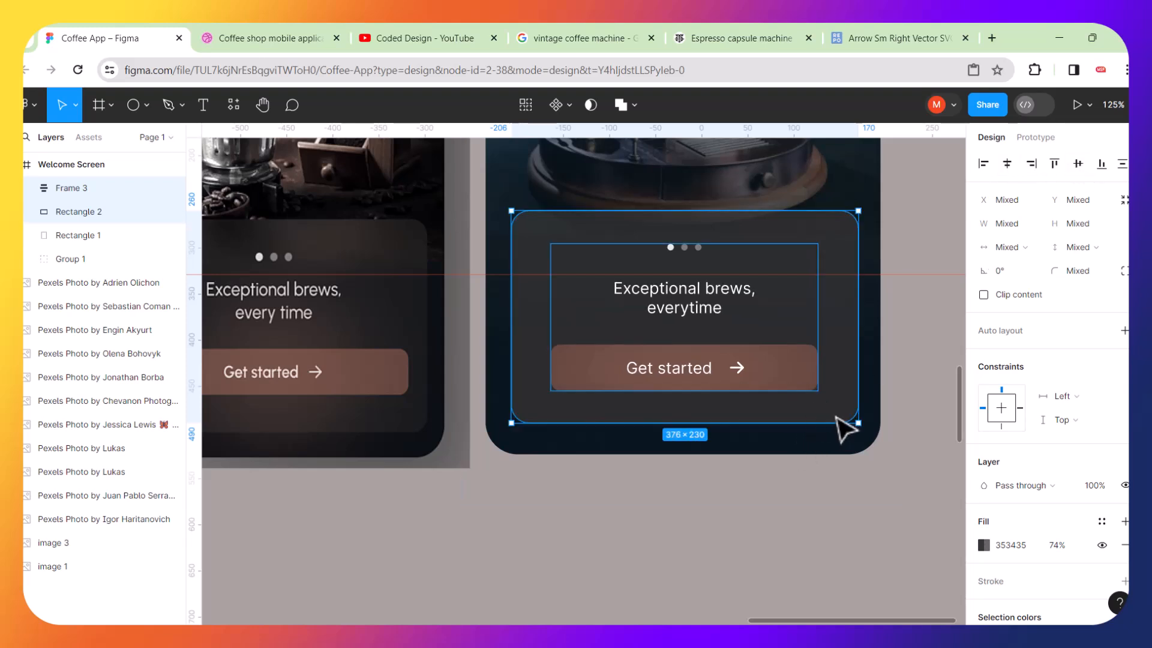
scroll(836, 416, down, 3)
click(841, 474)
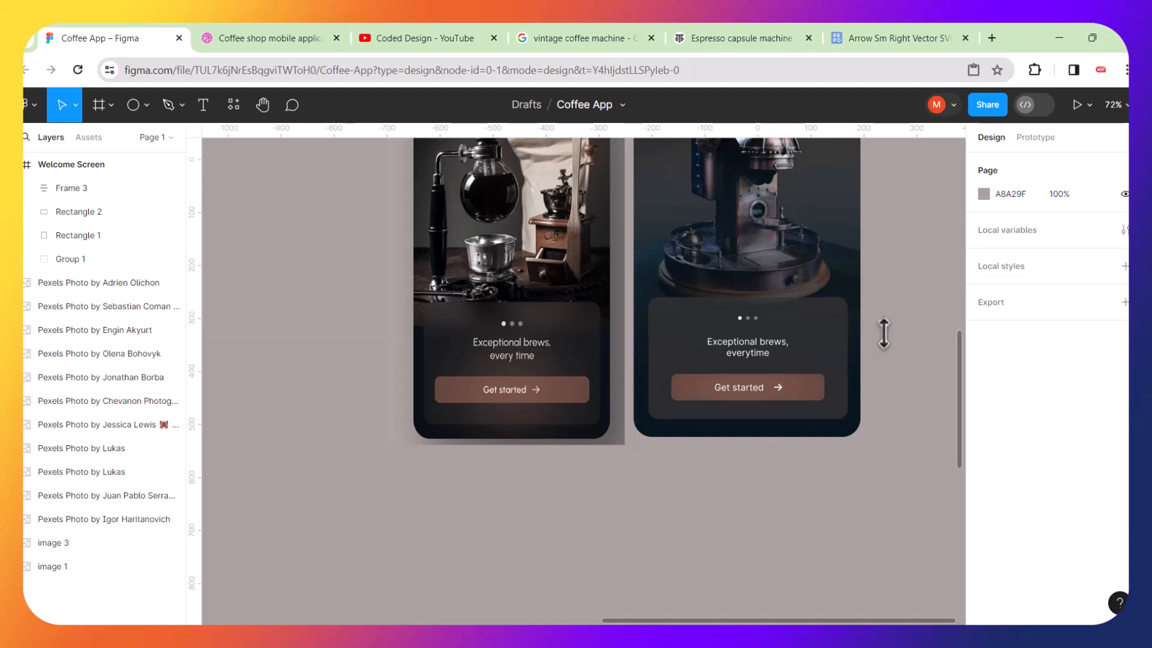
Zoom and pan around the canvas to compare the finished Welcome Screen with the reference mockup.
scroll(882, 336, up, 2)
scroll(882, 336, right, 2)
scroll(884, 334, right, 2)
scroll(884, 333, up, 4)
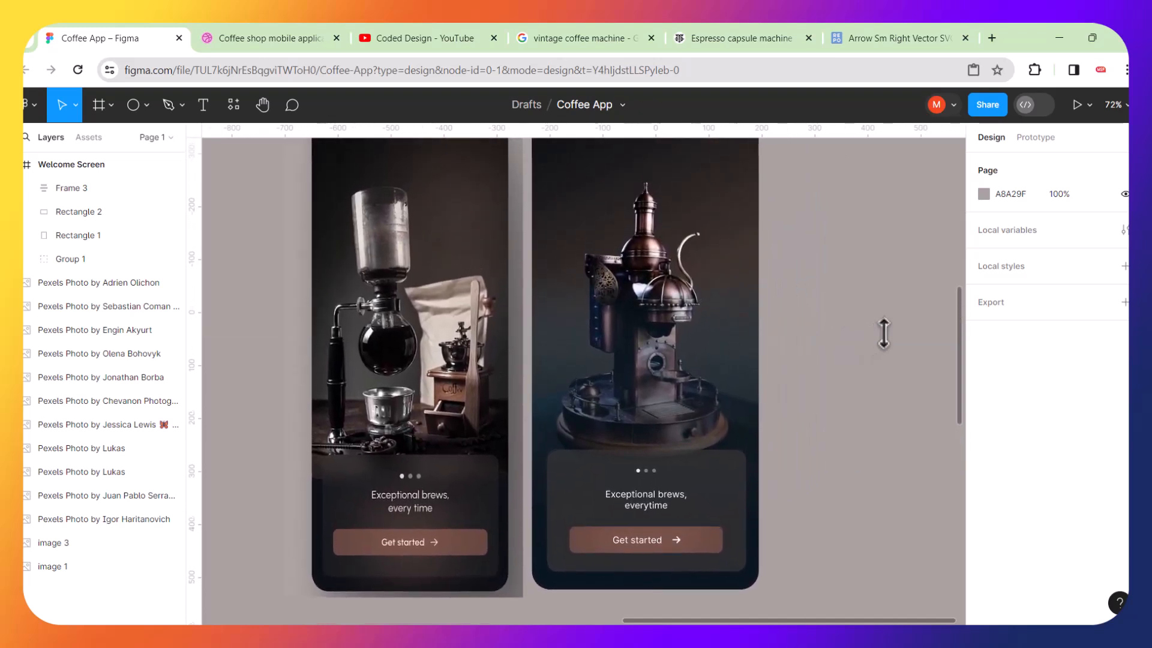
scroll(884, 333, up, 1)
scroll(884, 333, left, 1)
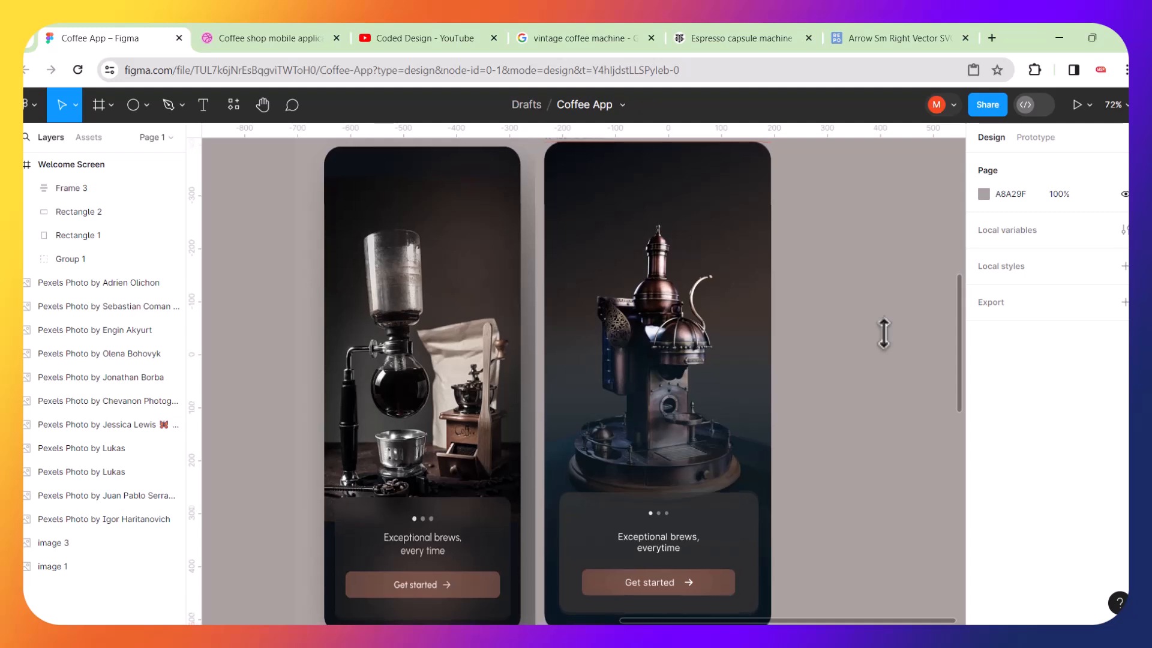
scroll(862, 348, down, 3)
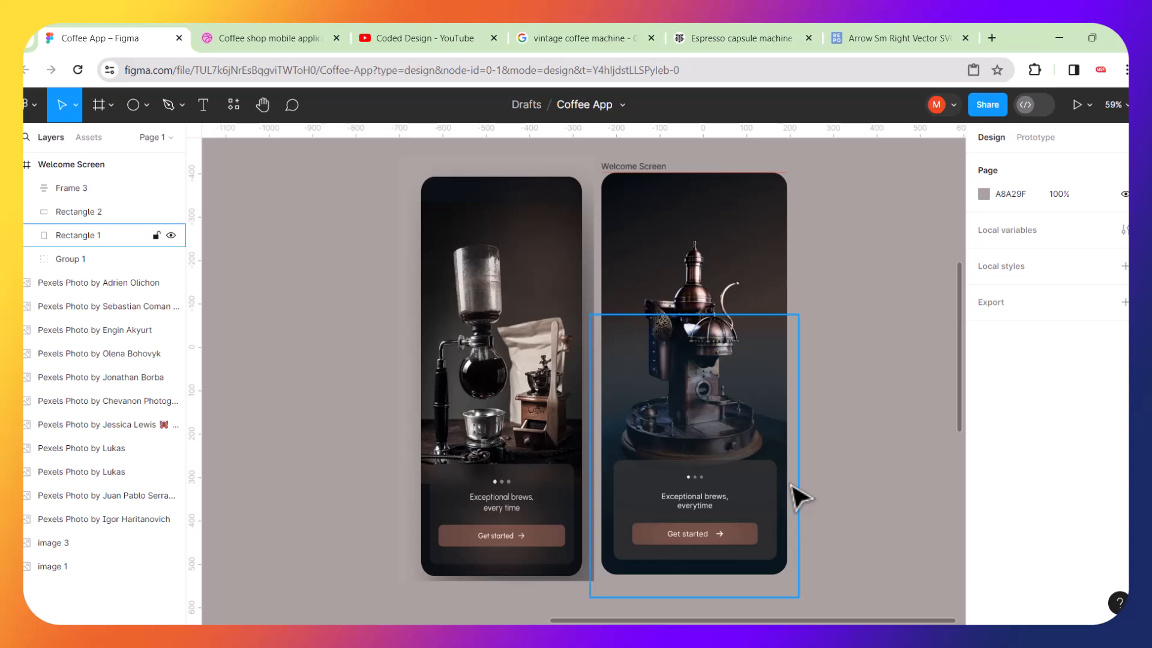
scroll(802, 497, up, 5)
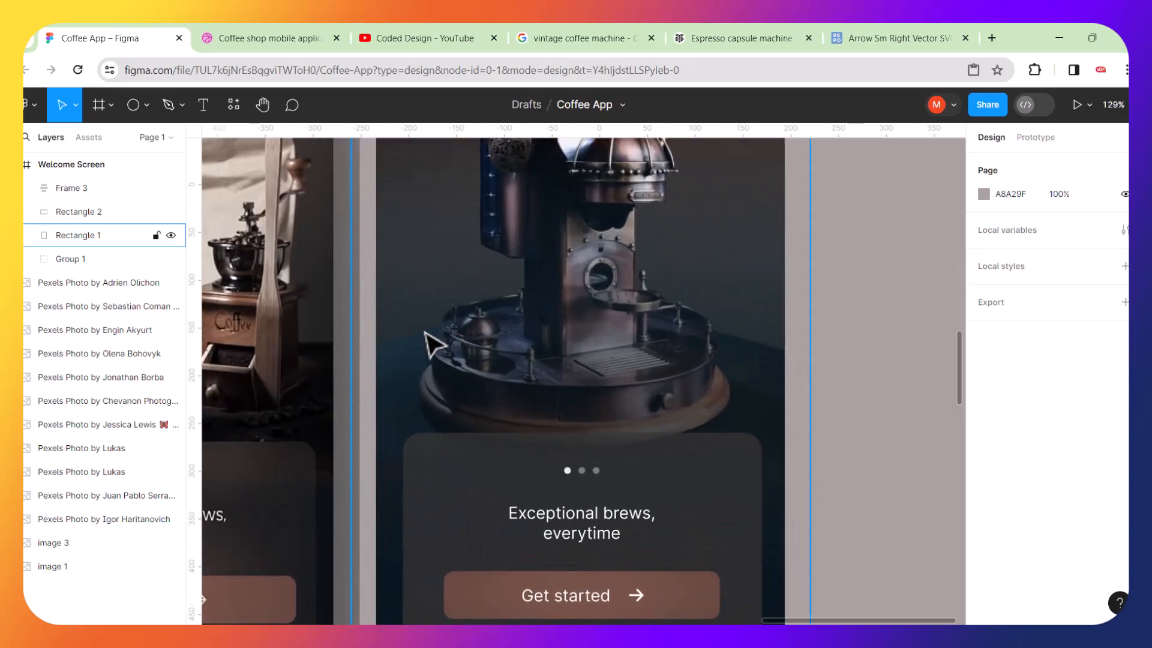
scroll(597, 411, down, 5)
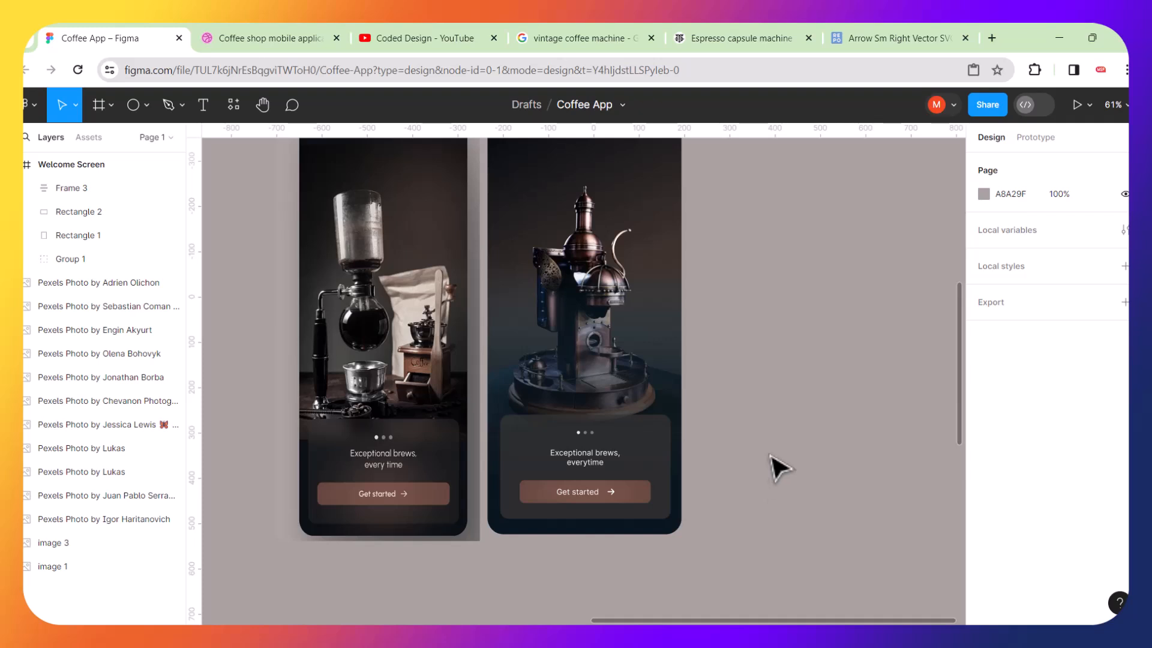
scroll(773, 489, down, 3)
scroll(702, 404, up, 2)
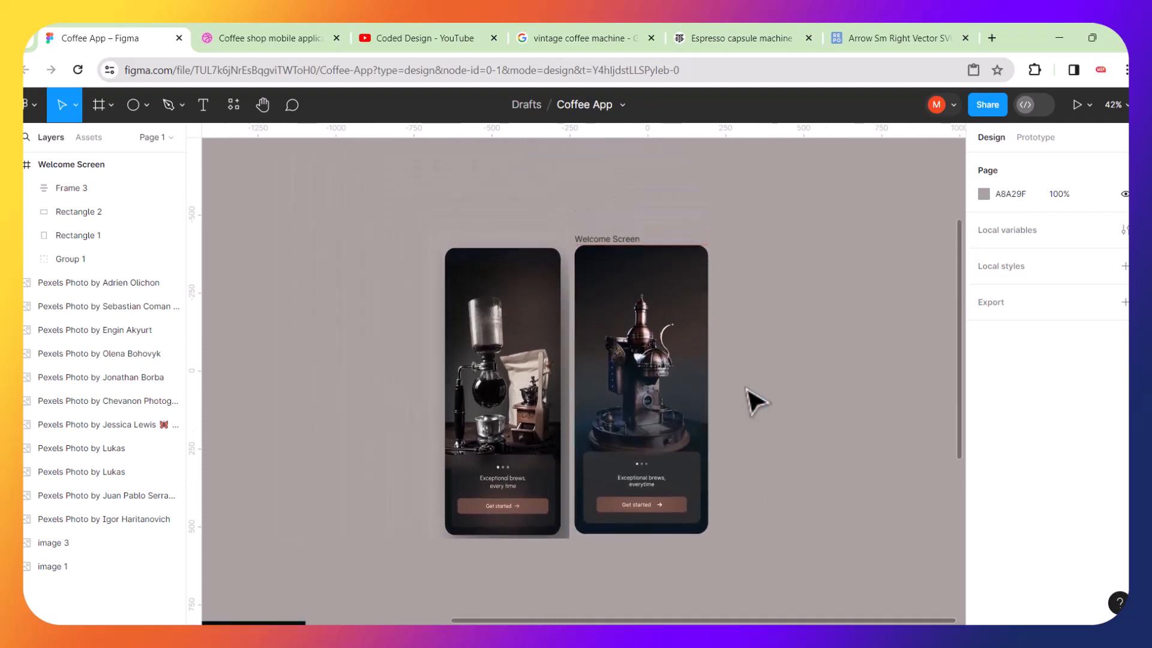
click(424, 38)
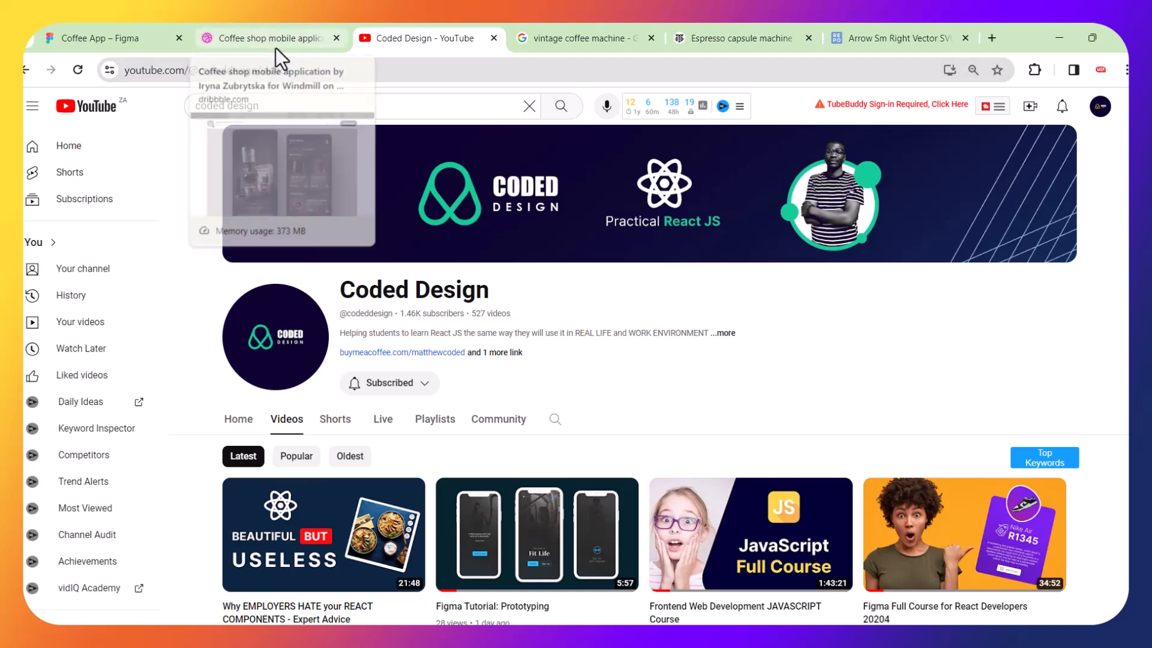
click(127, 31)
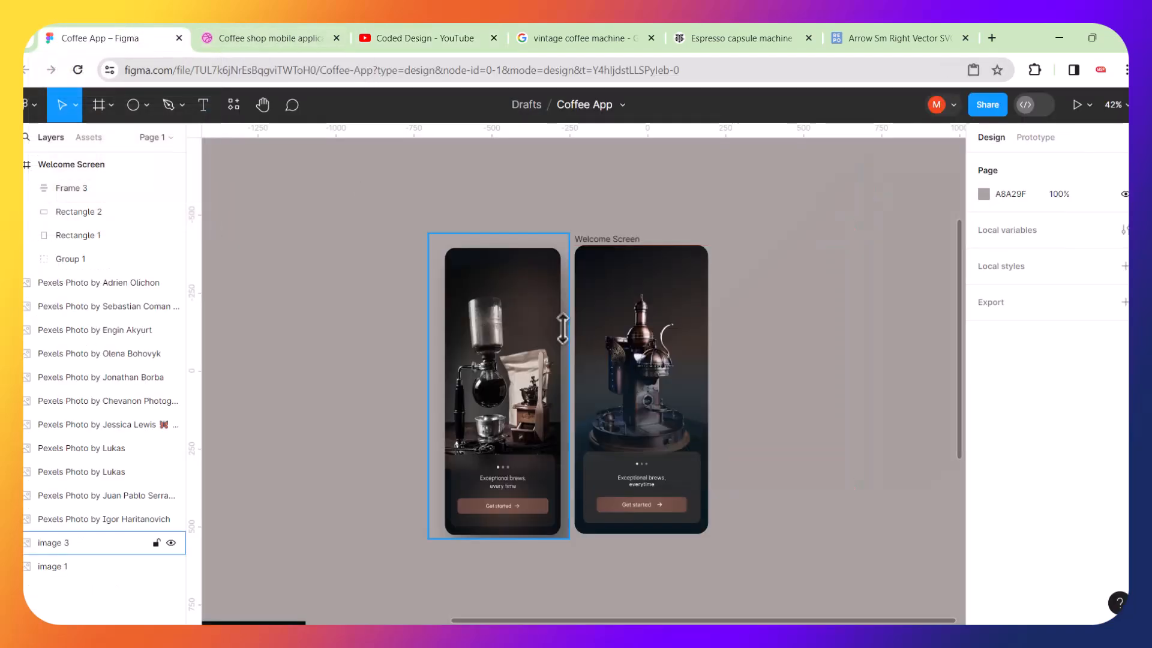
Move the reference mockup image up beside the Welcome Screen frames.
scroll(563, 324, left, 5)
scroll(563, 329, down, 6)
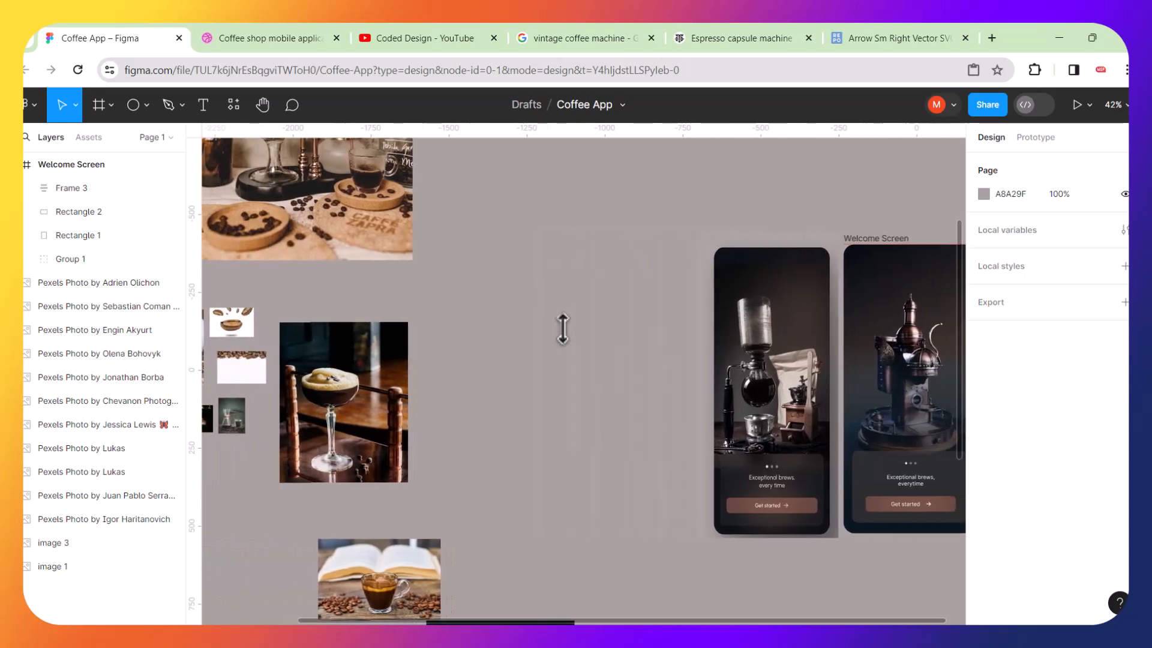
scroll(686, 462, down, 2)
scroll(686, 462, right, 1)
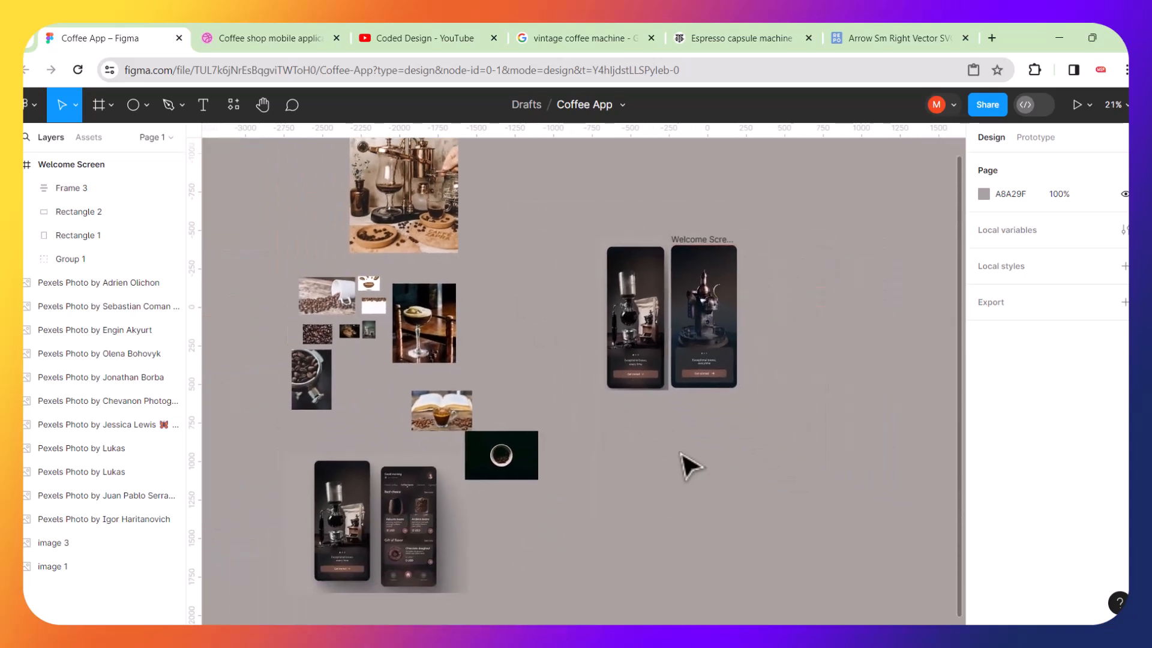
click(437, 510)
drag(437, 510, 578, 215)
scroll(650, 231, up, 5)
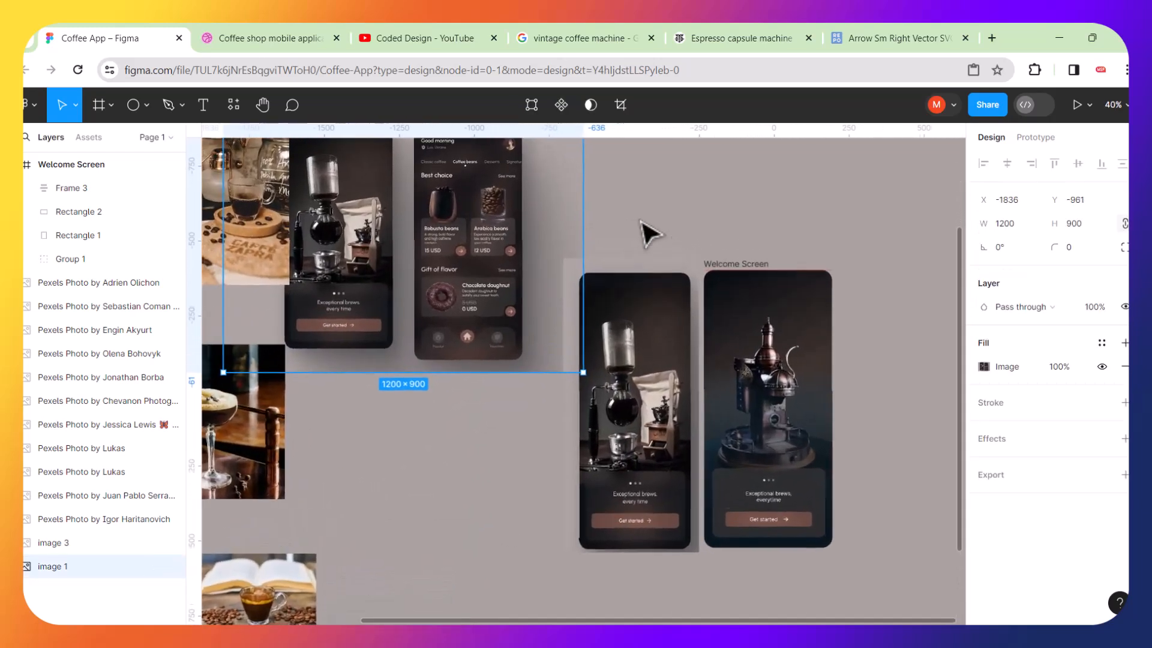
click(650, 231)
Duplicate the reference mockup image and crop the copy to only the home screen phone, 428 × 900.
scroll(650, 231, down, 5)
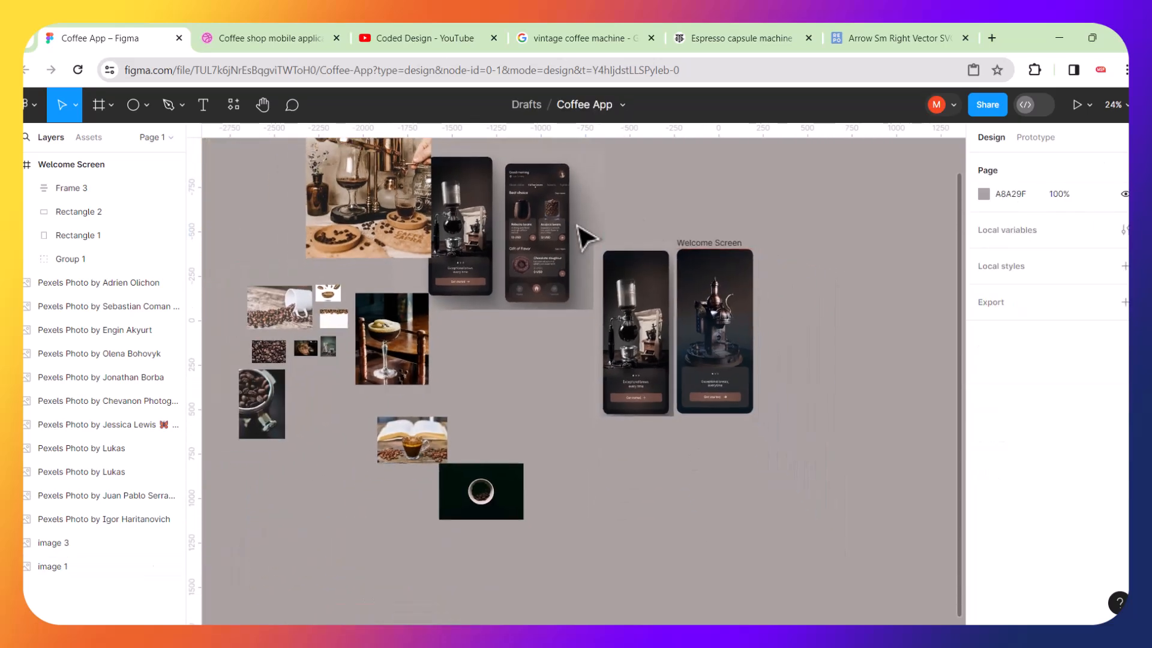
drag(540, 226, 543, 283)
scroll(543, 282, up, 3)
scroll(543, 282, up, 1)
click(620, 106)
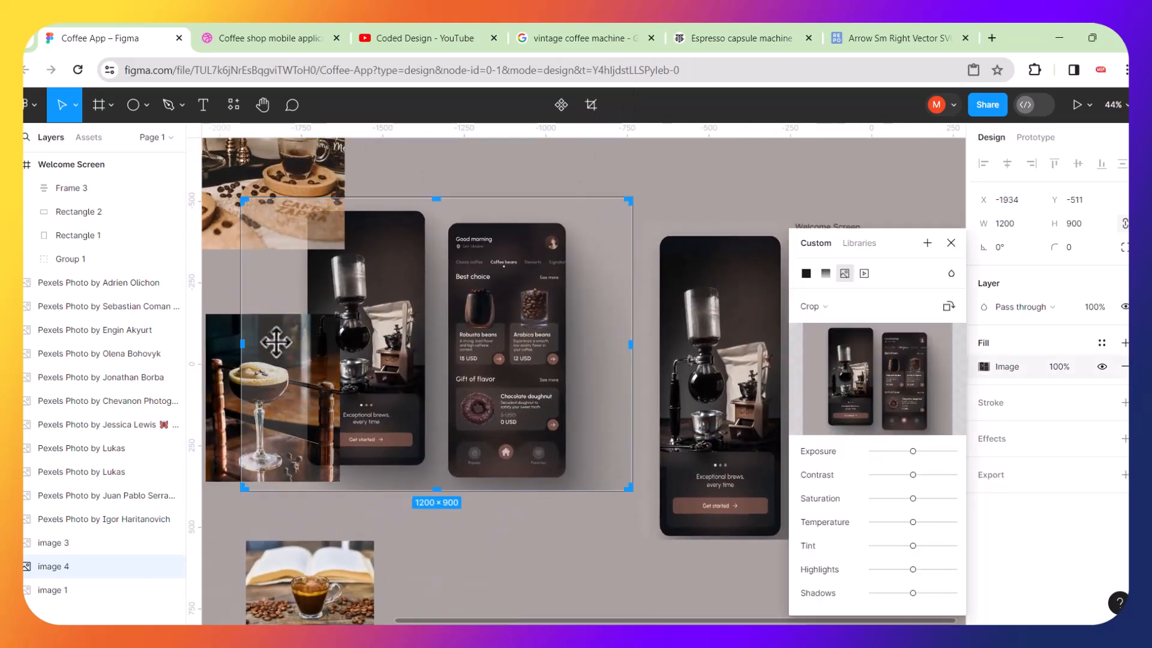
drag(242, 345, 436, 342)
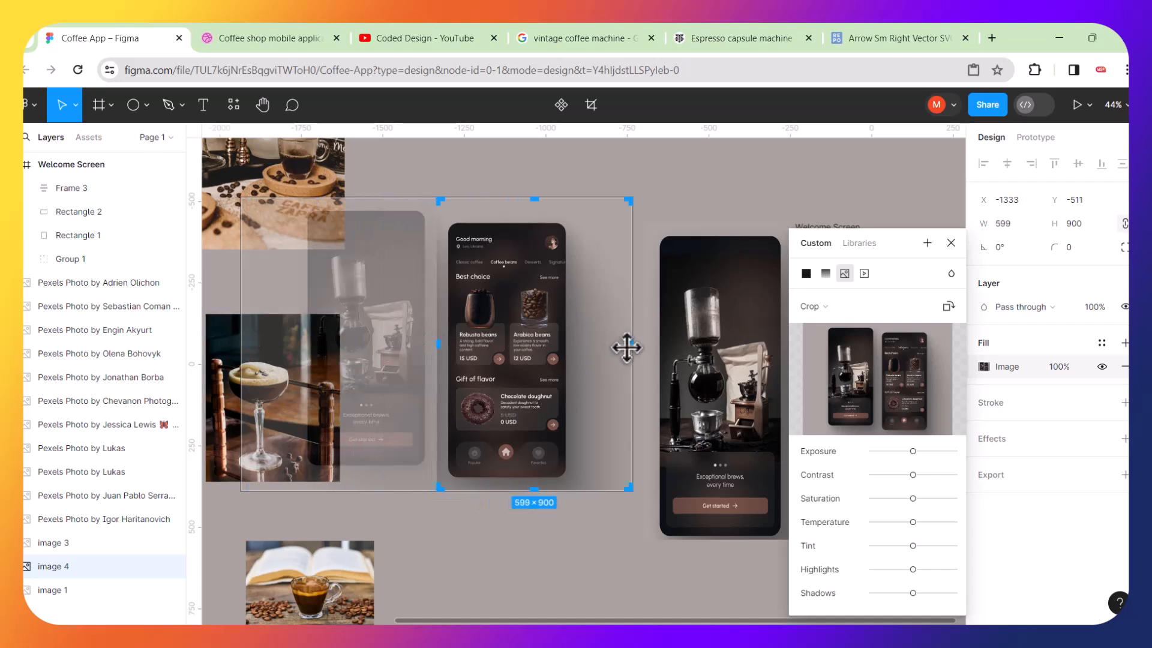
drag(630, 345, 577, 343)
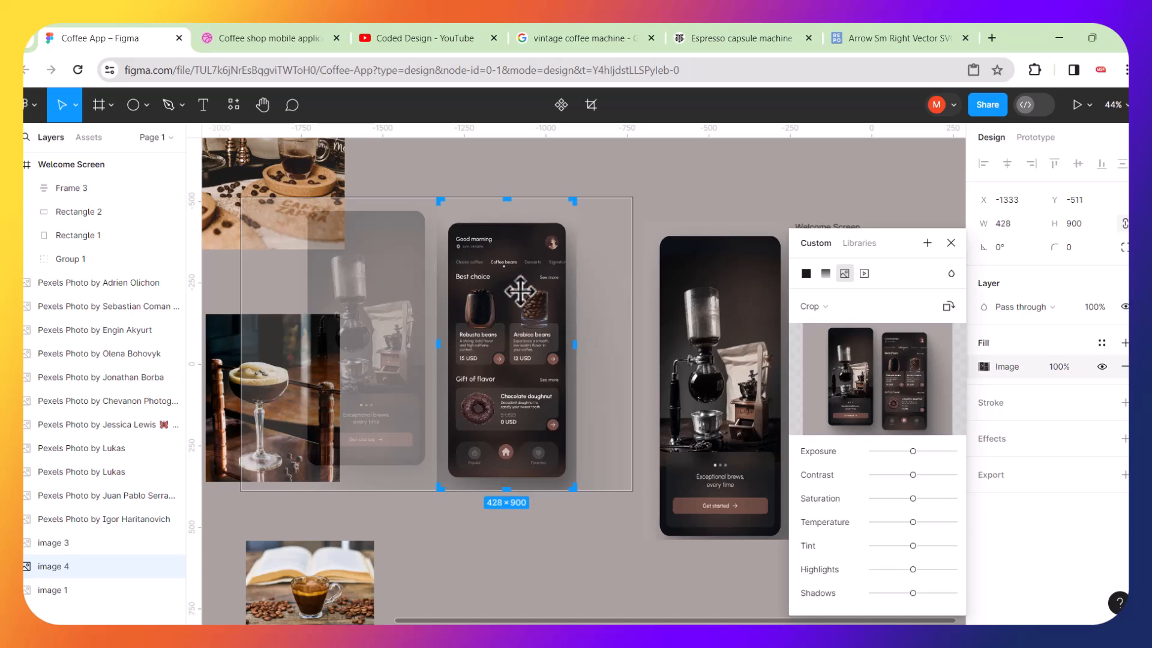
key(Escape)
Move the earlier welcome screen mockup image down to the lower part of the canvas.
scroll(519, 292, down, 5)
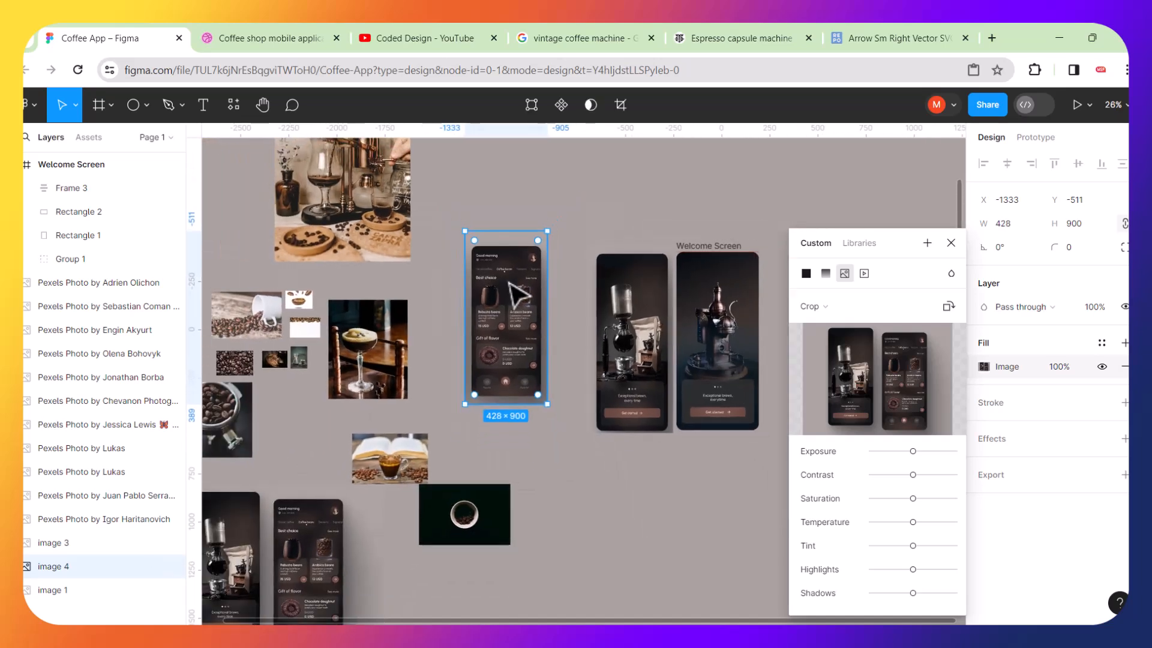
click(638, 294)
drag(638, 294, 402, 577)
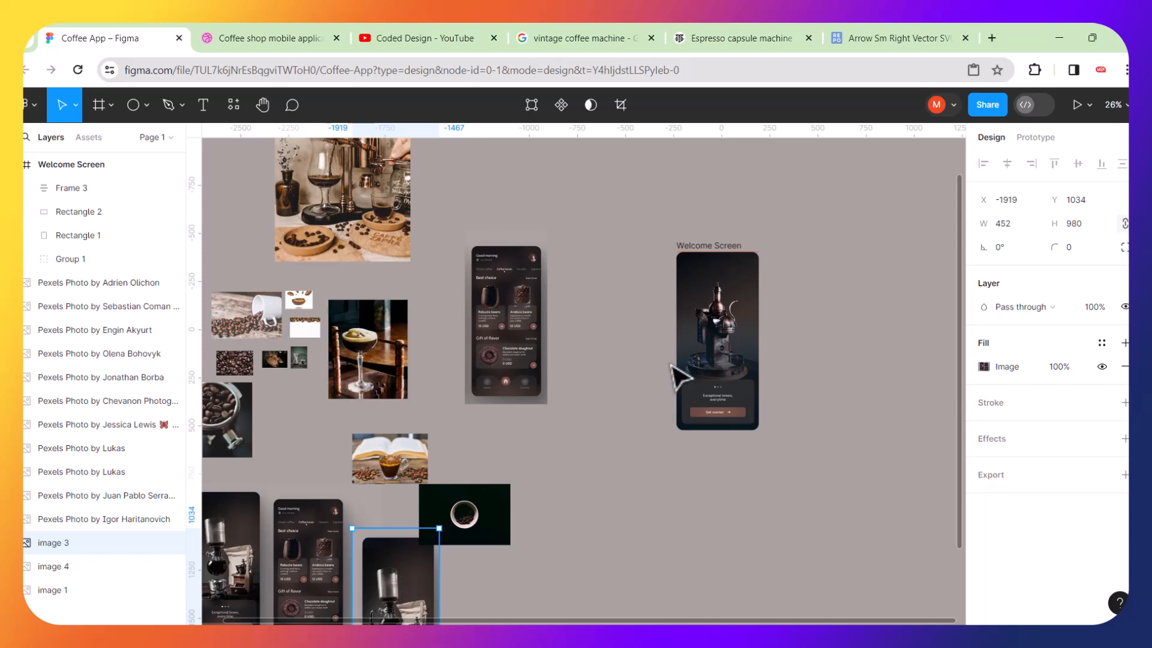
Duplicate the Welcome Screen frame.
scroll(762, 333, right, 3)
scroll(724, 347, up, 5)
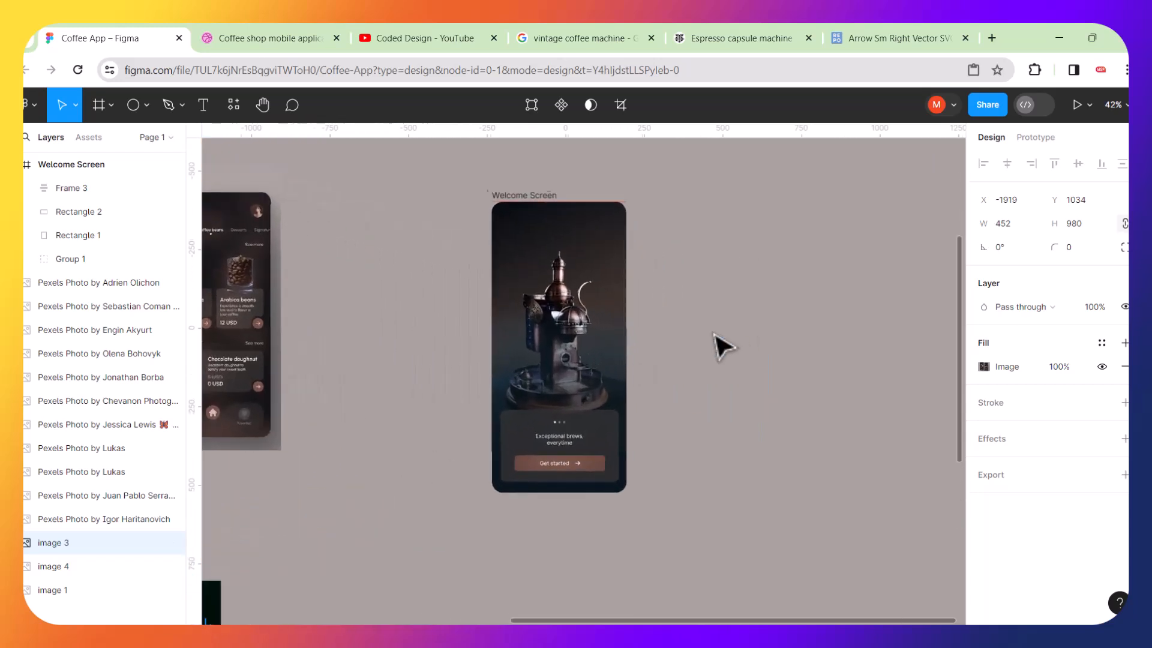
click(472, 159)
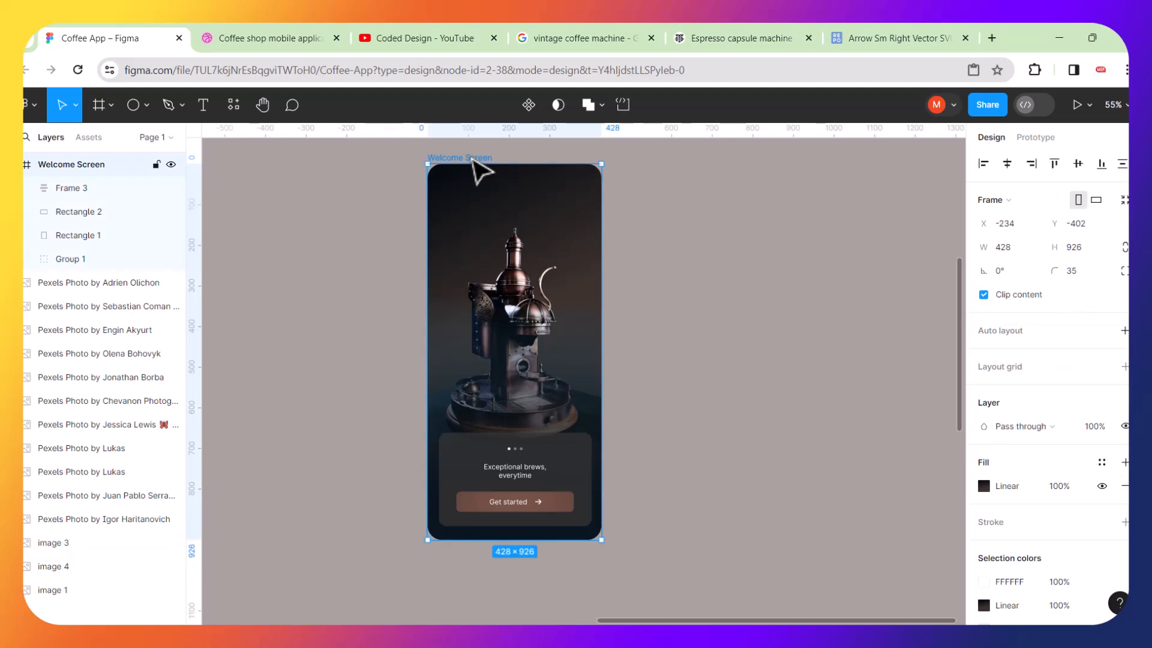
key(ctrl+d)
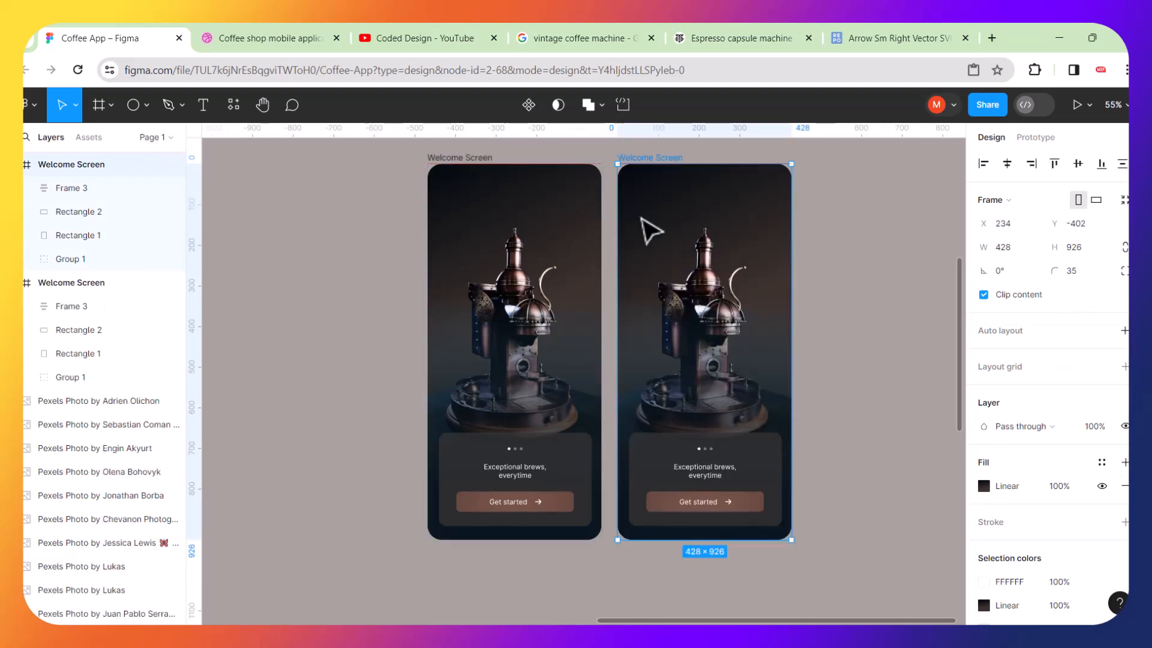
Rename the duplicated frame to Home Screen.
scroll(587, 257, down, 5)
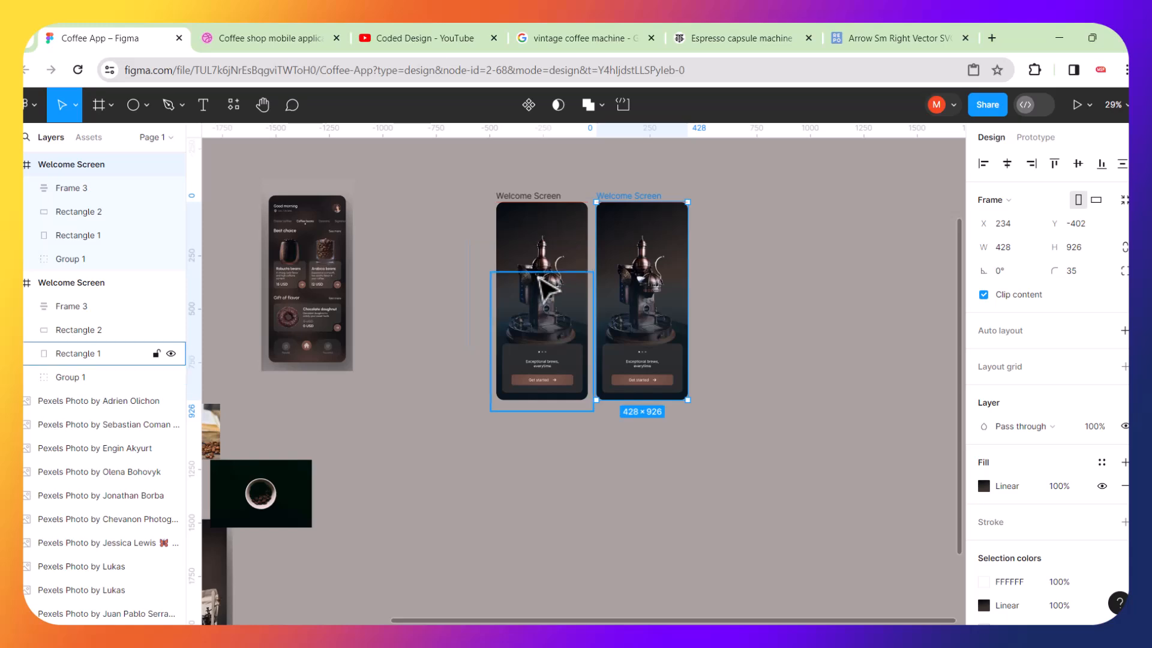
scroll(540, 288, left, 5)
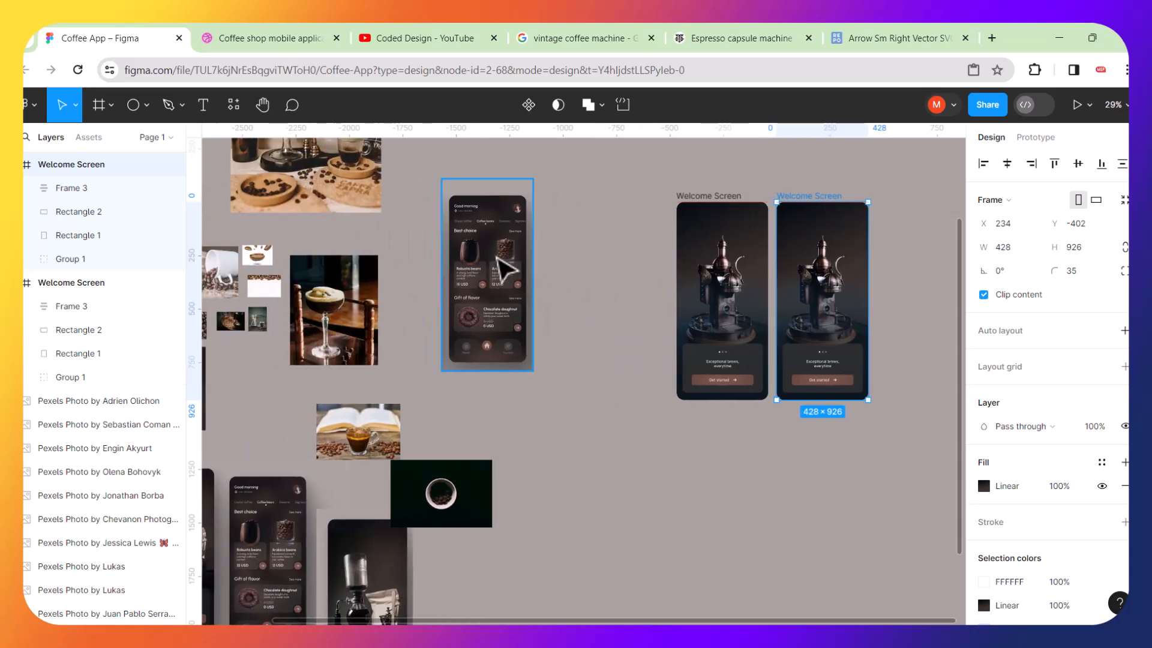
scroll(503, 270, up, 5)
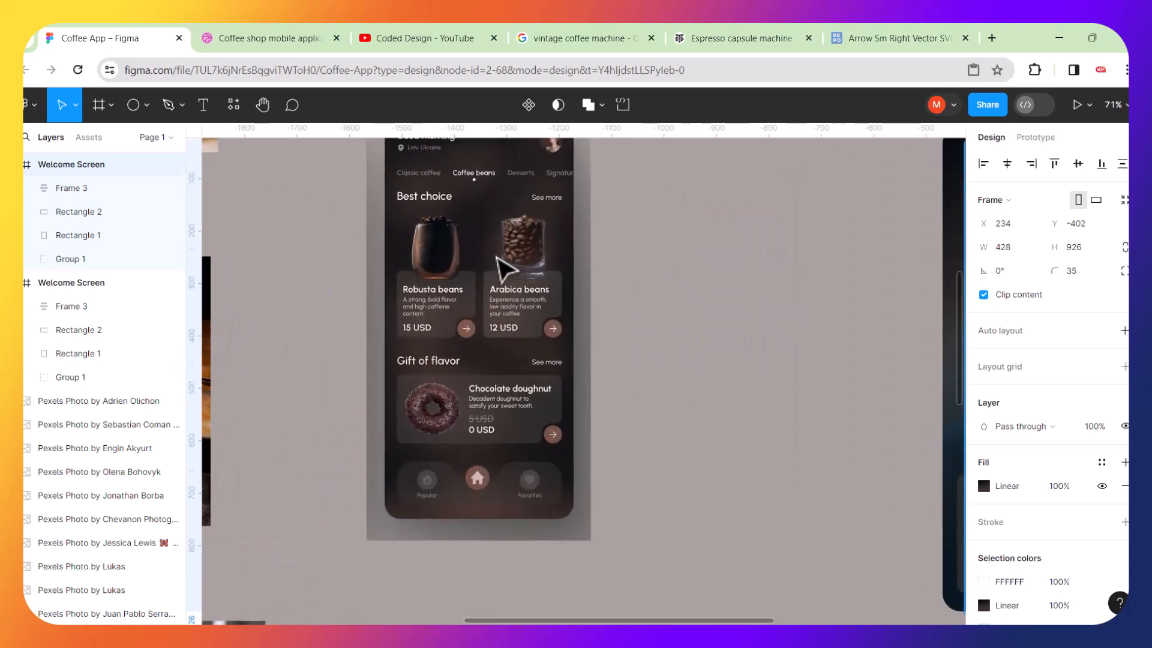
scroll(486, 264, up, 3)
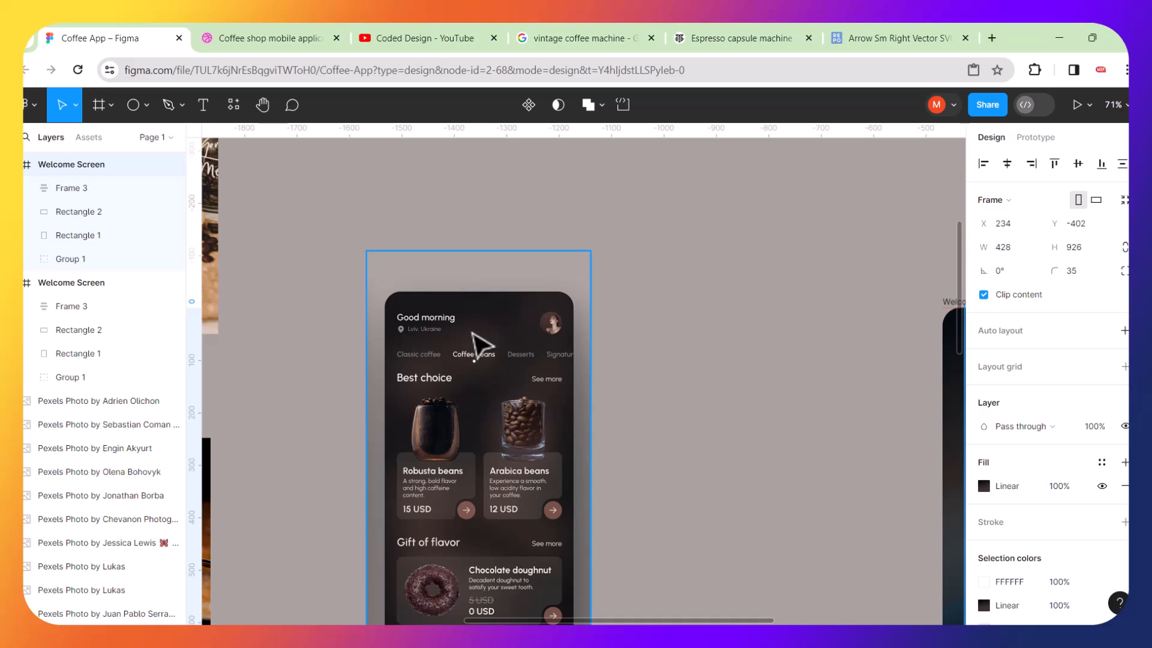
scroll(476, 394, down, 5)
scroll(757, 408, up, 4)
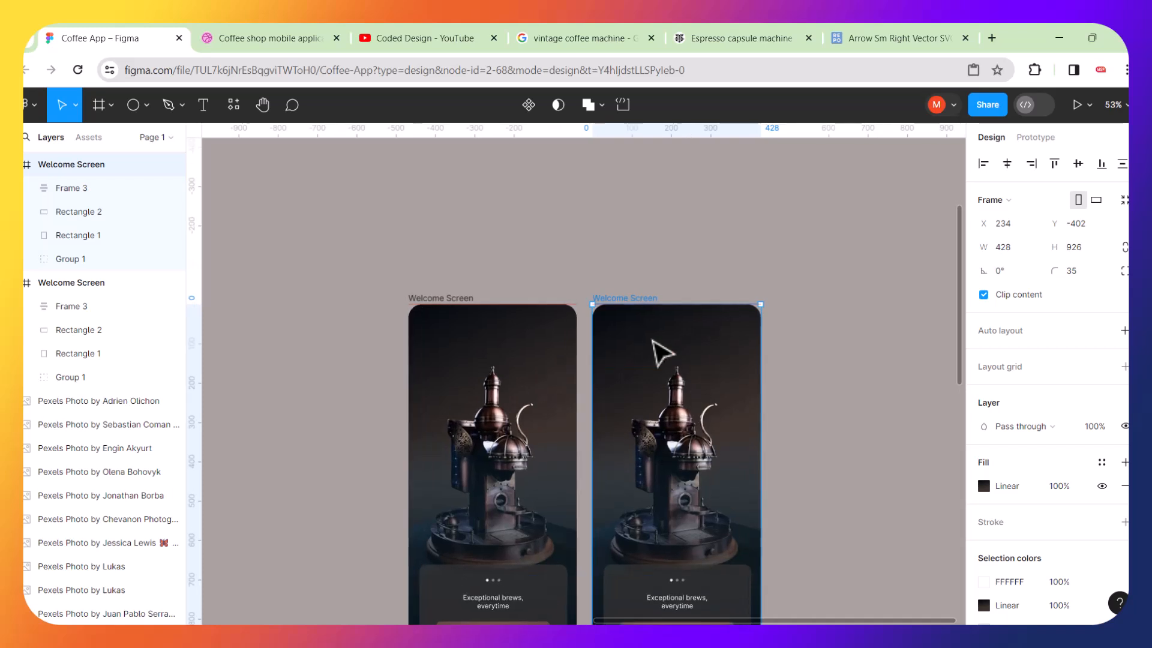
scroll(662, 353, up, 5)
double_click(569, 256)
text(Ho)
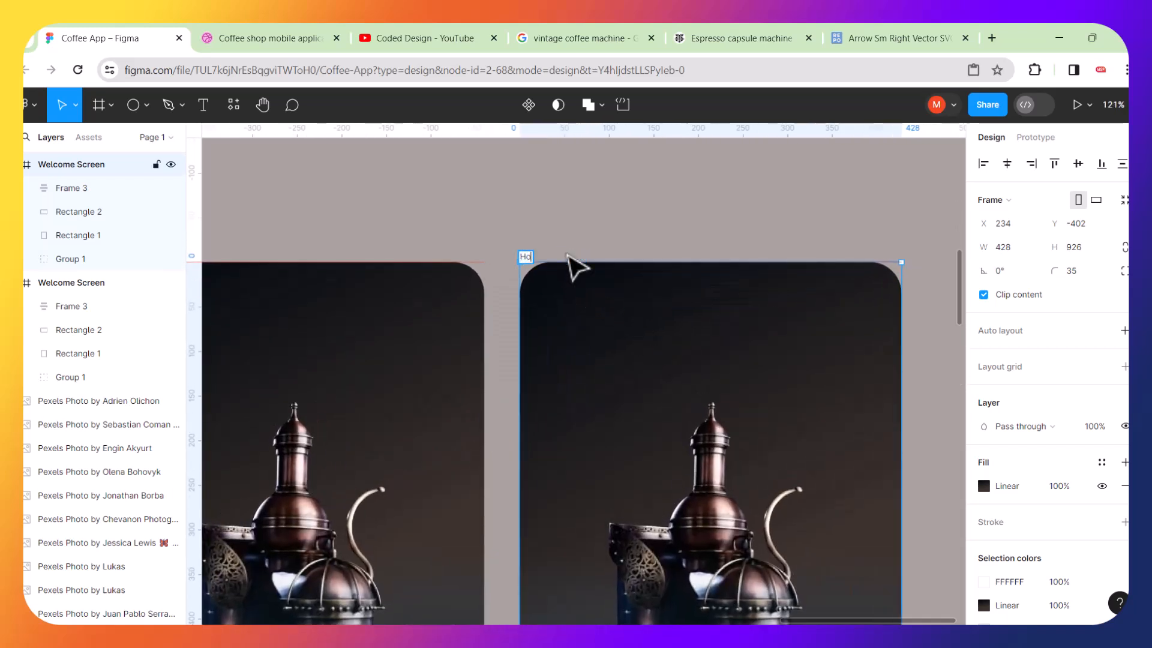
text(me Screen)
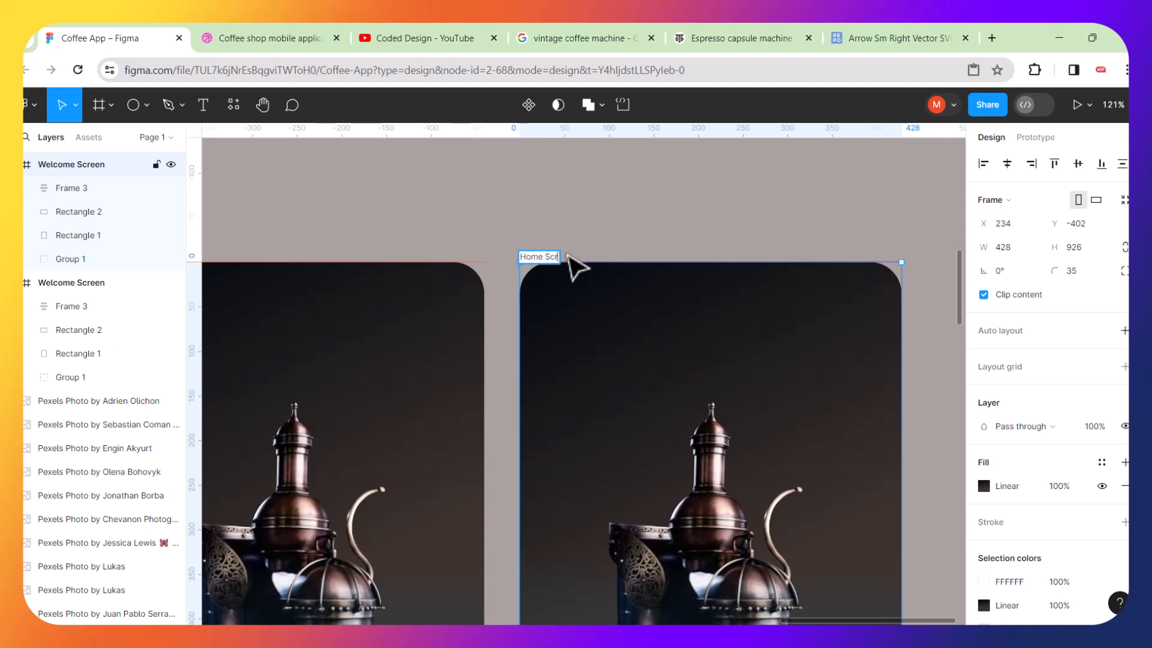
click(695, 219)
Delete the coffee machine image, group, card and content layers from the Home Screen frame, leaving only its background.
scroll(665, 322, down, 10)
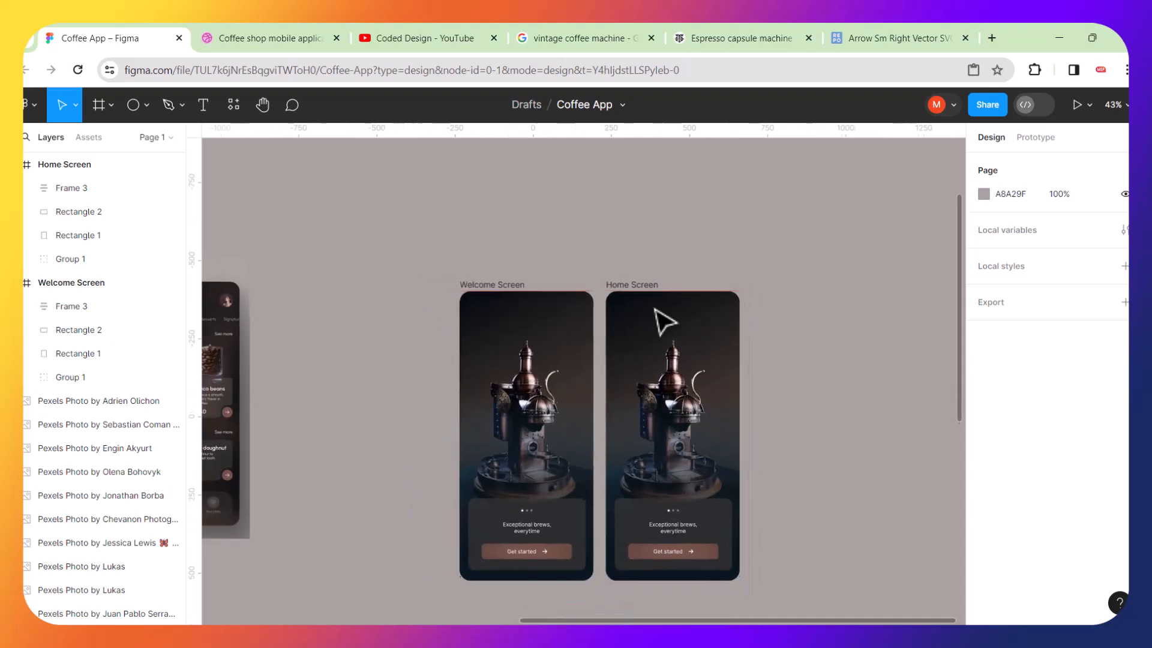
click(671, 383)
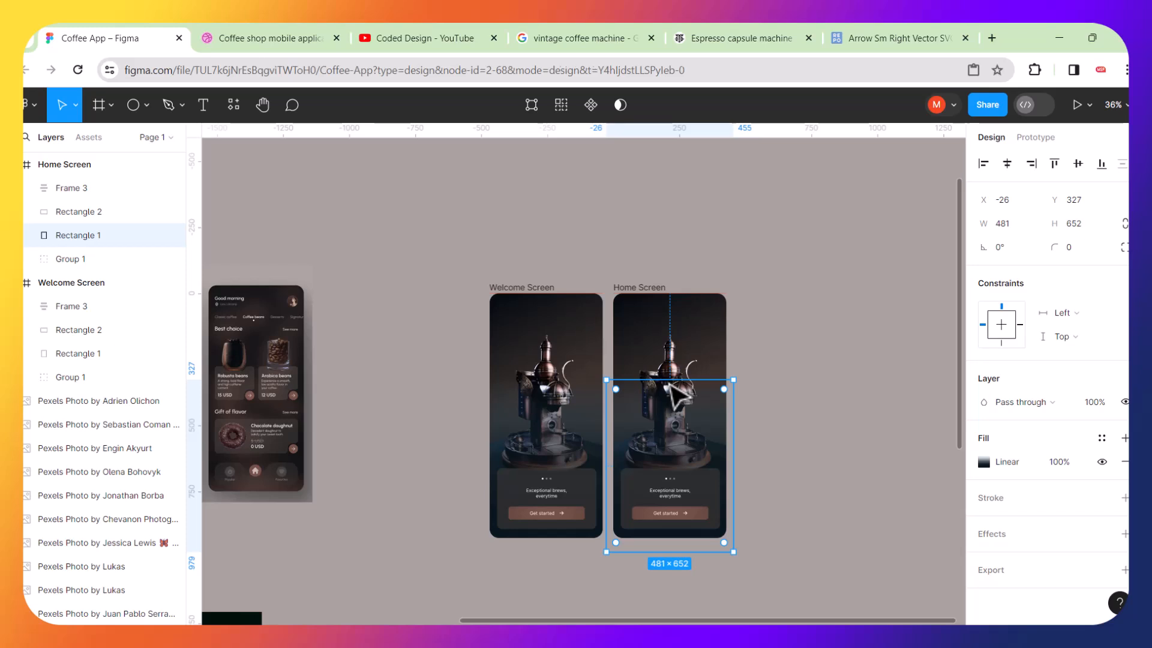
key(Delete)
click(672, 389)
key(Delete)
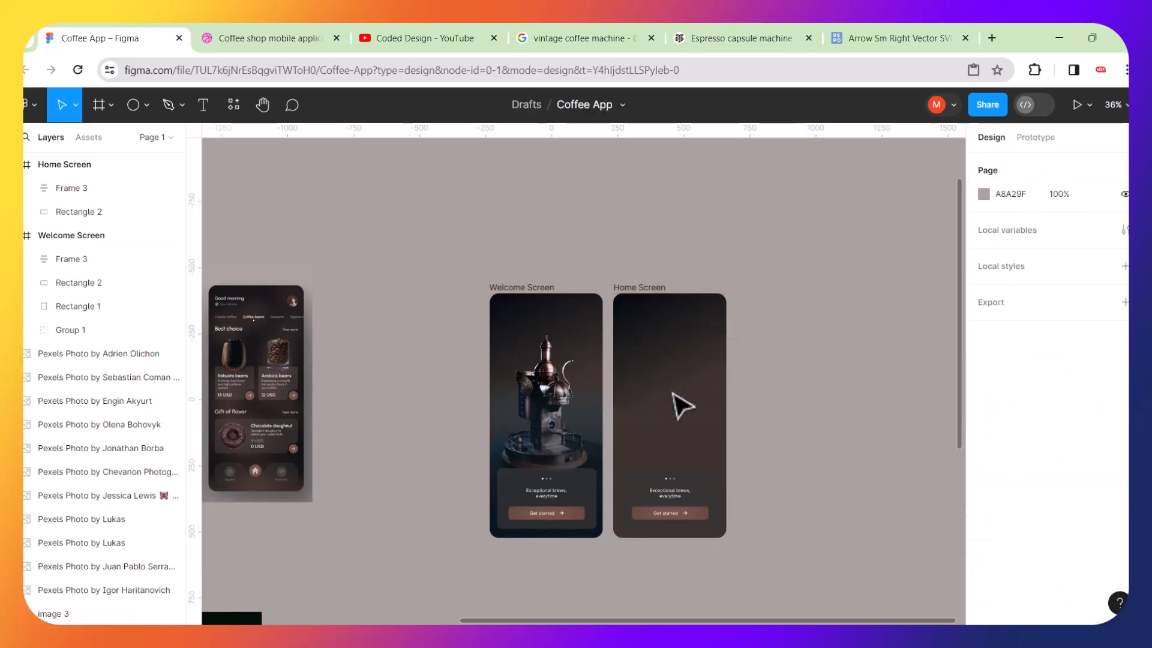
drag(654, 450, 669, 508)
key(Delete)
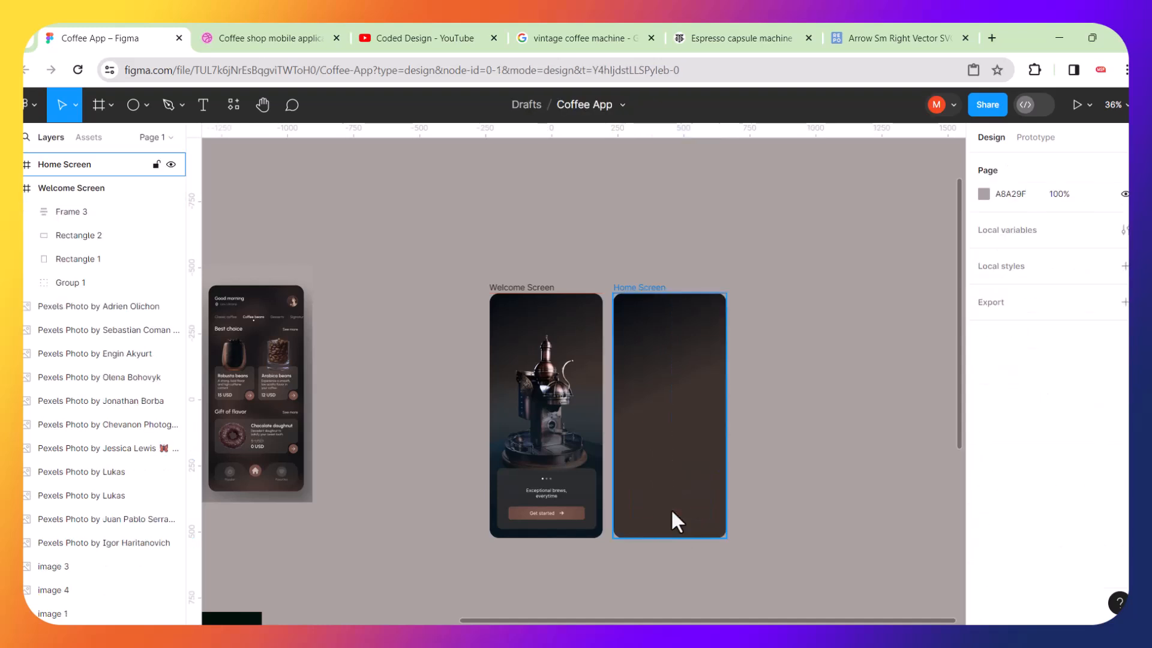
key(Escape)
Move the Welcome Screen frame left, next to the cropped home screen reference image.
scroll(671, 509, left, 6)
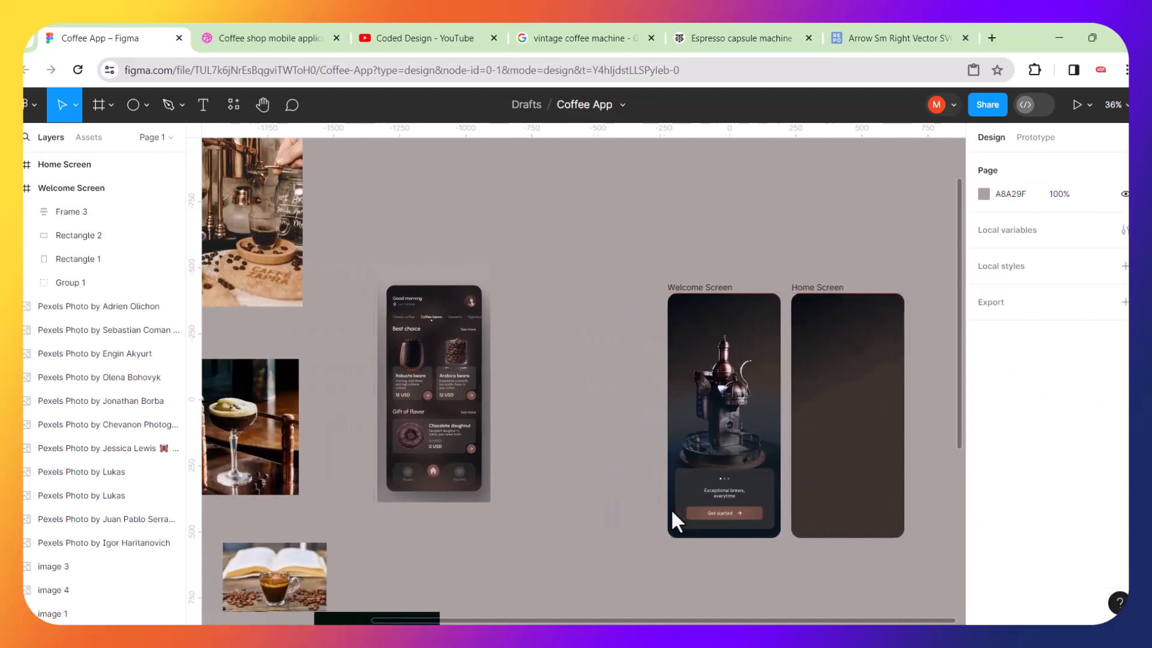
scroll(671, 509, left, 2)
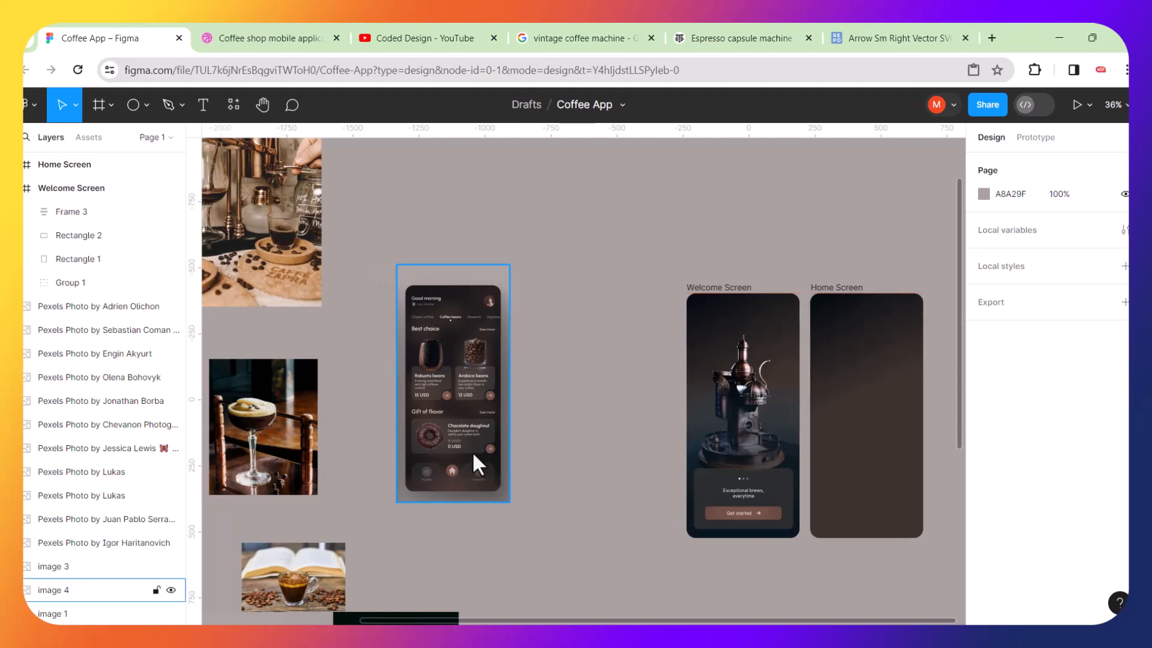
click(729, 297)
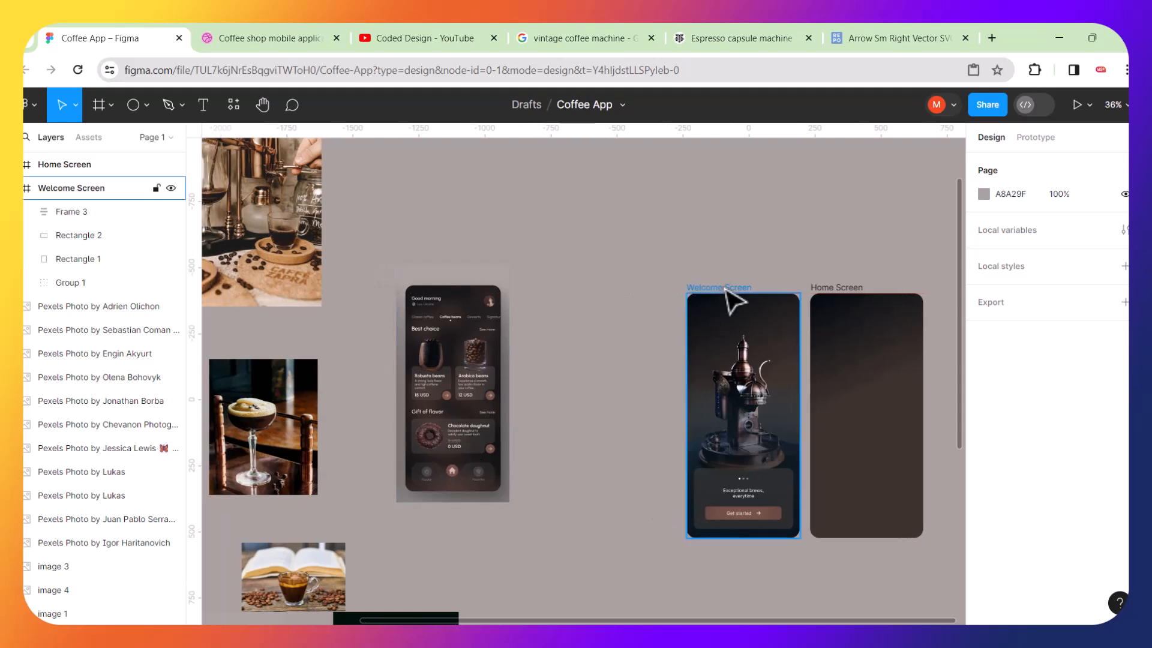
drag(725, 289, 616, 300)
drag(581, 303, 539, 302)
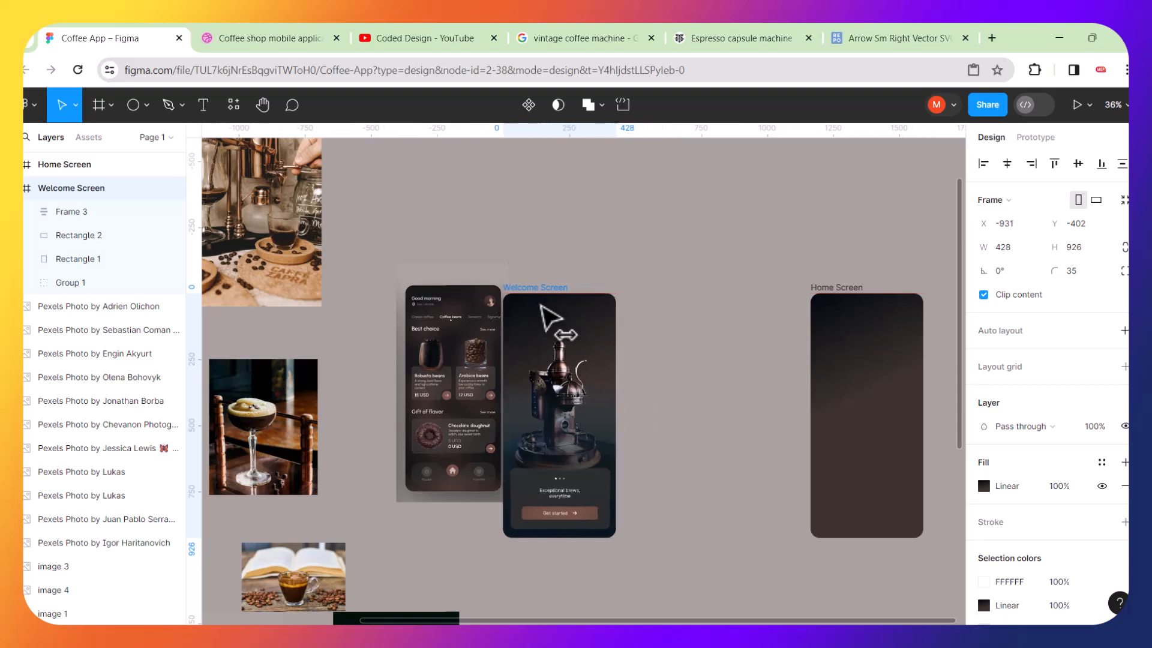
Move the cropped home screen reference image from beside the Welcome Screen over next to the Home Screen frame.
drag(459, 333, 745, 339)
scroll(849, 427, up, 10)
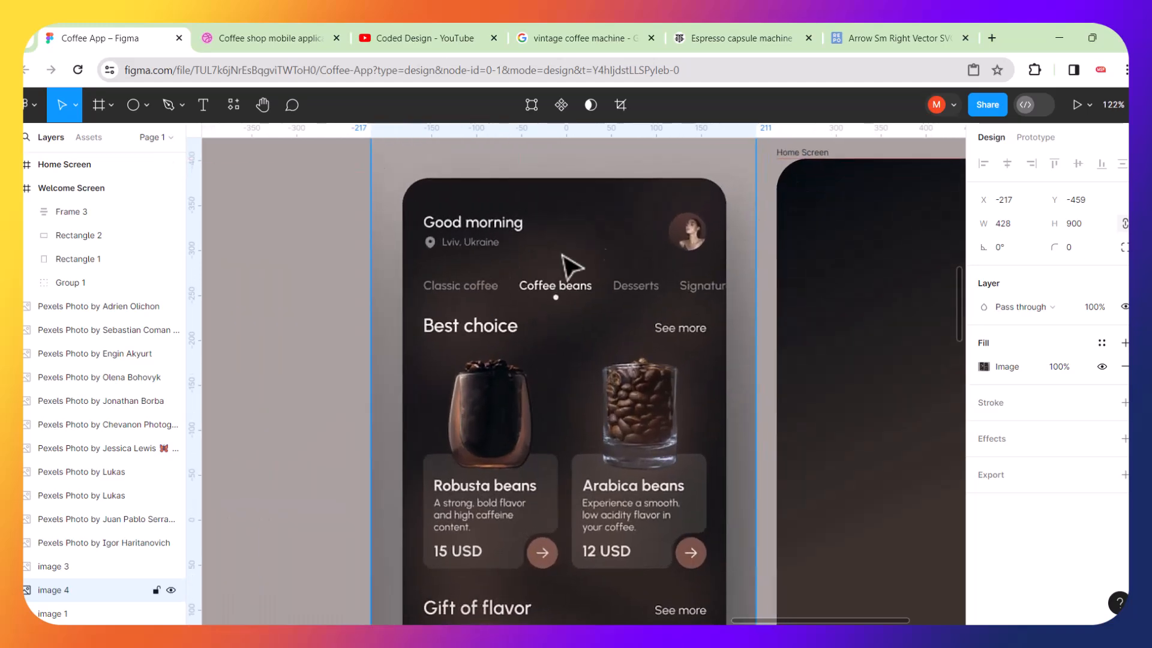
drag(572, 266, 703, 249)
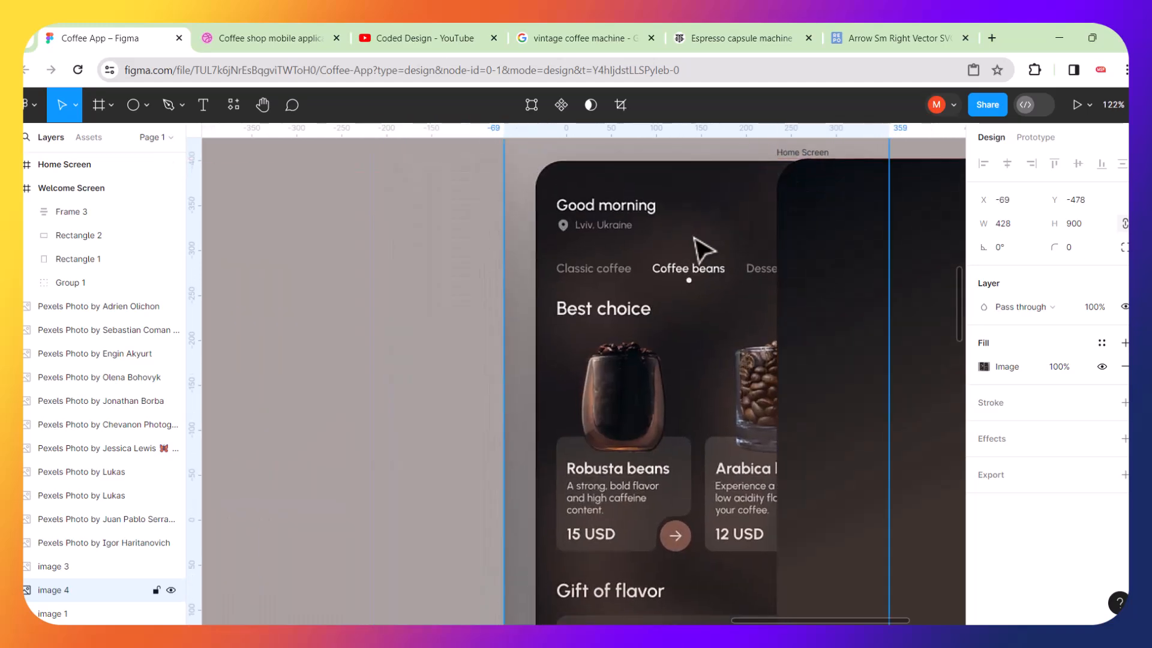
scroll(694, 239, down, 5)
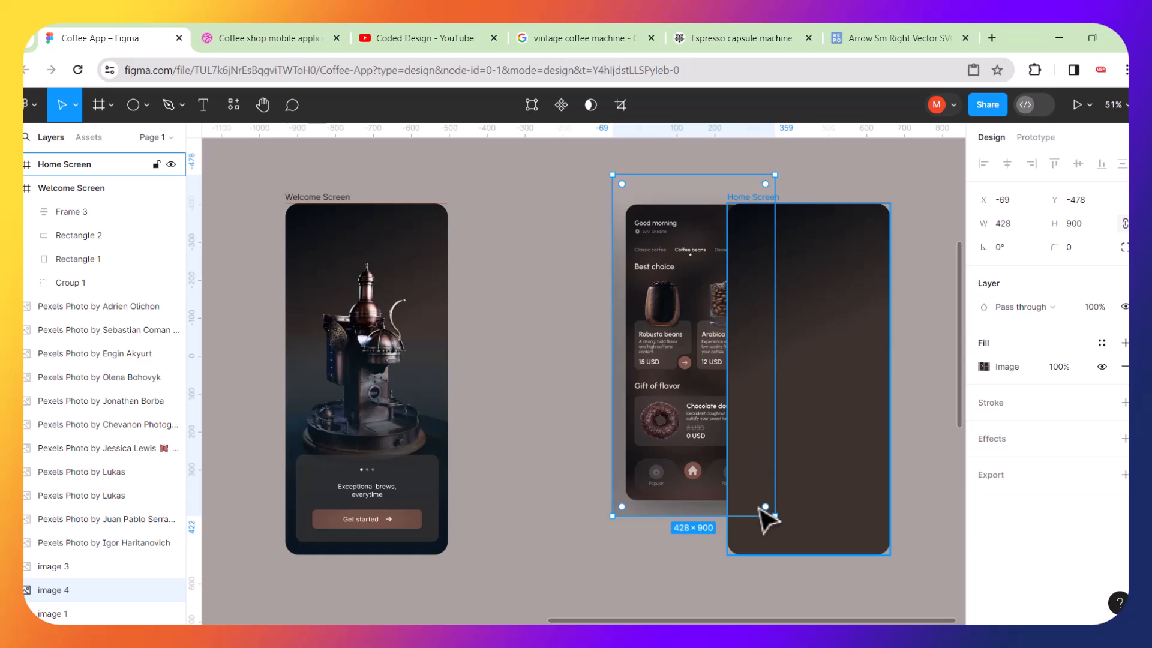
scroll(765, 517, up, 5)
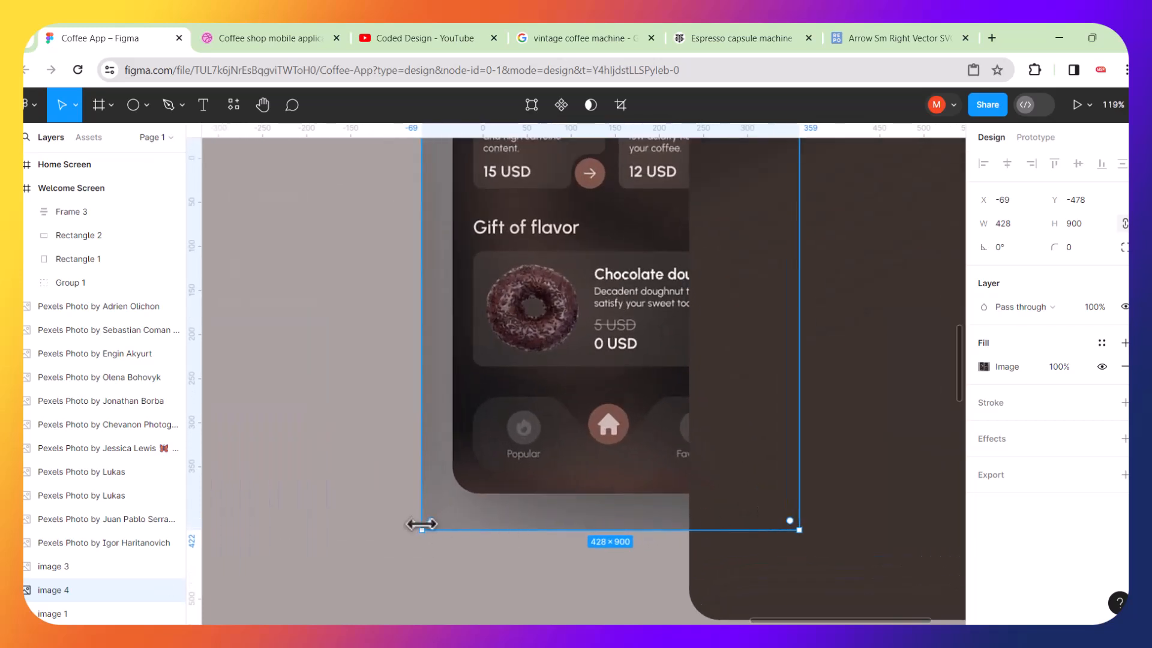
Scale the reference image up to about 498 × 1047 and place it between the Welcome Screen and Home Screen frames.
drag(421, 525, 354, 610)
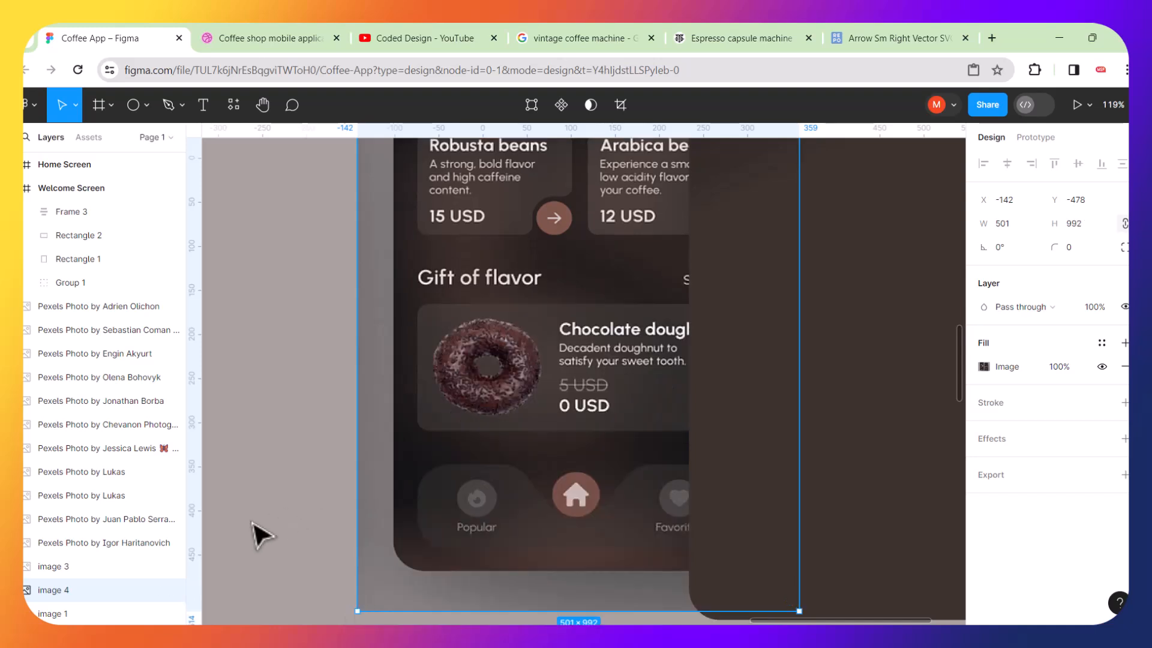
key(ctrl+z)
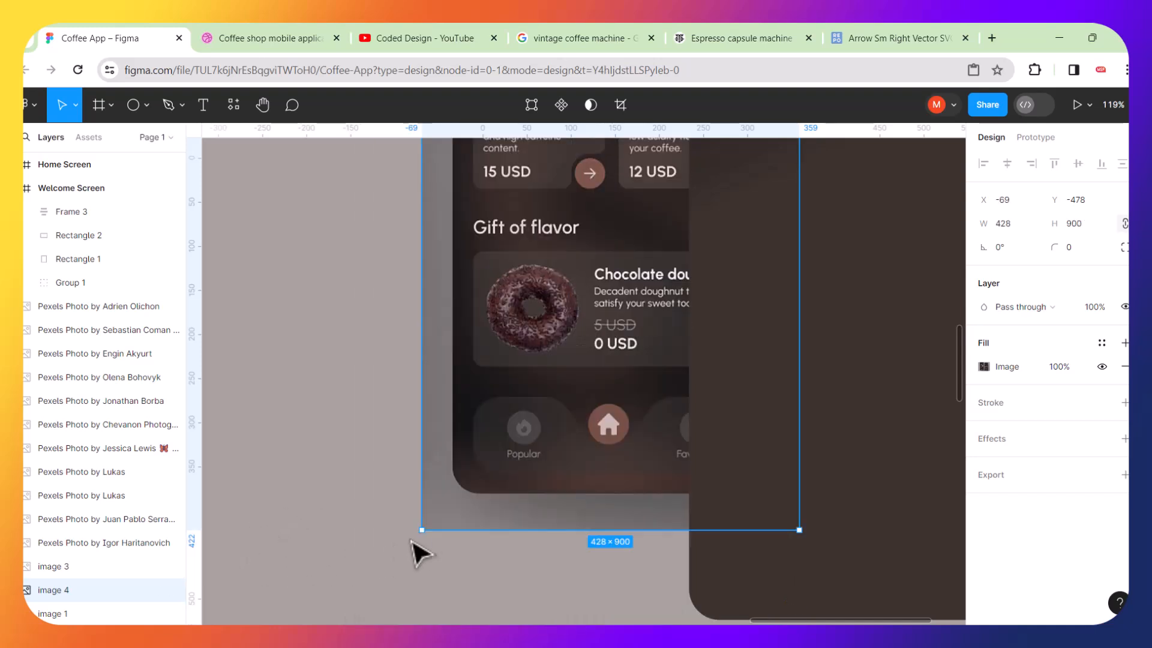
drag(422, 529, 359, 590)
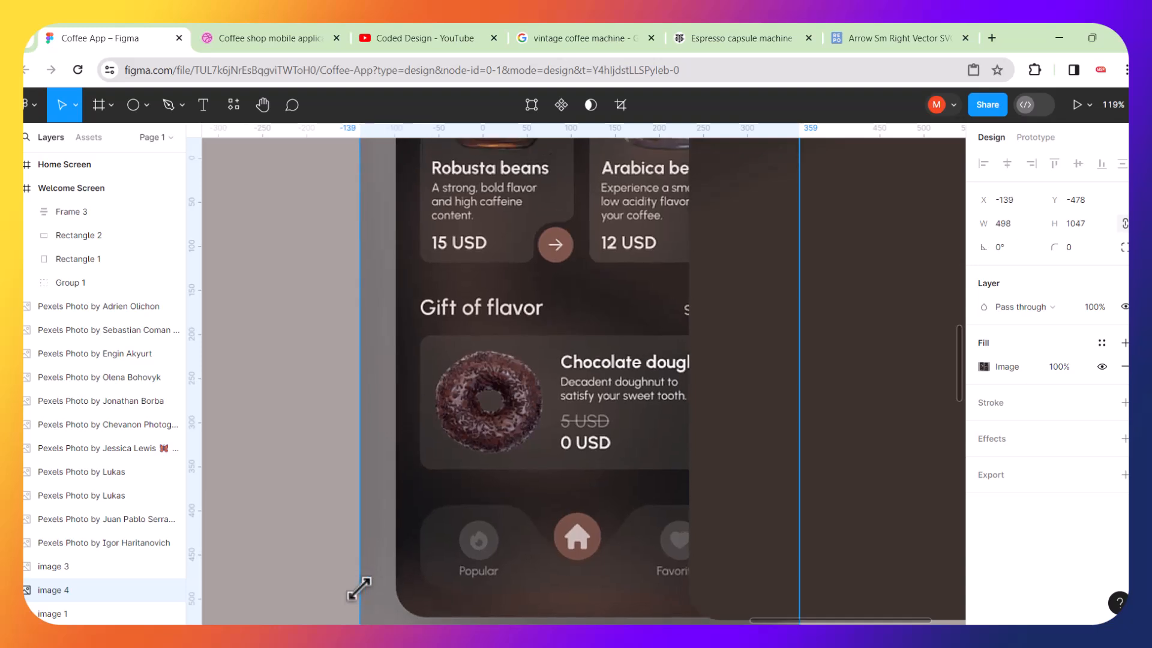
scroll(535, 391, down, 10)
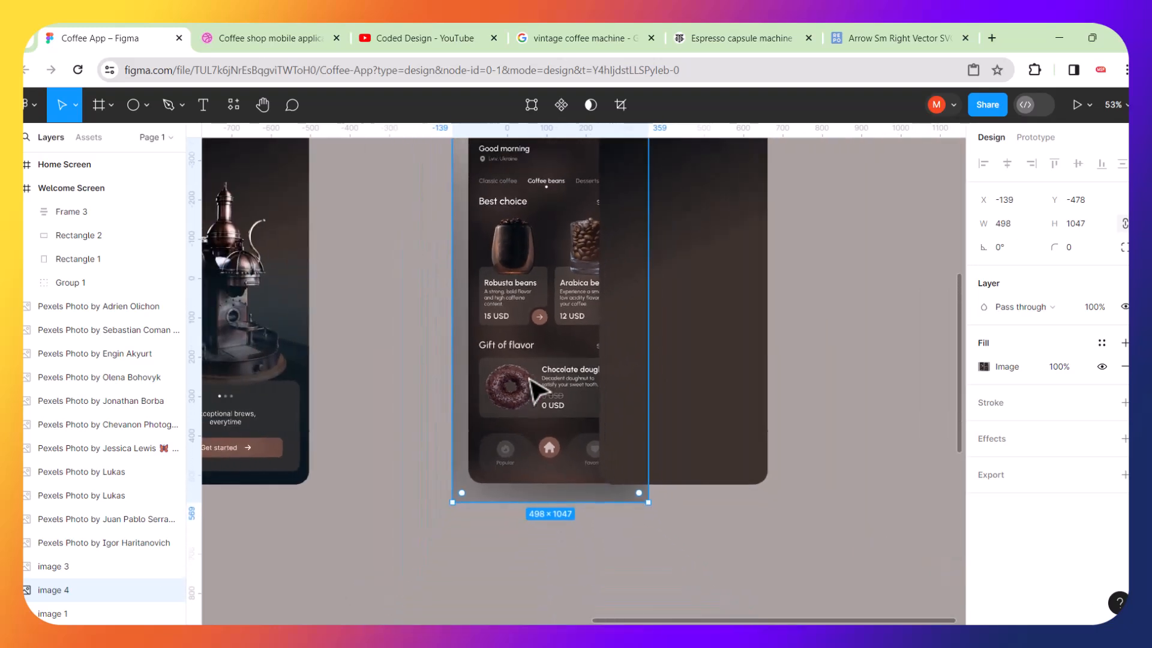
scroll(535, 391, down, 1)
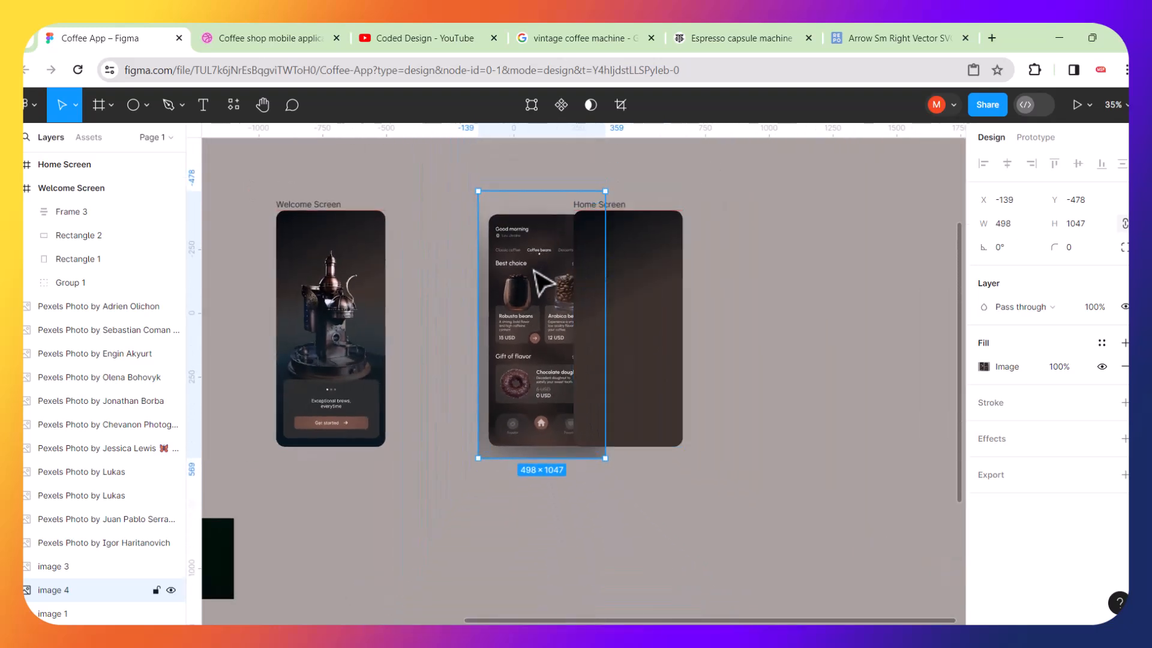
drag(529, 271, 491, 276)
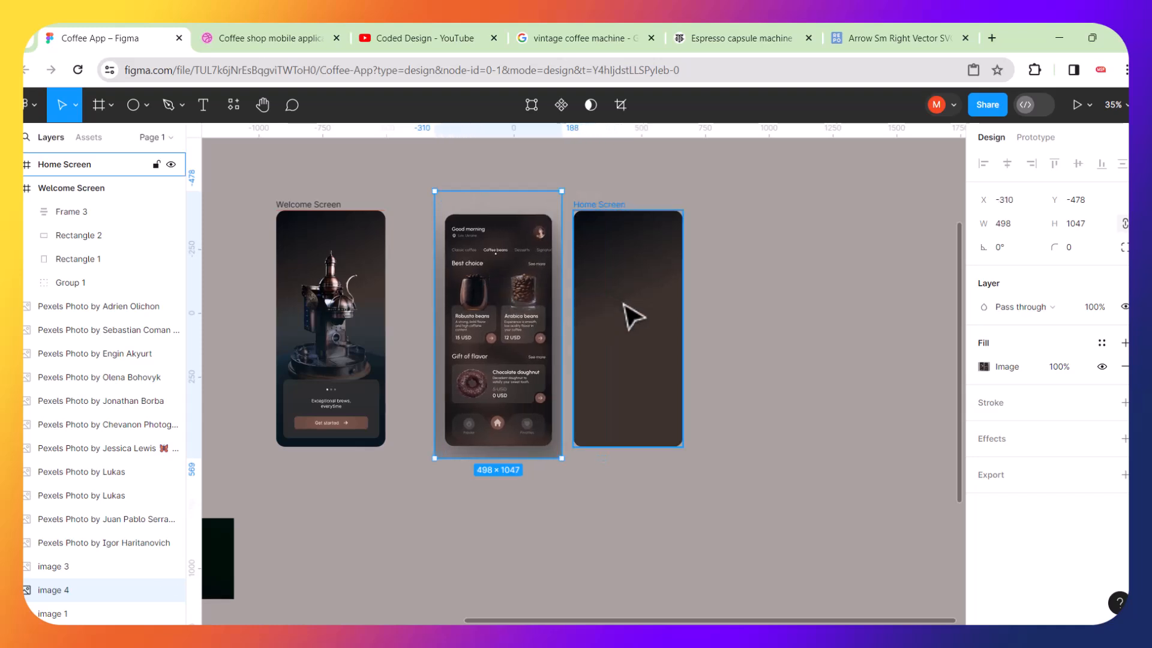
Examine the reference home screen design and its background up close.
scroll(633, 316, up, 5)
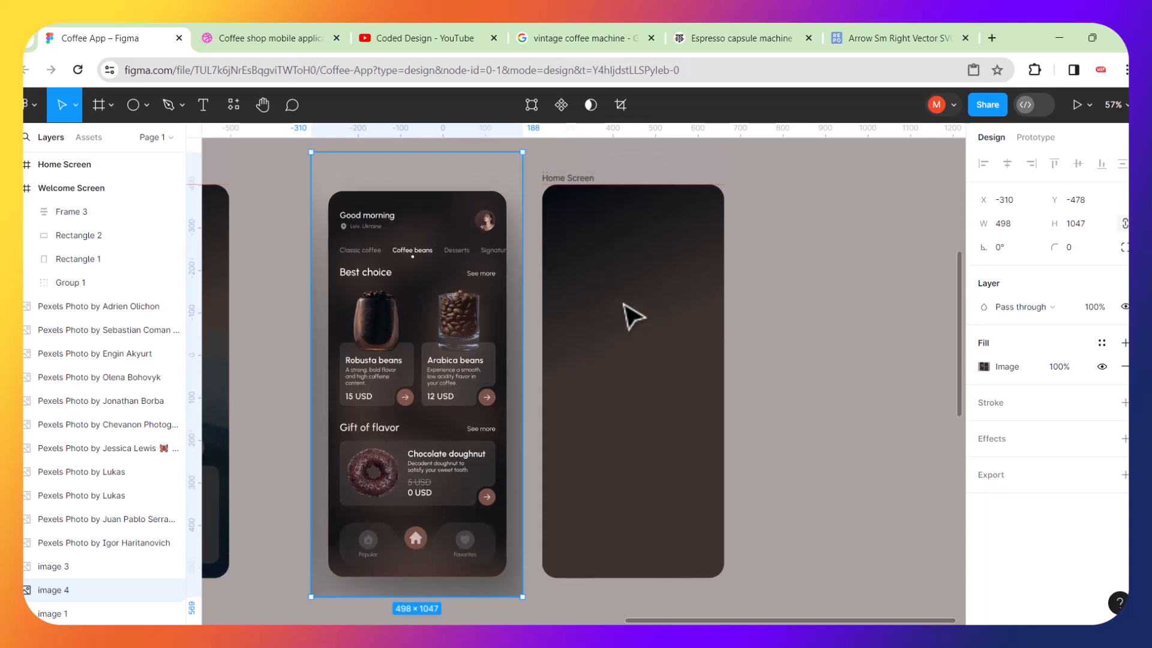
scroll(611, 335, up, 3)
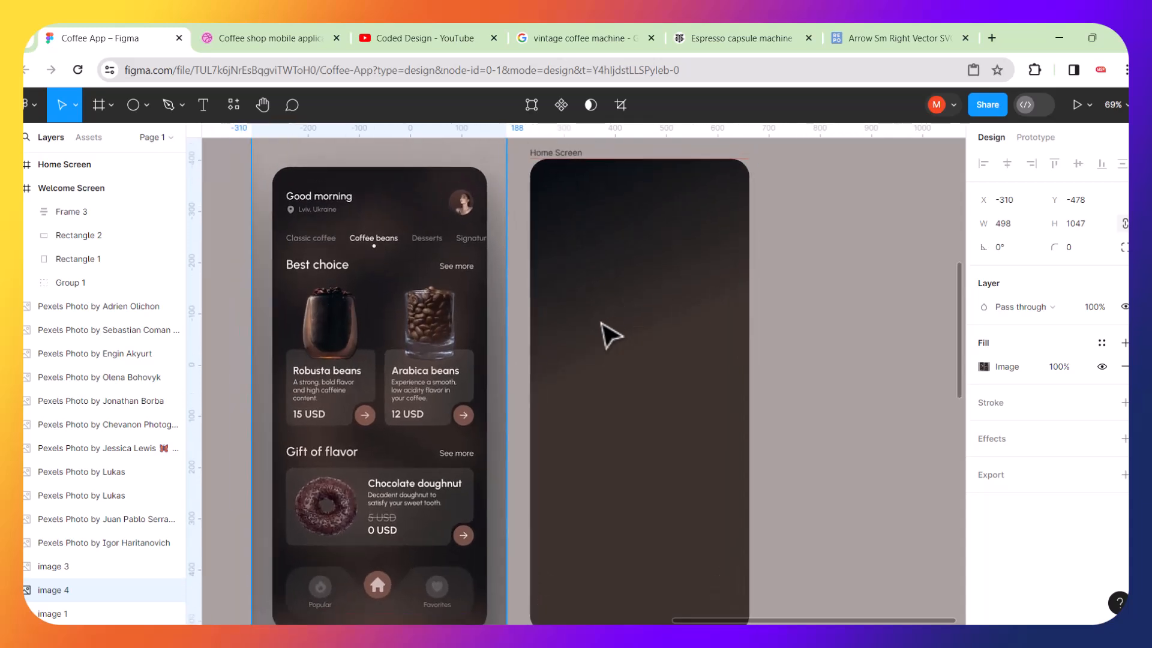
scroll(602, 323, left, 10)
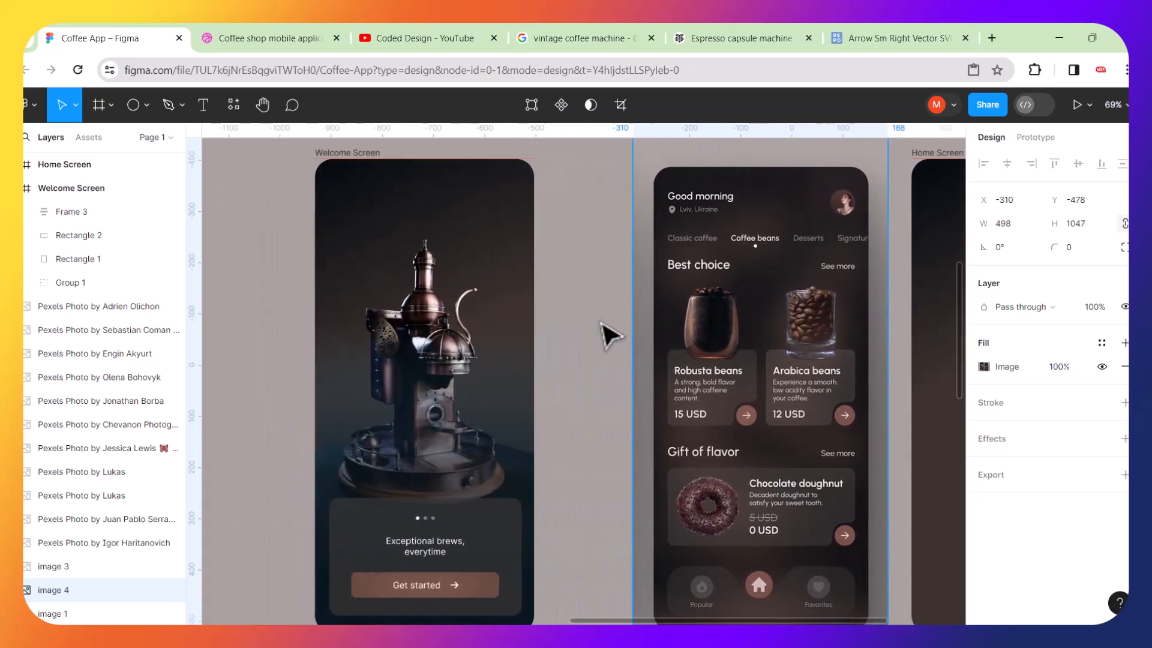
scroll(611, 334, right, 5)
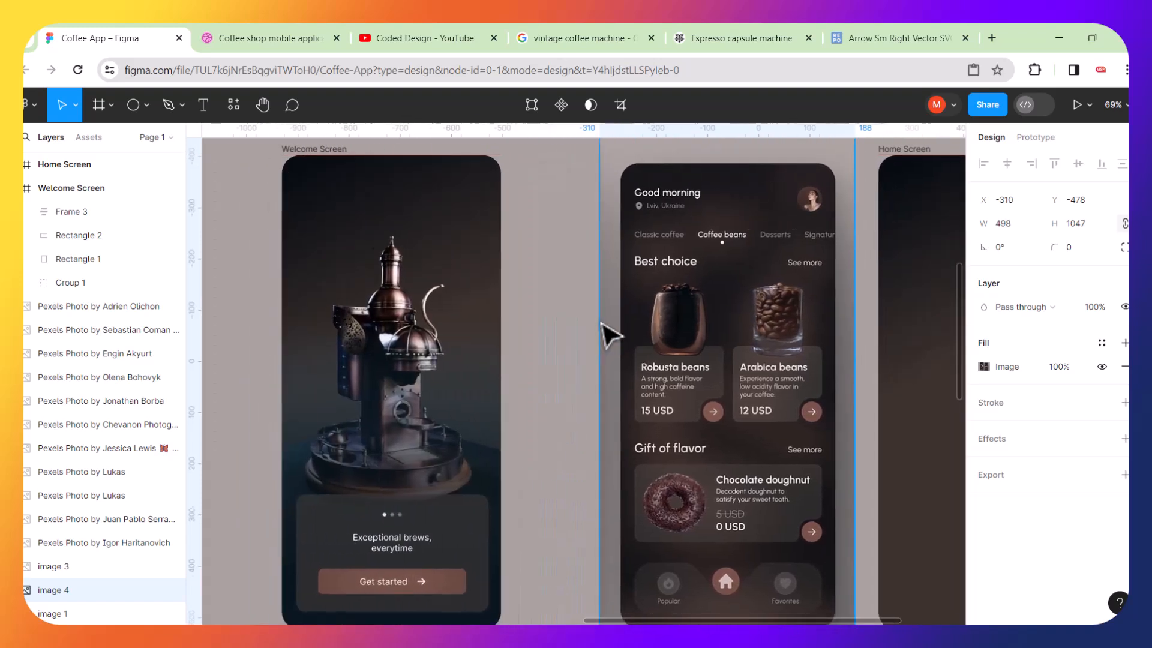
scroll(607, 333, right, 5)
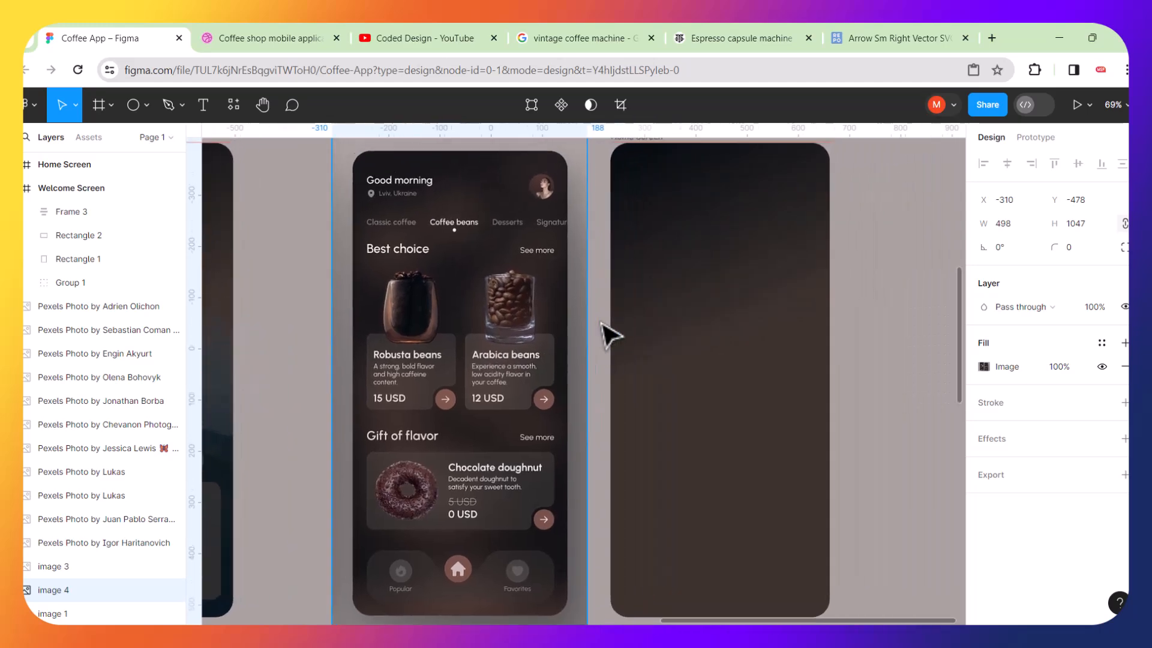
scroll(475, 295, up, 5)
scroll(474, 296, up, 3)
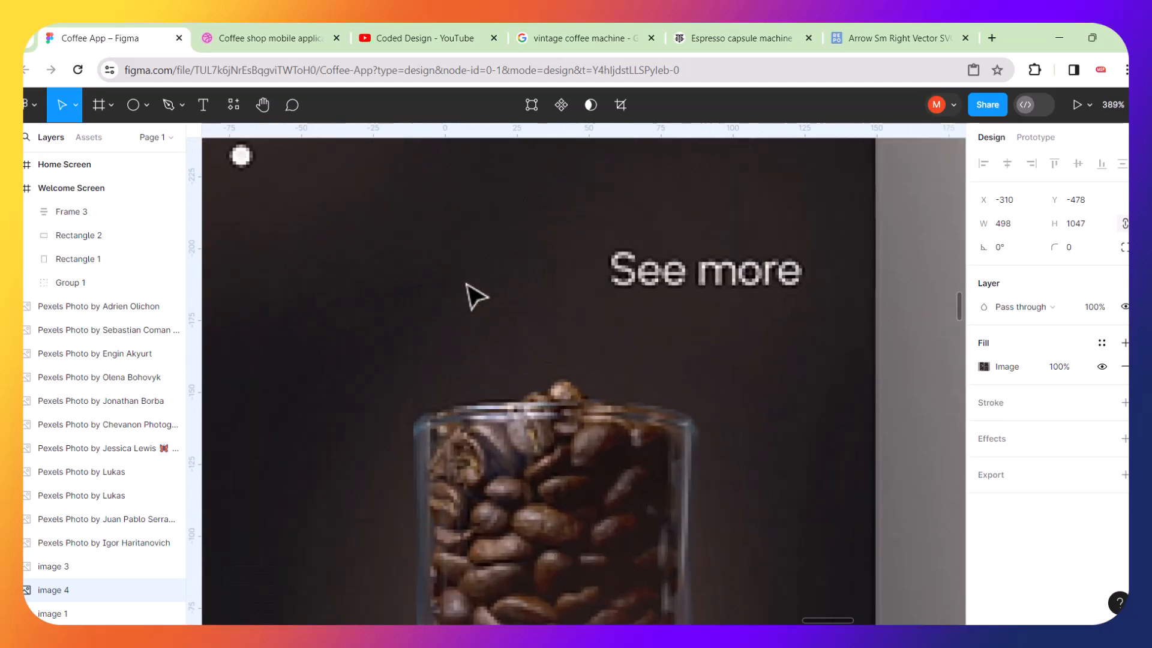
scroll(475, 295, down, 5)
scroll(474, 295, down, 5)
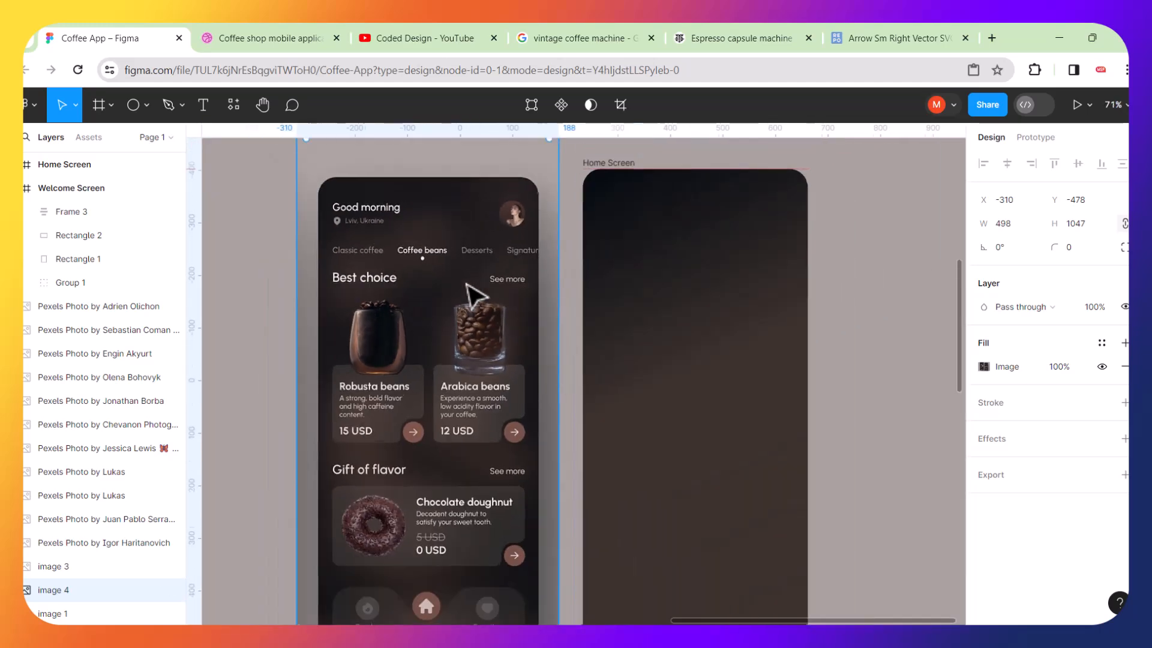
Edit the Home Screen frame's linear gradient fill, extending its start handle above the frame and adding a middle stop.
click(692, 323)
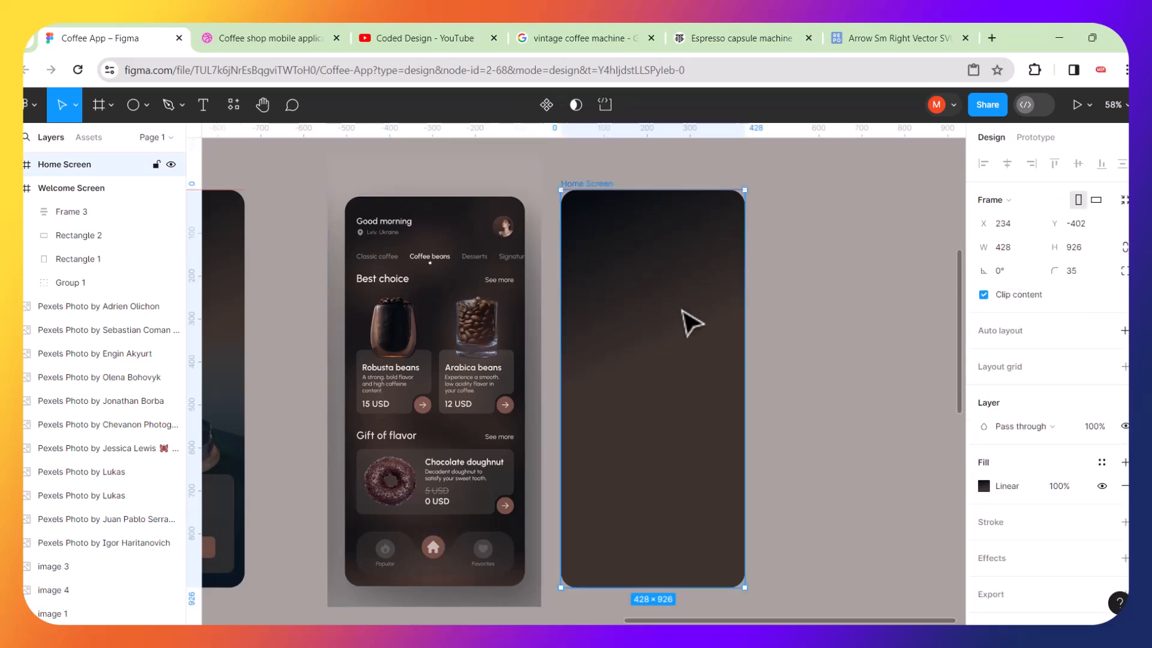
click(980, 492)
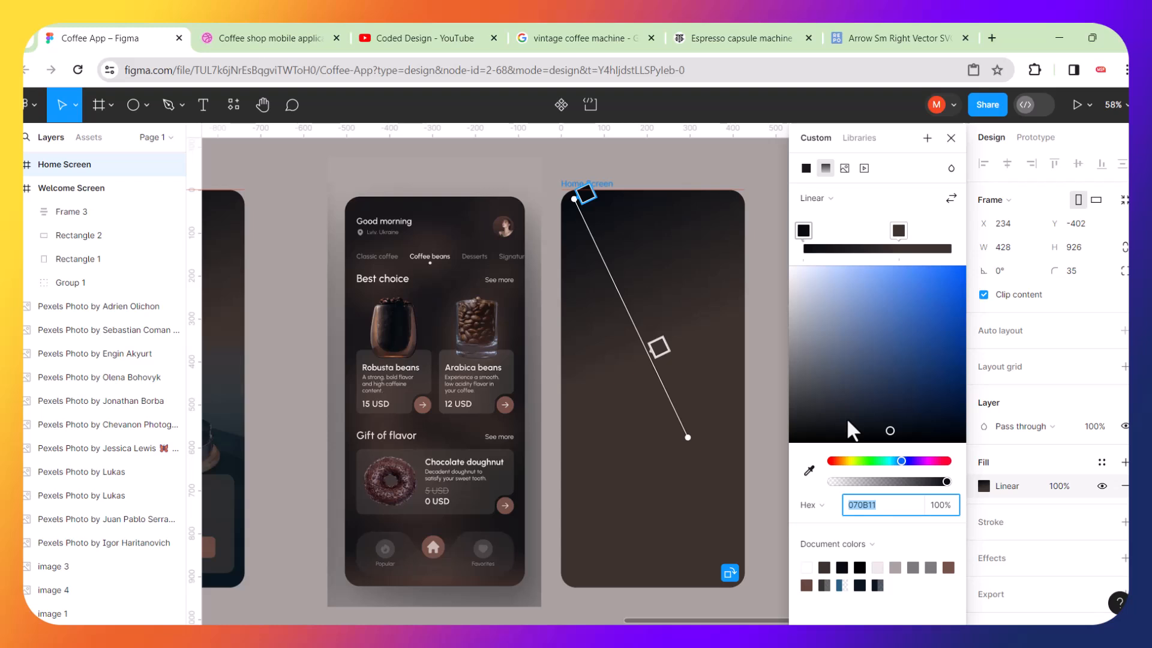
click(585, 191)
drag(572, 200, 536, 156)
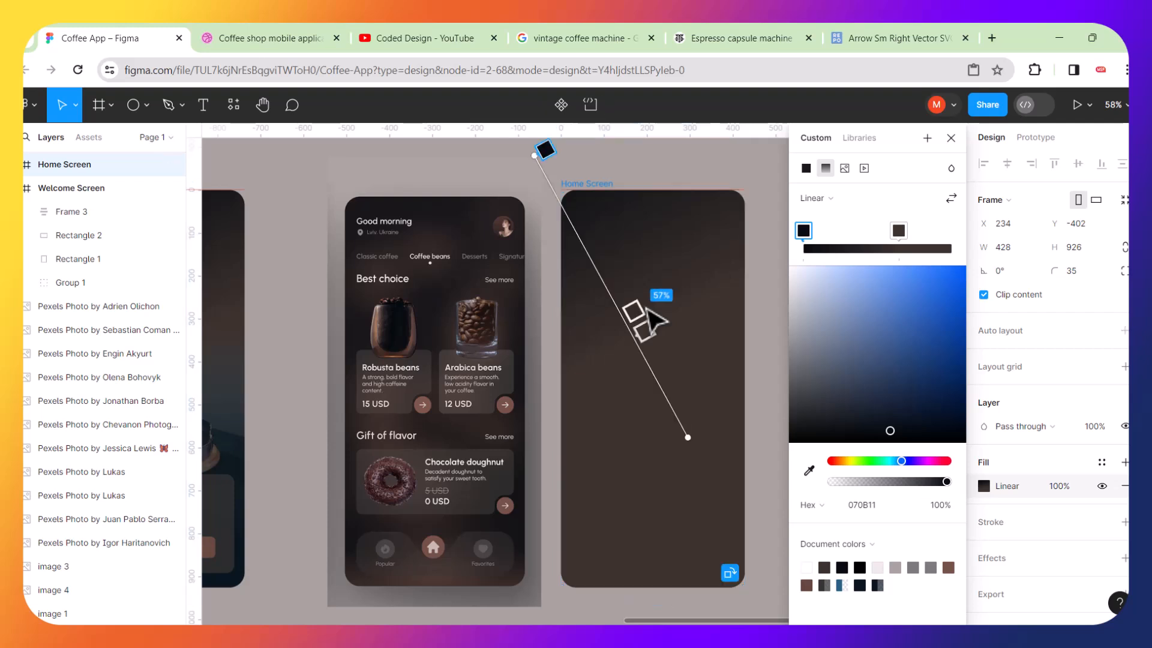
click(613, 291)
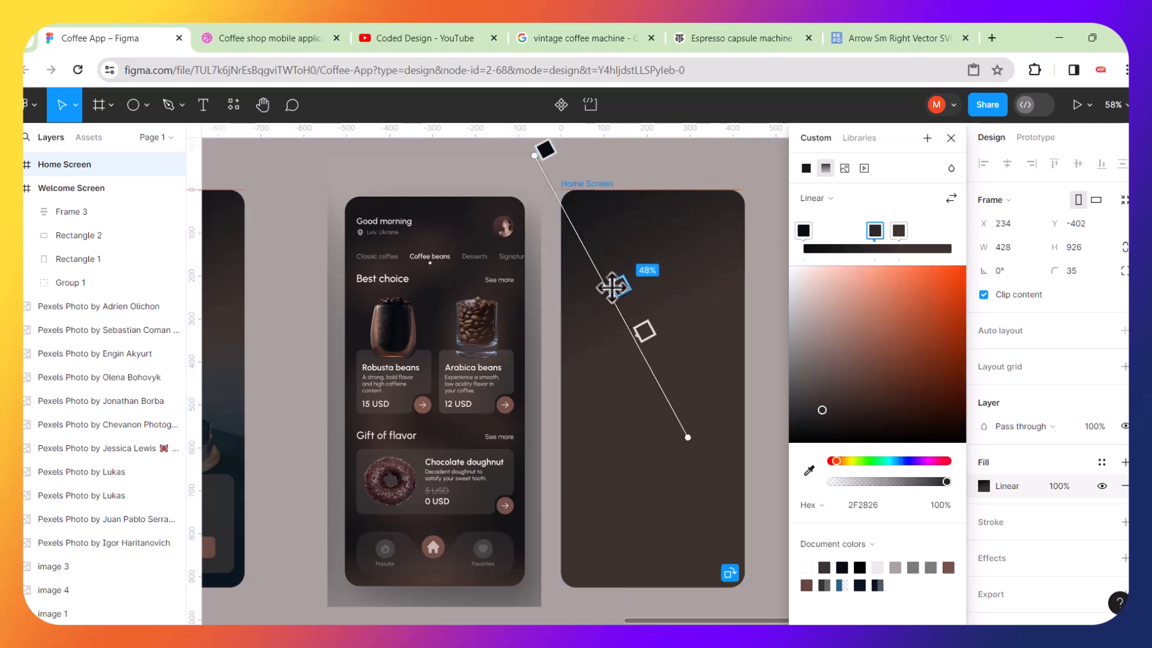
mouse_move(644, 330)
mouse_down()
mouse_move(657, 368)
mouse_move(638, 334)
mouse_up()
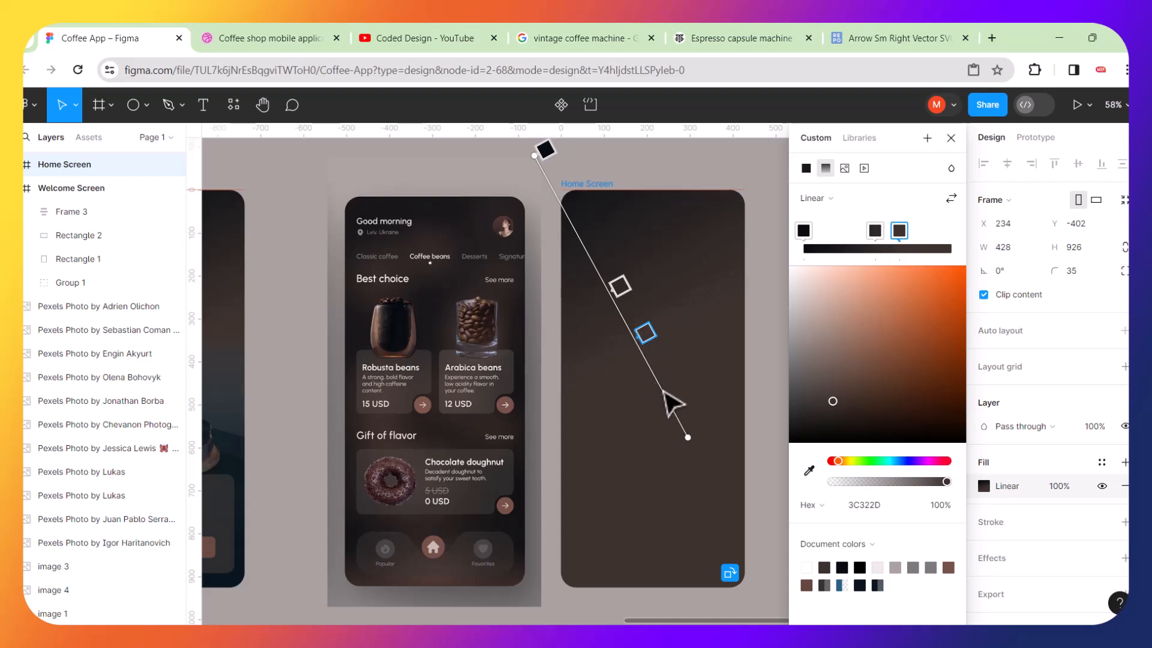
key(Escape)
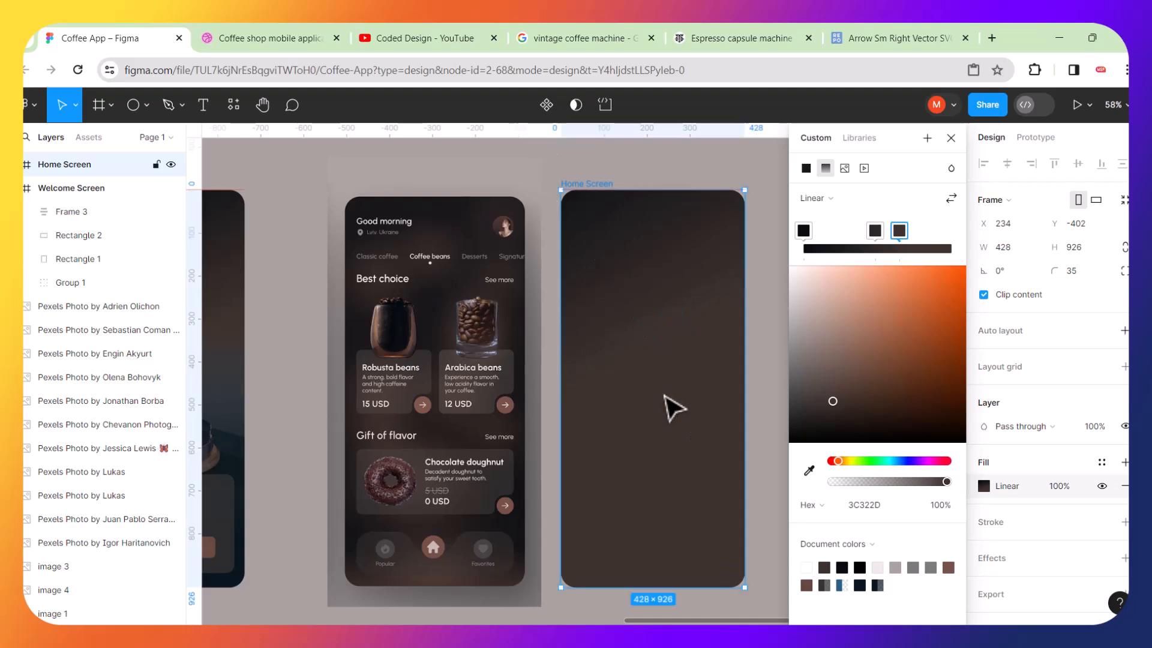
Add two more stops to the Home Screen gradient and extend its end handle to the frame's bottom-right corner.
click(628, 259)
click(927, 245)
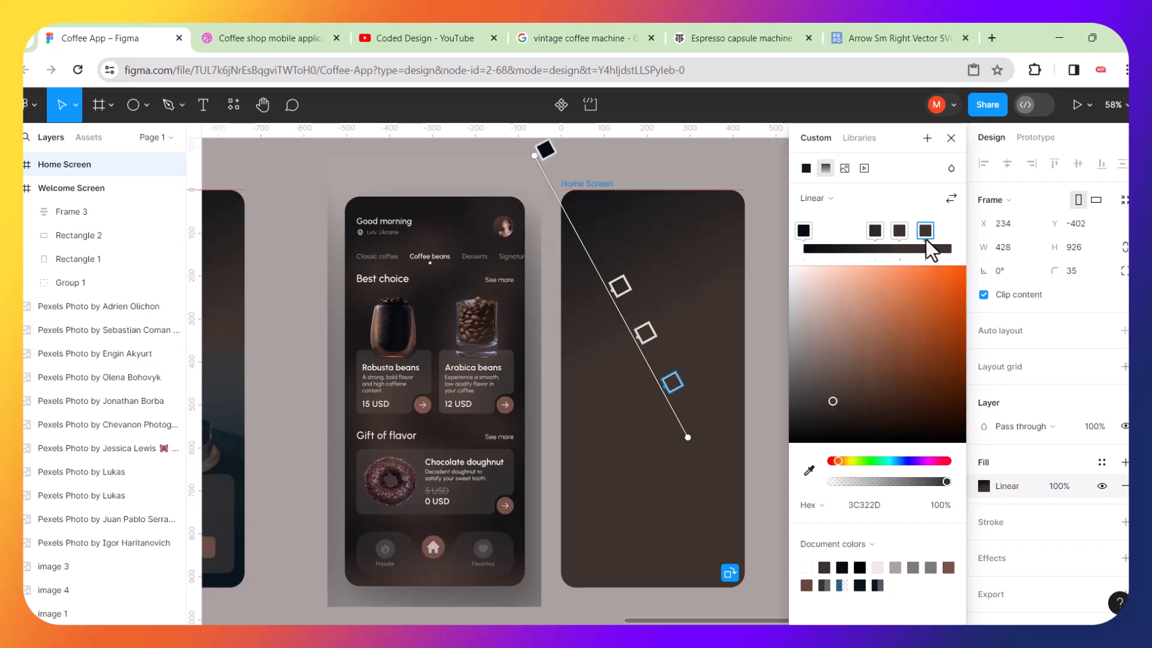
click(846, 237)
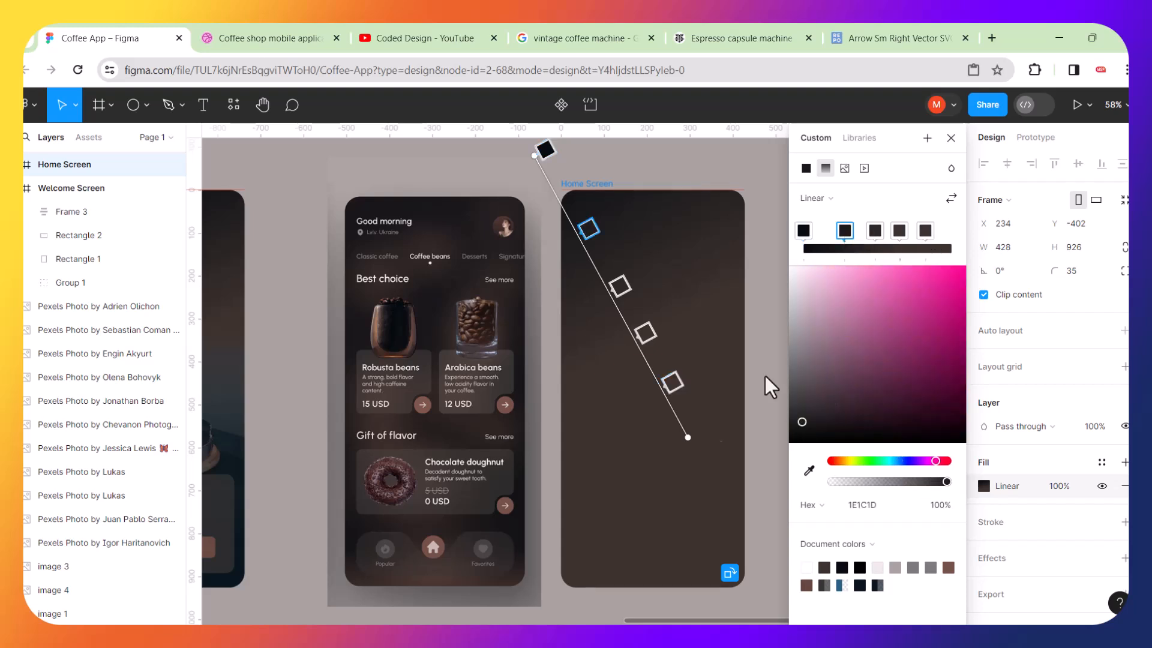
drag(689, 441, 724, 587)
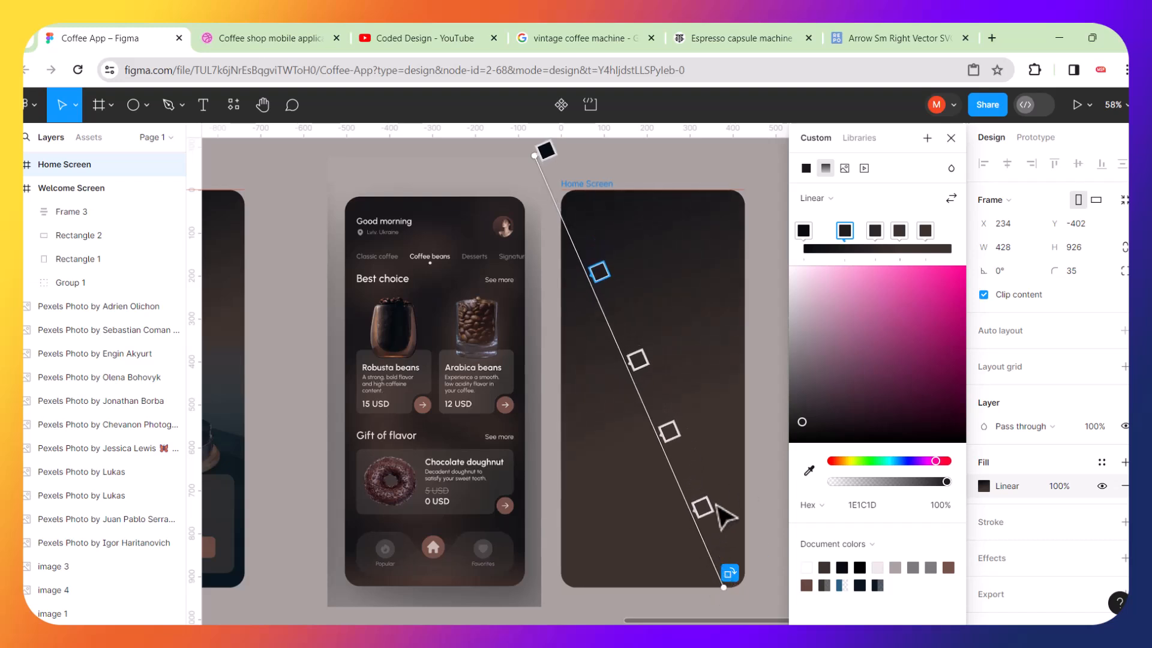
Sample a gradient stop's colour 1B1A1C from the reference image with the eyedropper and reposition two stops along the gradient.
click(701, 507)
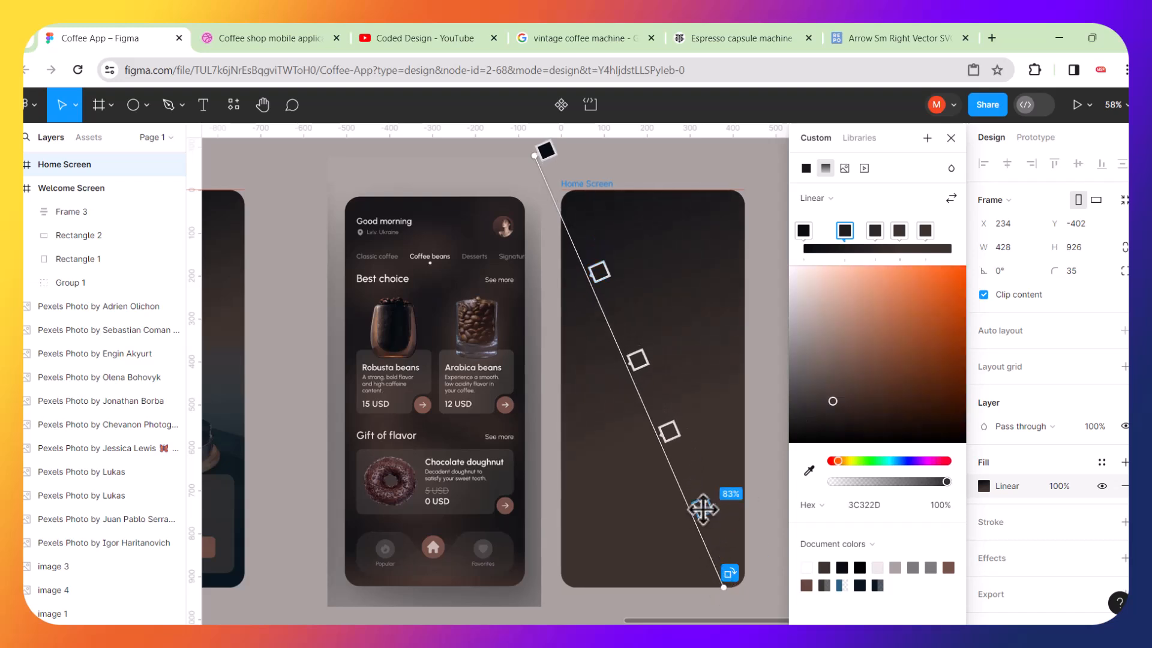
click(810, 470)
click(629, 242)
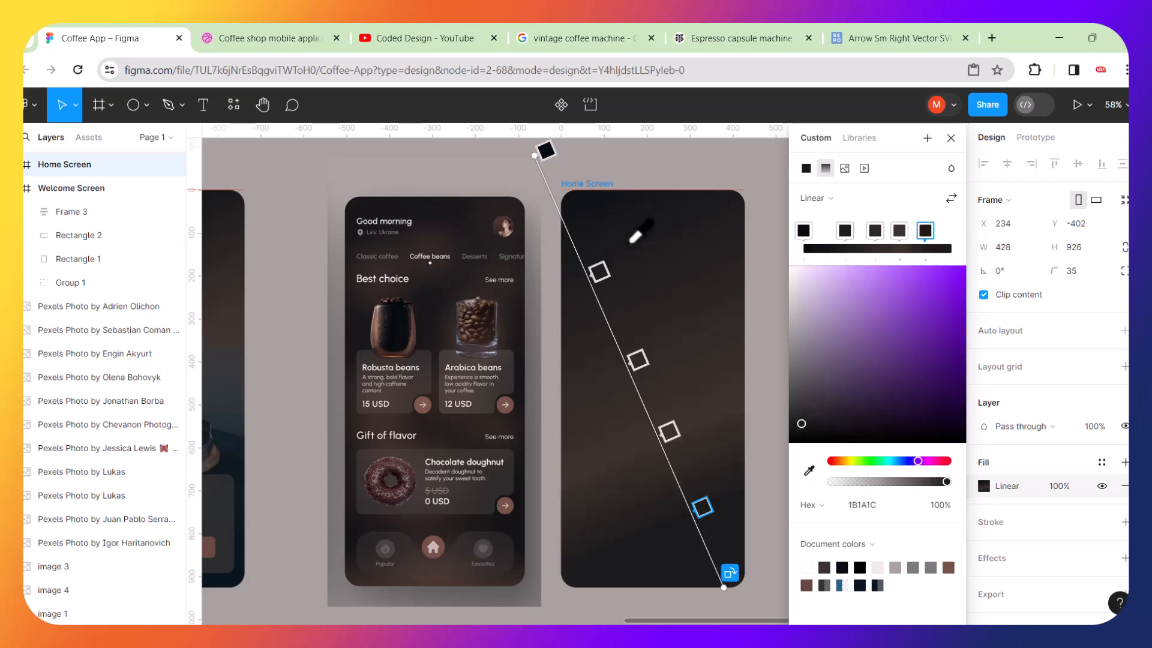
drag(697, 503, 717, 545)
drag(670, 458, 694, 486)
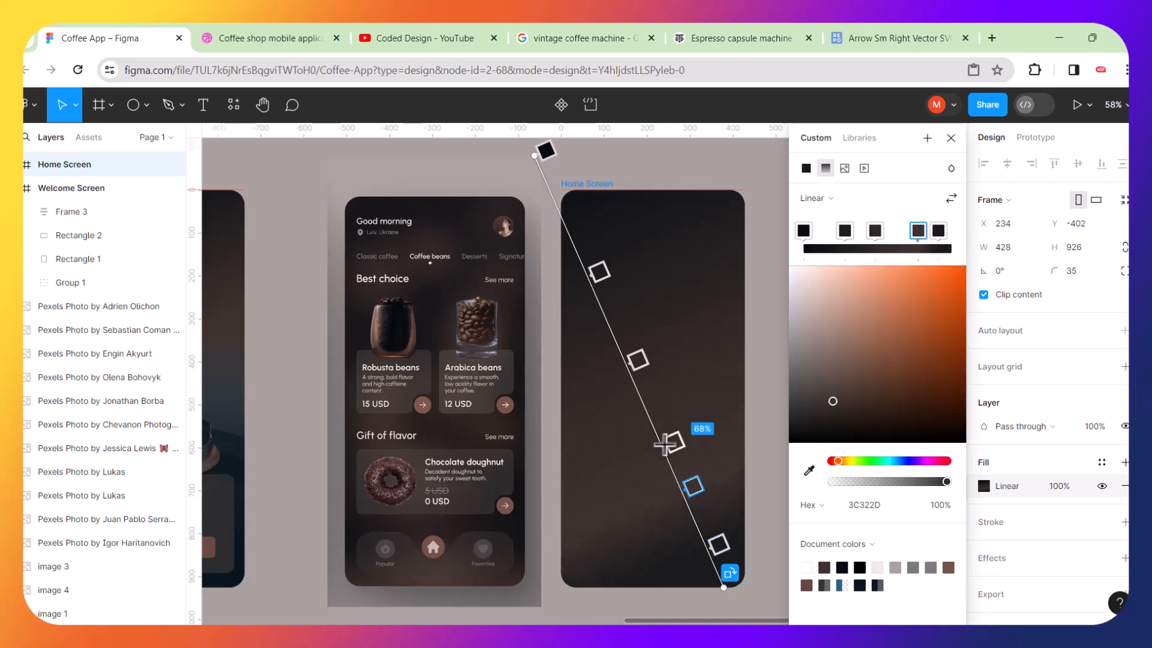
Add another gradient stop, sample its colour 382F2B from the reference image, and adjust the end stop's position.
drag(880, 232, 889, 232)
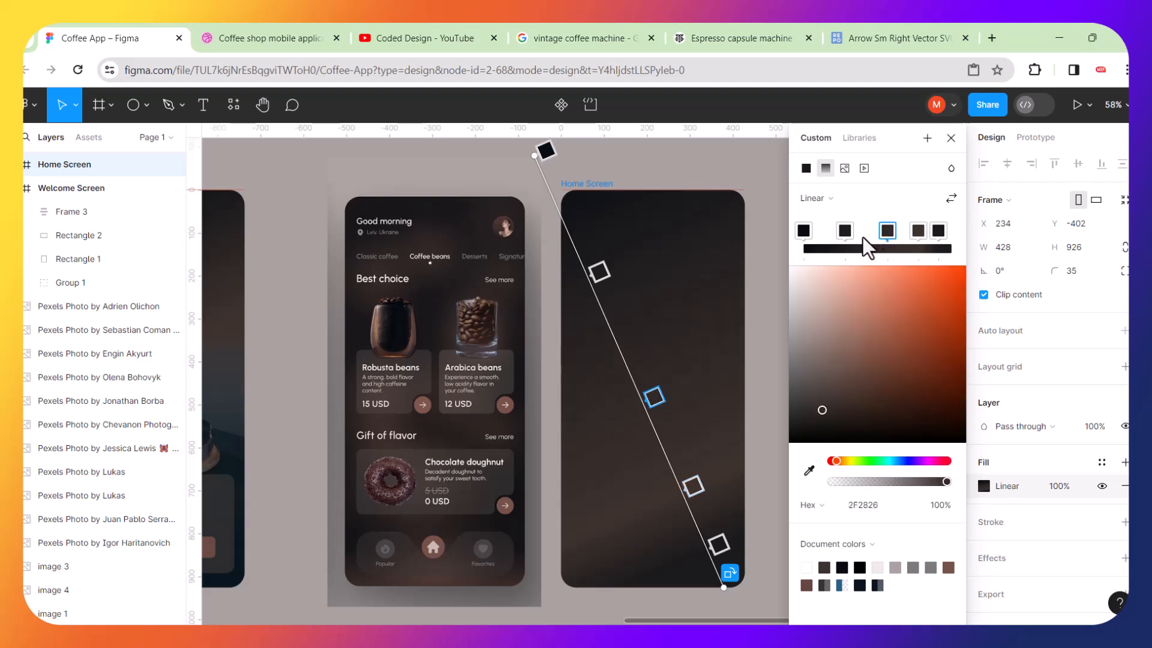
click(863, 236)
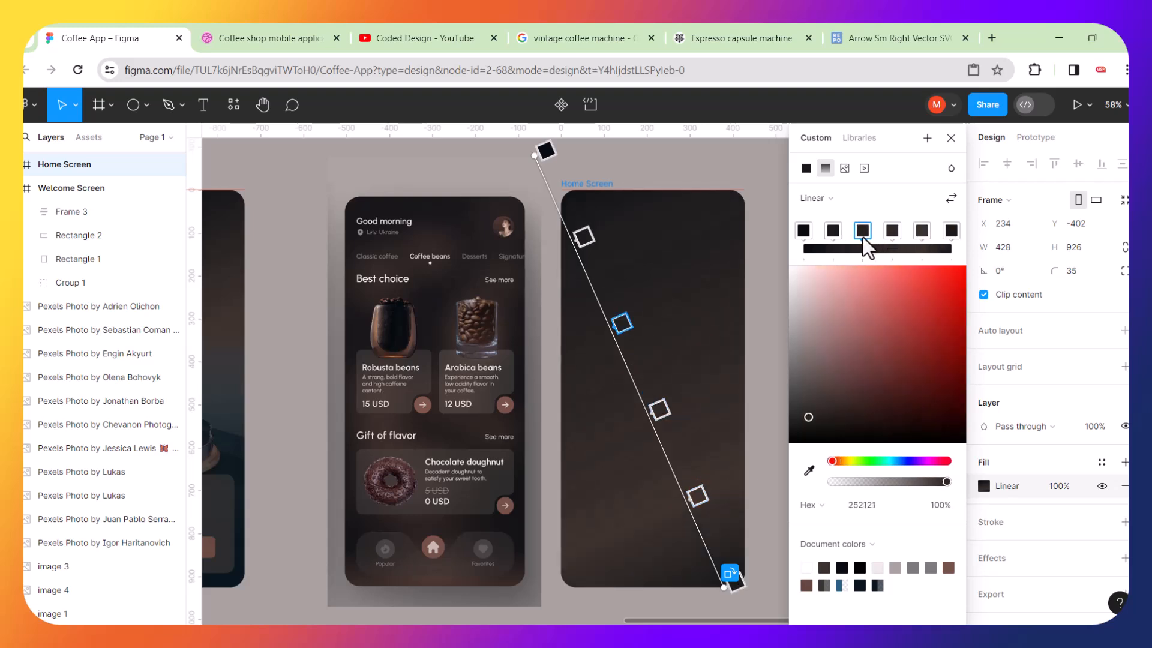
click(809, 471)
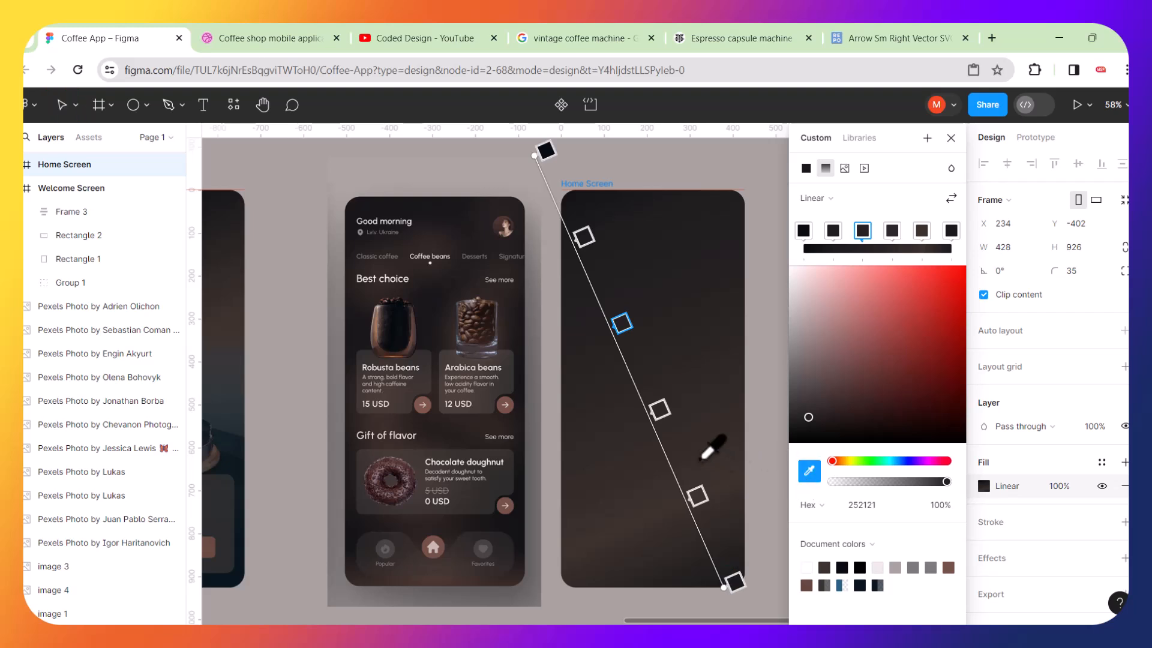
click(628, 497)
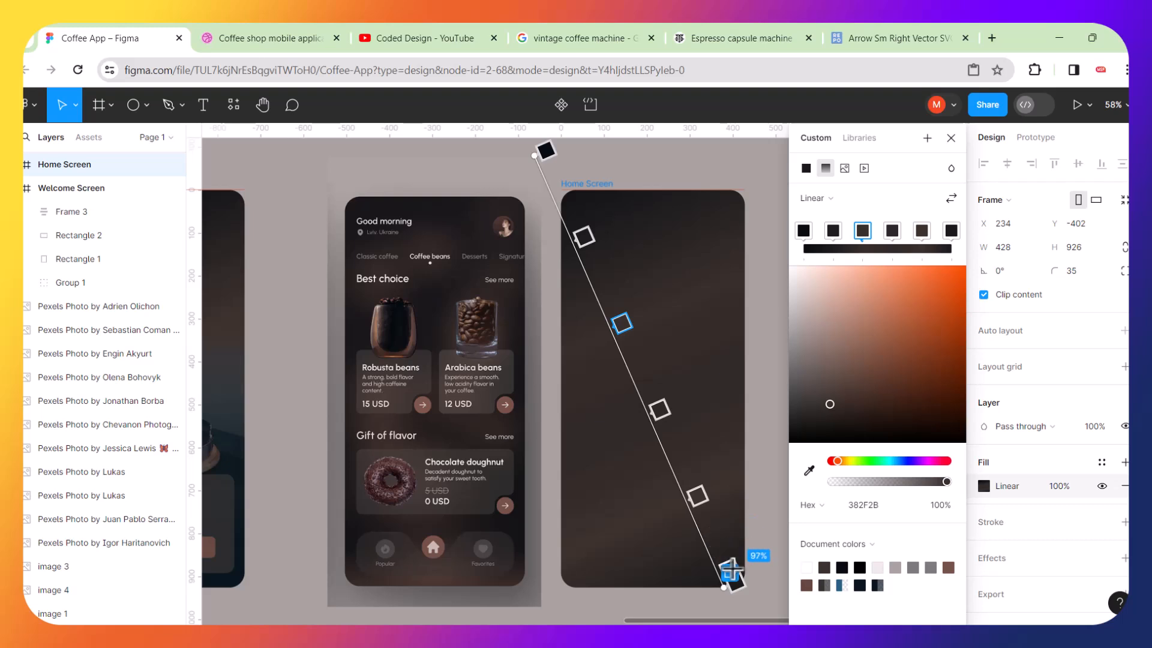
drag(737, 585, 746, 604)
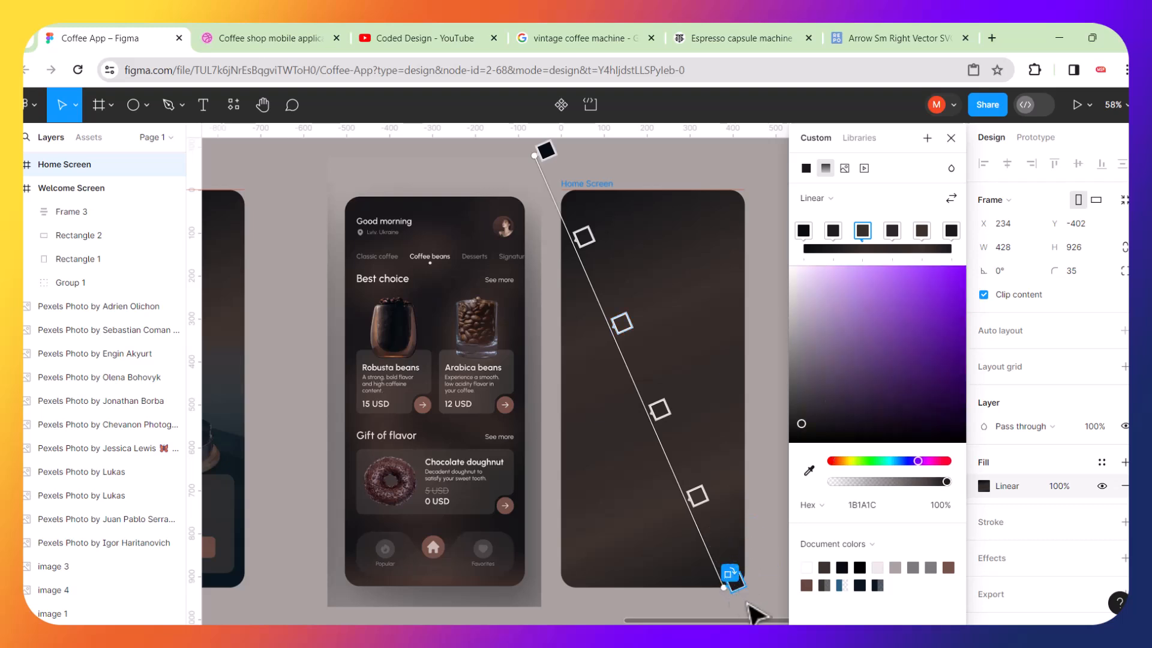
scroll(747, 607, down, 1)
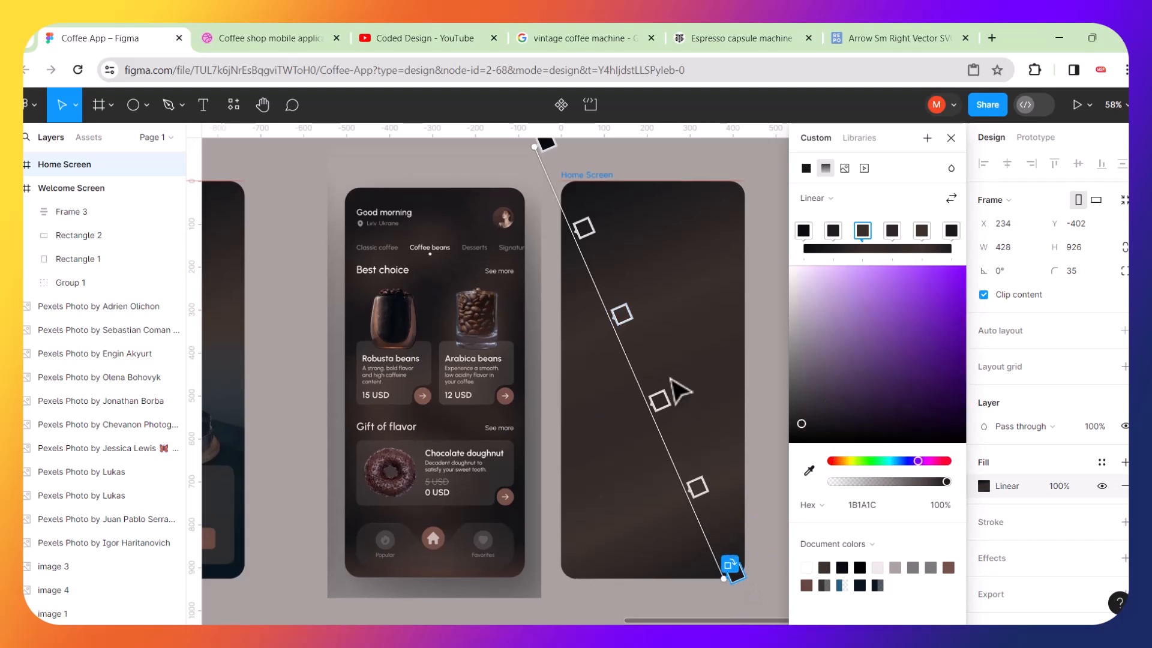
Select the gradient's start stop and move its handle further above the Home Screen frame.
click(546, 143)
scroll(548, 196, up, 4)
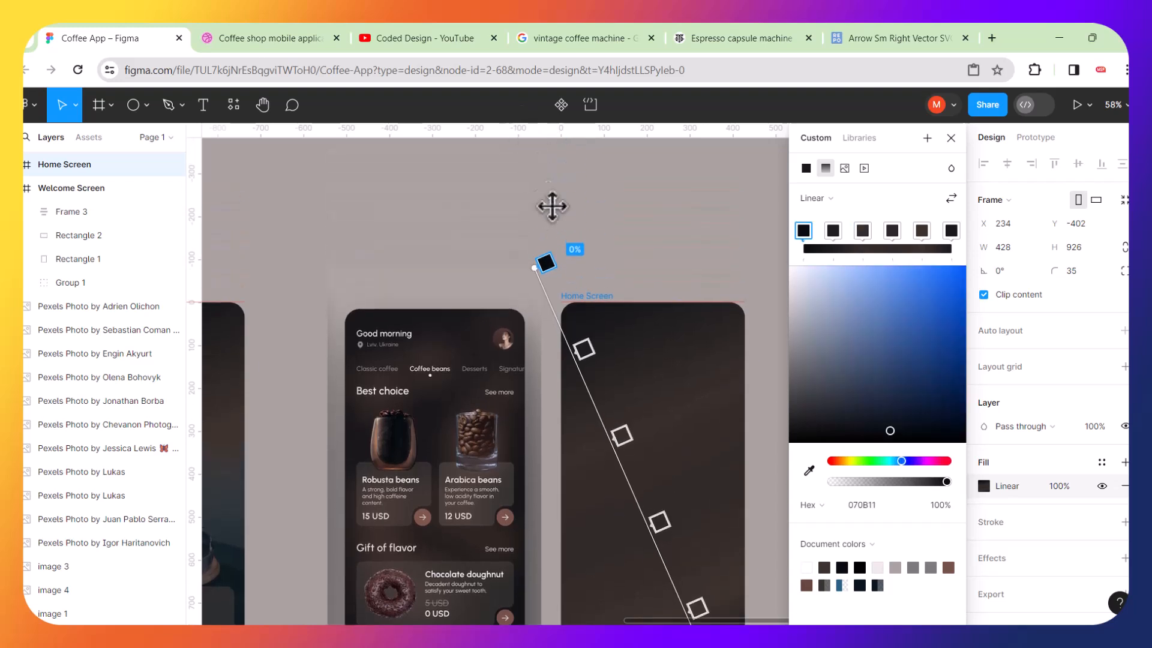
drag(534, 271, 532, 224)
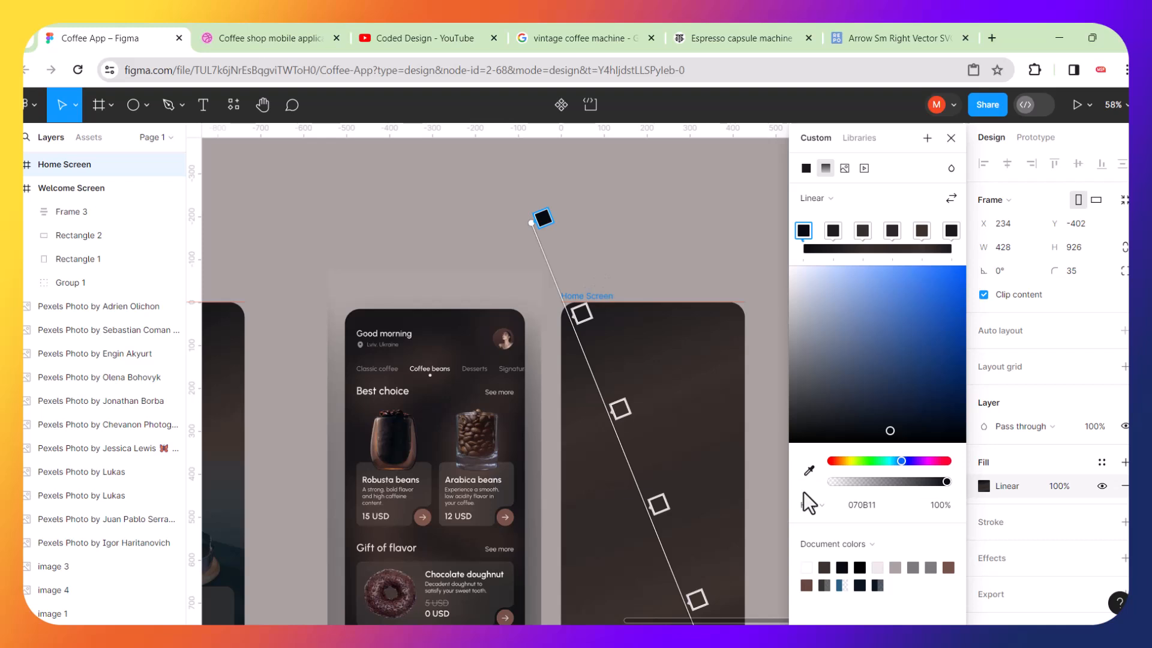
Select the middle gradient stop and darken its colour to 29221F, then finish editing the gradient.
scroll(626, 455, down, 5)
scroll(628, 456, up, 2)
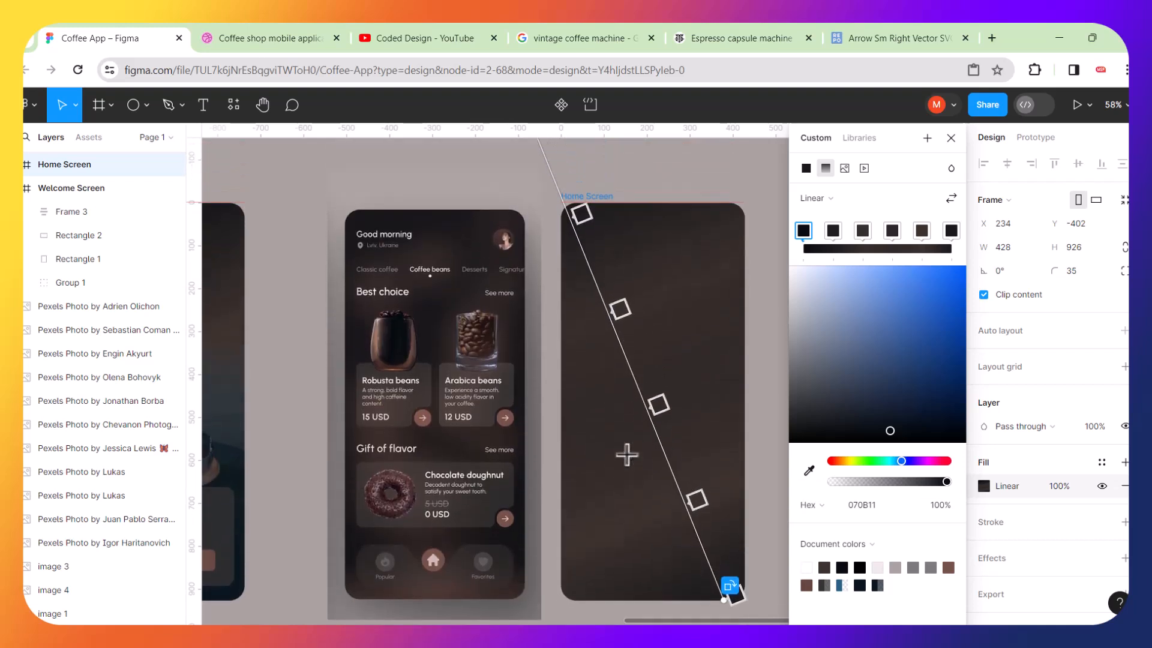
click(658, 408)
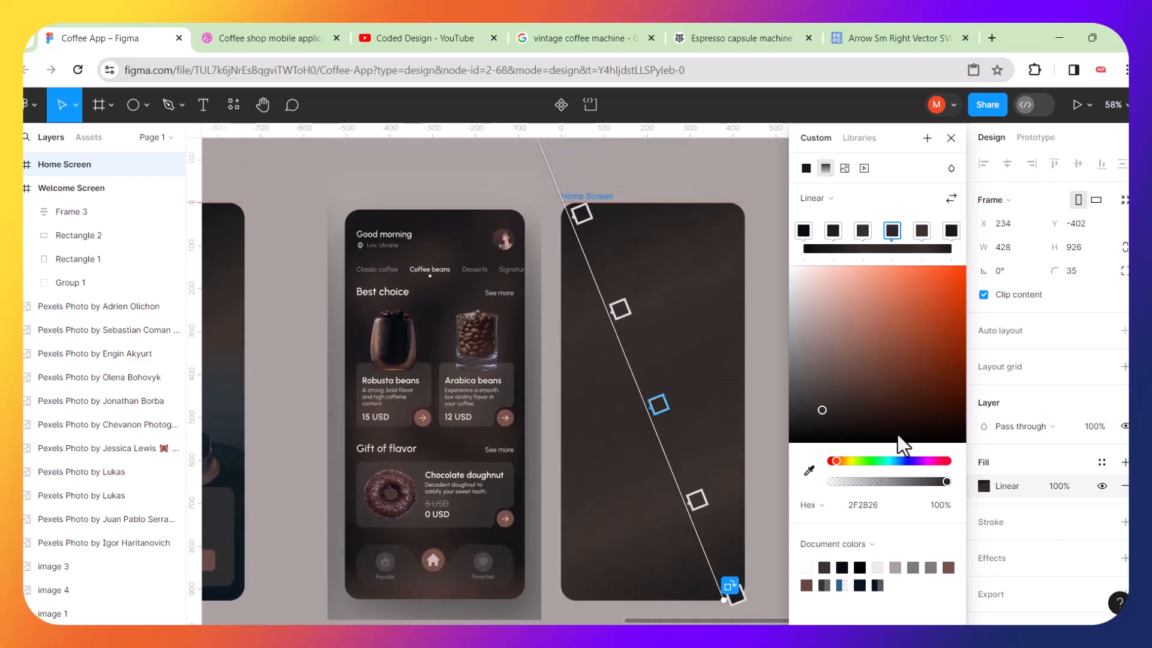
drag(825, 409, 832, 419)
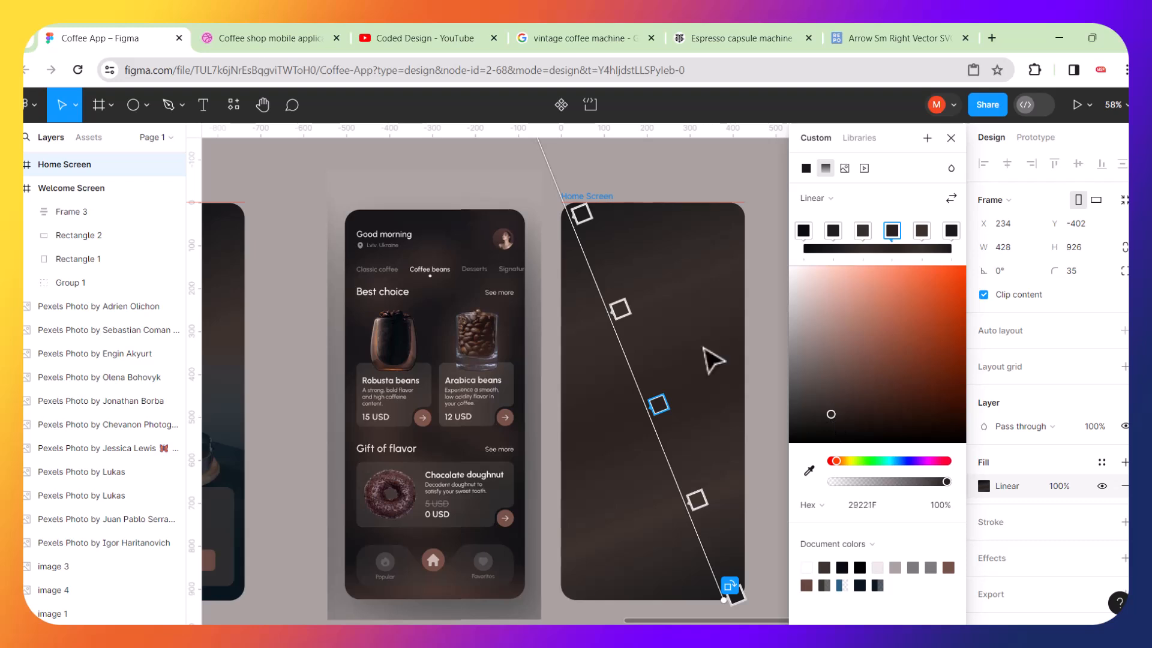
key(Escape)
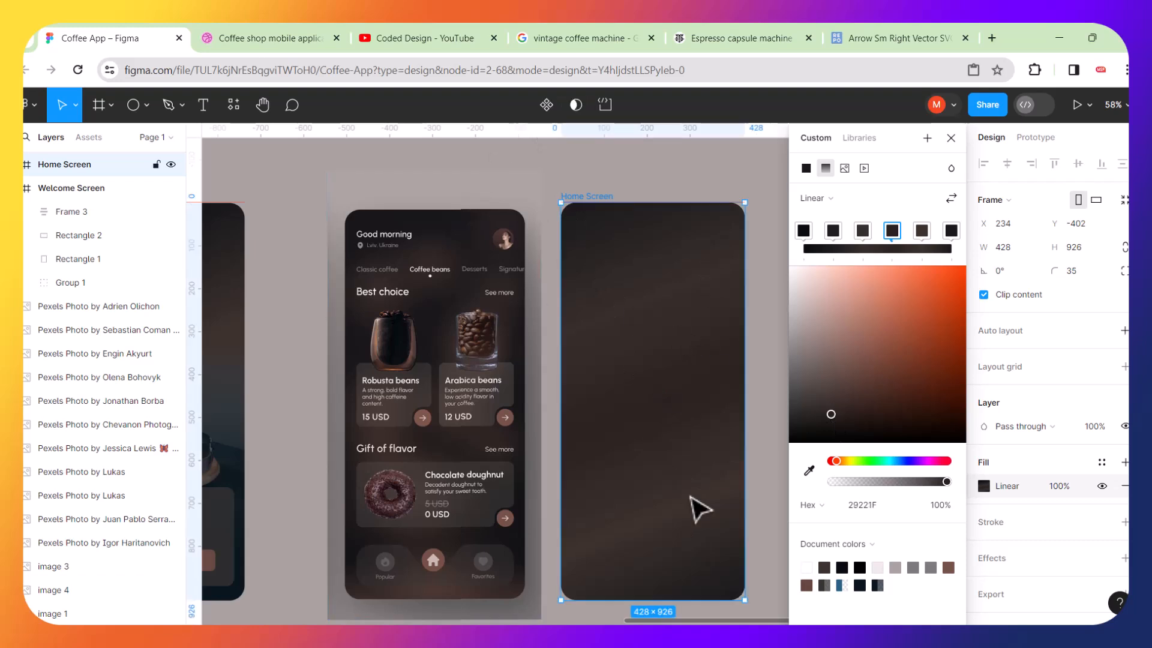
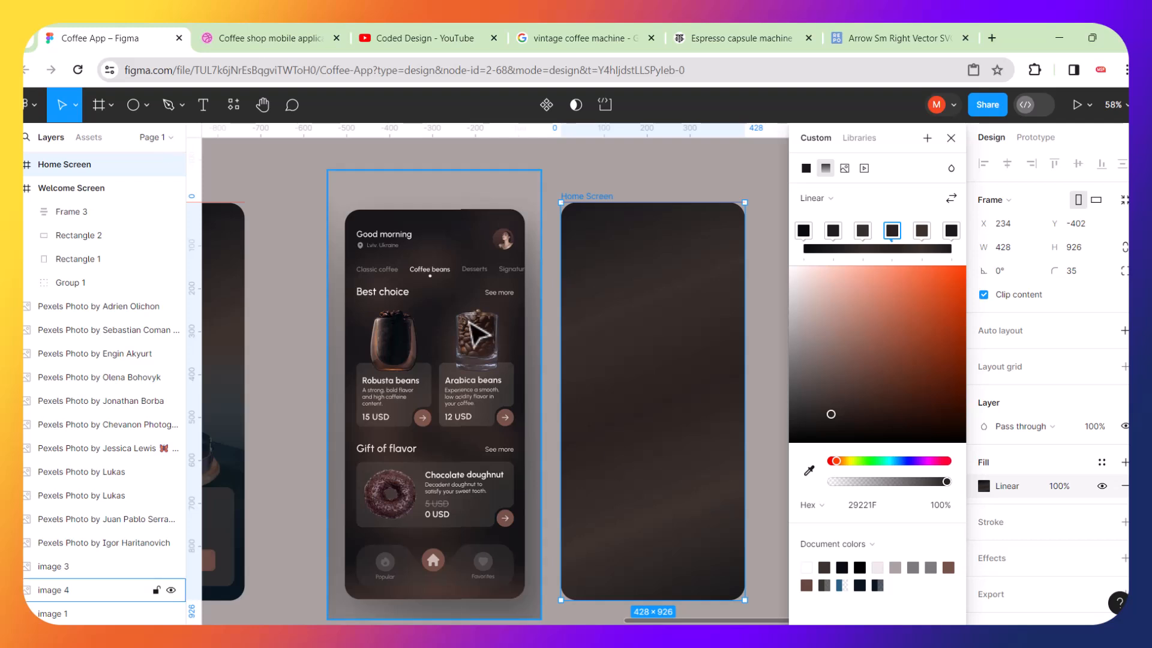
Open the Pexels plugin and search its photos for profile.
scroll(440, 258, up, 10)
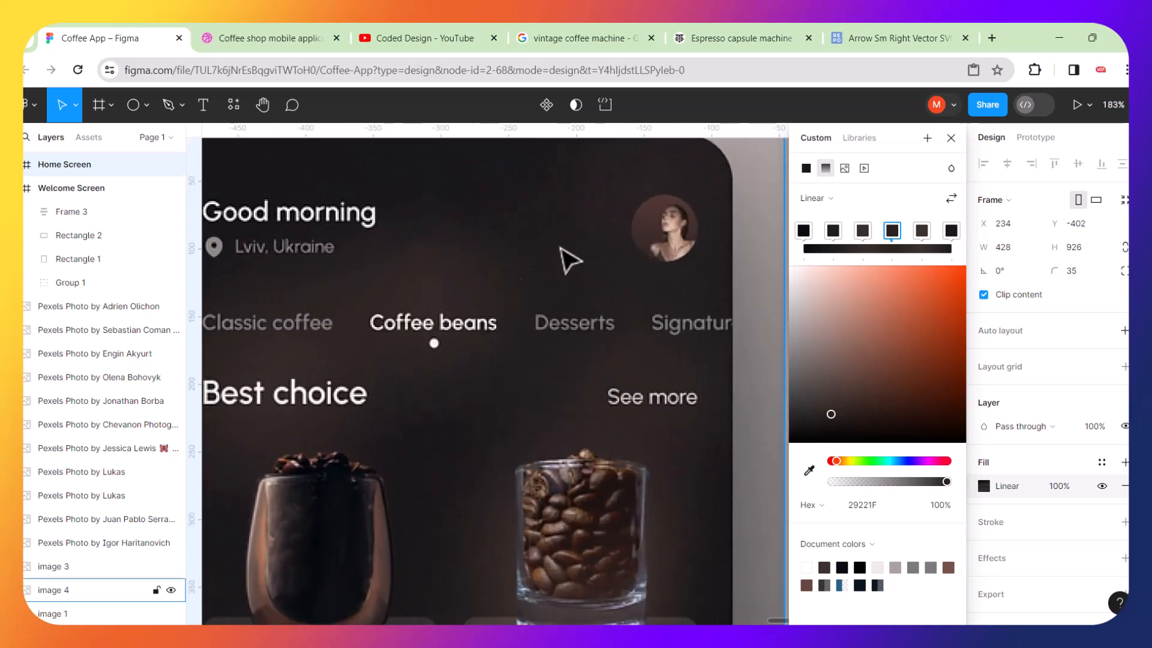
scroll(654, 235, down, 5)
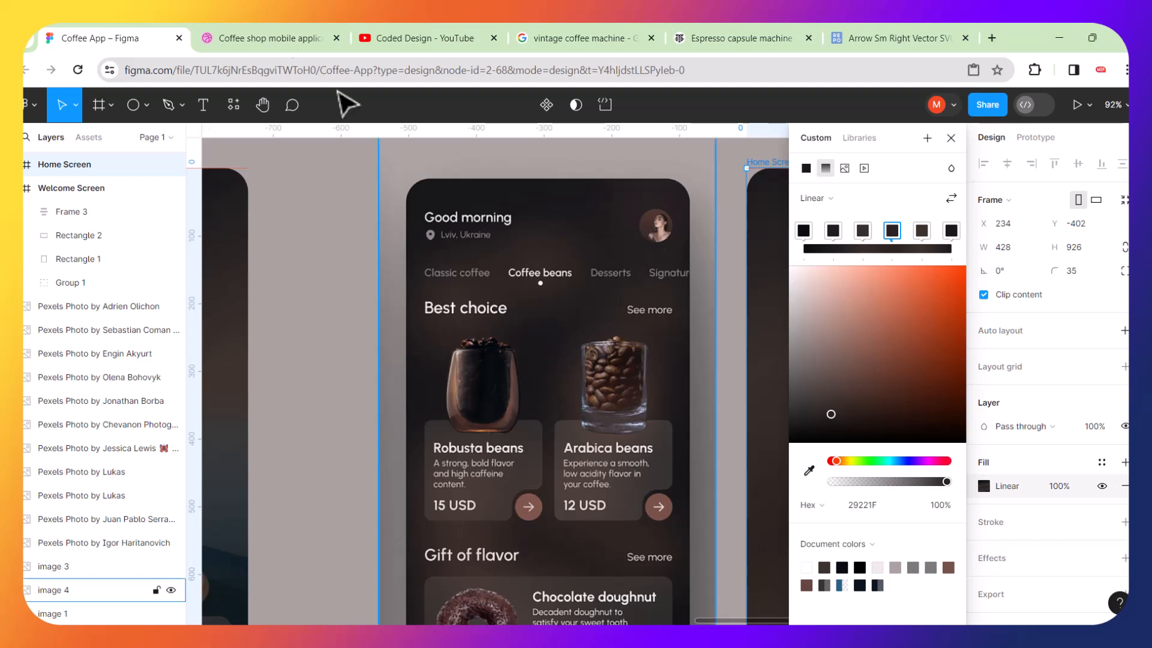
click(234, 105)
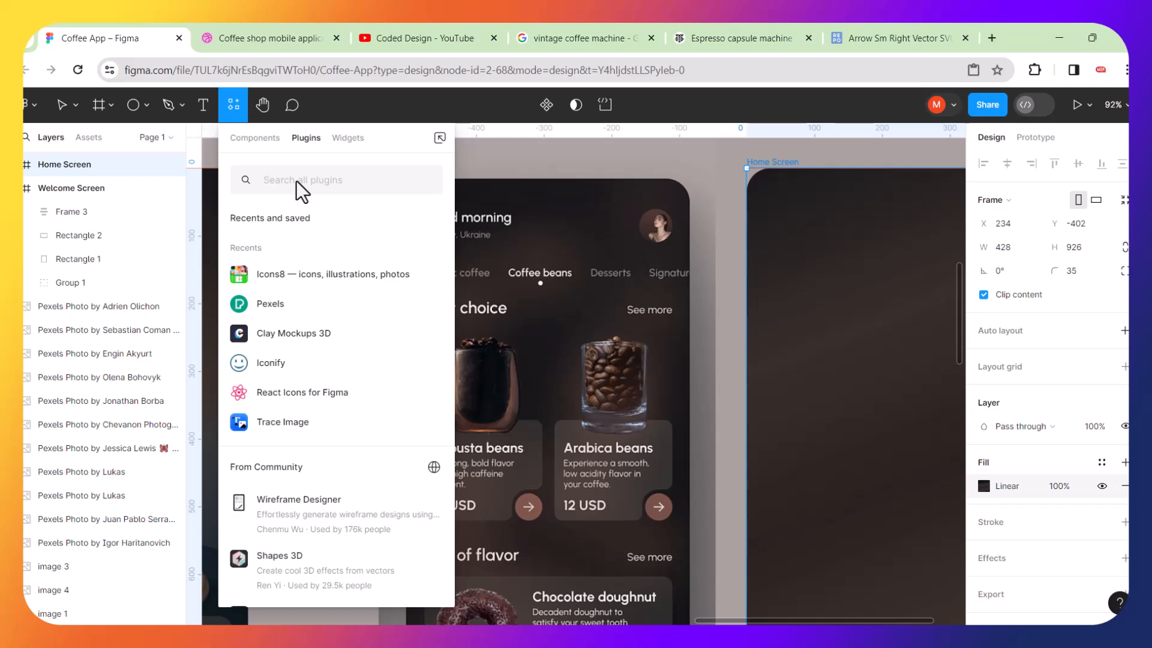
click(254, 308)
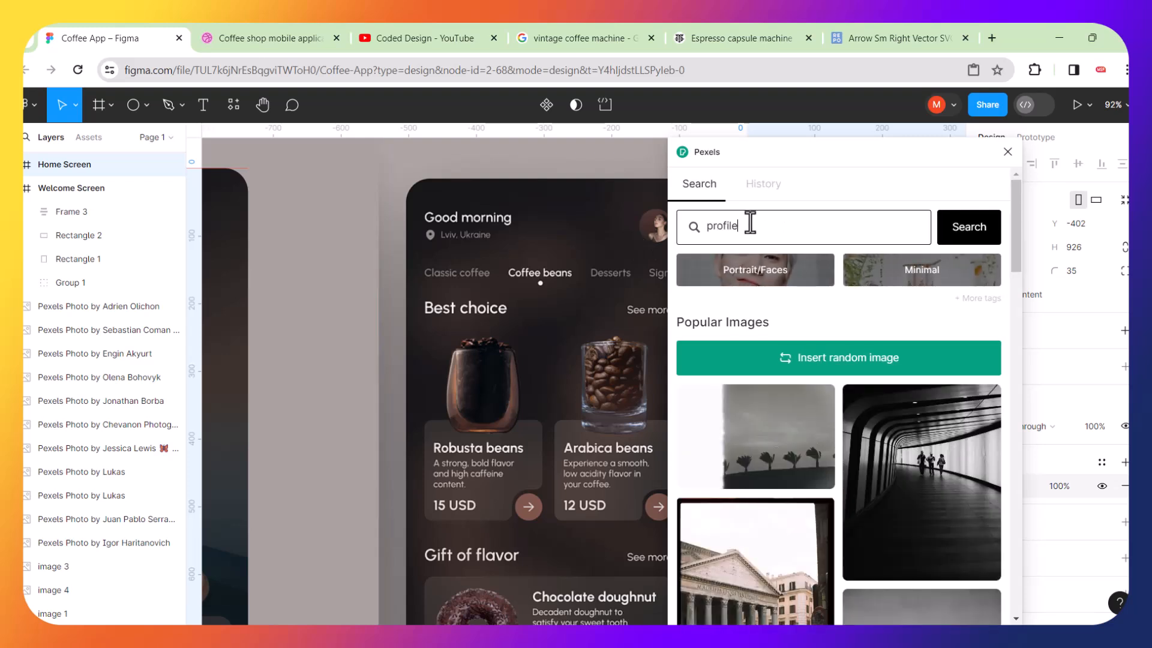
key(Return)
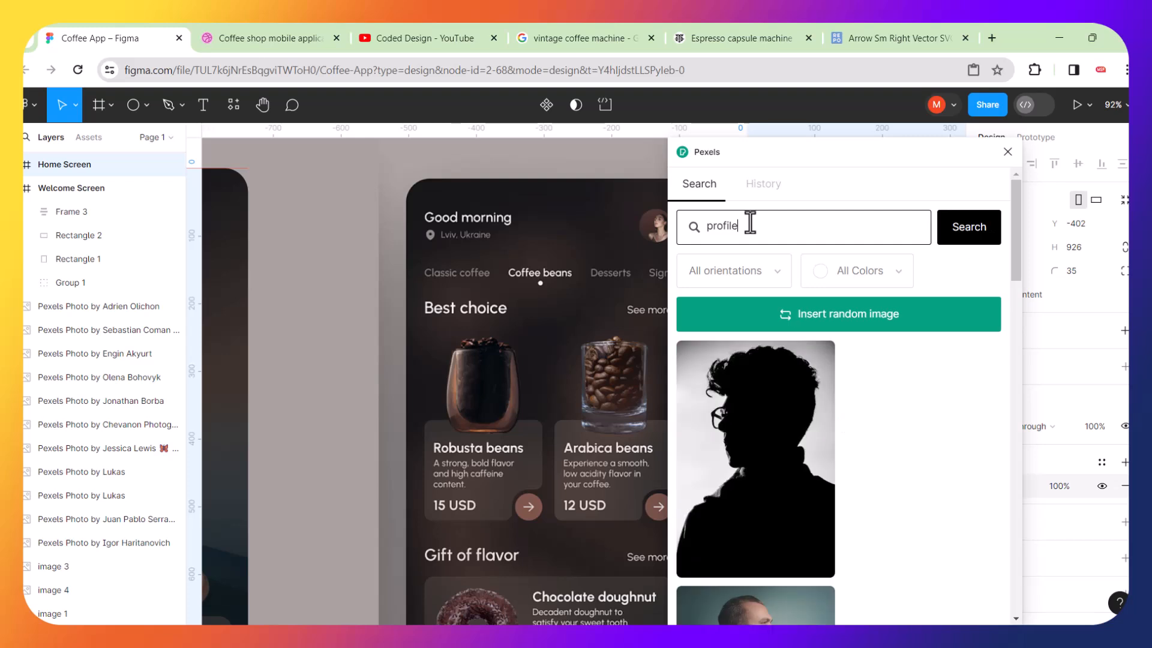
scroll(875, 430, down, 3)
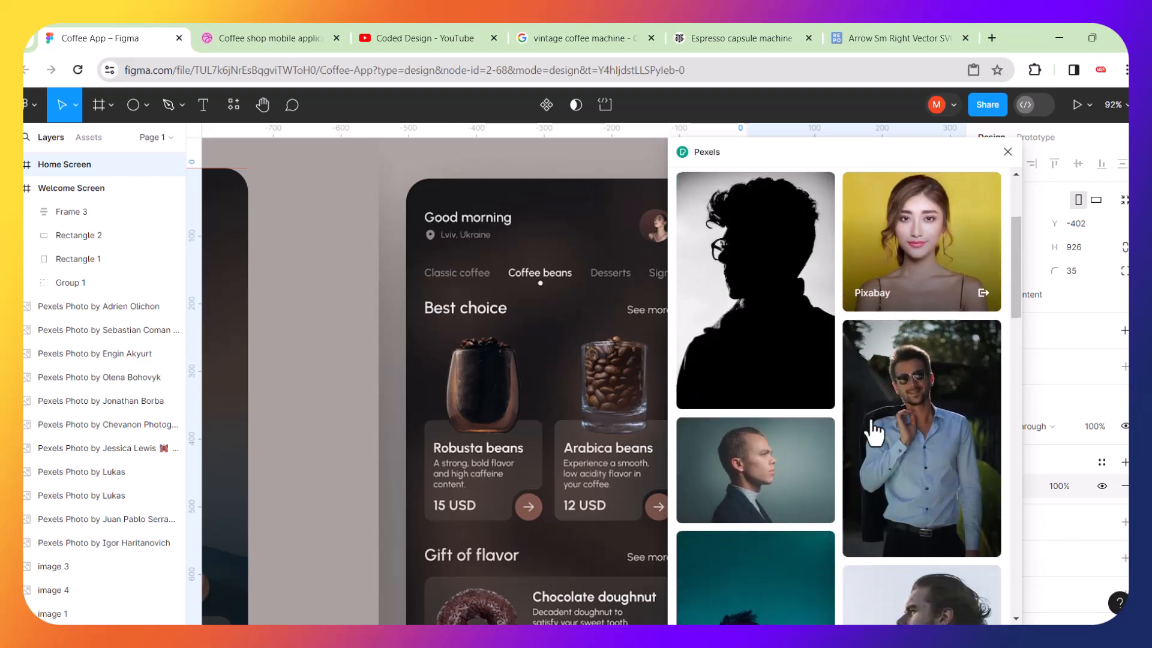
click(934, 264)
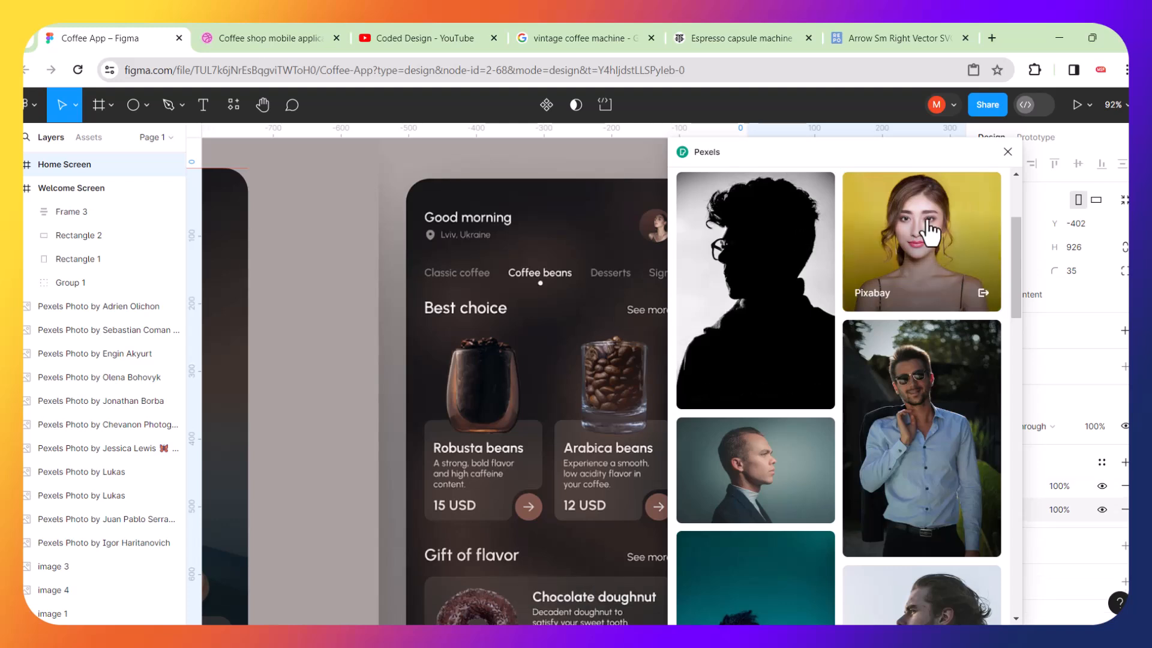
click(931, 231)
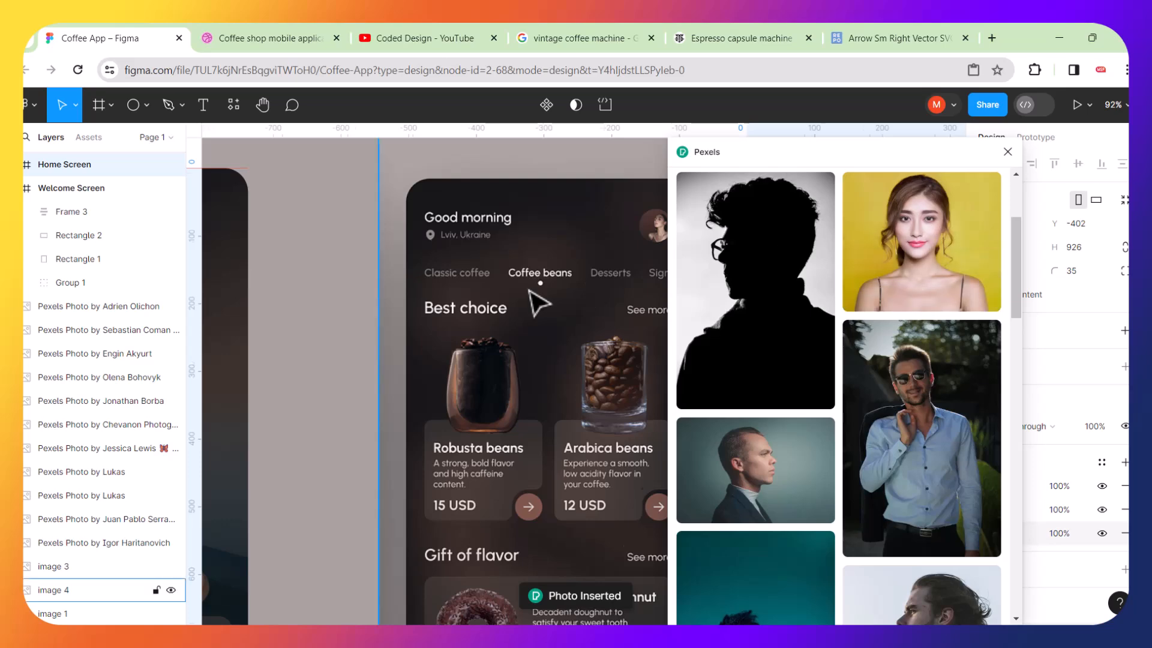
scroll(541, 303, down, 5)
scroll(538, 302, down, 3)
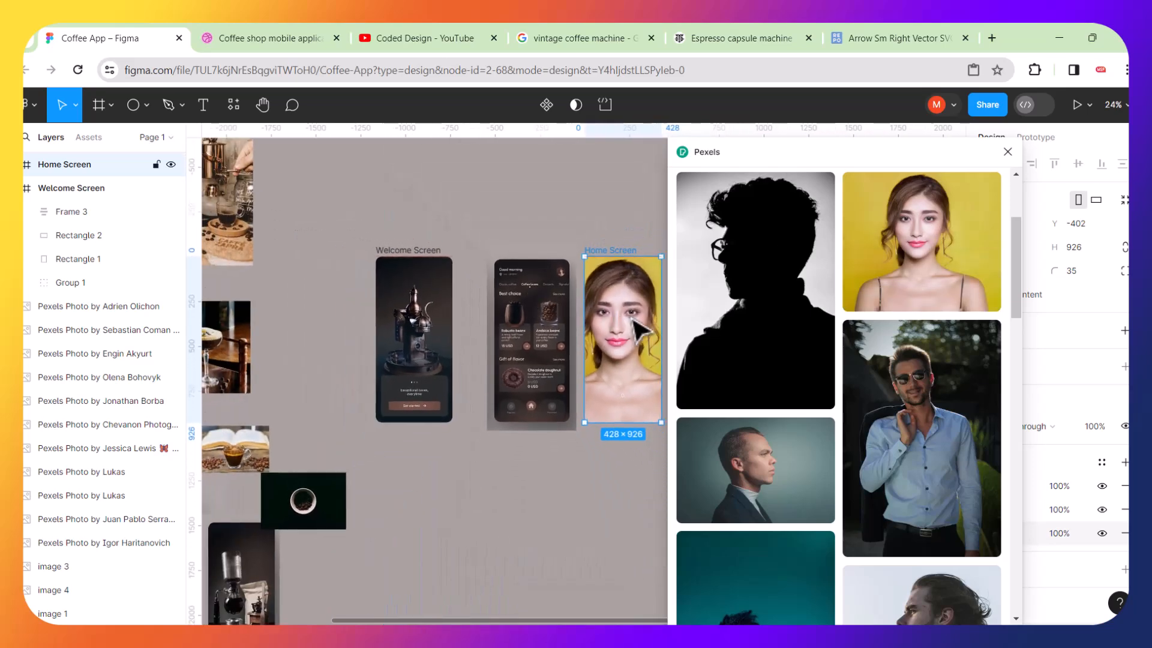
click(572, 207)
key(ctrl+z)
key(ctrl+z)
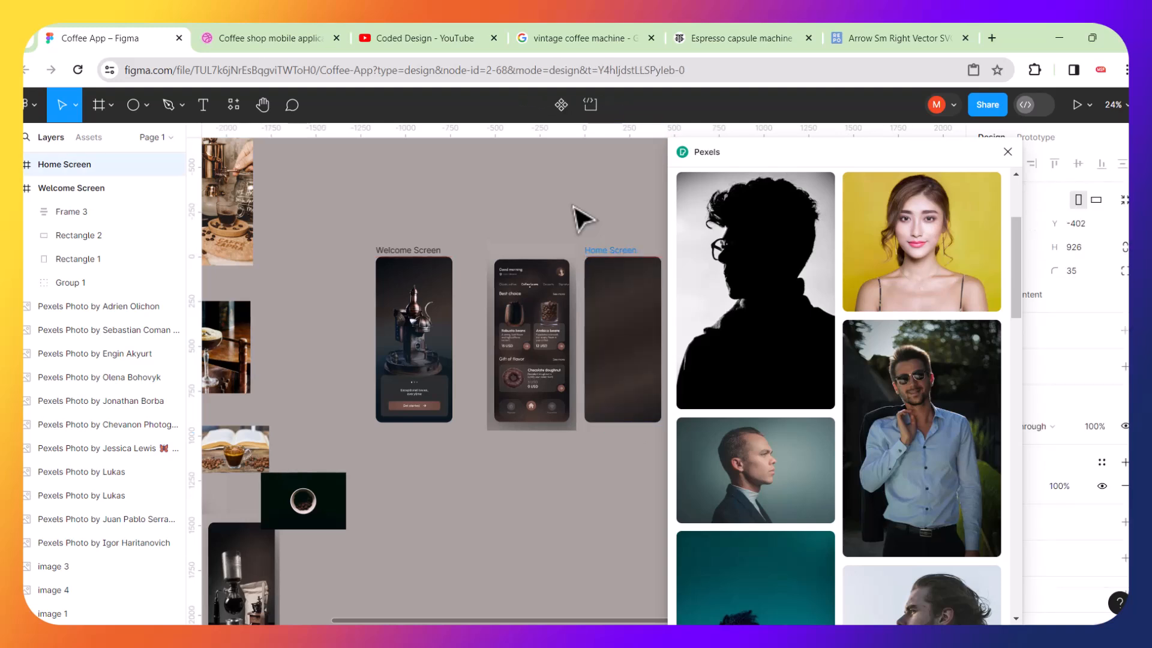
scroll(643, 309, right, 3)
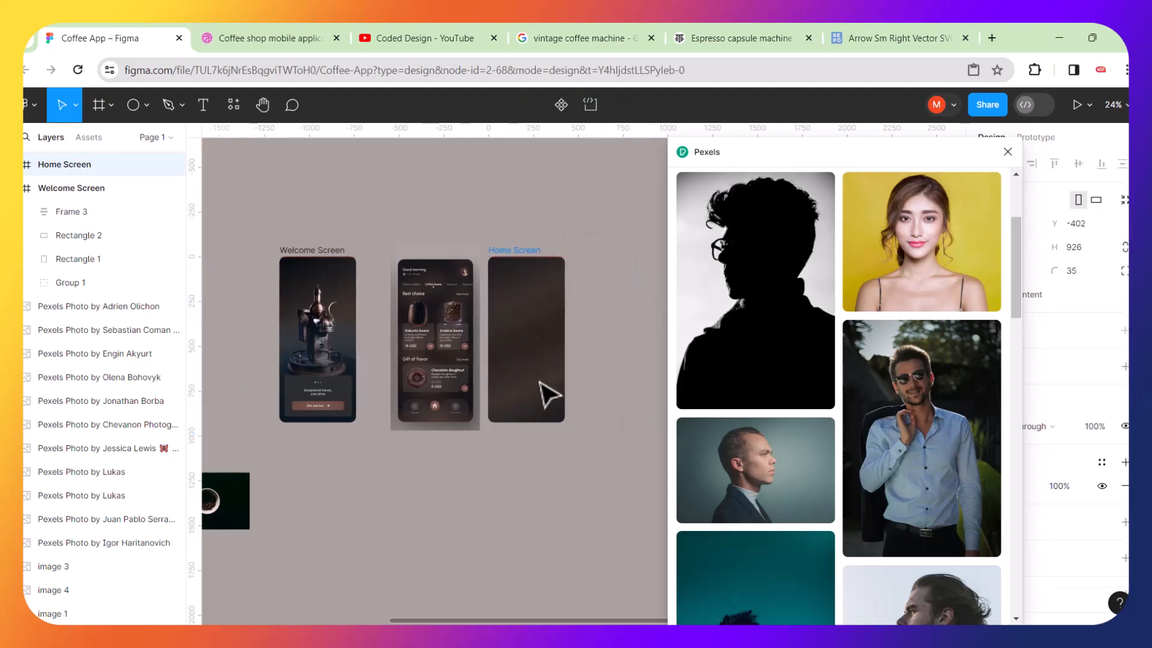
click(907, 231)
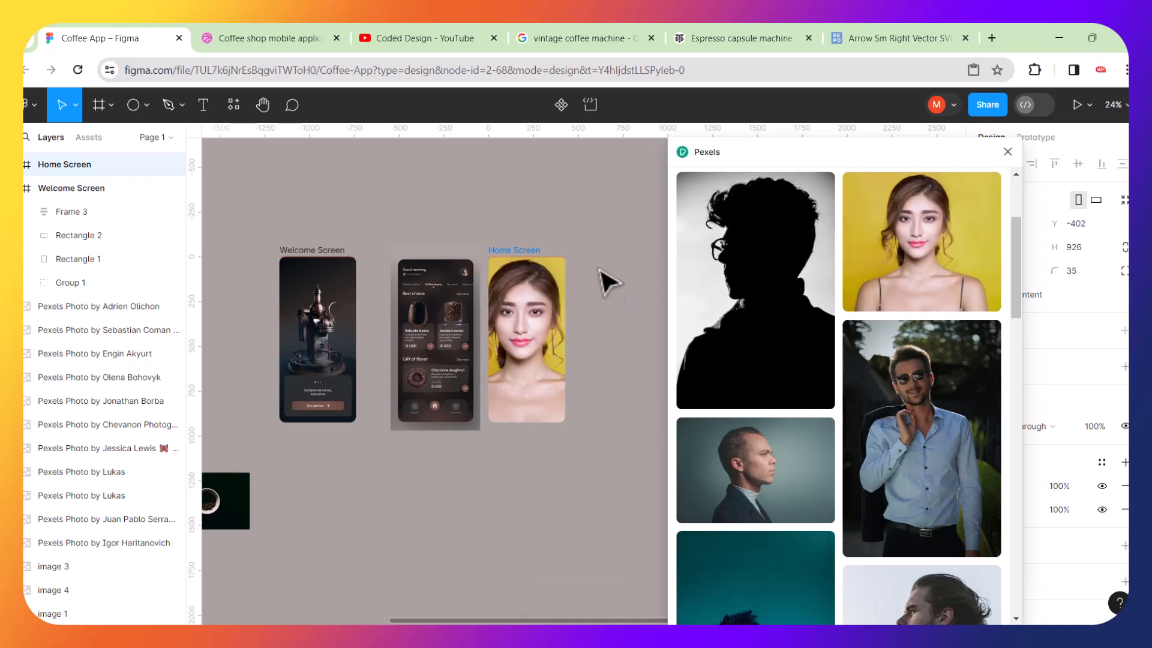
key(ctrl+z)
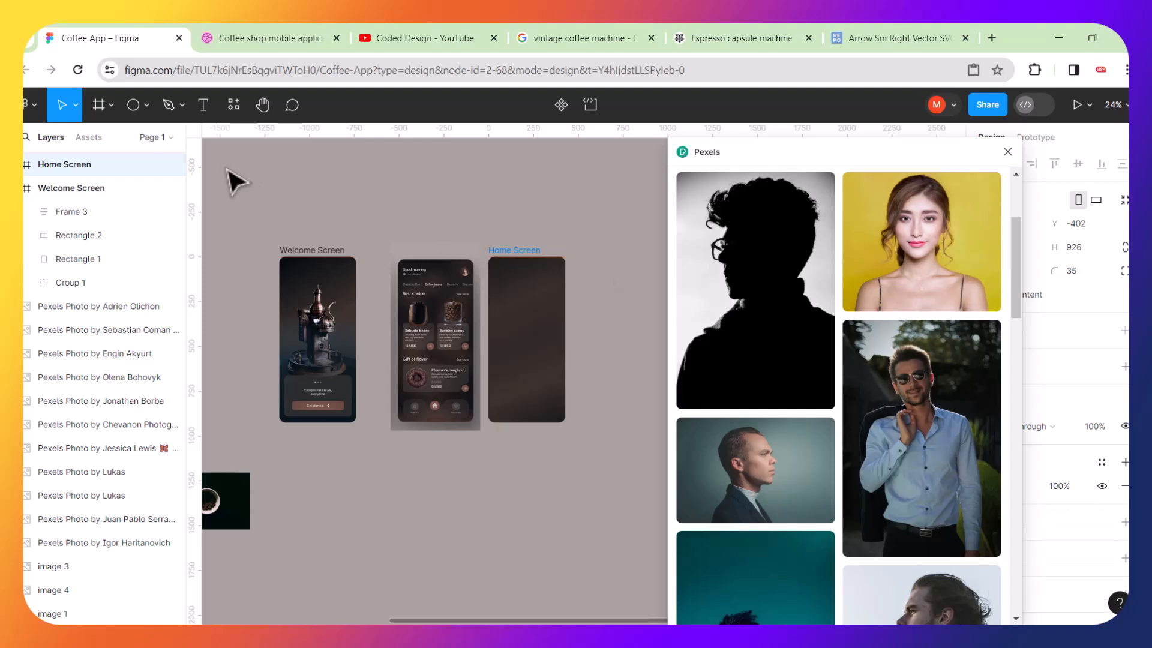
Draw a circle about 189 px wide at the top of the Home Screen frame and fill it with the yellow-background woman's portrait from Pexels.
click(133, 105)
scroll(524, 291, up, 3)
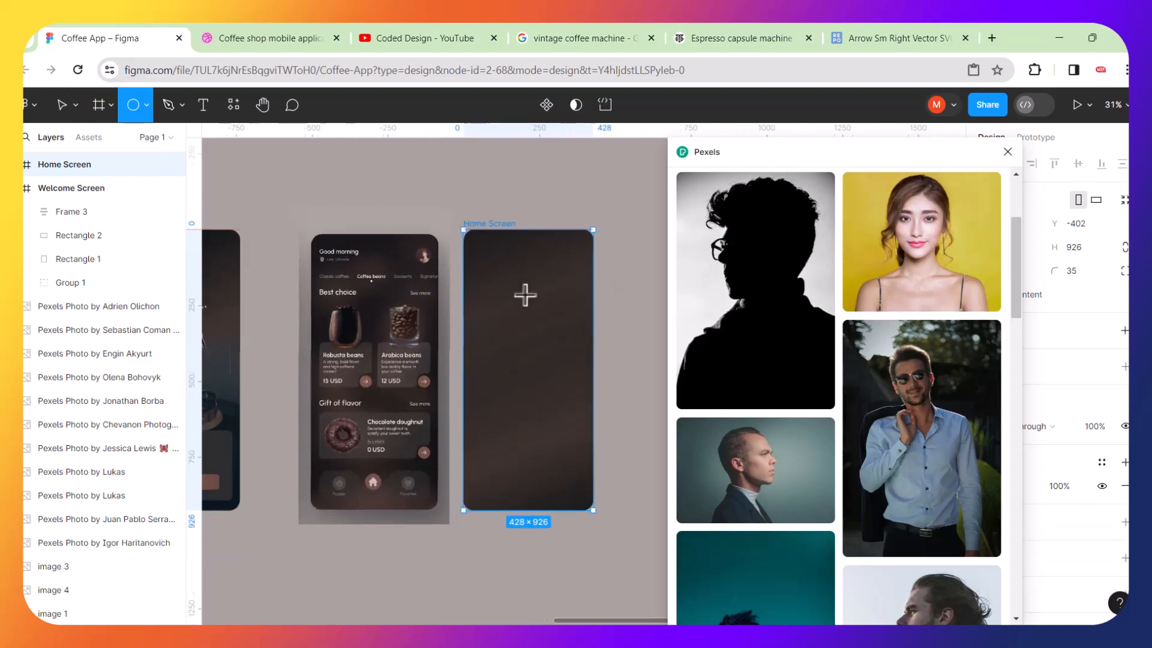
drag(520, 268, 583, 332)
click(898, 256)
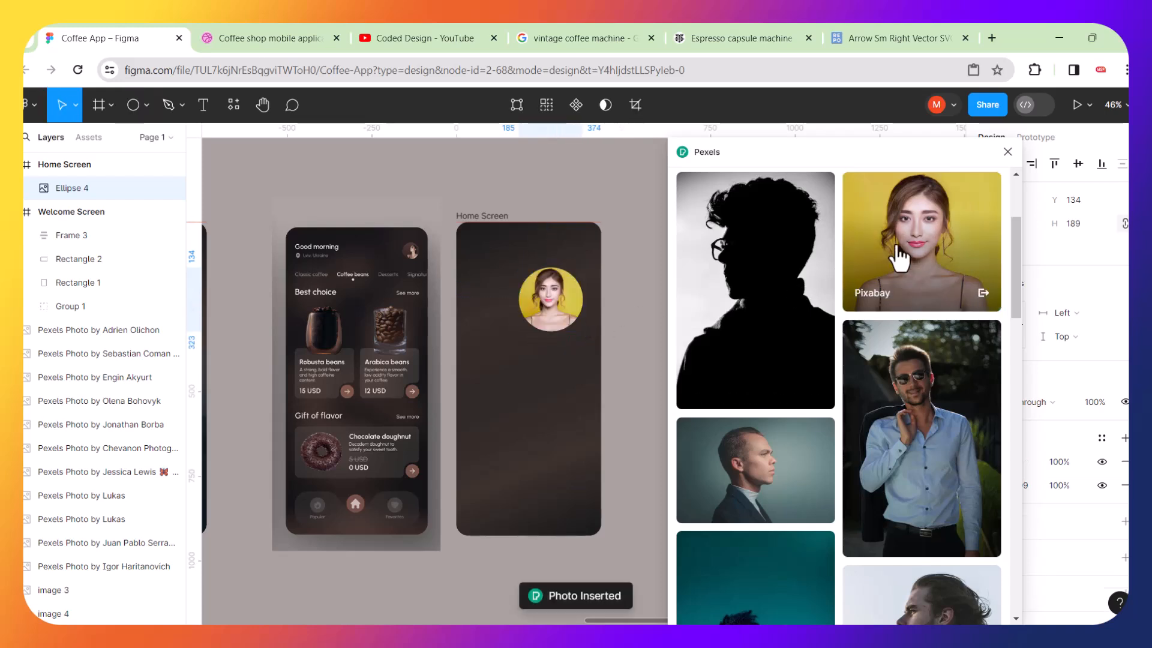
click(648, 282)
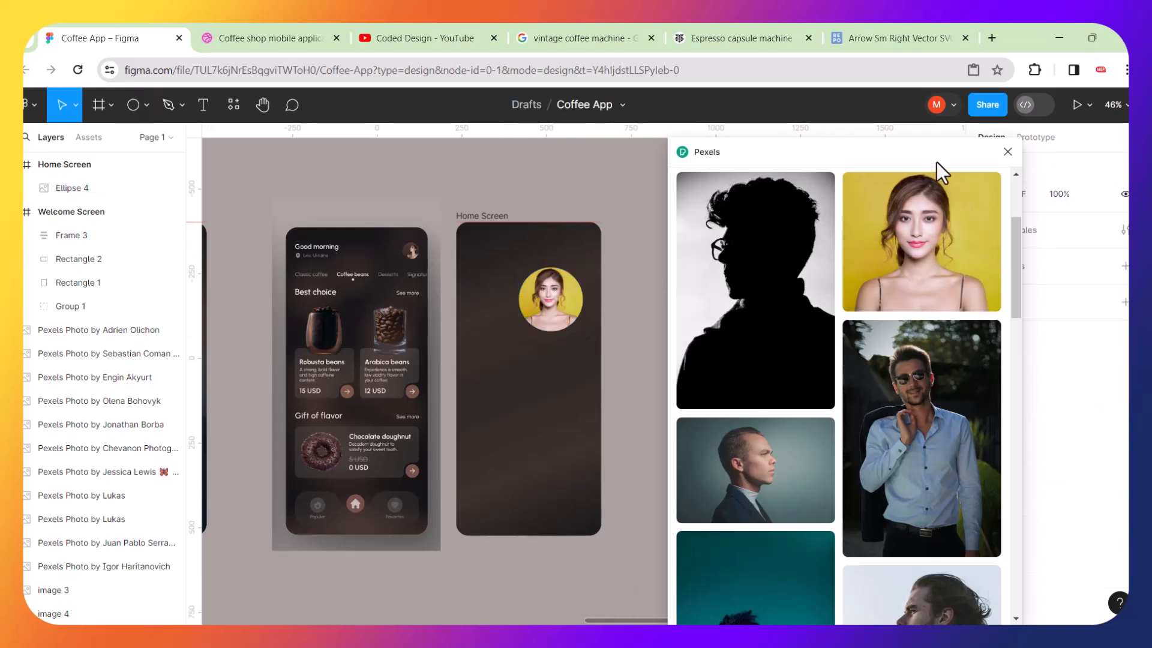
click(1008, 151)
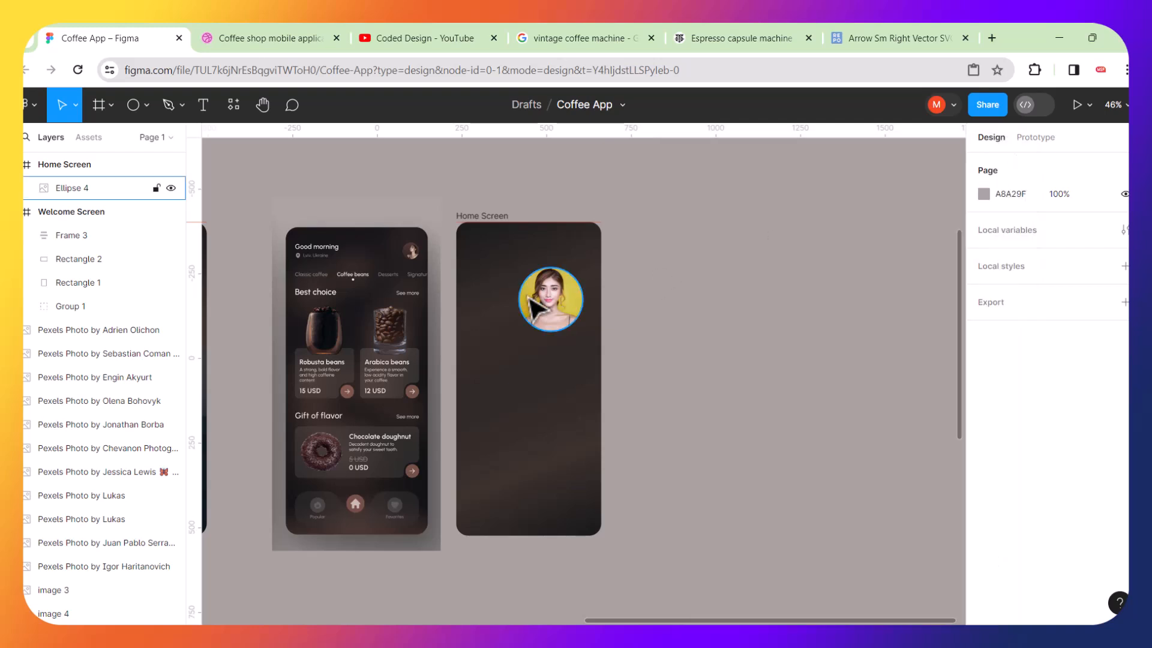
Resize the portrait circle to about 49 × 49 px against the reference avatar and place it in the Home Screen frame's top-right corner.
scroll(528, 304, up, 4)
drag(536, 308, 316, 234)
scroll(231, 236, up, 5)
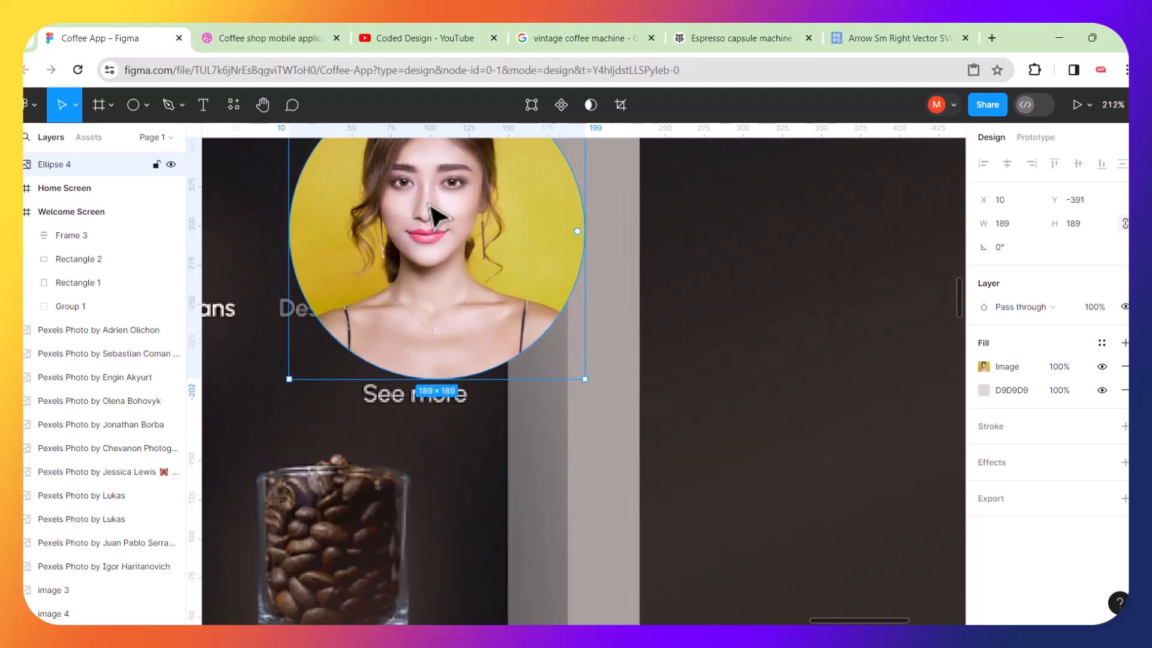
drag(585, 199, 357, 429)
drag(339, 468, 448, 319)
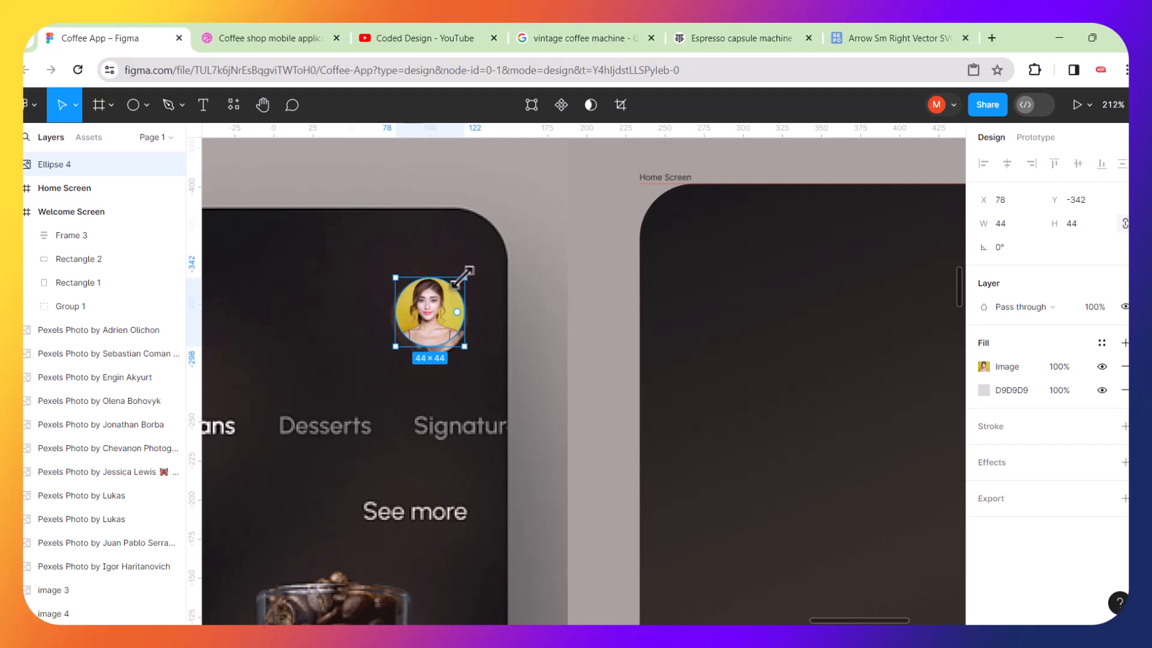
drag(463, 276, 472, 269)
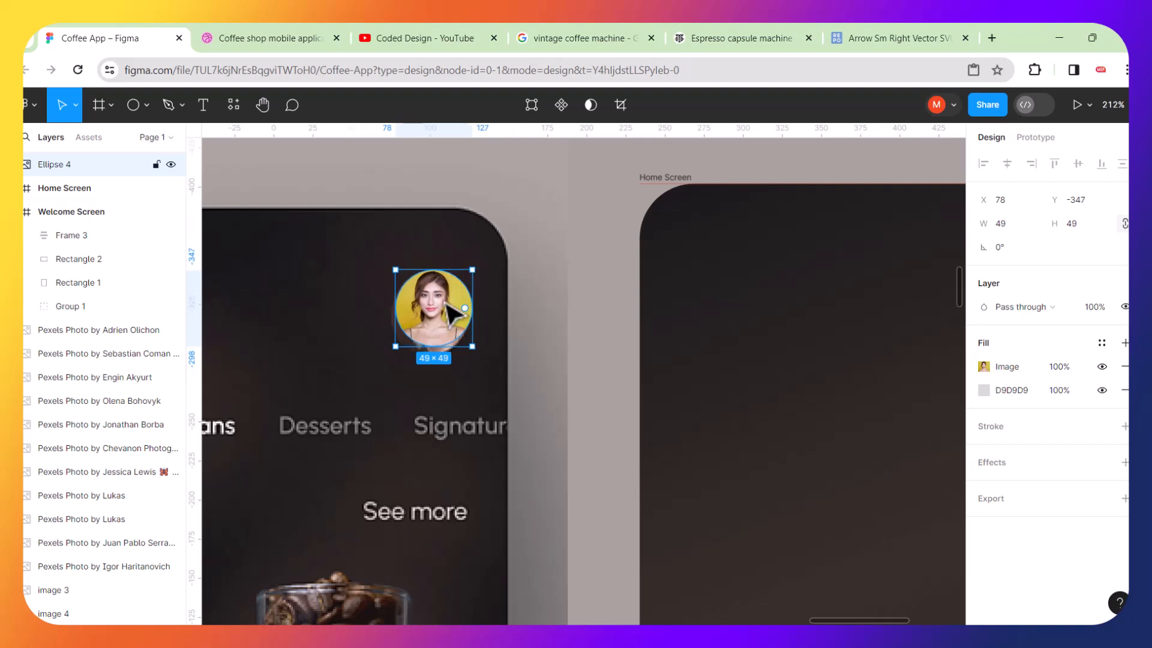
drag(448, 309, 775, 296)
scroll(445, 317, down, 5)
scroll(774, 297, down, 6)
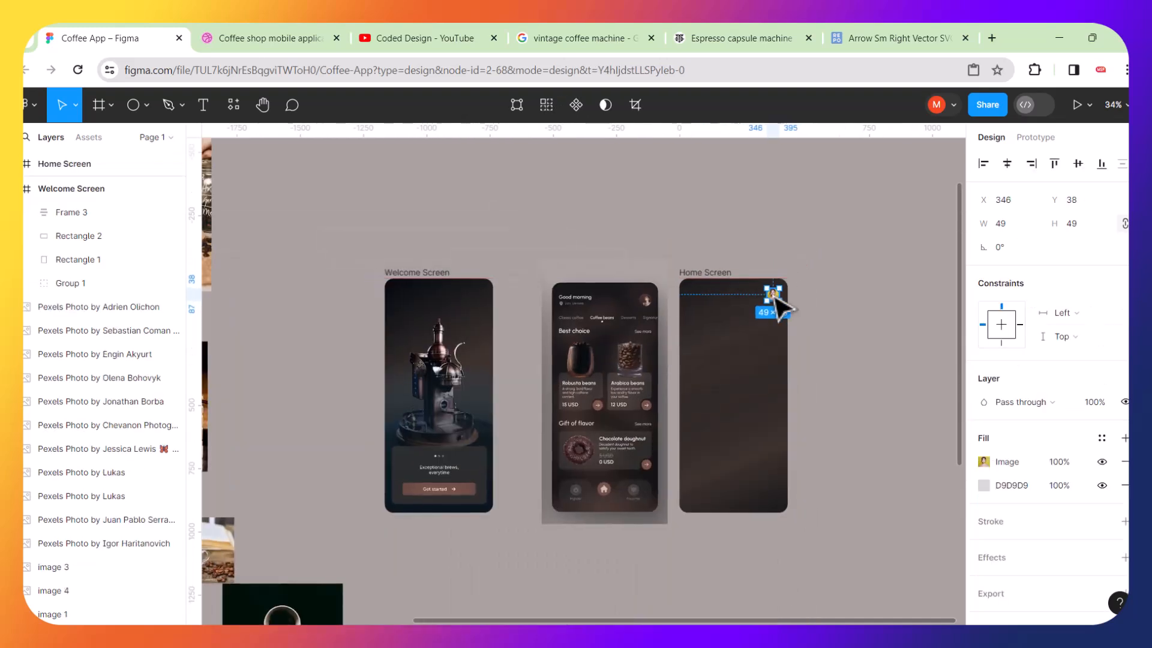
click(736, 580)
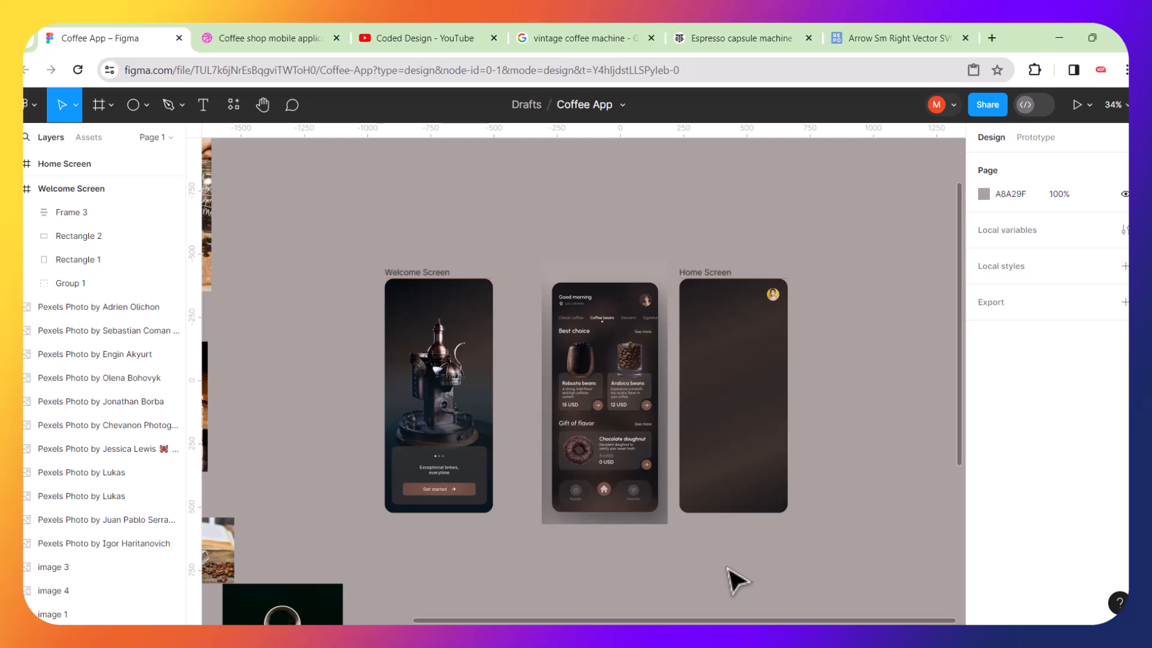
Switch to the SVG Repo tab and search its vectors for location icons.
scroll(733, 455, up, 3)
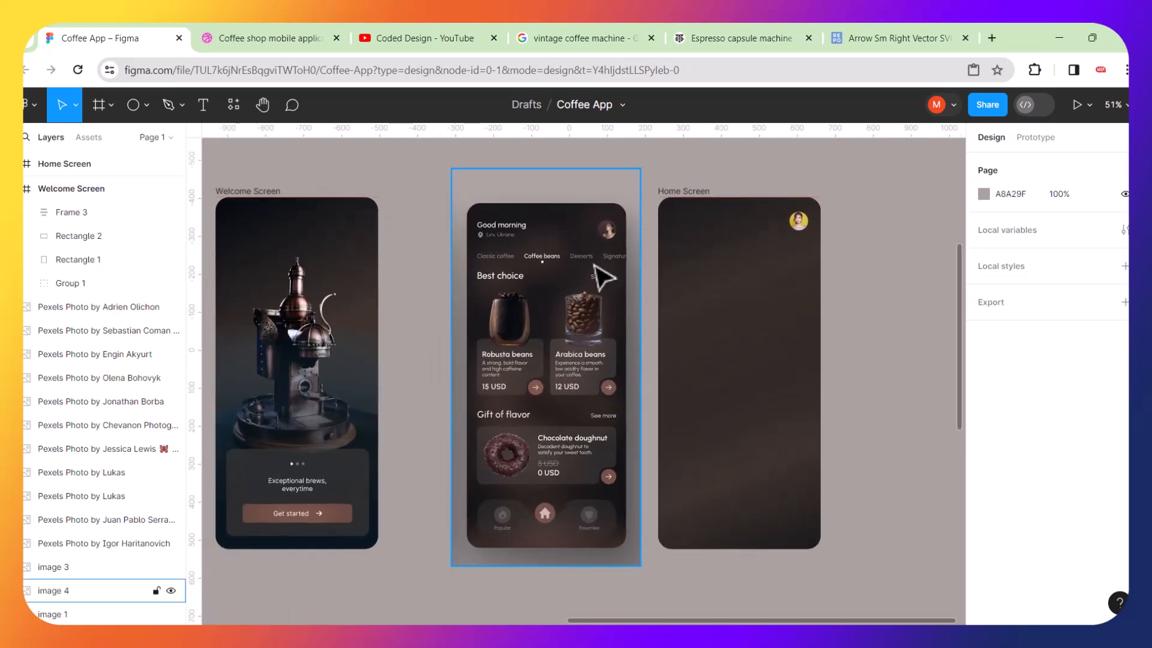
scroll(523, 239, up, 6)
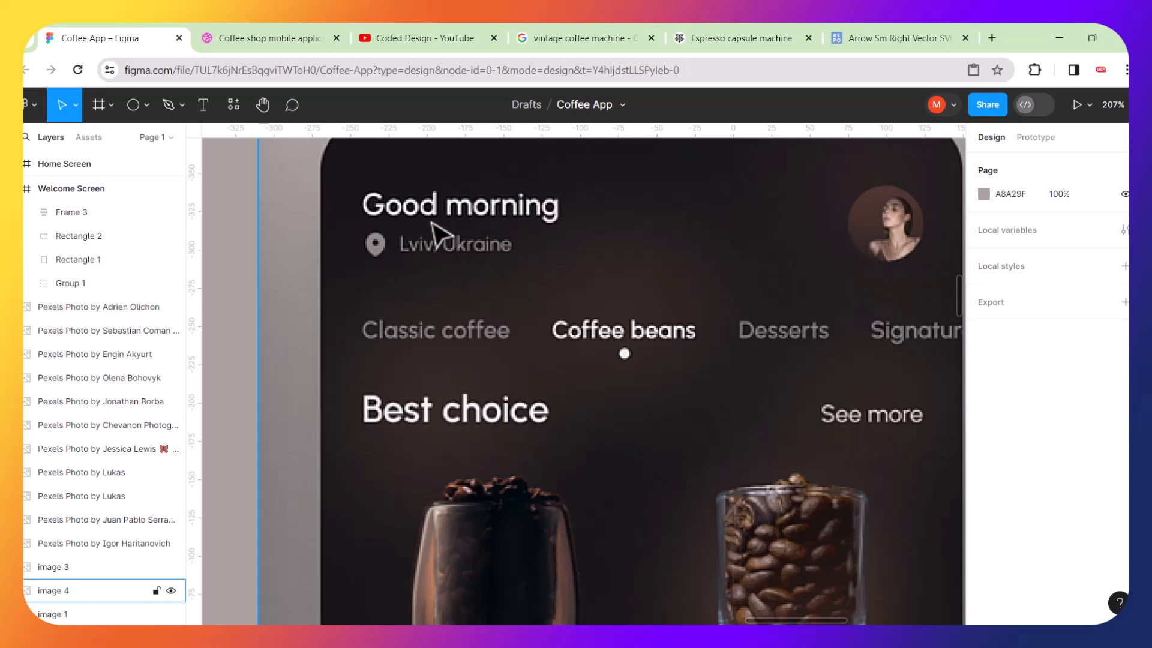
click(876, 38)
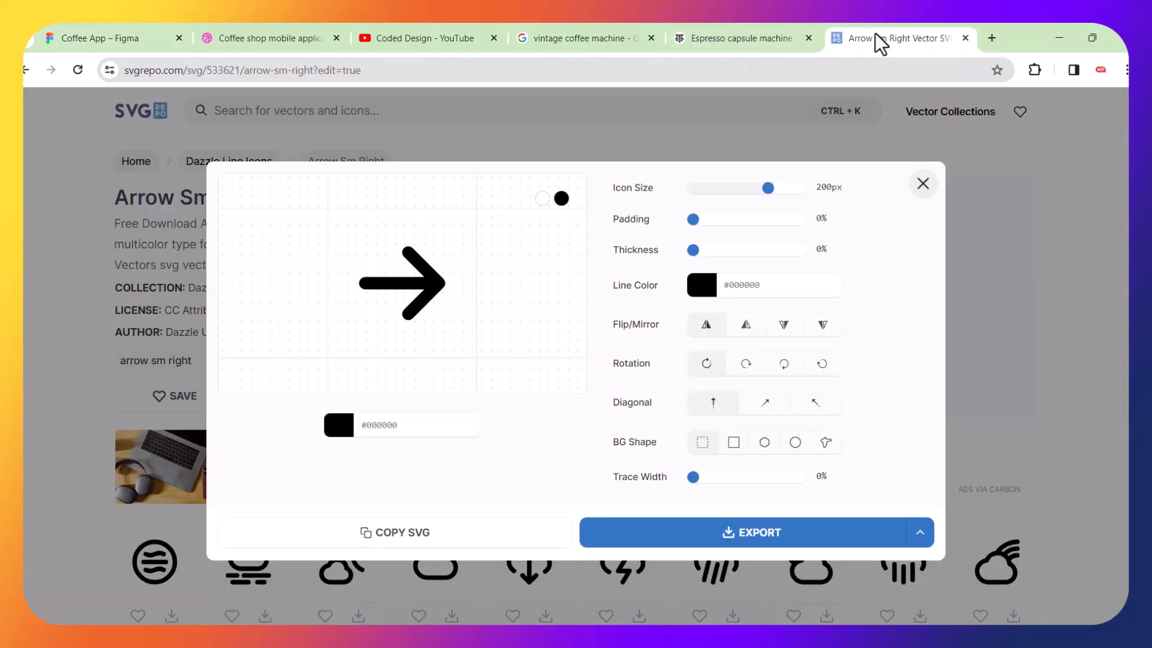
click(921, 185)
click(432, 115)
text(l)
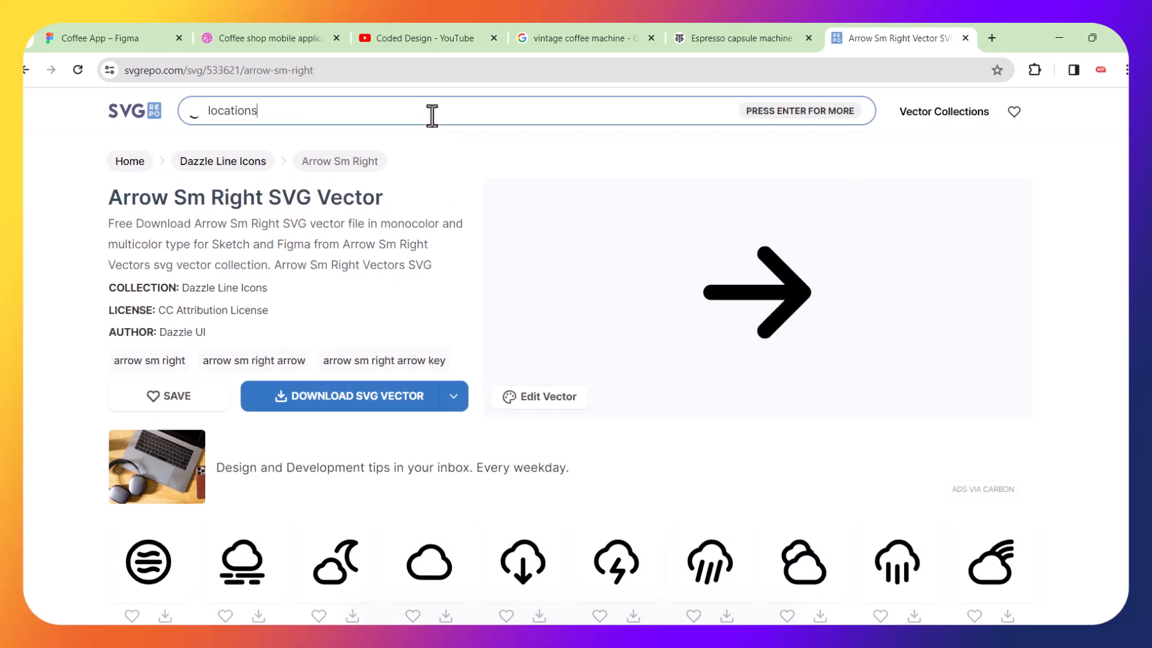
text(o)
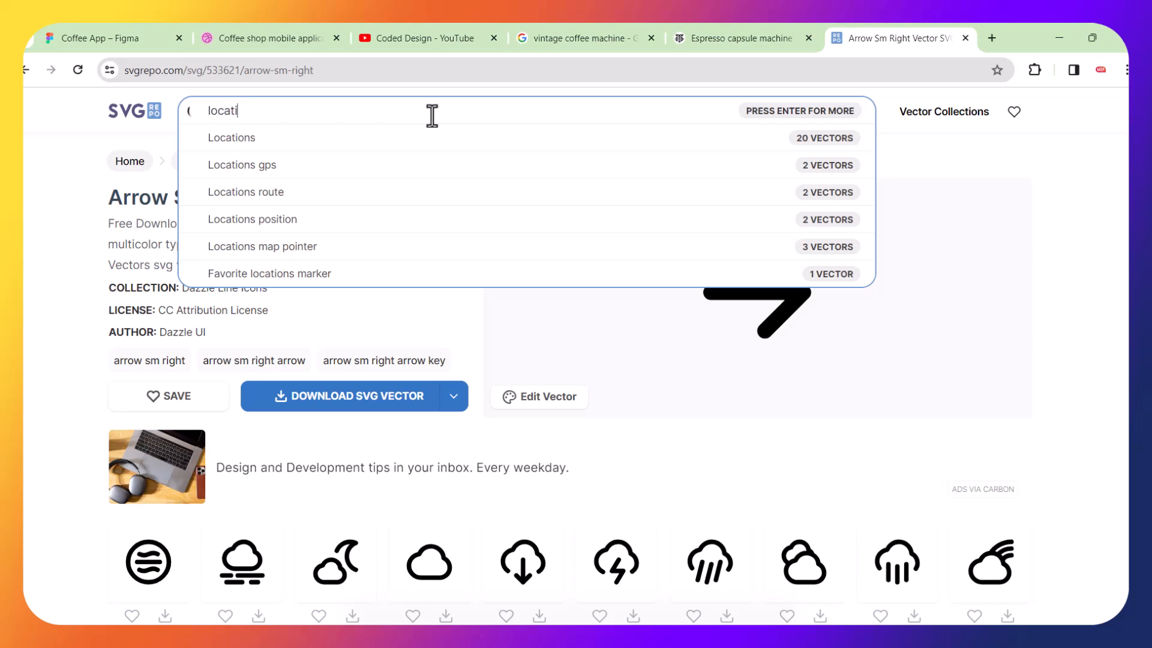
key(Return)
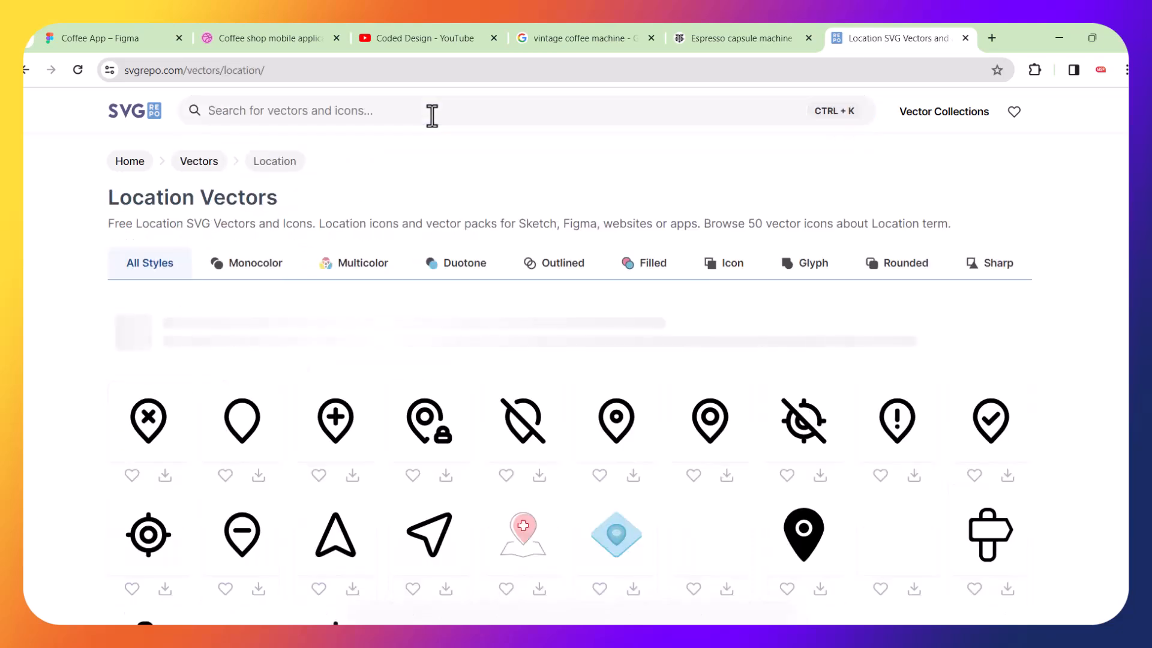
Open the solid location pin icon with a ring in its centre and copy its SVG.
scroll(465, 309, down, 2)
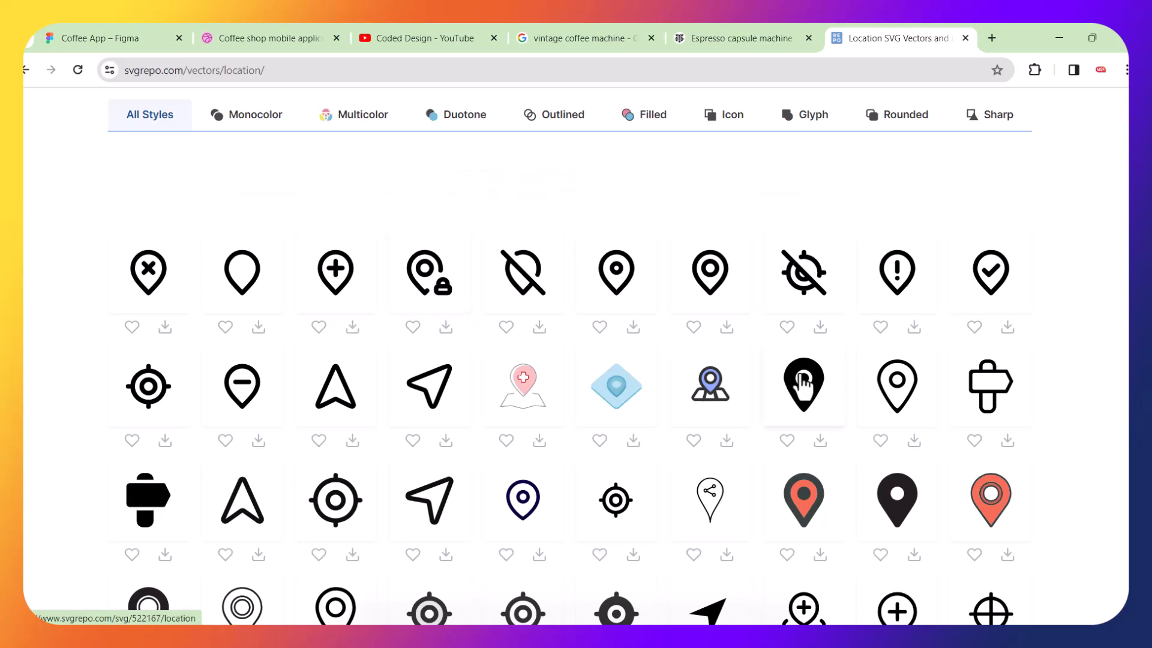
click(813, 384)
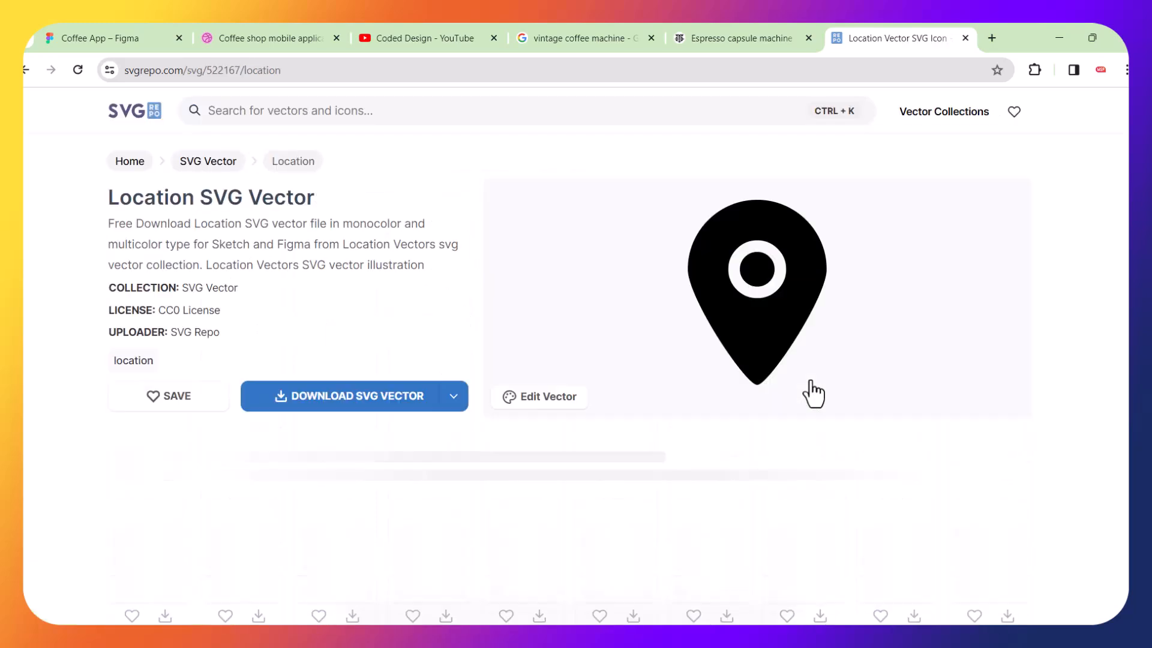
click(528, 403)
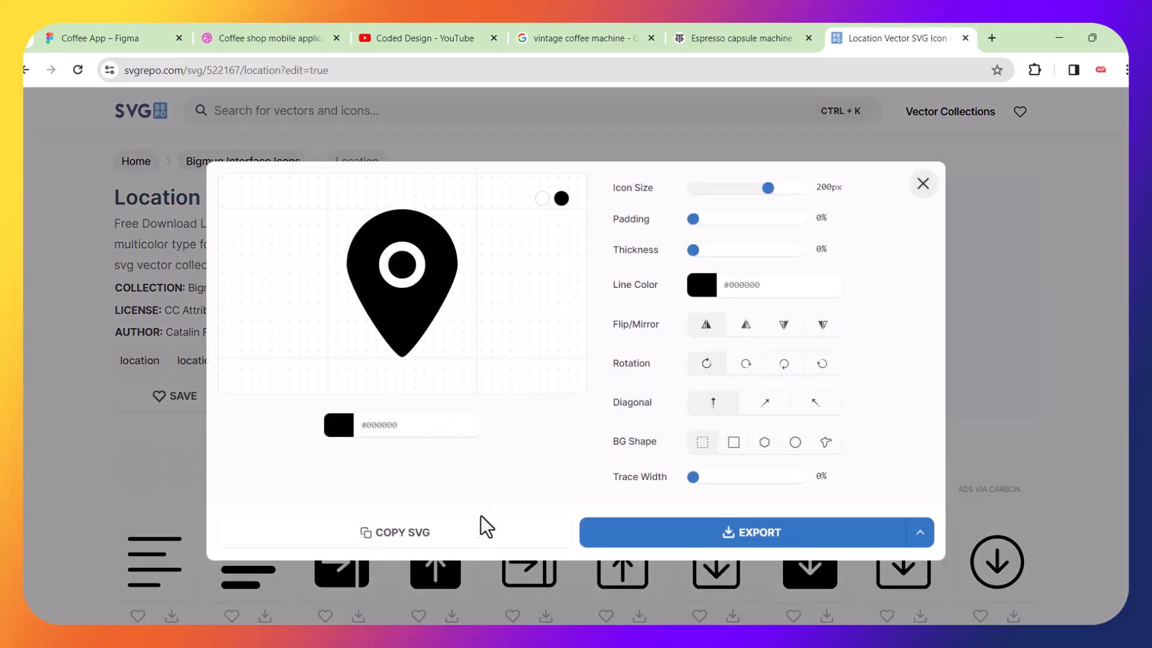
click(398, 534)
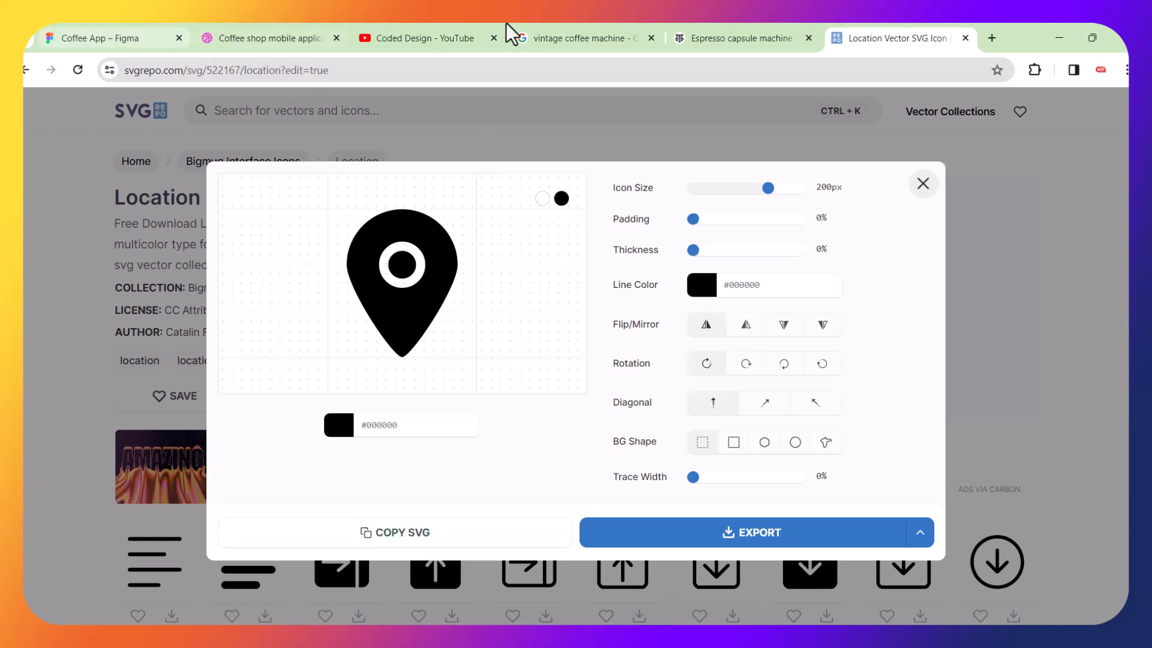
Return to the Figma file and paste the location pin SVG onto the canvas.
drag(882, 44, 182, 40)
click(115, 39)
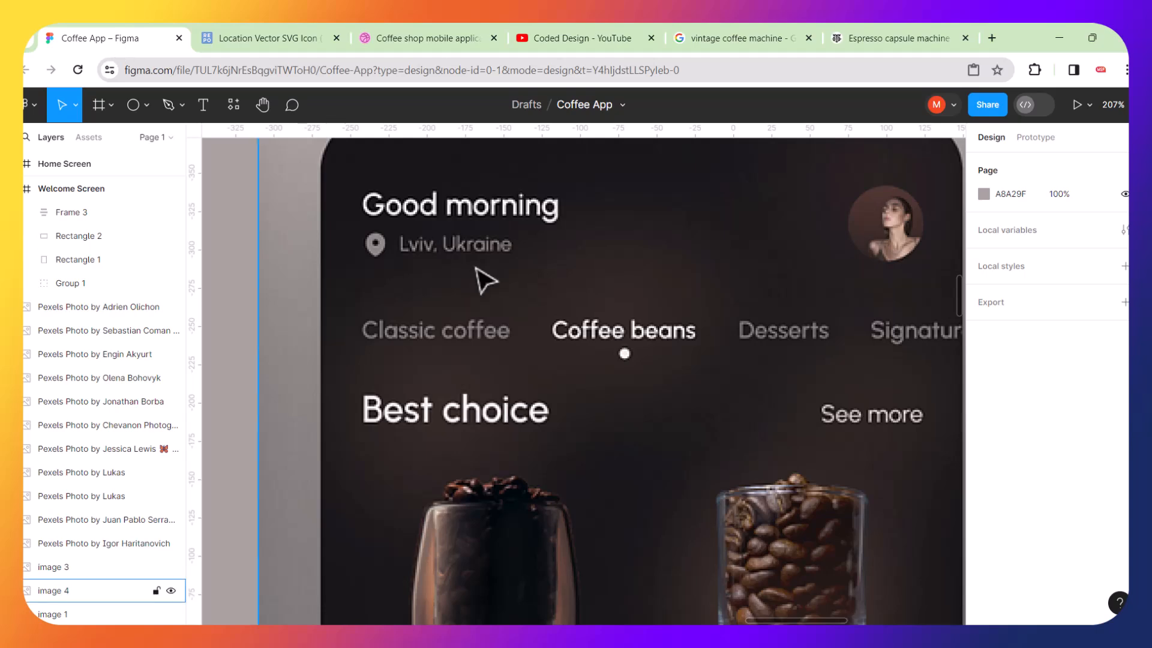
key(ctrl+v)
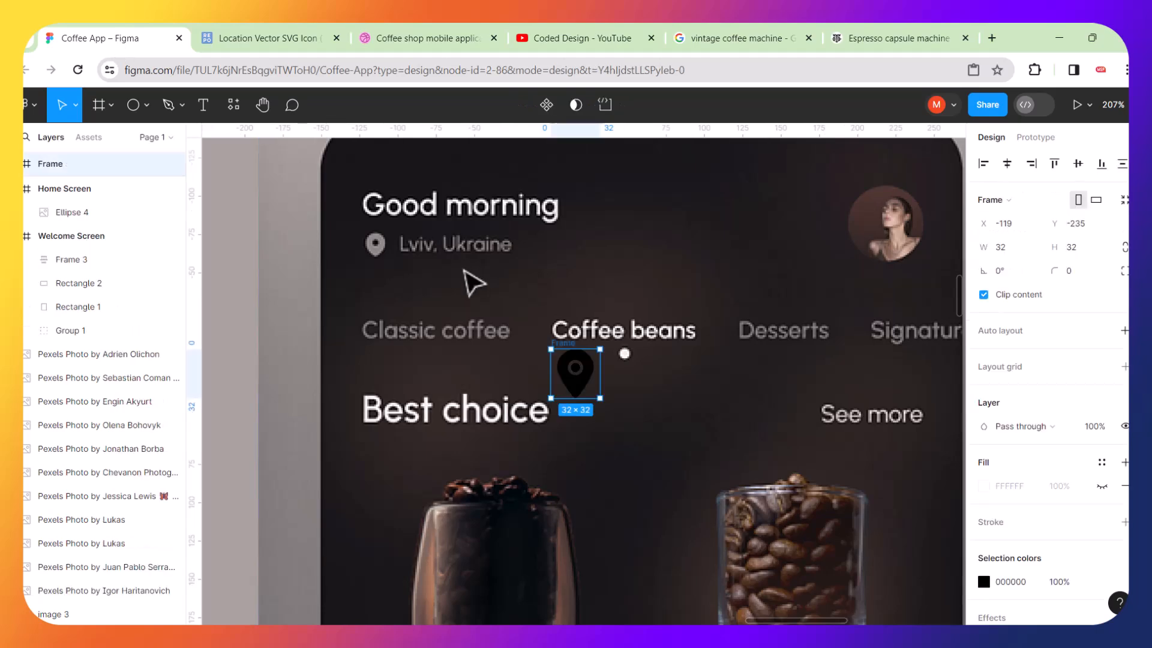
scroll(579, 375, up, 6)
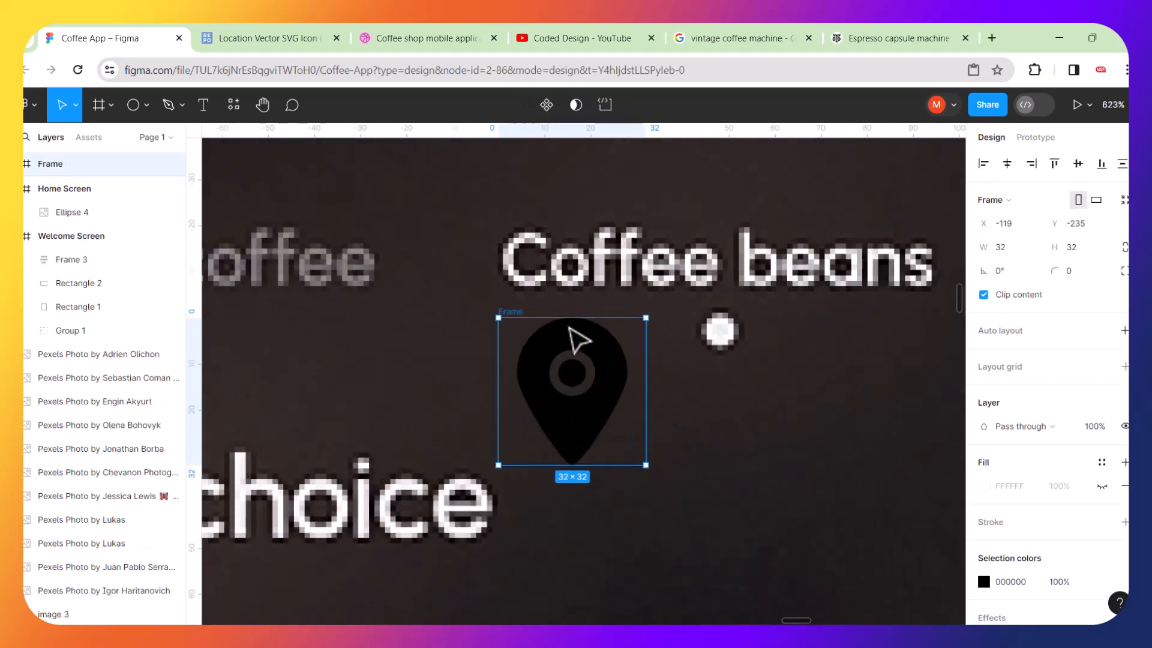
Pull the location pin group out of its wrapper frame and delete the empty frame.
double_click(605, 354)
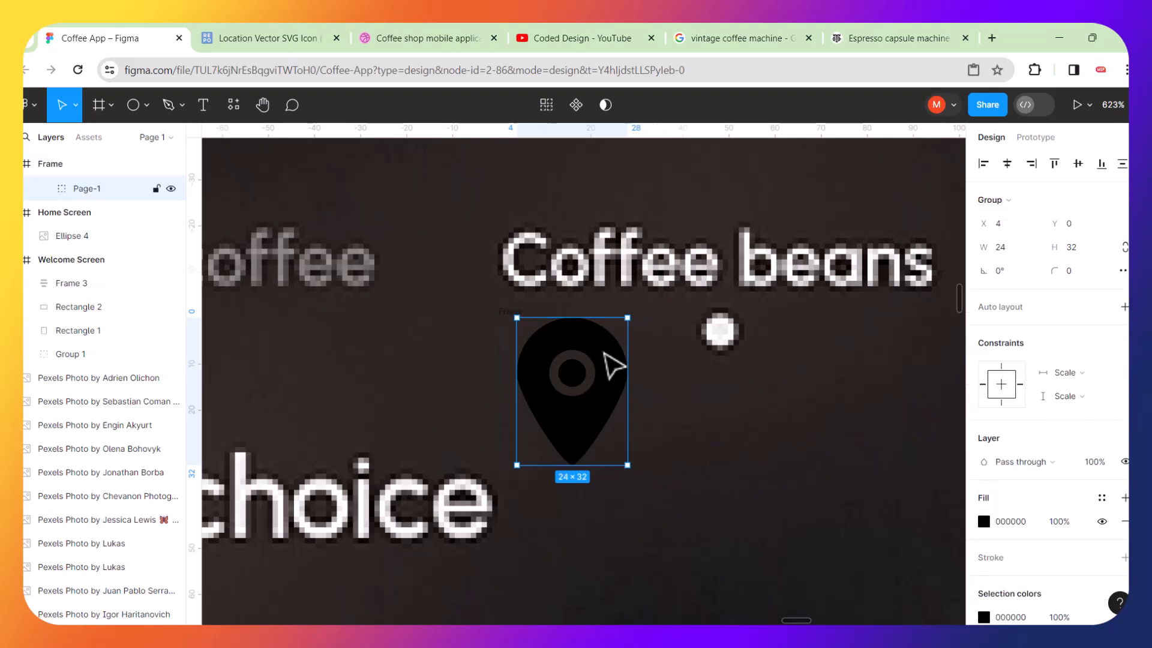
drag(606, 355, 697, 300)
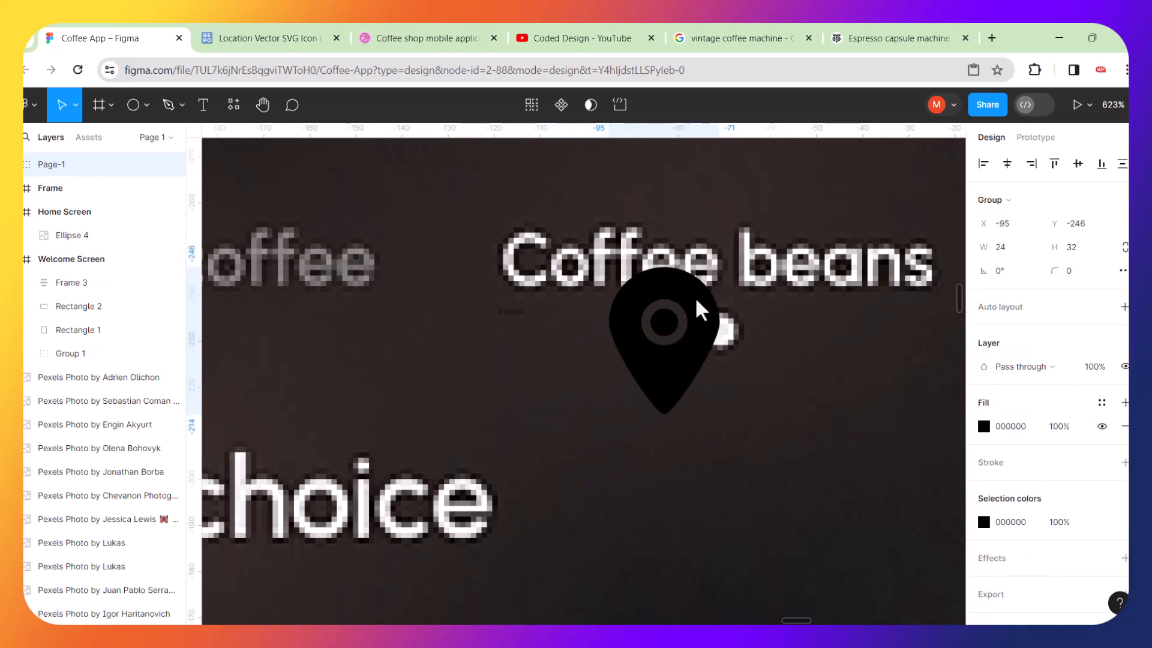
click(520, 313)
key(Delete)
Move the location pin next to the reference location icon beside the Lviv, Ukraine line.
scroll(520, 312, down, 5)
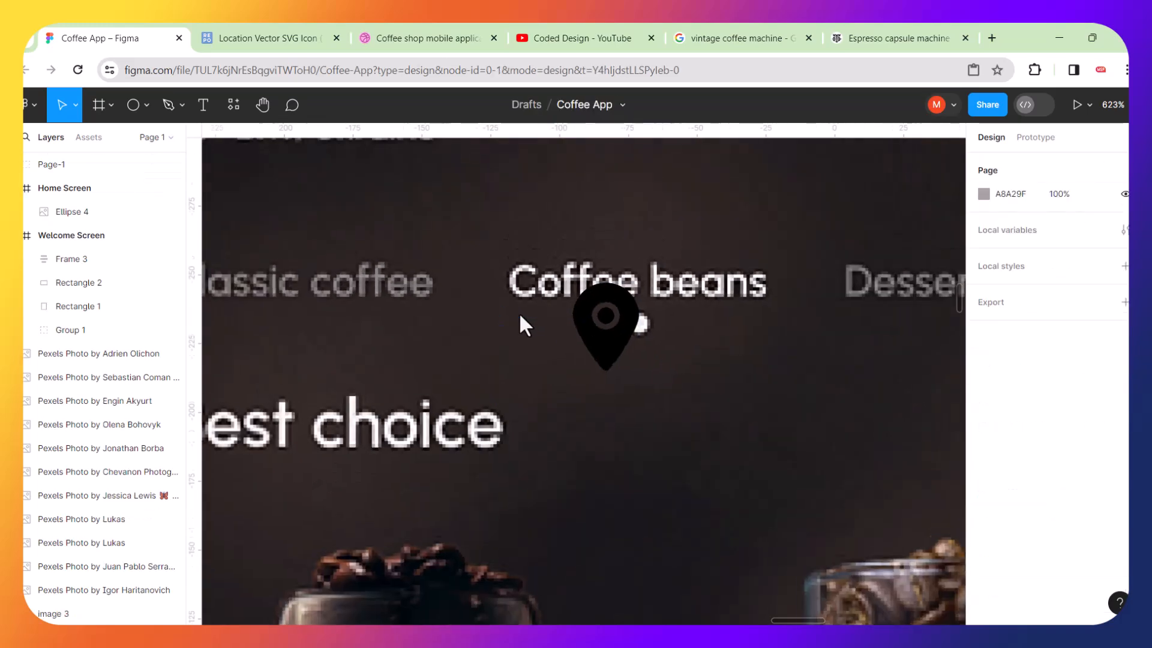
drag(582, 324, 329, 226)
scroll(328, 225, up, 3)
scroll(330, 228, left, 3)
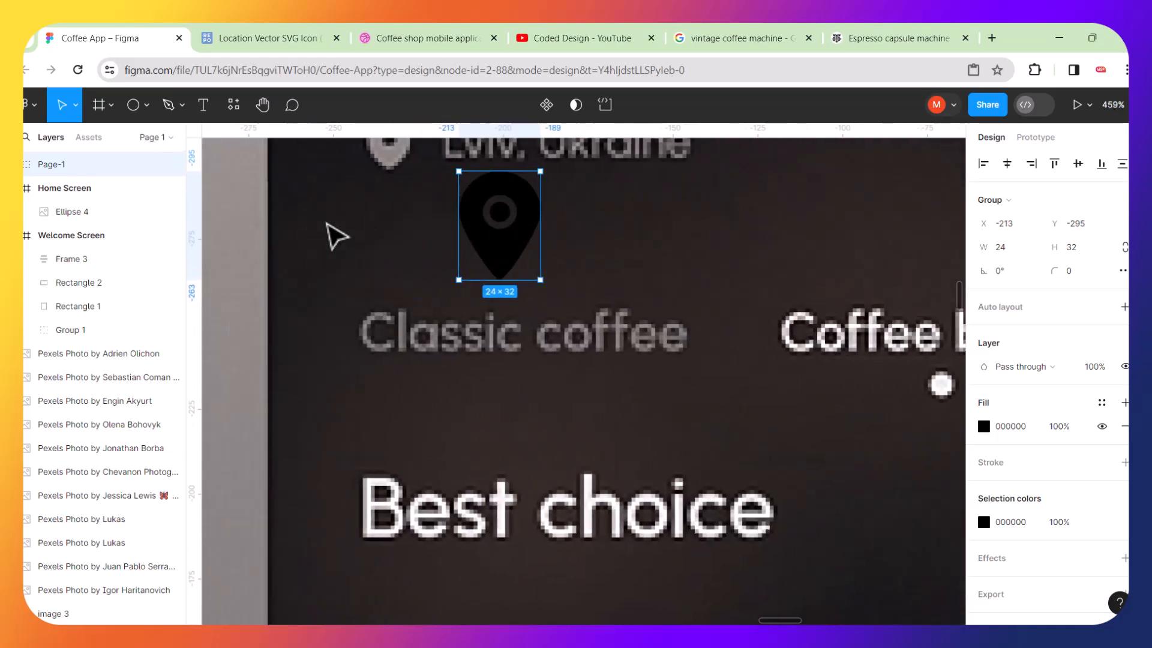
scroll(450, 210, up, 4)
scroll(462, 408, up, 5)
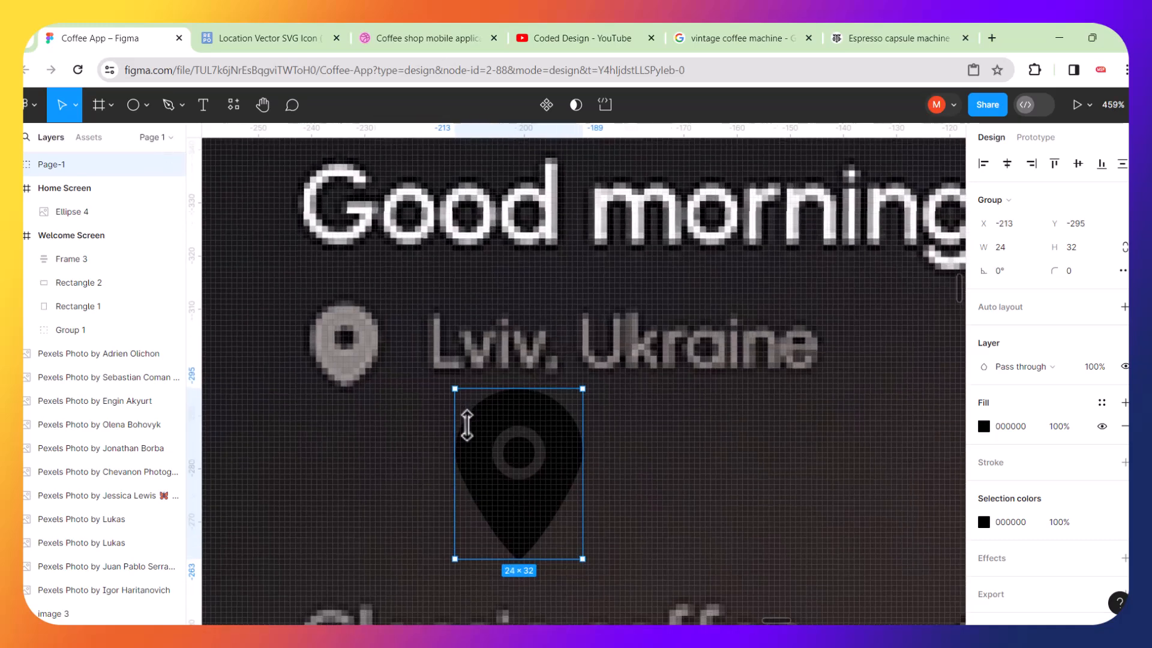
Fill the pin with the reference pin's grey, 8C8684, using the eyedropper.
click(984, 427)
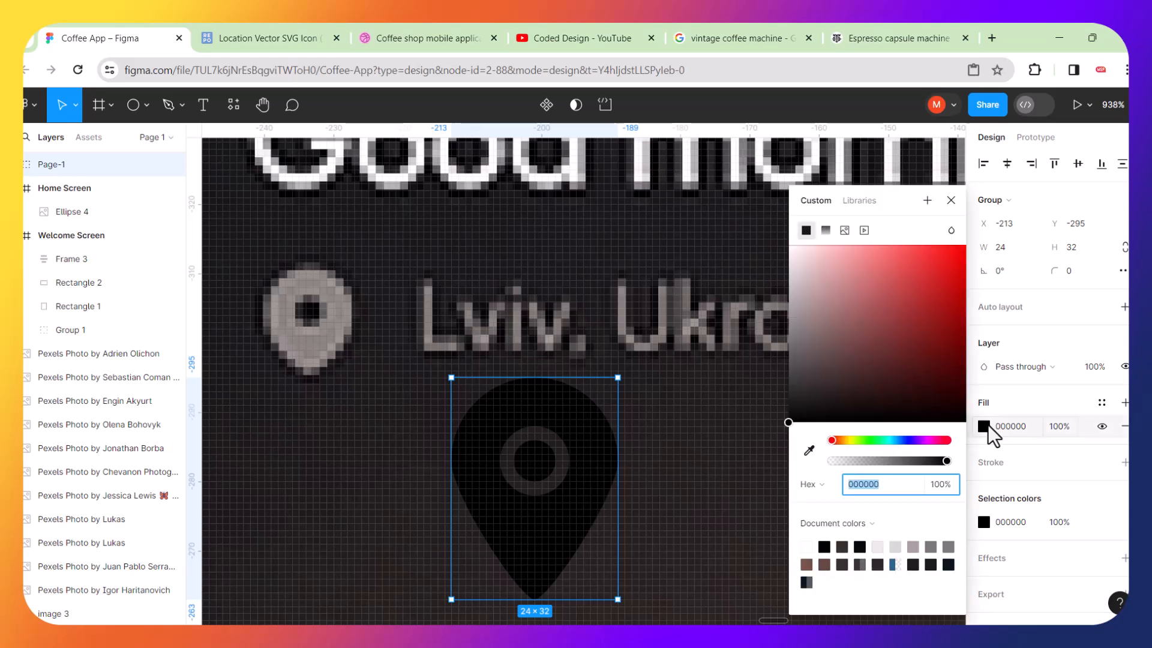
click(810, 450)
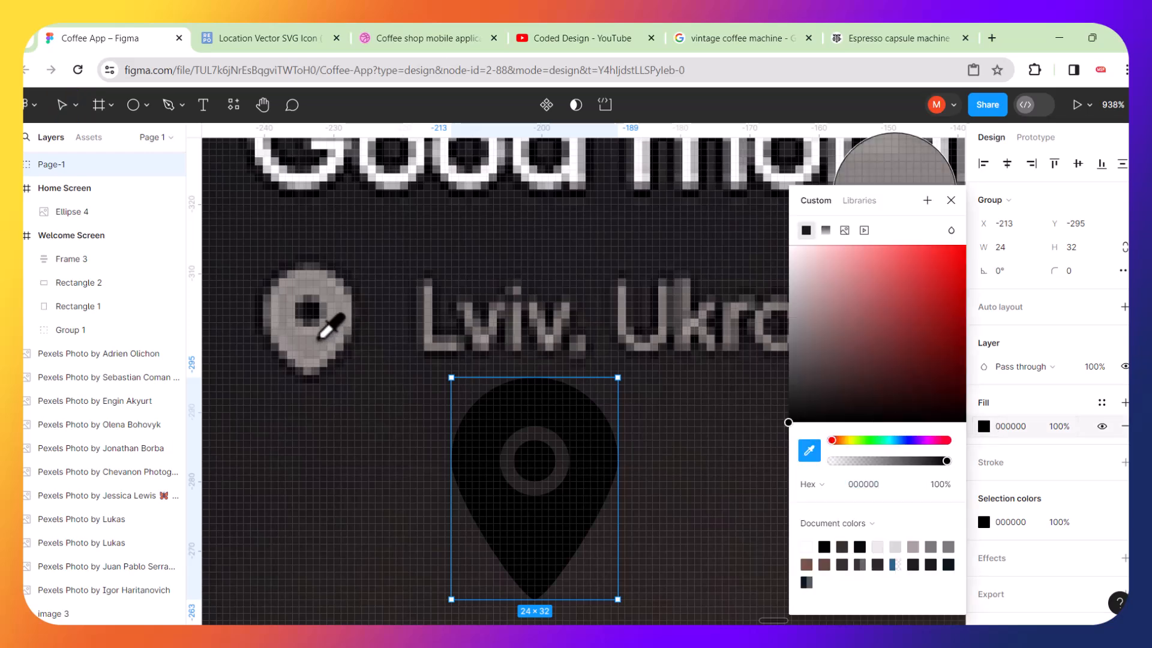
click(315, 338)
Place the pin over the reference location icon and resize it to about 13 × 17.33 px.
drag(523, 453, 328, 314)
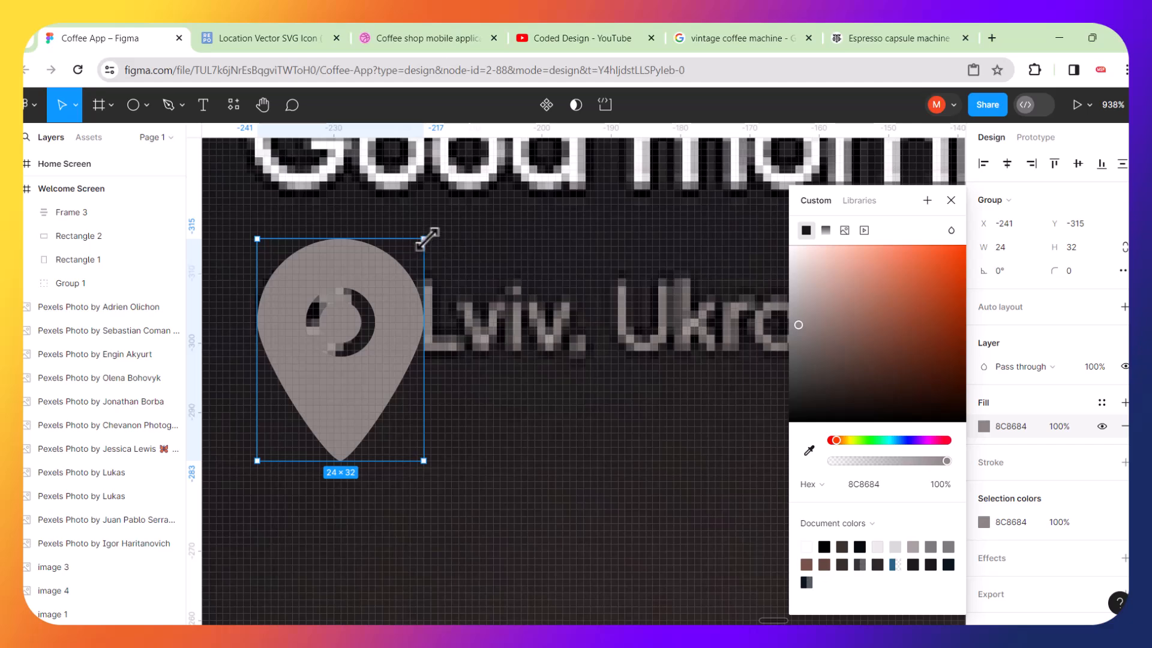
drag(419, 248, 347, 347)
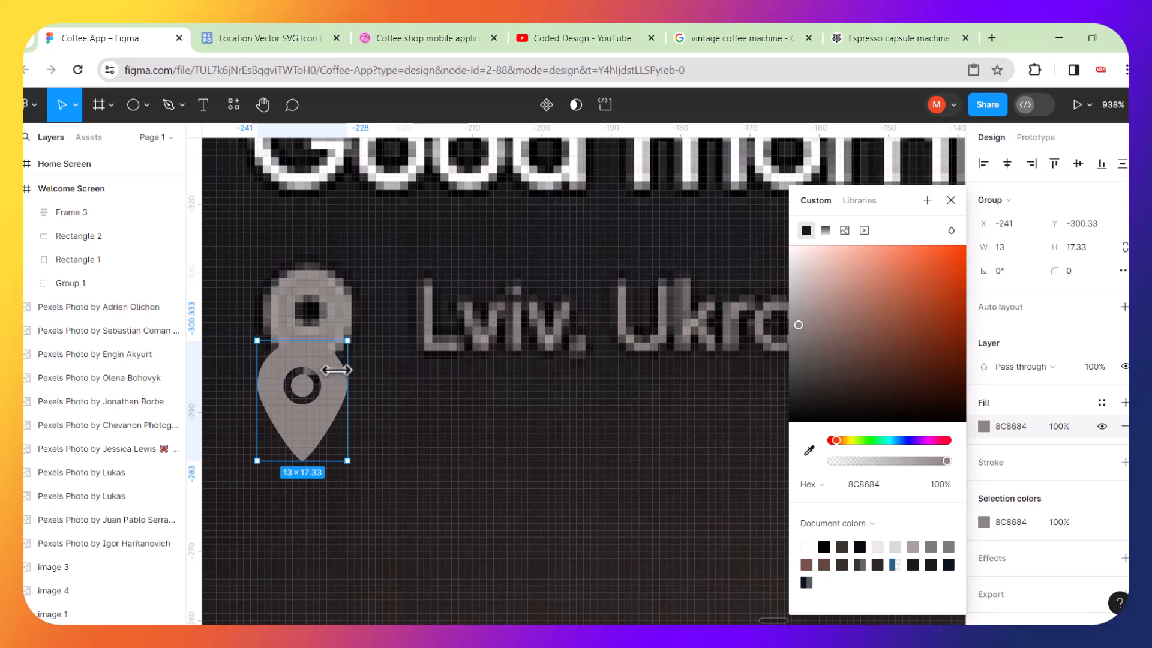
drag(340, 391, 342, 308)
scroll(420, 318, down, 3)
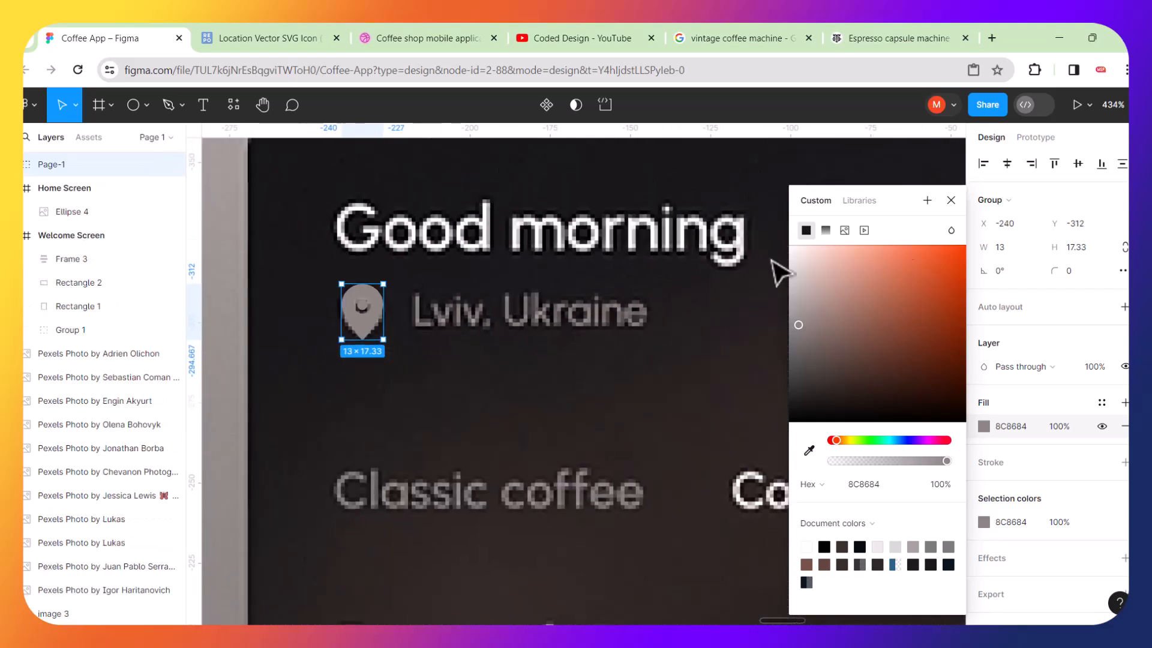
click(952, 202)
scroll(579, 325, up, 2)
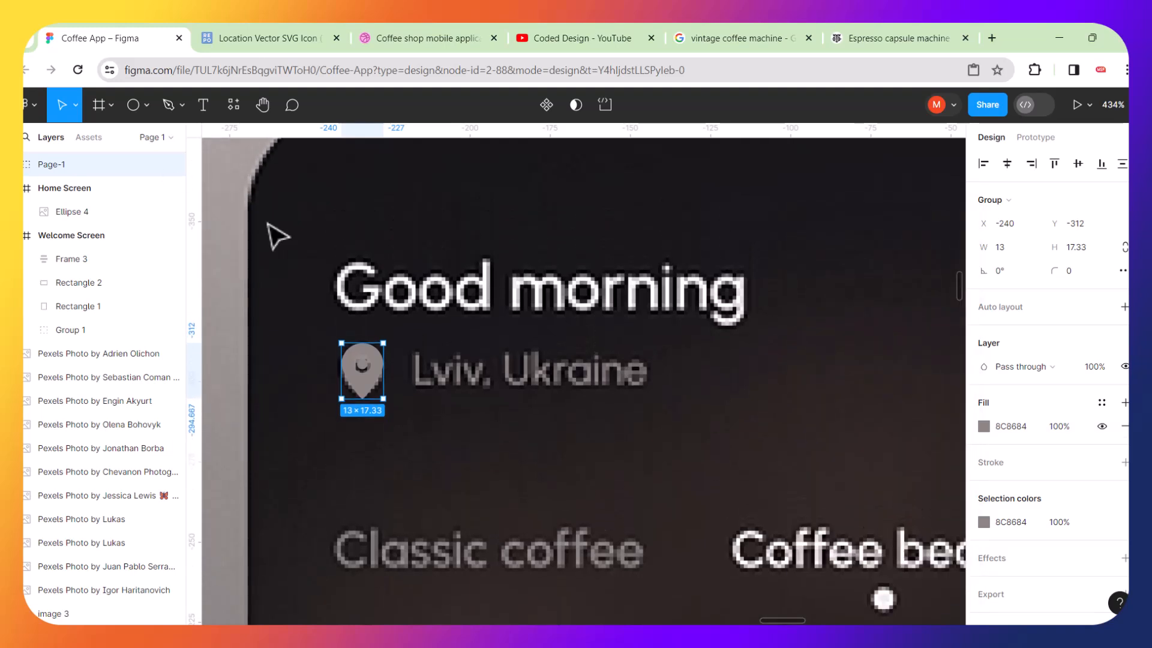
Add a text layer reading "Good morning" above the reference greeting.
click(203, 108)
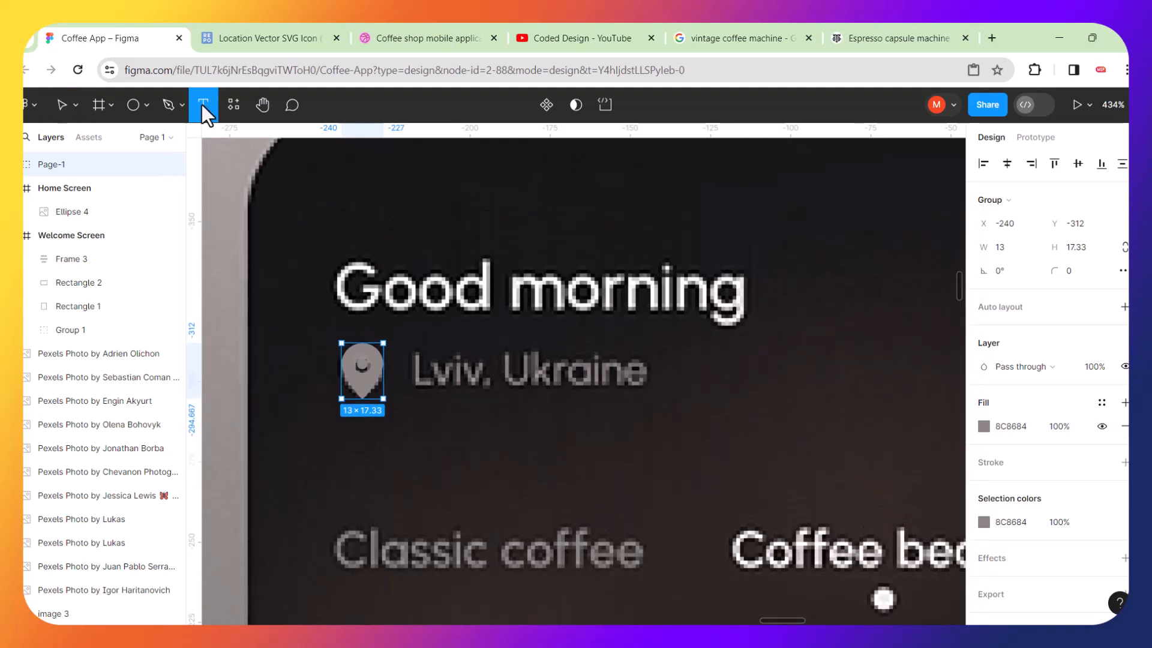
click(344, 235)
text(G)
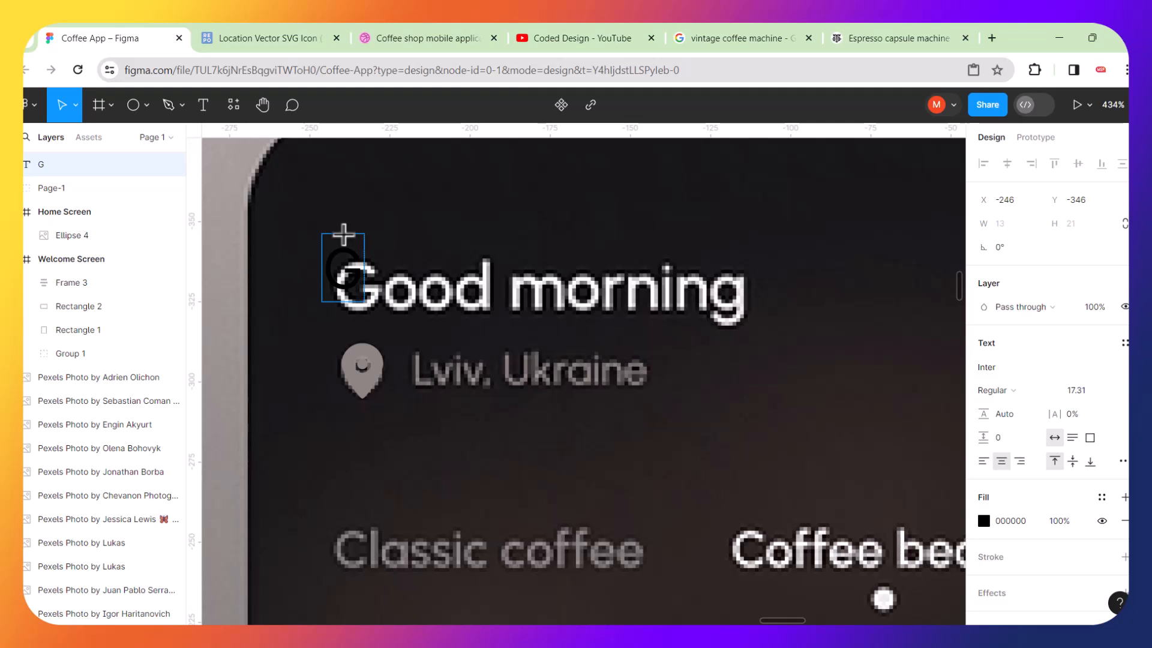
text(ood morning)
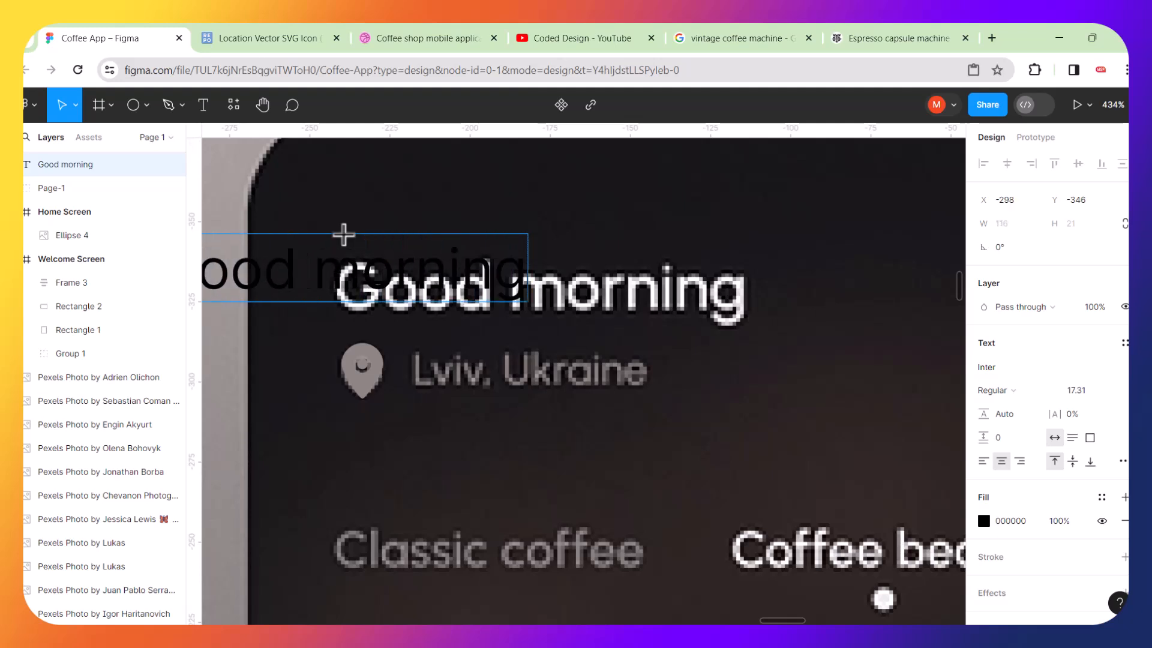
click(244, 162)
click(244, 162)
drag(348, 258, 489, 264)
key(ctrl+z)
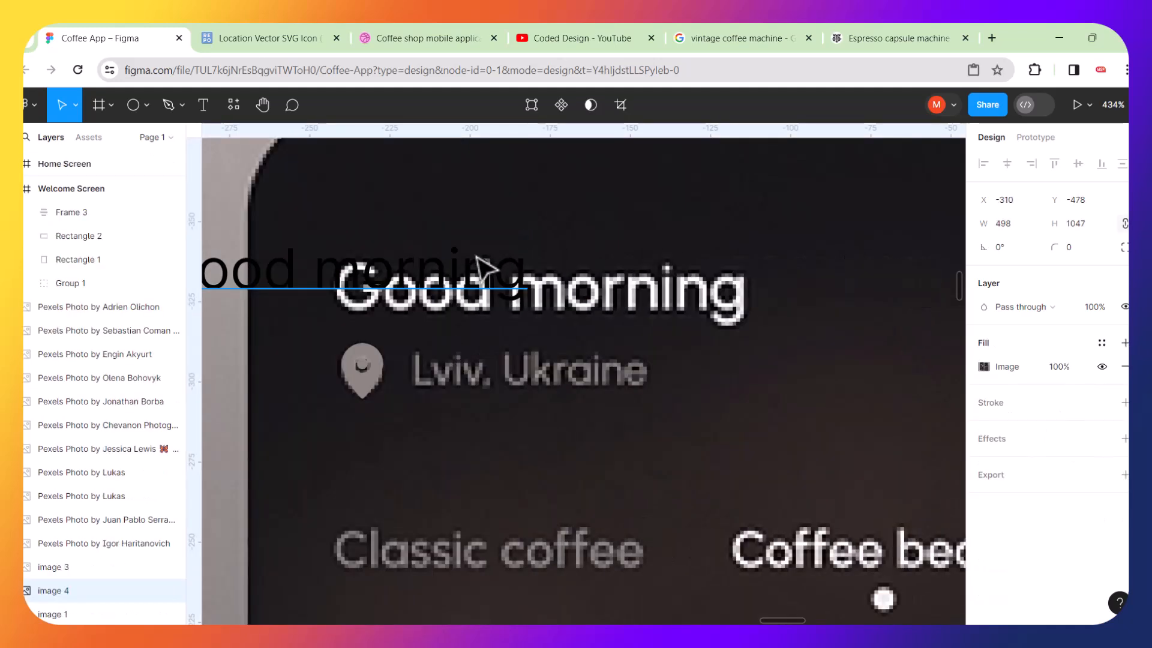
Scale the Good morning text to about 127 × 23 px over the reference greeting and make it bold.
click(299, 275)
drag(294, 266, 485, 246)
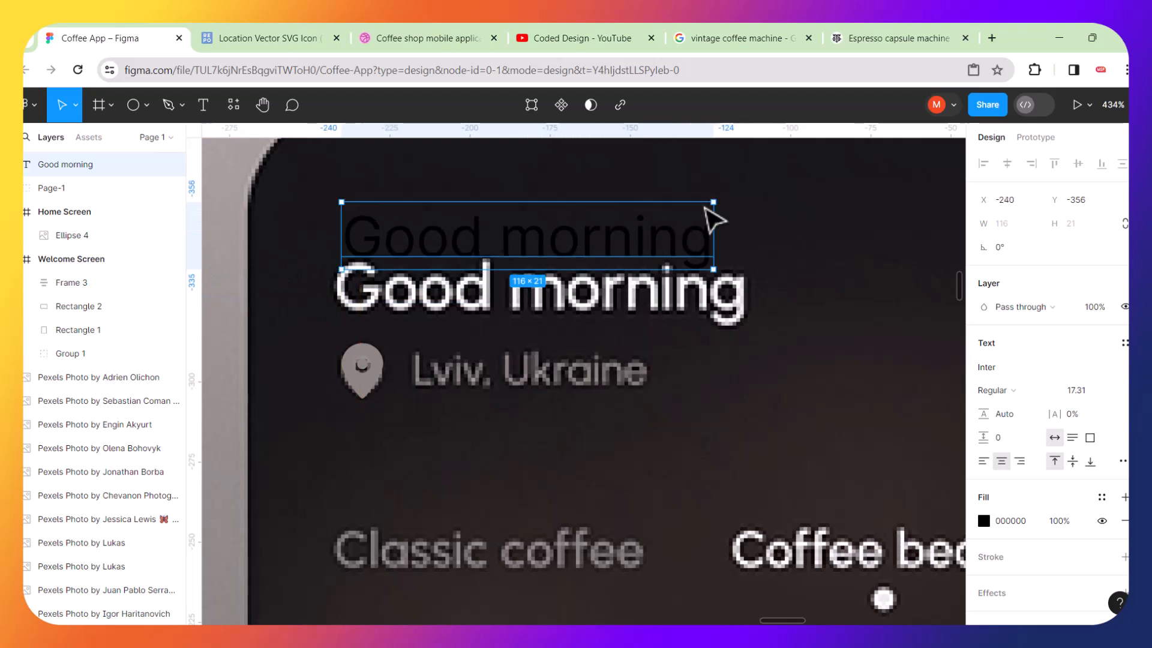
key(k)
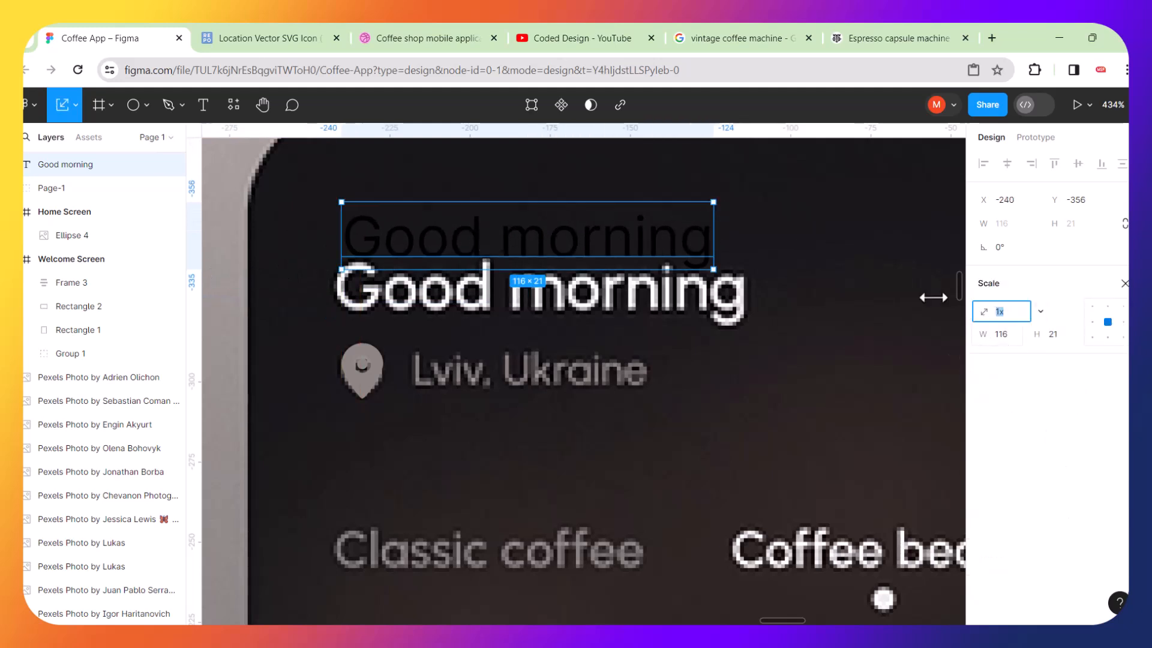
mouse_move(716, 199)
mouse_down()
mouse_move(728, 185)
mouse_move(716, 196)
mouse_up()
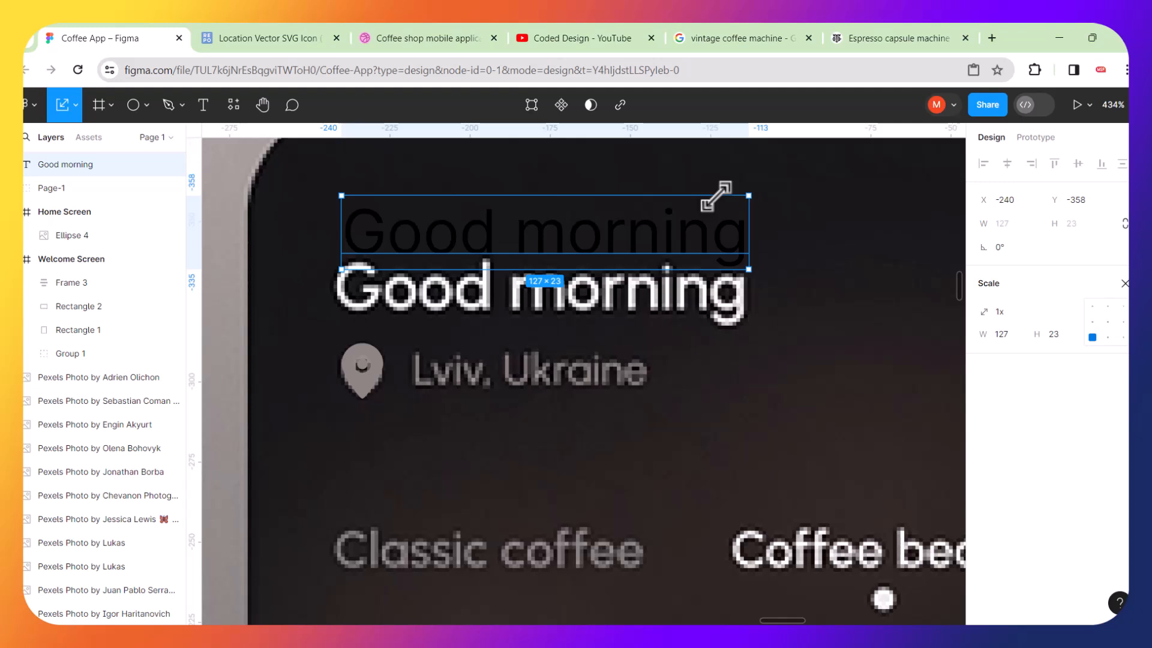
key(ctrl+b)
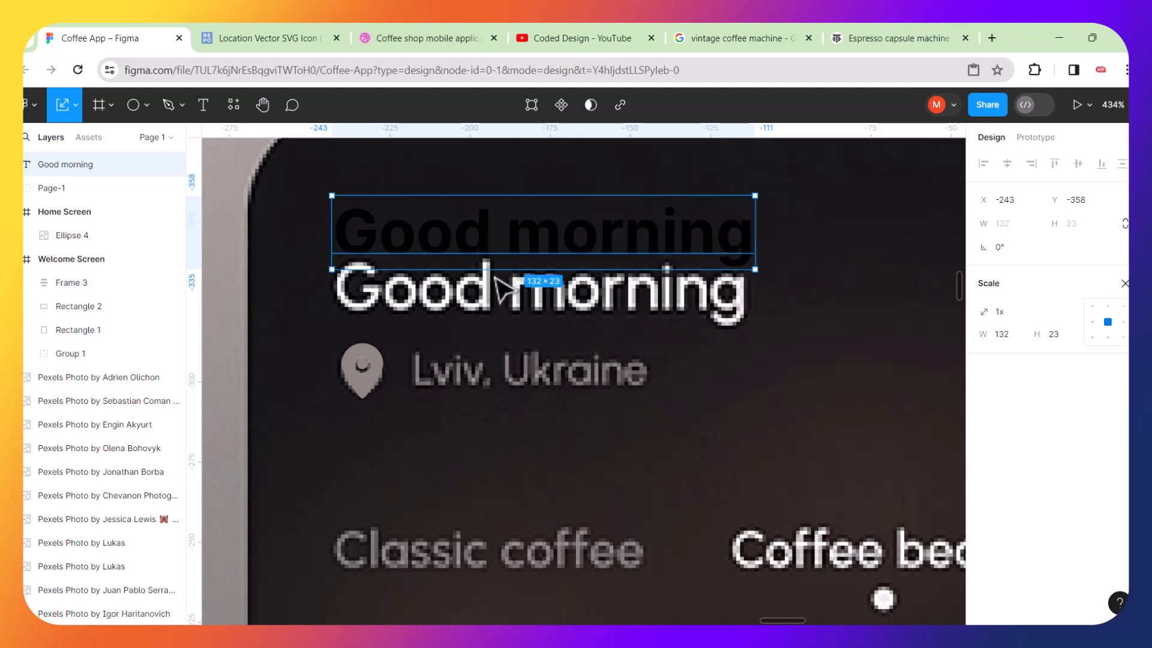
Duplicate the greeting below the location line and change the copy's text to "Lviv, Ukraine".
key(ctrl+d)
drag(546, 264, 598, 467)
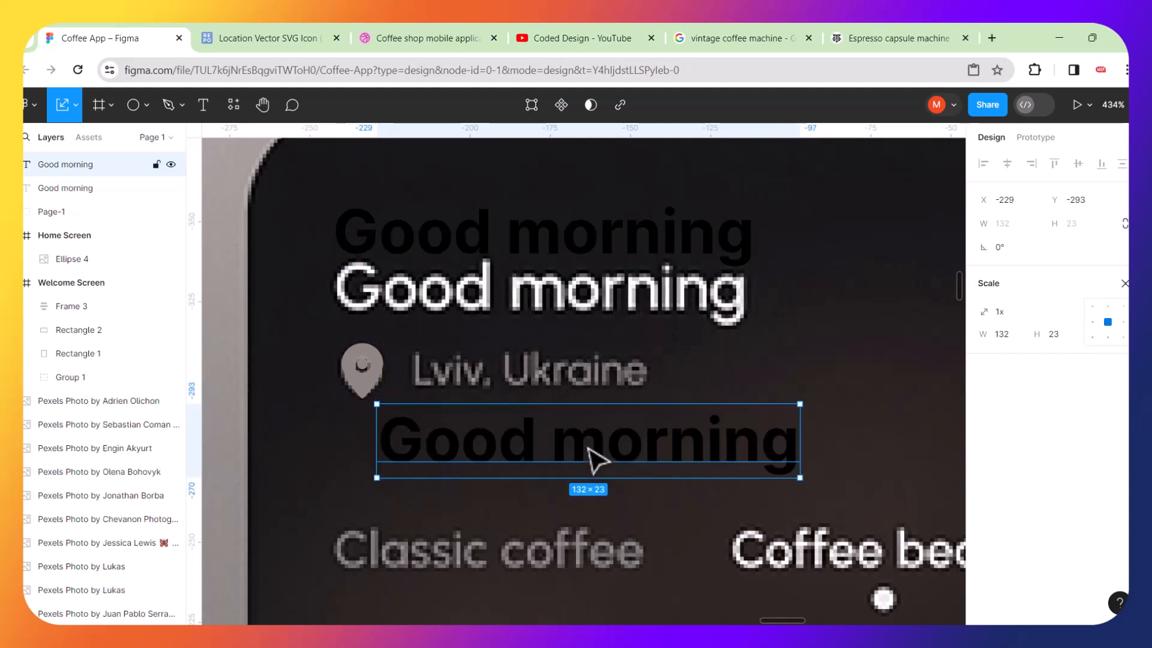
double_click(594, 461)
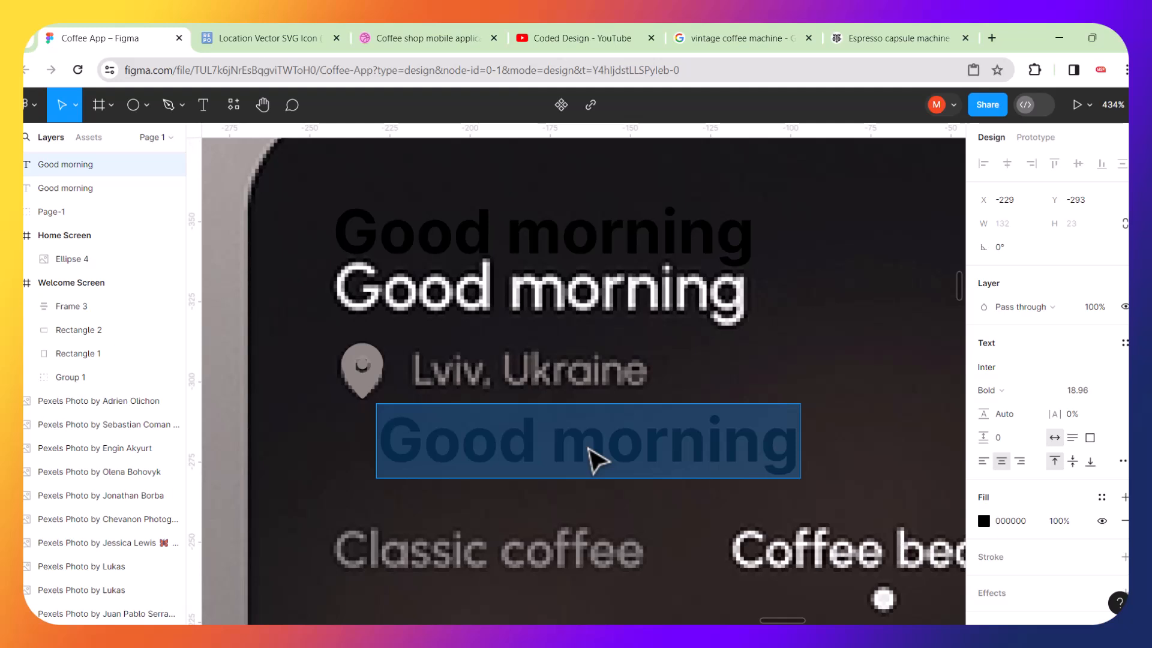
text(m)
key(BackSpace)
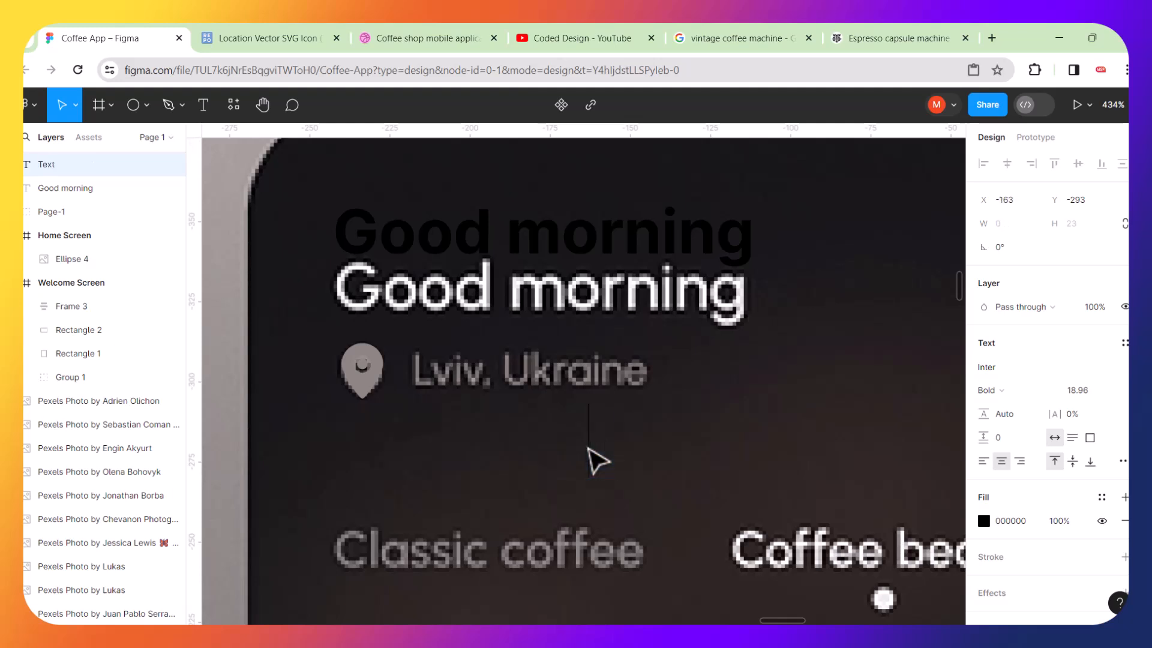
text(Matthew)
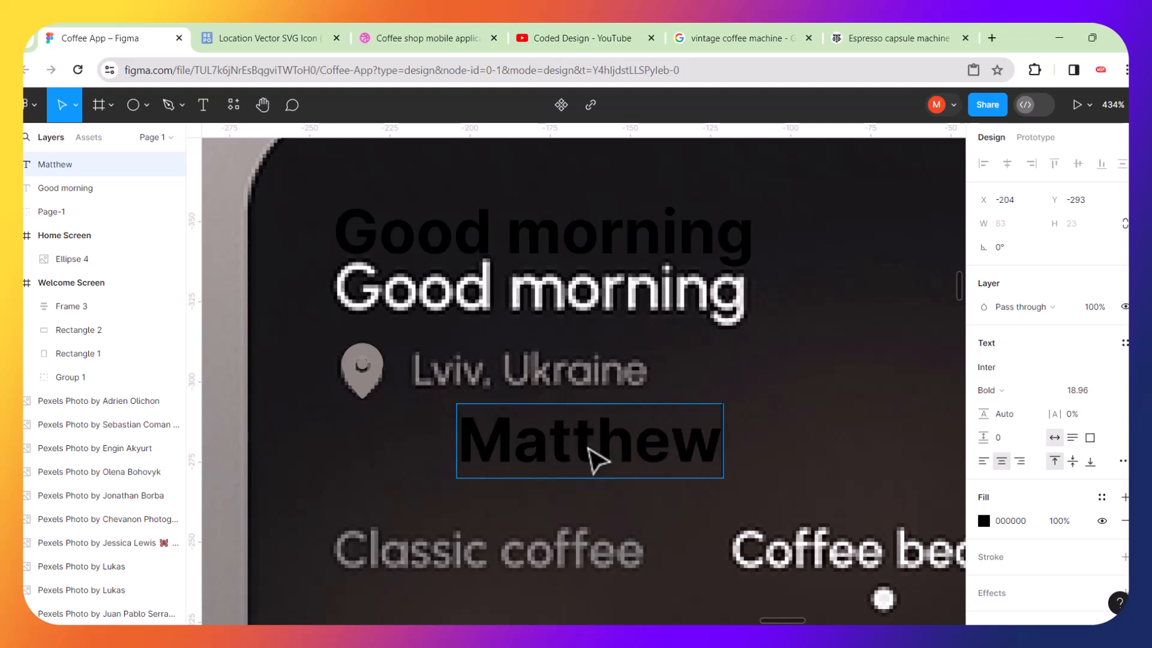
key(BackSpace)
key(BackSpace)
key(BackSpace)
key(BackSpace)
key(BackSpace)
key(BackSpace)
key(BackSpace)
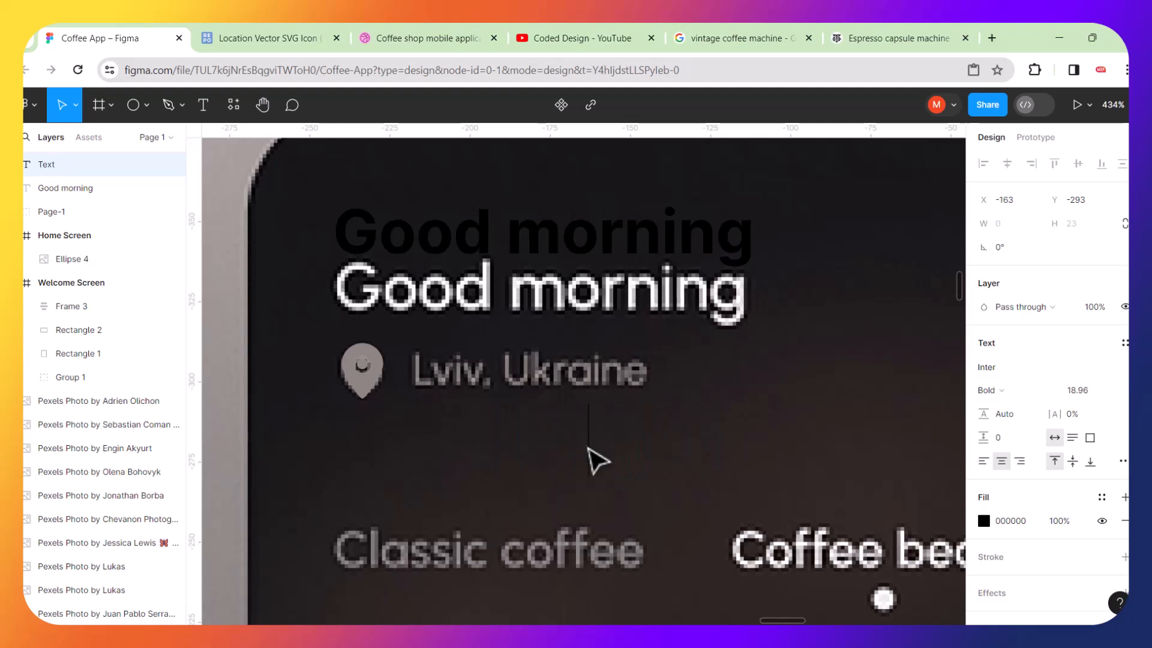
text(Lviv)
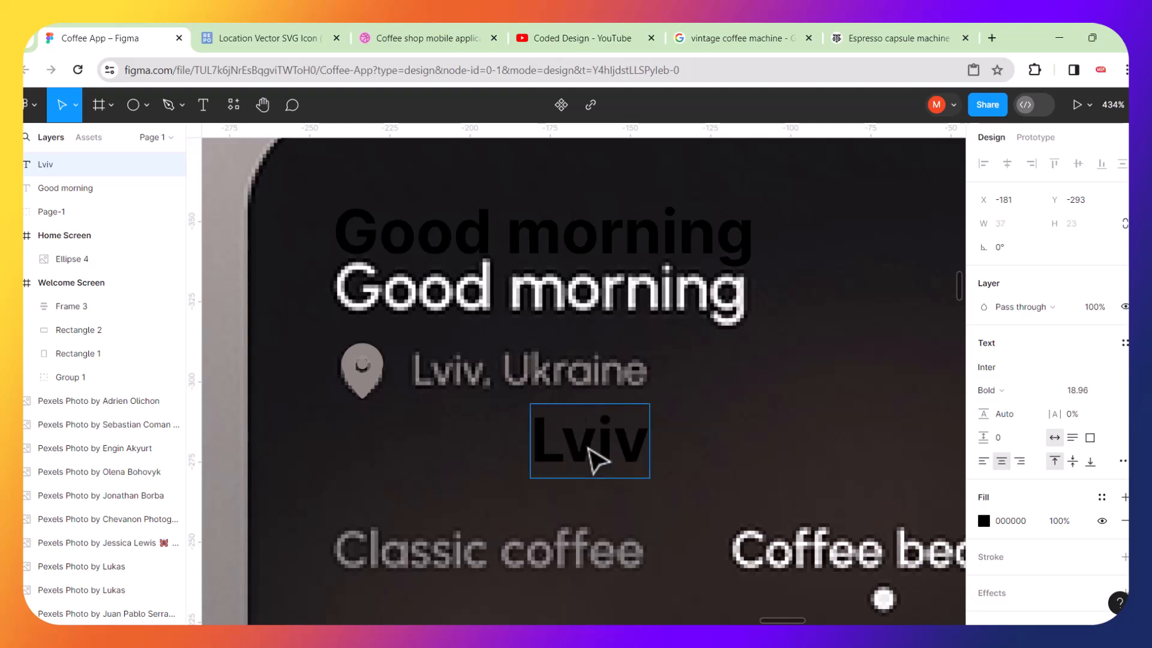
text(,)
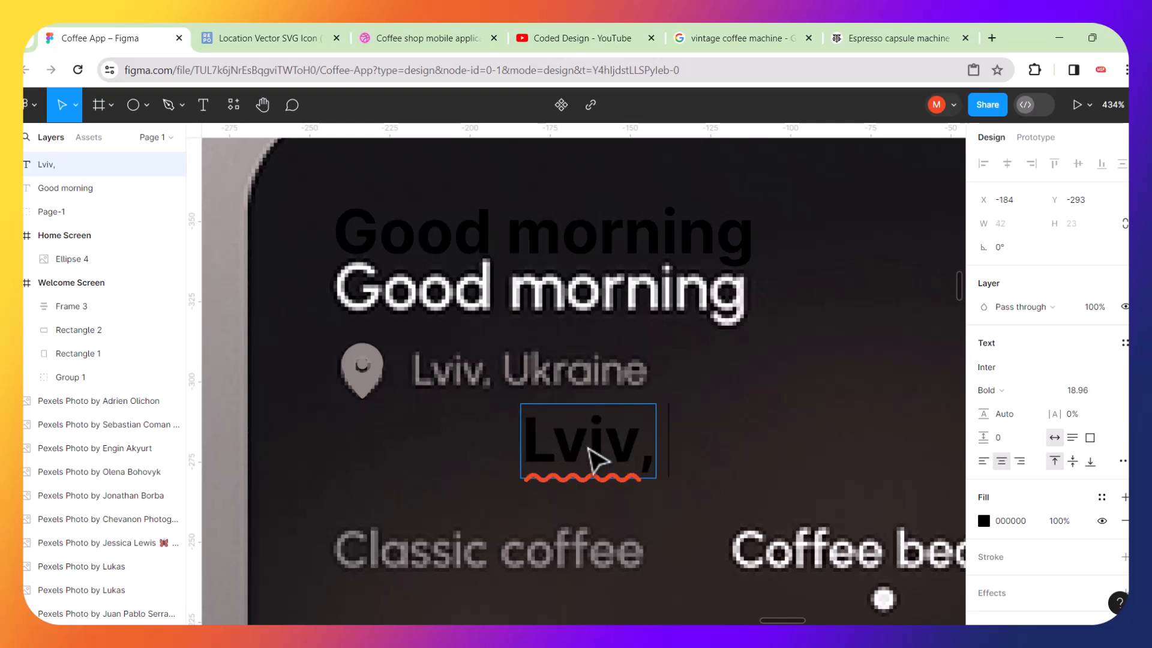
text( Ukraine)
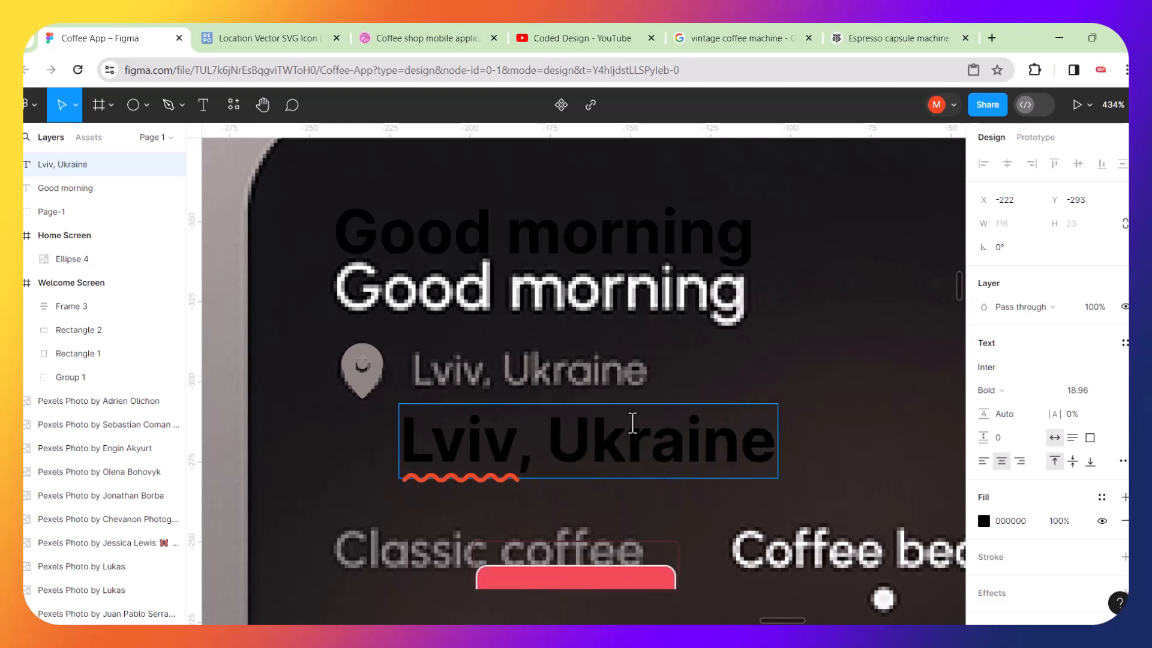
key(Escape)
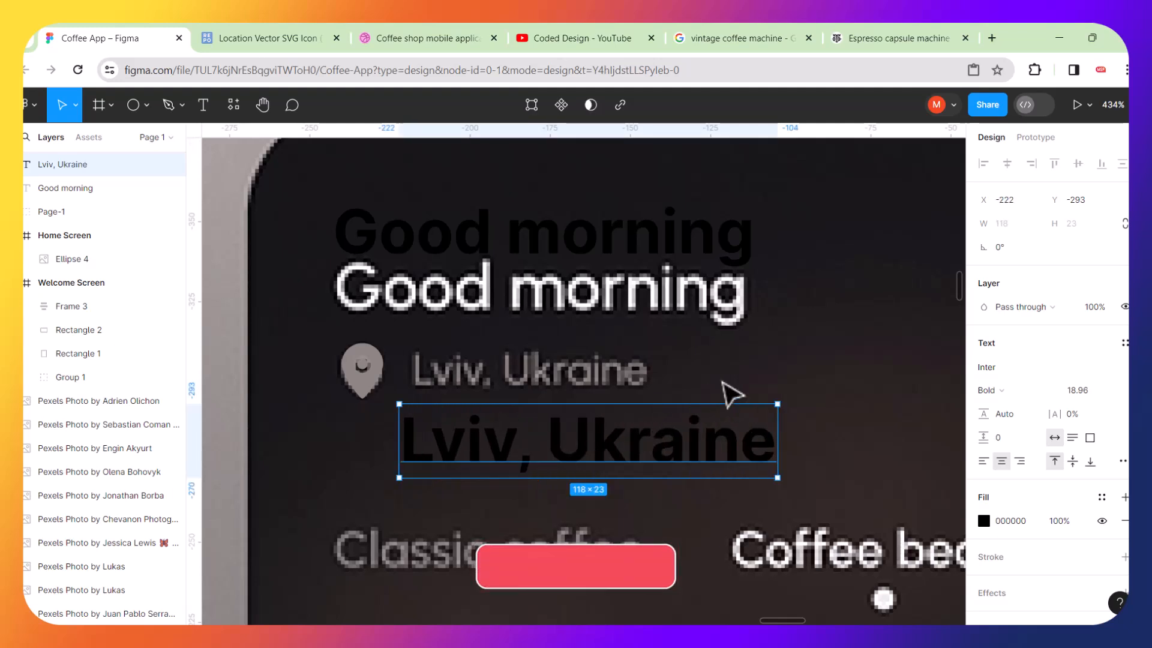
Remove bold from the location text and scale it to about 61 × 12 px beside the pin.
key(ctrl+b)
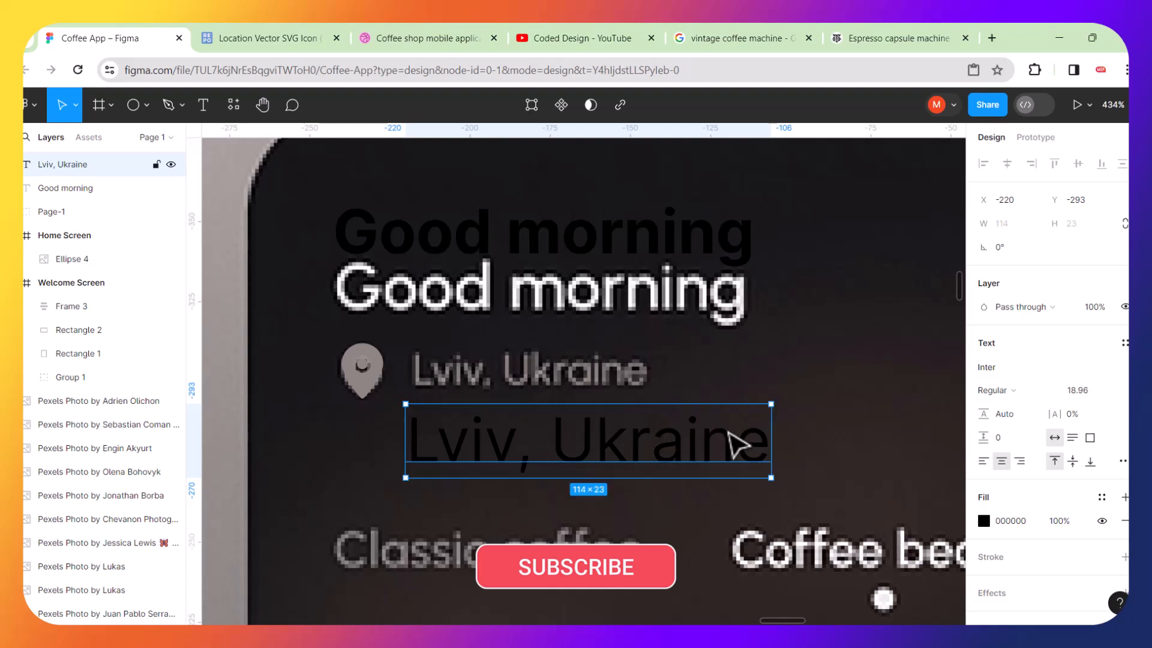
key(k)
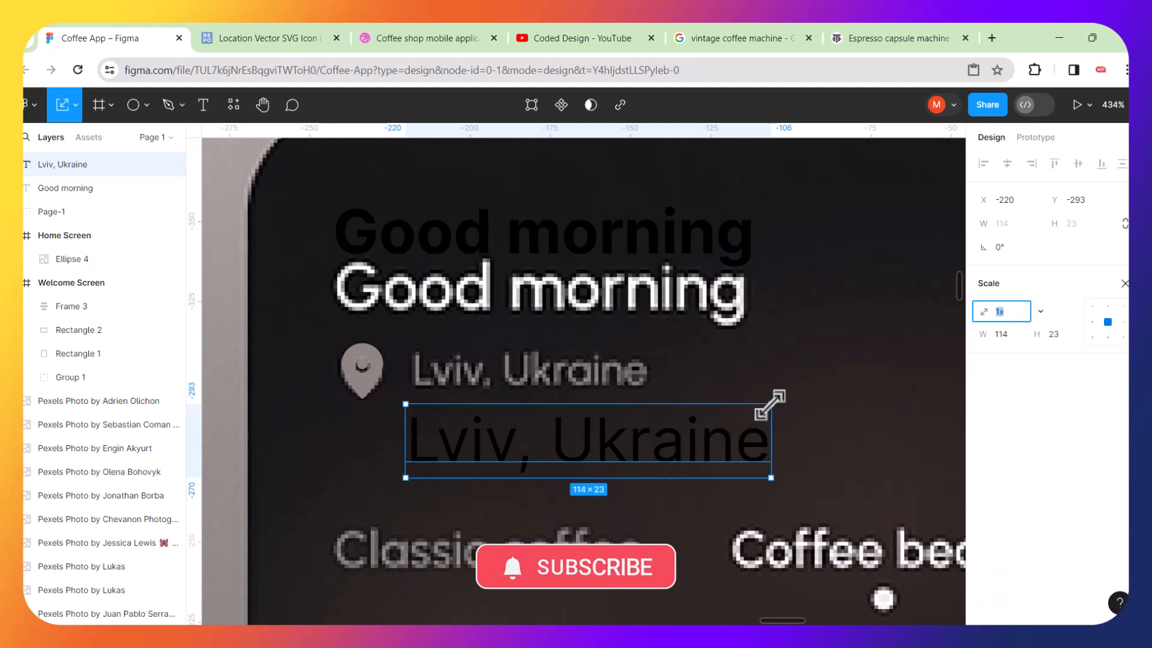
drag(768, 404, 600, 453)
drag(537, 471, 546, 405)
scroll(546, 405, up, 5)
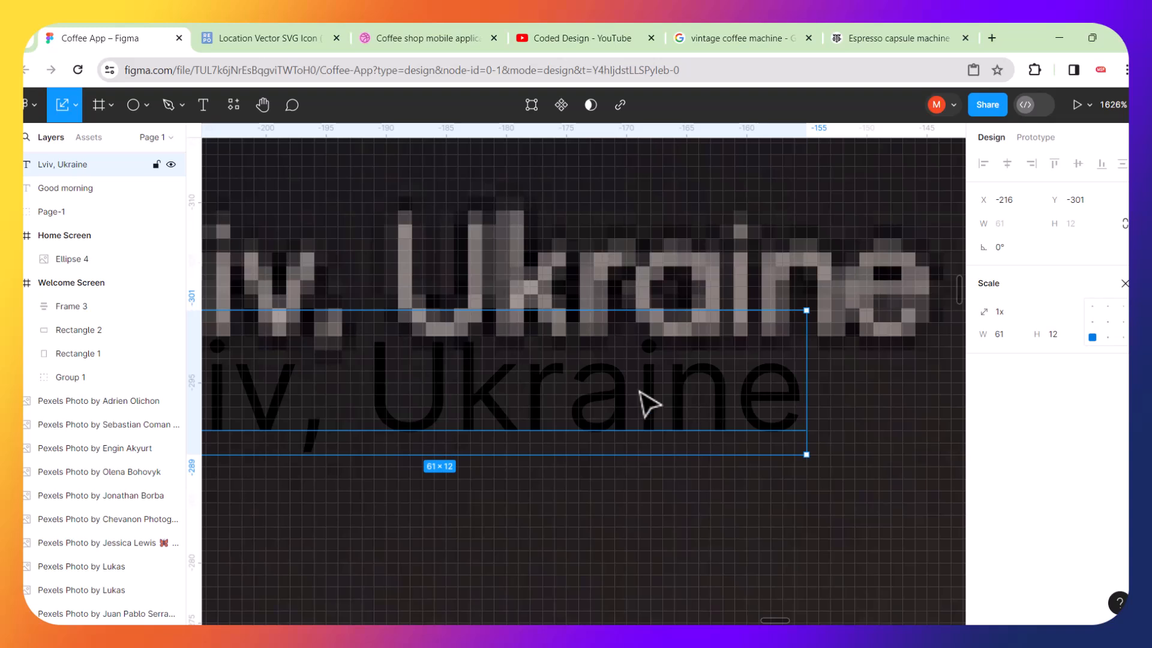
Fill the location text with the reference text's grey, 87807C, using the eyedropper.
key(v)
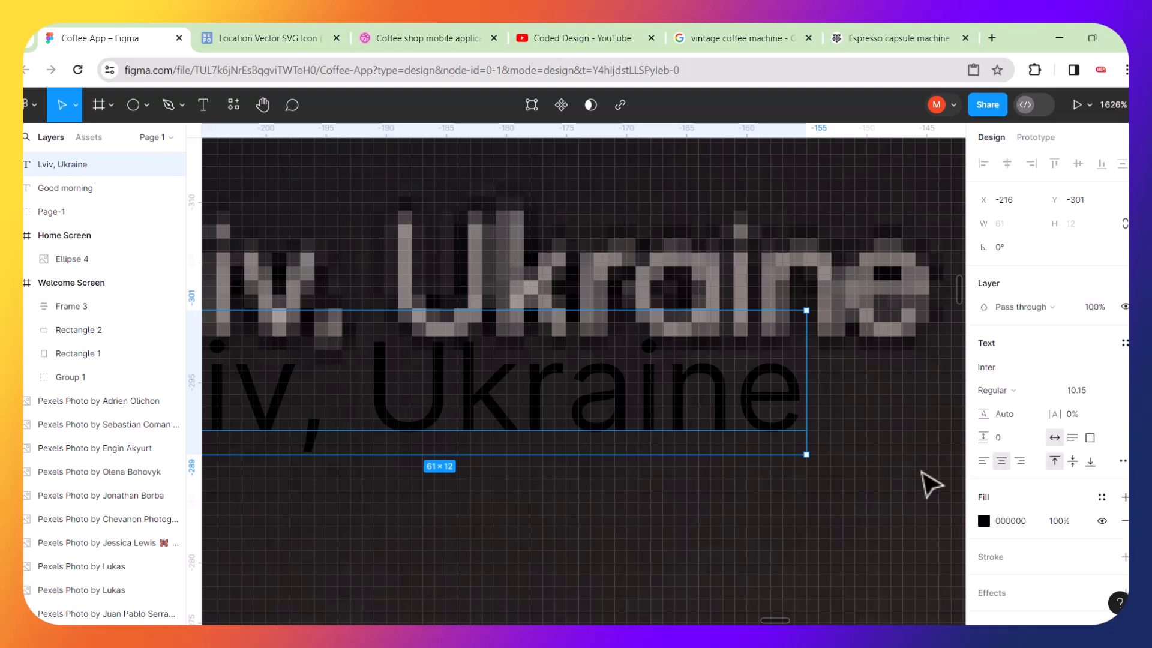
click(985, 521)
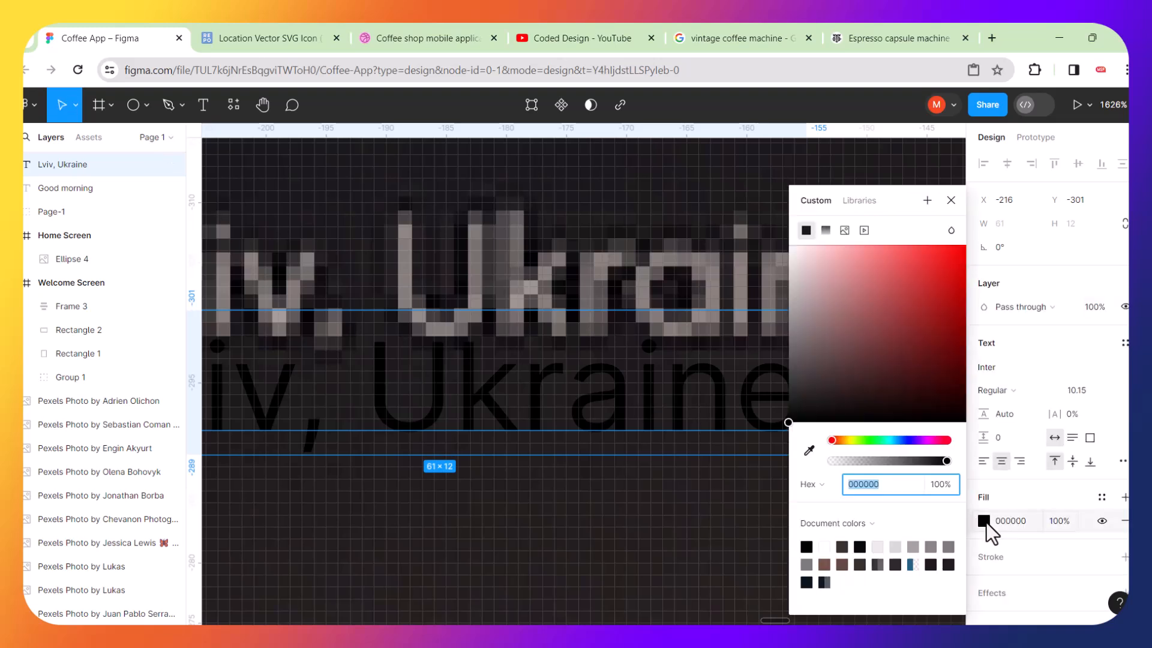
click(809, 450)
click(753, 308)
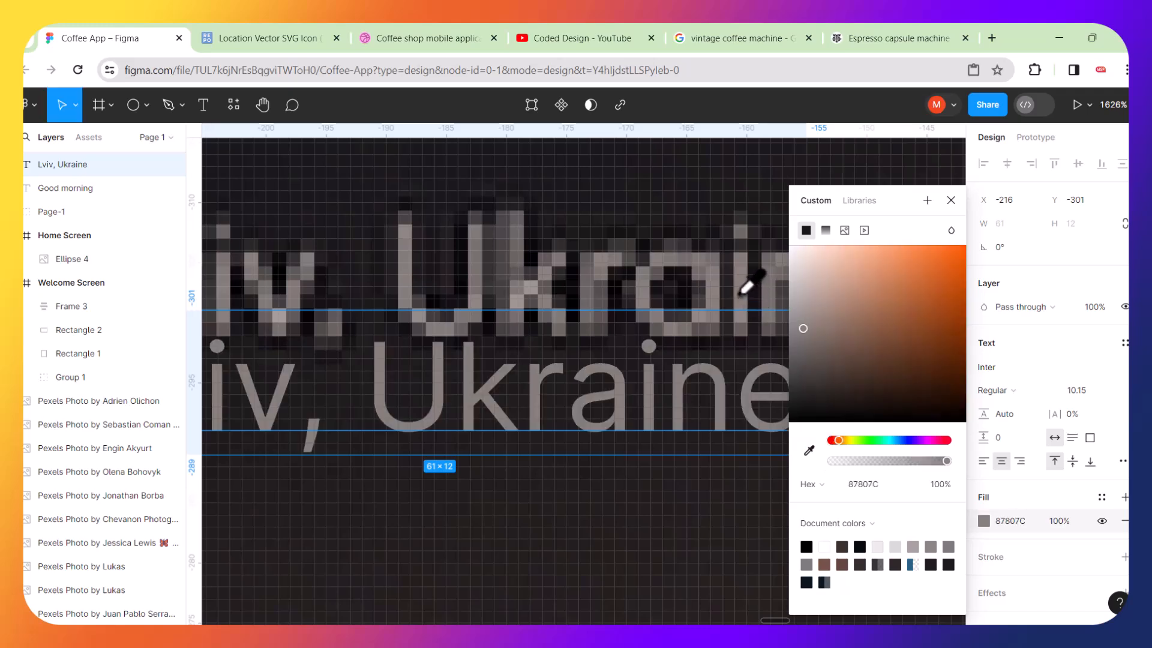
scroll(674, 330, down, 5)
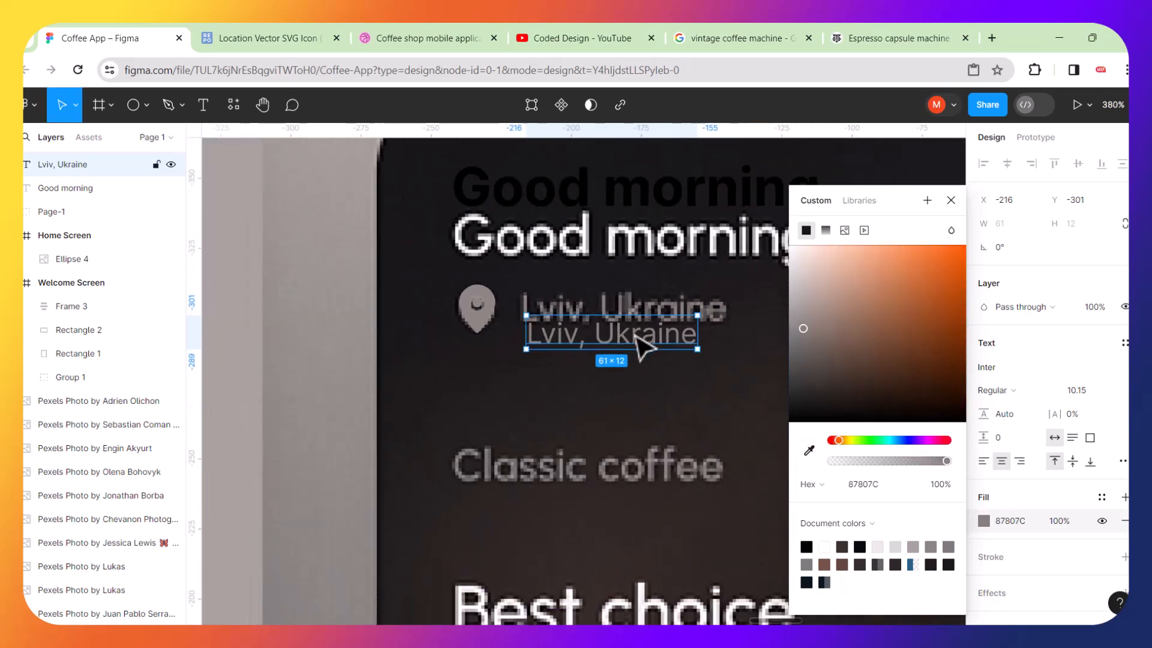
Place the pin beside the location text and wrap both in a horizontal auto layout frame aligned to center.
mouse_move(652, 333)
mouse_down()
mouse_move(645, 350)
mouse_move(657, 350)
mouse_up()
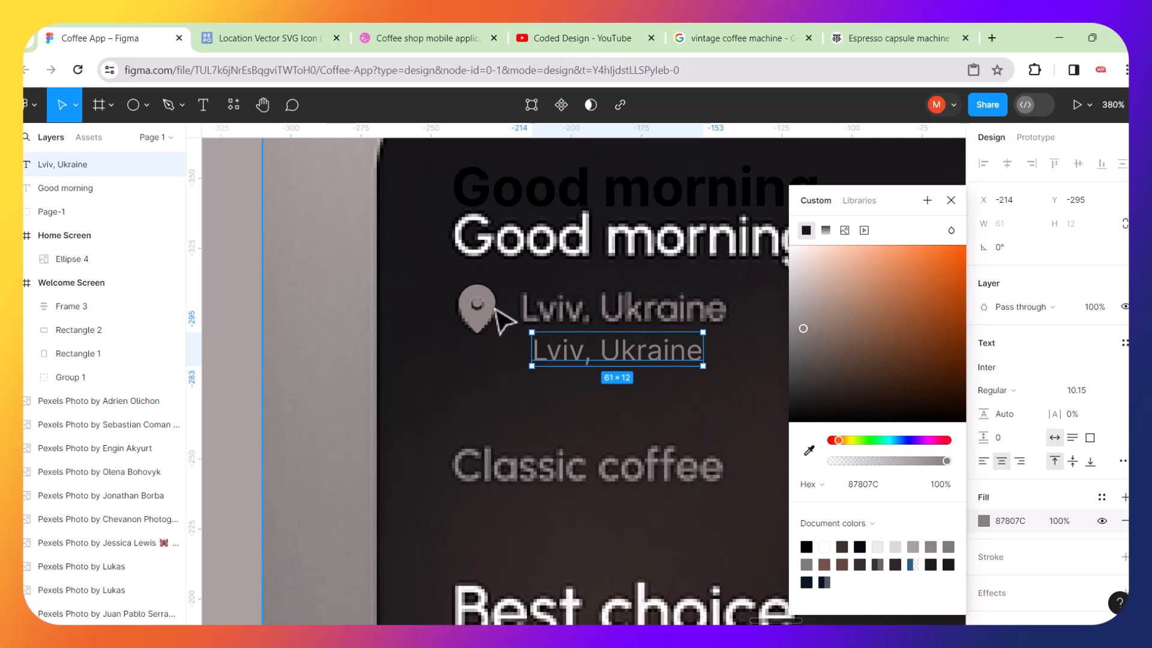
drag(496, 325, 497, 363)
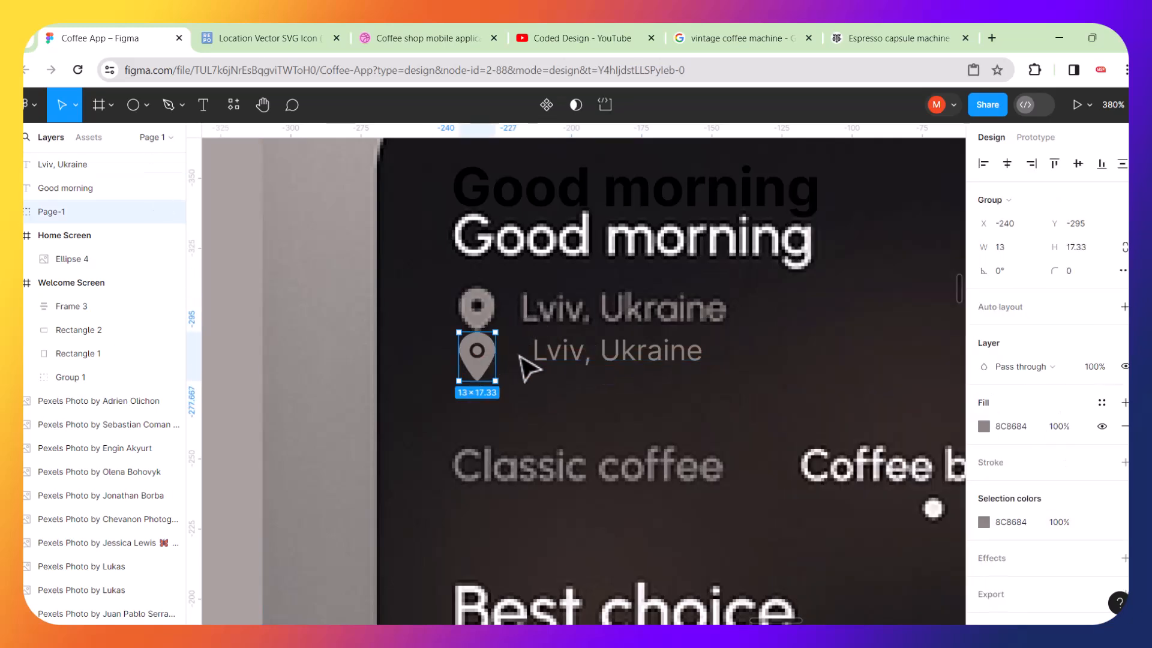
shift+click(549, 357)
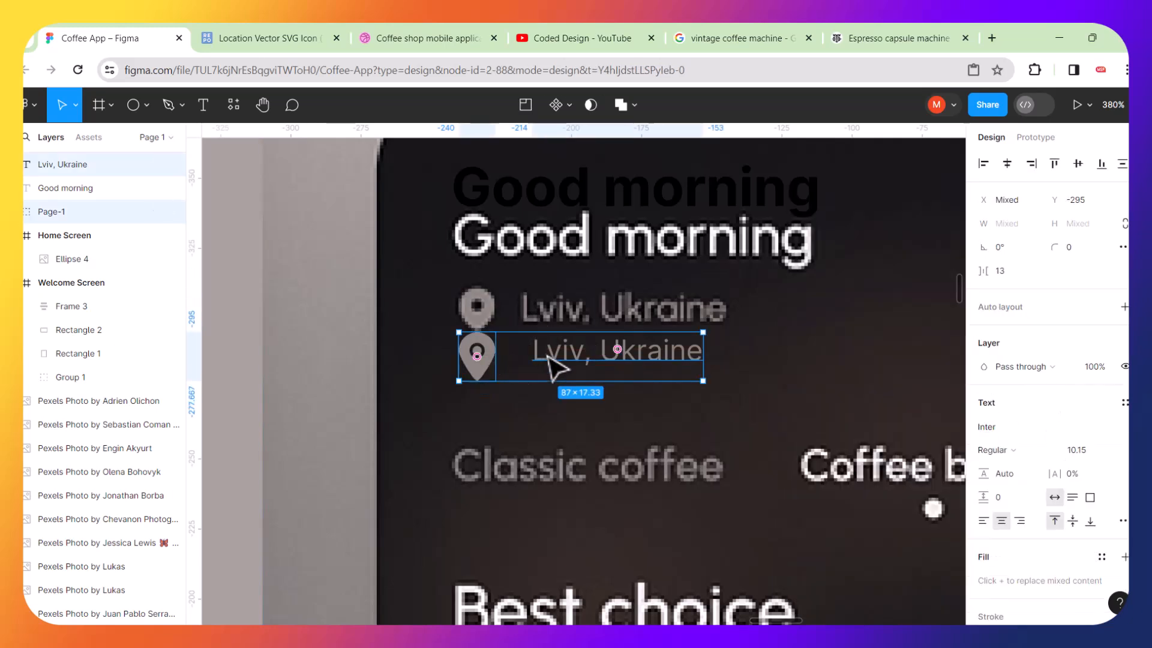
key(shift+a)
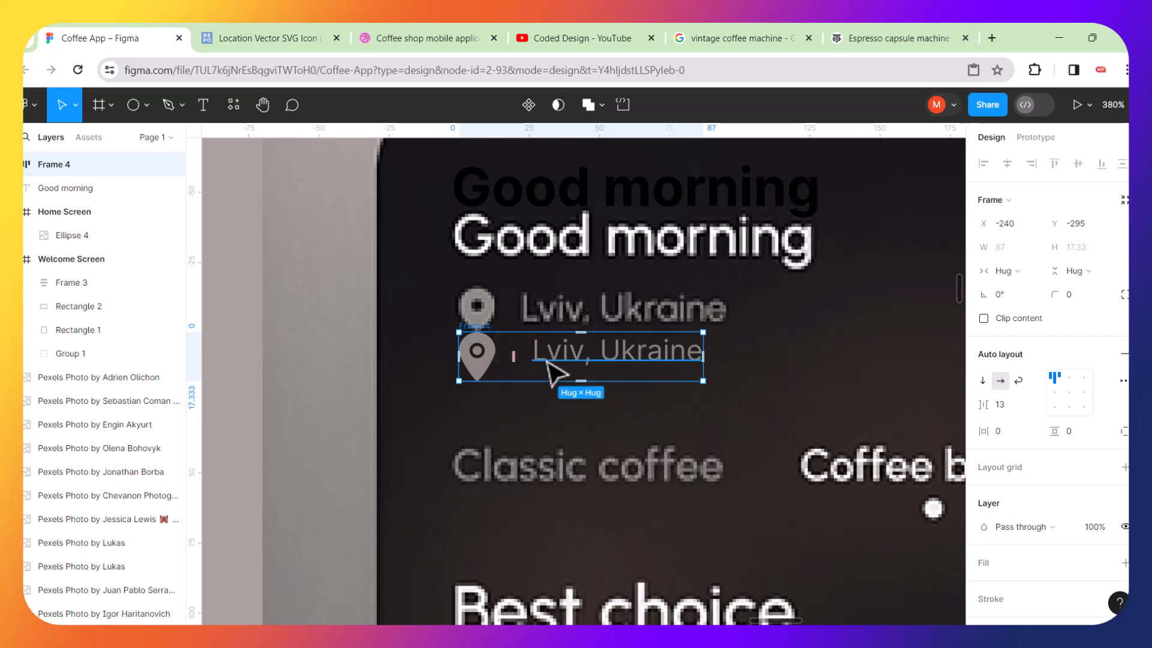
click(1071, 394)
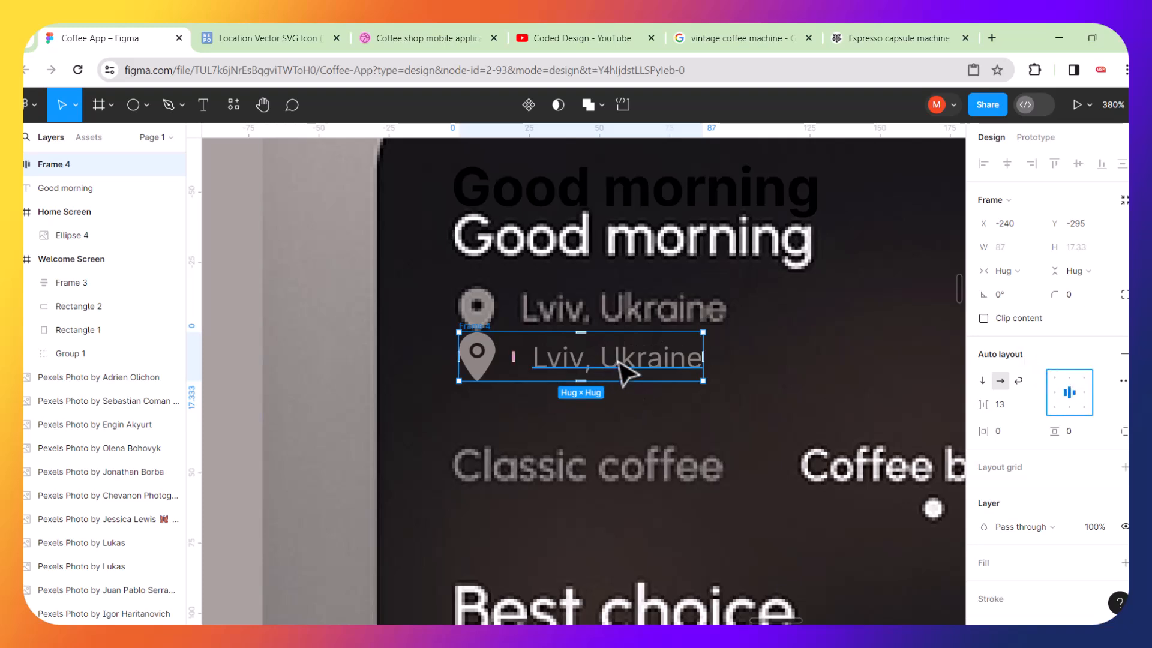
Set the bold Good morning text's fill to FFF9F9.
click(592, 204)
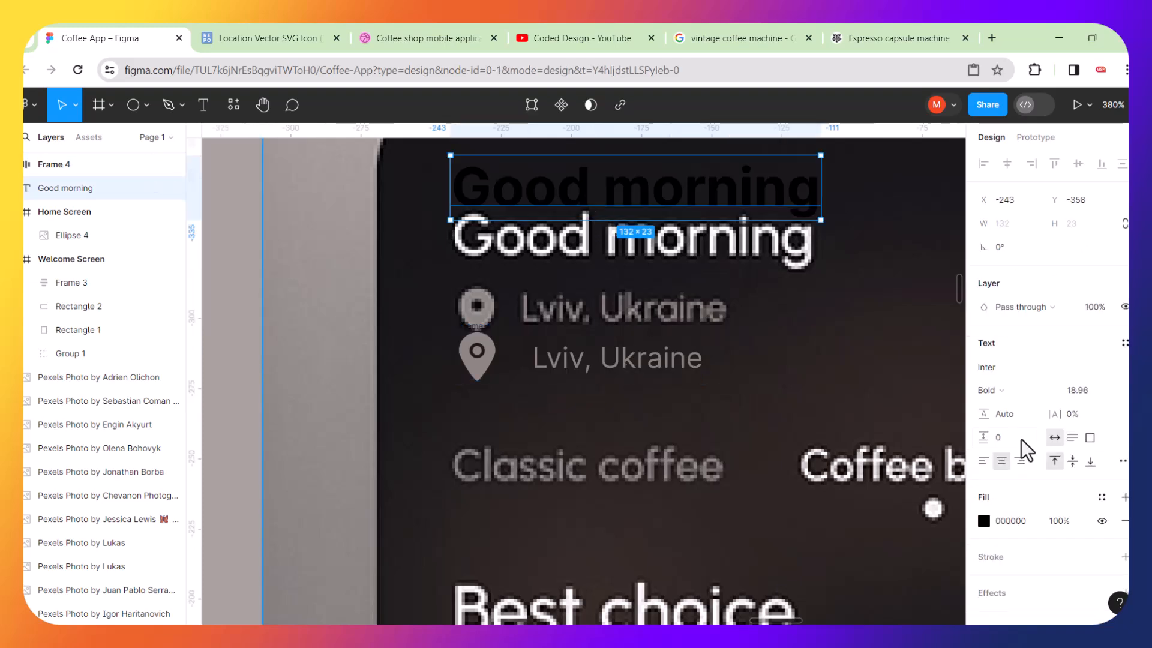
click(983, 521)
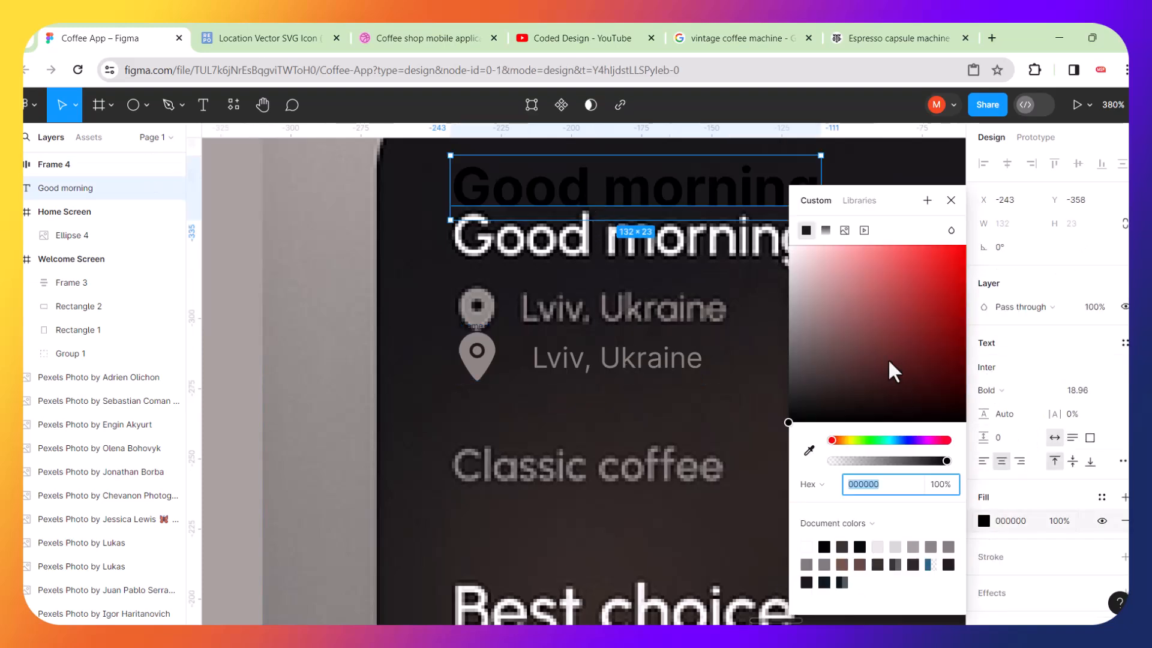
drag(795, 436, 792, 244)
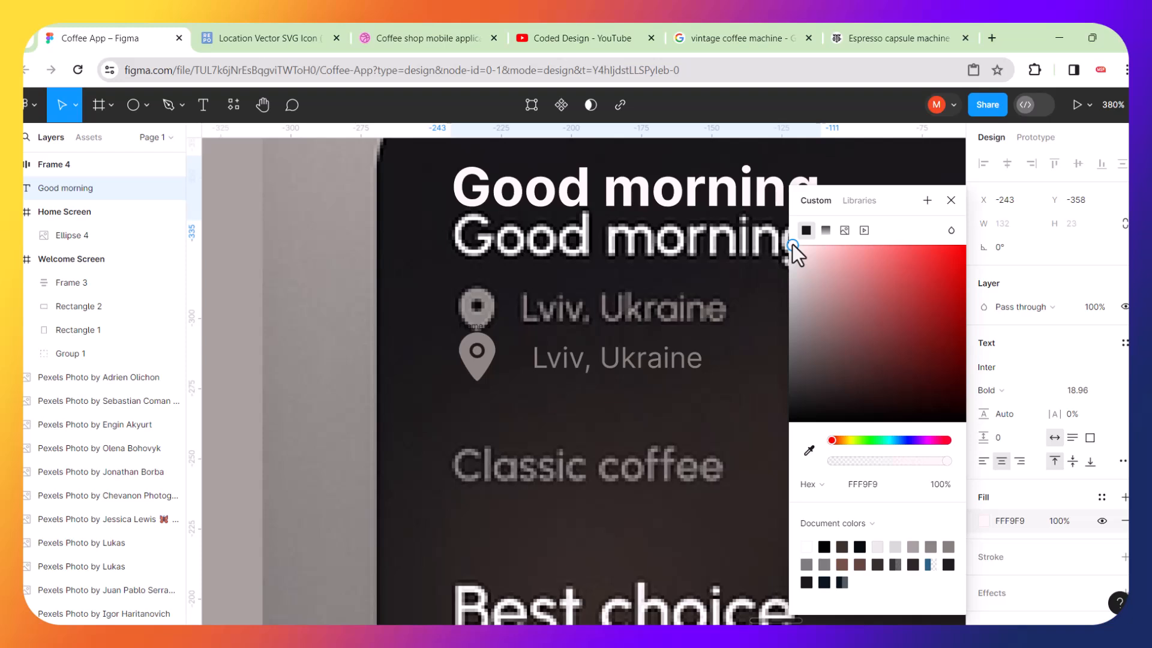
Move the white greeting and the location row so the greeting sits directly above the location row.
drag(643, 206, 637, 311)
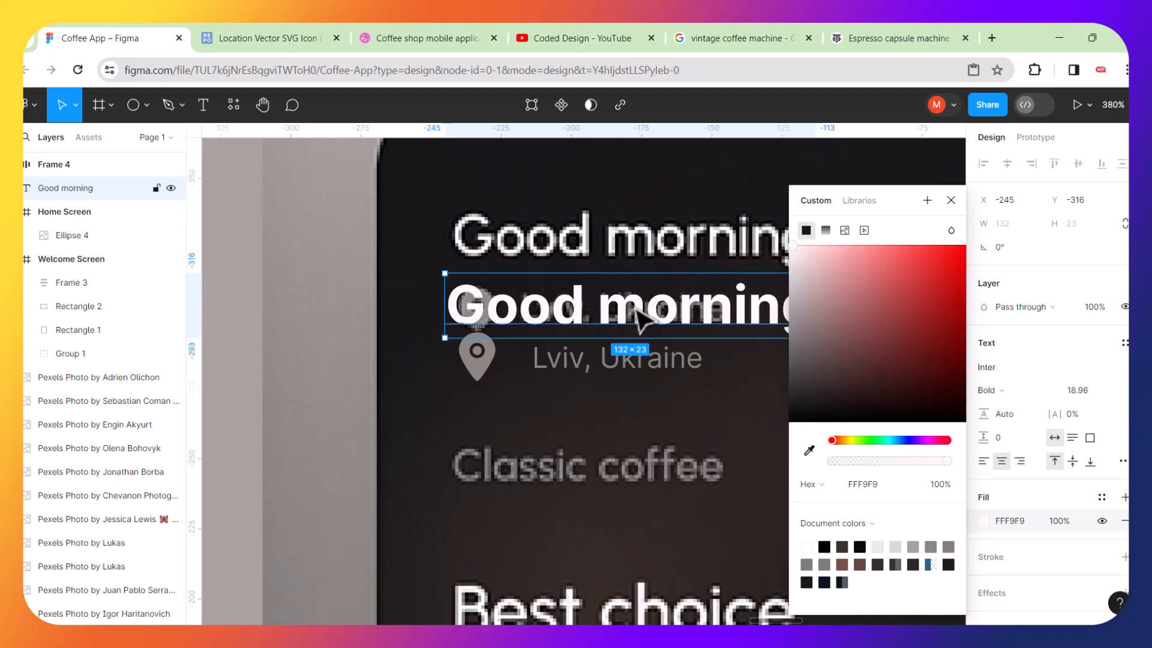
scroll(565, 331, down, 2)
scroll(564, 332, down, 1)
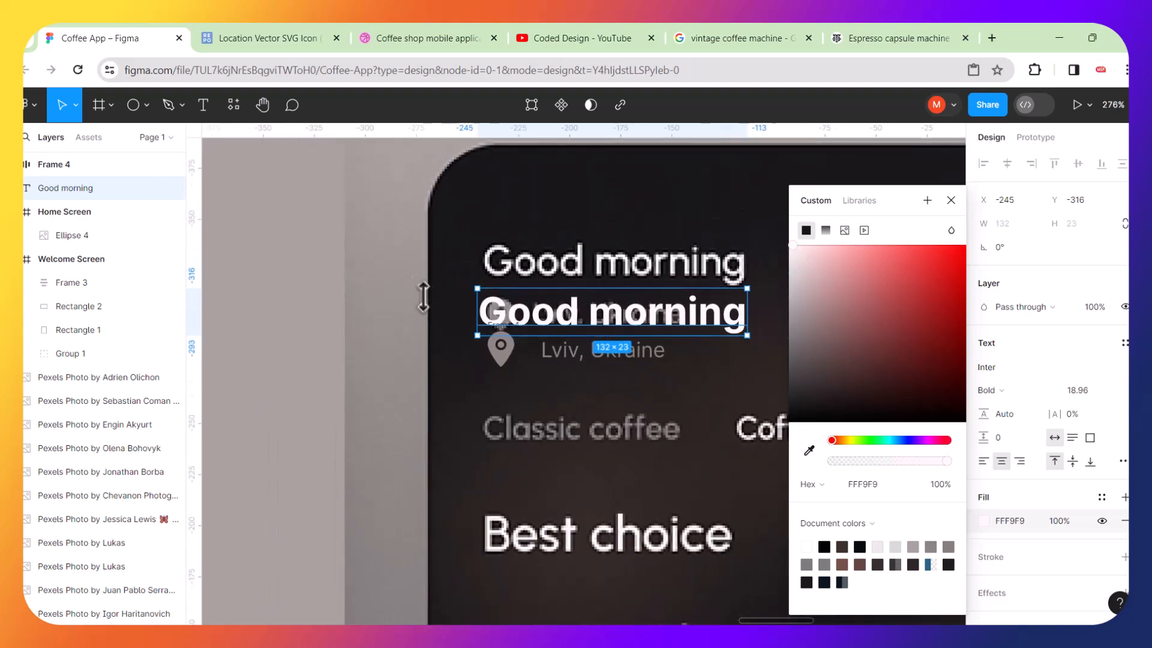
click(408, 272)
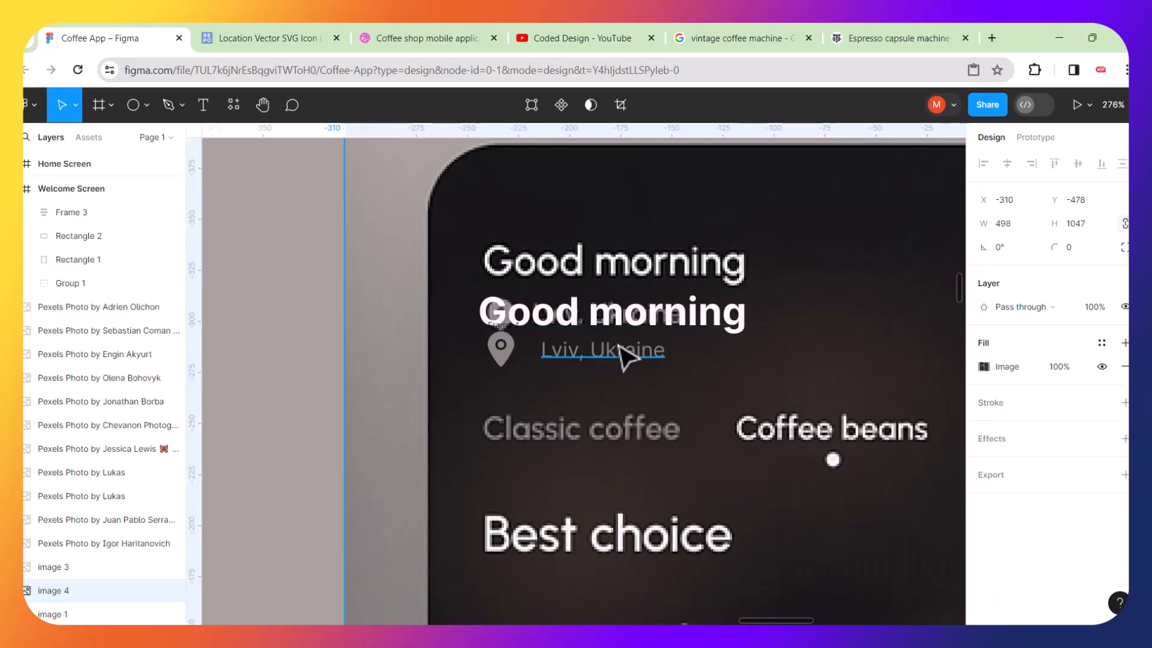
drag(617, 353, 611, 379)
key(ctrl+z)
click(598, 356)
key(ctrl+z)
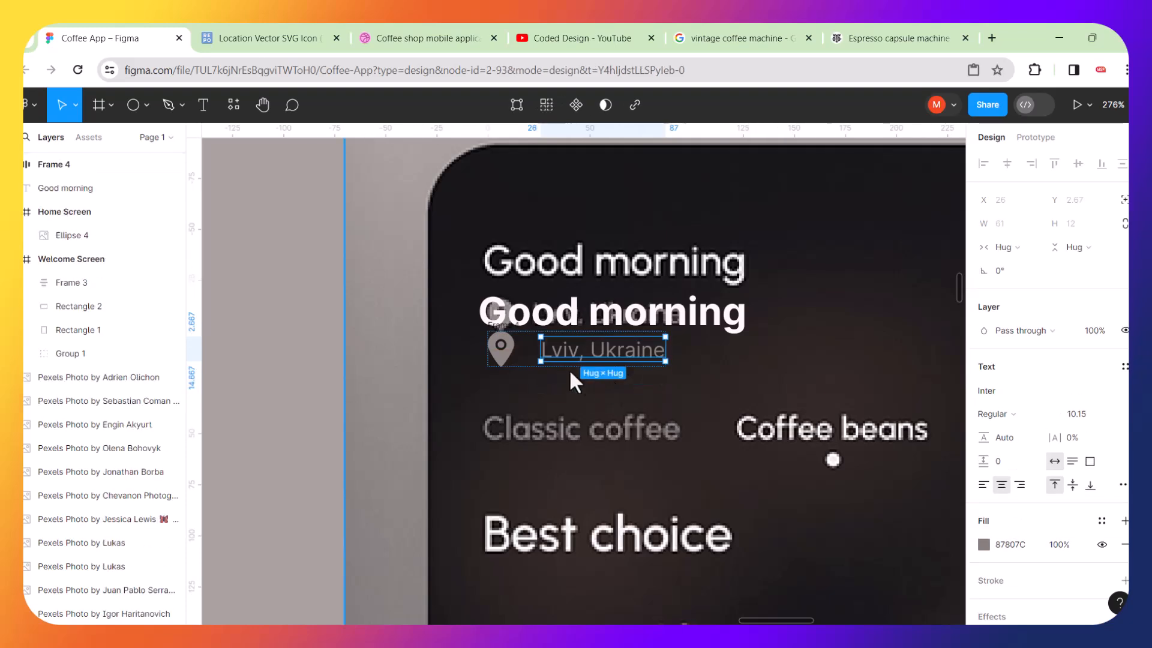
click(504, 345)
drag(528, 360, 535, 390)
mouse_move(548, 329)
mouse_down()
mouse_move(555, 354)
mouse_move(549, 345)
mouse_up()
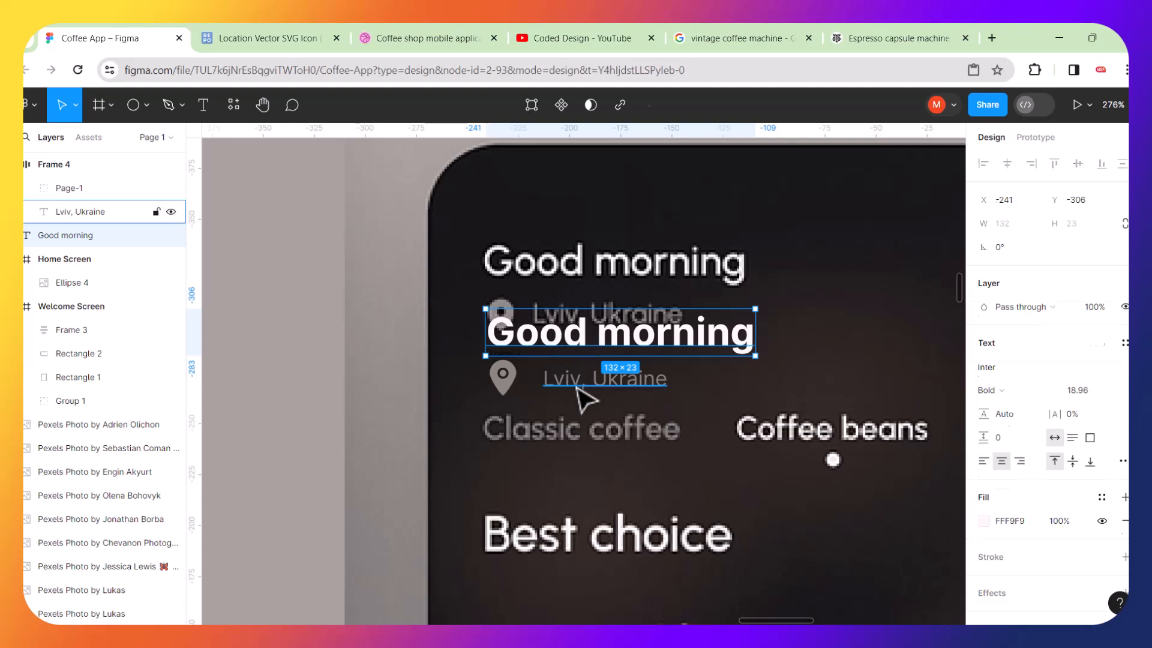
Select the greeting and the location row together and wrap them in a vertical auto layout frame.
shift+click(577, 387)
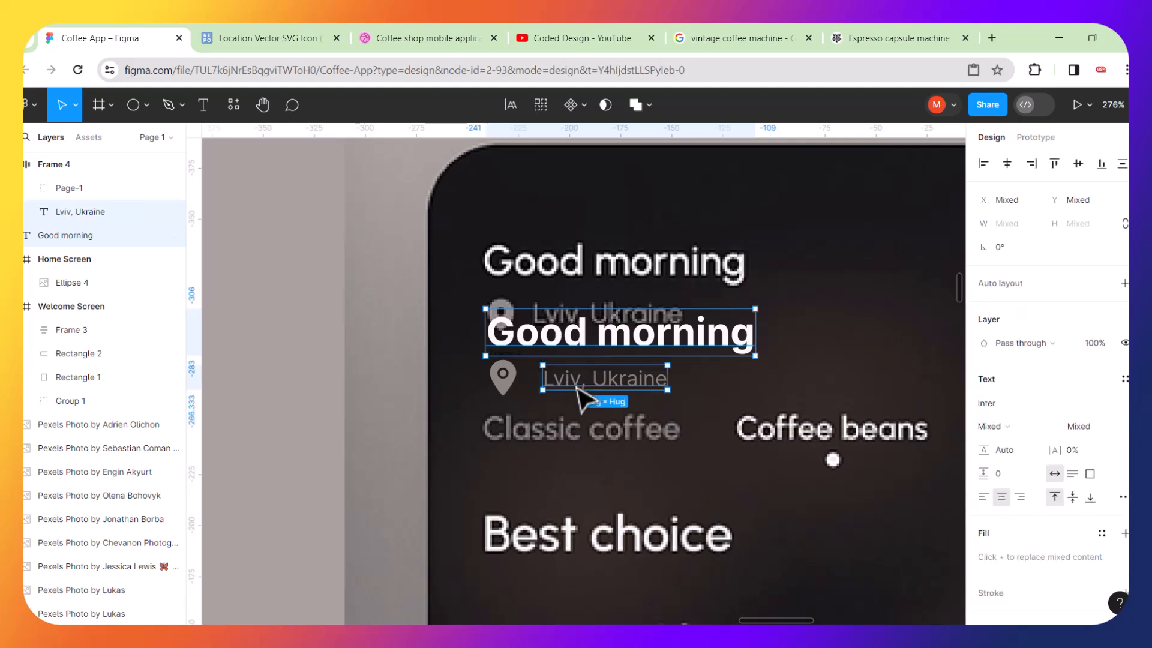
click(561, 416)
click(536, 390)
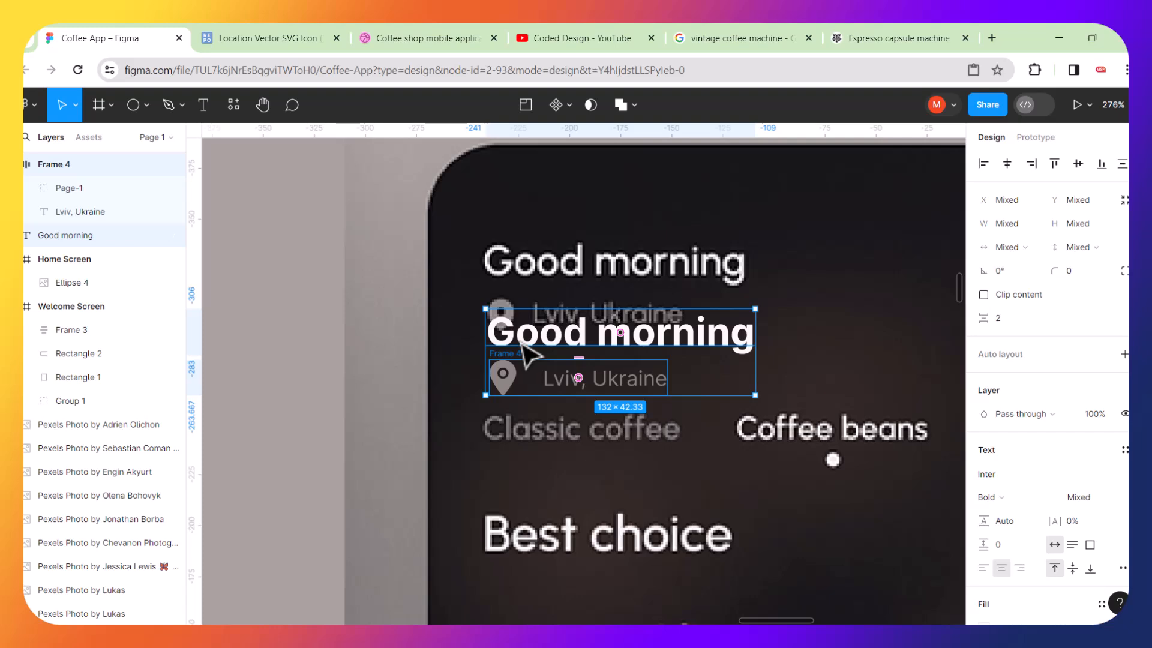
key(shift+a)
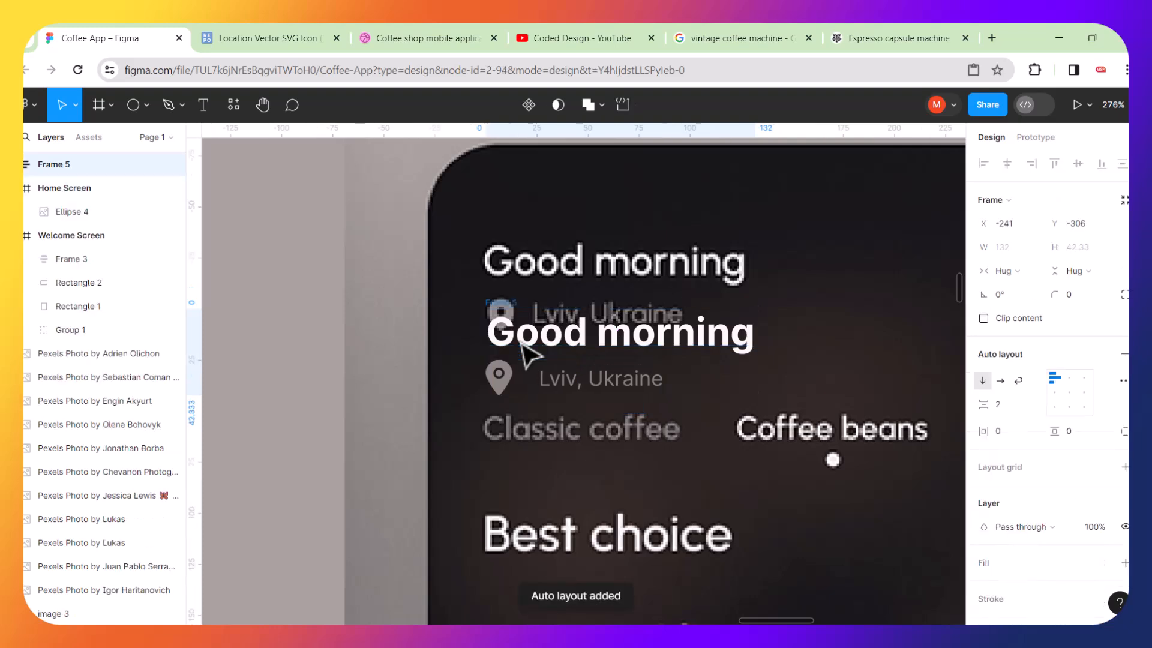
Move the greeting stack over the reference header and set its vertical gap to 11.
drag(540, 339, 554, 277)
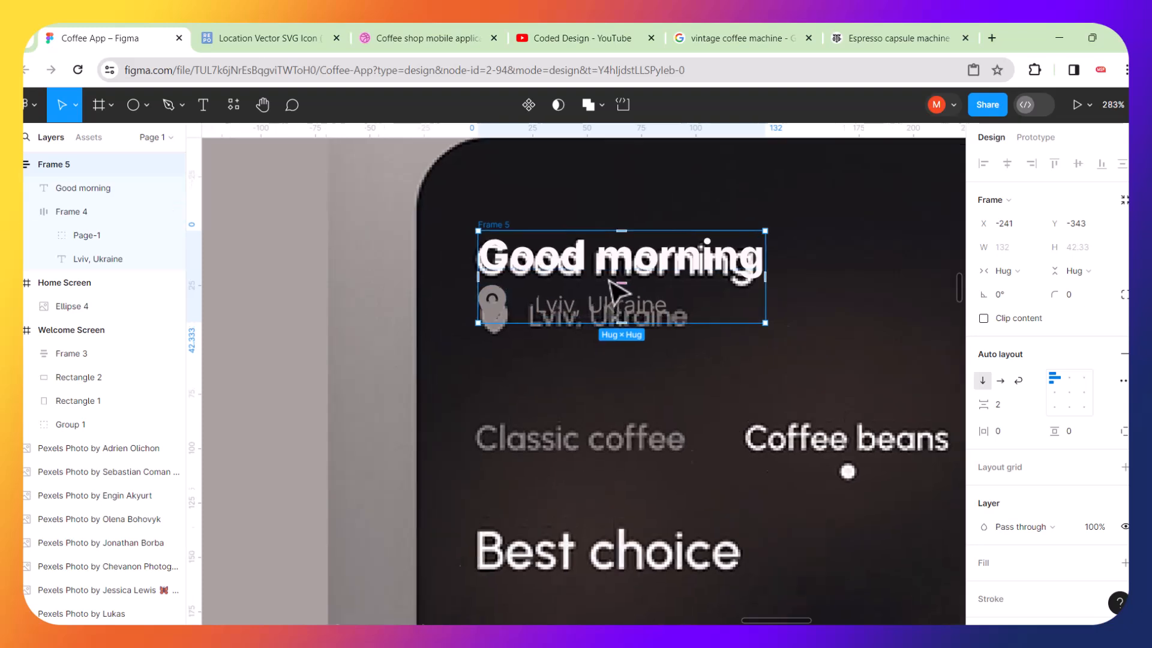
scroll(605, 279, up, 3)
drag(625, 287, 625, 295)
Move the greeting stack into the top-left corner of the Home Screen frame.
scroll(625, 294, down, 3)
scroll(625, 295, down, 3)
scroll(661, 345, down, 2)
scroll(660, 345, down, 2)
scroll(663, 342, right, 3)
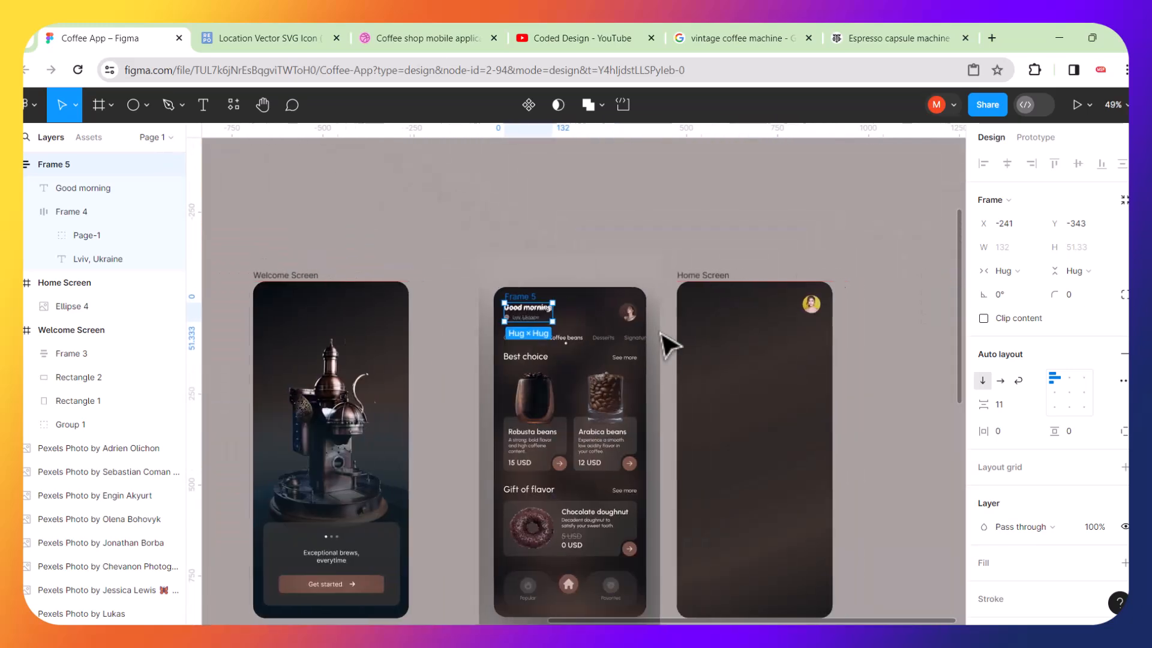
scroll(793, 342, right, 3)
scroll(470, 313, up, 2)
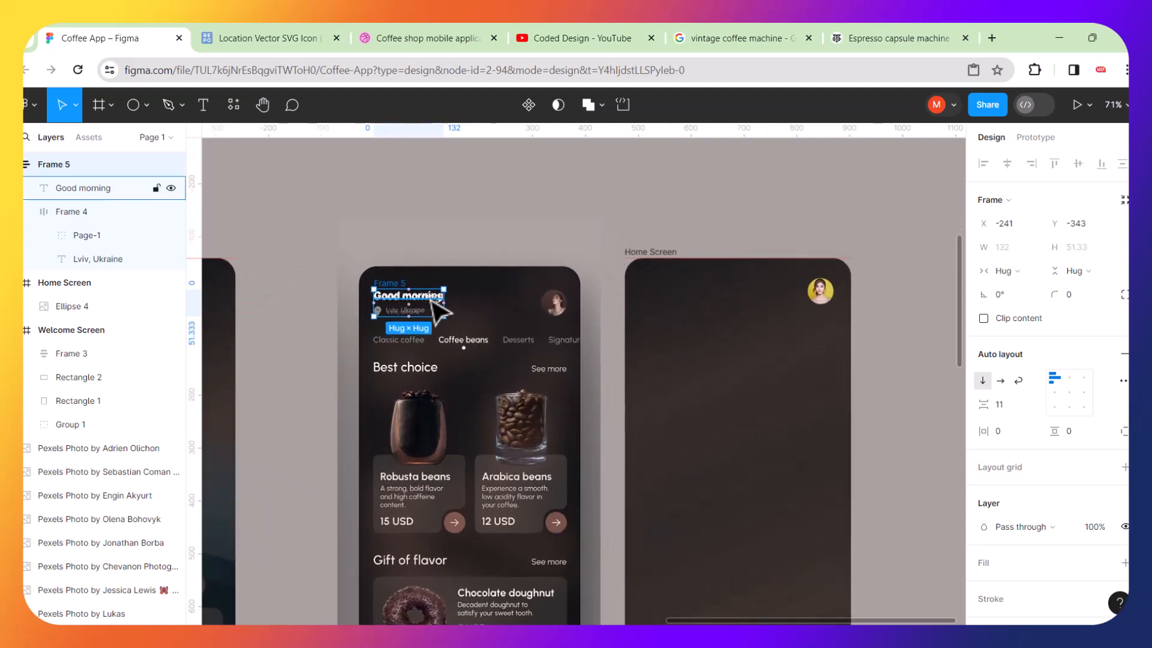
drag(546, 312, 718, 306)
scroll(823, 321, up, 5)
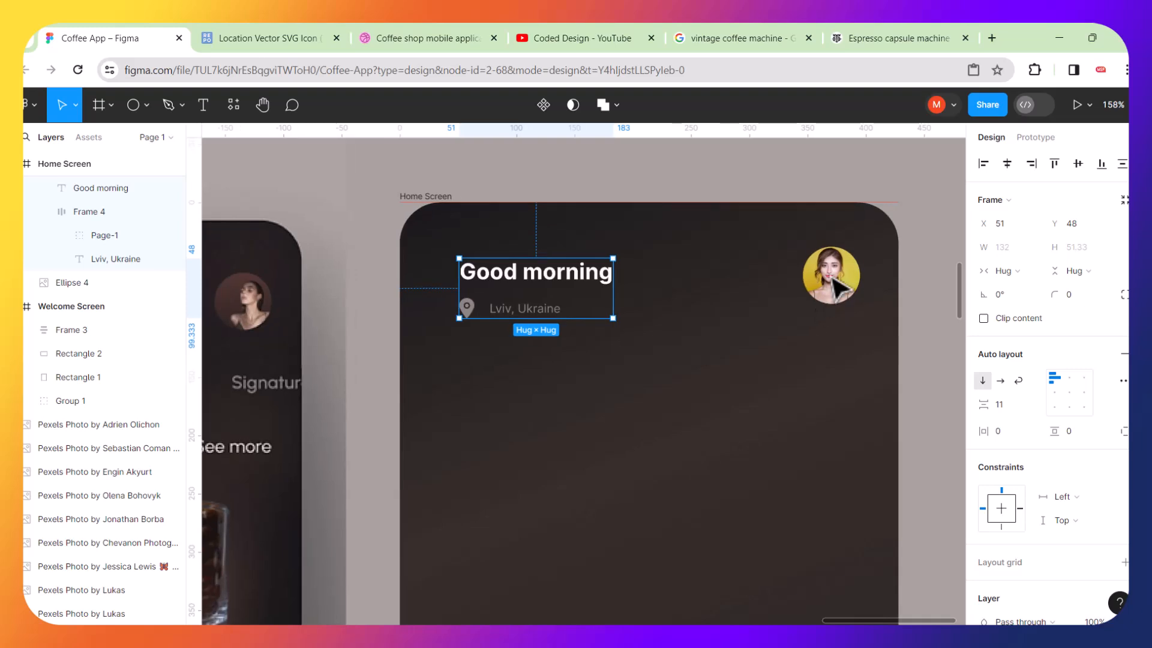
Wrap the avatar and greeting stack in a horizontal auto layout row with spacing of about 199.
click(840, 288)
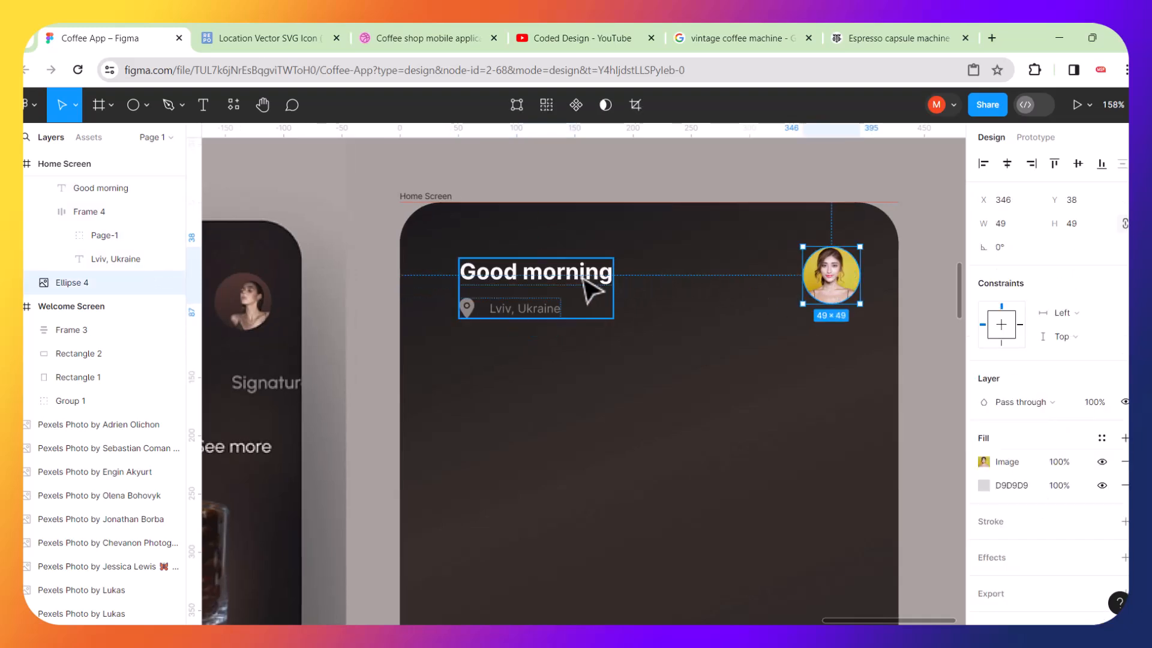
shift+click(591, 291)
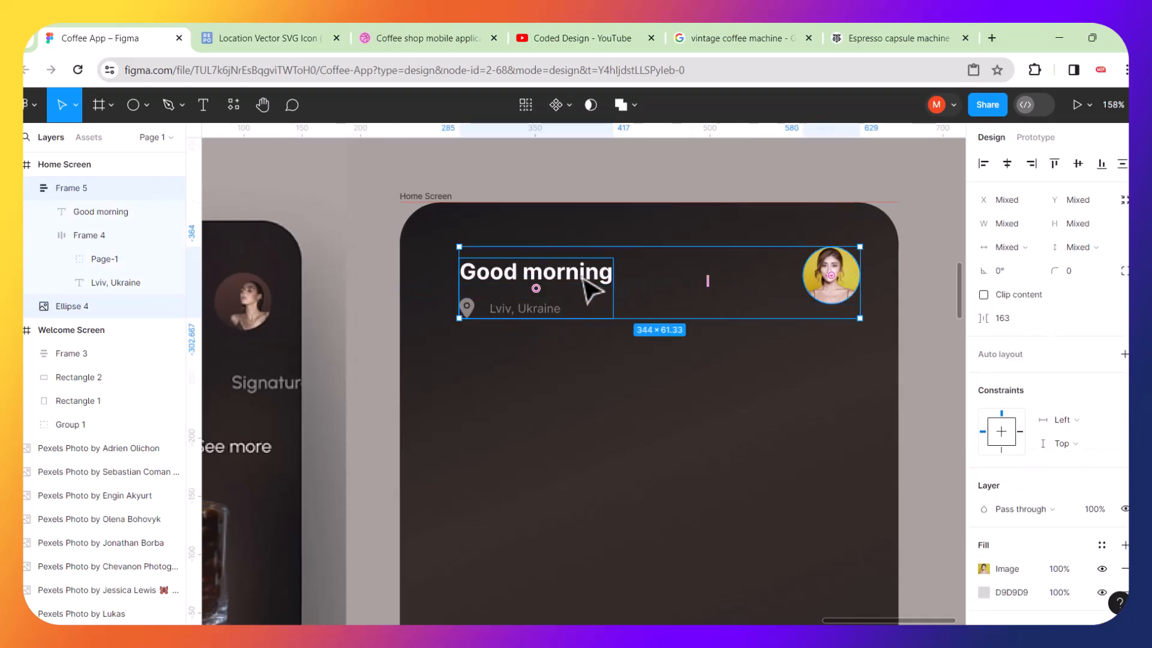
key(shift+a)
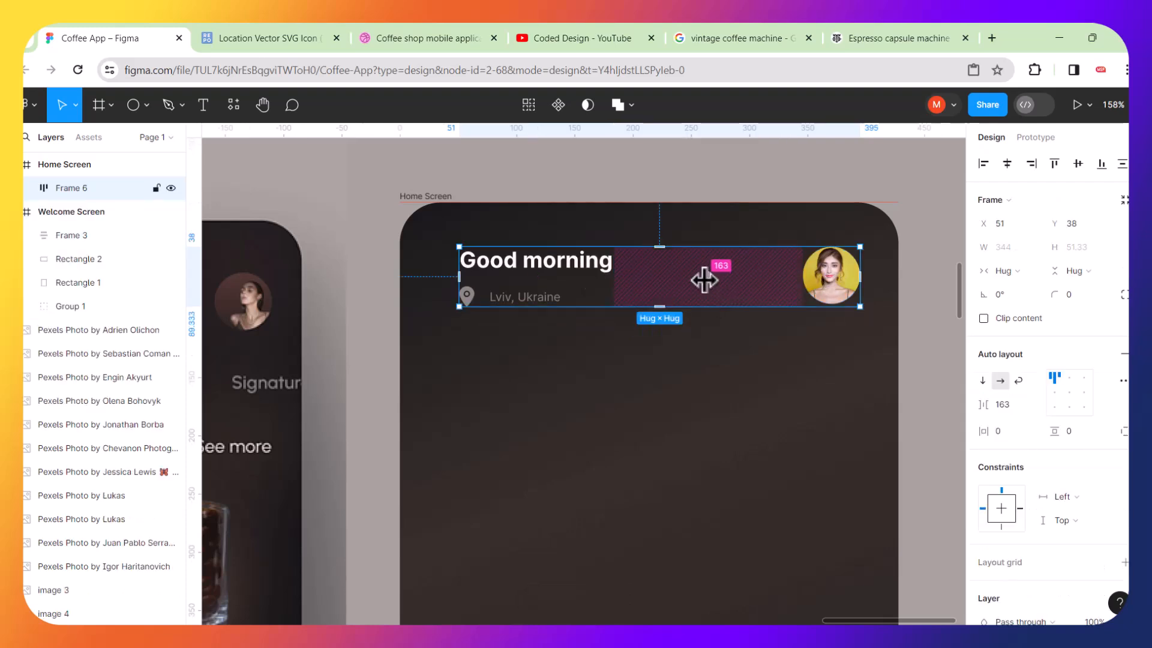
mouse_move(703, 279)
mouse_down()
mouse_move(690, 278)
mouse_move(725, 276)
mouse_up()
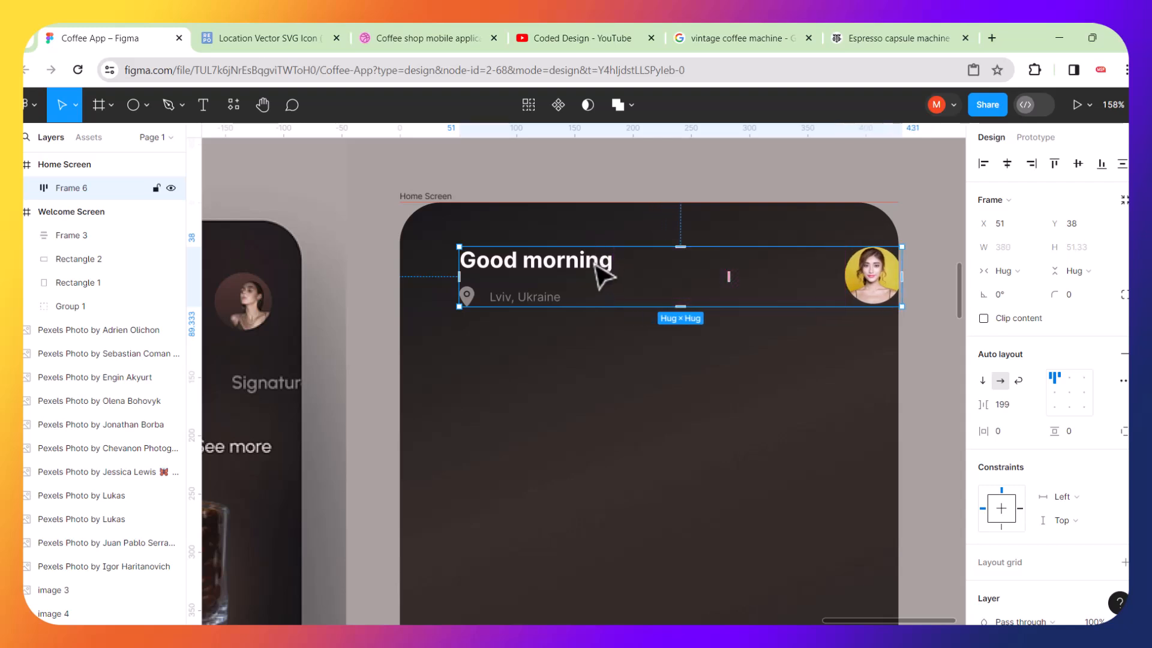
Reposition the header row inside the Home Screen and resize it to about 361 px wide with 180 spacing.
drag(594, 268, 565, 270)
scroll(564, 269, down, 5)
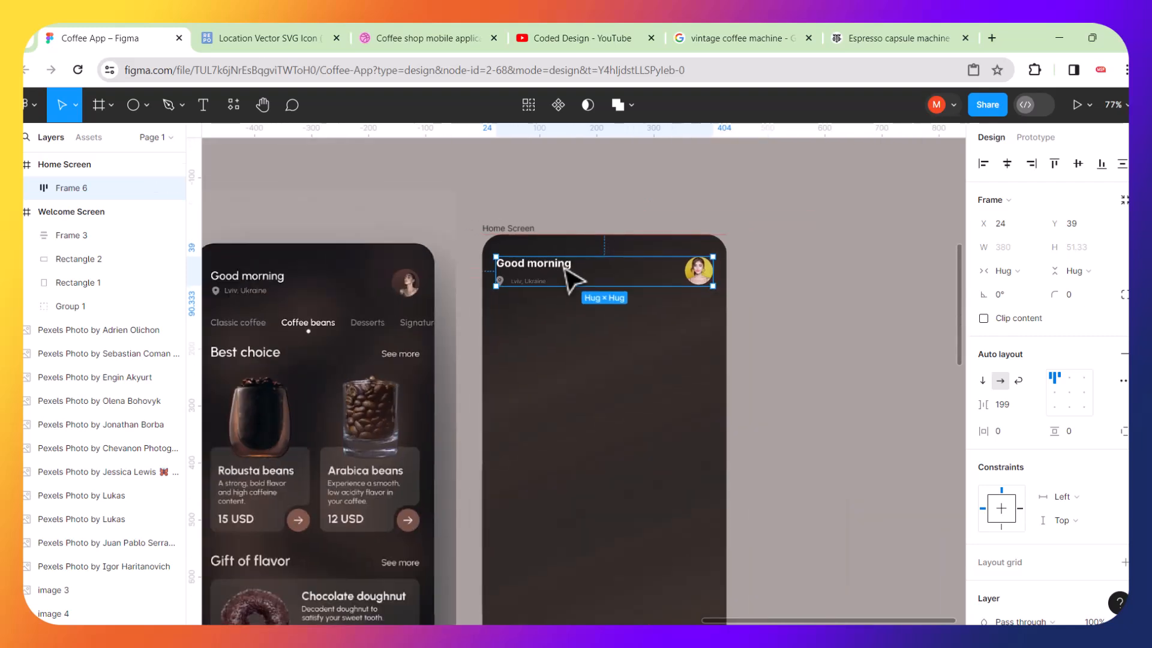
scroll(567, 278, up, 5)
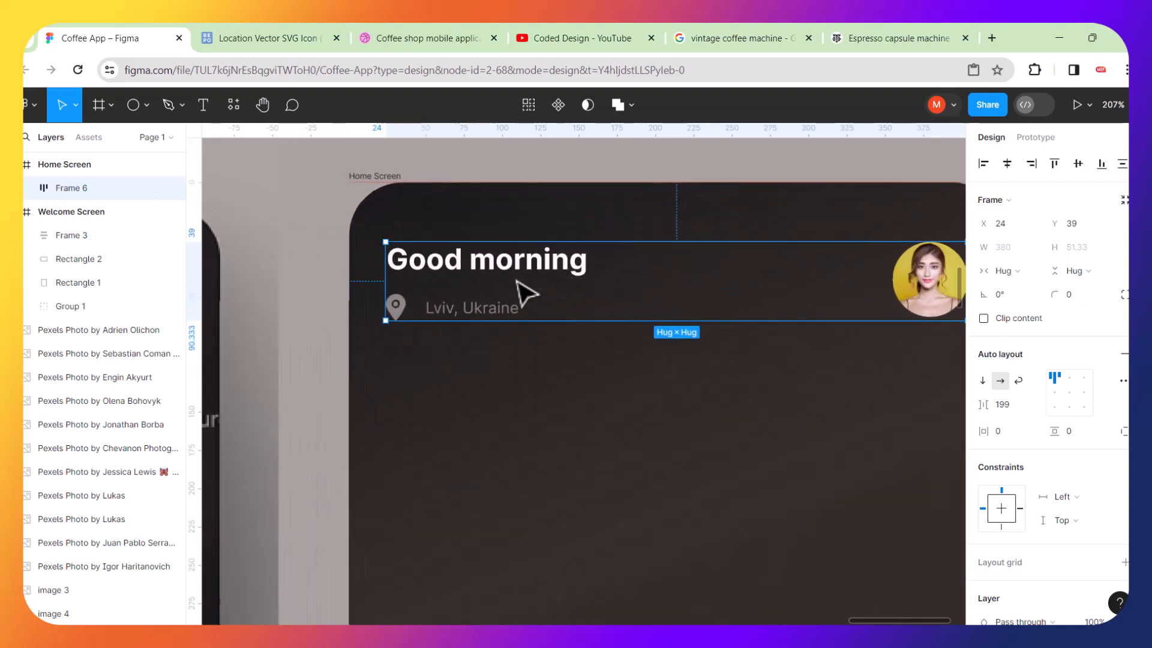
drag(390, 280, 412, 281)
scroll(412, 280, down, 2)
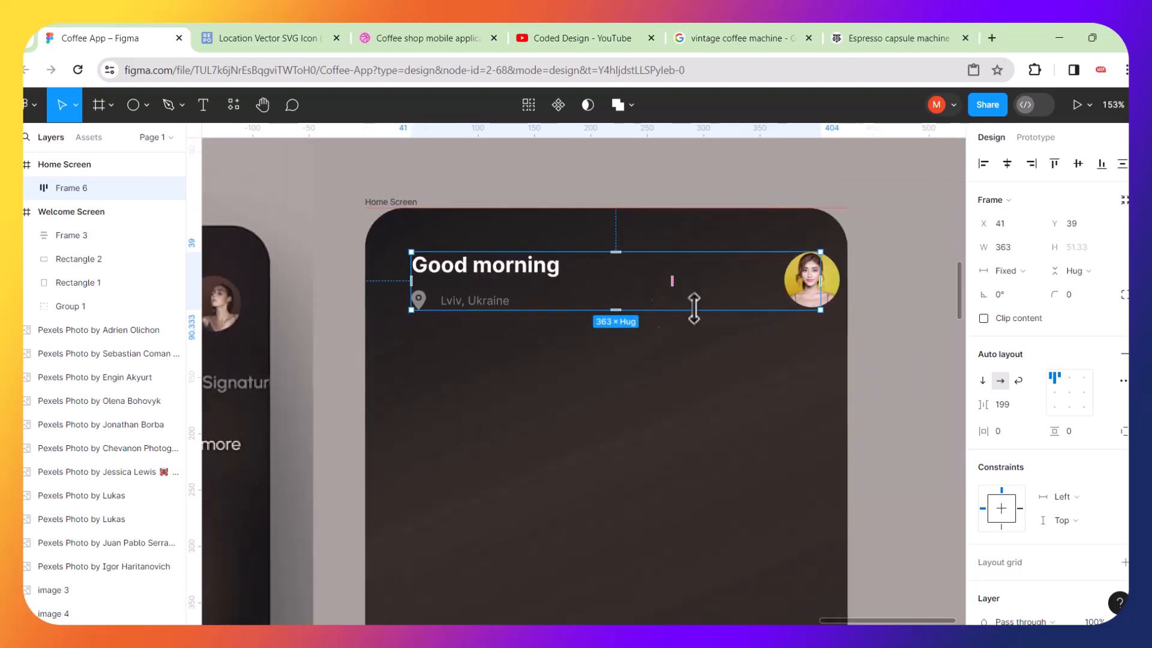
click(864, 344)
click(821, 285)
drag(820, 282, 840, 281)
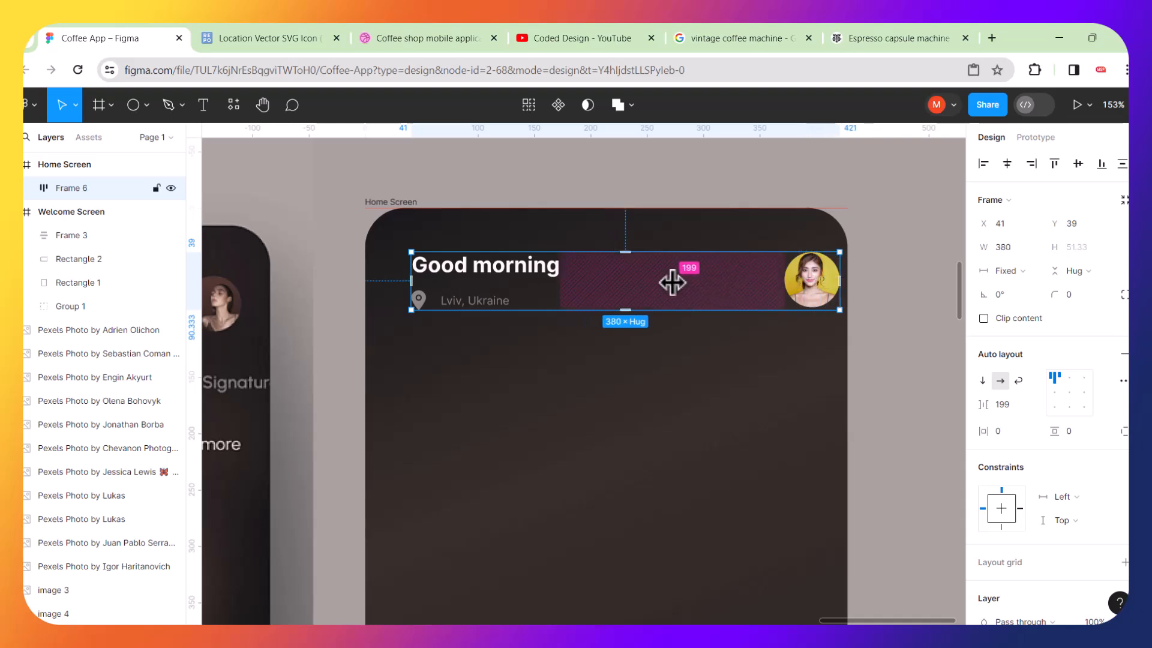
drag(670, 282, 662, 282)
drag(837, 280, 822, 282)
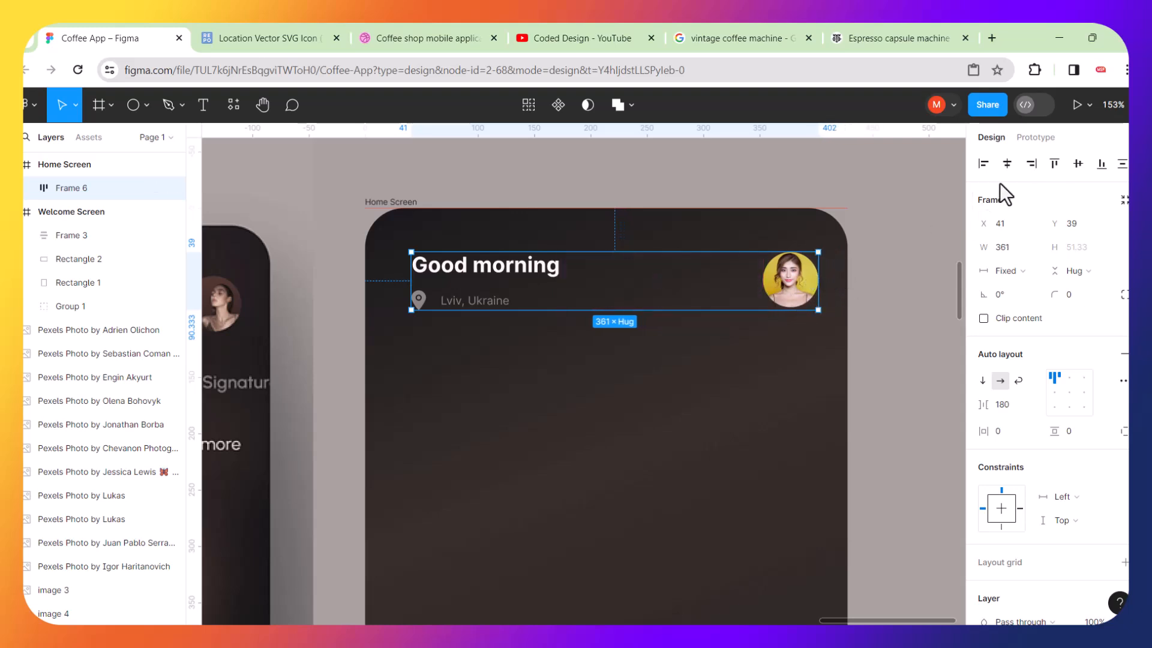
click(1008, 165)
click(885, 329)
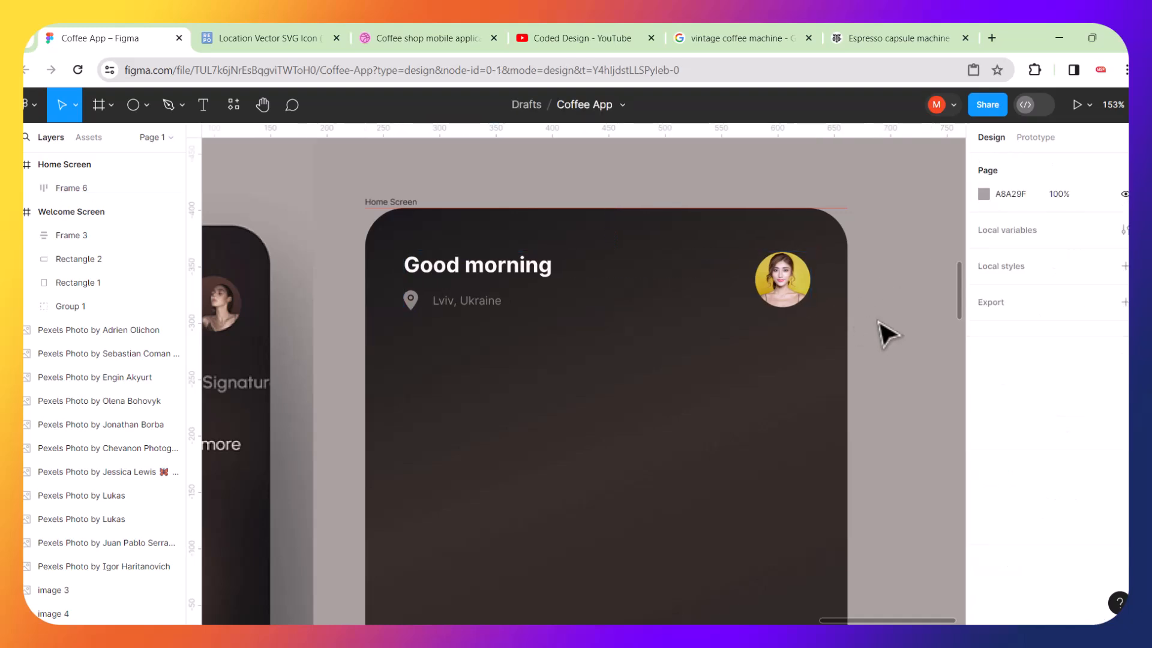
Add a "Classic coffee" text label just below the reference's category row.
scroll(791, 342, down, 5)
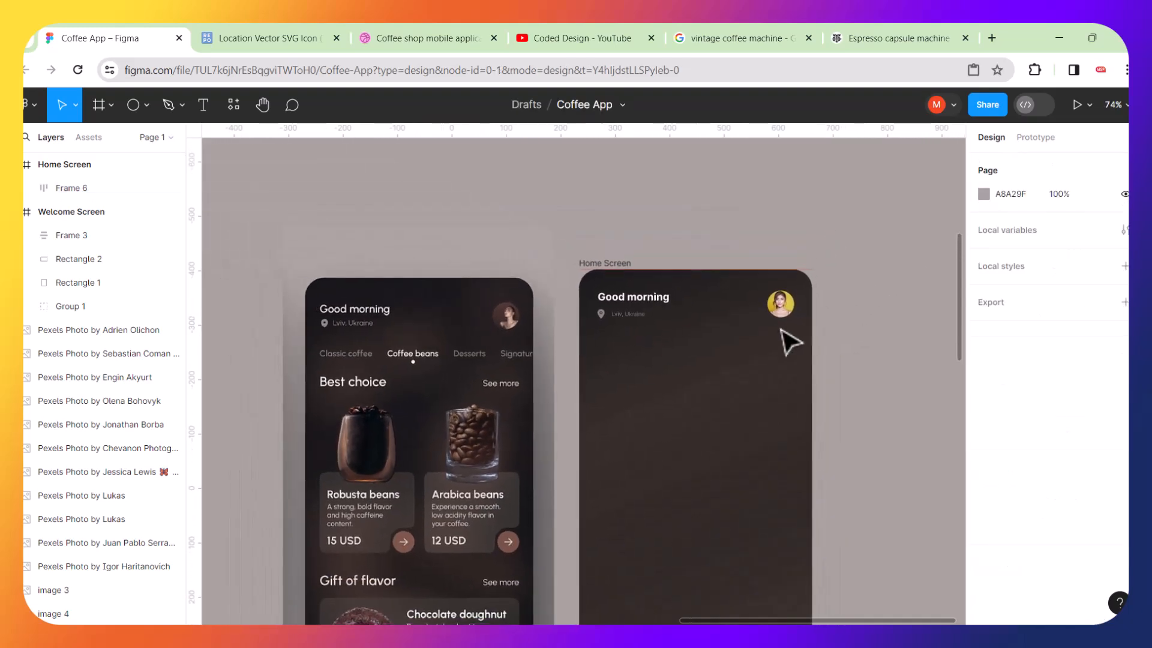
scroll(396, 377, up, 3)
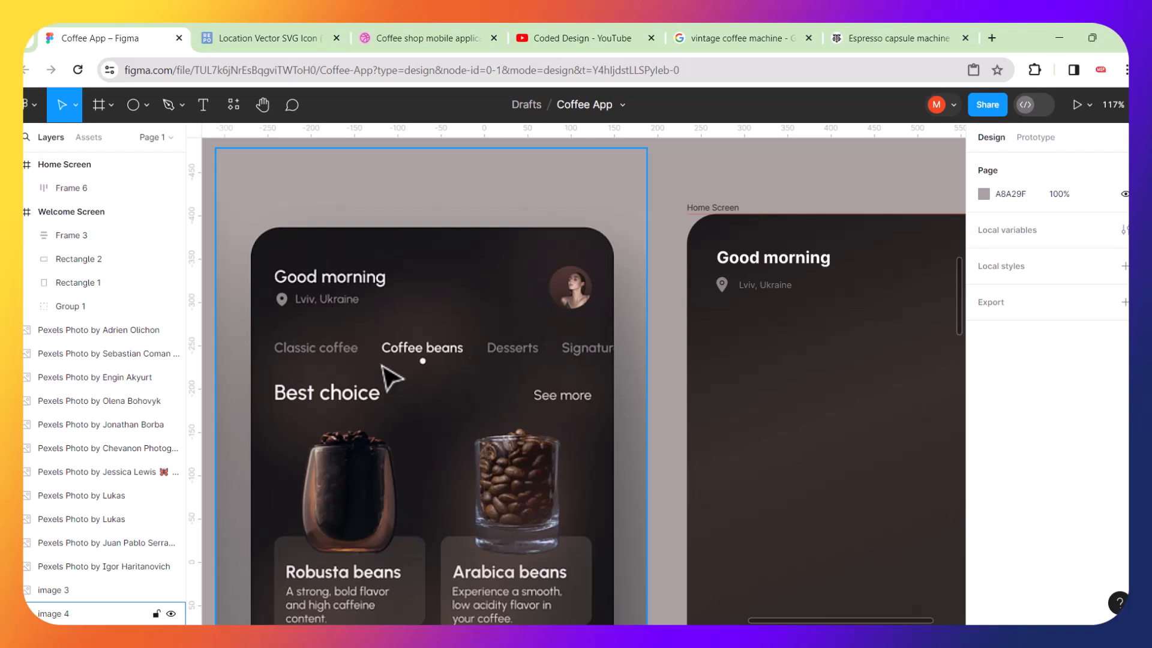
scroll(329, 379, up, 4)
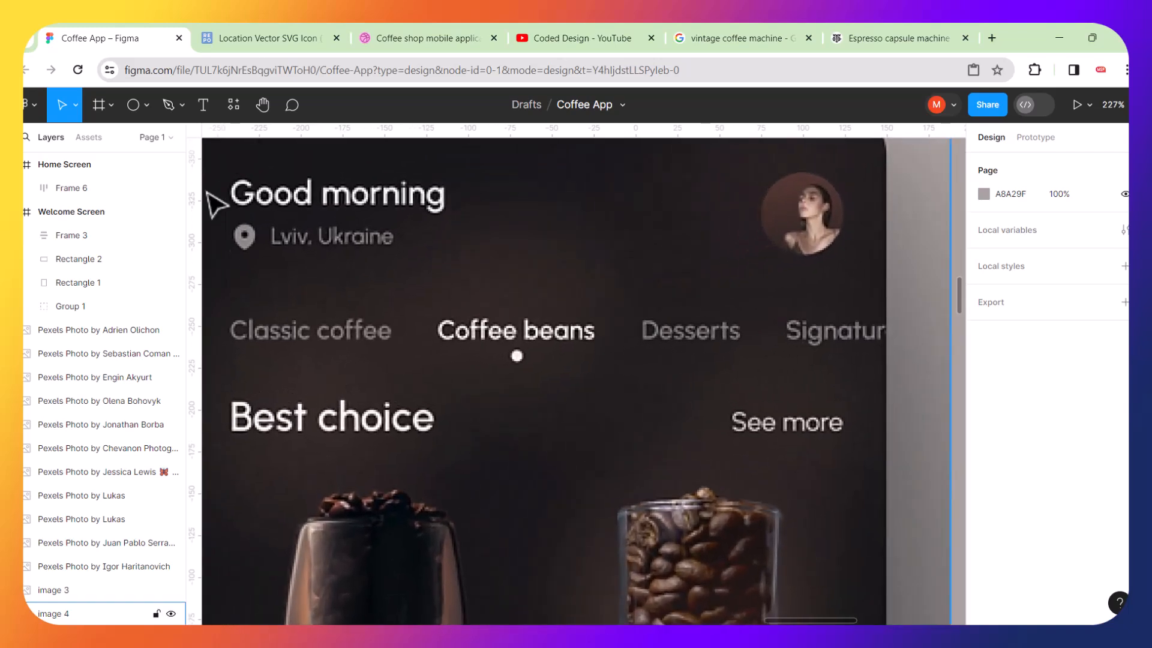
click(204, 108)
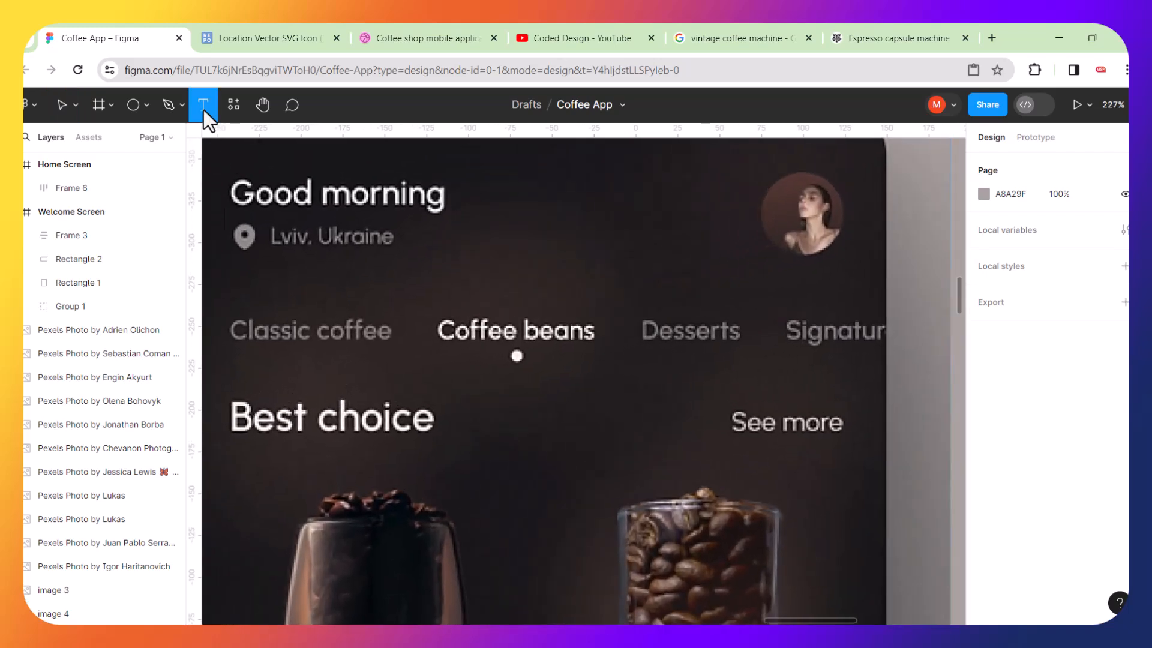
click(248, 382)
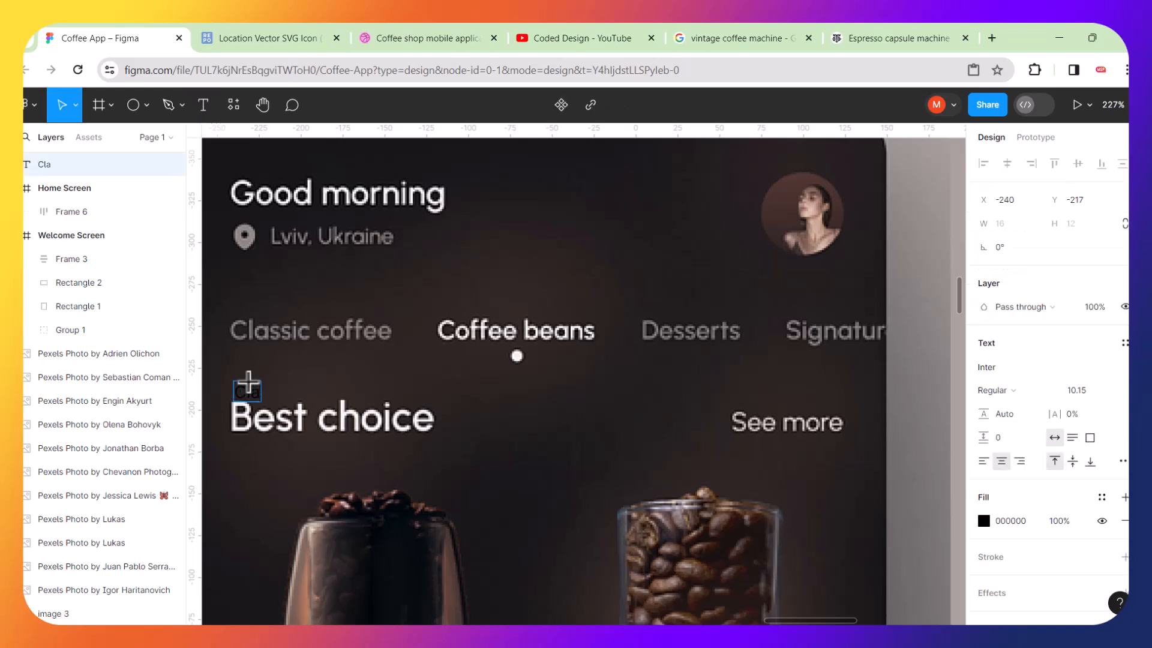
text(Classic coffee)
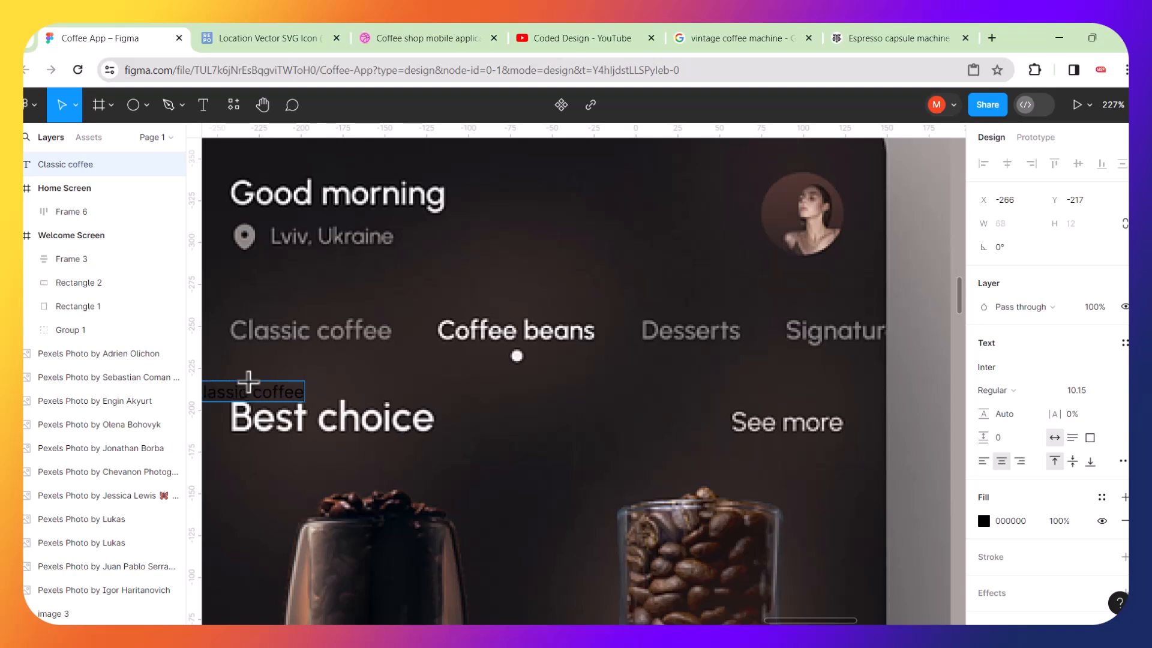
key(Escape)
drag(309, 391, 360, 391)
Scale the label to about 96×17 to match the reference text and place it just under it.
scroll(291, 386, up, 5)
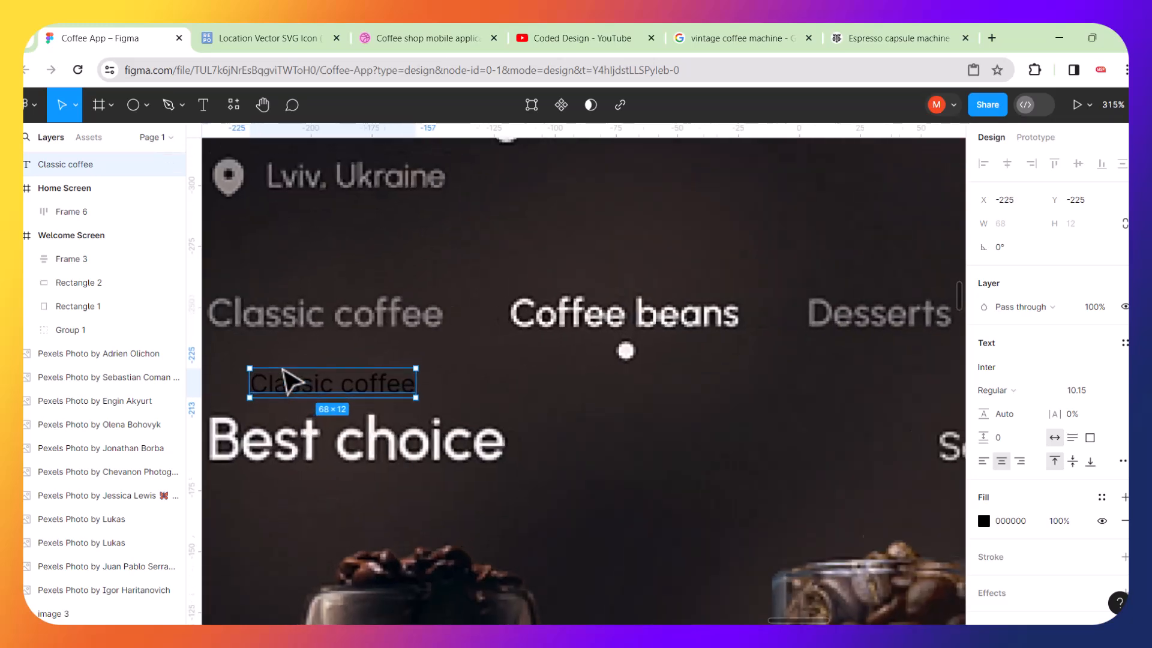
scroll(290, 398, down, 2)
scroll(317, 365, left, 2)
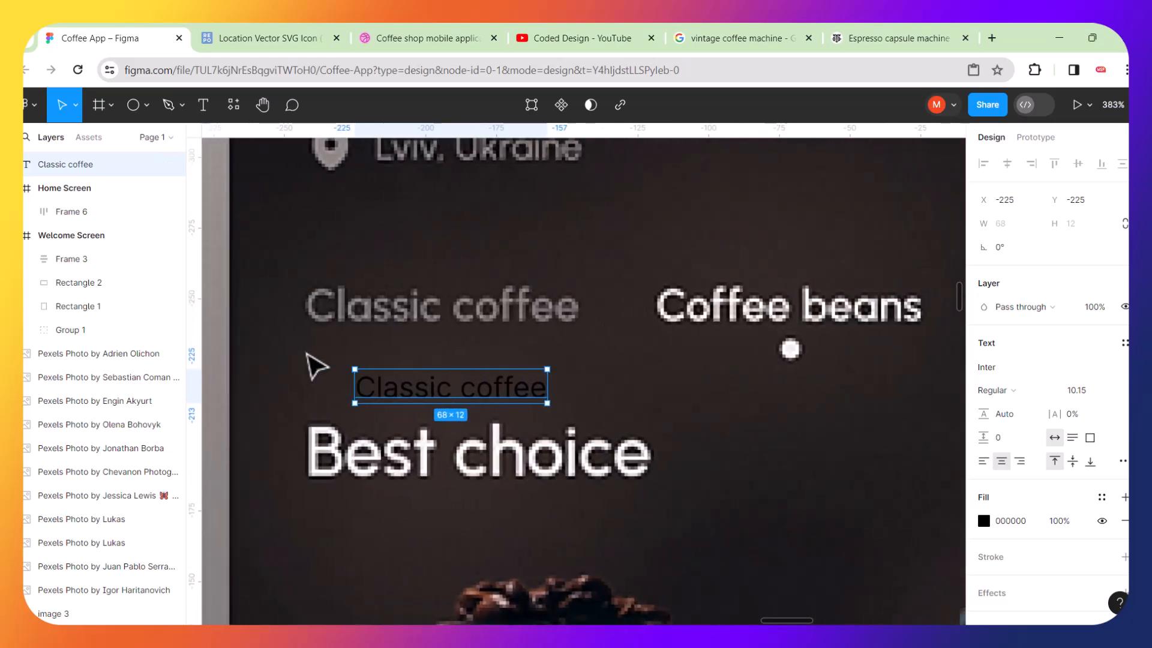
scroll(312, 365, up, 5)
drag(435, 405, 353, 270)
key(k)
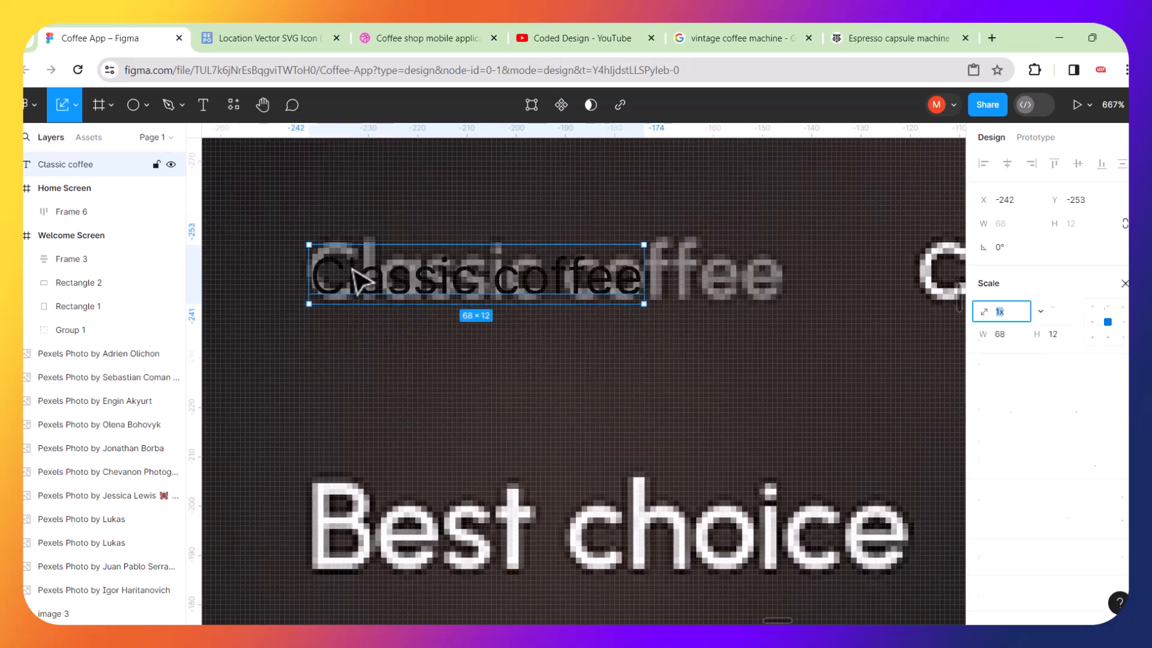
drag(645, 243, 685, 220)
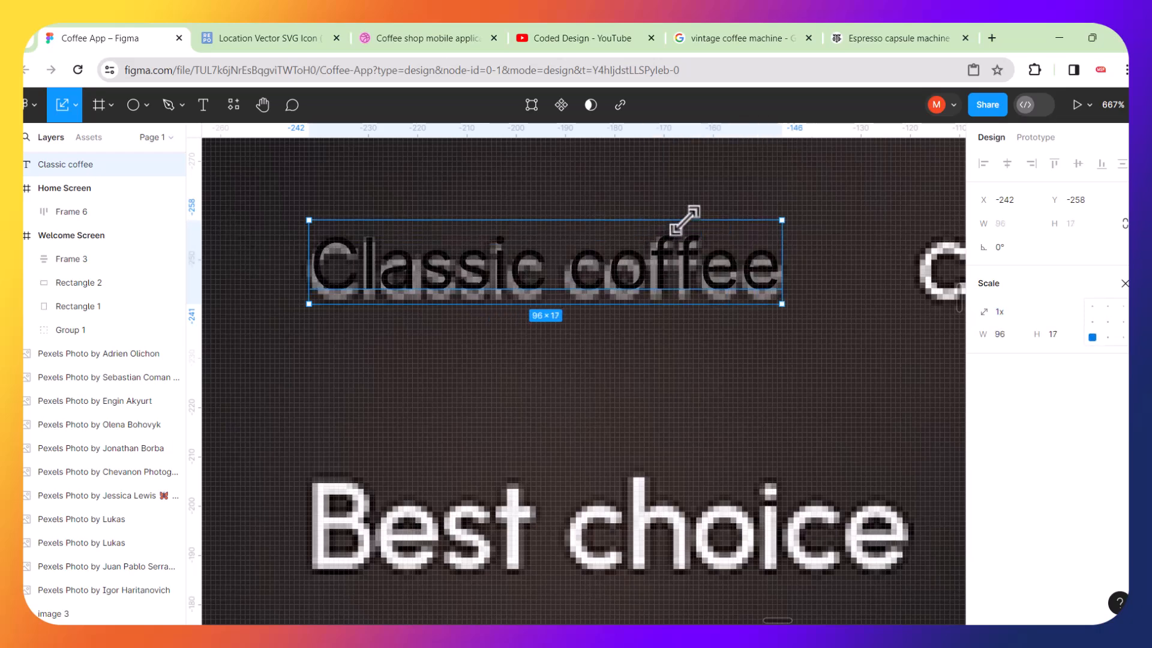
drag(523, 282, 516, 394)
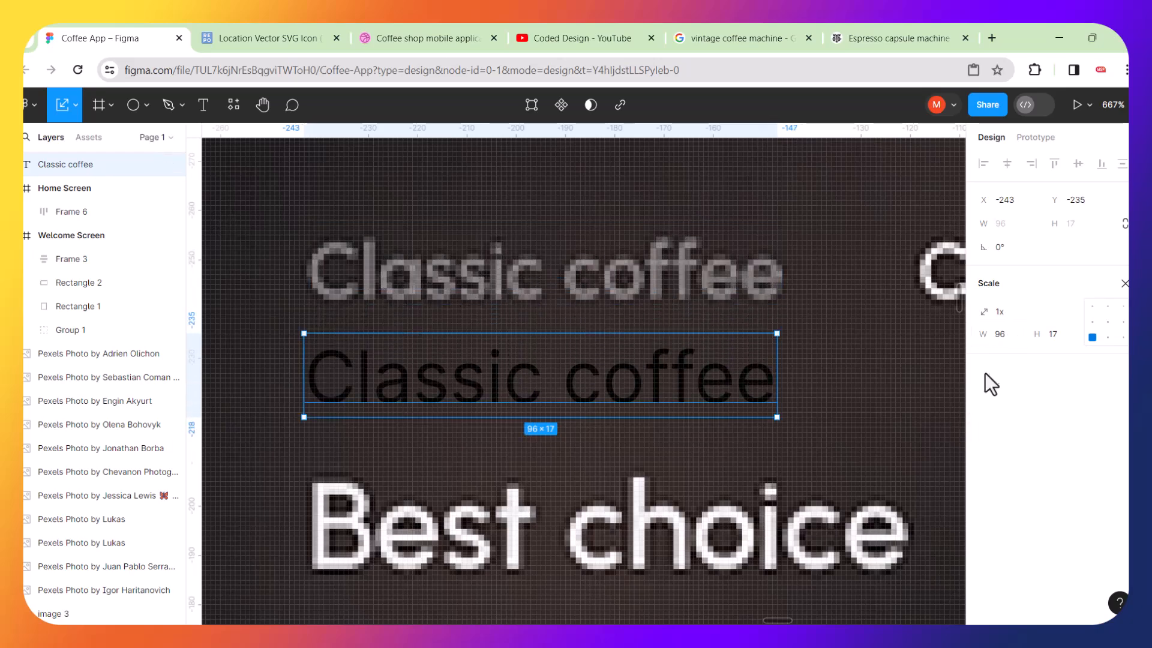
Sample the reference's grey category color (8E8989) as the label's text fill.
key(v)
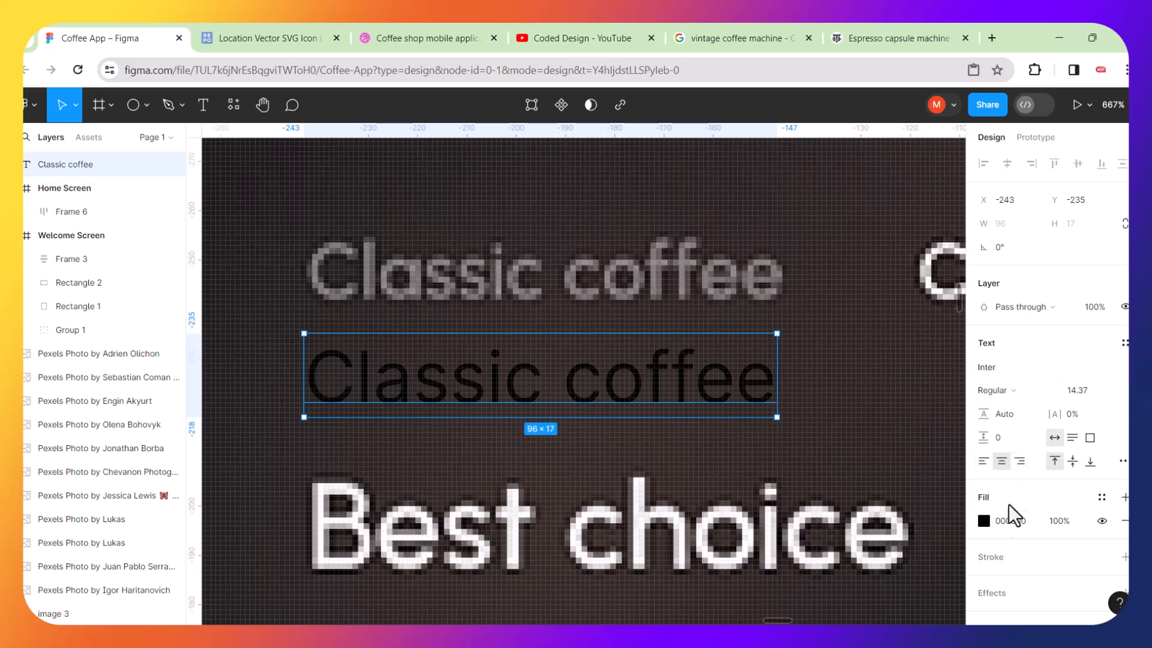
click(988, 521)
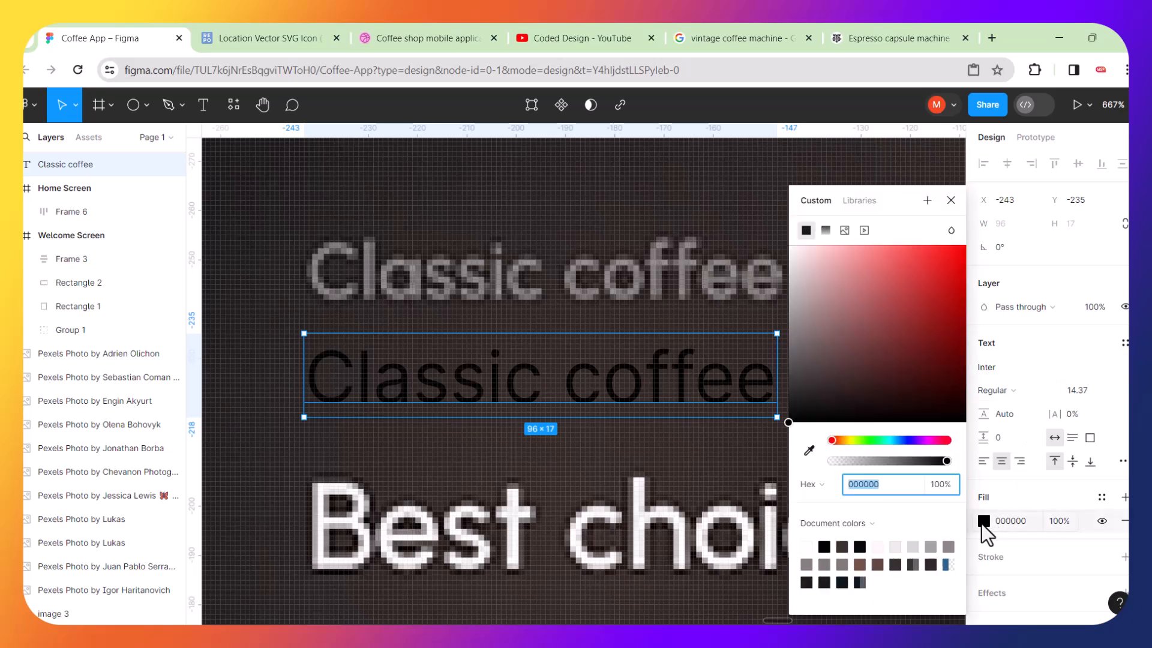
click(809, 450)
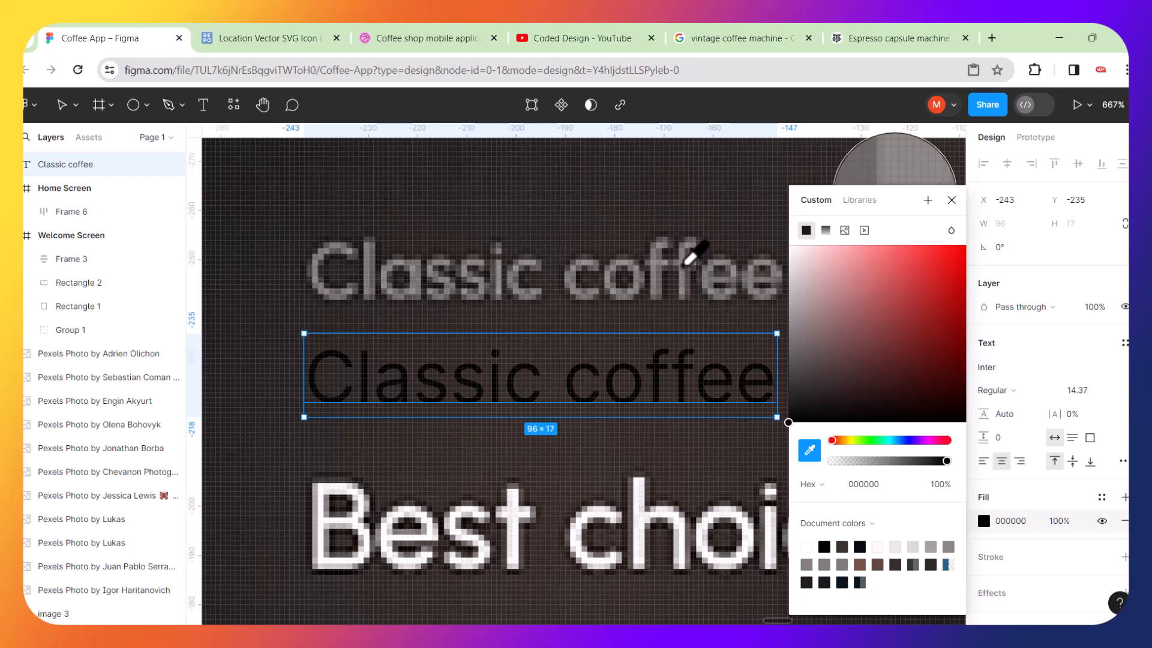
click(691, 269)
click(579, 325)
Duplicate the grey label and move the copy under the reference's "Coffee beans" label.
scroll(611, 334, right, 2)
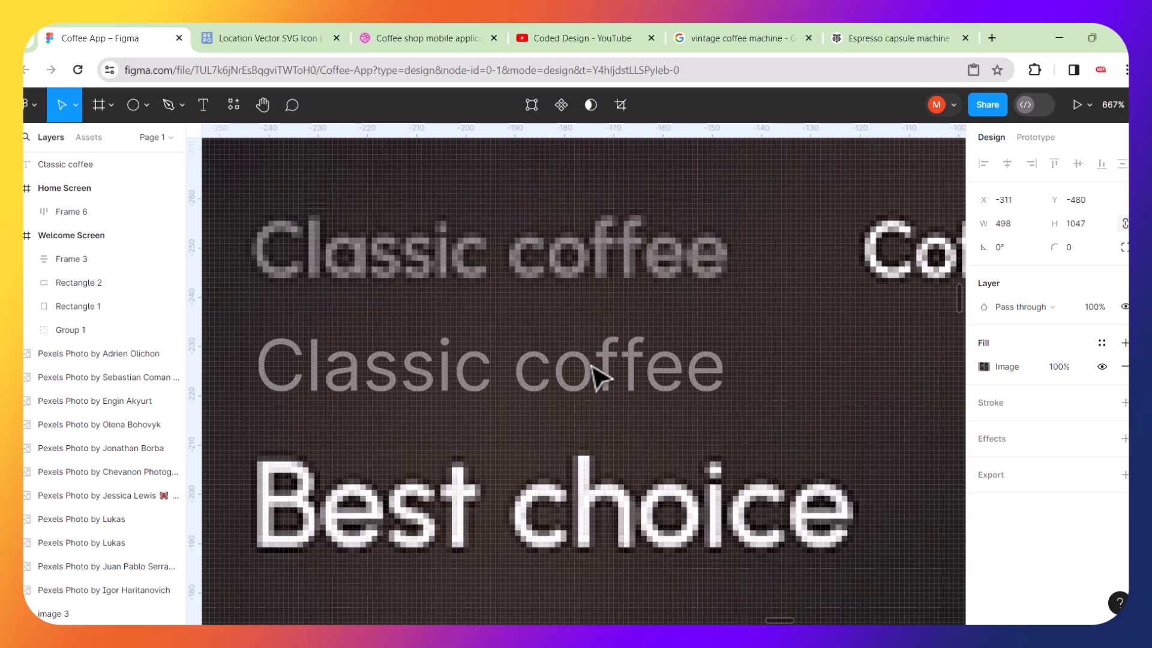
scroll(597, 377, down, 4)
scroll(725, 380, right, 4)
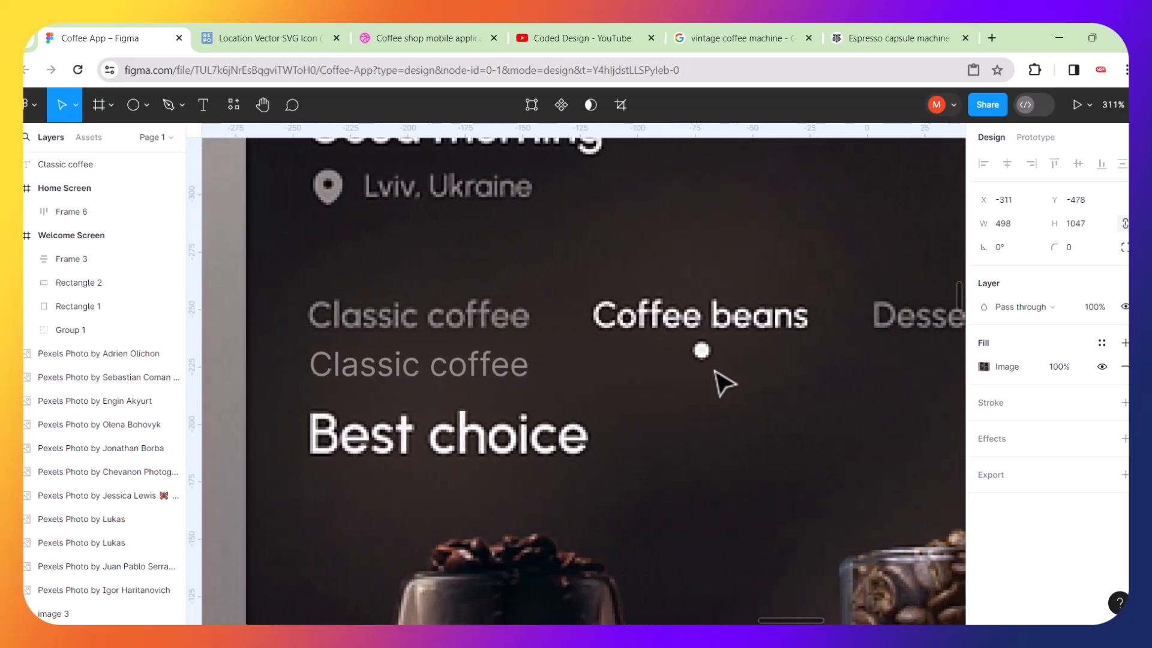
click(521, 374)
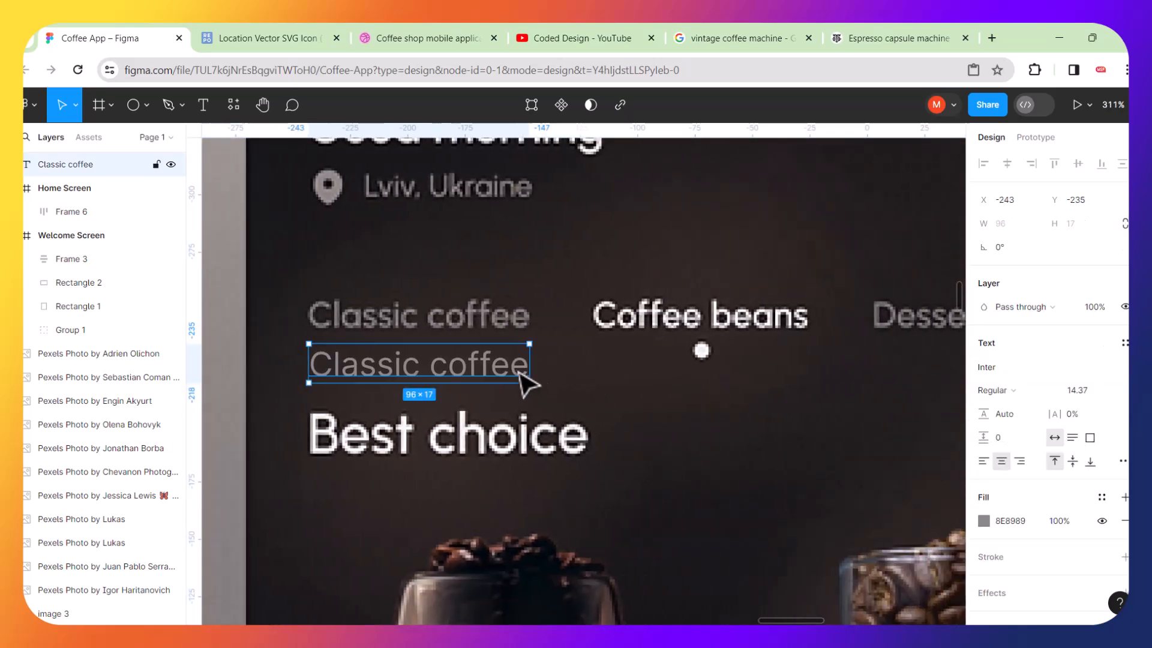
key(ctrl+d)
drag(529, 381, 795, 407)
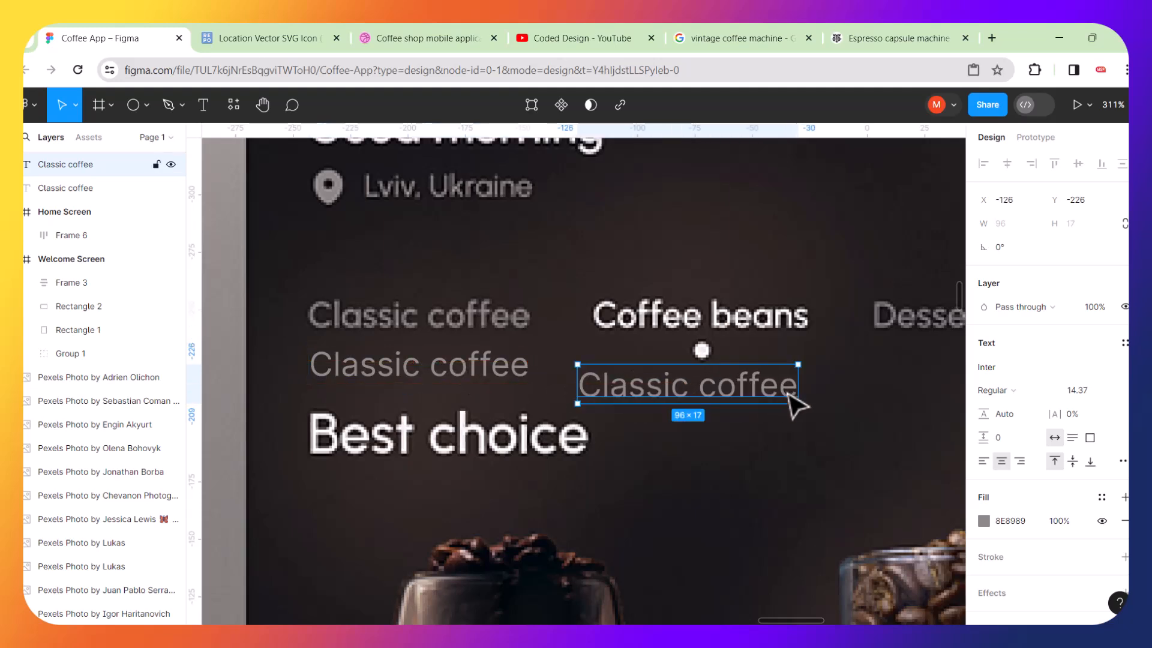
Draw a 6×6 white dot under the copied label and center the two horizontally.
scroll(795, 407, up, 5)
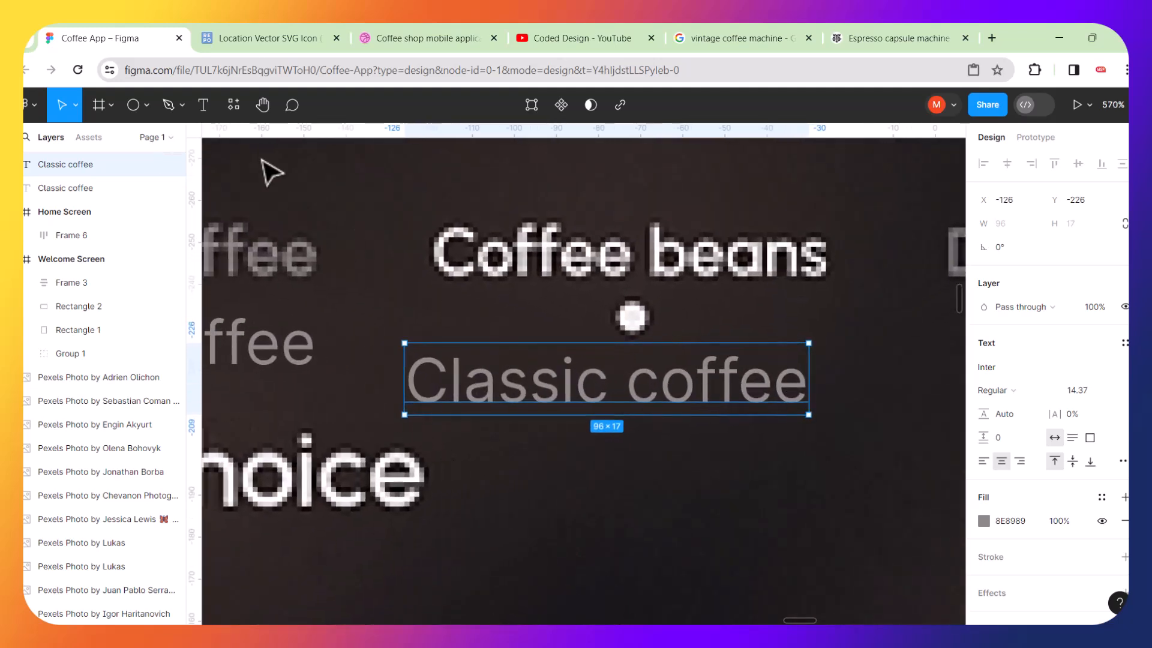
click(133, 107)
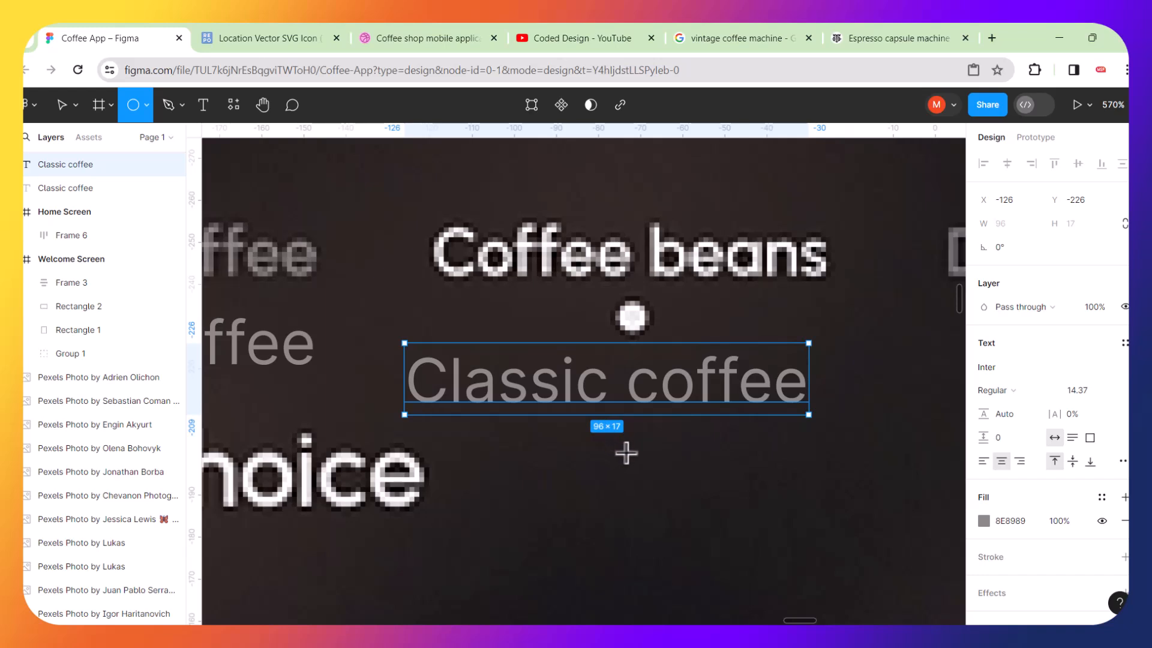
mouse_move(626, 453)
mouse_down()
mouse_move(652, 467)
mouse_move(615, 437)
mouse_up()
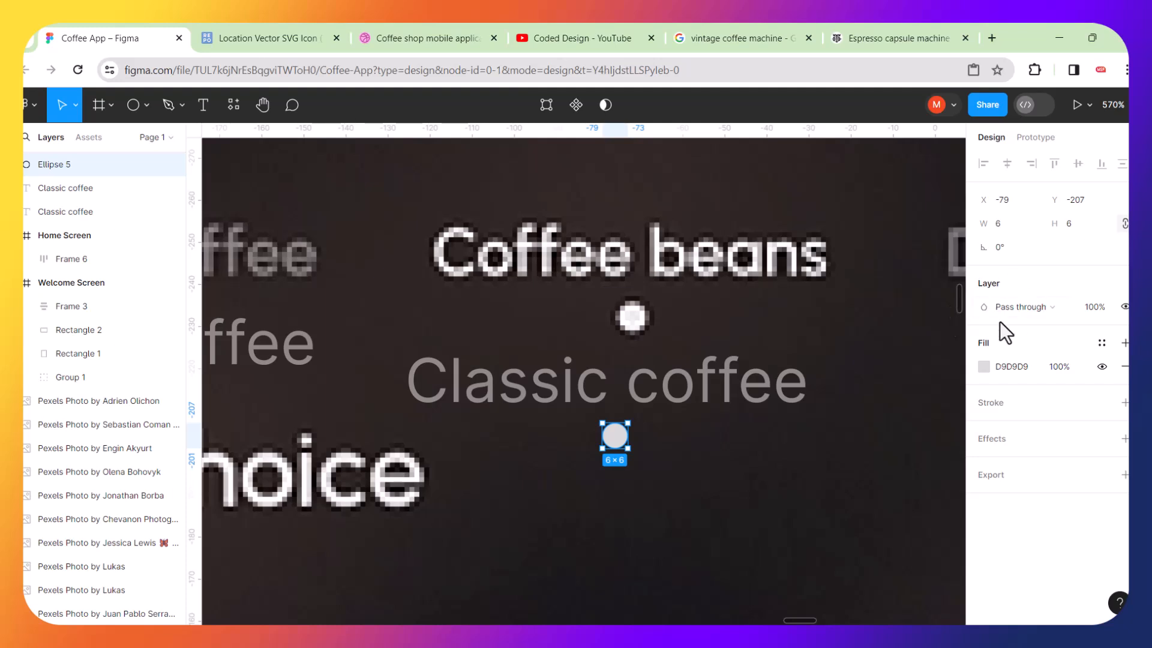
click(984, 367)
drag(795, 270, 786, 231)
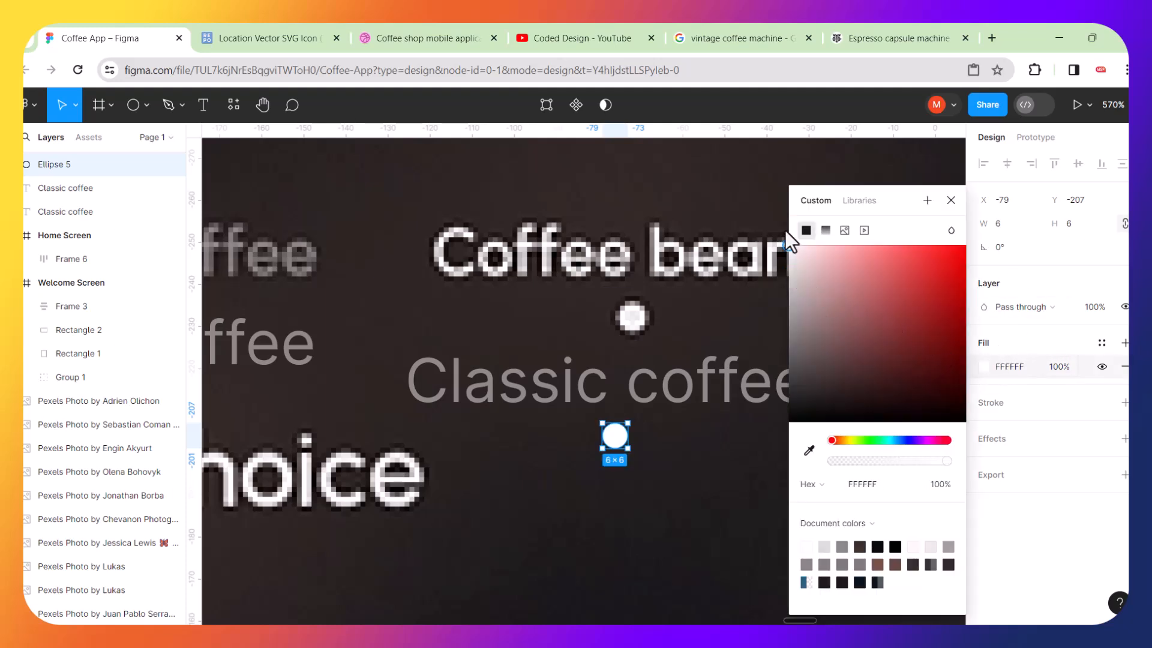
shift+click(679, 389)
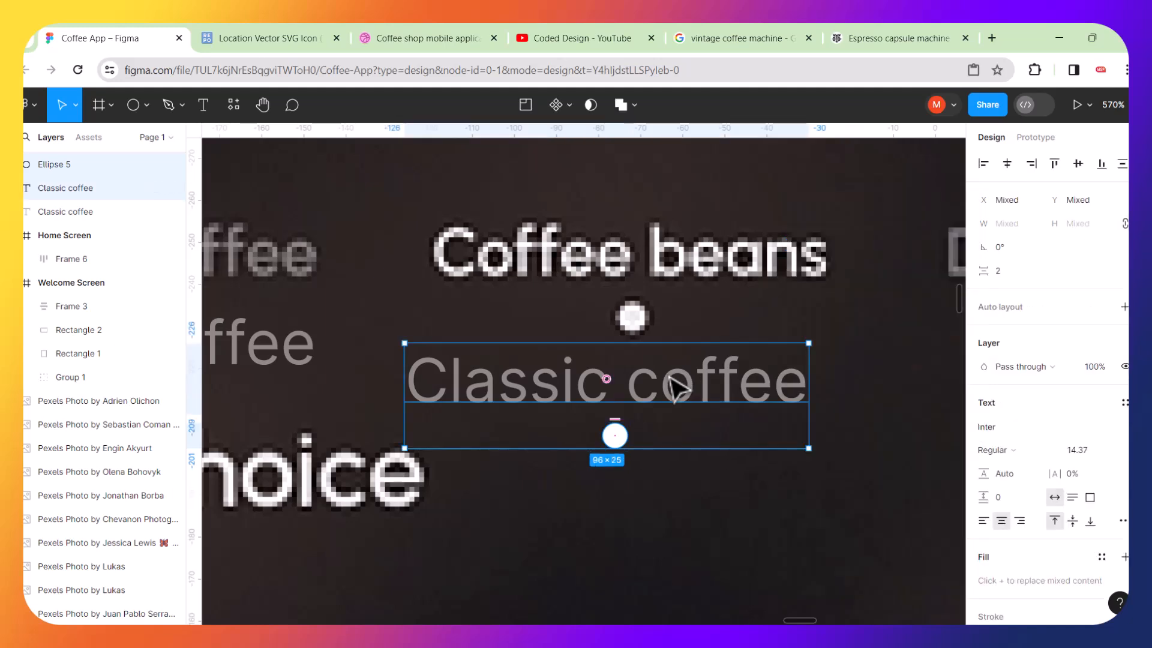
click(1007, 166)
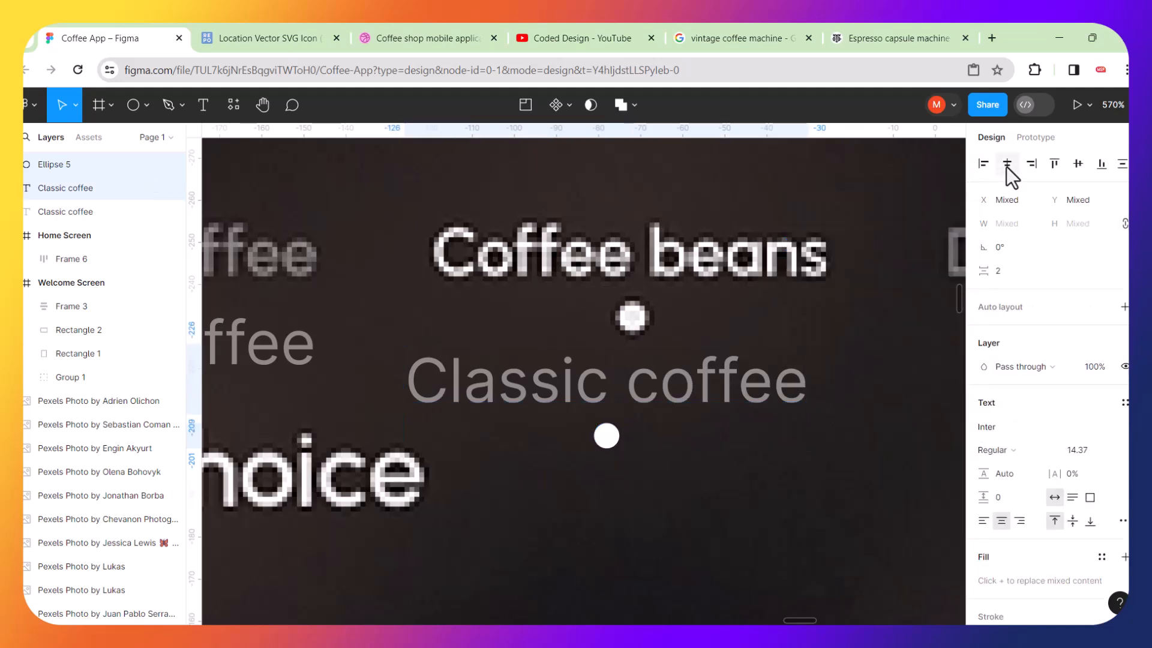
Set the copied label's text fill to white FFFFFF.
double_click(844, 505)
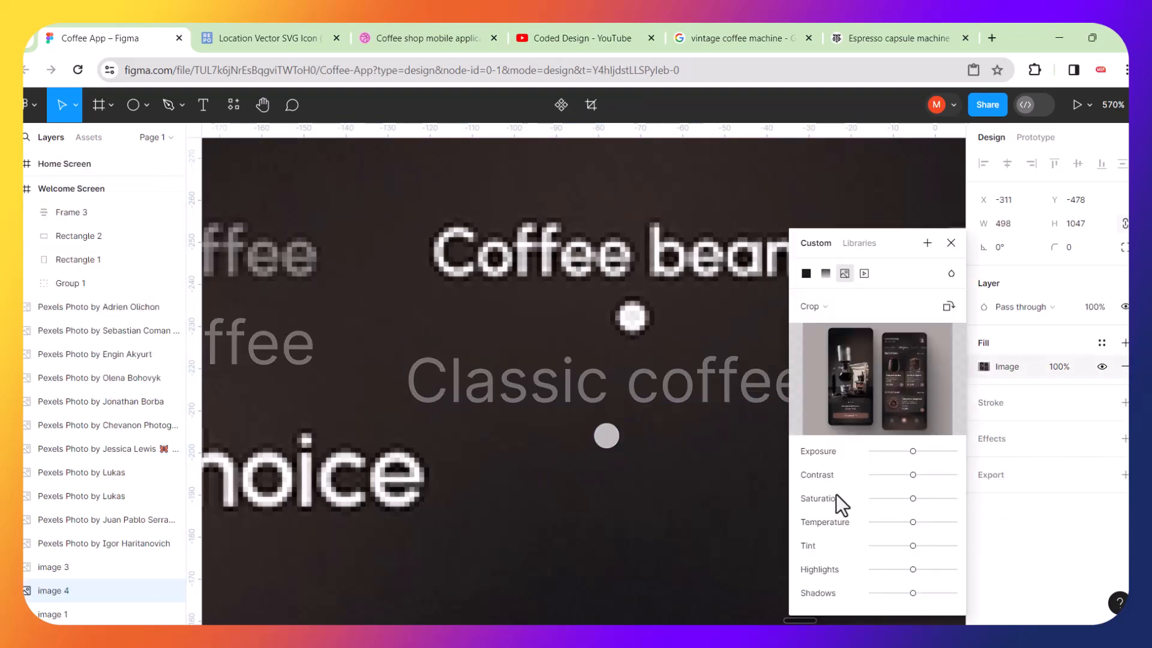
click(952, 244)
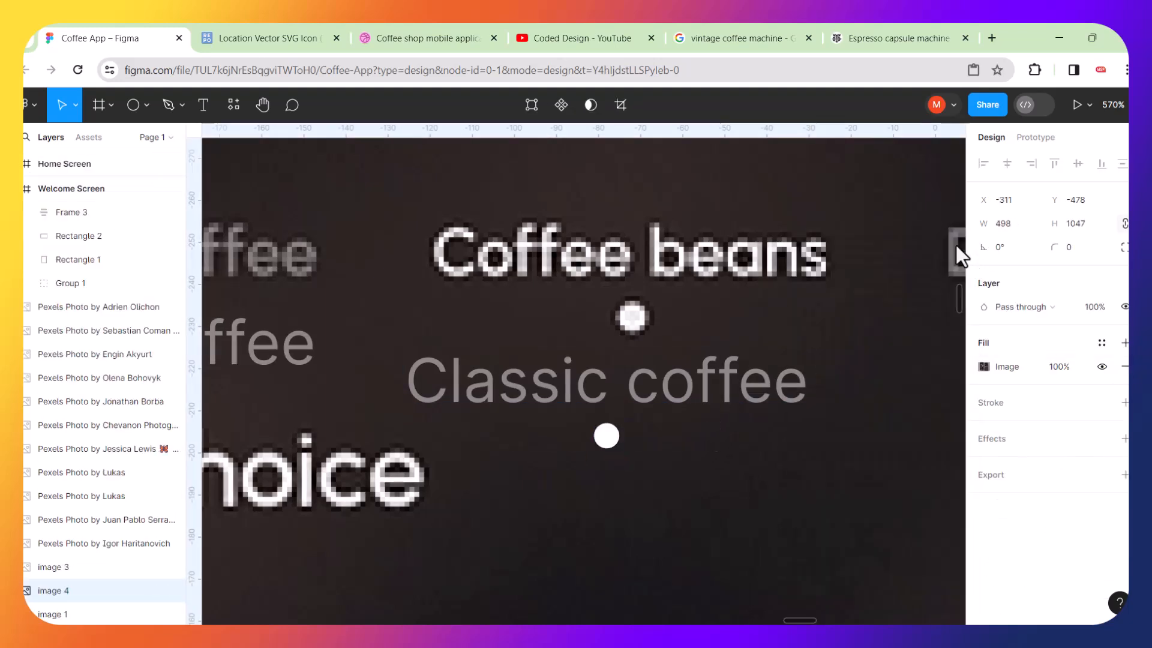
click(778, 402)
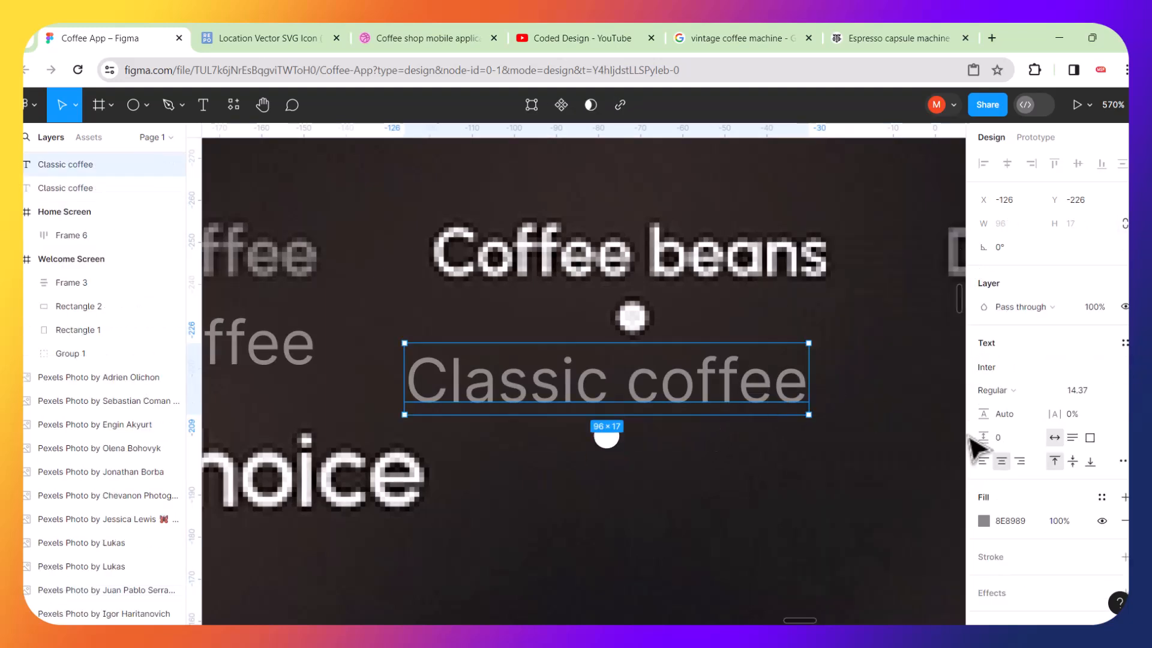
click(983, 519)
drag(794, 322, 781, 228)
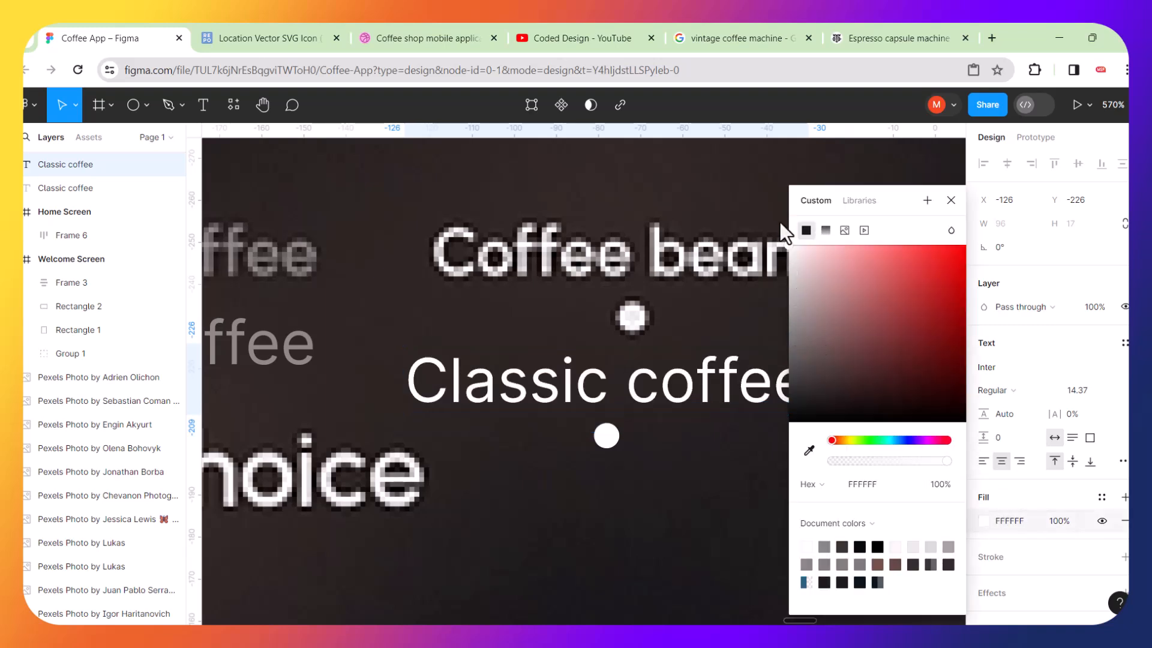
click(669, 493)
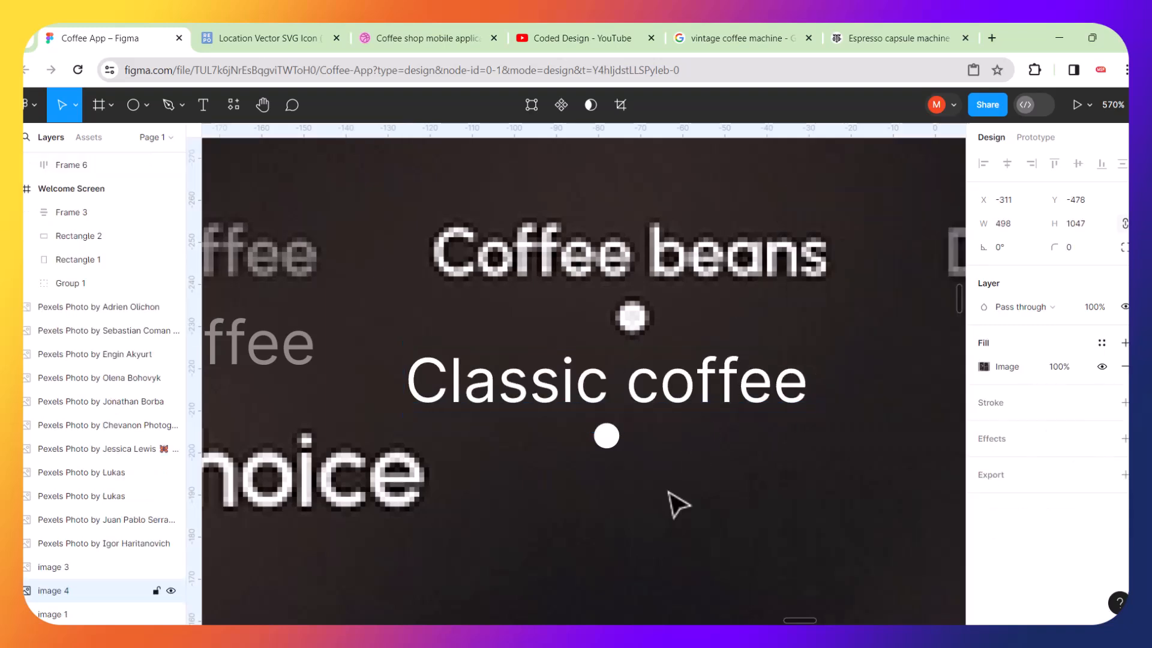
Wrap the white label and dot in a vertical auto layout with 2 spacing and nudge it up.
click(606, 436)
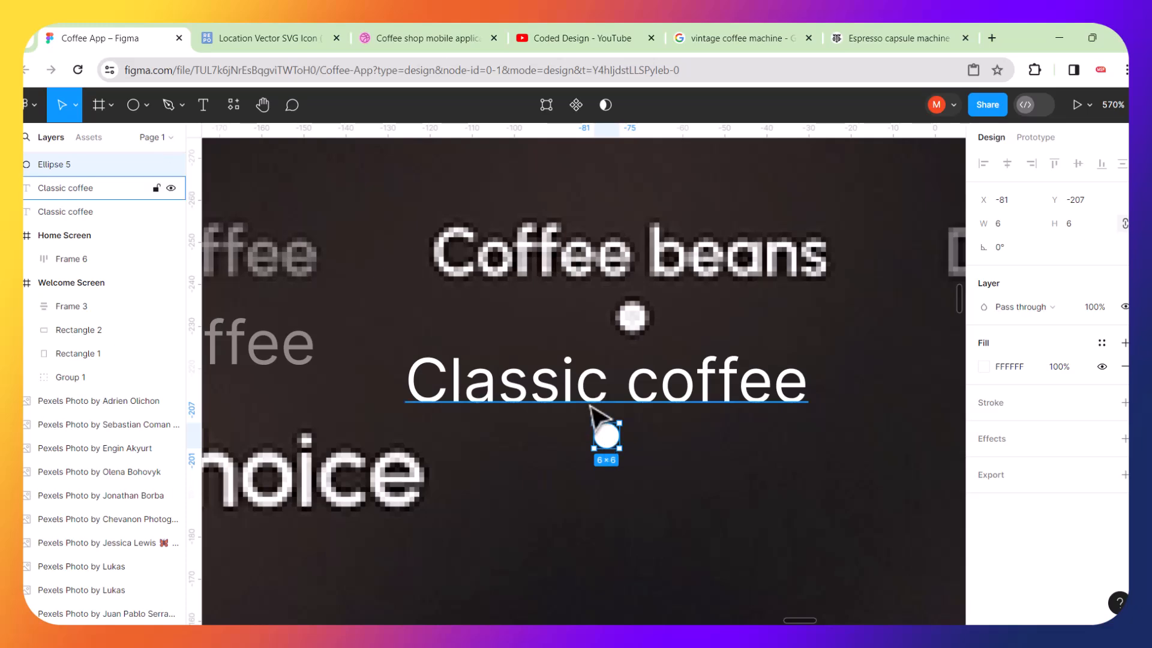
shift+click(591, 407)
key(shift+a)
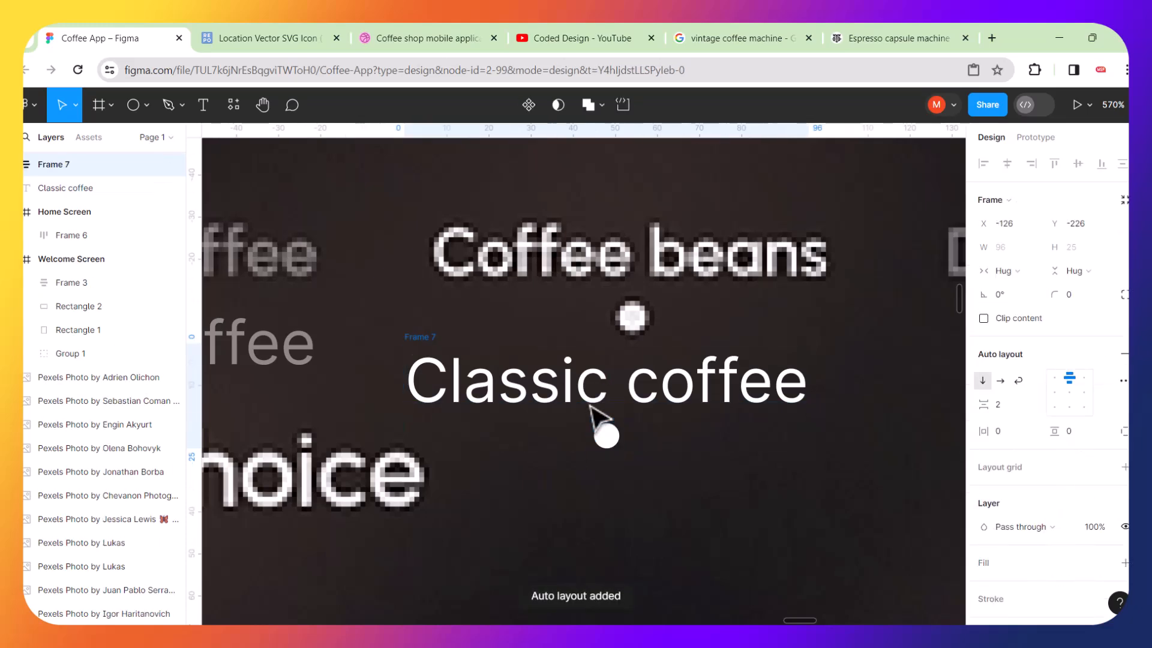
scroll(591, 407, down, 5)
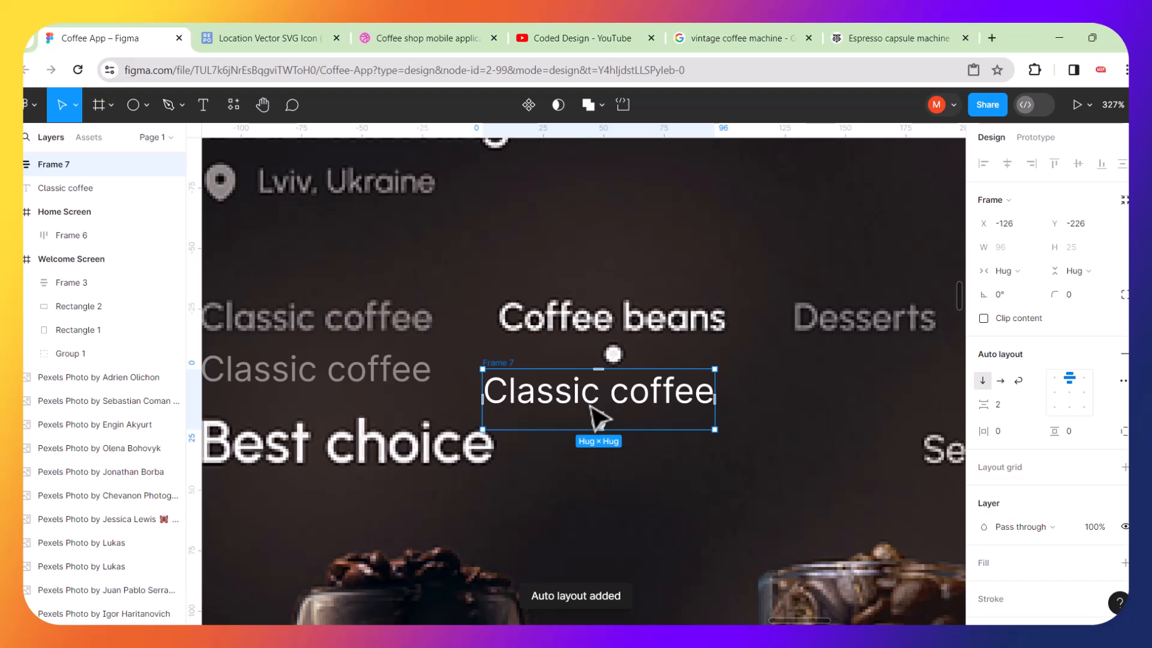
drag(620, 396, 620, 386)
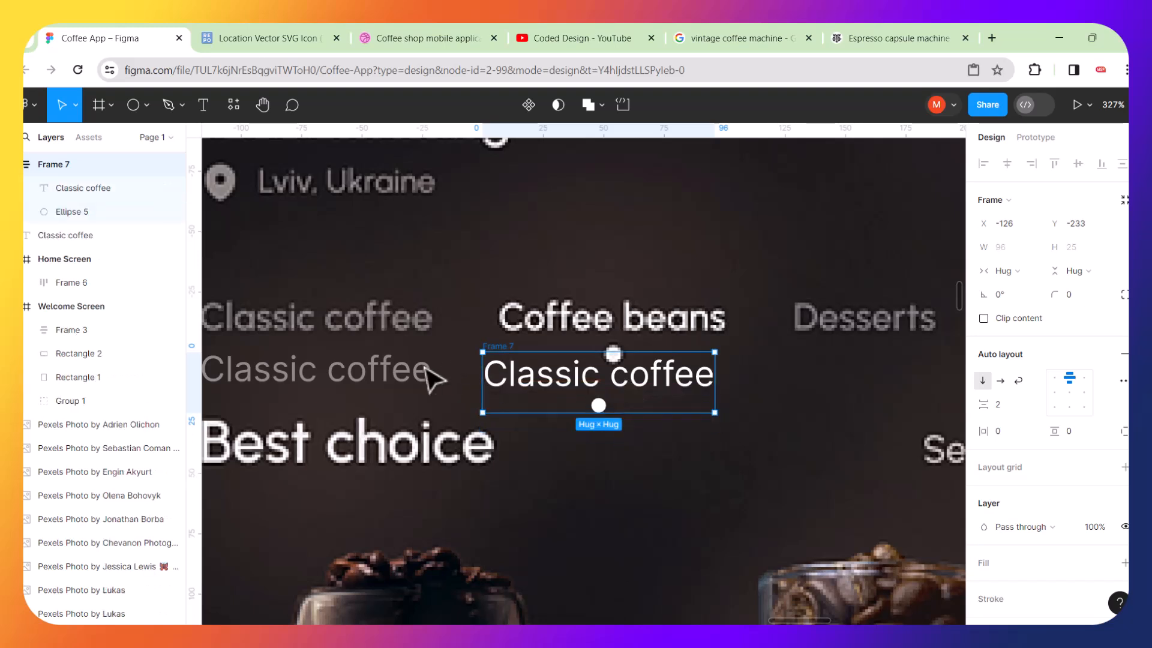
Duplicate the grey label and move the copy to the right of the active category.
click(416, 374)
key(ctrl+d)
drag(418, 375, 894, 414)
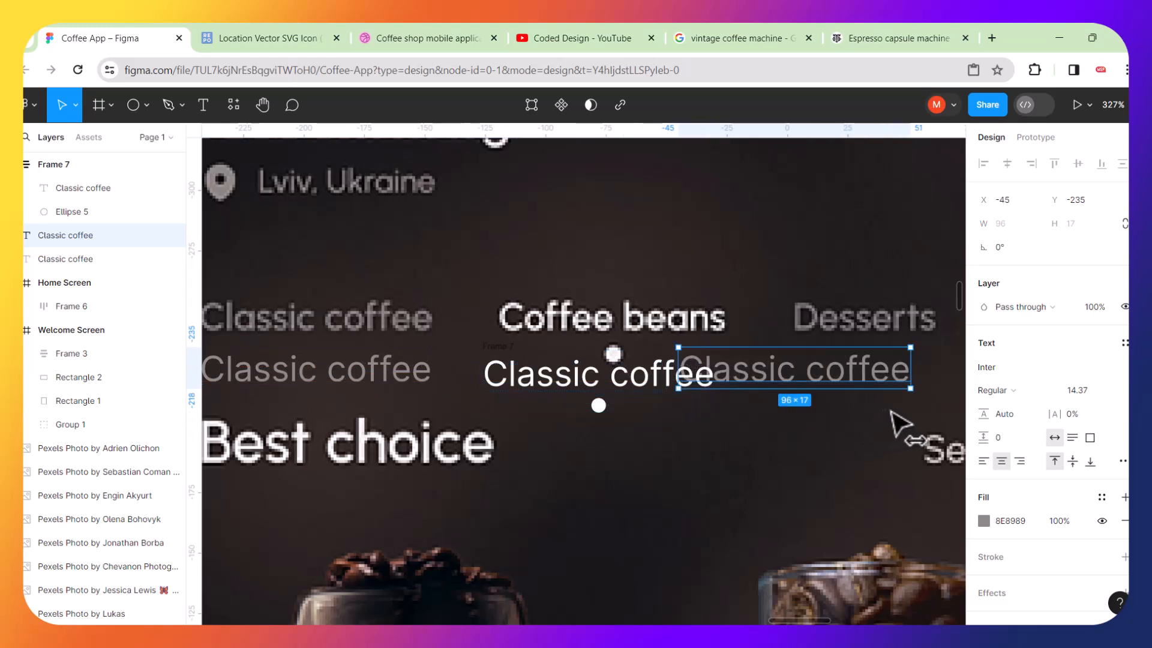
scroll(895, 417, right, 5)
ctrl+scroll(691, 371, up, 3)
ctrl+scroll(692, 372, up, 2)
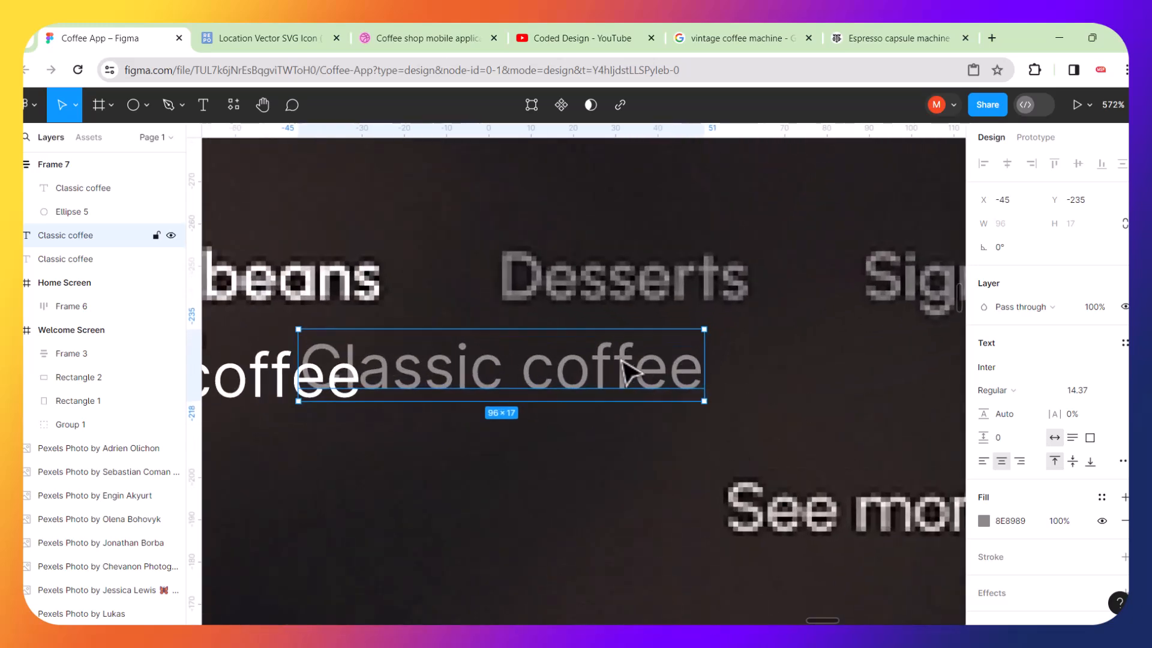
Move the grey label copy further right and rename it Desserts.
drag(624, 372, 749, 384)
double_click(749, 383)
text(D)
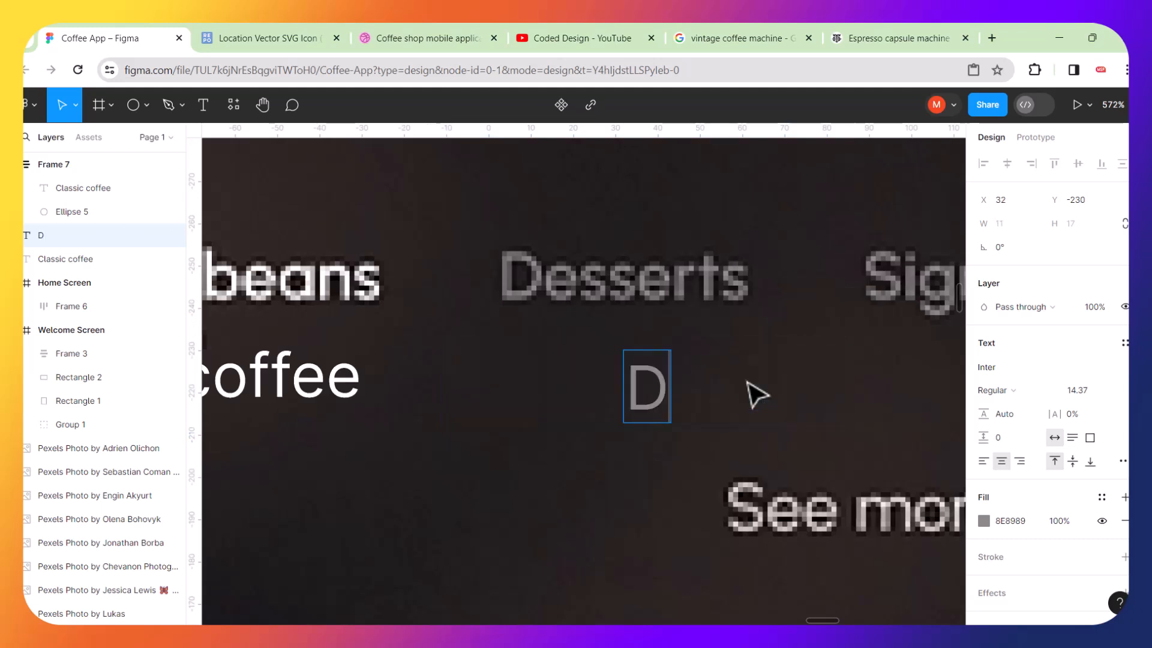
text(esserts)
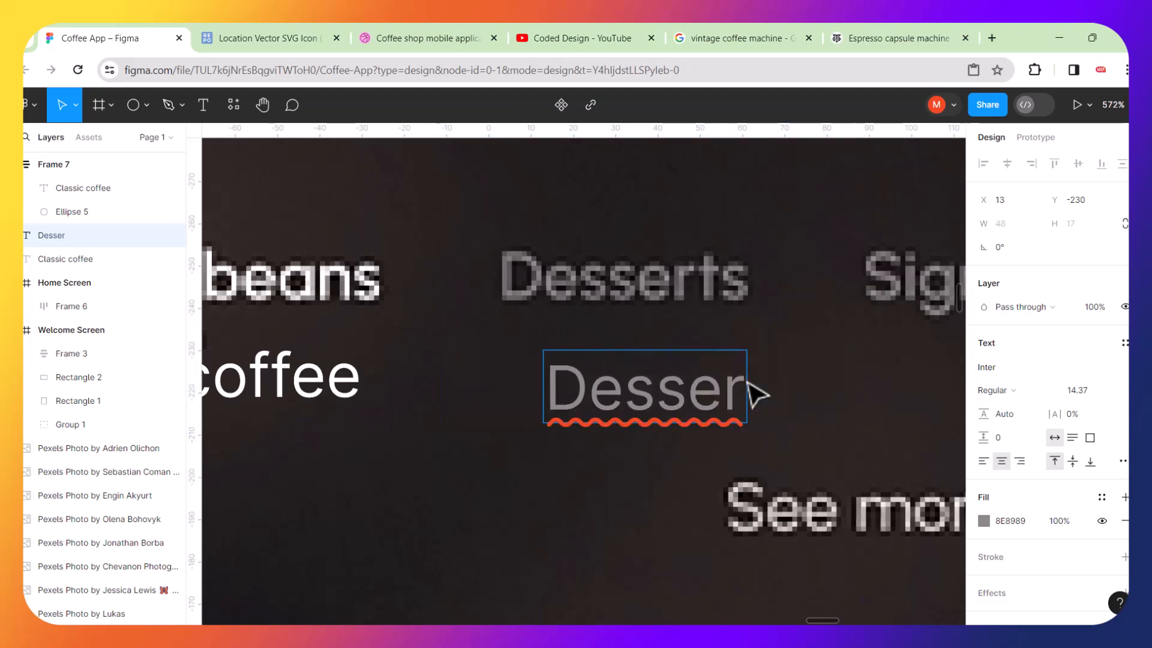
key(Escape)
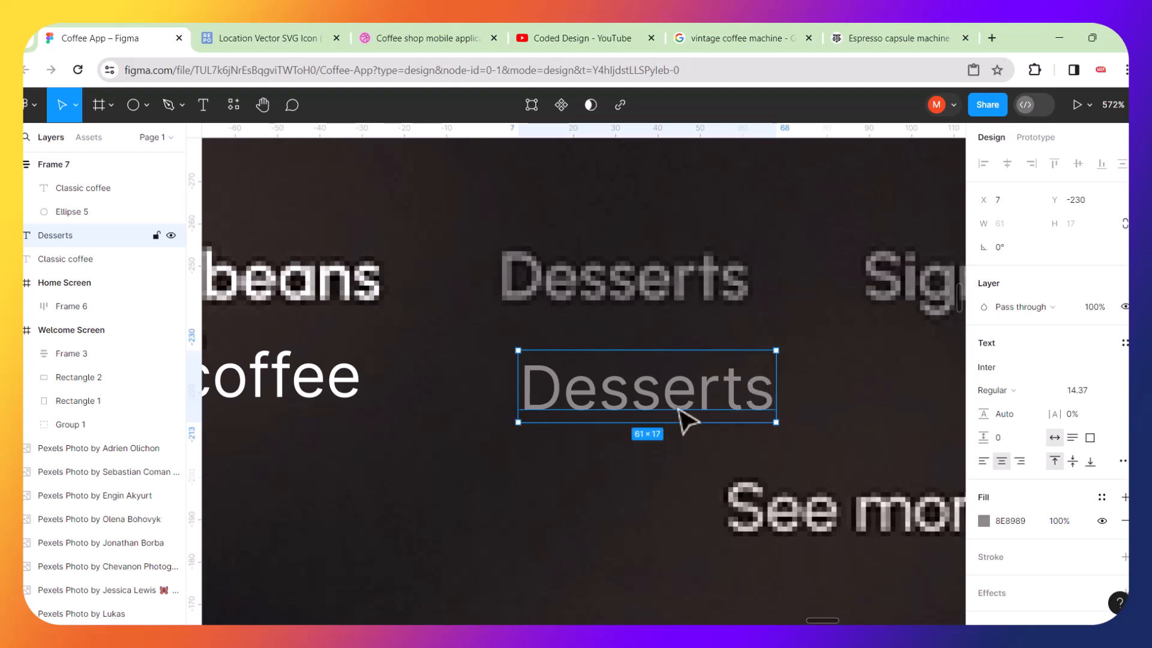
Duplicate the Desserts label to its right and rename the copy Signature.
scroll(687, 419, right, 5)
scroll(679, 408, right, 1)
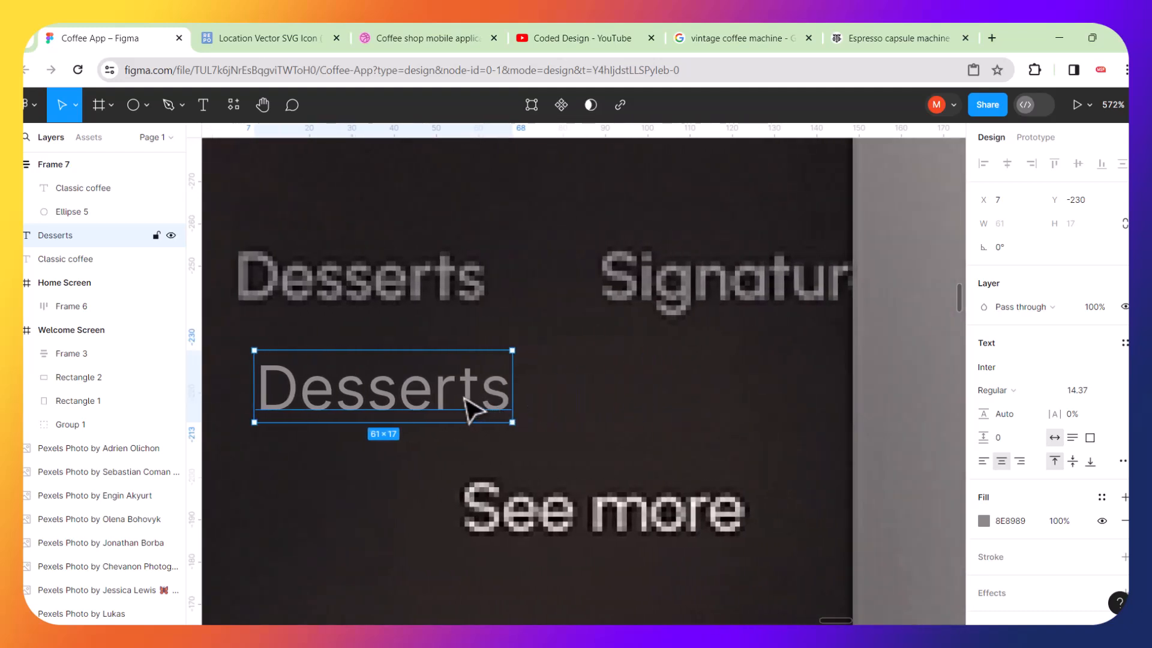
drag(469, 394, 772, 393)
key(ctrl+d)
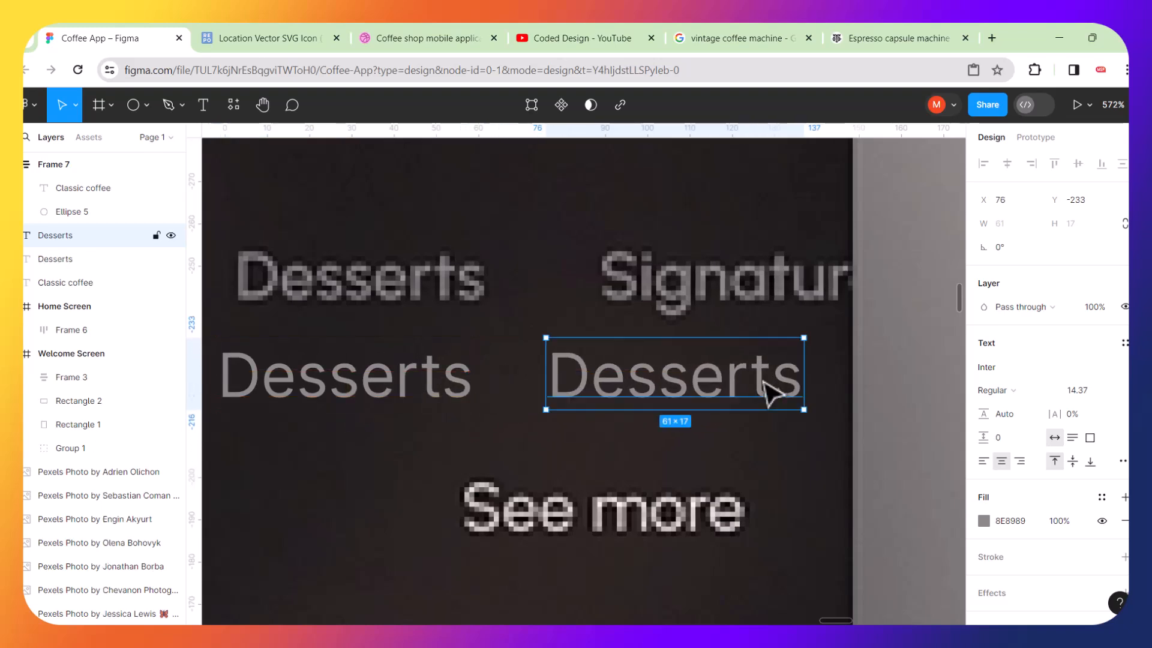
double_click(772, 394)
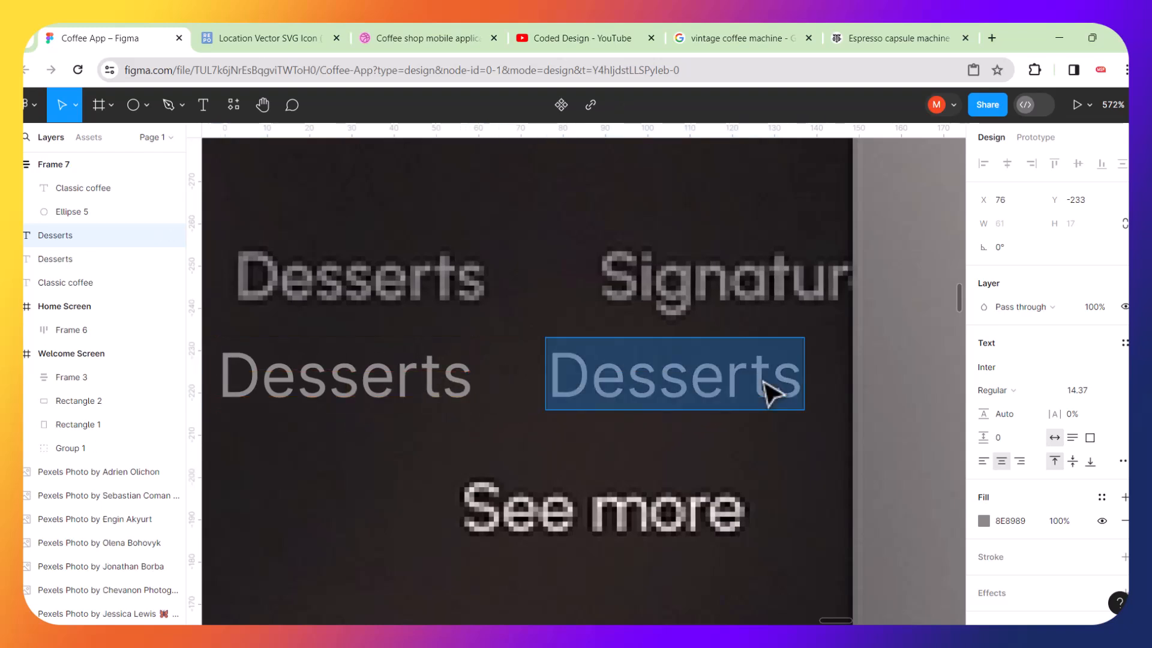
text(Signature)
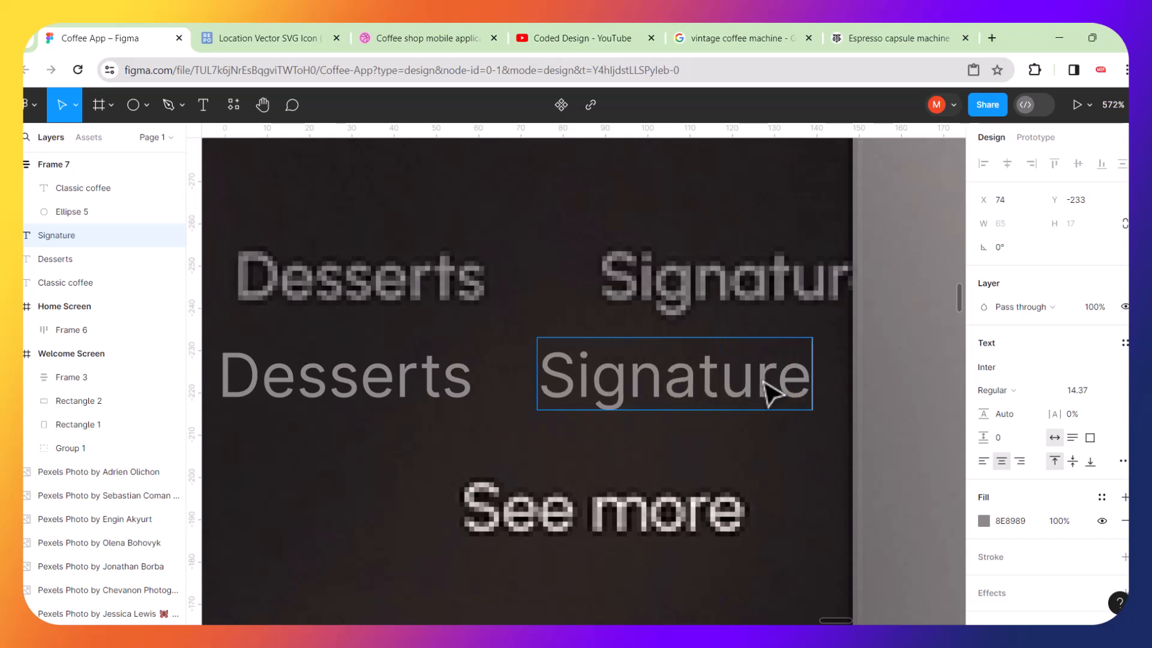
key(Escape)
Try to wrap the active label group and the three grey labels in an auto layout.
ctrl+scroll(700, 430, down, 5)
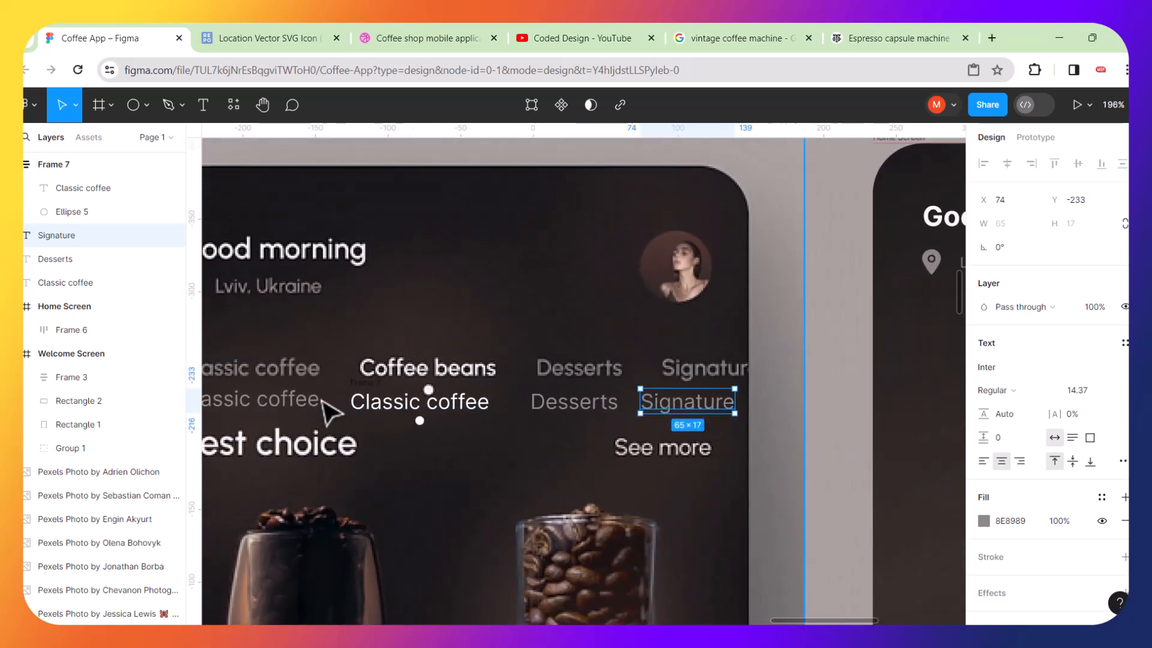
click(315, 401)
shift+click(391, 415)
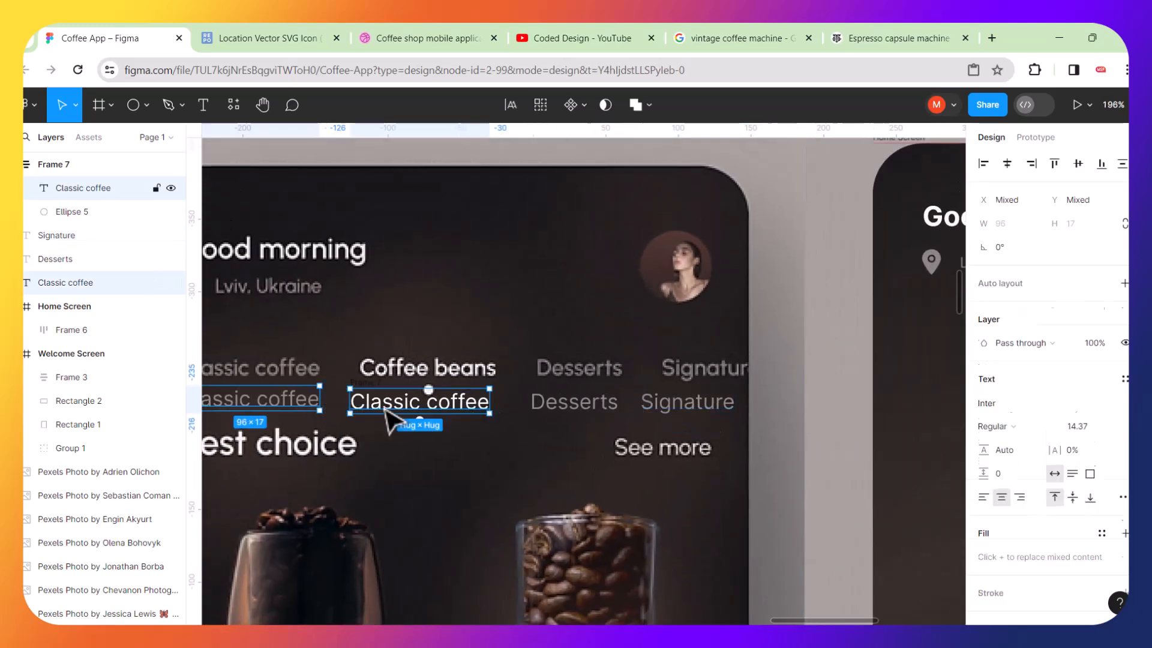
shift+click(547, 409)
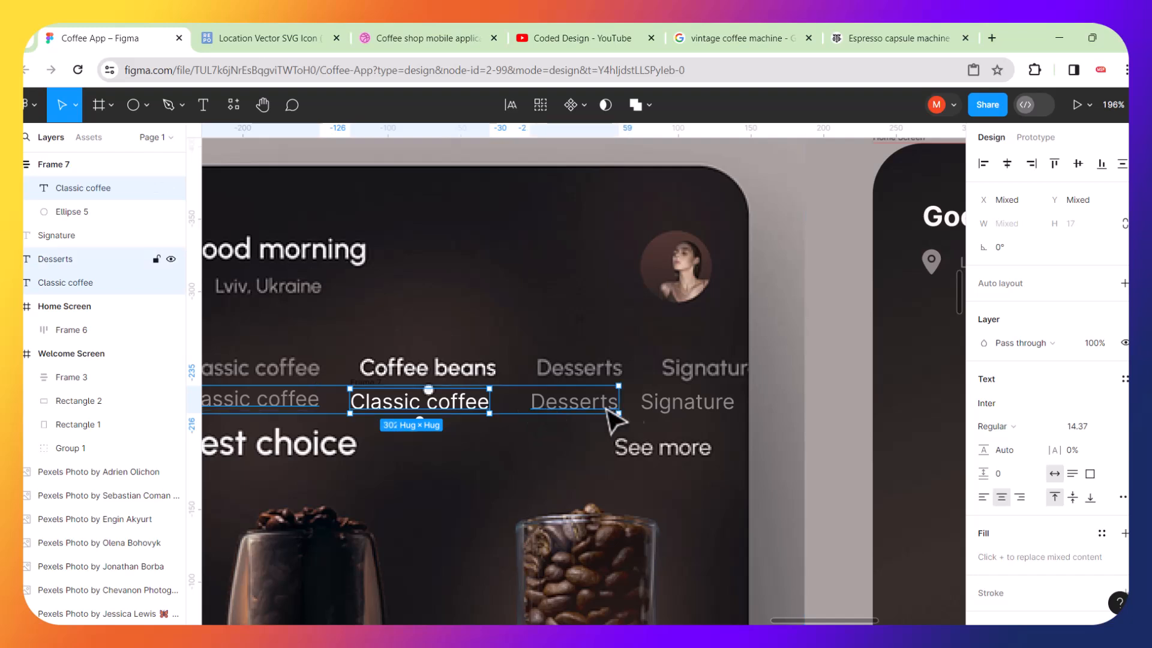
shift+click(671, 412)
key(shift+a)
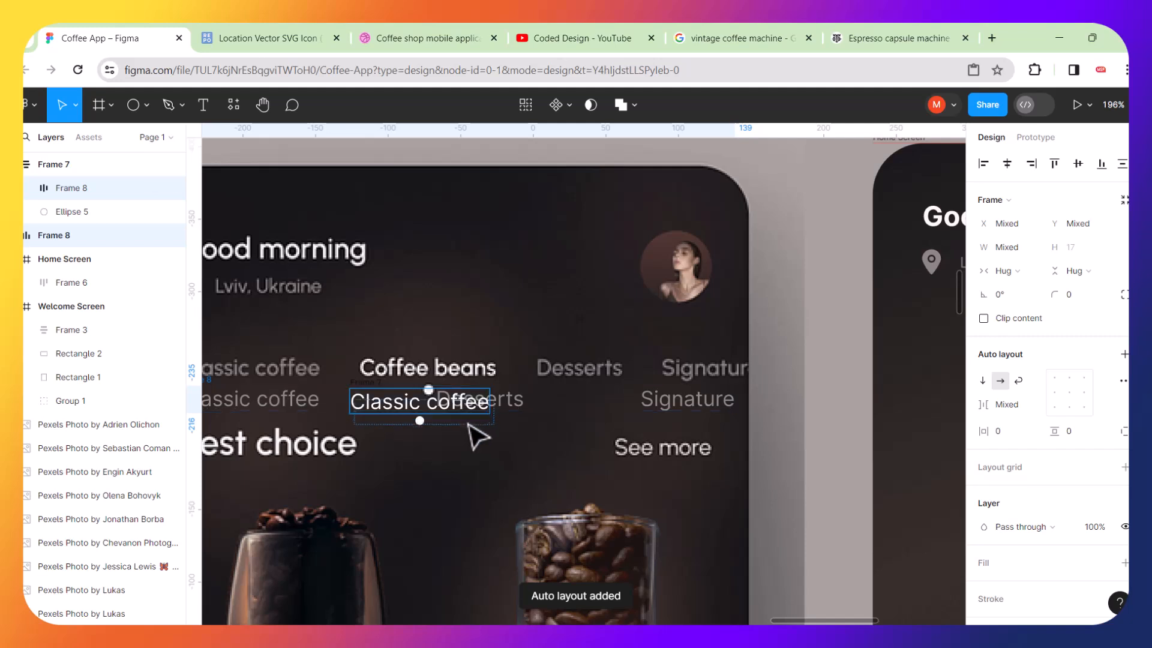
mouse_move(515, 413)
mouse_down()
mouse_move(523, 443)
mouse_move(527, 363)
mouse_move(534, 445)
mouse_up()
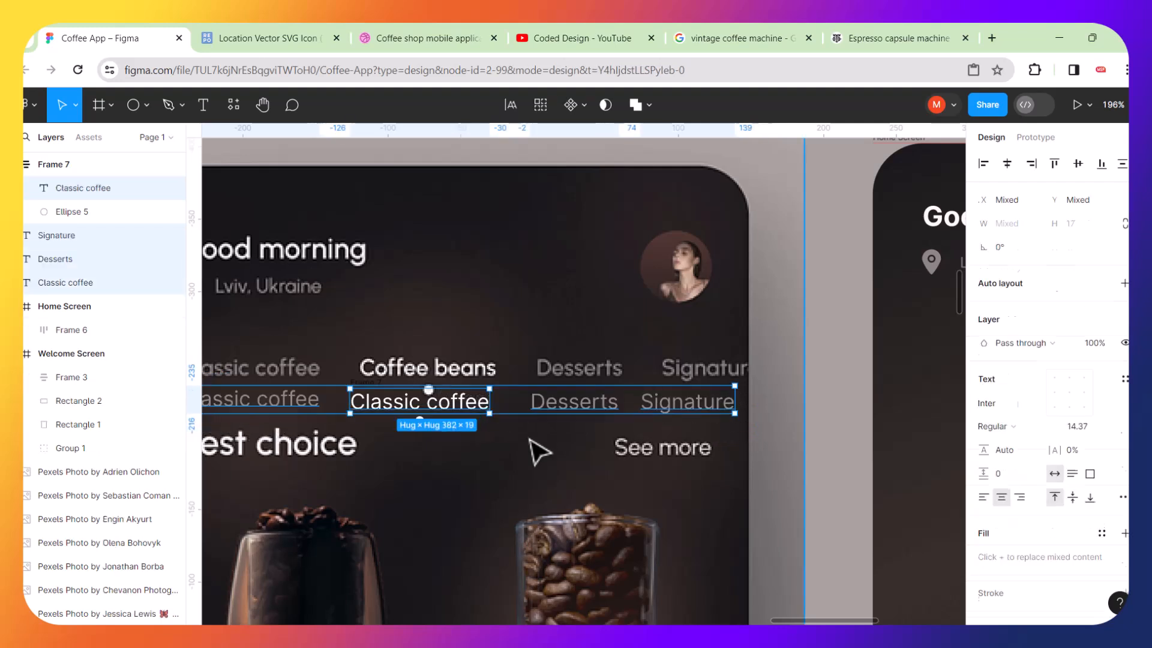
click(488, 464)
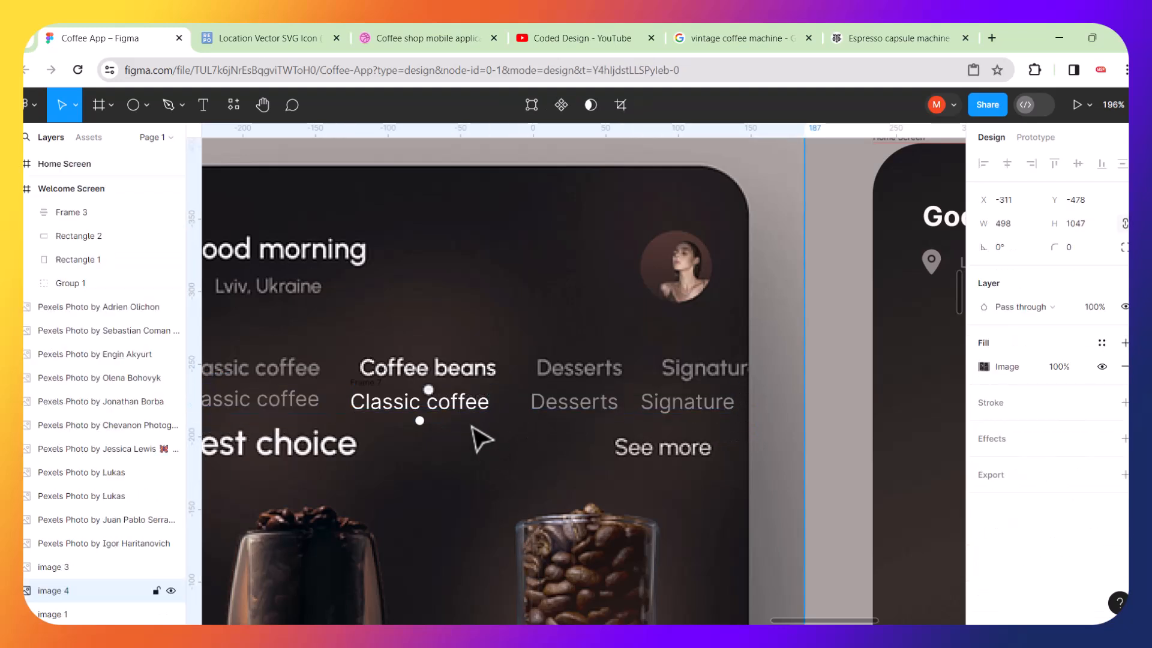
Try stretching the active label group's height to 37.
click(470, 414)
drag(463, 428, 464, 442)
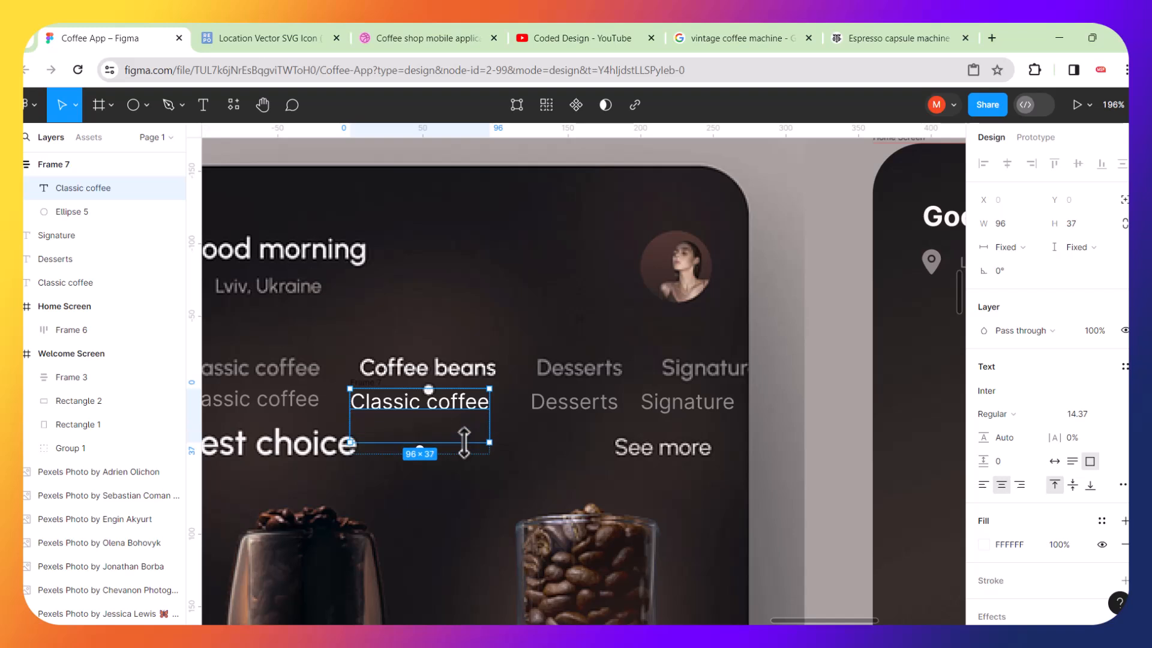
key(ctrl+z)
click(489, 486)
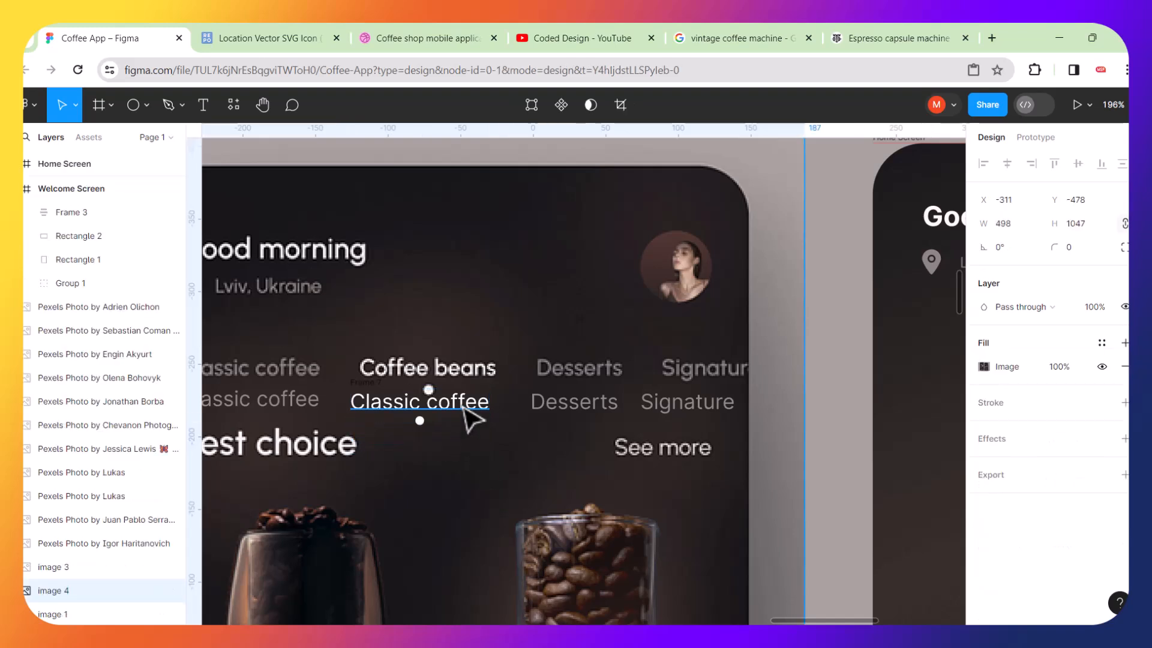
Try again to wrap the active group and grey labels in an auto layout and move it up.
click(471, 420)
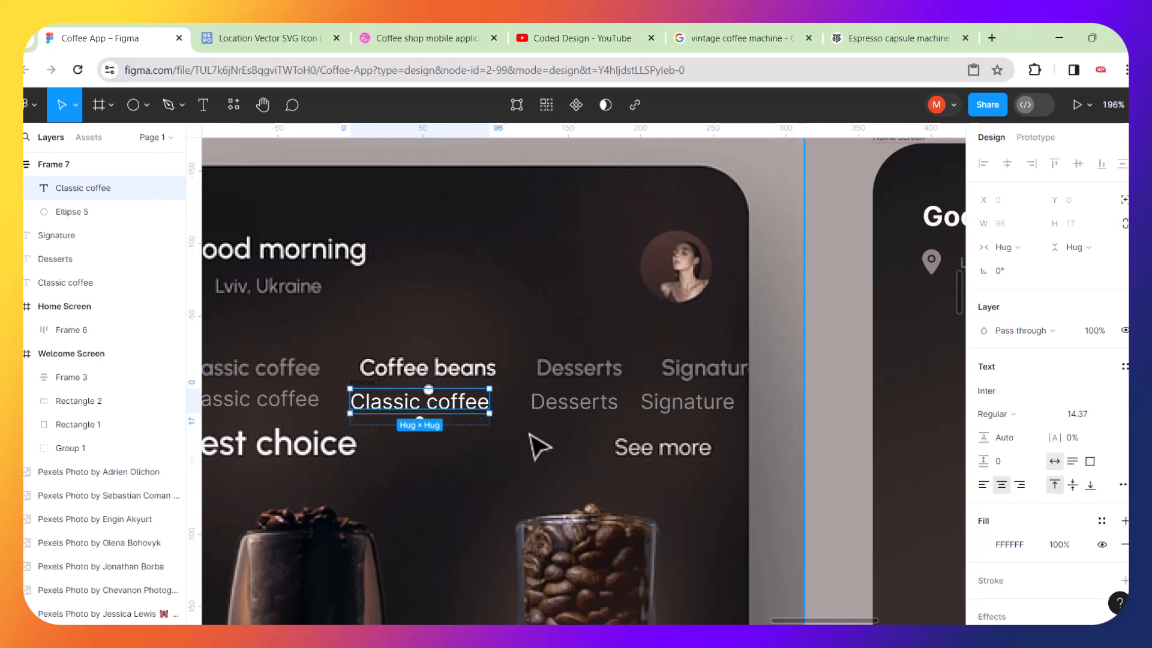
shift+click(312, 420)
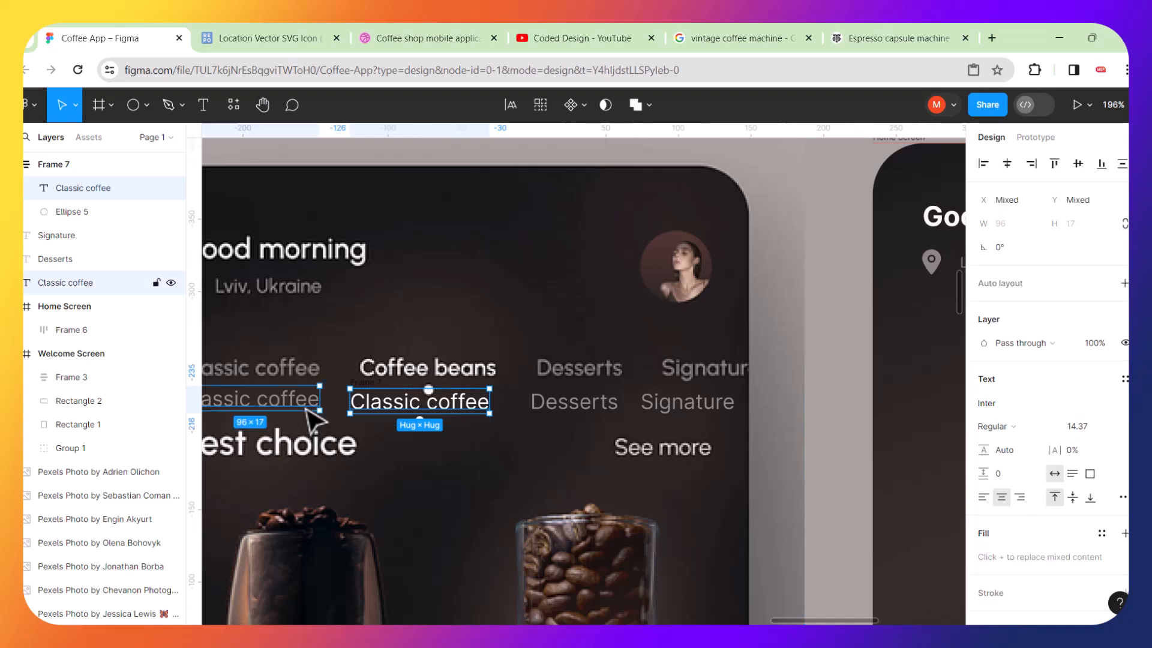
shift+click(561, 410)
shift+click(682, 408)
key(shift+a)
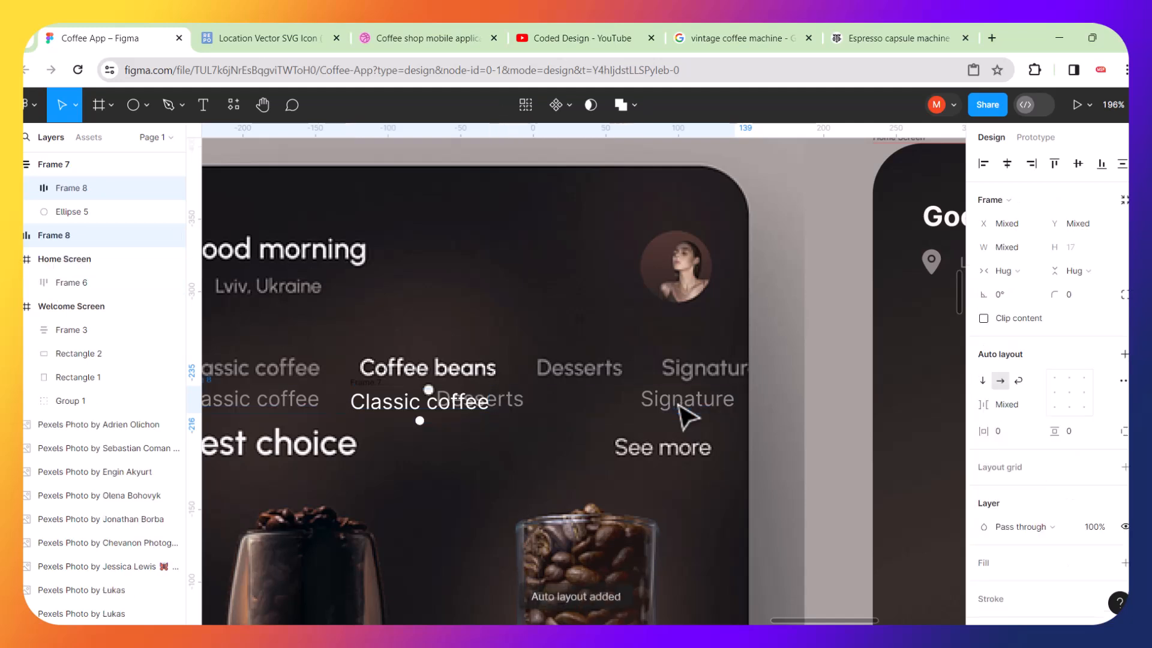
mouse_move(478, 408)
mouse_down()
mouse_move(478, 448)
mouse_move(488, 330)
mouse_up()
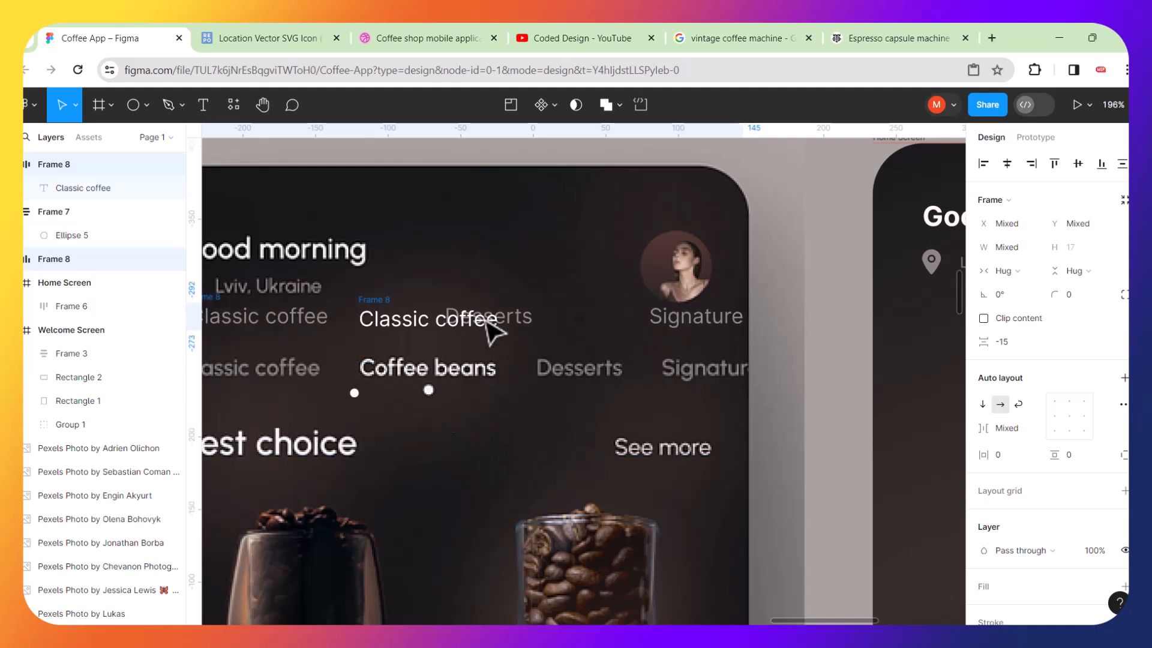
key(ctrl+z)
key(ctrl+z)
key(ctrl+z)
key(ctrl+z)
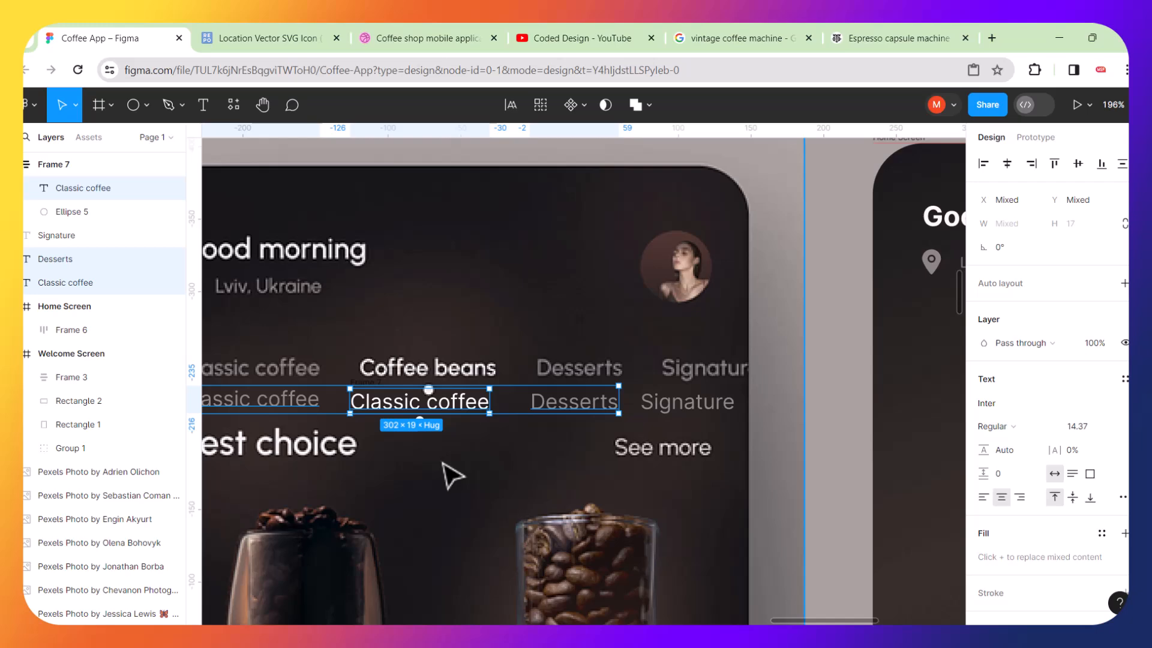
click(442, 463)
Try to move the white dot below the active label.
scroll(443, 463, up, 6)
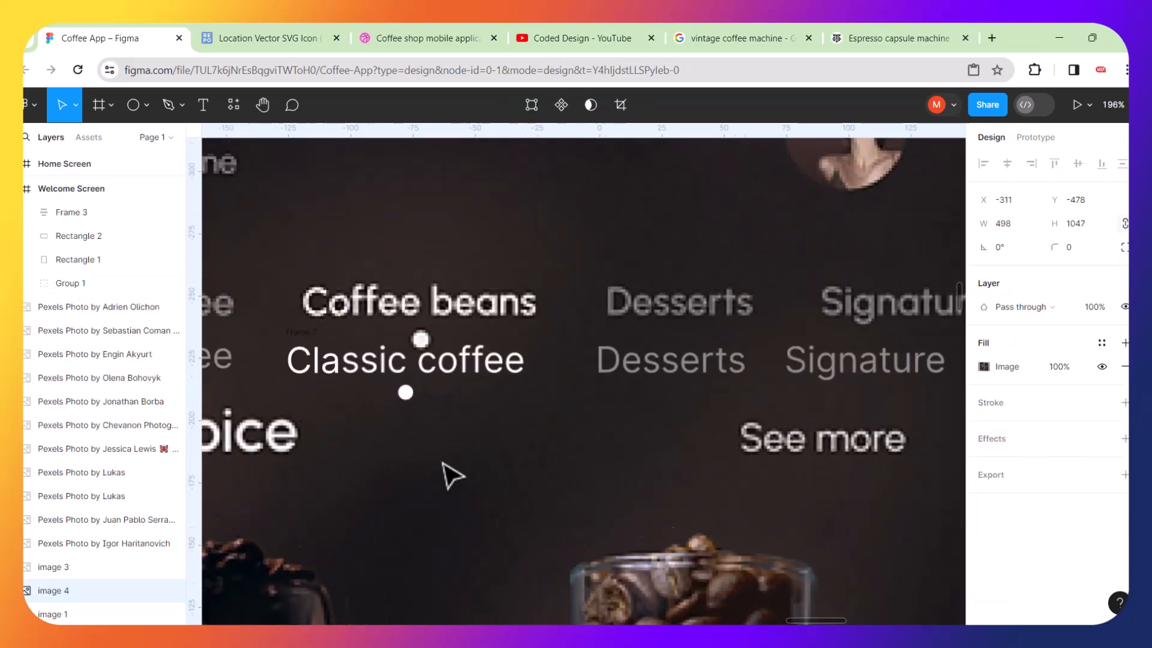
click(400, 378)
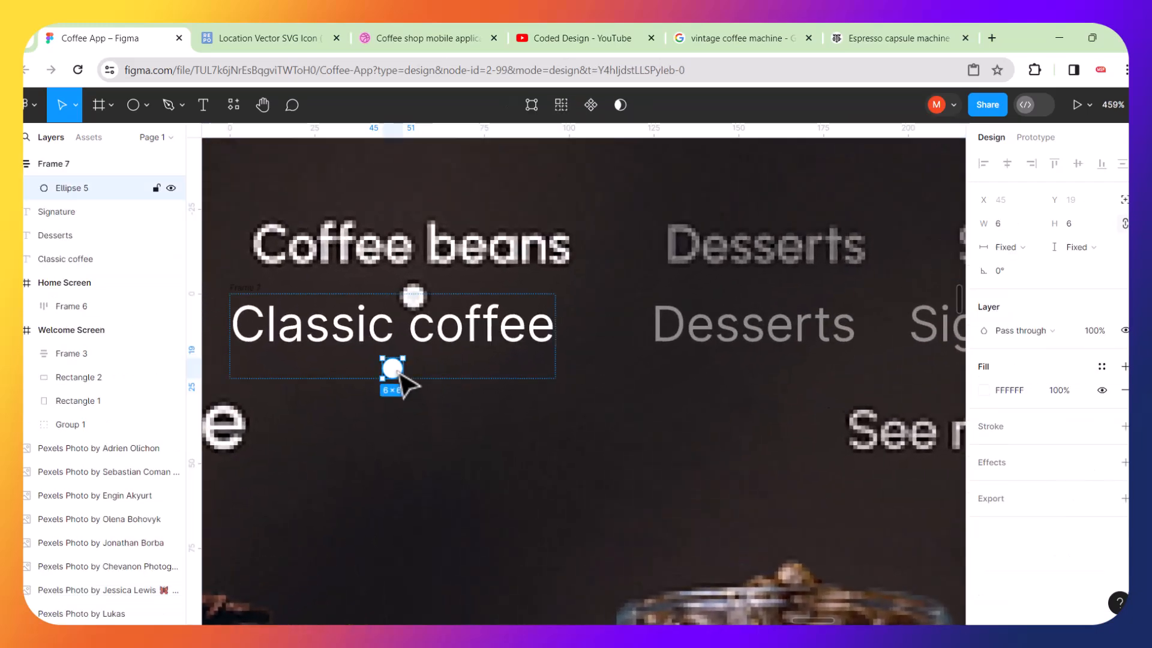
drag(417, 344, 439, 384)
key(ctrl+z)
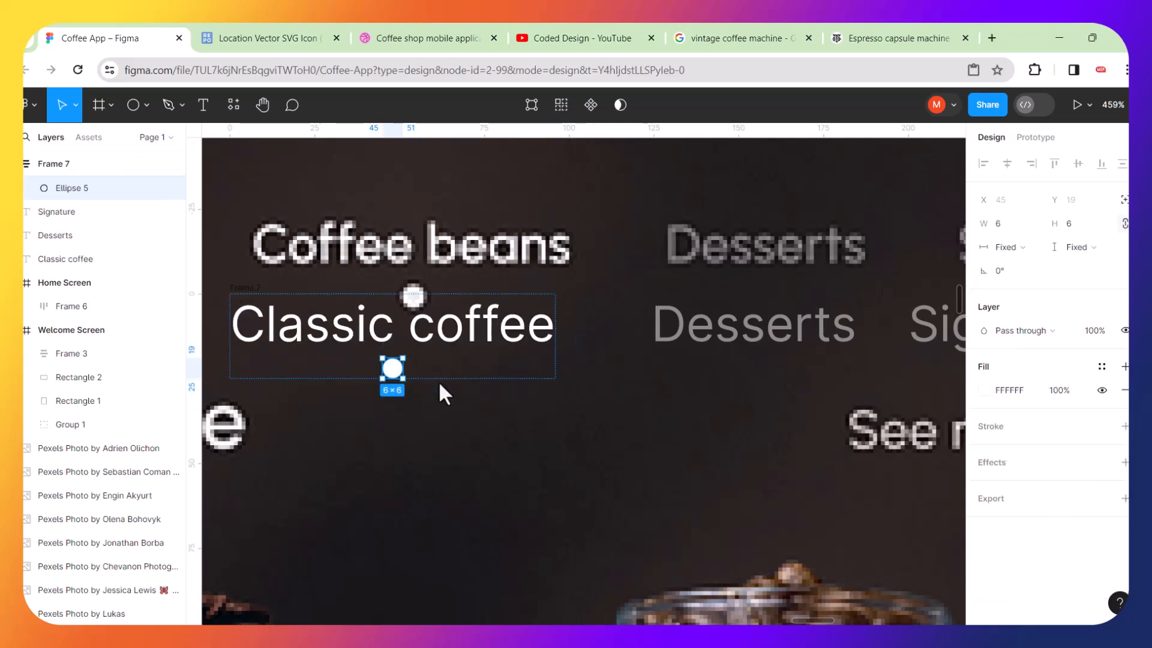
click(424, 395)
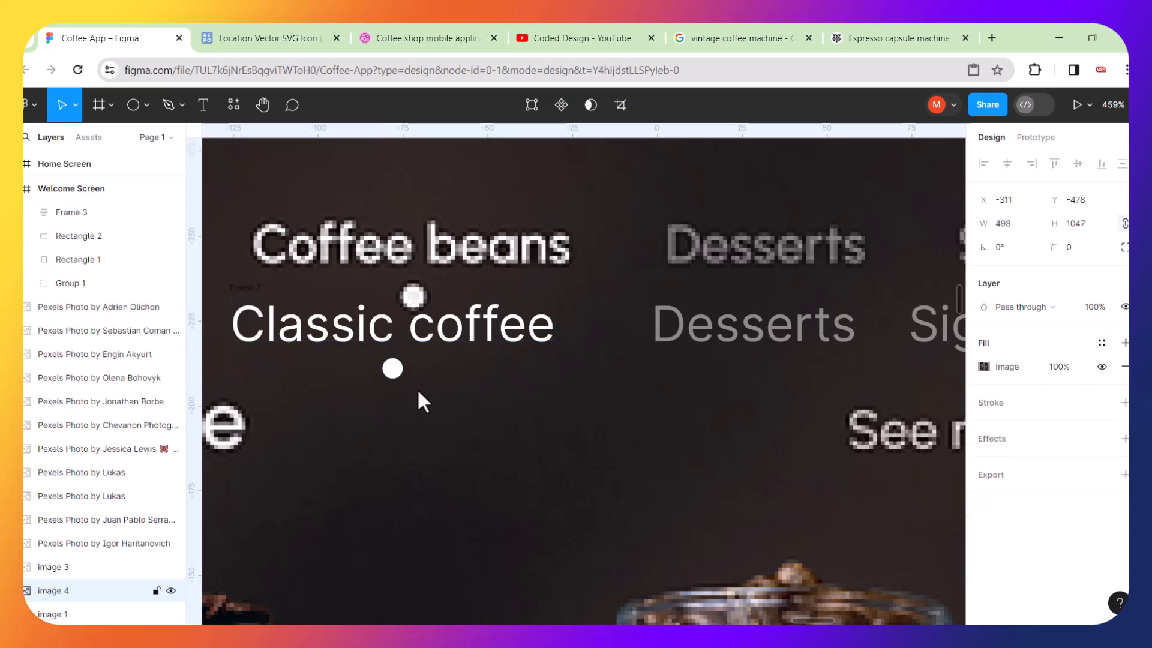
Ungroup the frame holding the white label and dot.
click(393, 373)
right_click(424, 377)
click(428, 374)
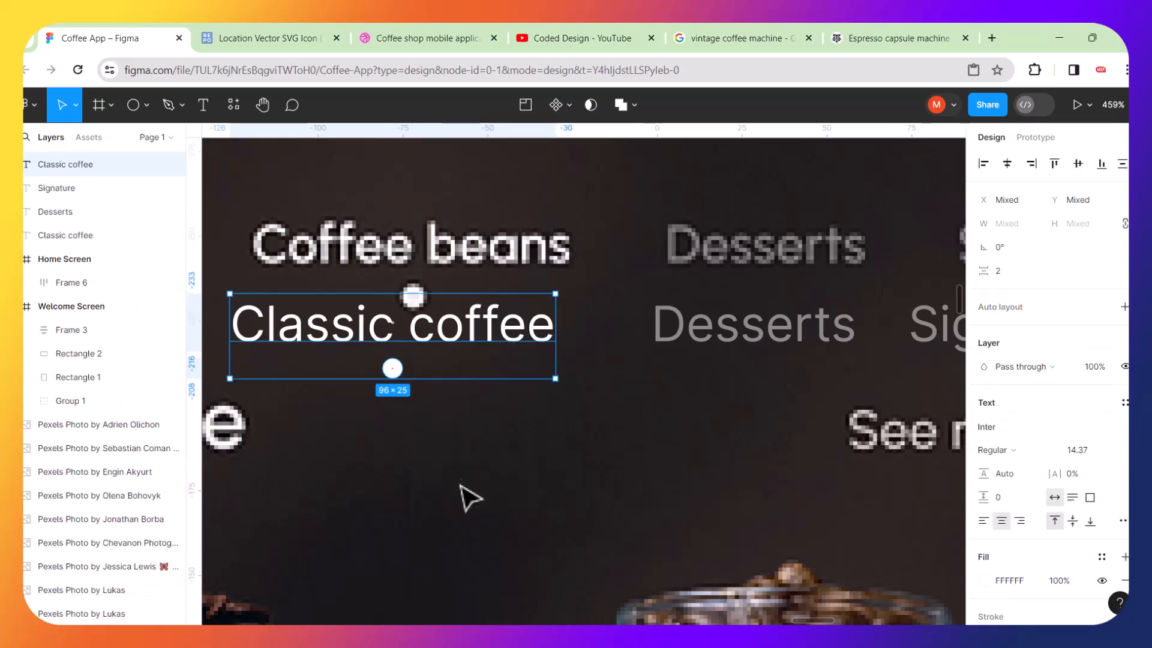
click(464, 489)
Rewrap the white dot and white label in a vertical auto layout and move it above the labels.
click(394, 370)
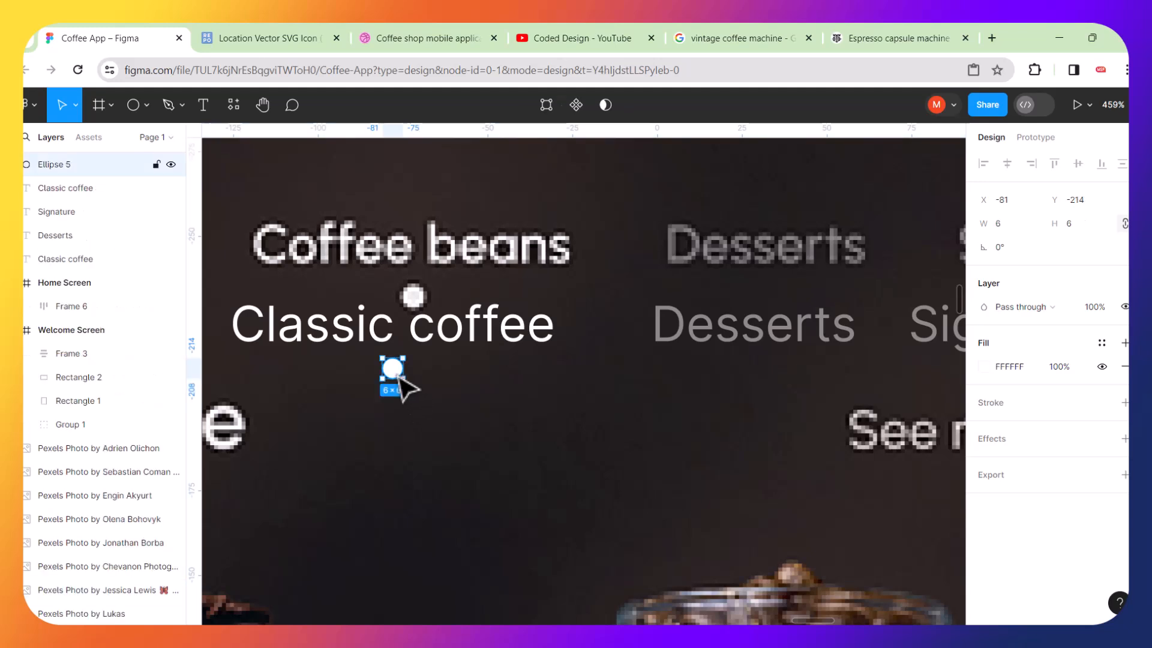
shift+click(420, 339)
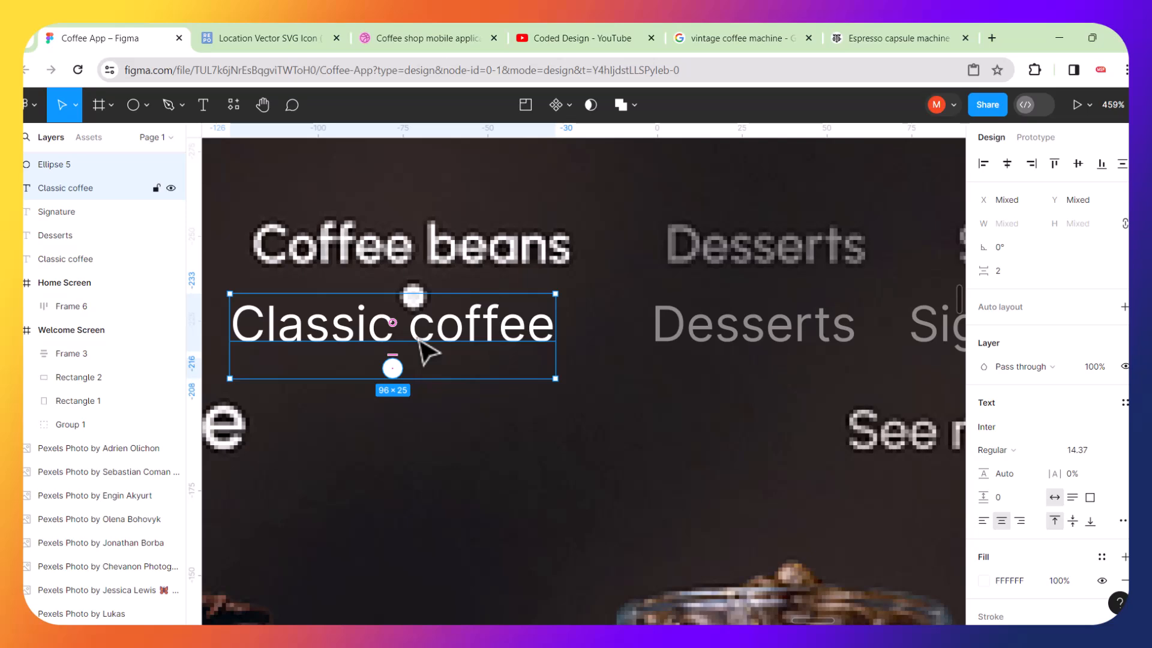
key(shift+a)
scroll(420, 339, down, 5)
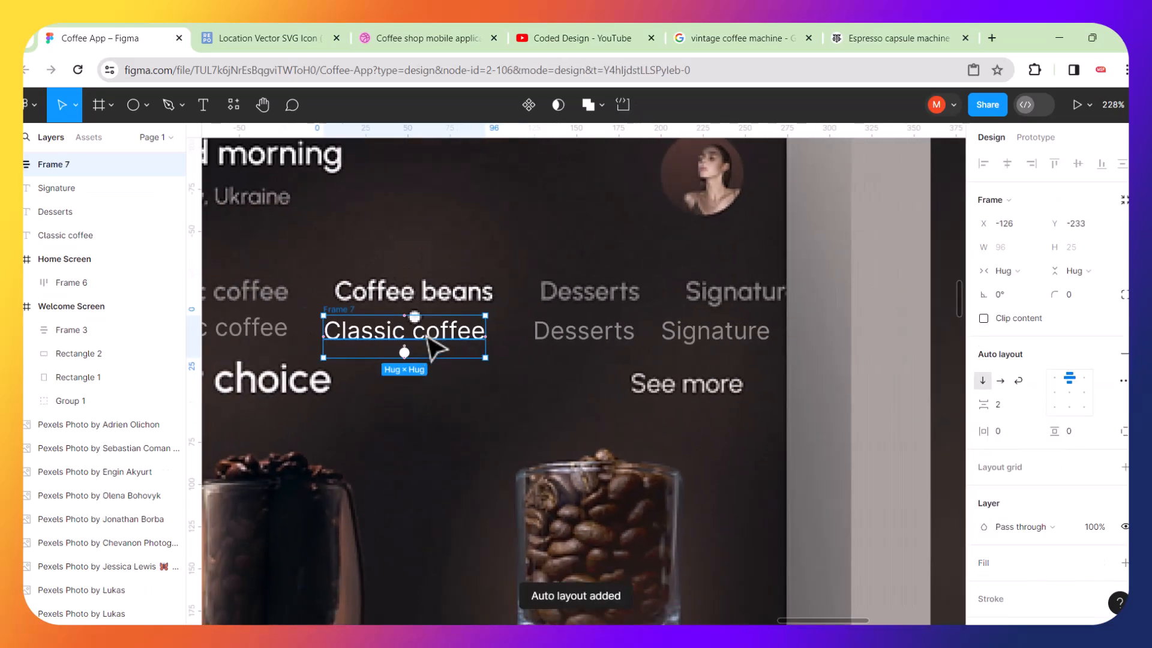
drag(424, 337, 440, 252)
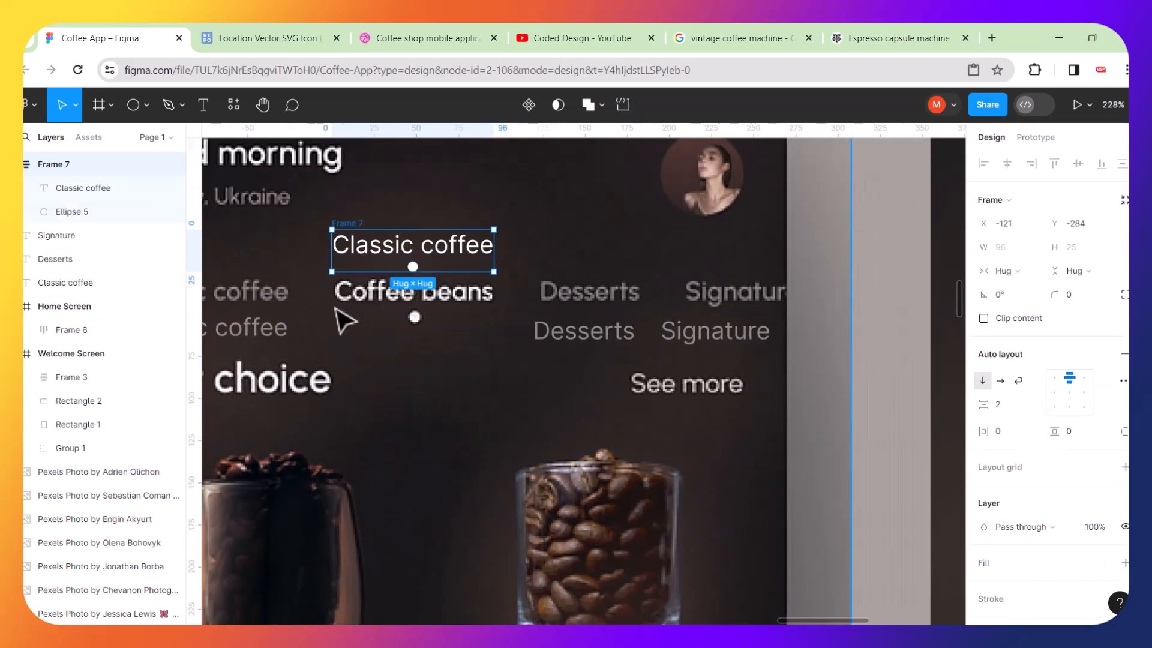
Wrap the active label group together with the Classic coffee, Desserts and Signature labels in a new auto layout.
click(285, 341)
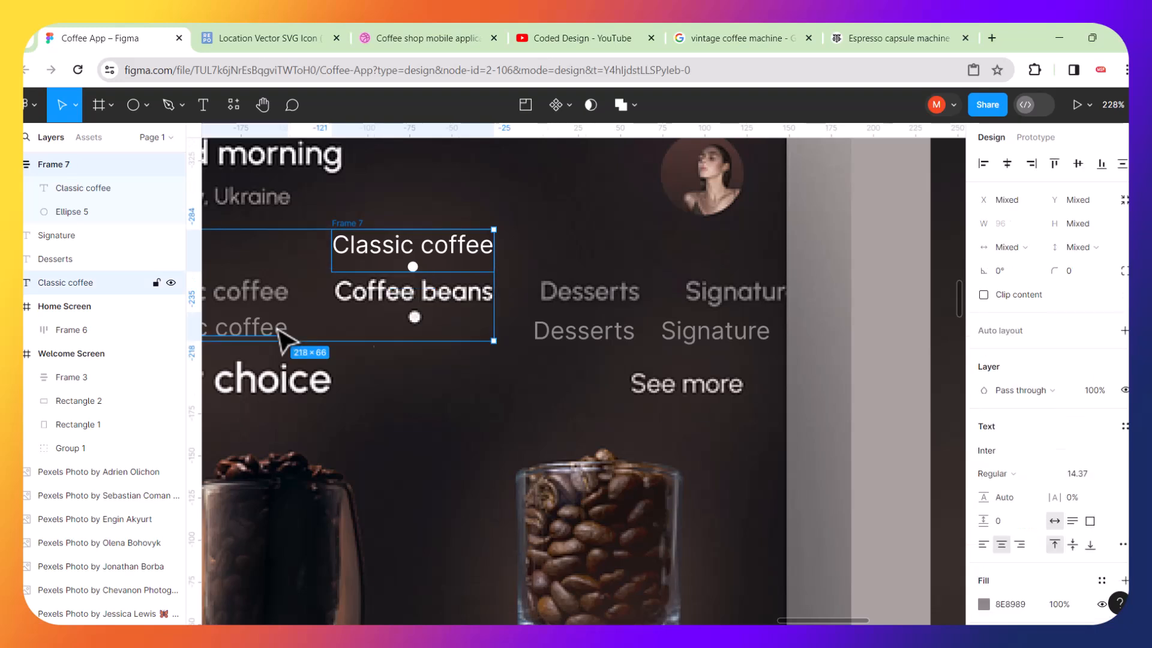
shift+click(564, 345)
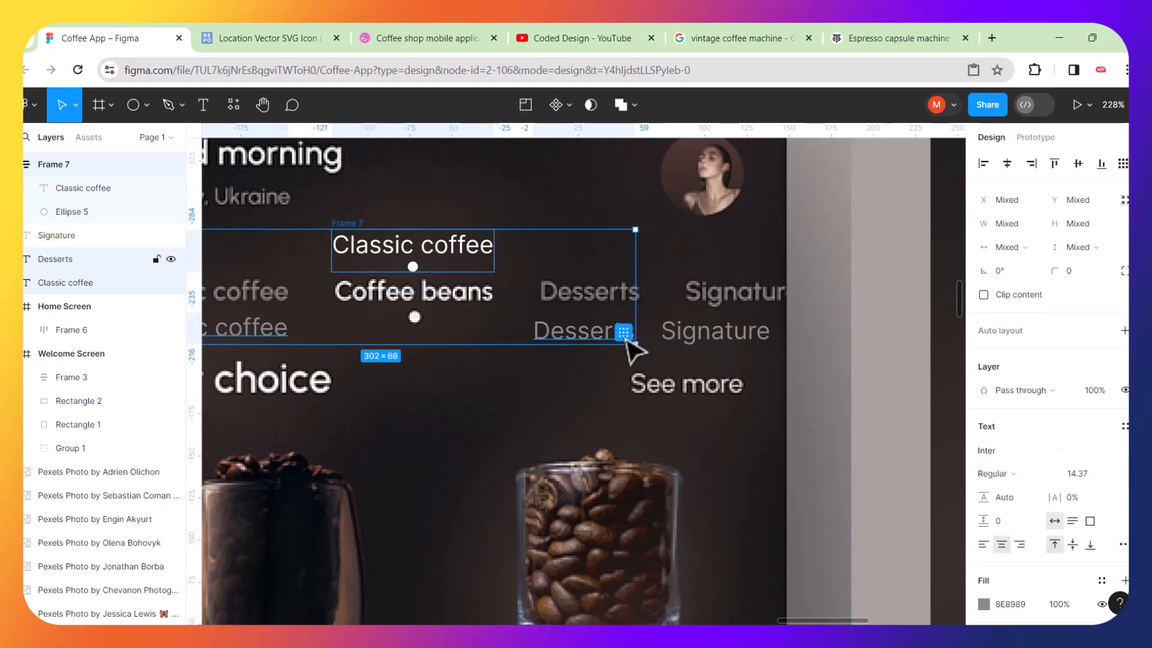
shift+click(683, 338)
key(shift+a)
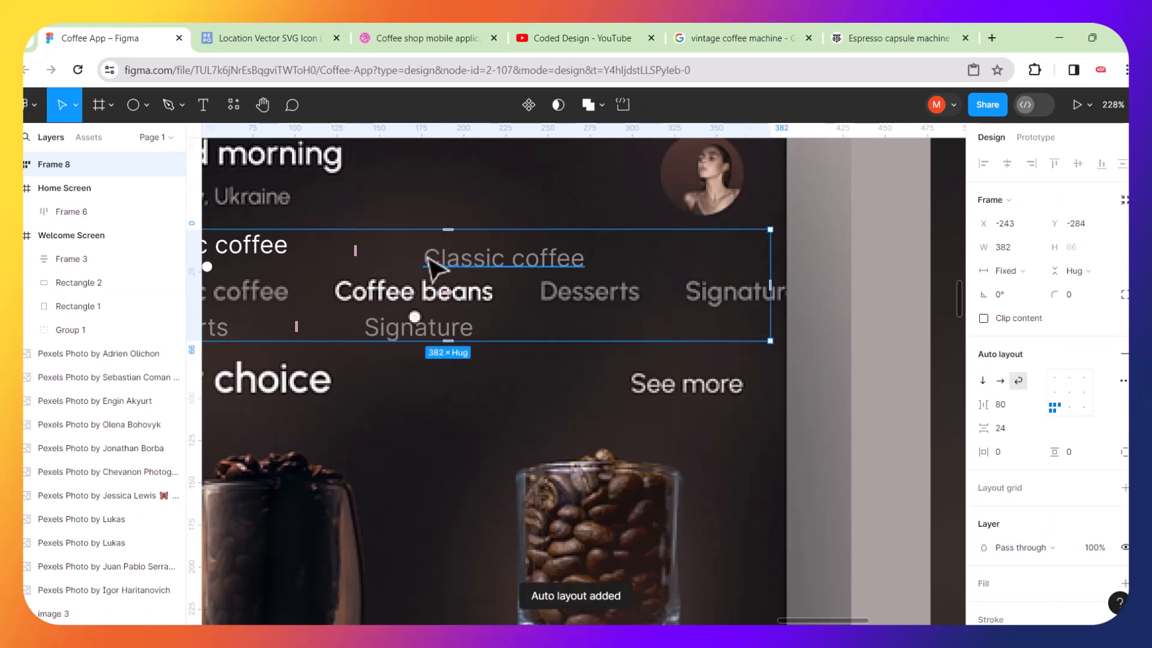
Move the tab row into the Home Screen below the header, set it horizontal and align items bottom right.
scroll(459, 273, down, 5)
drag(459, 273, 879, 324)
scroll(875, 322, right, 5)
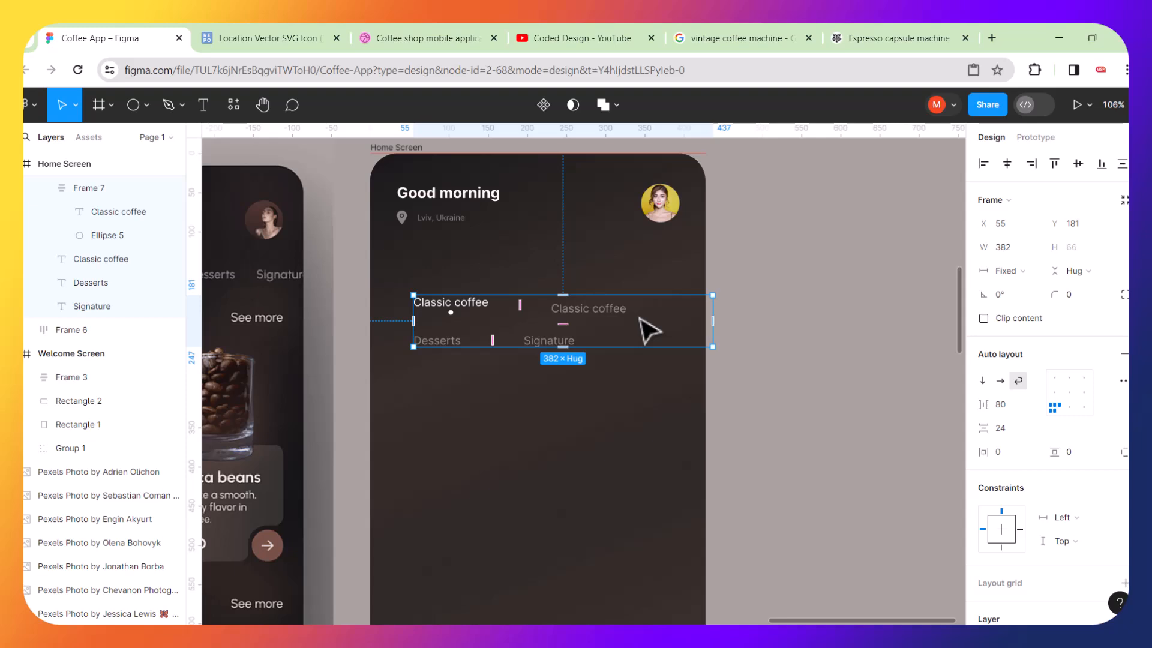
click(1001, 380)
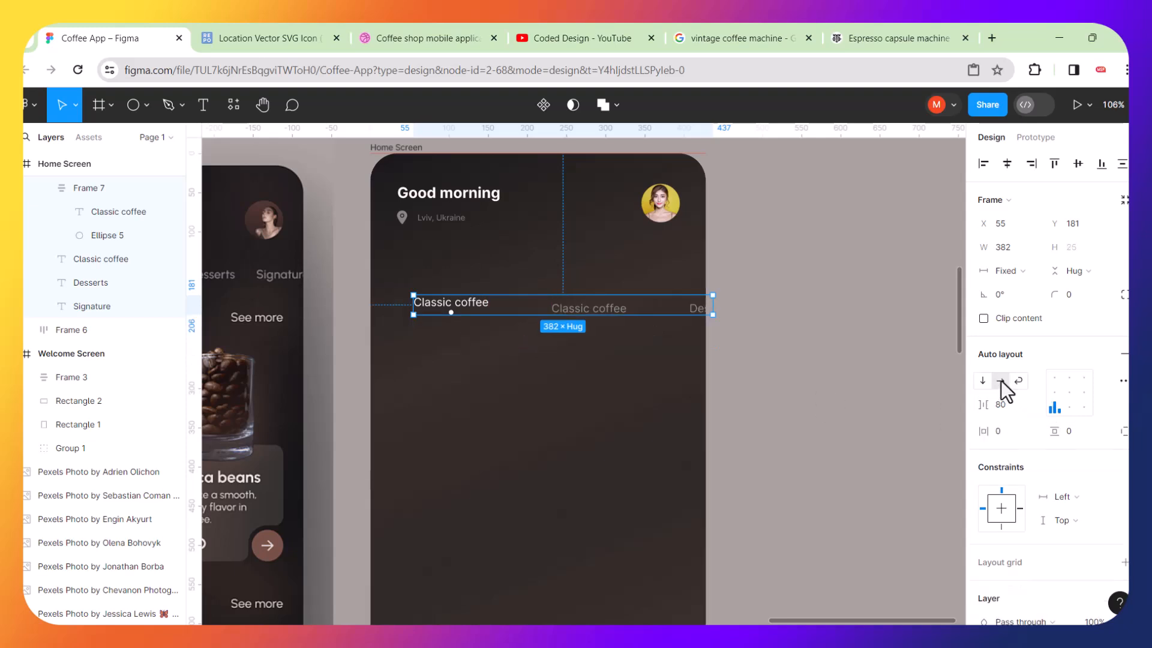
click(1084, 409)
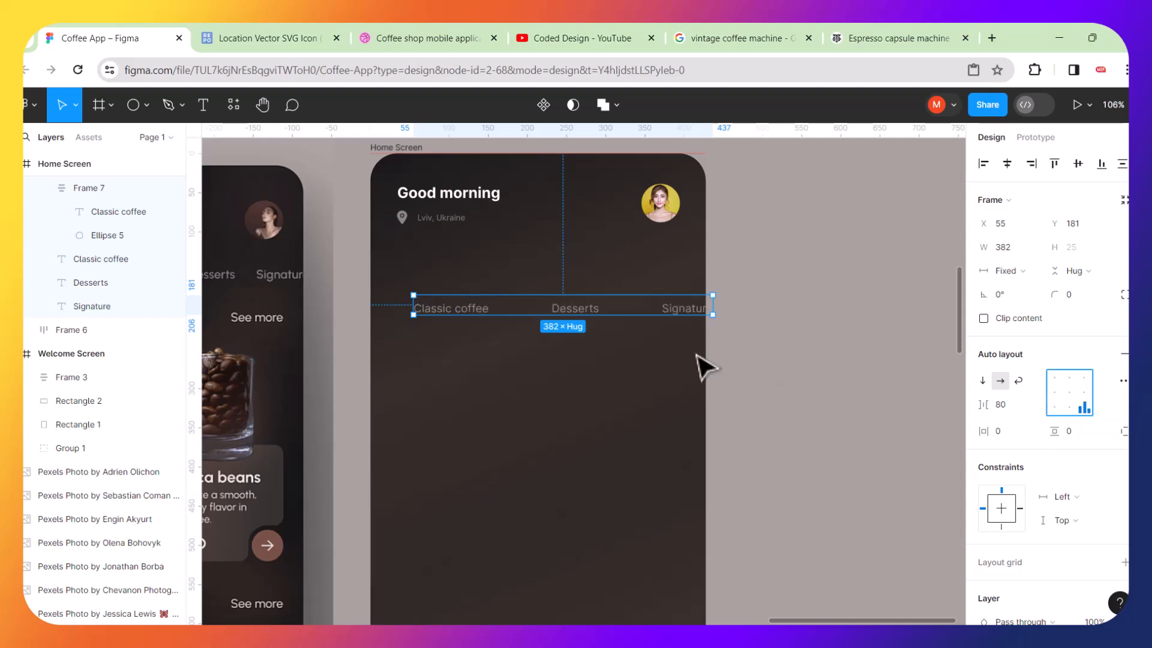
Compare the tab row with the category tabs in the reference design.
mouse_move(595, 309)
mouse_down()
mouse_move(458, 306)
mouse_move(600, 308)
mouse_up()
scroll(597, 308, down, 5)
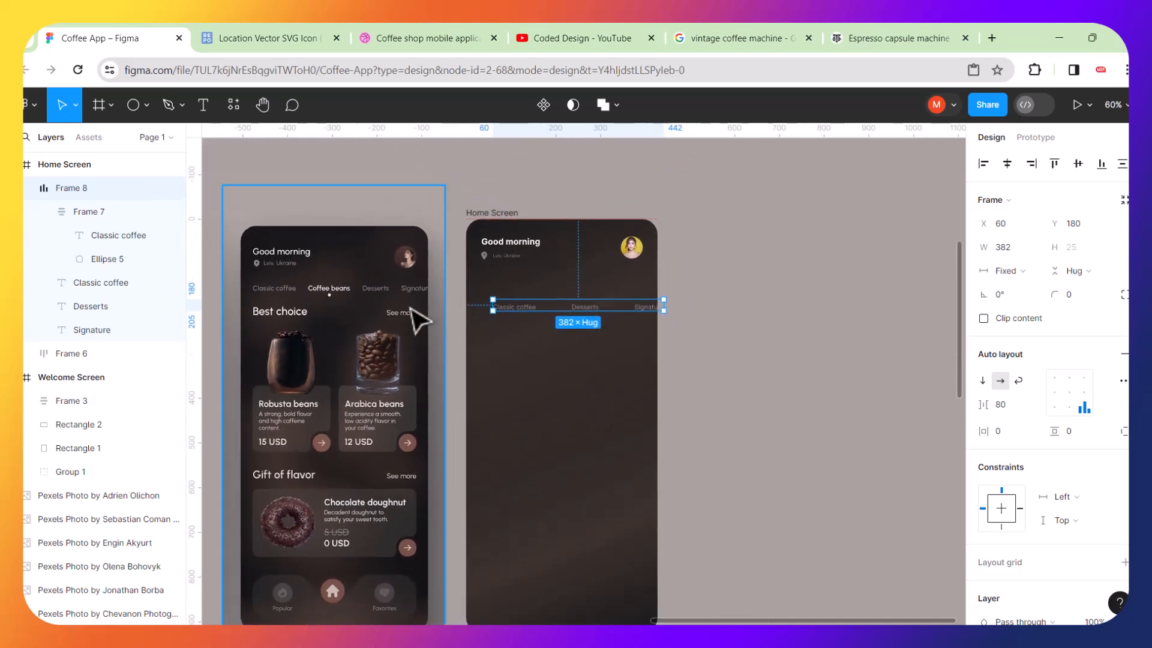
scroll(356, 314, up, 5)
click(317, 290)
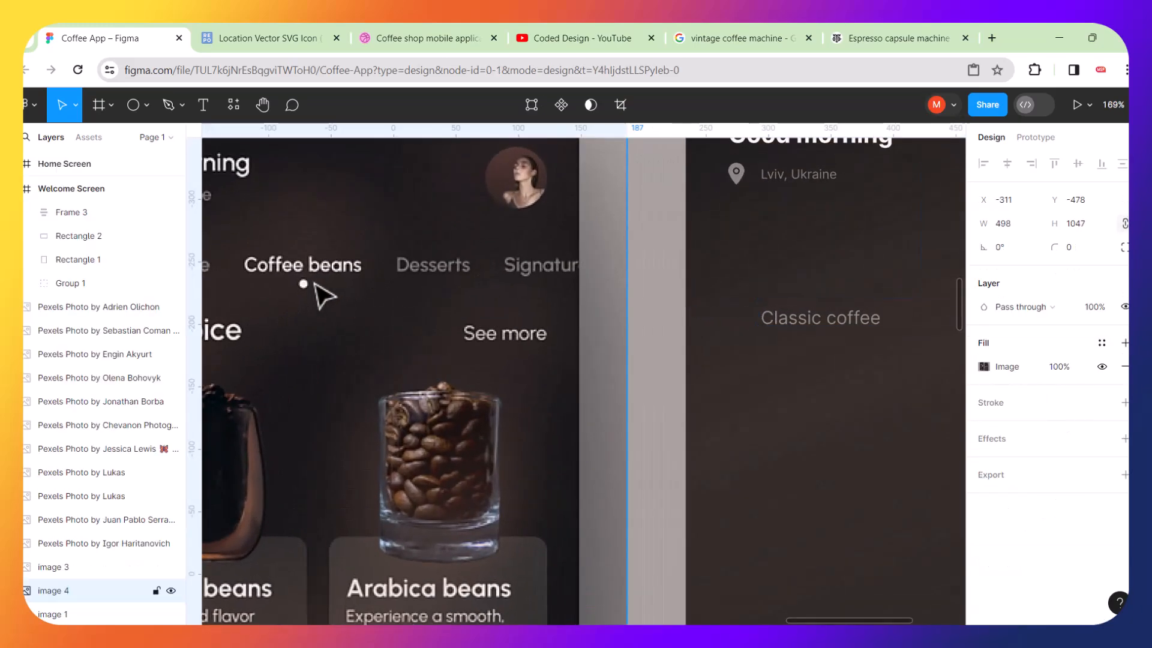
scroll(402, 330, down, 4)
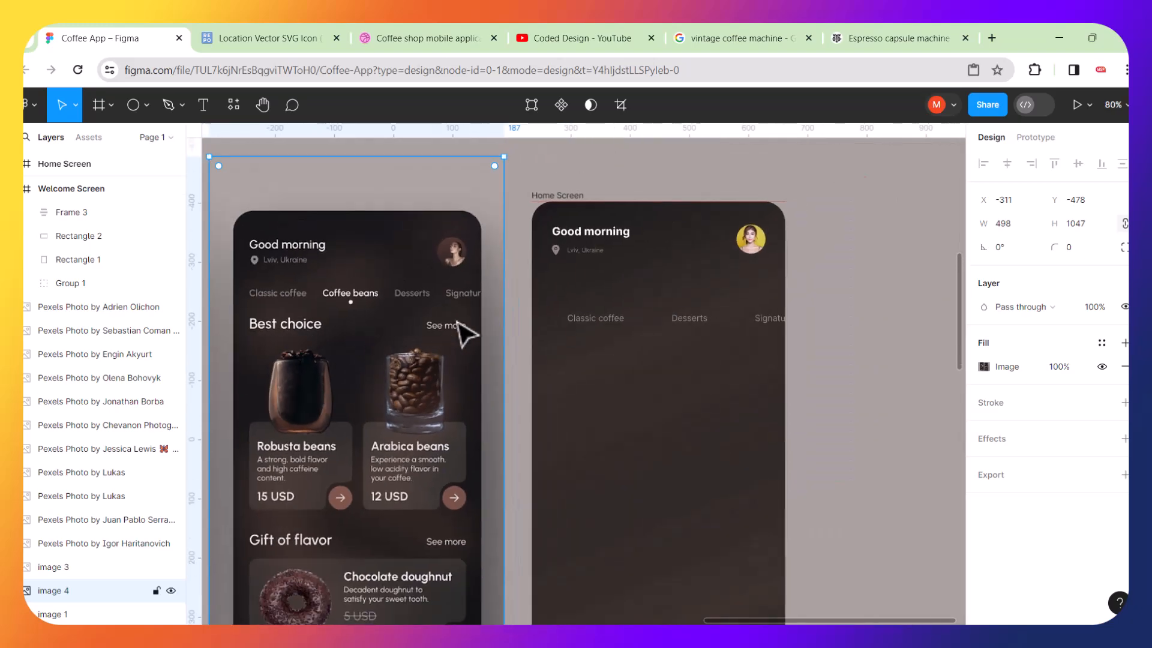
click(523, 313)
Undo the last five changes to the tab row.
key(ctrl+z)
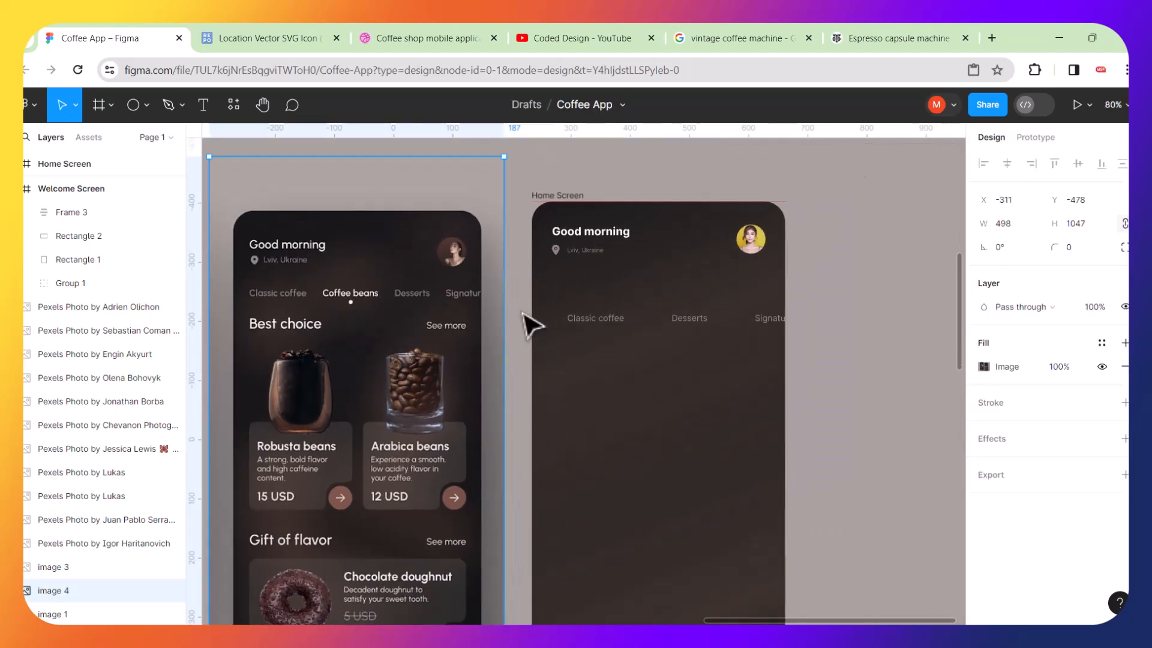
key(ctrl+z)
key(ctrl+z)
key(ctrl+z)
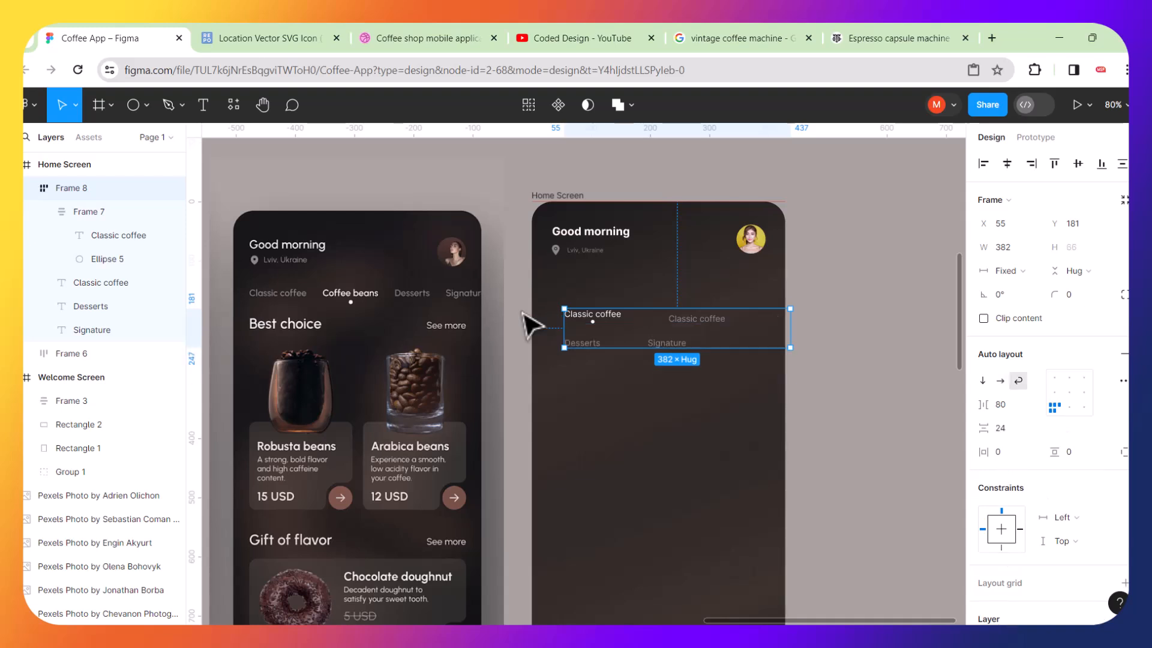
key(ctrl+z)
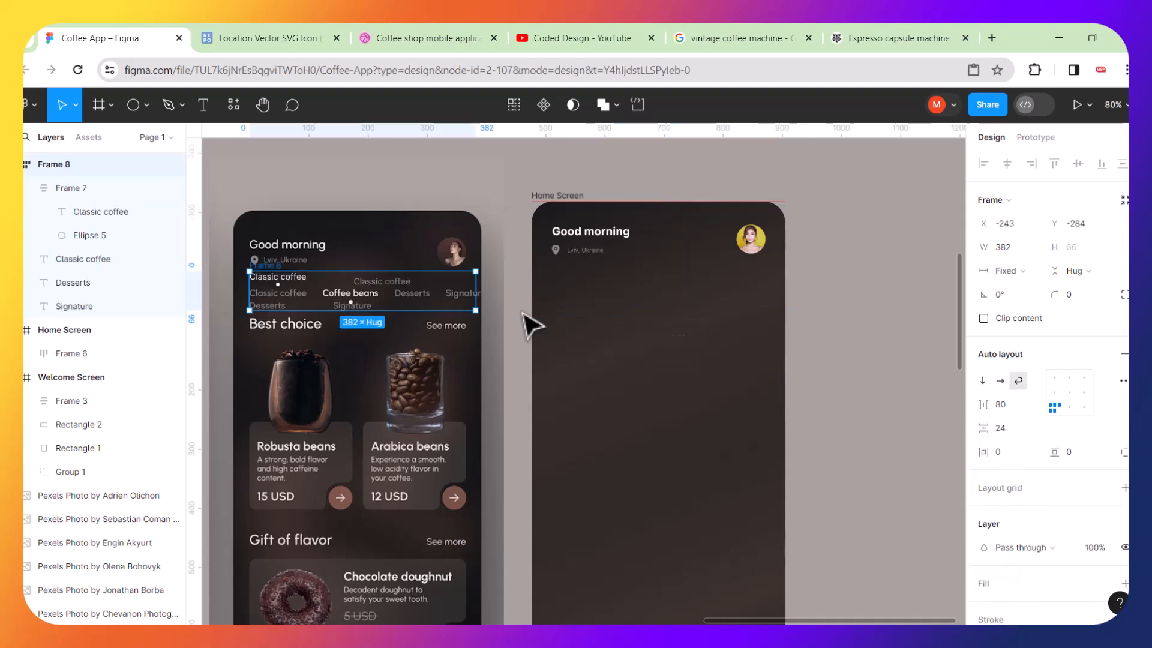
Move the tab frame back into the Home Screen and ungroup it.
drag(375, 308, 686, 337)
right_click(677, 314)
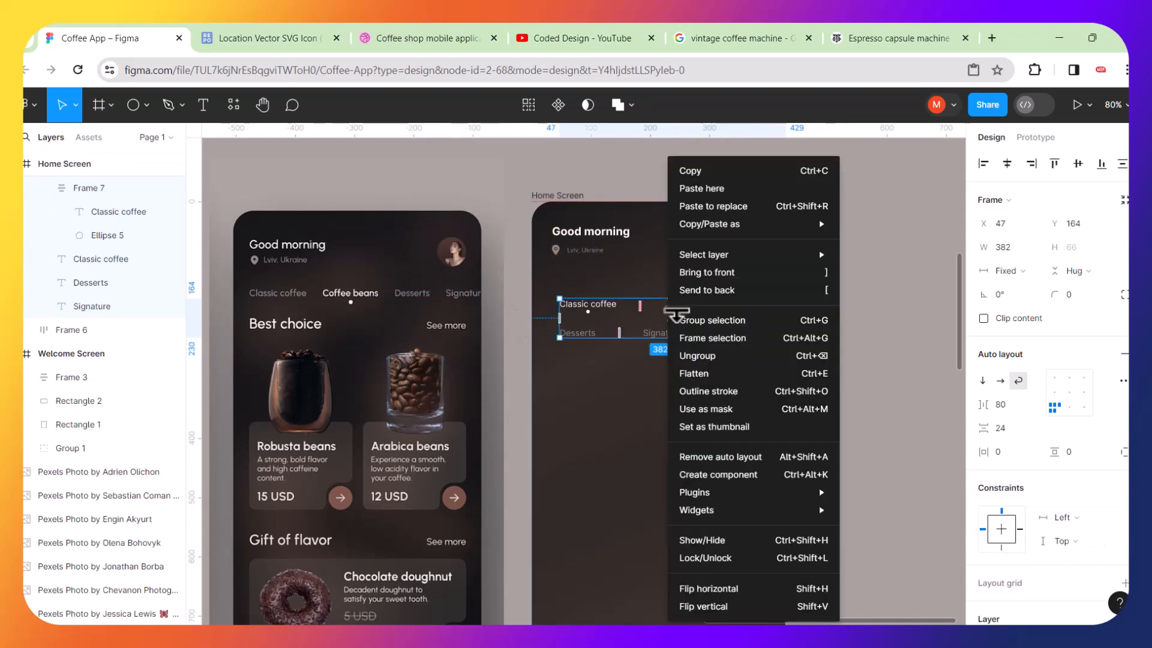
click(695, 354)
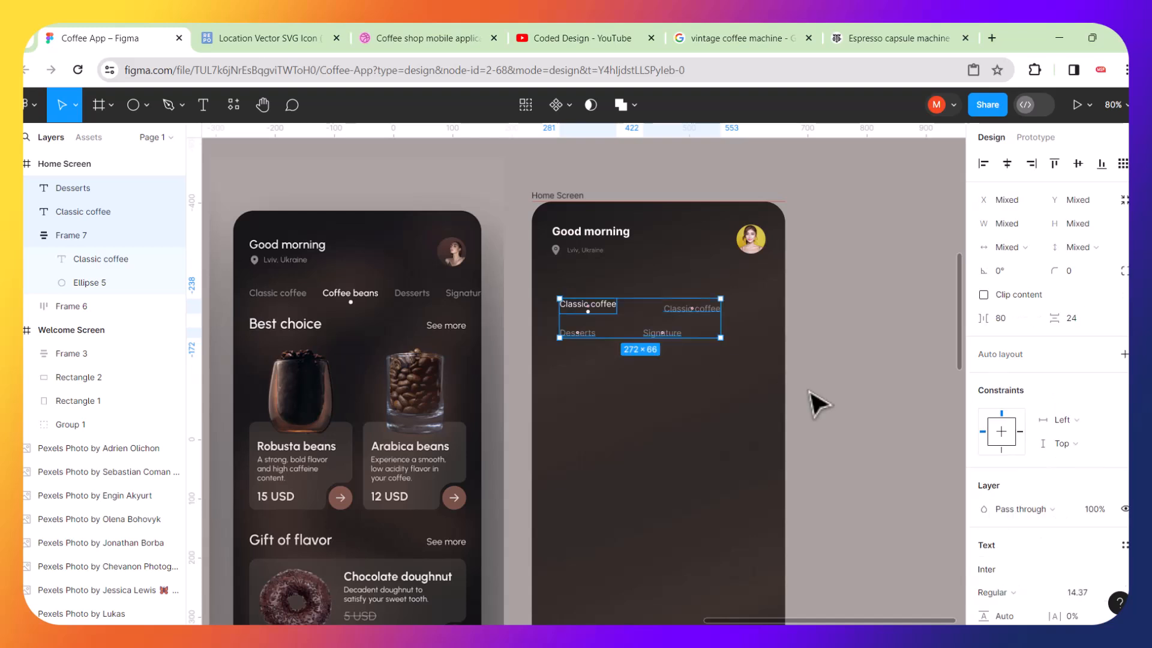
Move the active white label-and-dot group up, above the remaining grey labels.
click(813, 402)
scroll(682, 344, up, 5)
click(506, 272)
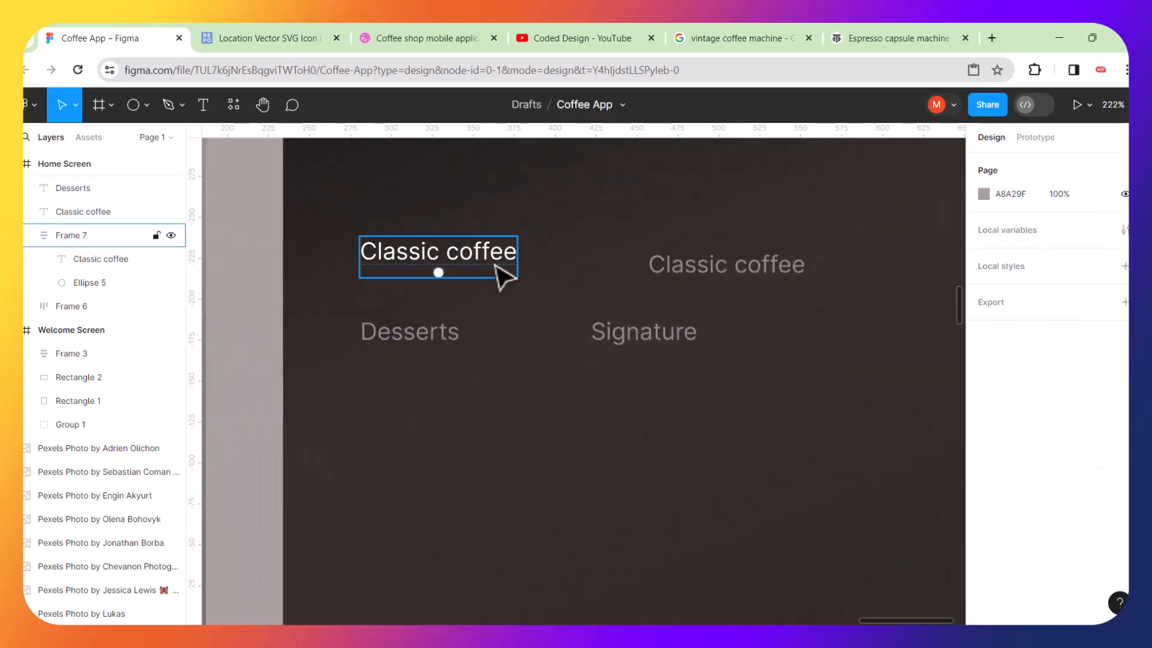
drag(490, 262, 590, 242)
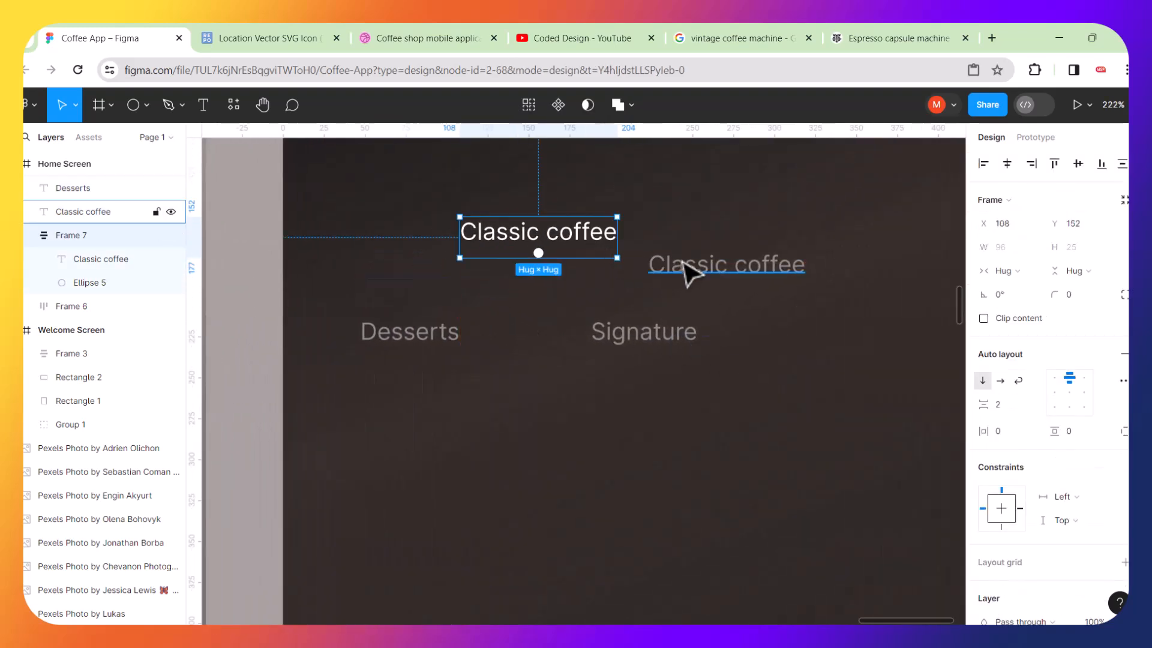
Place the grey Classic coffee label after Signature and wrap the three grey labels in a horizontal auto layout.
click(694, 281)
mouse_move(715, 272)
mouse_down()
mouse_move(792, 275)
mouse_move(777, 350)
mouse_up()
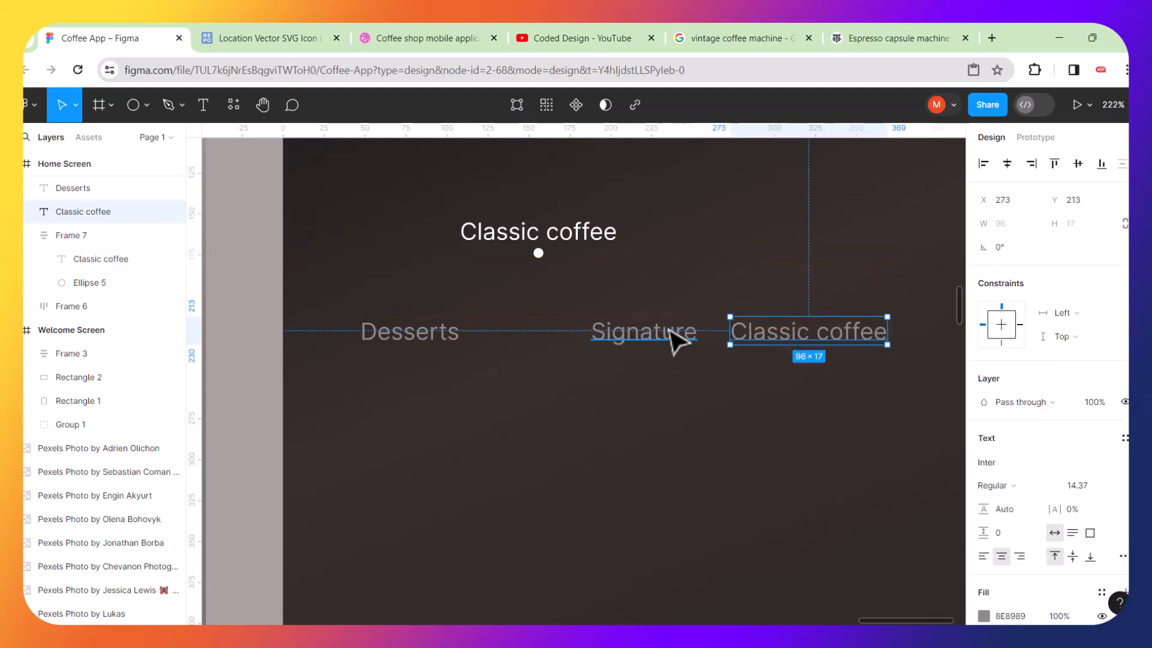
shift+click(671, 331)
shift+click(456, 335)
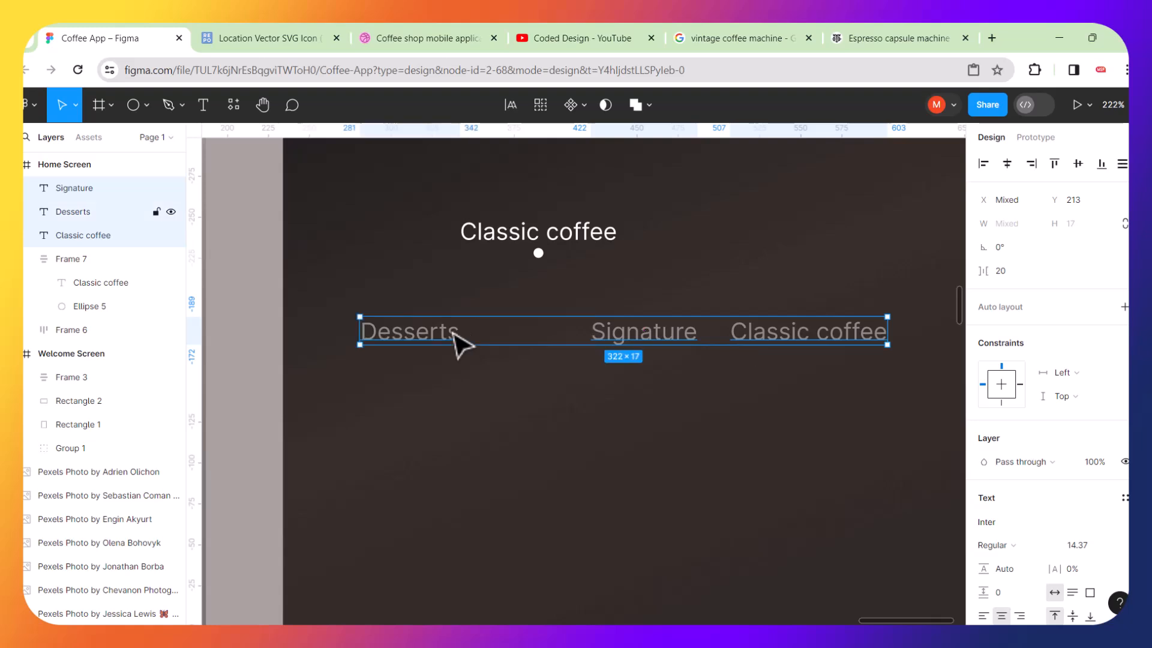
key(shift+a)
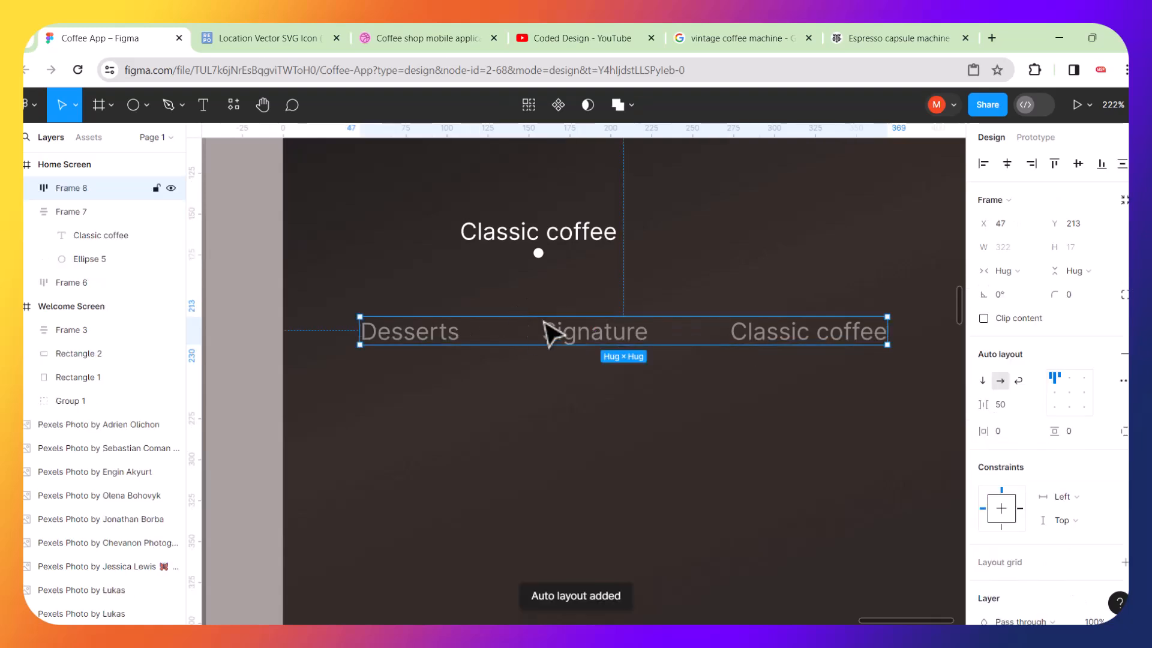
Drag the active label-and-dot group into the grey labels' auto layout row.
mouse_move(567, 251)
mouse_down()
mouse_move(543, 352)
mouse_move(625, 360)
mouse_move(666, 342)
mouse_move(772, 343)
mouse_move(796, 395)
mouse_move(721, 395)
mouse_move(681, 376)
mouse_move(657, 275)
mouse_up()
click(622, 350)
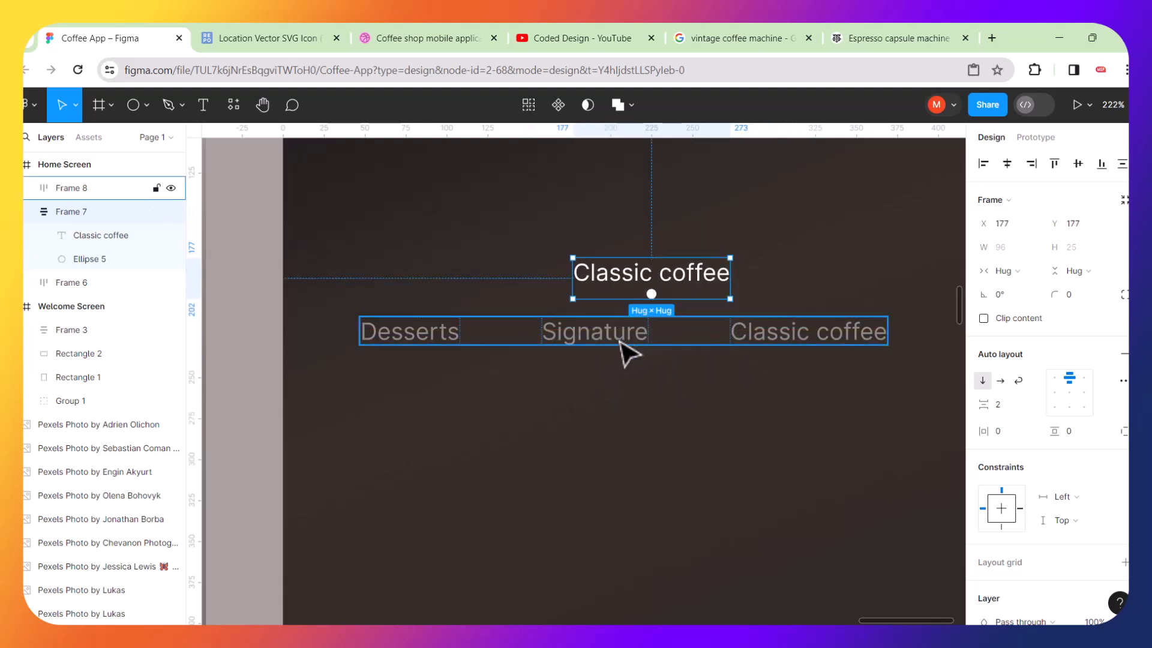
click(651, 288)
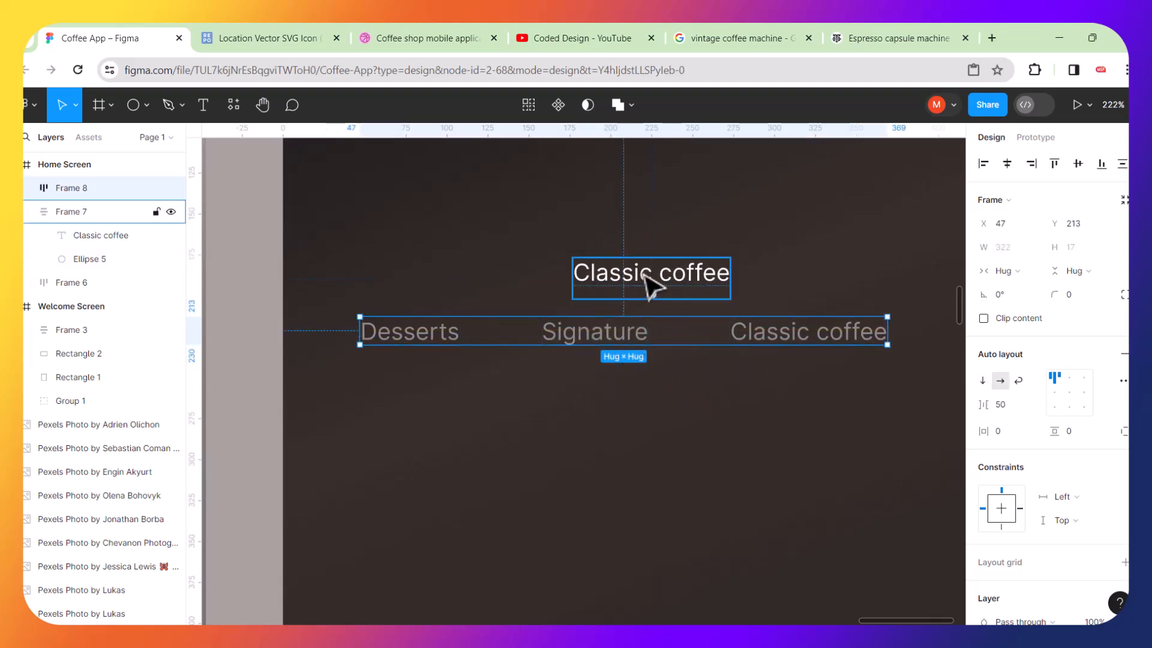
scroll(650, 285, up, 2)
scroll(647, 278, up, 2)
mouse_move(640, 286)
mouse_down()
mouse_move(648, 368)
mouse_move(633, 404)
mouse_move(594, 308)
mouse_up()
scroll(594, 307, down, 3)
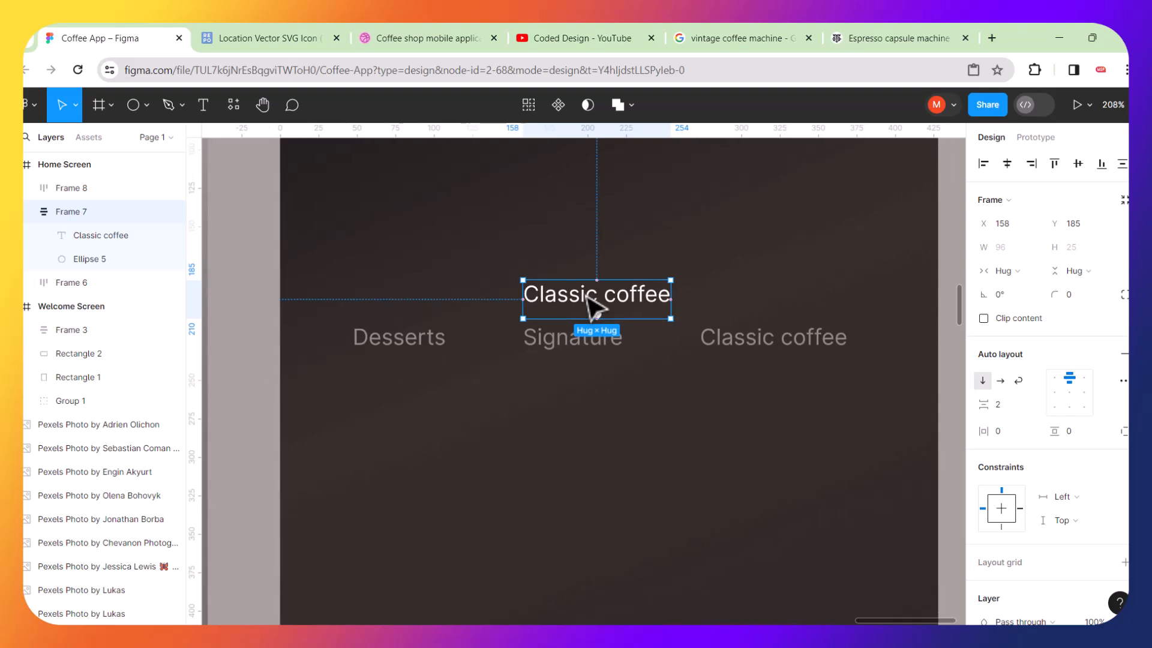
click(583, 347)
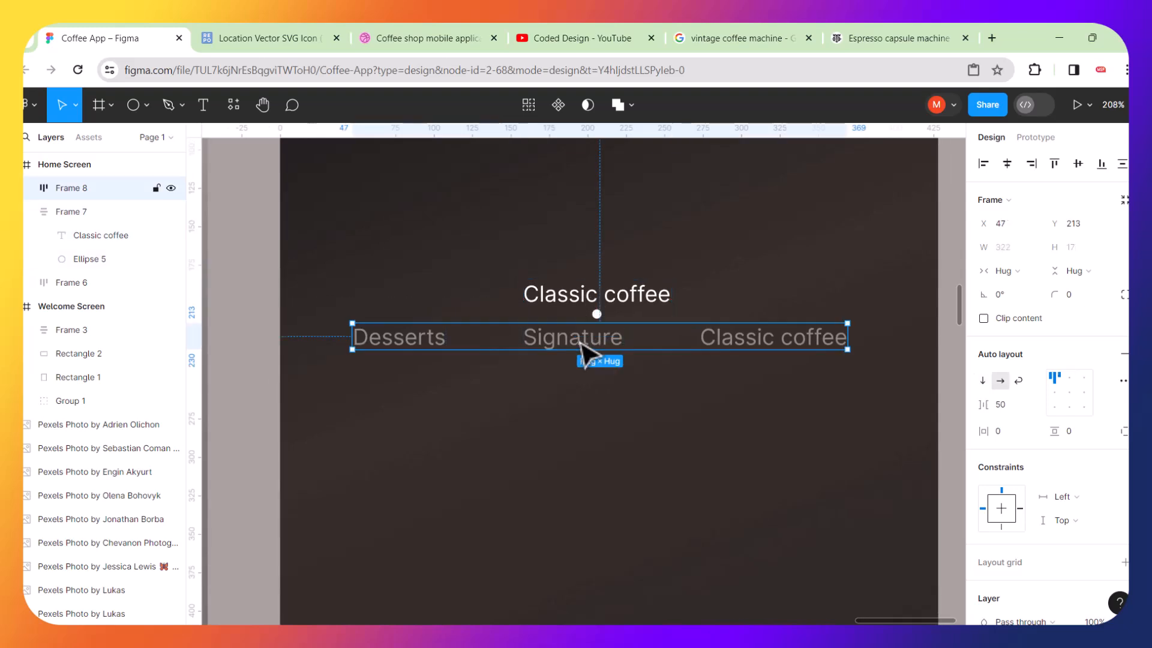
scroll(583, 348, up, 2)
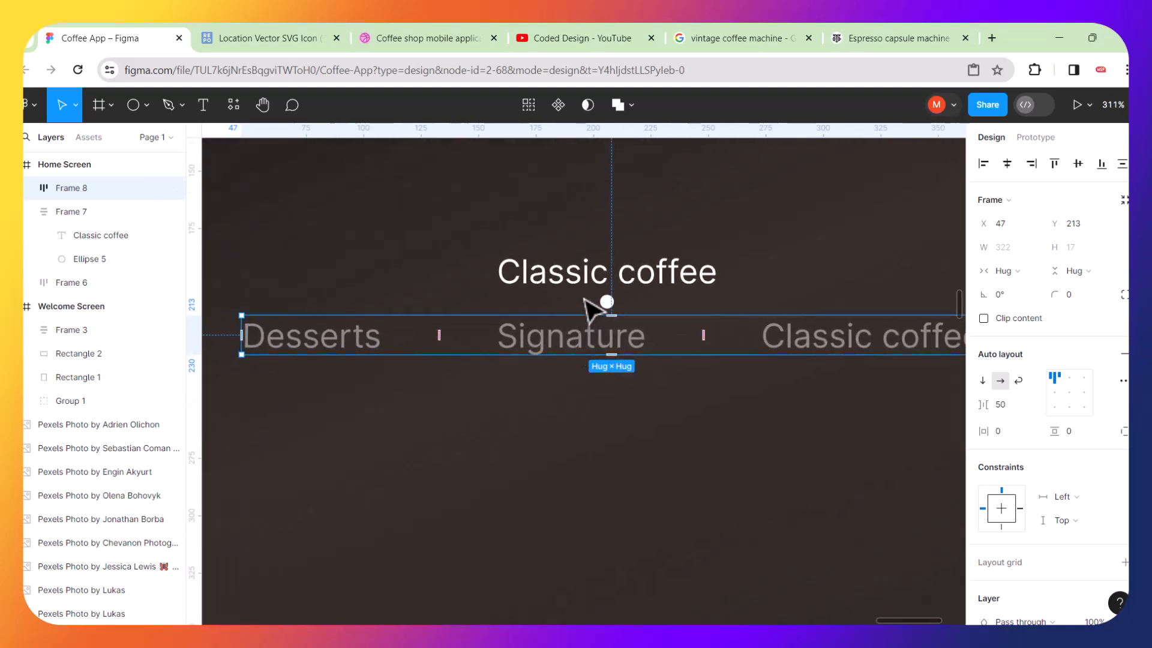
scroll(593, 291, up, 3)
click(574, 252)
mouse_move(556, 257)
mouse_down()
mouse_move(433, 367)
mouse_move(447, 399)
mouse_move(597, 399)
mouse_move(602, 234)
mouse_move(657, 377)
mouse_move(746, 405)
mouse_move(723, 441)
mouse_move(696, 357)
mouse_move(680, 393)
mouse_move(573, 398)
mouse_move(629, 387)
mouse_up()
scroll(629, 387, down, 5)
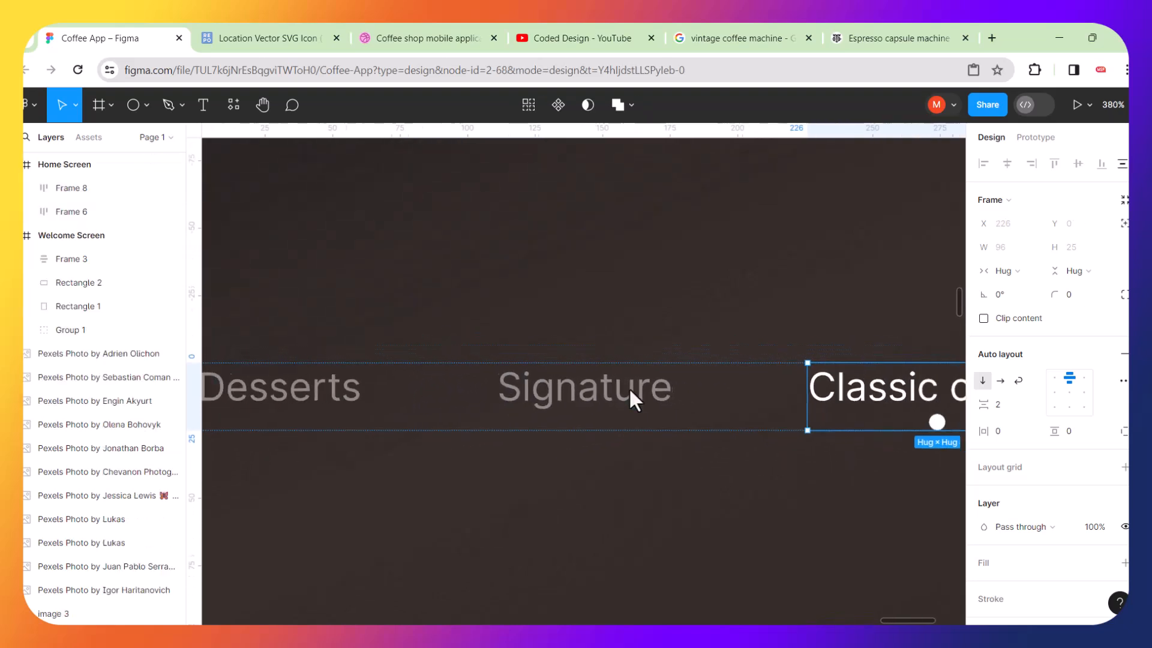
mouse_move(658, 402)
mouse_down()
mouse_move(607, 336)
mouse_move(677, 376)
mouse_up()
scroll(651, 337, down, 5)
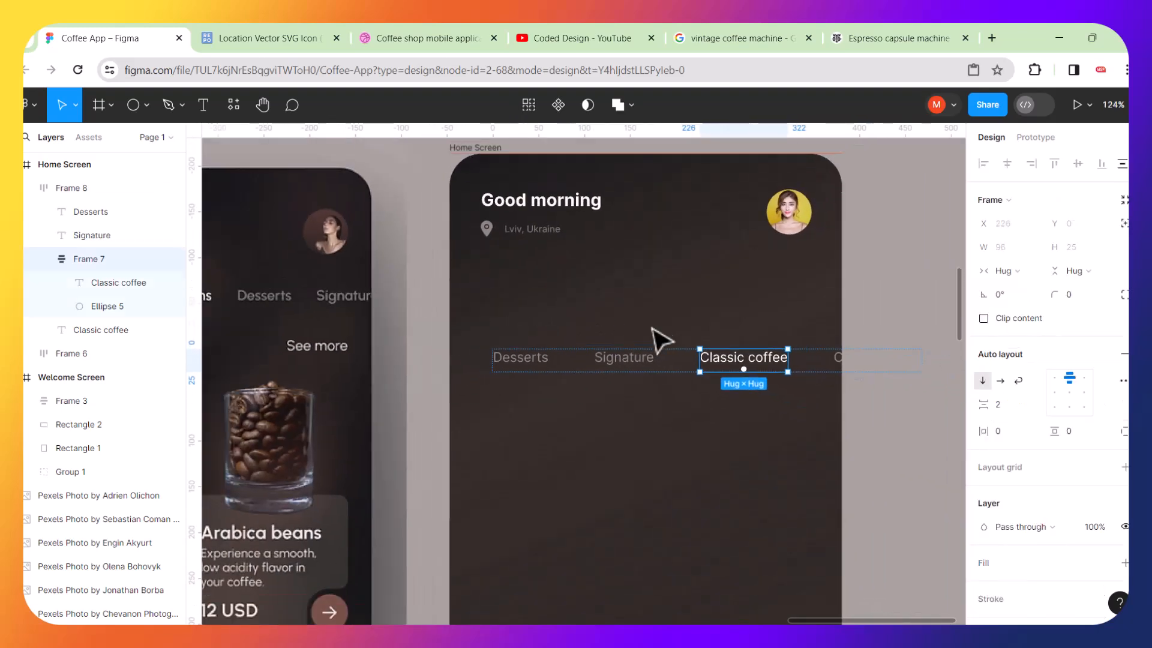
key(Escape)
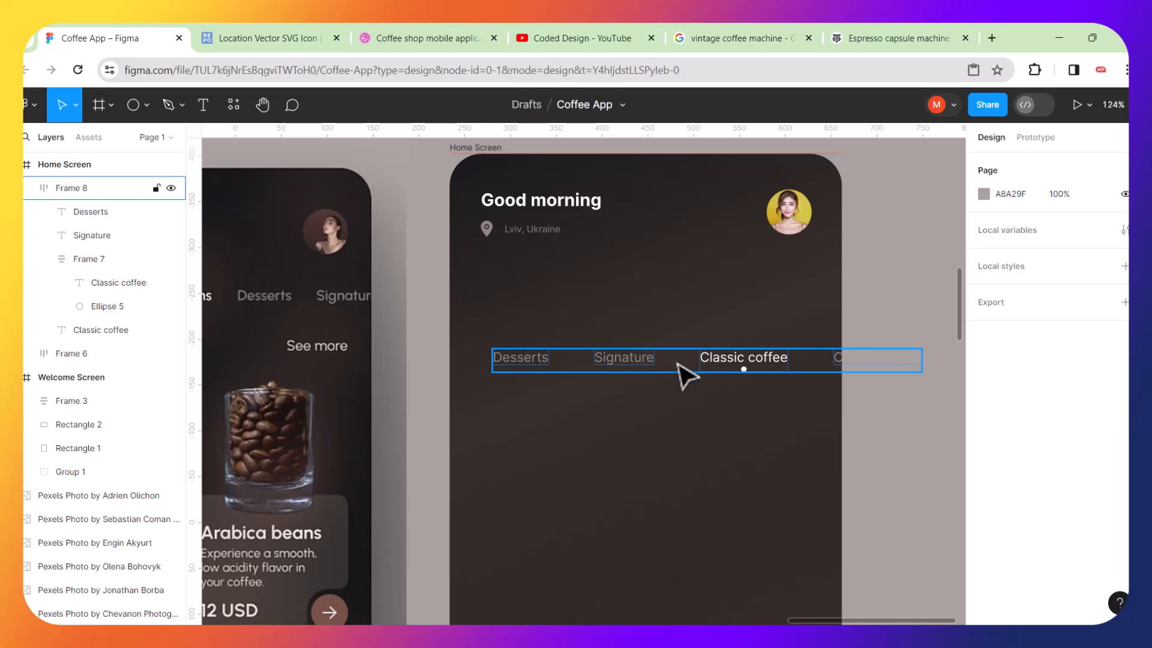
Reduce the spacing between the tab row items to 14.
scroll(686, 375, up, 5)
click(743, 357)
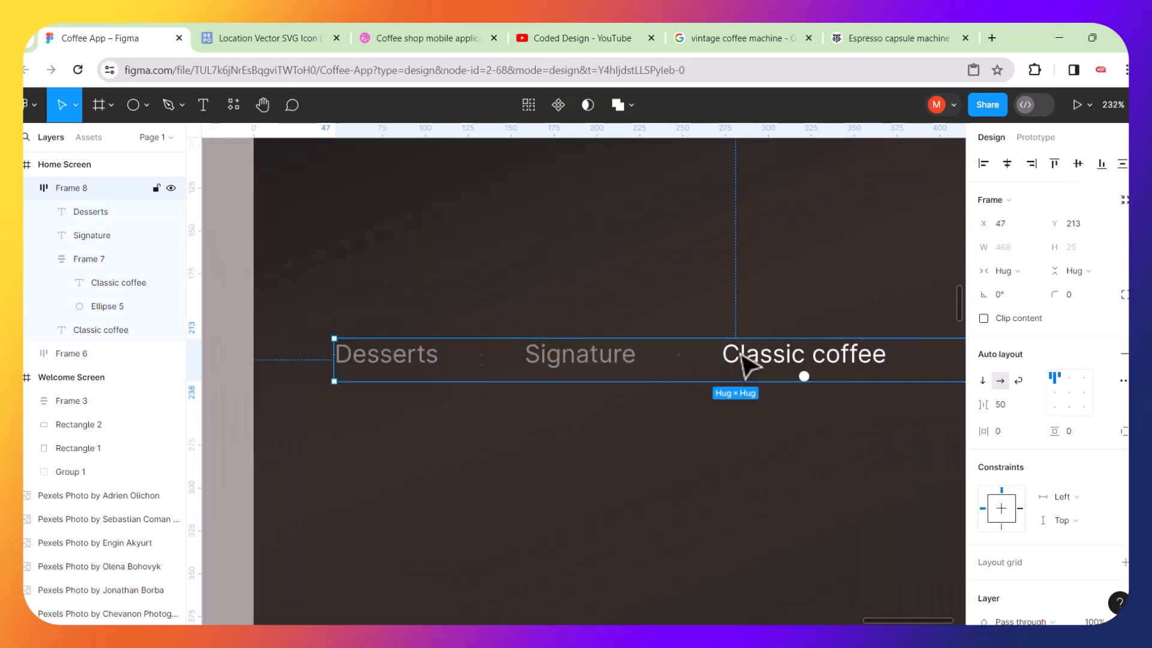
drag(983, 406, 823, 417)
scroll(825, 417, down, 7)
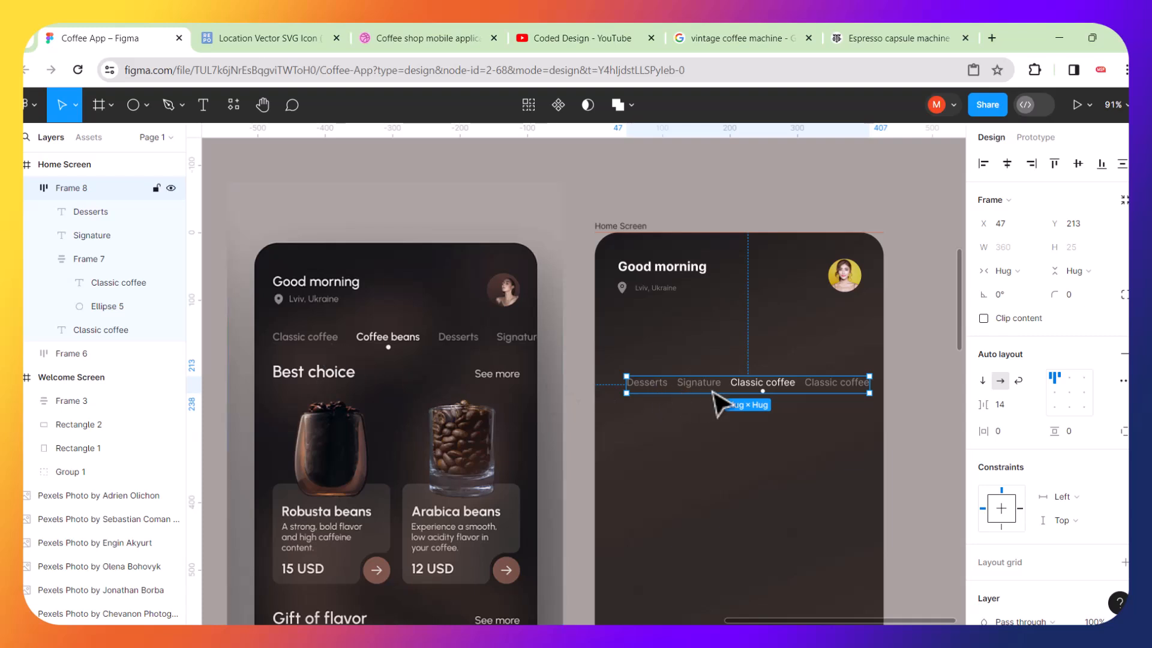
scroll(831, 405, up, 4)
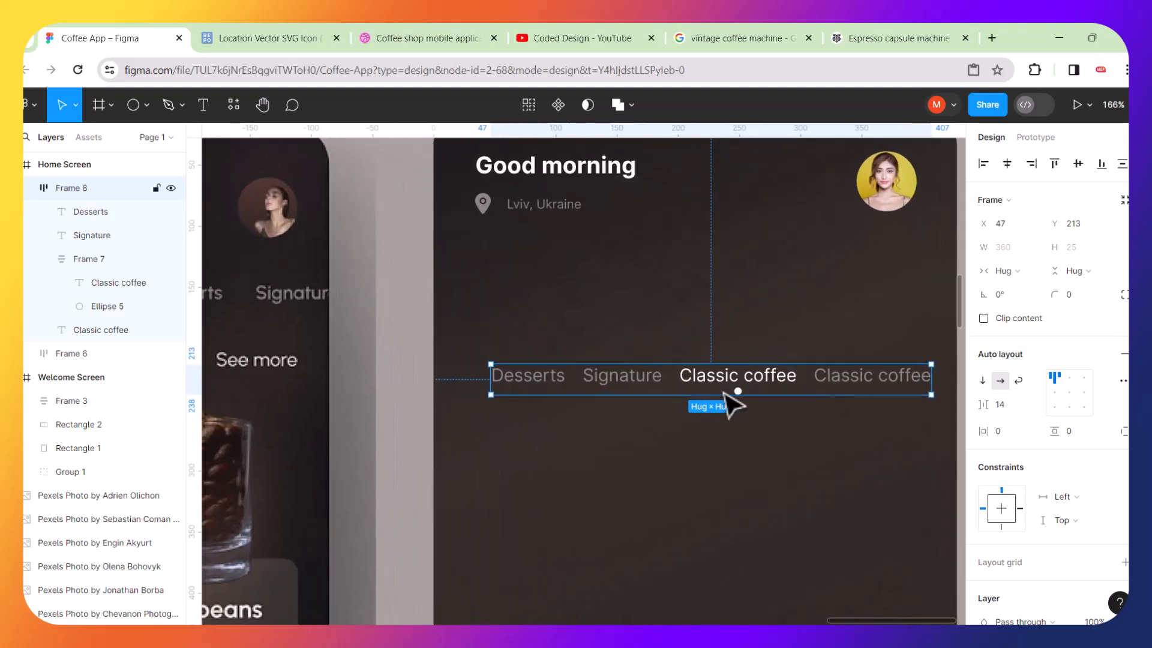
Reorder the tabs so the grey Classic coffee comes first and the active label second.
click(867, 389)
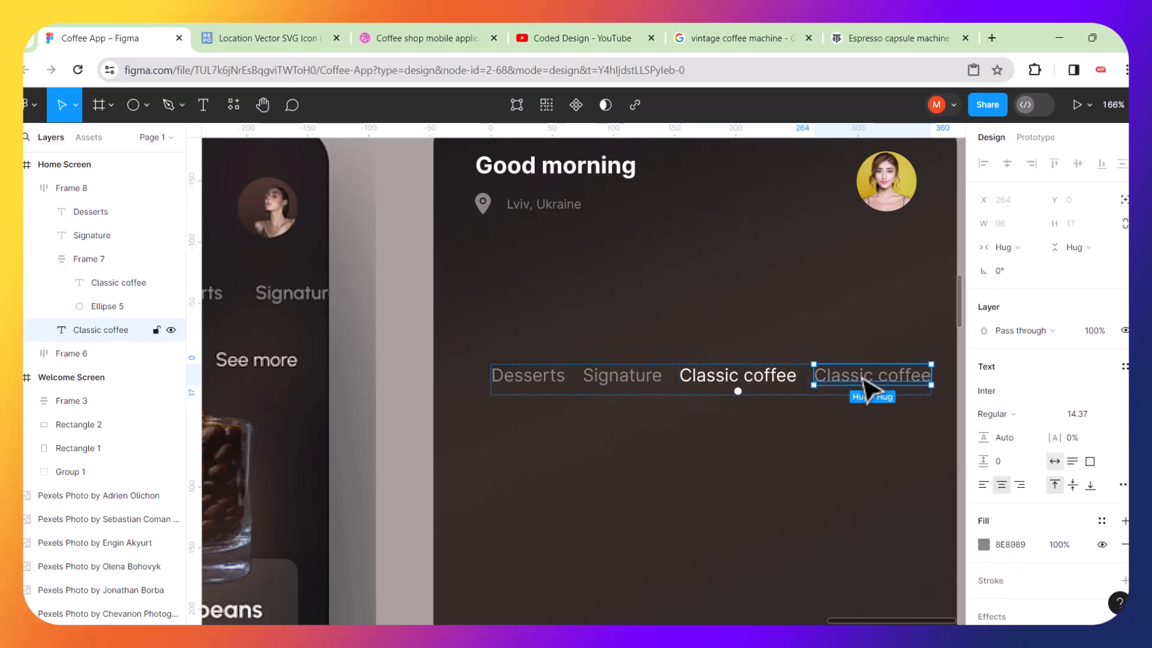
key(Left)
key(Left)
key(Left)
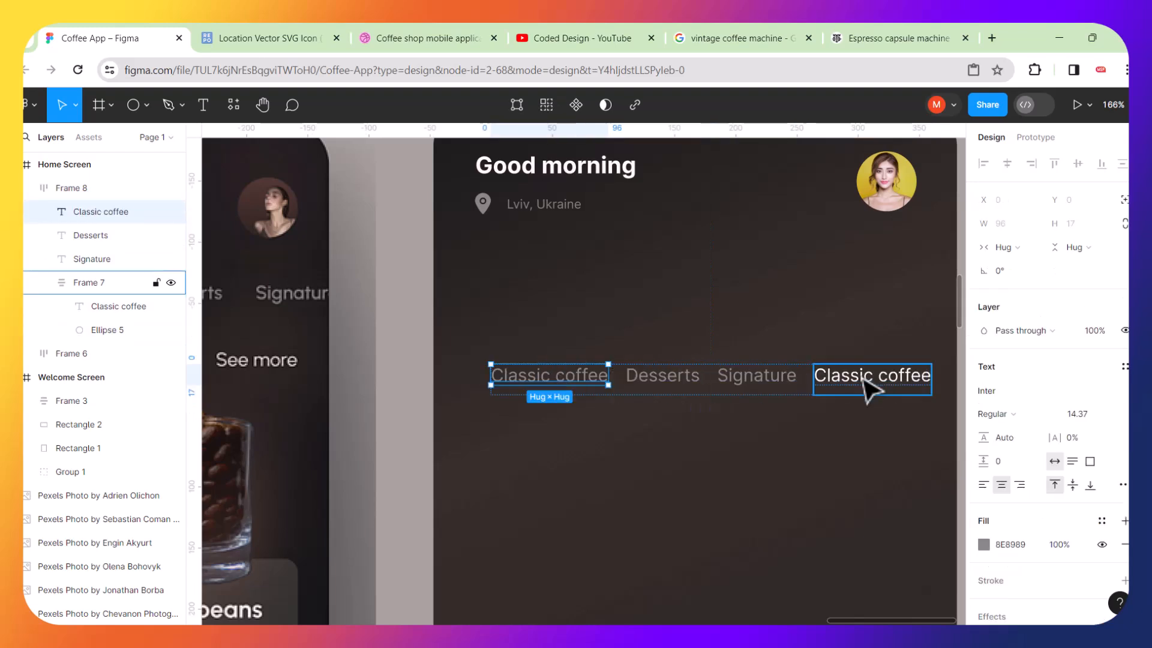
scroll(868, 389, down, 5)
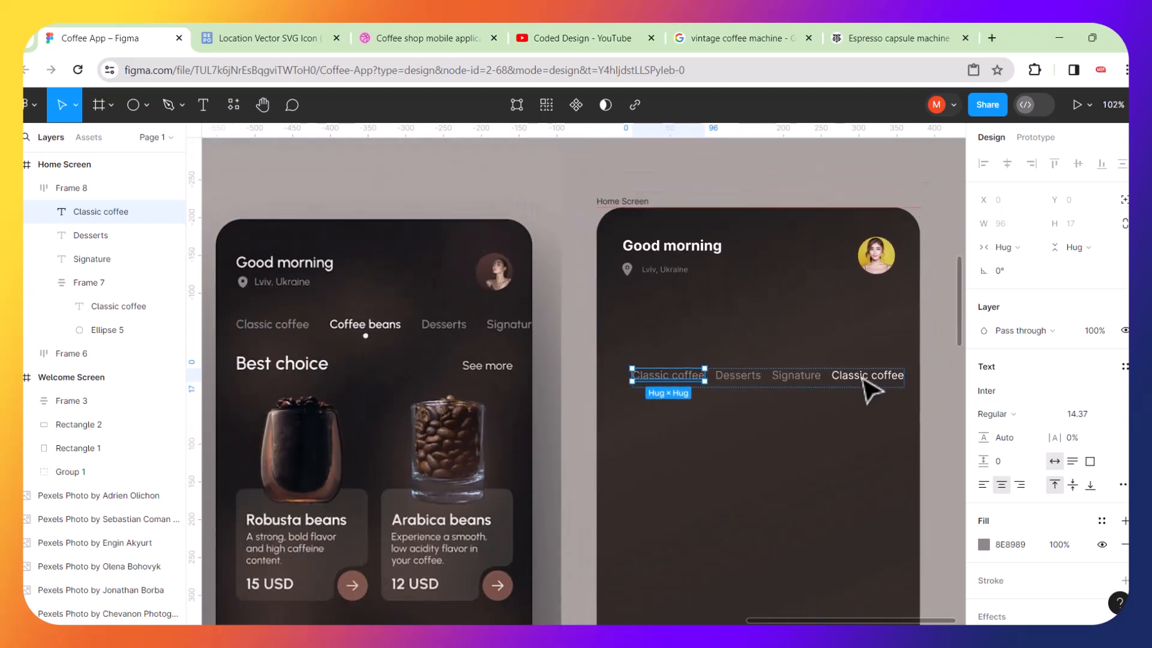
scroll(864, 380, up, 2)
click(864, 378)
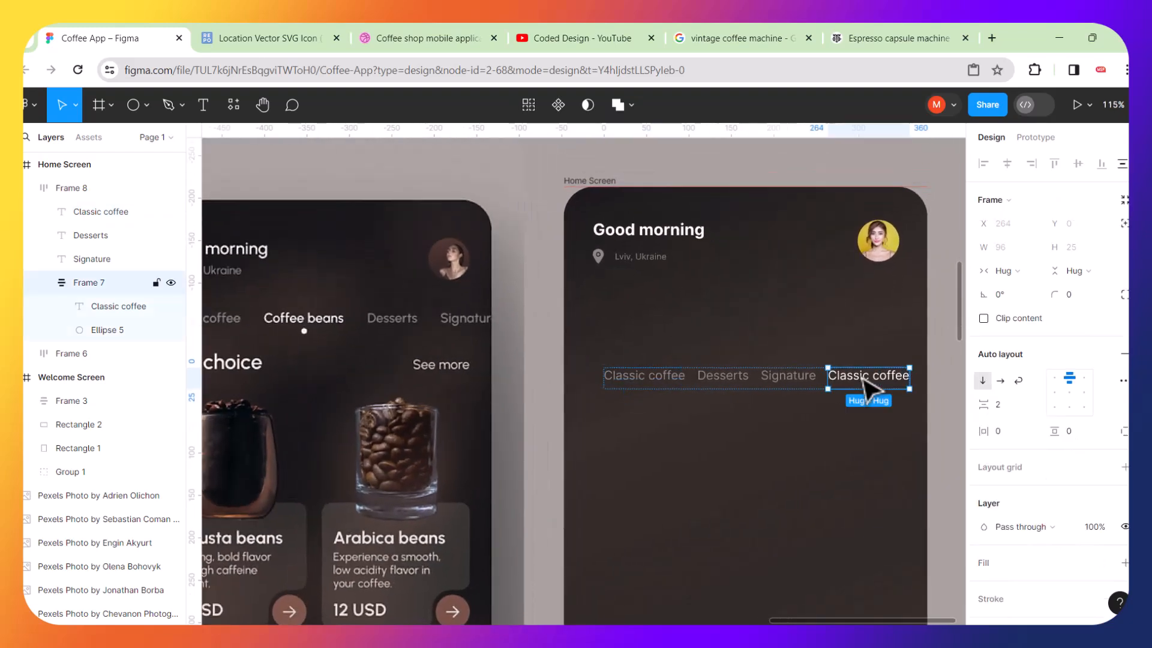
key(Left)
key(Left)
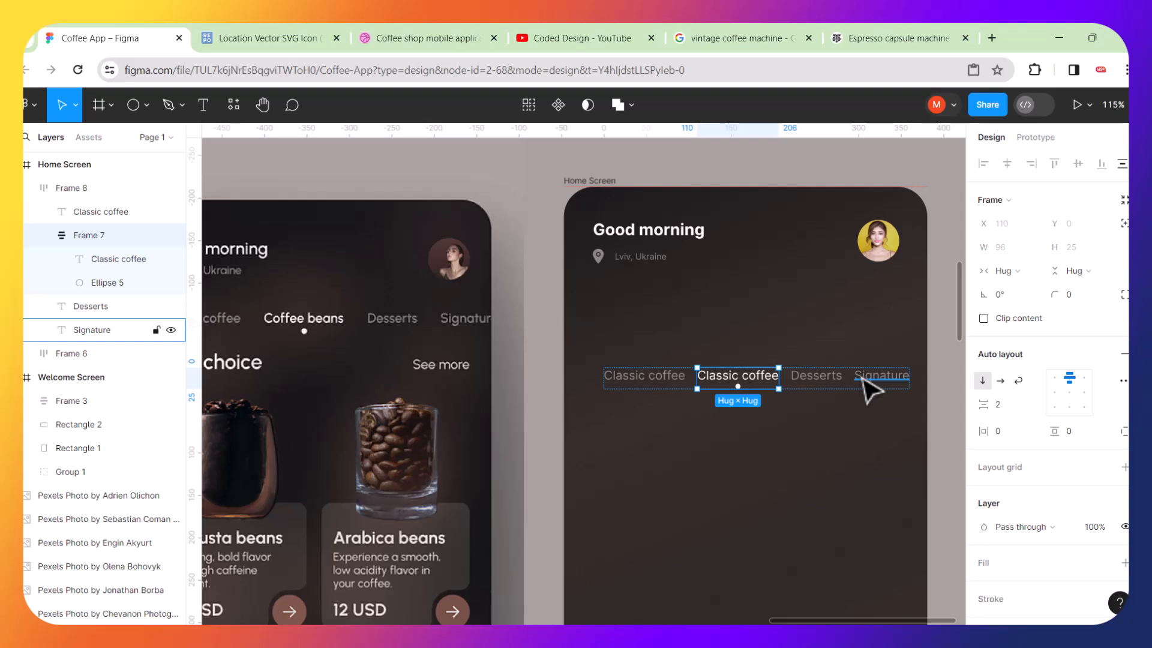
Scale the tab row to about 431 × 31 and place it at about x 20, y 139 below the header.
scroll(869, 389, down, 2)
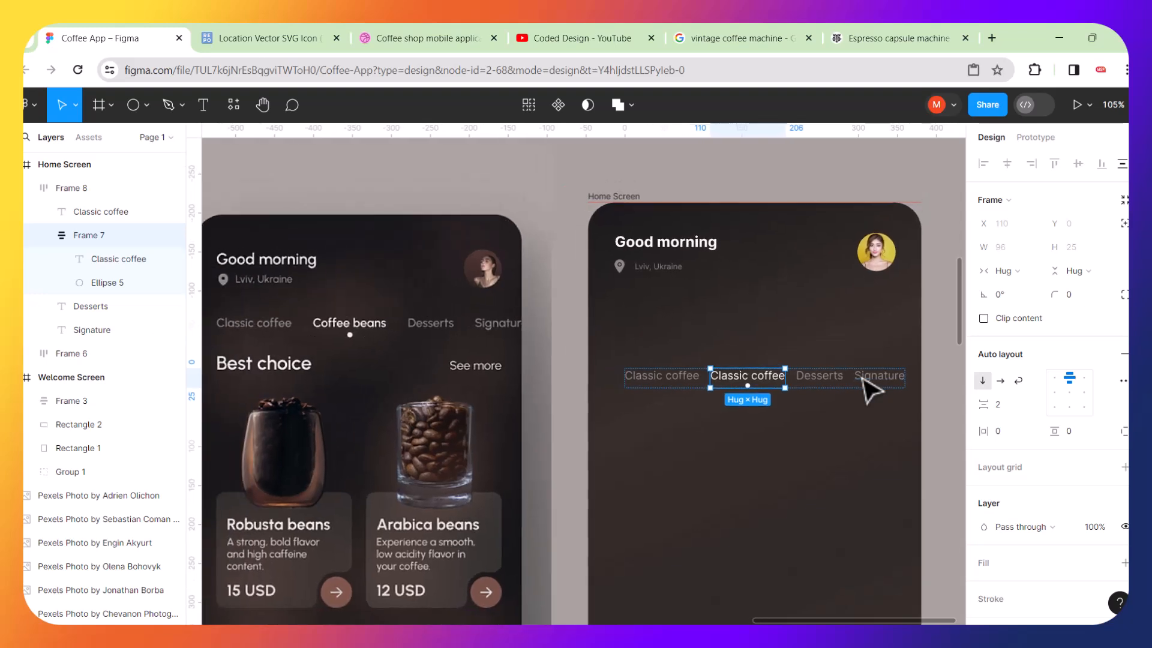
scroll(869, 387, up, 3)
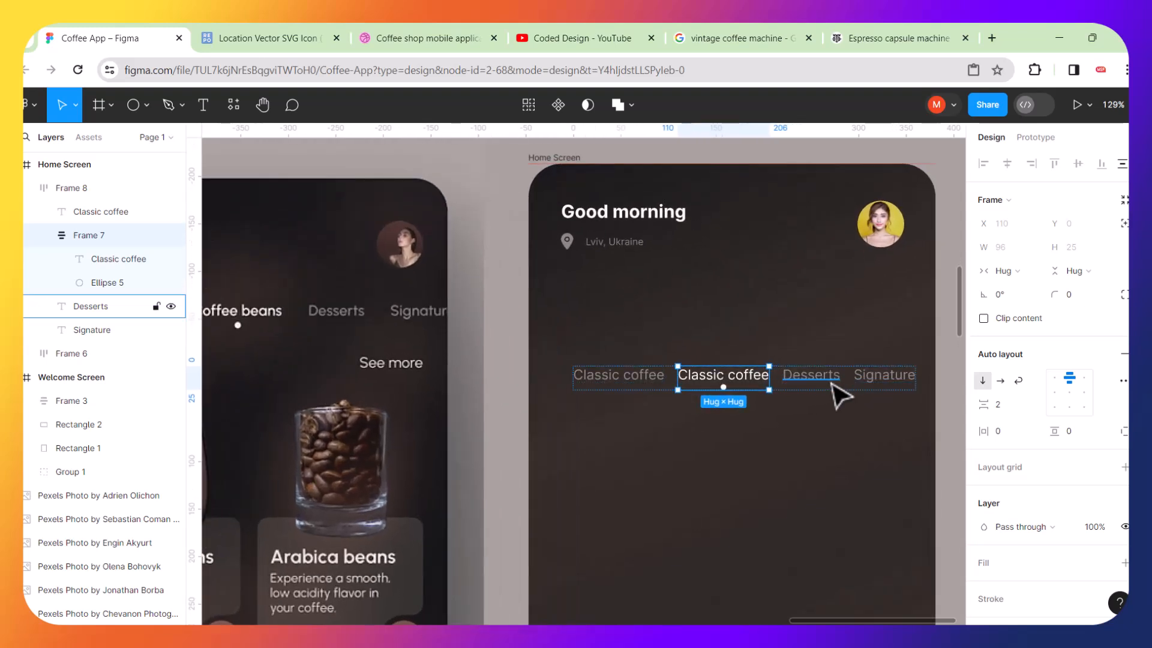
click(833, 384)
click(883, 421)
click(899, 391)
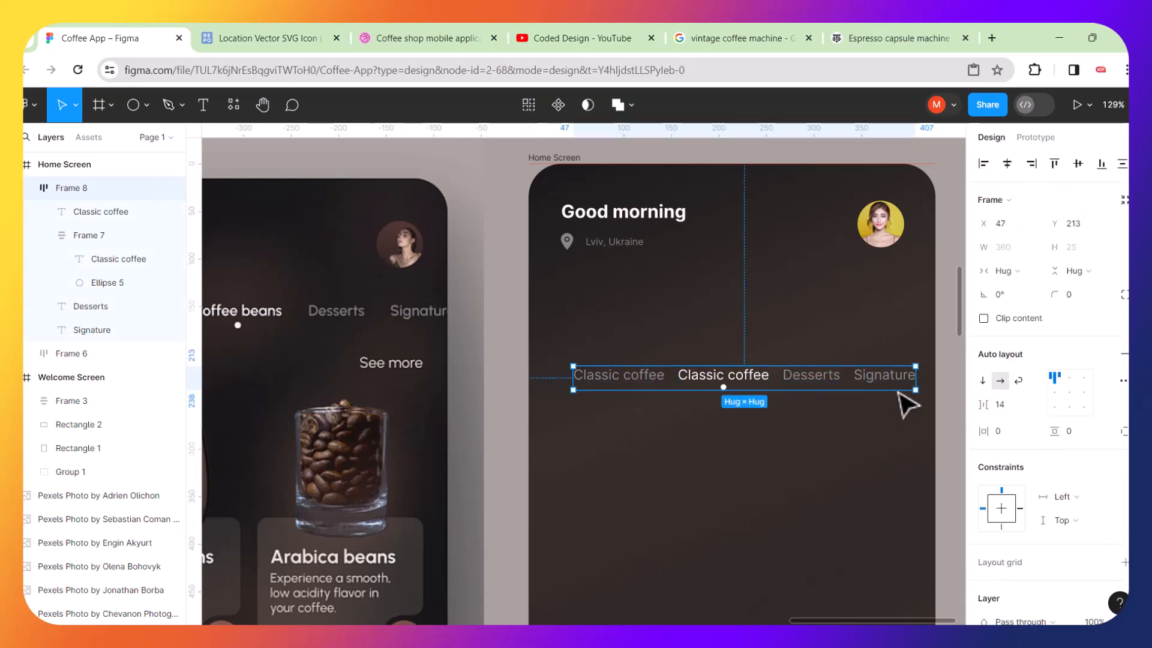
key(k)
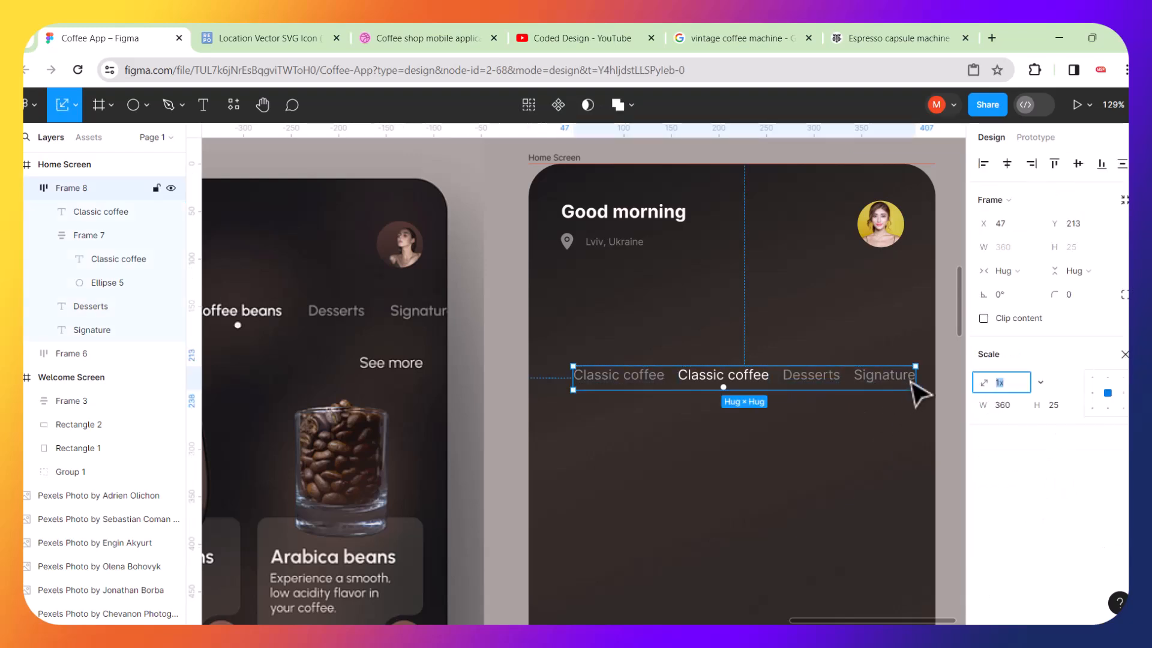
mouse_move(919, 366)
mouse_down()
mouse_move(931, 353)
mouse_move(912, 364)
mouse_up()
drag(820, 358, 813, 305)
mouse_move(906, 287)
mouse_down()
mouse_move(913, 268)
mouse_move(899, 287)
mouse_up()
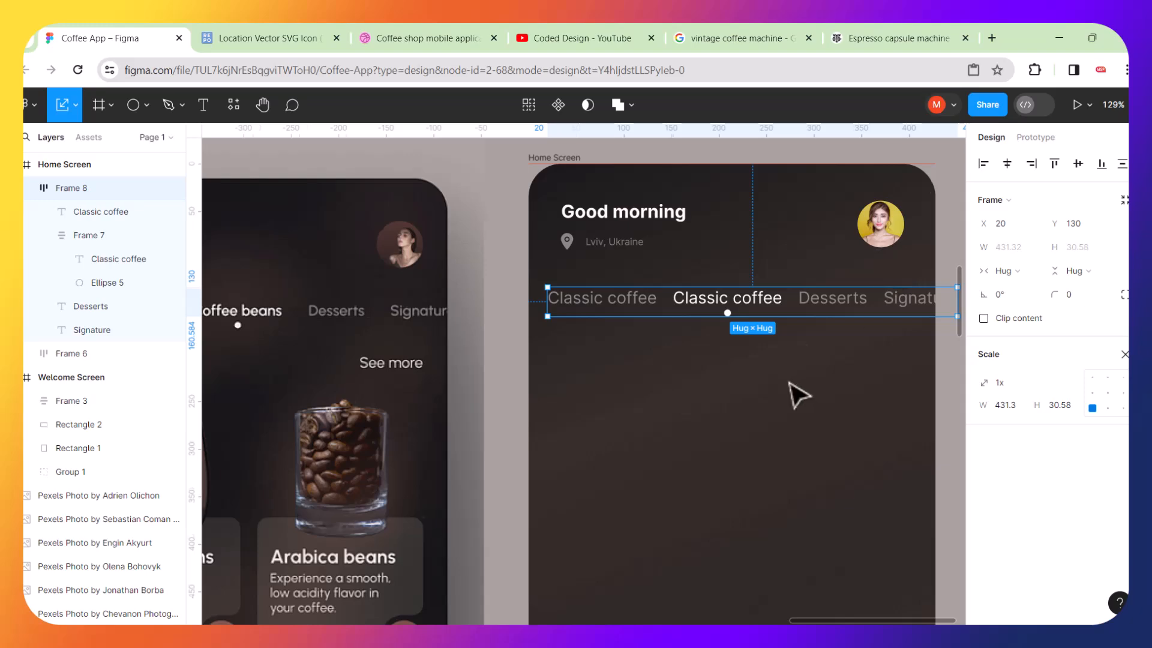
scroll(798, 396, down, 3)
scroll(798, 396, up, 3)
drag(701, 296, 701, 306)
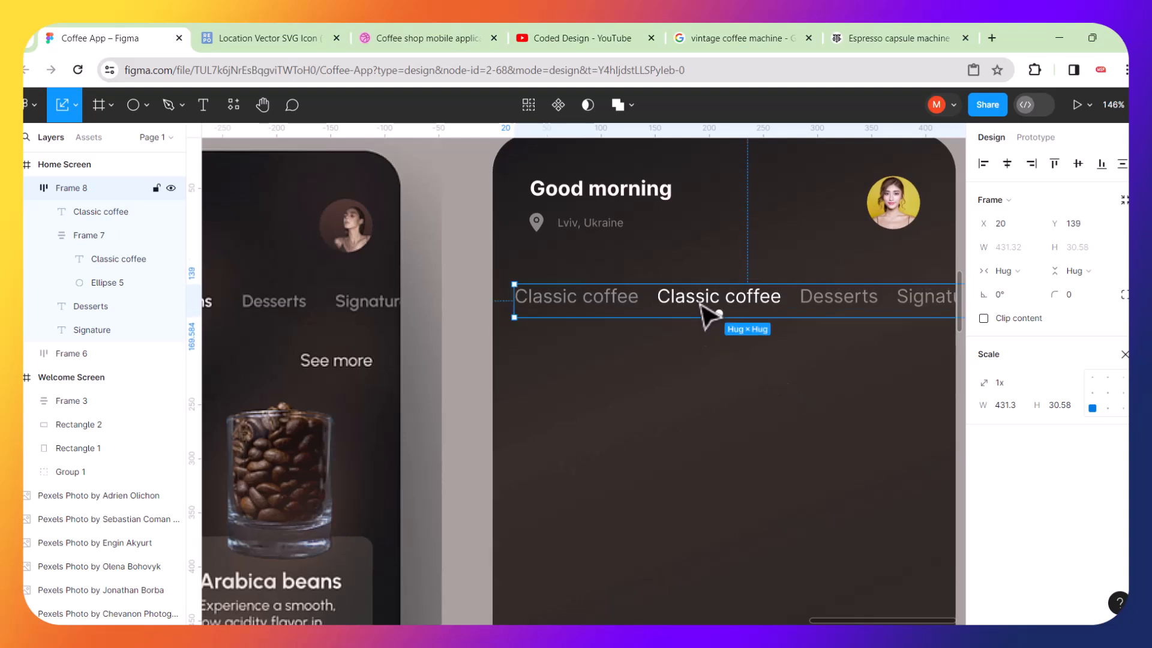
Scale the Lviv, Ukraine location text in the header slightly up to about 65 × 13.
scroll(701, 306, down, 5)
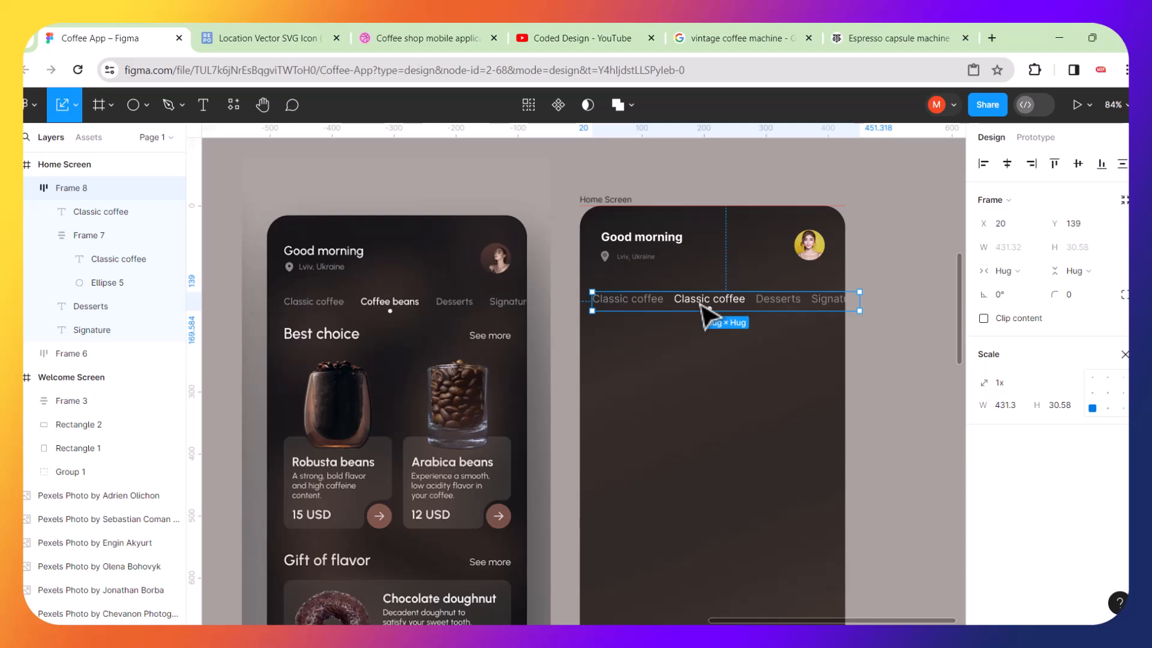
scroll(657, 264, up, 10)
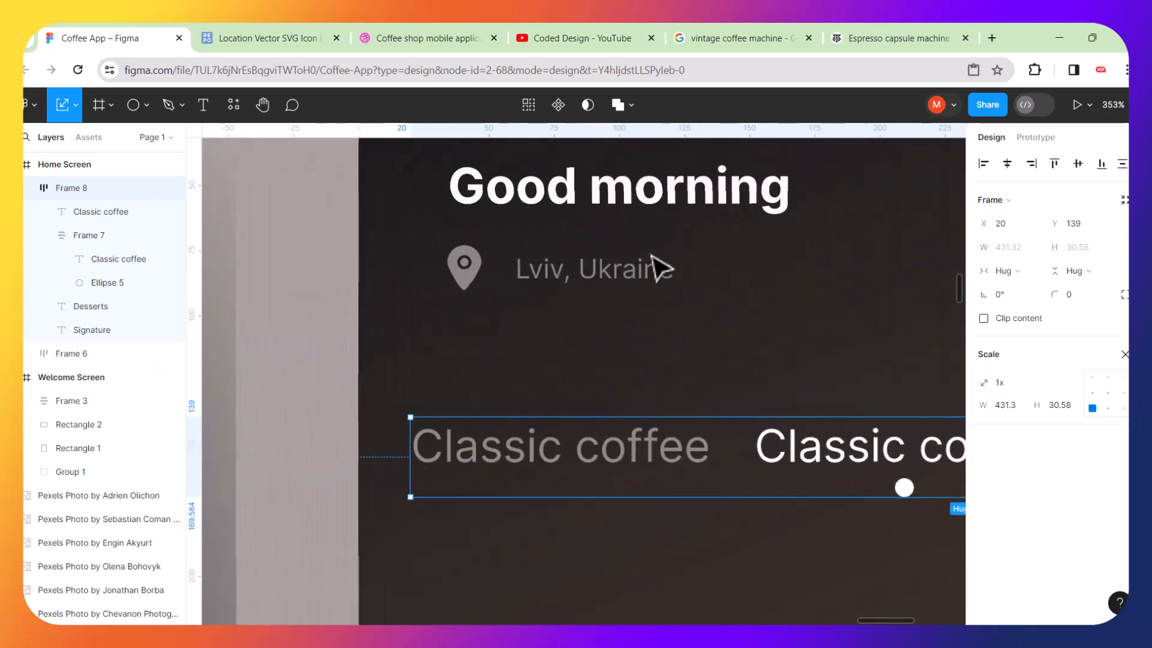
click(652, 261)
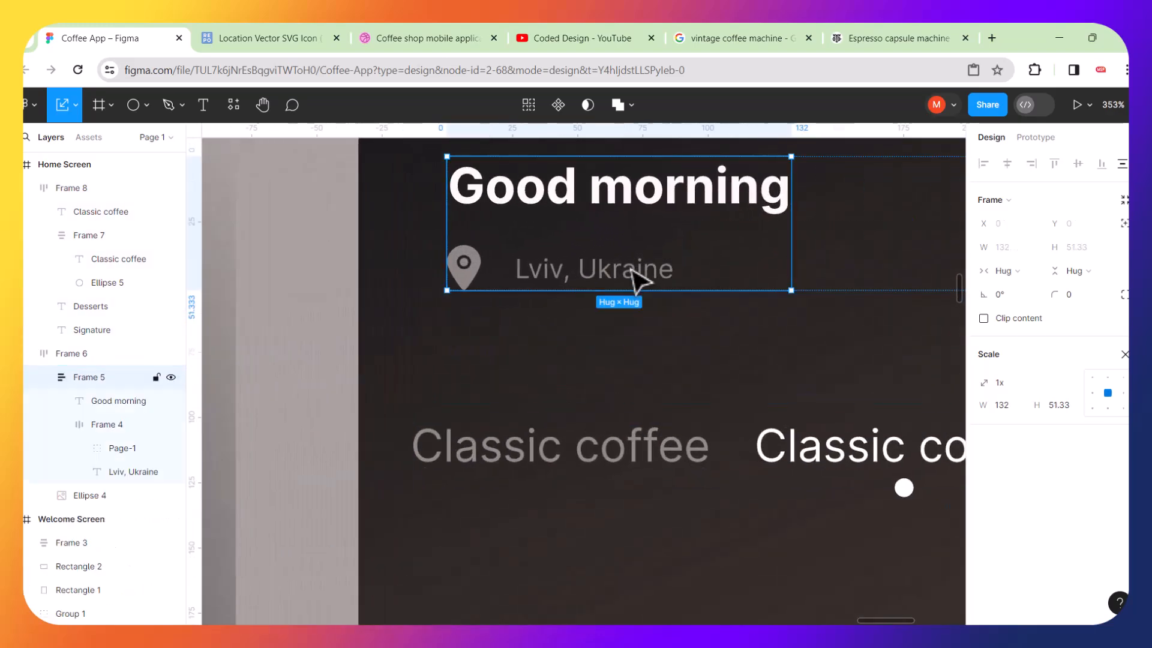
double_click(633, 272)
double_click(632, 270)
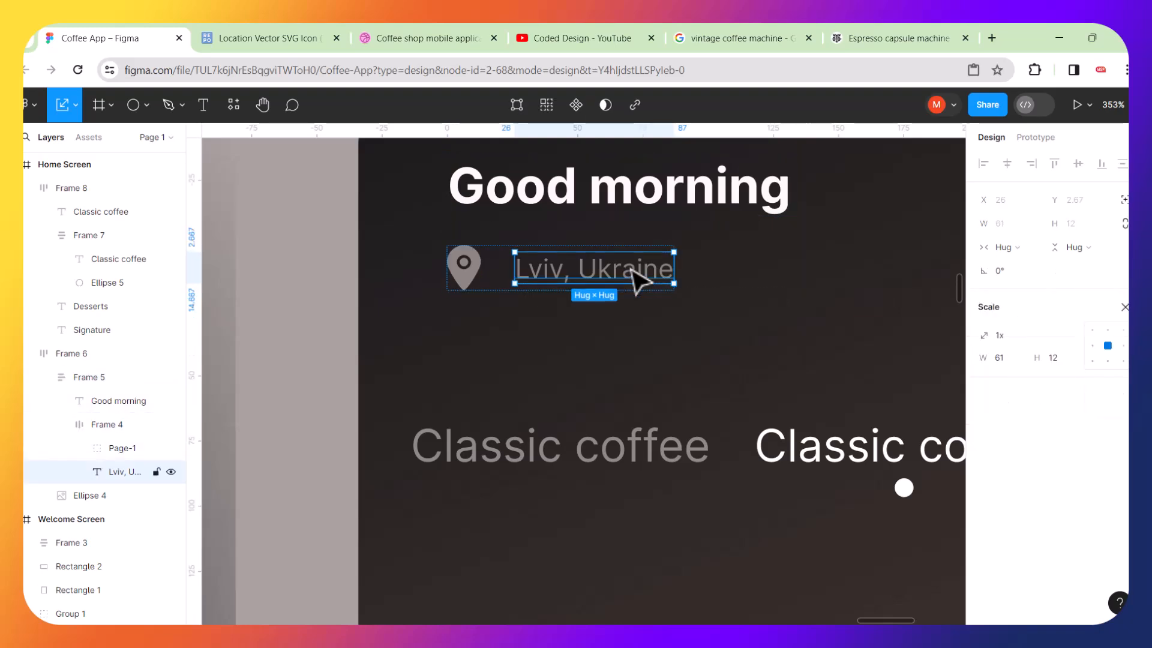
drag(682, 242, 670, 249)
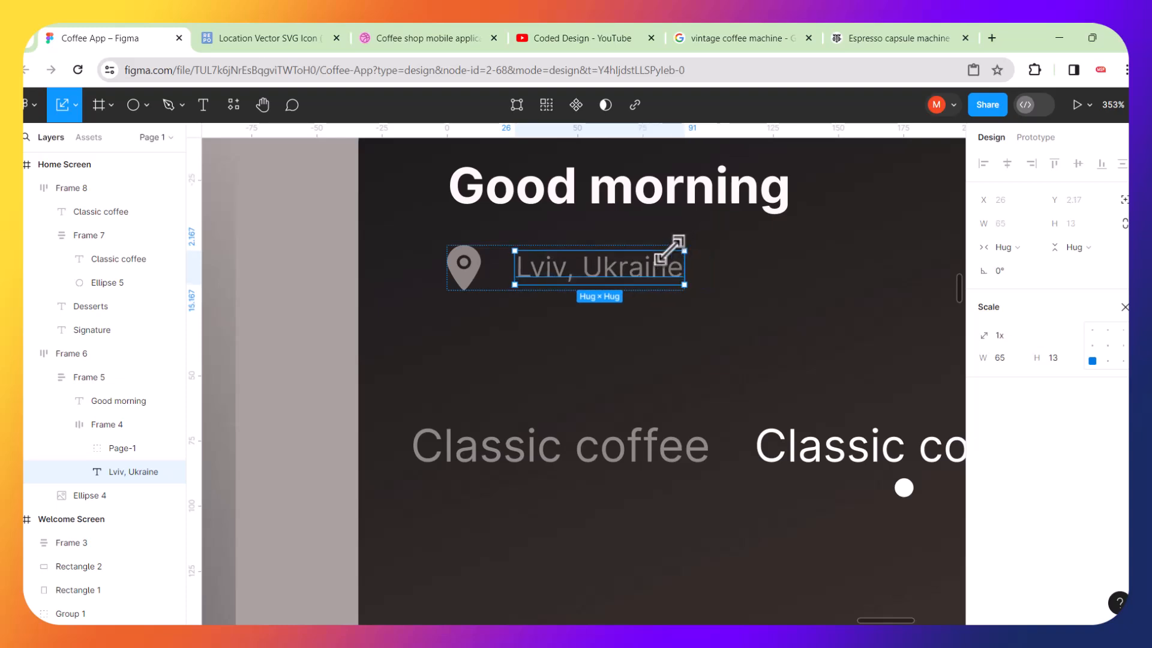
Duplicate the tab row and move the copy below it to about x 13, y 236.
scroll(671, 248, down, 6)
click(675, 391)
scroll(676, 390, down, 3)
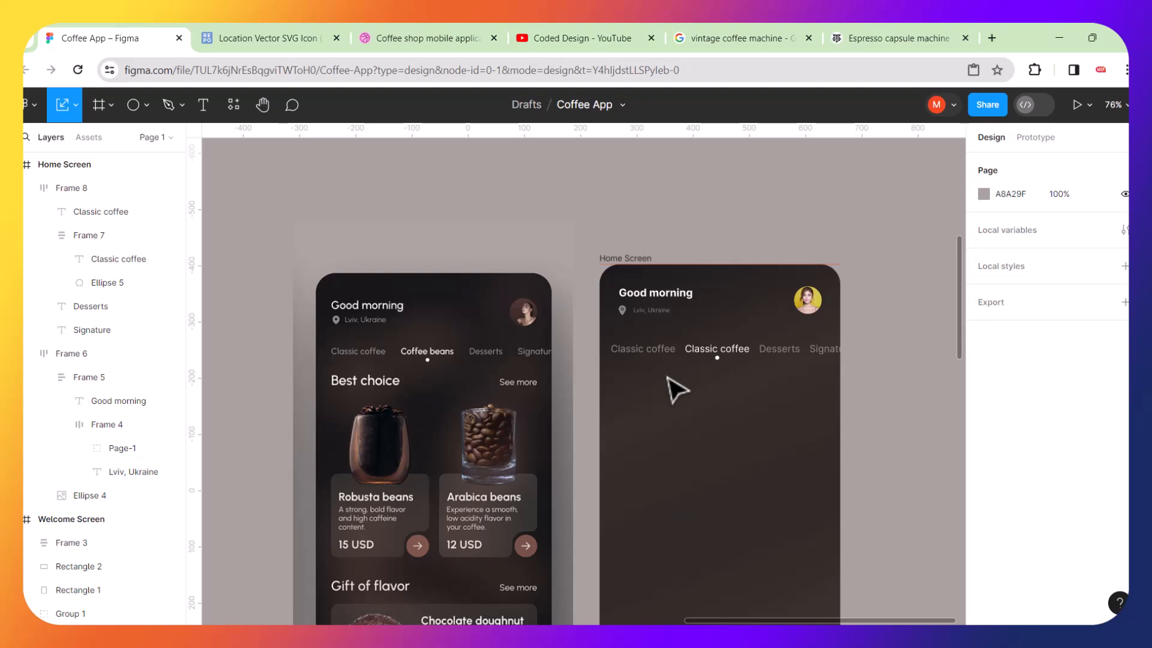
scroll(677, 390, down, 5)
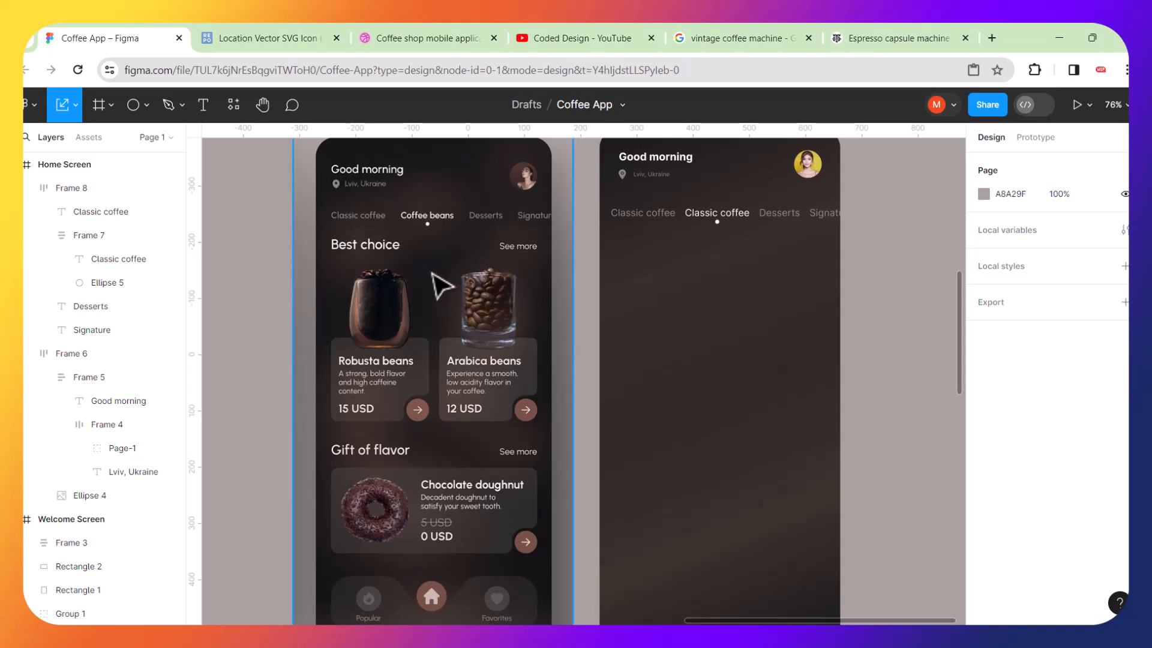
scroll(387, 273, up, 5)
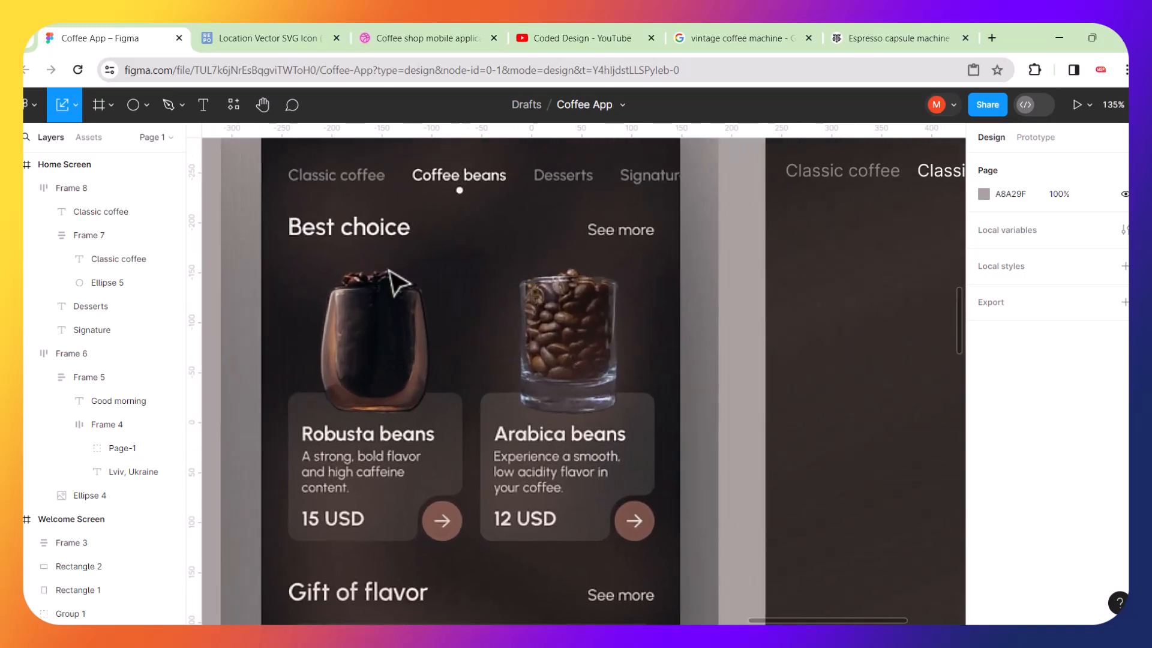
scroll(523, 277, down, 4)
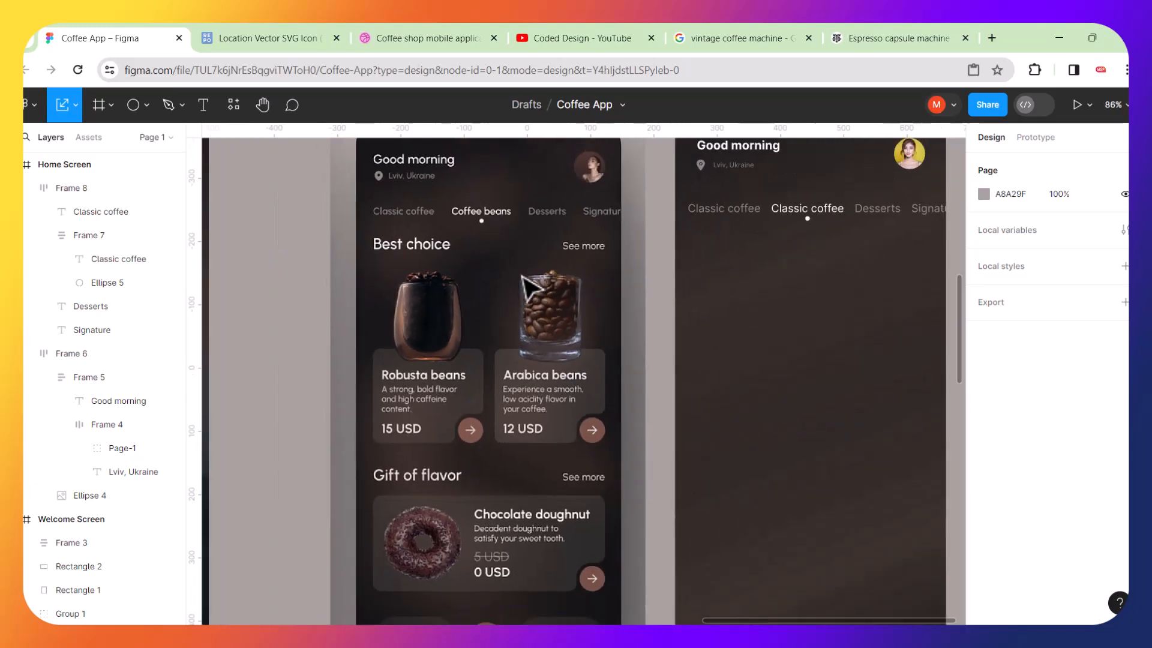
click(747, 222)
key(ctrl+d)
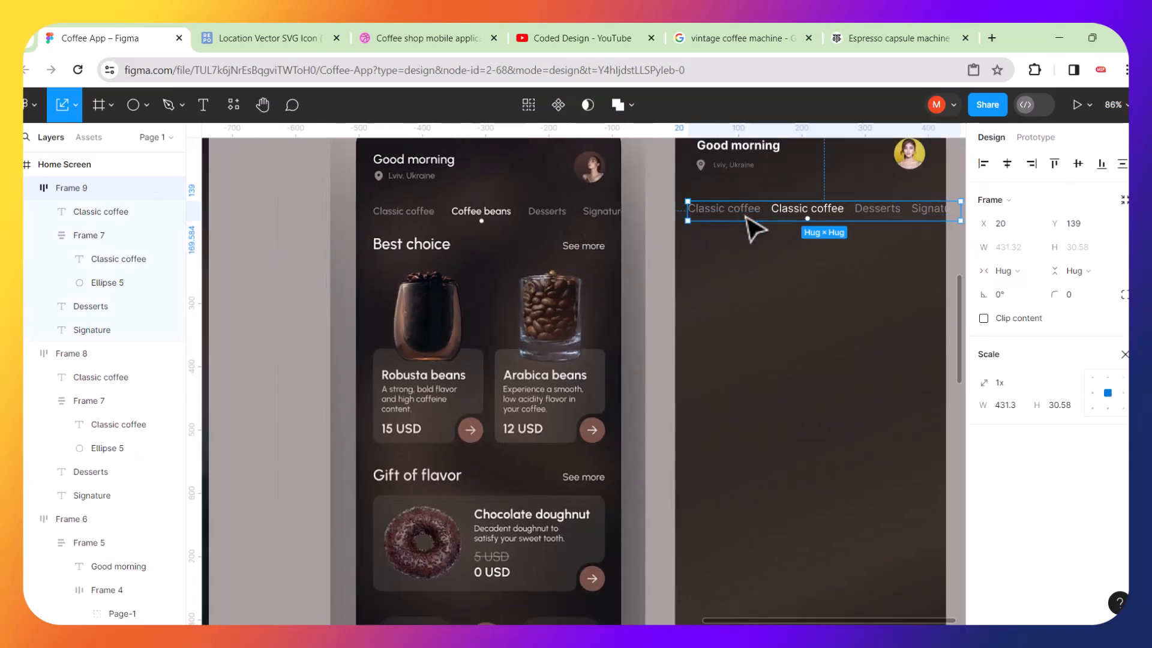
drag(754, 234, 764, 284)
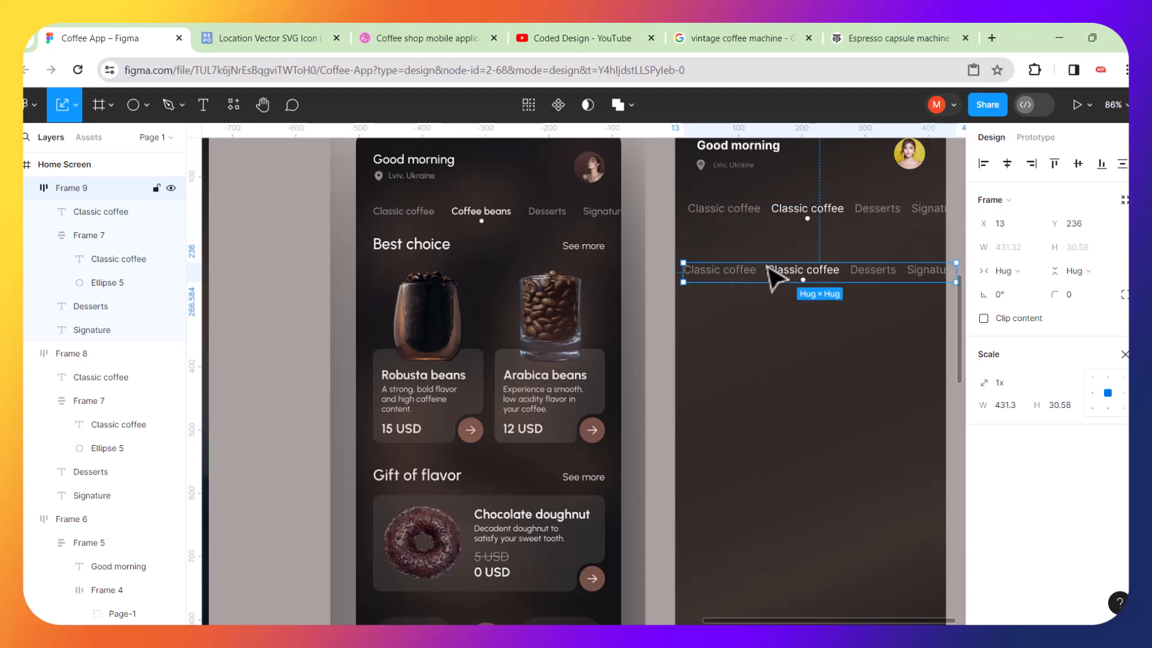
Delete the active label-and-dot group and the Desserts label from the duplicated row.
double_click(797, 276)
double_click(798, 277)
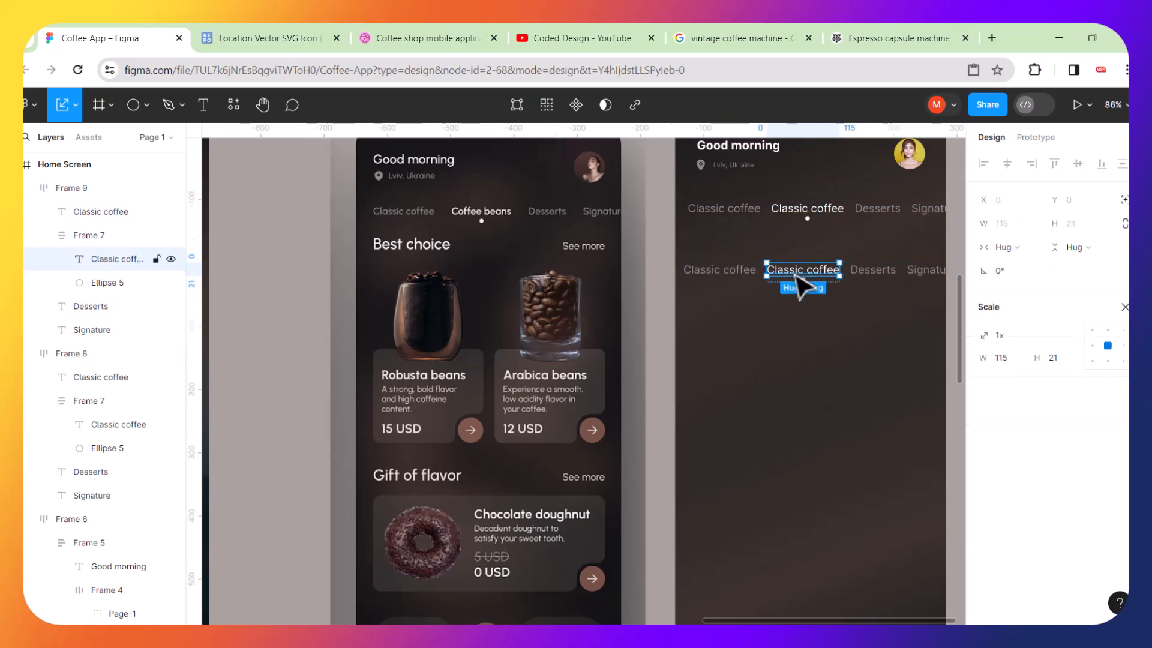
click(823, 370)
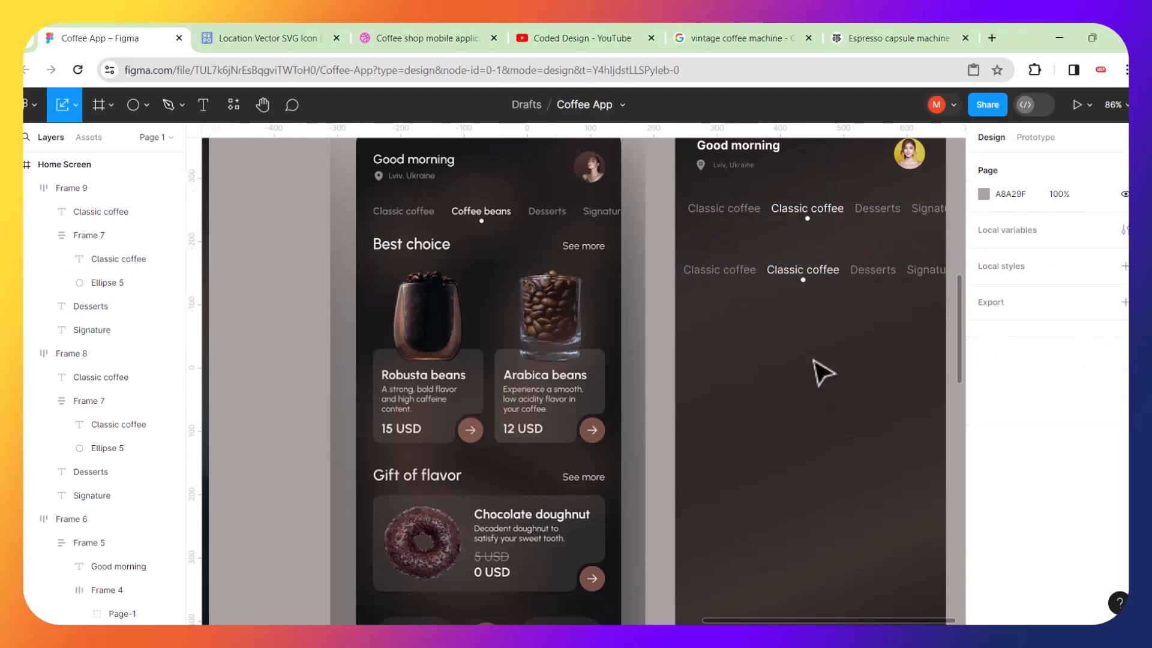
double_click(817, 281)
key(Delete)
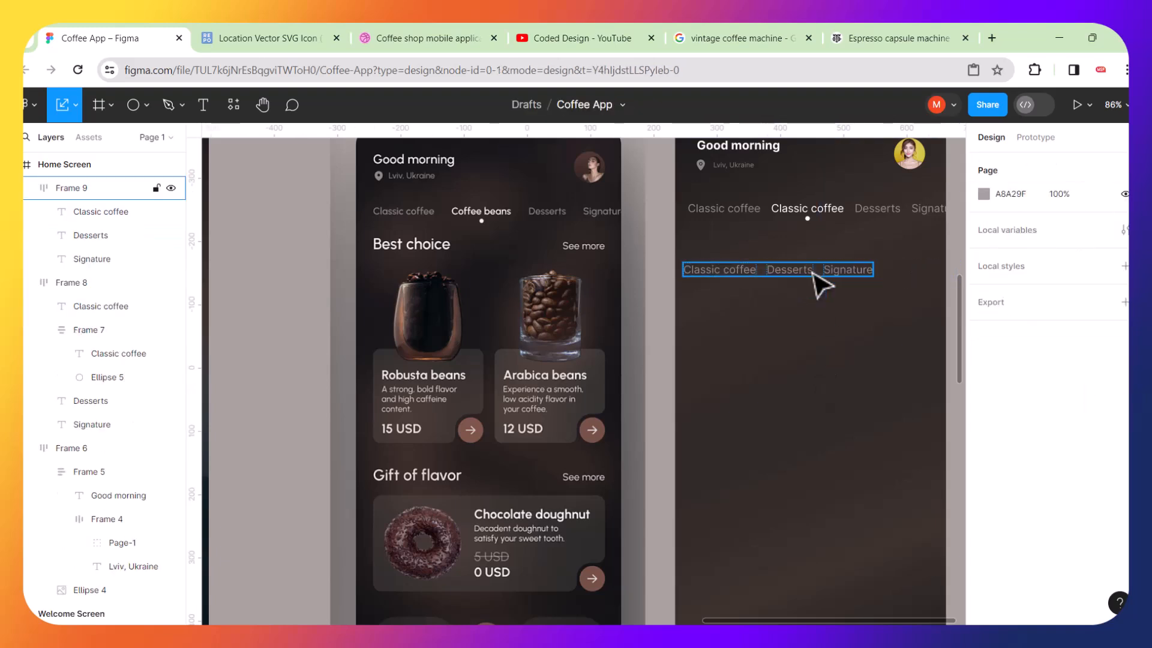
double_click(797, 278)
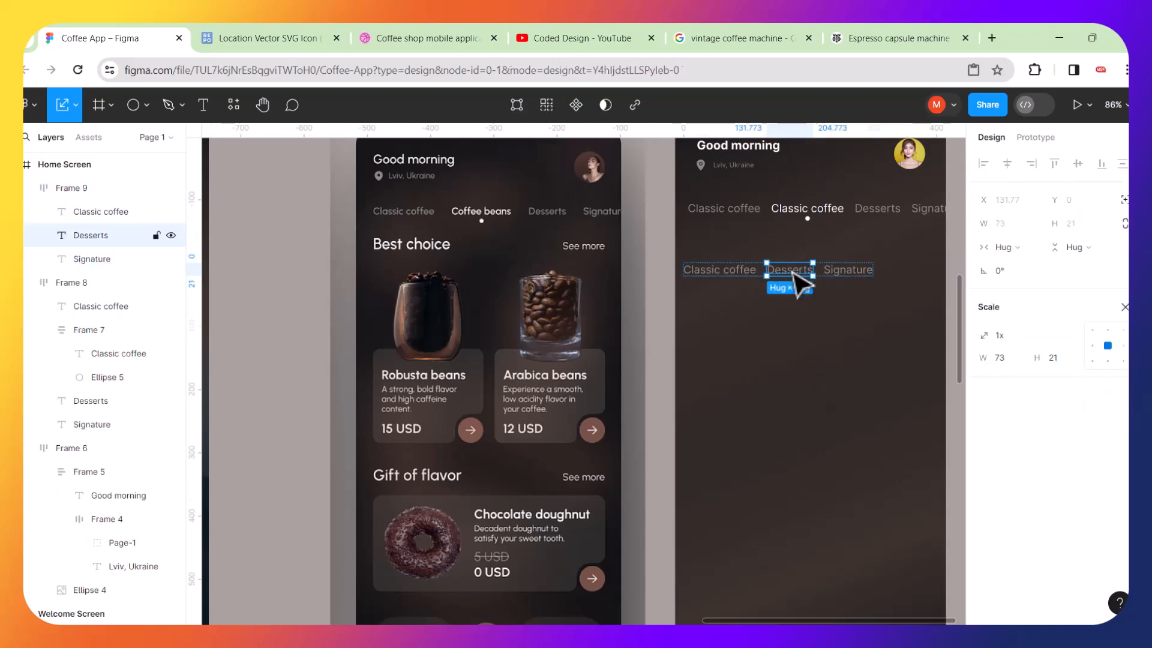
key(Delete)
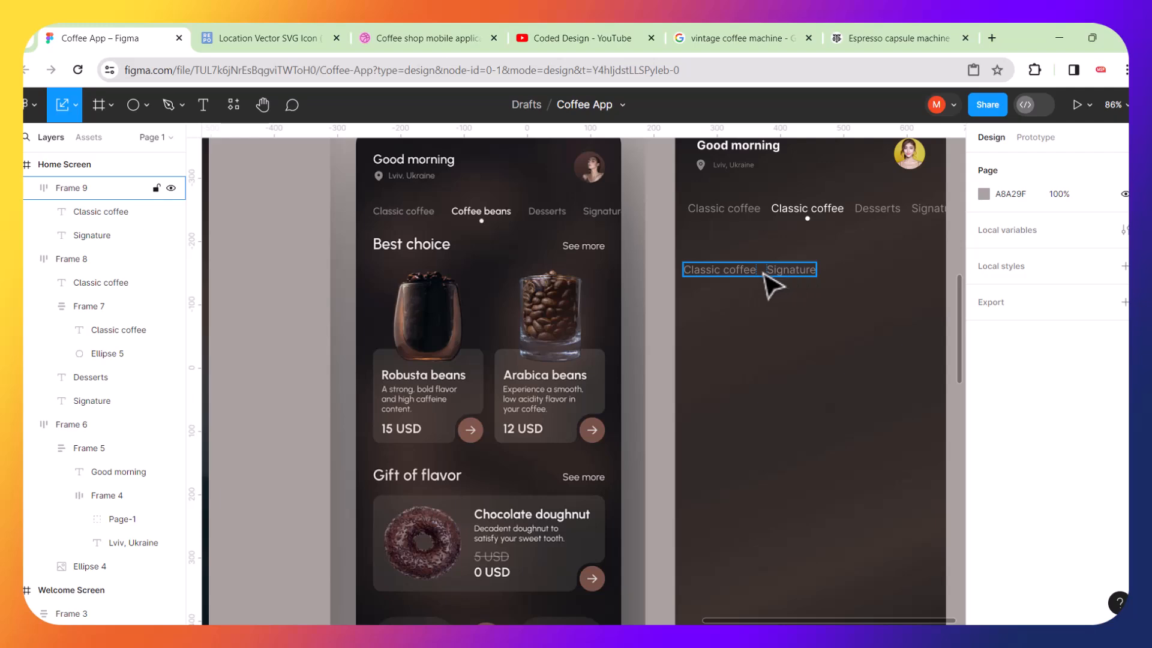
Retype the first label of the duplicated row as Best choice.
scroll(752, 282, up, 5)
double_click(747, 282)
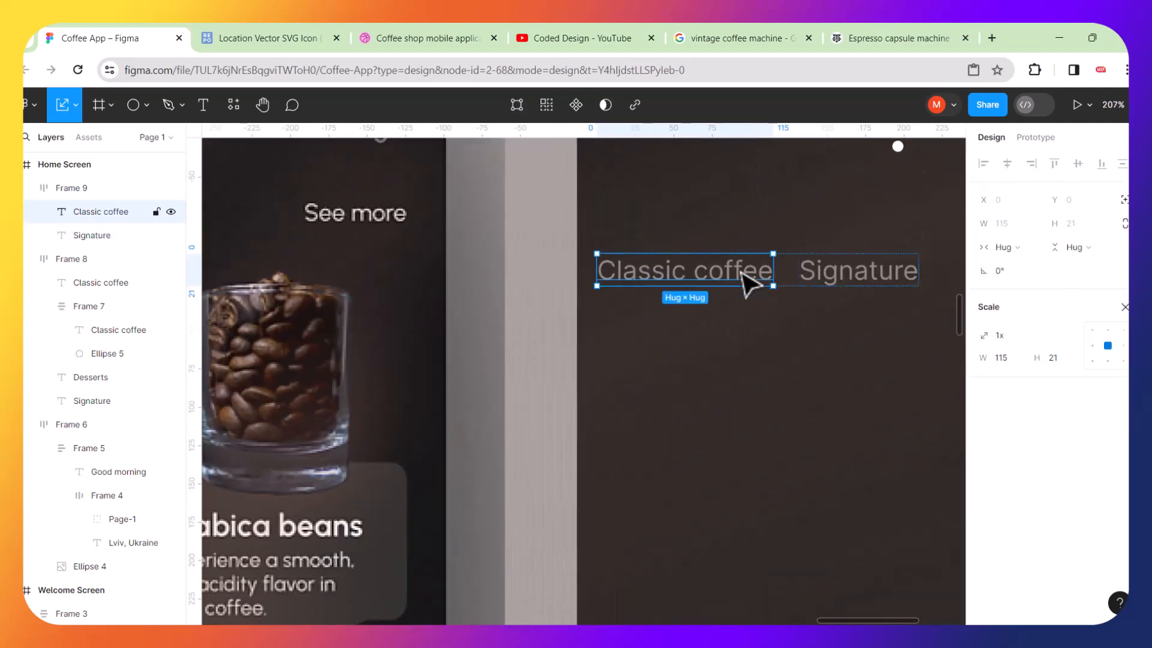
double_click(748, 282)
text(B)
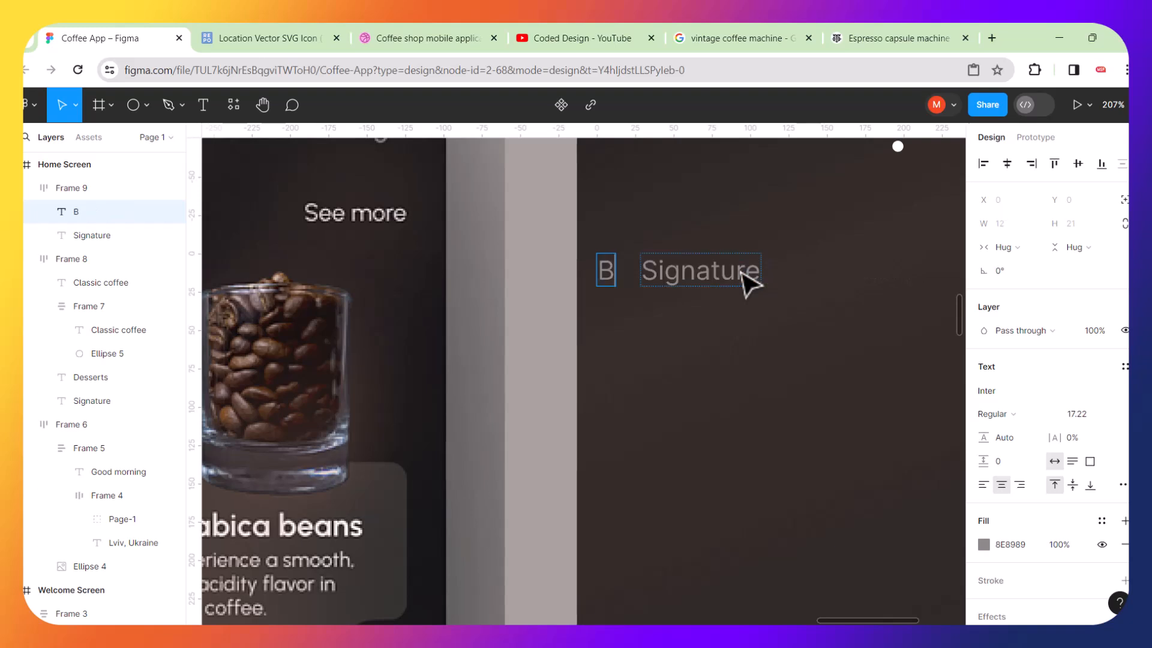
text(est Choice)
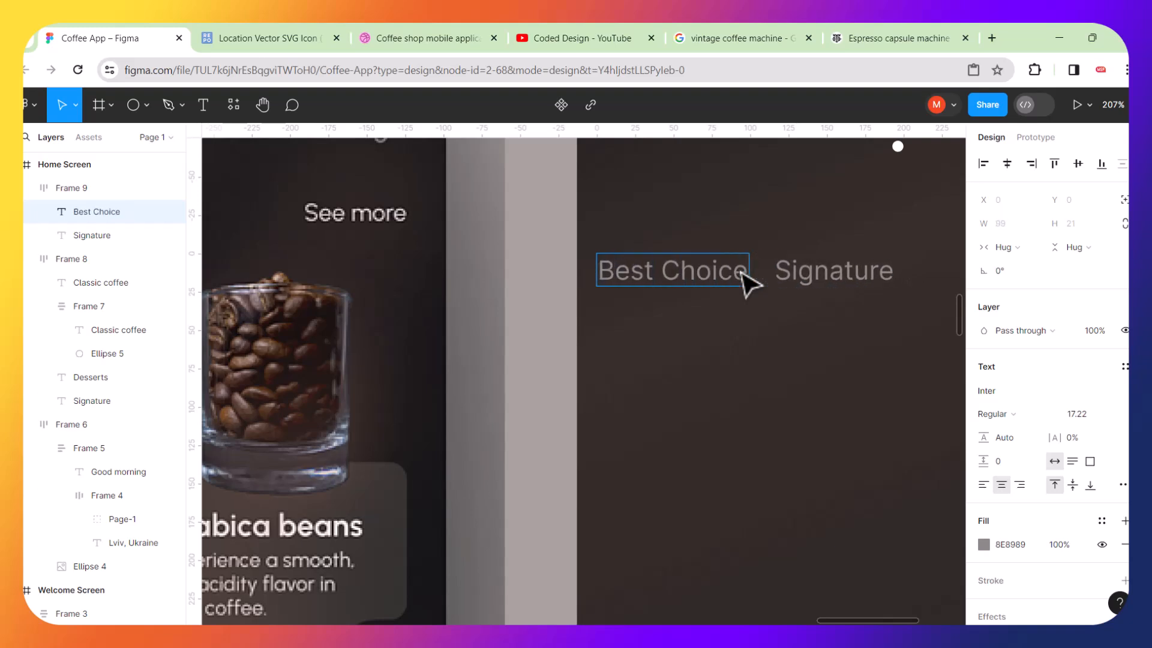
scroll(747, 282, down, 5)
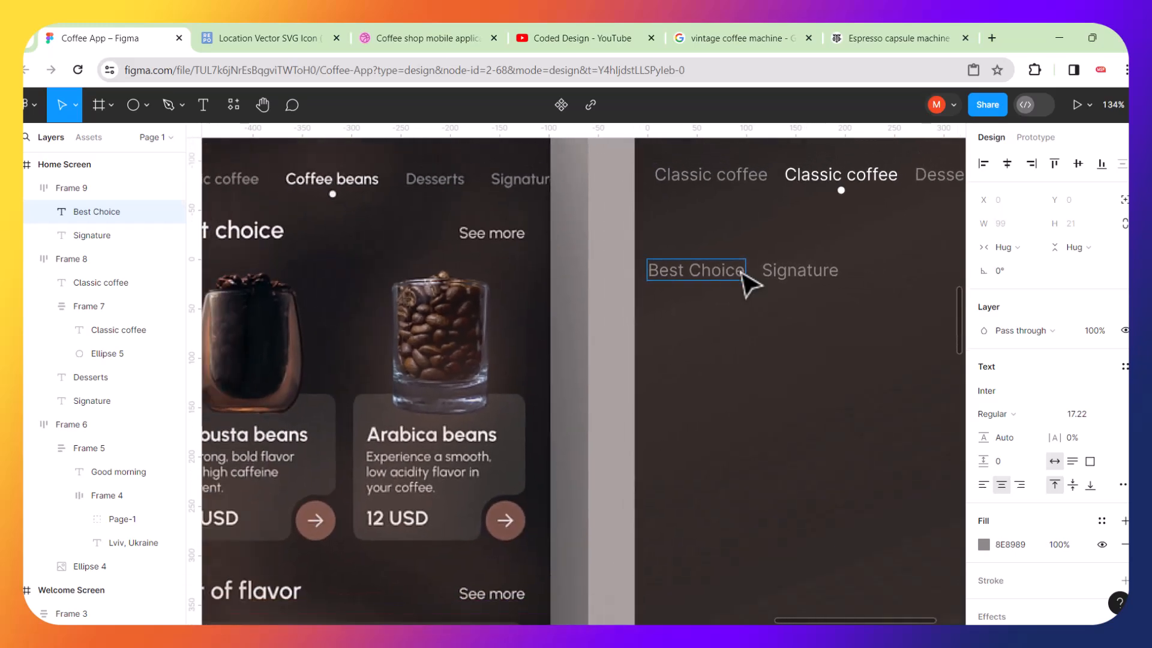
scroll(747, 282, up, 5)
key(BackSpace)
text(c)
scroll(656, 273, down, 6)
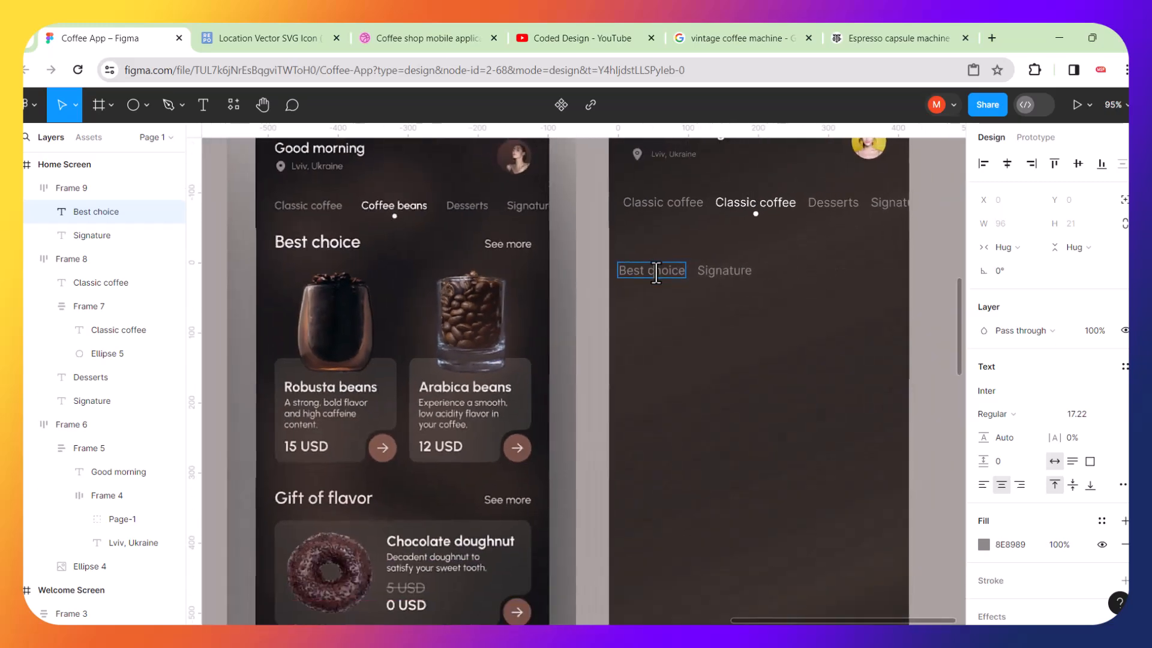
Start replacing the Signature label's text in the duplicated row, entering See.
click(715, 278)
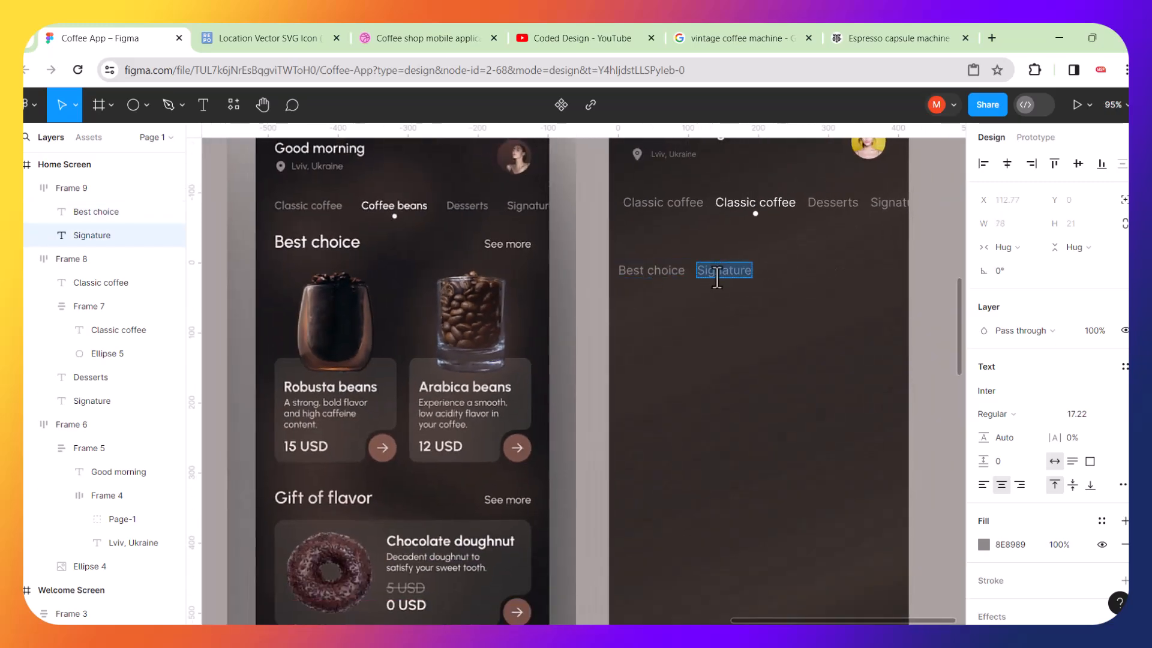
double_click(716, 272)
text(See more)
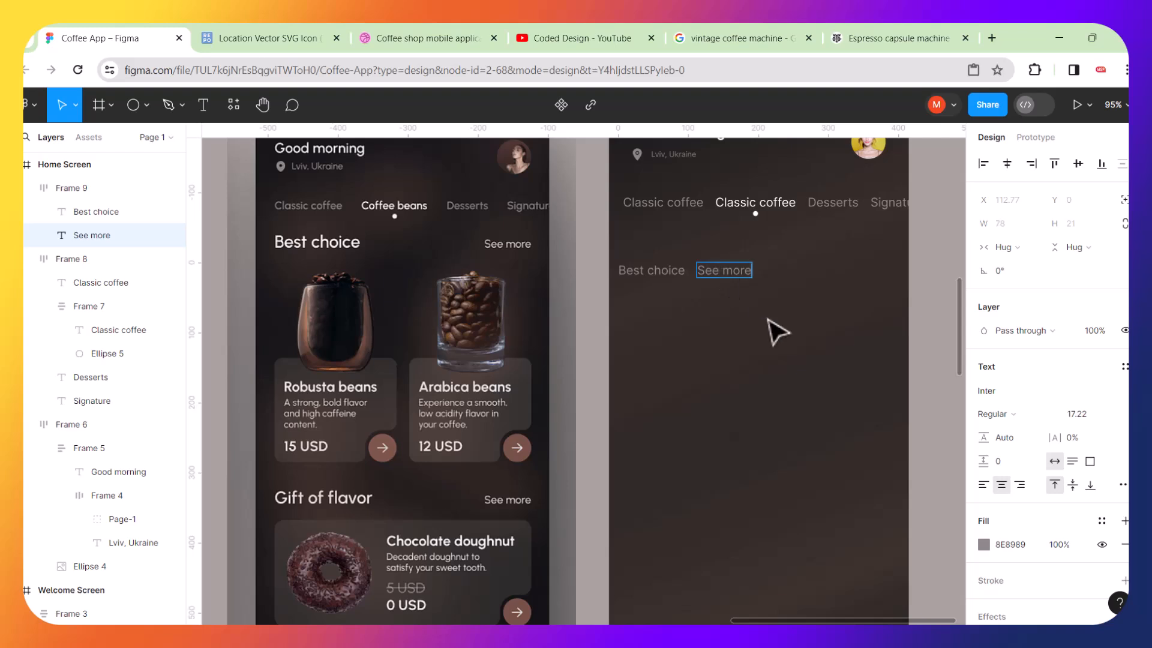
Change the colour of the 'Best choice' and 'See more' texts in the new row to white.
key(Escape)
click(781, 333)
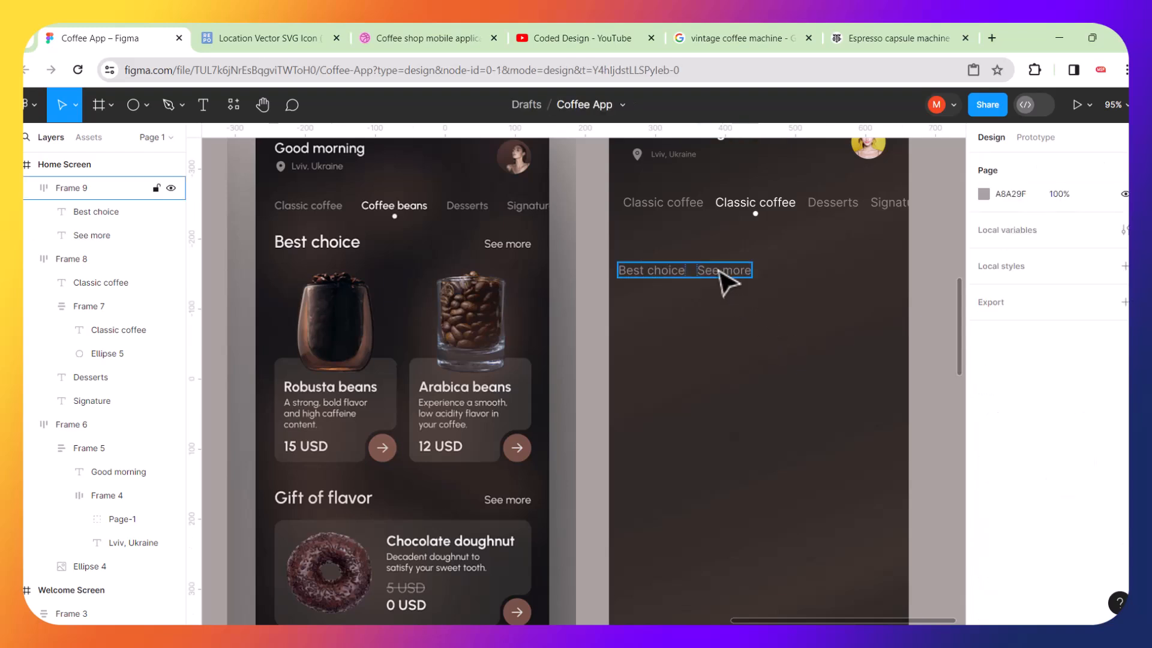
click(722, 272)
scroll(992, 520, down, 4)
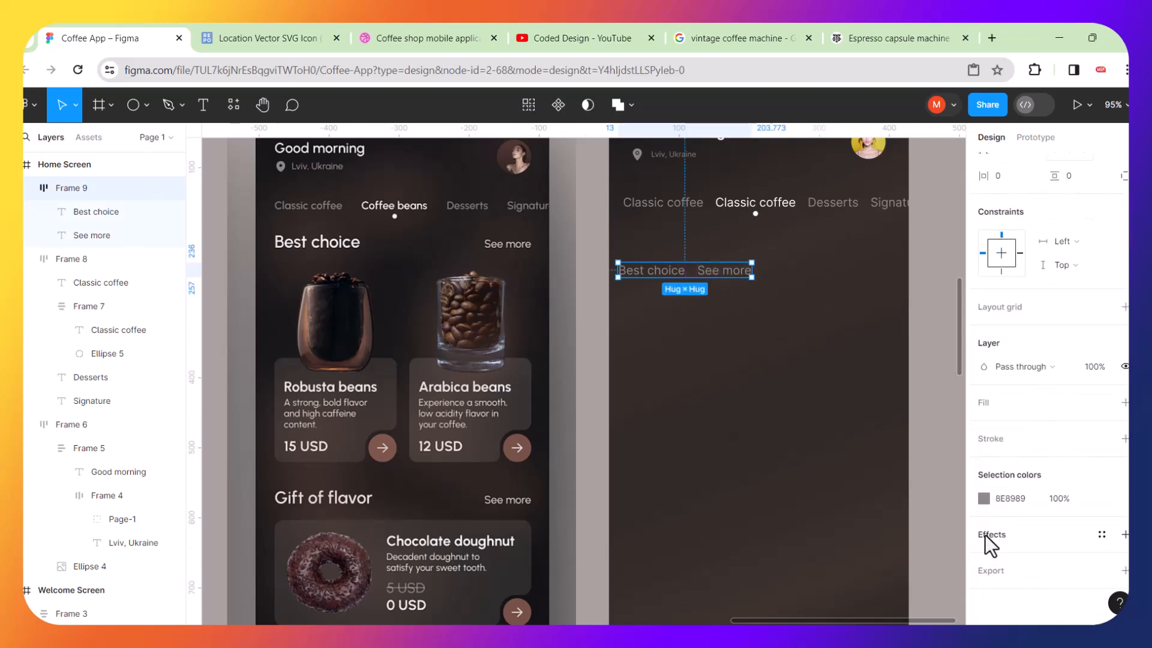
click(984, 498)
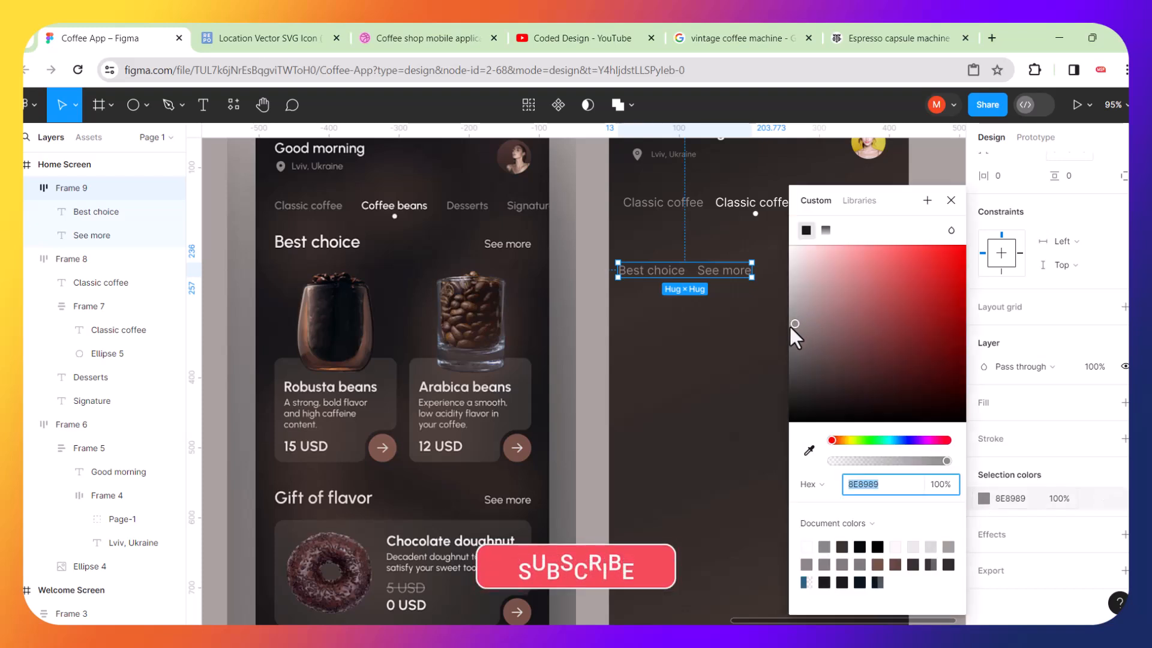
drag(790, 325, 776, 210)
click(733, 392)
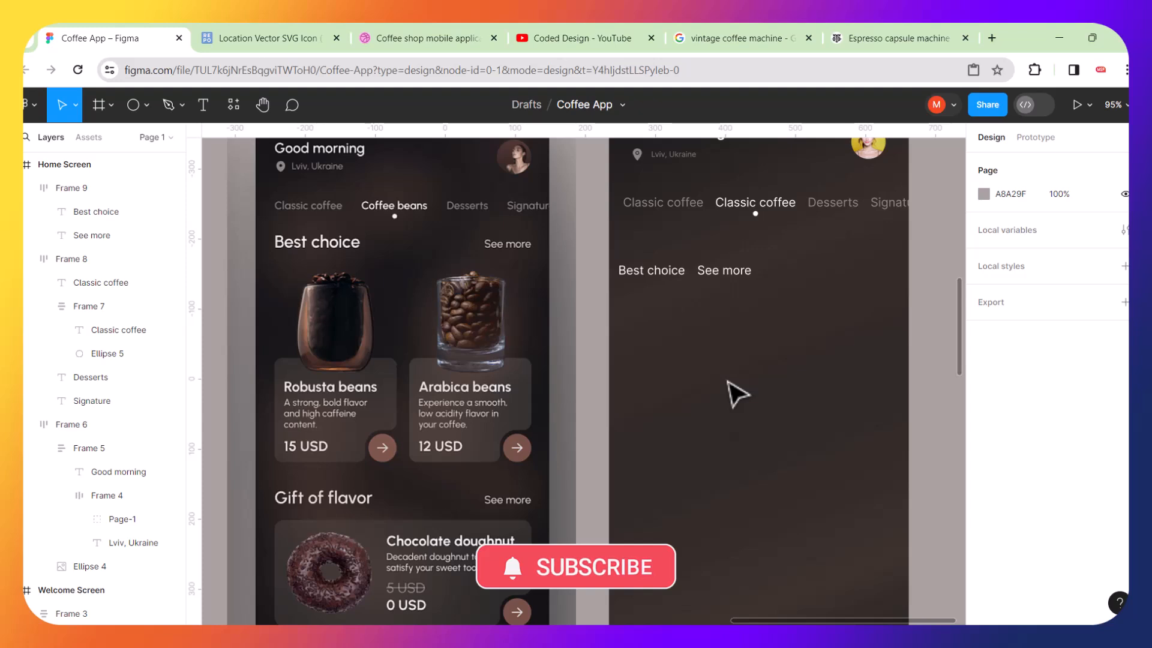
Stretch the 'Best choice' row frame to about 430 px wide so it spans the full screen width.
click(742, 271)
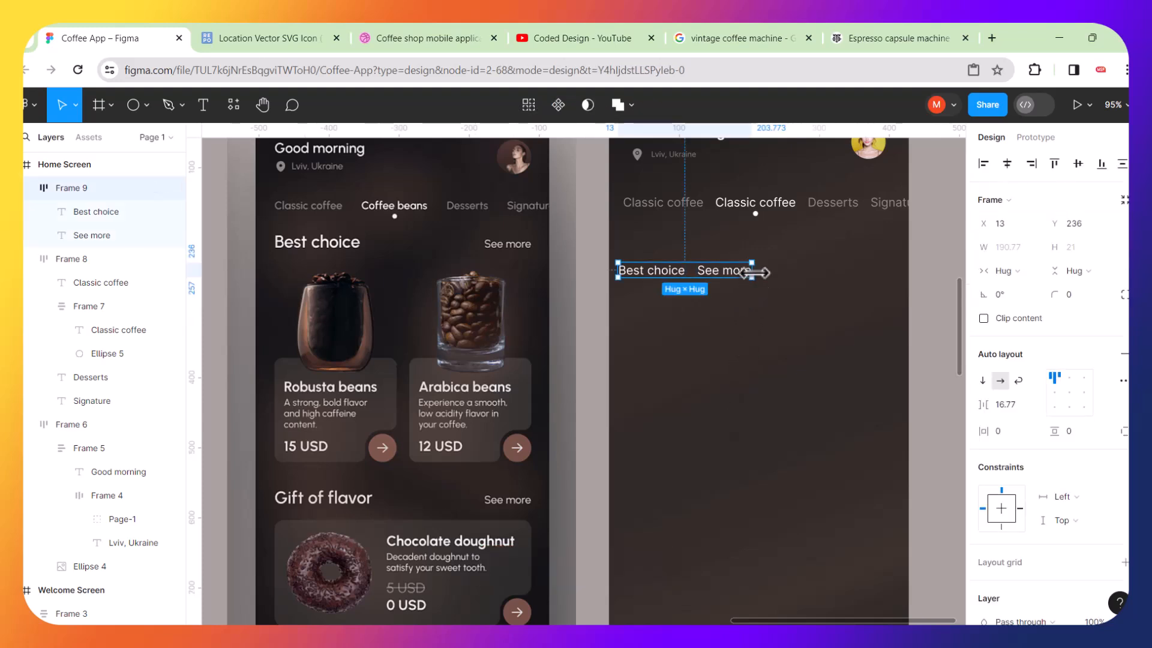
drag(761, 271, 910, 270)
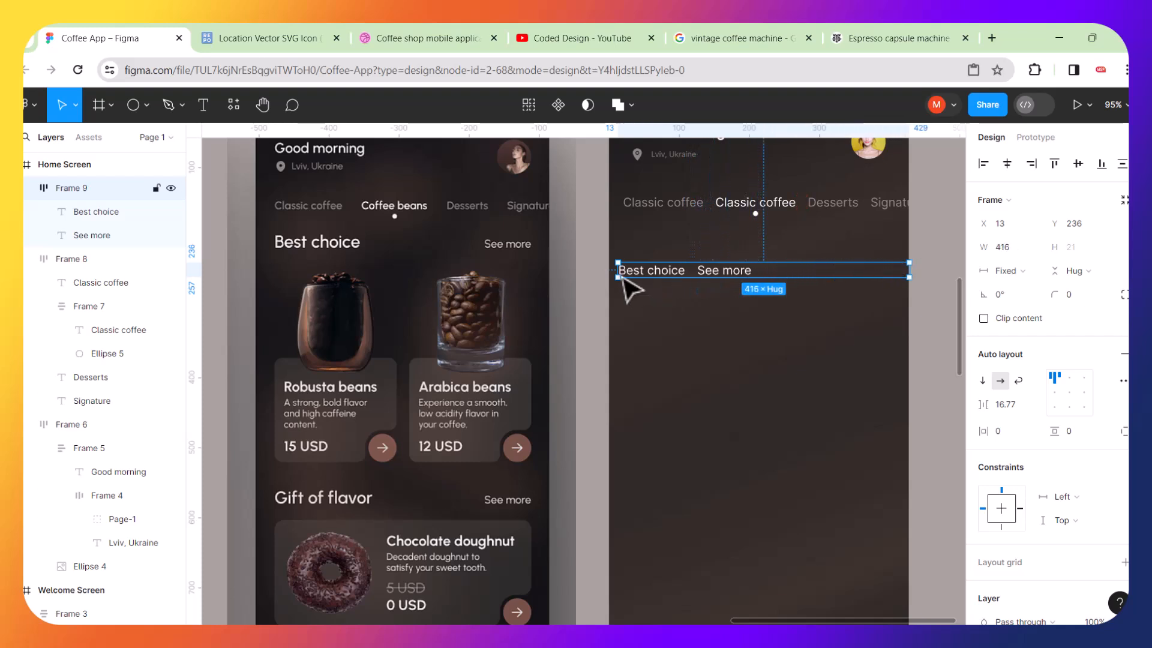
drag(611, 266, 611, 265)
scroll(610, 265, up, 5)
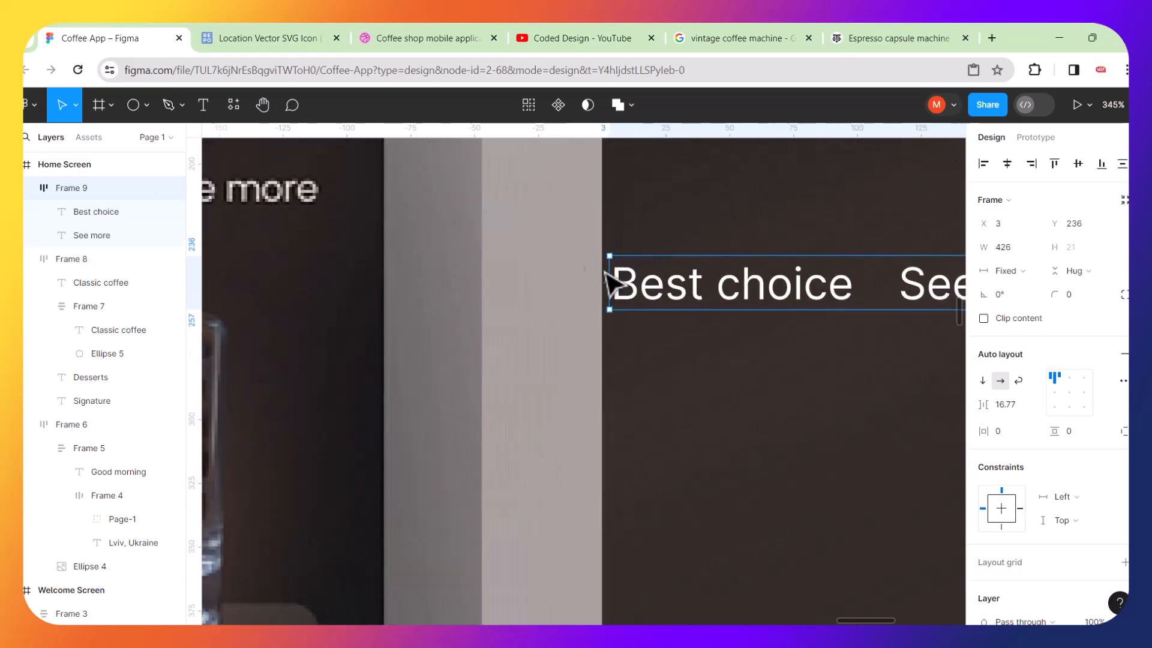
drag(606, 272, 597, 274)
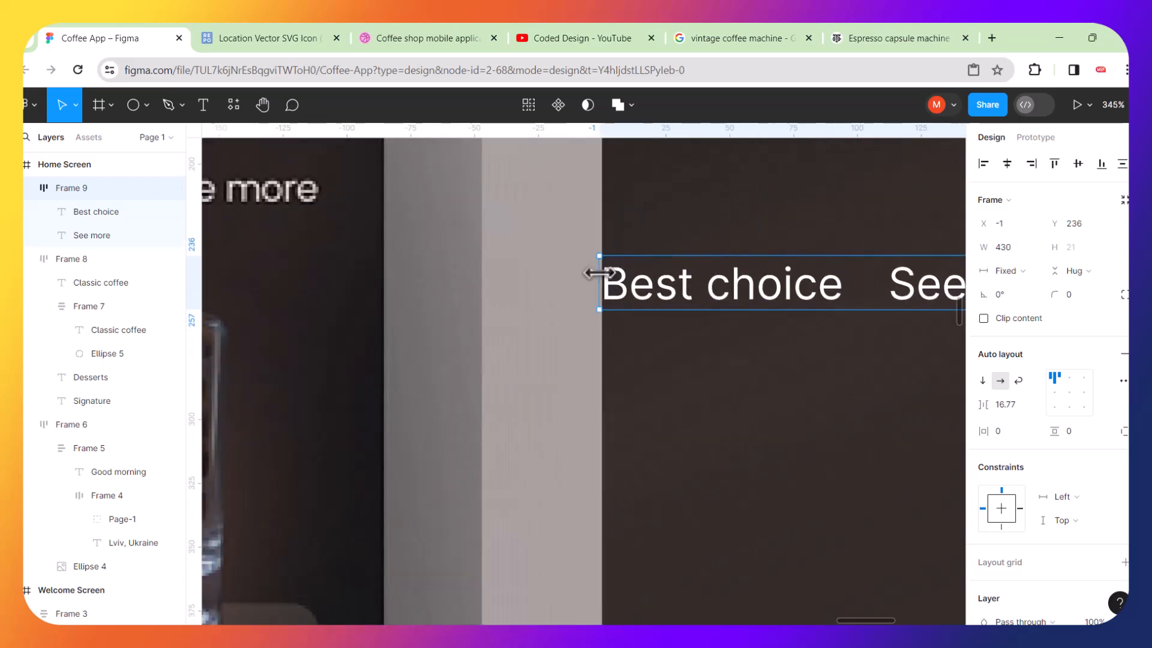
scroll(599, 273, down, 4)
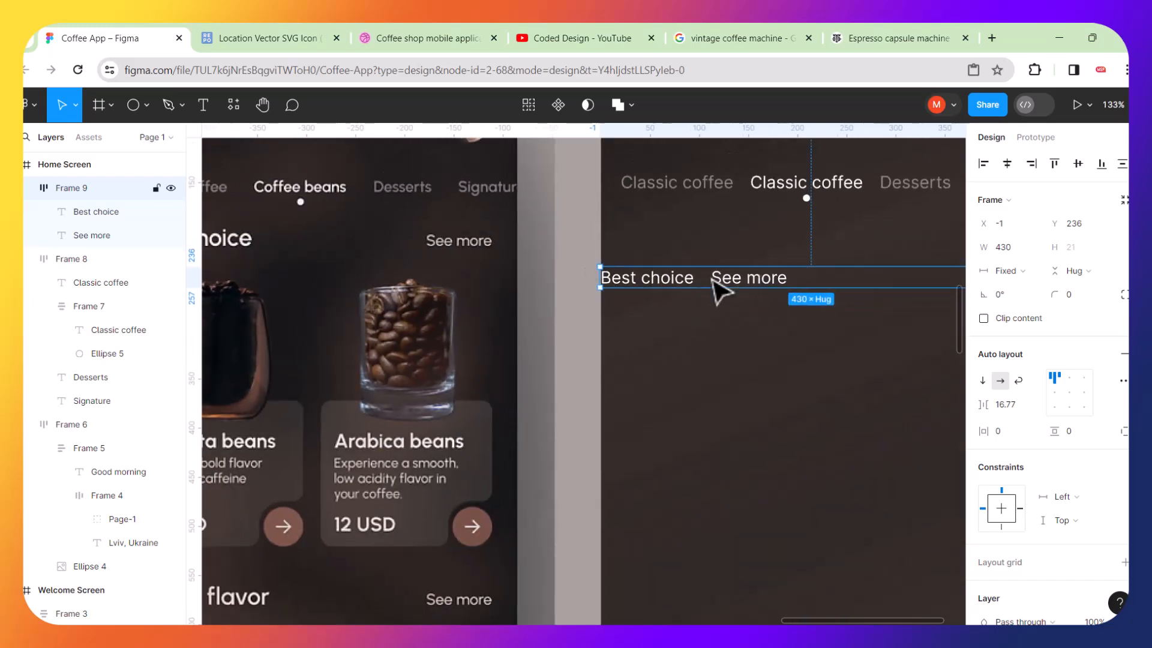
scroll(714, 281, up, 3)
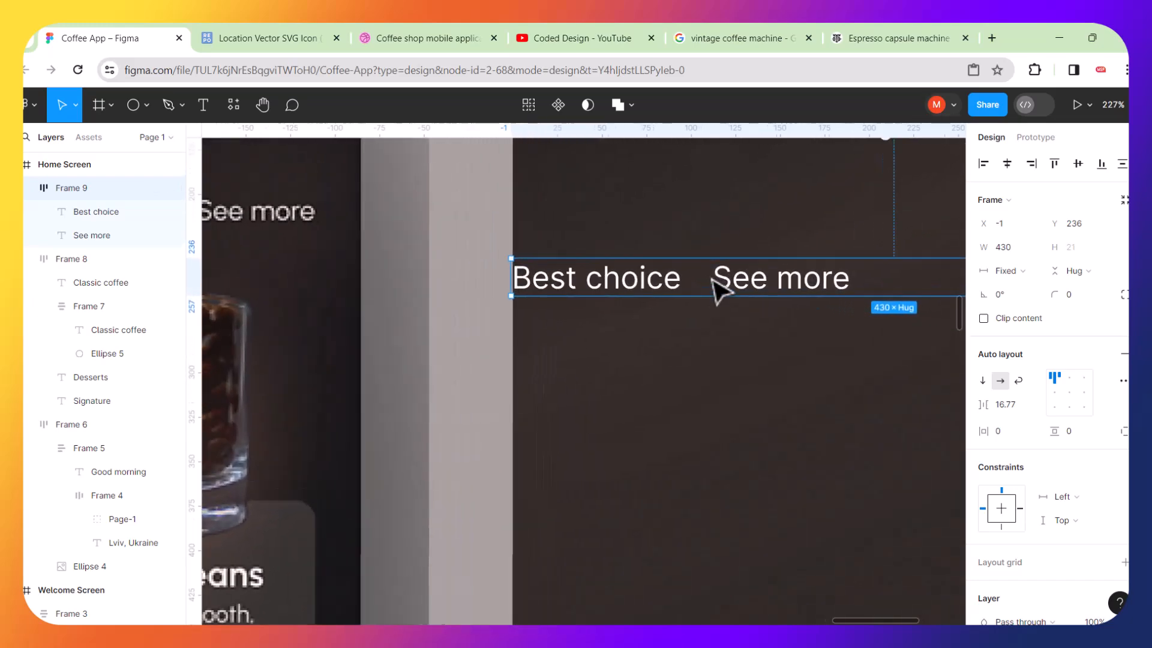
Set the row's auto layout spacing to Auto and its horizontal padding to 30.
click(697, 277)
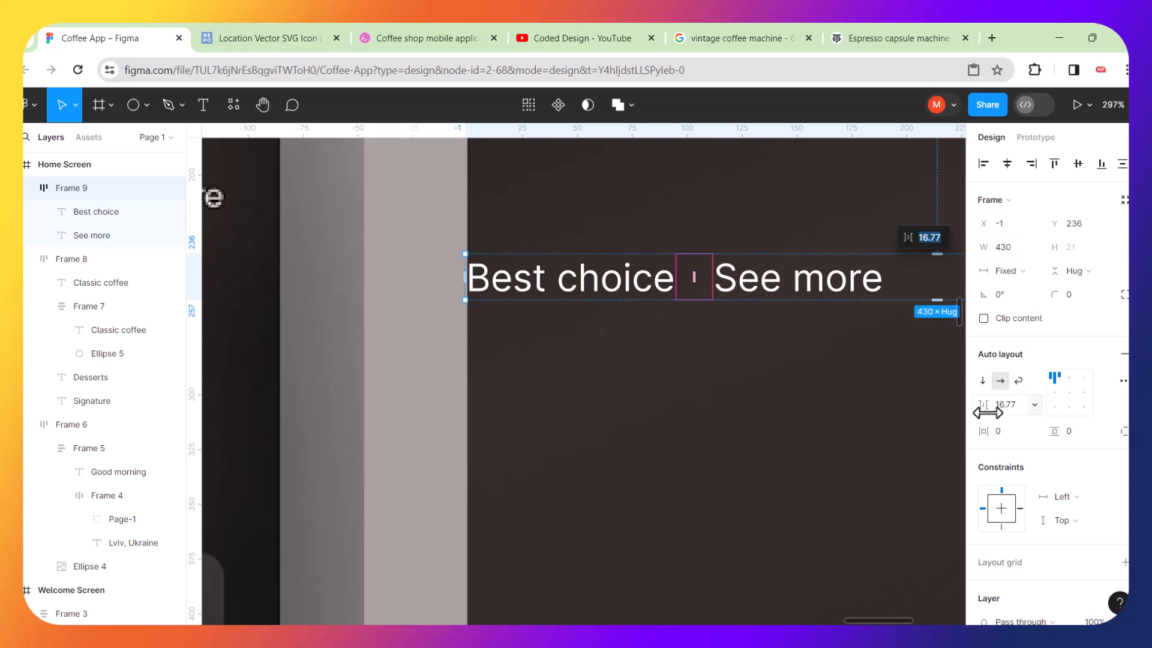
click(1035, 403)
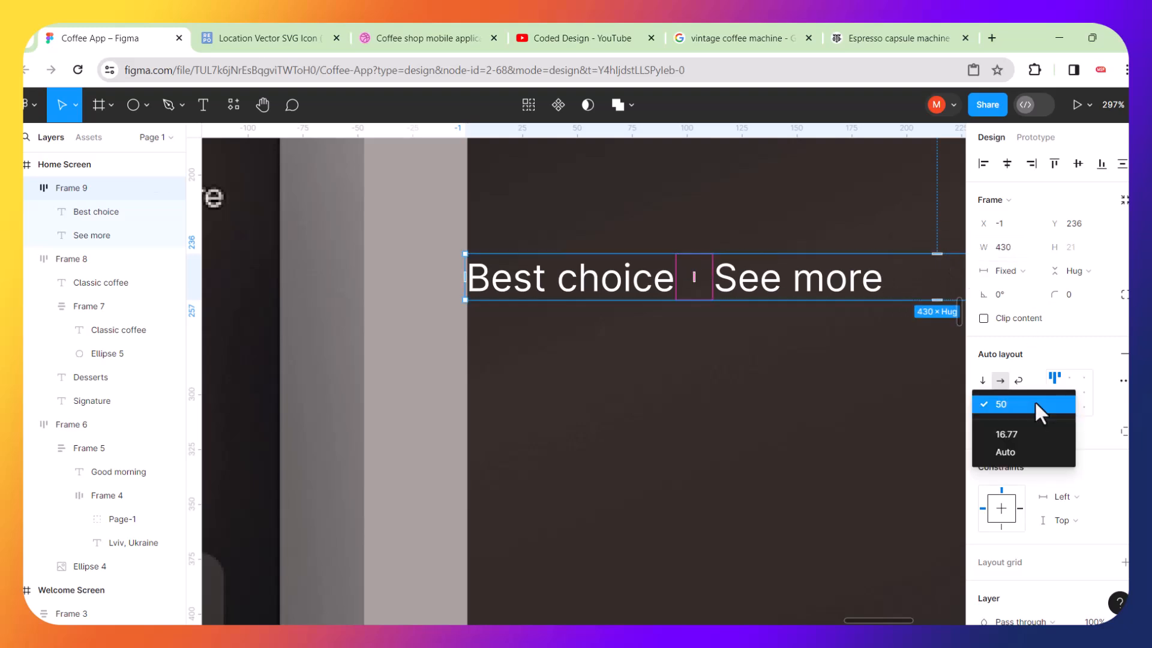
click(1007, 451)
scroll(818, 427, down, 10)
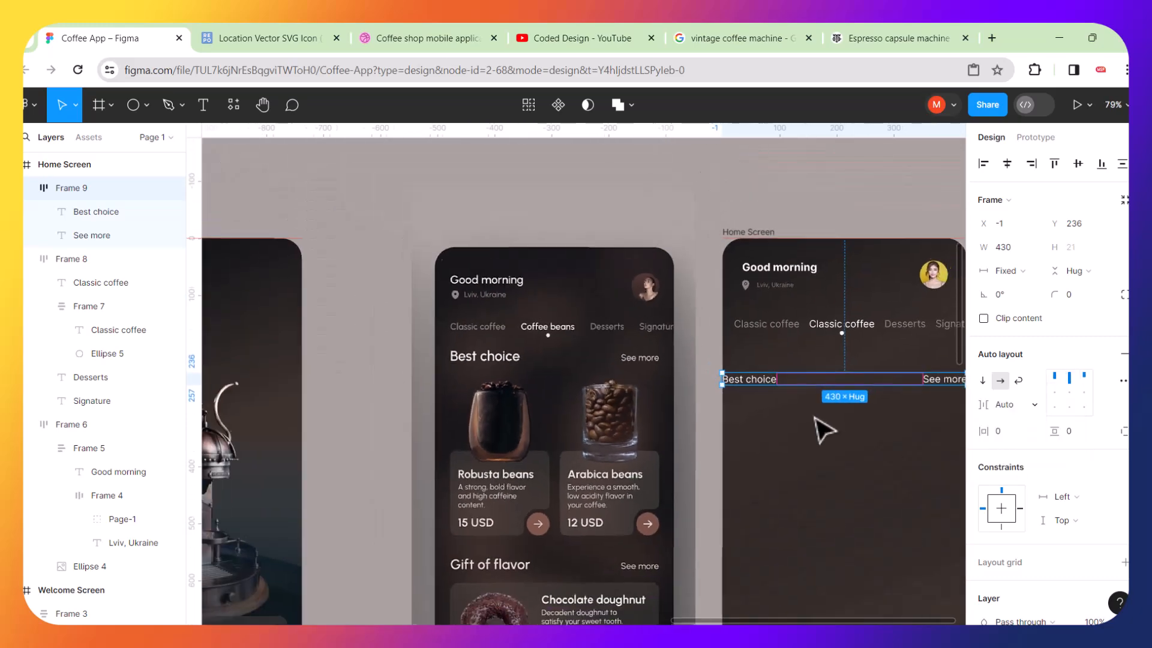
scroll(906, 420, up, 3)
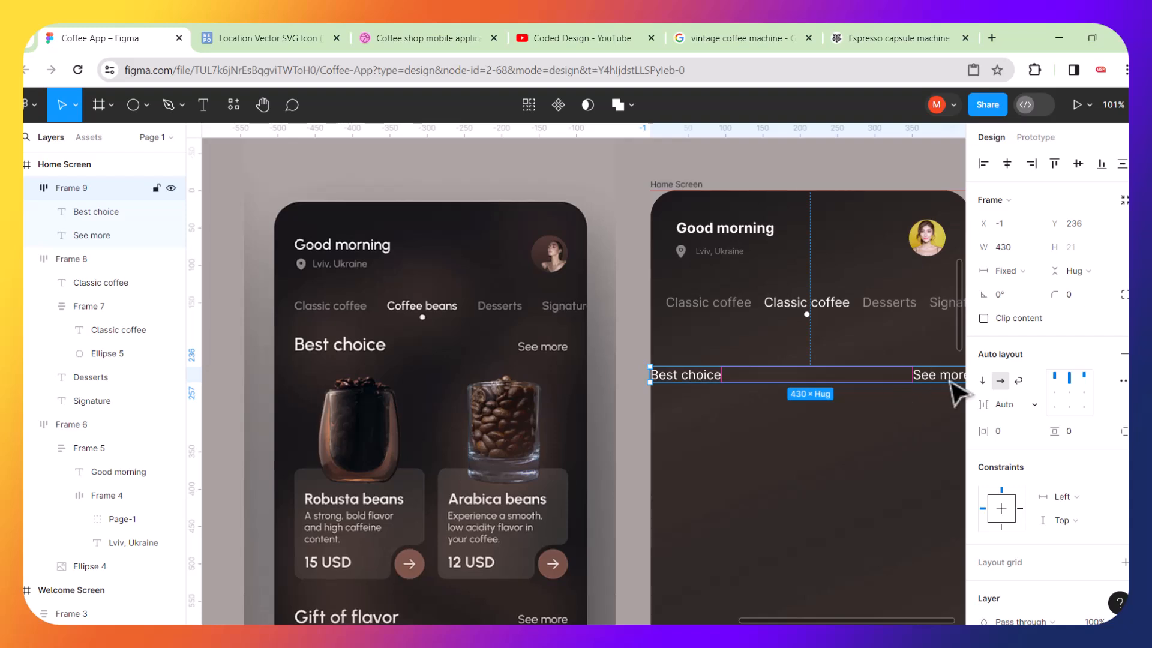
scroll(864, 414, right, 5)
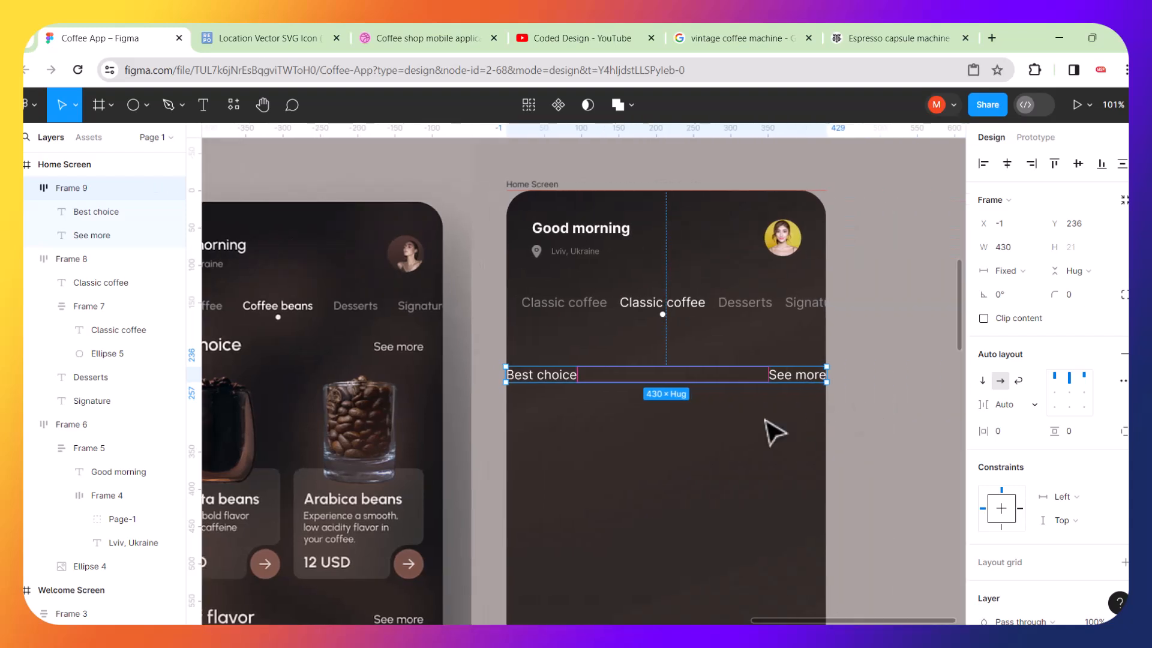
scroll(774, 432, up, 3)
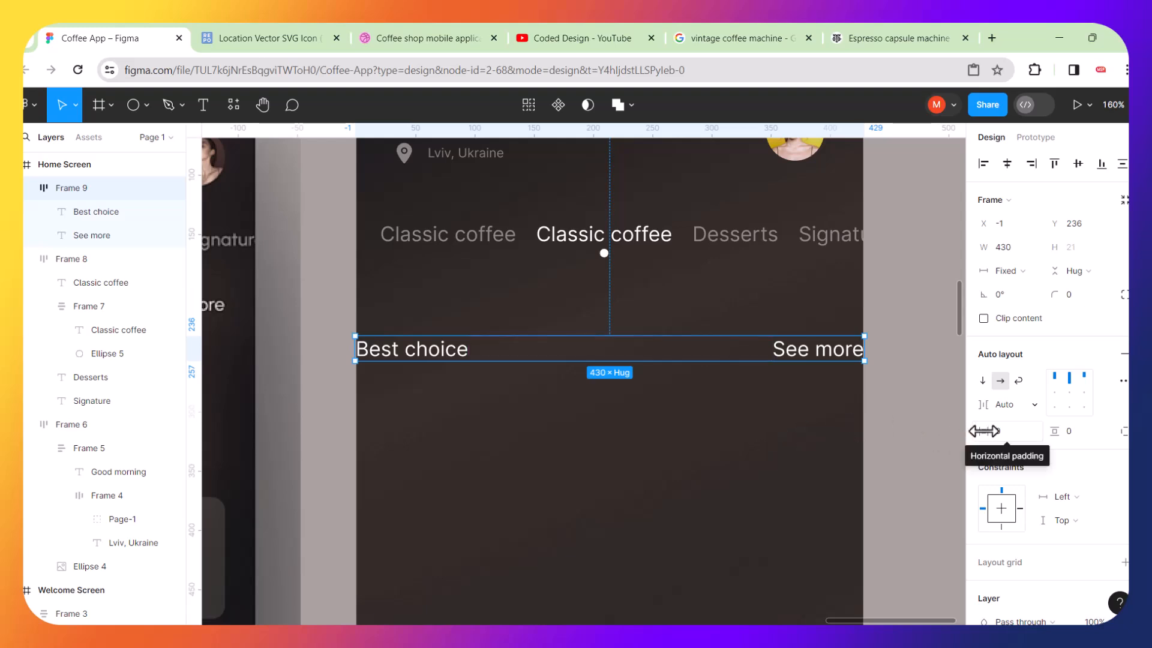
drag(985, 431, 1030, 431)
Make the 'Best choice' heading bold.
click(481, 359)
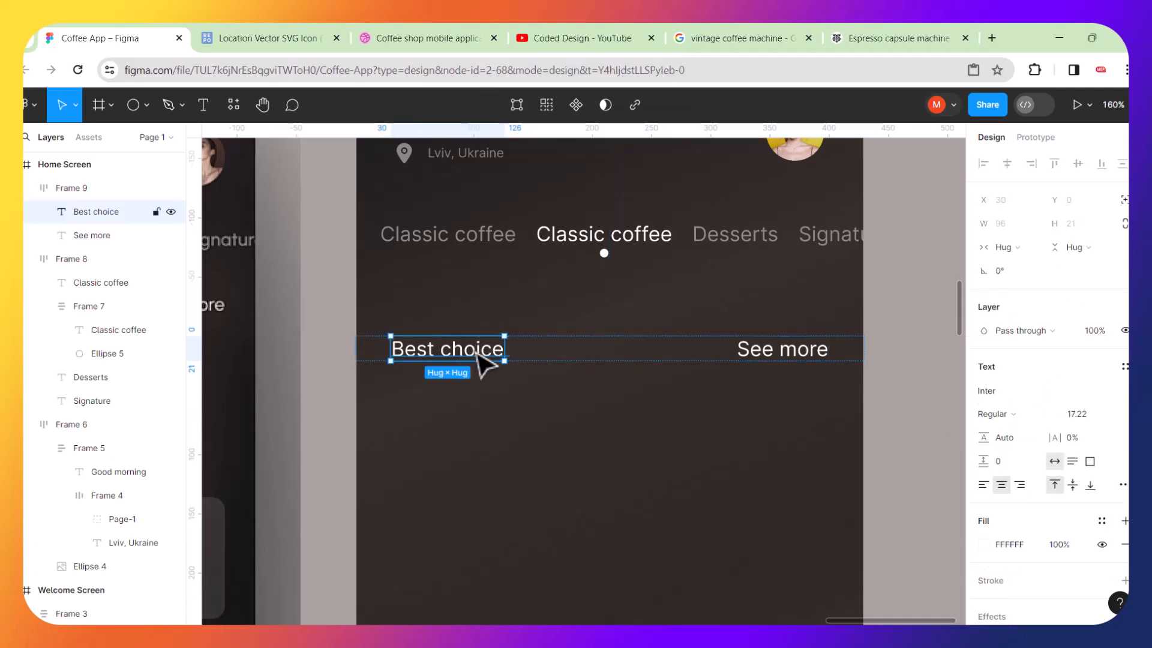
key(ctrl+b)
scroll(482, 359, down, 5)
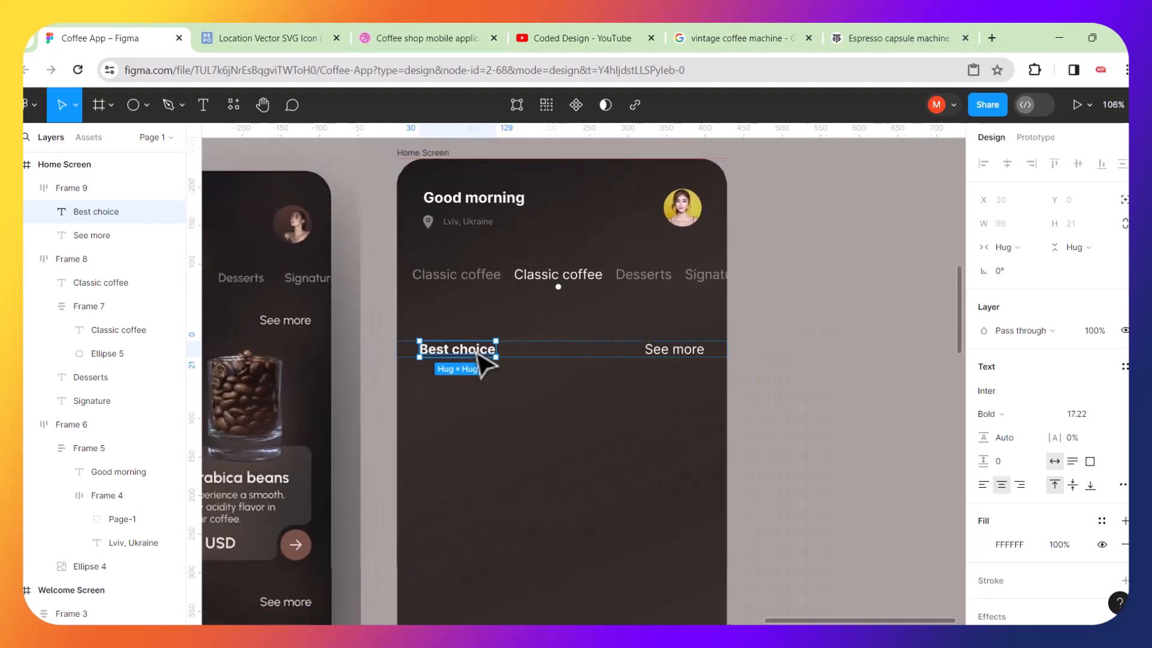
Add a horizontal guide level with the 'Best choice' heading of the reference screen.
scroll(355, 375, left, 3)
click(377, 374)
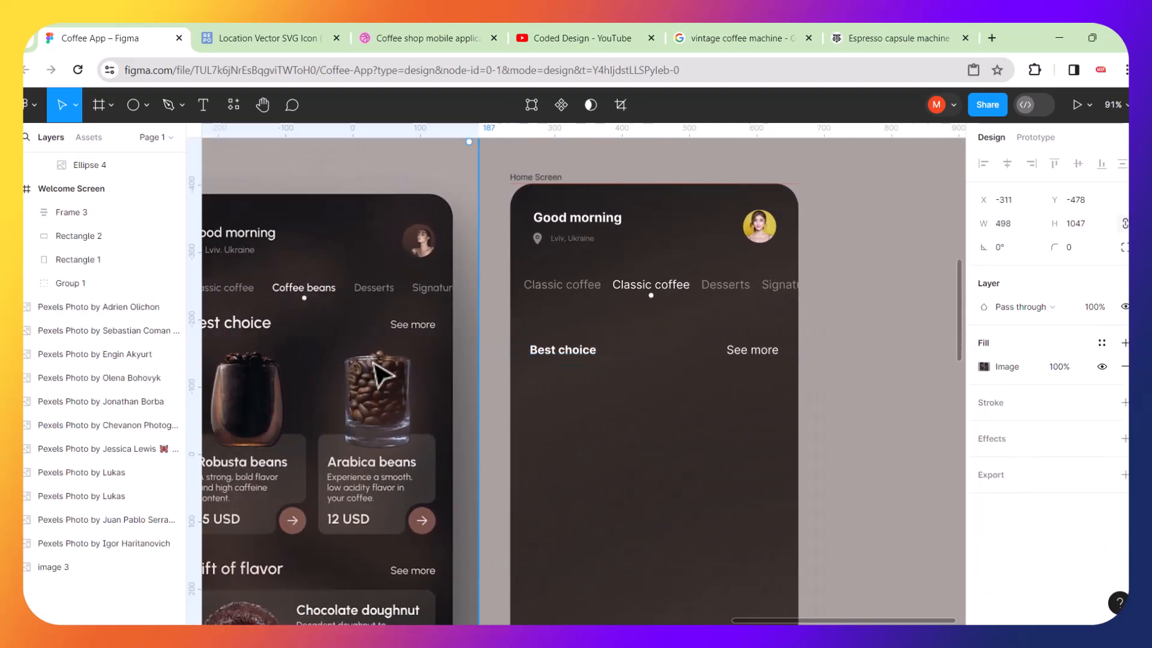
scroll(377, 373, left, 3)
drag(520, 138, 503, 277)
key(ctrl+z)
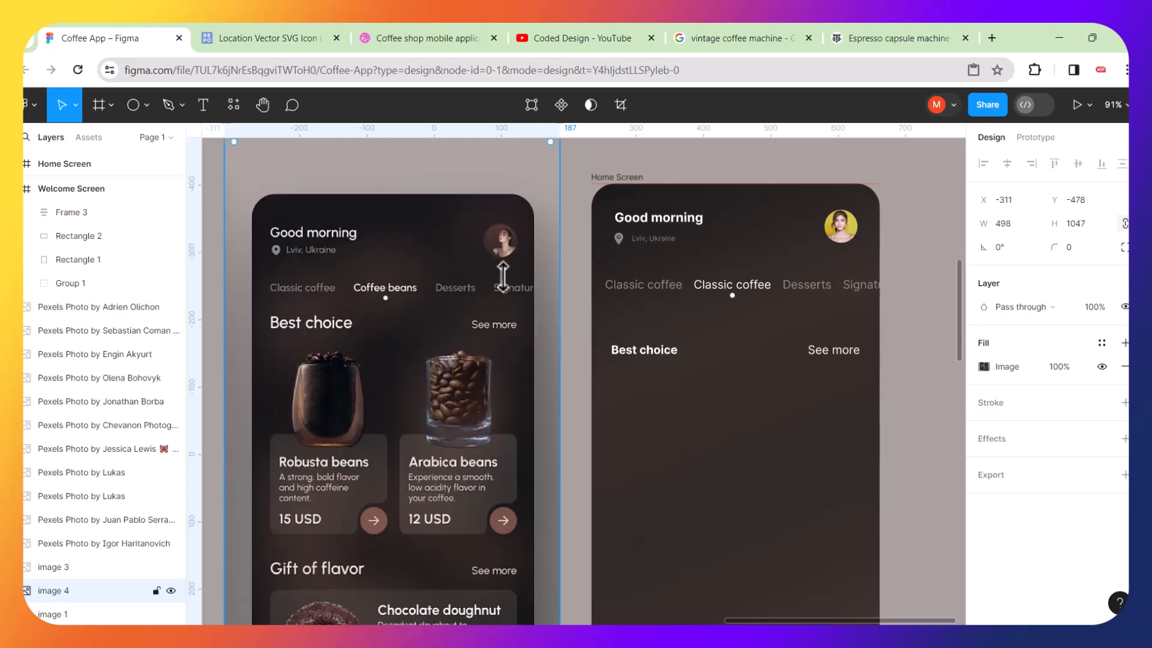
drag(598, 198, 585, 329)
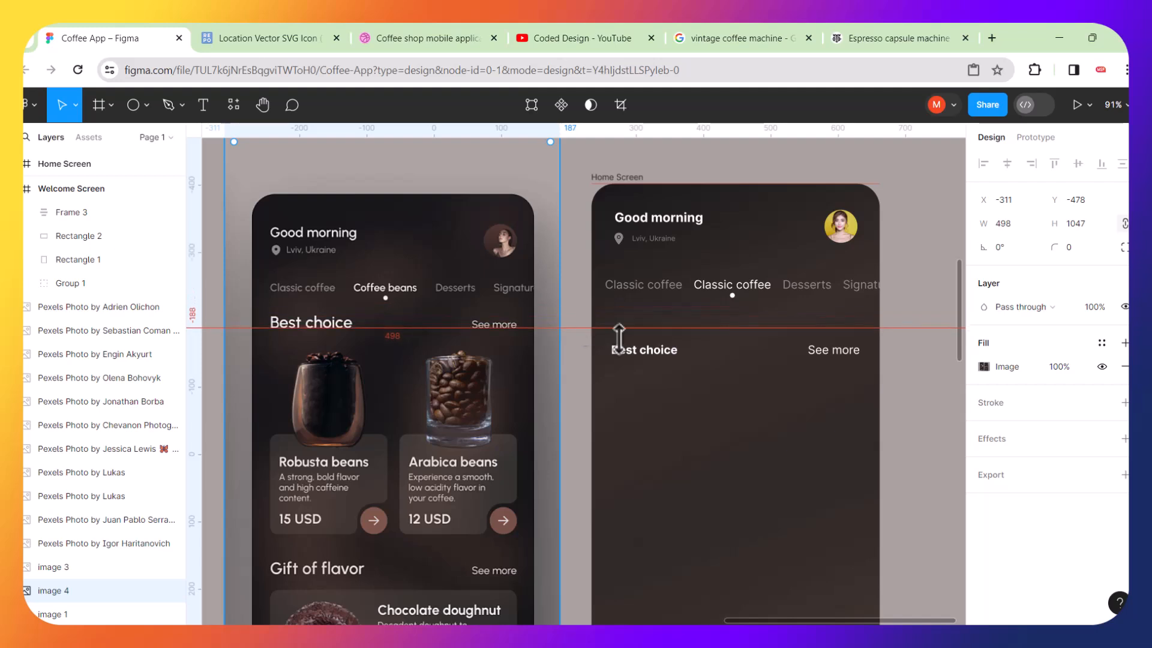
Move the 'Best choice' row up to the guide, at Y 193.
click(675, 353)
drag(675, 352, 675, 324)
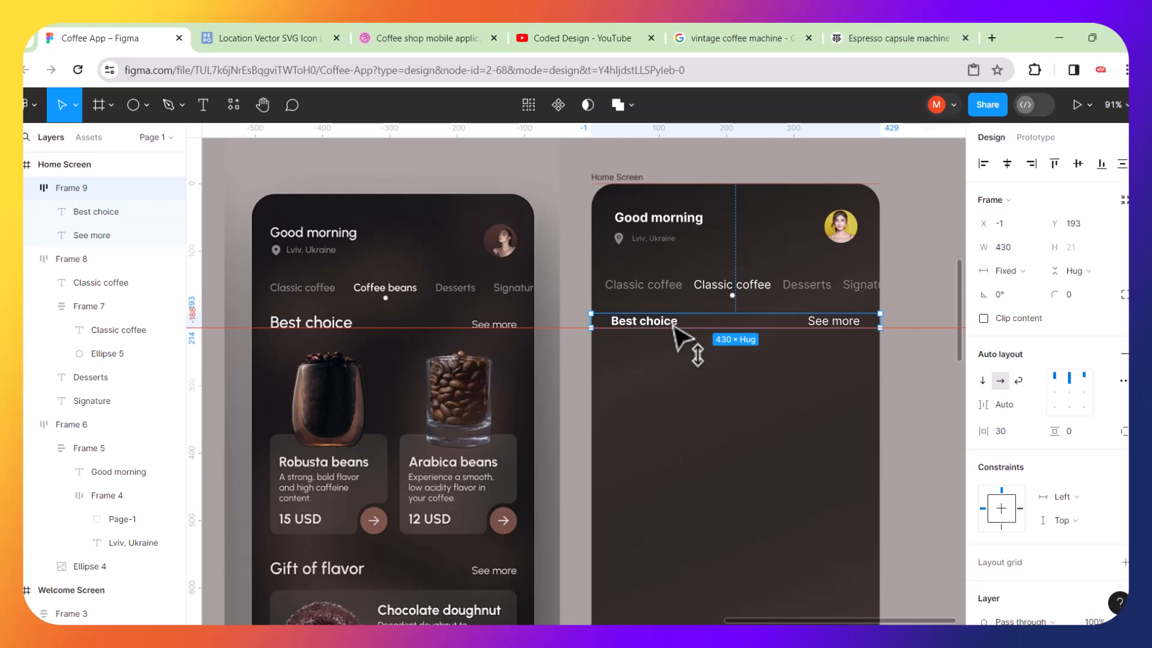
click(700, 420)
scroll(669, 360, up, 5)
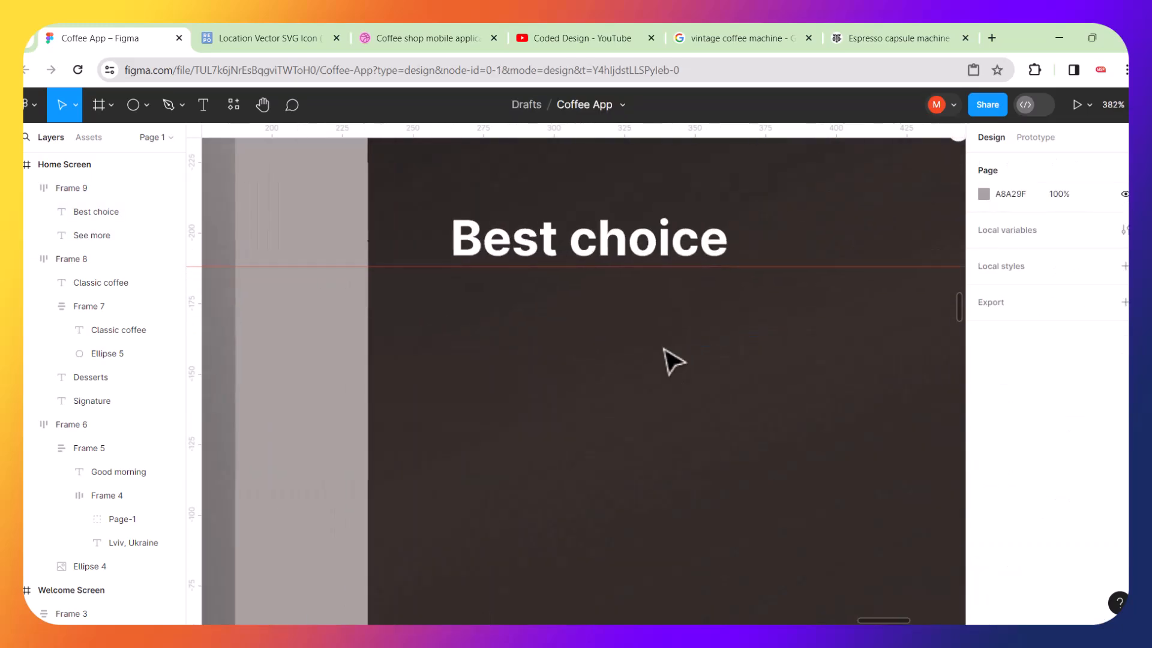
Remove the bold from 'Best choice' and scale the heading up to about 105 × 23 with the Scale tool.
click(639, 240)
click(639, 239)
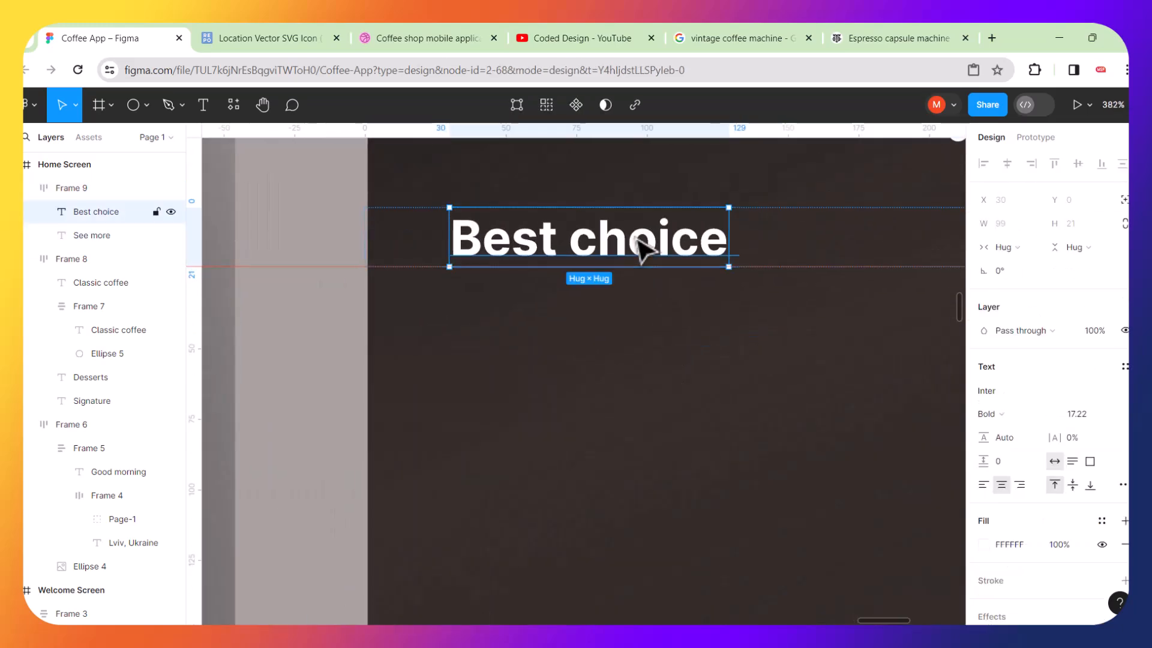
key(ctrl+b)
key(k)
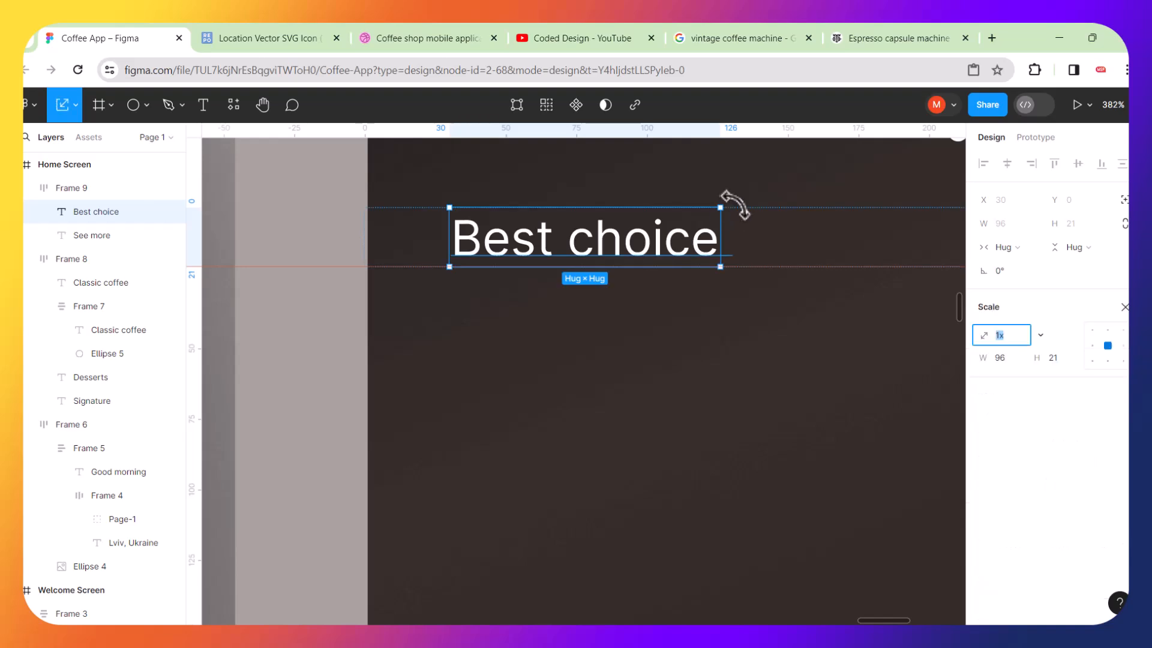
drag(722, 204, 725, 201)
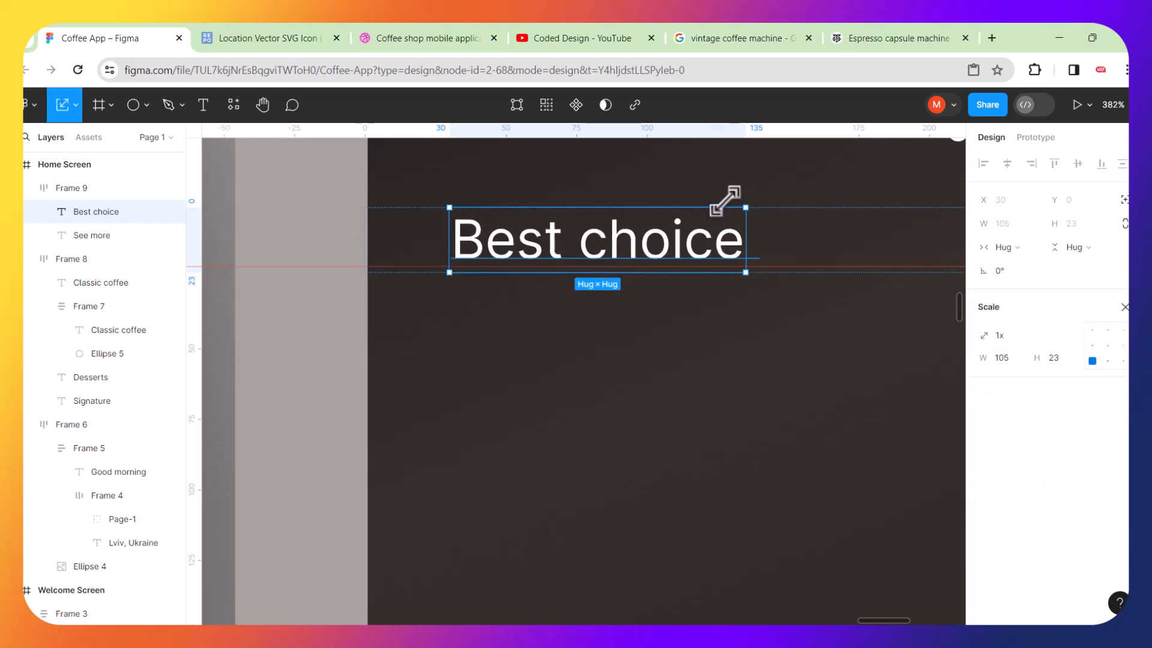
scroll(725, 201, down, 10)
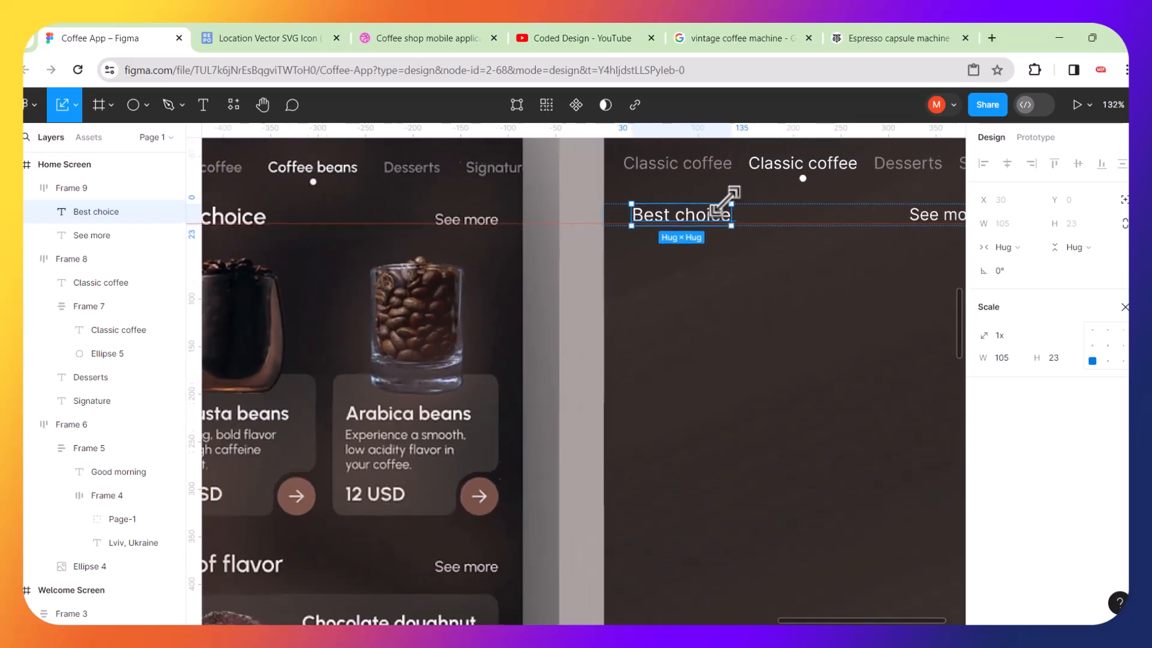
key(Escape)
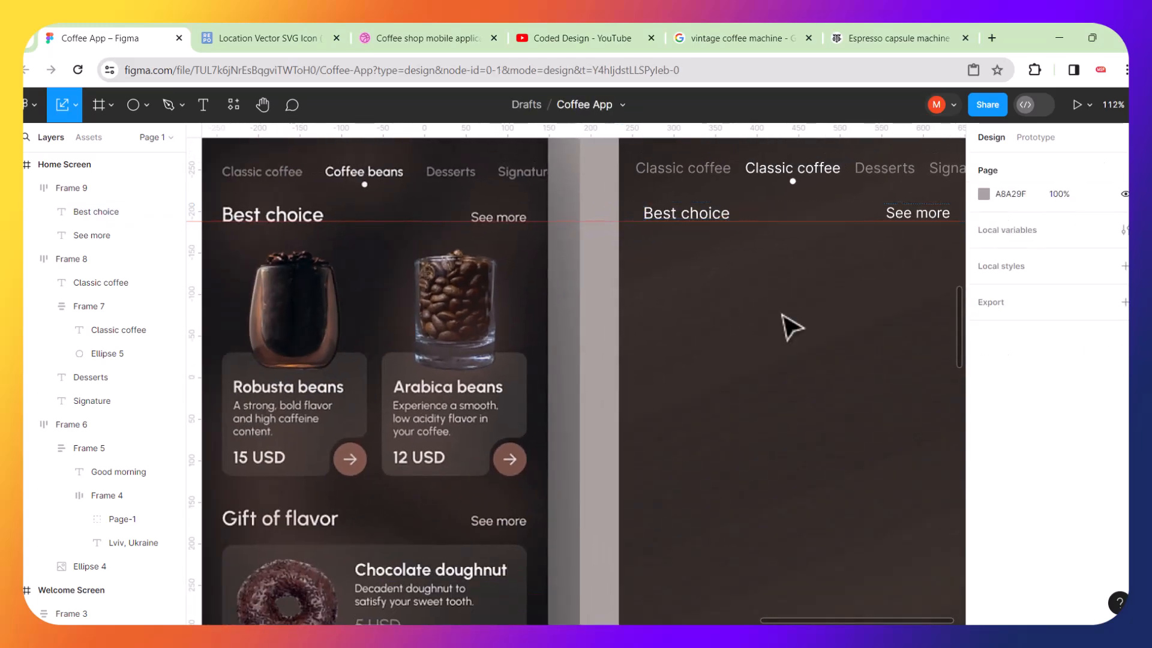
Select the greeting header, category tabs and 'Best choice' row together and nudge them slightly down.
scroll(793, 328, down, 3)
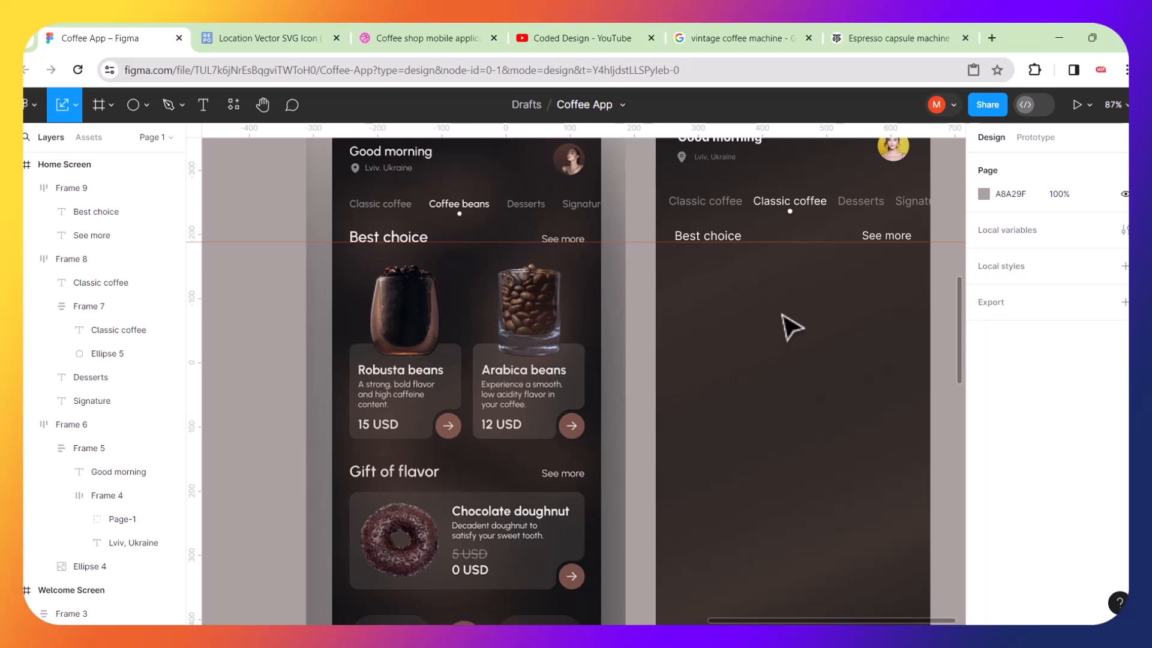
scroll(792, 327, down, 4)
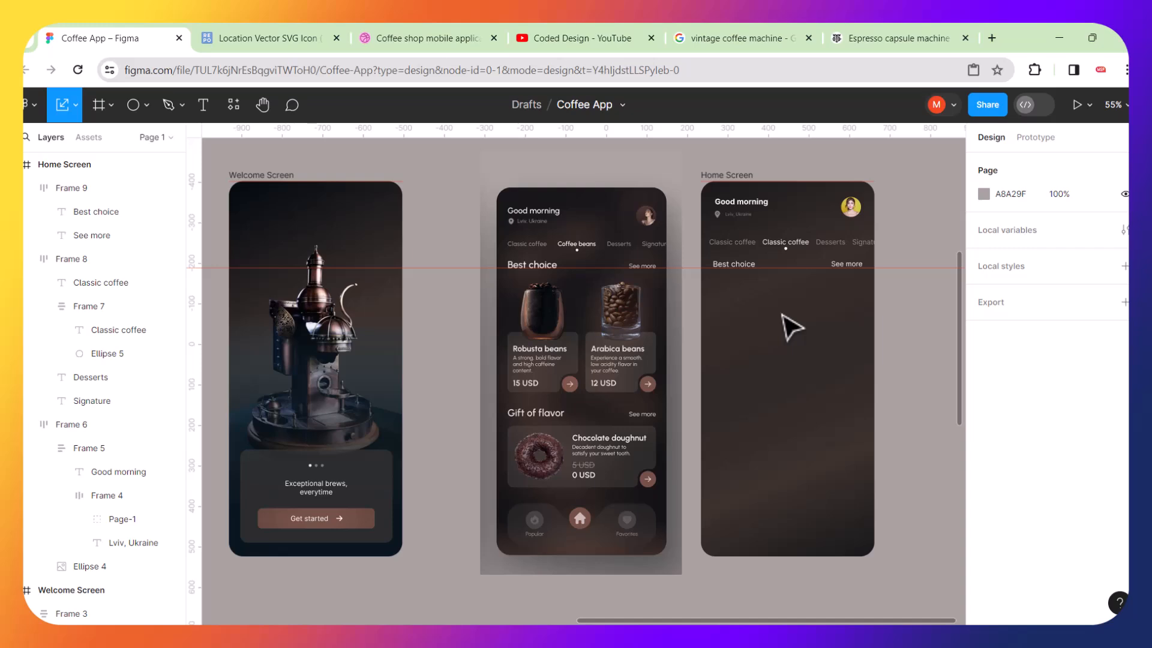
scroll(748, 237, up, 5)
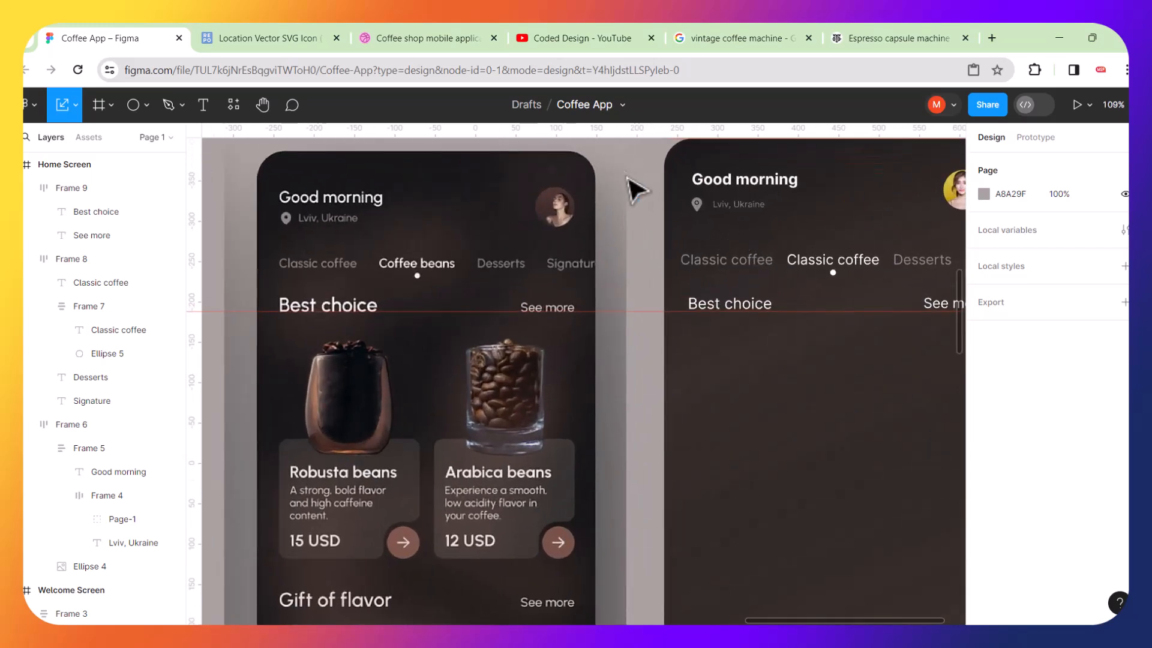
scroll(594, 164, down, 3)
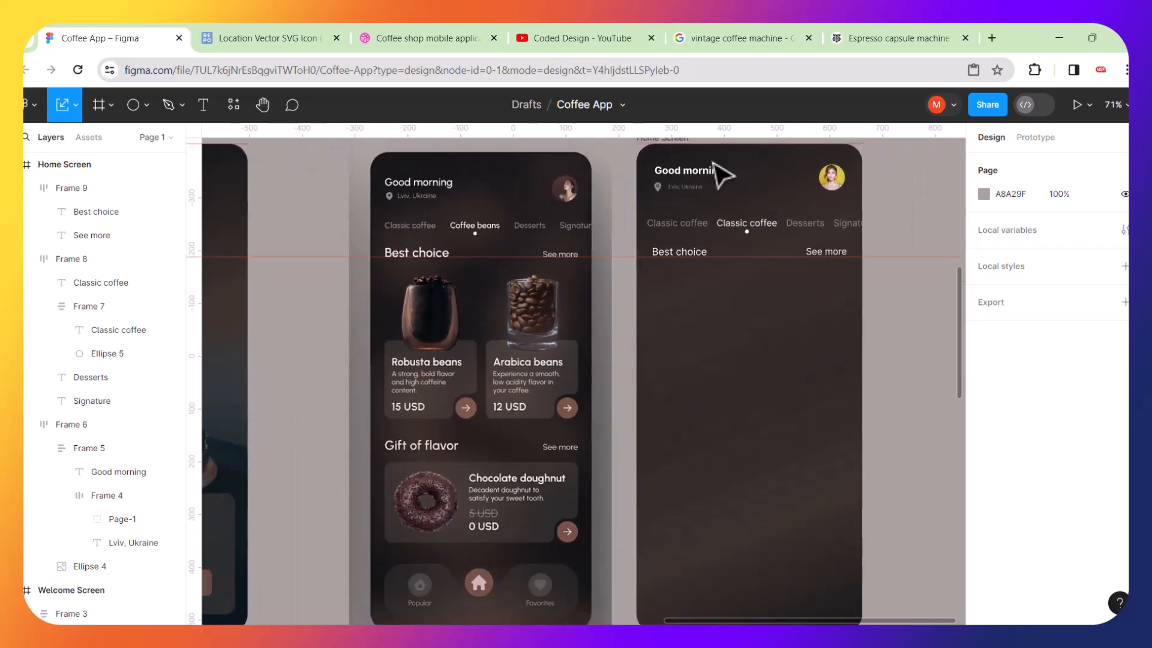
drag(668, 153, 832, 290)
key(Down)
key(Down)
key(Down)
key(Down)
key(Down)
key(Down)
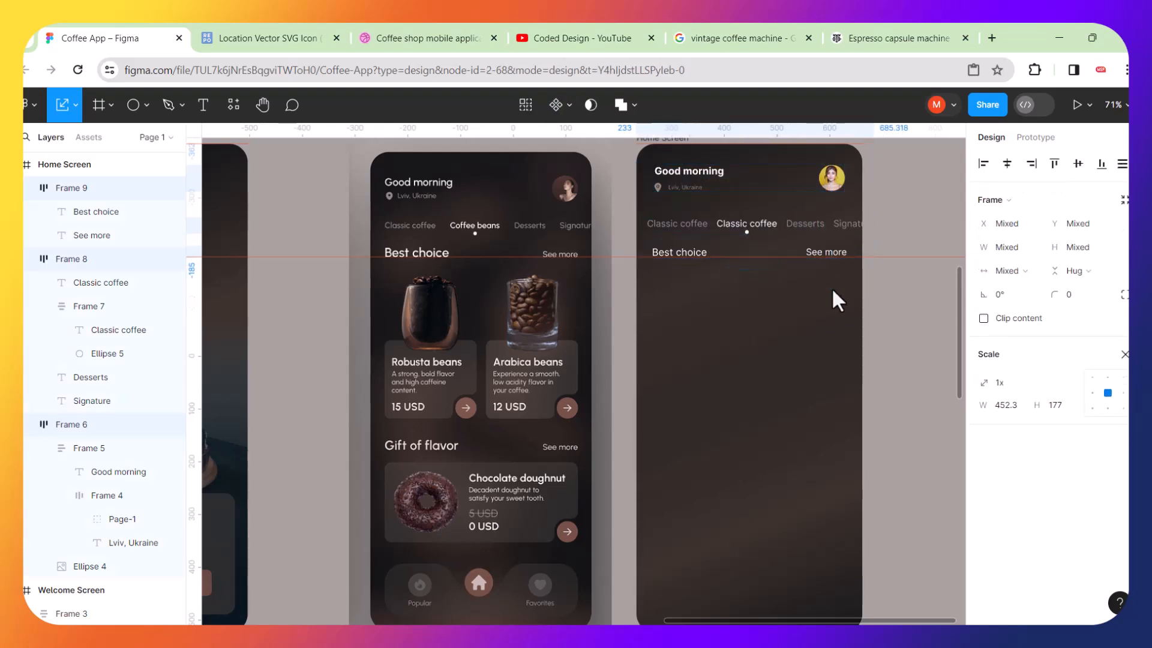
key(Down)
key(Down)
key(Down)
key(Down)
key(Down)
key(Down)
key(Down)
key(Down)
key(Down)
key(Down)
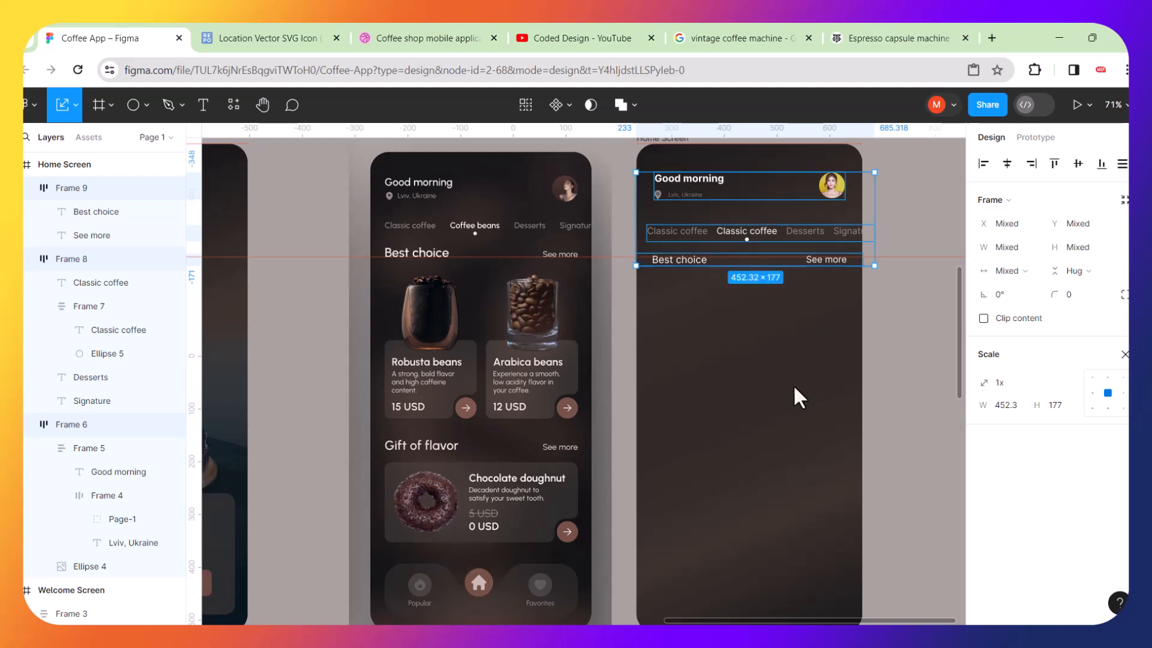
click(794, 387)
scroll(672, 333, down, 5)
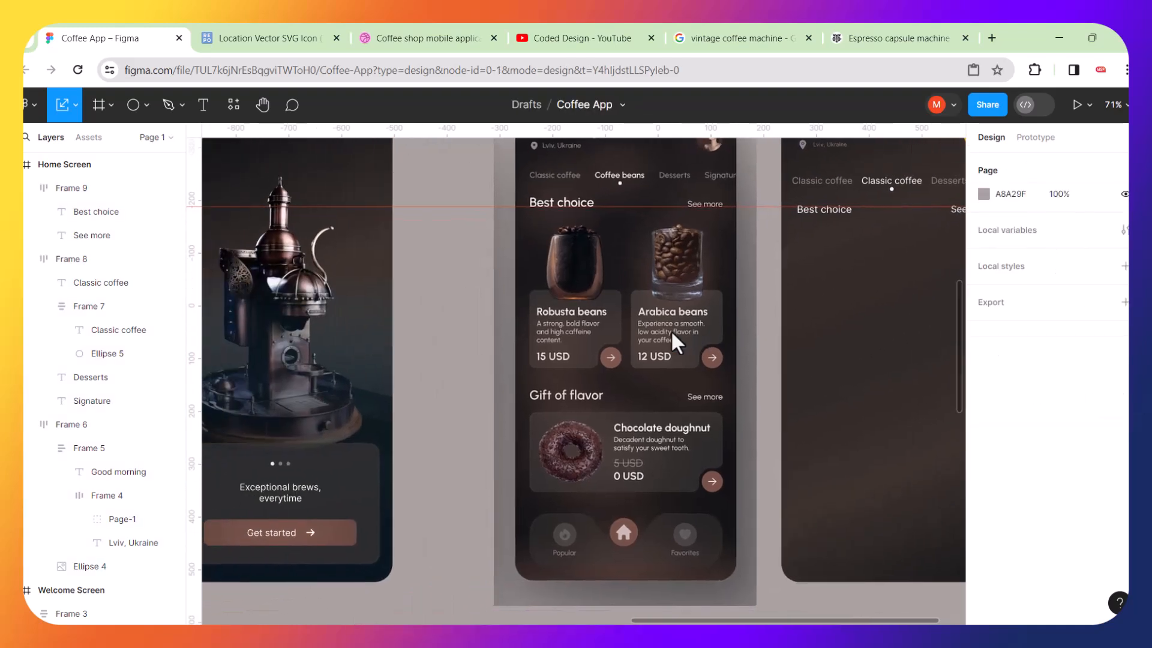
Browse the reference photos spread around the canvas to choose an image to work from.
scroll(630, 333, down, 2)
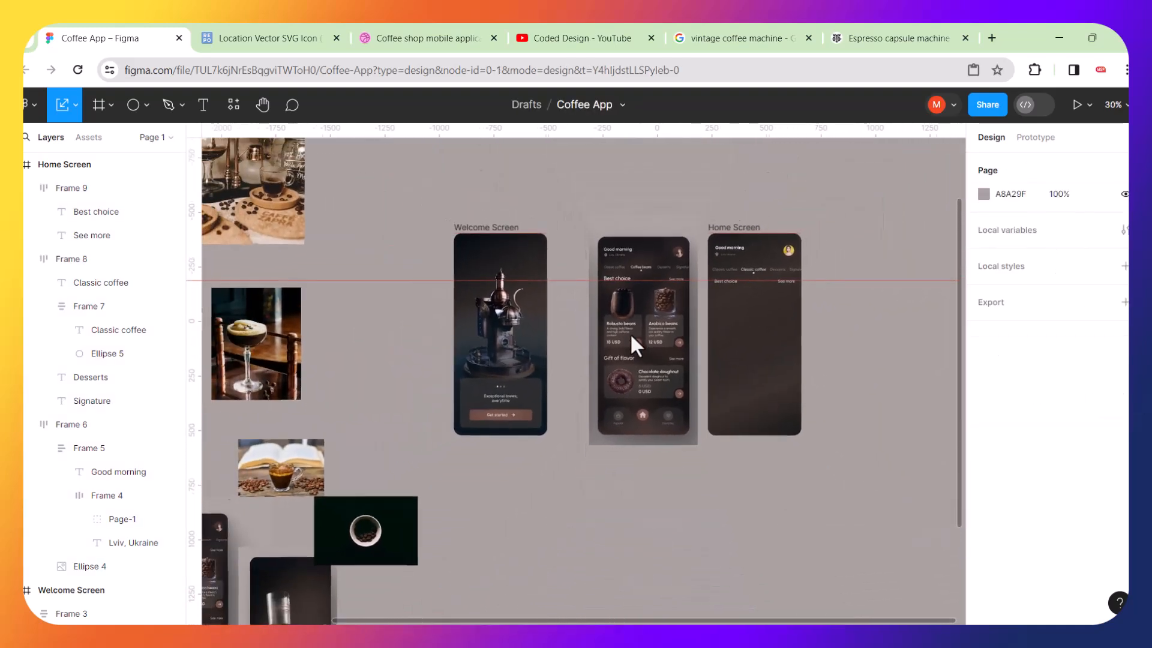
scroll(474, 394, left, 3)
scroll(474, 394, left, 3)
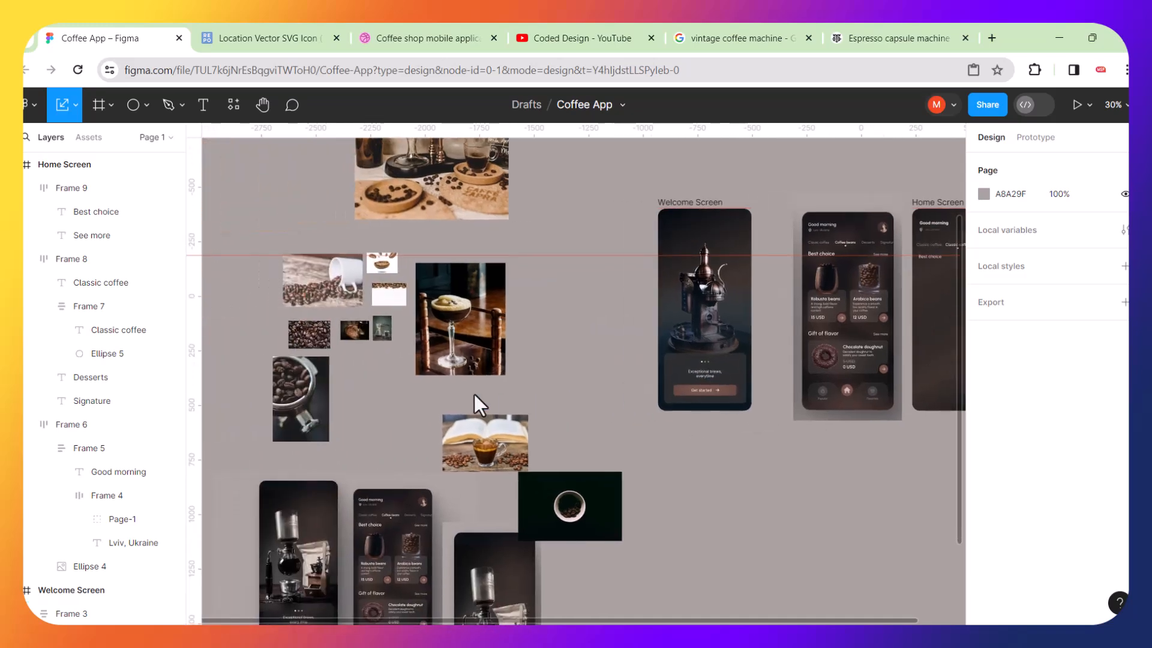
scroll(460, 325, up, 10)
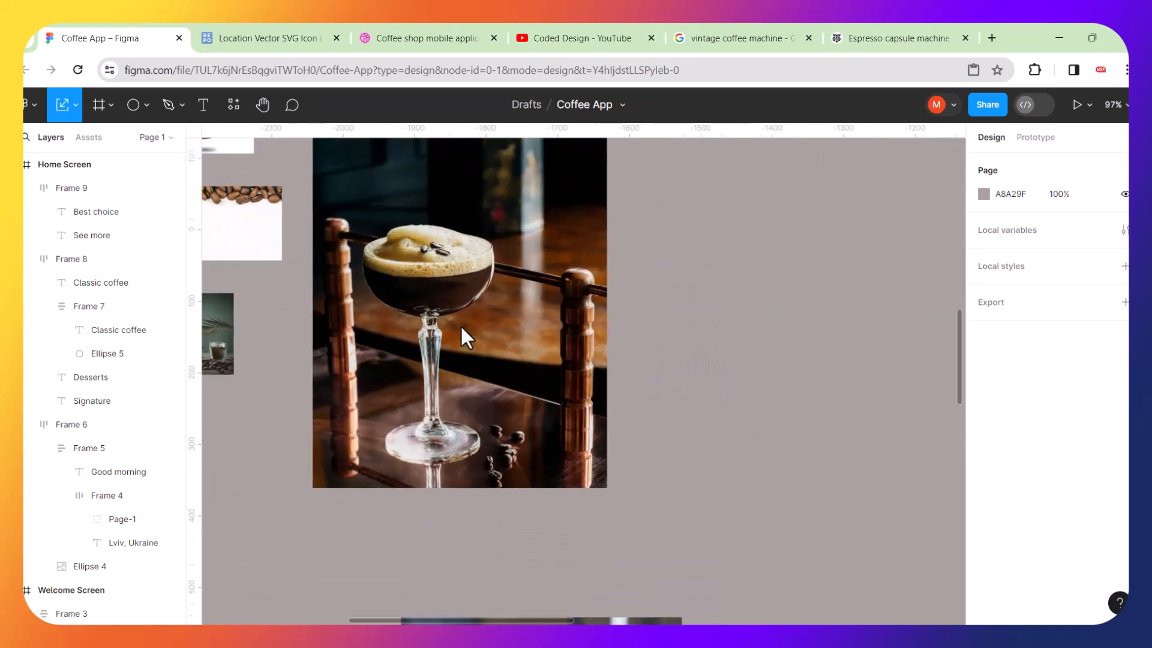
scroll(460, 325, up, 5)
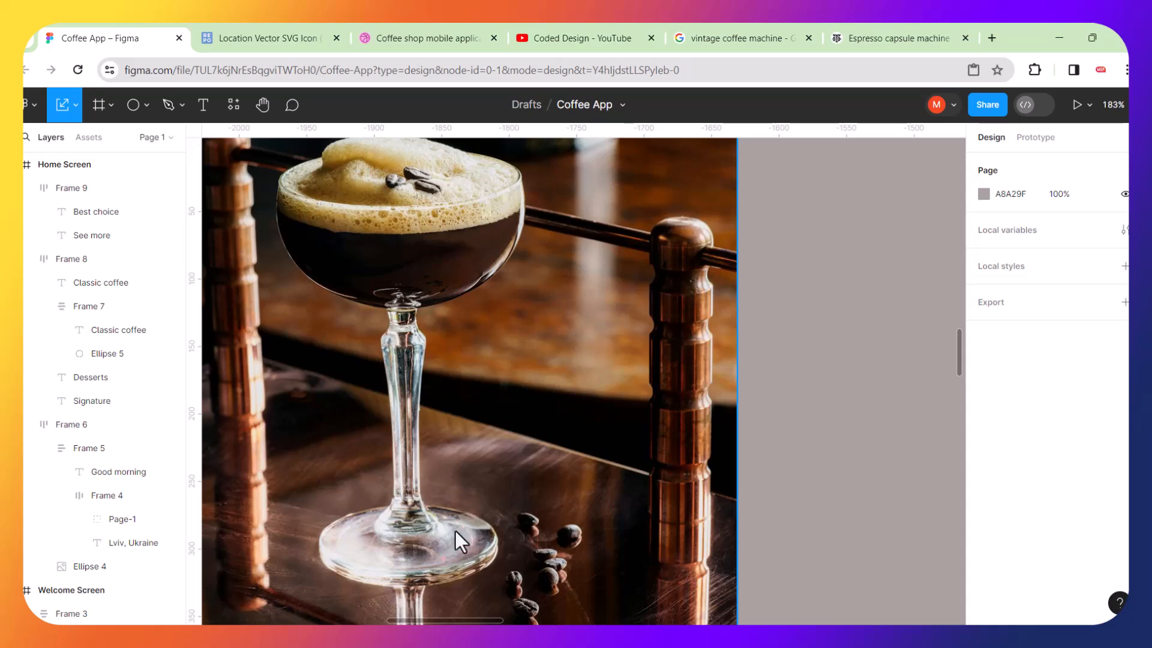
scroll(376, 215, down, 7)
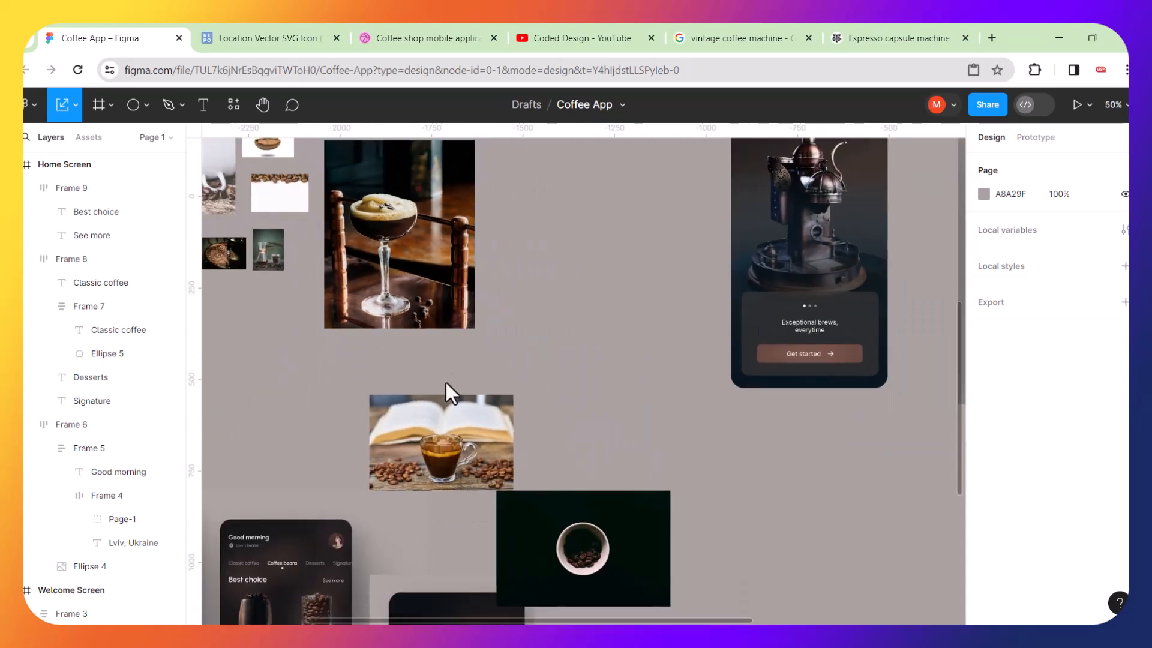
scroll(441, 439, up, 7)
scroll(440, 491, up, 7)
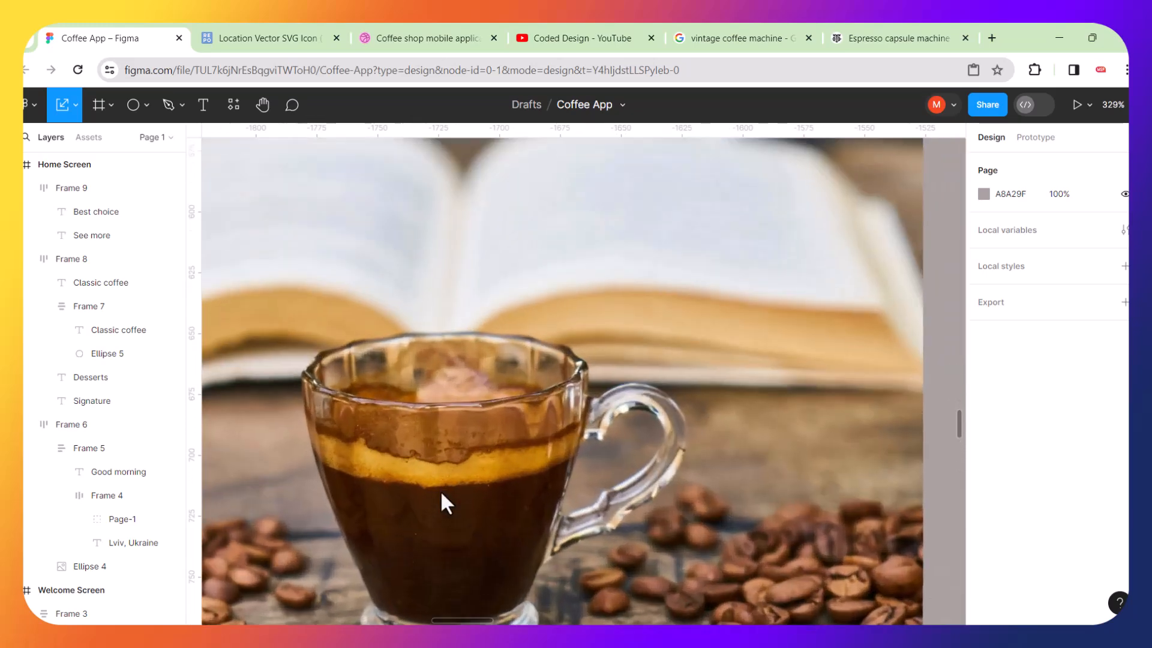
scroll(452, 377, down, 7)
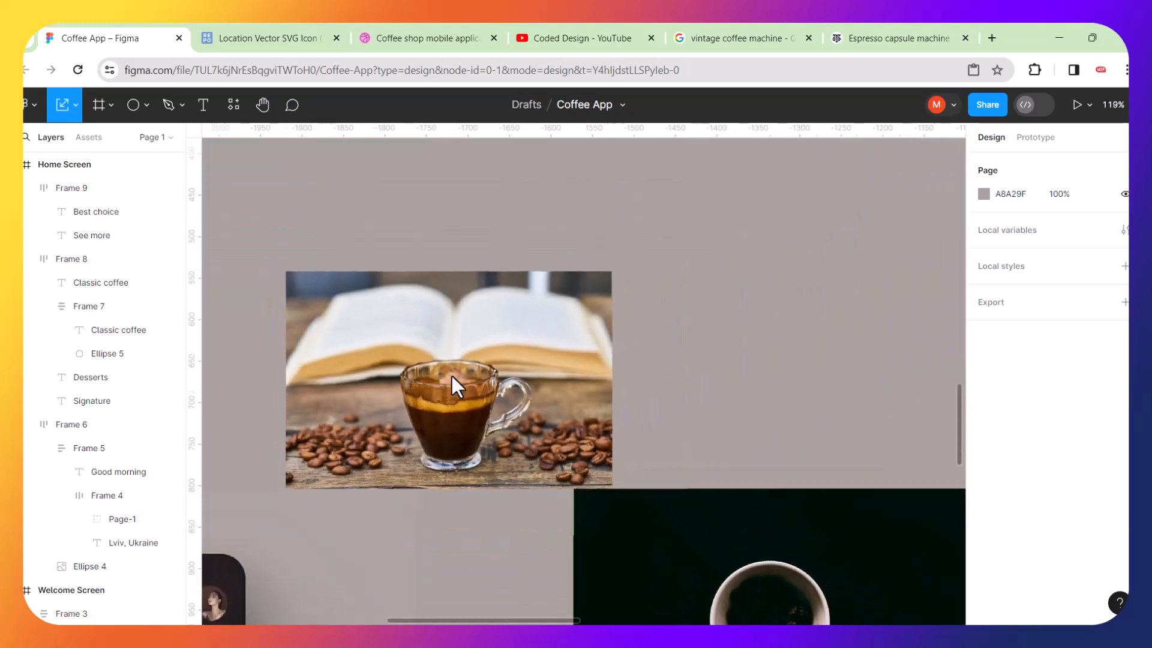
scroll(451, 375, down, 5)
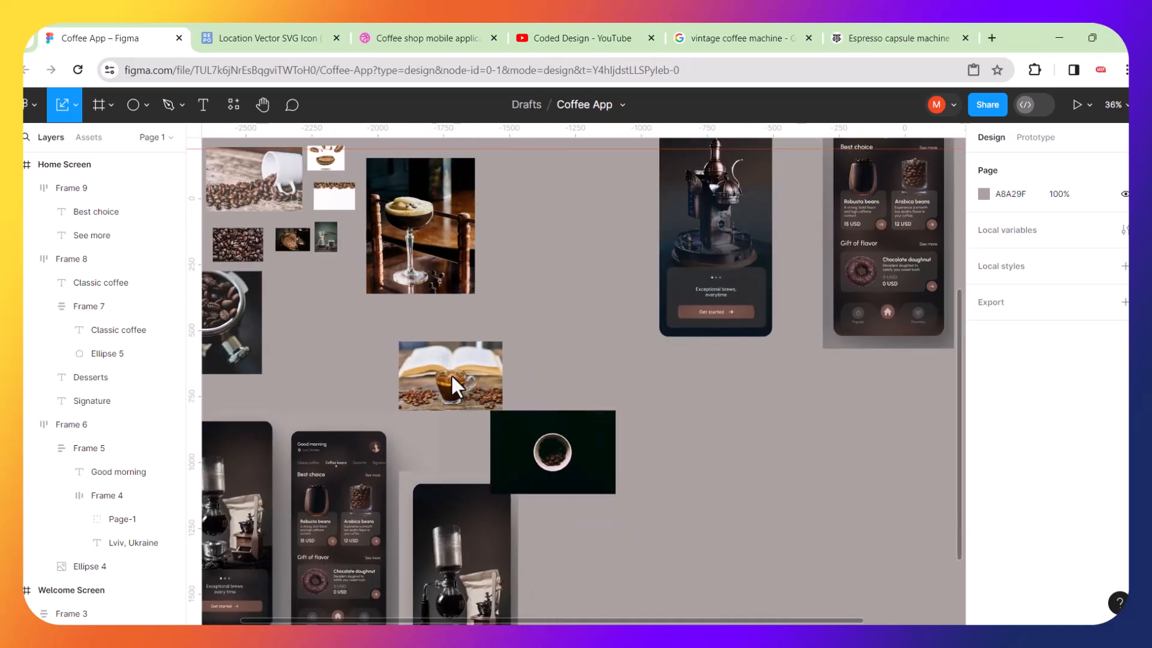
scroll(323, 233, up, 10)
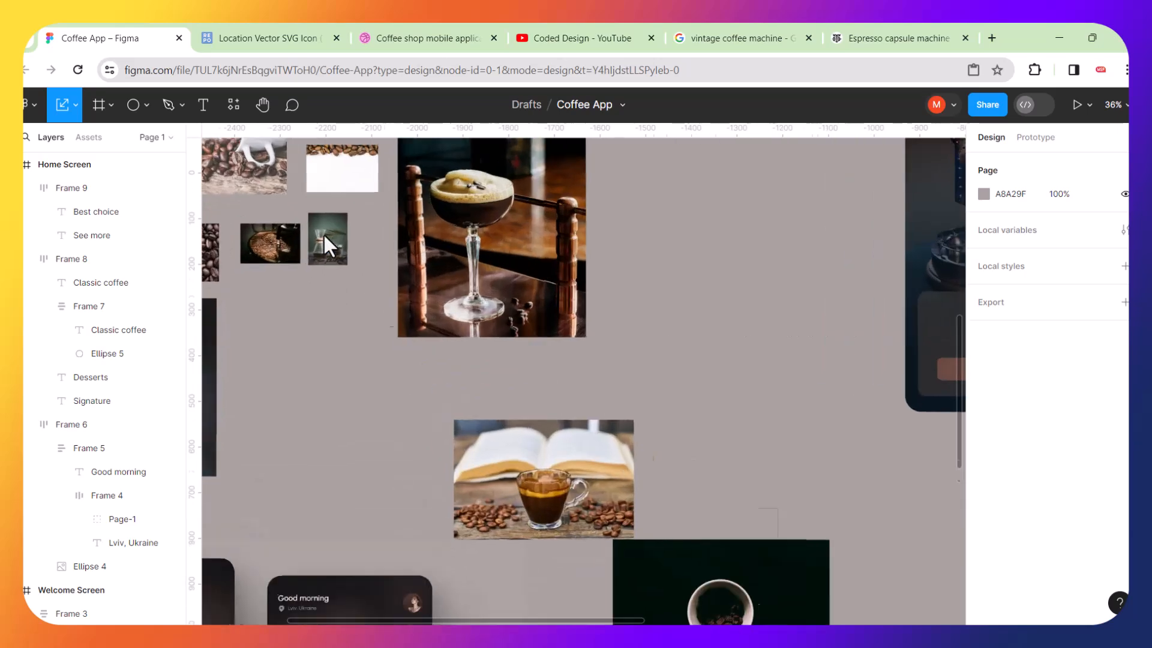
scroll(323, 233, up, 3)
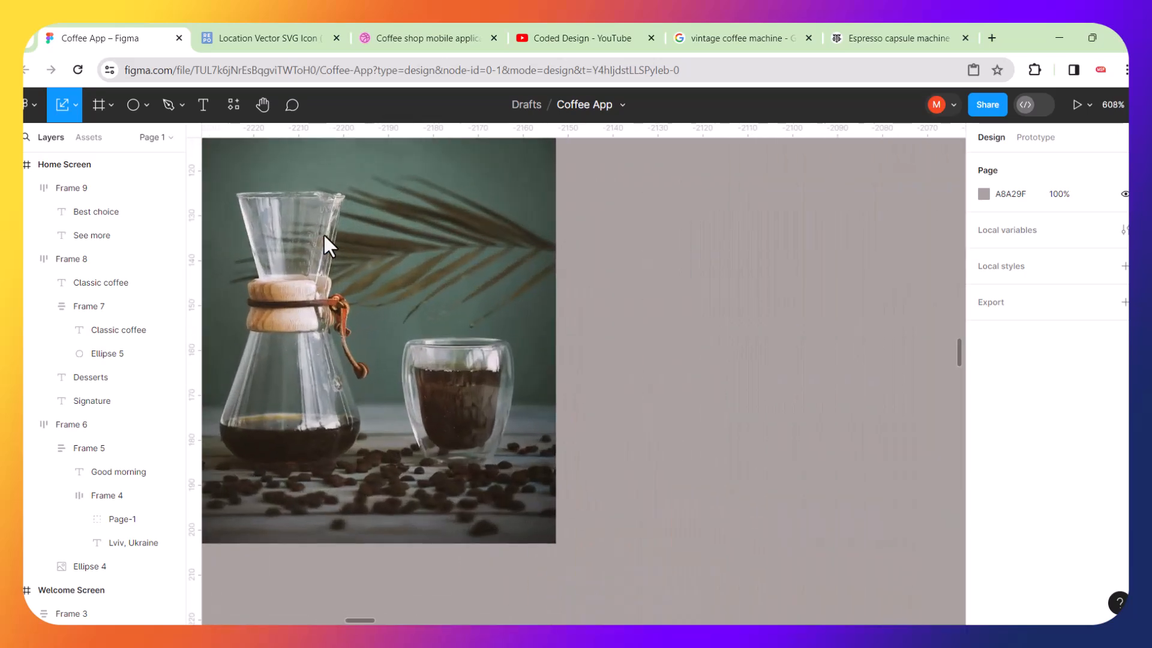
scroll(311, 380, up, 3)
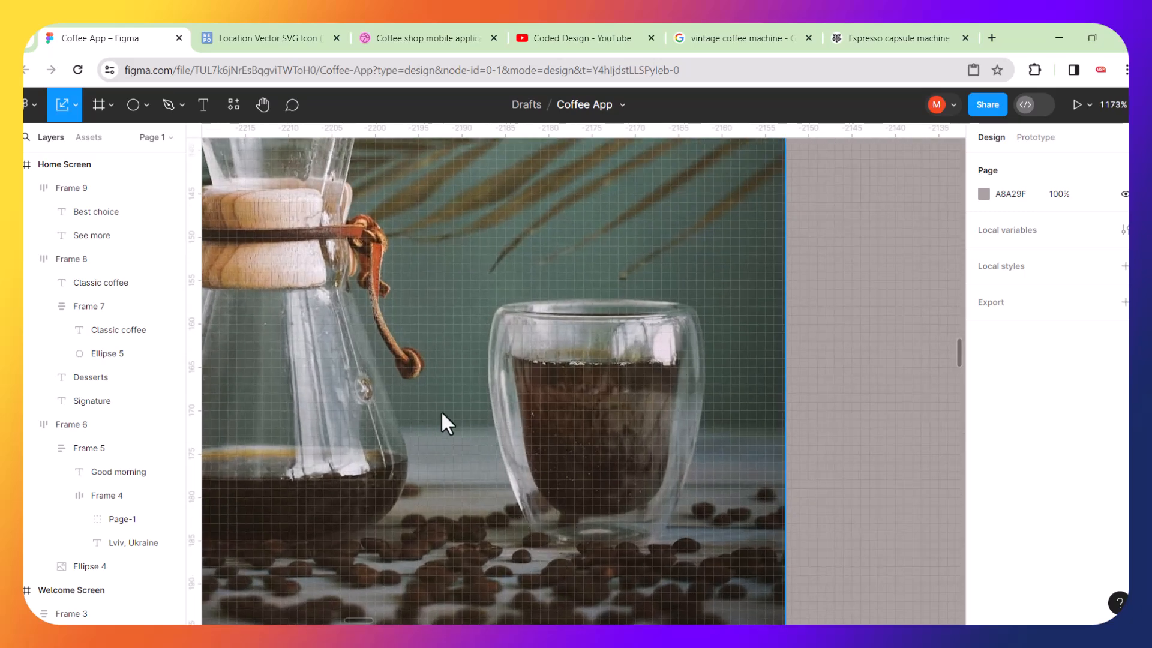
scroll(527, 390, down, 8)
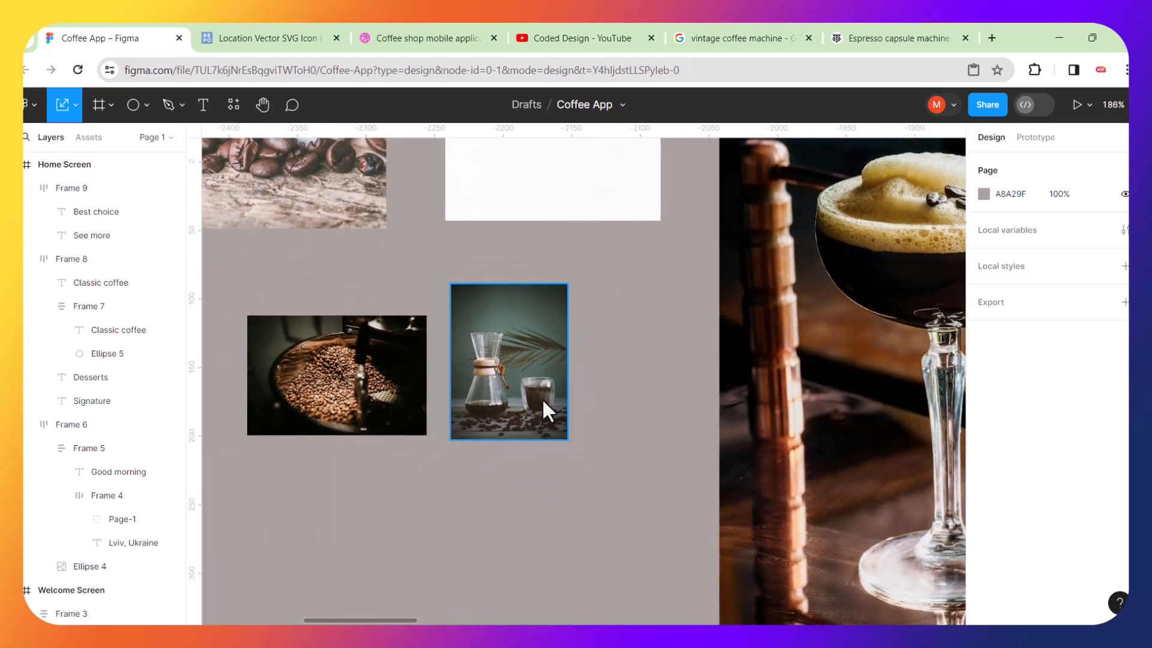
scroll(541, 398, down, 3)
scroll(747, 412, right, 3)
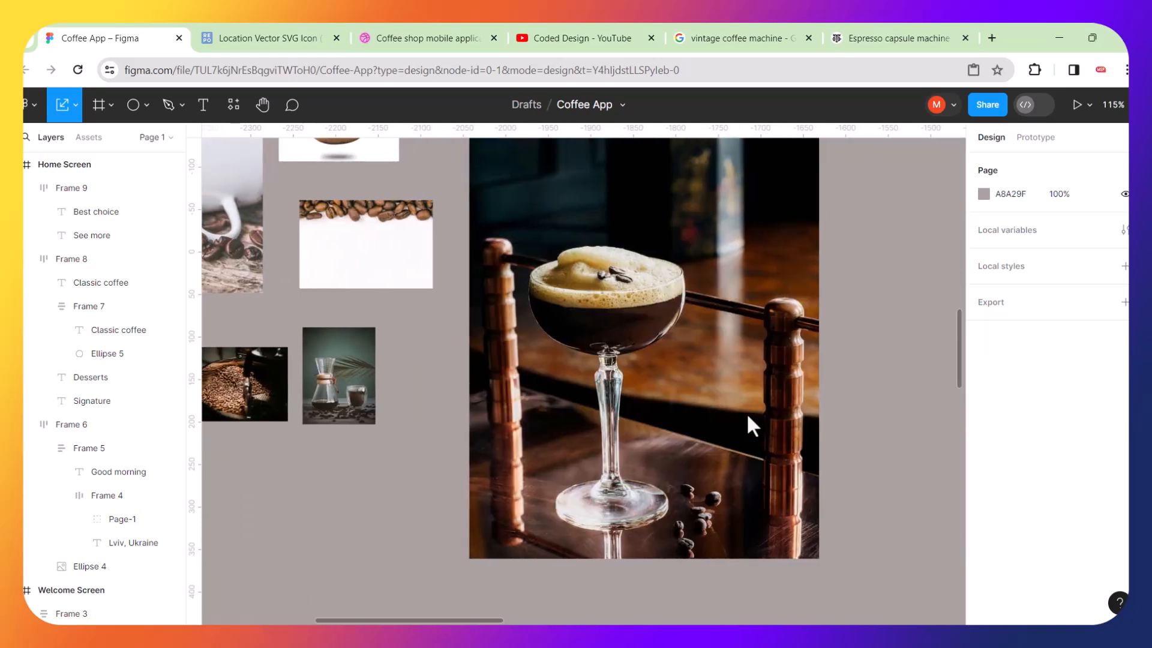
scroll(747, 412, down, 5)
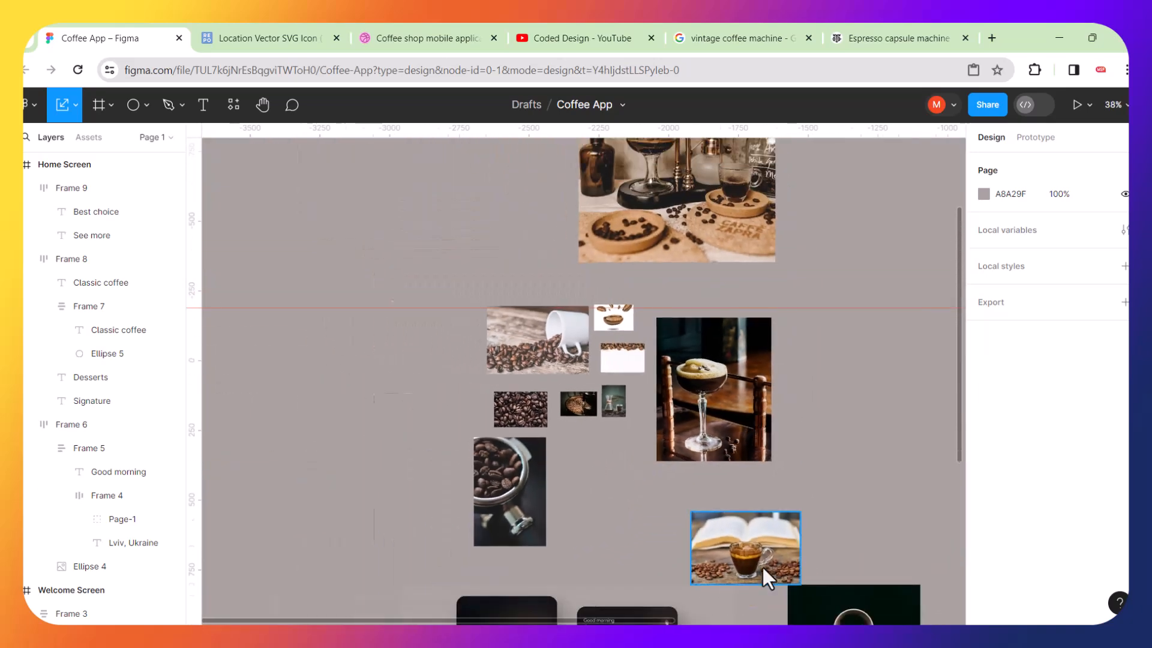
scroll(763, 566, up, 5)
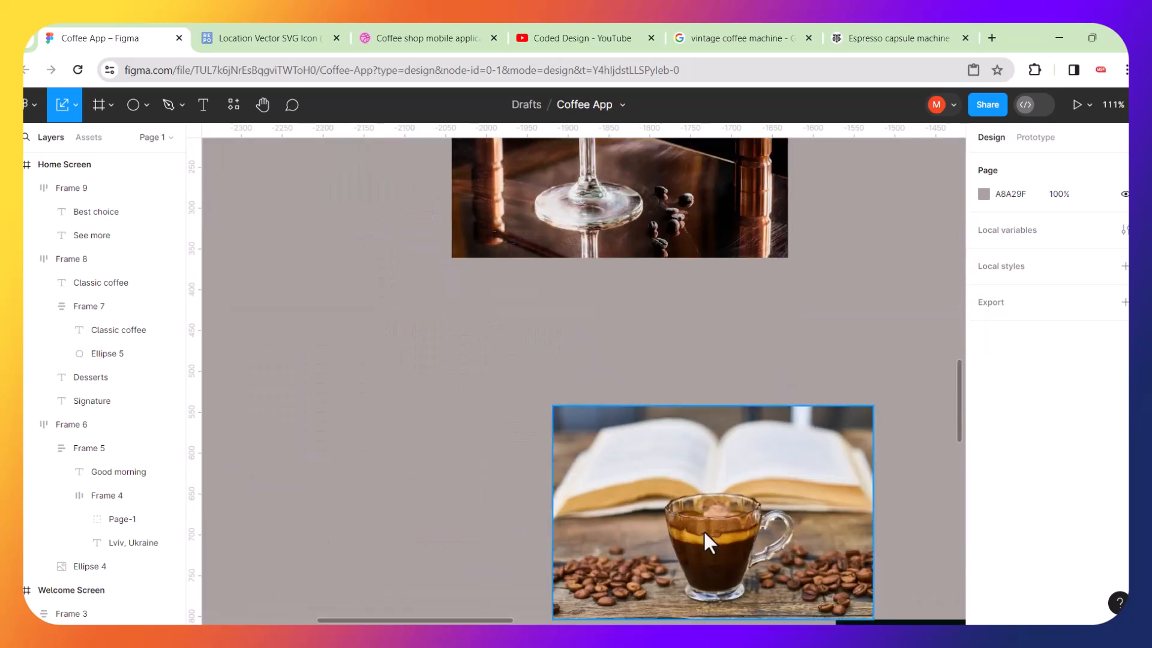
scroll(704, 531, down, 3)
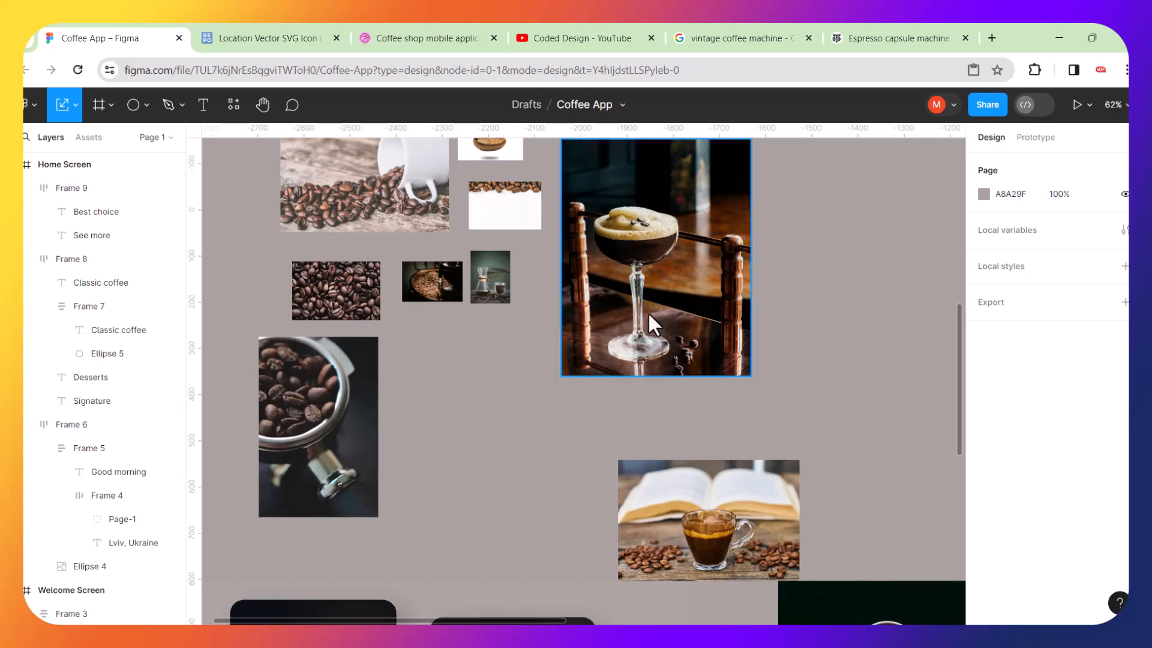
scroll(686, 272, down, 4)
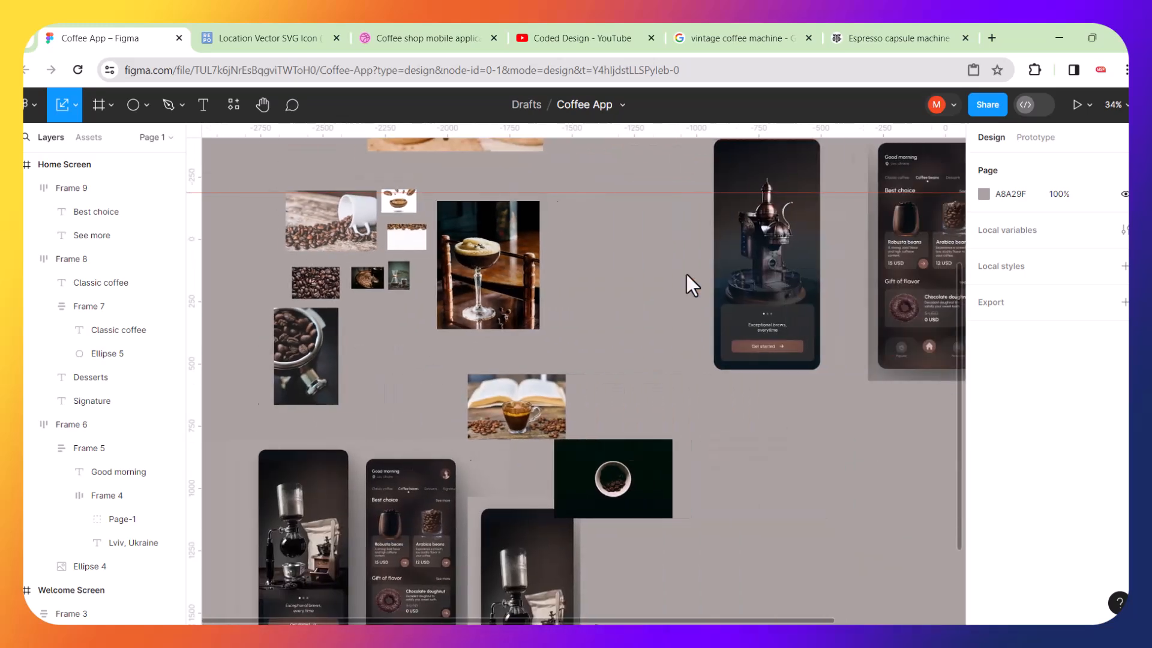
scroll(686, 272, right, 5)
scroll(686, 272, up, 1)
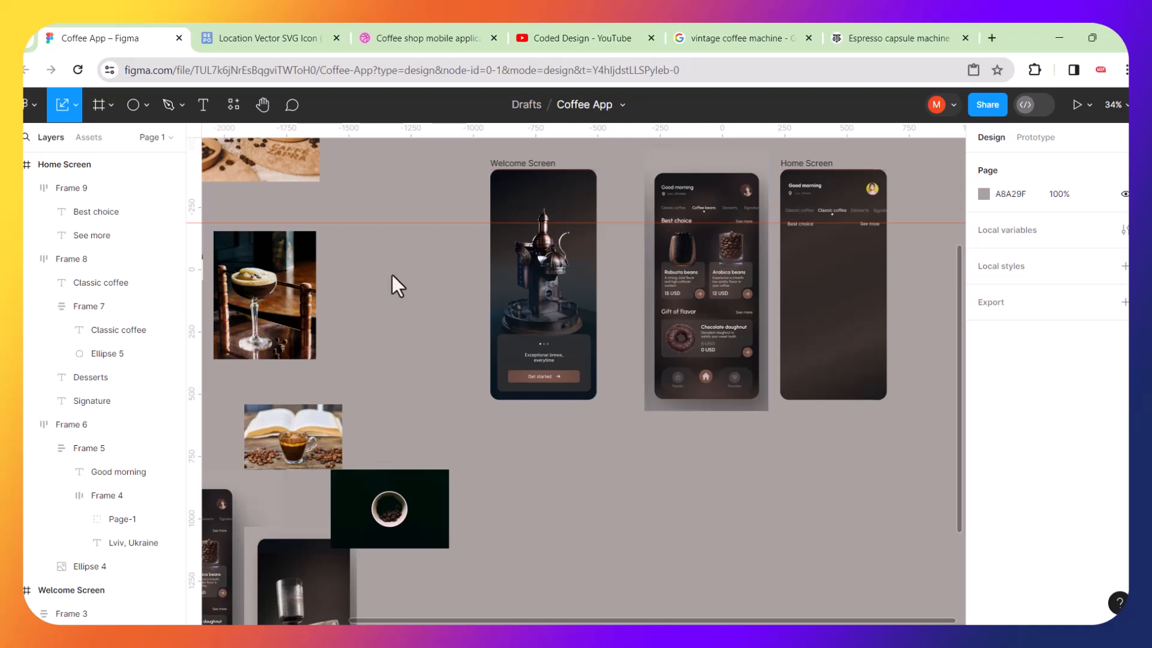
Duplicate the espresso glass photo and move the copy to about X 234, Y 607 near the screen frames.
click(286, 279)
key(ctrl+d)
drag(286, 279, 857, 472)
Trace the outline of the glass's round foot on the copied photo with the Pen tool.
scroll(852, 496, up, 2)
scroll(852, 496, up, 5)
scroll(788, 524, down, 3)
scroll(754, 523, up, 5)
scroll(678, 420, up, 5)
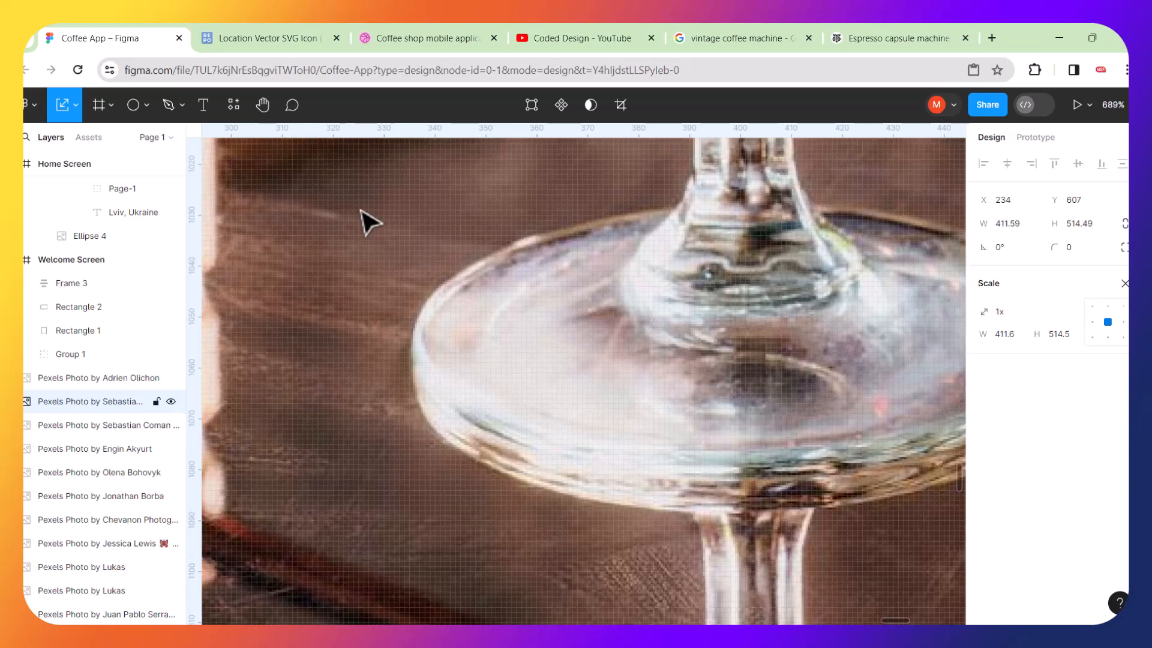
click(169, 108)
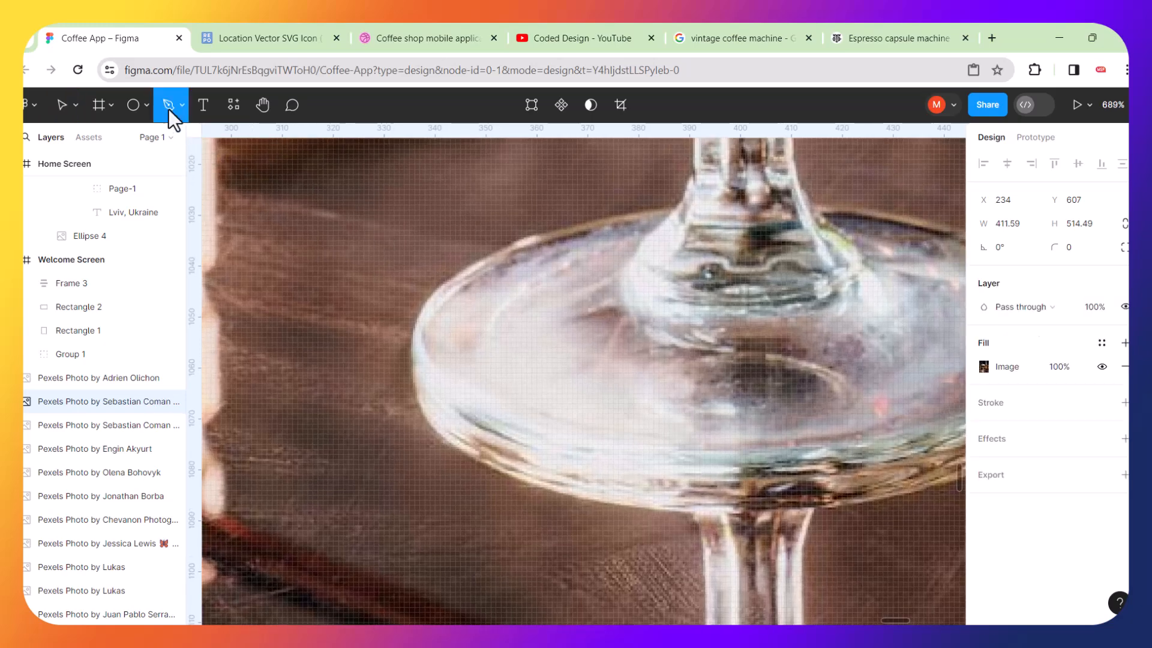
click(671, 214)
drag(468, 273, 418, 324)
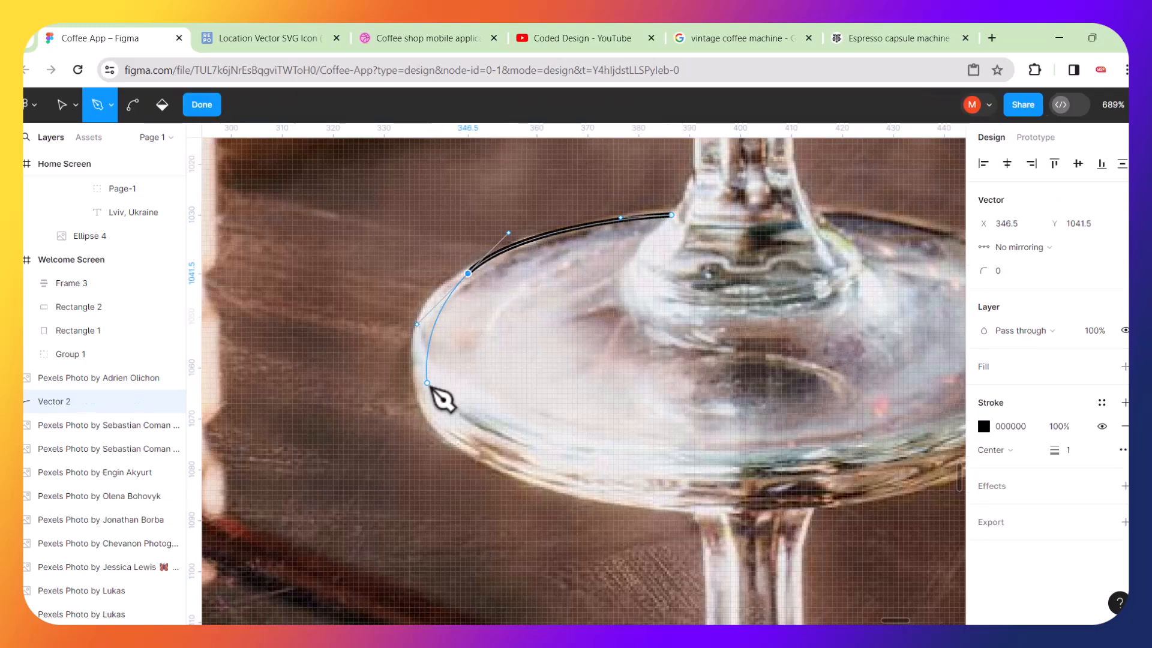
drag(432, 412, 452, 458)
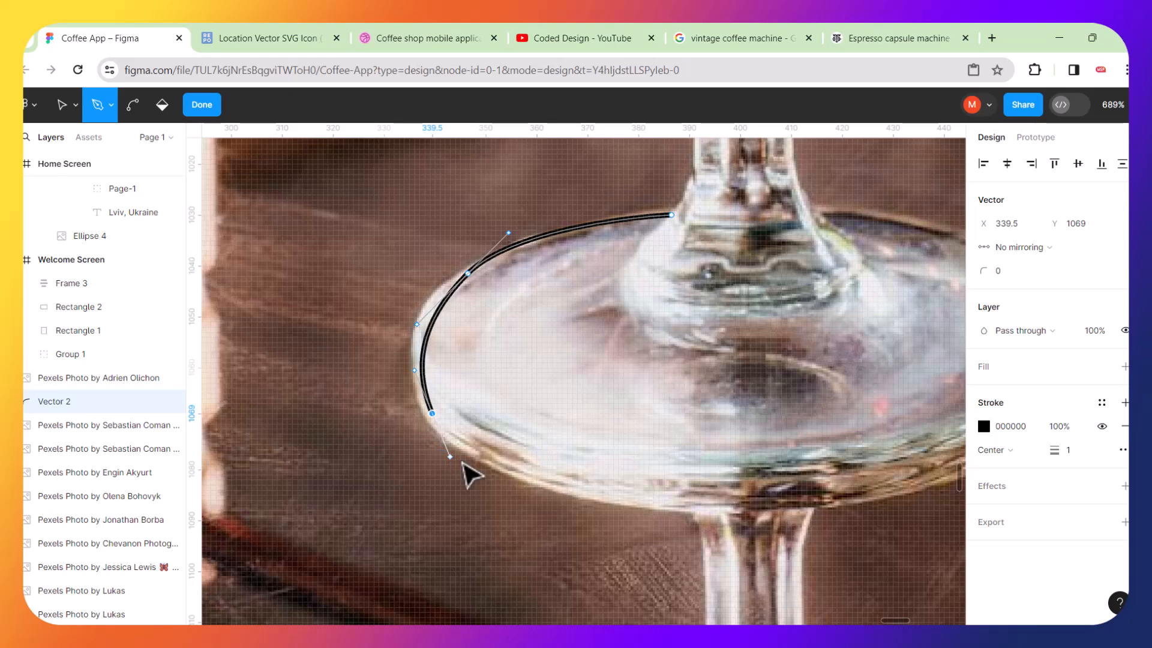
drag(639, 500, 737, 515)
scroll(740, 516, right, 5)
drag(788, 452, 852, 410)
drag(859, 314, 853, 278)
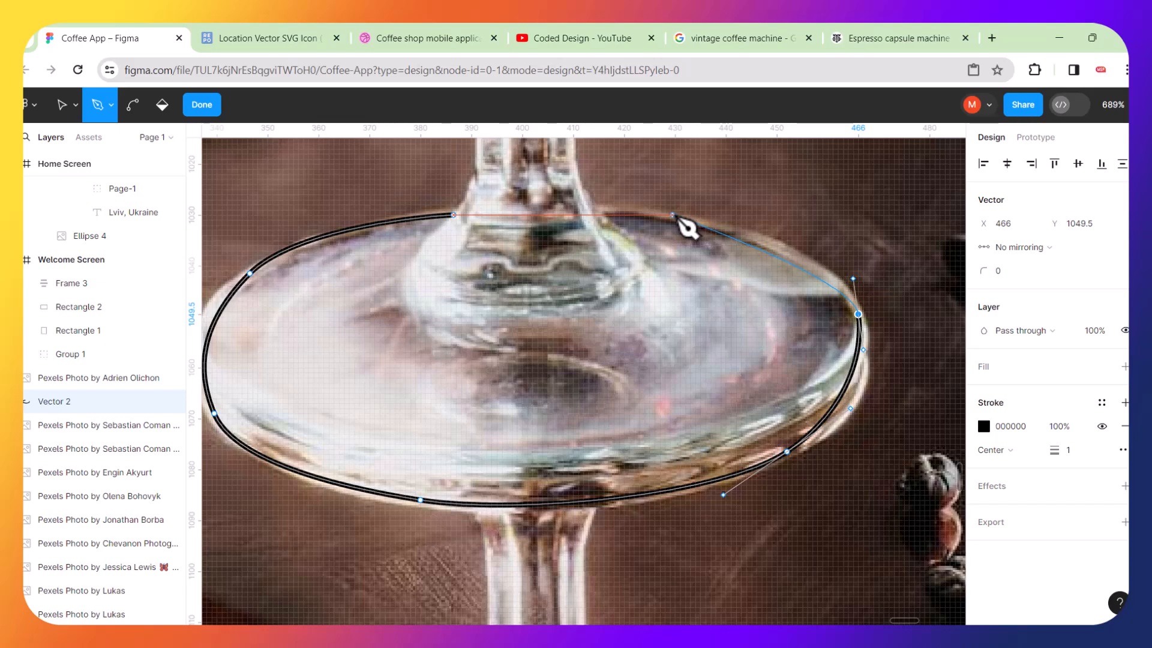
drag(671, 215, 614, 205)
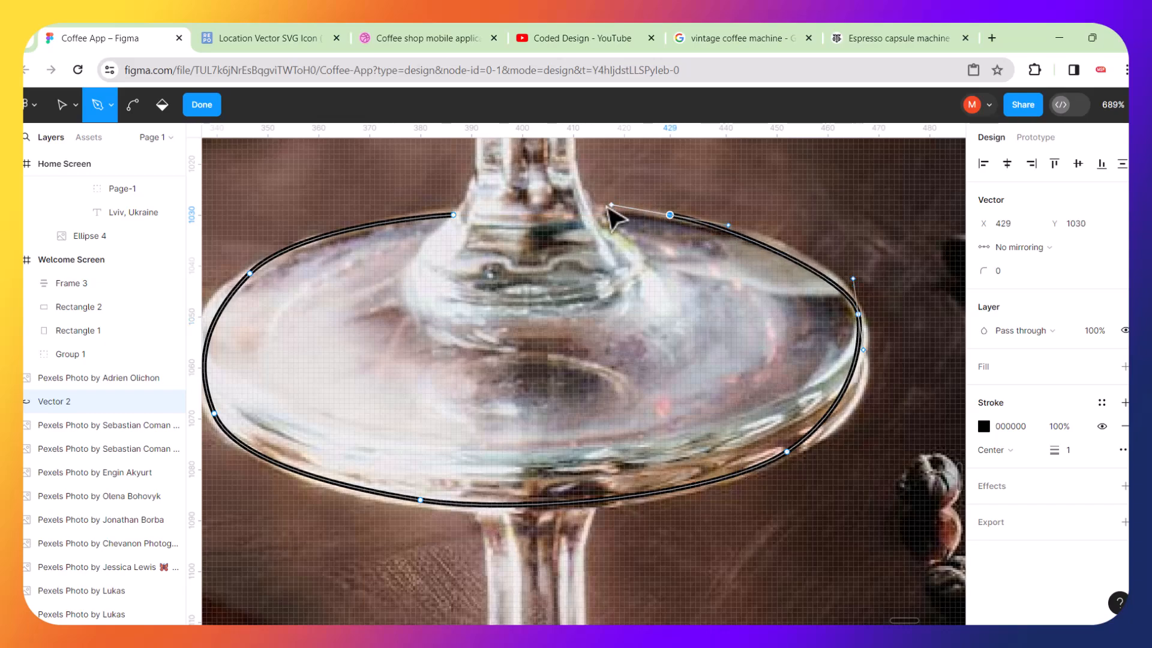
Extend the pen path upward along the right edge of the glass stem with curved anchors.
scroll(603, 236, up, 6)
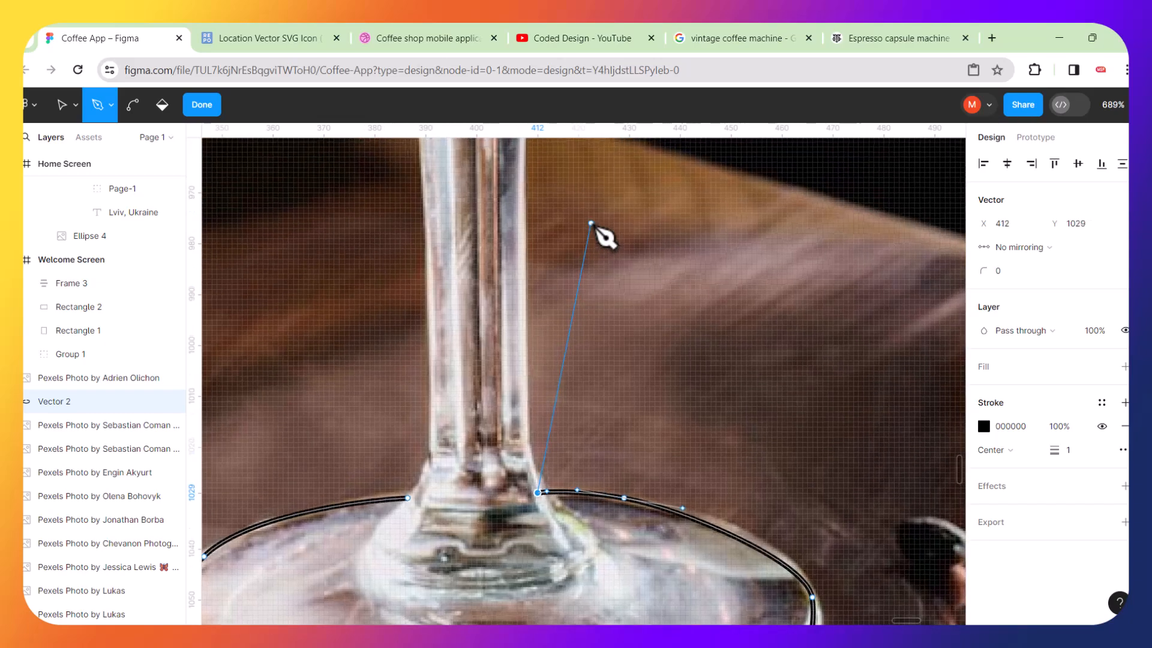
drag(523, 561, 518, 526)
scroll(516, 309, up, 3)
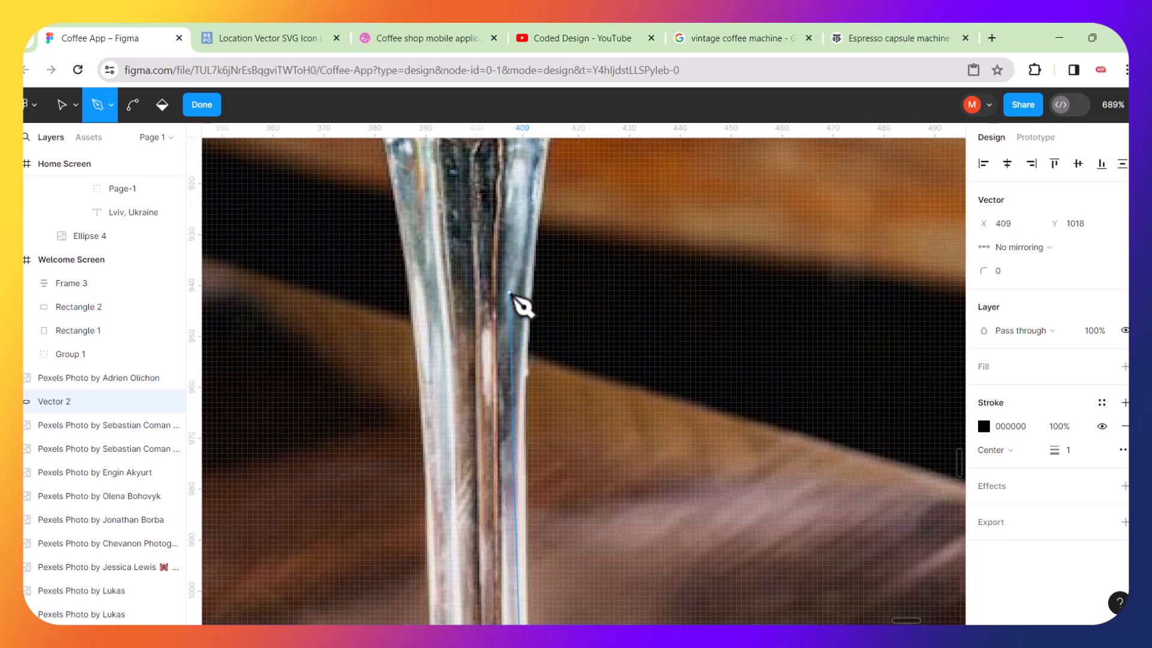
drag(531, 258, 541, 168)
scroll(542, 168, up, 4)
scroll(542, 168, right, 3)
scroll(542, 167, right, 1)
scroll(541, 168, up, 1)
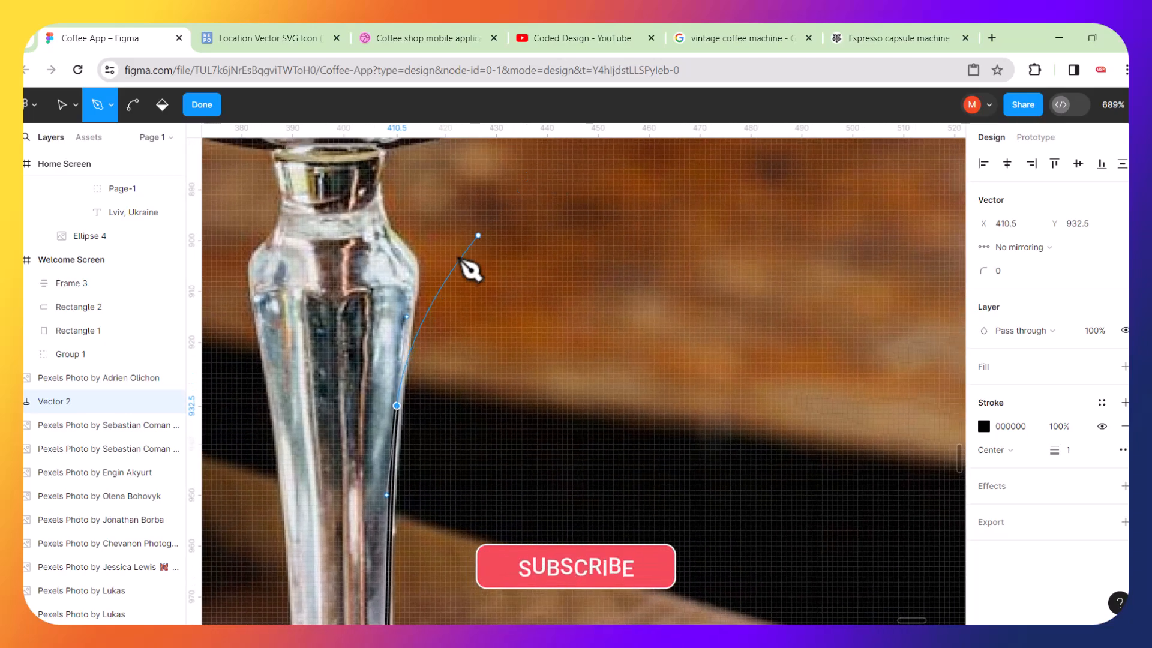
scroll(415, 278, up, 3)
scroll(414, 278, up, 1)
Continue the path to the top of the stem, redrawing one misplaced anchor near the neck.
drag(419, 262, 413, 226)
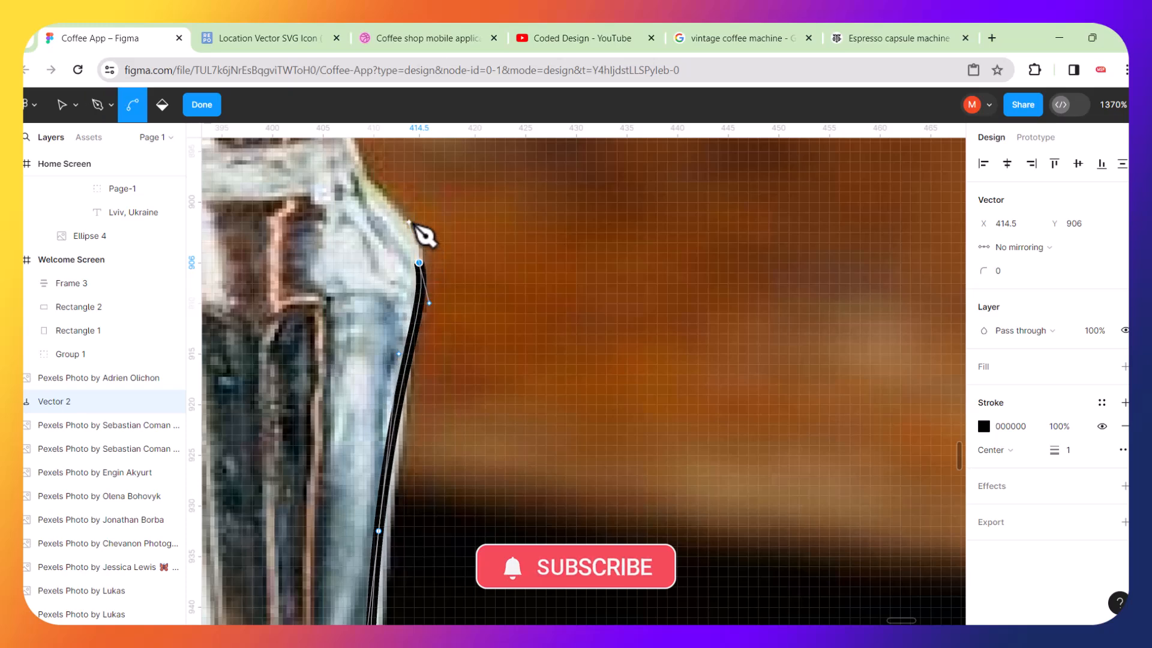
key(ctrl+z)
drag(414, 265, 411, 218)
scroll(413, 219, up, 2)
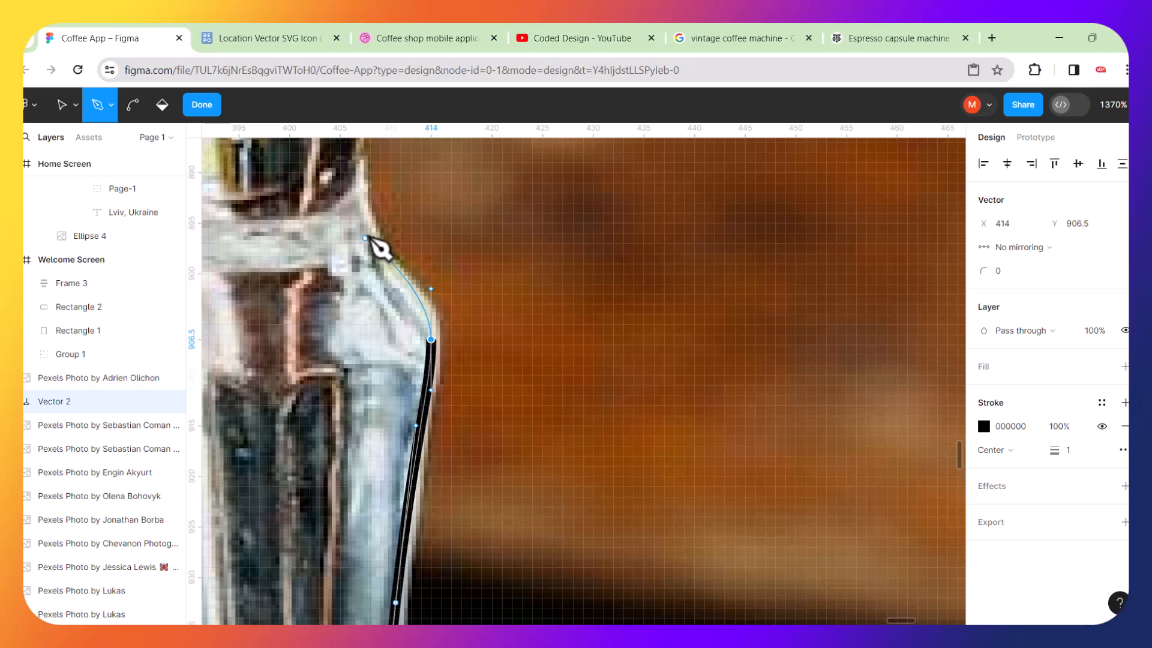
click(365, 234)
scroll(361, 210, up, 5)
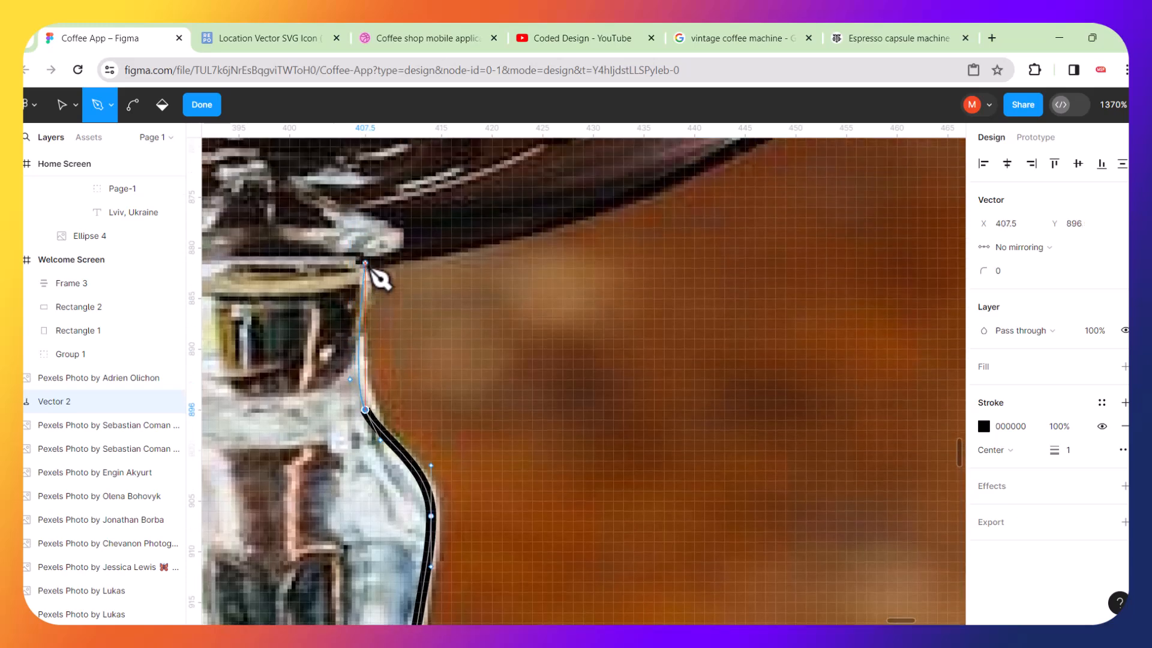
click(365, 262)
Extend the pen path from the stem top along the underside and right side of the glass bowl with curved anchors.
scroll(458, 314, down, 5)
scroll(573, 336, up, 1)
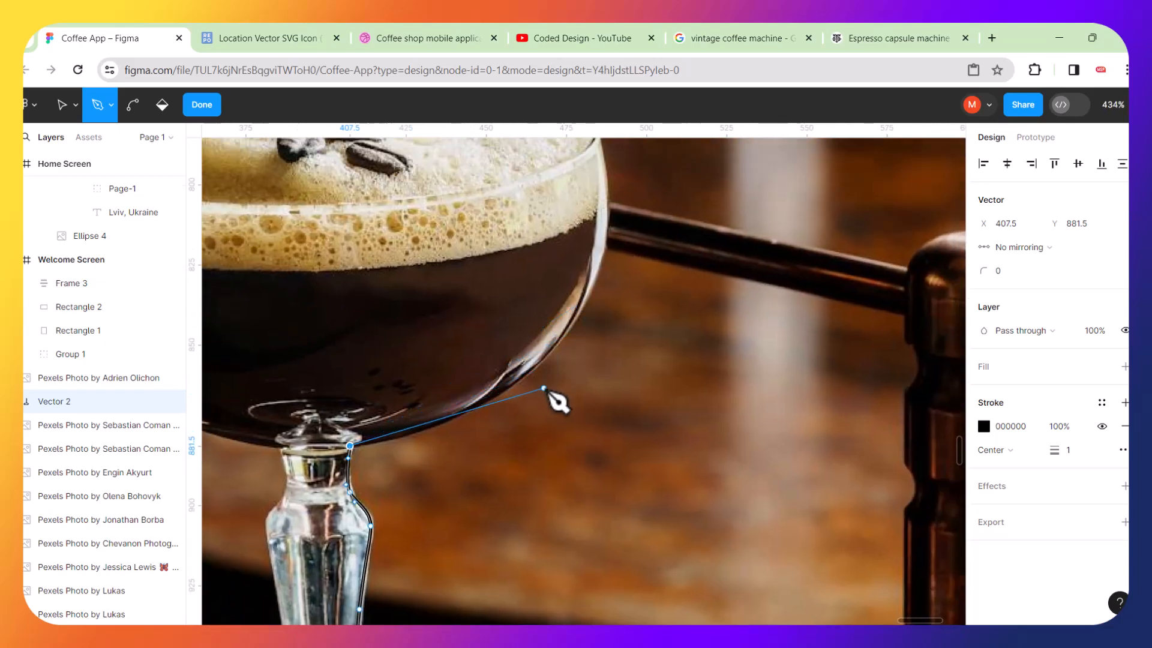
scroll(555, 401, up, 5)
scroll(471, 406, down, 3)
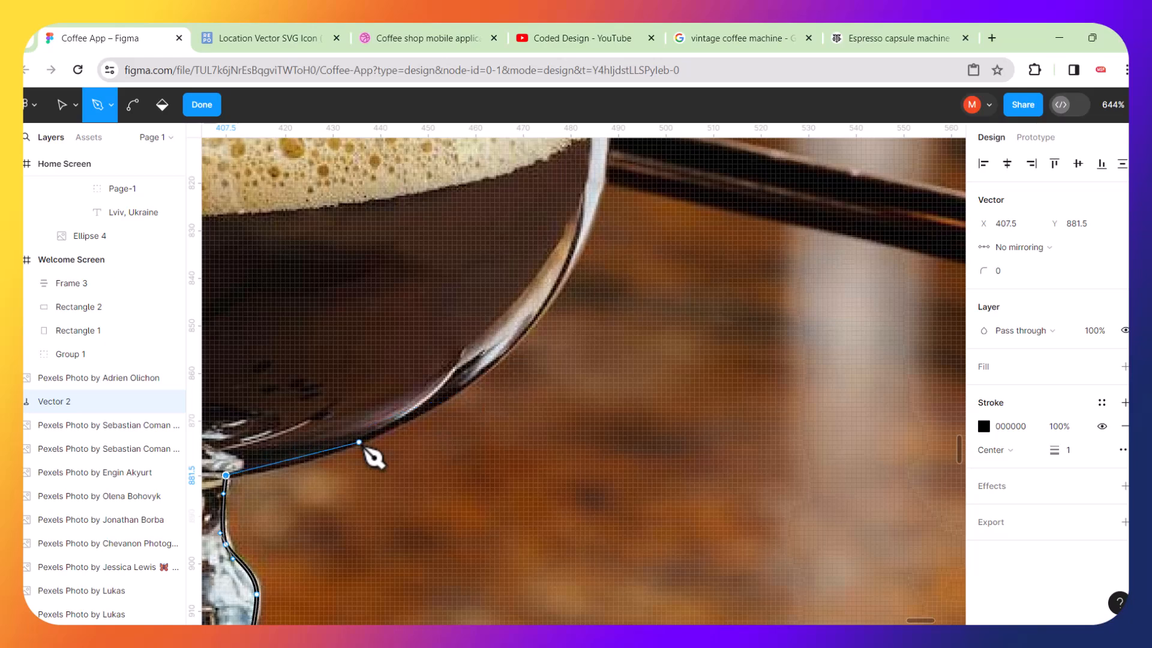
scroll(372, 457, up, 3)
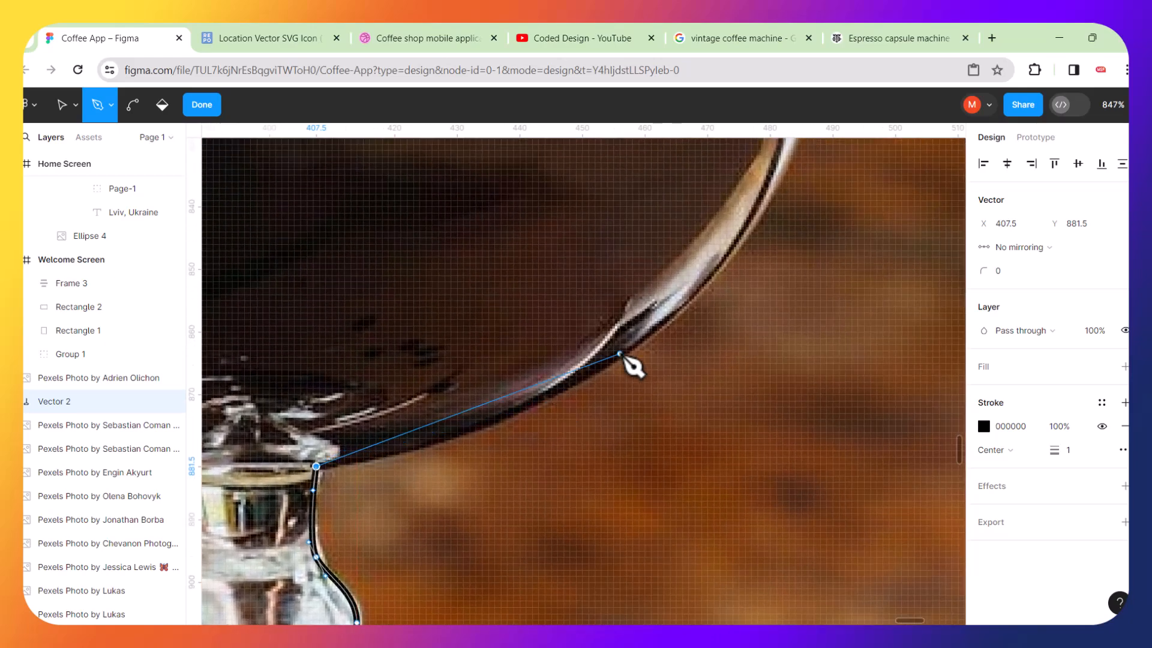
drag(667, 307, 783, 195)
scroll(784, 193, right, 2)
scroll(783, 193, up, 2)
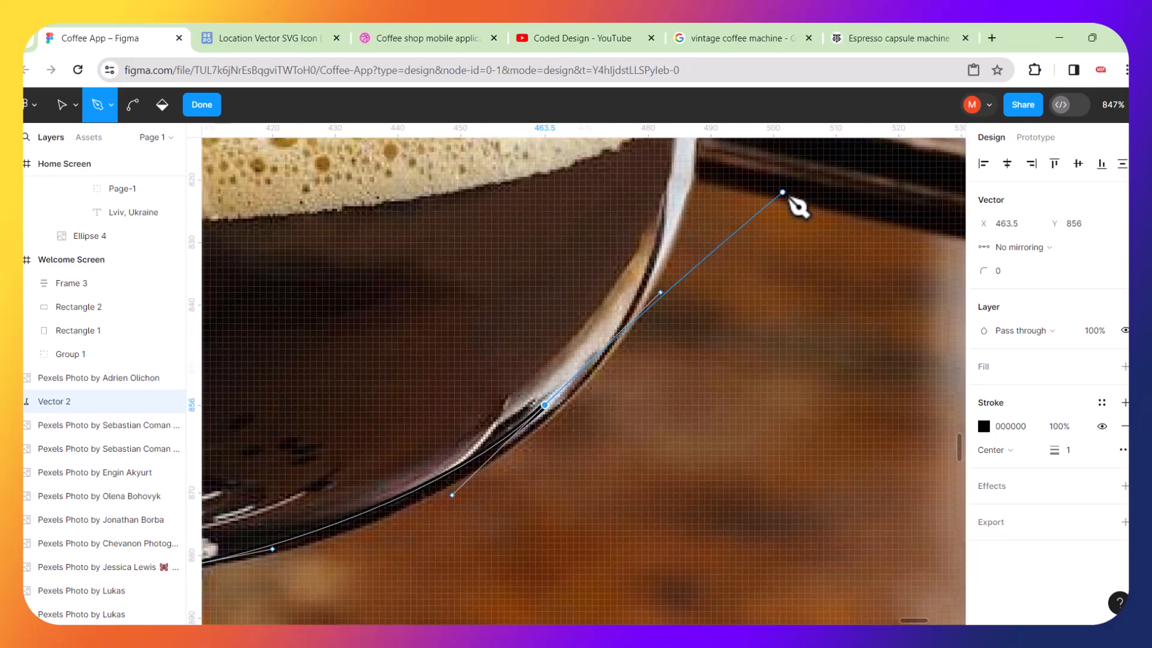
scroll(782, 192, up, 5)
scroll(783, 192, right, 2)
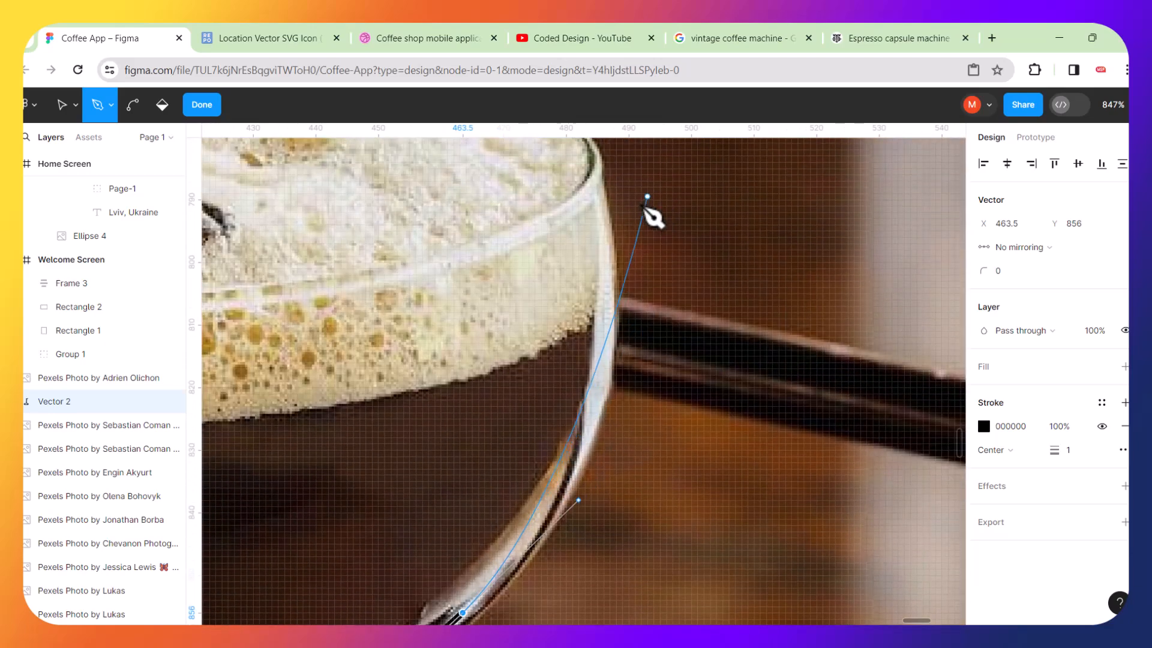
drag(604, 253, 602, 192)
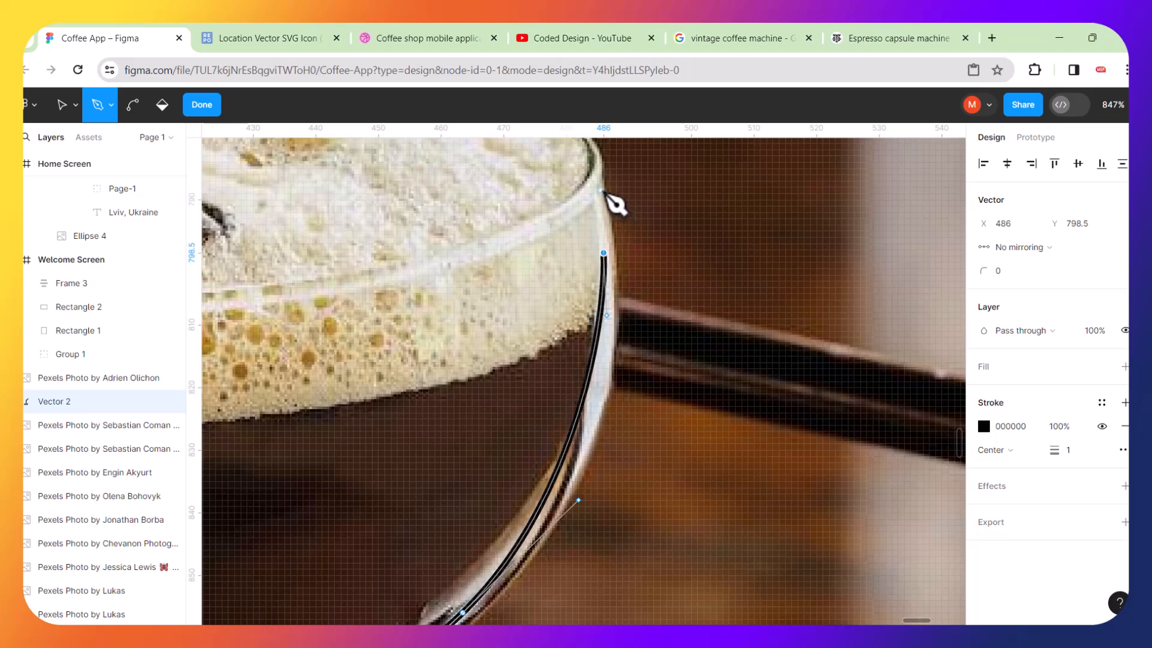
Add a curved anchor at the bowl's upper right rim, undoing one misplaced attempt.
scroll(604, 191, up, 5)
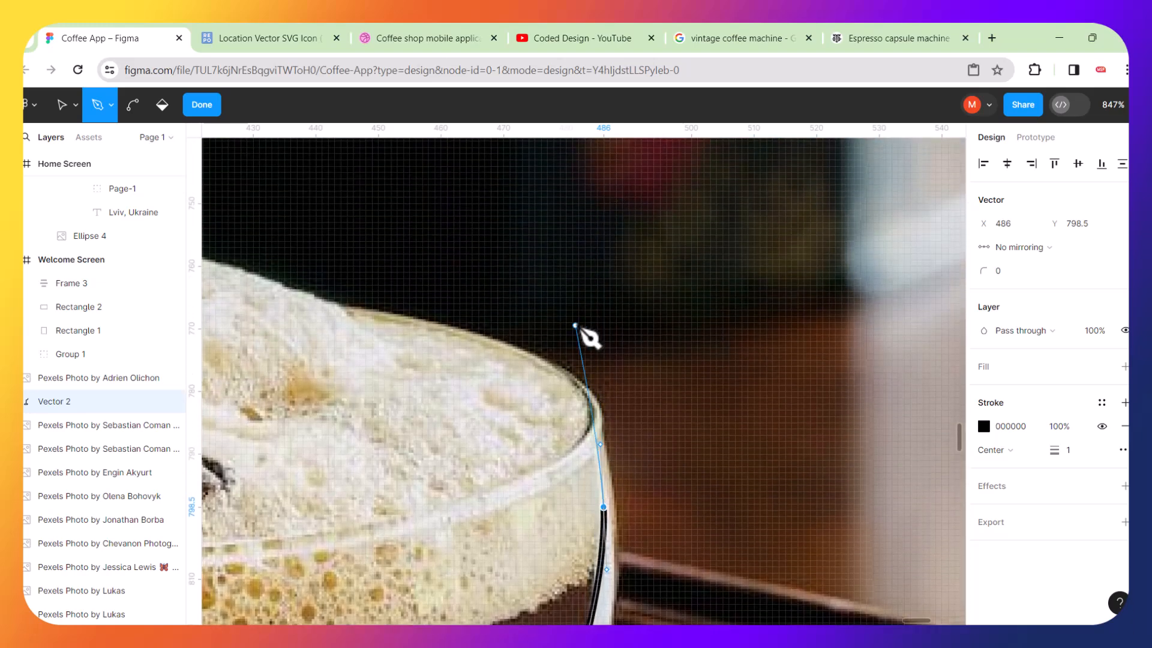
scroll(588, 336, up, 5)
drag(603, 457, 582, 399)
key(ctrl+z)
scroll(581, 397, up, 2)
scroll(581, 396, down, 3)
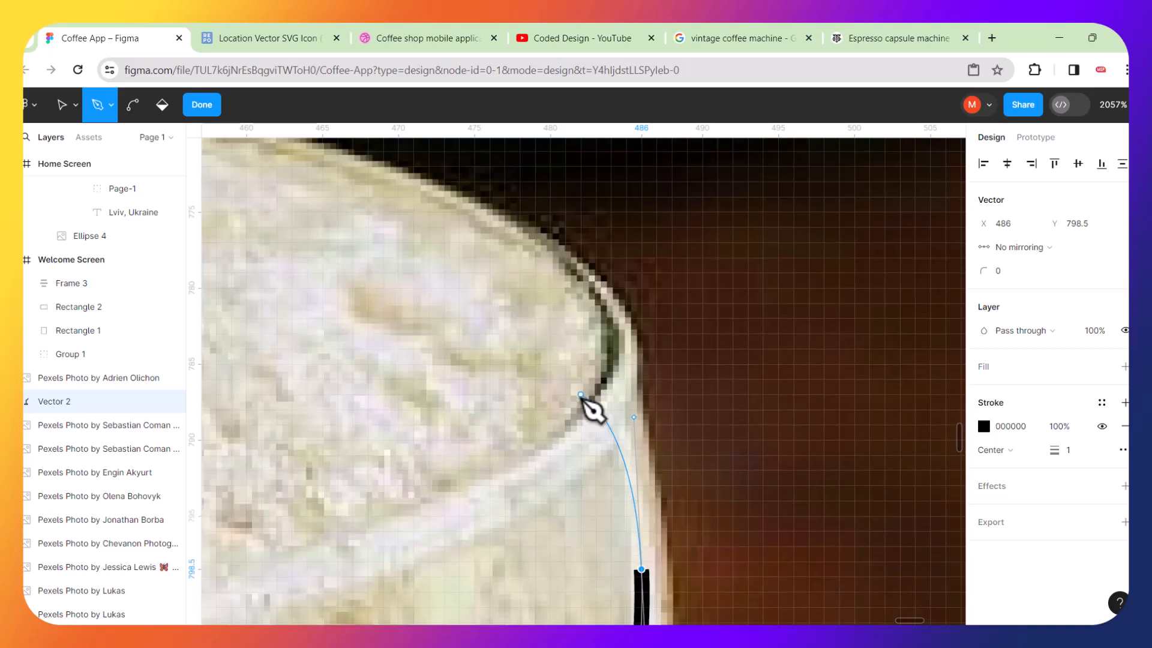
drag(580, 280, 573, 271)
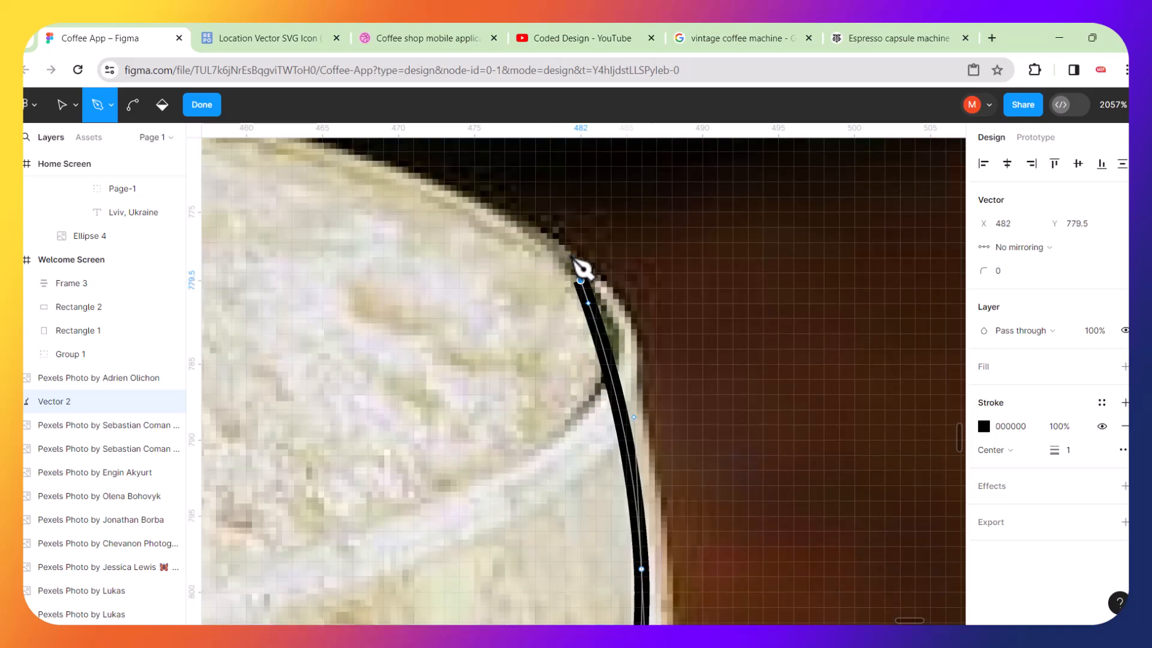
Continue the path leftward along the top edge of the foam with curved anchors.
scroll(553, 250, up, 2)
scroll(553, 249, left, 3)
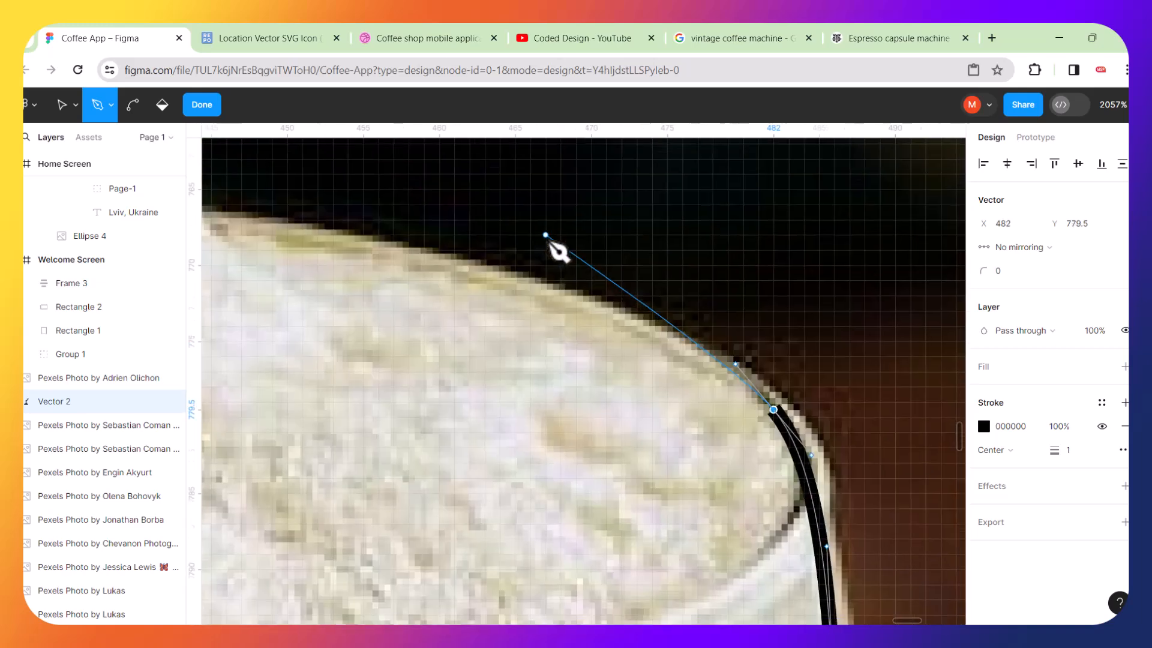
drag(382, 263, 260, 250)
scroll(260, 250, left, 5)
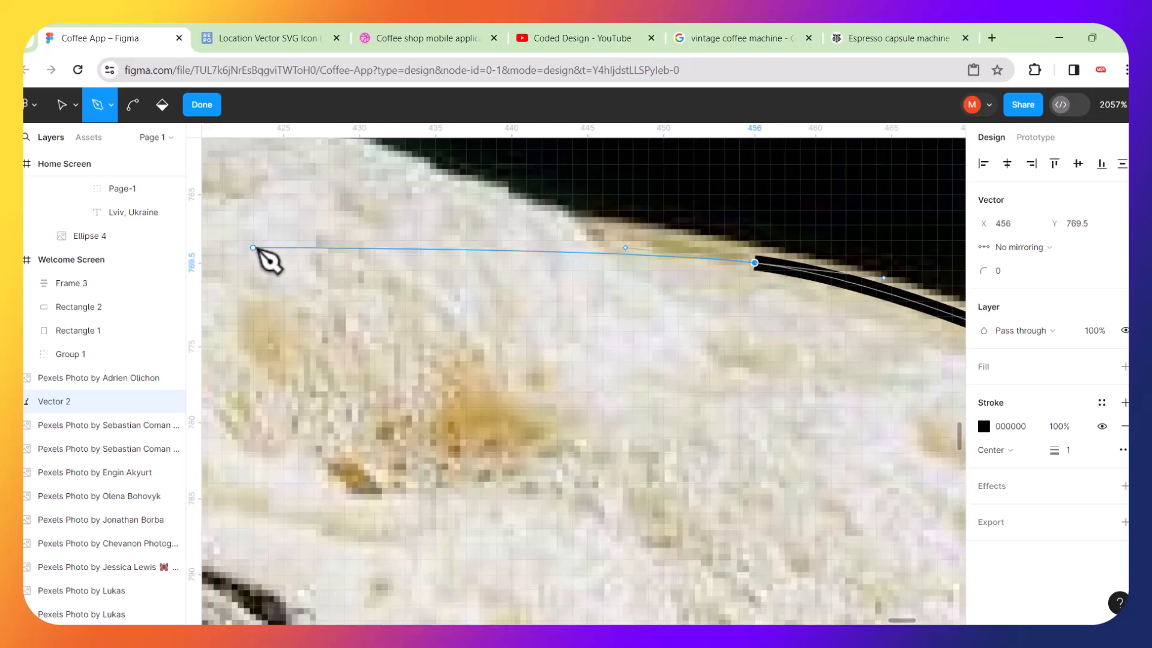
click(542, 218)
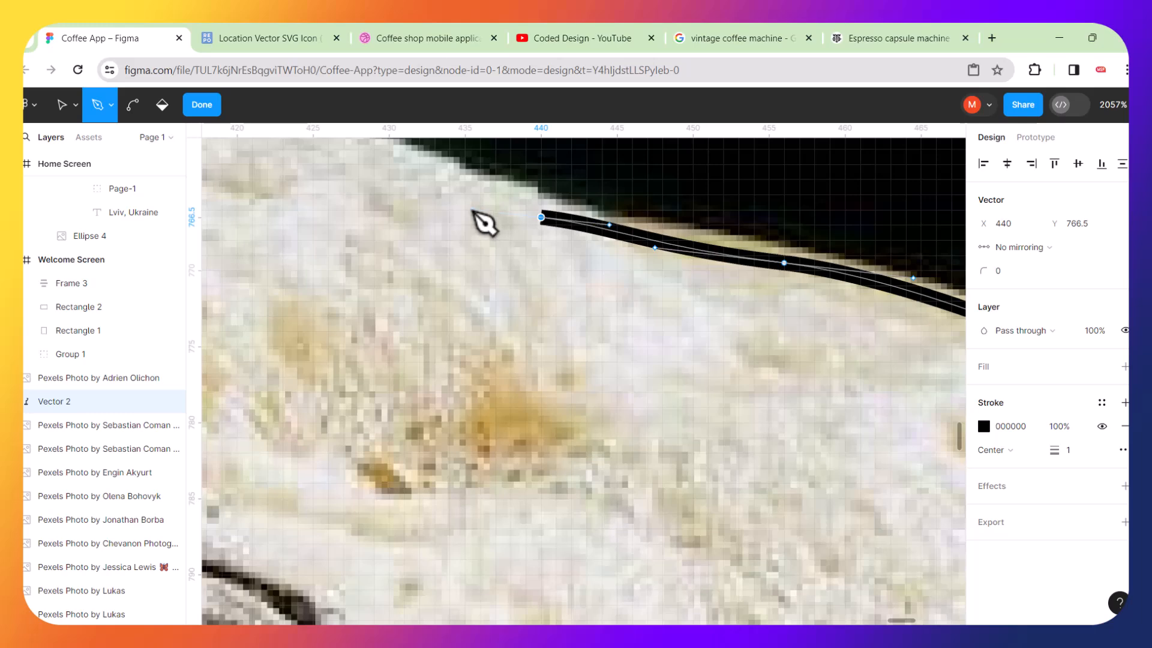
scroll(474, 216, left, 5)
scroll(474, 218, up, 4)
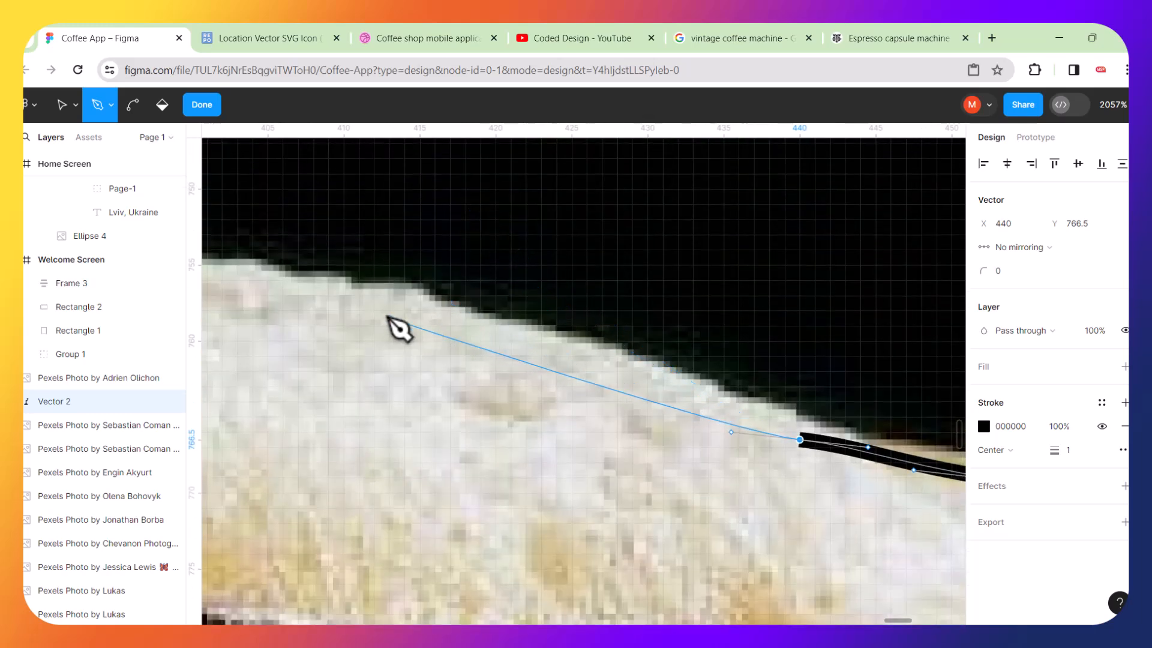
drag(374, 303, 426, 310)
scroll(528, 280, left, 5)
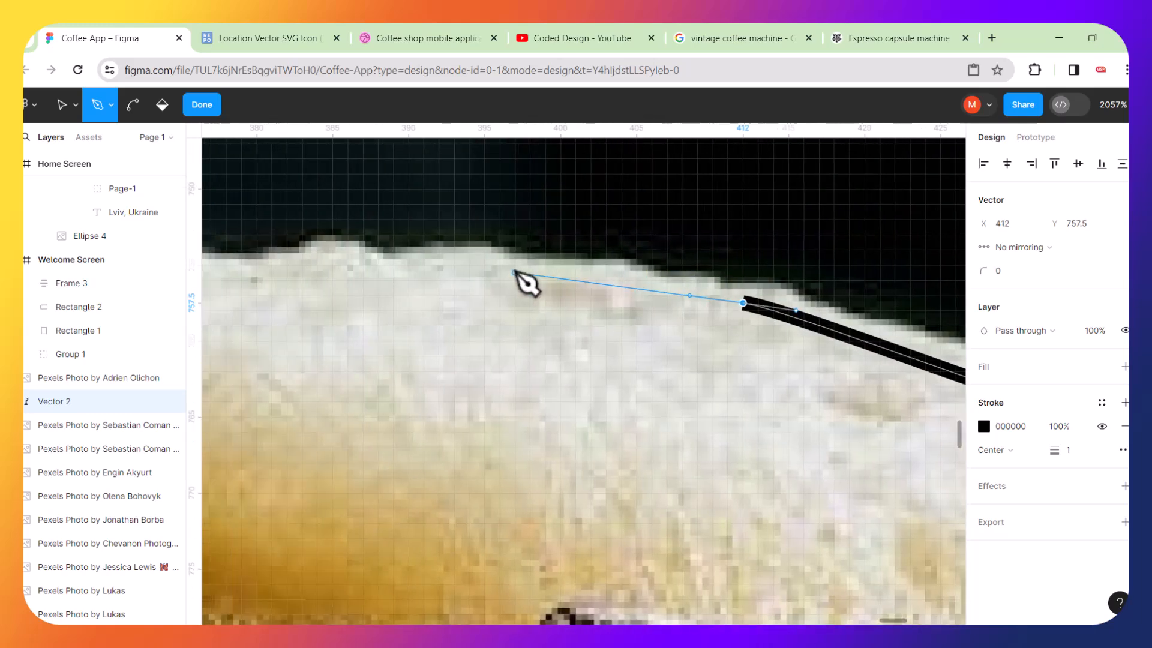
scroll(528, 282, down, 5)
drag(355, 271, 265, 279)
scroll(264, 281, left, 5)
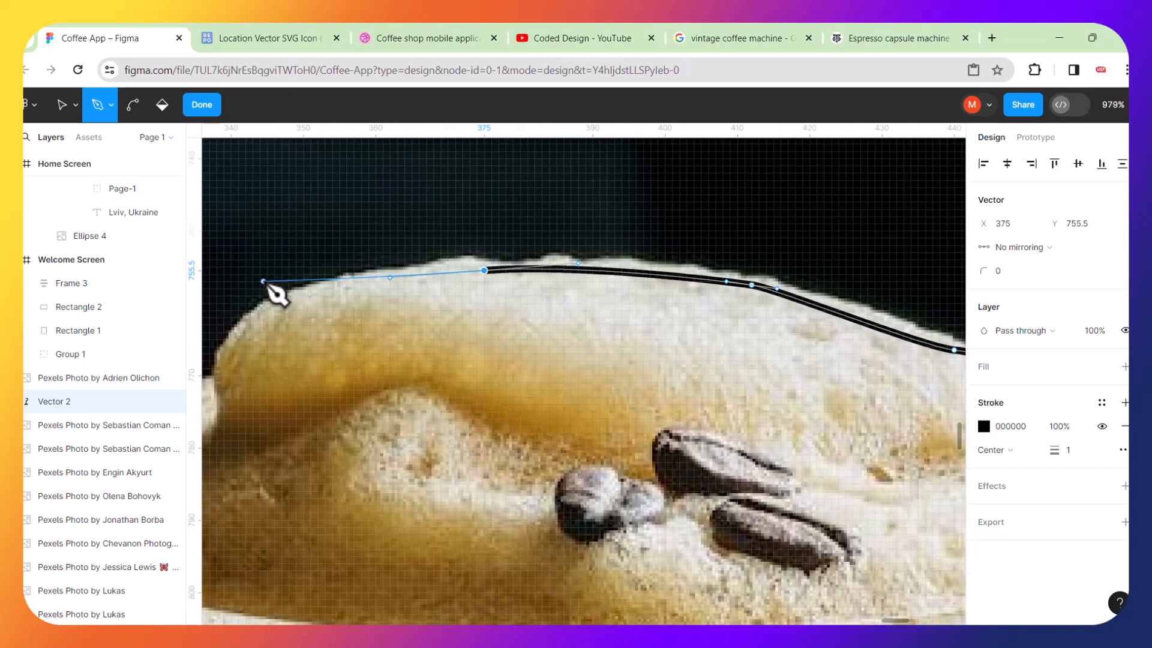
Trace the foam's left dip and the bowl's left rim with curved anchors.
click(462, 290)
drag(463, 289, 414, 307)
drag(369, 354, 360, 391)
scroll(354, 398, left, 5)
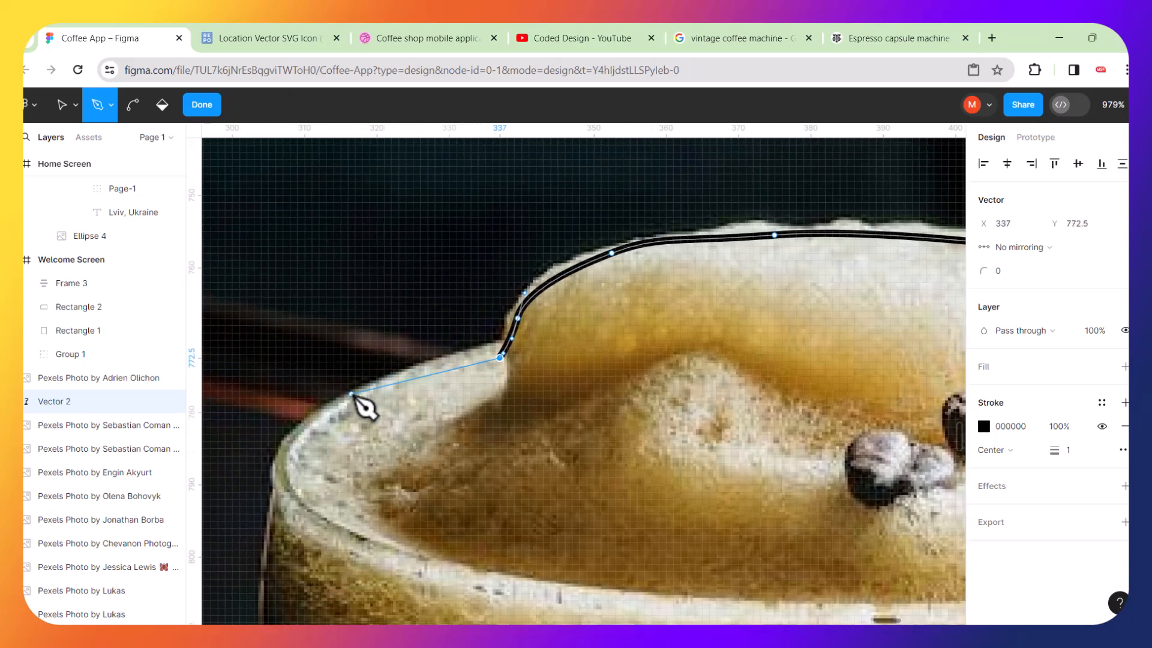
drag(335, 414, 272, 466)
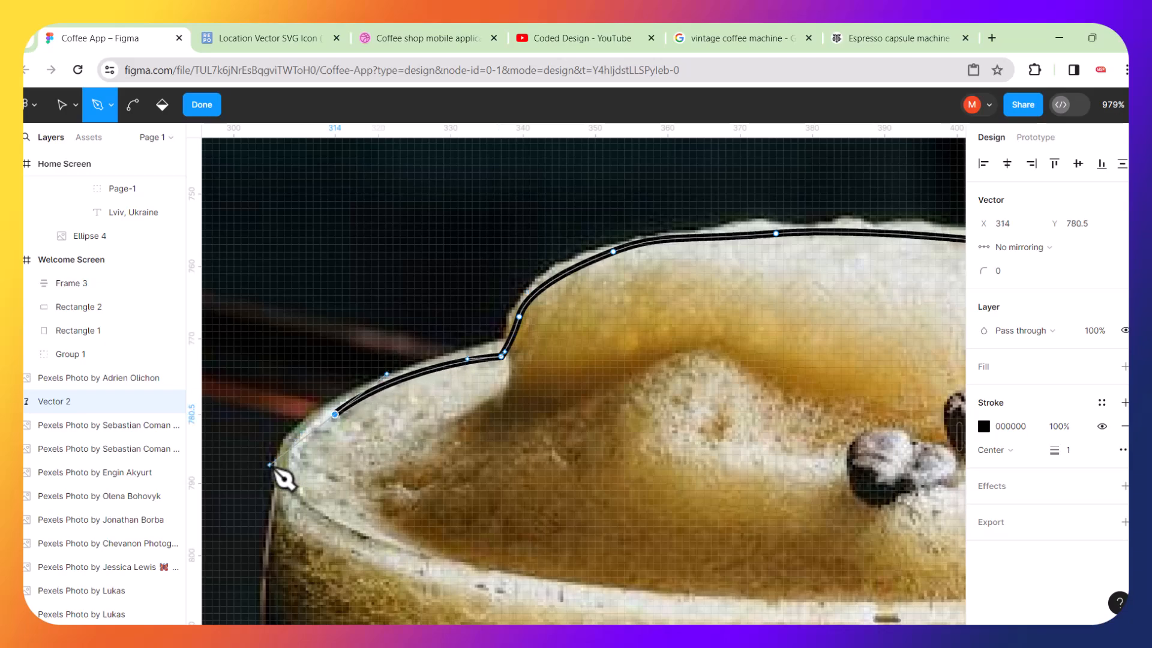
click(276, 529)
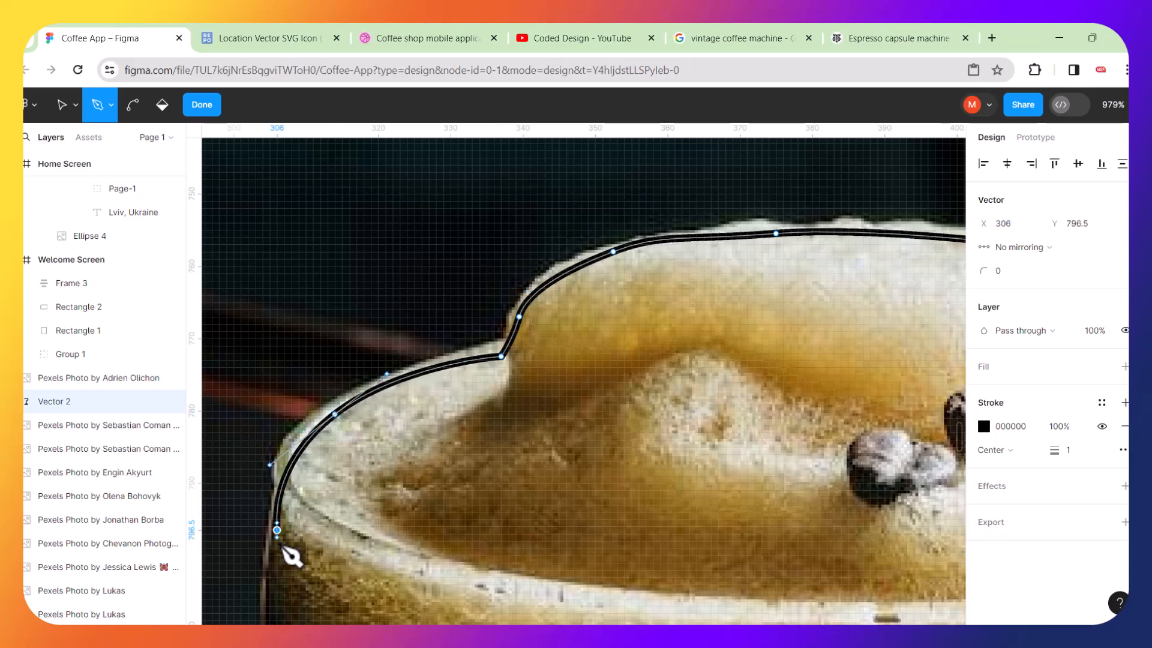
scroll(399, 470, down, 10)
scroll(384, 456, up, 2)
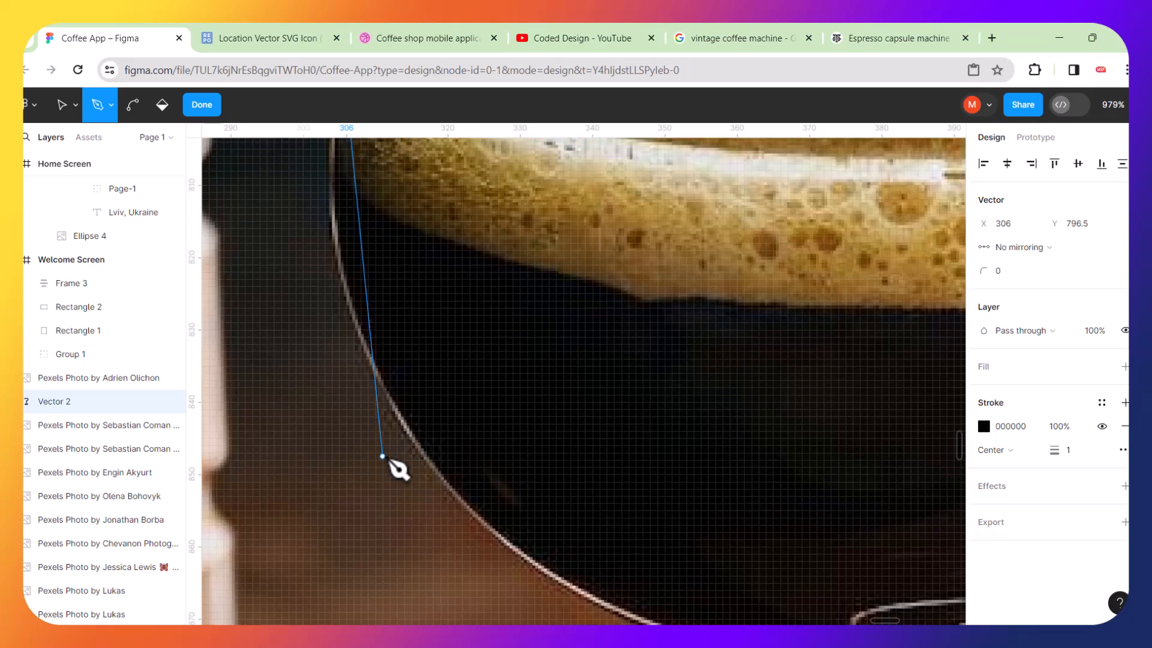
Trace the bowl's left side and underside down to the left top of the stem.
drag(390, 419, 624, 567)
scroll(497, 567, down, 3)
drag(715, 561, 781, 576)
scroll(785, 580, down, 3)
scroll(785, 580, right, 3)
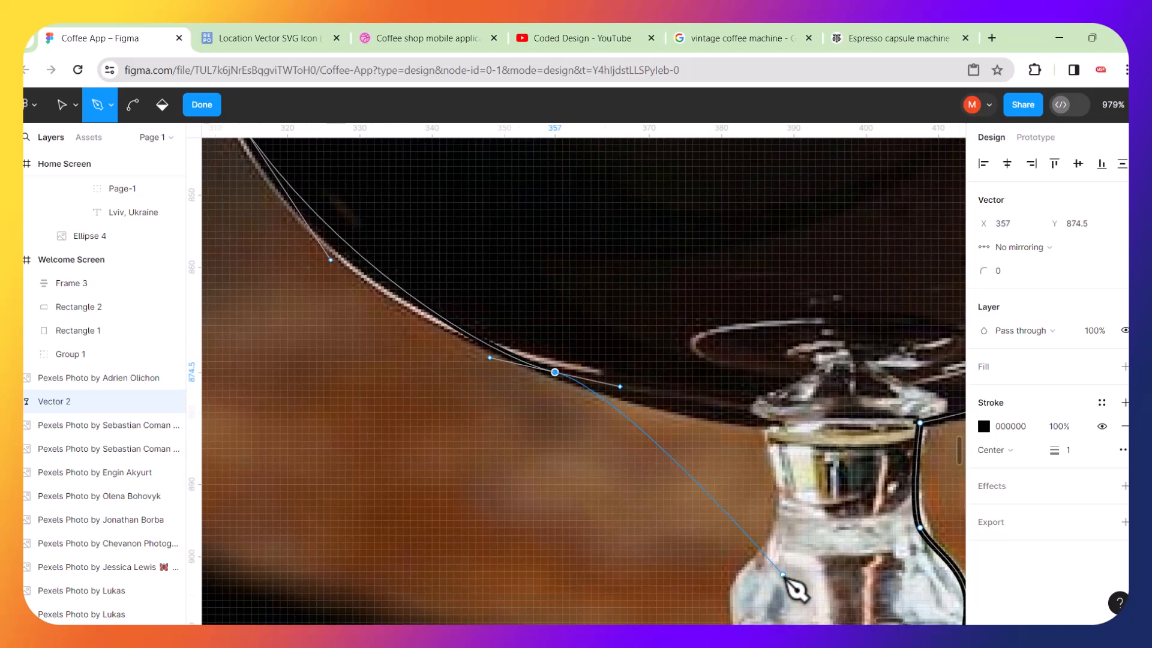
click(769, 423)
drag(775, 527, 740, 442)
Trace the left edge of the stem down to where it meets the foot.
scroll(770, 567, down, 3)
scroll(770, 564, down, 2)
scroll(741, 444, down, 5)
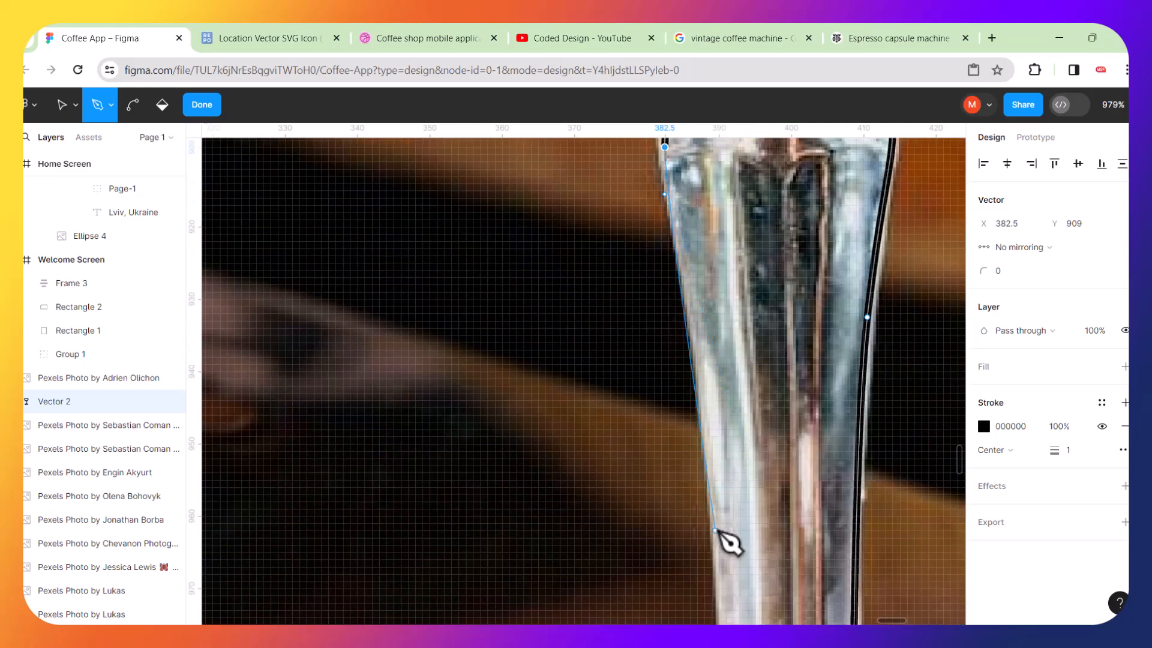
click(715, 538)
scroll(728, 606, down, 5)
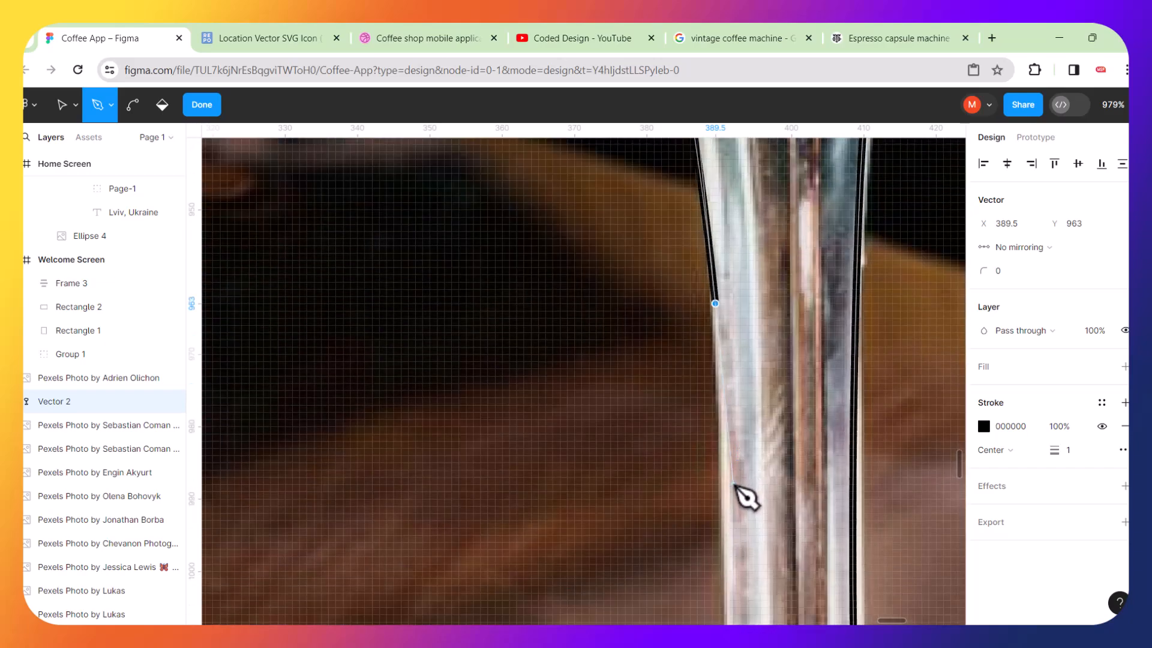
scroll(736, 485, down, 4)
drag(726, 546, 727, 562)
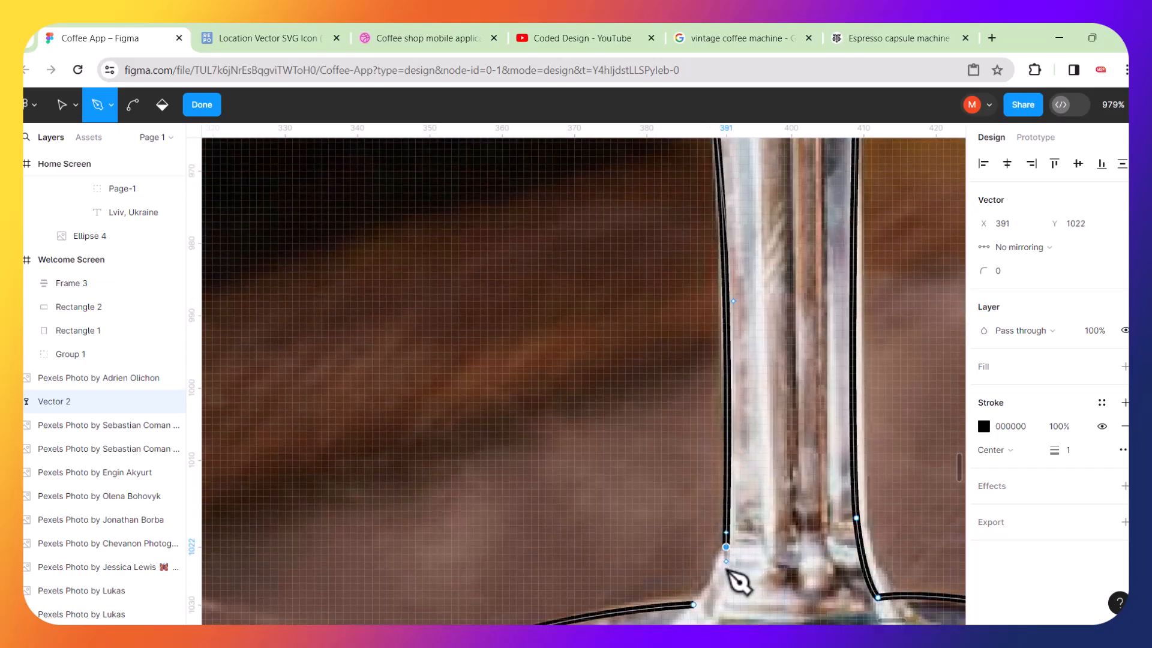
scroll(737, 585, down, 8)
scroll(702, 375, down, 2)
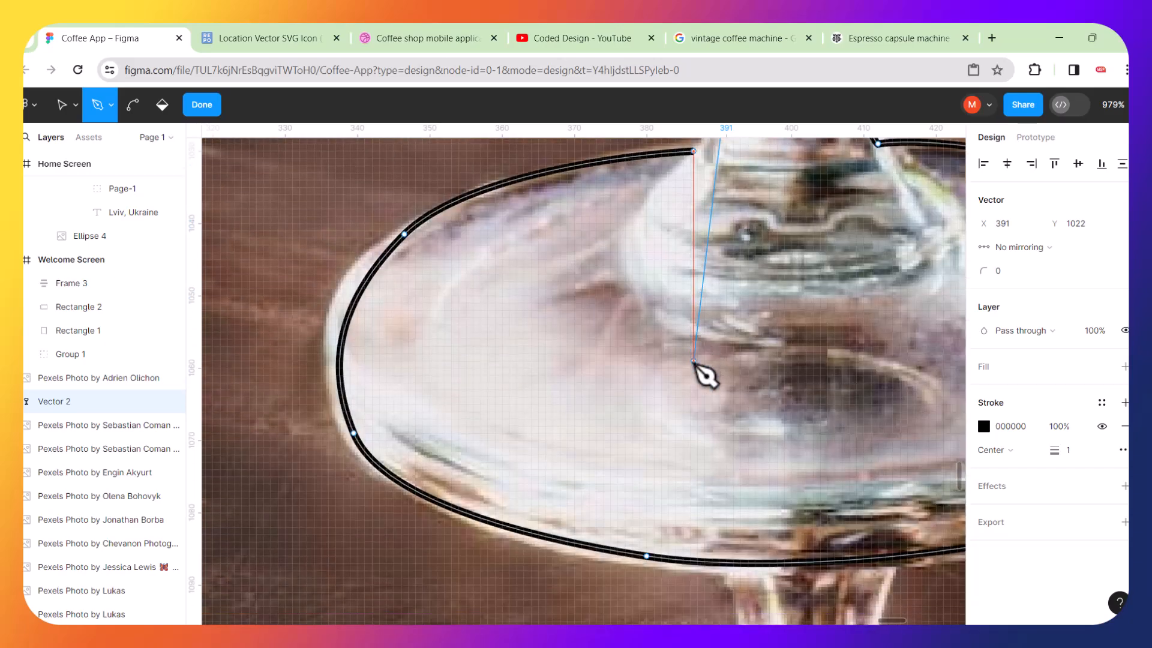
Close the path at the foot's starting anchor with a curved segment.
scroll(709, 207, up, 5)
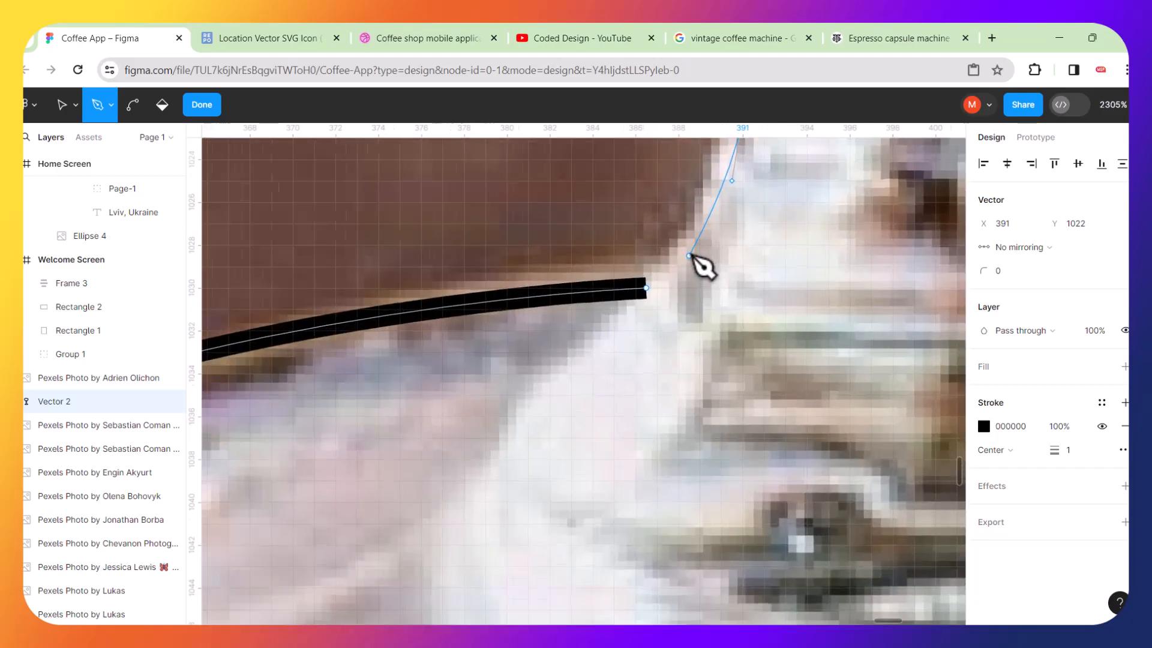
scroll(690, 256, up, 3)
drag(641, 293, 587, 307)
scroll(587, 307, down, 15)
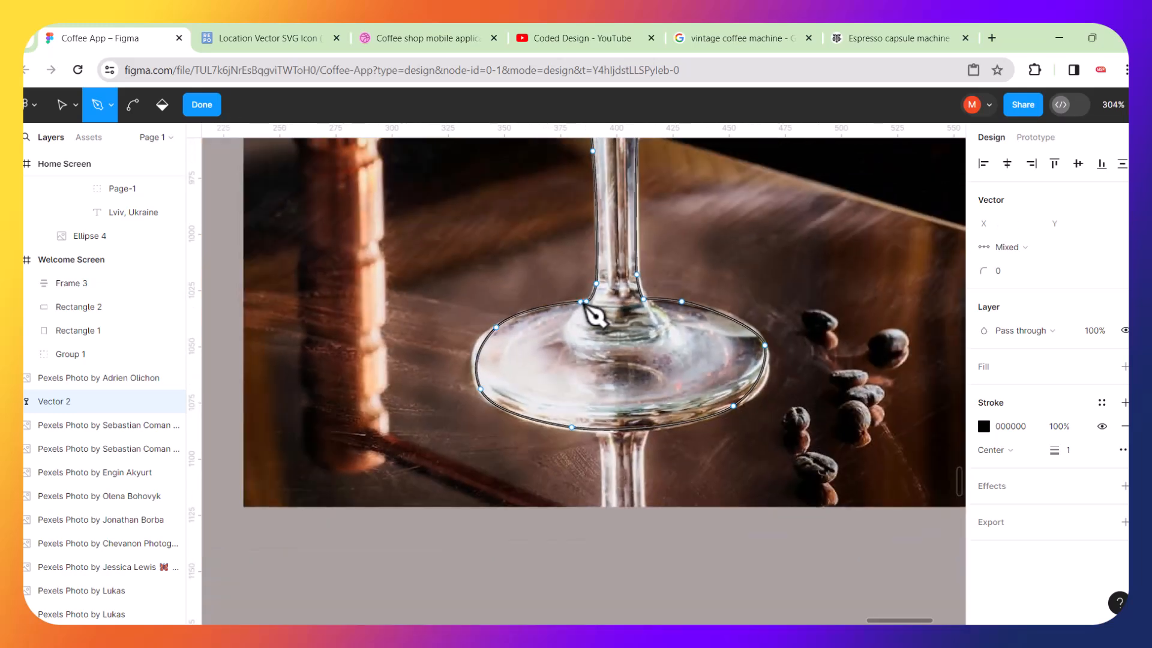
scroll(595, 313, down, 3)
scroll(594, 313, up, 3)
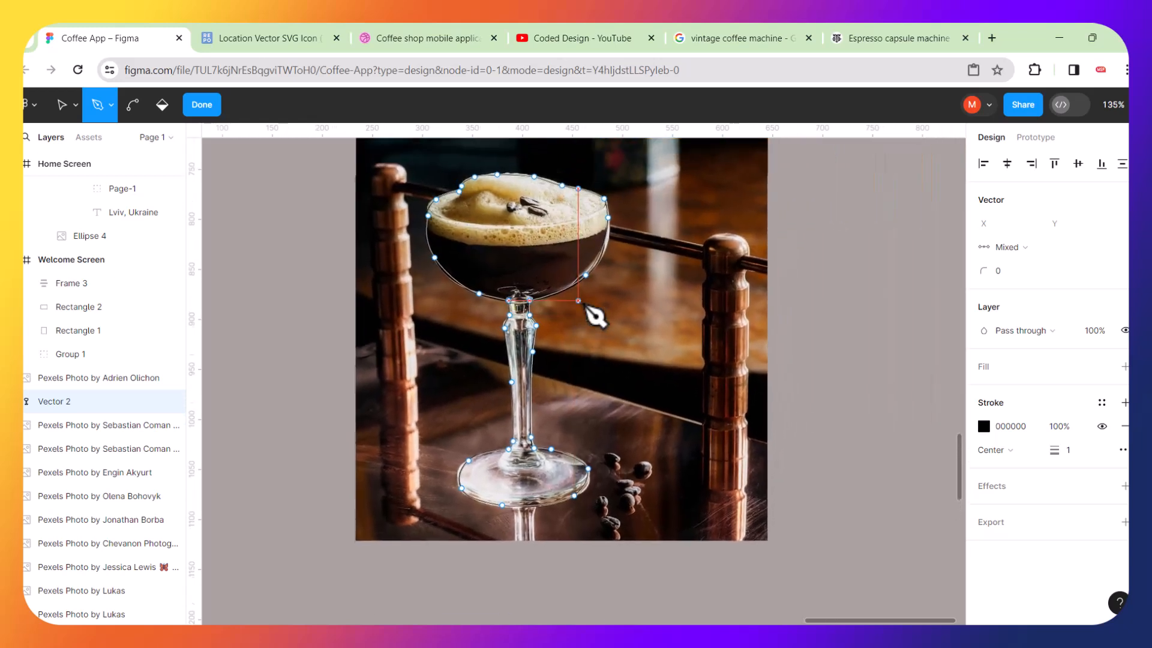
Leave the Pen tool, remove the glass shape's stroke and add a fill to it.
click(62, 105)
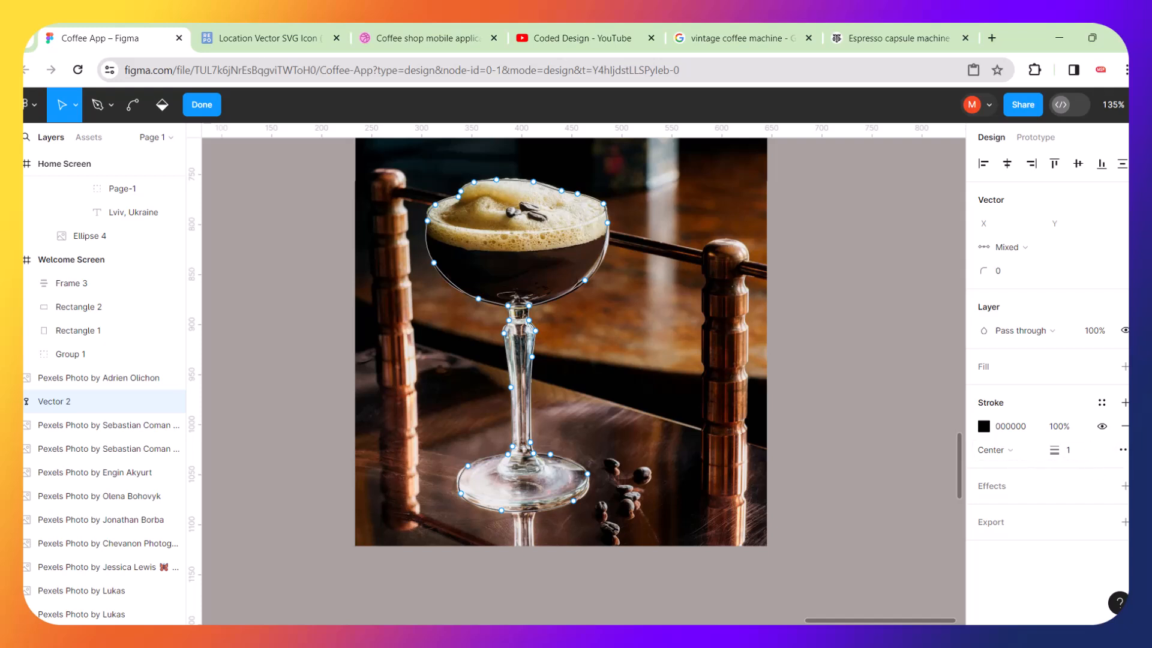
click(1124, 426)
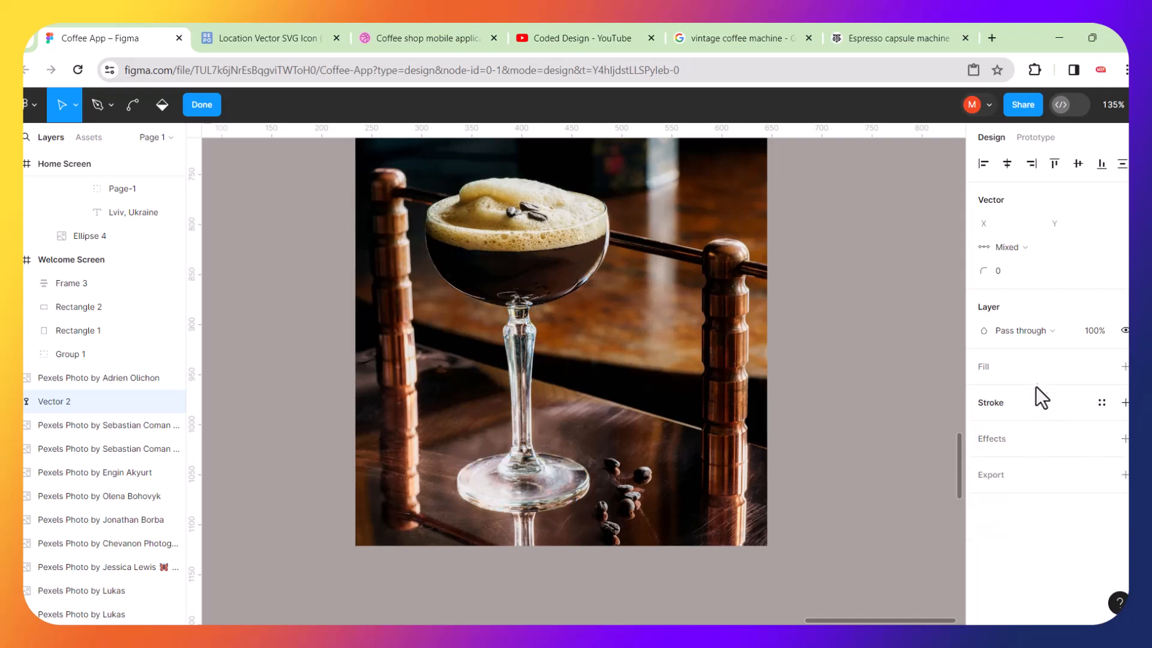
click(1125, 366)
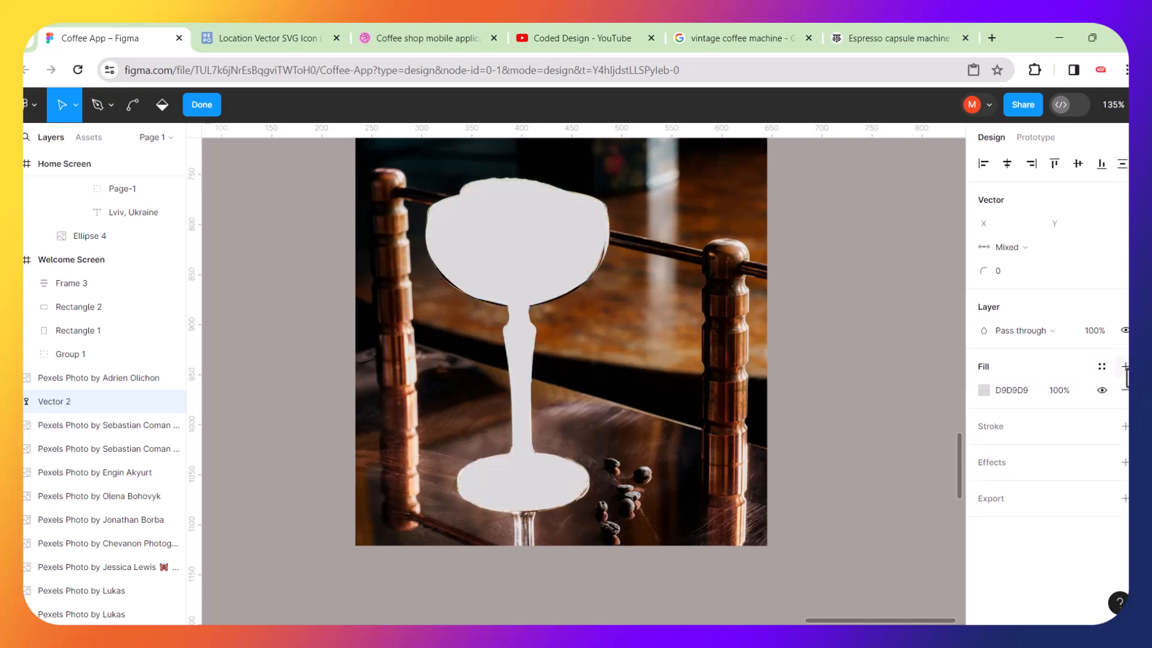
Set the glass shape's fill colour to black 000000 and close the colour picker.
click(984, 392)
drag(793, 279, 967, 430)
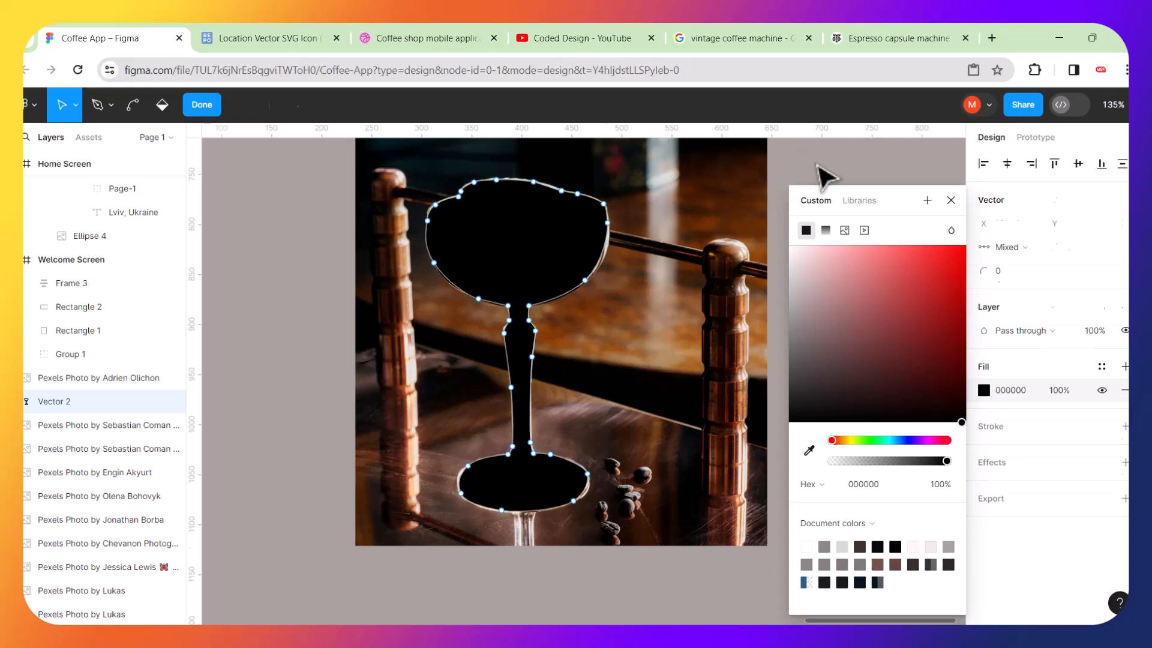
key(Escape)
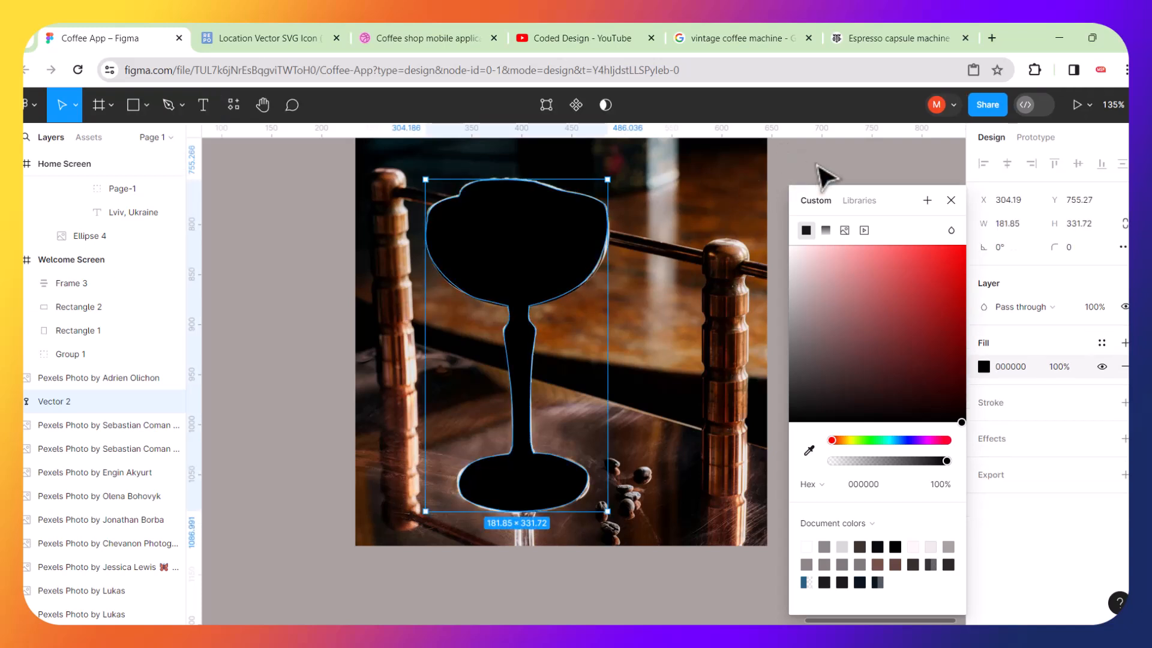
click(952, 200)
Send the glass shape behind the copied photo and use it as a mask to cut out the glass.
key(bracketleft)
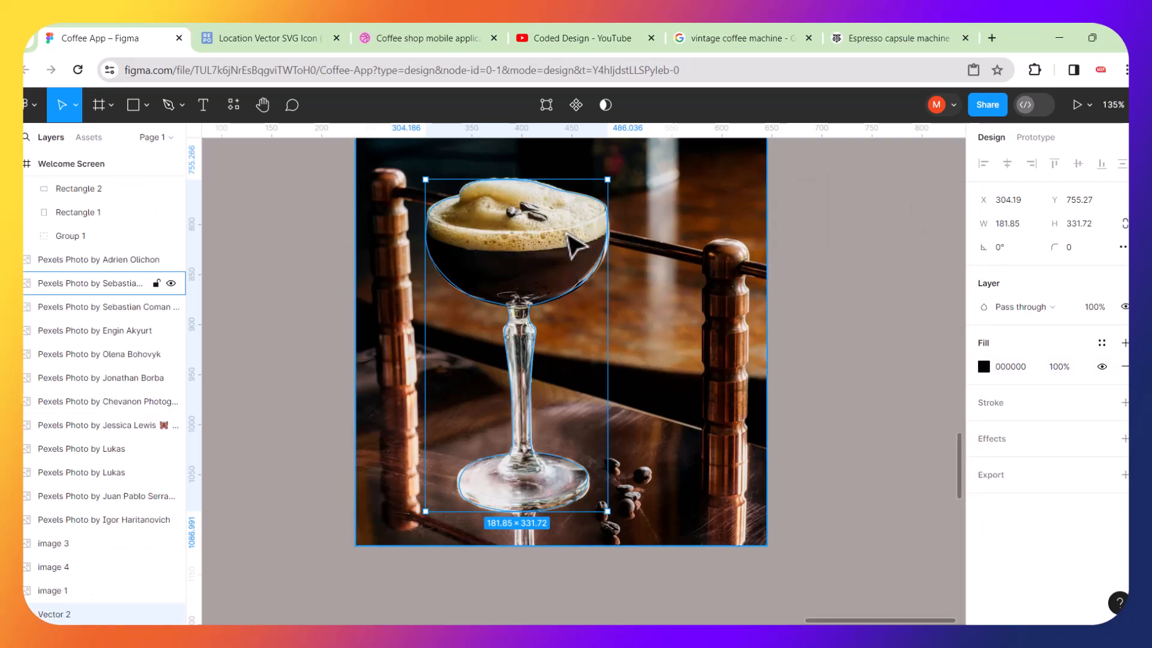
shift+click(676, 233)
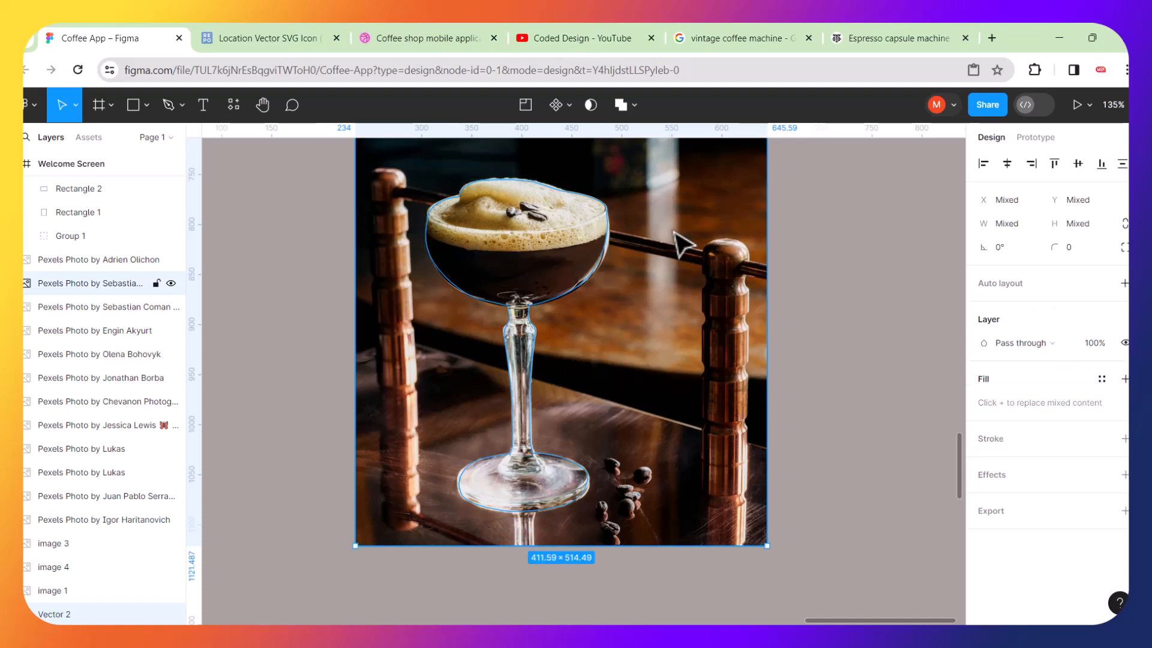
click(591, 105)
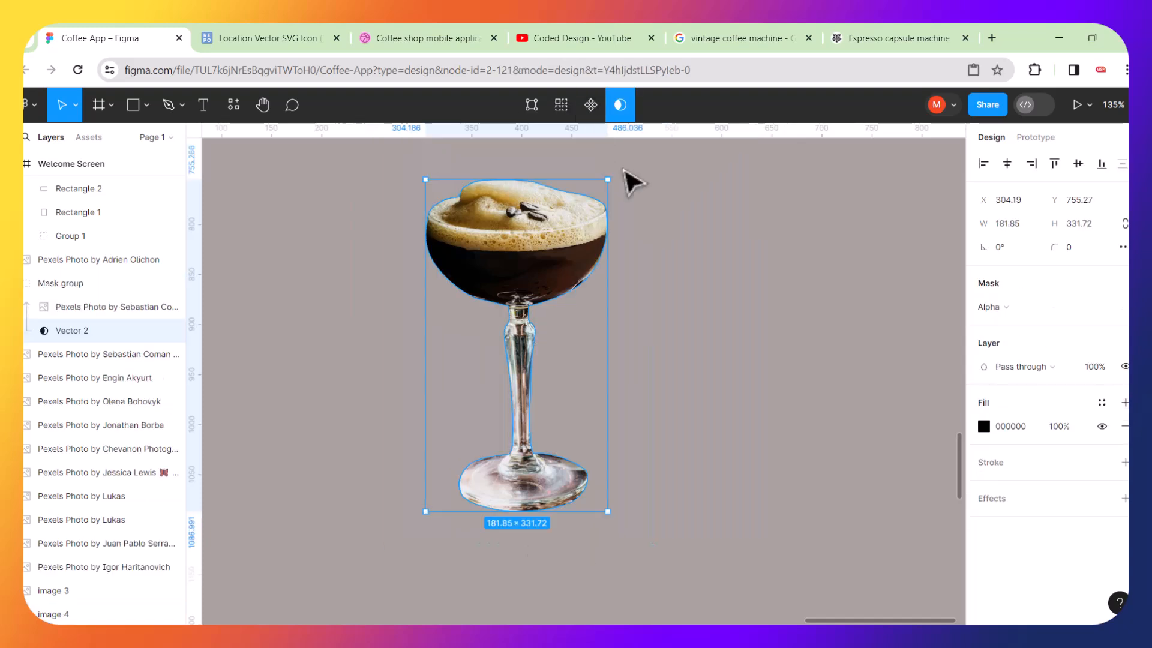
Group the masked espresso glass and move the group onto the Home Screen below Best choice.
drag(694, 160, 363, 535)
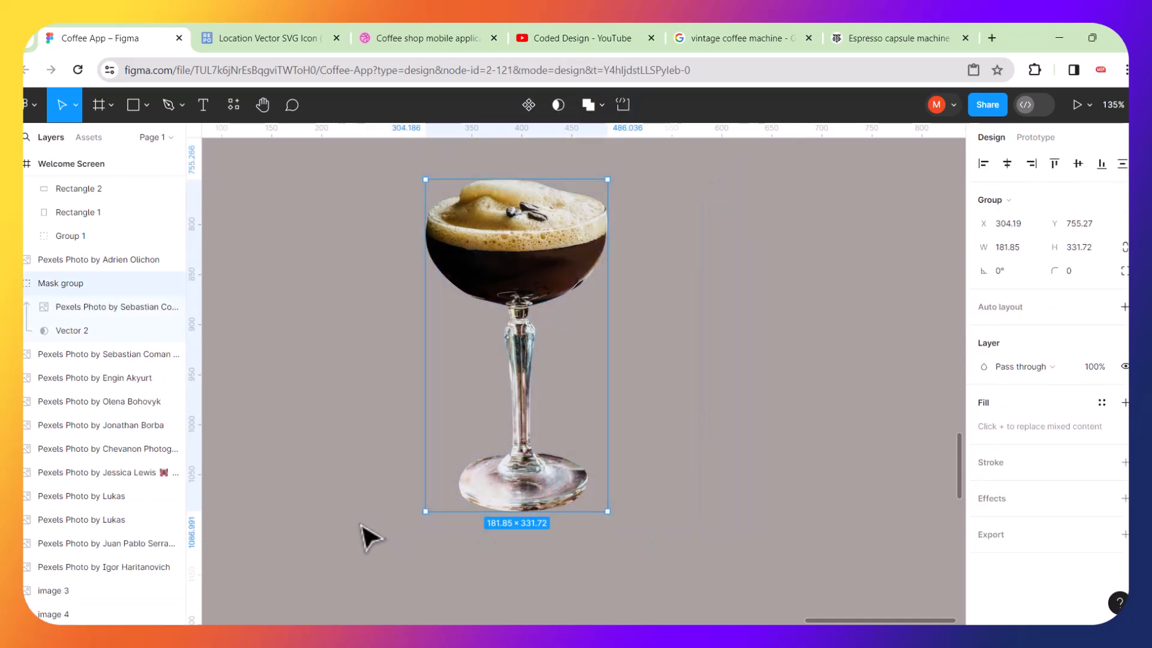
key(ctrl+g)
scroll(600, 477, down, 6)
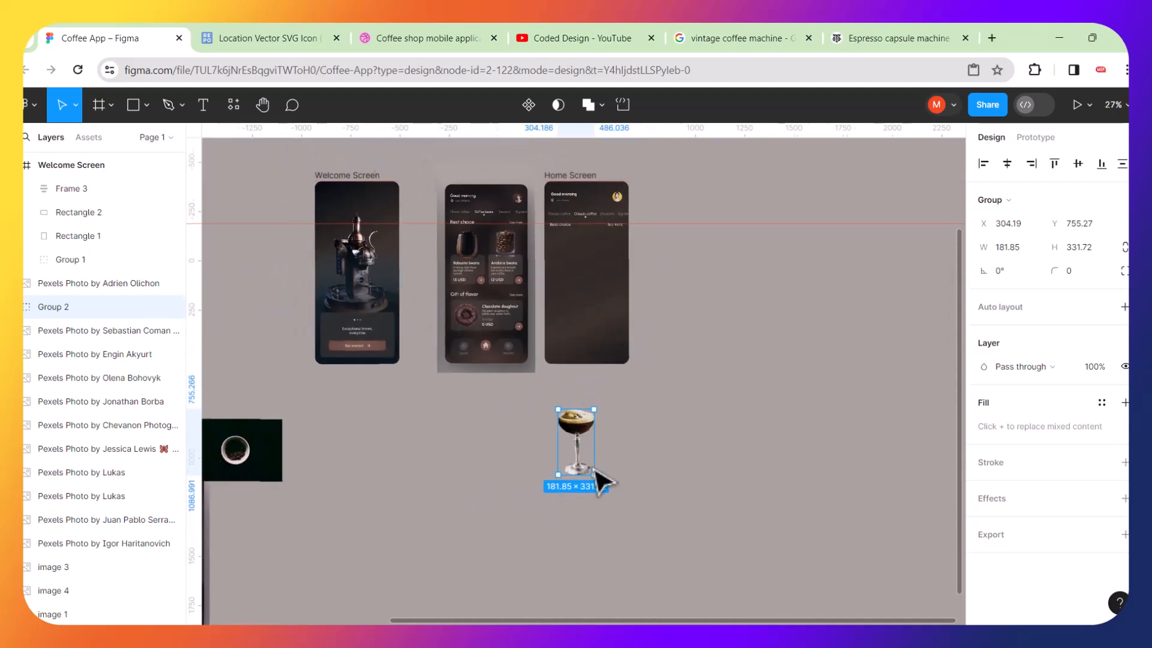
drag(595, 408, 574, 259)
scroll(573, 253, up, 5)
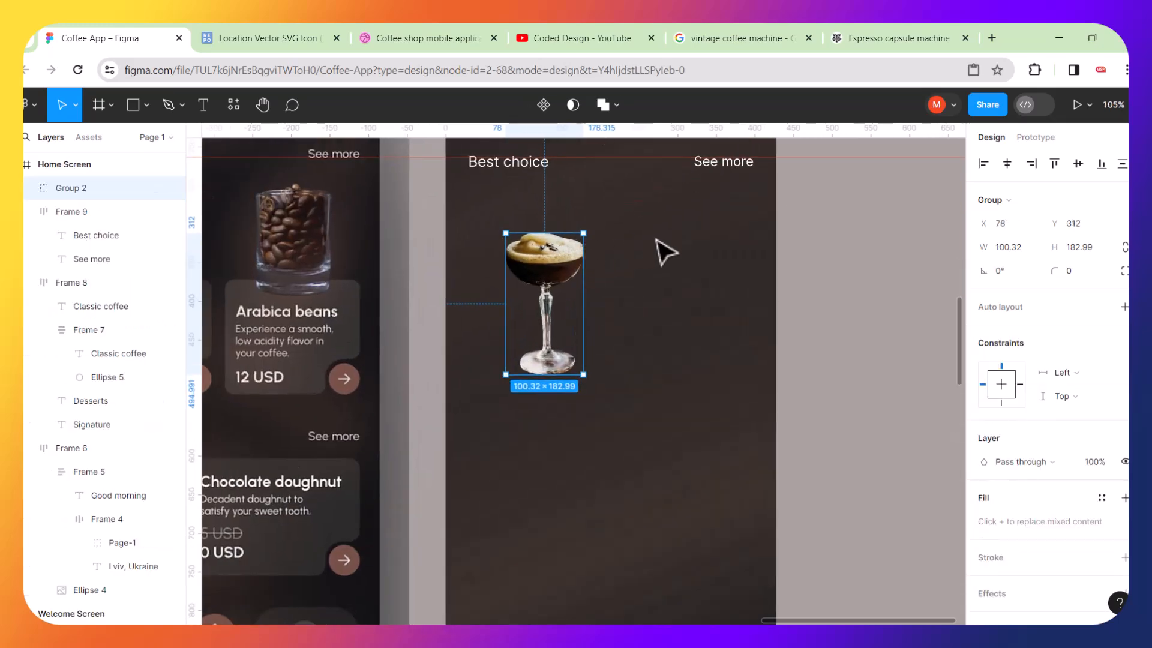
scroll(665, 251, down, 3)
click(773, 287)
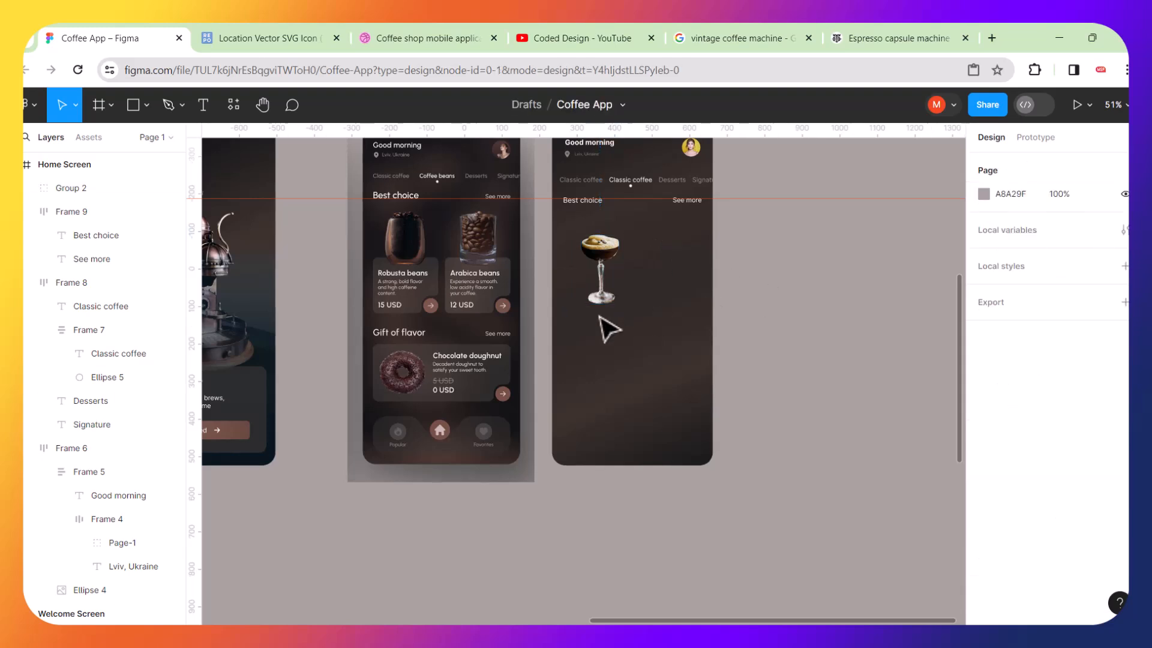
Duplicate the coffee cup photo with beans and move the copy beside the Home Screen.
scroll(609, 329, down, 4)
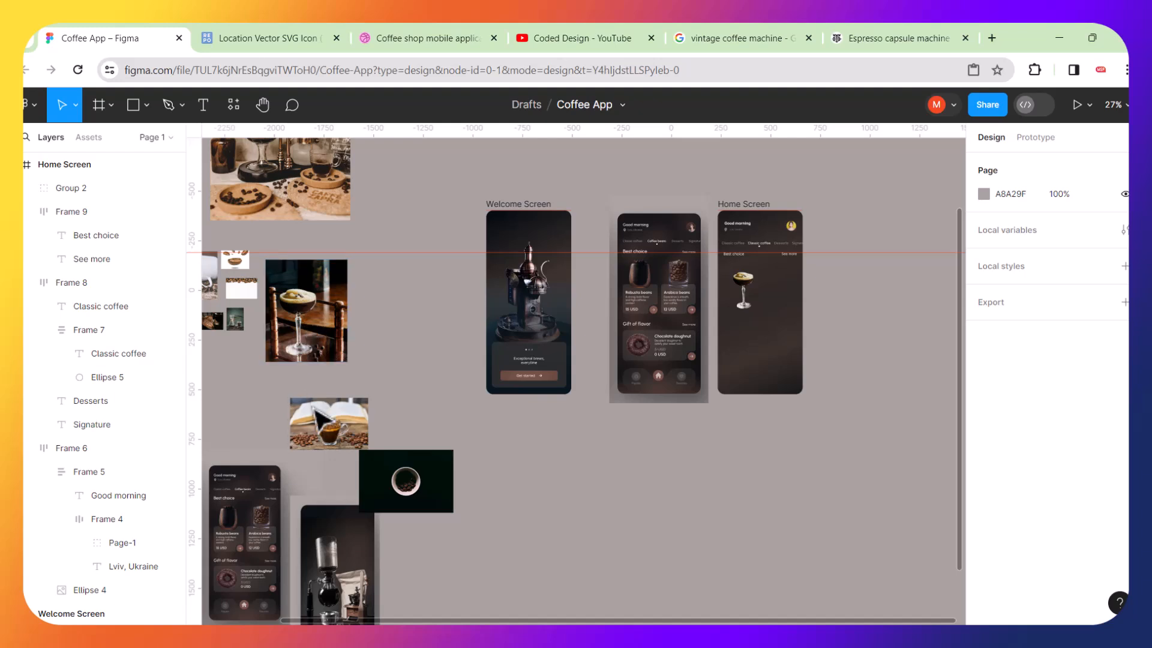
click(325, 428)
key(ctrl+d)
drag(329, 423, 771, 444)
scroll(805, 478, up, 3)
scroll(741, 471, up, 10)
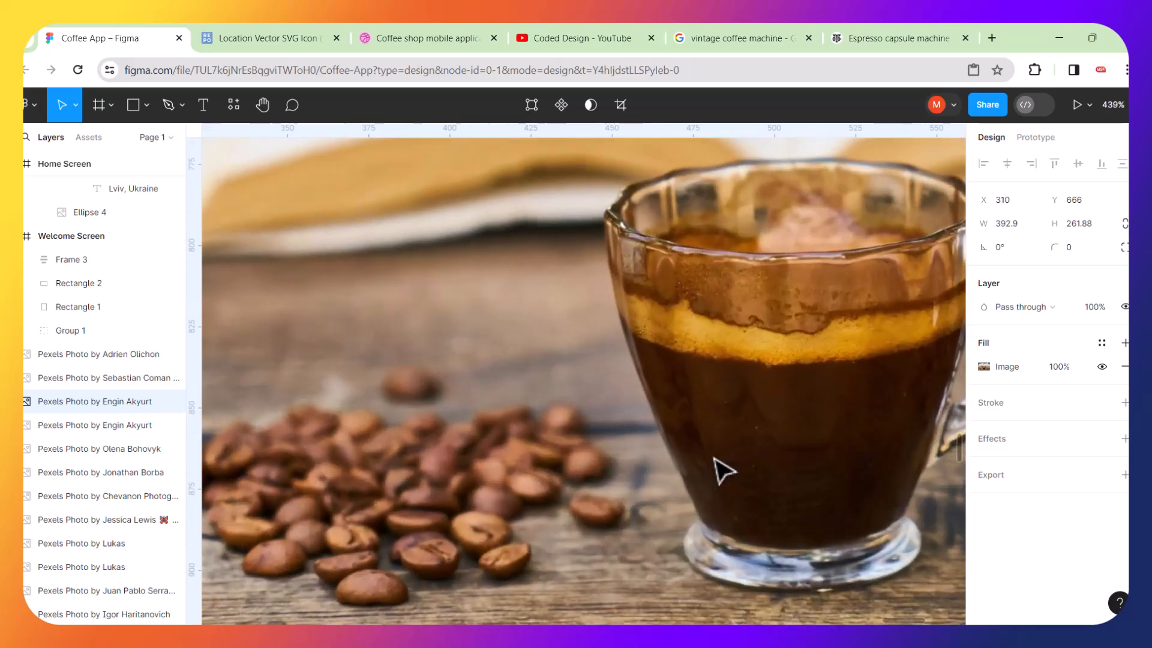
With the Pen tool, place a first anchor at the left edge of the copied cup's foot.
scroll(725, 472, right, 3)
scroll(638, 549, up, 4)
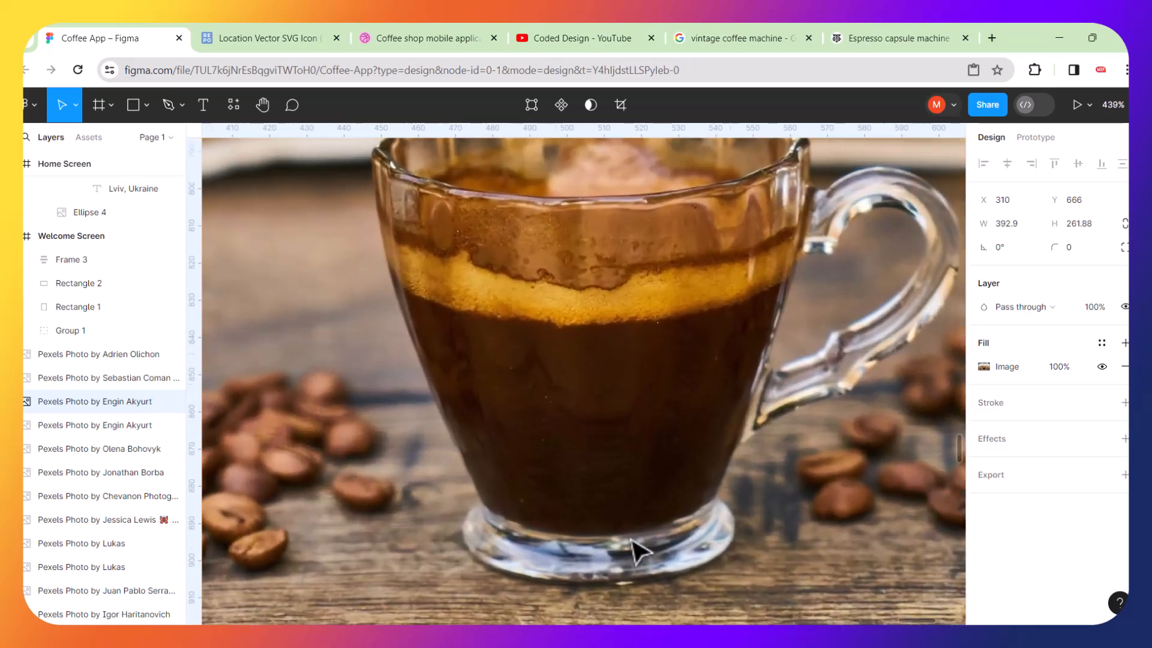
scroll(639, 549, down, 3)
scroll(639, 549, right, 2)
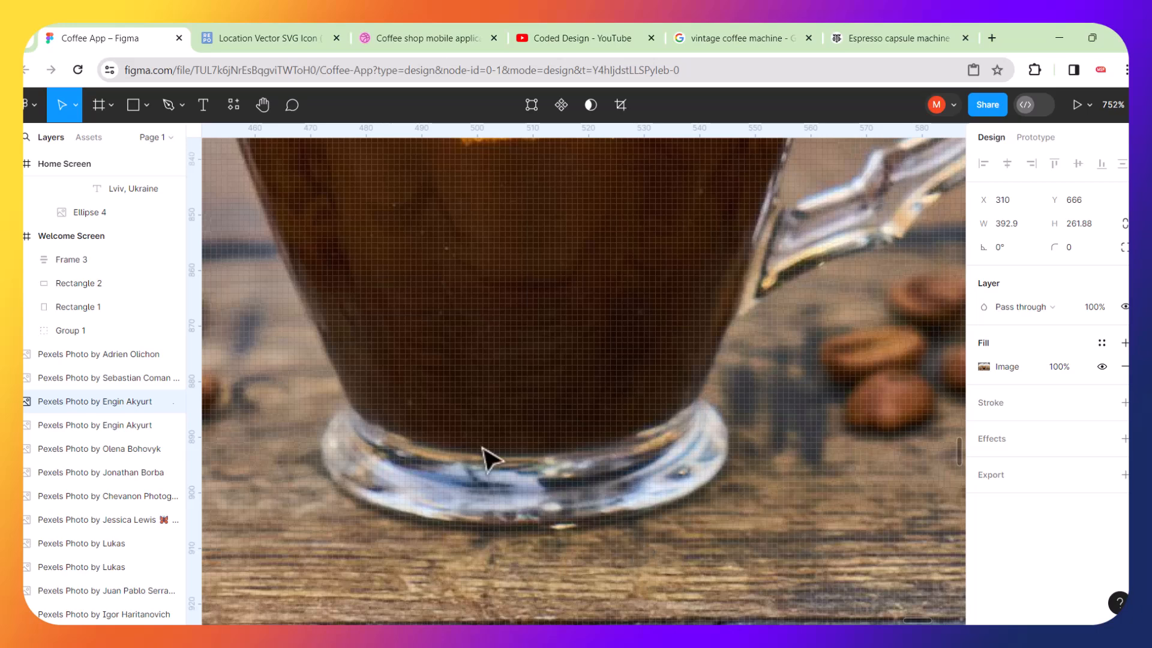
click(169, 105)
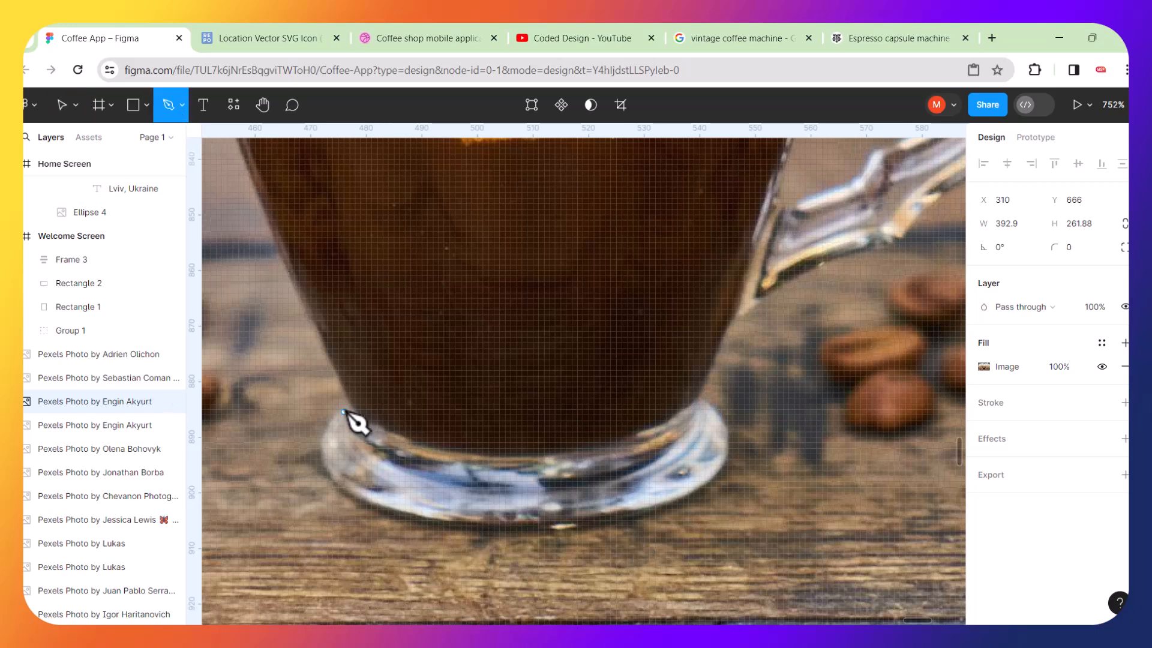
scroll(354, 432, up, 5)
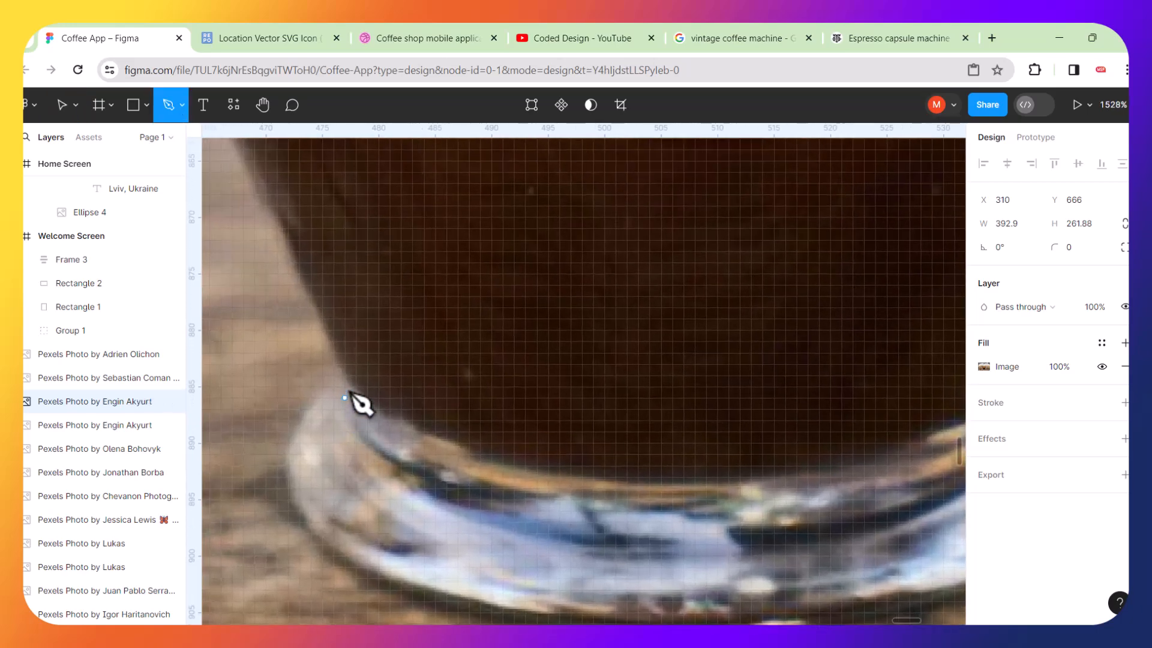
key(Escape)
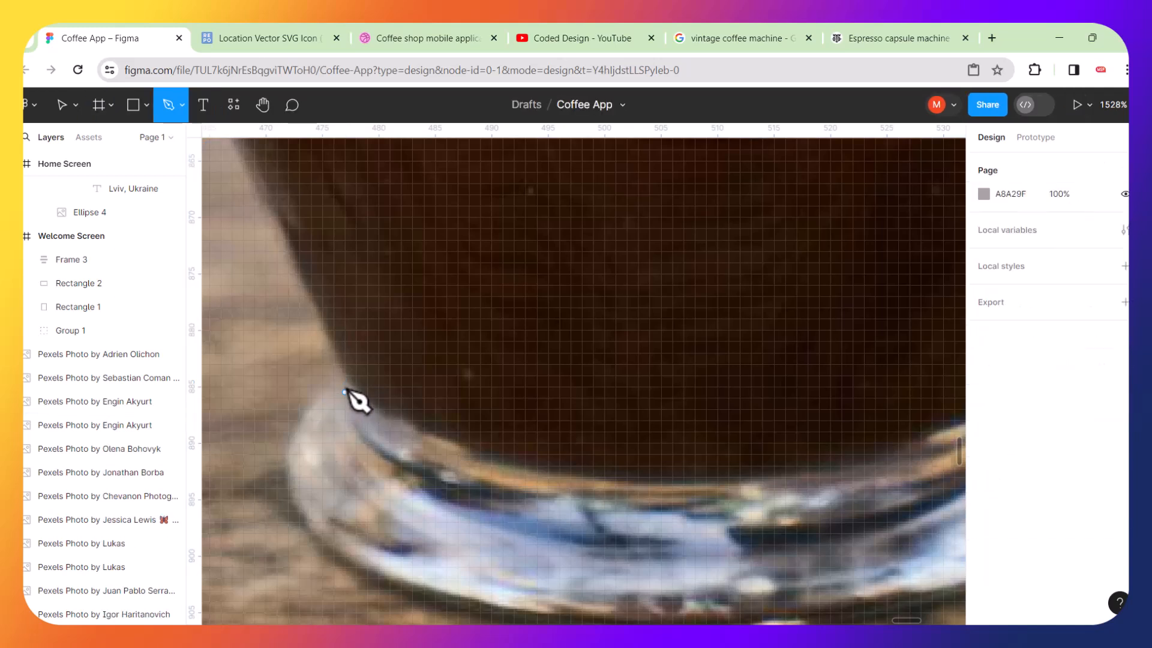
click(350, 381)
drag(300, 505, 305, 590)
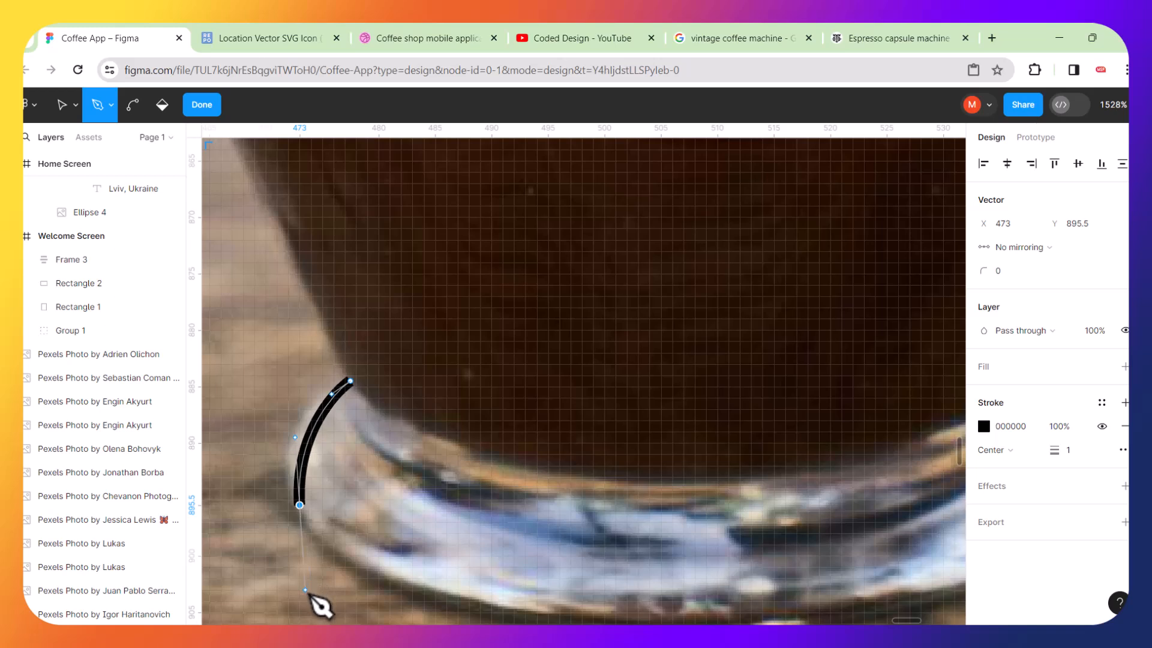
drag(631, 613, 716, 608)
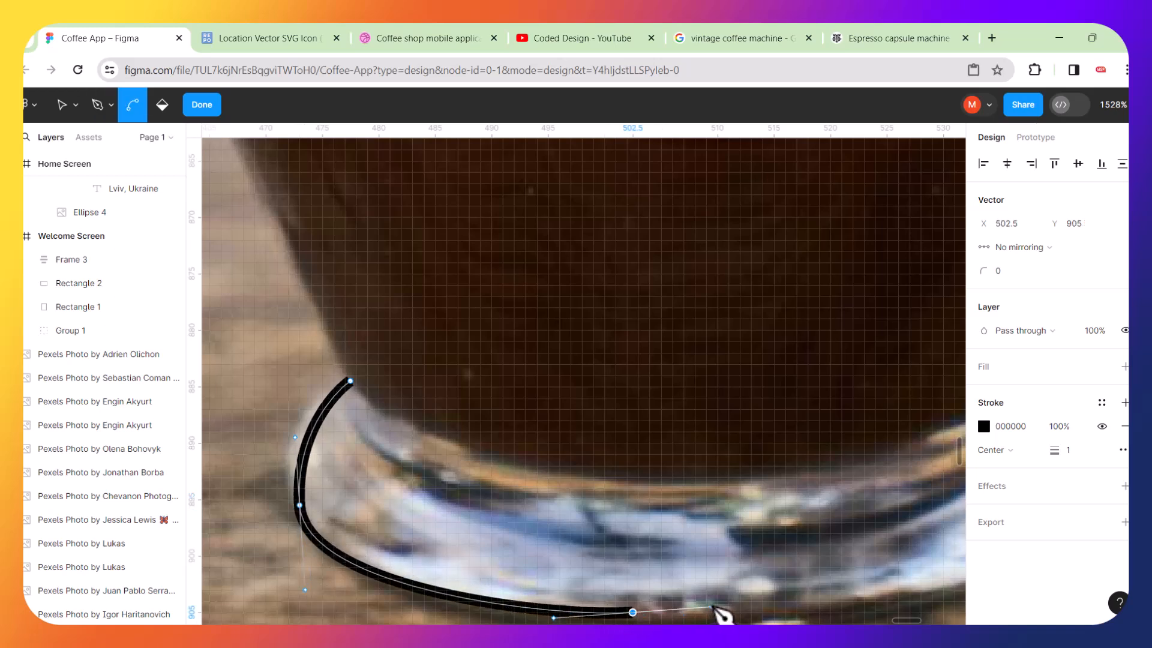
key(ctrl+z)
key(ctrl+z)
Trace the bottom curve of the cup's foot with curved anchors.
drag(323, 499, 351, 566)
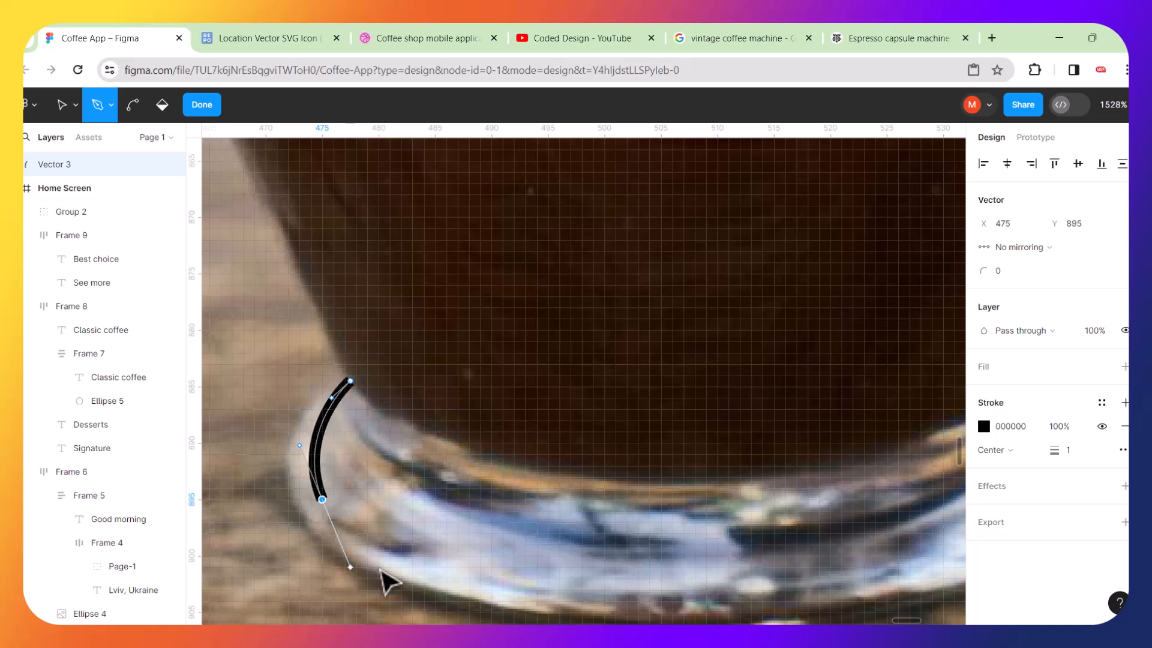
drag(622, 612, 740, 492)
scroll(741, 492, right, 1)
scroll(750, 504, right, 5)
Continue the path up the foot's right side and the cup's right wall toward the handle.
drag(781, 434, 861, 378)
drag(867, 311, 867, 277)
click(821, 247)
scroll(819, 252, right, 3)
scroll(819, 252, up, 7)
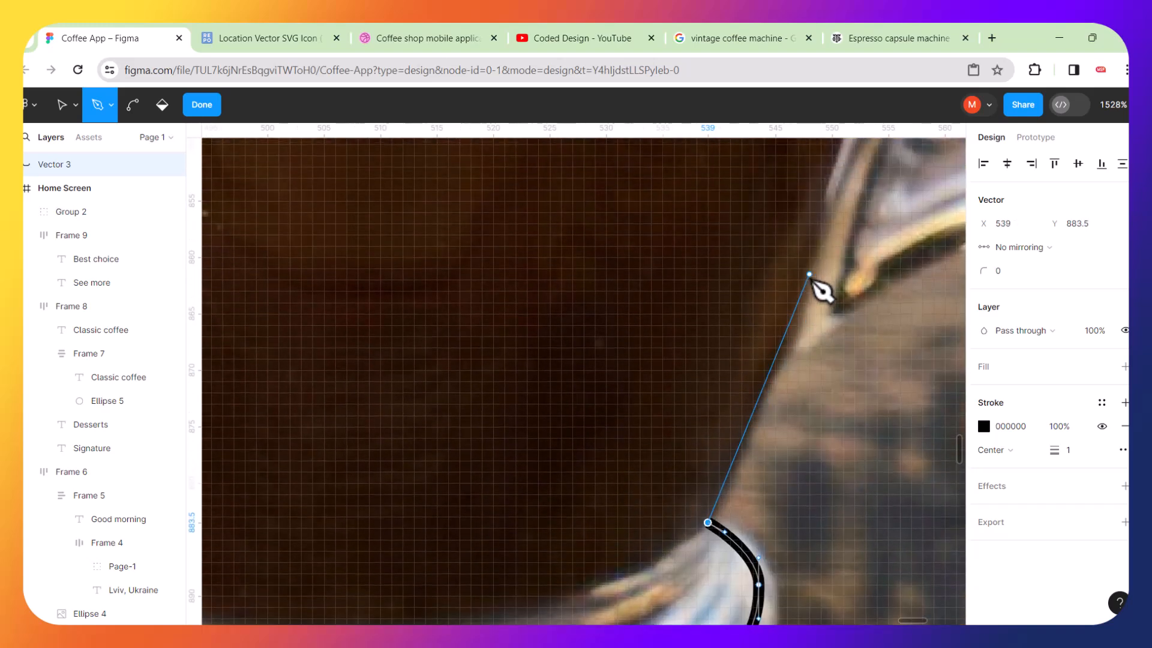
scroll(812, 276, right, 5)
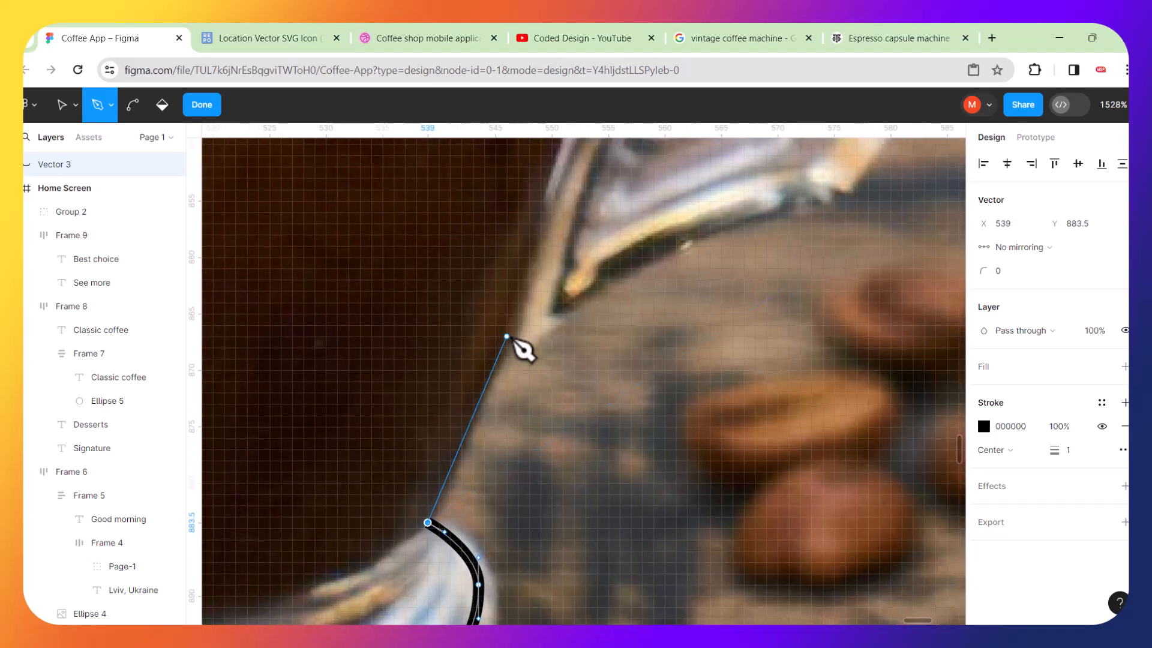
click(507, 337)
click(750, 217)
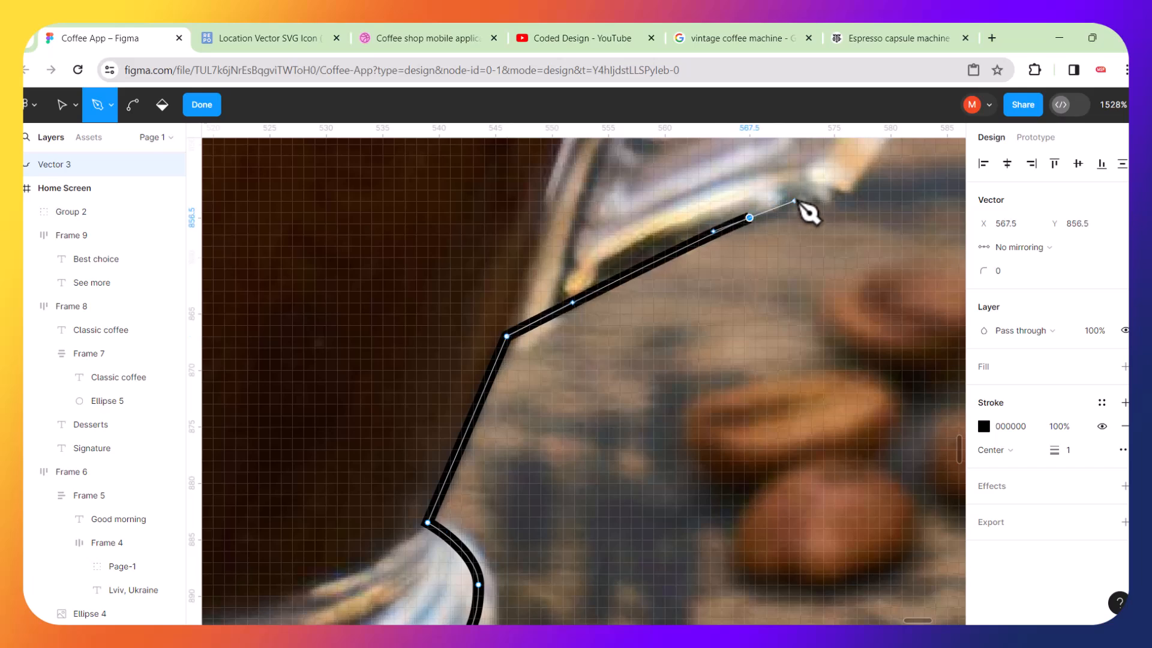
Trace the lower join of the handle with curved anchors.
scroll(804, 210, right, 3)
scroll(804, 210, up, 4)
click(701, 369)
drag(700, 369, 728, 336)
drag(824, 262, 847, 257)
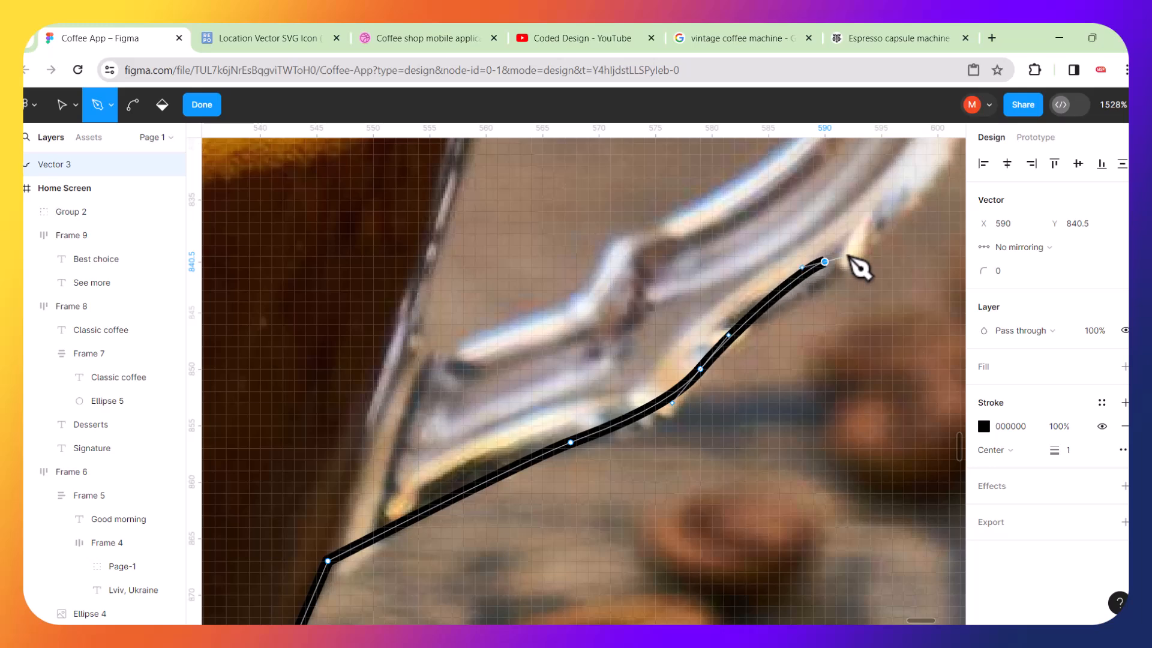
scroll(852, 256, right, 5)
scroll(671, 250, up, 5)
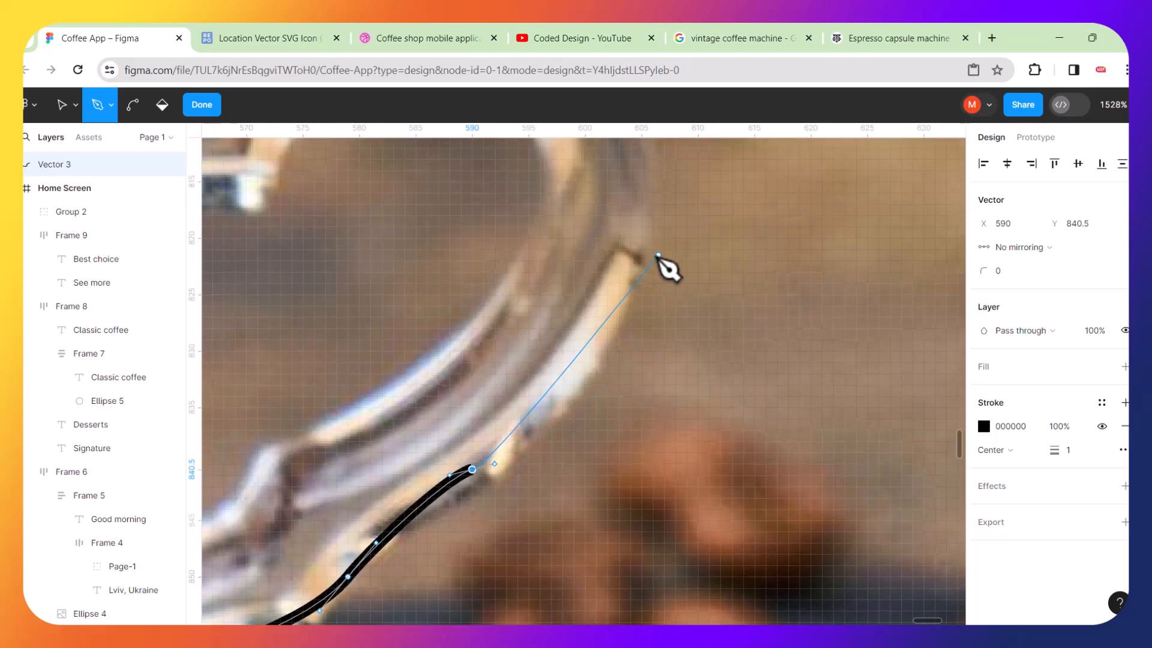
Trace the handle's outer curve over its top back toward the cup.
click(637, 227)
drag(637, 228, 659, 183)
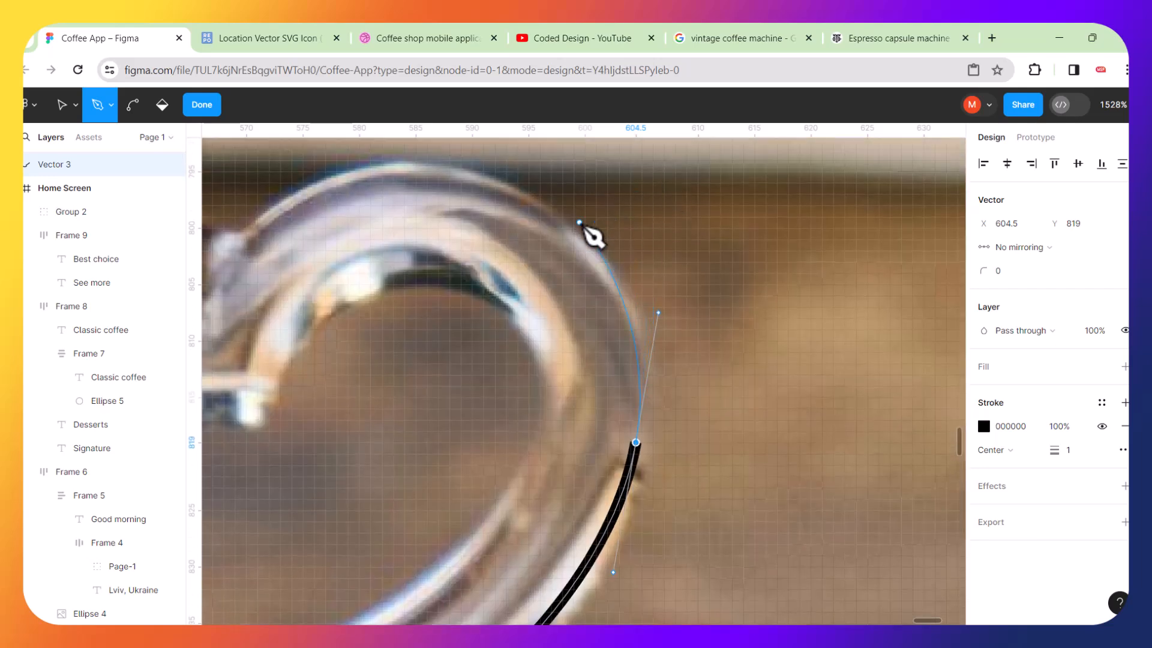
mouse_move(540, 211)
mouse_down()
mouse_move(500, 181)
mouse_move(428, 194)
mouse_up()
scroll(420, 186, left, 3)
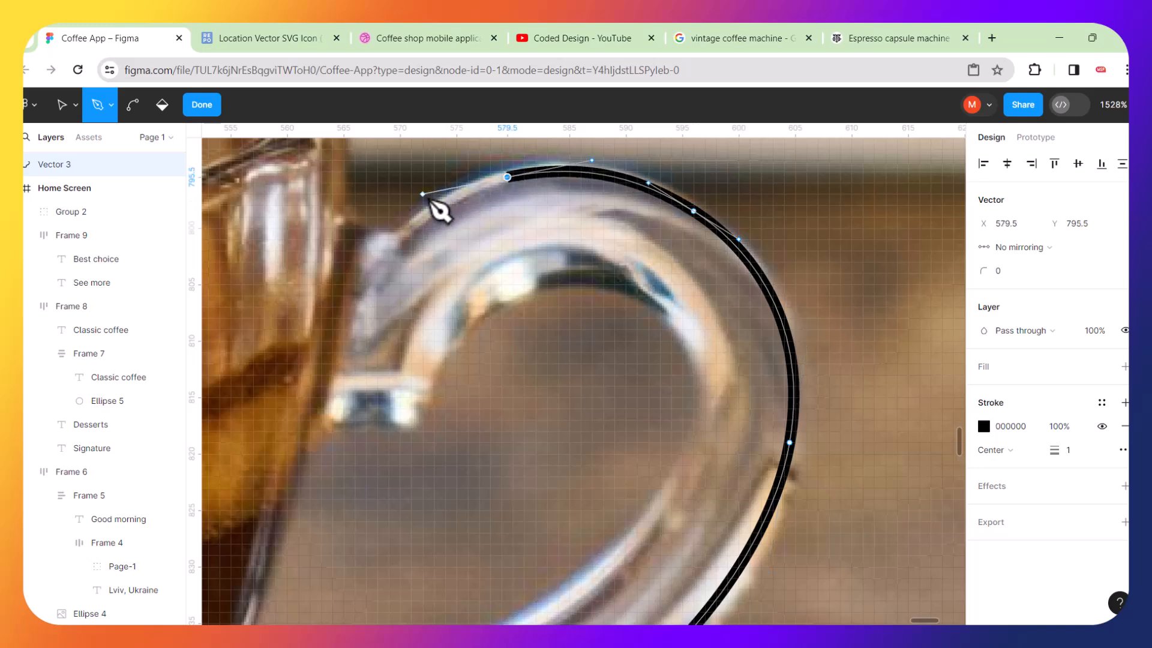
drag(394, 244, 366, 250)
click(345, 223)
scroll(350, 225, up, 5)
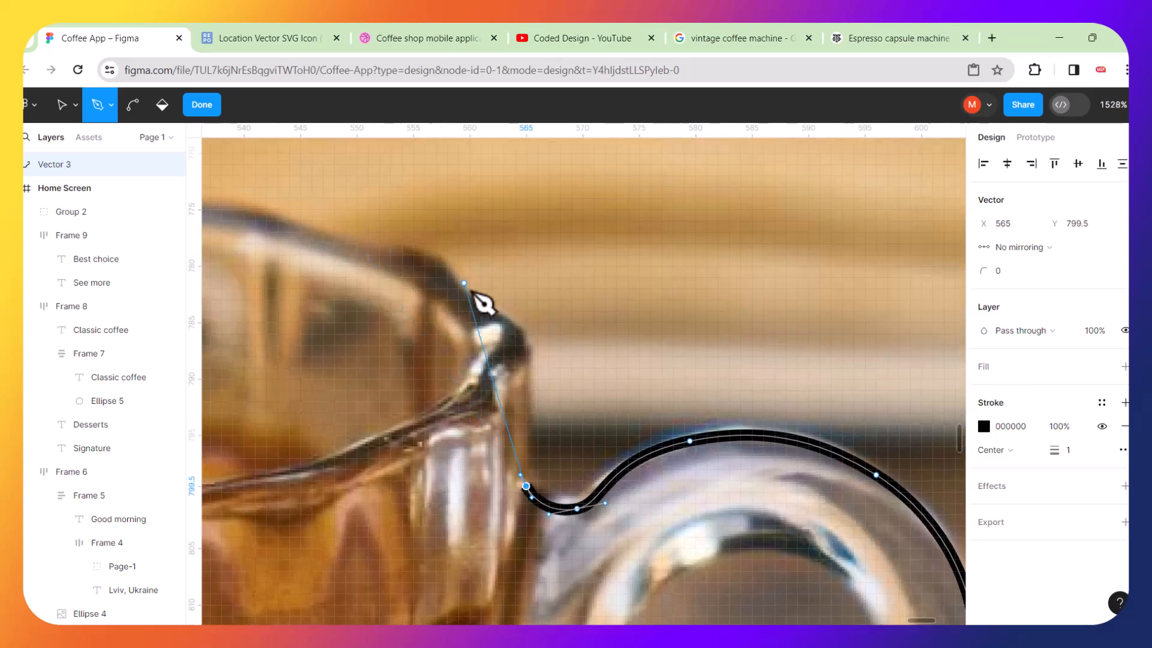
Trace the handle's upper join and continue along the cup's rim to the left.
drag(526, 356, 518, 329)
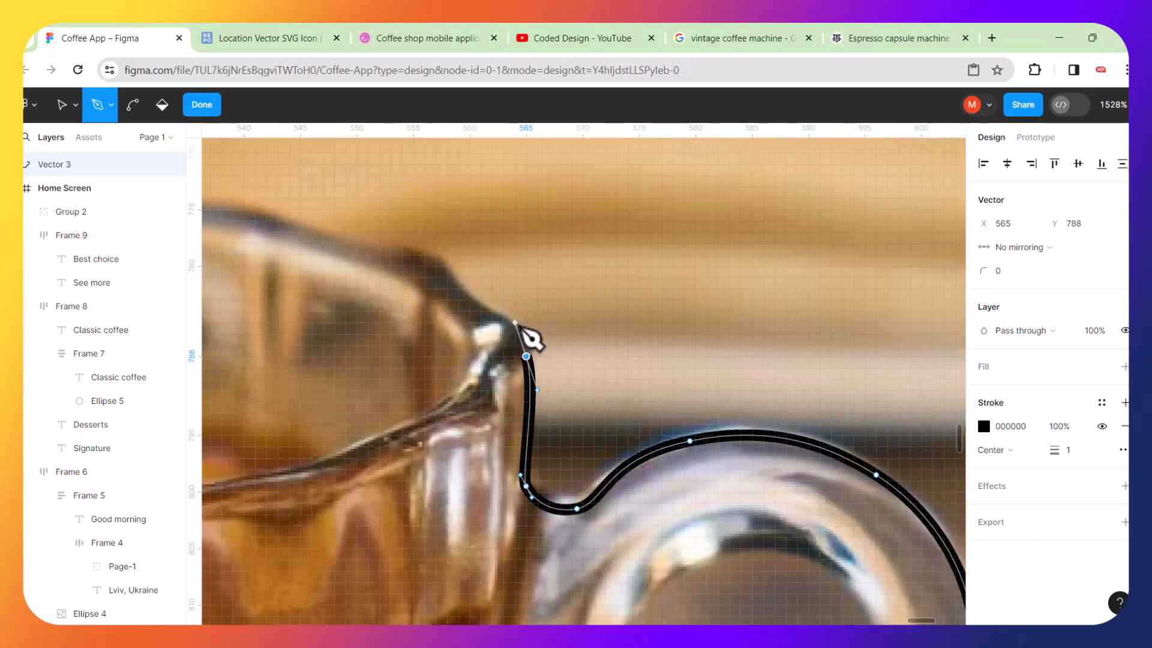
click(474, 305)
drag(413, 260, 296, 233)
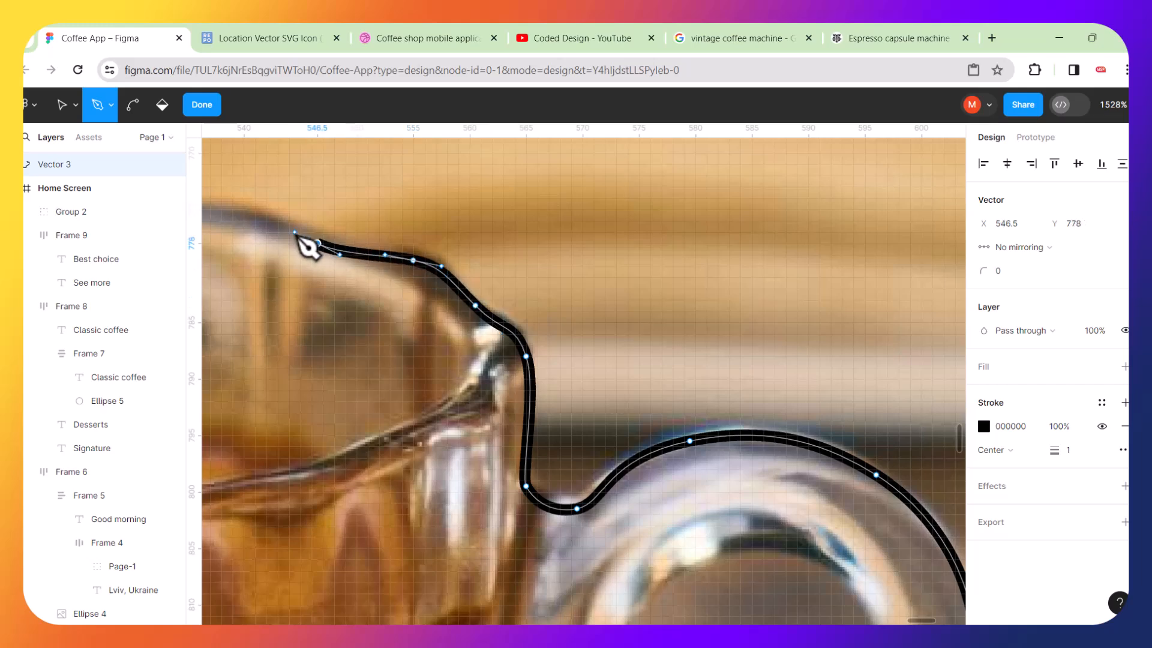
scroll(296, 233, left, 5)
drag(405, 210, 303, 204)
scroll(362, 210, left, 5)
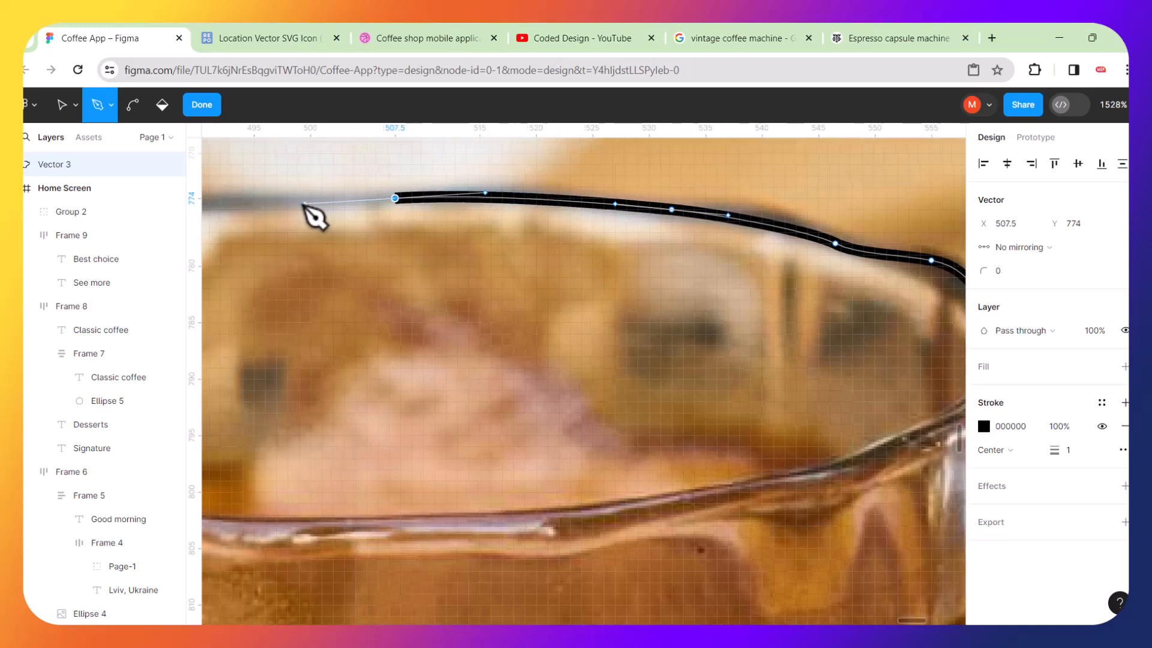
scroll(304, 206, left, 5)
click(359, 259)
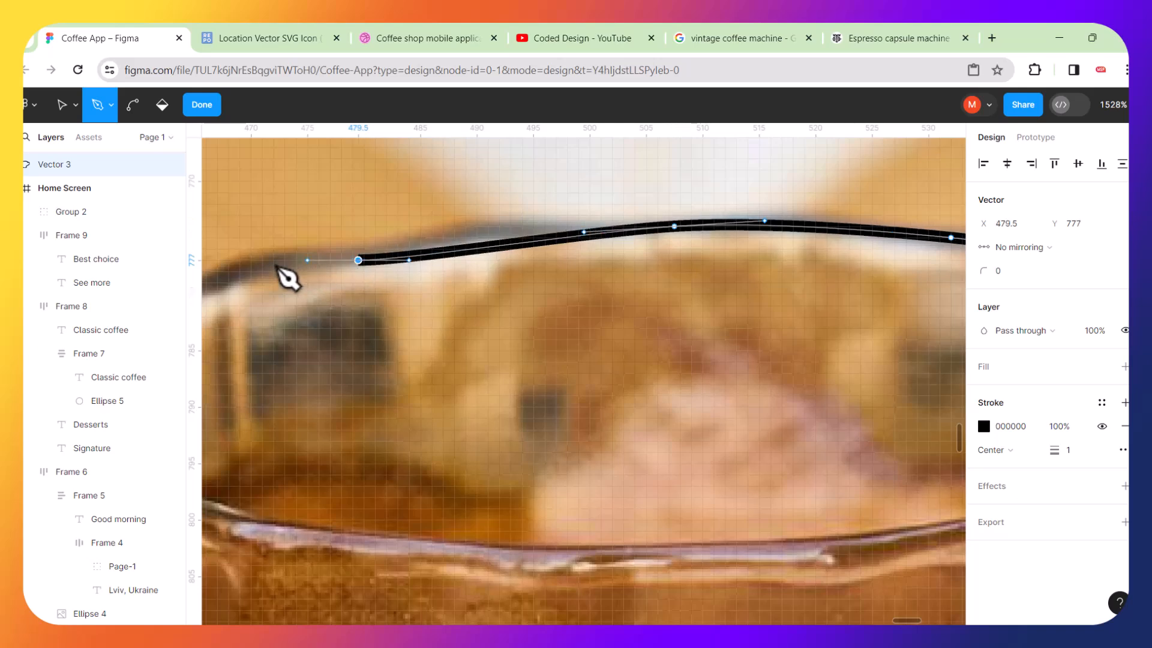
scroll(258, 286, left, 5)
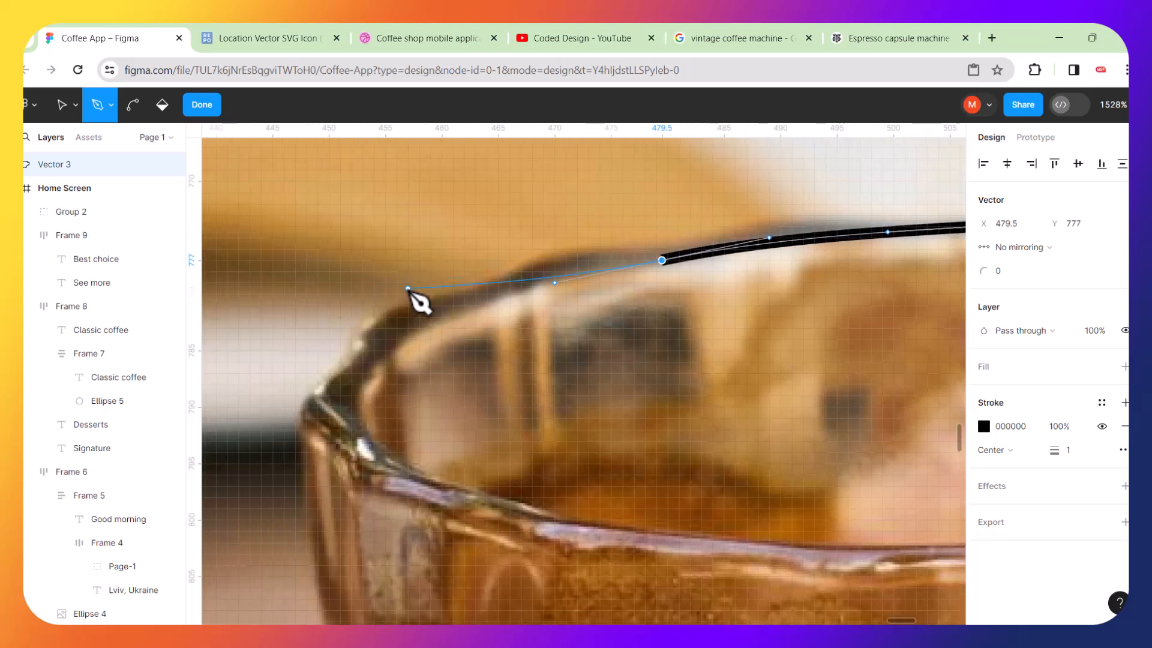
Trace the left rim corner and down the cup's left wall, closing the path at the first anchor.
mouse_move(425, 311)
mouse_down()
mouse_move(368, 327)
mouse_move(357, 345)
mouse_up()
drag(317, 407, 313, 442)
click(312, 474)
scroll(326, 495, down, 7)
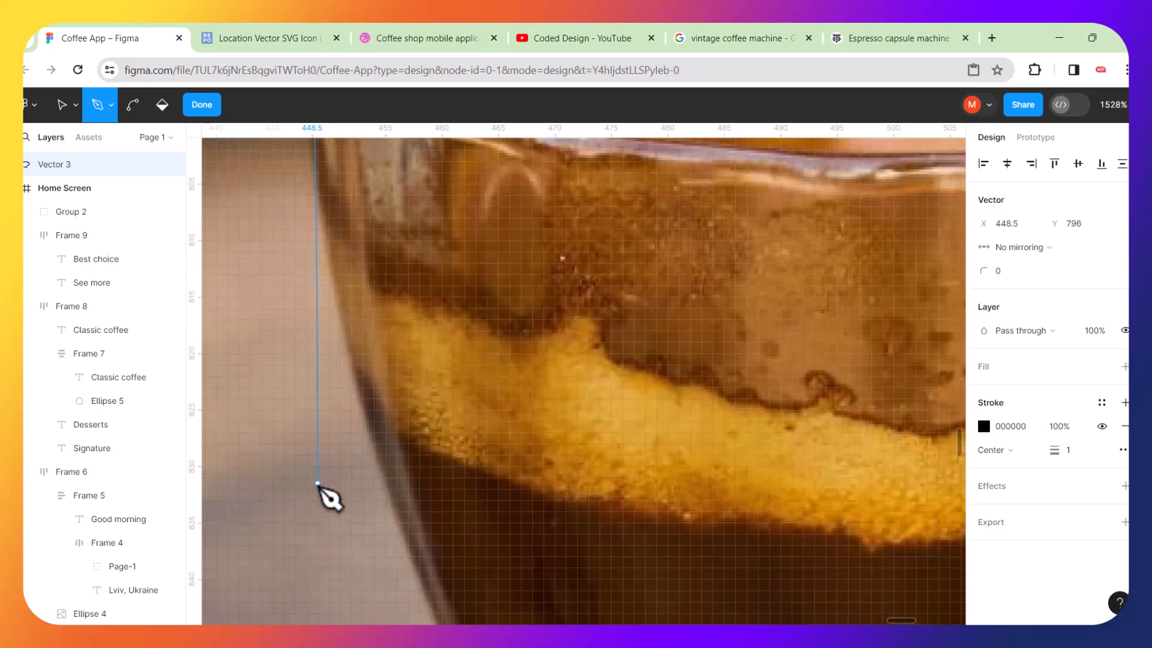
drag(425, 531, 498, 531)
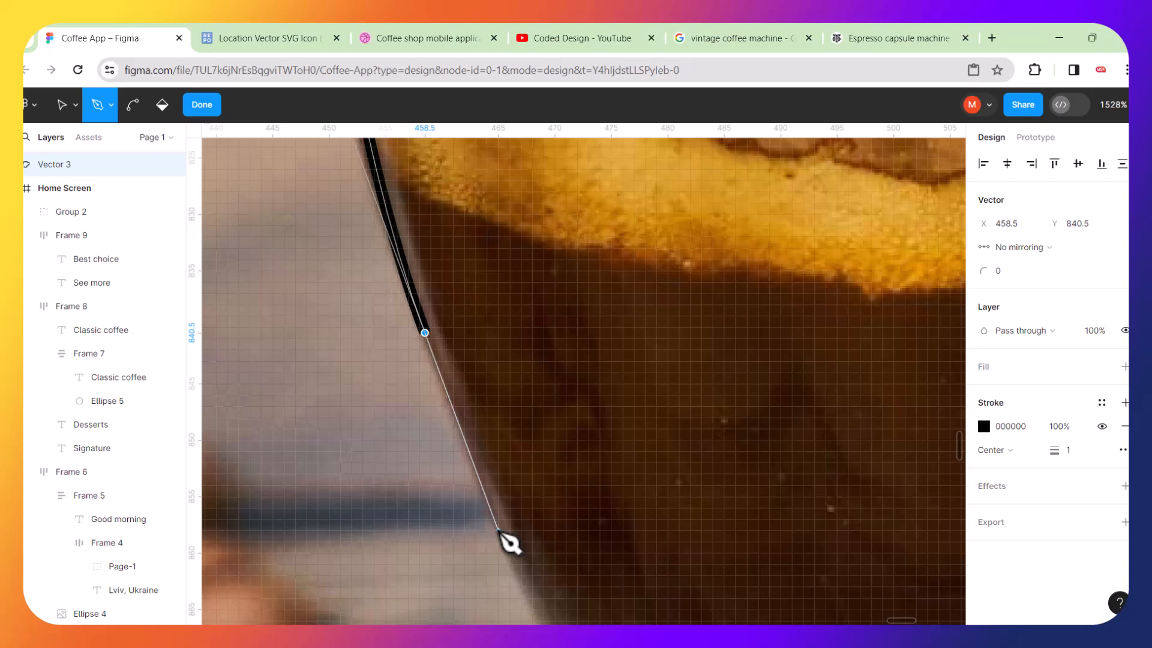
scroll(498, 531, down, 5)
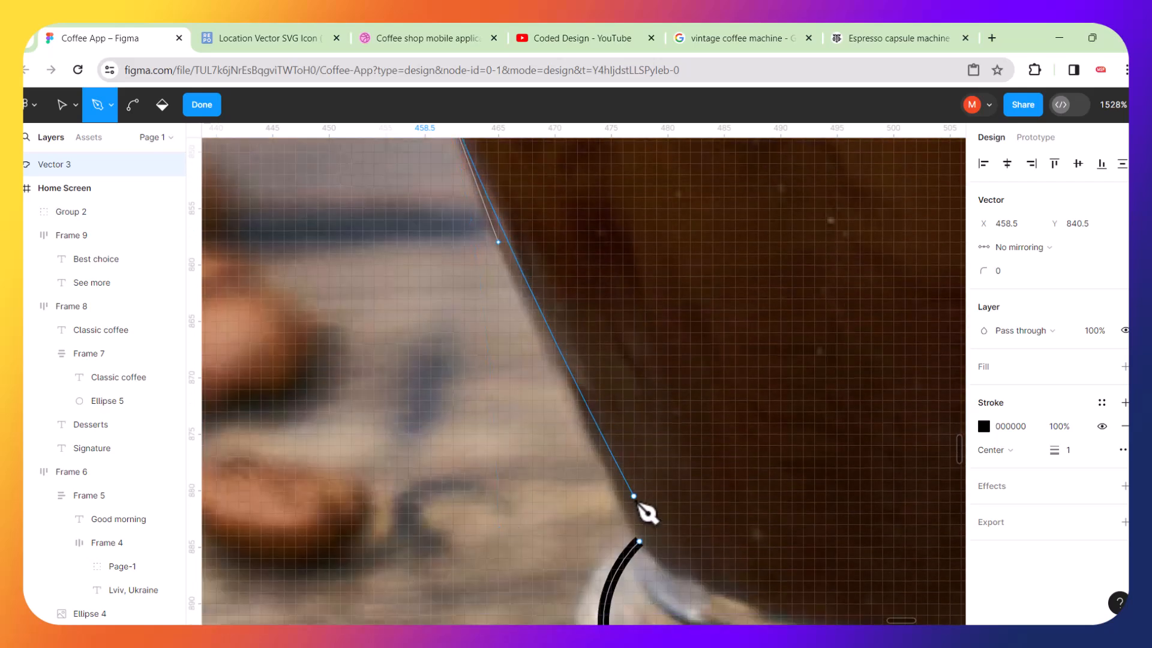
click(641, 542)
key(shift+2)
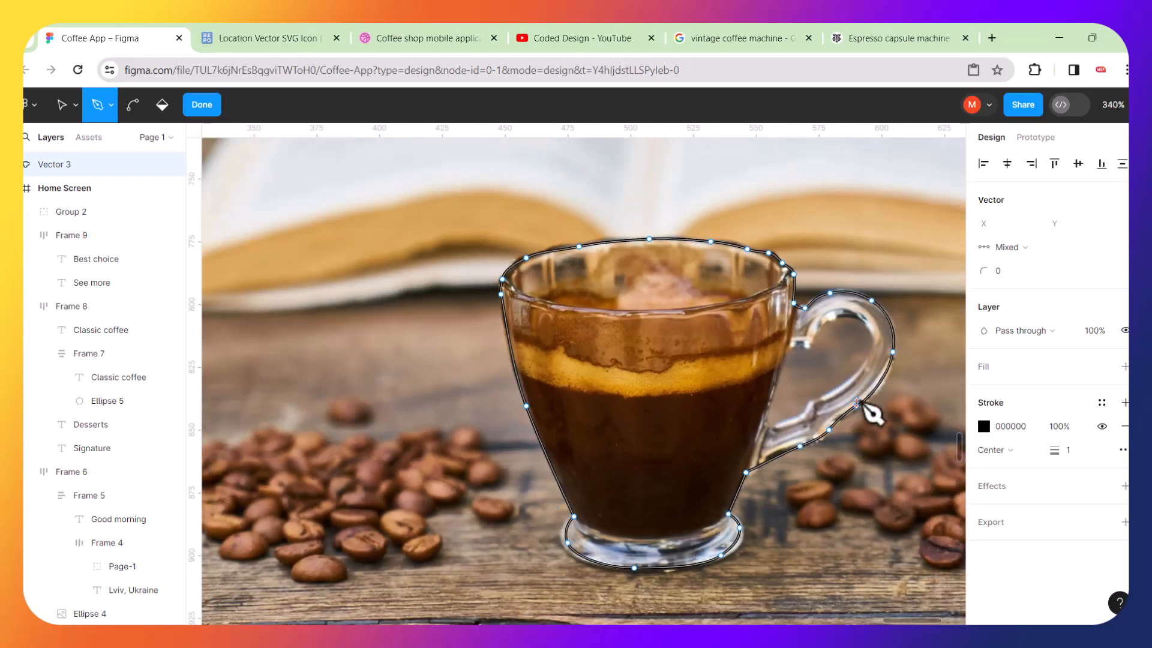
Start tracing the inner opening of the handle with curved anchors along its upper curve and outer side.
scroll(866, 405, up, 5)
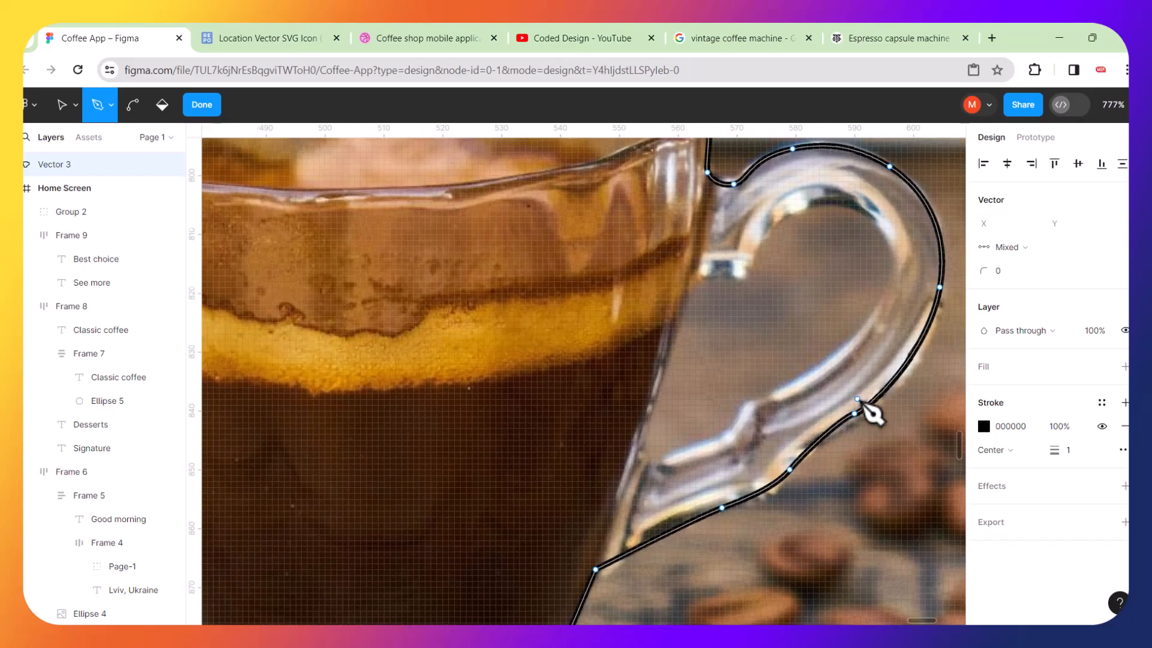
scroll(807, 273, up, 4)
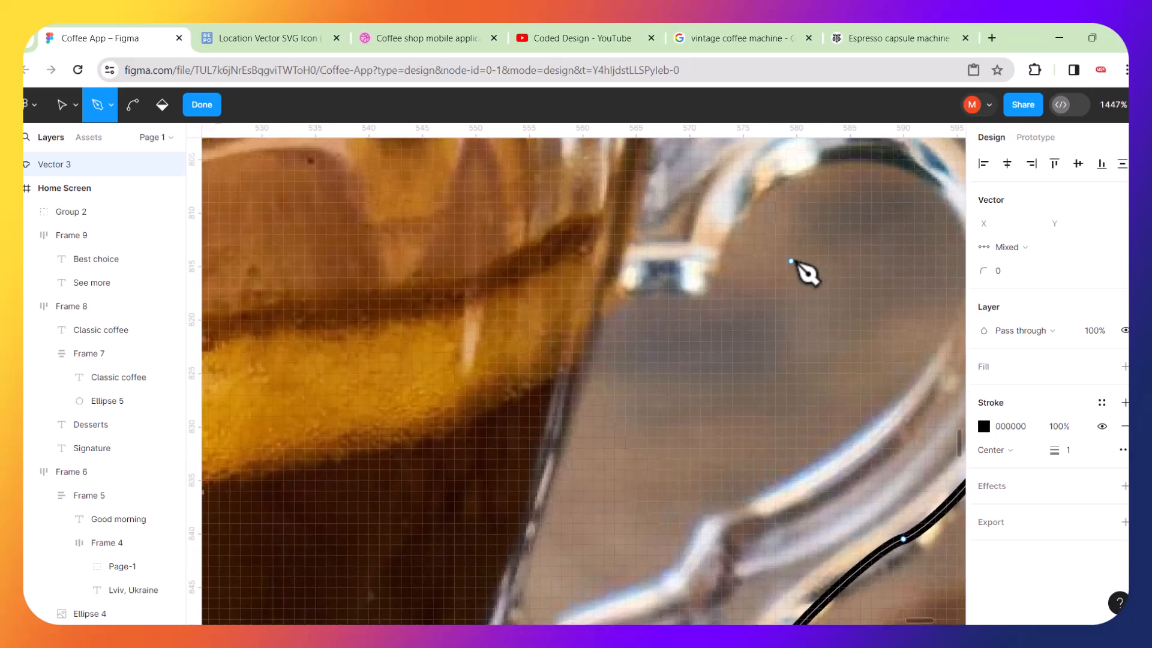
scroll(731, 308, right, 5)
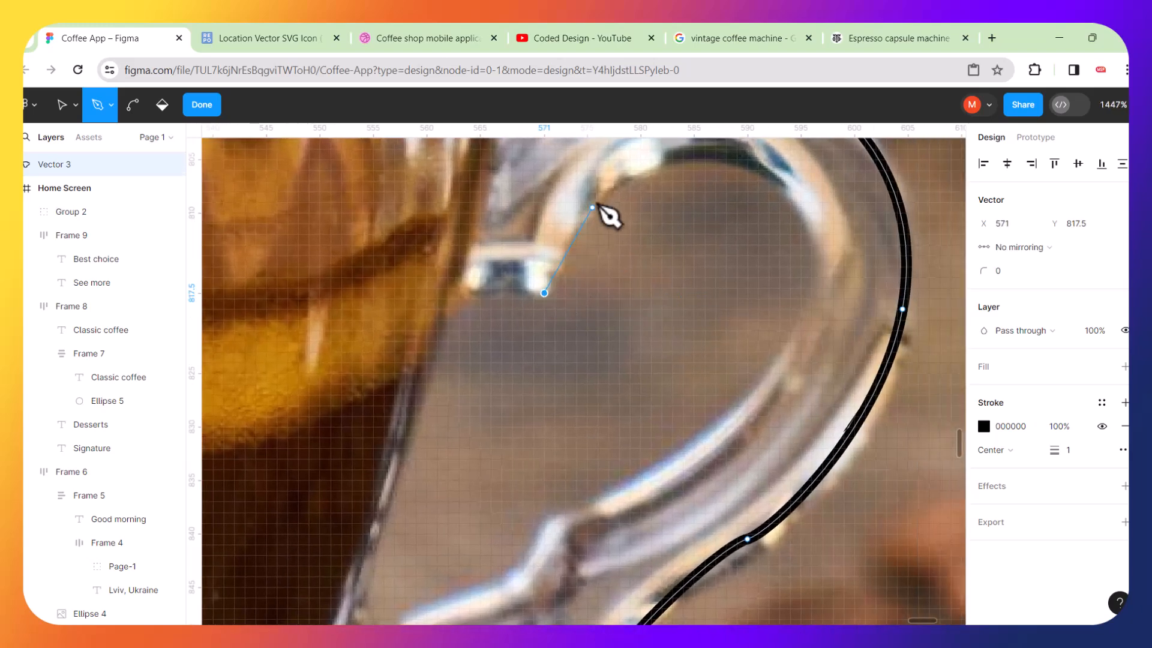
drag(612, 182, 705, 144)
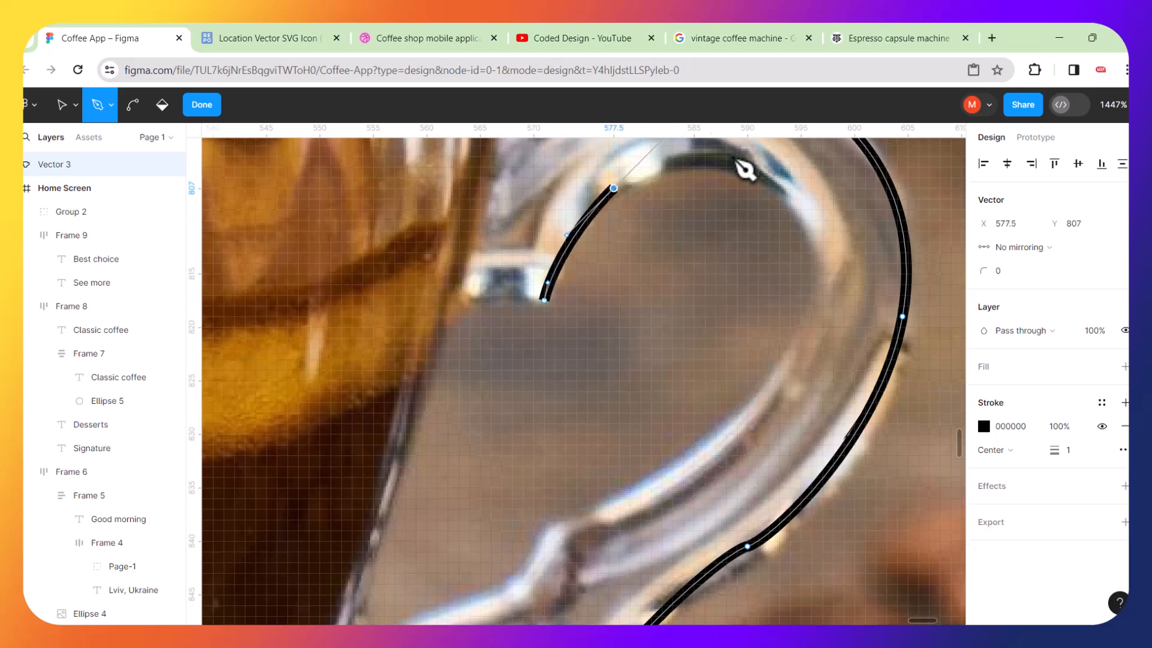
drag(802, 215, 830, 271)
drag(752, 413, 679, 499)
drag(560, 525, 534, 546)
click(518, 579)
Continue the handle opening's outline along its lower edge and up the left side toward its top corner.
scroll(514, 604, down, 3)
scroll(514, 605, left, 3)
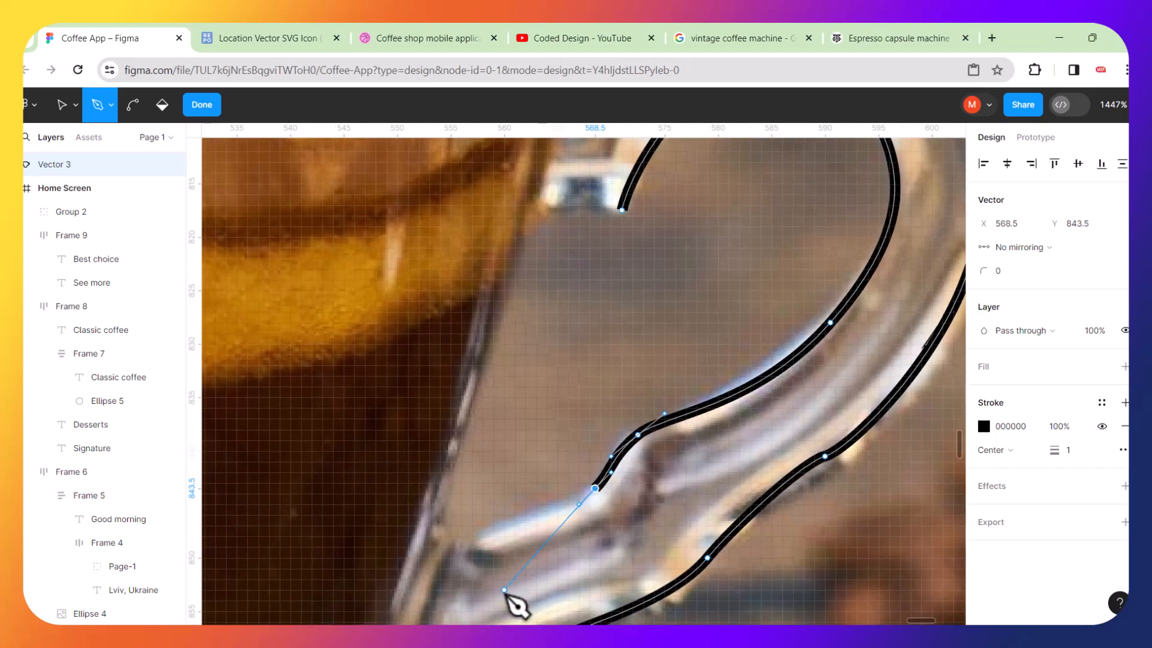
drag(489, 547, 443, 500)
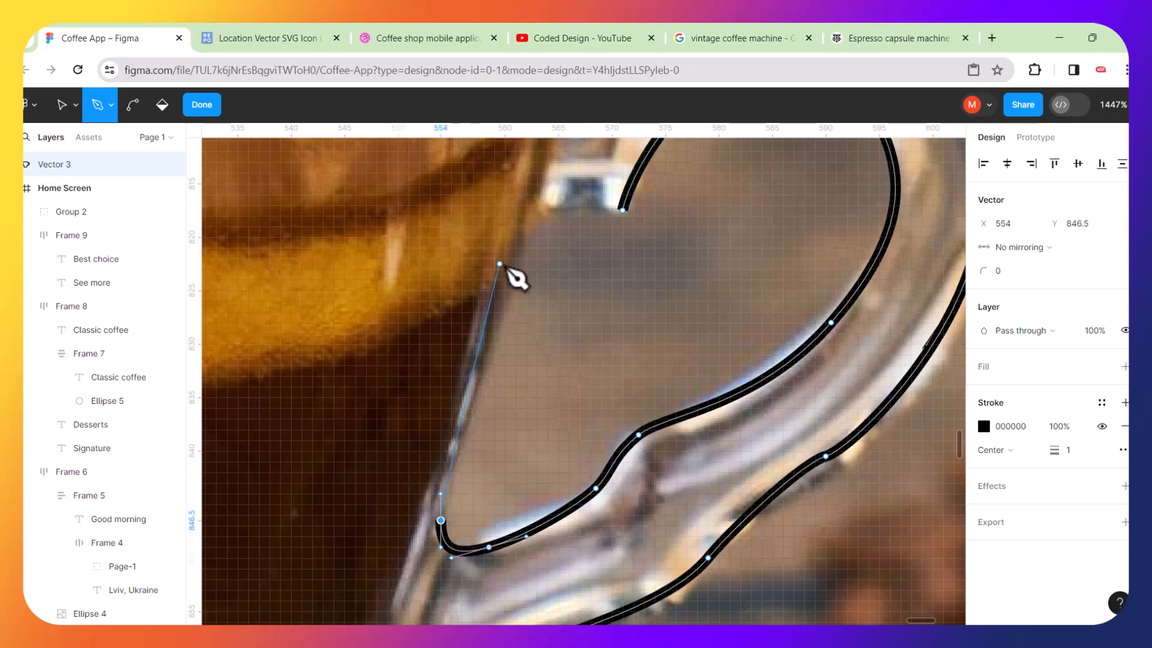
click(510, 253)
mouse_move(510, 253)
mouse_down()
mouse_move(521, 215)
mouse_move(567, 187)
mouse_move(614, 201)
mouse_up()
click(625, 210)
key(super+d)
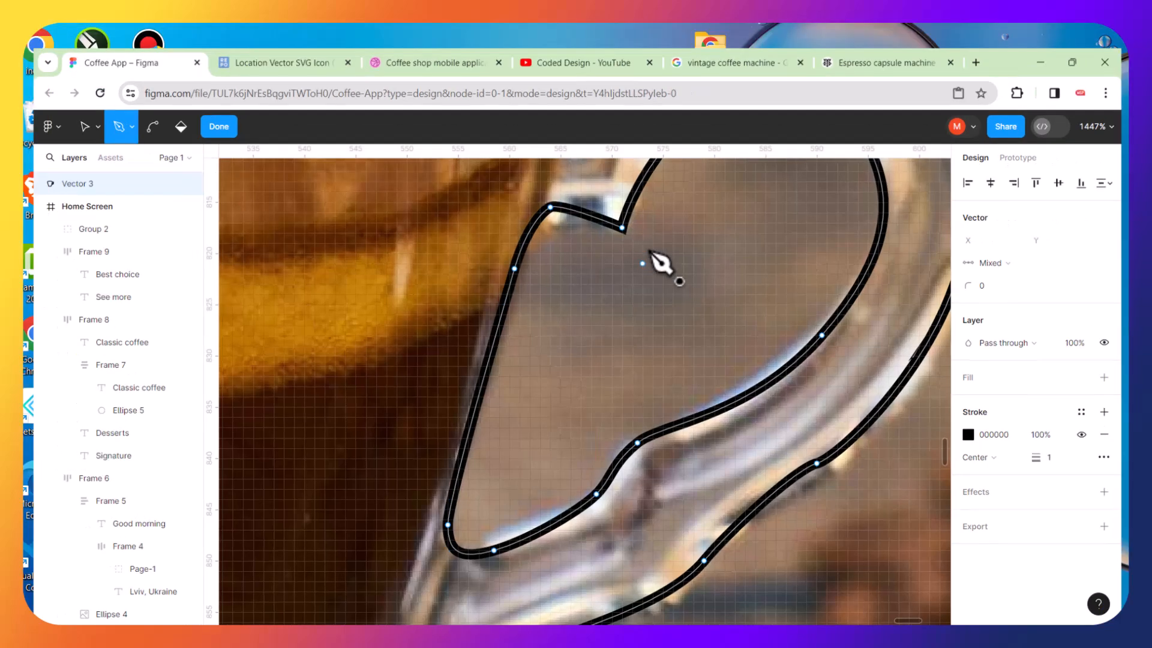
key(super+d)
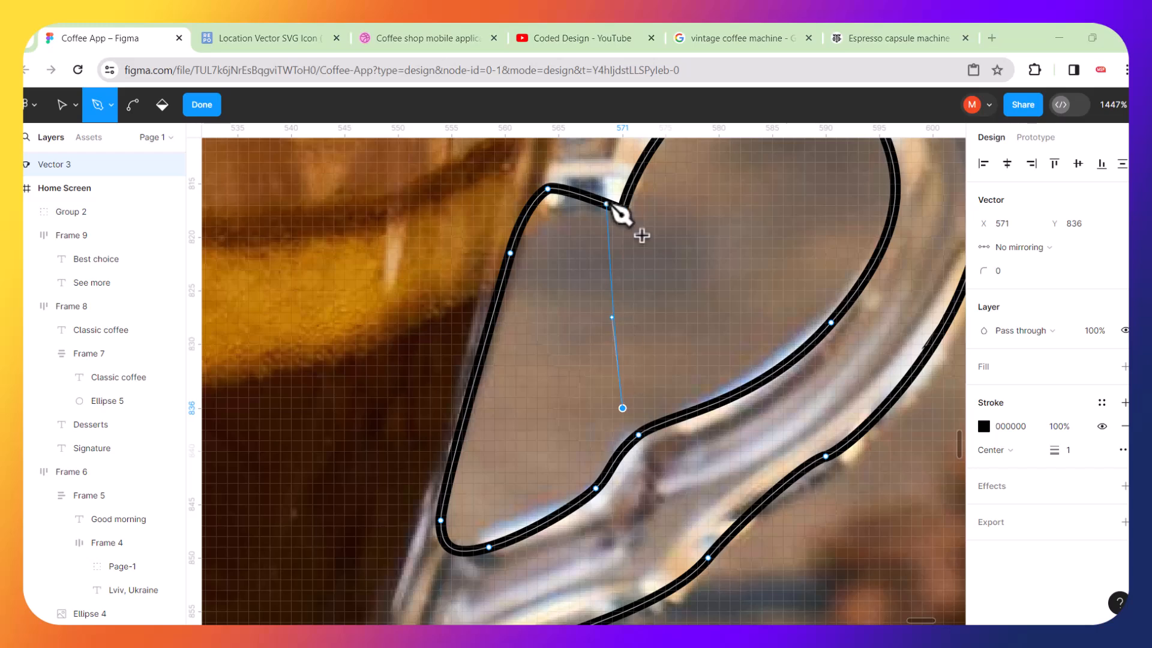
Redraw the opening's top corner with a curved anchor and close the inner handle loop.
scroll(586, 178, up, 6)
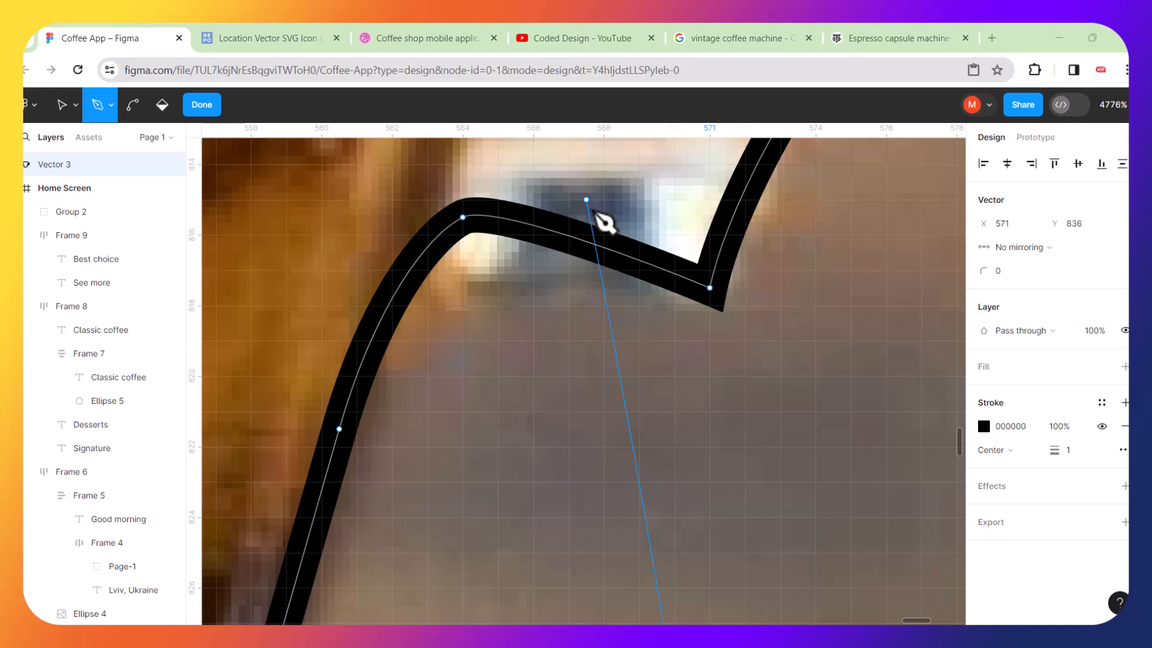
click(624, 320)
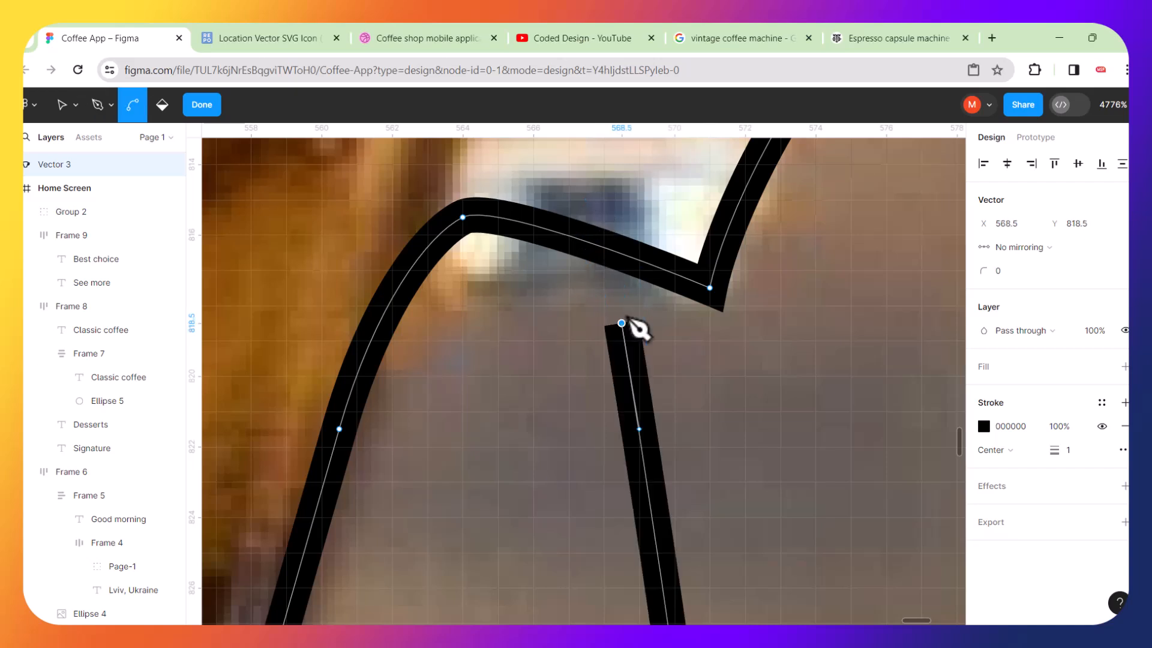
key(ctrl+z)
key(ctrl+z)
key(ctrl+z)
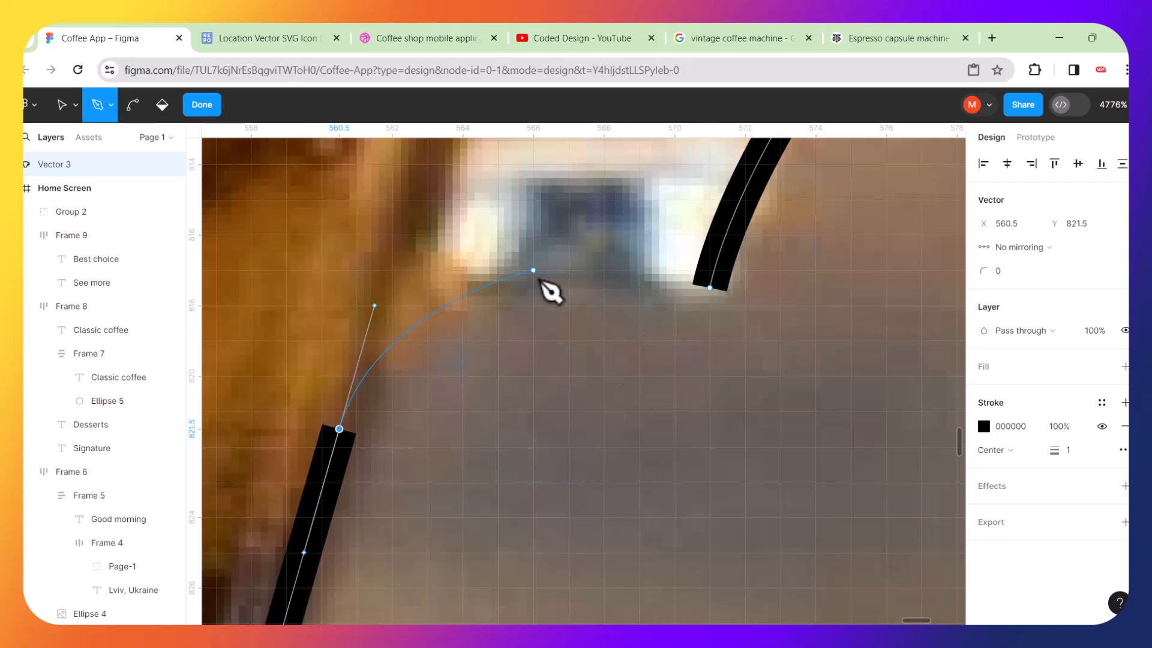
drag(462, 235, 507, 221)
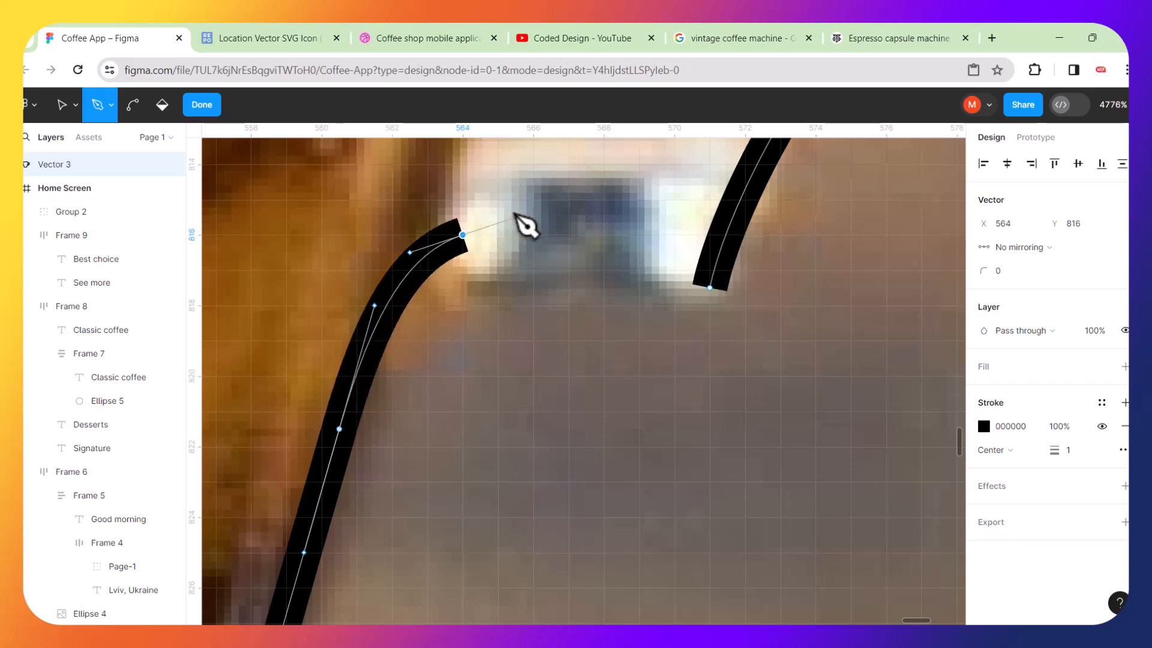
click(639, 252)
mouse_move(640, 252)
mouse_down()
mouse_move(674, 270)
mouse_move(690, 301)
mouse_move(728, 283)
mouse_move(763, 288)
mouse_move(779, 326)
mouse_up()
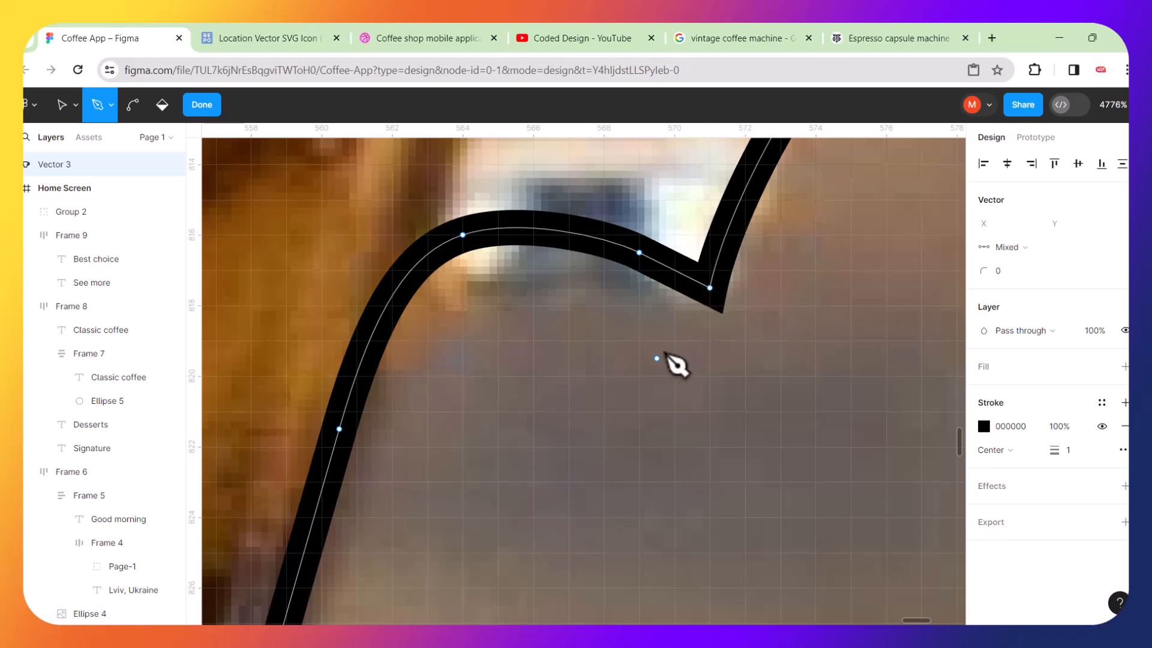
Finish editing the traced cup path and return to the Move tool.
scroll(664, 352, down, 5)
scroll(672, 357, down, 3)
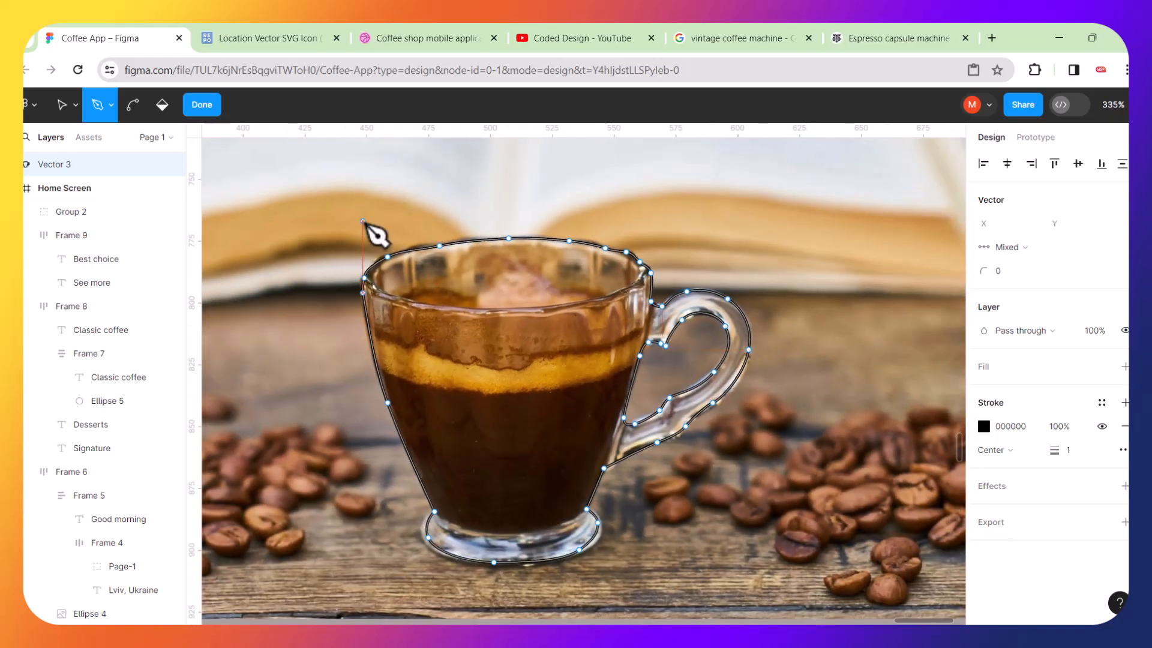
scroll(375, 228, down, 1)
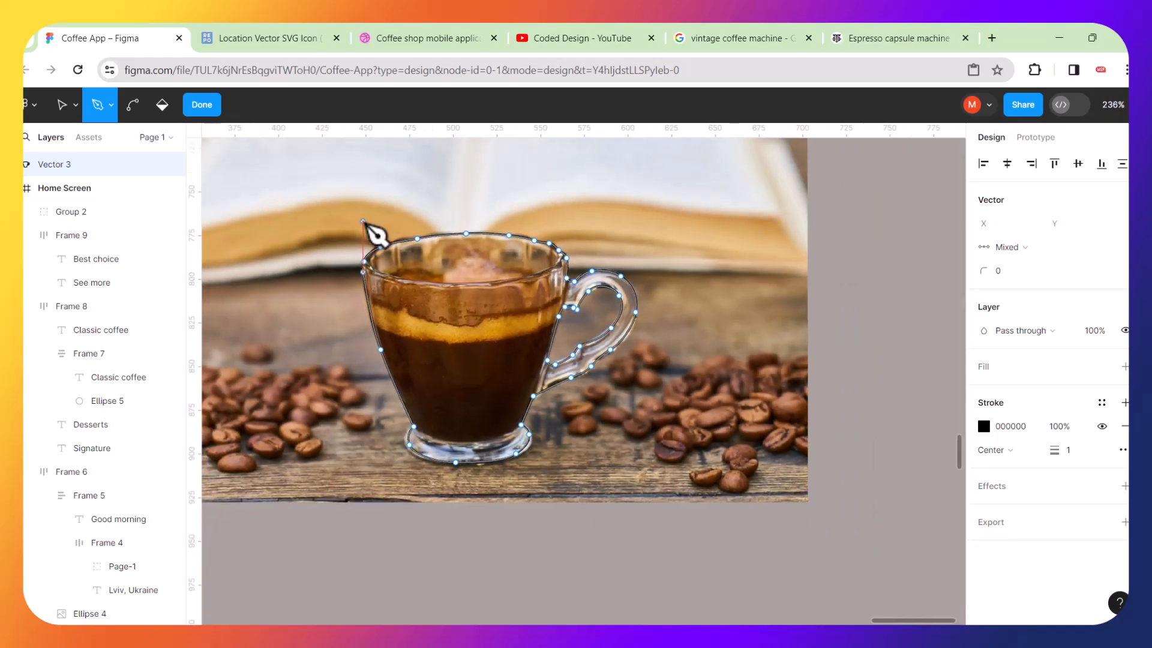
click(60, 107)
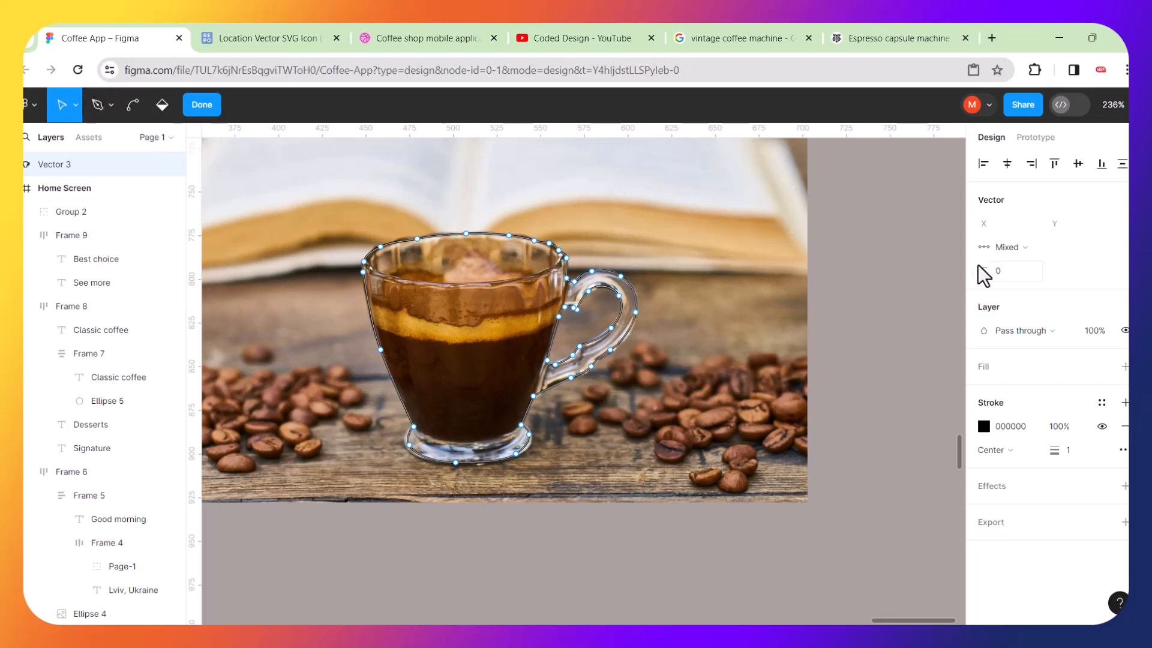
key(Escape)
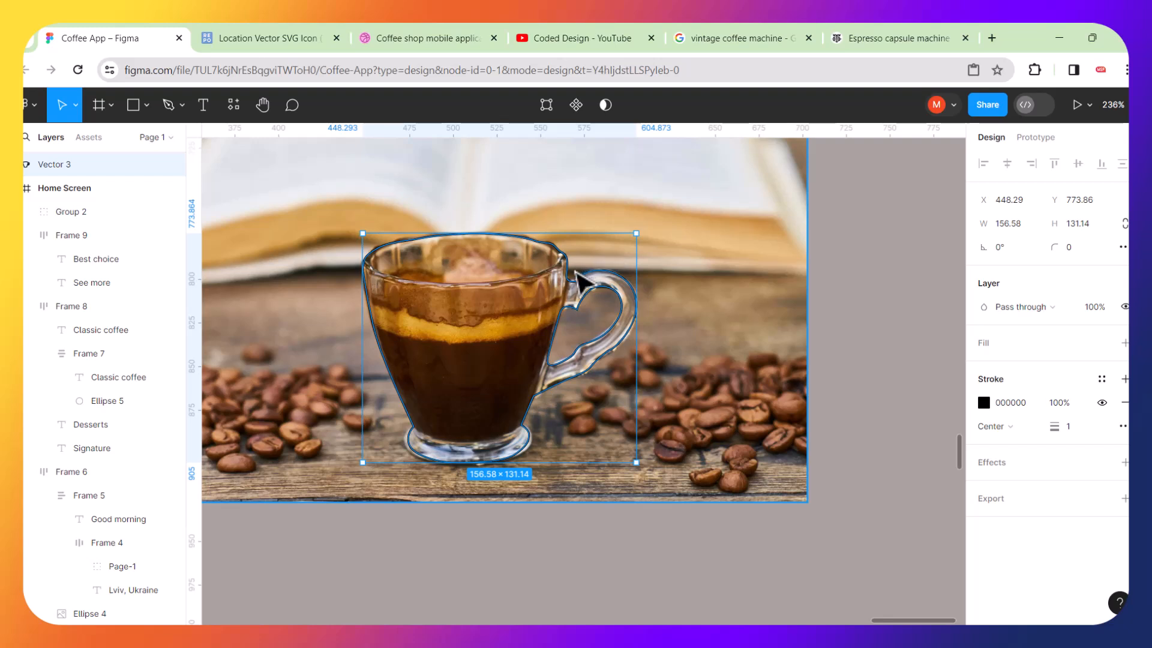
Move the cup outline off the photo and undo the move.
drag(582, 298, 665, 295)
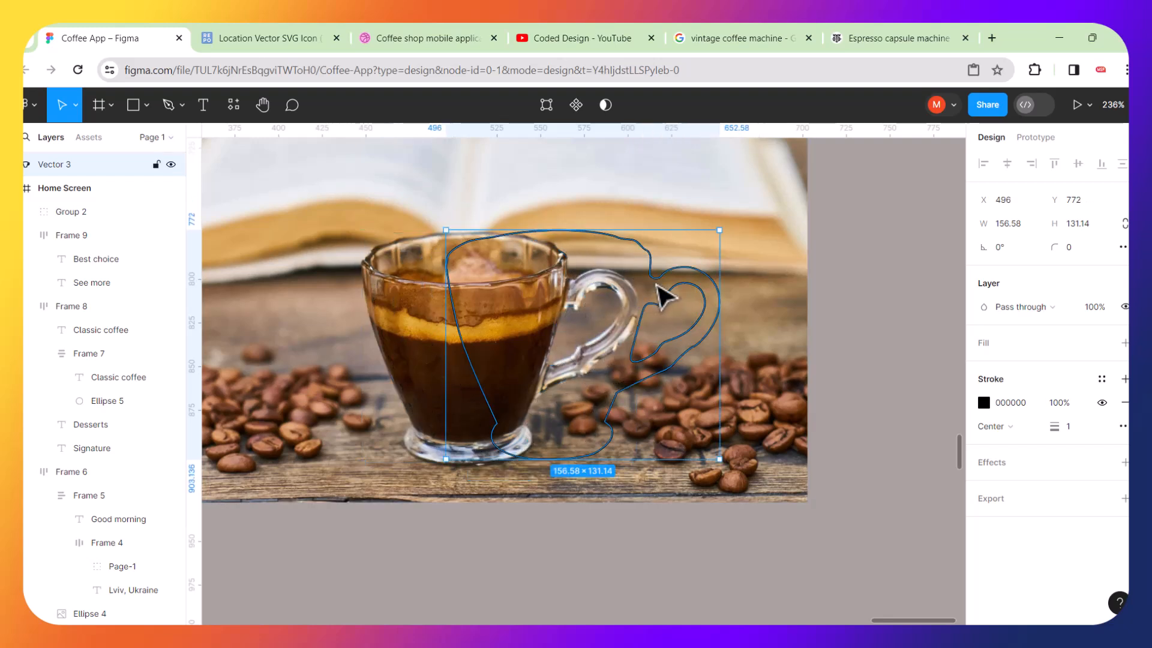
key(ctrl+z)
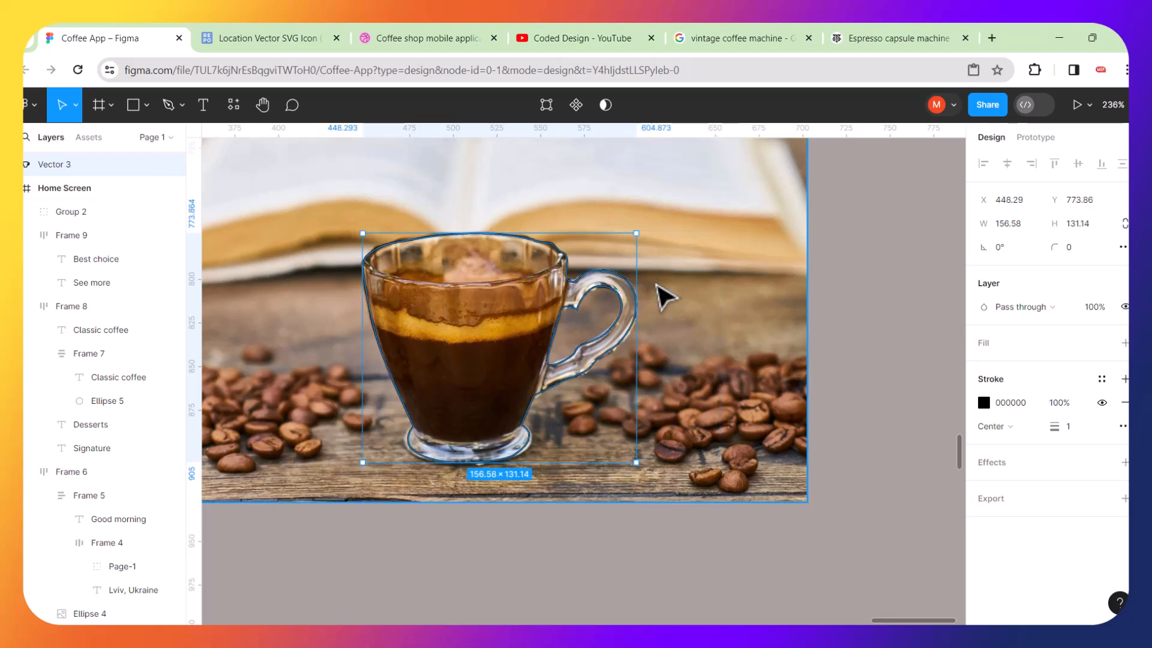
Inspect the outline's anchors where the handle joins the cup's rim.
double_click(605, 298)
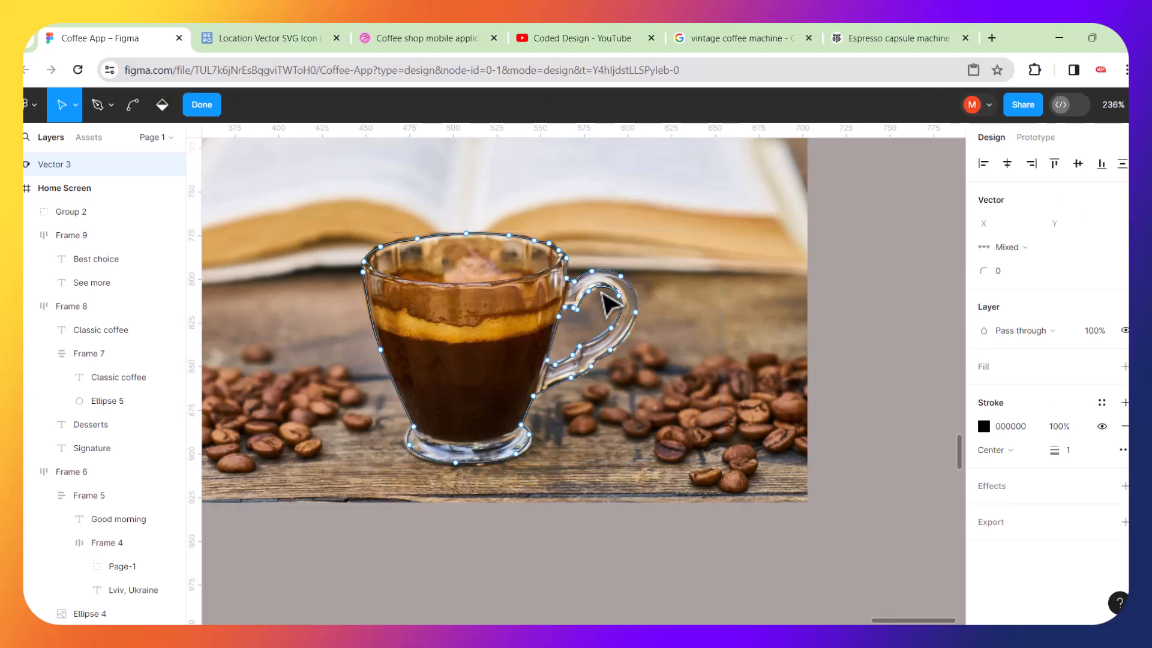
scroll(609, 303, up, 5)
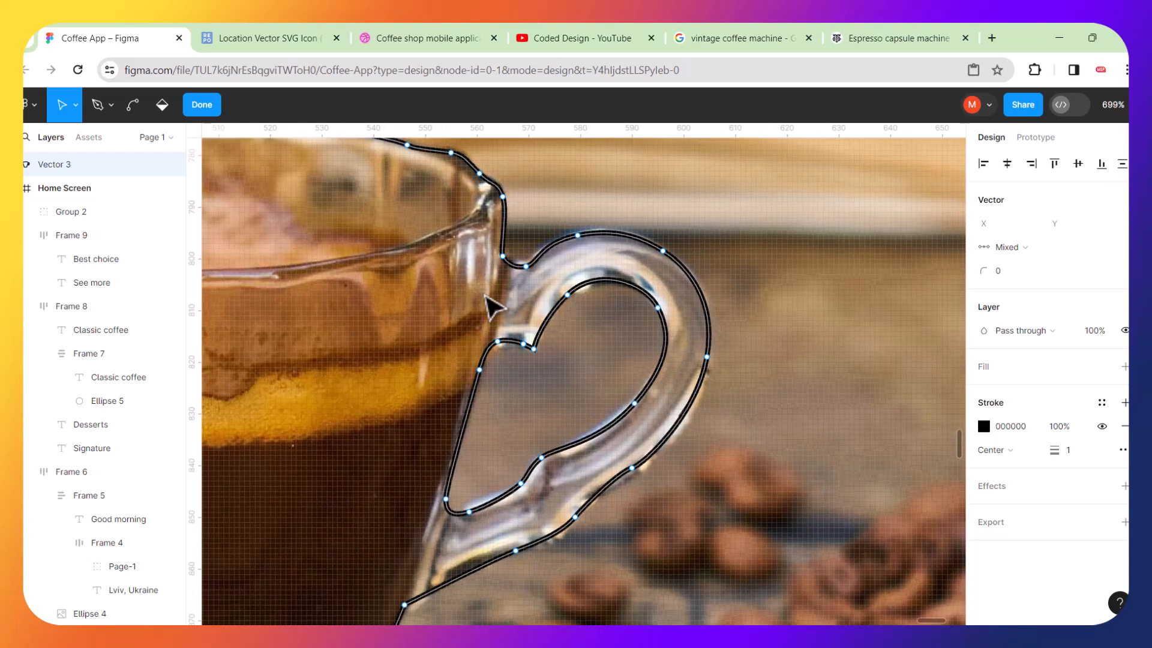
drag(363, 253, 576, 325)
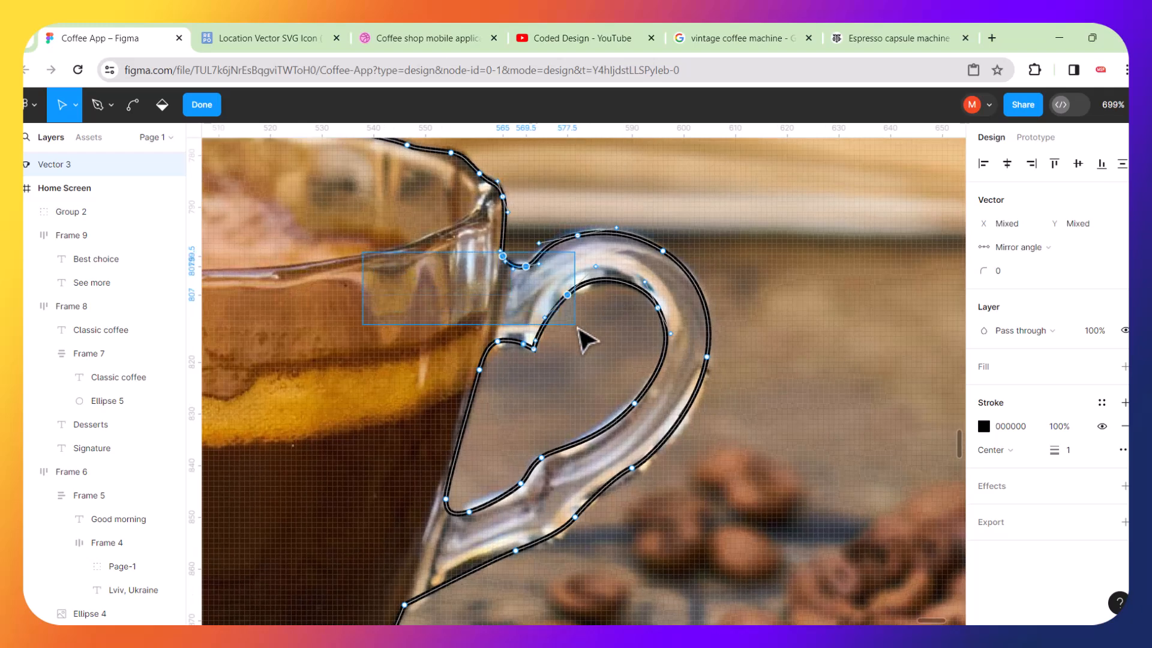
scroll(557, 344, down, 5)
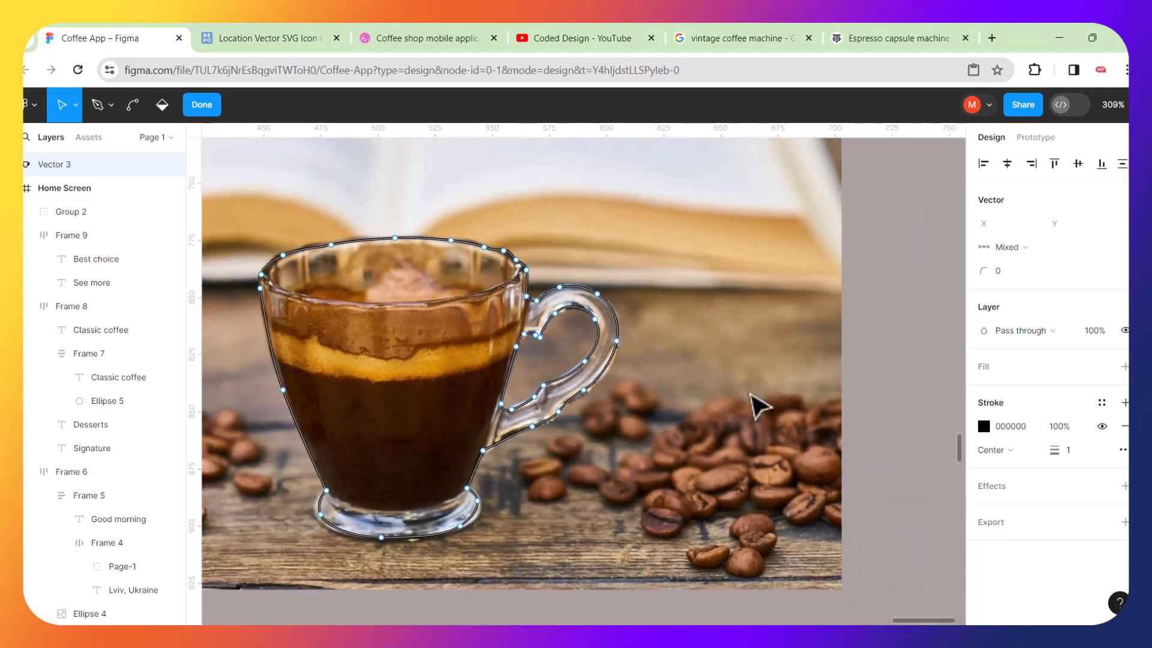
key(Escape)
click(509, 324)
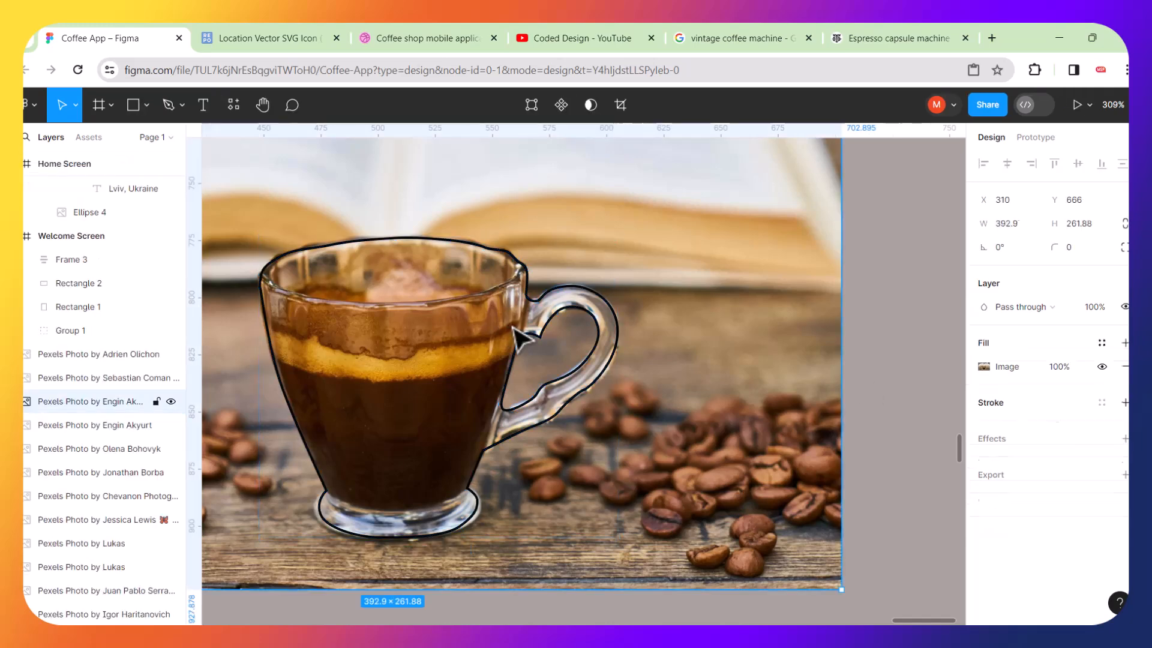
Duplicate the cup outline and move the copy to the right of the photo.
scroll(514, 335, down, 3)
click(531, 333)
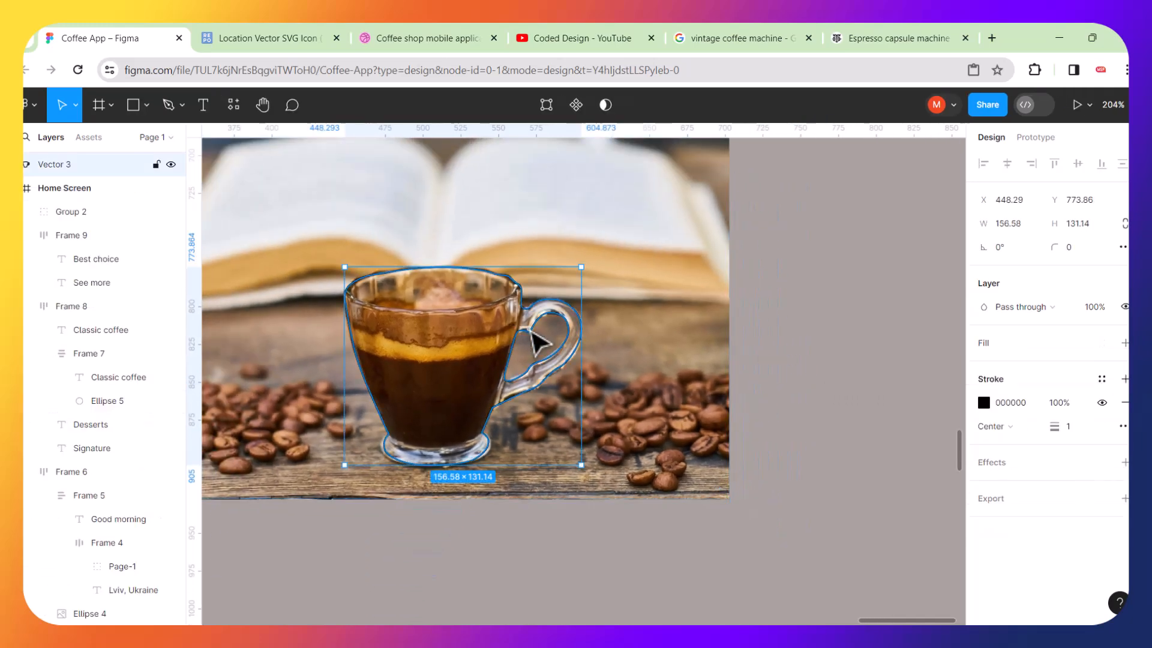
key(ctrl+d)
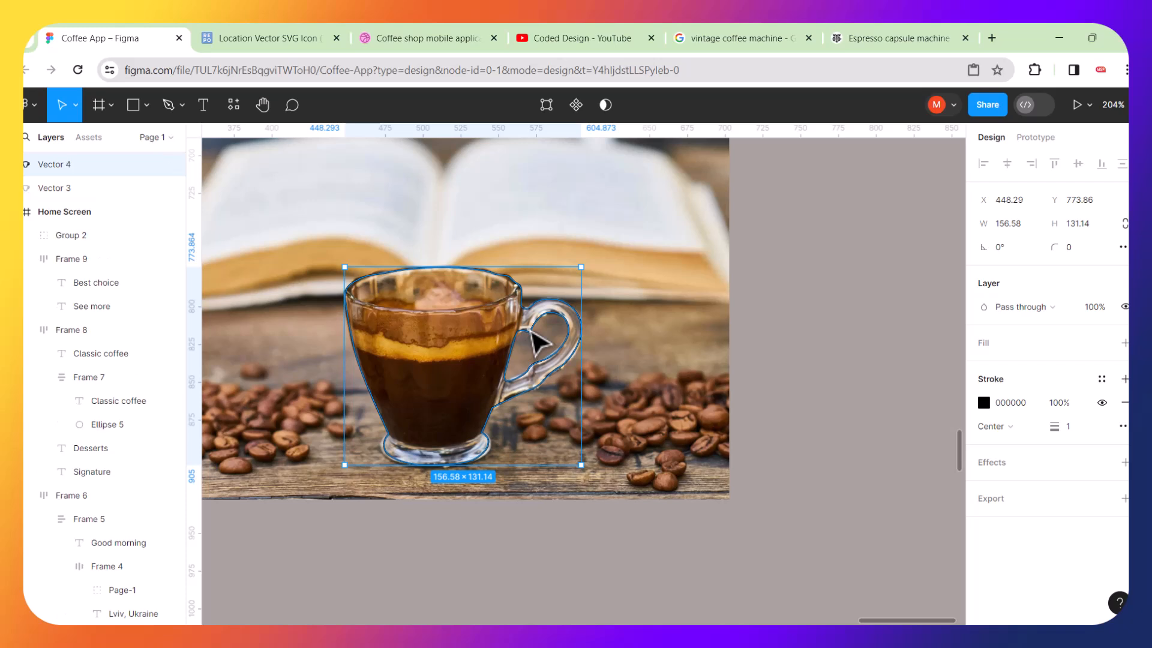
drag(532, 333, 883, 336)
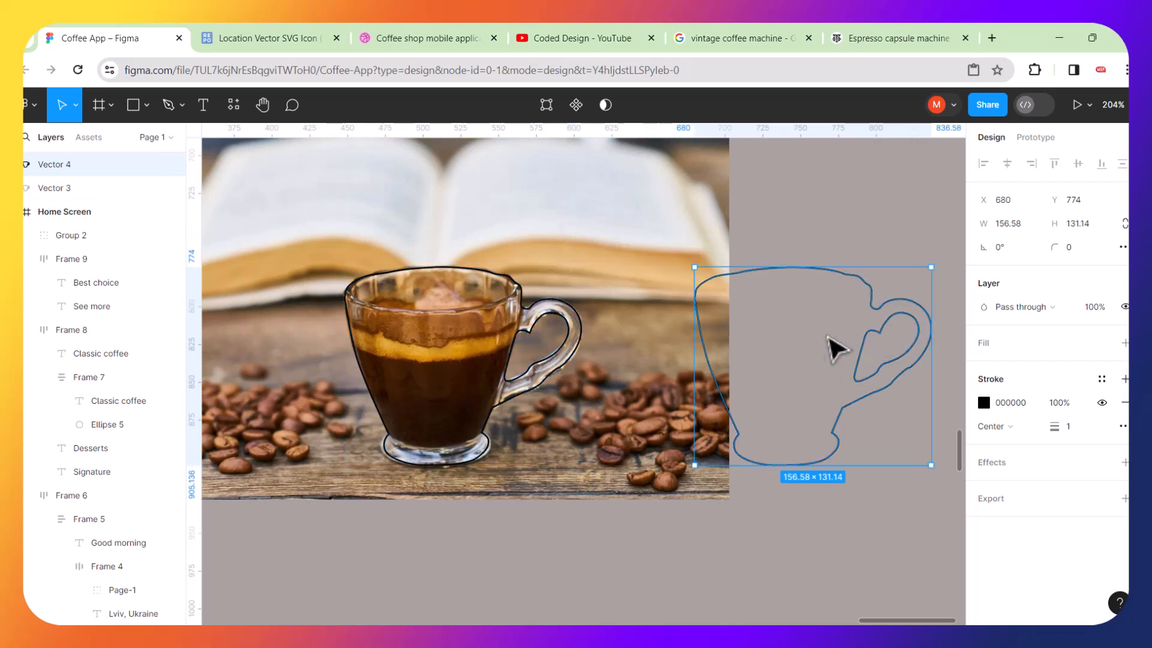
scroll(830, 350, right, 5)
scroll(752, 371, left, 1)
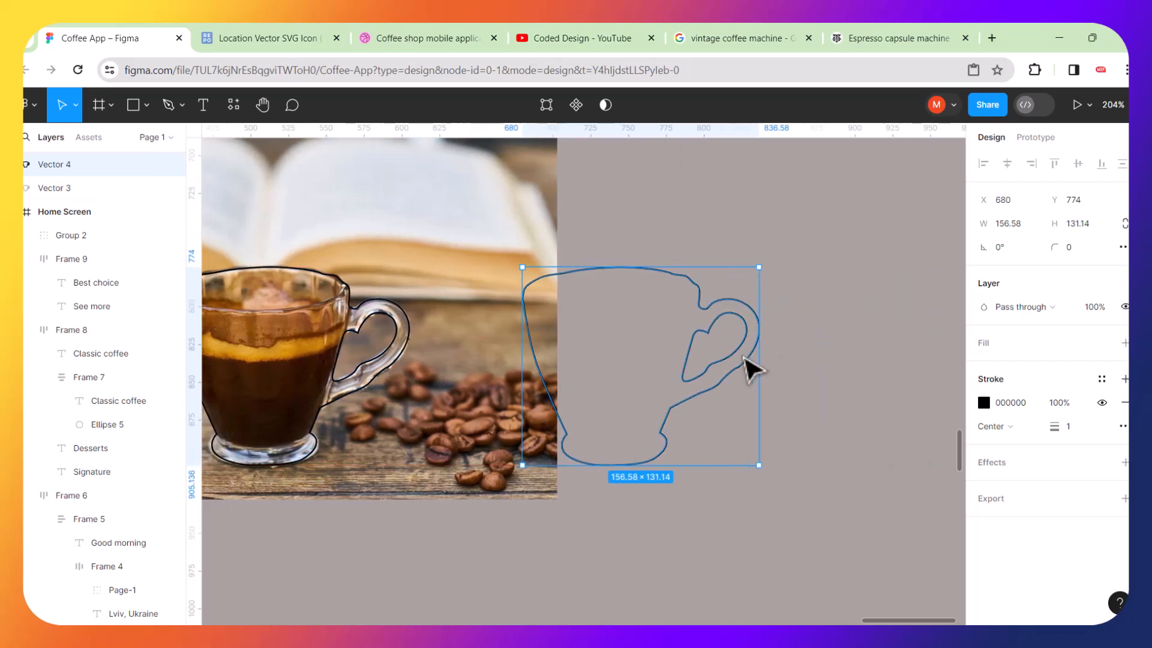
drag(704, 337, 772, 325)
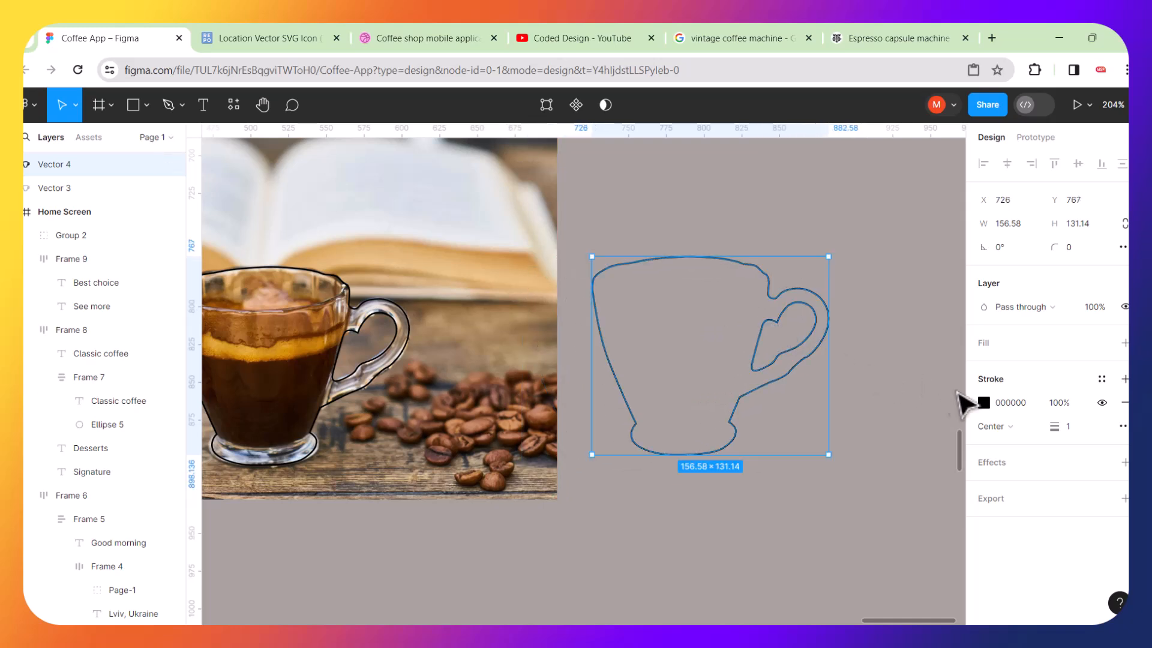
click(1125, 402)
click(985, 346)
mouse_move(1096, 365)
click(986, 362)
click(856, 327)
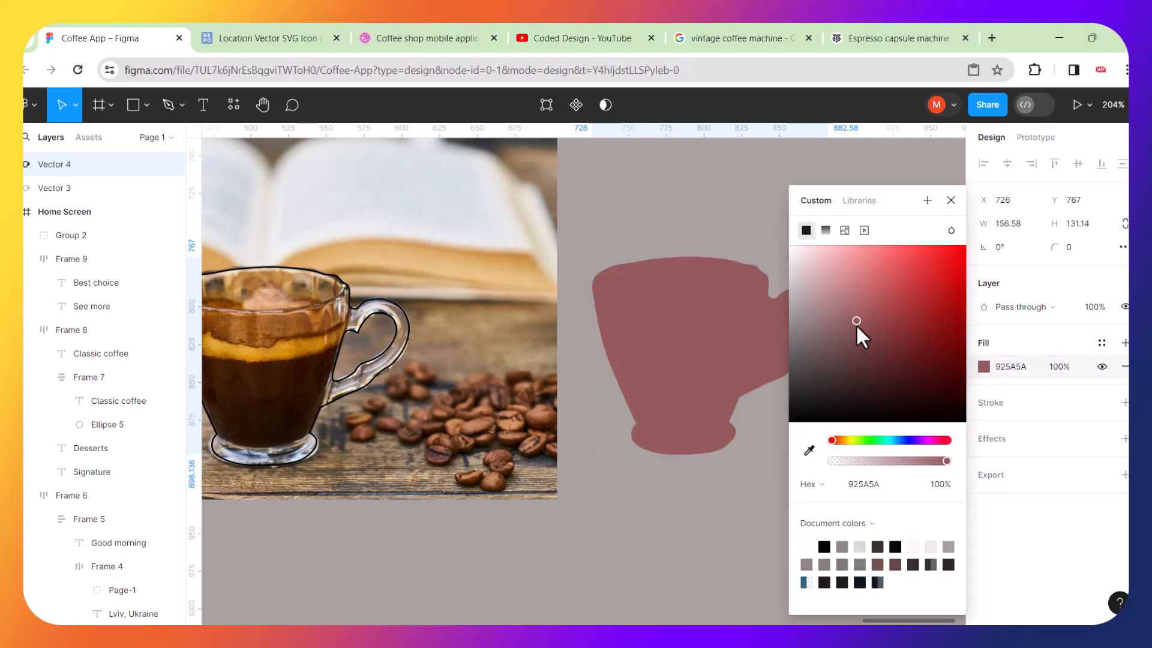
click(710, 530)
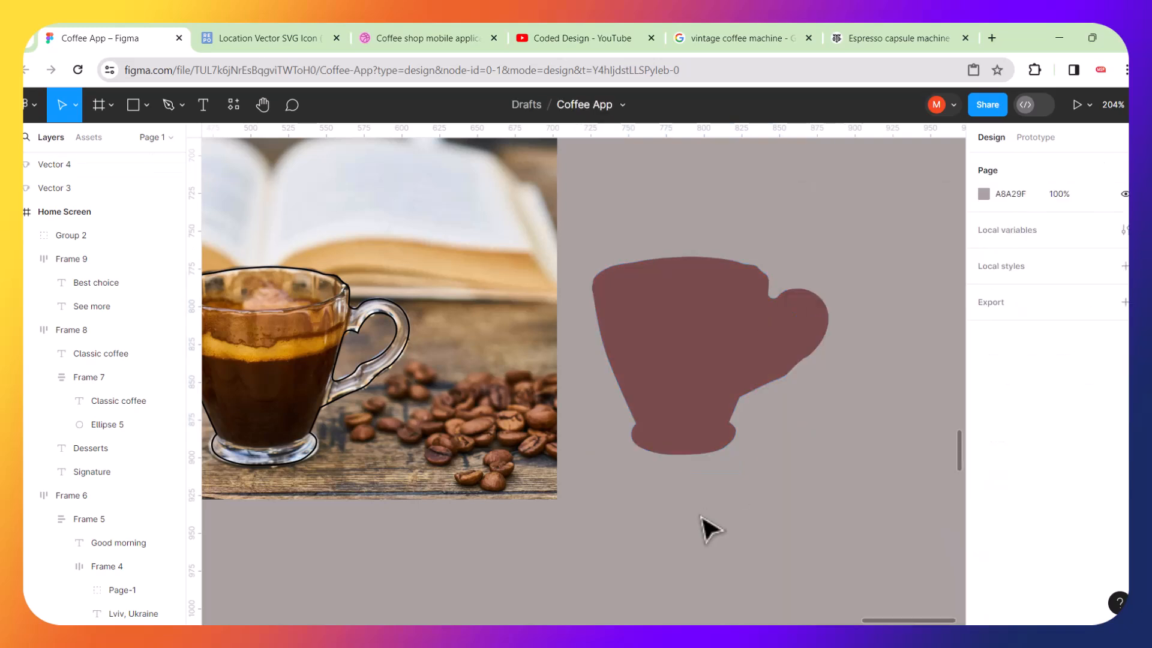
double_click(788, 353)
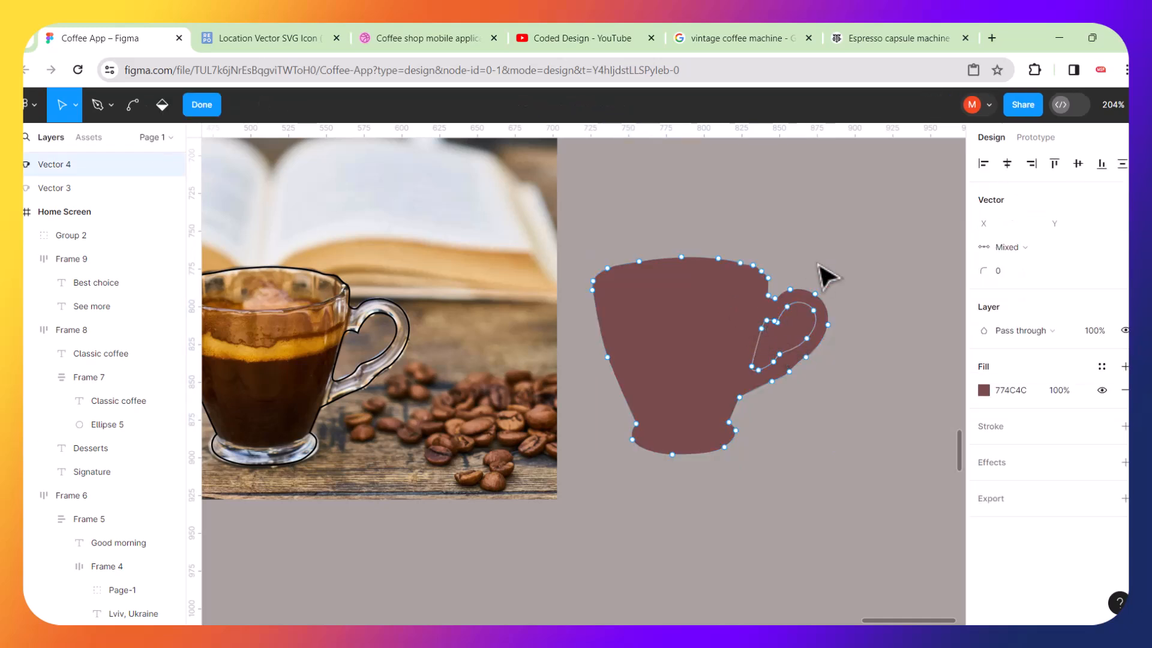
key(Escape)
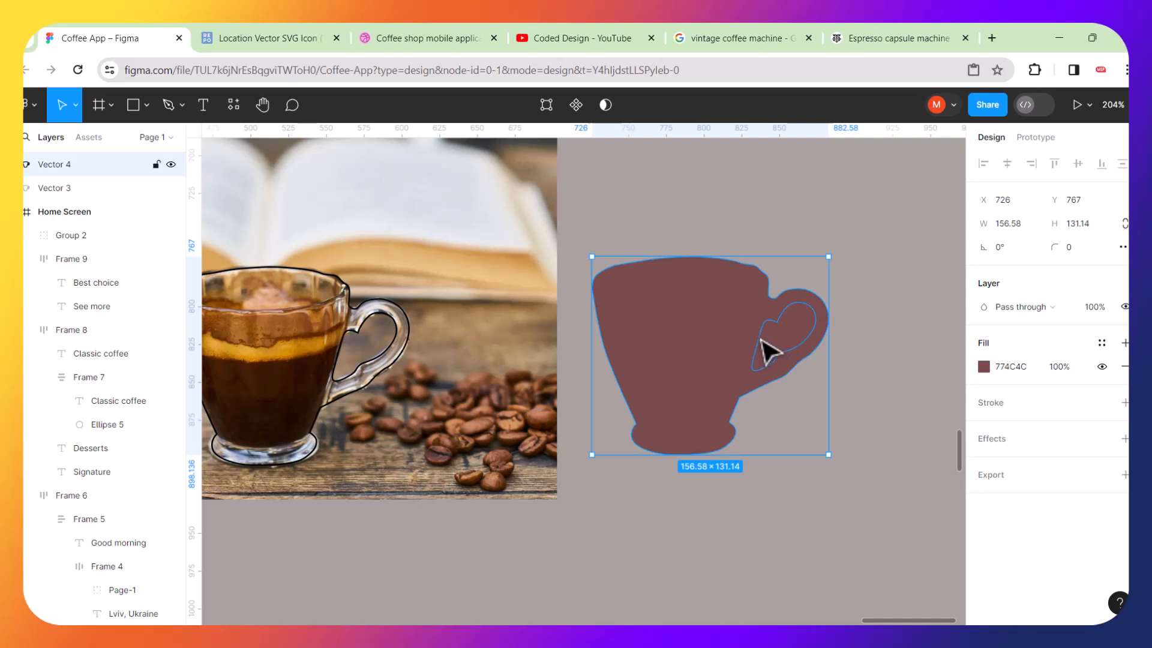
key(ctrl+z)
key(ctrl+z)
key(ctrl+z)
key(ctrl+z)
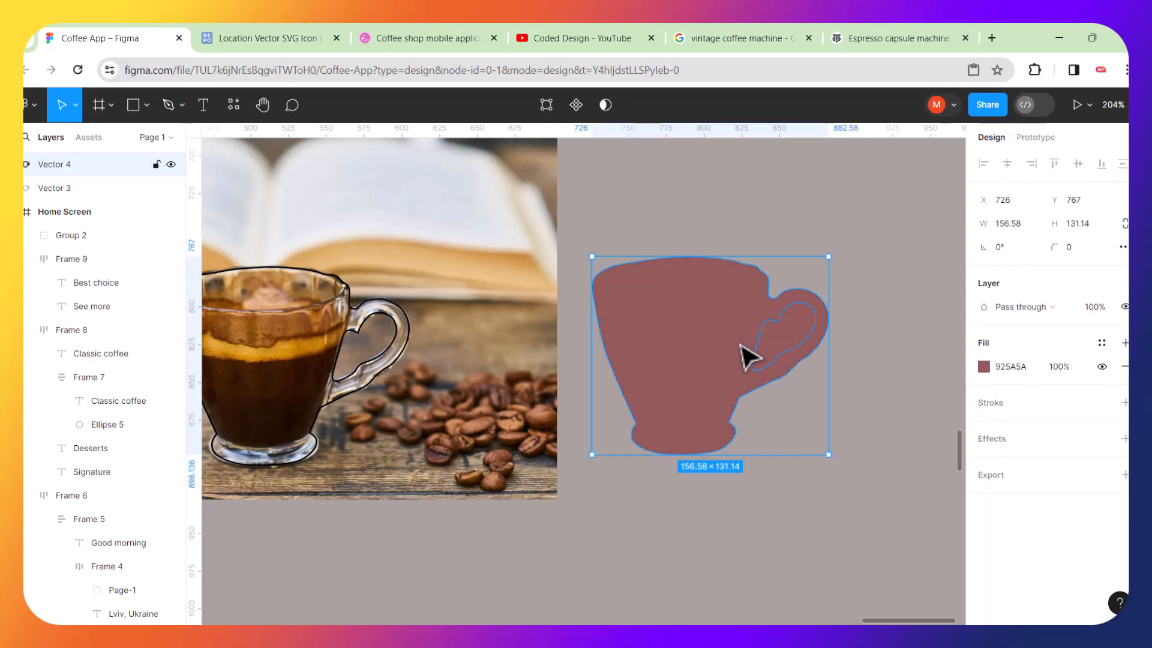
key(ctrl+z)
key(ctrl+z)
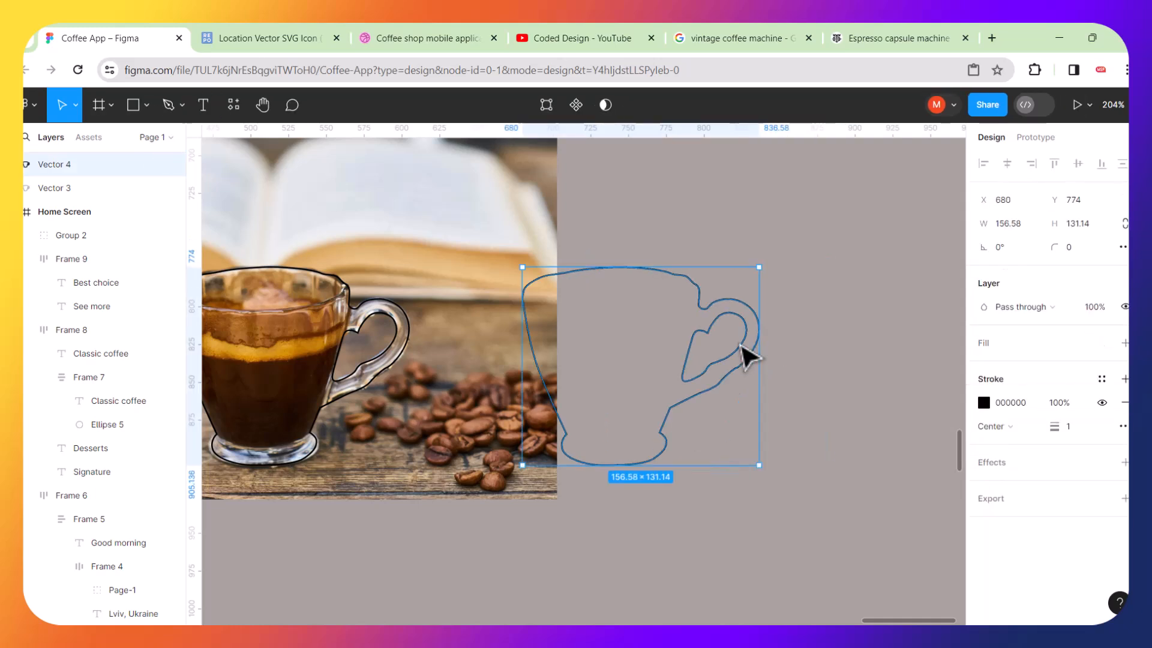
Redo the move of the cup outline copy further right of the photo.
key(ctrl+shift+z)
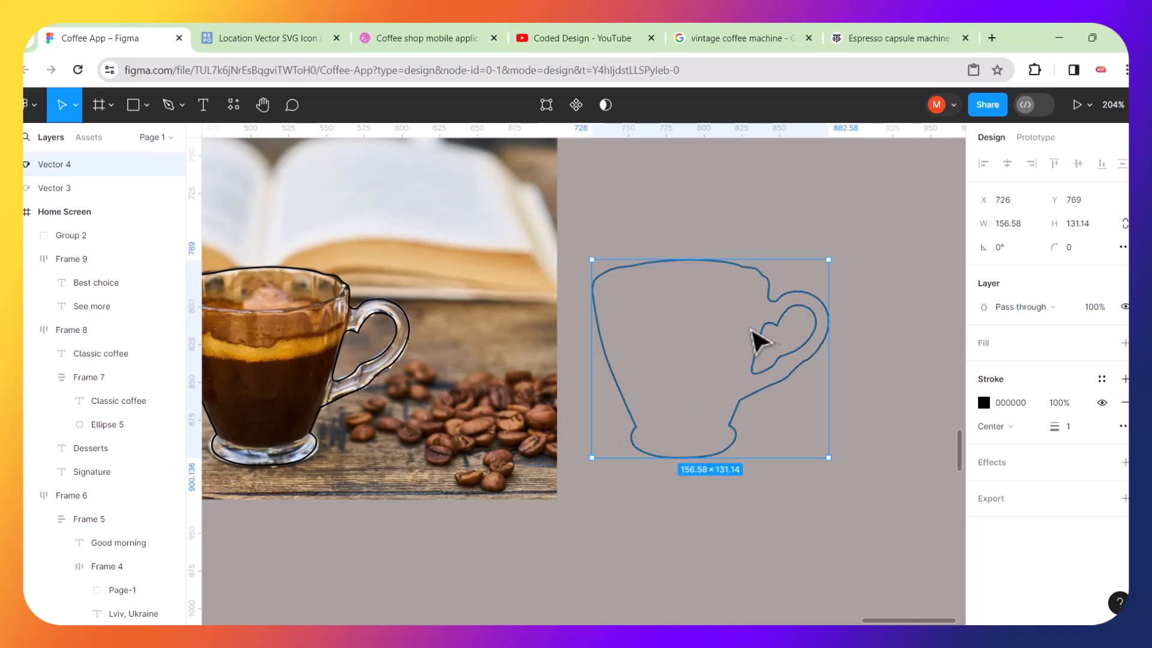
scroll(780, 357, up, 5)
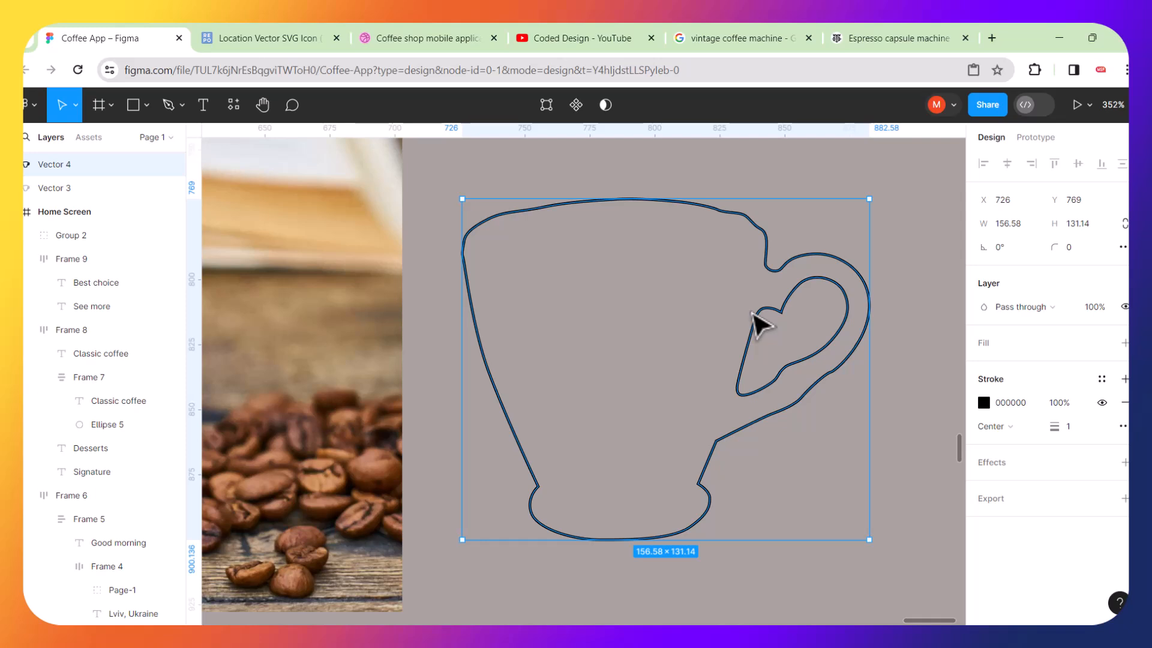
right_click(761, 325)
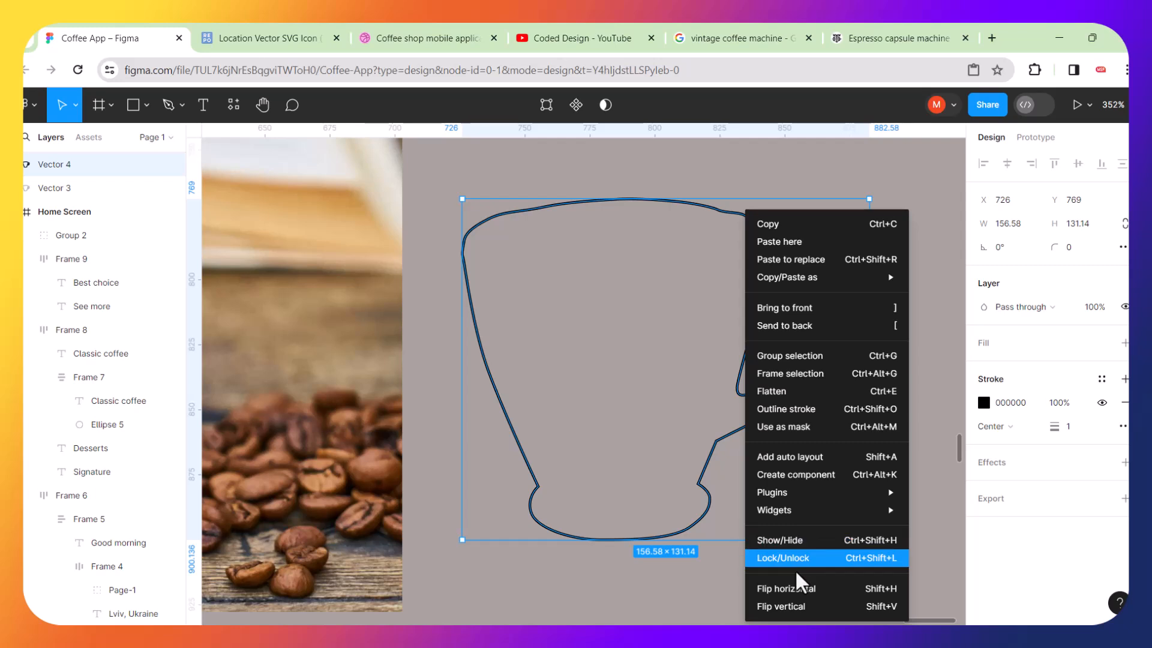
click(738, 186)
click(739, 187)
Enter path editing on the copied cup outline and delete the rim and left-side anchors.
double_click(754, 231)
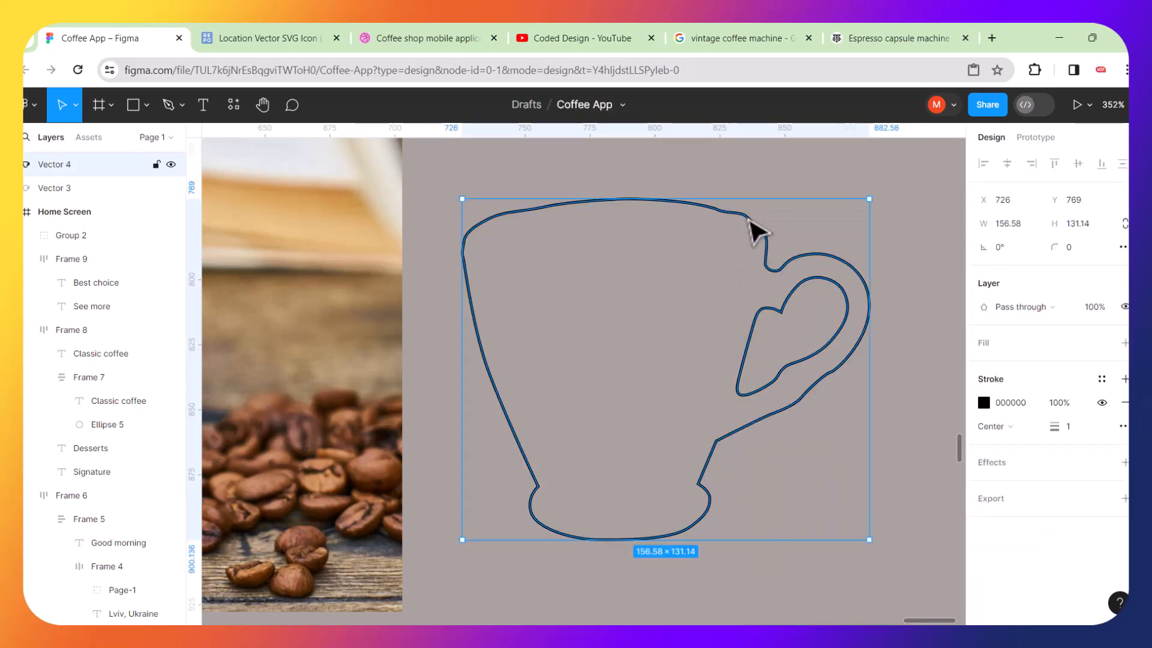
drag(585, 191, 720, 240)
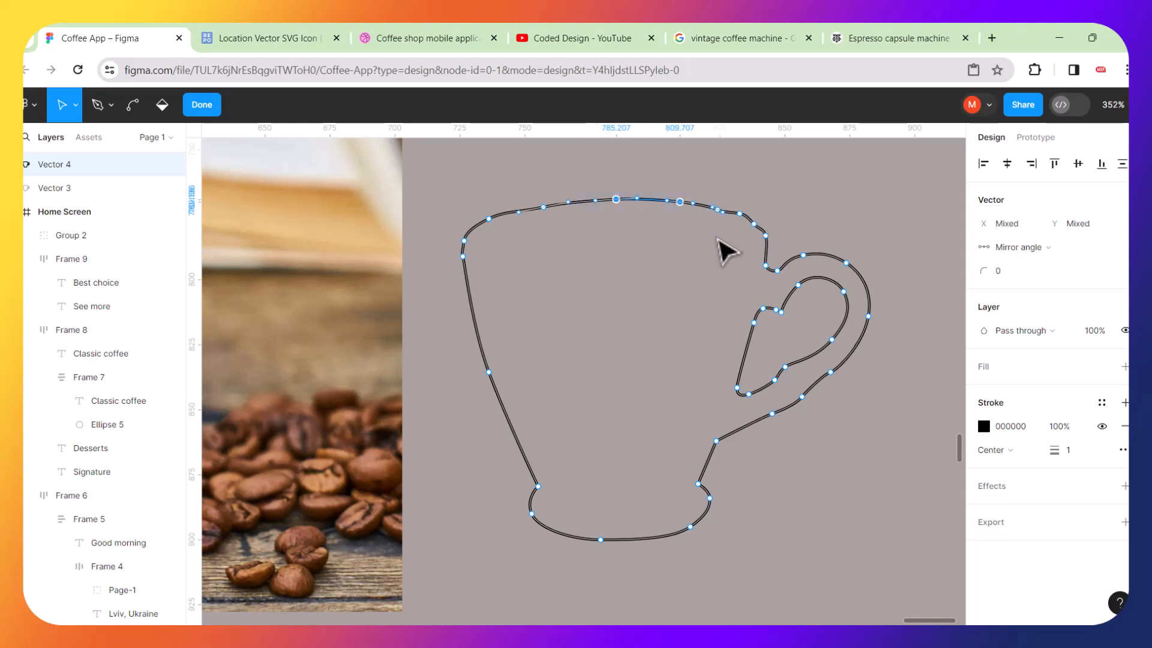
key(Delete)
drag(589, 175, 509, 578)
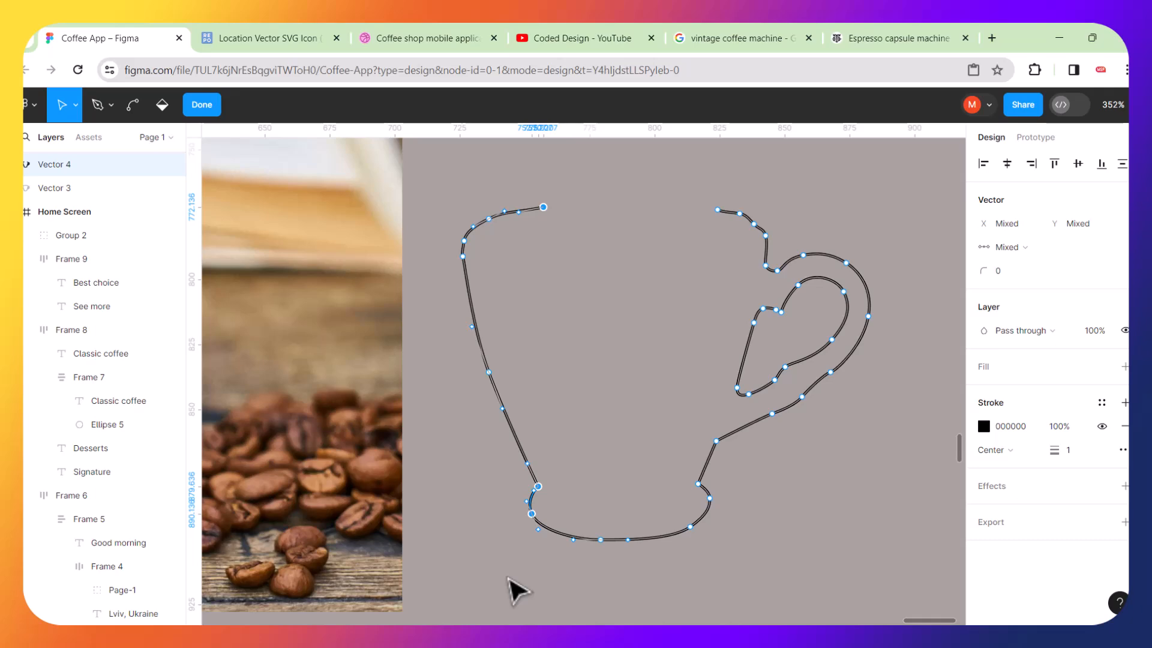
key(Delete)
key(super+shift+s)
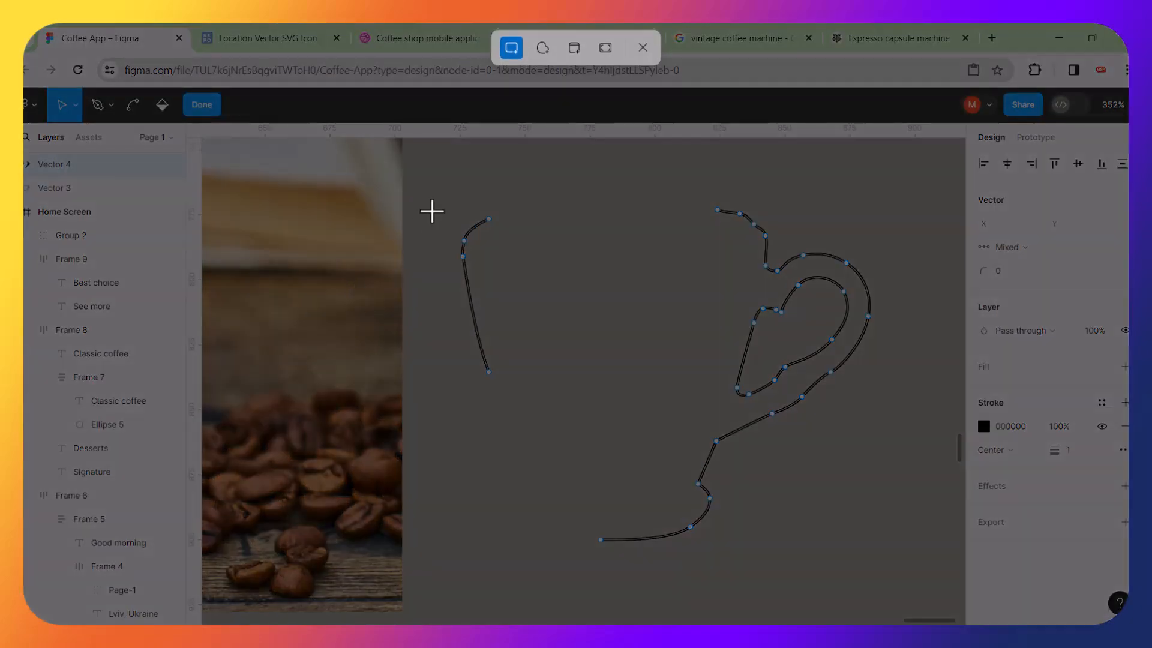
key(Escape)
Delete the cup's remaining body anchors and the top of the handle from the copied path.
drag(439, 186, 471, 234)
key(Delete)
drag(543, 407, 762, 596)
key(Delete)
drag(677, 175, 816, 290)
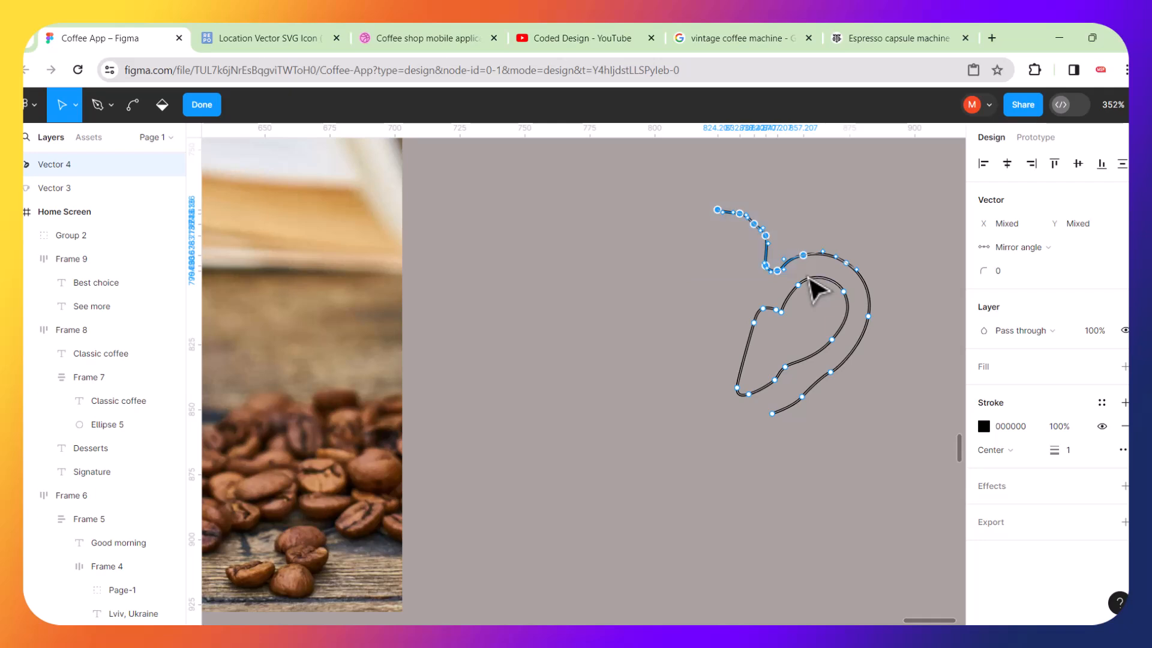
key(Delete)
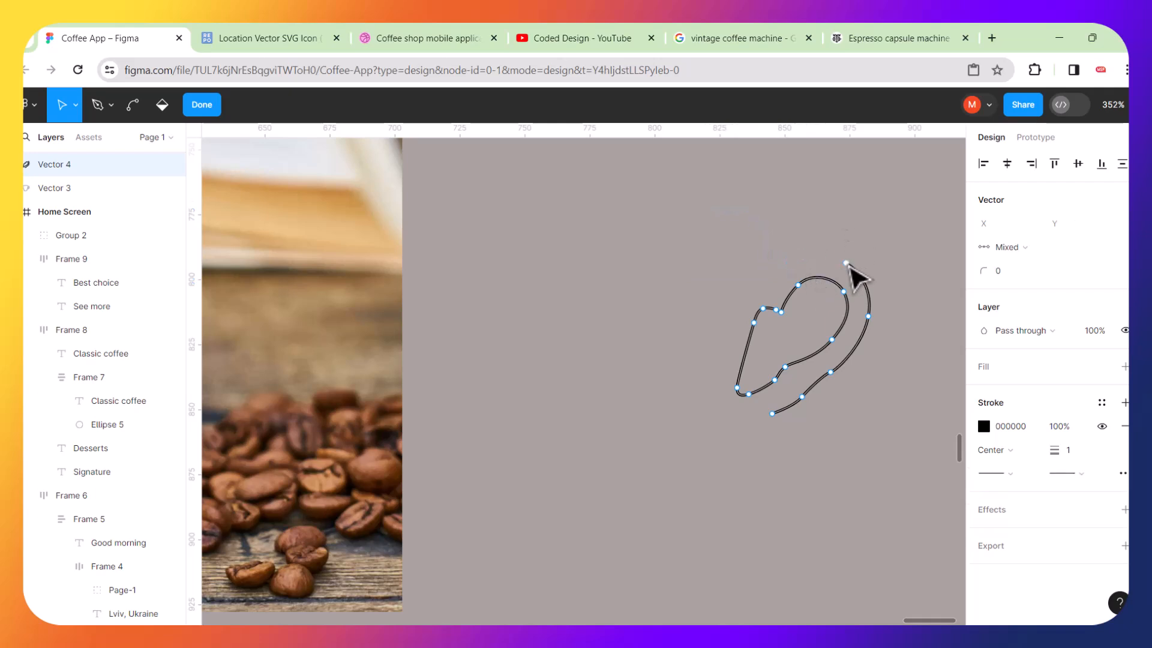
key(Escape)
click(857, 279)
double_click(855, 270)
click(847, 264)
key(Delete)
Delete the outer handle curve so only the inner handle loop is kept, then exit path editing.
scroll(877, 394, up, 5)
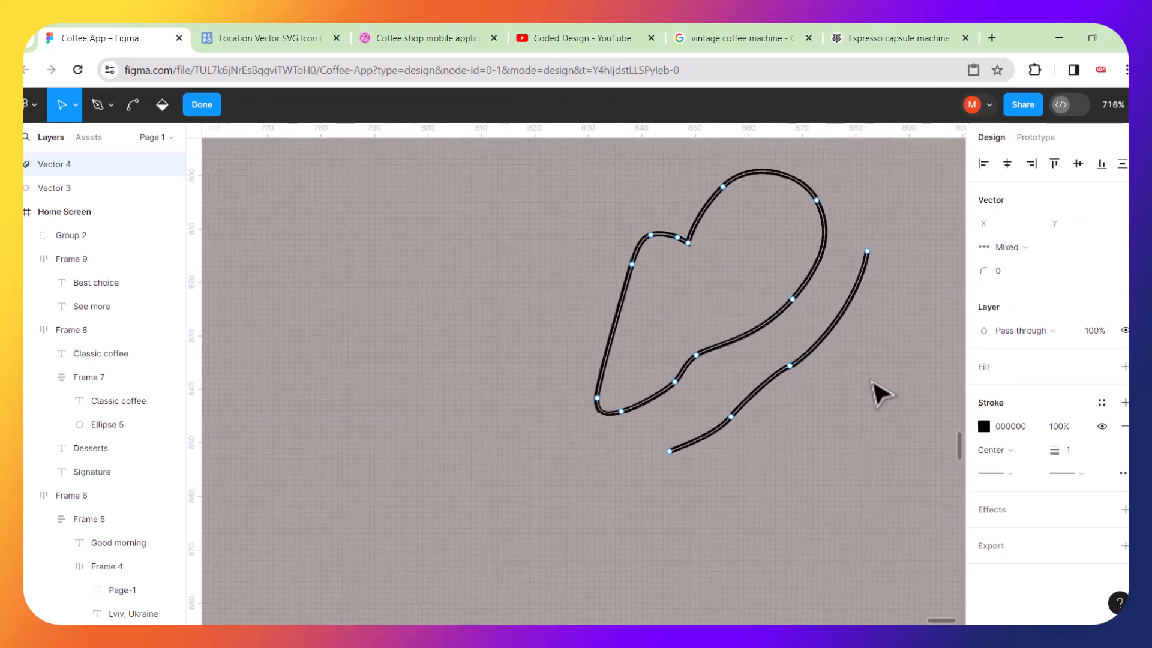
drag(901, 248, 851, 266)
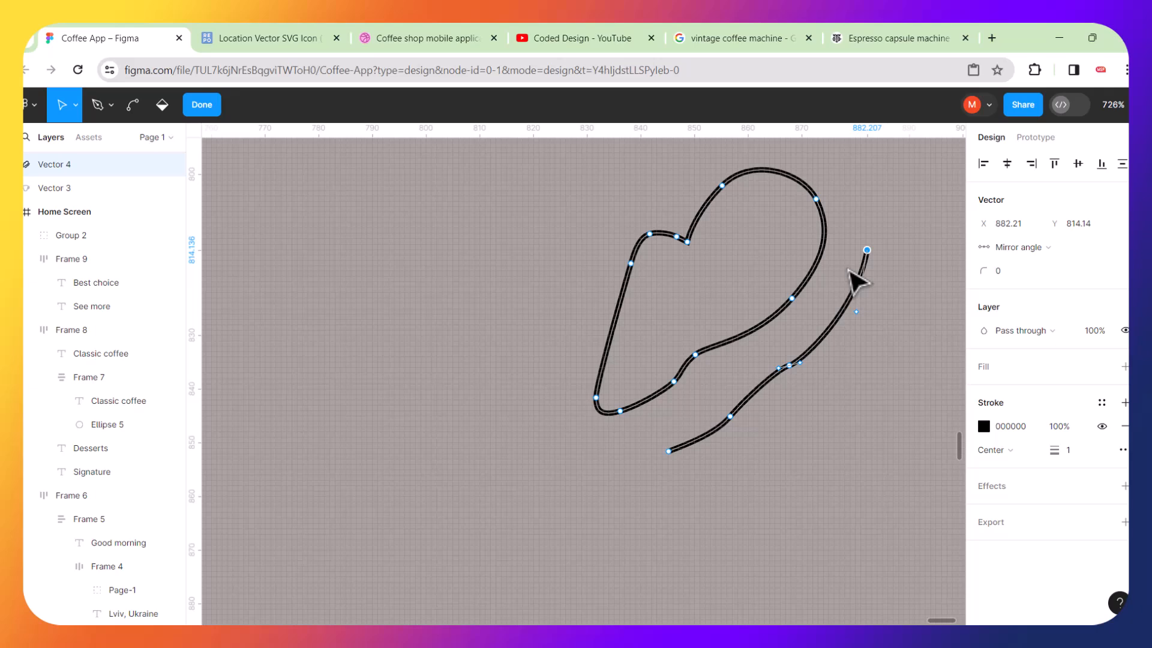
key(Delete)
drag(811, 351, 664, 480)
key(Delete)
key(Delete)
scroll(660, 475, down, 2)
scroll(667, 484, down, 5)
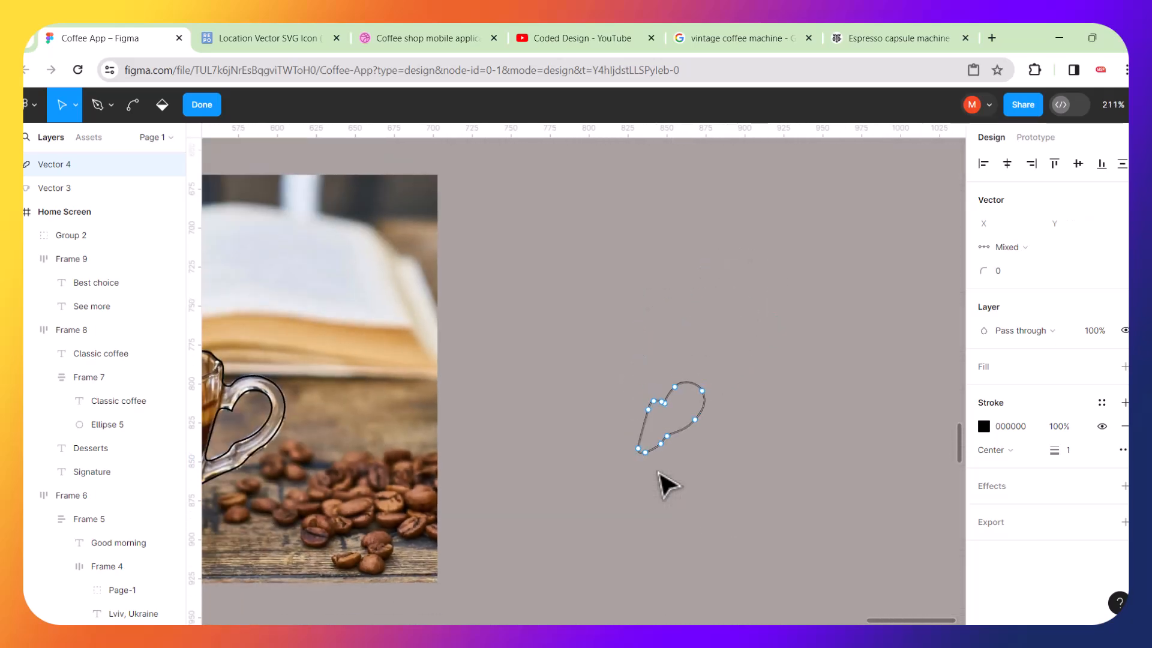
key(Escape)
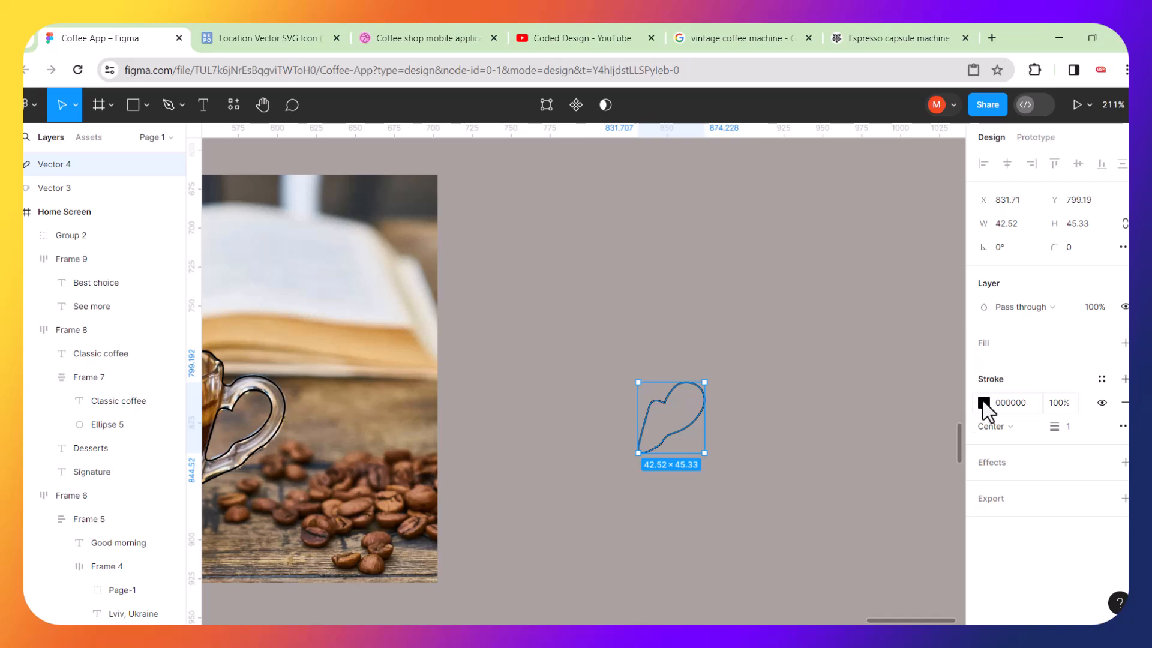
Replace the handle loop's black stroke with a red fill.
click(984, 402)
click(1126, 402)
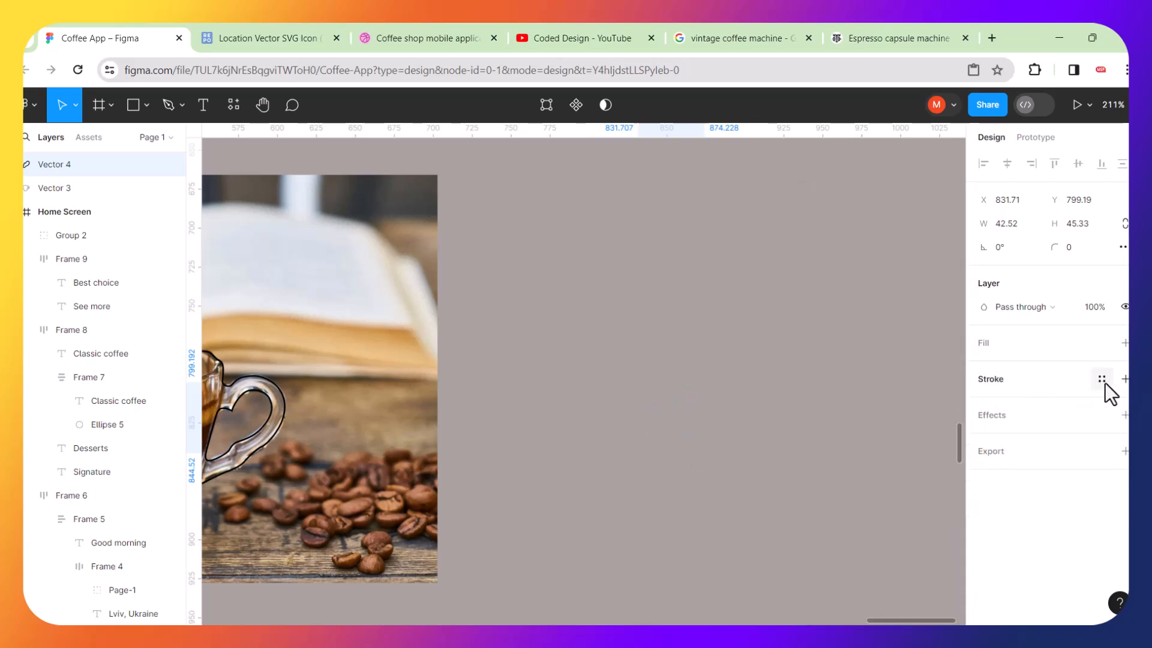
click(1126, 343)
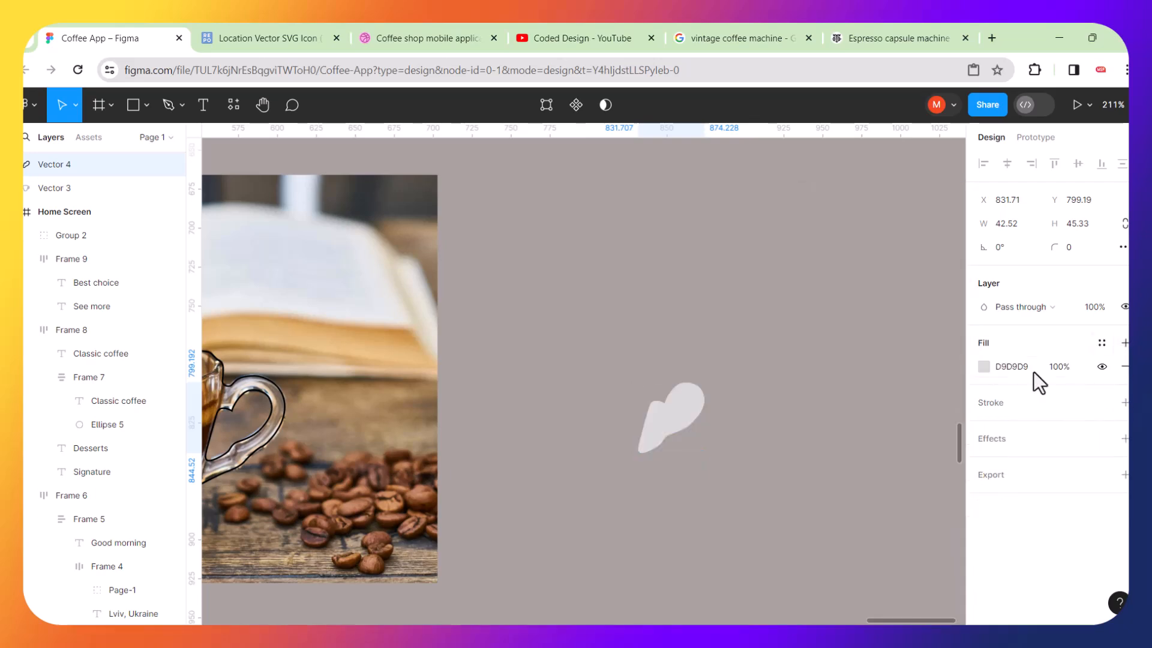
click(984, 367)
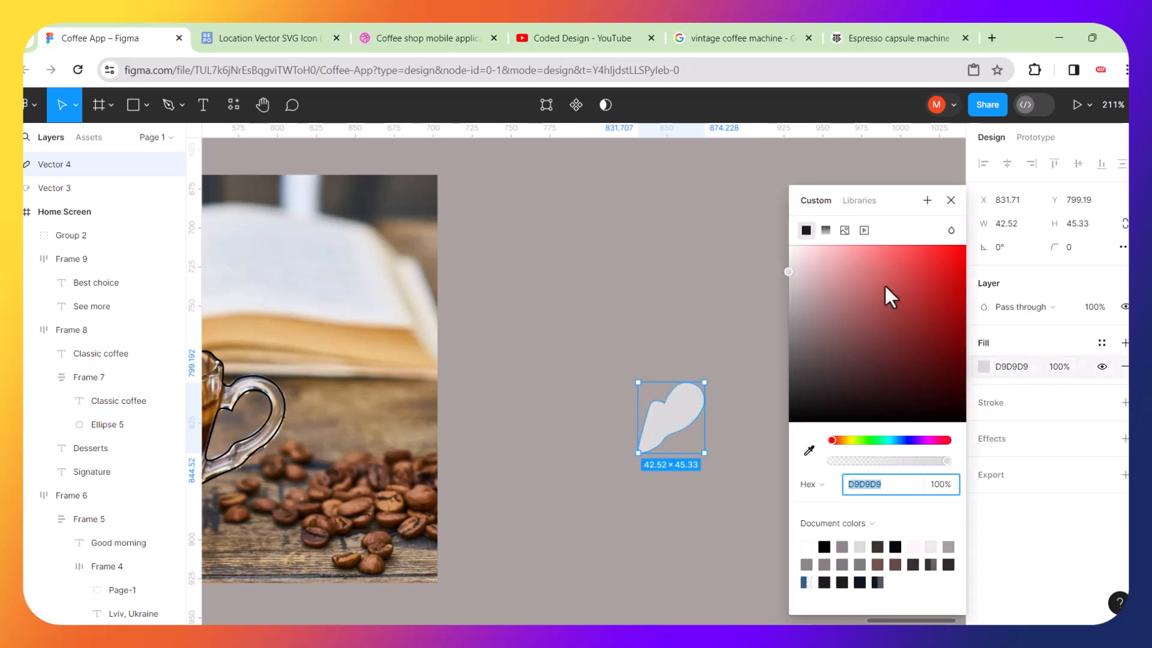
click(886, 277)
click(672, 295)
scroll(681, 310, down, 4)
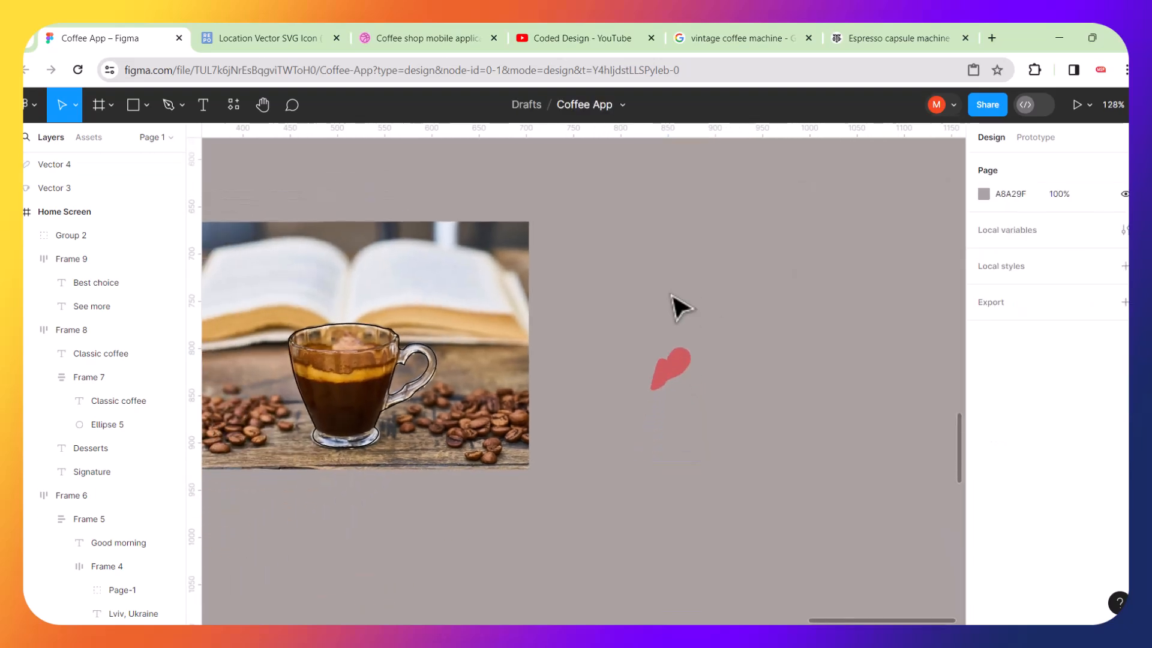
Duplicate the cup outline on the photo and move the copy to the right, above the red shape.
click(416, 367)
key(ctrl+d)
drag(415, 368, 689, 267)
scroll(689, 267, up, 10)
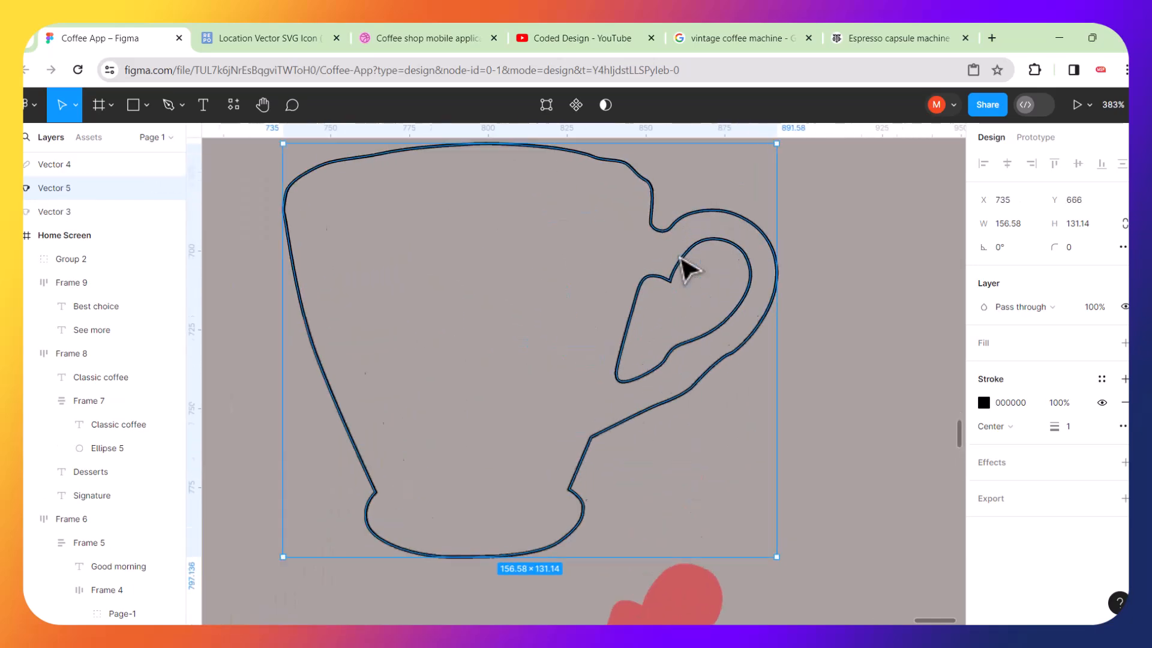
Delete the inner handle loop from the new cup copy's path and exit path editing.
key(Escape)
click(689, 270)
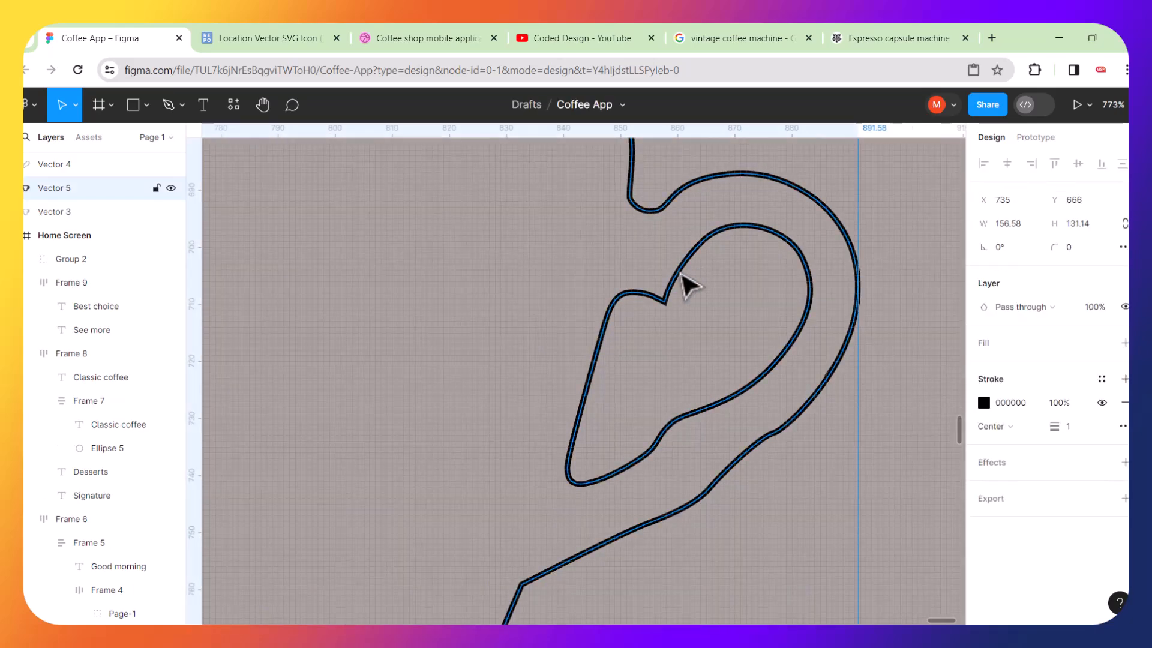
double_click(689, 283)
drag(474, 242, 696, 496)
key(Delete)
drag(685, 199, 813, 313)
key(Delete)
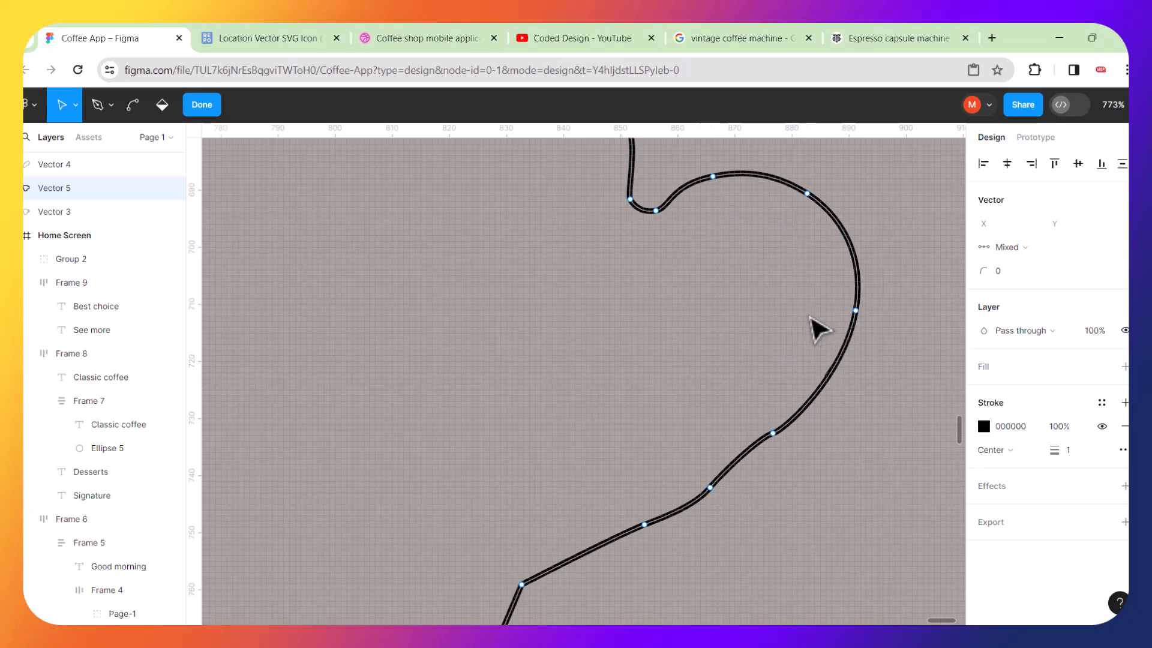
scroll(736, 336, down, 10)
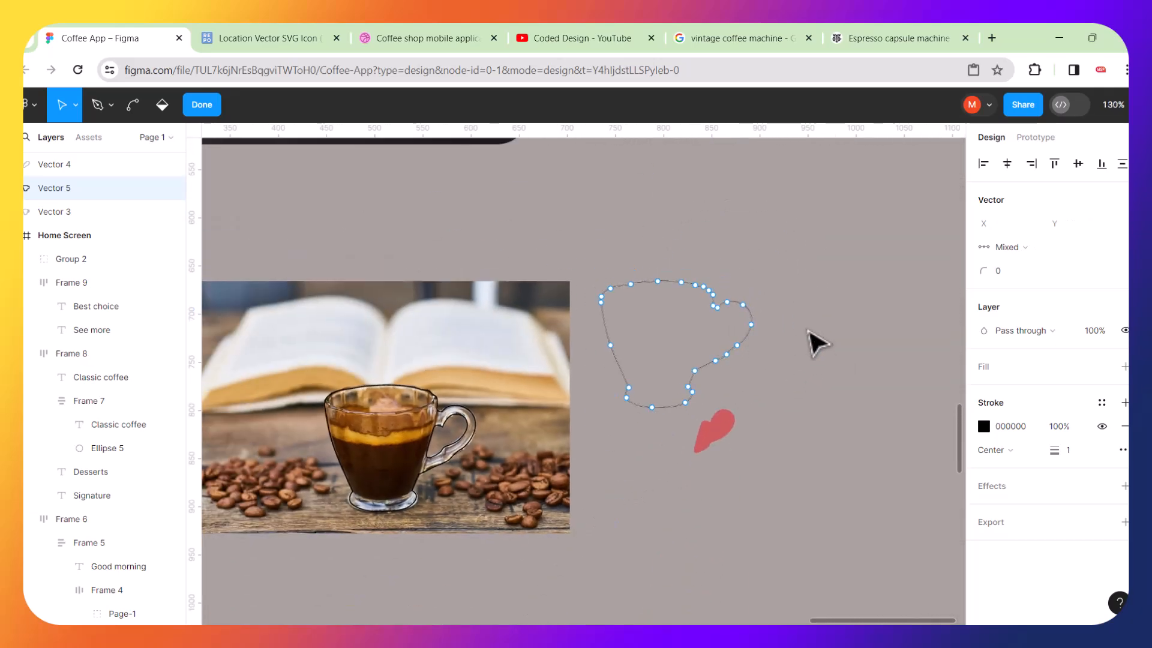
key(Escape)
Draw a closed triangular shape about 175 × 91 with the Pen tool above the cup copy.
click(168, 105)
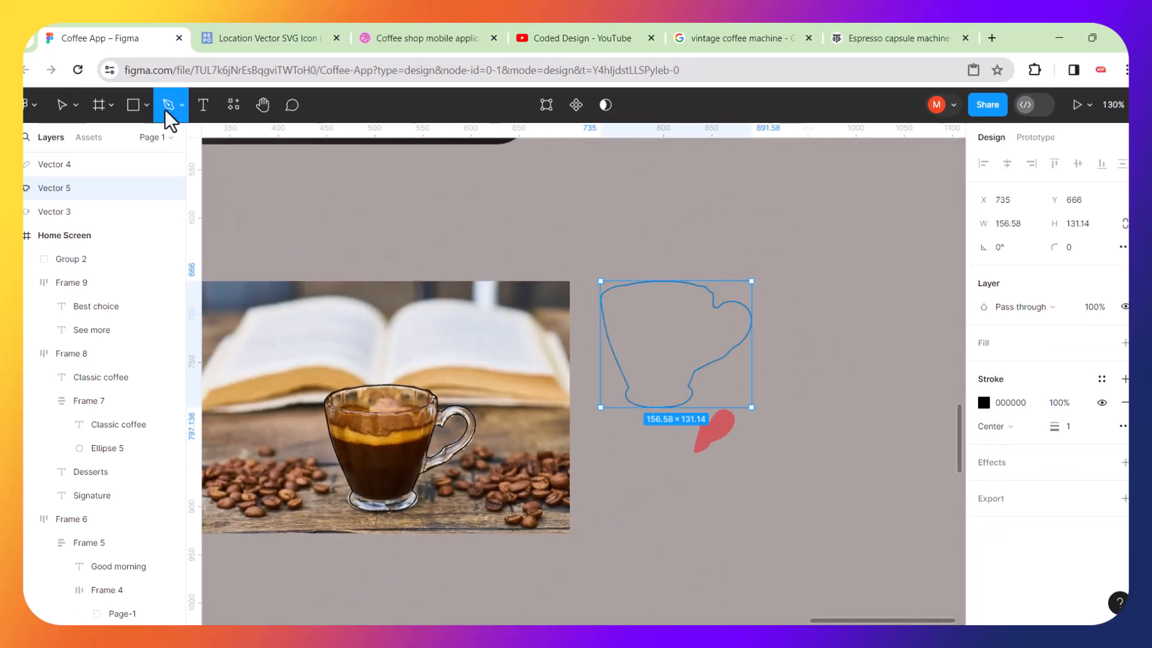
click(714, 181)
click(884, 191)
click(806, 268)
click(715, 223)
click(714, 181)
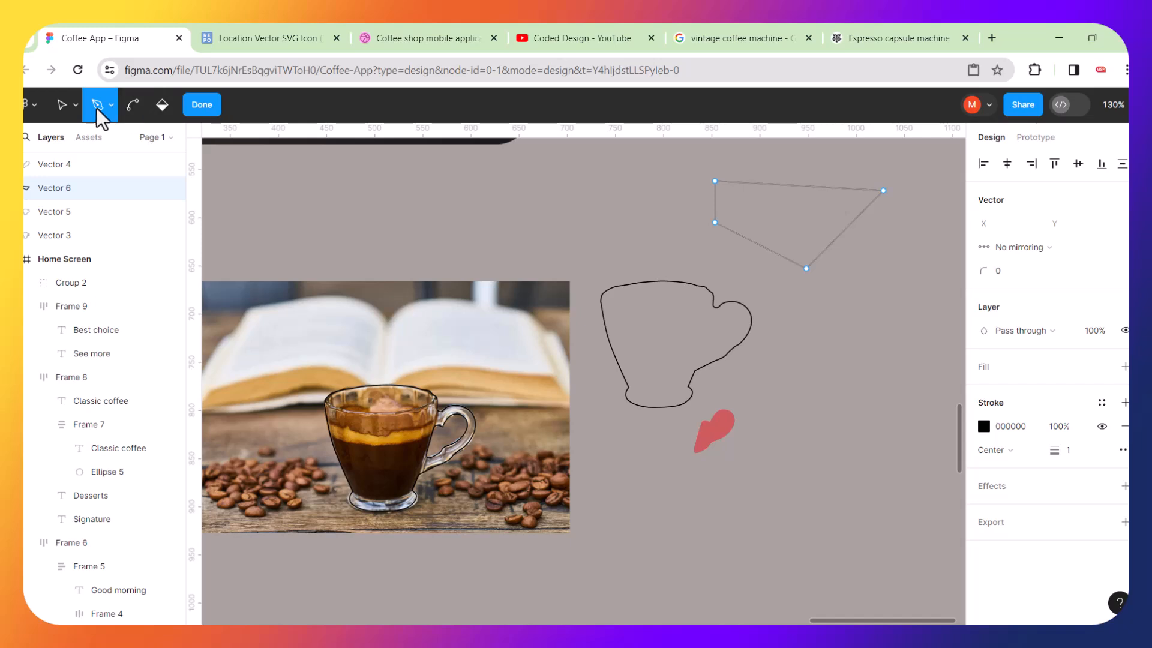
click(380, 191)
key(ctrl+z)
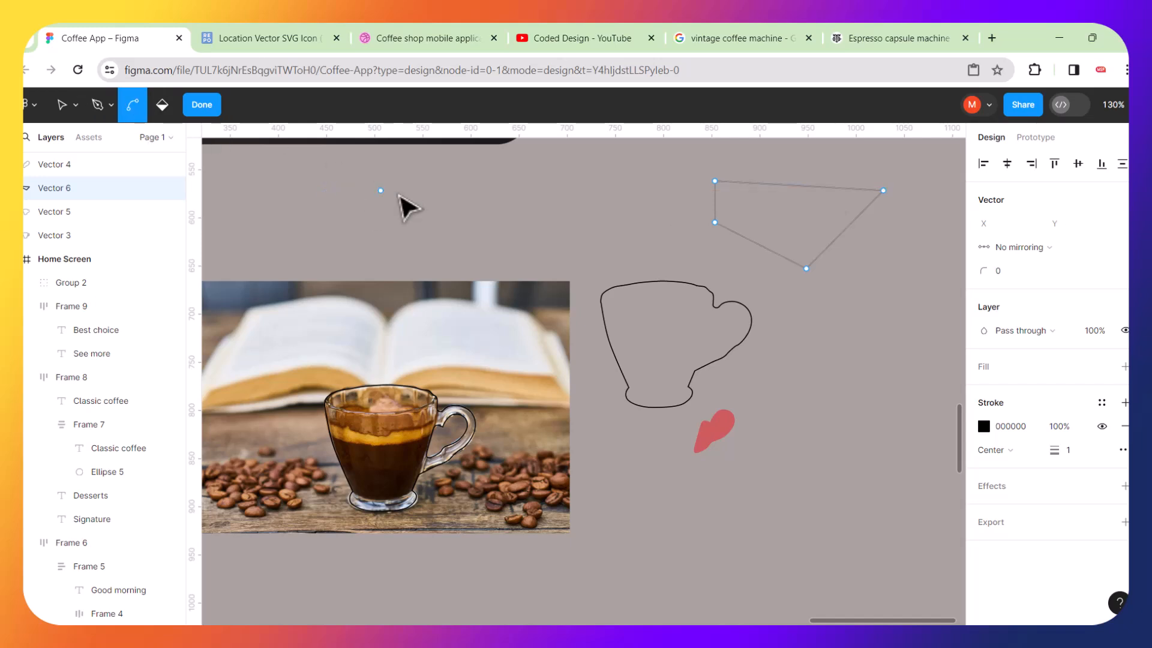
click(62, 106)
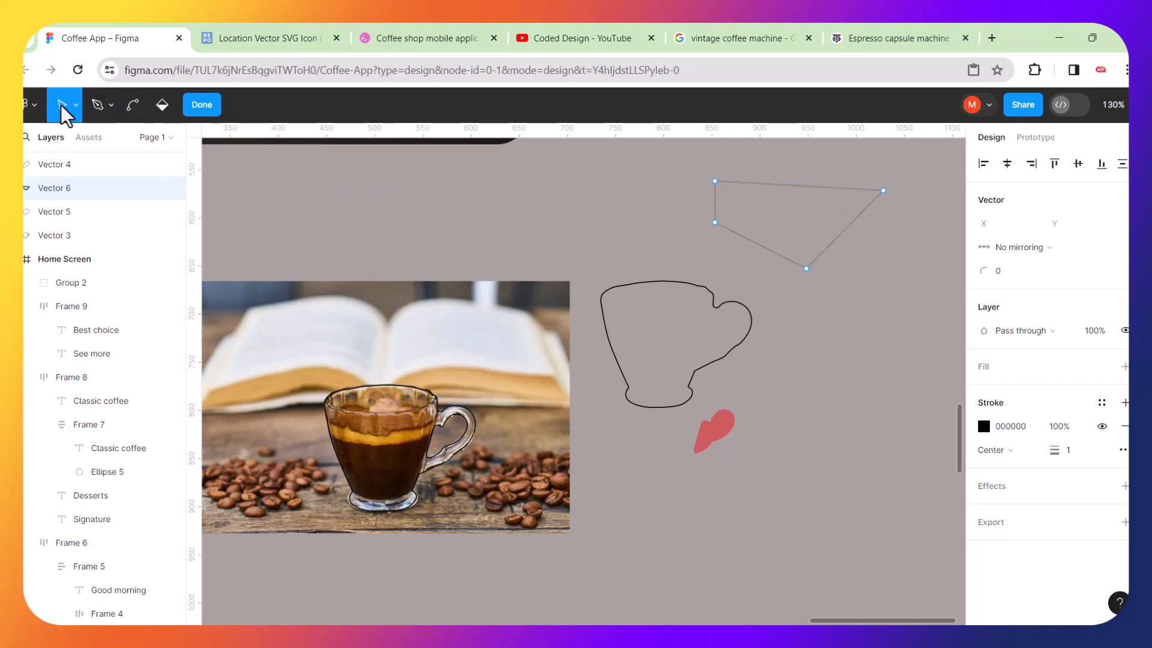
key(Escape)
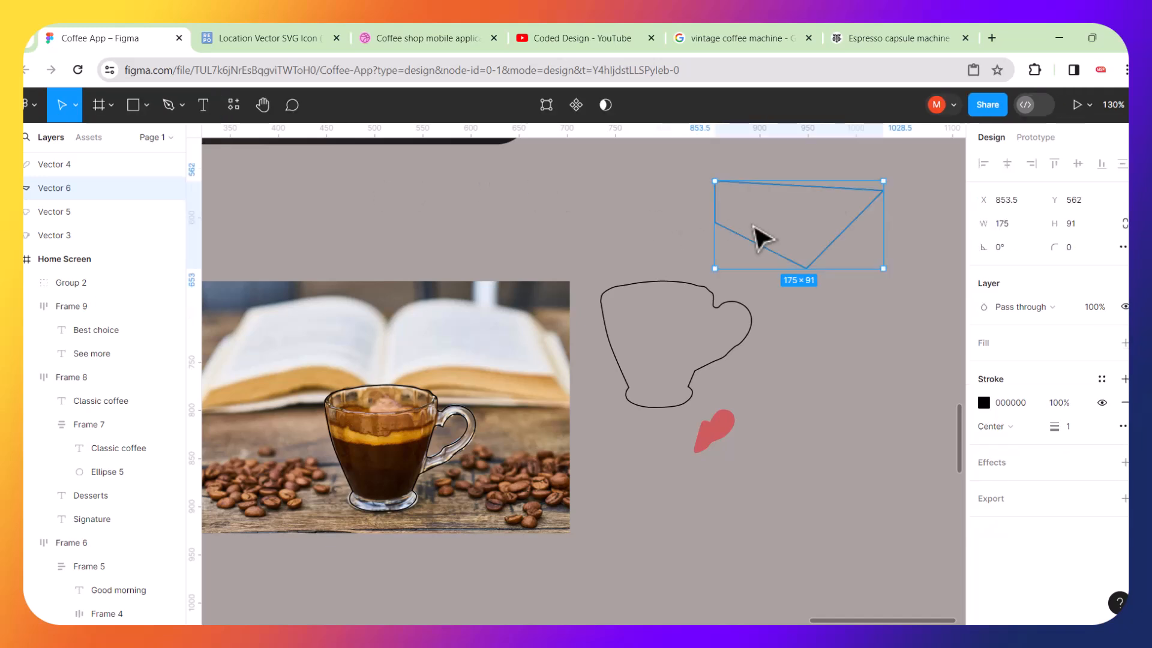
click(646, 231)
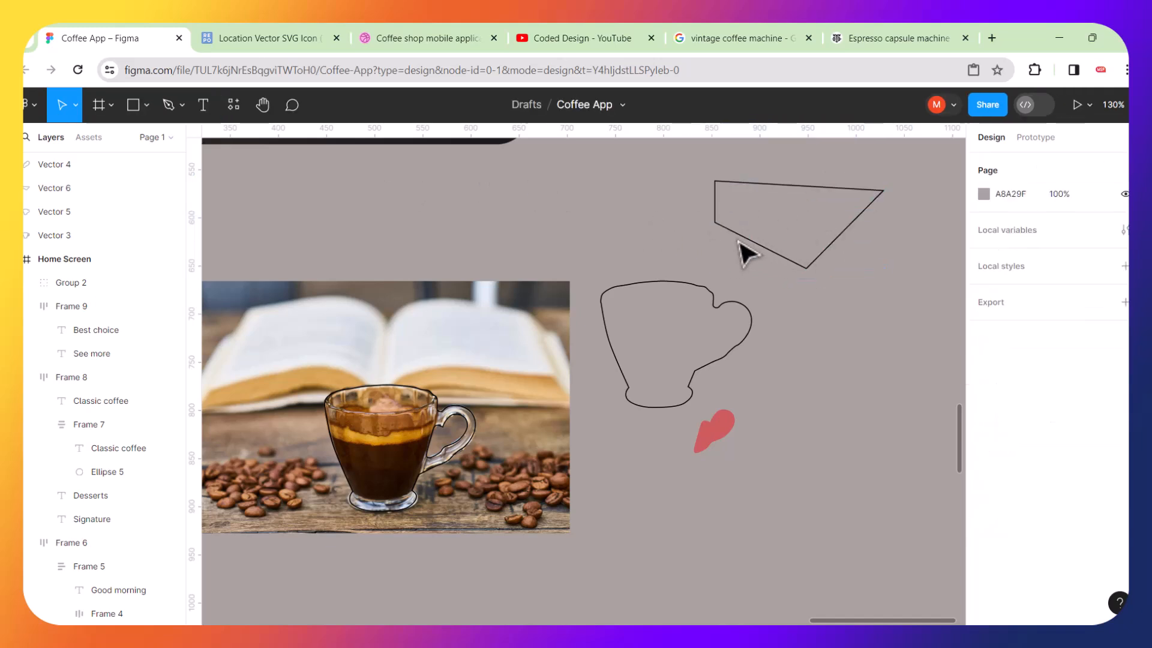
Draw a small closed triangle about 38 × 36.5 with the Pen tool and move it inside the larger triangle.
click(168, 104)
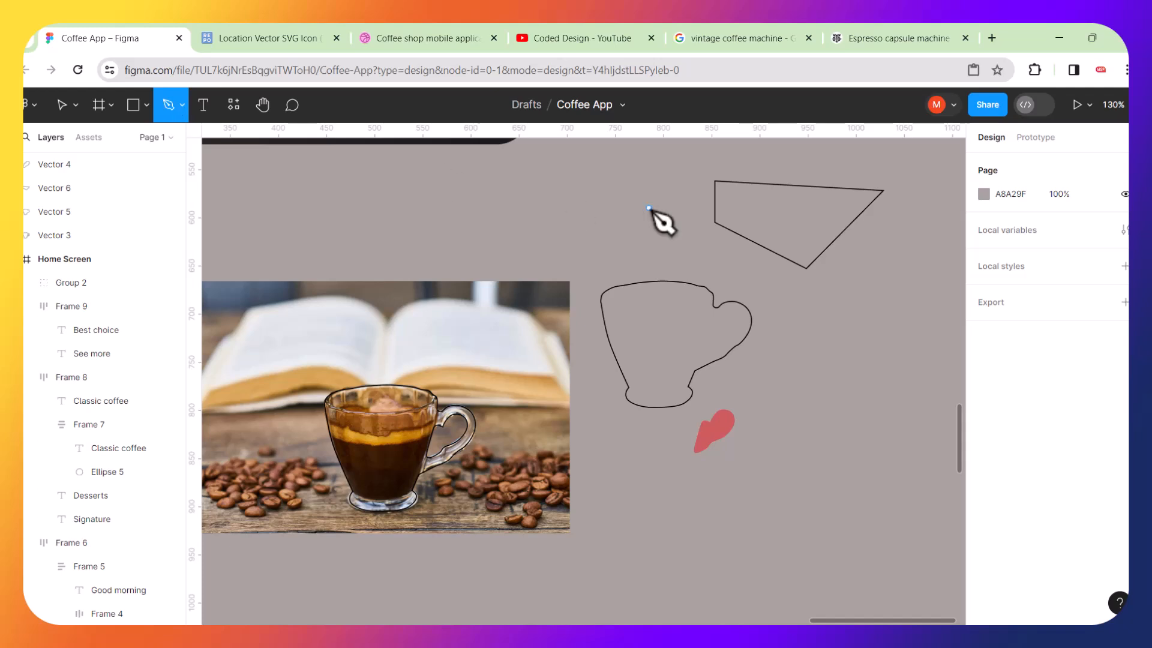
click(779, 208)
click(816, 202)
click(794, 237)
click(779, 208)
scroll(627, 224, up, 5)
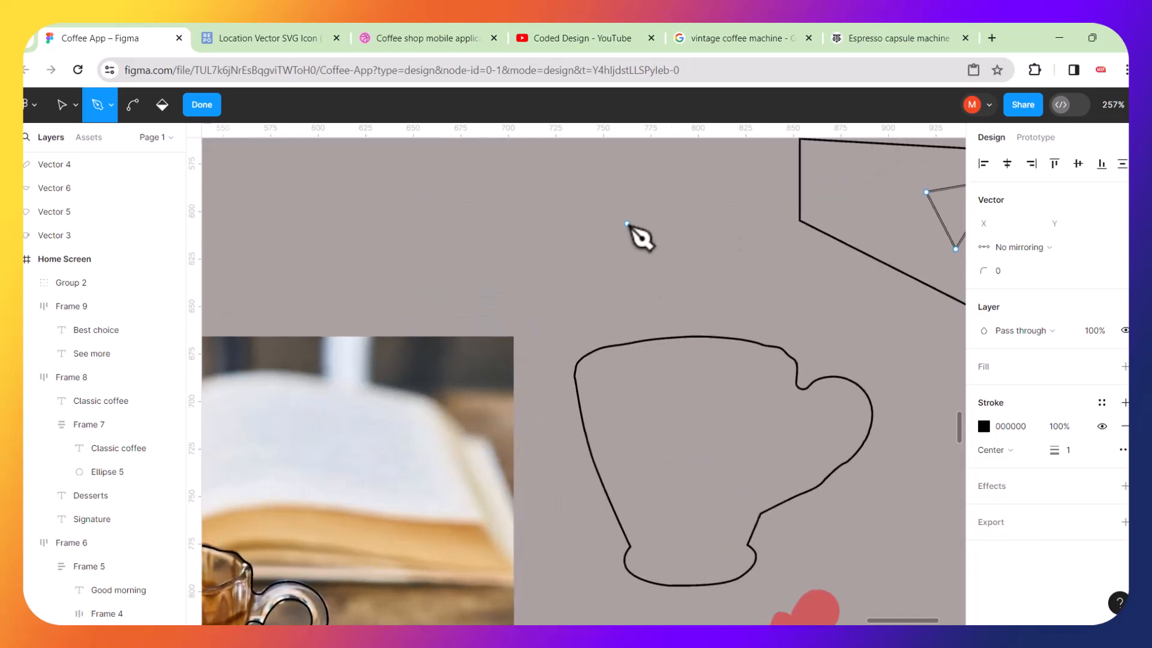
click(59, 110)
key(Escape)
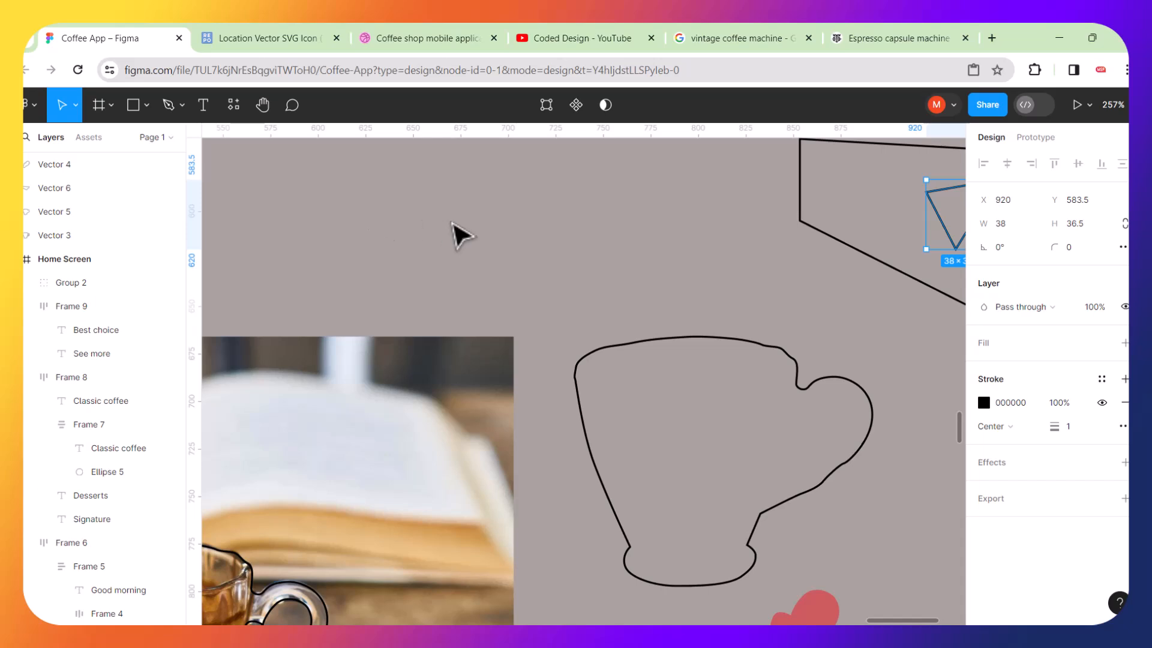
scroll(458, 231, right, 5)
drag(689, 234, 678, 270)
scroll(686, 265, up, 2)
scroll(687, 265, left, 3)
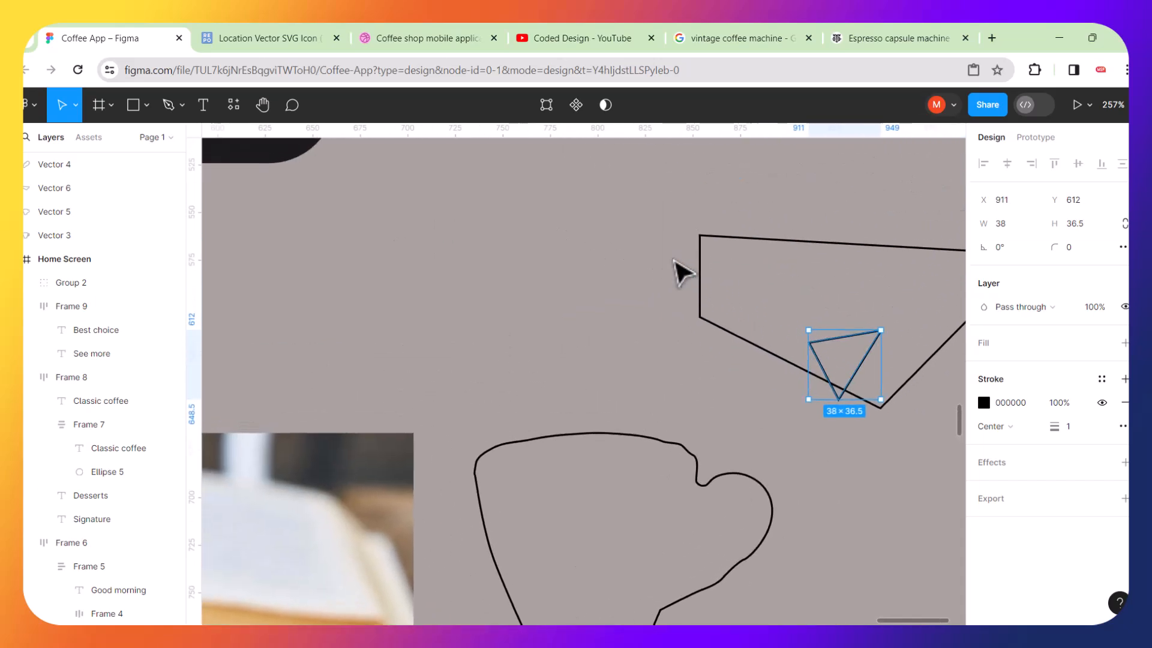
Draw a closed four-sided diamond shape with the Pen tool to the left of the triangles.
click(169, 106)
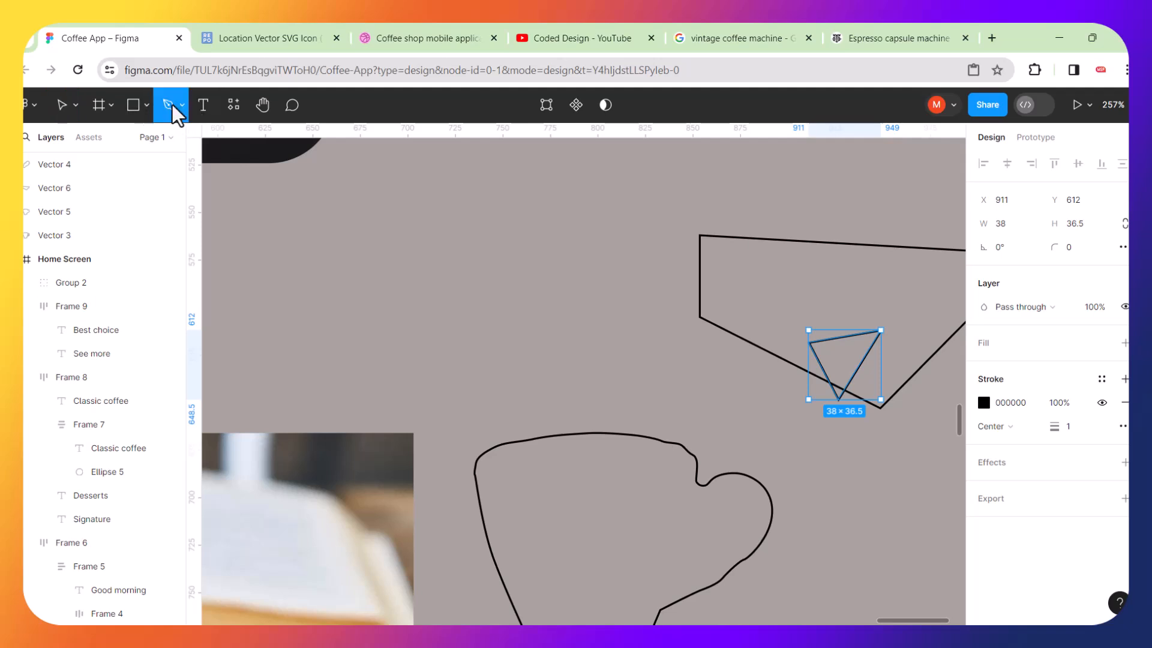
click(412, 190)
click(573, 273)
click(449, 393)
click(227, 308)
click(411, 189)
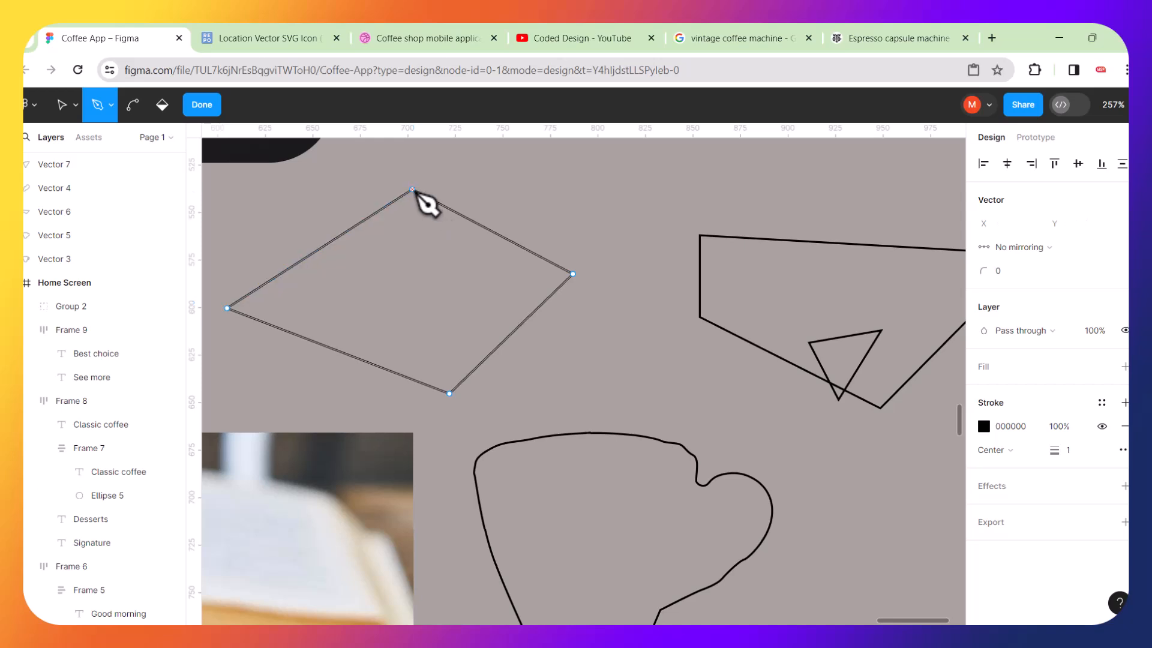
Draw a closed four-sided shape inside the diamond with the Pen tool, exit, and move the combined shape slightly.
click(432, 237)
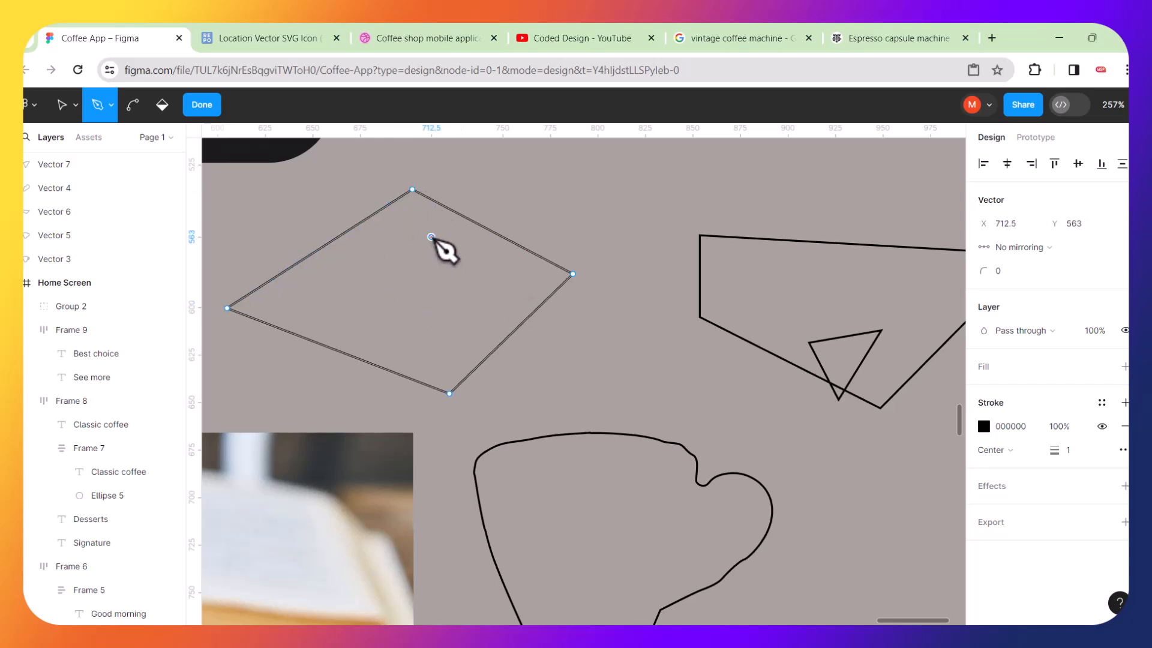
click(500, 274)
click(426, 343)
click(311, 312)
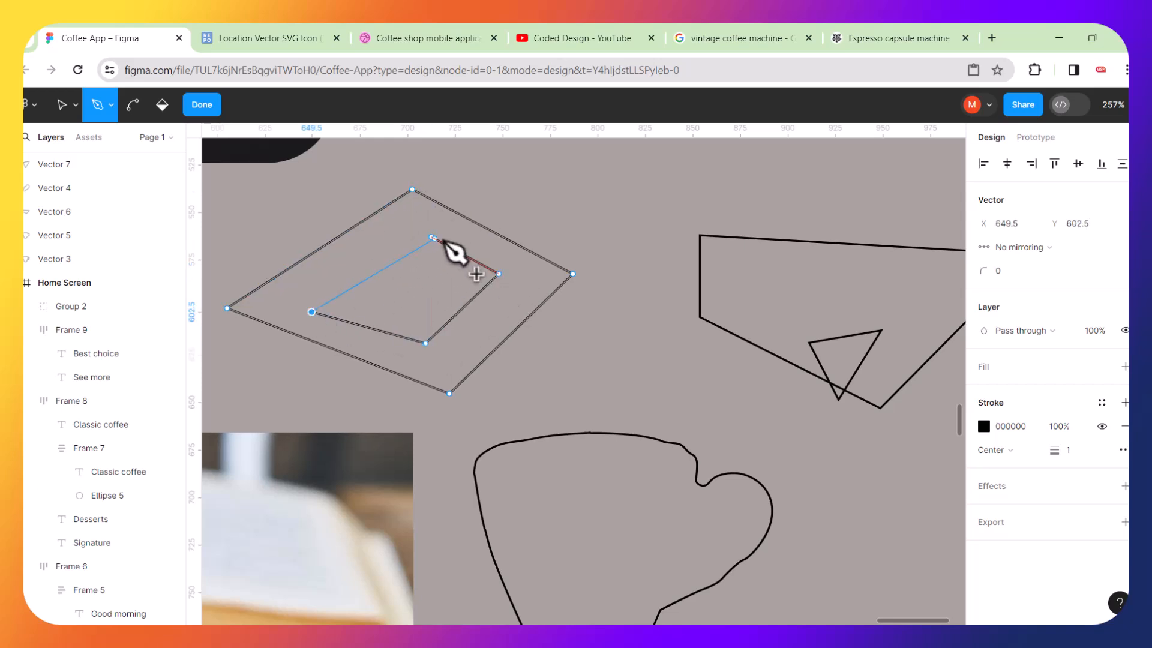
click(432, 237)
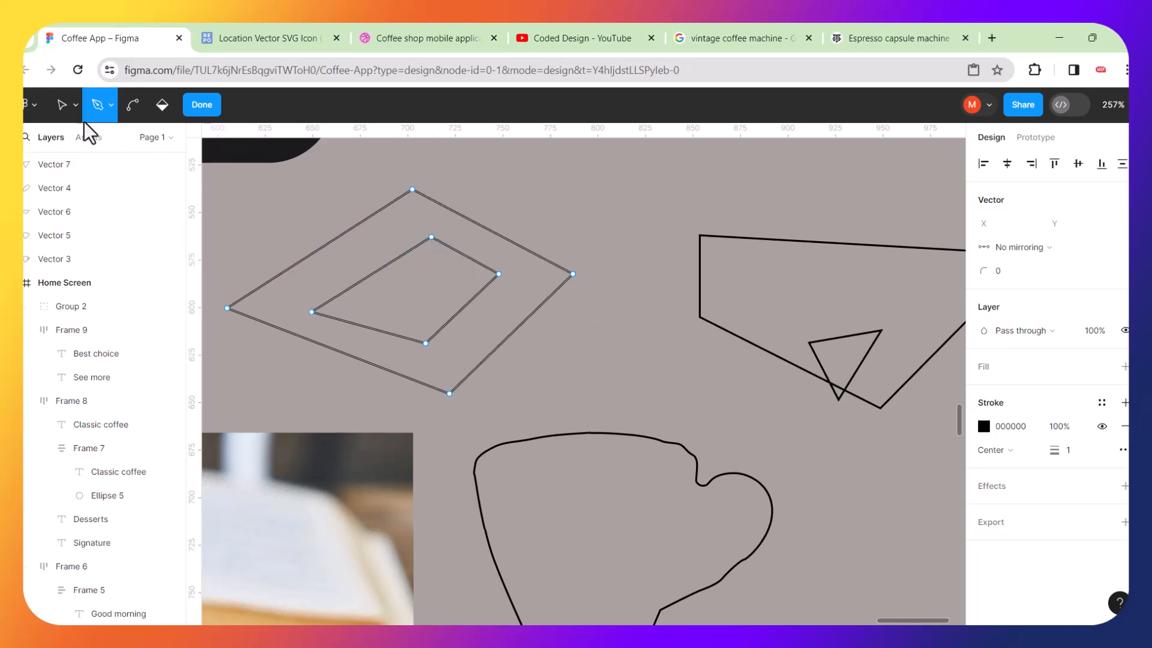
click(63, 107)
key(Escape)
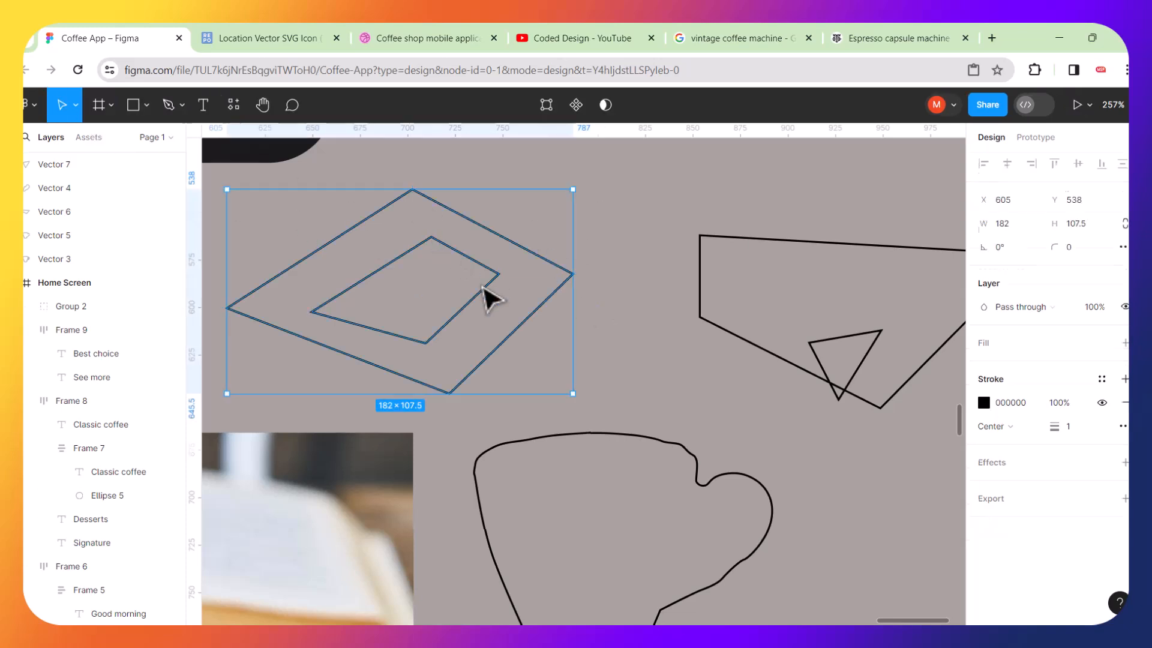
drag(489, 278, 568, 228)
Delete the practice diamond and triangle shapes drawn with the Pen tool.
scroll(569, 229, down, 10)
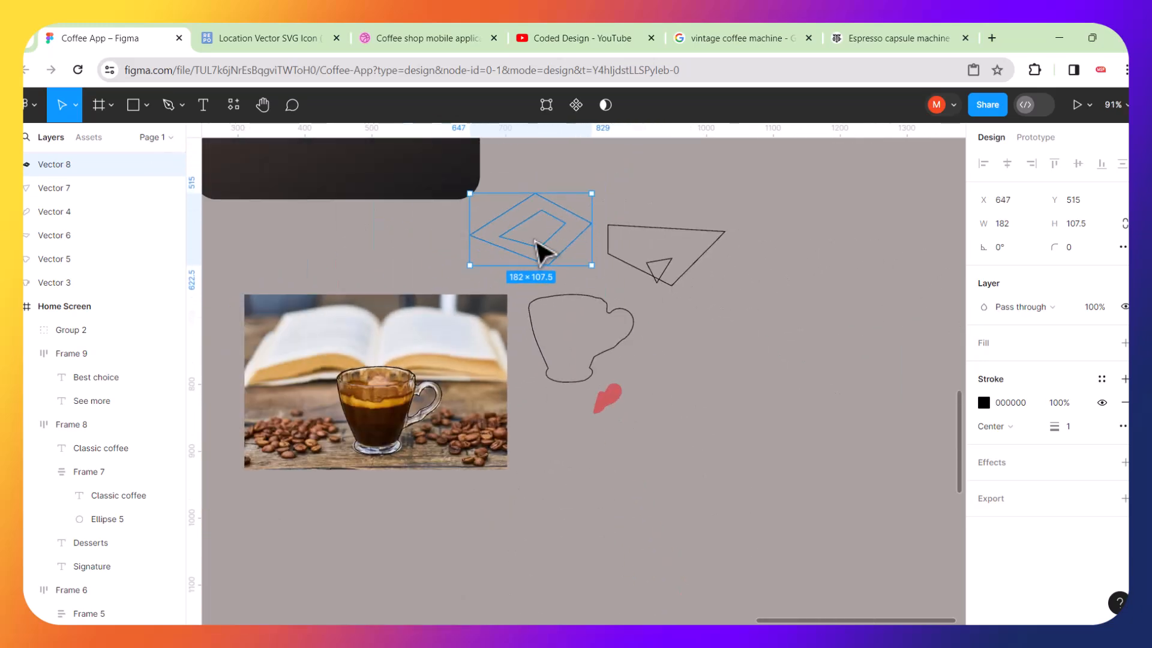
drag(531, 168, 672, 251)
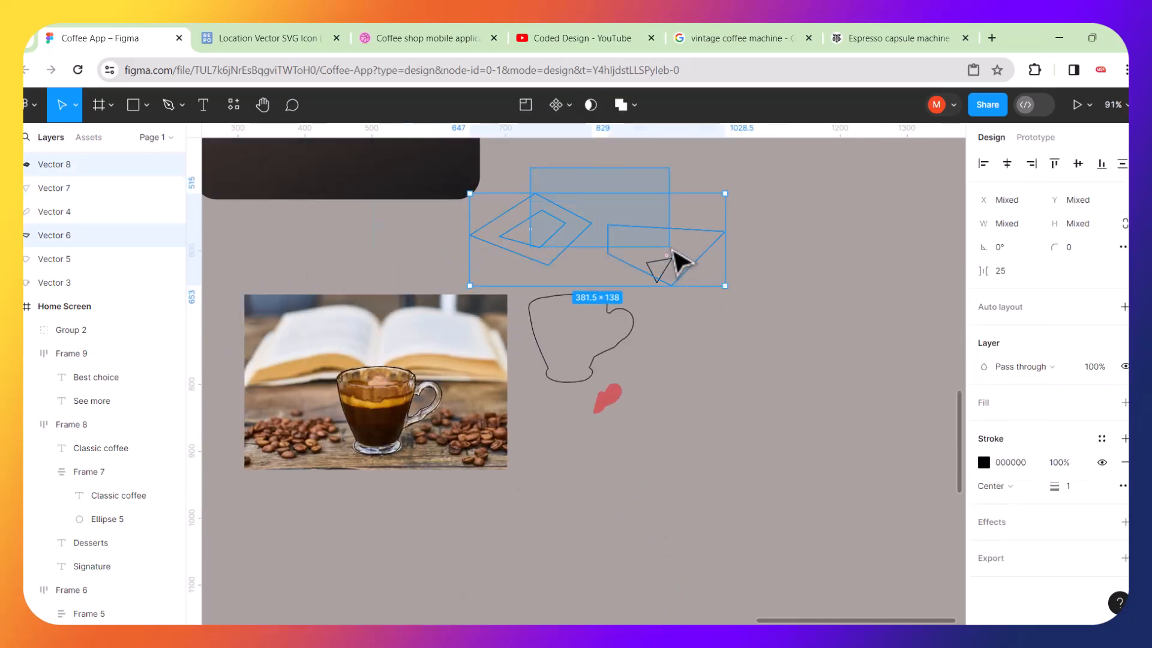
key(Delete)
drag(616, 216, 692, 277)
key(Delete)
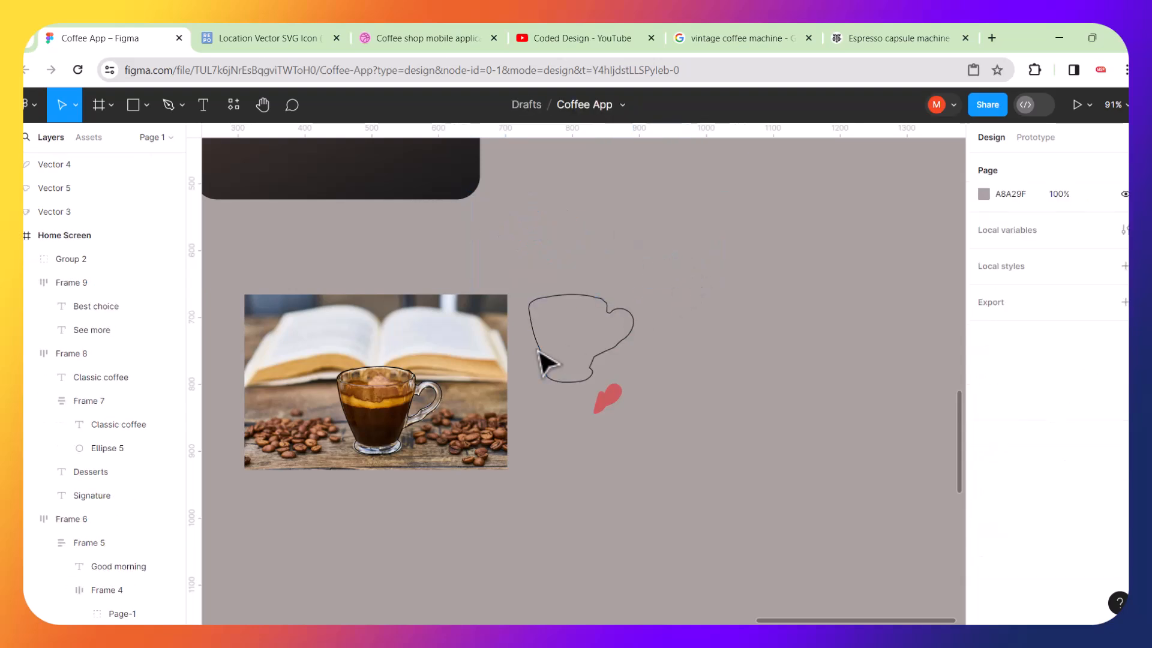
Delete the original cup outline traced over the coffee photo.
scroll(387, 415, up, 5)
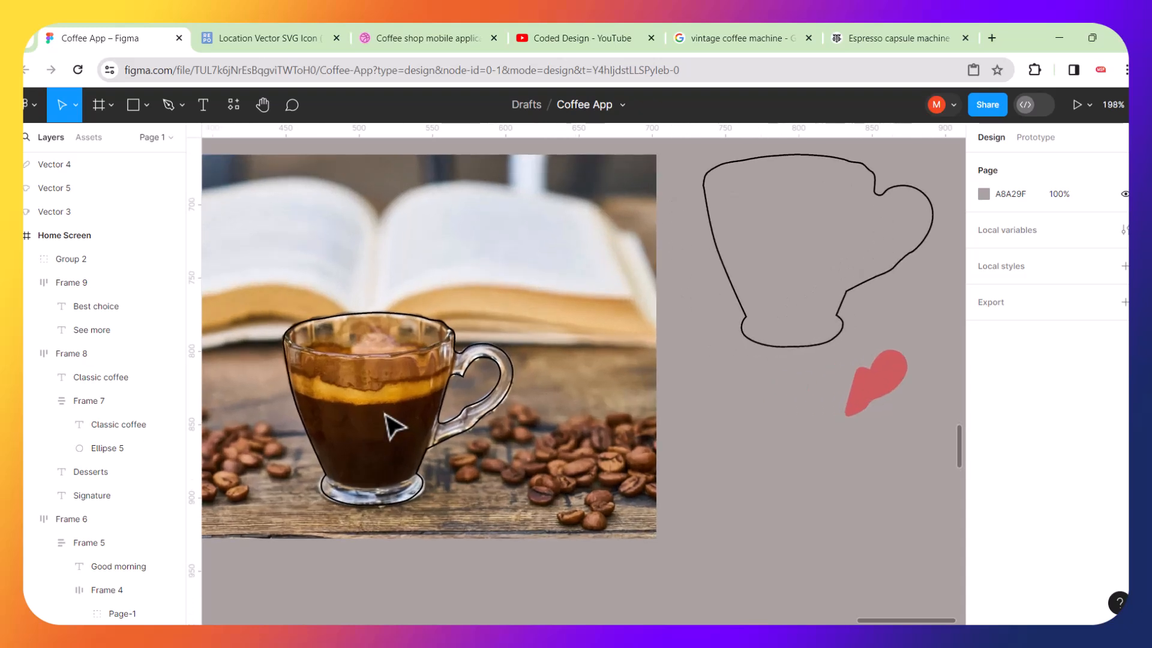
click(467, 389)
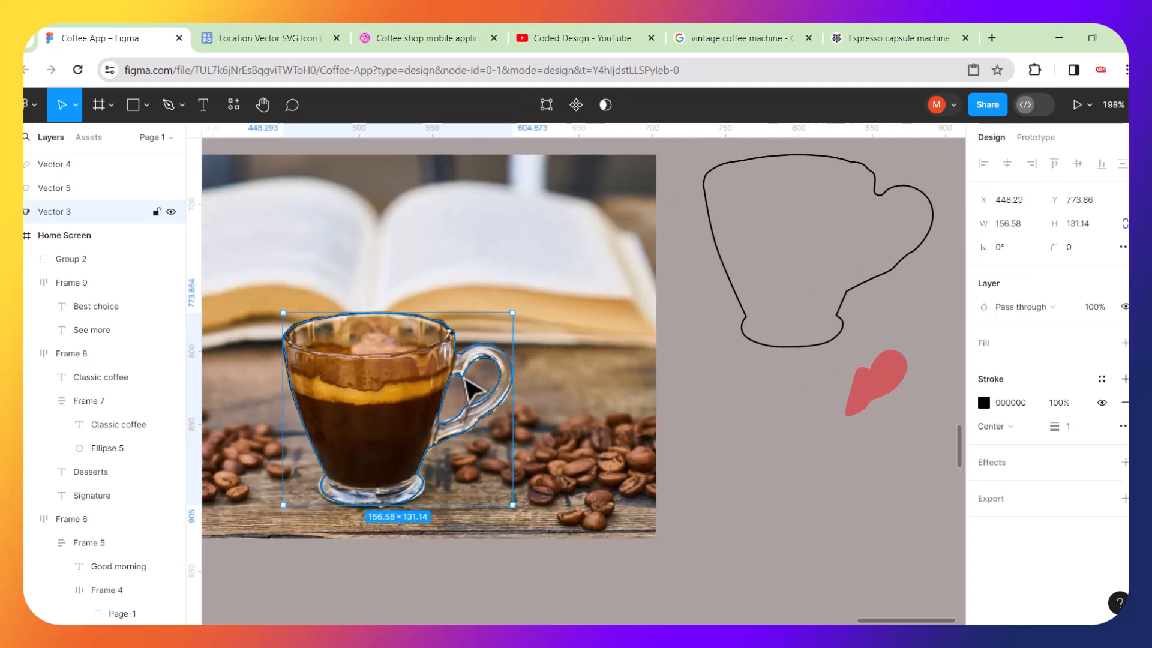
key(Delete)
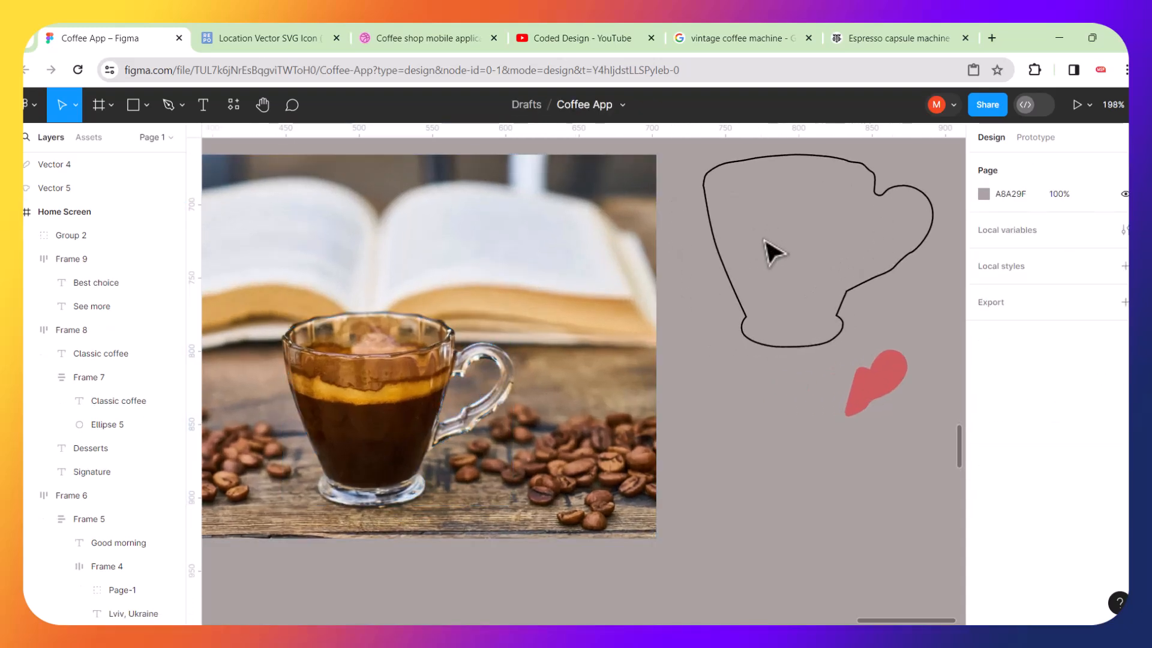
Move the cup outline copy onto the photo's cup and align its edge with the glass.
click(728, 273)
drag(764, 257, 338, 405)
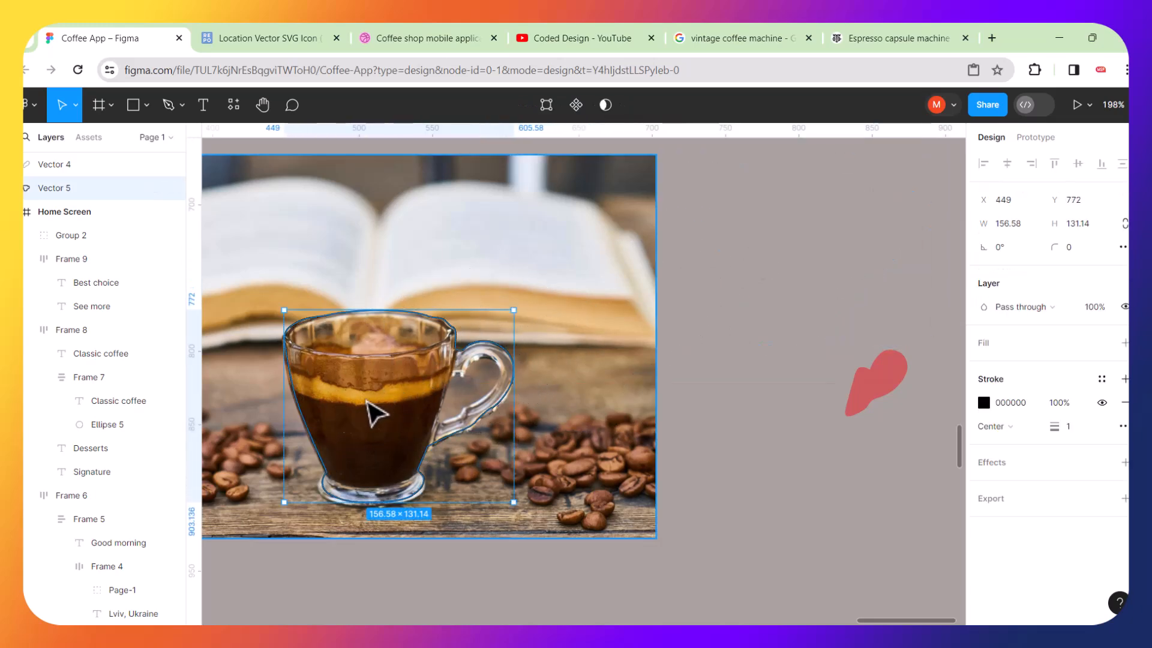
scroll(423, 396, up, 5)
scroll(561, 294, up, 5)
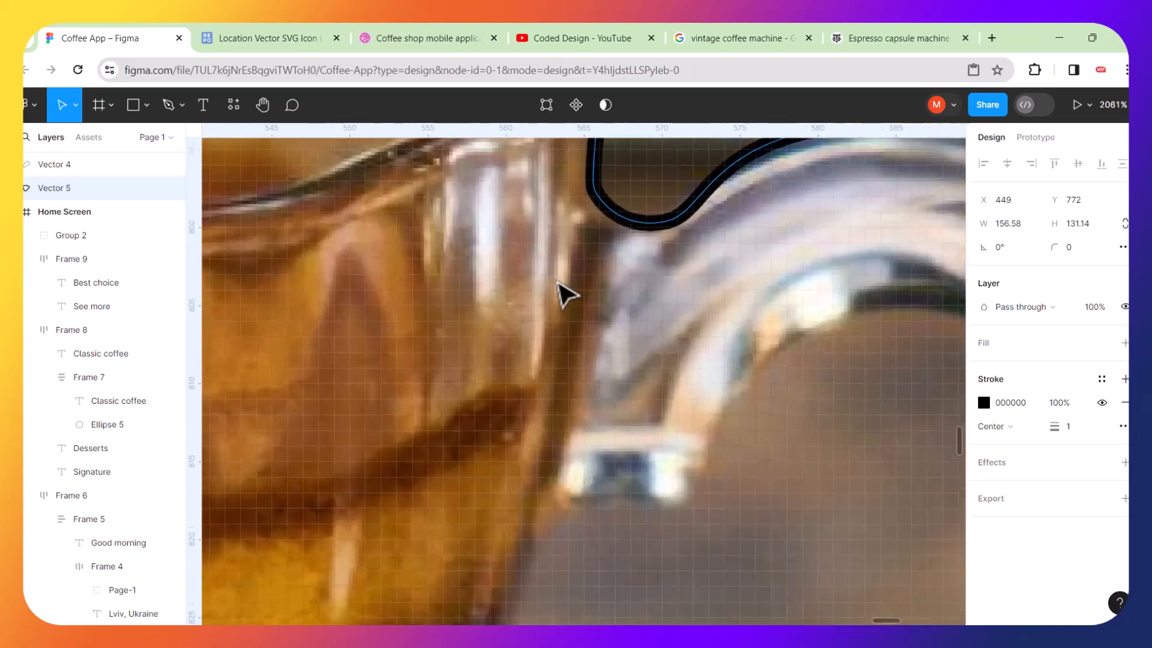
drag(638, 223, 638, 240)
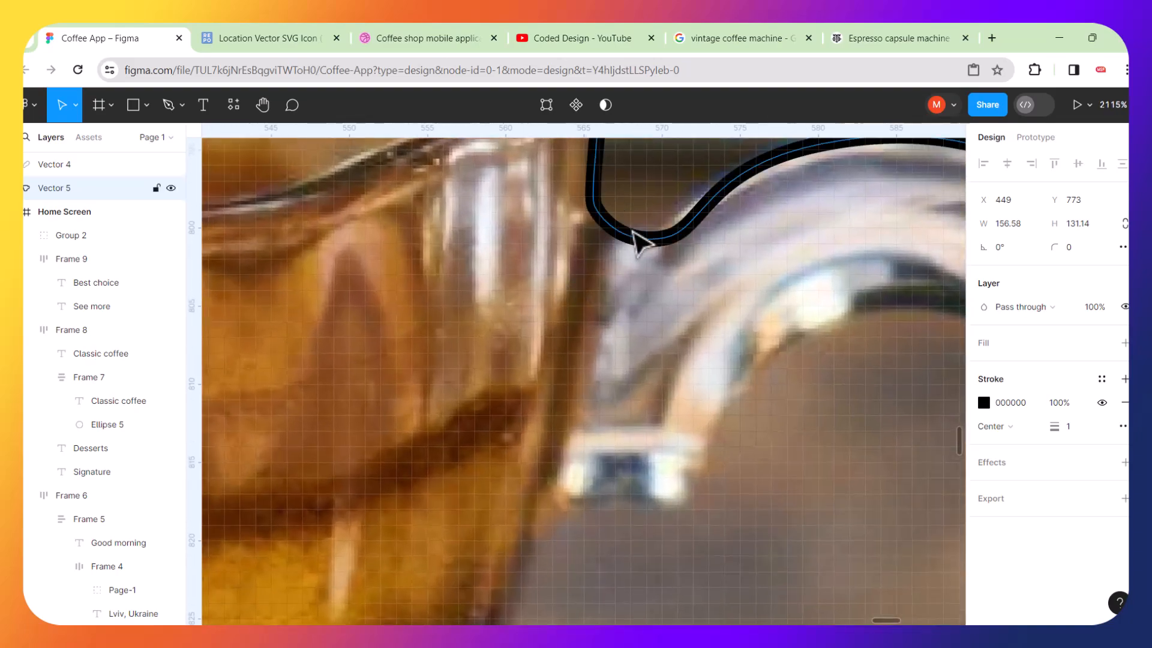
Move the red handle-hole shape into the cup's handle and nudge it three steps right and three down.
scroll(638, 239, down, 6)
scroll(638, 240, down, 4)
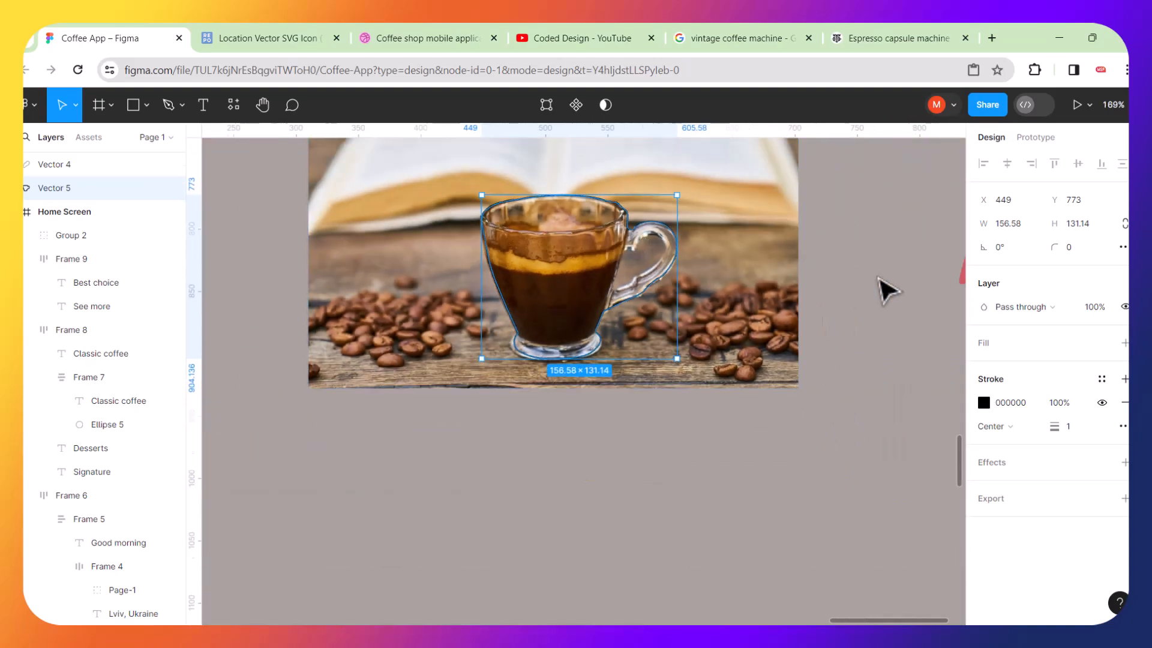
scroll(888, 291, down, 2)
drag(966, 273, 722, 268)
scroll(722, 268, up, 9)
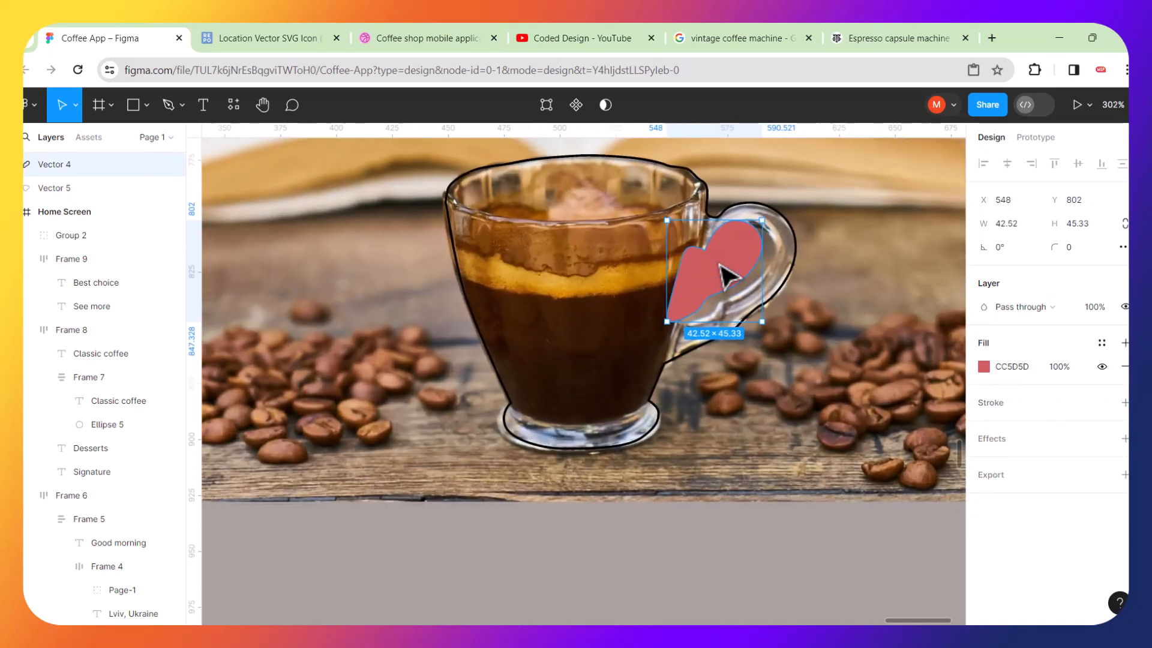
key(Right)
key(Right)
key(Right)
key(Right)
key(Right)
key(Right)
key(Down)
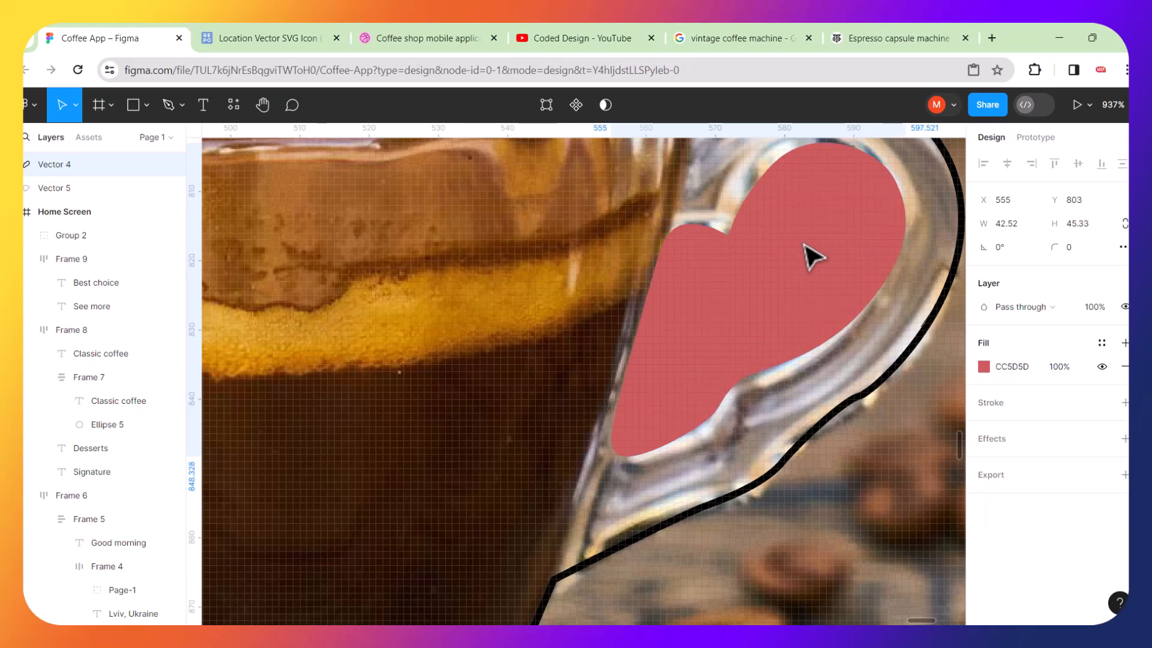
key(Down)
key(Down)
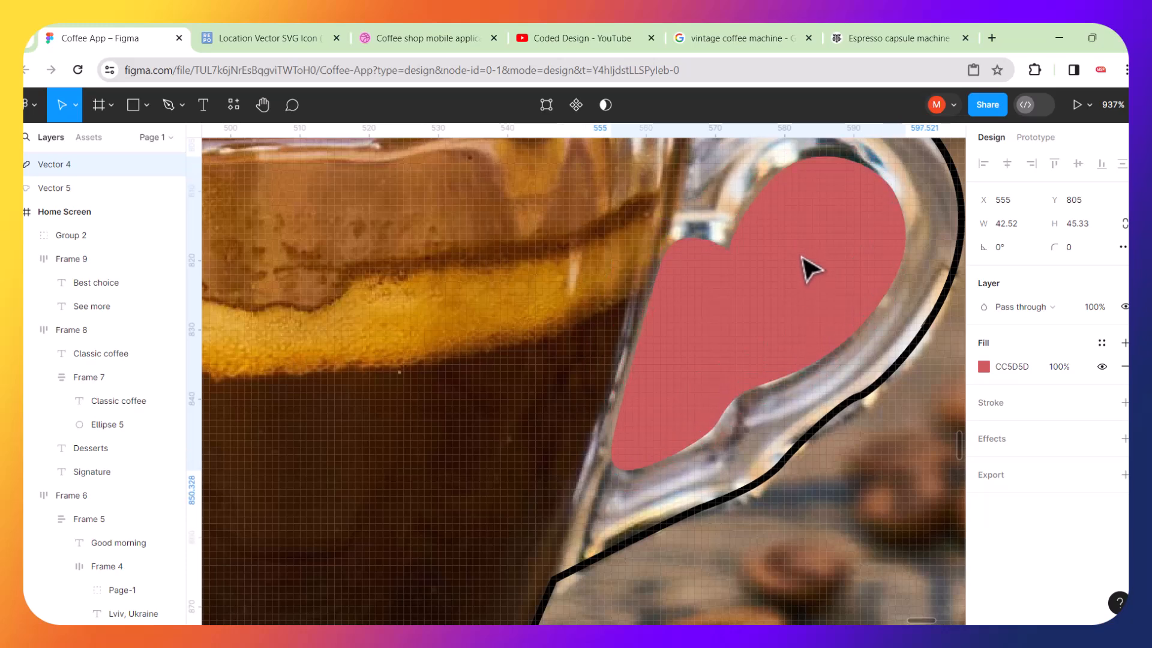
scroll(805, 258, down, 7)
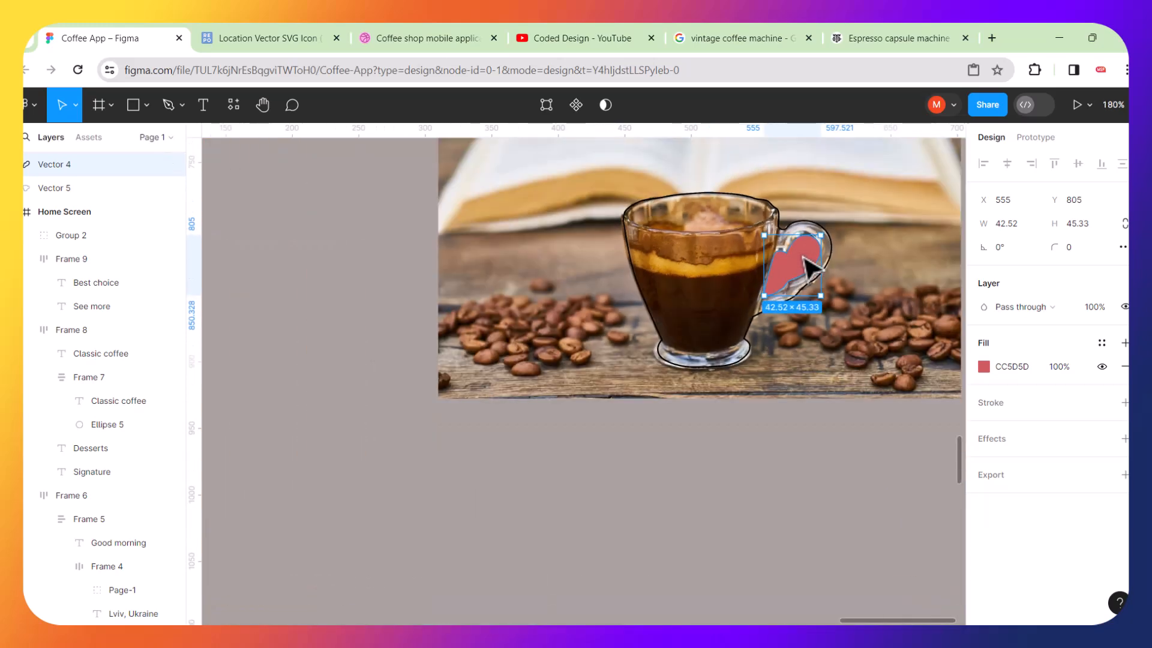
Remove the stroke from the cup outline shape.
scroll(805, 264, right, 5)
click(817, 348)
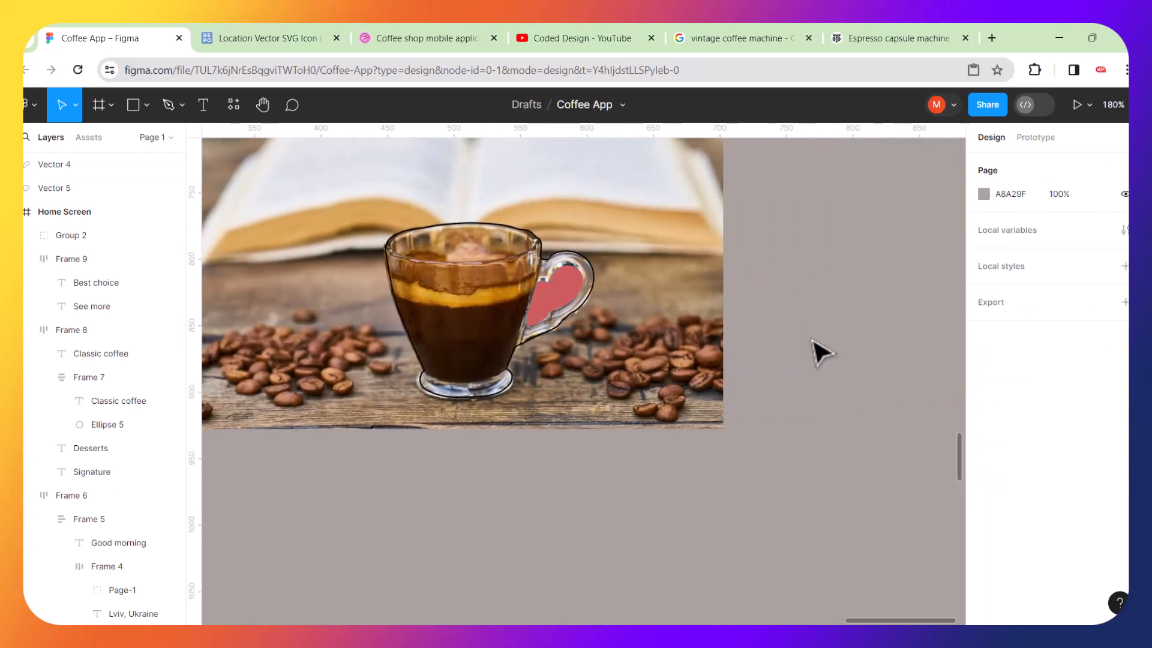
click(582, 246)
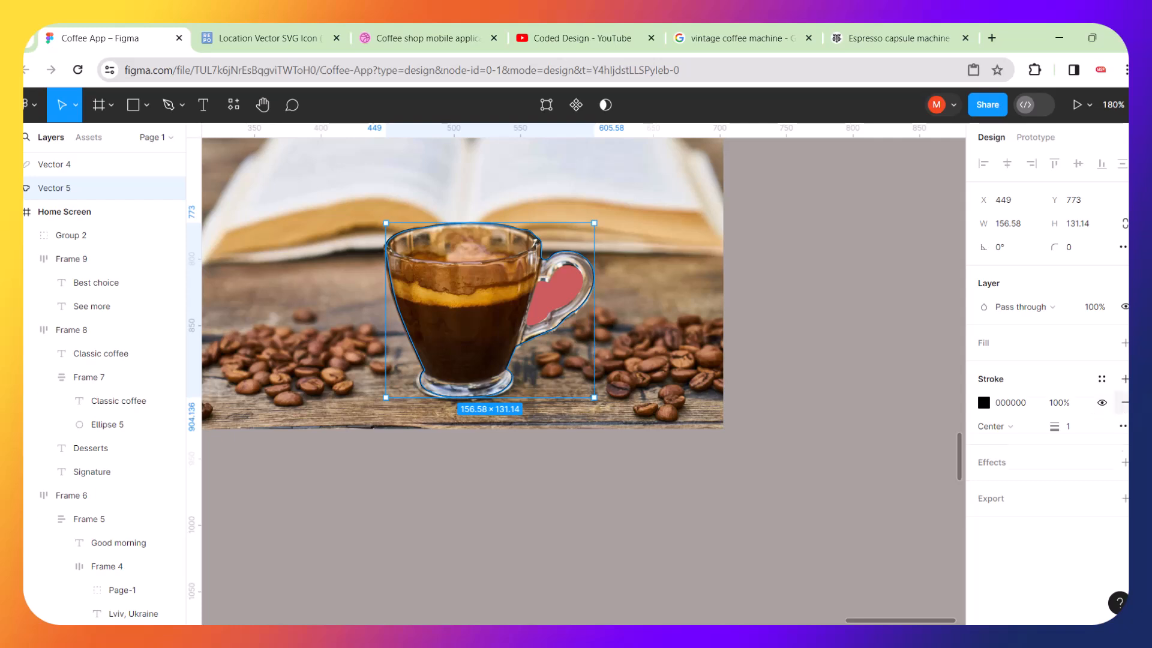
click(1124, 402)
click(1125, 379)
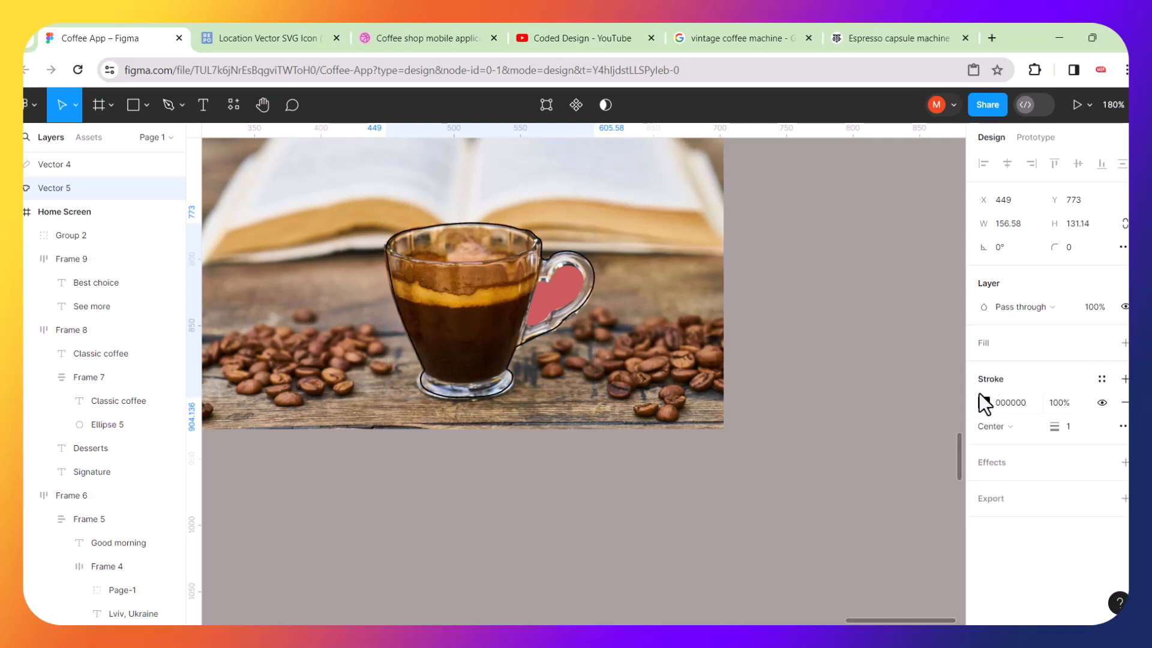
click(983, 401)
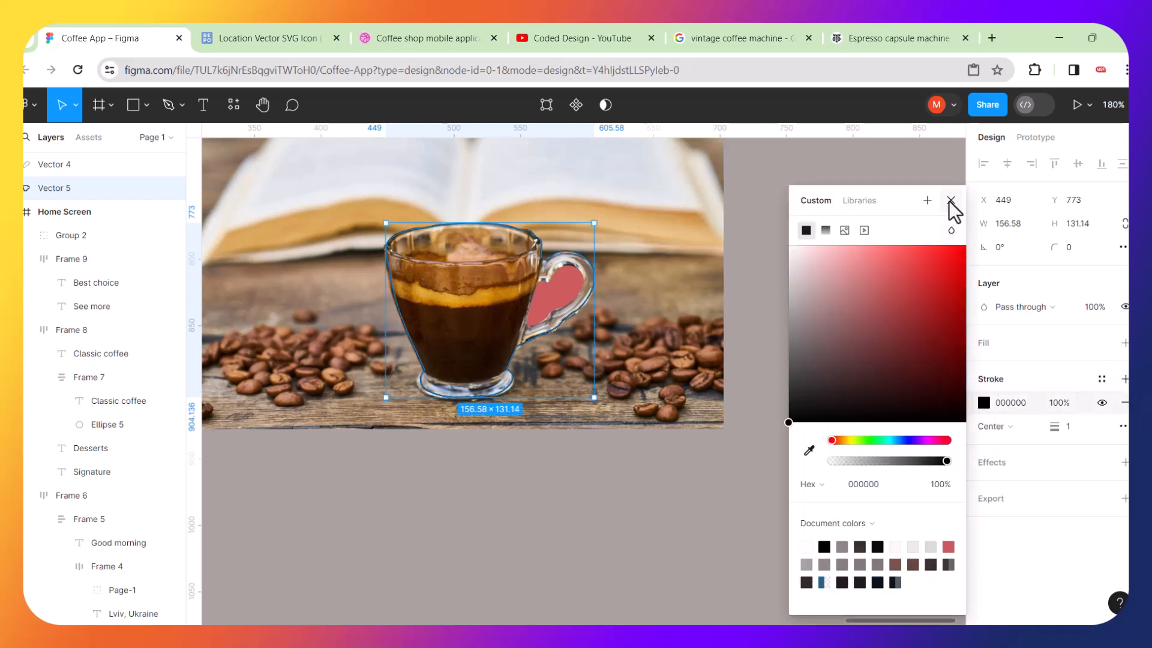
click(951, 201)
click(1124, 403)
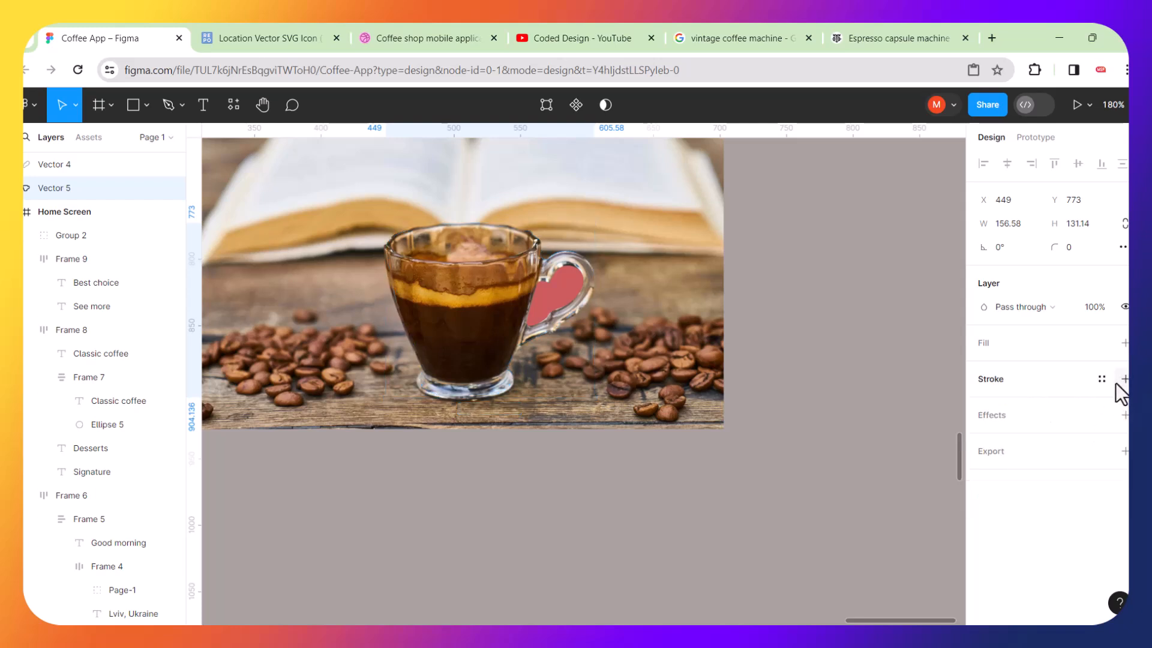
Add a fill to the cup shape and set its colour to green.
click(1124, 343)
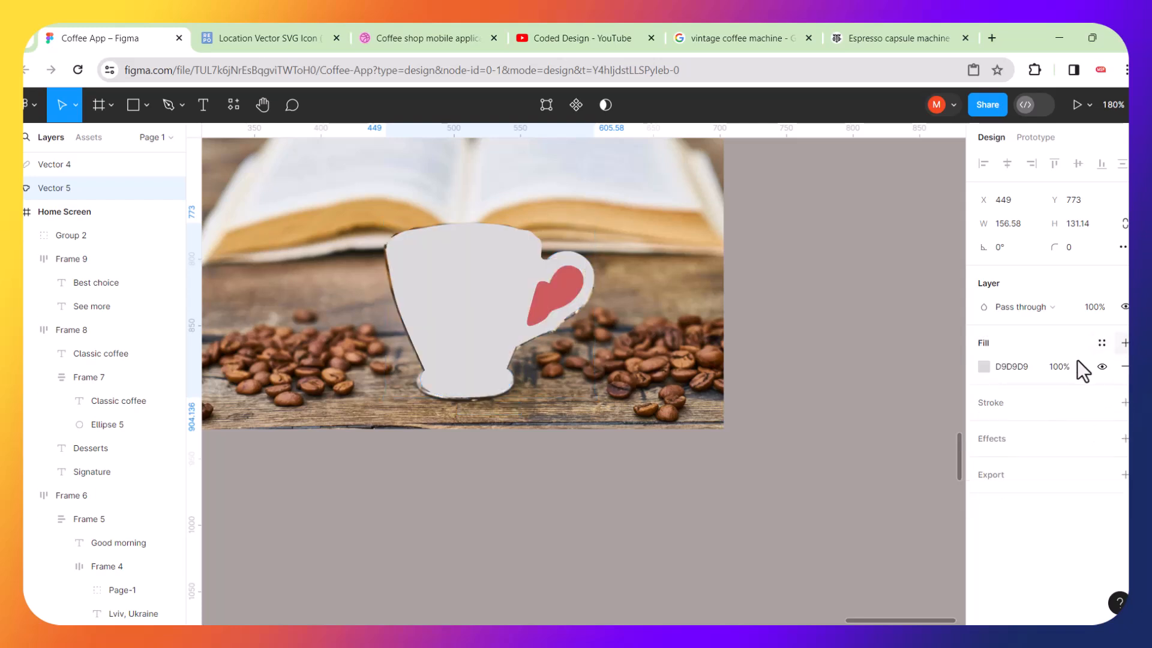
click(984, 366)
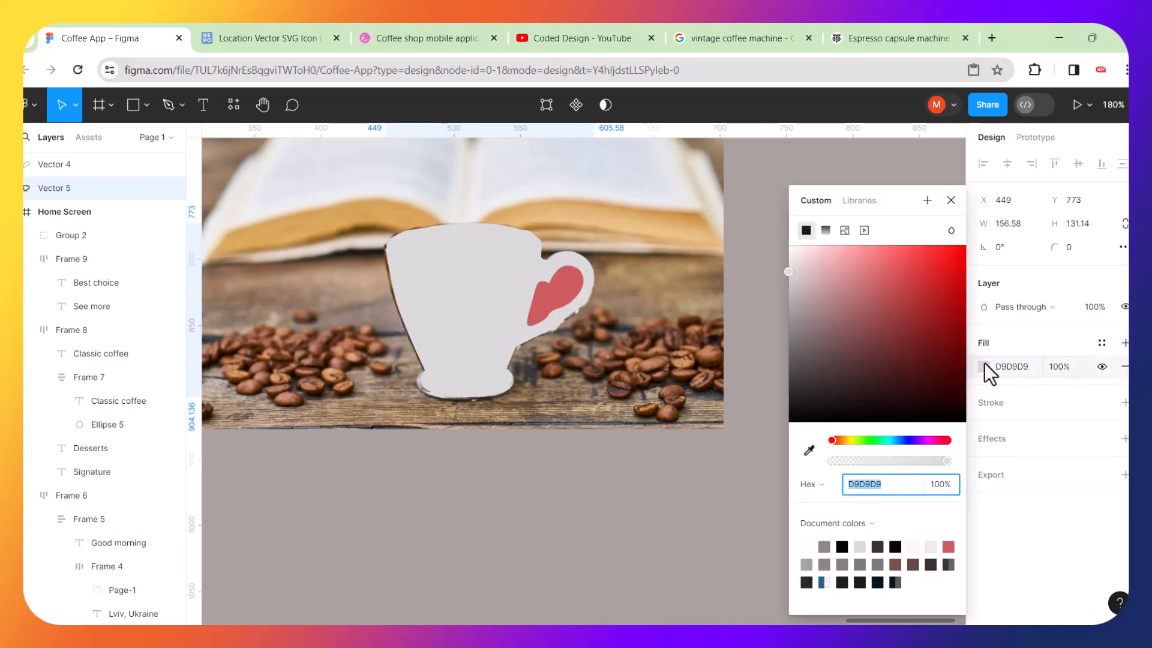
click(869, 440)
click(908, 295)
click(621, 548)
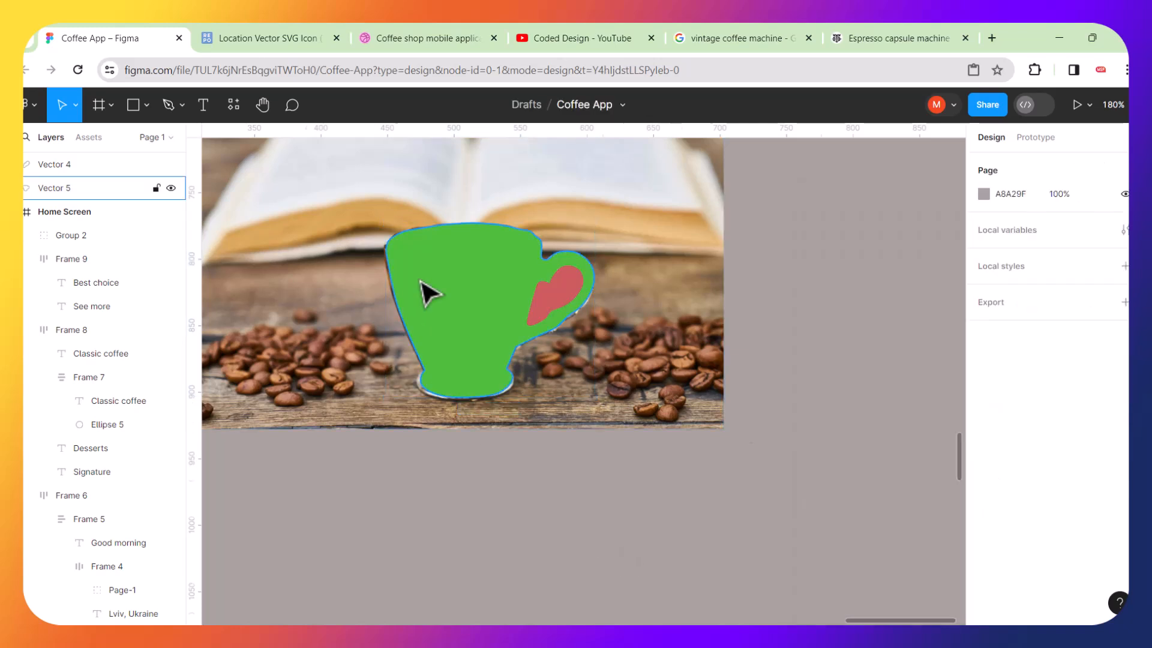
Nudge the cup shape to the right to line it up with the photo.
scroll(427, 293, up, 5)
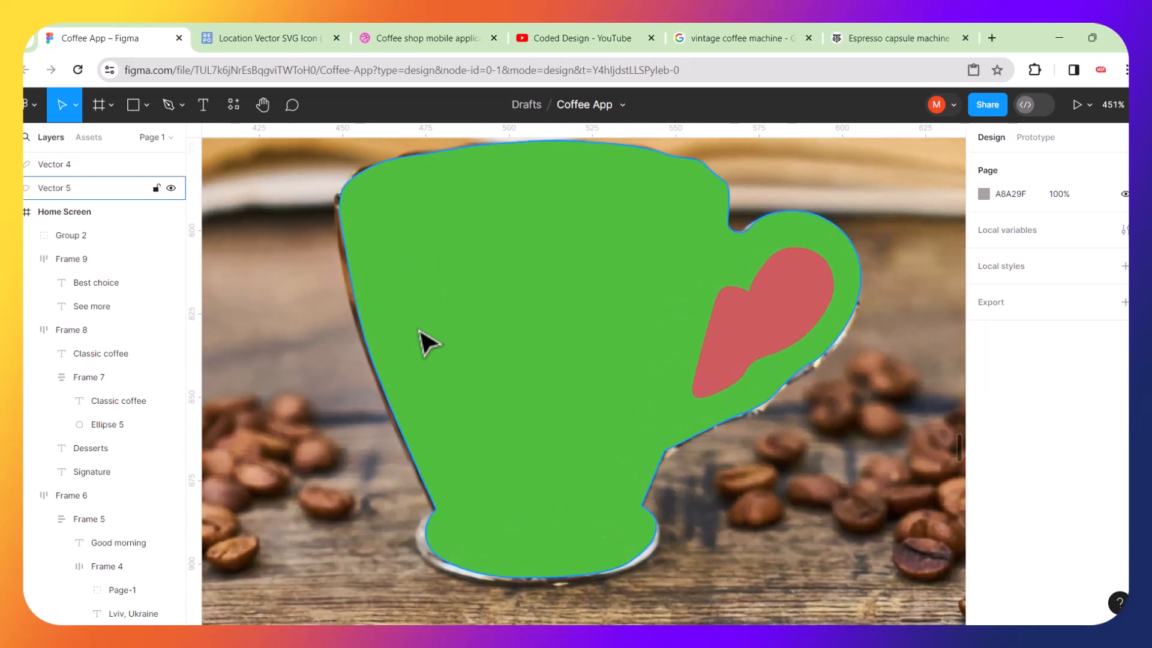
click(420, 330)
key(Right)
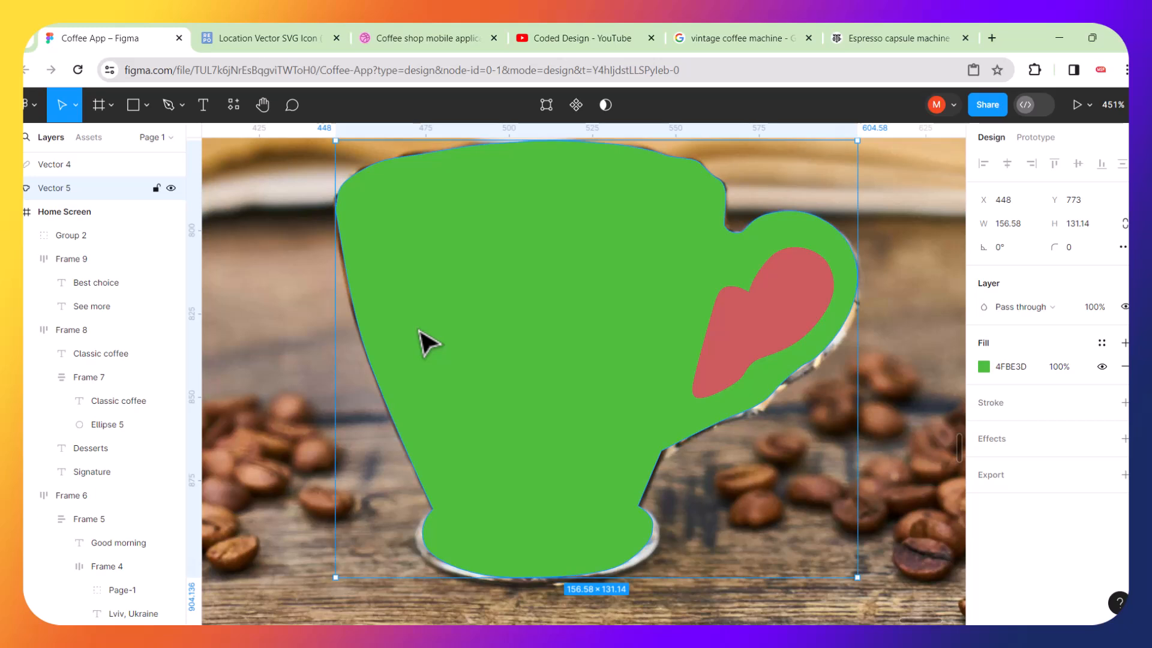
key(Right)
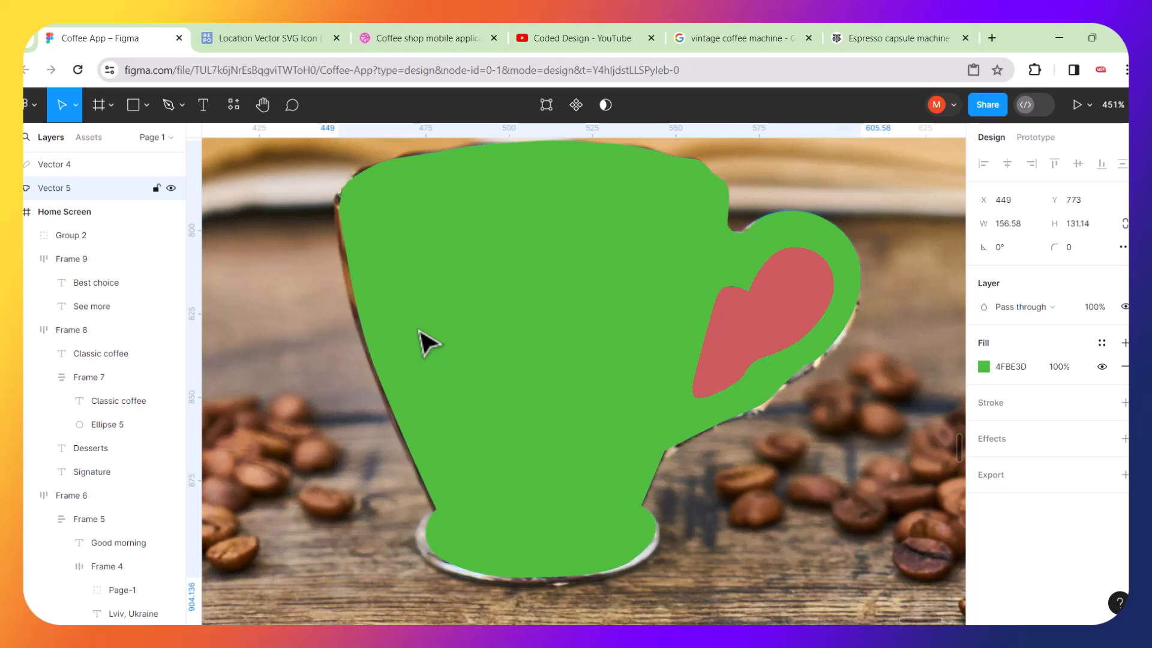
Select the cup and the red handle shape and subtract the handle shape from the cup.
click(898, 469)
click(605, 341)
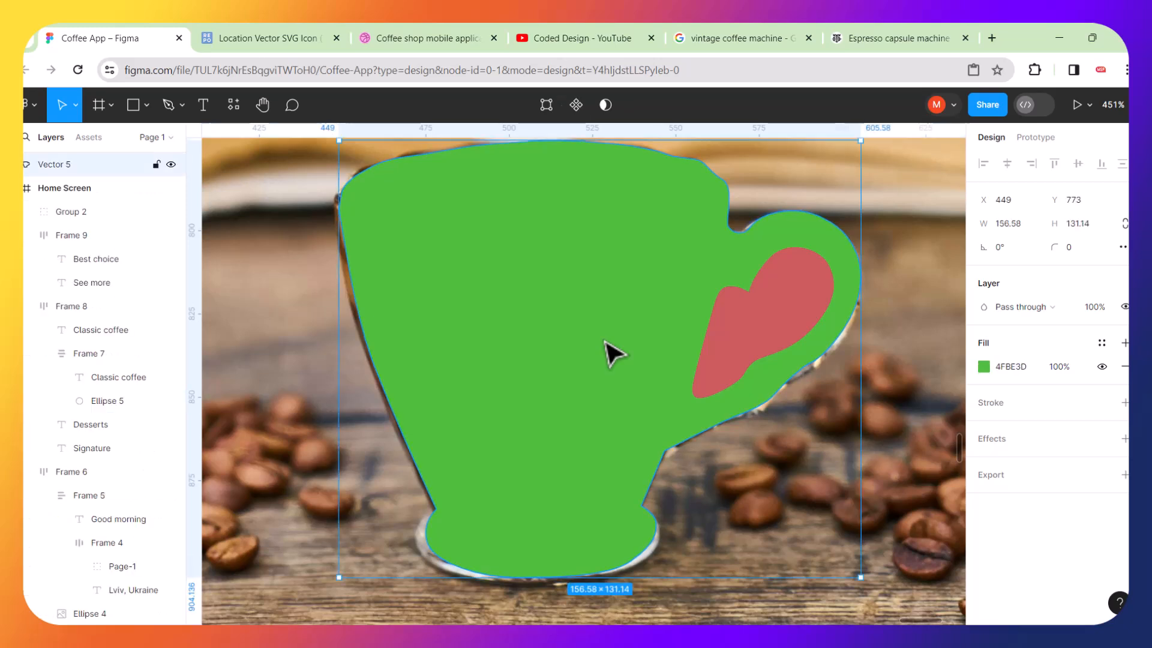
shift+click(743, 333)
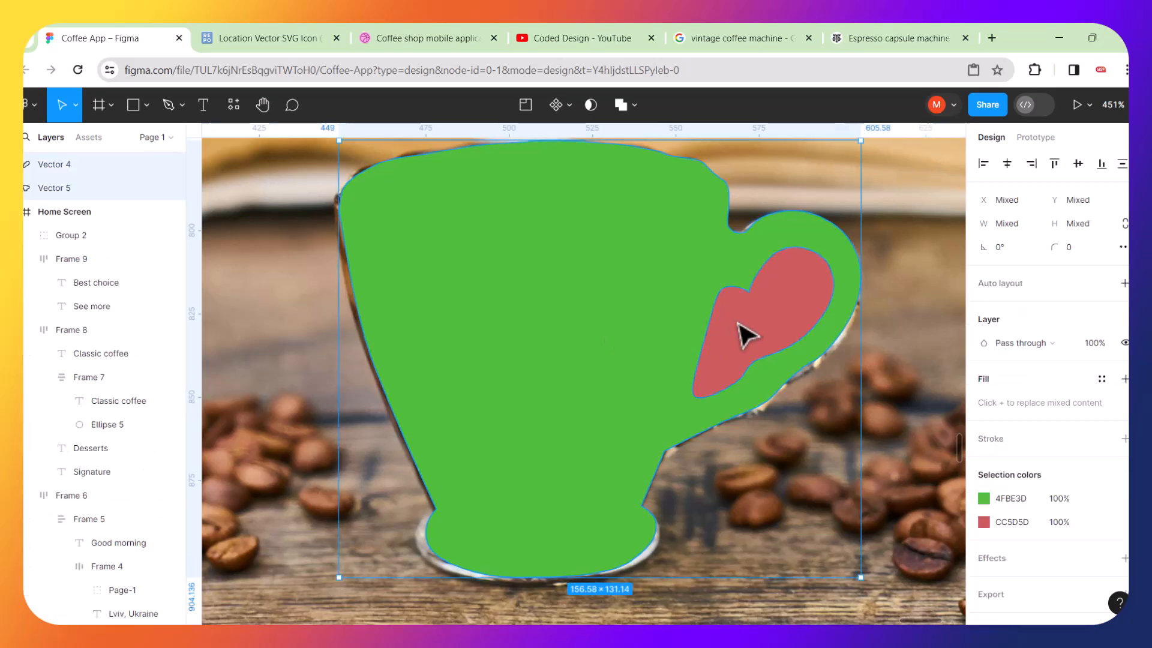
click(636, 106)
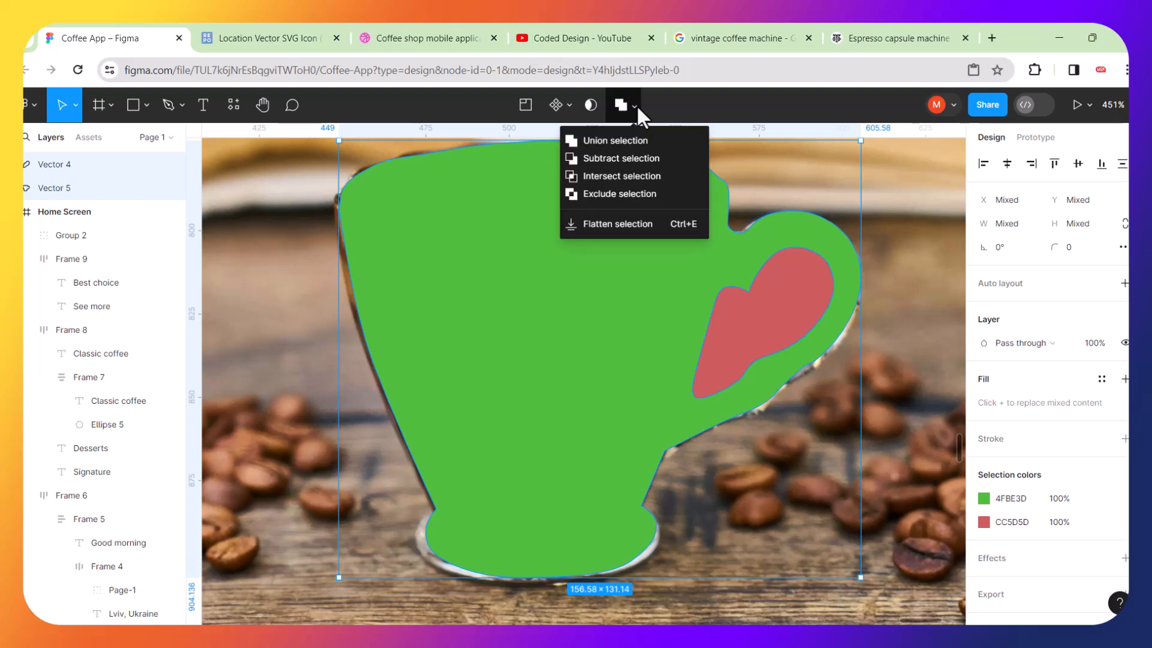
click(614, 159)
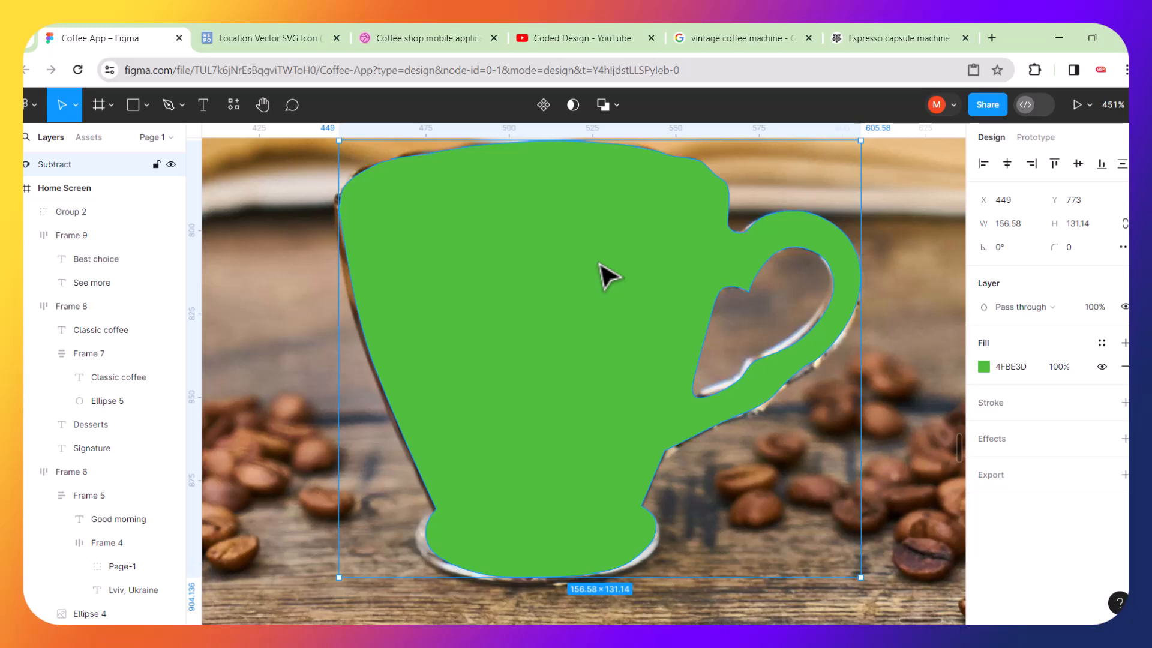
Move the subtracted cup shape below the photo and undo the move.
scroll(606, 276, down, 5)
click(640, 537)
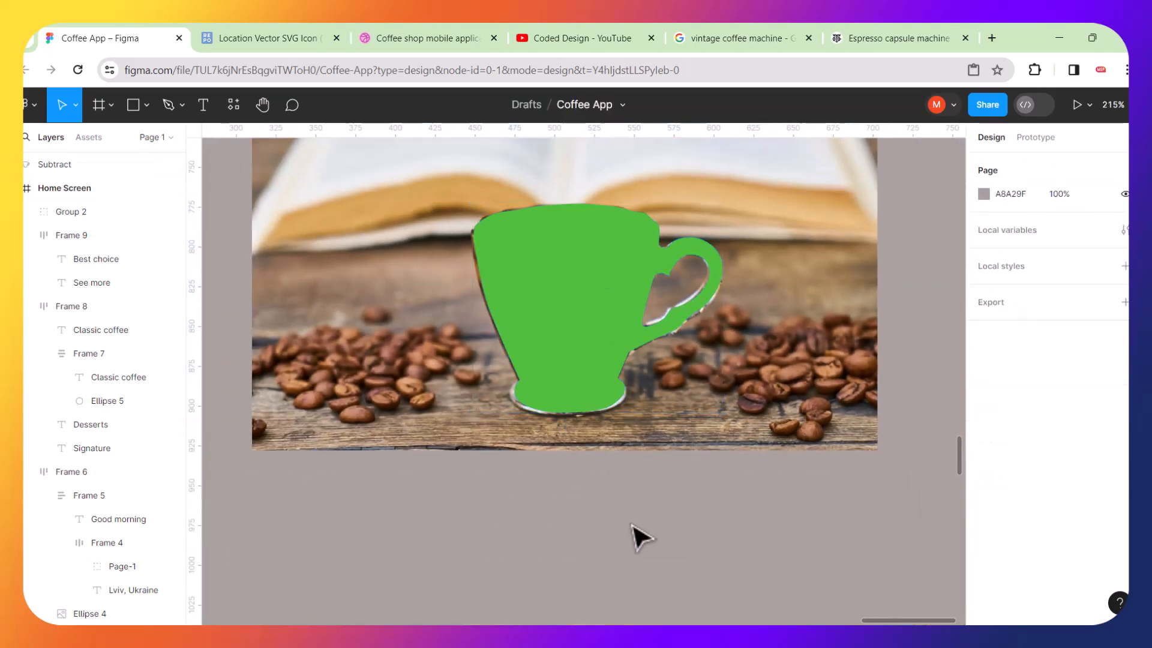
drag(545, 321, 442, 536)
key(ctrl+z)
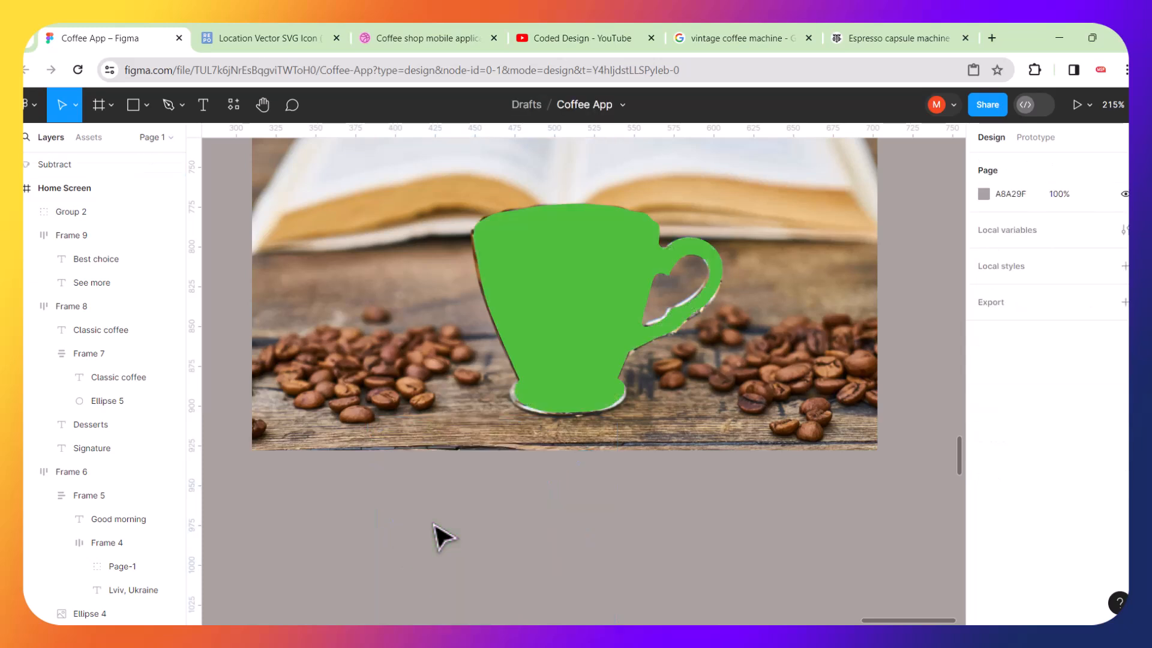
Send the cup shape behind the photo, then use it as a mask to cut the cup out of the photo.
right_click(543, 313)
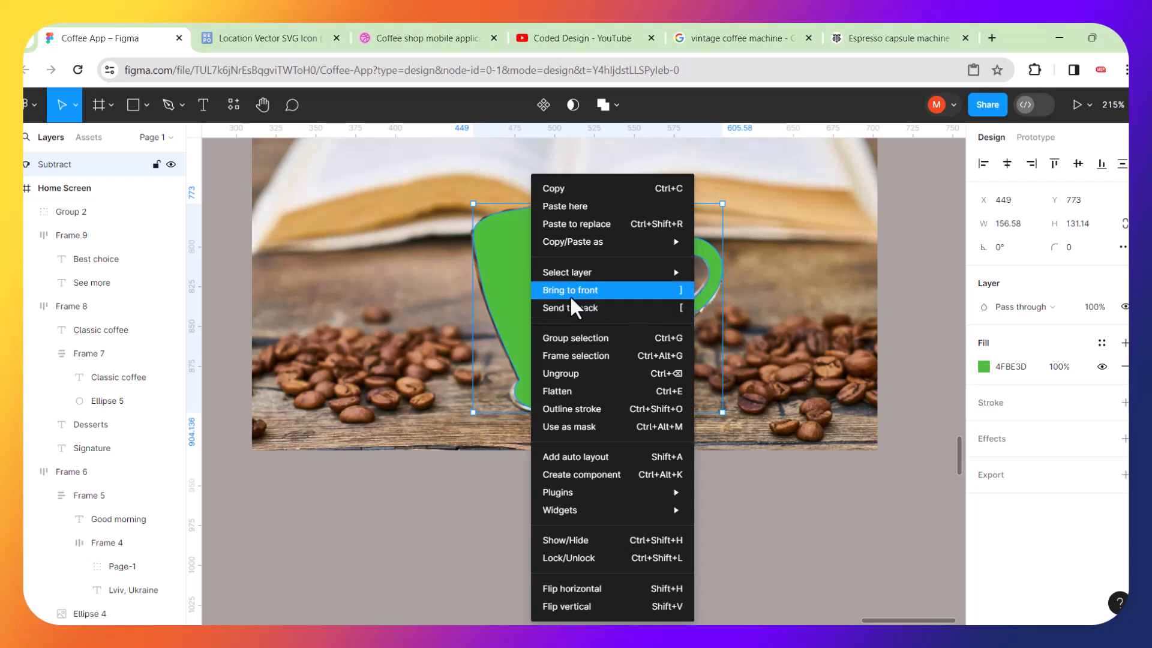
click(682, 310)
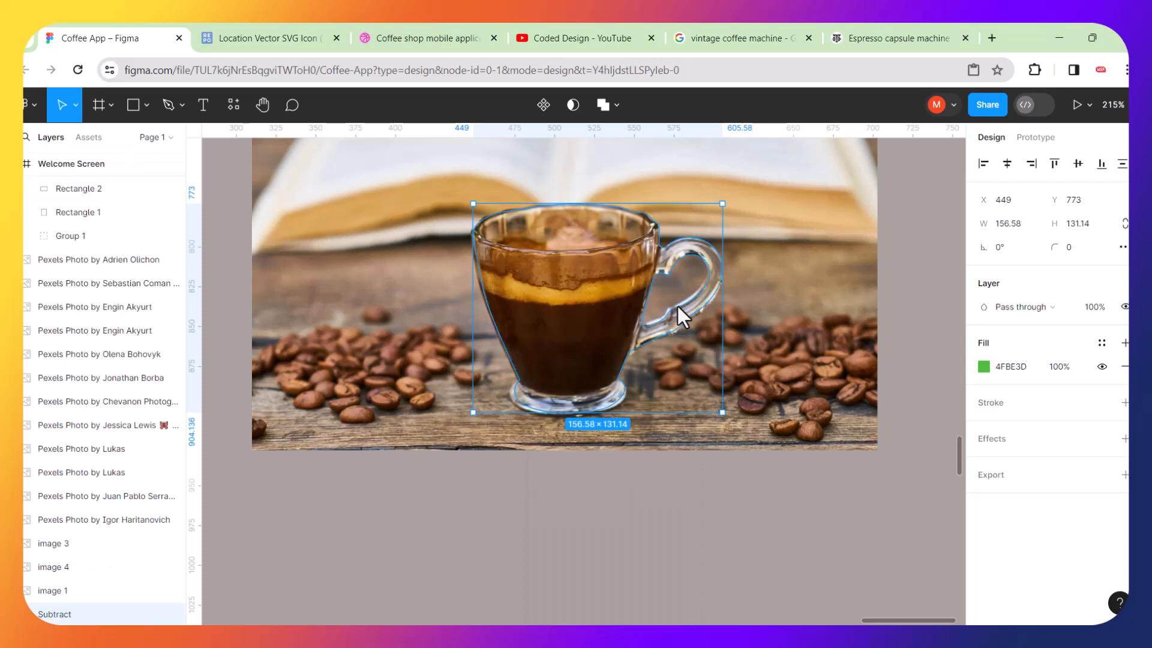
shift+click(778, 281)
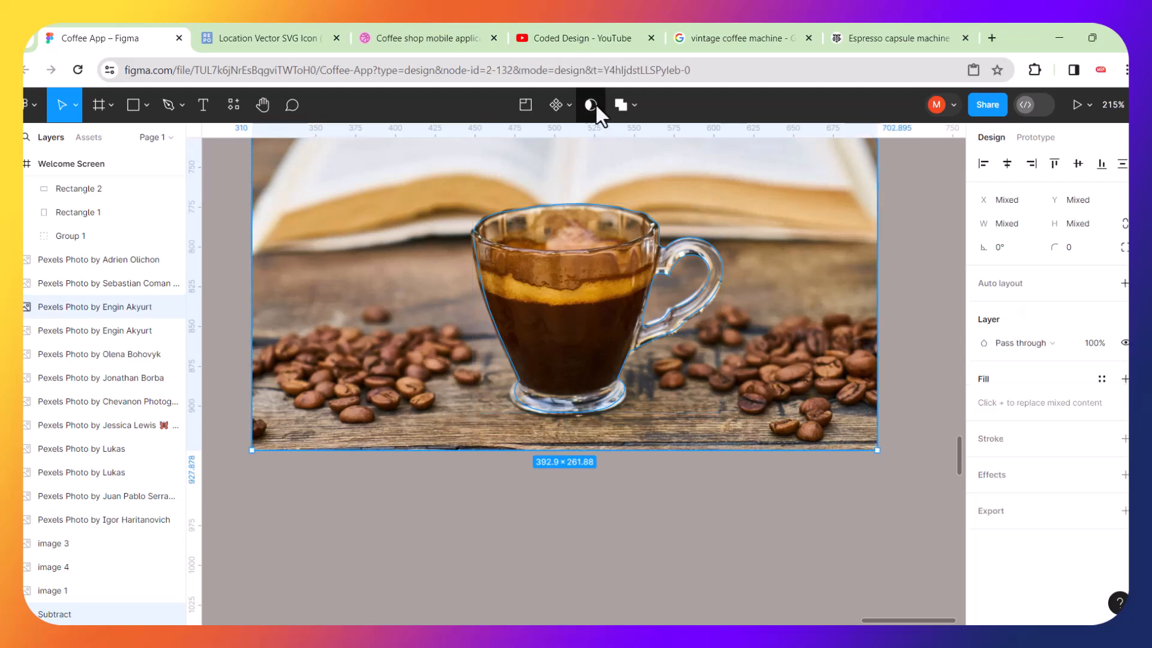
click(591, 104)
Select the masked cup photo and group it.
click(776, 484)
drag(767, 494, 508, 239)
click(574, 442)
drag(720, 479, 409, 171)
key(ctrl+g)
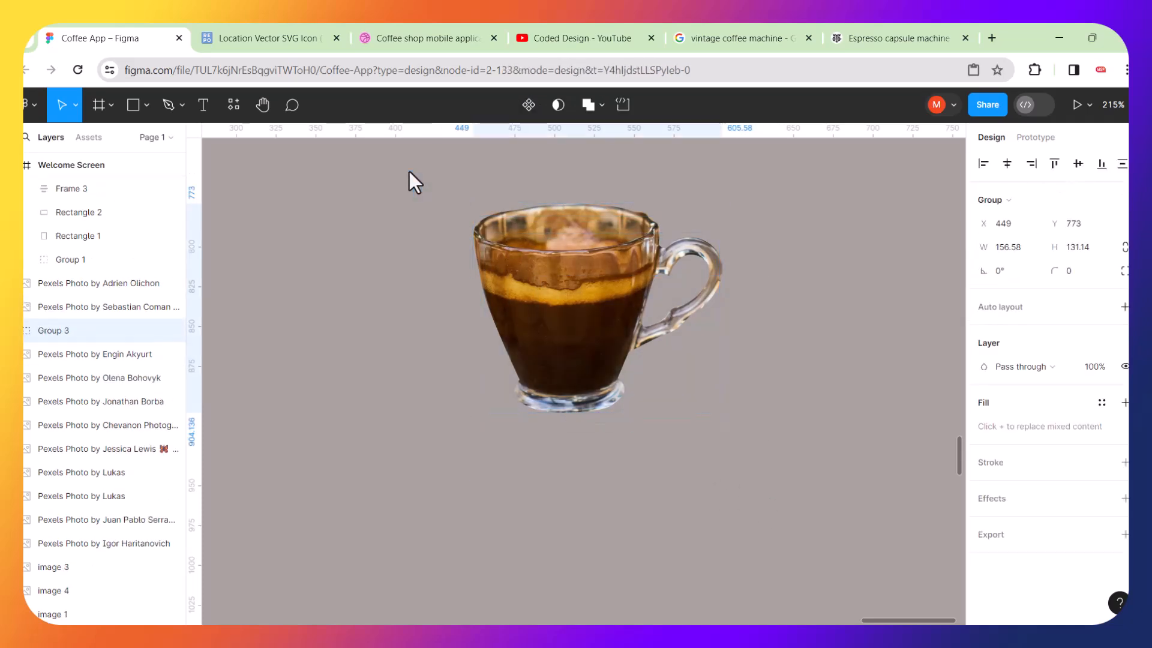
Move the masked cup group into the Home Screen frame, beside the cocktail glass under Best choice.
scroll(409, 171, down, 5)
scroll(410, 171, up, 3)
scroll(409, 171, left, 3)
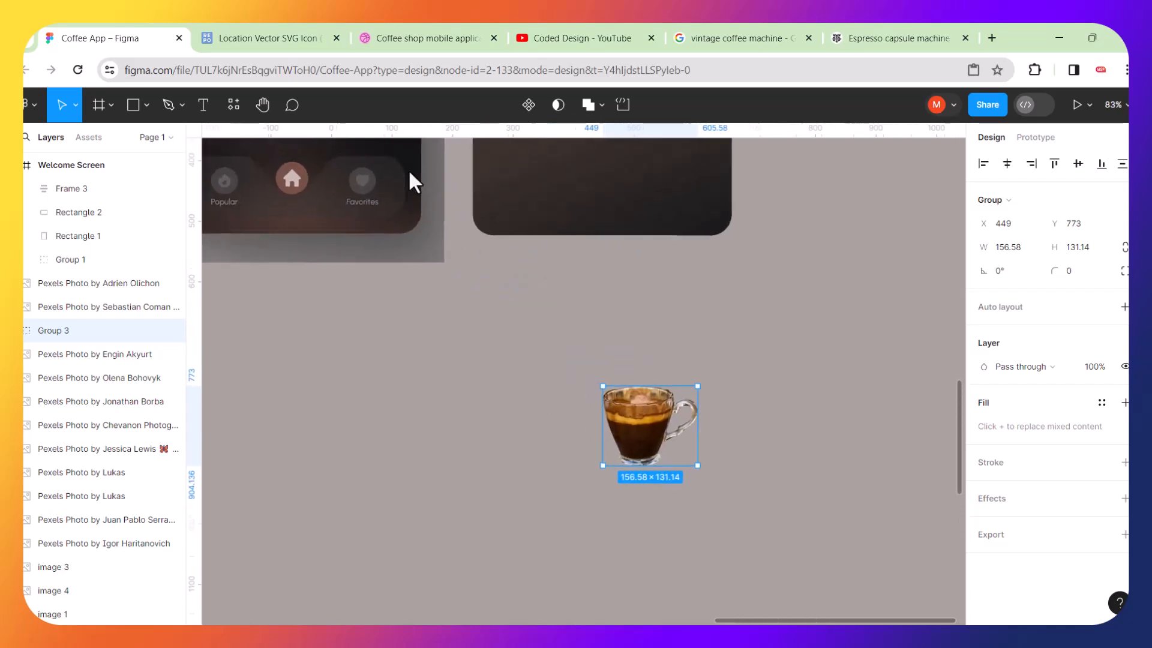
scroll(410, 171, down, 4)
scroll(409, 171, up, 3)
scroll(410, 172, up, 2)
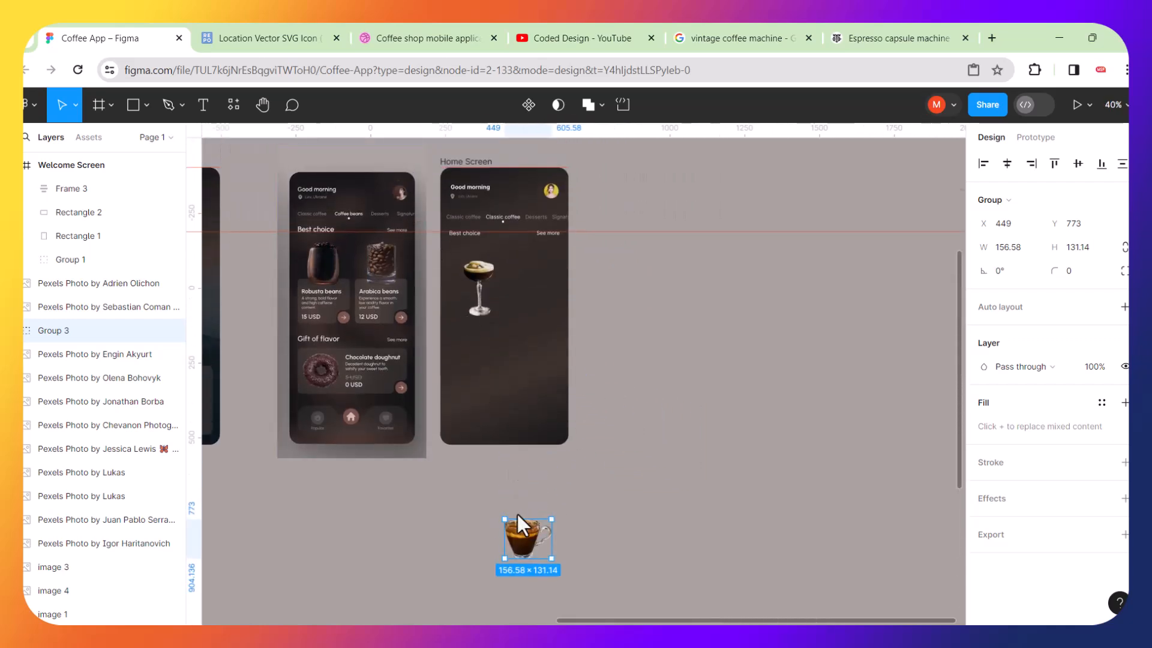
drag(521, 529, 523, 281)
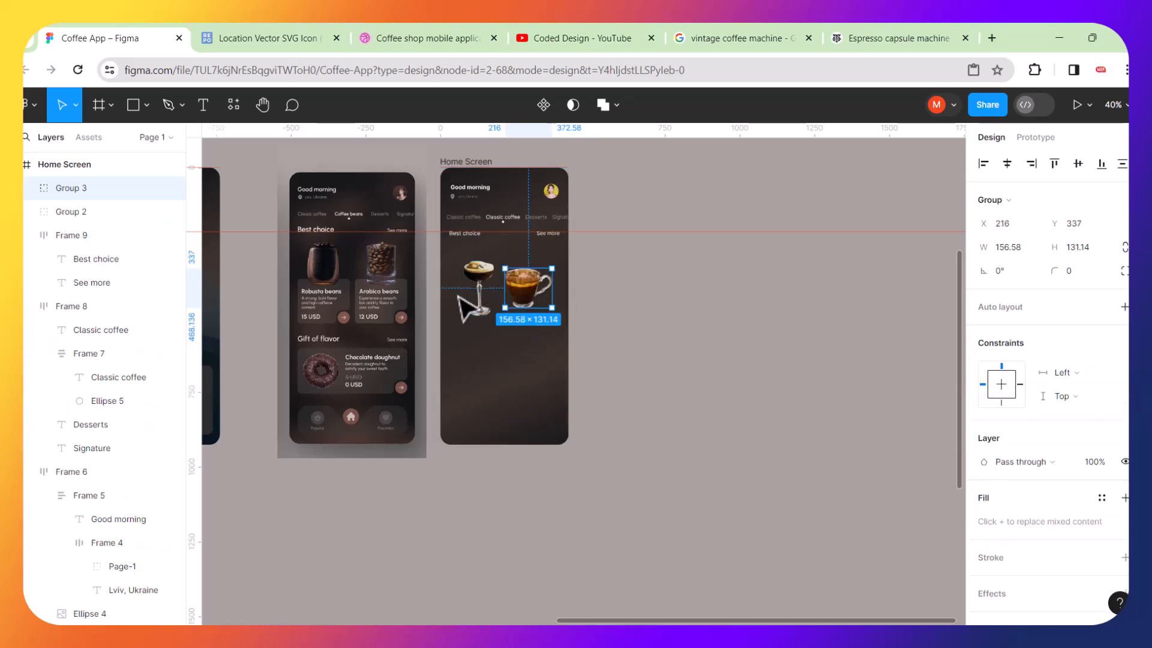
scroll(471, 307, up, 5)
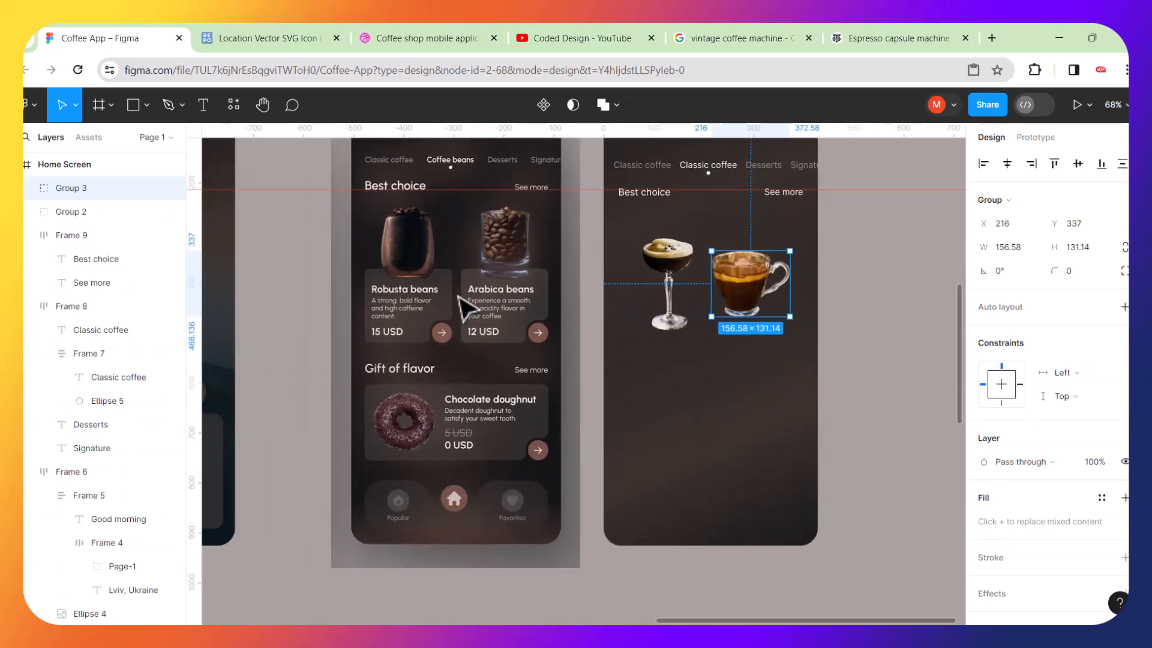
scroll(456, 309, up, 5)
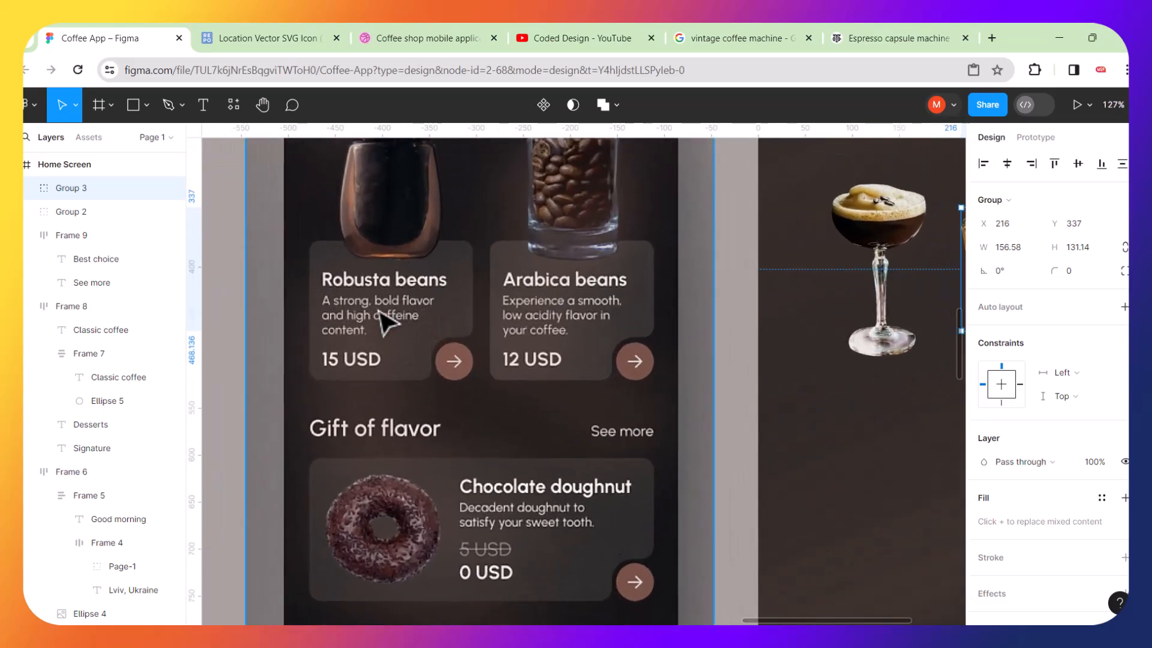
scroll(381, 316, up, 4)
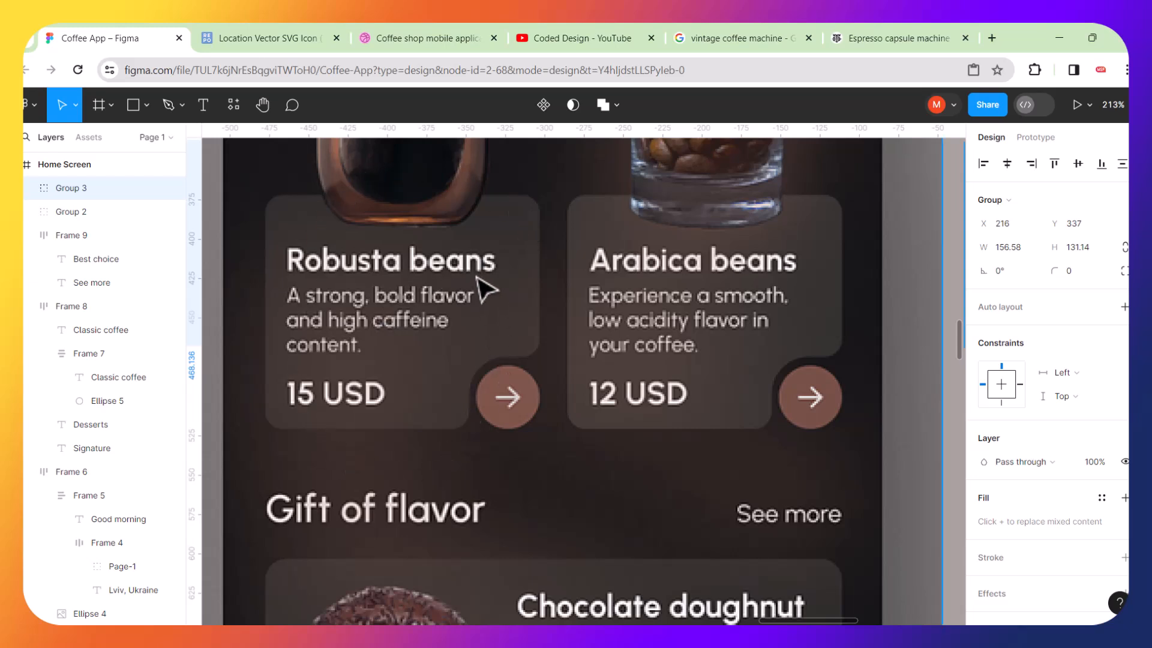
scroll(485, 291, down, 4)
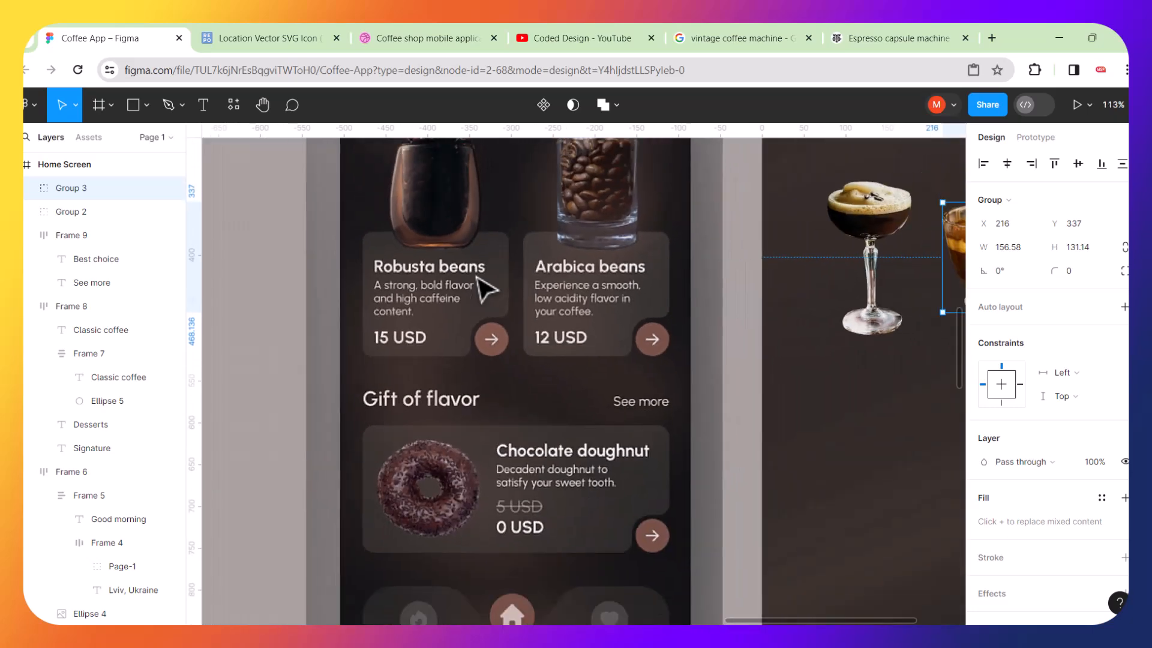
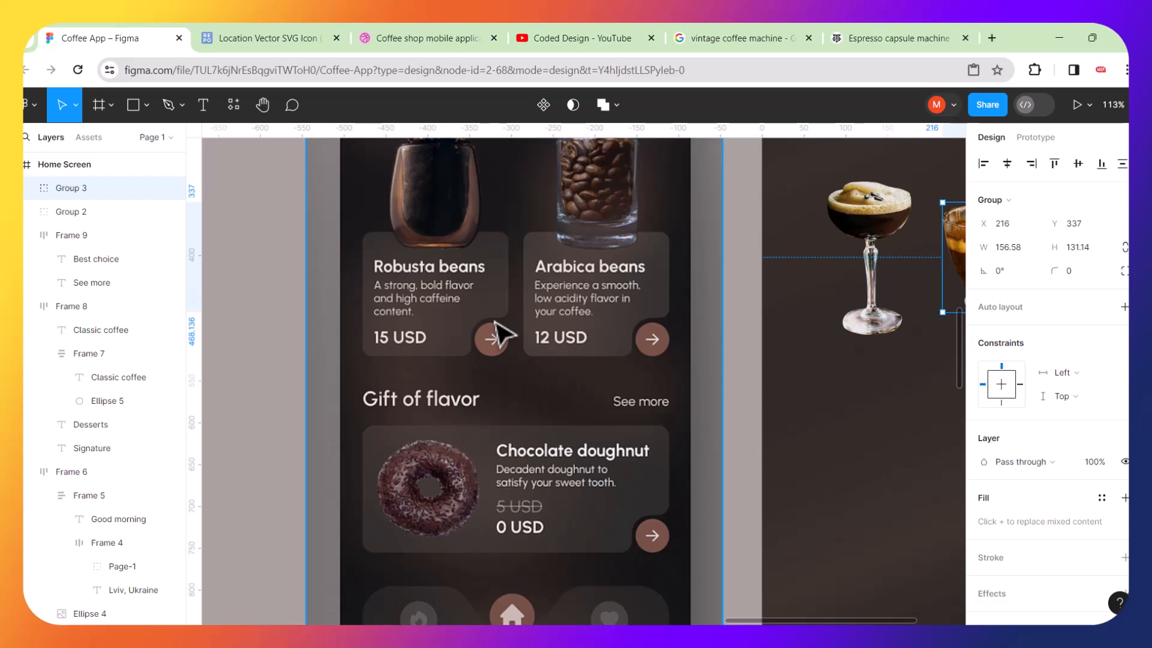
Draw a rectangle about 178 × 161 covering the Robusta beans card.
scroll(501, 321, left, 4)
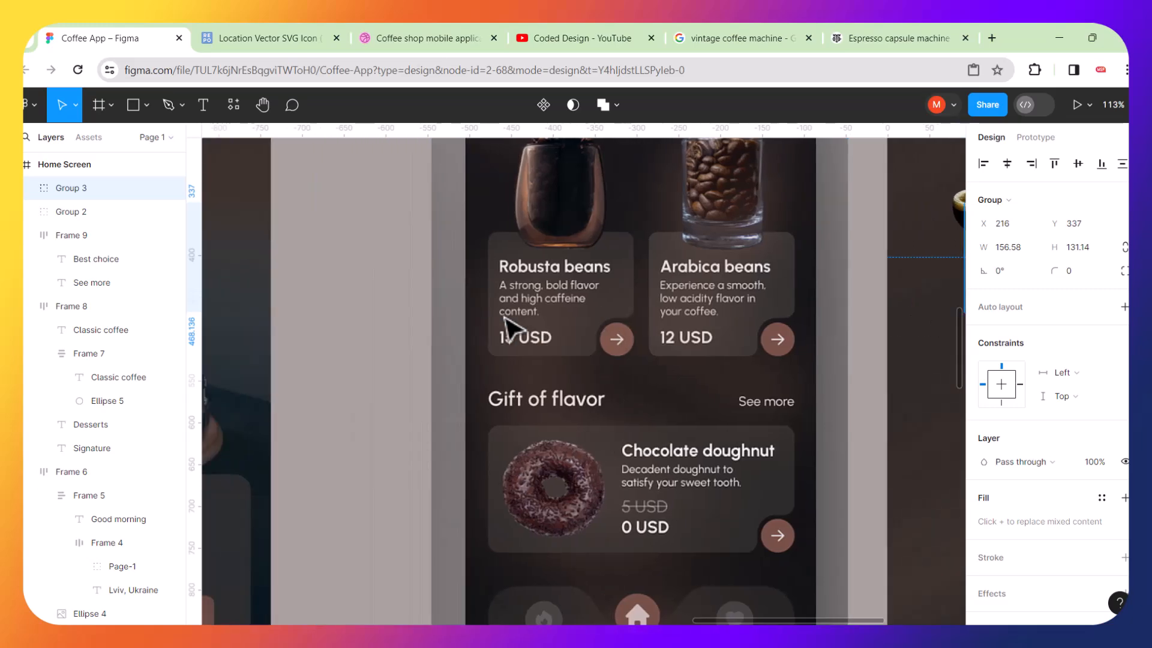
scroll(504, 320, down, 5)
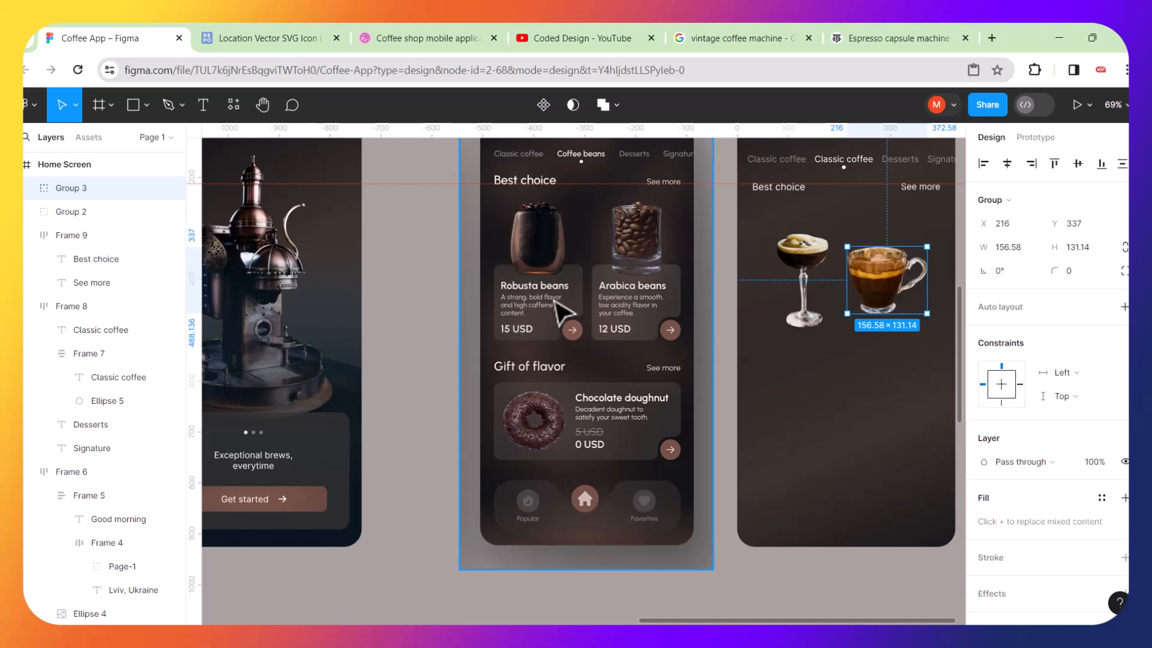
scroll(551, 300, up, 2)
scroll(558, 305, up, 6)
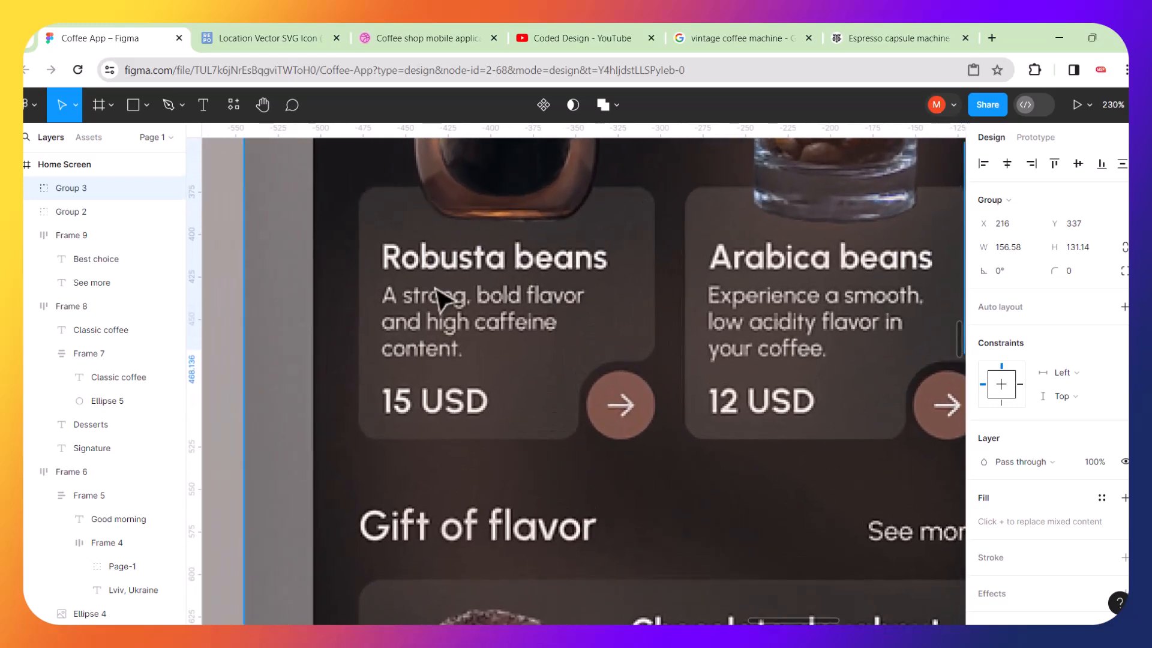
click(135, 104)
drag(357, 179, 658, 454)
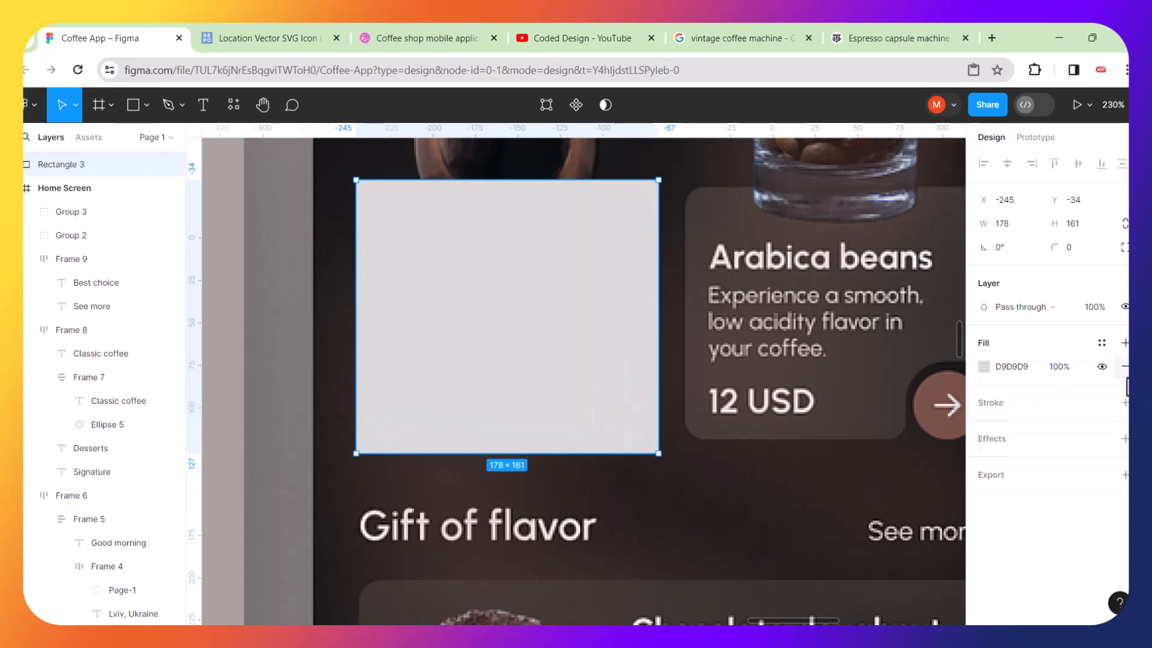
Remove the rectangle's fill and give it an F8EBEB stroke instead.
click(1125, 366)
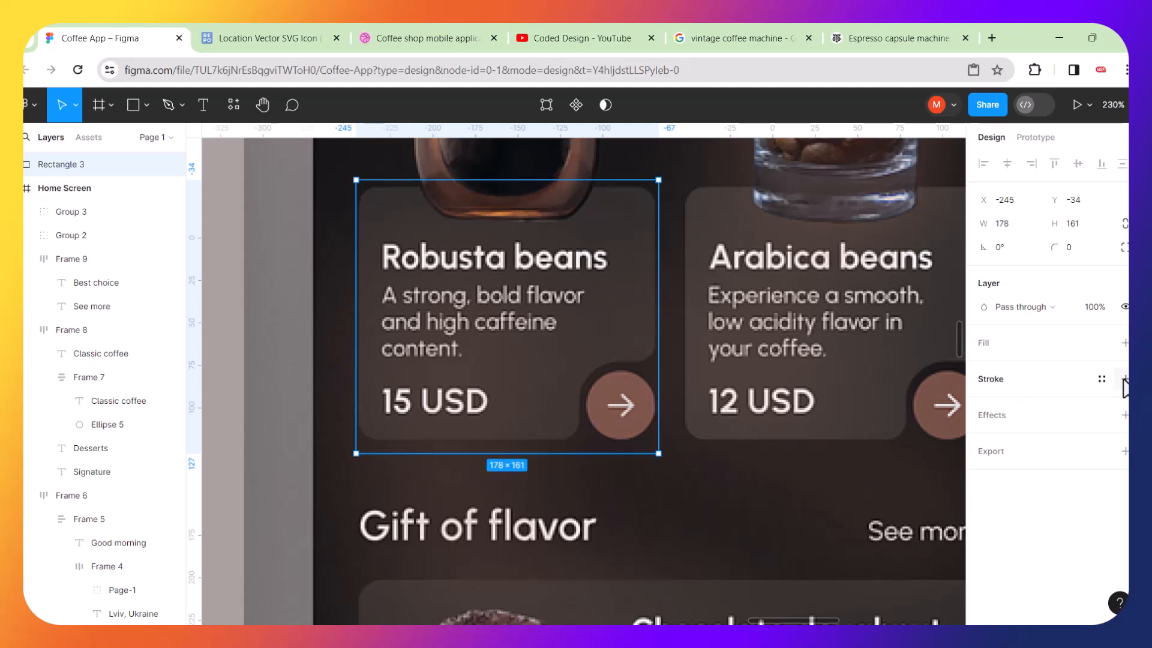
click(1125, 379)
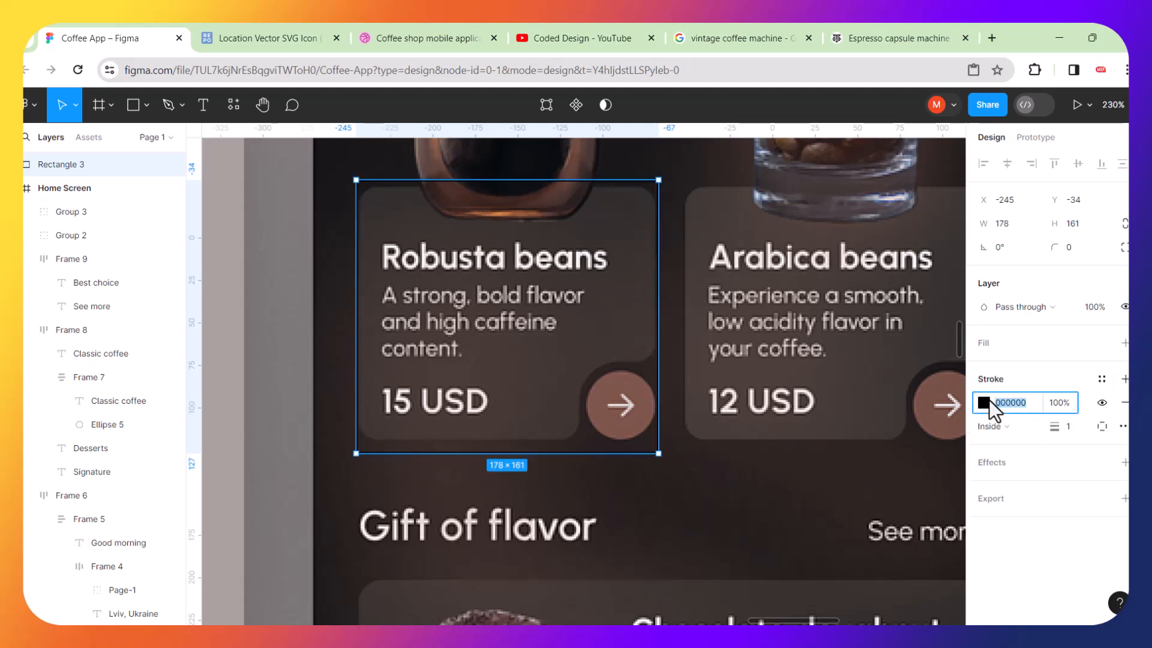
click(991, 400)
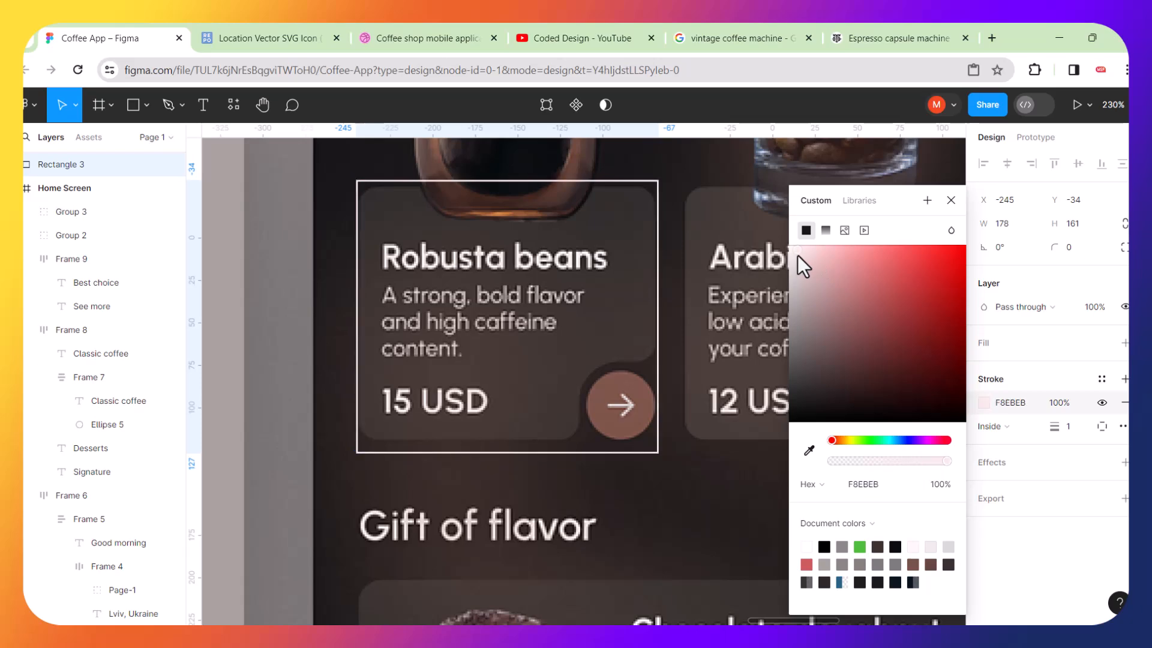
click(297, 212)
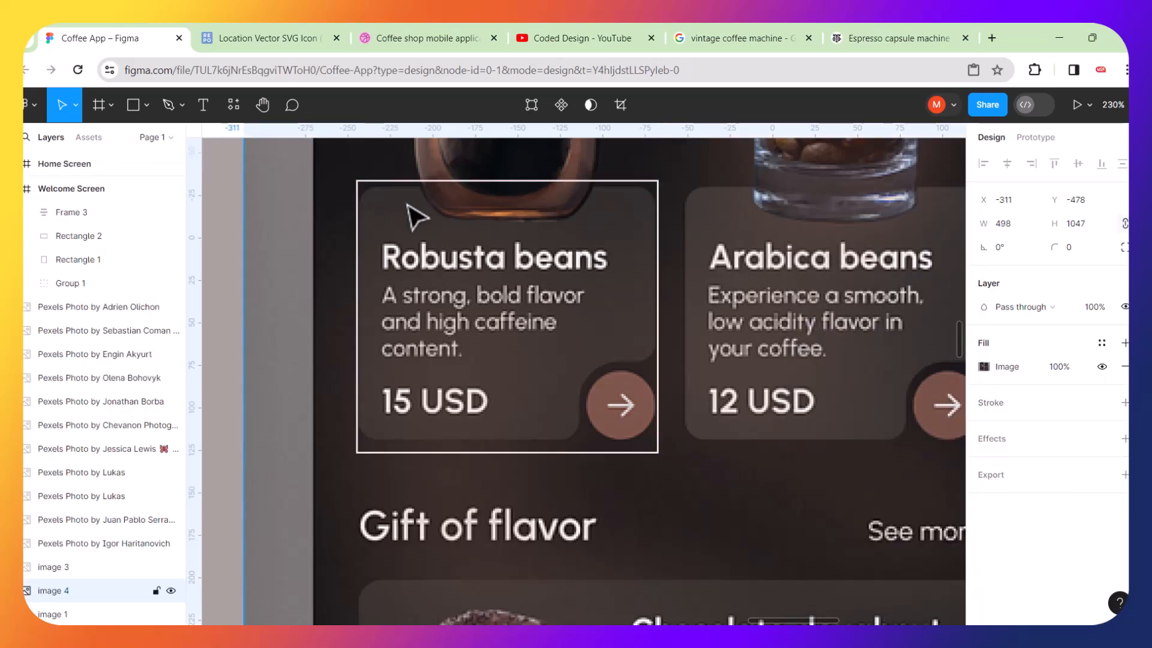
Lower the rectangle's top edge to a height of 158 and round its corners to a radius of 12.
scroll(412, 216, up, 5)
click(471, 173)
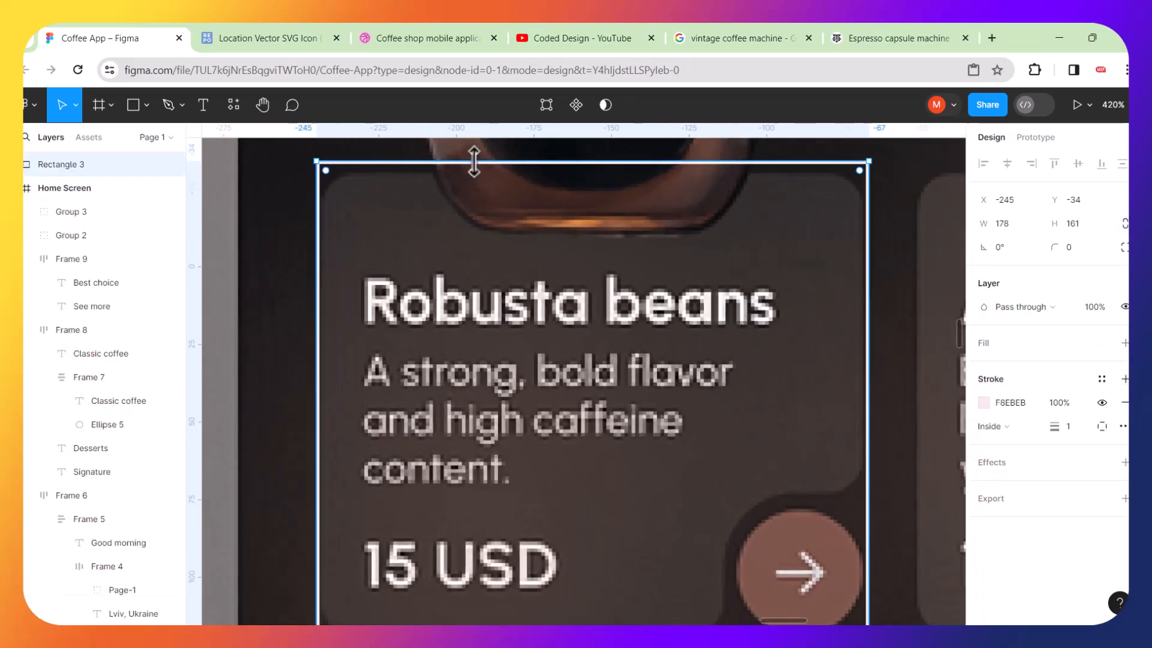
drag(475, 161, 480, 171)
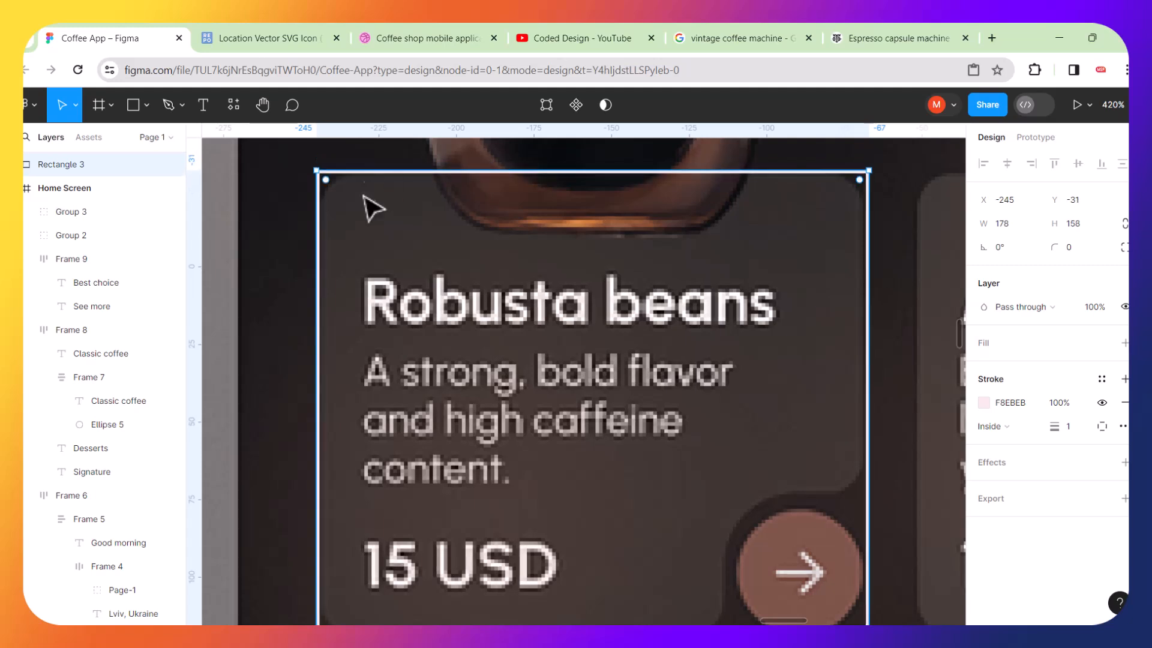
drag(329, 186, 362, 206)
Raise the rectangle's bottom edge so it is 150 high, matching the card's bottom.
scroll(362, 206, down, 5)
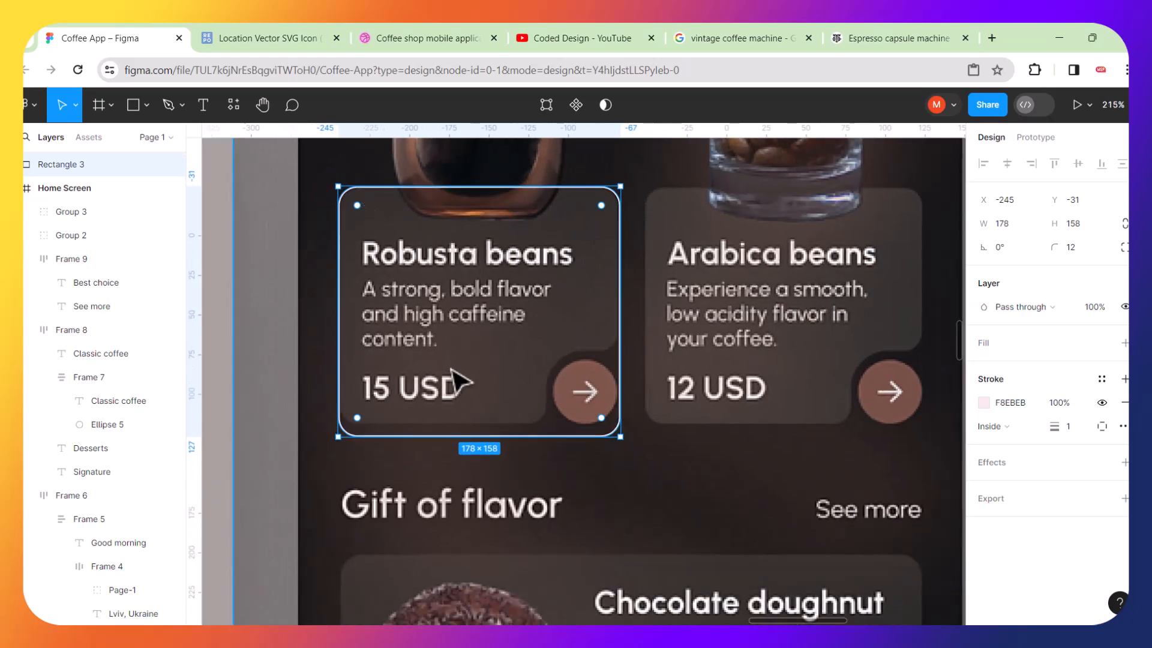
scroll(454, 380, up, 5)
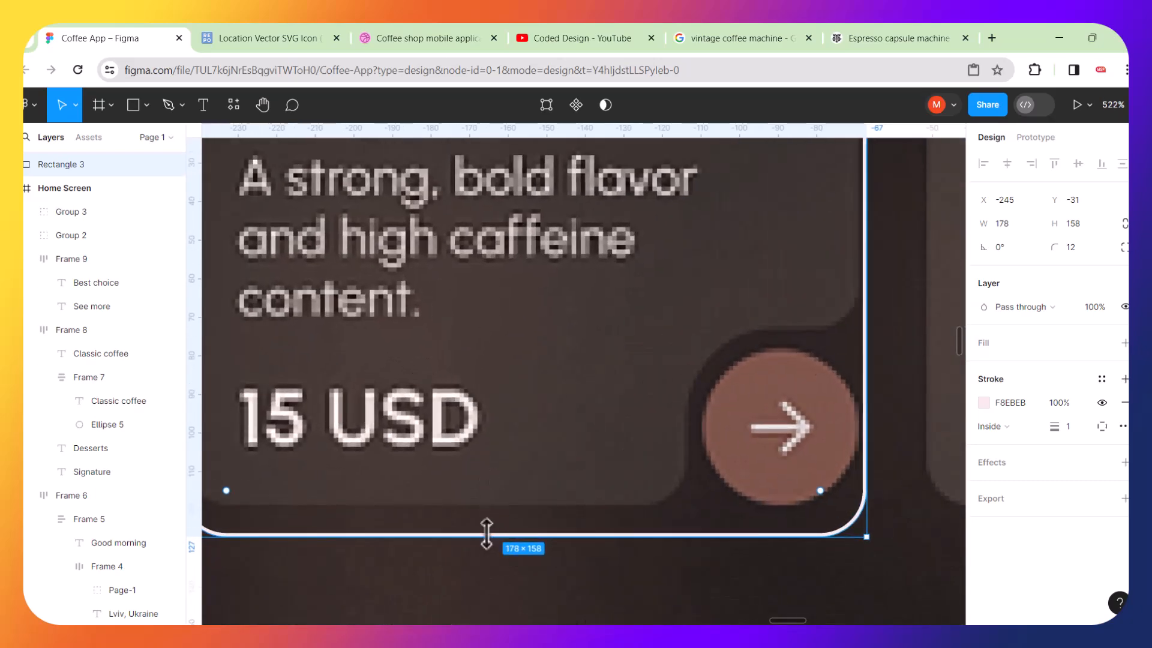
drag(489, 528, 501, 504)
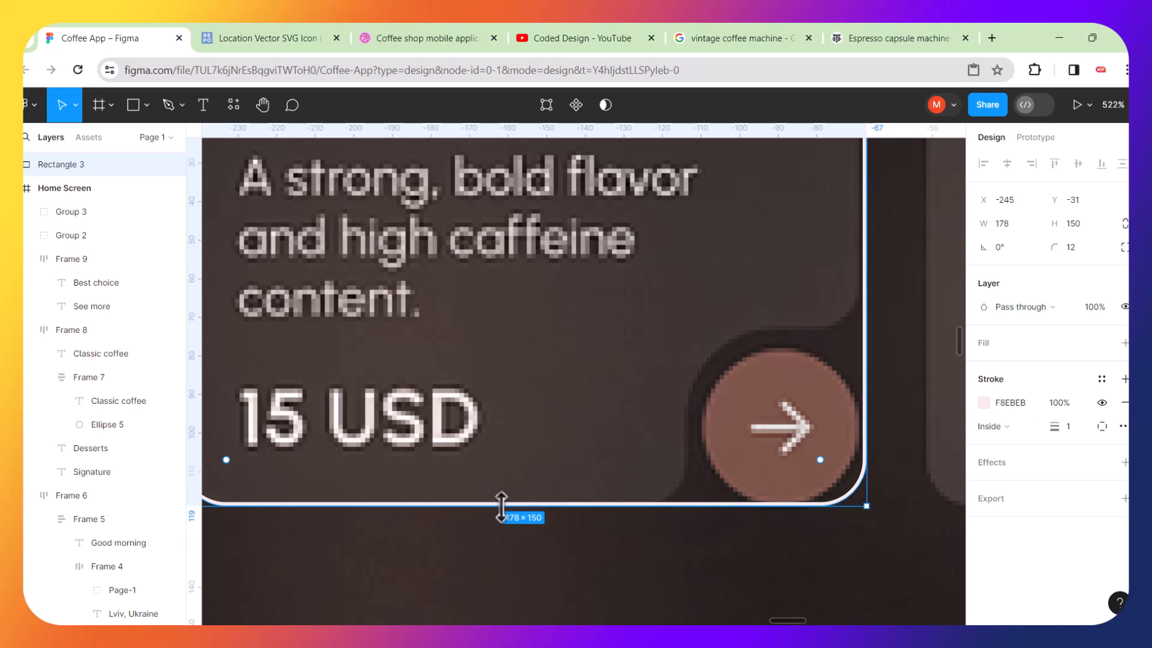
scroll(501, 507, down, 5)
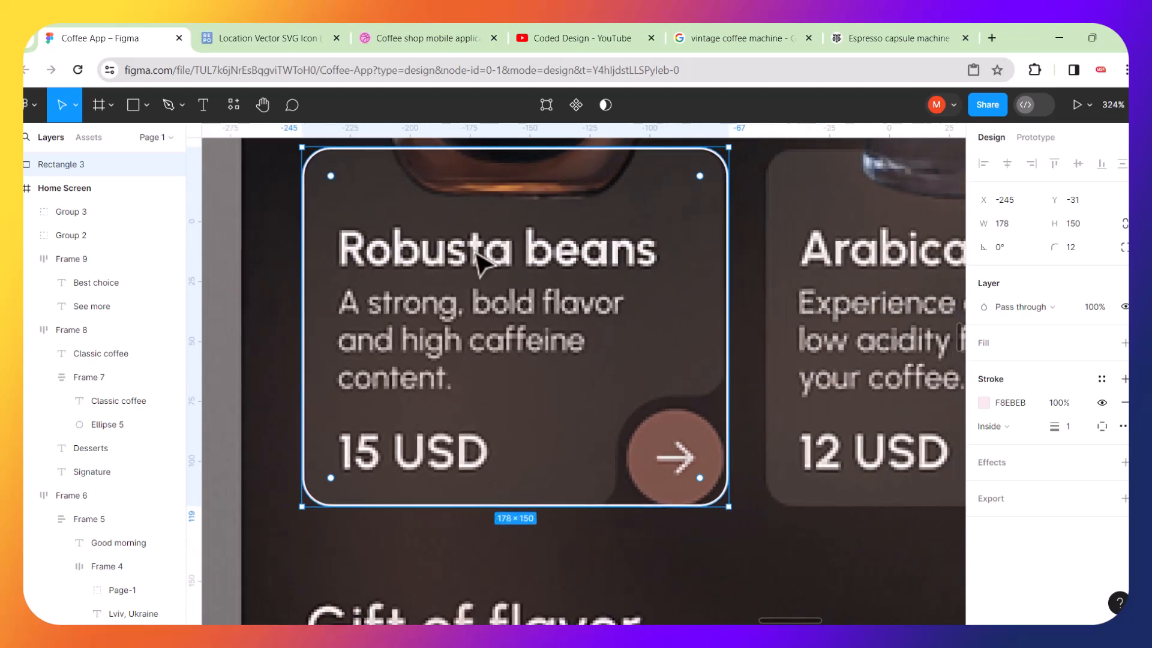
Duplicate the outlined rectangle and shorten the copy to about 104 high, ending just above the price.
key(ctrl+d)
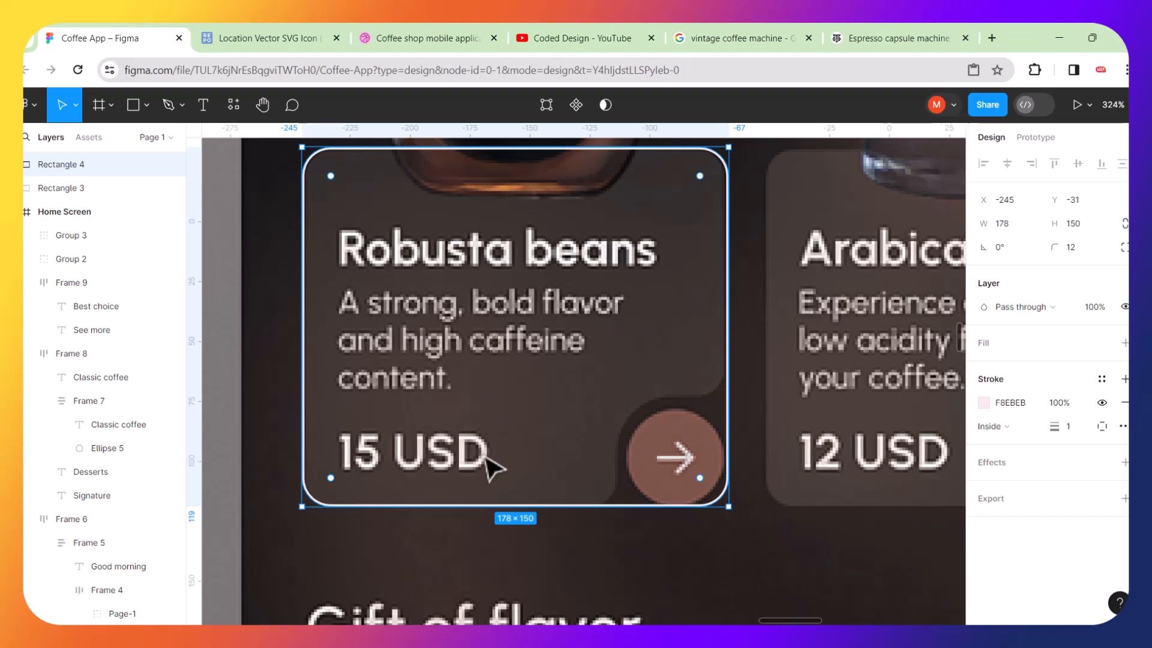
drag(512, 494, 527, 397)
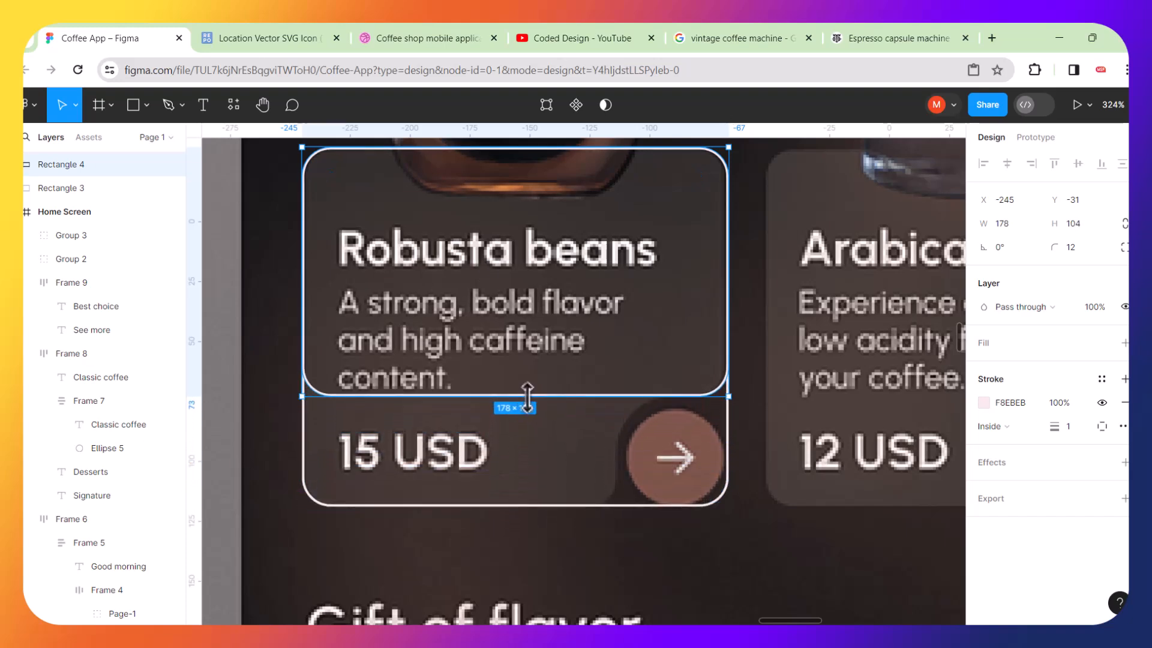
Narrow the original rectangle to 132 wide so it ends before the arrow button.
click(728, 427)
drag(728, 423, 618, 436)
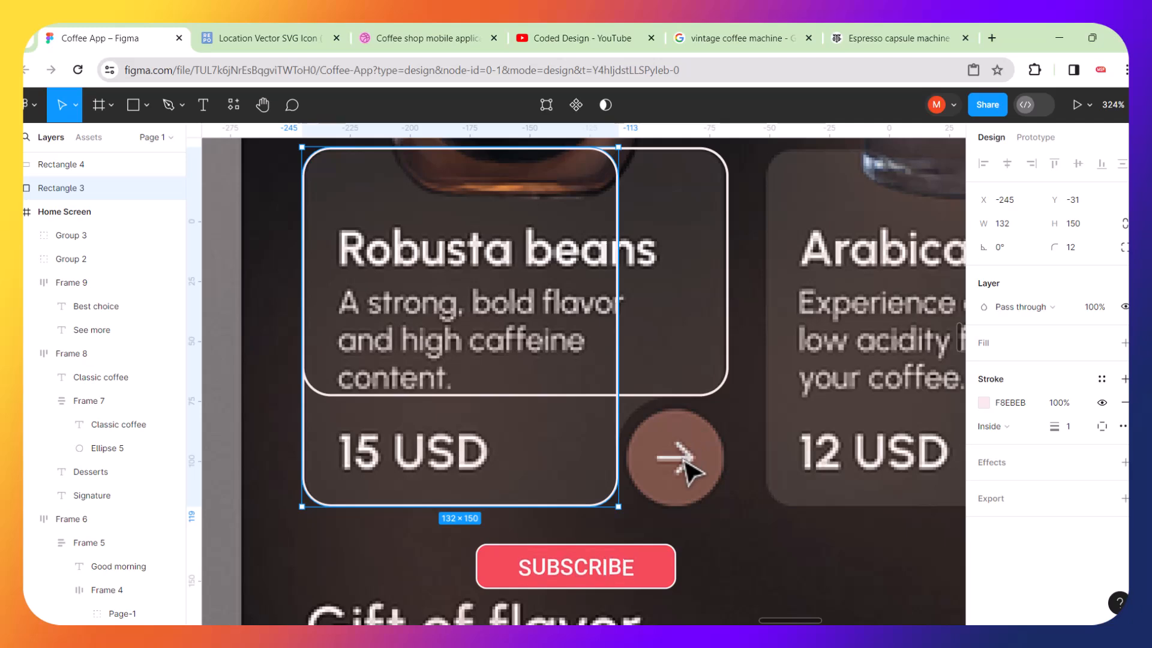
Draw a 40 × 40 circle over the card's arrow button with the Ellipse tool.
scroll(689, 472, up, 5)
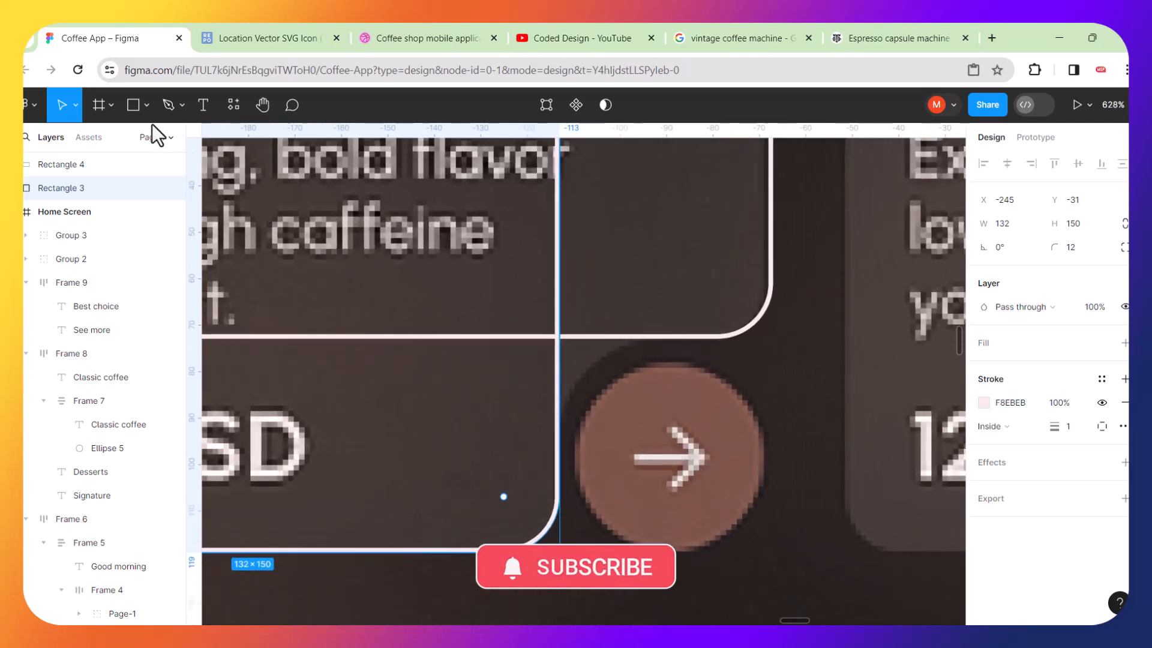
click(146, 106)
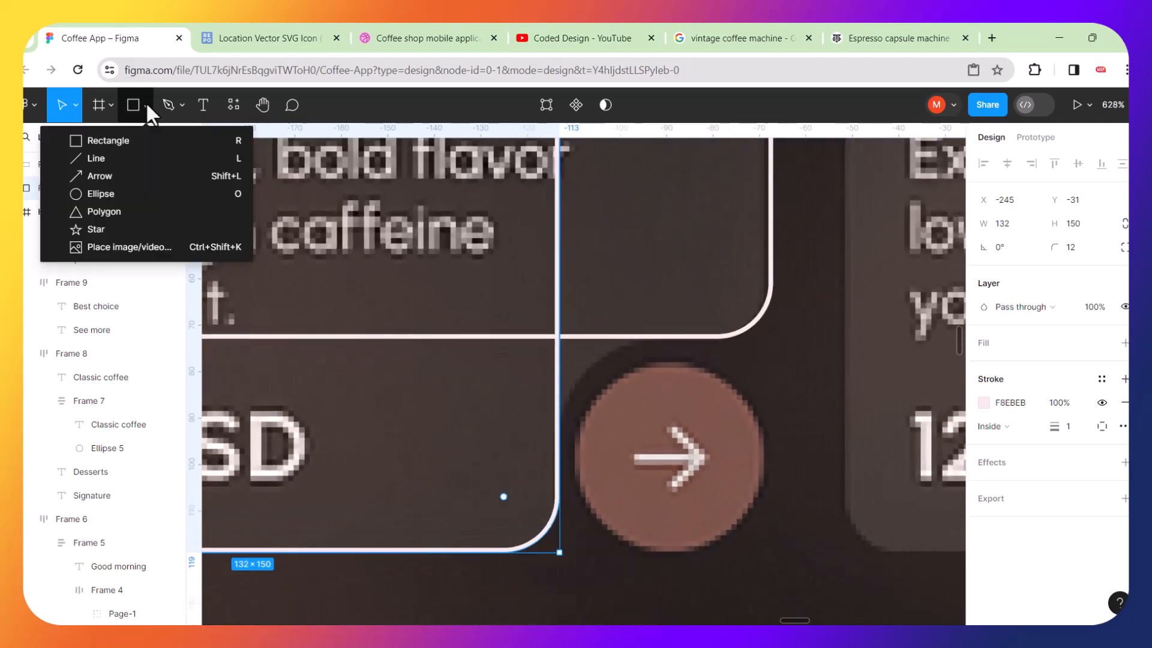
click(91, 193)
drag(578, 363, 763, 484)
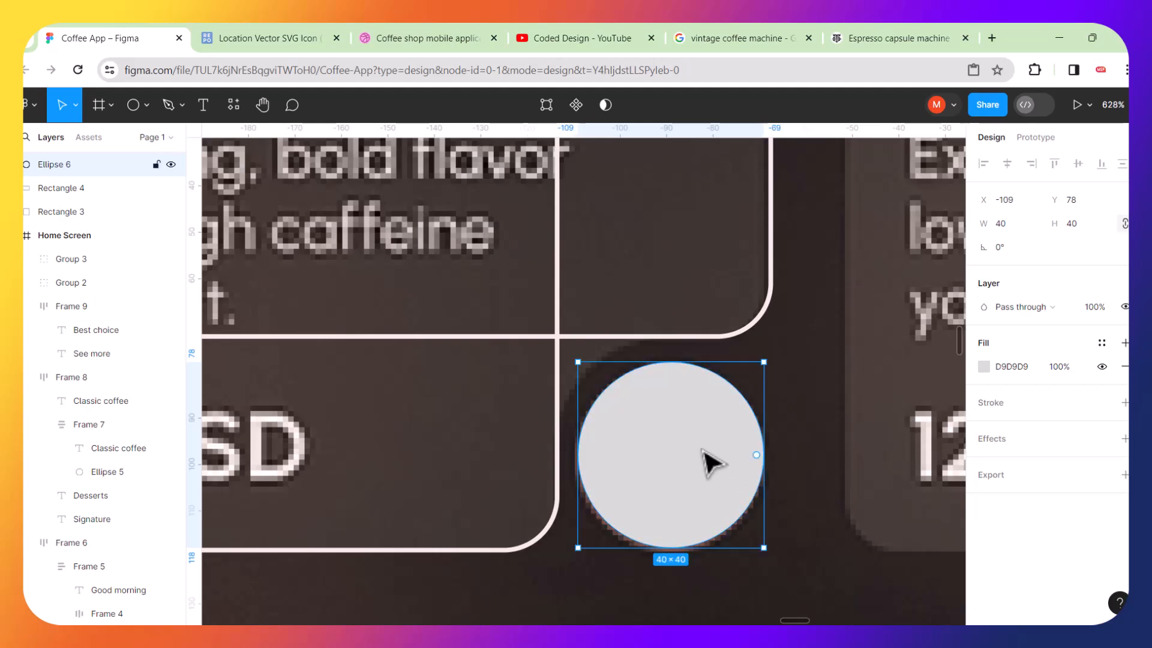
Duplicate the circle and turn the copy into an outline with no fill and a black 000000 stroke.
key(ctrl+d)
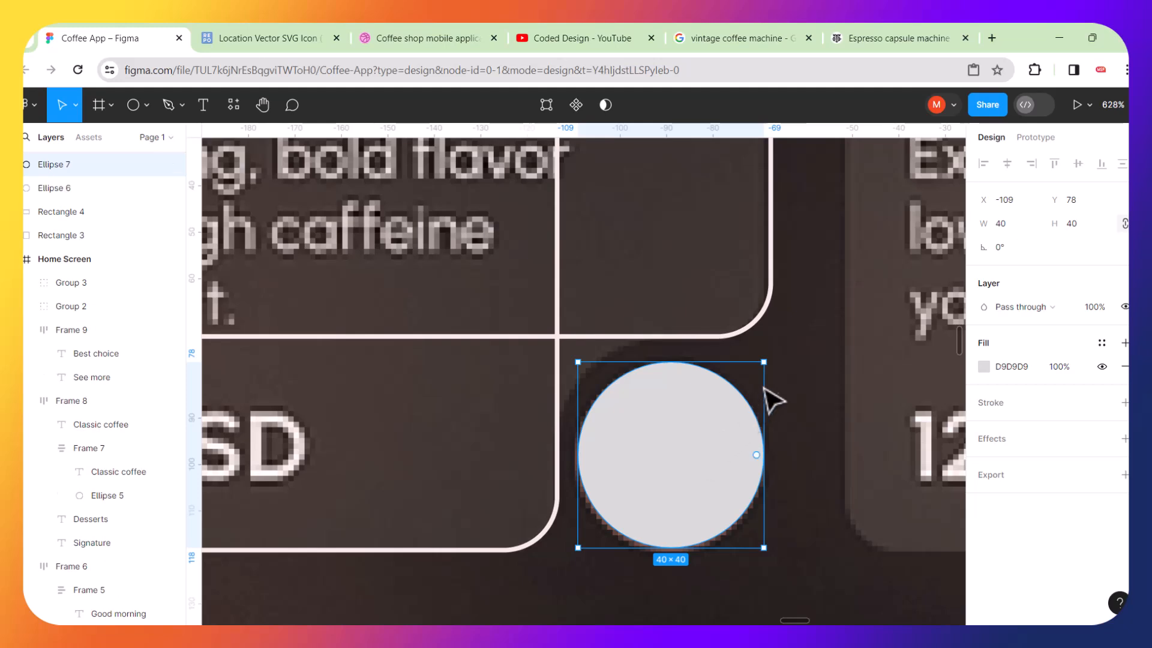
drag(769, 364, 777, 354)
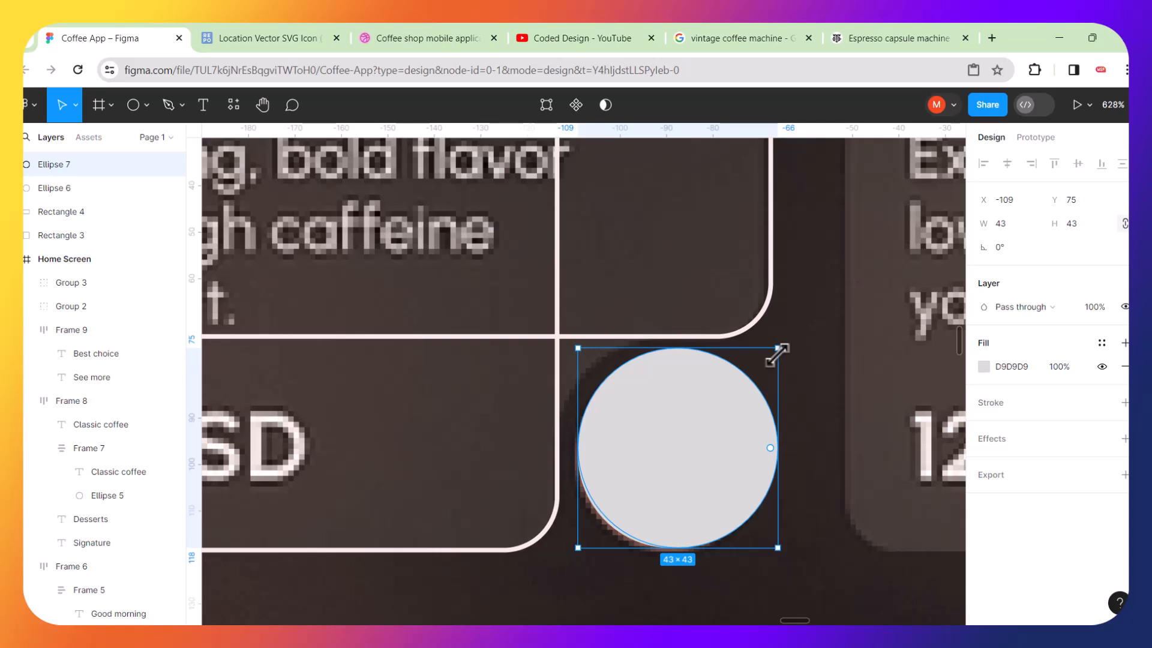
key(ctrl+z)
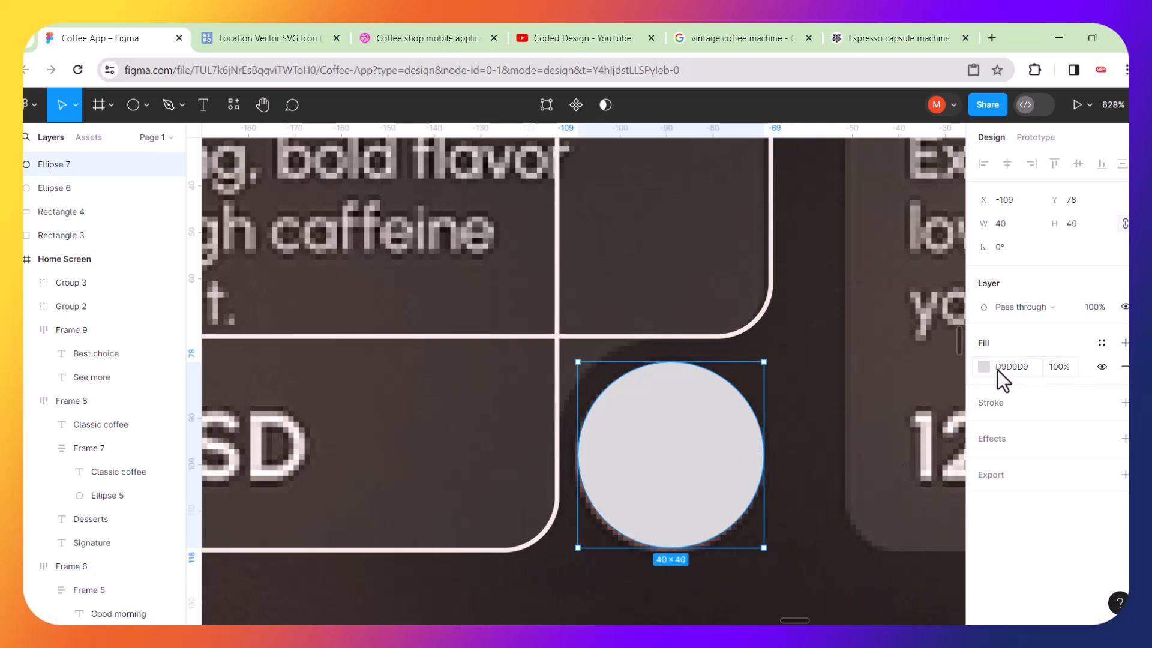
click(1124, 367)
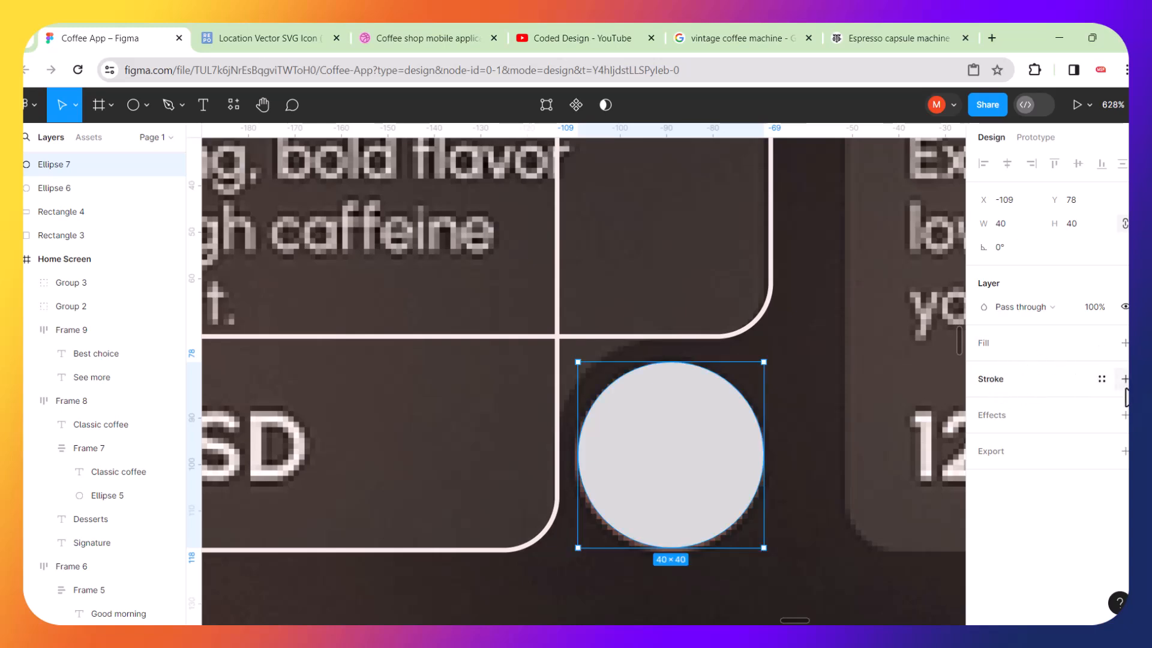
click(1126, 383)
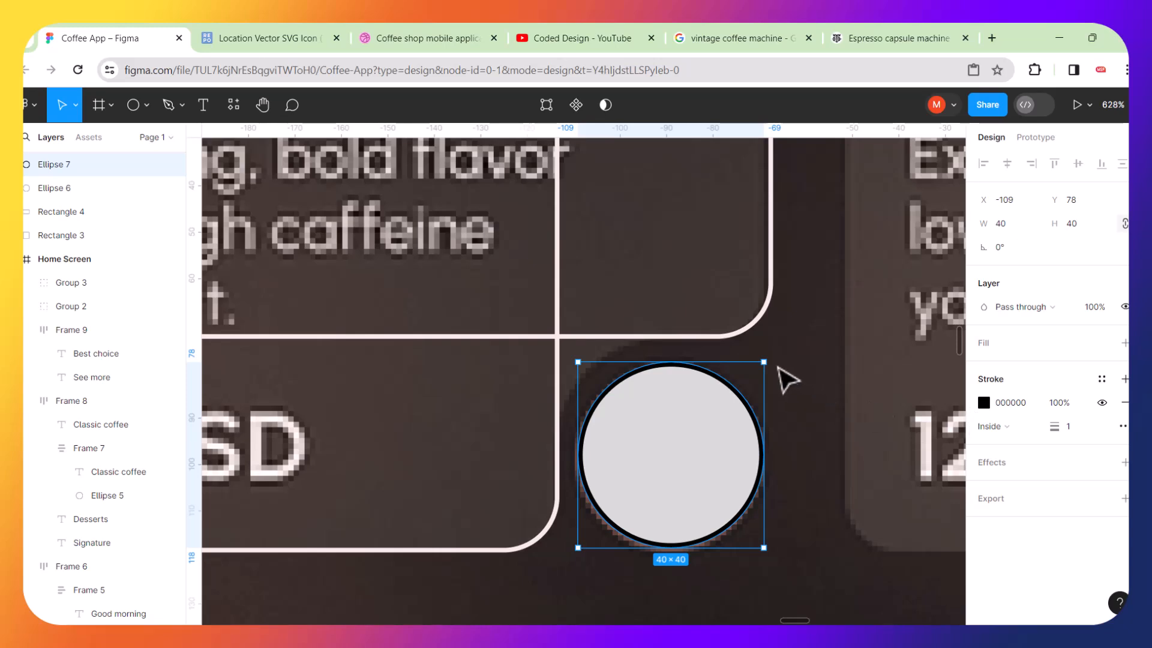
drag(764, 359, 811, 327)
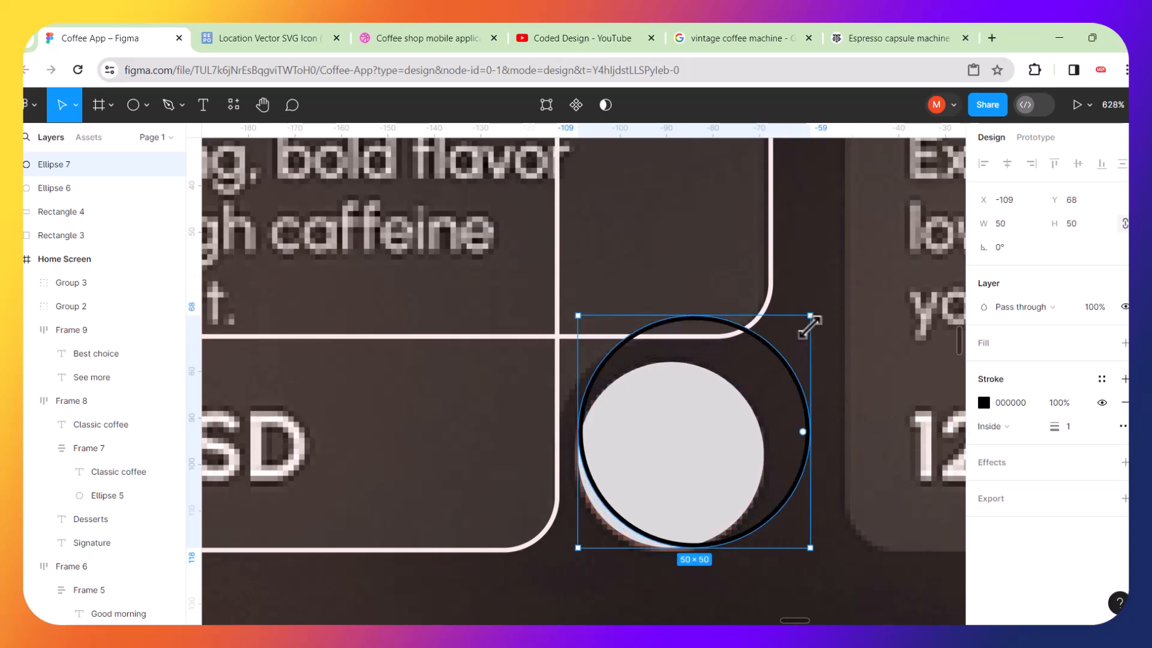
key(ctrl+z)
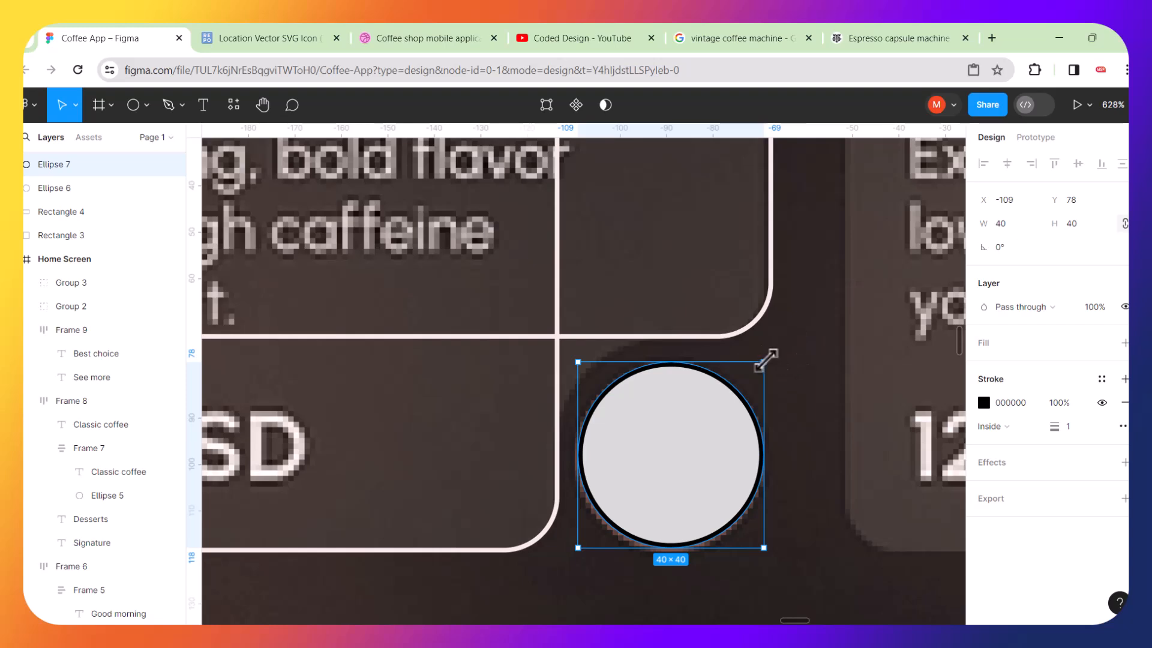
drag(765, 361, 827, 301)
key(ctrl+z)
Resize the outlined circle to 50 × 50, positioned around the arrow button at the card's notch.
drag(768, 361, 796, 374)
drag(755, 318, 775, 293)
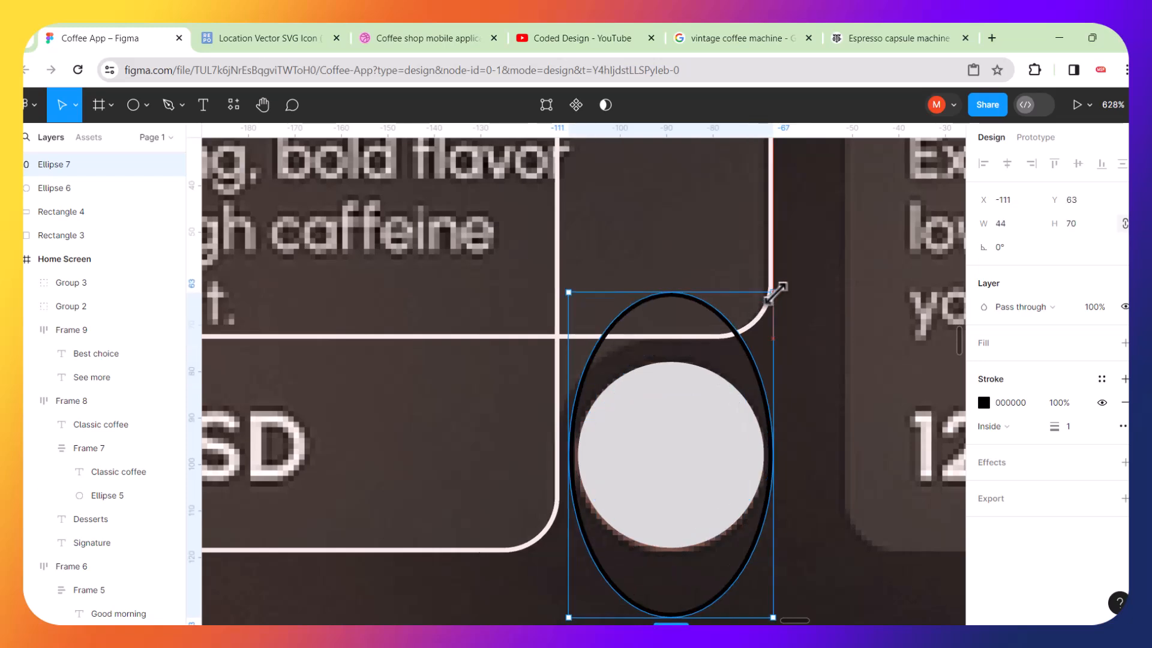
key(shift)
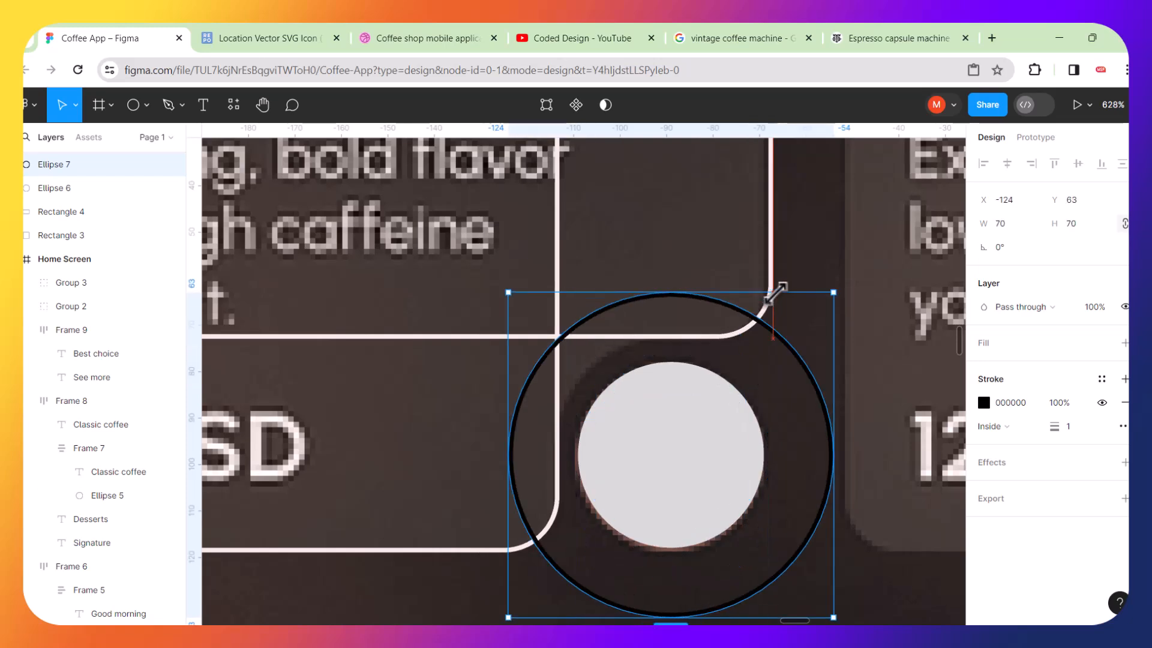
key(shift)
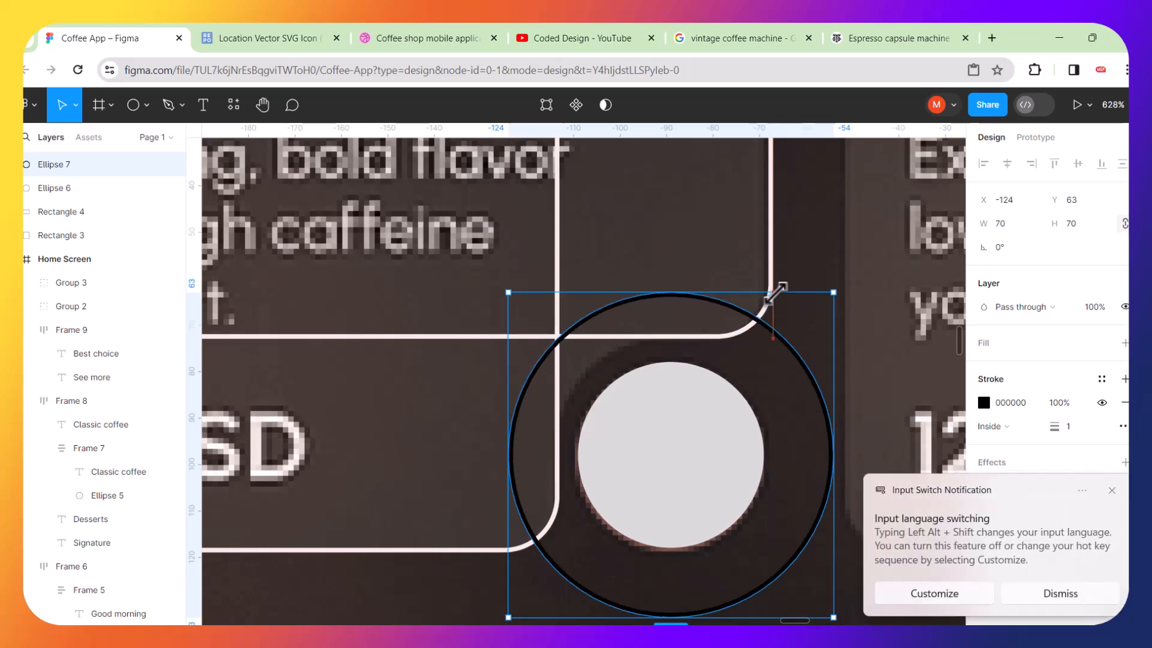
drag(776, 293, 714, 338)
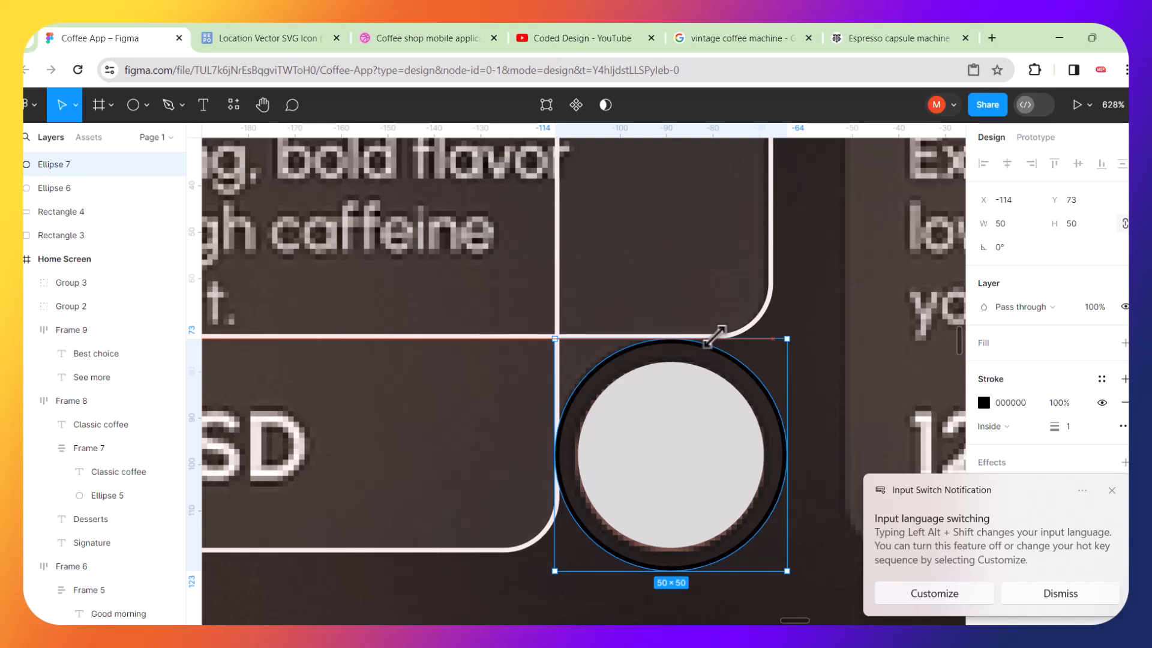
drag(715, 337, 714, 337)
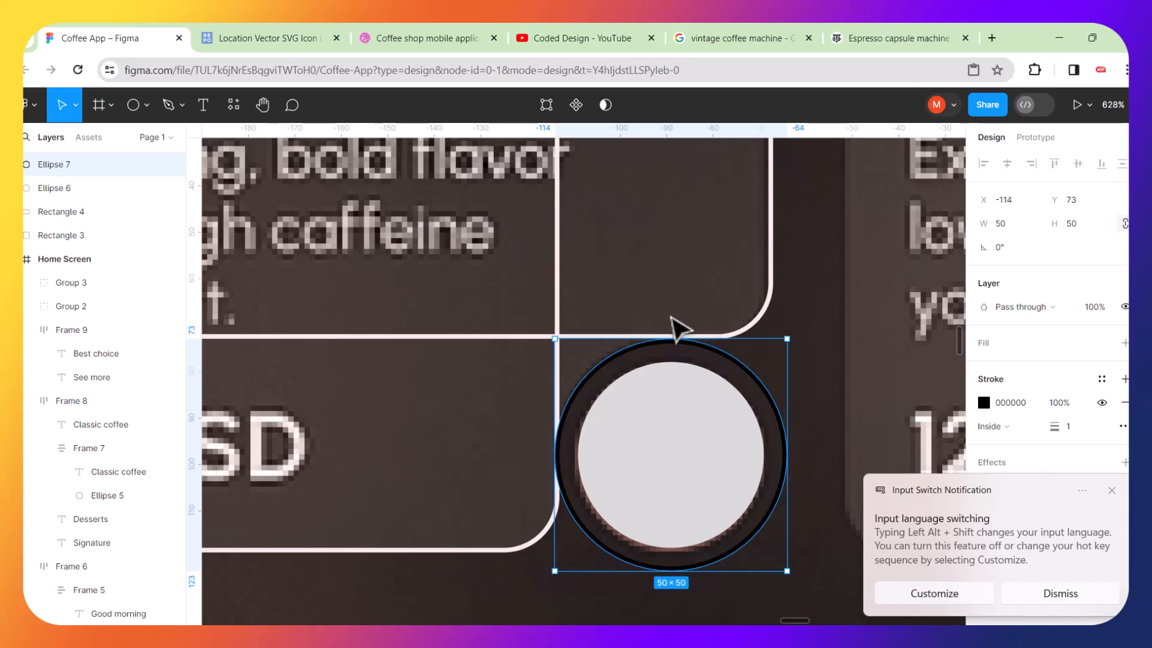
scroll(659, 393, up, 3)
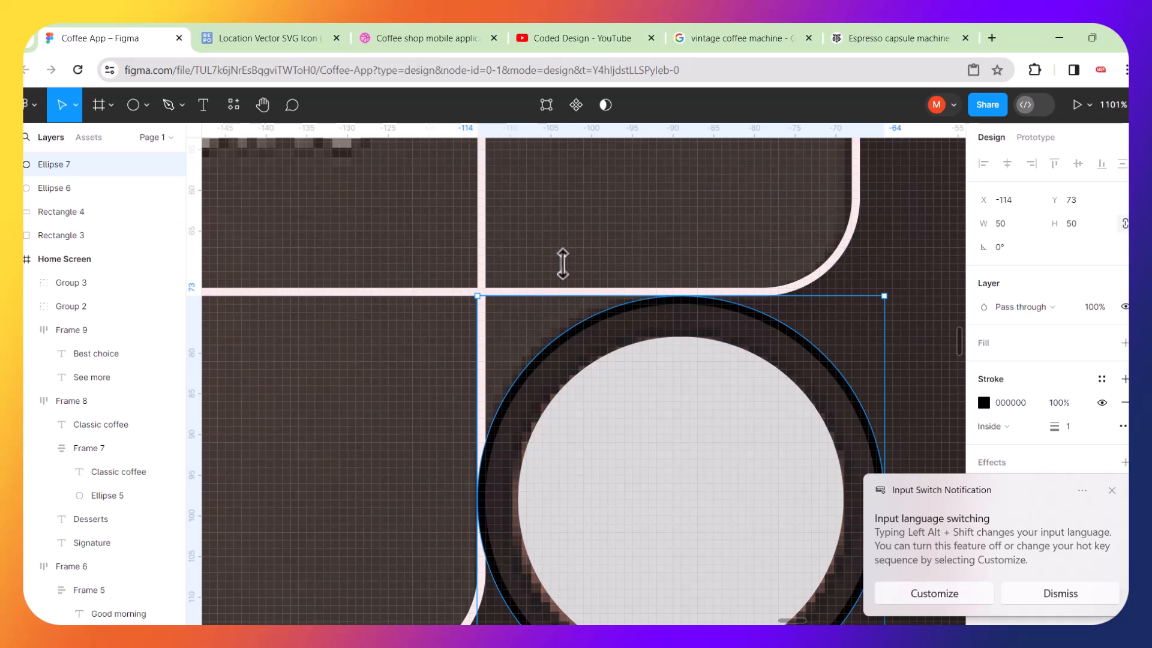
scroll(562, 262, down, 4)
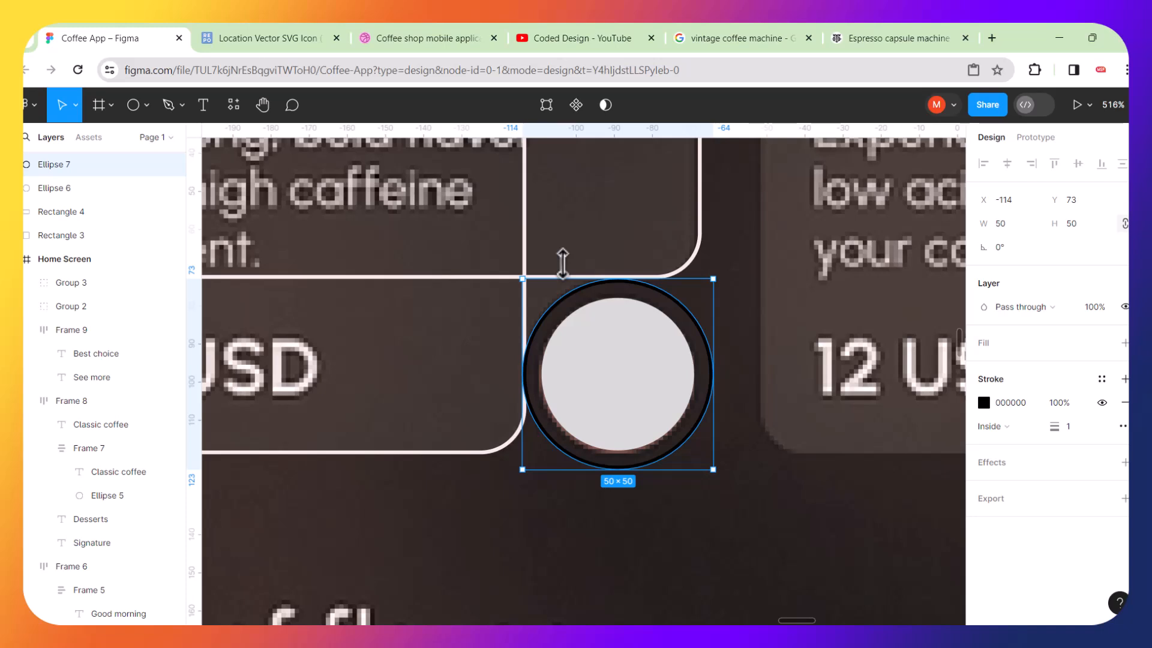
scroll(562, 263, left, 3)
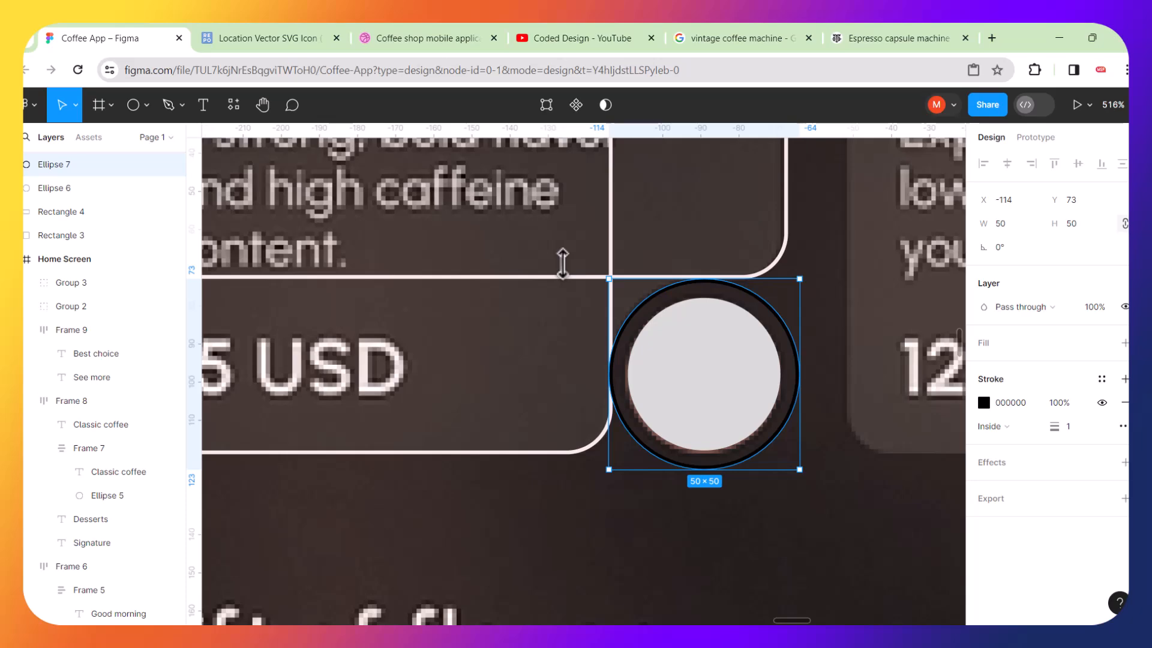
Select both rectangles of the Robusta card outline and set their stroke weight to 0.
scroll(562, 263, up, 3)
scroll(562, 262, down, 5)
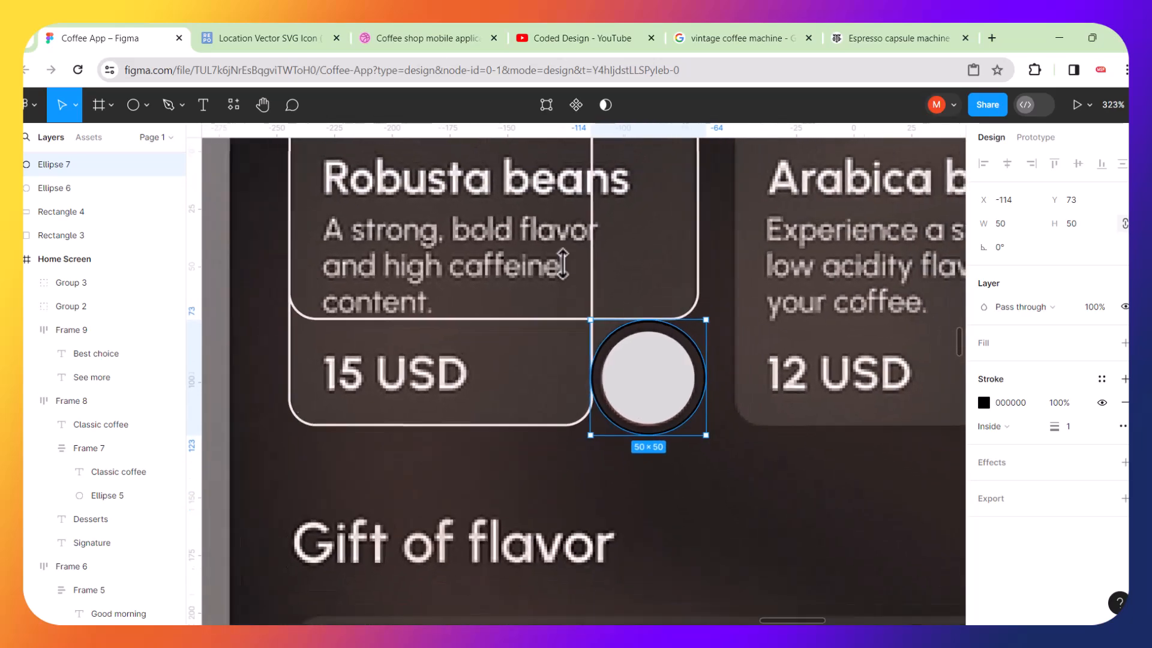
scroll(531, 276, up, 3)
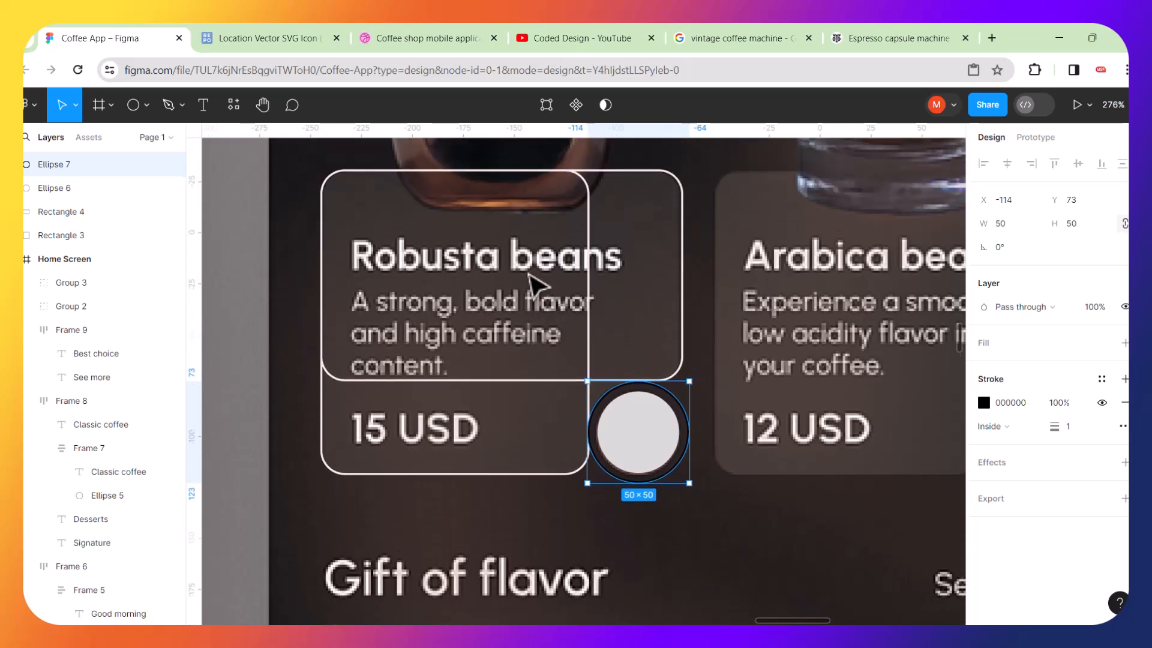
click(705, 190)
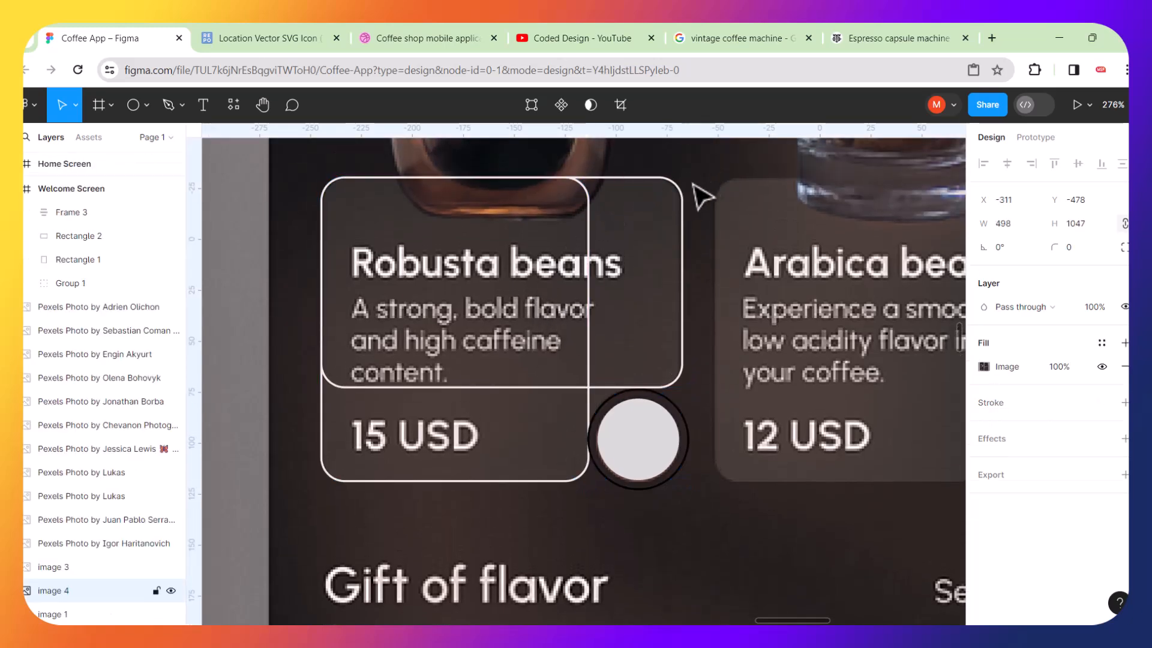
click(689, 201)
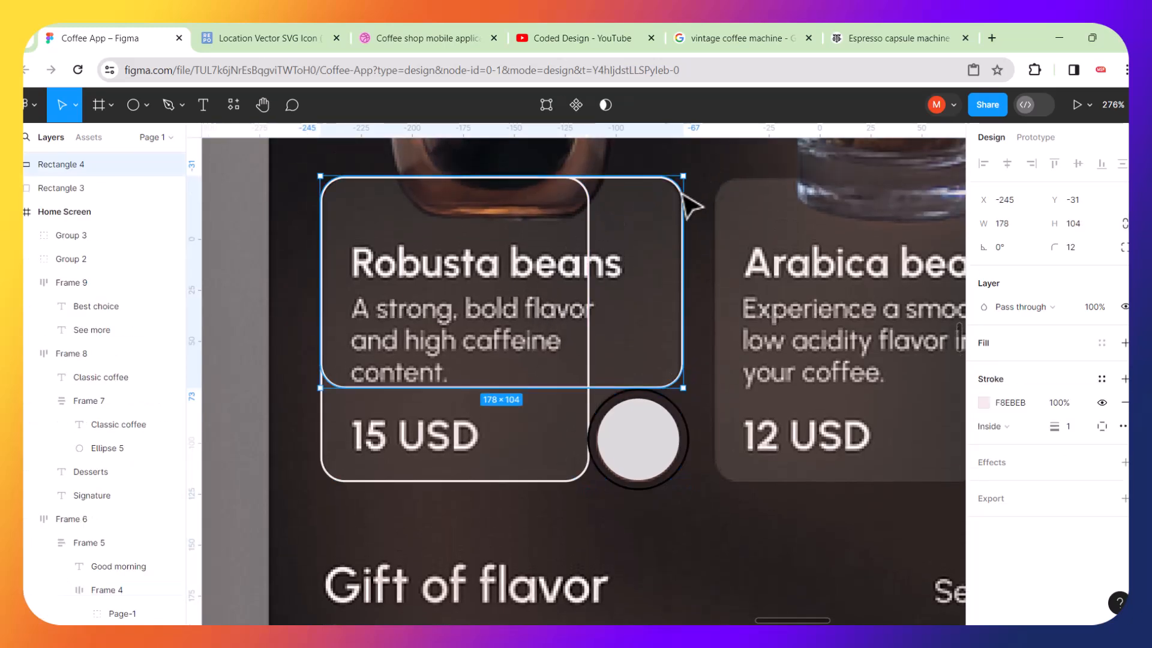
shift+click(587, 208)
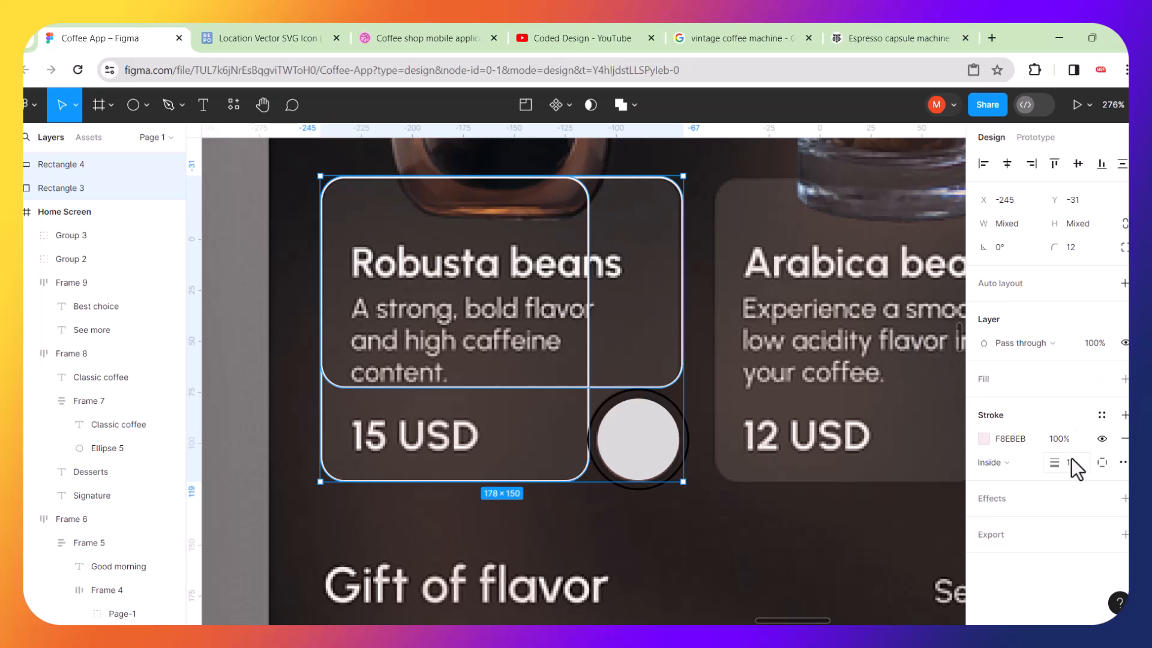
drag(1060, 461, 1036, 462)
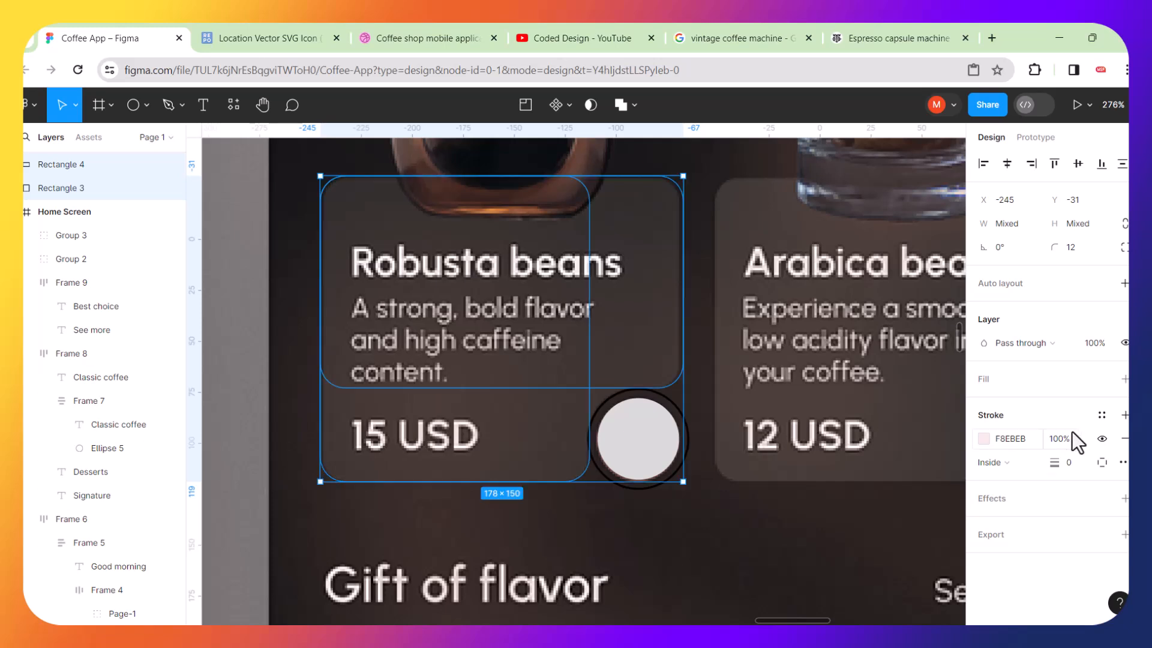
Add a fill to both rectangles and merge them into one shape with Union selection.
click(1123, 379)
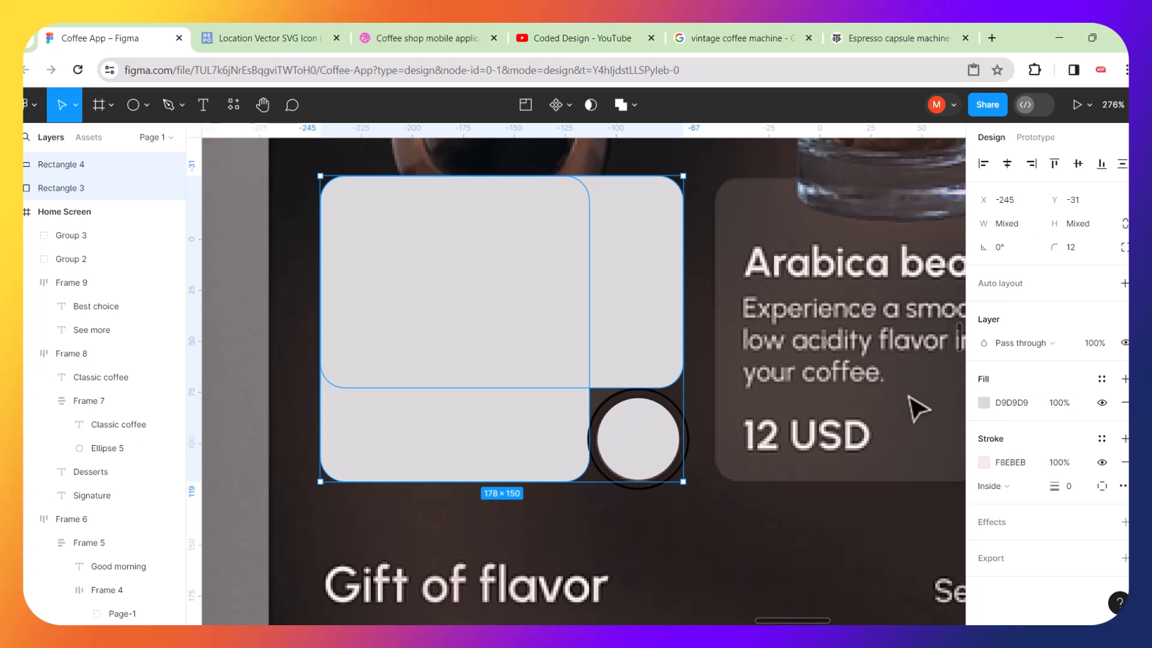
click(636, 105)
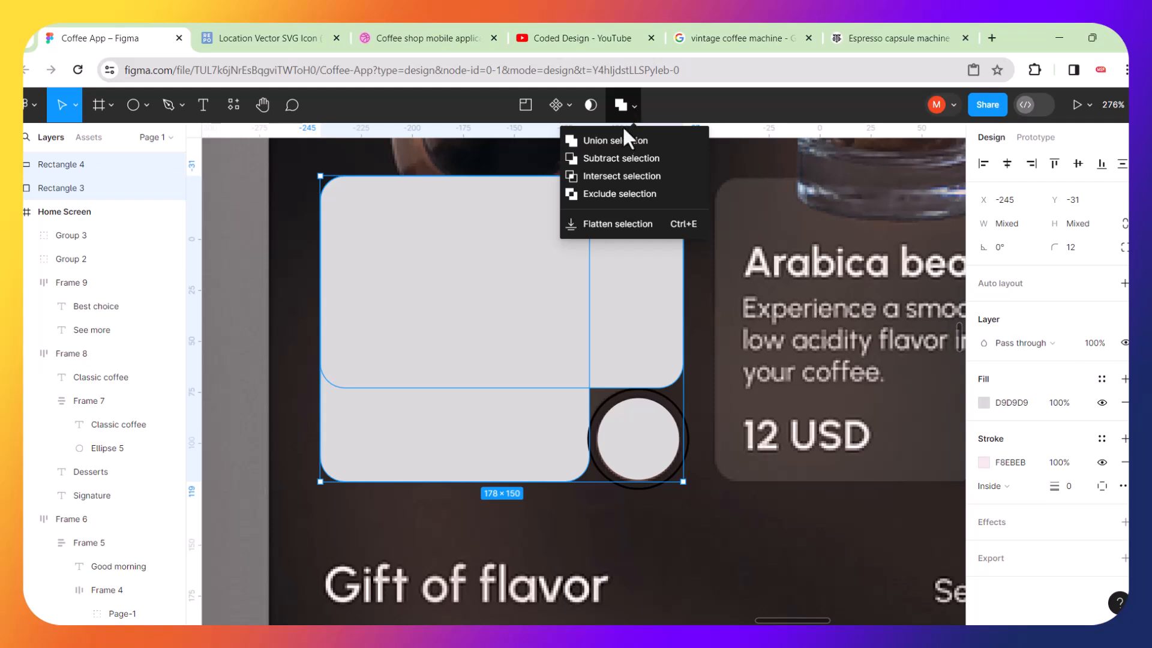
click(610, 139)
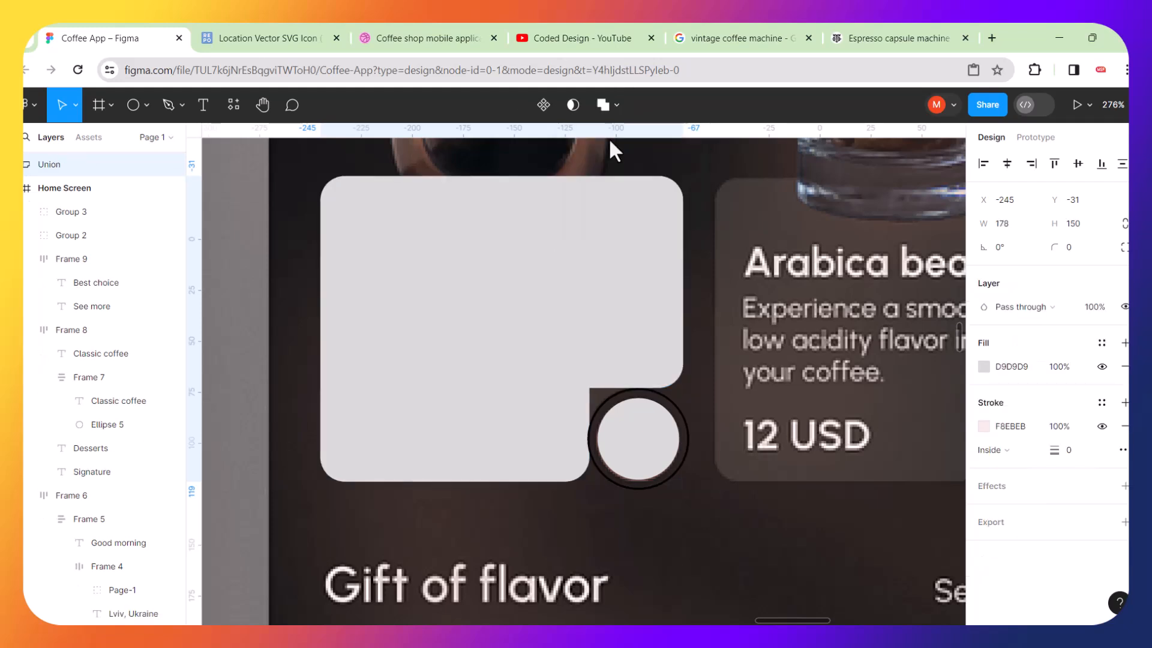
Set the merged card shape's fill colour to dark red 882F2F.
click(984, 368)
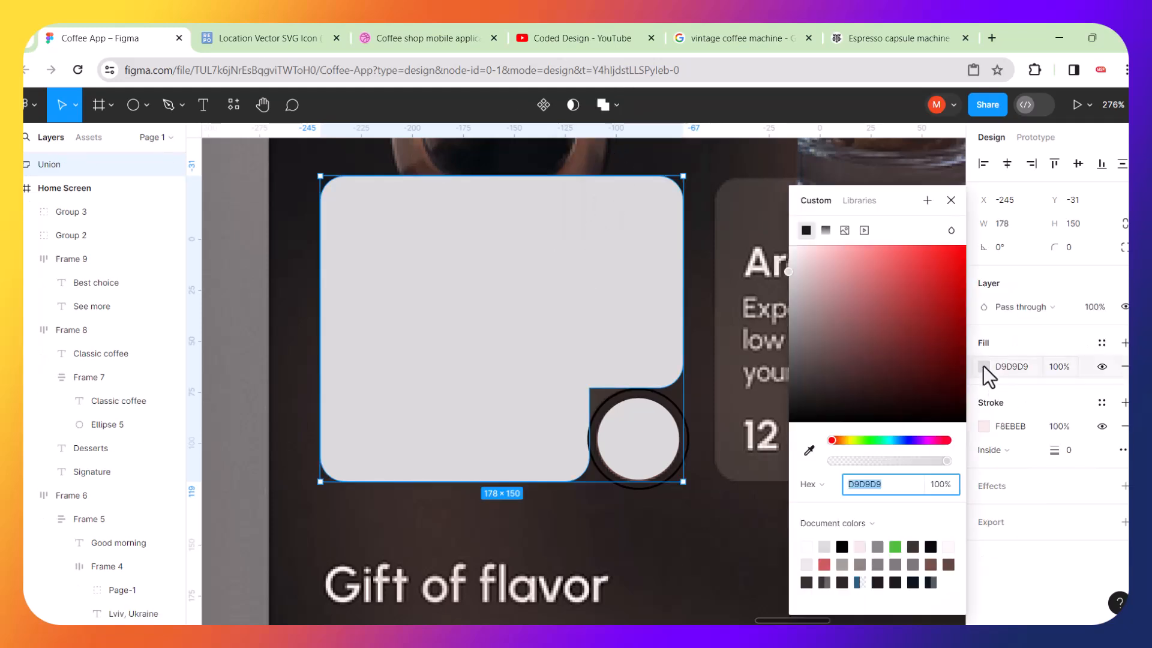
drag(895, 308, 919, 288)
click(906, 329)
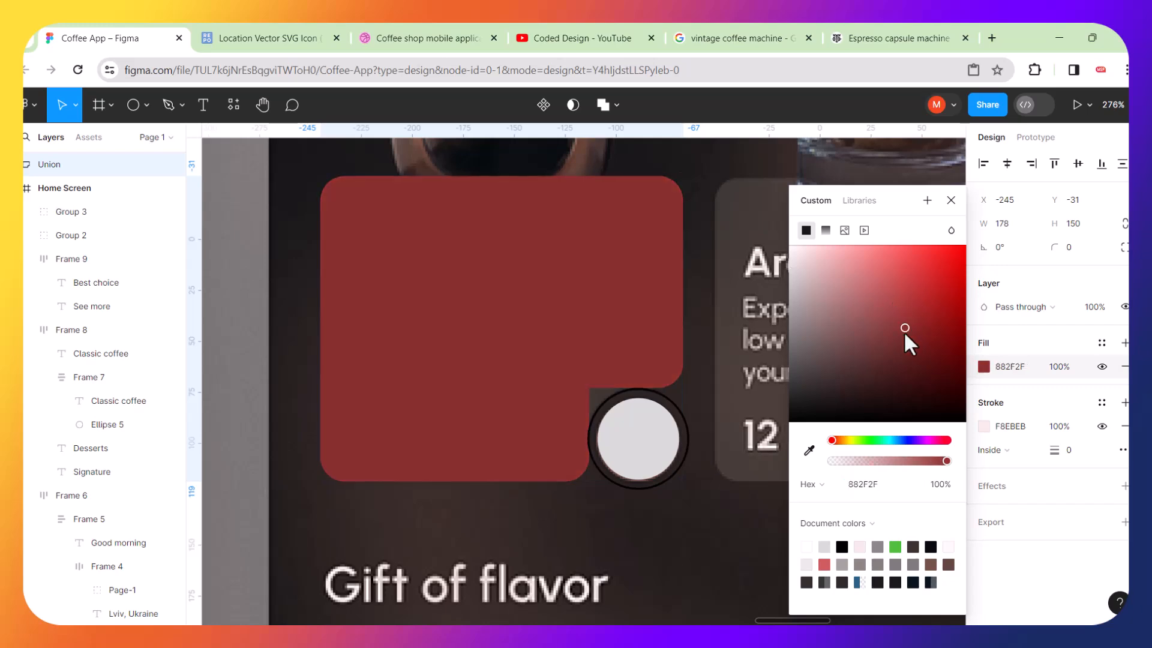
Try duplicating the inner 40 × 40 circle and moving the copy to the next card, undoing the attempt.
click(710, 417)
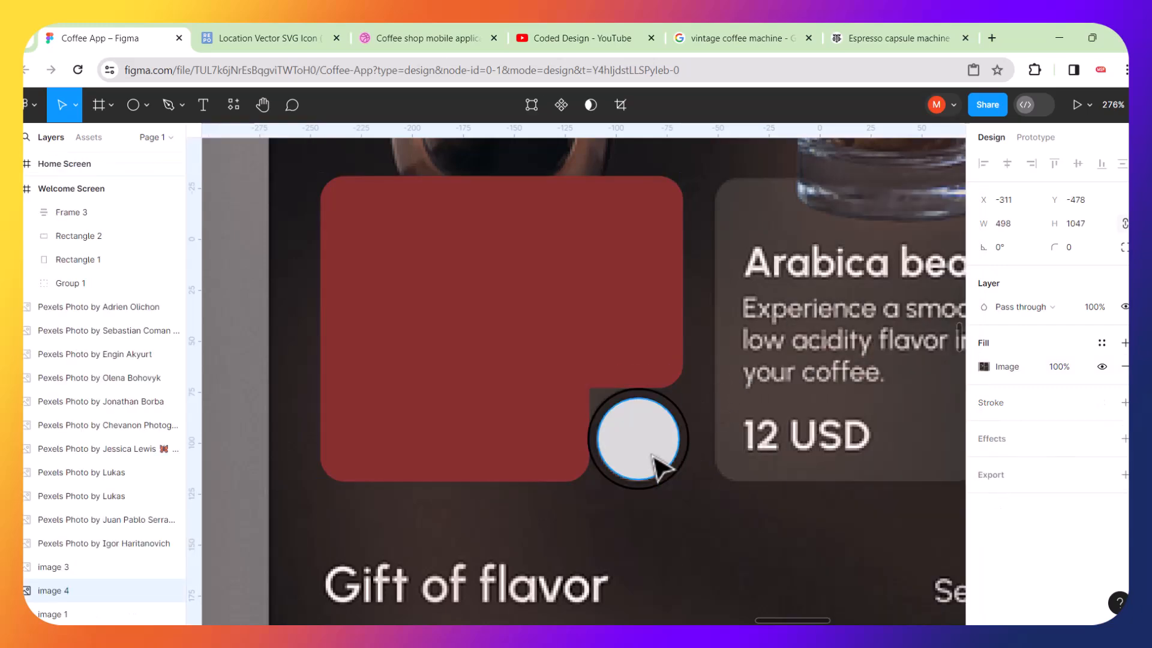
scroll(660, 461, up, 5)
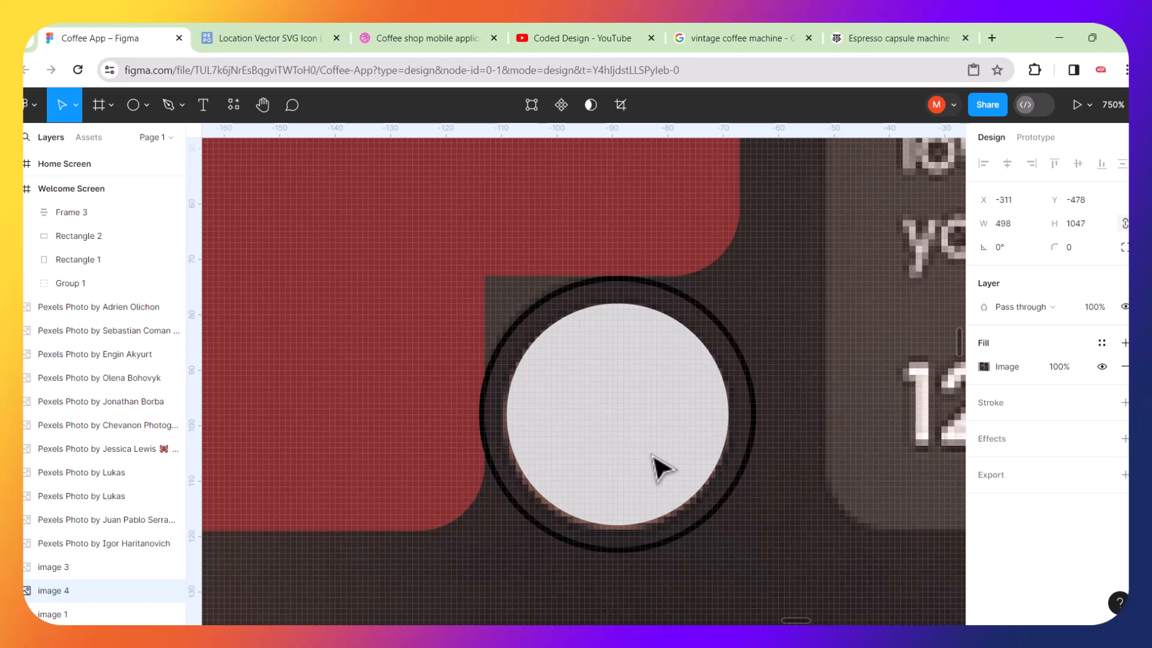
click(655, 398)
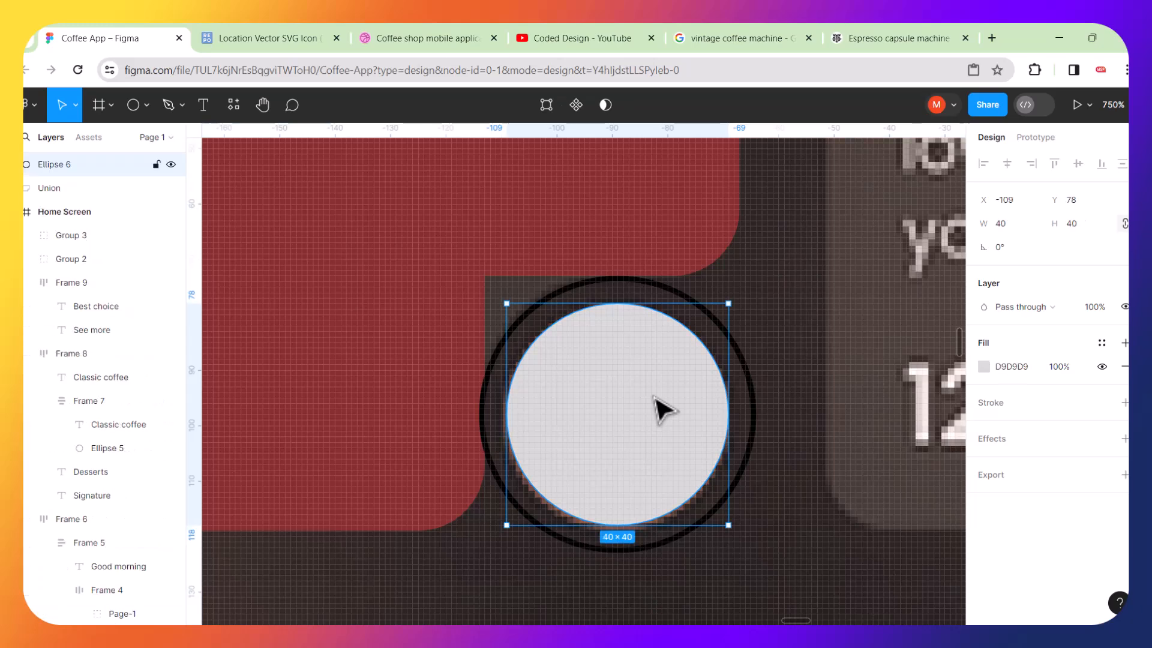
shift+click(754, 384)
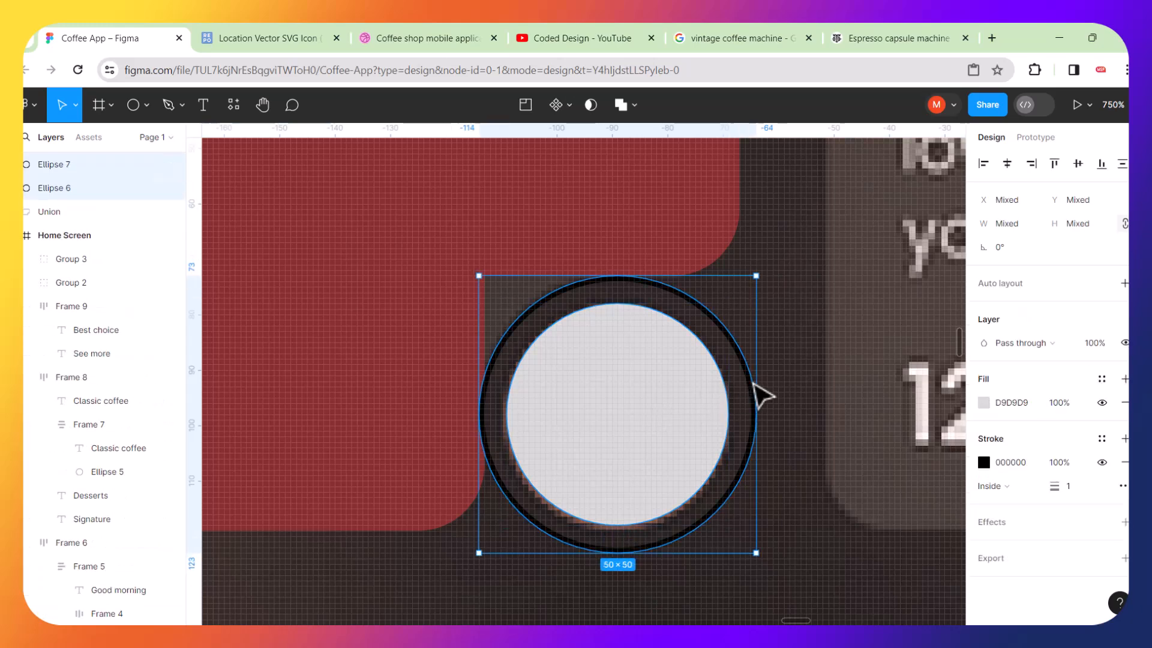
click(632, 382)
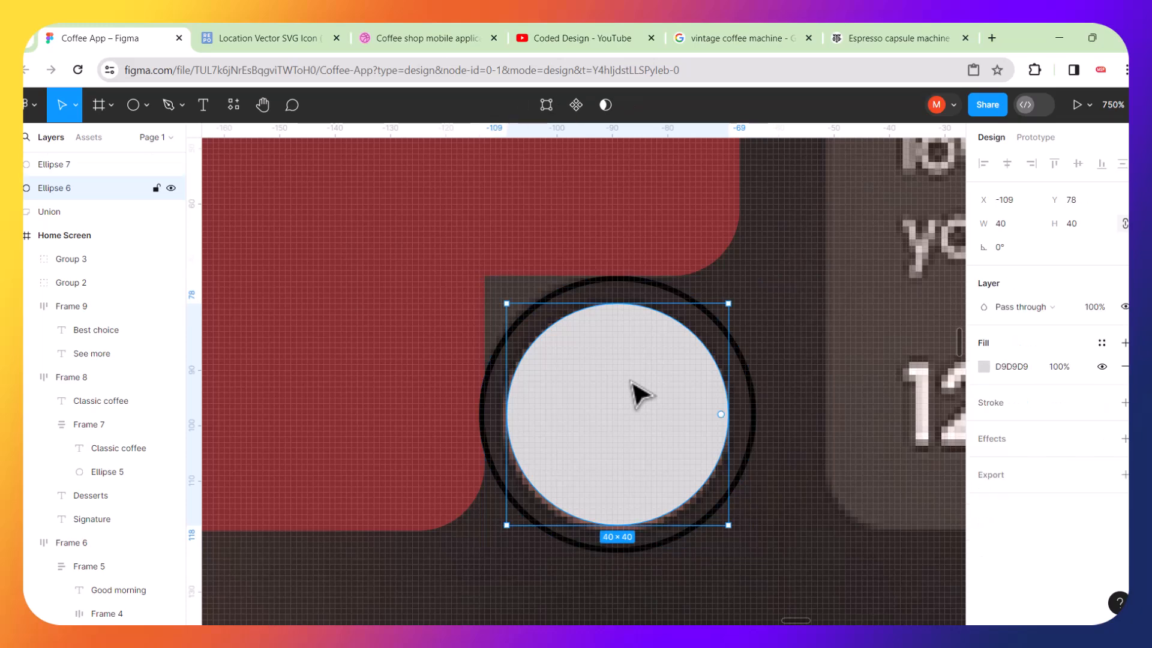
key(ctrl+d)
drag(631, 382, 945, 368)
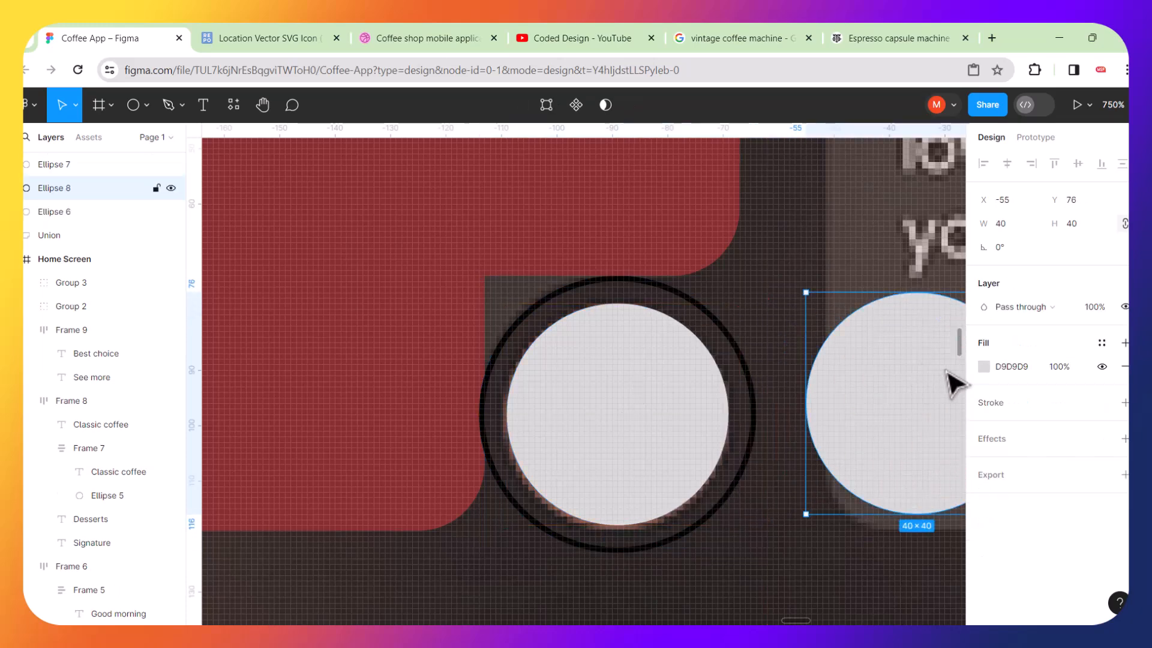
key(ctrl+z)
key(ctrl+z)
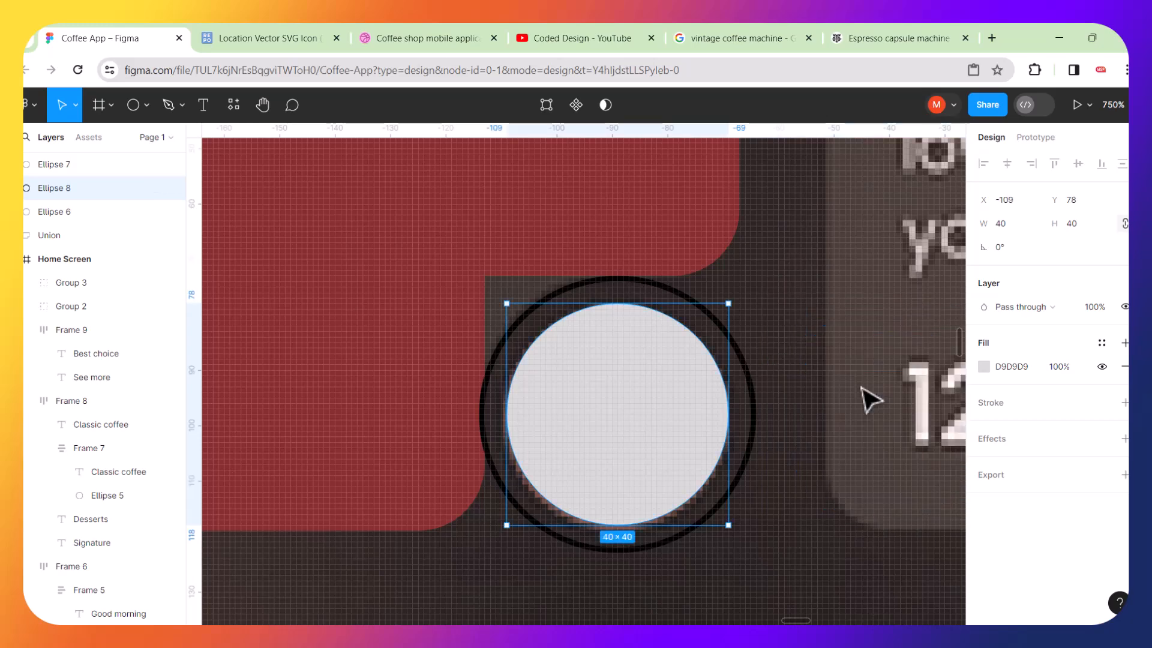
Duplicate the circles at the notch and move the copies onto the Arabica card's arrow button.
shift+click(752, 364)
click(758, 380)
shift+click(691, 404)
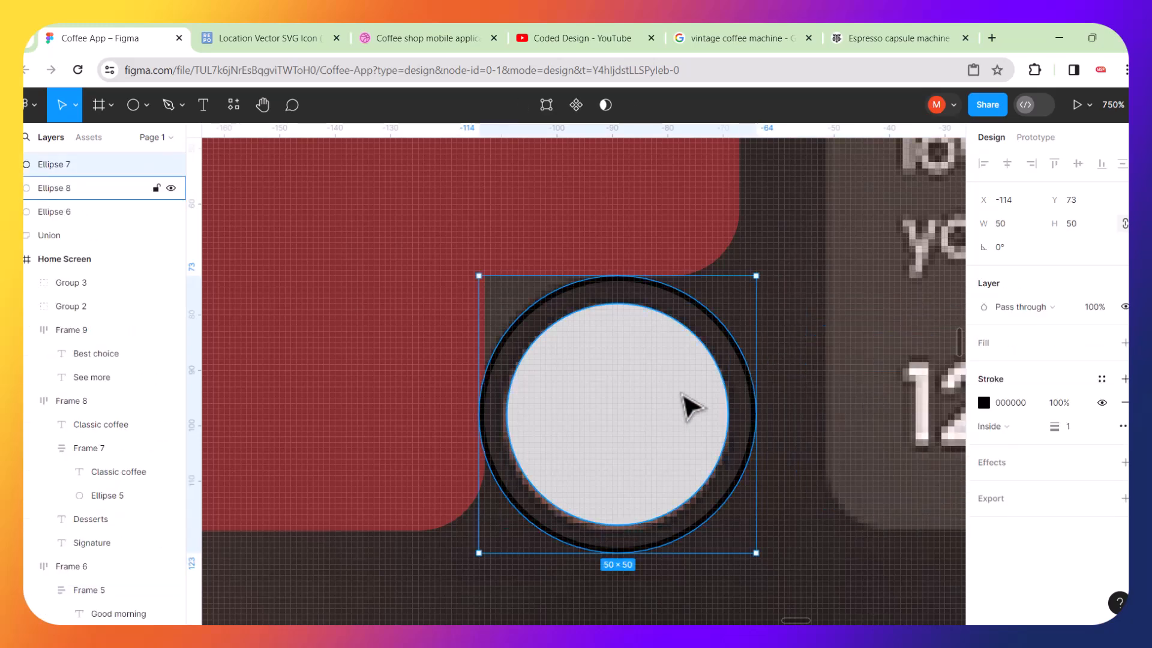
key(ctrl+d)
drag(712, 411, 918, 393)
Delete both filled 40 × 40 circles from the Robusta card's notch.
scroll(473, 374, left, 3)
click(551, 359)
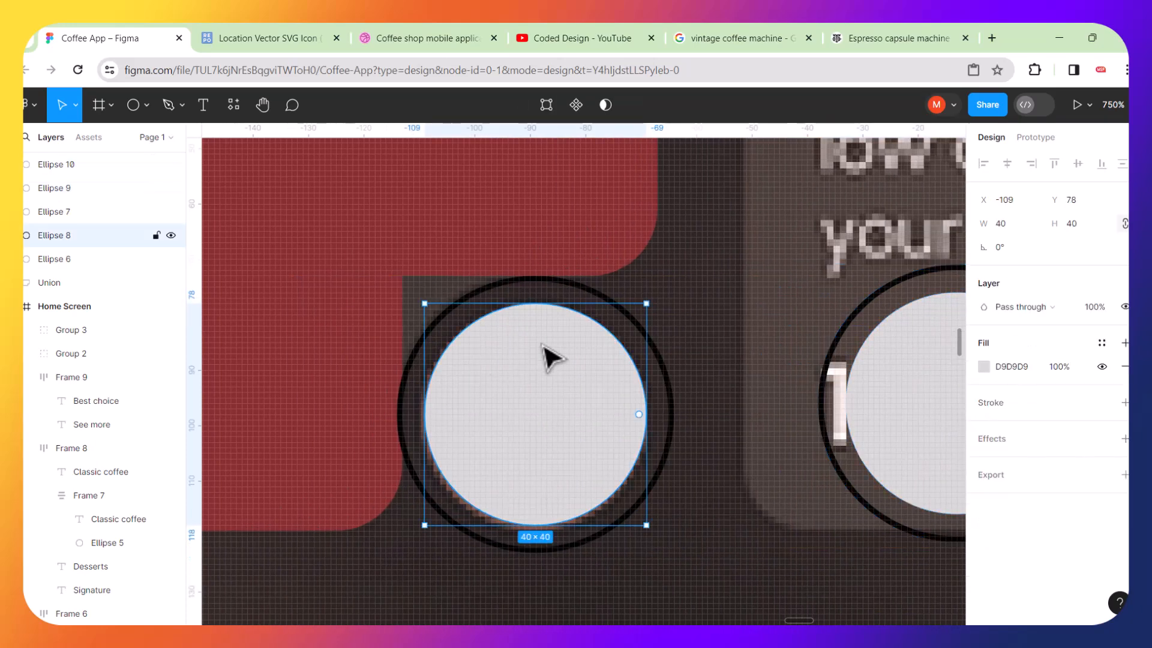
key(Delete)
click(551, 360)
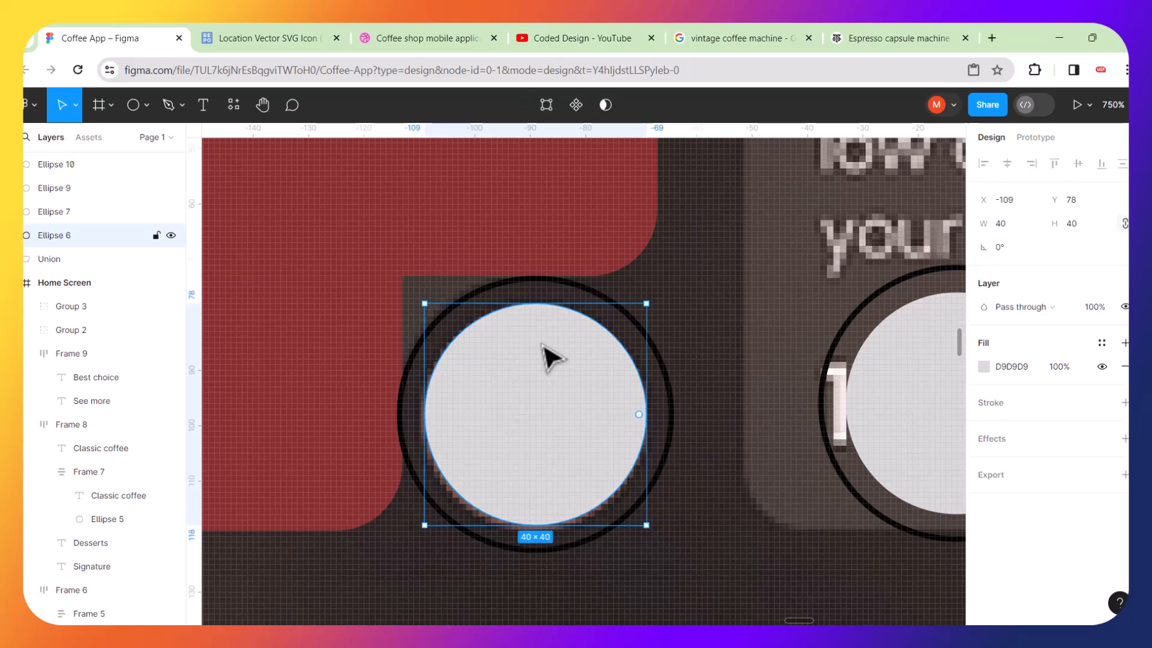
key(Delete)
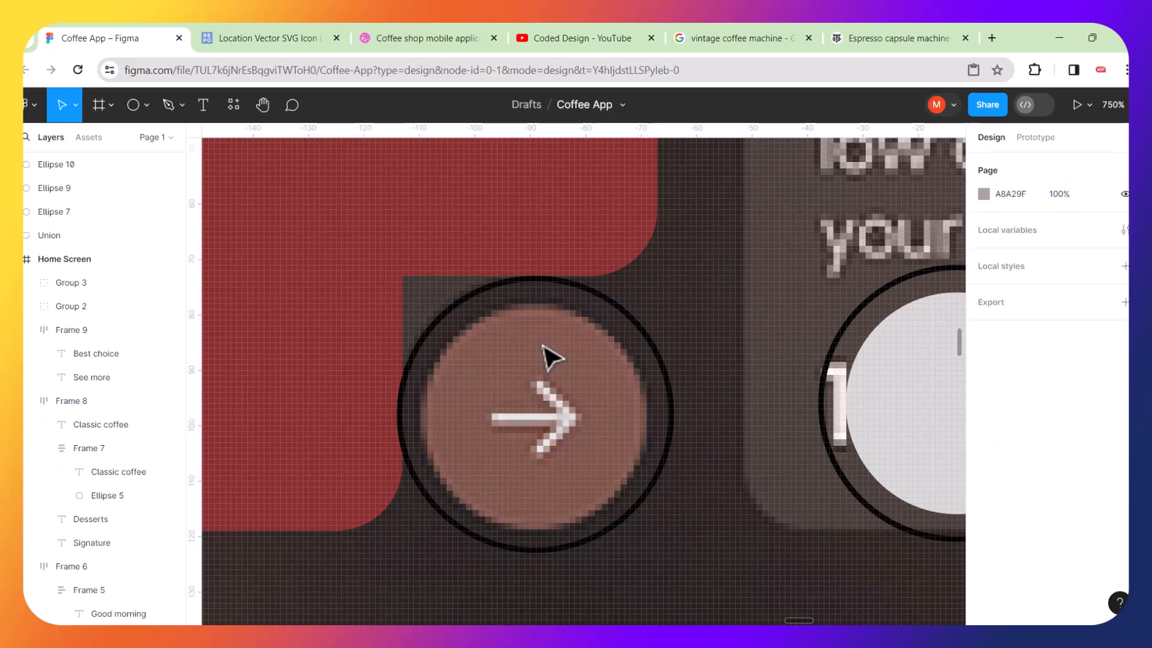
Set the outlined 50 × 50 circle's stroke weight to 0 and add a fill to it.
scroll(468, 334, up, 2)
scroll(468, 333, up, 1)
click(470, 307)
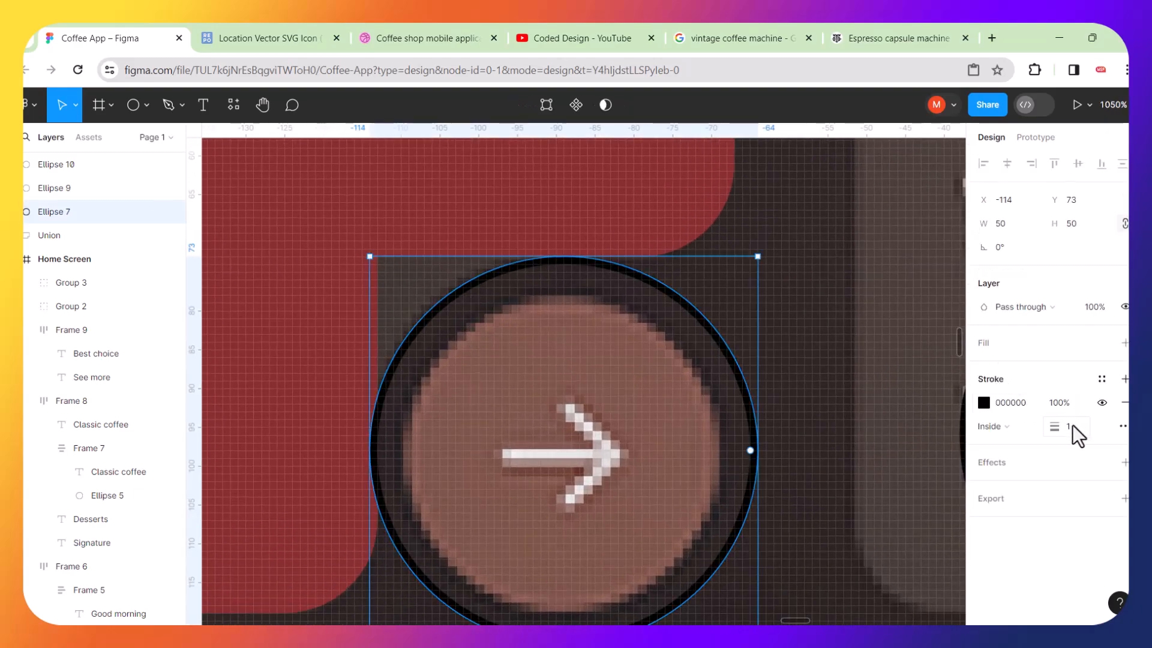
drag(1061, 430, 1057, 428)
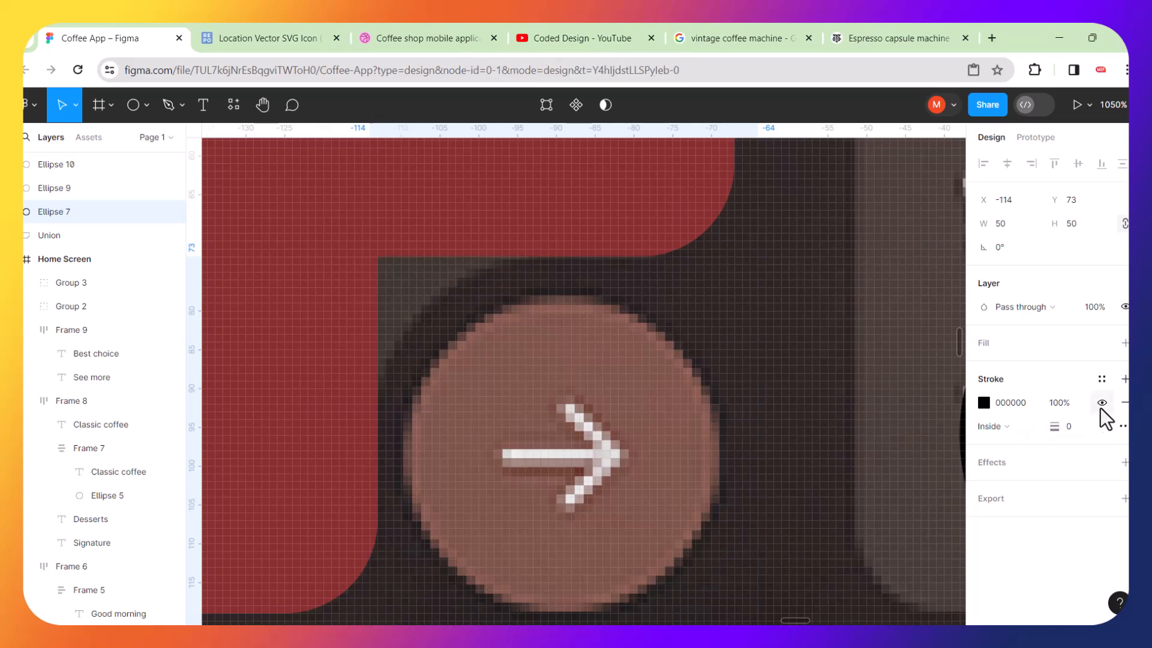
click(1125, 343)
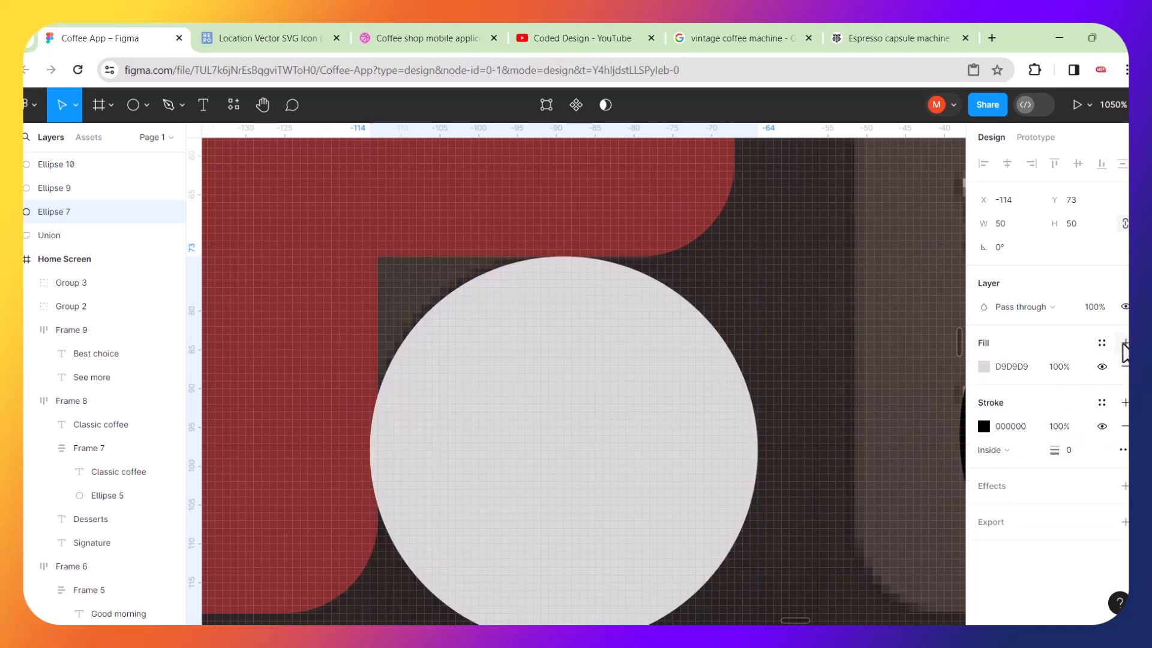
Change the outlined circle's stroke colour to yellow C9B236.
click(985, 426)
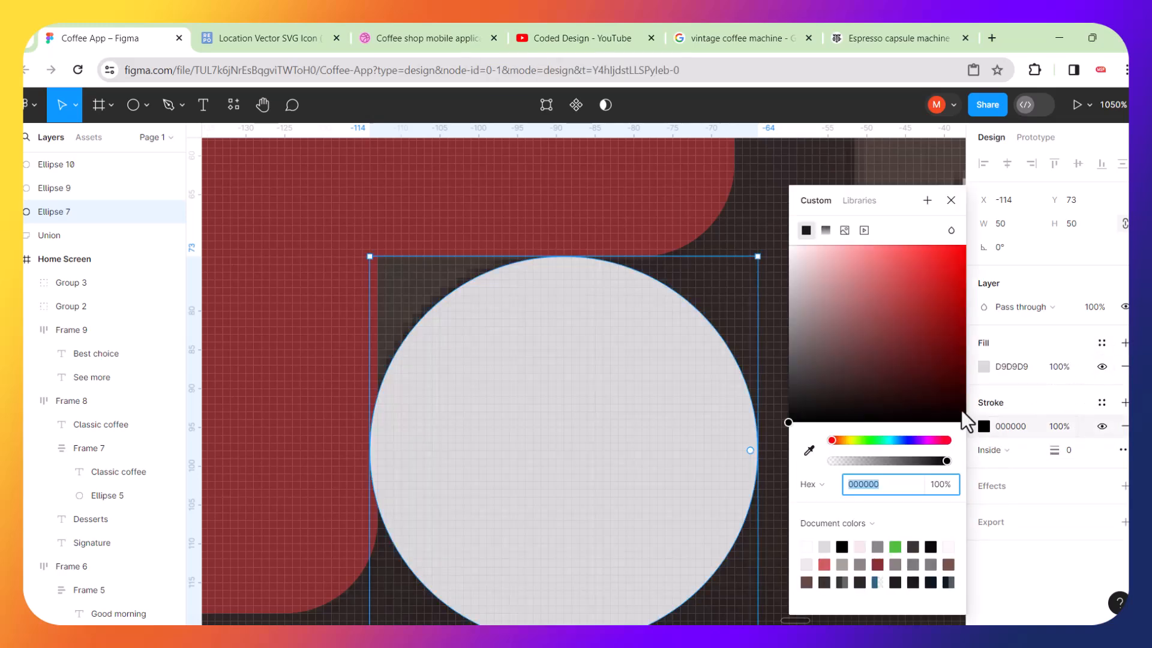
click(848, 441)
click(945, 258)
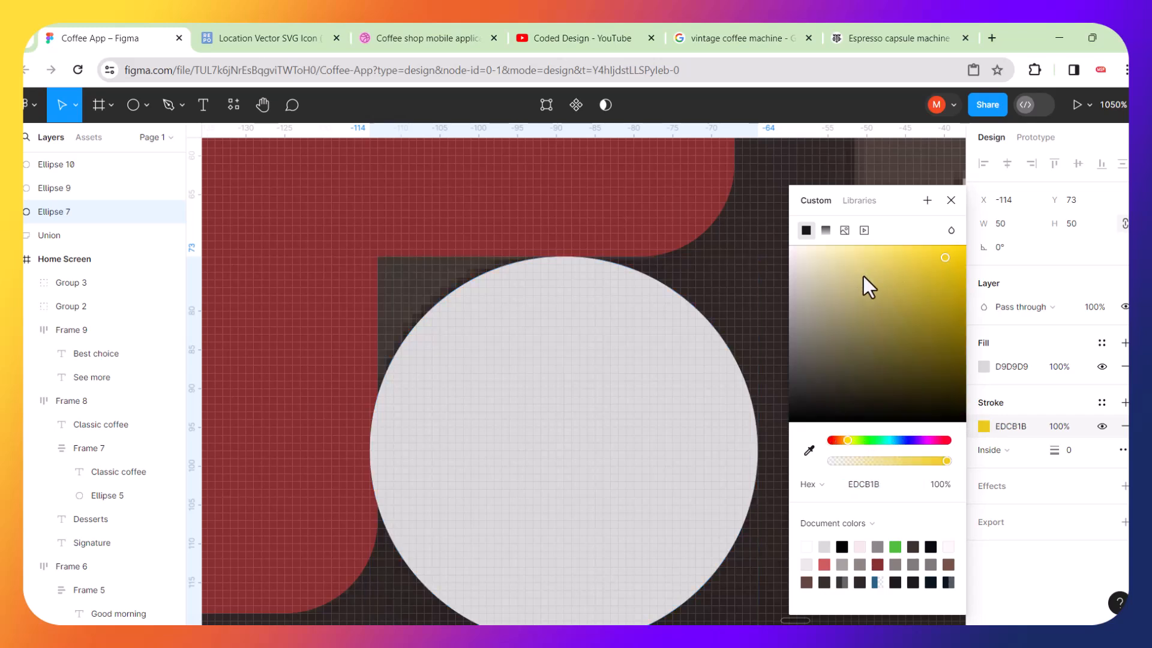
click(893, 319)
click(919, 282)
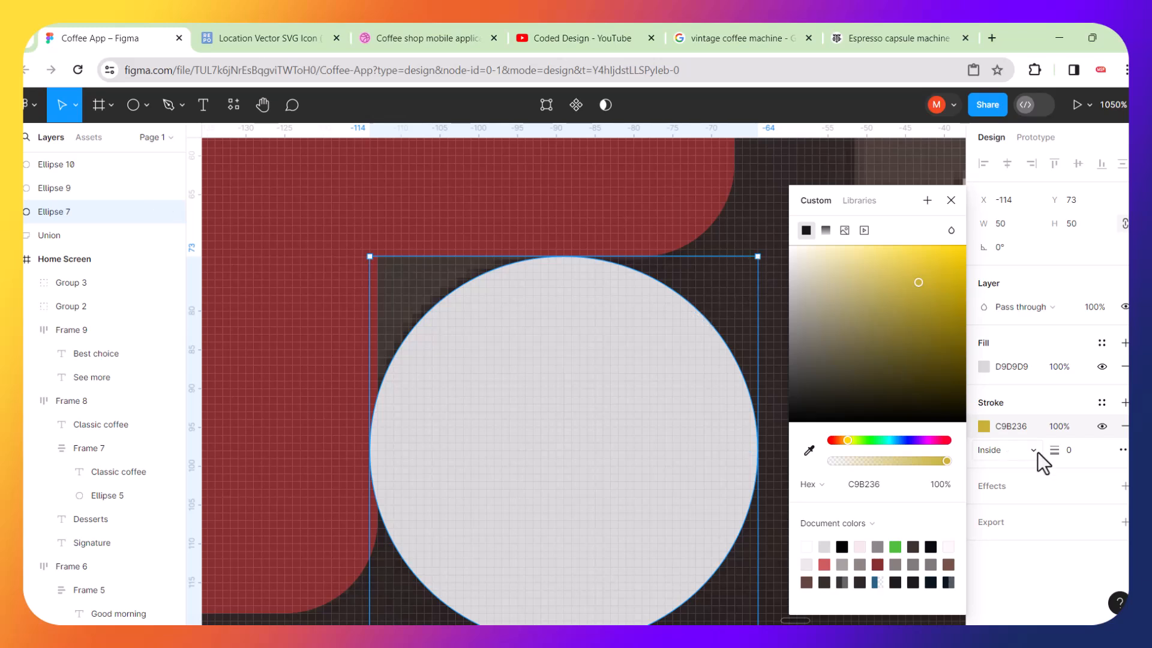
Remove the circle's stroke and fill, and add a fresh fill.
click(1124, 426)
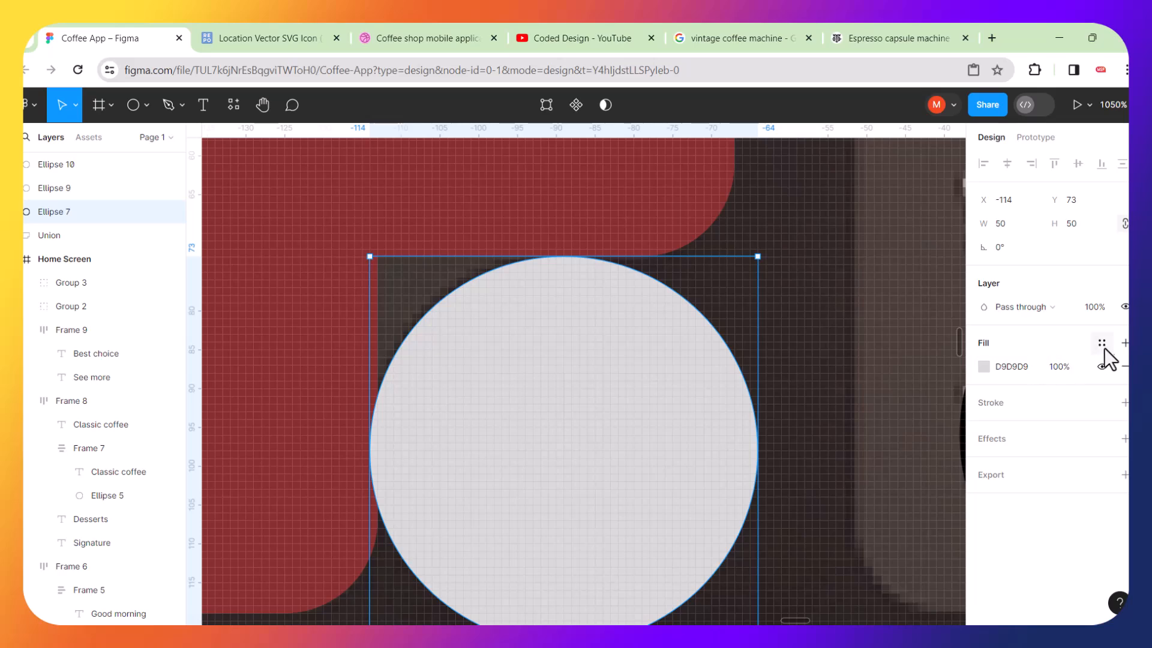
click(1125, 367)
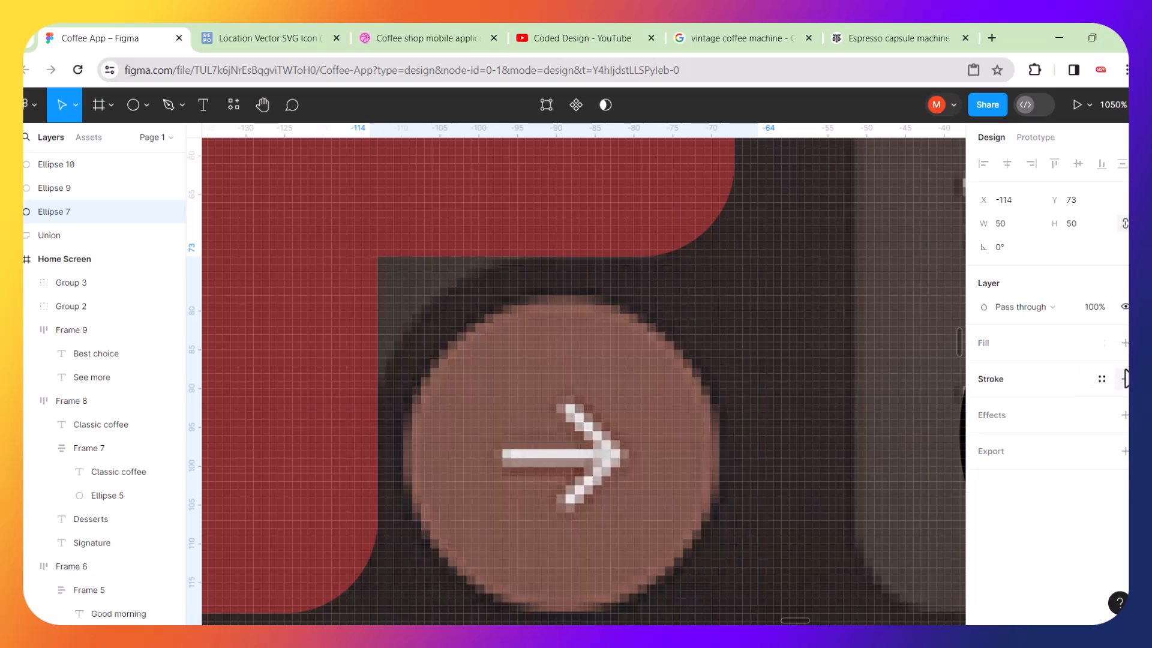
click(1125, 343)
Set the 50 × 50 circle's fill colour to a bright yellow.
click(984, 367)
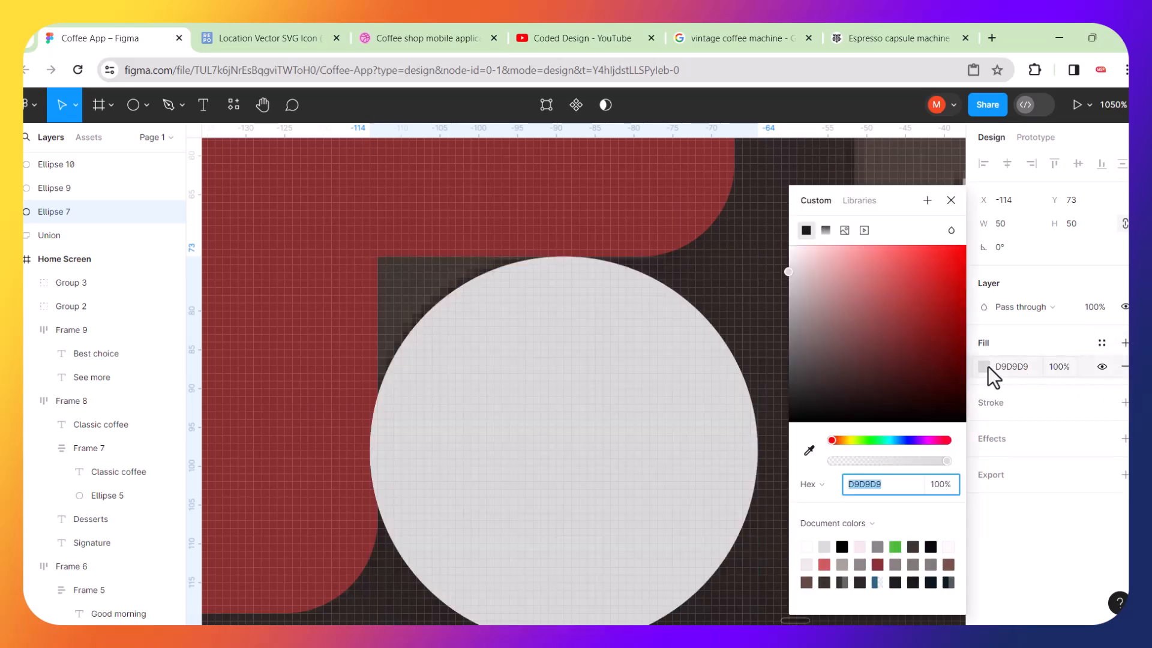
click(852, 441)
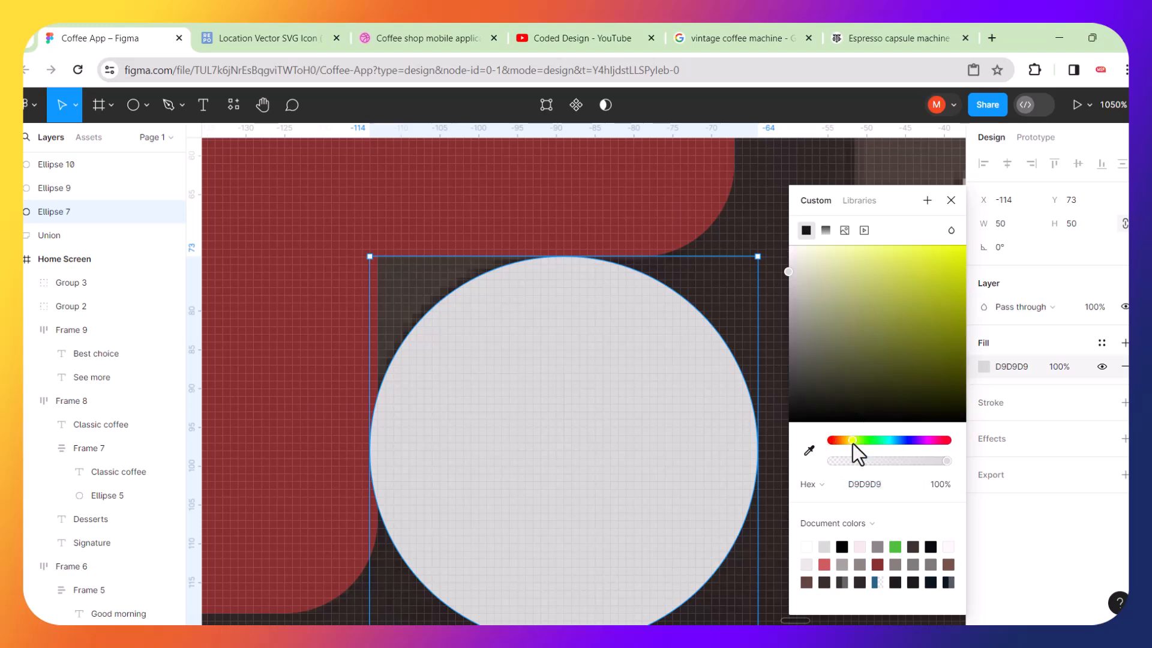
click(940, 261)
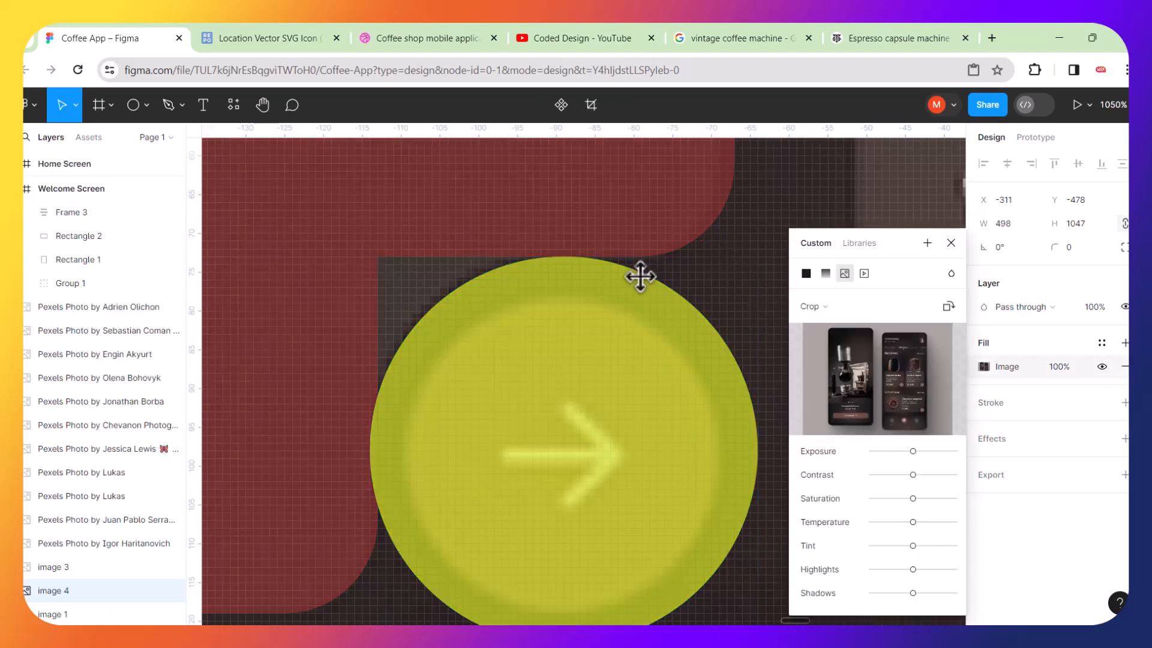
scroll(638, 275, left, 2)
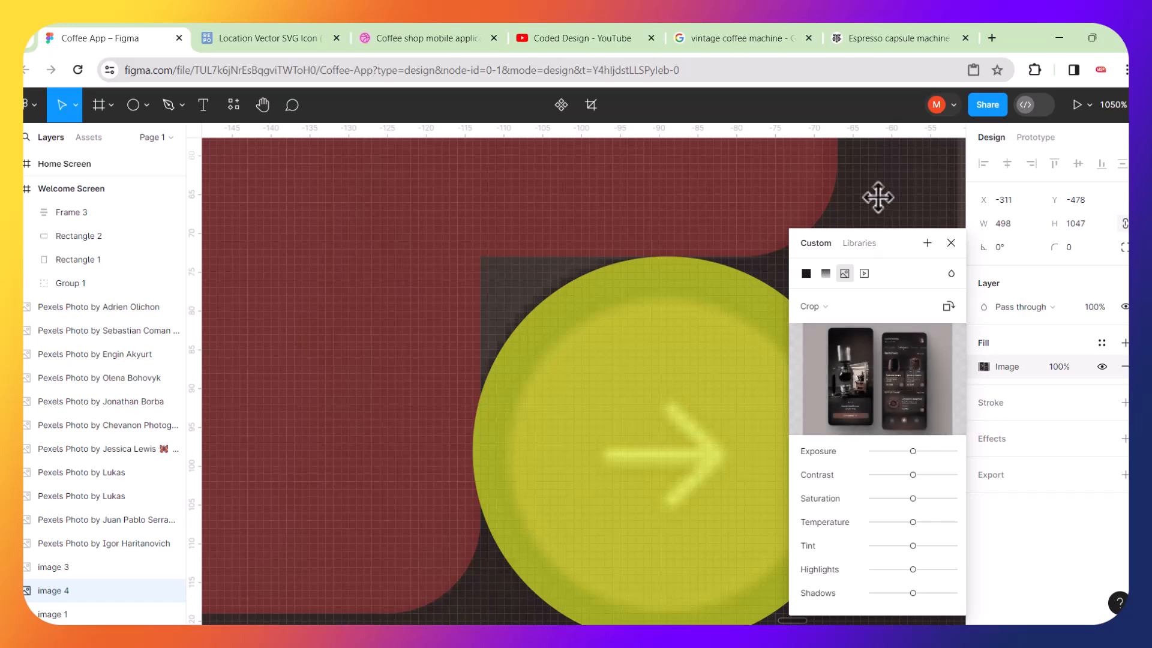
click(951, 242)
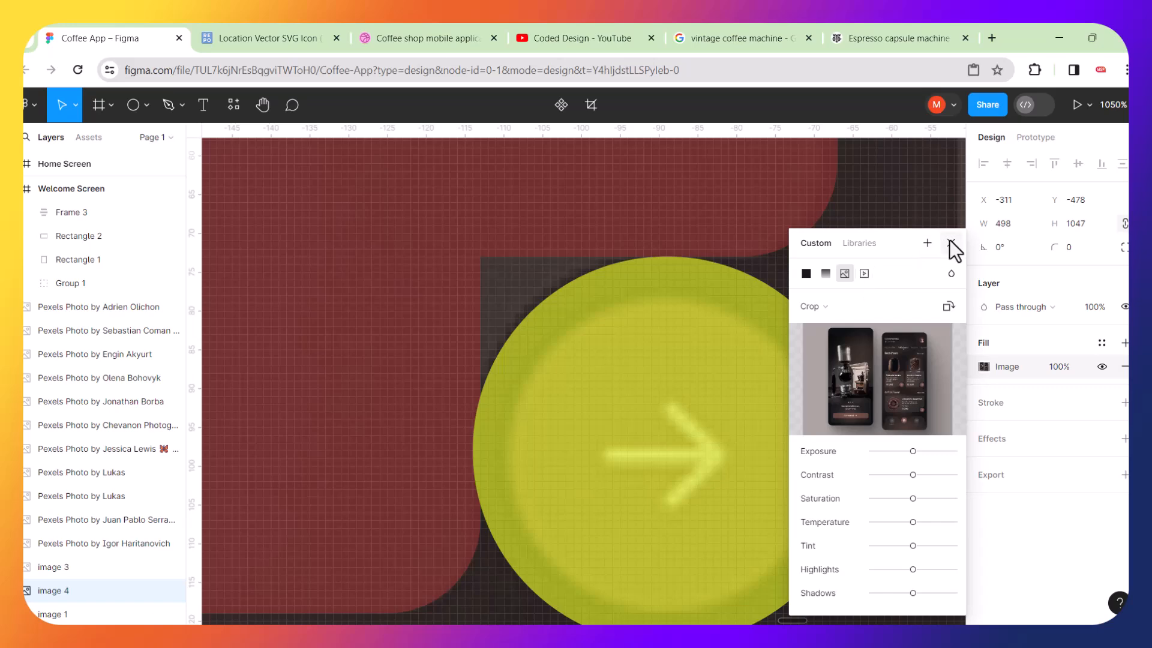
Zoom in to inspect the edge where the unioned card's top rectangle meets the yellow circle.
click(953, 240)
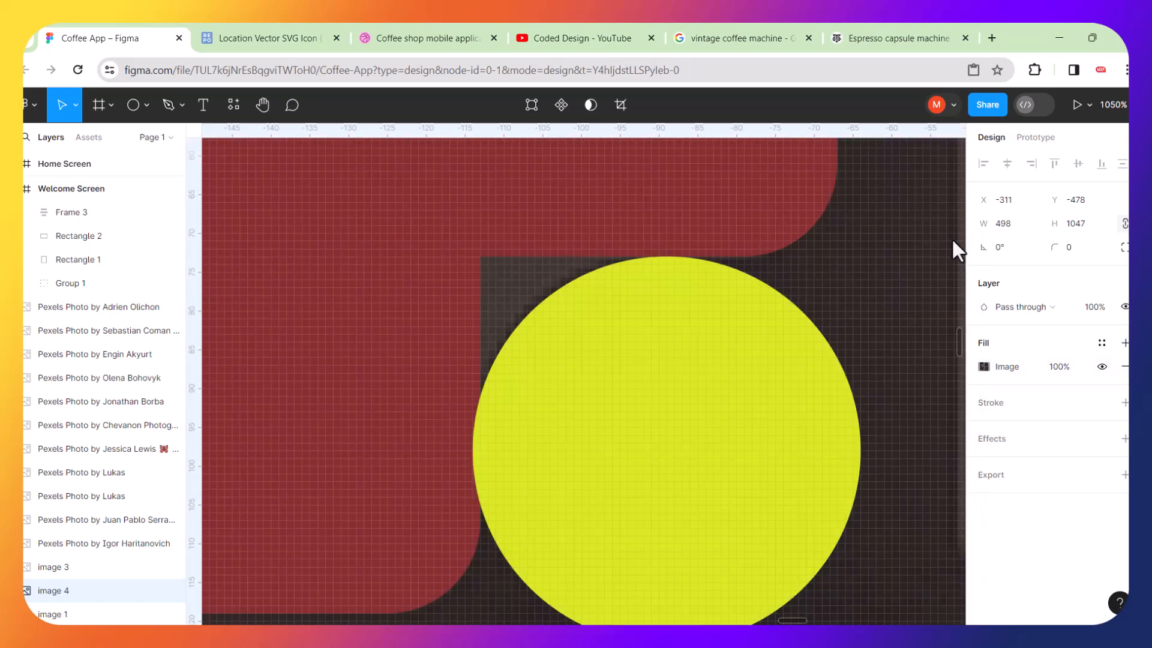
scroll(705, 372, down, 3)
scroll(705, 372, right, 1)
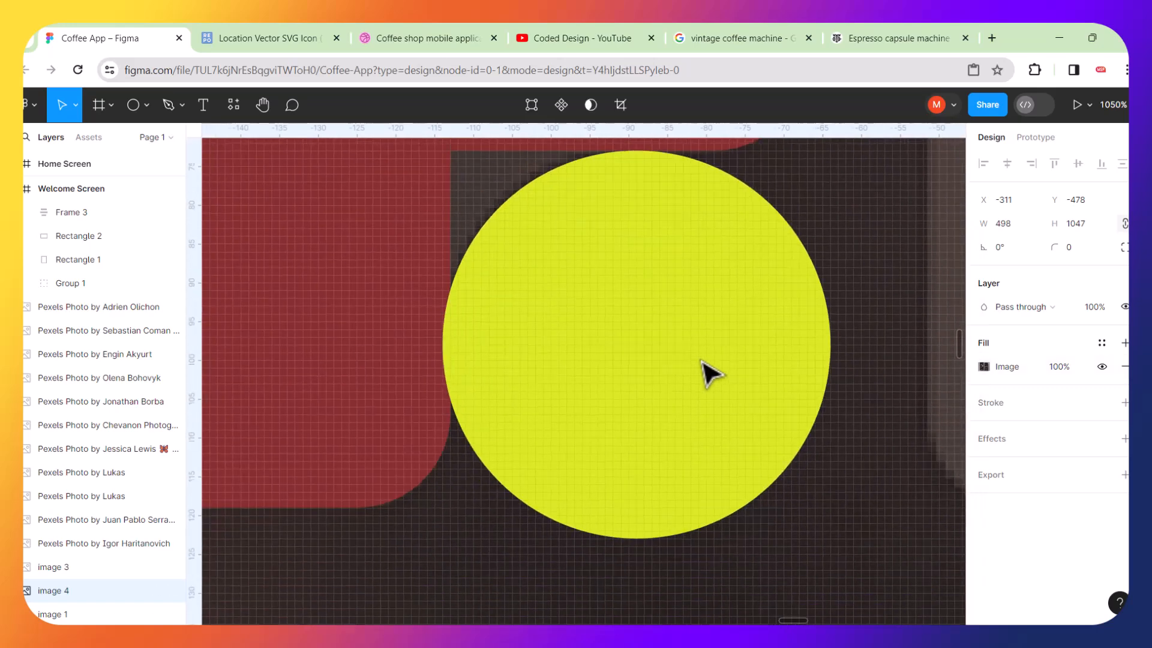
scroll(712, 374, up, 2)
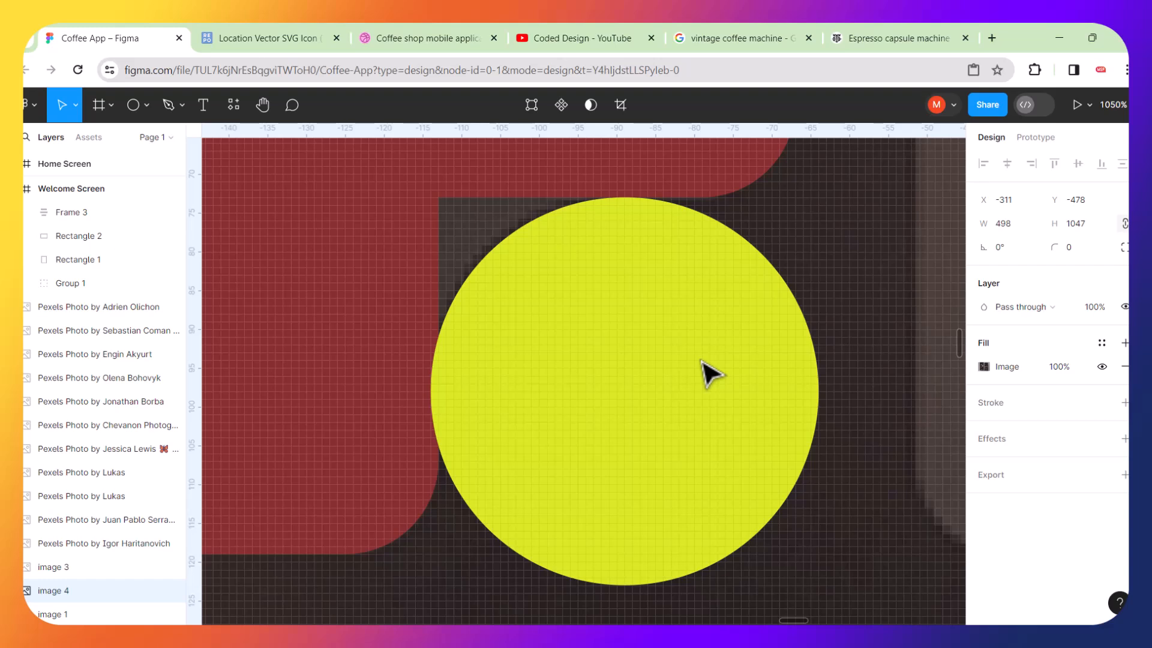
scroll(710, 374, up, 2)
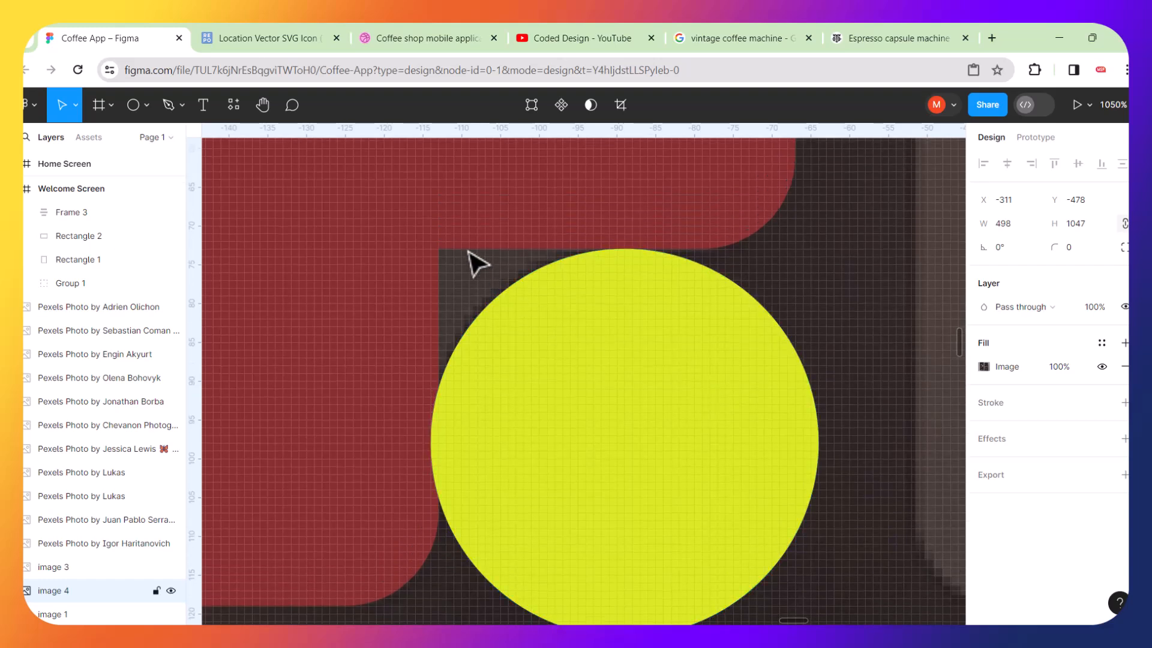
double_click(458, 233)
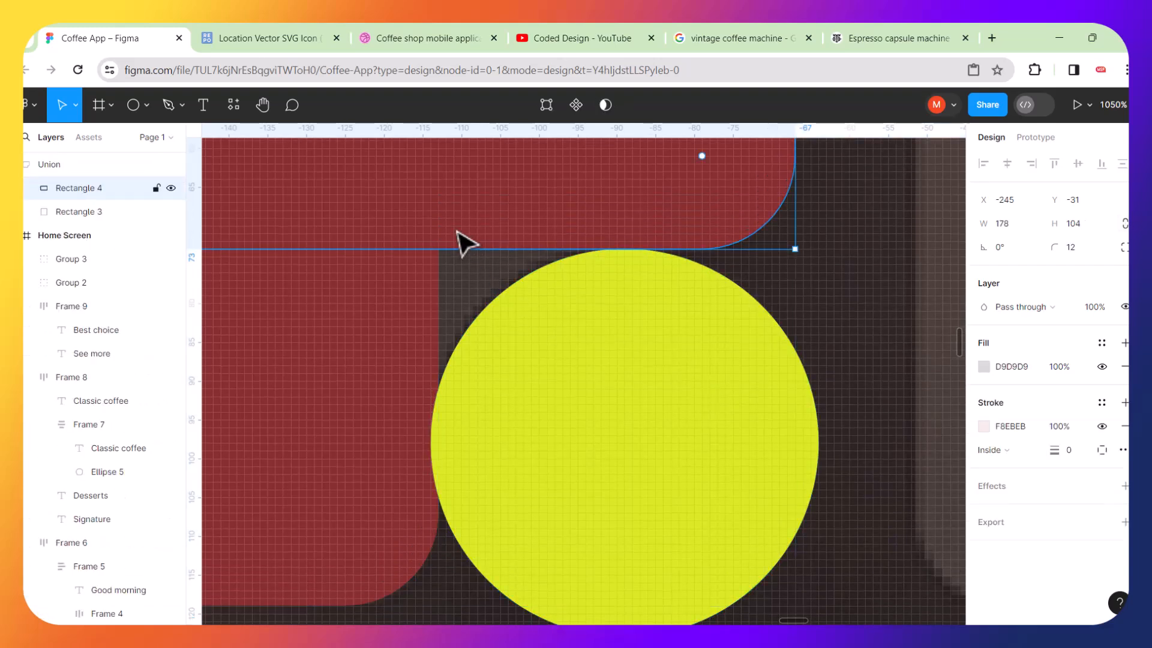
double_click(458, 233)
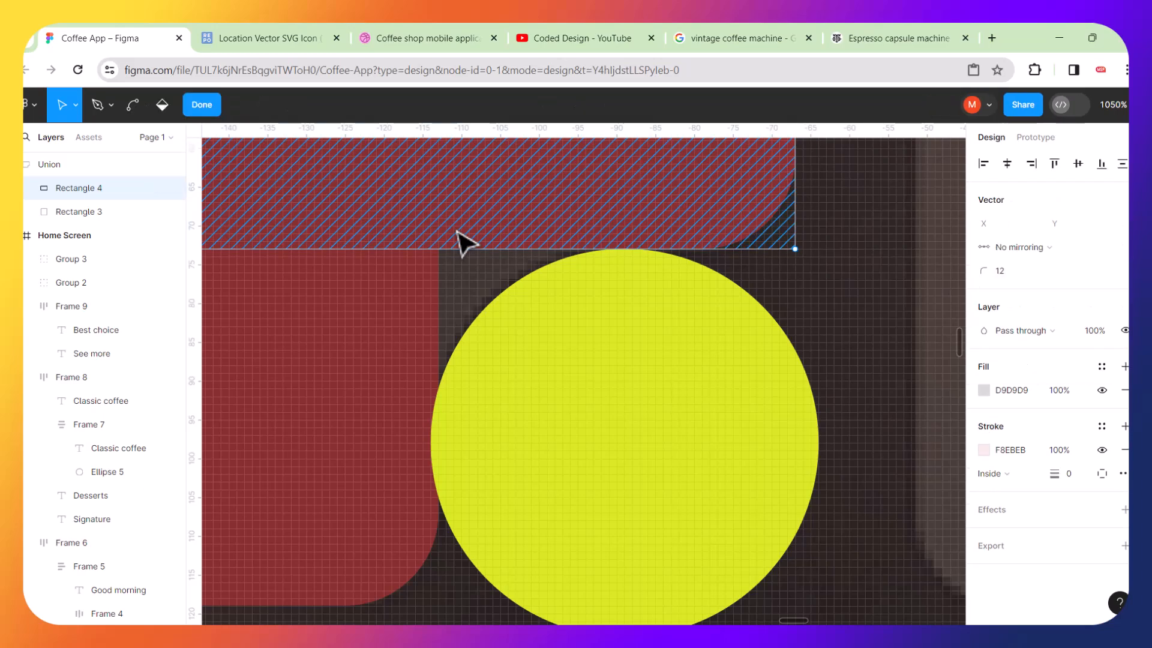
scroll(622, 258, up, 5)
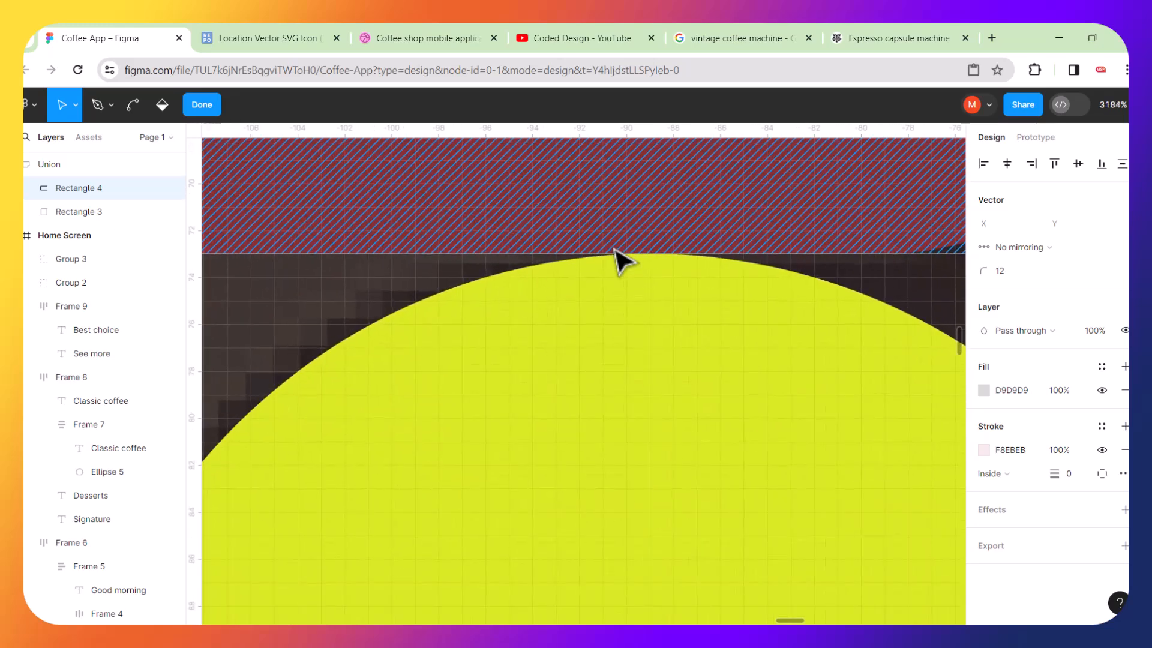
scroll(621, 258, down, 3)
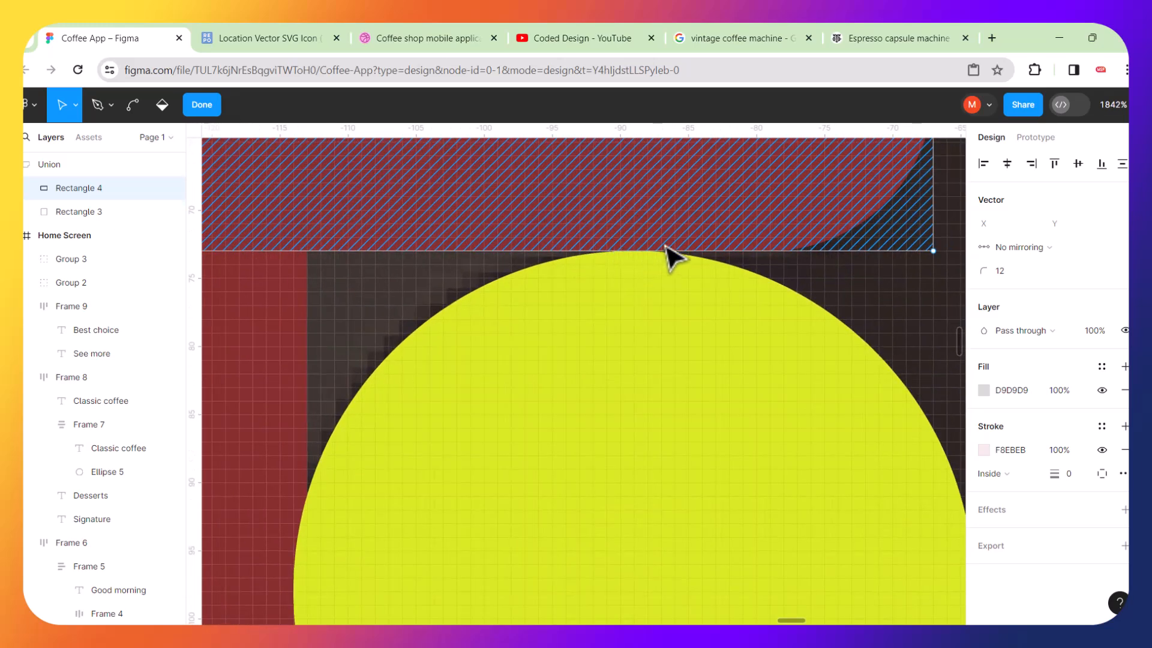
key(Escape)
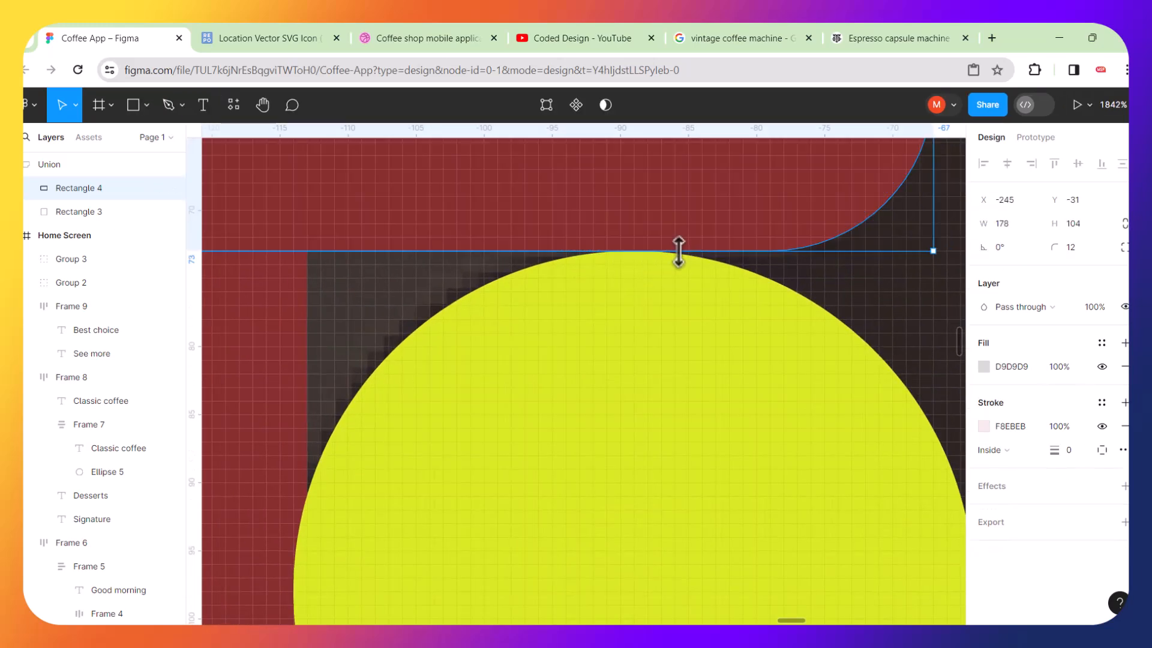
click(169, 105)
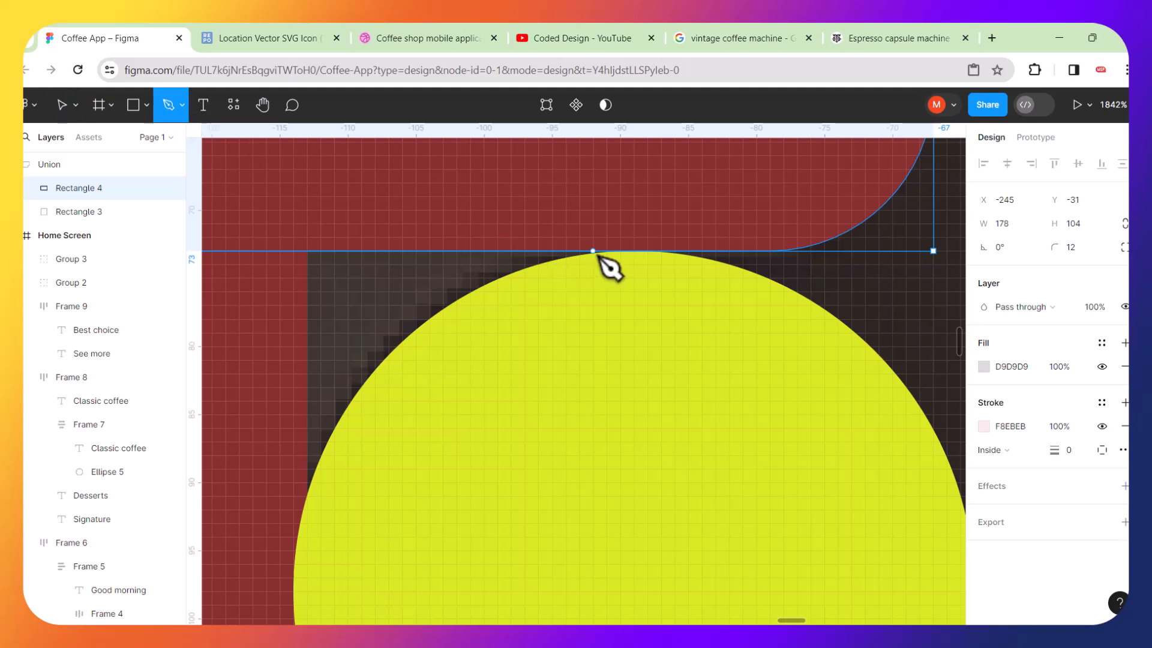
click(627, 251)
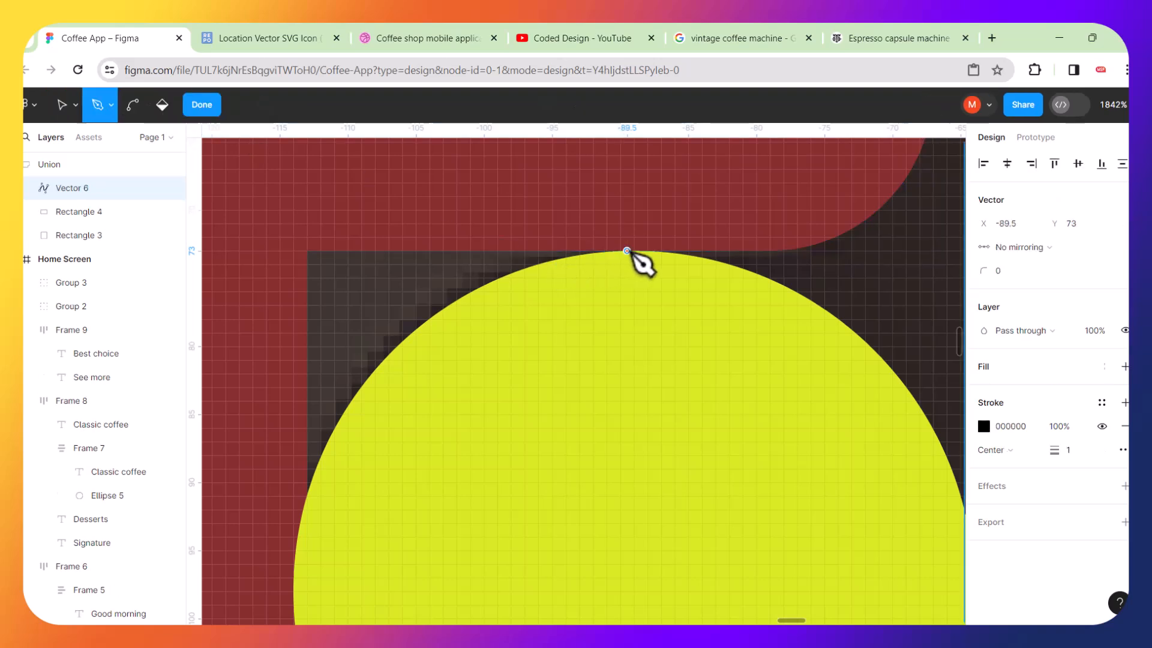
drag(627, 251, 518, 231)
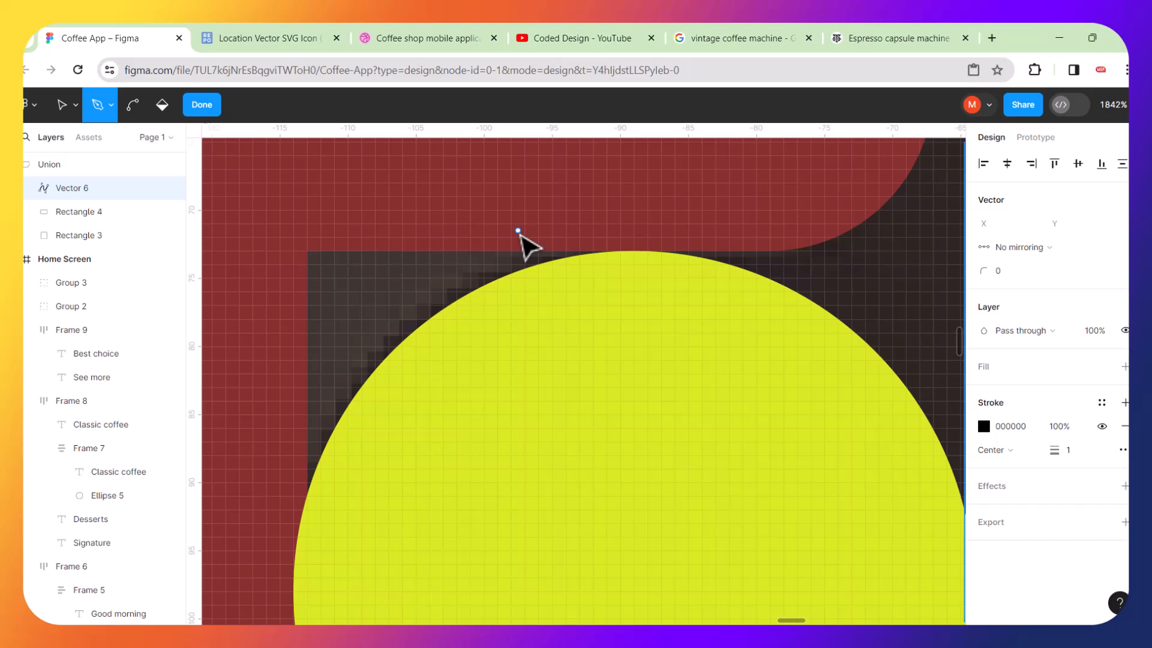
scroll(519, 243, down, 5)
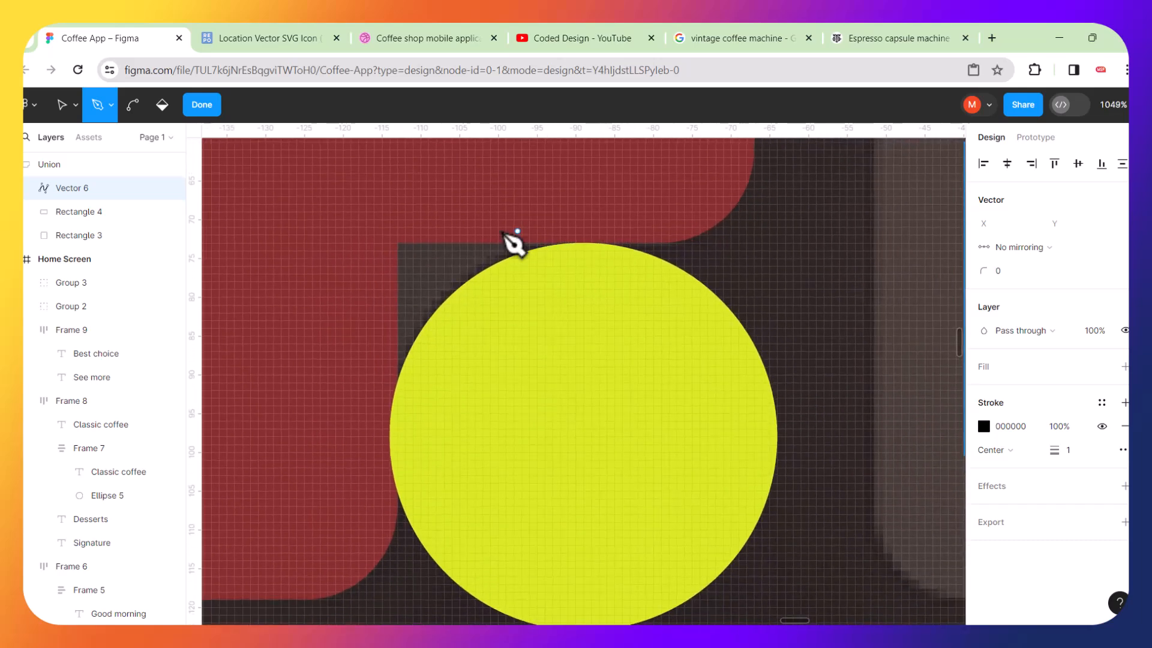
click(60, 109)
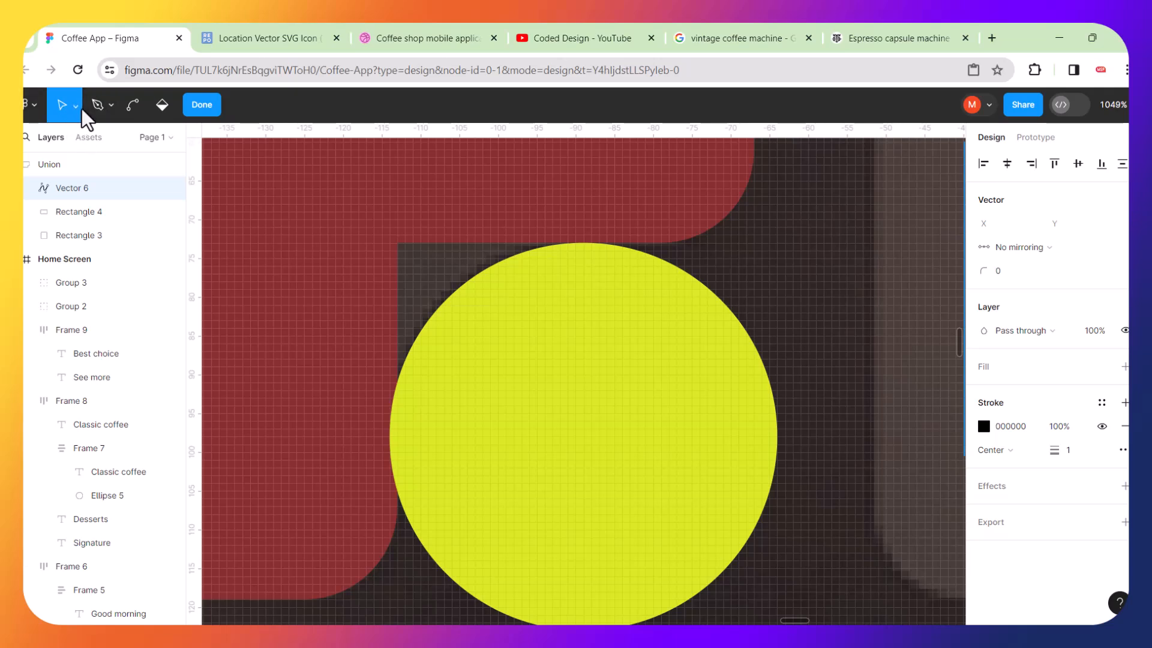
click(76, 106)
click(112, 106)
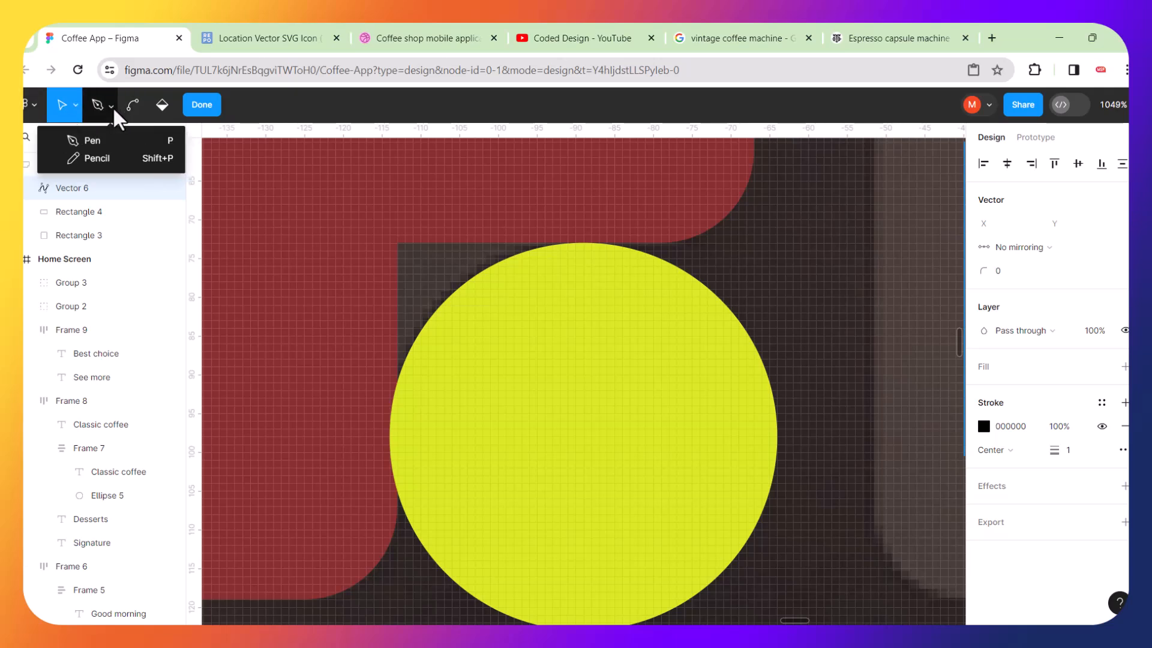
click(378, 243)
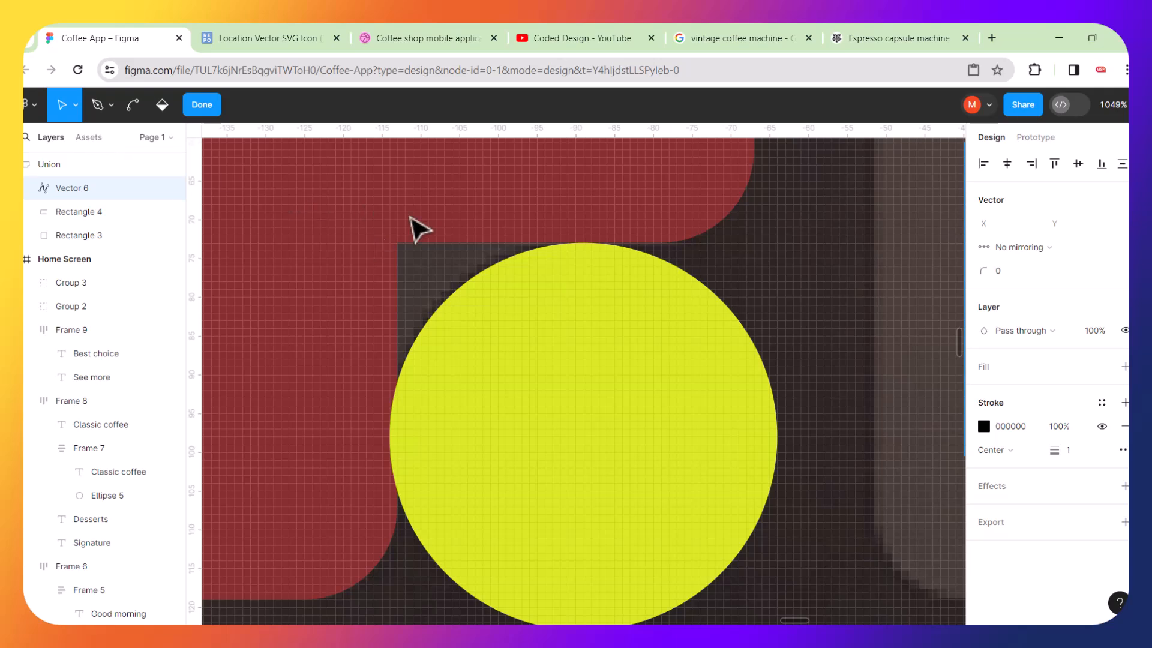
key(Escape)
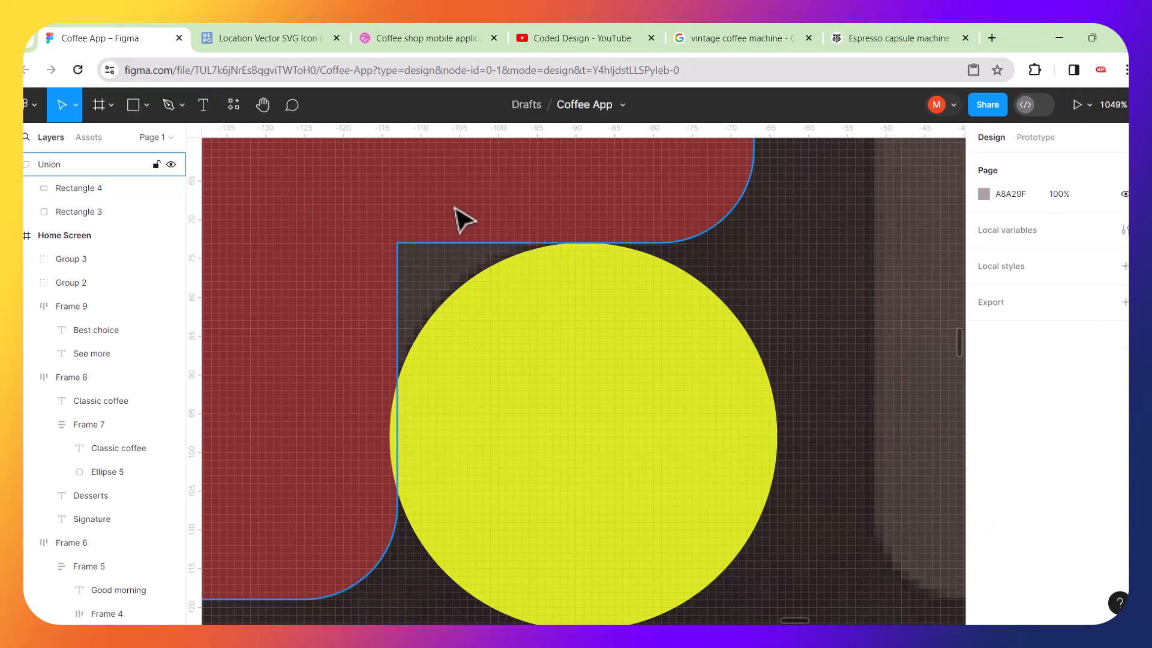
Draw a small rectangle about 27 × 10 over the card's inner corner above the circle.
click(137, 106)
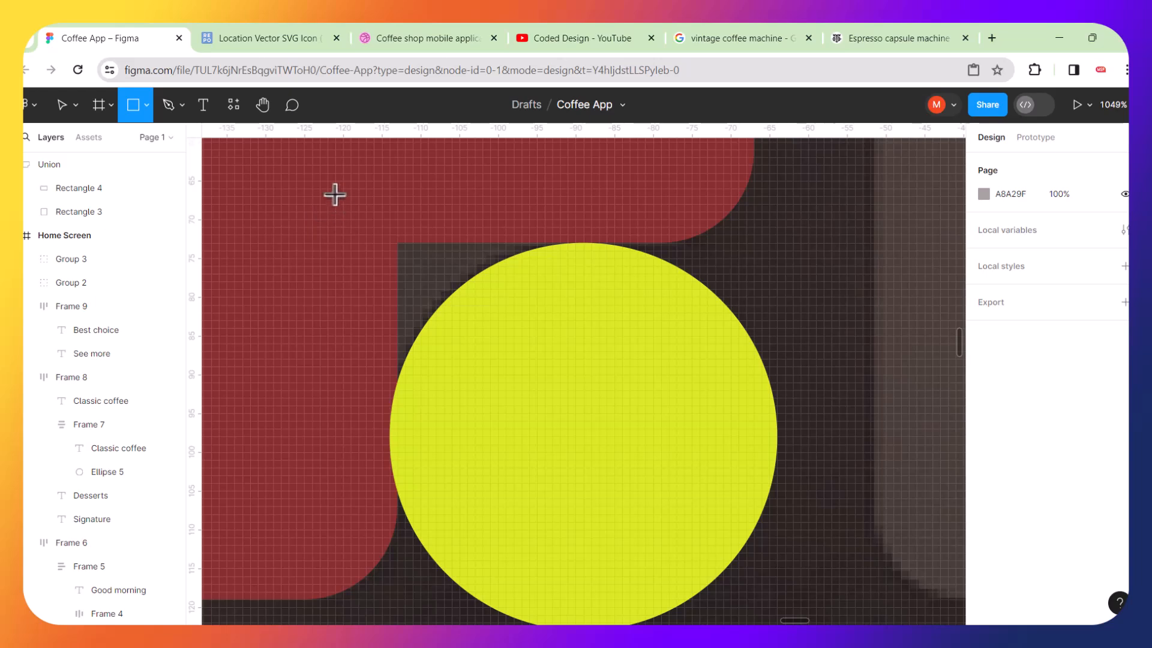
drag(321, 180, 531, 260)
scroll(510, 308, up, 2)
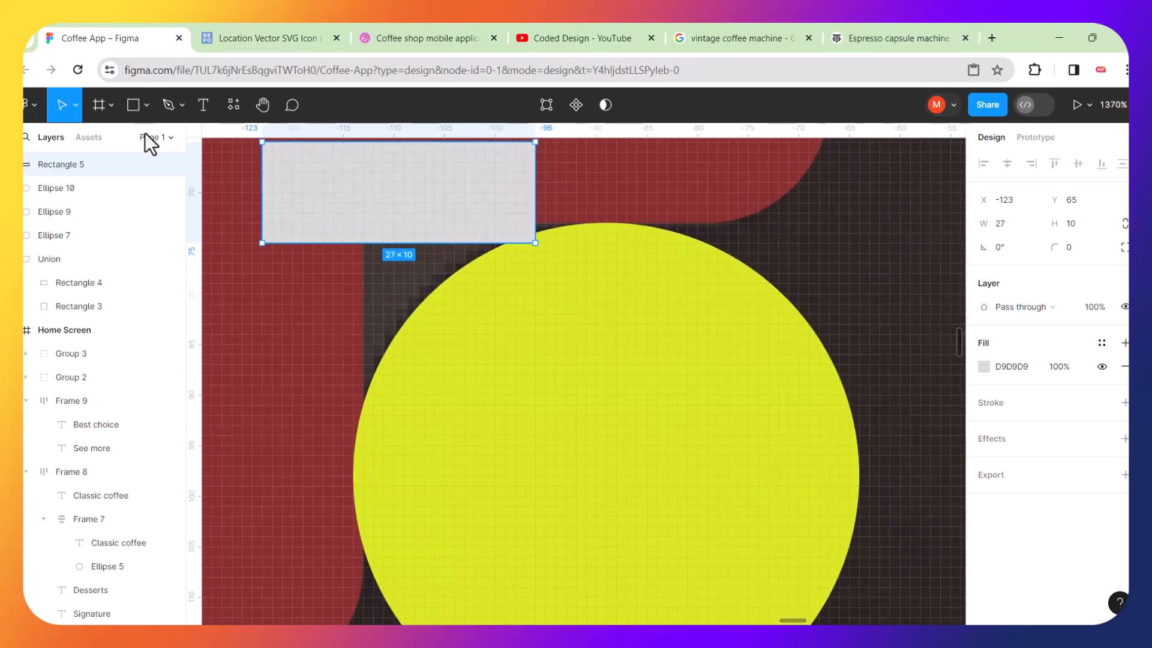
Nudge the yellow 50 × 50 circle one pixel to the right.
click(78, 105)
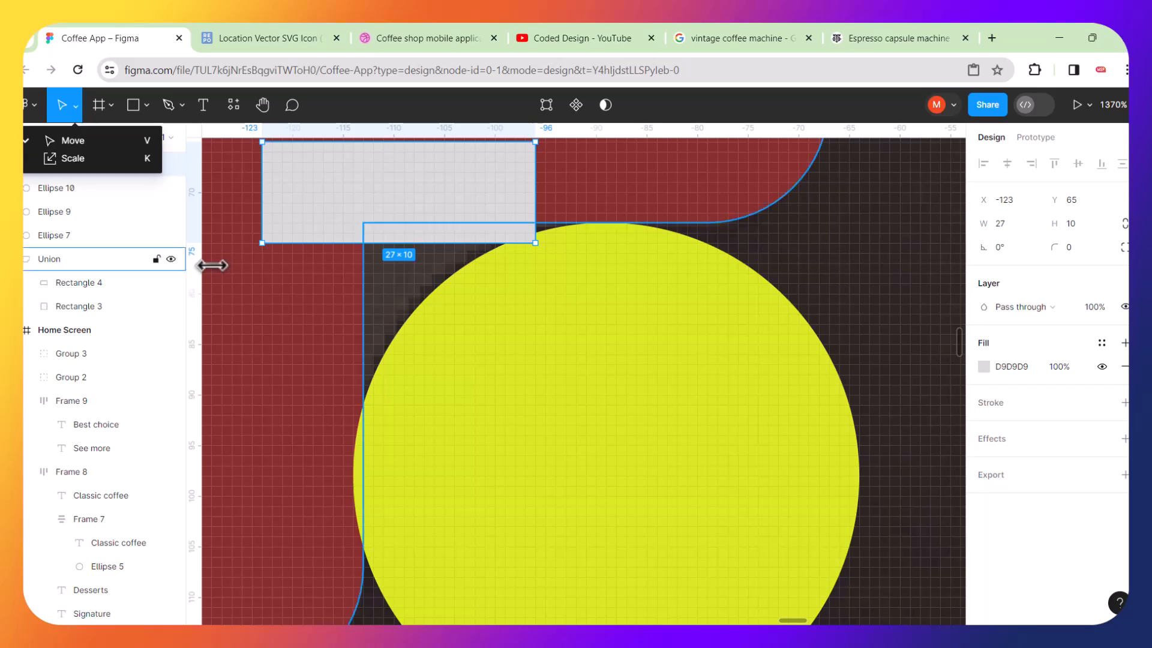
click(216, 278)
double_click(260, 301)
scroll(384, 492, up, 5)
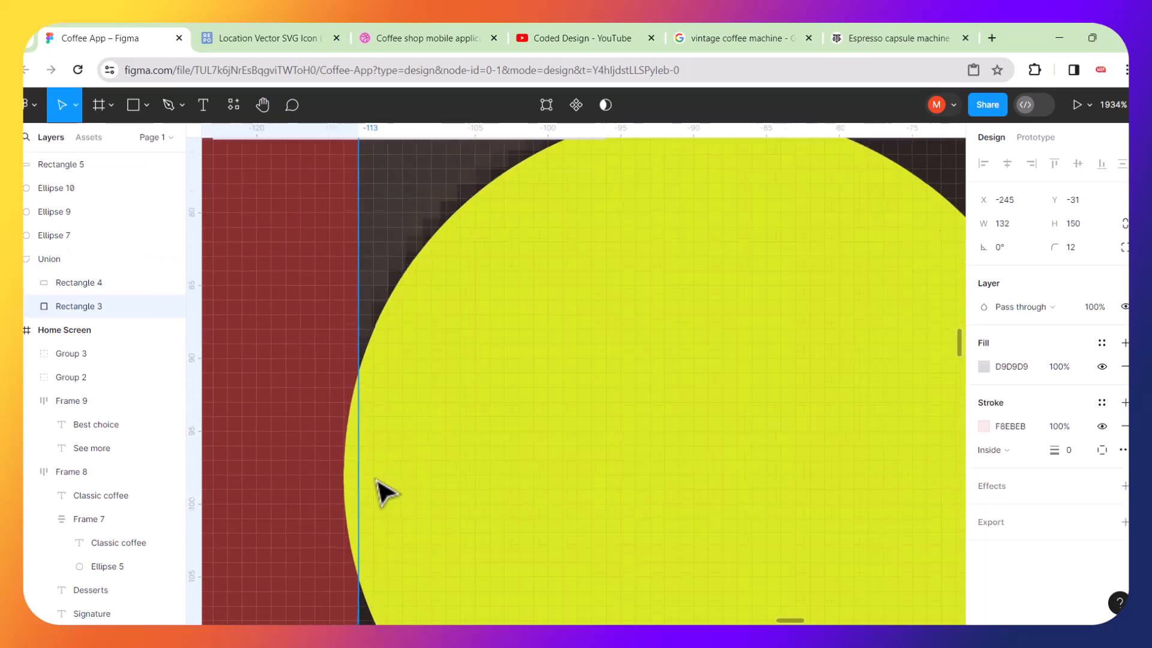
click(490, 416)
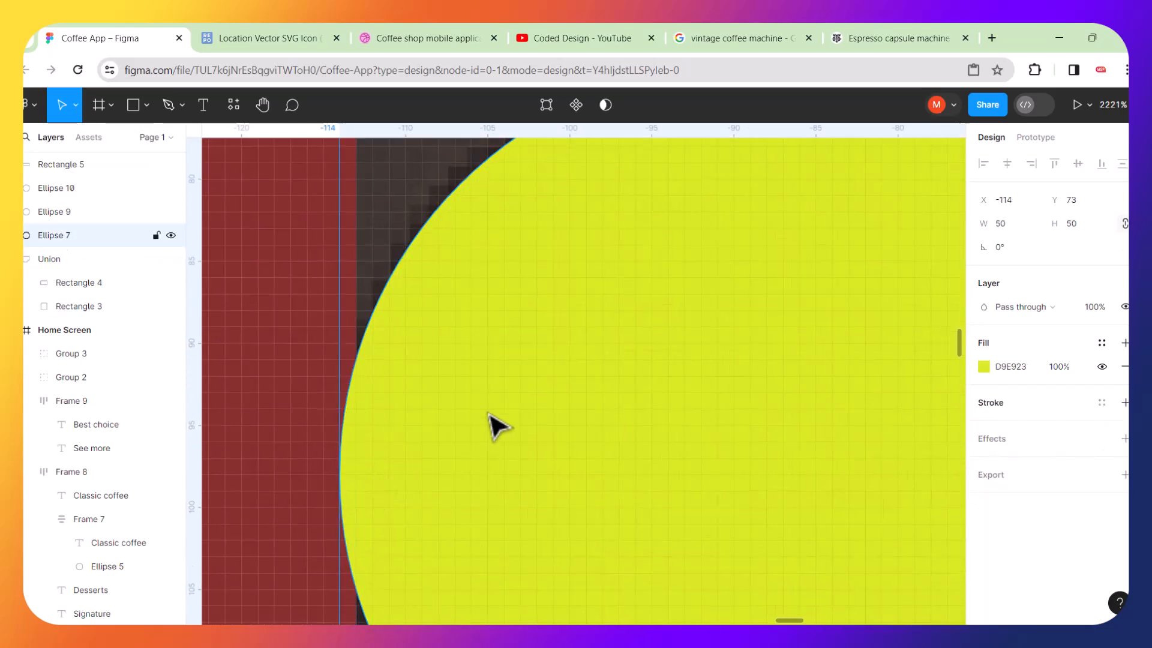
key(Right)
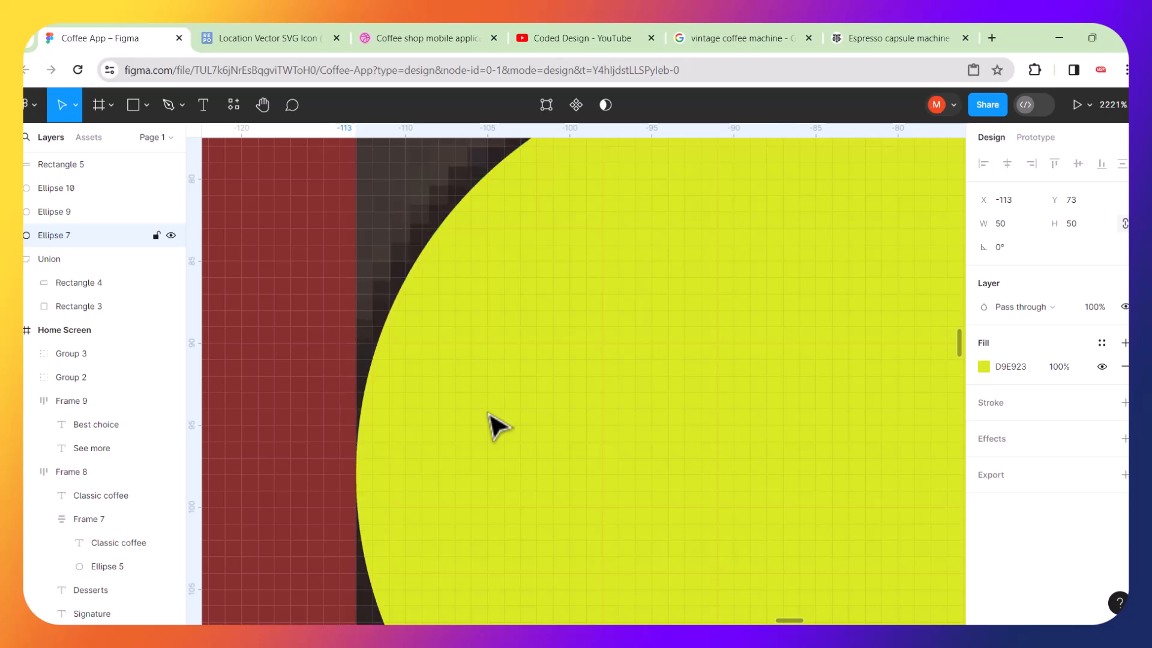
Resize the new rectangle to about 36 × 38 so it covers the circle's upper-left quarter.
scroll(488, 420, down, 10)
scroll(599, 319, up, 10)
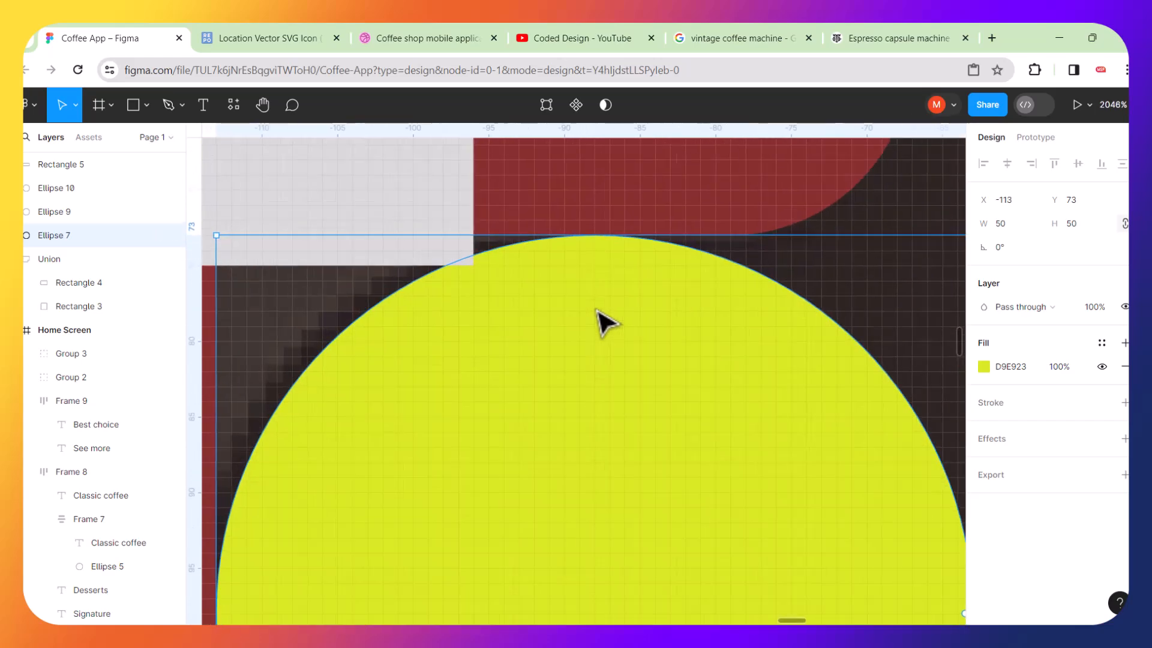
scroll(617, 252, up, 8)
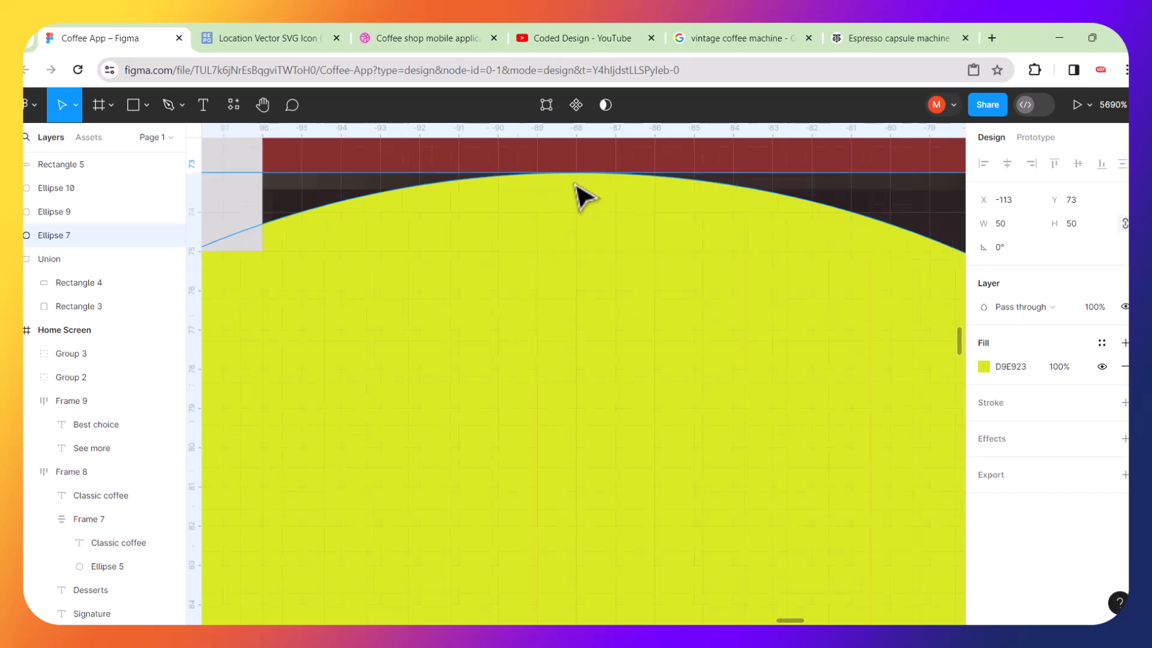
scroll(579, 195, down, 10)
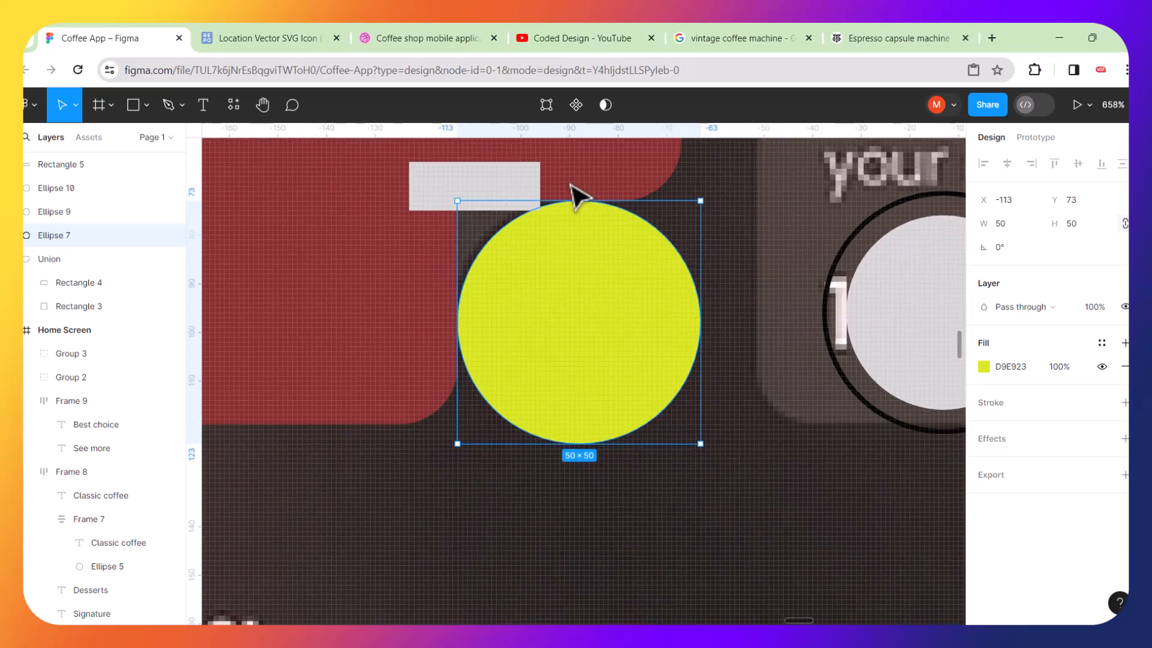
click(506, 186)
drag(460, 210, 486, 331)
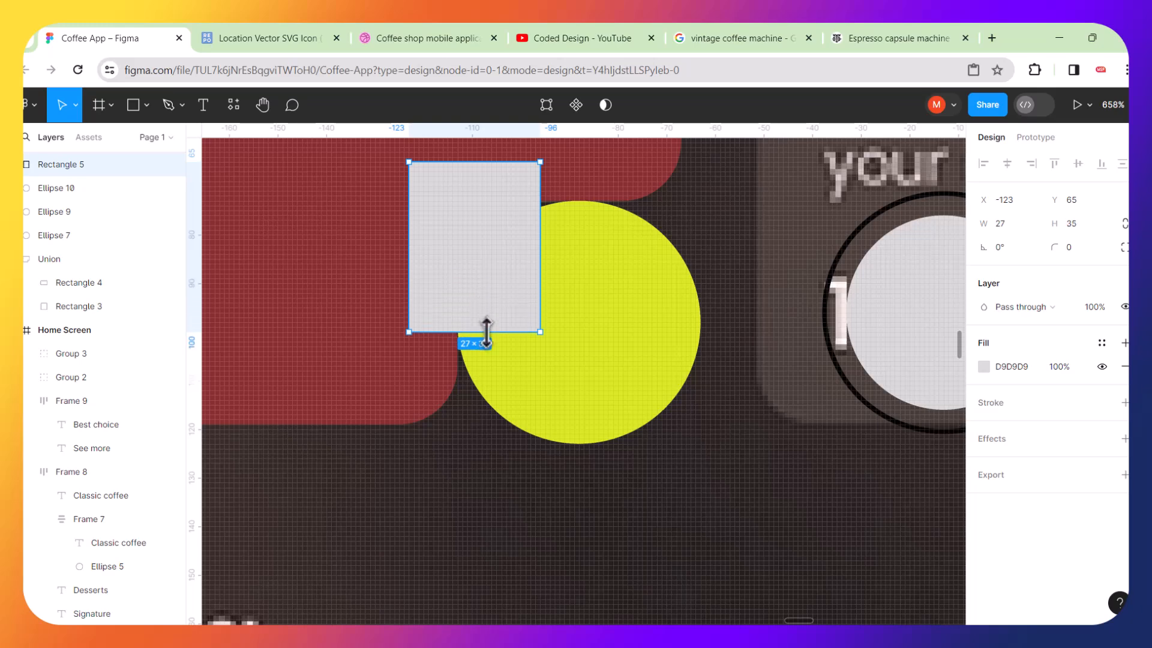
drag(540, 250, 584, 248)
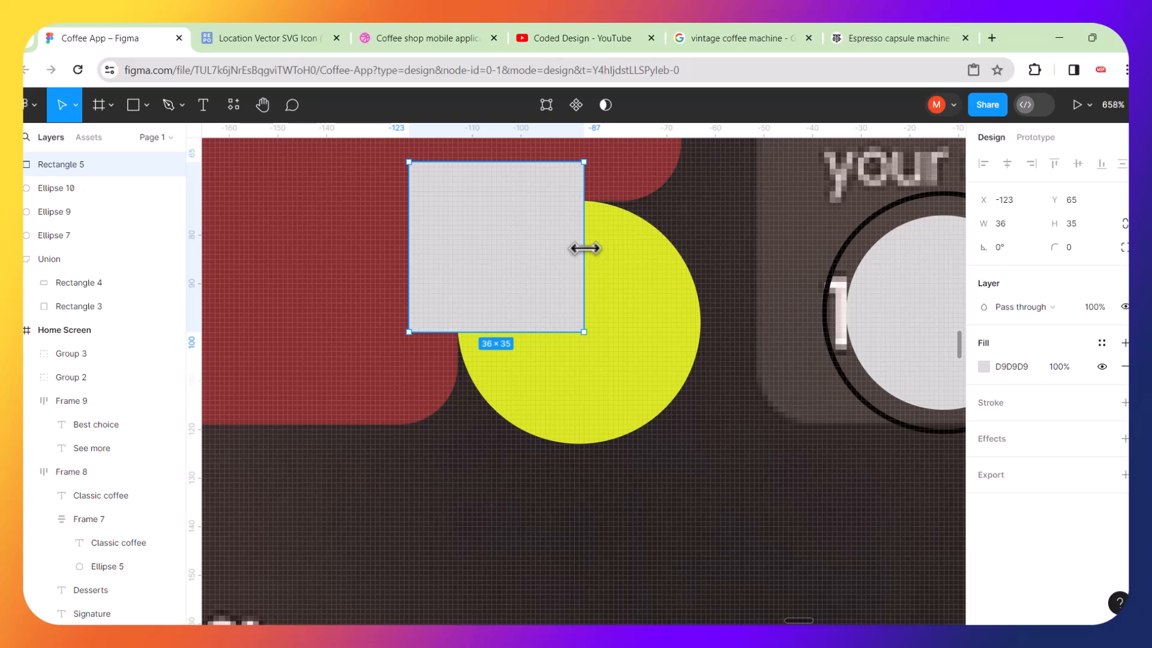
drag(507, 327, 507, 342)
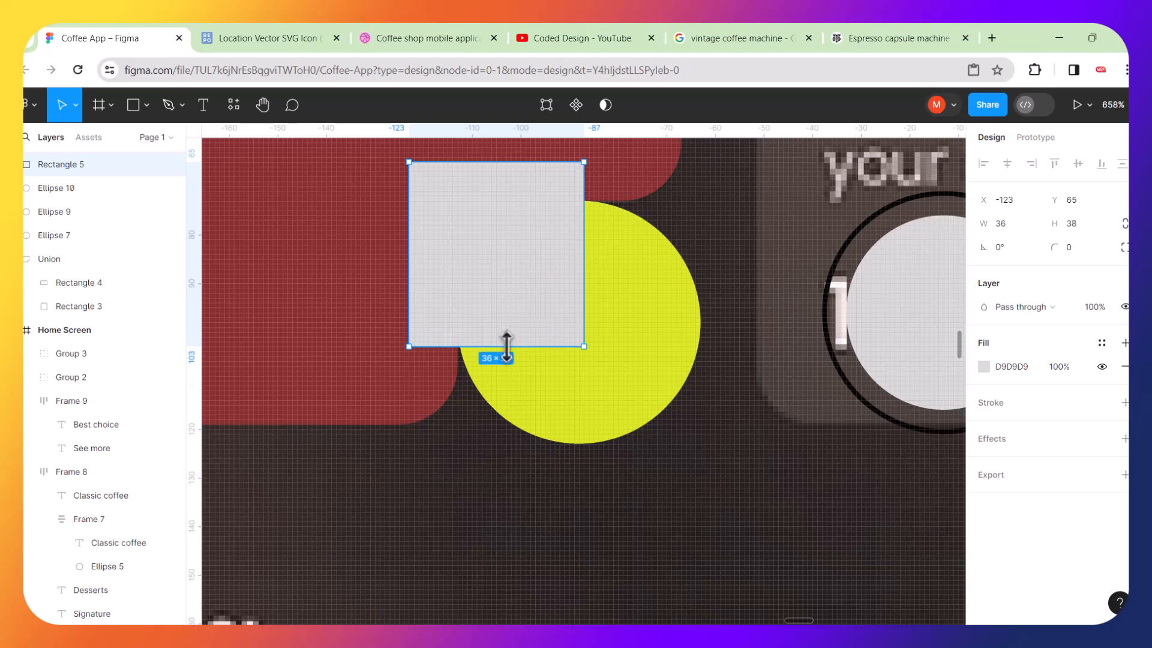
Bring the yellow circle in front of the rectangle and subtract it from the rectangle.
click(630, 327)
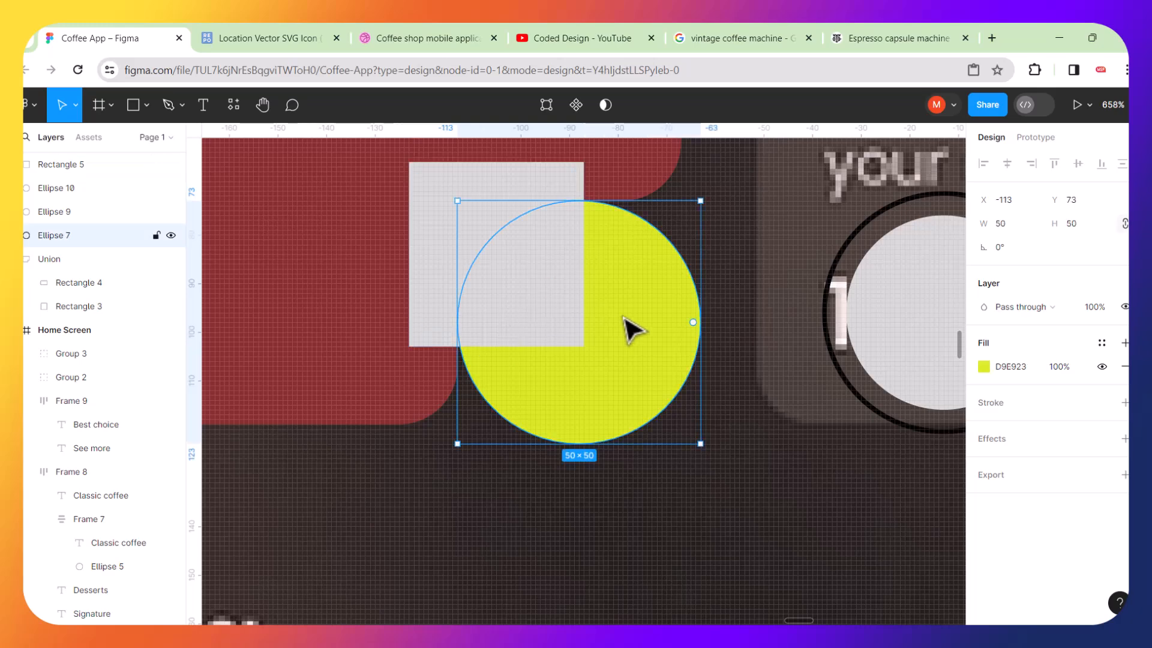
right_click(630, 327)
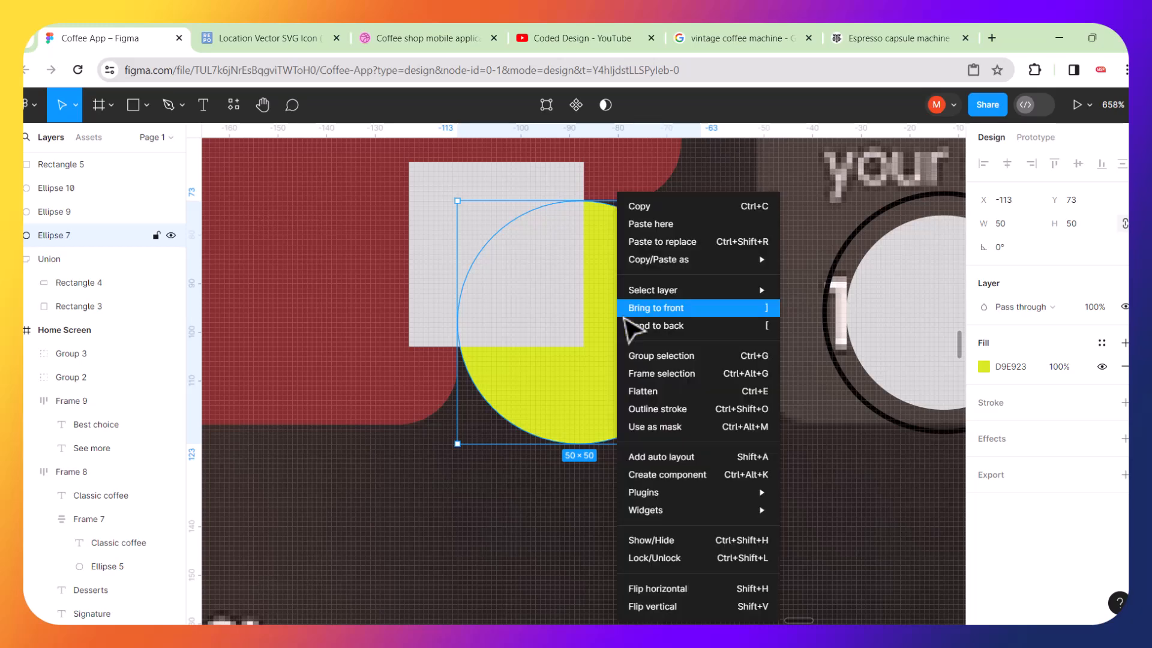
click(691, 311)
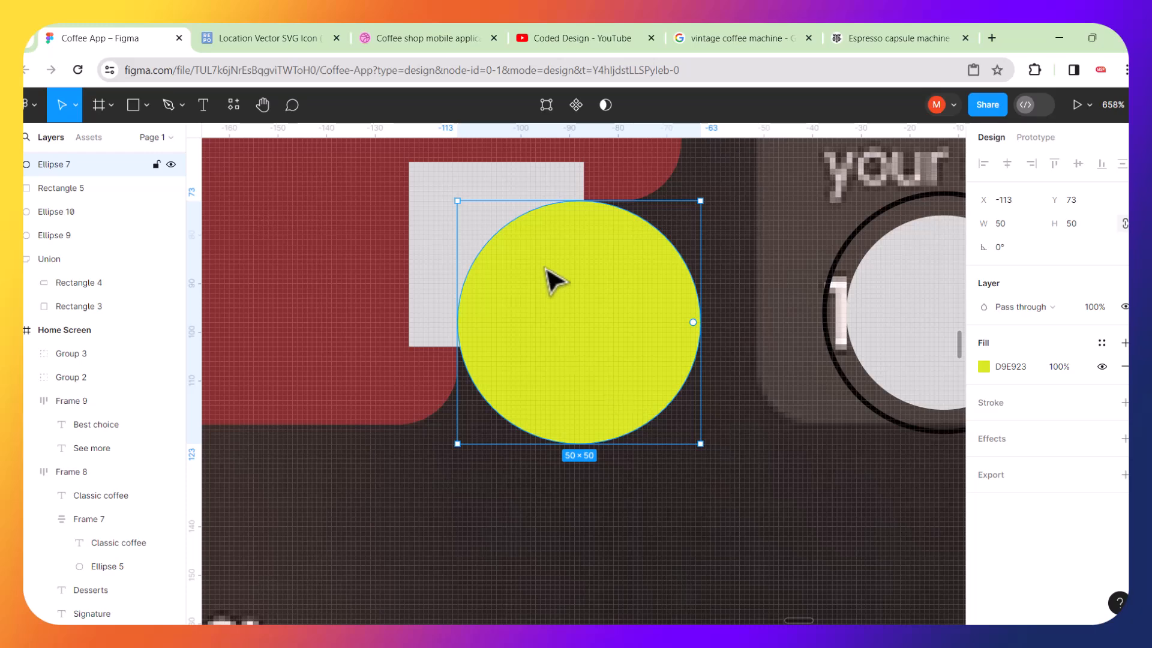
click(444, 187)
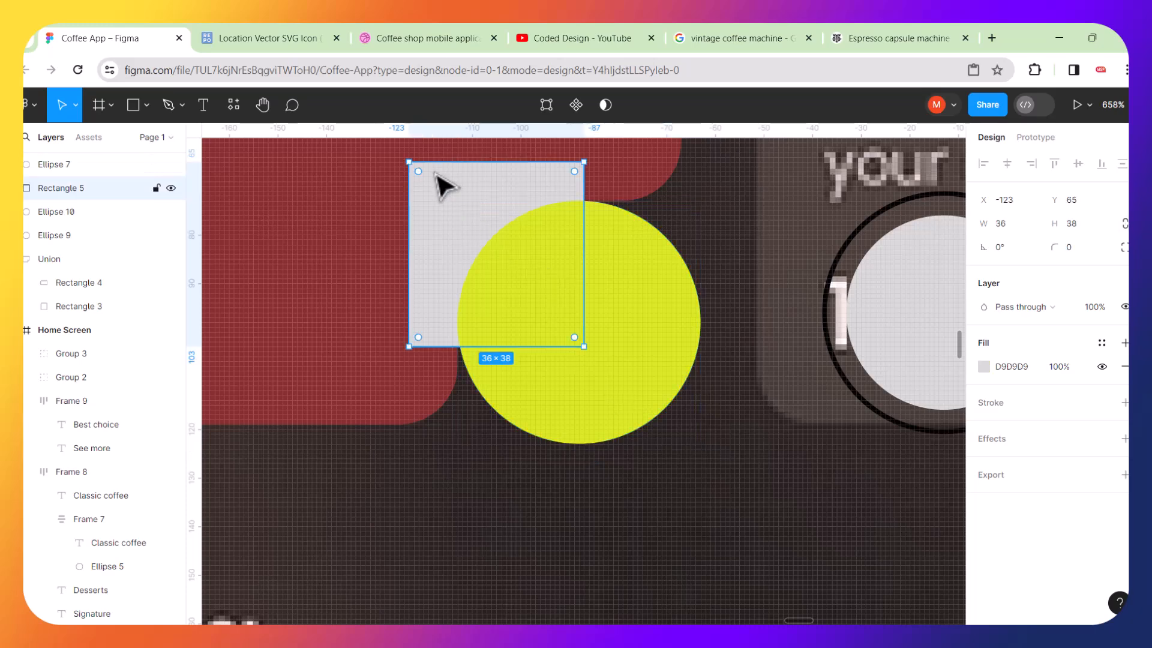
shift+click(635, 297)
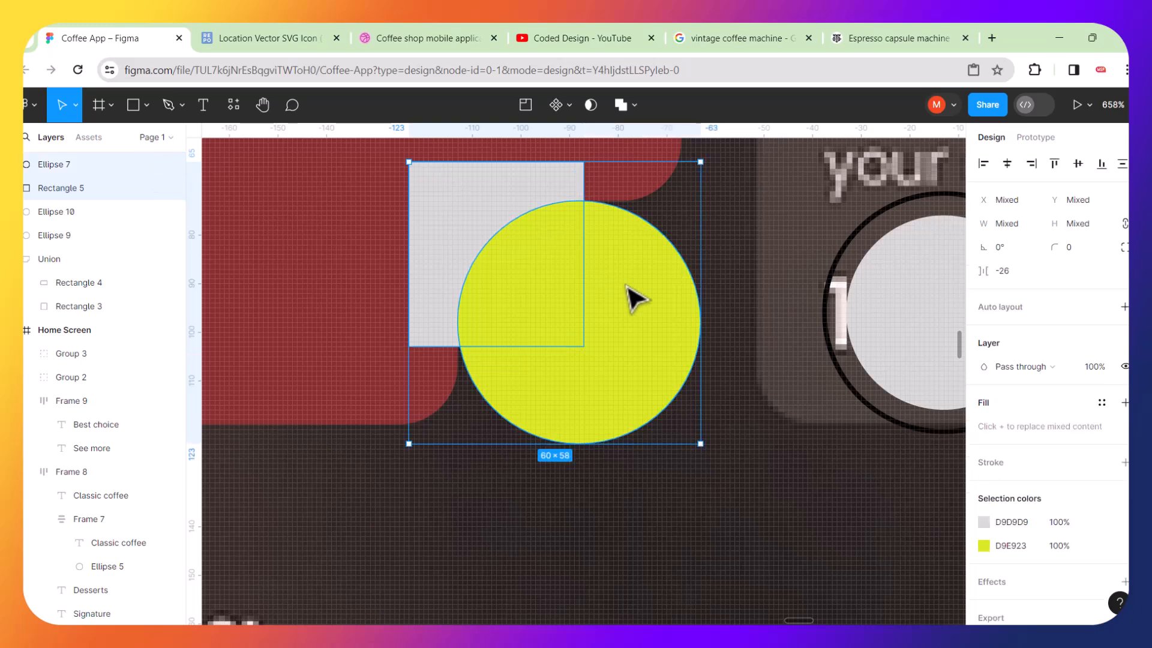
click(633, 105)
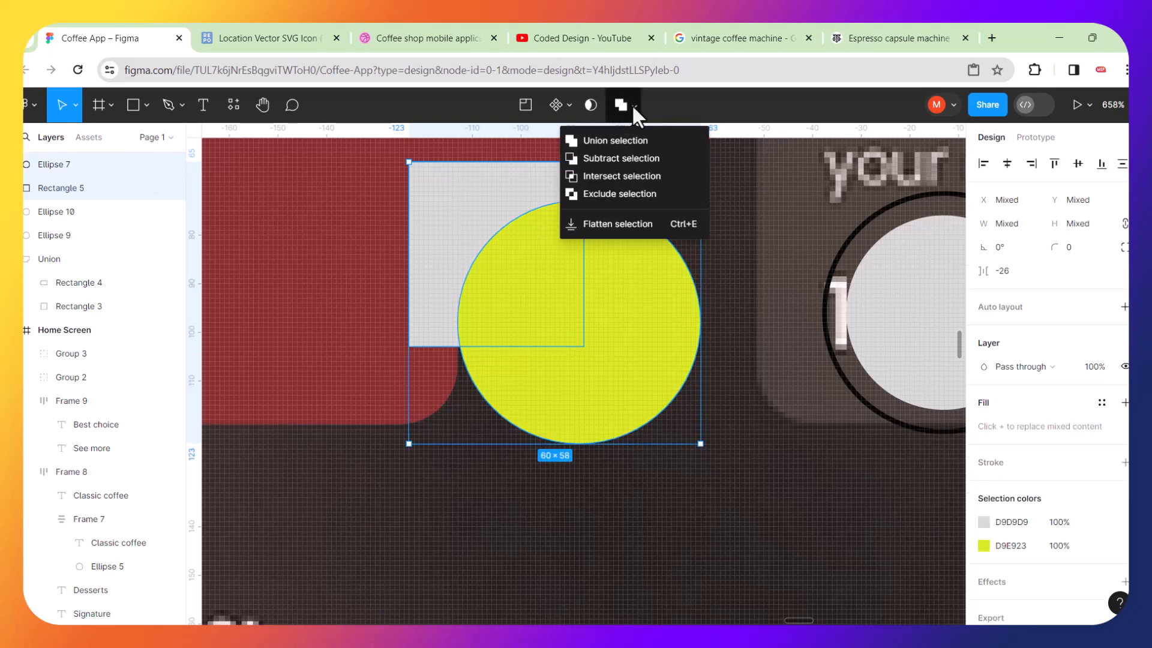
click(614, 158)
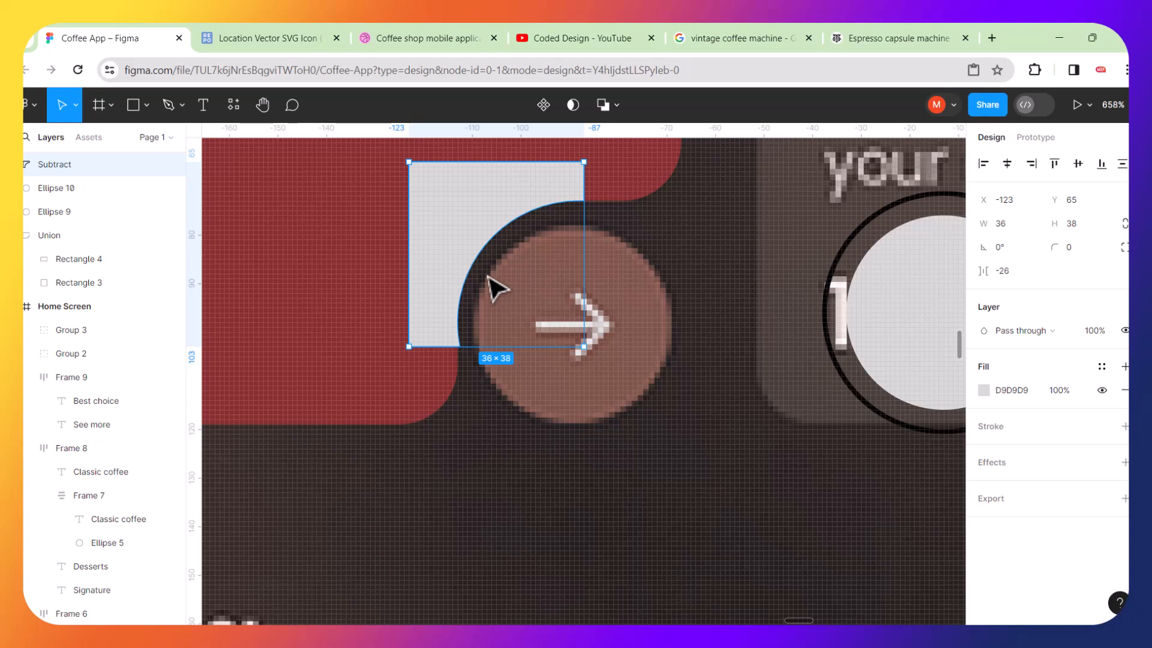
Zoom in to examine the subtracted shape's lower edge where the curve meets the card corner.
ctrl+scroll(495, 288, up, 3)
ctrl+scroll(444, 392, up, 4)
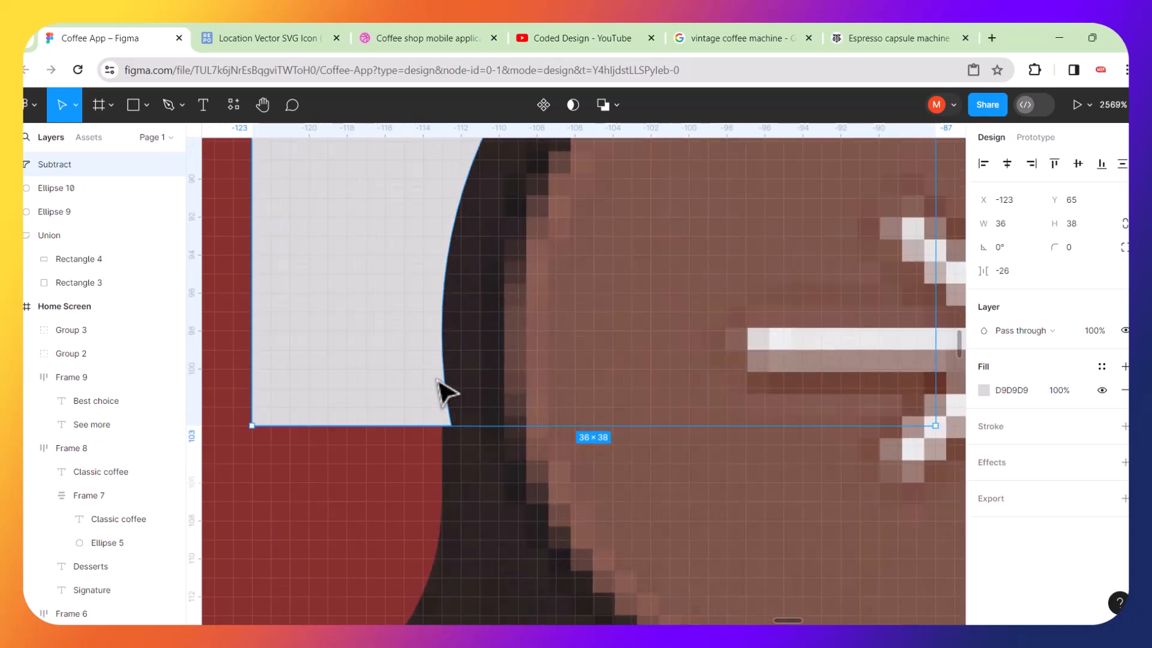
ctrl+scroll(443, 432, up, 8)
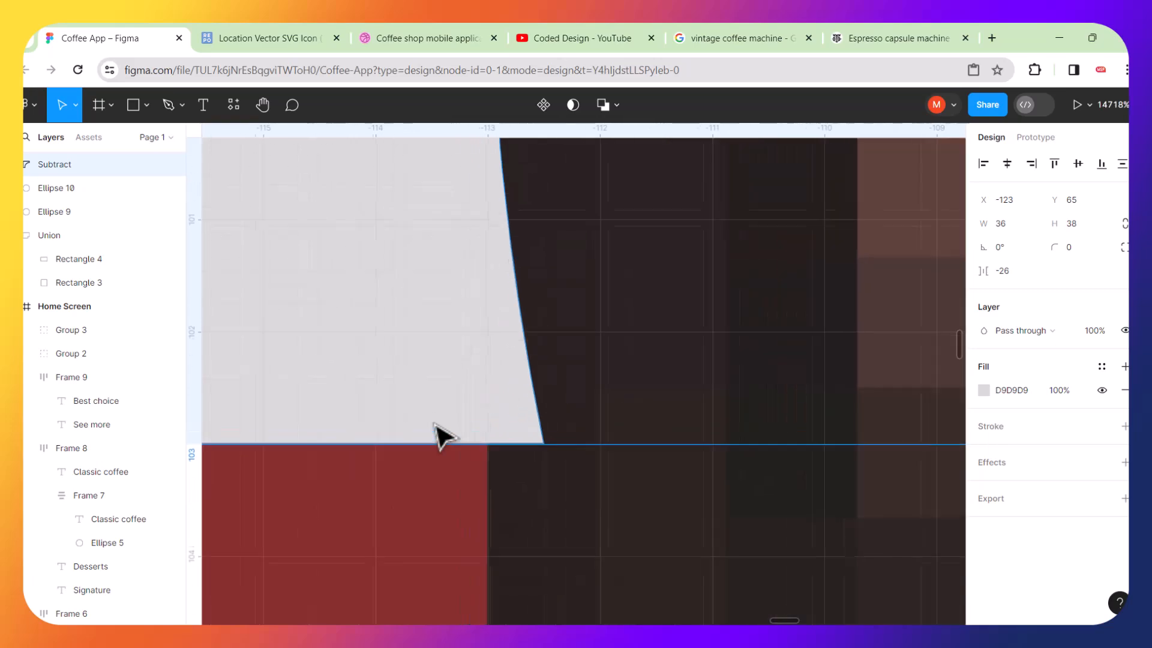
double_click(506, 416)
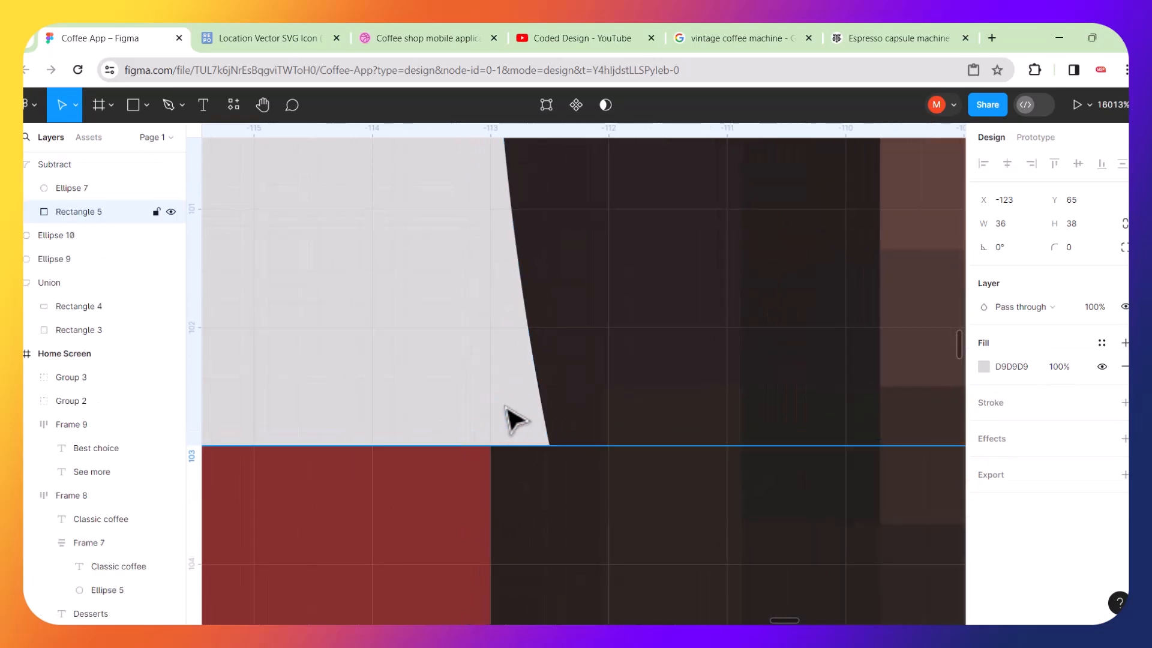
double_click(528, 431)
key(Escape)
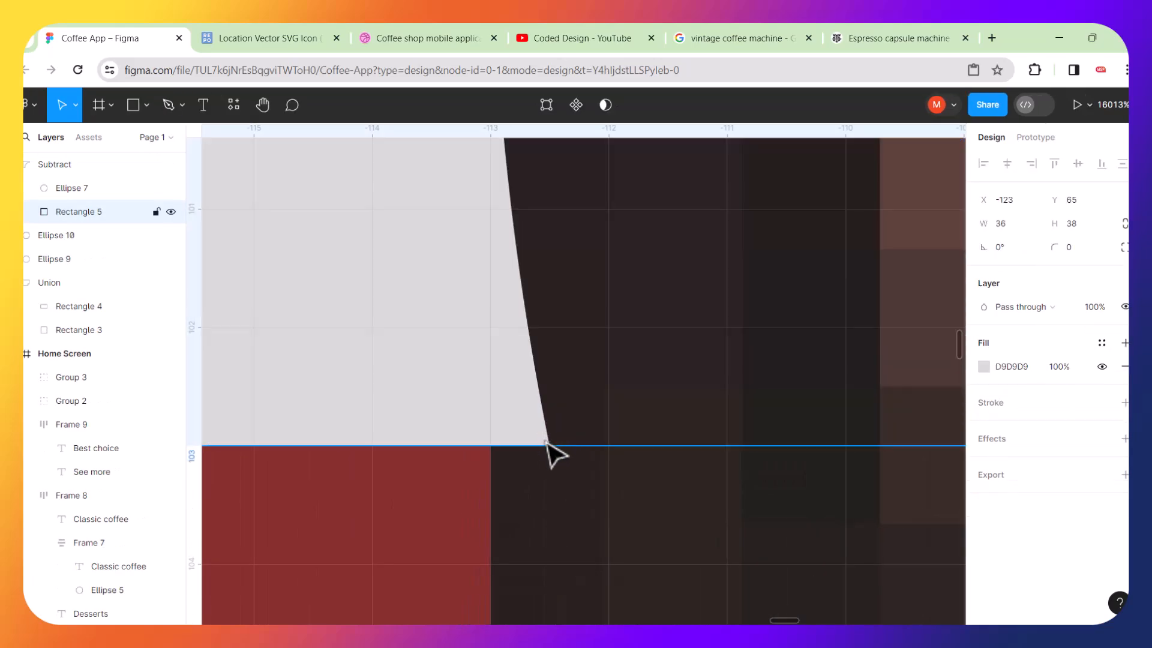
double_click(547, 444)
scroll(548, 444, down, 10)
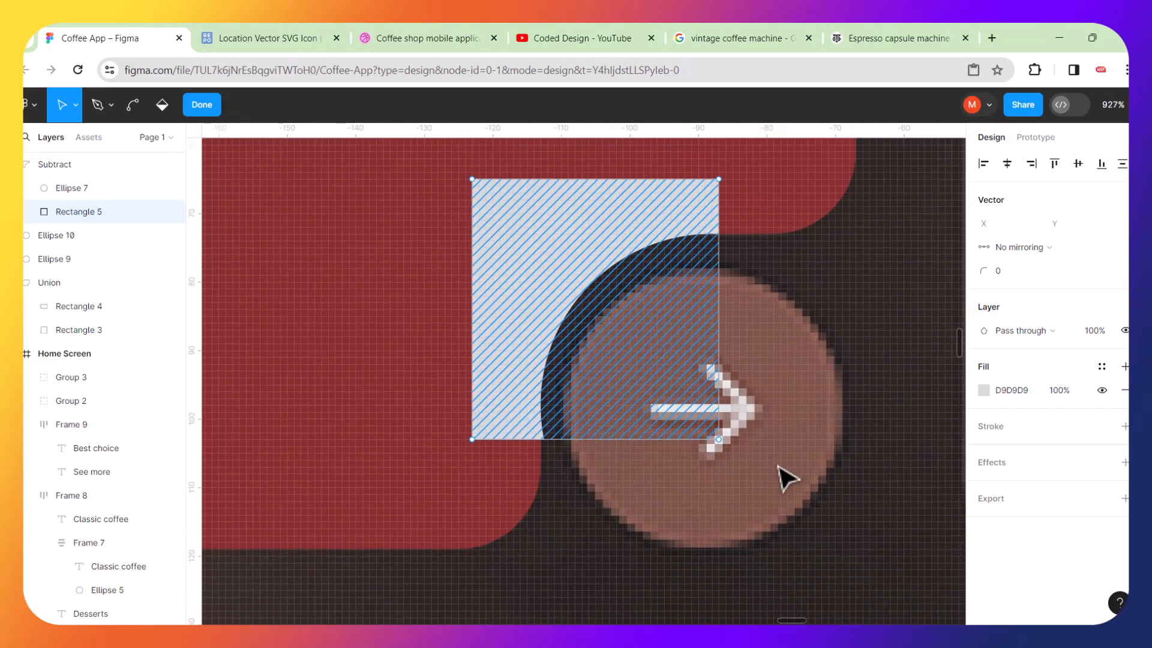
key(Escape)
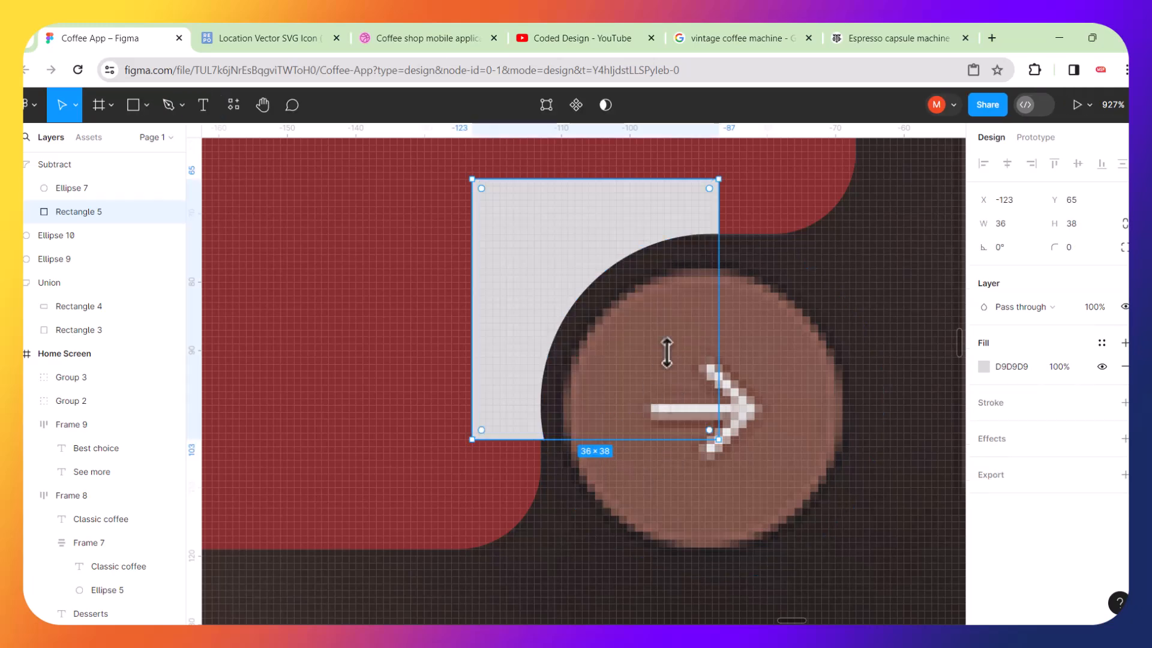
Try stretching the circle inside the subtraction to a height of 56.
click(681, 359)
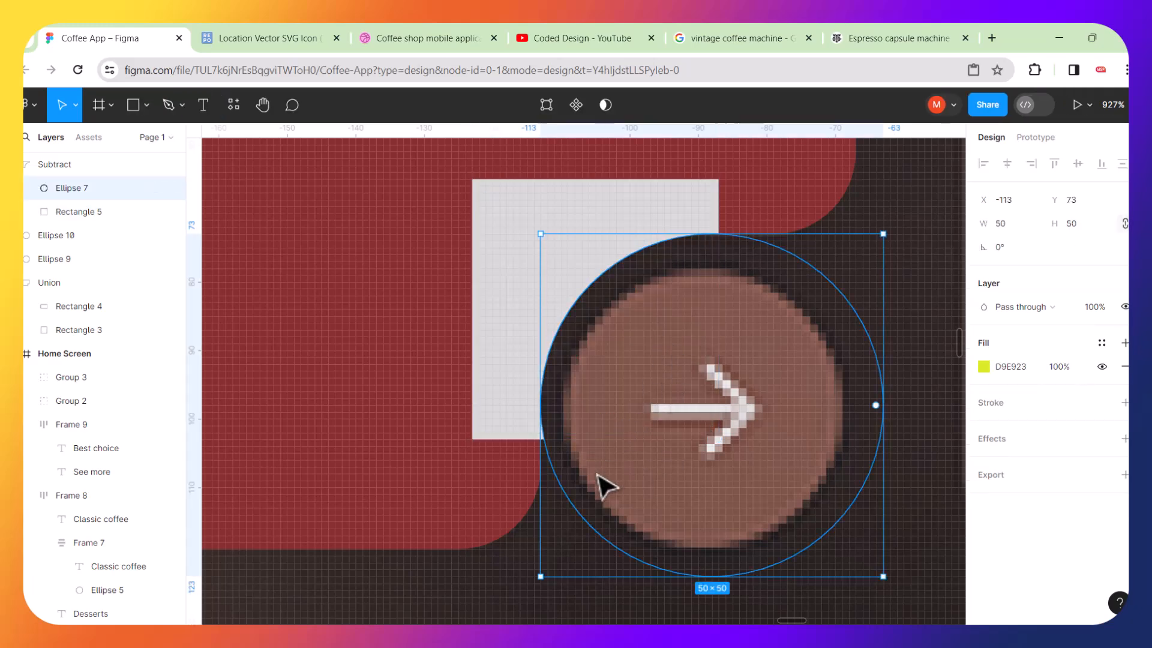
scroll(618, 523, up, 3)
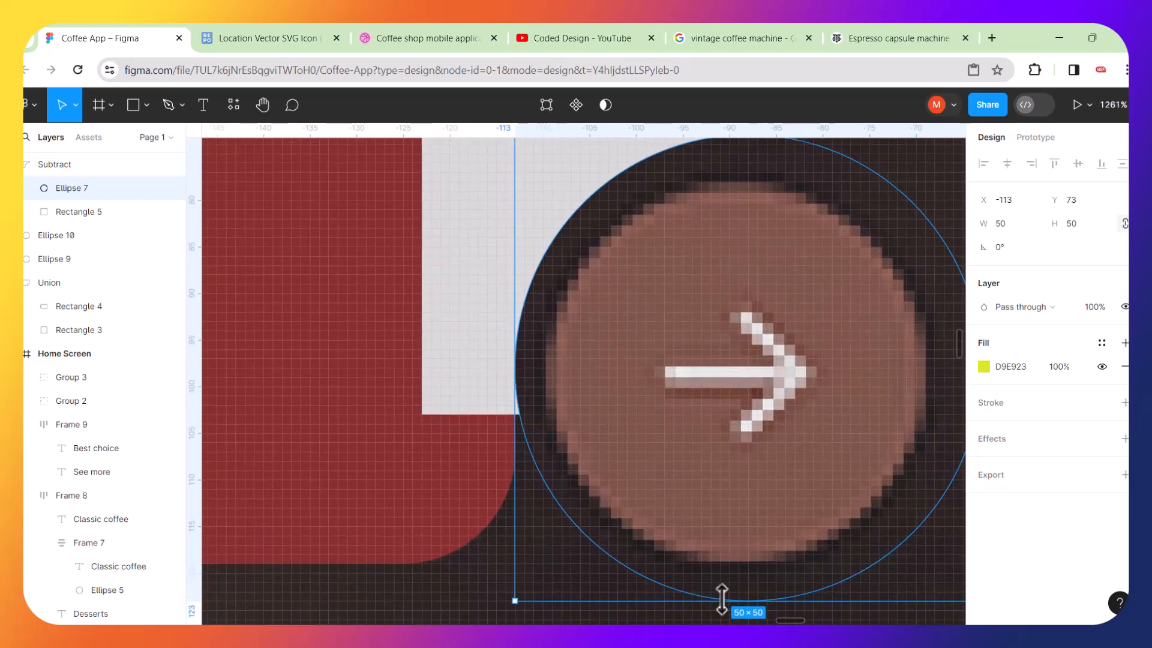
mouse_move(722, 599)
mouse_down()
mouse_move(720, 610)
mouse_move(721, 577)
mouse_up()
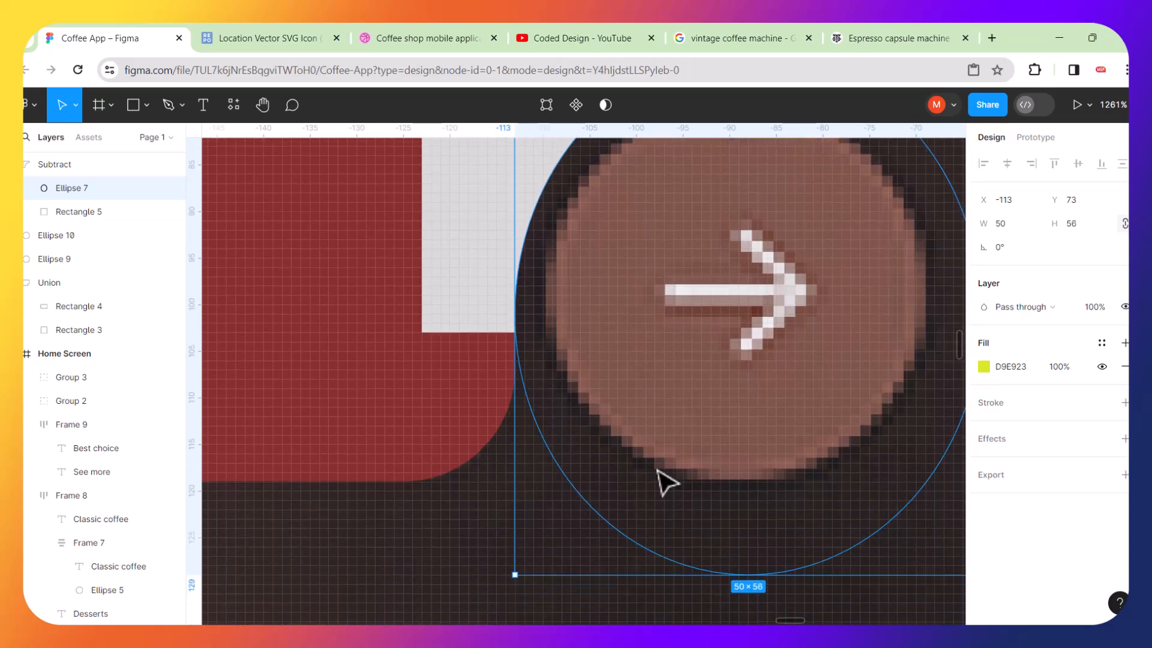
scroll(657, 459, up, 5)
scroll(657, 459, left, 5)
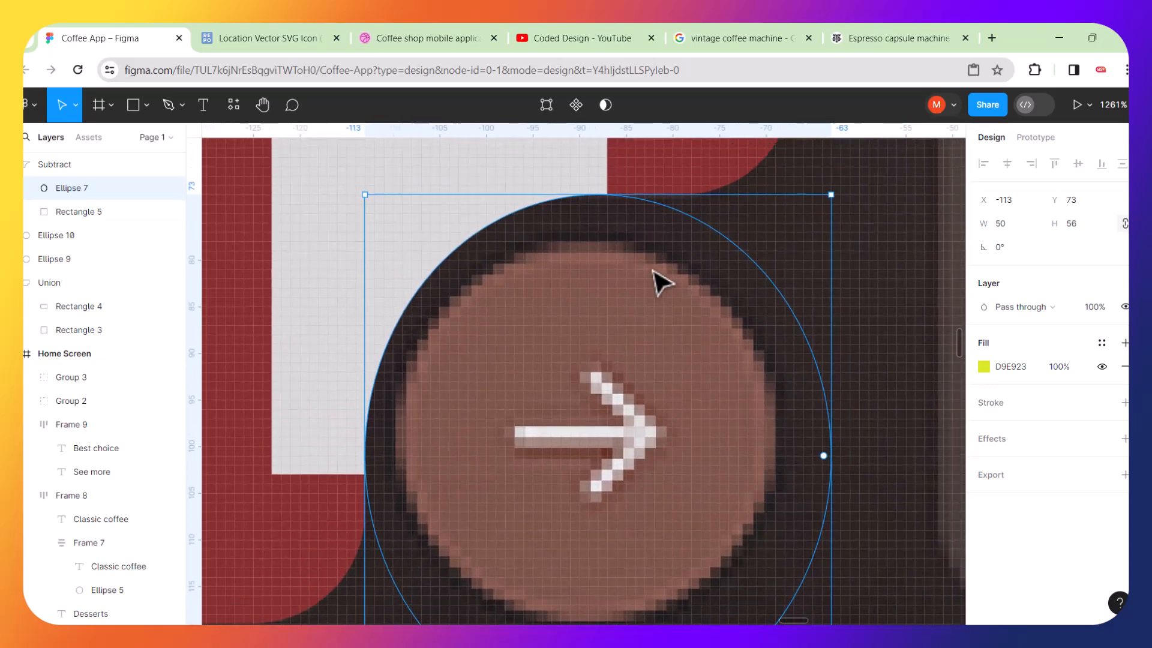
scroll(636, 258, up, 5)
scroll(615, 293, up, 3)
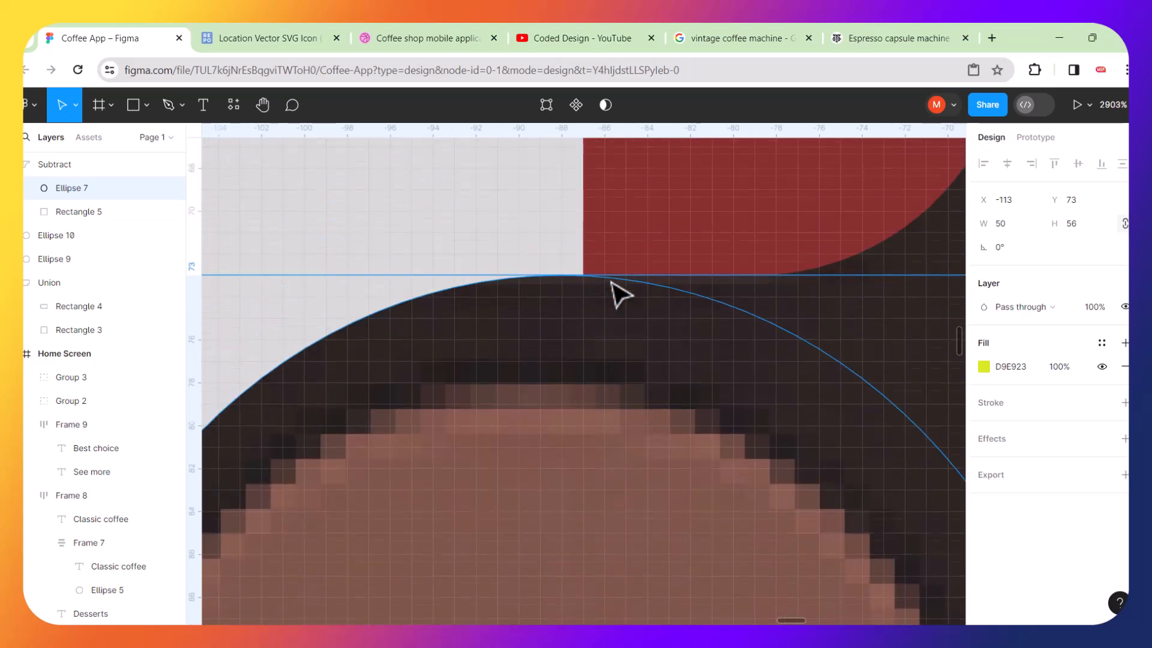
scroll(620, 294, down, 3)
scroll(620, 295, down, 10)
key(ctrl+z)
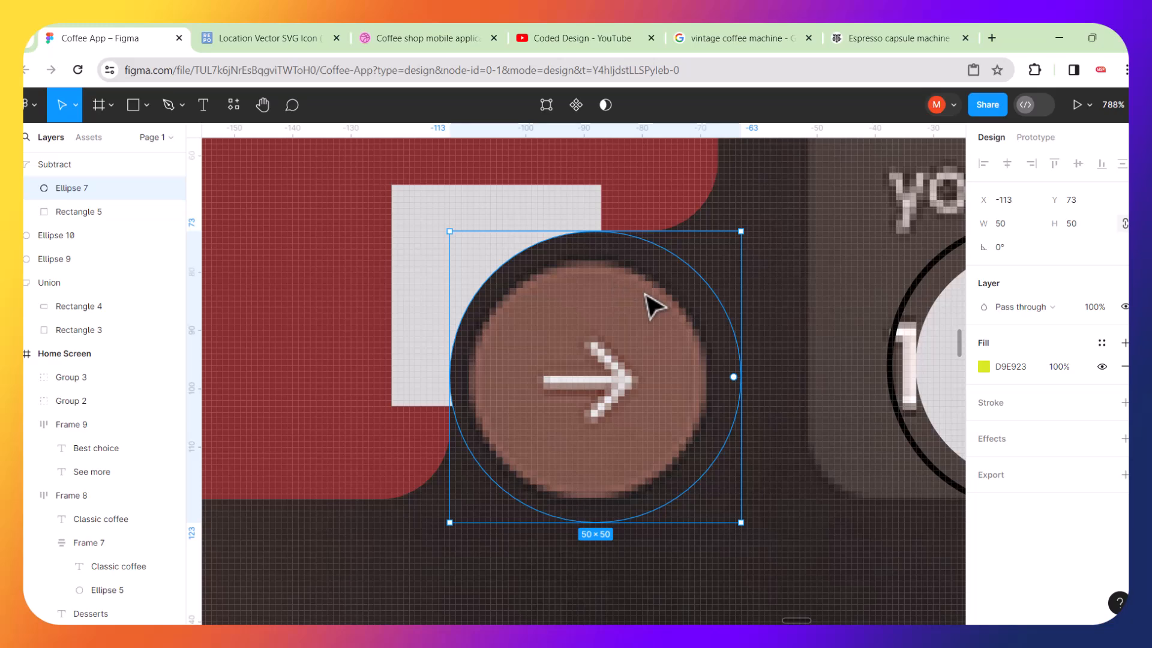
Flatten the subtracted shape into a single vector.
click(807, 382)
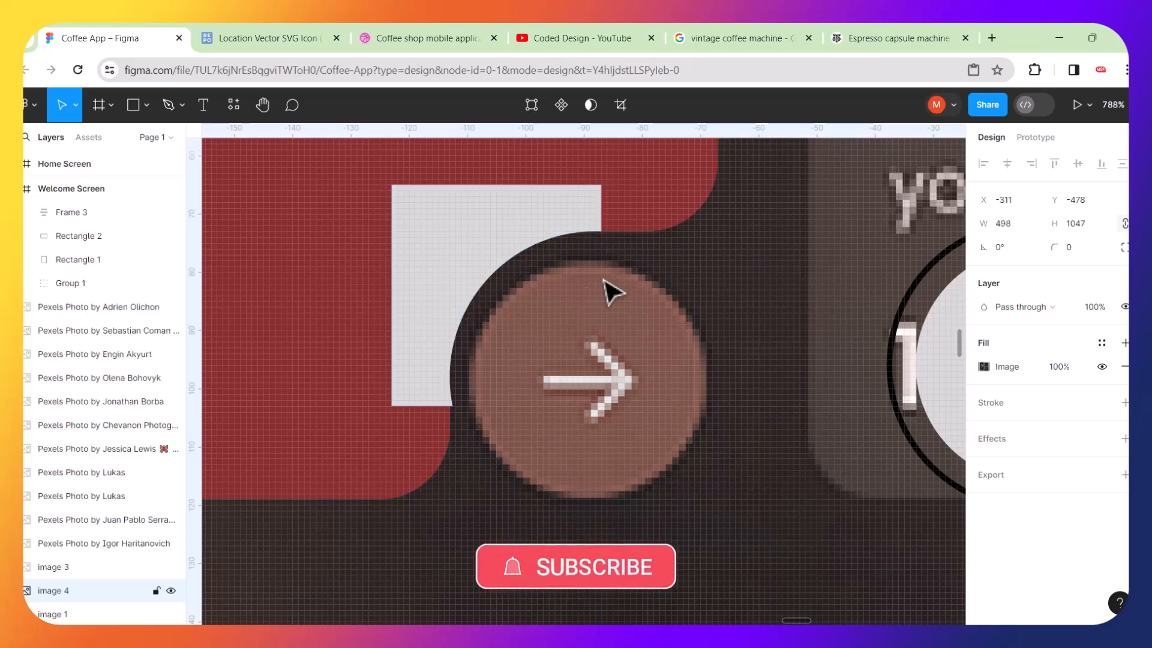
click(446, 227)
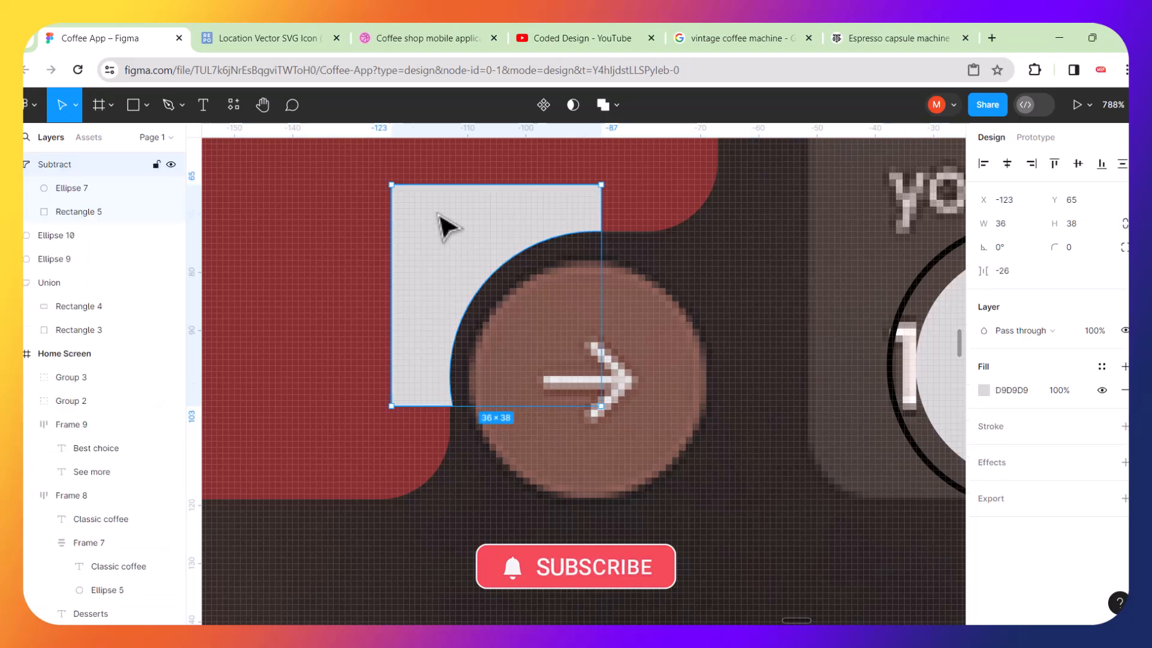
drag(466, 226, 415, 222)
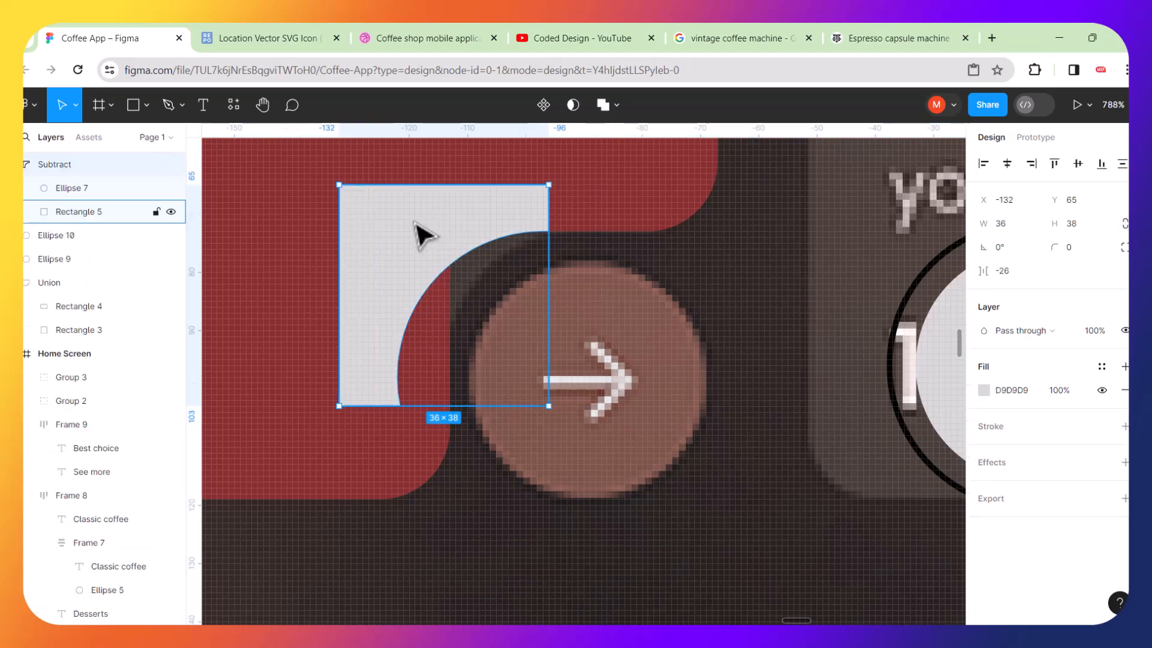
key(ctrl+z)
right_click(450, 243)
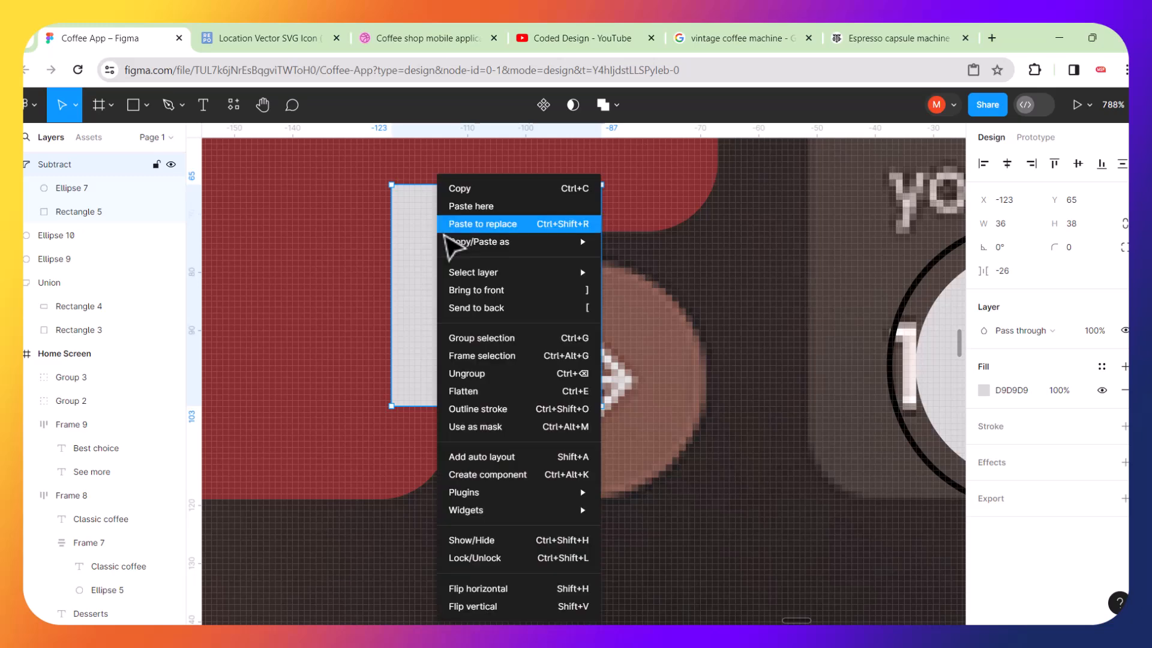
click(481, 392)
Move the vector's lower curve point to x -113, y 103 and drag its handle so the edge meets the card vertically.
double_click(428, 375)
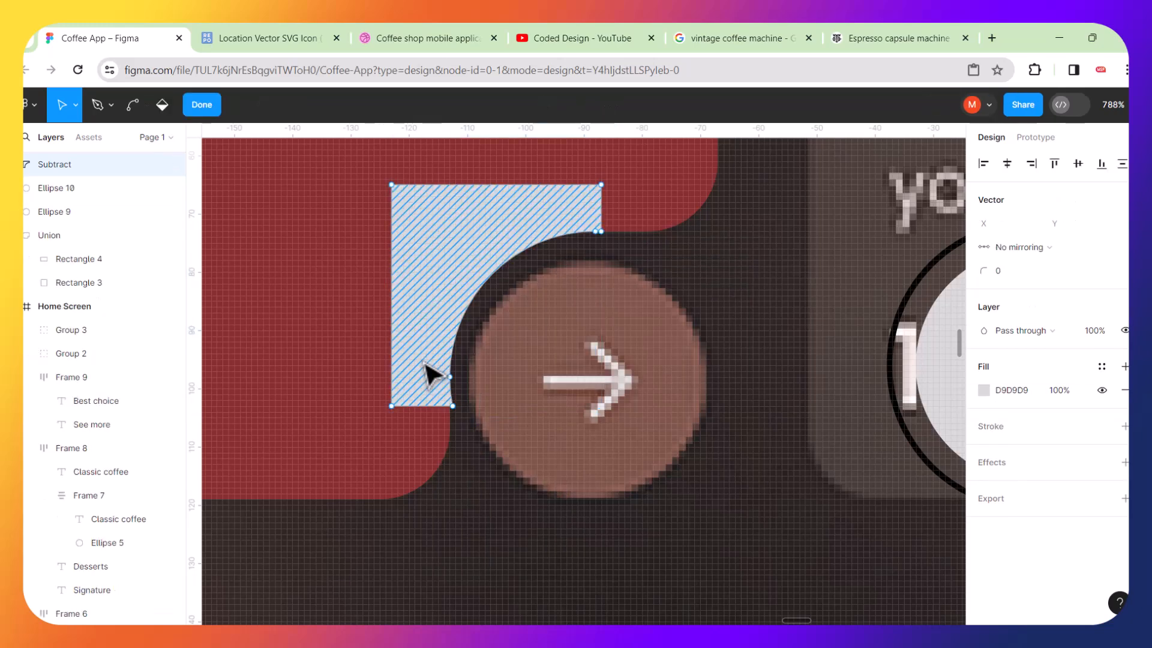
scroll(472, 411, up, 5)
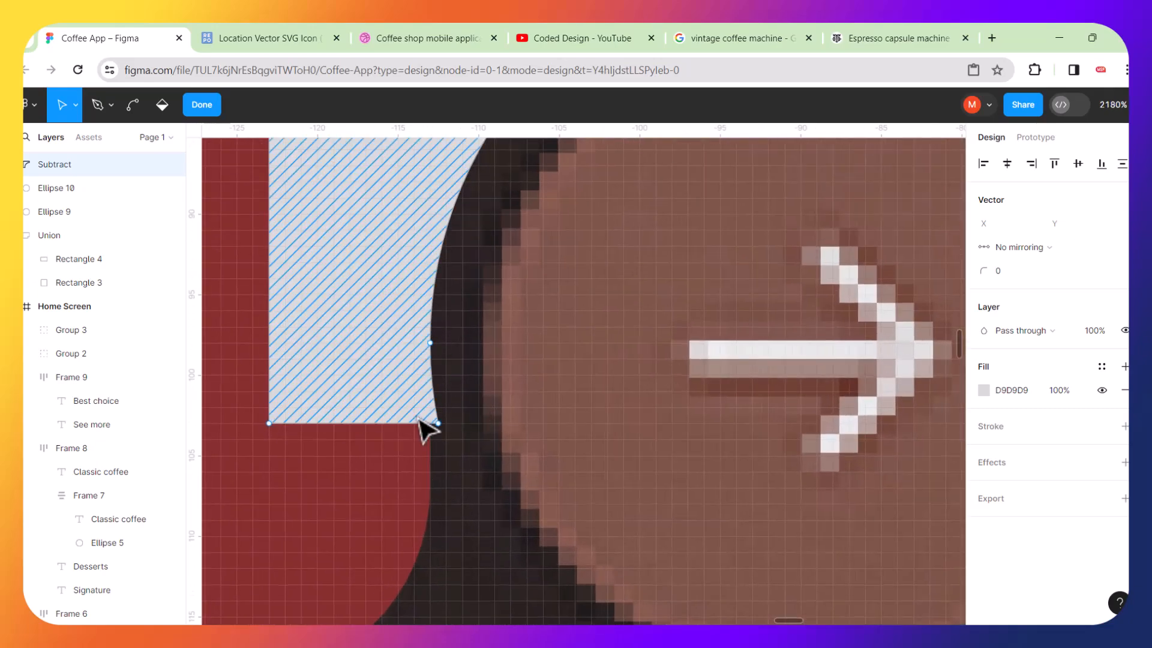
scroll(420, 420, up, 3)
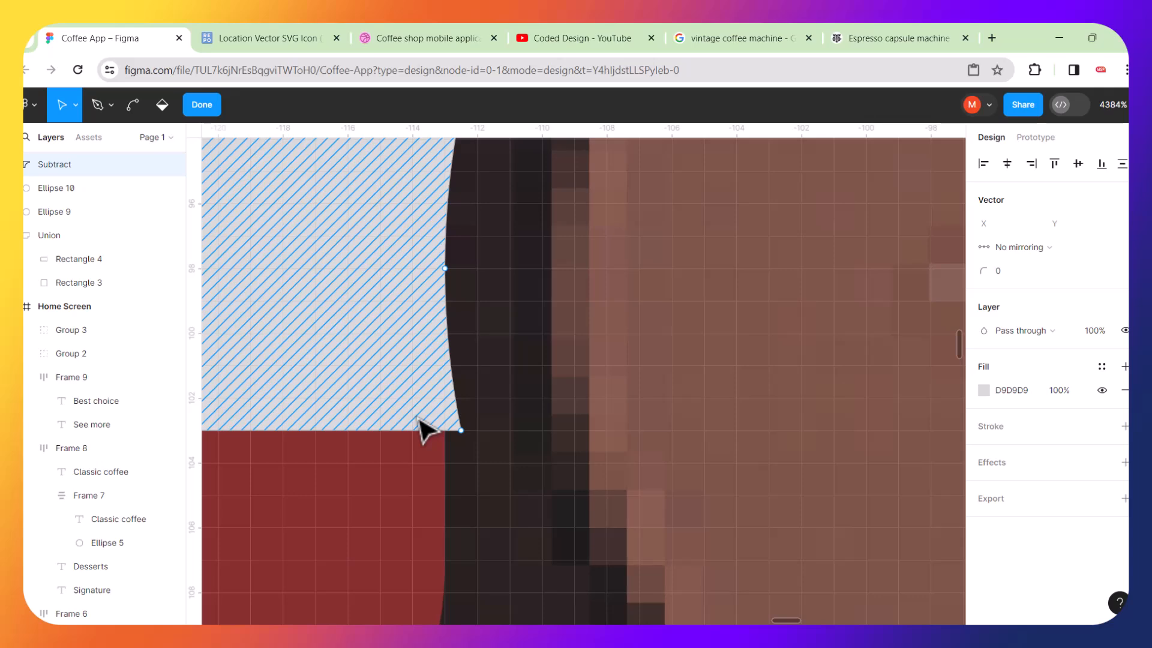
scroll(423, 426, up, 3)
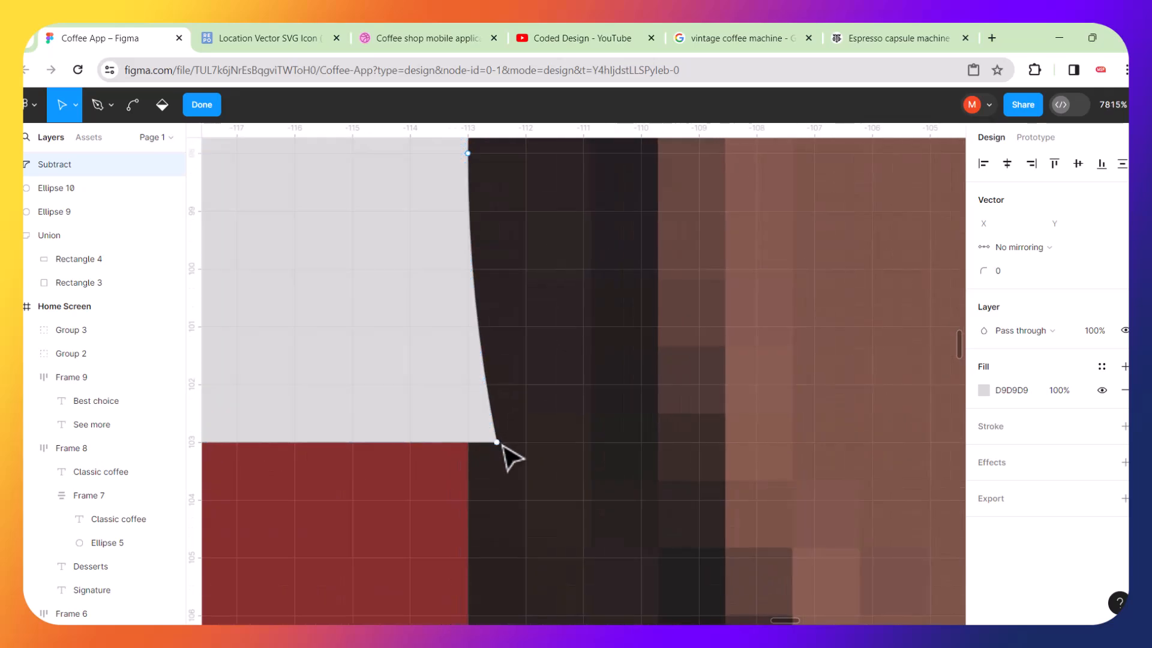
drag(502, 446, 475, 454)
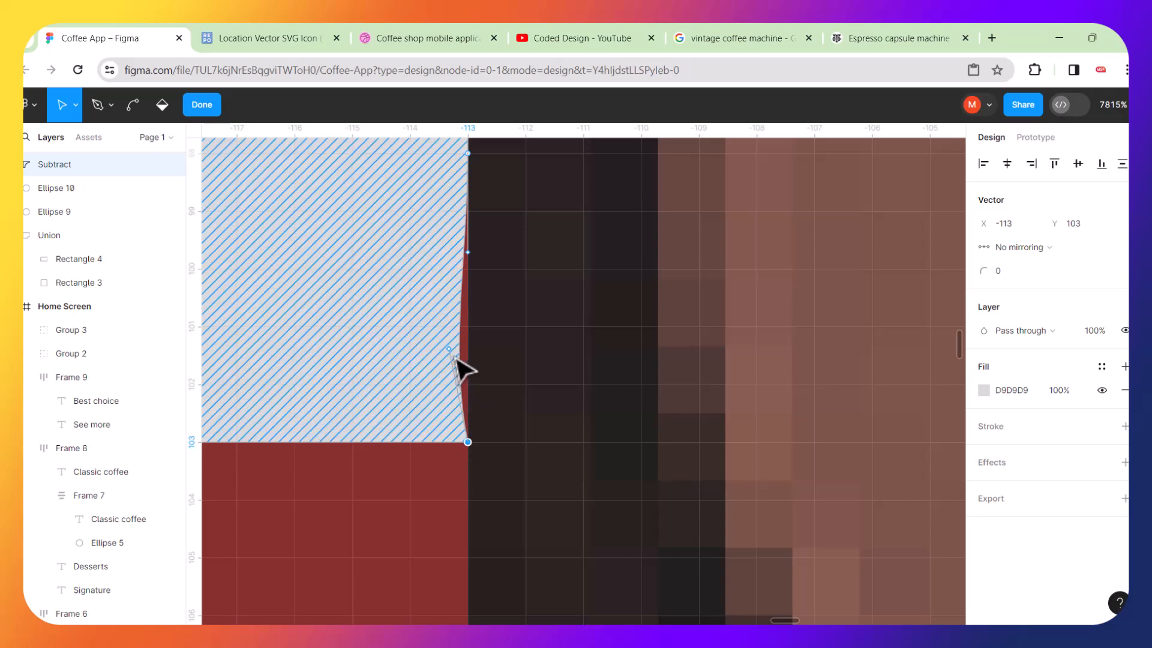
drag(450, 350, 470, 334)
key(ctrl+z)
key(ctrl+z)
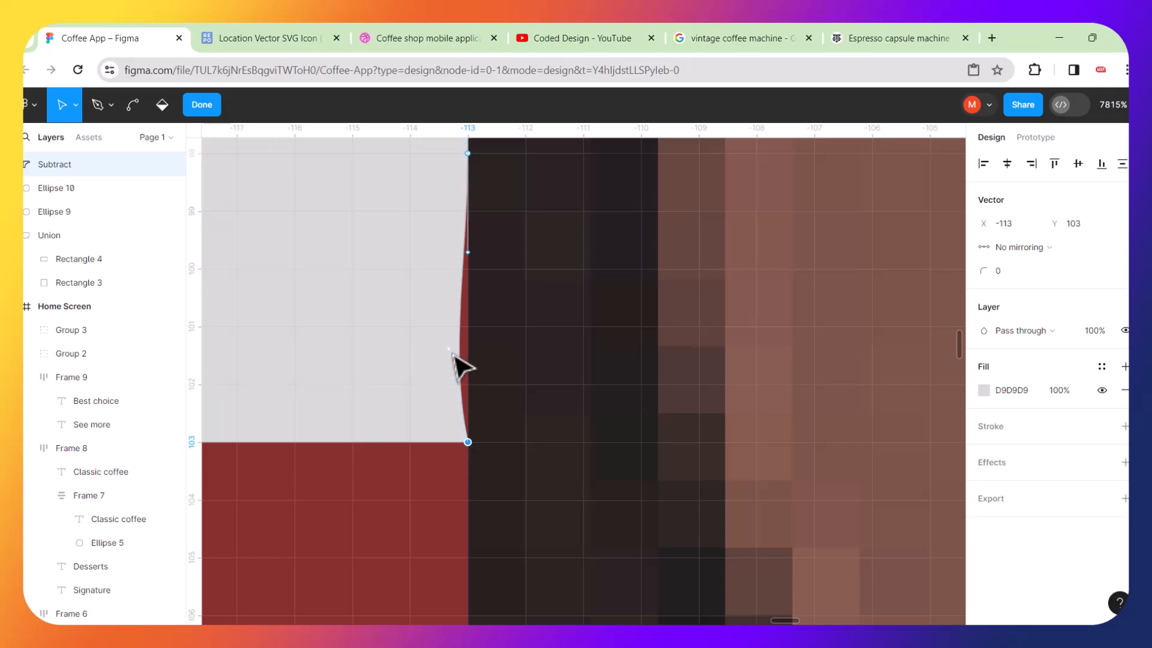
click(450, 350)
drag(451, 349, 467, 355)
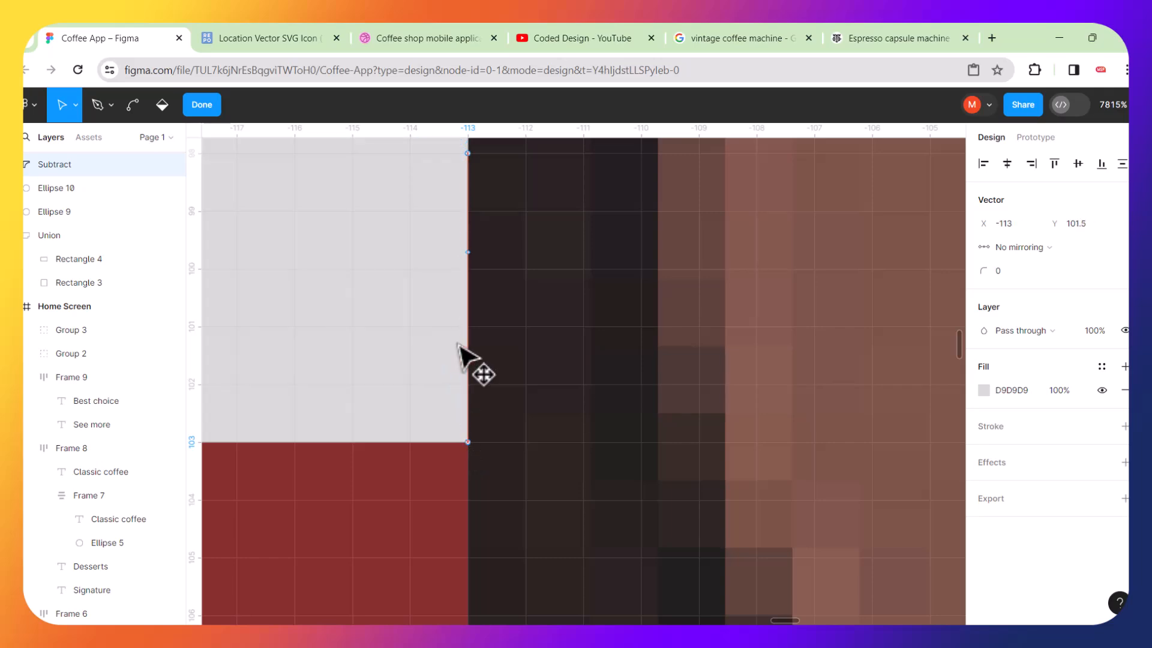
Inspect the cut-out's upper corner where the curve meets the card's edge.
scroll(478, 351, right, 2)
scroll(486, 351, up, 3)
scroll(486, 350, right, 1)
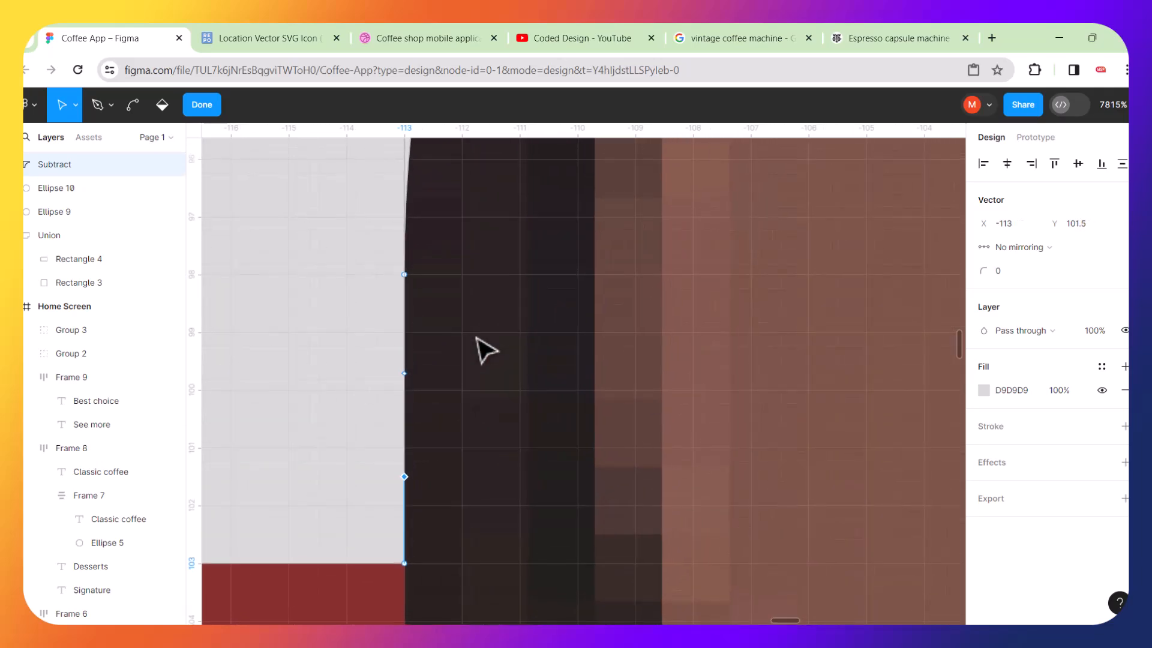
scroll(425, 367, down, 5)
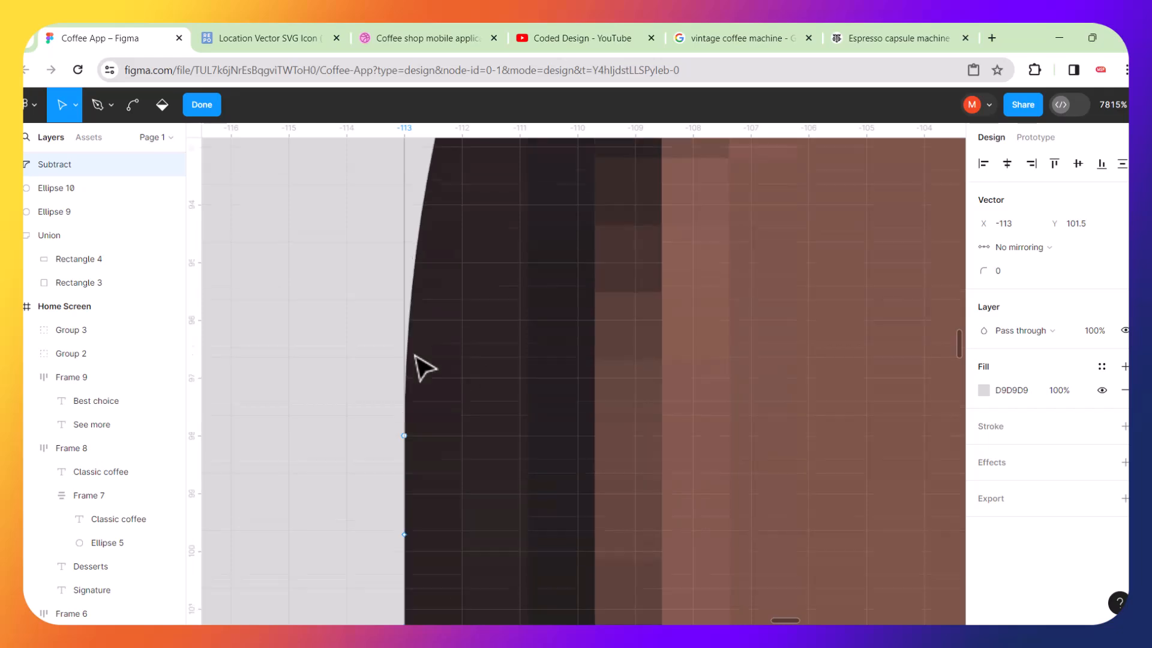
scroll(419, 365, down, 2)
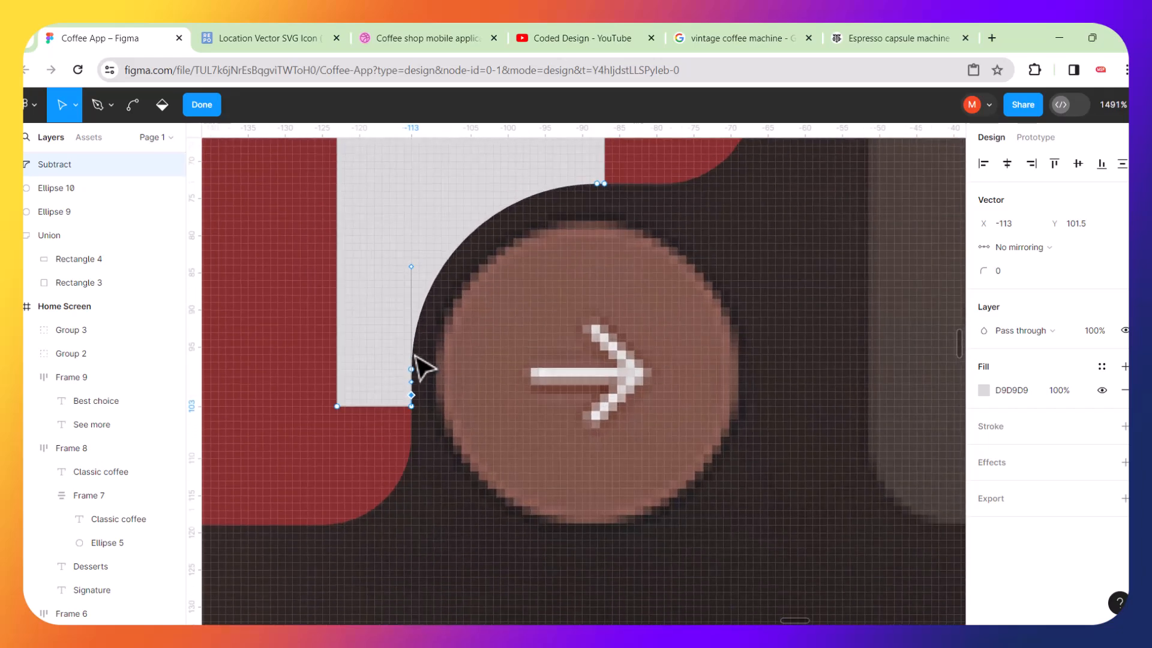
scroll(633, 188, up, 4)
scroll(631, 189, up, 6)
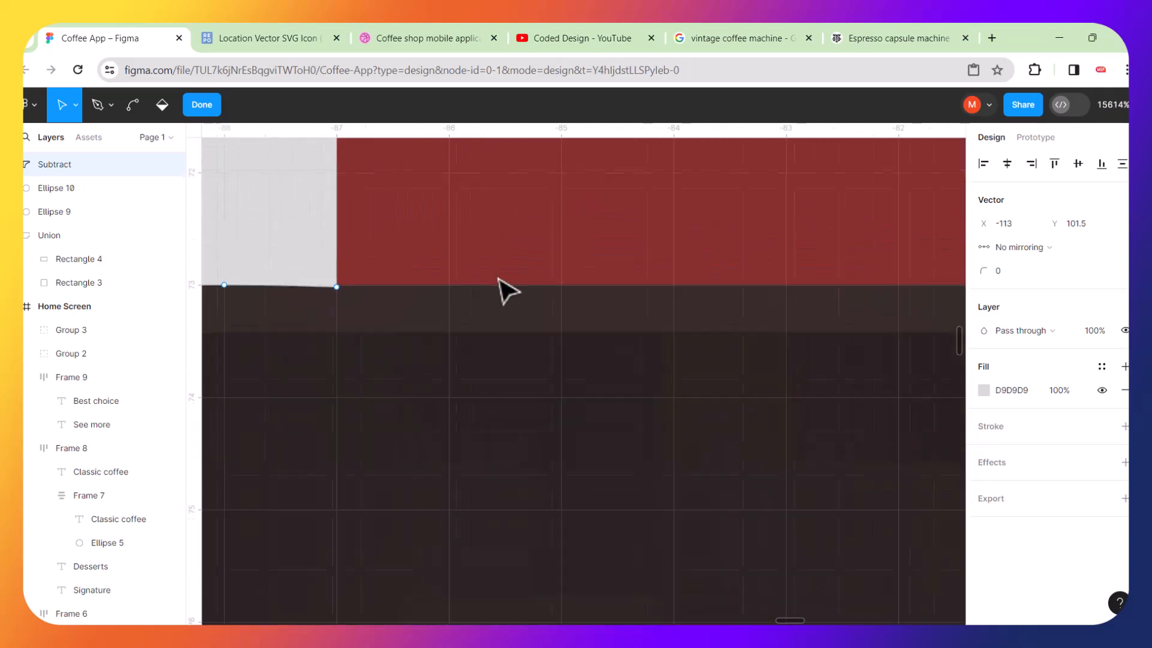
scroll(498, 278, down, 4)
scroll(355, 266, up, 6)
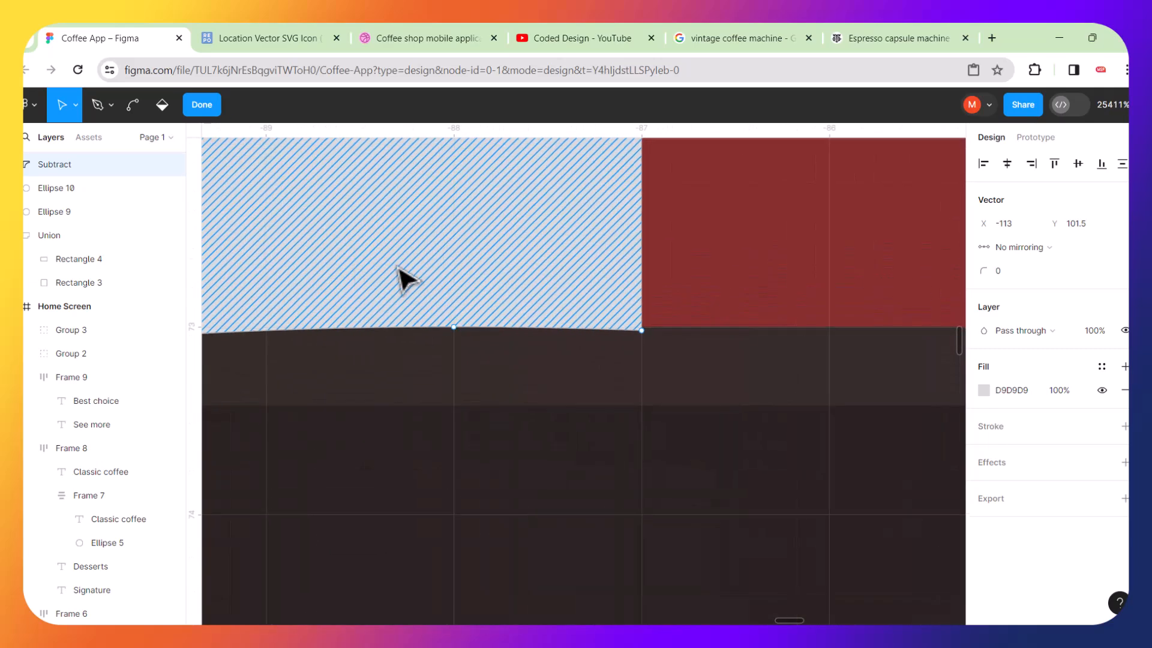
Try adjusting the upper curve point at the card edge.
drag(420, 286, 653, 378)
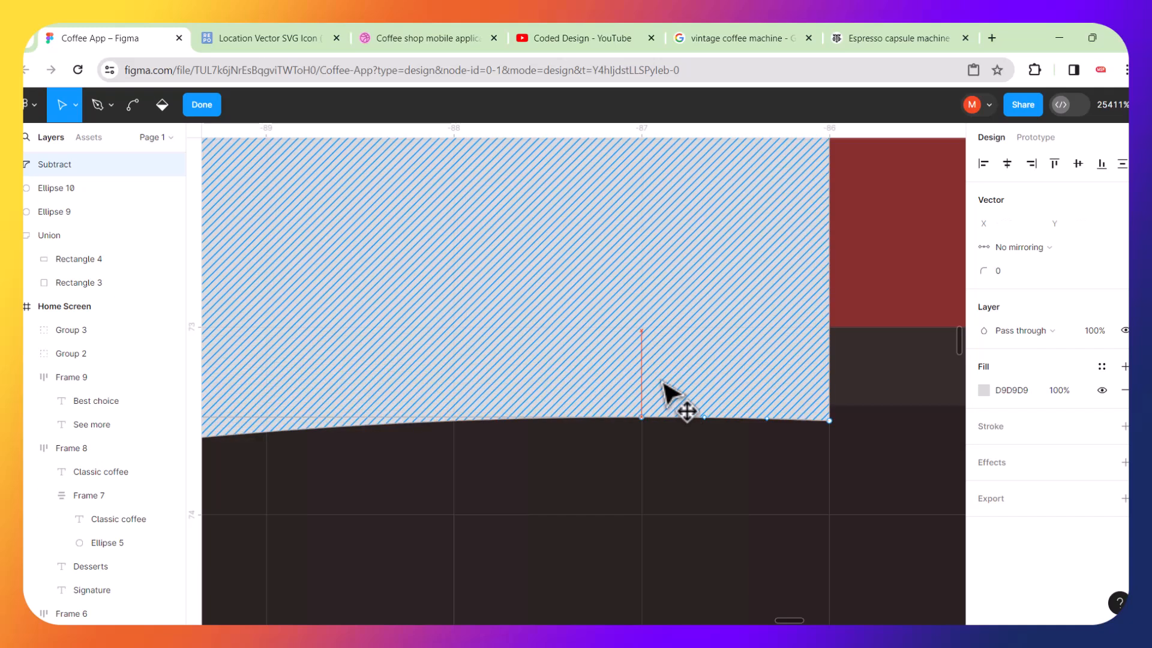
key(ctrl+z)
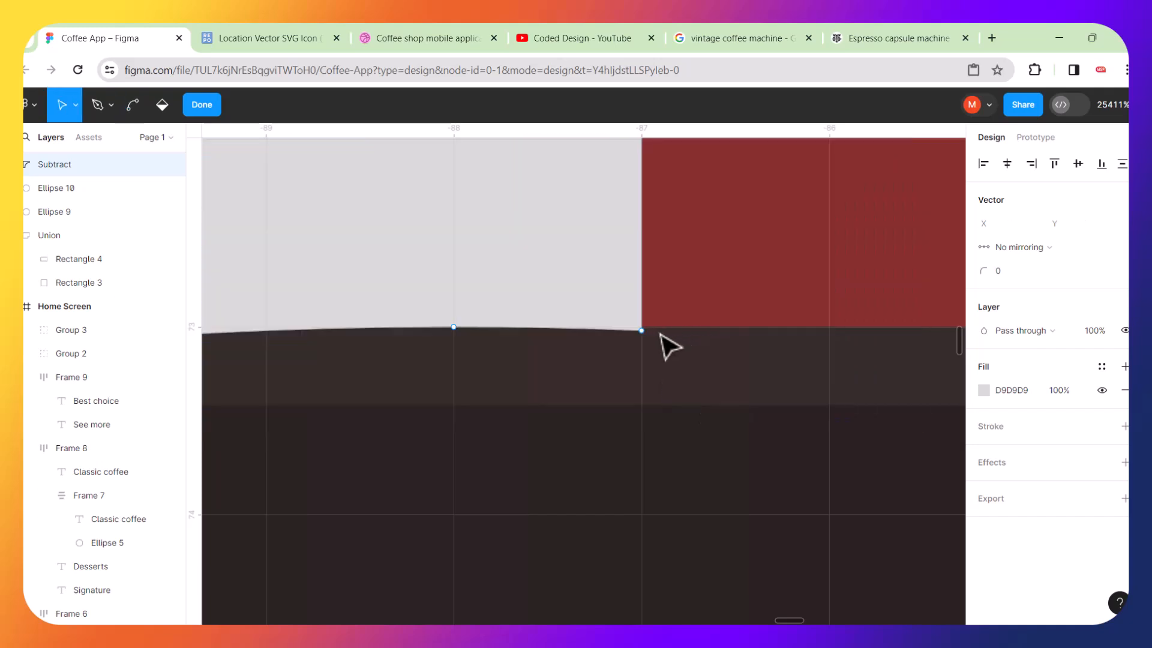
click(646, 334)
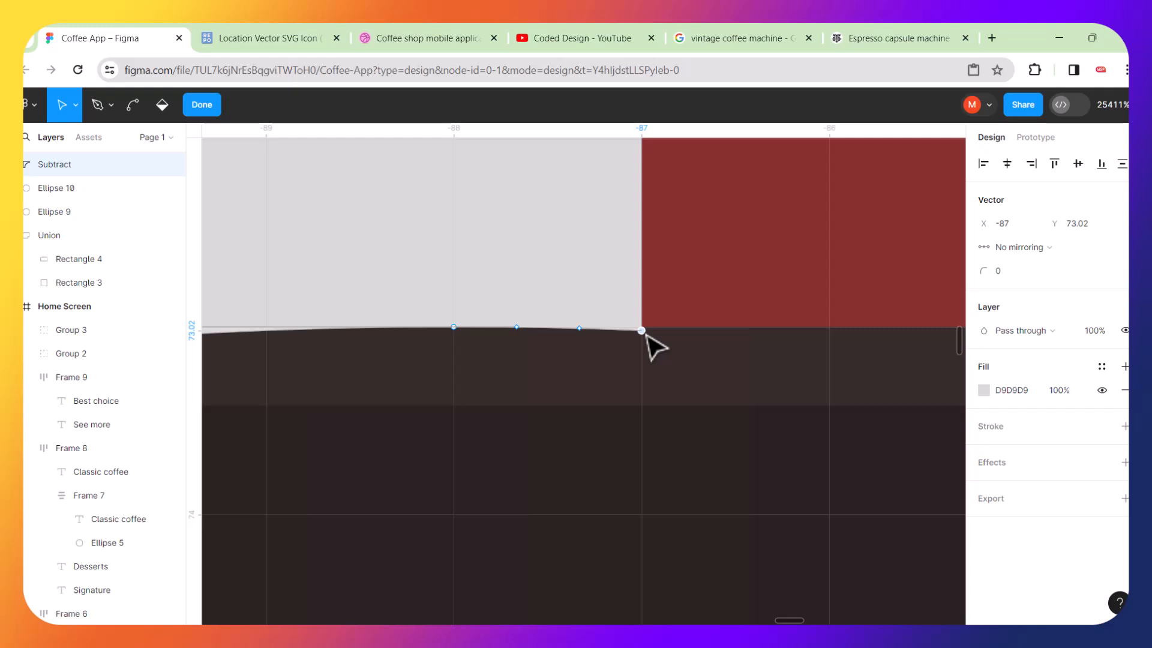
key(Up)
key(ctrl+z)
scroll(647, 335, up, 1)
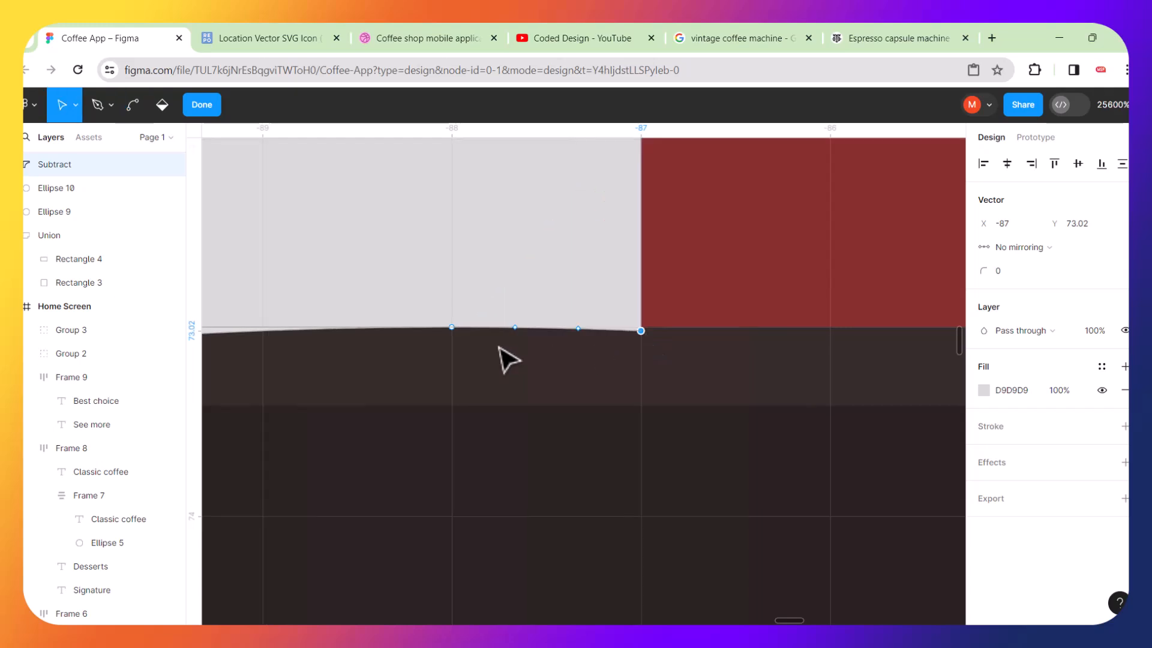
scroll(629, 337, down, 4)
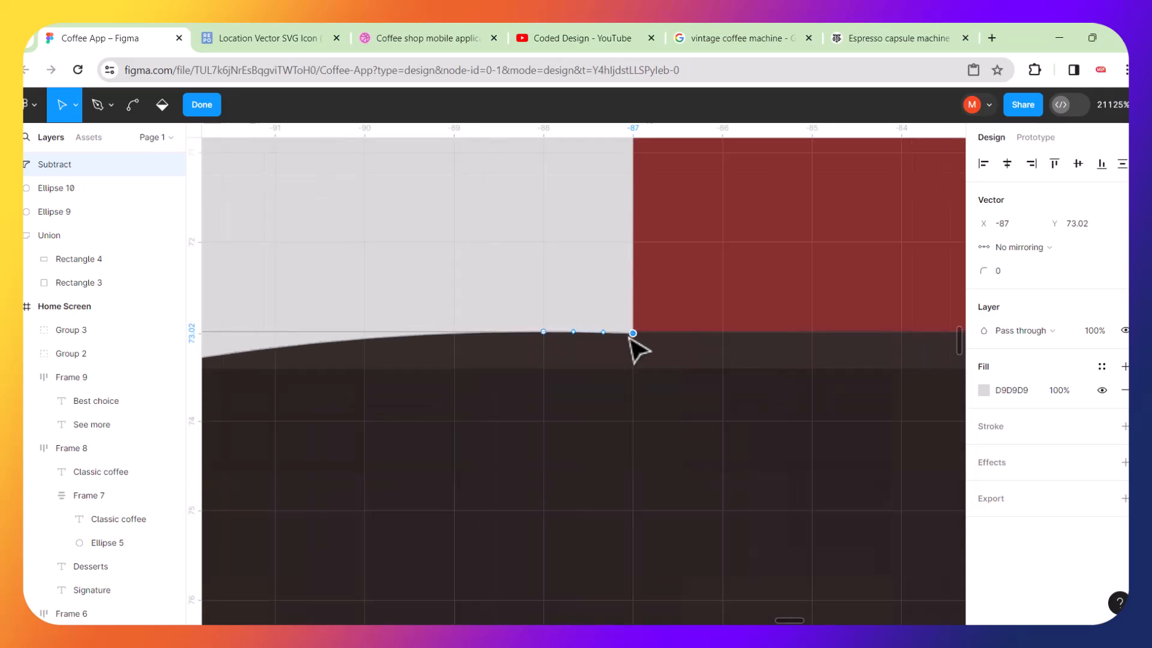
scroll(629, 335, down, 8)
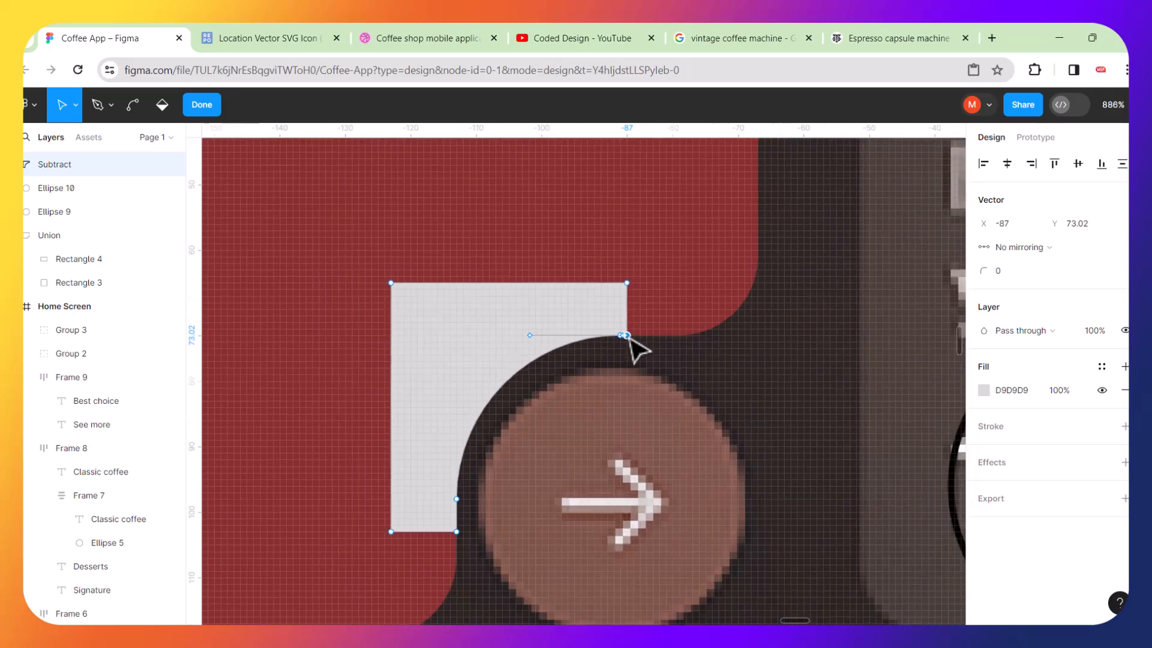
scroll(630, 346, down, 4)
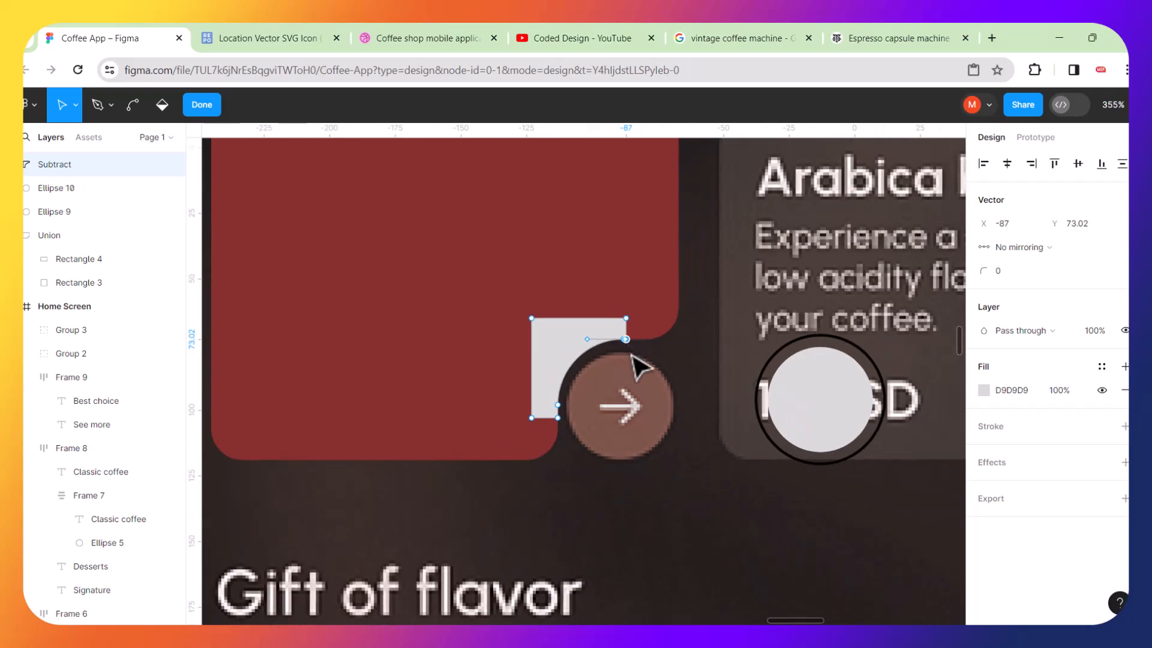
scroll(655, 474, down, 2)
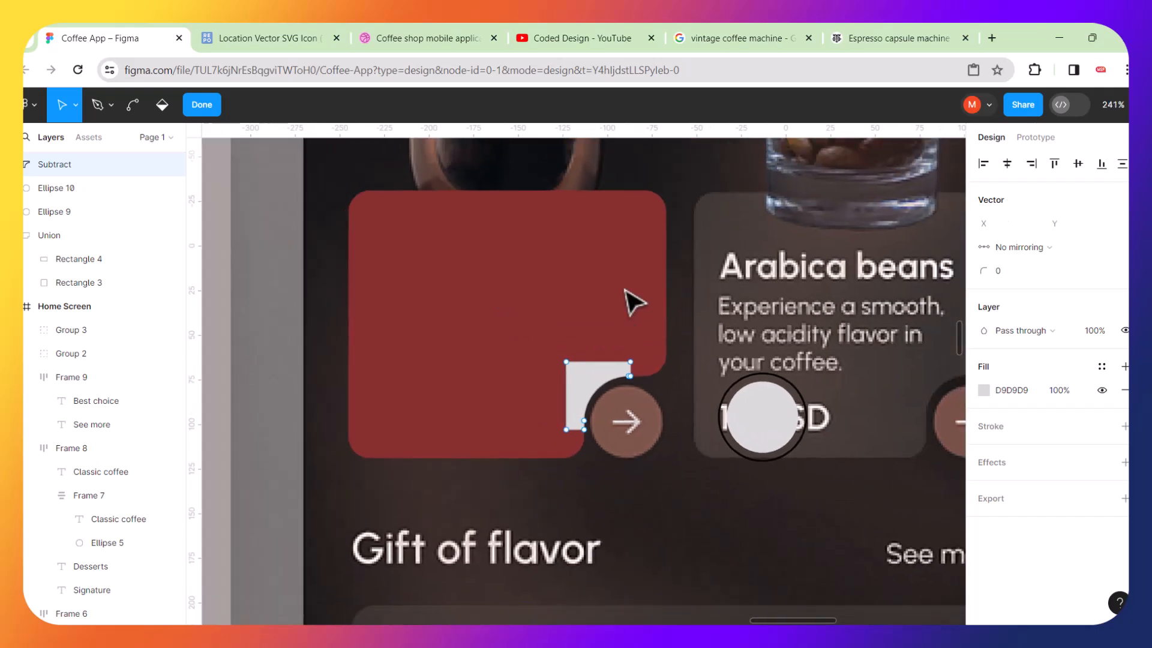
key(Escape)
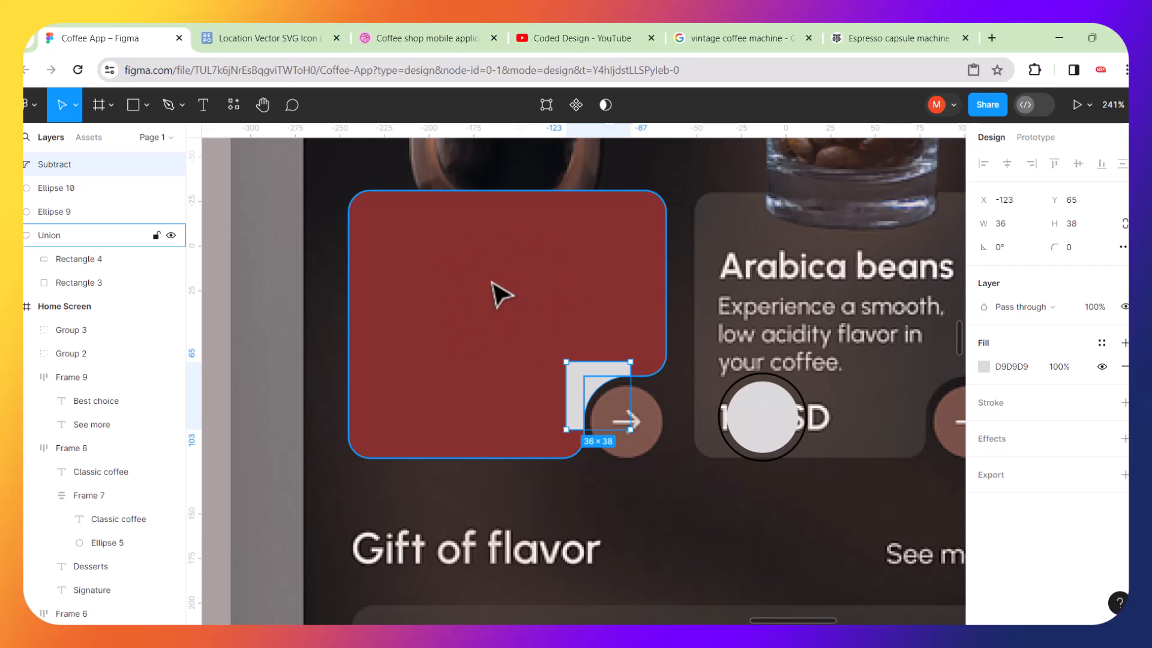
ctrl+click(573, 273)
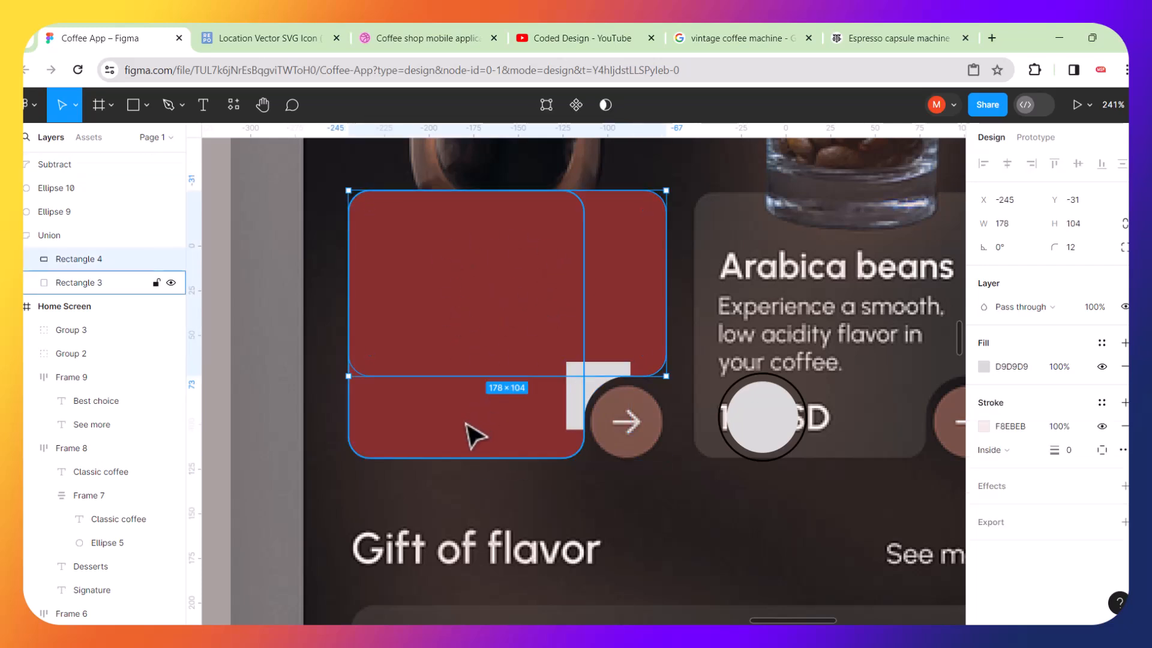
double_click(466, 443)
ctrl+click(633, 293)
drag(631, 291, 638, 228)
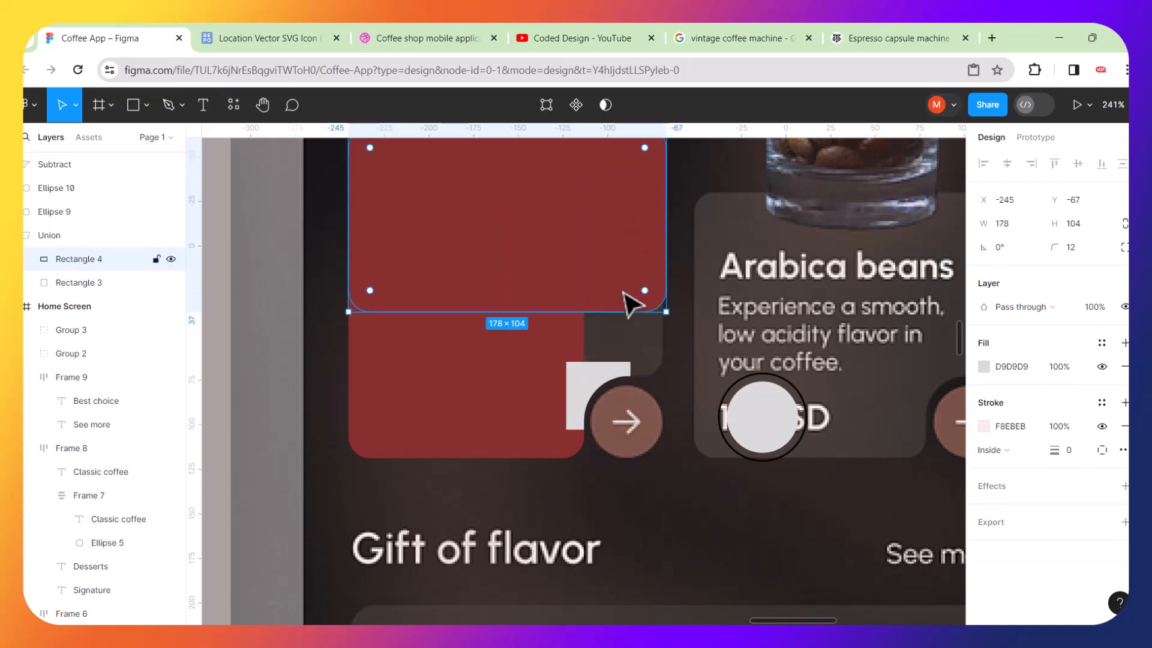
key(ctrl+z)
Flatten the united card shape into a single vector.
click(713, 513)
click(475, 268)
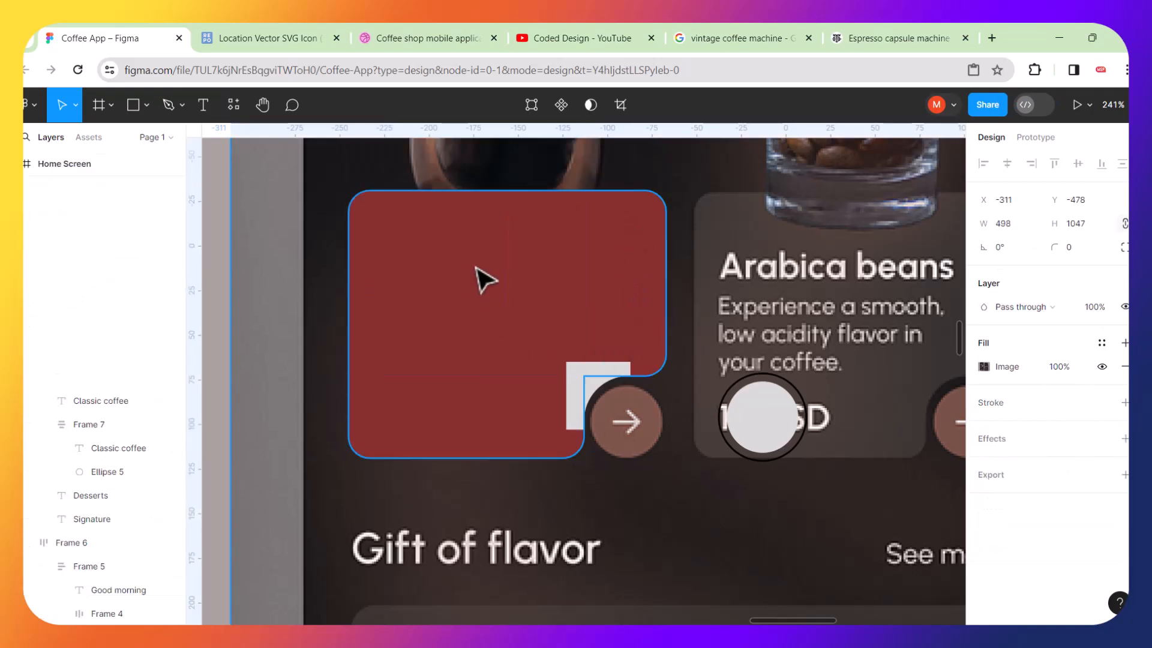
right_click(476, 268)
mouse_move(477, 272)
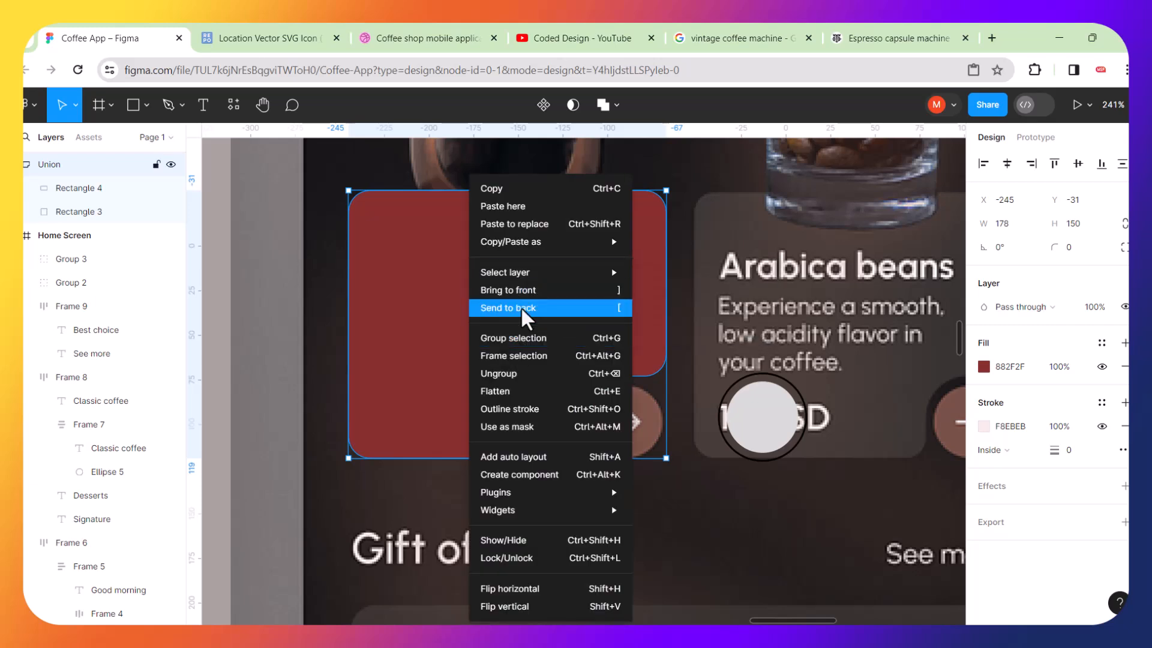
click(513, 391)
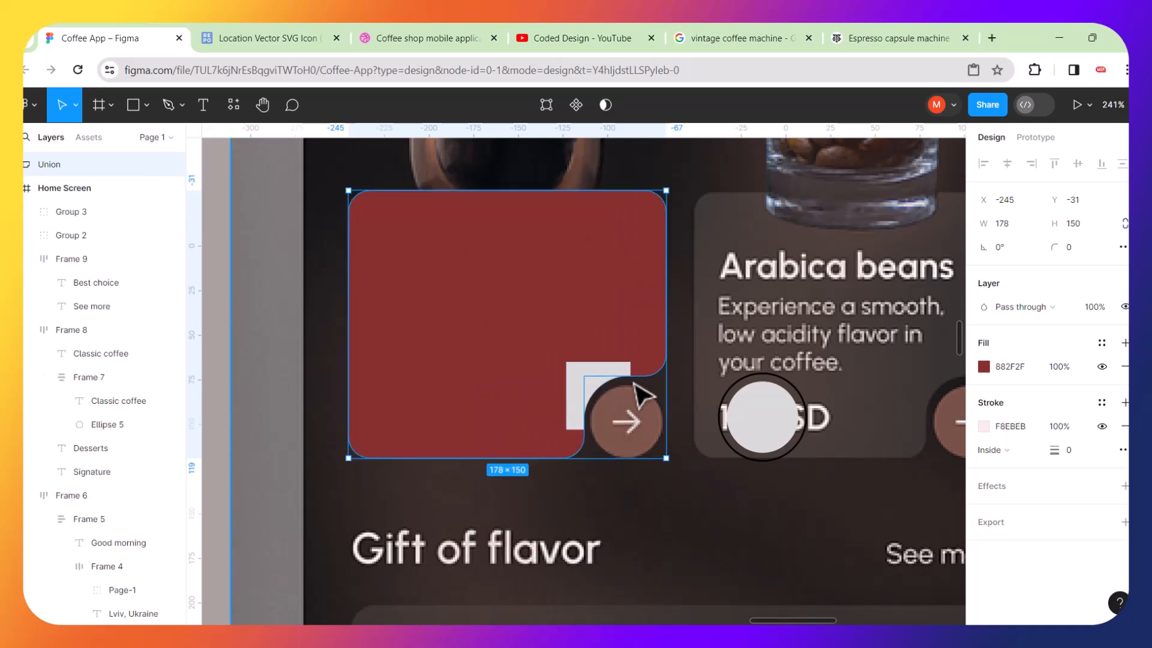
Combine the curved cut-out shape with the card shape using Union selection.
scroll(633, 386, up, 5)
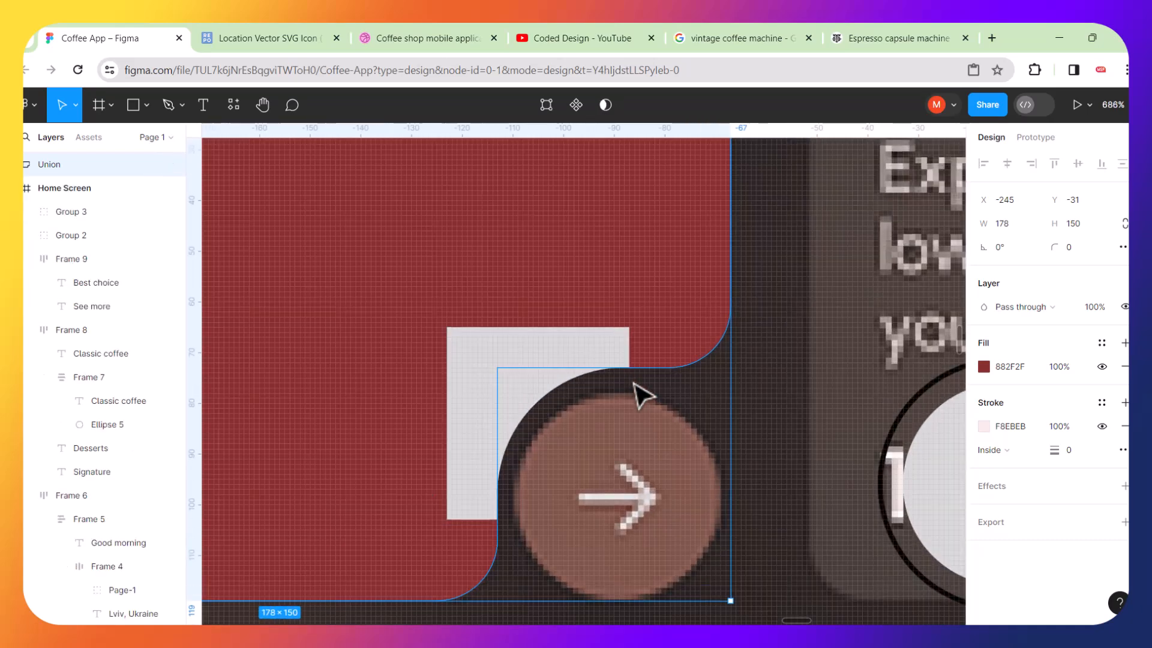
click(580, 337)
drag(553, 344, 467, 284)
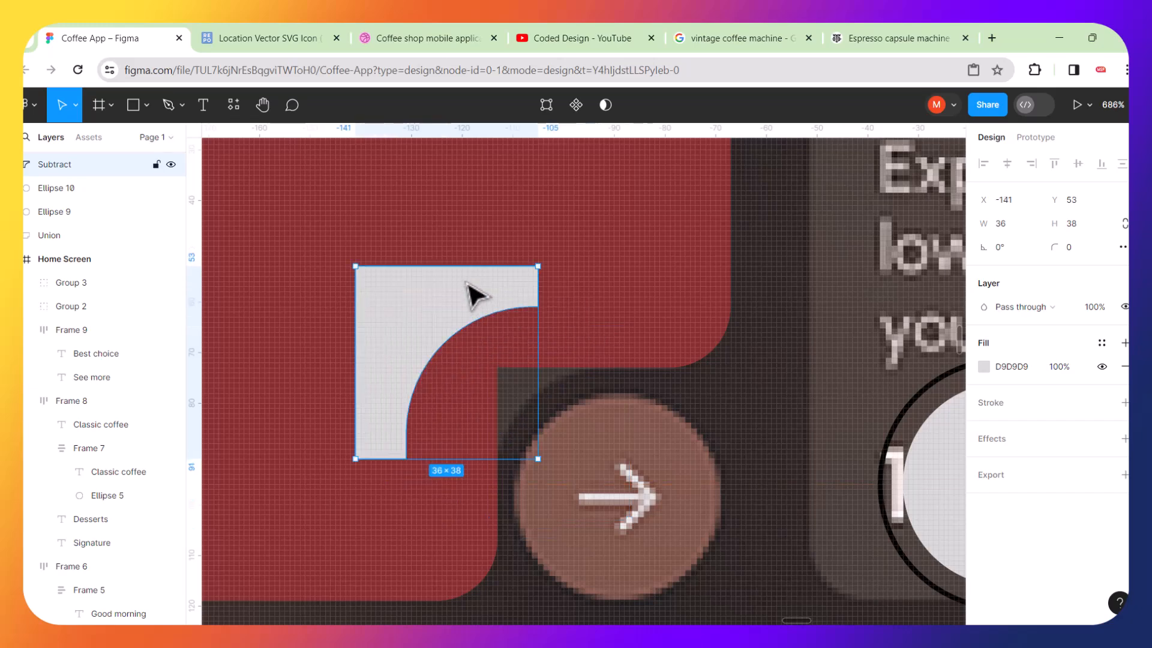
key(ctrl+z)
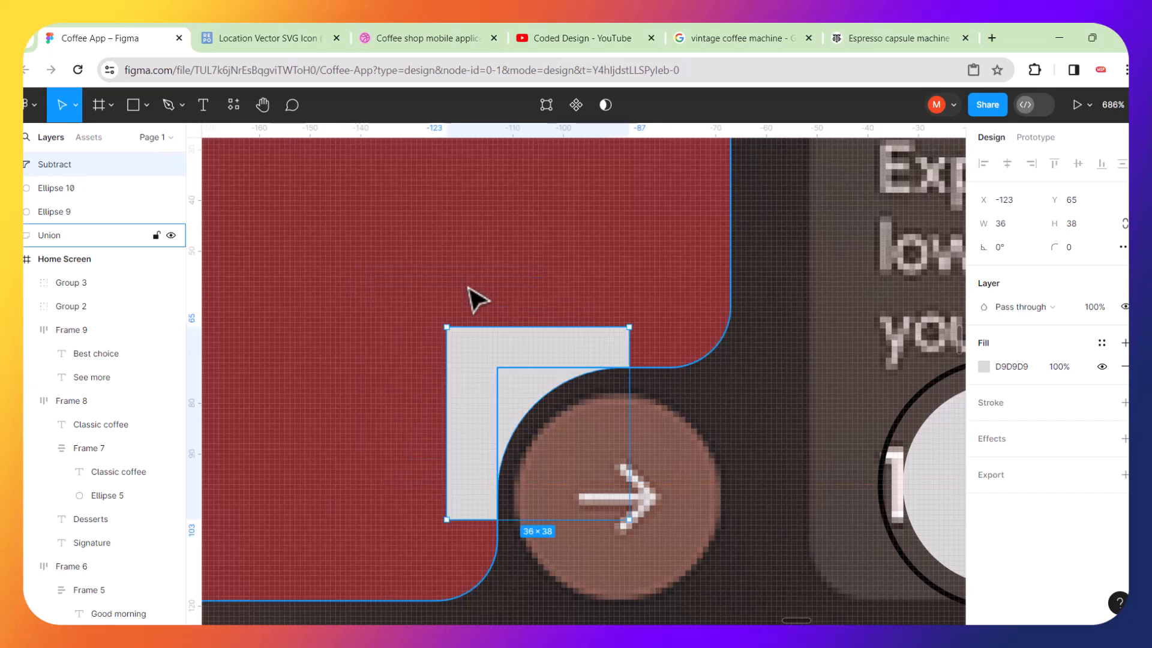
shift+click(569, 276)
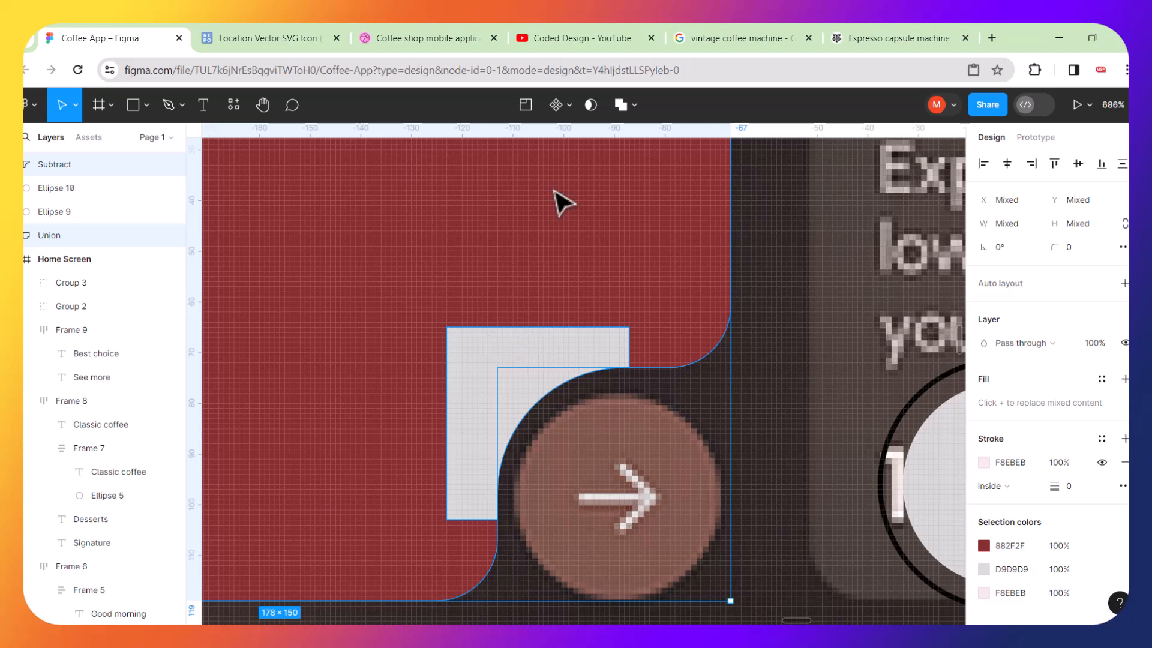
click(635, 107)
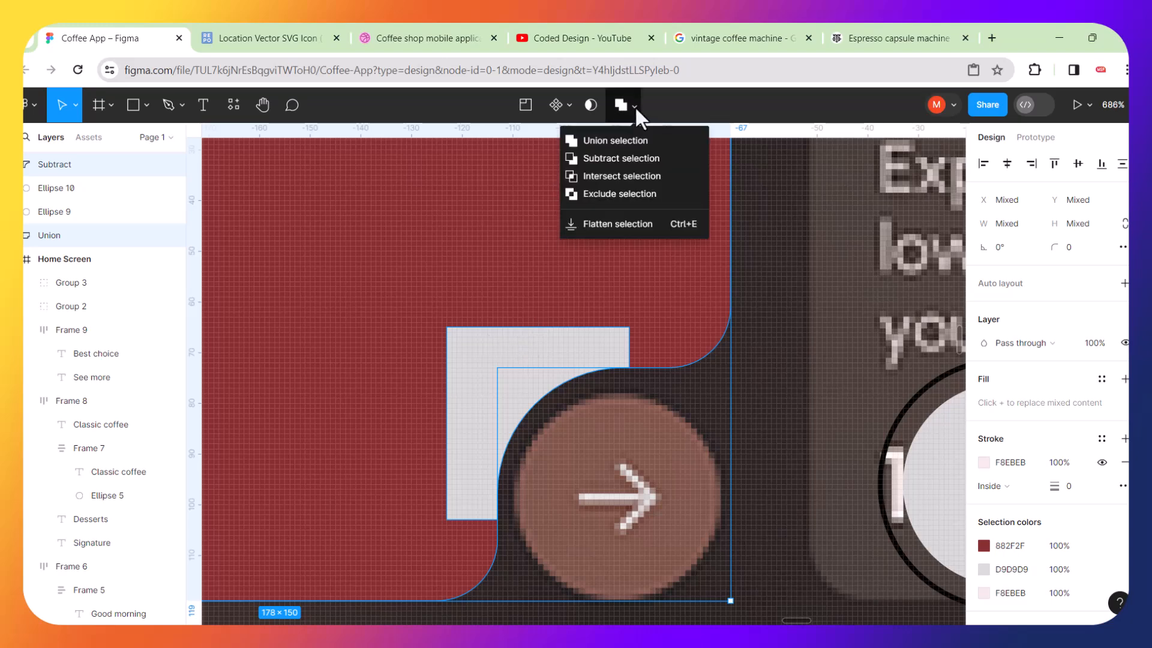
click(614, 137)
Set the combined card's fill opacity to 94%.
scroll(631, 264, down, 5)
scroll(632, 264, down, 2)
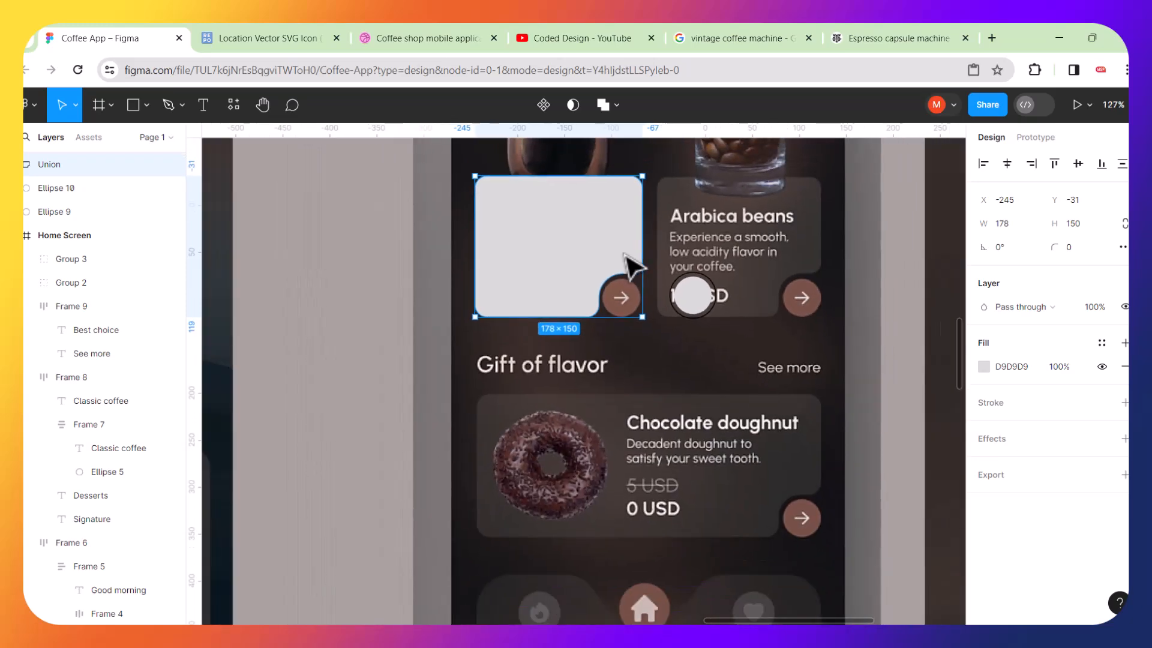
scroll(631, 252, up, 2)
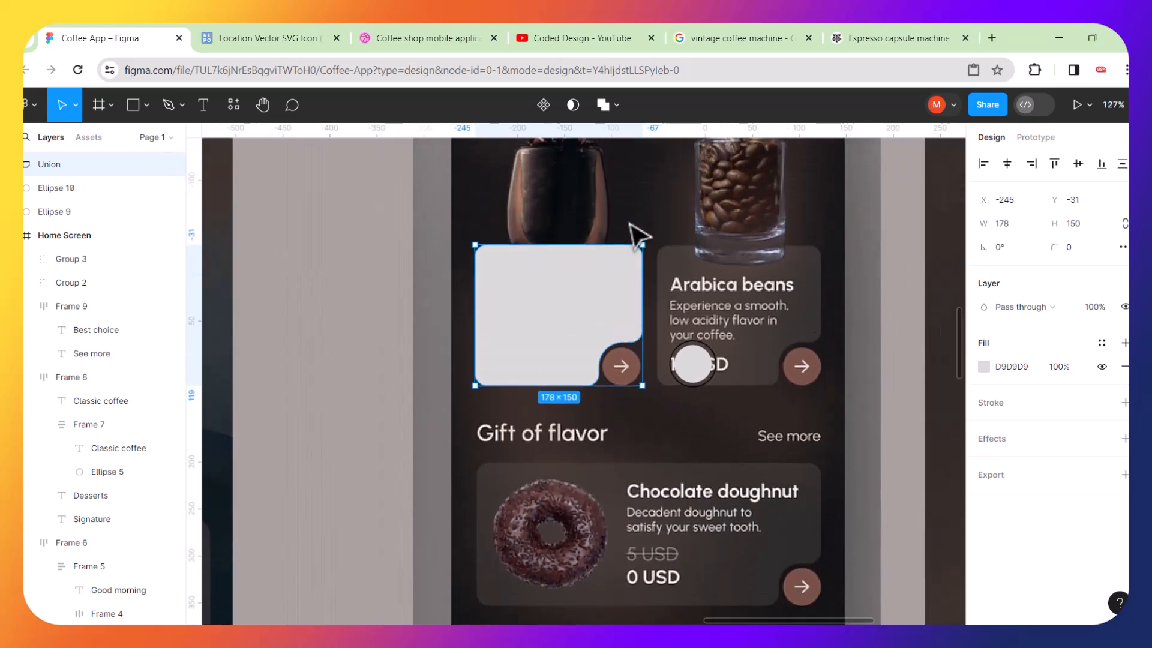
scroll(644, 314, up, 5)
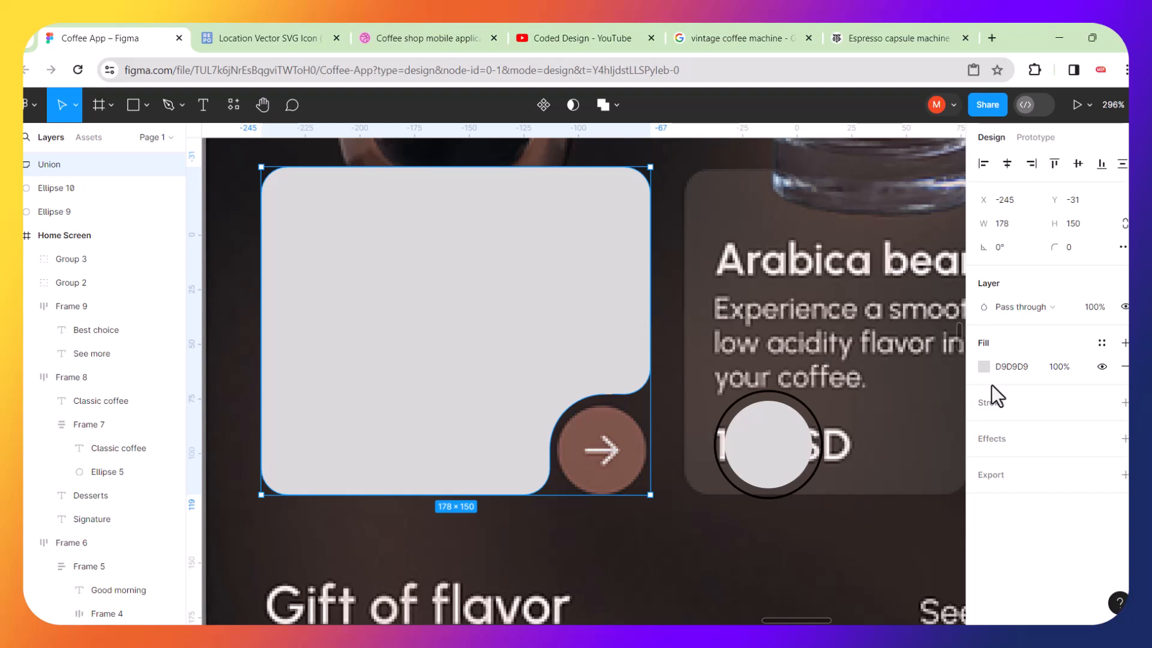
click(985, 367)
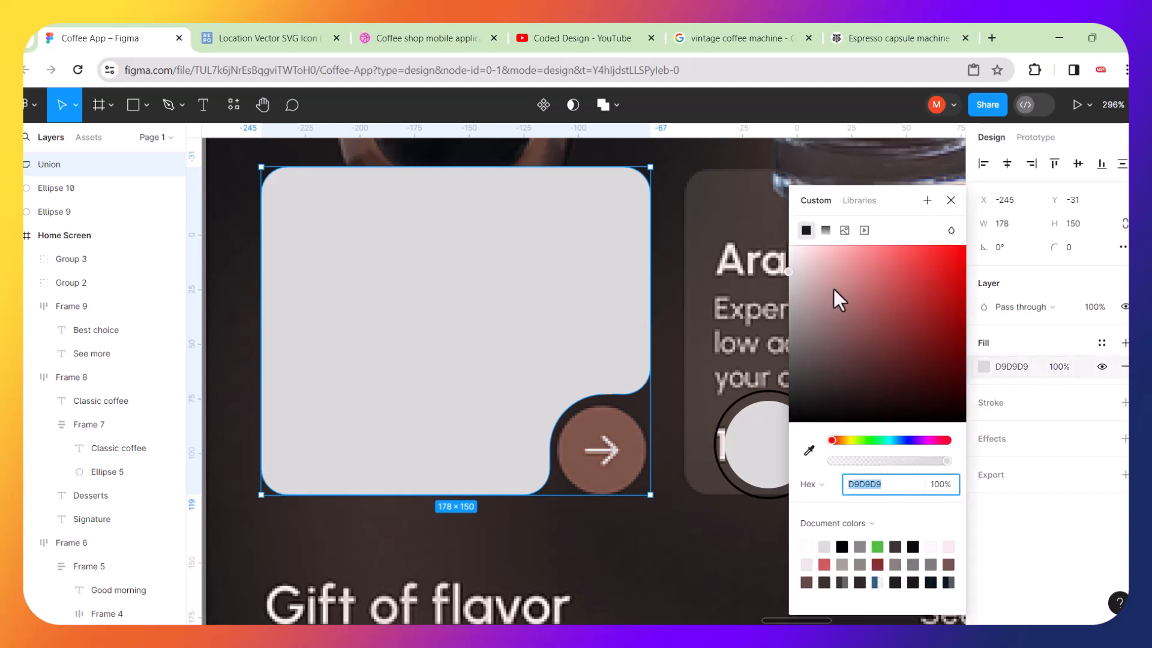
mouse_move(947, 462)
mouse_down()
mouse_move(871, 463)
mouse_move(940, 462)
mouse_up()
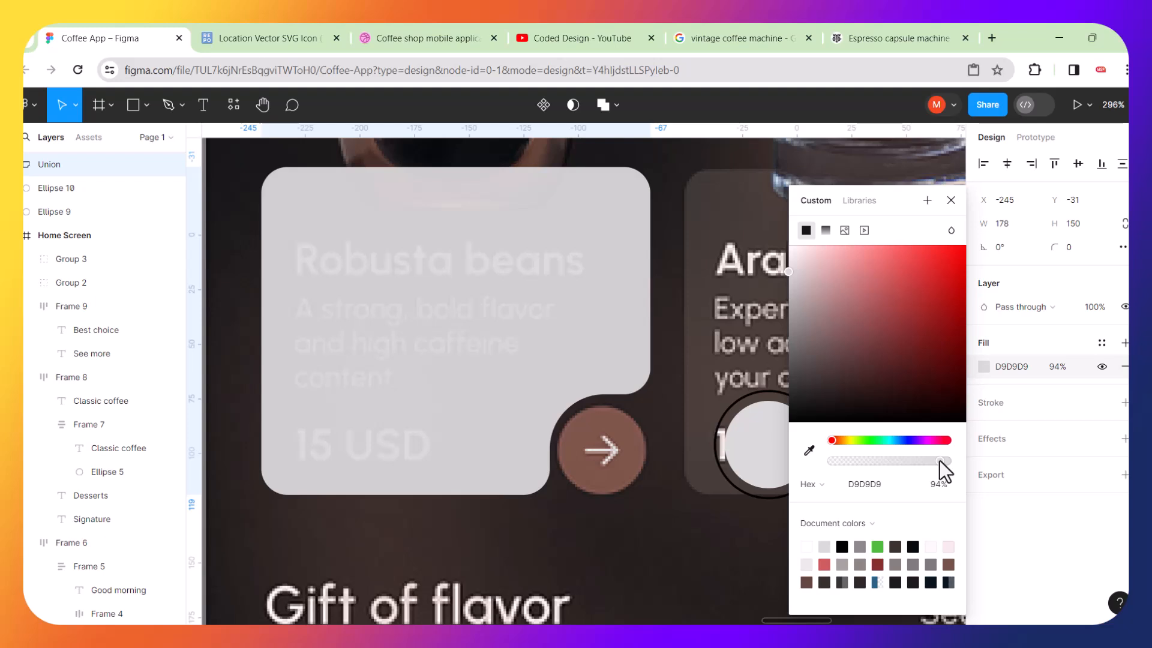
Group the two circles from the Arabica card together.
click(669, 518)
scroll(696, 489, up, 5)
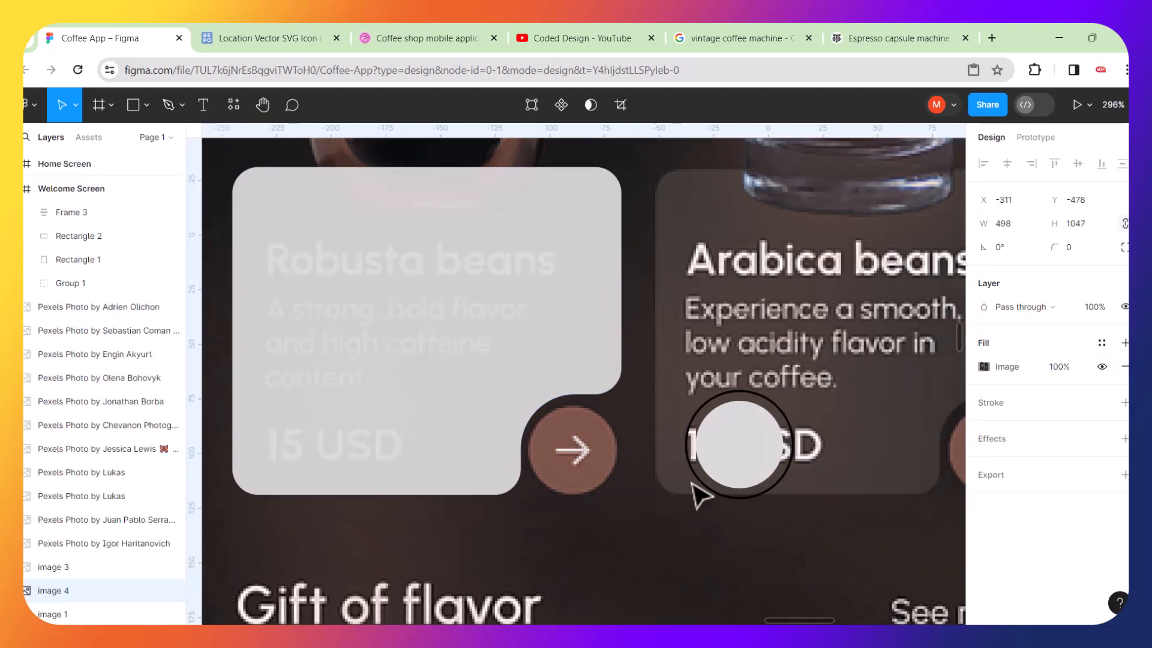
click(762, 438)
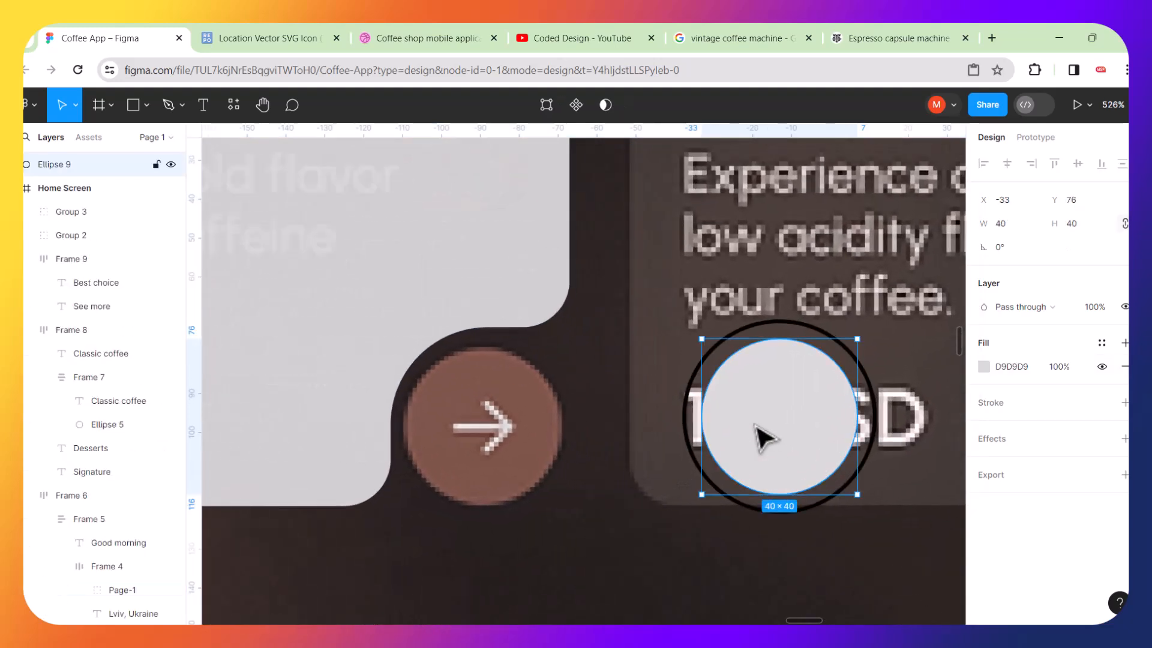
shift+click(690, 427)
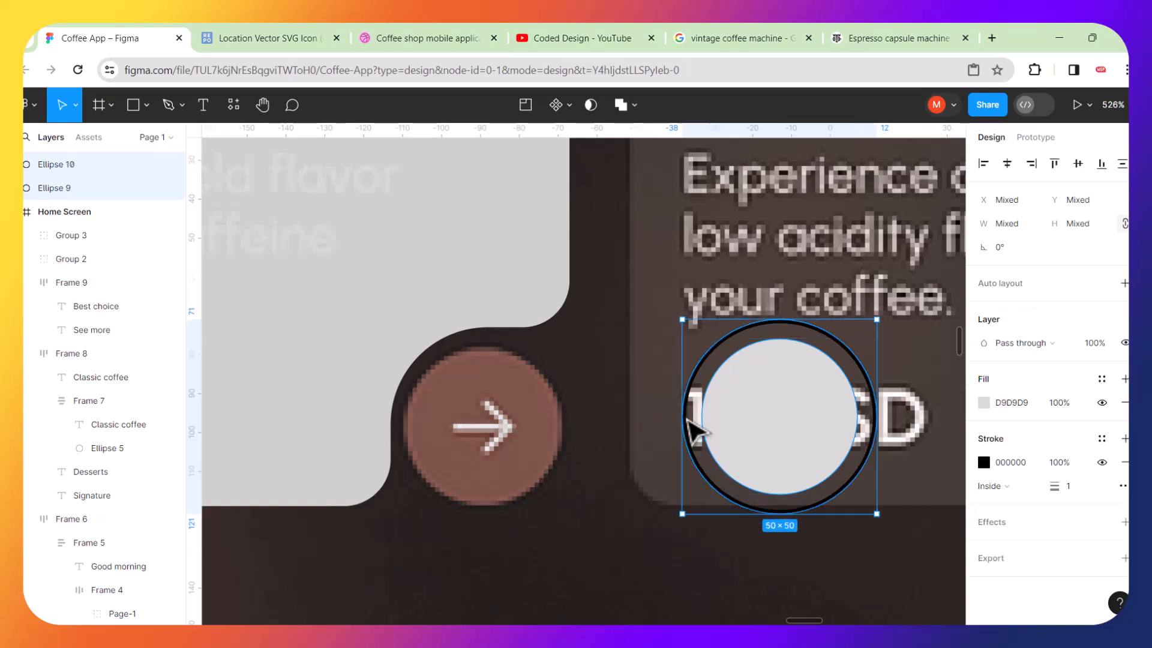
key(ctrl+g)
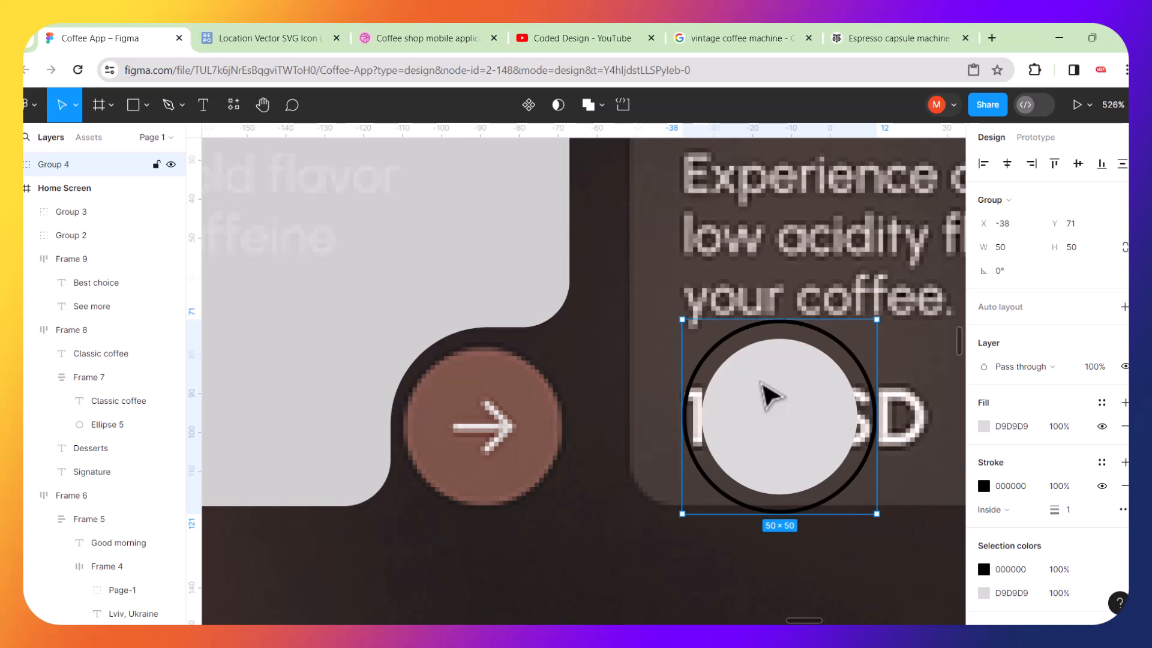
Move the circle group into the Robusta card's notch at x -113, y 73.
drag(759, 395, 480, 404)
scroll(444, 399, up, 10)
scroll(522, 402, down, 8)
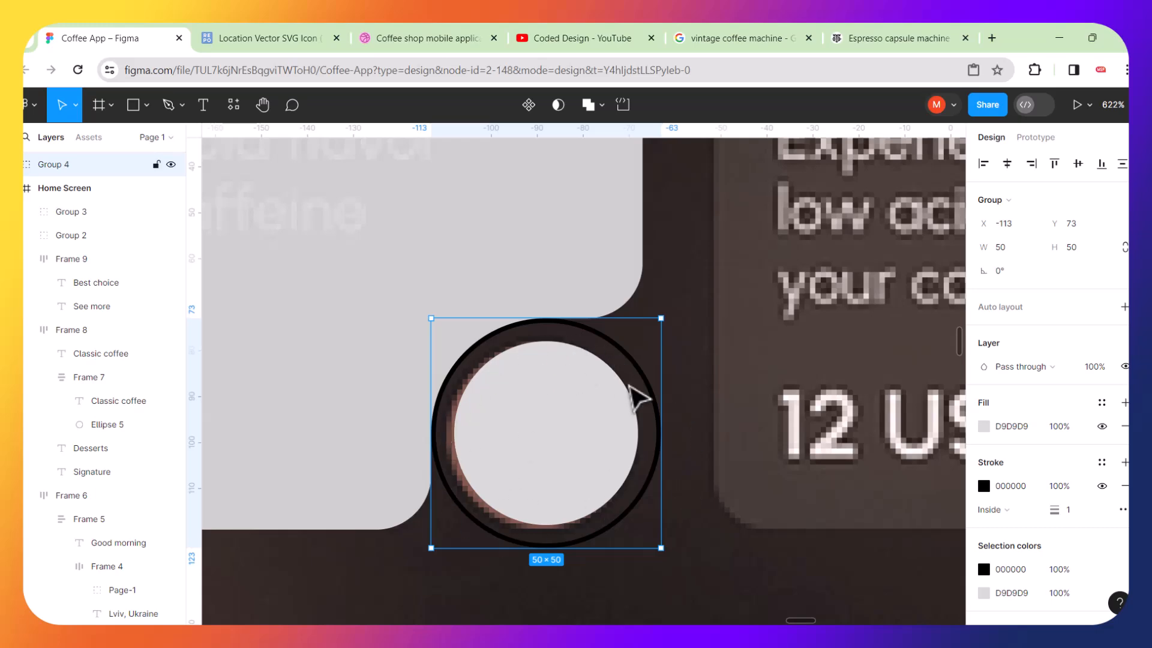
scroll(630, 387, down, 12)
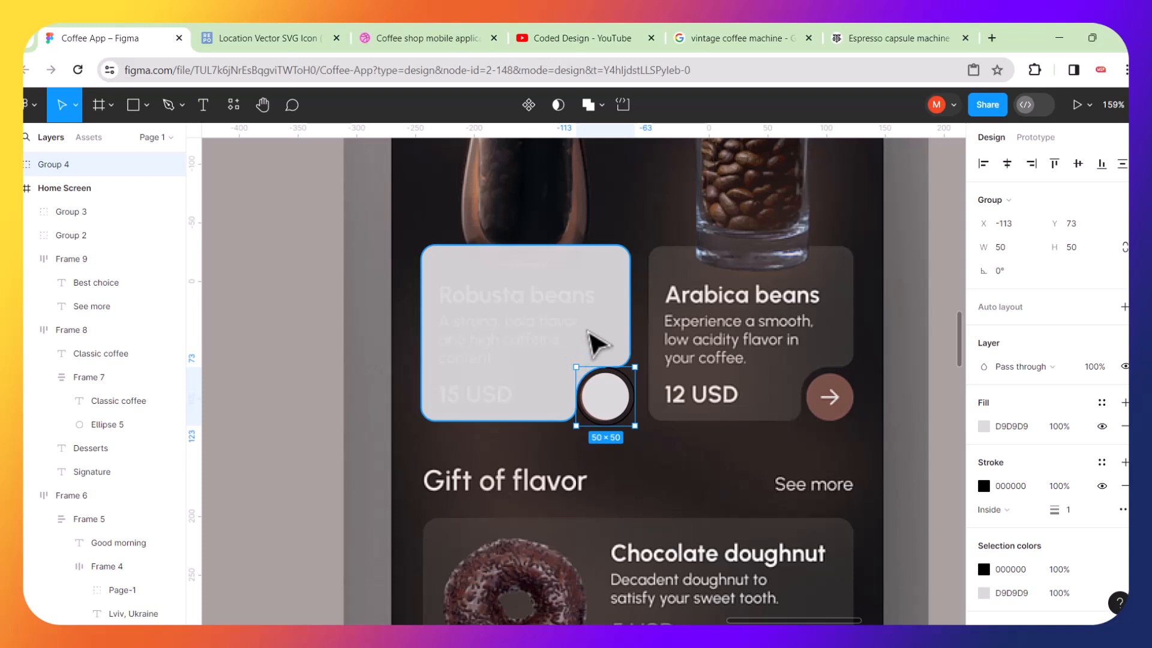
Duplicate the card and circle group and place the copy below the screen frame.
shift+click(594, 344)
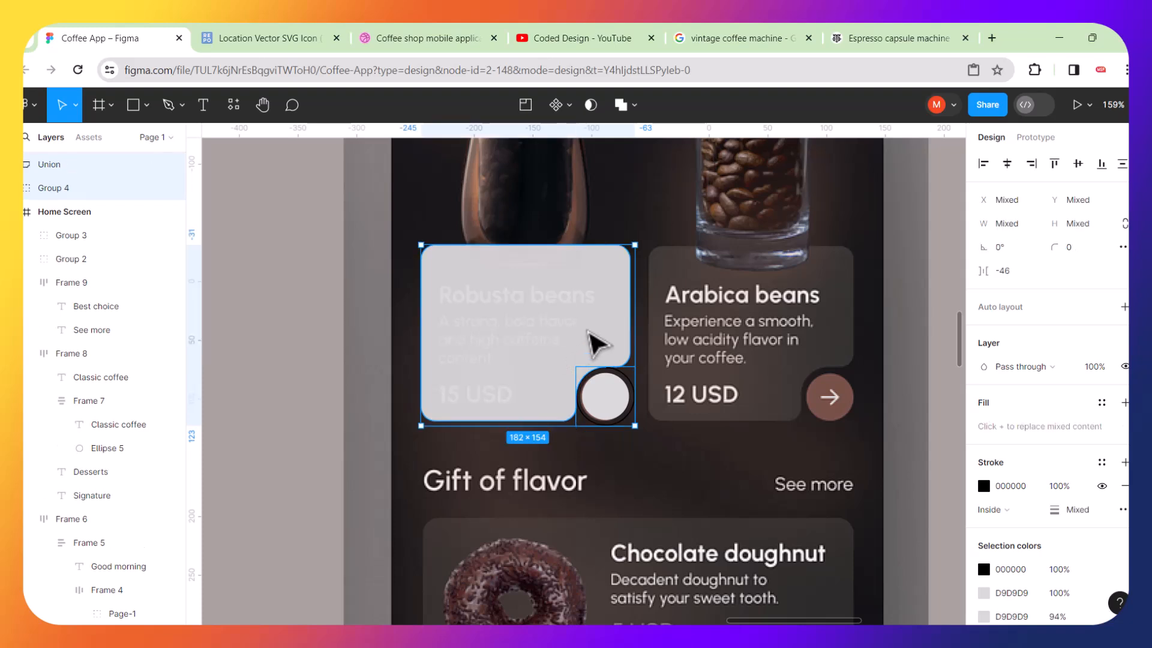
key(ctrl+d)
scroll(527, 343, down, 3)
scroll(522, 336, down, 4)
drag(521, 331, 304, 543)
click(483, 571)
Examine the notched card and circle placement across the home screen.
scroll(540, 348, up, 5)
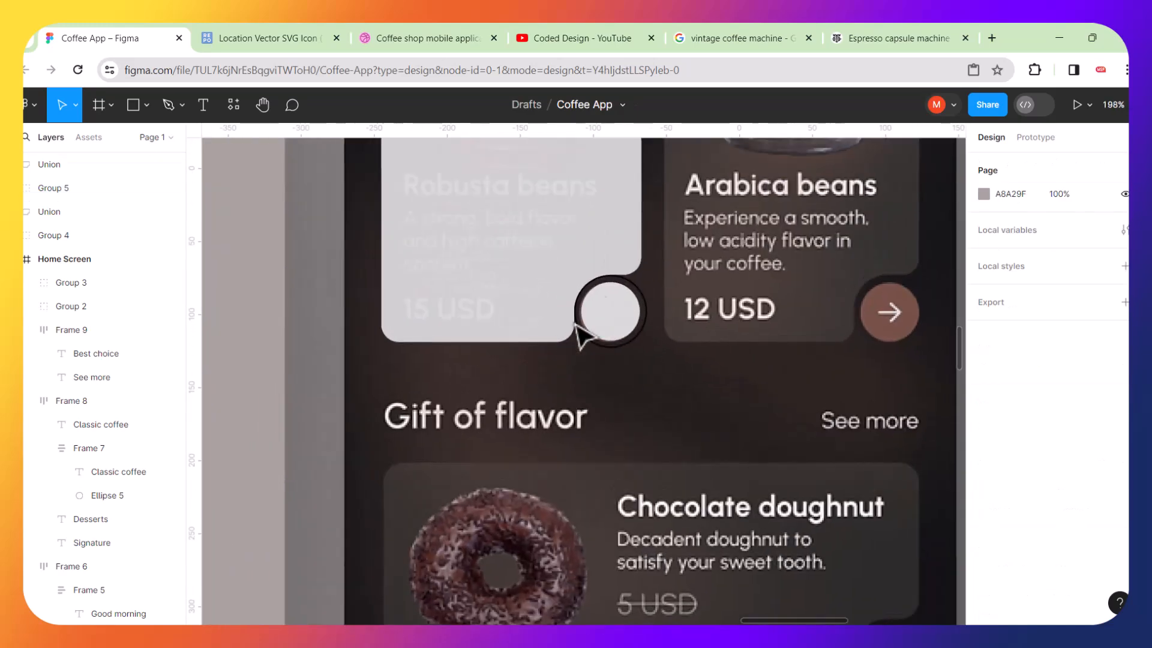
scroll(561, 228, right, 1)
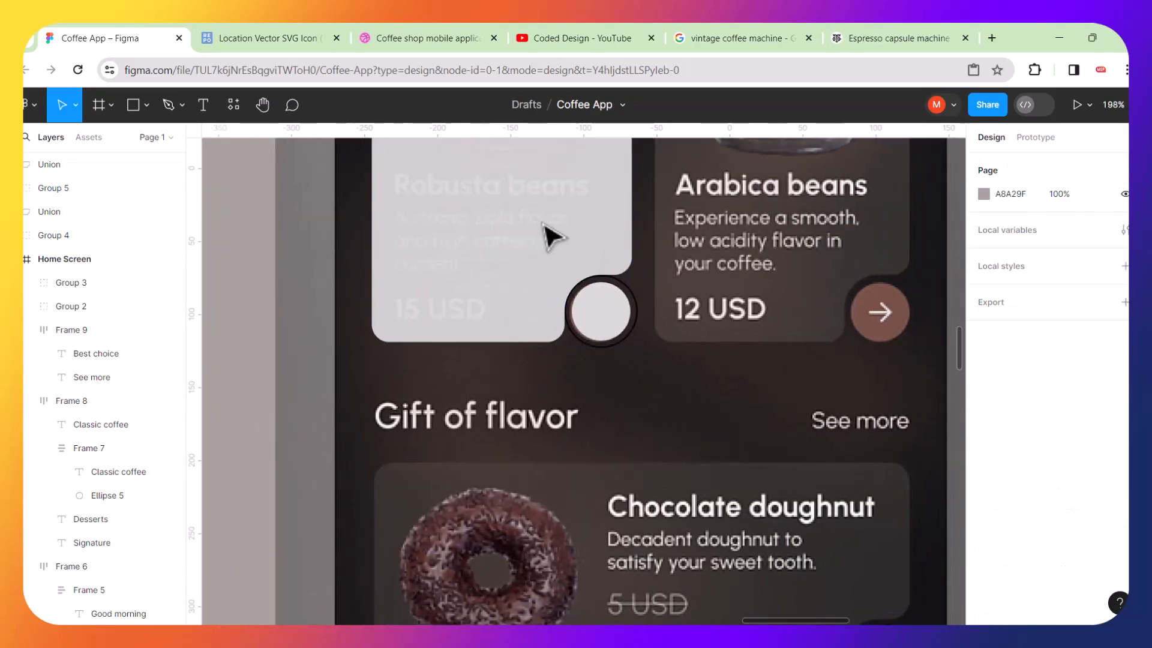
right_click(537, 234)
click(474, 279)
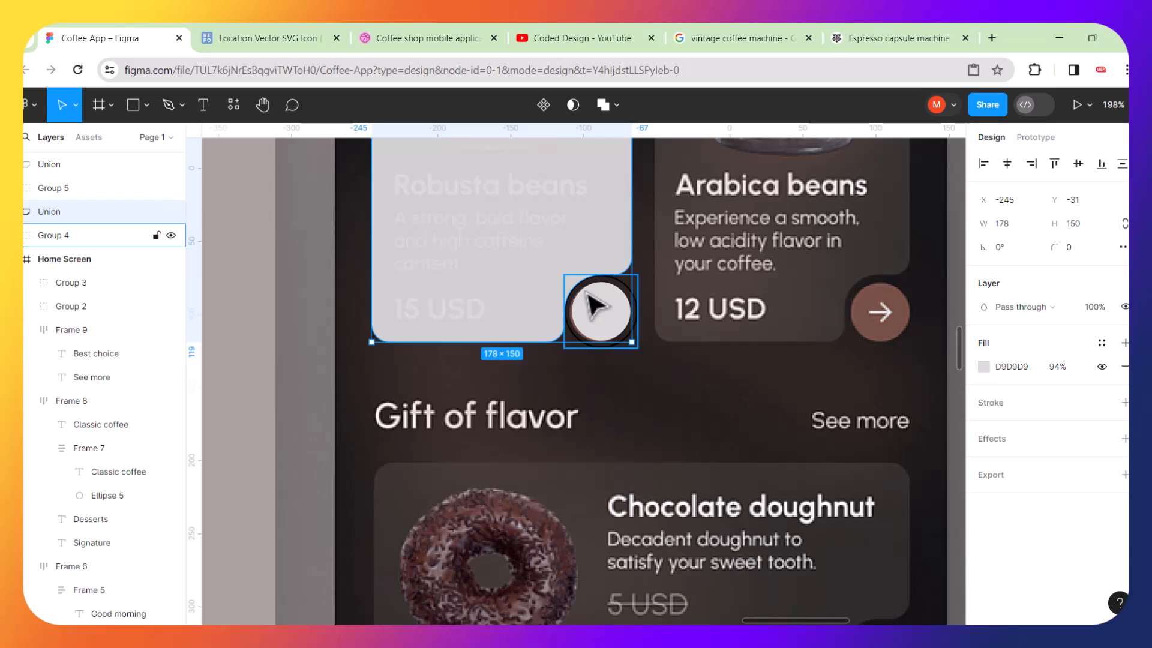
scroll(591, 304, up, 3)
scroll(601, 298, down, 5)
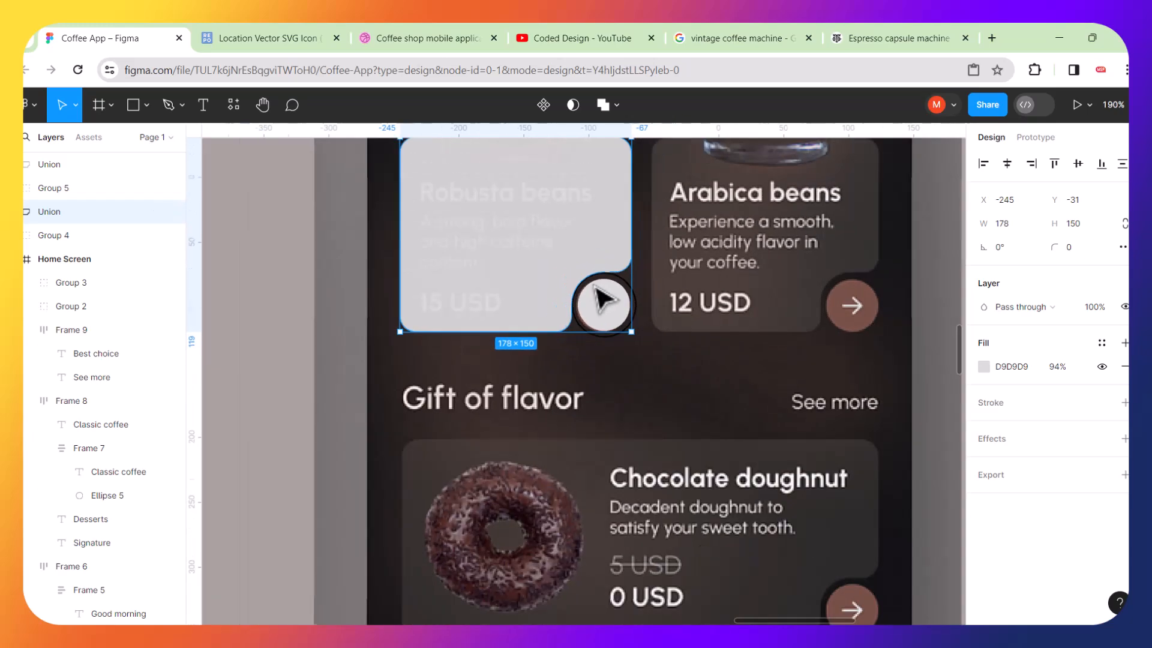
scroll(616, 292, down, 2)
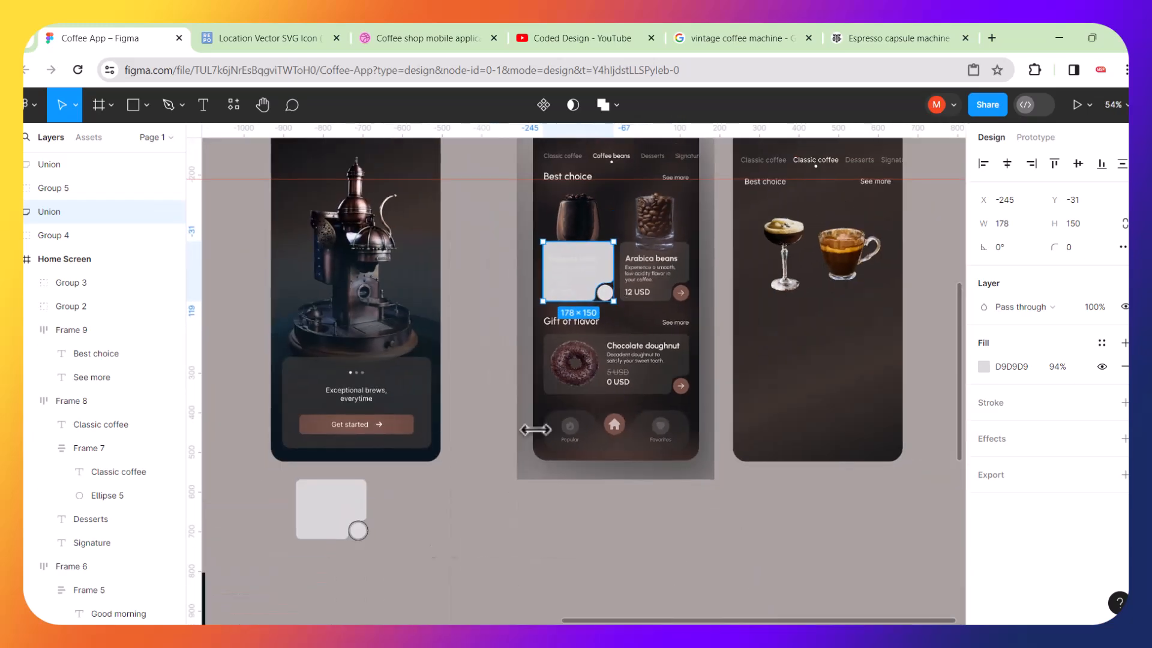
scroll(609, 275, up, 5)
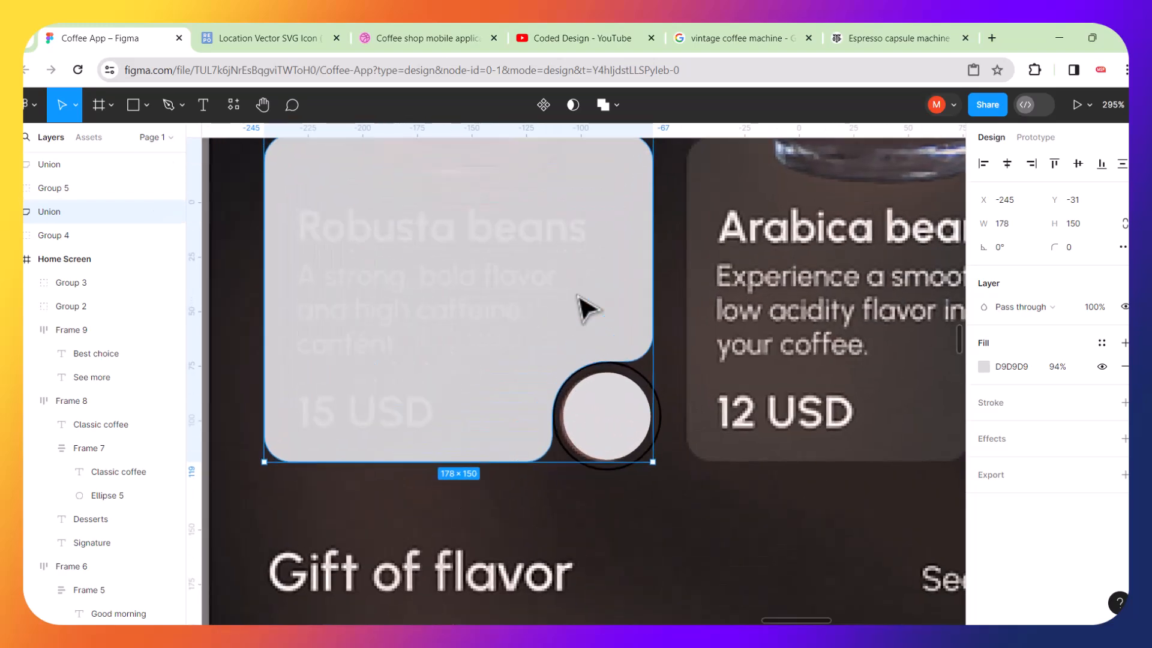
click(659, 395)
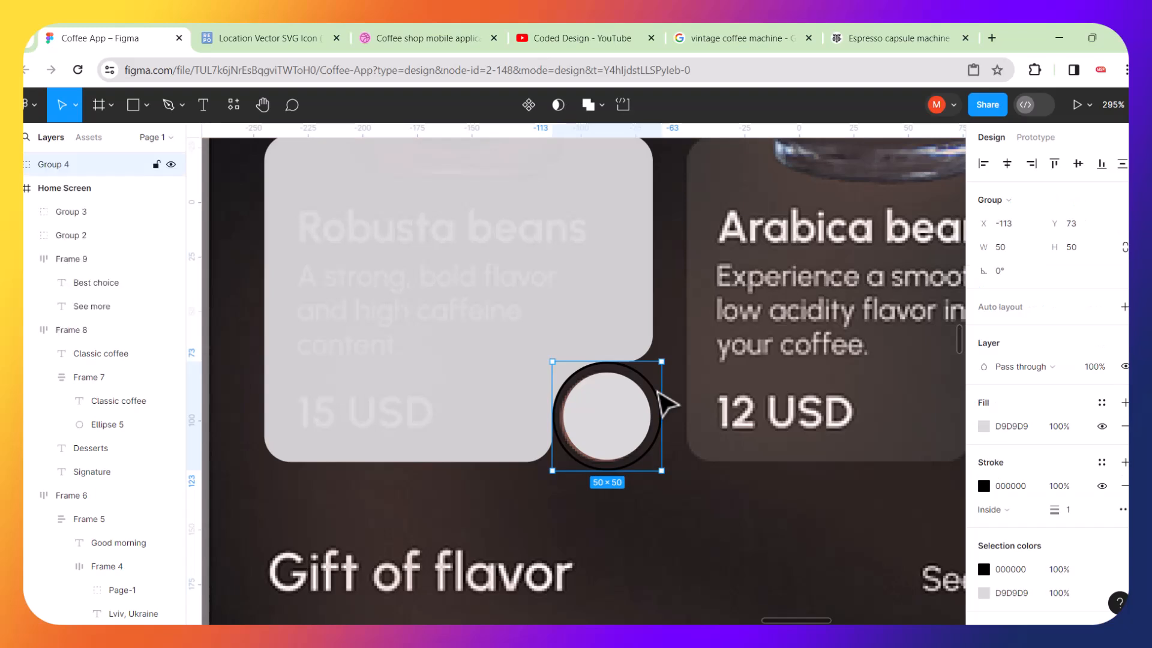
key(Delete)
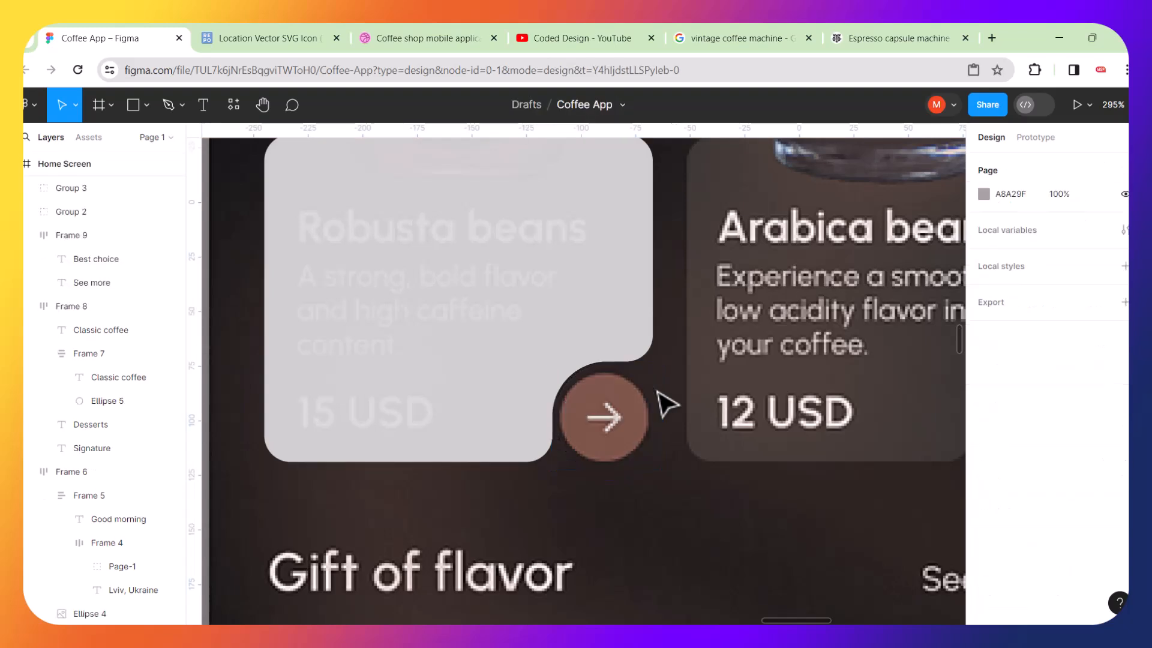
key(ctrl+z)
Ungroup the circles and delete the outer ring ellipse, keeping the inner circle.
right_click(640, 415)
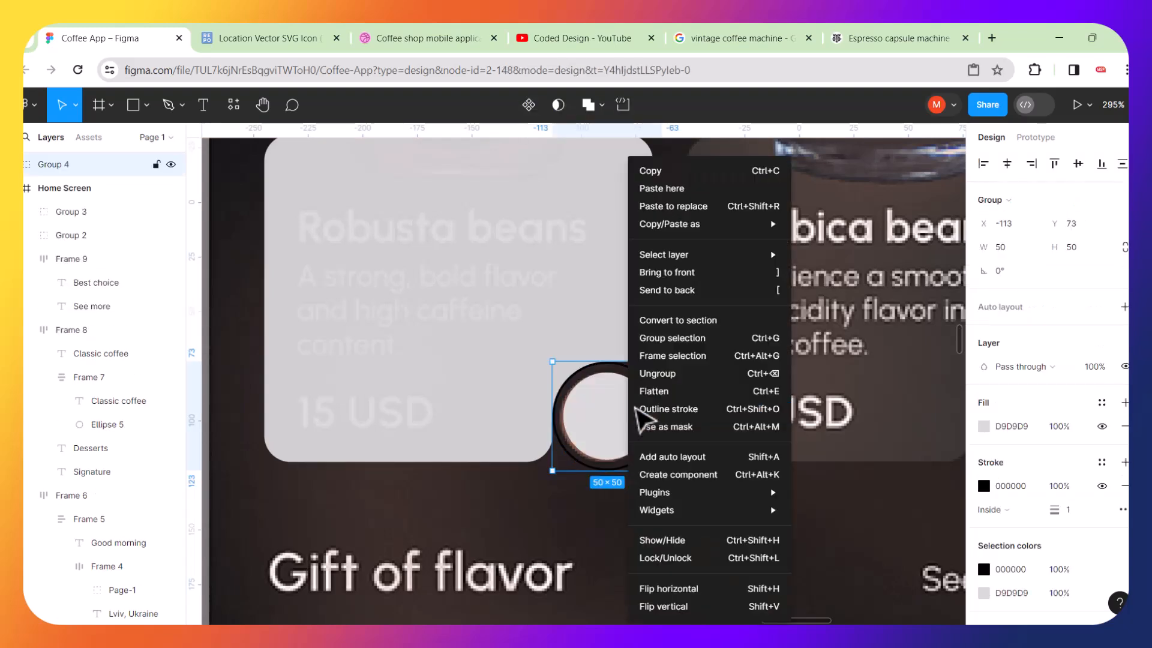
click(655, 375)
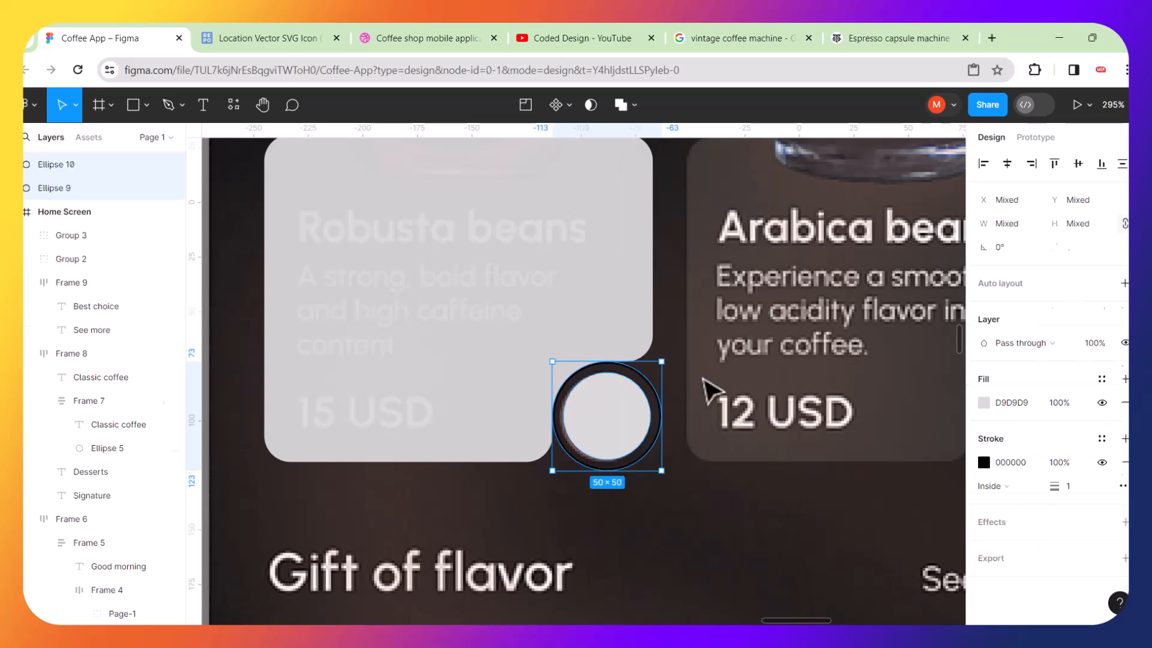
click(667, 385)
click(654, 387)
key(Delete)
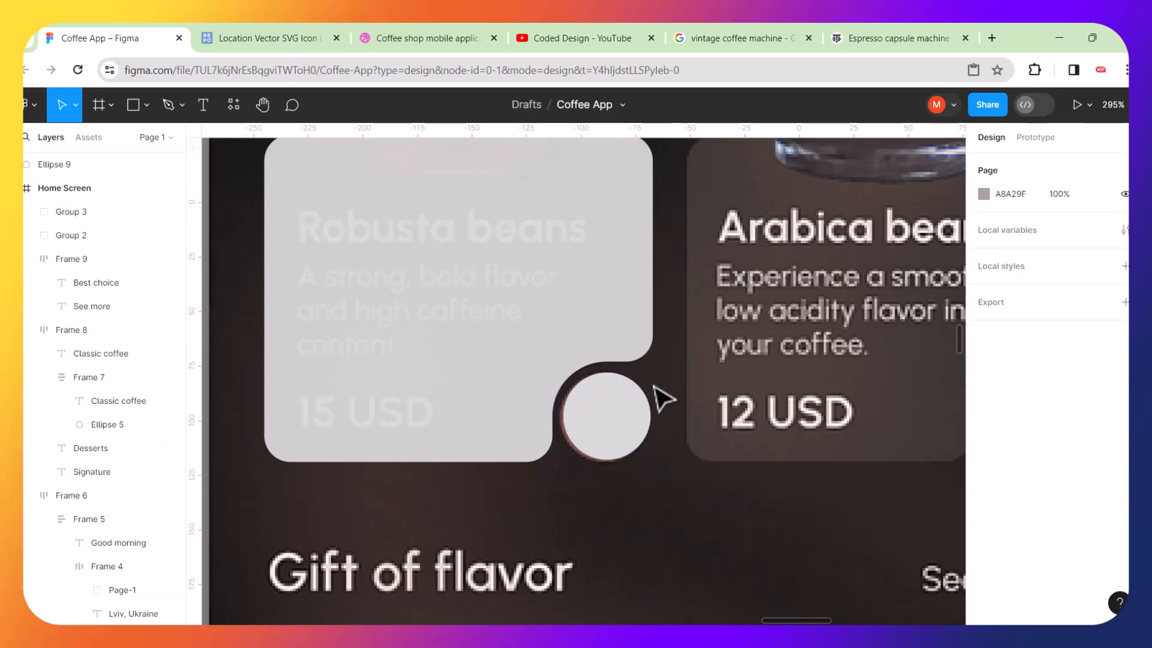
Duplicate the arrow icon from the welcome screen's Get started button and drag the copy off the button.
scroll(663, 399, down, 5)
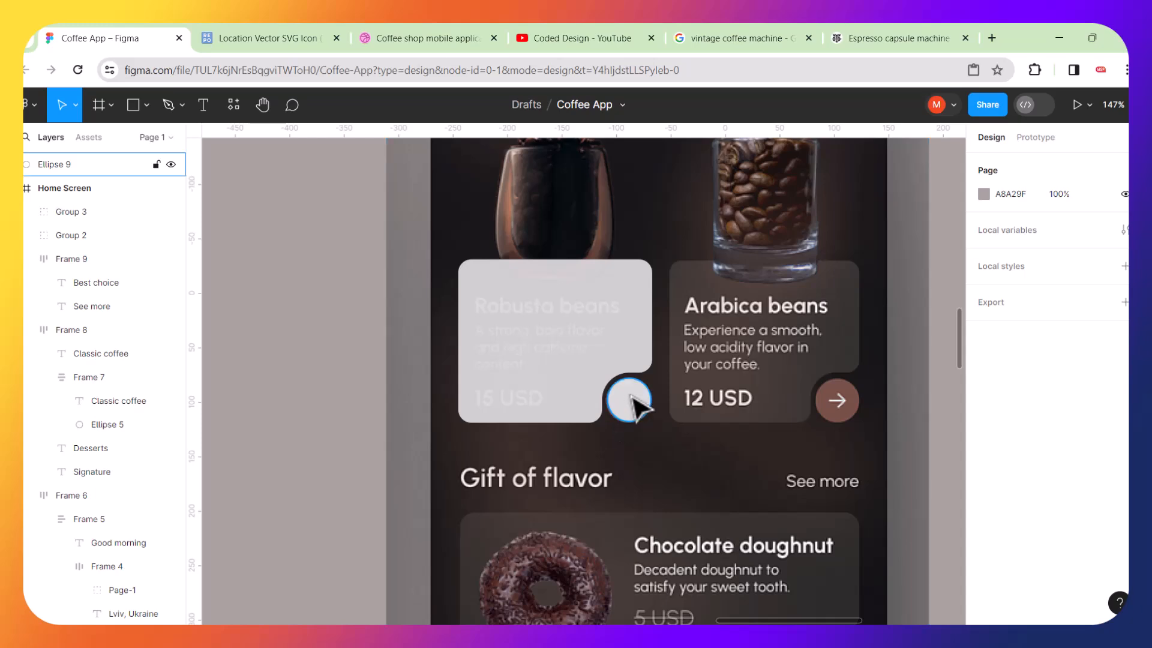
scroll(632, 399, up, 5)
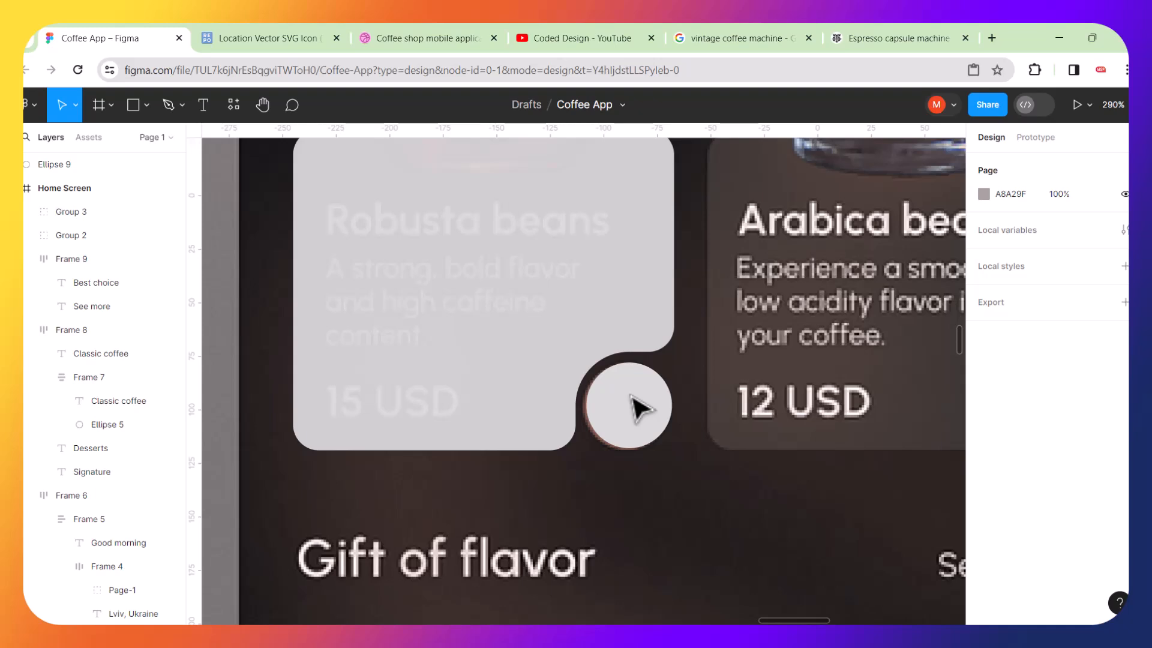
scroll(639, 408, down, 5)
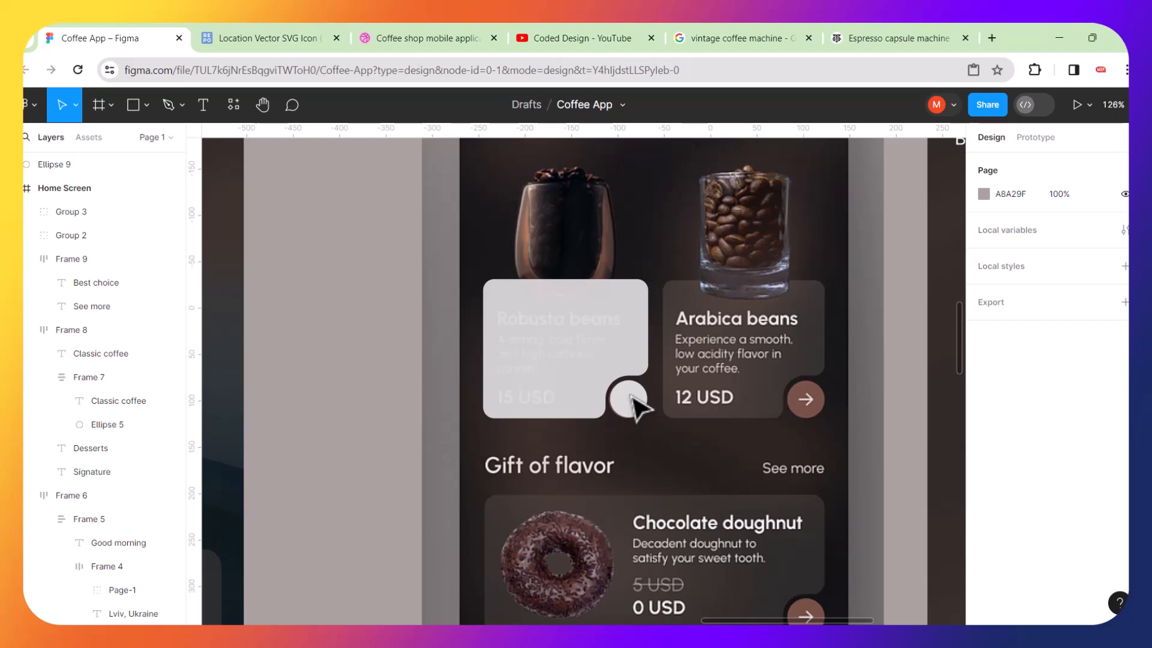
scroll(624, 399, down, 5)
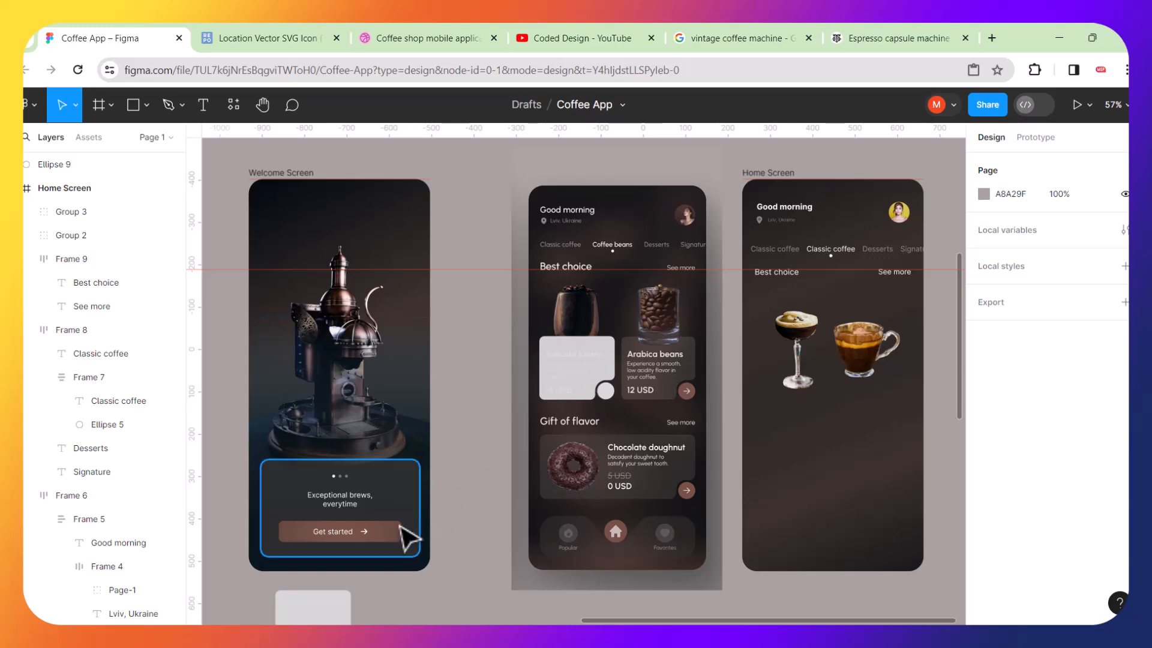
scroll(378, 542, up, 6)
scroll(378, 544, up, 2)
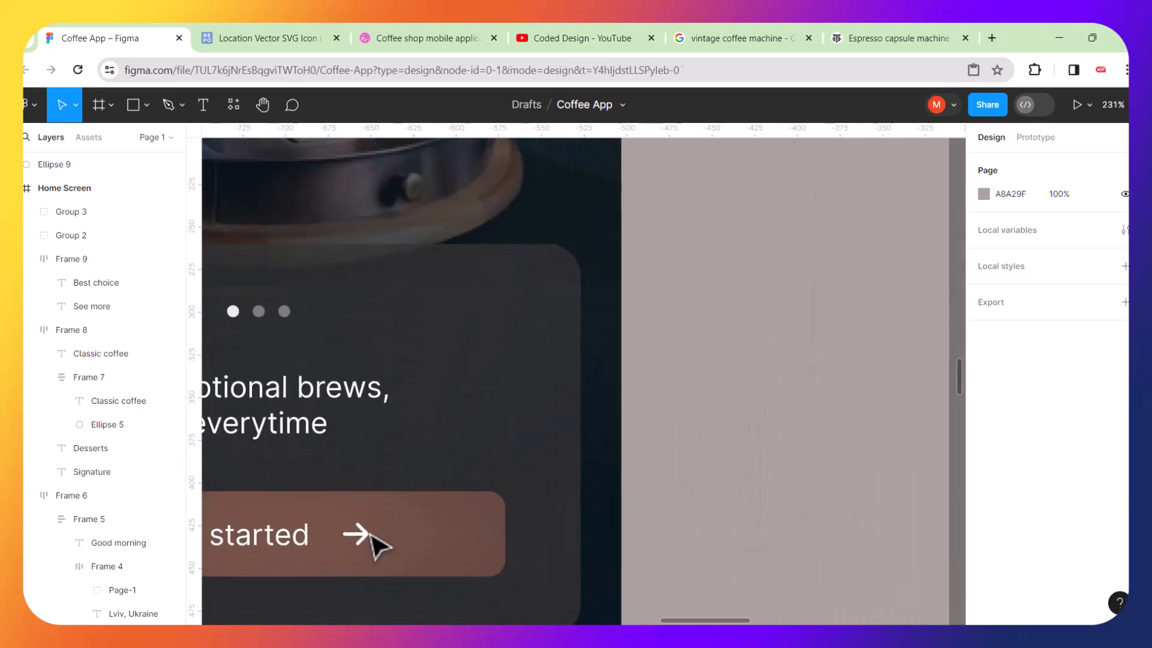
click(375, 545)
double_click(369, 546)
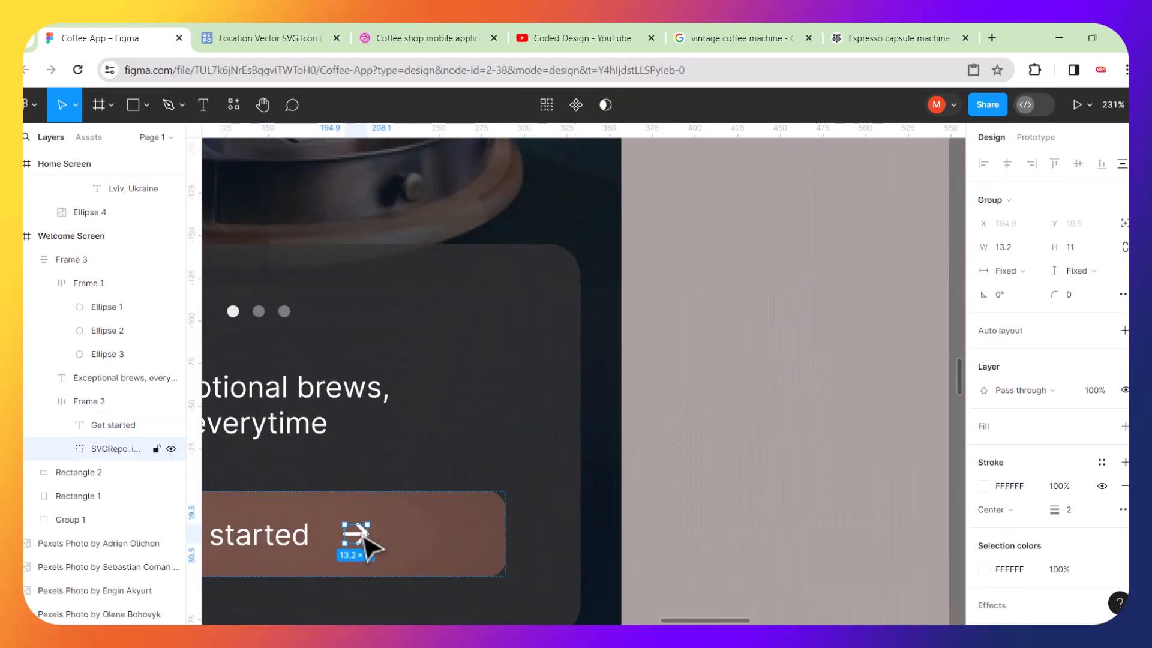
key(ctrl+d)
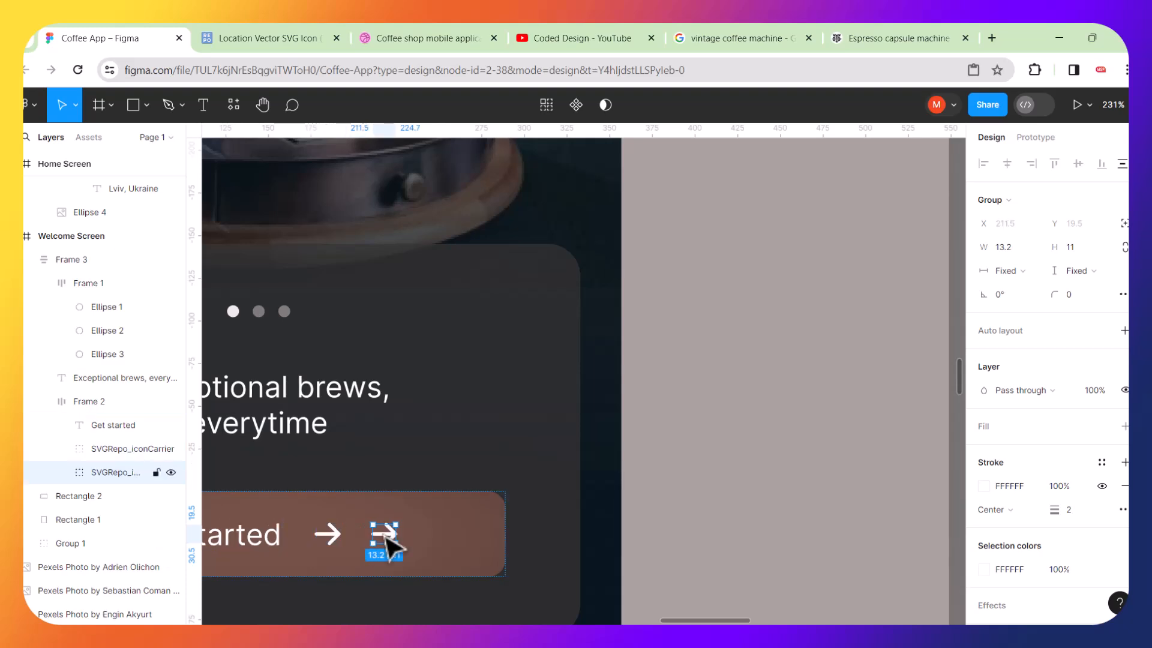
drag(406, 536, 779, 379)
Move the arrow copy onto the home screen just below the Robusta card's notch circle.
scroll(779, 380, down, 5)
scroll(779, 380, right, 4)
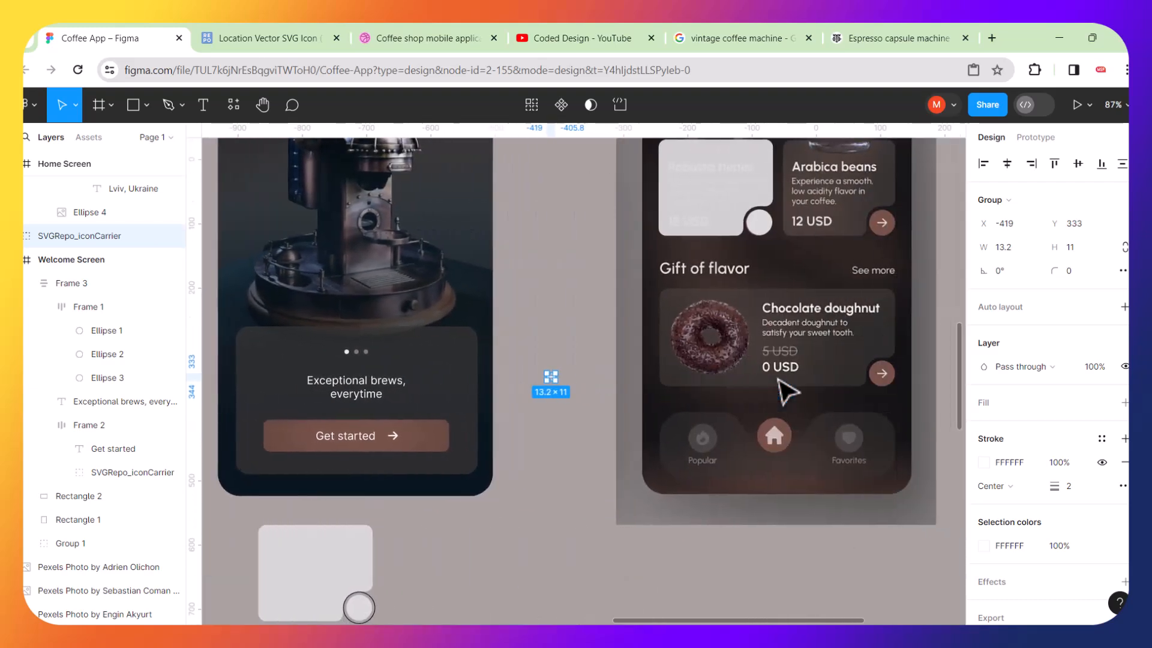
drag(552, 383, 765, 258)
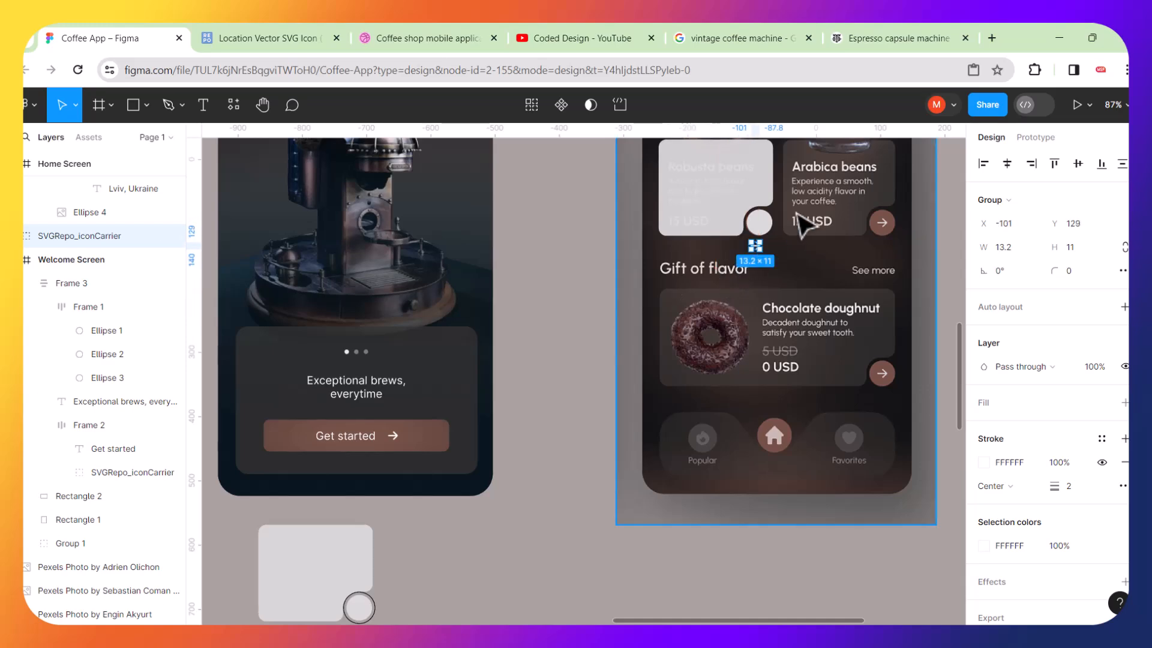
Recolor the notch circle to 775247 by sampling the Arabica card's arrow button with the eyedropper.
scroll(766, 258, up, 5)
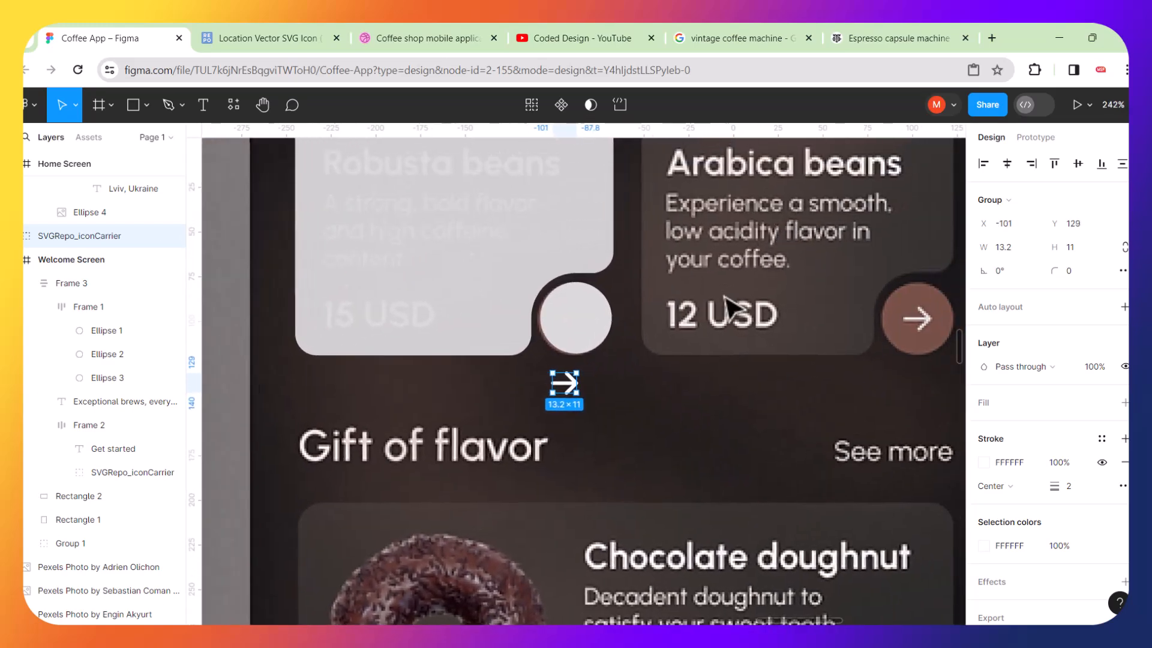
scroll(734, 308, up, 2)
scroll(548, 342, right, 3)
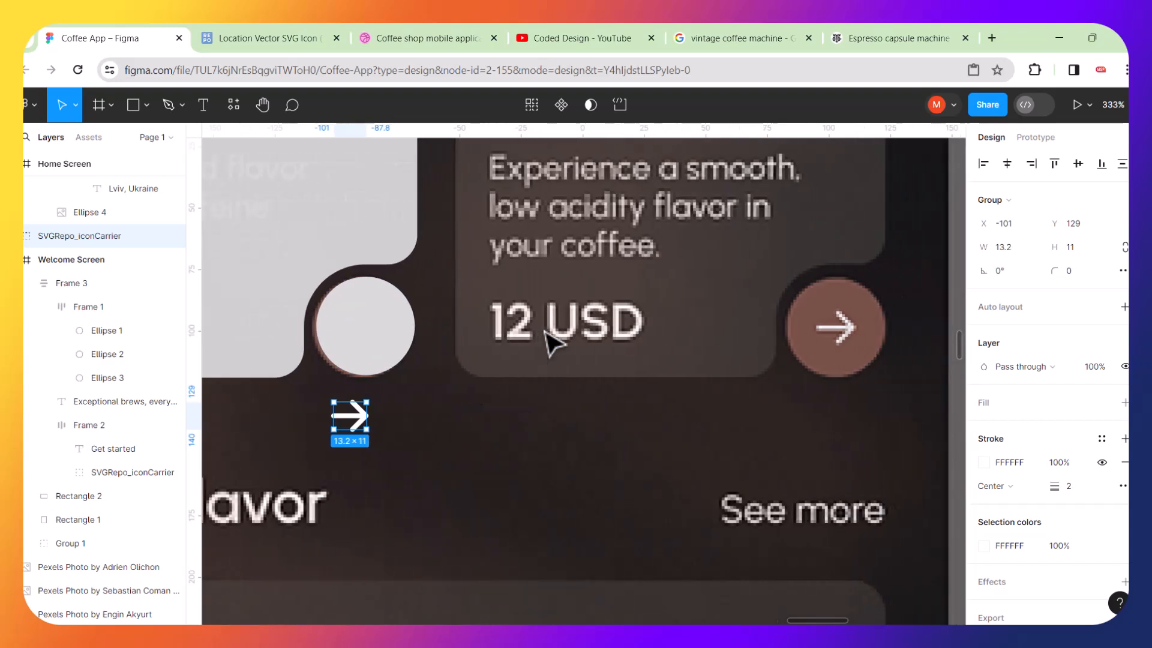
click(394, 338)
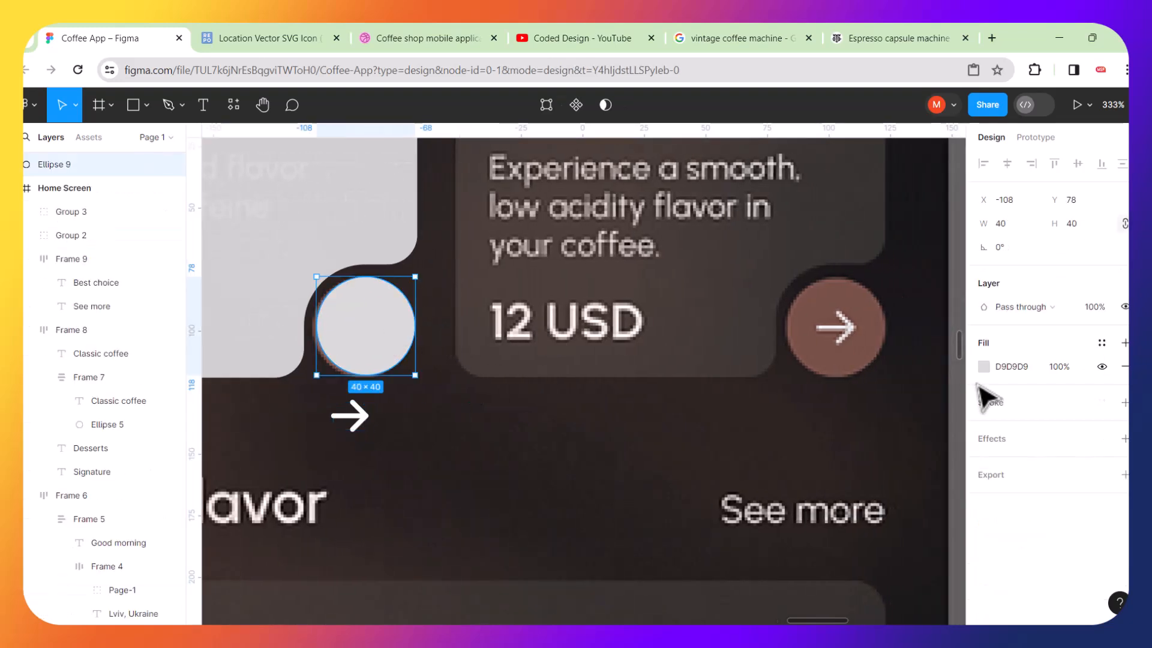
click(984, 366)
drag(886, 193, 469, 309)
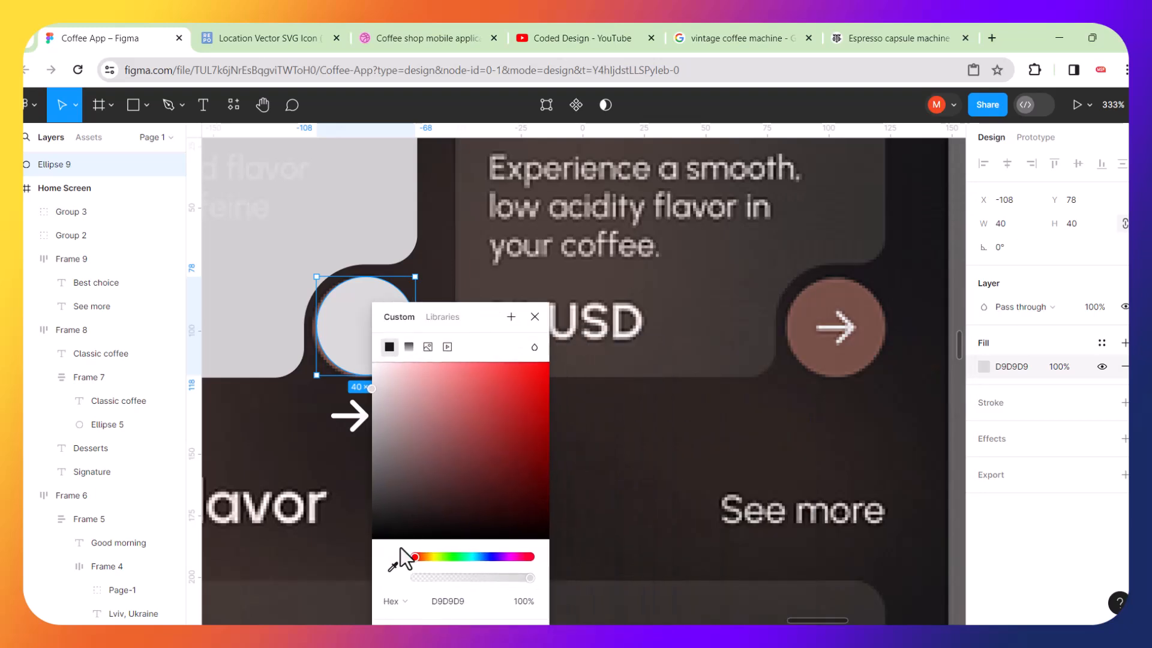
click(393, 567)
click(828, 330)
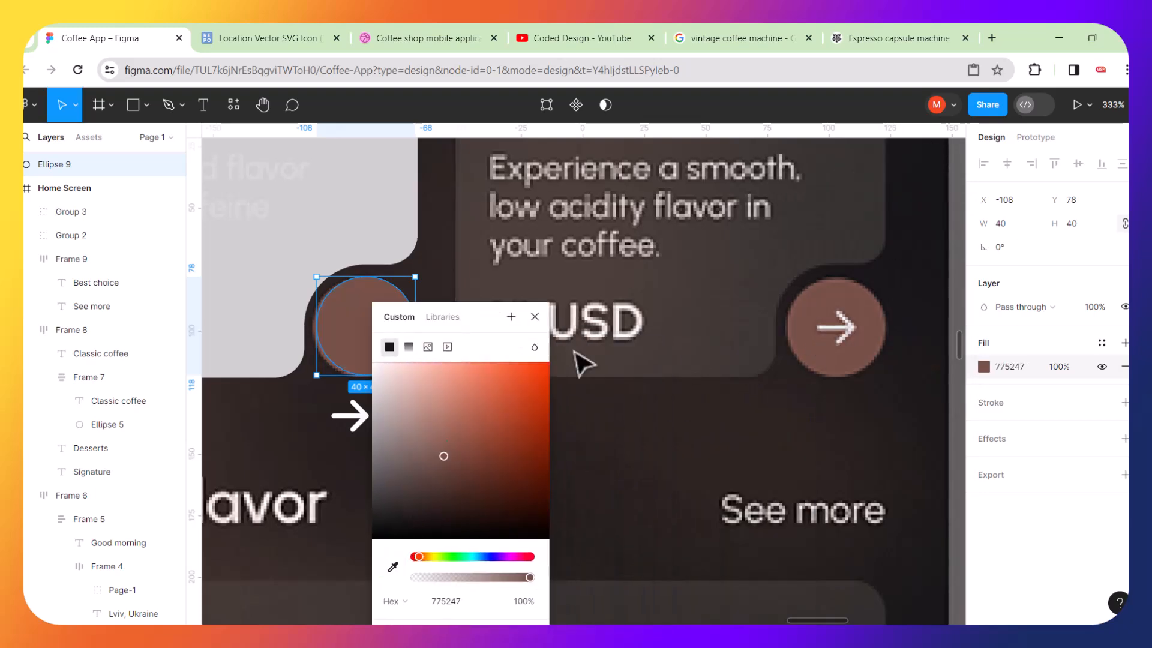
click(624, 438)
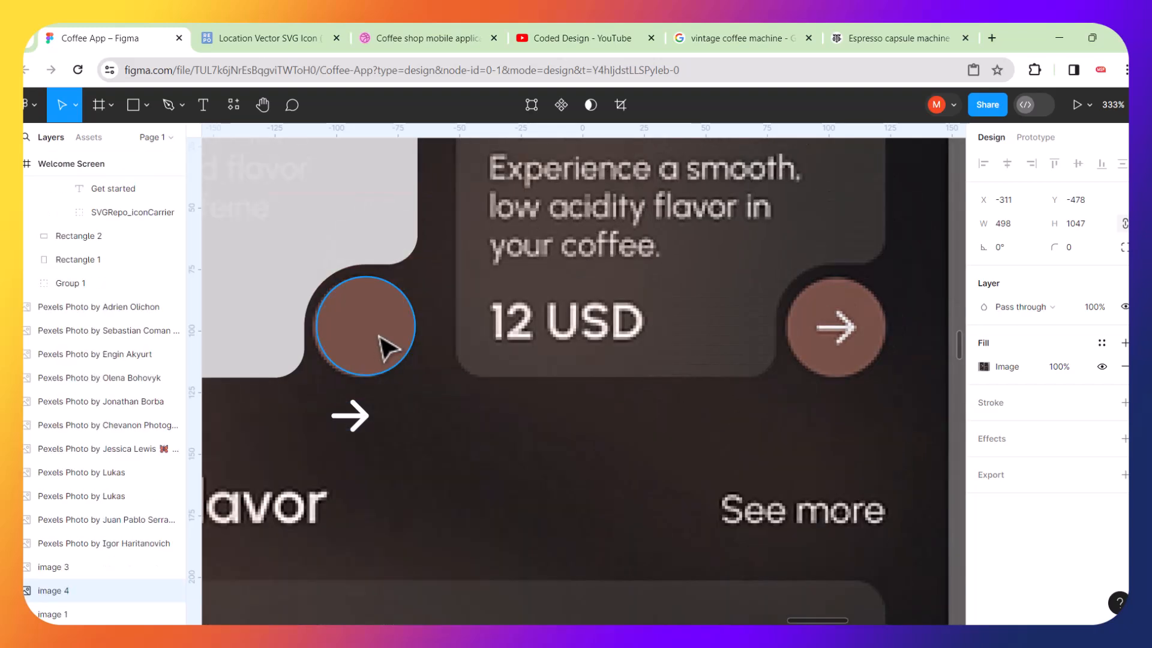
Place the arrow icon inside the brown circle and align the two on their vertical centers.
click(368, 423)
drag(371, 426, 379, 343)
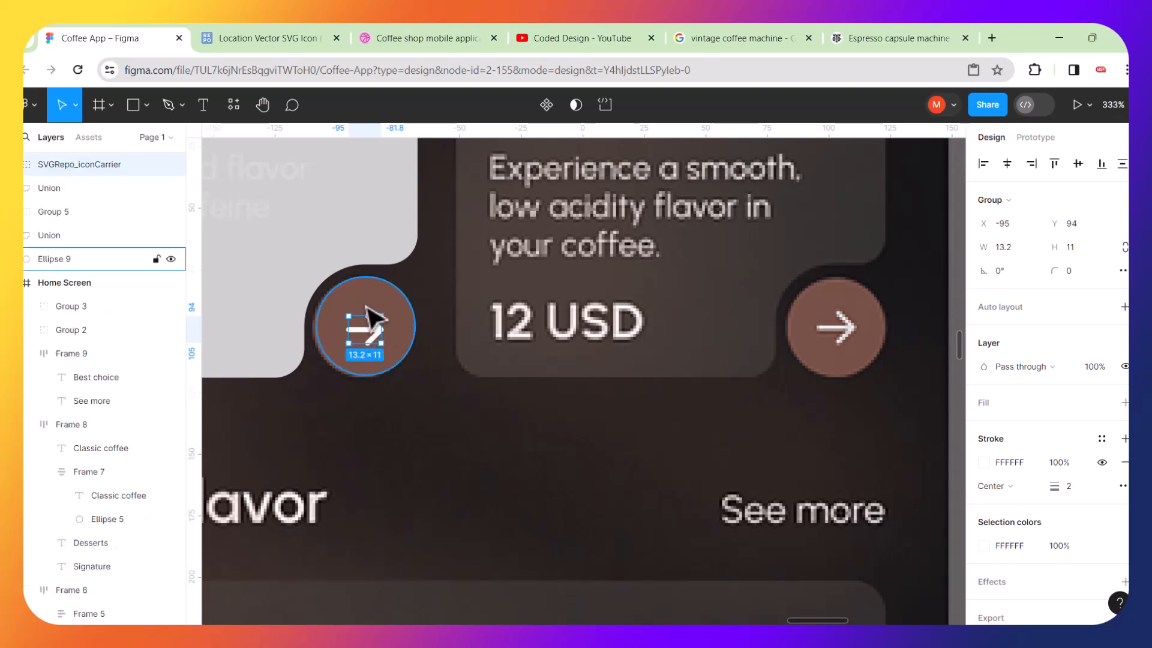
shift+click(368, 304)
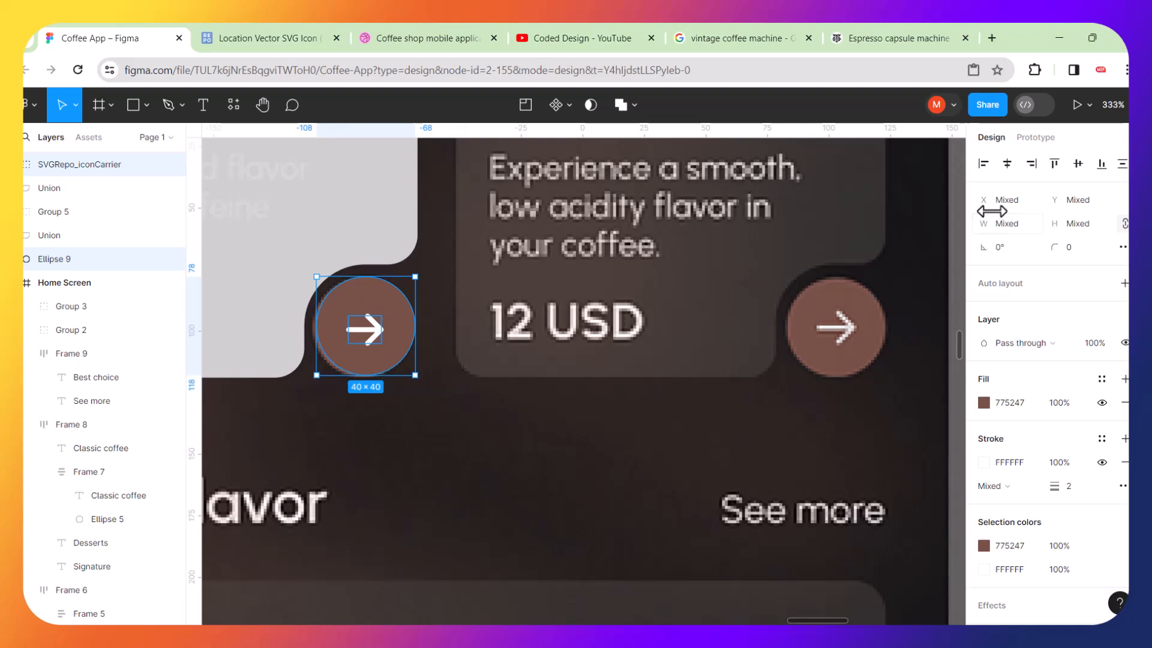
click(1078, 163)
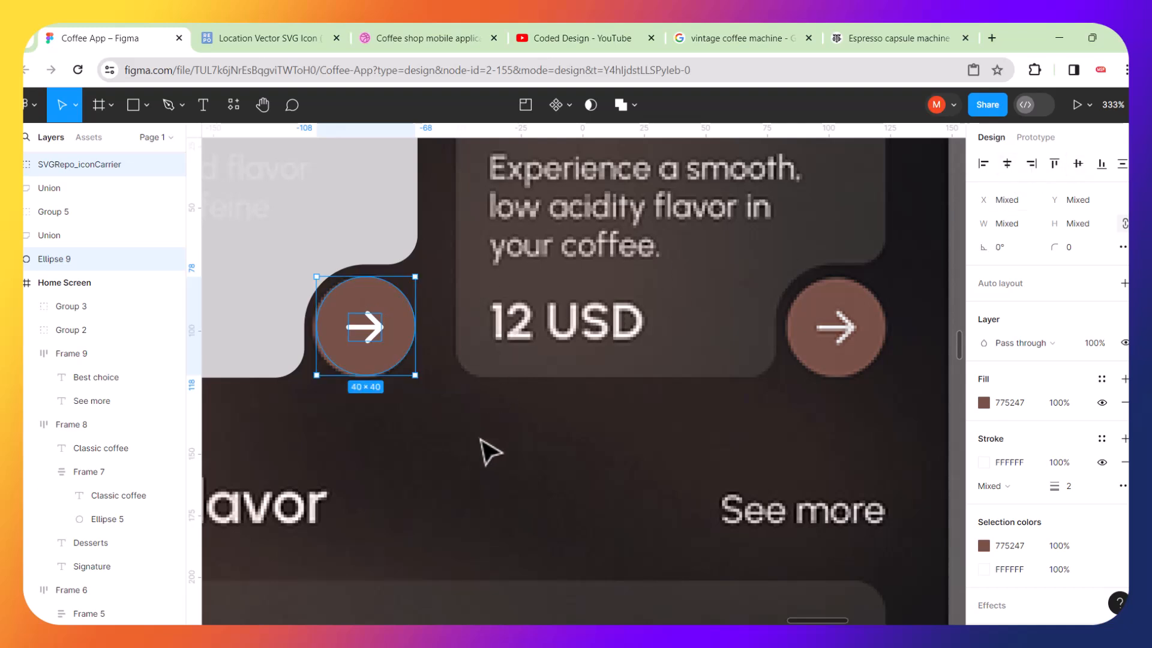
Group the arrow icon with the brown circle into one button.
key(ctrl+f)
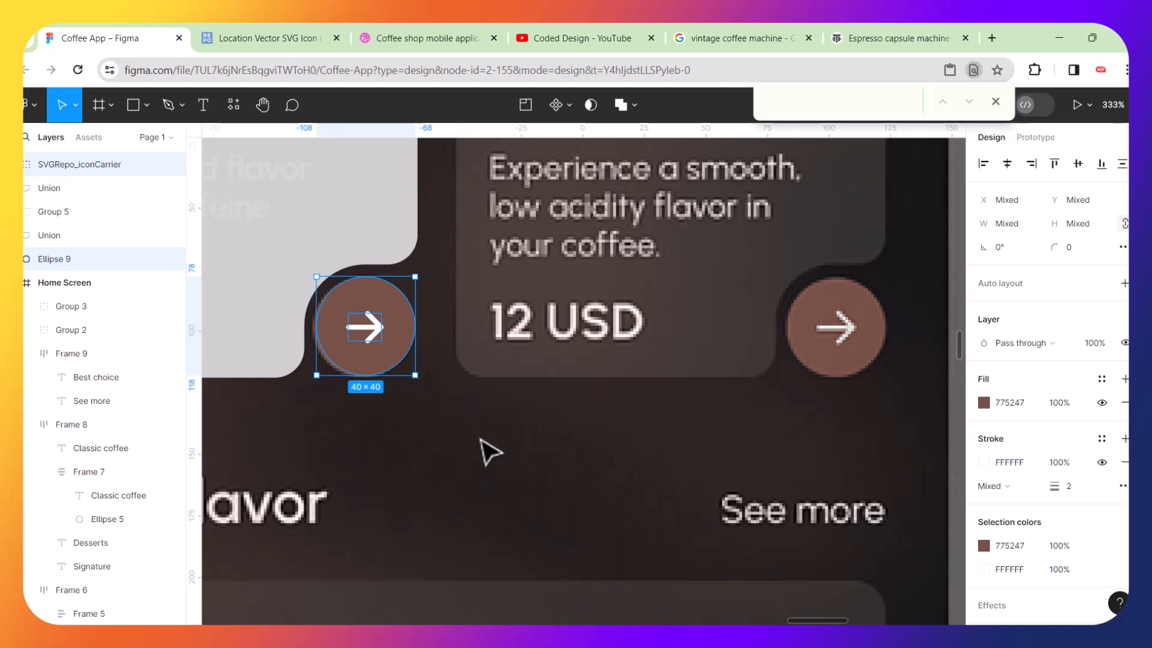
click(382, 333)
shift+click(381, 315)
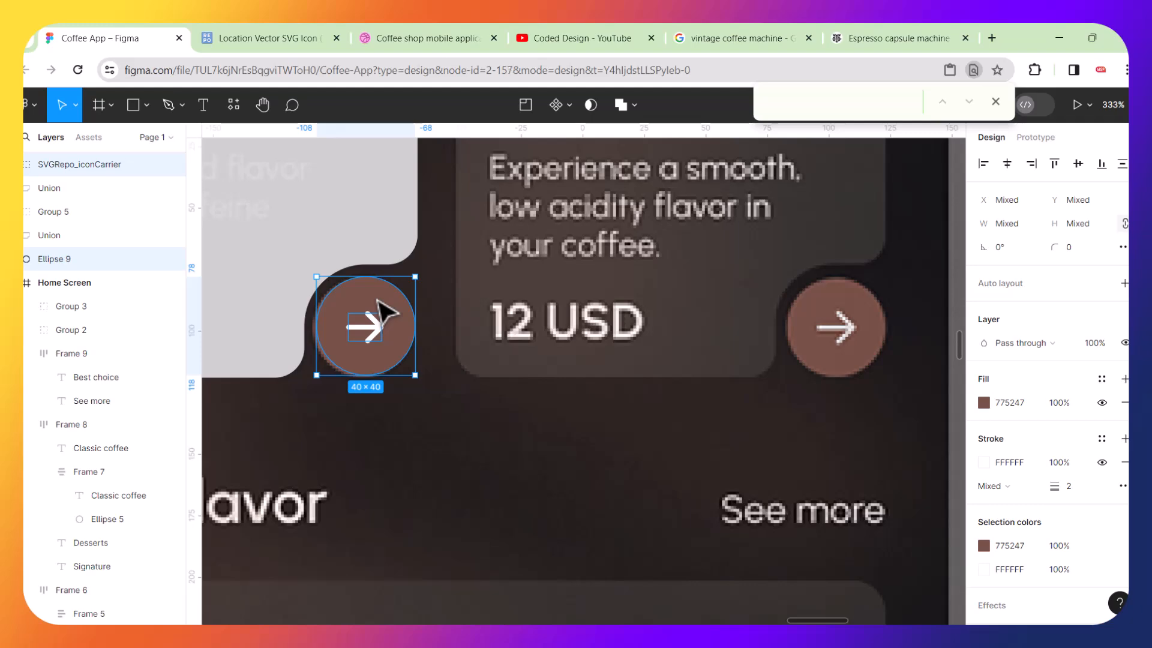
key(ctrl+g)
scroll(378, 311, down, 5)
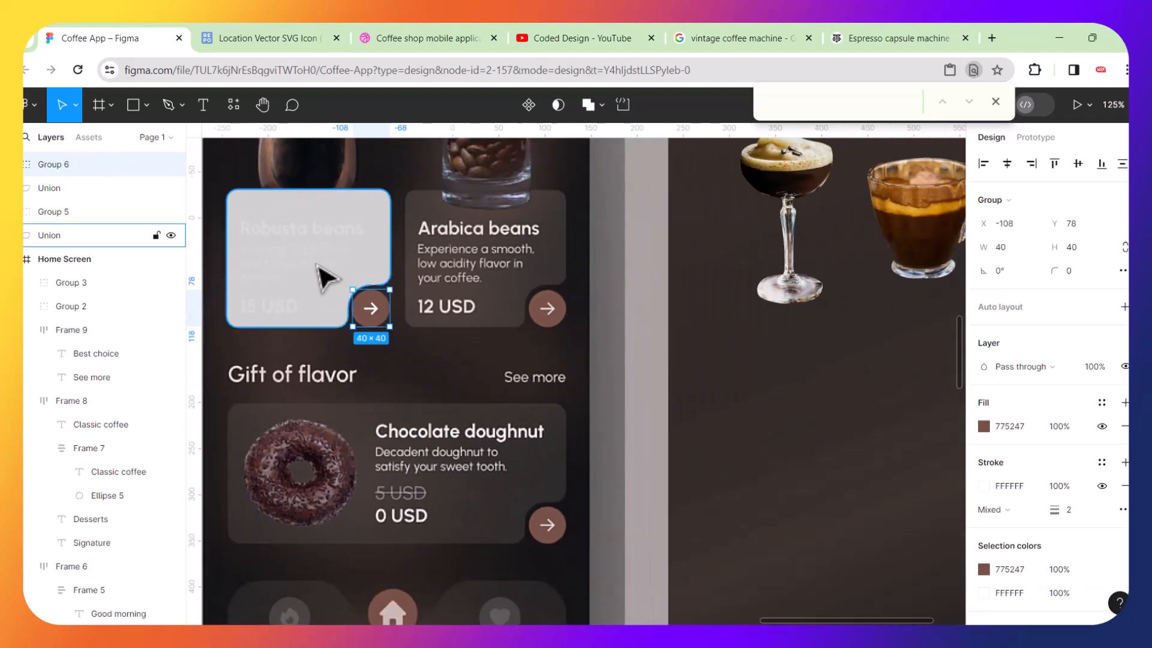
scroll(324, 277, left, 3)
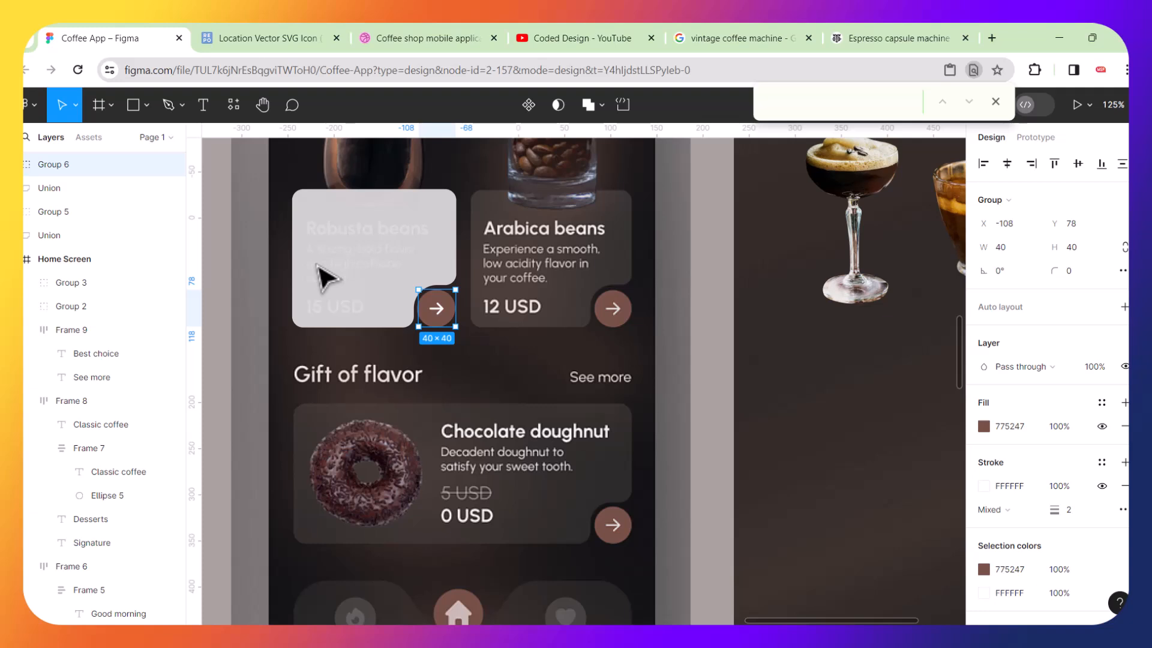
click(360, 248)
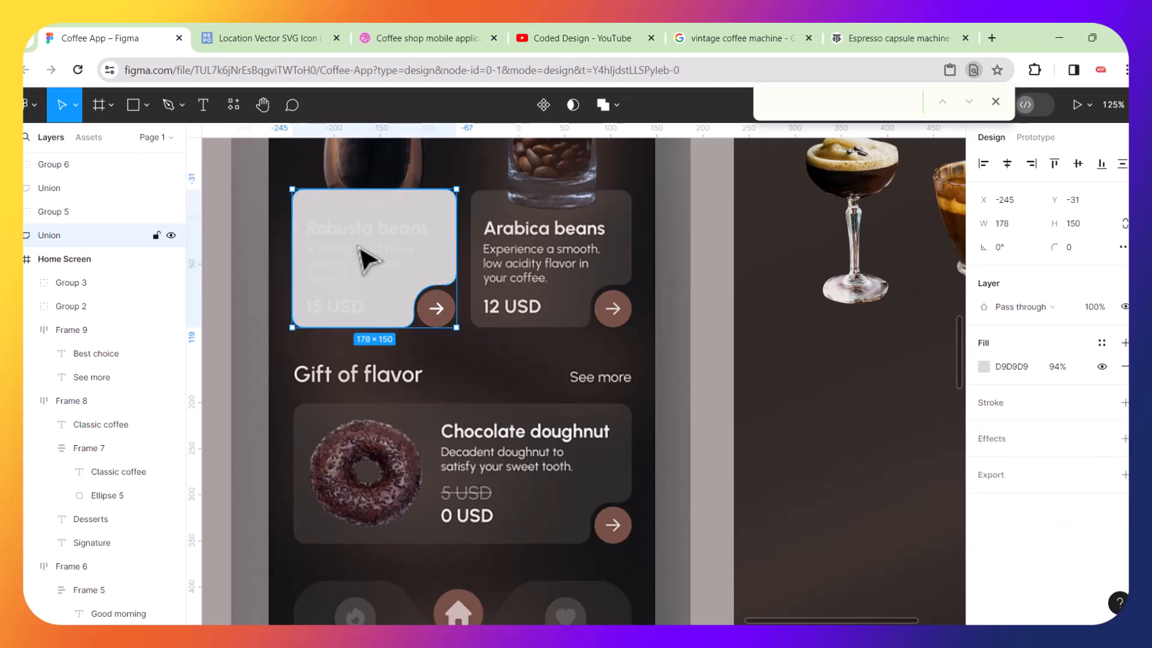
drag(434, 275, 398, 263)
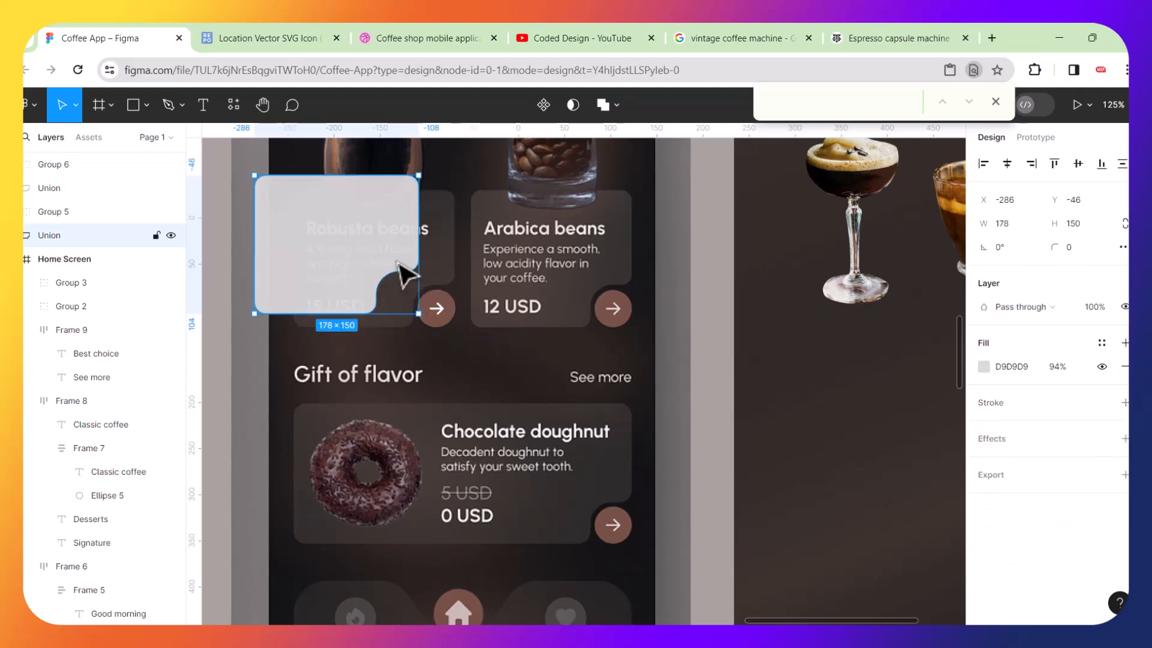
key(ctrl+z)
Group the Robusta card shape together with its arrow button group.
scroll(444, 335, up, 5)
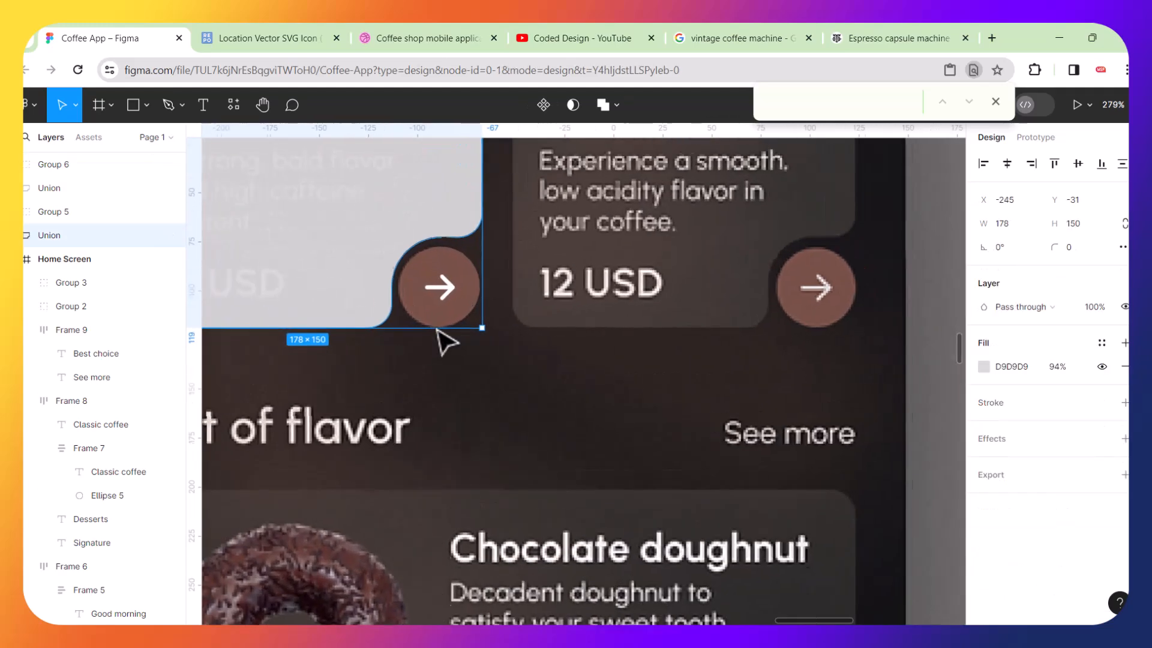
click(468, 300)
shift+click(389, 256)
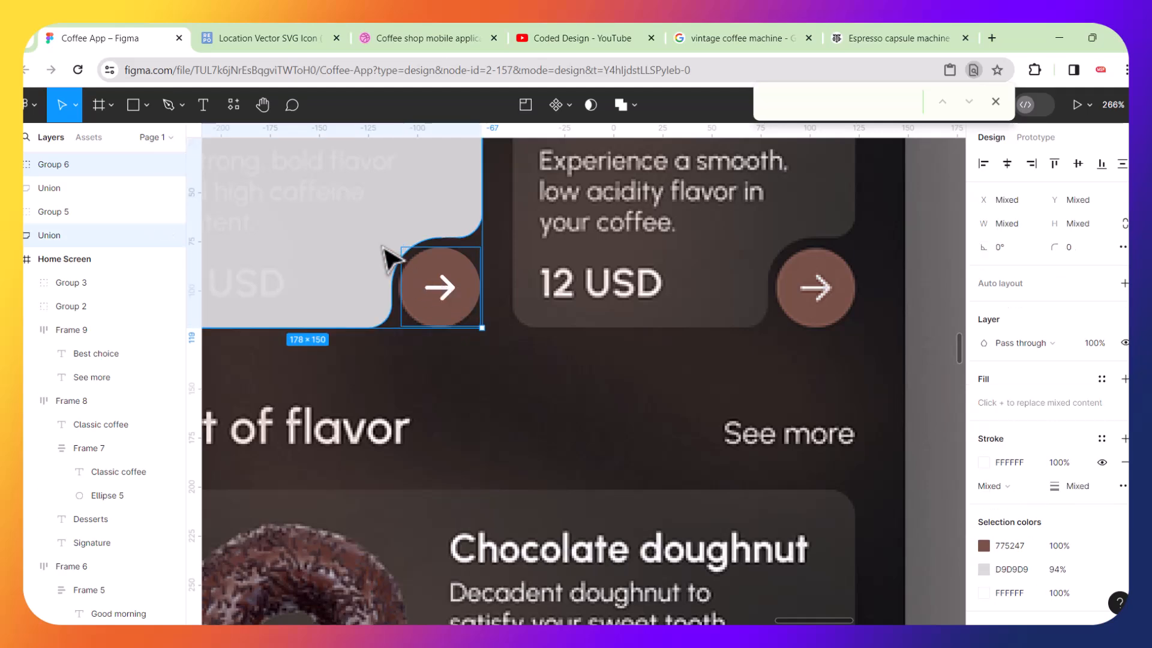
scroll(389, 256, down, 5)
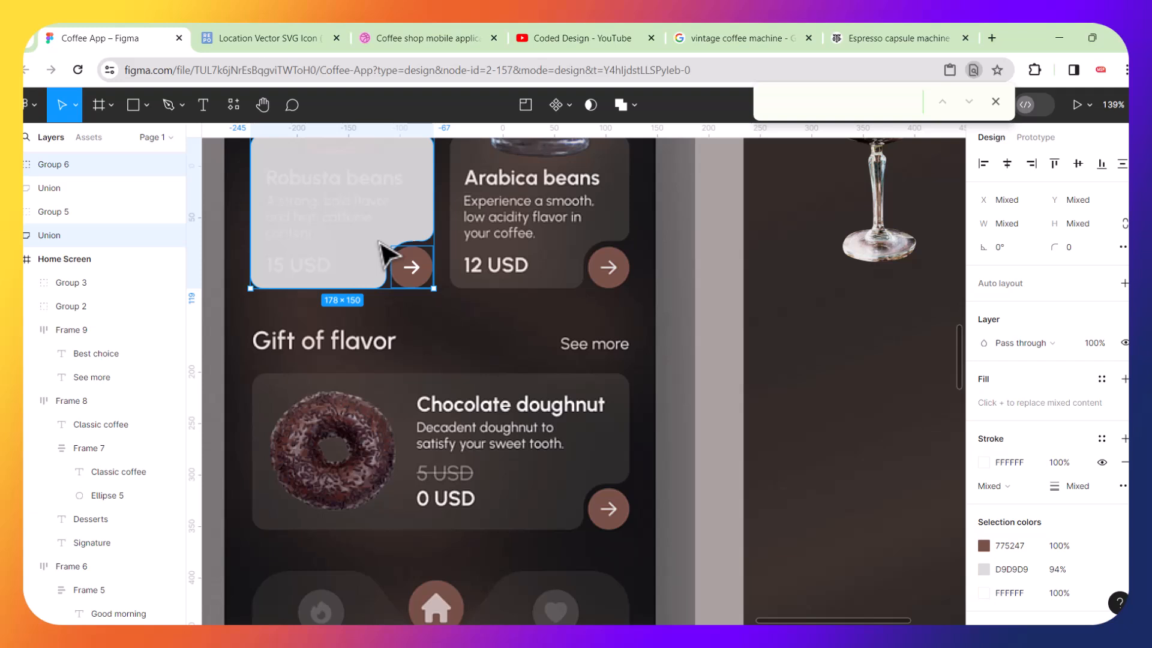
key(ctrl+g)
scroll(384, 256, down, 3)
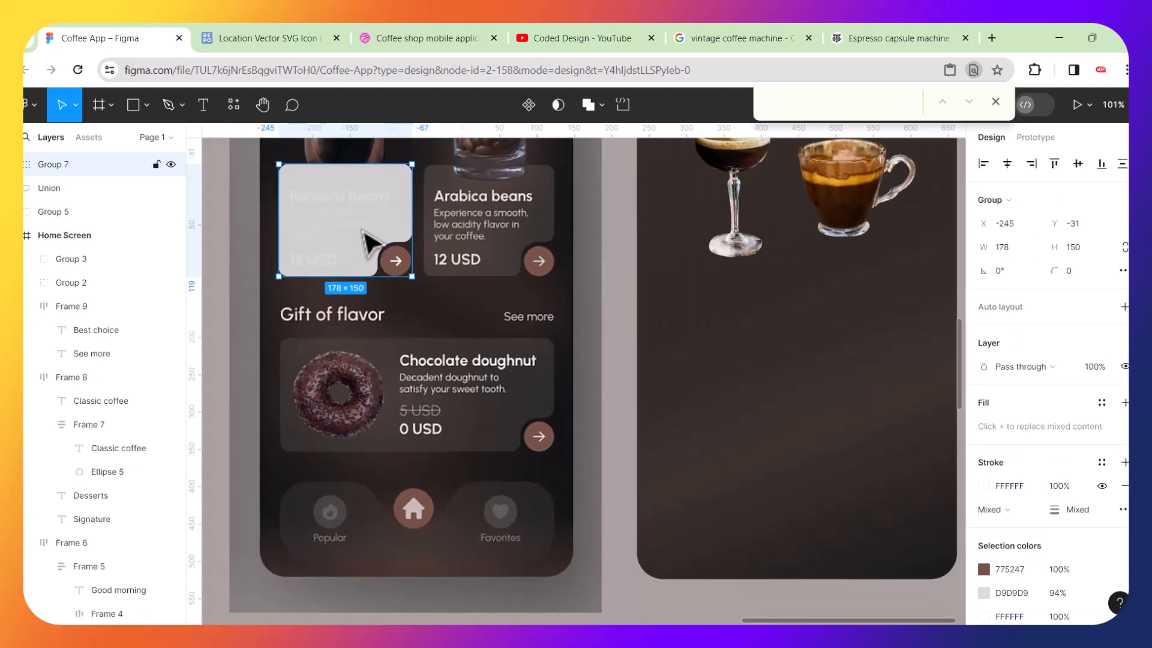
drag(366, 240, 768, 270)
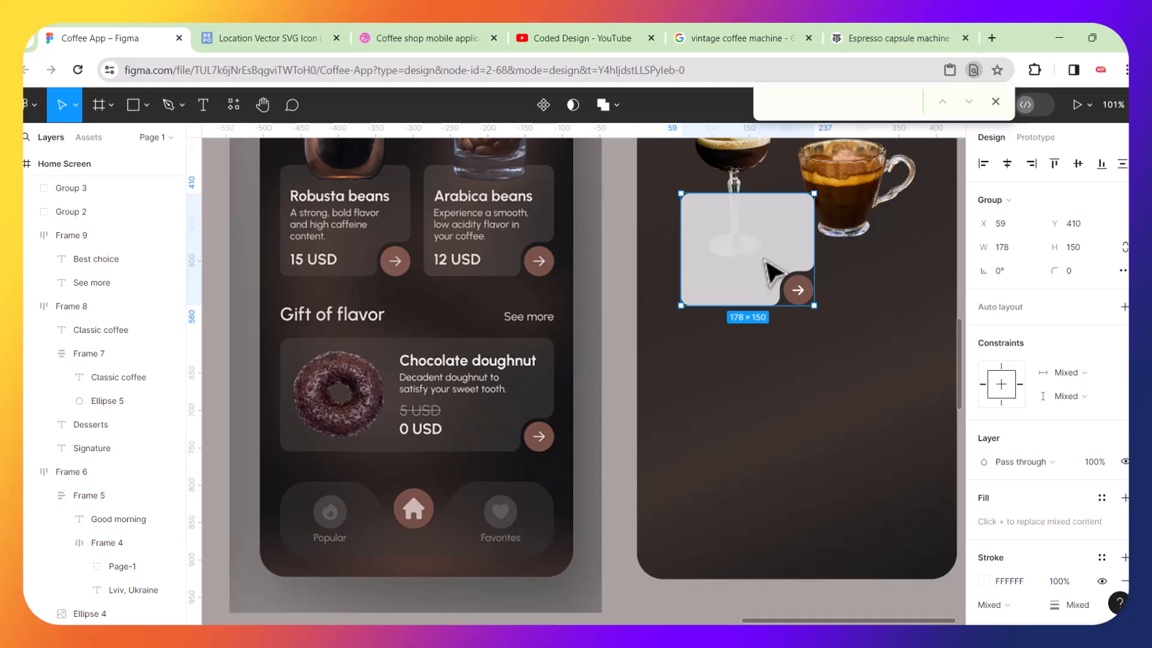
key(ctrl+z)
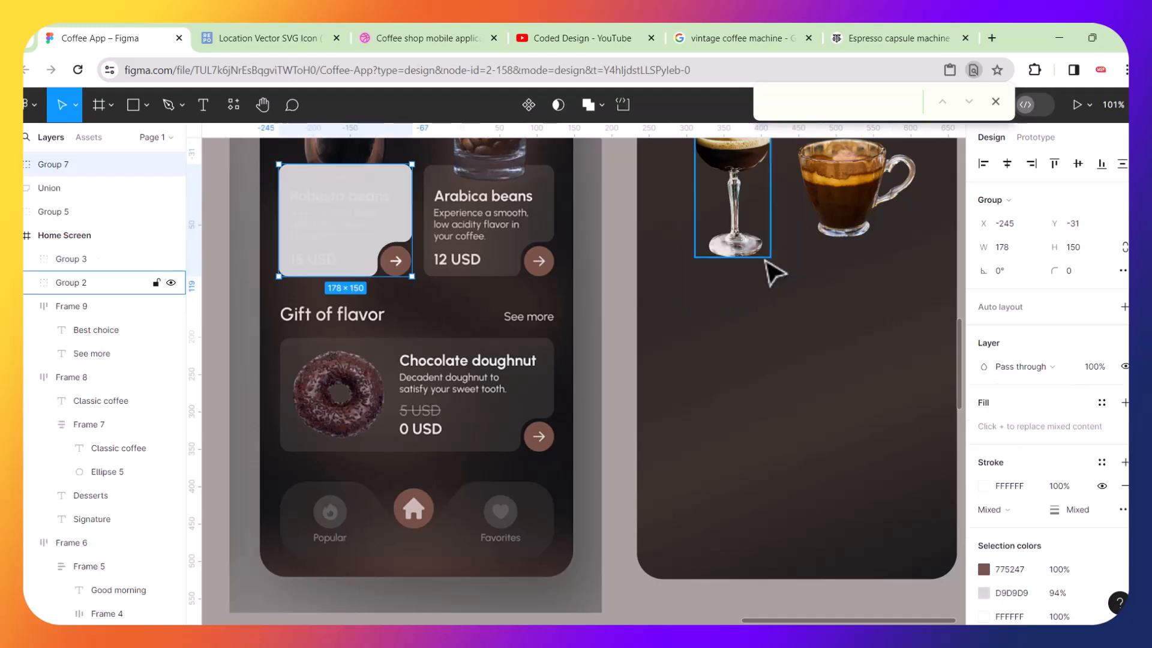
Open the Robusta card's union shape in vector edit mode and leave it without changes.
scroll(298, 190, up, 5)
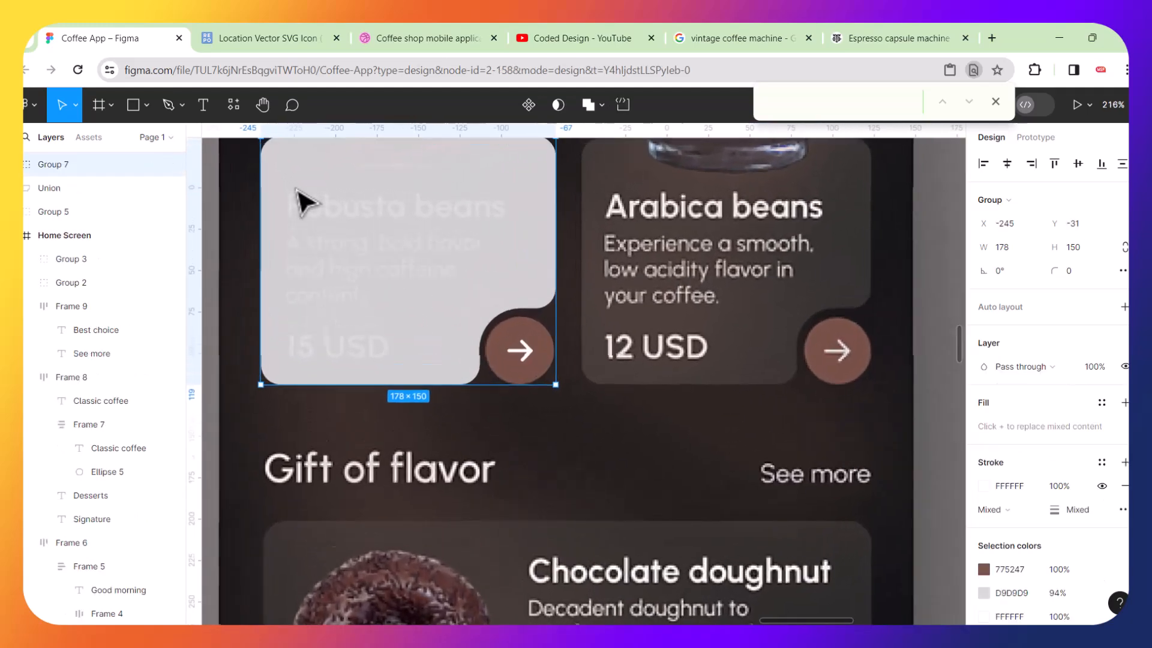
double_click(367, 210)
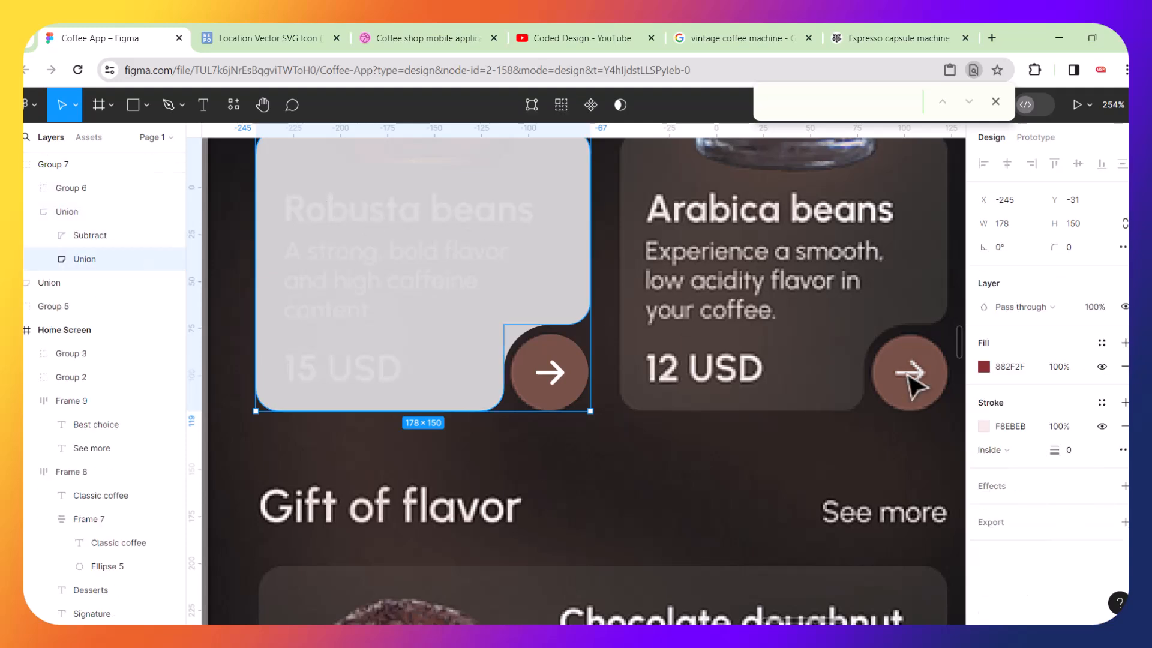
double_click(525, 236)
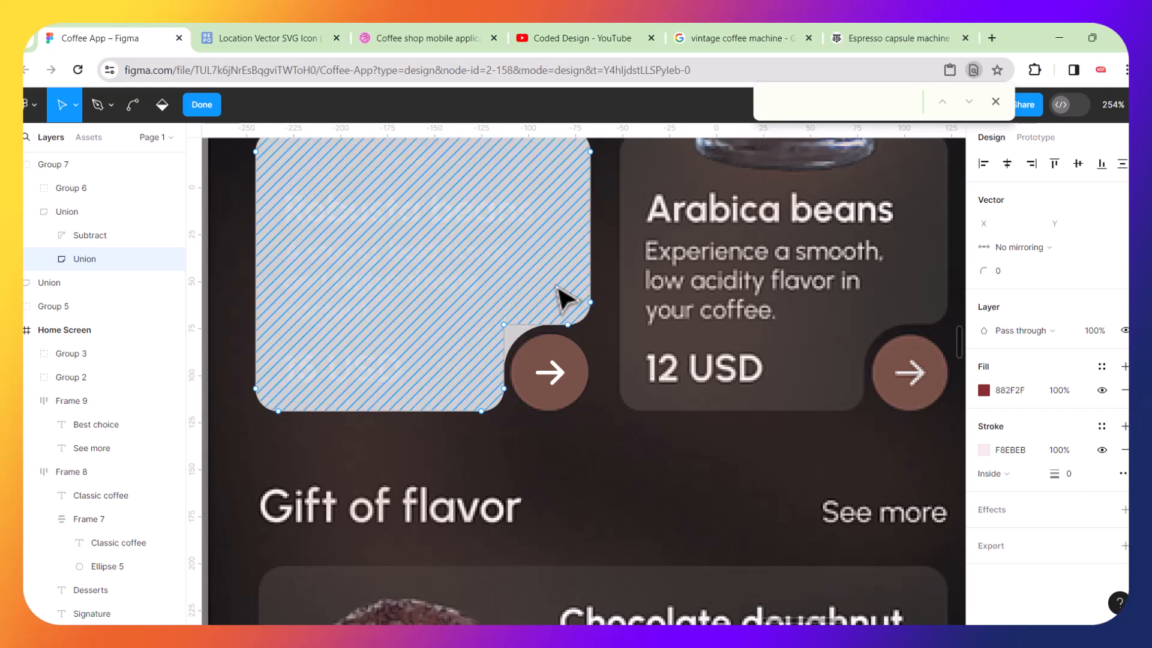
key(Escape)
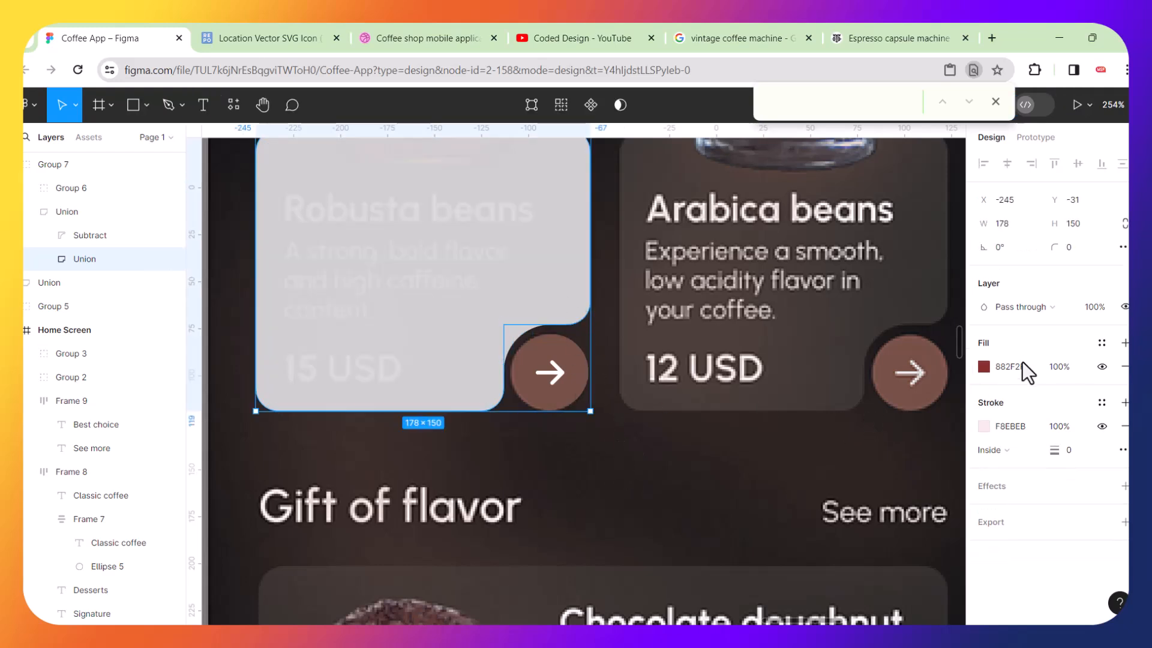
Select the home screen's background image and open its image fill settings.
click(585, 457)
ctrl+click(540, 315)
click(578, 270)
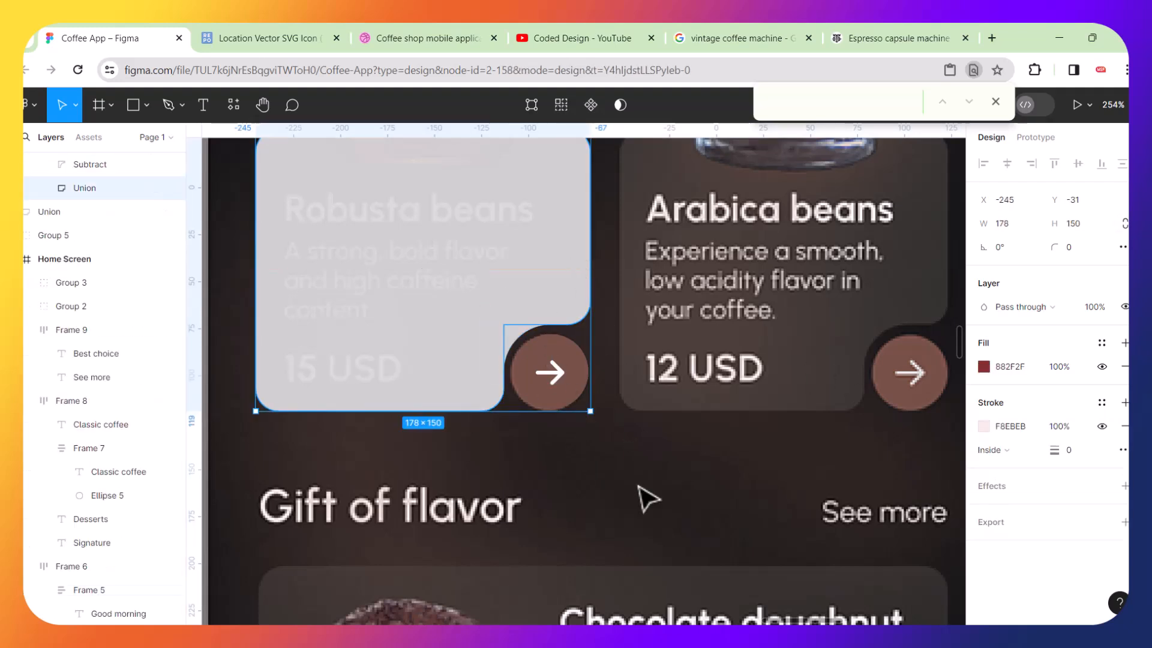
click(648, 496)
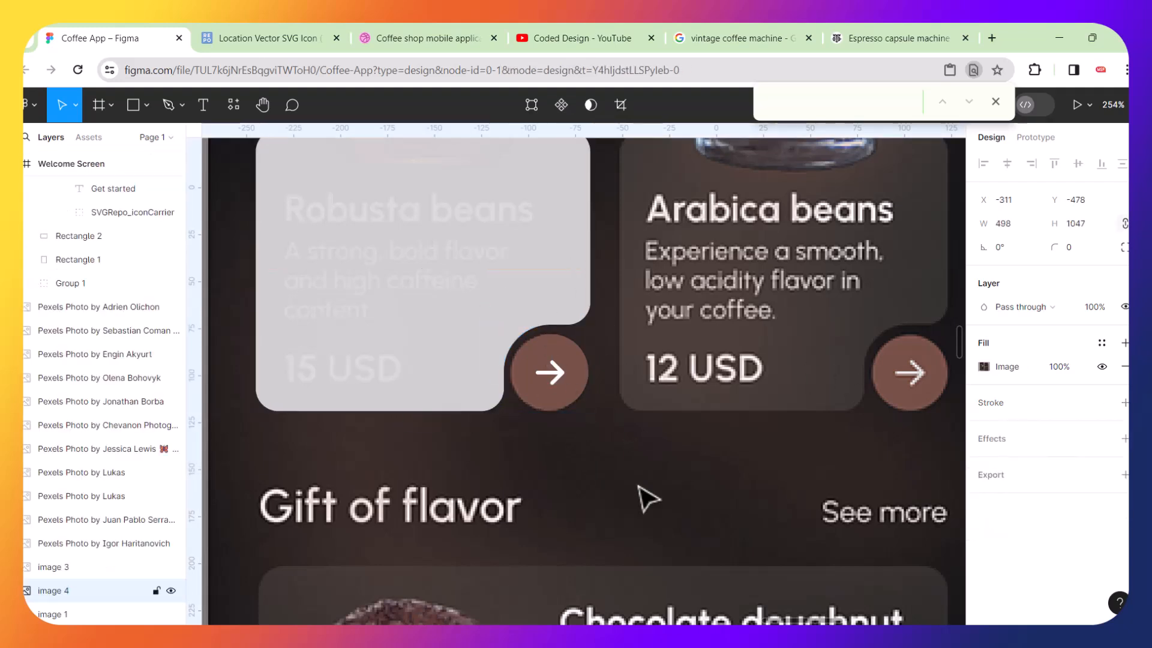
right_click(550, 372)
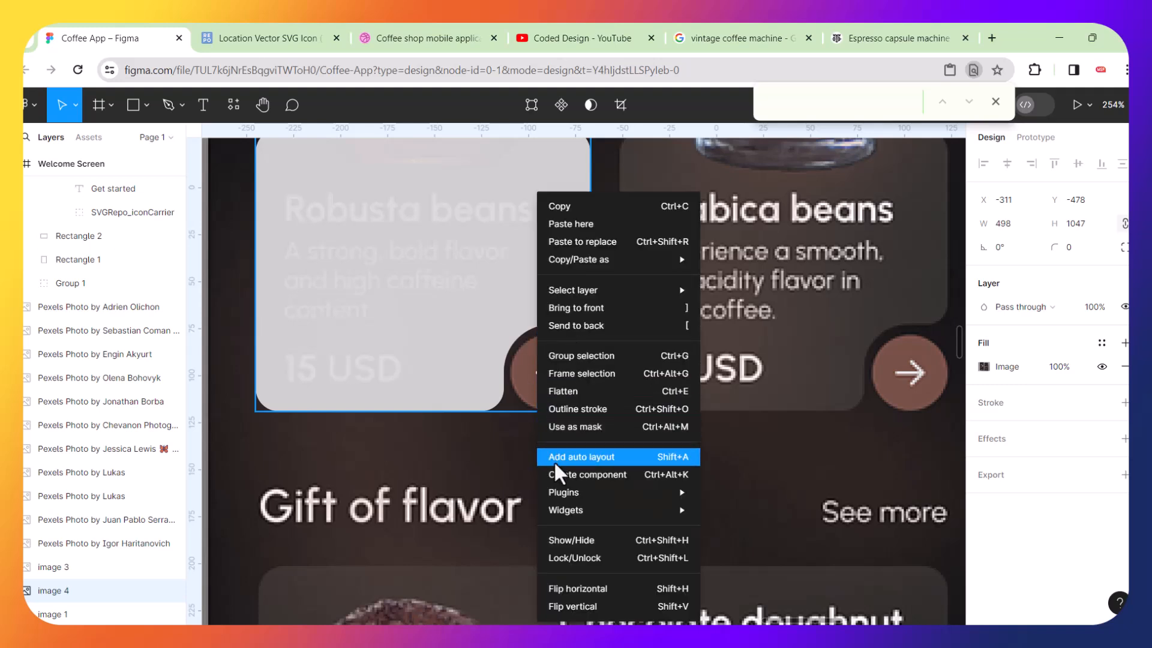
double_click(423, 292)
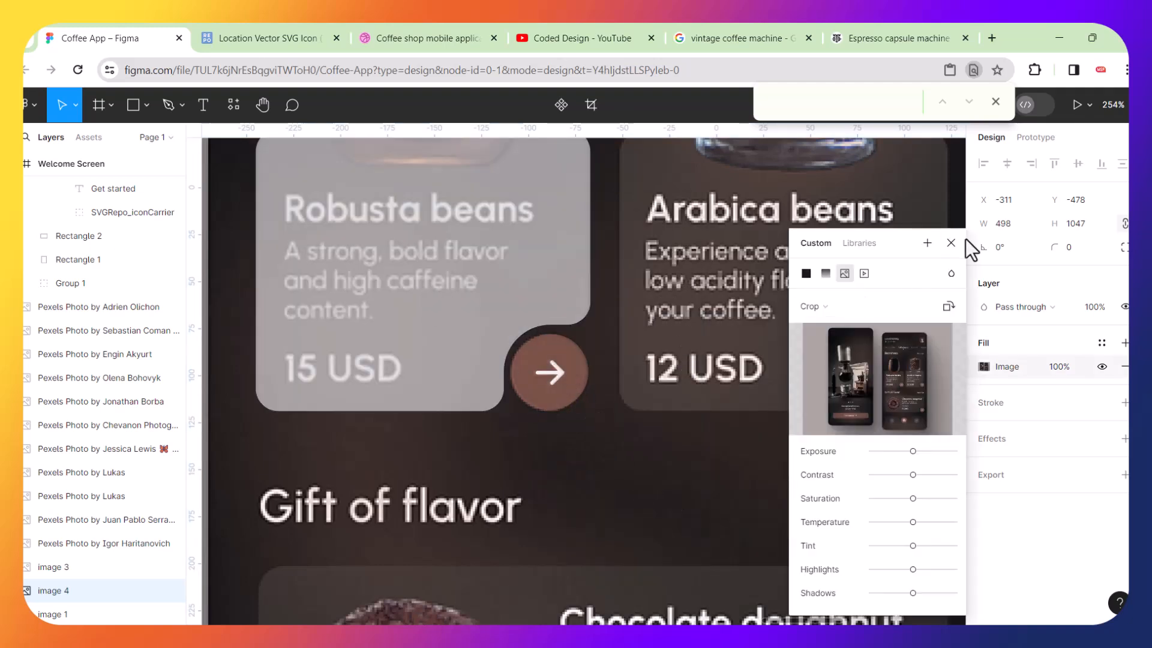
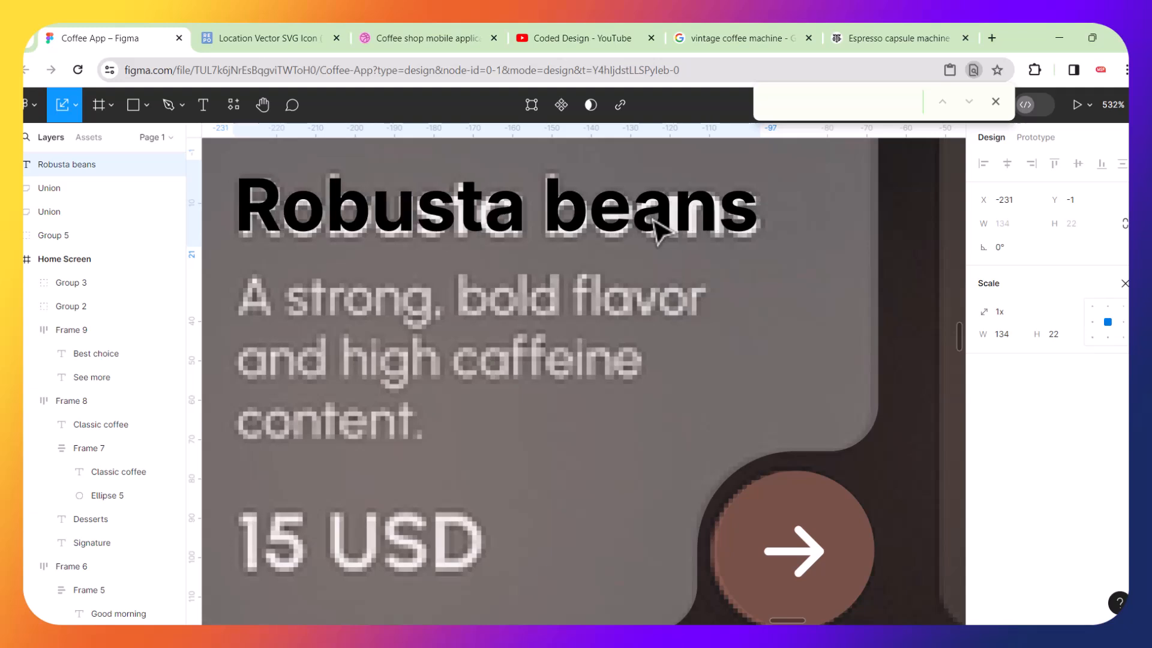
Duplicate the Robusta beans title, move the copy just below it, and set the copy to regular weight.
key(ctrl+d)
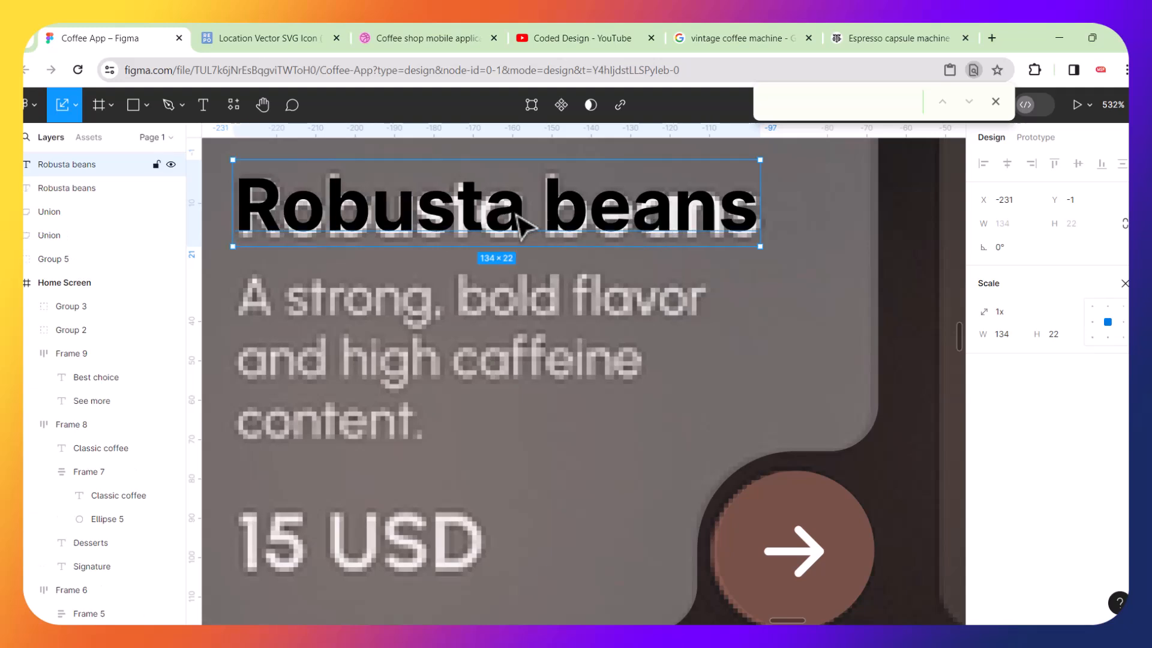
key(Down)
drag(487, 287, 494, 359)
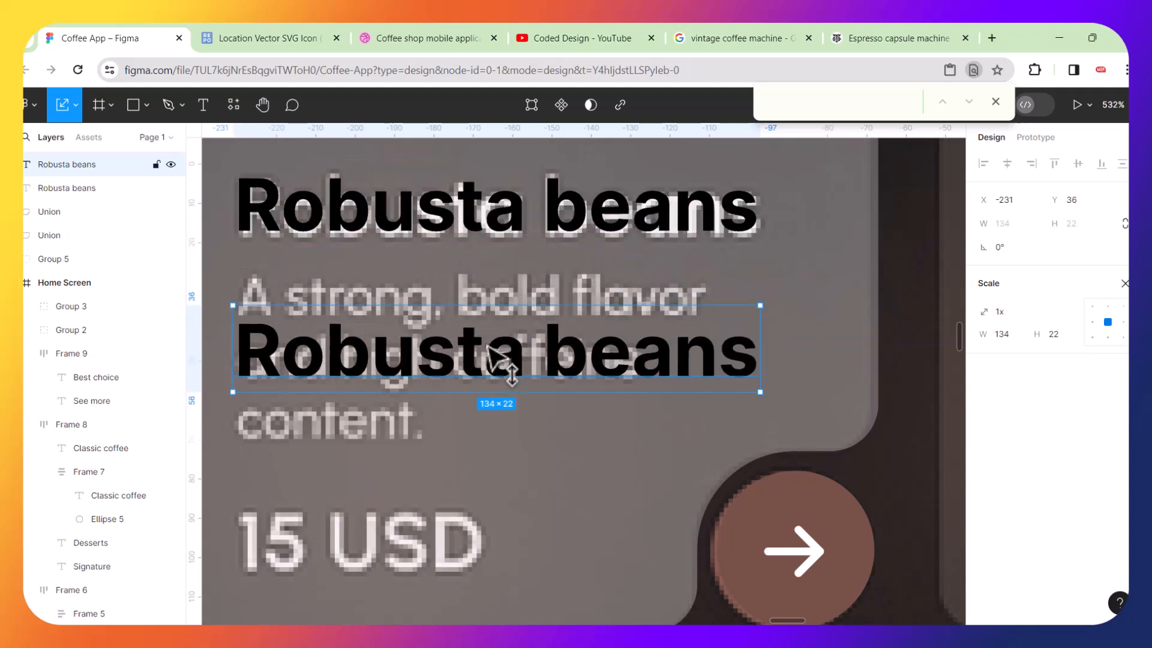
key(ctrl+b)
key(v)
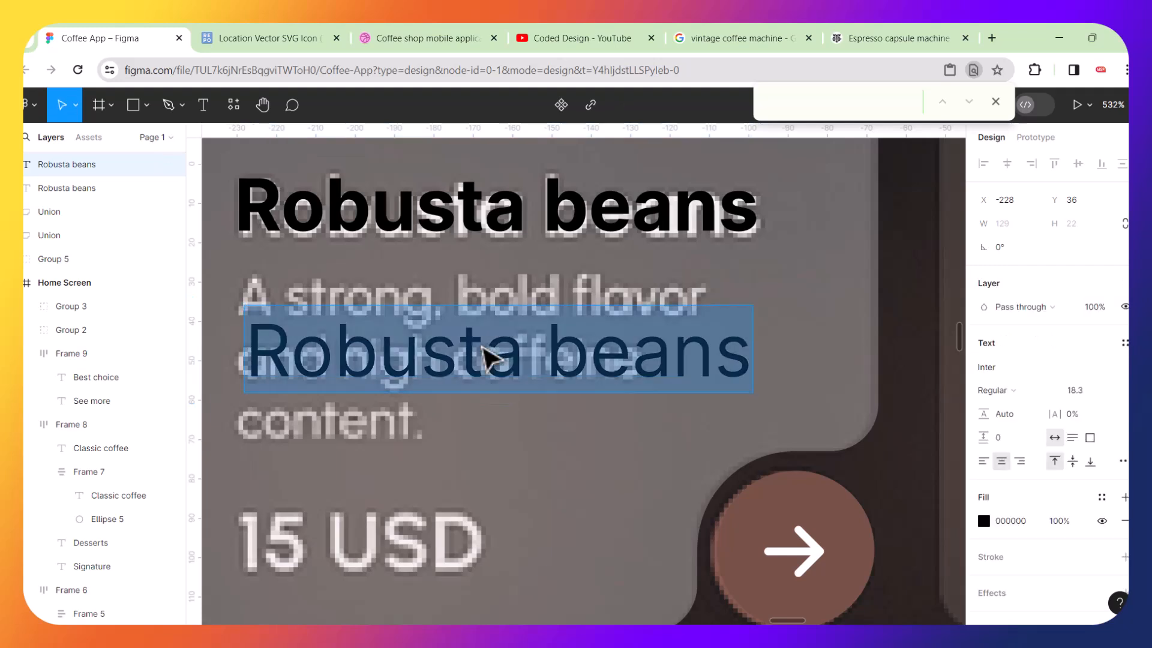
Replace the copied text with "A strong bold flavor".
text(A strong)
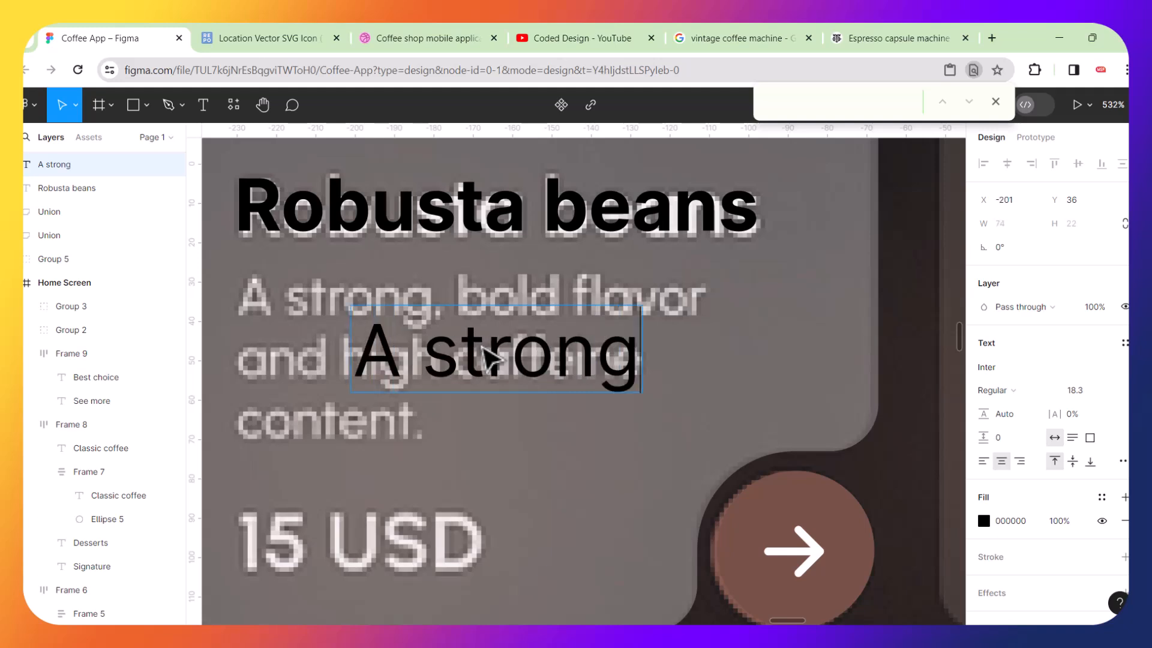
text( b)
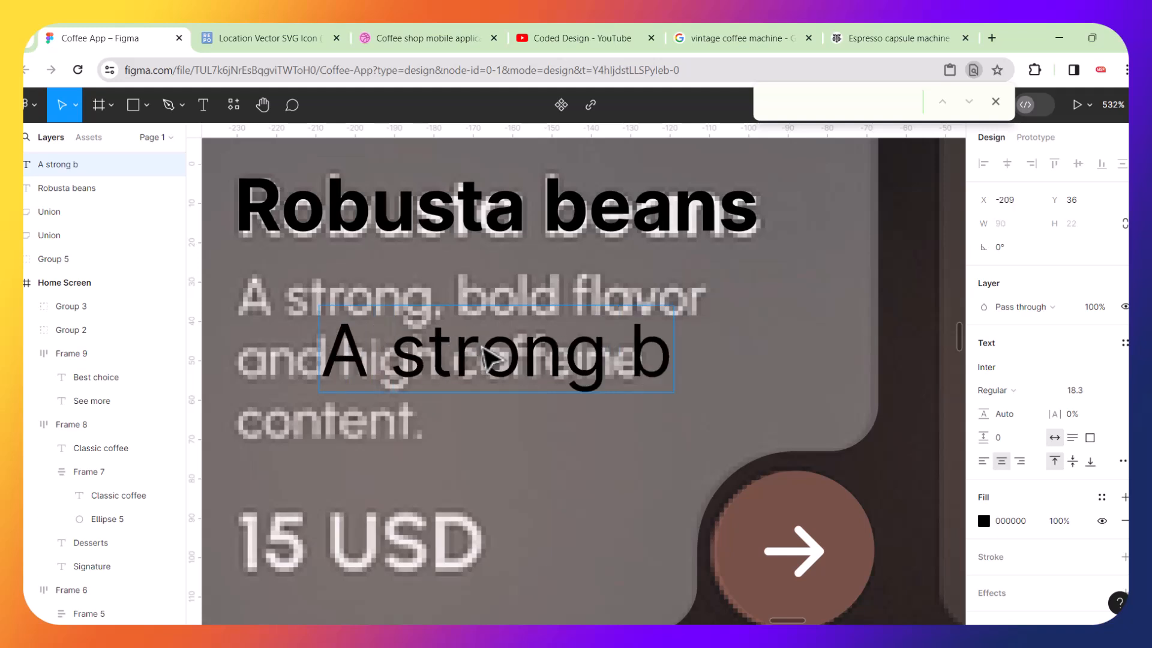
text(old fl)
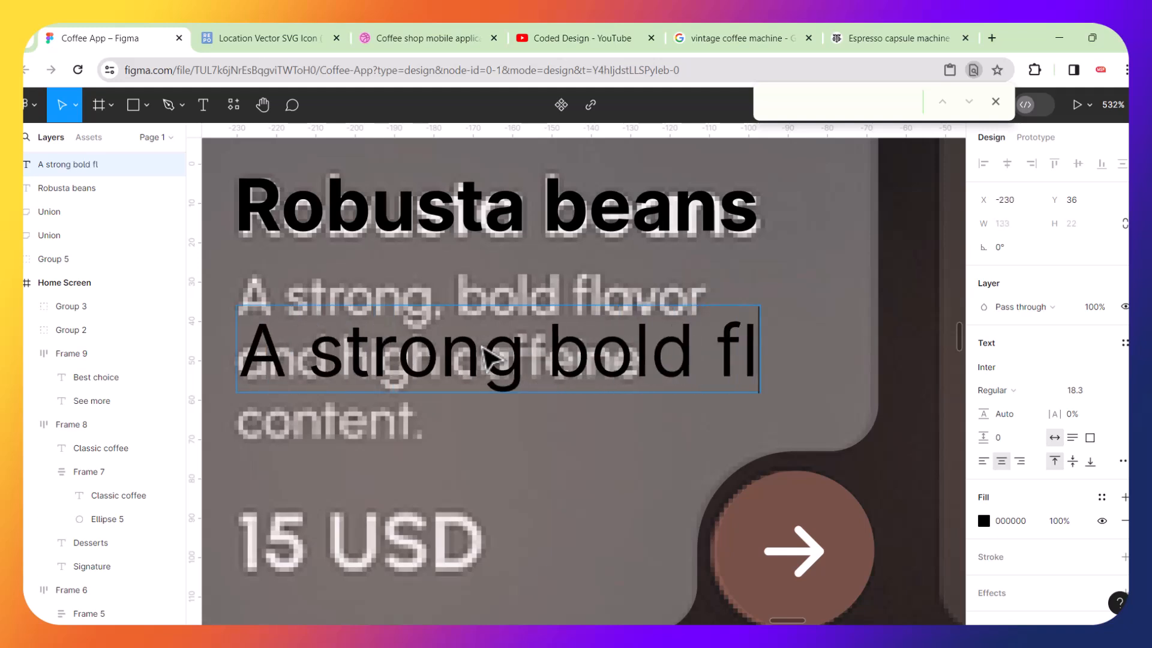
text(avor)
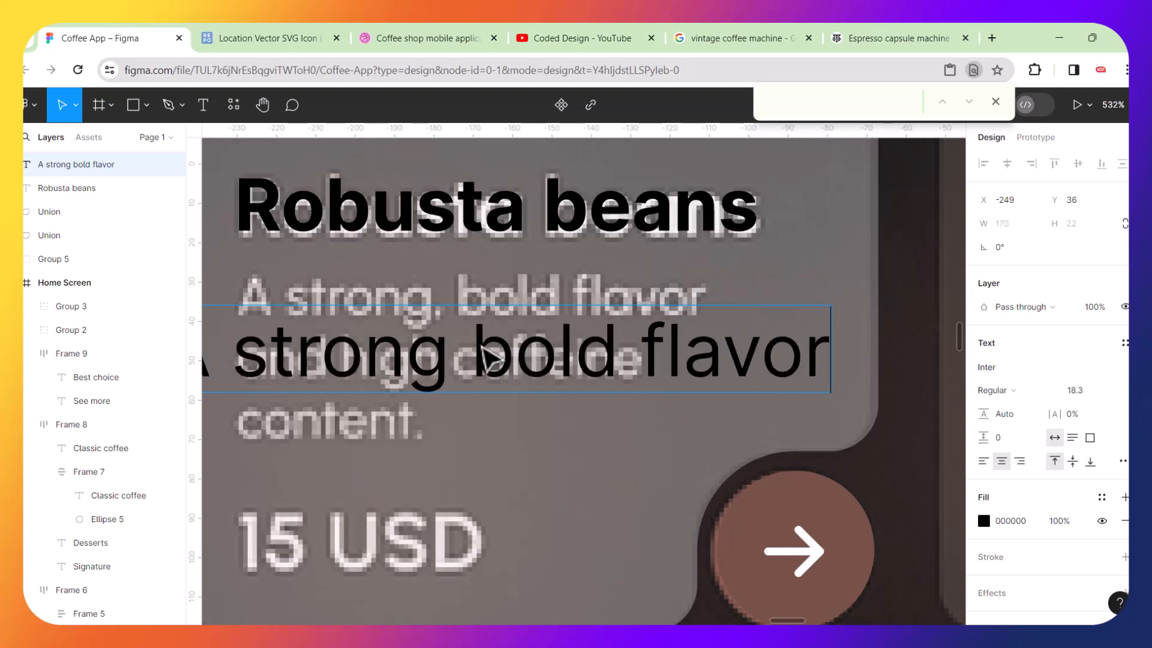
key(Escape)
Scale the description text down to about 119 × 15 and place it directly under the title.
key(k)
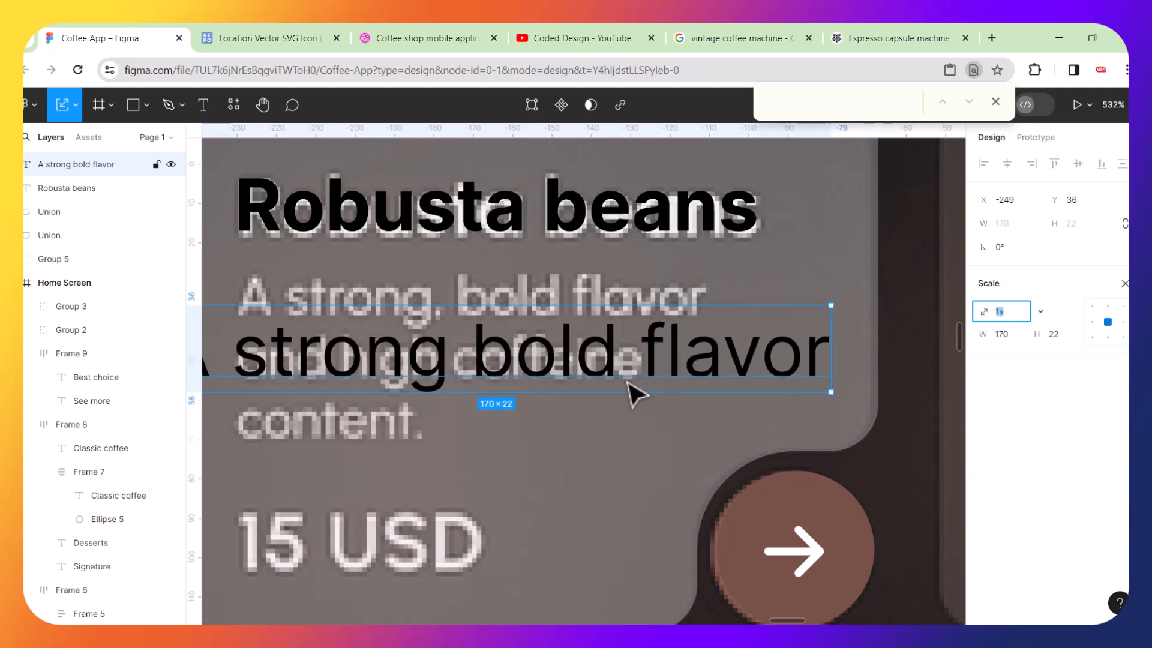
drag(831, 306, 568, 370)
drag(443, 378, 515, 304)
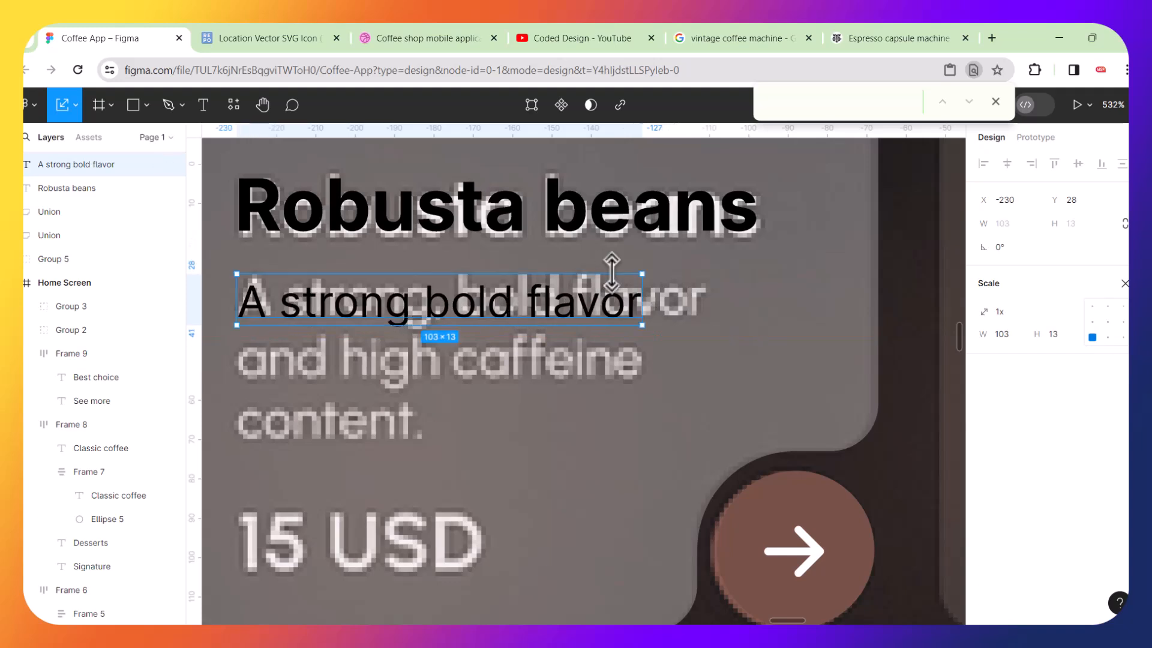
mouse_move(648, 273)
mouse_down()
mouse_move(664, 253)
mouse_move(648, 266)
mouse_up()
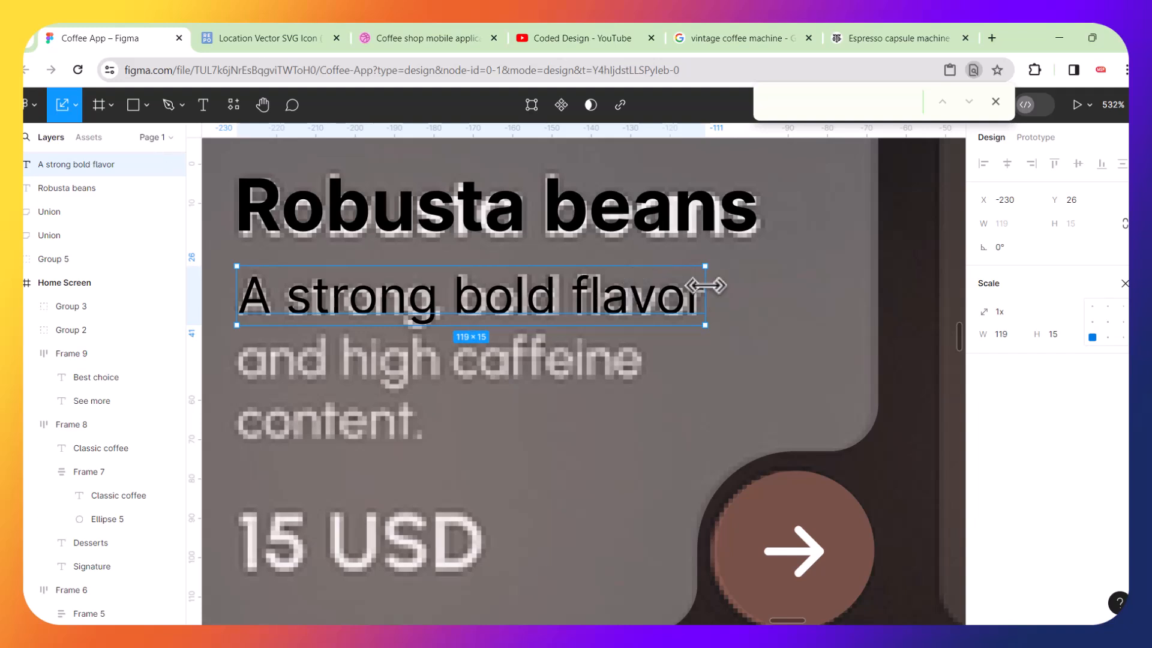
Extend the description onto two more lines reading "and high caffine" and "content".
key(Return)
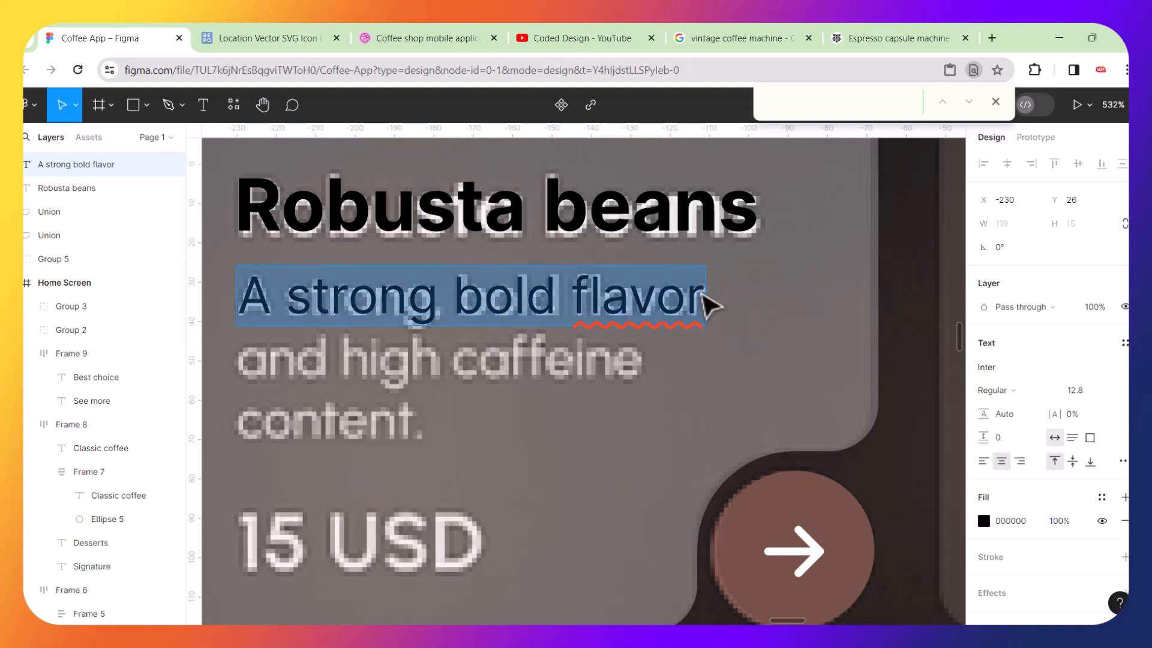
right_click(700, 294)
click(701, 295)
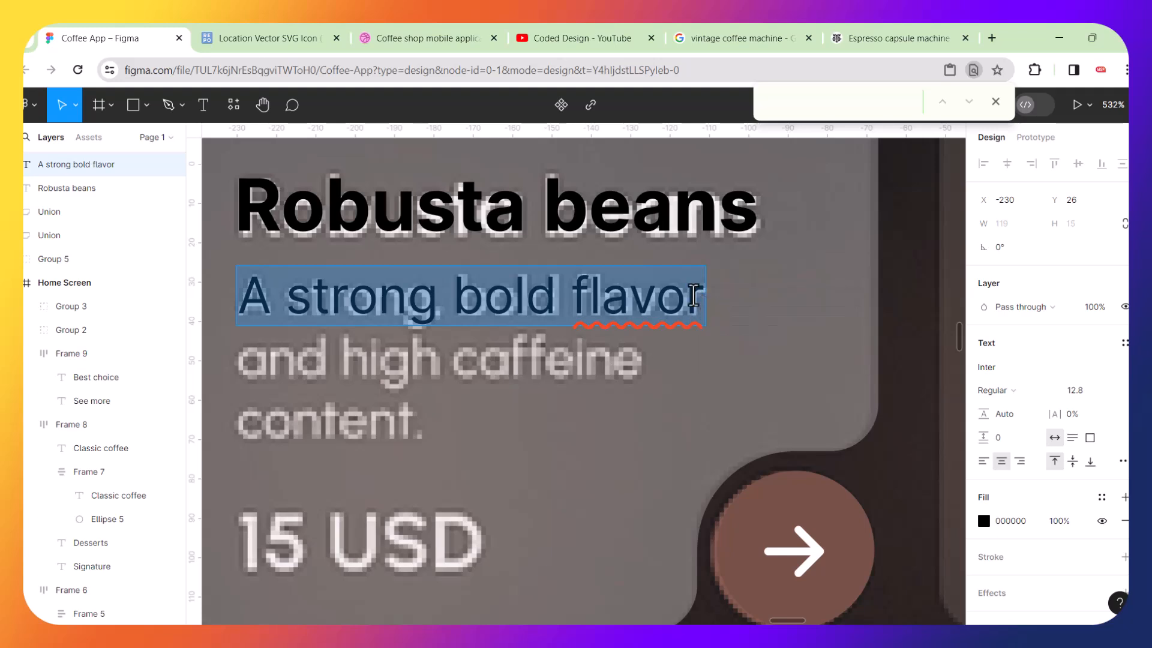
click(696, 294)
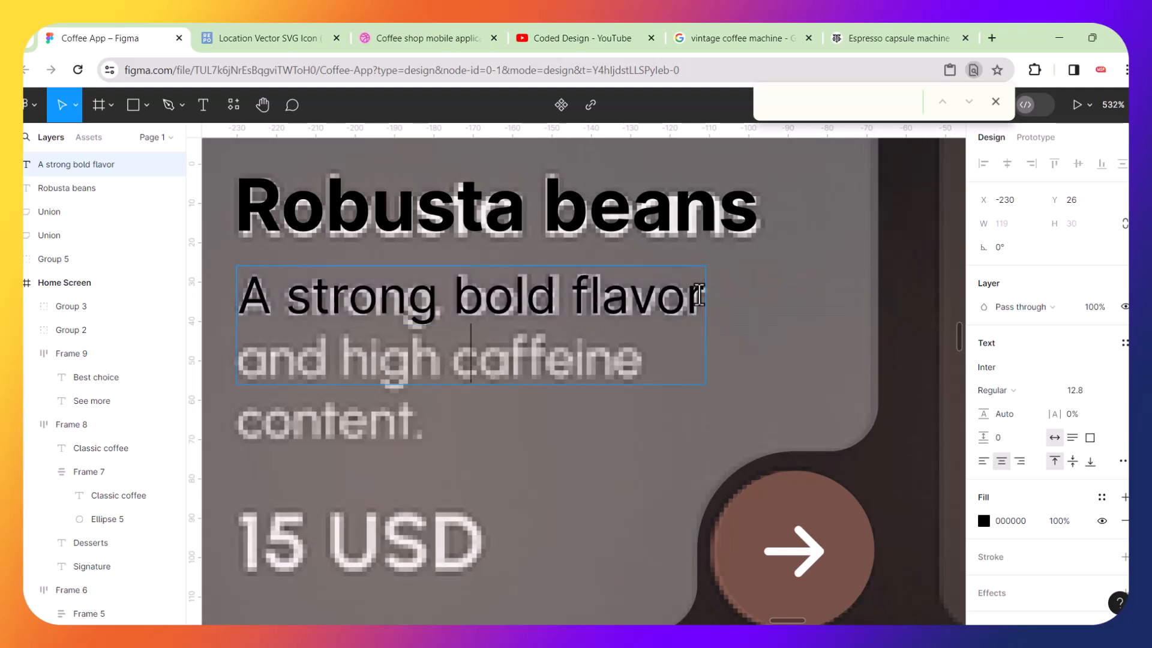
text(and)
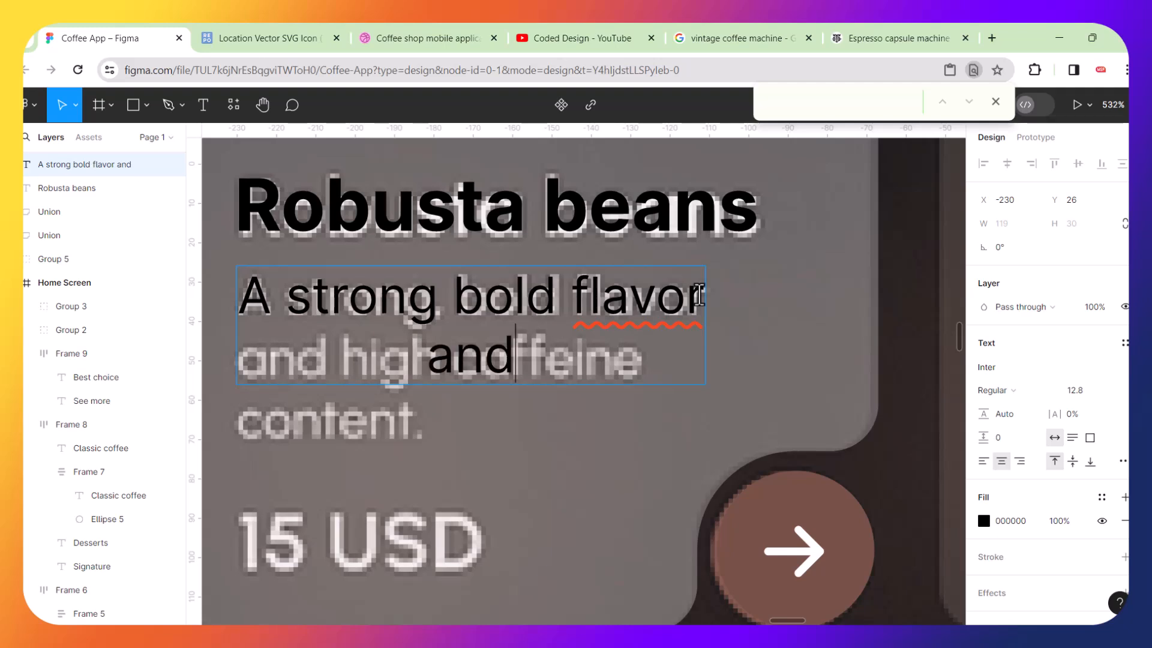
text( hi)
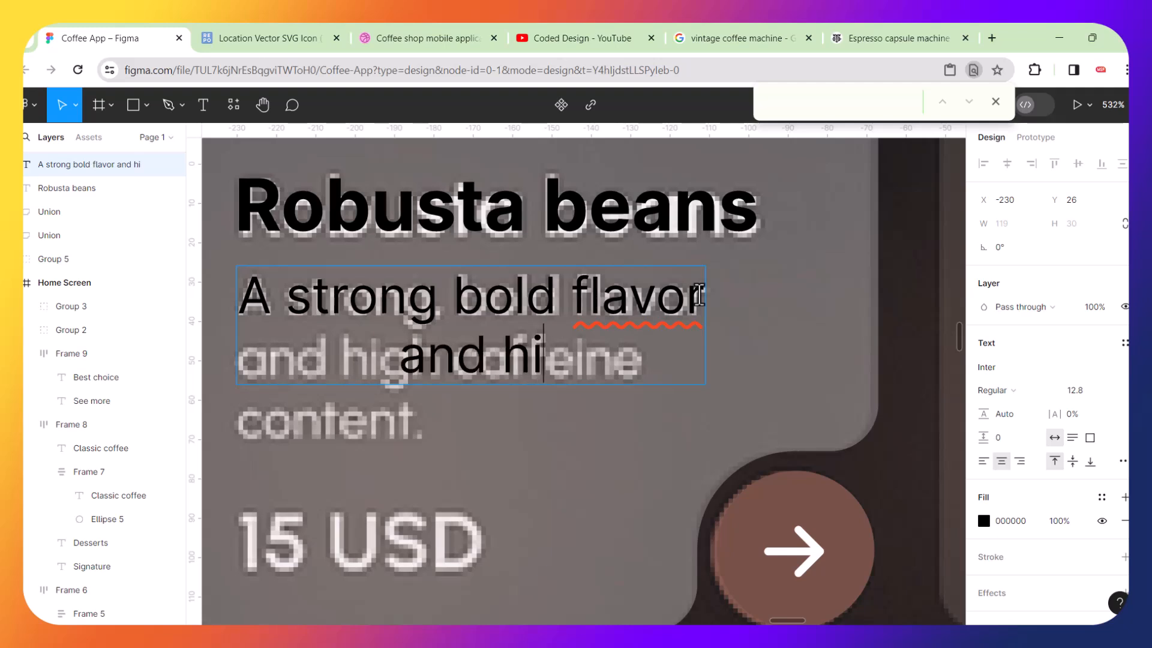
text(gh caffine)
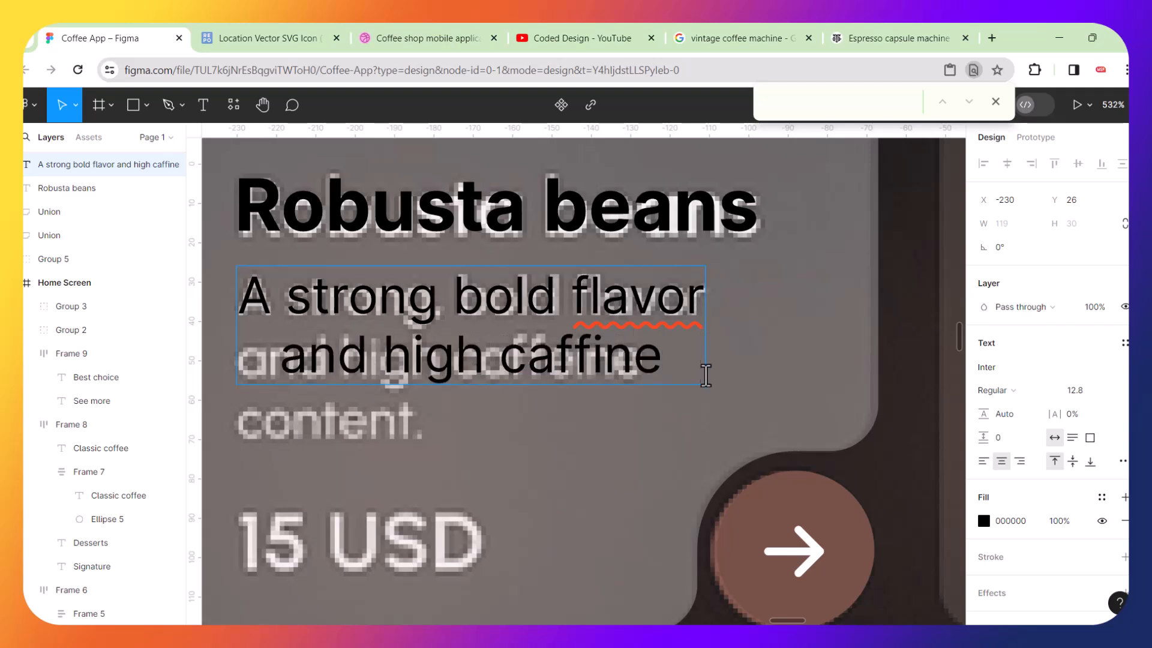
key(Return)
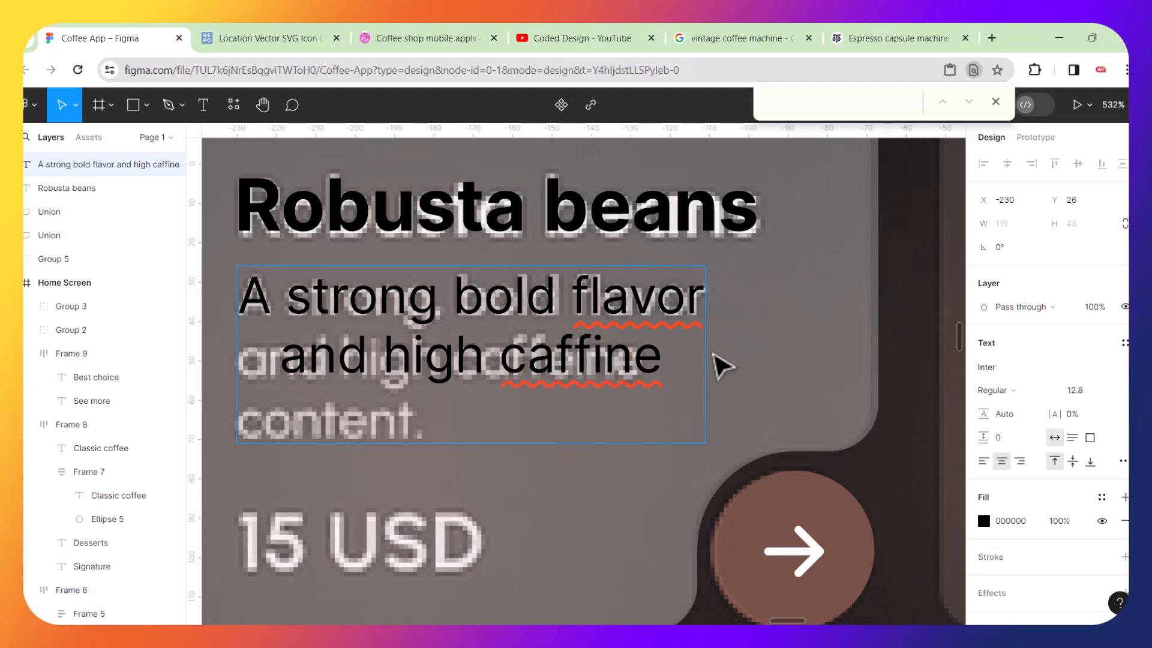
text(content)
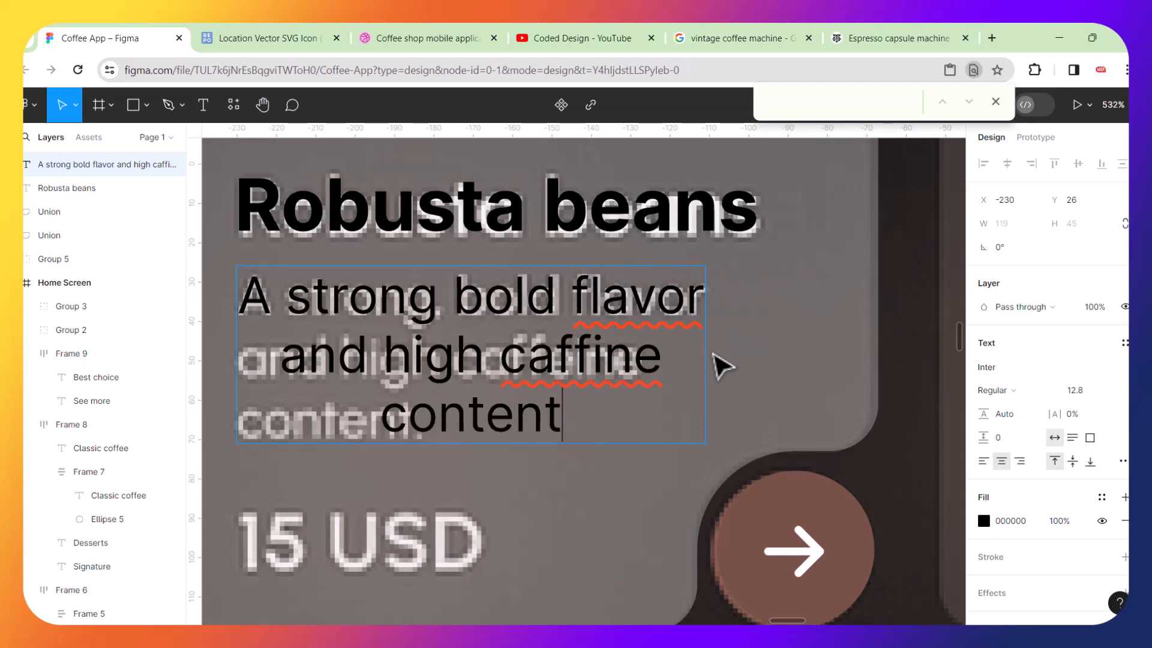
key(Escape)
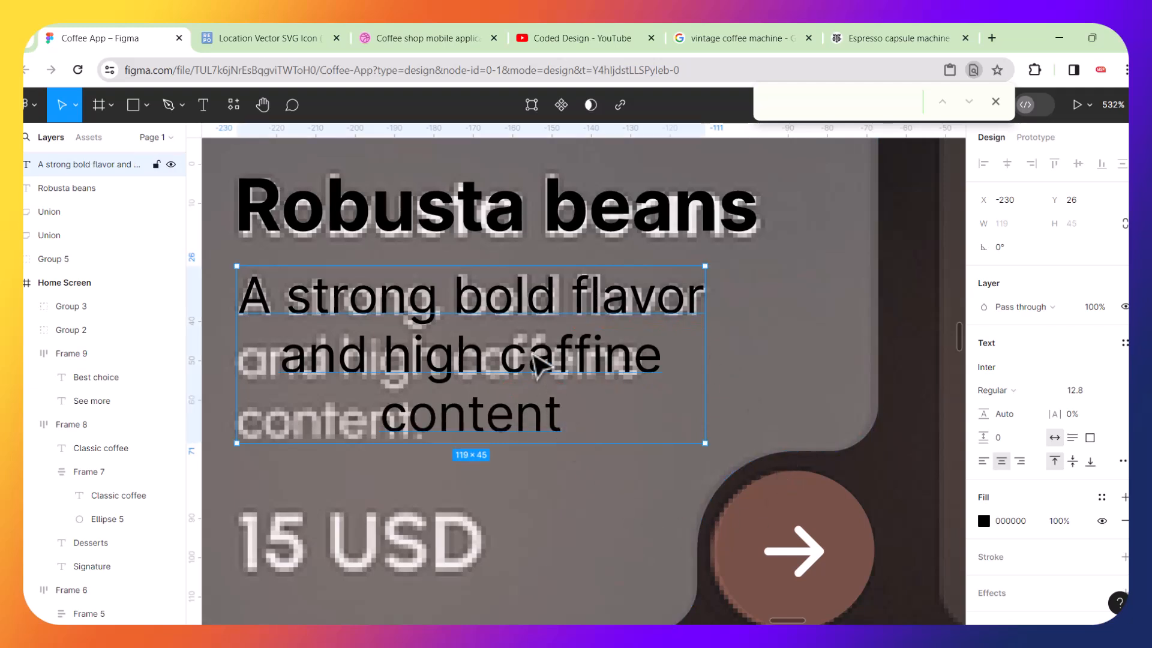
Left-align the description text.
click(982, 462)
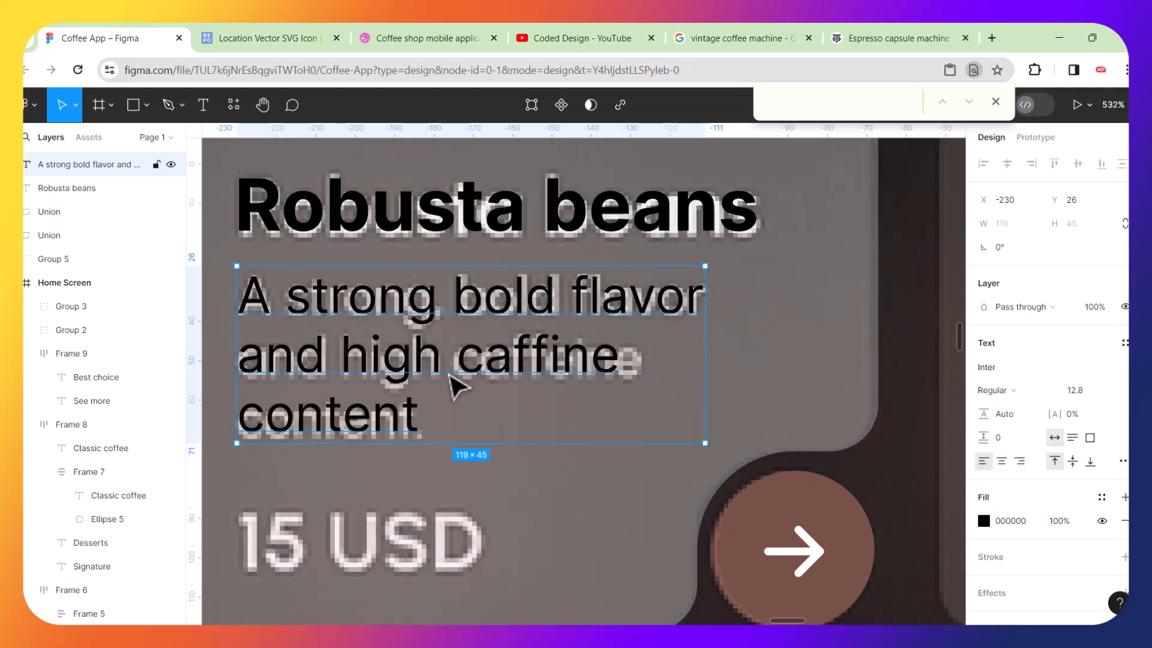
scroll(456, 387, down, 3)
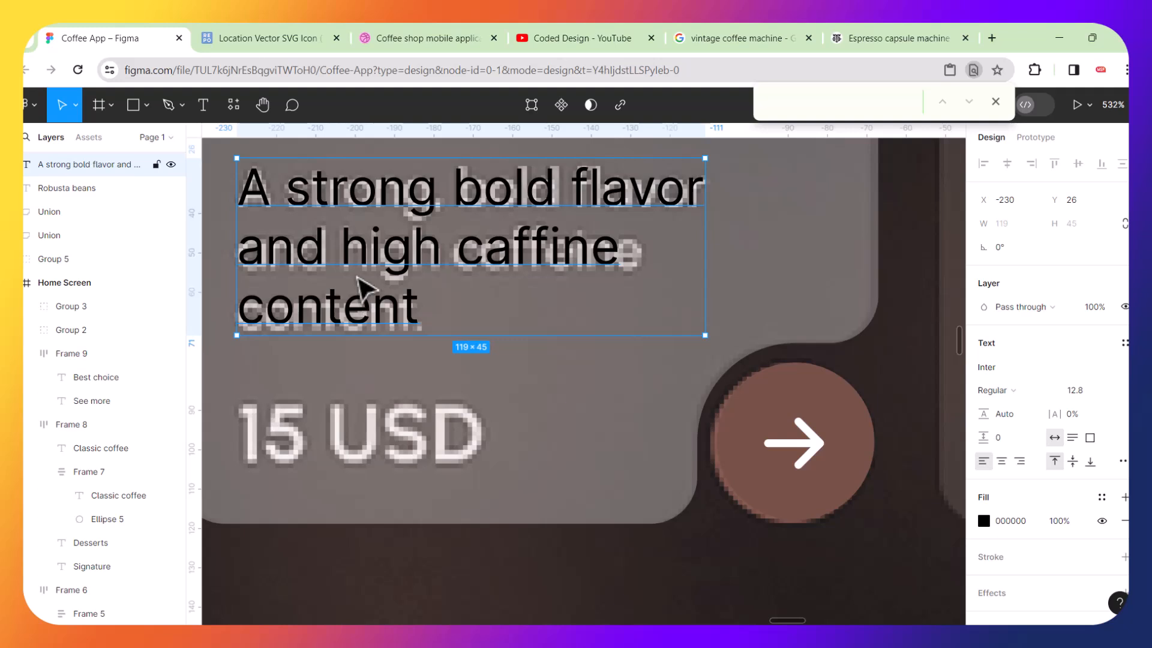
scroll(363, 288, up, 3)
Duplicate the title below the description and change the copy's text to "15 USD".
click(366, 228)
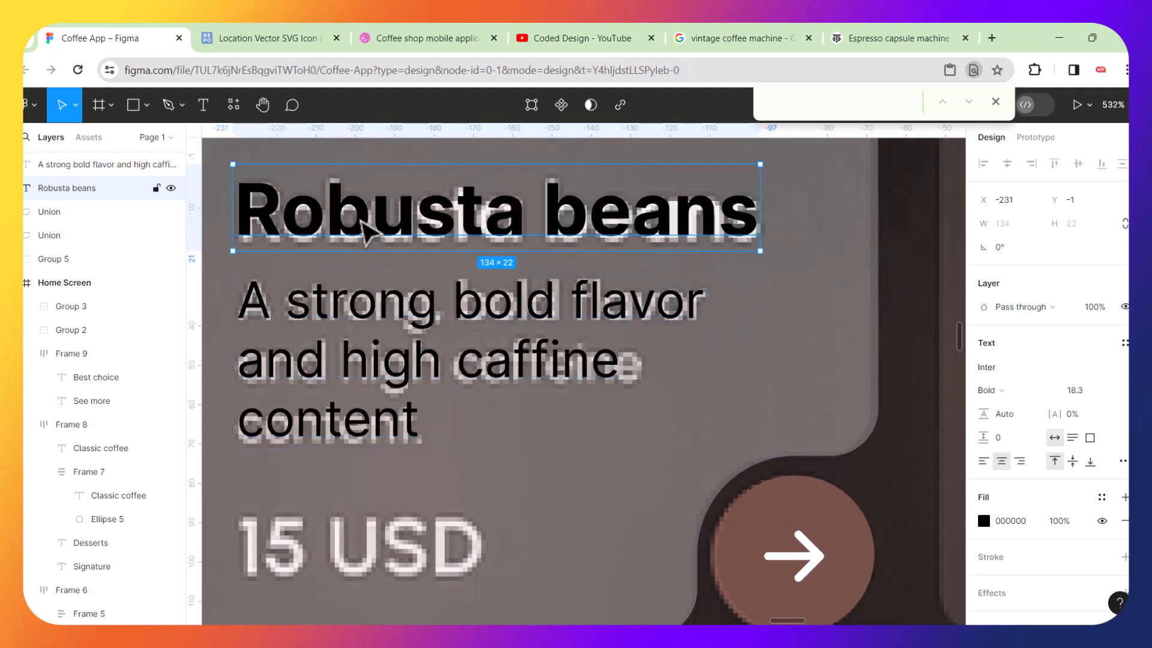
drag(368, 226, 354, 498)
double_click(354, 498)
text(1)
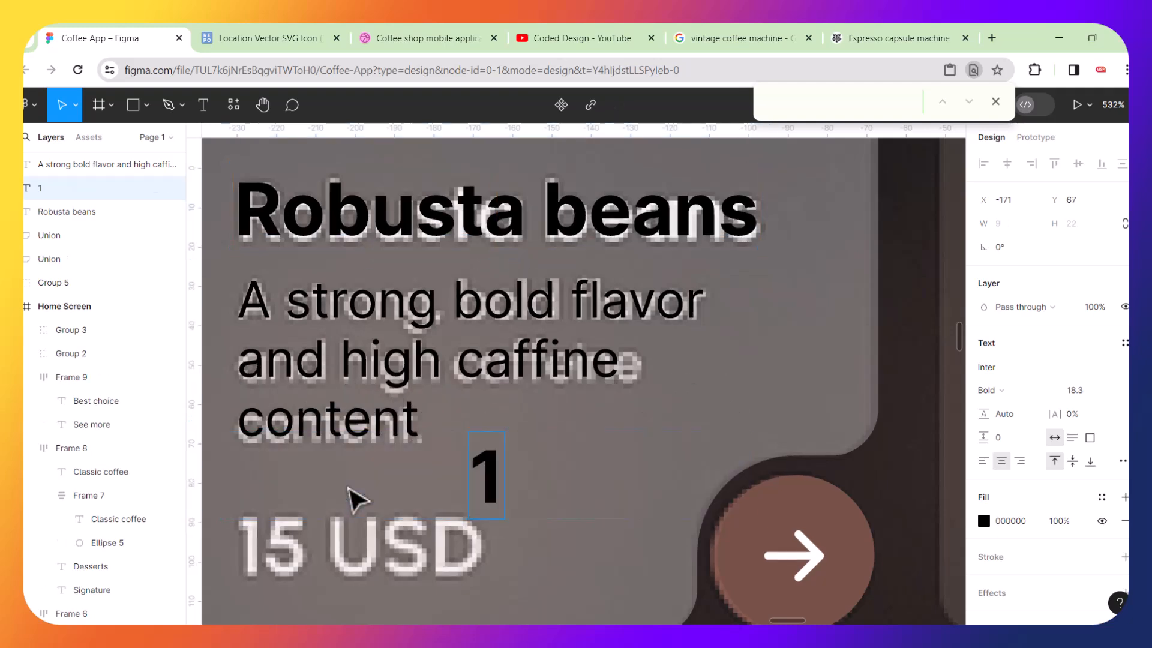
text(5 usd)
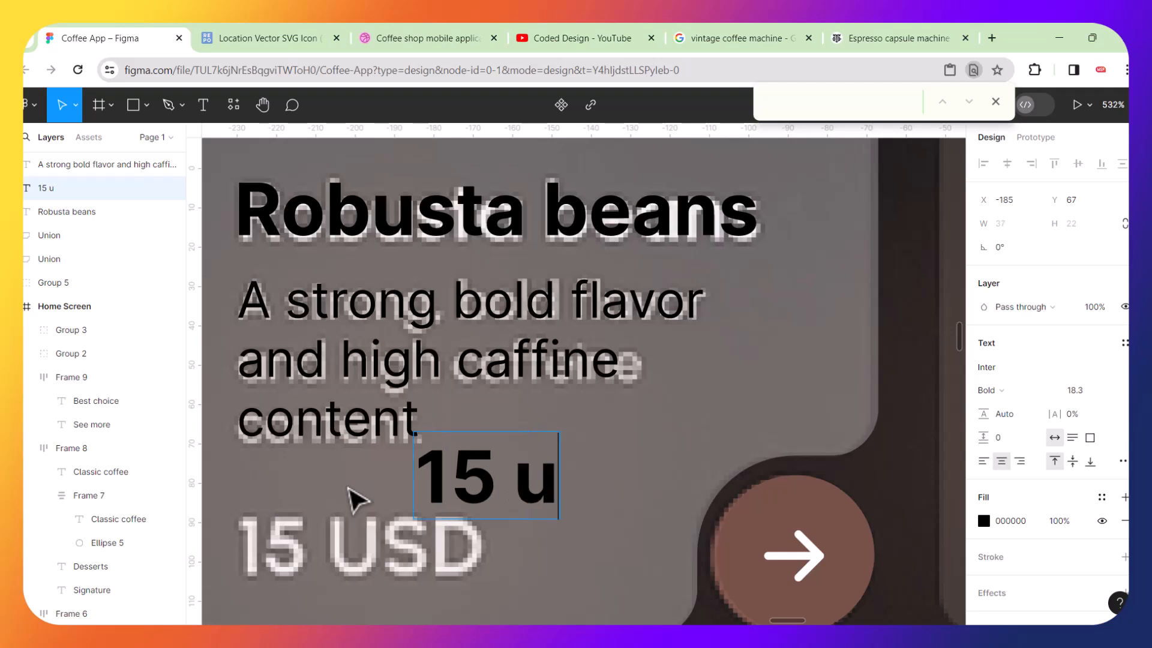
key(BackSpace)
key(BackSpace)
key(BackSpace)
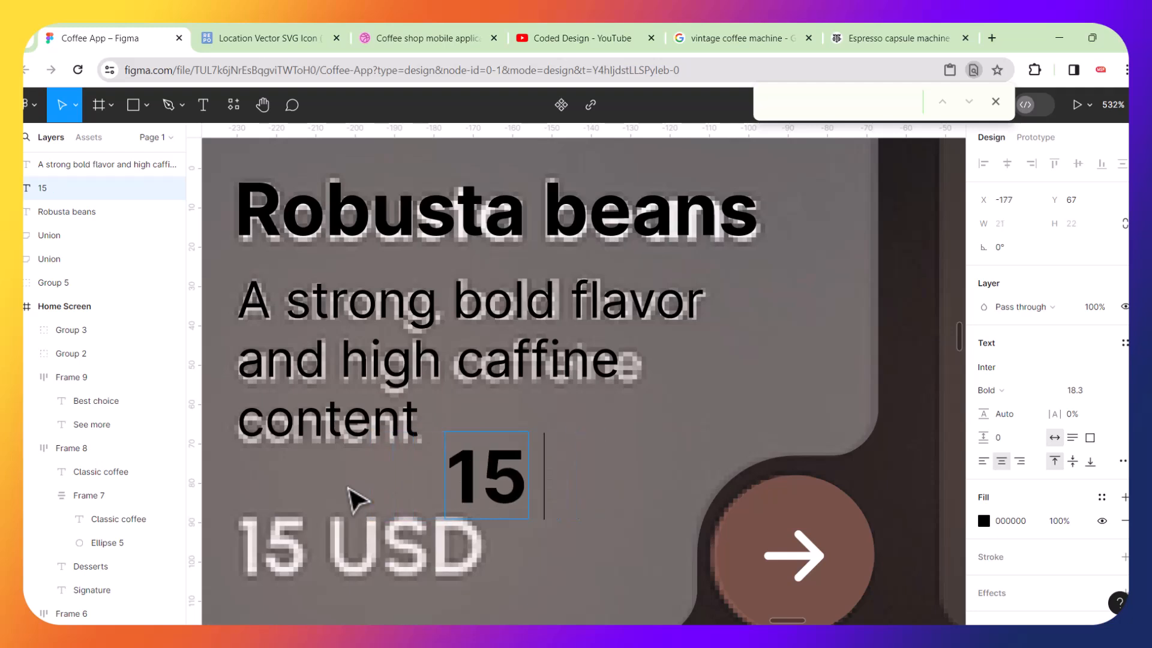
text(U)
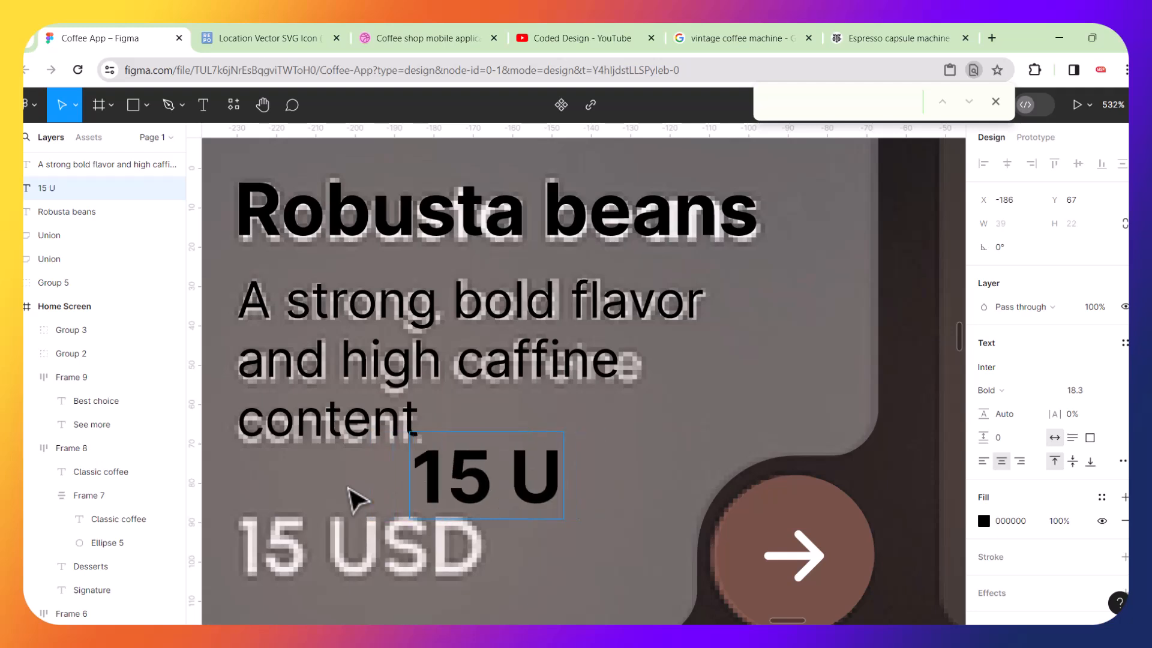
text(SD)
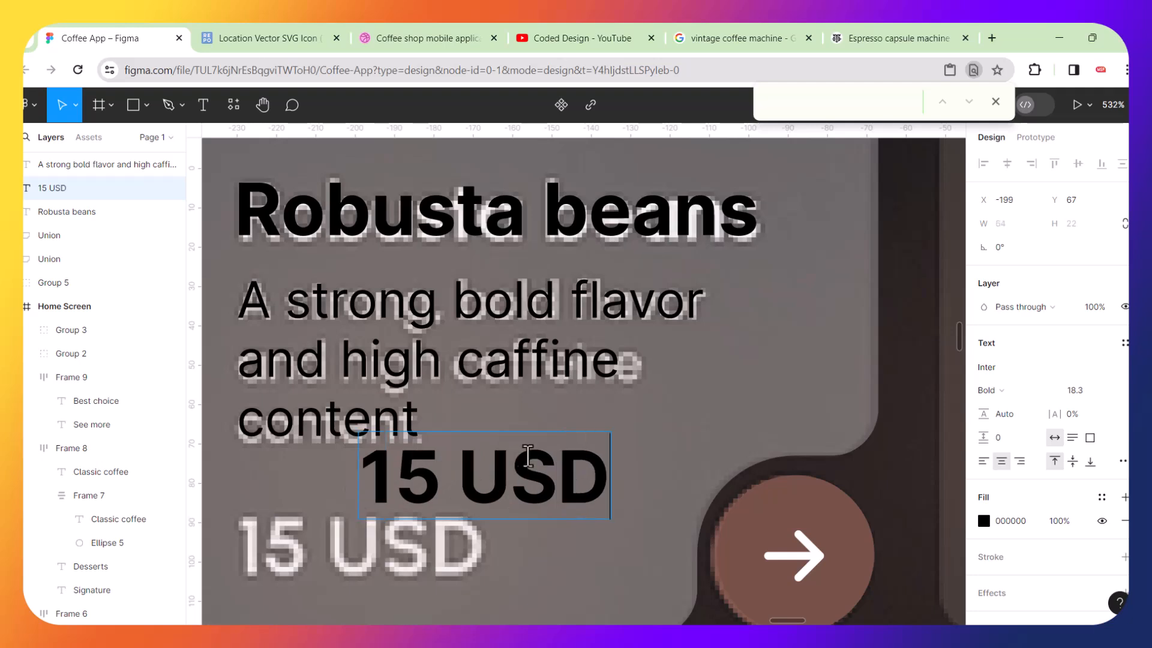
Move the 15 USD text to the card's lower-left corner, aligned with the description's left edge.
click(683, 405)
scroll(664, 406, down, 3)
scroll(663, 406, left, 3)
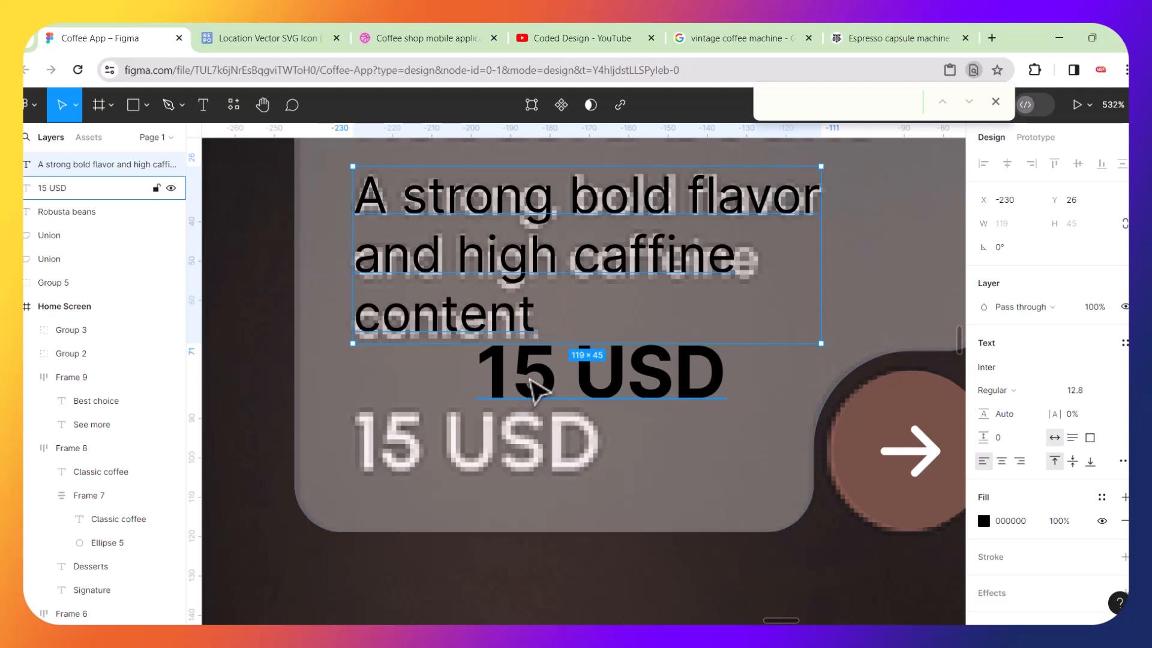
drag(543, 384, 418, 456)
scroll(541, 319, up, 2)
scroll(540, 318, right, 2)
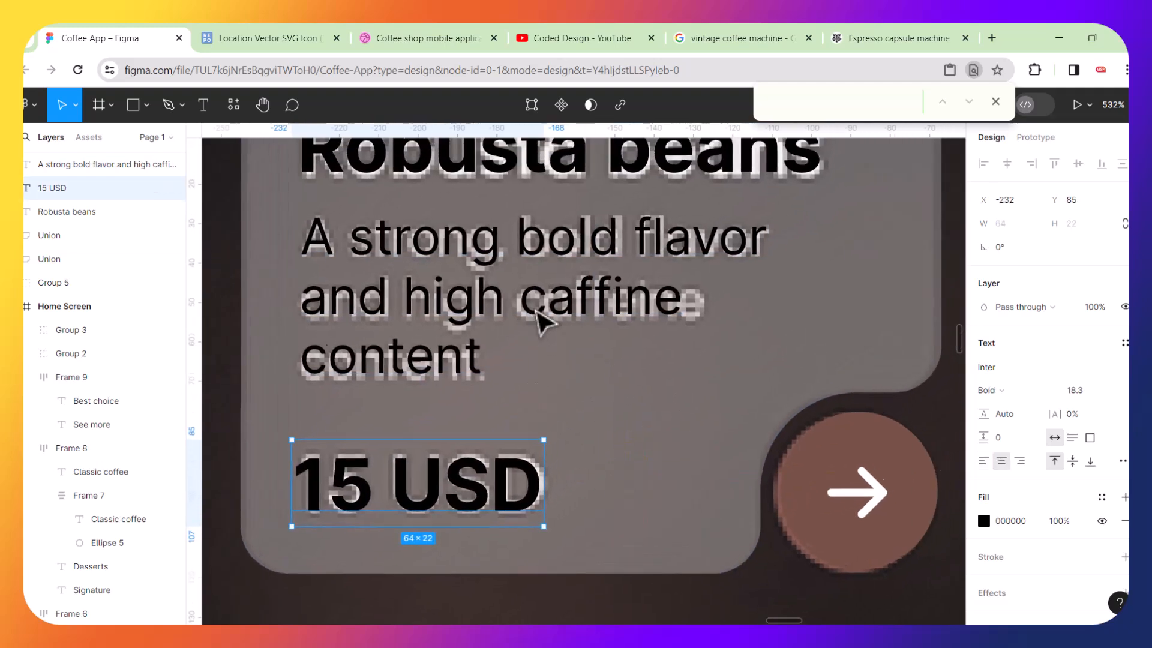
Correct the description's spelling to "flavour" and "caffeine" using the spell-check suggestions.
double_click(543, 321)
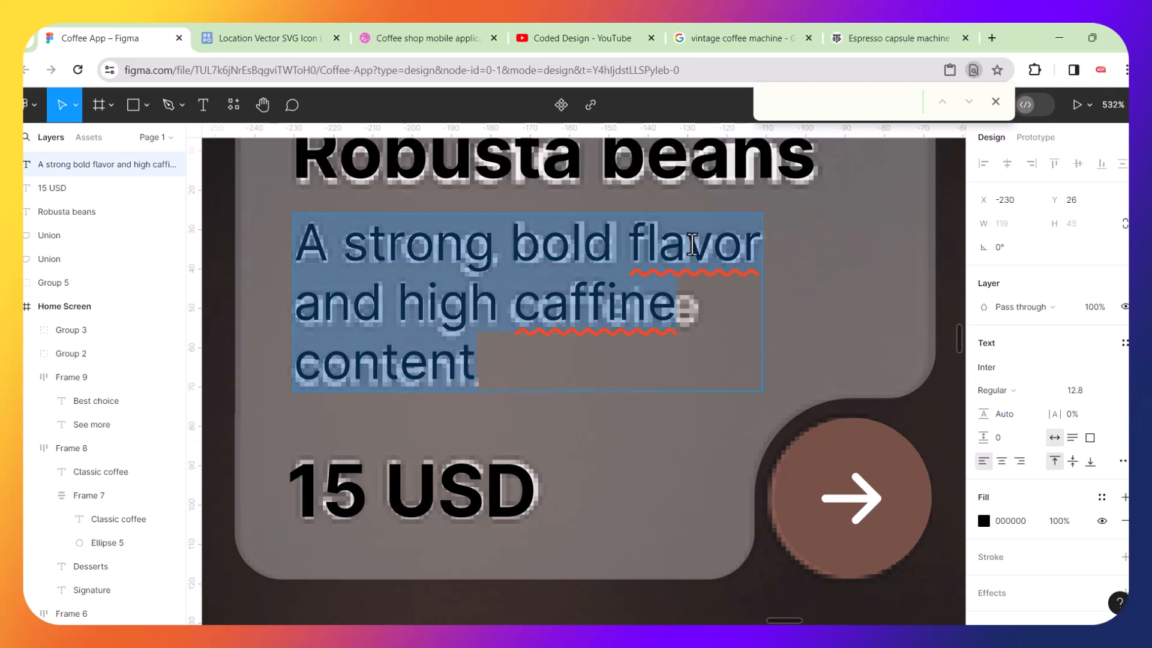
click(692, 244)
right_click(693, 244)
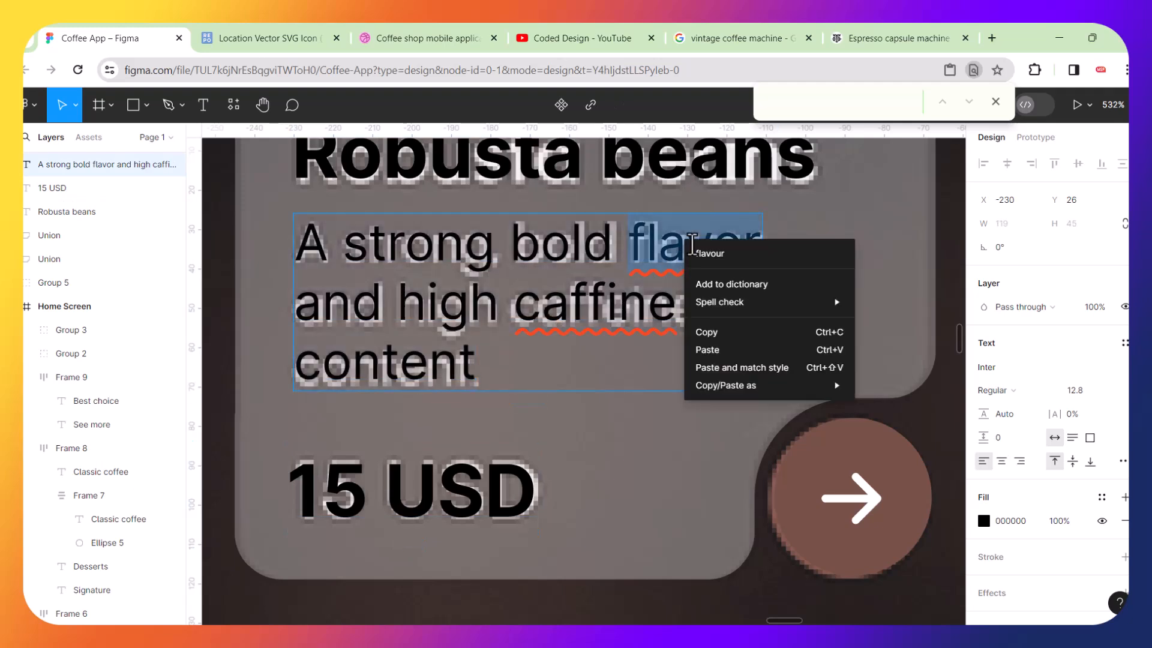
click(711, 254)
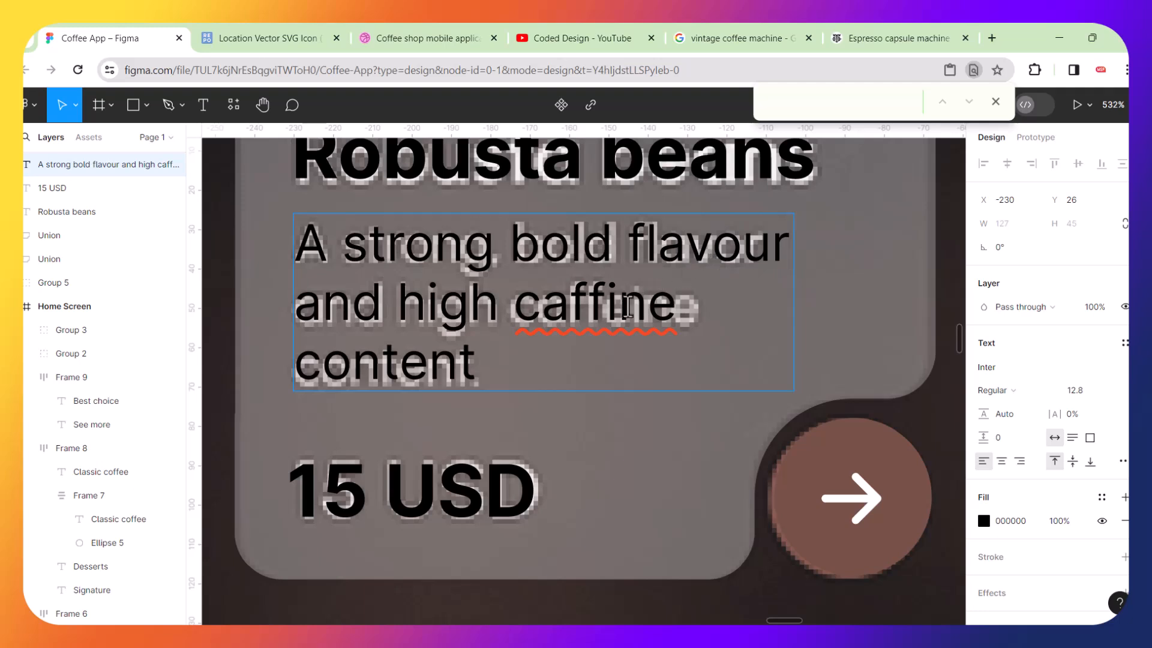
right_click(618, 308)
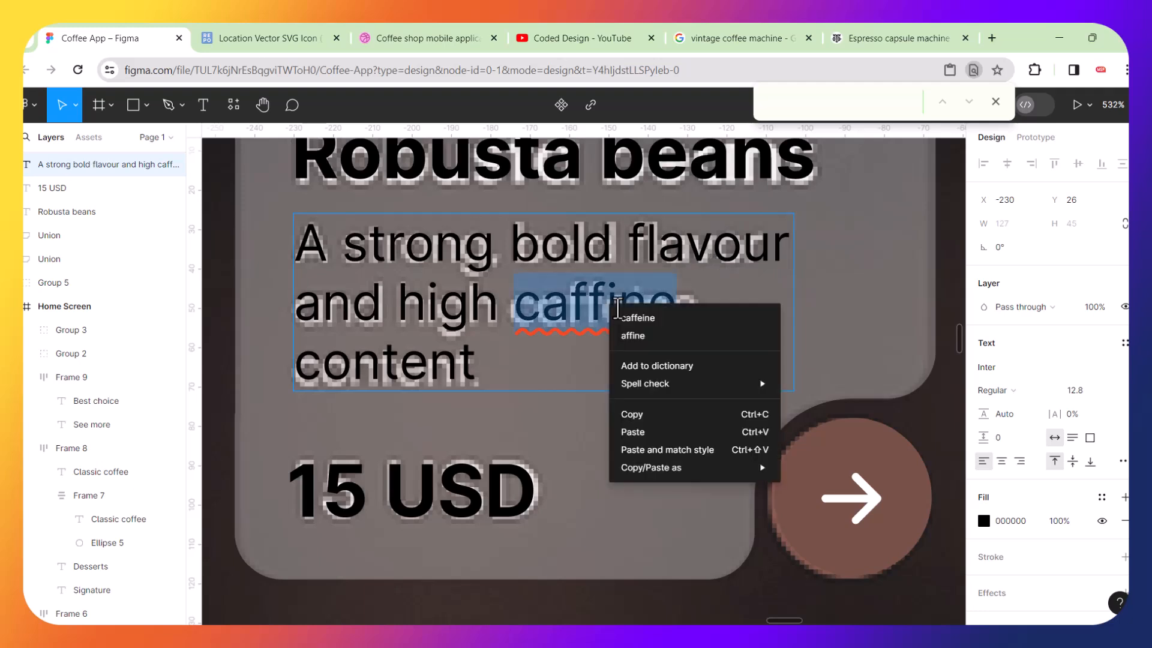
click(637, 320)
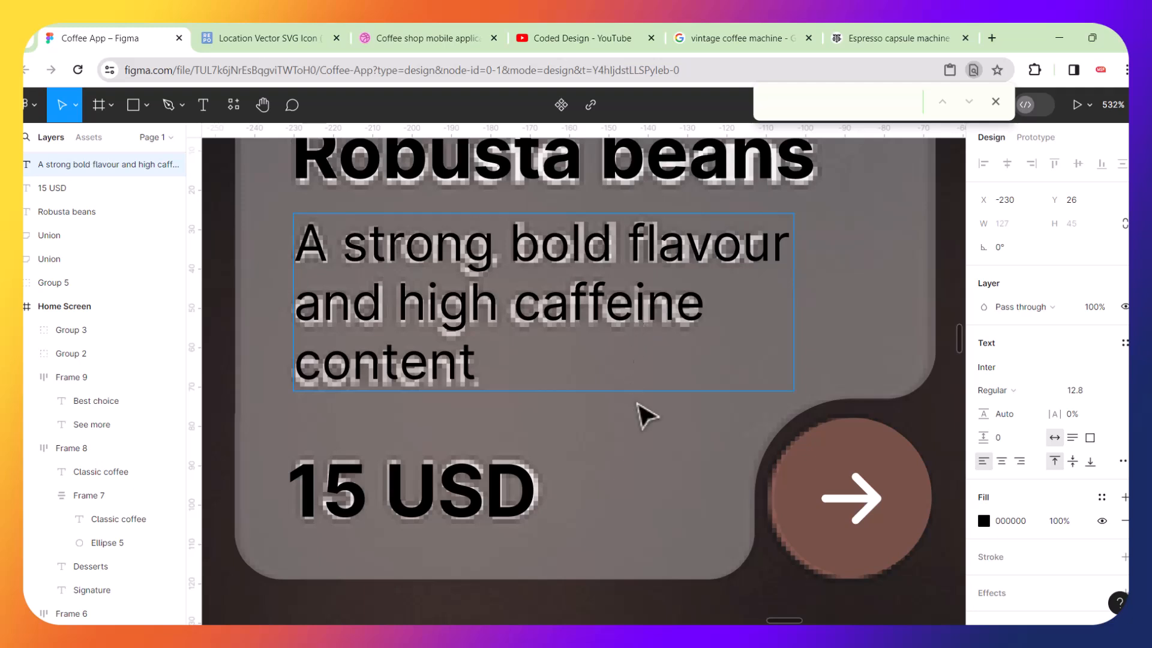
double_click(620, 312)
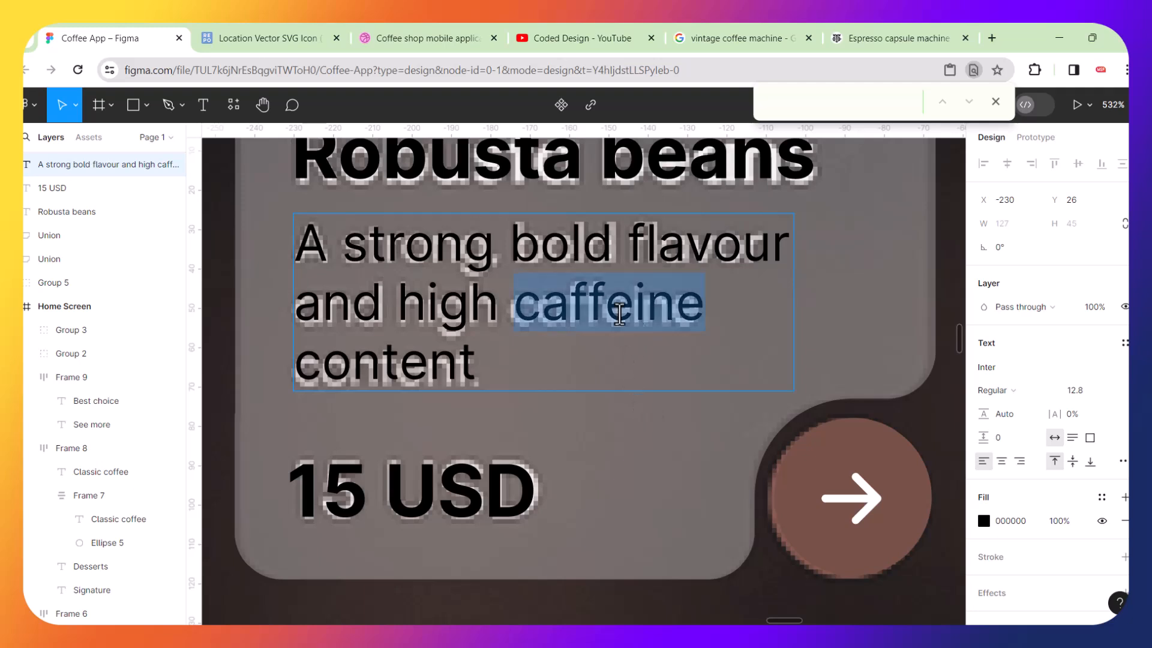
key(BackSpace)
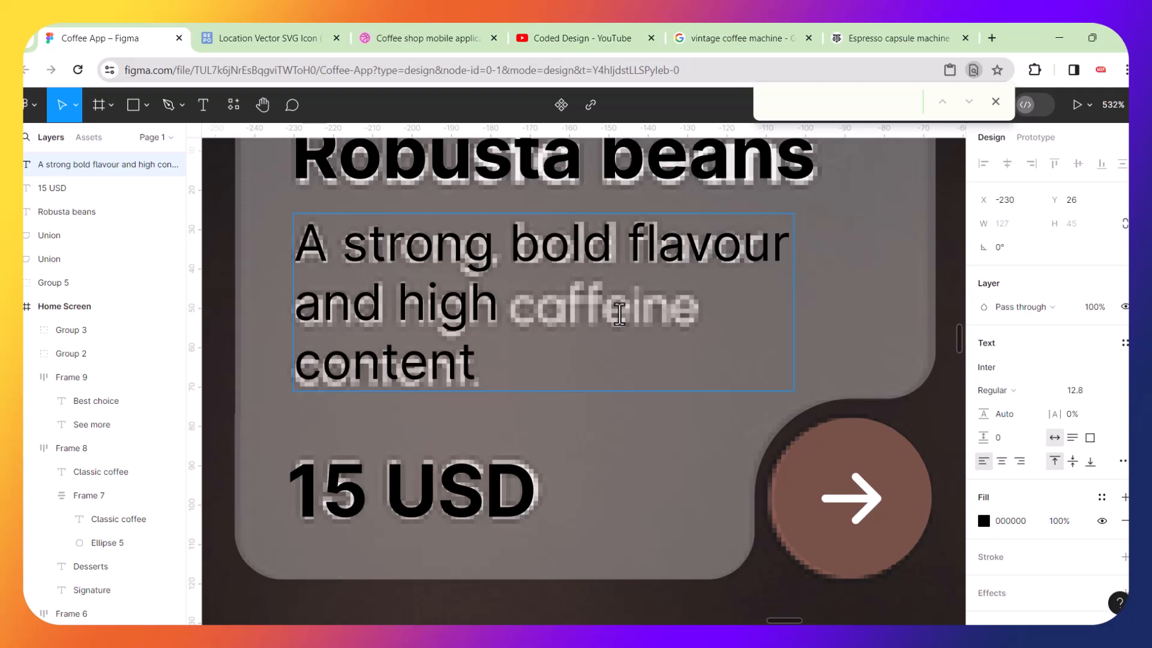
key(ctrl+z)
key(Escape)
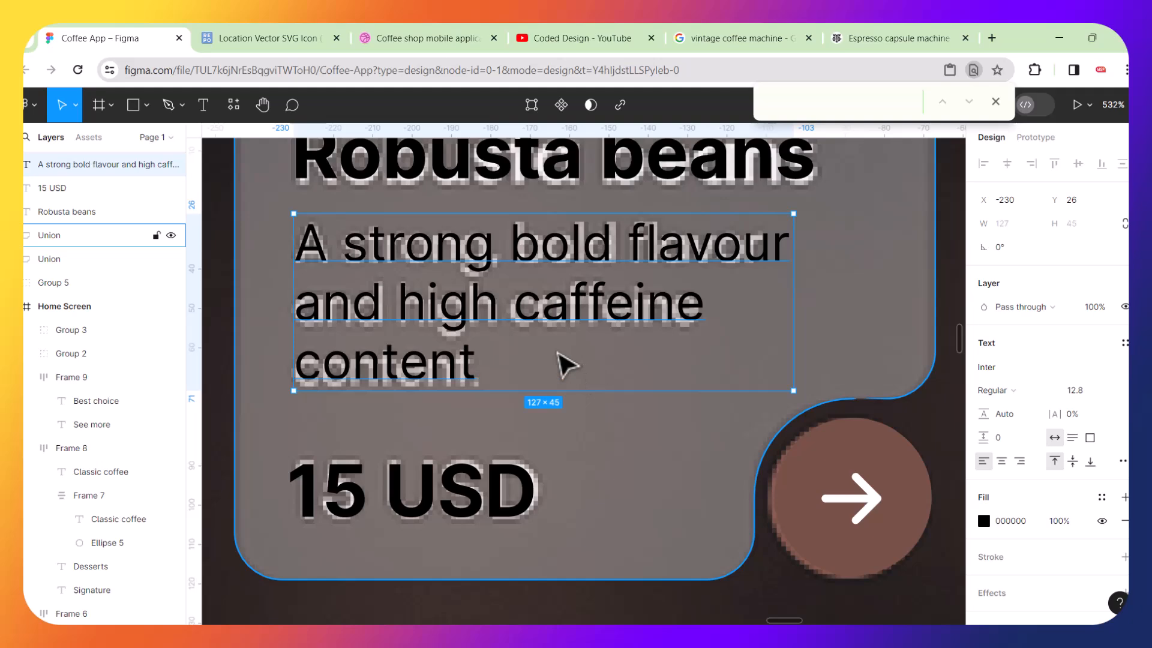
Select the Robusta title, description and 15 USD texts together and wrap them in a vertical auto layout frame.
scroll(566, 363, down, 10)
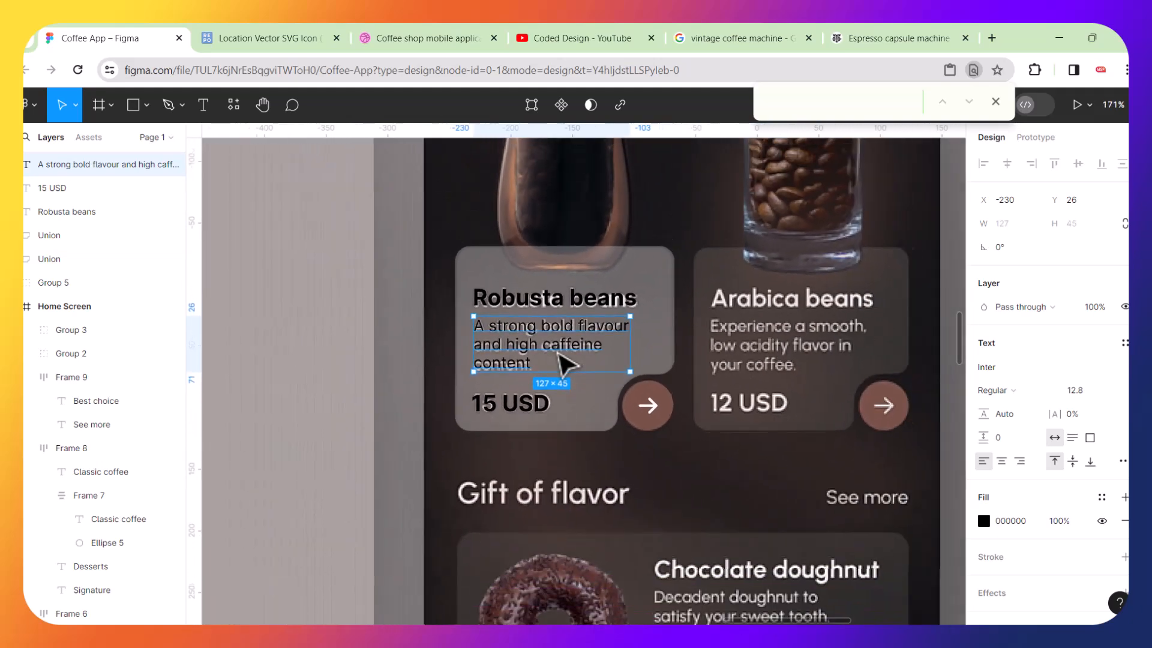
scroll(566, 363, down, 3)
scroll(561, 363, right, 3)
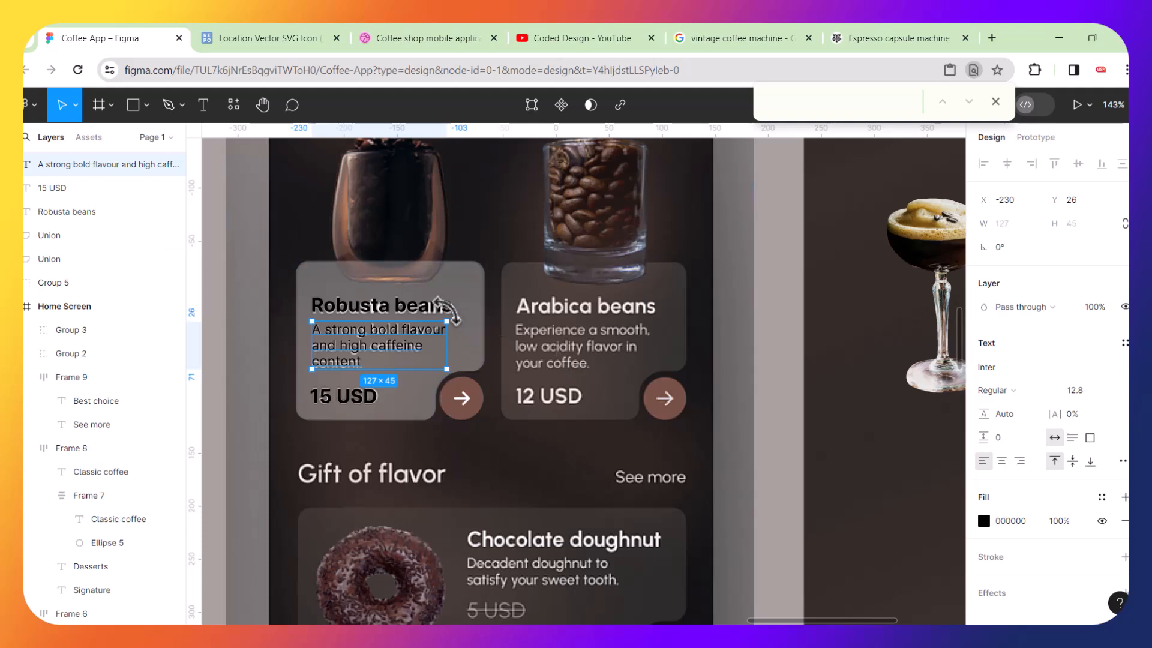
click(444, 304)
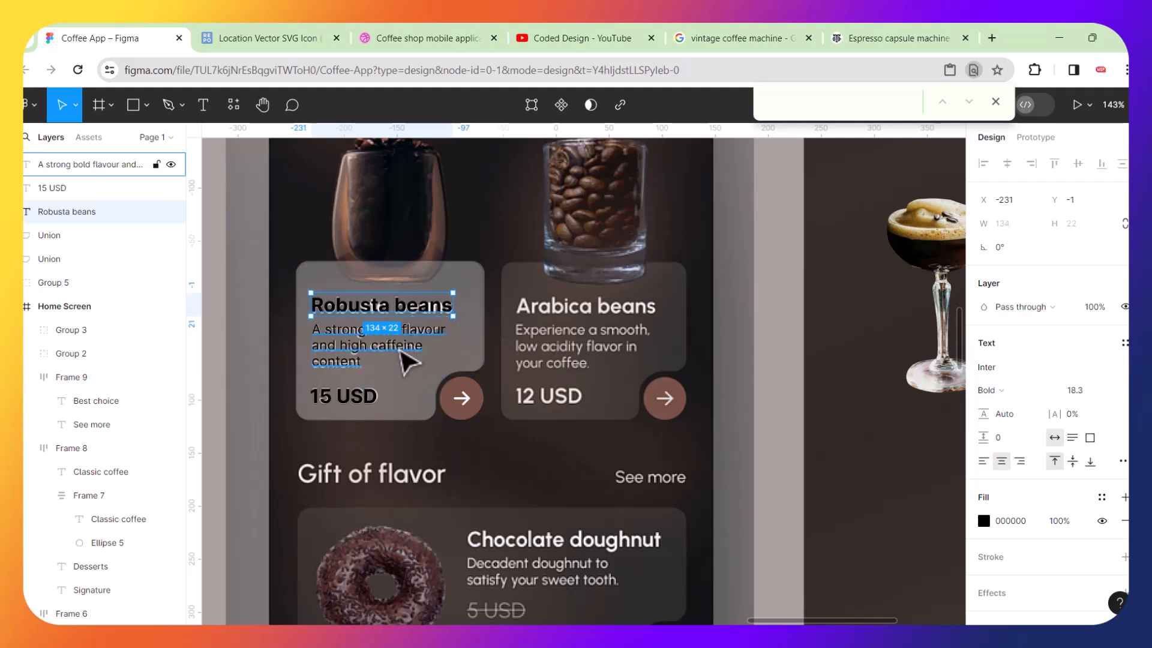
shift+click(404, 357)
shift+click(355, 401)
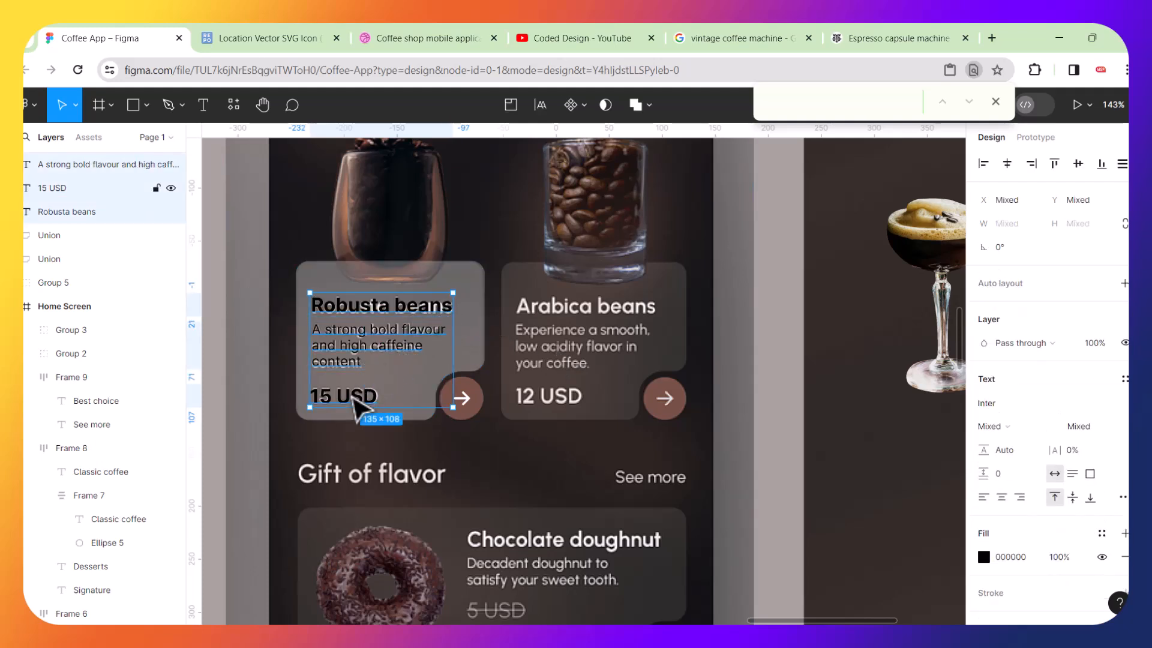
ctrl+scroll(358, 408, up, 5)
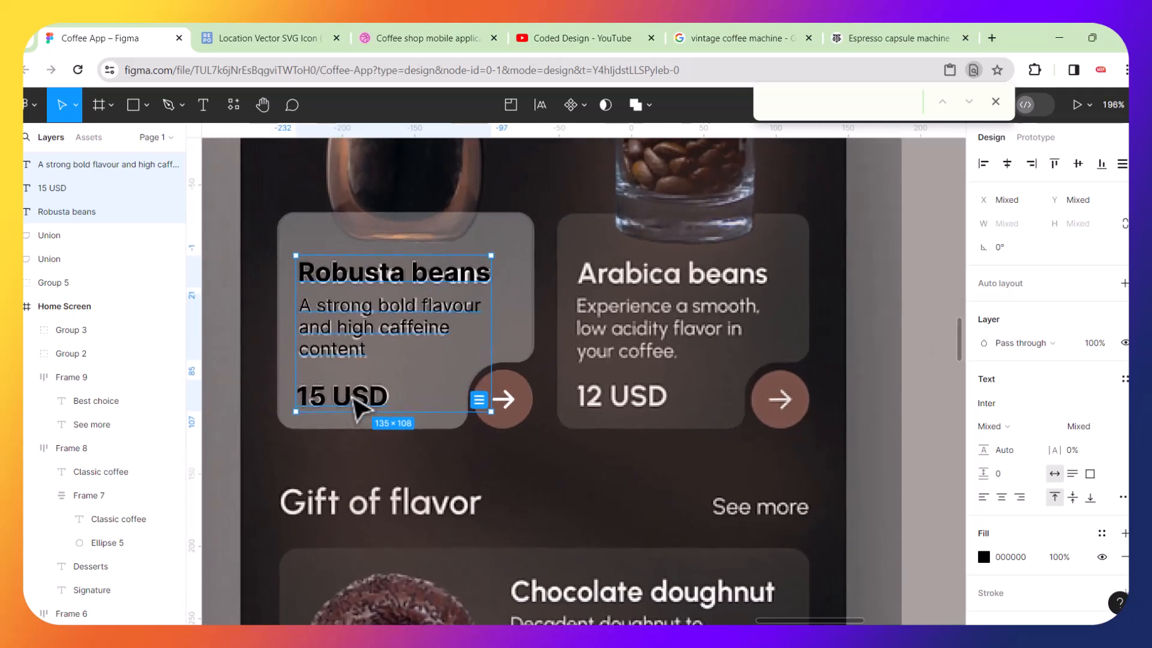
key(shift+a)
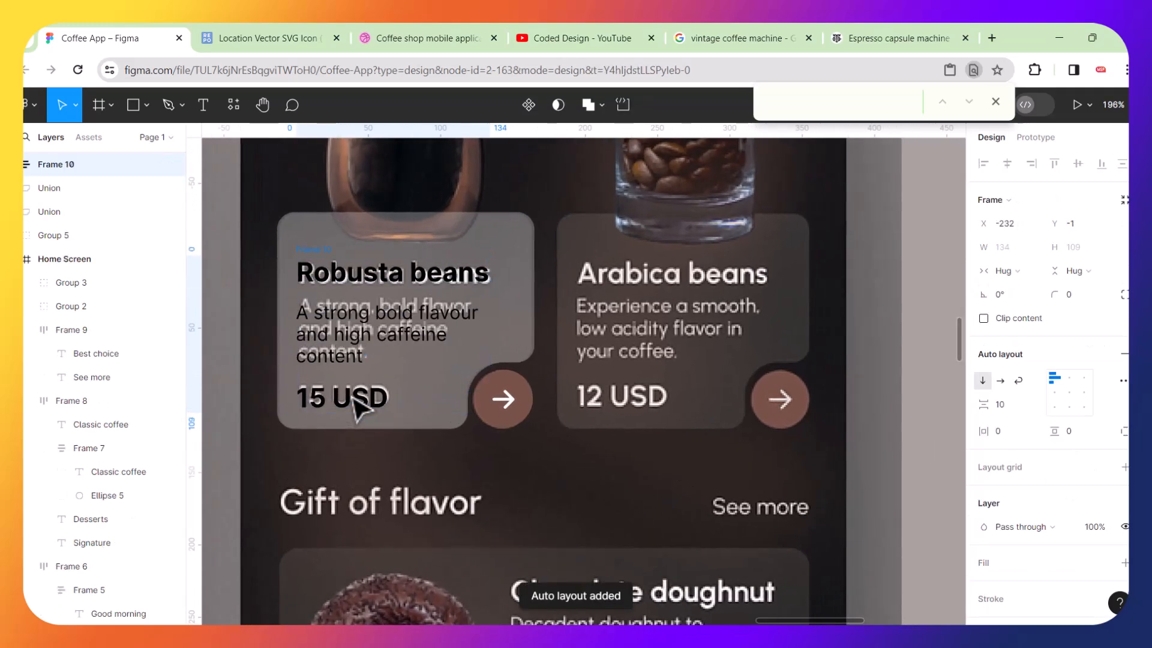
ctrl+scroll(394, 306, up, 4)
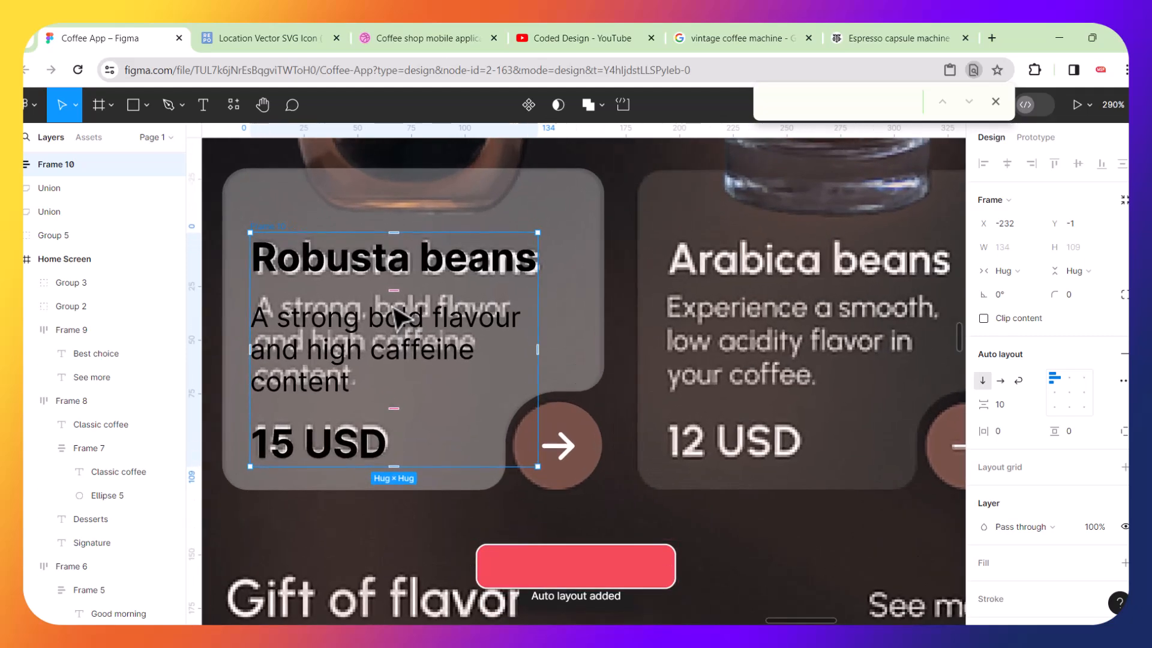
drag(391, 290, 391, 285)
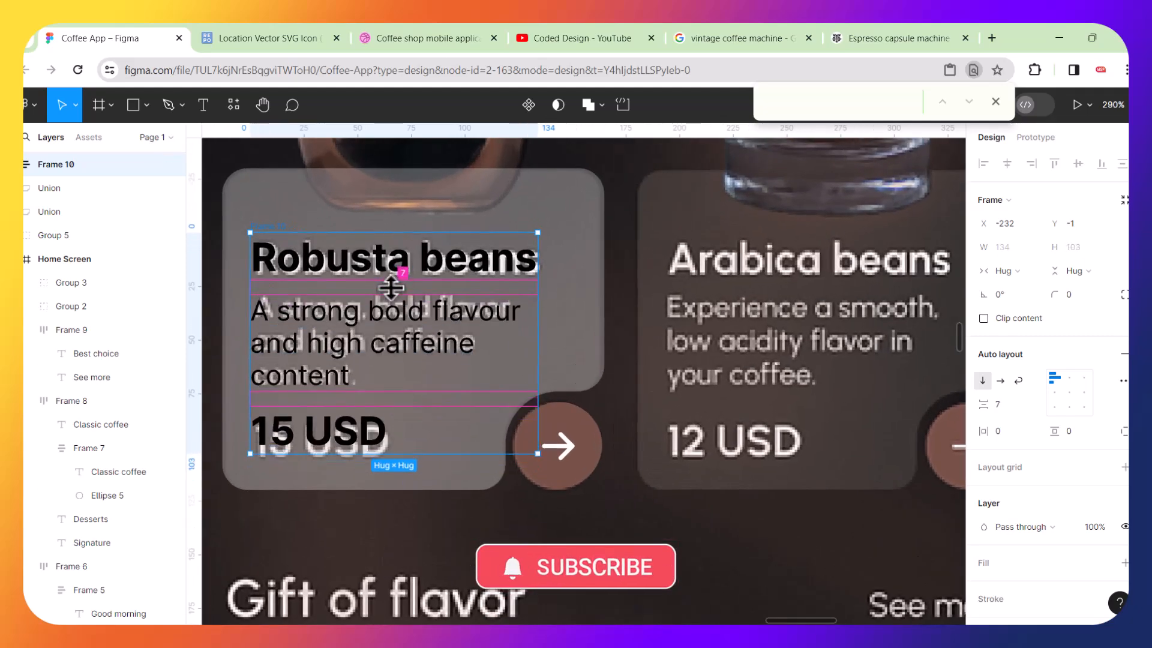
drag(391, 286, 390, 290)
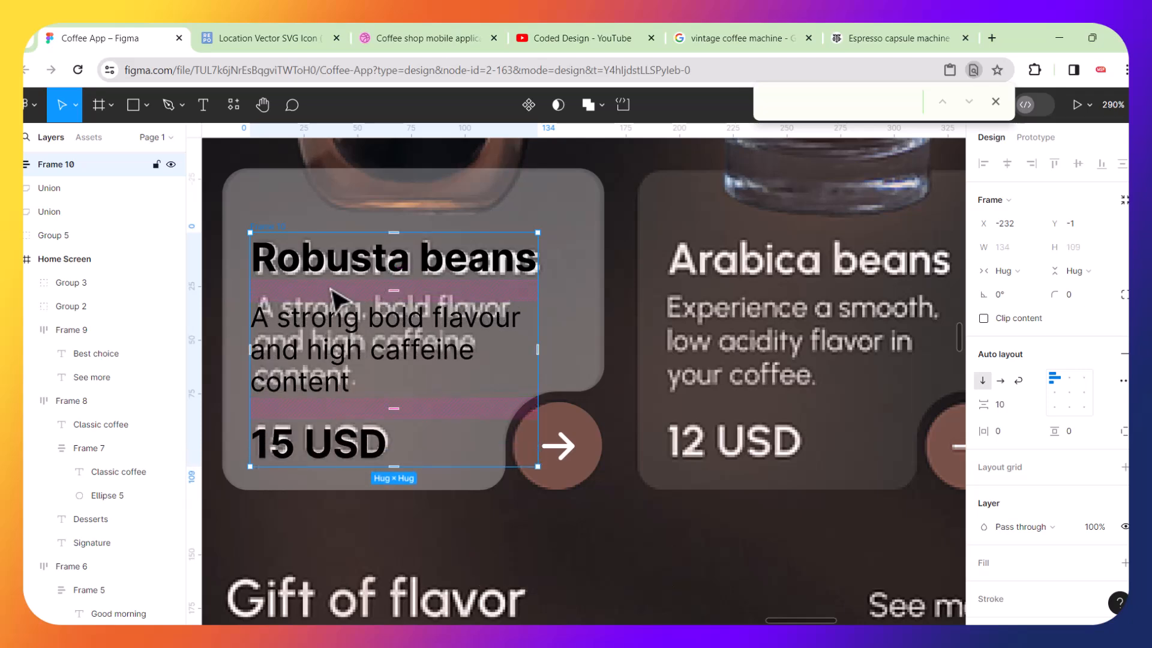
Select the Robusta card with its arrow button and text frame, and move it onto the second home screen.
scroll(380, 278, down, 3)
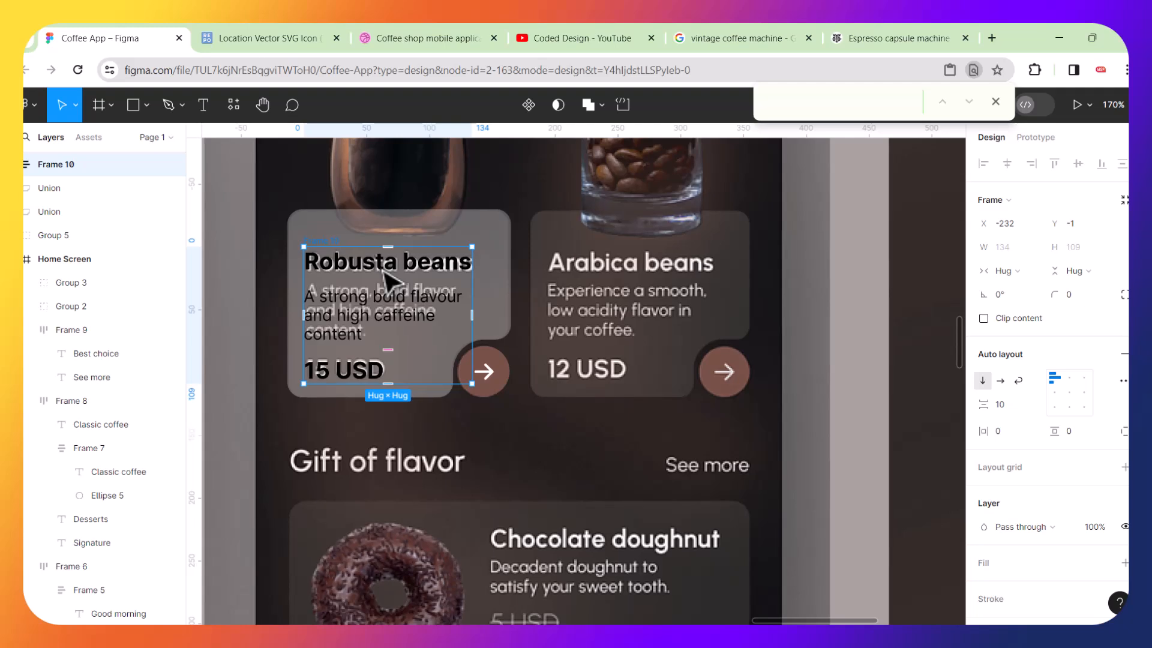
shift+click(501, 273)
shift+click(498, 368)
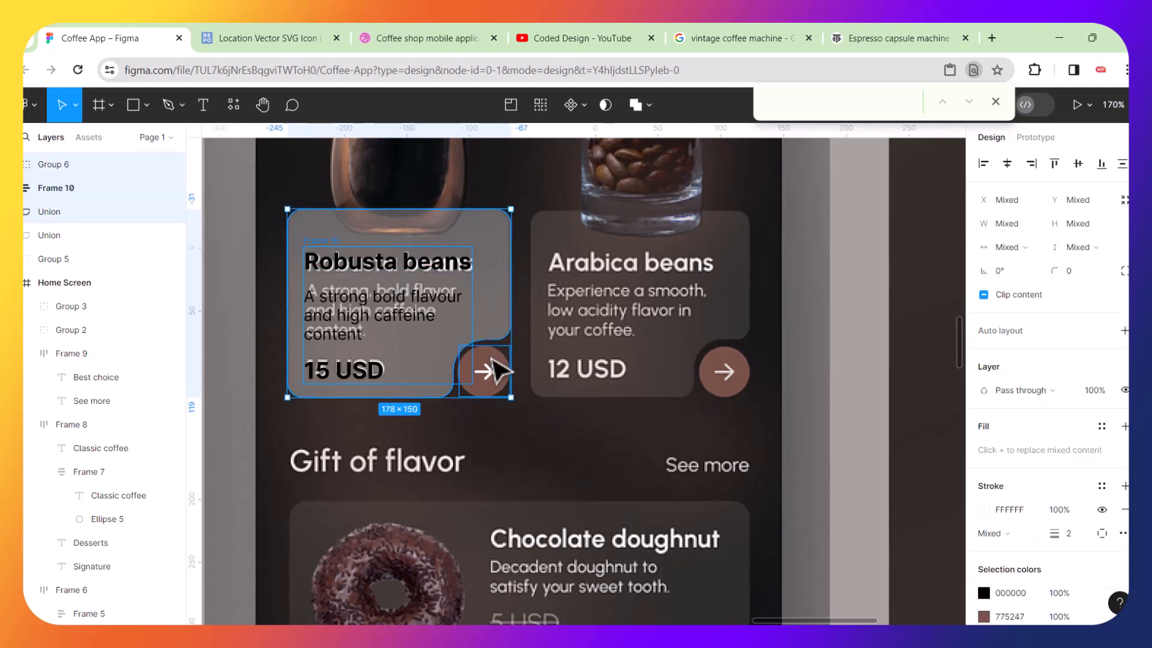
drag(501, 371, 518, 315)
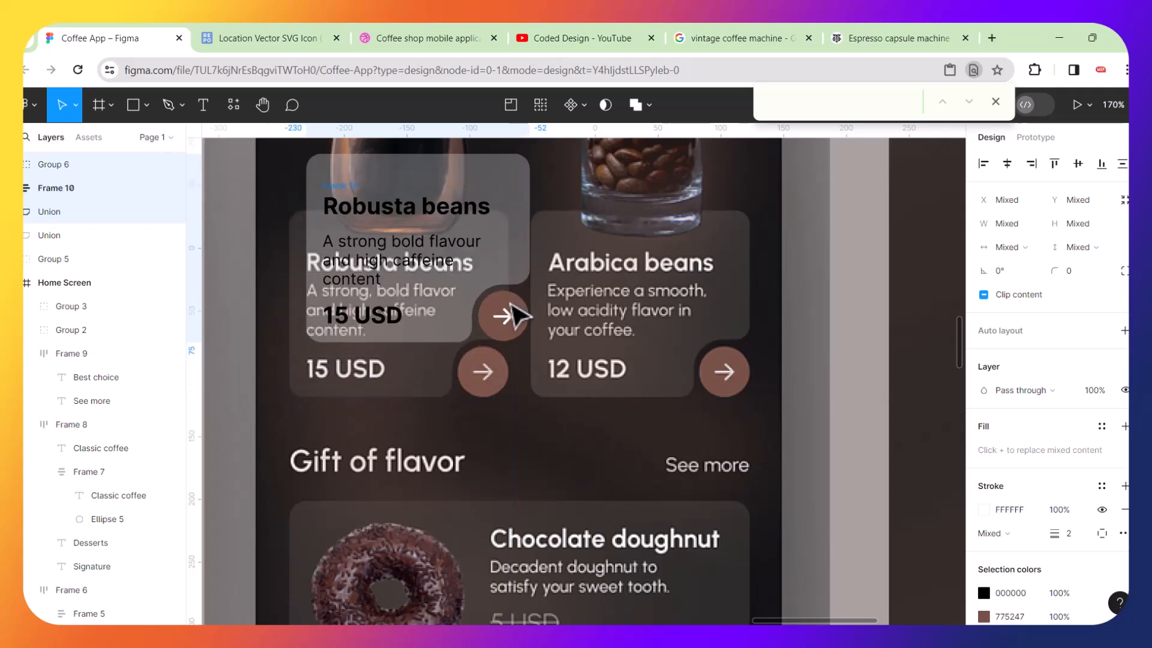
key(ctrl+z)
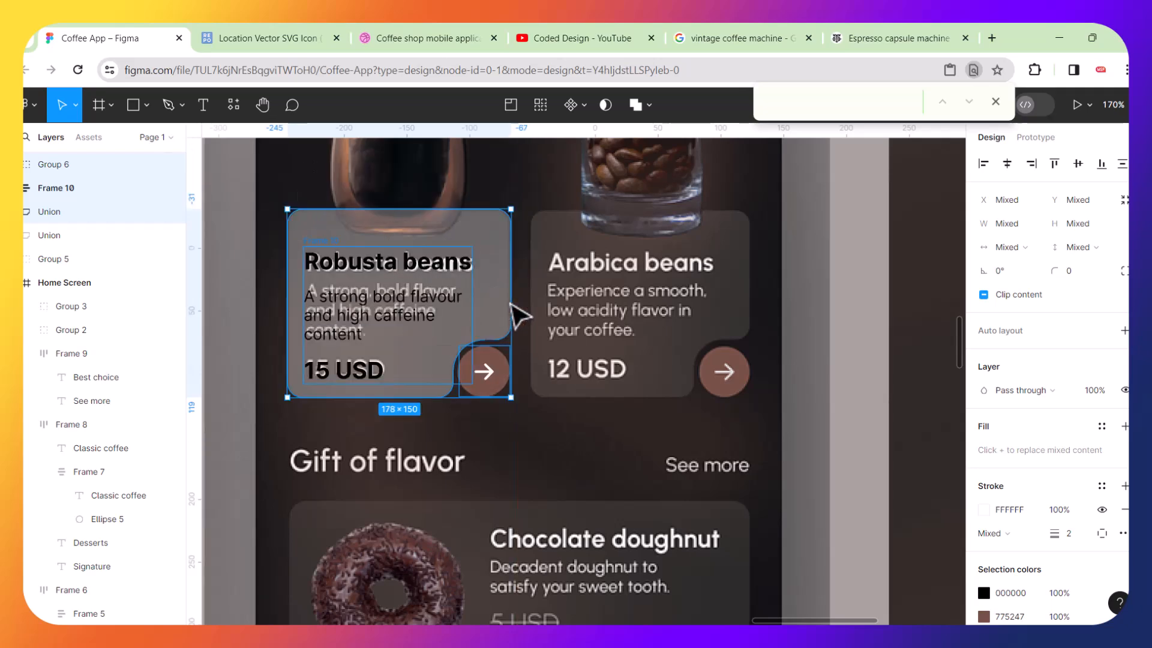
scroll(517, 315, down, 5)
drag(466, 303, 876, 375)
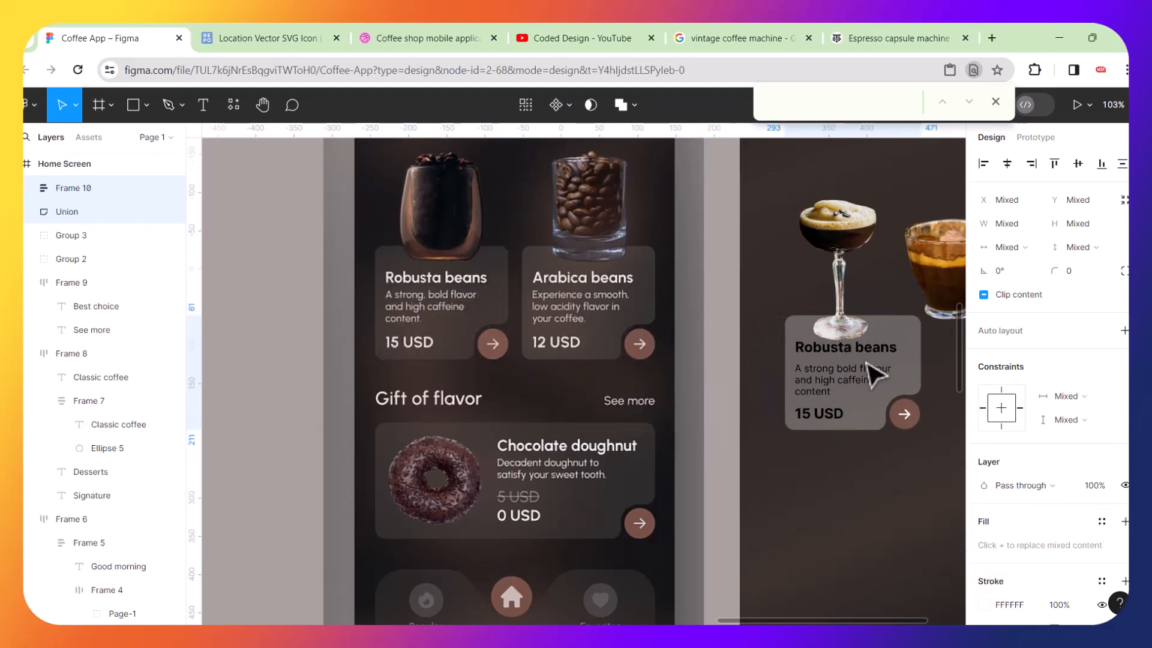
Move the cocktail glass on the second home screen to the right, below the coffee cup.
scroll(876, 375, down, 5)
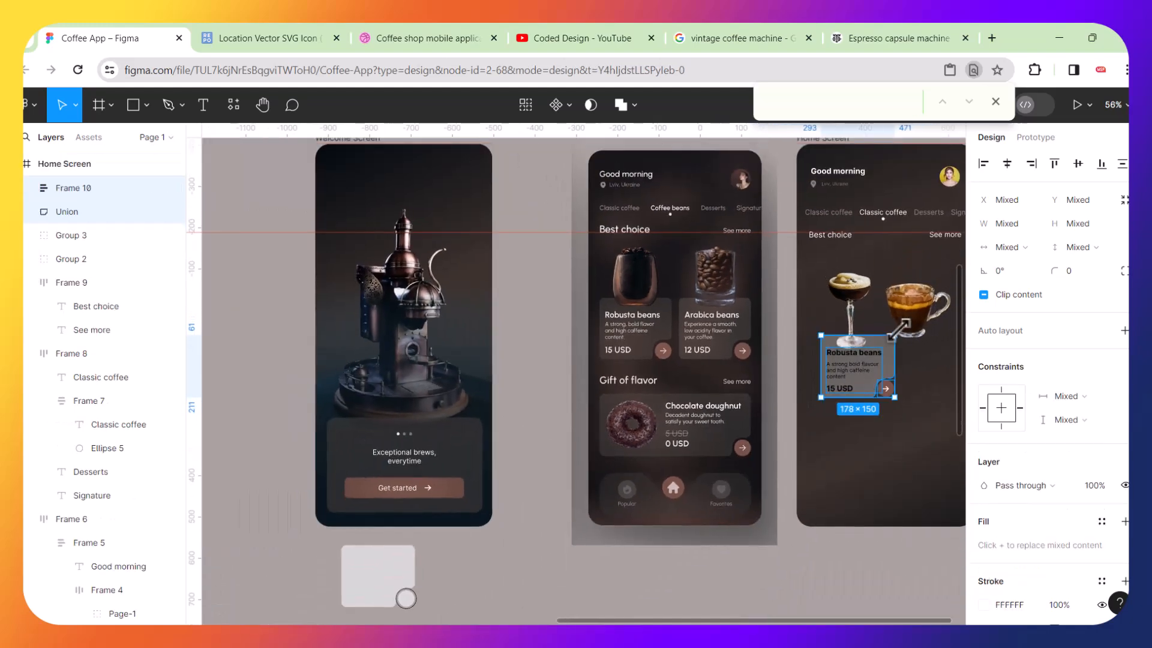
scroll(864, 327, right, 4)
scroll(636, 312, up, 2)
scroll(629, 272, up, 3)
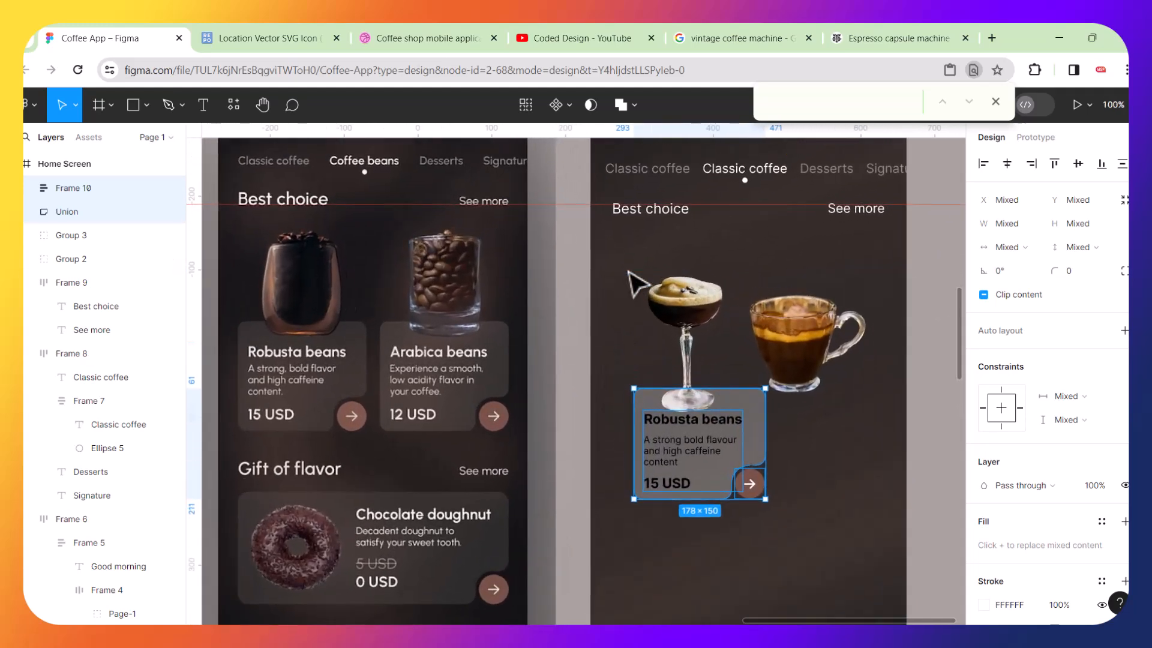
drag(691, 309, 864, 405)
click(695, 435)
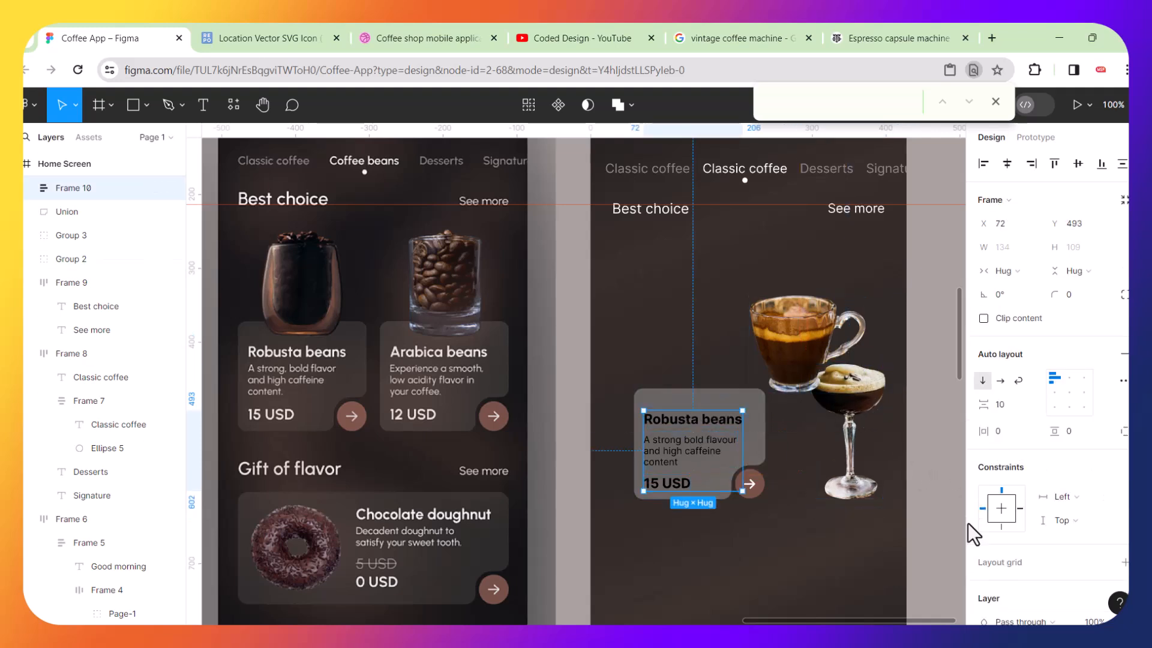
scroll(1011, 502, down, 3)
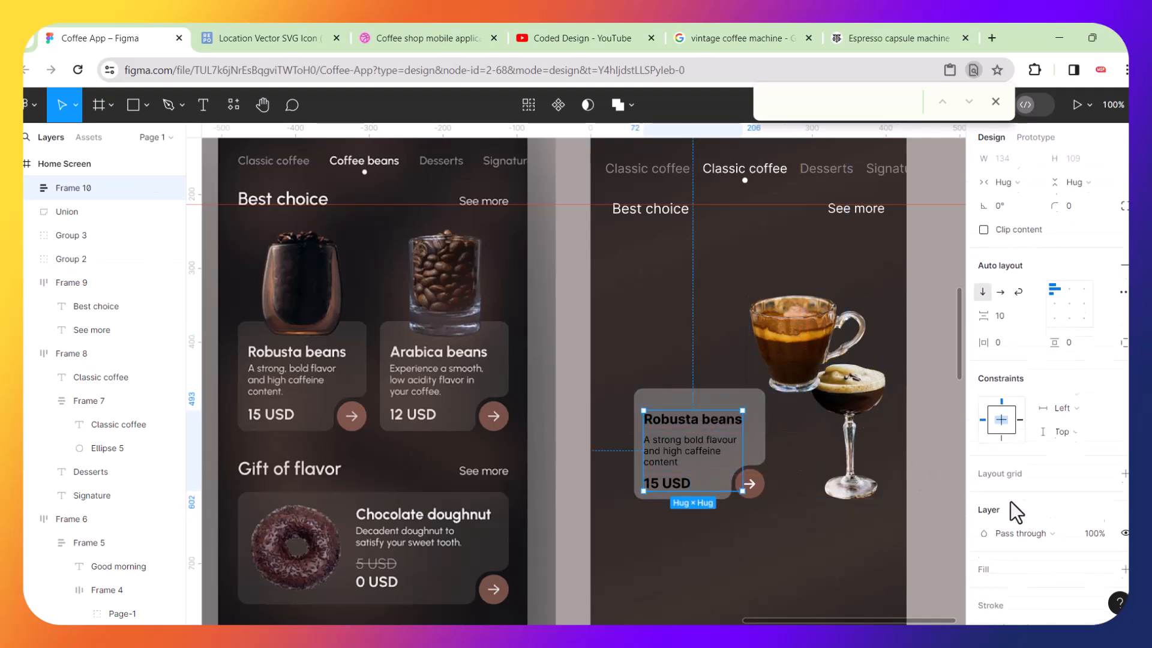
scroll(997, 573, down, 2)
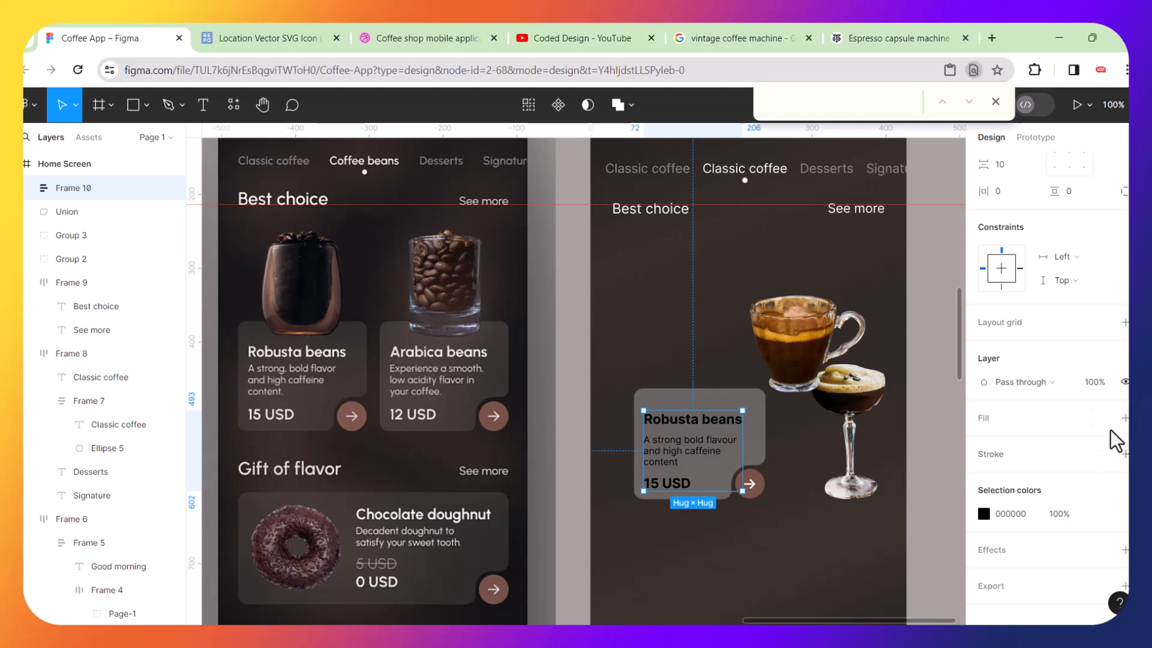
click(1125, 417)
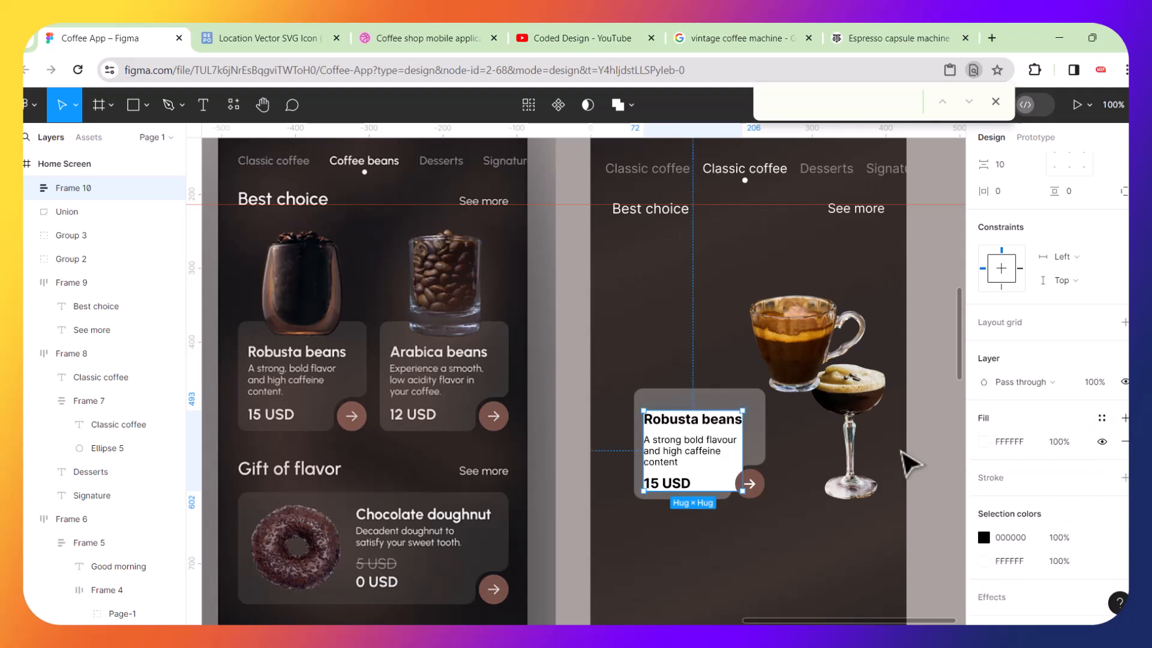
key(ctrl+z)
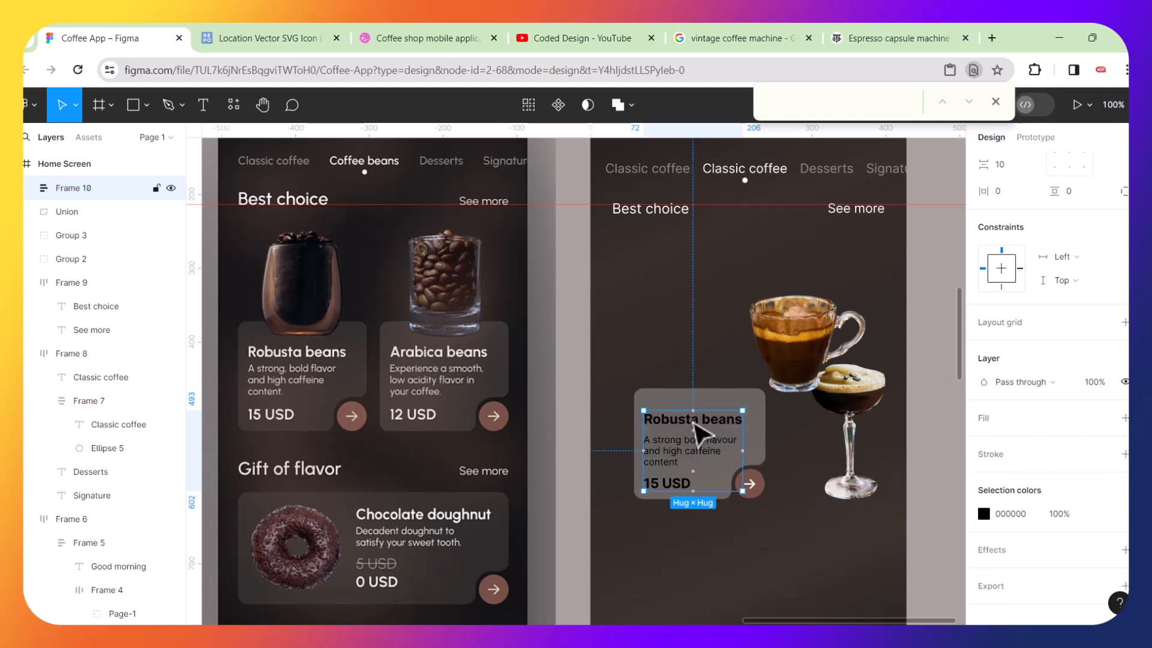
Set the colour of the card's title, description and price texts to white FFFFFF.
double_click(703, 422)
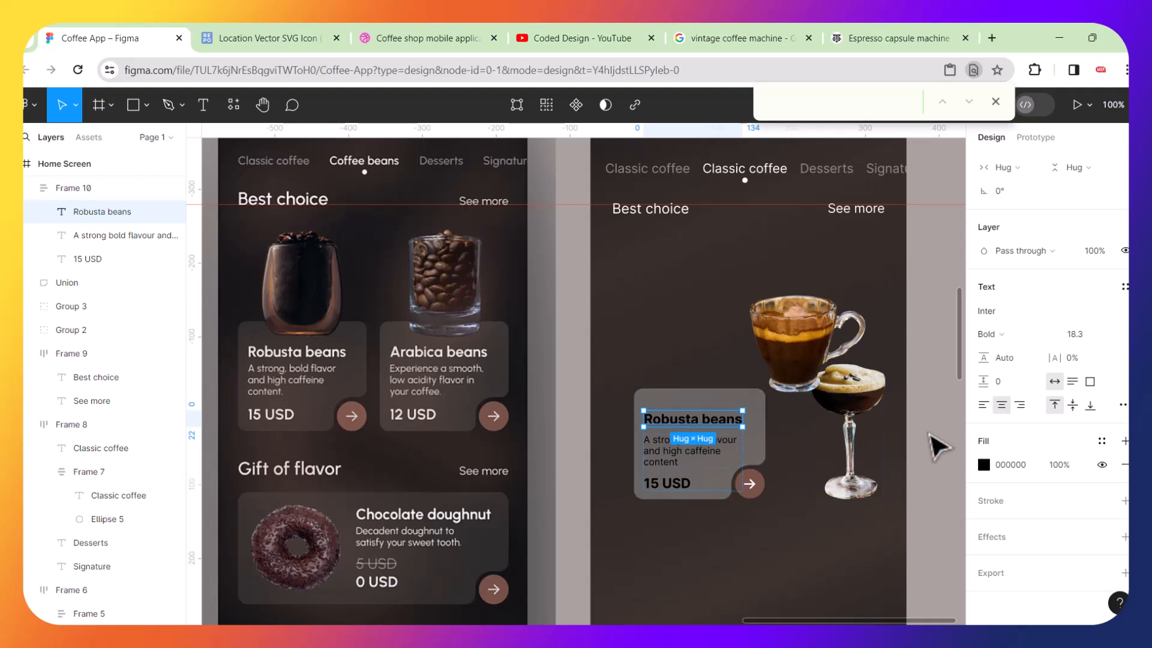
click(934, 443)
click(693, 427)
scroll(993, 503, down, 4)
click(984, 519)
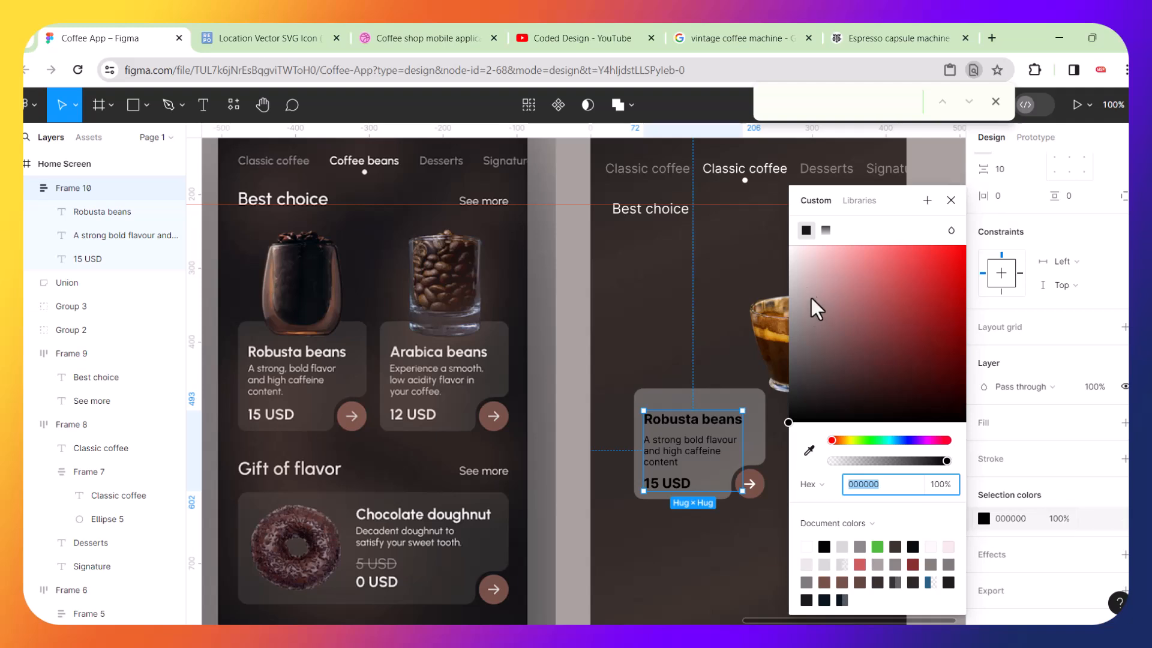
click(798, 262)
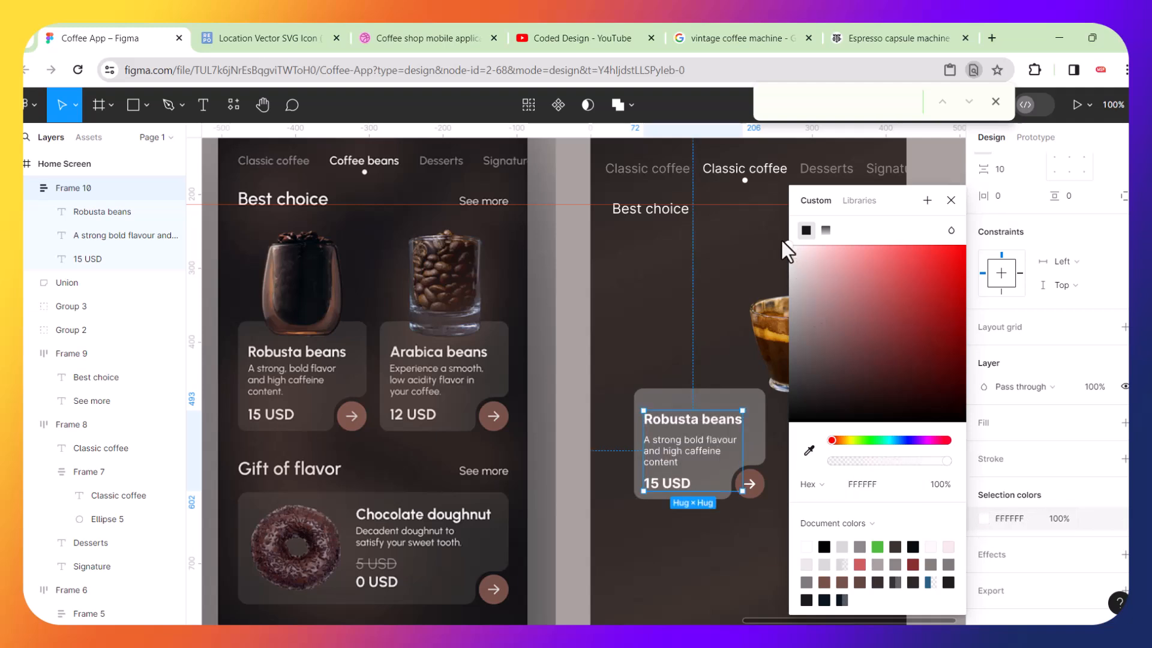
click(664, 318)
Move the card and its texts up, leaving the arrow button below, and add a horizontal guide along the card's top.
click(683, 397)
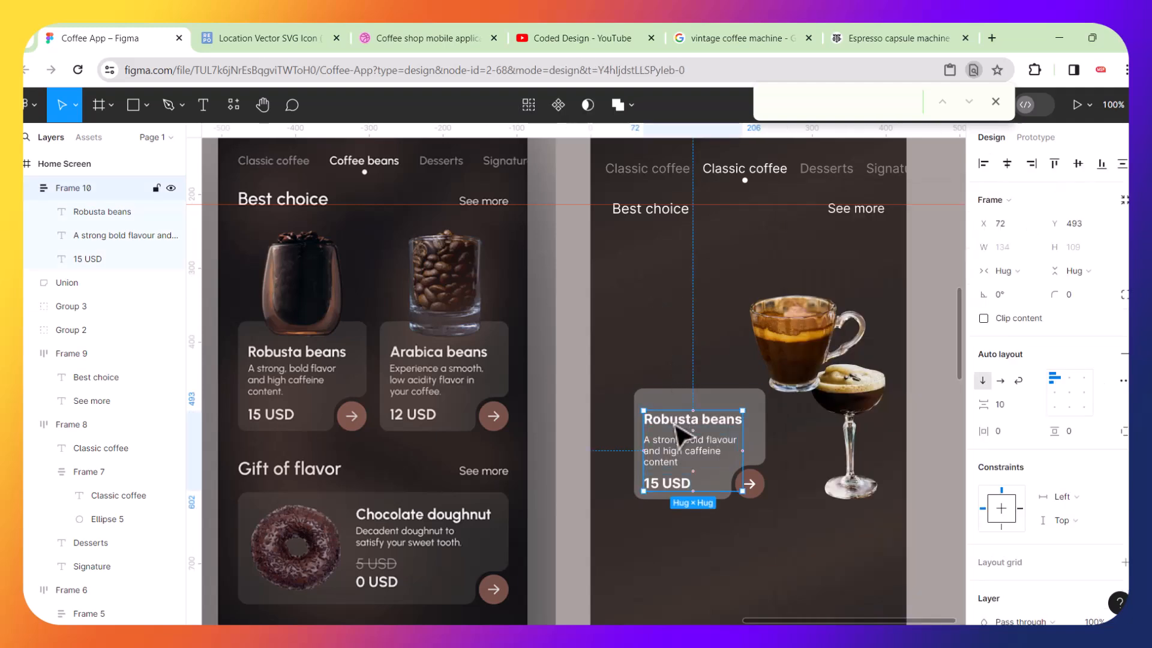
shift+click(728, 410)
drag(728, 410, 696, 324)
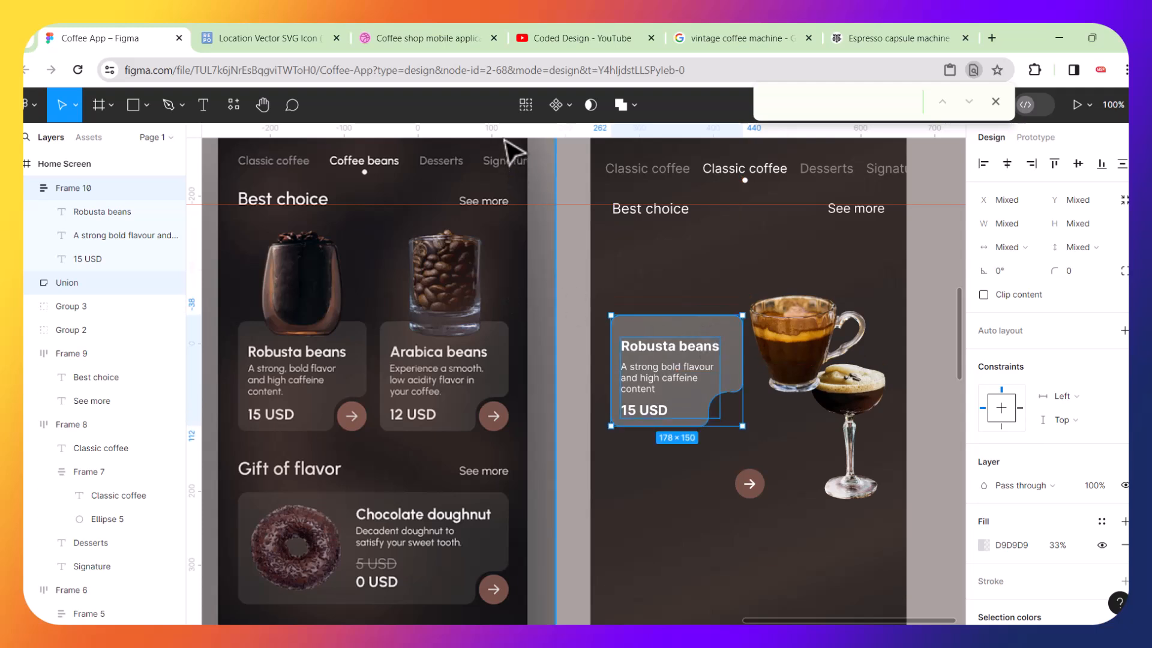
drag(504, 127, 506, 321)
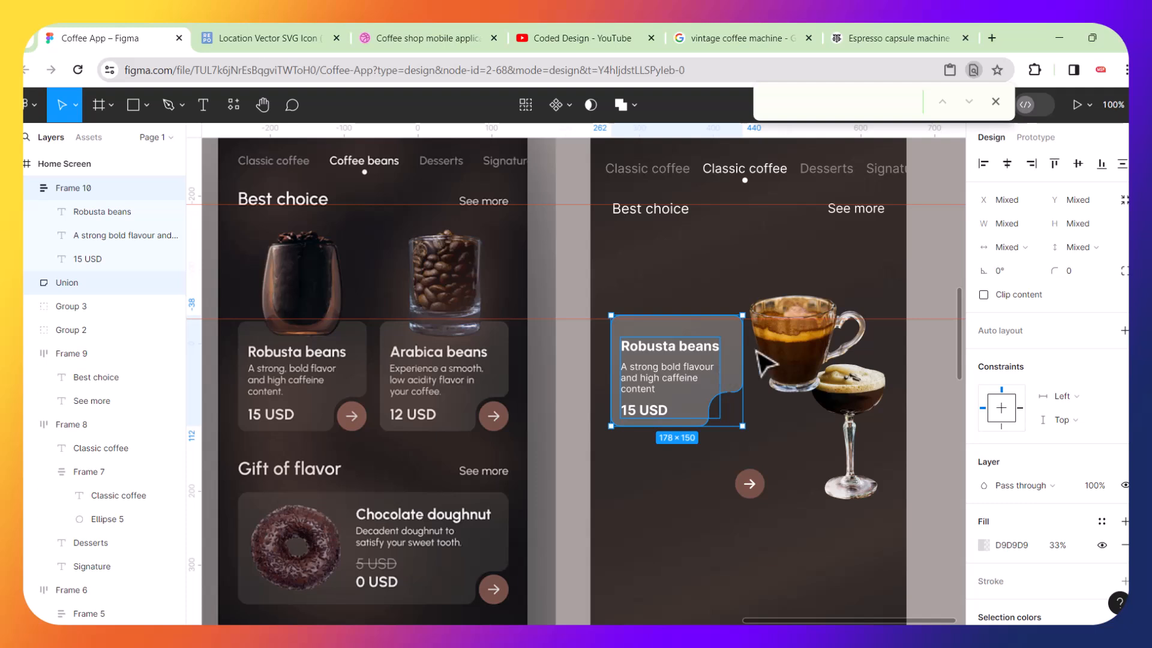
Move the coffee cup further right and place the cocktail glass on top of the Robusta card.
drag(807, 361, 876, 348)
click(840, 396)
drag(834, 390, 681, 282)
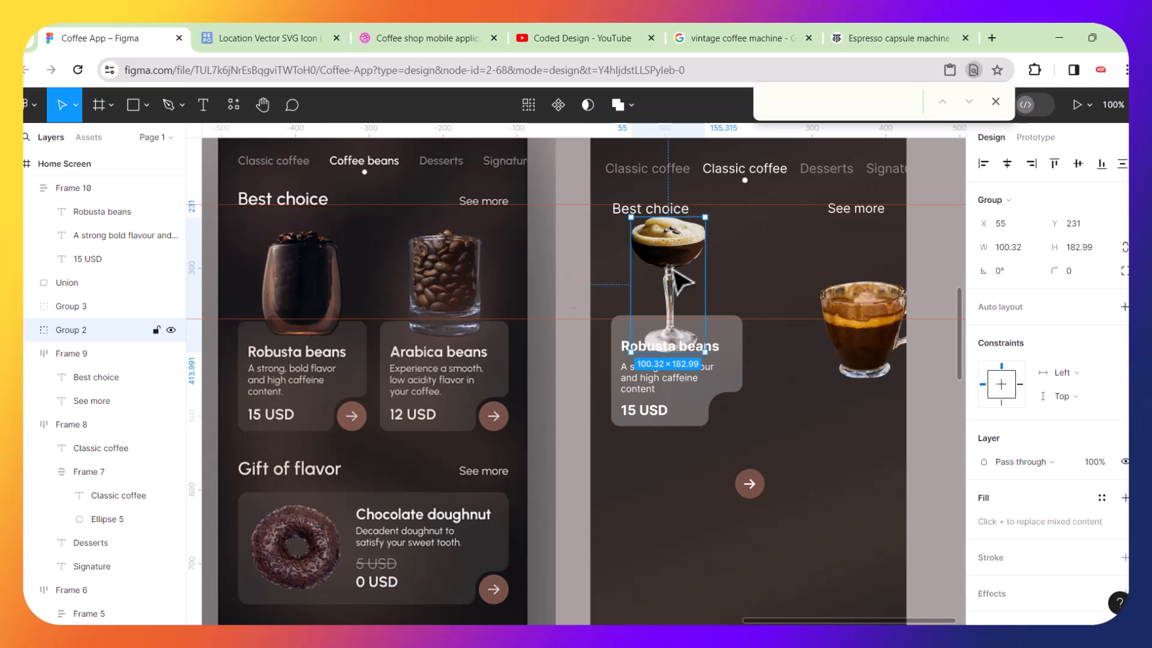
Scale the cocktail glass down to about 0.49x with the Scale tool.
scroll(309, 270, up, 3)
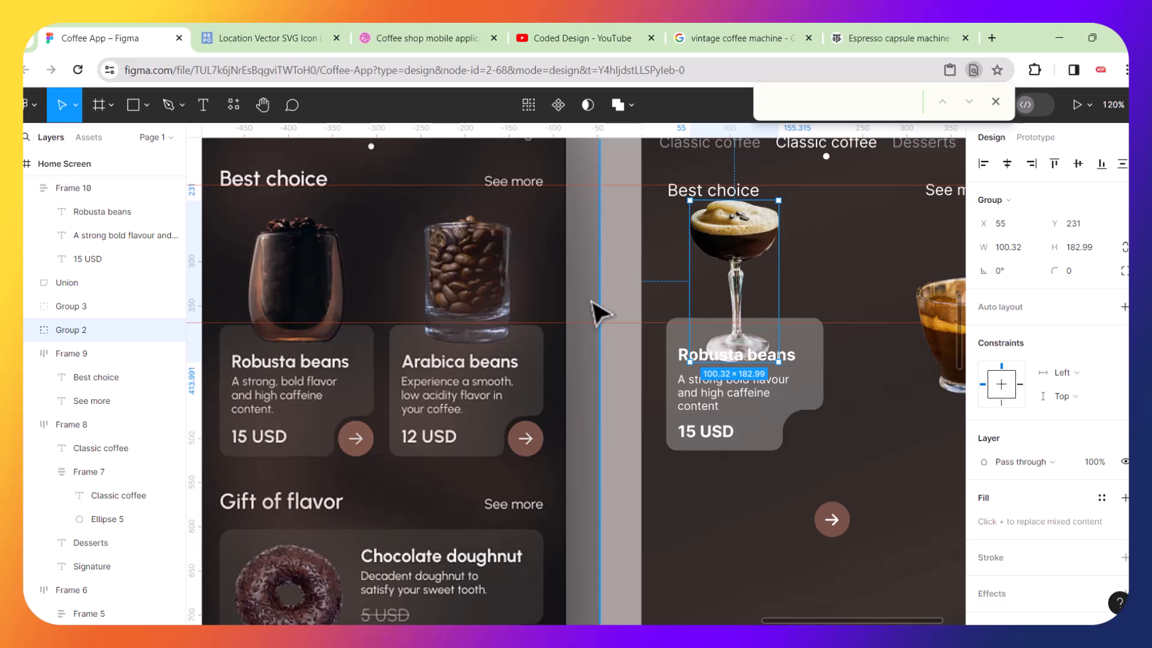
scroll(792, 279, down, 3)
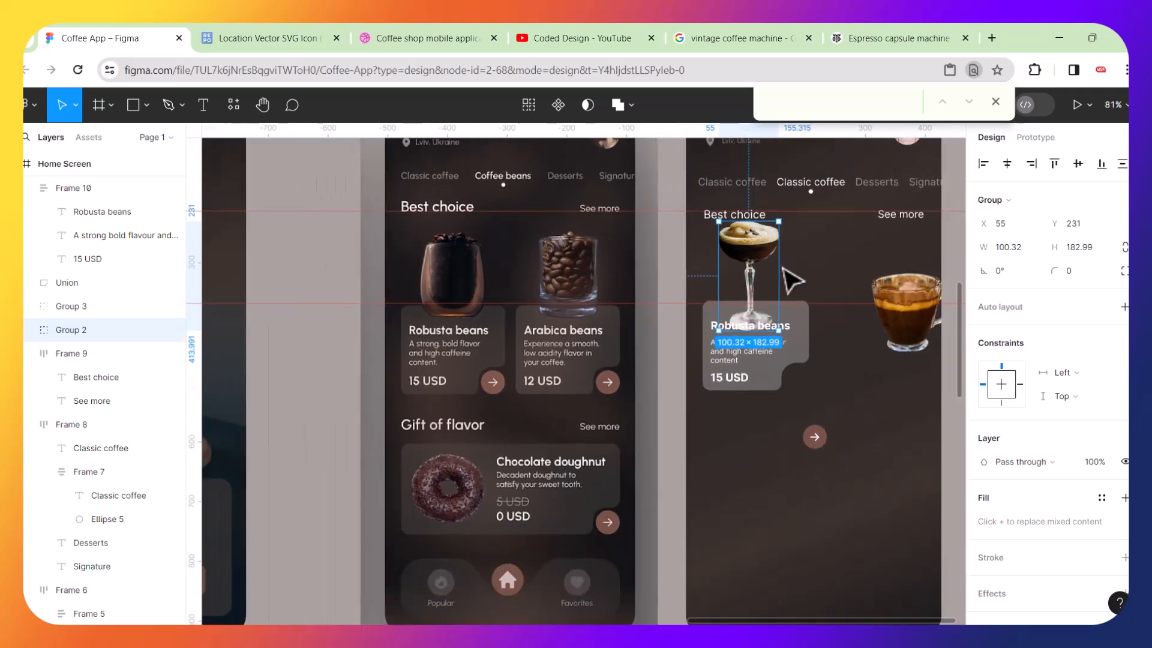
scroll(790, 277, up, 6)
key(k)
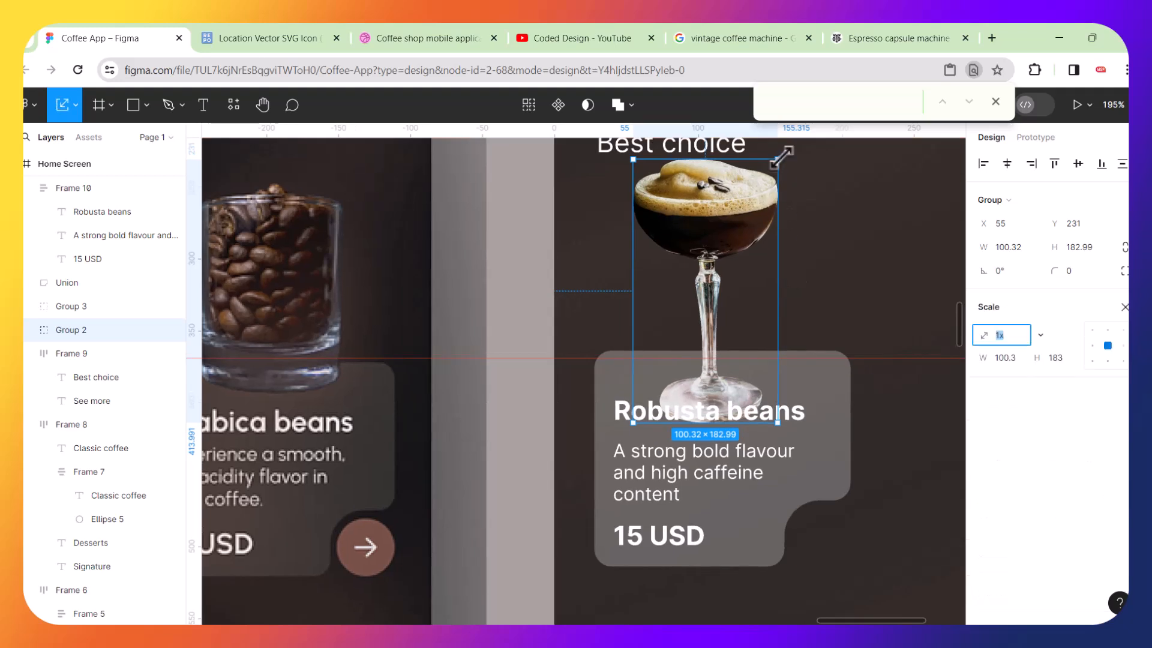
drag(782, 157, 707, 288)
ctrl+scroll(707, 288, down, 5)
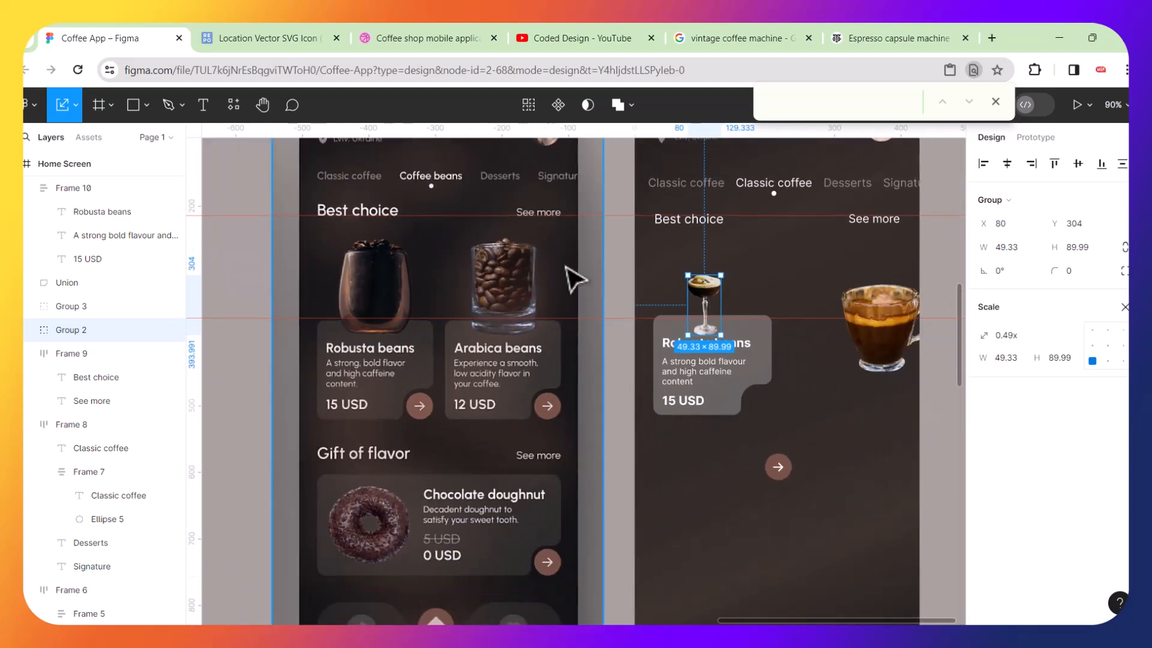
ctrl+scroll(368, 314, up, 5)
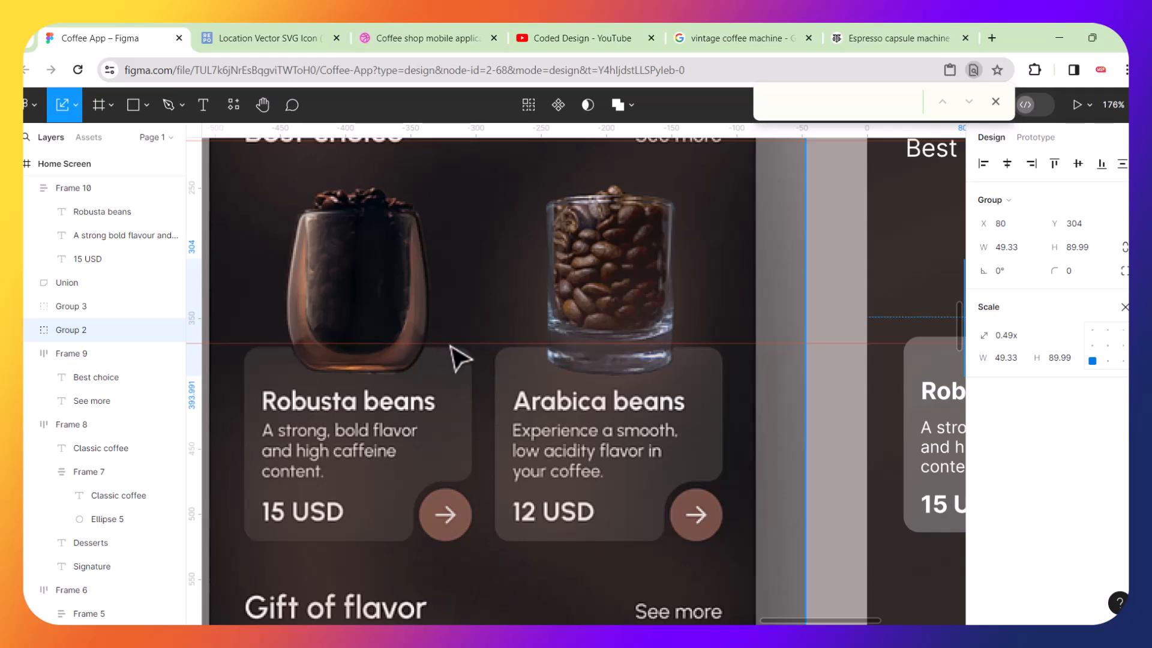
Undo the last three layout changes to the Robusta card and cocktail glass.
ctrl+scroll(467, 359, down, 3)
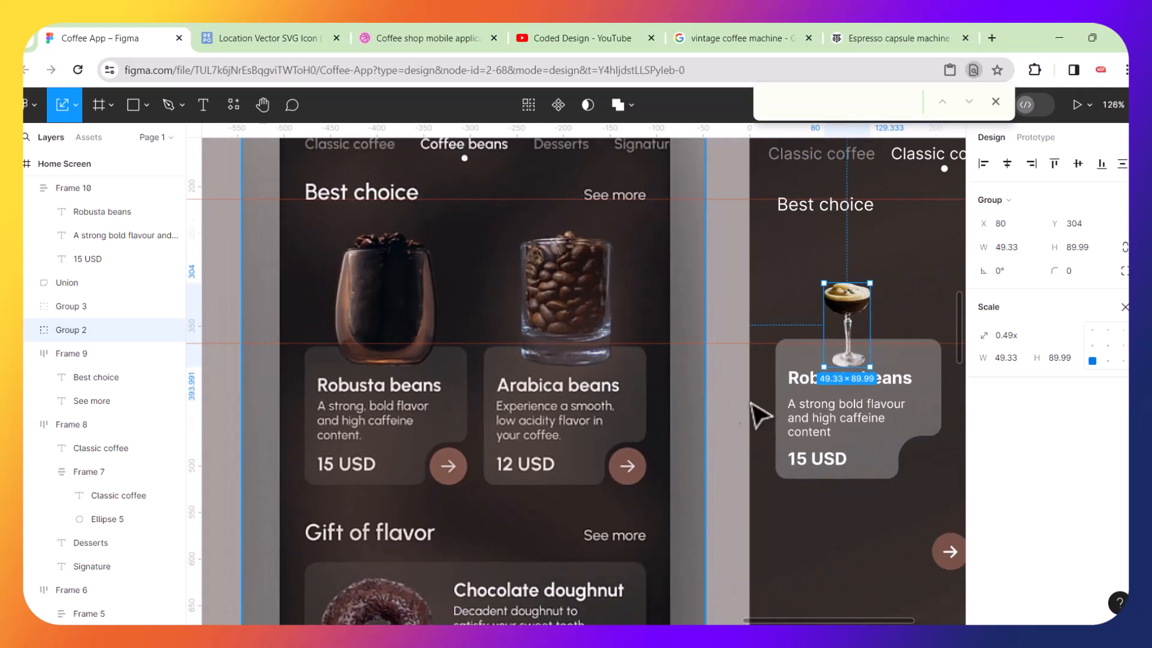
ctrl+scroll(892, 411, up, 3)
ctrl+scroll(893, 411, up, 2)
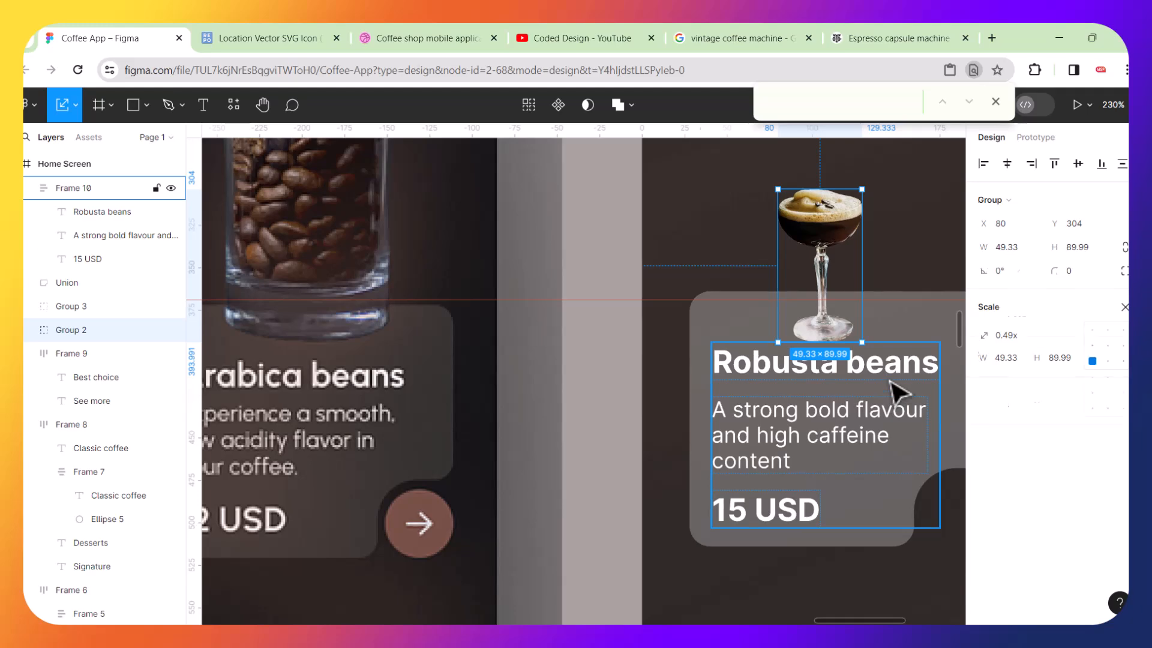
click(895, 392)
ctrl+scroll(743, 412, down, 3)
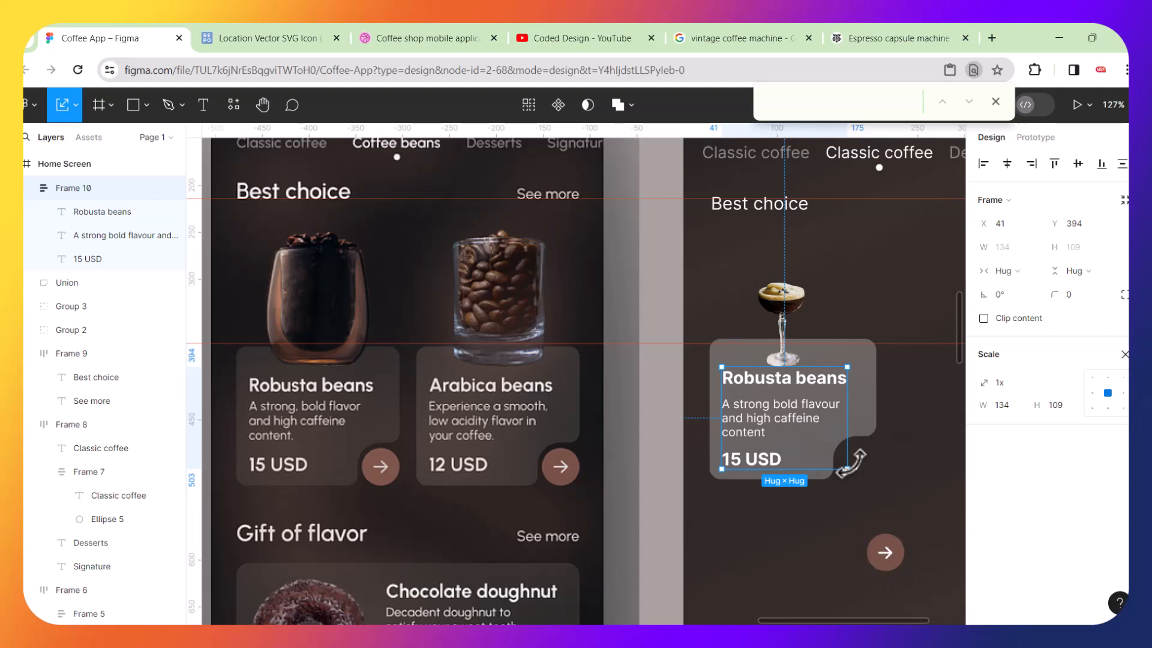
key(ctrl+z)
key(ctrl+z)
key(ctrl+z)
key(ctrl+z)
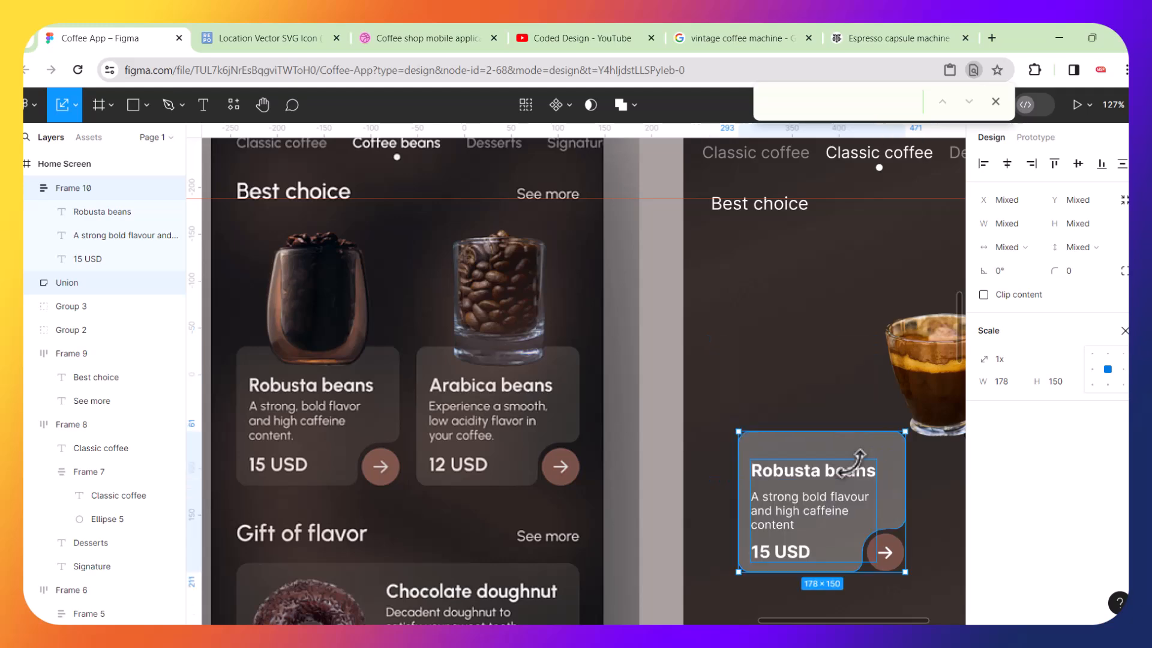
Group the Robusta card's background shape together with its arrow button.
scroll(828, 465, down, 2)
scroll(829, 465, right, 2)
click(875, 484)
ctrl+scroll(874, 485, up, 5)
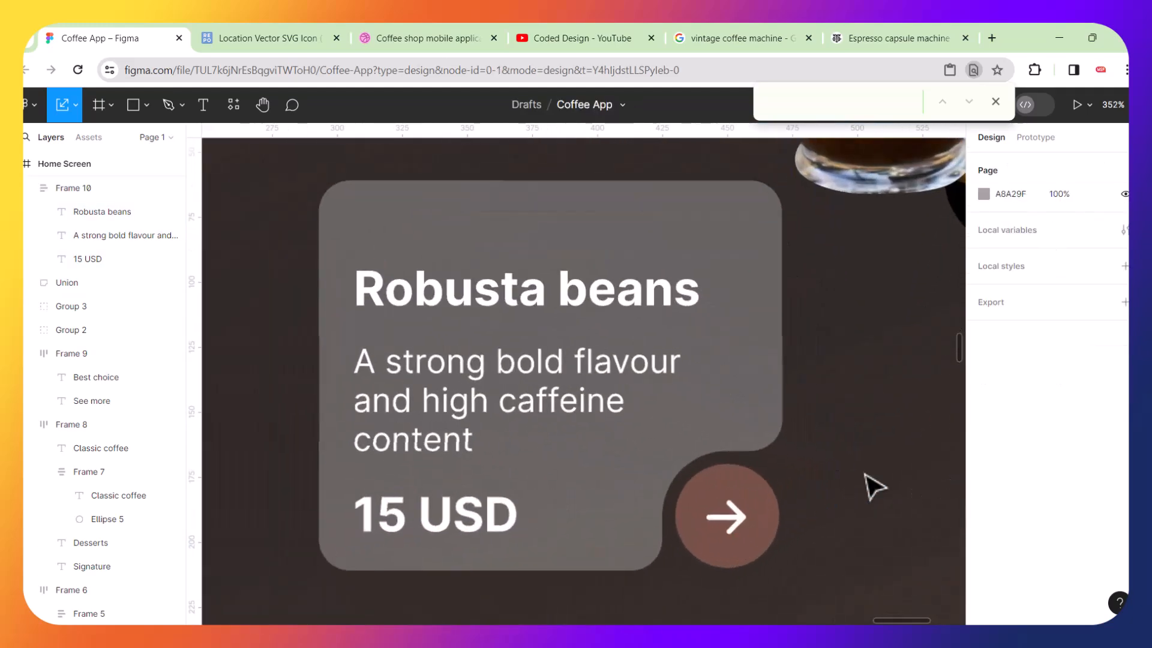
click(744, 502)
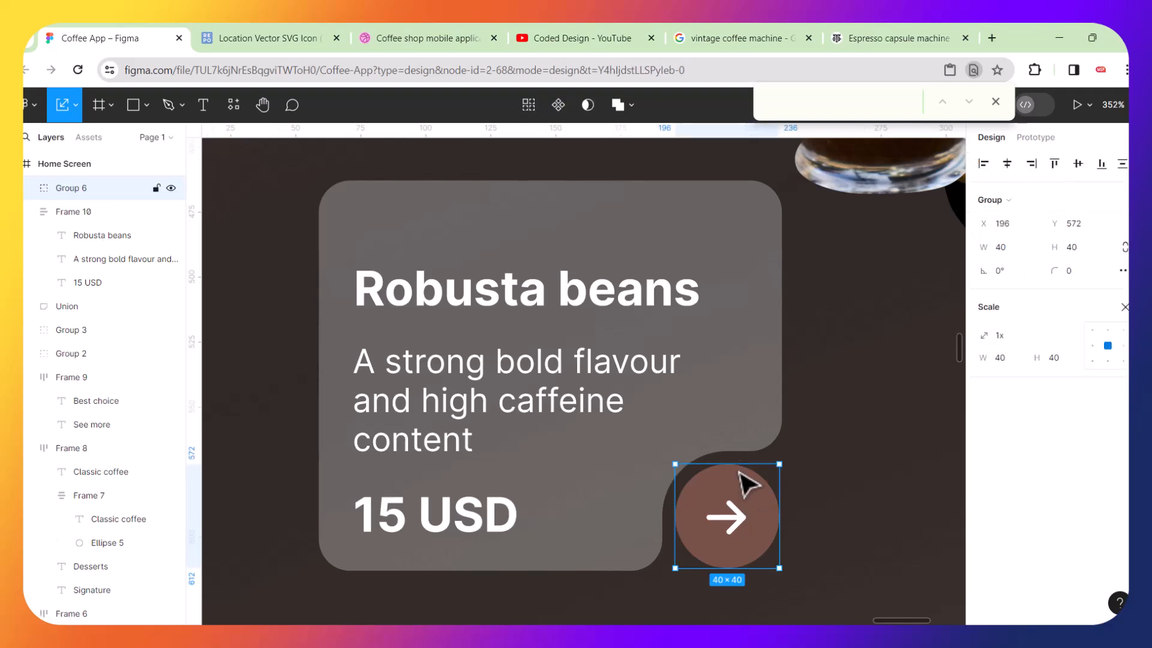
shift+click(739, 415)
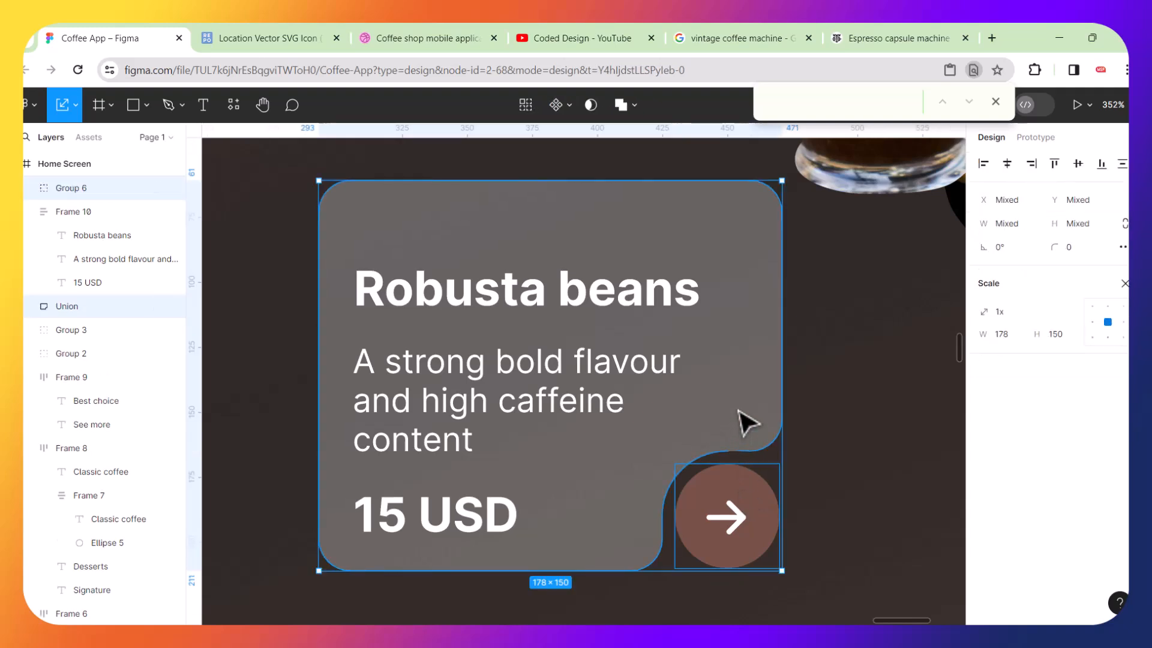
key(ctrl+g)
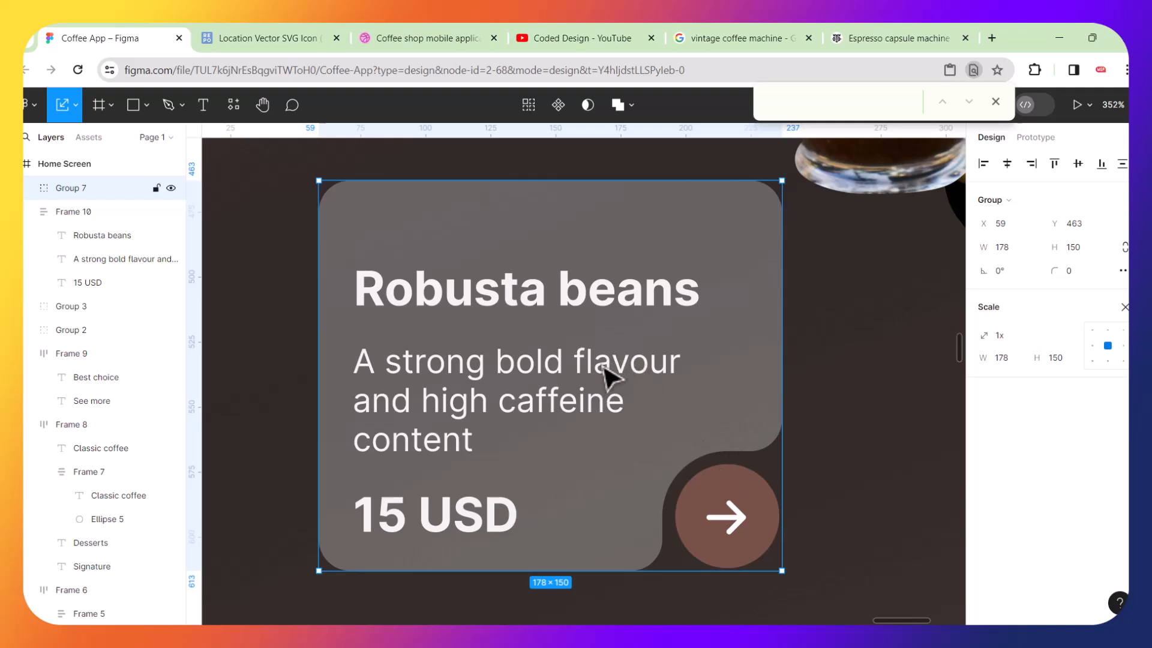
drag(604, 376, 599, 296)
key(ctrl+z)
key(Escape)
click(597, 377)
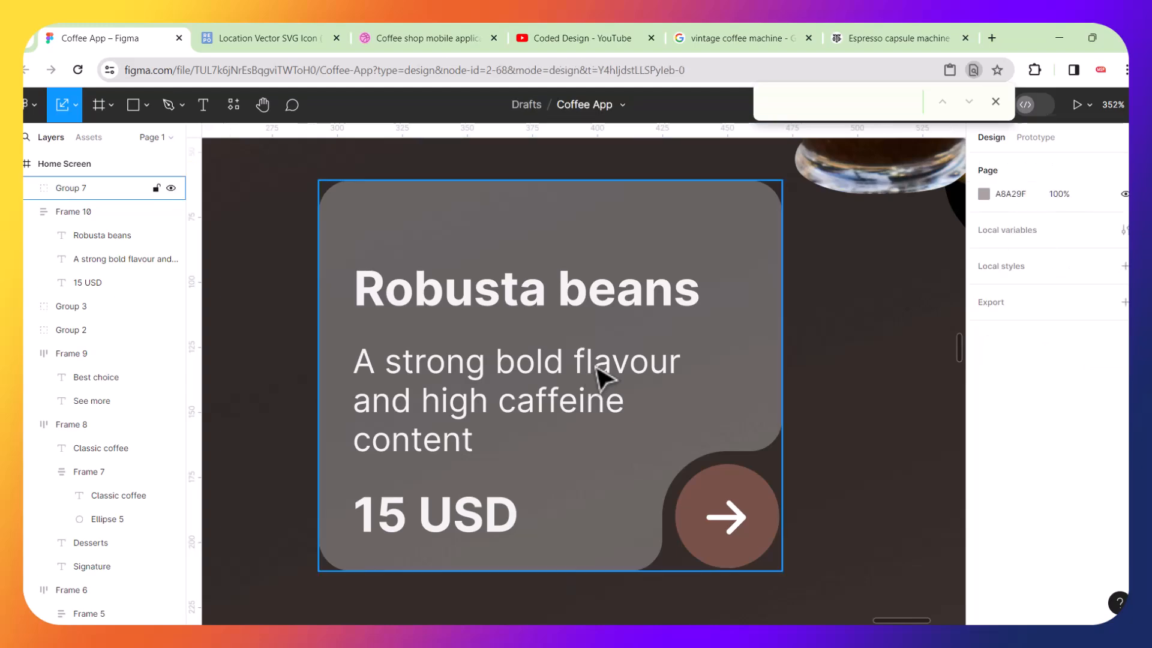
double_click(609, 379)
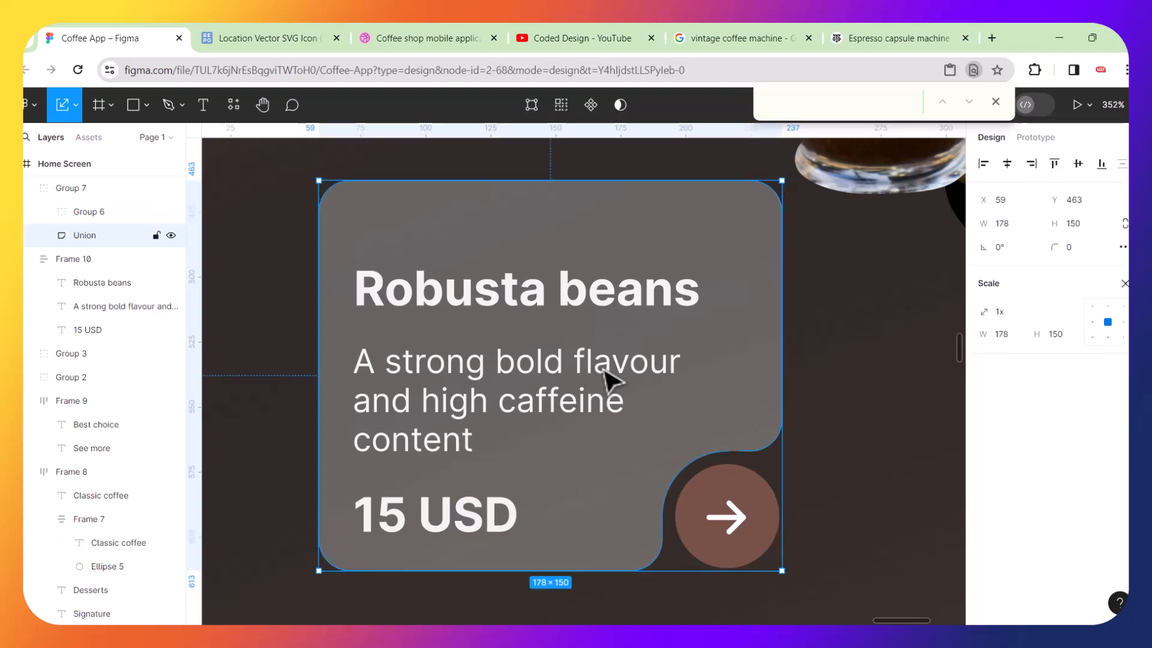
double_click(609, 379)
key(Escape)
key(Escape)
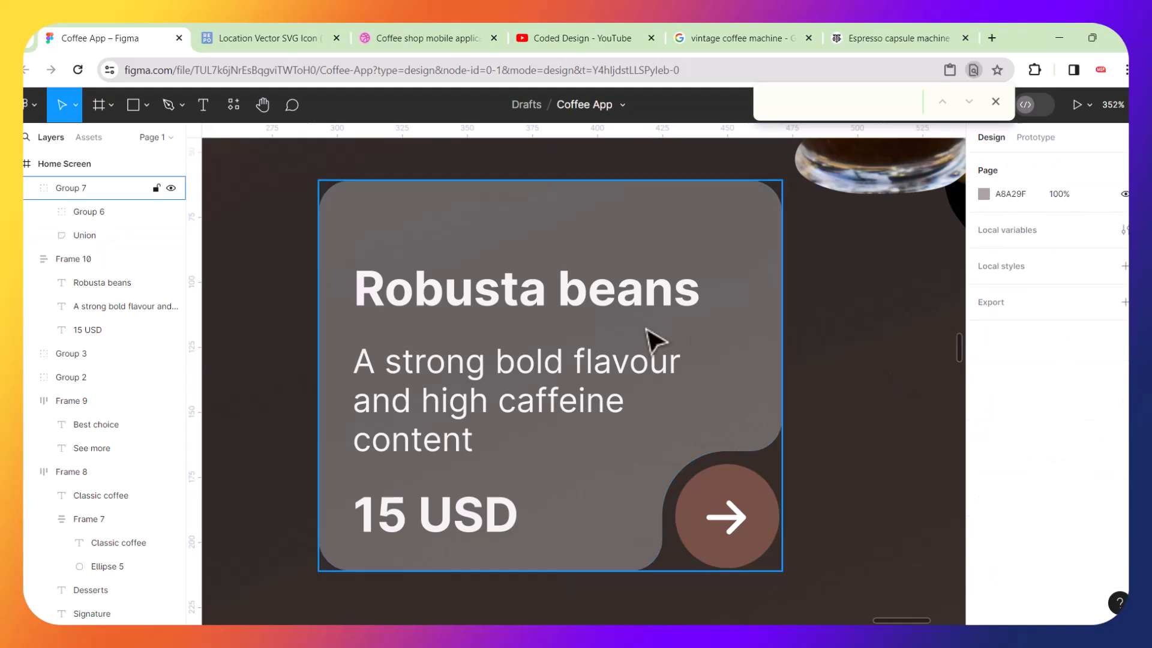
Move the card background group aside and bring the card's text frame in front of it.
click(624, 376)
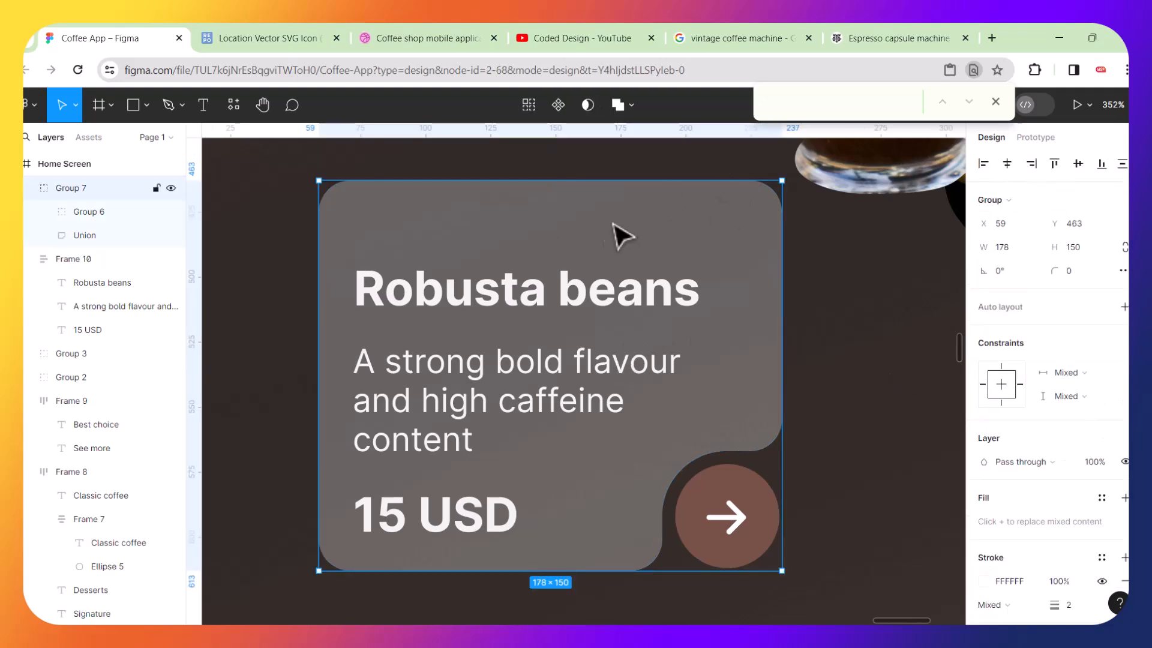
drag(560, 239, 646, 237)
click(391, 302)
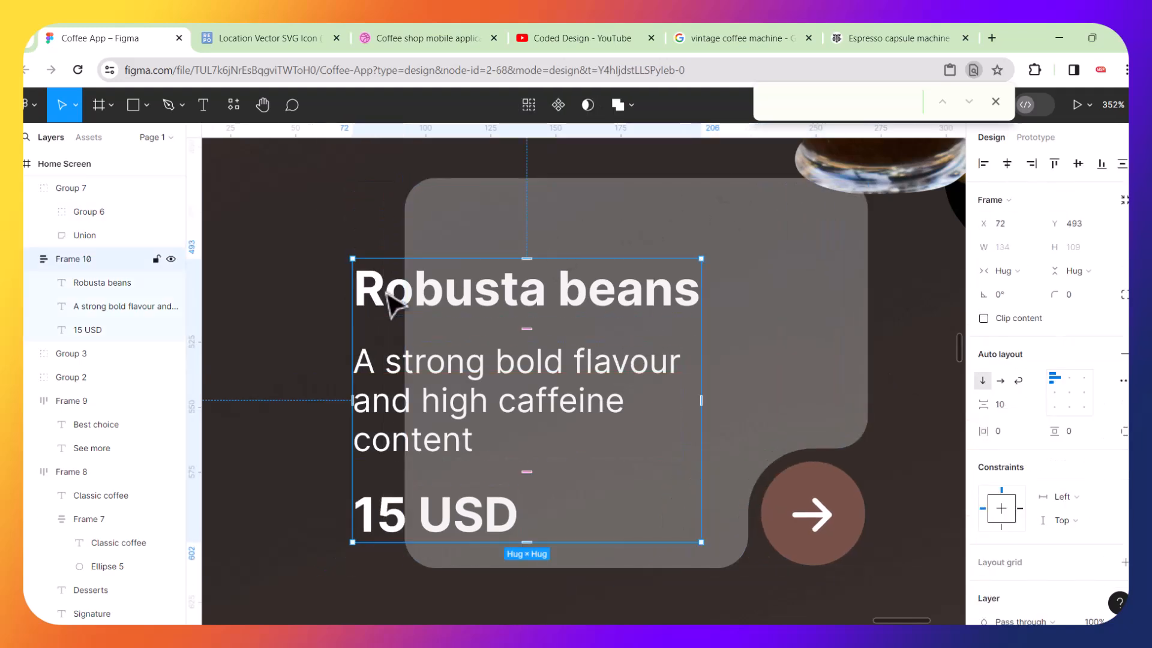
key(ctrl+])
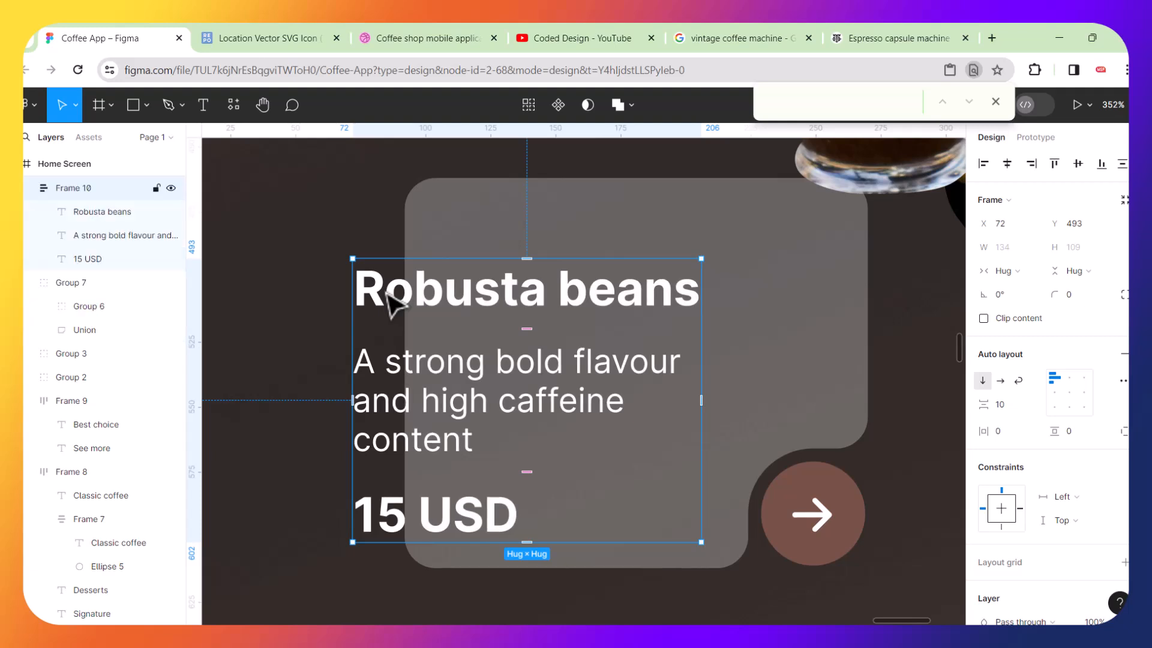
Nudge the card background group back behind the texts, aligning it with the text frame.
click(568, 243)
key(Left)
key(Left)
key(Left)
key(Left)
key(Left)
key(Left)
key(Left)
key(Left)
key(Left)
key(Left)
key(Left)
key(Left)
key(Left)
key(Left)
key(Left)
key(Left)
key(Left)
key(Left)
key(Left)
key(Left)
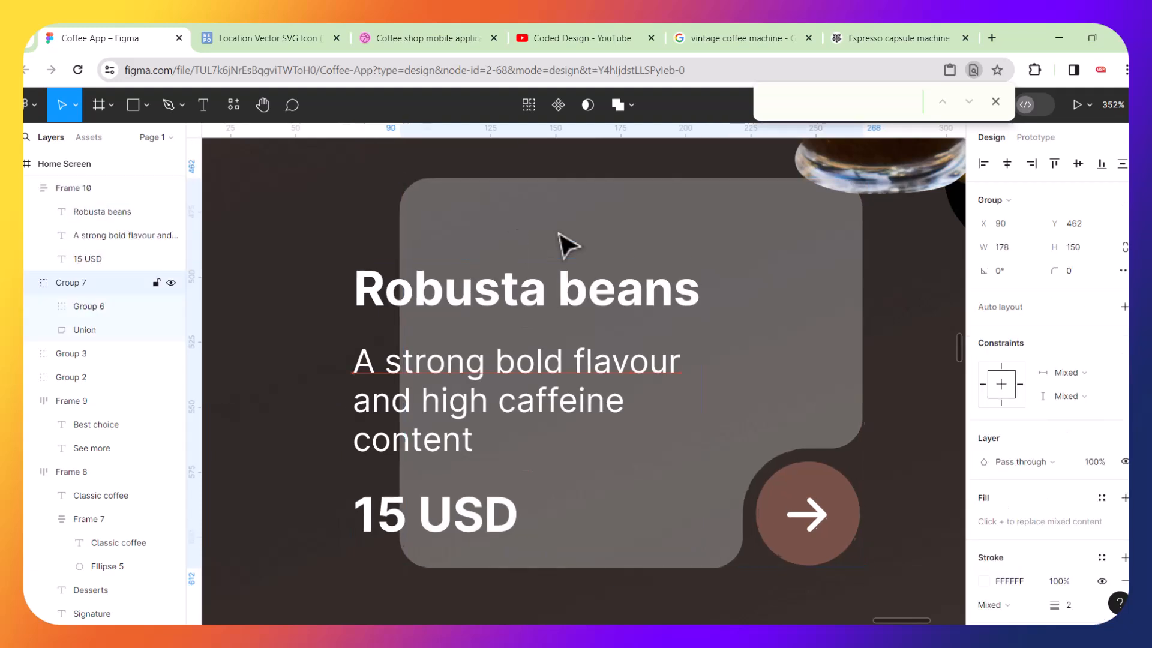
key(Left)
key(Left)
key(Left)
key(Left)
key(Left)
key(Left)
key(Left)
key(Left)
key(Left)
key(Left)
key(Left)
key(Left)
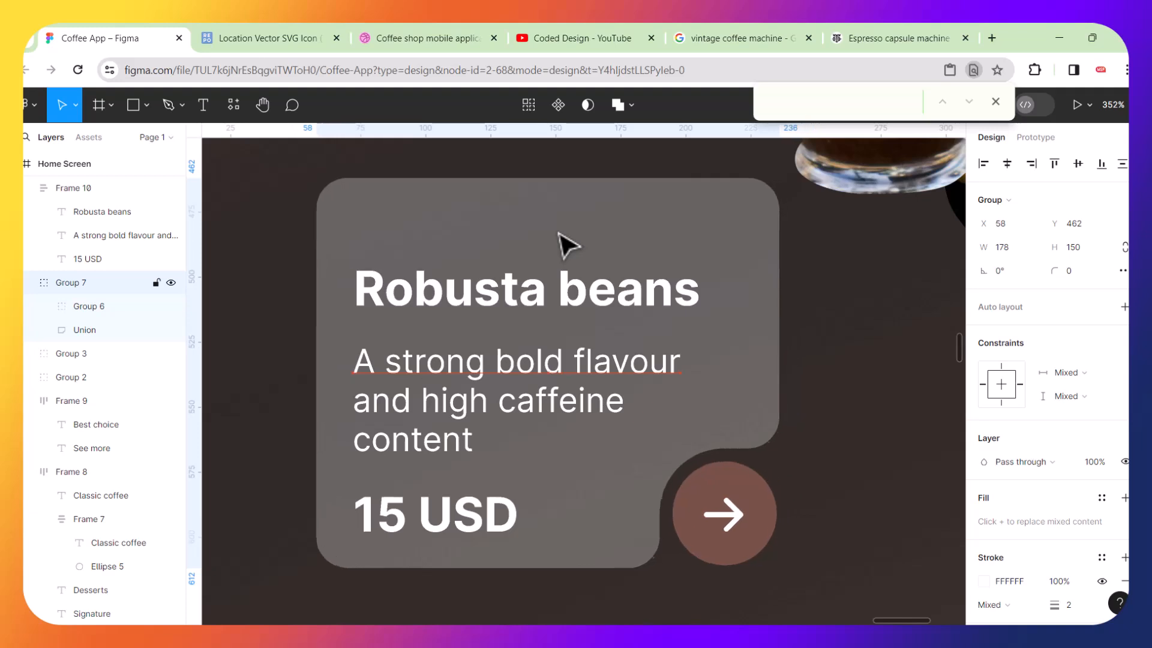
key(Down)
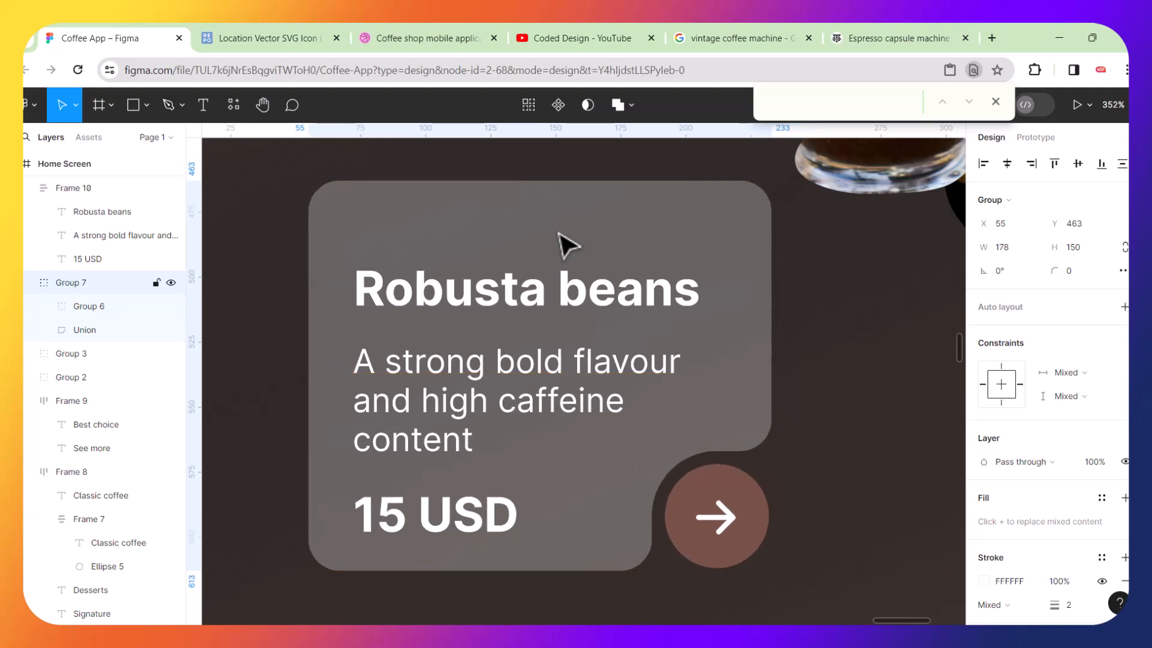
Group the card's text frame with its background group.
click(513, 294)
shift+click(517, 243)
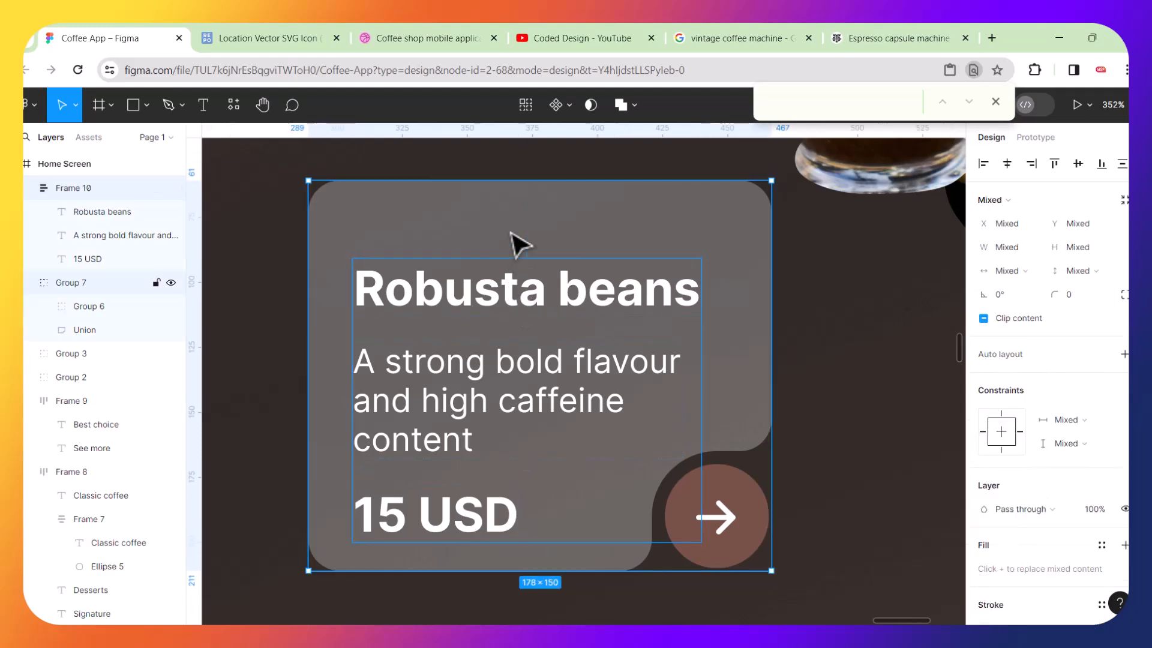
key(ctrl+g)
Add a horizontal guide along the first screen's card tops and move the grouped Robusta card up to it.
scroll(517, 243, down, 6)
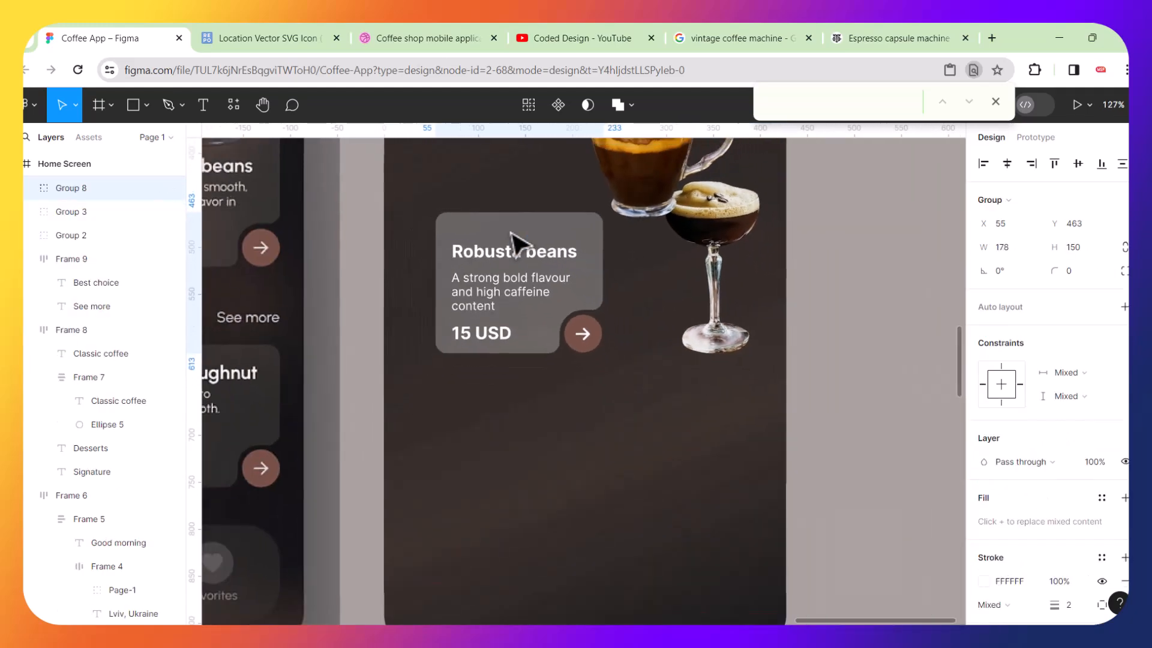
scroll(517, 243, up, 2)
scroll(399, 308, left, 5)
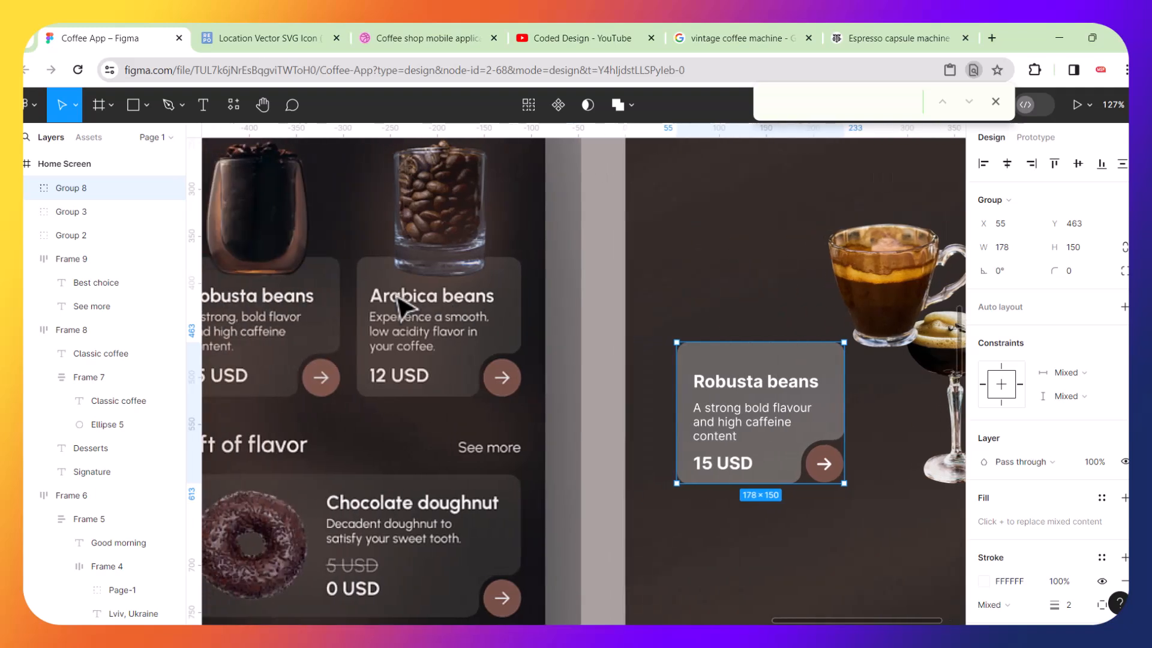
scroll(398, 308, left, 1)
drag(468, 127, 458, 254)
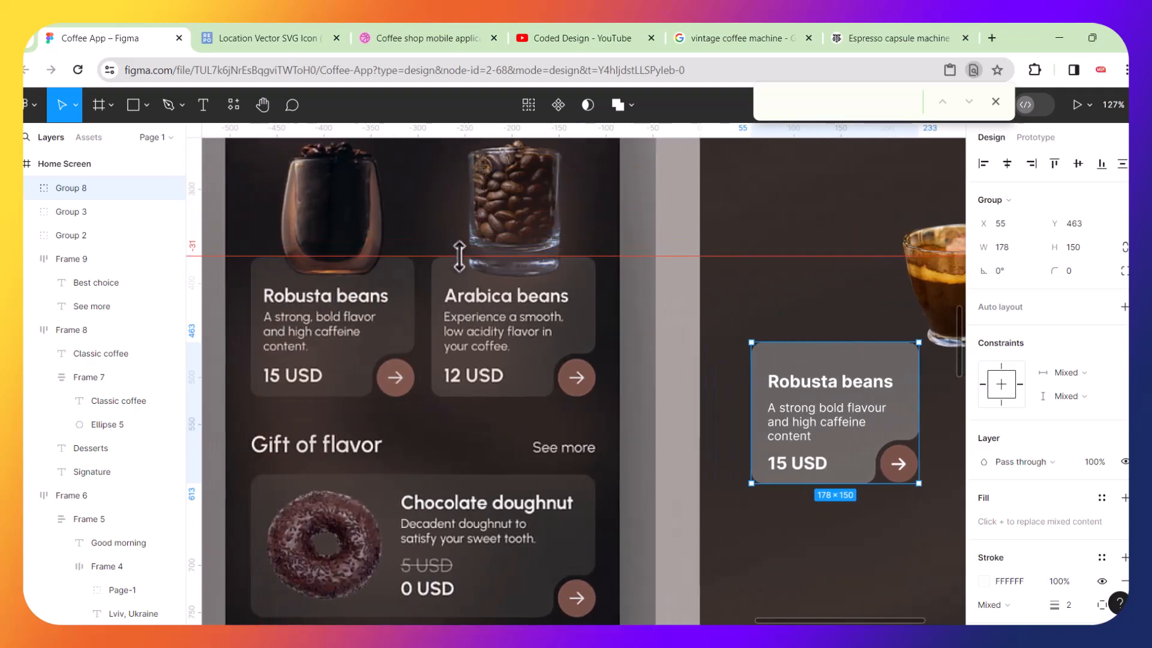
drag(823, 391, 806, 290)
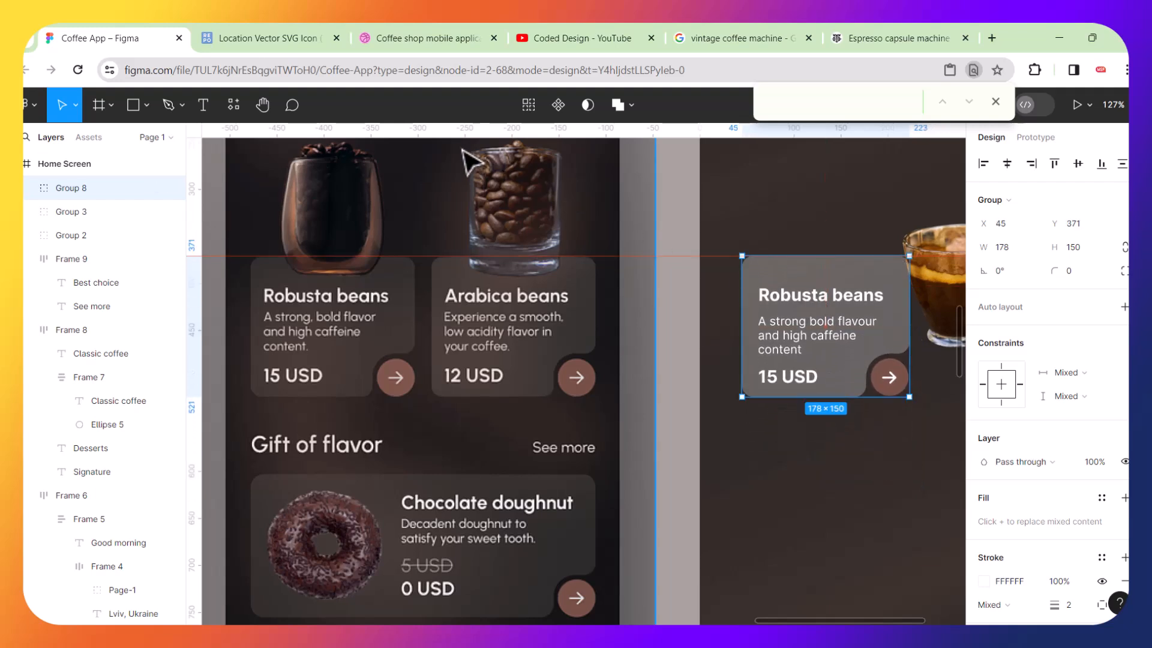
Add horizontal guides at the top of the bean glass images on the first screen.
drag(452, 127, 430, 276)
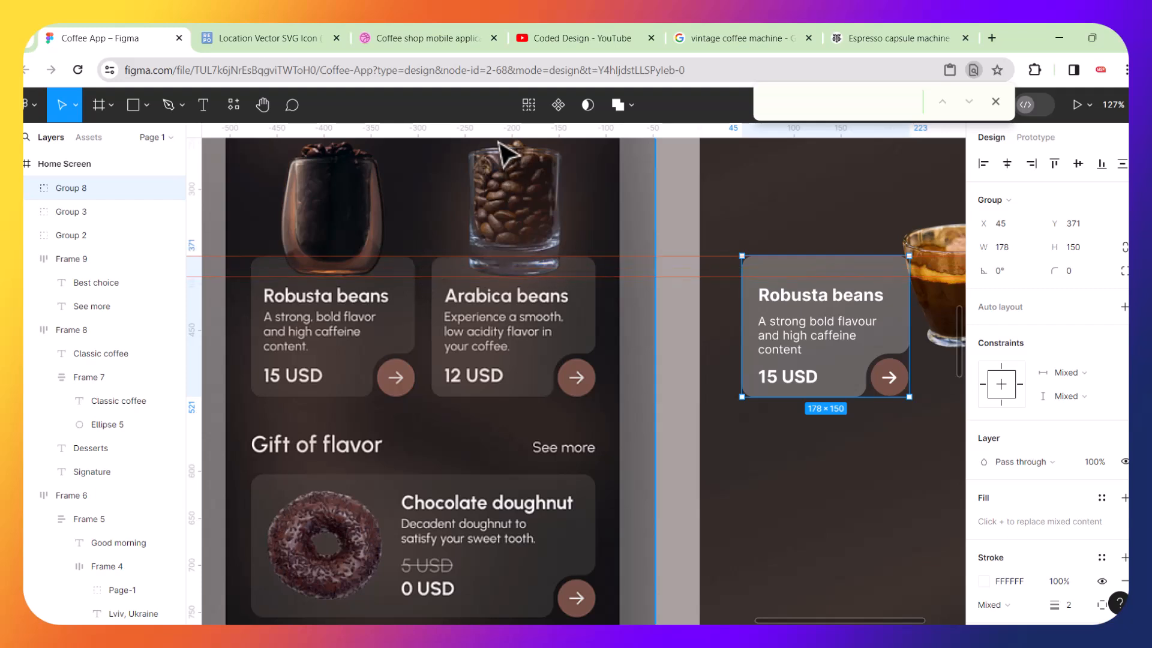
drag(487, 128, 488, 153)
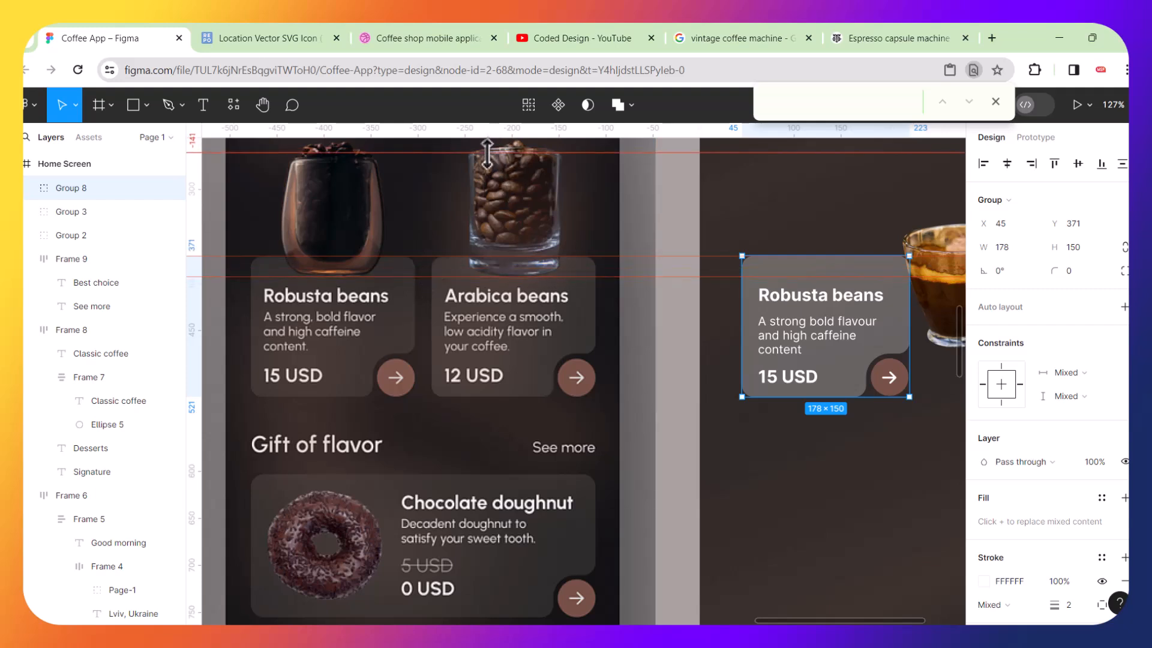
scroll(487, 153, up, 3)
drag(458, 227, 470, 214)
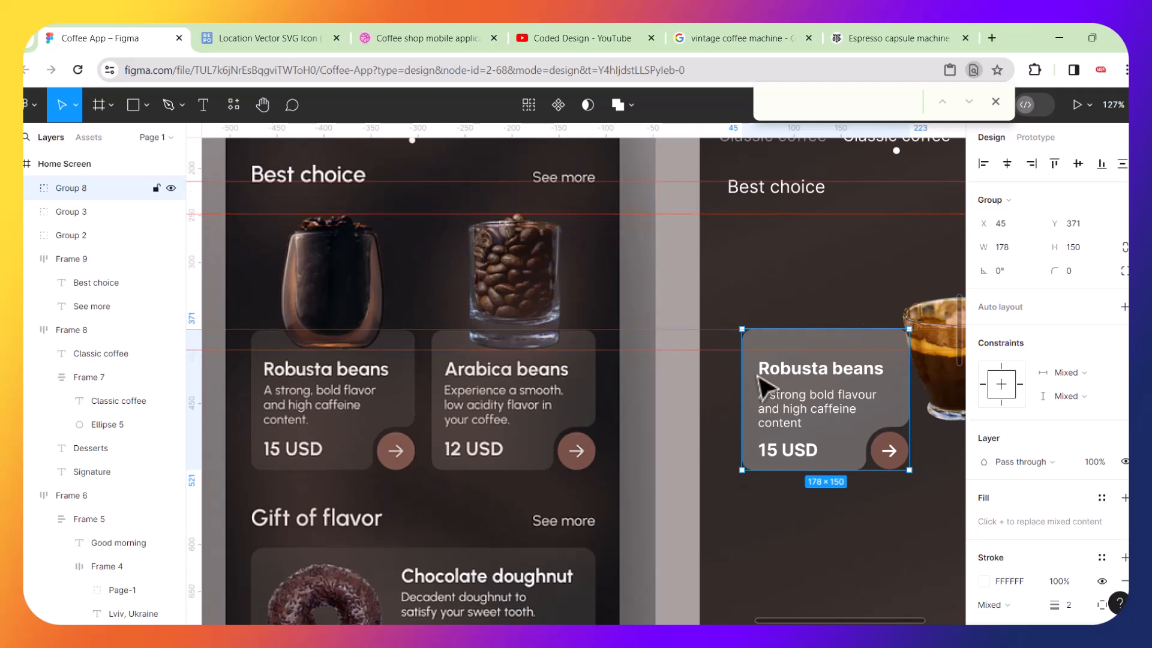
Move the cocktail glass onto the top of the Robusta card and scale it to about 0.79x with the Scale tool.
scroll(767, 386, right, 3)
drag(848, 431, 669, 257)
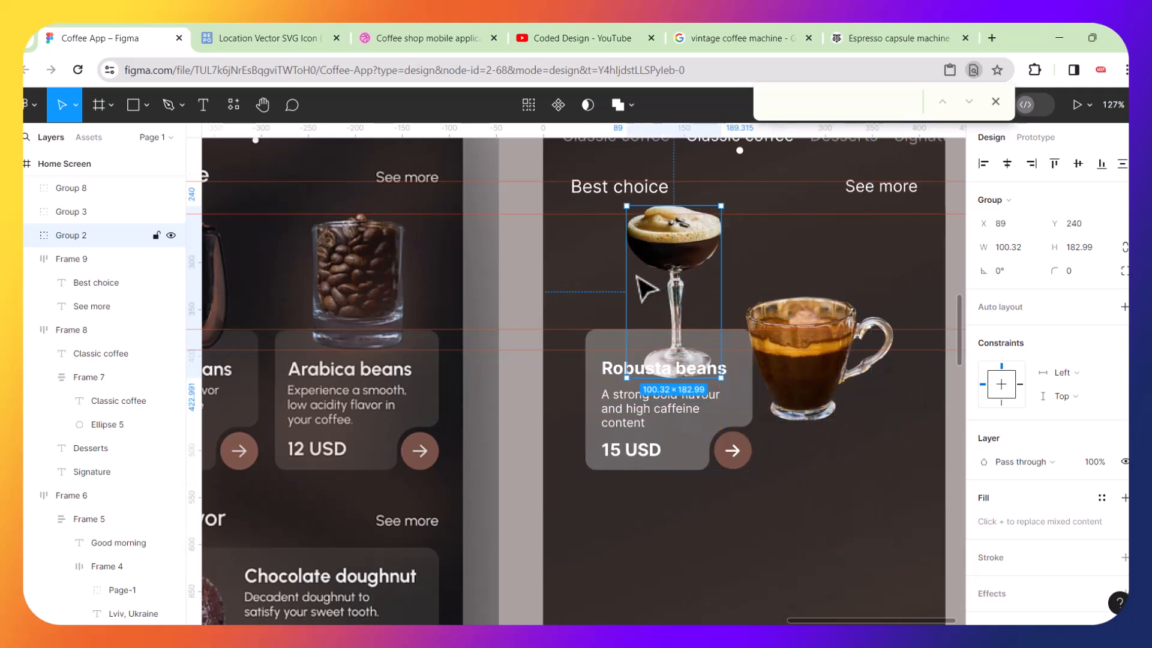
scroll(718, 271, up, 5)
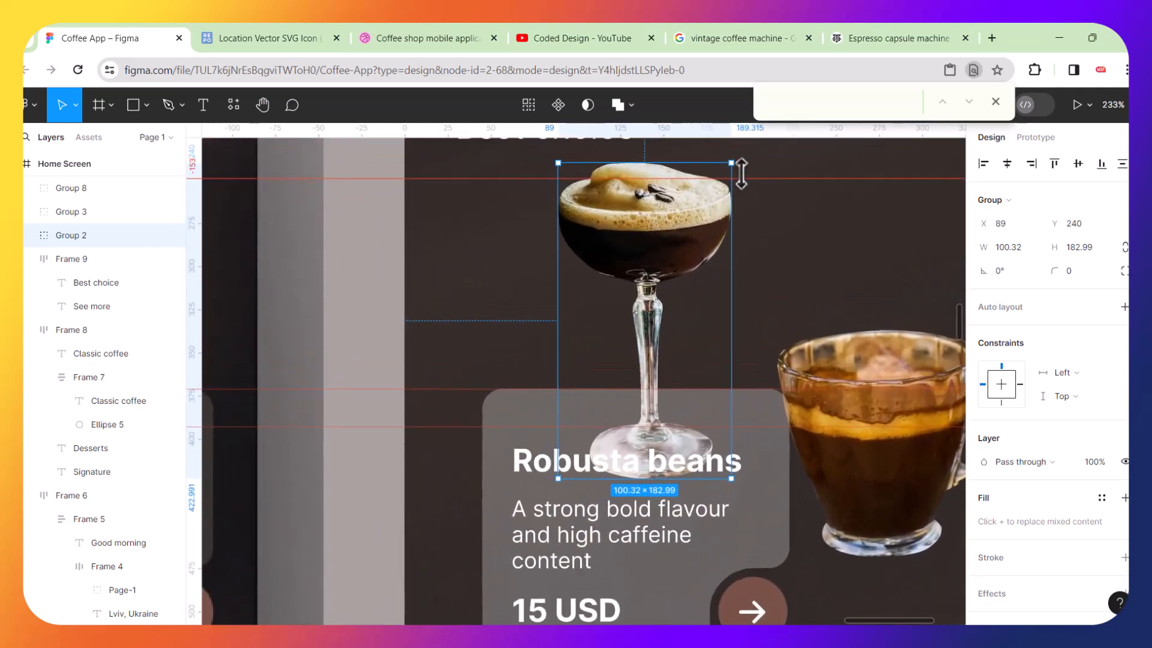
key(k)
drag(734, 161, 705, 218)
drag(667, 258, 676, 236)
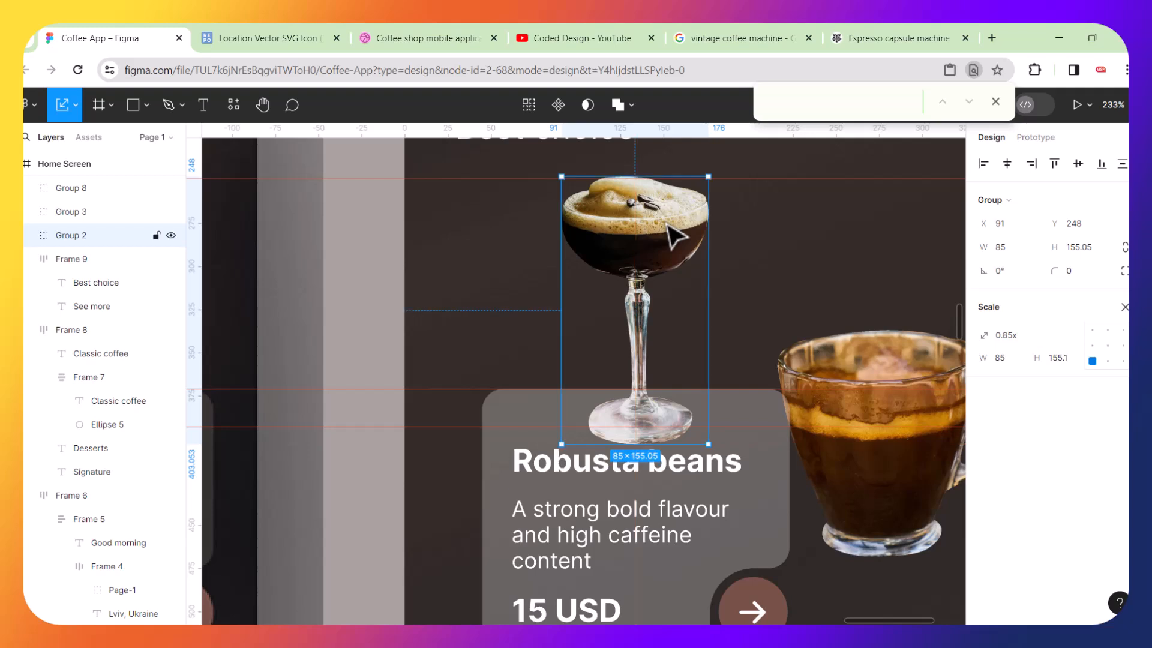
drag(709, 177, 689, 211)
drag(645, 249, 651, 231)
drag(695, 194, 703, 178)
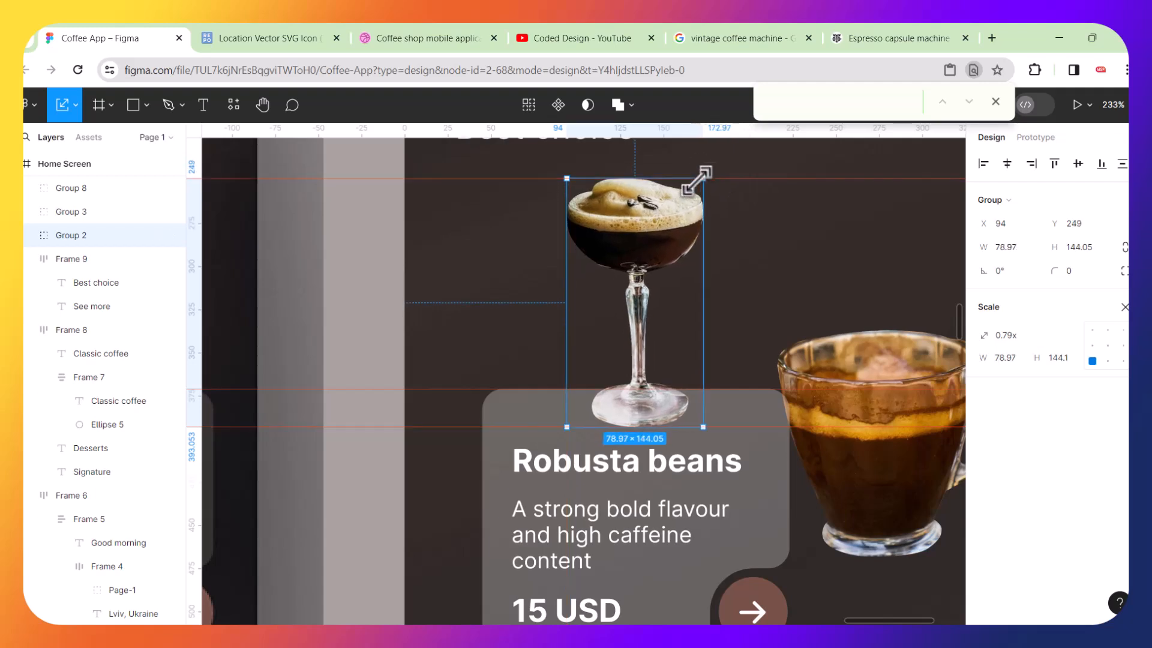
Centre the cocktail glass horizontally on the Robusta card.
shift+click(510, 456)
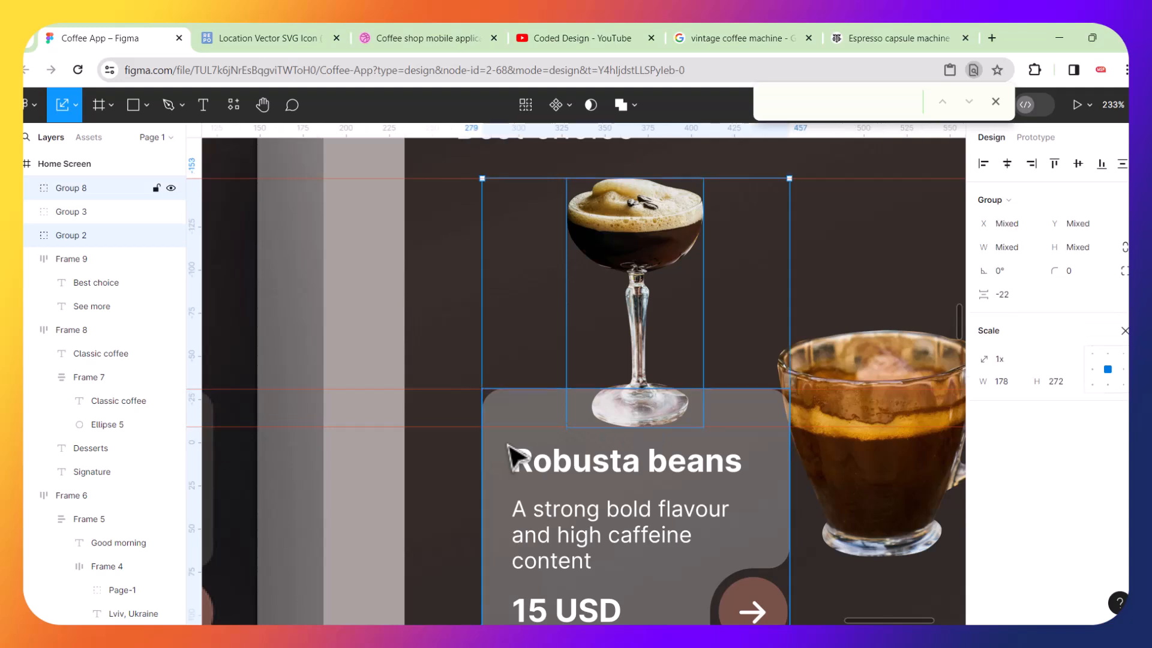
click(1008, 166)
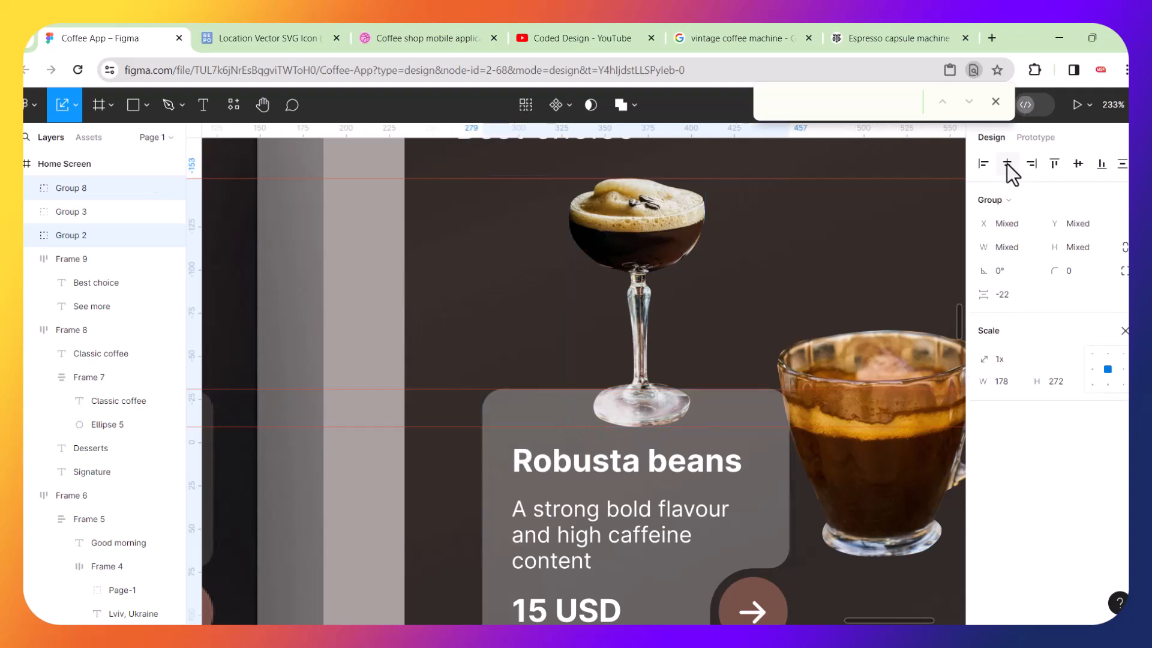
scroll(600, 378, right, 3)
scroll(594, 367, right, 1)
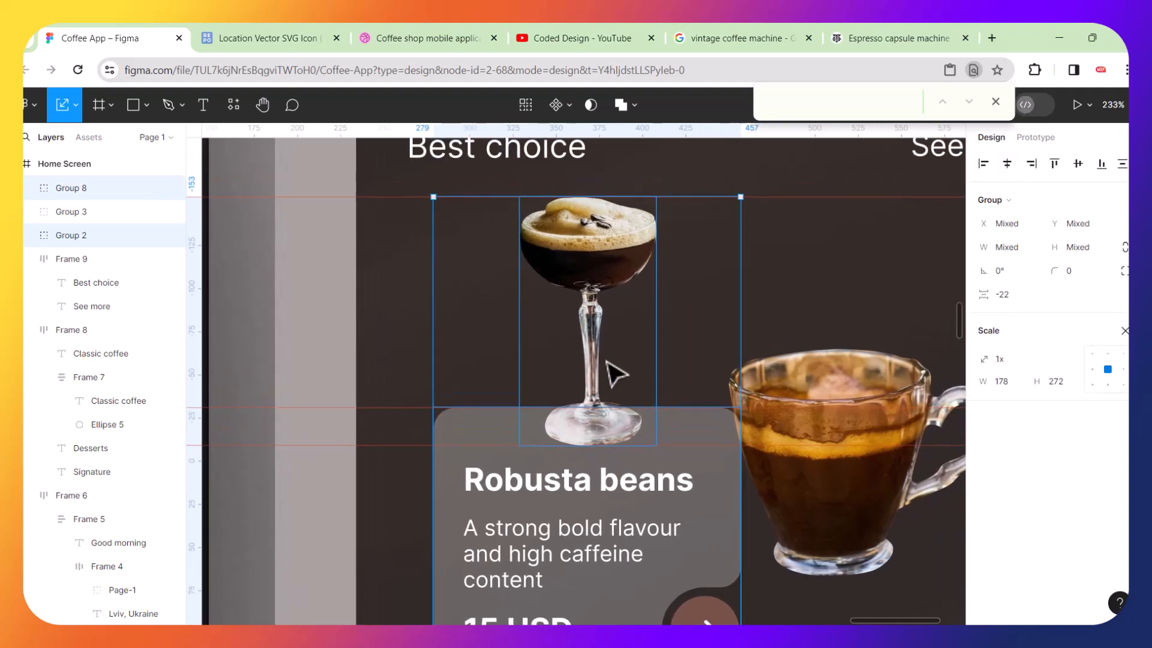
scroll(636, 365, down, 5)
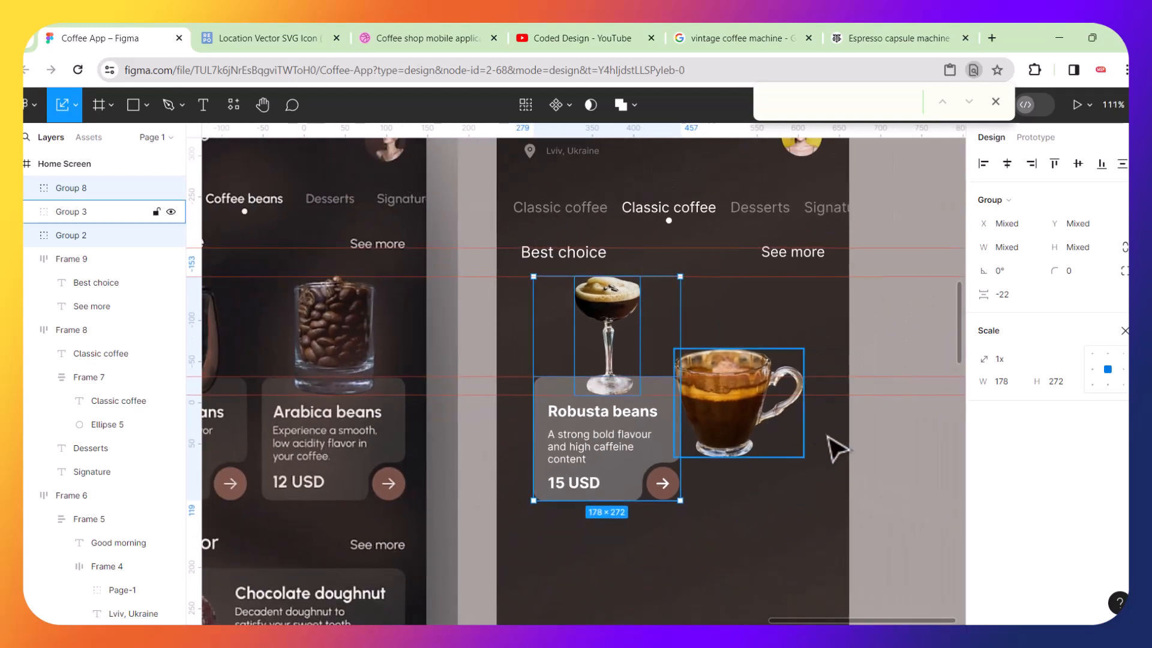
click(906, 449)
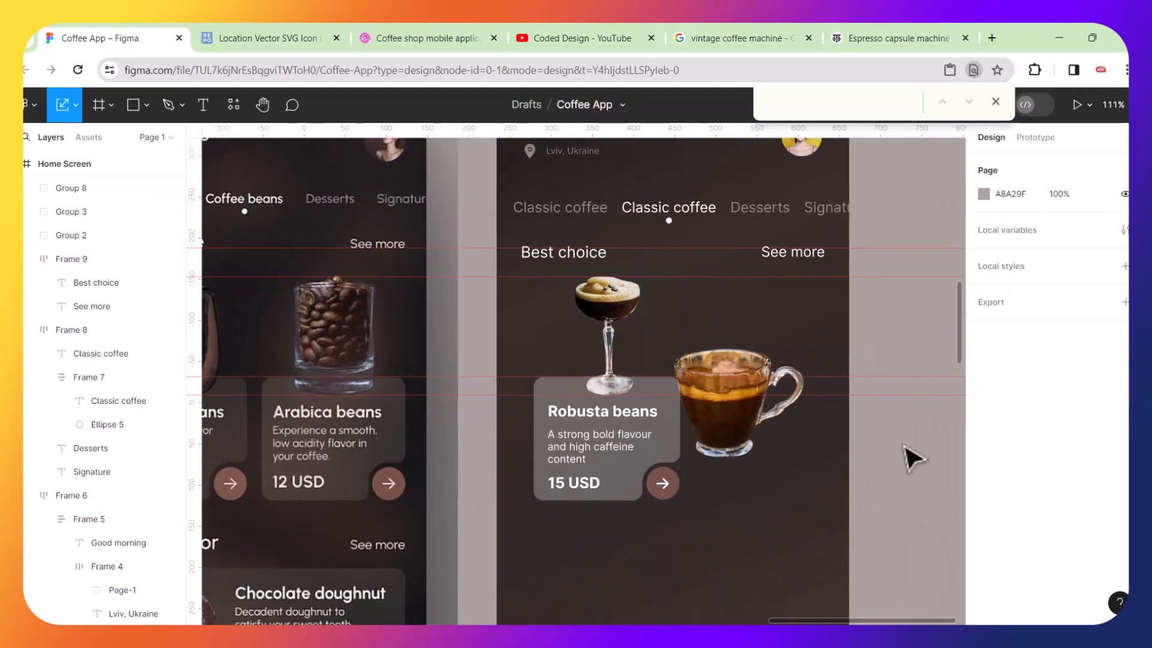
scroll(821, 445, down, 3)
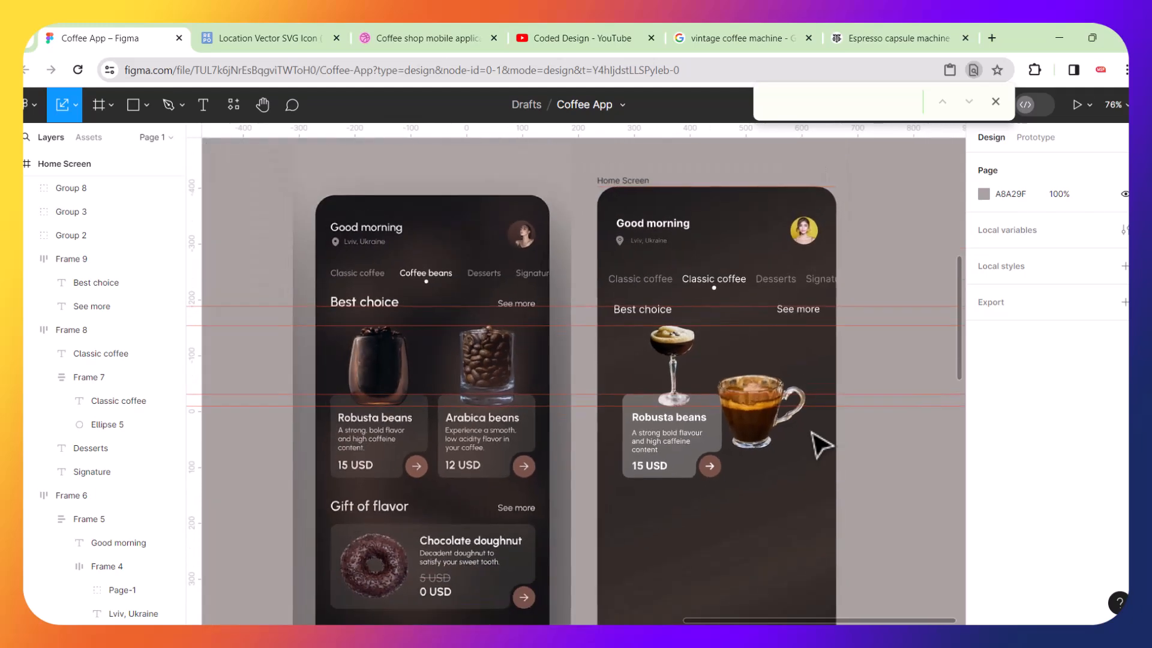
Move the coffee cup below the card, then select the cocktail glass with the Robusta card and nudge both slightly left.
drag(774, 423, 773, 563)
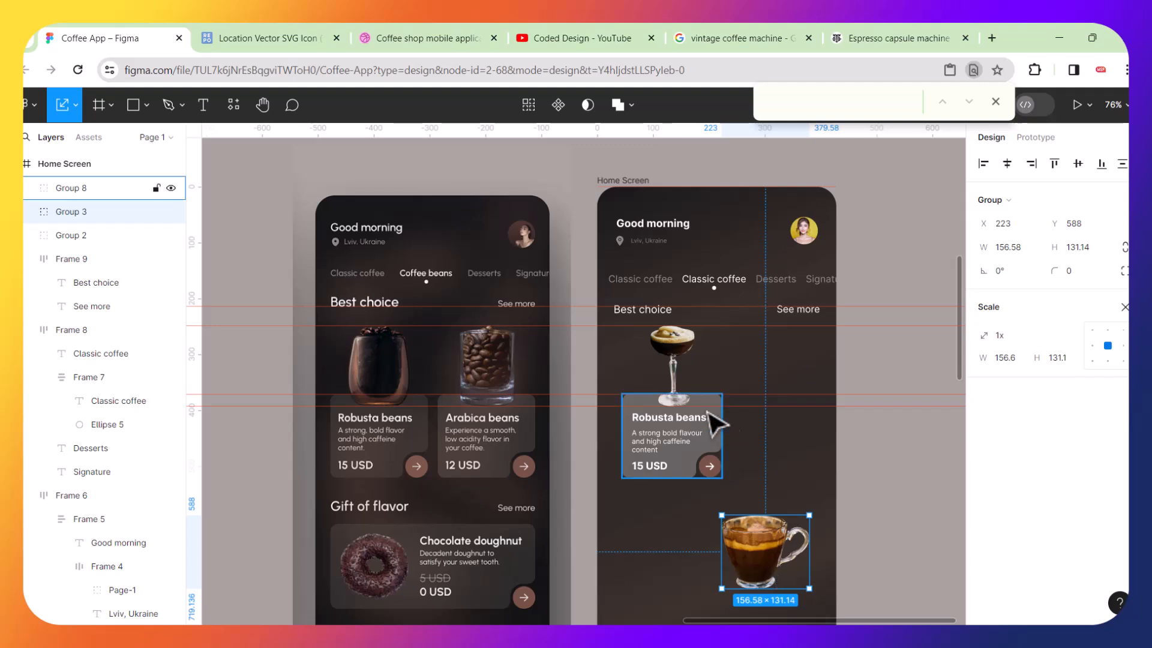
click(625, 360)
drag(664, 383, 677, 448)
key(shift)
key(shift)
key(shift)
key(shift)
key(shift)
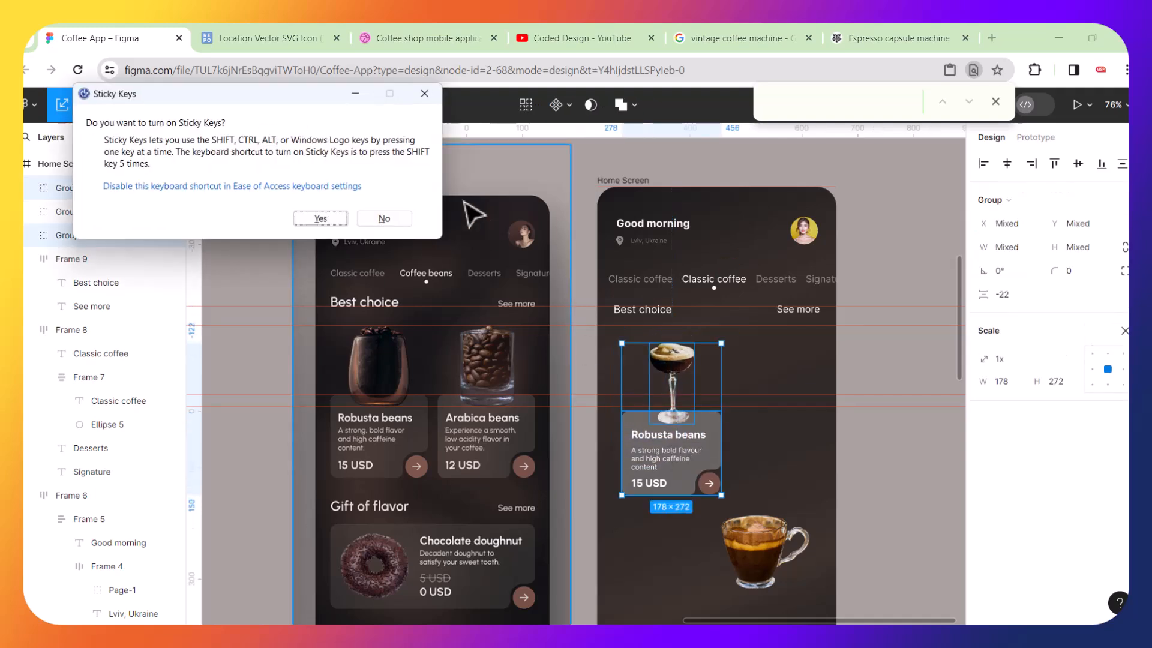
click(430, 96)
key(Left)
key(Left)
key(Left)
key(Left)
key(Left)
key(Left)
key(Left)
key(Left)
key(Left)
key(Left)
key(Left)
key(Left)
key(Left)
key(Left)
key(Left)
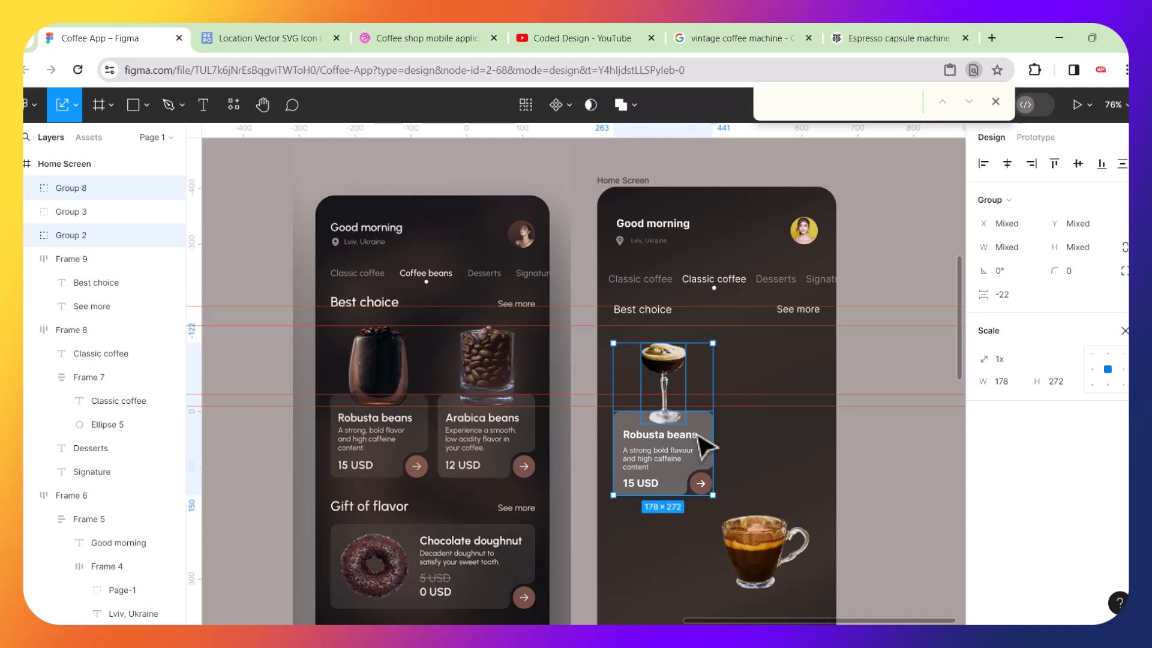
Place the coffee cup to the right of the cocktail glass and duplicate the Robusta card beside the original.
drag(767, 562, 695, 595)
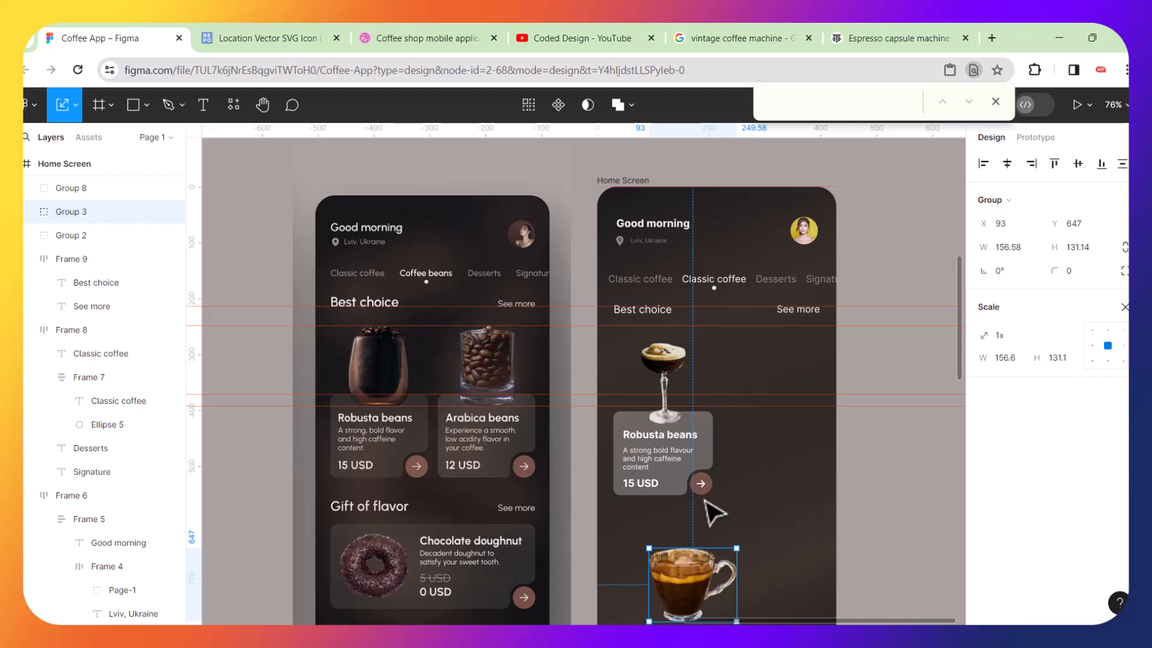
drag(711, 577, 784, 376)
click(689, 445)
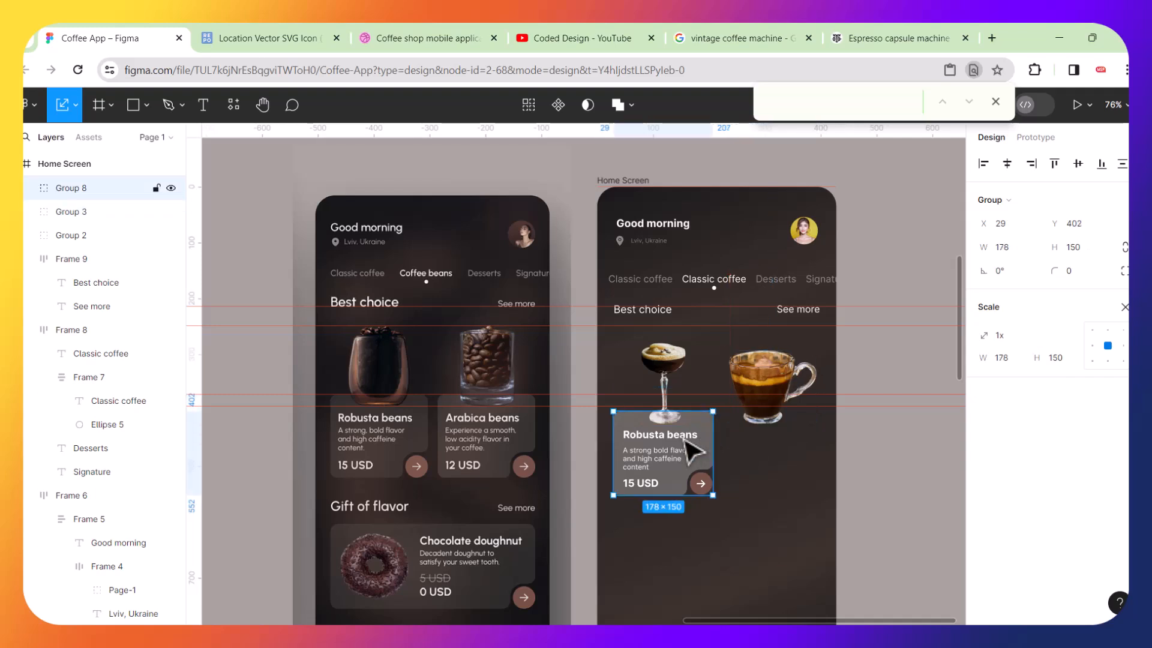
key(ctrl+d)
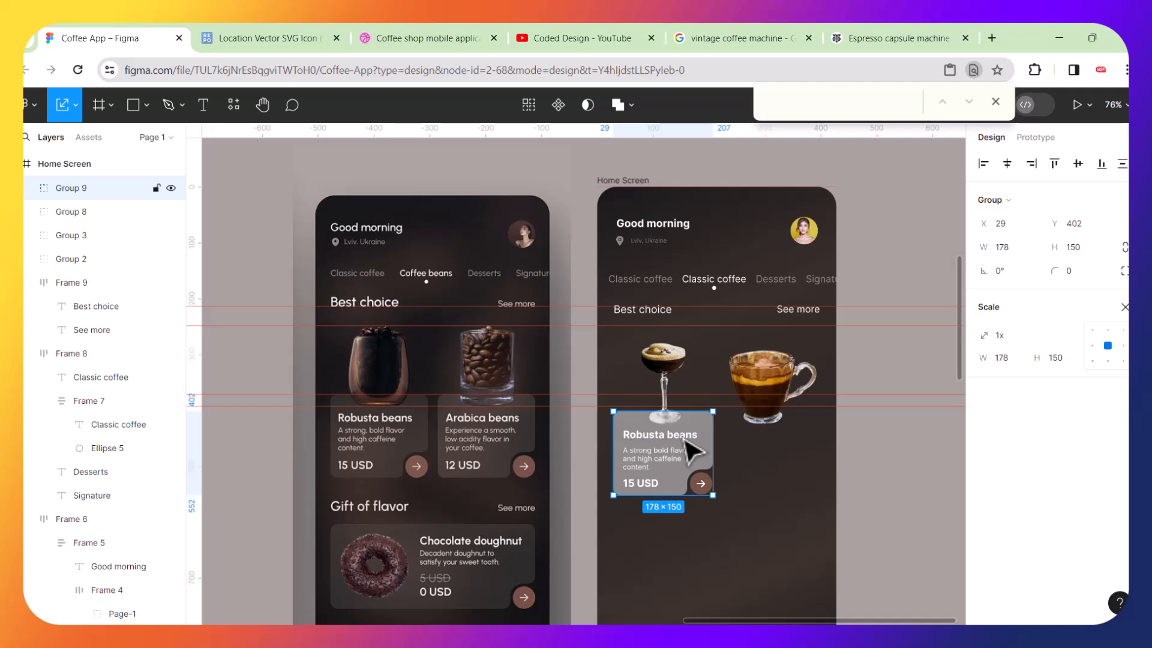
drag(689, 450, 795, 459)
Scale the coffee cup to about 1.09x with the Scale tool and move it onto the duplicate card.
ctrl+scroll(796, 457, up, 5)
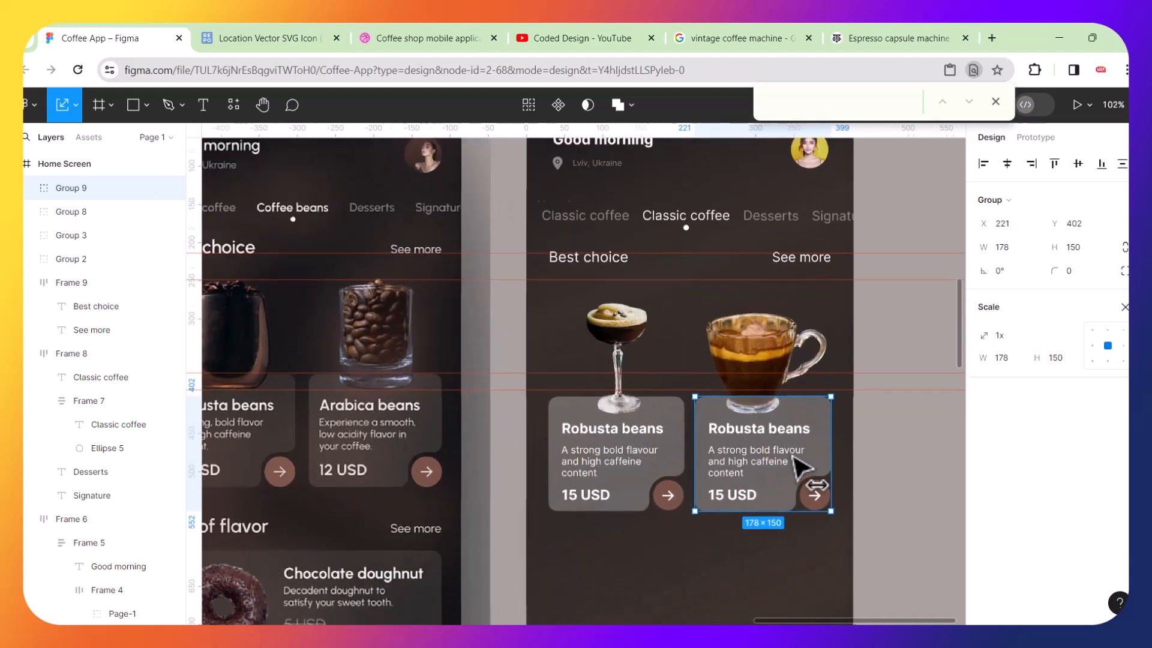
ctrl+scroll(785, 456, up, 5)
ctrl+scroll(784, 456, down, 3)
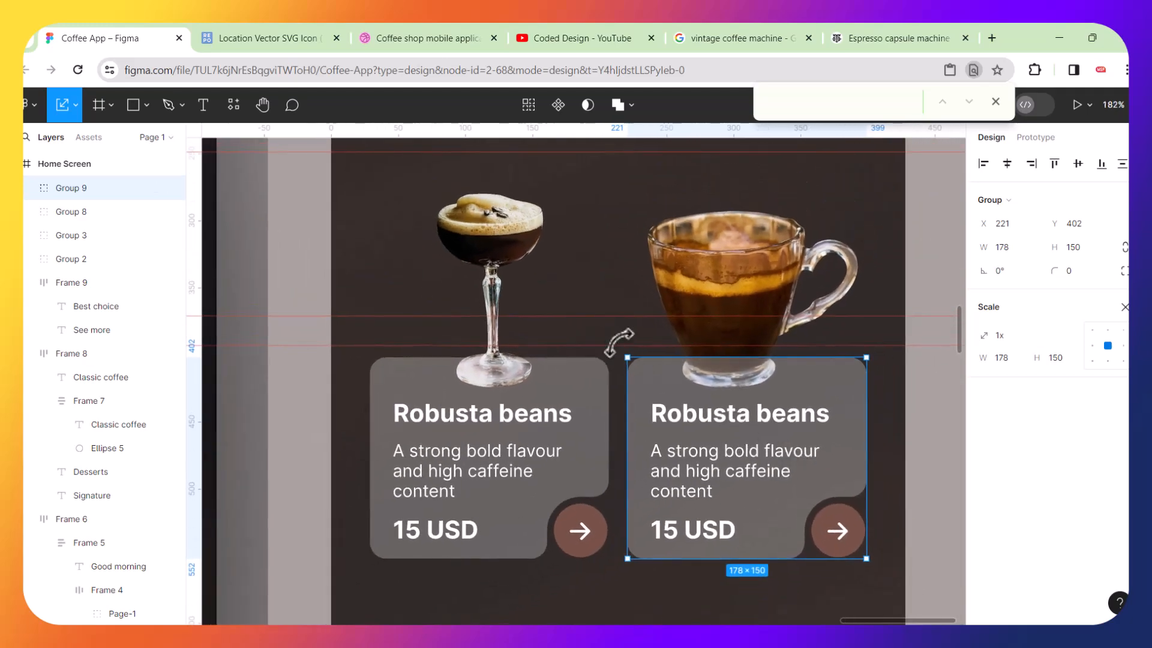
drag(726, 283, 496, 267)
drag(631, 375, 661, 396)
drag(556, 296, 767, 306)
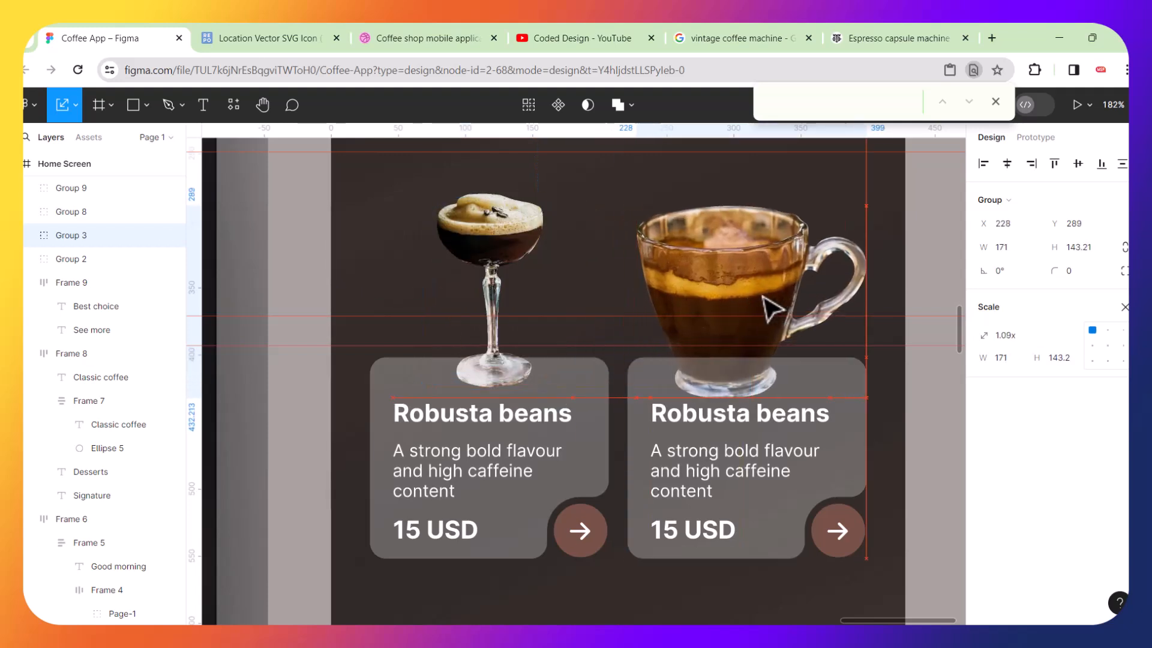
Rescale the coffee cup to about 0.91x, reposition it on the duplicate card and bring it to the front.
scroll(769, 306, down, 5)
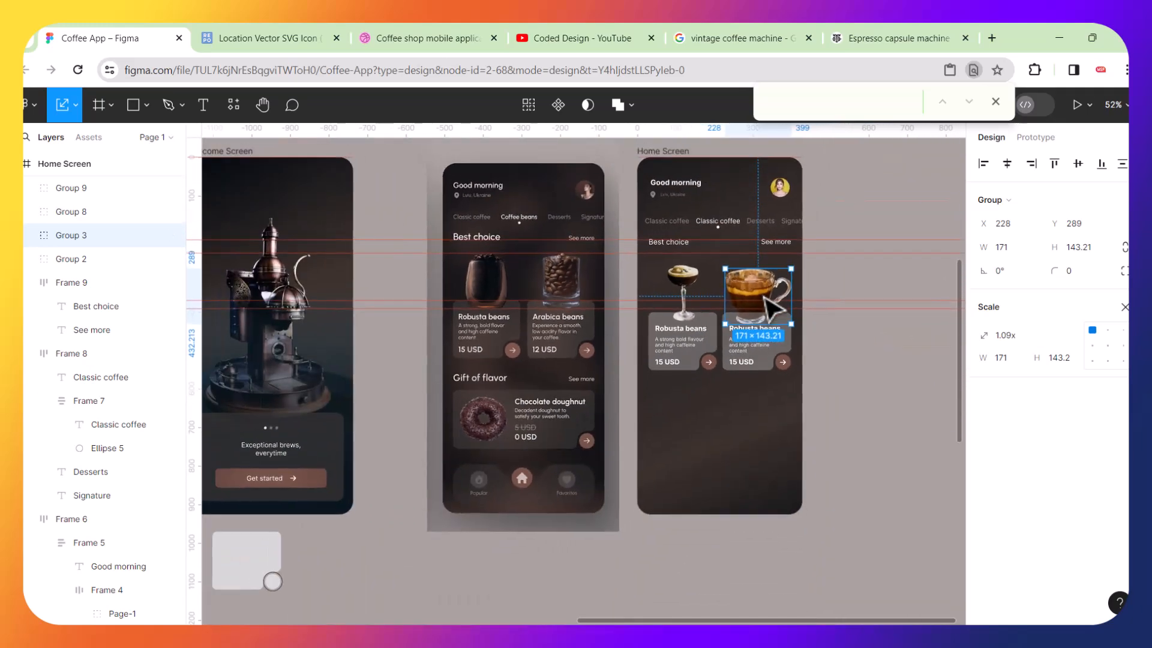
scroll(767, 300, up, 5)
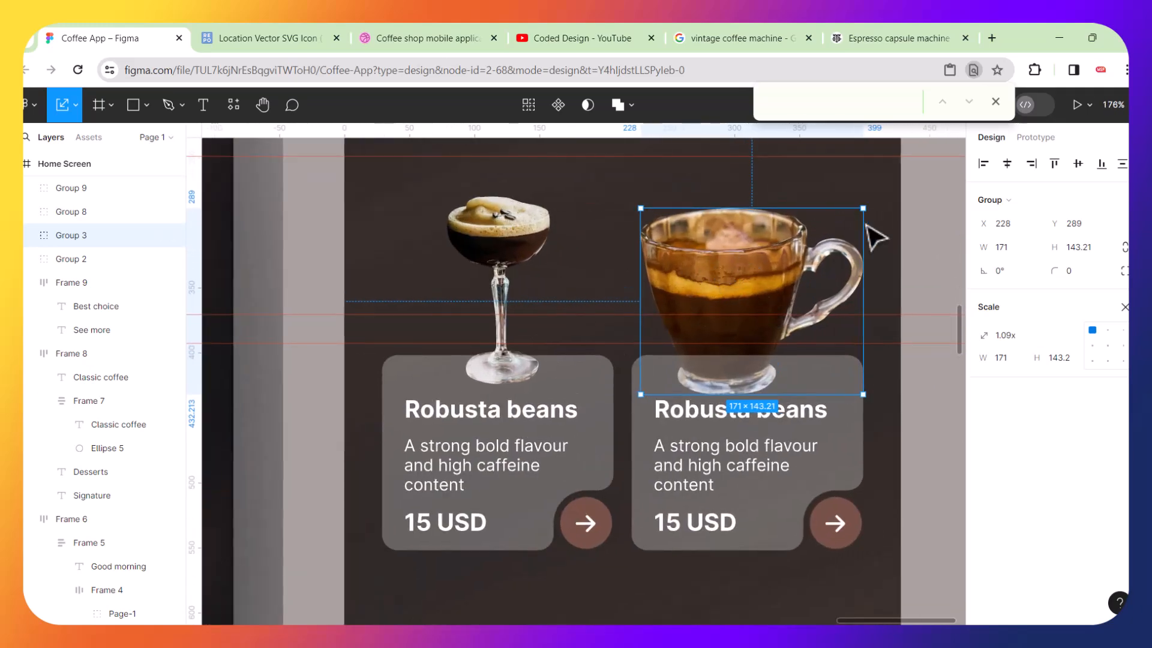
drag(867, 206, 796, 240)
drag(736, 288, 771, 258)
right_click(778, 268)
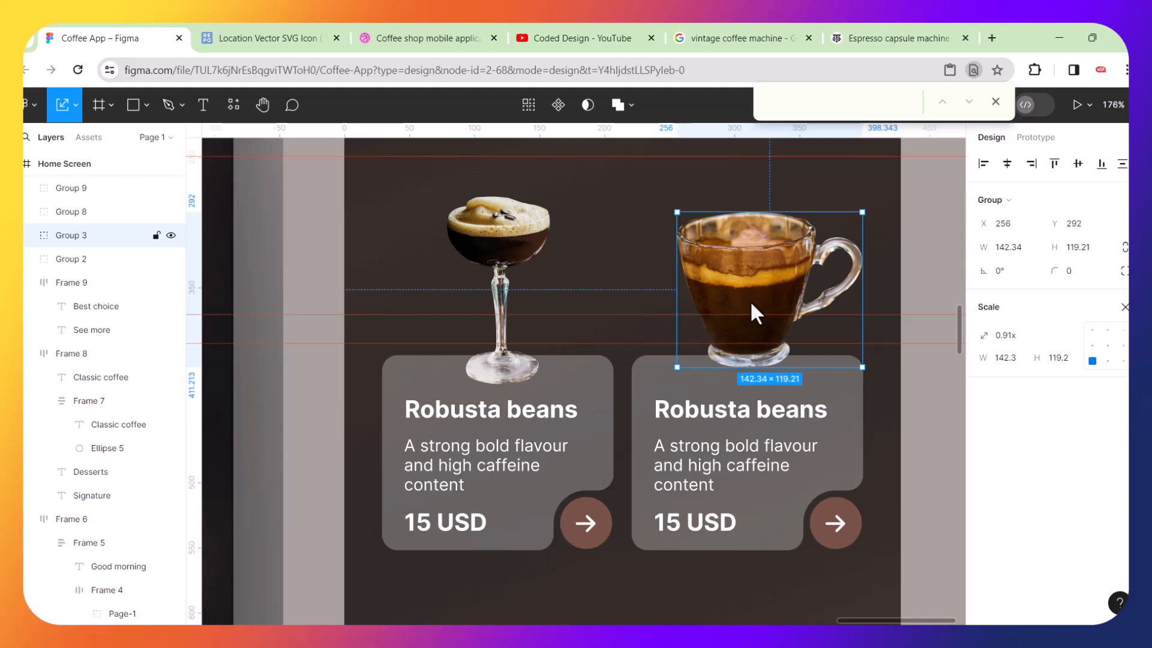
key(ctrl+shift+bracketright)
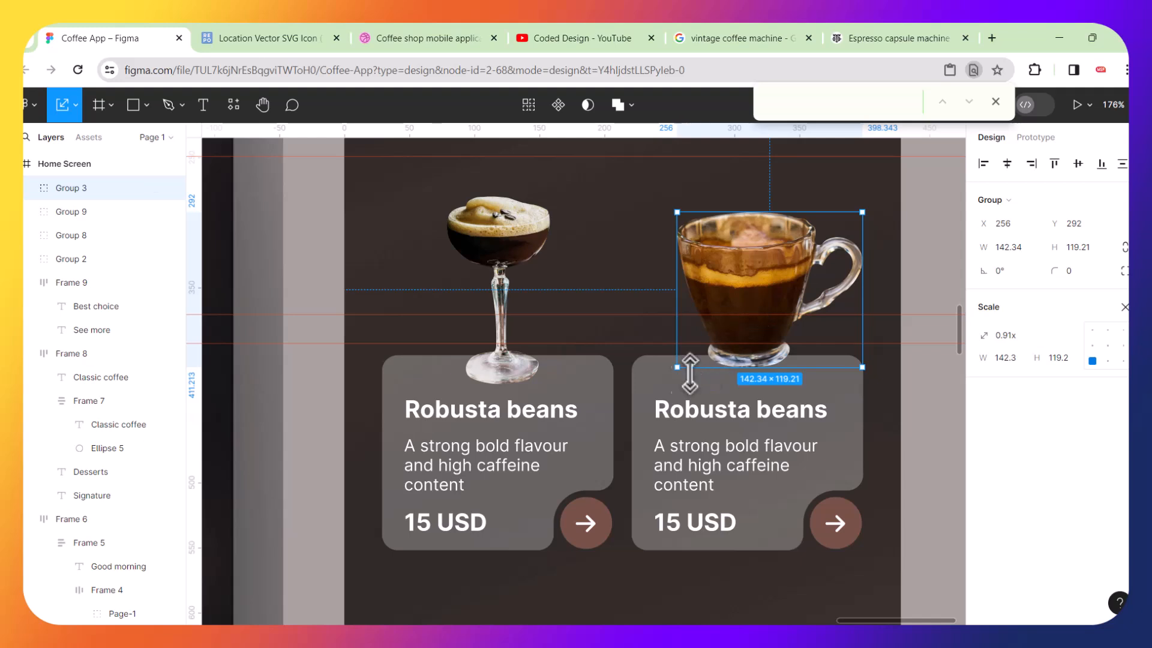
Centre the coffee cup horizontally on the duplicate card and nudge it slightly down and right.
shift+click(673, 397)
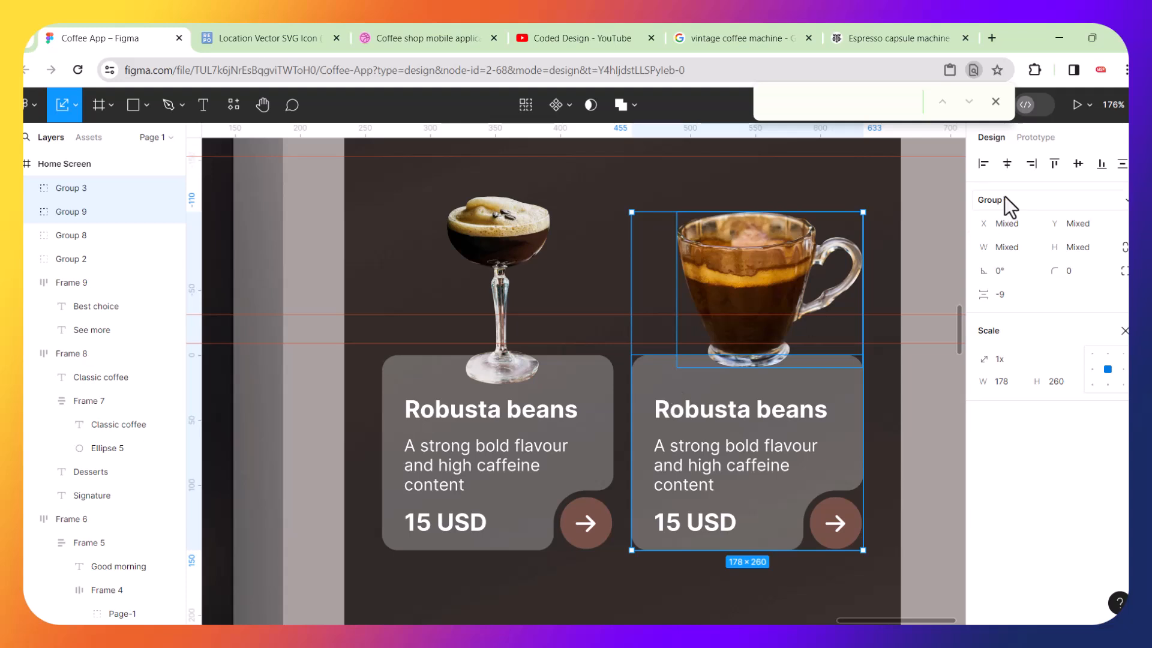
click(1008, 164)
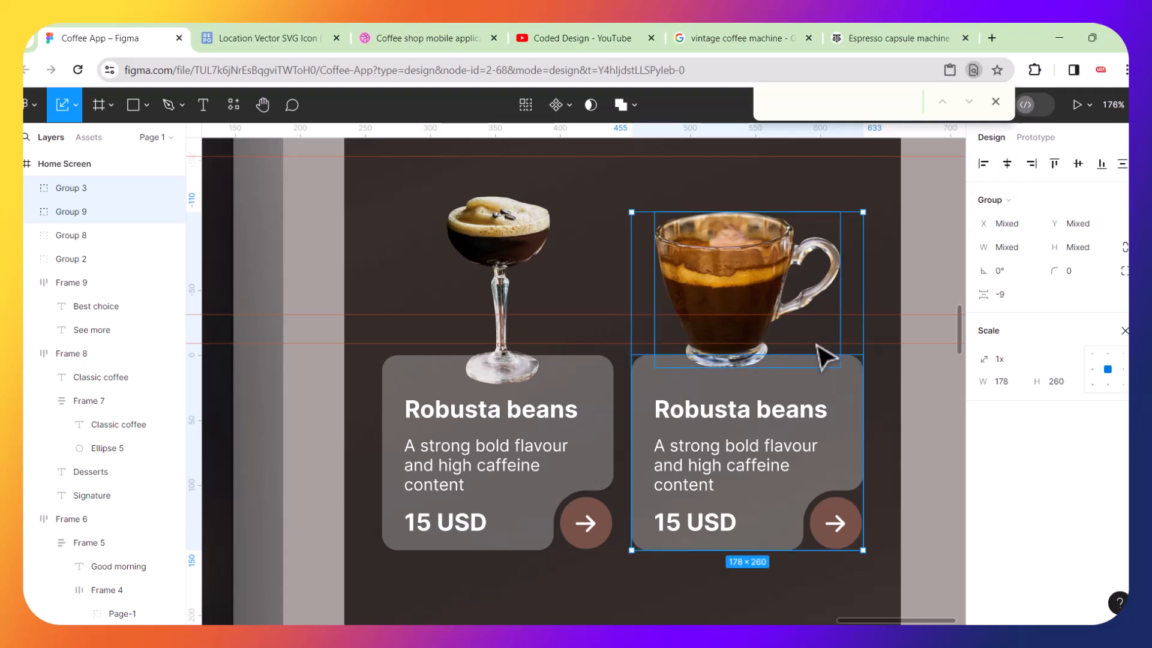
click(947, 337)
click(737, 276)
key(Down)
key(Down)
key(Down)
key(Down)
key(Down)
key(Down)
key(Down)
key(Down)
key(Down)
key(Down)
key(Down)
key(Down)
key(Down)
key(Down)
key(Down)
key(Down)
key(Down)
key(Up)
key(Up)
key(Right)
key(Right)
key(Right)
key(Right)
key(Right)
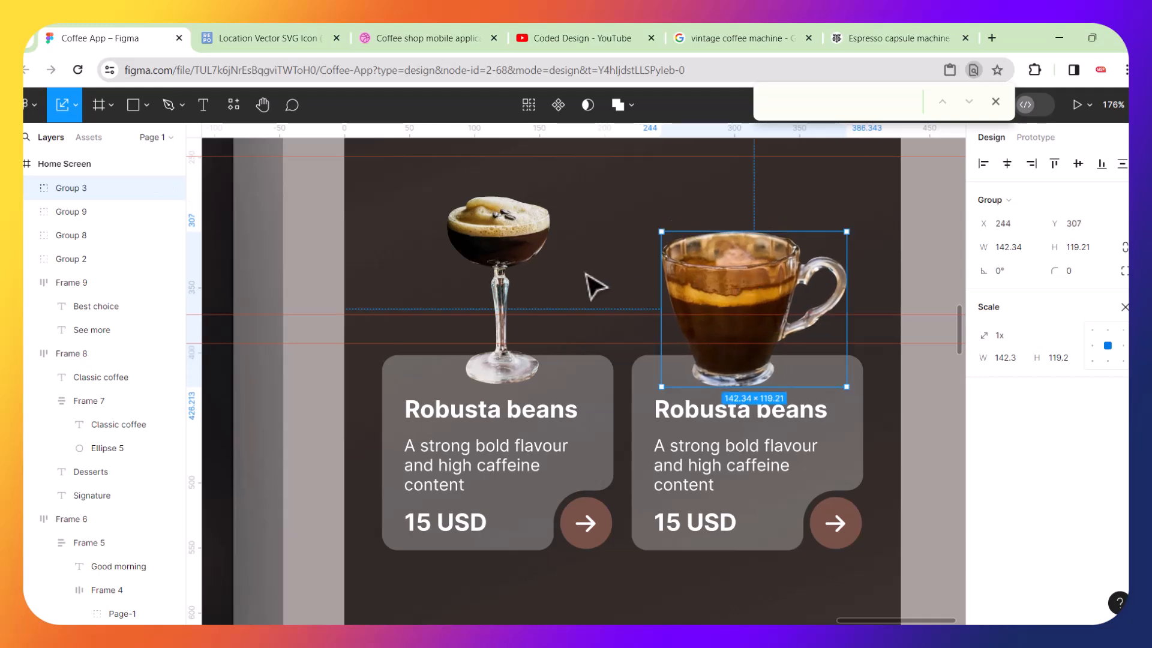
Switch from the Scale tool back to the Move tool.
scroll(608, 405, up, 3)
scroll(603, 400, up, 1)
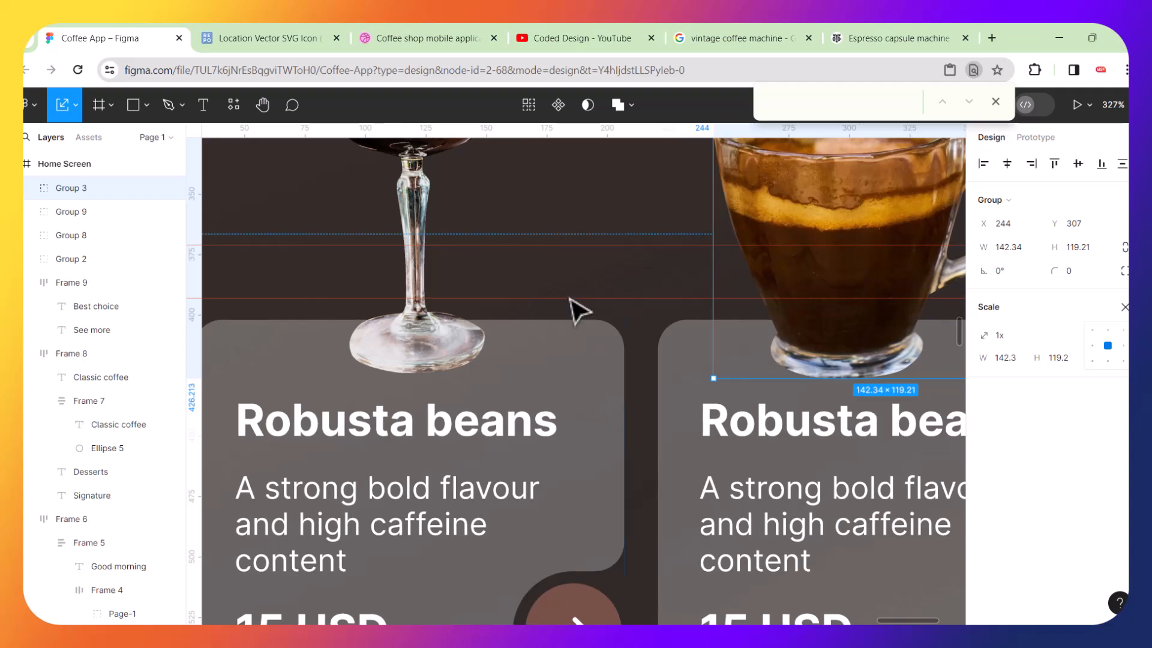
click(600, 309)
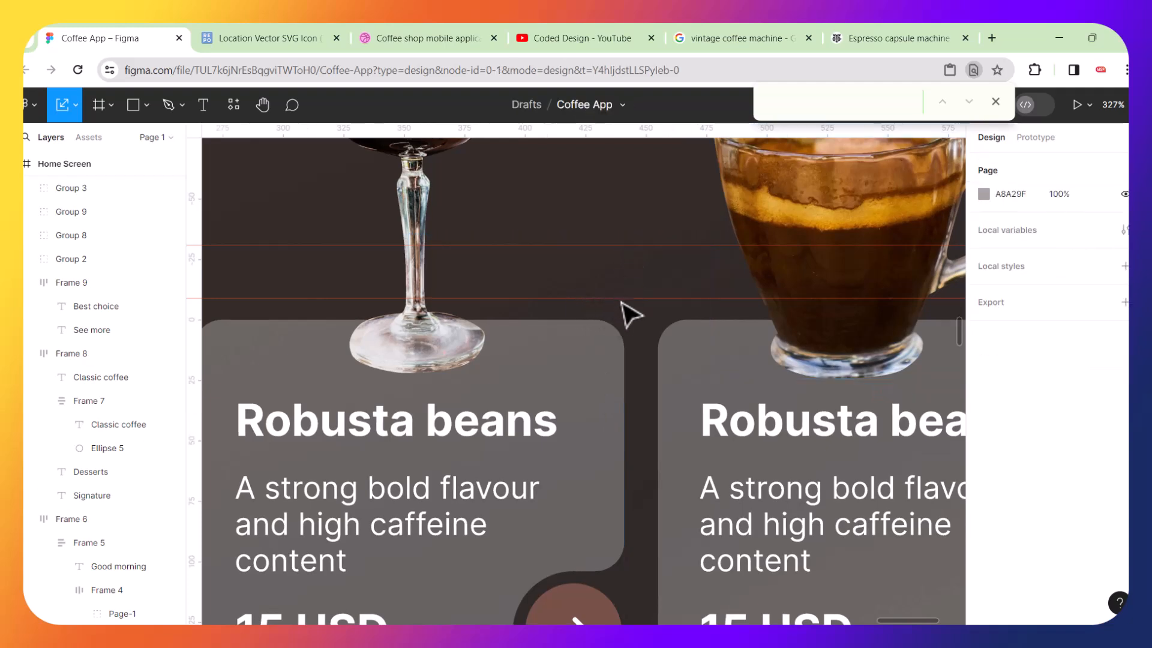
scroll(636, 318, down, 10)
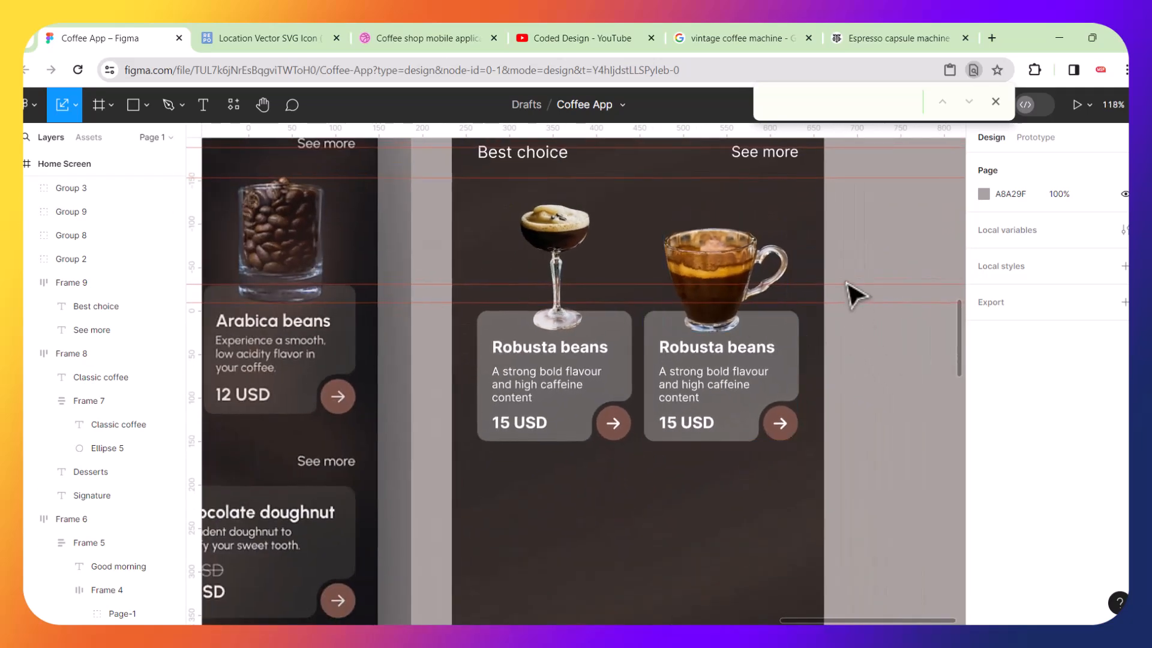
click(75, 103)
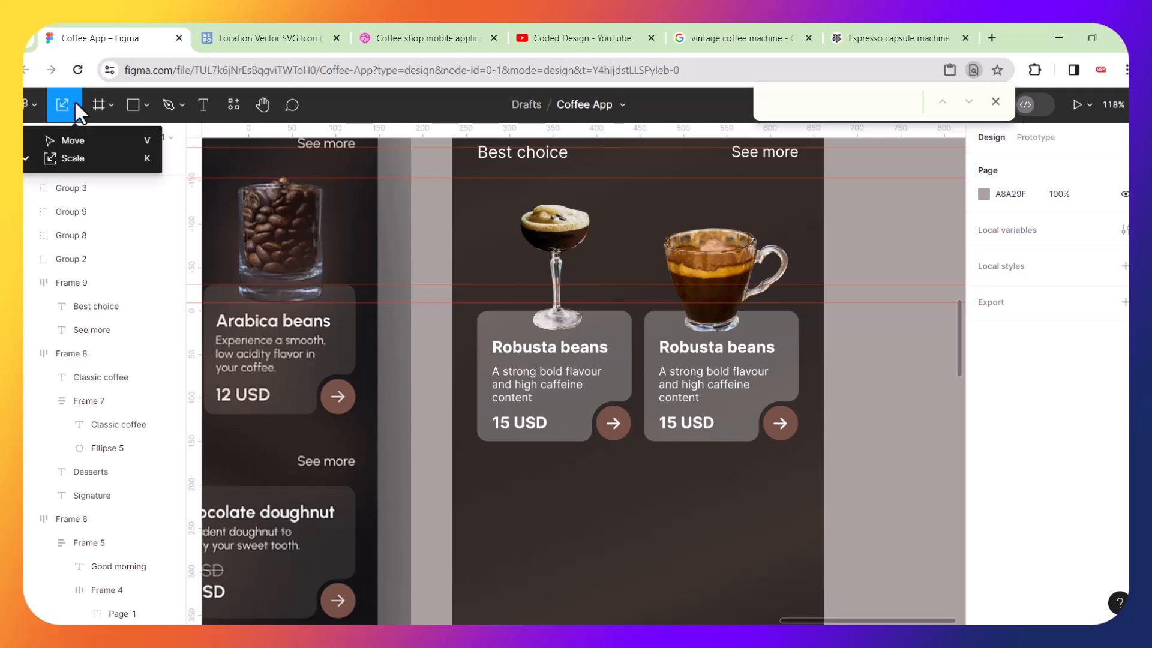
click(58, 127)
click(75, 107)
click(63, 142)
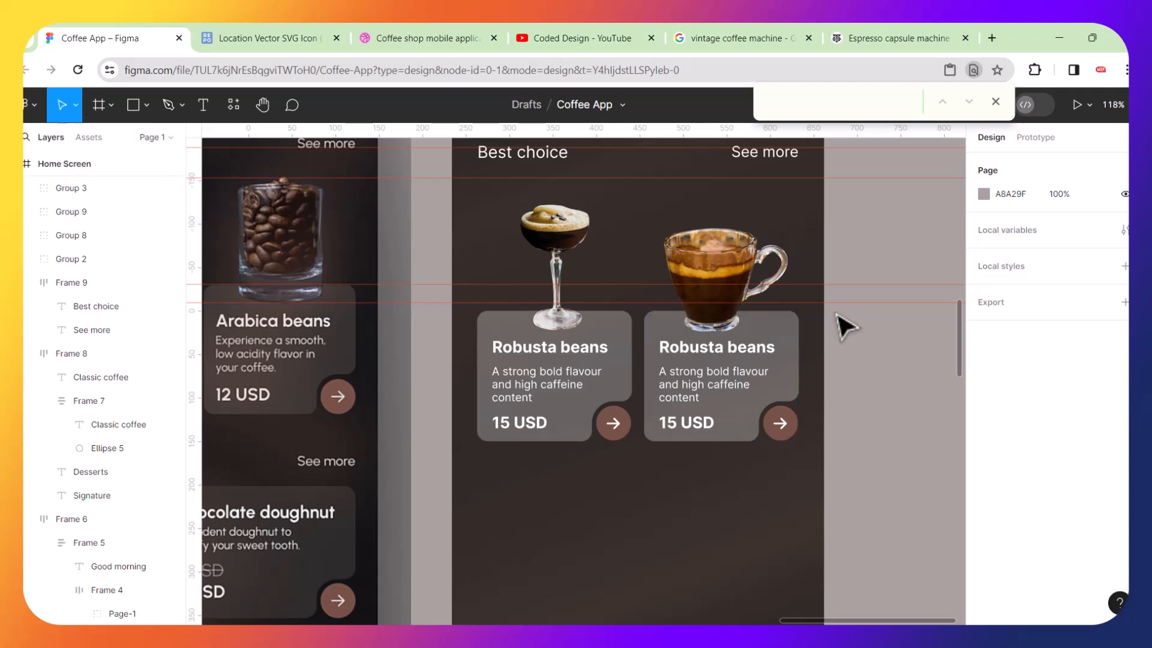
Group the coffee cup together with the duplicate Robusta card.
ctrl+scroll(843, 326, up, 3)
ctrl+scroll(843, 326, up, 1)
drag(836, 305, 834, 347)
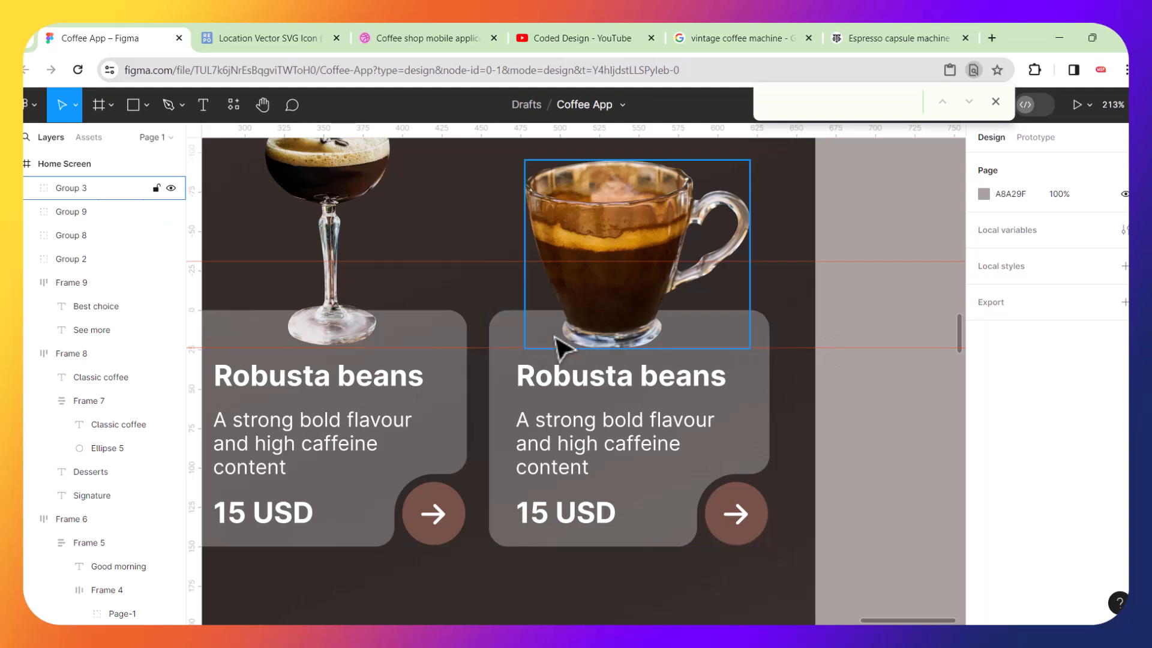
ctrl+scroll(656, 314, down, 1)
ctrl+scroll(656, 313, down, 3)
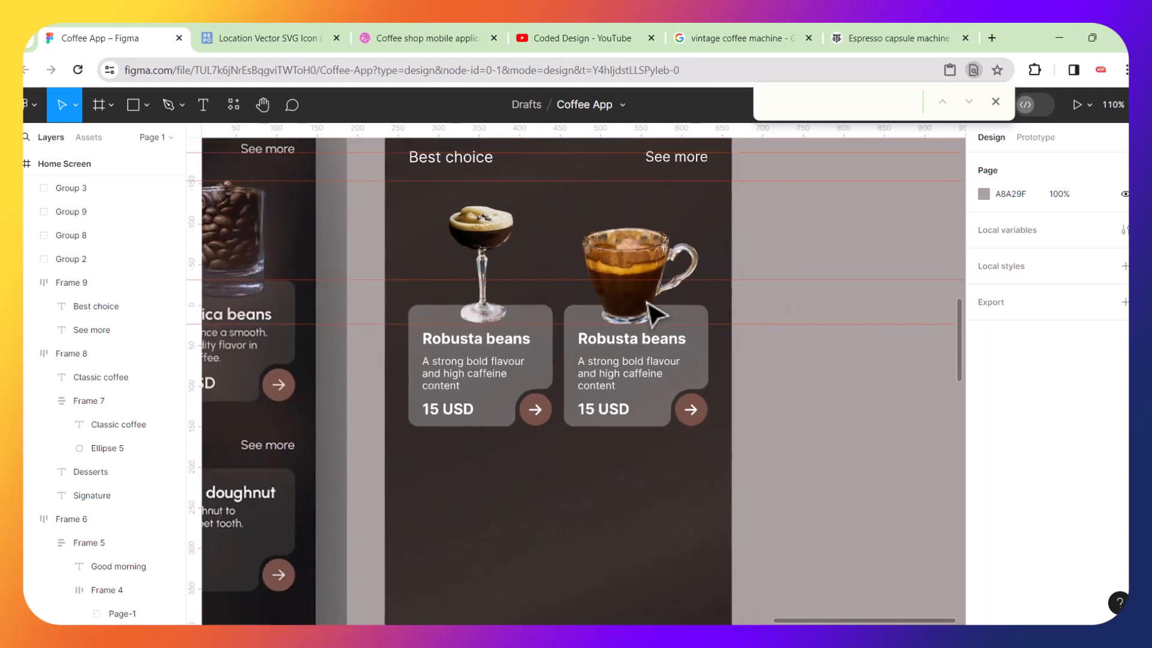
drag(611, 202, 667, 429)
key(ctrl+g)
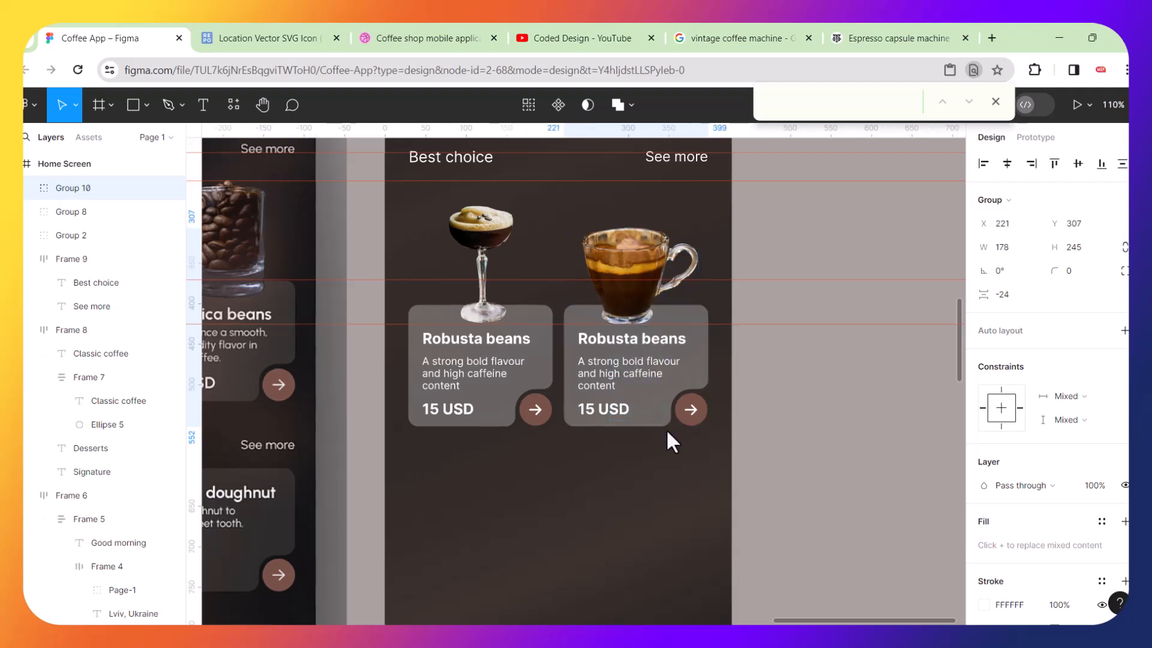
Add a guide at the coffee cup's top and shrink the cocktail glass to about 64 × 117 to meet it.
ctrl+scroll(596, 424, down, 1)
ctrl+scroll(596, 423, down, 4)
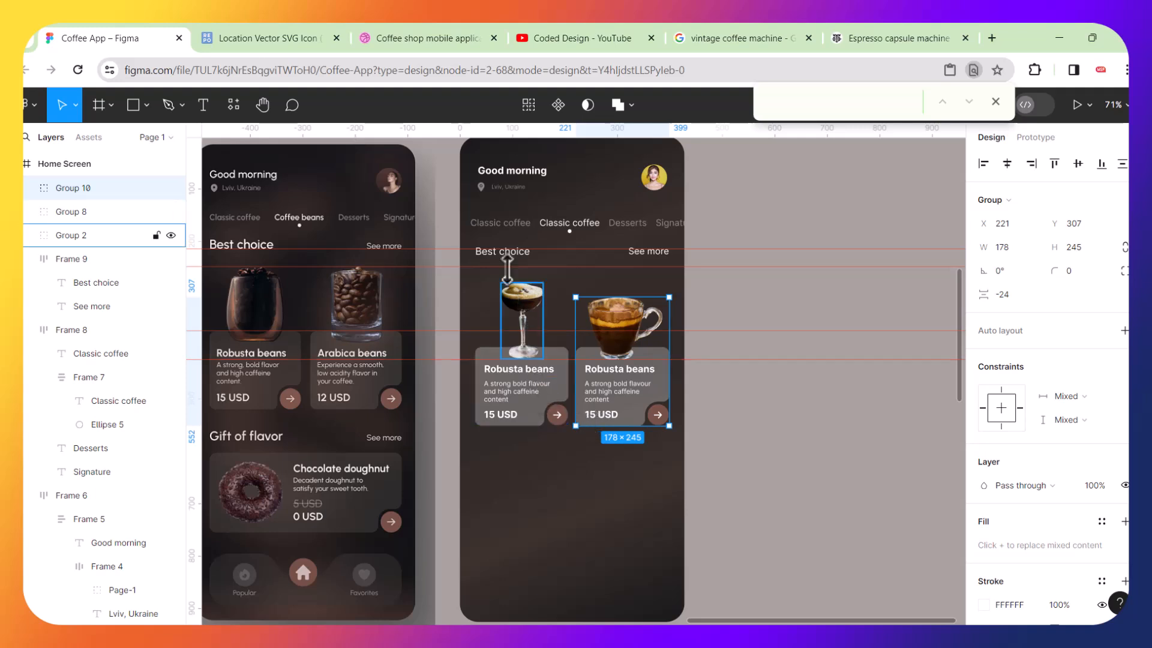
drag(485, 280, 538, 439)
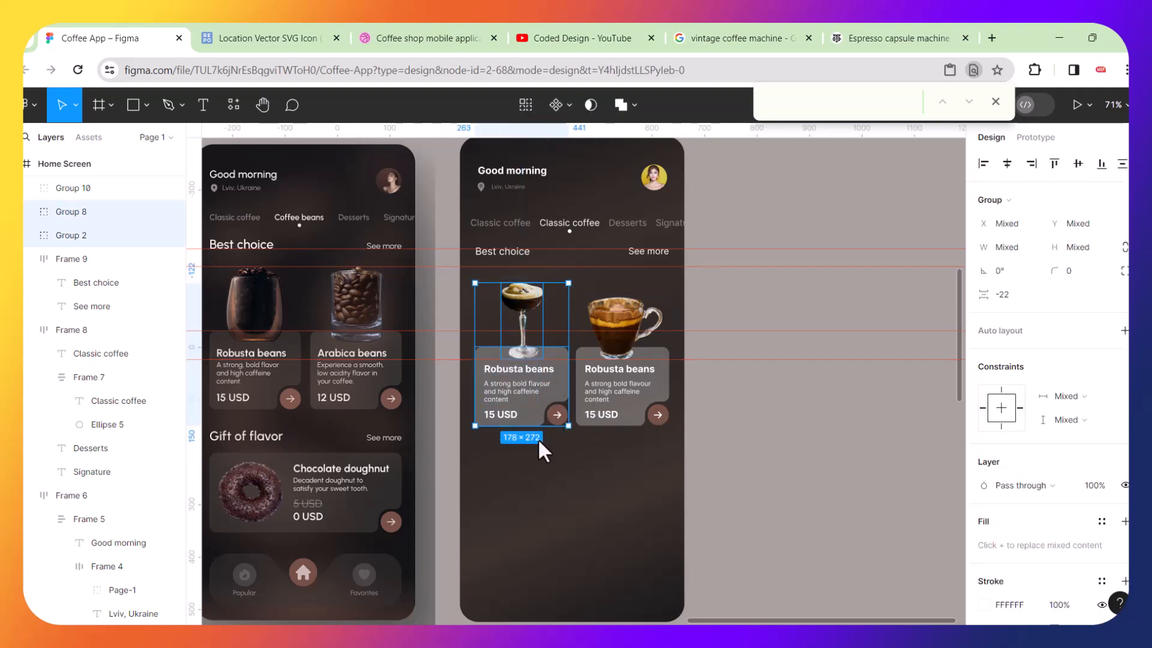
ctrl+scroll(565, 334, up, 8)
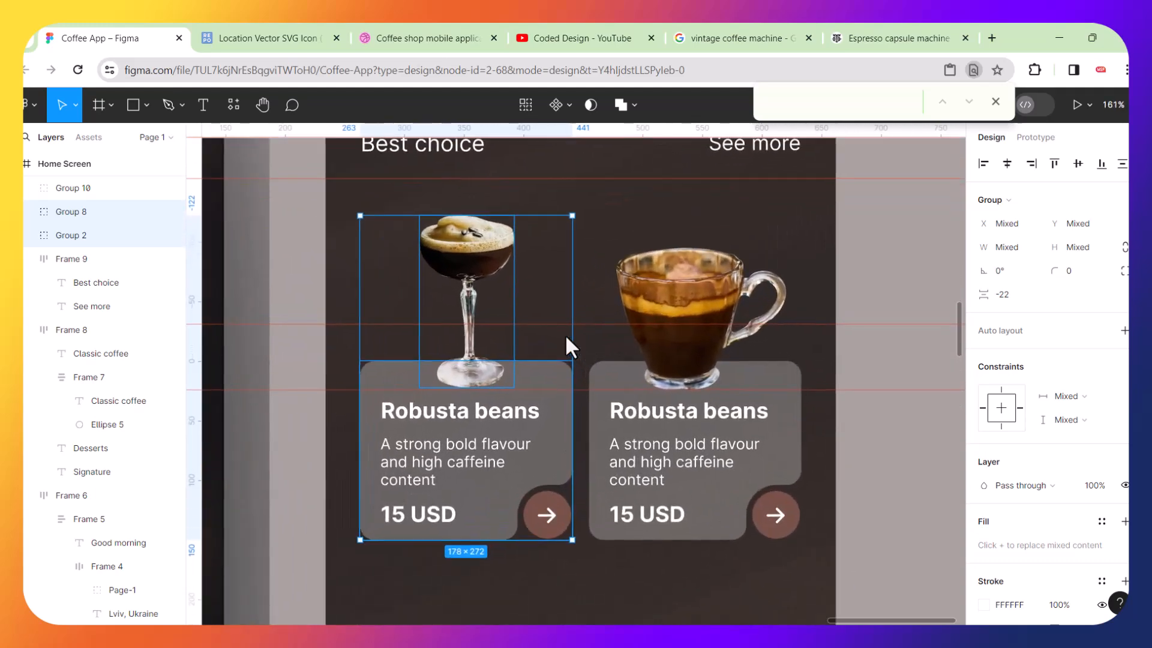
click(595, 240)
click(510, 248)
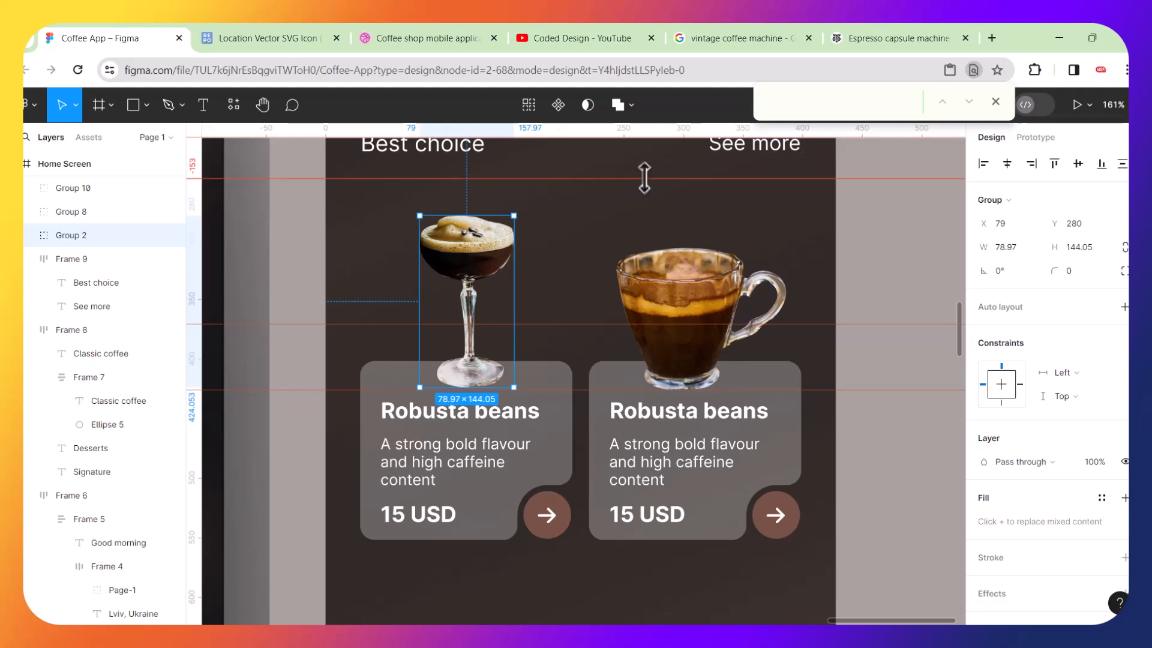
drag(644, 178, 648, 248)
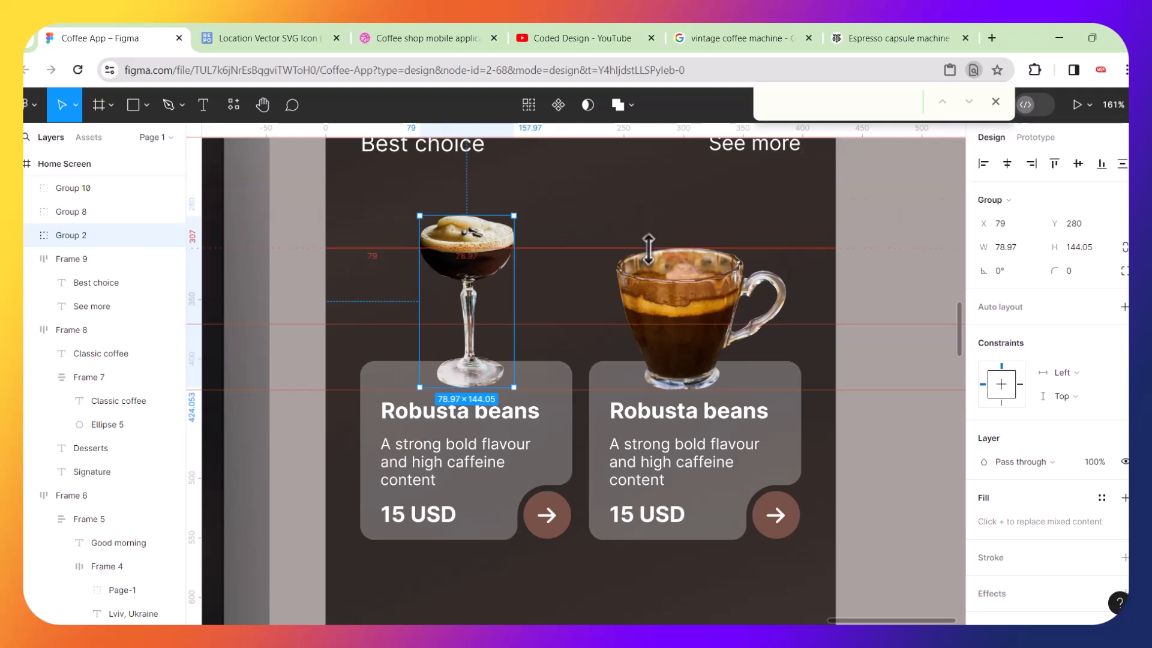
drag(514, 216, 482, 244)
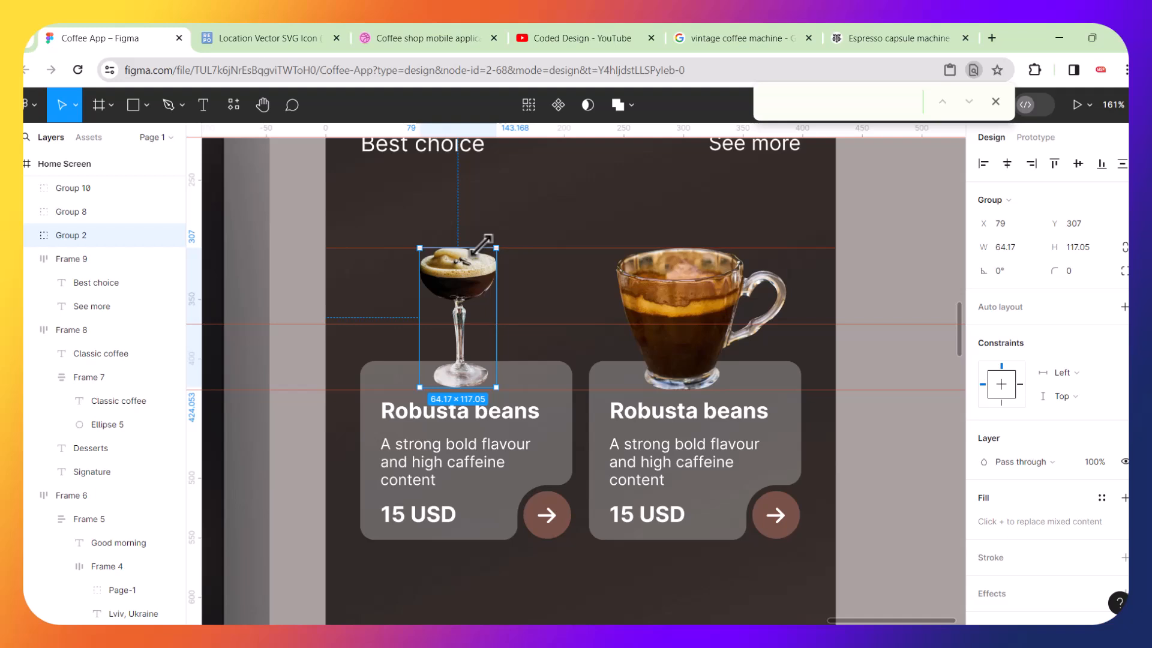
Group the cocktail glass with the first Robusta card, then wrap both card groups in a horizontal auto layout.
shift+click(391, 425)
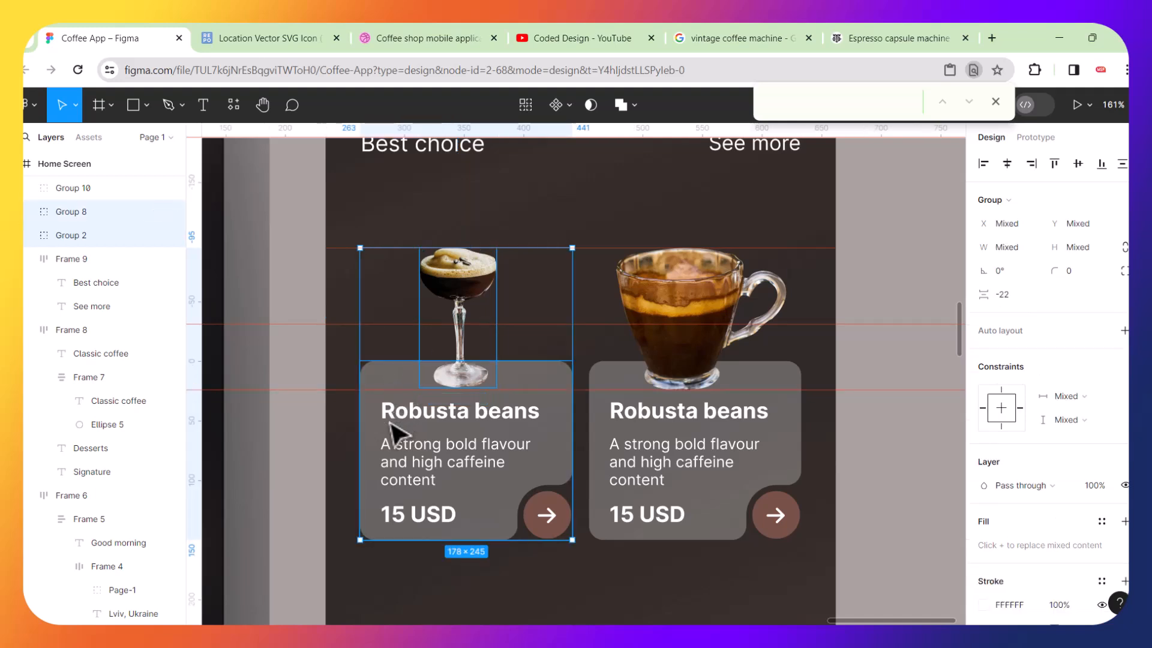
key(ctrl+g)
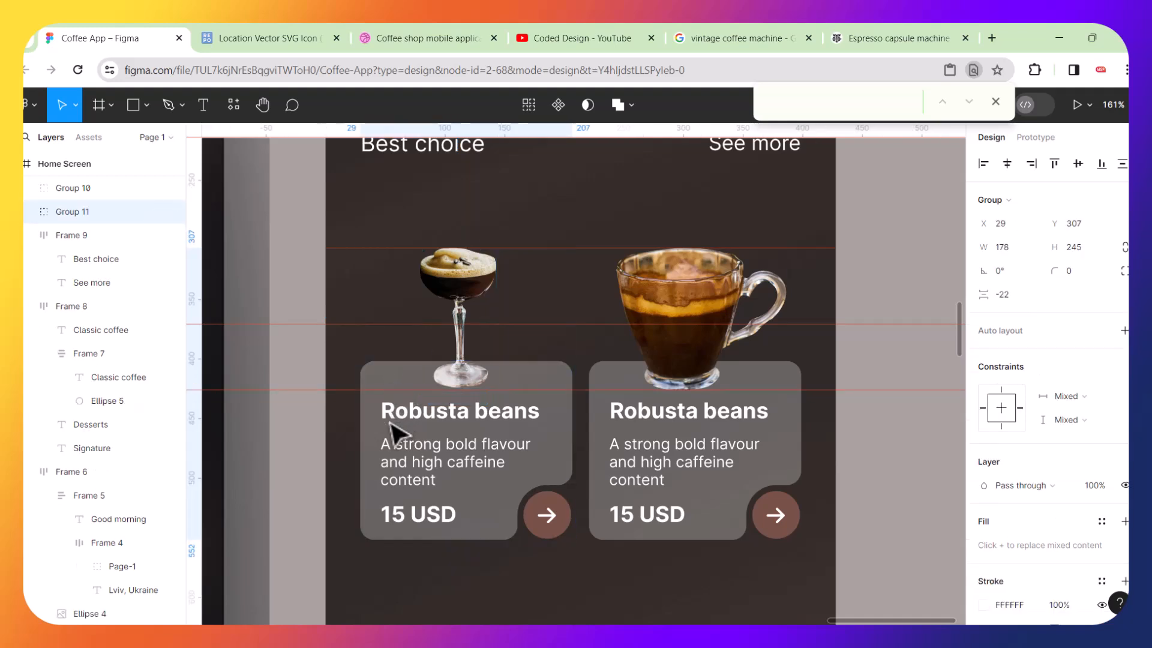
scroll(391, 431, down, 5)
click(390, 603)
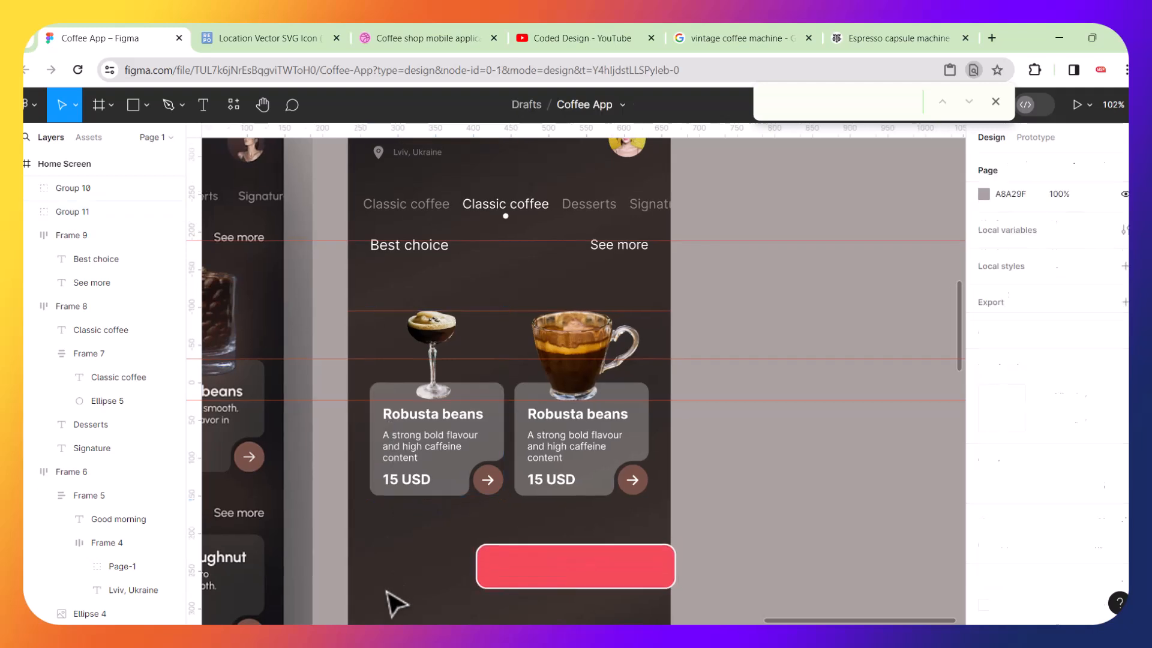
click(433, 462)
shift+click(567, 461)
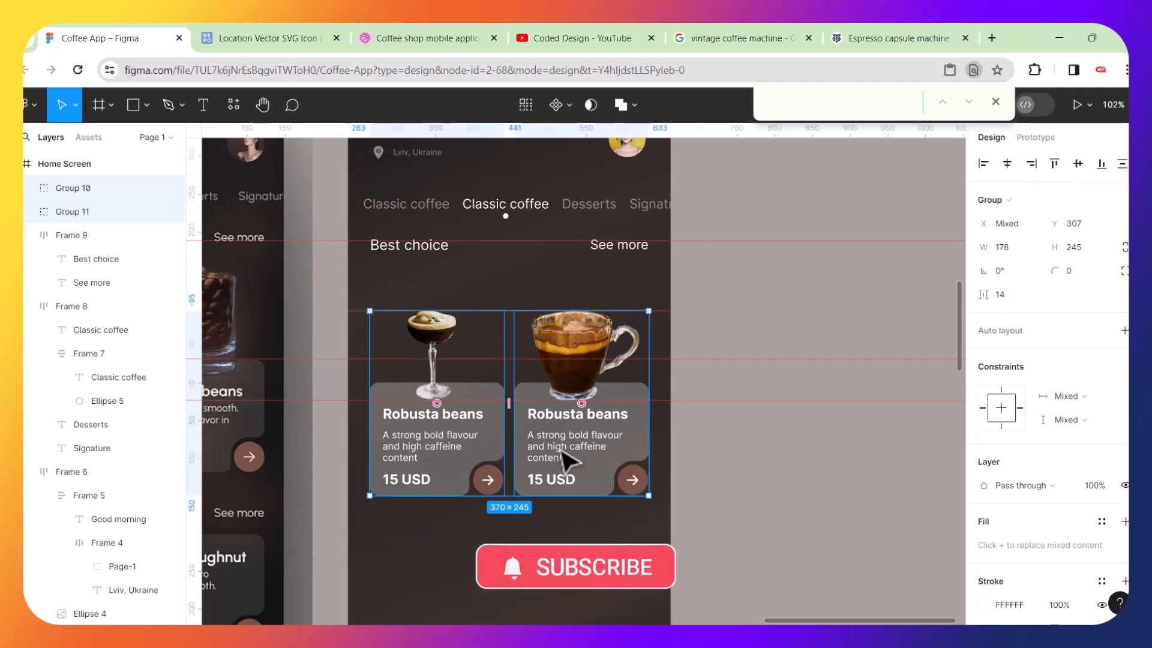
key(shift+a)
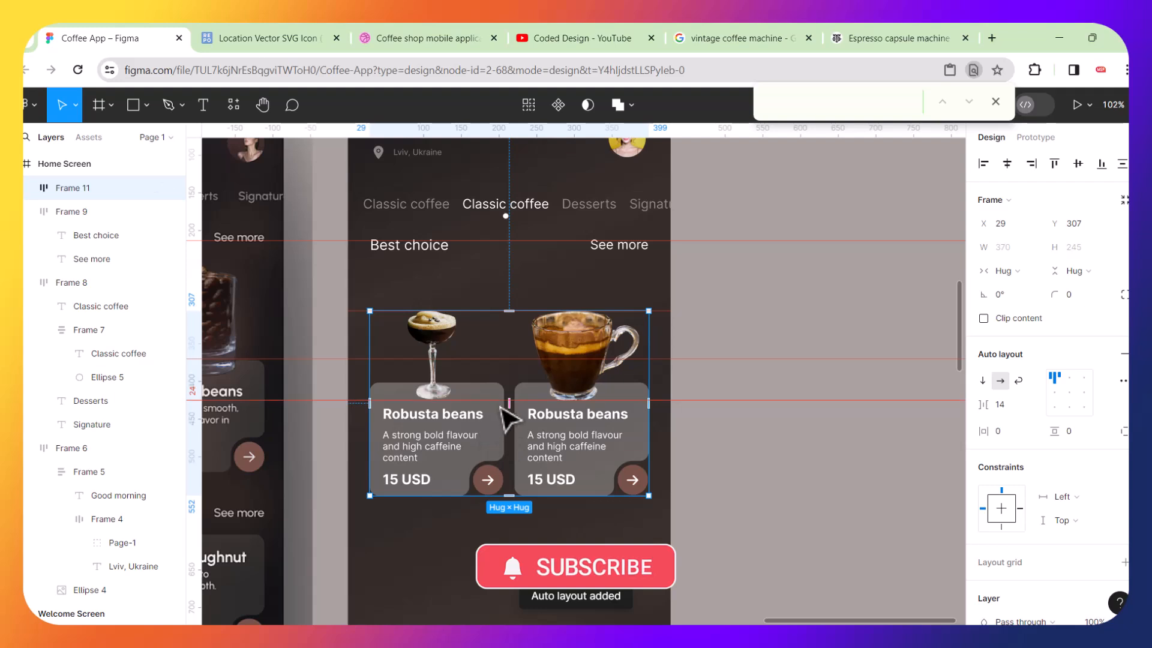
Widen the card row's auto layout gap to 21 and center the row horizontally in the screen.
drag(511, 411, 516, 416)
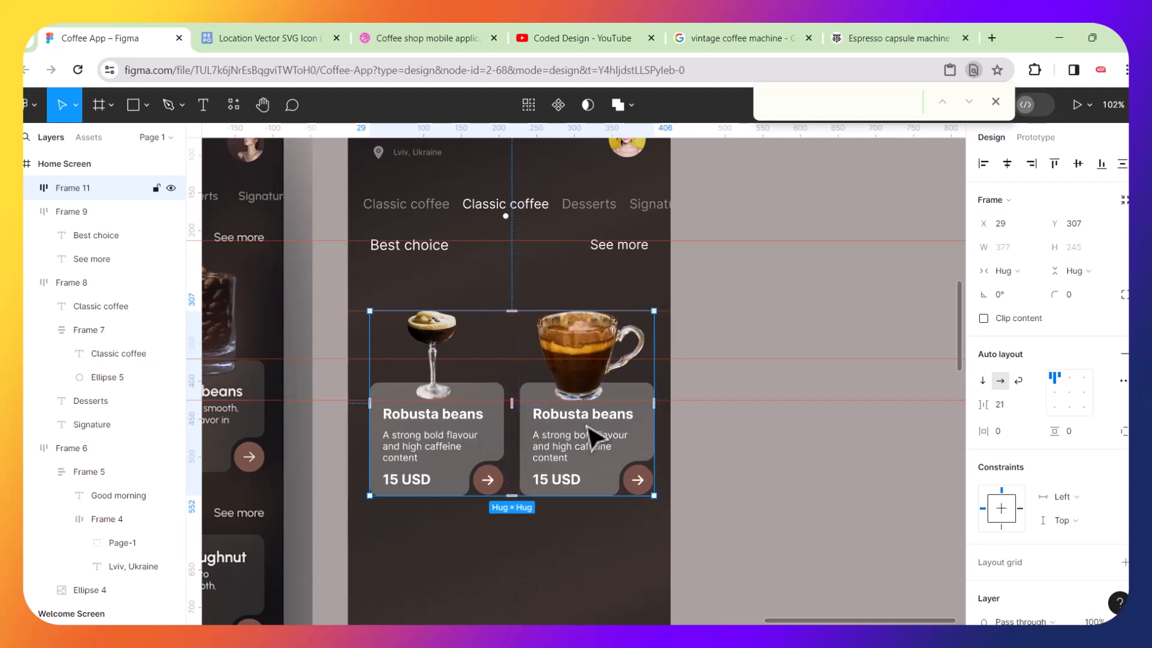
click(1007, 164)
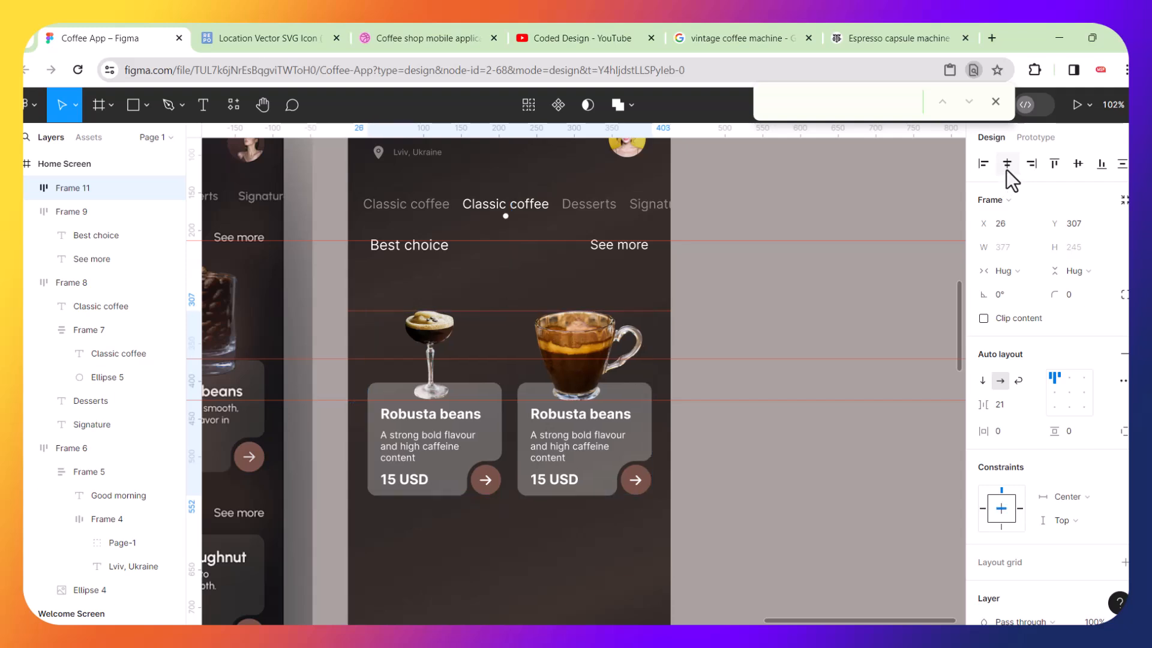
Remove the guides from the canvas.
click(772, 401)
key(Delete)
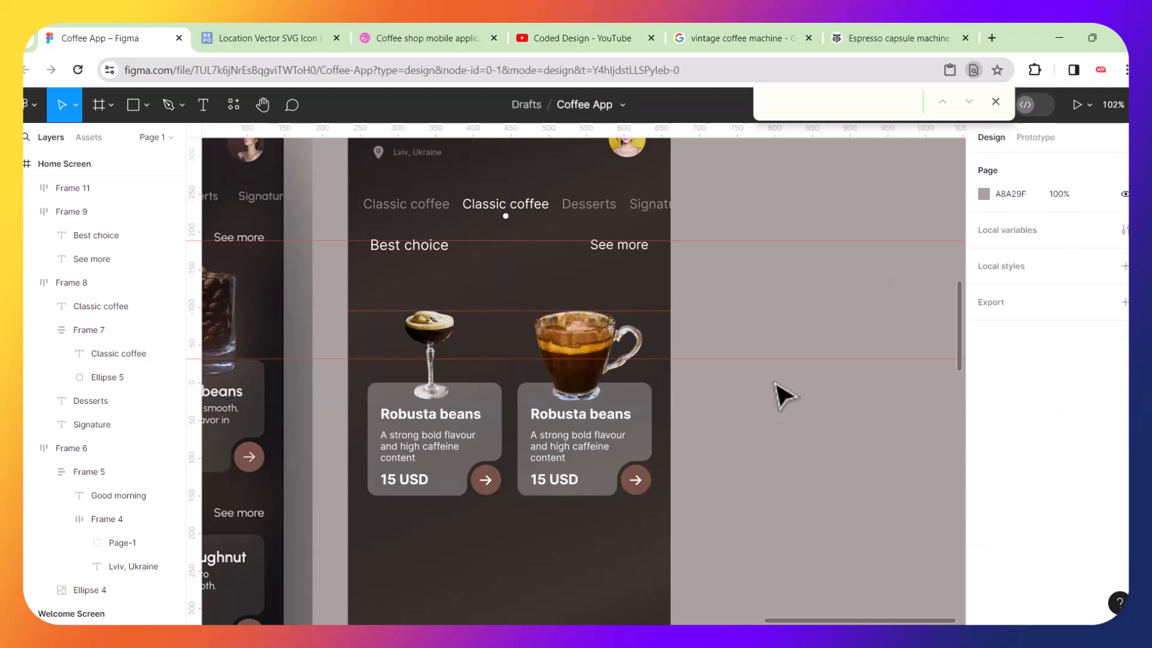
click(770, 360)
key(Delete)
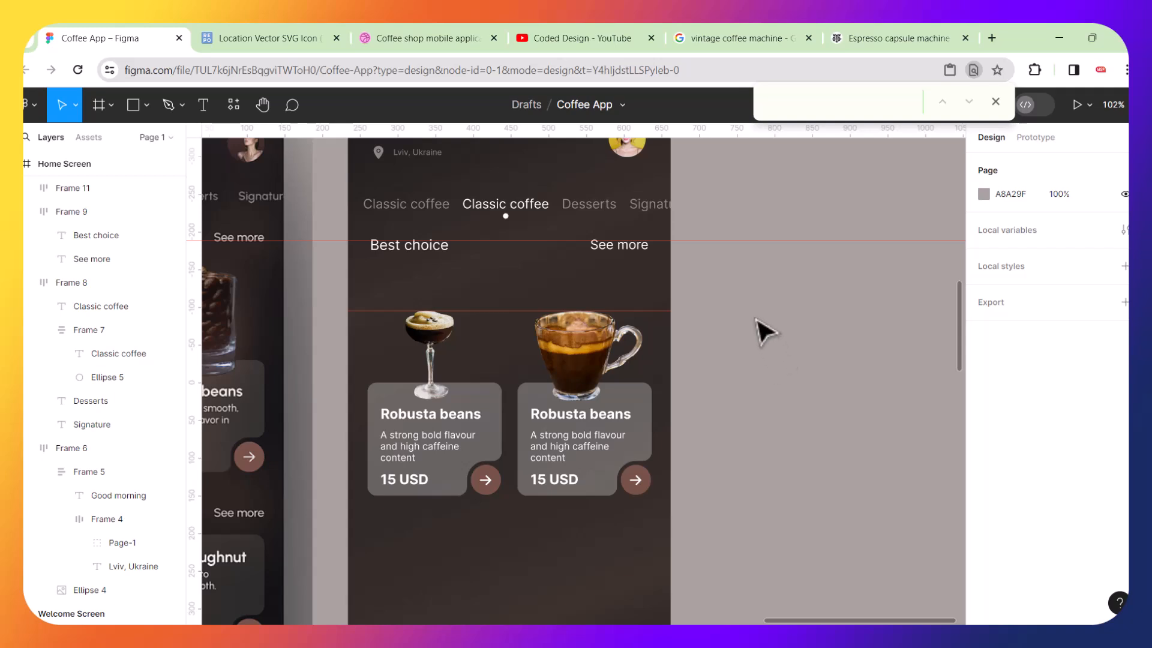
click(660, 310)
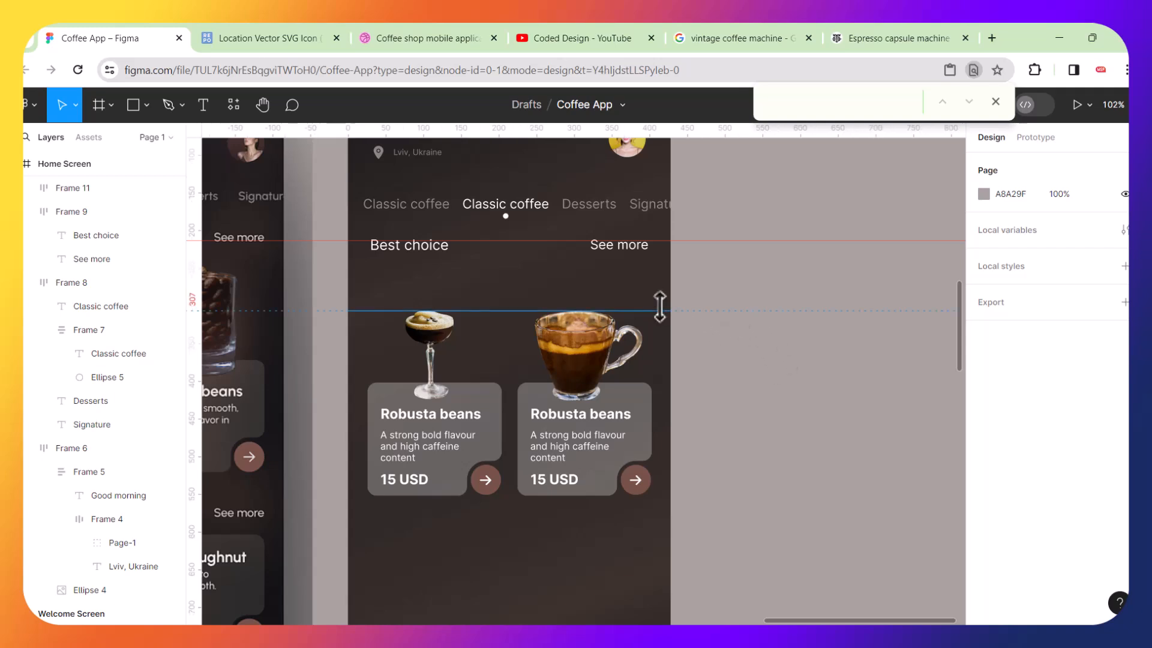
key(ctrl+a)
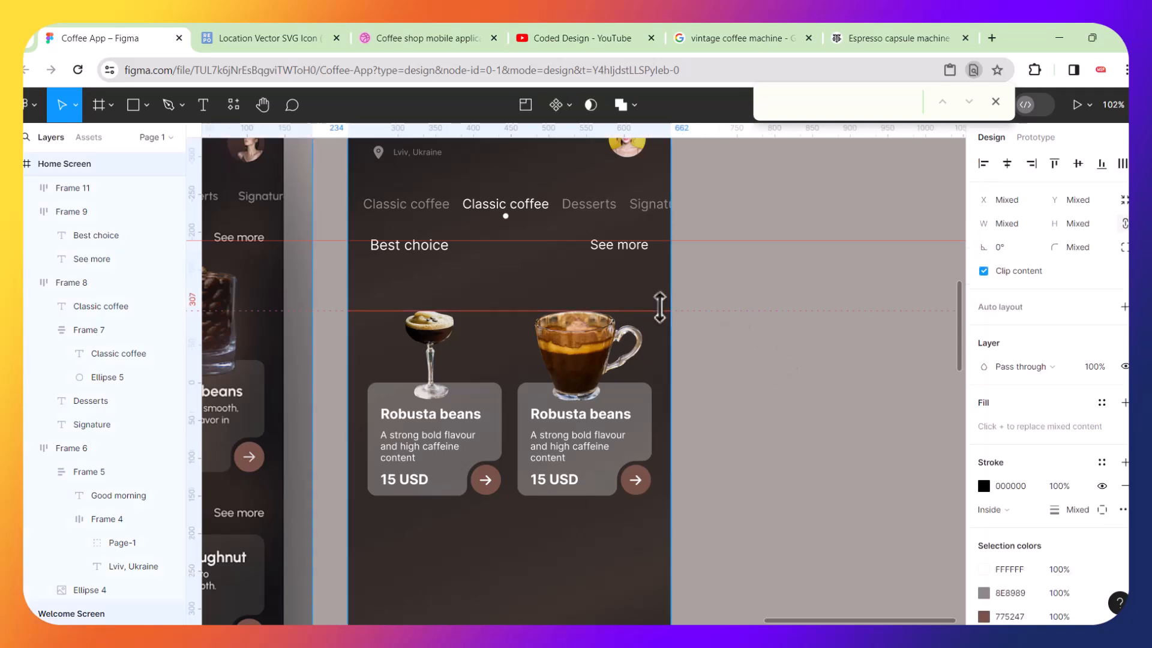
click(661, 309)
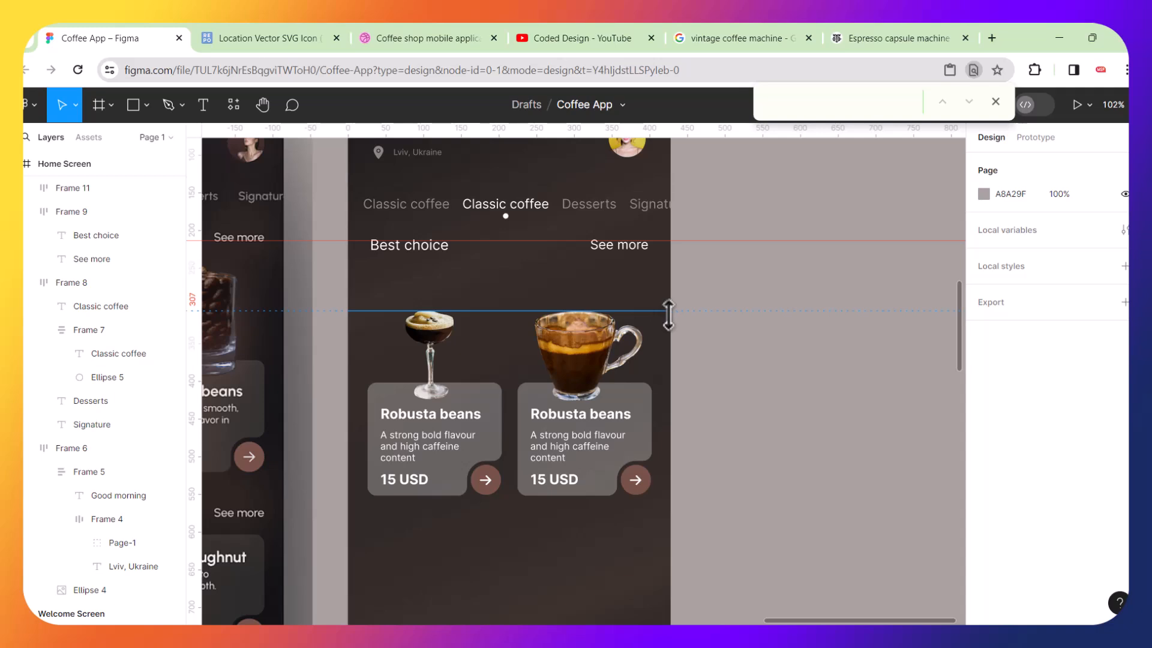
click(669, 314)
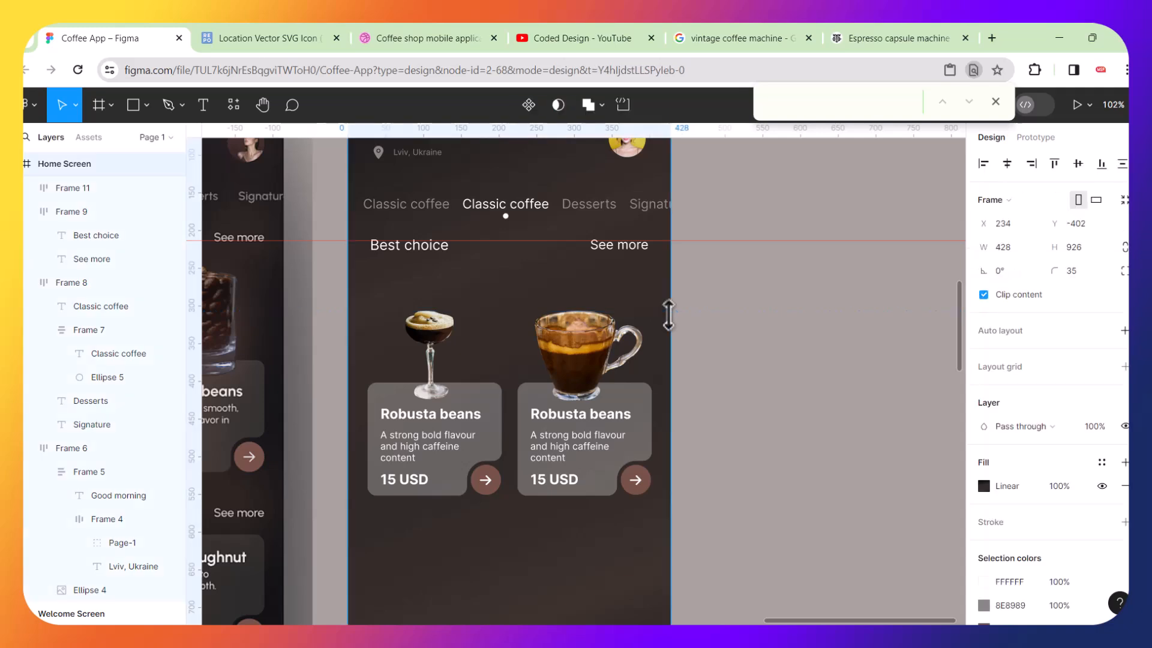
click(662, 242)
key(Delete)
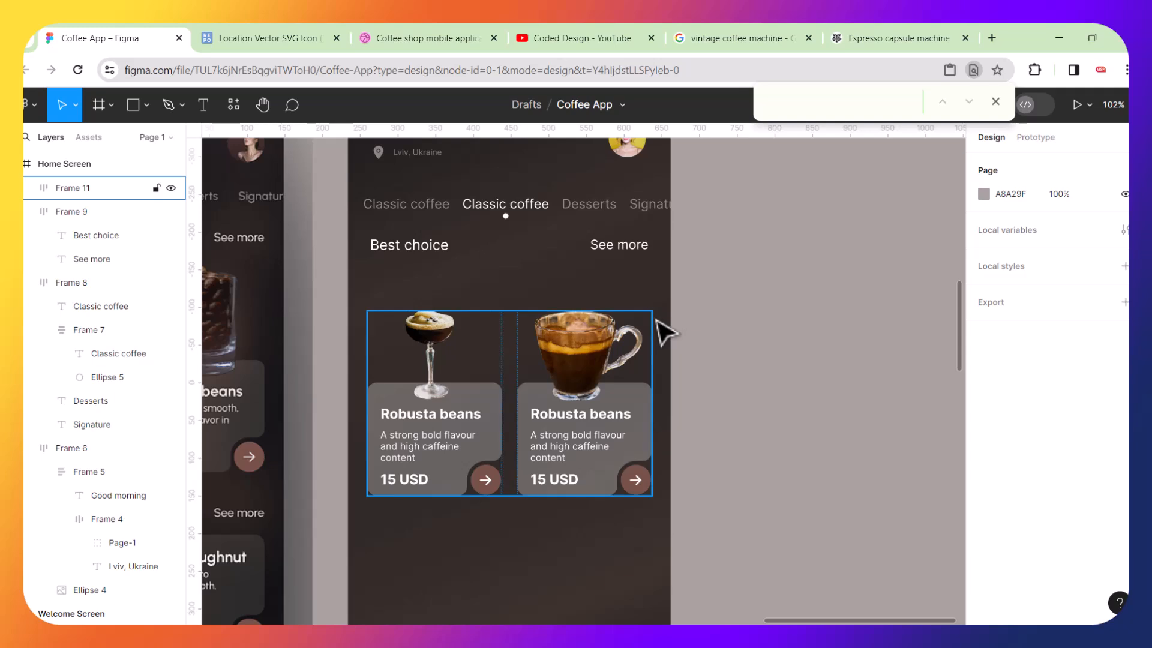
Nudge the card row slightly up and to the left within the screen.
scroll(666, 330, left, 5)
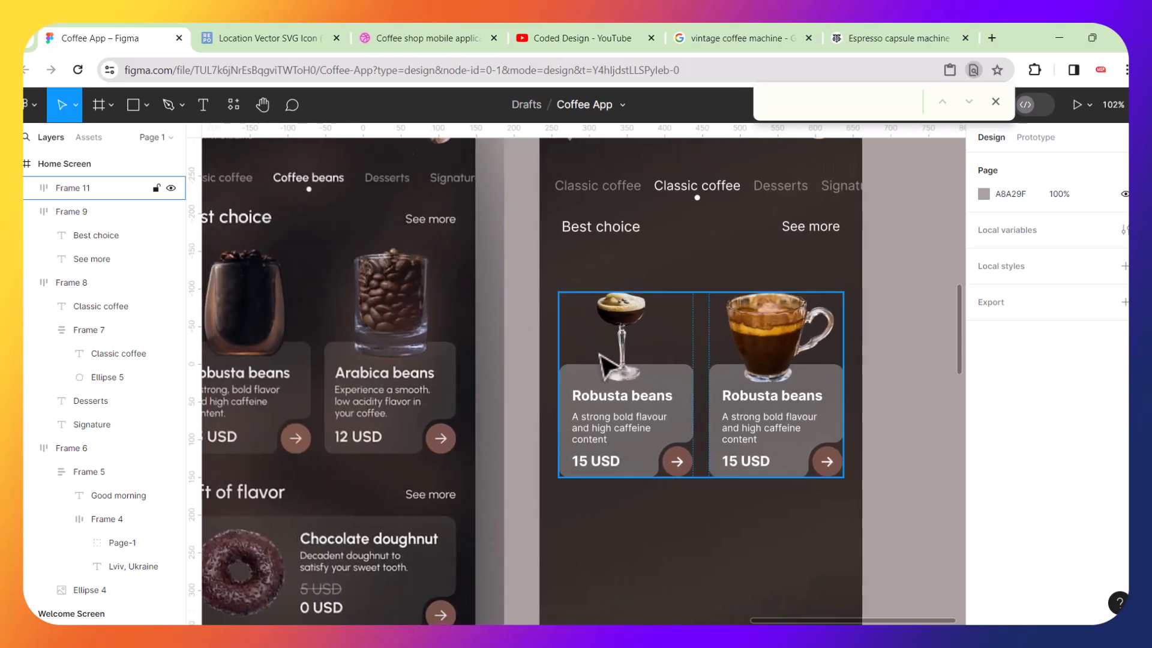
mouse_move(618, 387)
mouse_down()
mouse_move(609, 347)
mouse_move(608, 372)
mouse_up()
scroll(608, 372, down, 3)
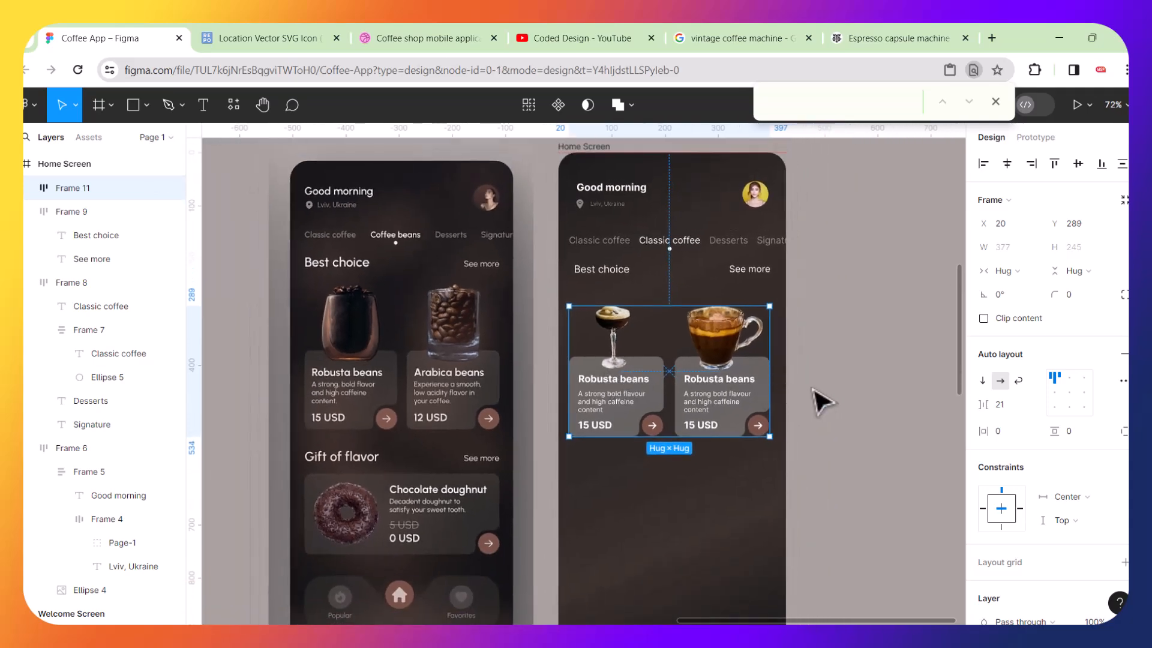
click(823, 401)
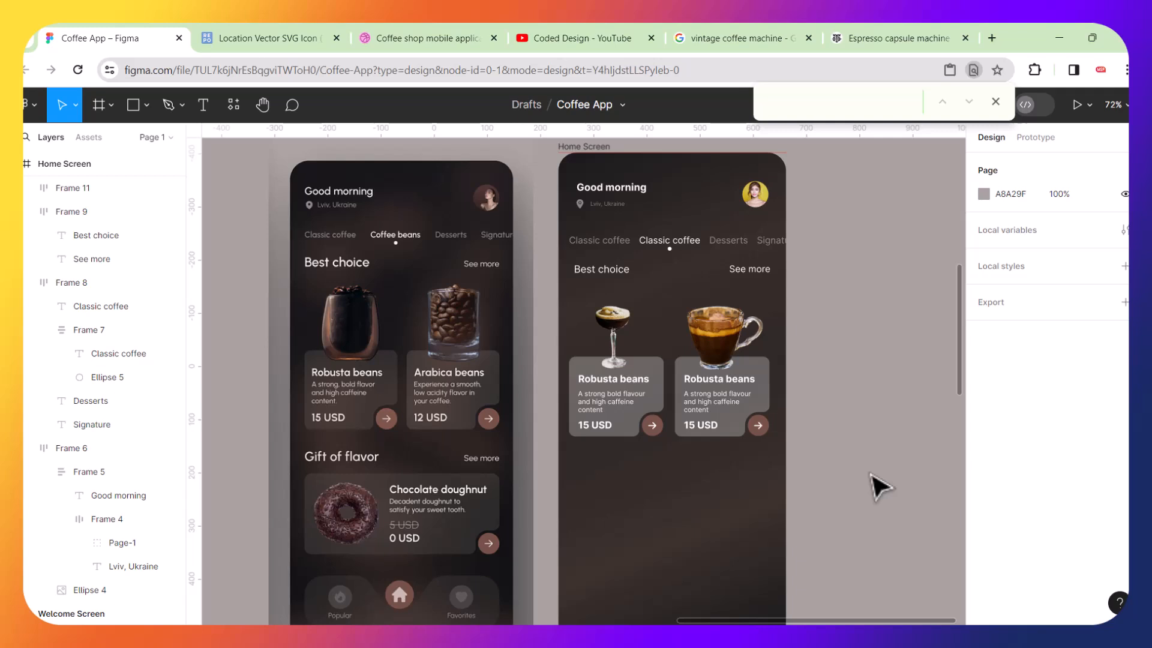
Scale the "Best choice" heading up to about 114 × 25.
scroll(879, 486, down, 3)
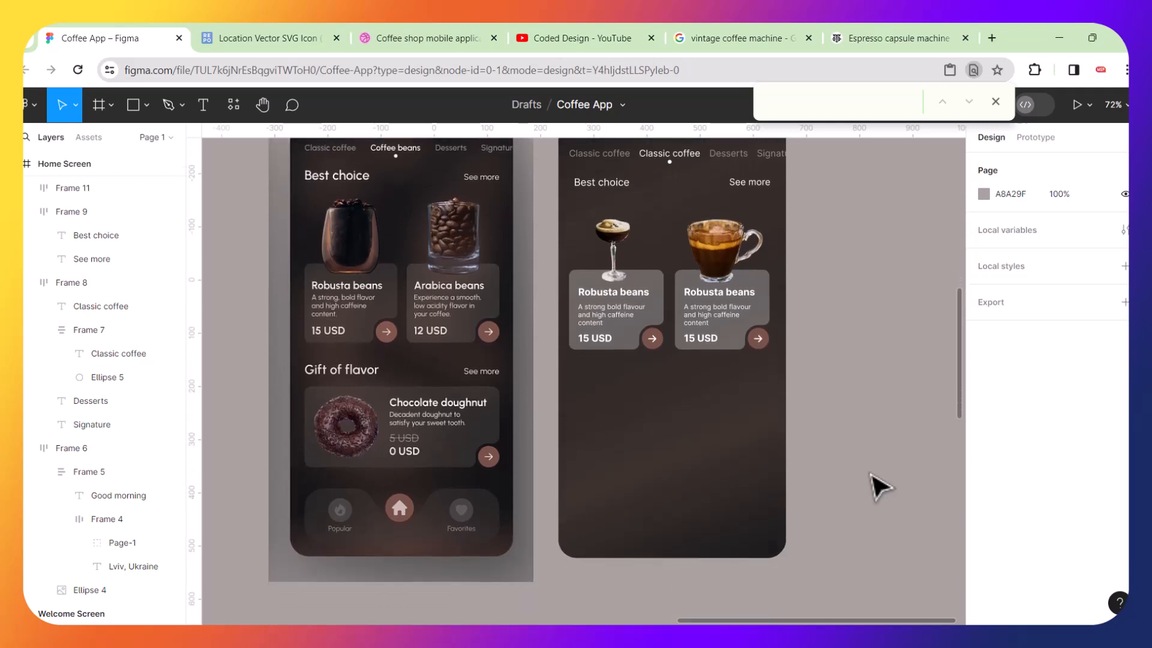
scroll(625, 201, up, 5)
double_click(624, 201)
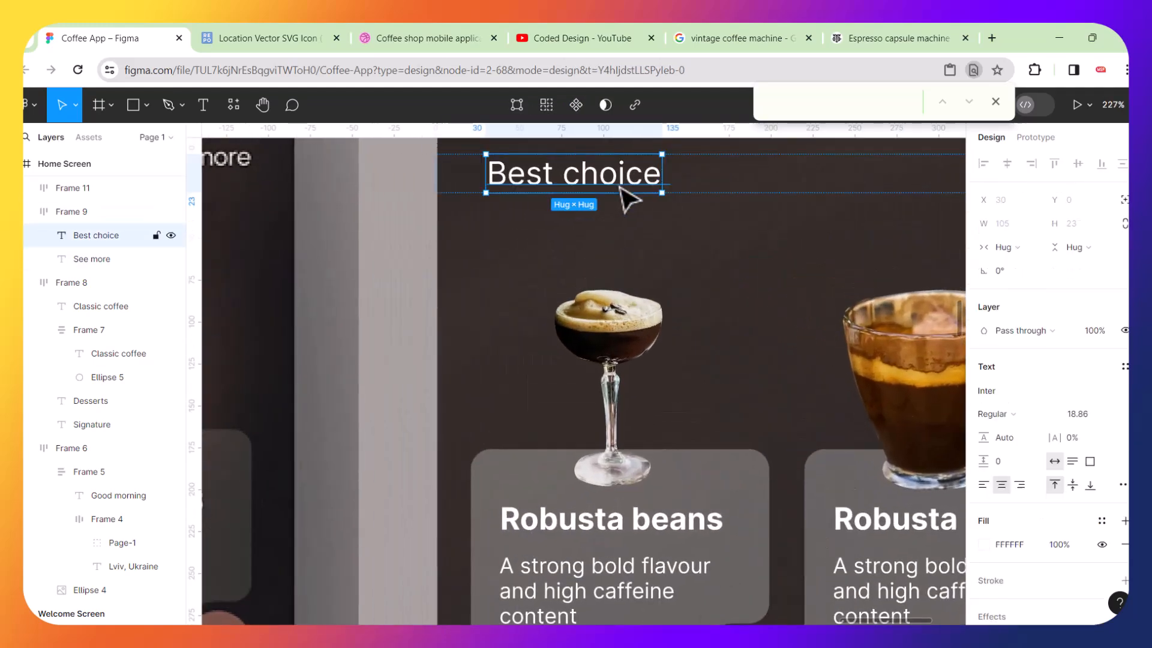
key(k)
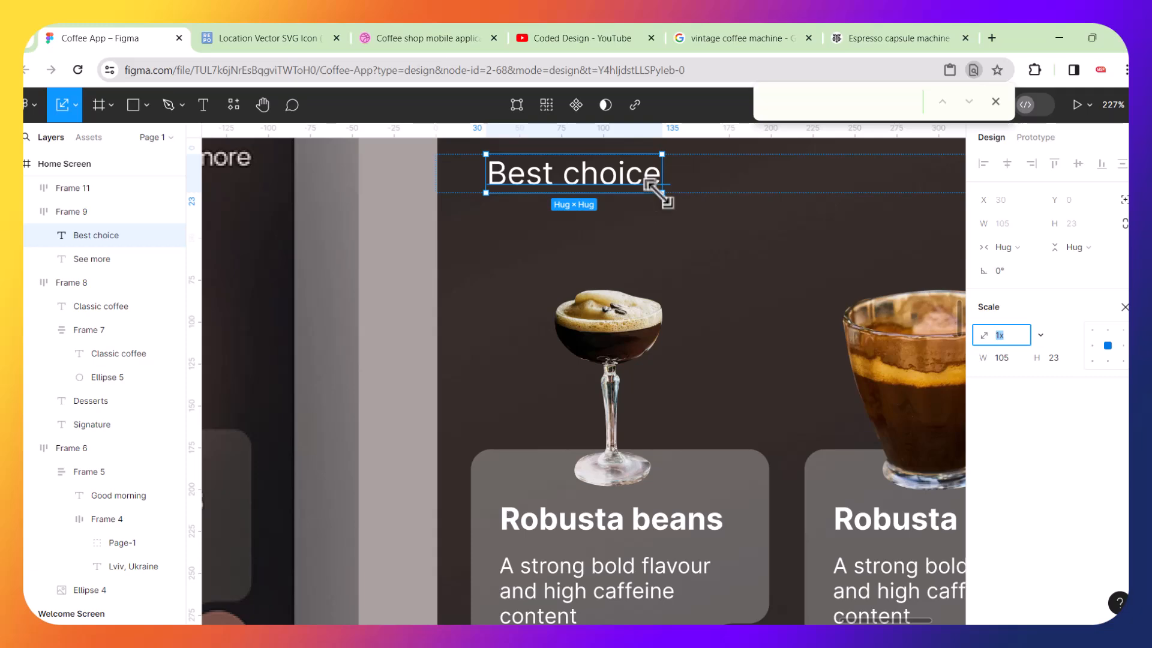
drag(659, 193, 677, 196)
scroll(677, 195, down, 5)
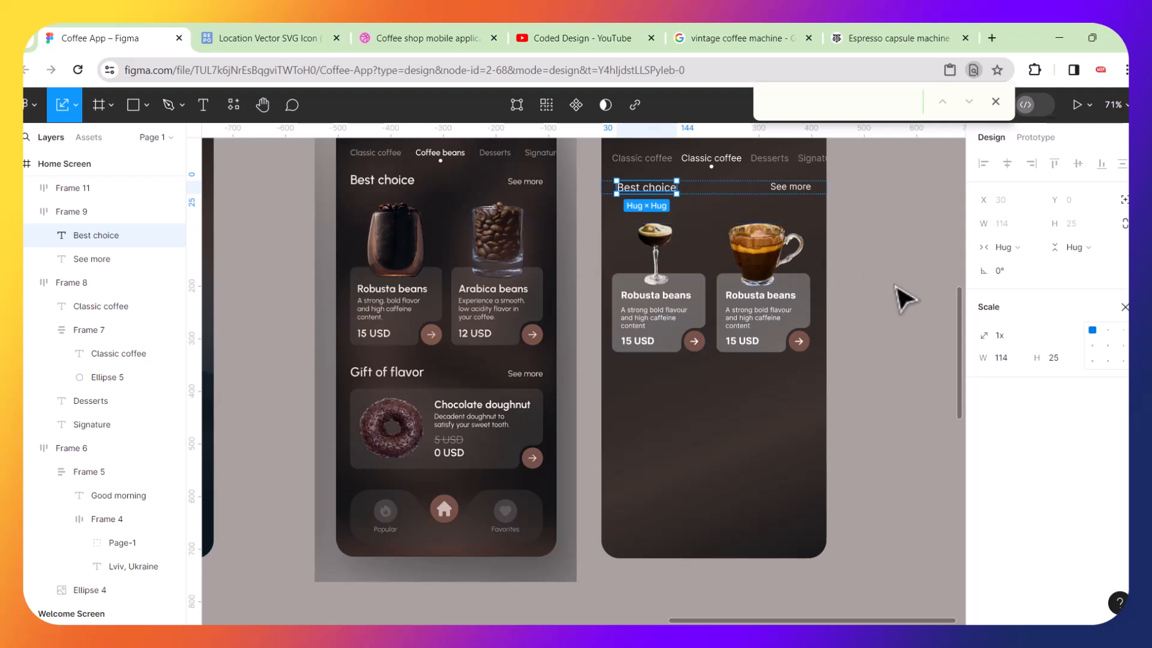
click(905, 299)
Make the "Best choice" heading bold.
scroll(780, 330, up, 3)
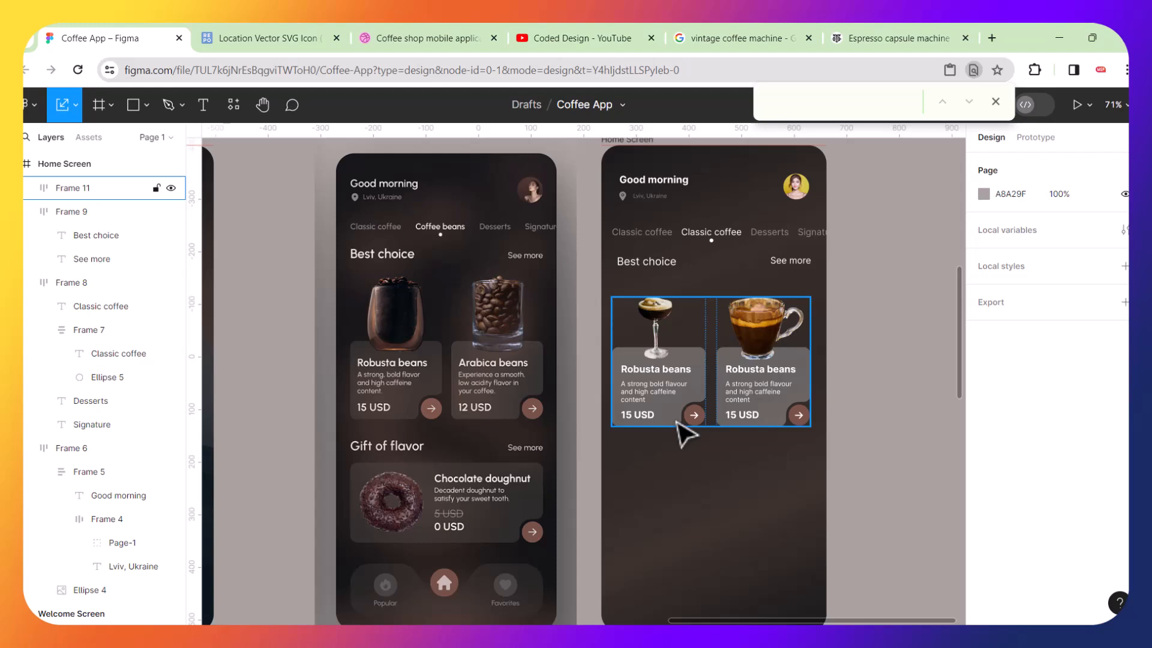
scroll(650, 292, up, 5)
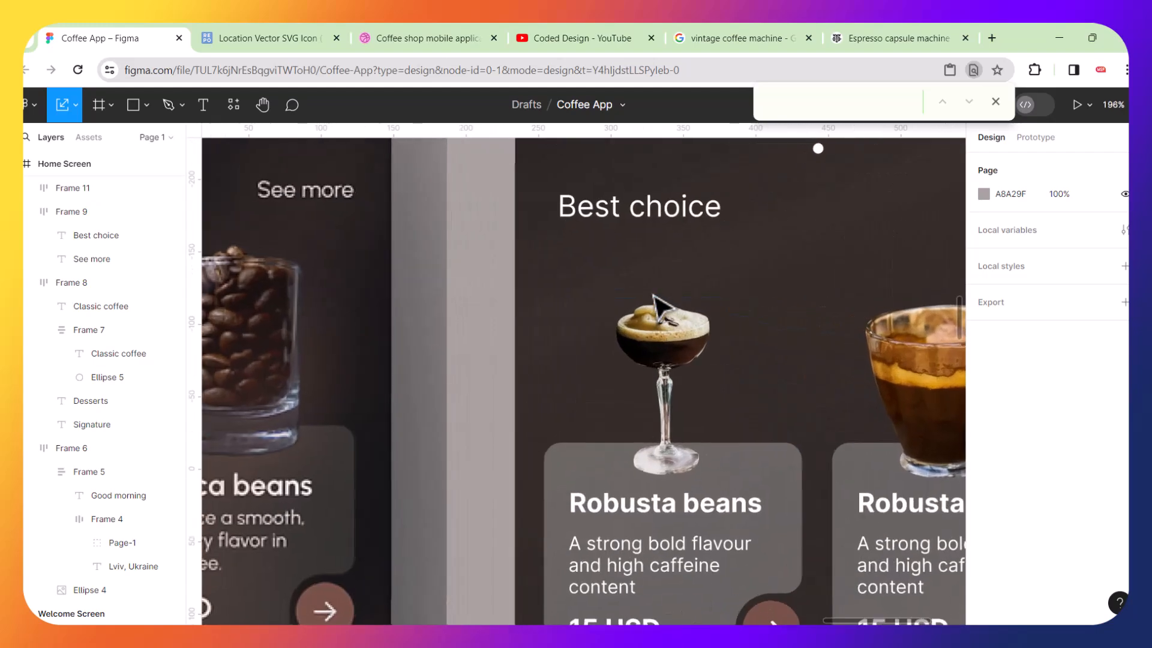
double_click(676, 223)
key(Return)
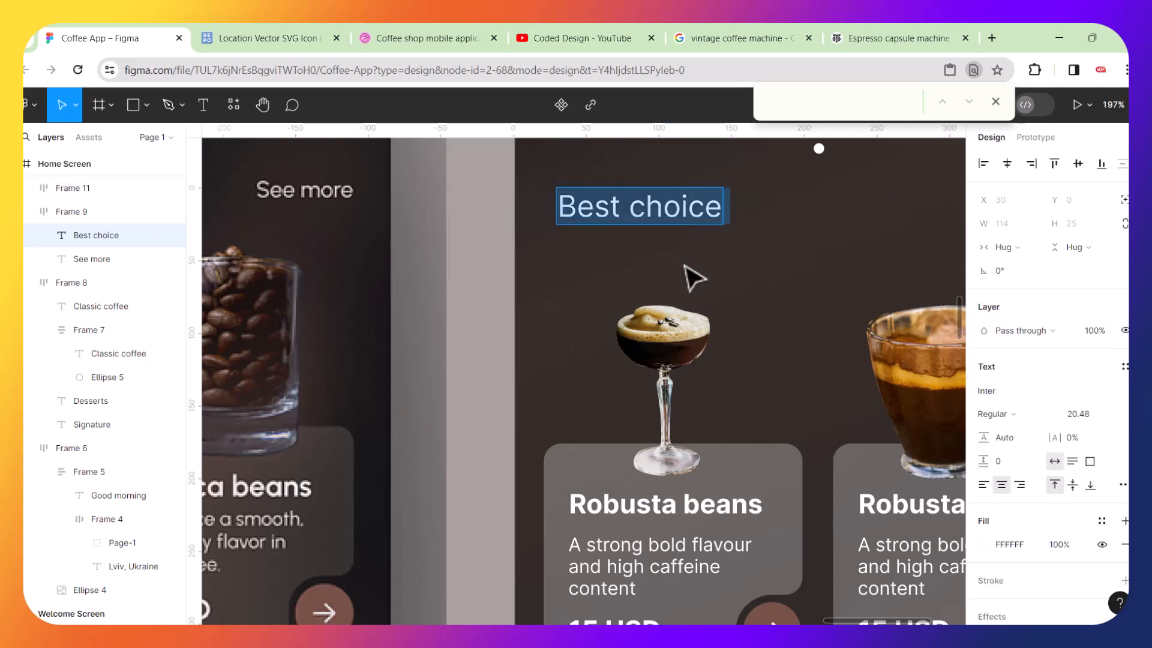
key(Escape)
key(ctrl+b)
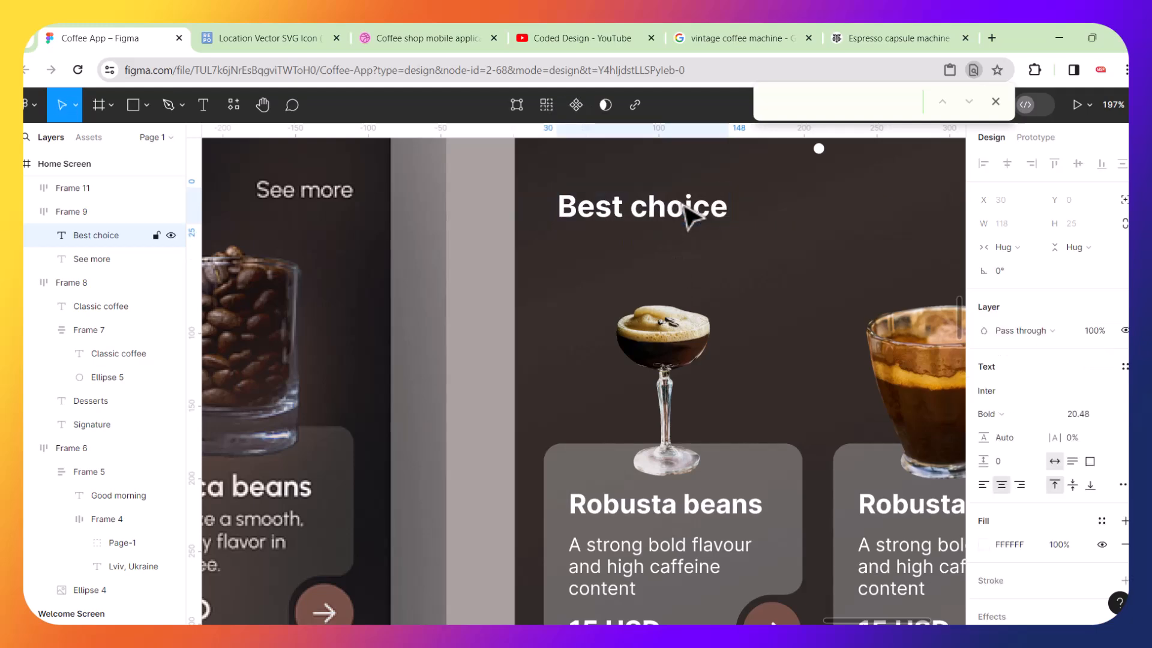
scroll(689, 218, down, 5)
click(925, 304)
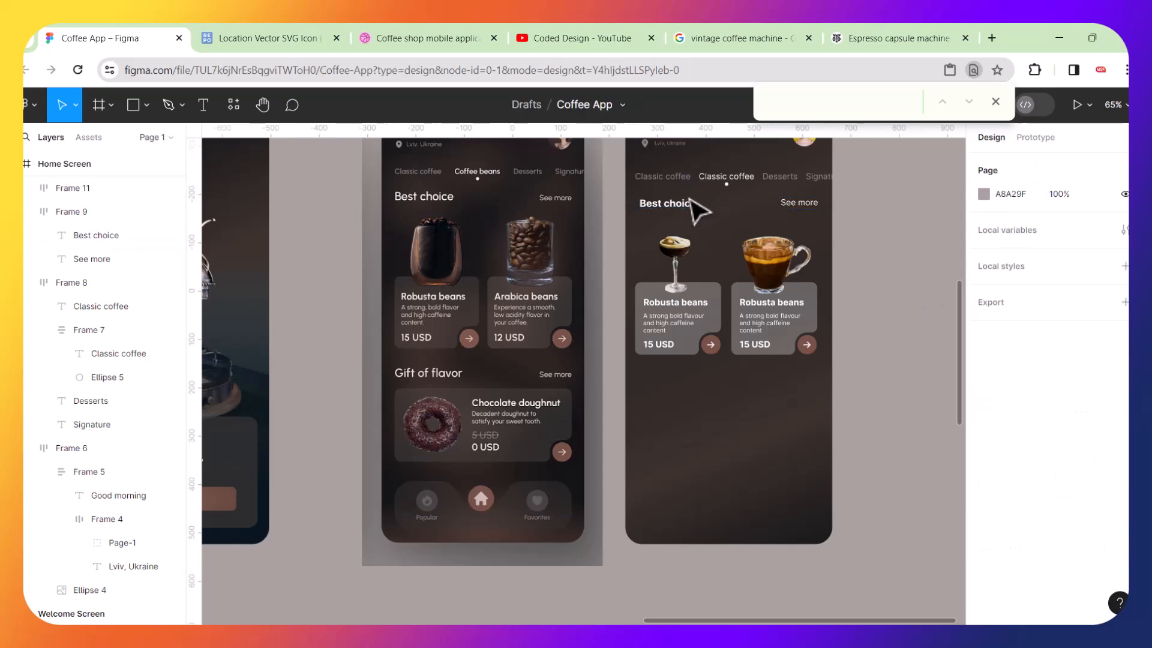
Scale the bold "Best choice" heading further to about 129 × 27.
scroll(691, 211, up, 5)
double_click(688, 214)
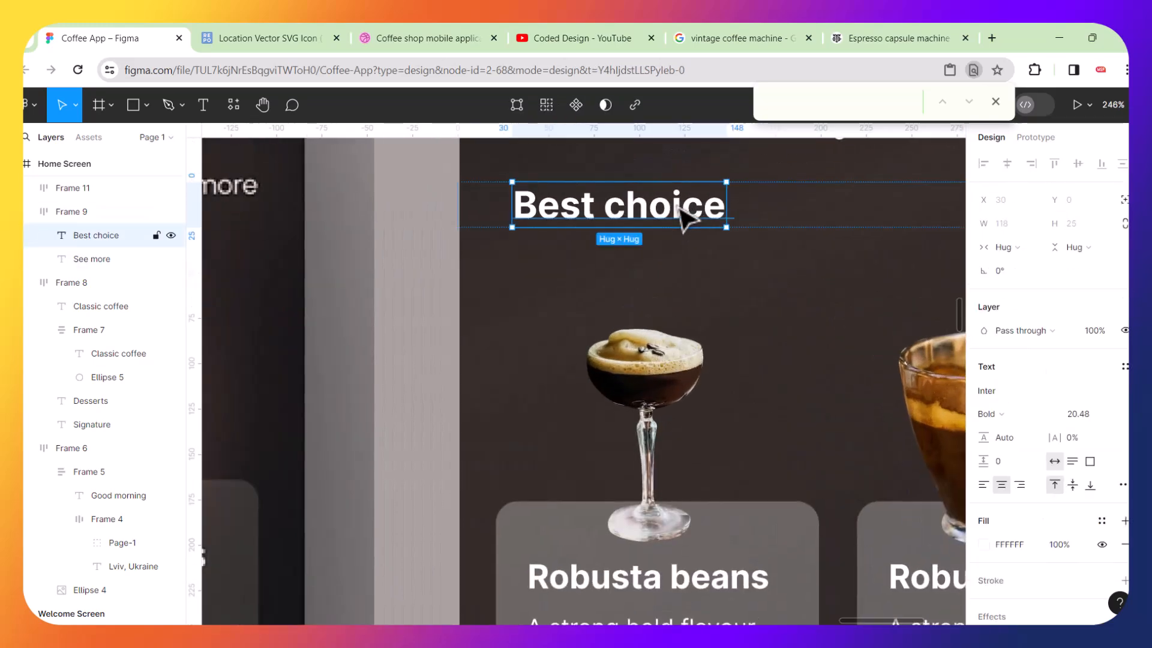
key(k)
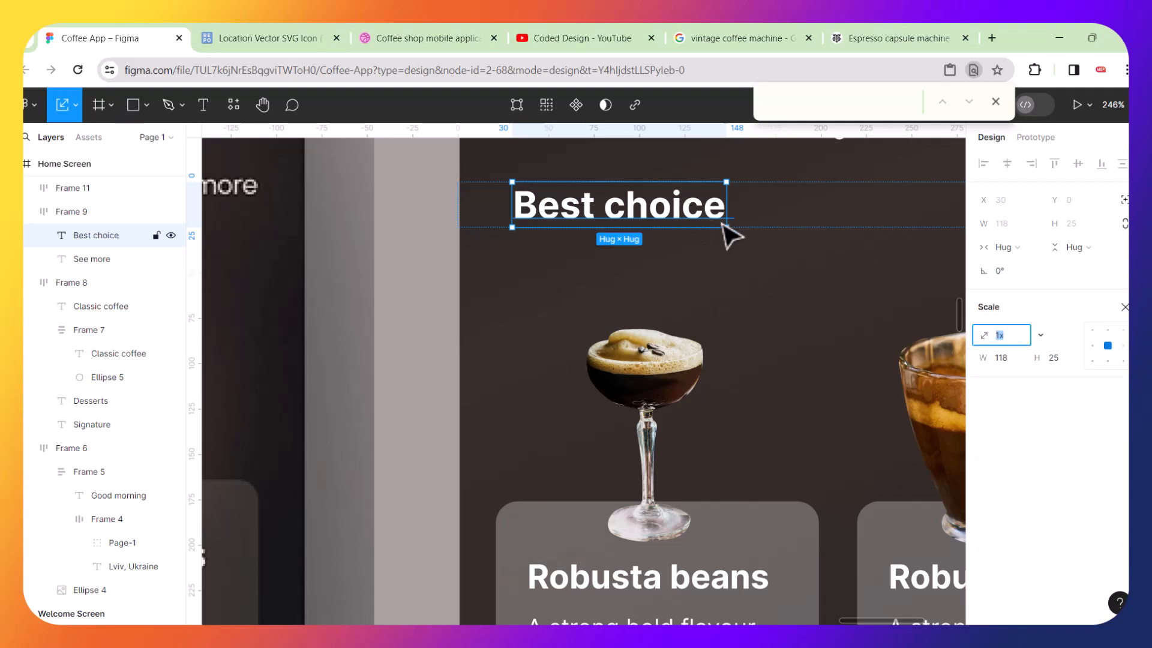
drag(728, 227, 748, 231)
scroll(722, 291, down, 10)
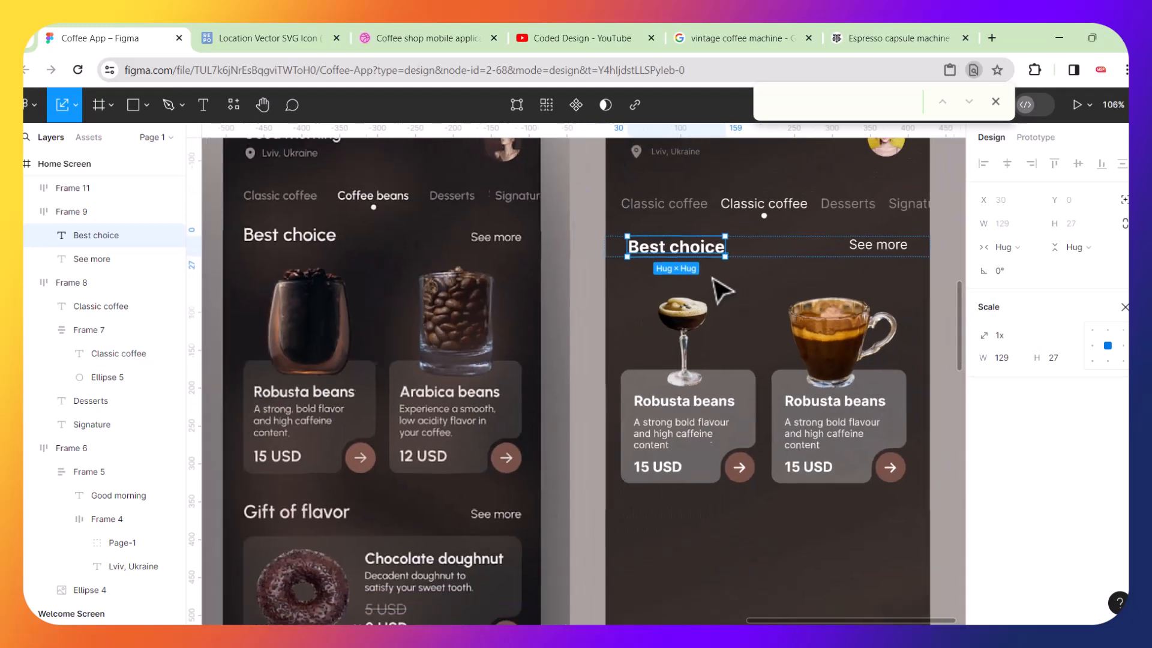
click(959, 353)
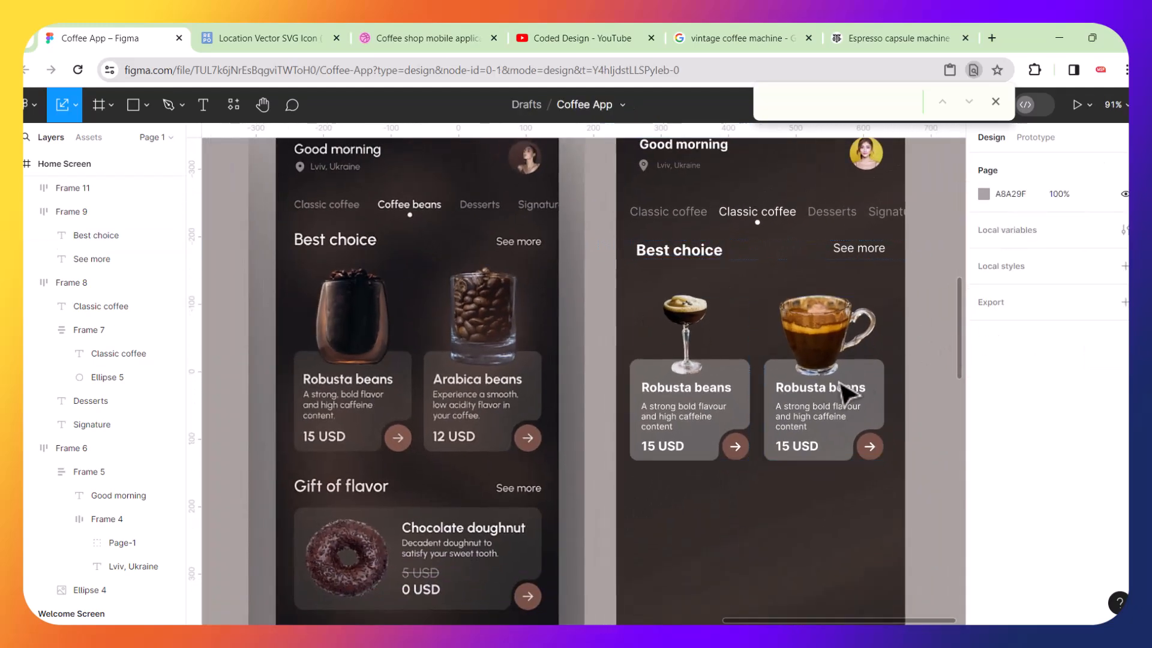
Duplicate the "Best choice" / "See more" row and move the copy just below the card row.
scroll(829, 395, right, 5)
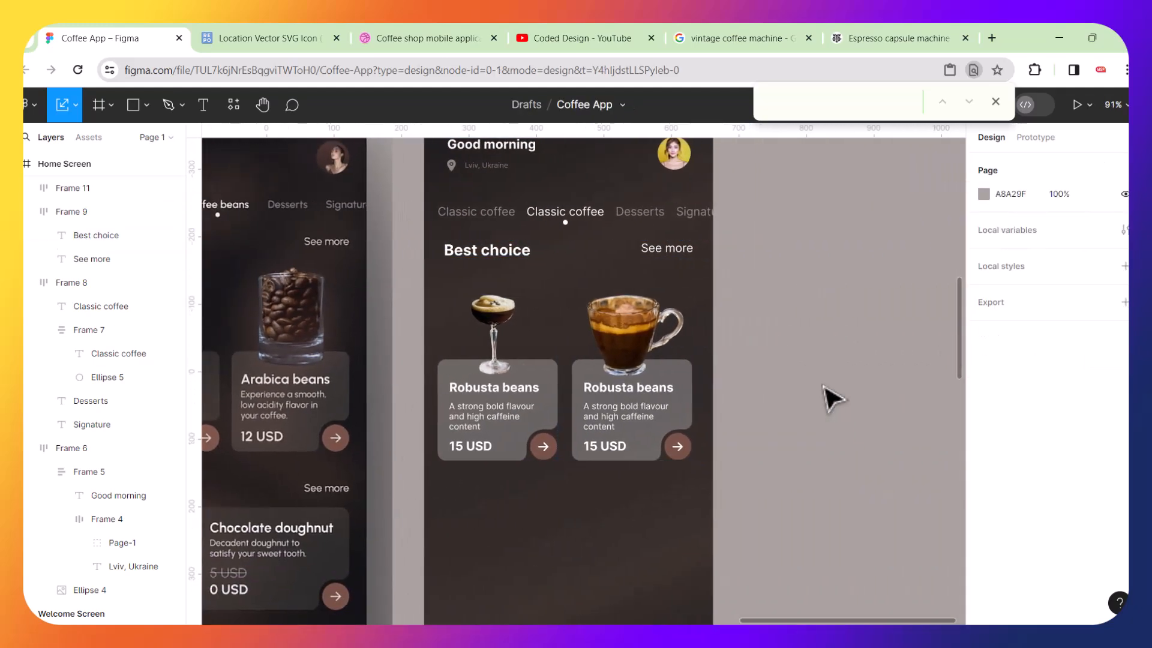
scroll(831, 397, left, 3)
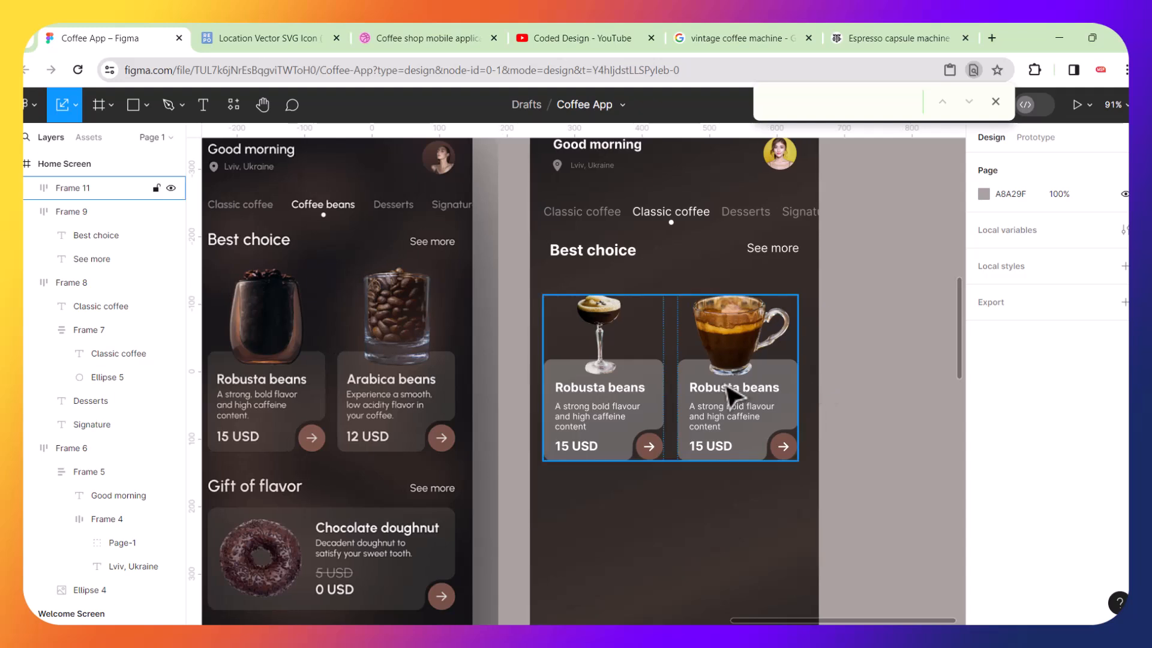
scroll(735, 400, left, 1)
click(668, 253)
key(ctrl+d)
drag(669, 254, 684, 448)
mouse_move(680, 502)
mouse_down()
mouse_move(681, 515)
mouse_move(680, 503)
mouse_up()
scroll(679, 503, down, 3)
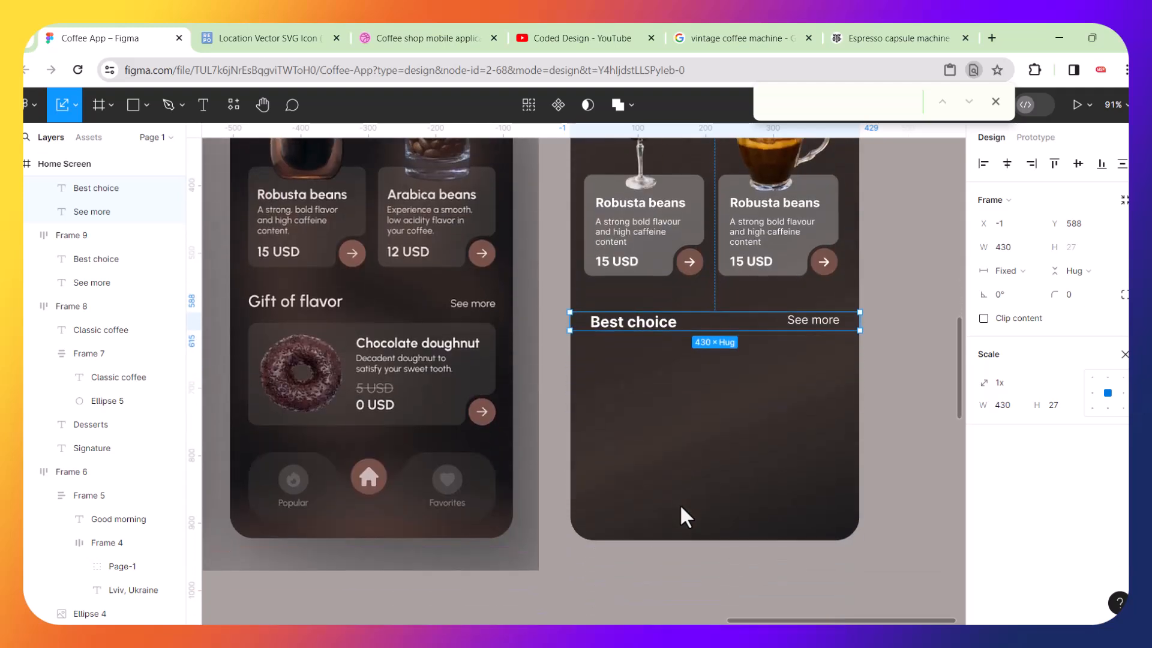
click(897, 483)
drag(646, 330, 645, 324)
click(891, 371)
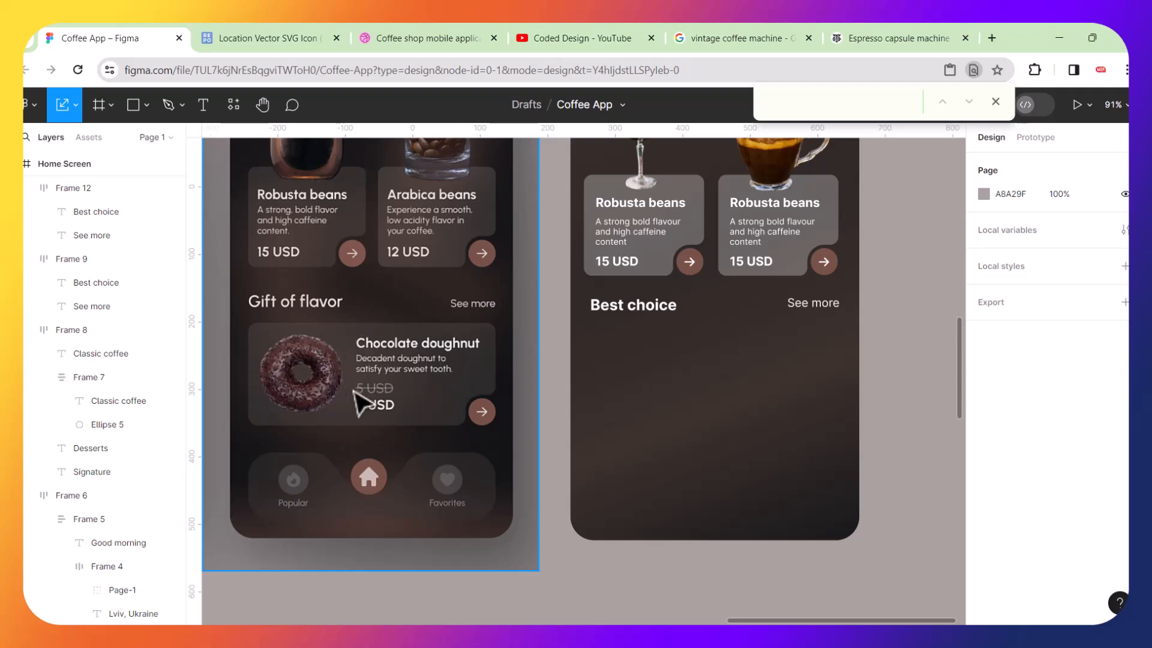
Select the first Robusta beans card inside the row and group it.
click(631, 218)
double_click(630, 218)
double_click(632, 221)
double_click(631, 221)
click(689, 385)
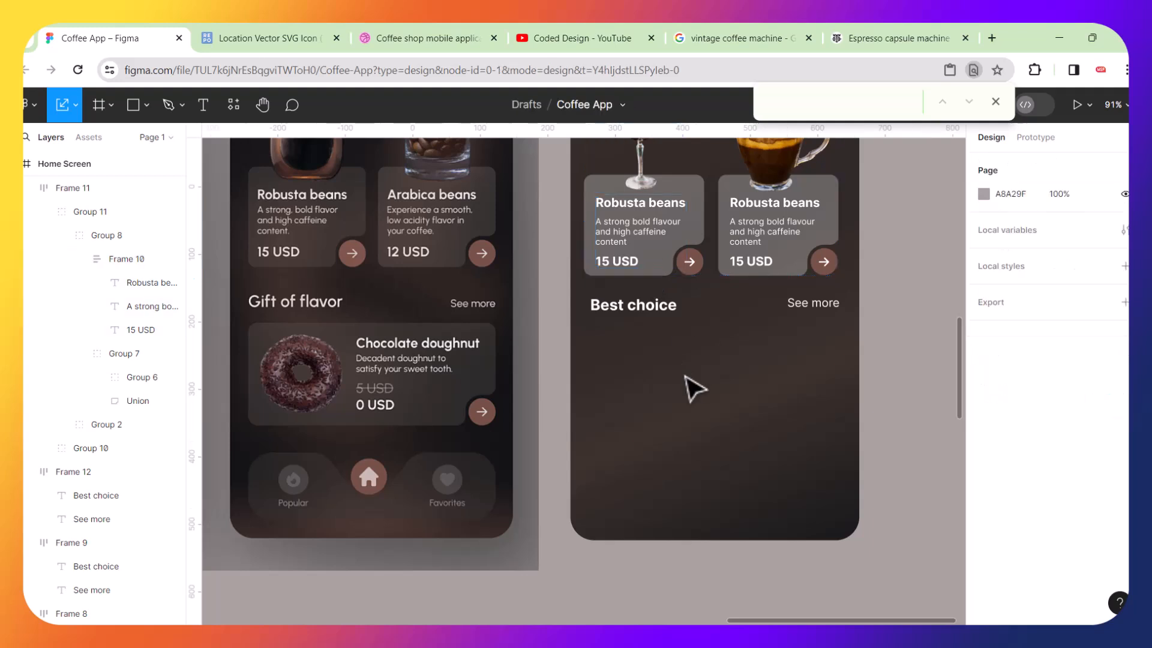
click(613, 195)
click(612, 195)
key(ctrl+g)
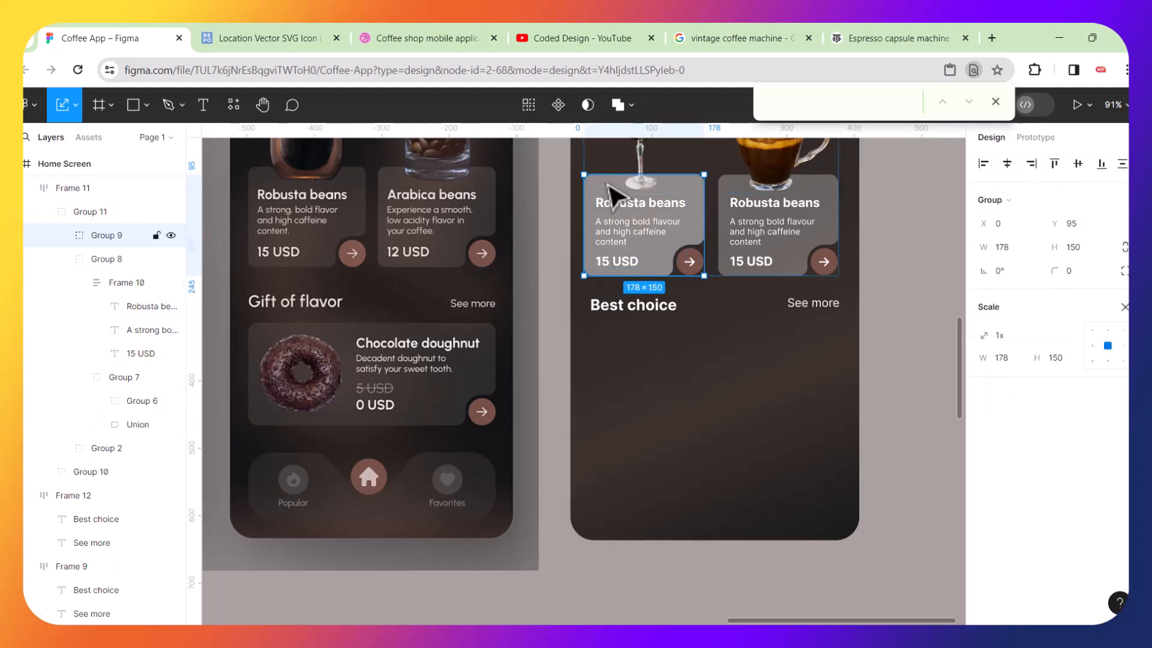
Place a copy of the grouped Robusta card below the second "Best choice" row, toward the right side.
drag(615, 196, 615, 359)
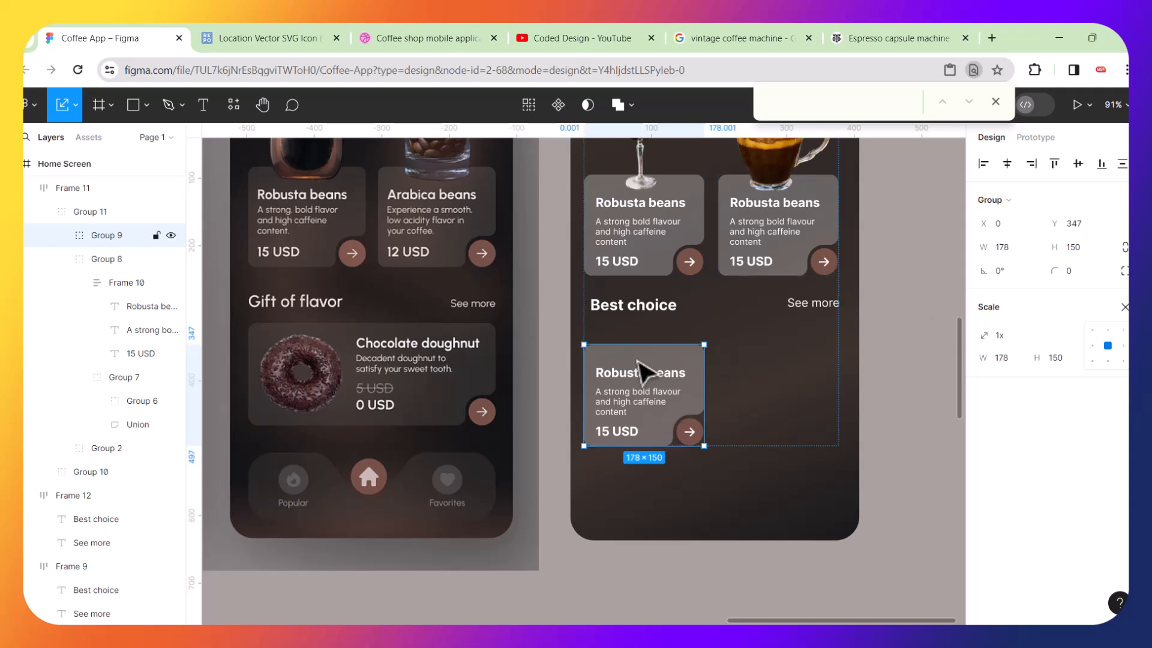
drag(640, 376, 782, 374)
key(ctrl+z)
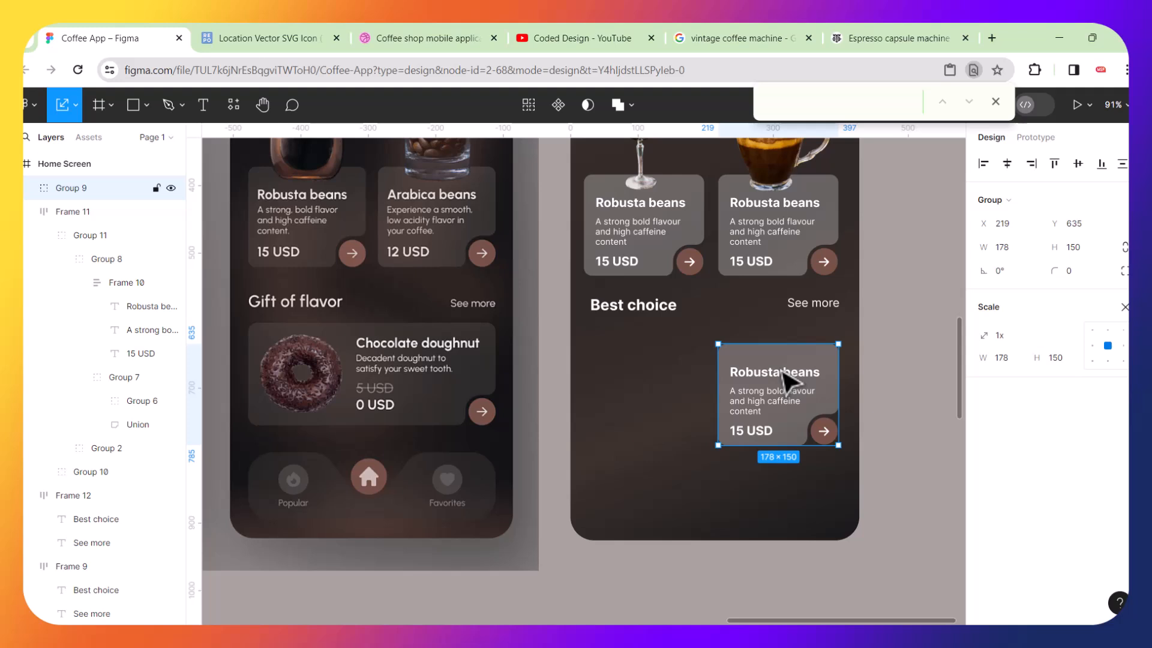
Rename the second "Best choice" heading to "Gift flavour".
click(661, 318)
click(656, 314)
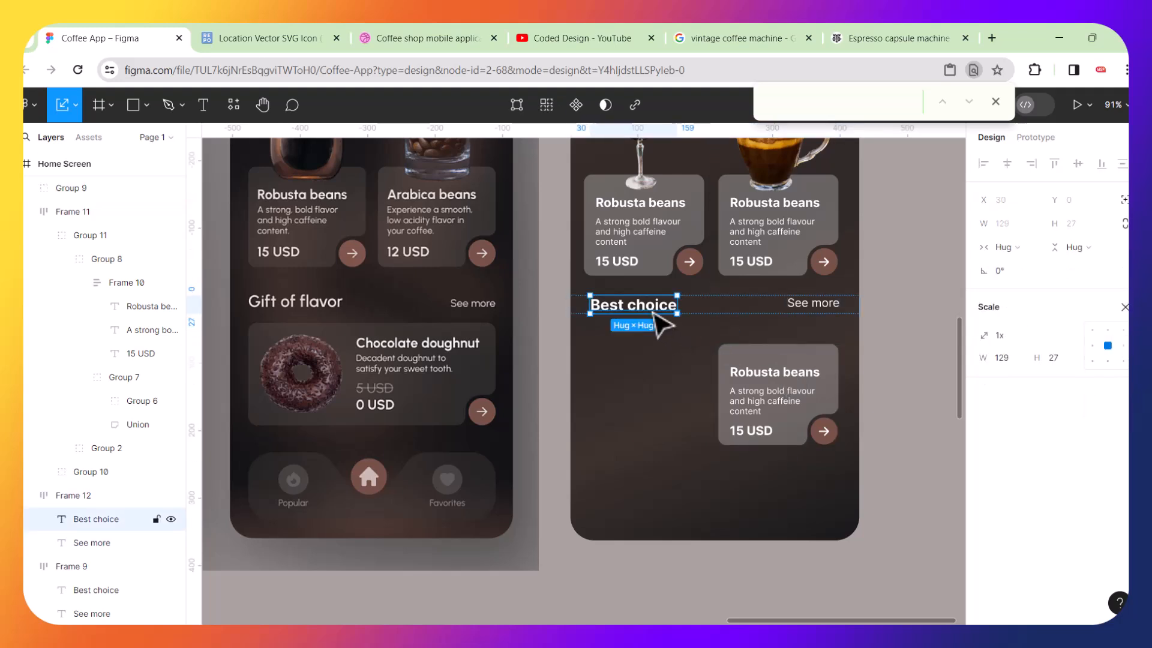
double_click(654, 311)
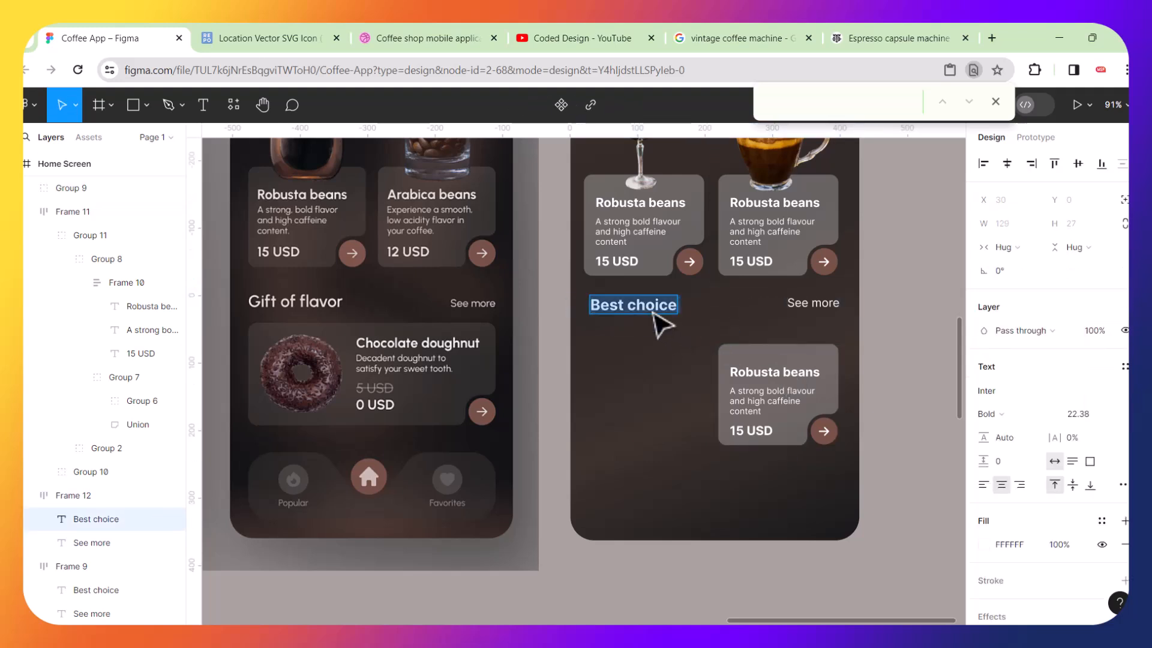
text(Gift flavour)
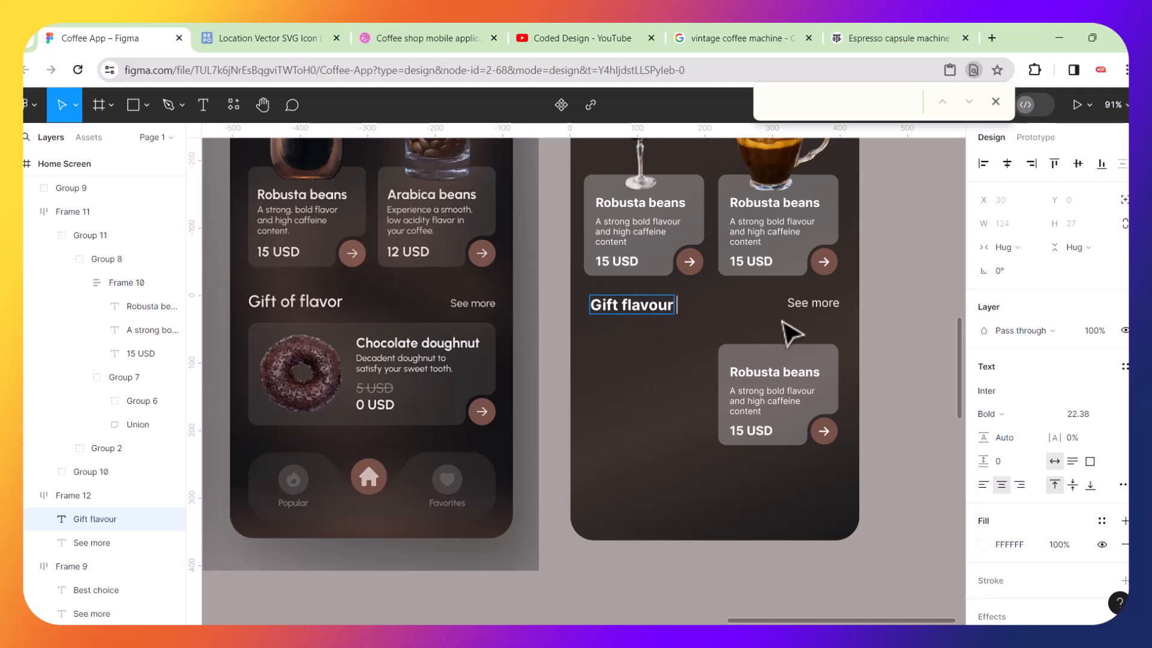
click(903, 375)
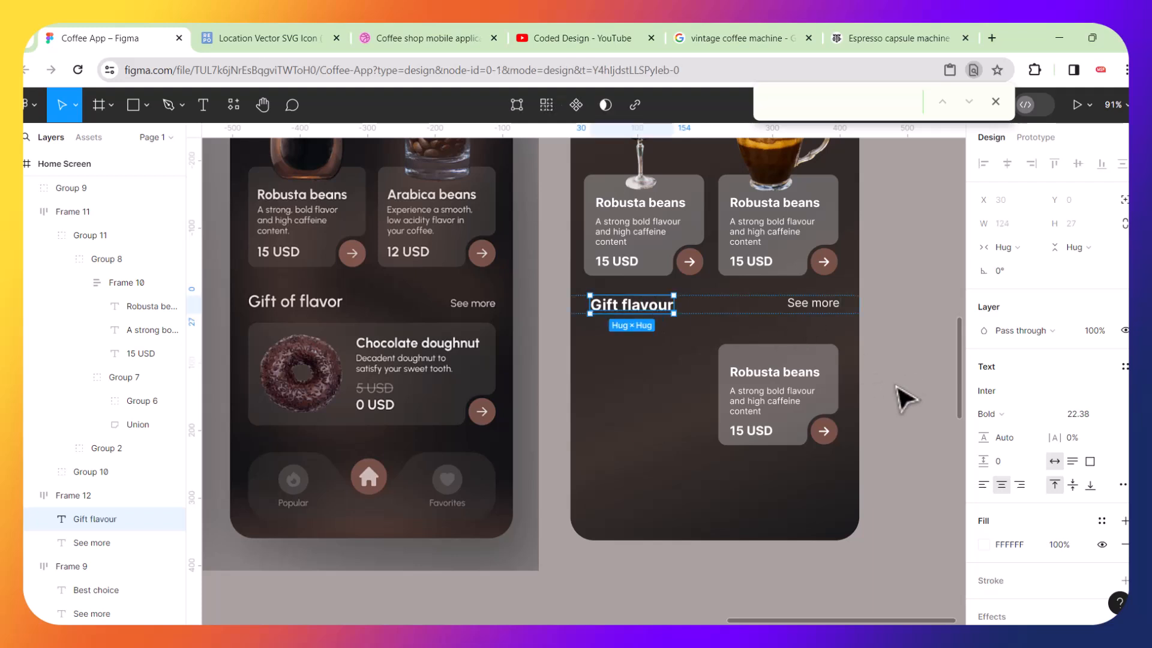
Ungroup the copied Robusta beans card below the "Gift flavour" heading.
click(895, 385)
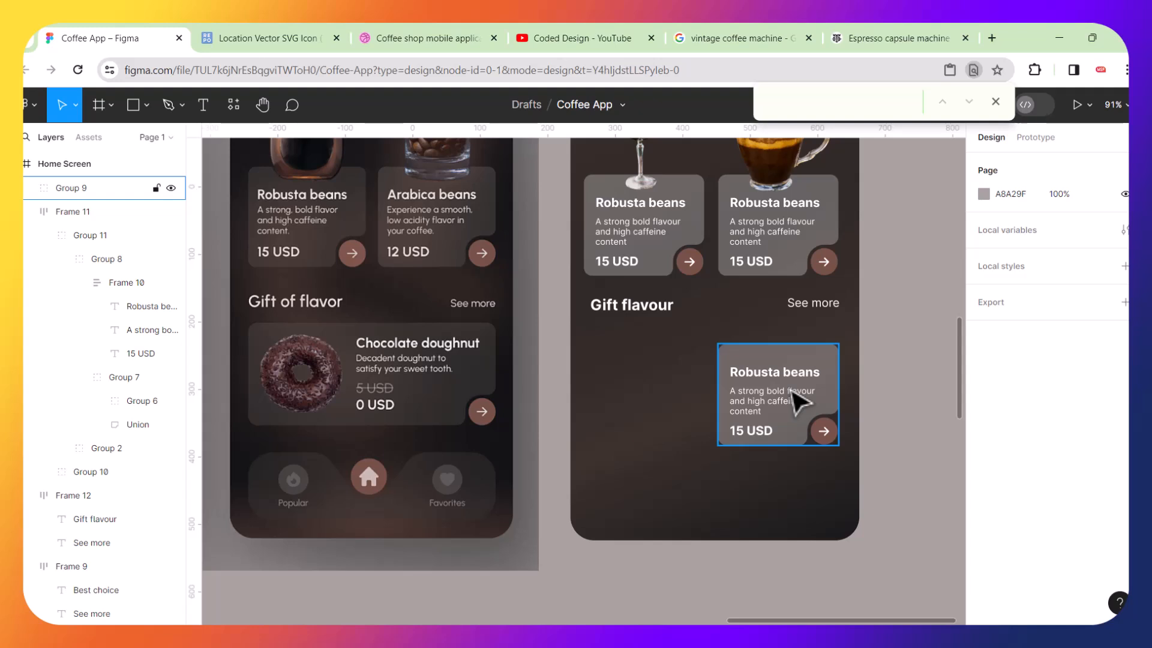
right_click(757, 377)
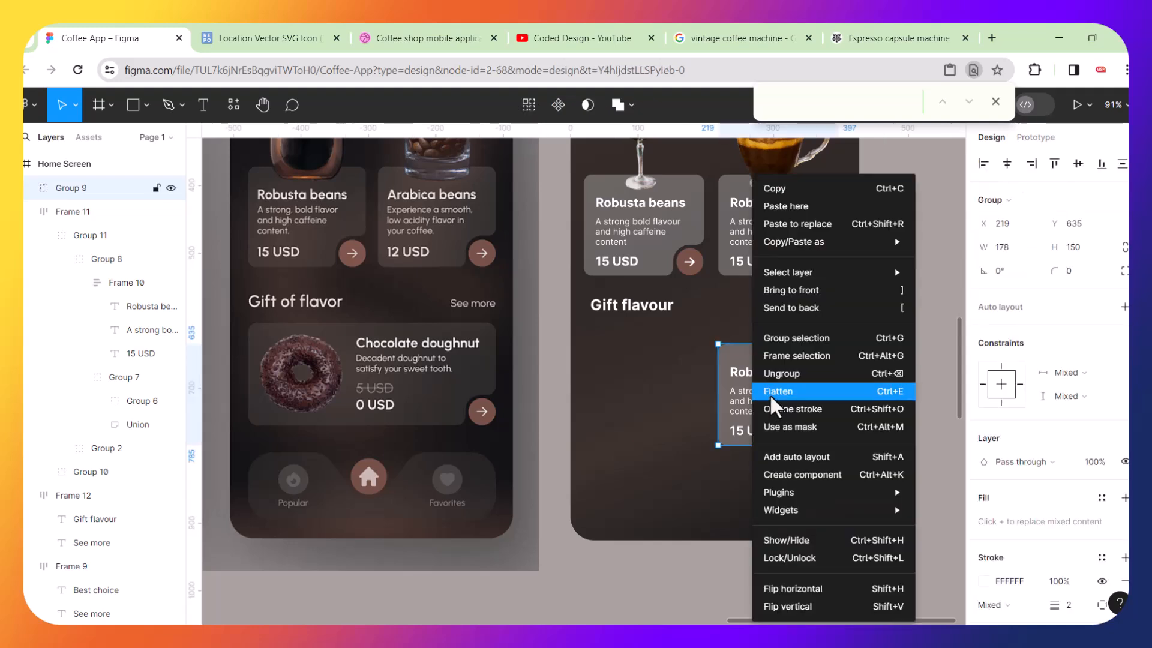
click(787, 374)
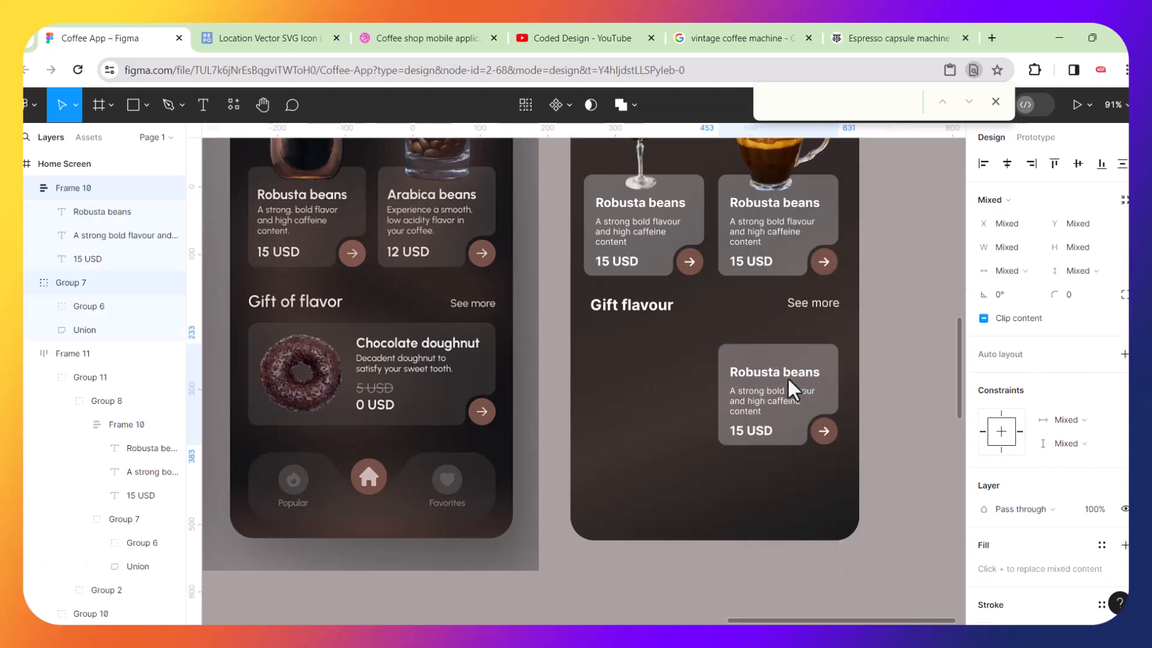
click(895, 399)
click(777, 372)
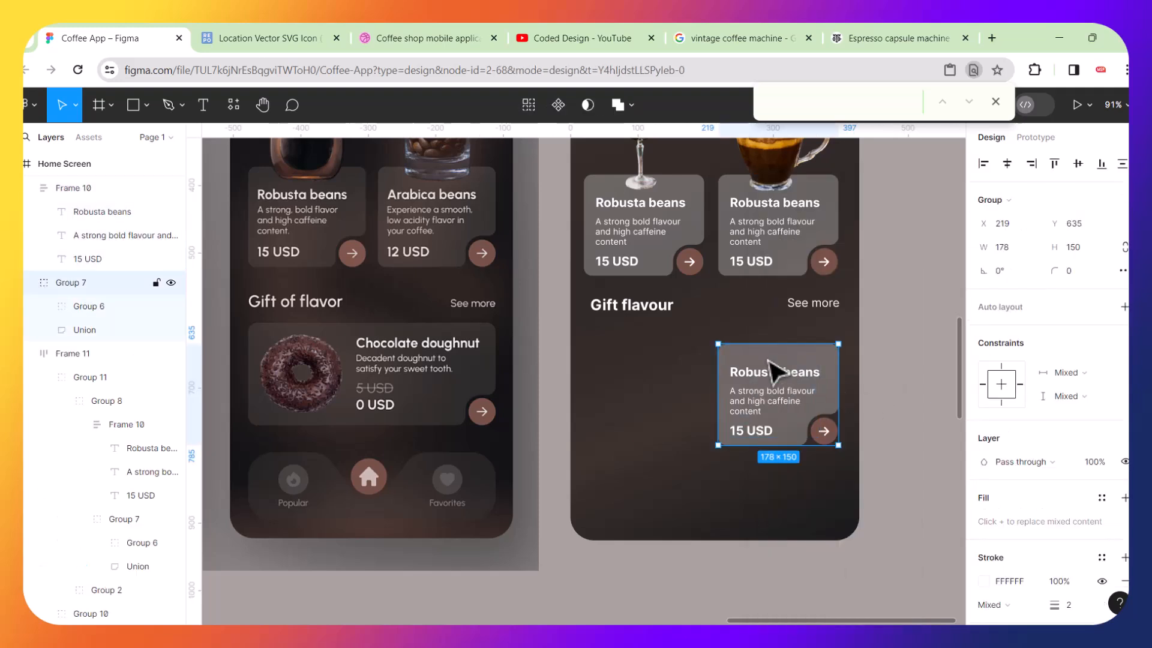
click(775, 393)
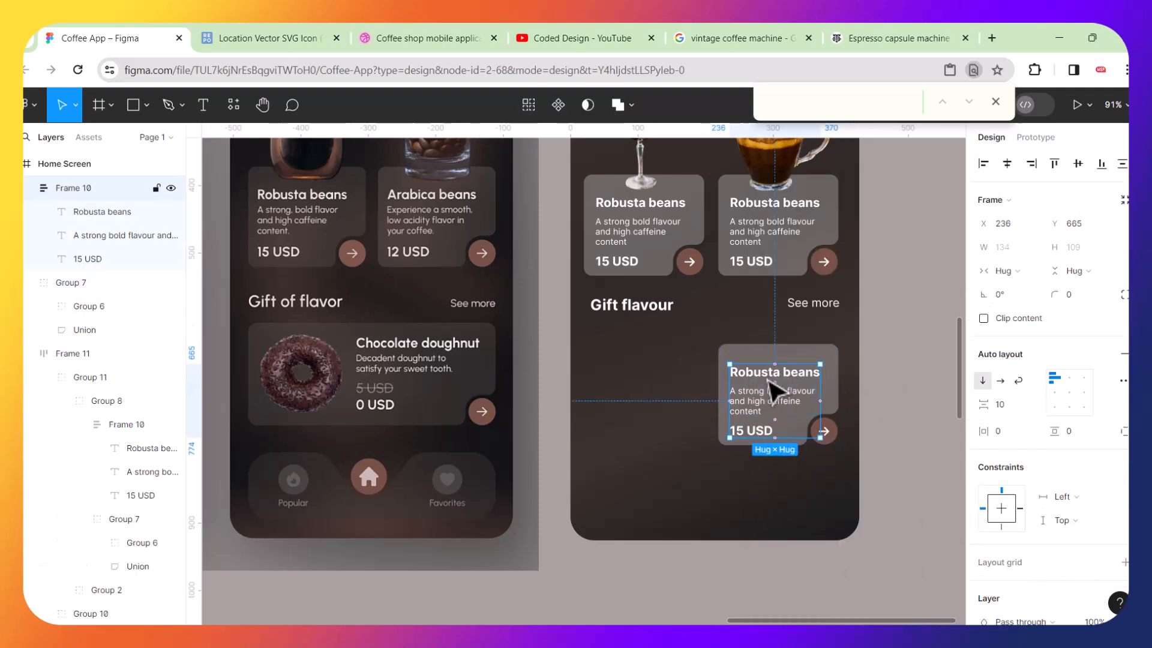
click(750, 359)
ctrl+scroll(798, 432, up, 5)
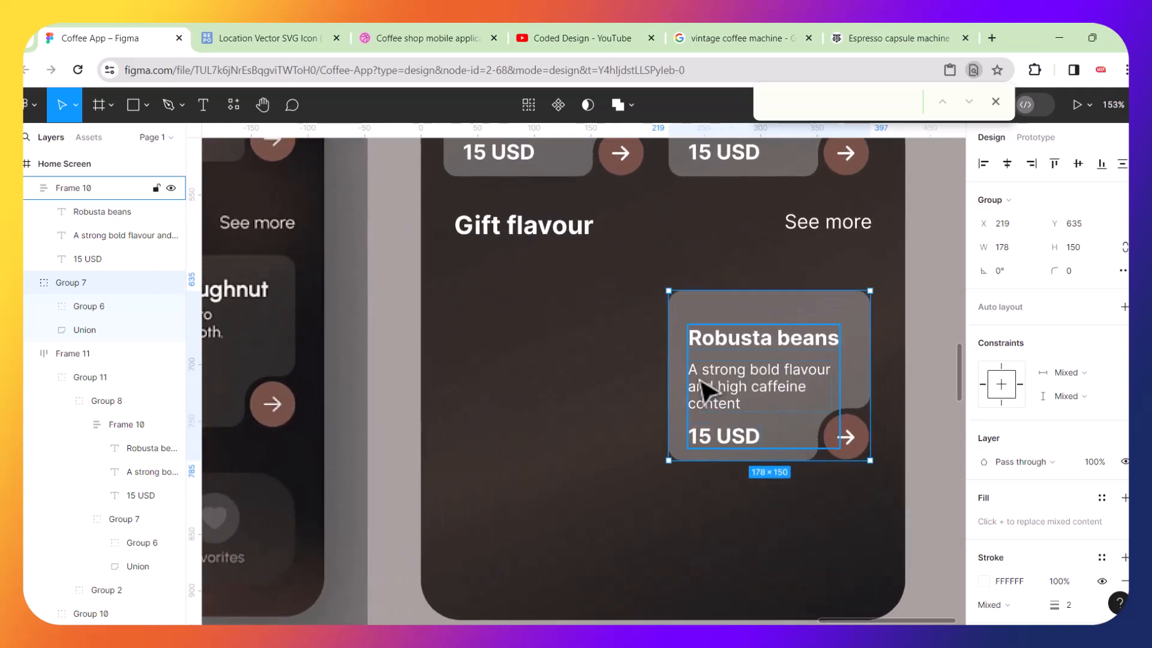
drag(665, 367, 551, 364)
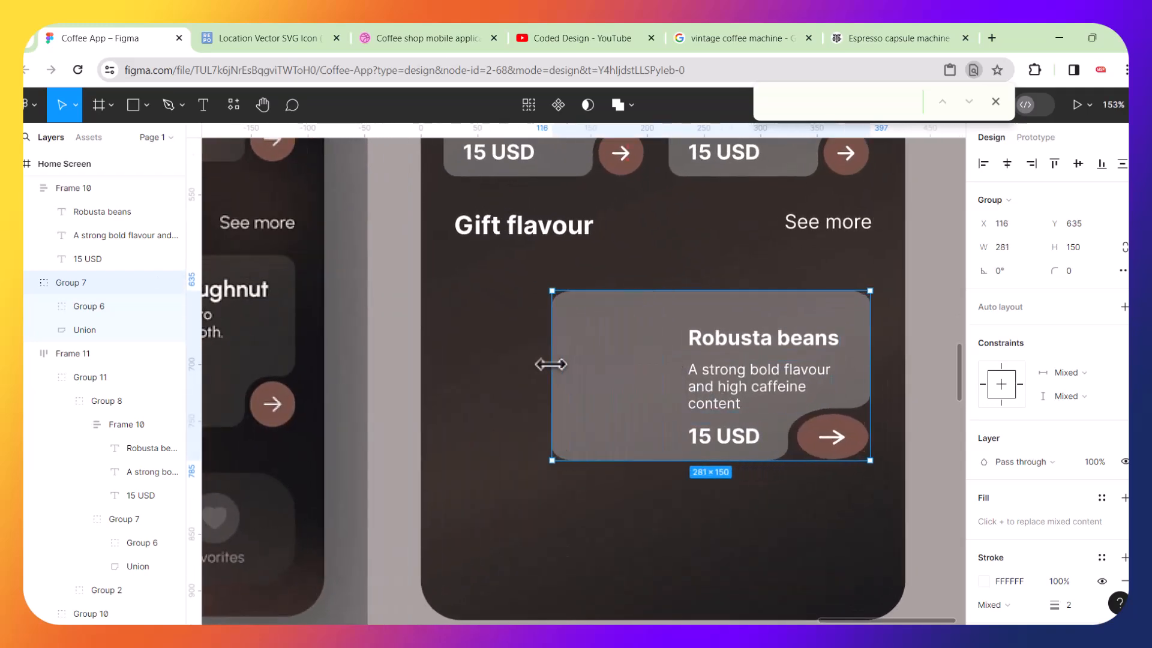
key(ctrl+z)
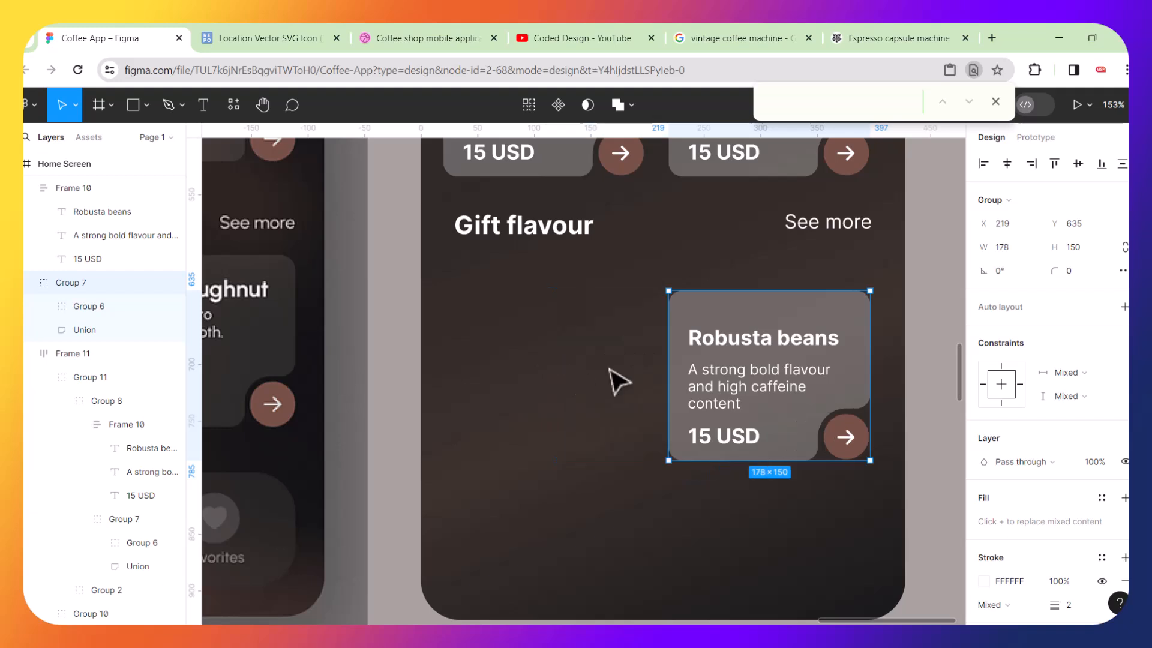
double_click(685, 360)
drag(665, 349, 606, 349)
key(ctrl+z)
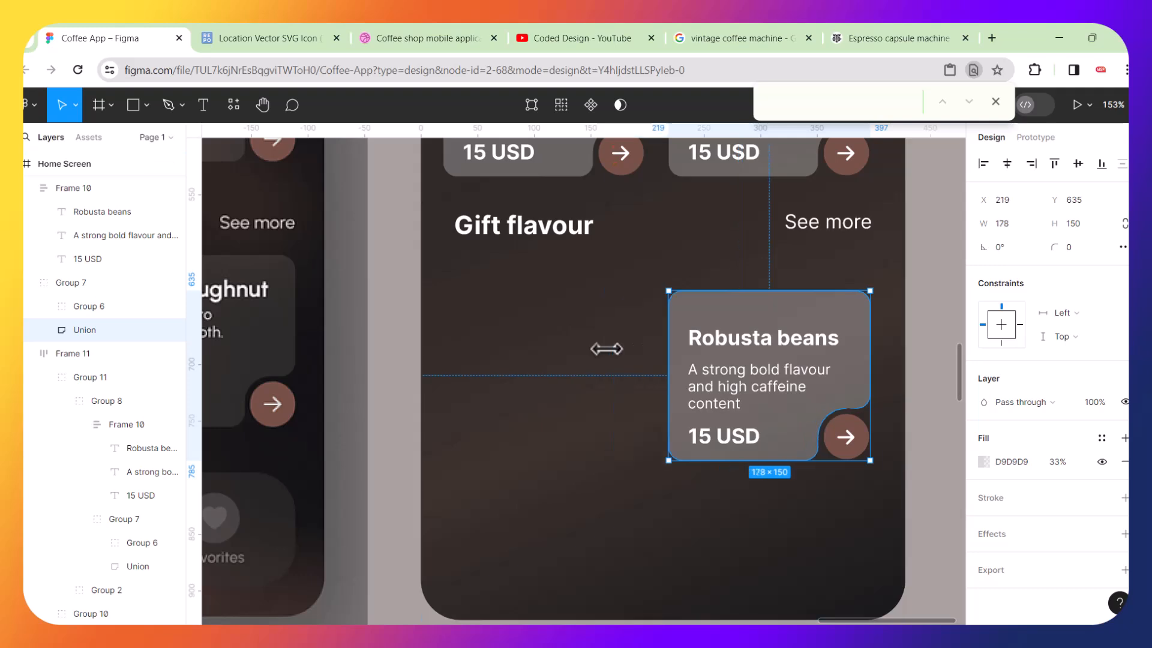
Widen the card's background shape by moving its left-edge nodes leftward, to about 372 × 150.
scroll(686, 357, up, 3)
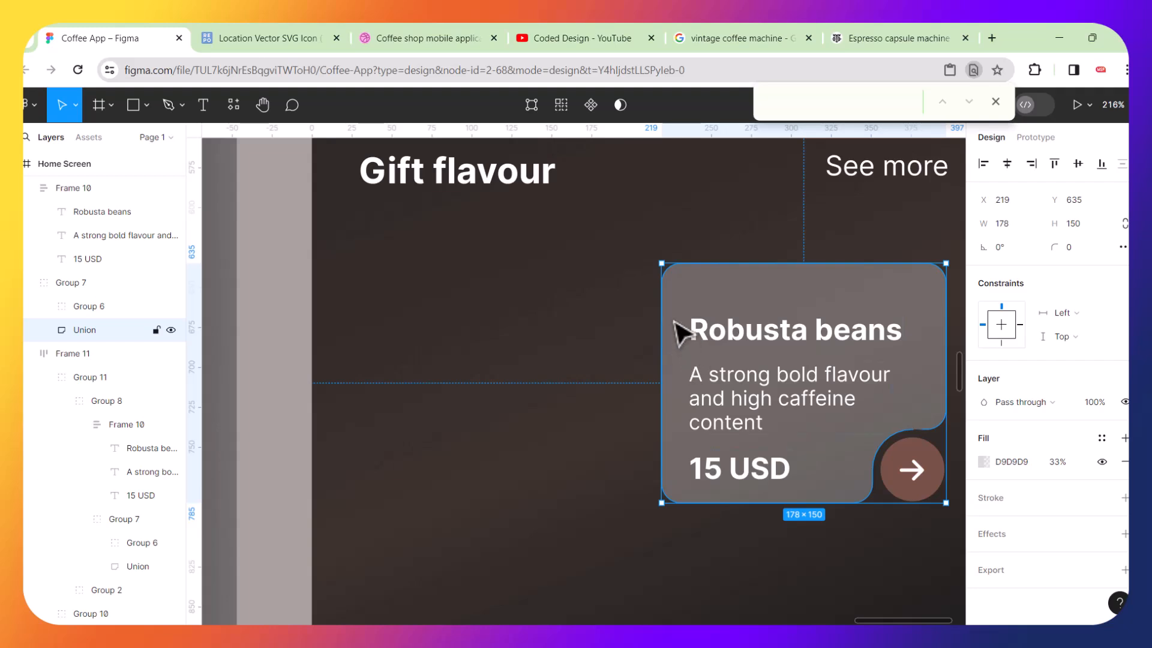
double_click(678, 330)
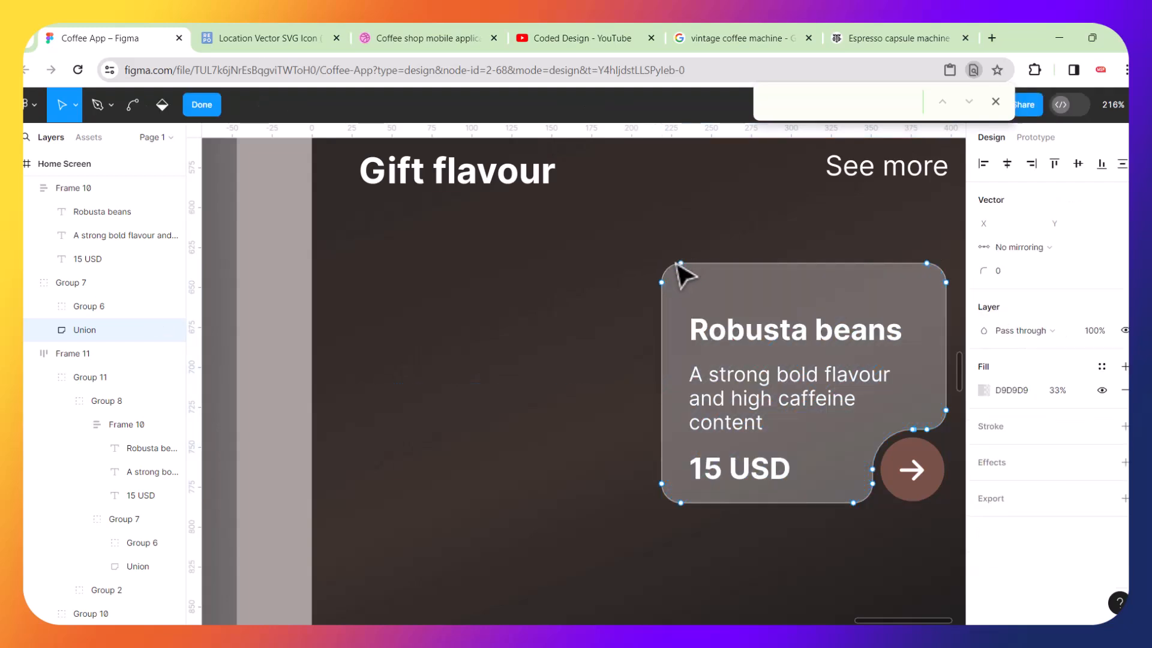
drag(620, 213, 710, 545)
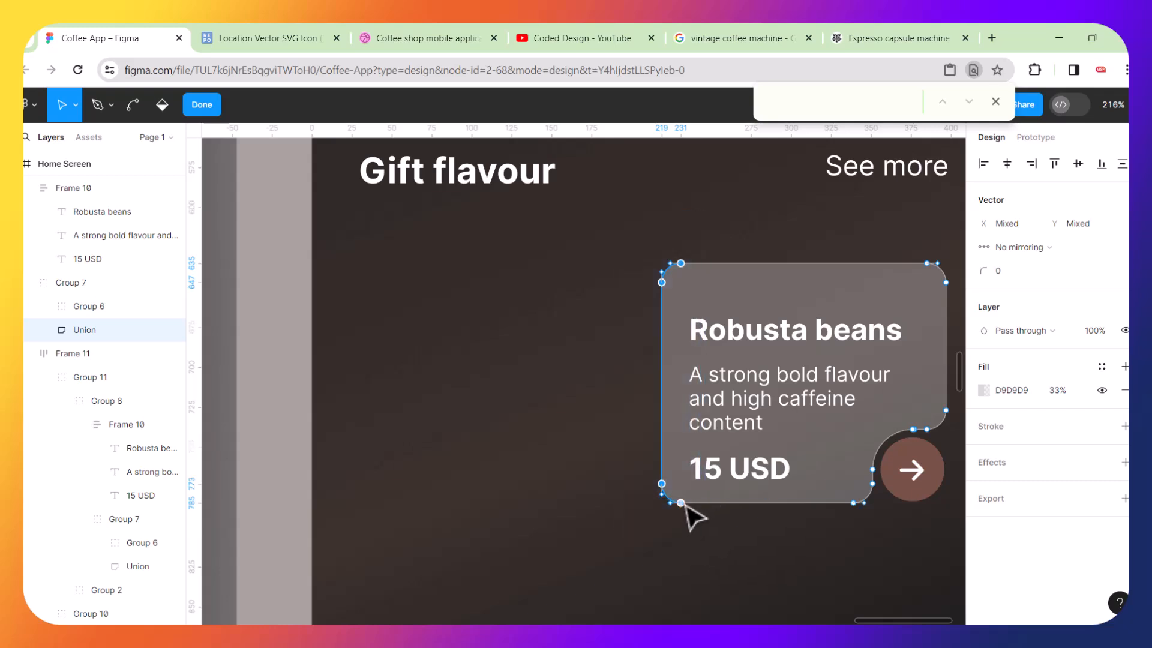
drag(685, 506, 371, 512)
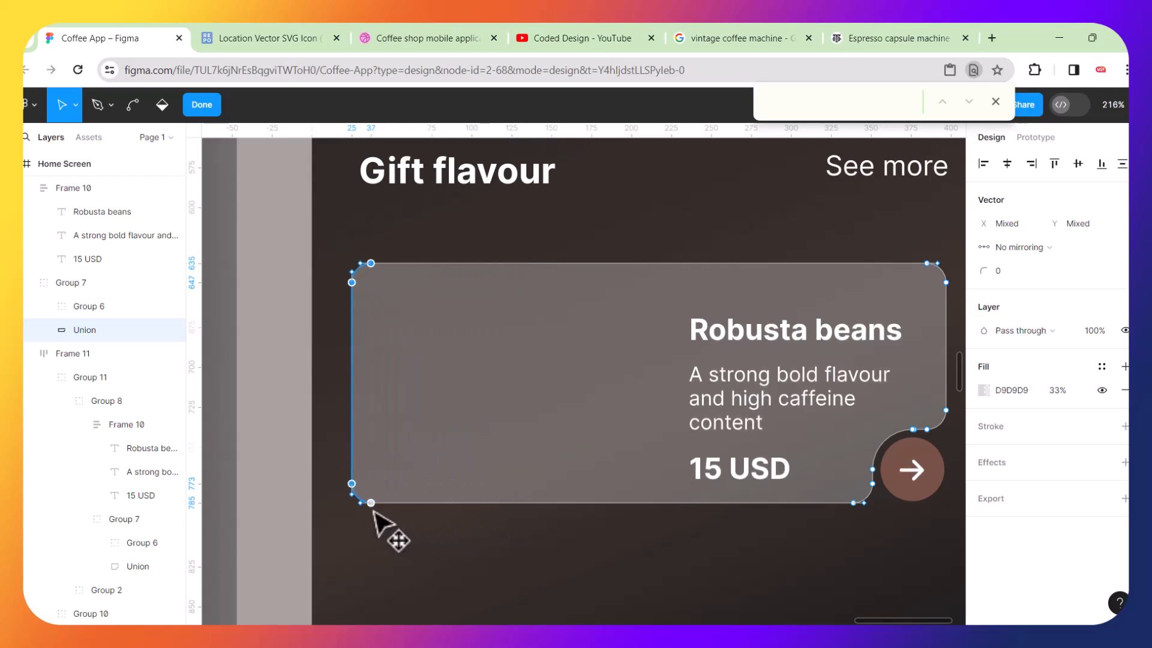
scroll(542, 451, down, 3)
scroll(542, 451, down, 5)
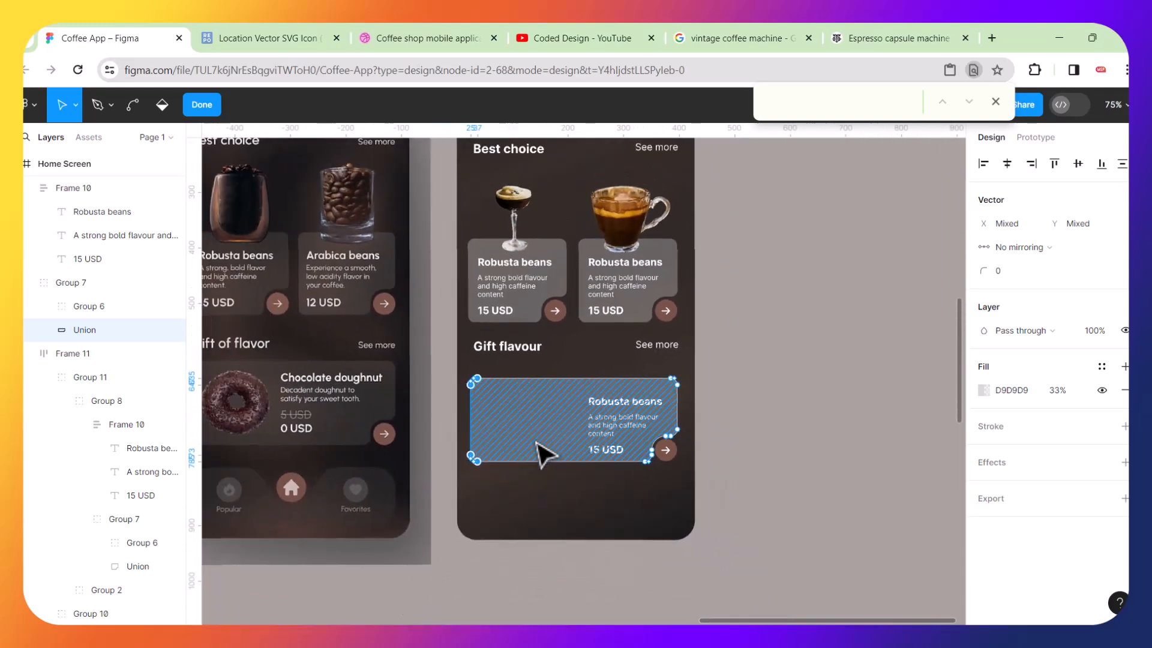
click(794, 401)
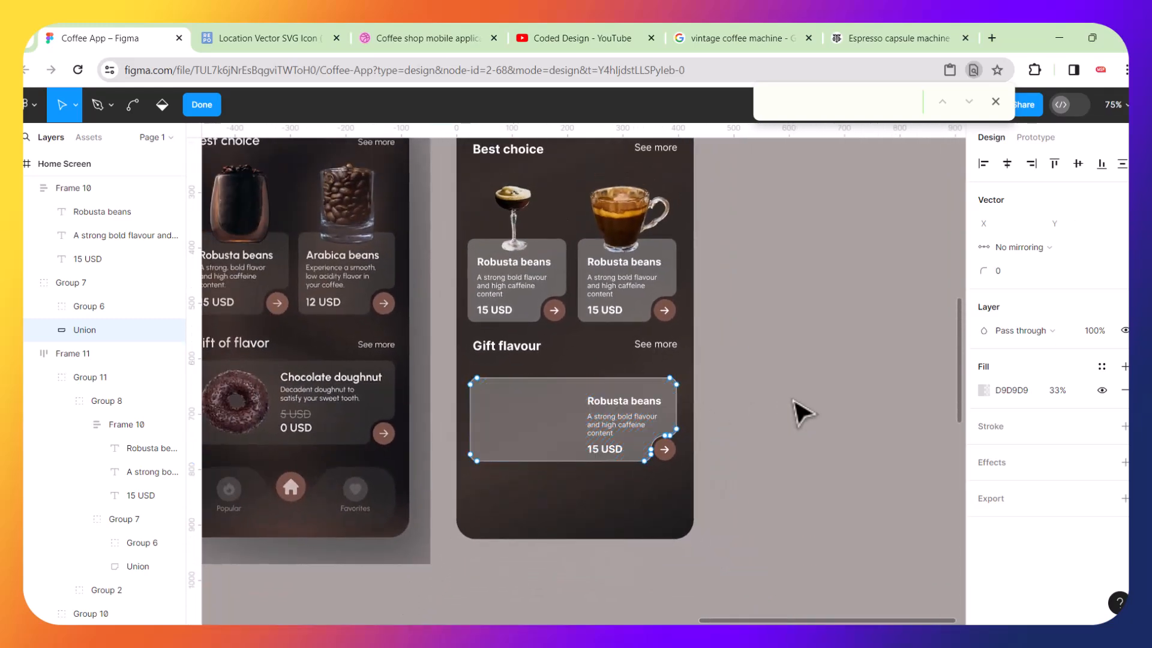
key(Escape)
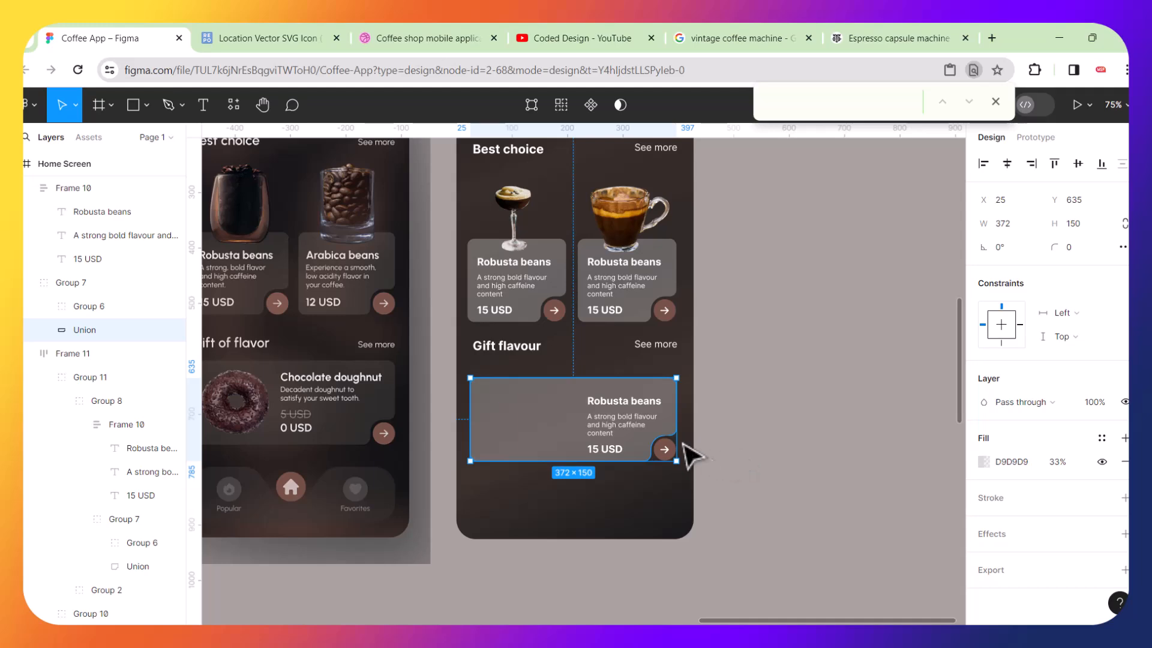
scroll(624, 426, down, 3)
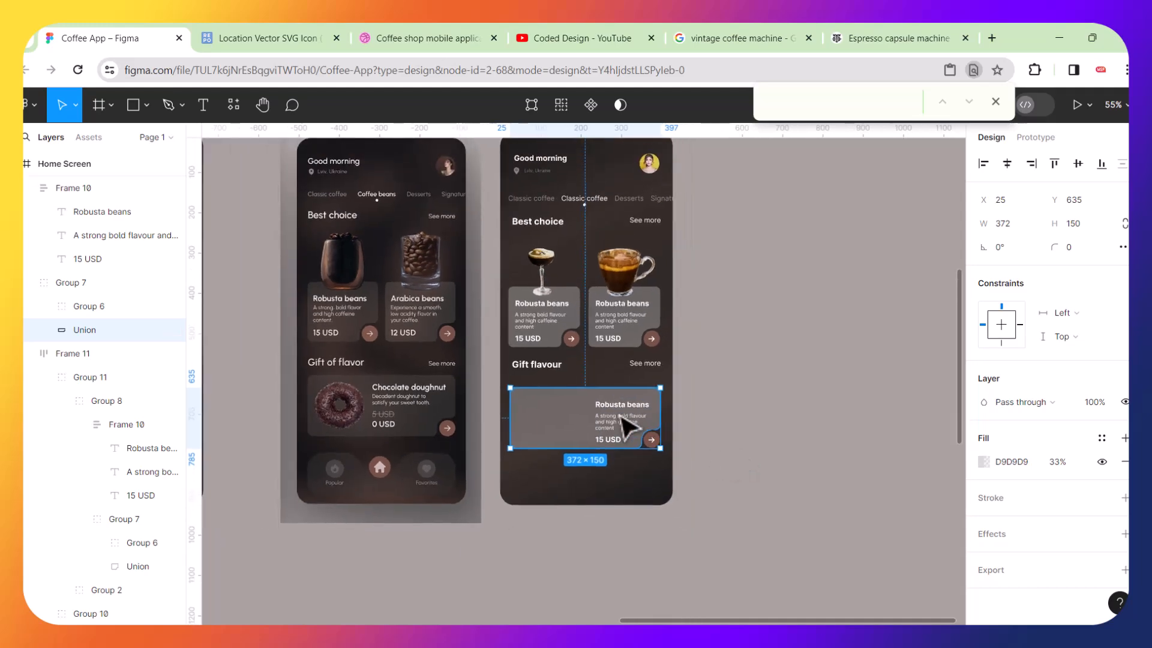
scroll(625, 426, up, 5)
drag(593, 396, 591, 397)
key(ctrl+z)
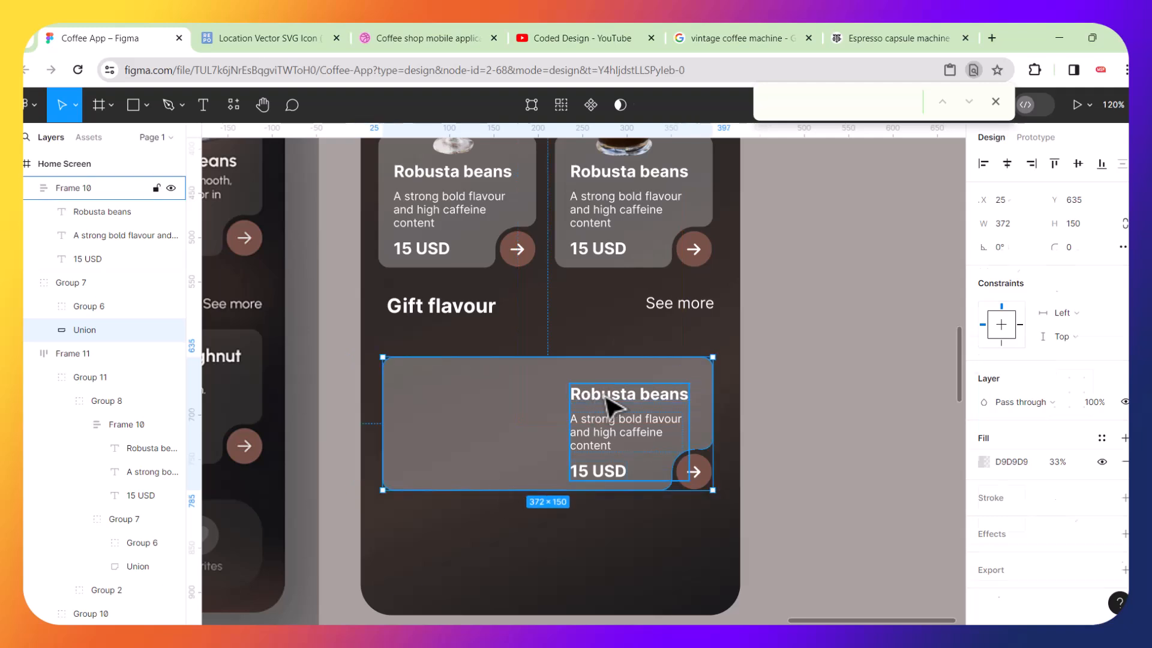
Move the card's text block left inside the widened card.
click(610, 407)
right_click(629, 398)
click(611, 399)
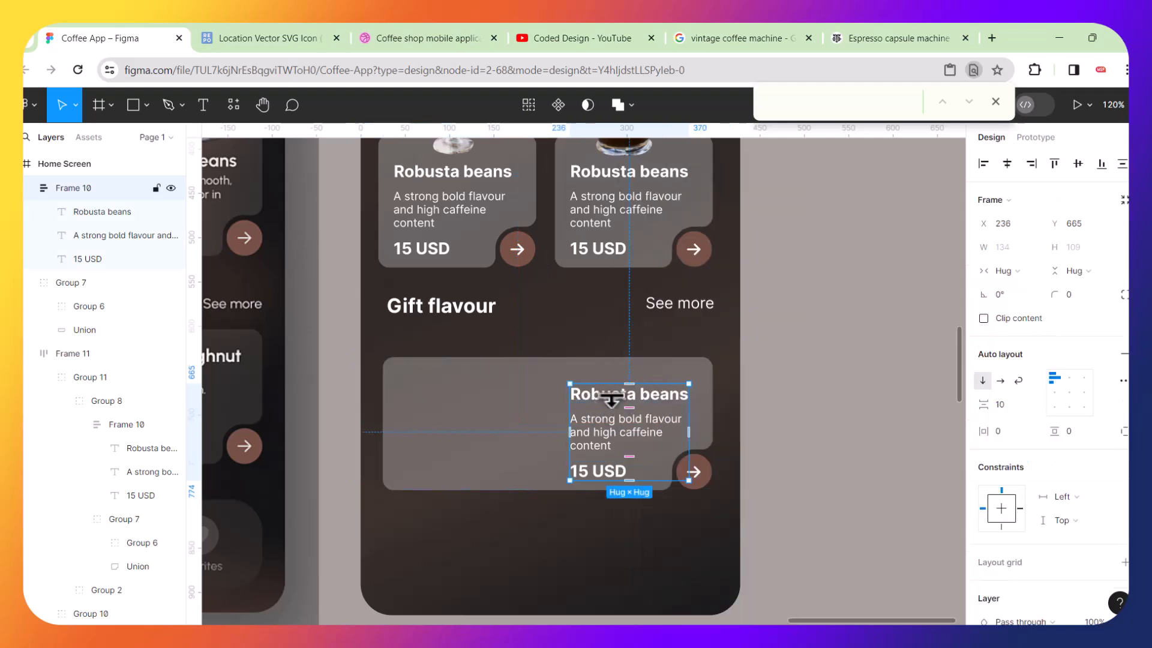
drag(615, 397, 591, 390)
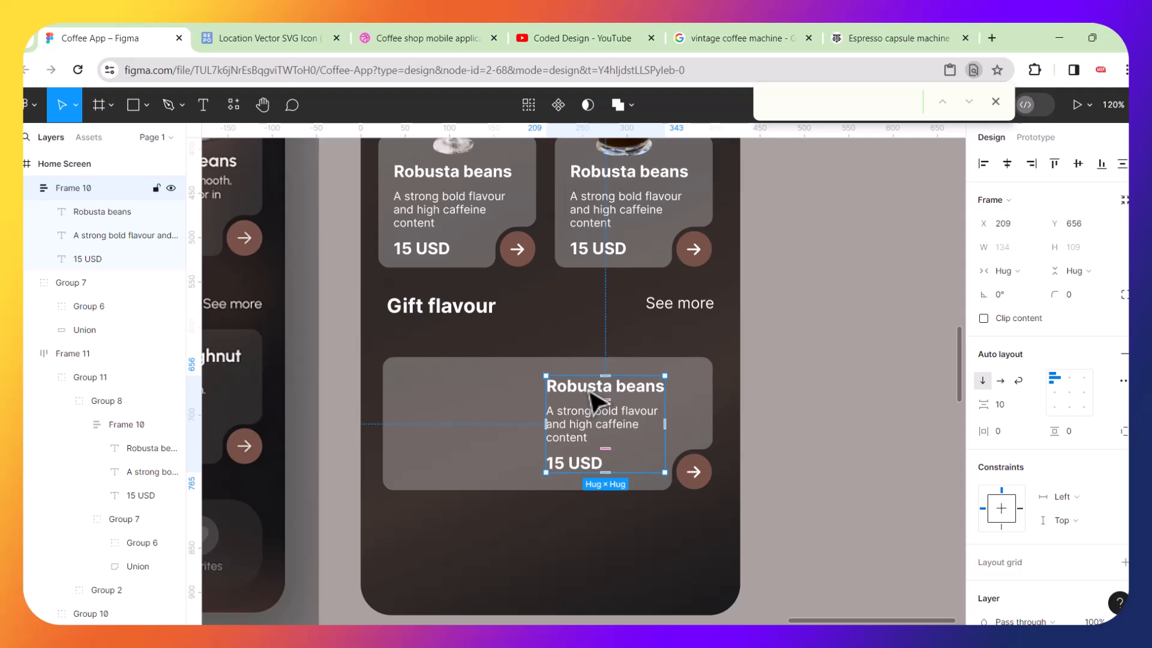
scroll(600, 413, up, 3)
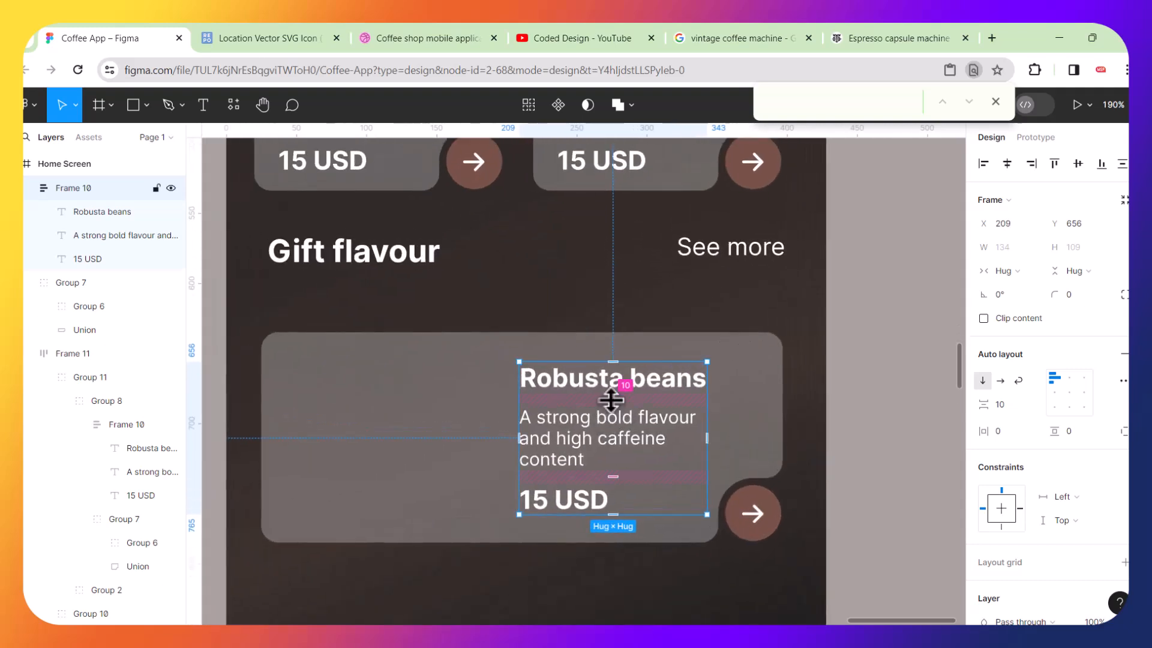
Increase the text block's item spacing to 13 and nudge it slightly upward.
mouse_move(611, 396)
mouse_down()
mouse_move(615, 386)
mouse_move(610, 403)
mouse_up()
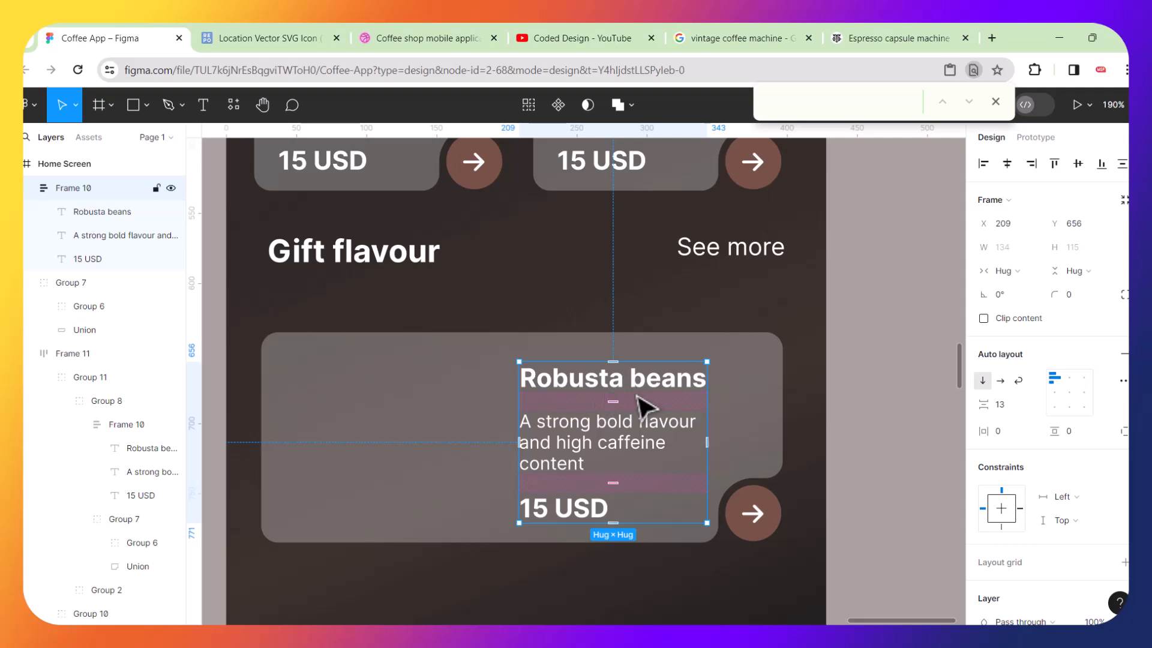
drag(659, 383, 659, 378)
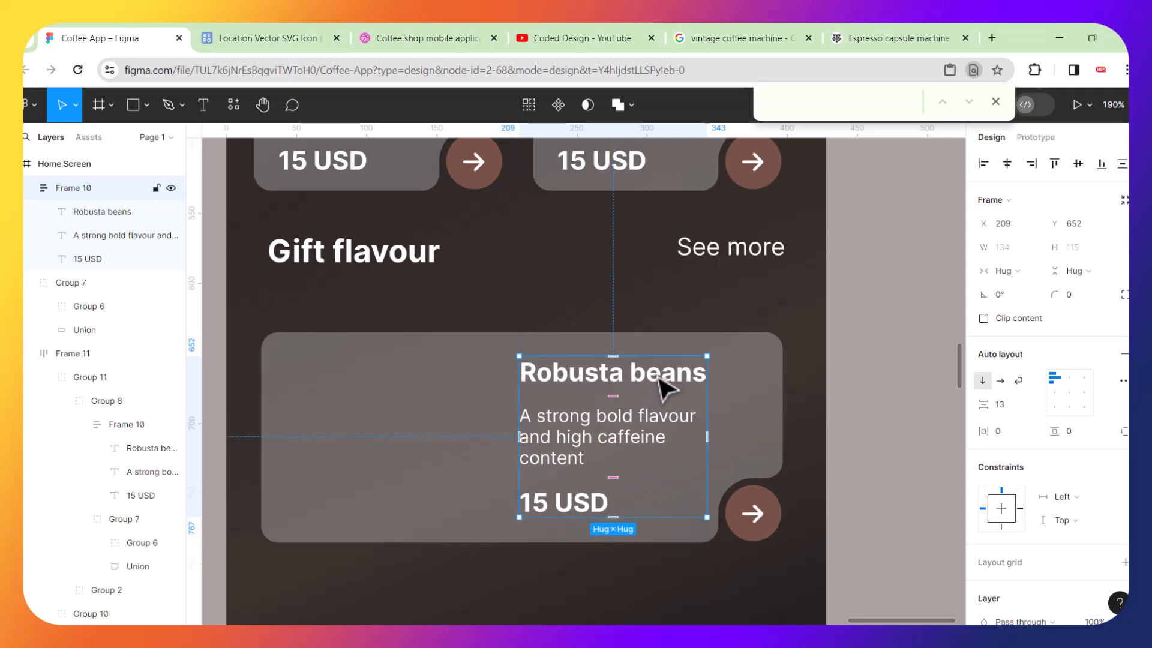
click(867, 368)
Look over the finished home screen alongside the other screens on the canvas.
scroll(703, 402, down, 2)
scroll(703, 402, down, 4)
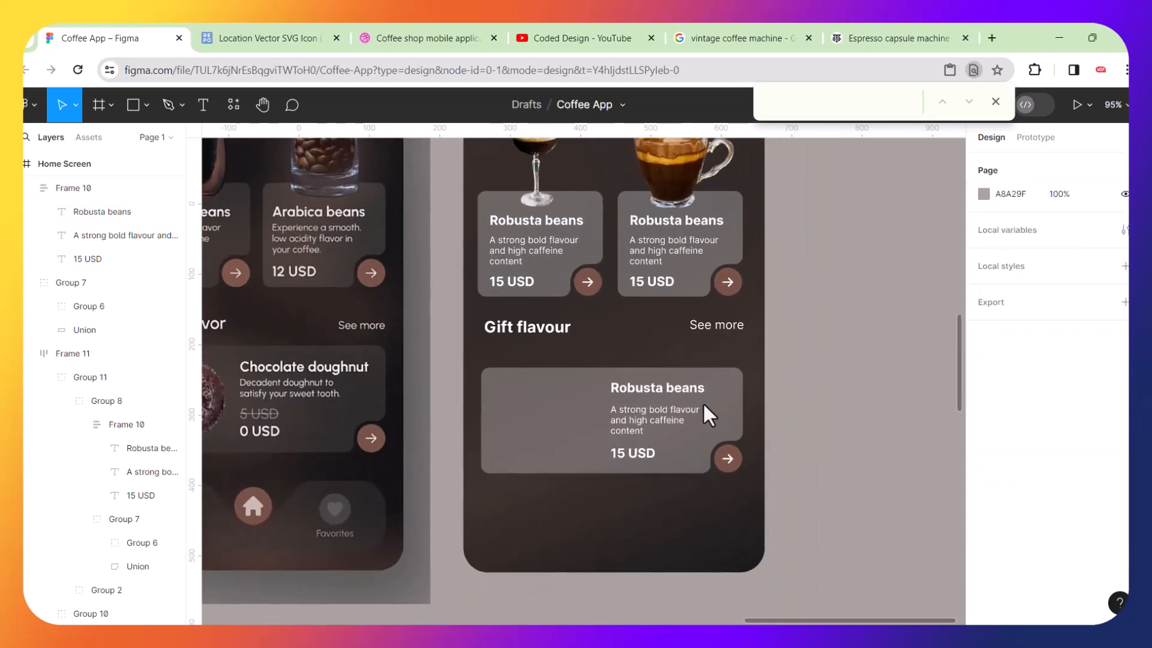
scroll(703, 402, down, 1)
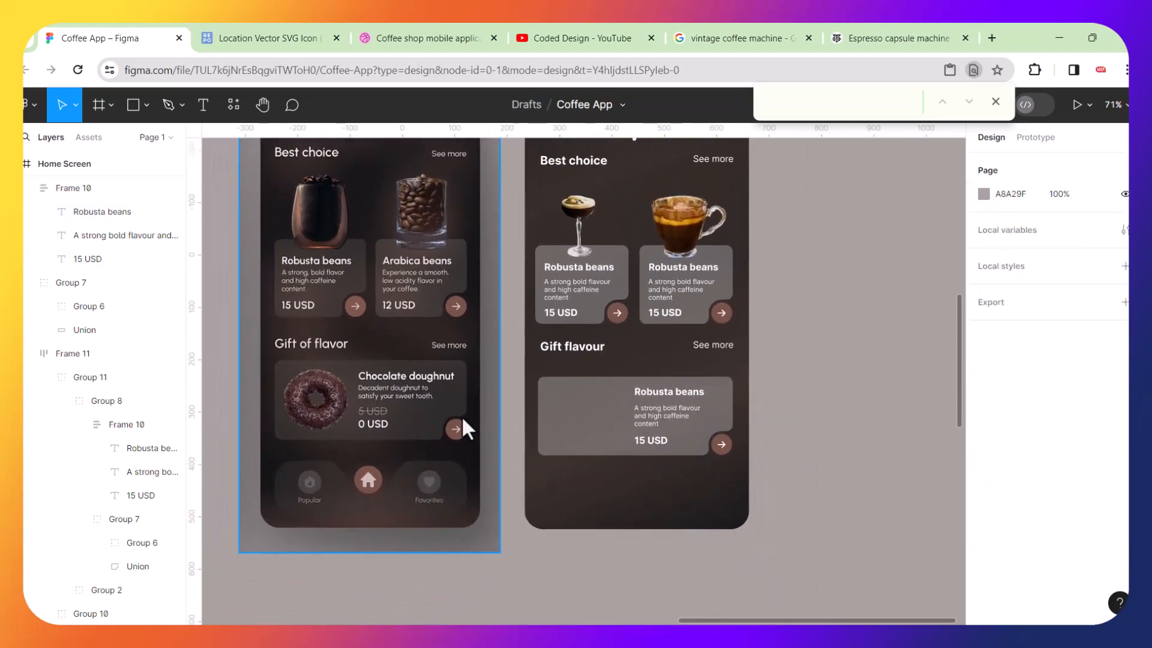
scroll(462, 415, up, 4)
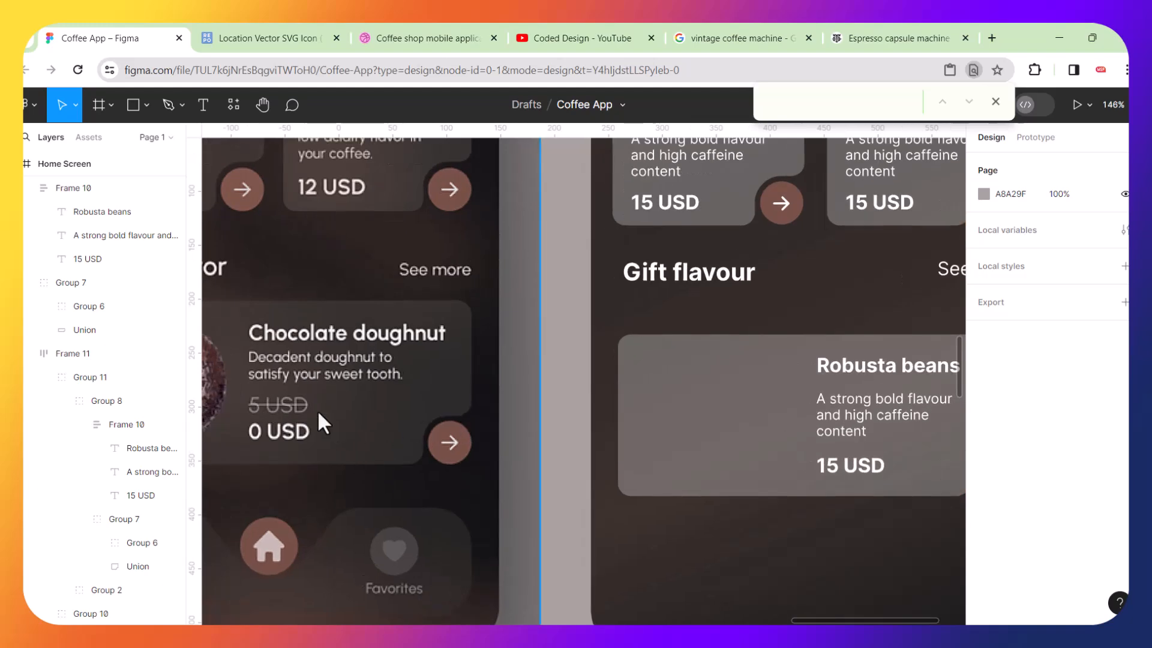
scroll(387, 381, down, 4)
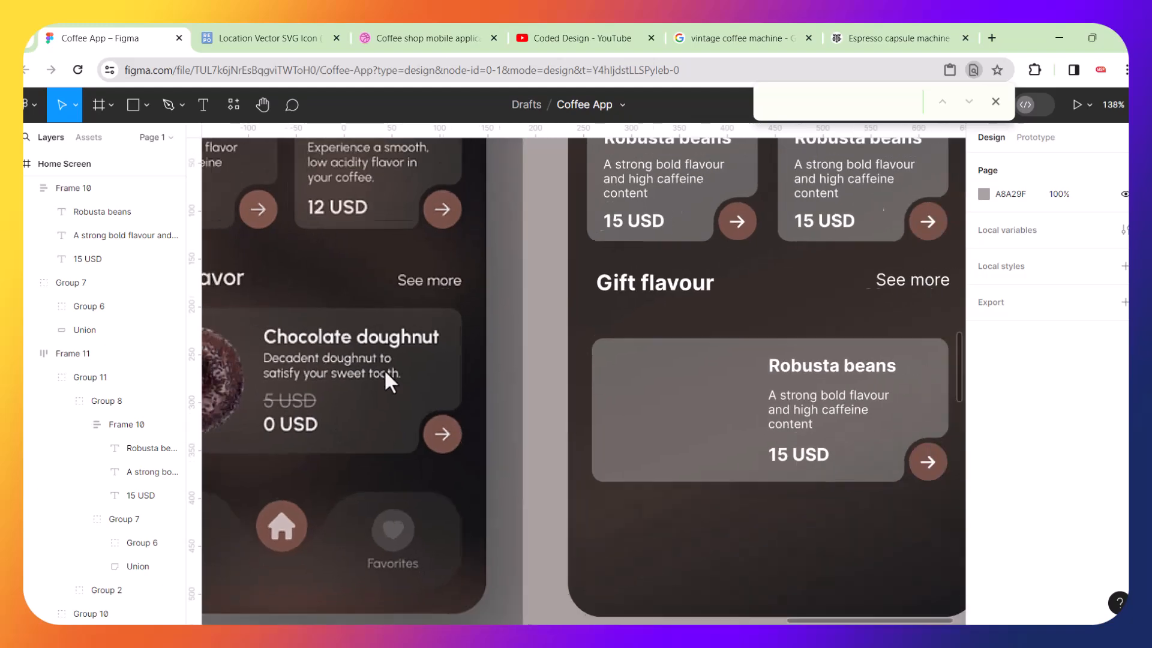
scroll(384, 369, left, 4)
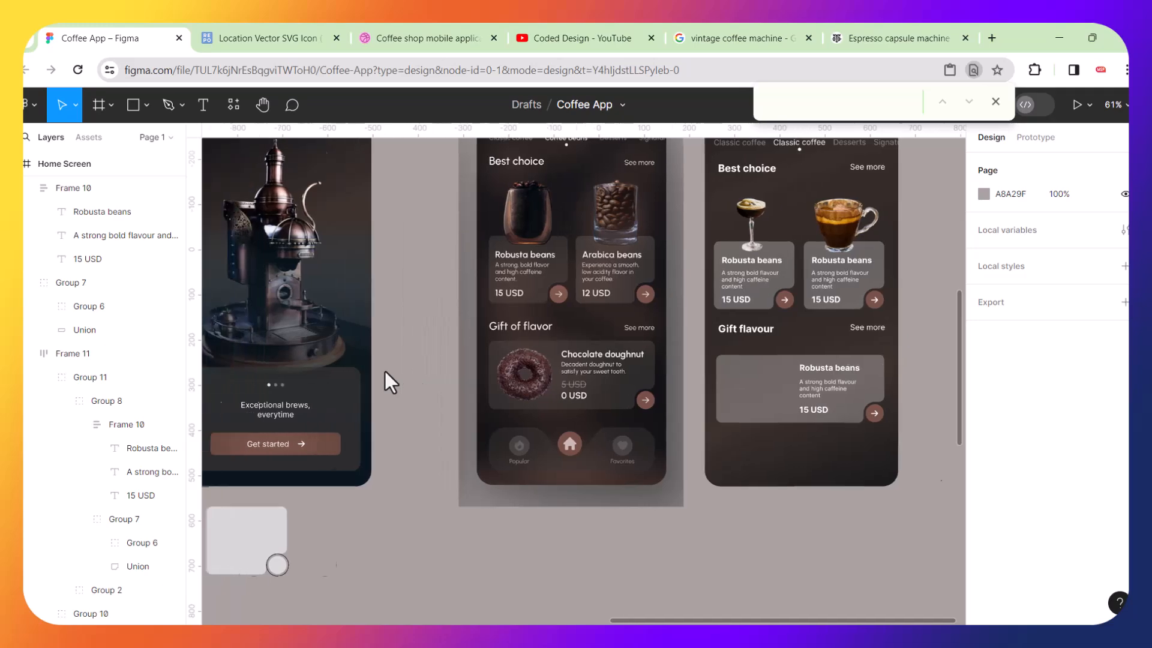
scroll(511, 358, down, 5)
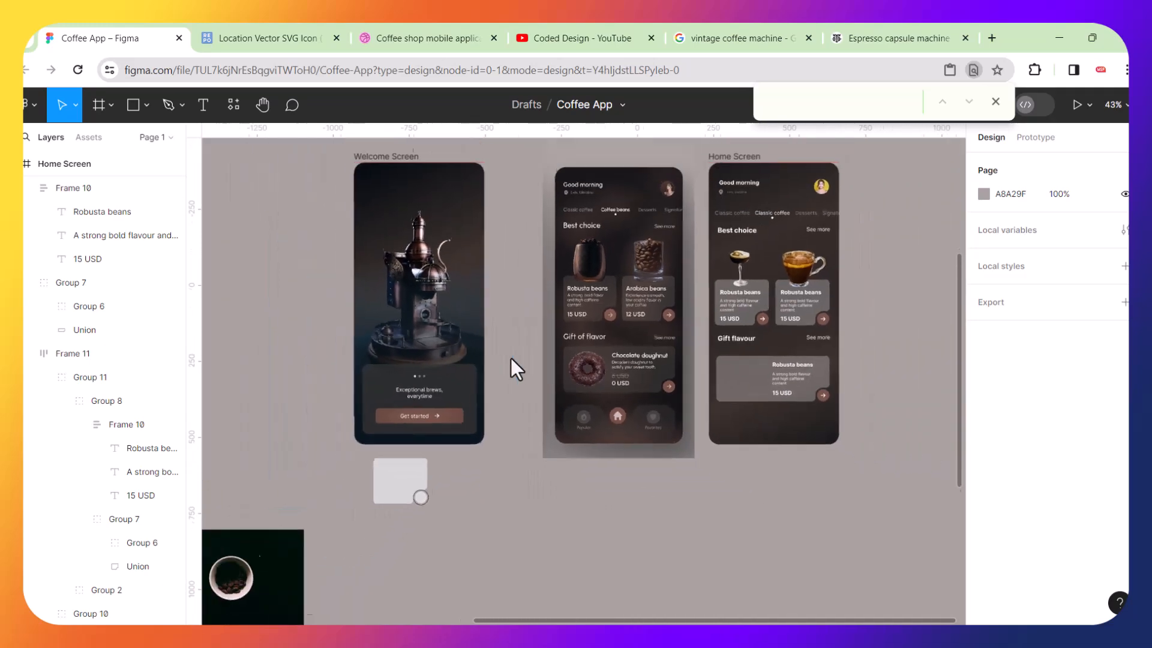
scroll(333, 491, up, 8)
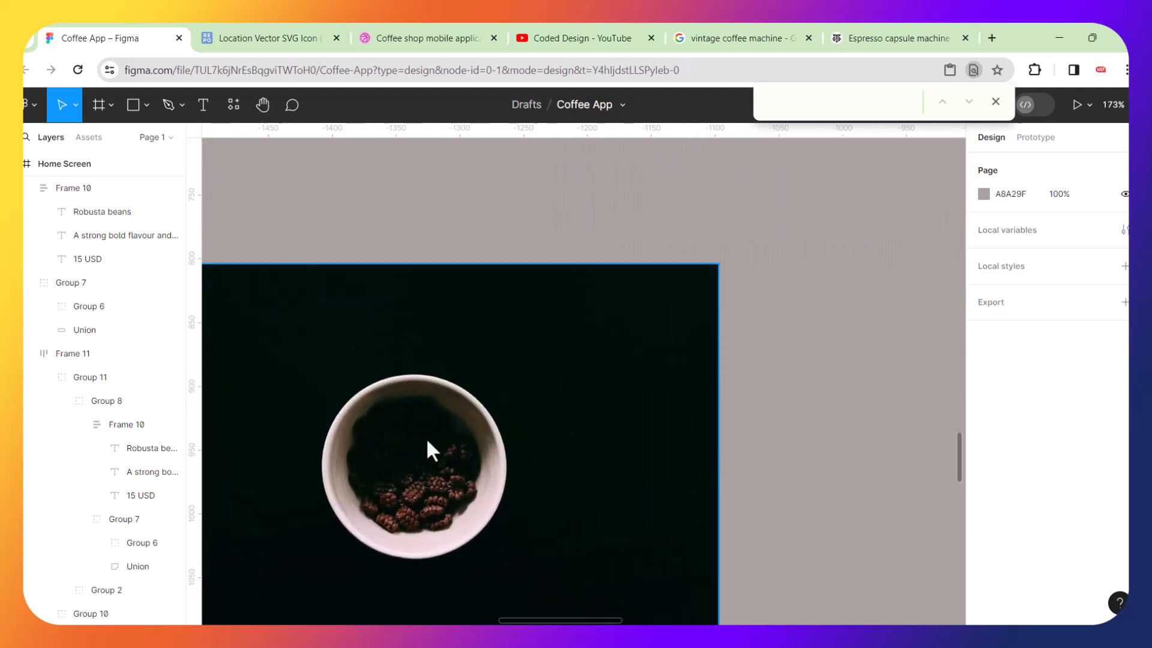
scroll(383, 466, up, 3)
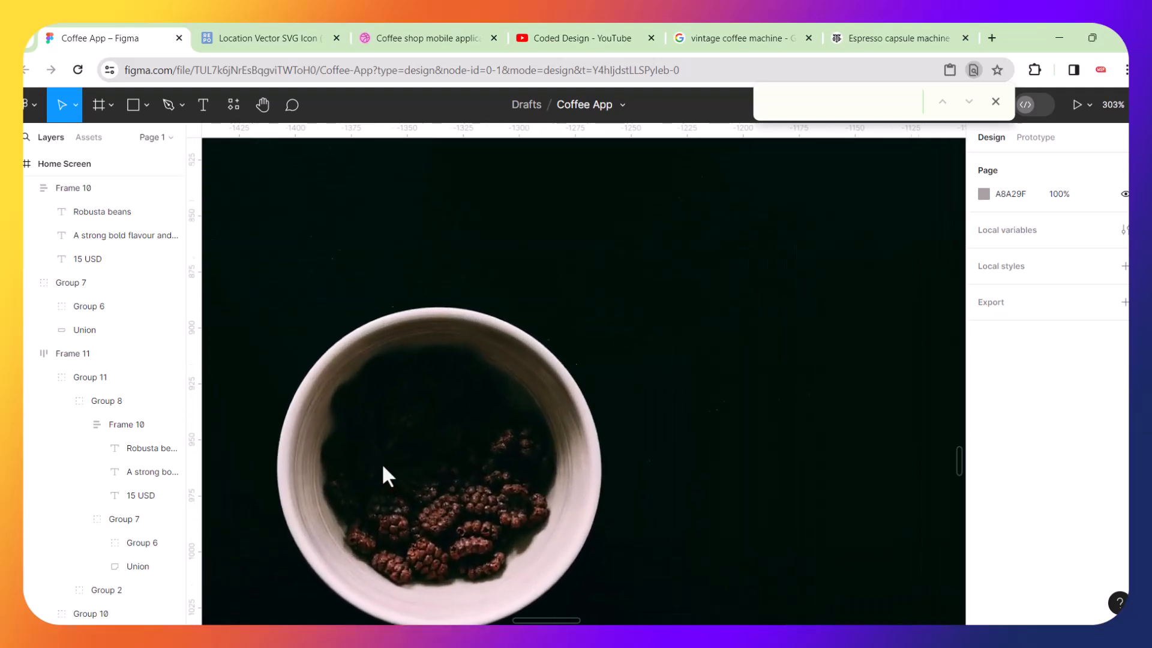
Select the coffee-bowl photo and shift it slightly to the right on the canvas.
scroll(382, 464, down, 2)
scroll(382, 464, left, 2)
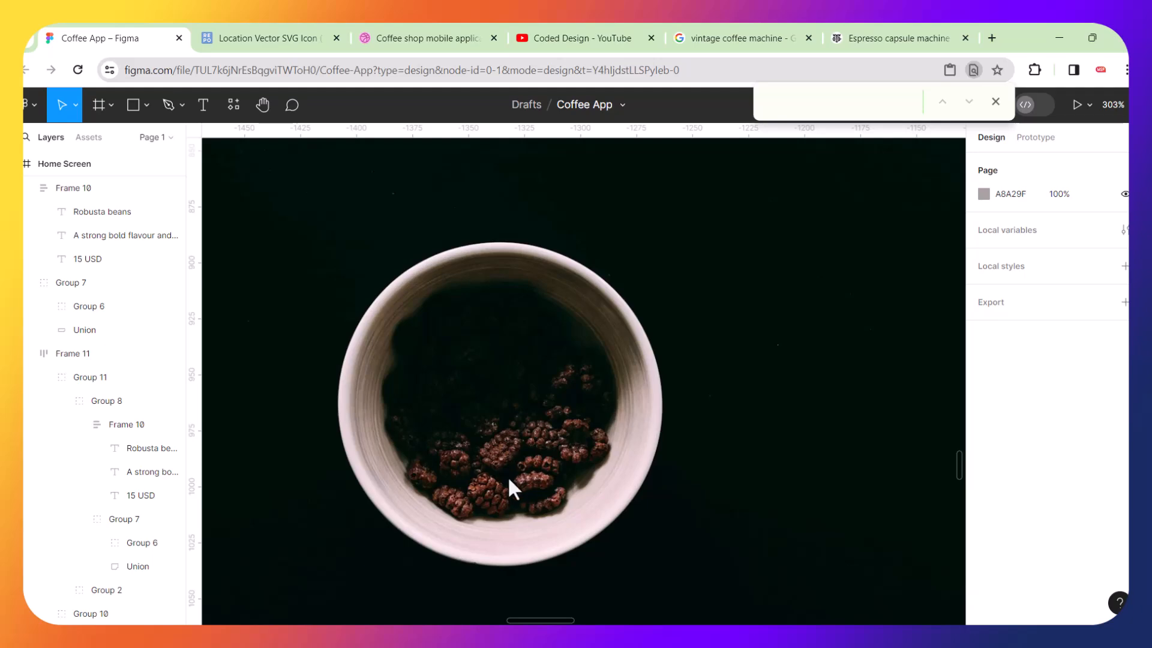
scroll(508, 479, up, 6)
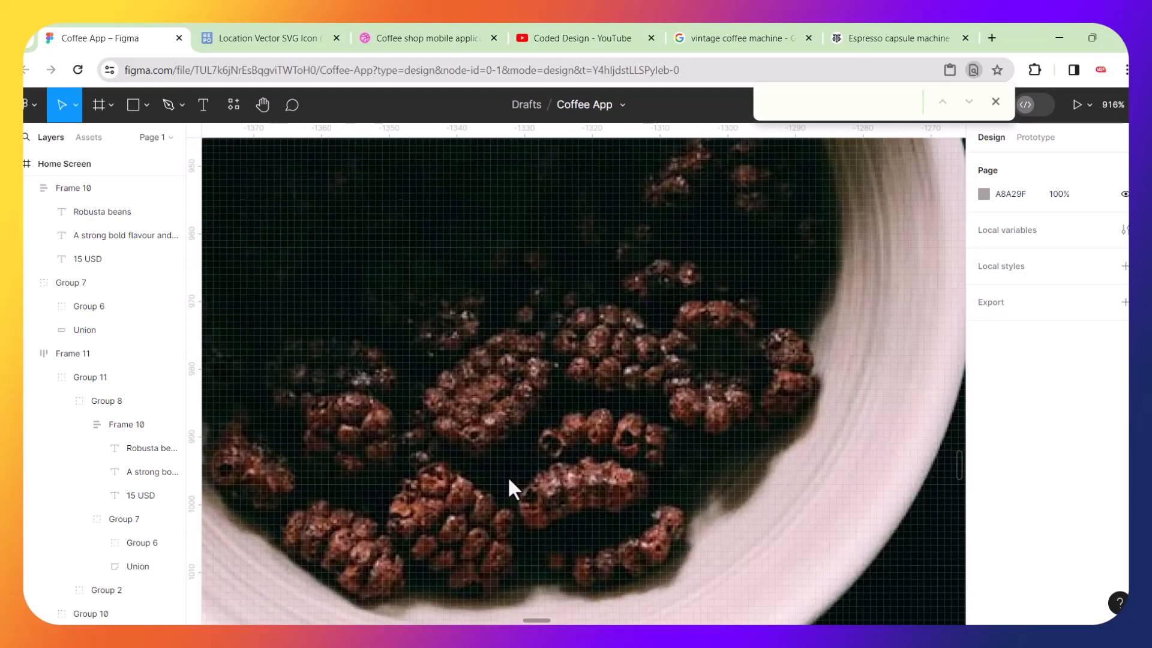
scroll(509, 480, down, 7)
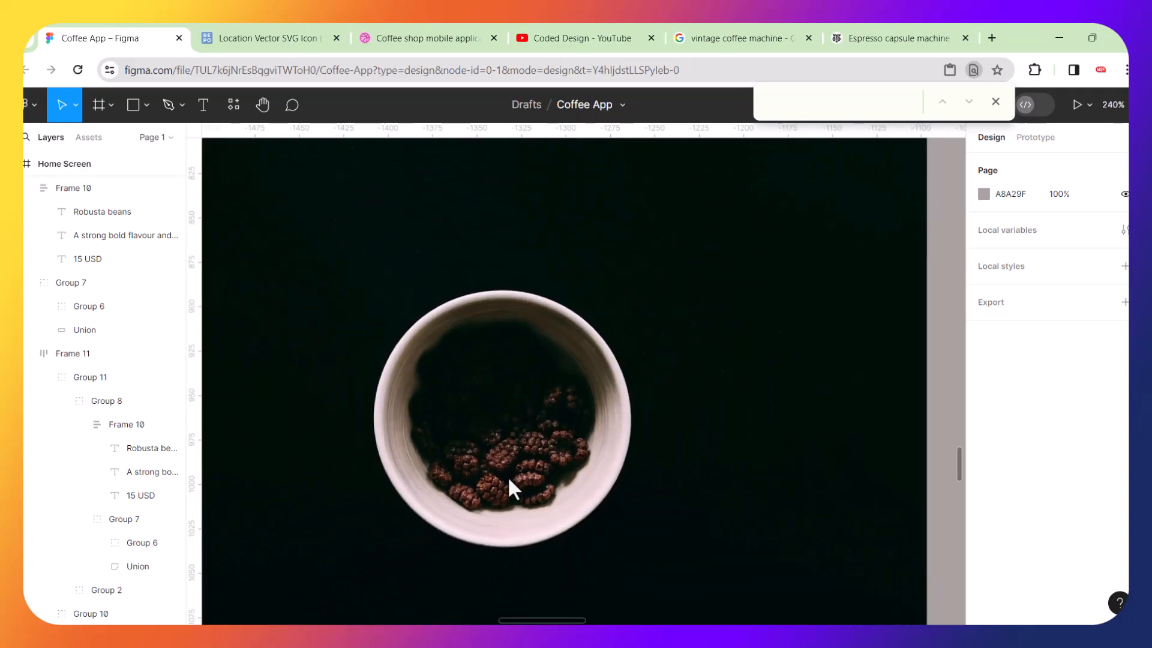
scroll(508, 477, down, 1)
scroll(507, 477, up, 4)
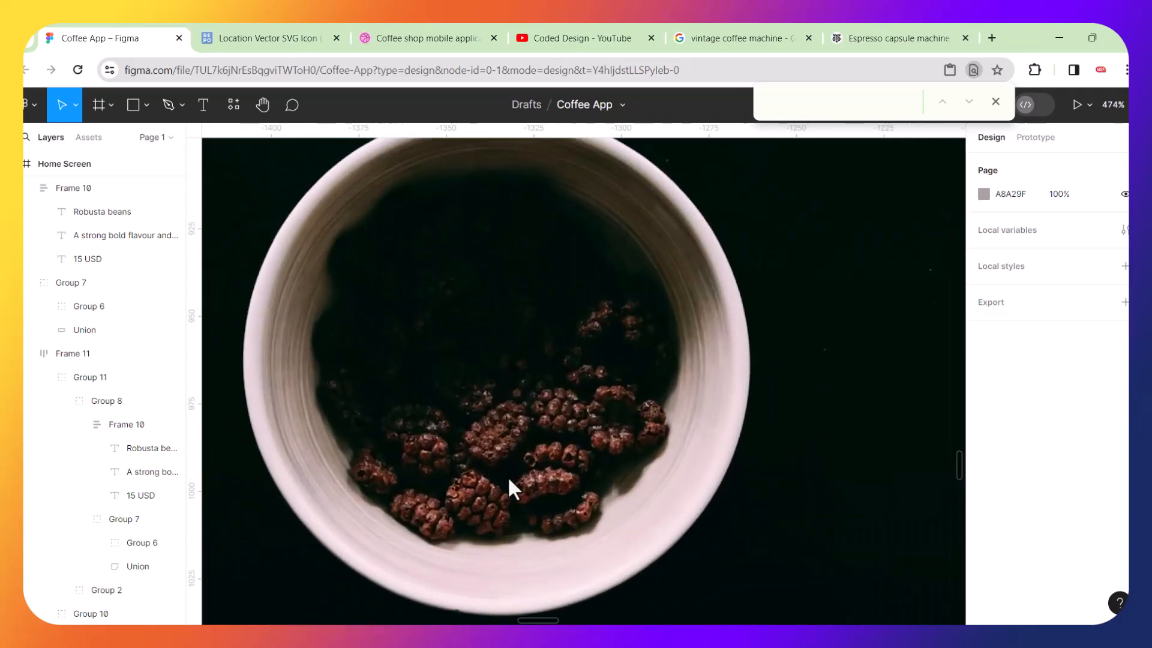
scroll(507, 488, up, 3)
scroll(508, 478, down, 6)
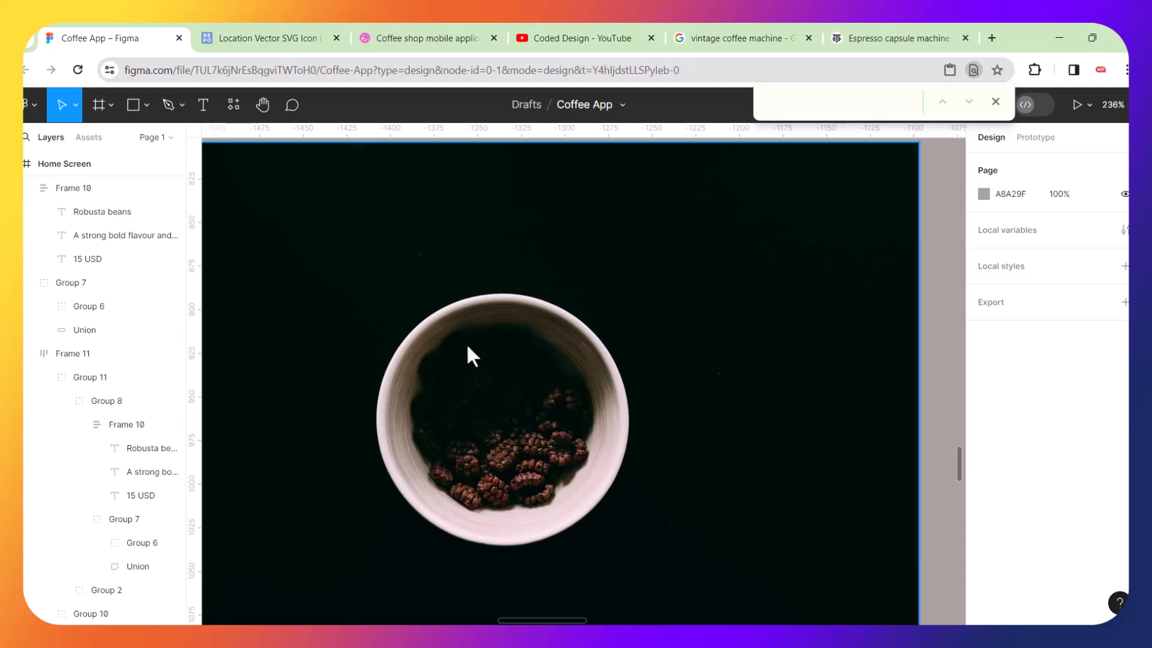
scroll(469, 348, up, 5)
scroll(468, 349, down, 4)
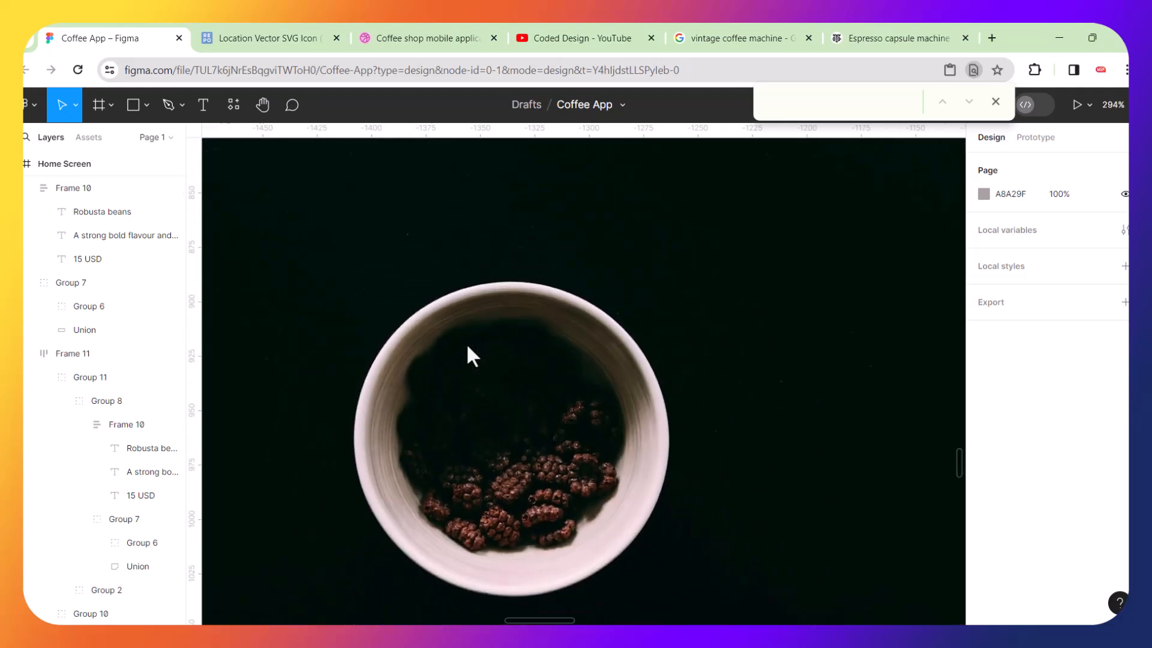
scroll(467, 343, down, 5)
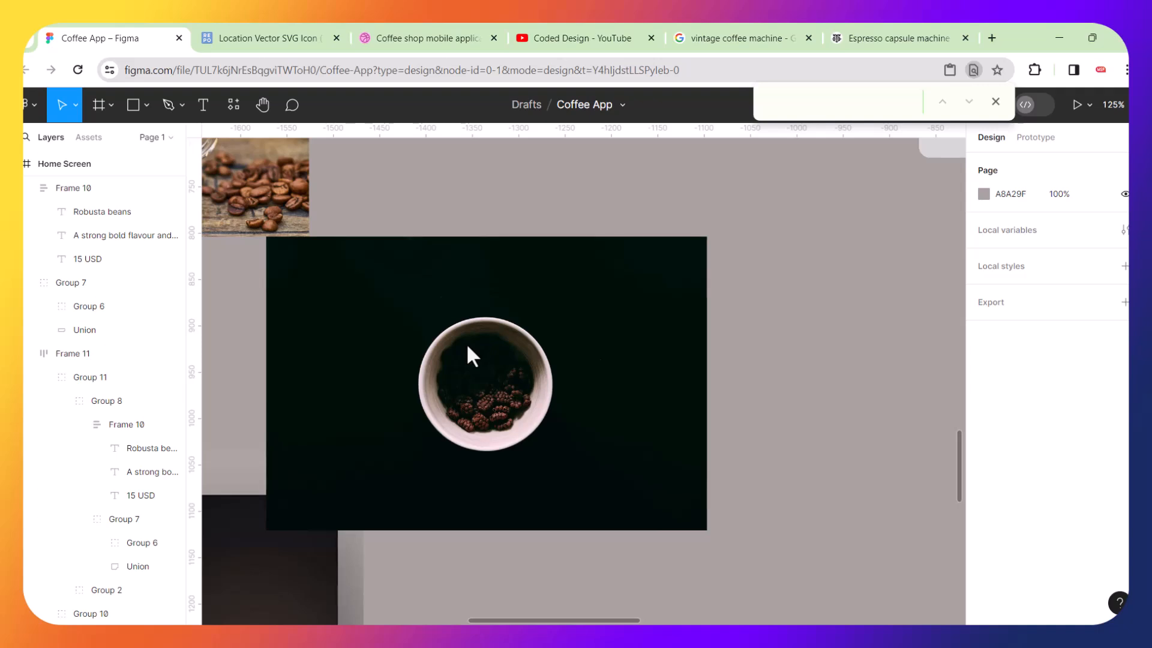
drag(485, 346, 599, 359)
Trace the bowl's circular rim with the Pen tool, closing the path into a round vector.
scroll(567, 356, up, 2)
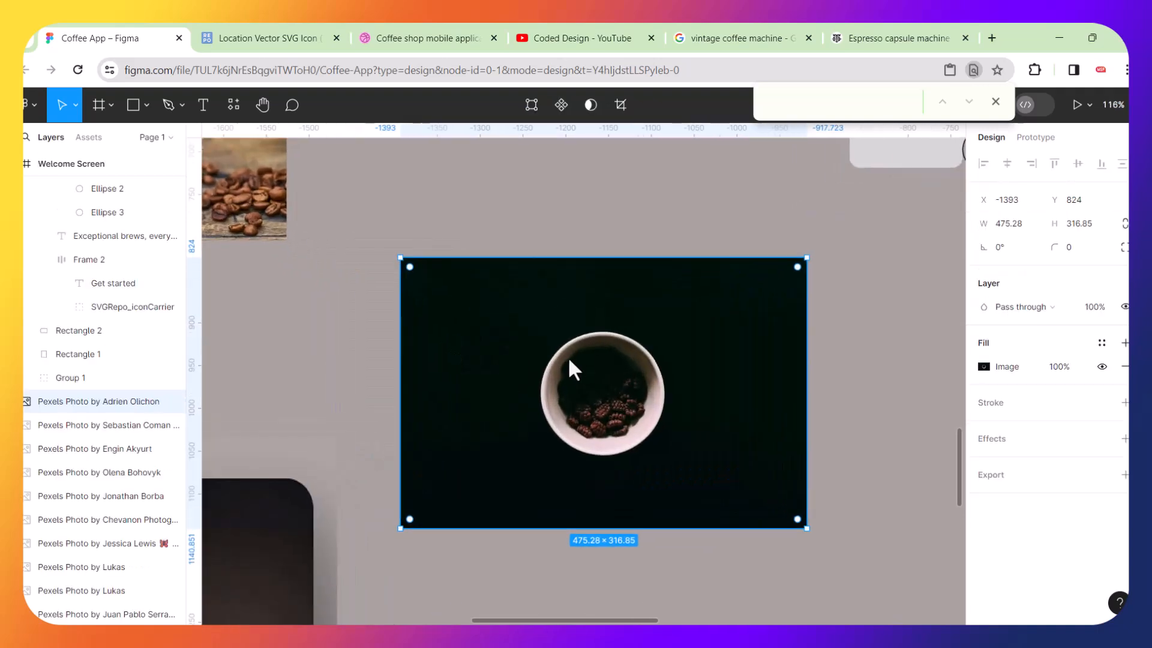
scroll(617, 390, up, 6)
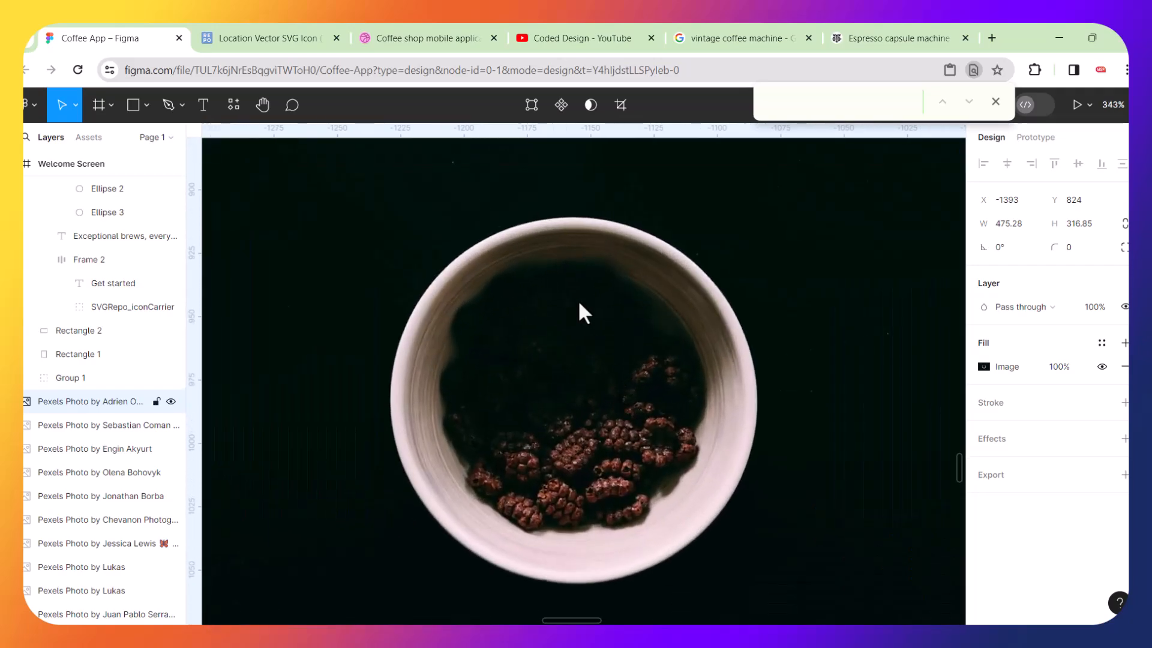
scroll(580, 305, up, 3)
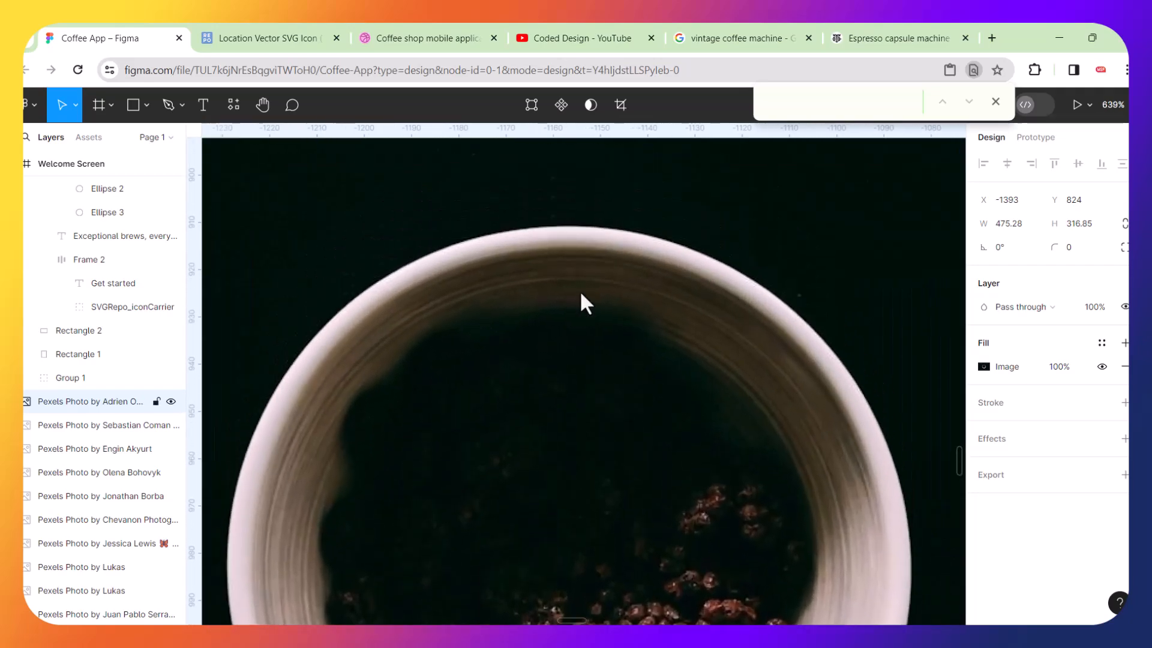
scroll(581, 295, up, 2)
scroll(581, 300, down, 2)
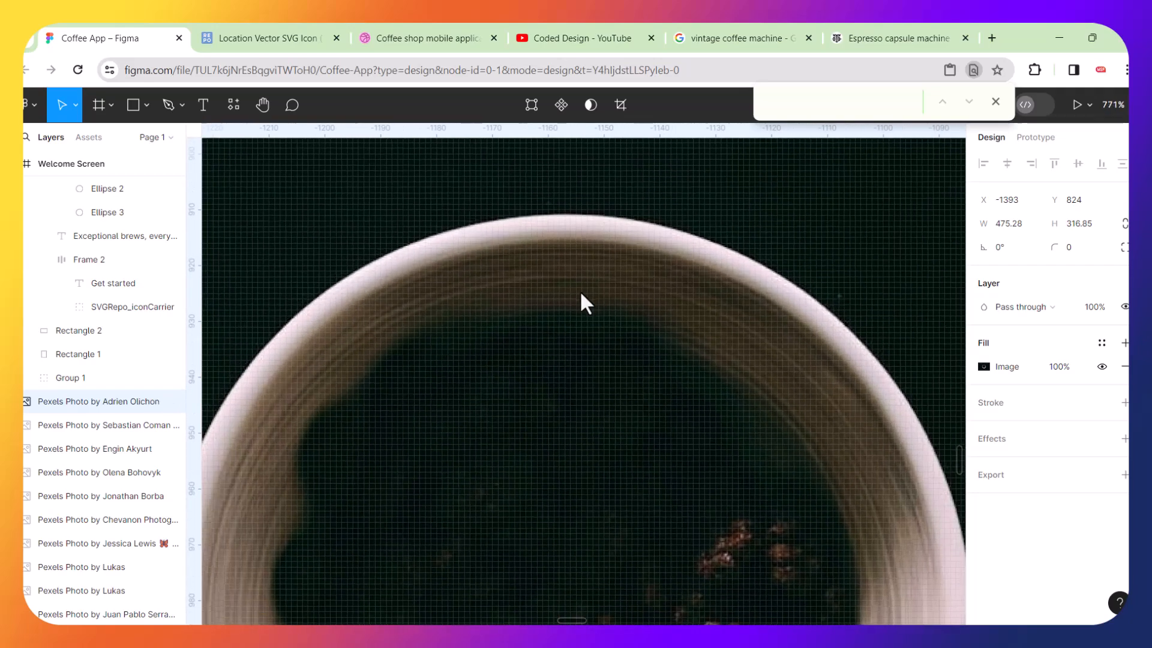
click(168, 105)
click(526, 218)
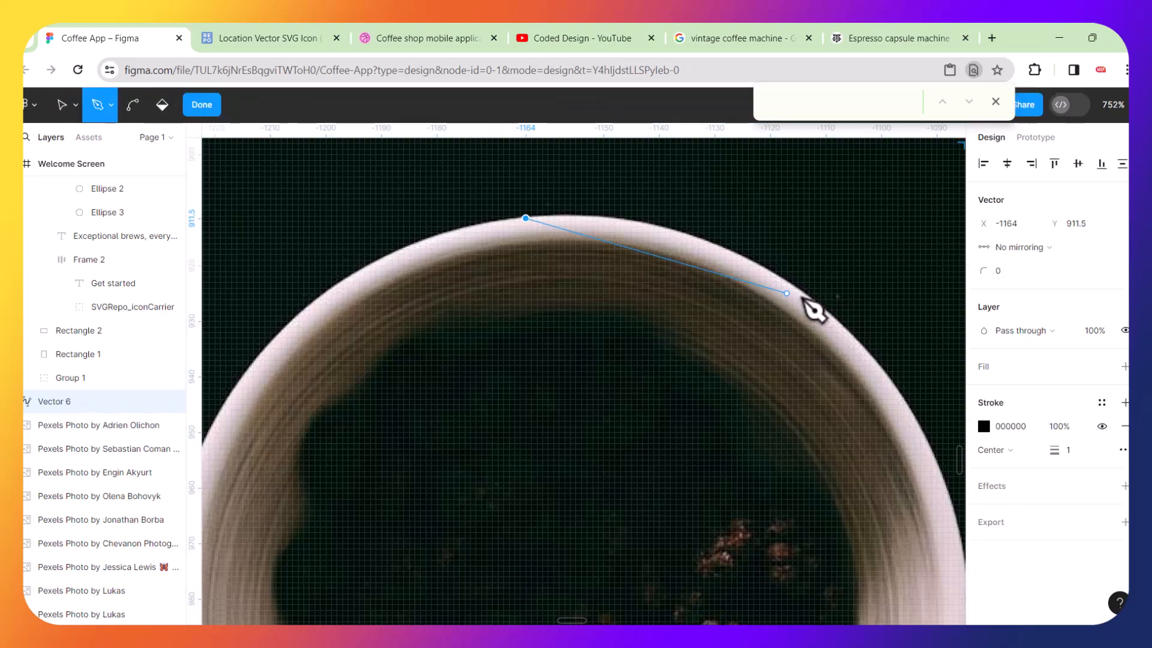
drag(839, 327, 757, 455)
scroll(757, 460, down, 4)
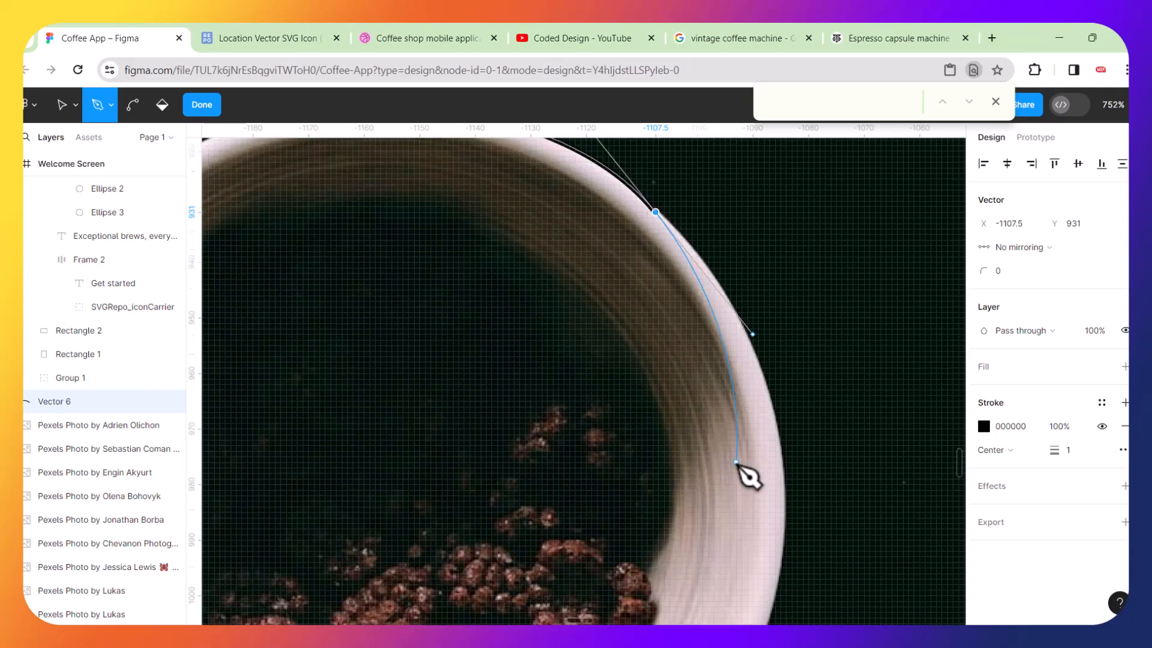
drag(762, 521, 714, 603)
scroll(652, 563, down, 2)
scroll(652, 563, left, 1)
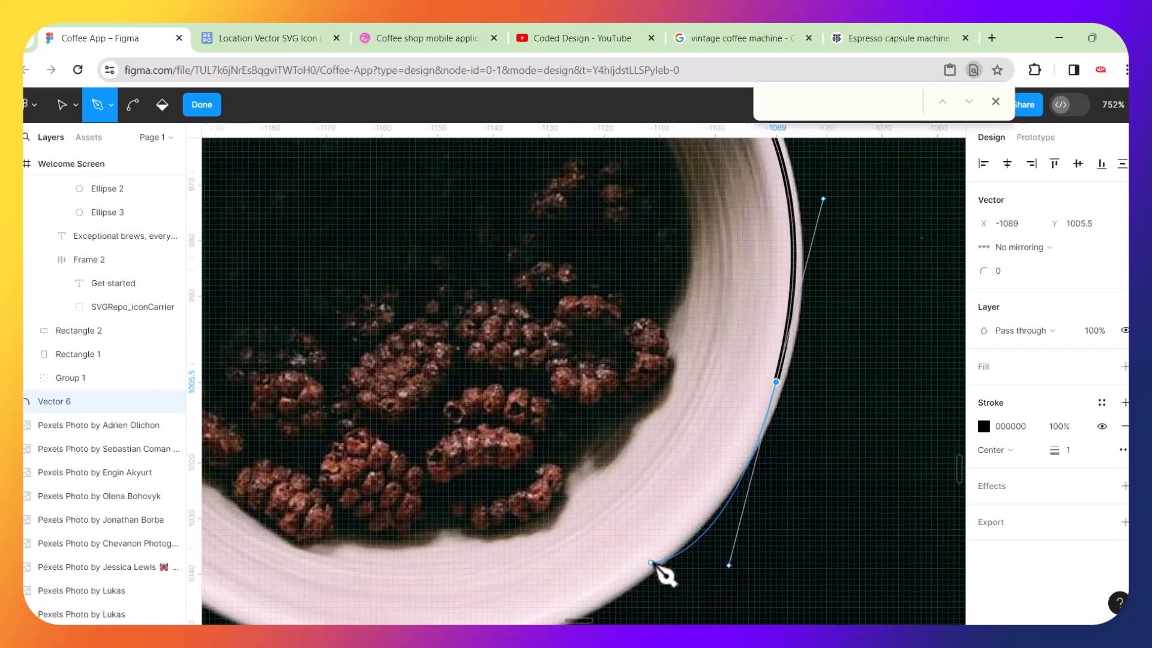
drag(486, 583, 373, 587)
scroll(312, 522, left, 3)
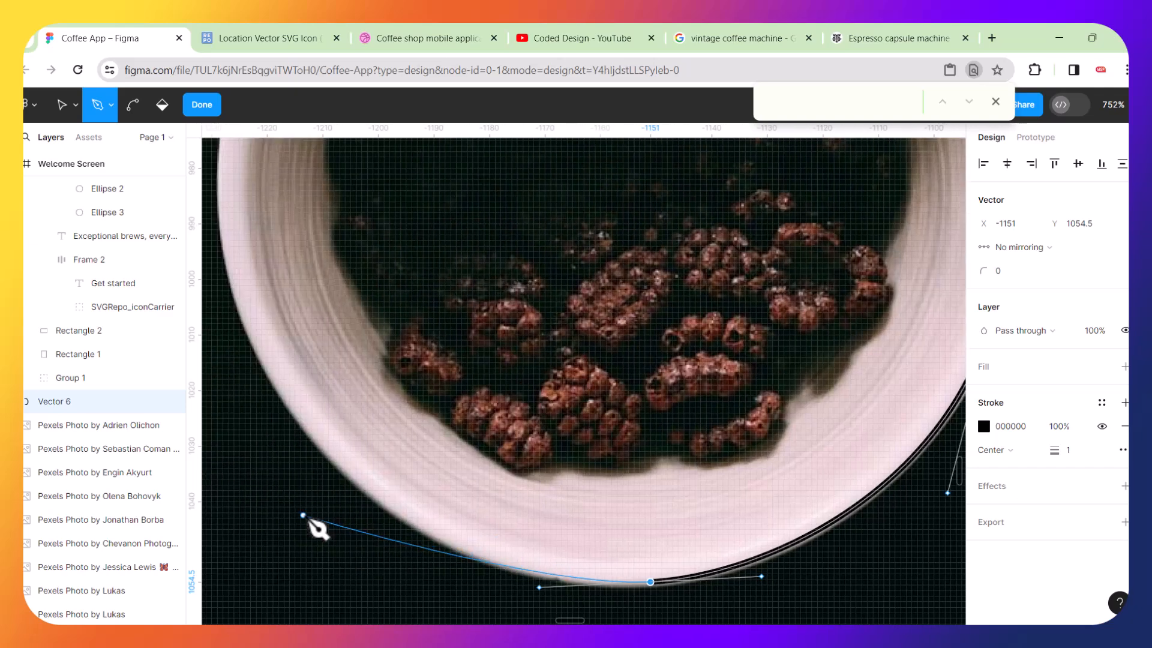
click(276, 377)
drag(273, 367, 215, 248)
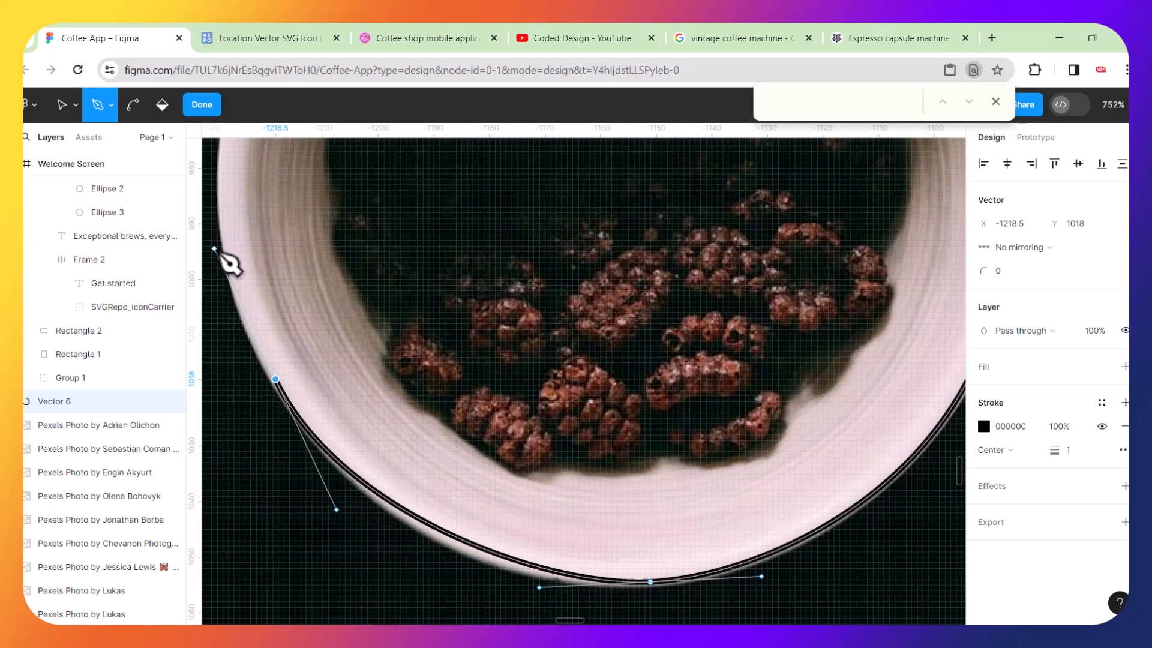
scroll(249, 257, up, 3)
scroll(250, 256, left, 1)
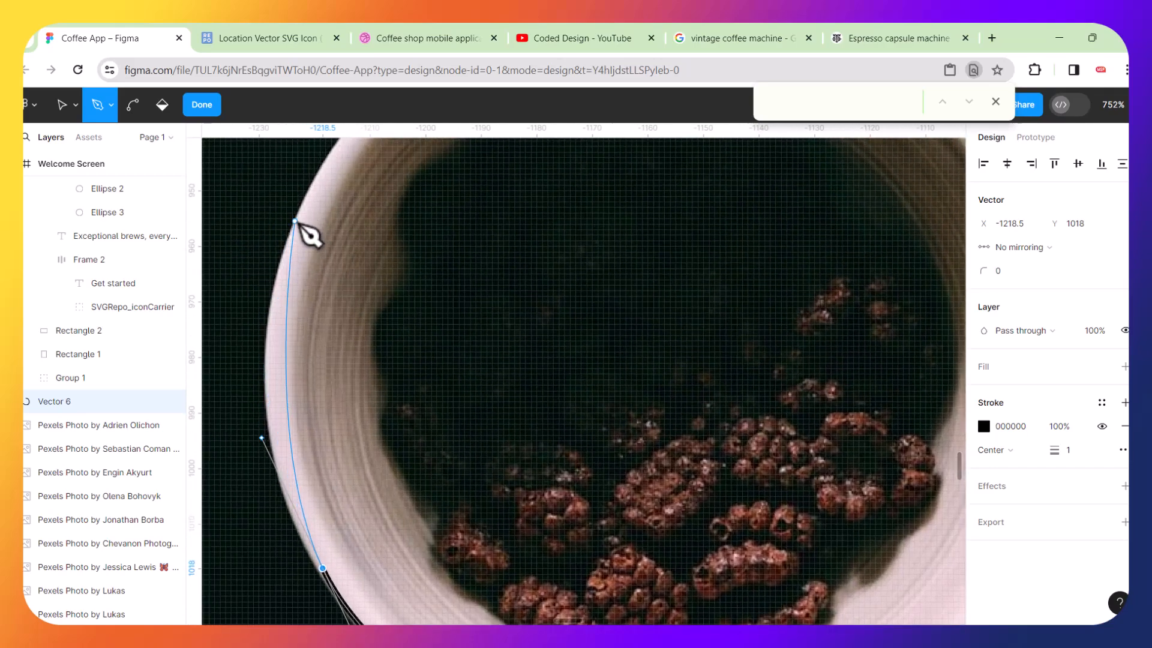
drag(295, 235, 338, 133)
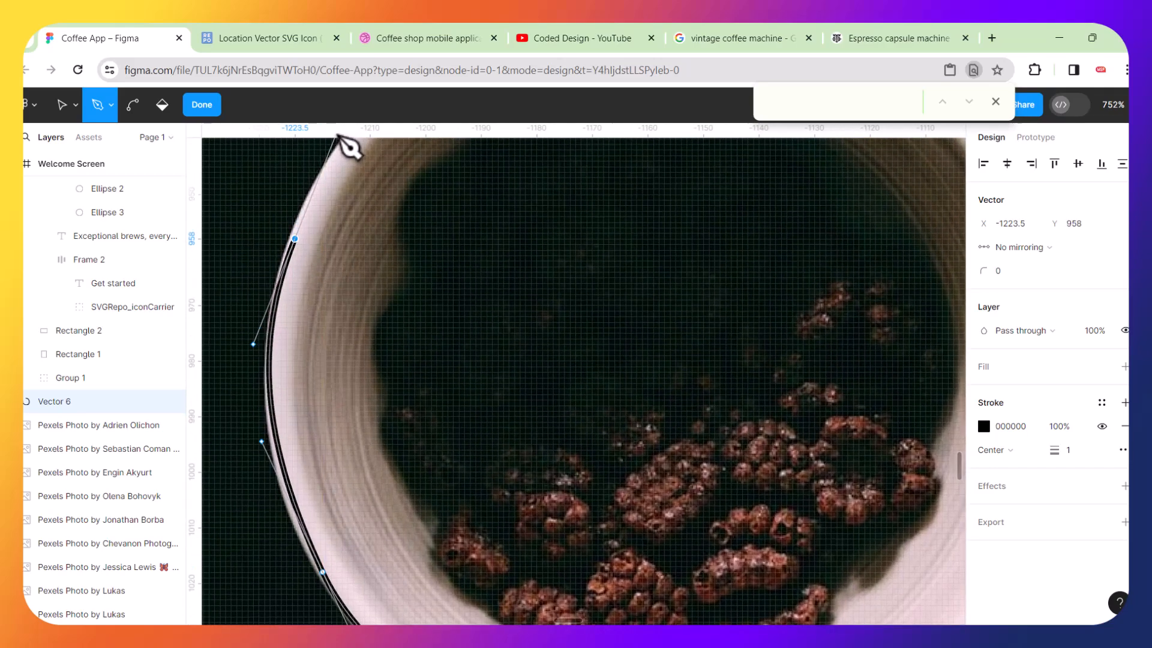
scroll(525, 259, up, 4)
drag(474, 256, 553, 215)
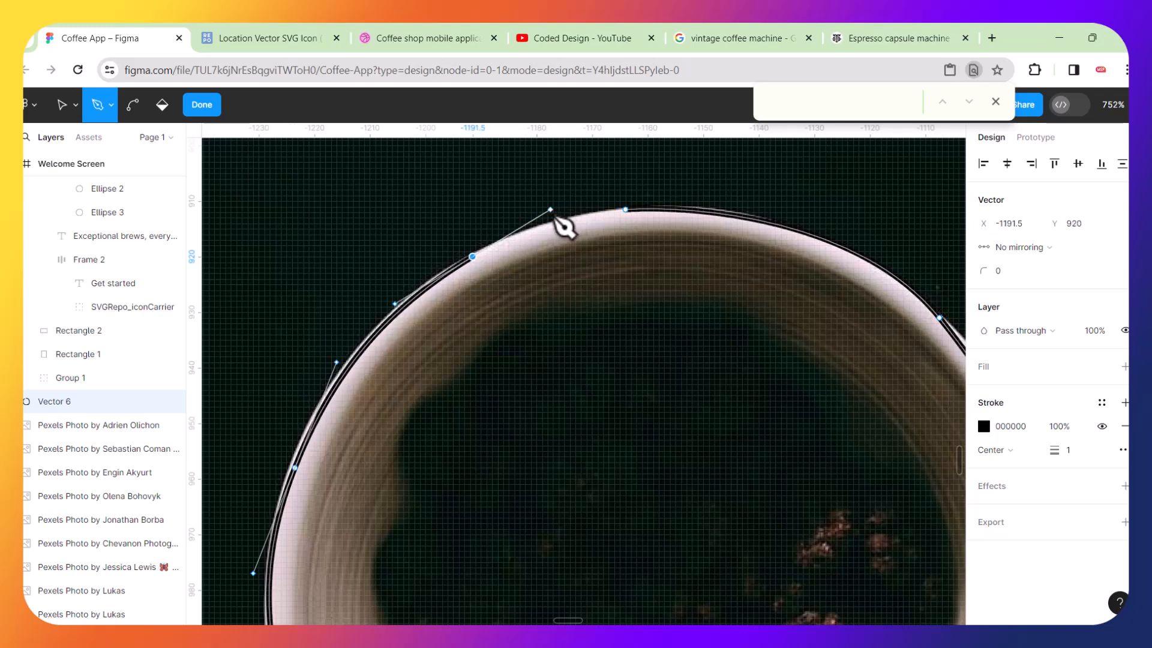
click(626, 209)
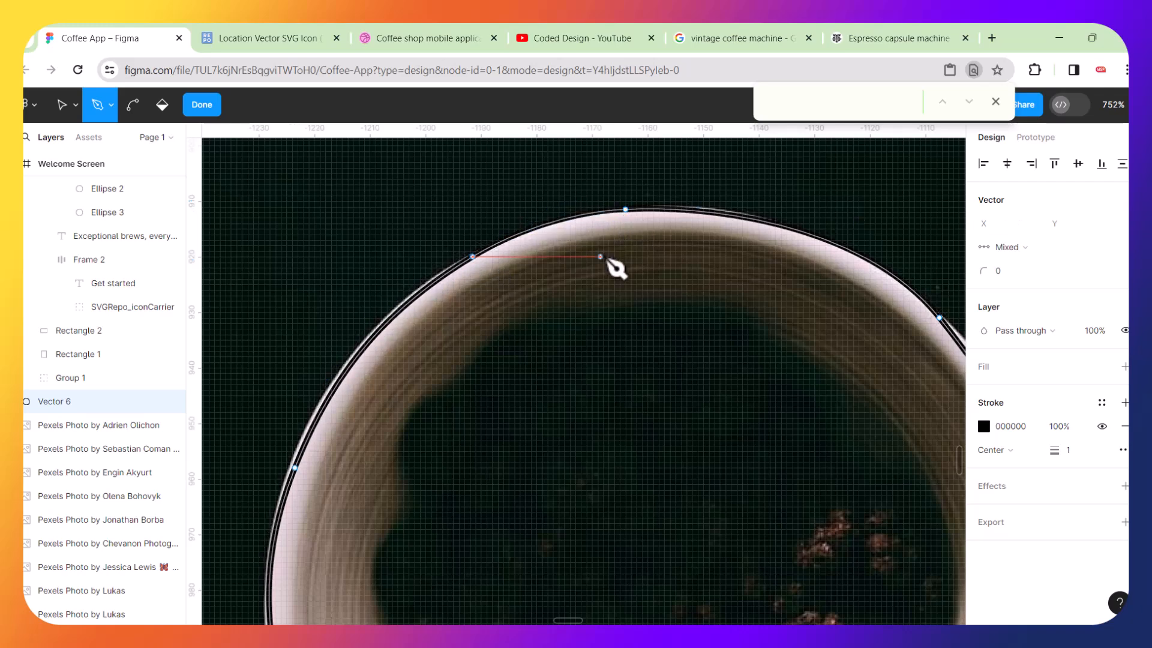
Replace the circle vector's stroke with a default D9D9D9 fill.
scroll(609, 261, down, 10)
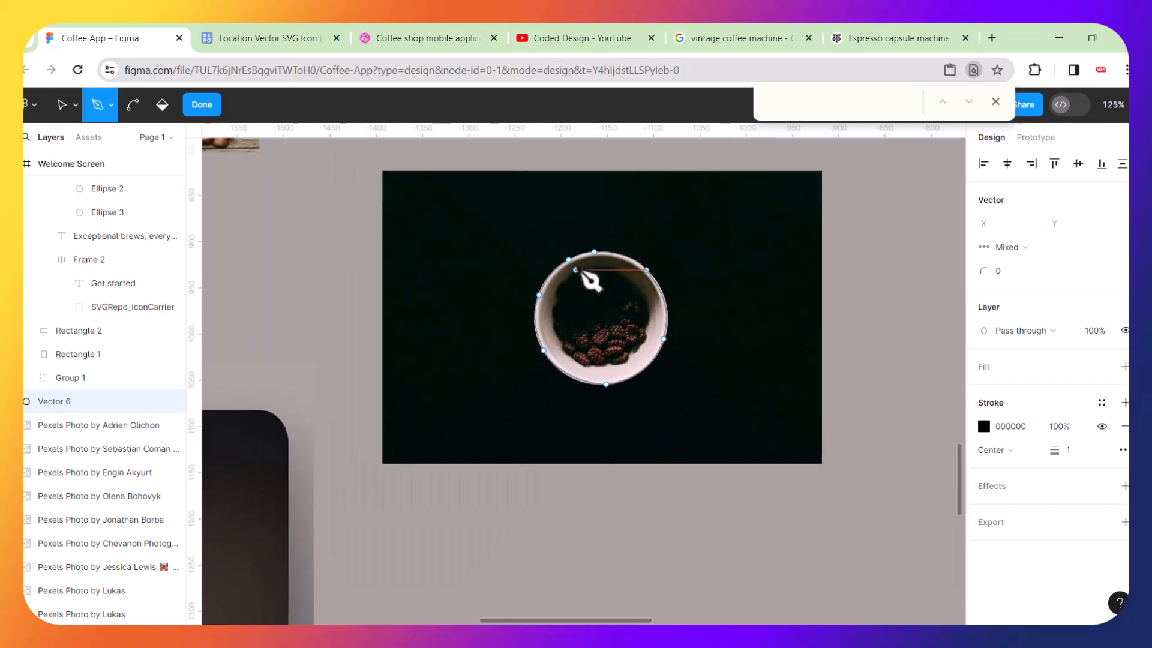
click(62, 104)
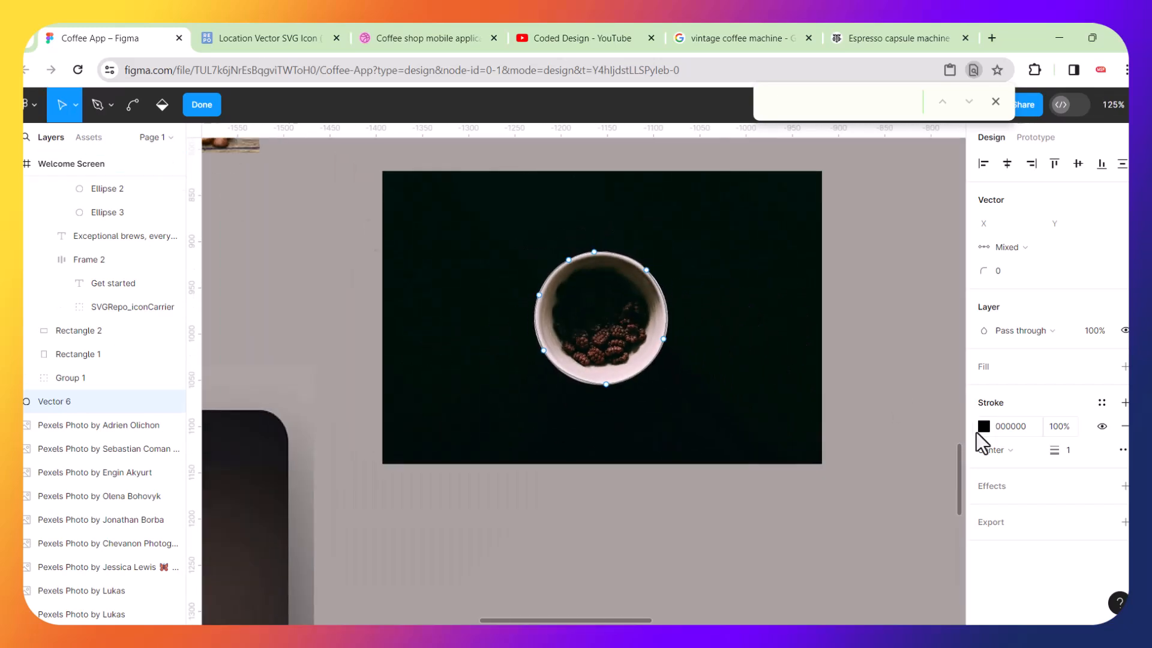
click(1125, 427)
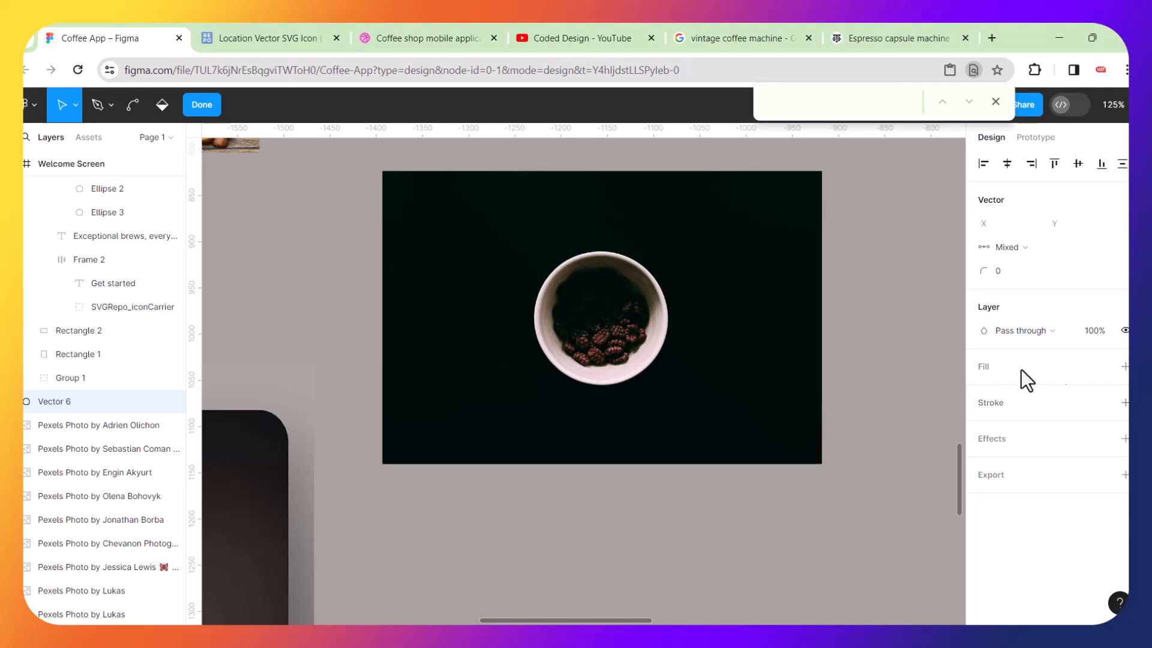
click(1125, 367)
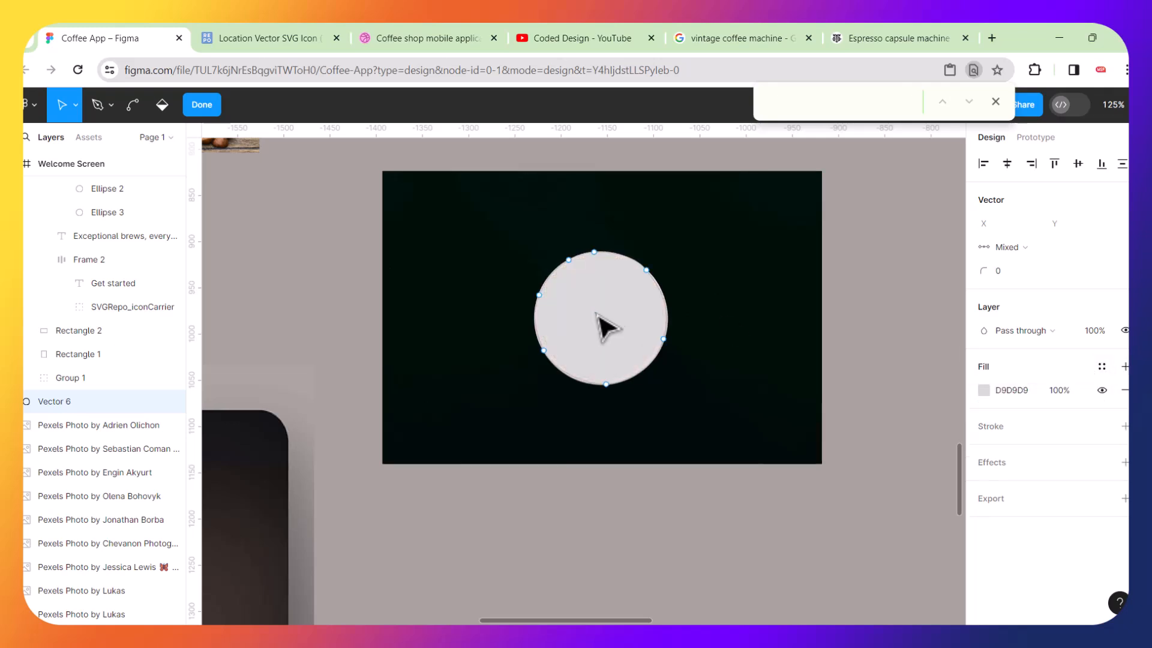
key(Escape)
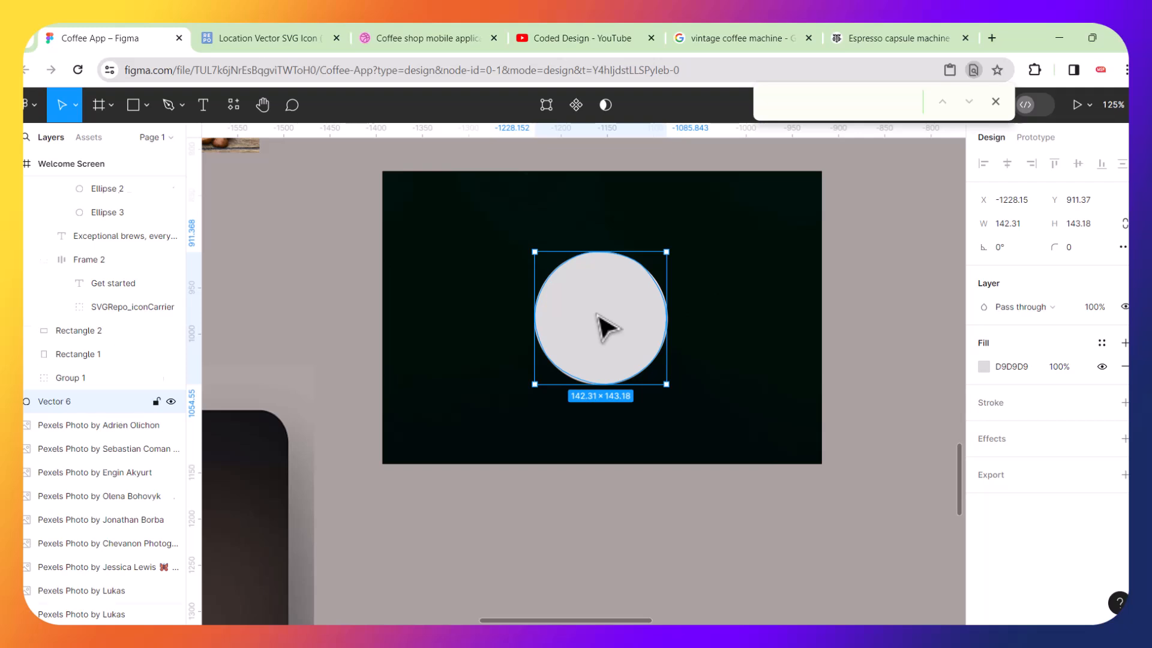
Use the circle as a mask over the bowl photo and group the mask with the photo.
key(ctrl+alt+m)
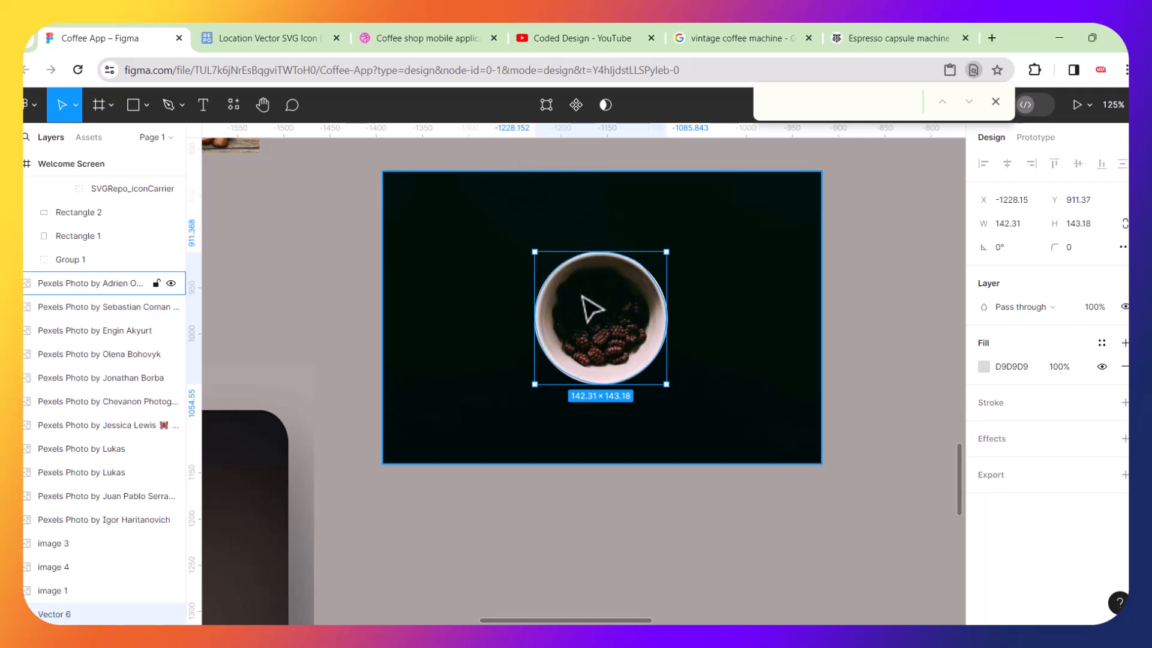
click(478, 311)
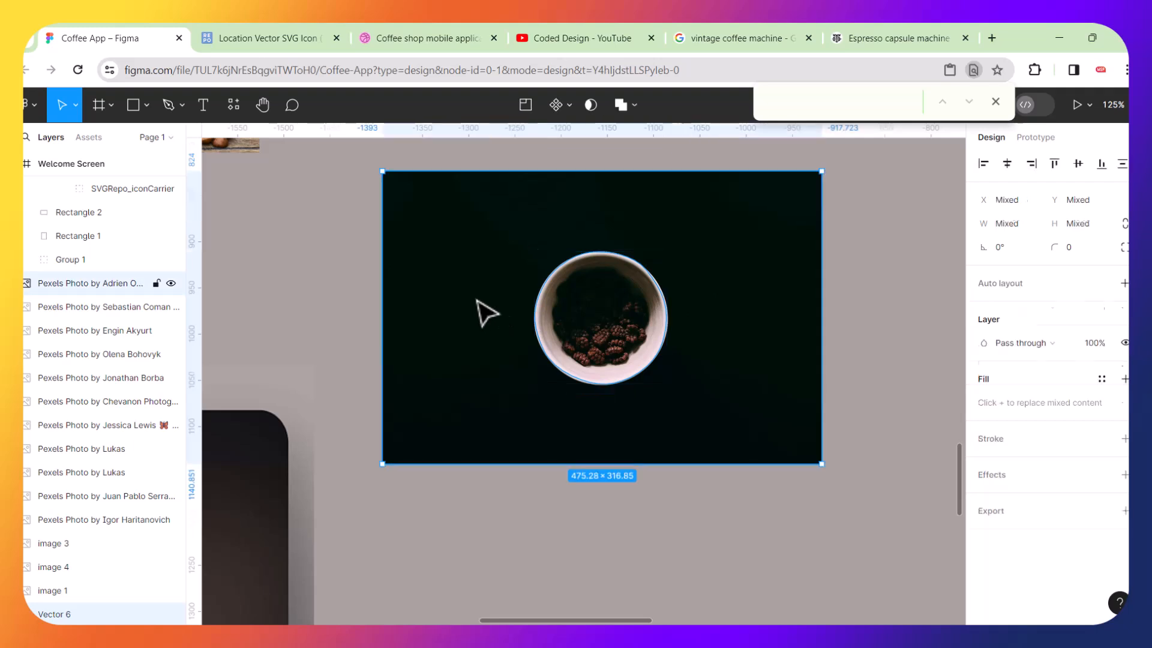
click(594, 116)
drag(424, 209, 717, 451)
key(ctrl+g)
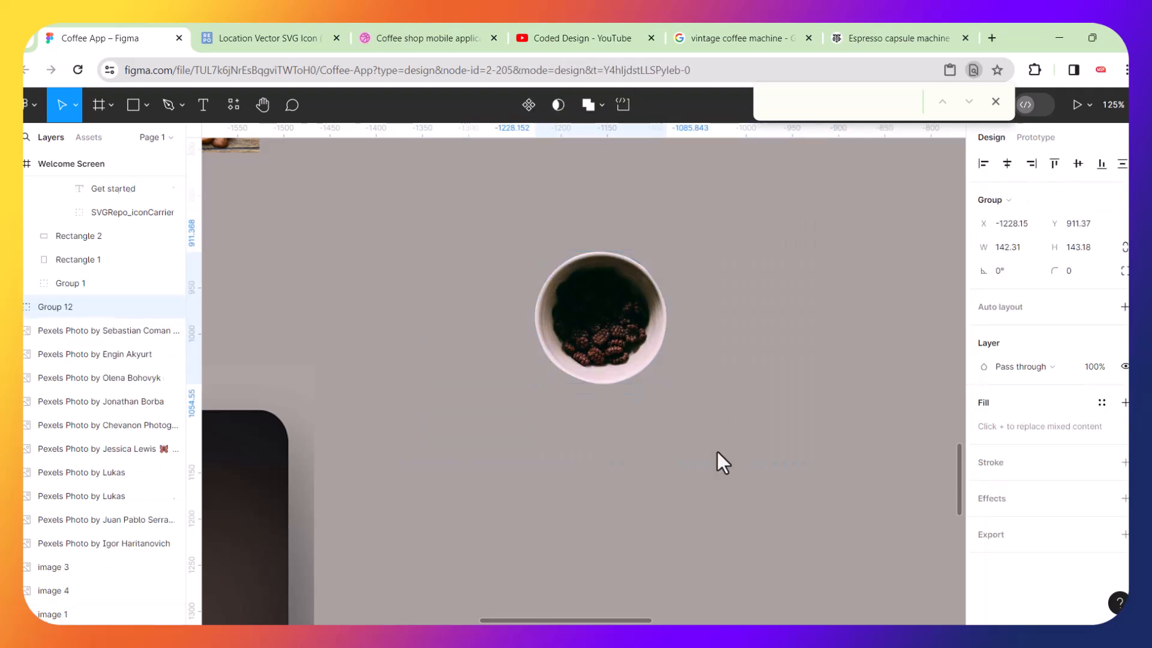
Move the masked bowl into the Gift flavour card and resize it to about 116 × 117.
scroll(513, 434, down, 10)
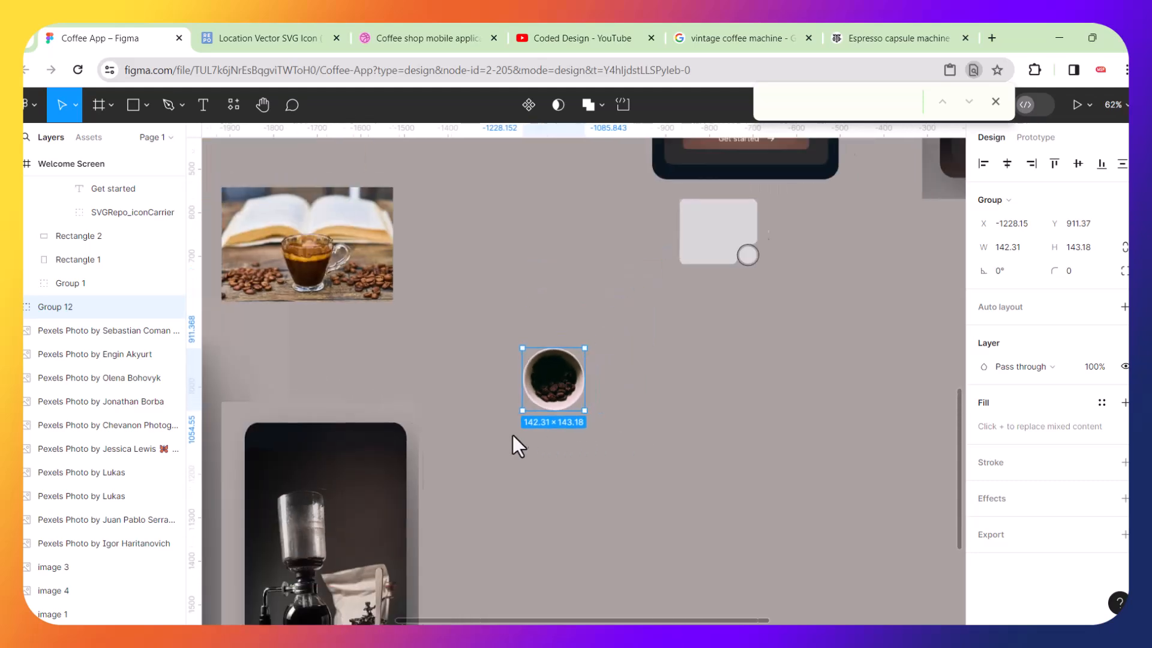
drag(538, 411, 857, 282)
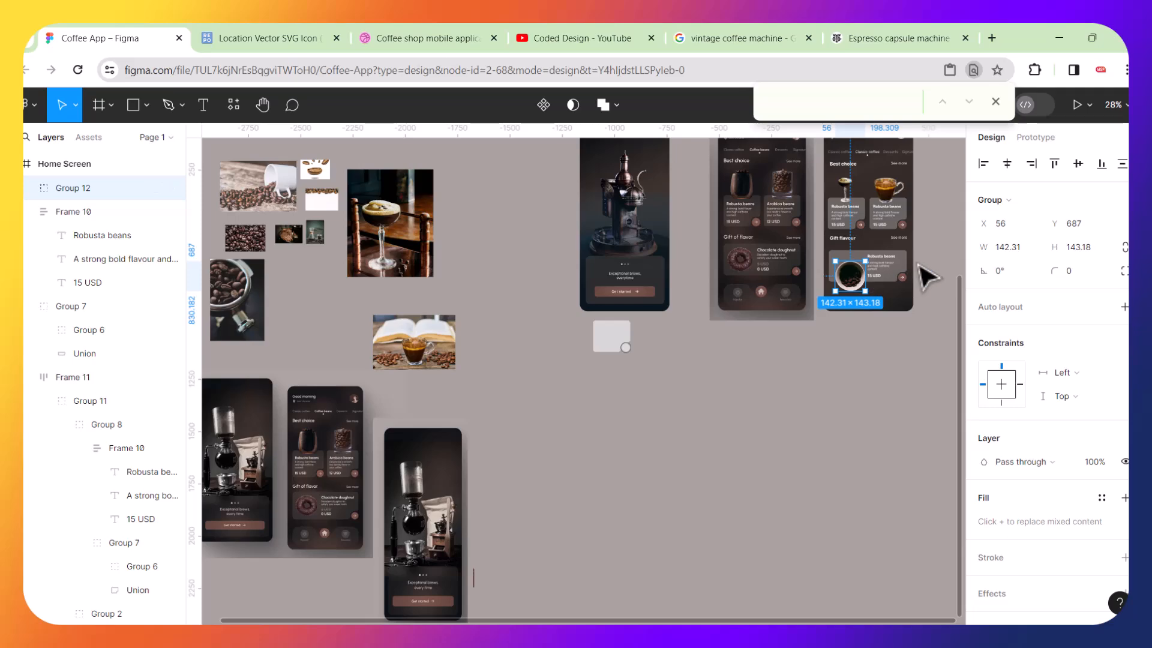
scroll(927, 273, up, 6)
scroll(765, 264, up, 4)
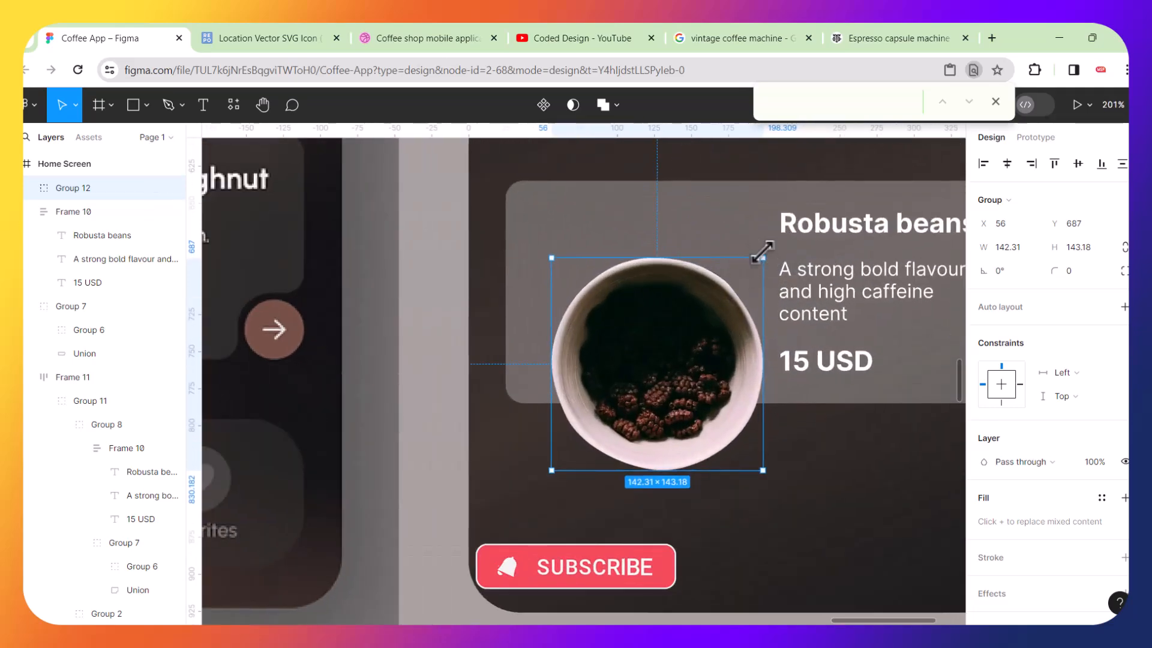
drag(762, 255, 661, 252)
drag(710, 215, 730, 191)
drag(675, 241, 658, 260)
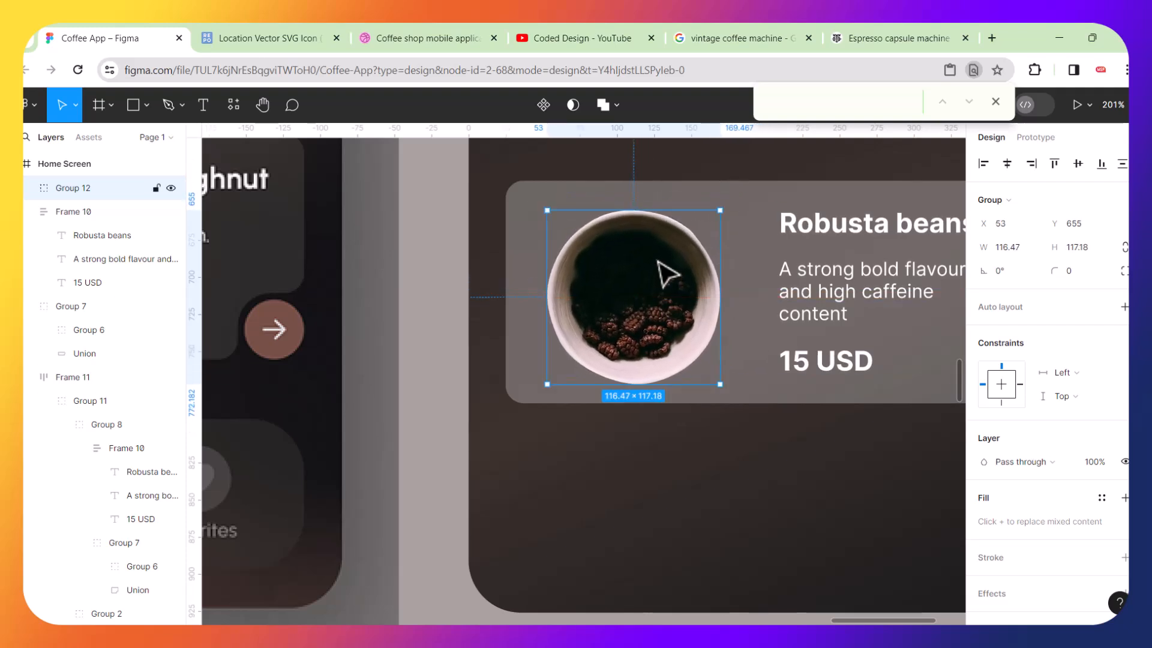
Review the Gift flavour card with its new bowl image at different zoom levels.
scroll(667, 275, down, 5)
click(940, 285)
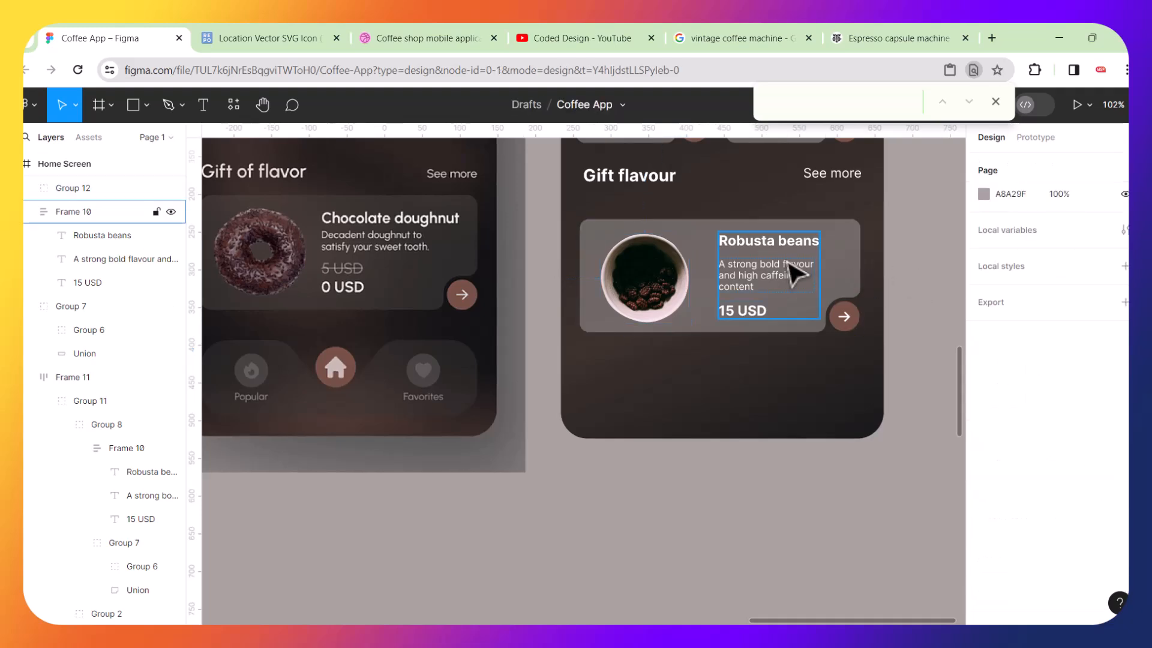
scroll(796, 273, up, 5)
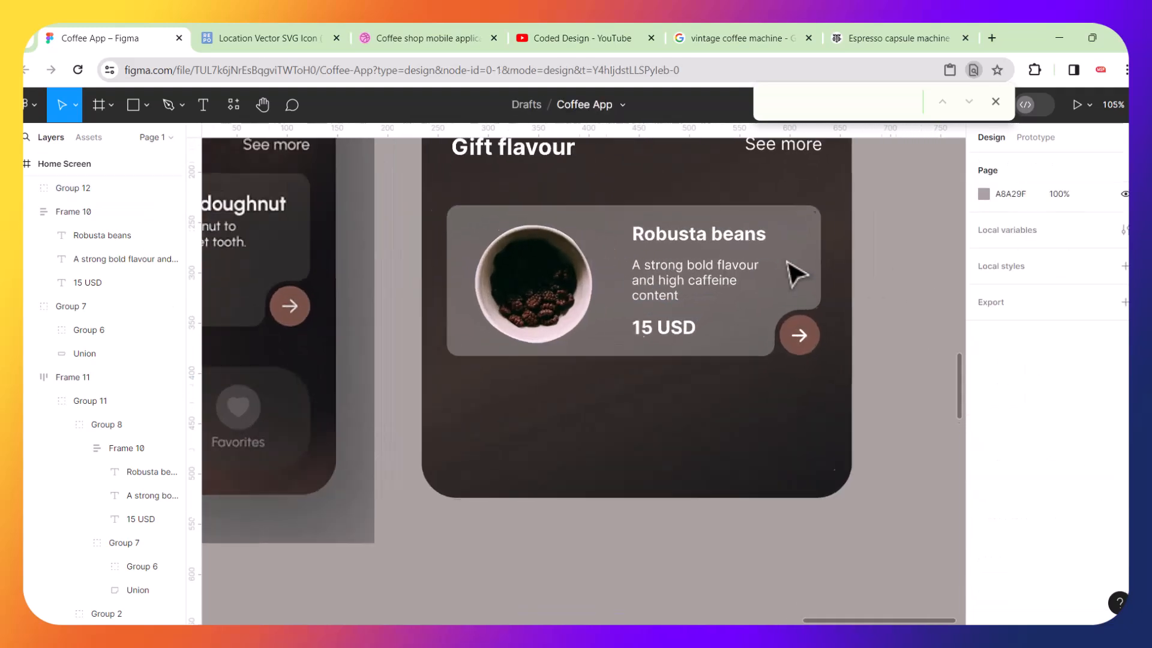
scroll(796, 273, down, 5)
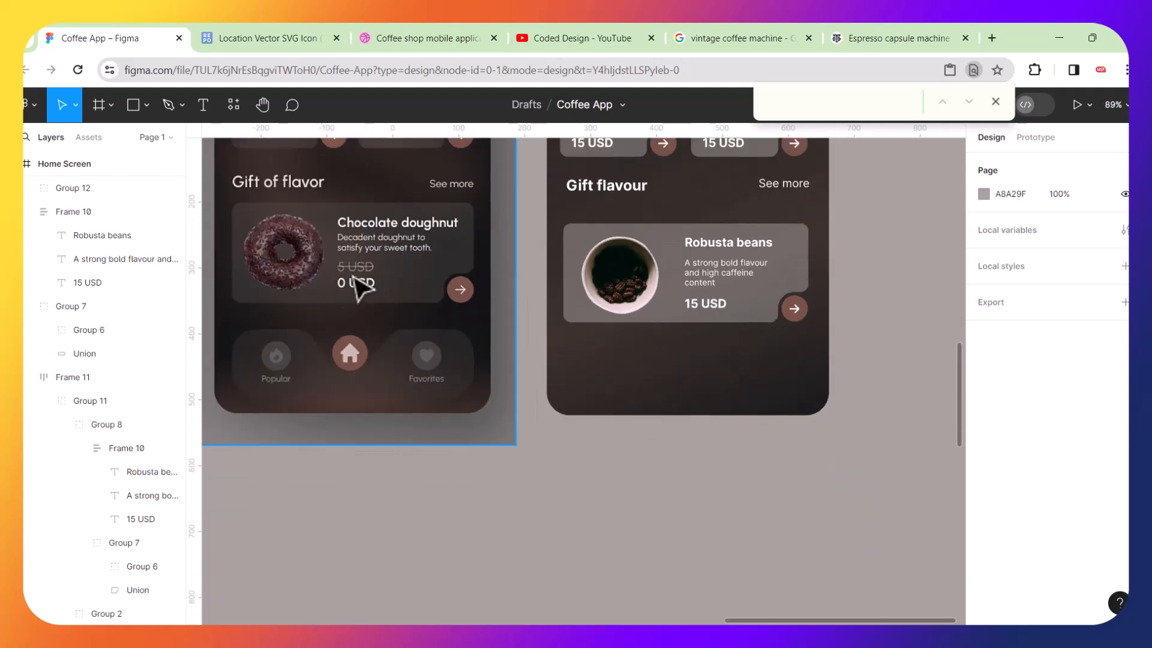
Enlarge the masked bowl image in the Gift flavour card to about 126 × 127.
scroll(369, 275, up, 3)
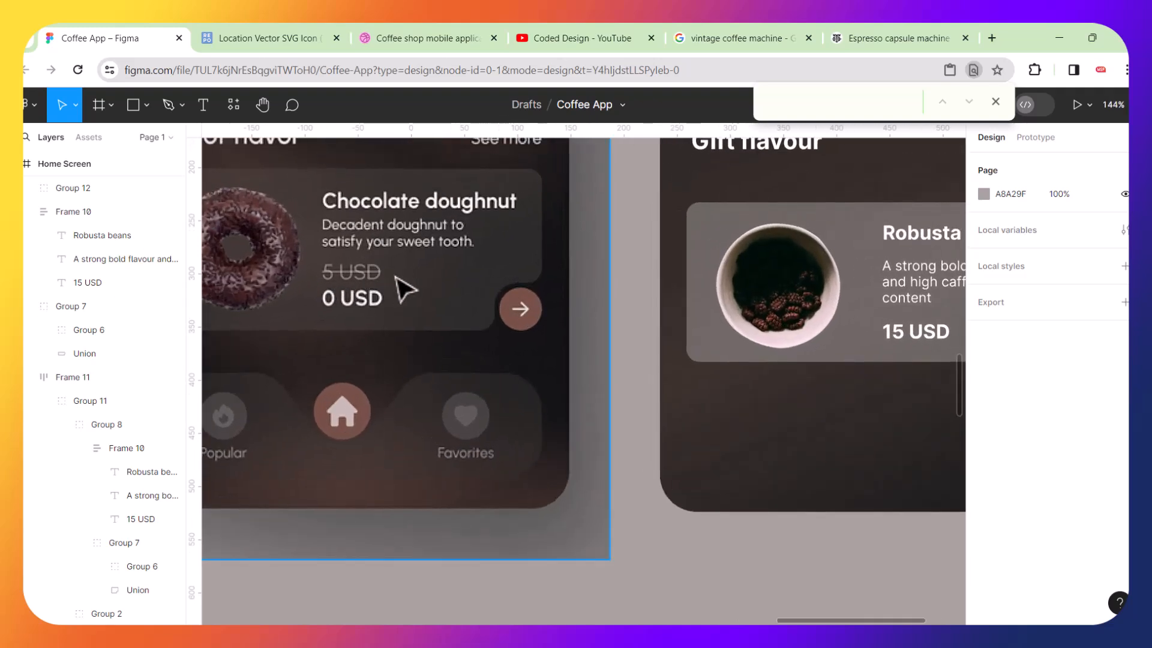
scroll(405, 290, right, 3)
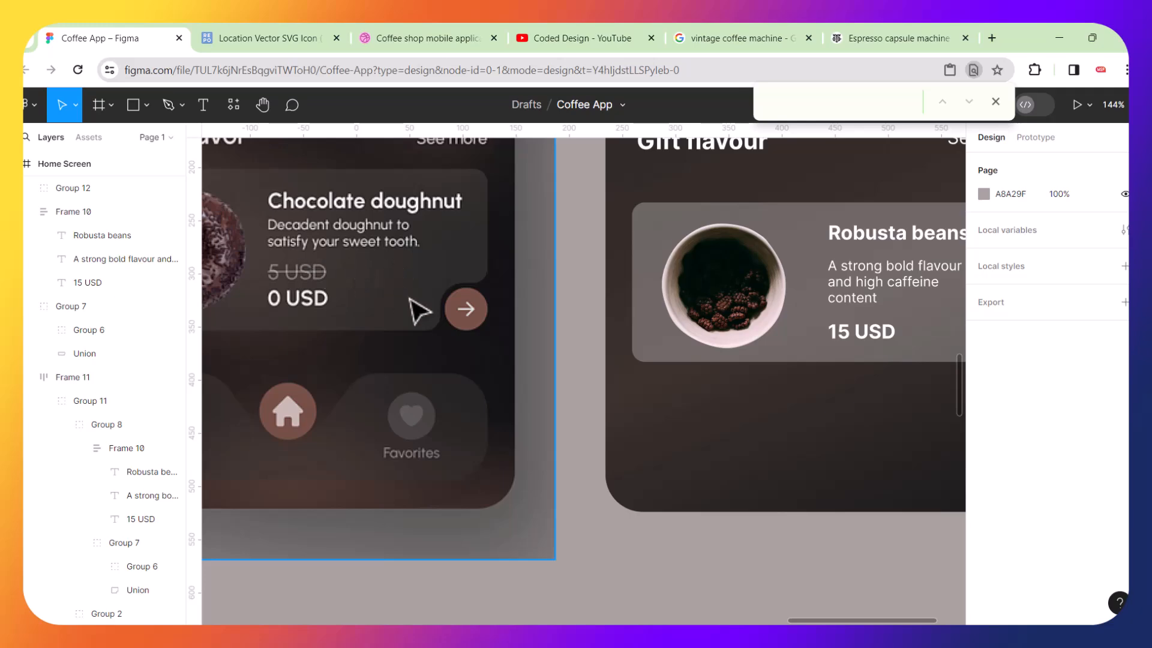
ctrl+scroll(412, 309, down, 5)
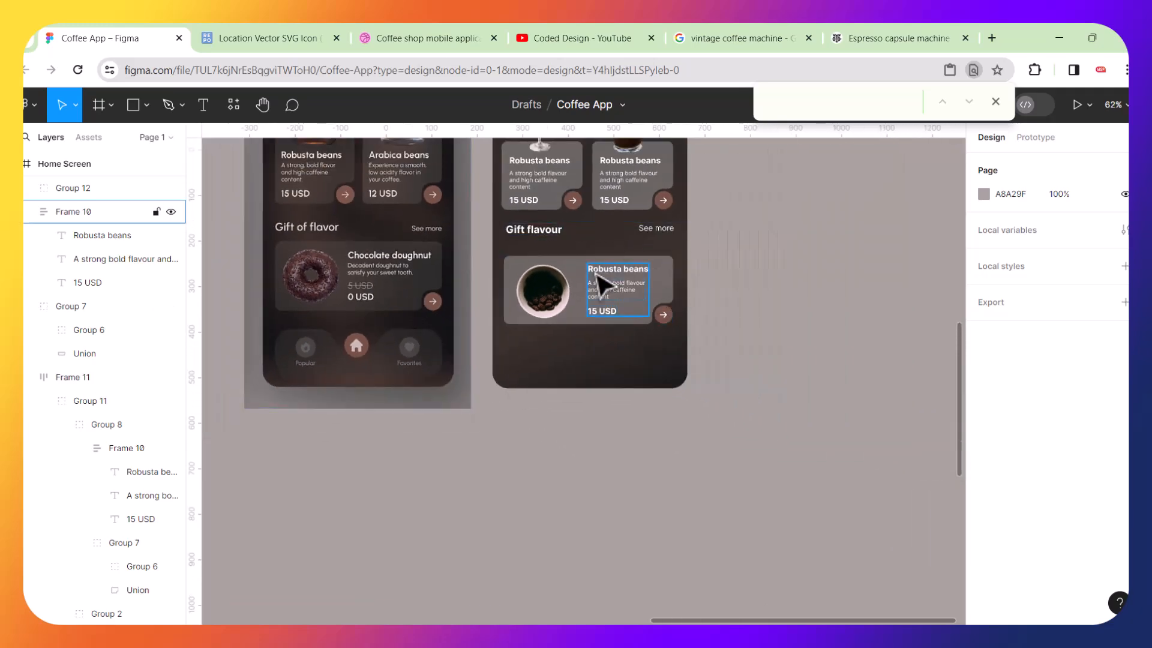
scroll(597, 282, up, 1)
ctrl+scroll(600, 330, up, 5)
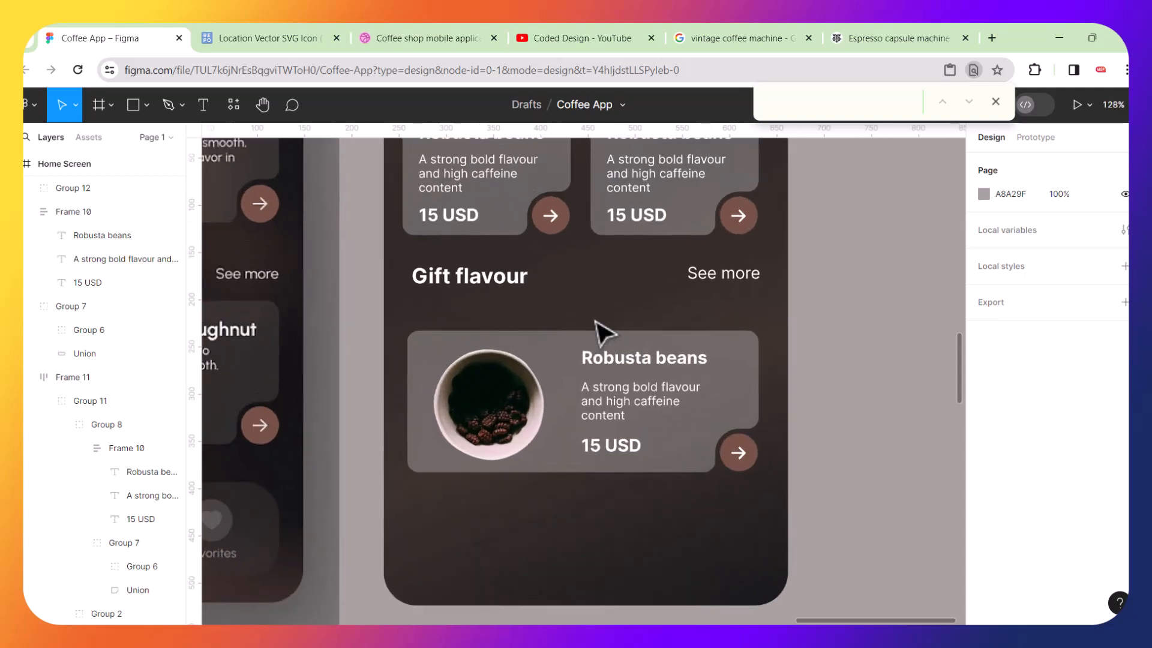
scroll(600, 368, up, 3)
scroll(600, 368, left, 1)
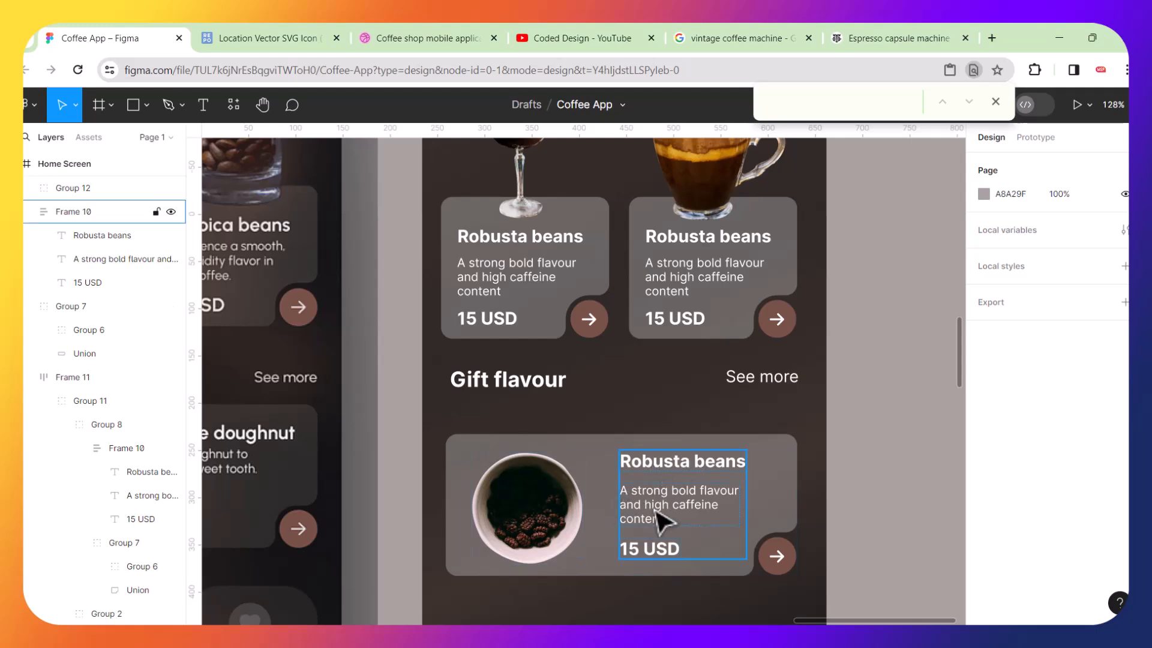
click(545, 515)
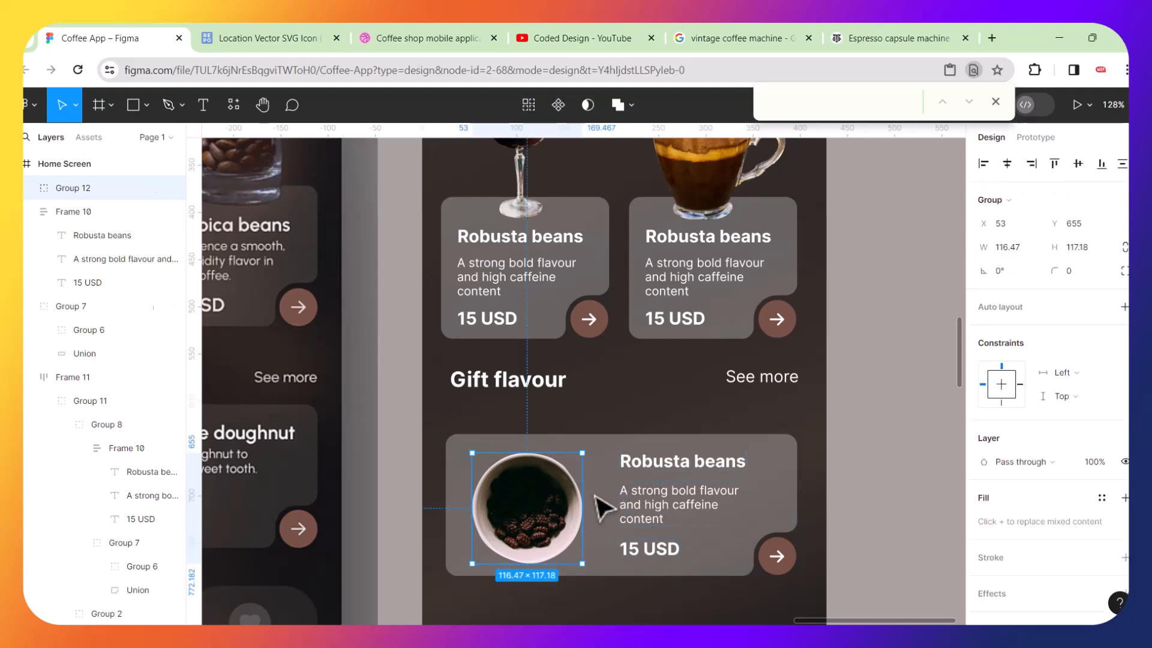
scroll(600, 508, up, 5)
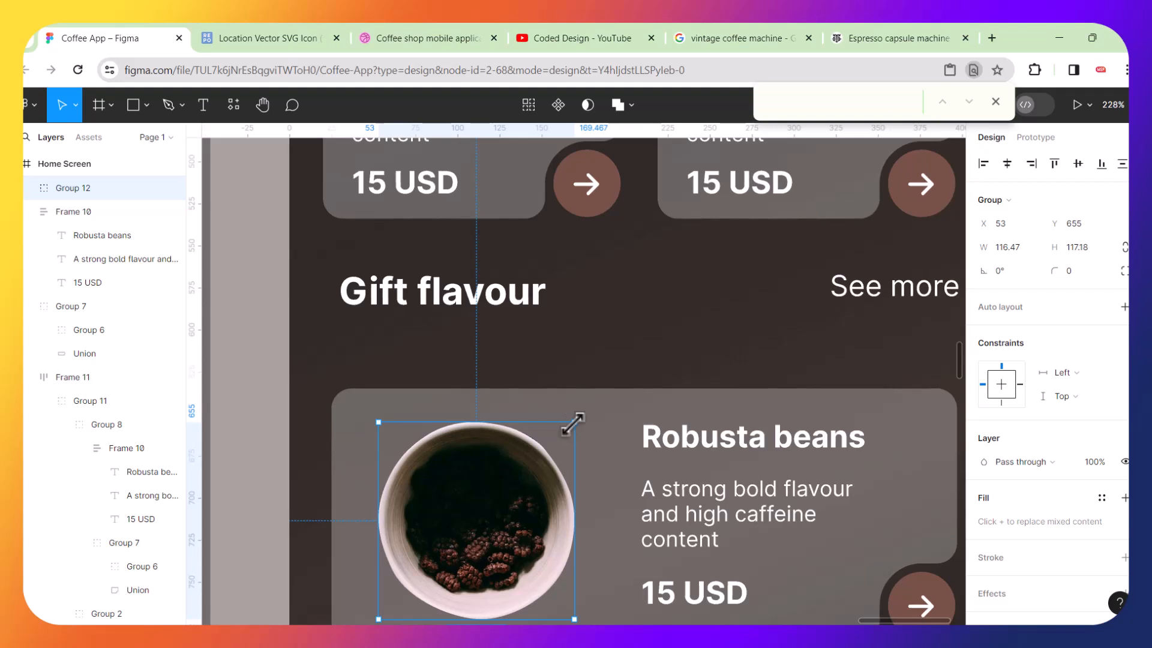
drag(575, 423, 521, 388)
scroll(581, 404, down, 2)
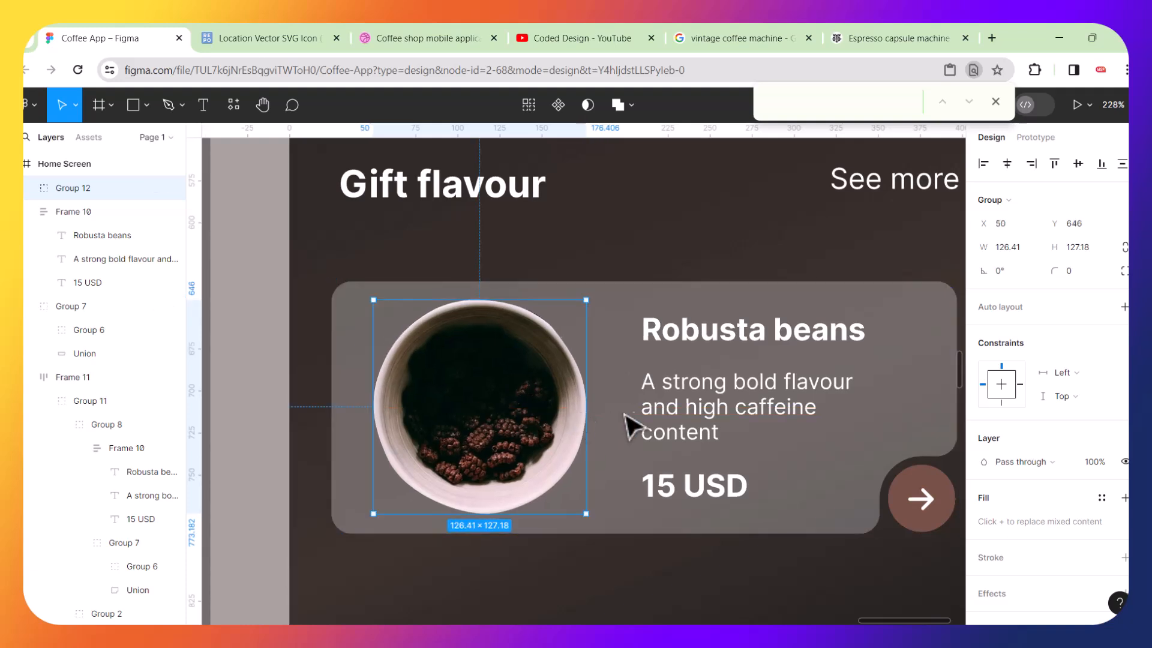
Wrap the bowl image and the Robusta text frame in a horizontal auto layout with a 29 gap.
click(681, 413)
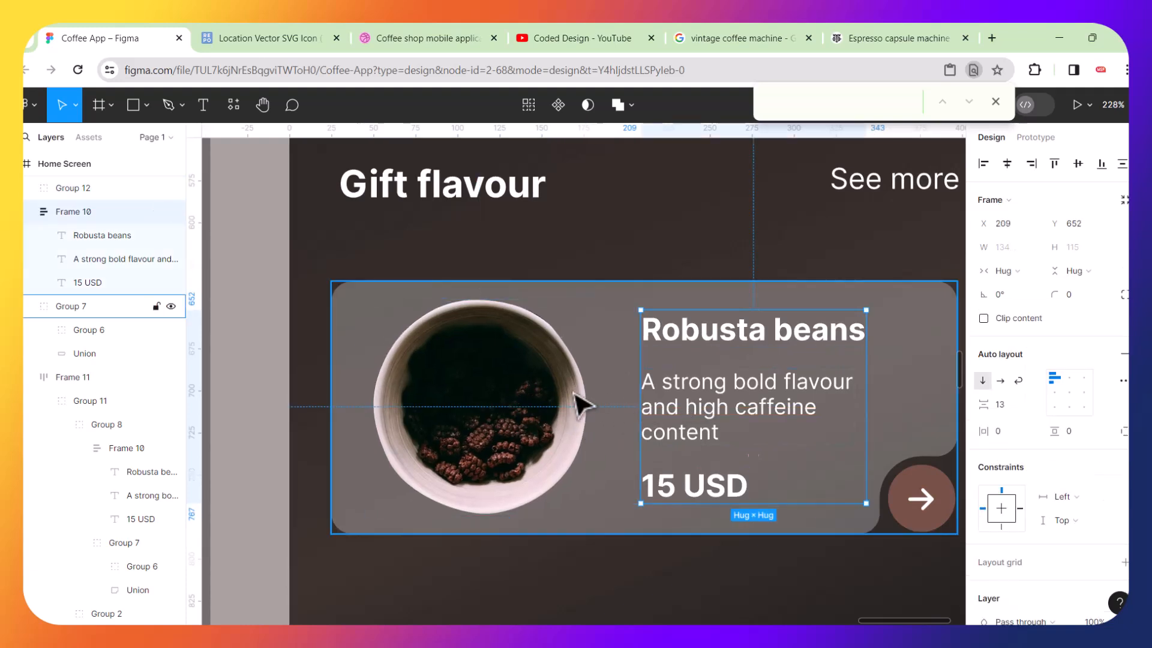
shift+click(542, 402)
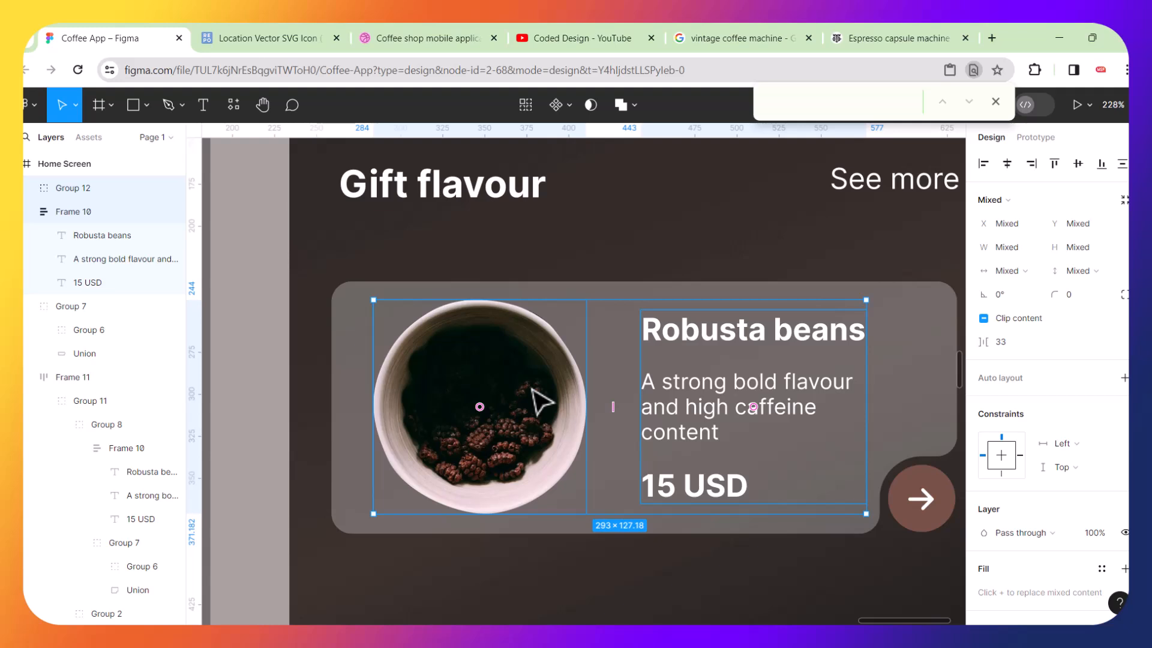
key(shift+a)
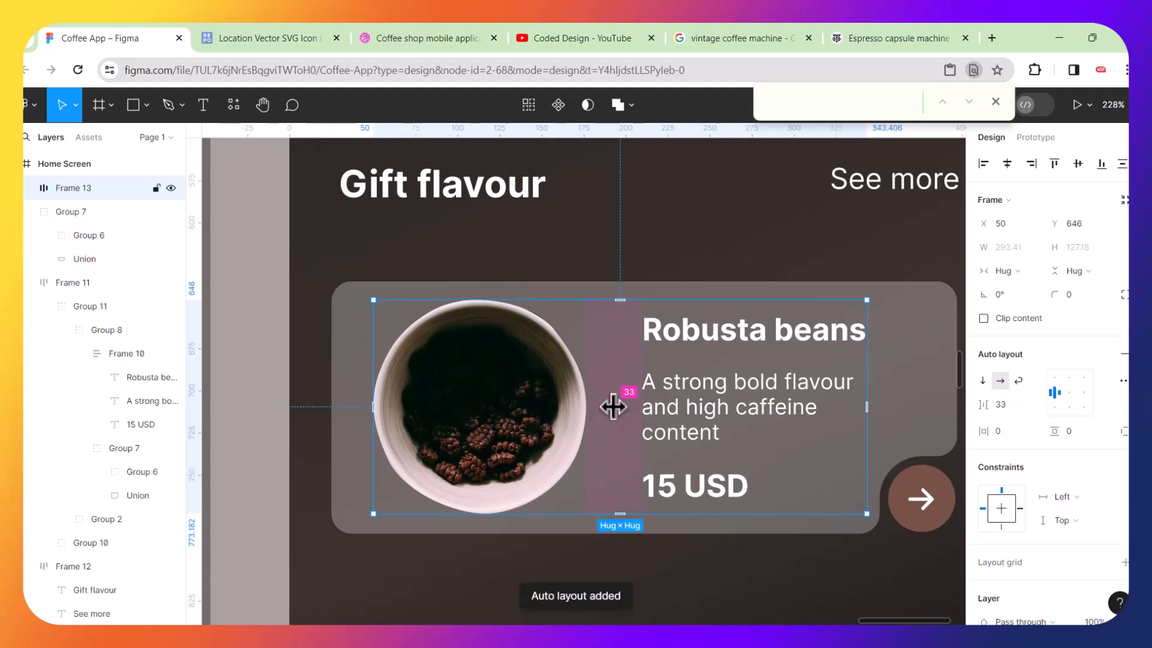
mouse_move(612, 407)
mouse_down()
mouse_move(633, 406)
mouse_move(611, 415)
mouse_up()
scroll(610, 415, down, 5)
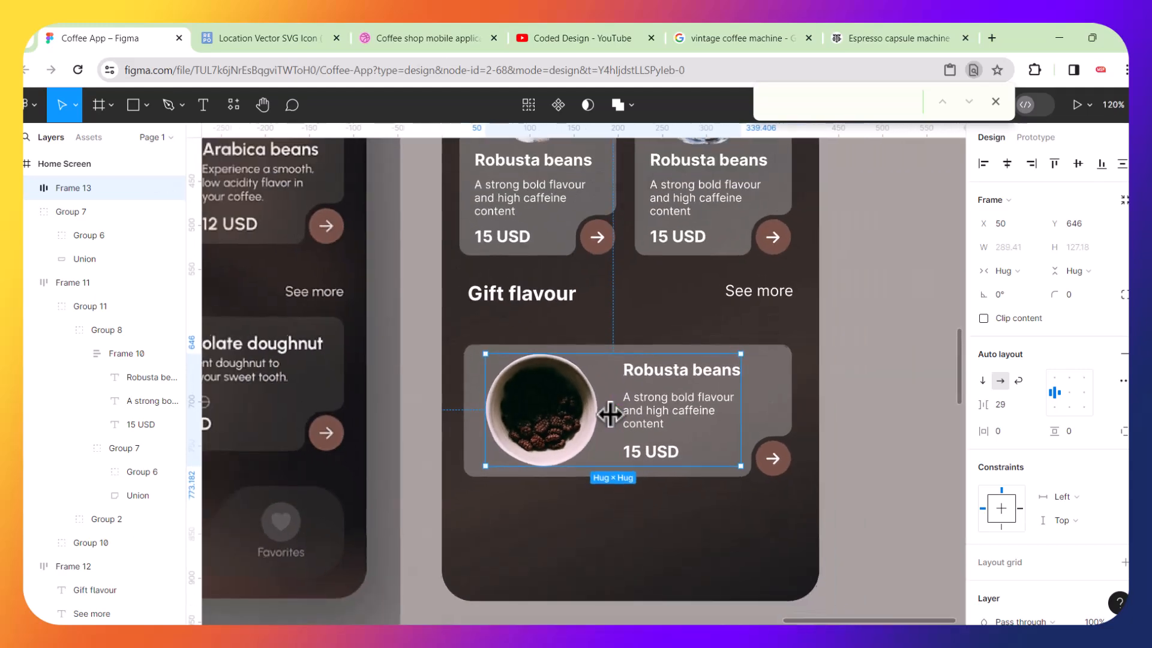
Try to center the new bowl-and-text auto layout horizontally within the card, and undo it.
shift+click(742, 401)
click(1009, 164)
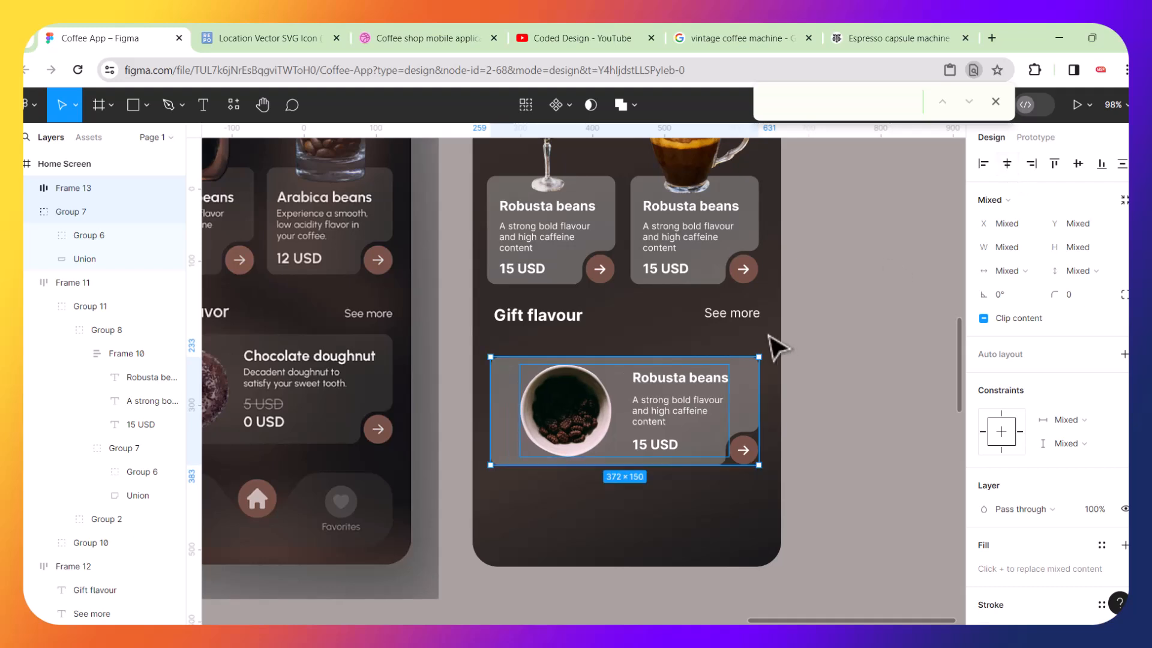
click(823, 378)
key(ctrl+z)
key(ctrl+z)
click(844, 404)
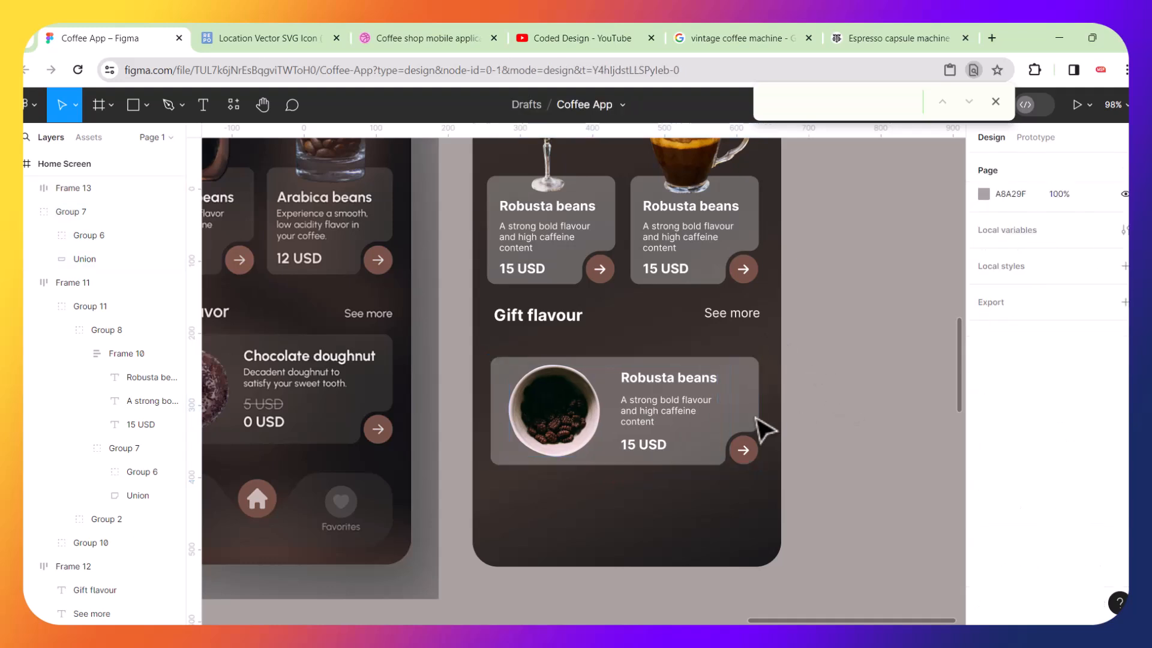
Try to move the Gift flavour card group upward, and undo the move.
ctrl+scroll(764, 426, down, 3)
ctrl+scroll(764, 427, down, 1)
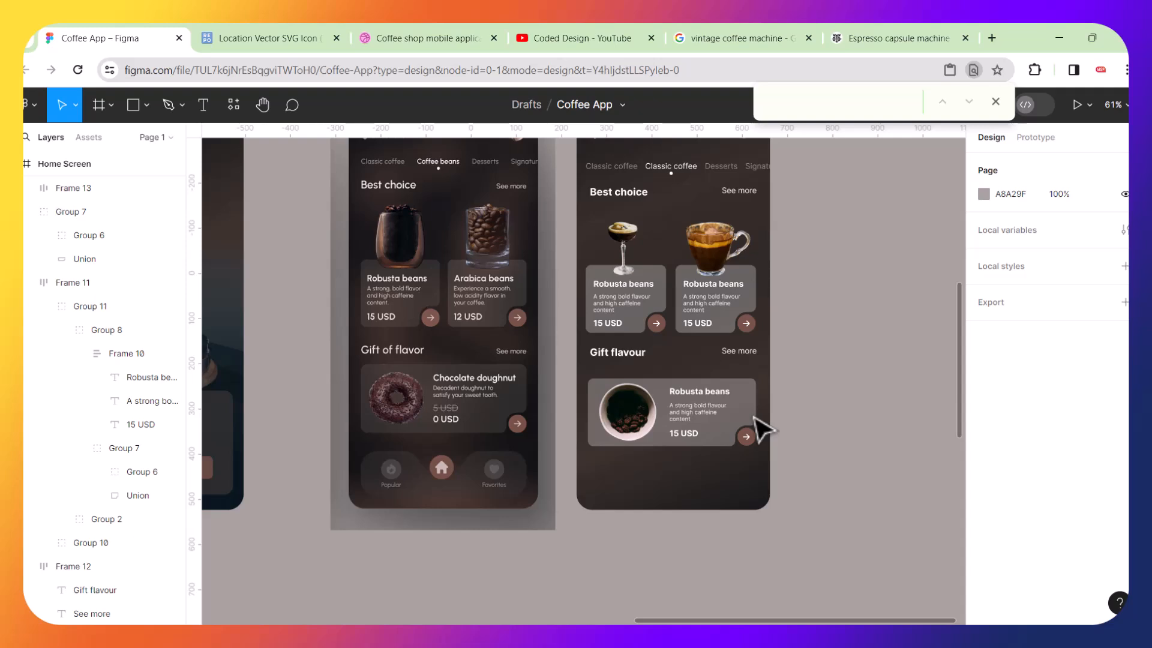
scroll(728, 360, up, 2)
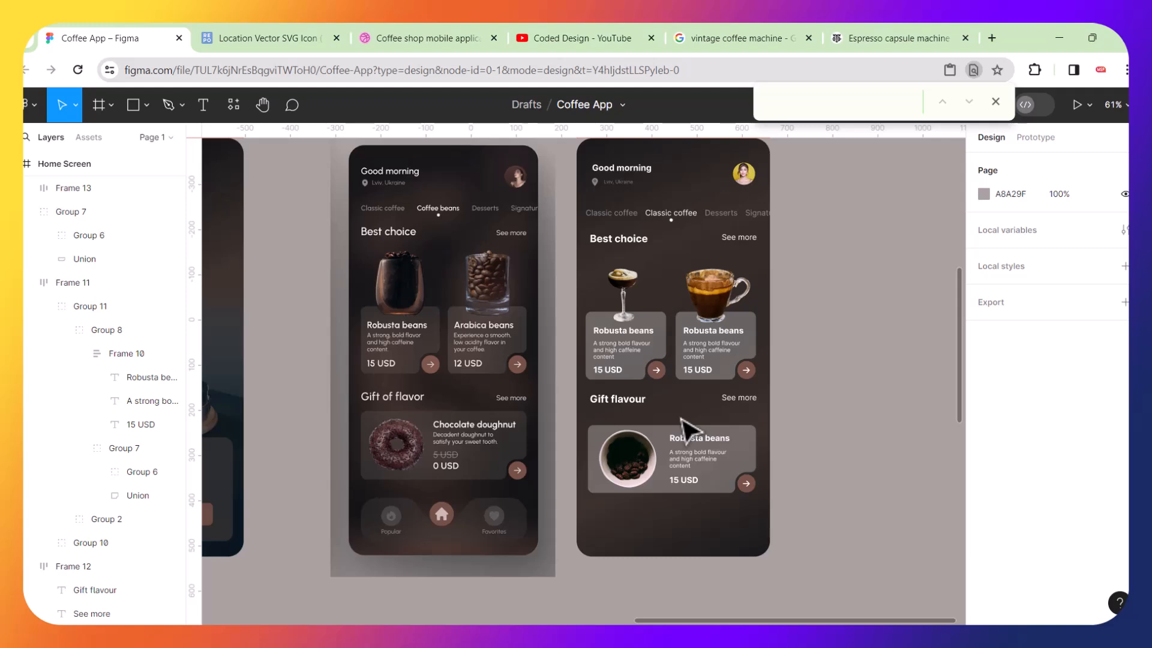
scroll(718, 469, up, 5)
click(791, 518)
click(796, 527)
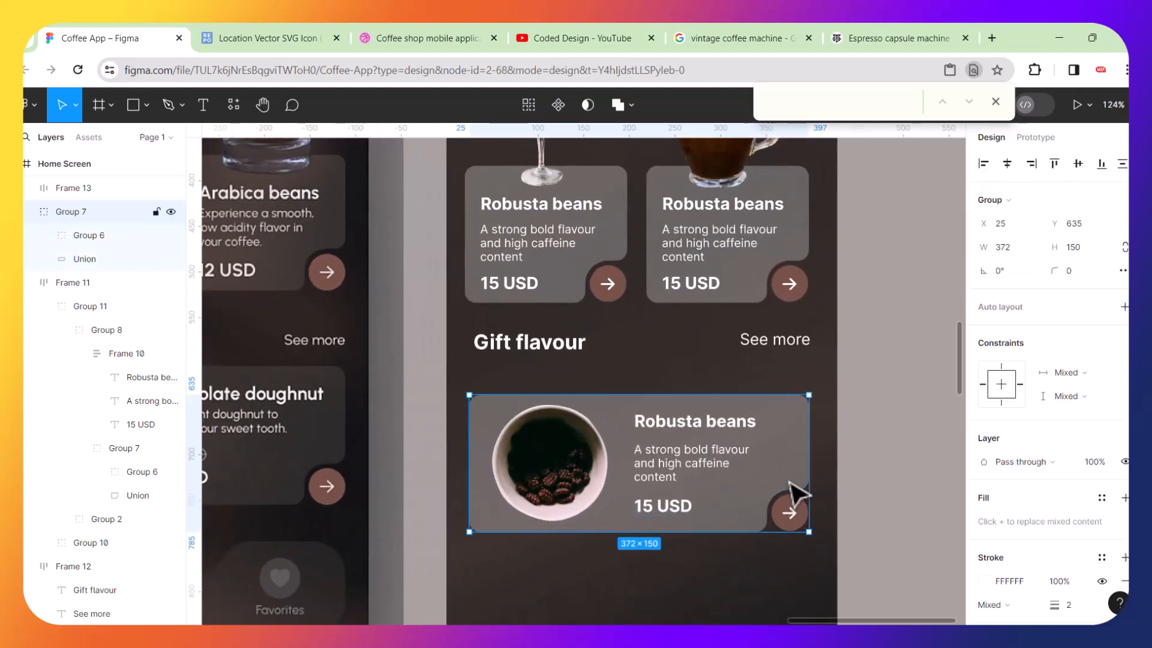
click(908, 527)
drag(806, 466, 799, 429)
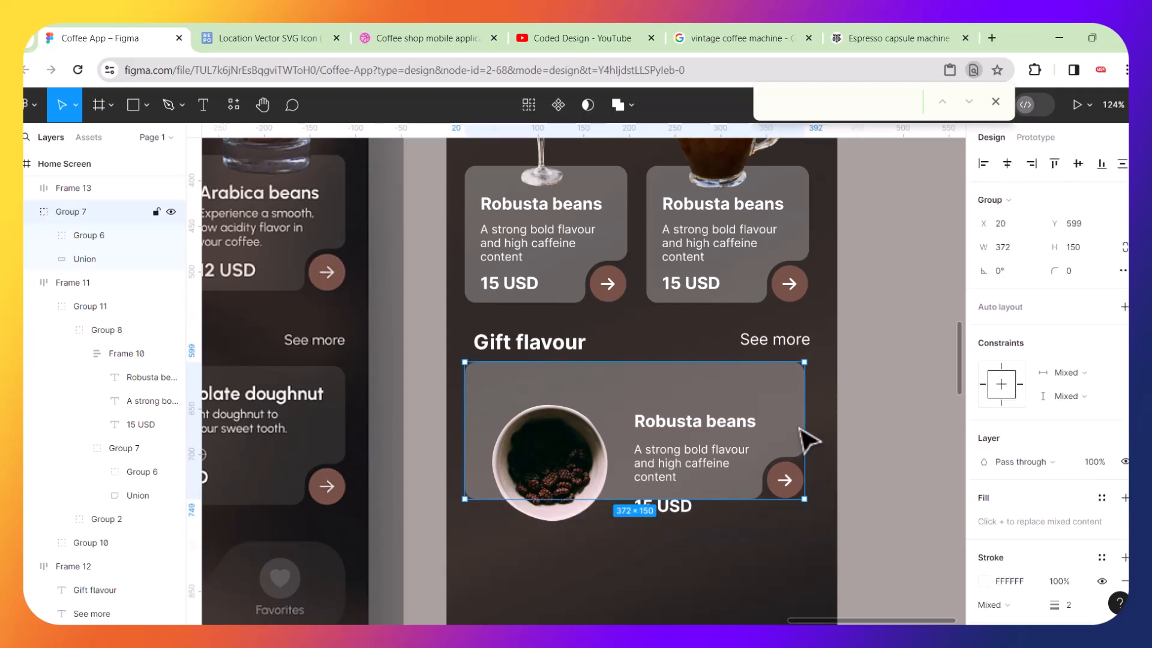
key(ctrl+z)
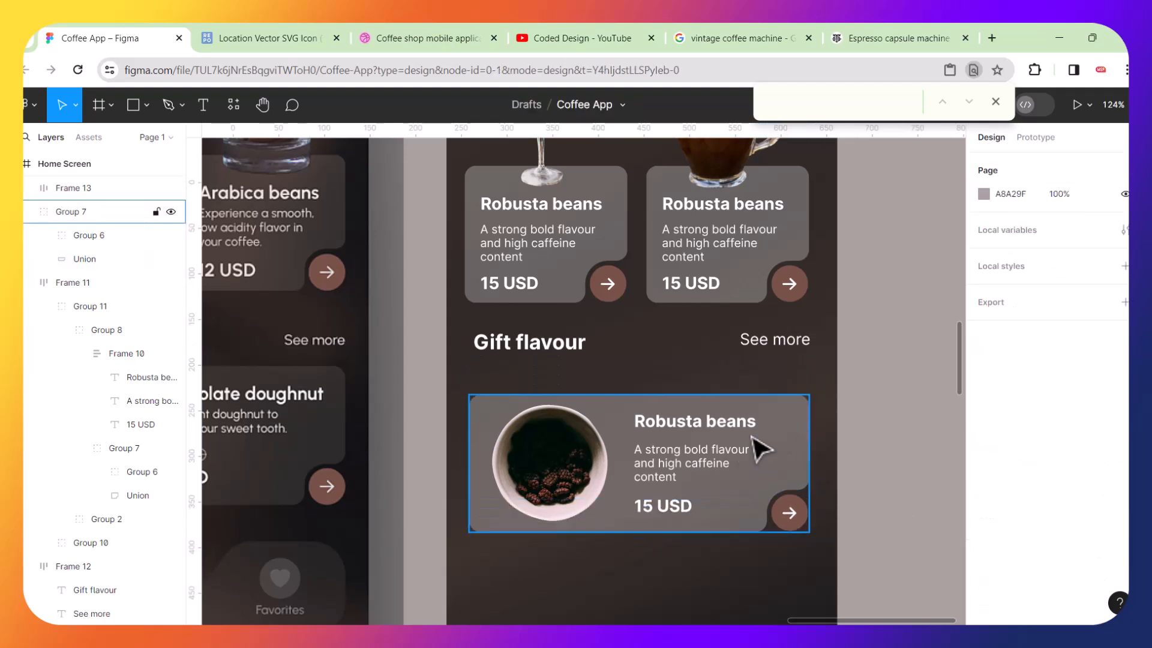
Group the bowl-and-text auto layout frame inside the Gift flavour card.
click(686, 467)
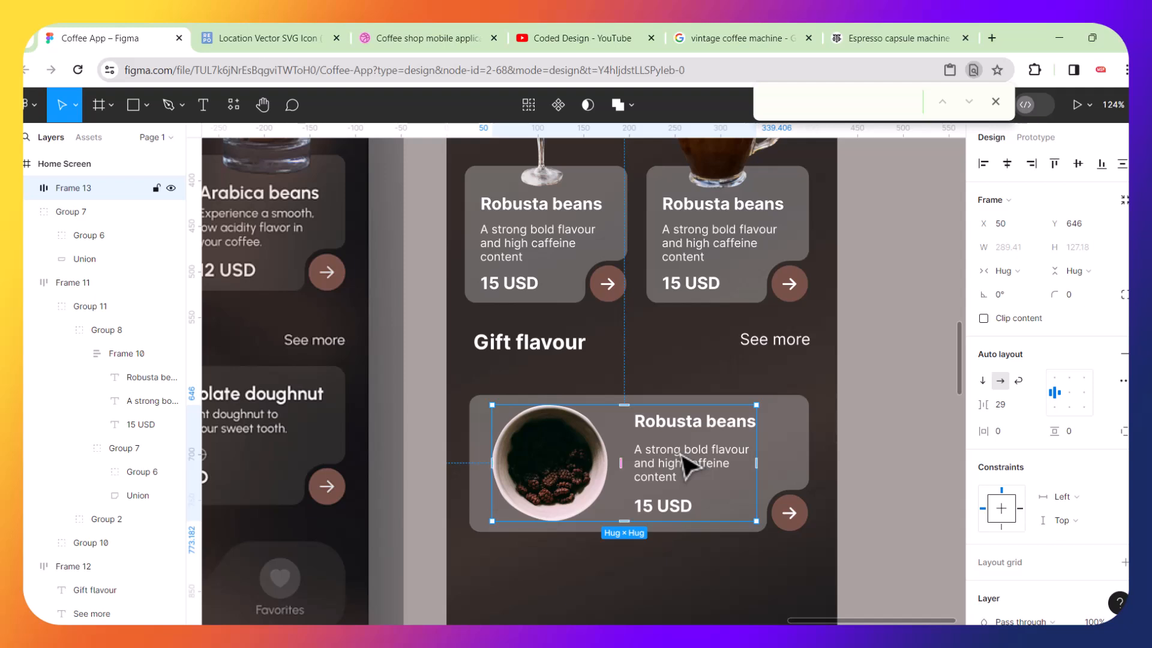
key(ctrl+g)
click(603, 351)
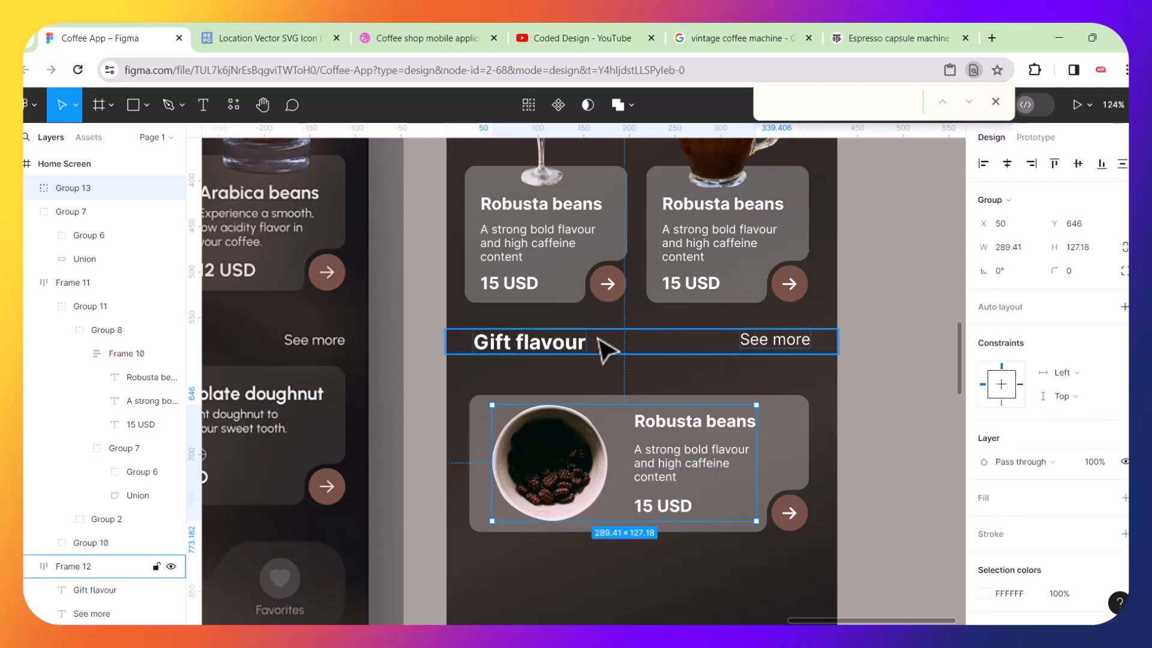
scroll(664, 385, up, 3)
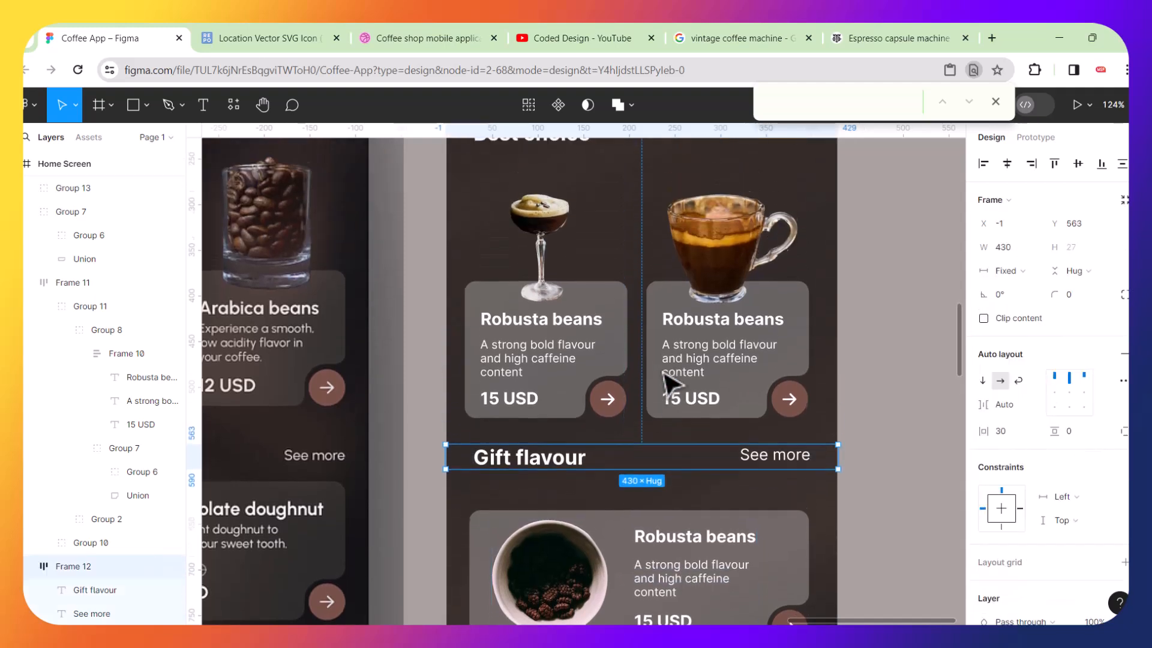
scroll(665, 387, down, 5)
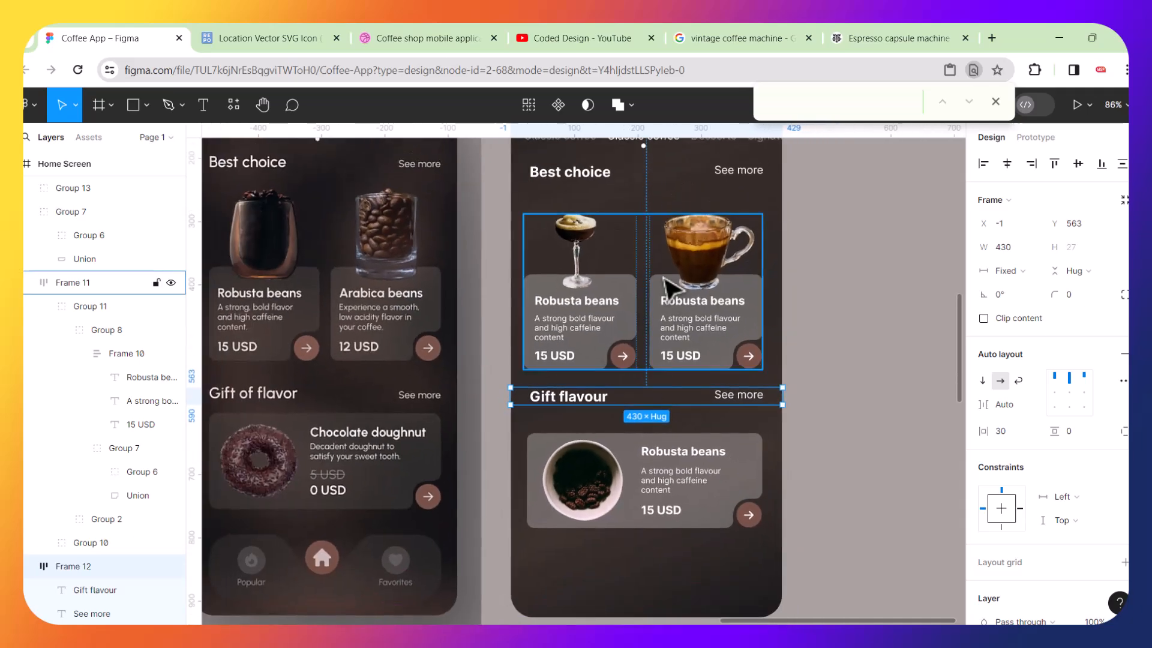
scroll(675, 291, up, 2)
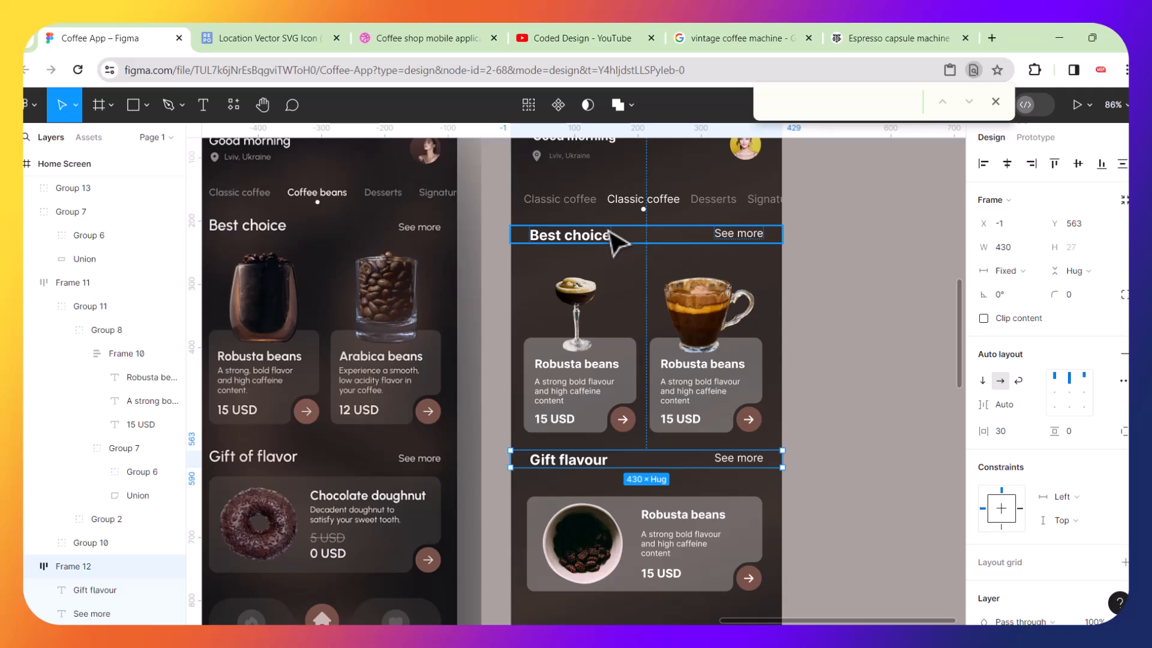
scroll(611, 231, left, 3)
scroll(615, 240, down, 3)
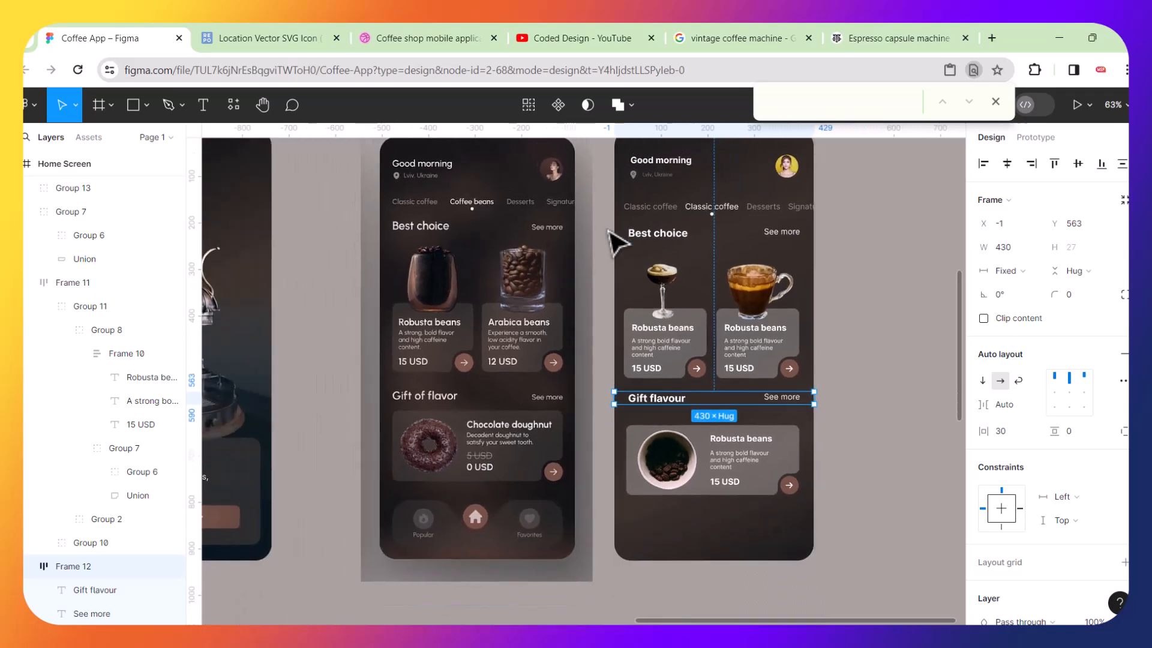
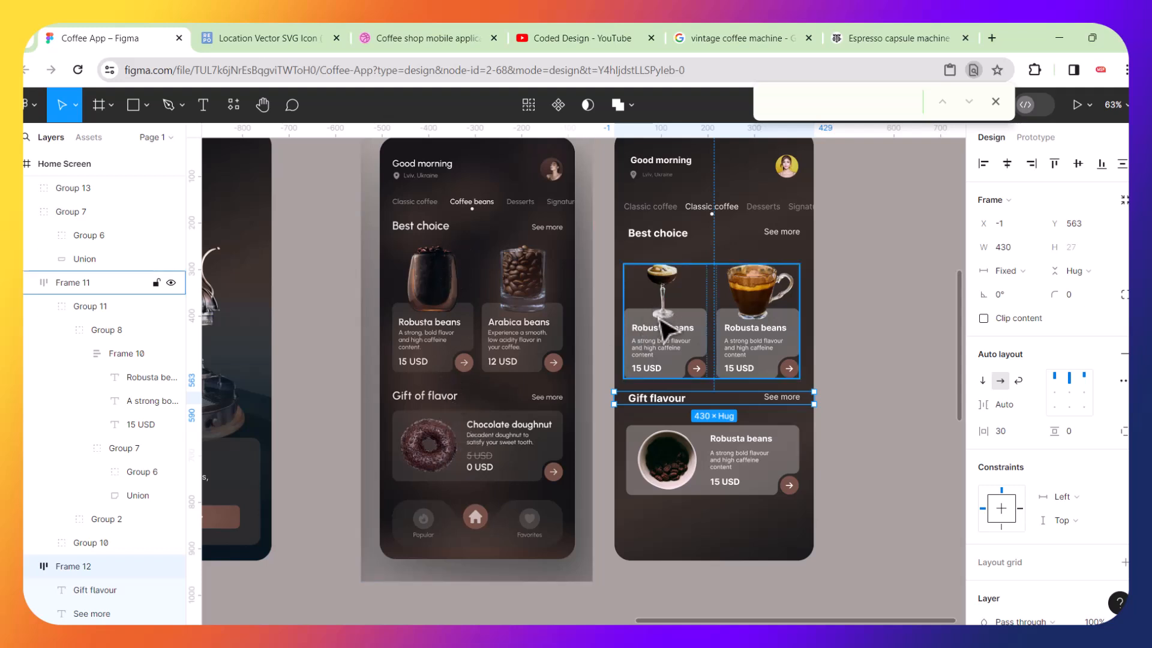
Wrap the Best choice heading row and its coffee cards in a vertical auto layout with a 25 gap.
click(663, 324)
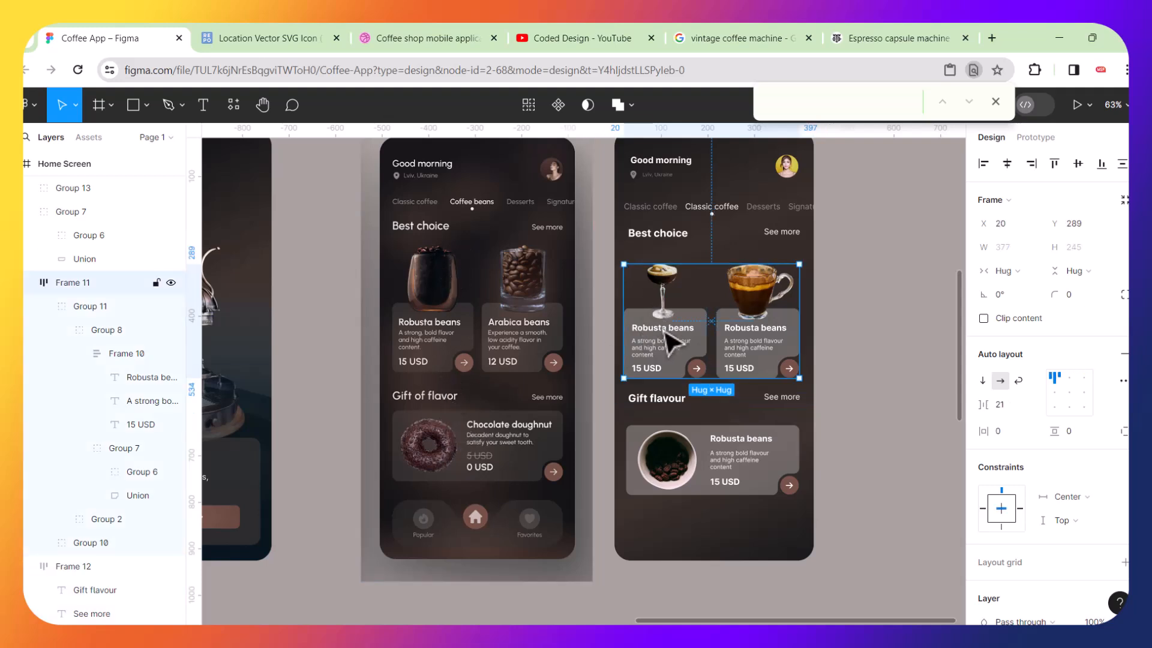
shift+click(671, 239)
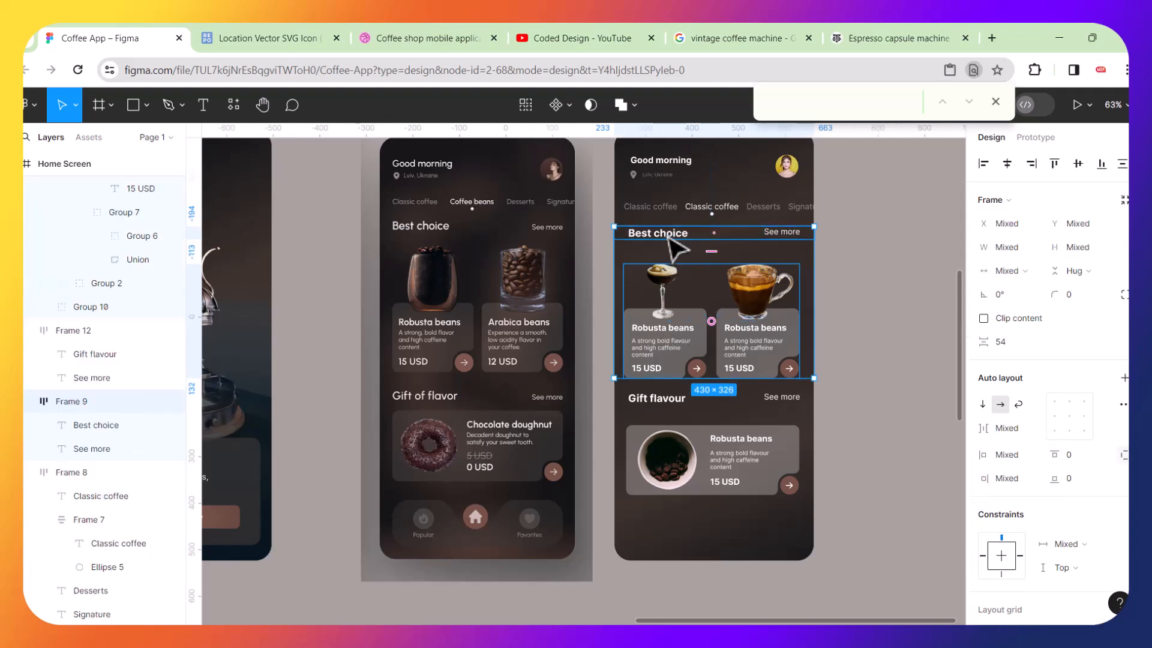
key(shift+a)
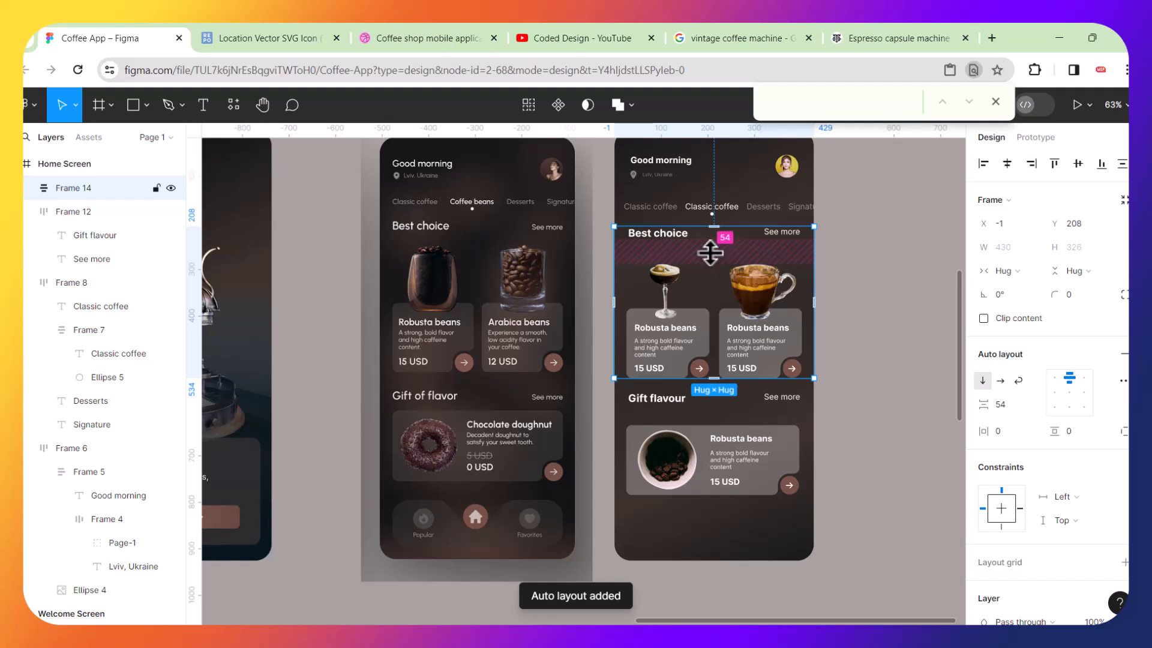
mouse_move(711, 252)
mouse_down()
mouse_move(711, 264)
mouse_move(713, 246)
mouse_up()
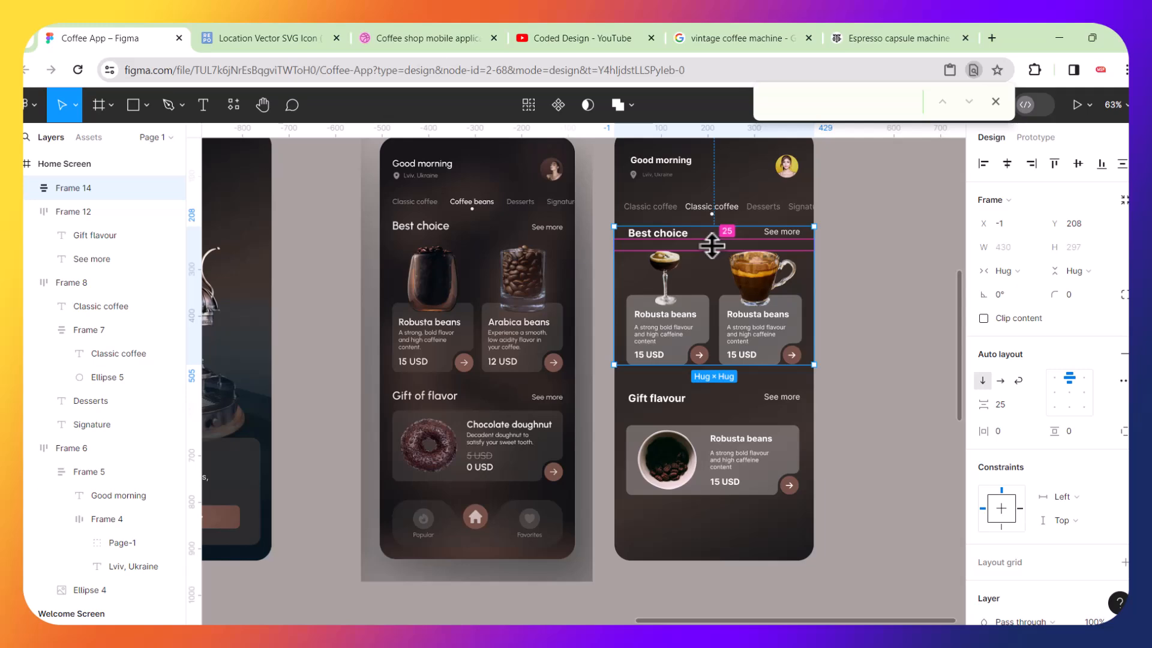
Wrap the Gift flavour heading row and its card in a vertical auto layout with a 25 gap.
scroll(713, 245, up, 4)
scroll(713, 245, down, 3)
scroll(712, 245, down, 1)
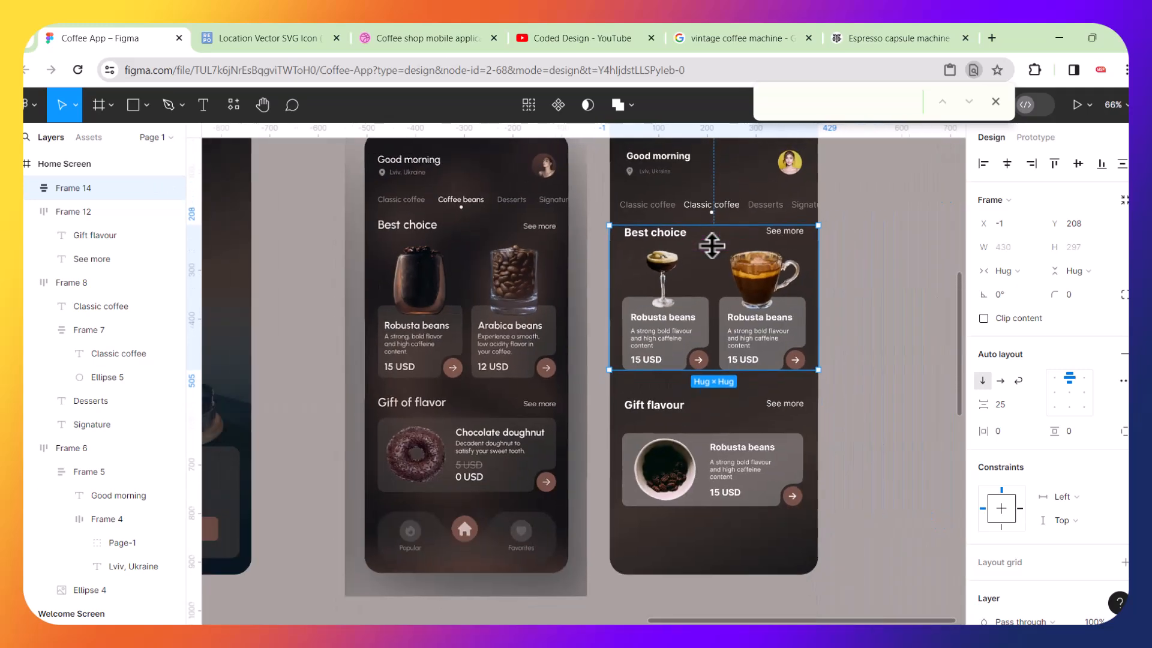
click(671, 406)
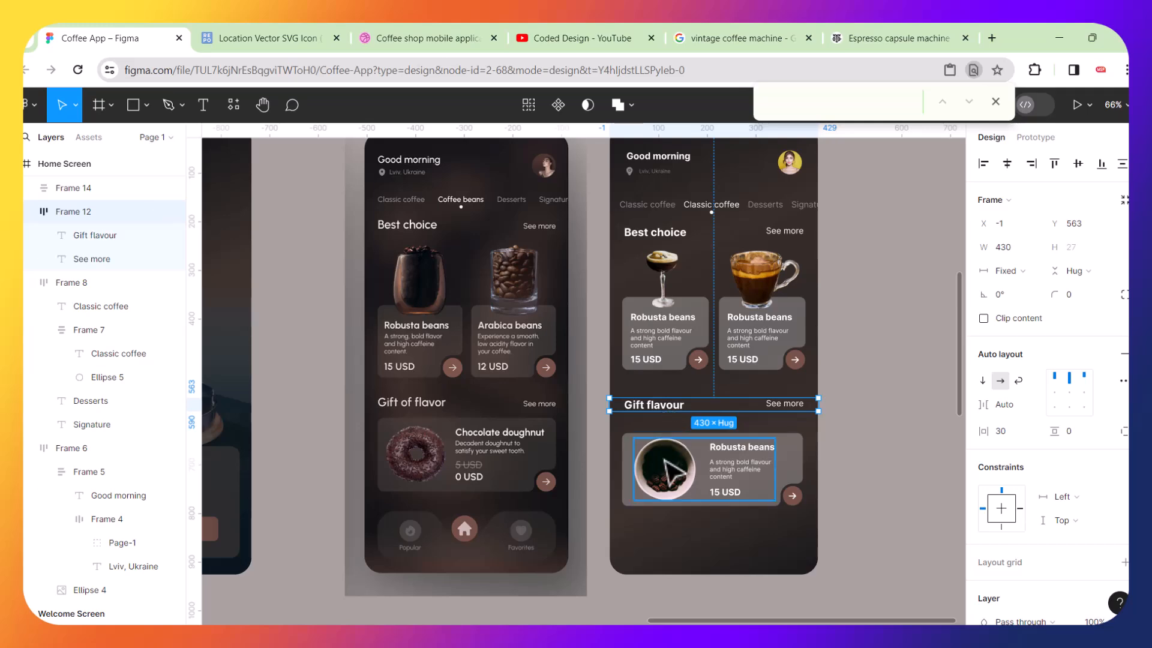
shift+click(705, 469)
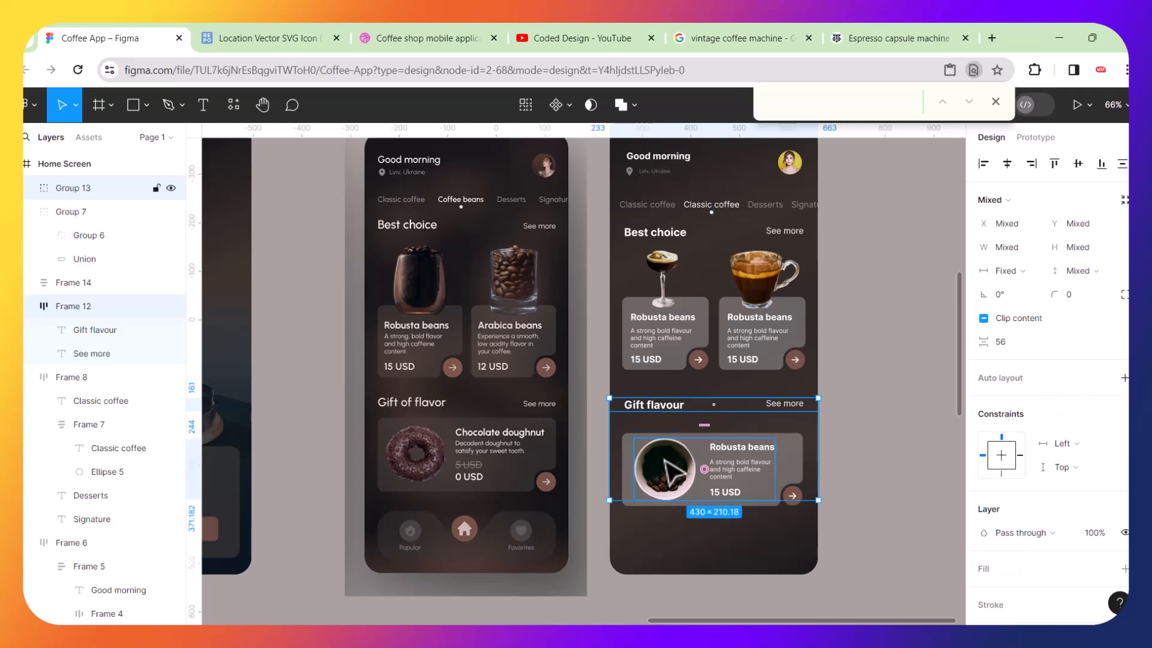
key(shift+a)
scroll(746, 442, up, 5)
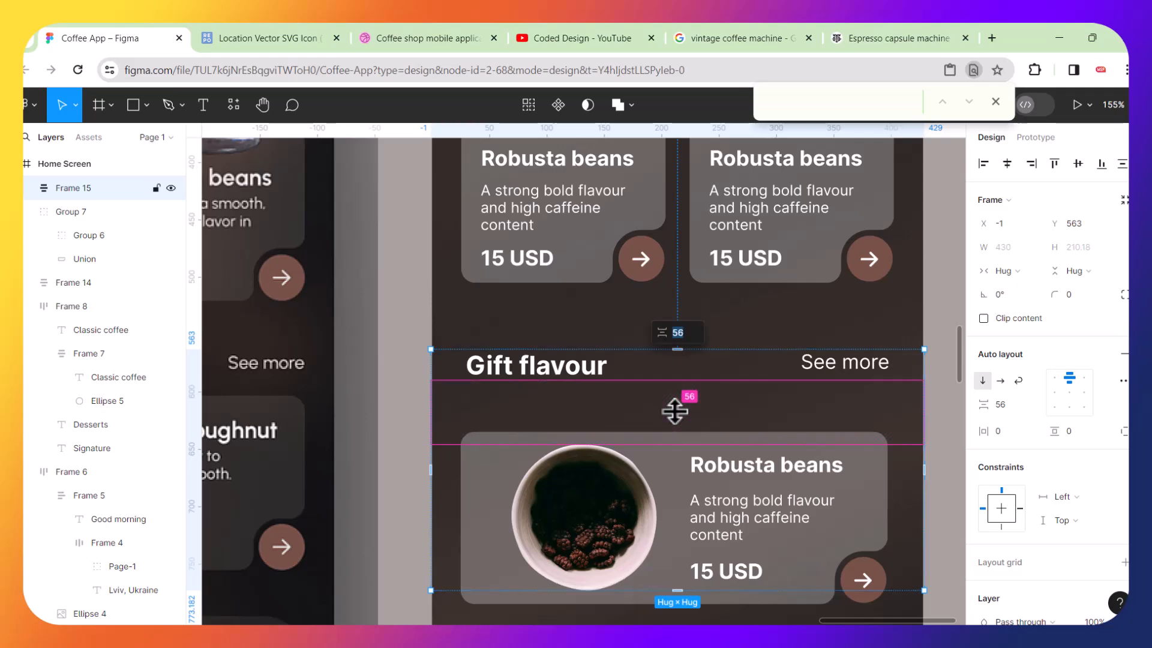
key(Return)
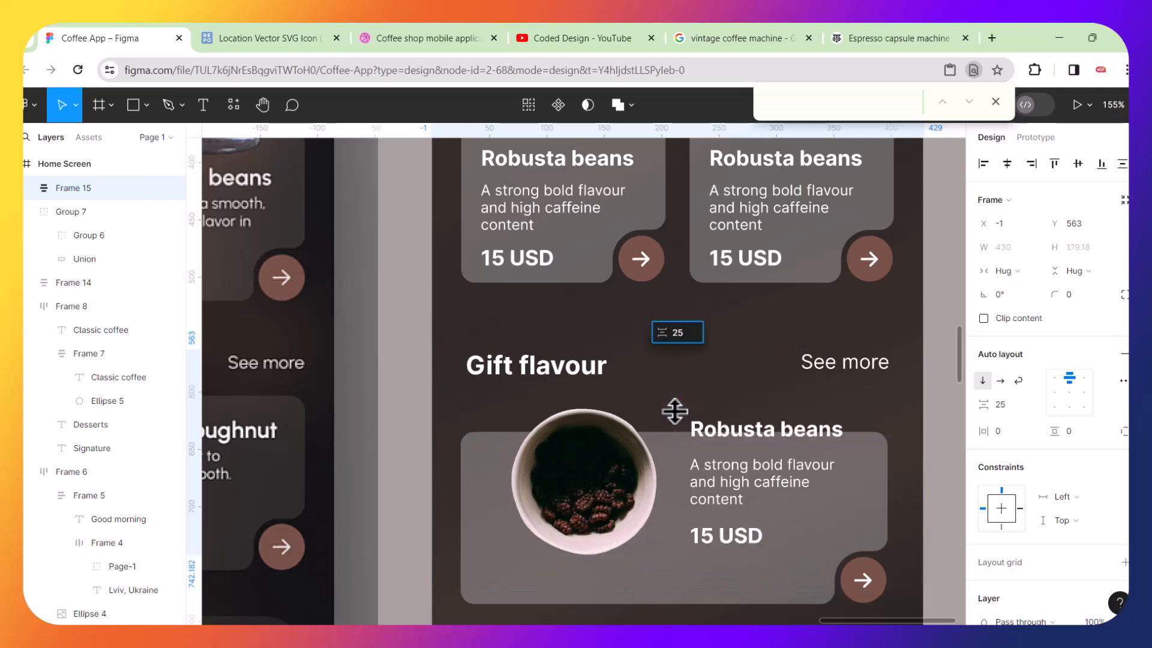
scroll(674, 411, down, 4)
click(850, 413)
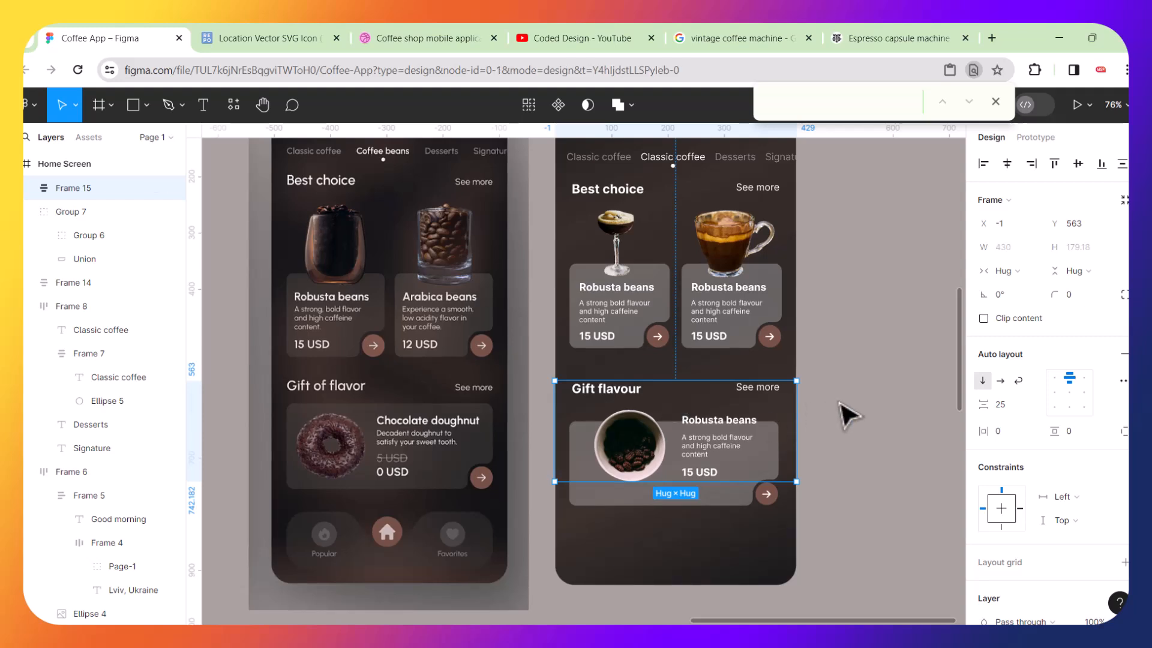
Try to stack the Best choice and Gift flavour sections in an auto layout with a 60 gap, and undo back to the ungrouped sections.
click(638, 409)
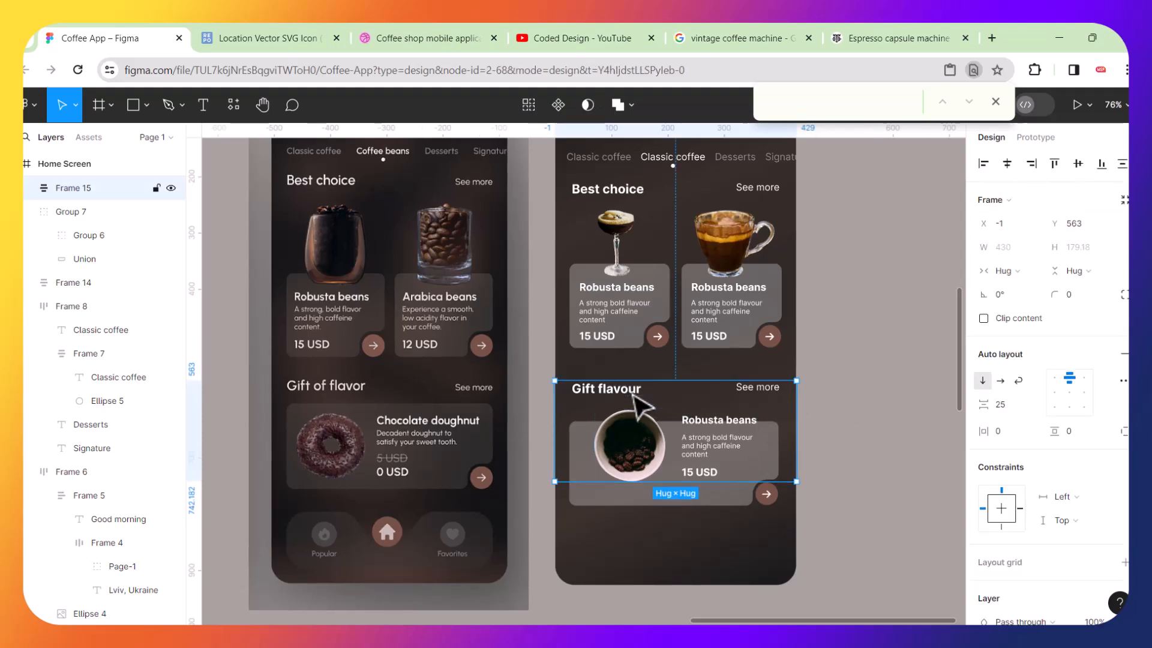
shift+click(635, 339)
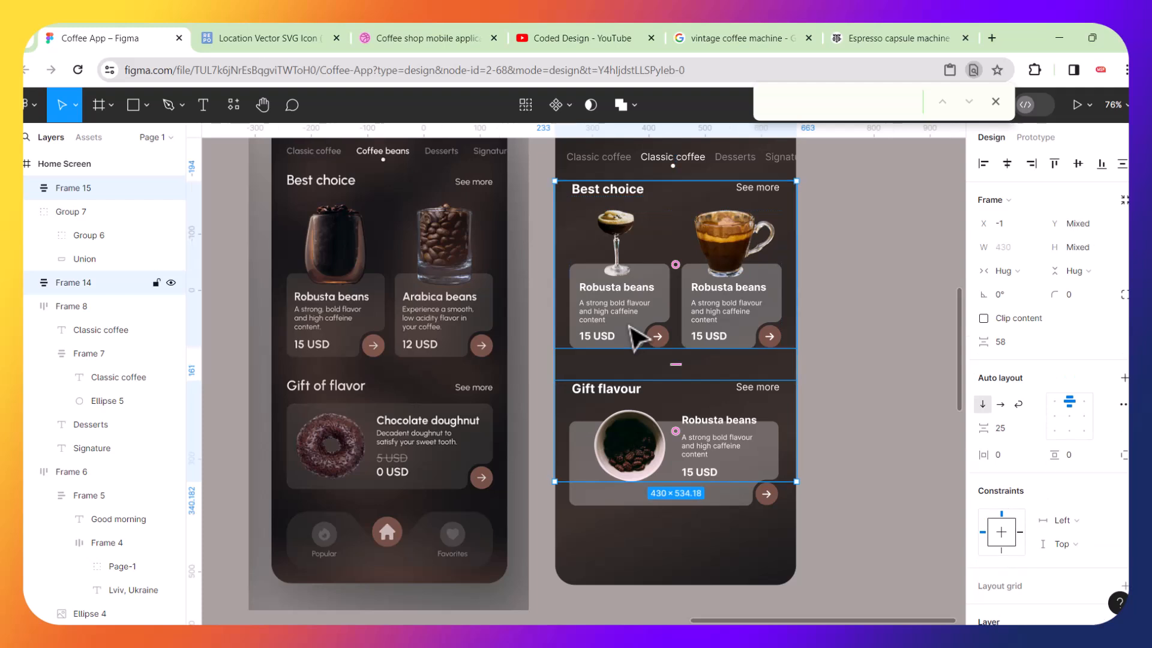
key(shift+a)
mouse_move(679, 364)
mouse_down()
mouse_move(676, 355)
mouse_move(678, 367)
mouse_up()
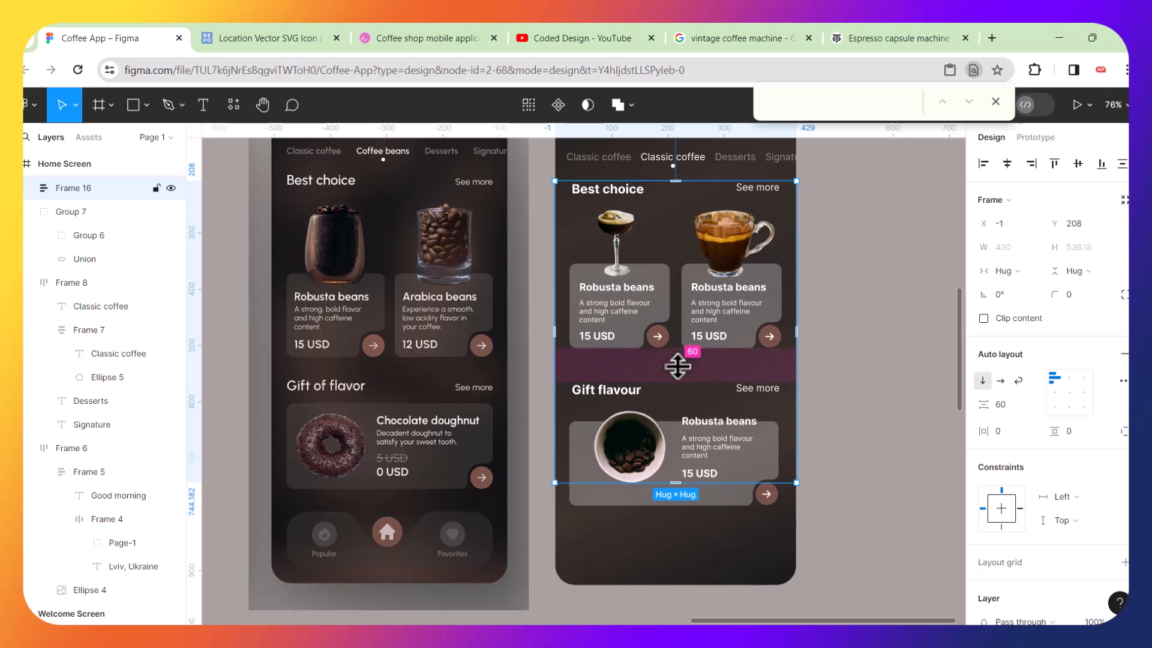
scroll(671, 426, up, 1)
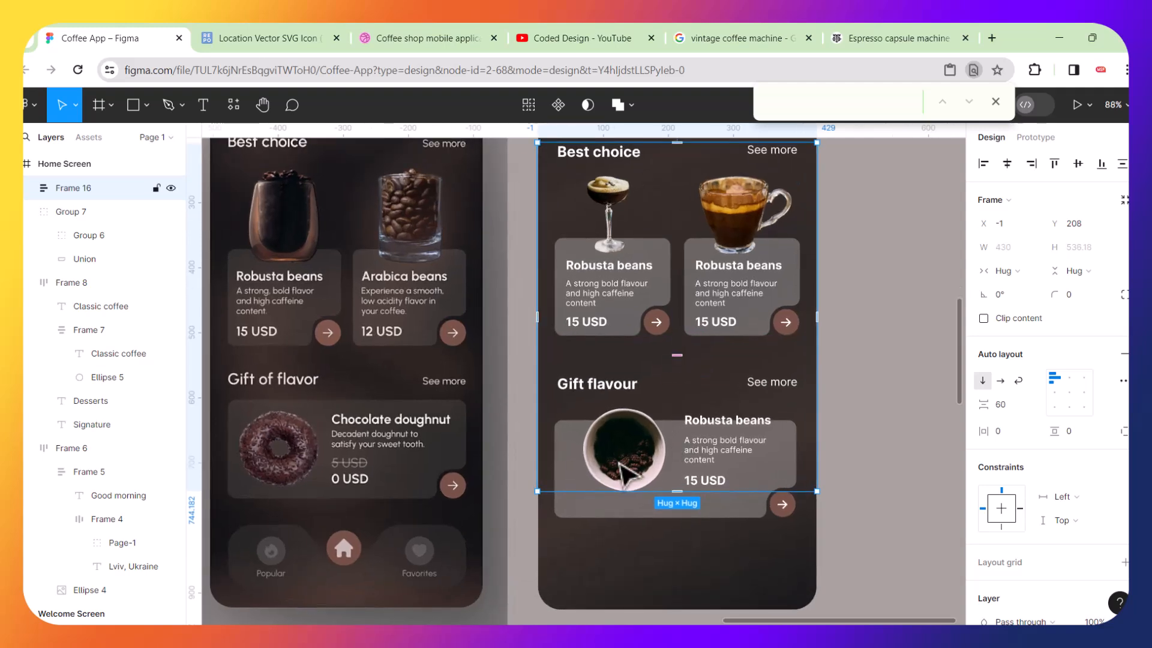
key(ctrl+z)
key(ctrl+z)
key(ctrl+z)
key(ctrl+z)
key(ctrl+z)
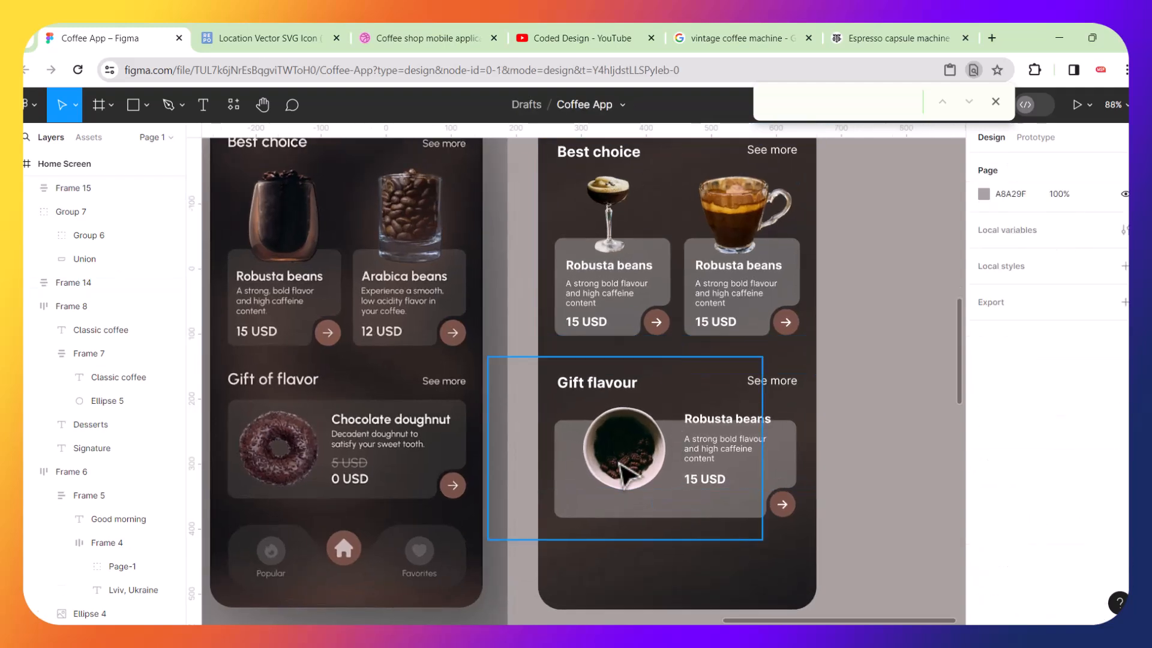
click(874, 480)
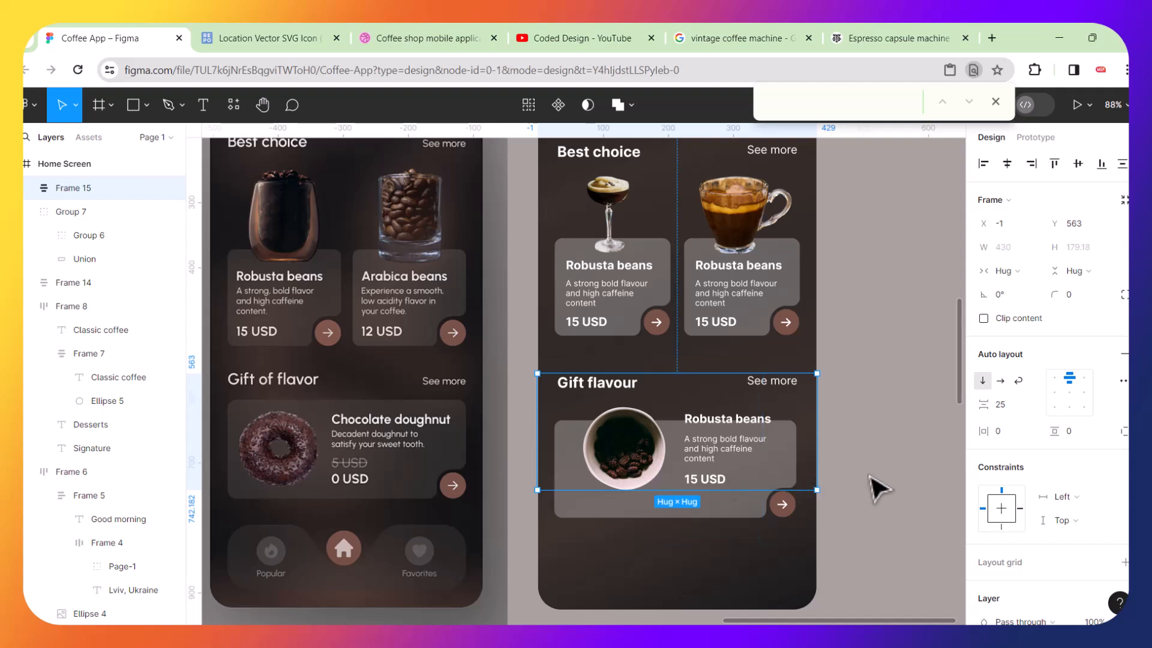
key(ctrl+z)
key(ctrl+z)
key(ctrl+z)
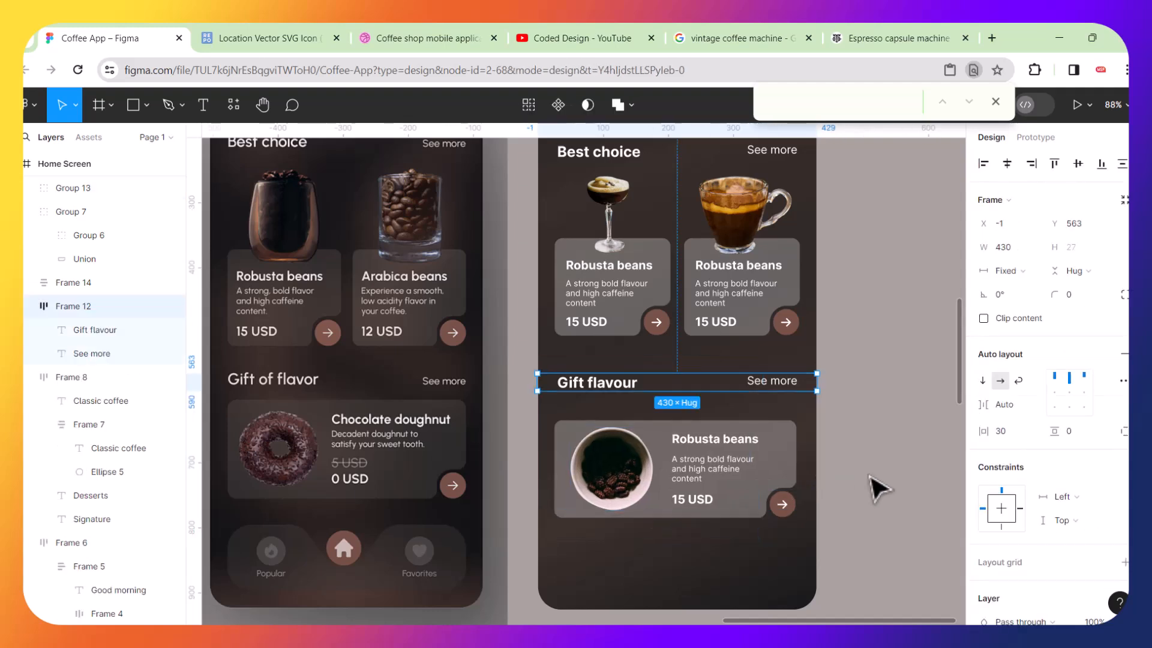
Group the Gift flavour card with its arrow button.
click(864, 489)
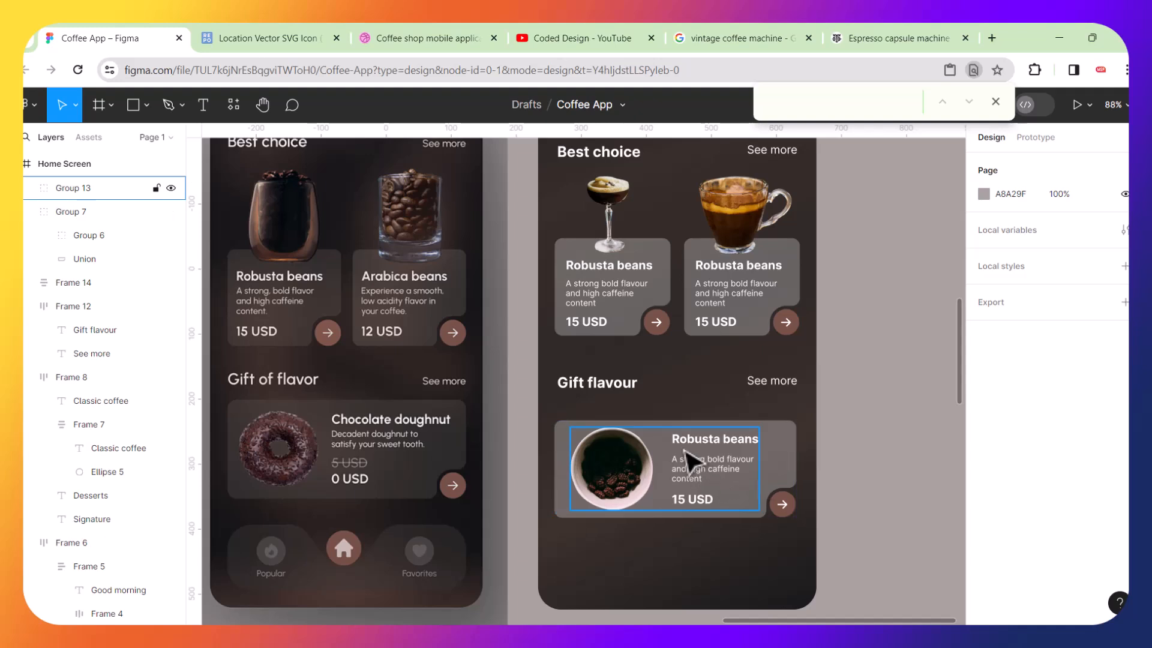
click(751, 460)
shift+click(788, 459)
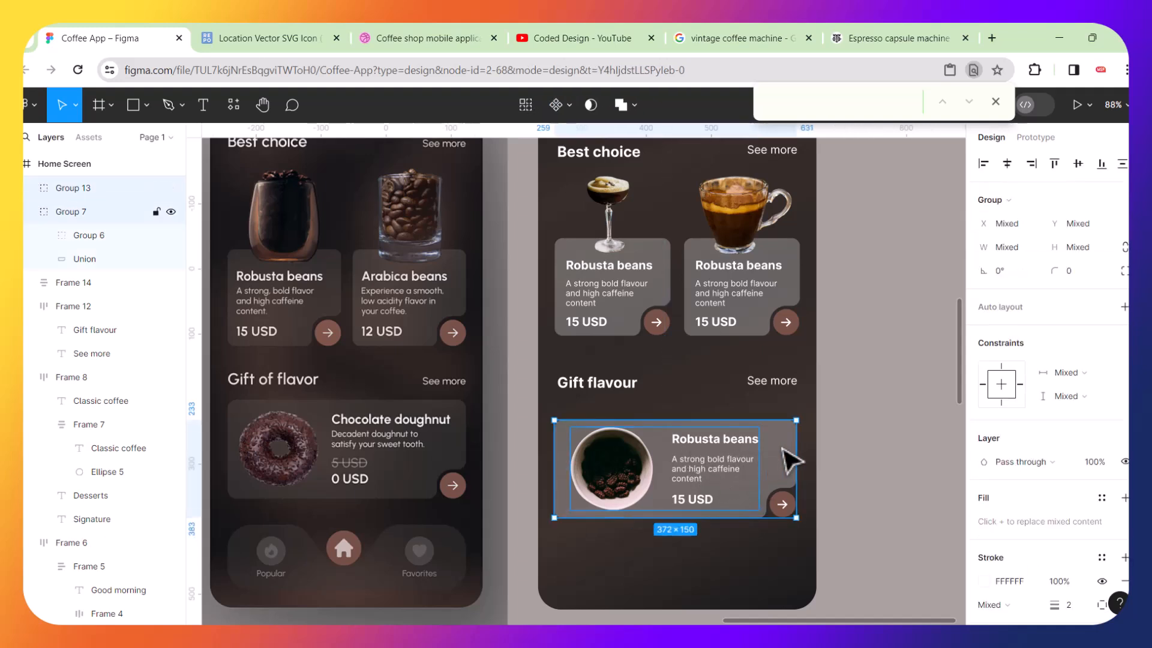
key(ctrl+g)
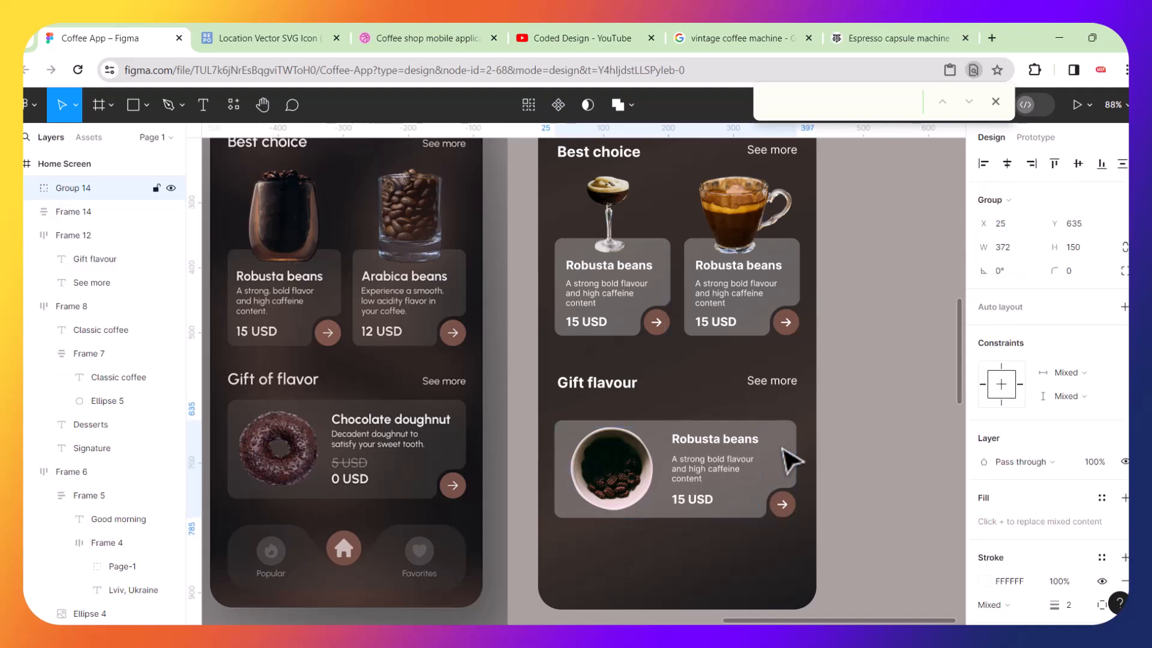
Wrap the Gift flavour heading row and the grouped card in a vertical auto layout with a 25 gap.
shift+click(613, 388)
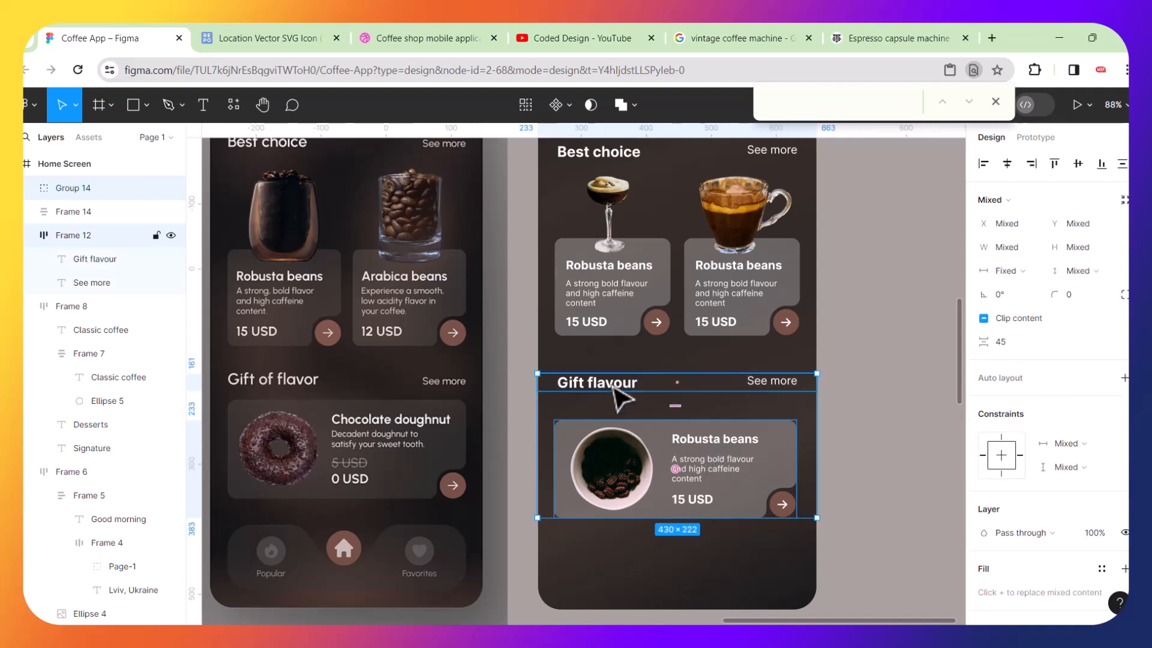
key(shift+a)
click(676, 404)
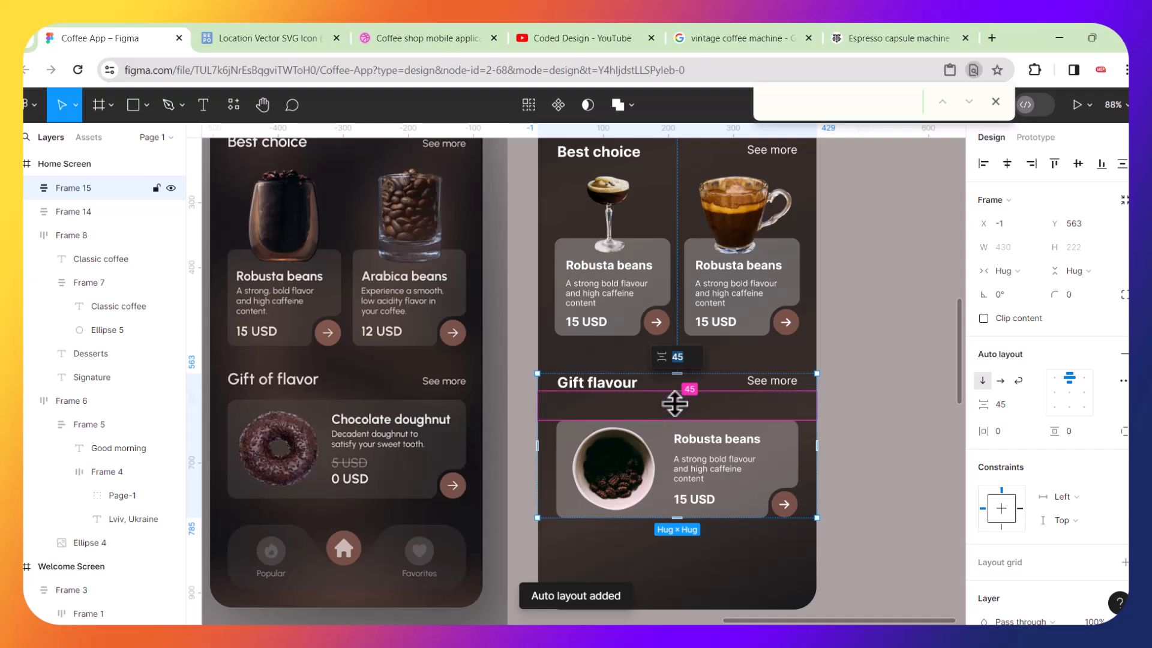
text(25)
key(Return)
click(870, 426)
Stack the Best choice and Gift flavour sections in a vertical auto layout with a 42 gap.
click(675, 393)
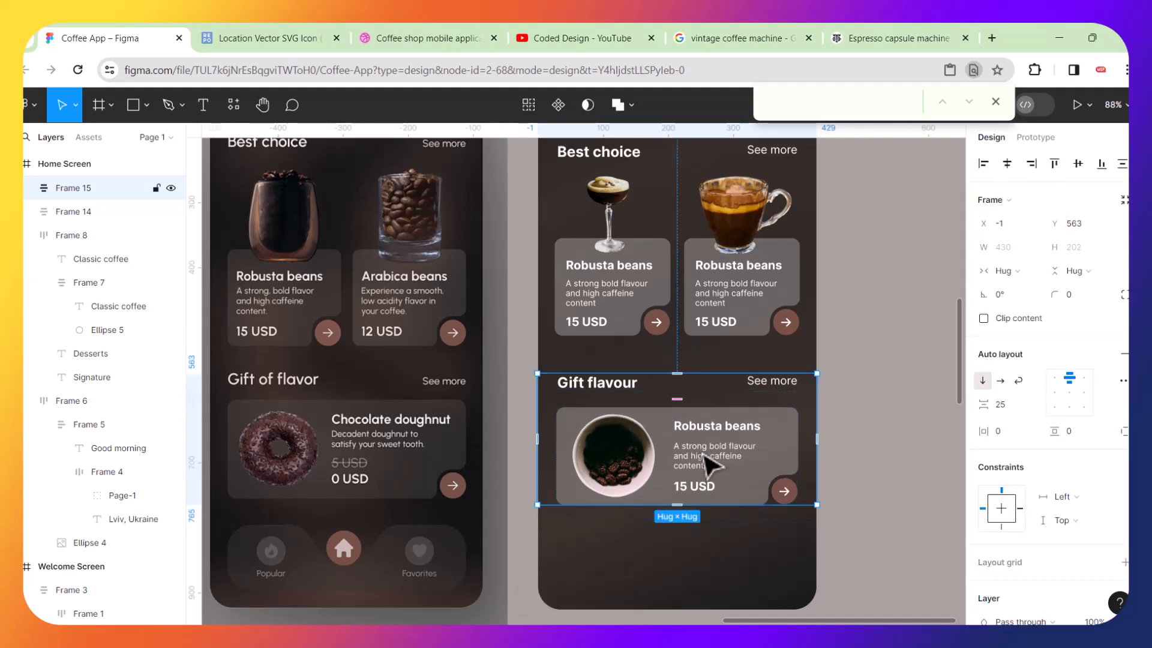
shift+click(681, 327)
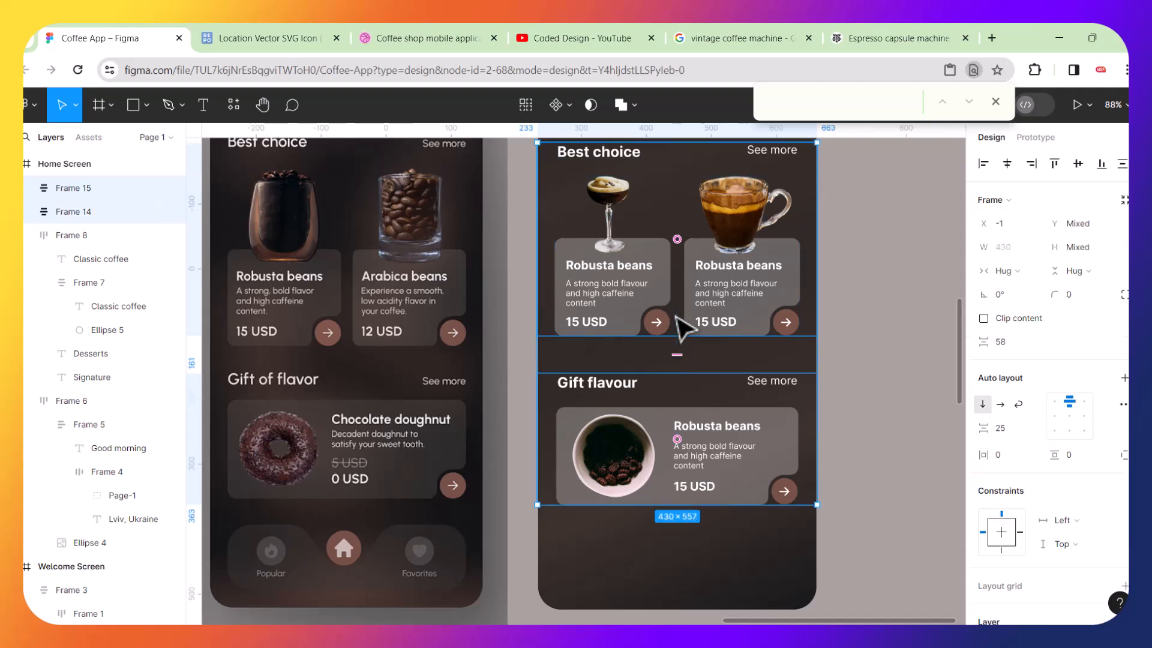
key(shift+a)
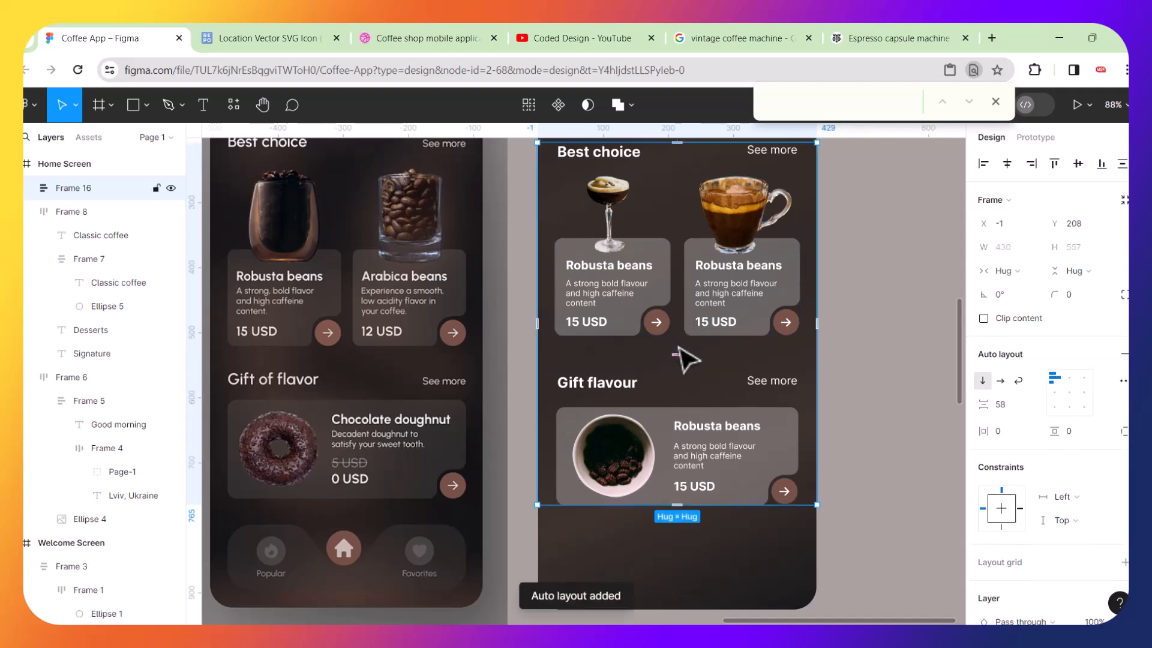
drag(680, 356, 679, 351)
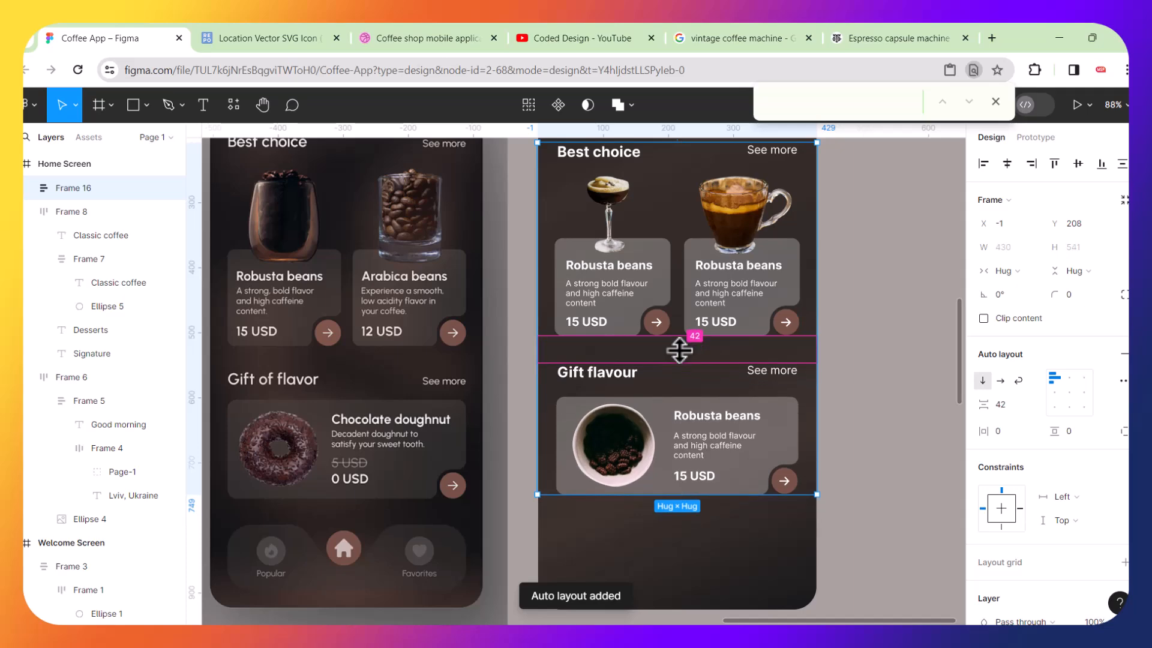
ctrl+scroll(679, 351, down, 4)
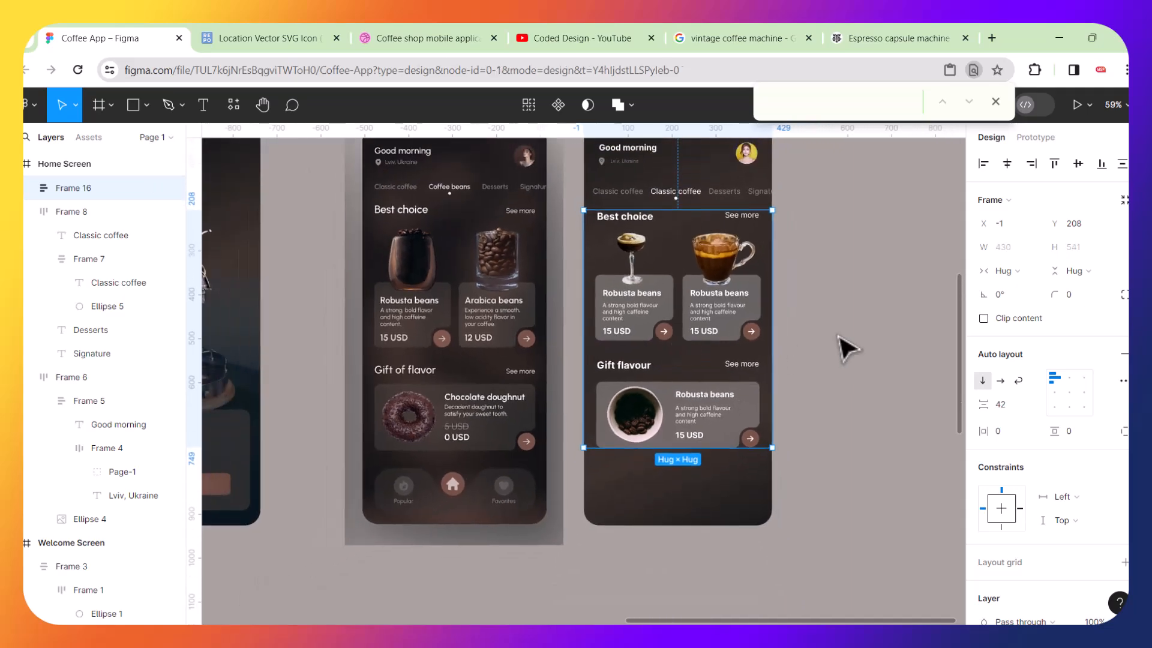
click(813, 283)
Draw a rectangle about 375 × 108 over the reference screen's bottom navigation bar and round its corners to 38.
scroll(820, 282, up, 2)
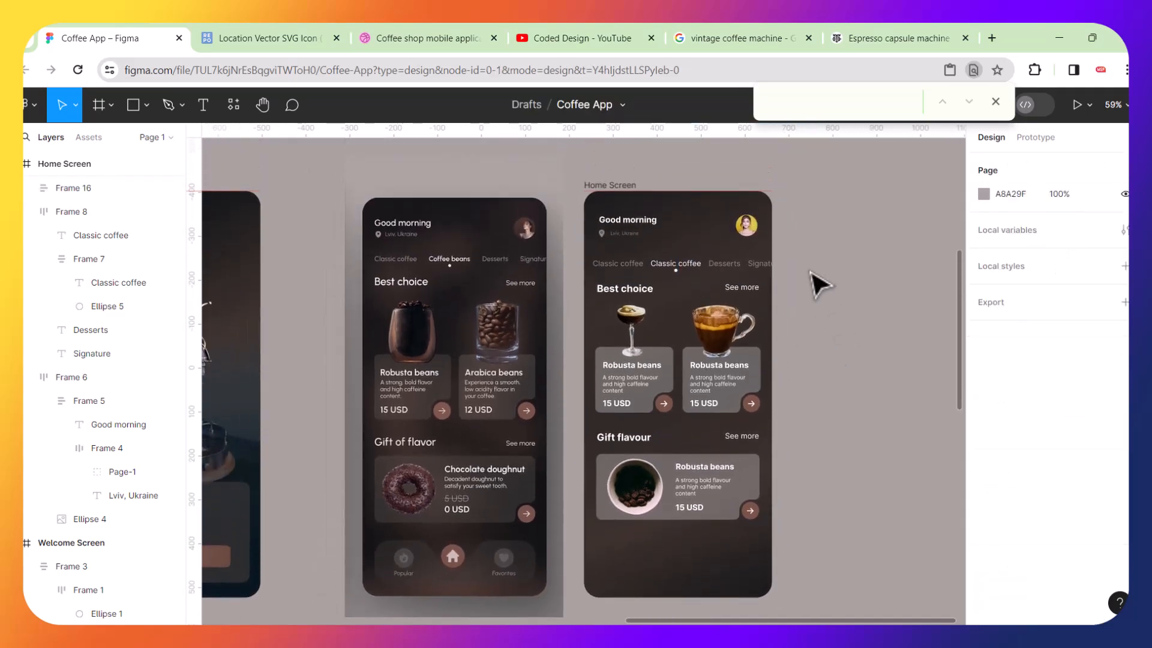
scroll(820, 283, up, 1)
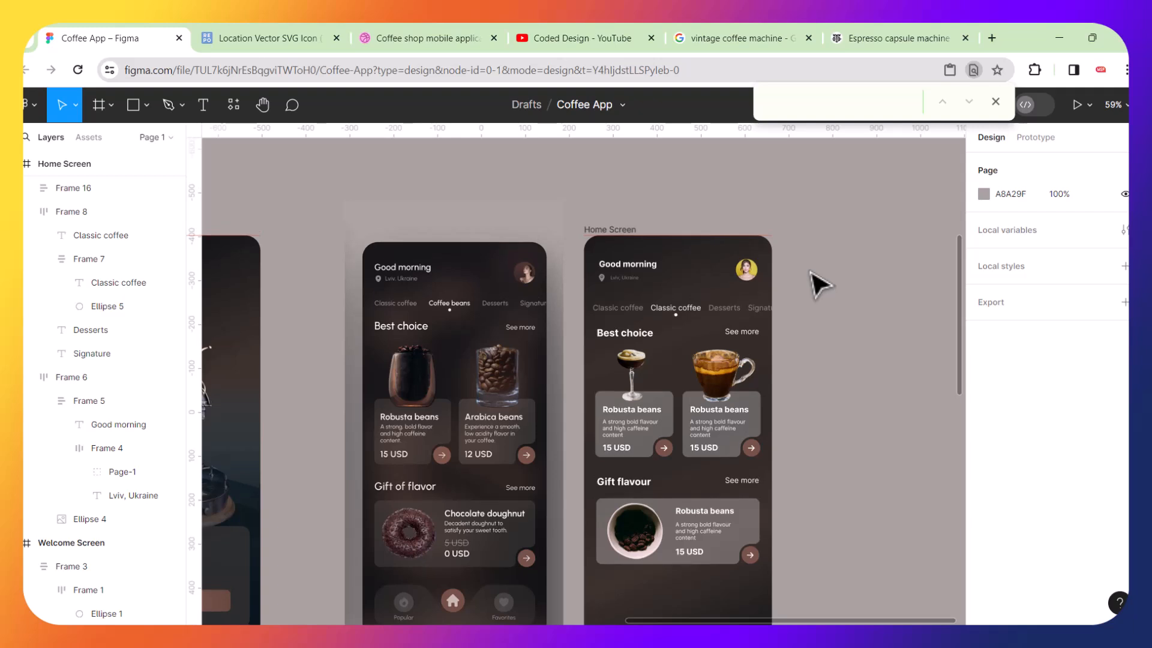
scroll(820, 282, down, 3)
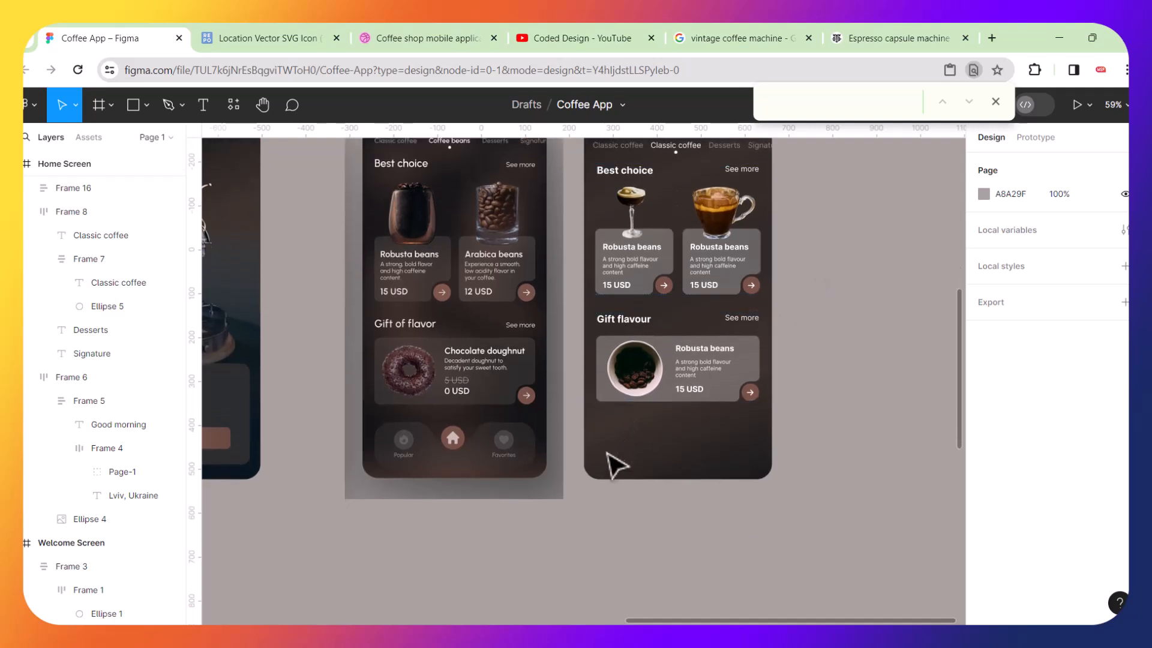
scroll(470, 473, up, 5)
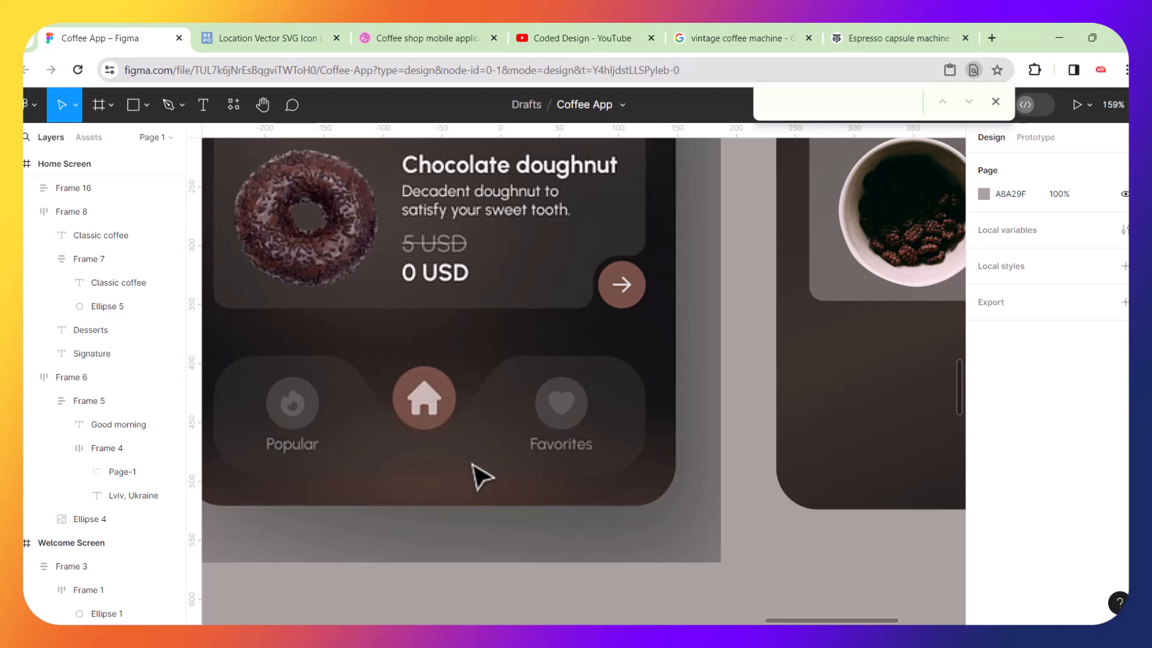
scroll(480, 478, down, 2)
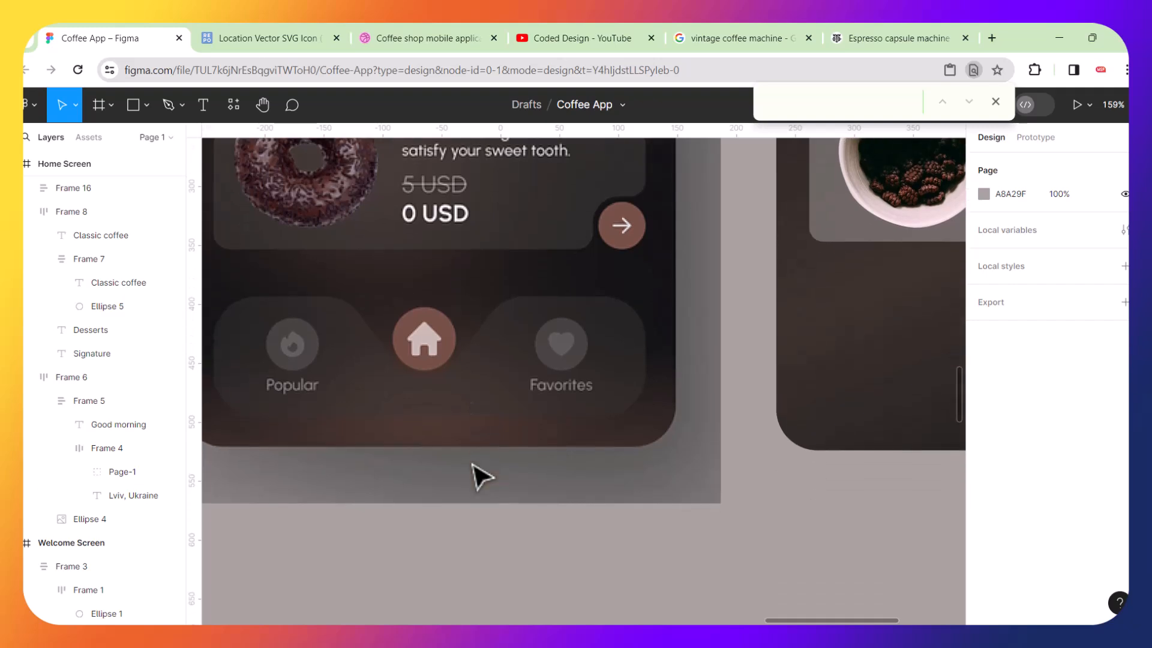
scroll(412, 420, up, 1)
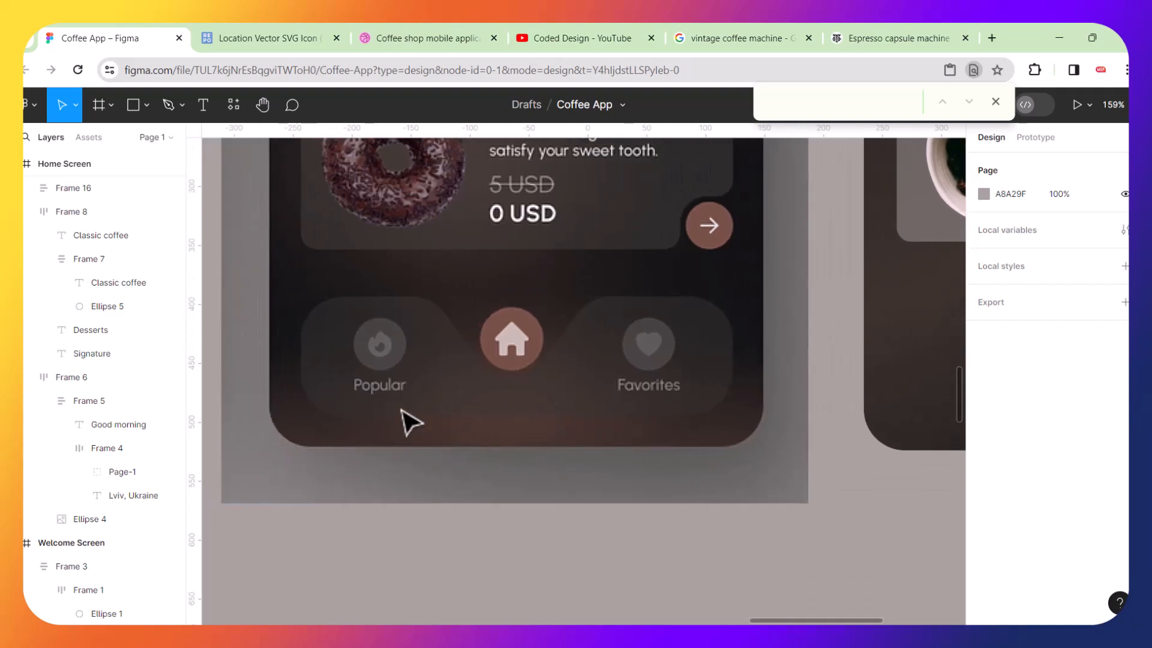
scroll(483, 390, up, 1)
scroll(483, 391, up, 1)
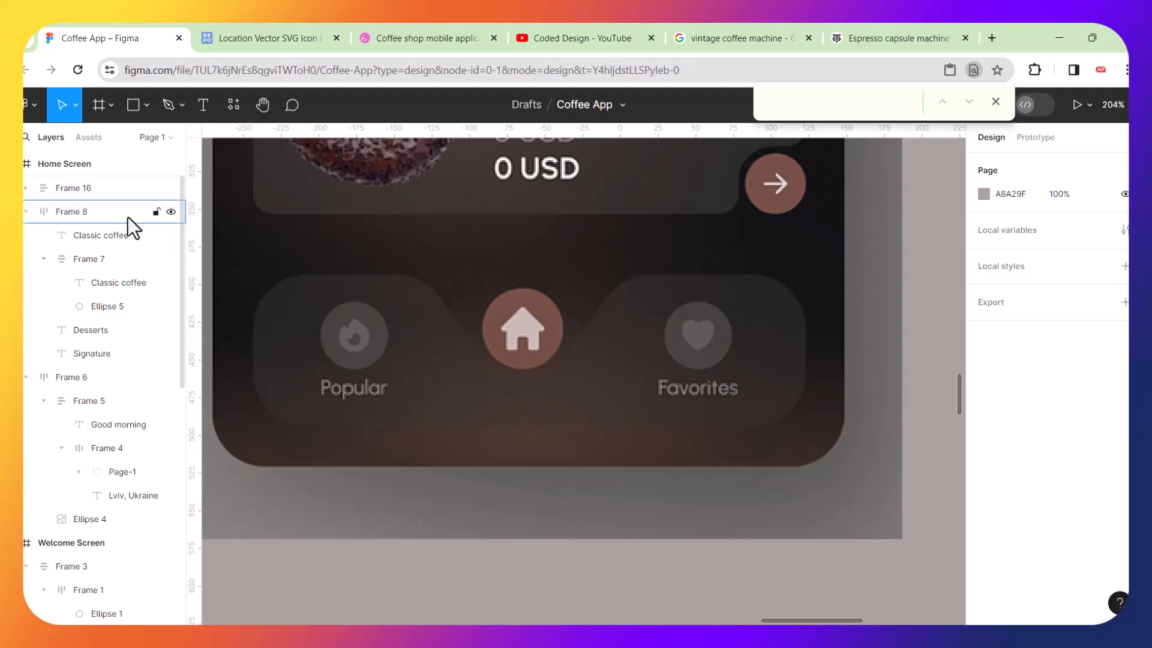
click(133, 103)
mouse_move(246, 269)
mouse_down()
mouse_move(528, 379)
mouse_move(812, 432)
mouse_up()
drag(256, 278, 324, 333)
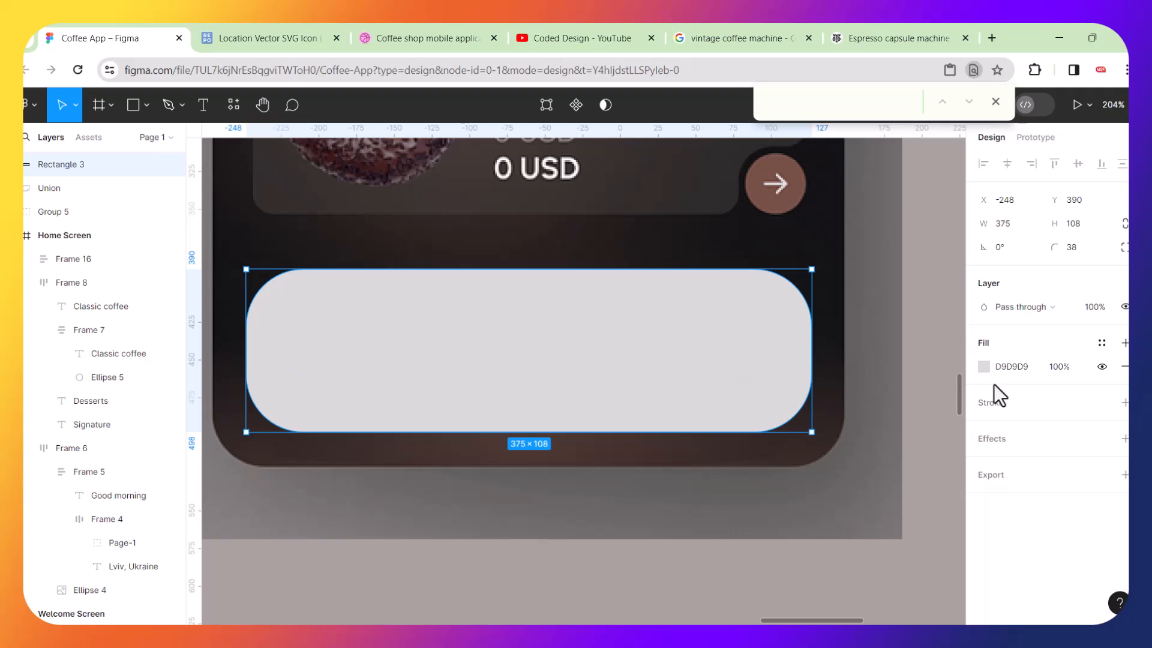
Give the navigation rectangle a 31CA24 green stroke and remove its fill.
click(1126, 403)
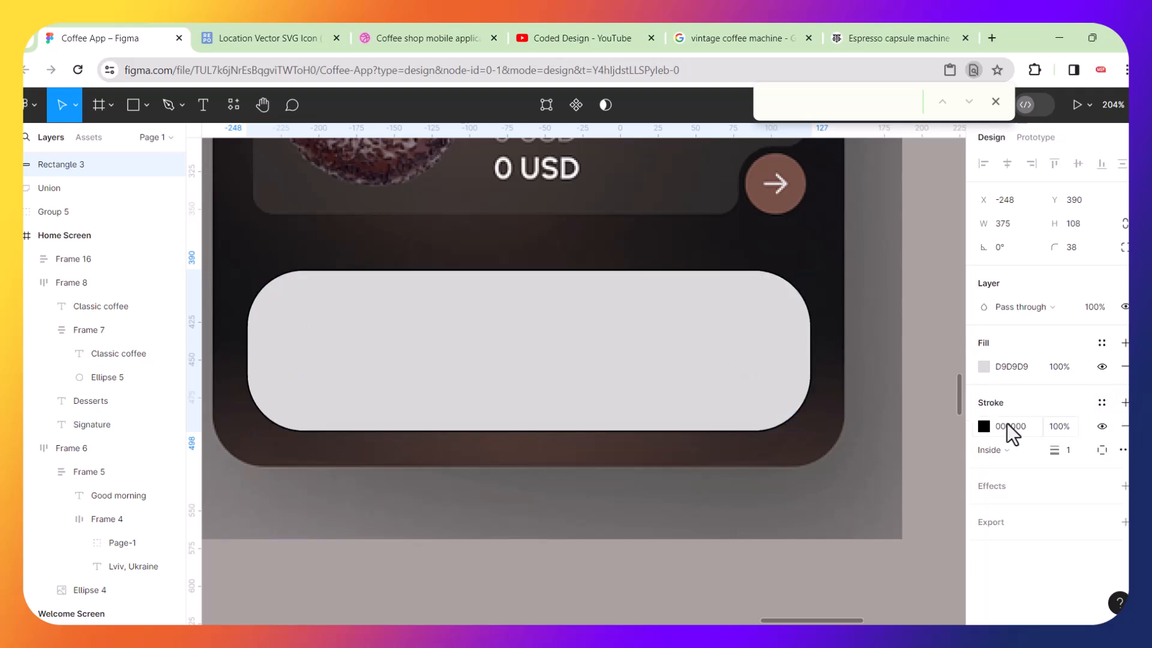
click(984, 426)
click(910, 287)
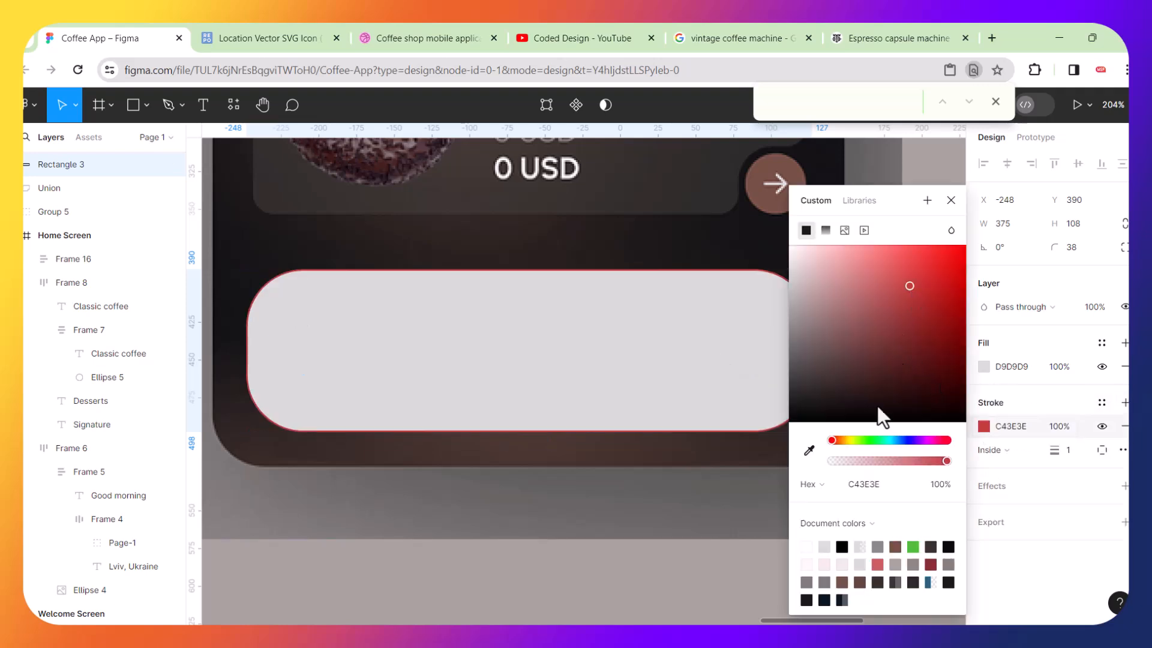
click(869, 441)
click(934, 283)
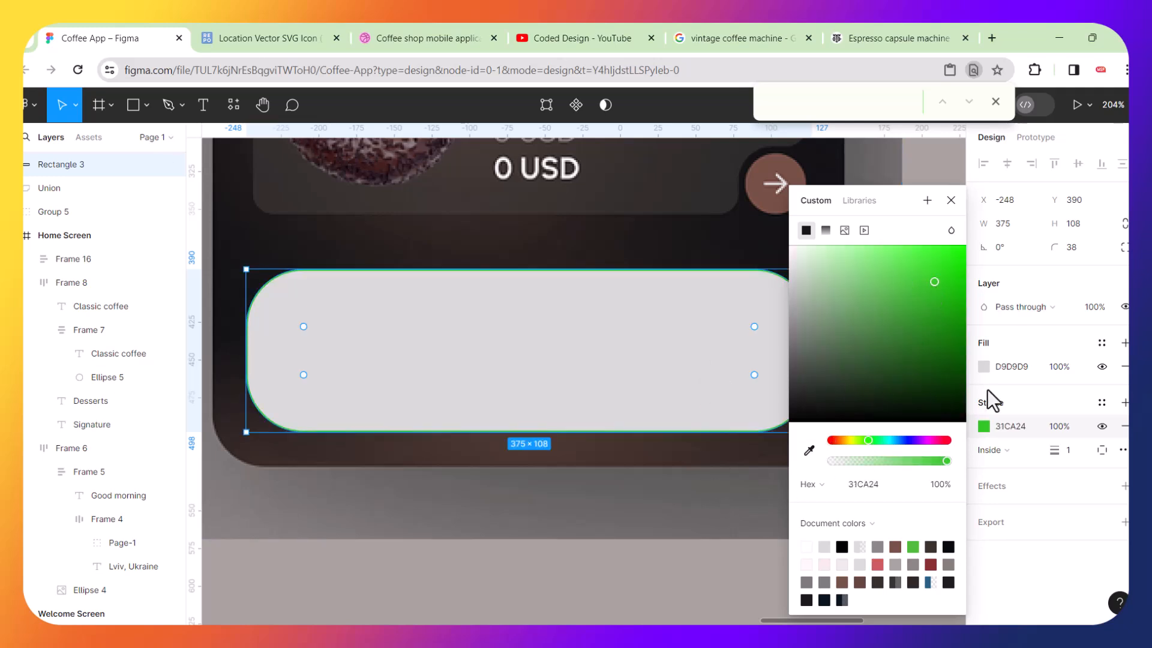
click(1125, 367)
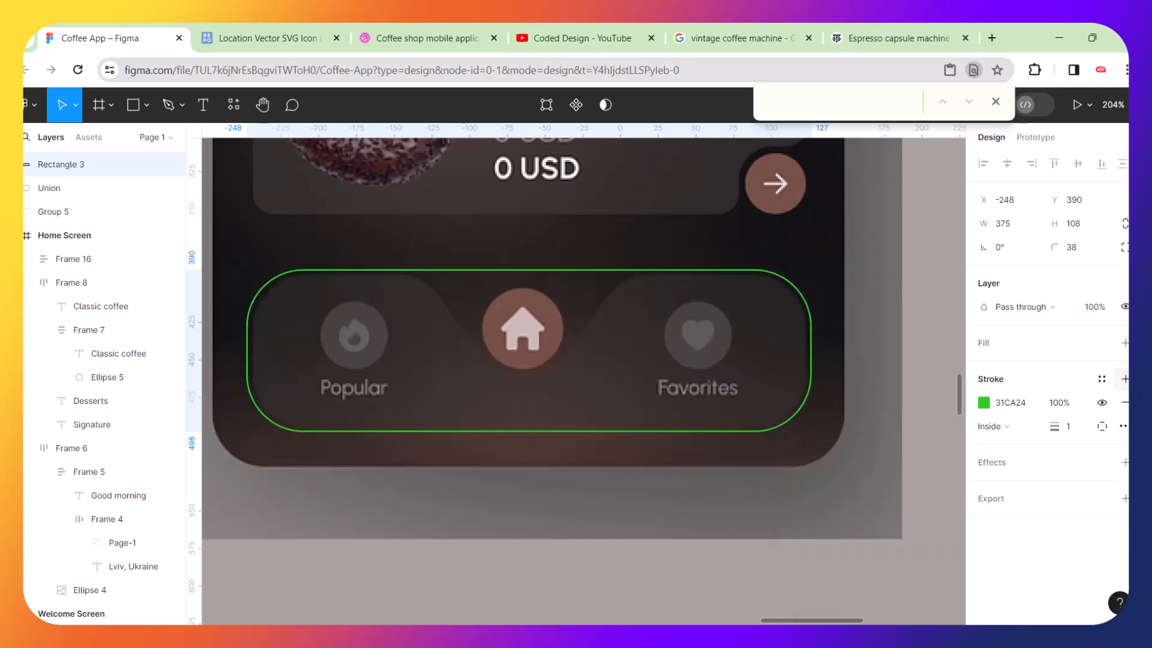
Round the rectangle's corners to 44 and trim its edges to about 367 × 105 to match the reference bar.
scroll(721, 325, up, 5)
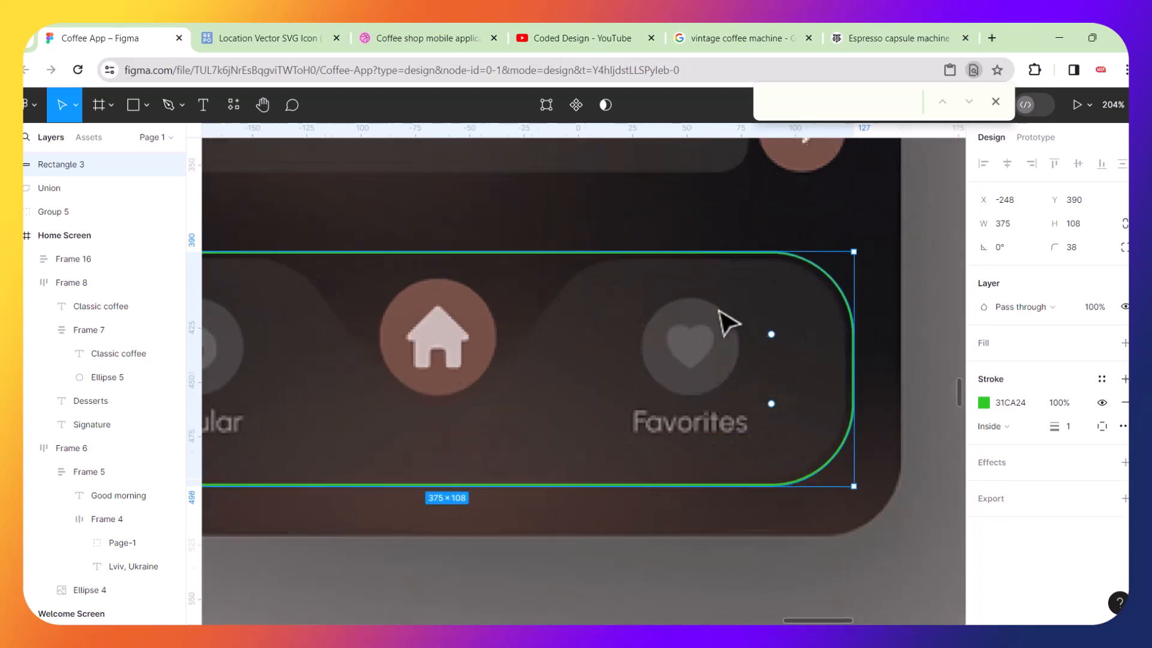
drag(765, 329, 762, 355)
scroll(592, 380, left, 6)
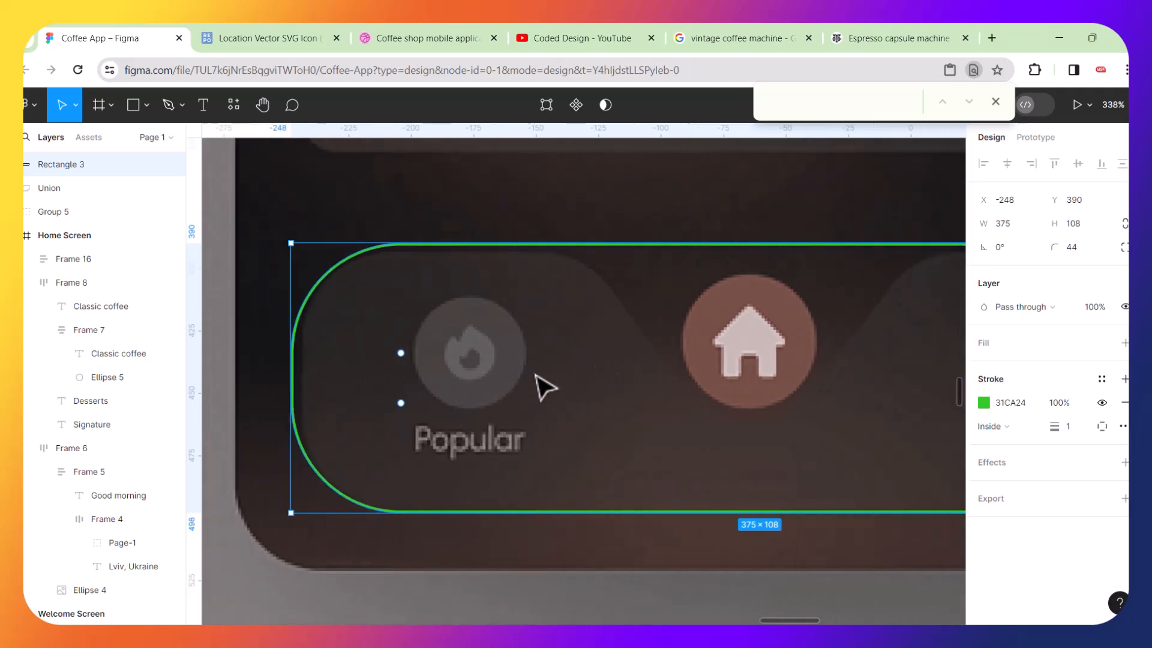
scroll(540, 386, right, 3)
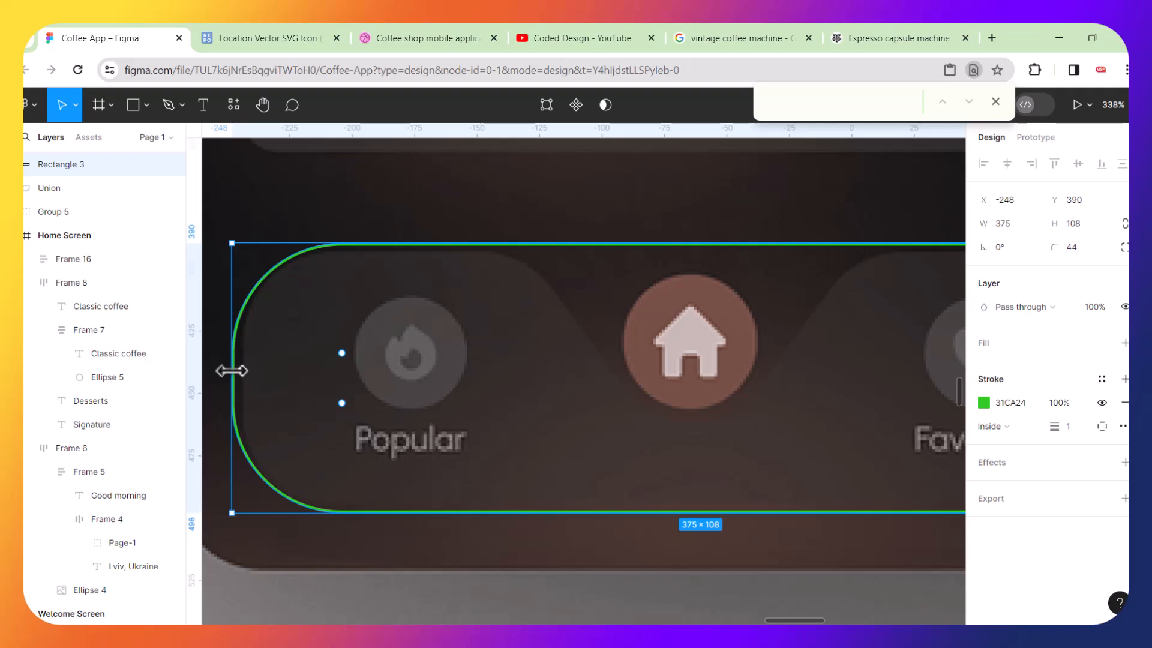
drag(232, 372, 242, 373)
scroll(368, 390, right, 8)
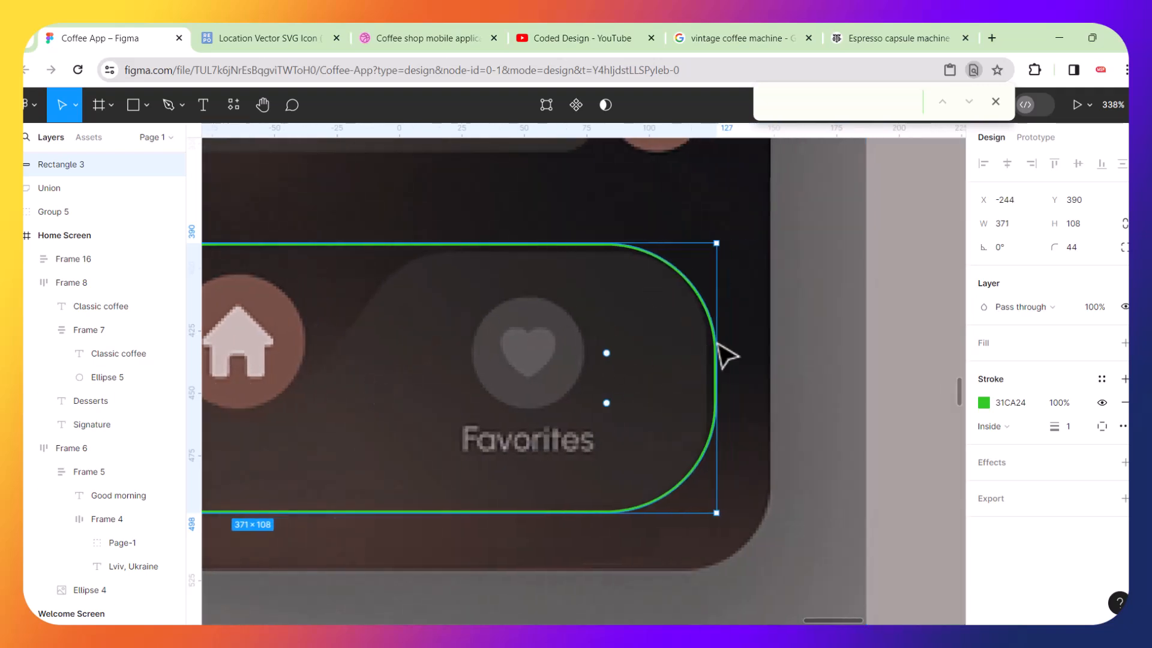
drag(715, 356, 708, 357)
scroll(560, 353, left, 3)
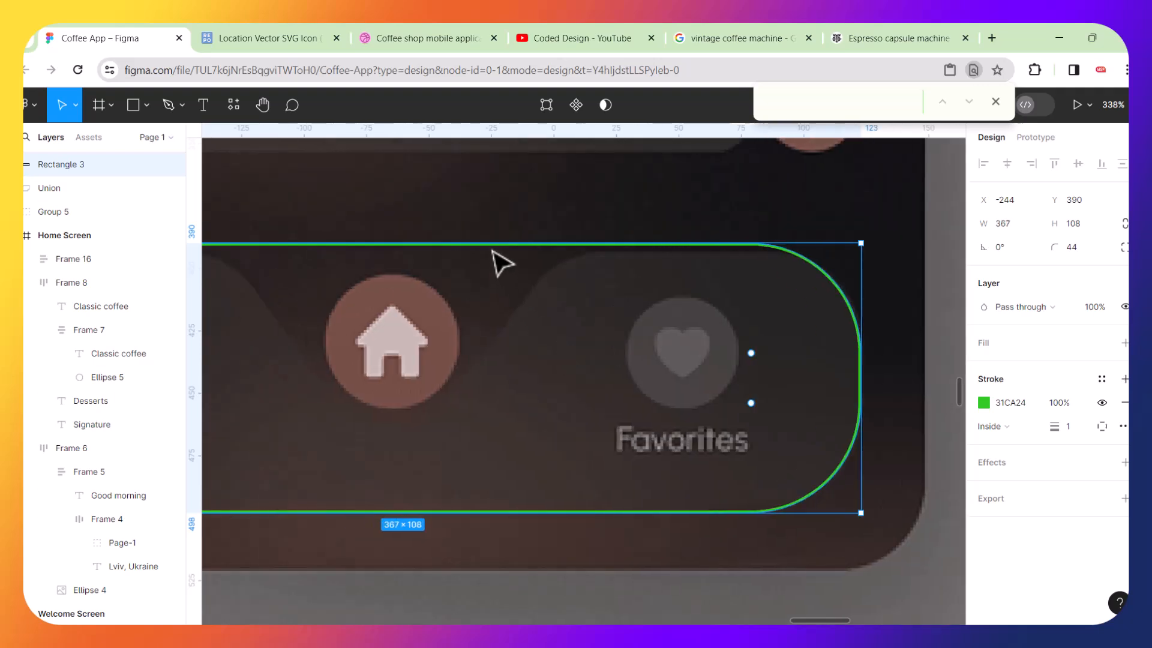
drag(491, 244, 507, 250)
scroll(547, 343, left, 6)
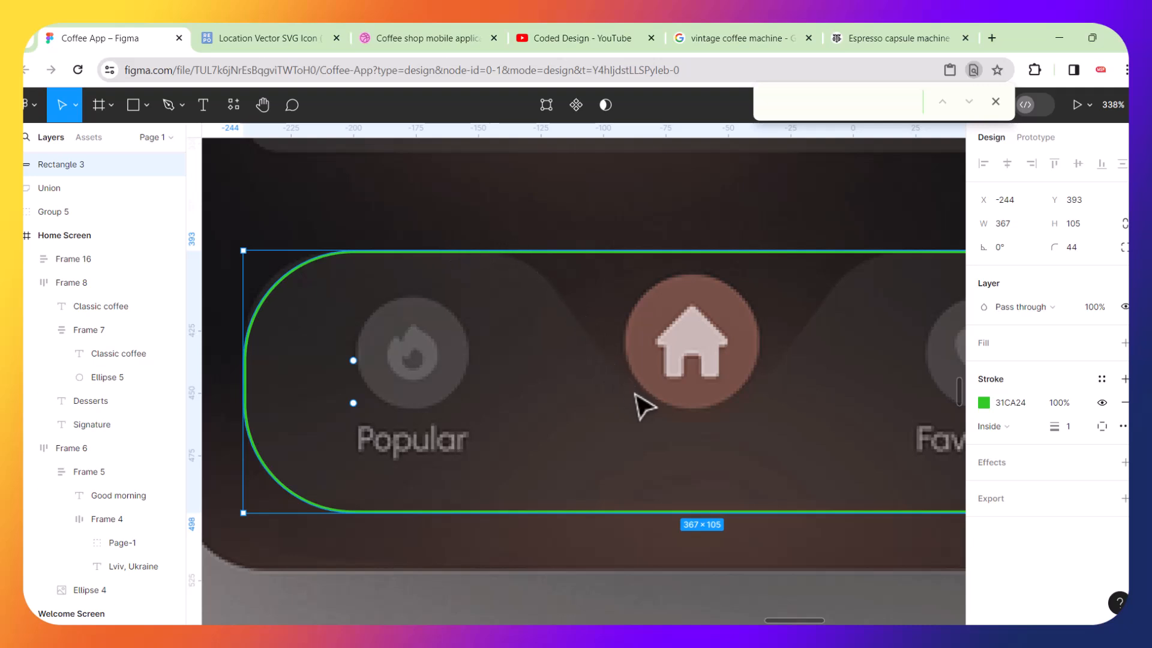
Draw a circle about 64 × 64 over the centre home button.
scroll(602, 386, right, 4)
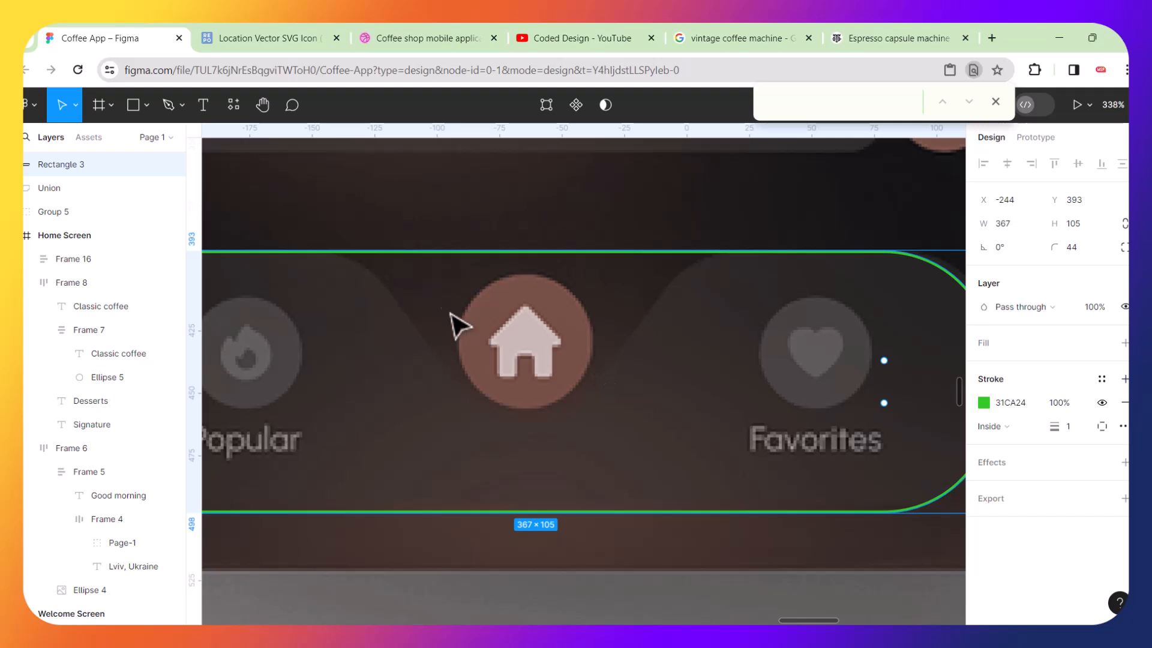
scroll(561, 370, down, 5)
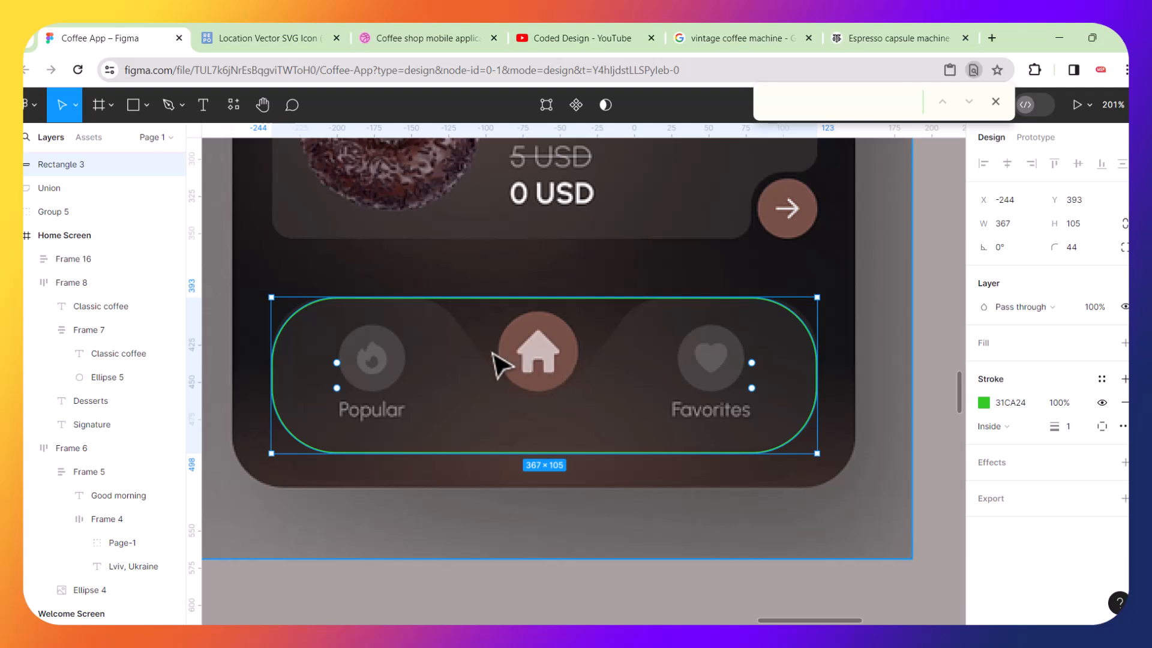
scroll(501, 364, up, 5)
scroll(501, 364, up, 2)
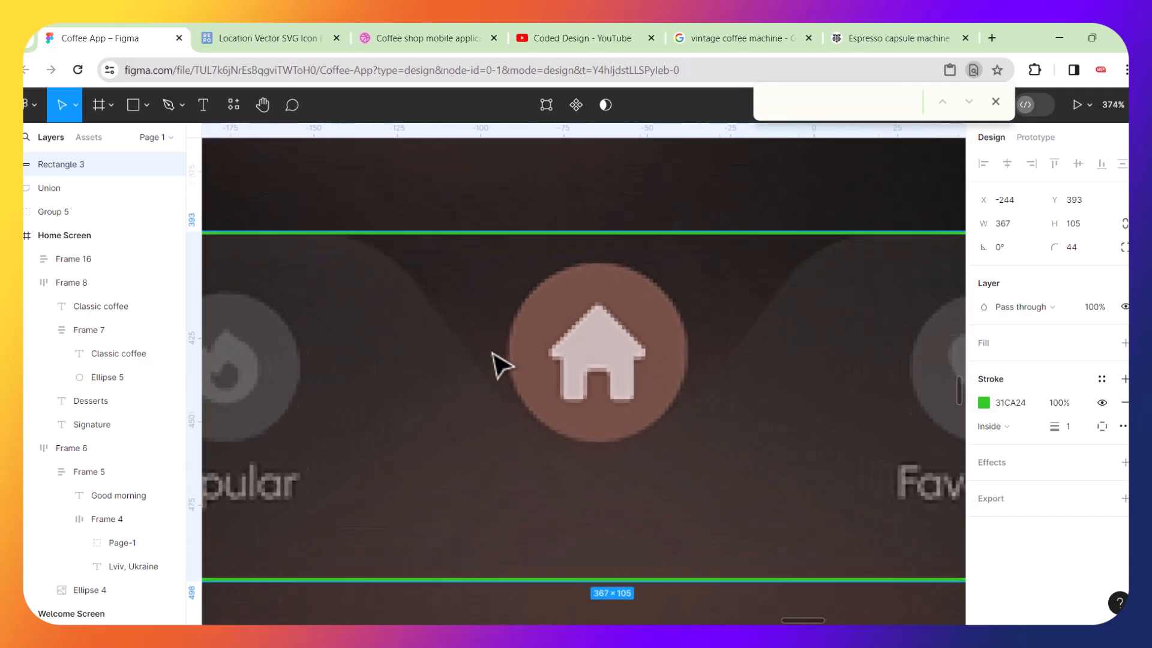
click(146, 106)
click(85, 194)
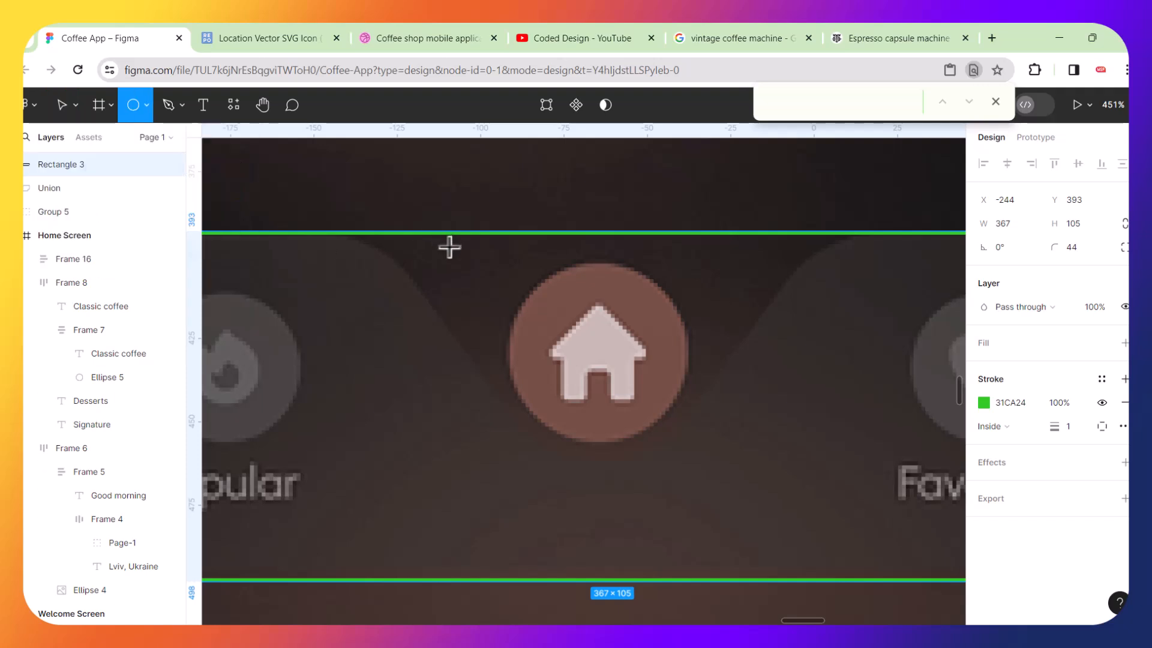
drag(449, 246, 638, 386)
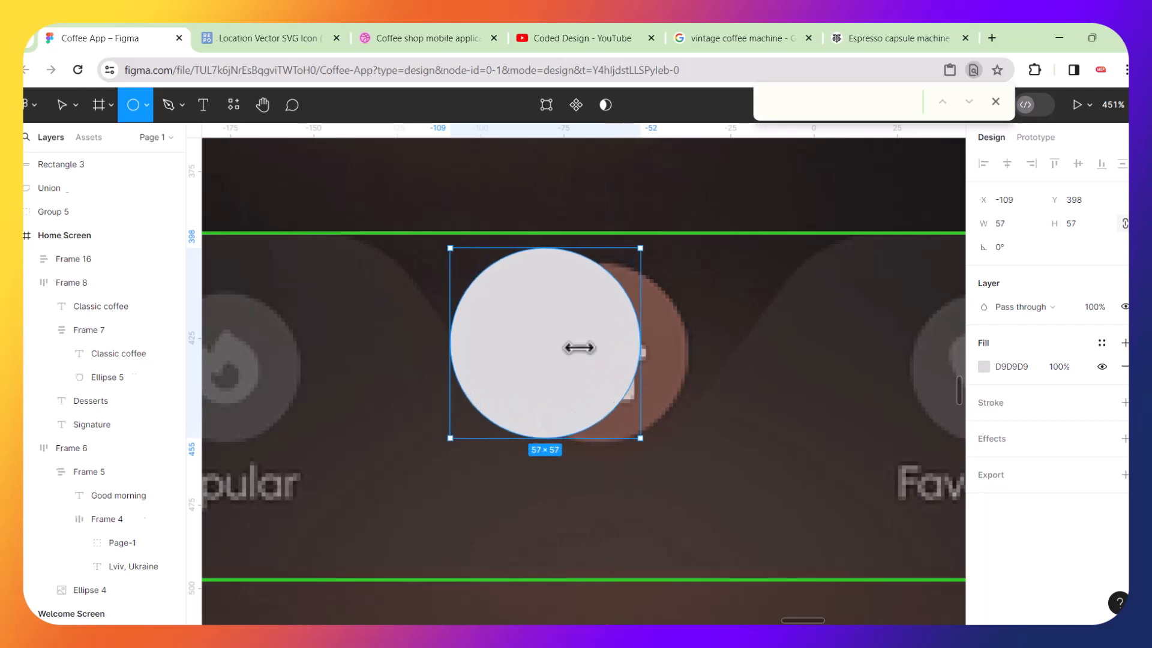
mouse_move(612, 342)
mouse_down()
mouse_move(637, 353)
mouse_move(628, 355)
mouse_up()
drag(699, 259, 709, 252)
Duplicate the circle, shrink the copy to 26 × 26 and place it on the bar's top edge left of the big circle.
key(ctrl+d)
drag(638, 319, 520, 334)
drag(588, 246, 417, 361)
key(ctrl+z)
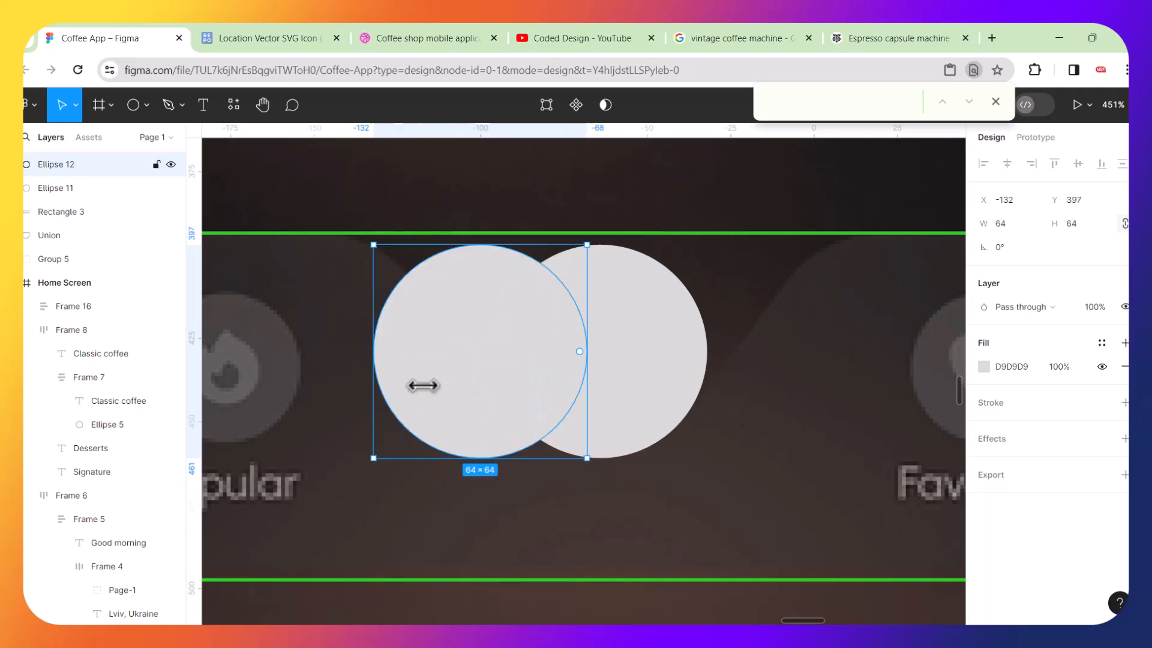
drag(589, 243, 440, 365)
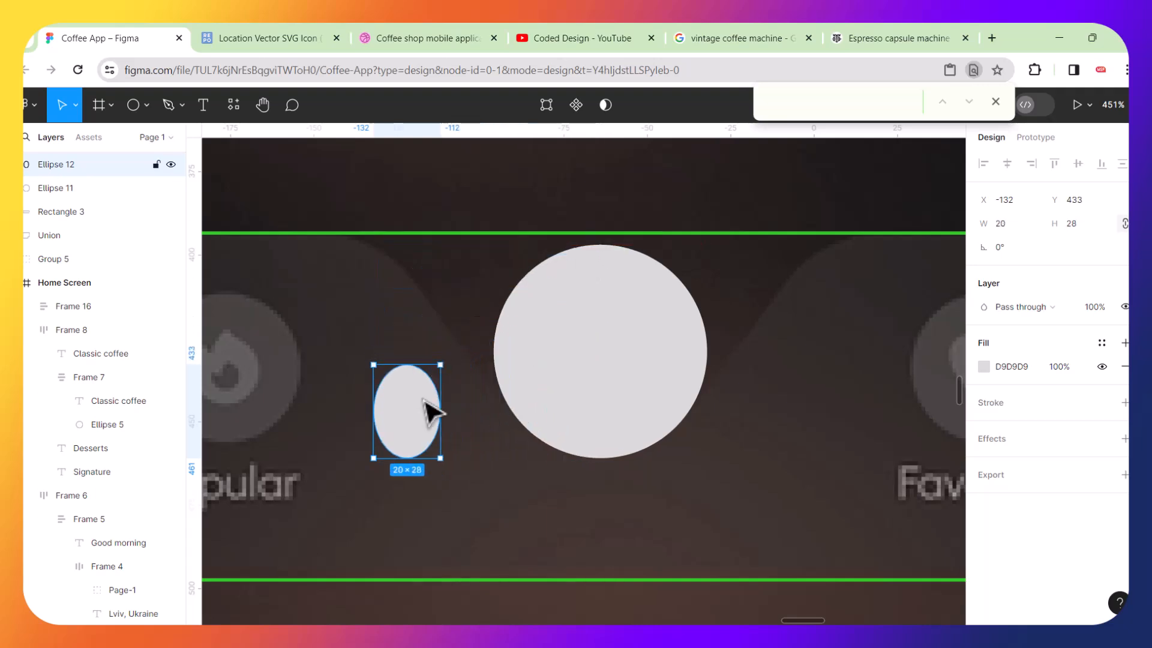
key(ctrl+z)
drag(588, 240, 450, 371)
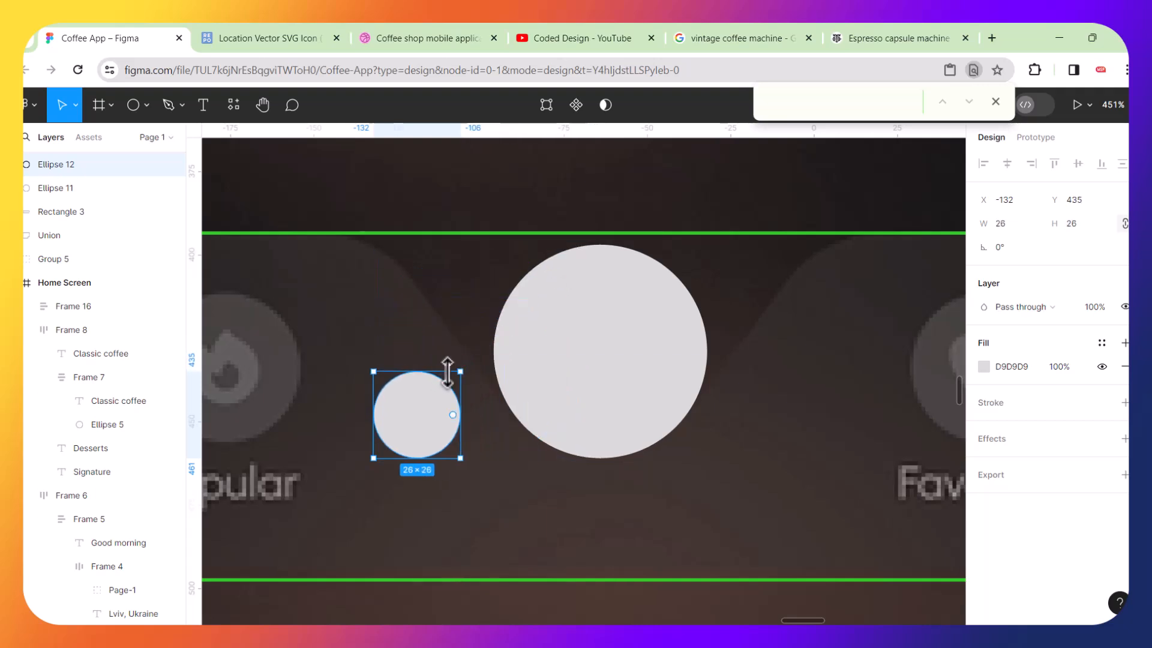
drag(432, 412, 351, 275)
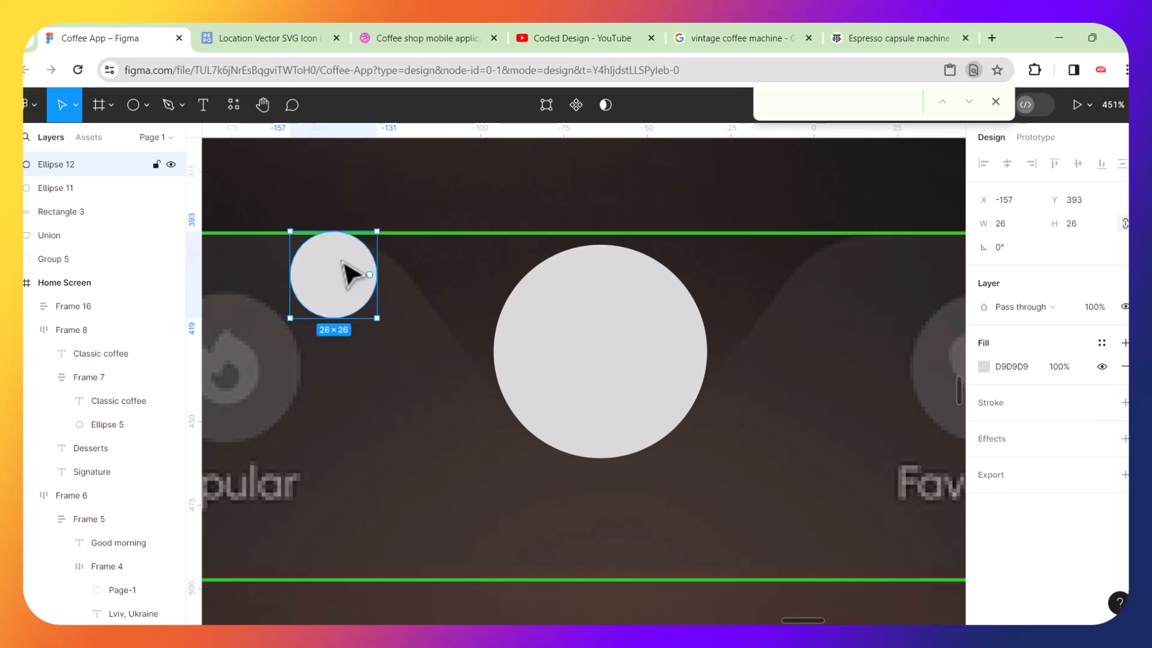
Duplicate the small circle onto the top edge right of the big circle and group the two small circles.
key(ctrl+d)
drag(350, 275, 876, 257)
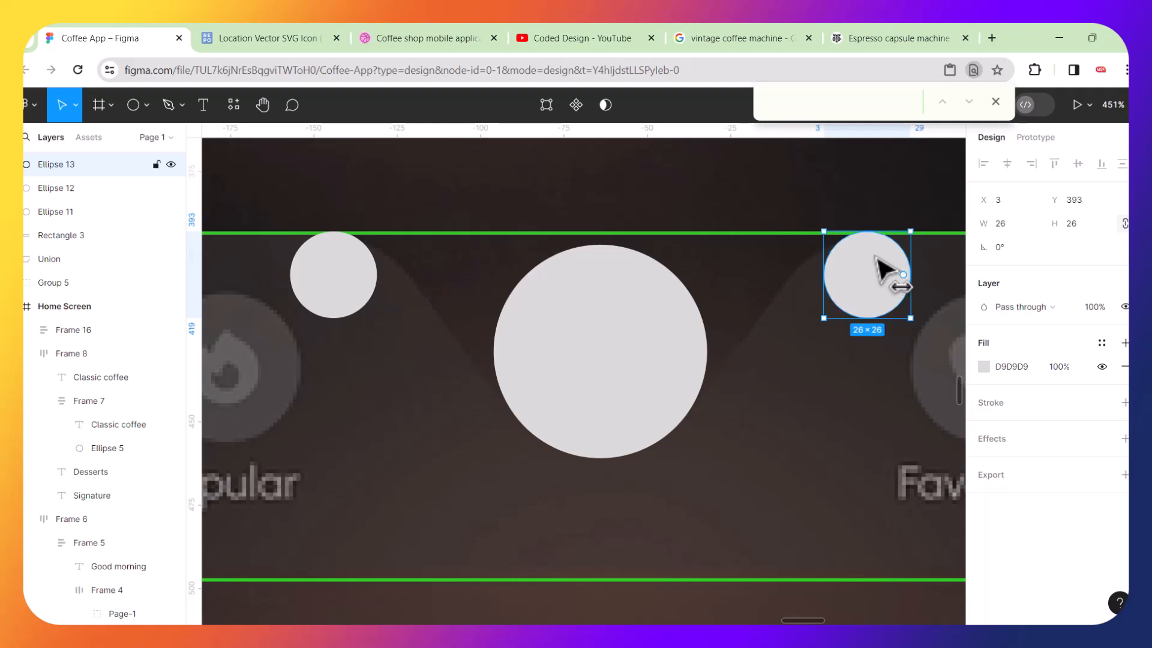
shift+click(336, 288)
key(ctrl+g)
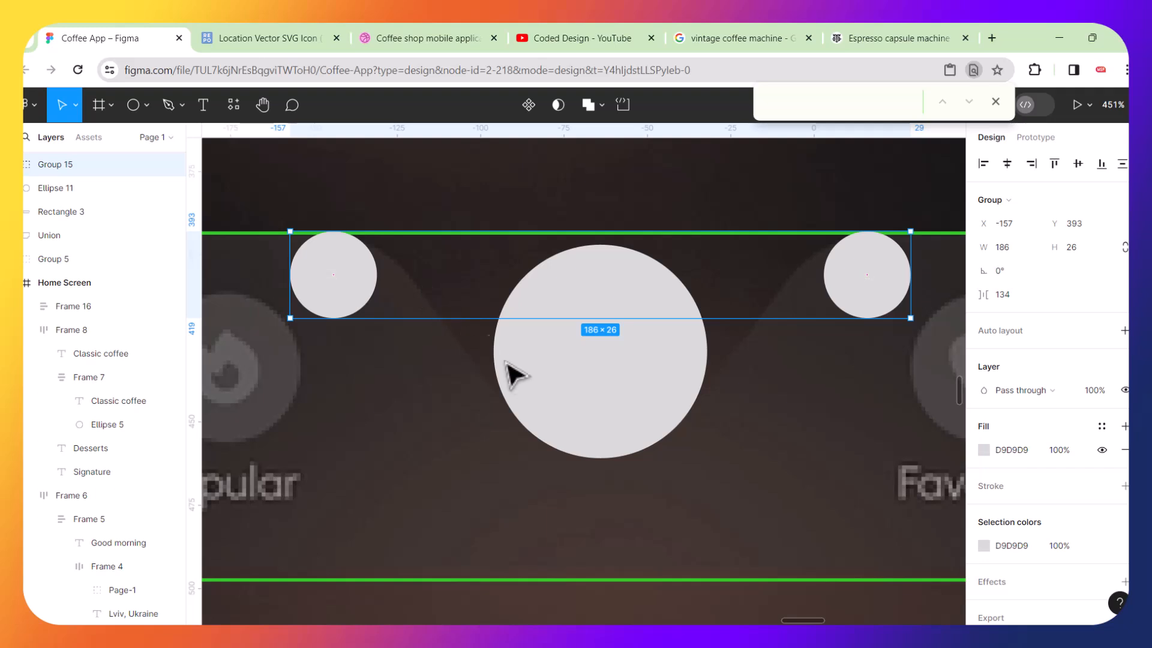
shift+click(571, 399)
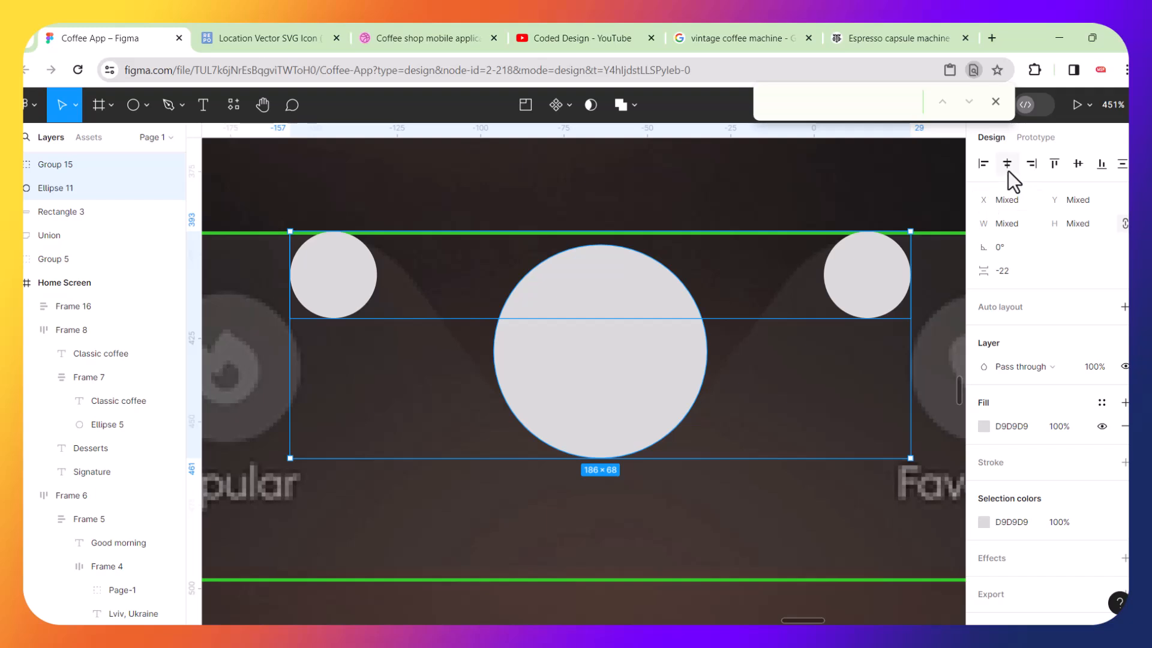
click(739, 424)
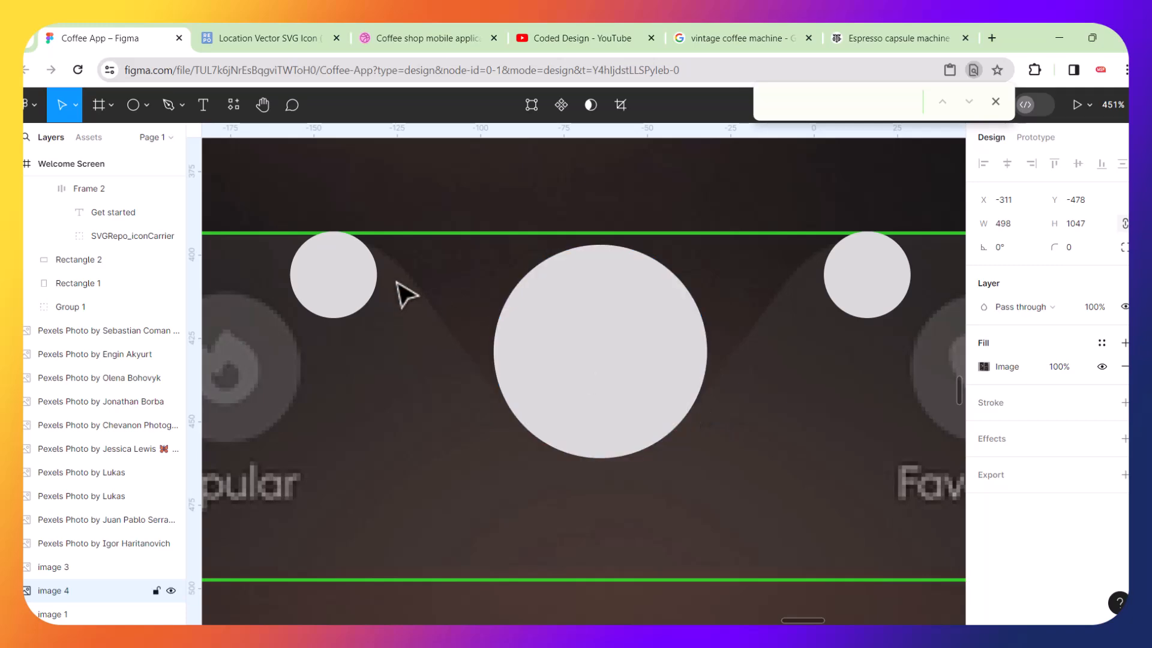
Trace a curved Pen path from the bar's top edge over the left small circle, under the big circle and up to the right one.
scroll(385, 255, up, 5)
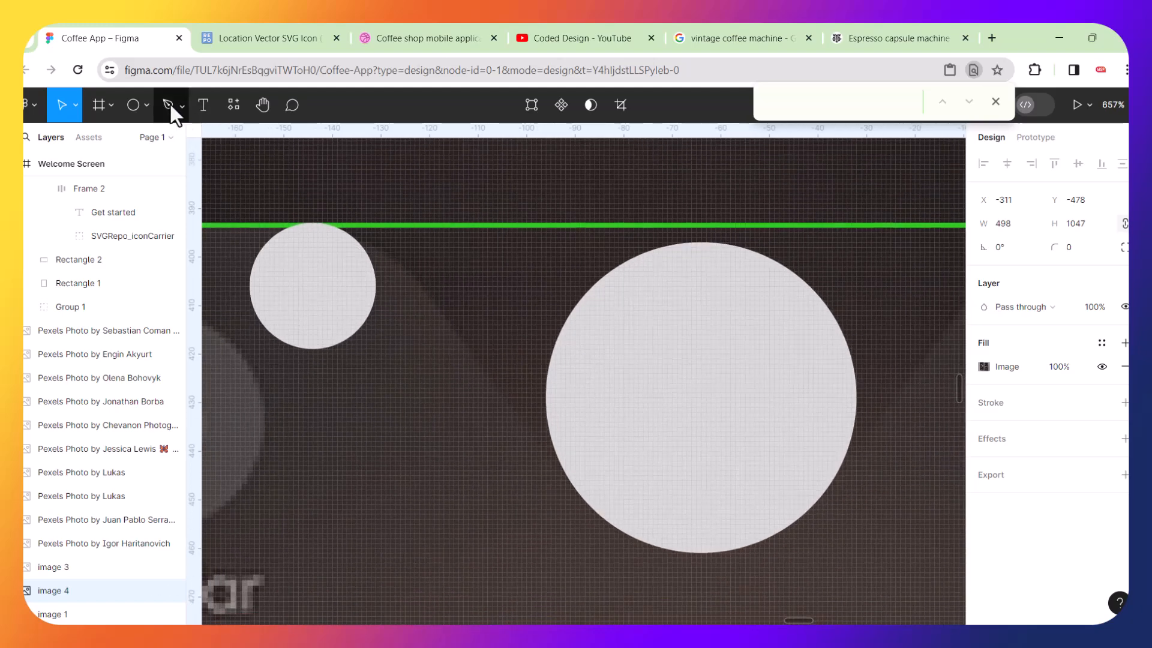
click(171, 105)
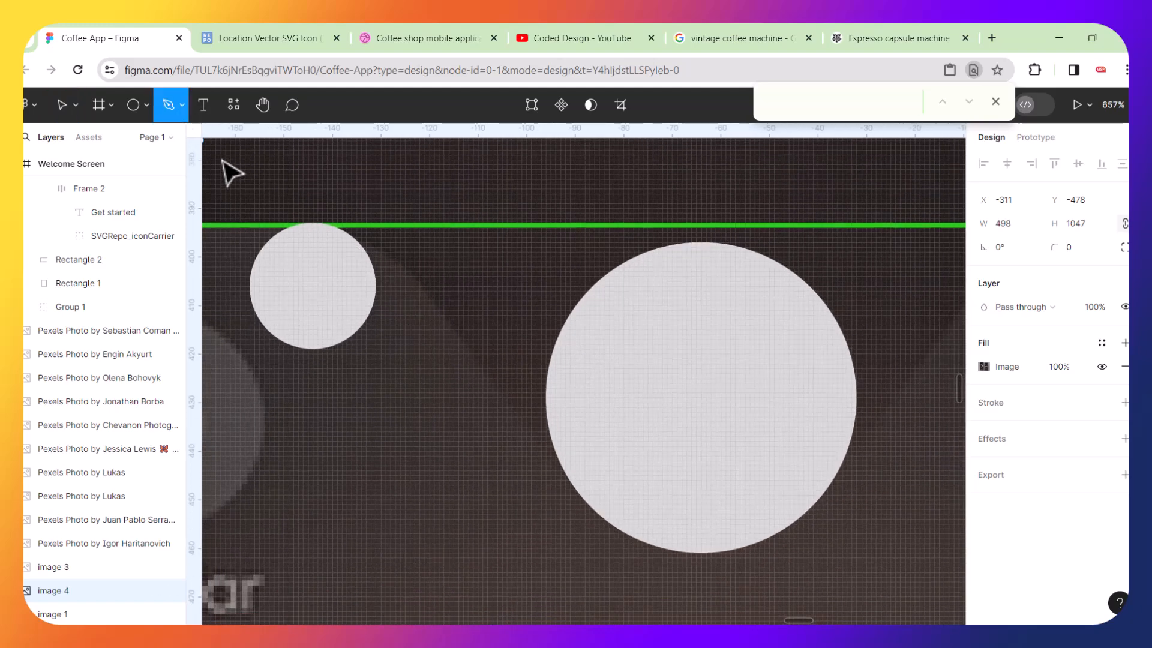
click(227, 225)
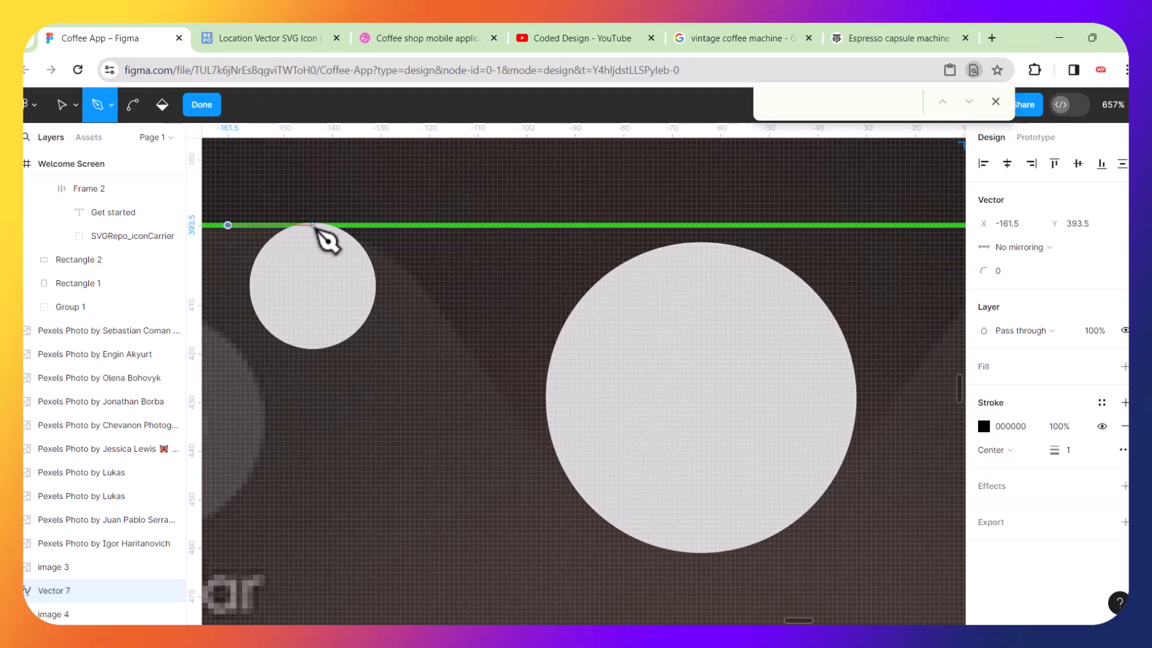
click(313, 225)
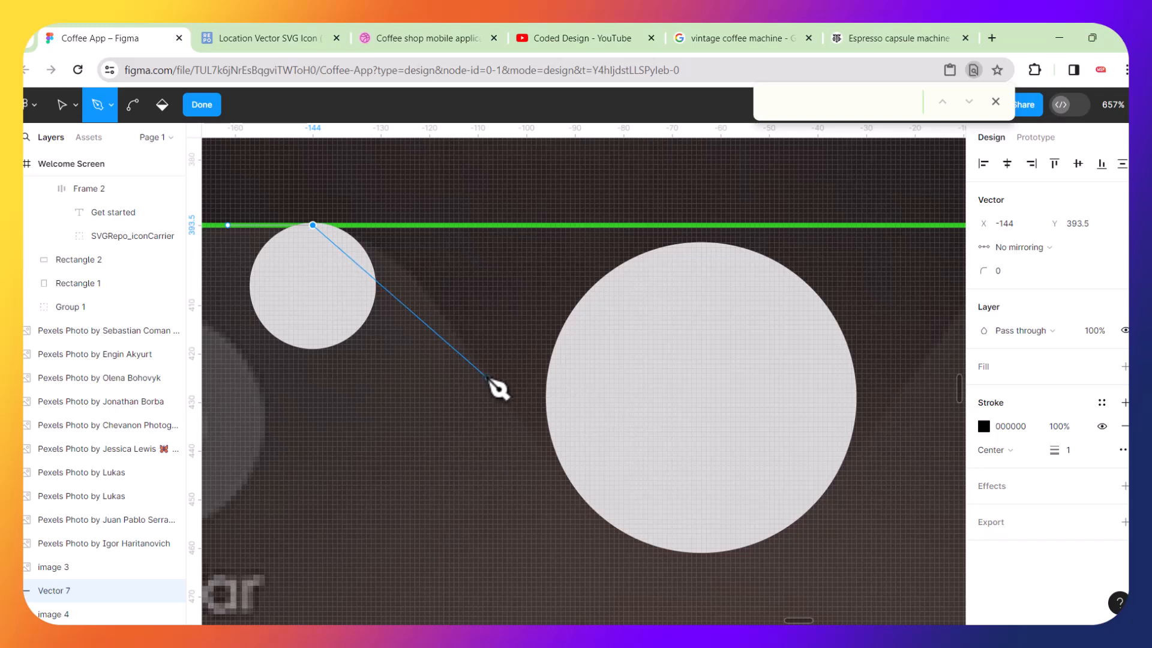
drag(480, 370, 566, 517)
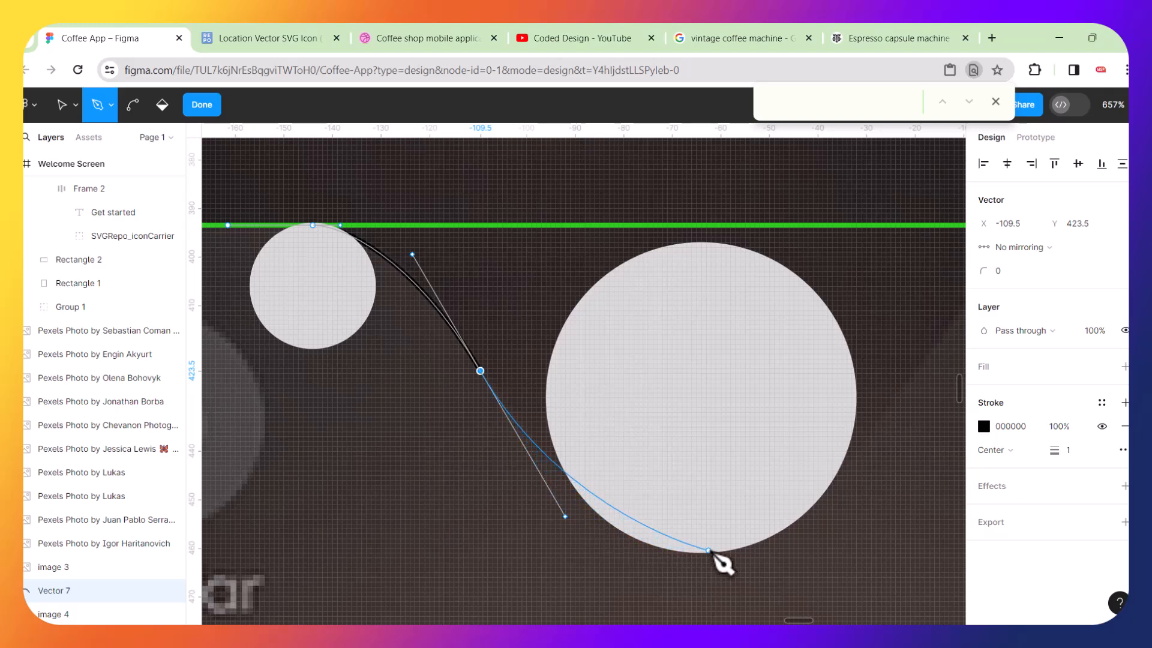
click(706, 553)
scroll(710, 555, right, 5)
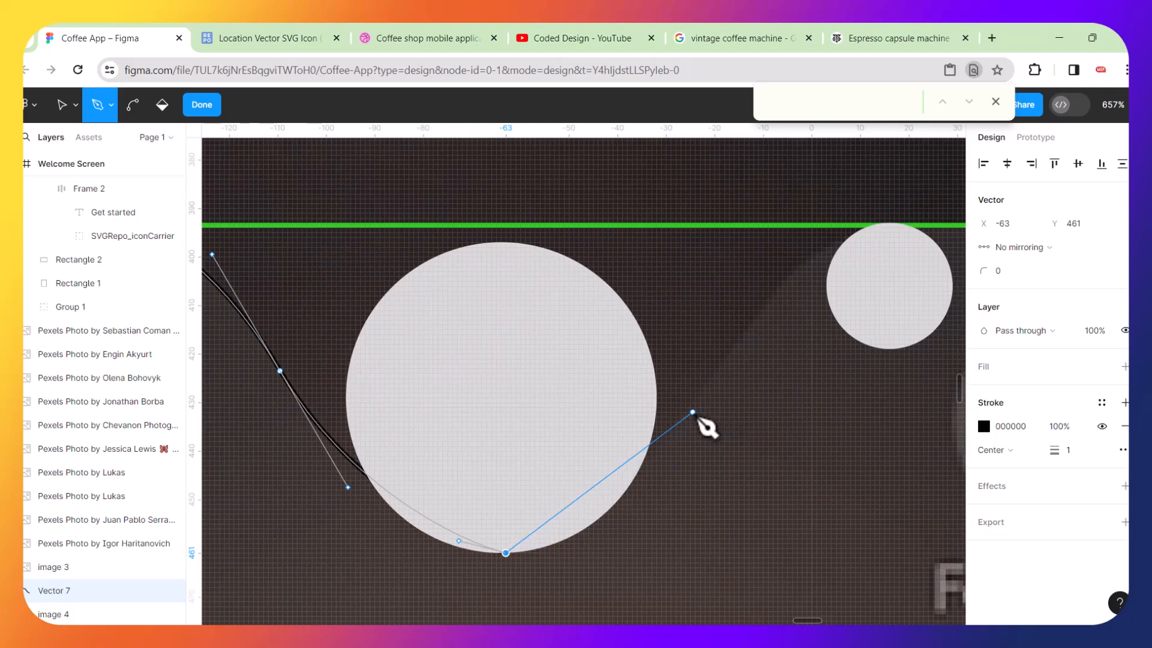
drag(716, 371, 801, 273)
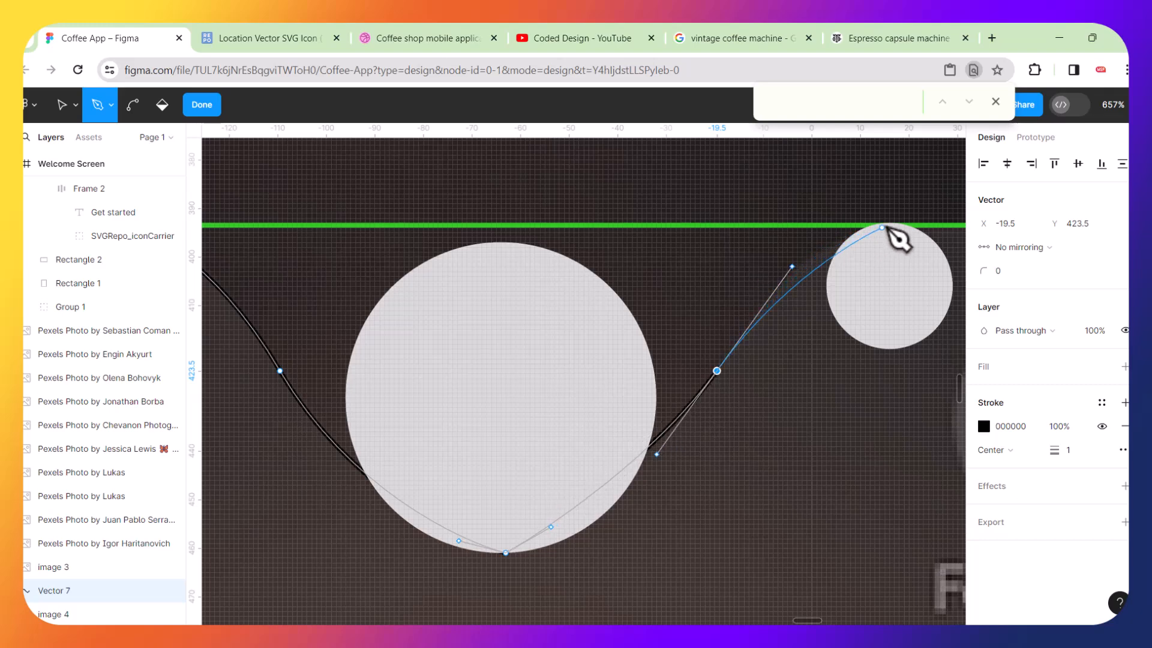
drag(892, 223, 938, 230)
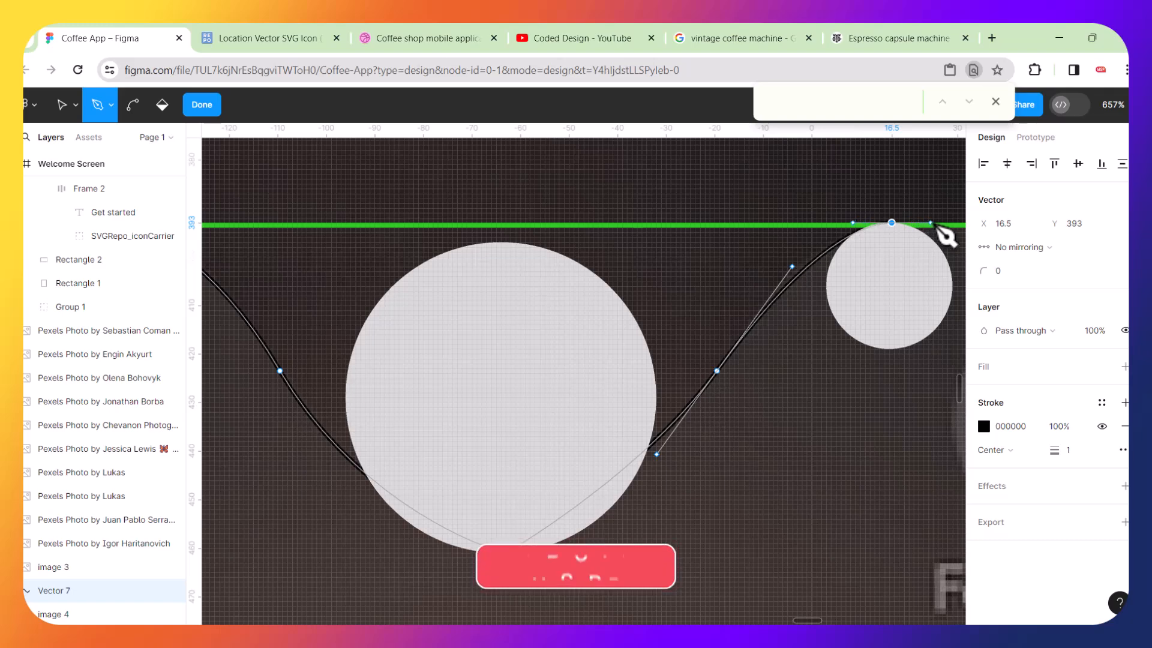
Continue the Pen path down to two corner points near the bar's bottom and close it back at the starting point.
scroll(947, 237, right, 5)
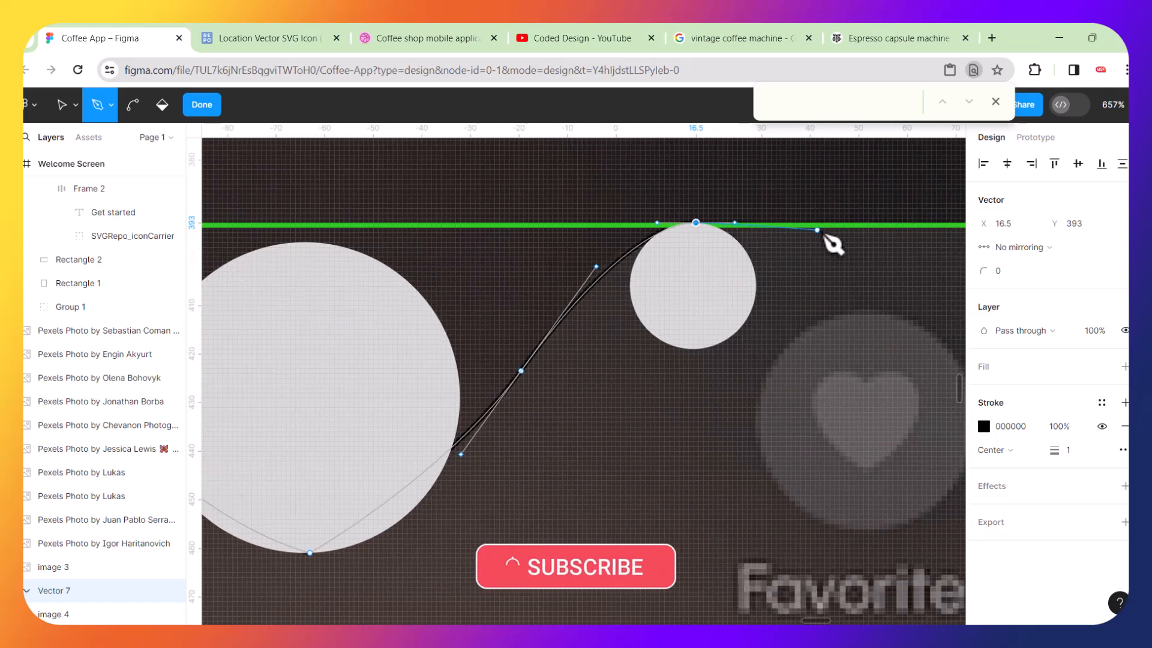
drag(846, 228, 706, 523)
scroll(772, 522, down, 5)
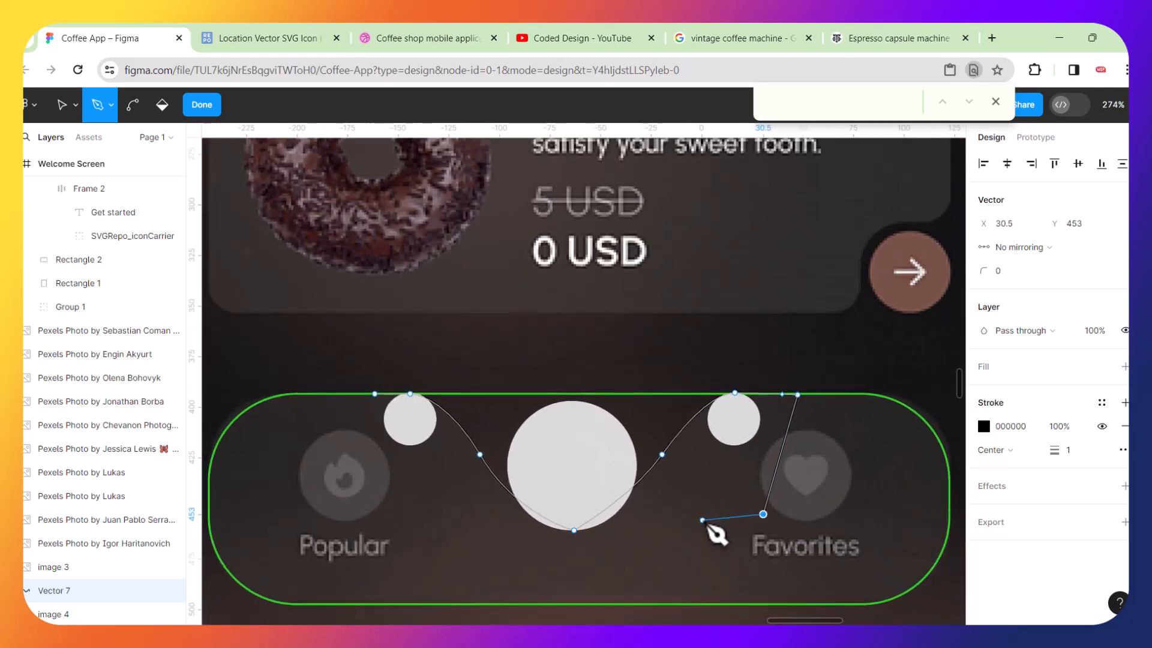
key(ctrl+z)
click(719, 577)
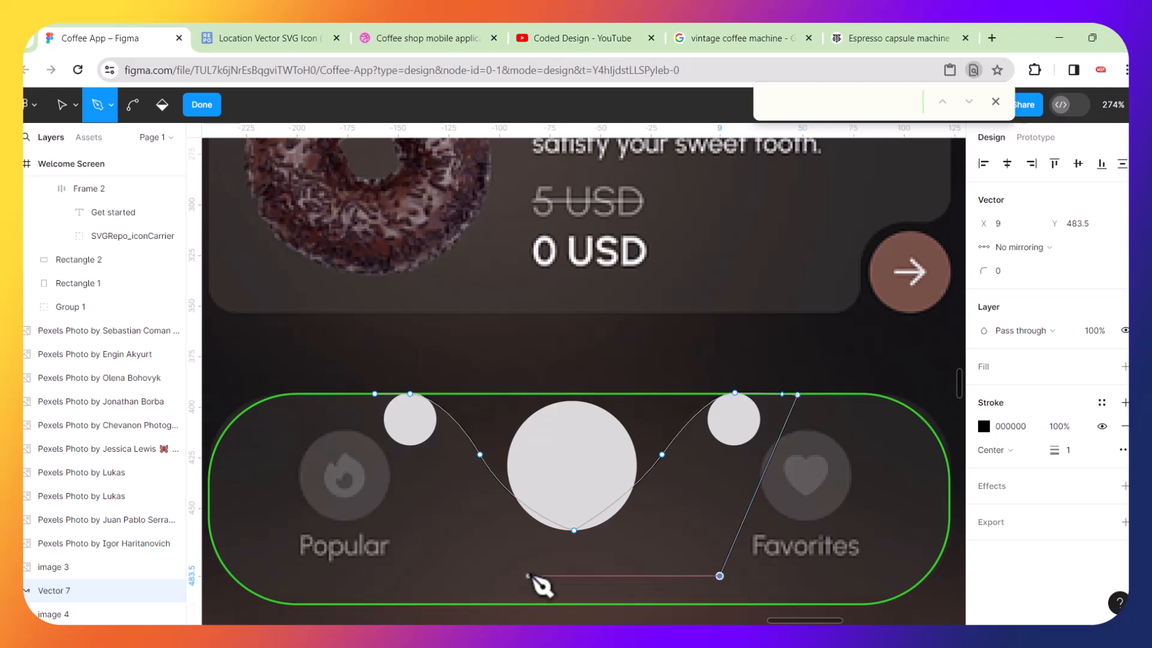
click(451, 576)
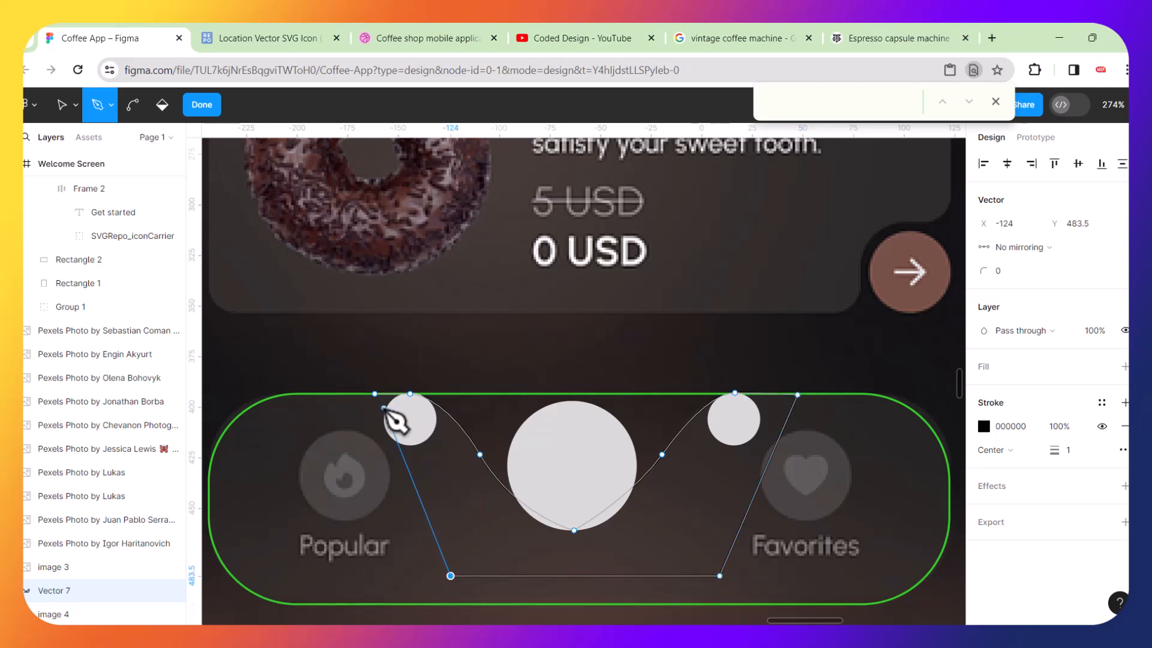
click(376, 394)
Set the notch path's stroke colour to CCD01E and its stroke weight to 0.5.
scroll(509, 448, up, 1)
scroll(509, 448, up, 3)
click(62, 105)
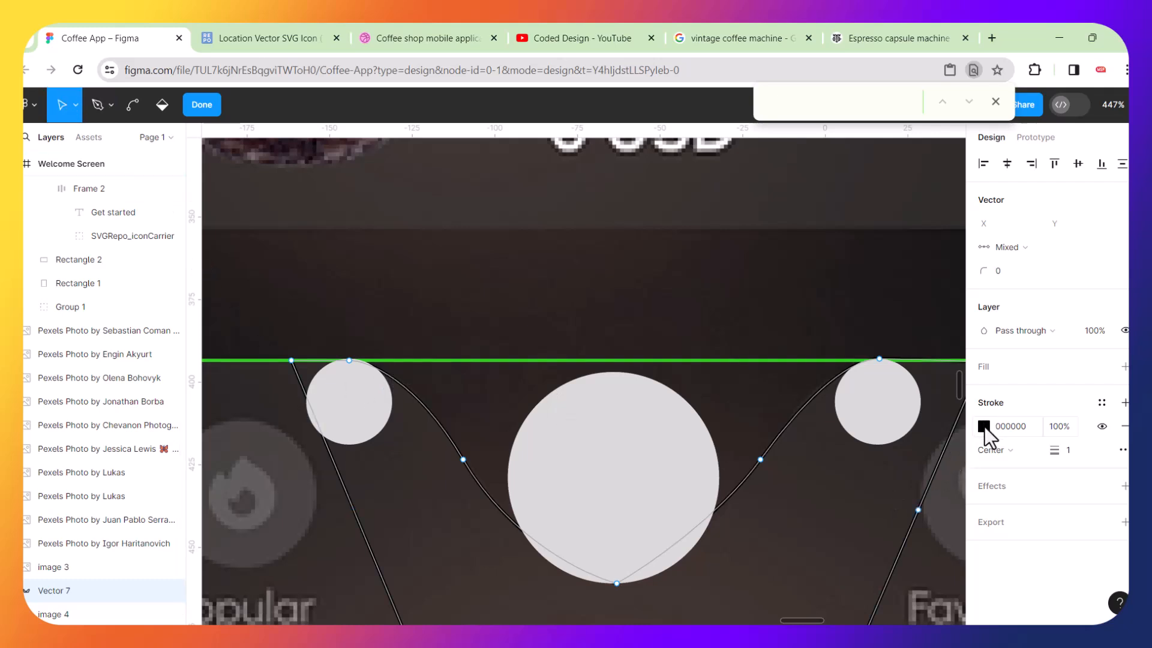
click(984, 426)
click(852, 441)
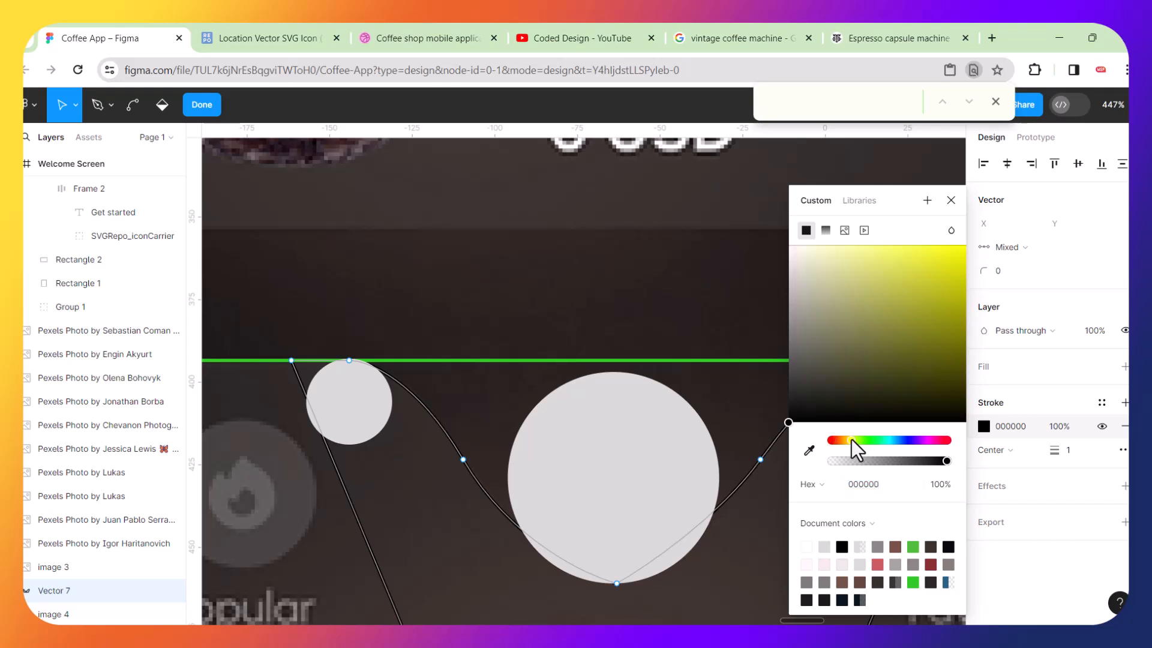
click(941, 278)
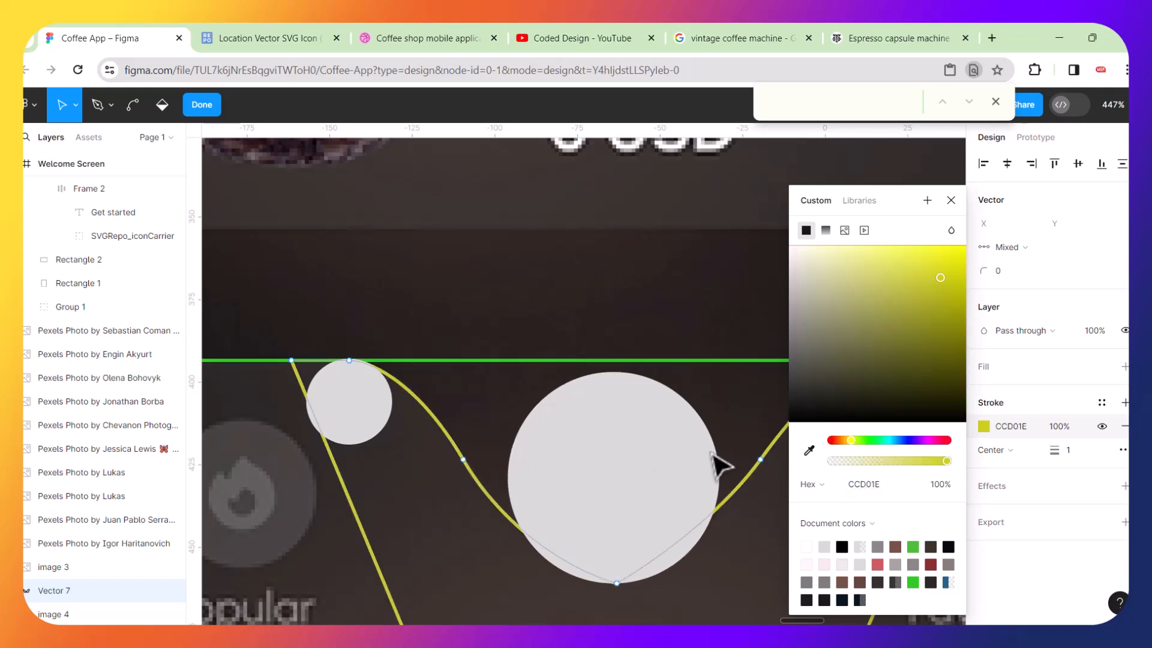
click(463, 459)
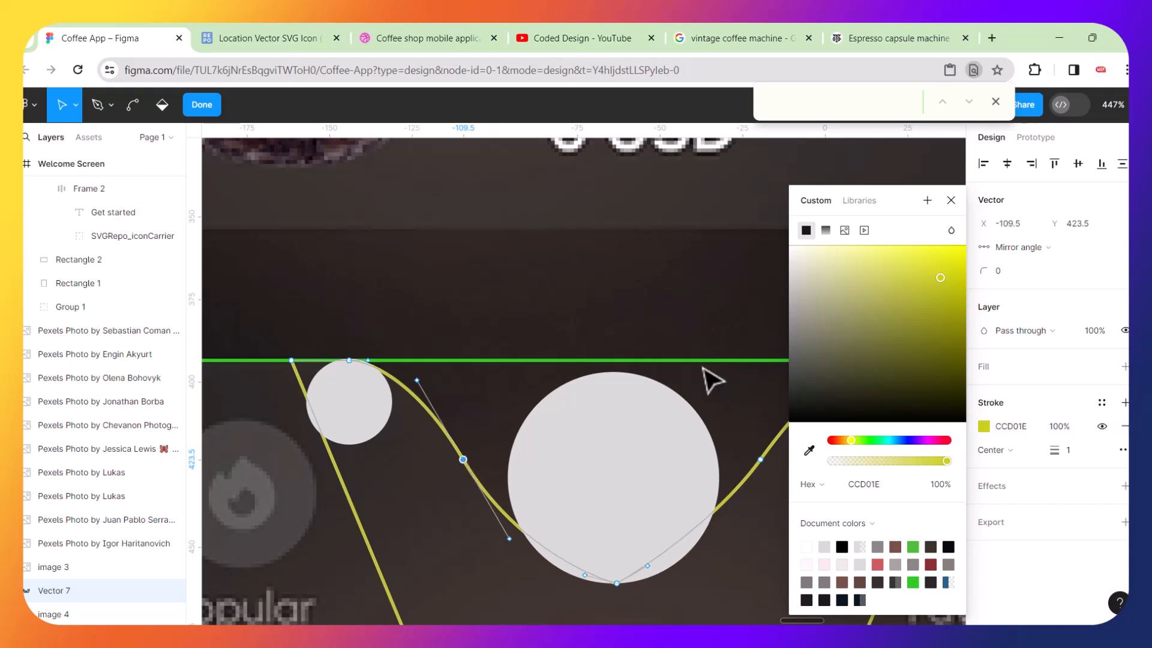
click(951, 201)
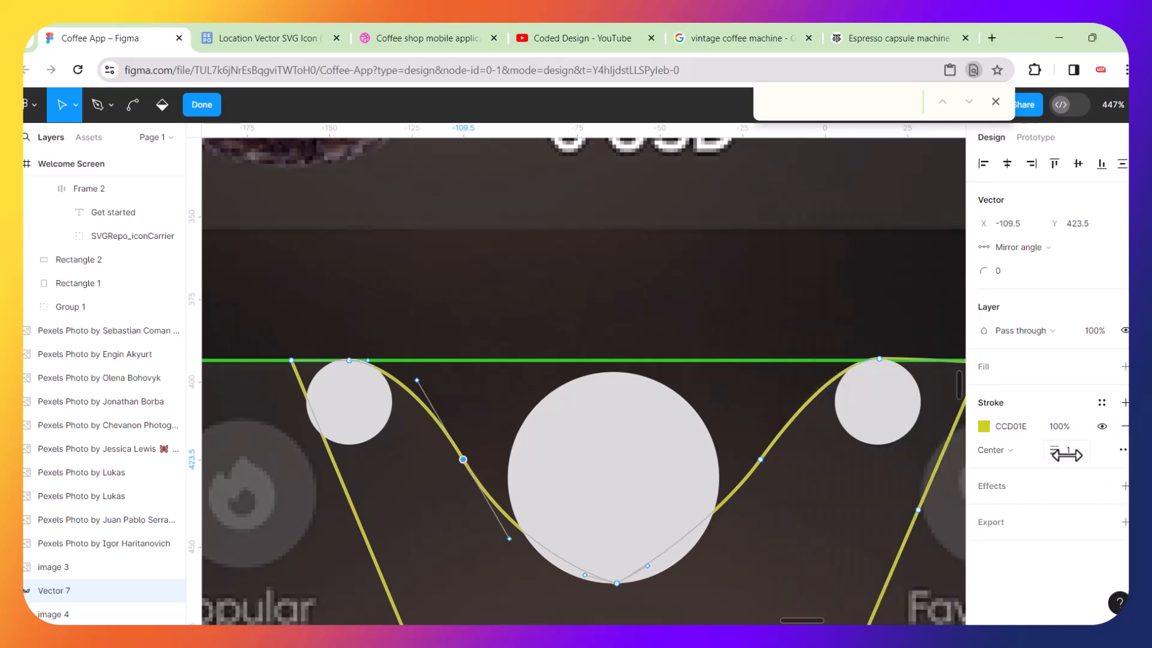
text(0.5)
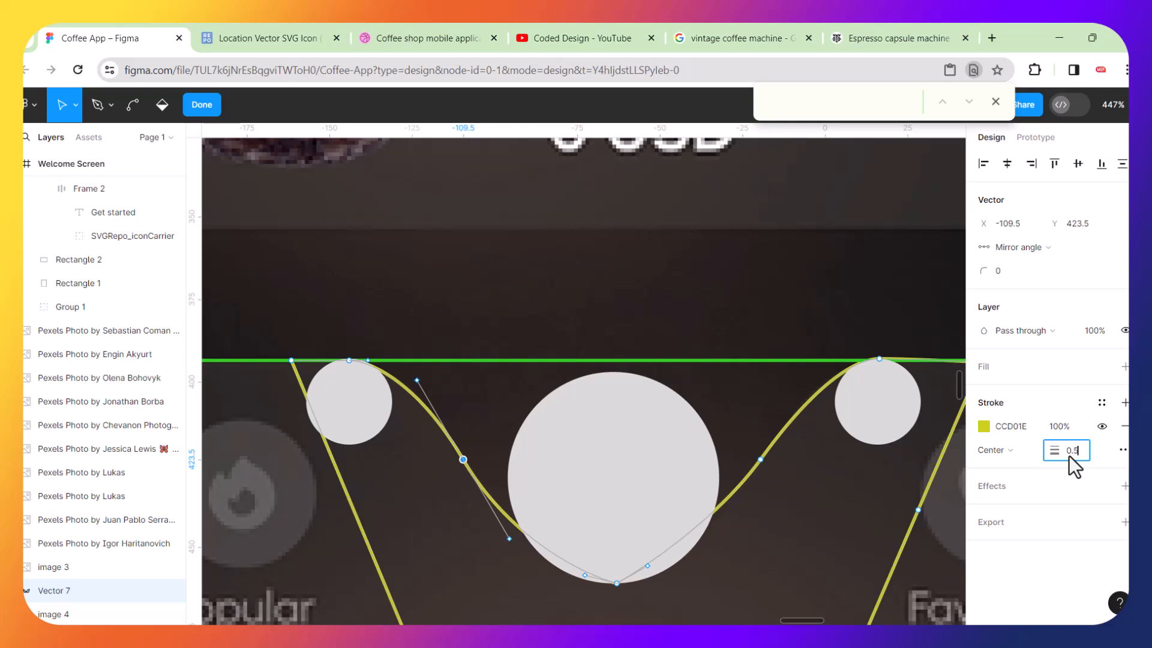
key(Return)
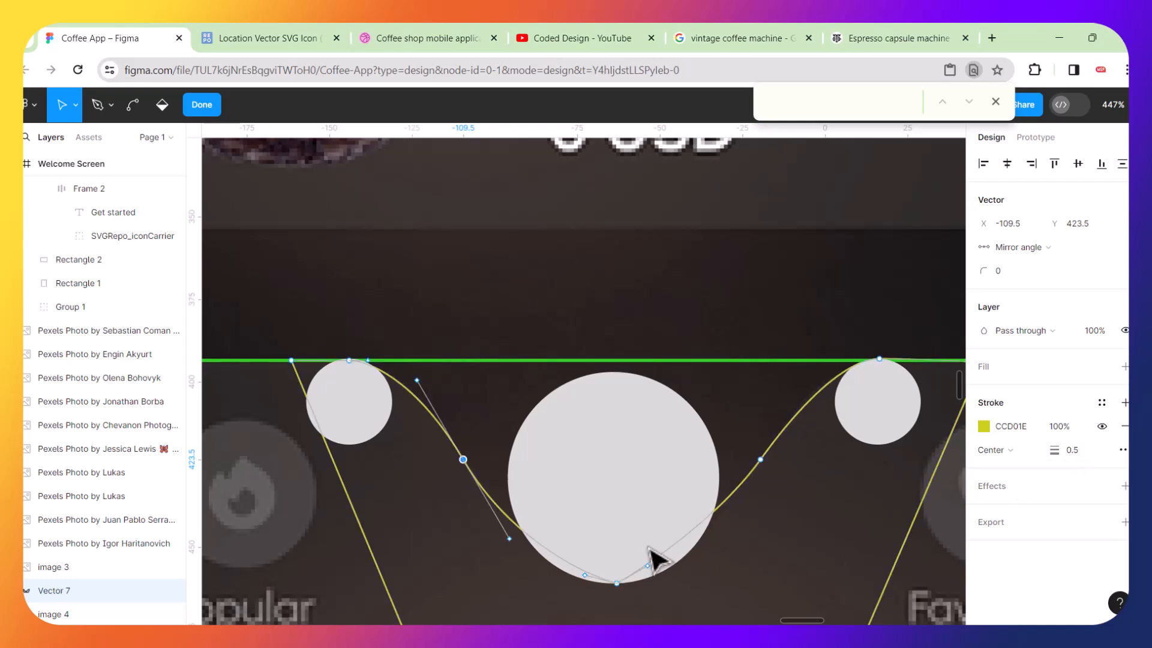
Edit the path and move the upper handle of the left slope's anchor so the curve wraps the left small circle.
click(453, 538)
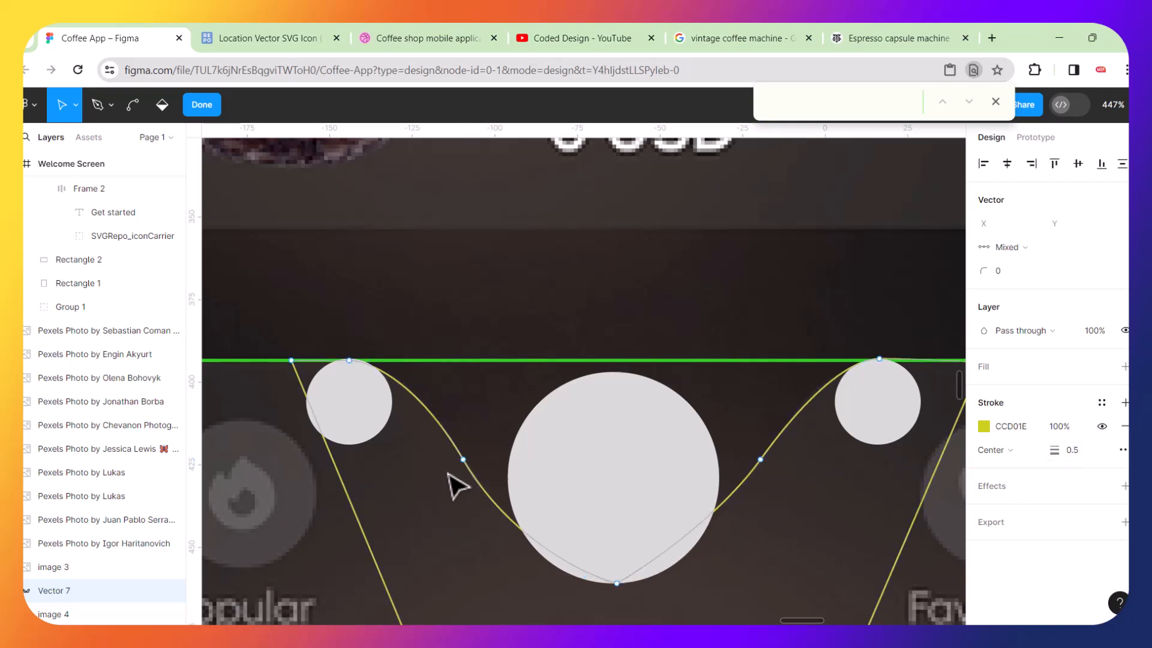
scroll(455, 483, up, 5)
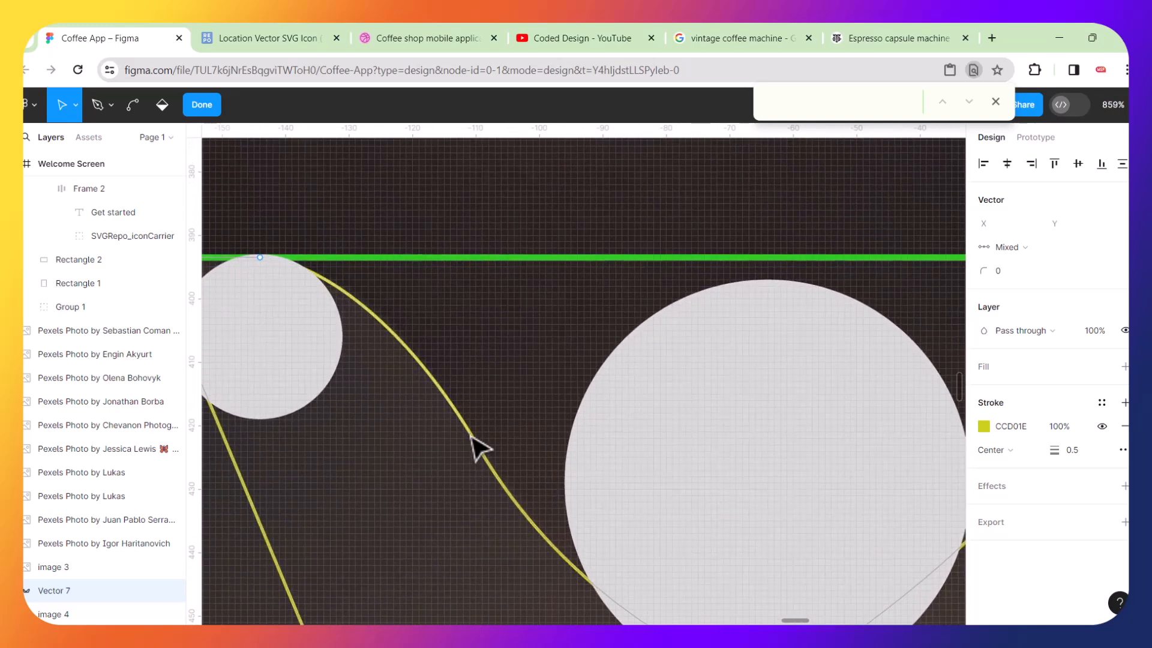
key(Escape)
click(469, 438)
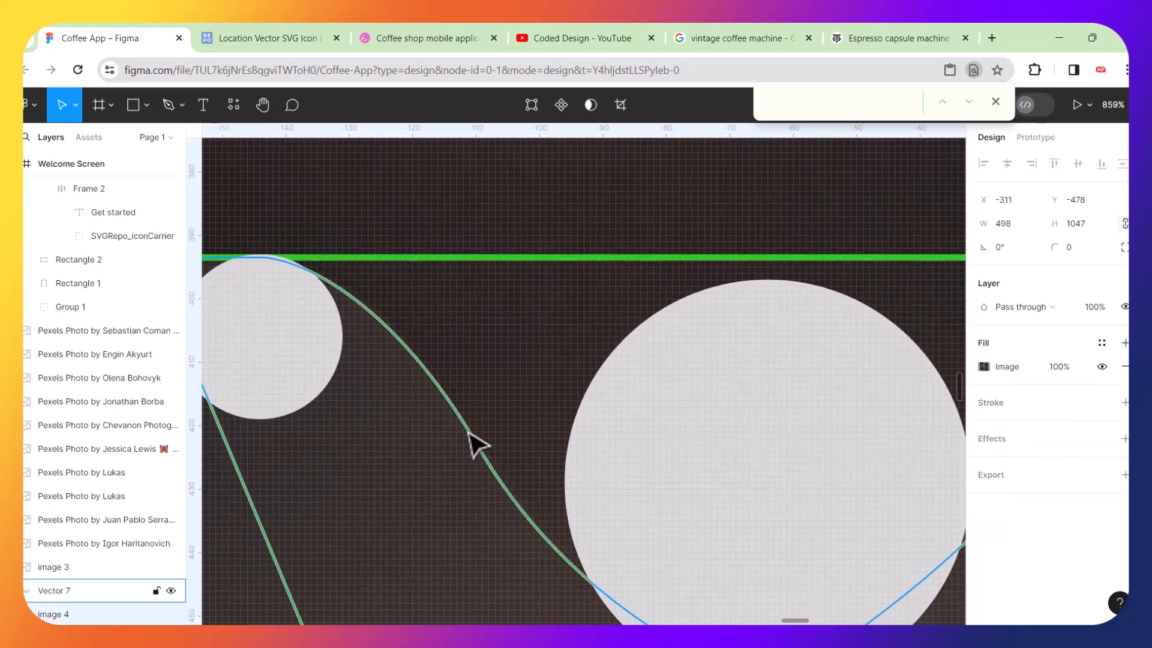
double_click(498, 473)
click(479, 448)
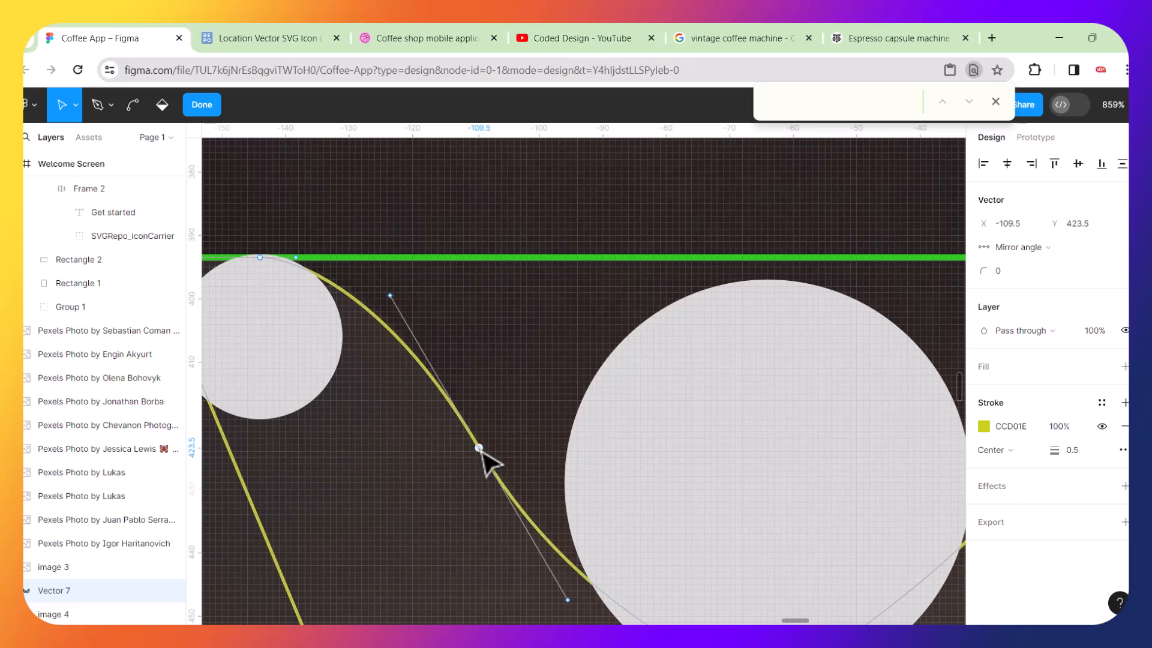
drag(391, 295, 371, 258)
Flatten both handles of the anchor under the big circle so the curve follows its bottom.
scroll(587, 334, down, 3)
scroll(587, 334, right, 2)
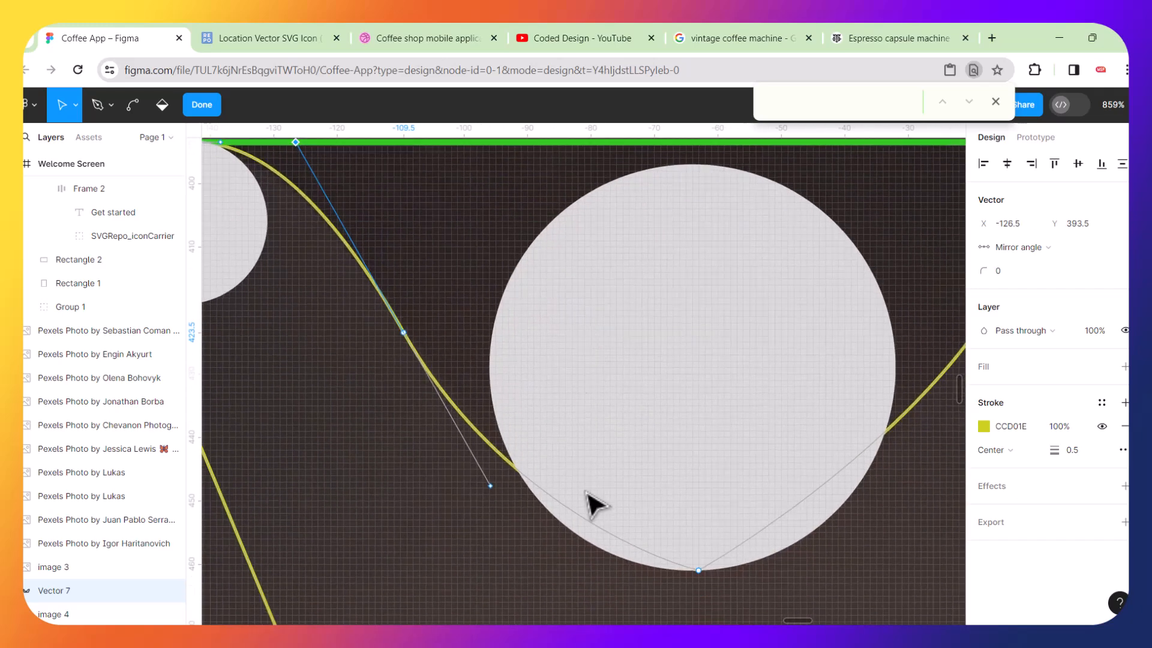
click(700, 572)
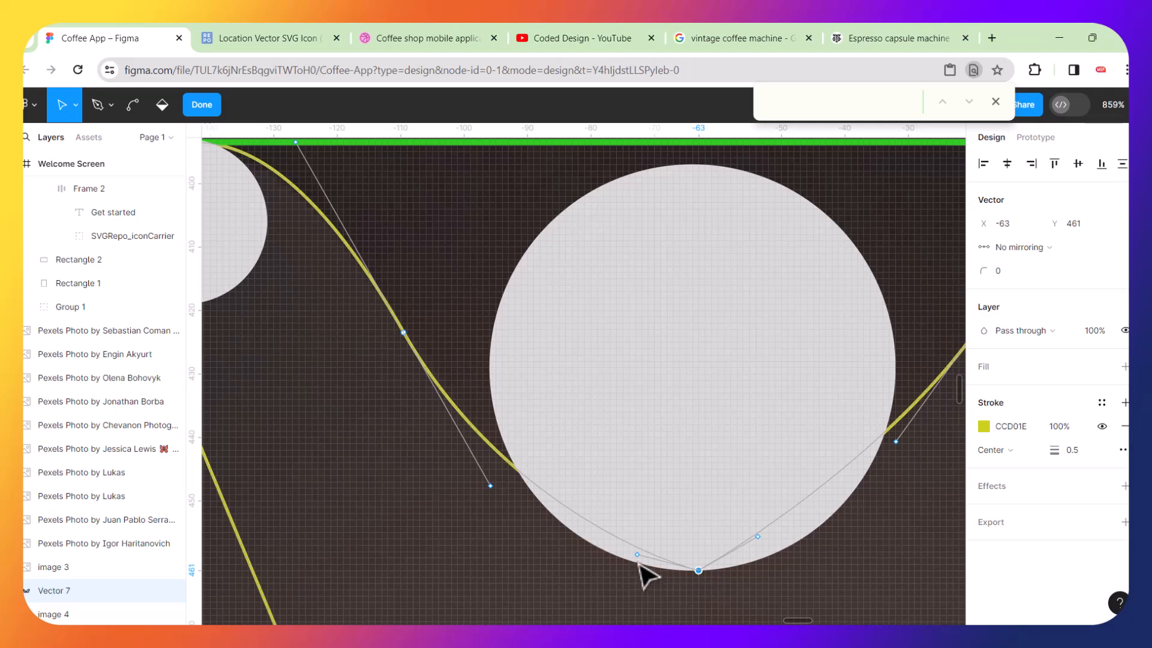
drag(638, 557, 588, 571)
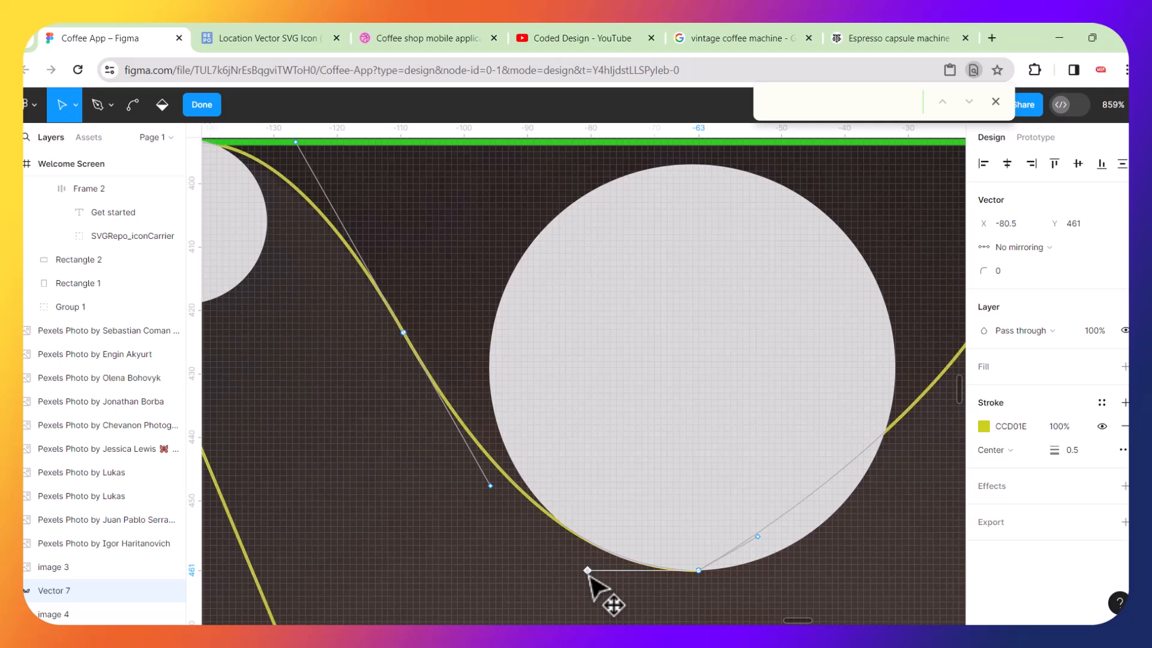
scroll(575, 521, down, 5)
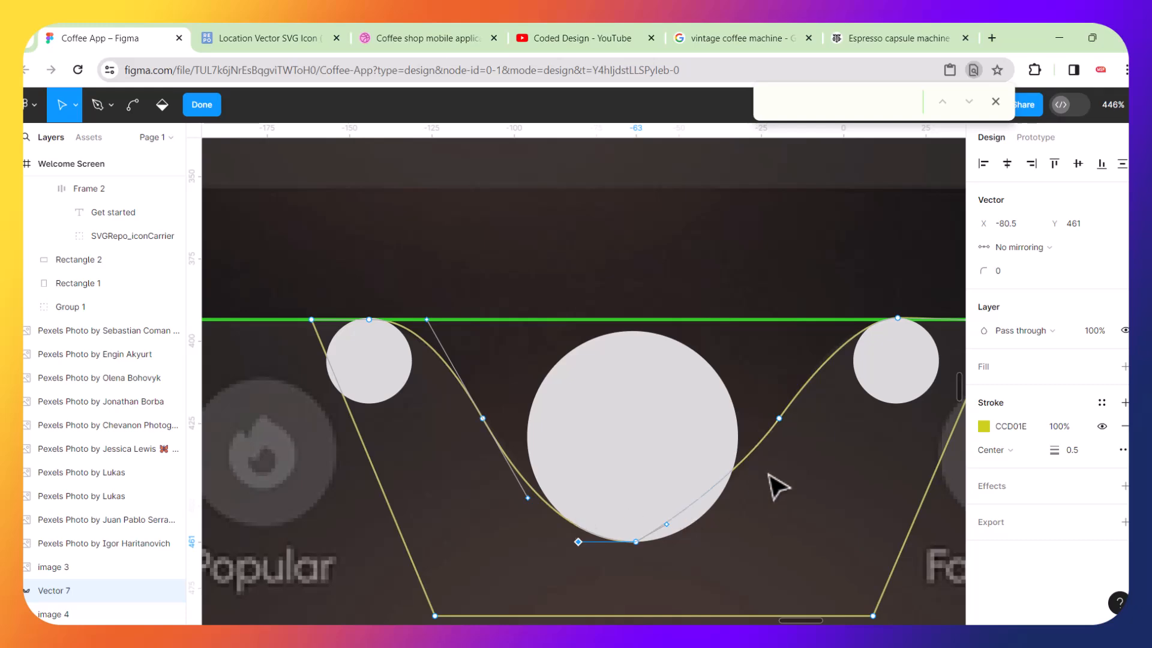
scroll(778, 481, up, 5)
click(515, 606)
drag(574, 575, 652, 594)
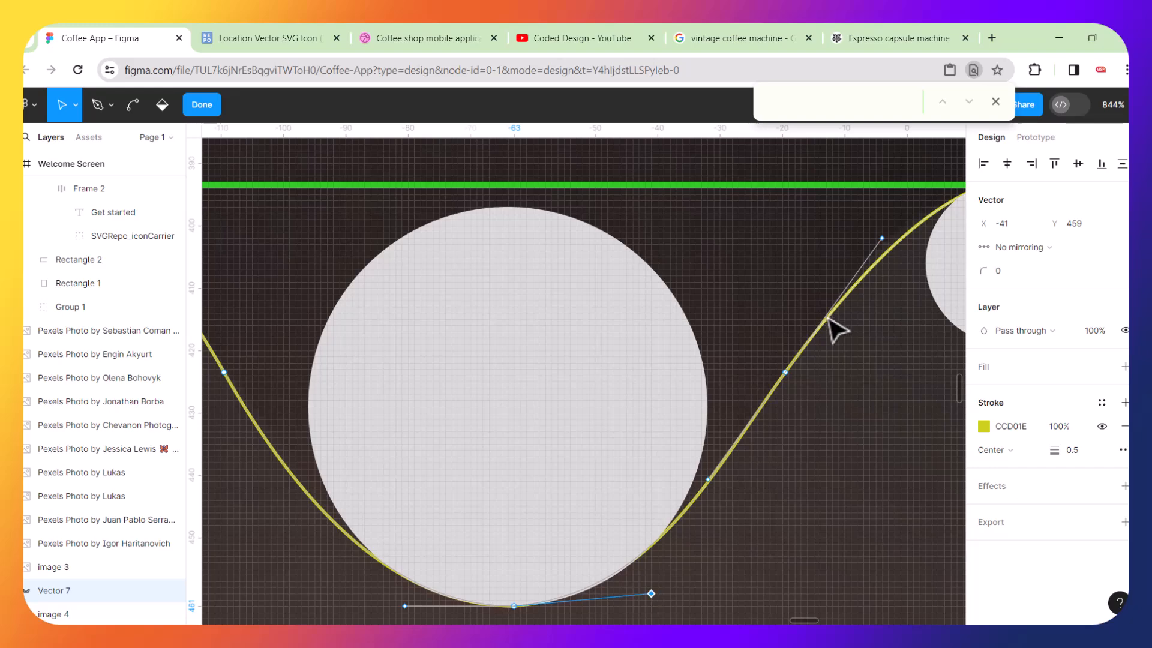
Adjust the handles of the right slope's anchor and the anchor on the right small circle to smooth the curve.
click(786, 373)
click(881, 239)
drag(881, 239, 882, 230)
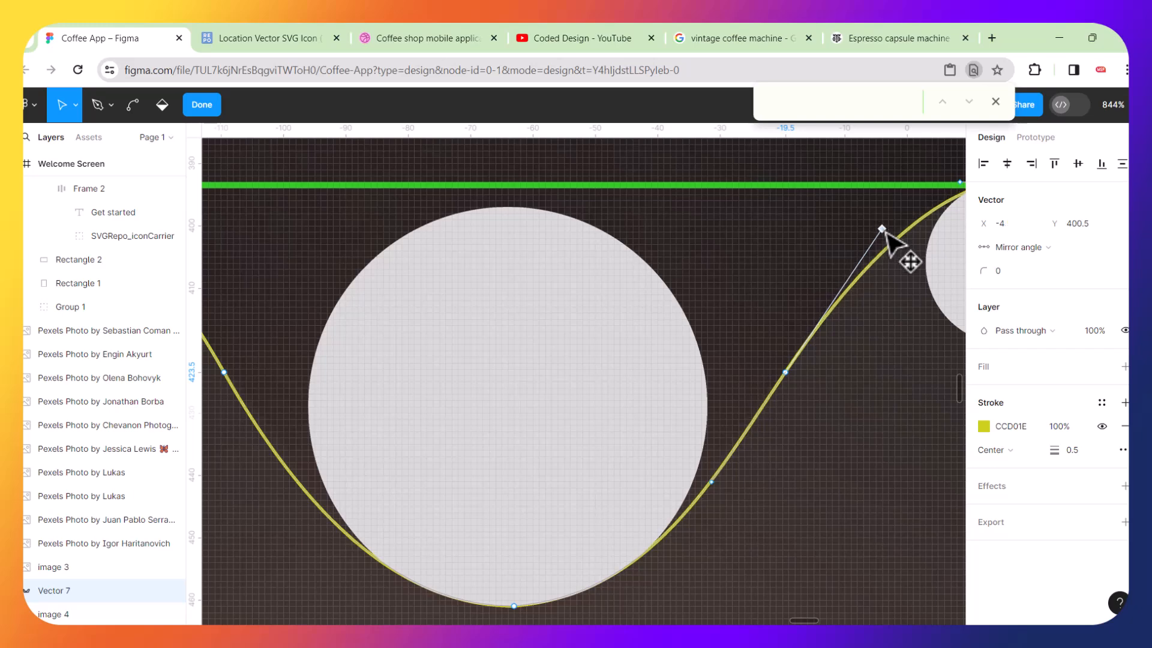
scroll(894, 243, right, 5)
scroll(894, 243, up, 1)
click(728, 224)
mouse_move(678, 224)
mouse_down()
mouse_move(589, 229)
mouse_move(667, 227)
mouse_up()
Add a horizontal guide at the big circle's bottom and level both handles of the bottom anchor along it.
scroll(603, 354, down, 5)
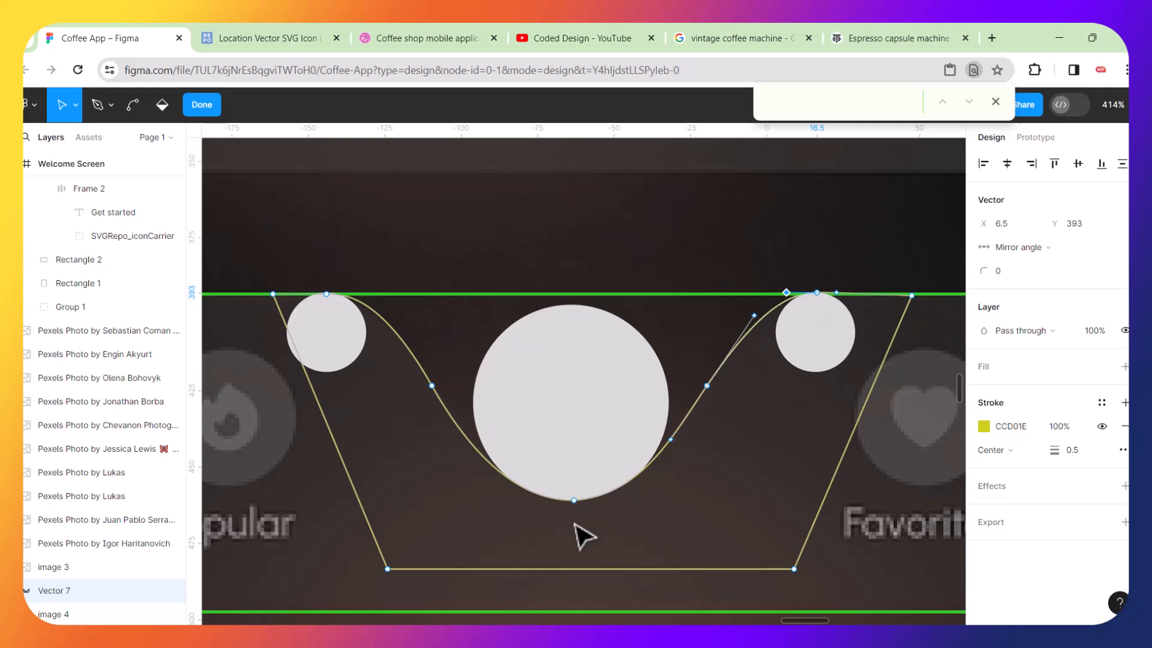
scroll(575, 524, up, 10)
click(580, 433)
drag(354, 437, 325, 422)
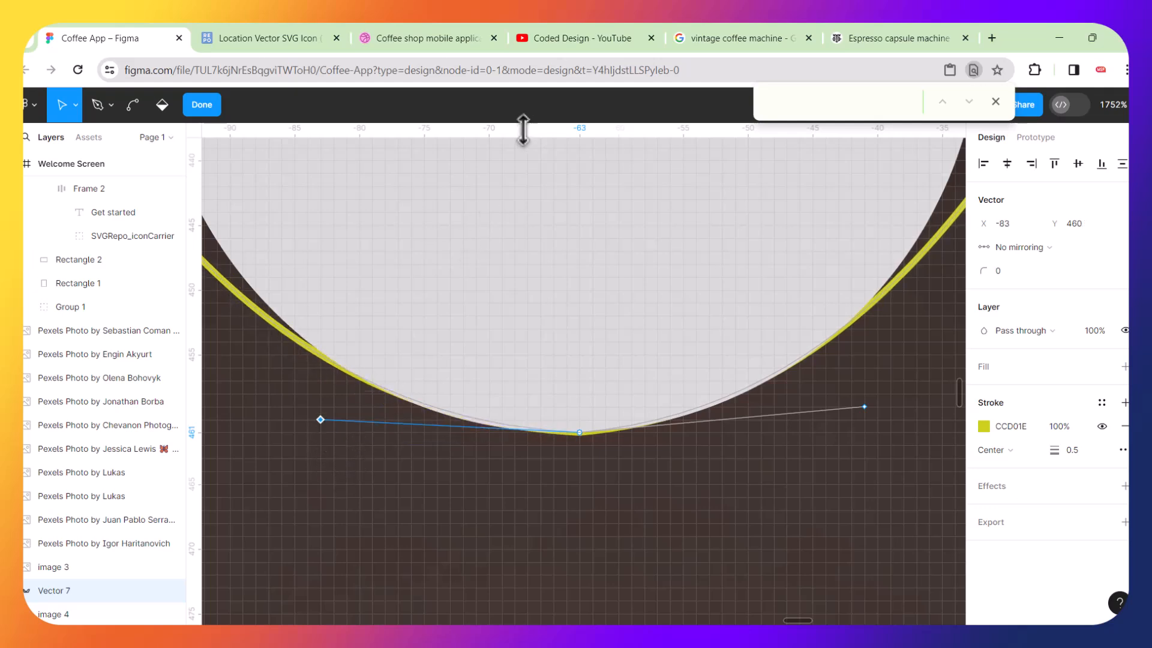
drag(523, 131, 566, 434)
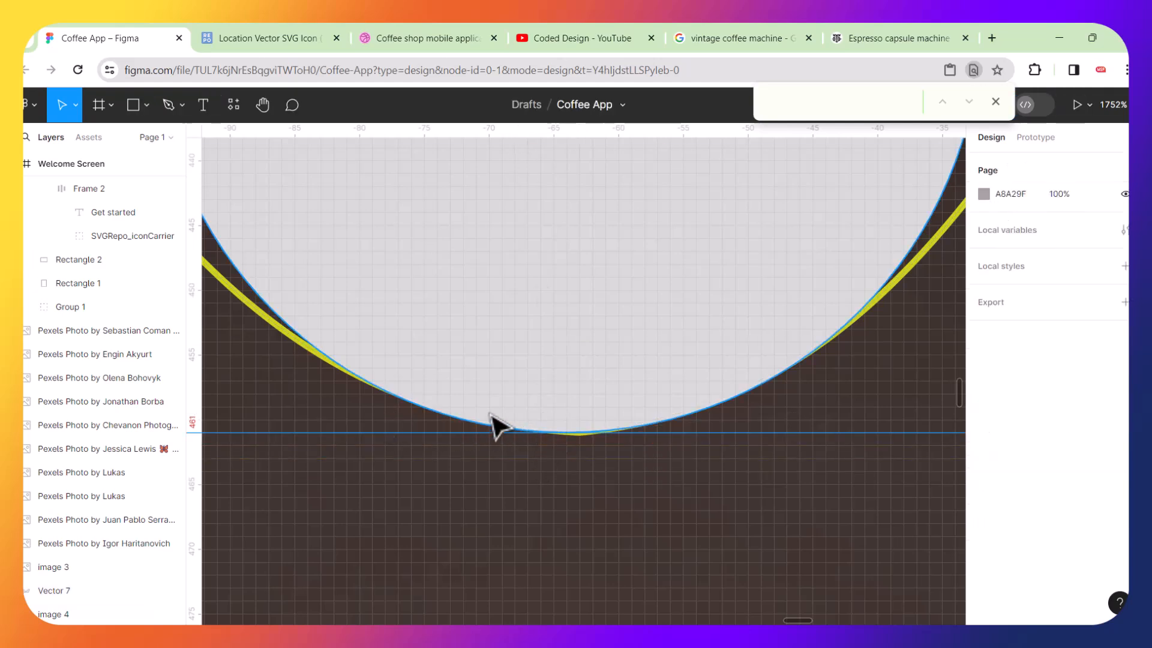
click(286, 341)
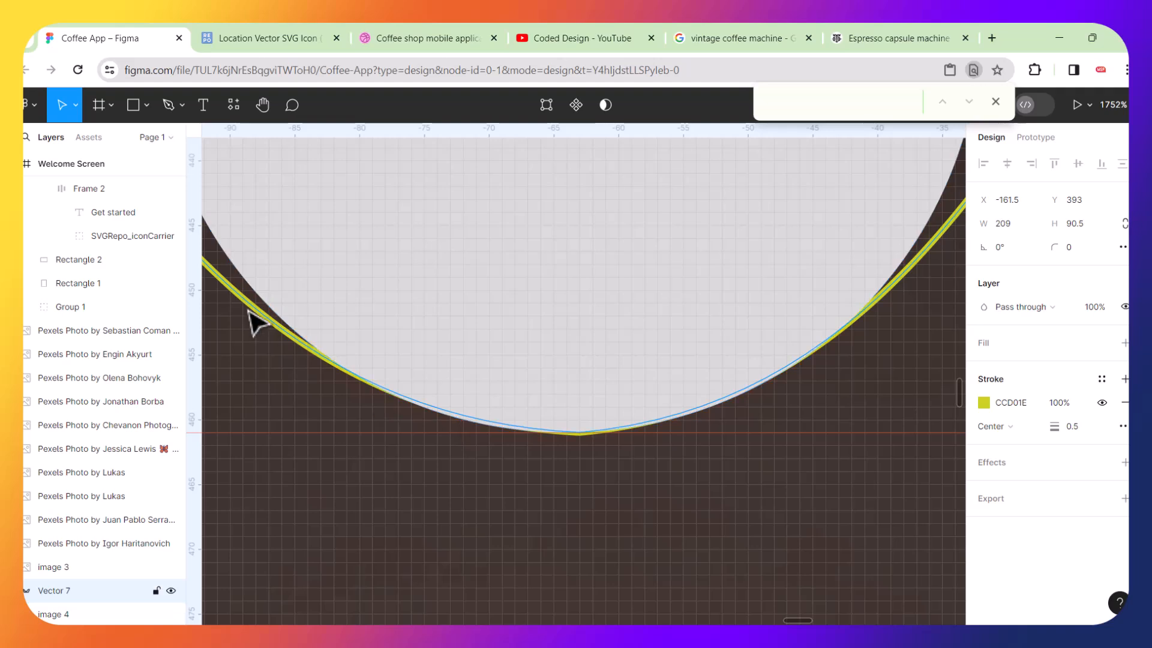
double_click(267, 318)
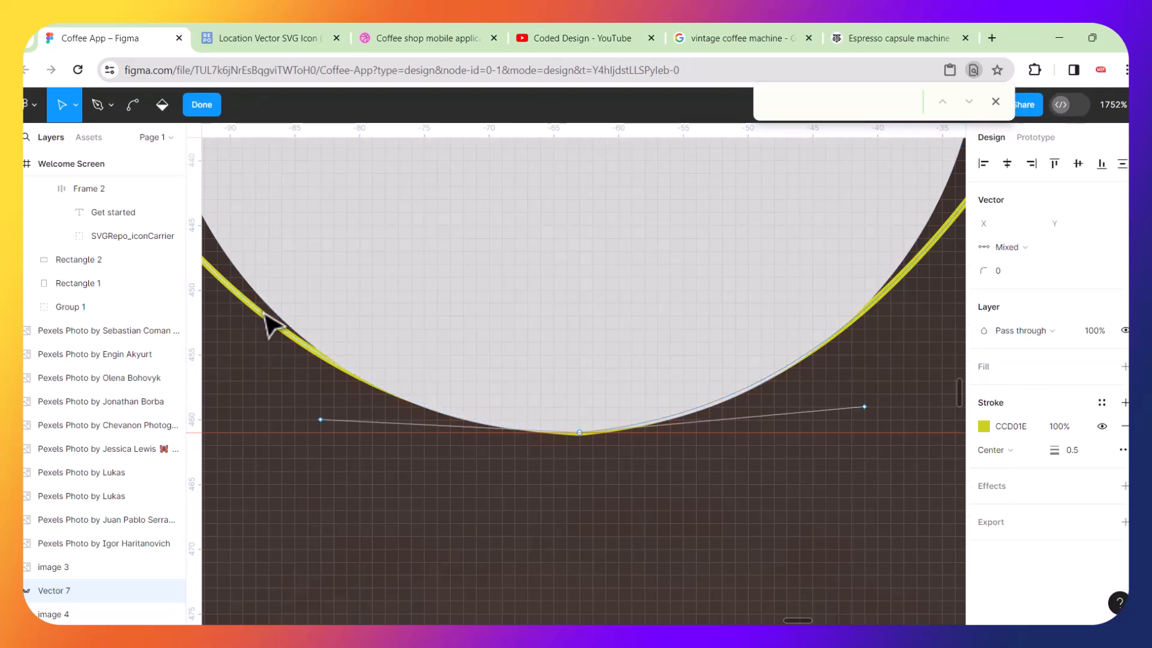
key(Escape)
double_click(265, 315)
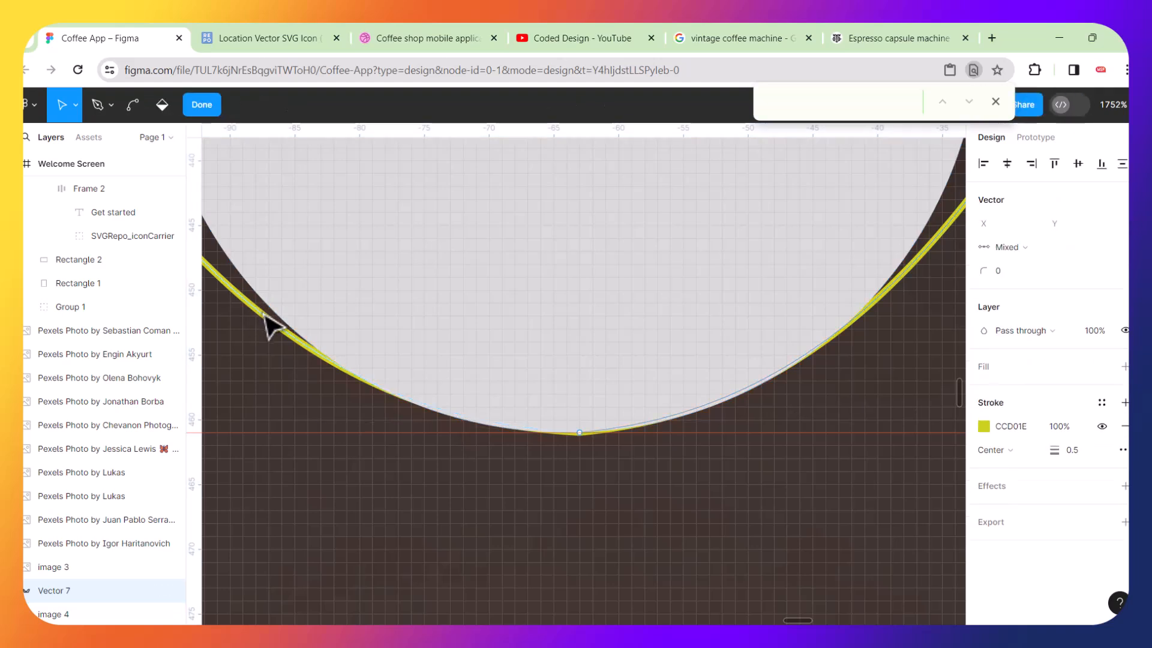
click(579, 433)
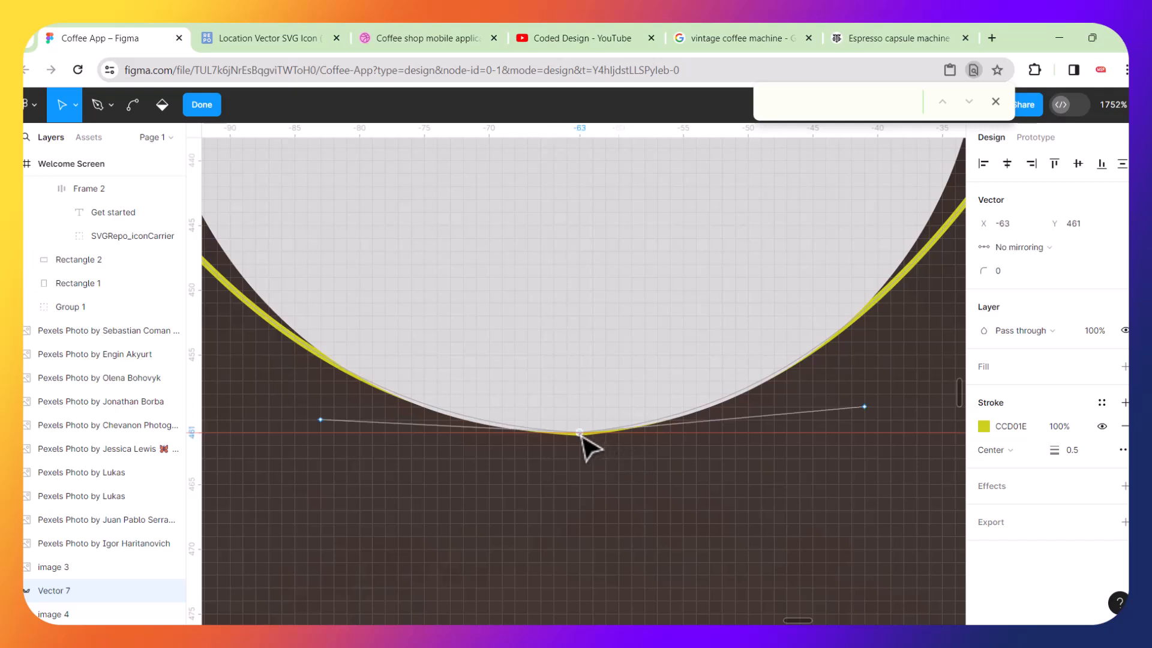
drag(325, 423, 321, 434)
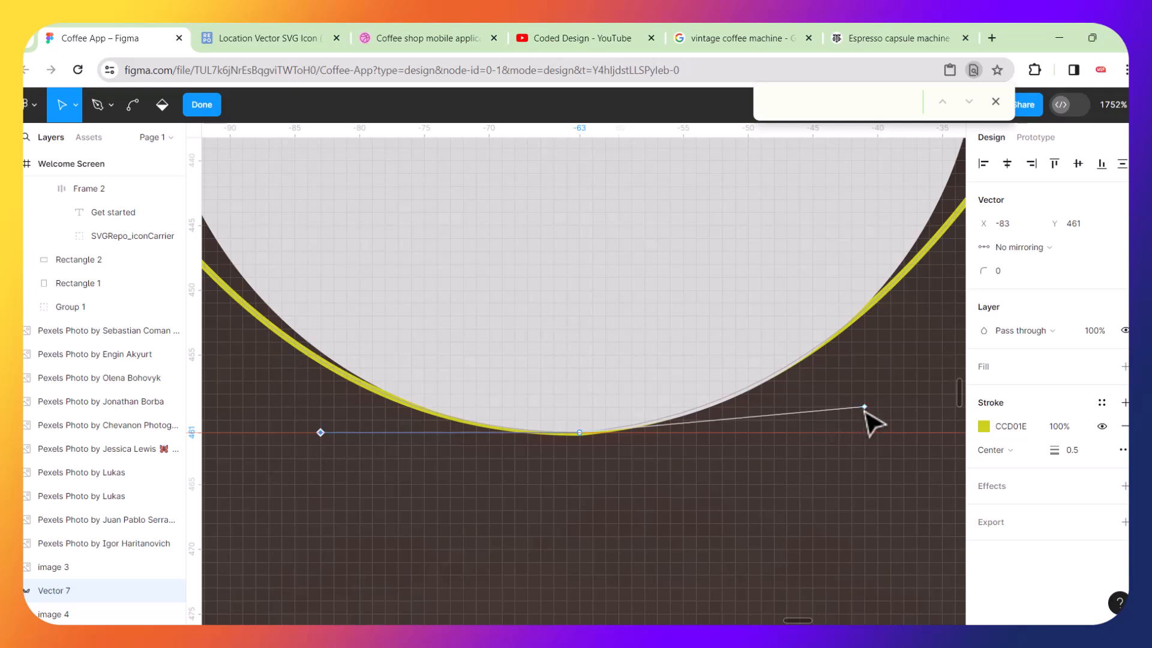
drag(864, 407, 874, 434)
Zoom in to inspect the anchor at the top of the left small circle.
scroll(669, 466, down, 5)
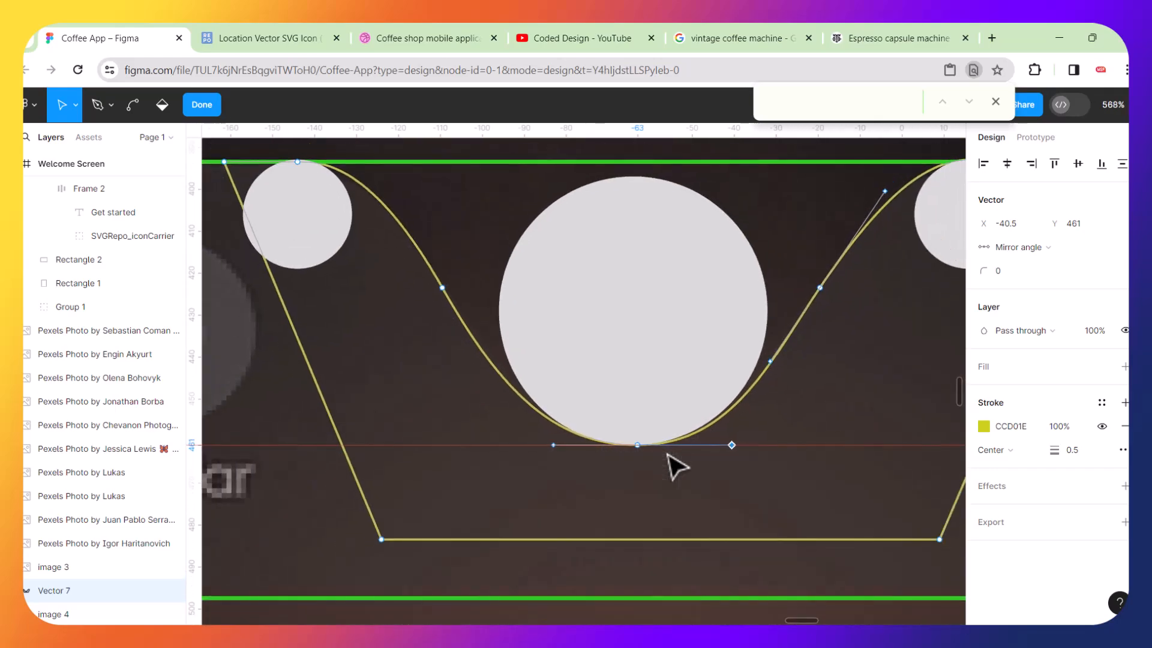
scroll(308, 165, up, 4)
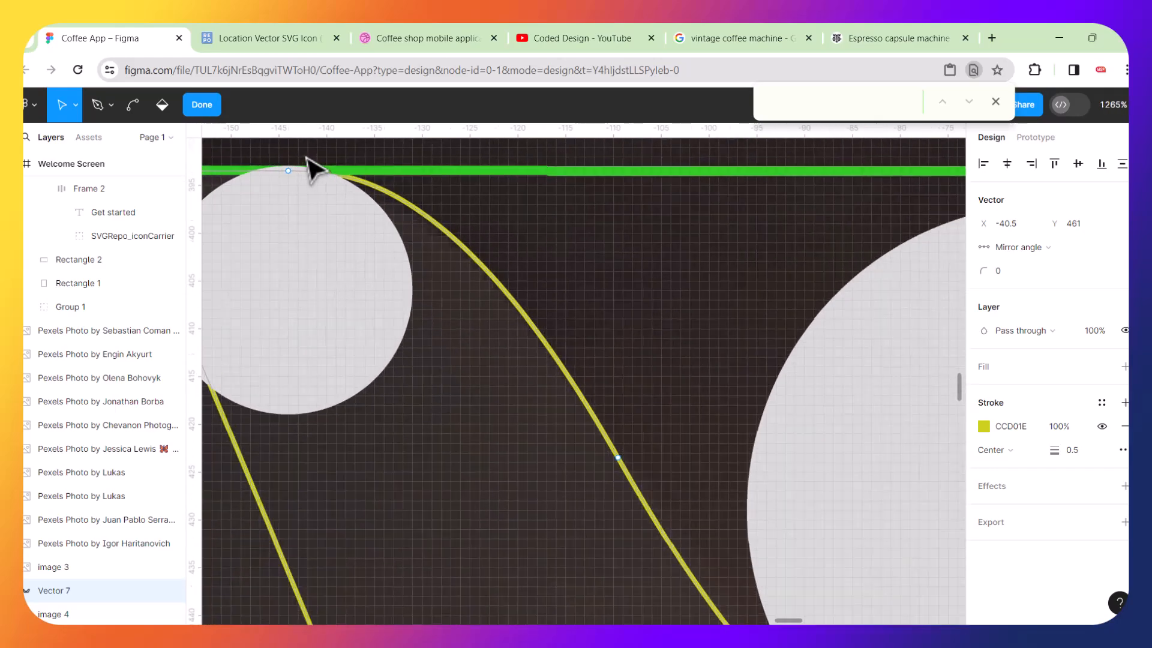
scroll(330, 218, left, 3)
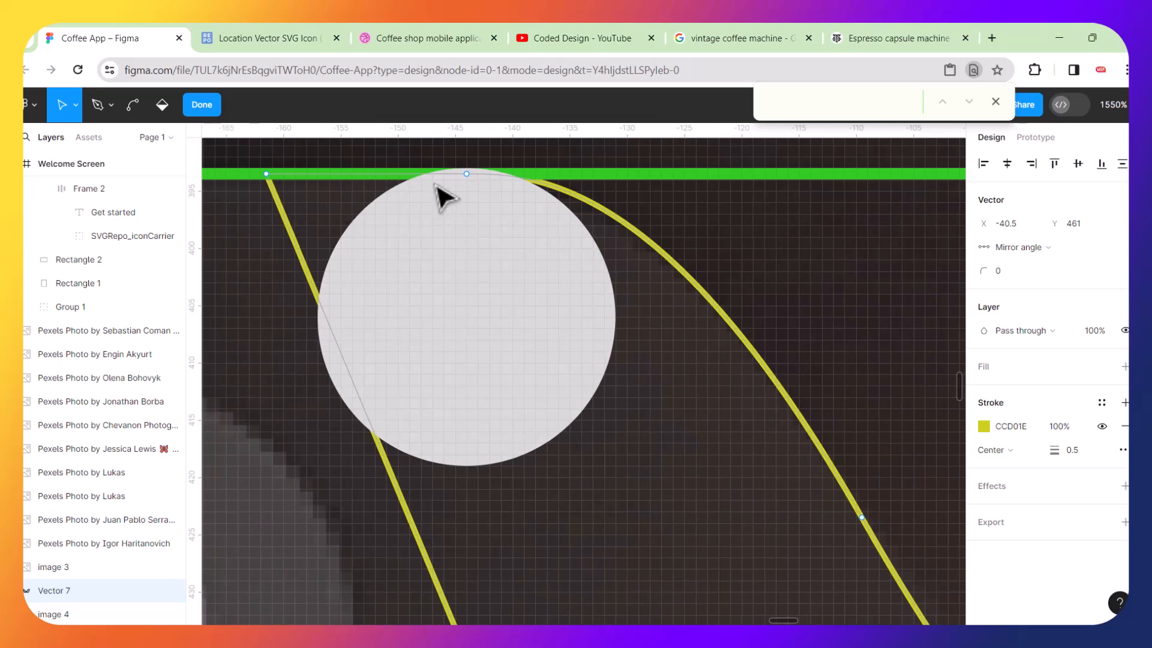
scroll(478, 154, up, 5)
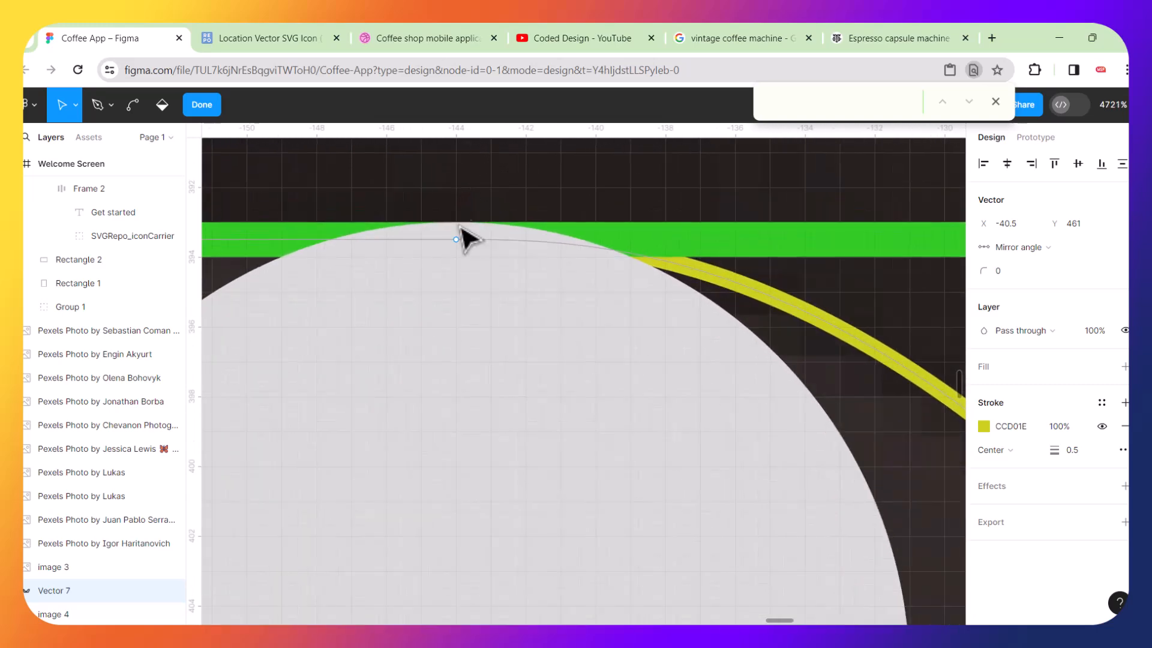
click(458, 240)
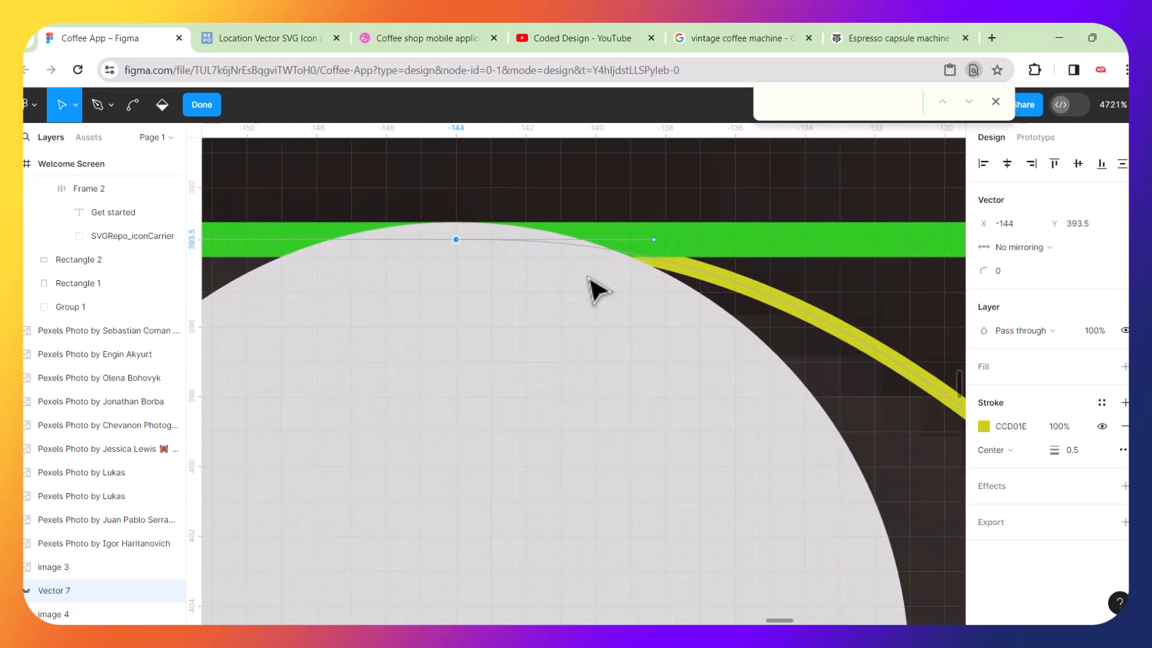
scroll(591, 288, down, 3)
scroll(590, 279, down, 10)
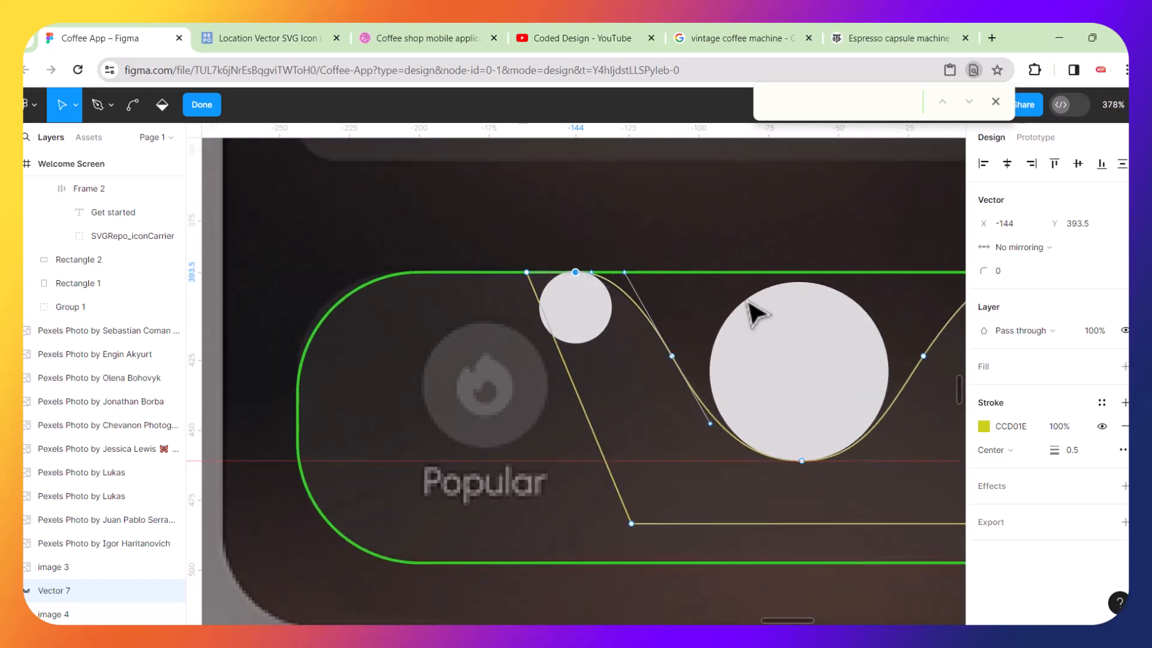
scroll(774, 404, right, 5)
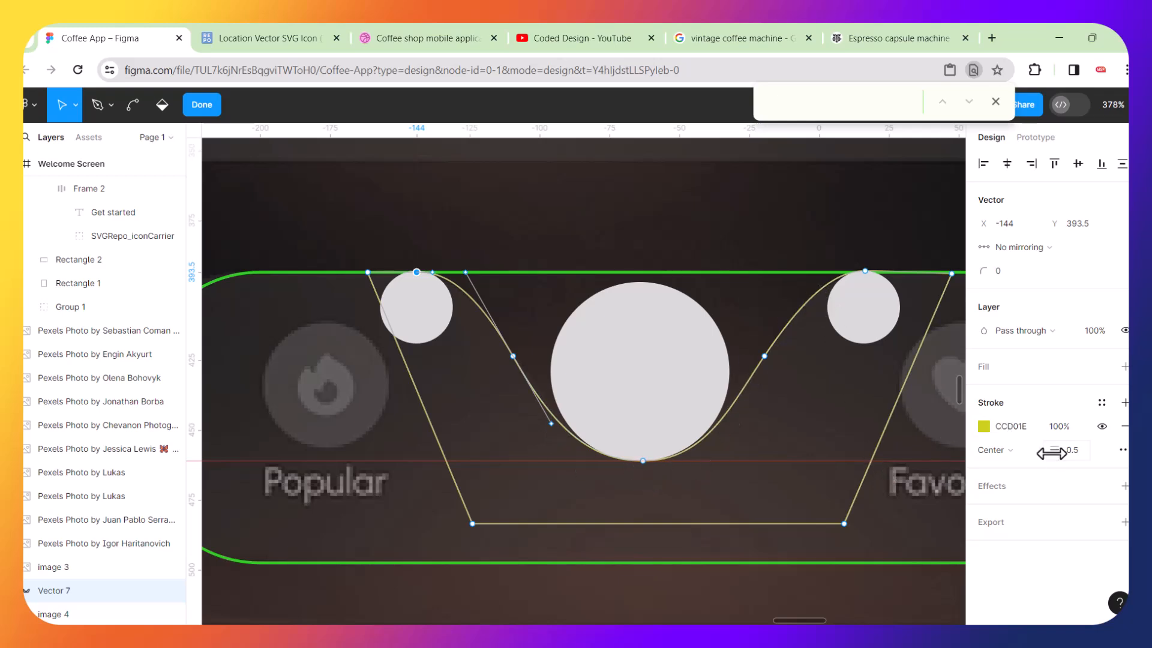
Set the path's stroke weight to 0 and give it a red C03232 fill.
drag(1051, 453, 1020, 453)
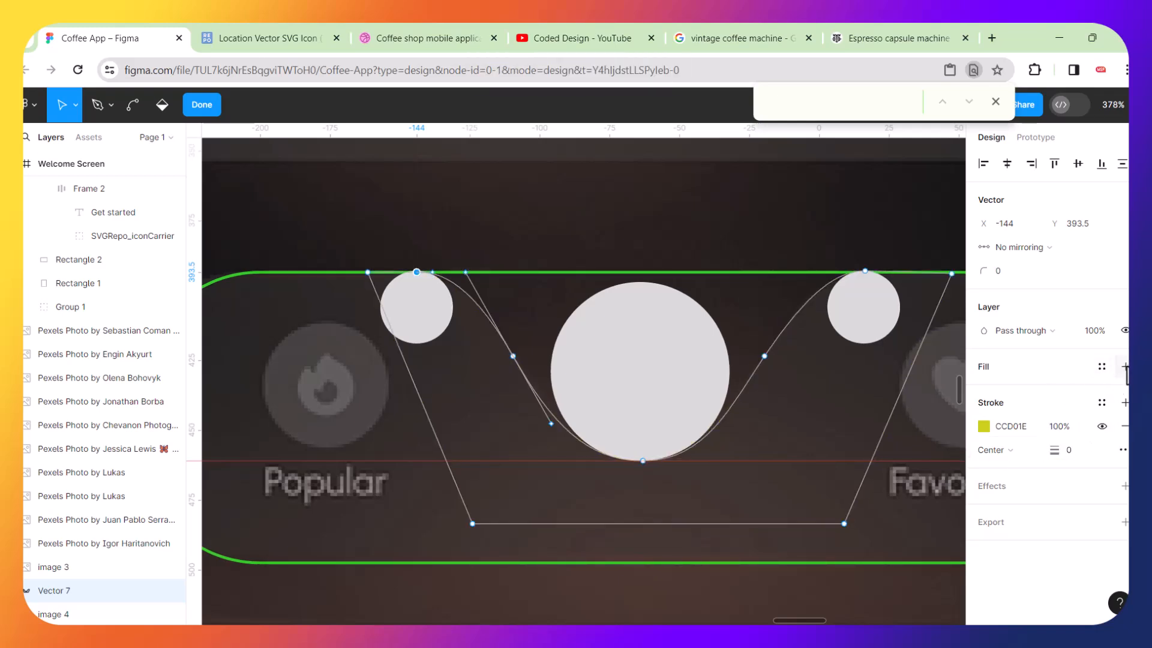
click(1125, 367)
click(988, 394)
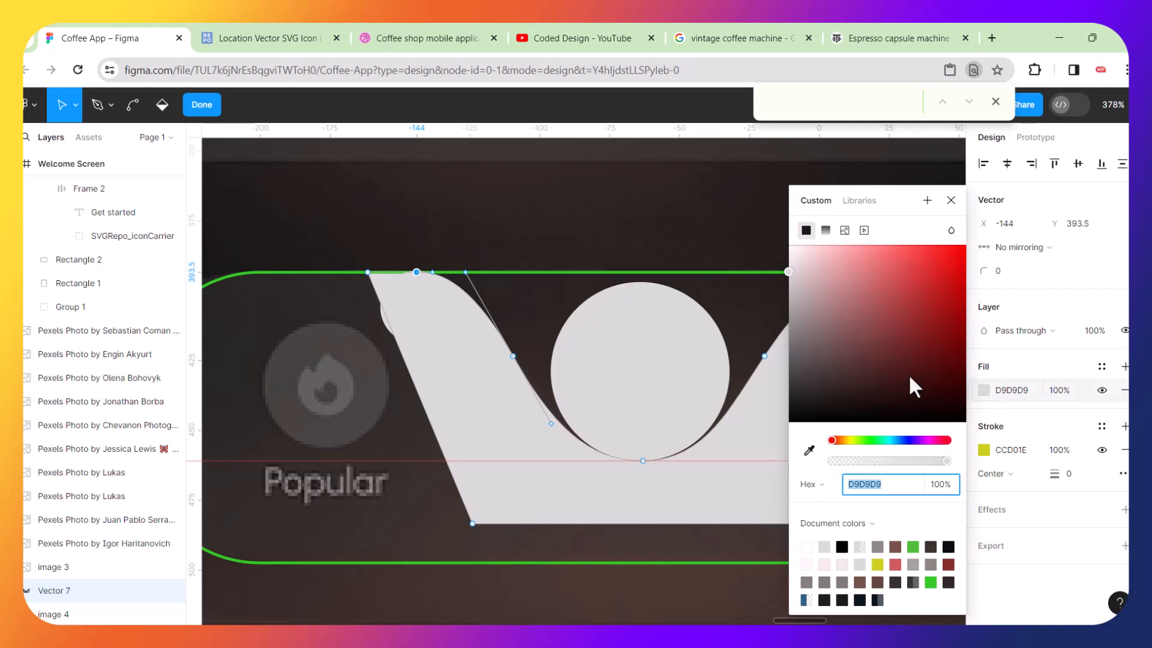
click(920, 293)
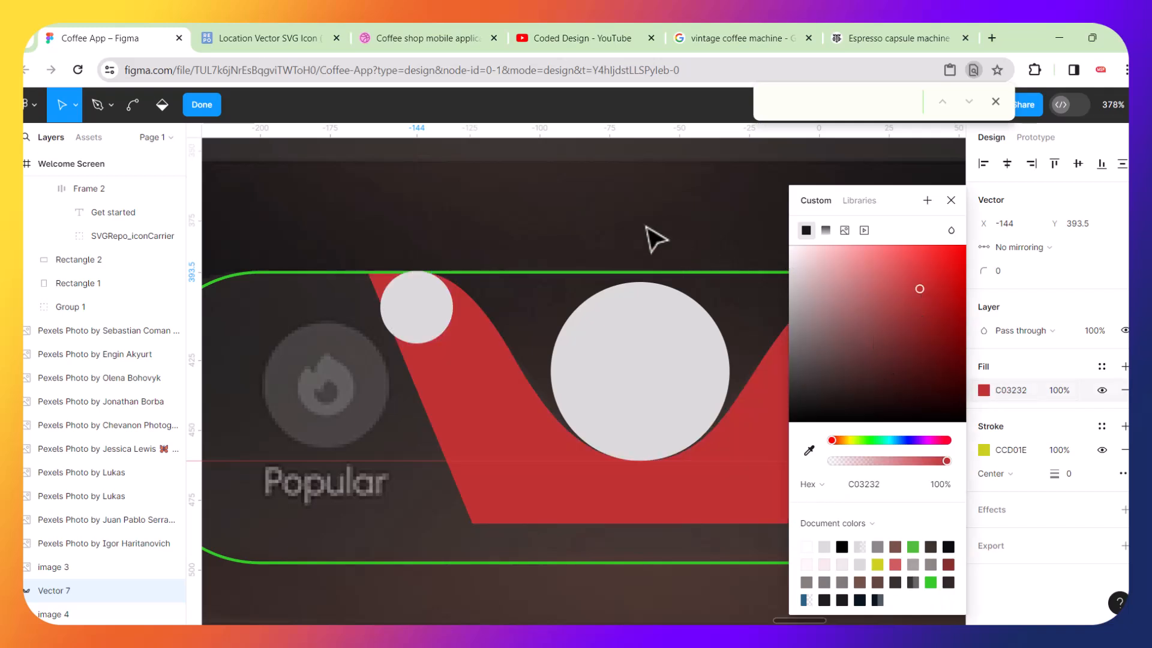
key(Escape)
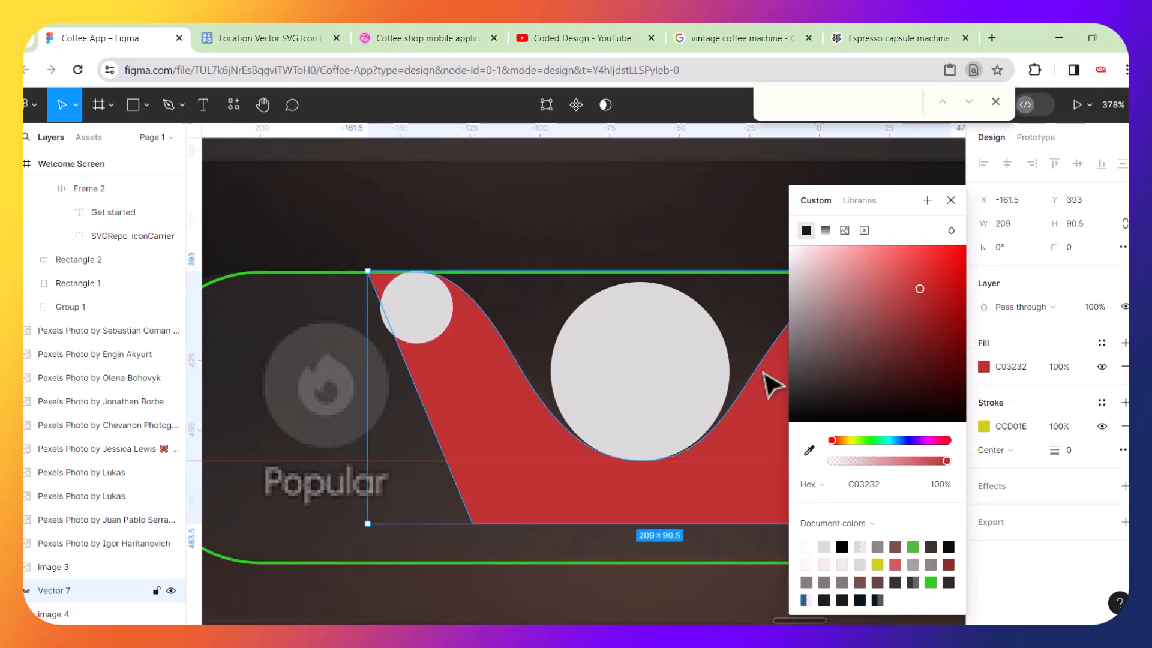
click(951, 201)
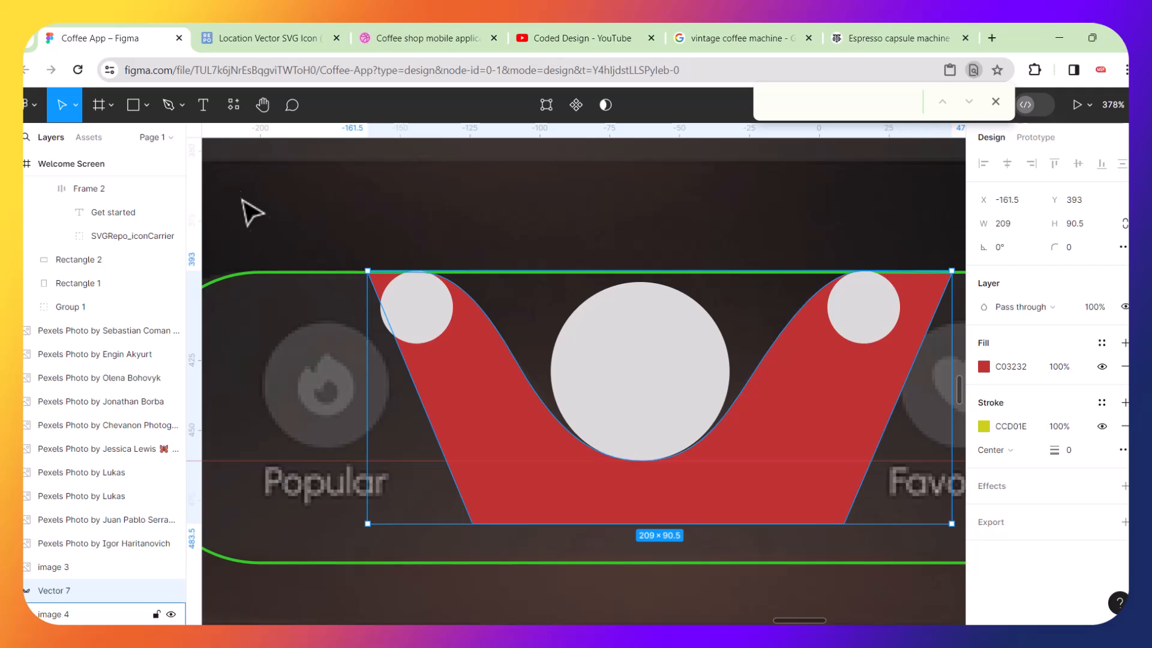
Draw a rectangle about 104 × 132 over the right half of the notch shape.
click(148, 112)
mouse_move(626, 214)
mouse_down()
mouse_move(841, 432)
mouse_move(918, 587)
mouse_up()
scroll(625, 512, up, 5)
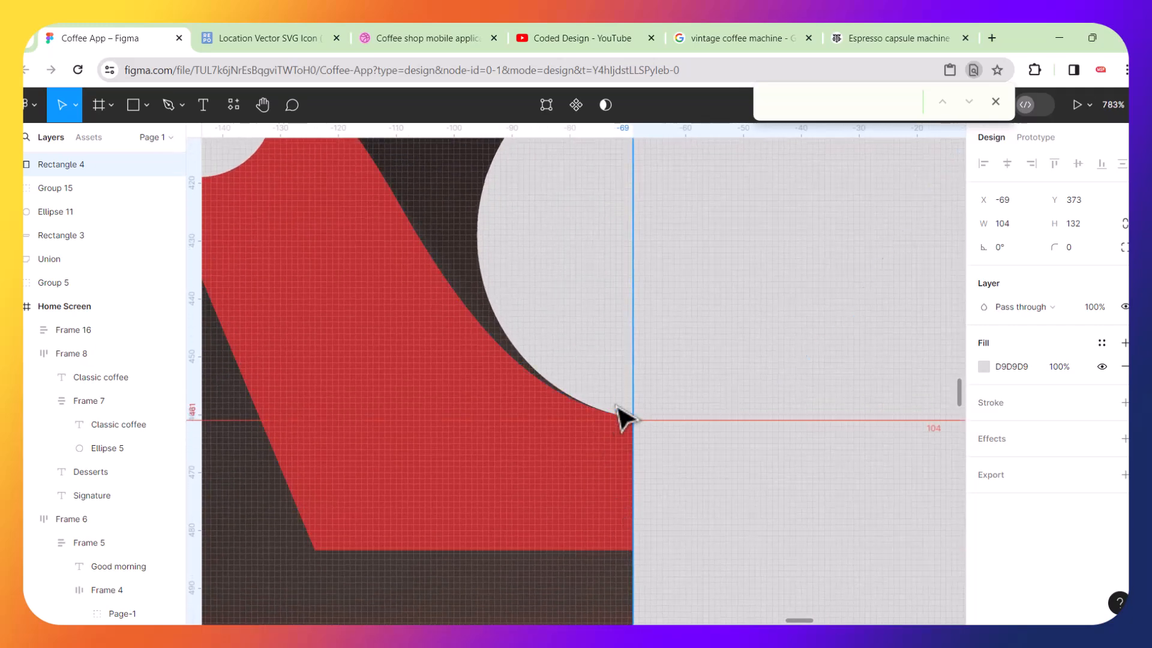
drag(700, 522, 762, 519)
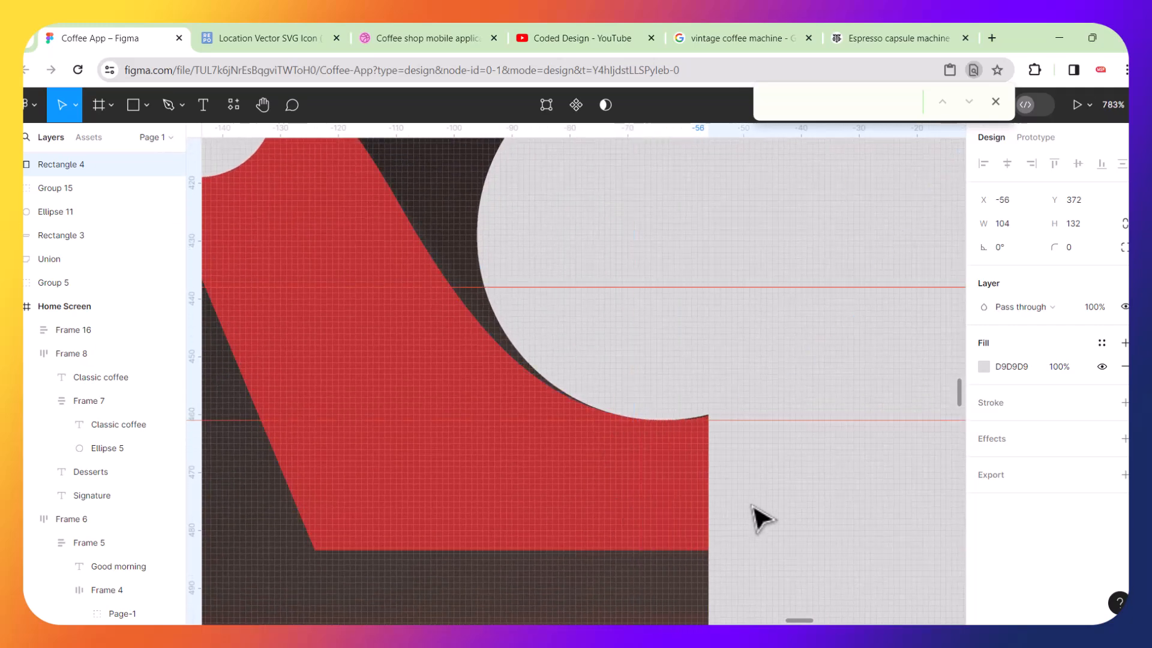
double_click(609, 478)
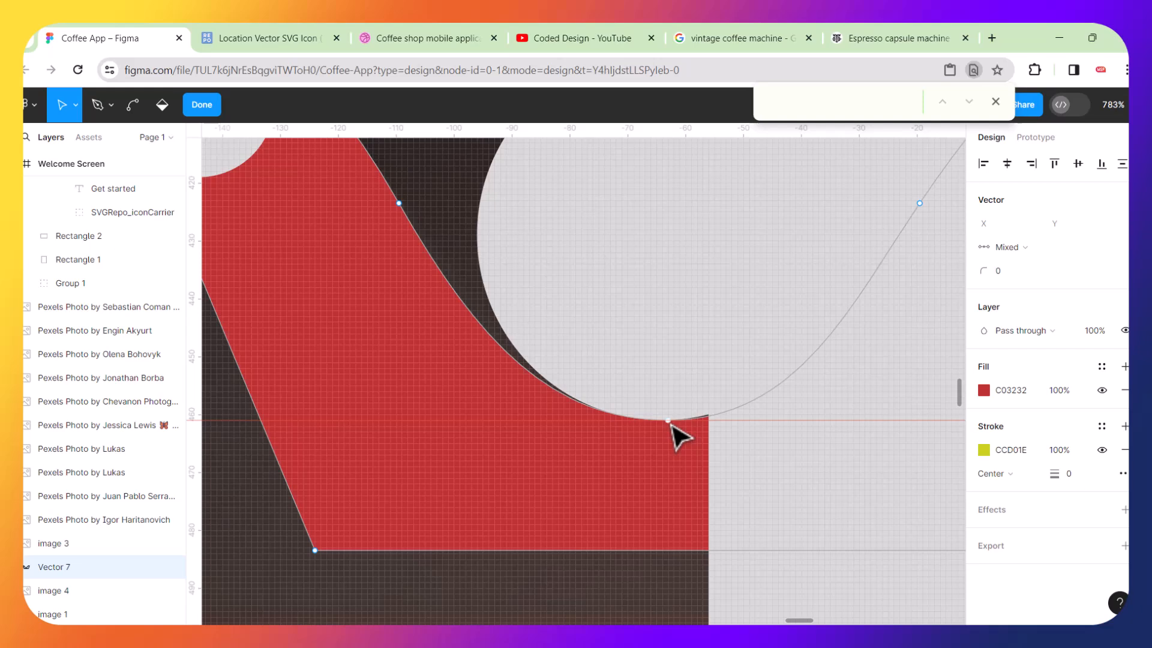
scroll(671, 423, up, 10)
scroll(671, 422, up, 1)
drag(889, 453, 733, 461)
key(Escape)
drag(884, 469, 764, 485)
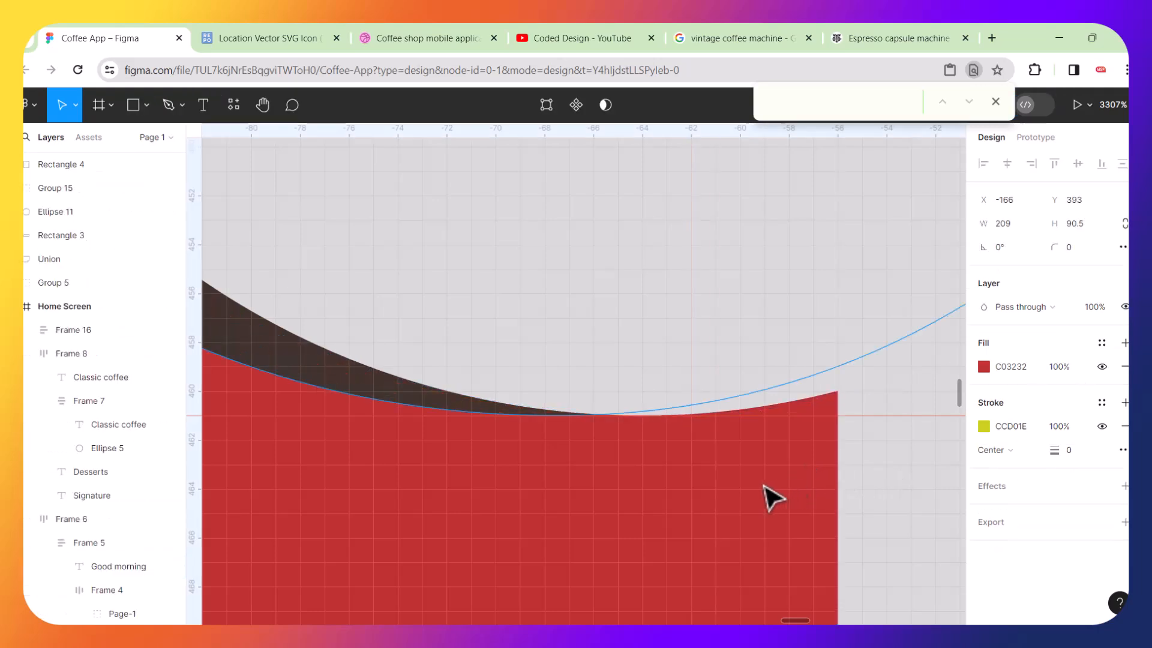
key(ctrl+z)
Align the rectangle's left edge with the notch's bottom anchor and widen it to 114.
double_click(883, 496)
drag(880, 480, 774, 486)
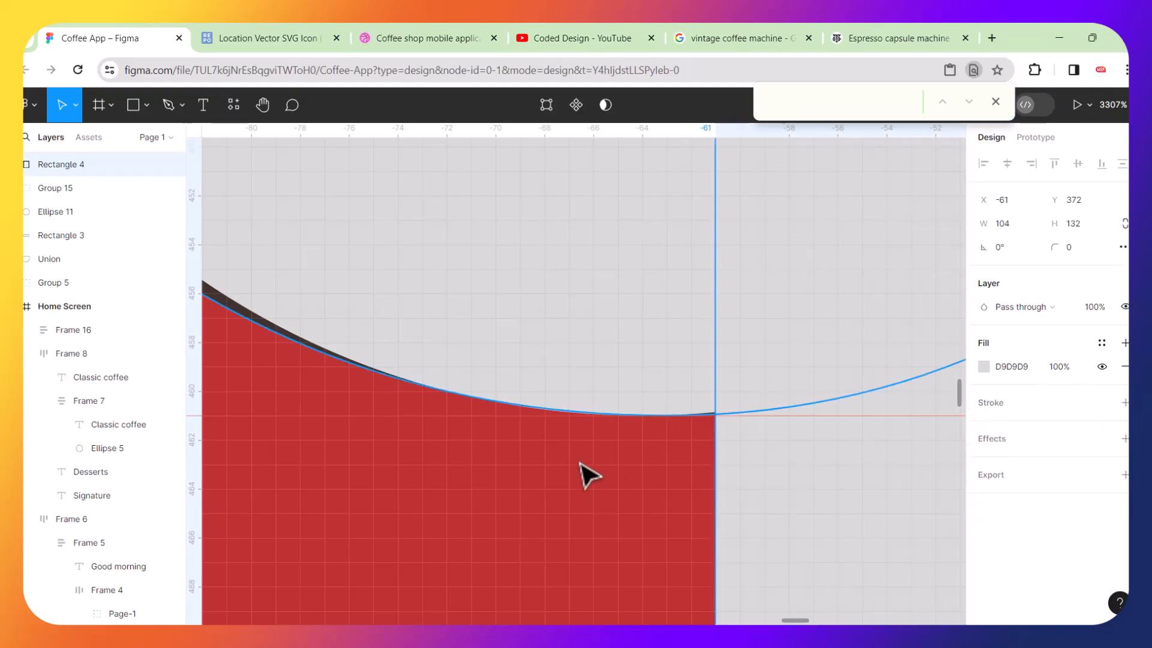
double_click(631, 465)
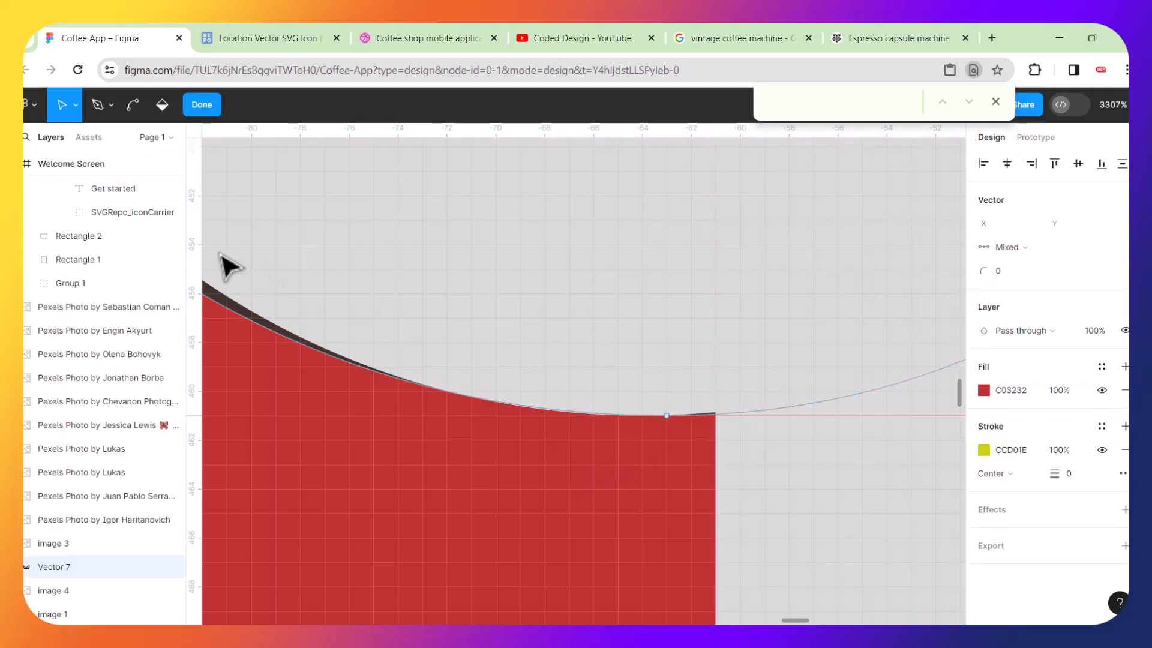
drag(192, 239, 662, 455)
double_click(784, 492)
mouse_move(803, 482)
mouse_down()
mouse_move(759, 510)
mouse_move(780, 503)
mouse_up()
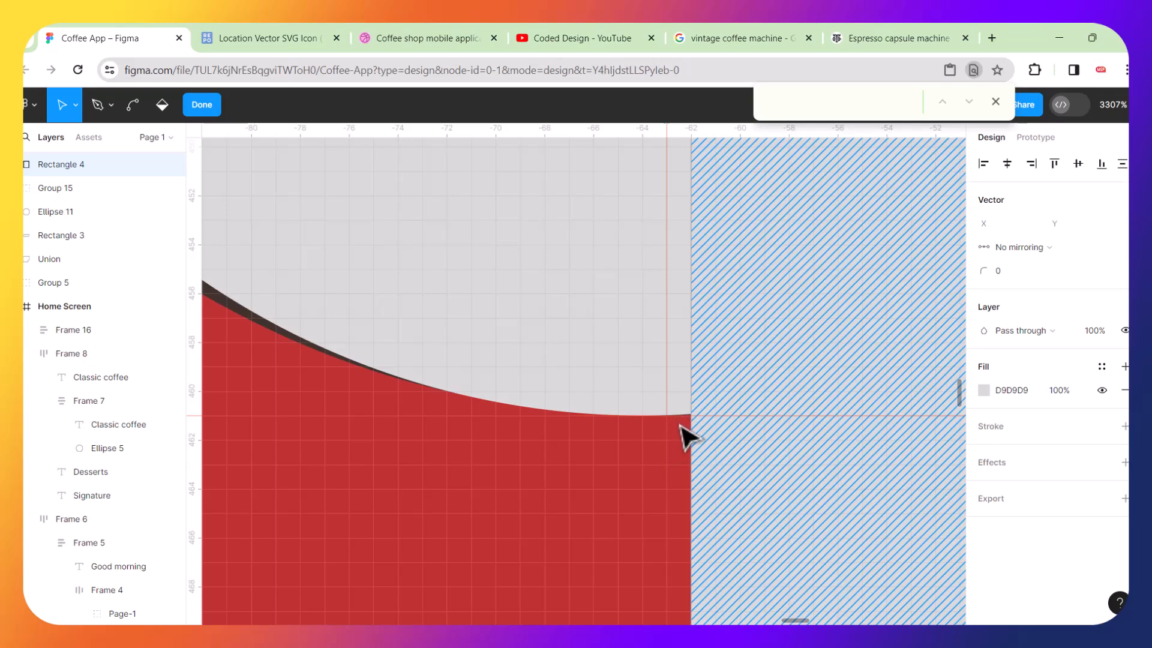
scroll(684, 444, down, 10)
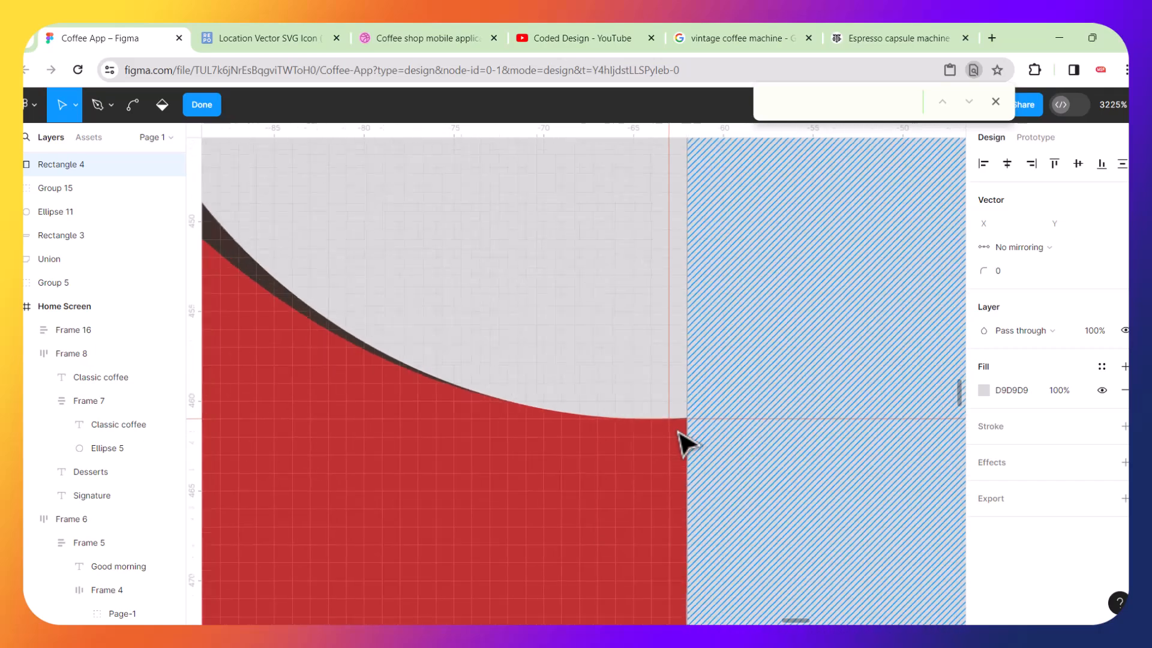
scroll(681, 434, down, 5)
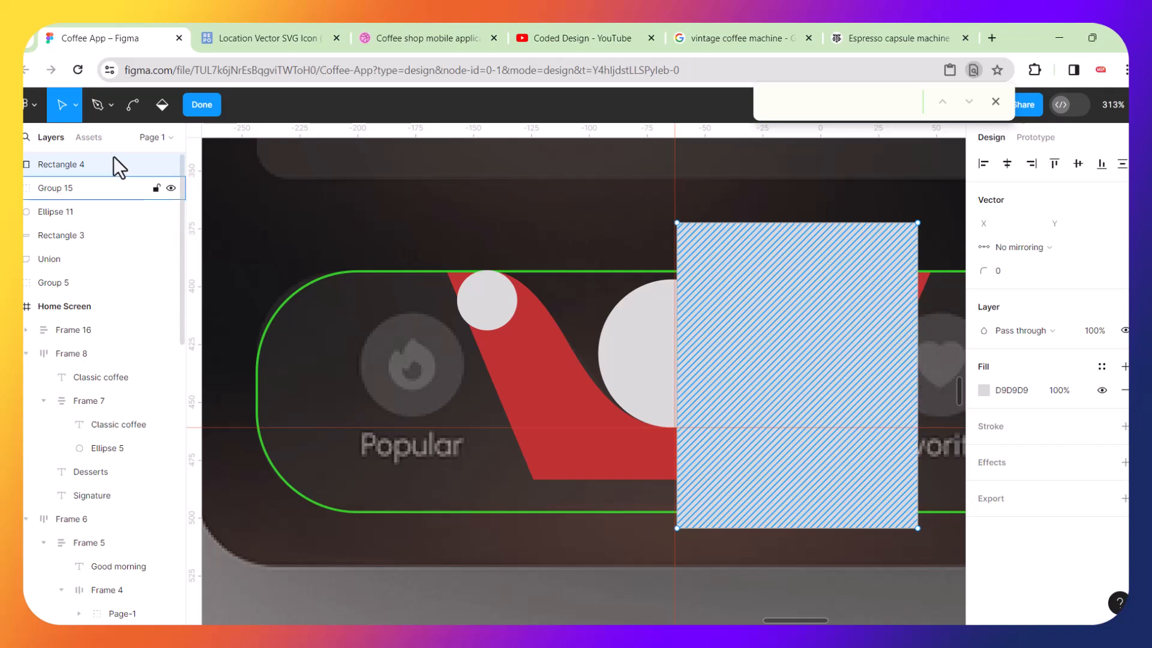
key(Escape)
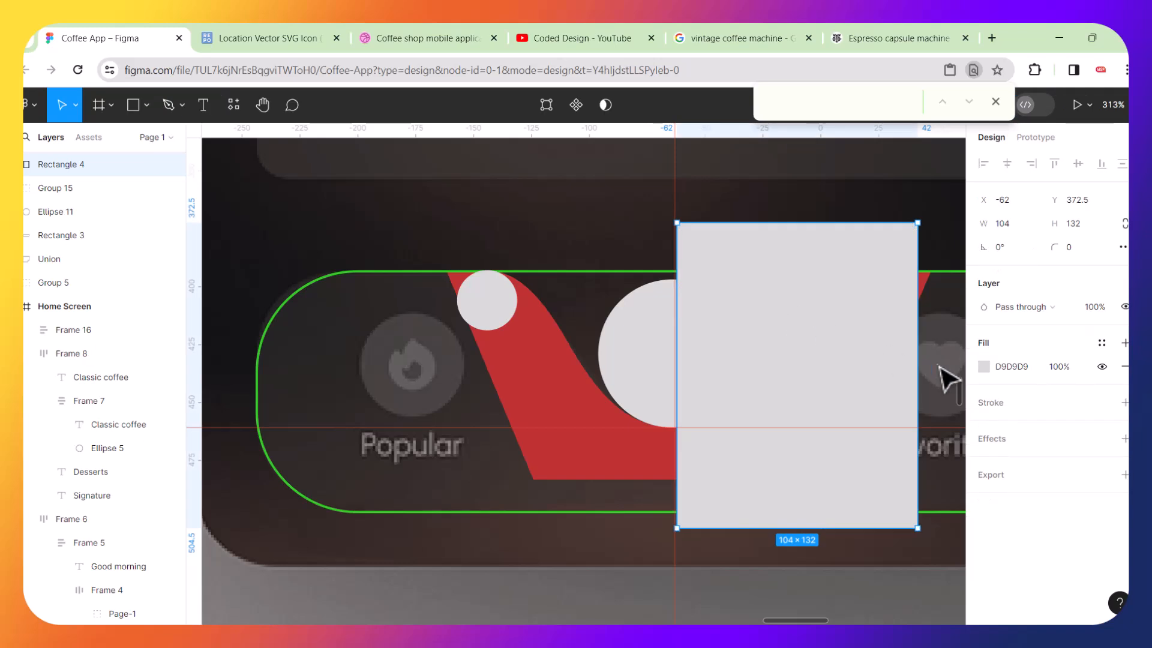
drag(916, 370, 941, 370)
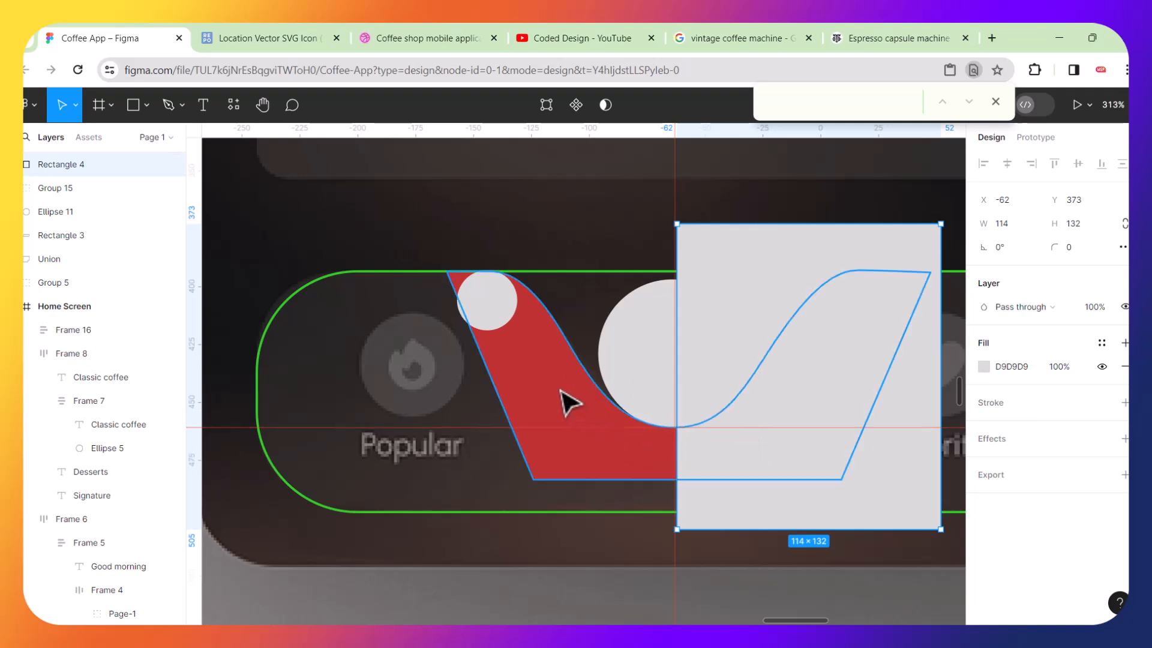
Subtract the rectangle from the red path, keeping only the notch's left half.
shift+click(564, 393)
click(634, 107)
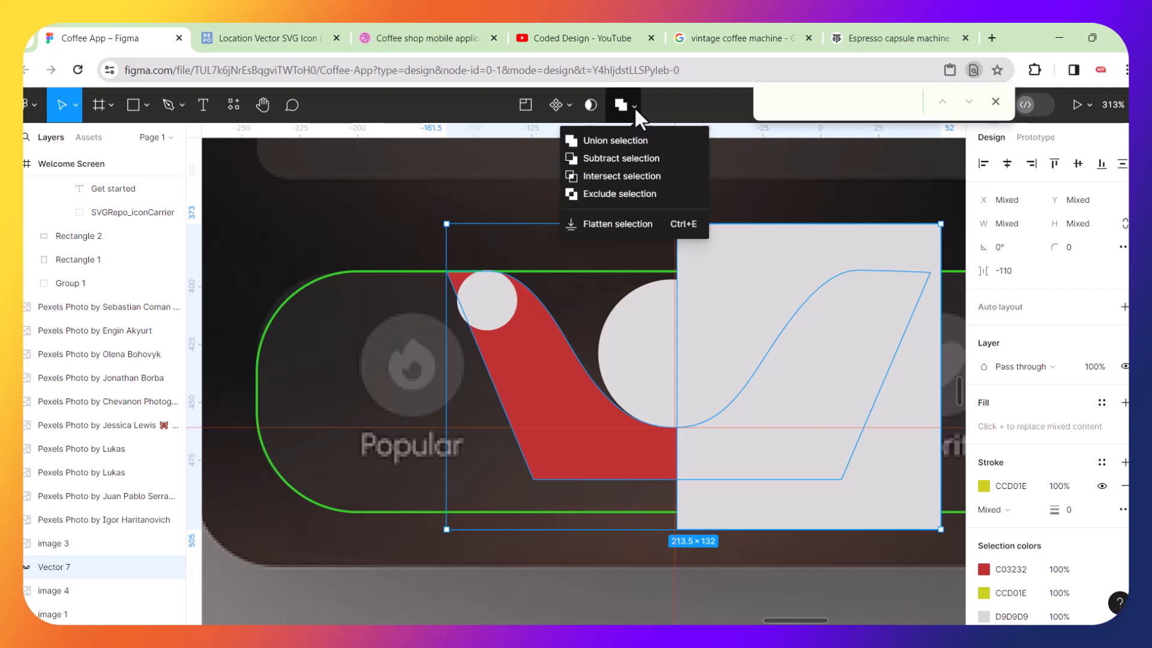
click(594, 159)
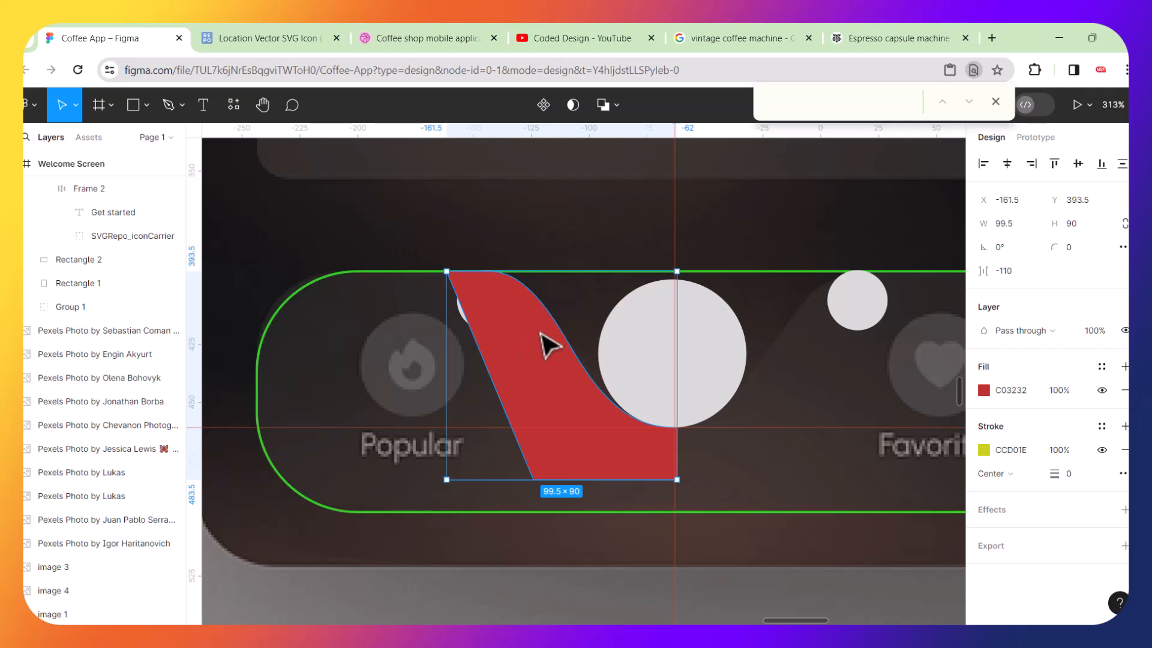
Flatten the subtracted half-shape and duplicate it.
right_click(549, 346)
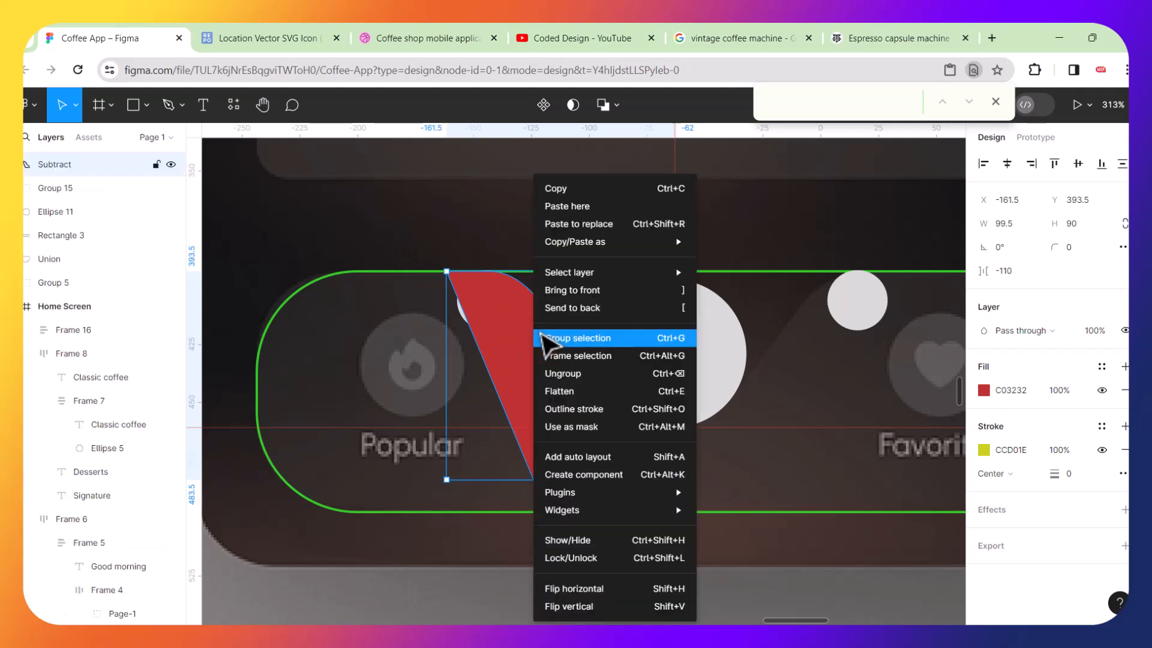
click(561, 391)
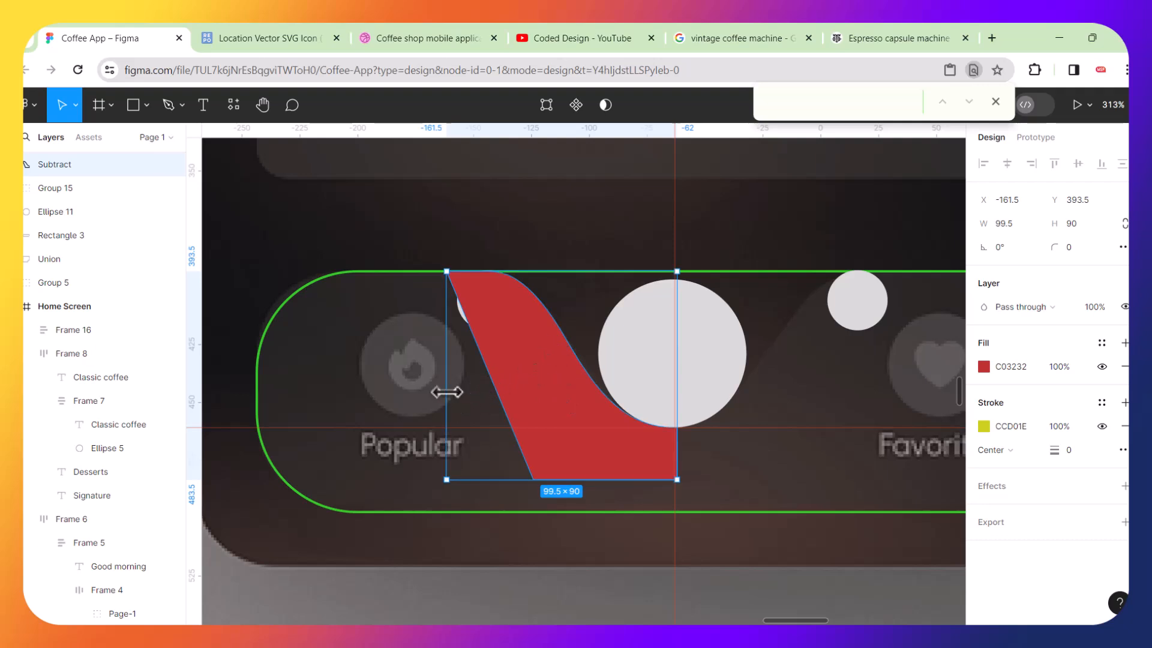
key(ctrl+d)
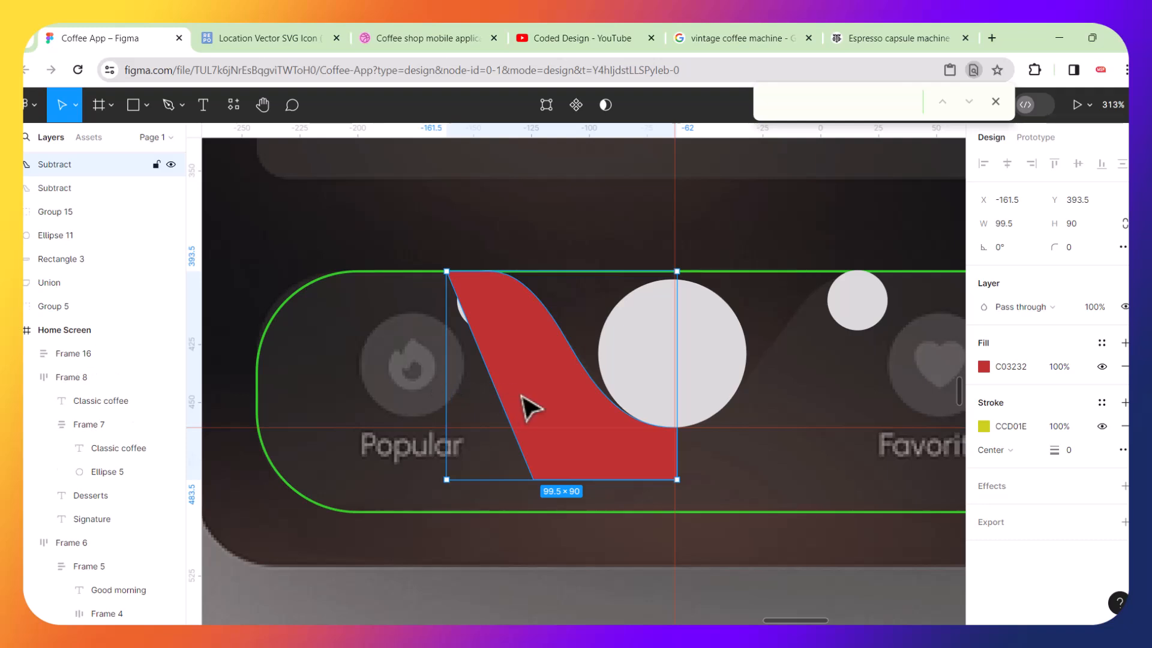
right_click(528, 408)
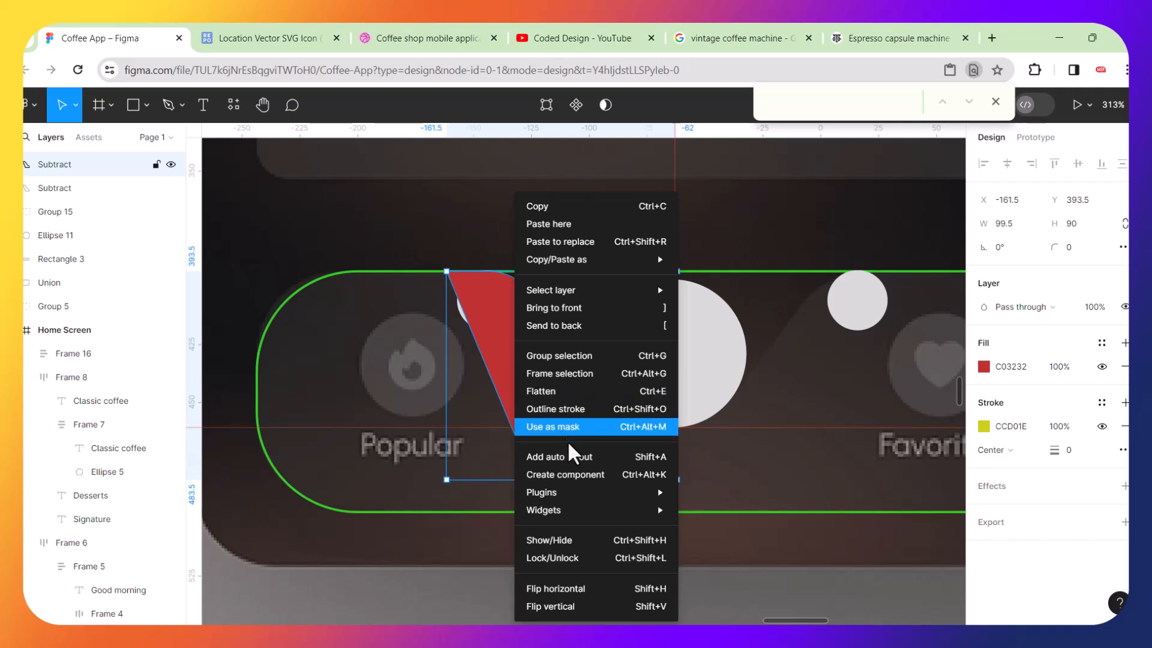
click(596, 607)
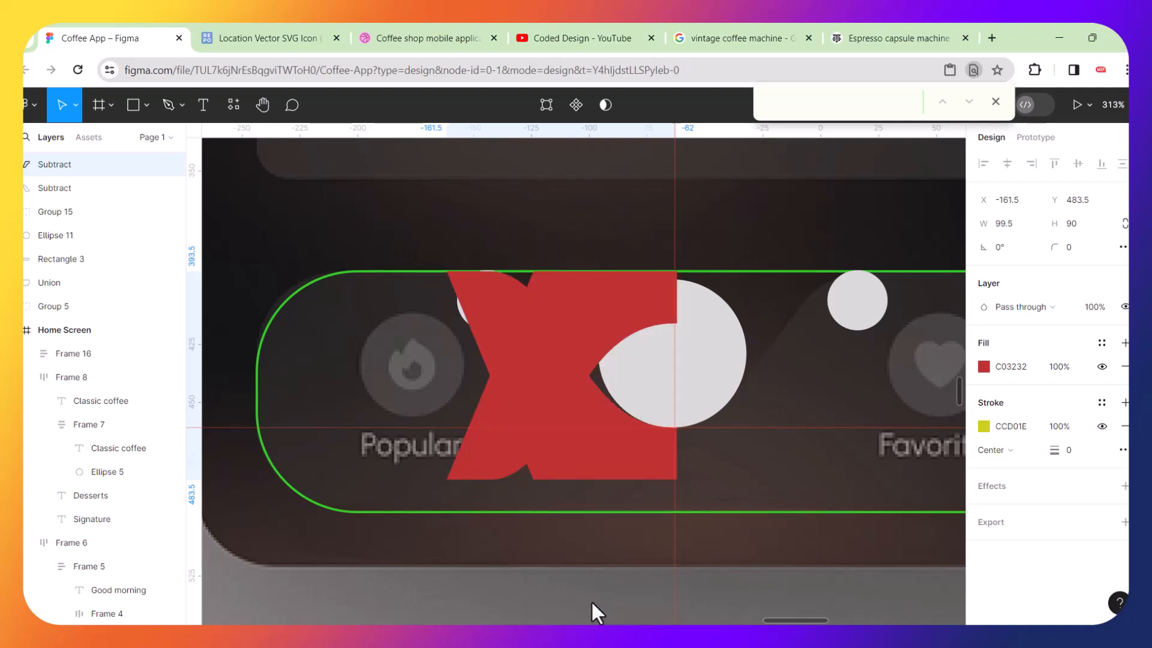
key(ctrl+z)
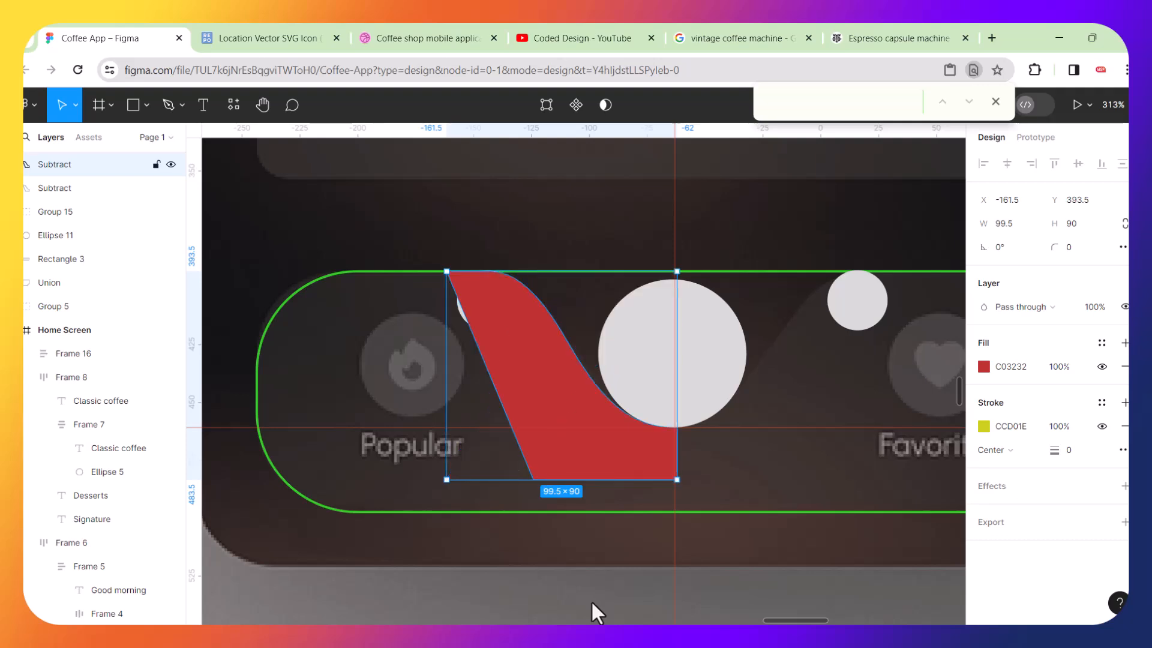
Flip the duplicated half-shape horizontally.
right_click(604, 480)
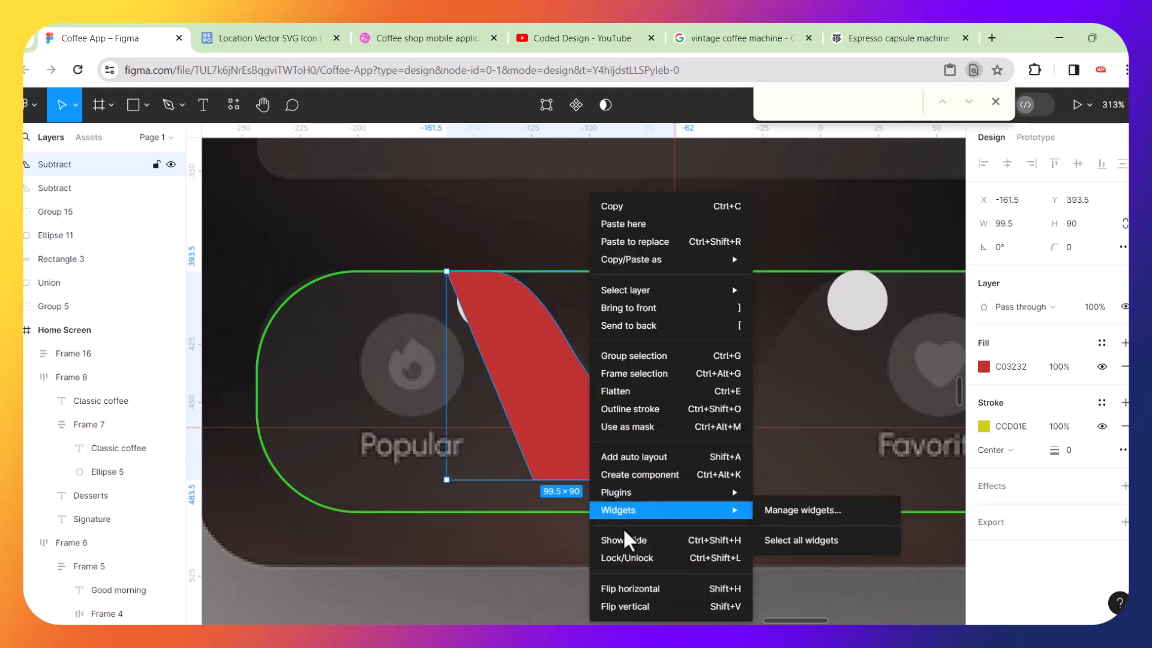
click(557, 433)
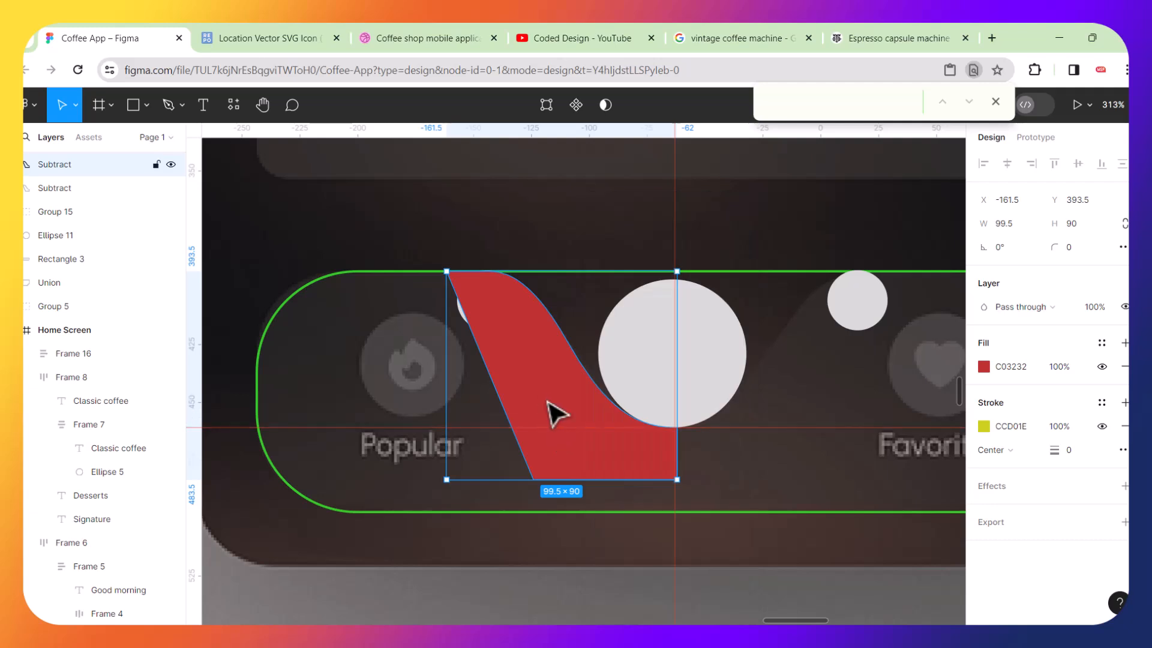
key(shift+h)
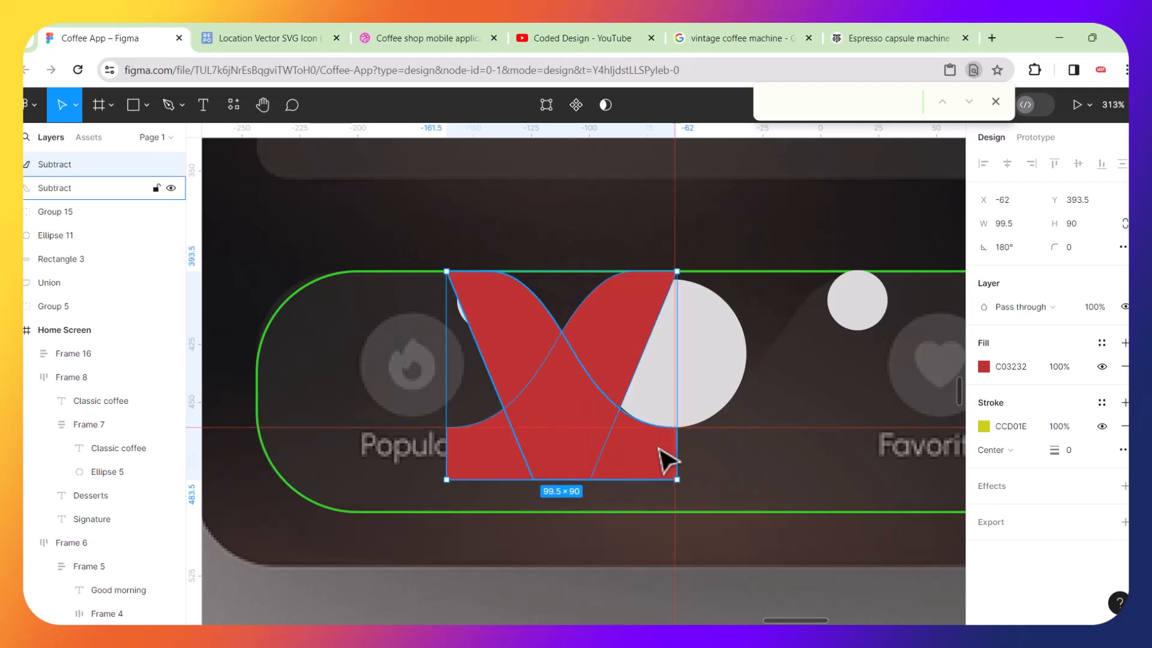
scroll(695, 467, up, 5)
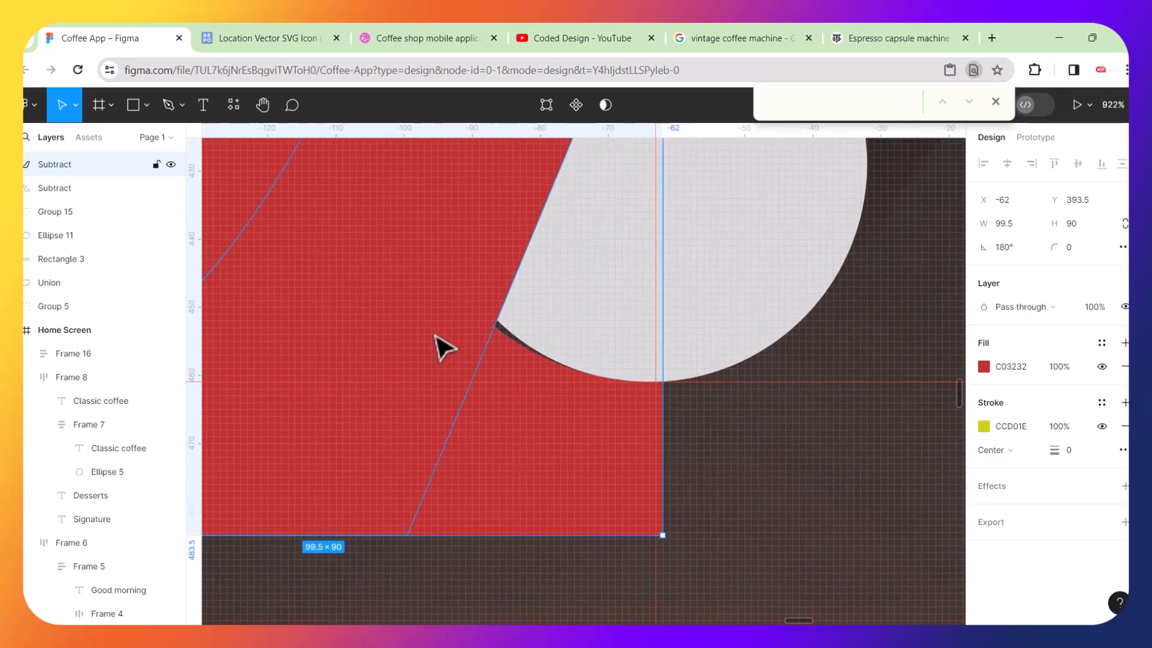
Change the flipped half-shape's fill colour to yellow EDD926.
click(985, 367)
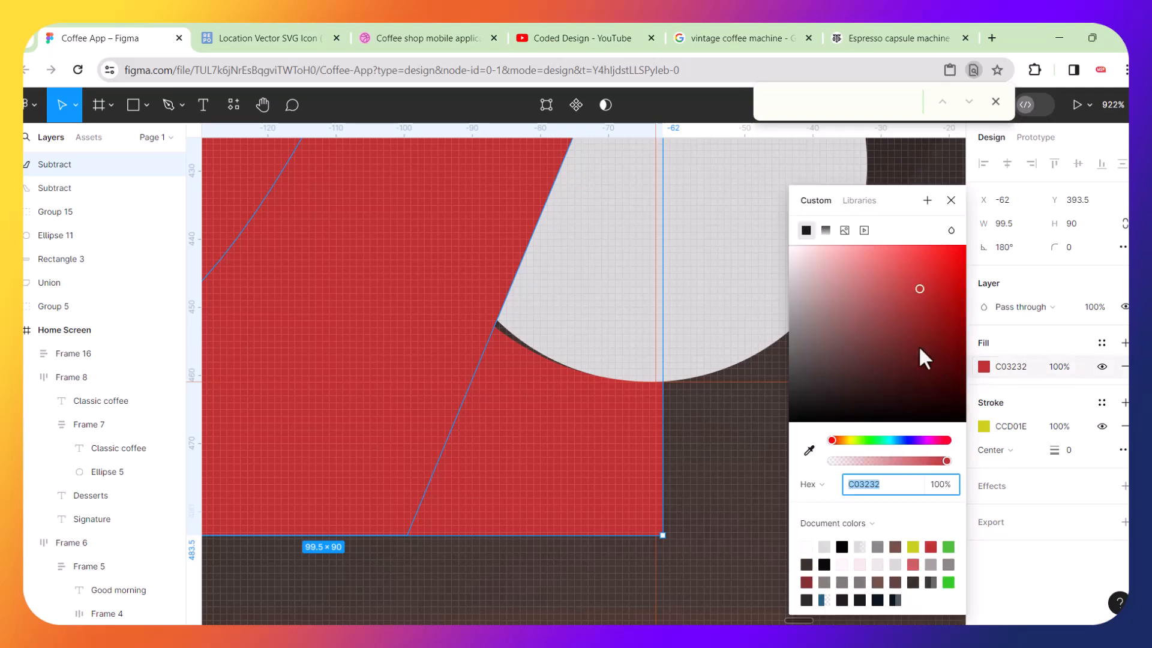
drag(823, 281, 814, 339)
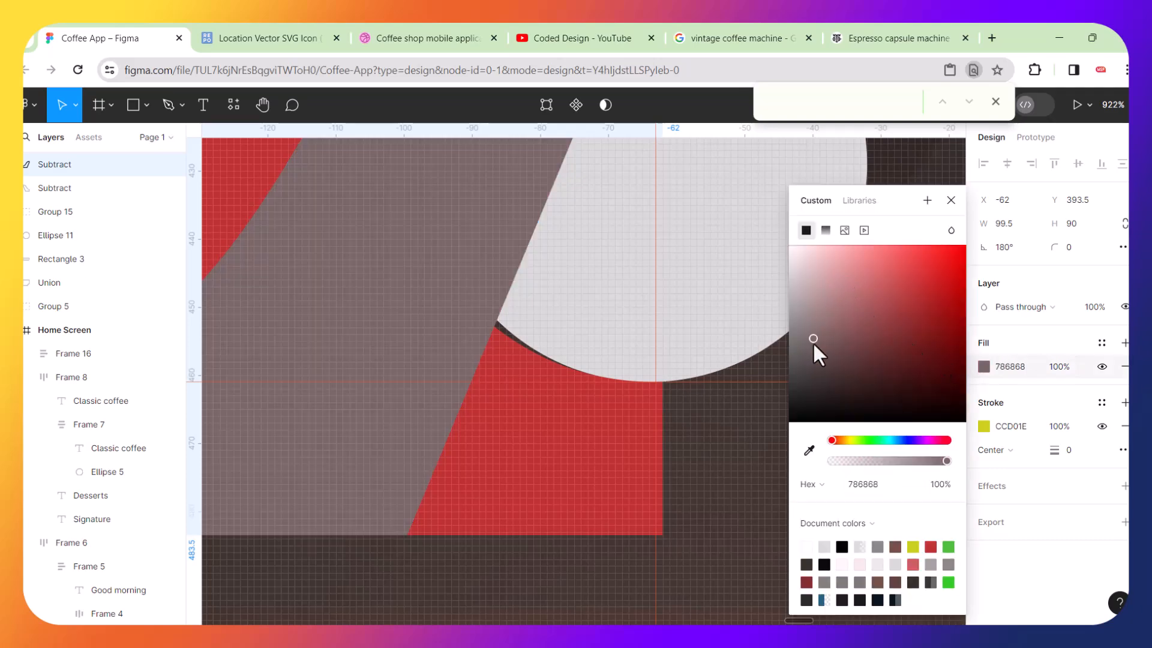
click(849, 440)
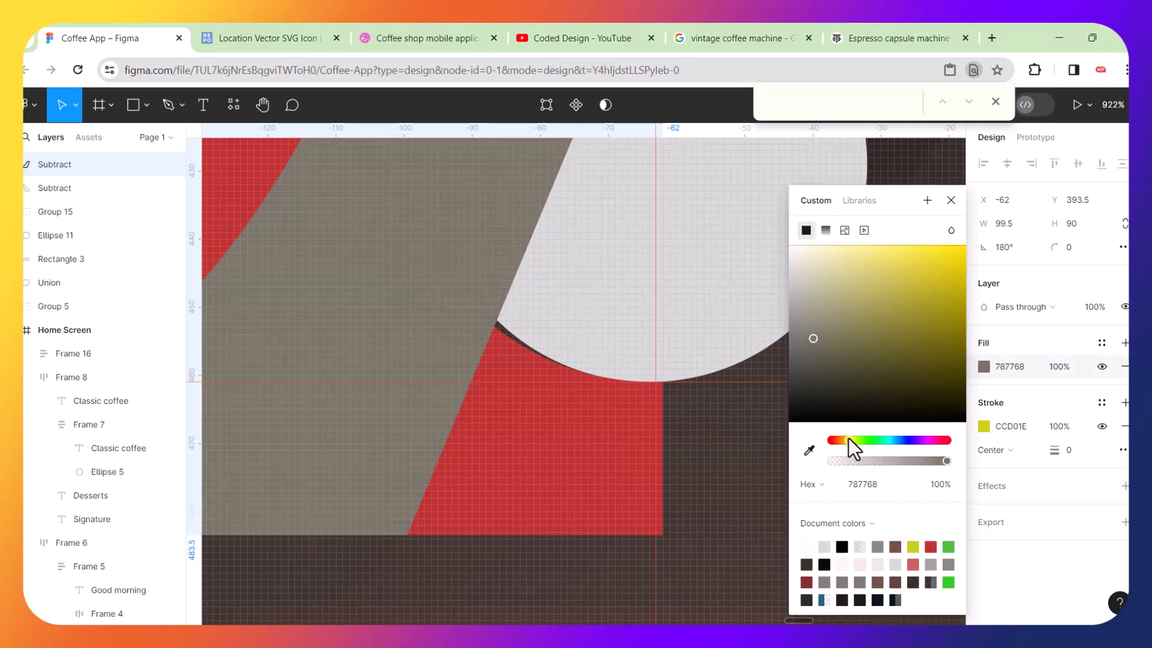
click(946, 275)
click(937, 258)
Move the yellow half-shape so its inner edge meets the red half at the notch's bottom point.
drag(442, 314, 764, 479)
scroll(666, 453, up, 5)
drag(560, 438, 729, 454)
scroll(690, 360, up, 8)
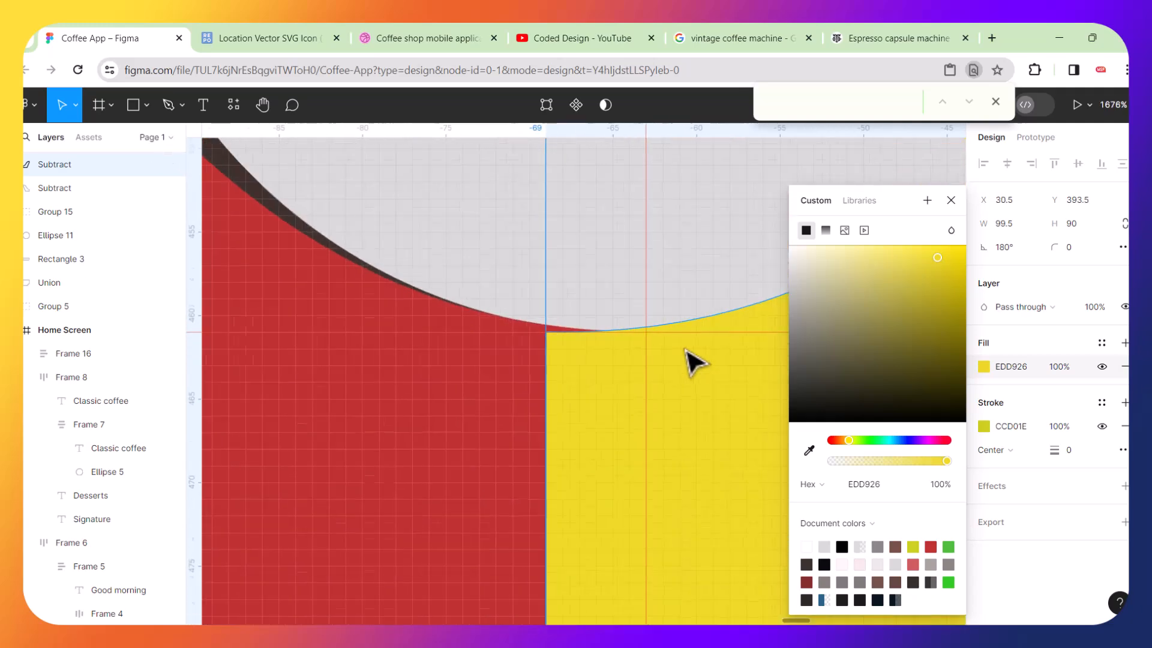
drag(506, 368, 682, 342)
scroll(673, 331, up, 6)
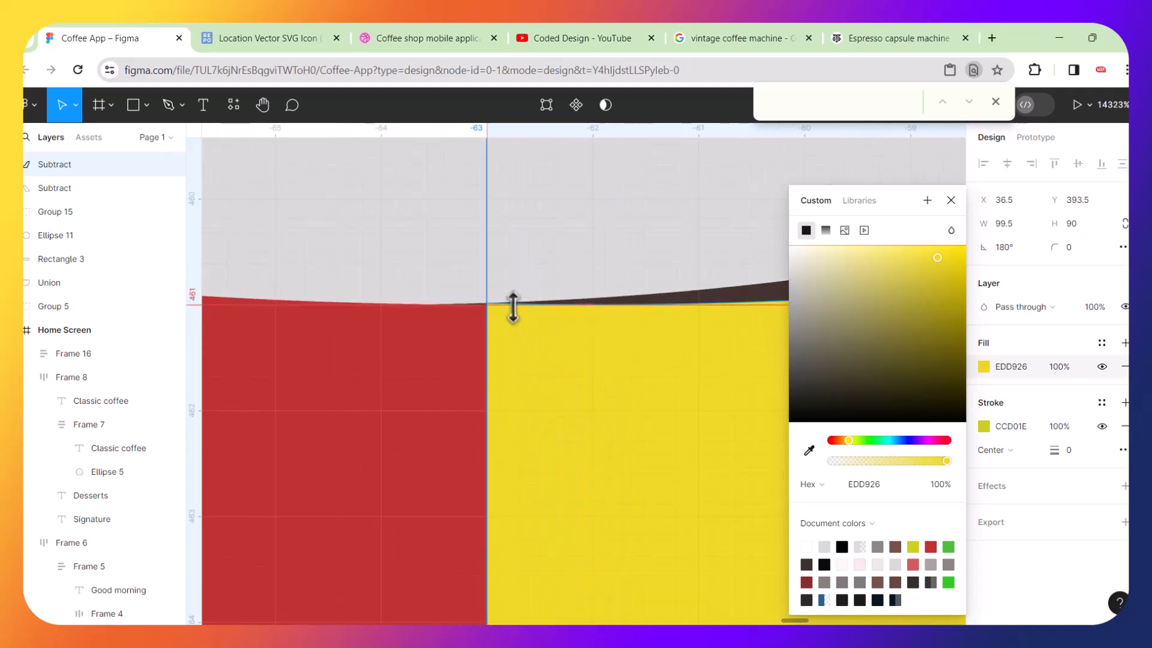
scroll(579, 314, up, 4)
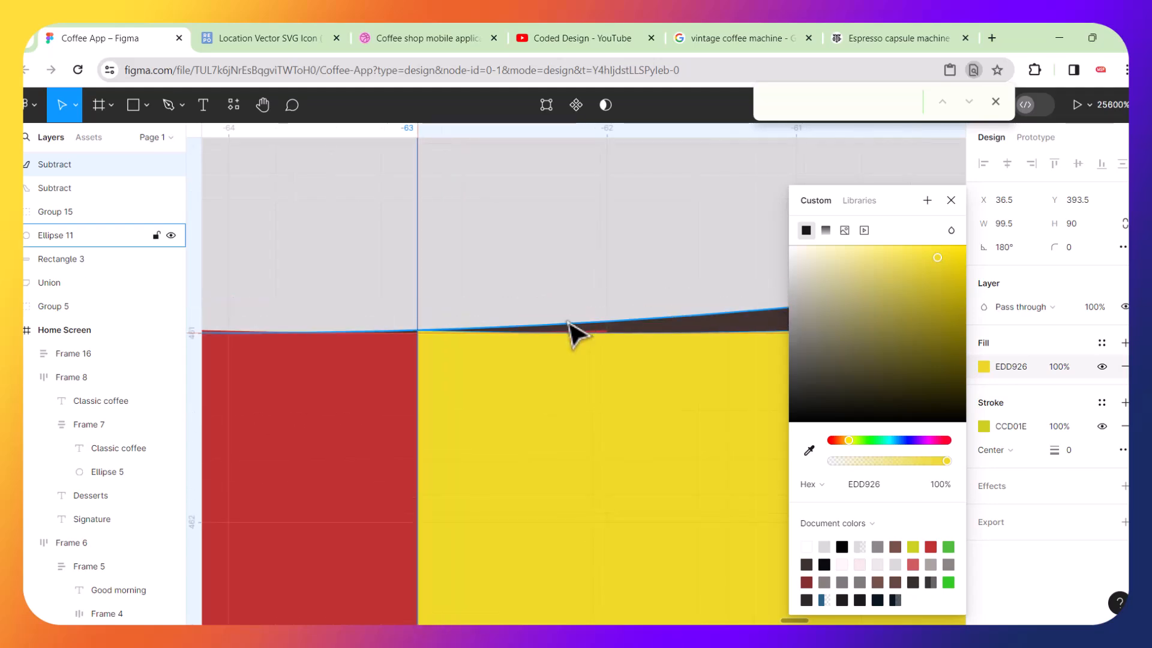
scroll(578, 321, down, 10)
scroll(569, 324, down, 10)
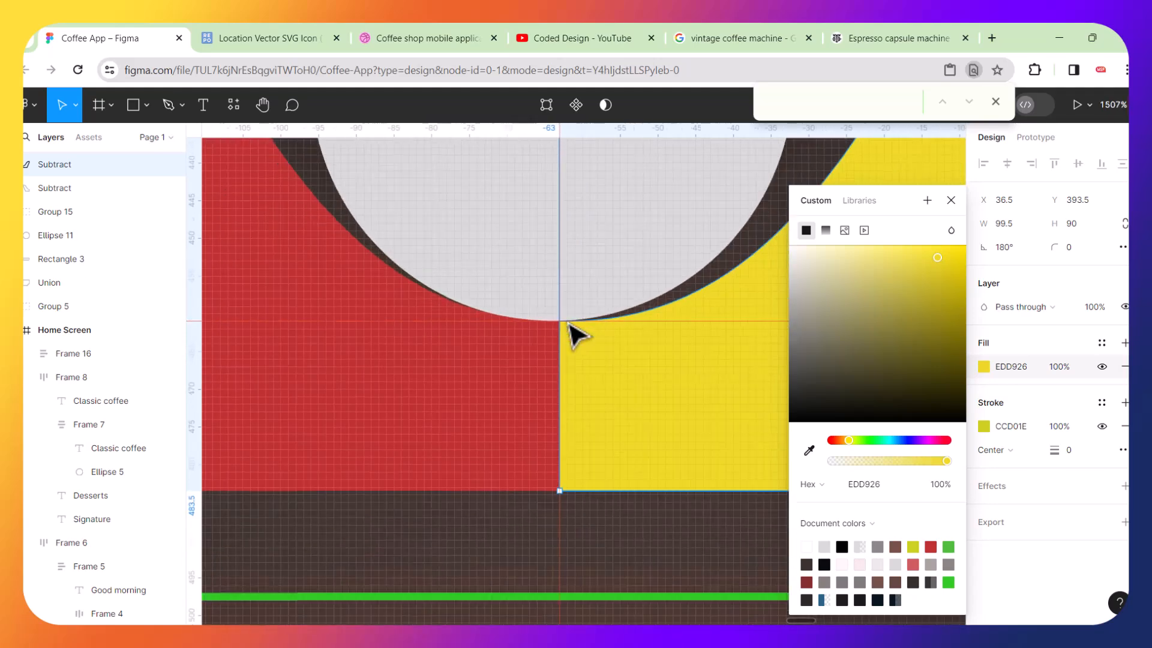
scroll(569, 325, down, 2)
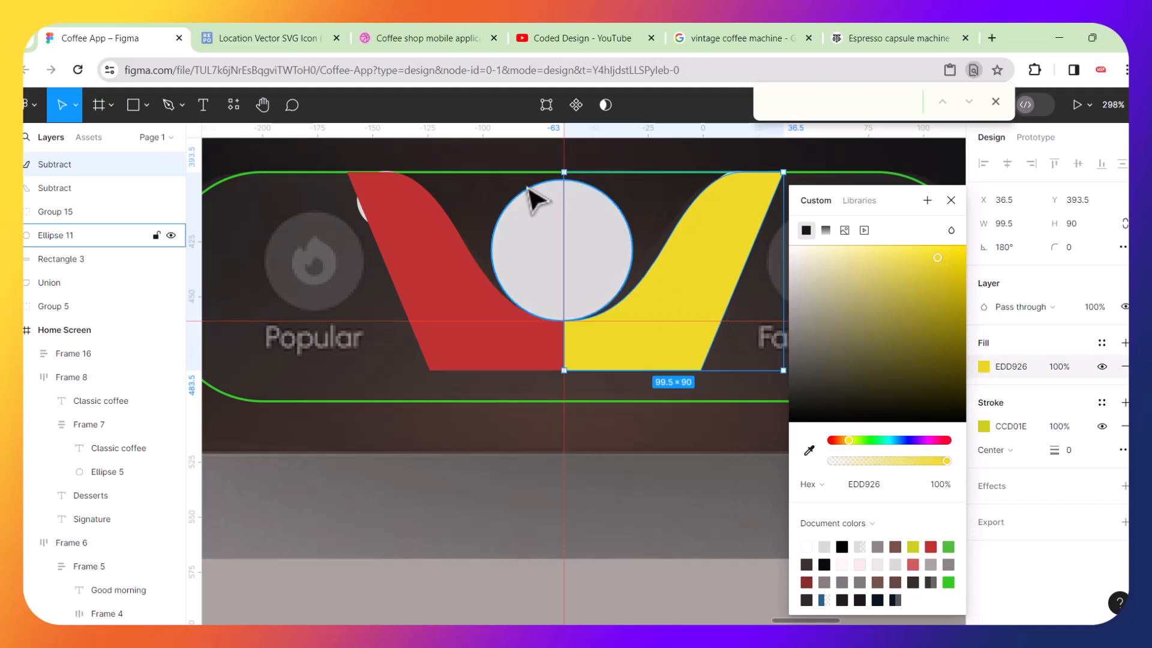
scroll(611, 251, up, 3)
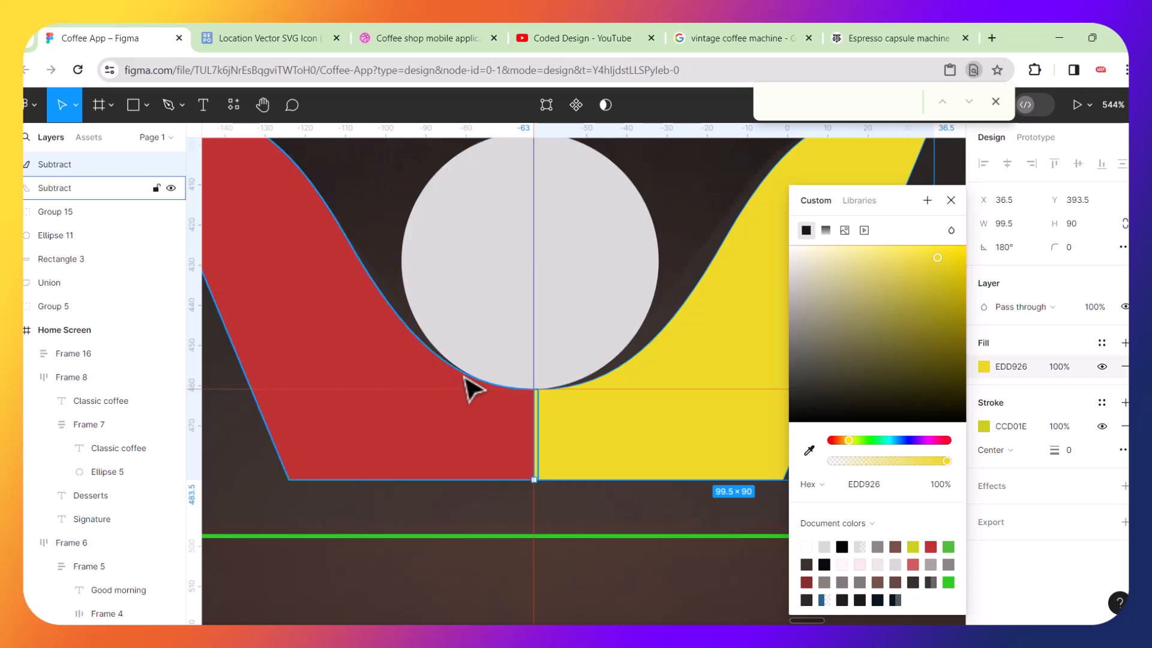
Select both red and yellow half-shapes and union them into one symmetric notch shape.
click(616, 280)
drag(605, 220, 611, 227)
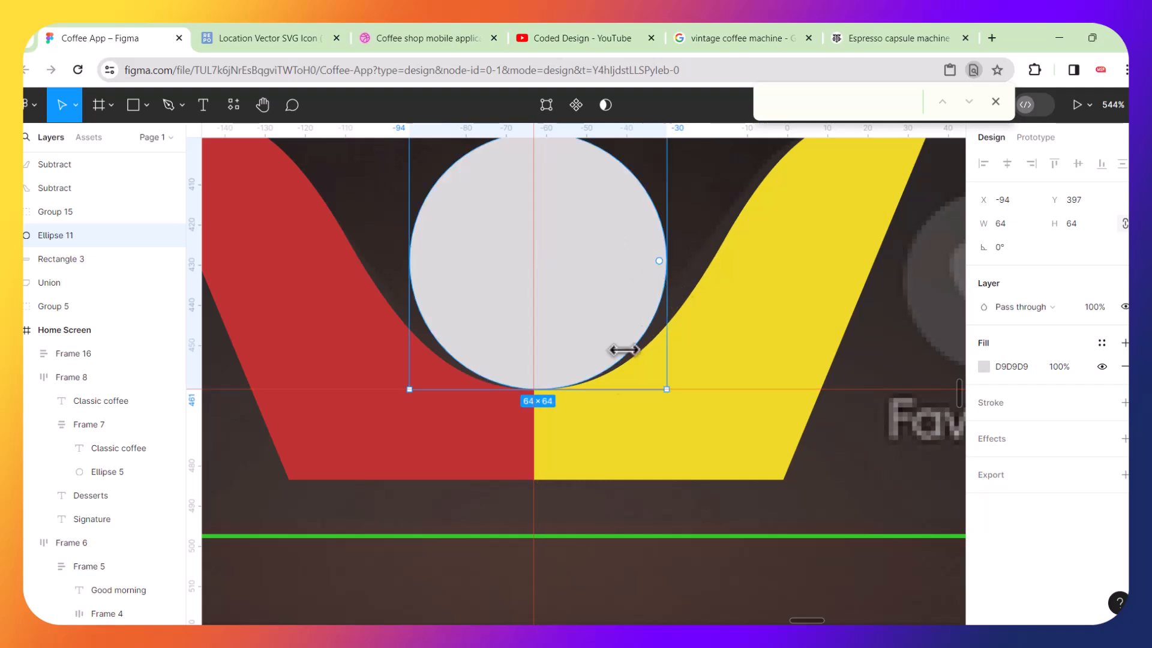
scroll(518, 397, down, 5)
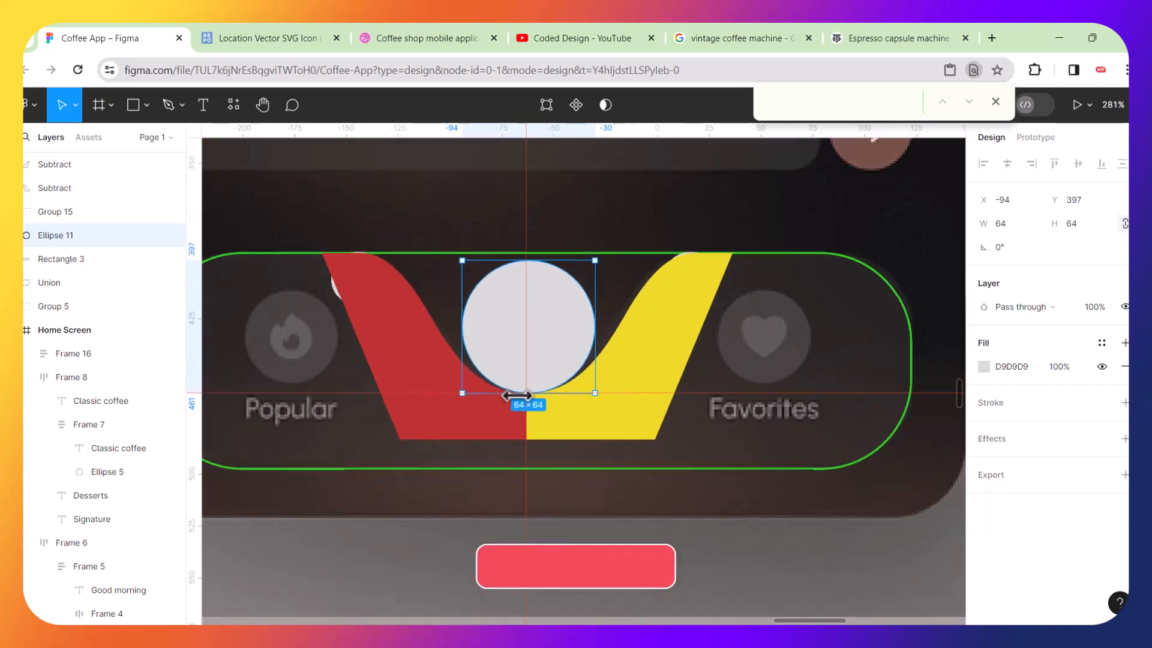
click(600, 590)
click(569, 432)
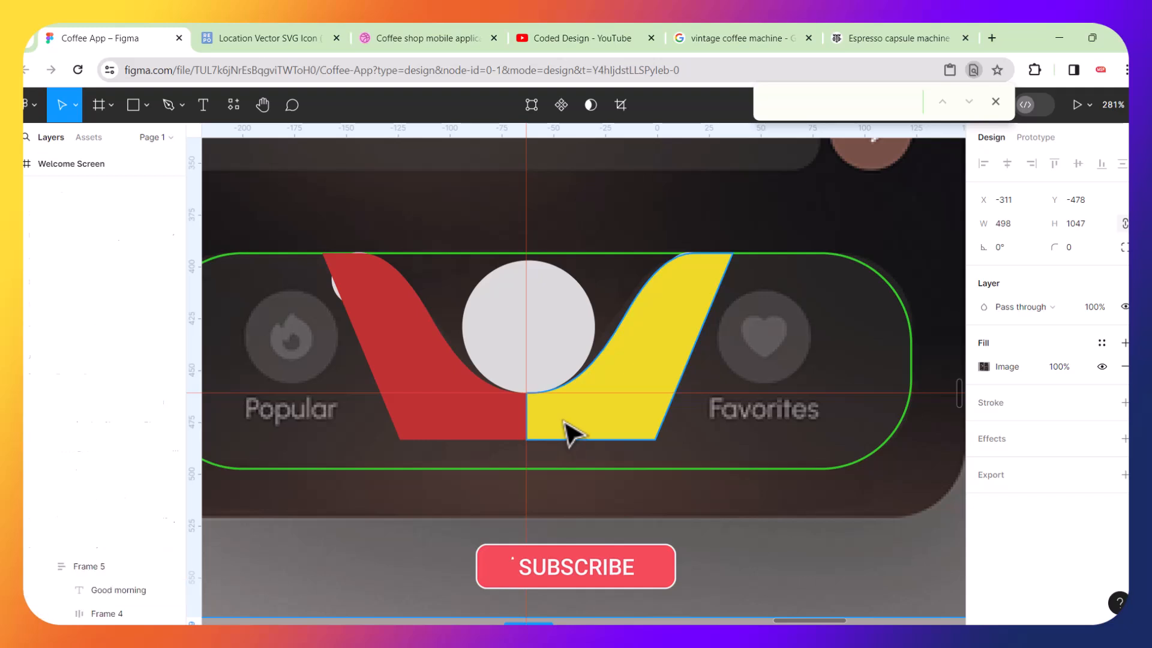
shift+click(476, 425)
key(shift)
key(shift)
key(shift)
key(shift)
key(shift)
click(425, 94)
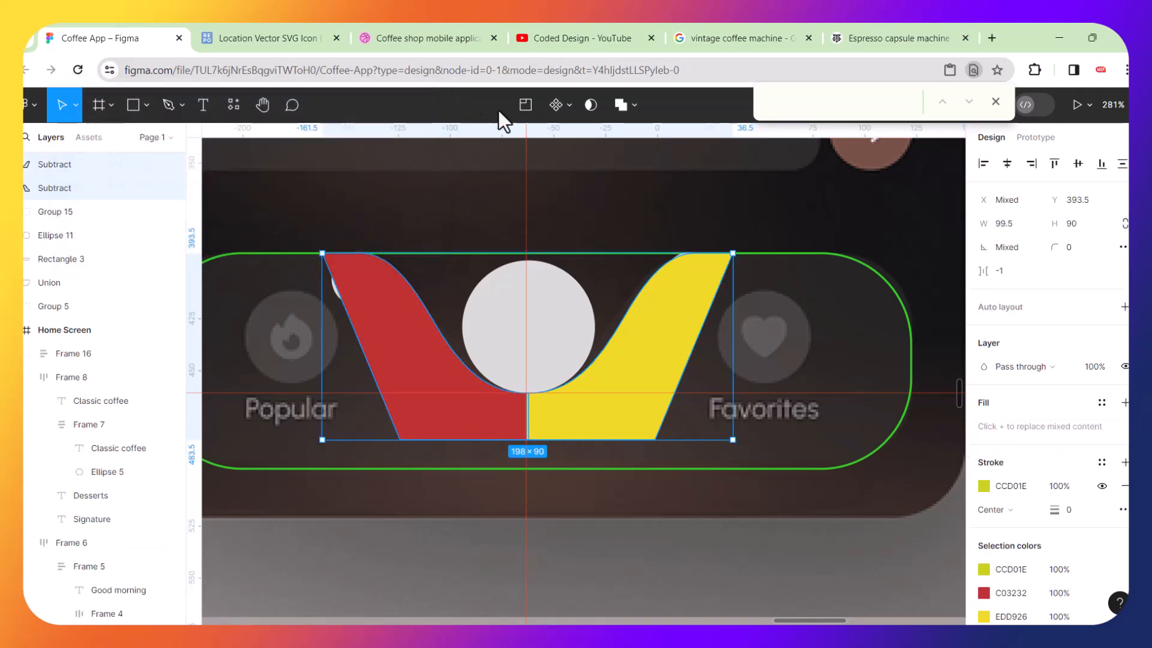
click(635, 105)
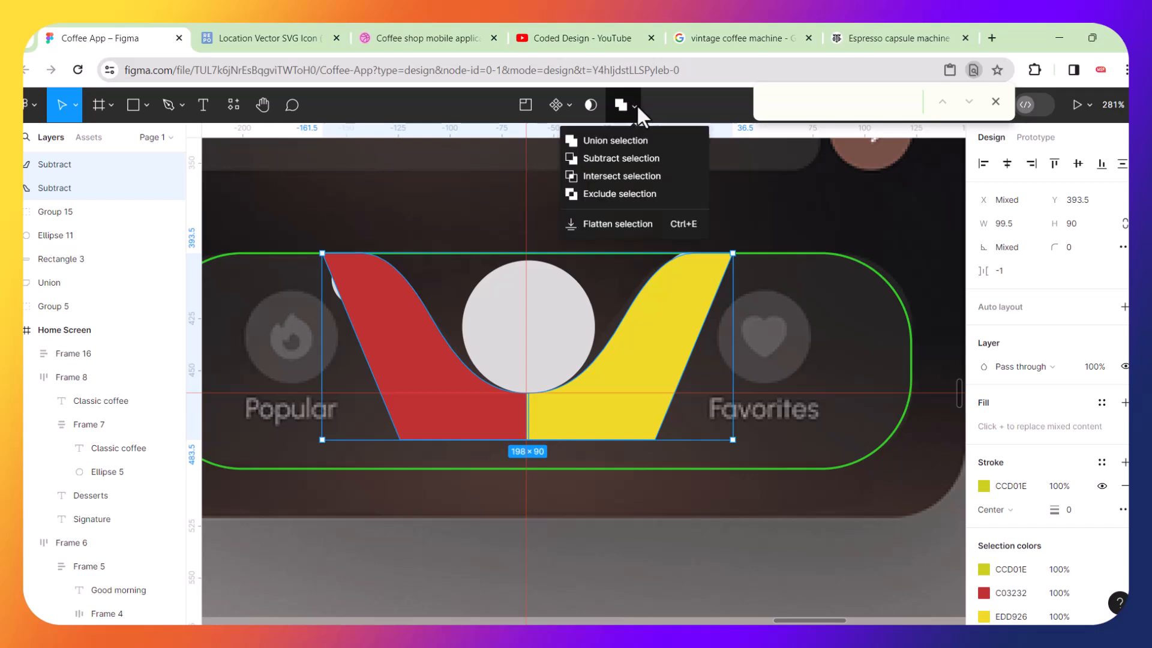
click(618, 141)
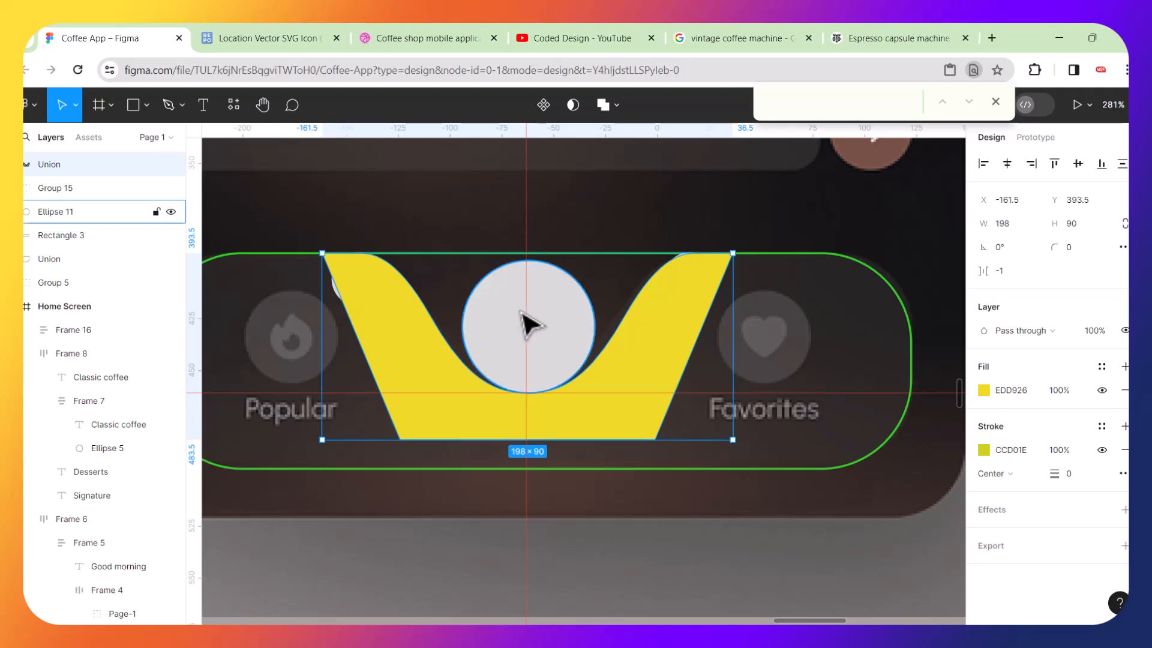
Move the circle up above the nav bar and set the bar rectangle's stroke weight to 0.
drag(553, 326, 562, 160)
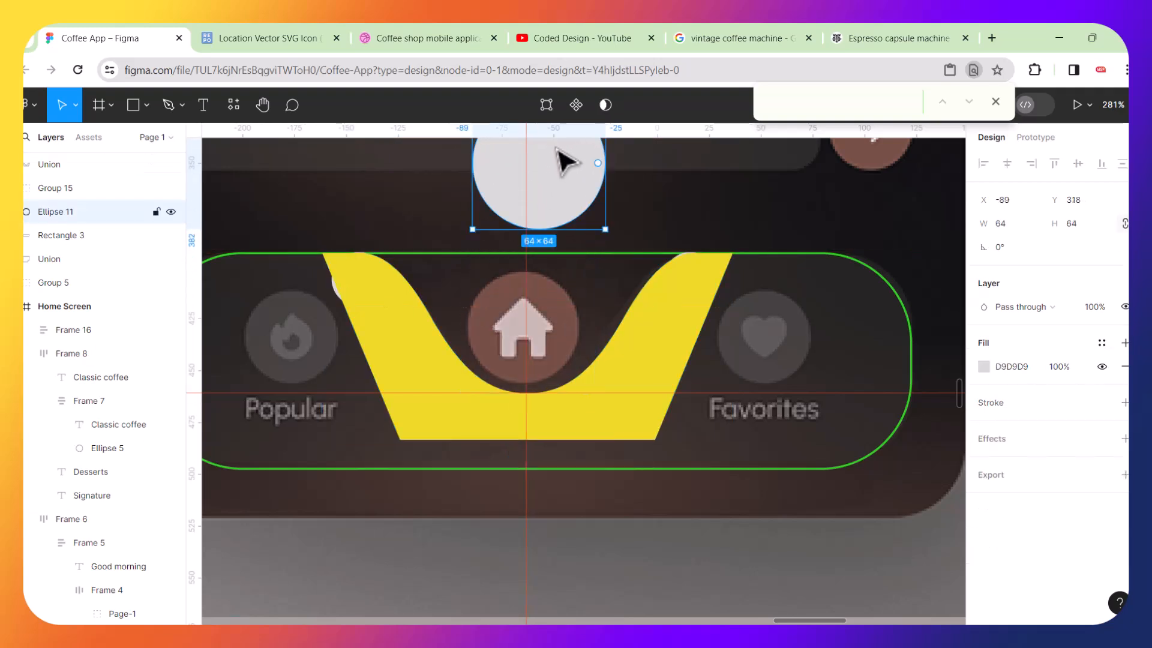
click(806, 268)
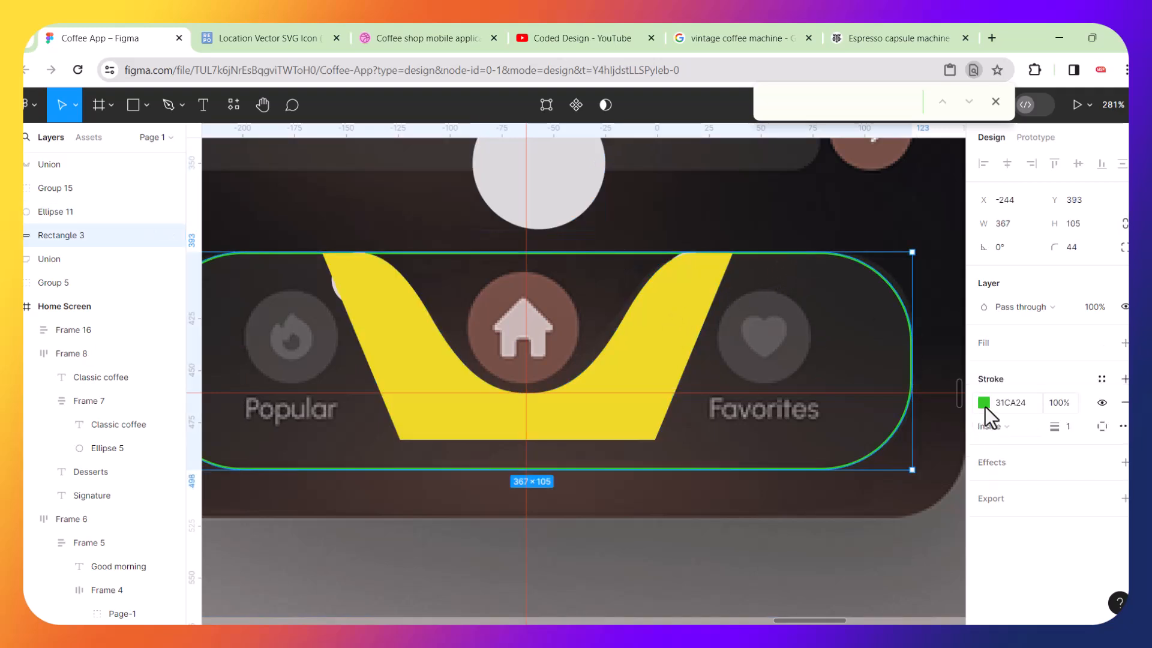
drag(1058, 425, 1027, 424)
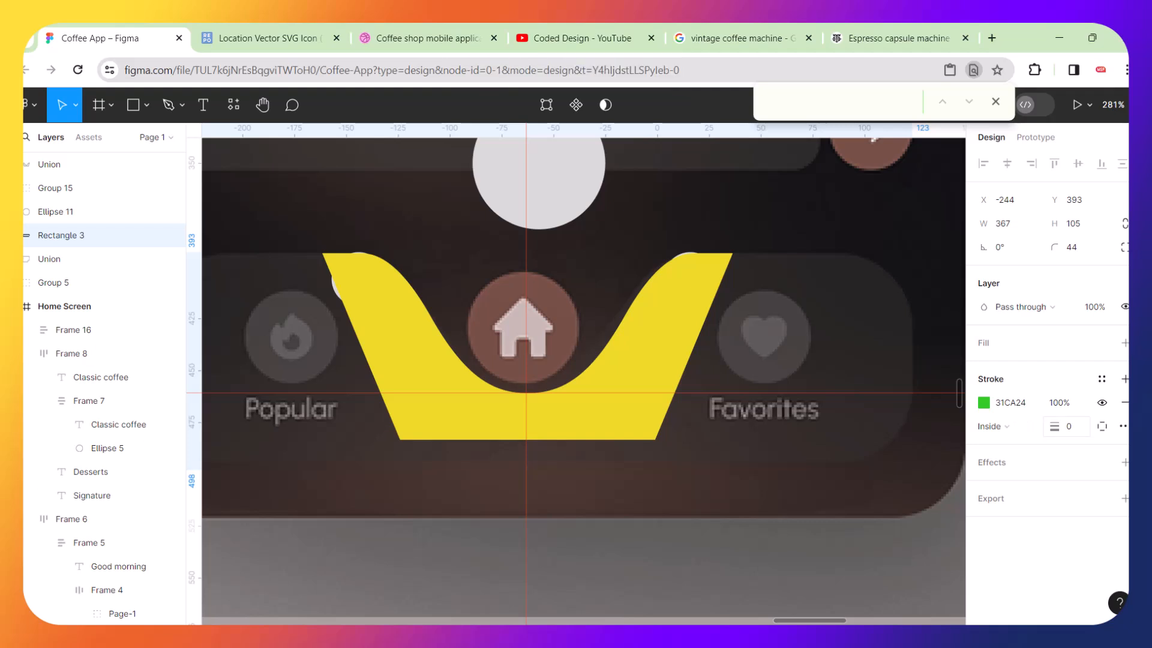
Add a red fill to the bar rectangle.
click(1126, 343)
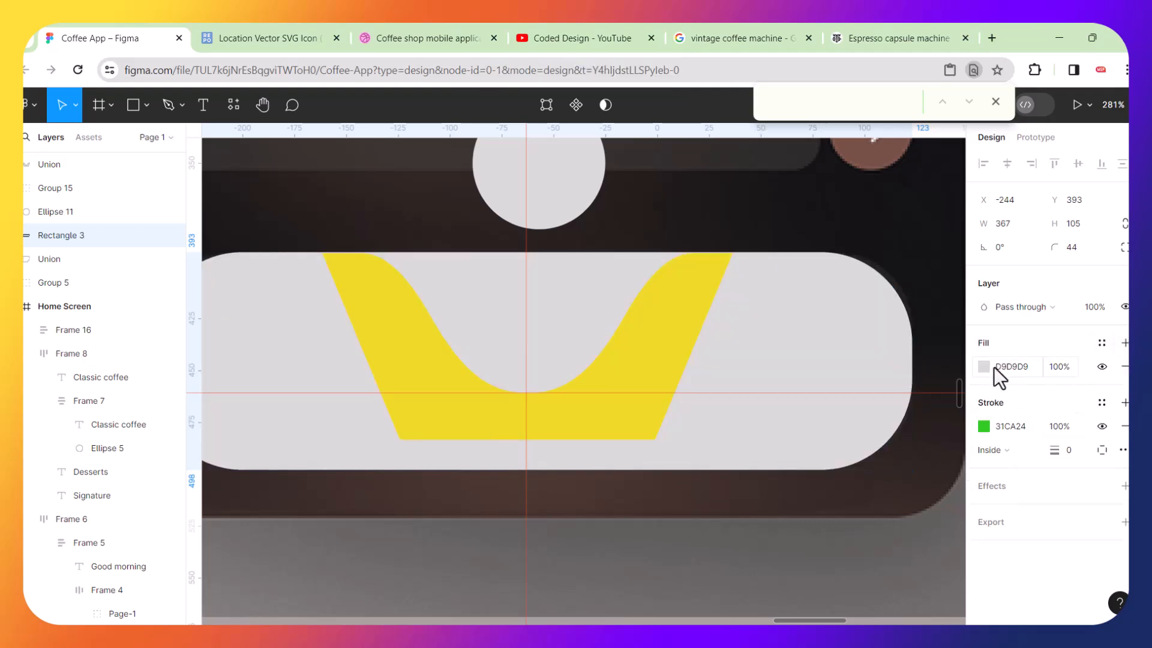
click(984, 367)
drag(898, 301, 926, 281)
click(685, 216)
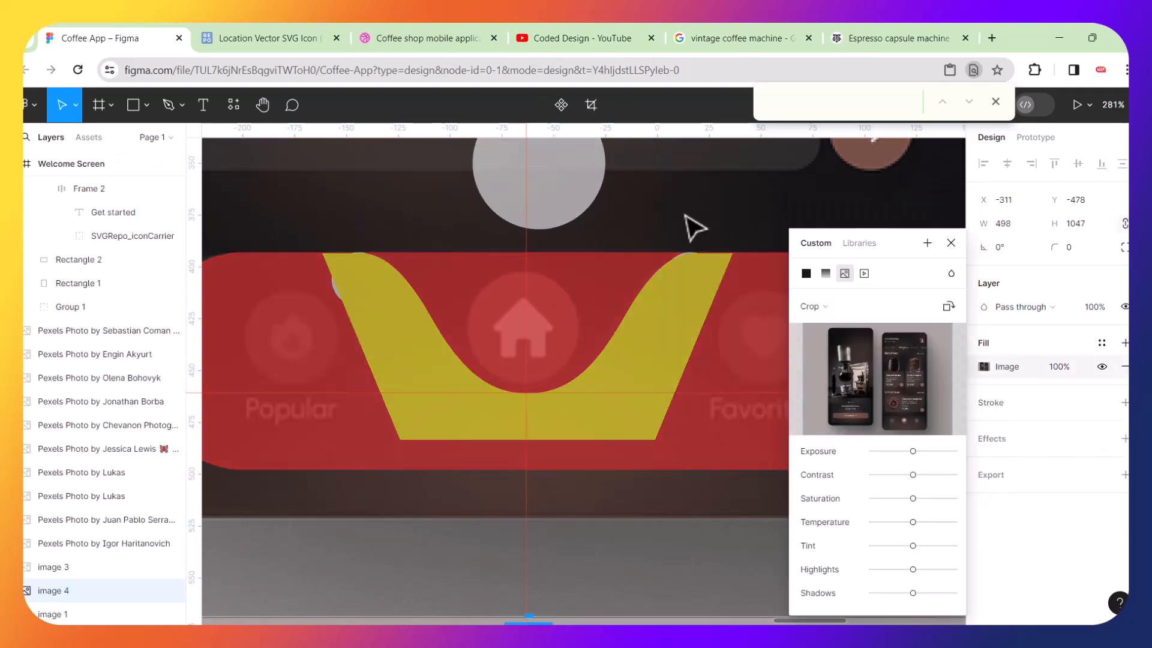
click(951, 243)
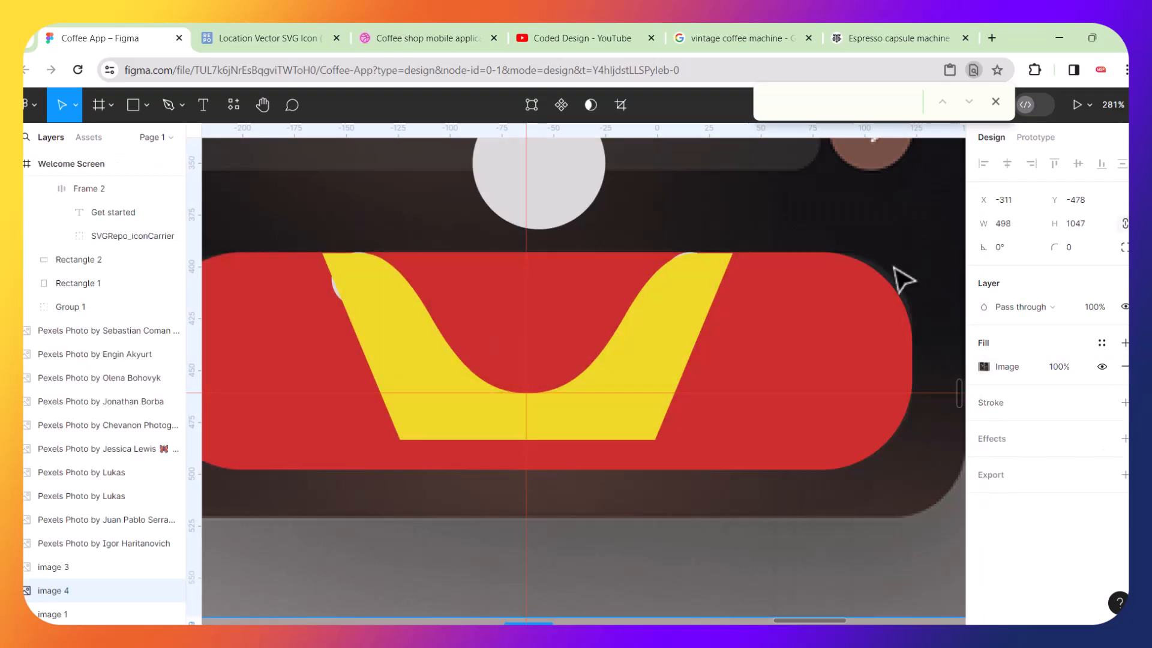
Align the top edges of the notch shape and the bar rectangle.
scroll(684, 288, up, 5)
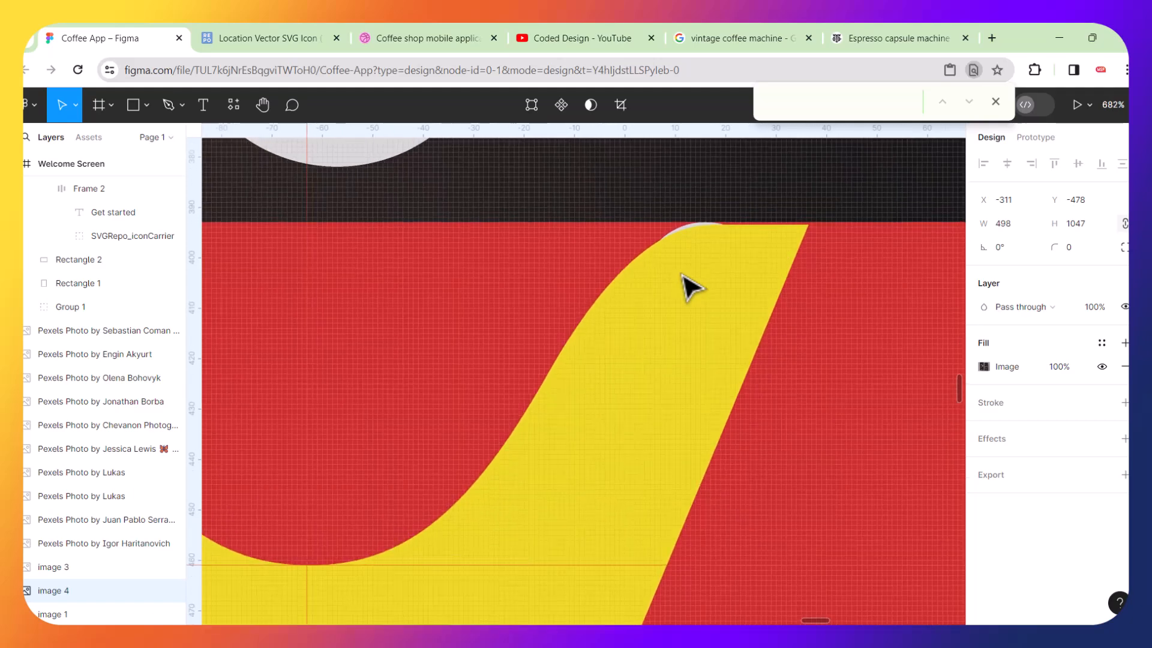
scroll(758, 240, up, 5)
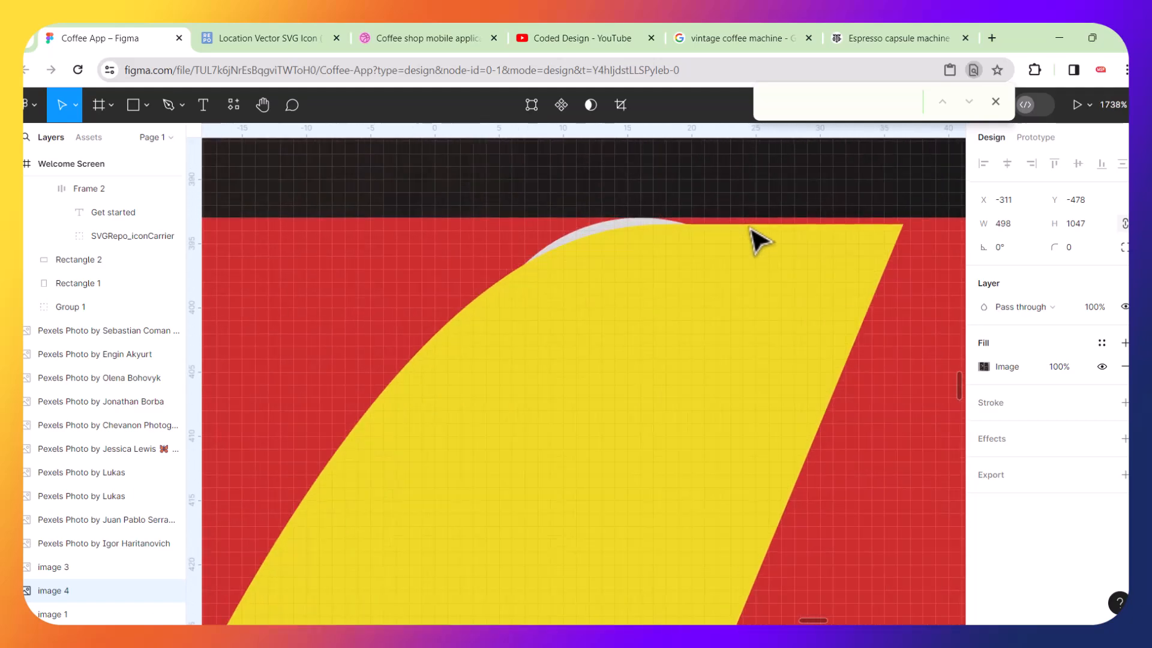
scroll(687, 282, down, 8)
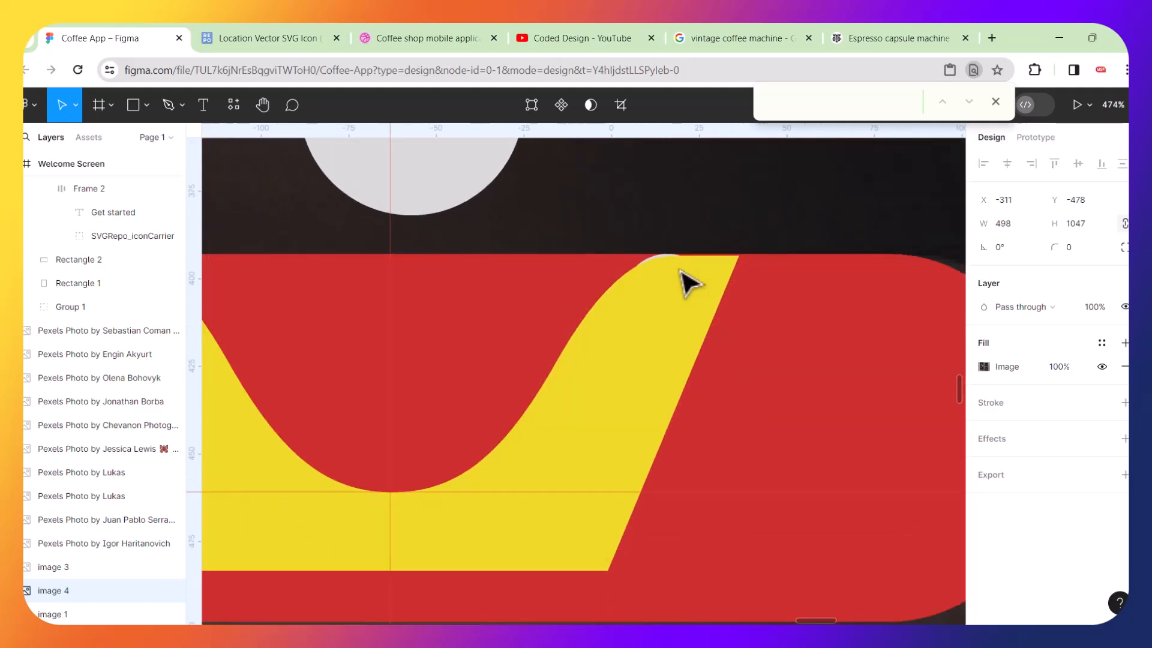
scroll(687, 282, down, 2)
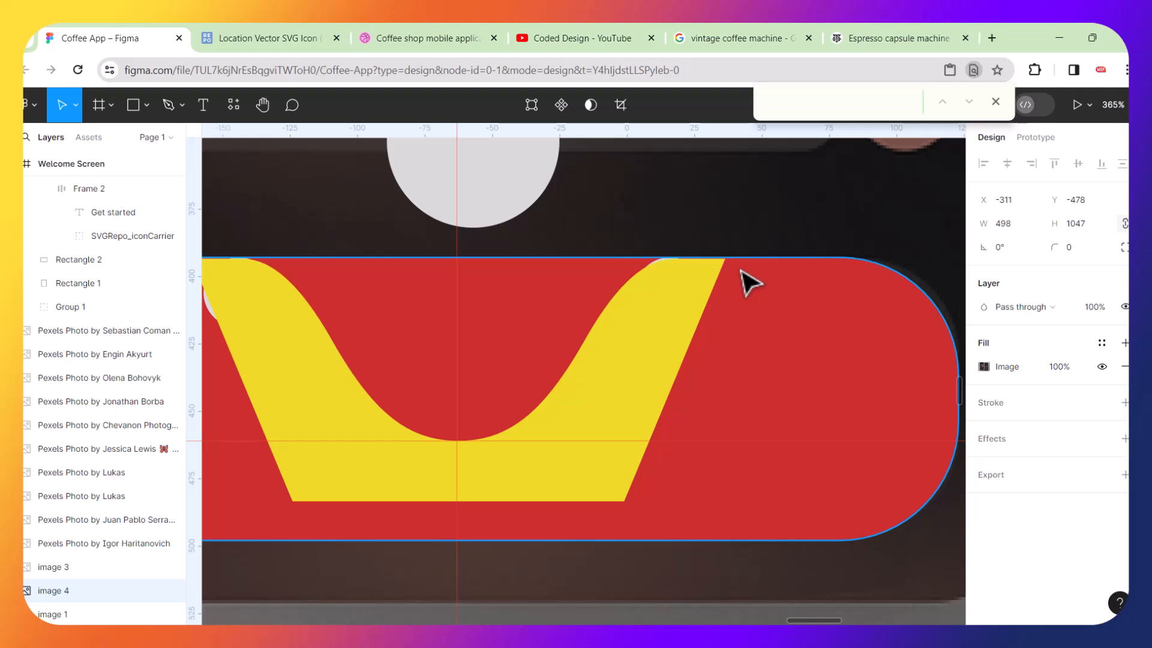
scroll(750, 282, down, 3)
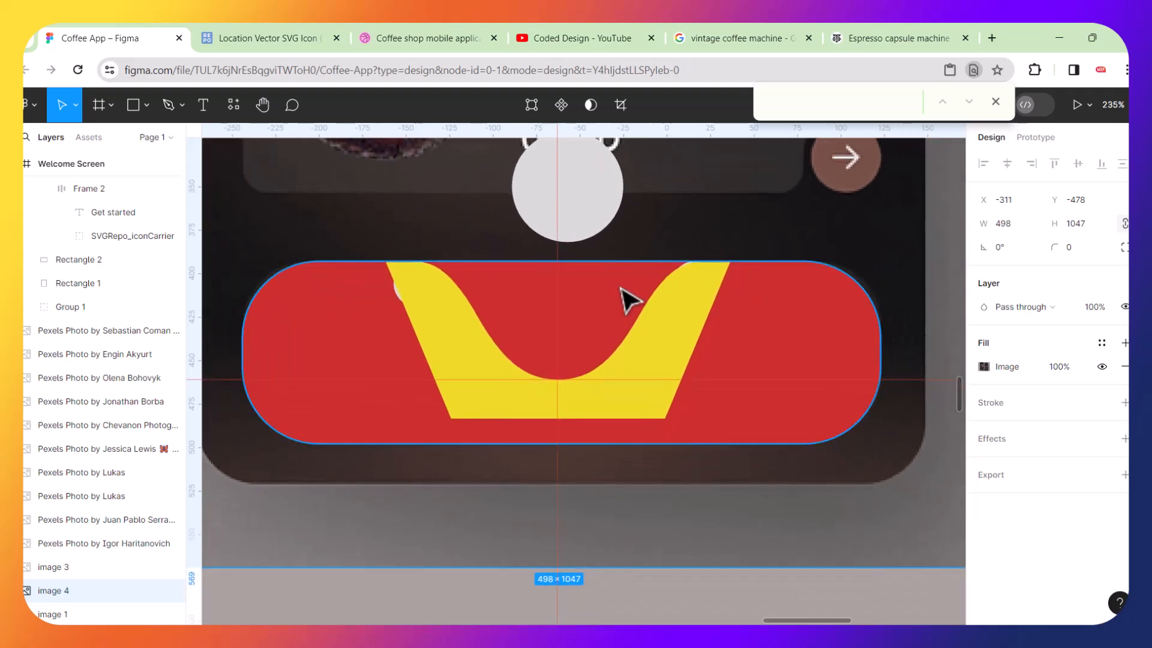
click(675, 330)
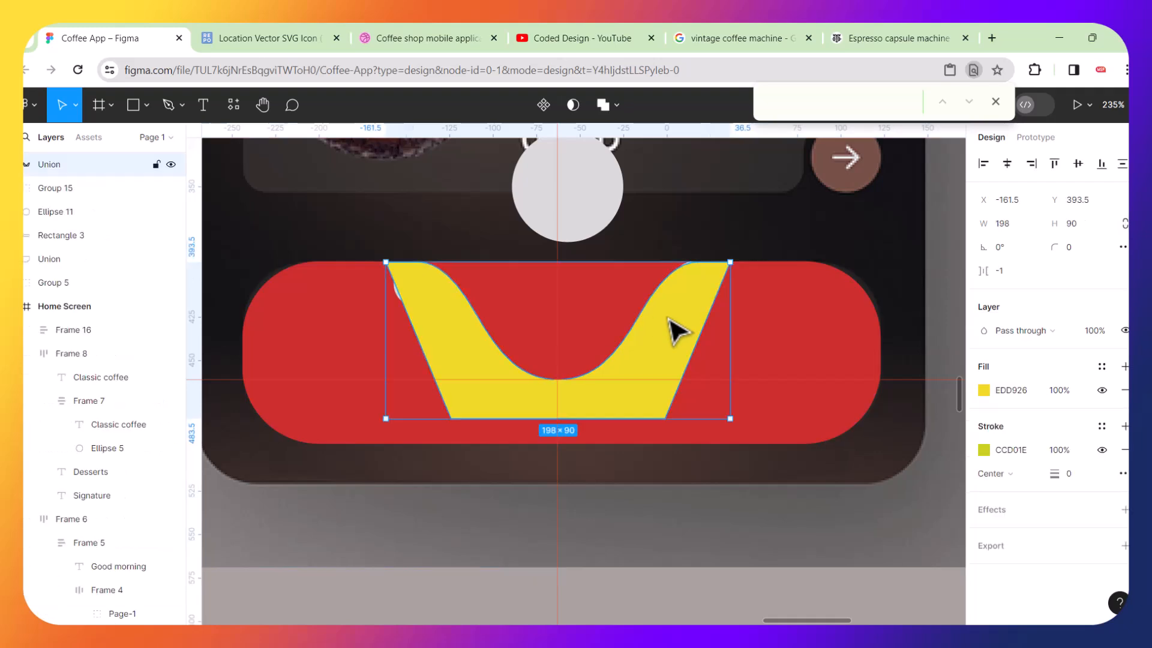
shift+click(804, 343)
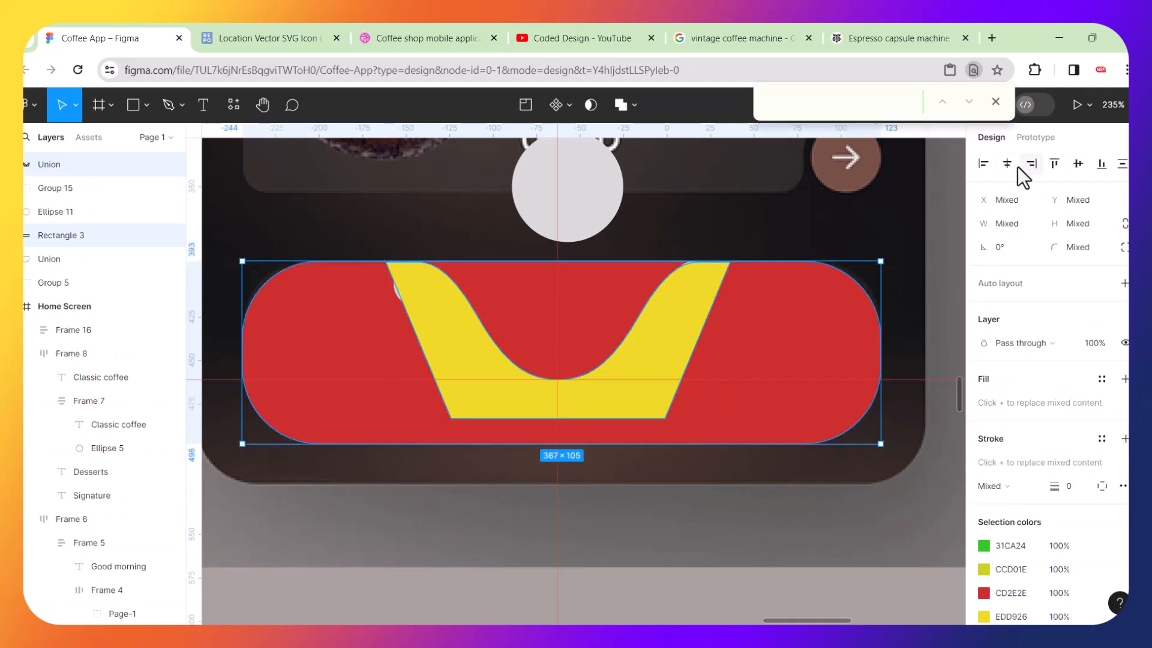
click(1054, 165)
Zoom in to inspect where the notch shape's top corners meet the bar's top edge.
scroll(711, 295, up, 5)
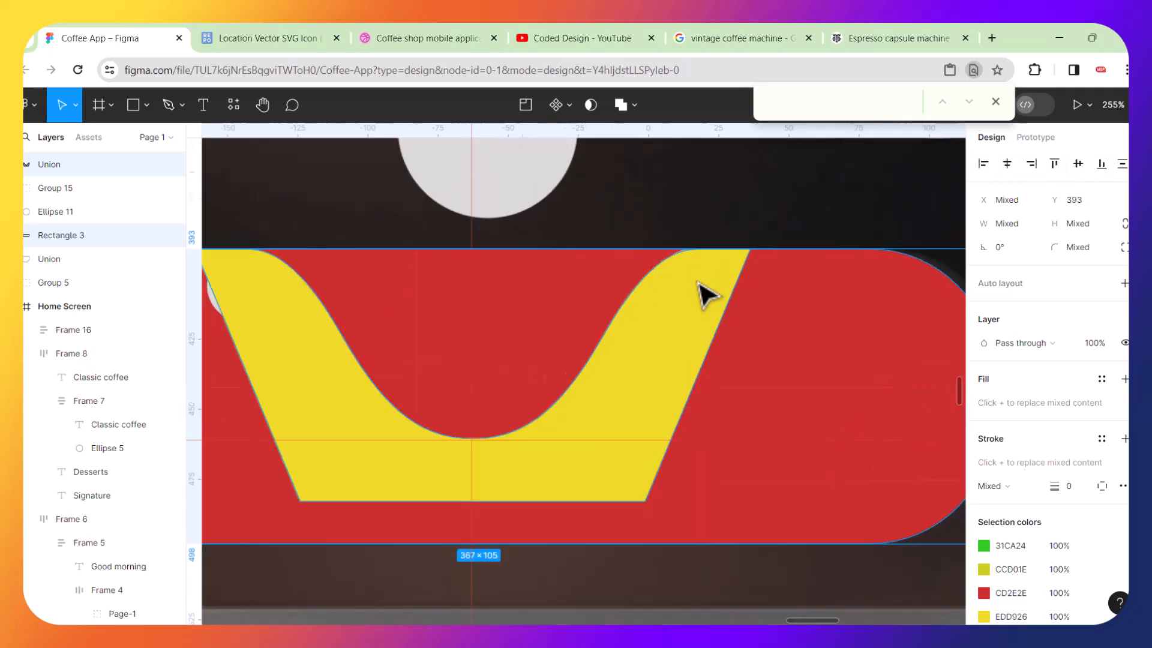
scroll(726, 237, up, 4)
scroll(731, 228, up, 3)
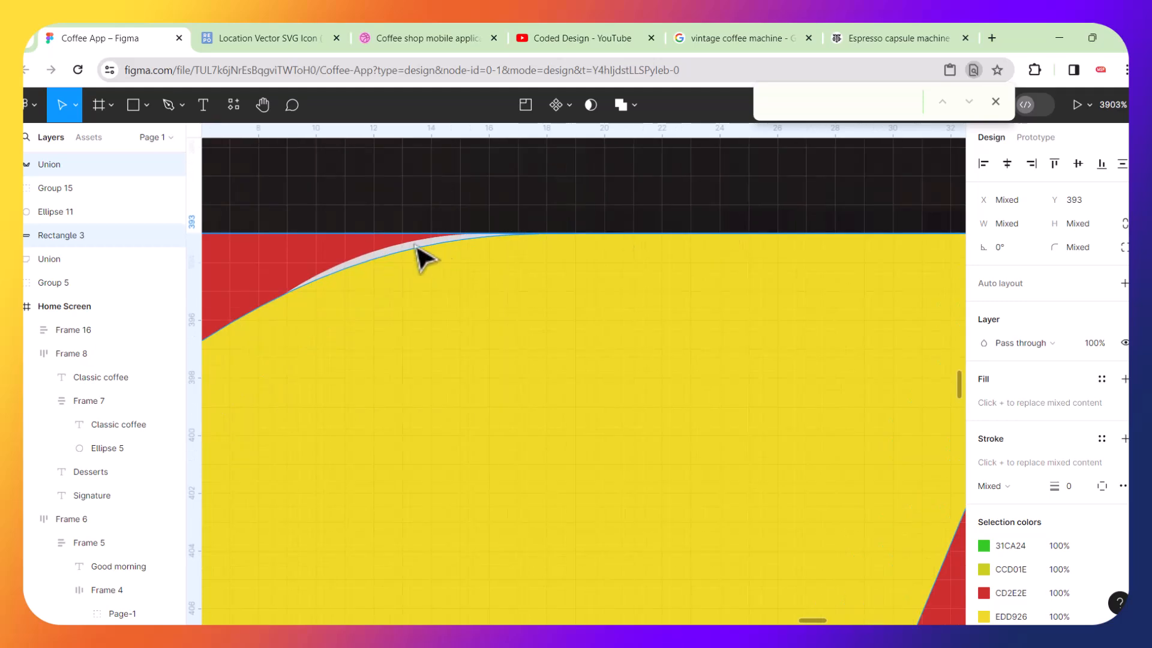
scroll(555, 268, up, 3)
scroll(558, 267, down, 10)
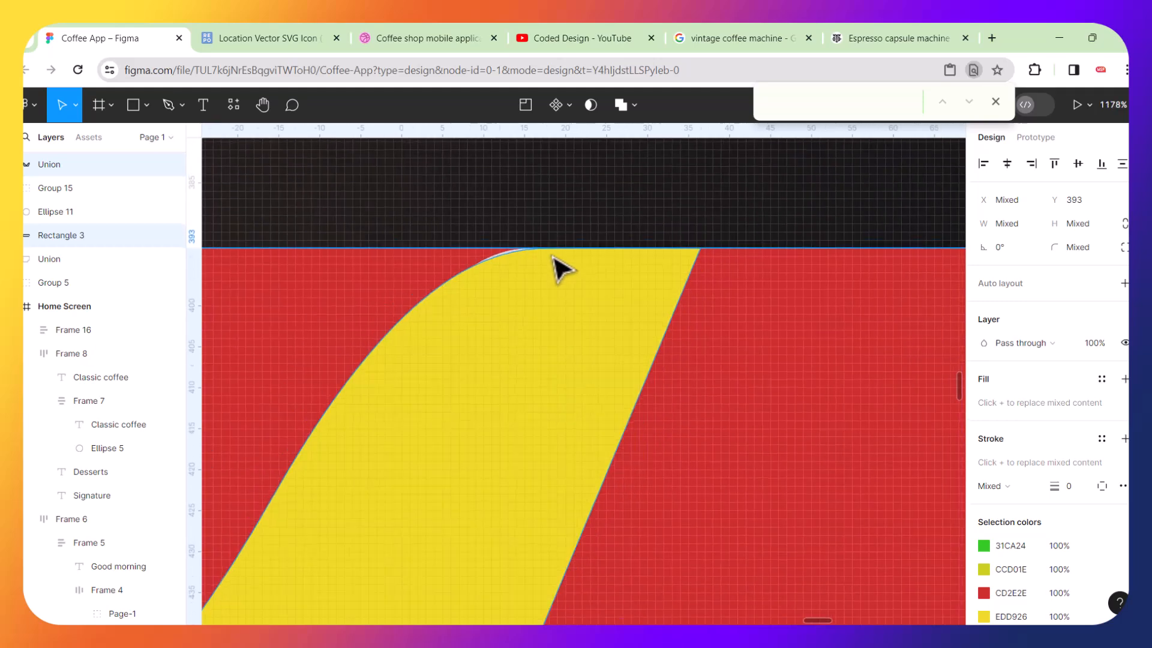
scroll(558, 267, down, 3)
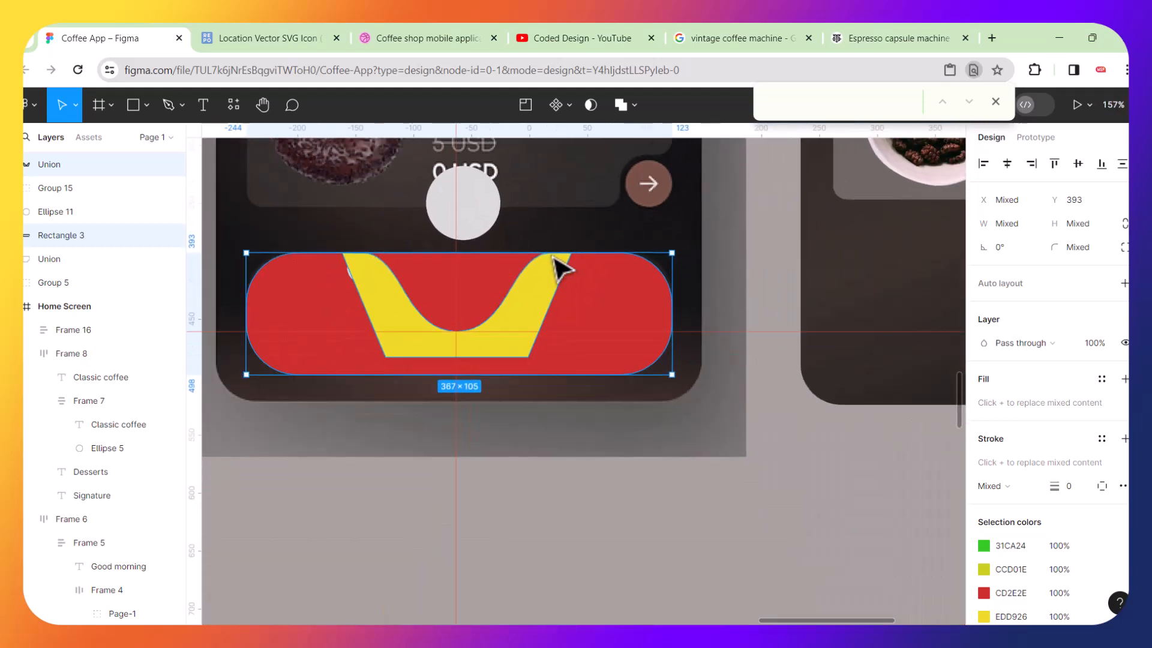
scroll(444, 281, up, 2)
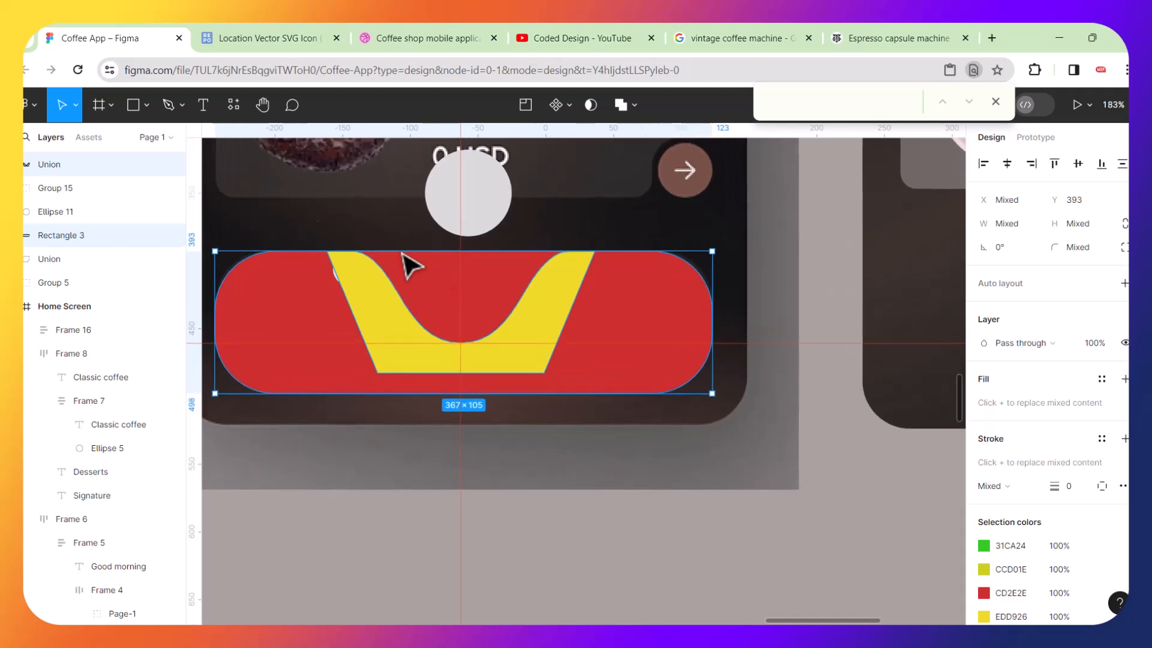
click(131, 105)
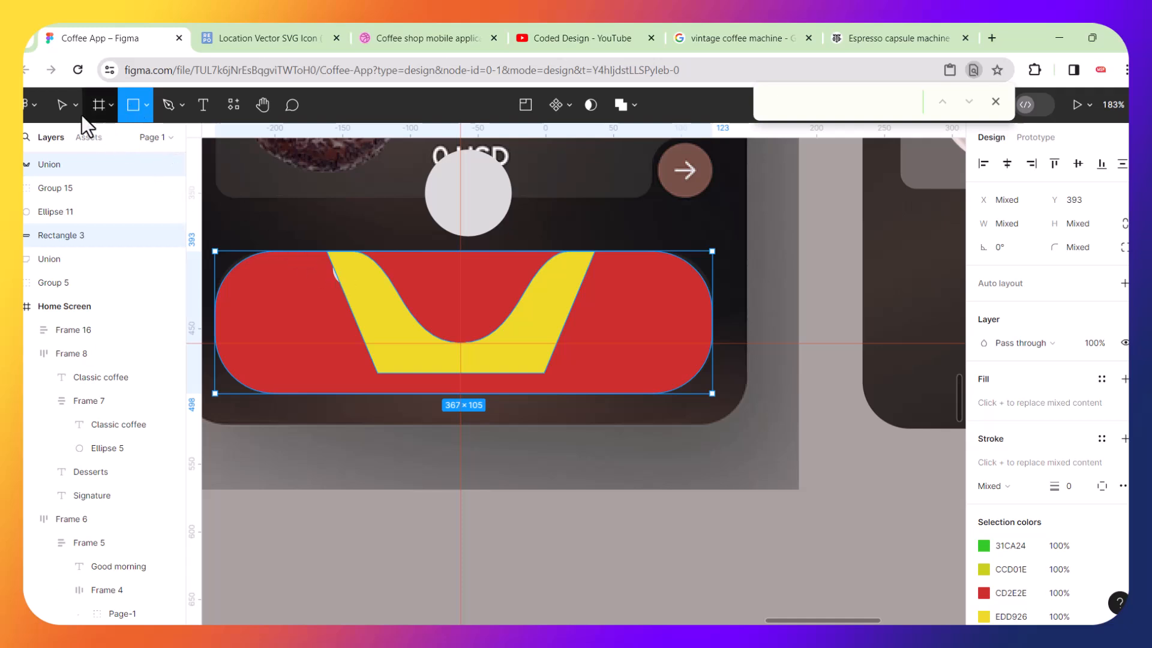
click(60, 105)
double_click(385, 317)
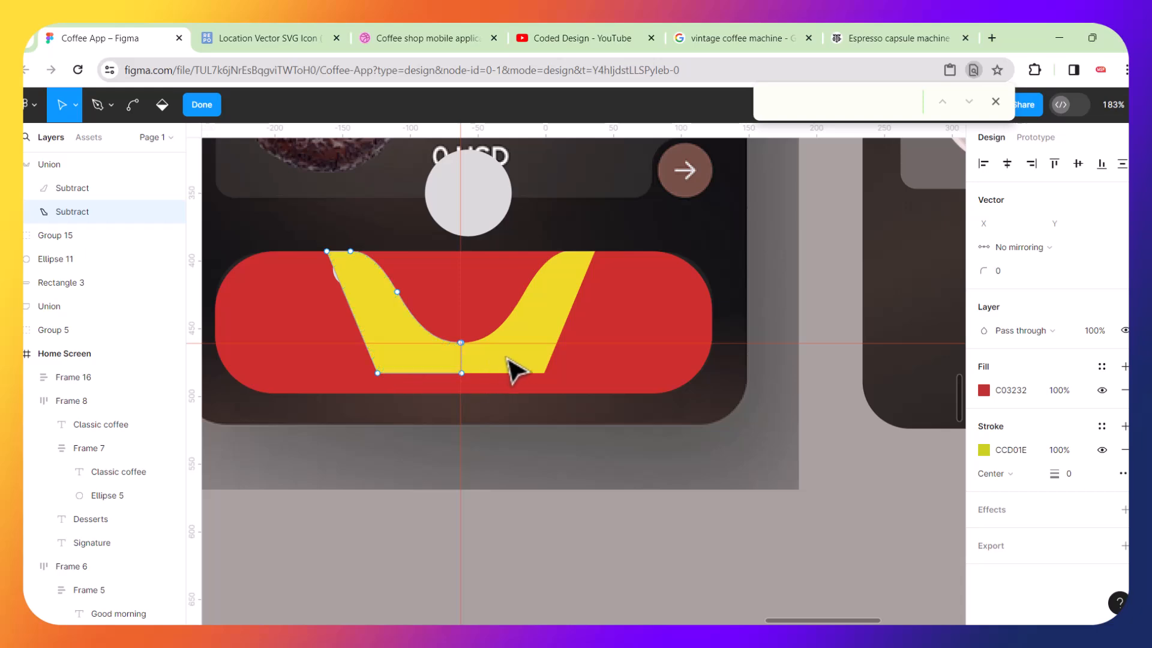
scroll(517, 370, up, 10)
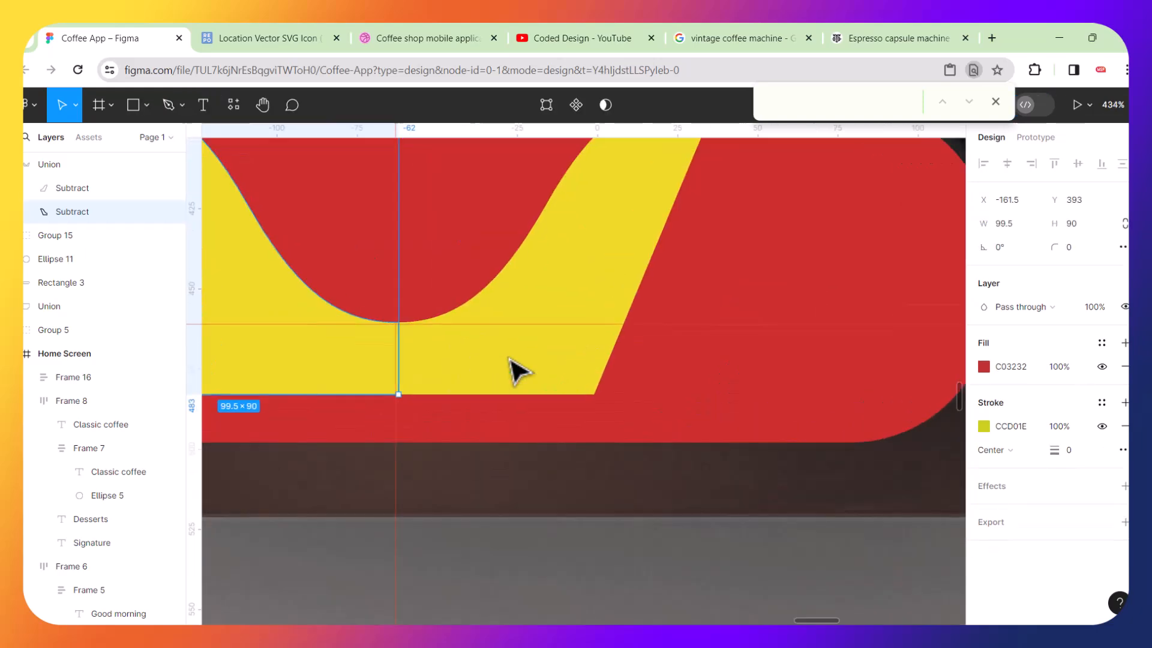
scroll(417, 368, down, 5)
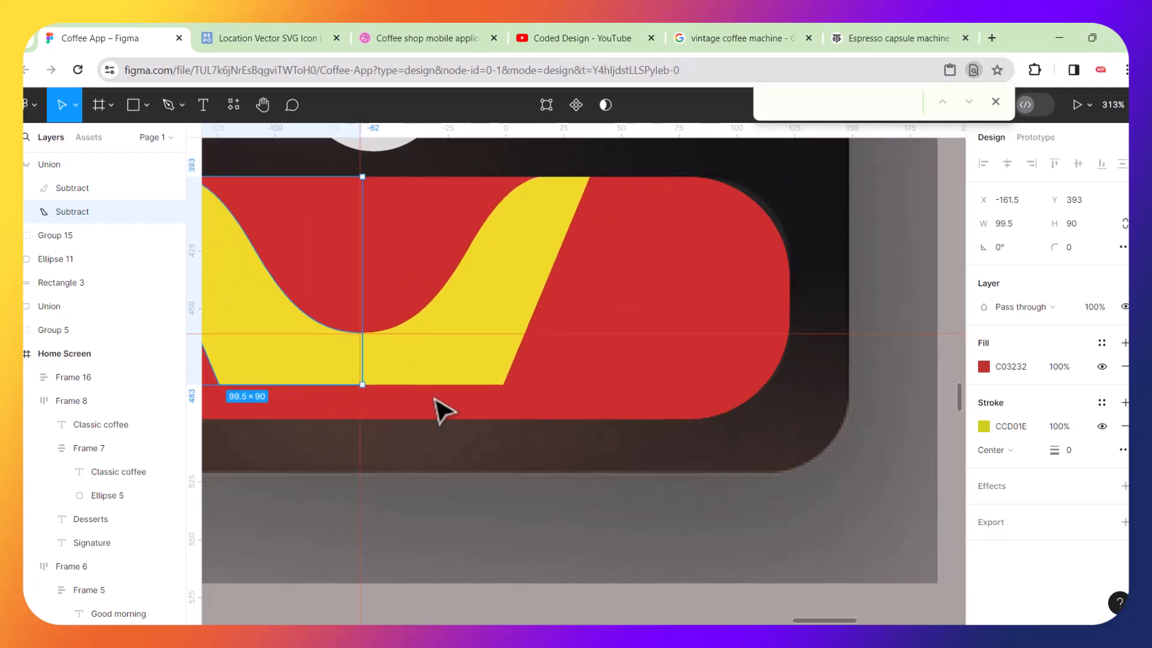
Flatten the notch union shape into a single vector.
click(468, 483)
double_click(401, 378)
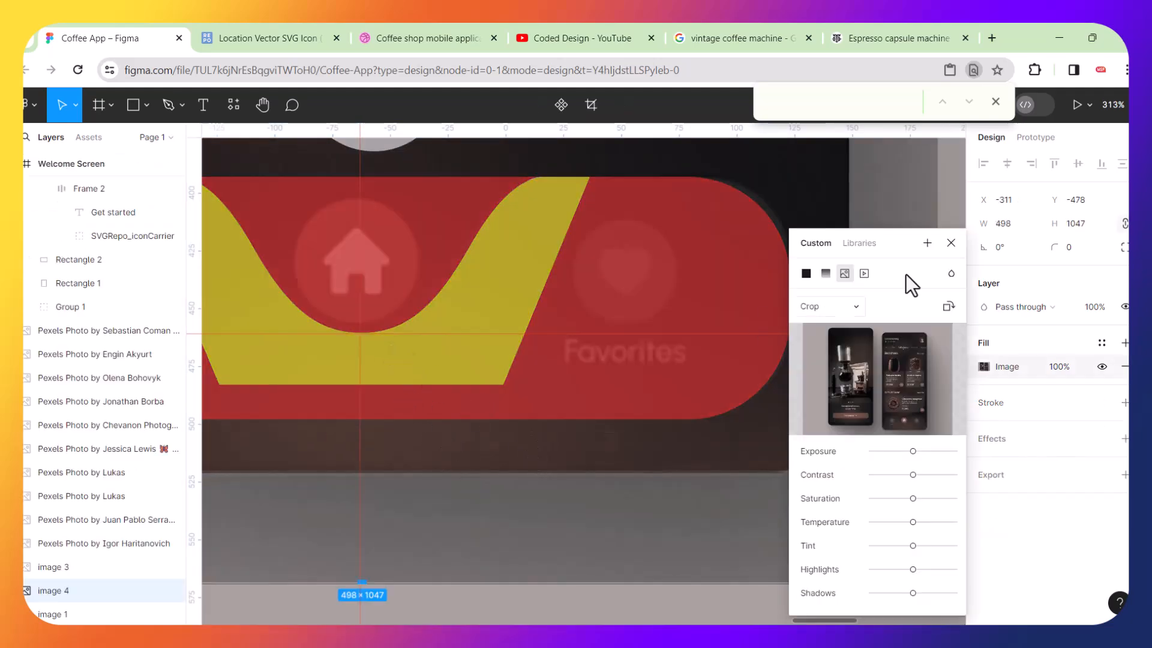
click(951, 243)
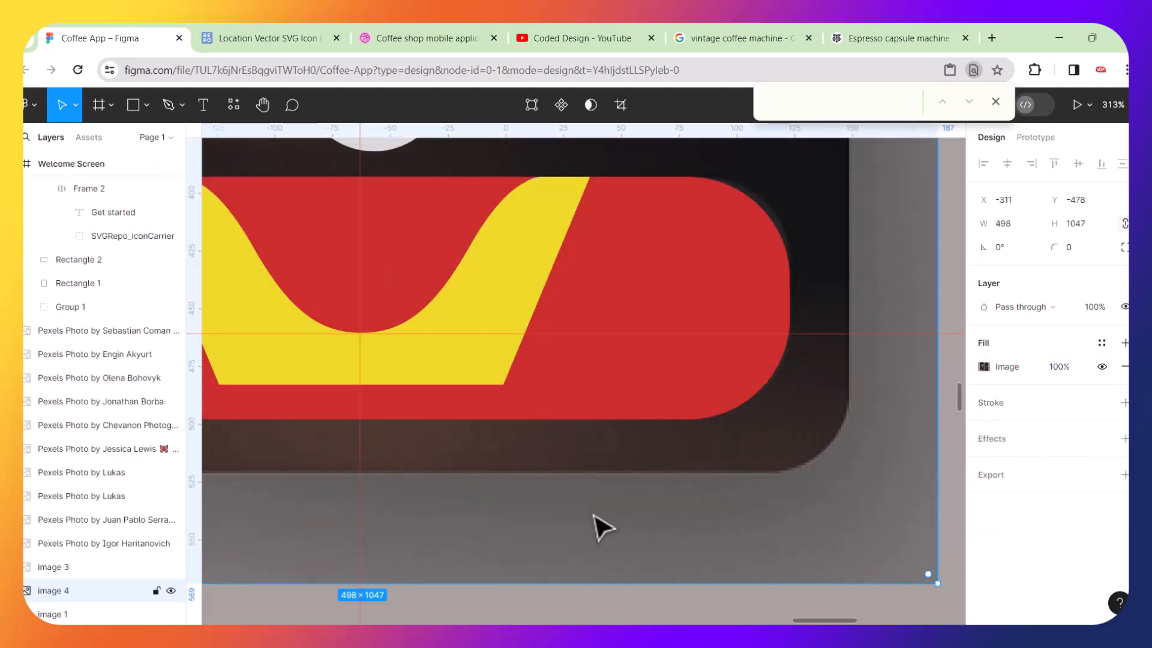
click(527, 280)
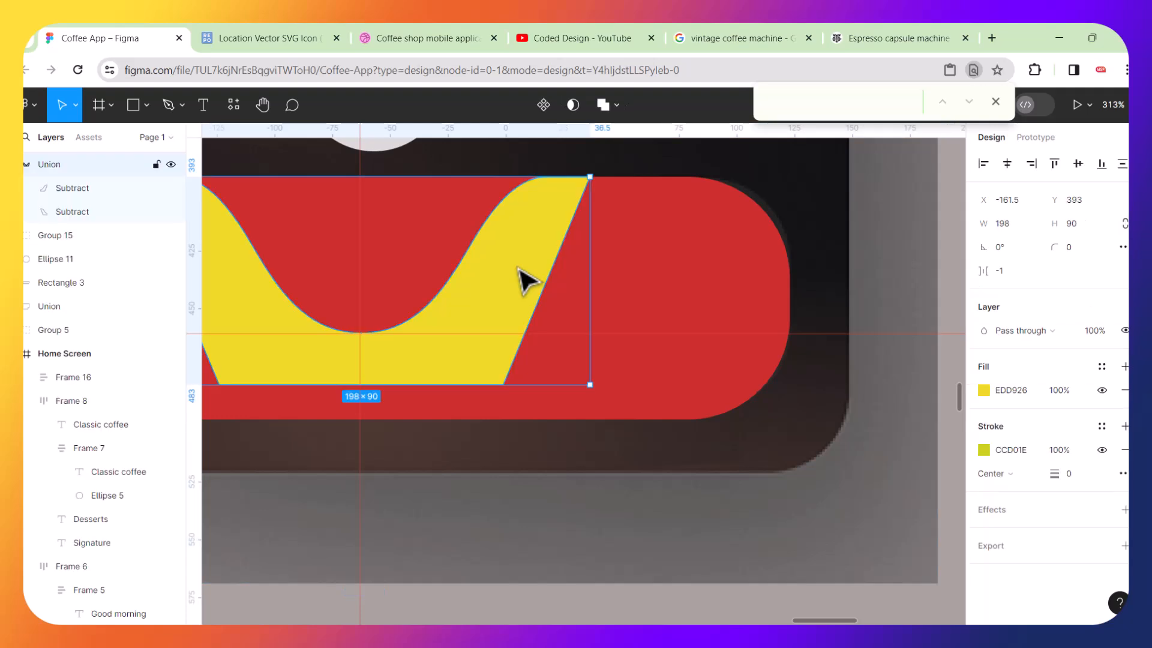
right_click(519, 269)
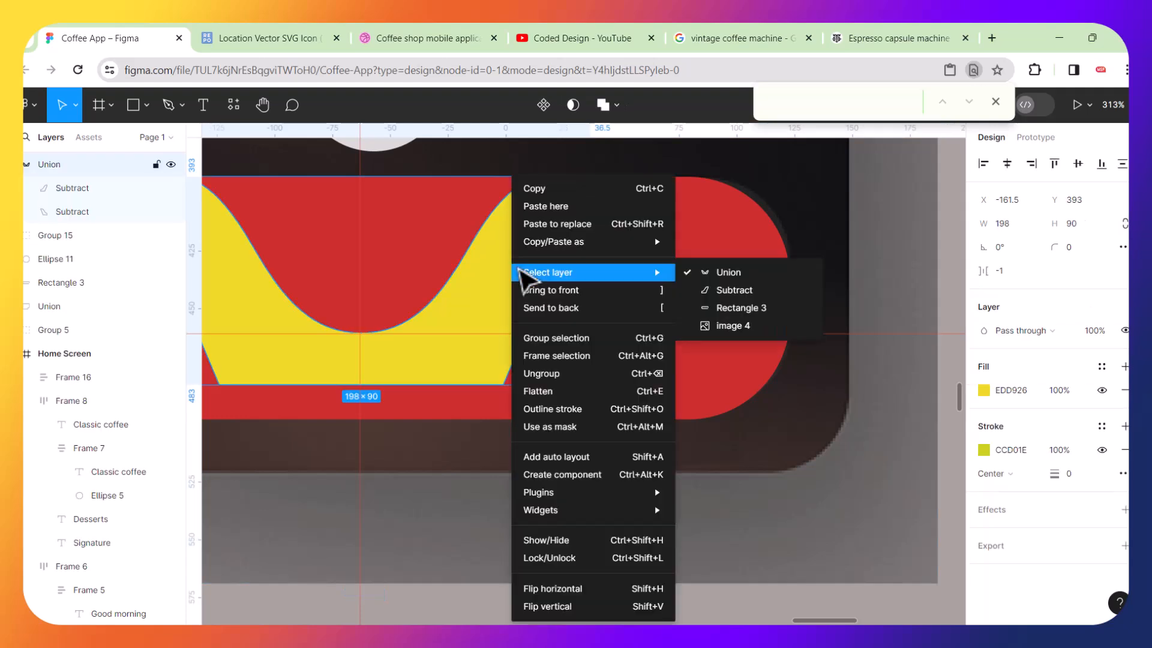
click(551, 391)
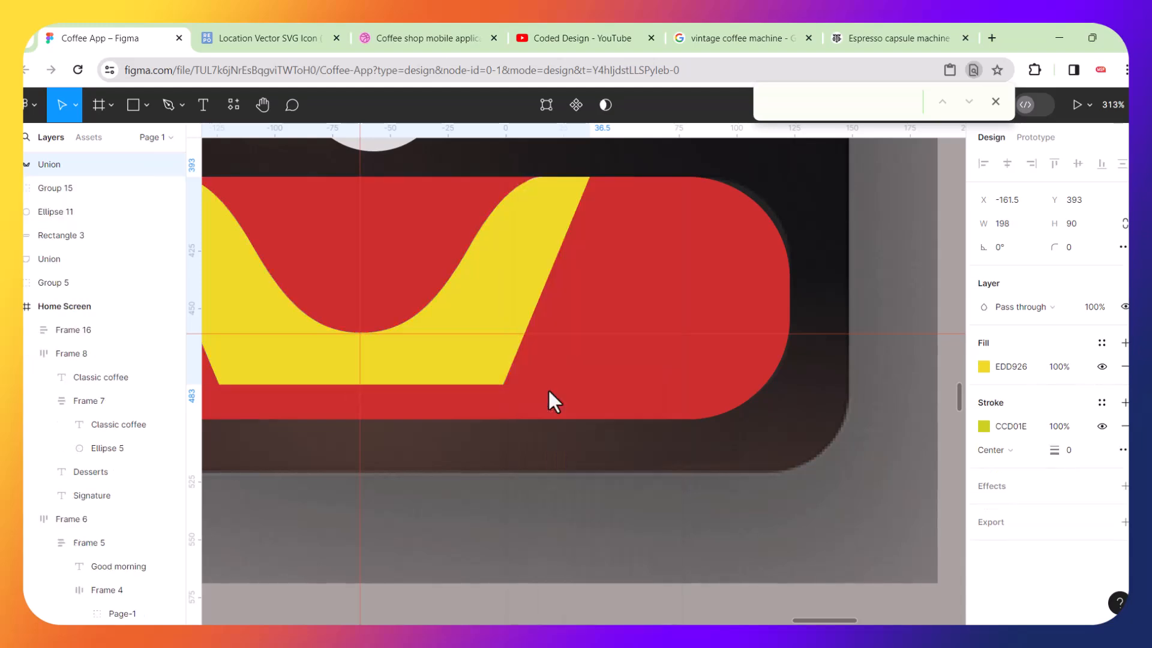
Edit the flattened notch shape, moving its bottom points down below the bar to a height of about 112.5.
click(404, 336)
double_click(400, 355)
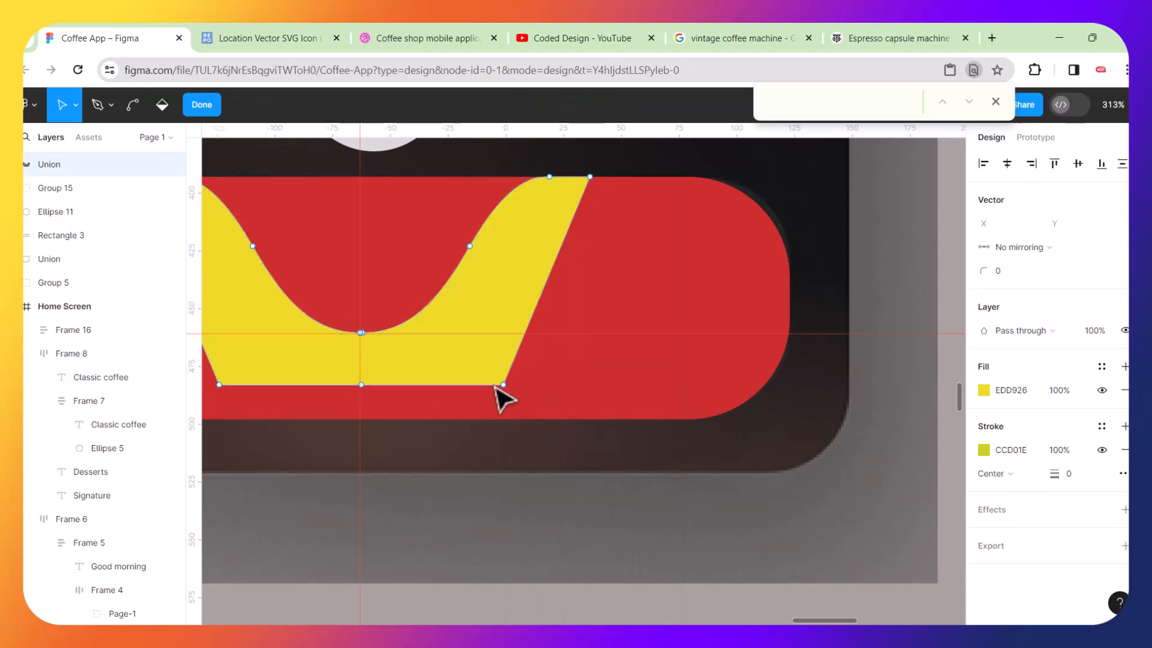
scroll(503, 396, down, 2)
scroll(503, 396, down, 3)
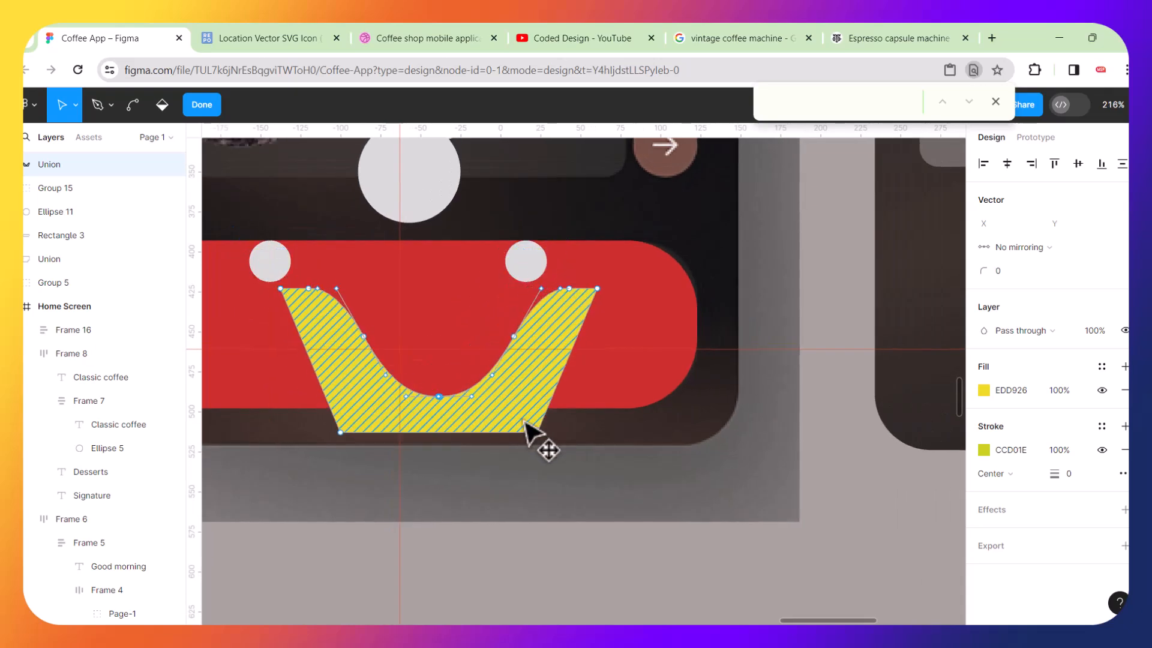
key(ctrl+z)
drag(534, 373, 311, 423)
scroll(488, 390, down, 3)
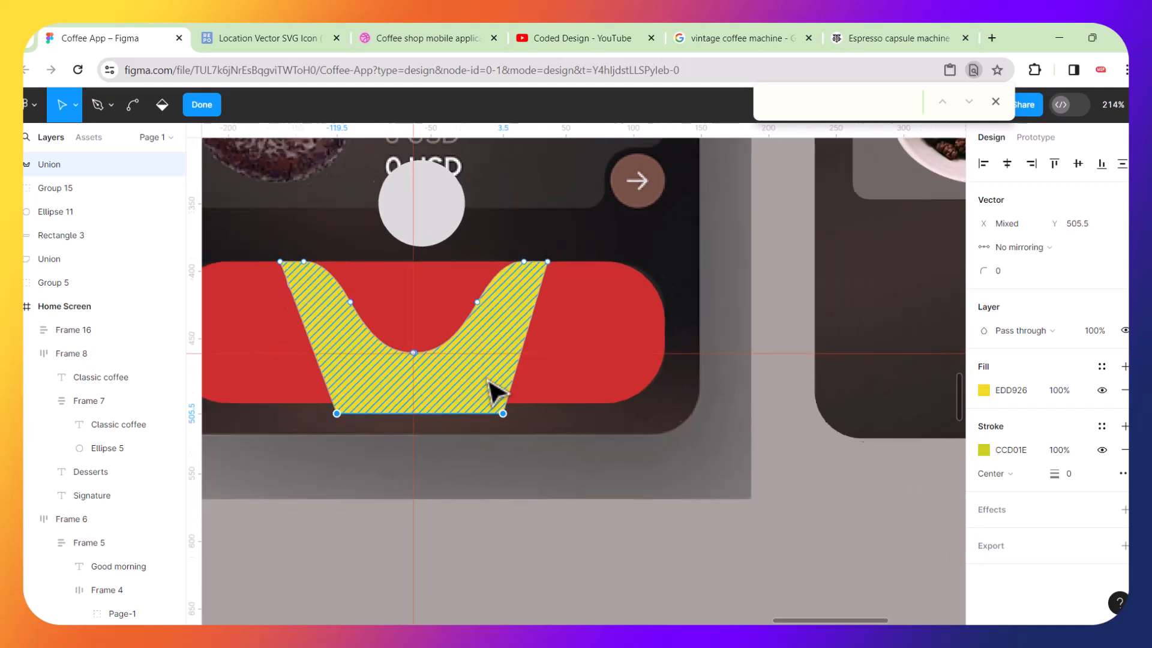
click(264, 306)
scroll(264, 306, left, 2)
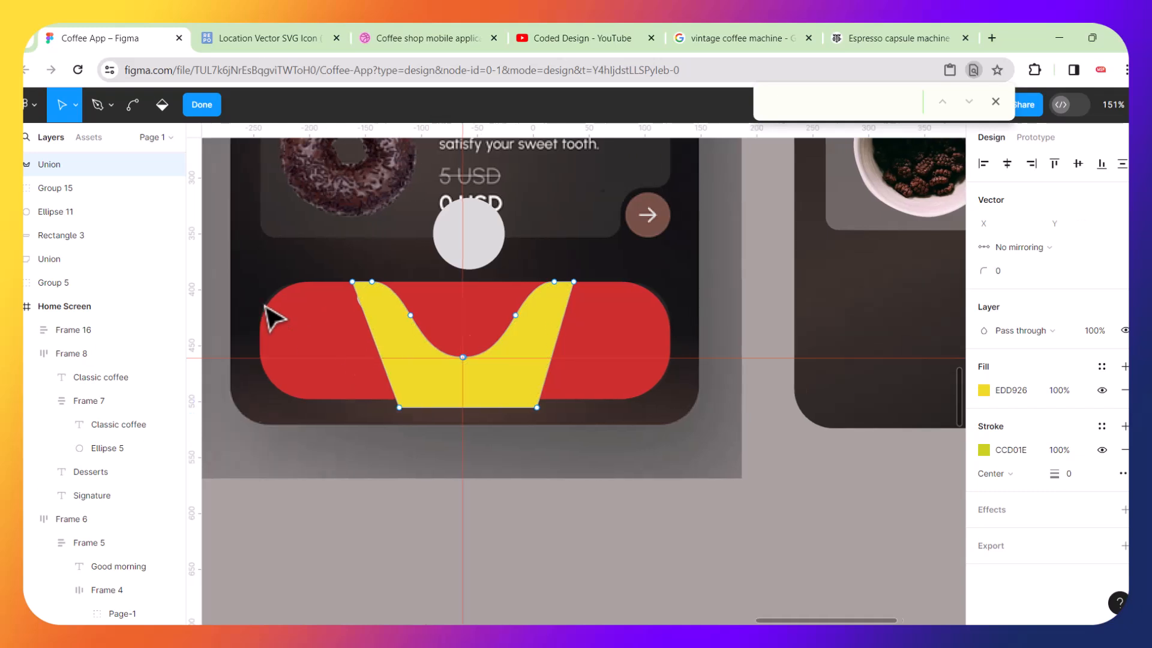
scroll(327, 337, up, 5)
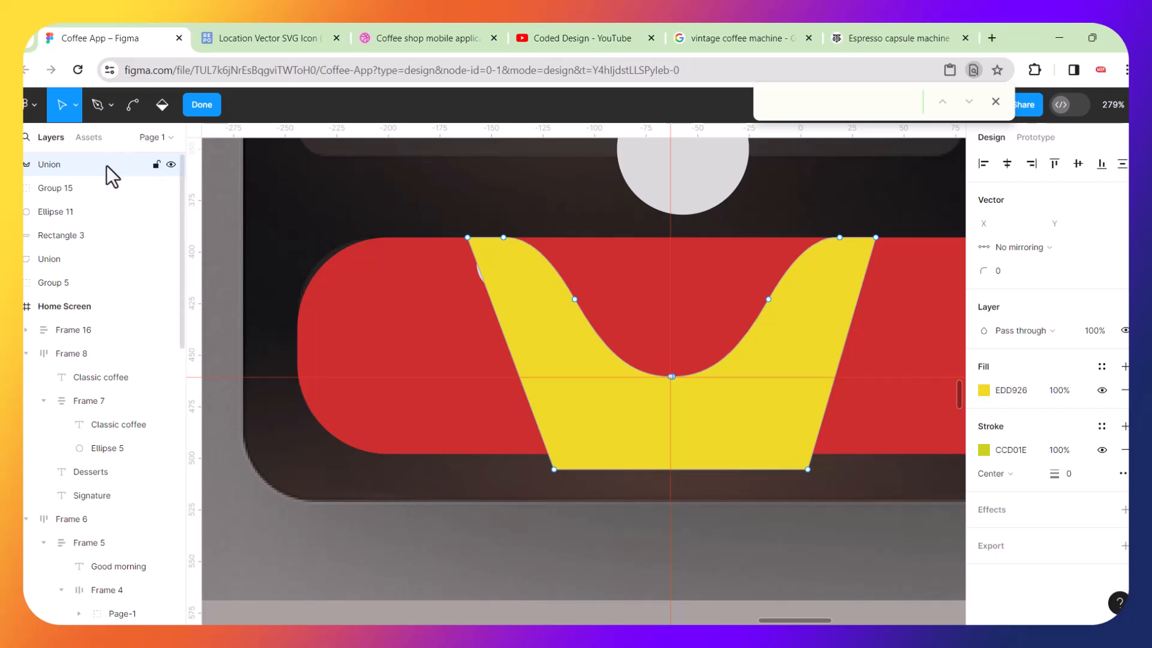
key(Escape)
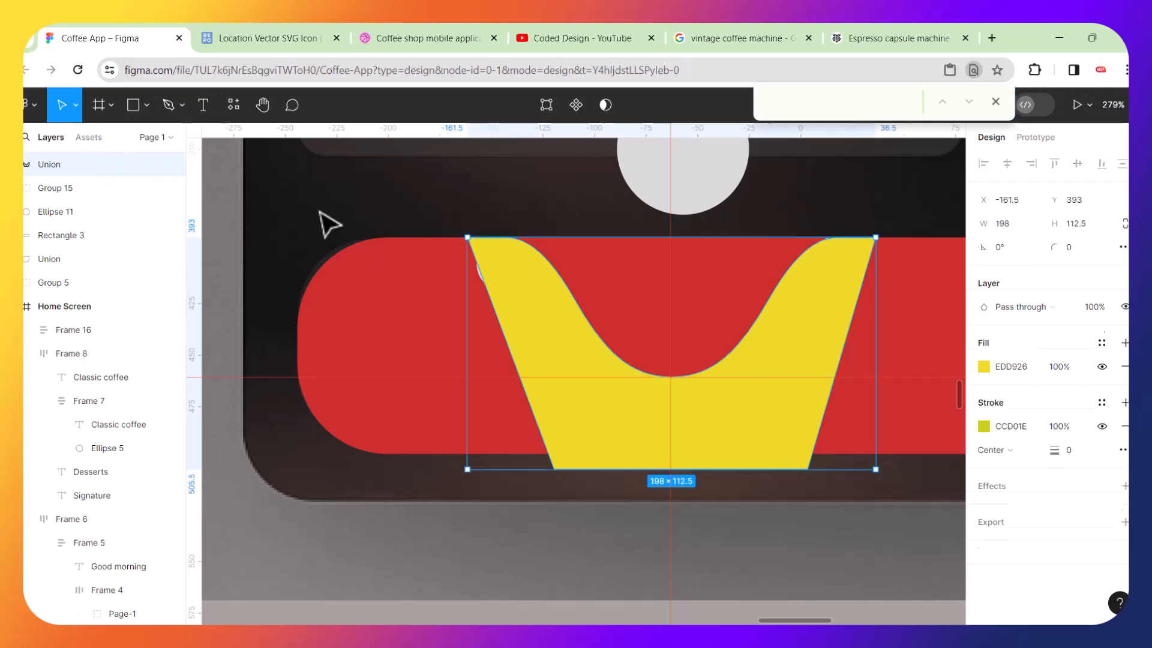
Draw a rectangle about 173 × 118 covering the bar's left end beside the notch.
click(145, 106)
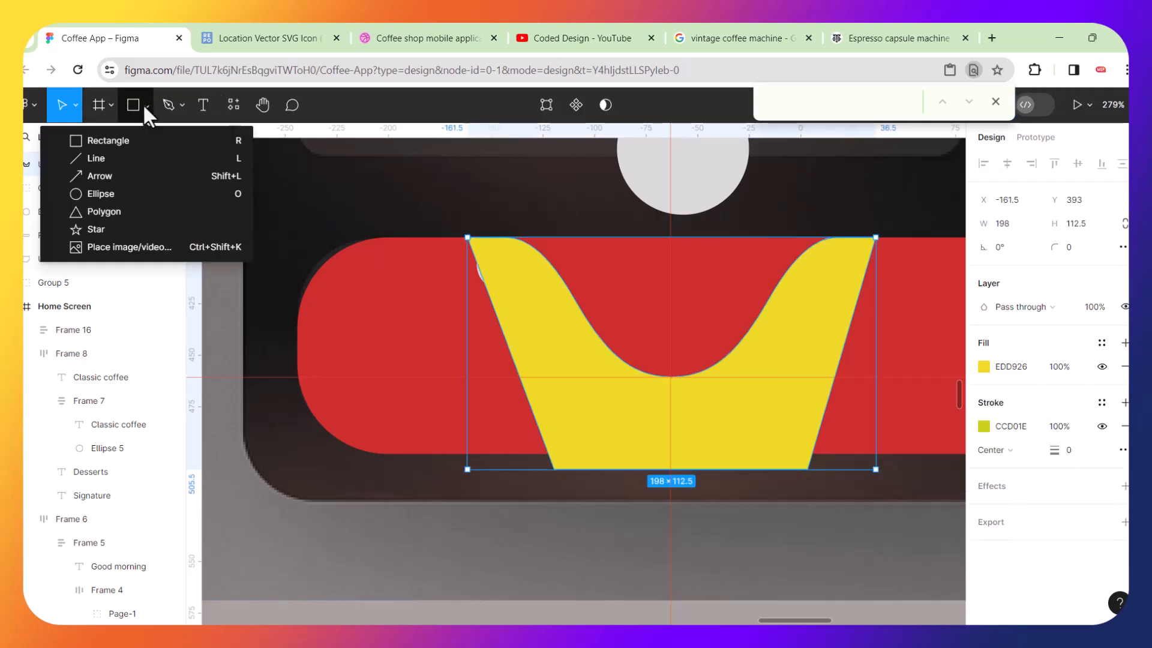
click(96, 139)
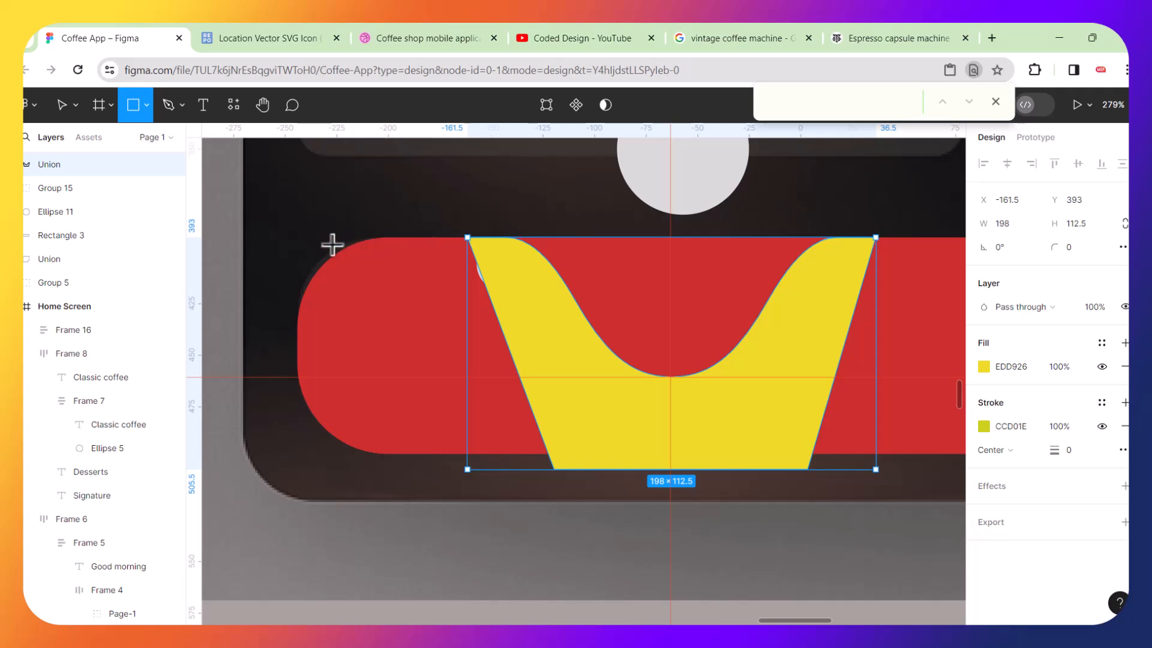
drag(240, 248, 572, 489)
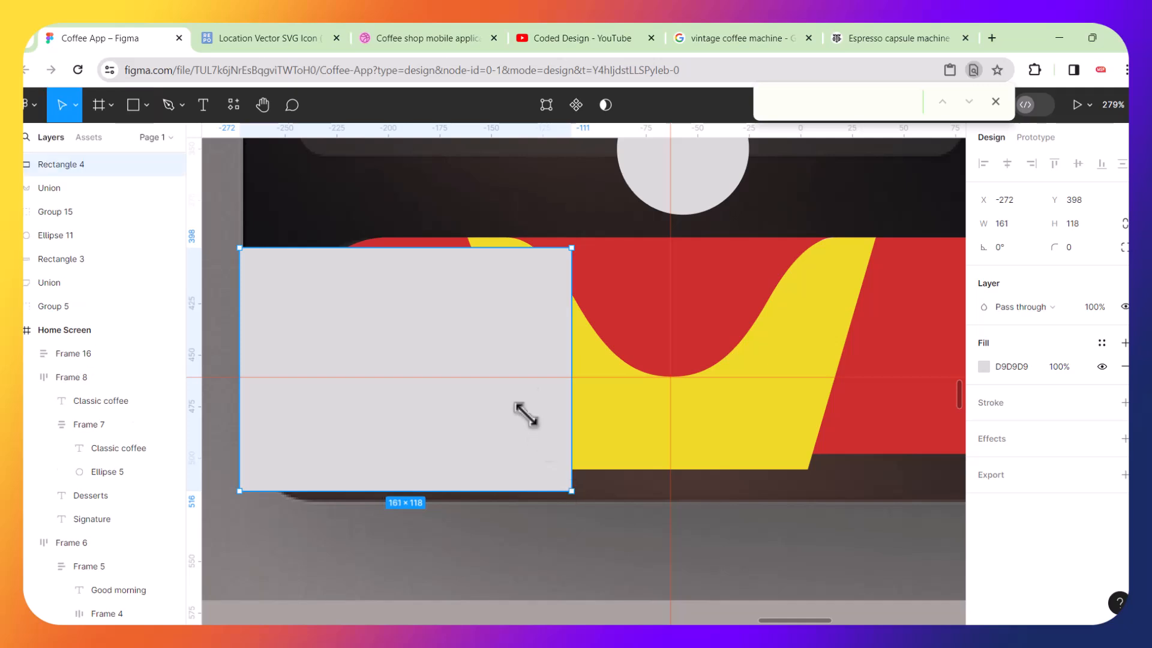
drag(496, 335, 484, 329)
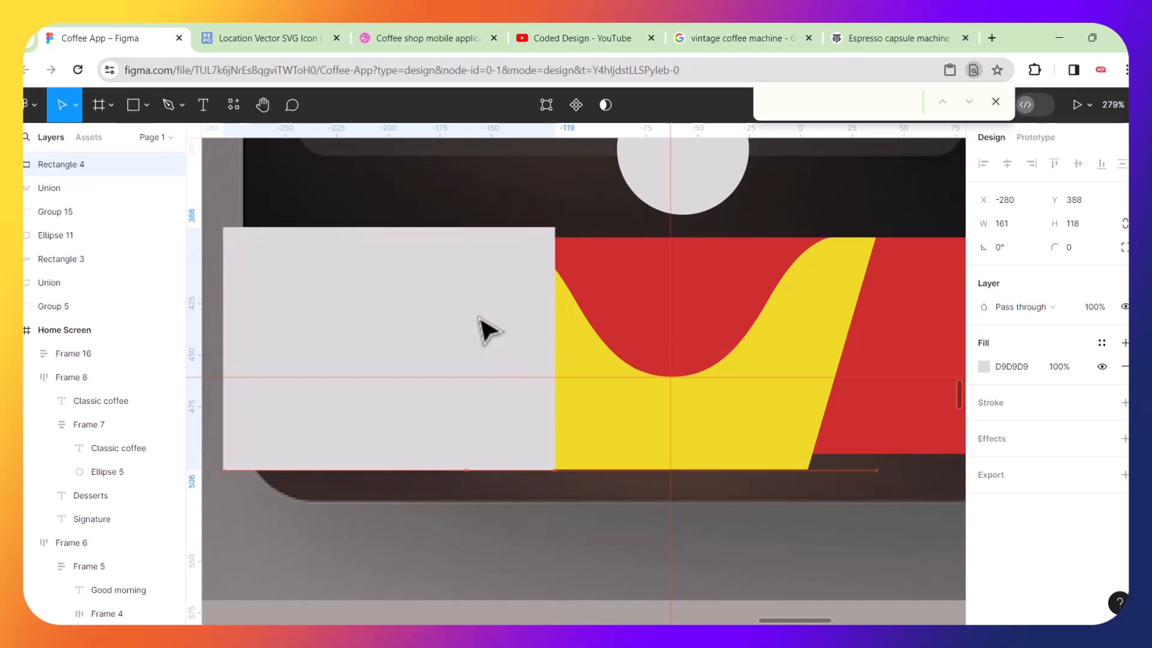
drag(561, 353, 581, 354)
double_click(456, 313)
key(Escape)
double_click(502, 243)
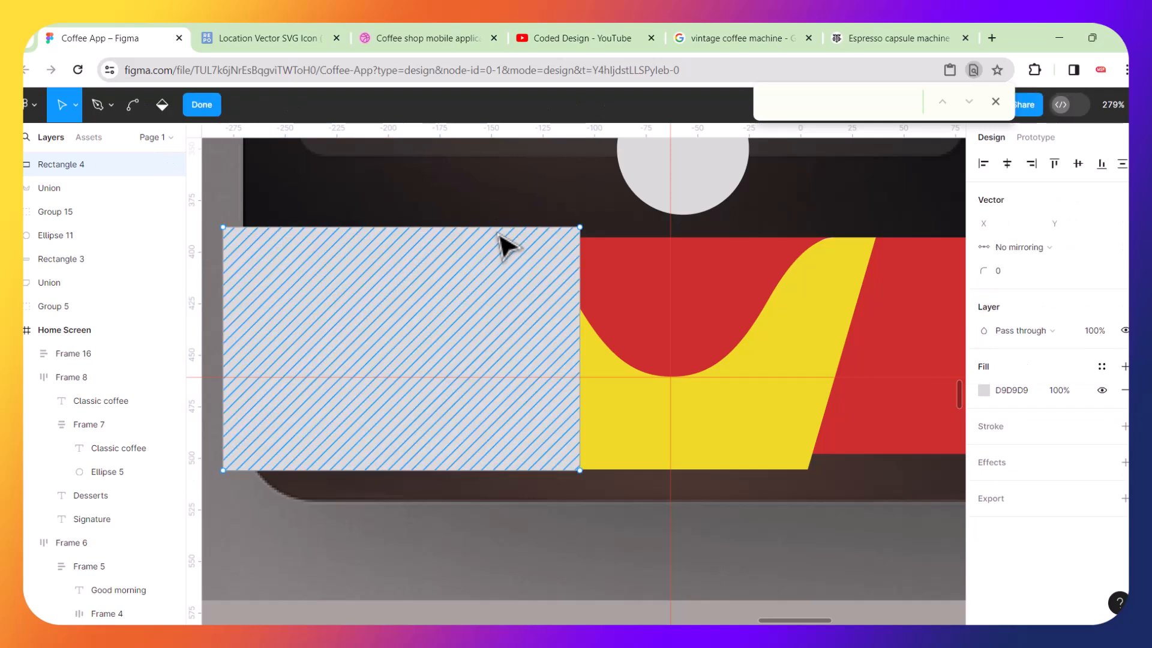
key(Escape)
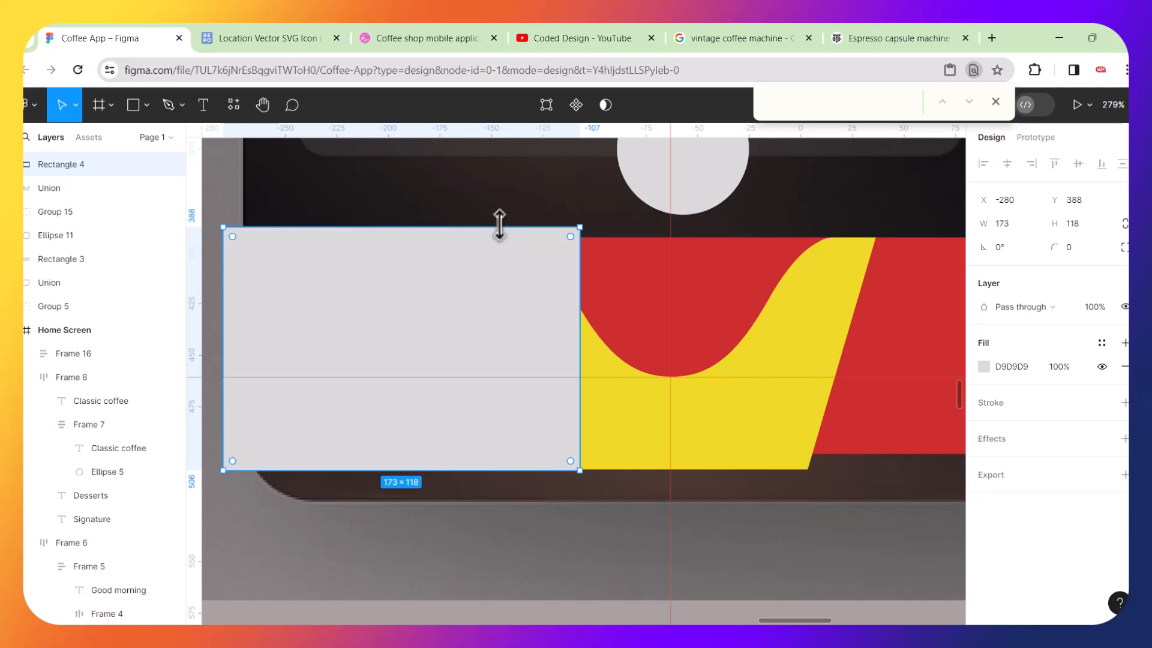
key(ctrl+v)
scroll(500, 227, up, 2)
scroll(499, 227, up, 2)
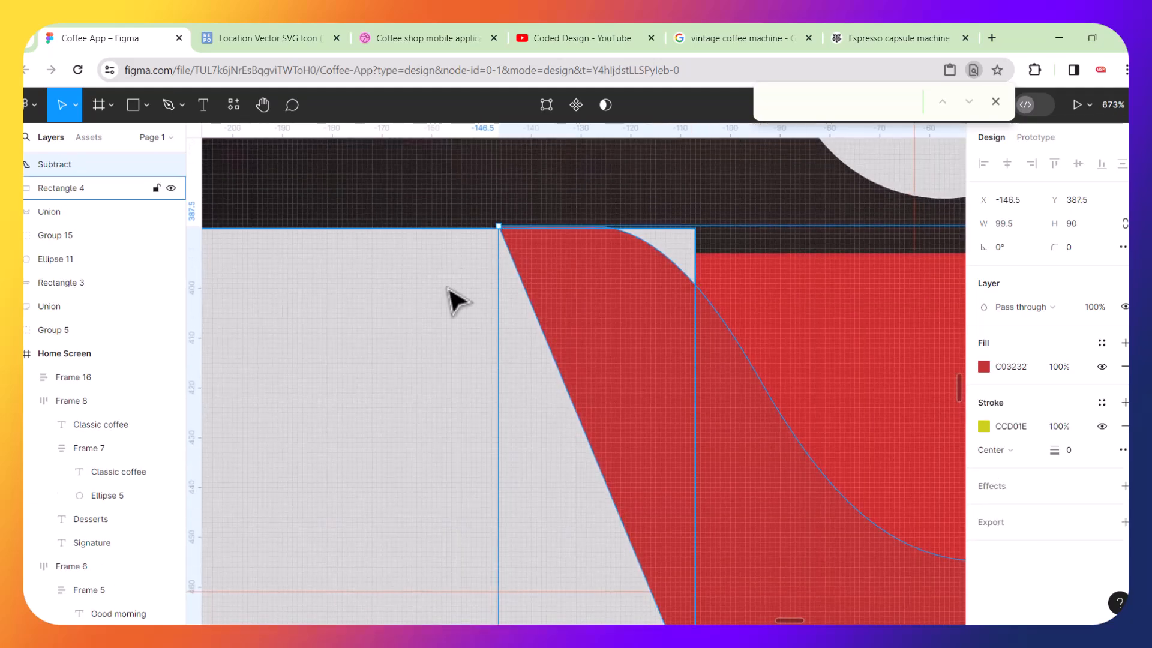
key(ctrl+z)
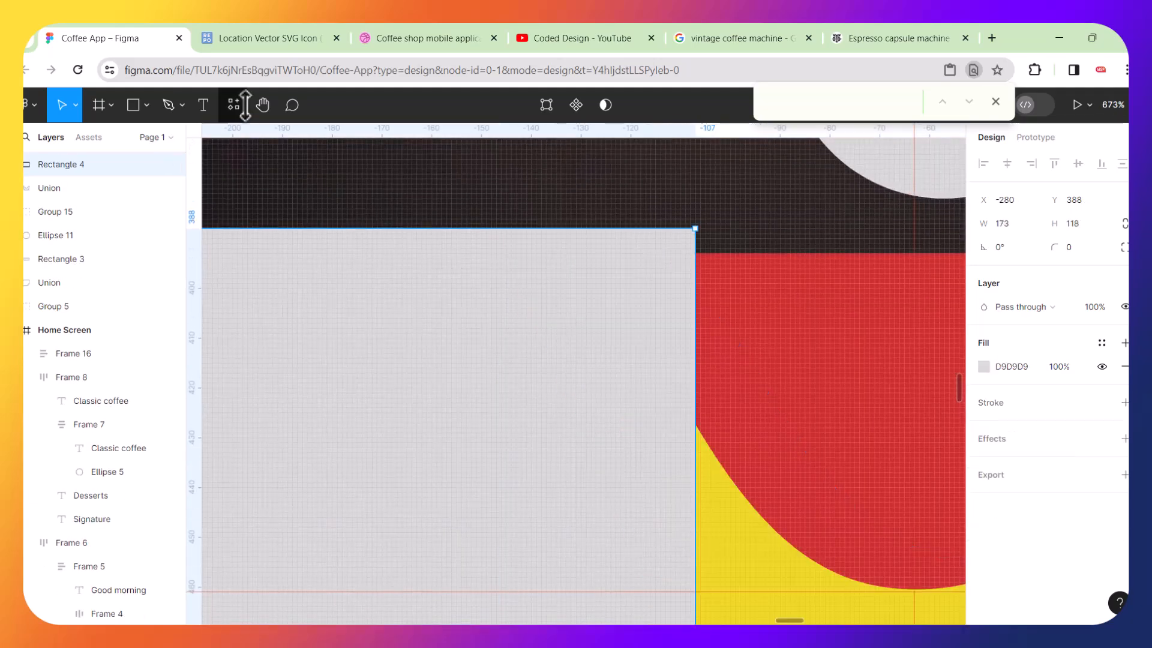
click(169, 105)
click(505, 228)
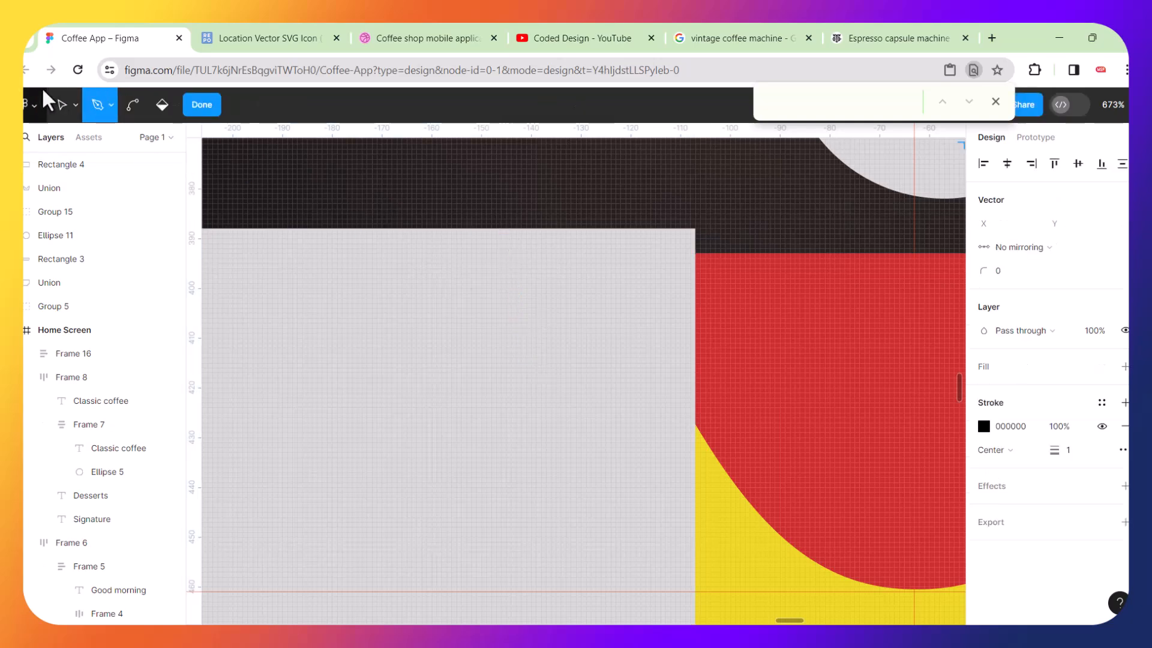
click(65, 108)
Move the rectangle's top-right corner left onto the notch's slanted edge, at about X -141.5.
double_click(610, 333)
double_click(682, 246)
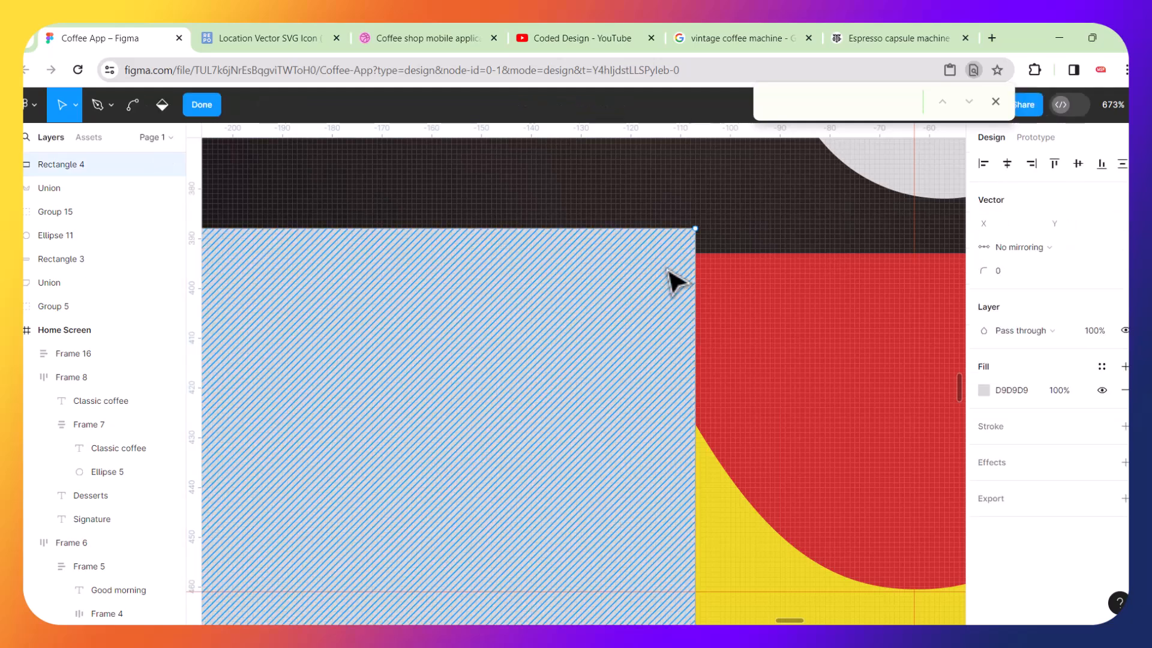
drag(696, 233, 533, 262)
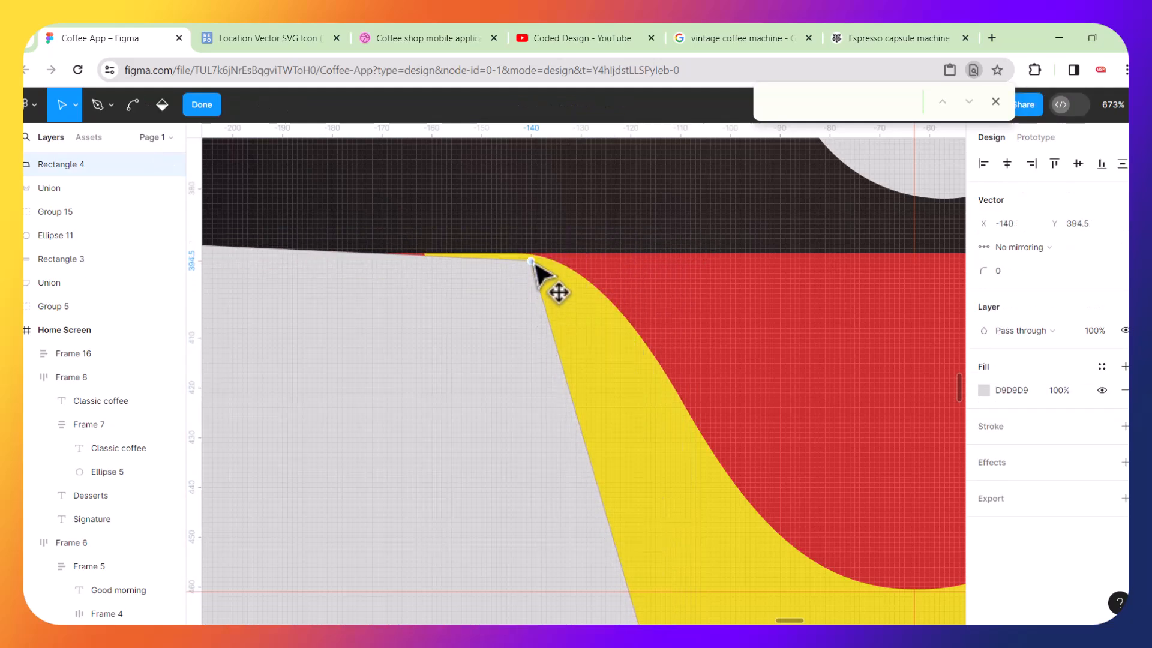
key(ctrl+z)
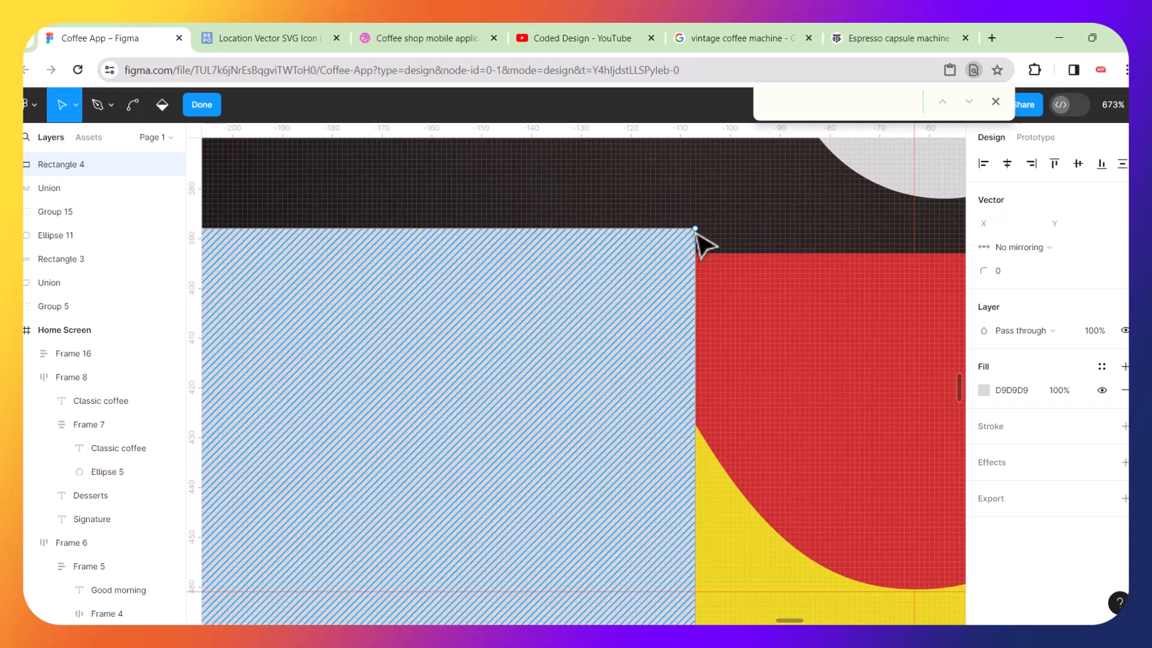
mouse_move(696, 233)
mouse_down()
mouse_move(566, 250)
mouse_move(508, 239)
mouse_move(527, 239)
mouse_up()
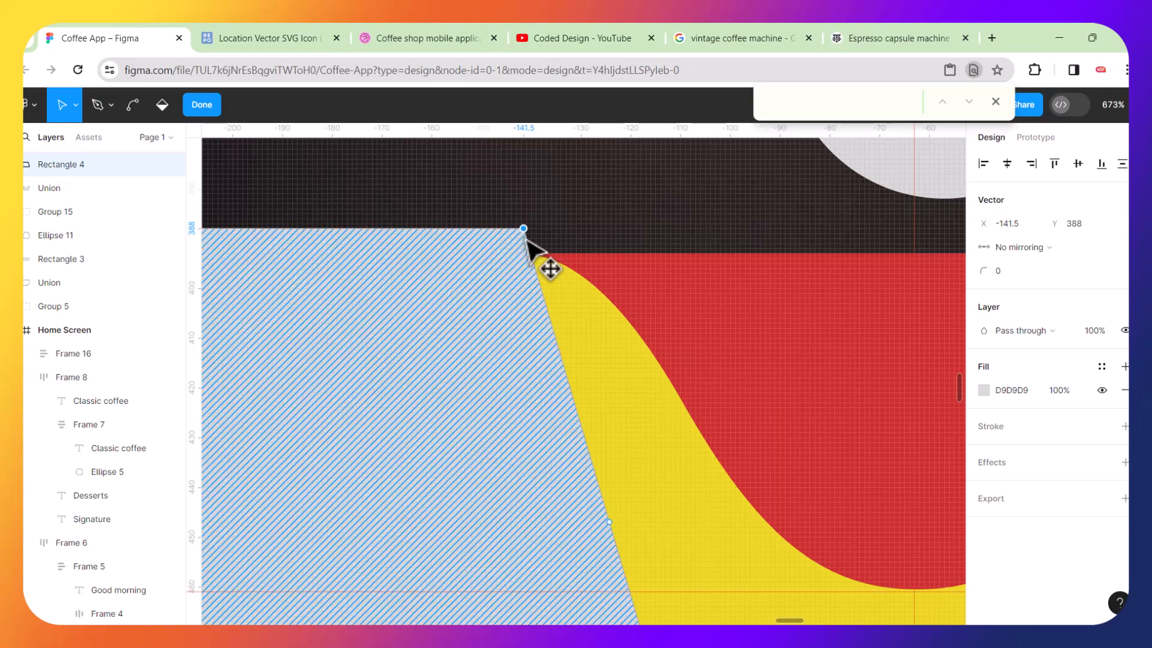
scroll(528, 243, down, 5)
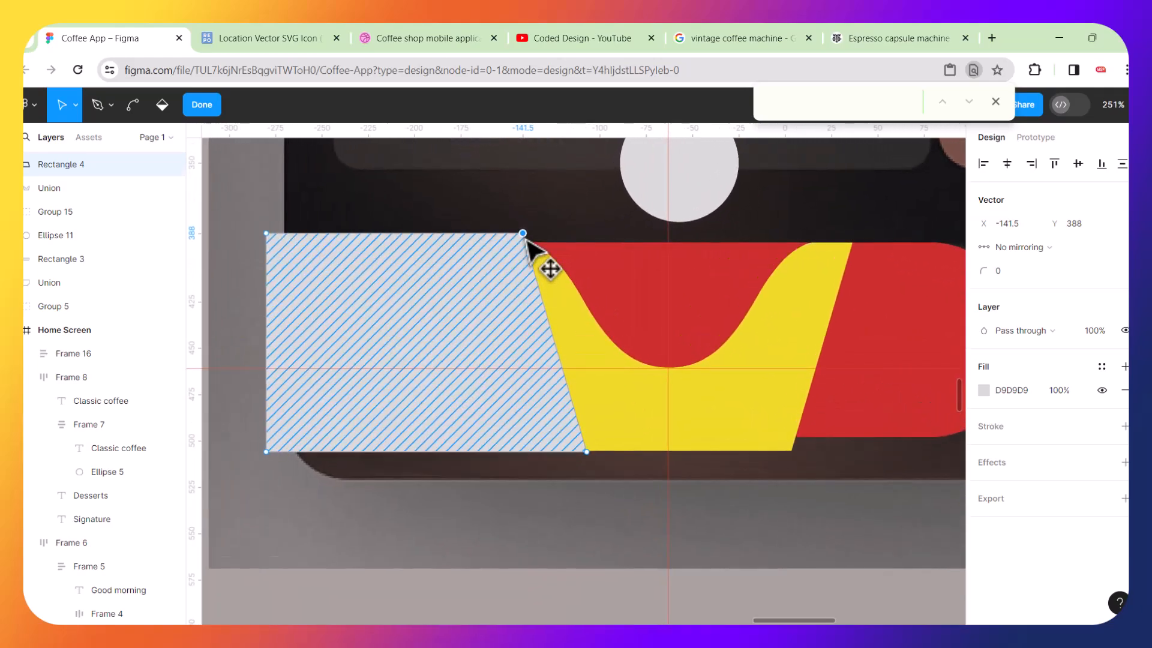
click(539, 203)
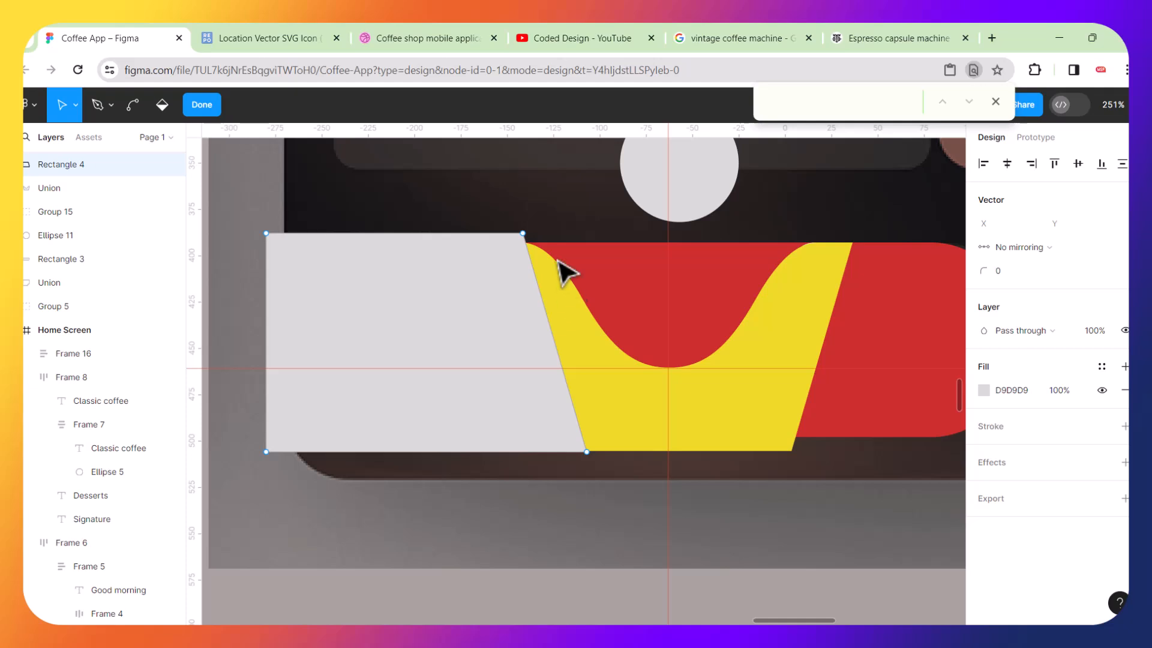
key(Escape)
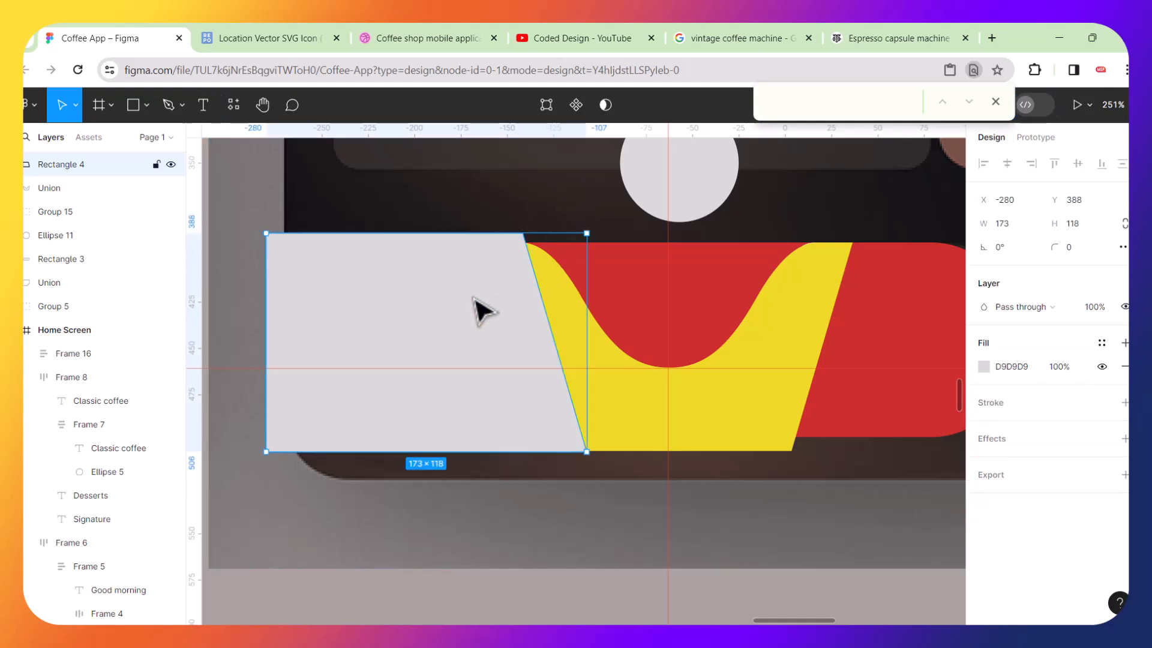
Duplicate the slanted rectangle, flip the copy horizontally, and place it over the bar's right end.
drag(483, 310, 852, 321)
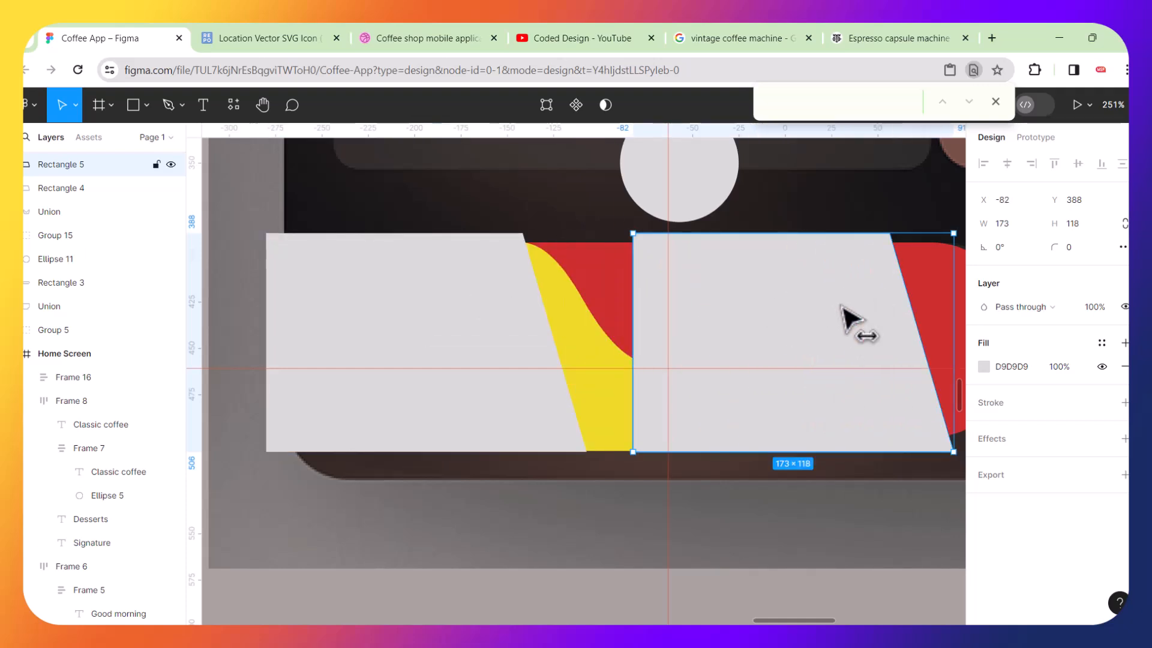
key(shift+h)
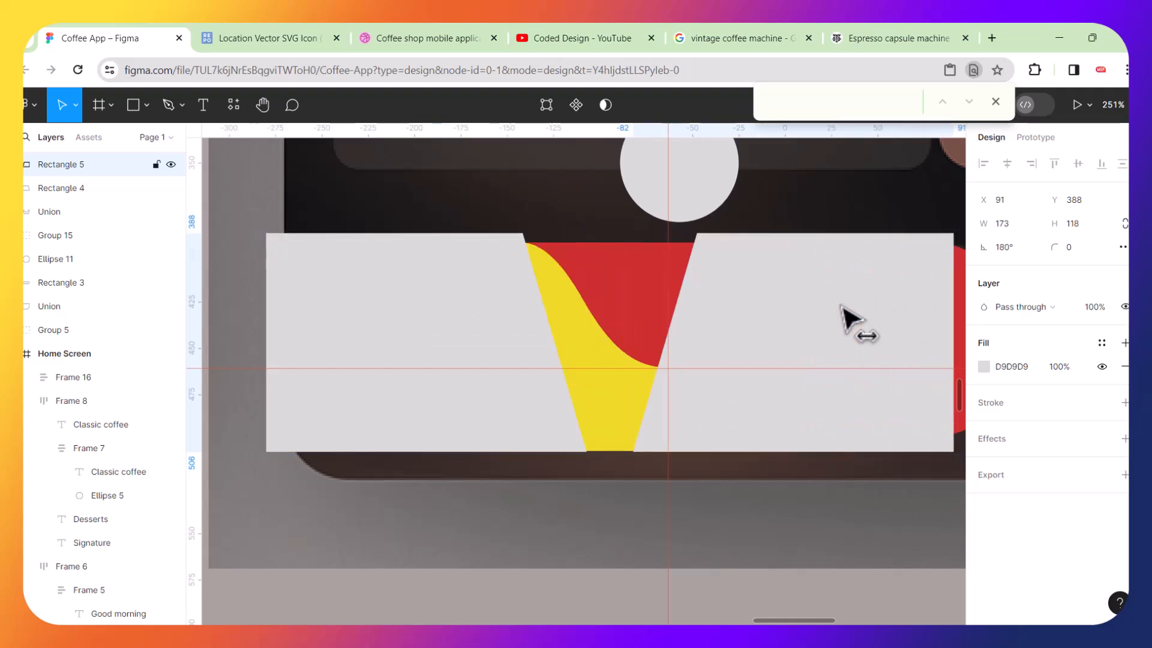
drag(840, 319, 952, 319)
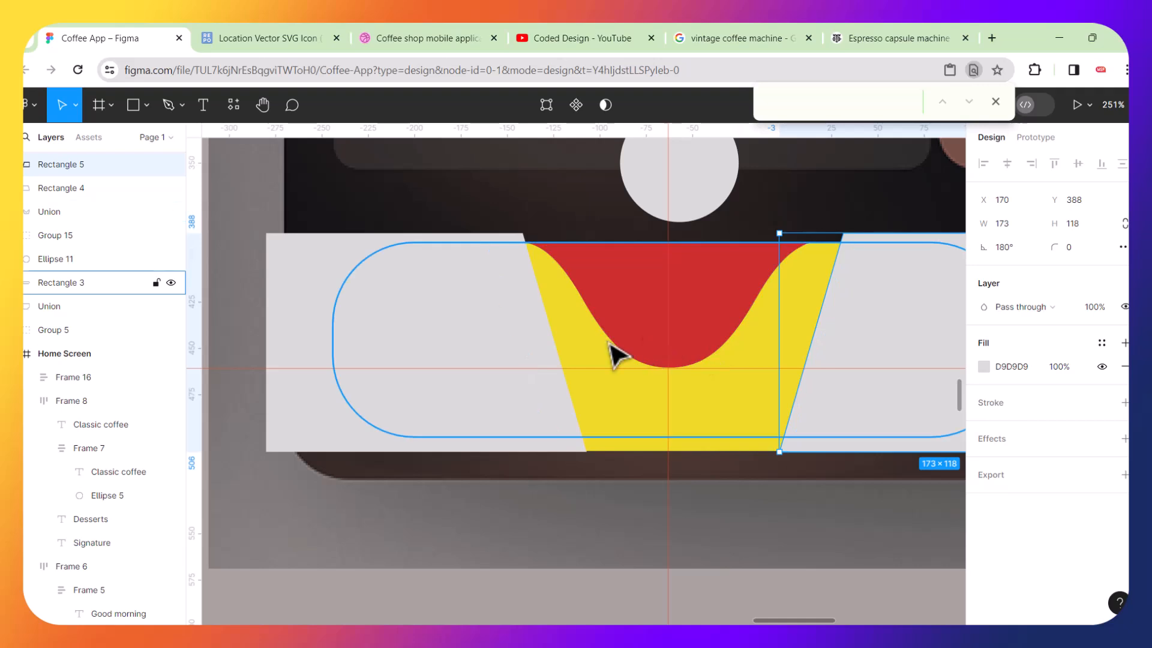
click(607, 360)
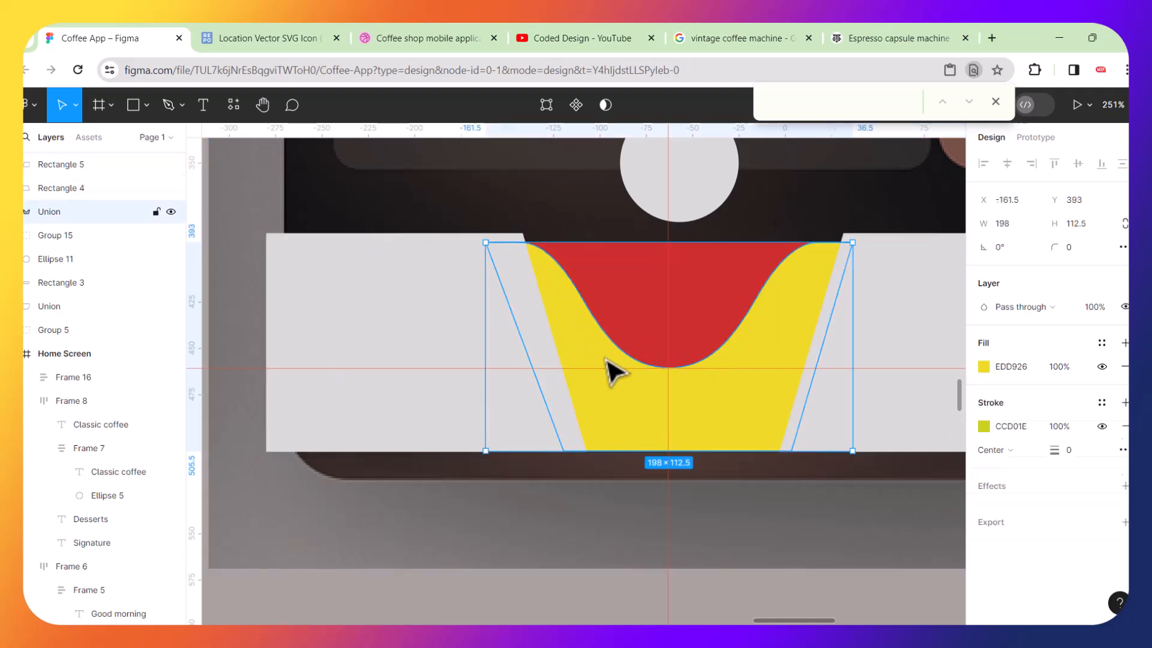
Select the notch shape and both side rectangles, align their tops, and union them into one bar shape.
shift+click(437, 310)
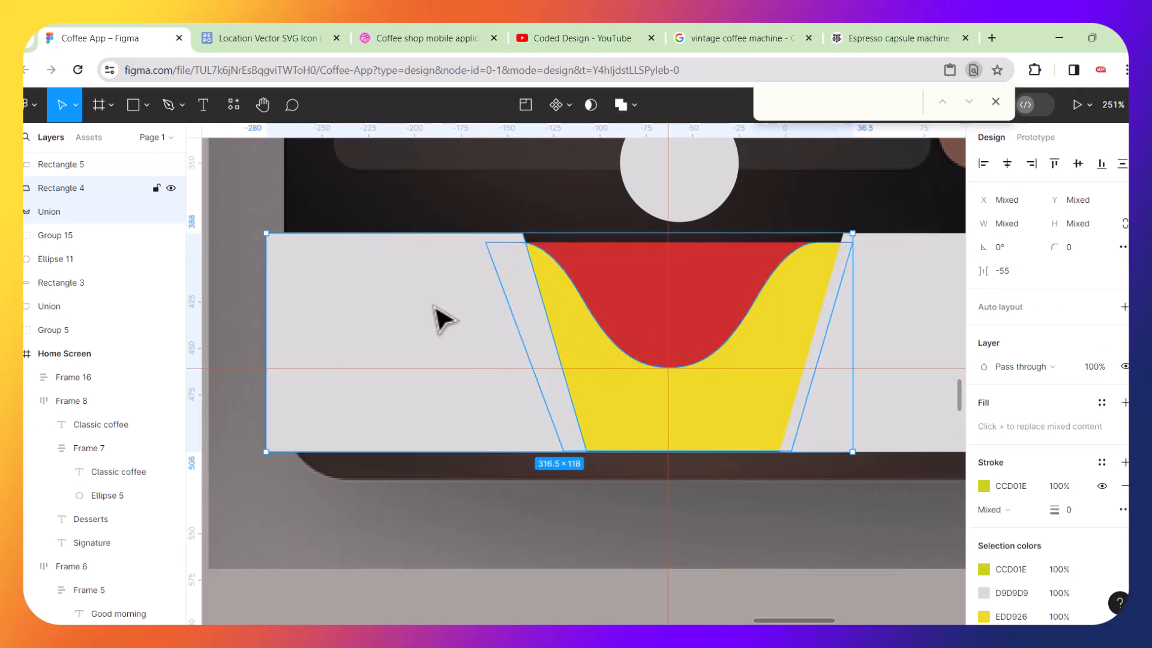
shift+click(908, 328)
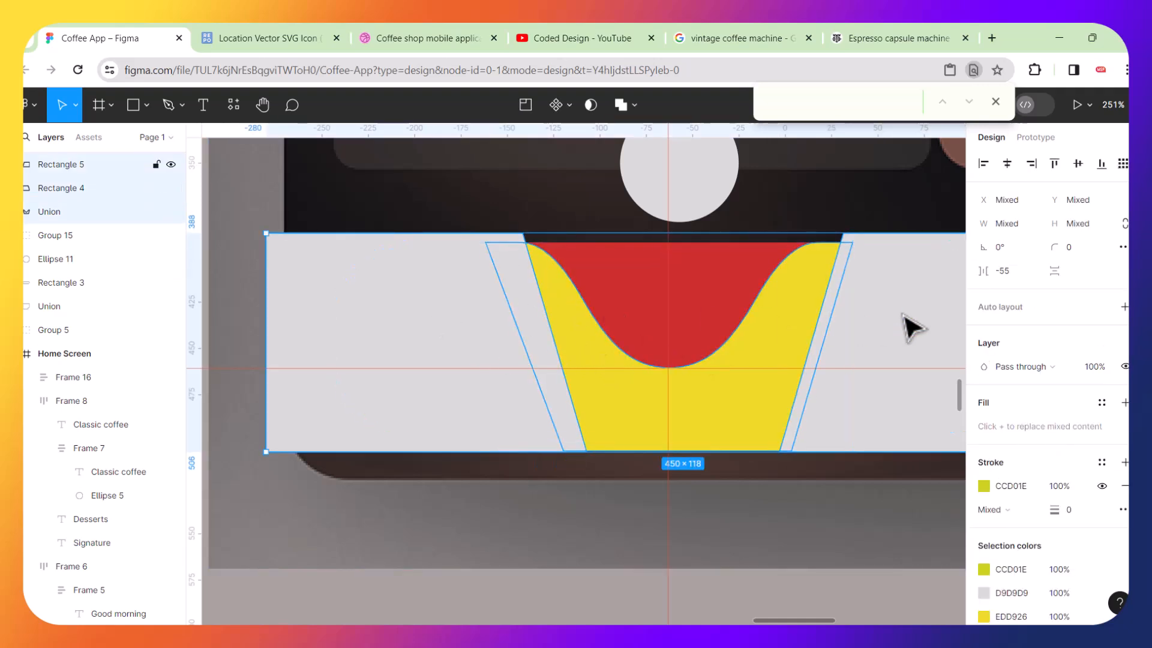
click(1055, 166)
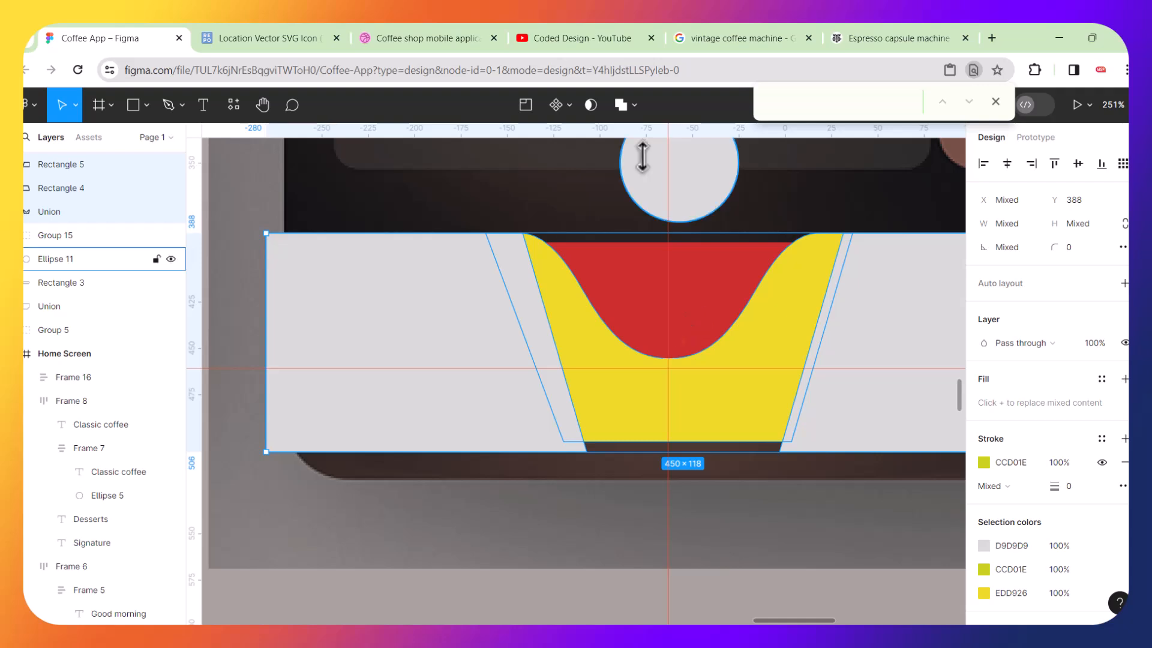
click(621, 104)
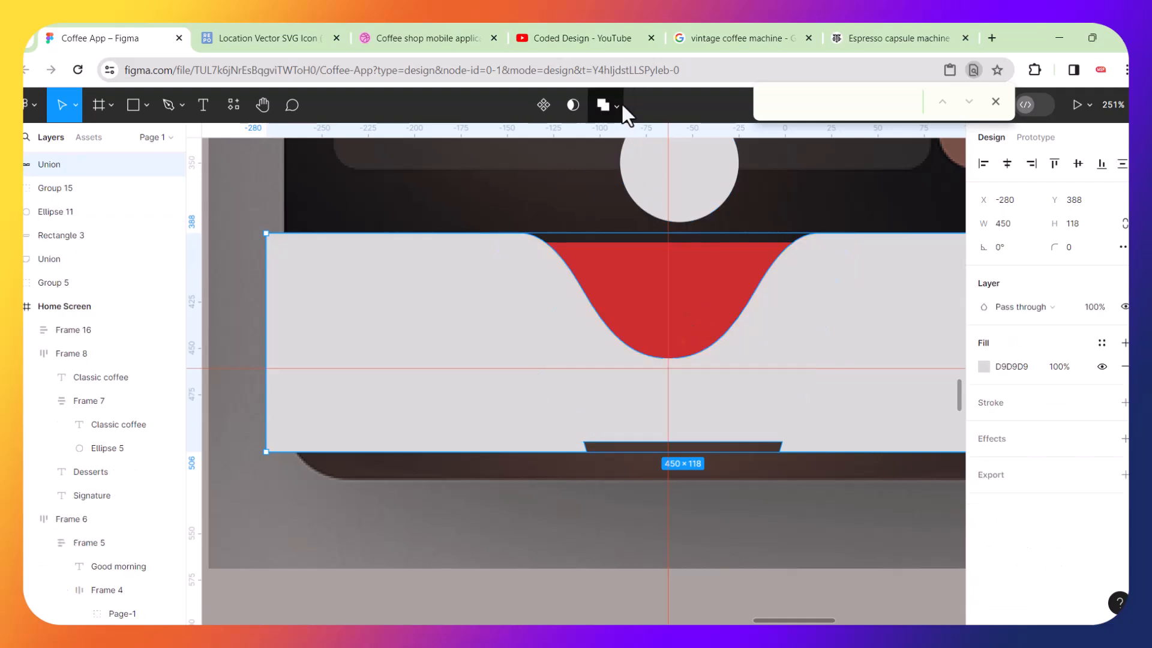
Flatten the united bar shape.
right_click(503, 270)
mouse_move(504, 272)
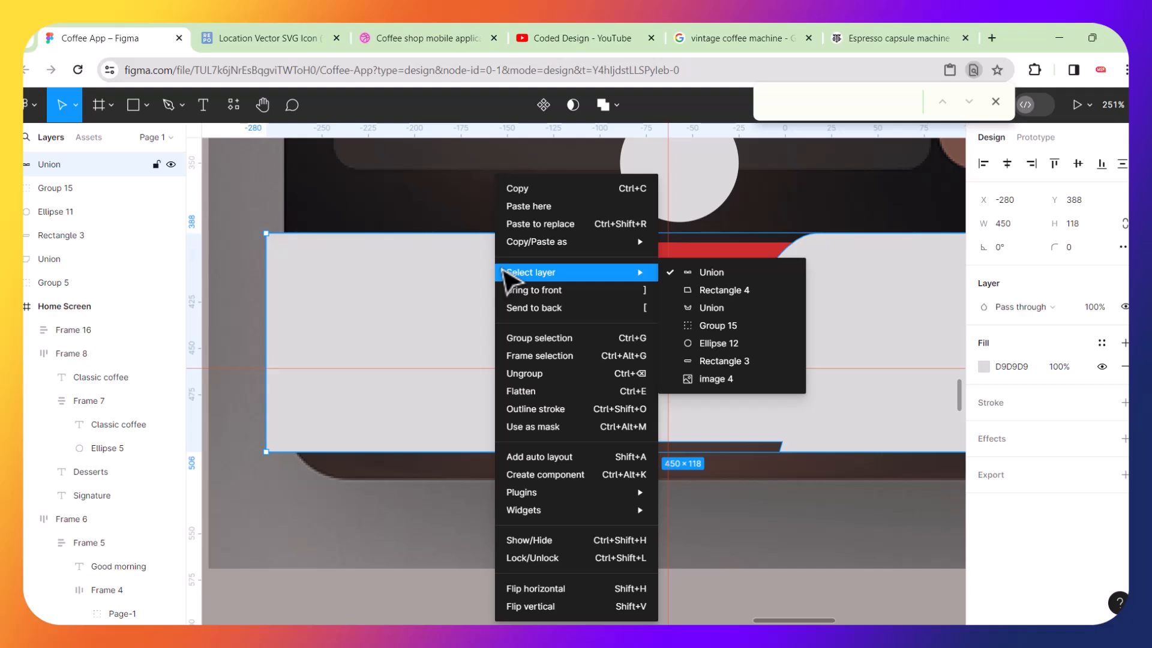
click(553, 394)
scroll(510, 390, down, 3)
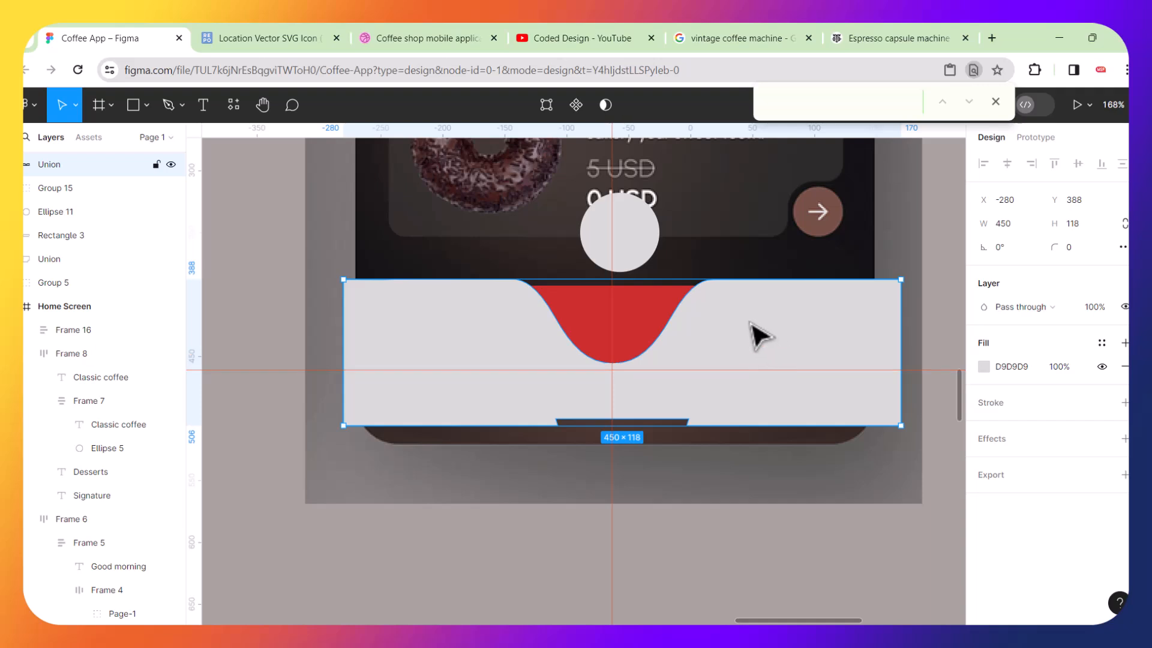
drag(749, 323, 748, 417)
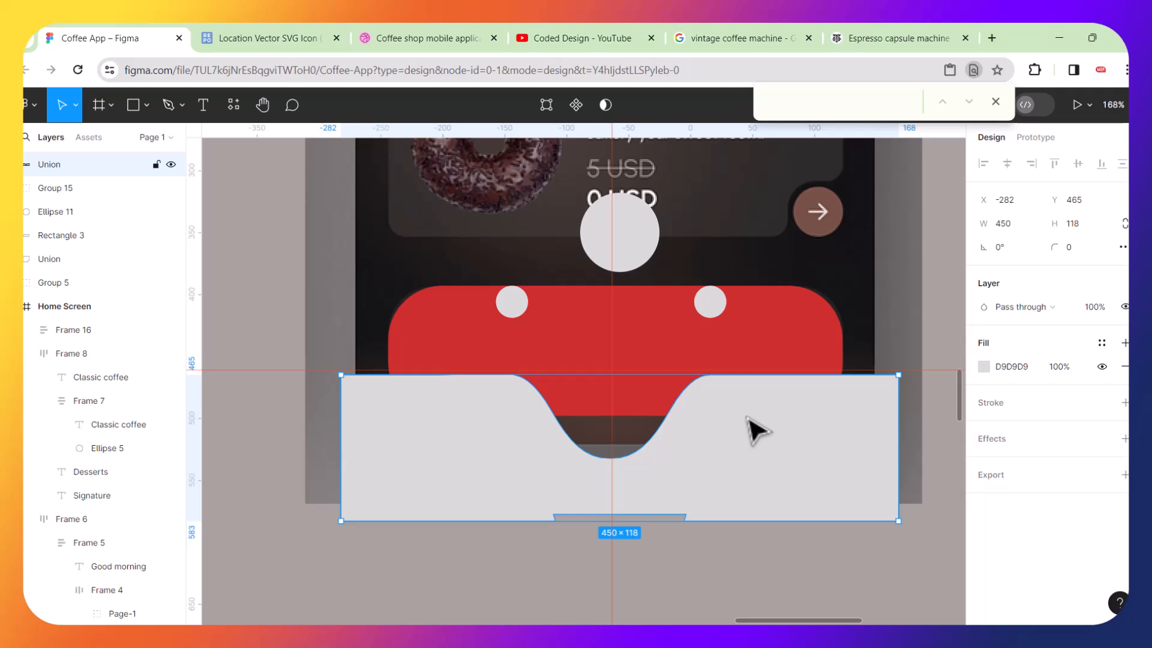
key(ctrl+z)
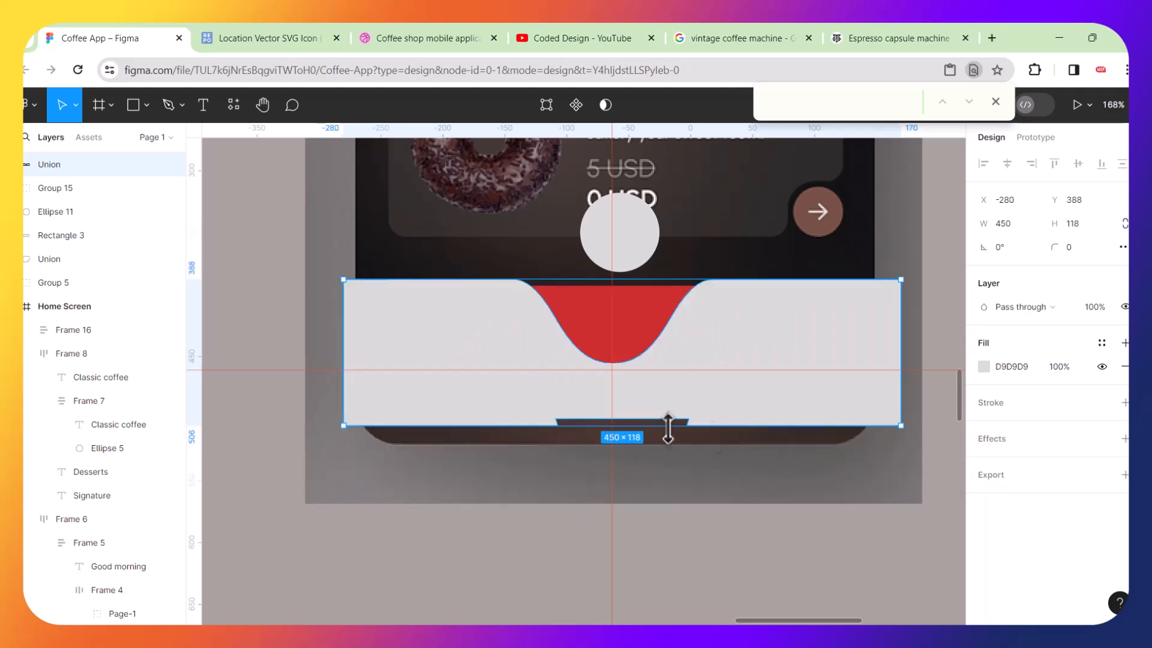
Align the red rounded rectangle's top edge with the top of the flattened bar.
scroll(648, 363, up, 5)
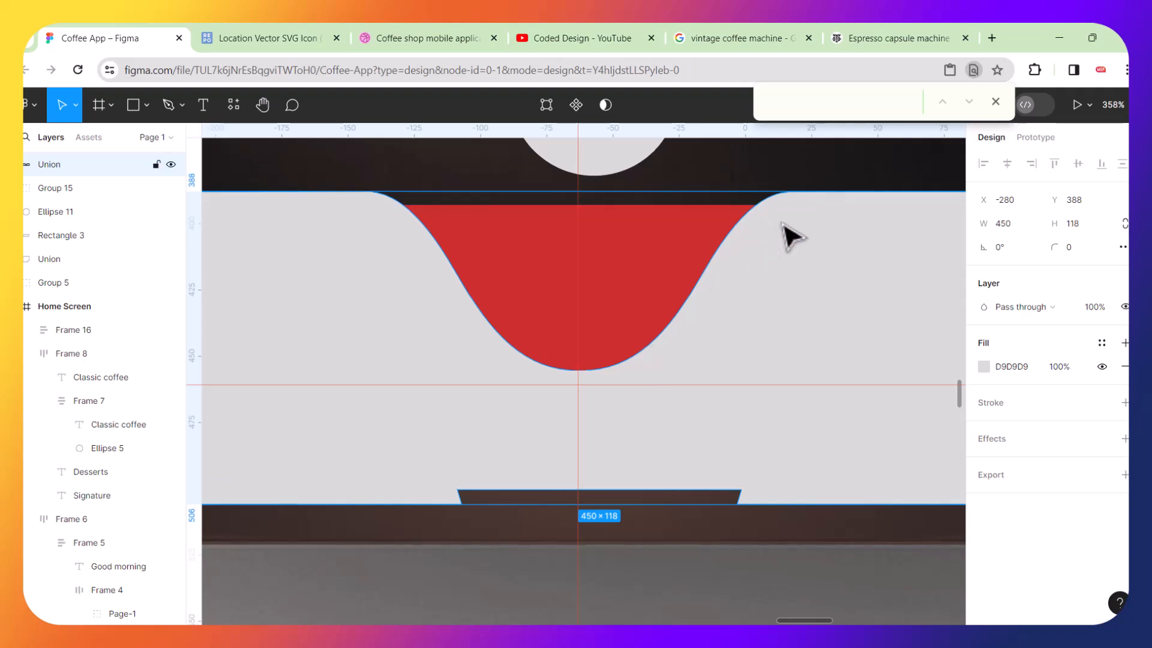
shift+click(703, 209)
drag(690, 224, 694, 266)
key(ctrl+z)
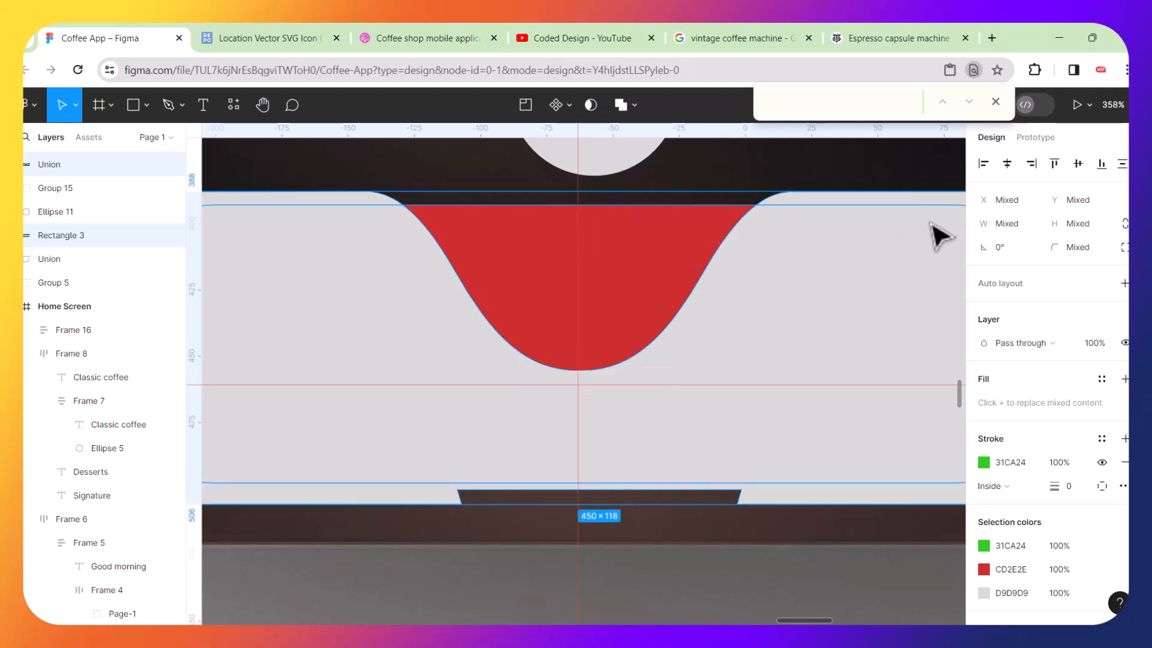
click(1055, 163)
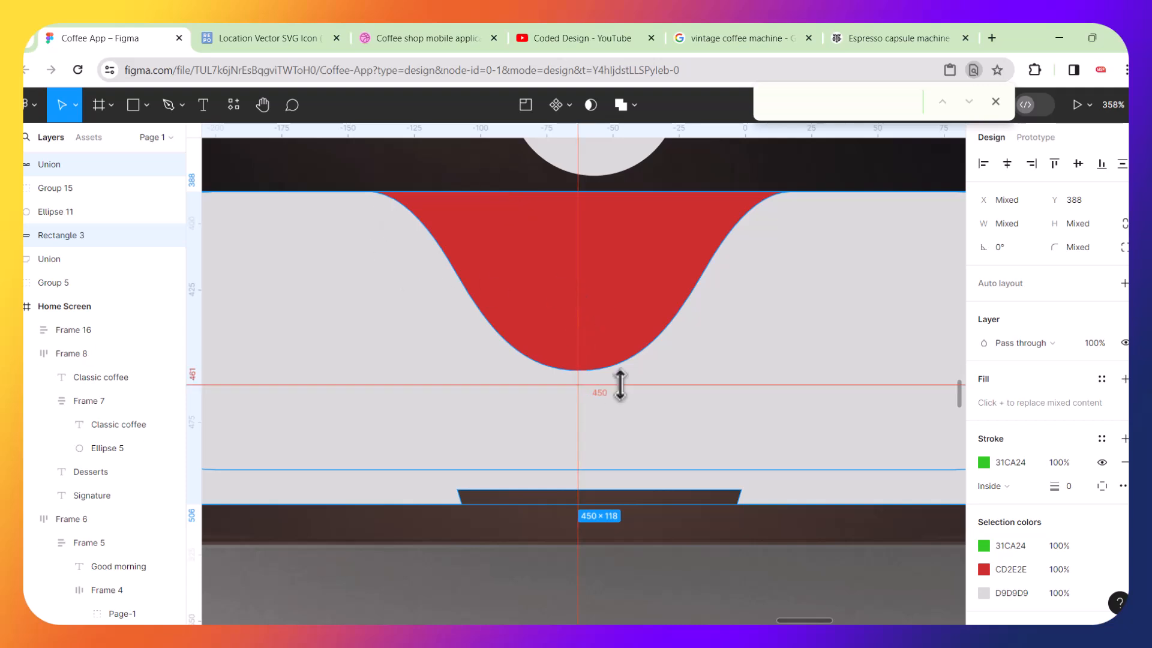
Select the flattened bar together with the red rounded rectangle and apply Subtract selection to them.
scroll(620, 385, down, 5)
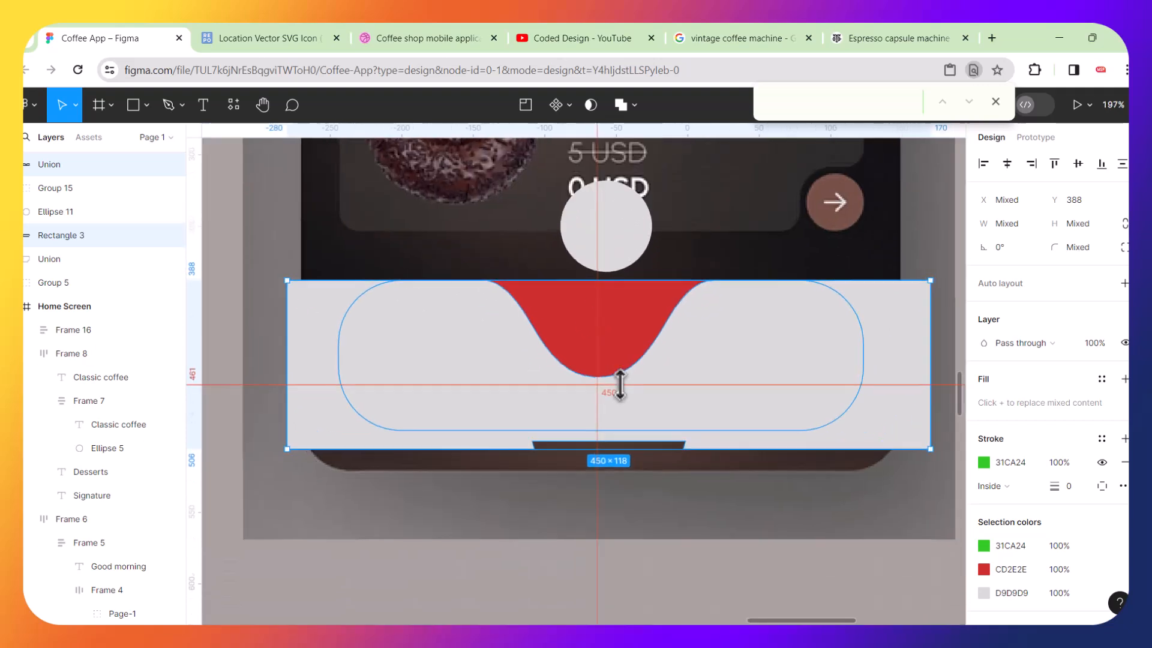
click(617, 527)
click(644, 326)
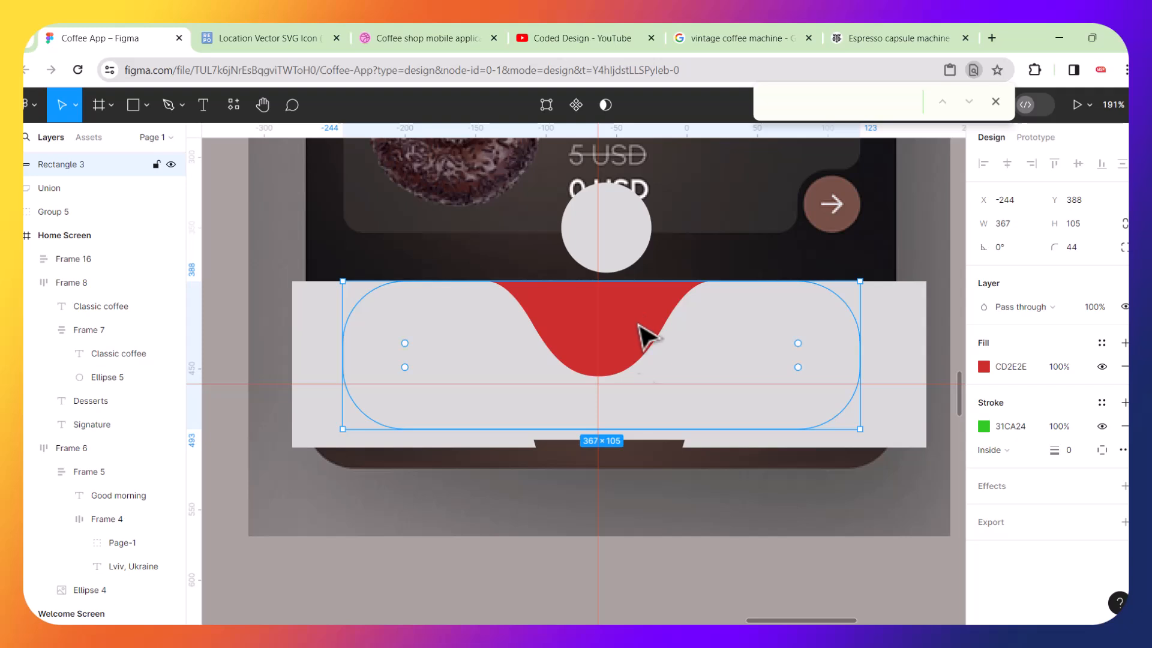
click(668, 509)
click(746, 342)
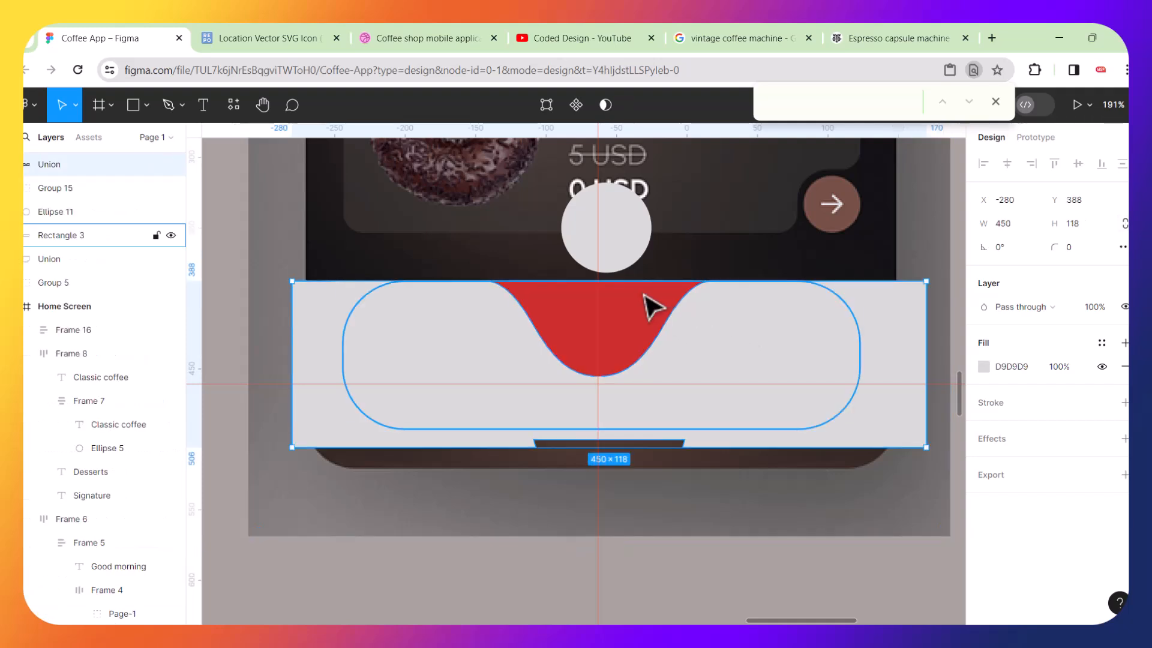
click(653, 308)
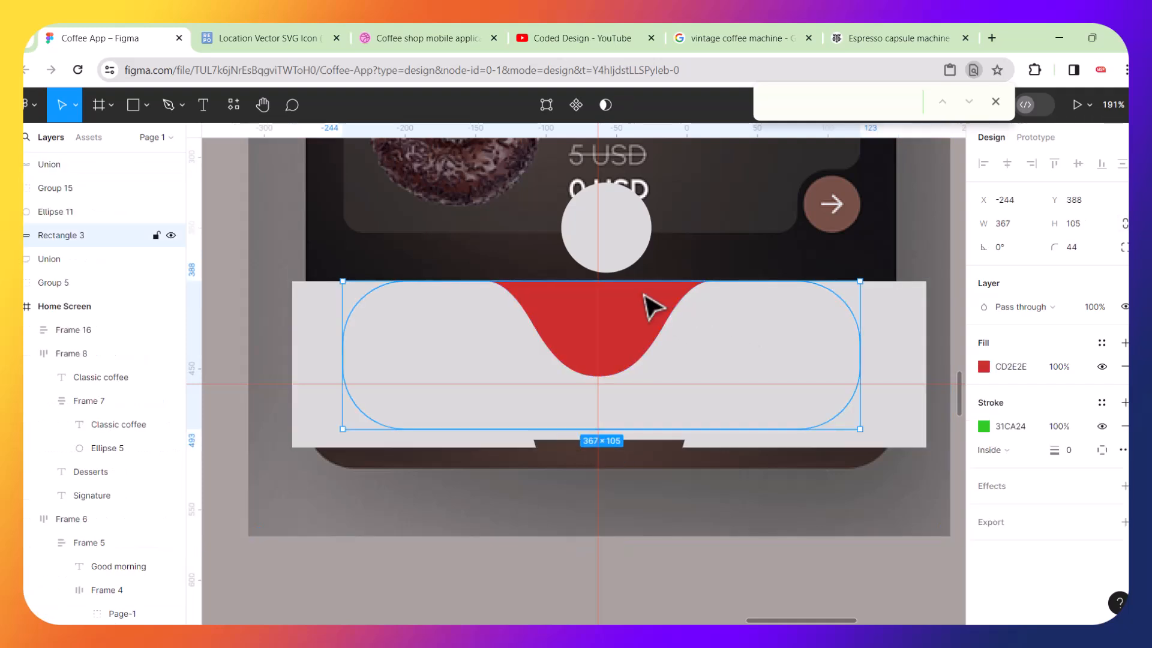
shift+click(891, 311)
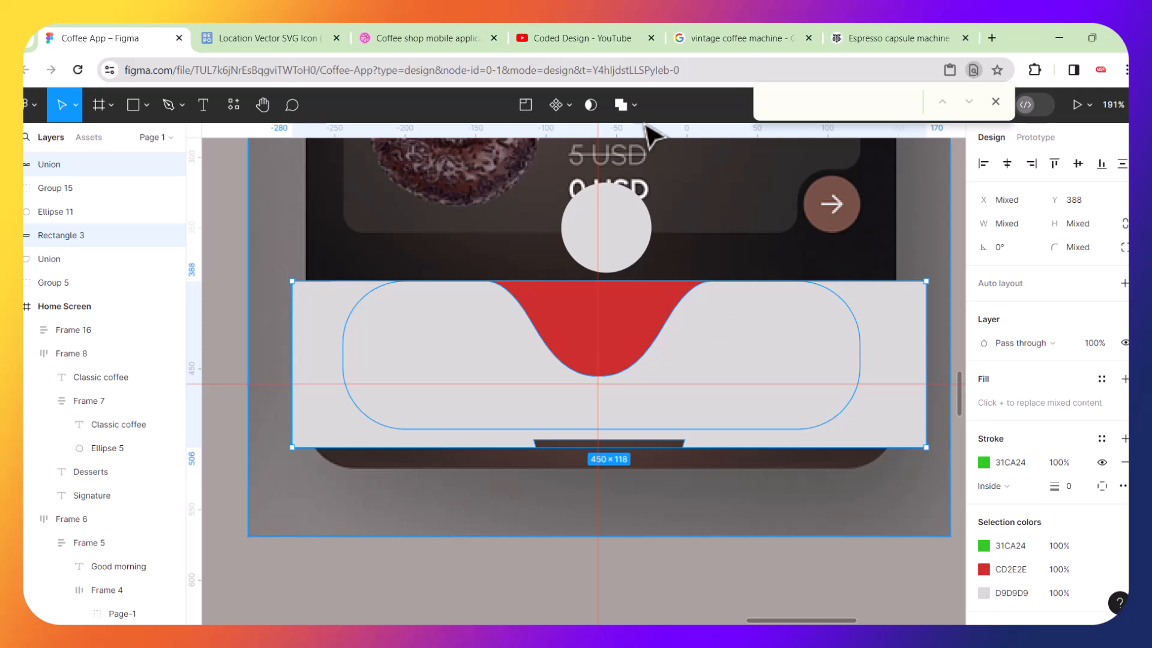
click(636, 106)
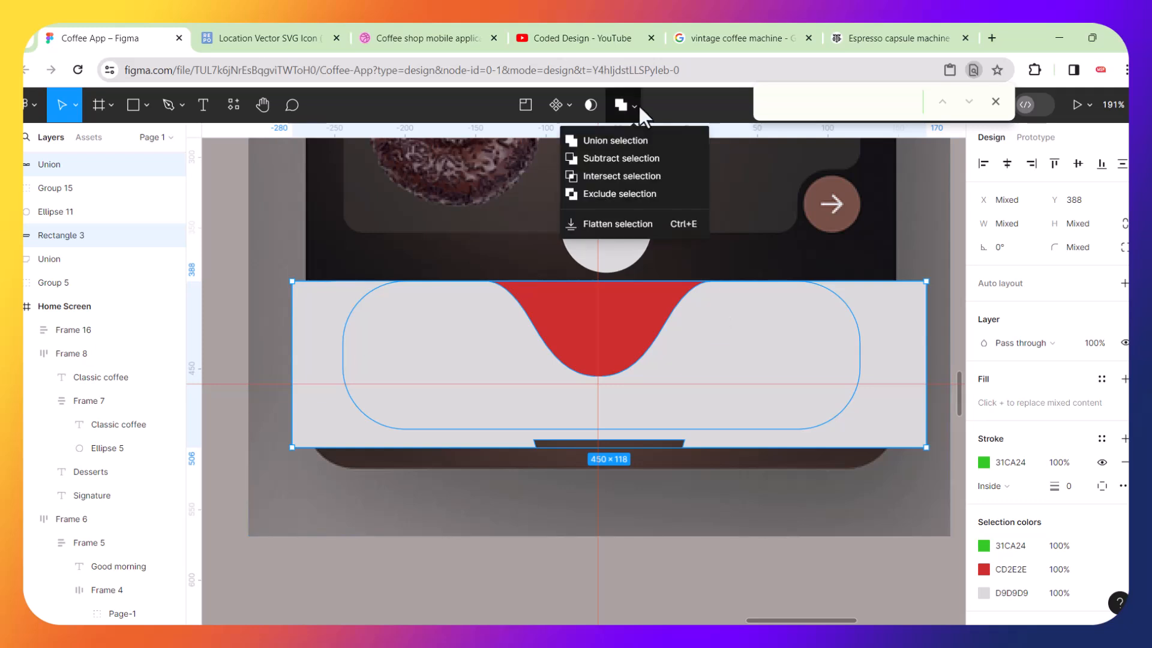
click(614, 159)
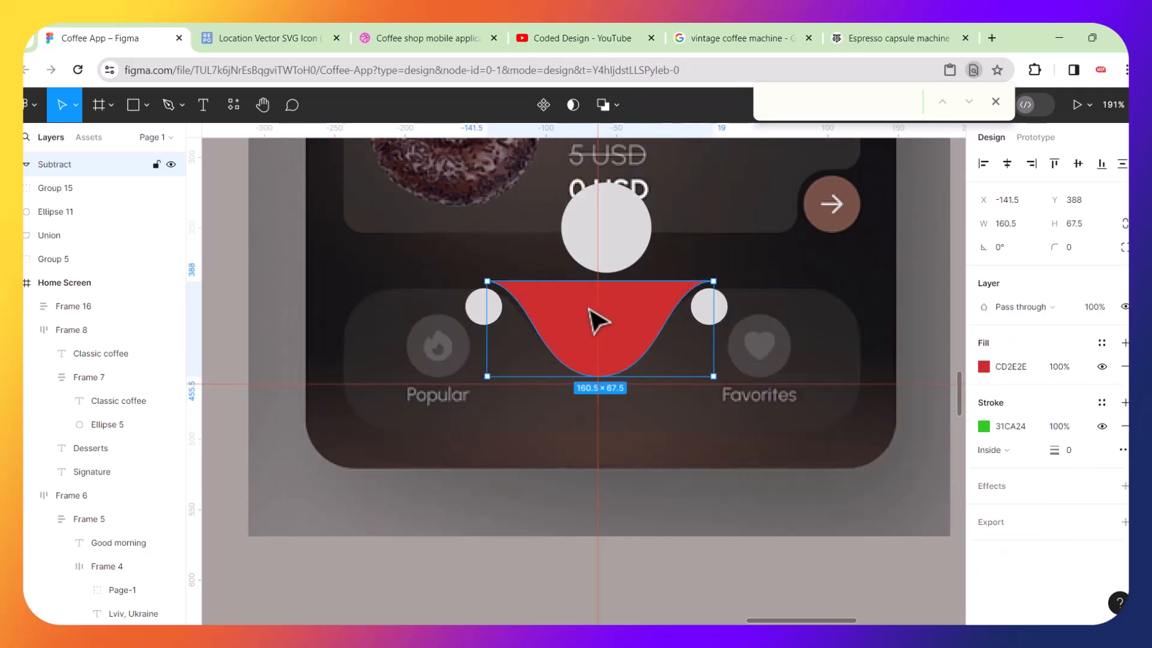
Paste a copy of the rounded rectangle onto the home screen.
click(690, 510)
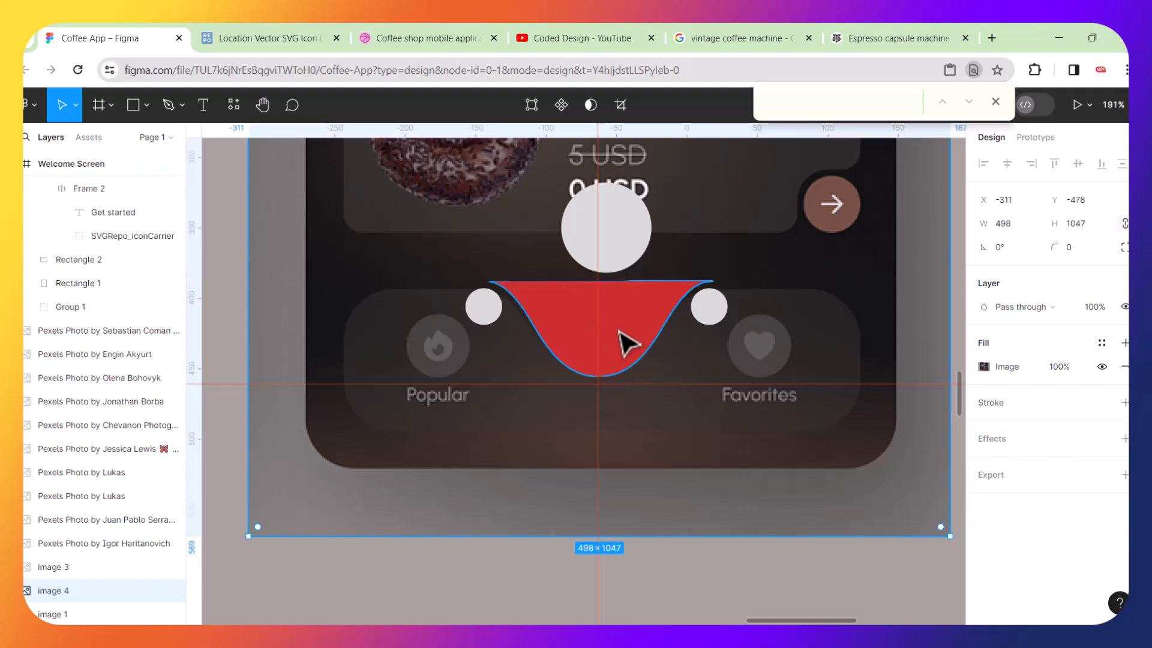
scroll(591, 361, up, 3)
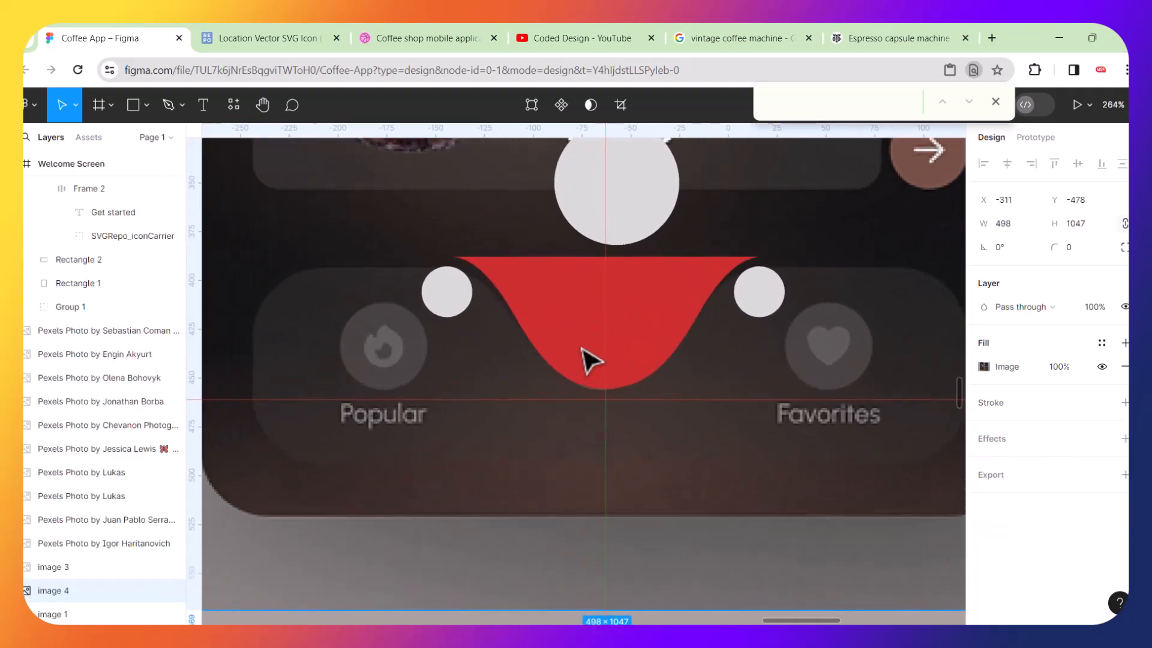
key(ctrl+v)
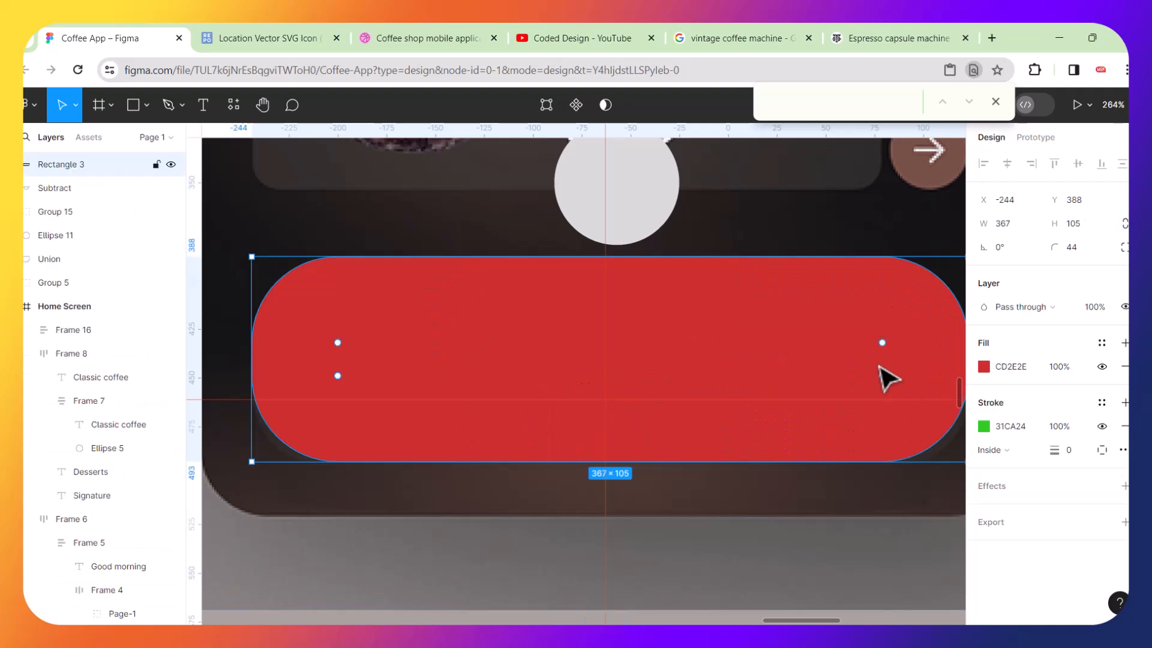
Change the pasted rounded rectangle's fill colour to C2C877.
click(985, 367)
click(860, 284)
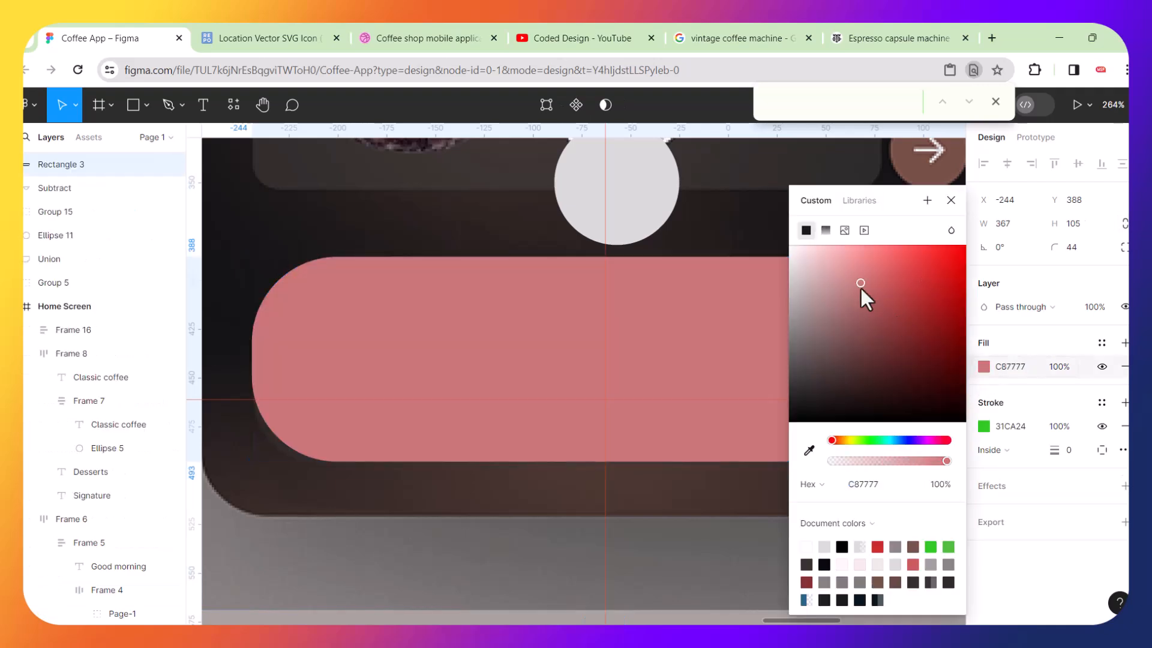
click(852, 444)
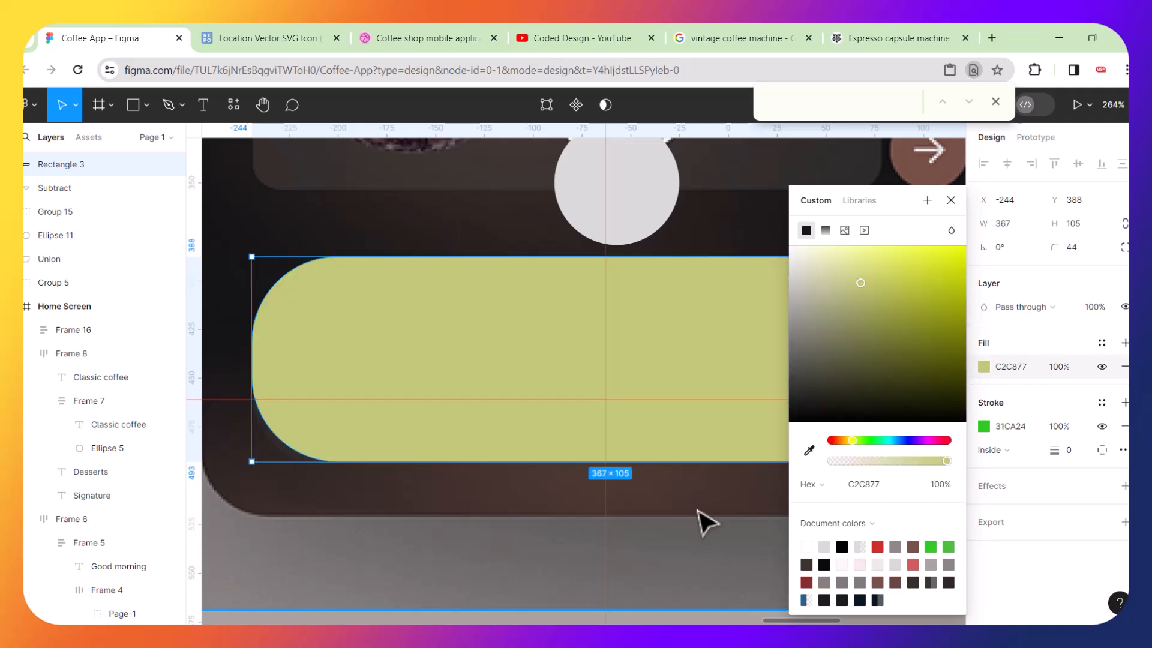
click(712, 515)
drag(709, 342, 709, 391)
key(ctrl+z)
click(690, 350)
double_click(713, 298)
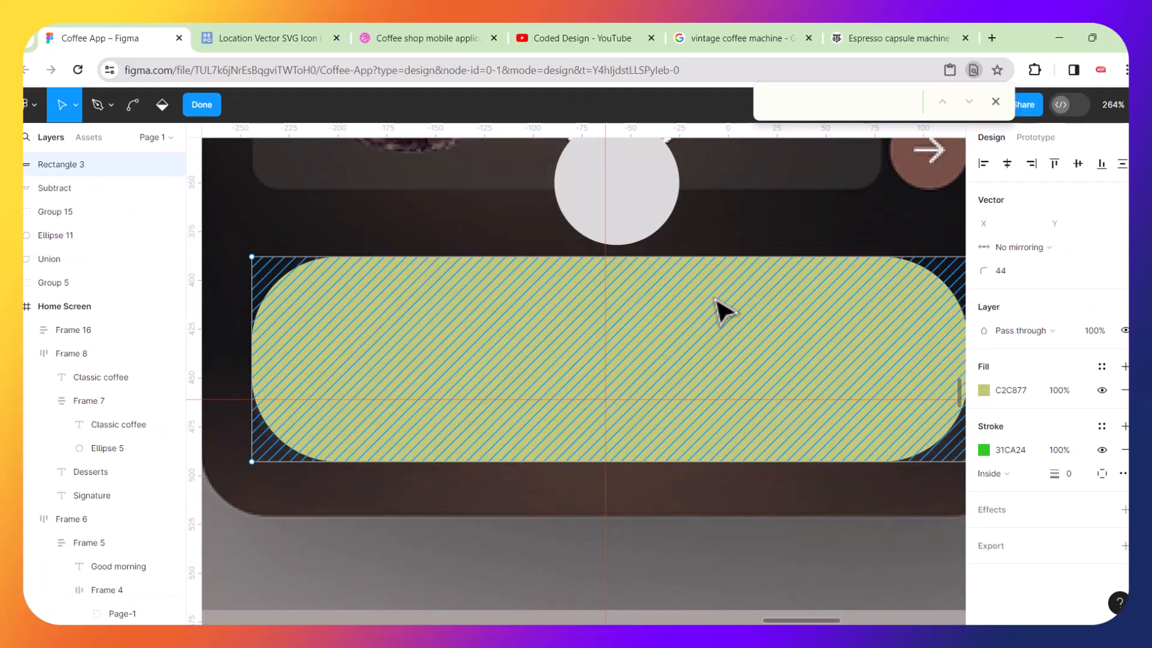
scroll(638, 330, right, 5)
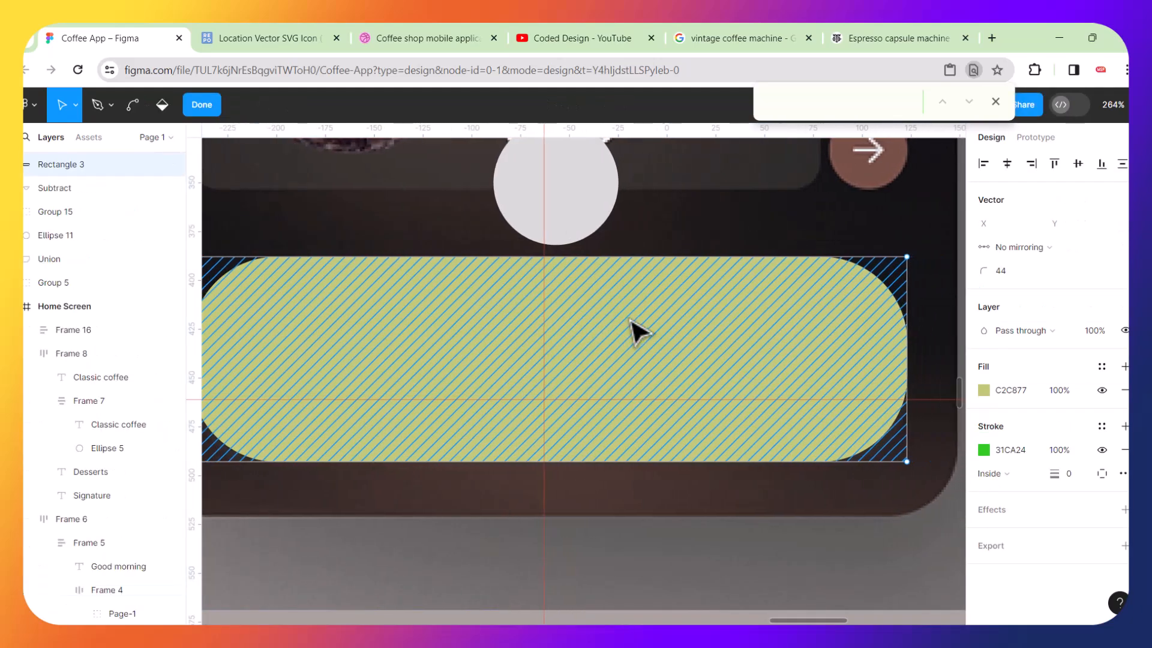
key(Escape)
Move the green rounded rectangle aside and bring the red notch shape in front of it.
drag(690, 311, 689, 371)
click(612, 283)
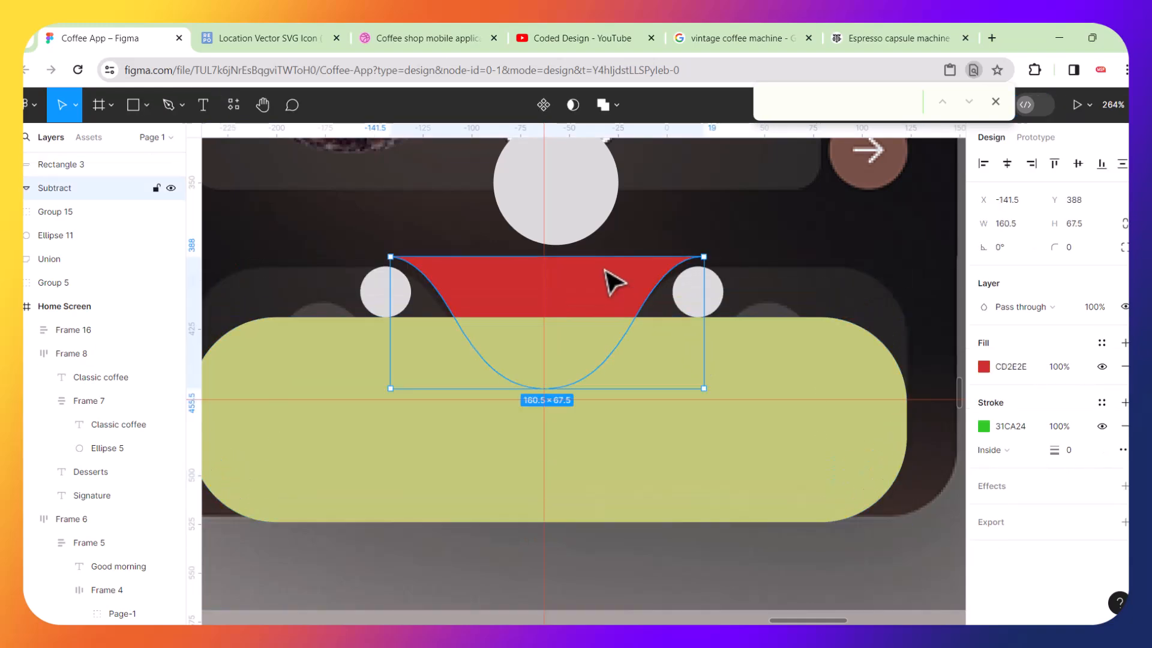
key(ctrl+bracketright)
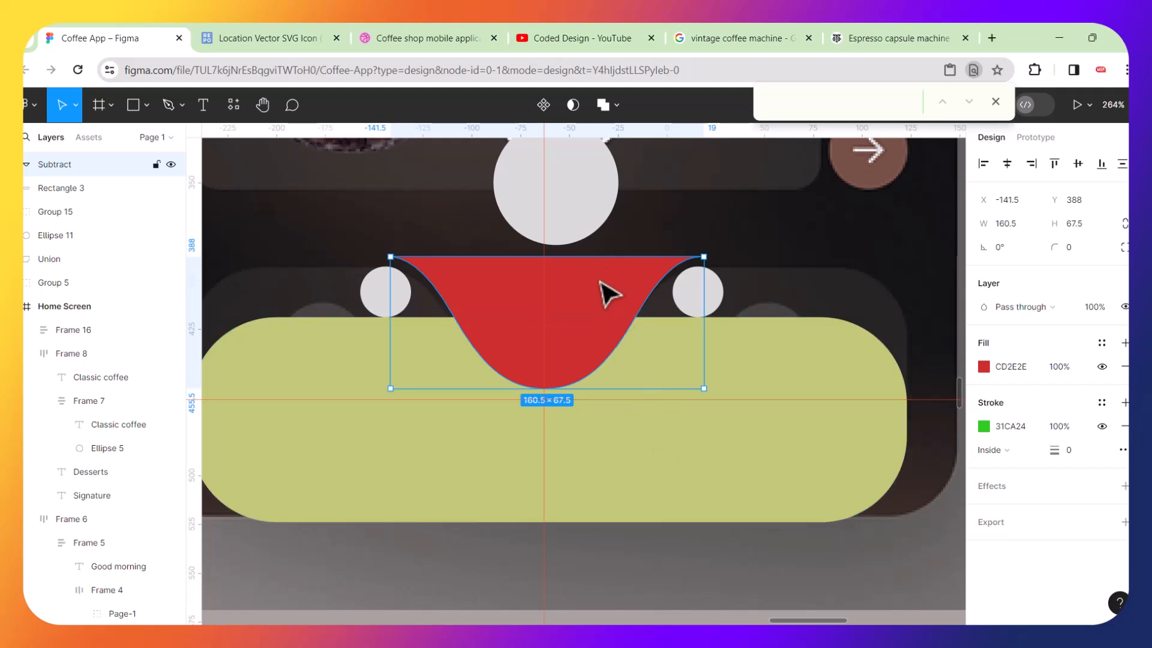
Align the notch shape and green rounded rectangle to their horizontal centres and top edges.
shift+click(672, 473)
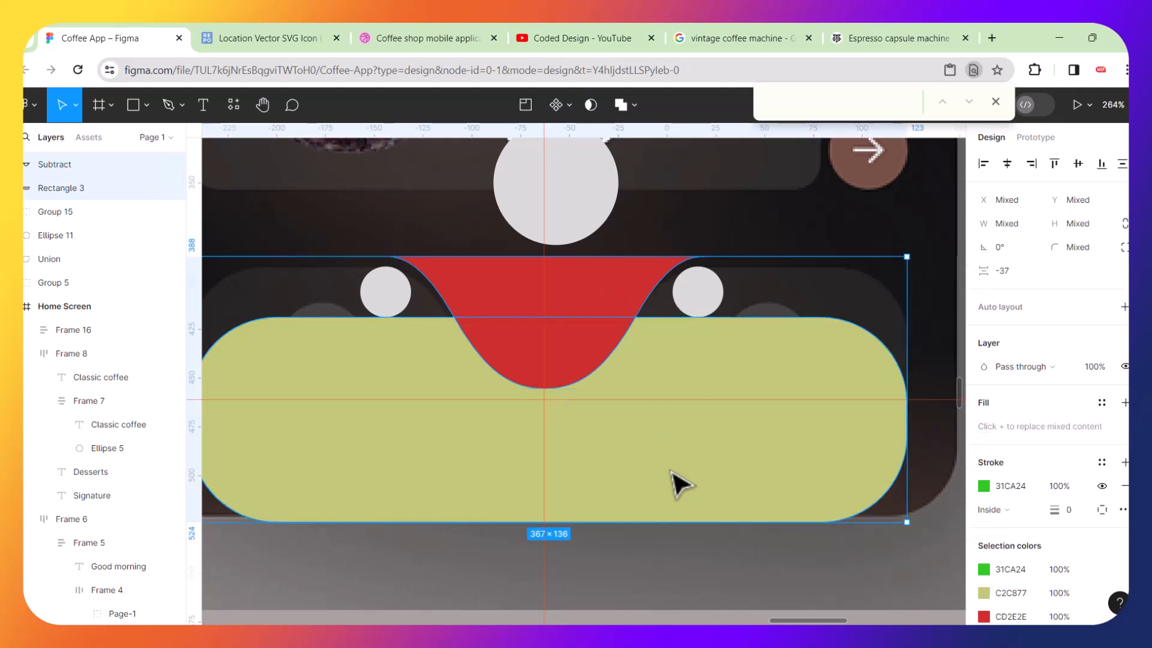
click(1010, 168)
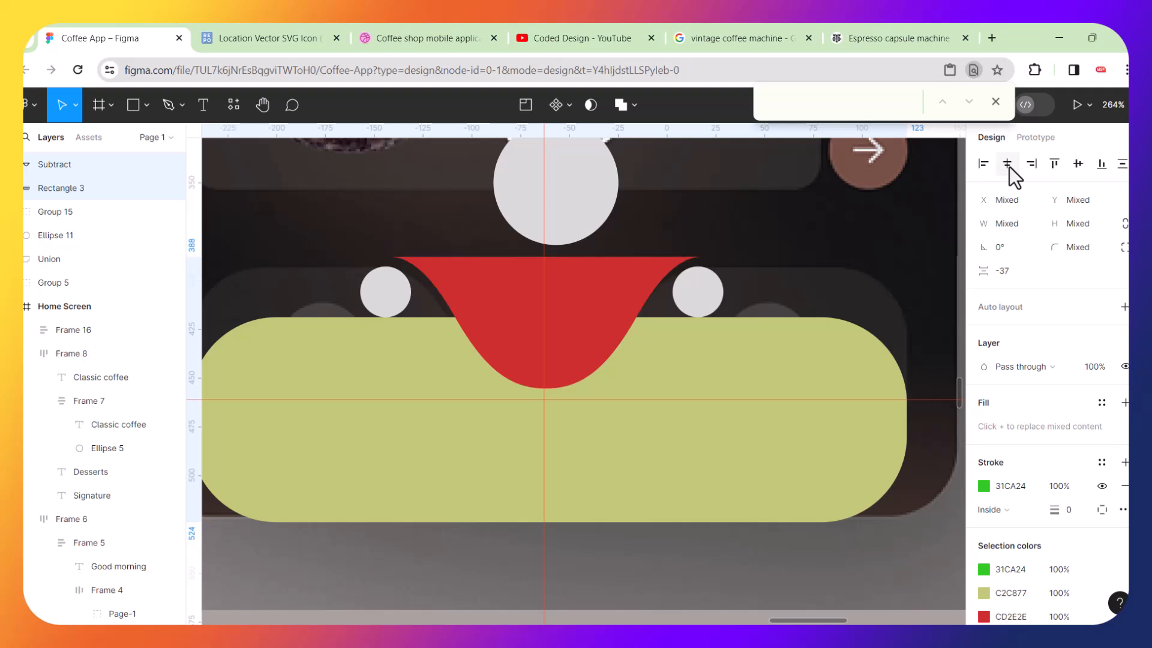
click(1058, 163)
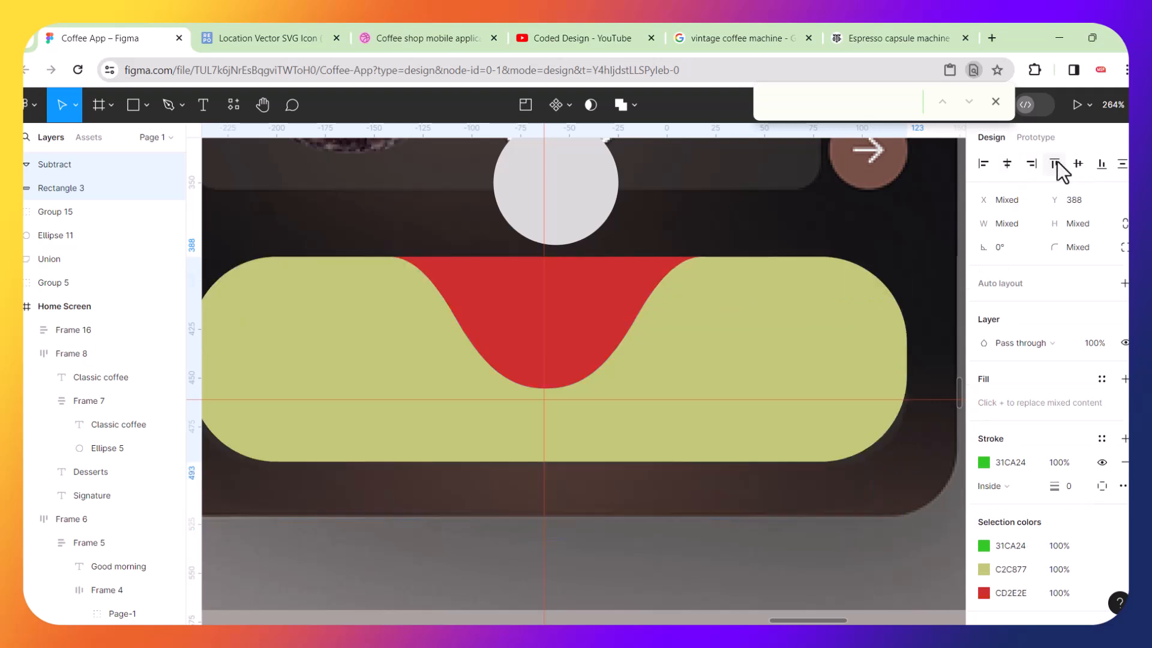
Duplicate the aligned notch shape and green rounded rectangle together.
right_click(671, 334)
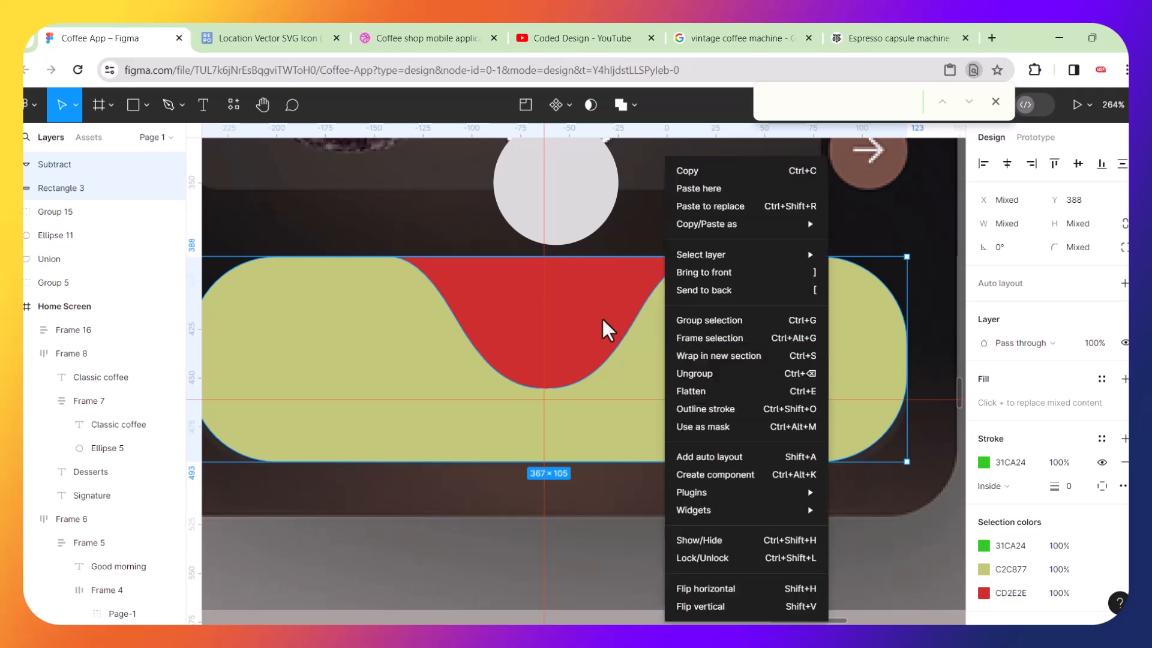
click(603, 321)
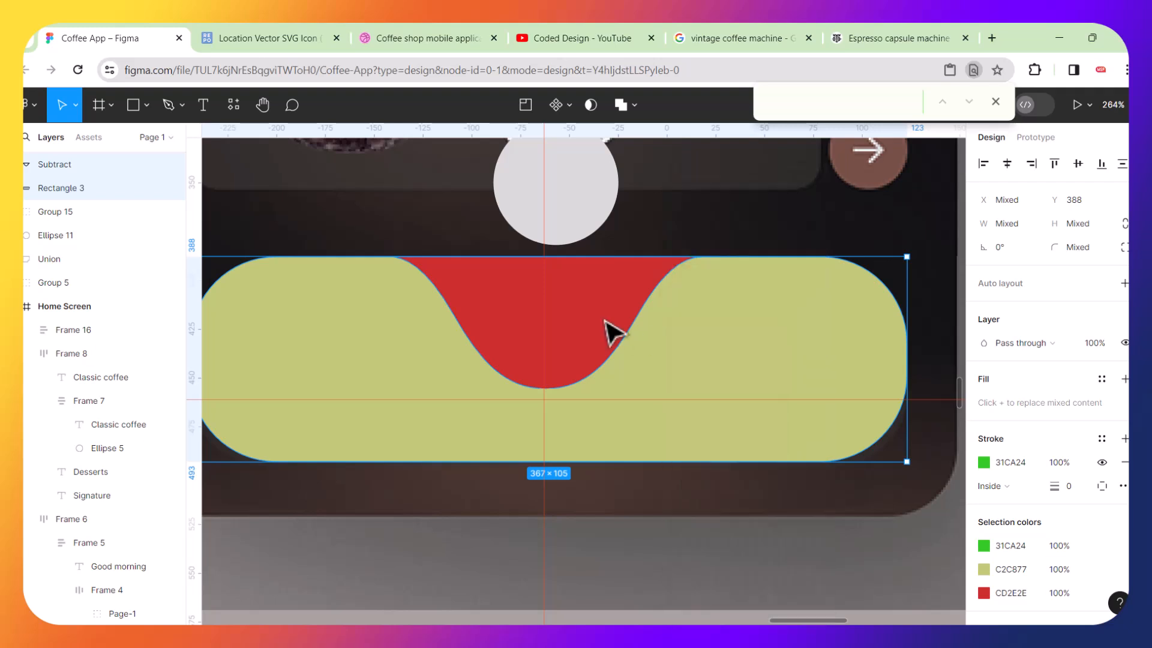
scroll(605, 322, down, 5)
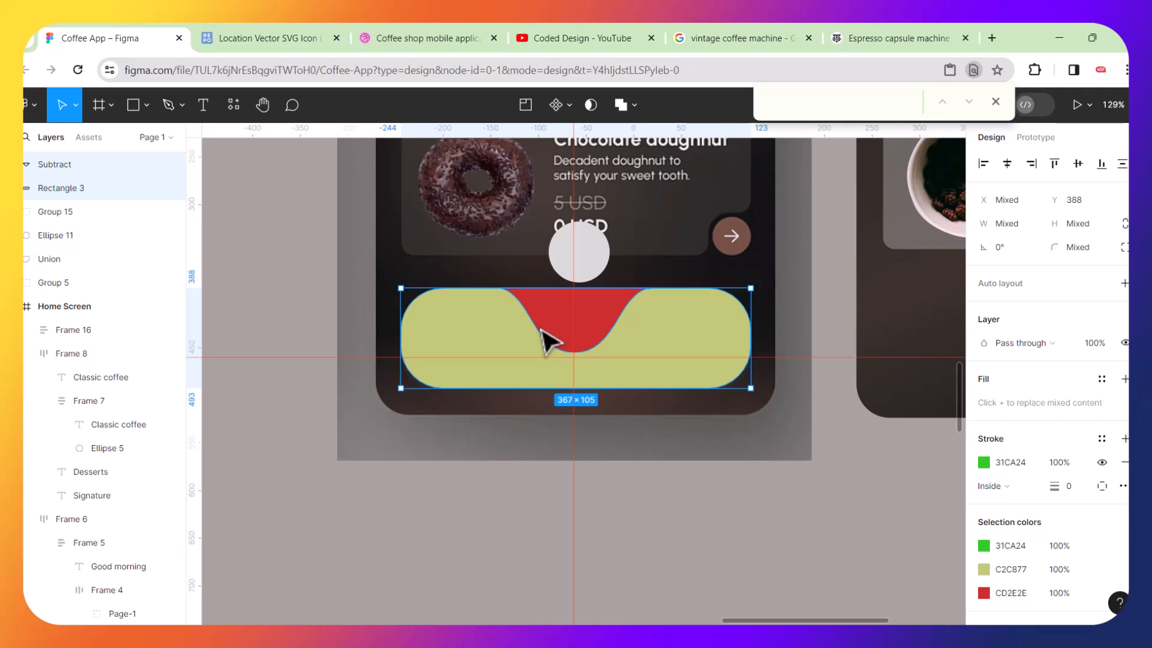
key(ctrl+d)
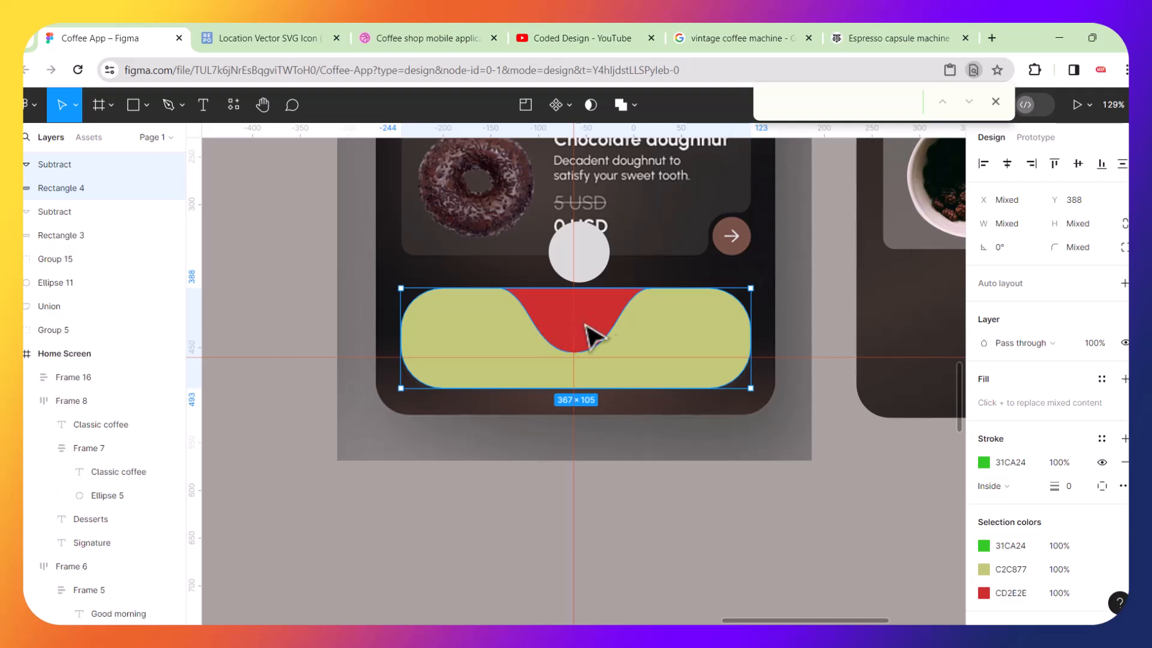
scroll(666, 317, down, 3)
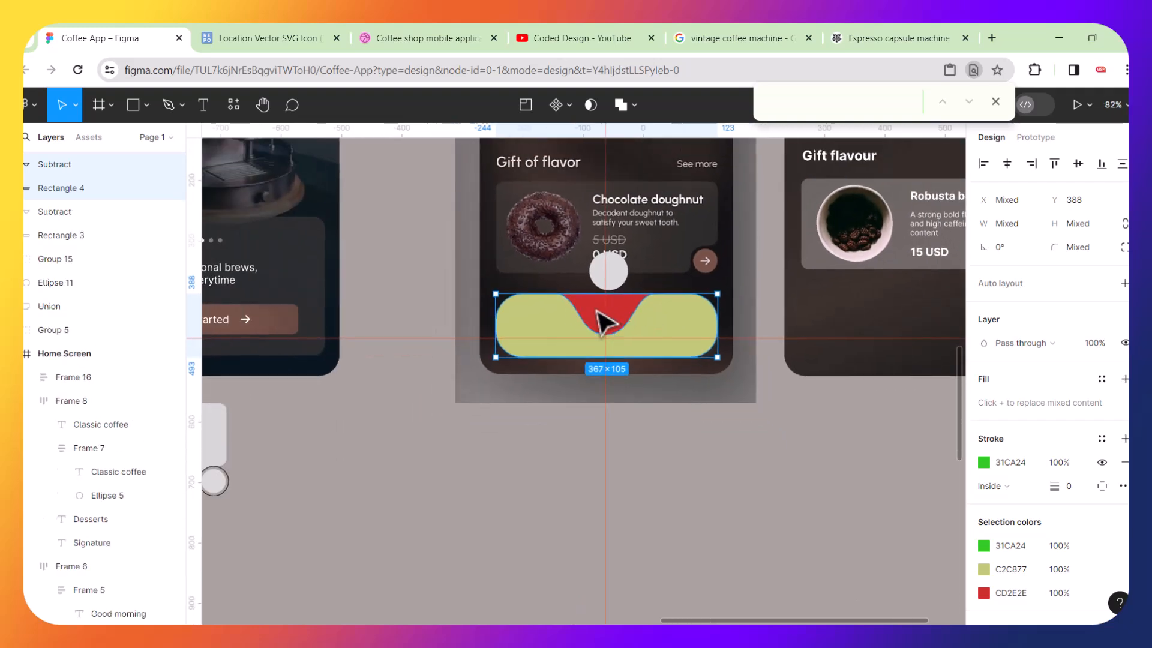
Move the duplicated notch shape and green rounded rectangle aside onto the canvas below the screen.
drag(600, 322, 351, 471)
click(533, 455)
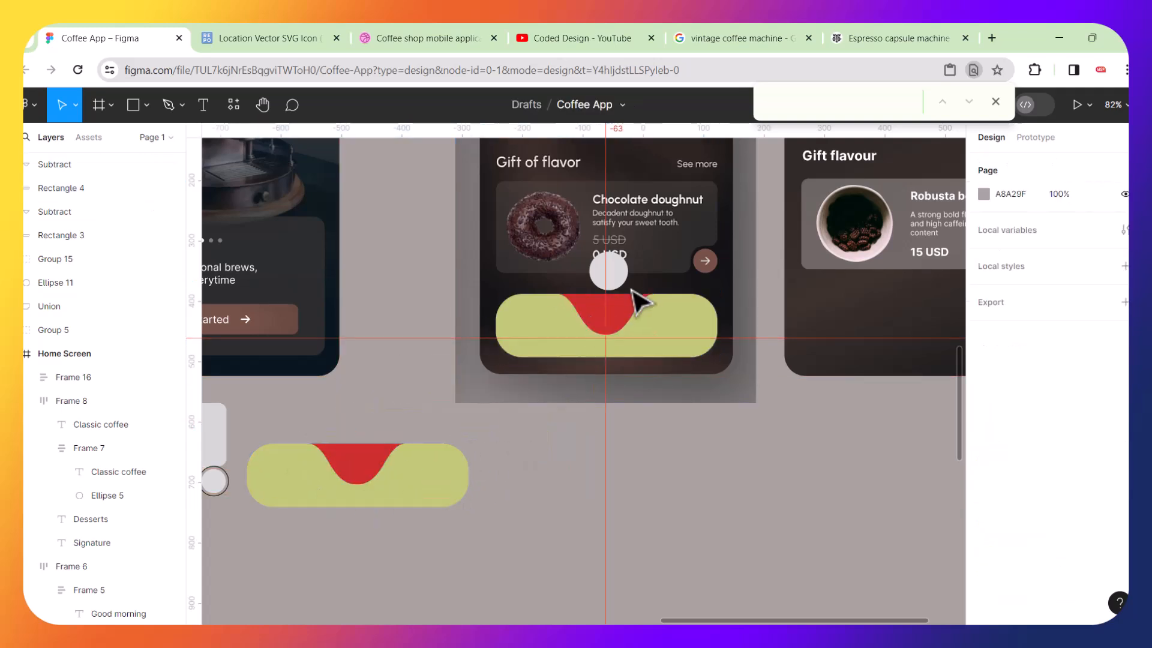
Subtract the red notch shape from the green rounded rectangle to cut the curved notch into the bar.
scroll(640, 307, up, 6)
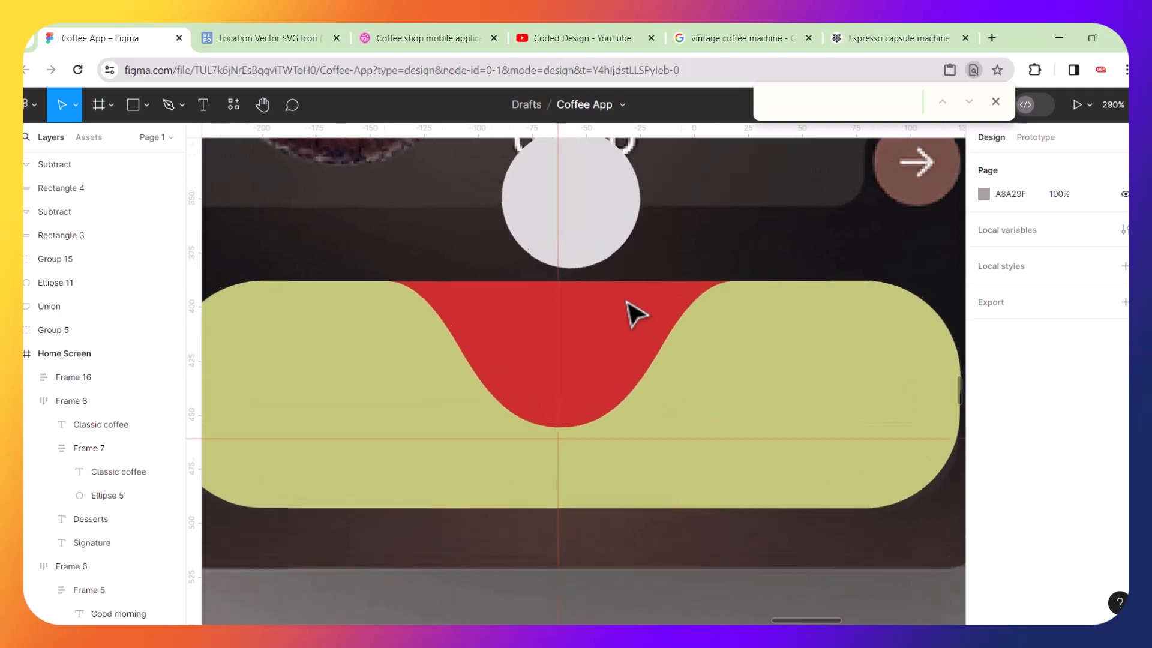
click(755, 355)
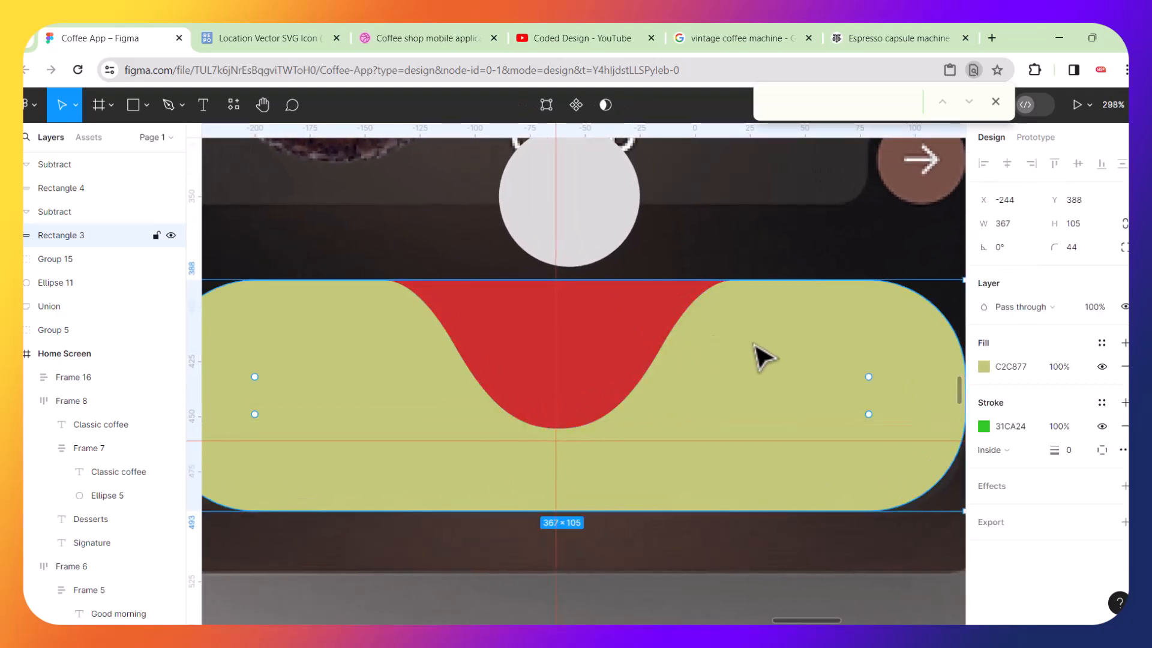
shift+click(653, 328)
click(634, 109)
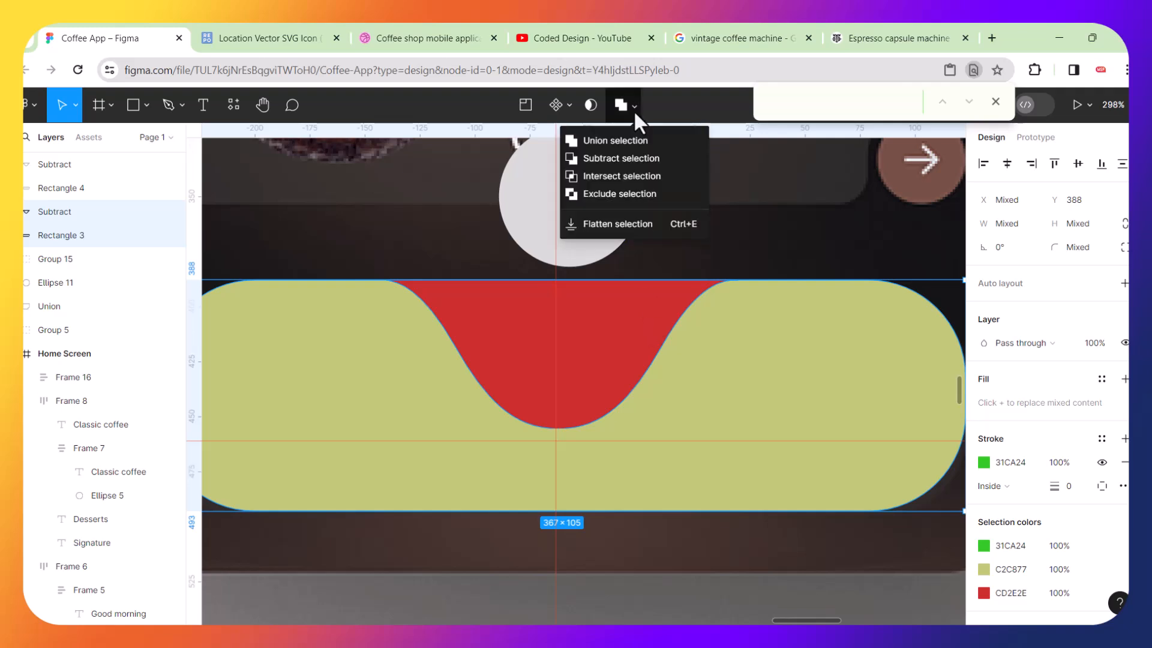
click(605, 159)
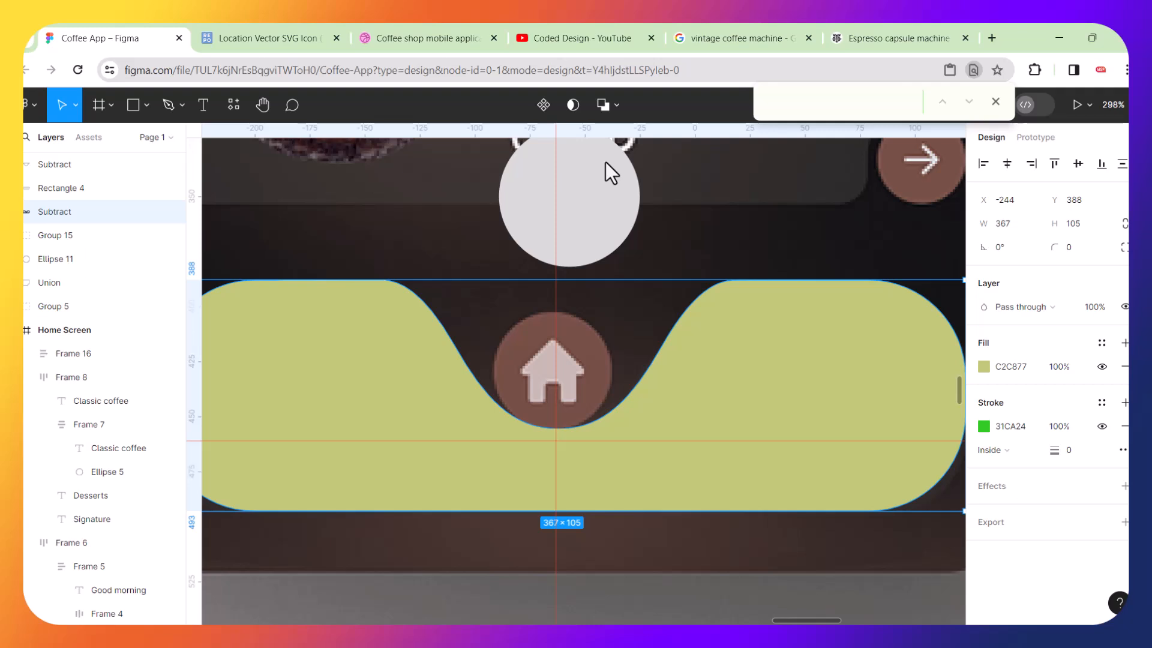
scroll(606, 161, down, 2)
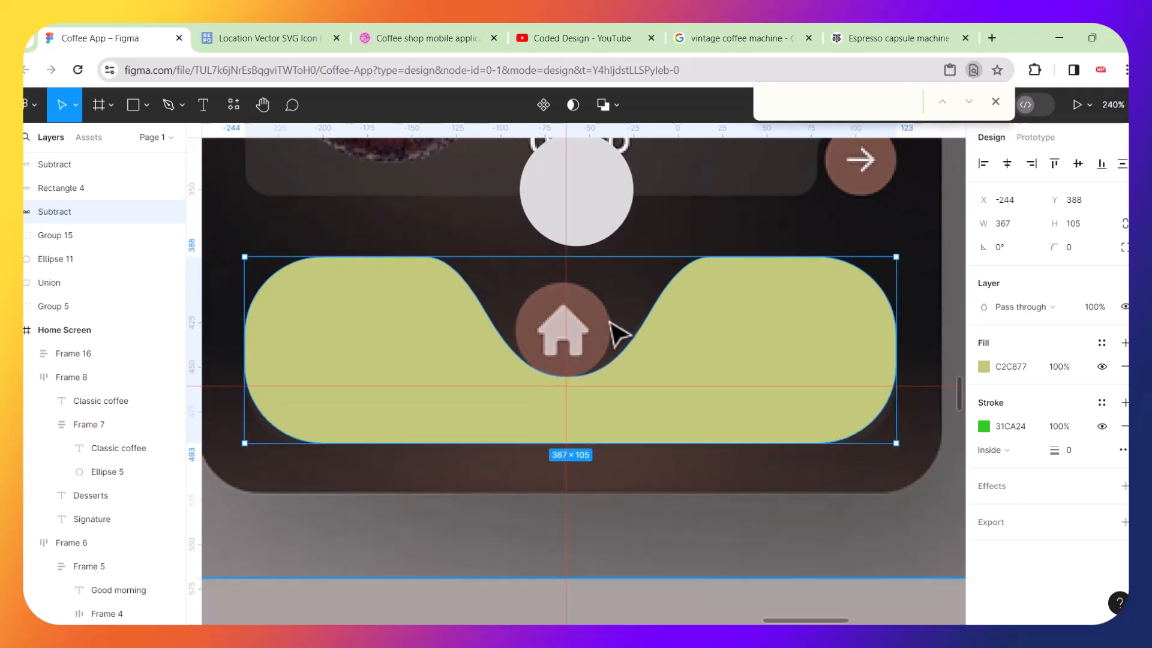
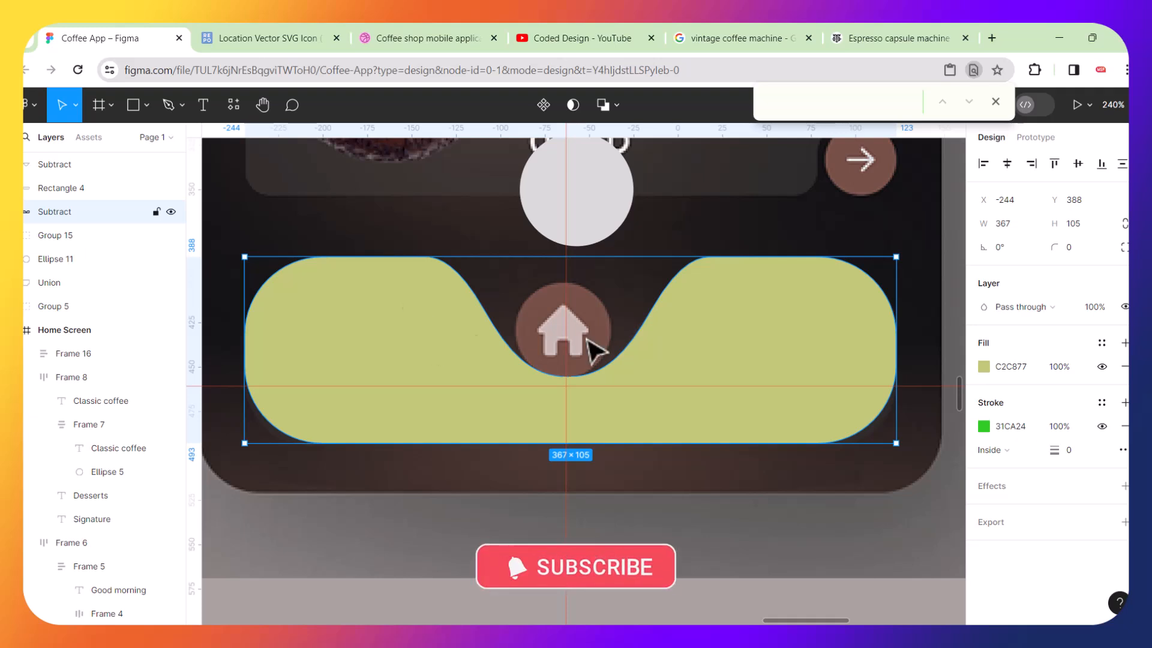
Delete the group of two small circles above the navigation bar and reposition the wavy bar shape.
click(611, 209)
drag(702, 355, 710, 412)
click(713, 298)
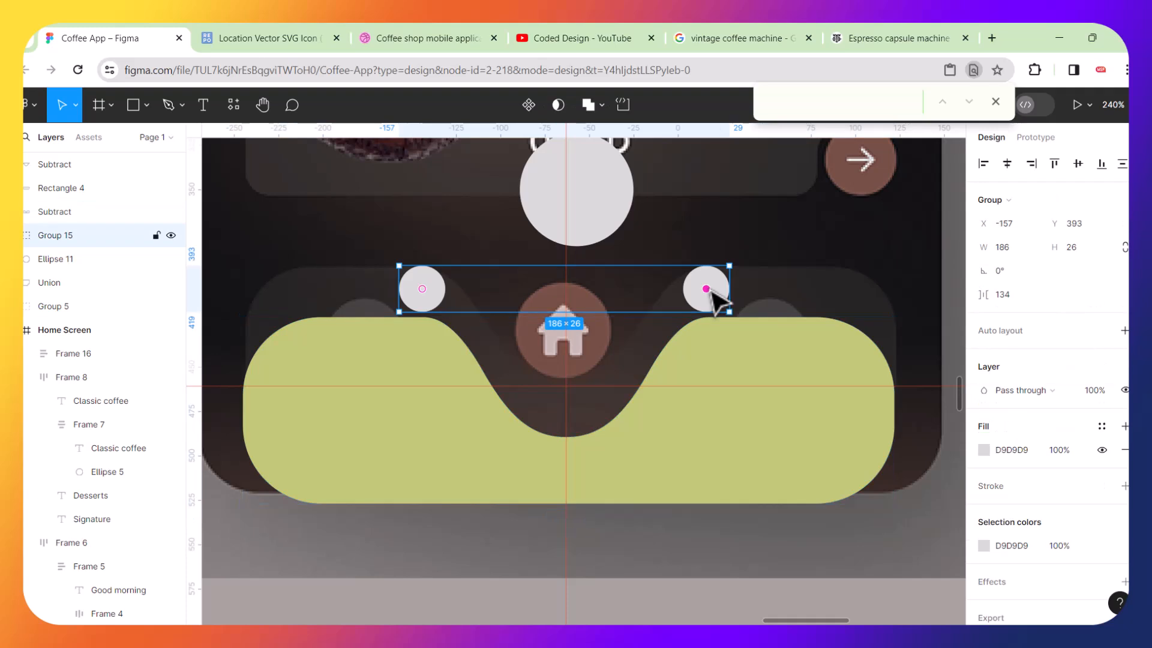
key(Delete)
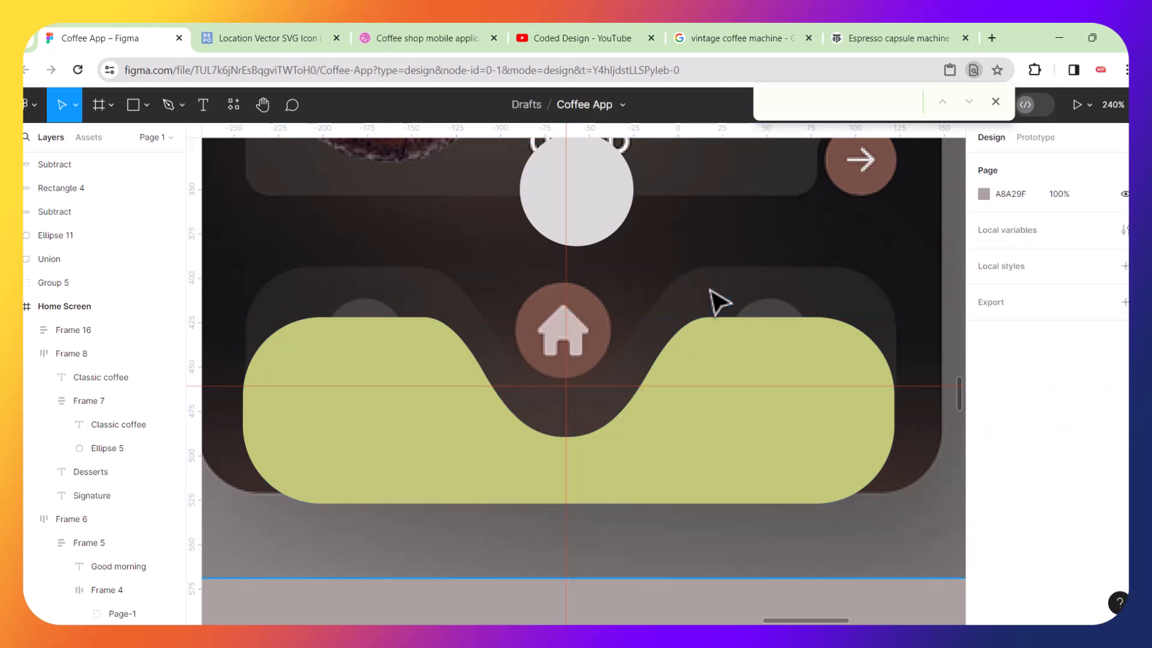
click(719, 329)
drag(718, 327, 714, 294)
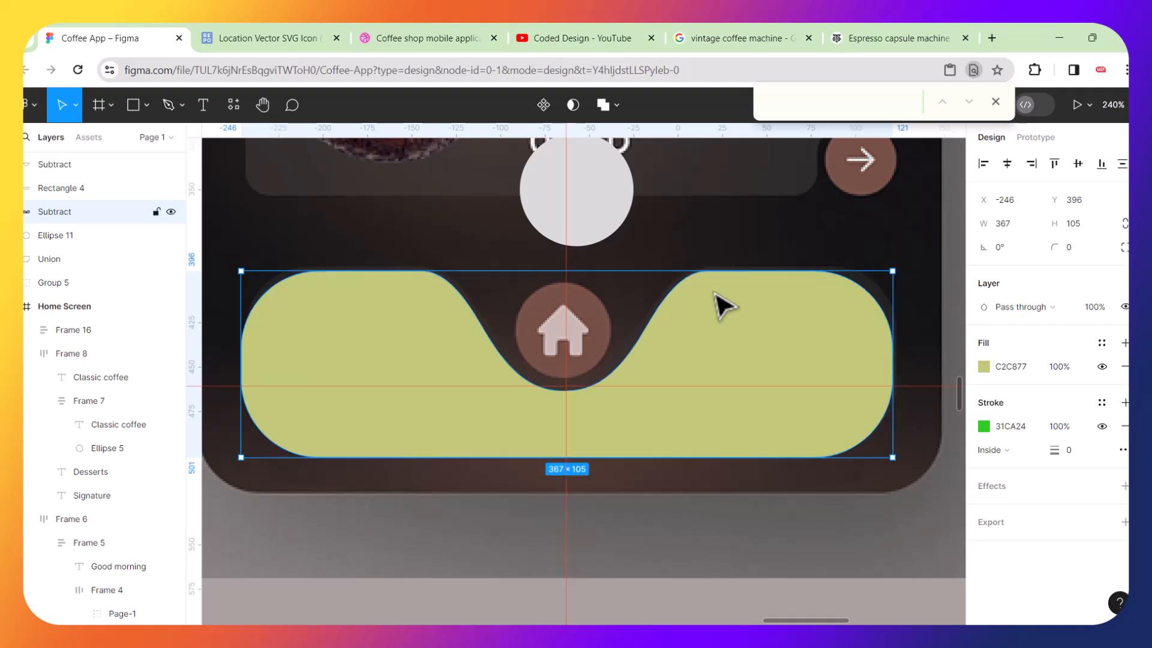
Move the white circle into the bar's centre notch and resize it to about 54×54.
click(625, 193)
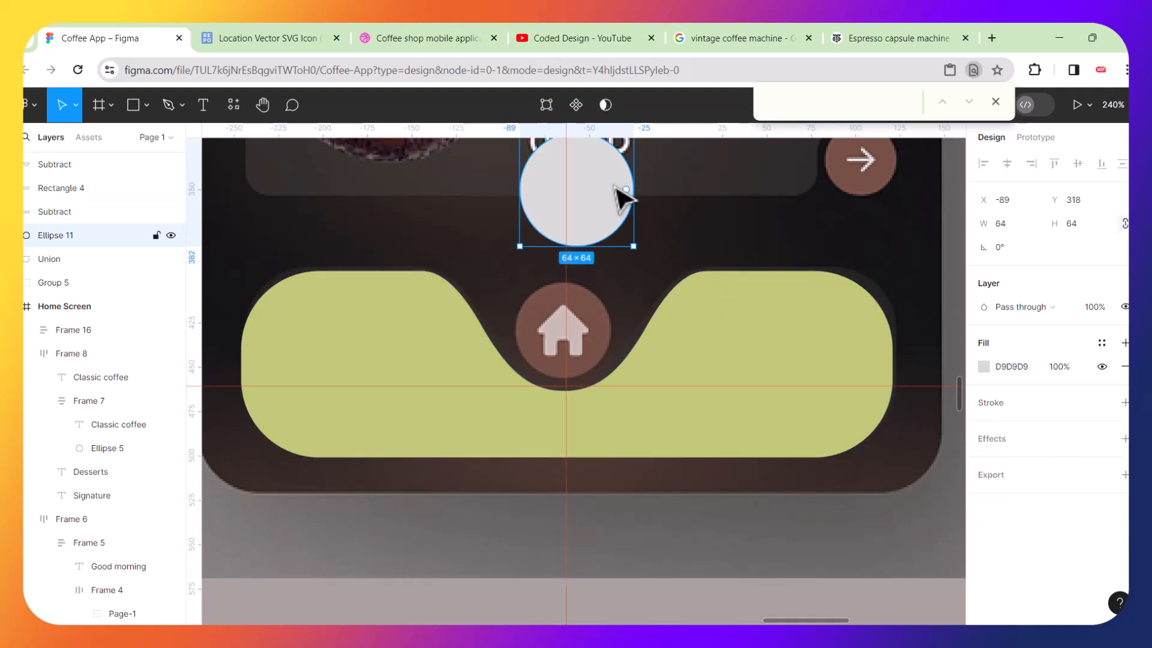
drag(618, 200, 602, 329)
scroll(602, 330, up, 2)
scroll(602, 330, up, 3)
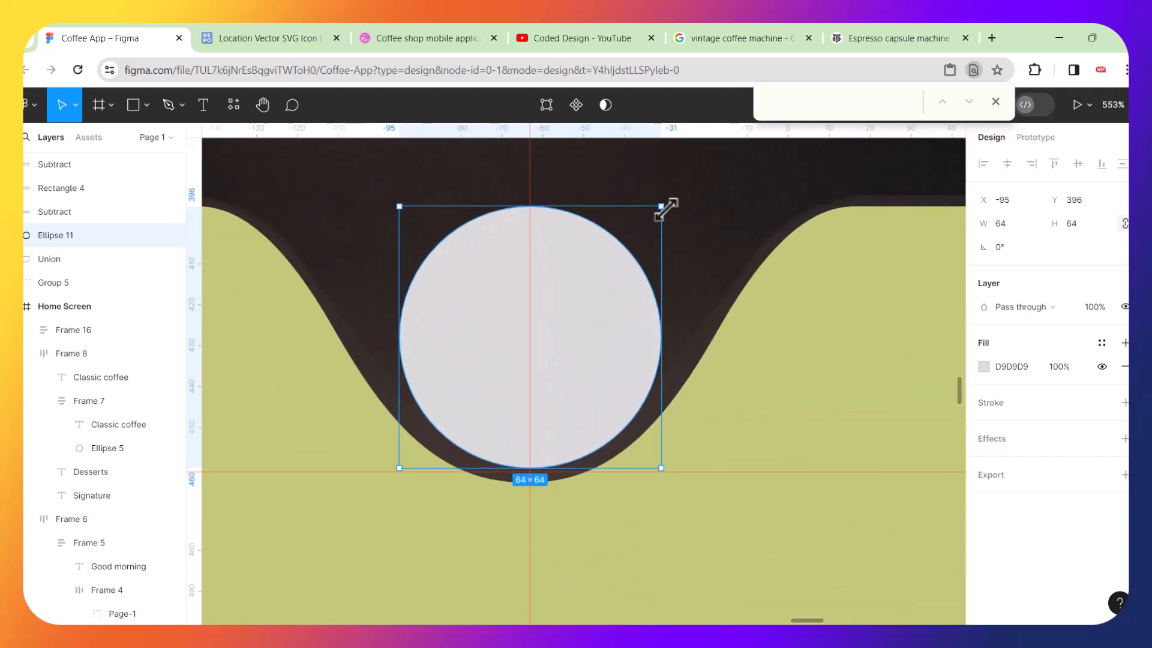
drag(651, 220, 612, 245)
drag(466, 322, 479, 310)
scroll(480, 310, down, 5)
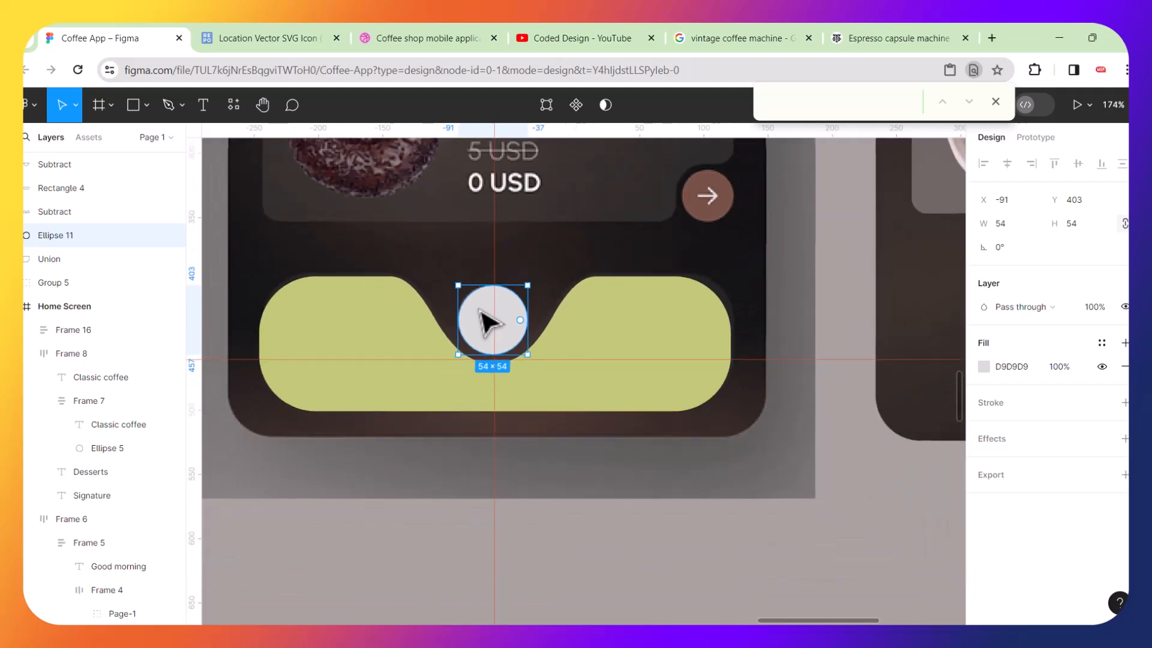
Set the wavy bar's stroke weight to 2 and remove its fill.
click(643, 316)
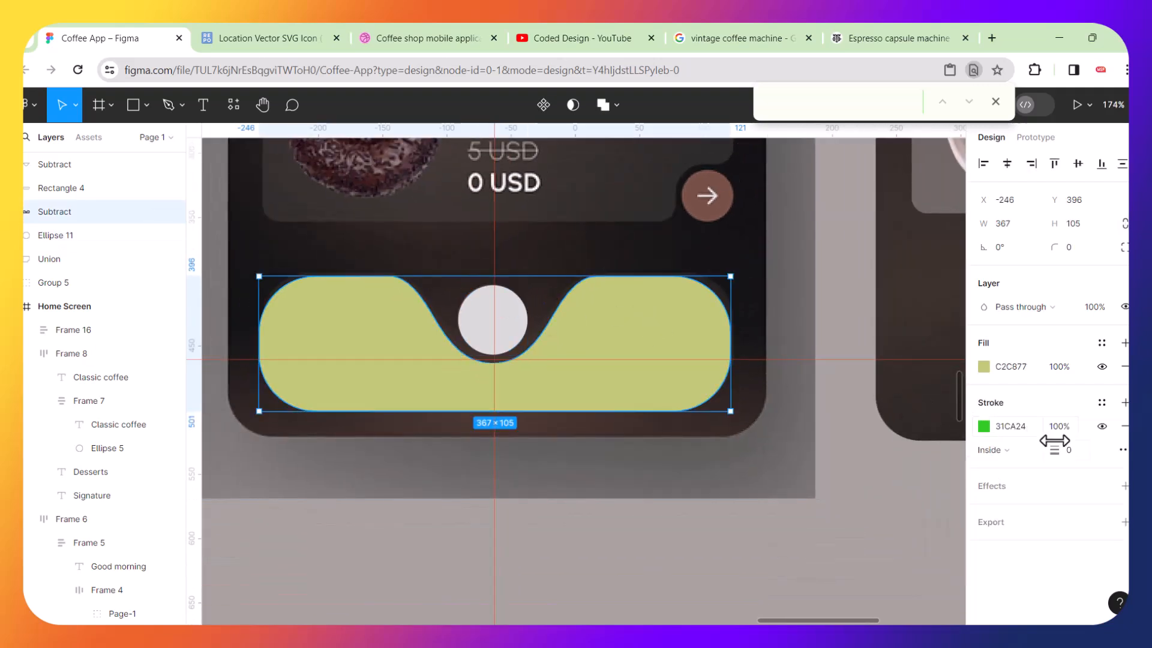
drag(1055, 450, 1054, 446)
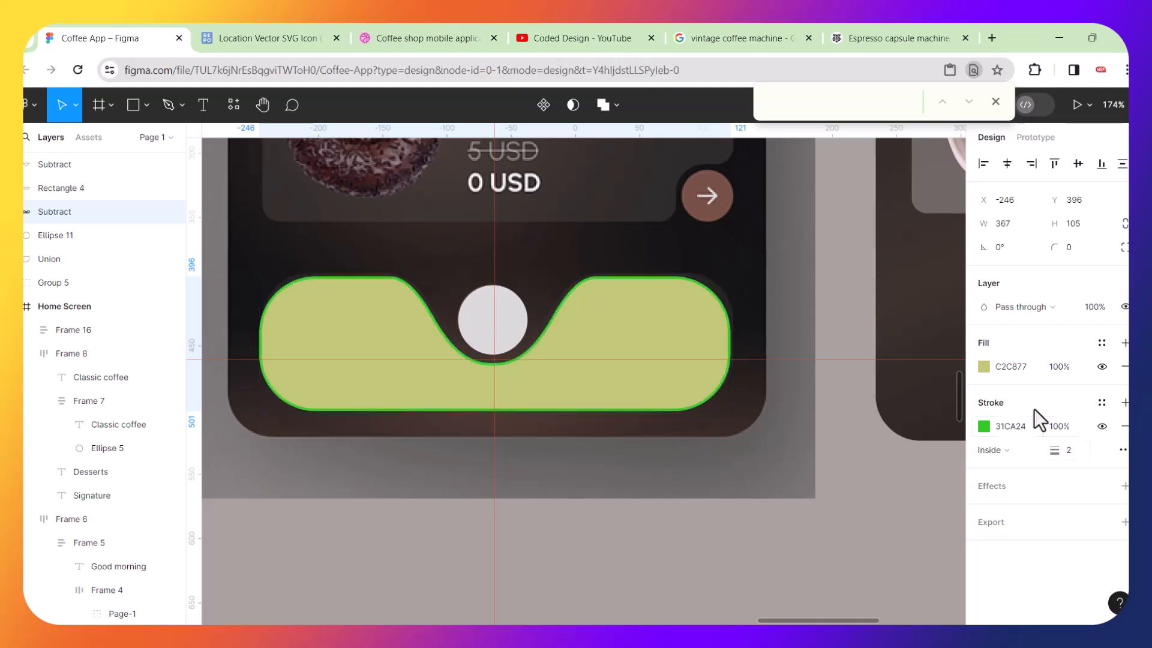
click(1125, 367)
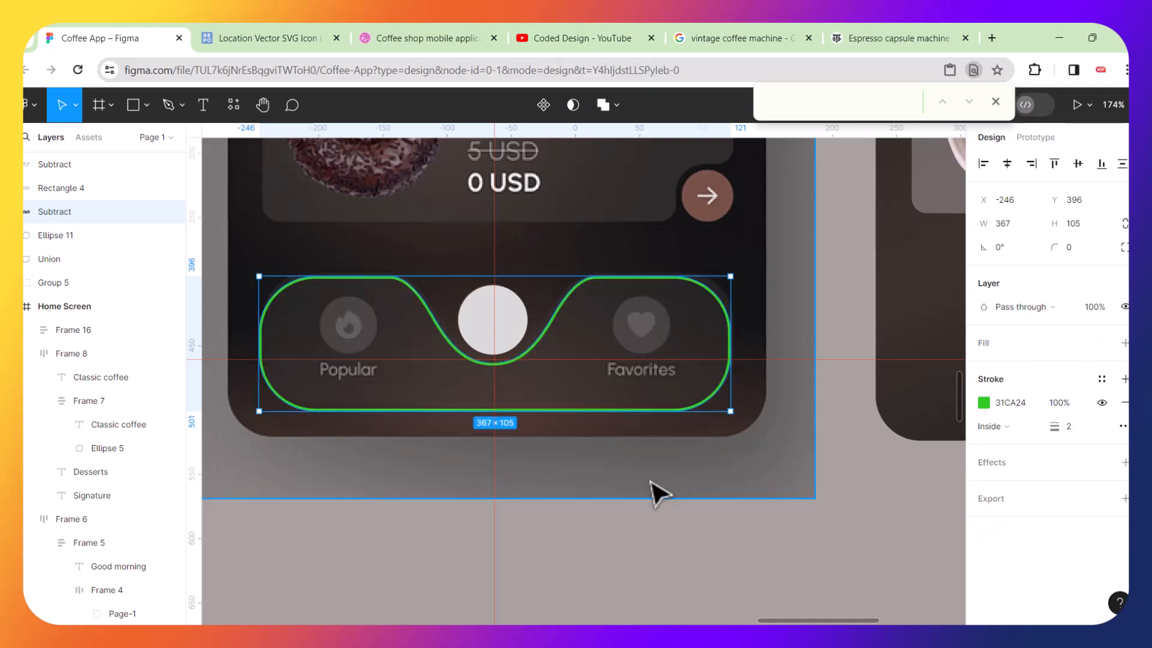
click(600, 552)
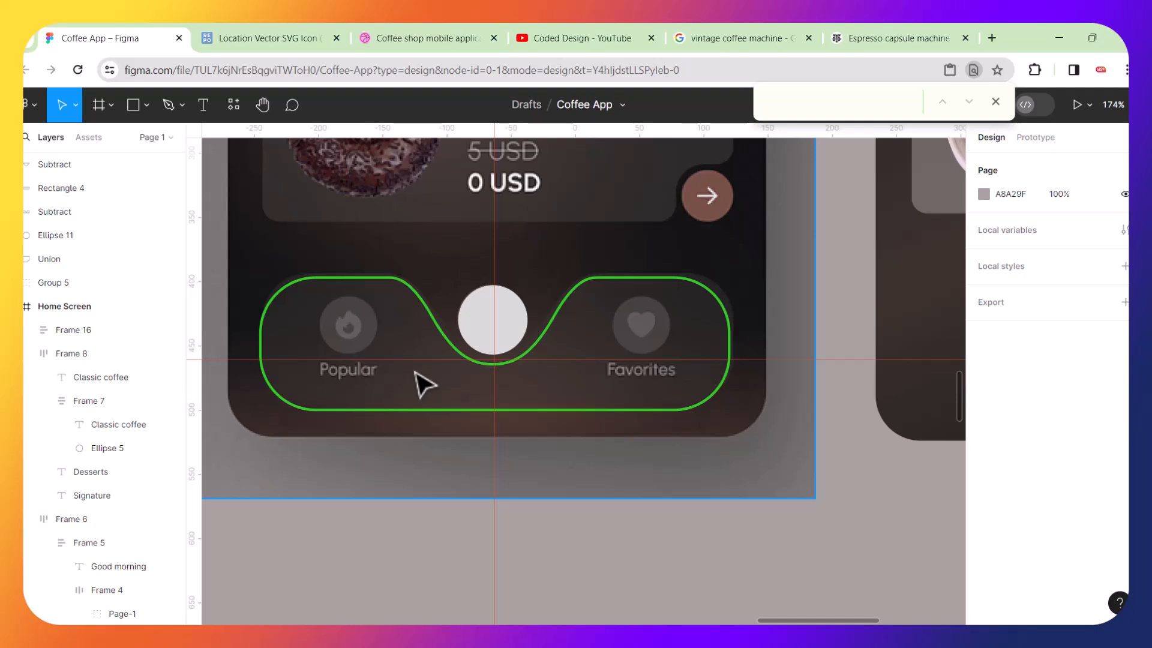
Close the icon editor on SVG Repo and search for fire icons.
scroll(334, 337, up, 5)
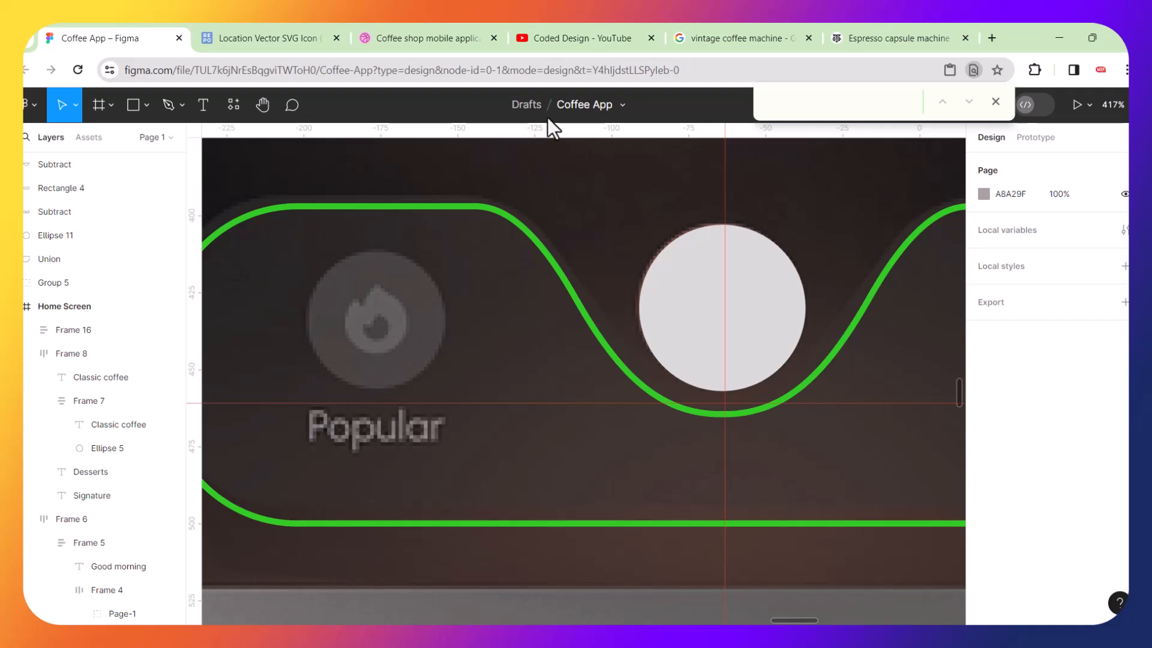
click(282, 38)
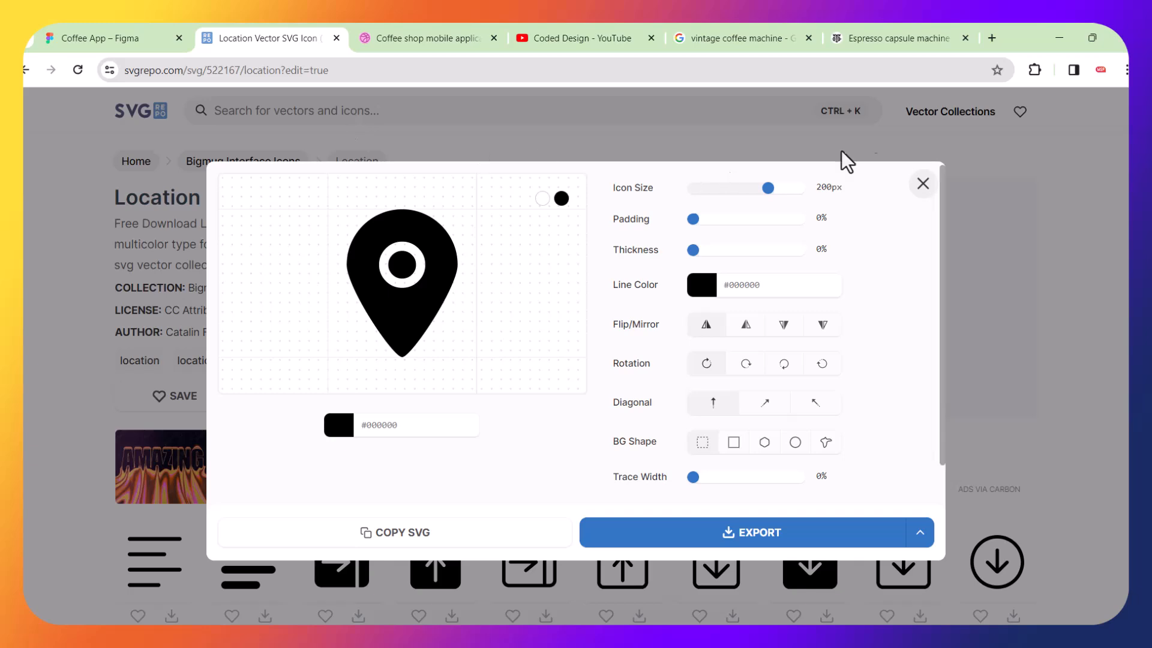
click(920, 182)
click(425, 114)
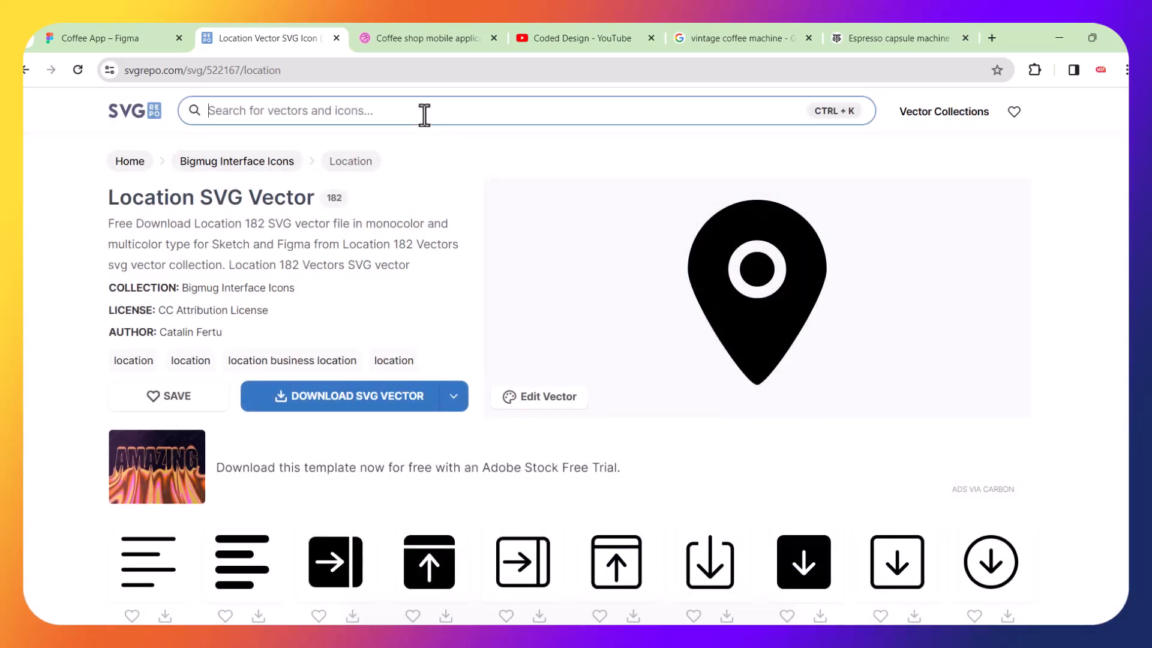
text(fire)
key(Return)
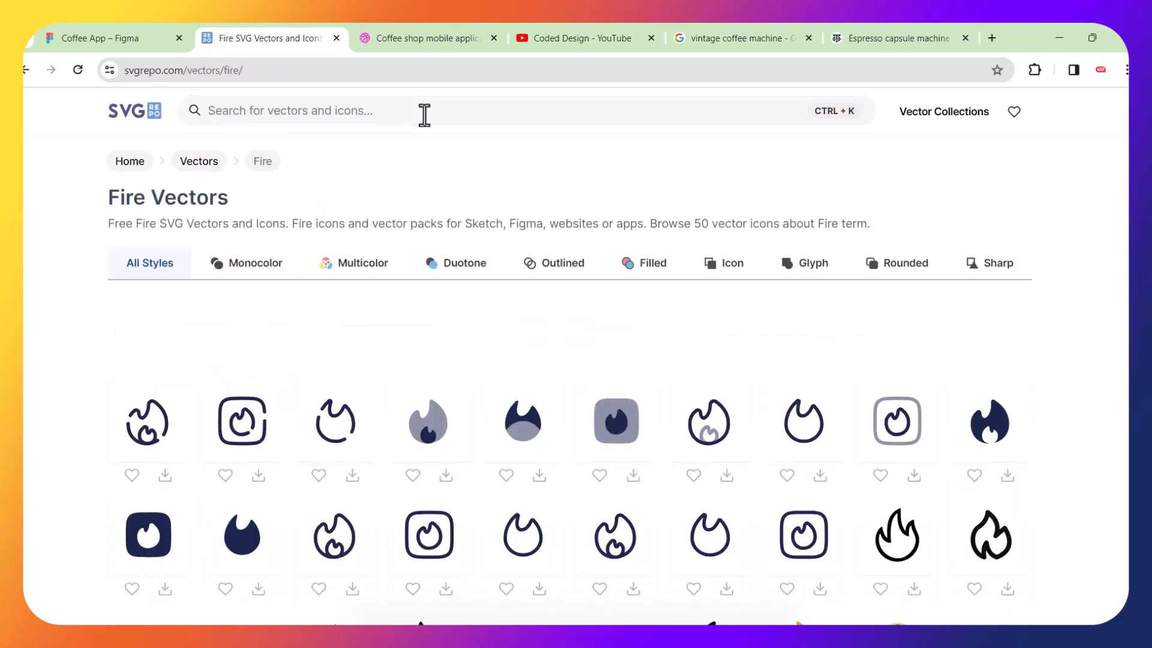
Open the solid fire icon in the vector editor and copy its SVG code.
scroll(546, 347, down, 3)
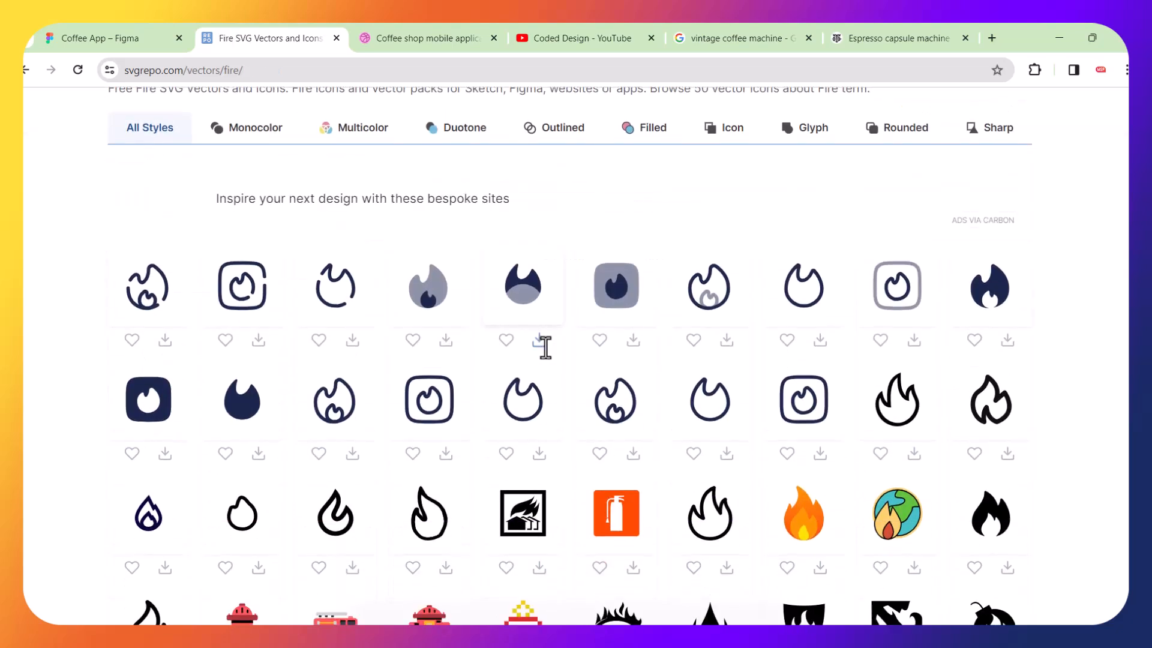
click(993, 287)
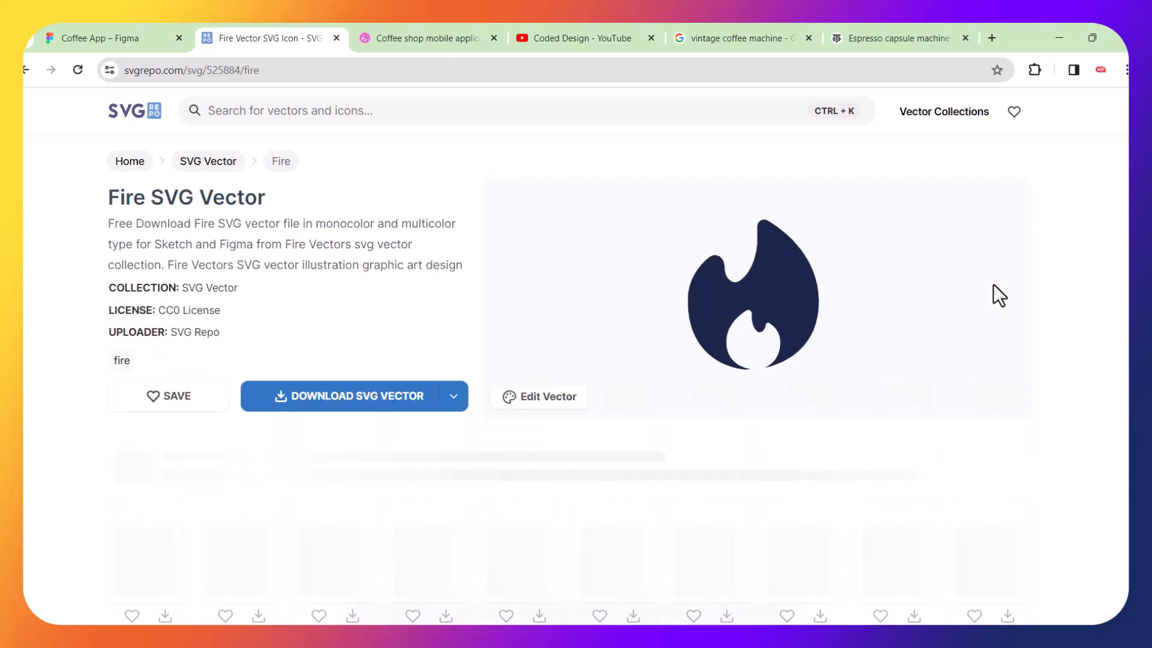
click(528, 400)
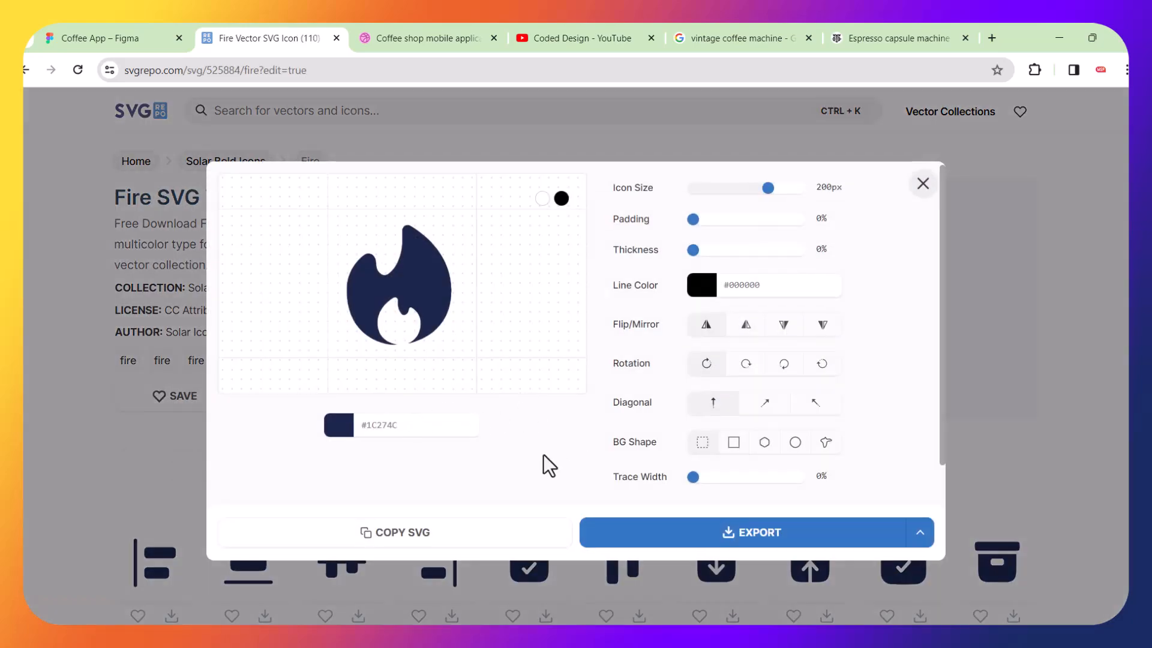
click(405, 535)
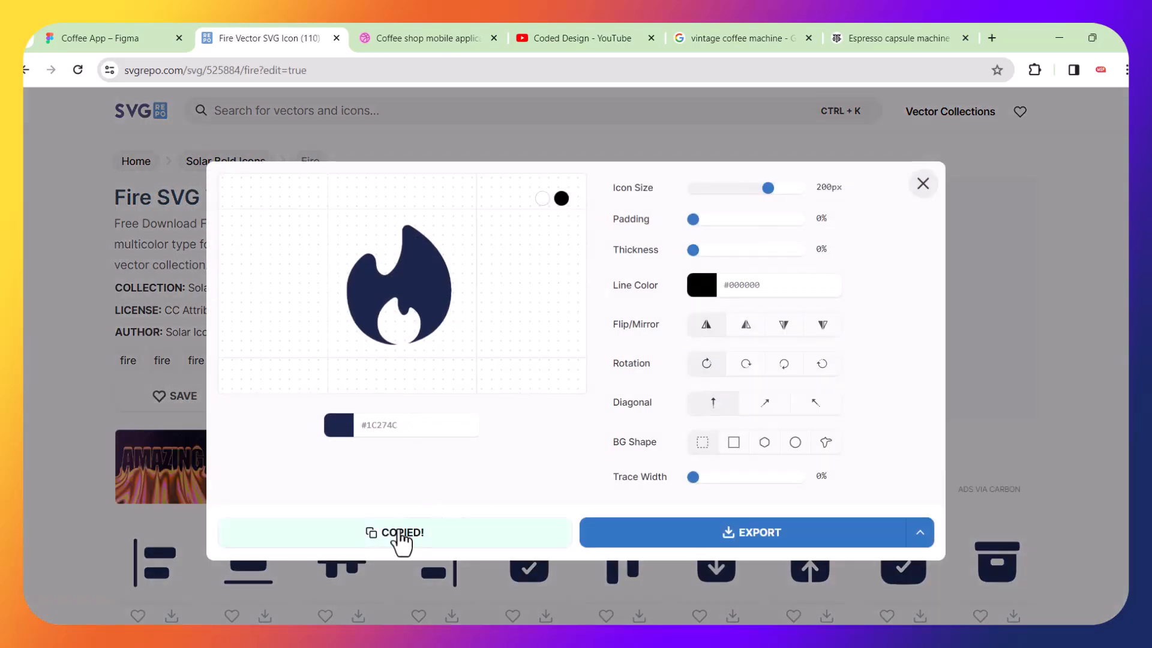
Paste the fire SVG into the design and drag its icon group out of the wrapper frame.
click(142, 36)
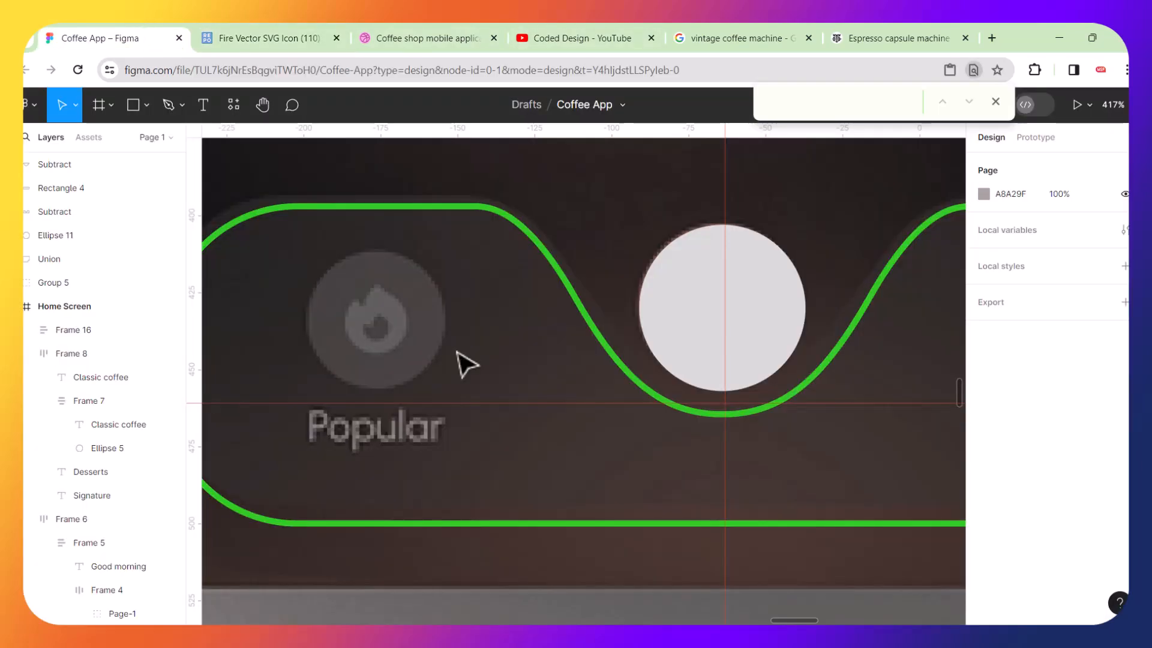
key(ctrl+v)
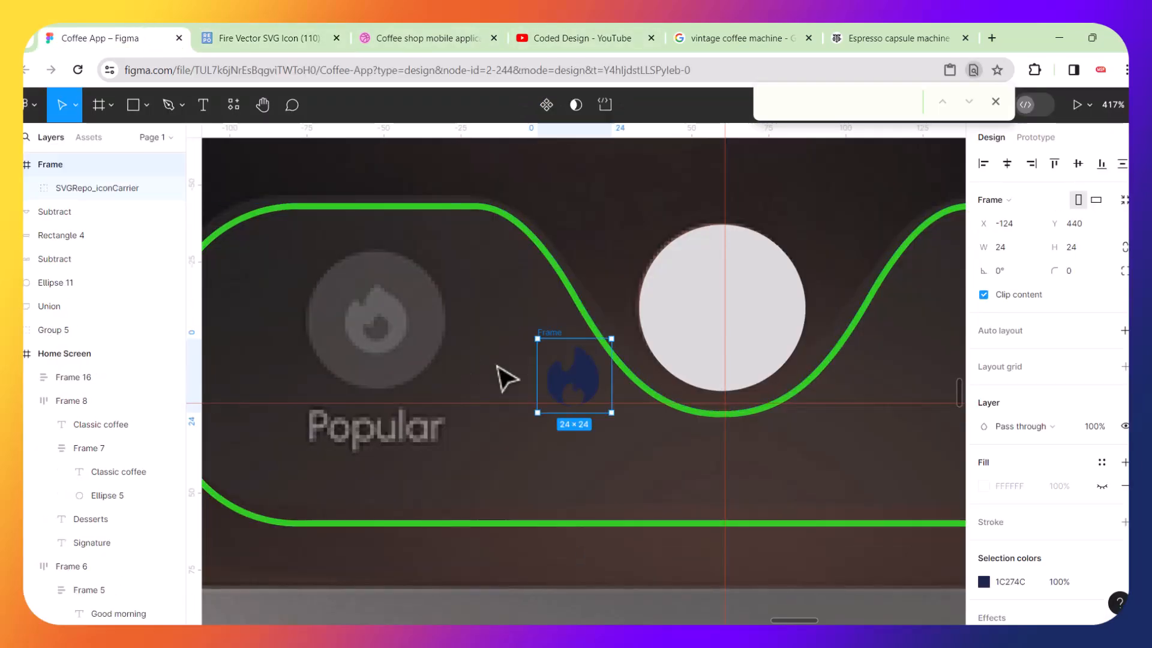
click(583, 378)
drag(583, 378, 509, 360)
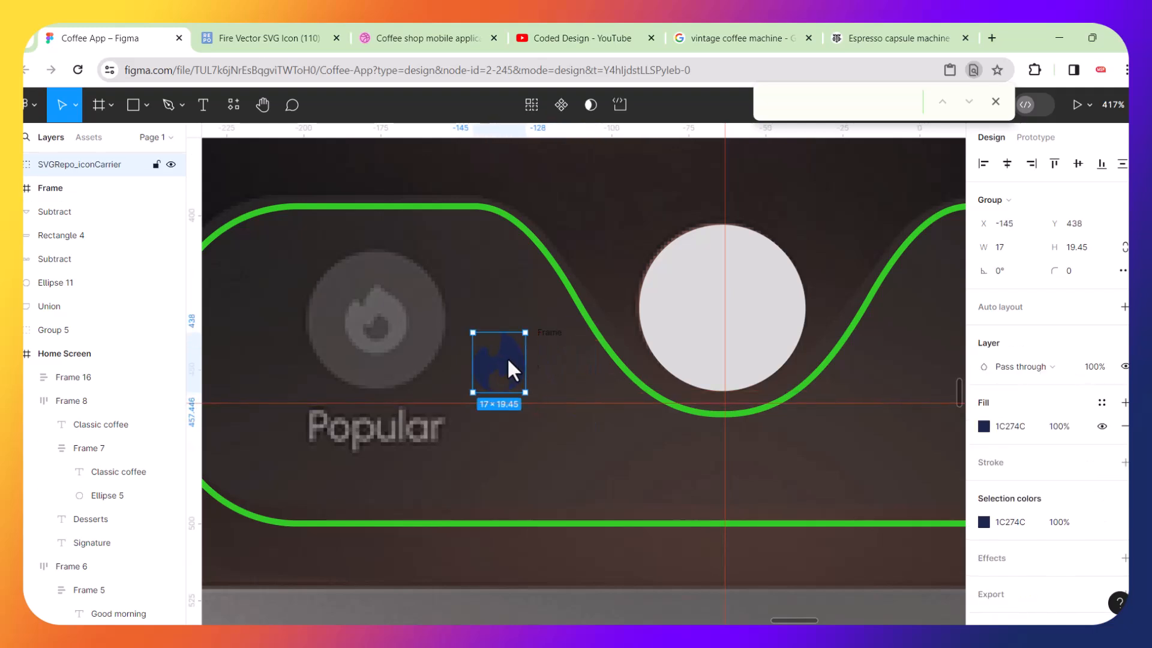
Delete the leftover empty frame and move the fire icon up beside the Popular icon.
click(551, 344)
key(Delete)
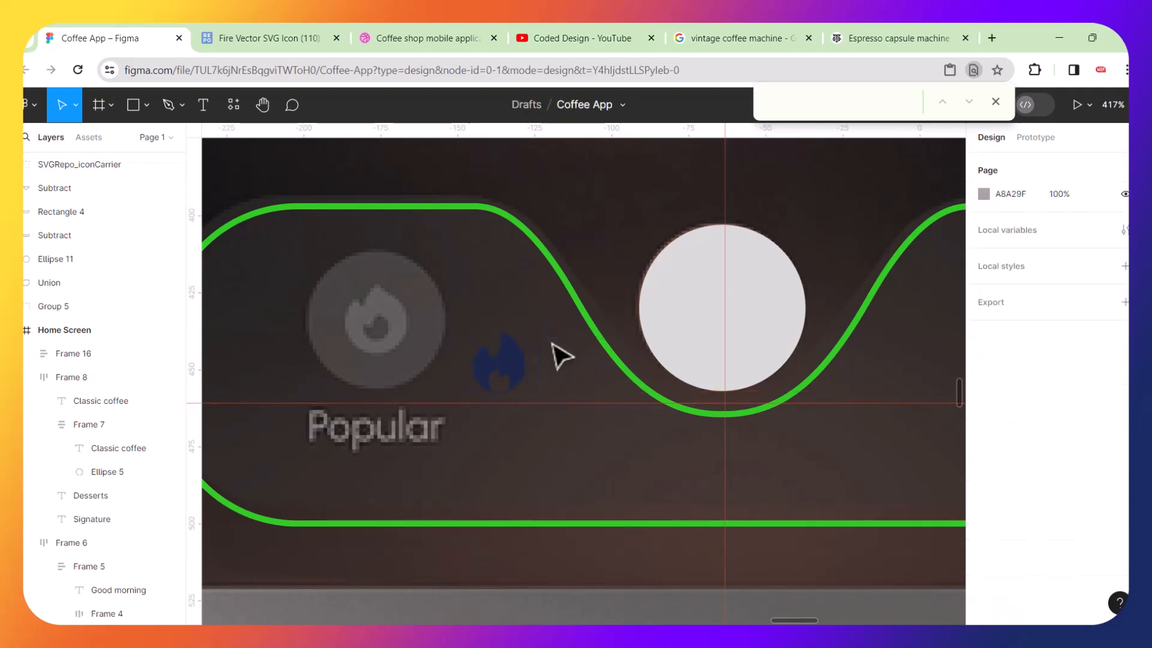
scroll(384, 313, up, 2)
scroll(385, 314, up, 3)
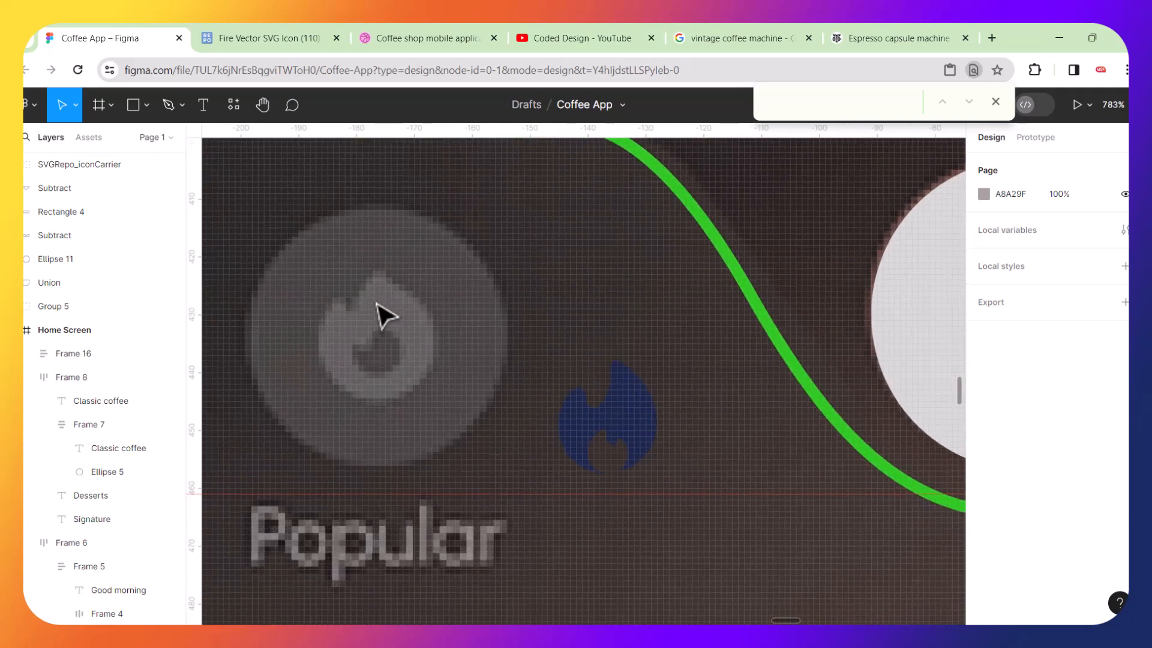
click(617, 416)
drag(618, 417, 612, 382)
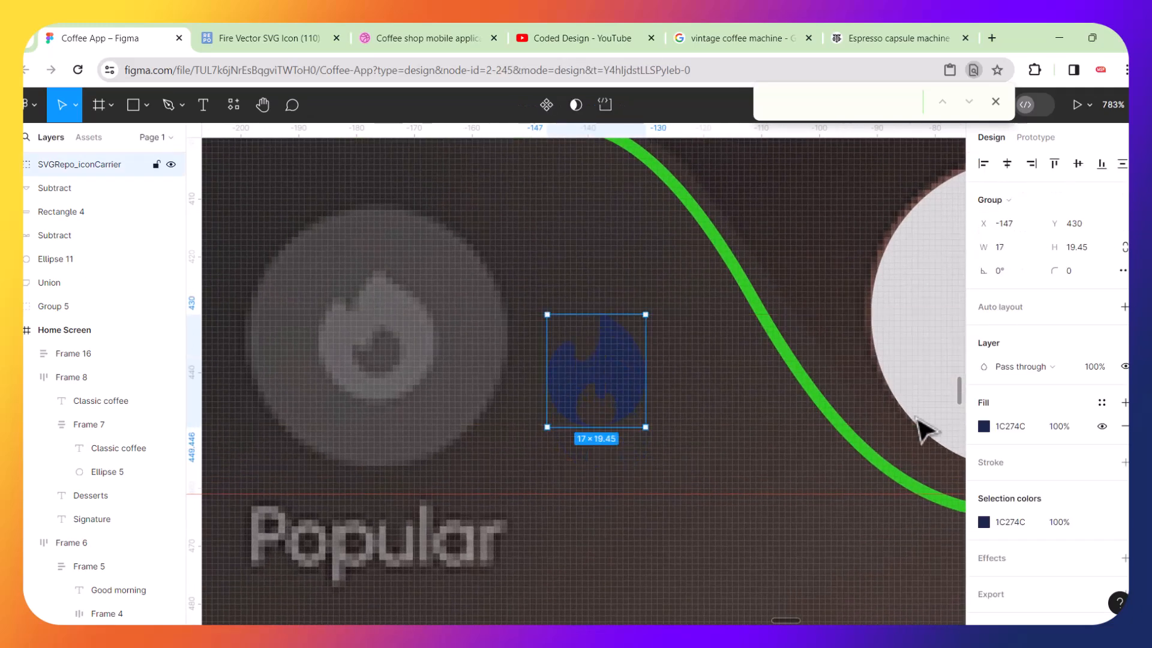
Set the fire icon's fill to 615D5D by sampling the Popular icon's grey.
click(983, 427)
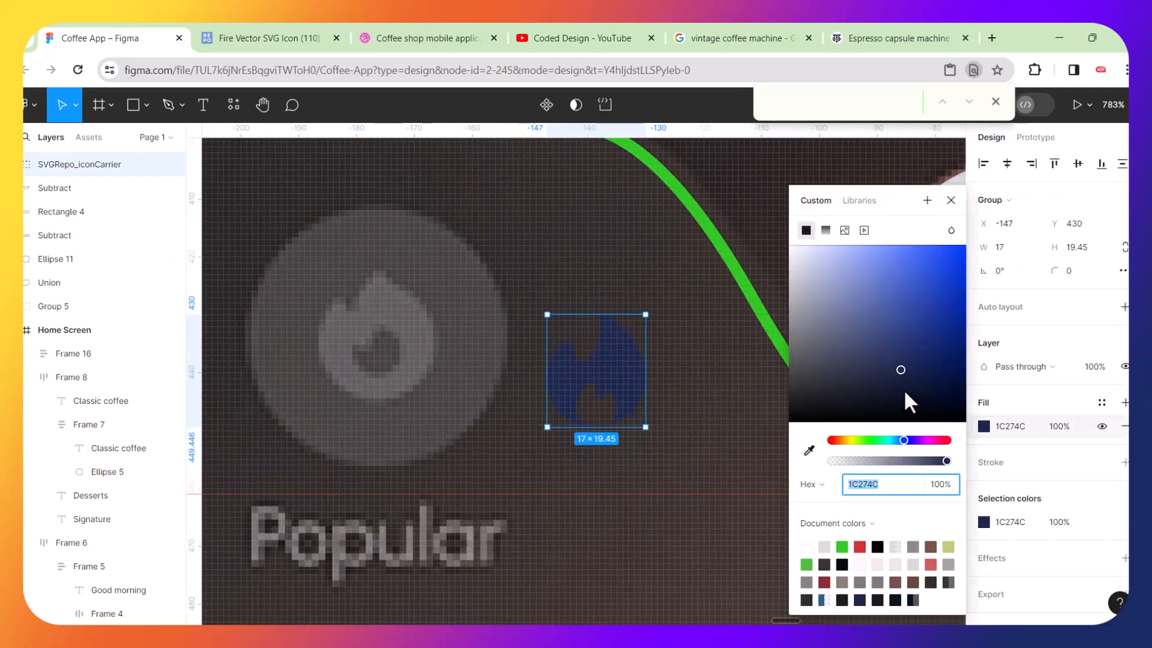
click(809, 451)
click(409, 322)
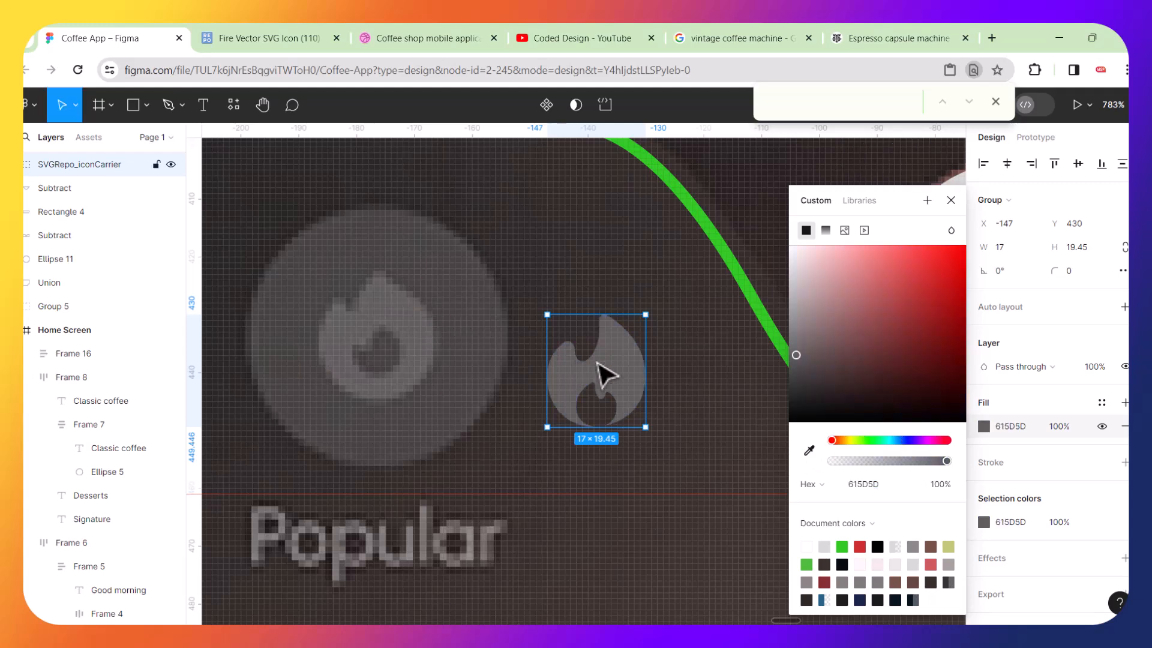
Add auto layout to the fire icon and move it over the Popular icon.
key(shift+a)
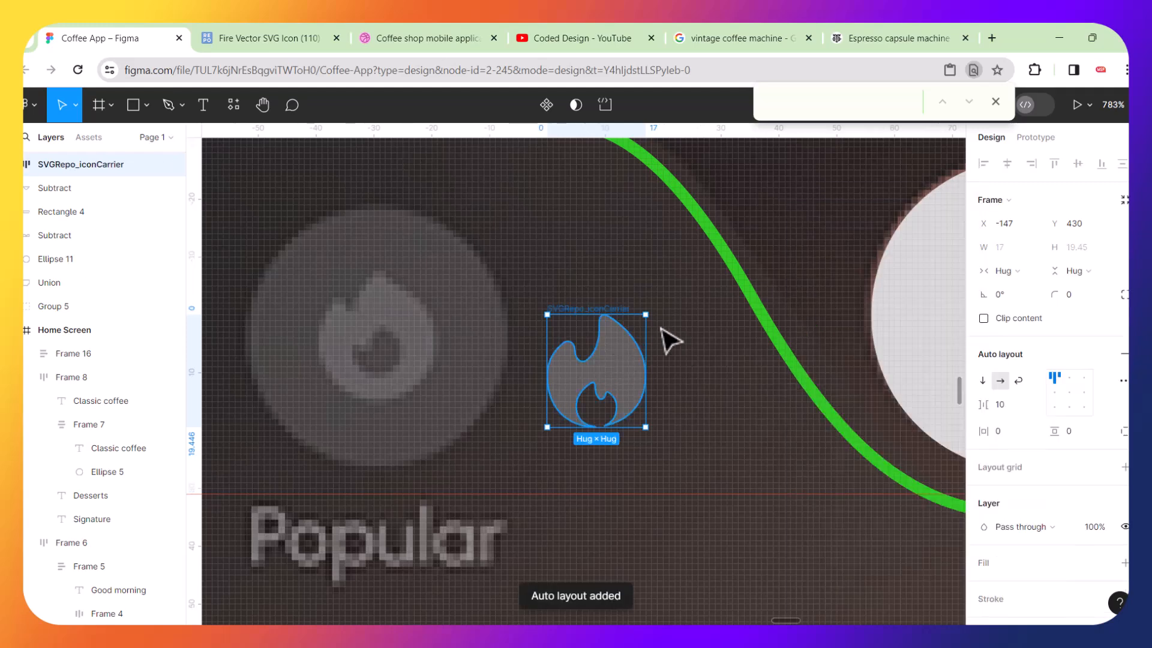
key(alt+v)
drag(612, 365, 396, 339)
Resize the fire icon's frame to 44×44 over the Popular icon.
drag(378, 282, 383, 209)
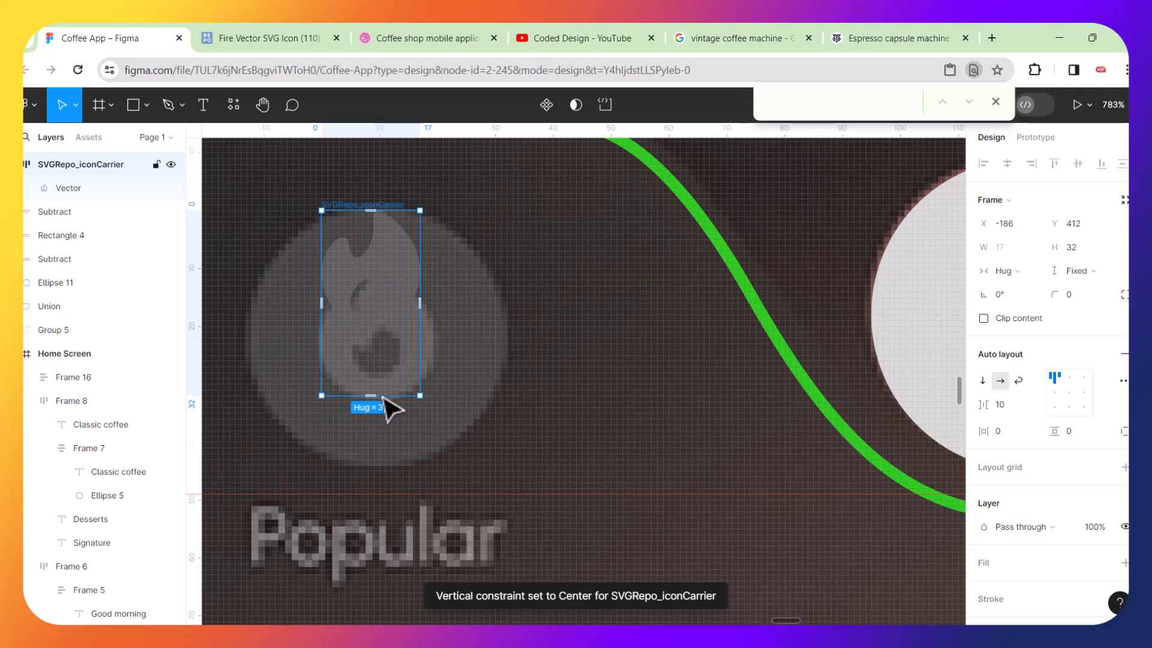
drag(372, 396, 377, 465)
drag(422, 340, 507, 340)
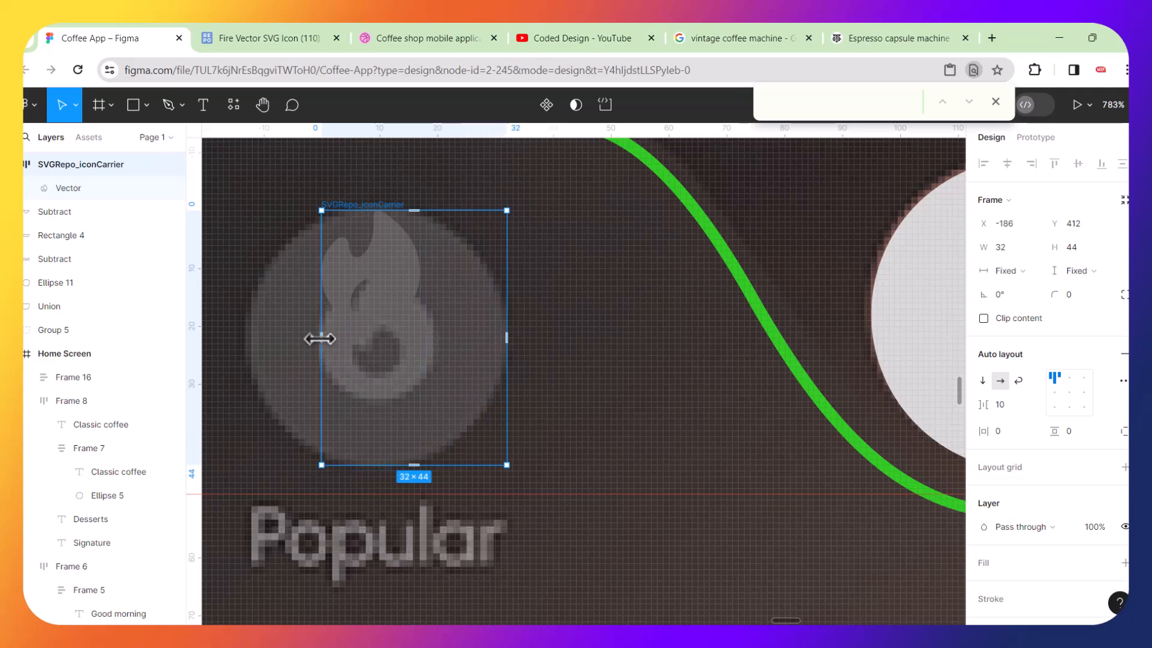
drag(314, 338, 250, 334)
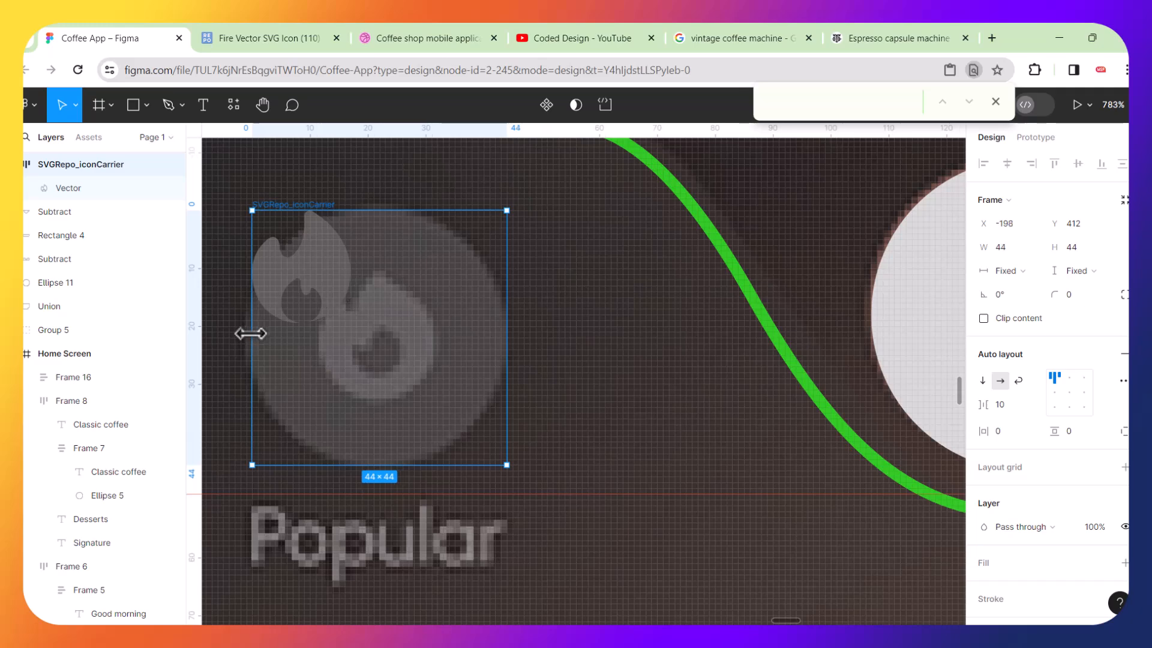
Recolour the fire vector's fill to D76B6B.
double_click(329, 270)
double_click(329, 270)
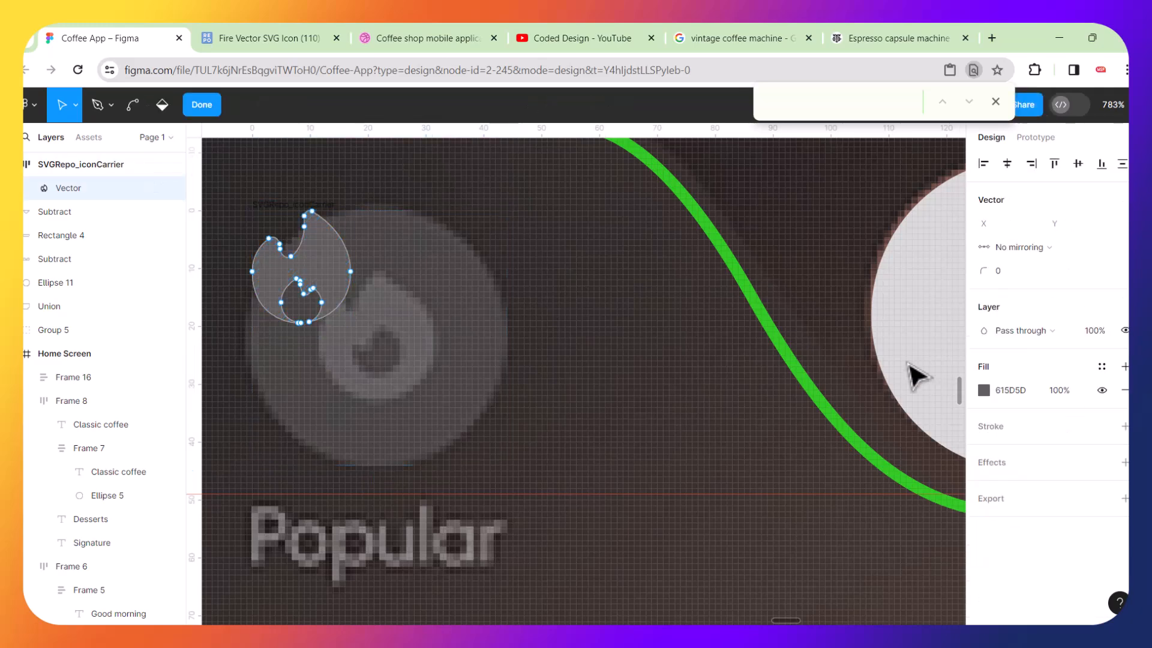
click(984, 390)
click(877, 275)
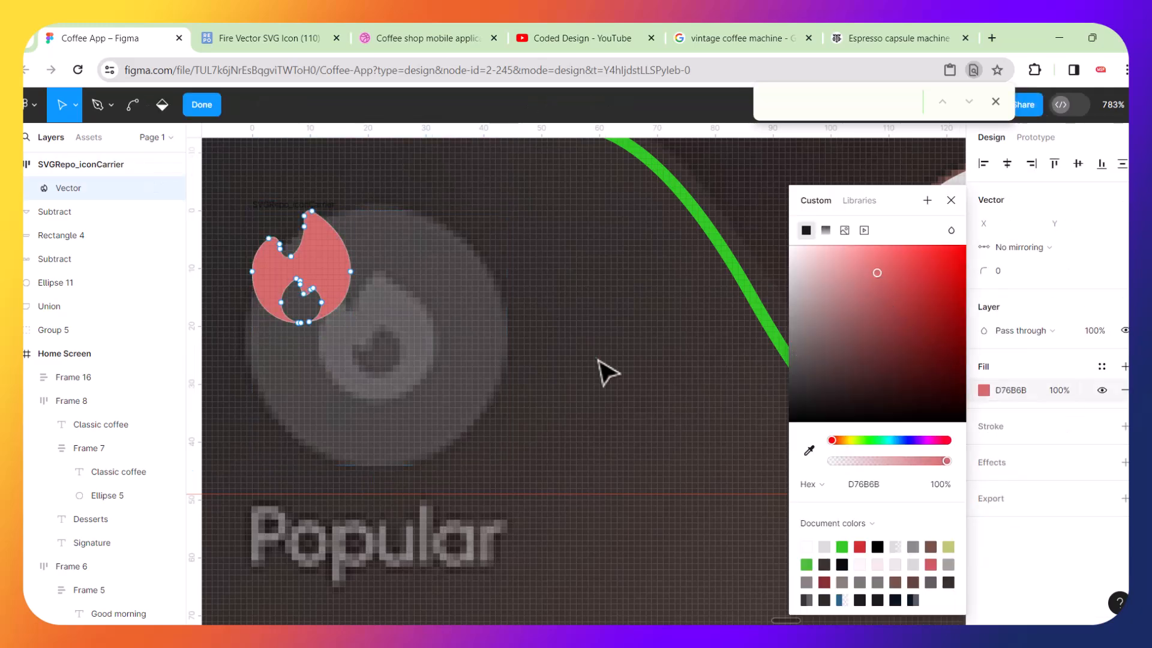
key(Escape)
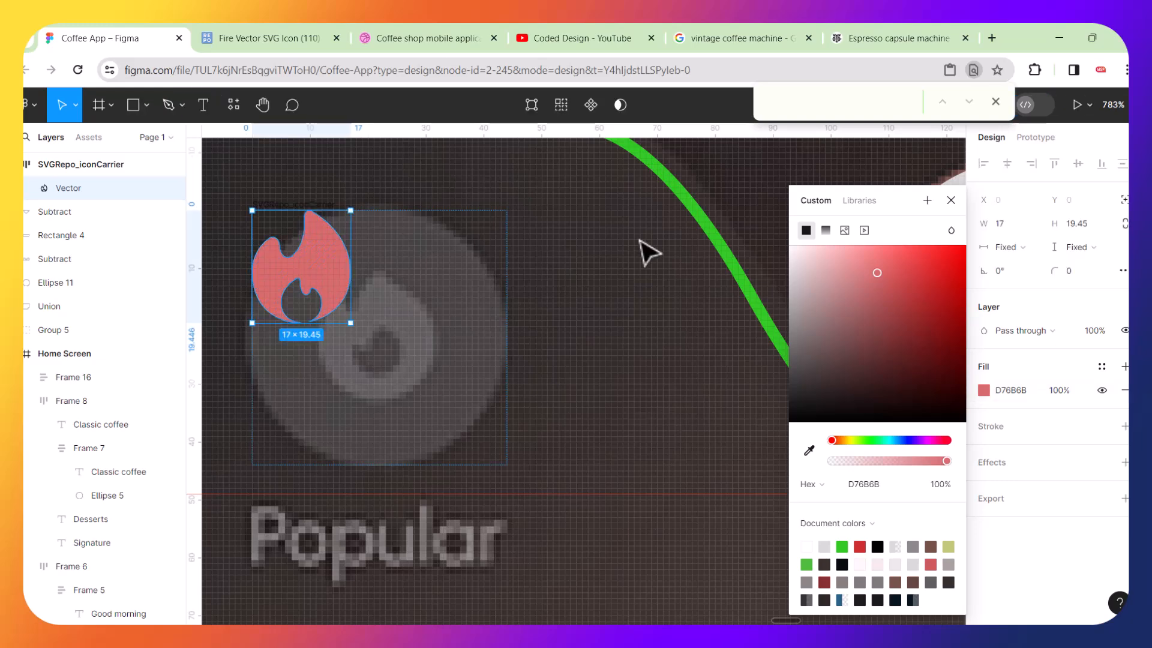
Round the fire icon frame's corners to 22 and add a white FFFFFF fill to it.
click(505, 318)
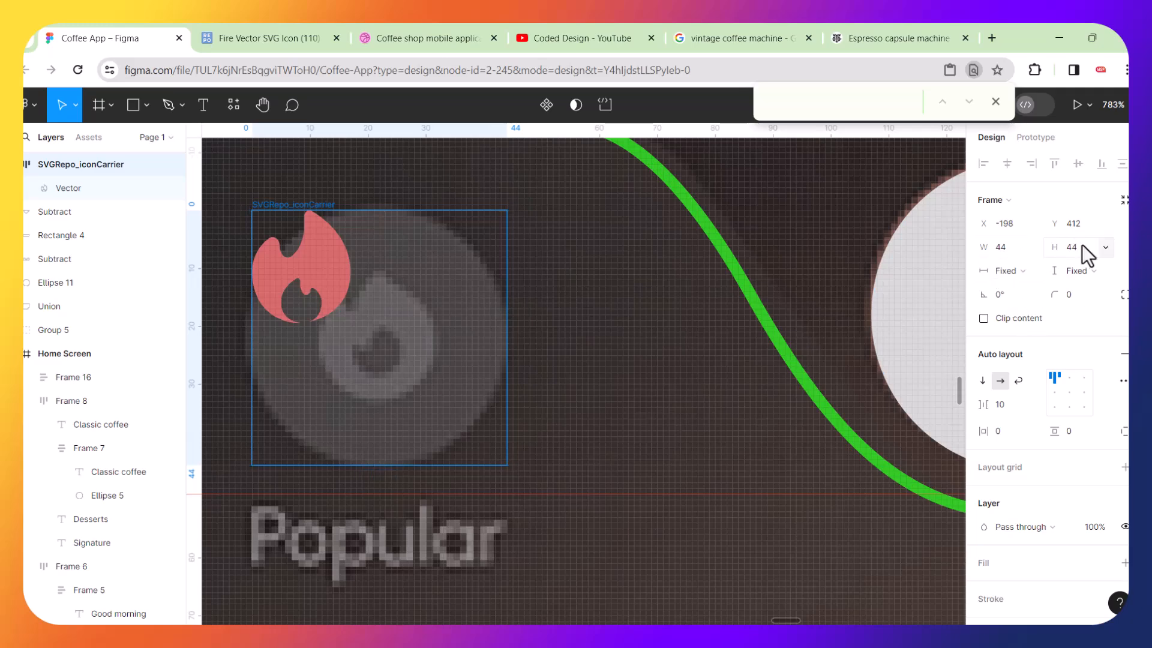
click(1078, 292)
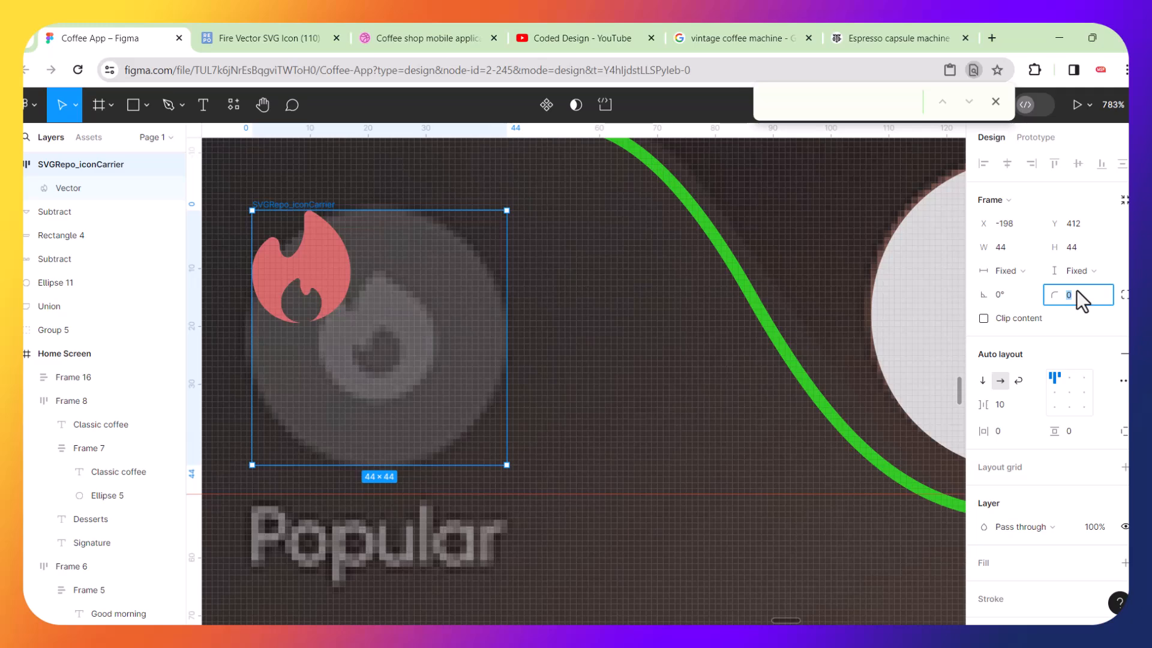
key(Return)
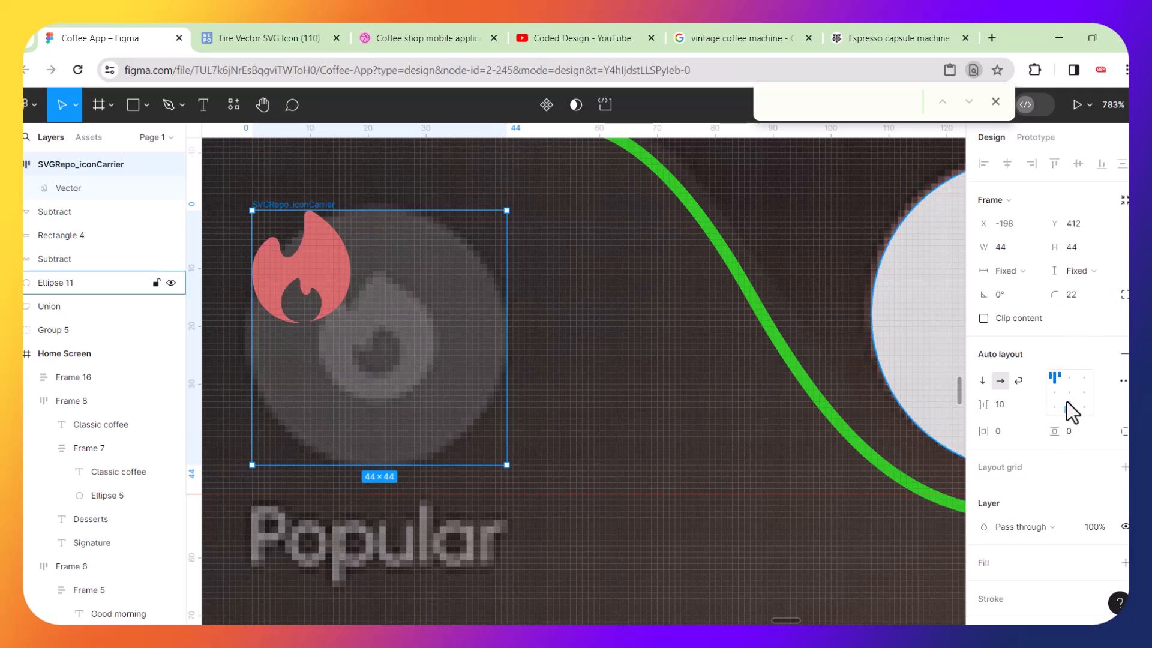
scroll(1062, 432, down, 4)
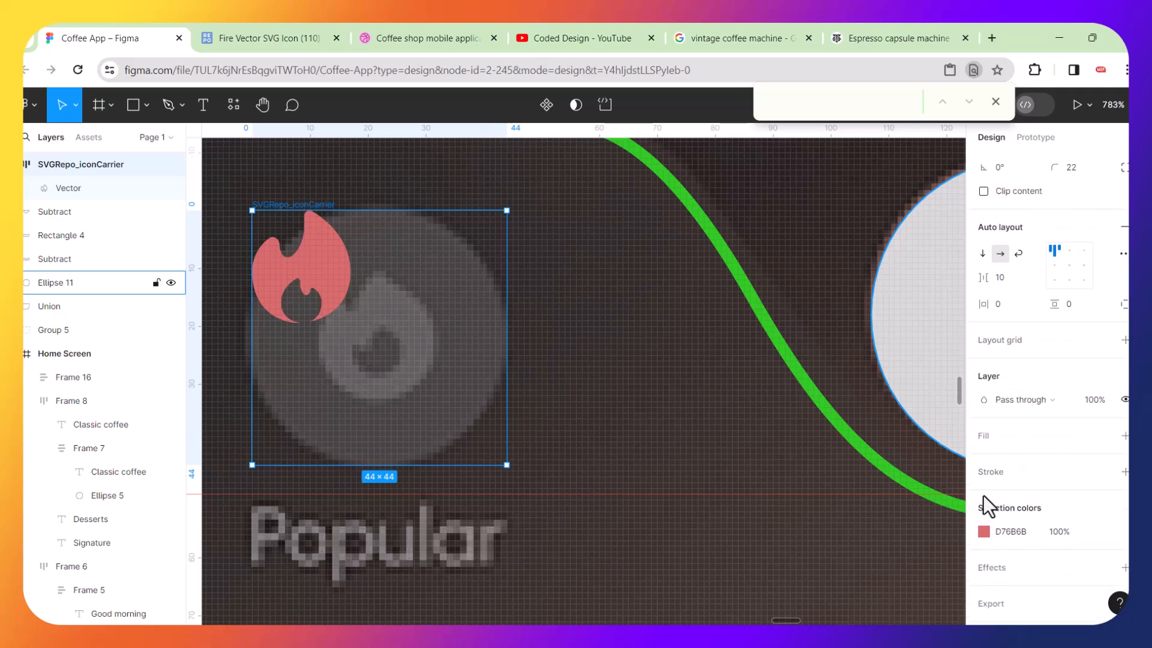
click(1126, 436)
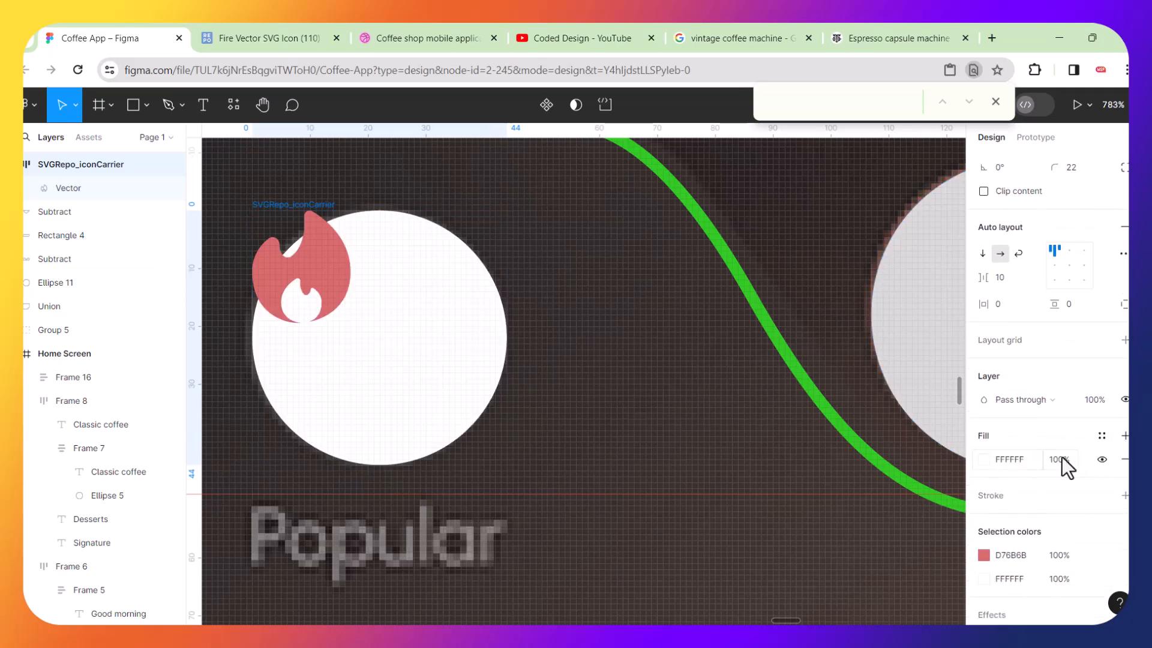
Center the fire vector inside its frame and move the frame beside the original Popular icon.
click(772, 455)
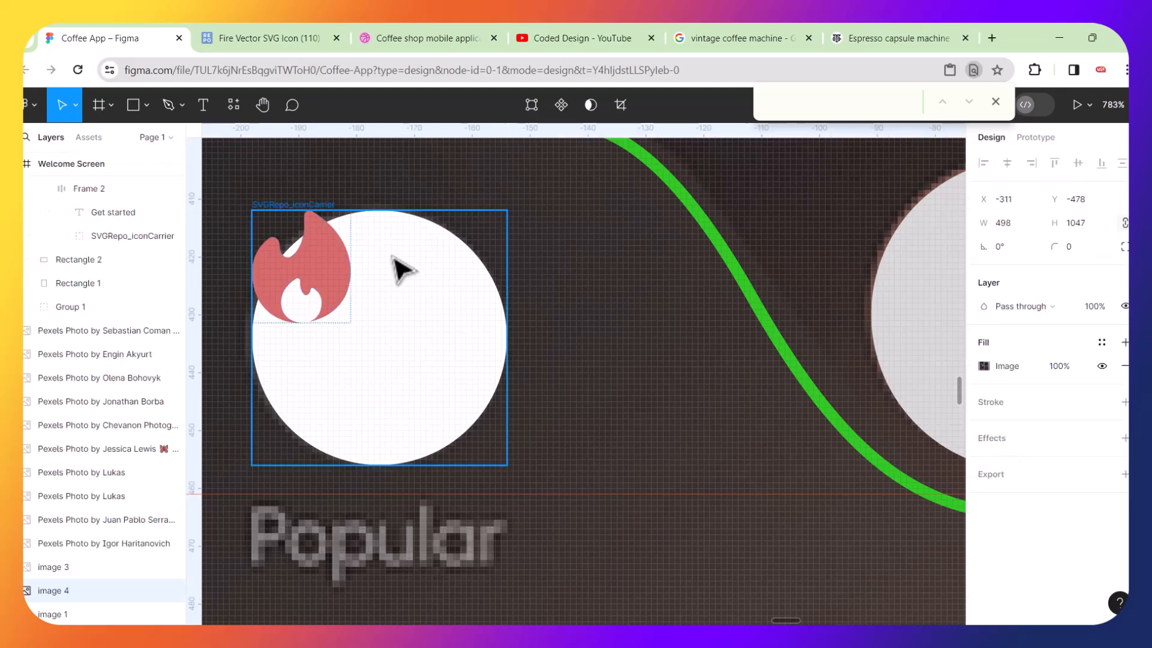
click(484, 298)
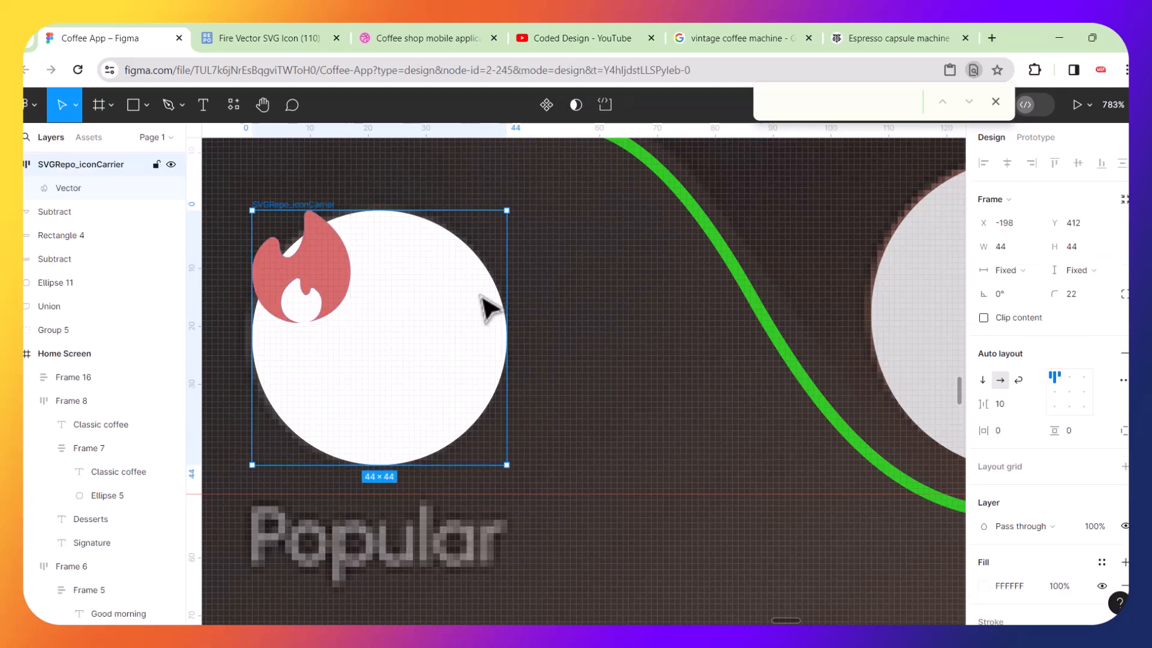
click(1072, 394)
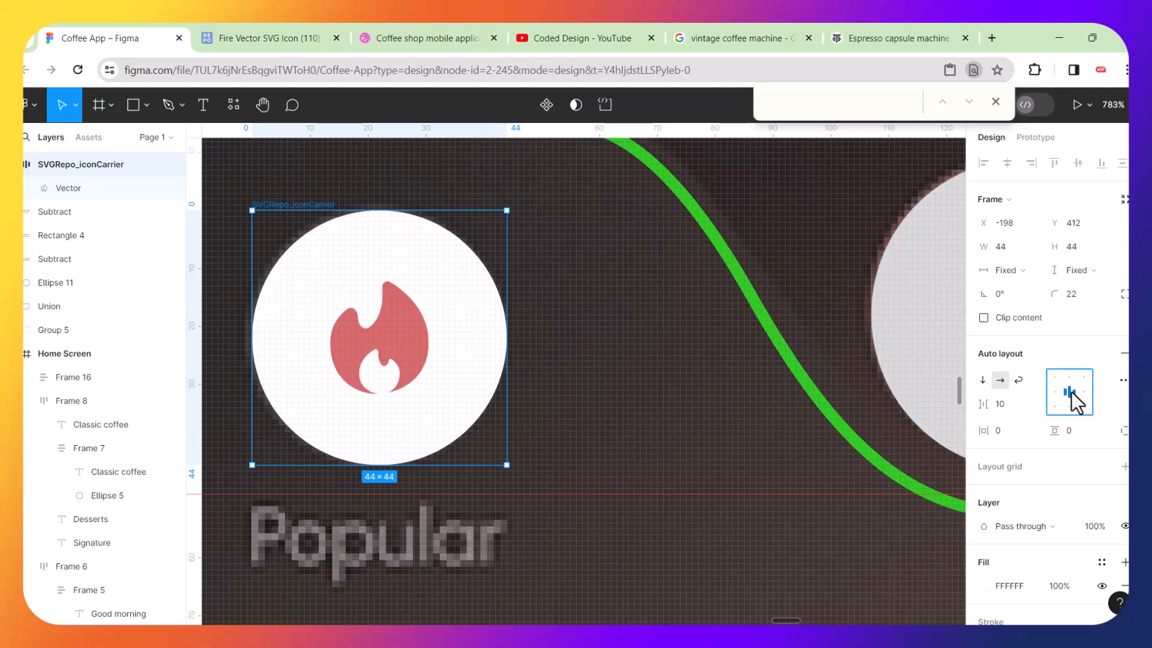
drag(444, 341, 714, 329)
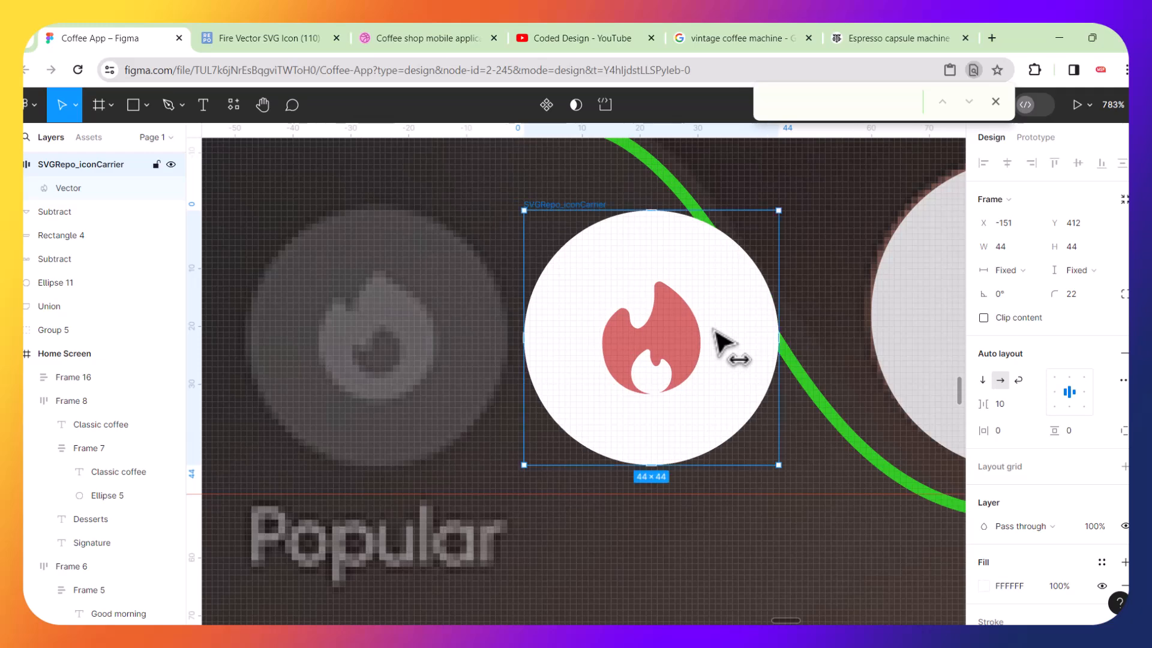
Recolour the fire vector's fill to 615D5D by sampling the grey of the original Popular icon.
double_click(686, 329)
click(985, 389)
click(985, 389)
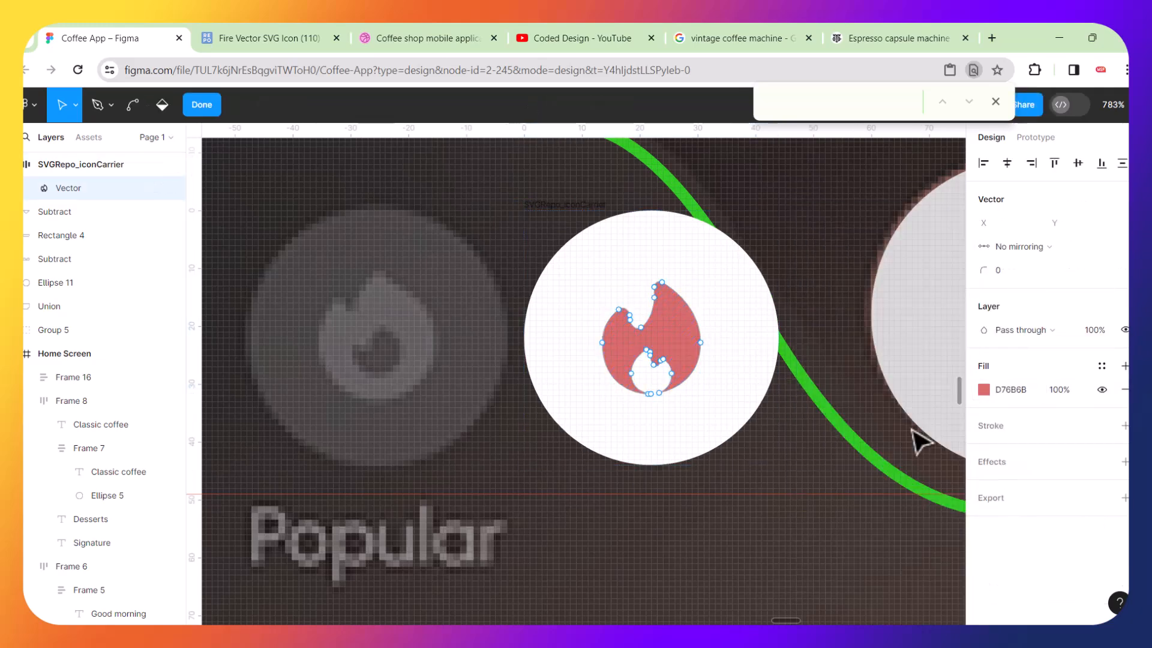
click(985, 389)
click(810, 452)
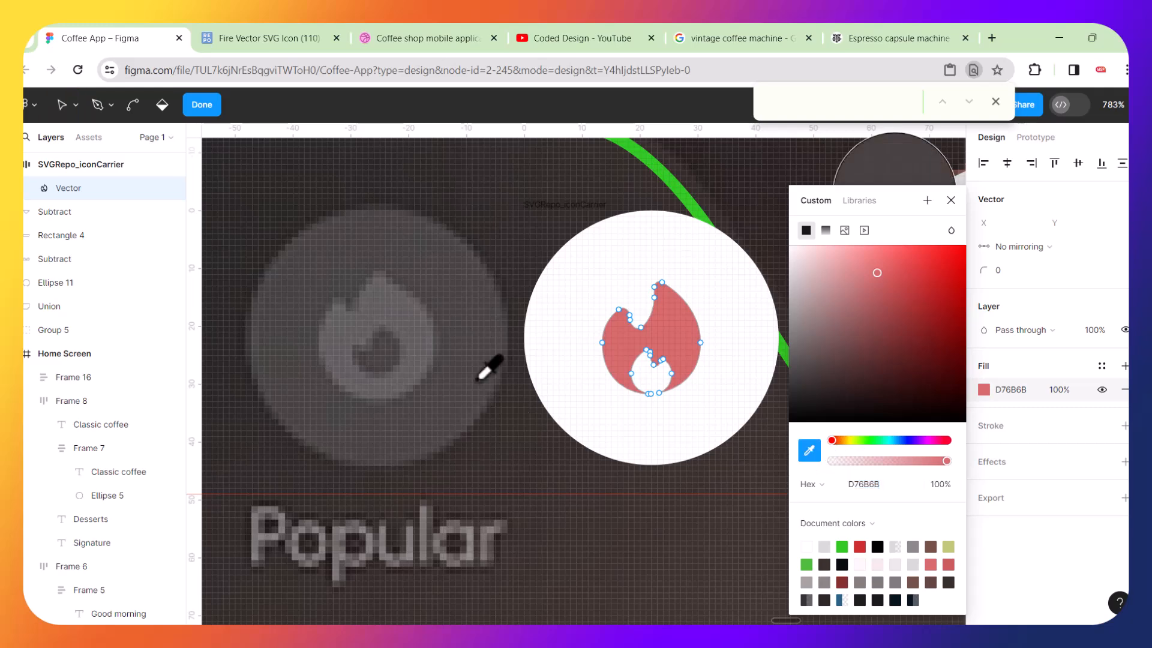
click(414, 318)
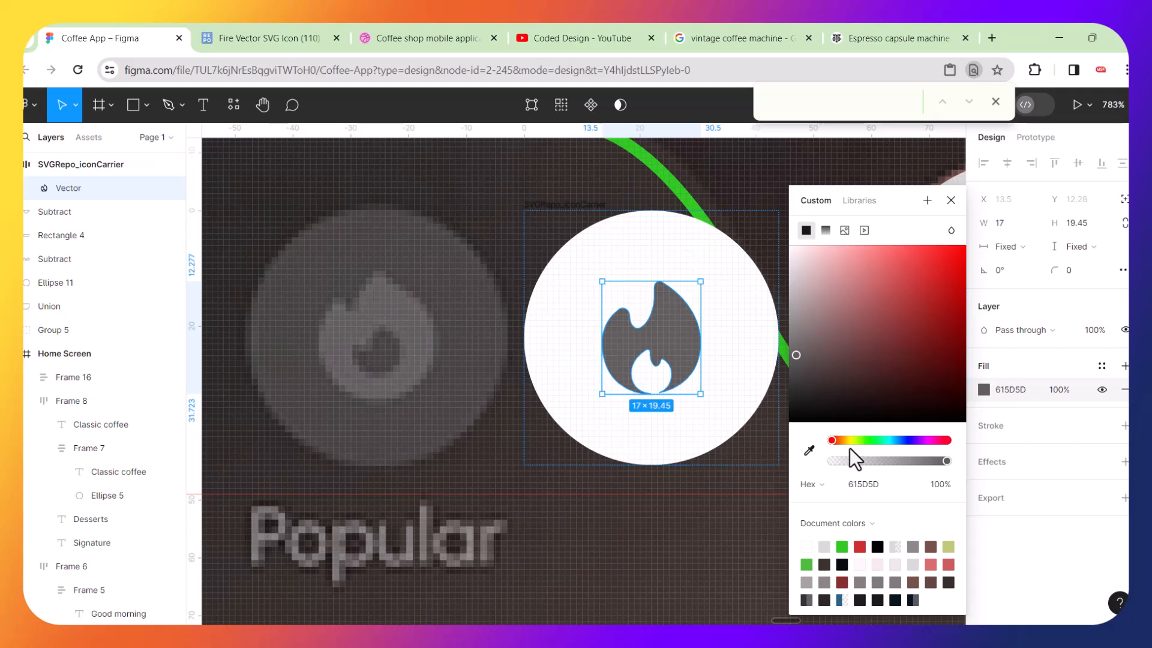
click(810, 450)
click(462, 292)
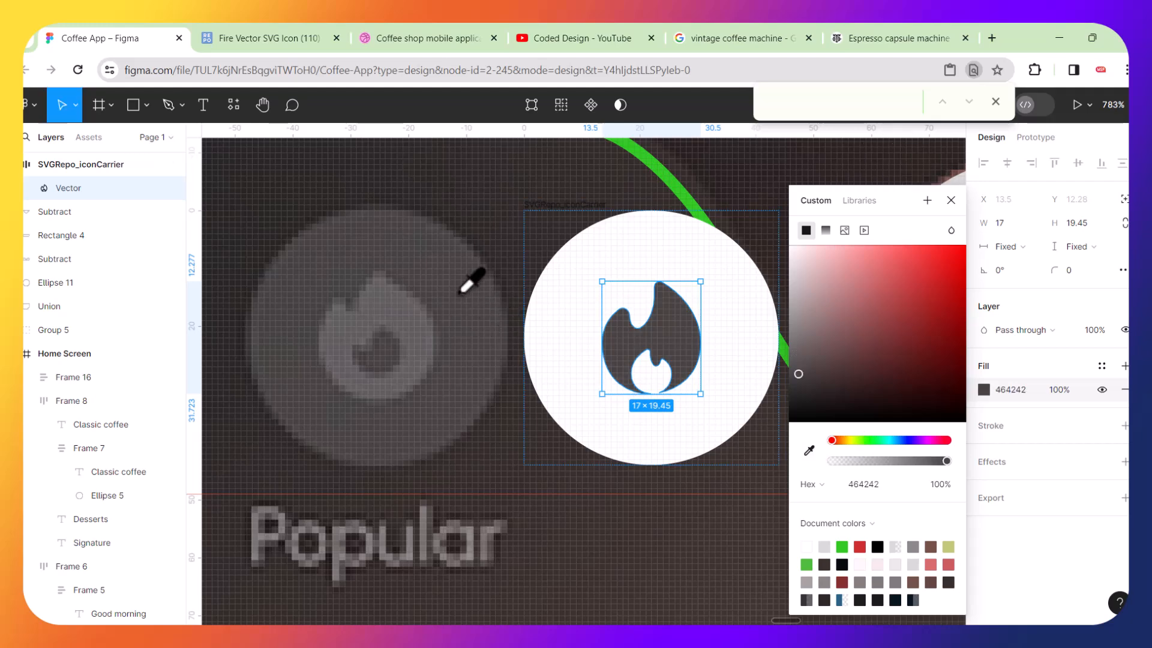
key(ctrl+z)
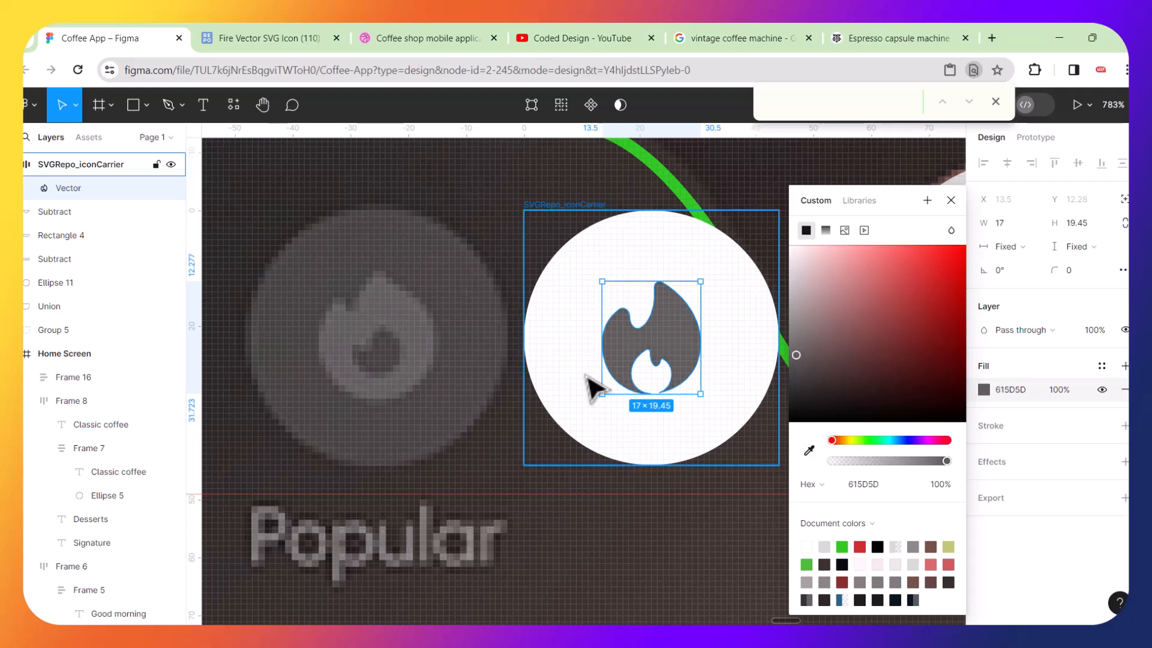
Set the icon frame's fill to 484342 by sampling the dark circle behind the original Popular icon.
click(668, 259)
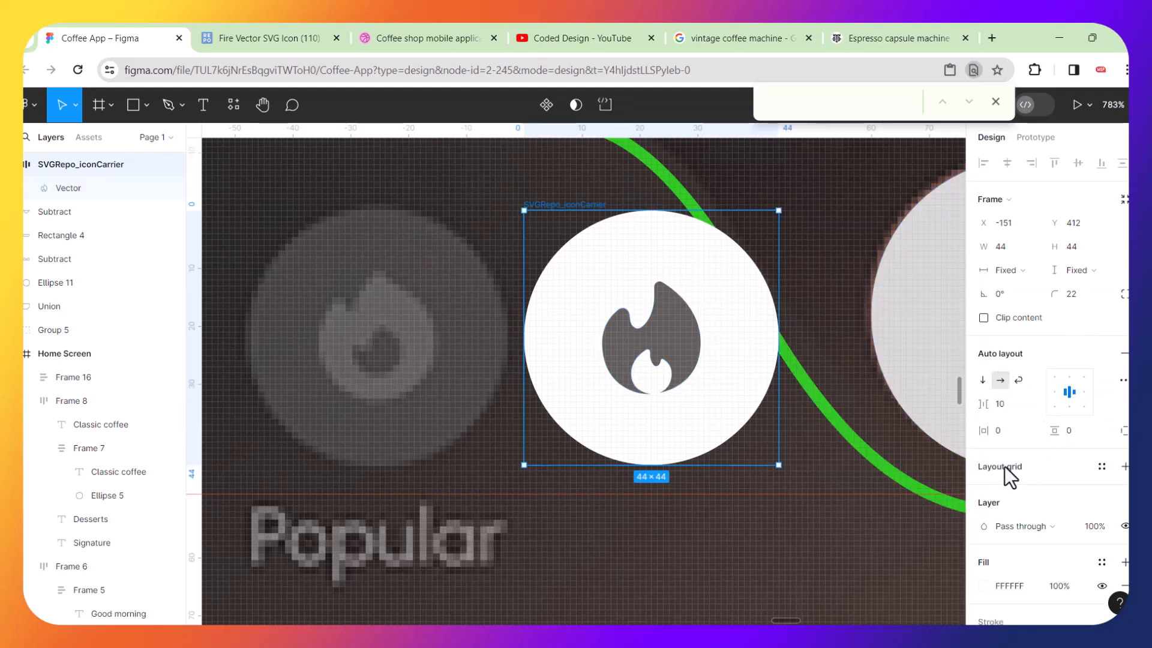
scroll(992, 560, down, 1)
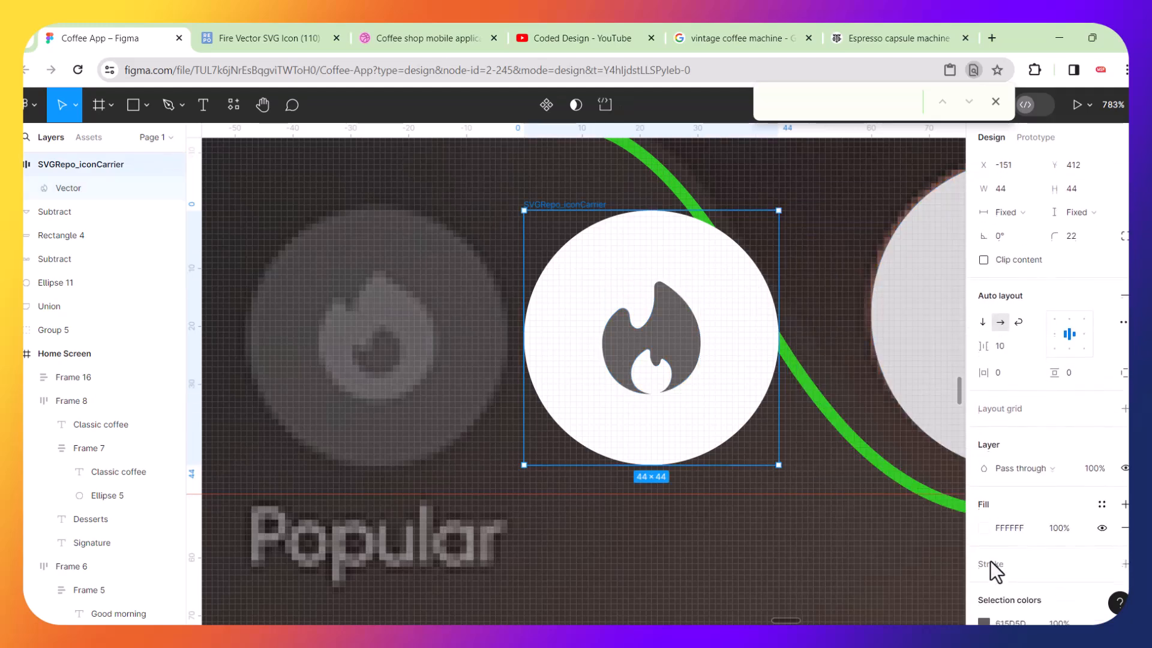
click(983, 530)
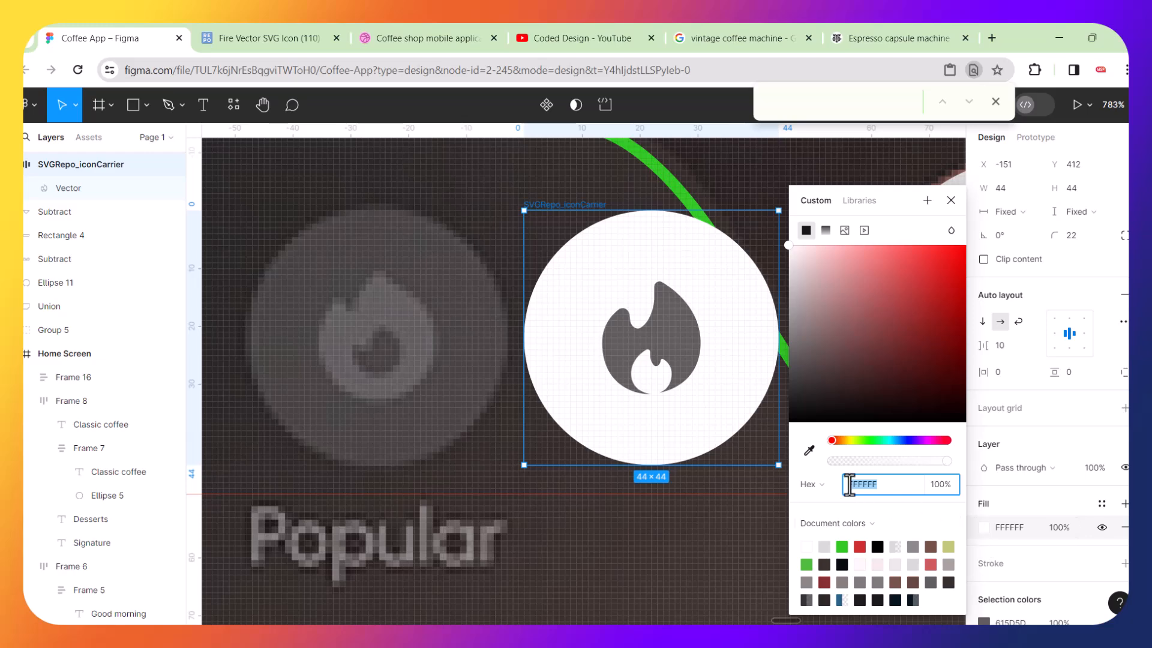
click(809, 450)
click(494, 372)
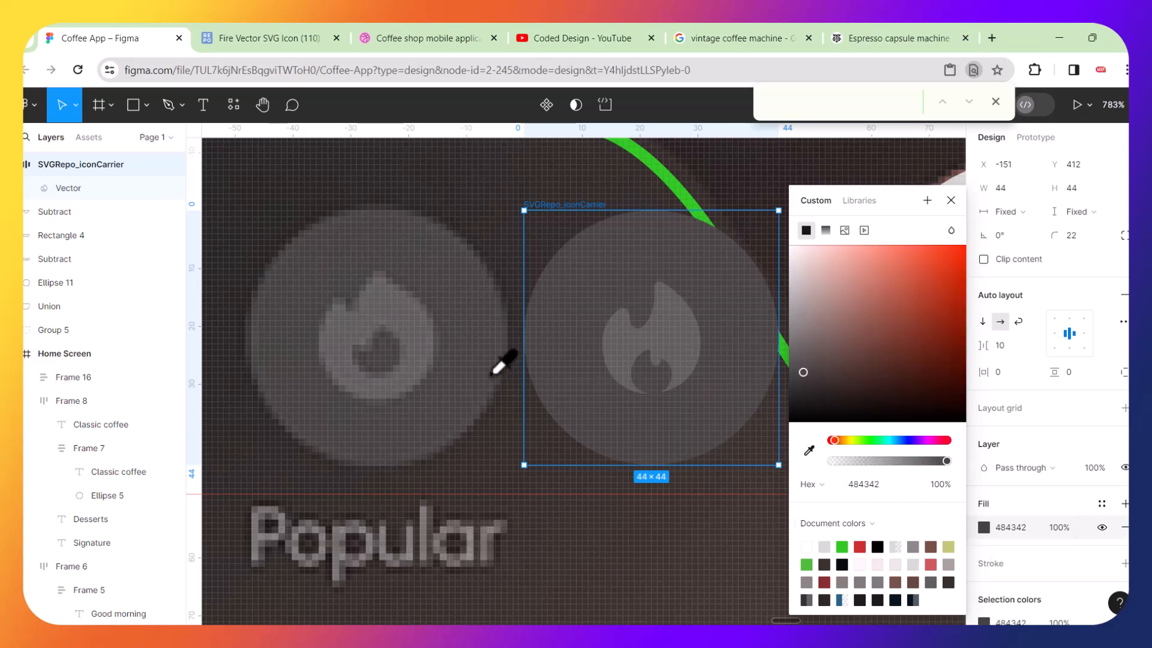
click(486, 470)
Add a text label reading Popular below the new fire icon.
scroll(513, 447, down, 3)
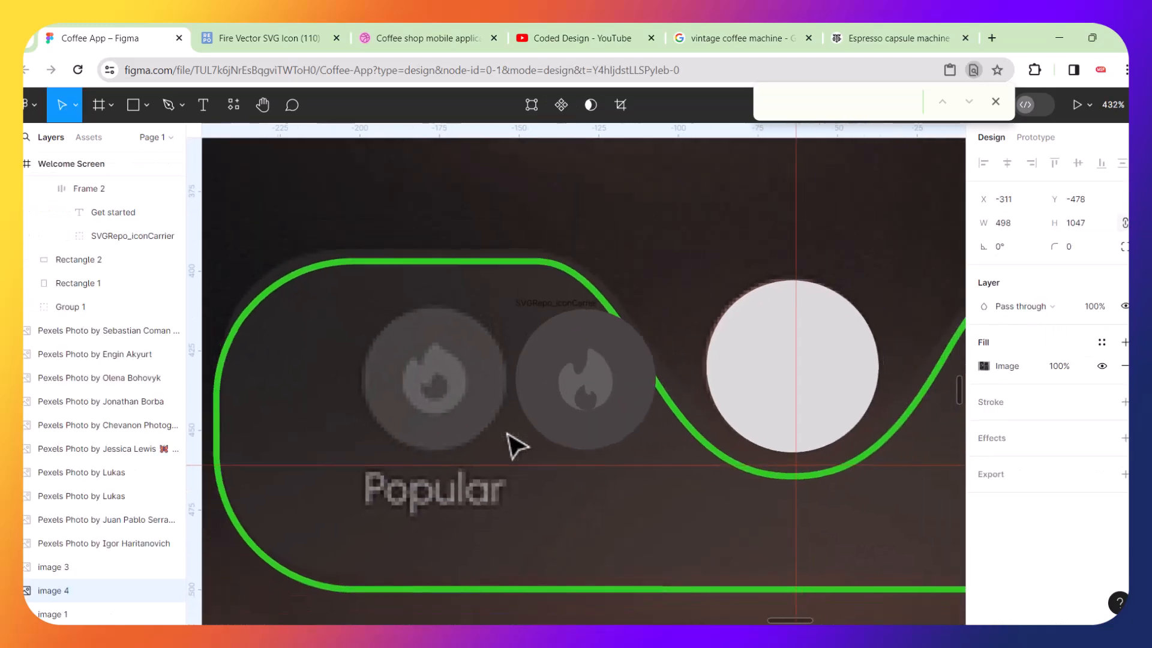
scroll(539, 364, down, 1)
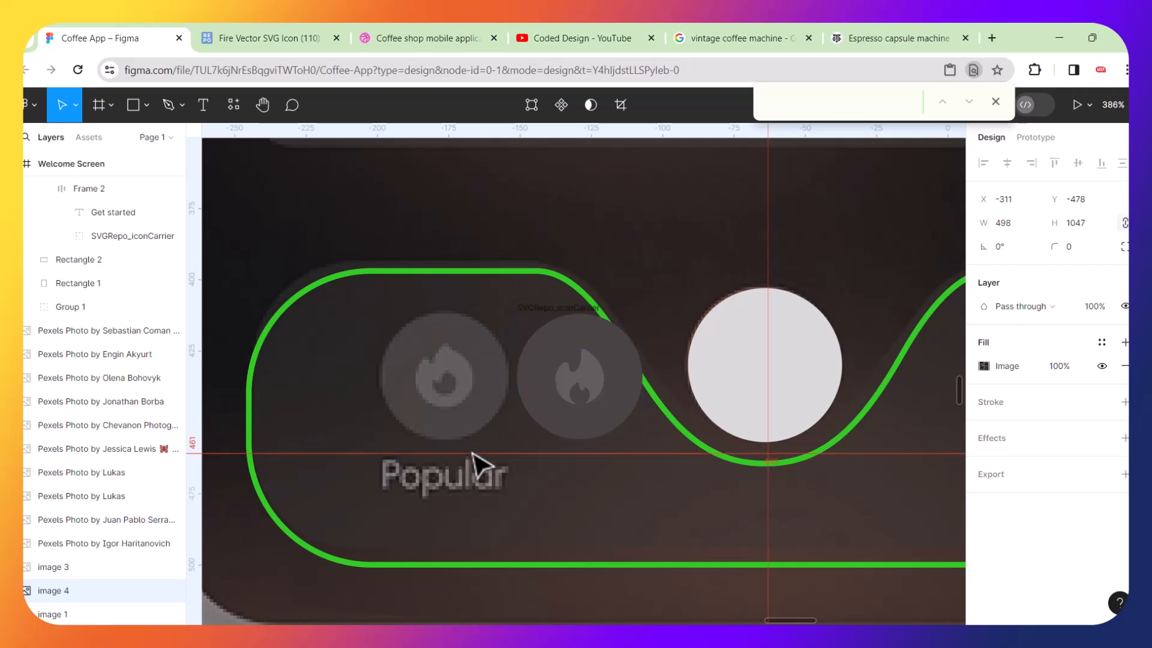
scroll(476, 462, up, 2)
click(204, 107)
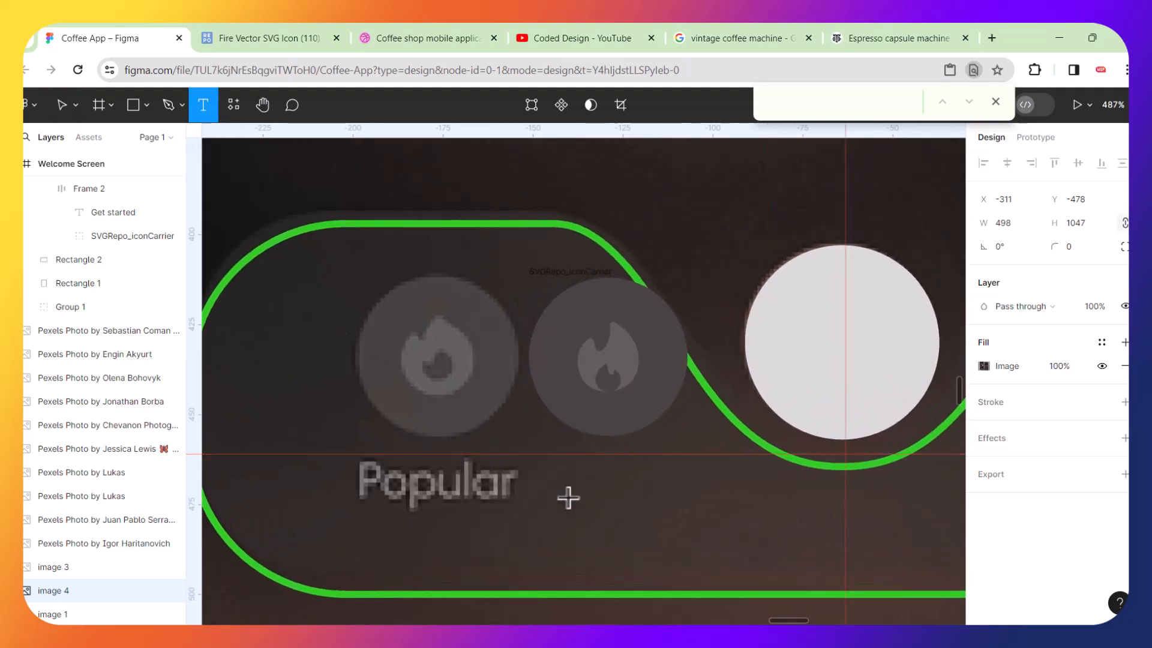
click(587, 517)
text(Polu)
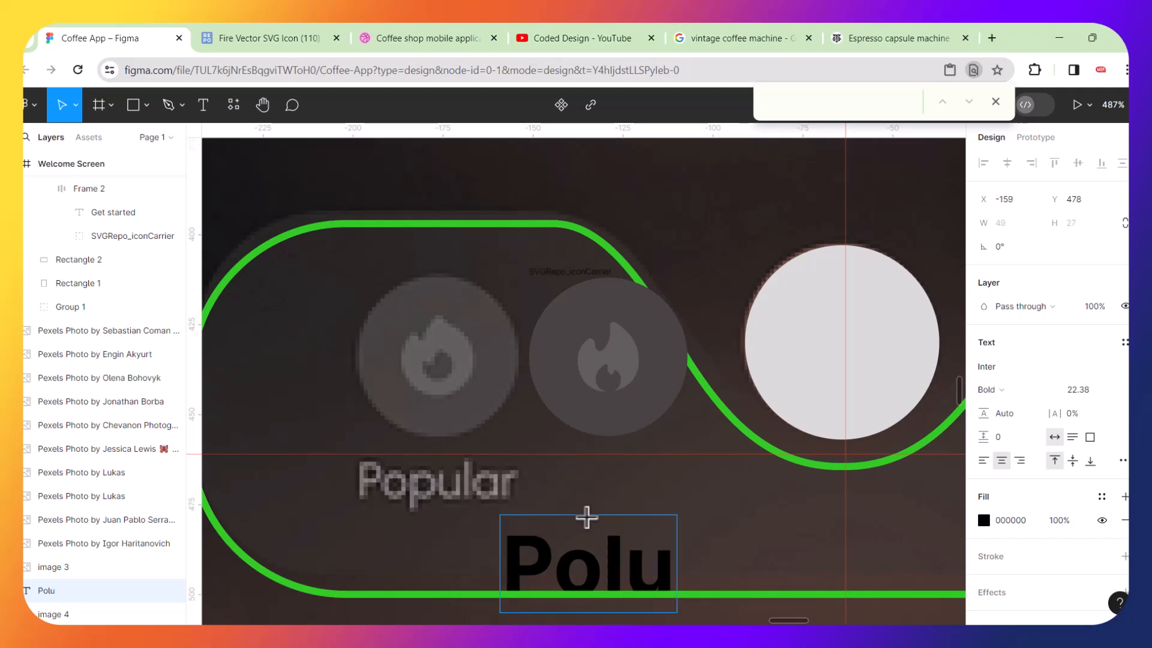
text(lar)
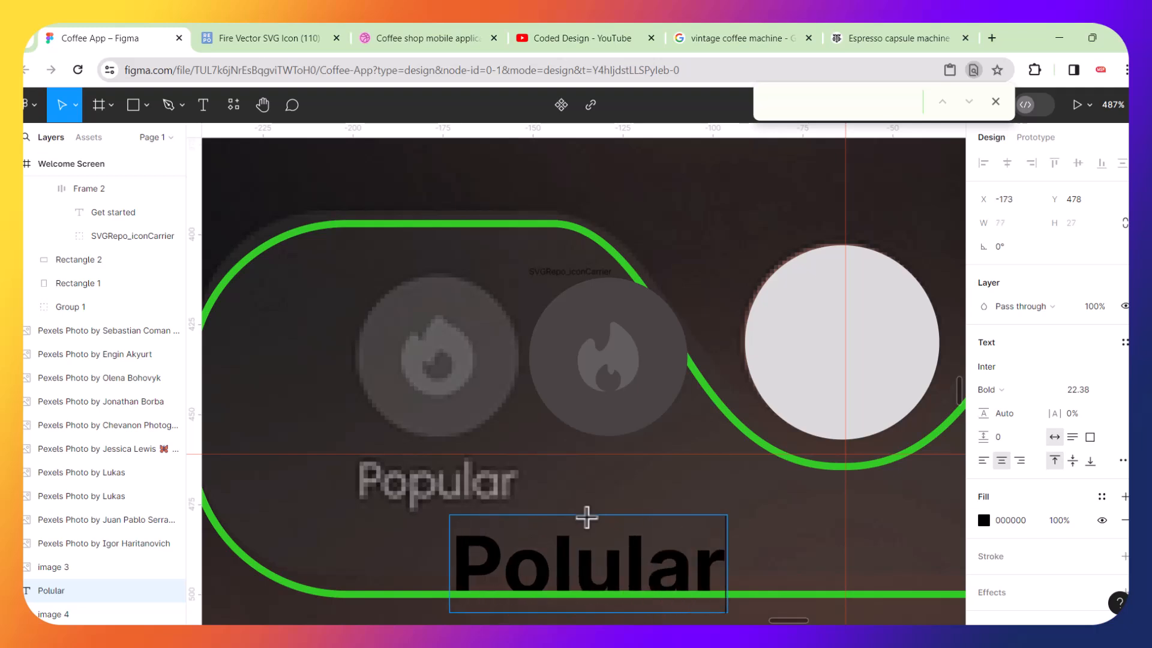
key(ctrl+a)
text(Po)
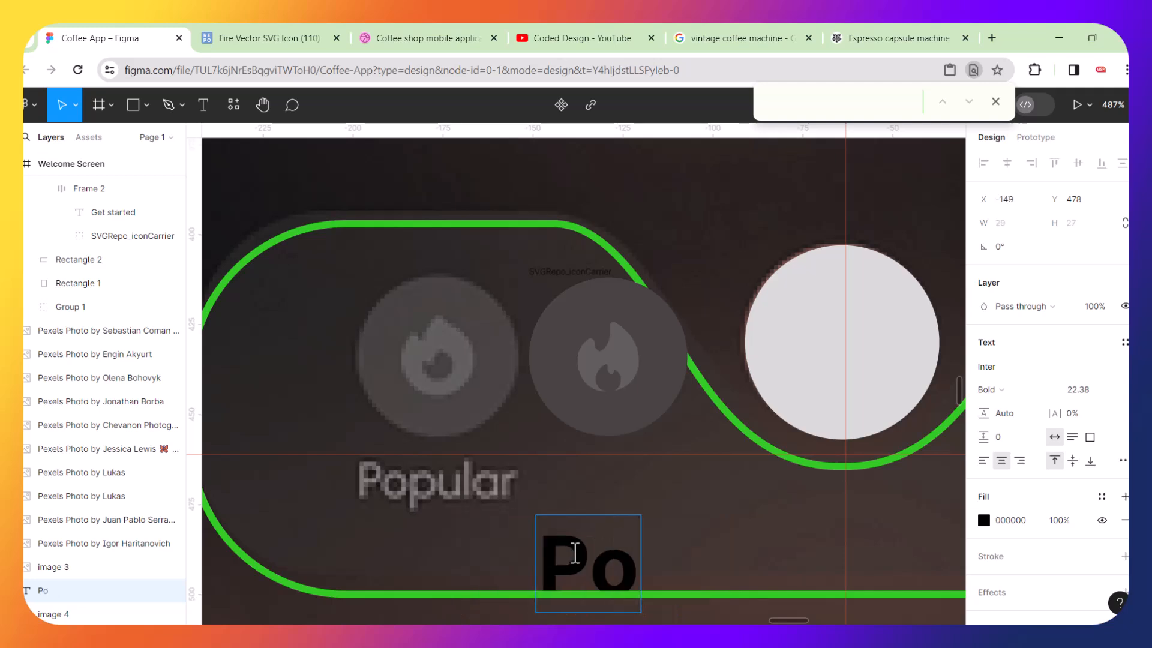
text(pular)
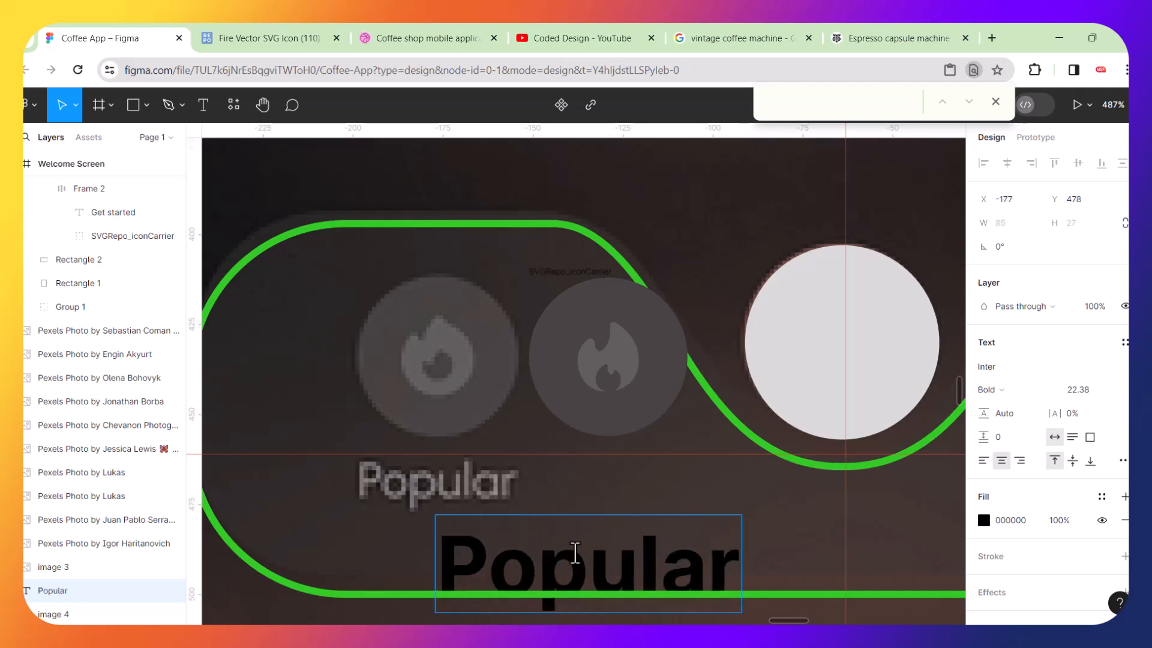
key(Escape)
Set the Popular label to Regular weight and scale it down to about 45×15 with the Scale tool.
key(ctrl+b)
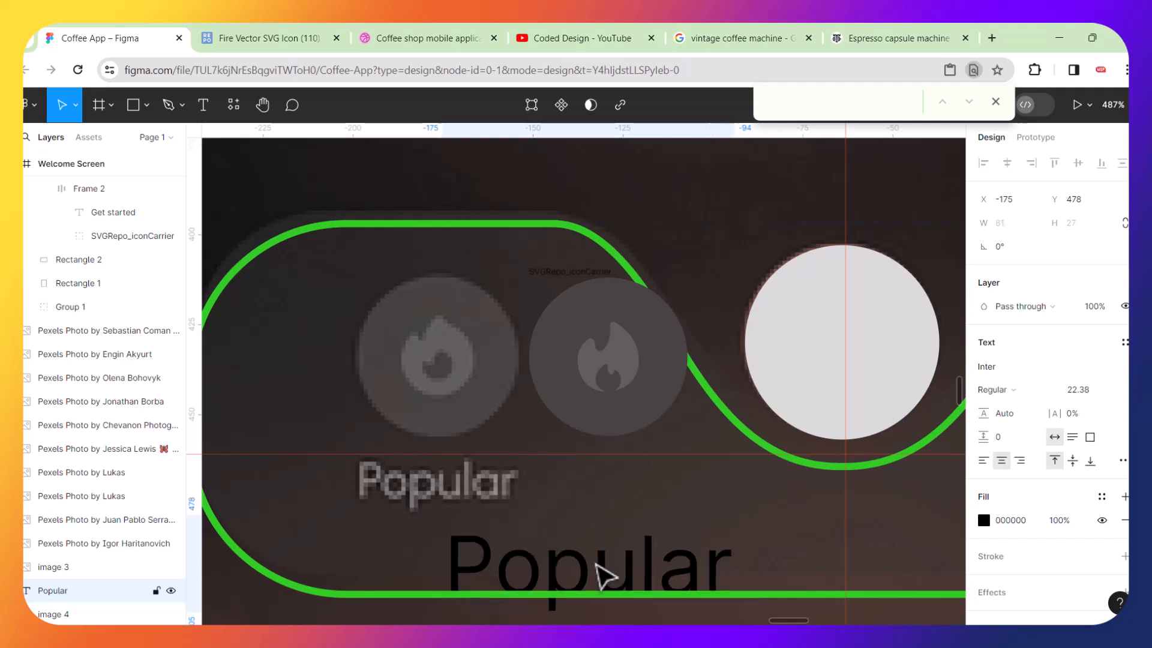
drag(599, 571, 525, 513)
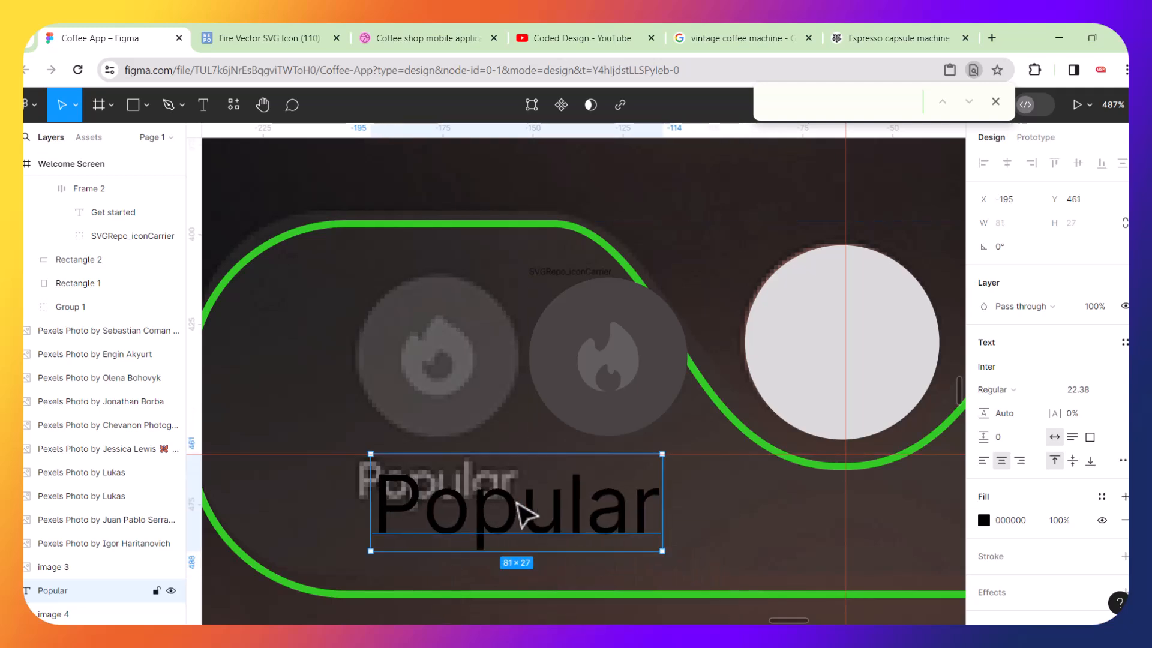
key(k)
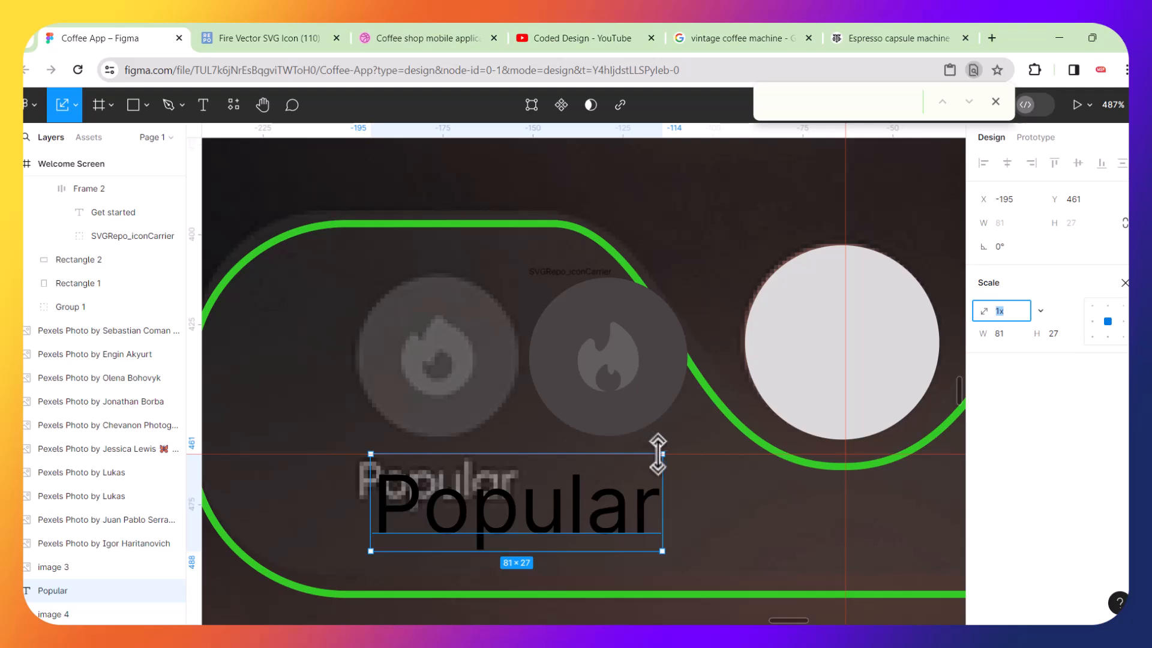
drag(662, 454, 523, 500)
drag(450, 529, 435, 482)
scroll(461, 489, up, 1)
scroll(460, 489, up, 2)
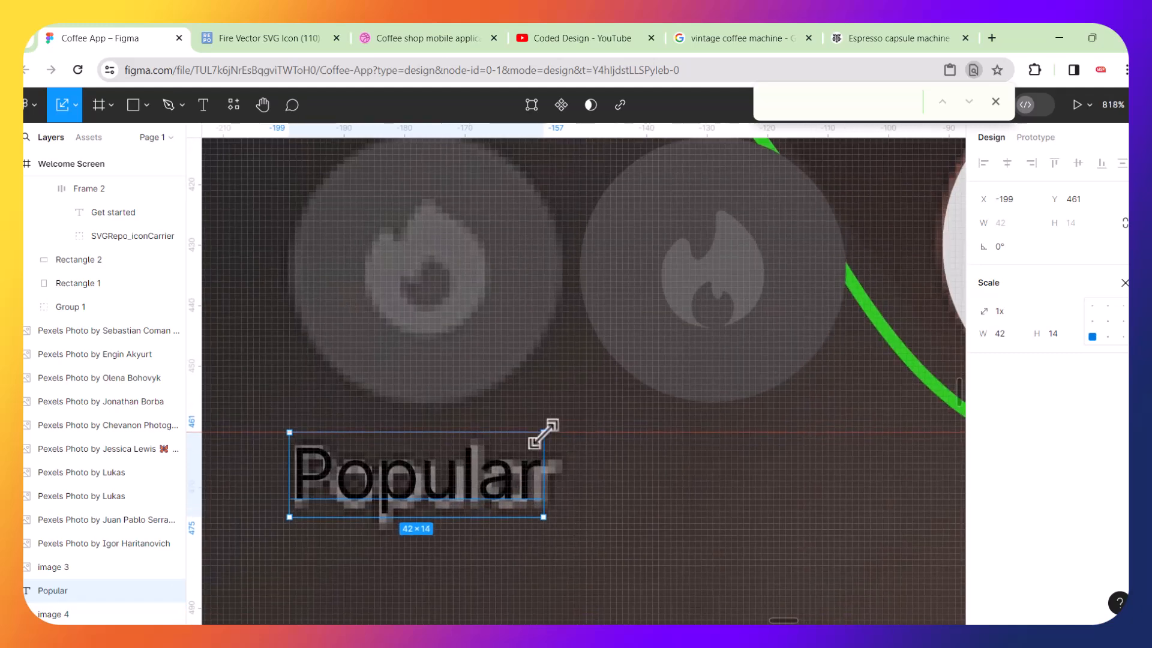
drag(543, 431, 548, 427)
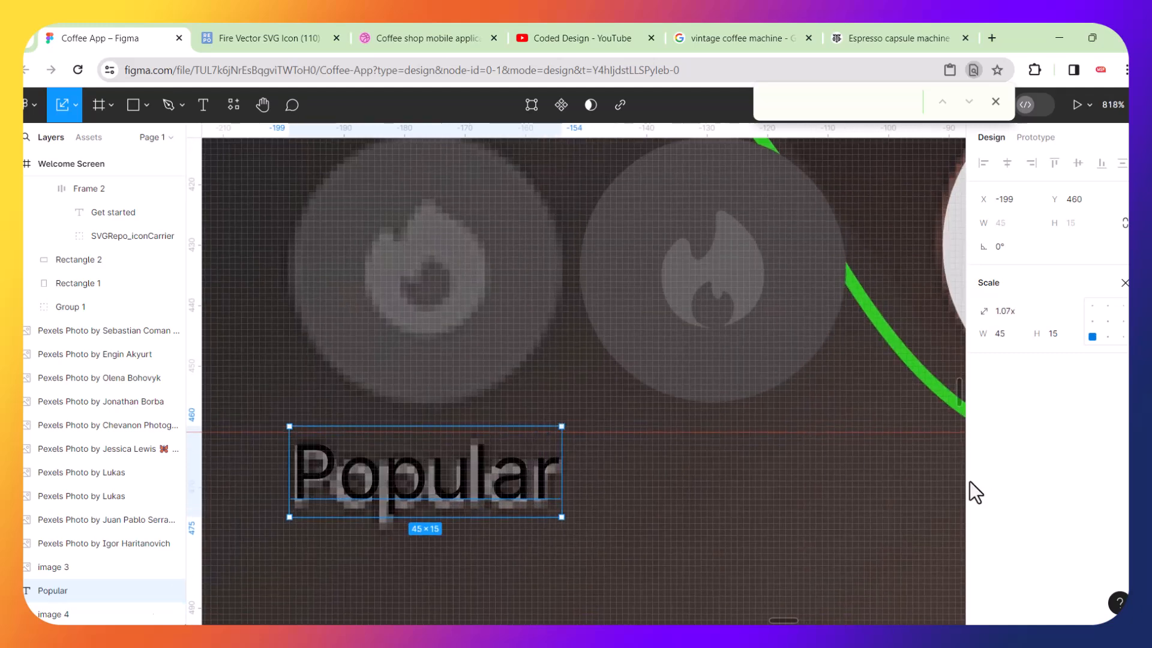
Move the label beneath the new fire icon and set its fill to 807C79 by sampling the original Popular text.
drag(529, 480, 825, 494)
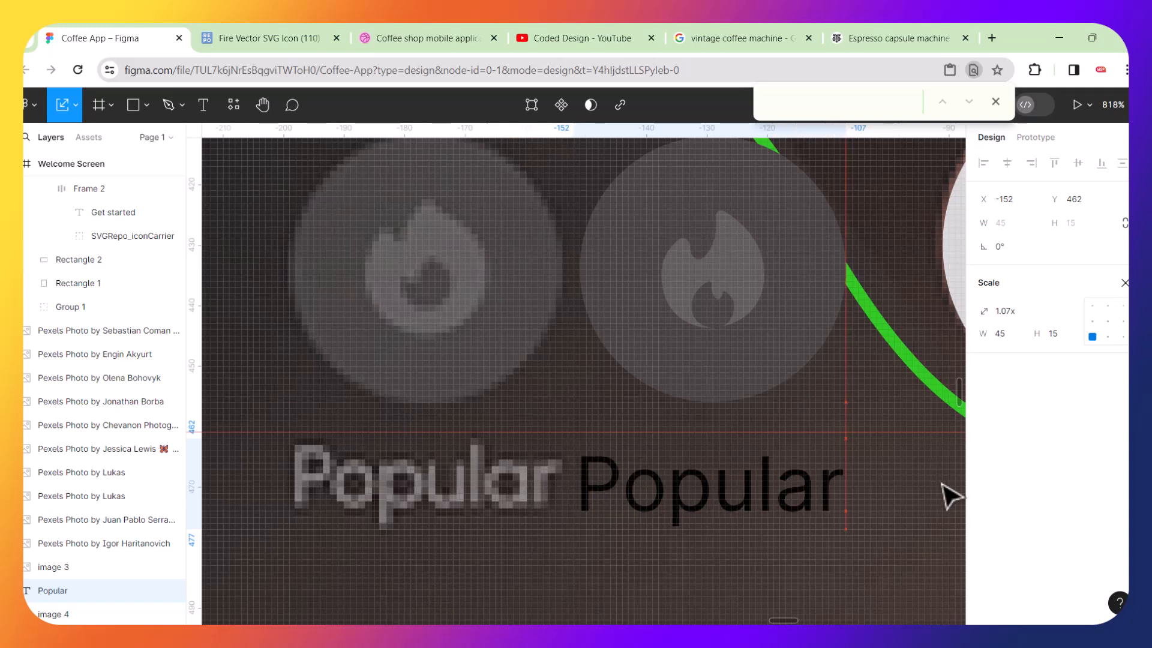
key(v)
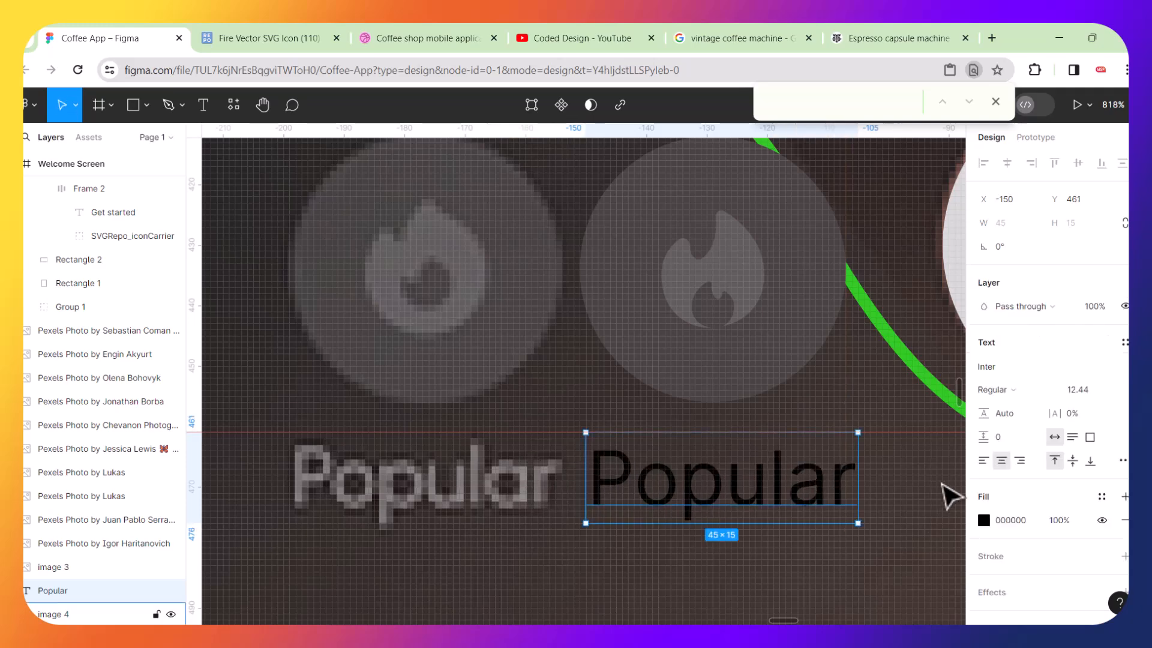
click(985, 520)
click(809, 450)
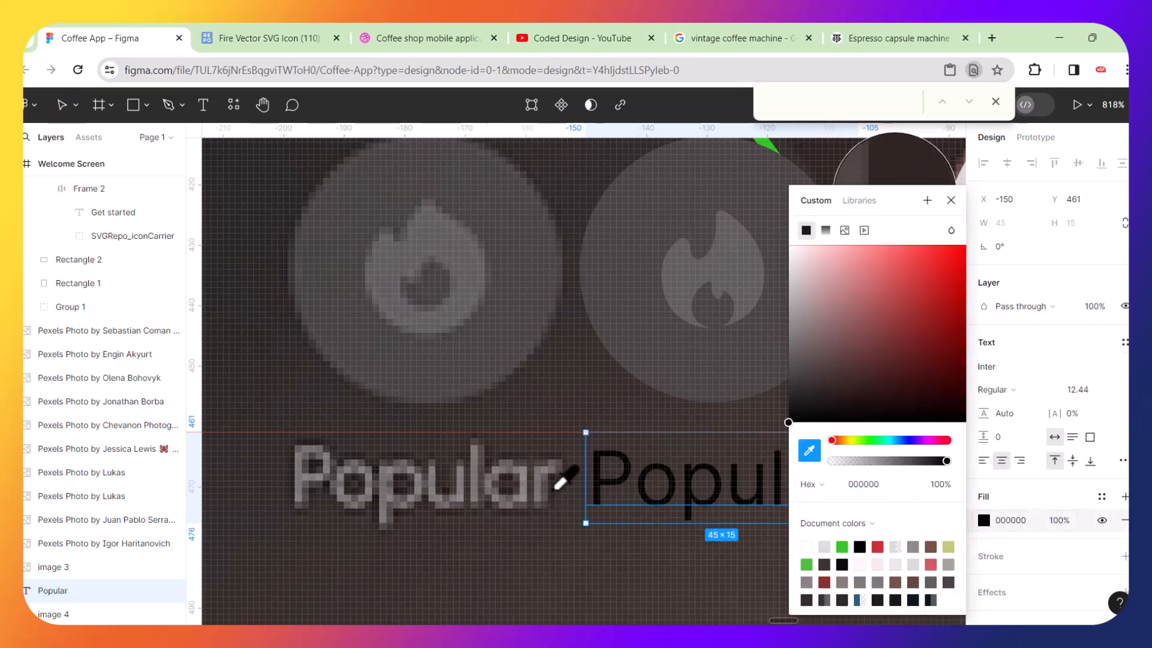
click(441, 485)
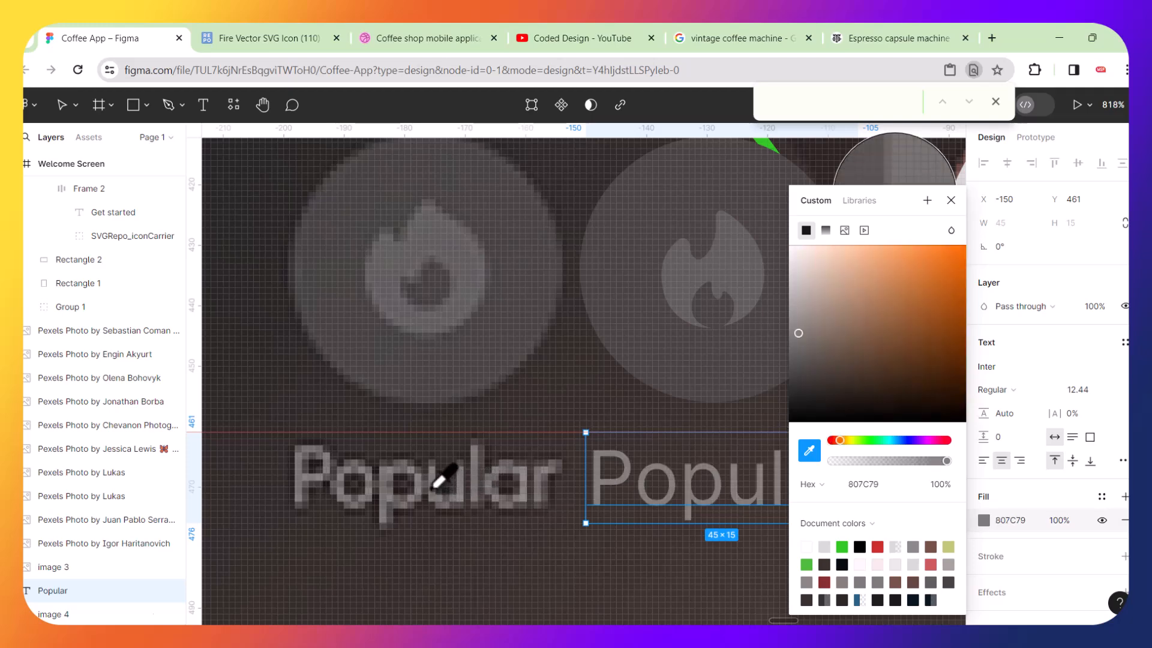
scroll(552, 481, down, 5)
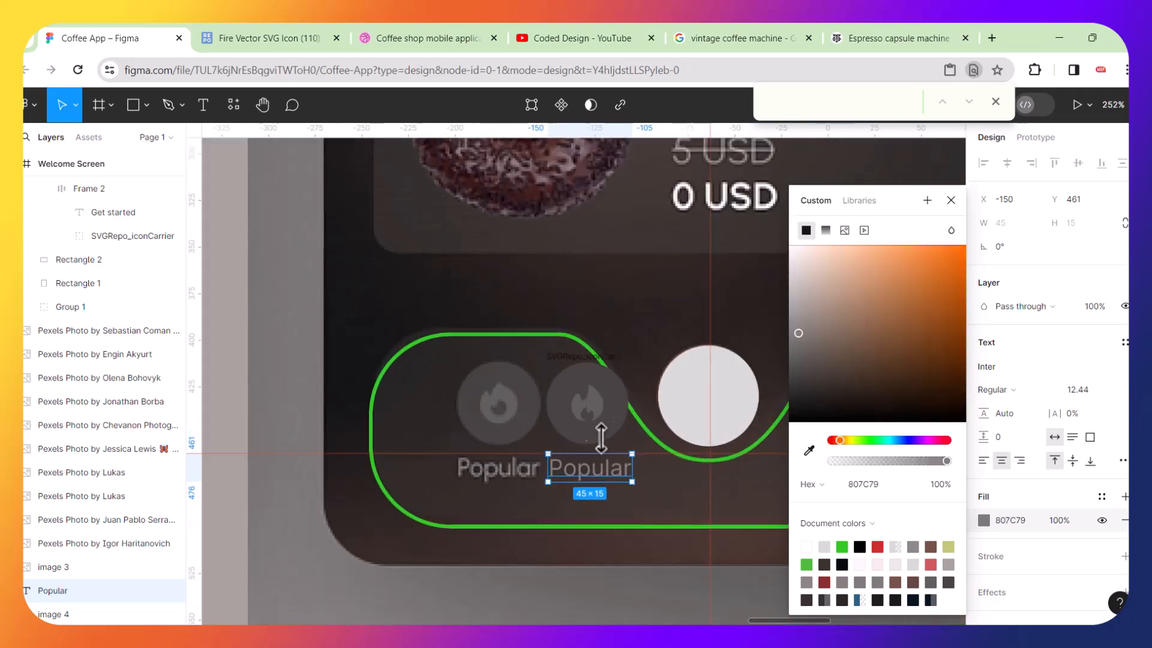
Wrap the new fire icon frame and Popular label in a vertical auto layout frame and nudge it aside.
click(553, 379)
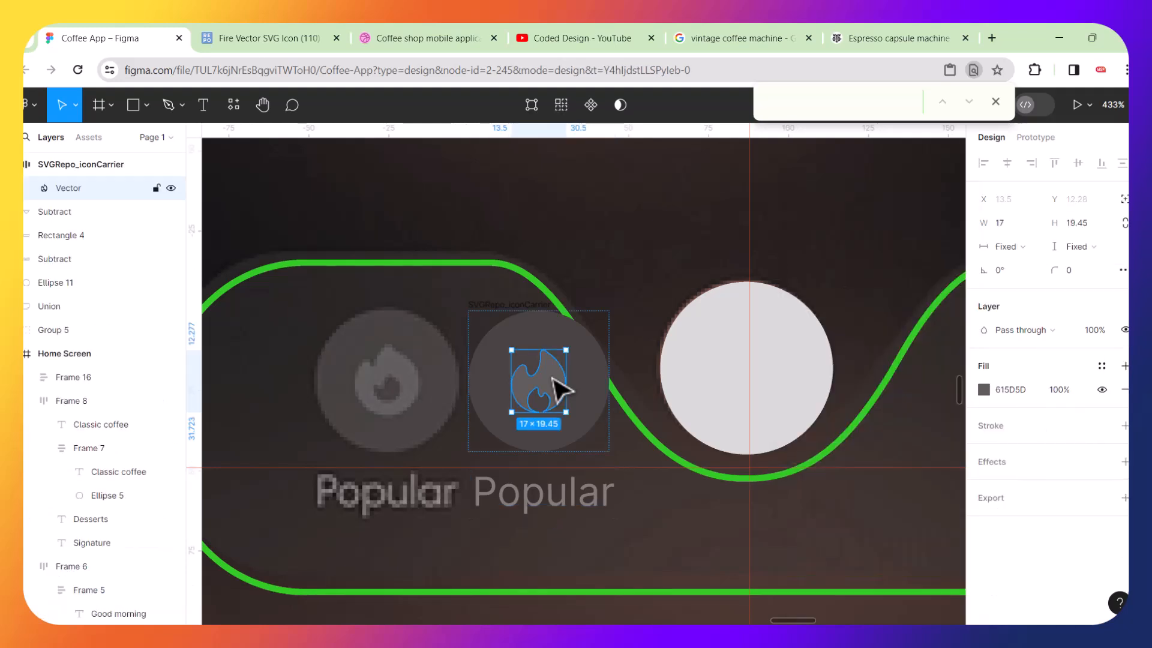
click(590, 372)
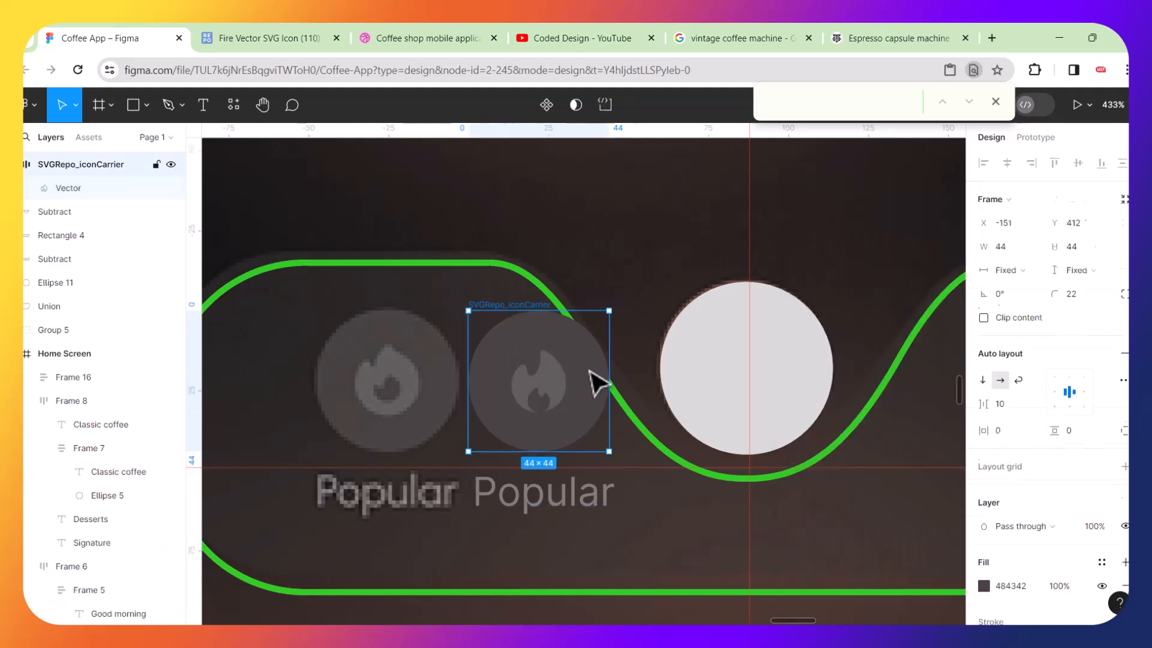
shift+click(563, 507)
key(shift+a)
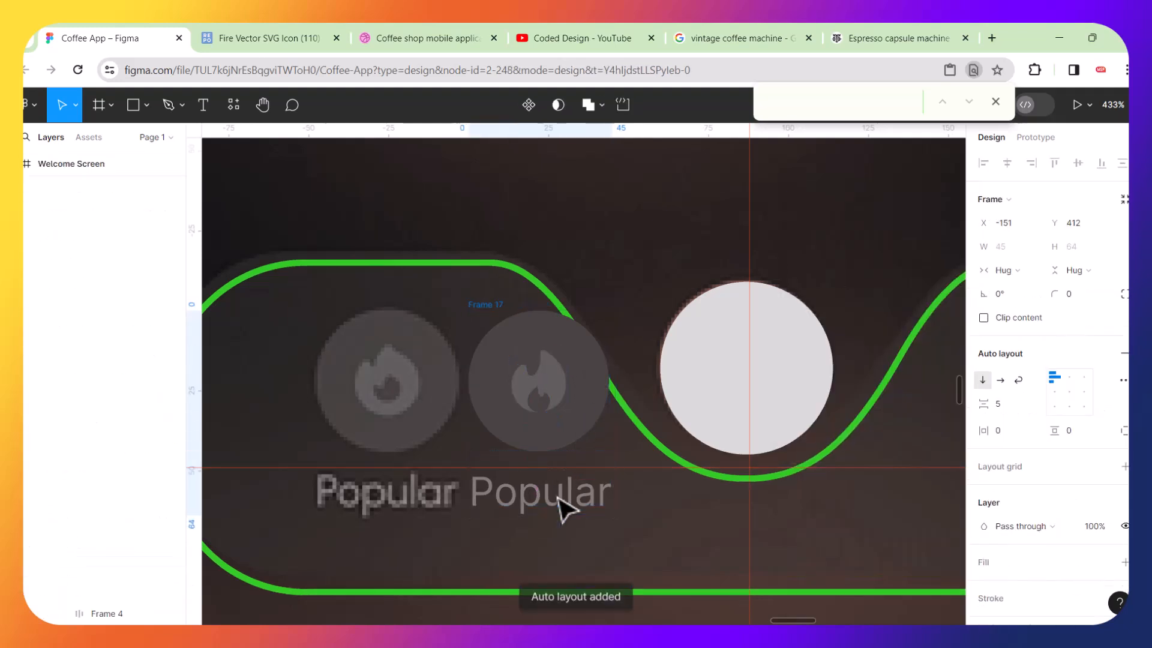
drag(548, 394, 470, 398)
scroll(534, 408, down, 5)
key(ctrl+d)
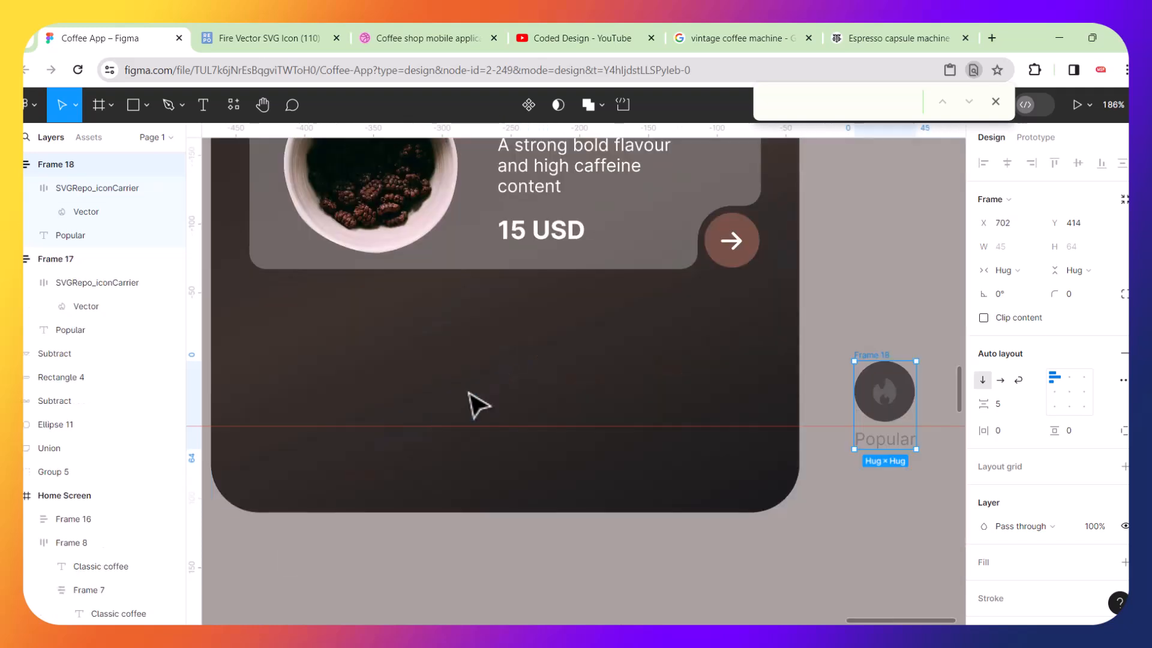
scroll(477, 406, down, 5)
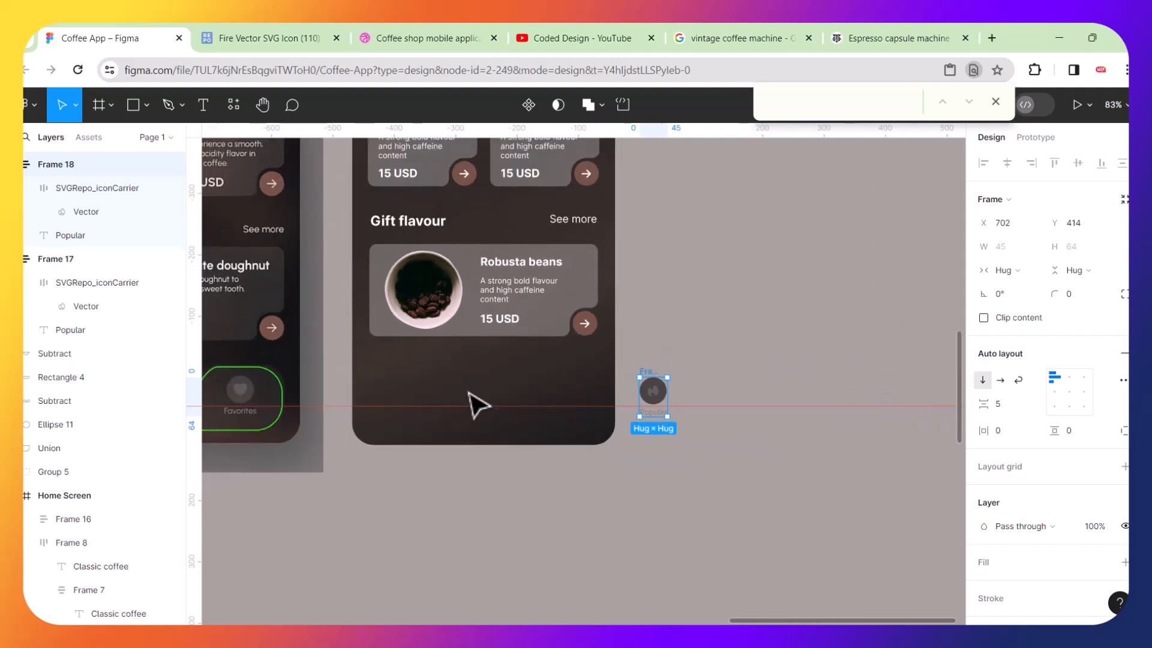
key(ctrl+z)
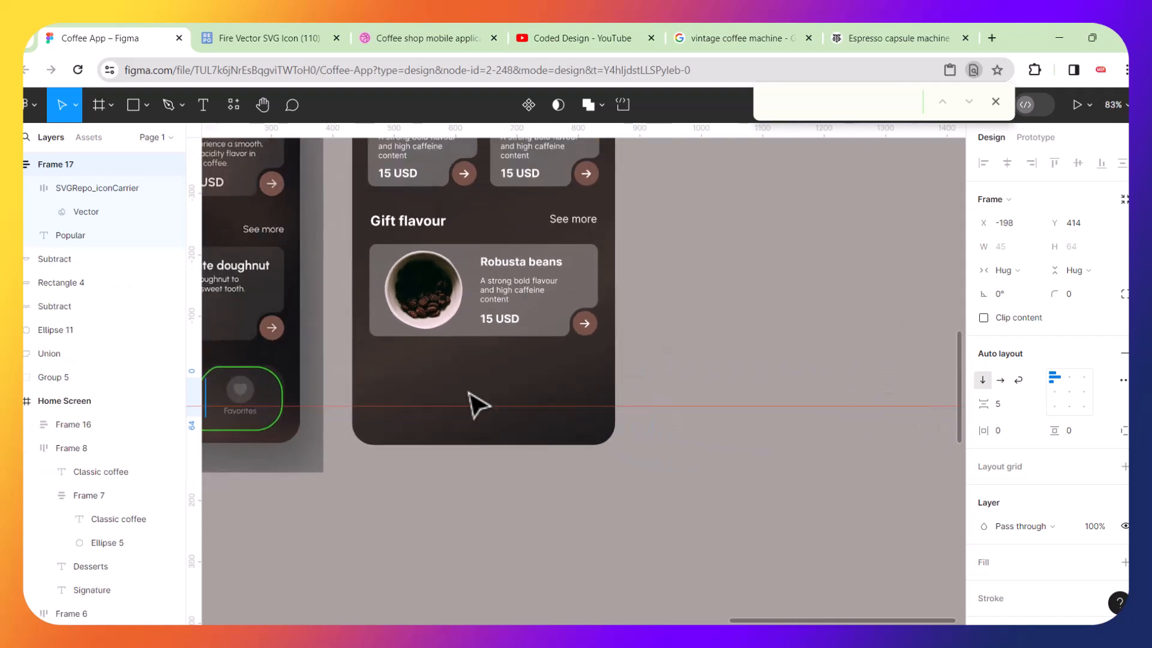
Move the Popular auto layout group onto the original Popular icon in the navigation bar.
scroll(477, 406, left, 3)
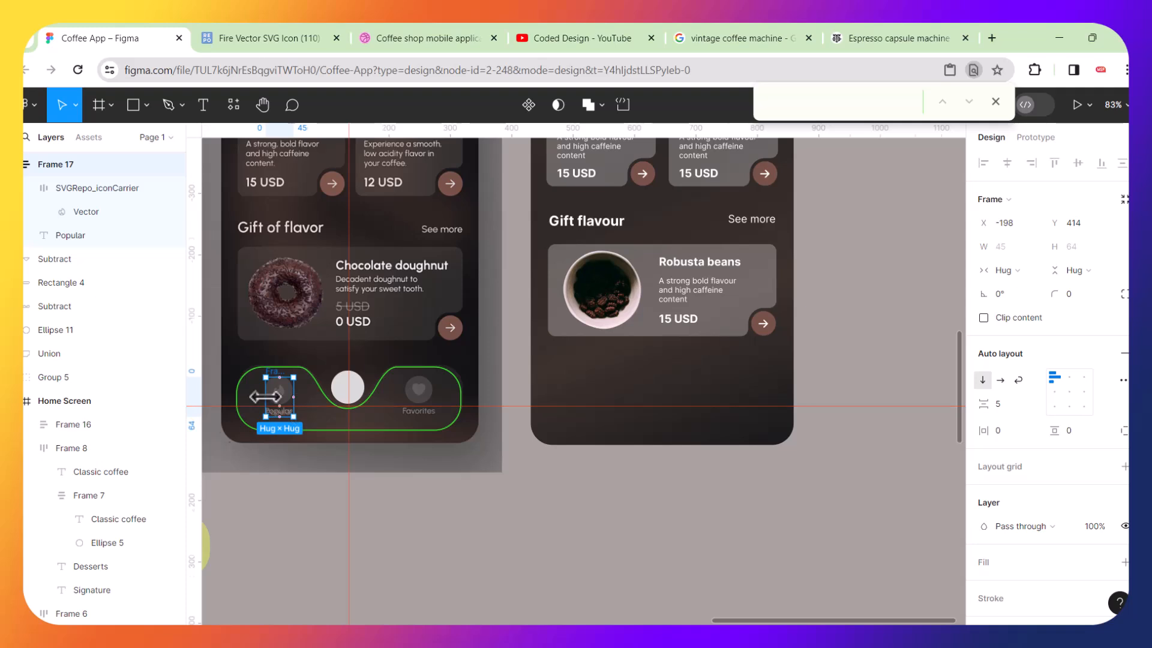
scroll(265, 397, up, 3)
drag(278, 390, 336, 404)
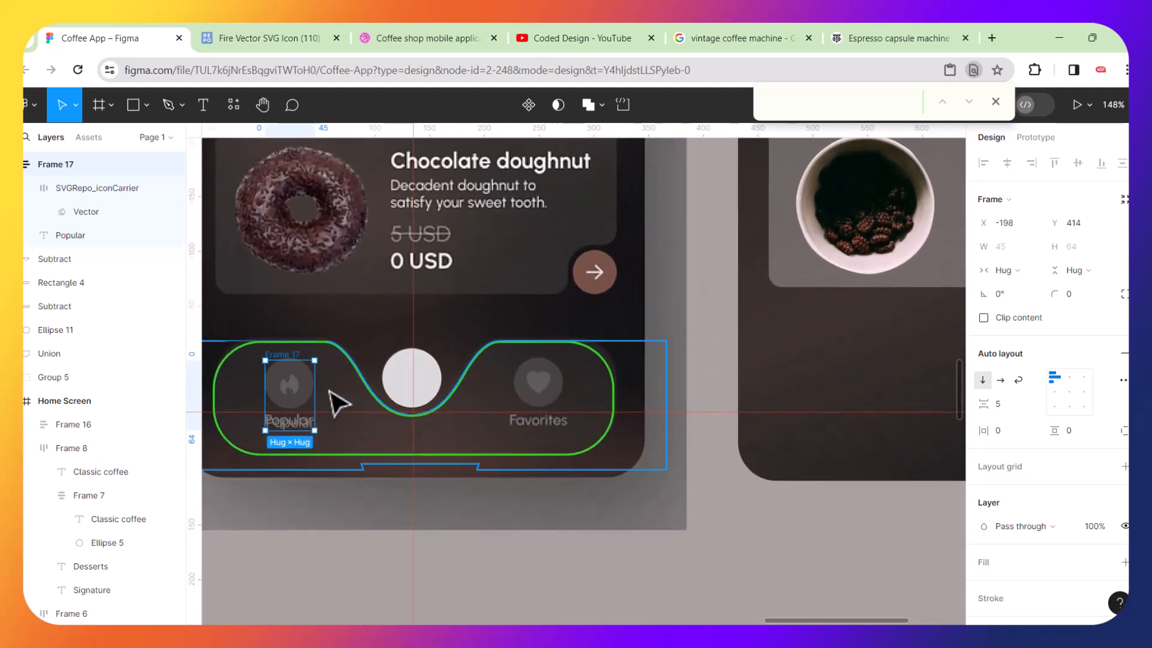
Duplicate the Popular group and place the copy over the original Favorites icon.
key(ctrl+d)
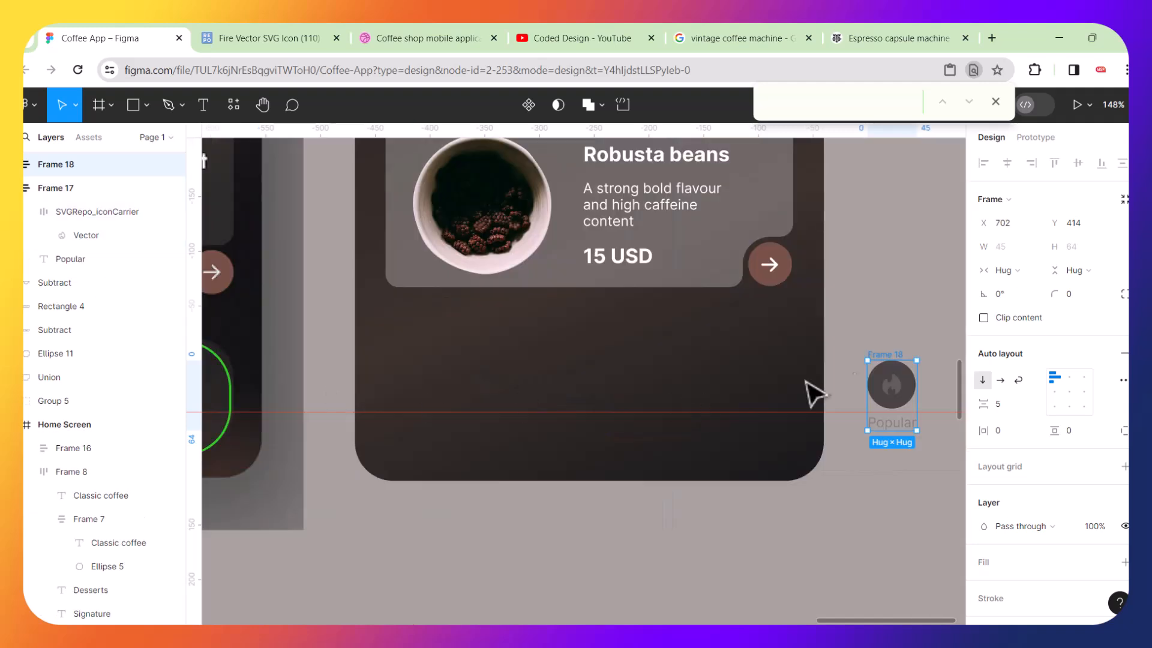
drag(918, 377, 465, 385)
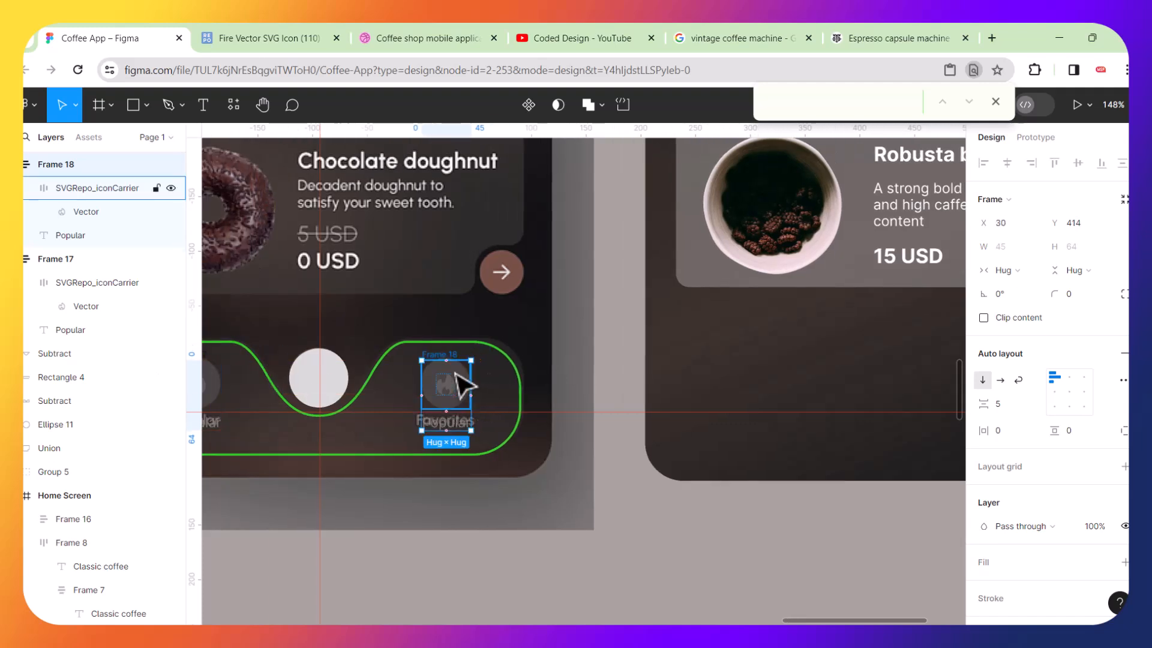
scroll(456, 374, up, 5)
drag(496, 389, 336, 390)
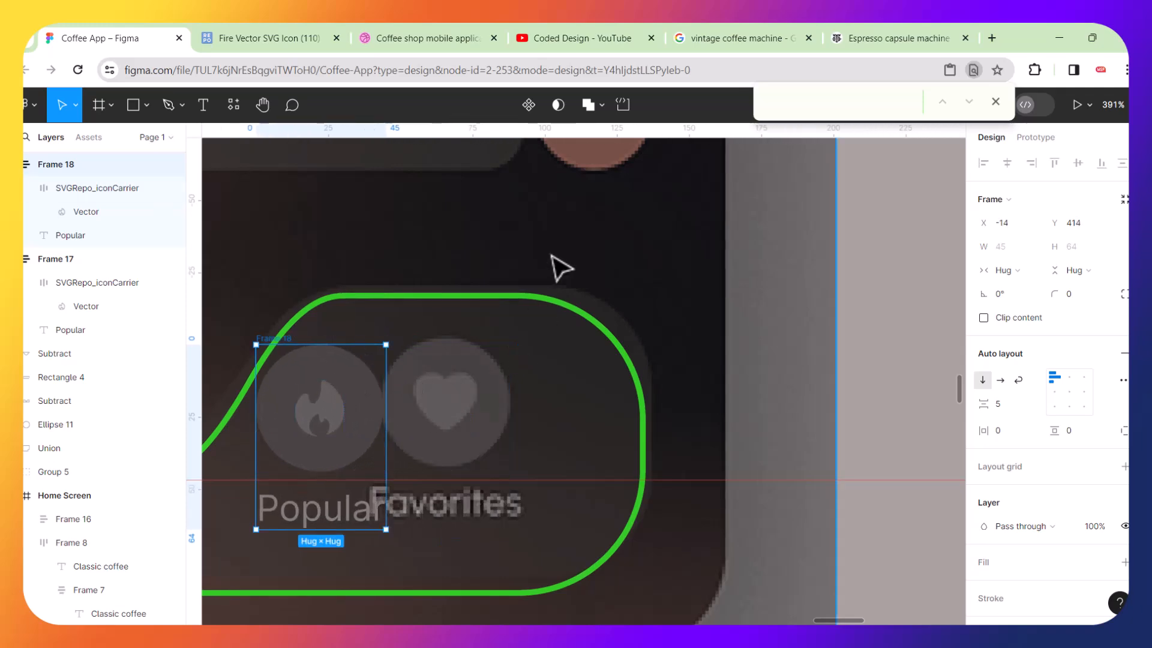
Search SVG Repo for heart icons, open the solid heart and copy its SVG code.
click(286, 43)
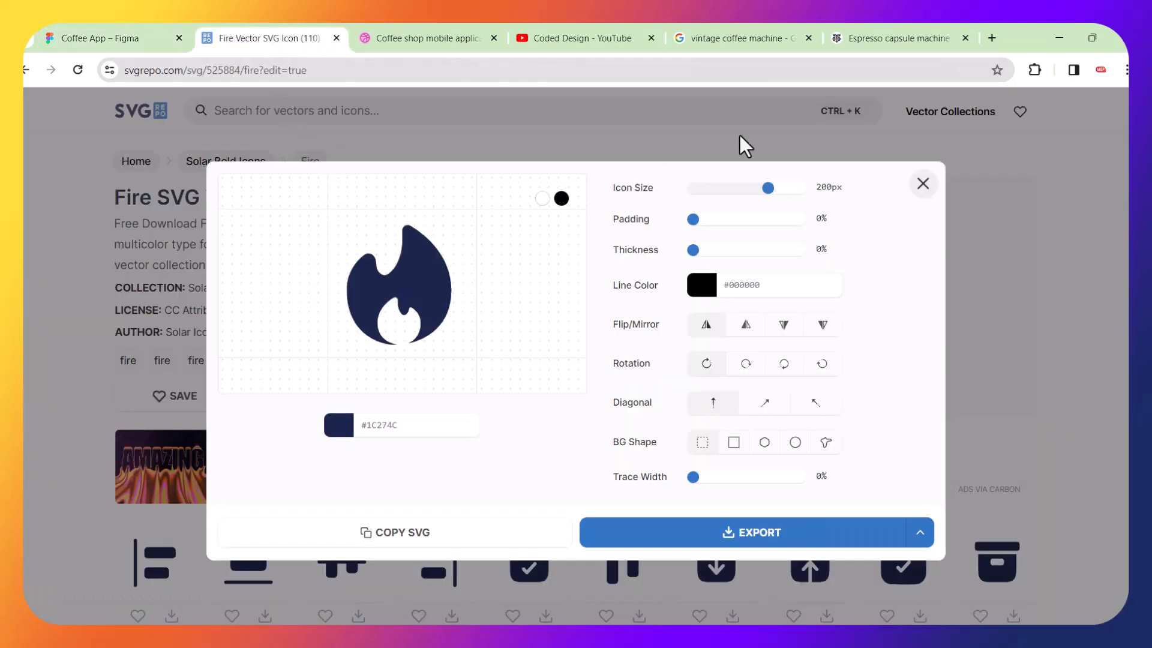
click(923, 183)
click(354, 102)
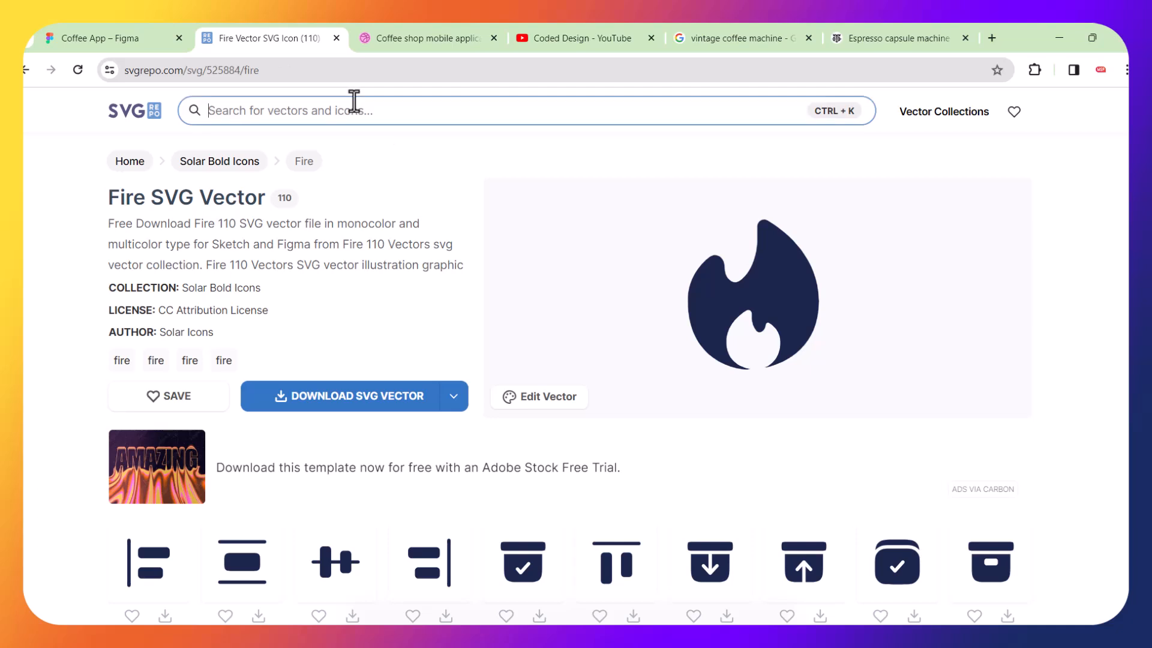
text(heart)
key(Return)
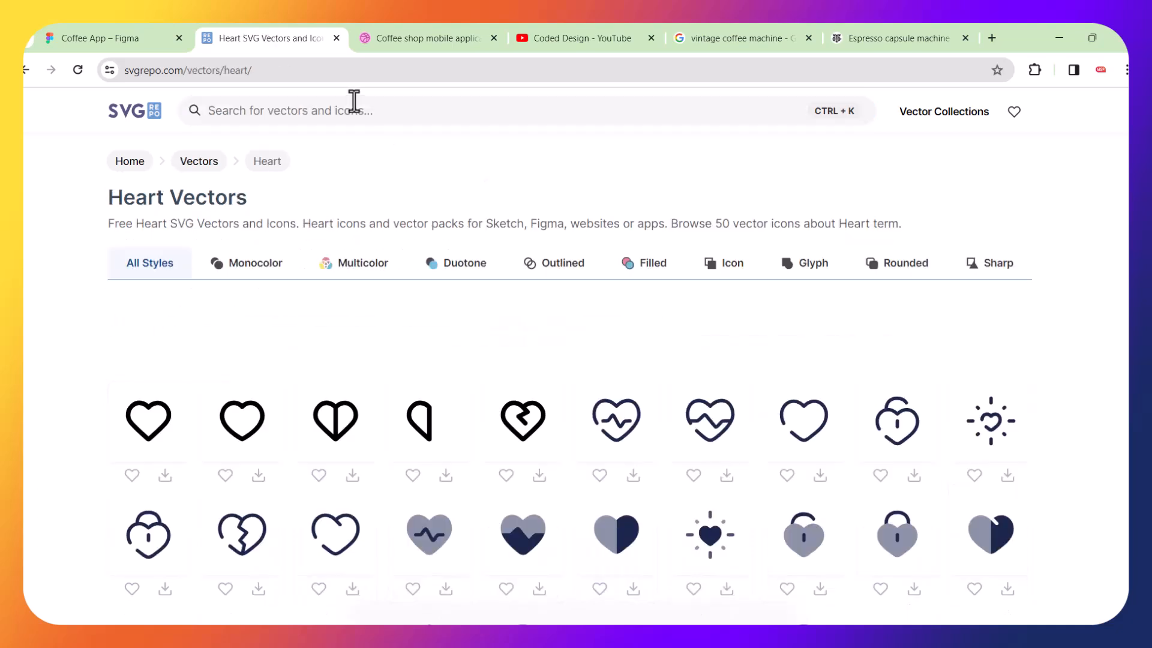
scroll(438, 269, down, 5)
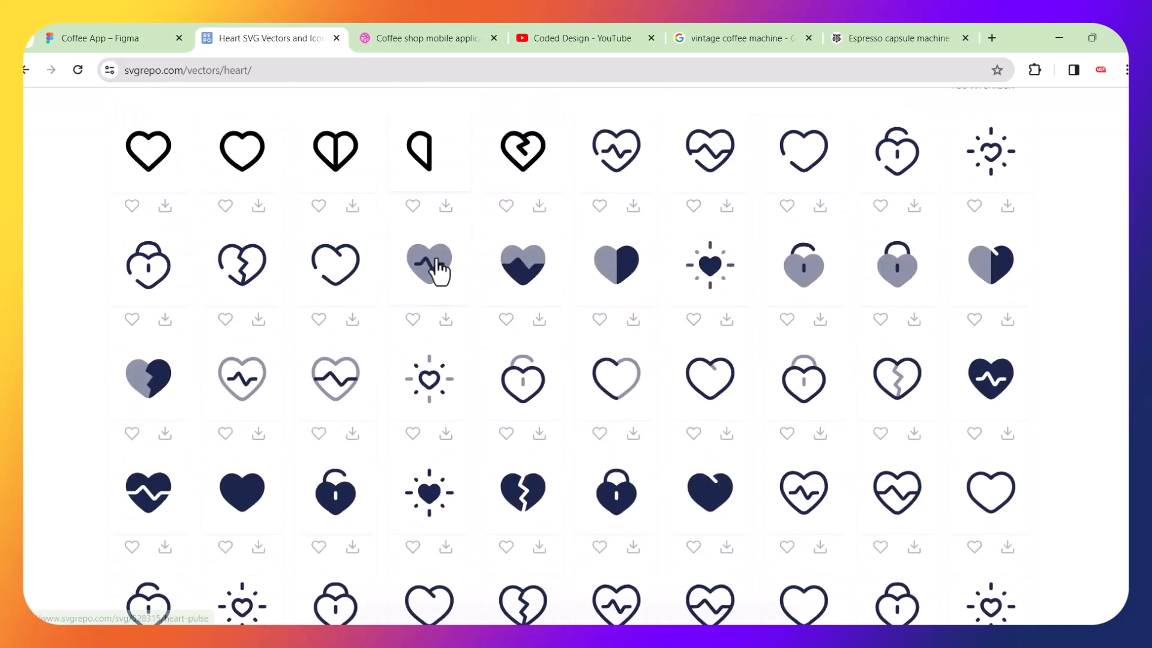
click(240, 489)
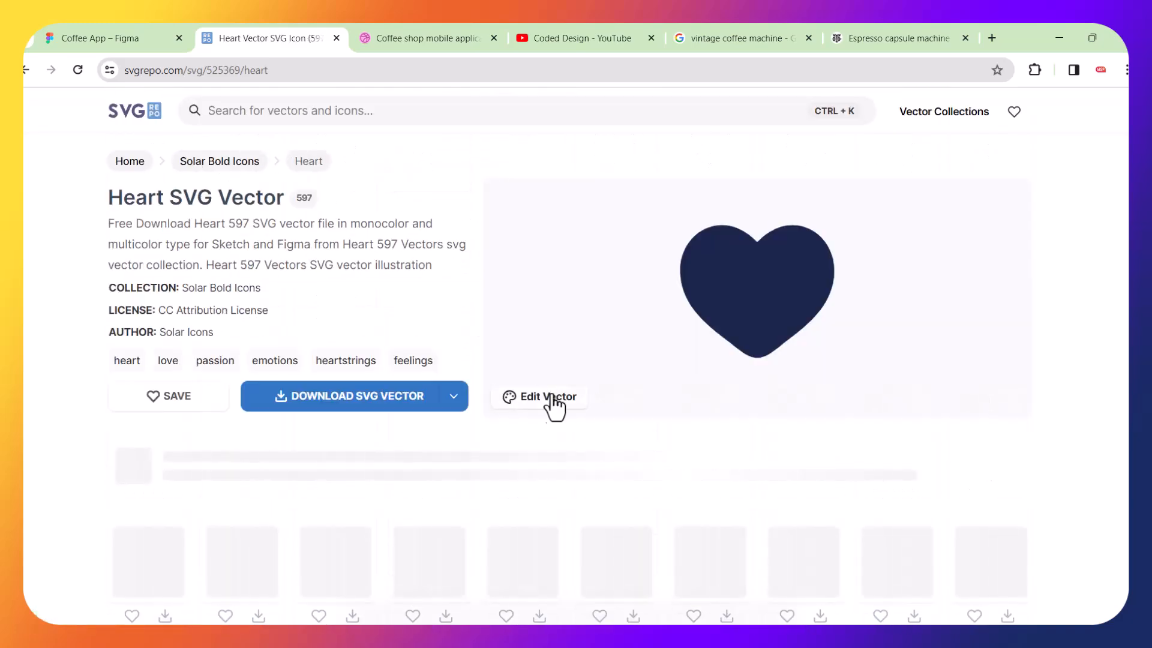
click(552, 398)
click(391, 540)
Paste the heart SVG into the design and move it beside the copied icon.
click(133, 36)
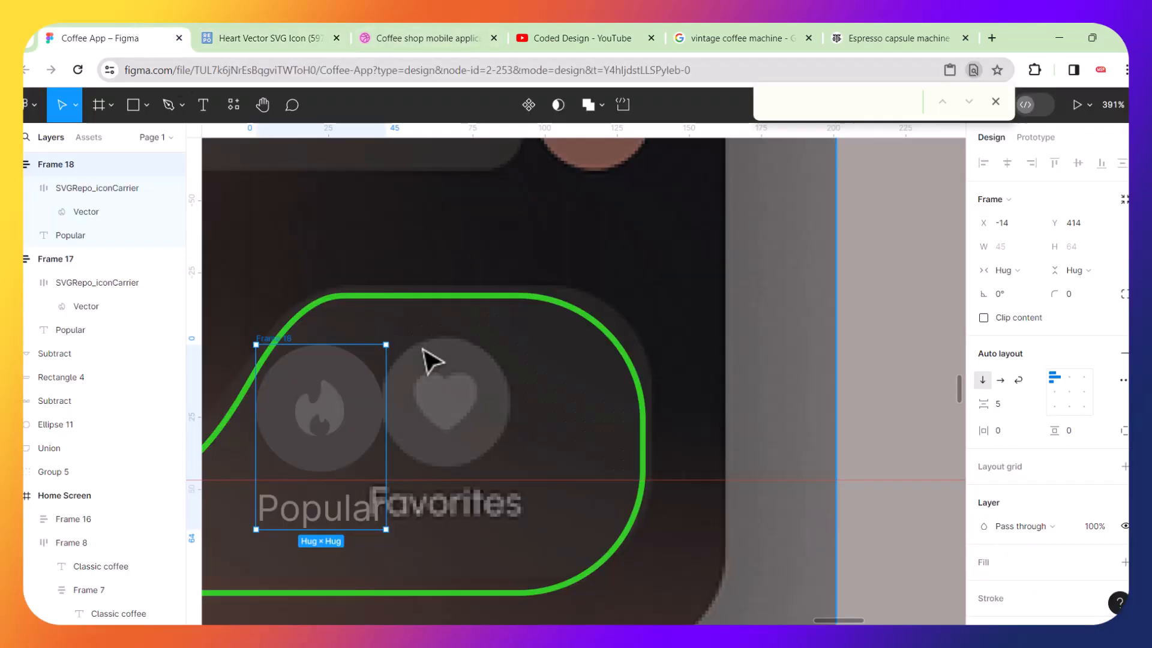
key(ctrl+v)
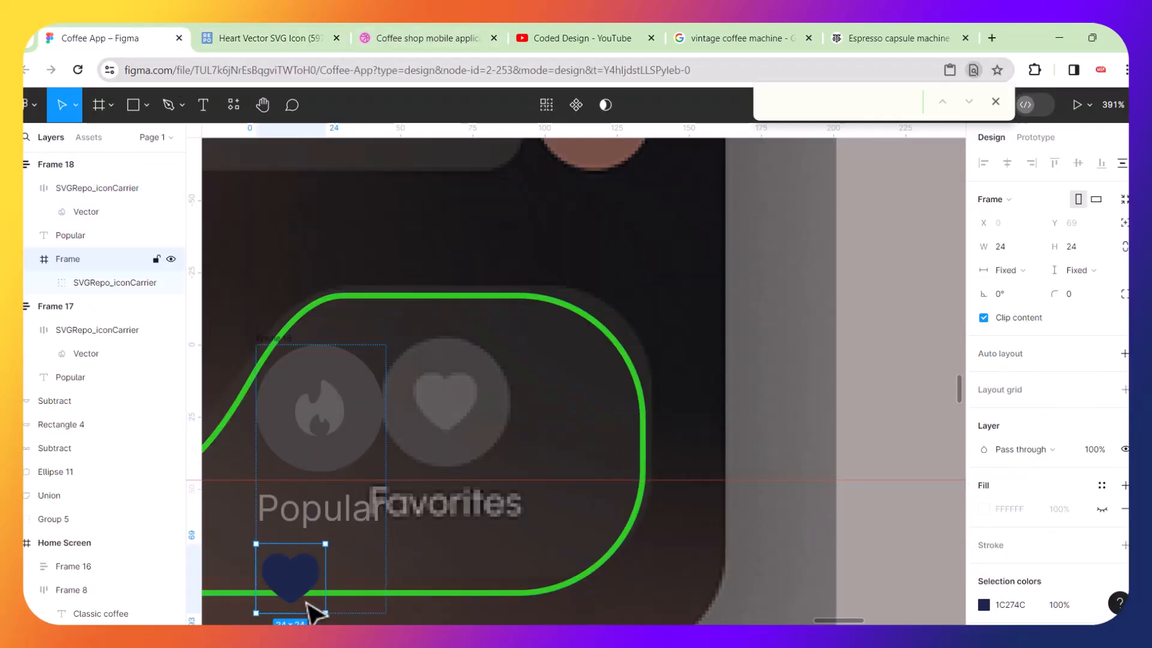
drag(300, 594, 489, 390)
Delete the pasted heart's outer wrapper frame, keeping its icon group.
double_click(576, 394)
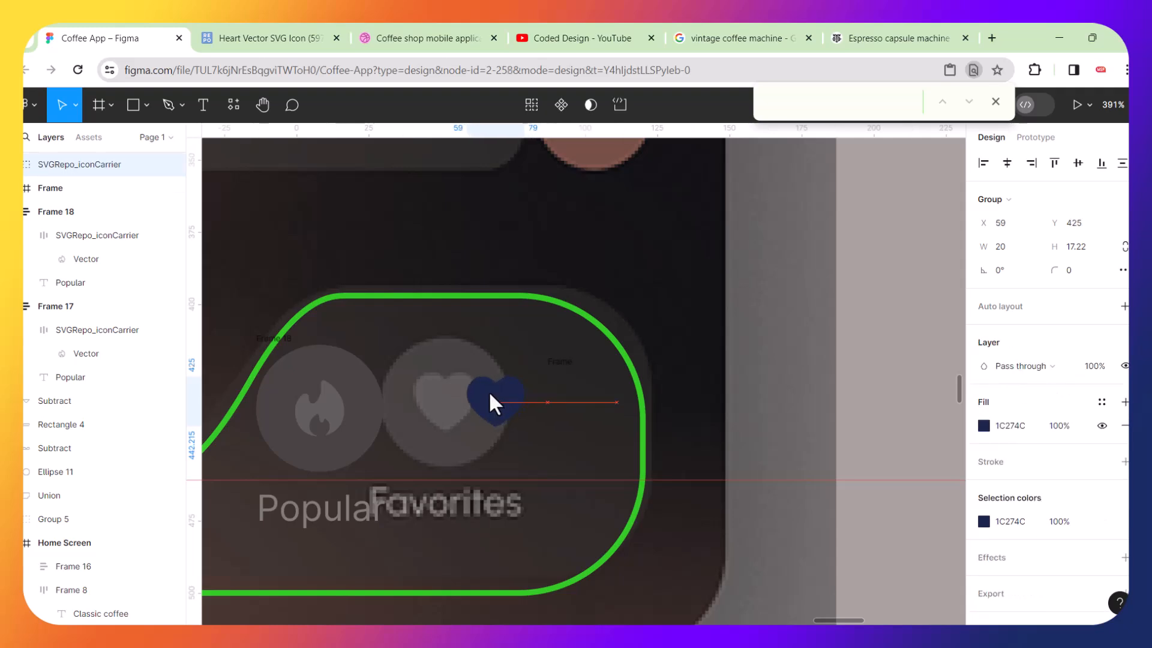
click(550, 371)
key(Delete)
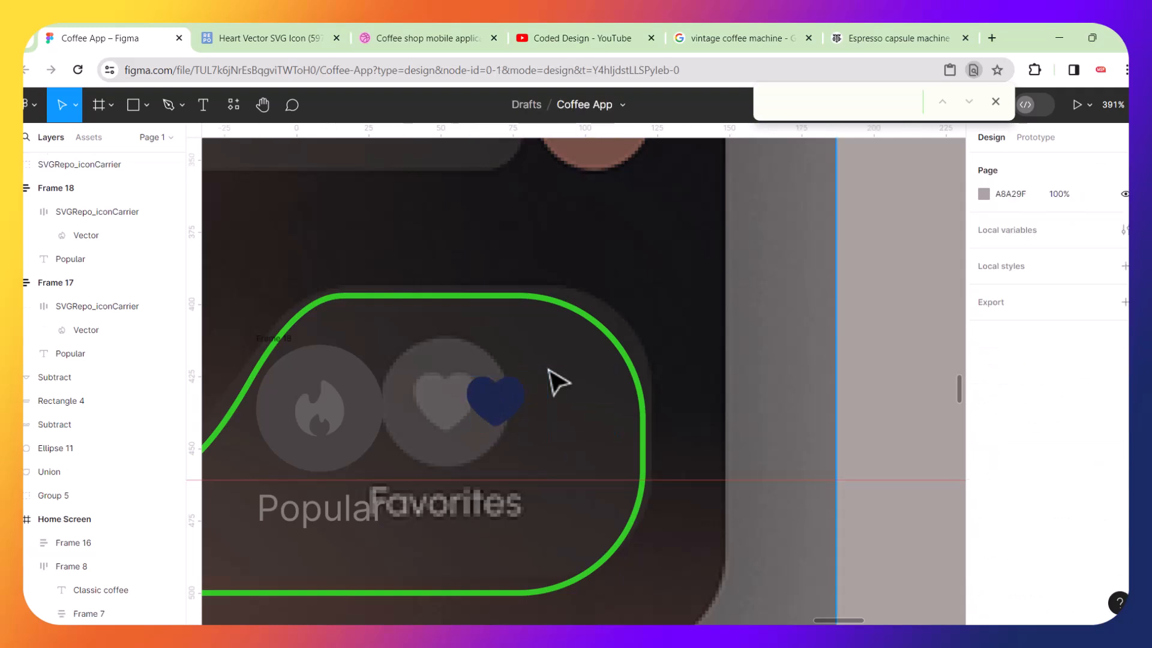
Set the heart's fill to 615D5D by sampling the fire icon's colour.
scroll(432, 408, up, 3)
click(577, 398)
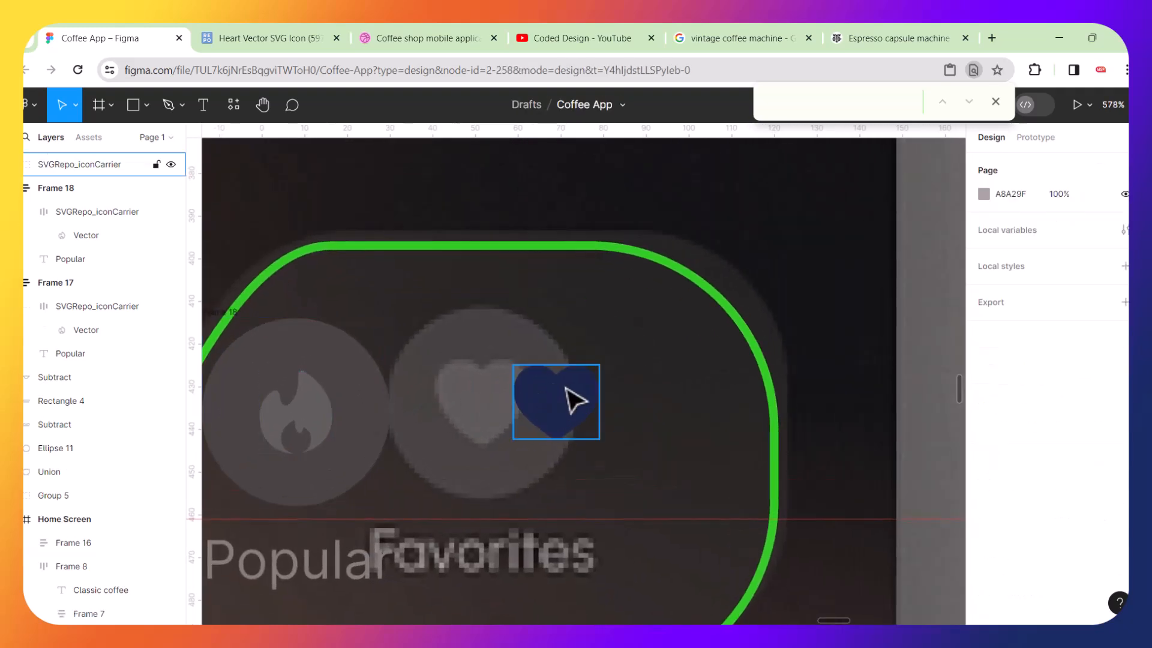
click(985, 426)
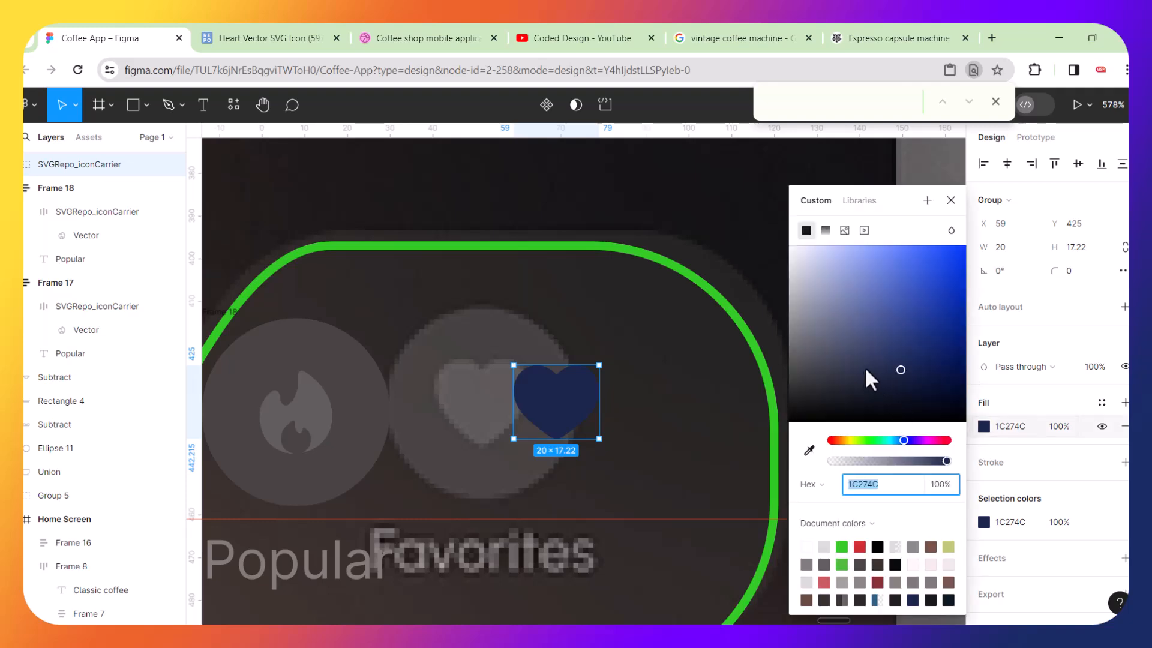
click(809, 450)
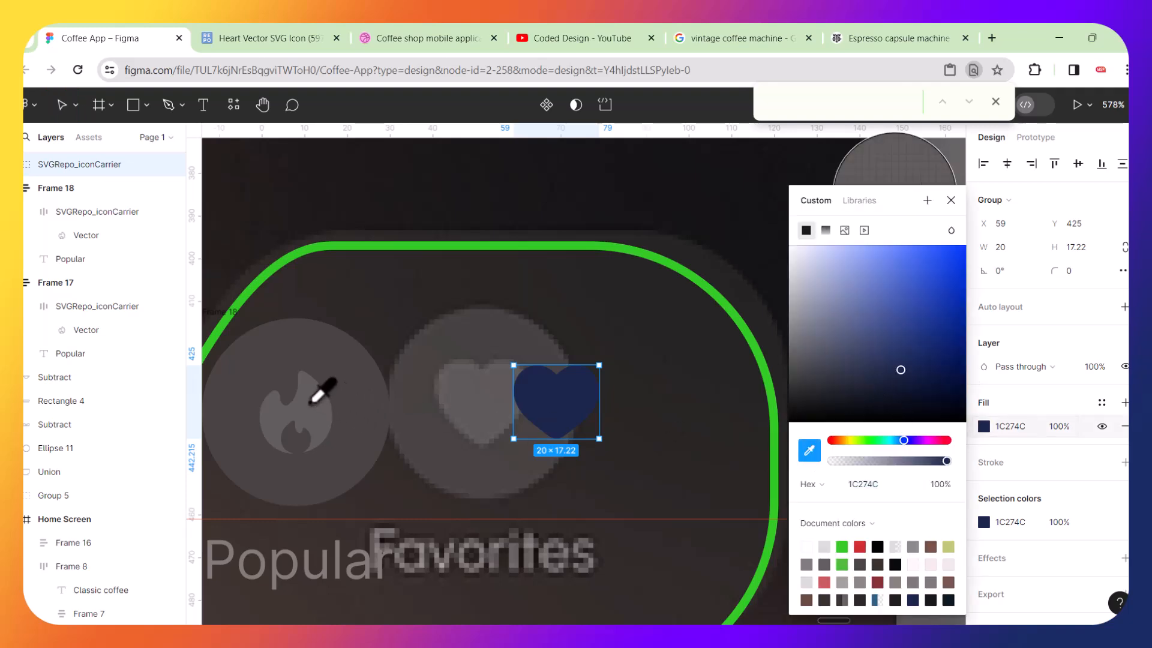
click(312, 403)
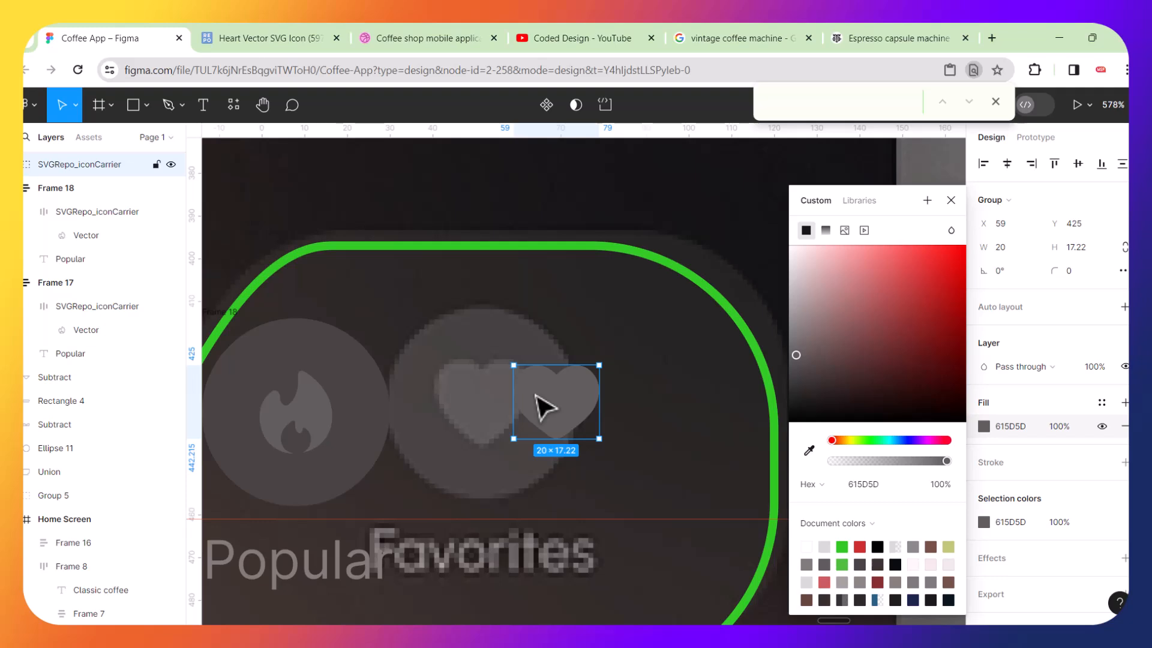
Move the heart into the copied icon frame and delete the fire vector there.
scroll(543, 408, left, 5)
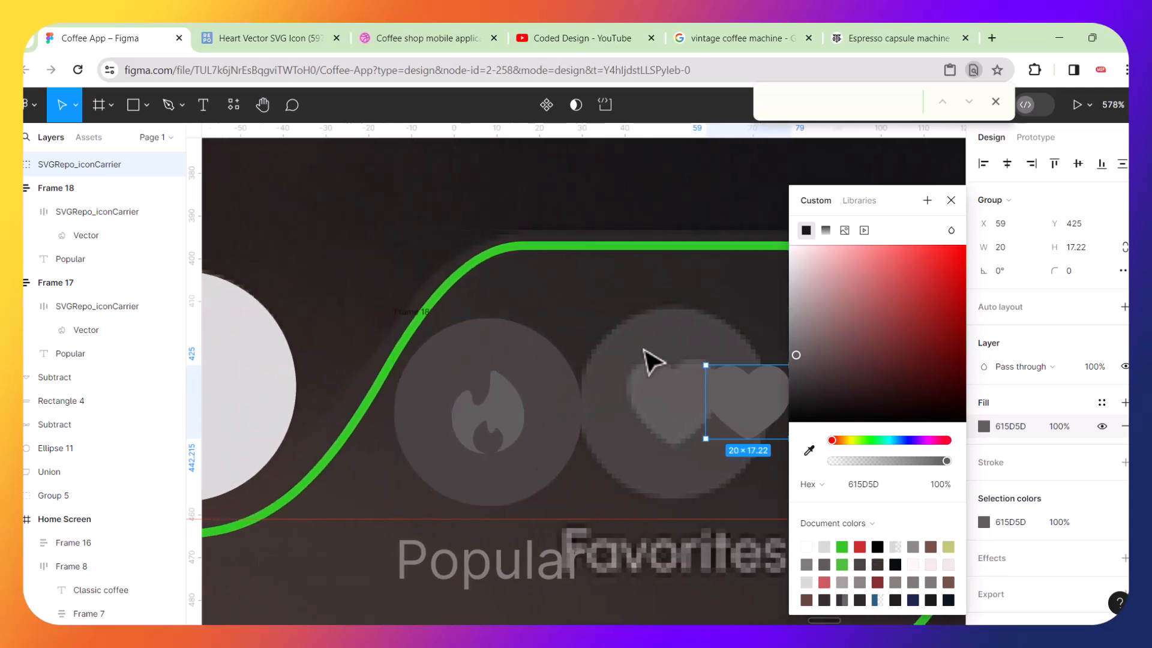
drag(740, 400, 546, 407)
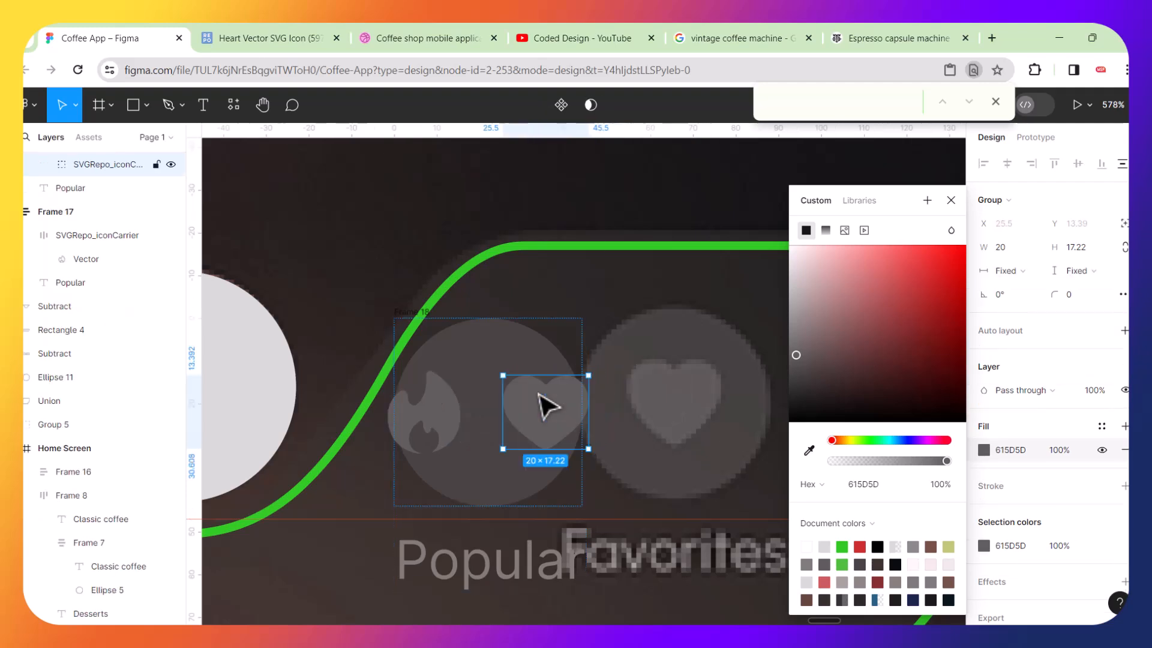
click(450, 414)
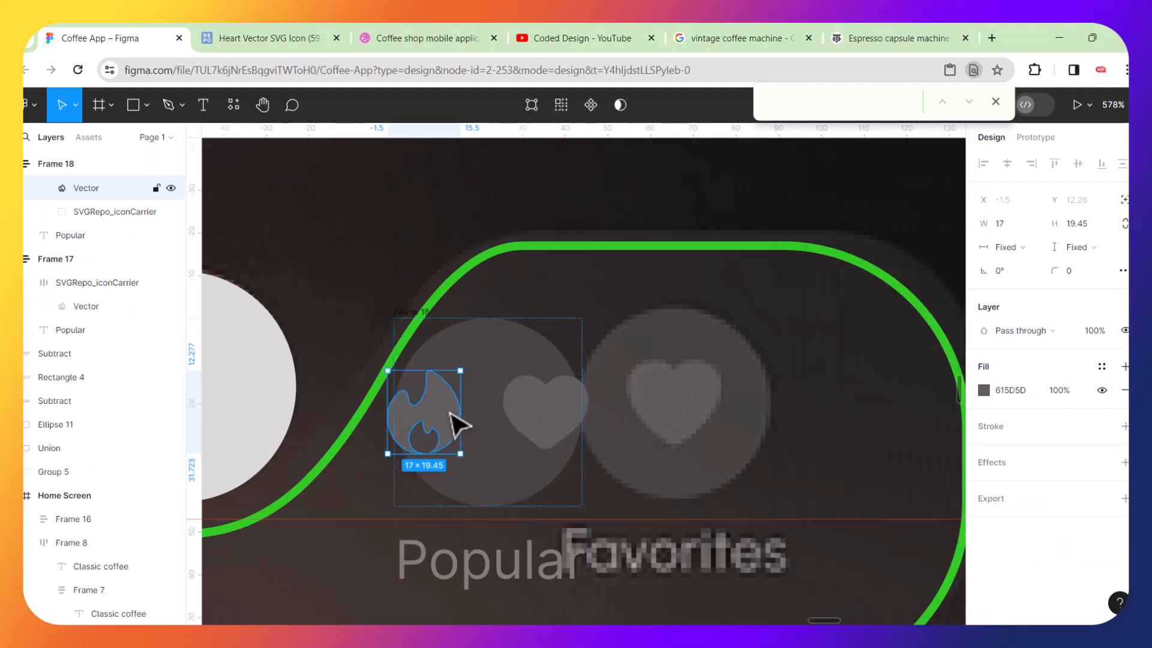
key(Delete)
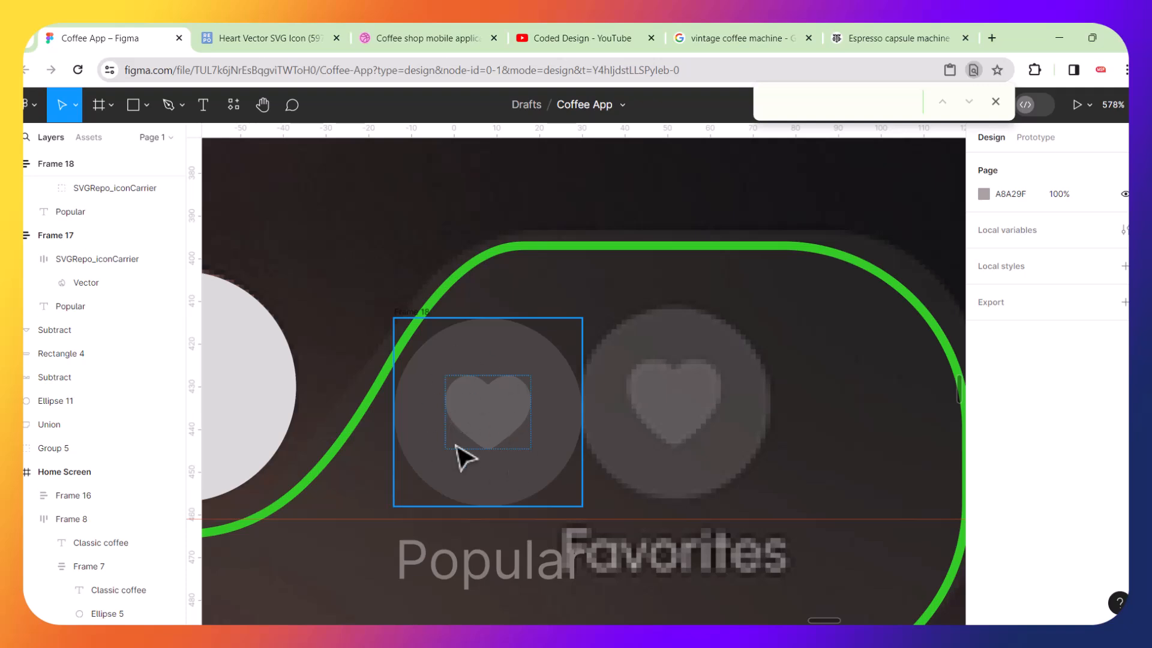
Change the copied label's text to Favourites, using the spell-check suggestion.
click(475, 577)
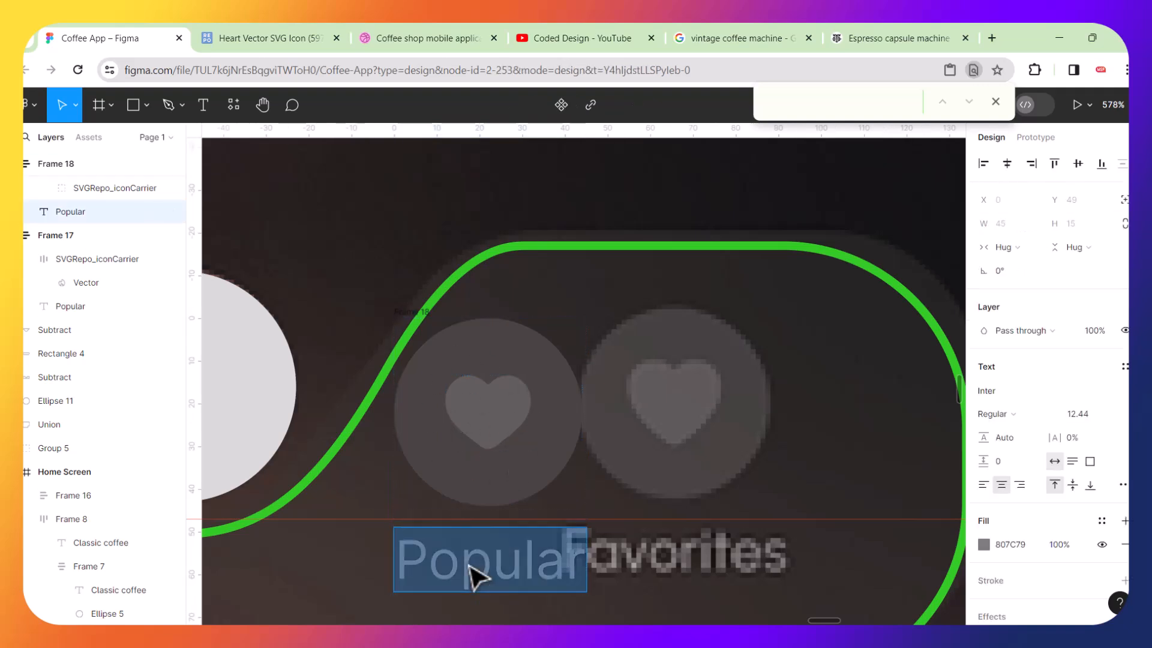
text(F)
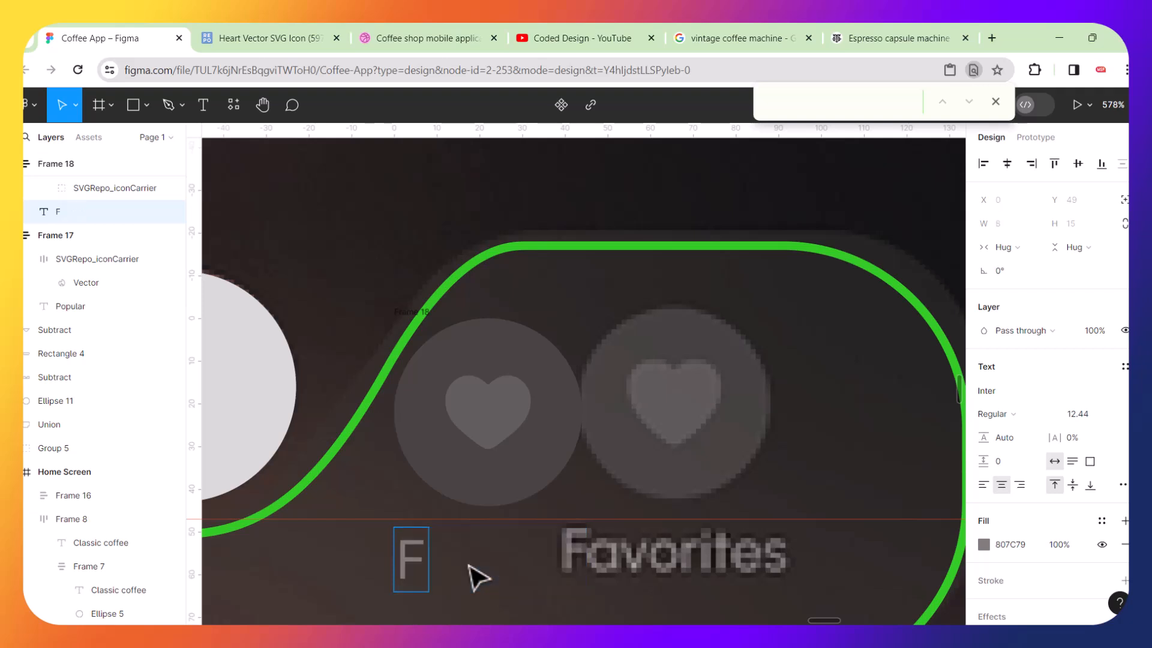
text(avorites)
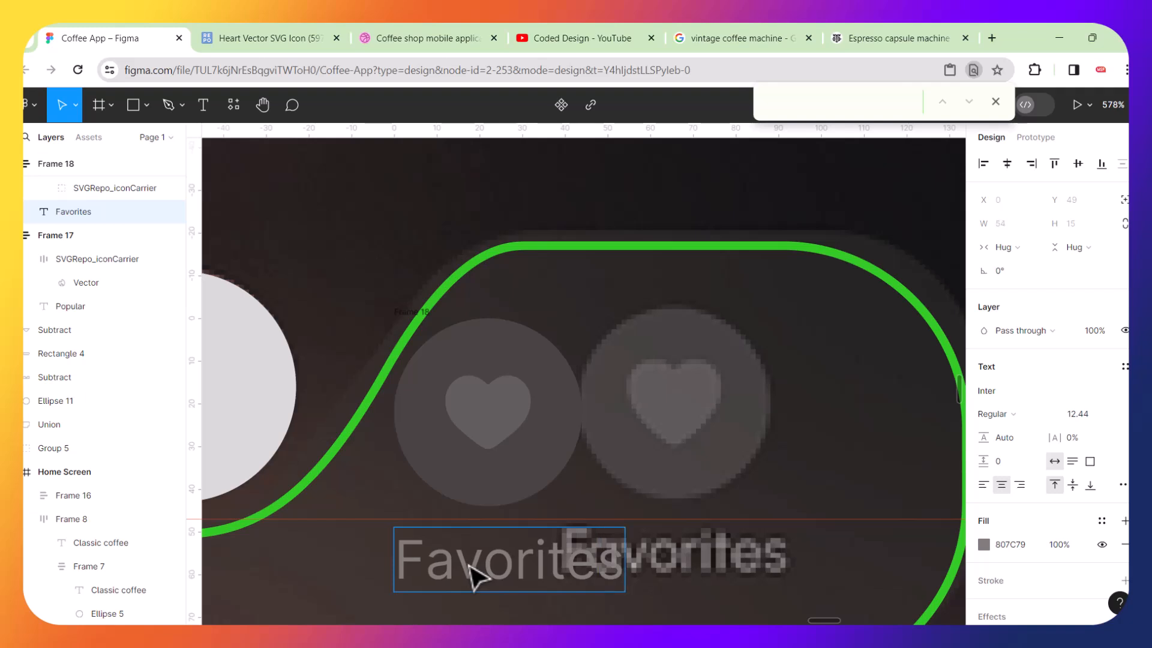
key(Escape)
double_click(521, 566)
click(521, 566)
right_click(521, 567)
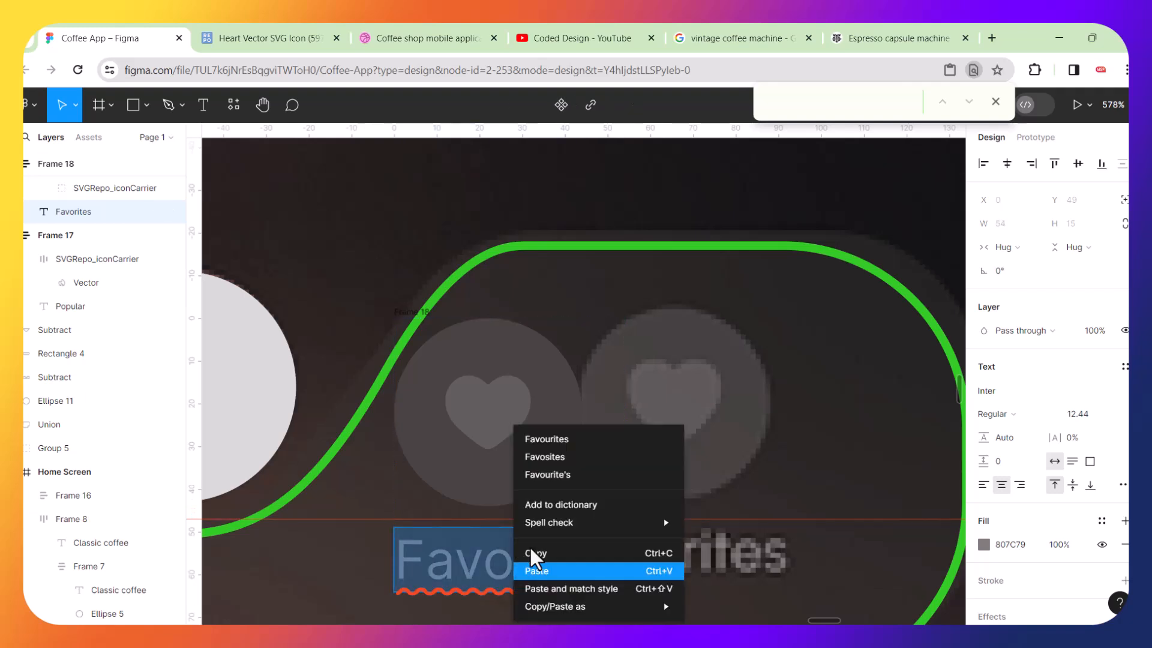
click(560, 439)
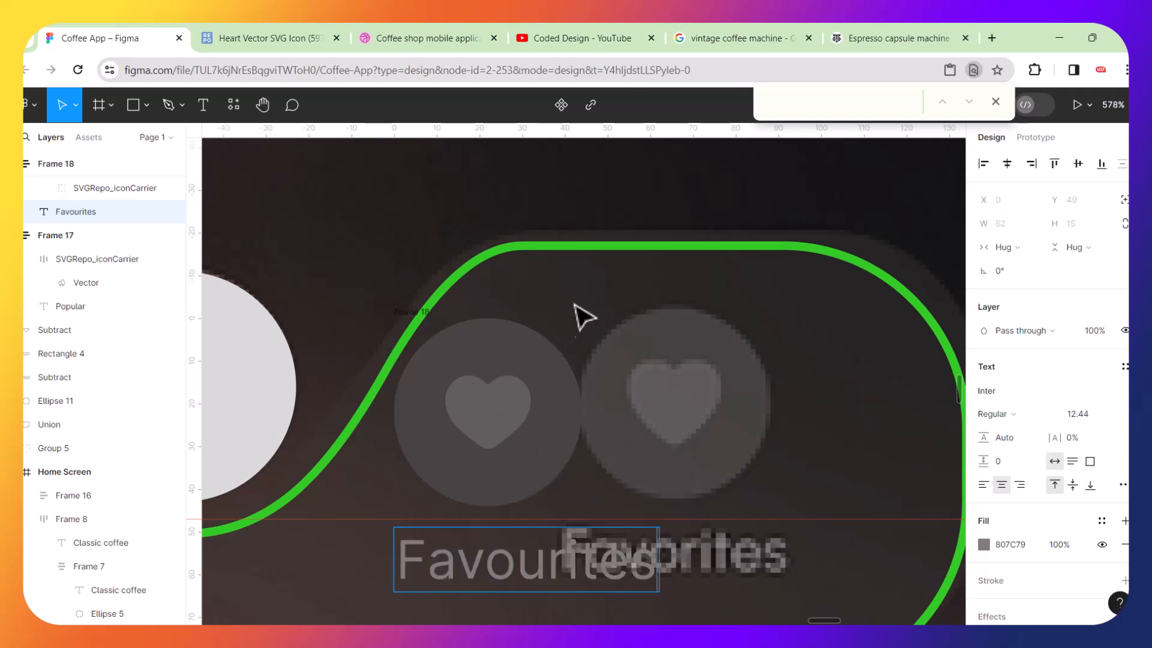
key(Escape)
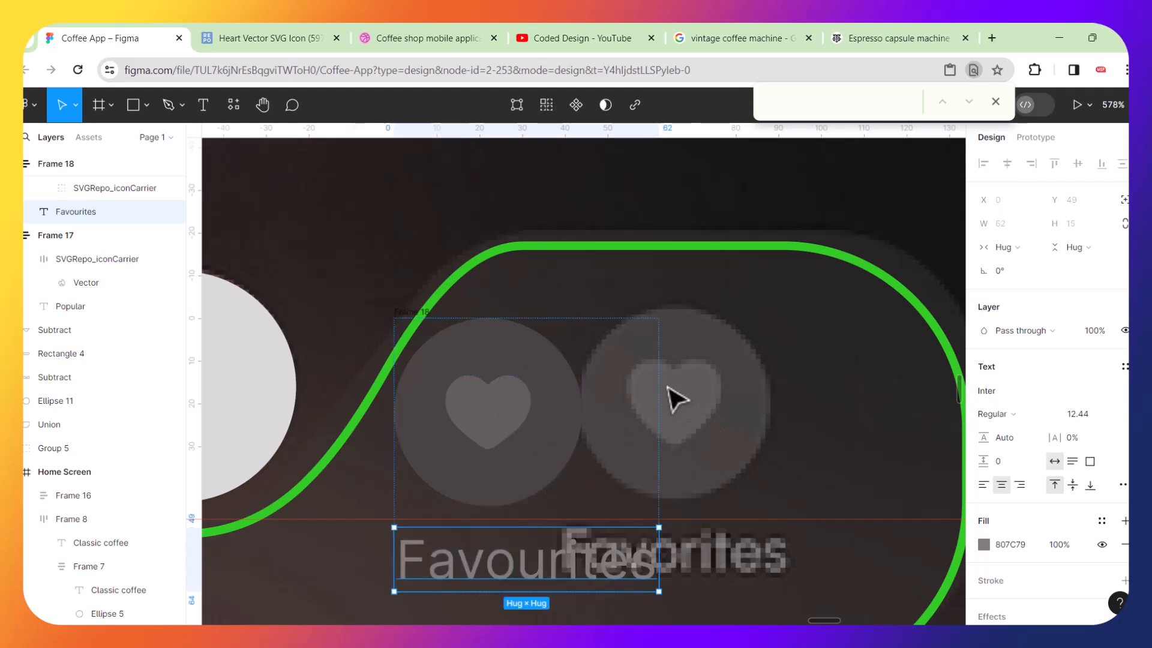
Select the Favourites frame and centre-align its auto layout contents.
click(527, 365)
click(527, 365)
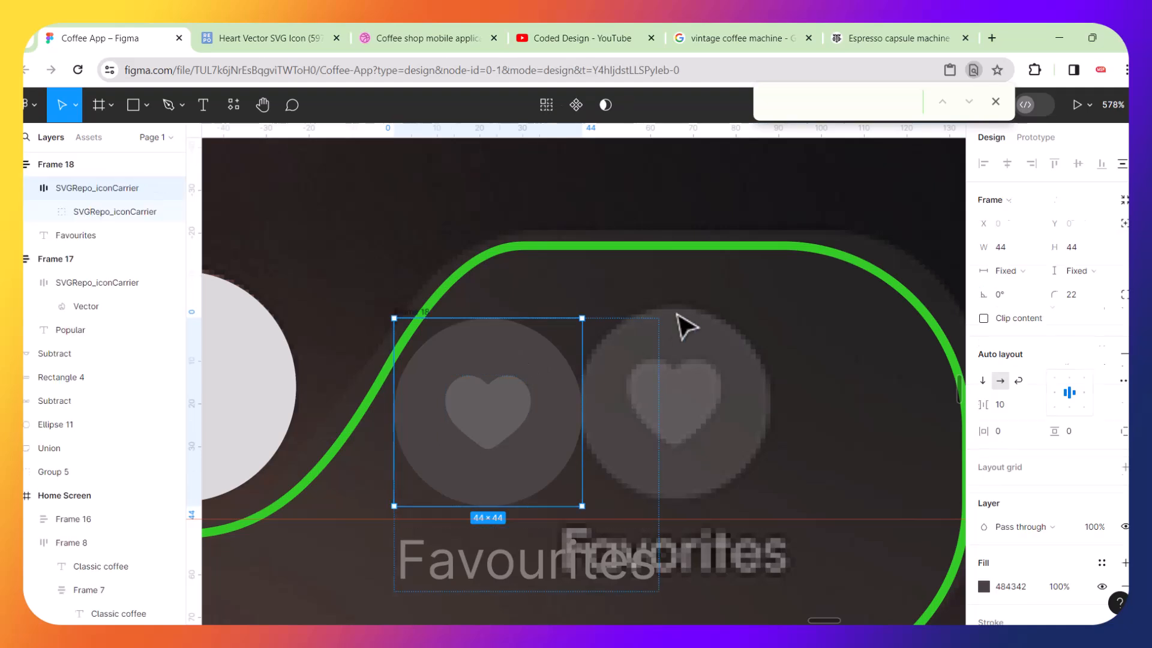
click(600, 352)
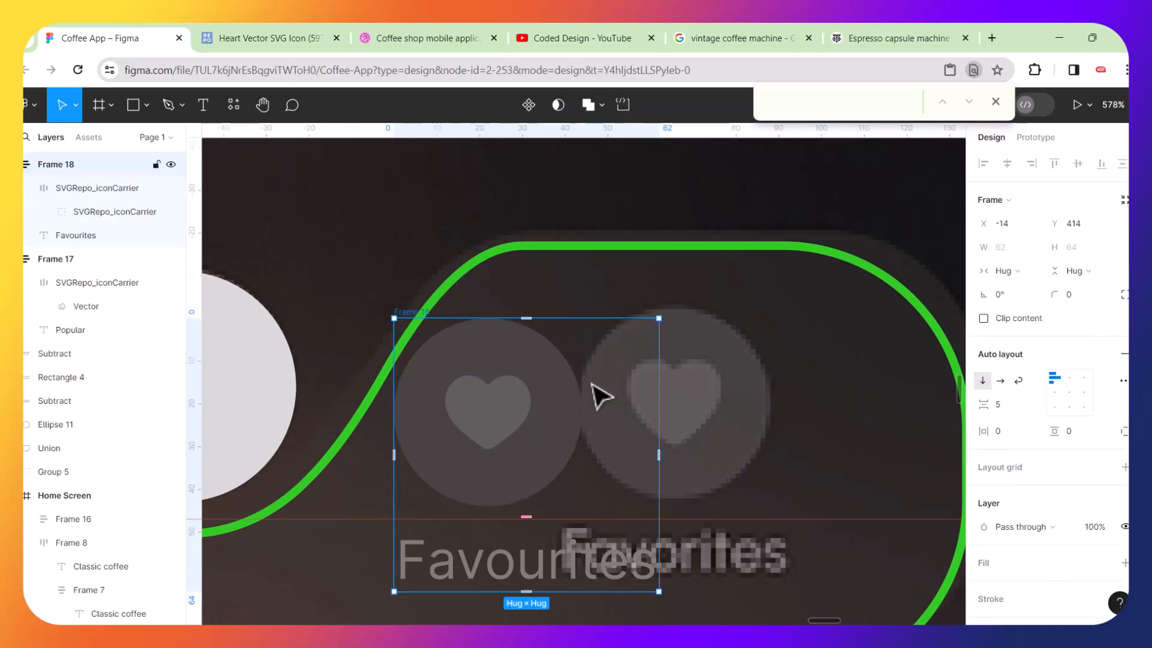
click(1070, 393)
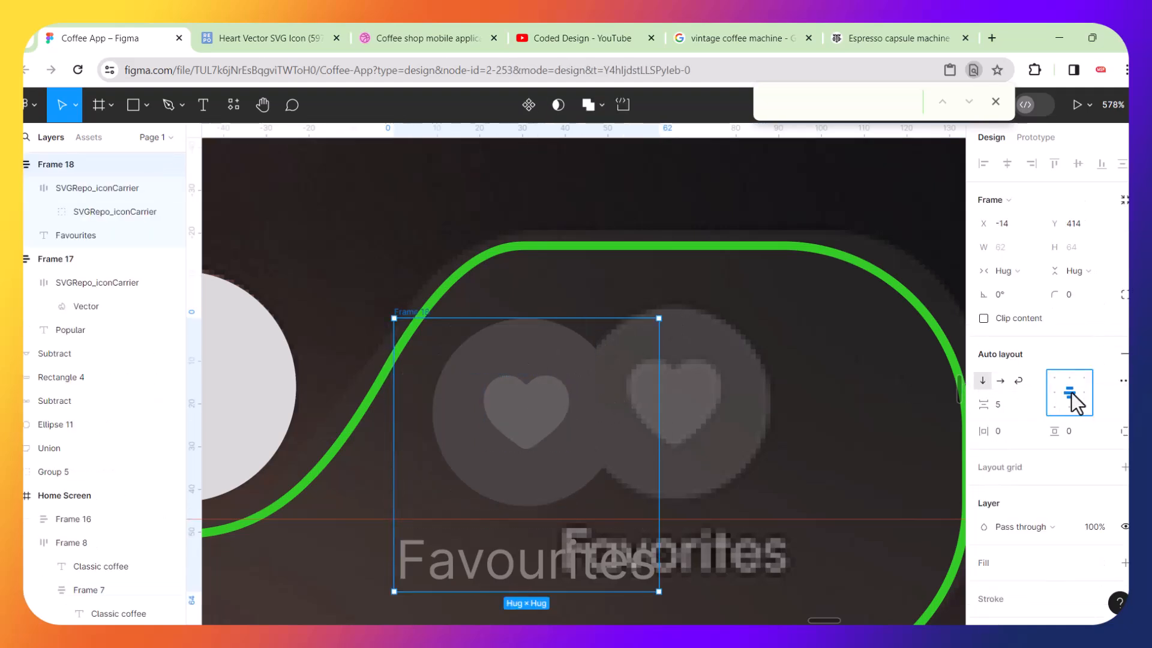
Move the Favourites frame over the reference heart icon on the bar's right side, level with the Popular item.
drag(577, 364, 717, 372)
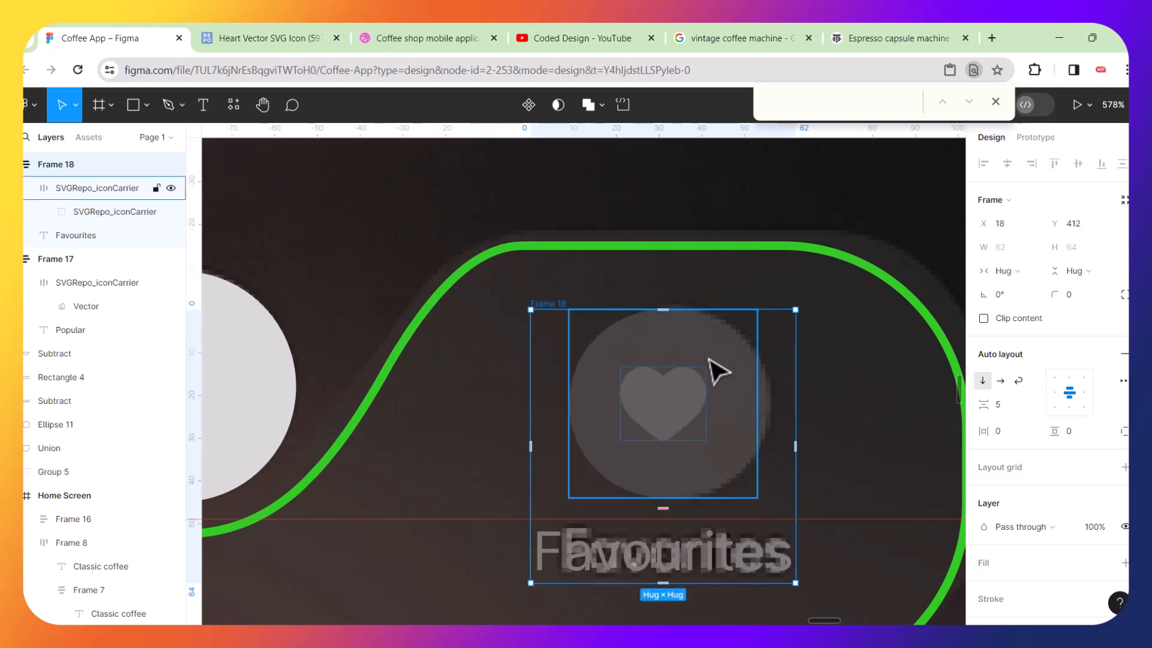
scroll(718, 372, down, 6)
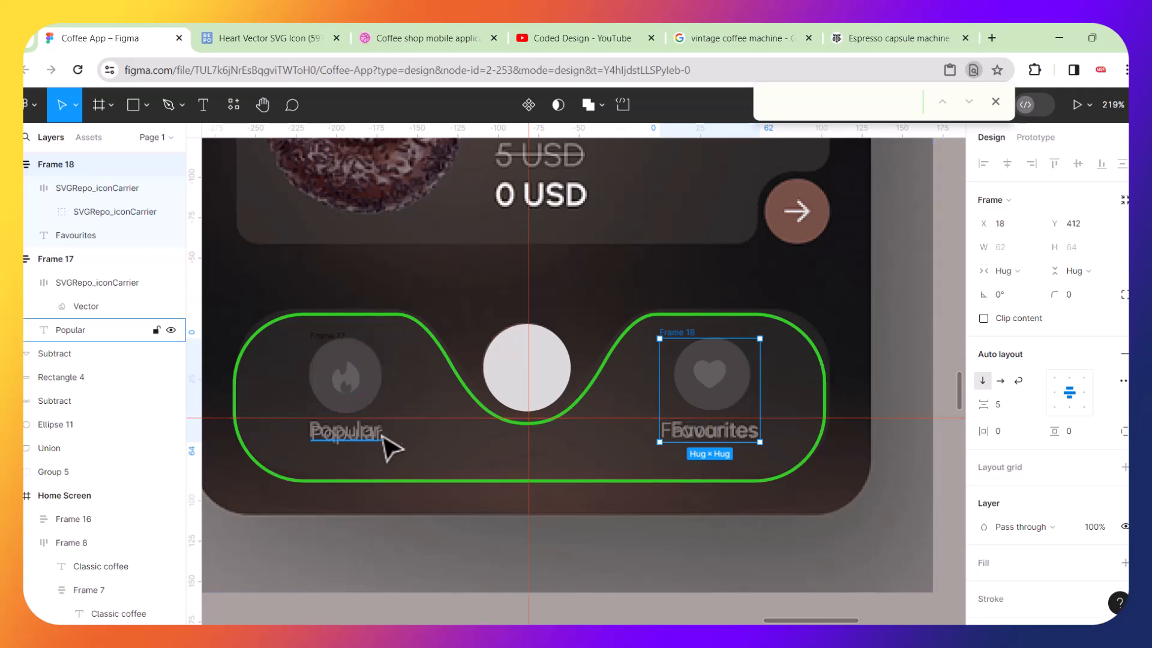
click(381, 398)
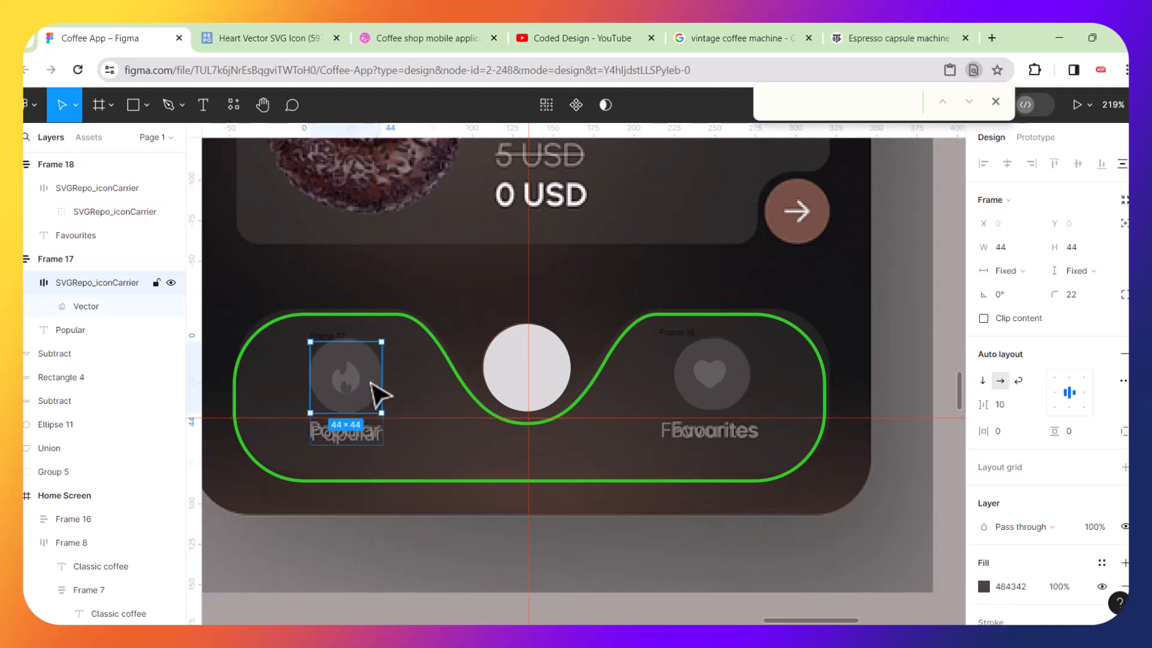
click(364, 447)
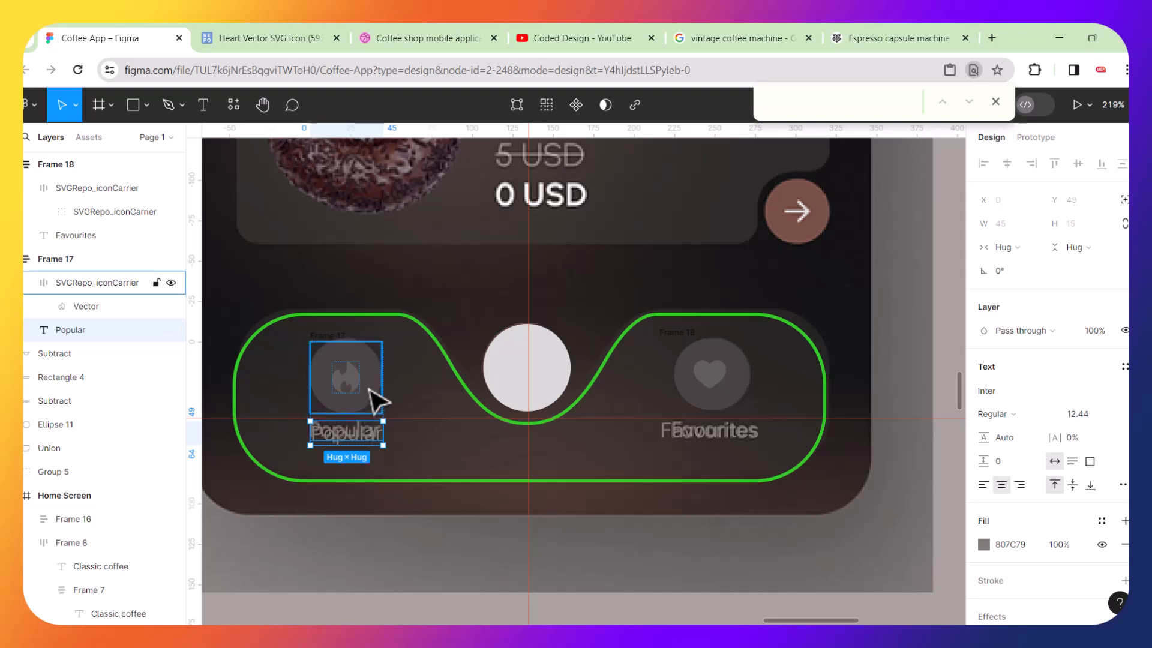
click(423, 451)
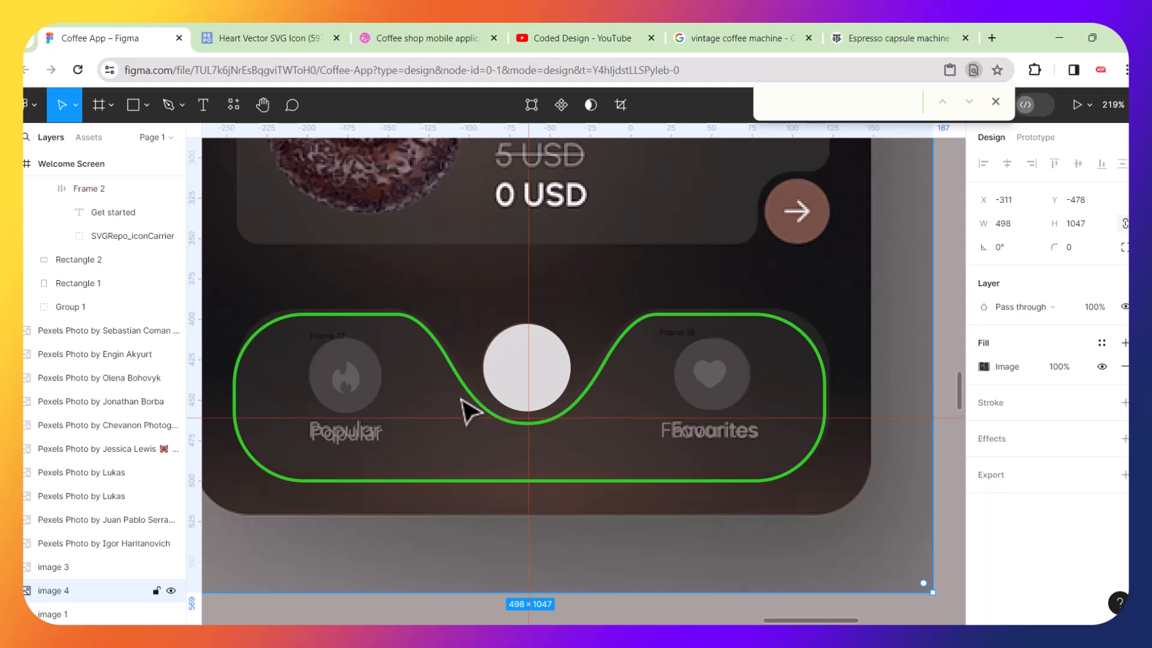
Delete the placeholder circle from the centre of the navigation bar.
click(503, 343)
drag(503, 343, 458, 313)
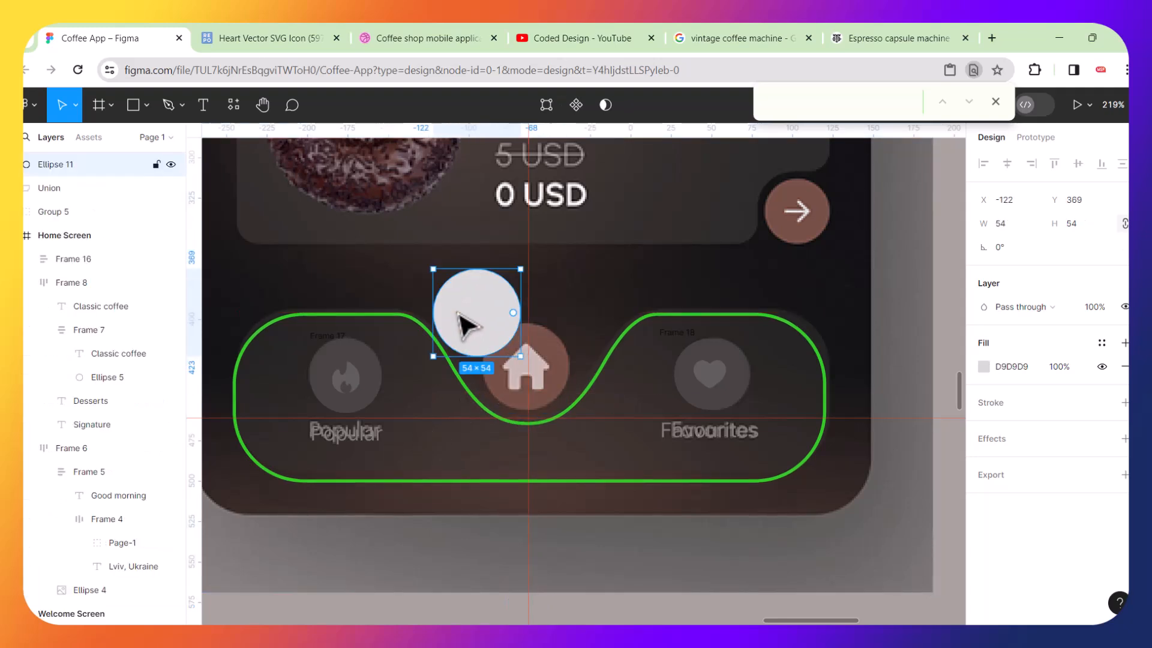
key(Delete)
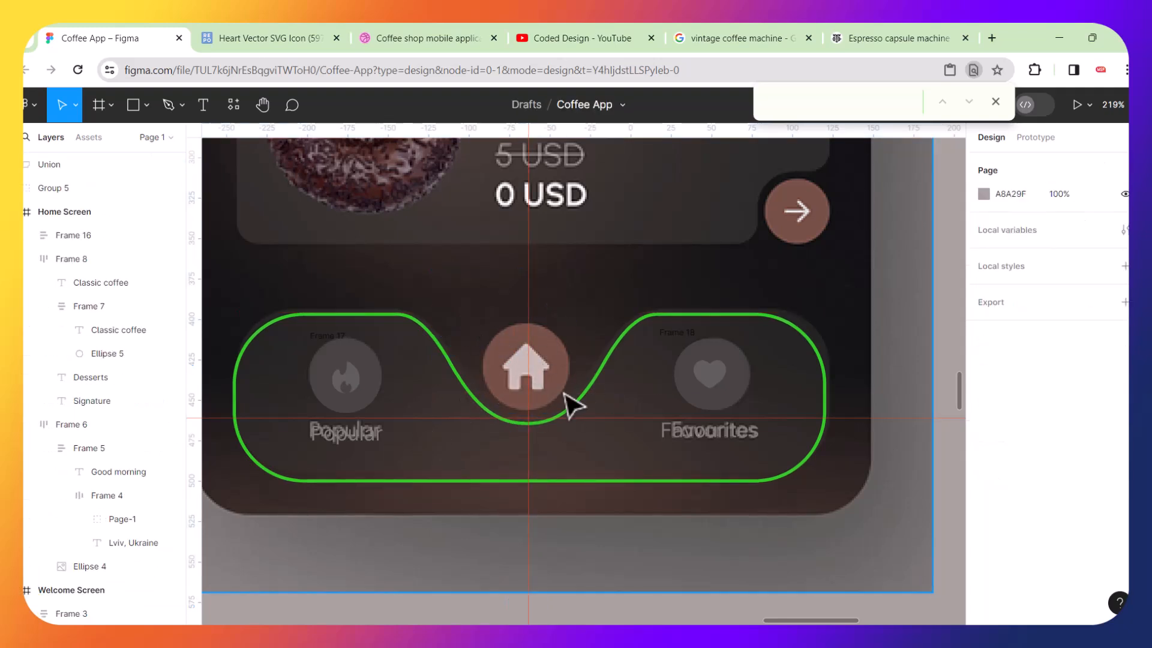
Duplicate the heart icon circle and move the copy to the centre of the bar.
scroll(567, 403, up, 2)
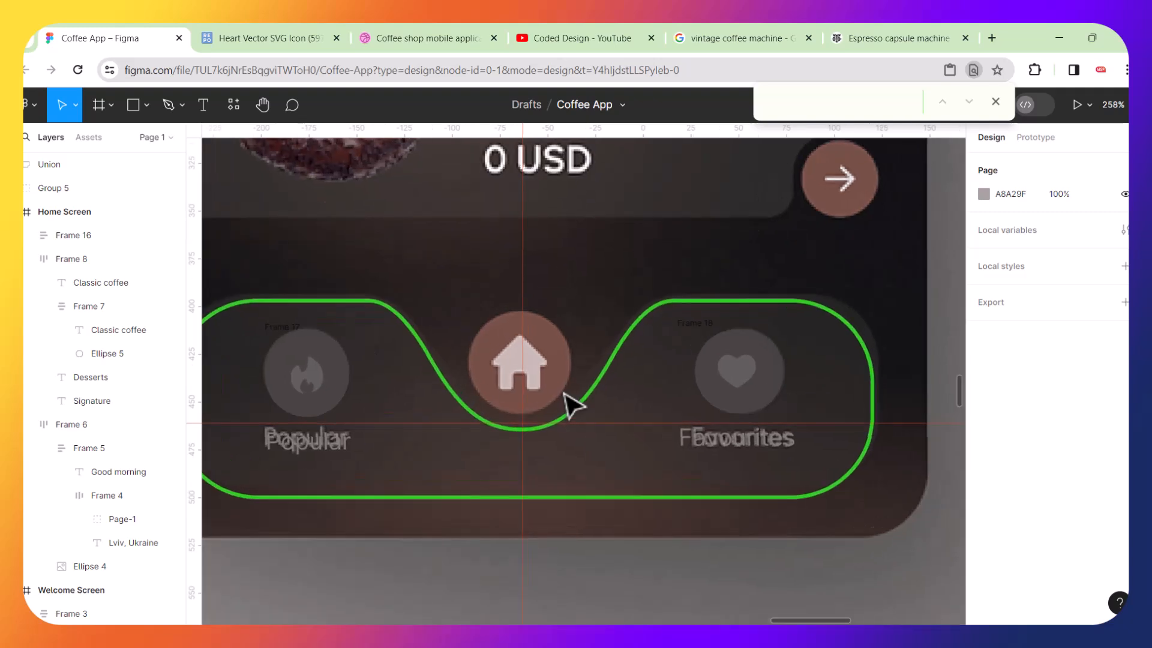
click(722, 345)
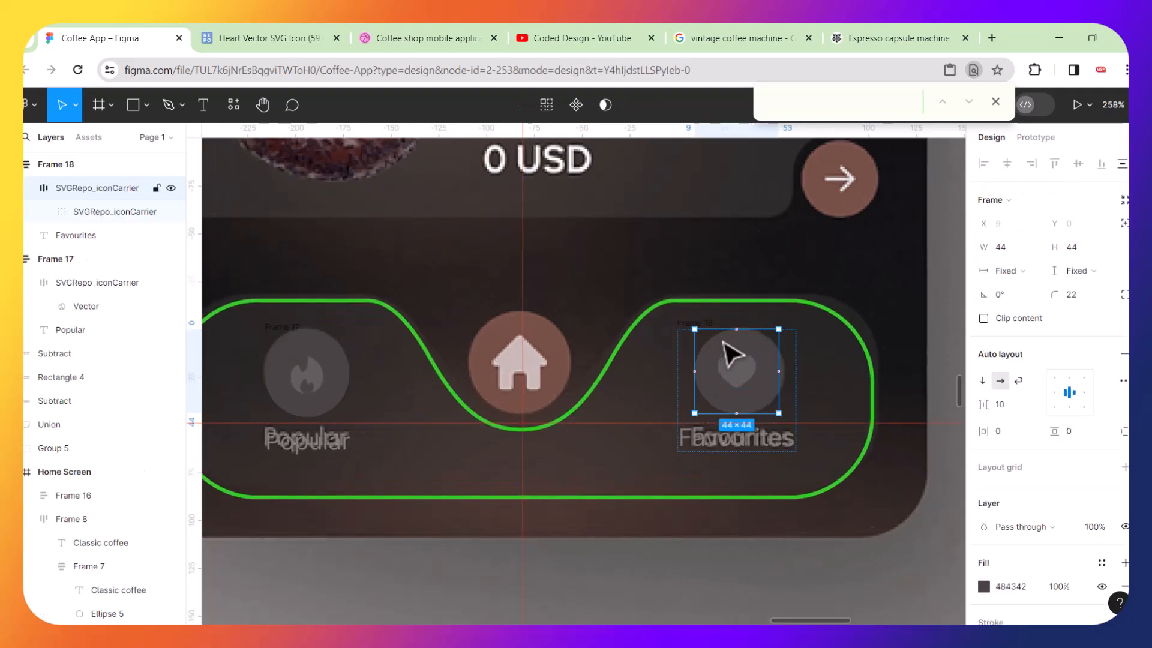
key(ctrl+d)
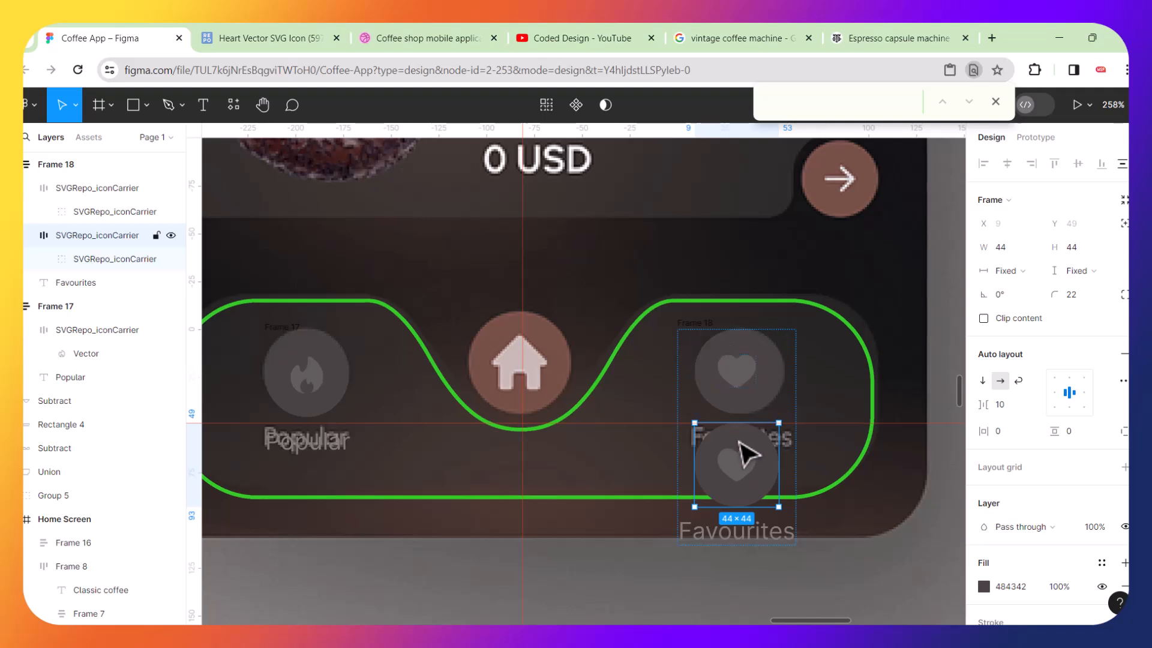
drag(742, 445, 529, 360)
scroll(528, 360, up, 5)
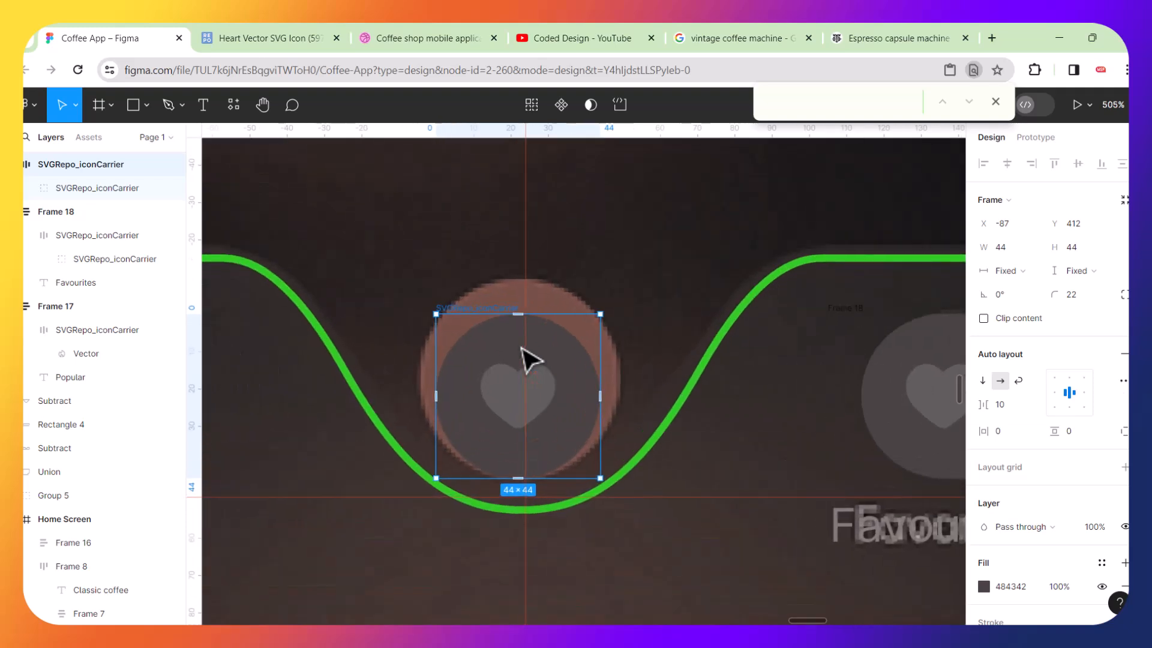
Scale the centre icon circle up to 54 × 54 and nudge it into place.
key(k)
drag(597, 312, 639, 269)
drag(644, 264, 638, 264)
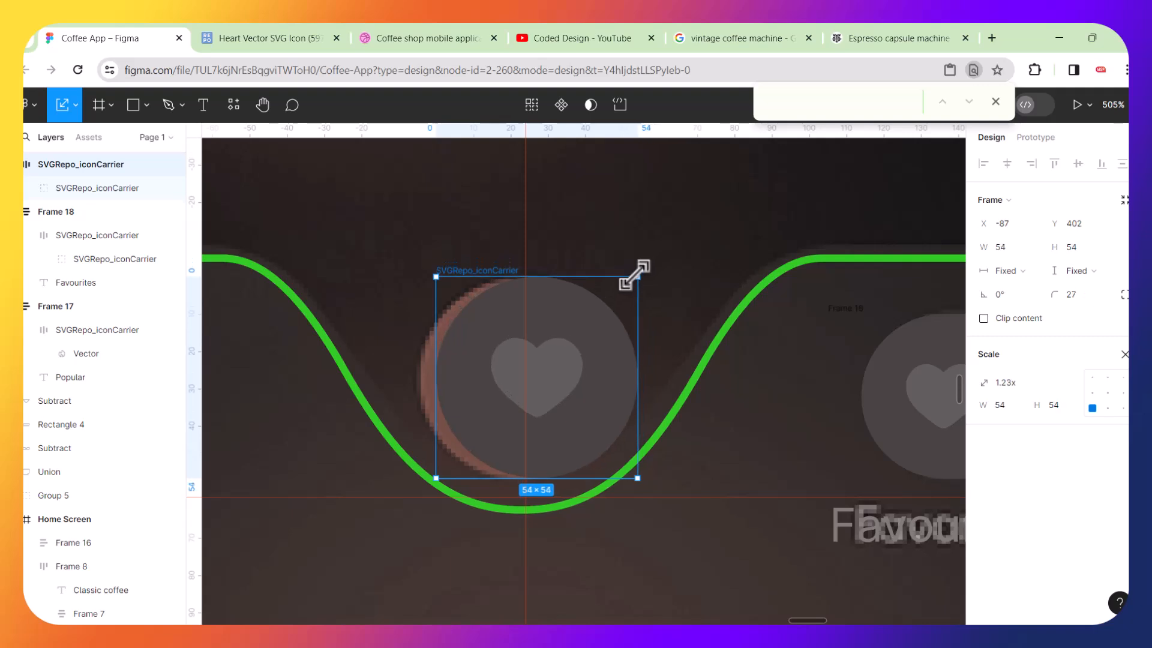
key(Down)
key(Down)
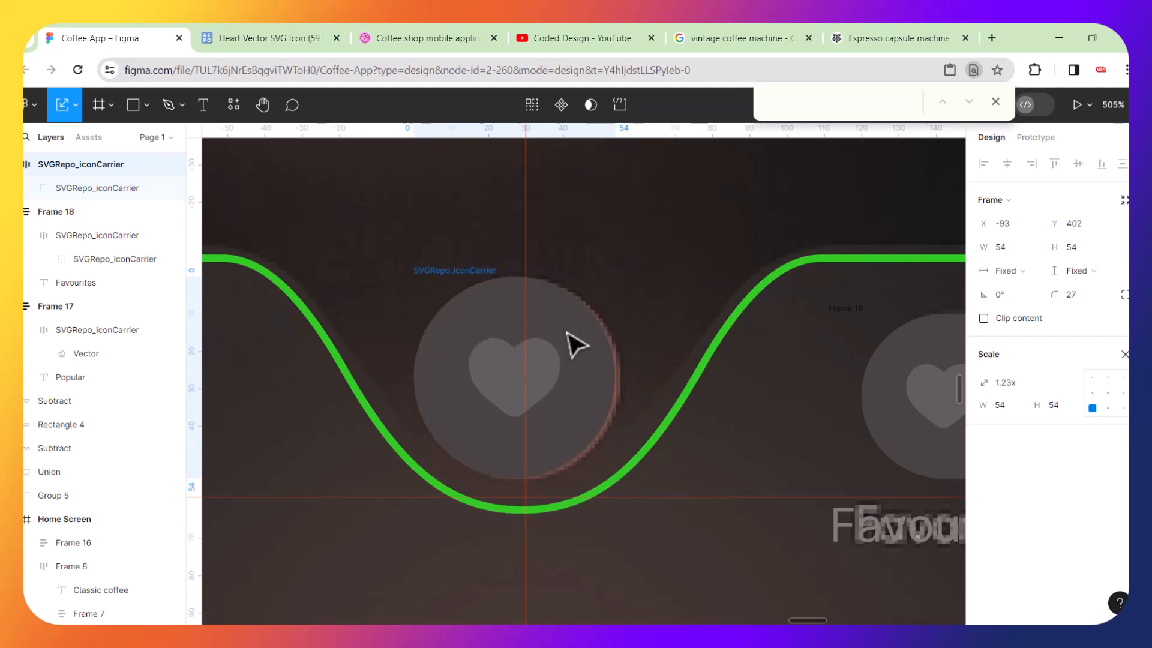
Switch to SVG Repo and search for house icons.
click(282, 39)
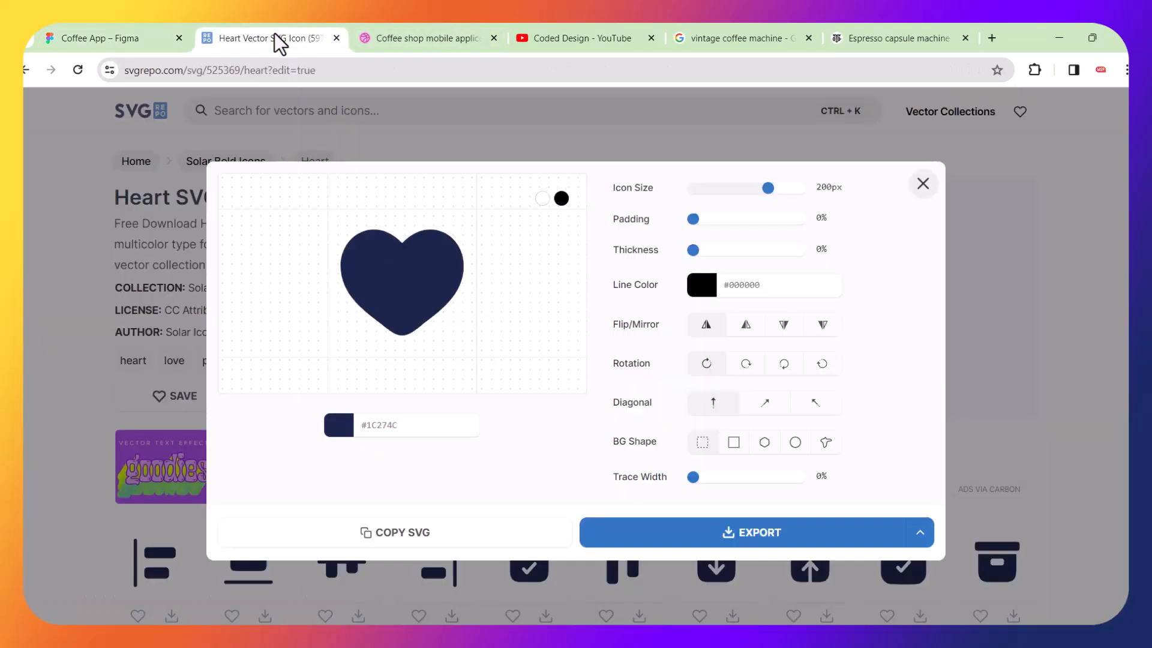
click(925, 191)
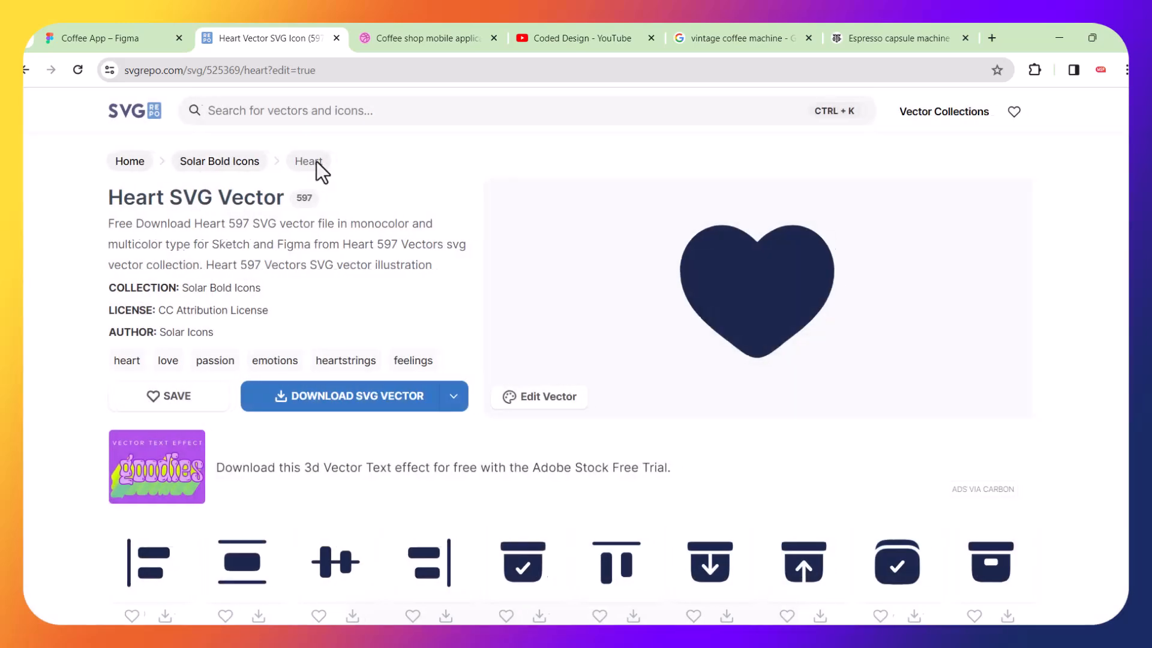
click(313, 112)
text(h)
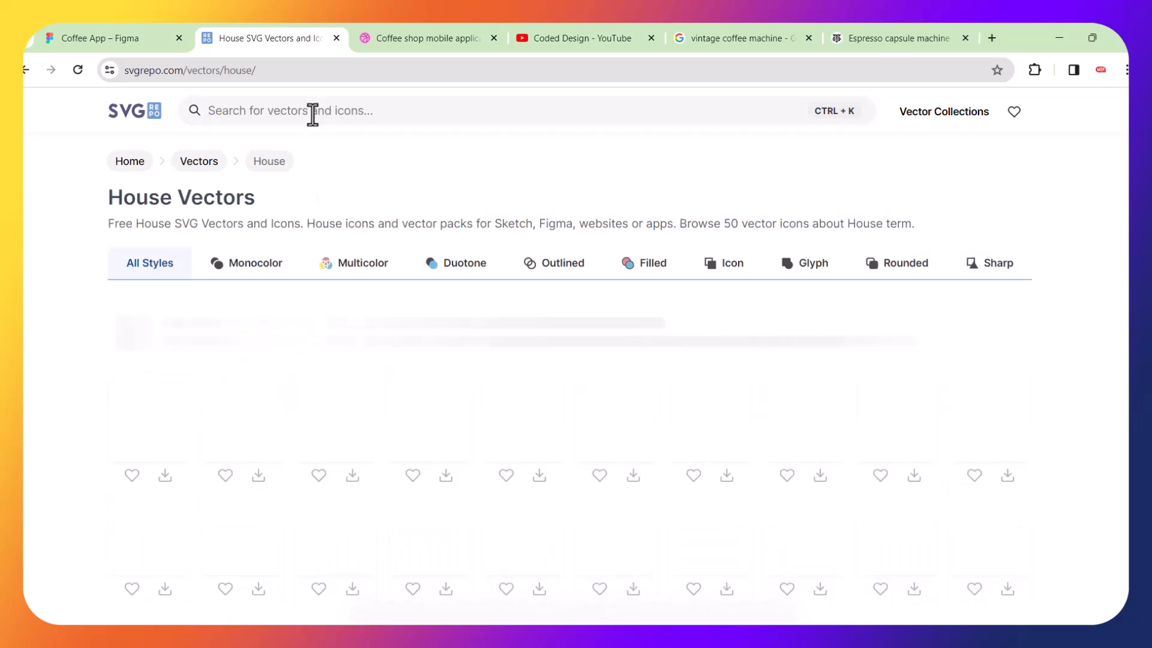
scroll(375, 333, down, 6)
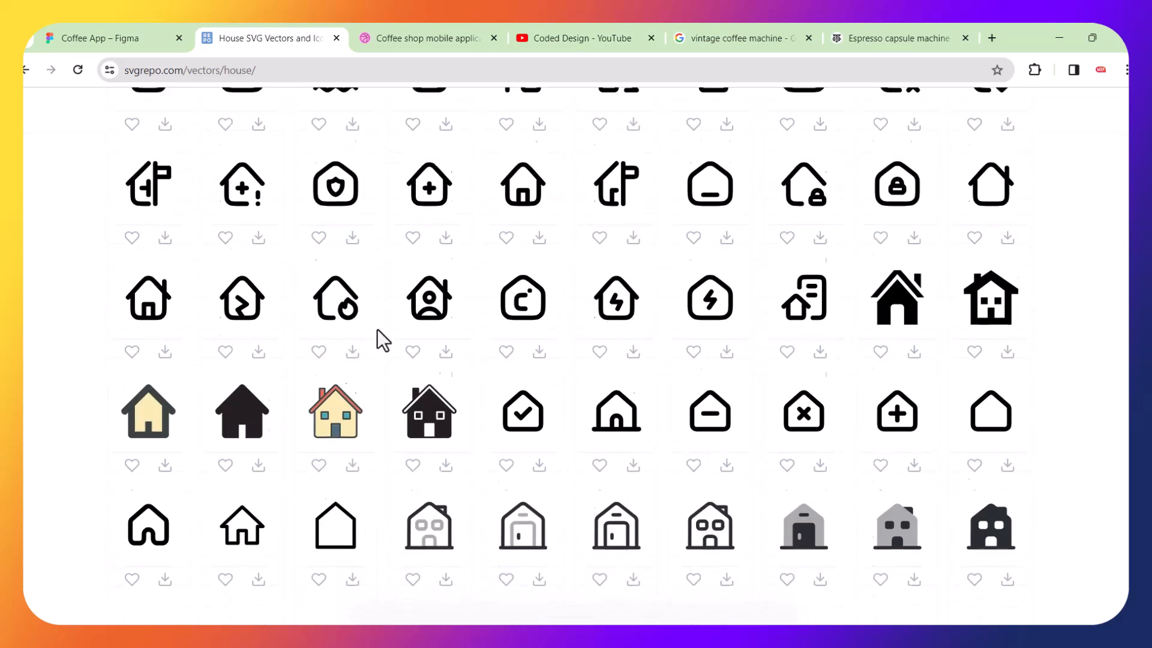
Open the filled house icon's editor and copy its SVG.
click(240, 404)
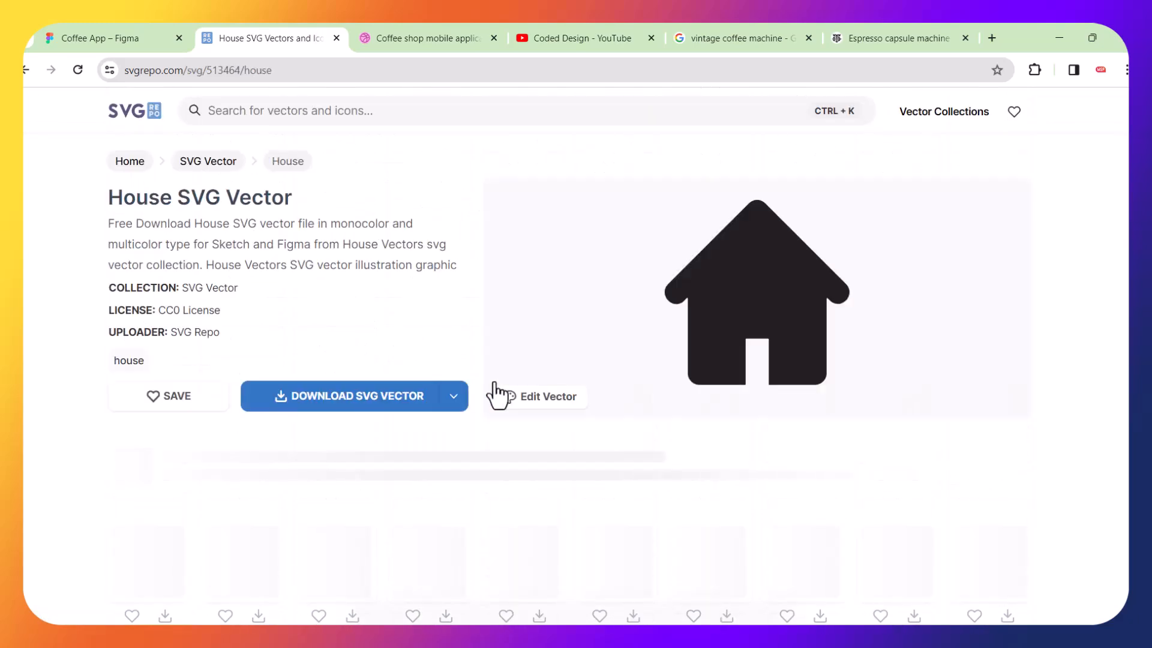
click(528, 406)
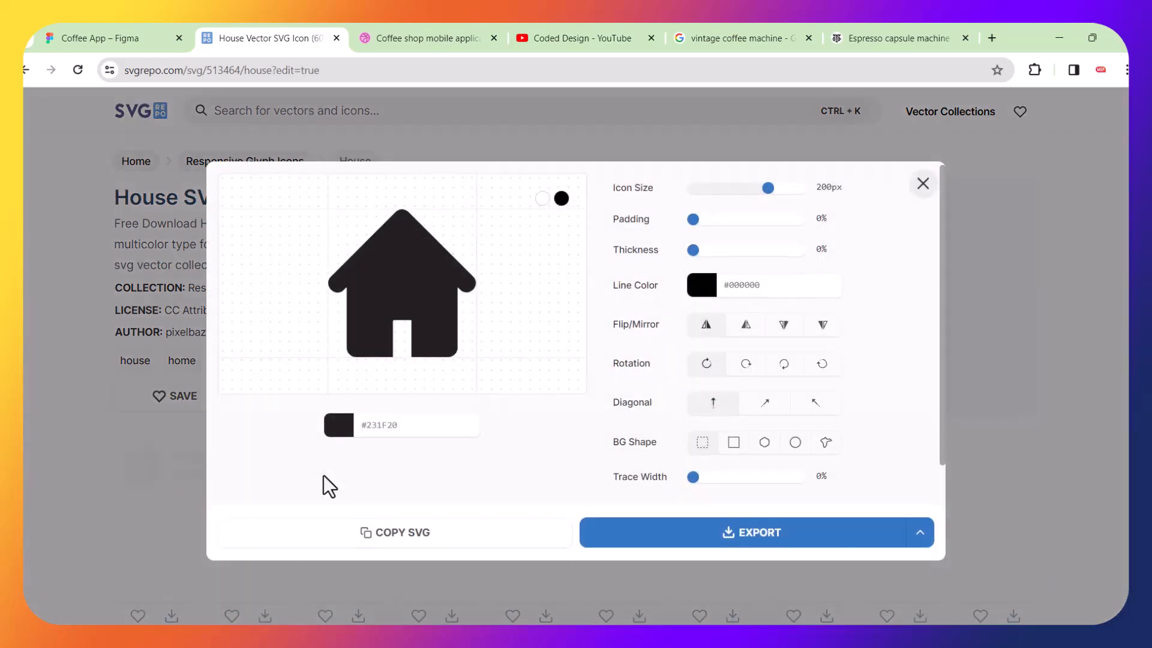
click(420, 542)
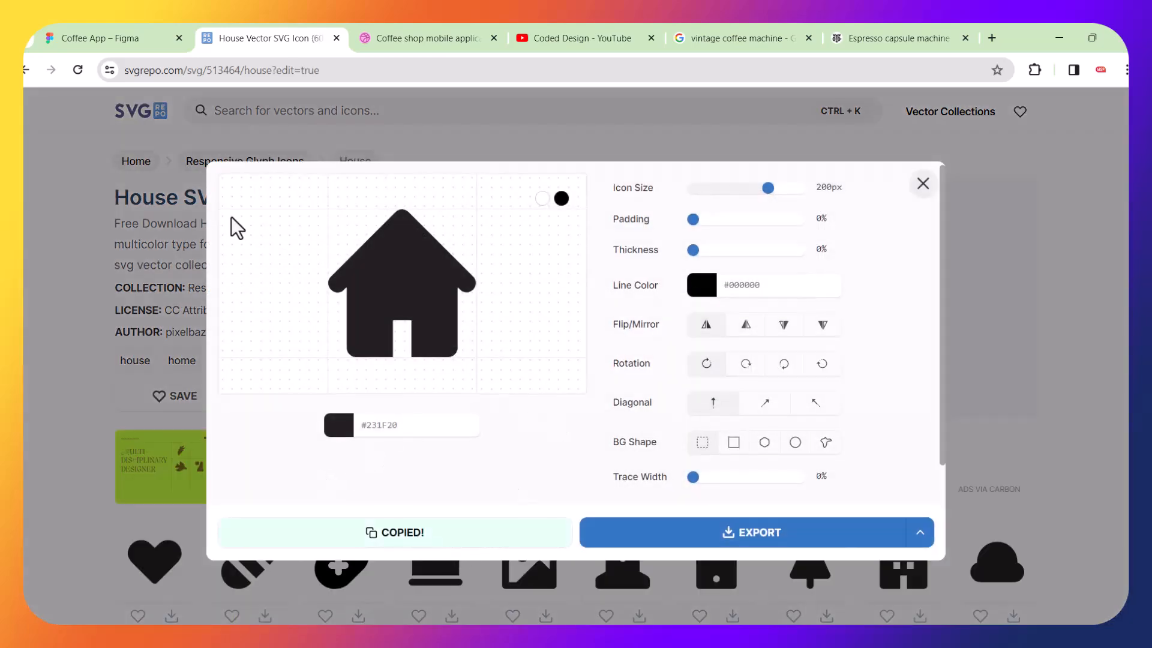
Paste the copied house SVG onto the Figma canvas over the centre icon.
click(143, 43)
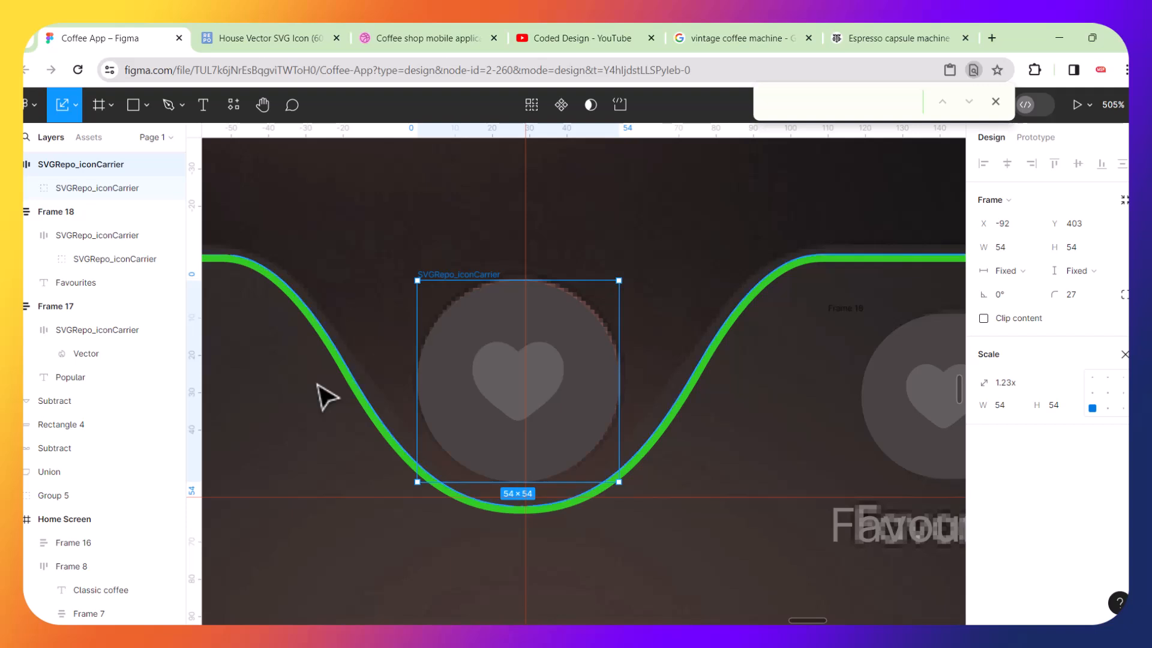
key(ctrl+v)
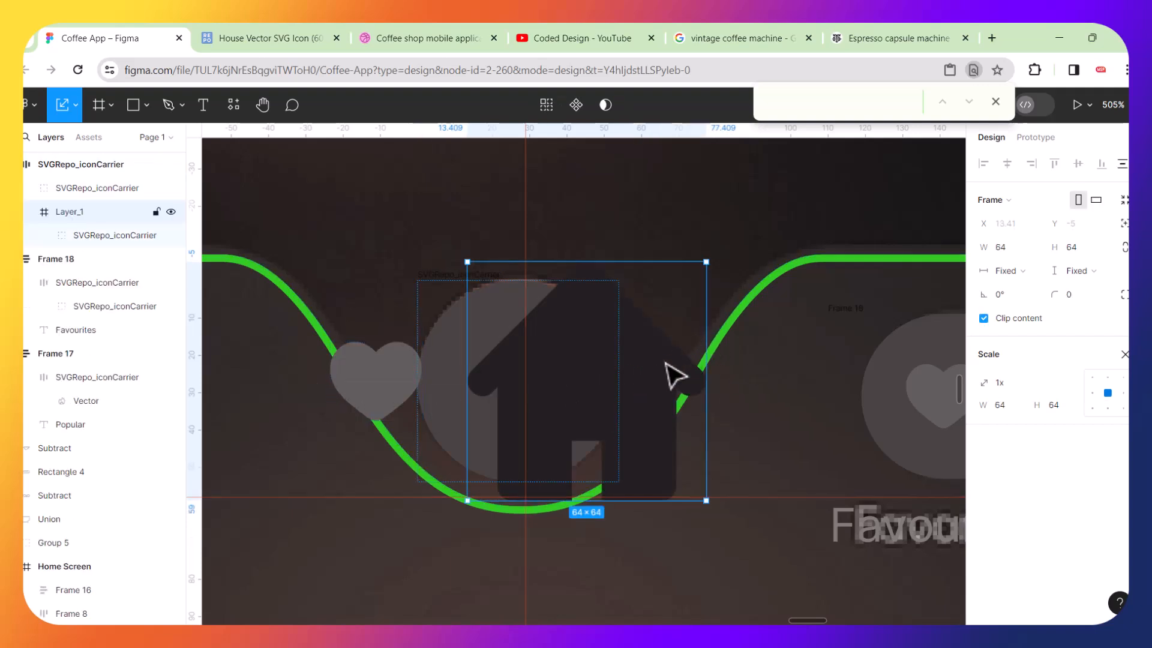
click(403, 384)
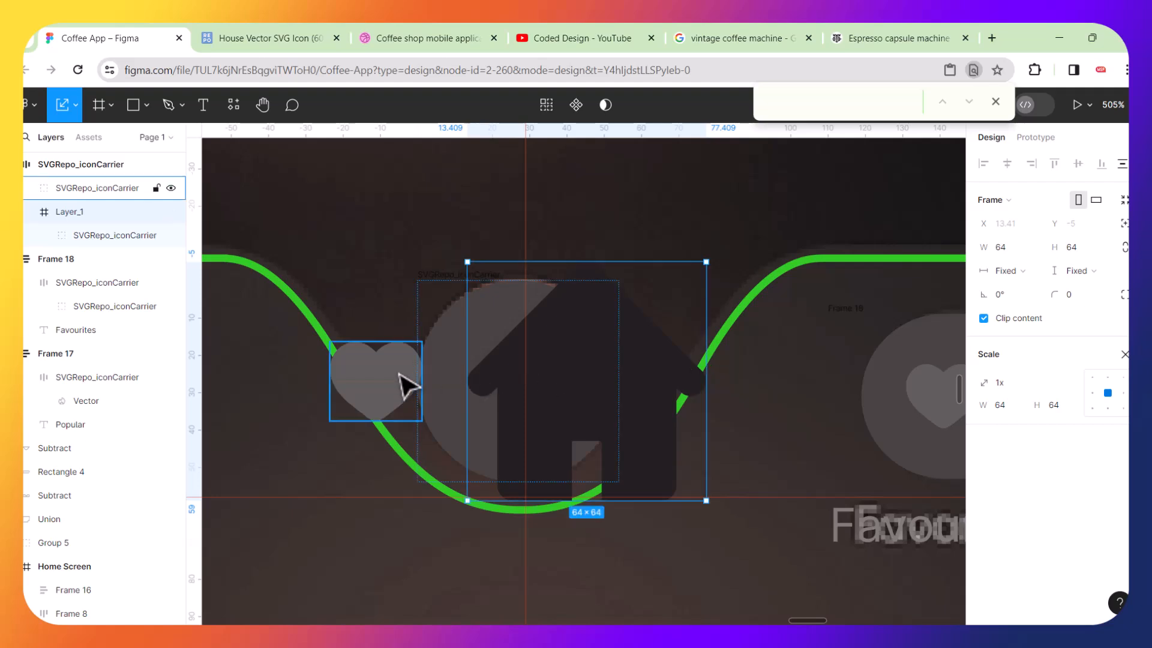
key(Delete)
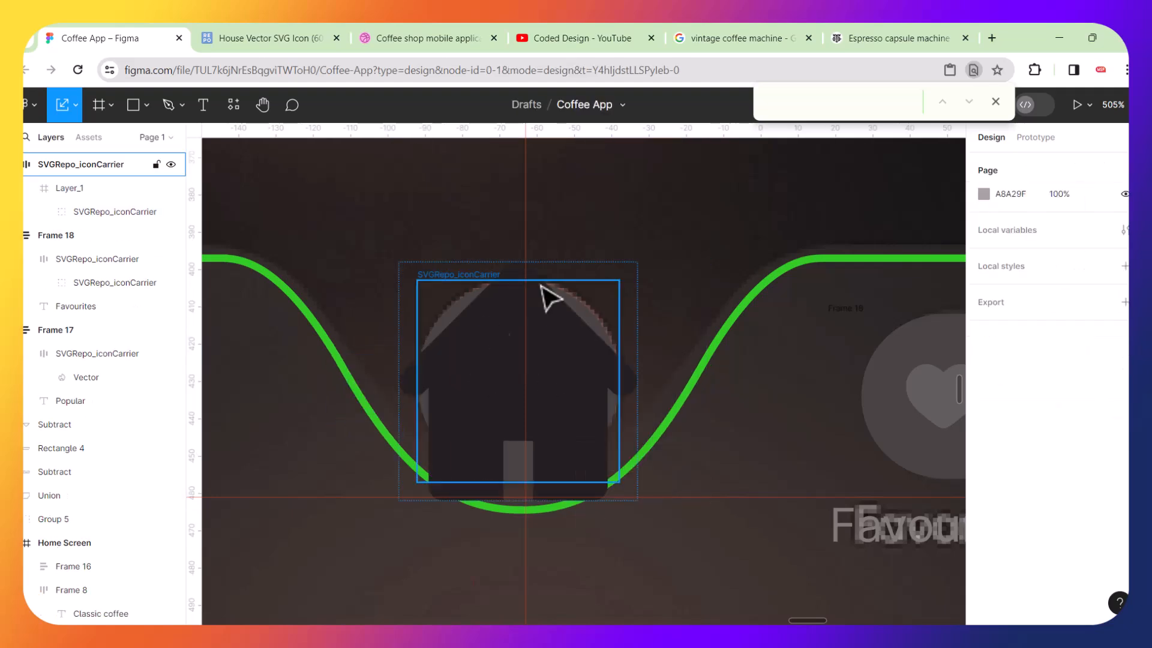
key(ctrl+z)
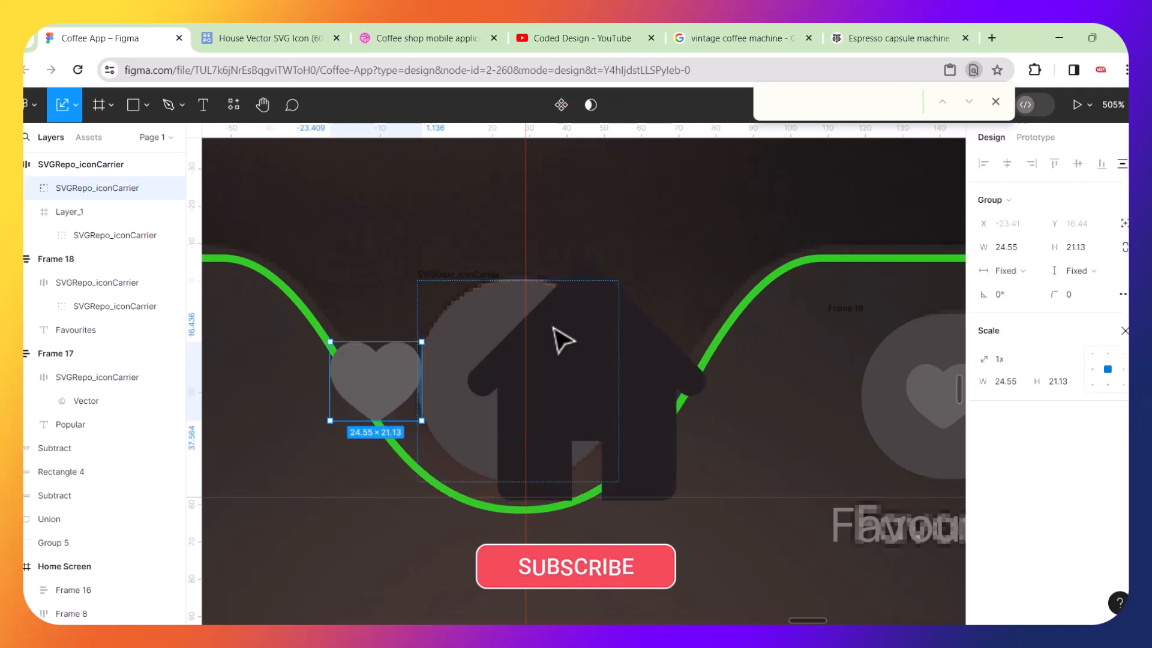
click(562, 340)
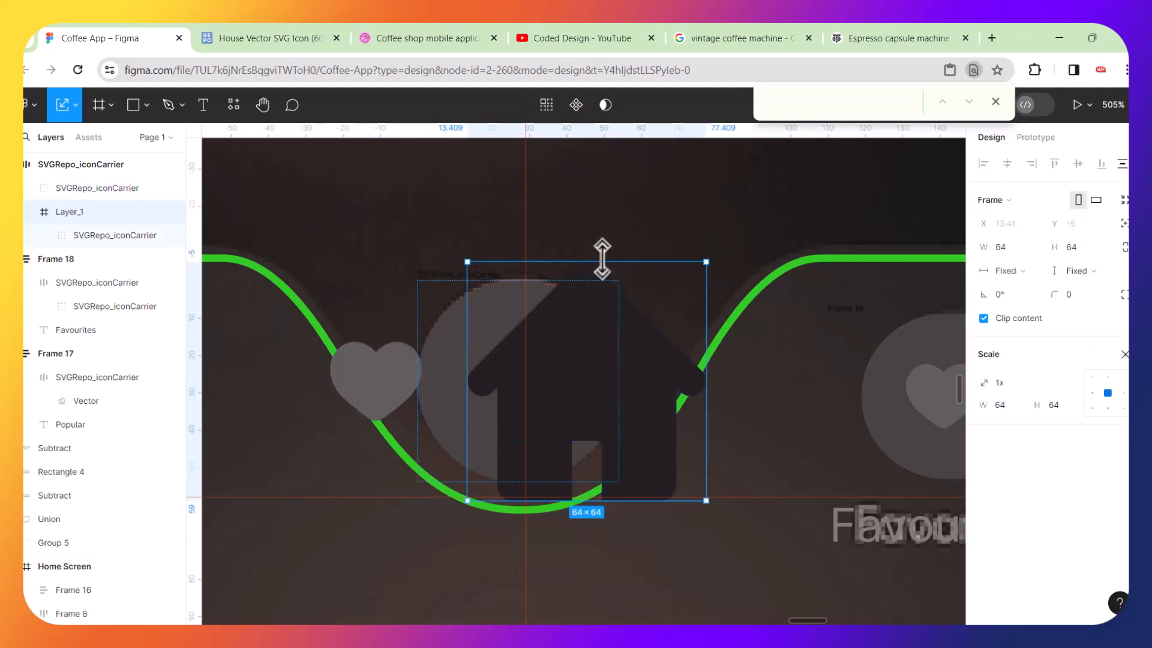
click(620, 227)
key(ctrl+z)
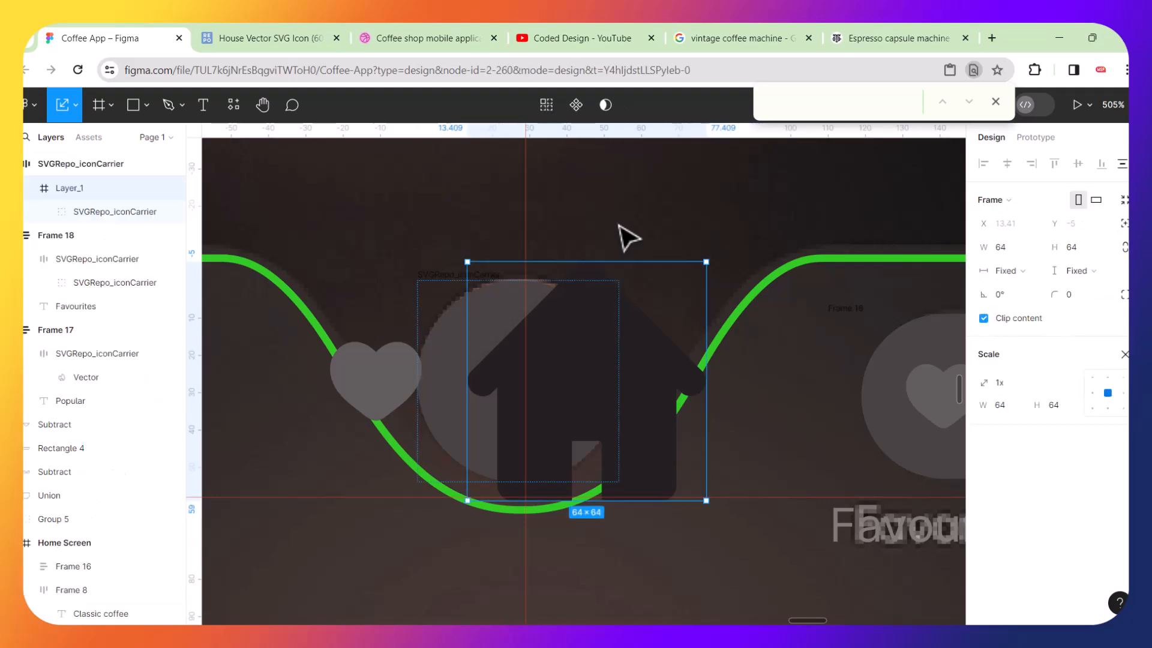
key(ctrl+z)
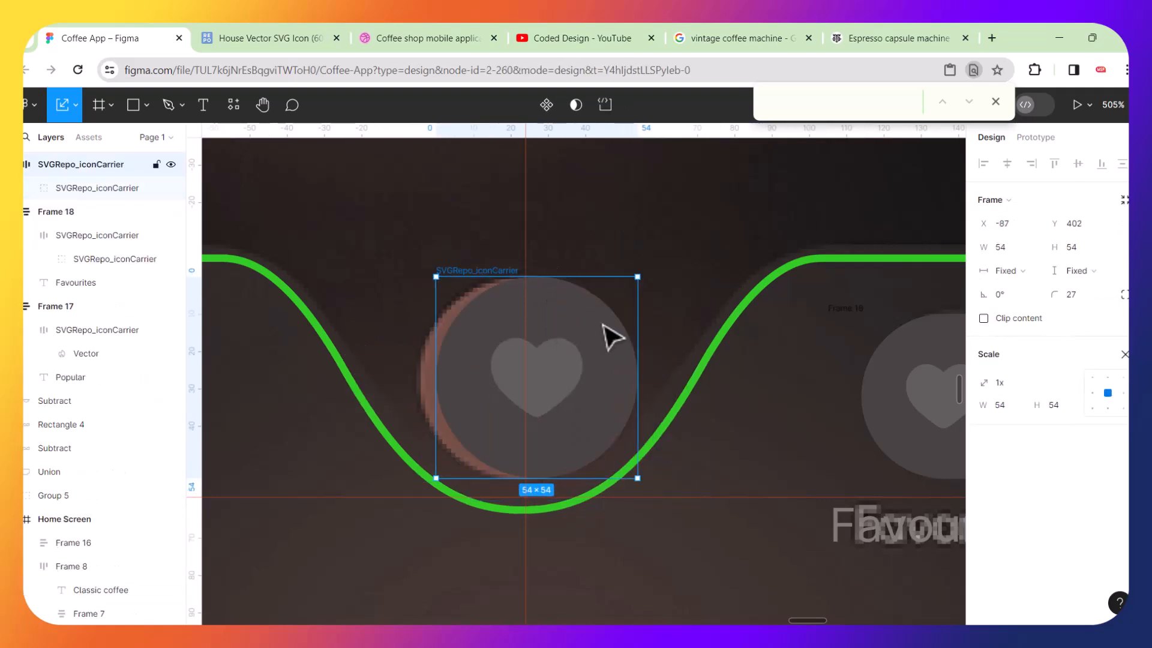
click(644, 225)
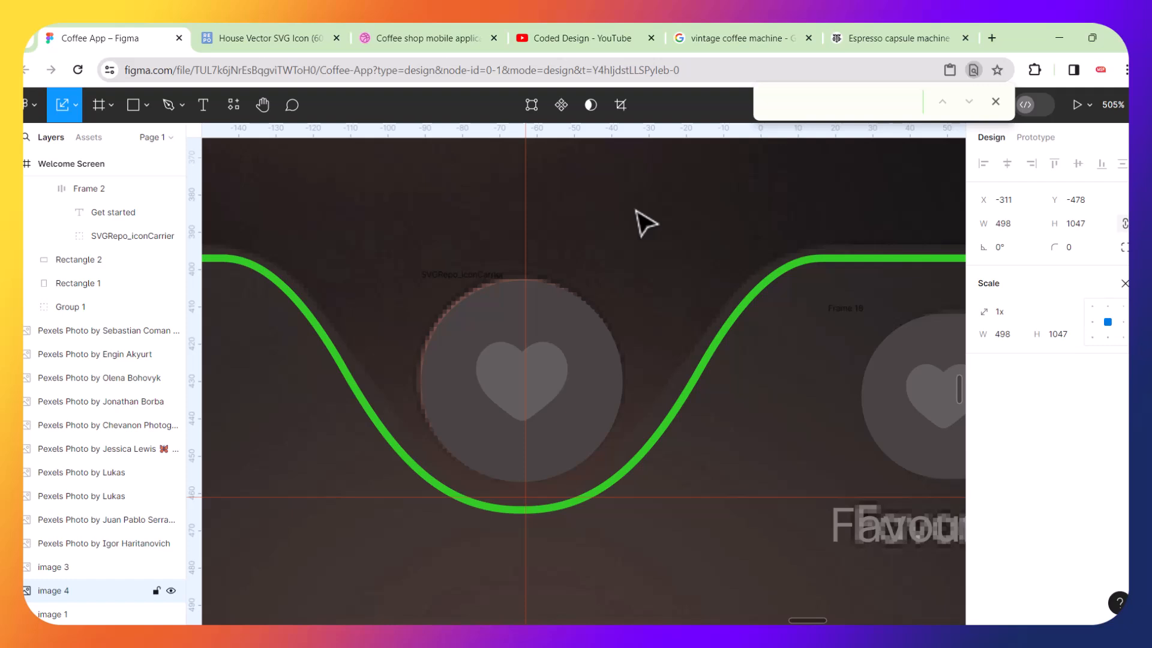
key(ctrl+shift+z)
Move the pasted house aside and delete its wrapper frame, keeping the house vector.
drag(642, 339, 466, 213)
double_click(739, 259)
click(664, 252)
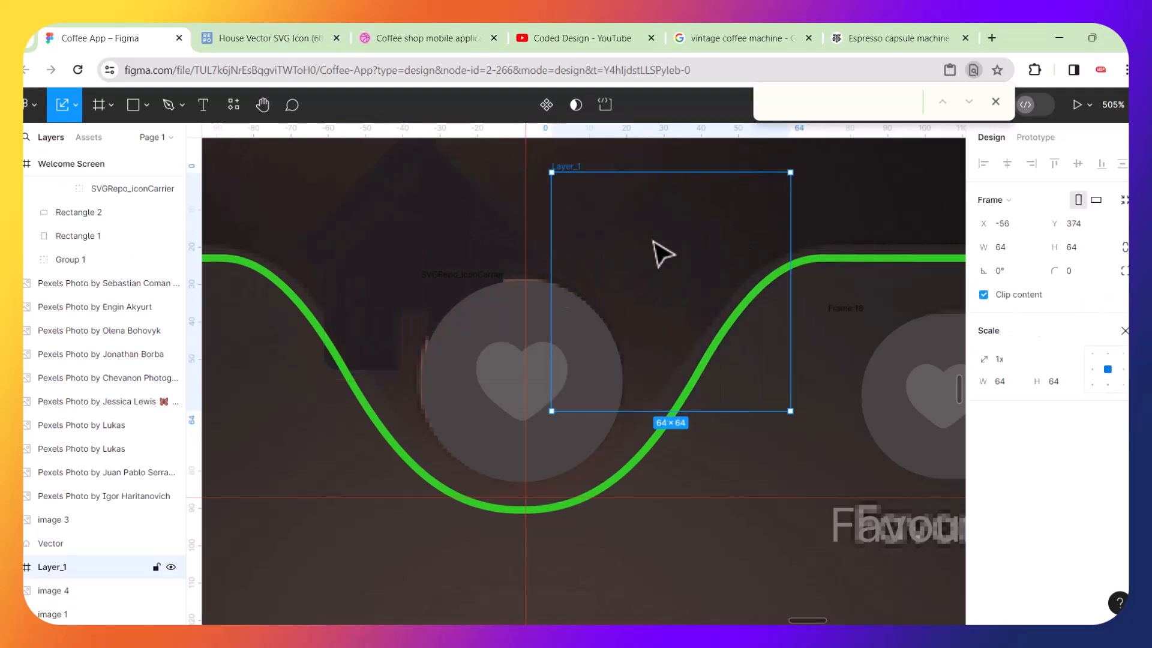
key(Delete)
Sample the heart icon's grey colour as the fill of the pasted house vector.
click(471, 244)
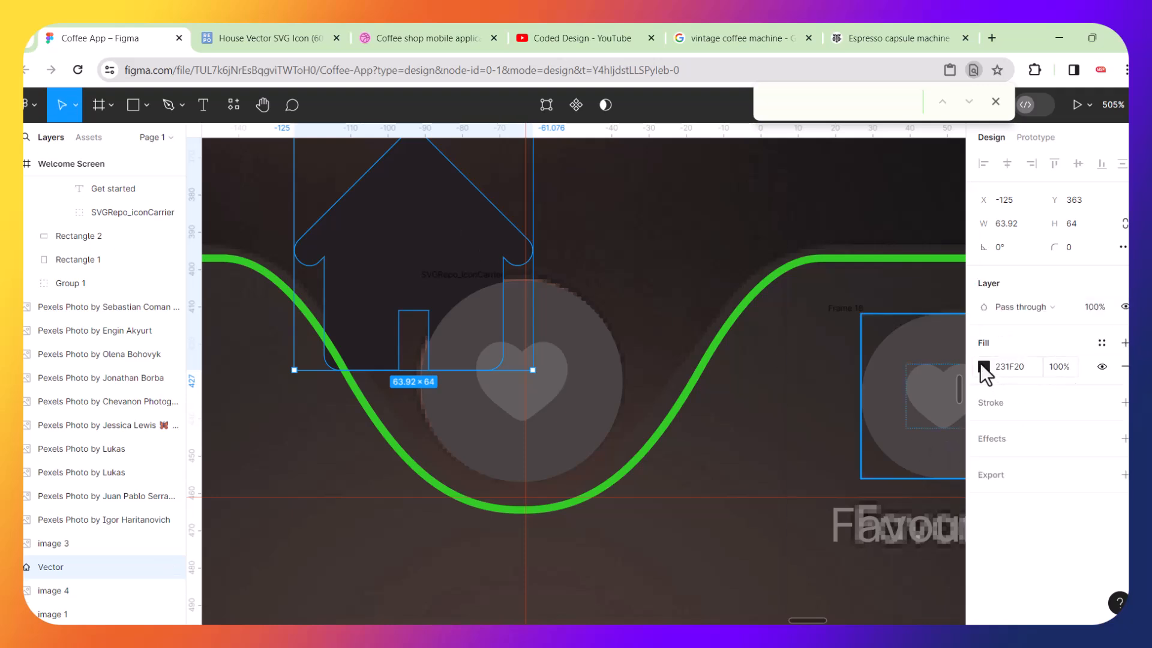
click(983, 367)
click(809, 450)
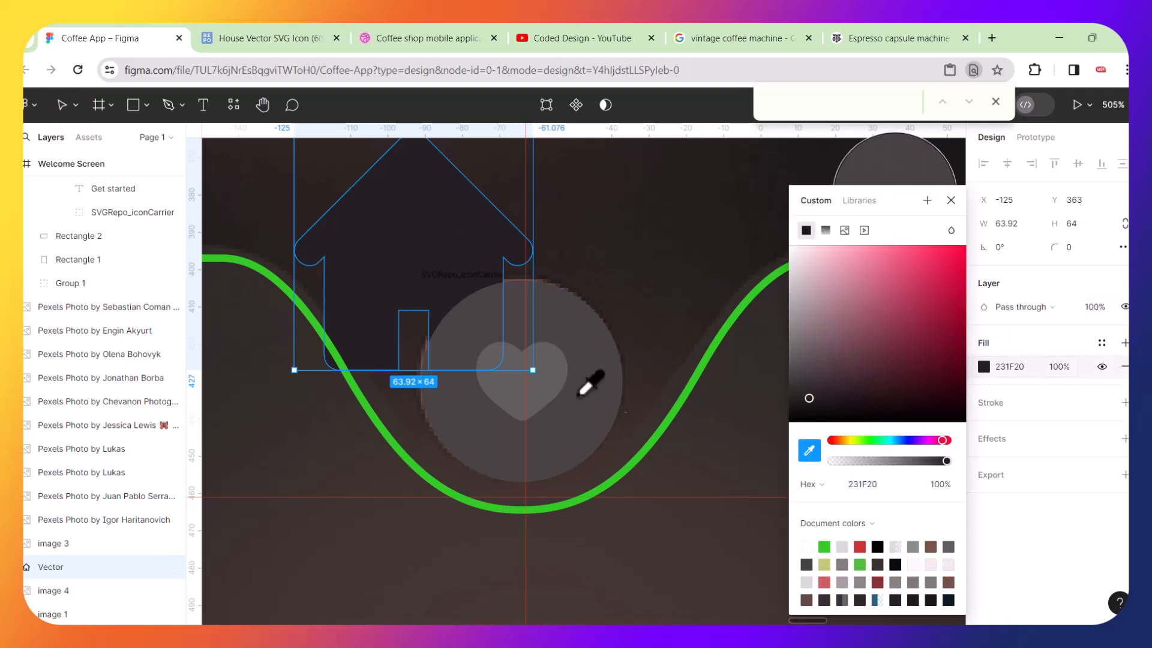
click(540, 379)
Check the heart icon's size and resize the house vector to a width of 24.55.
click(660, 549)
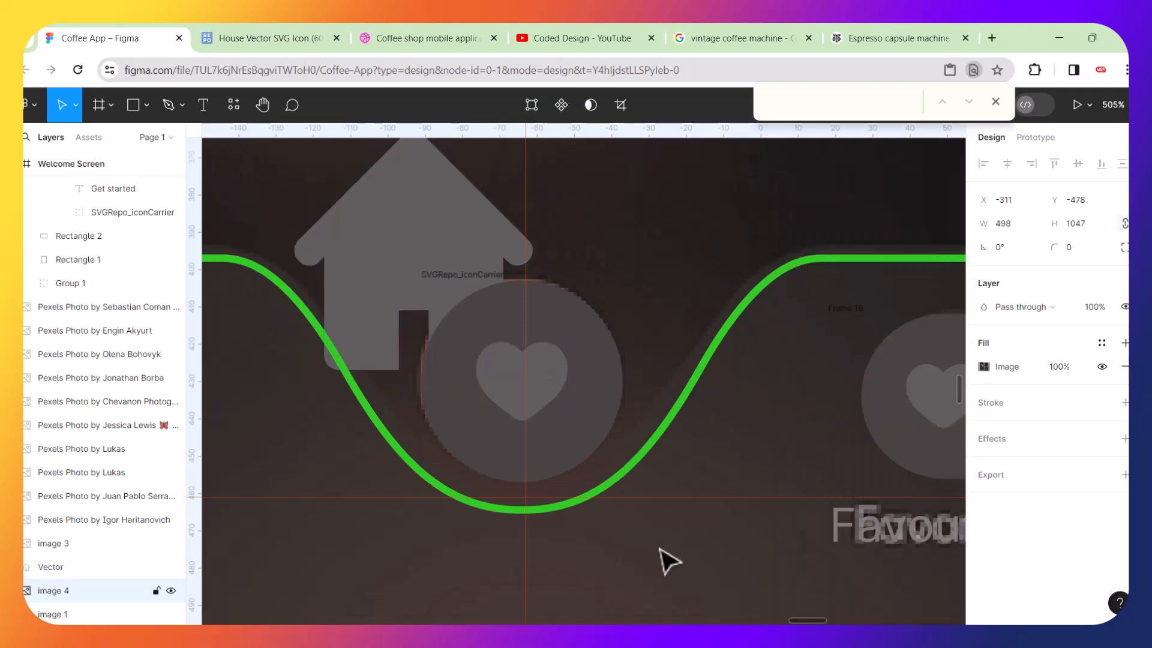
click(494, 260)
click(559, 376)
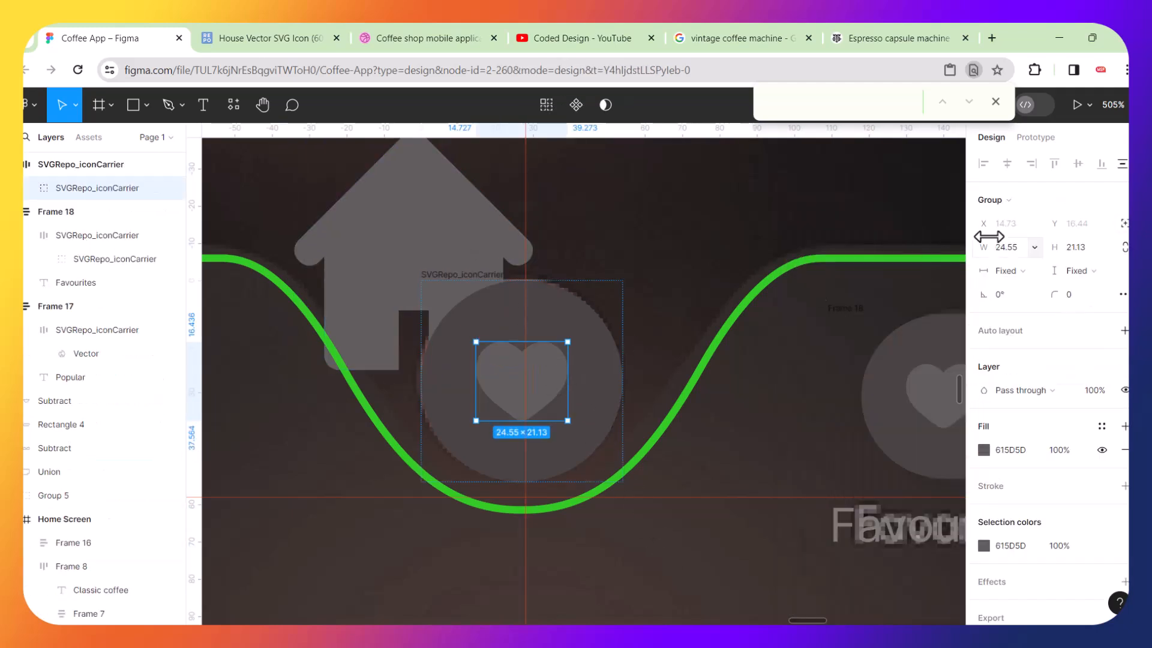
click(1018, 249)
click(444, 195)
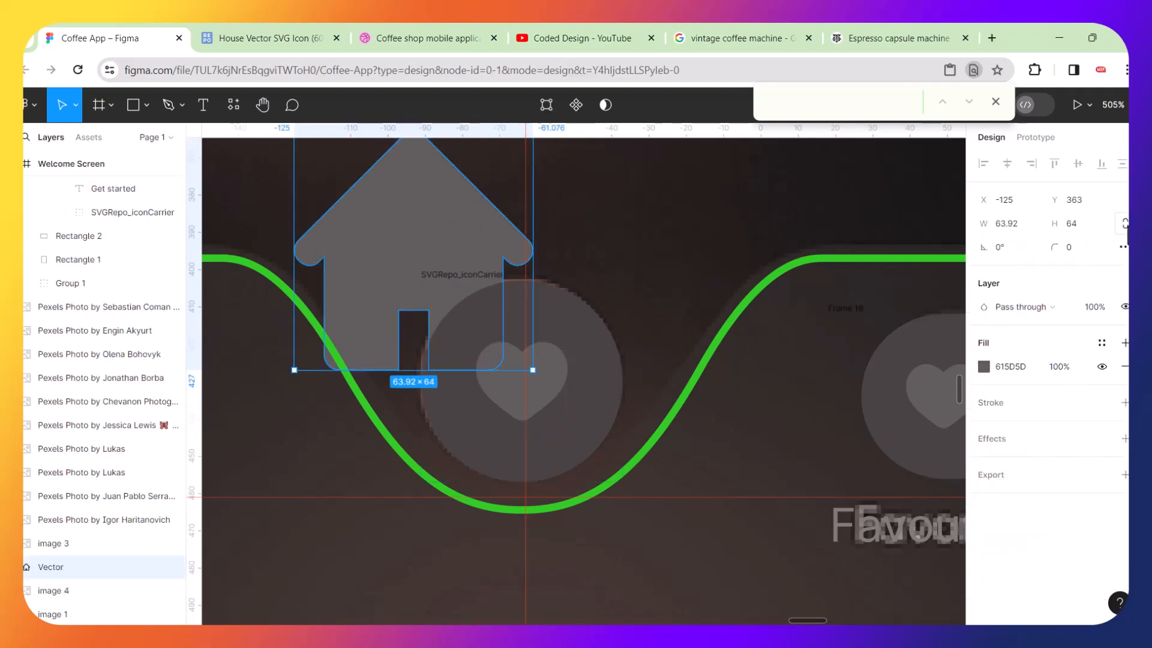
click(1022, 226)
text(24.55)
key(Return)
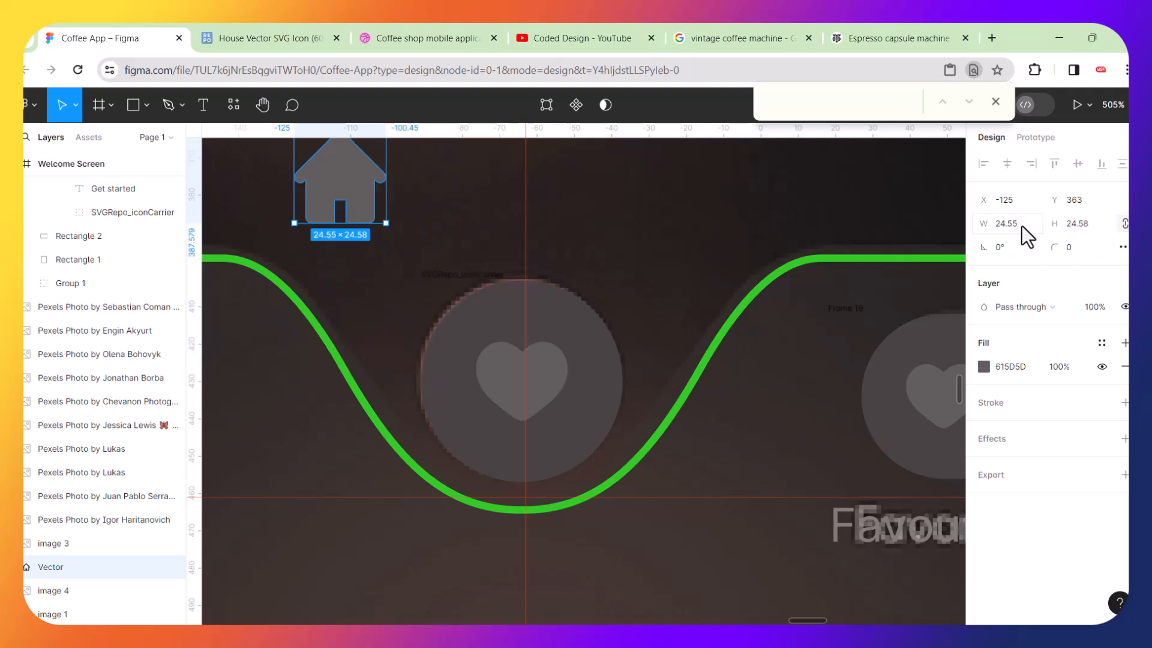
Move the resized house into the centre icon frame and delete the old heart icon there.
drag(368, 193, 484, 347)
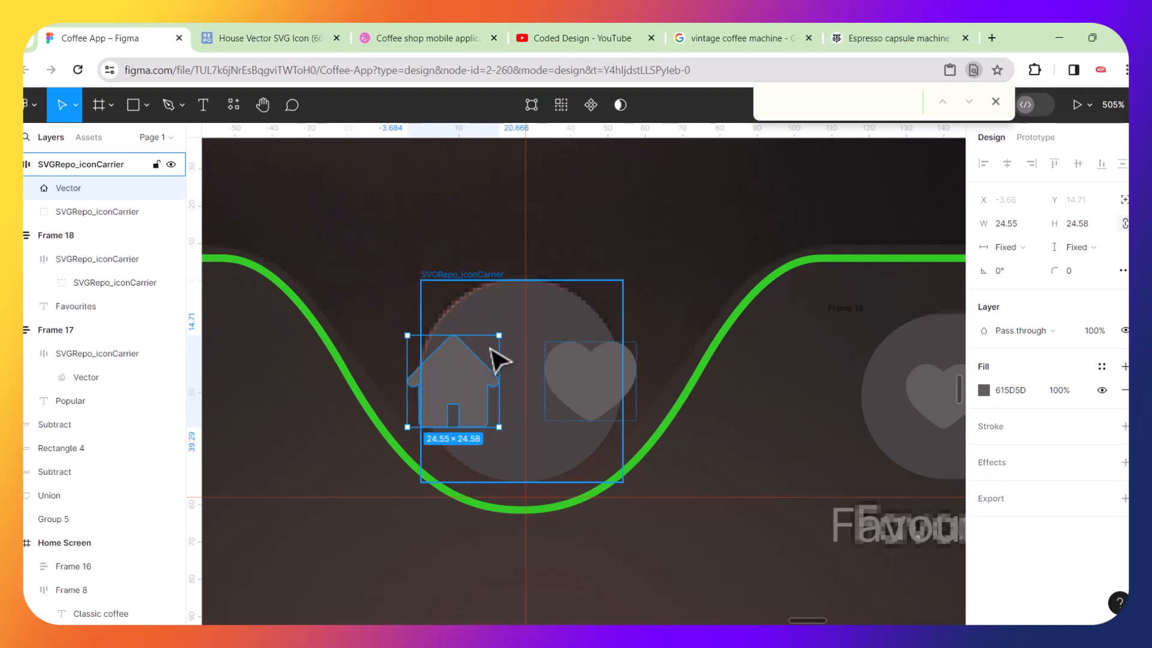
click(564, 372)
key(Delete)
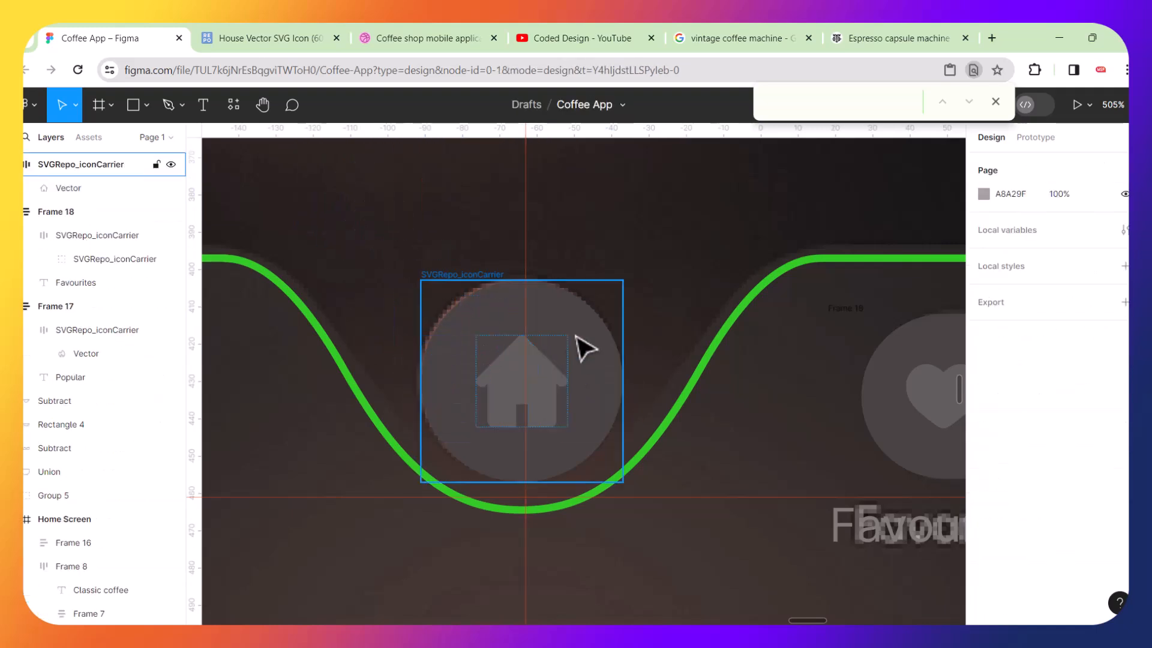
Wrap the Popular and Favourites icon groups together in a new auto layout frame.
click(592, 342)
scroll(587, 341, down, 5)
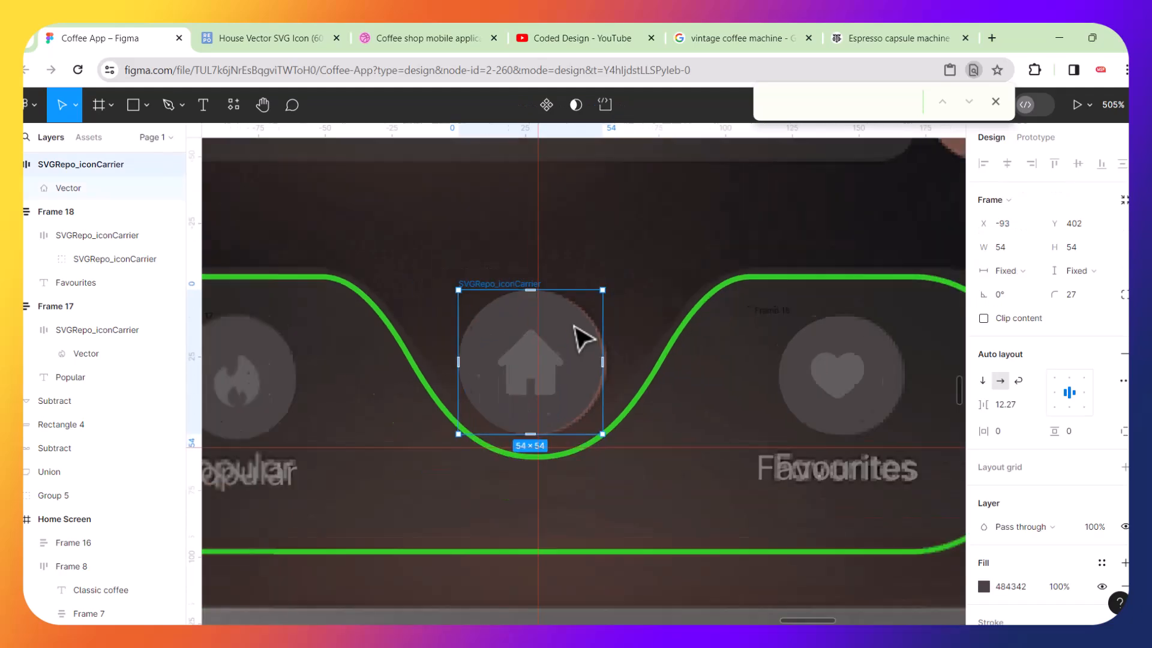
scroll(584, 339, down, 1)
scroll(575, 327, down, 3)
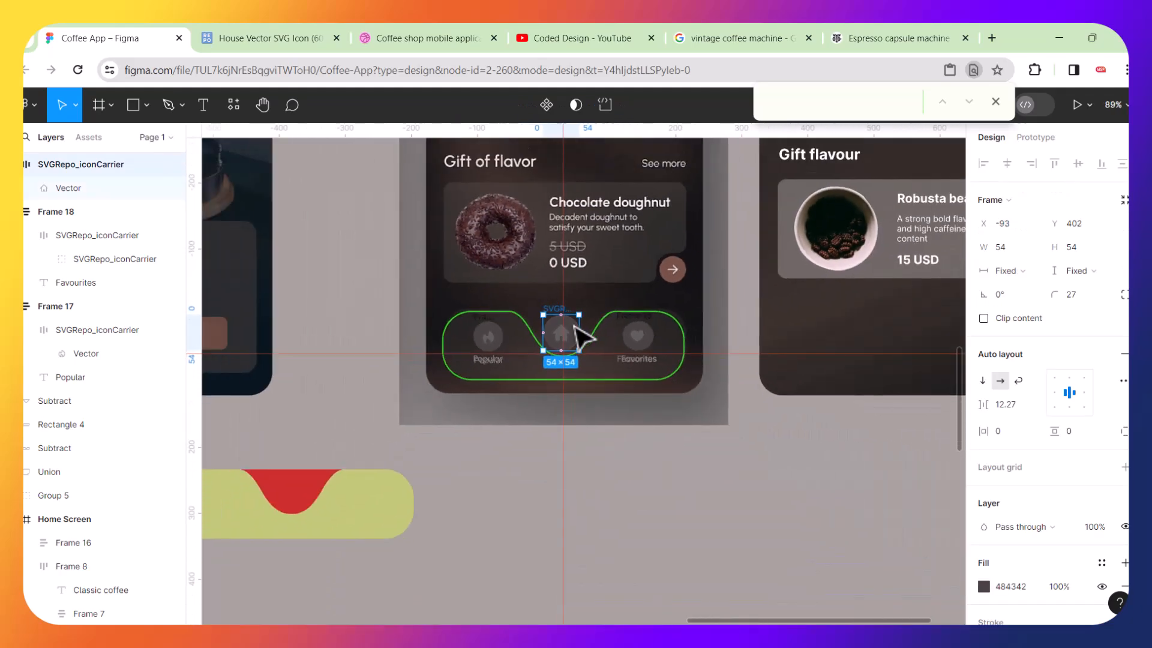
scroll(772, 354, right, 4)
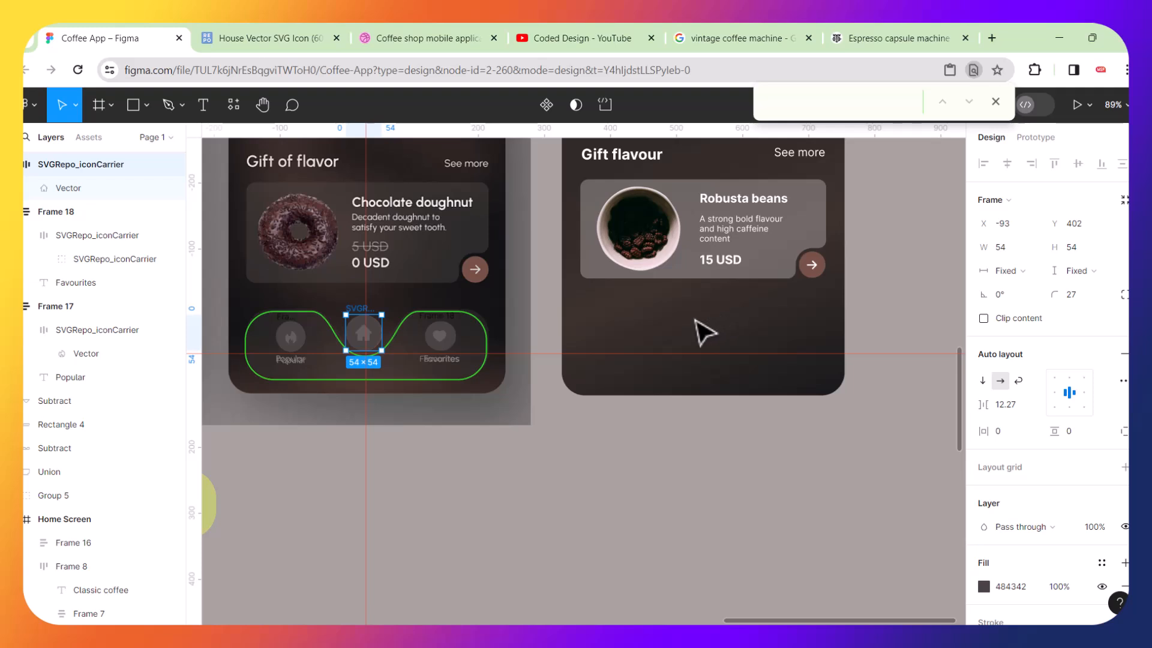
scroll(441, 348, up, 4)
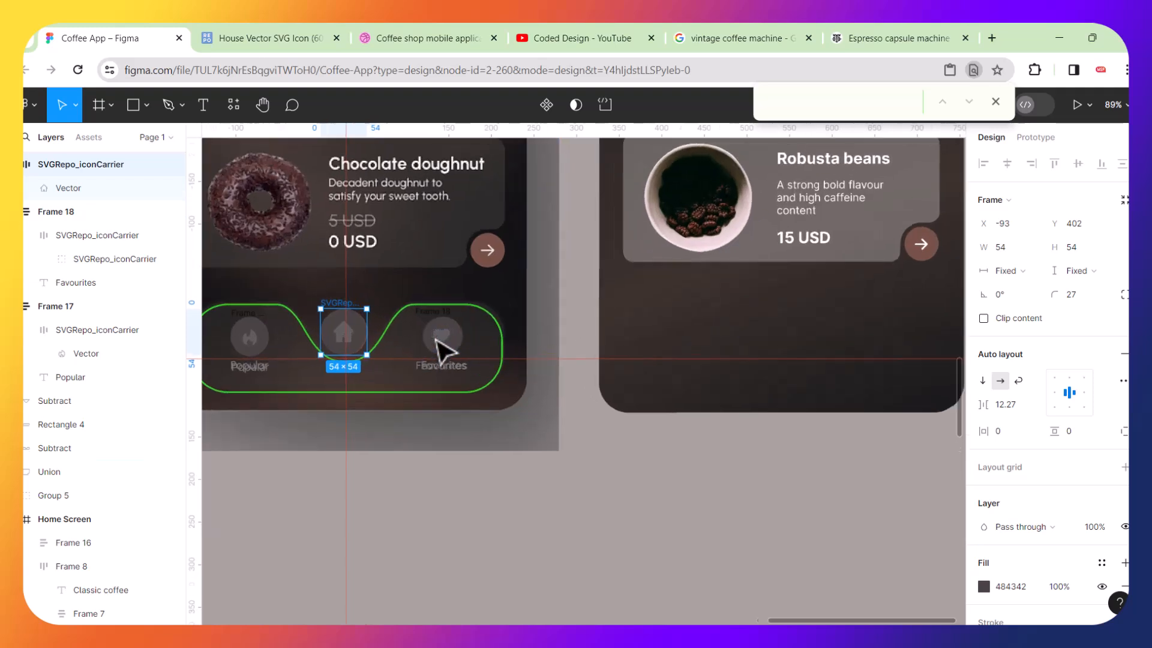
click(447, 354)
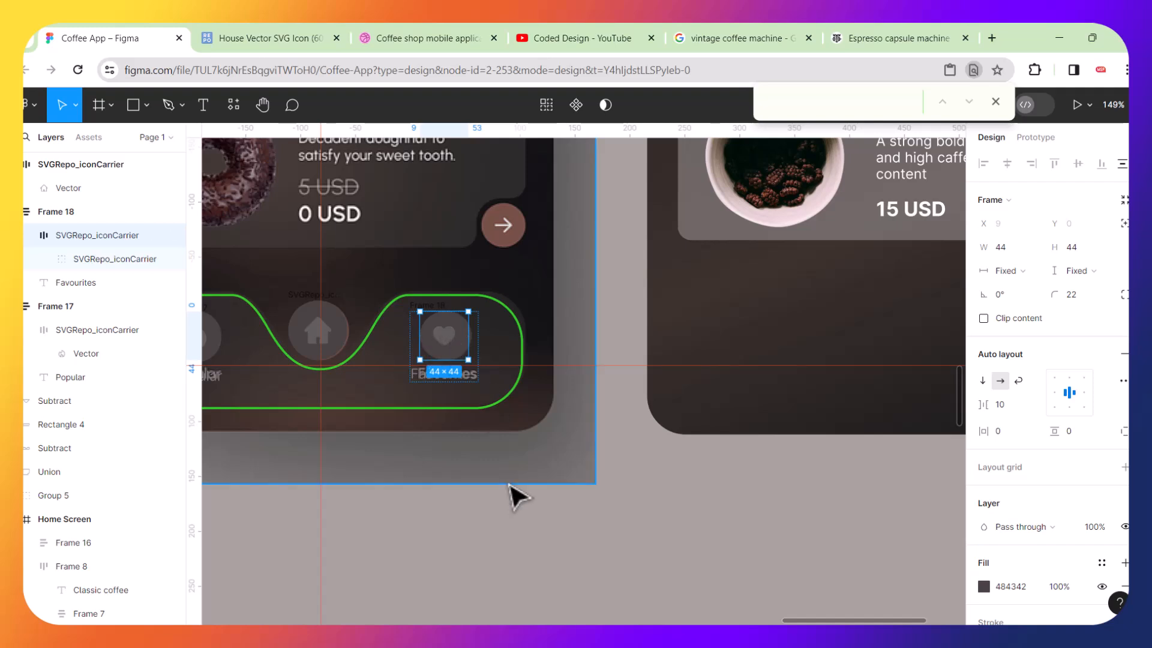
click(492, 459)
click(422, 351)
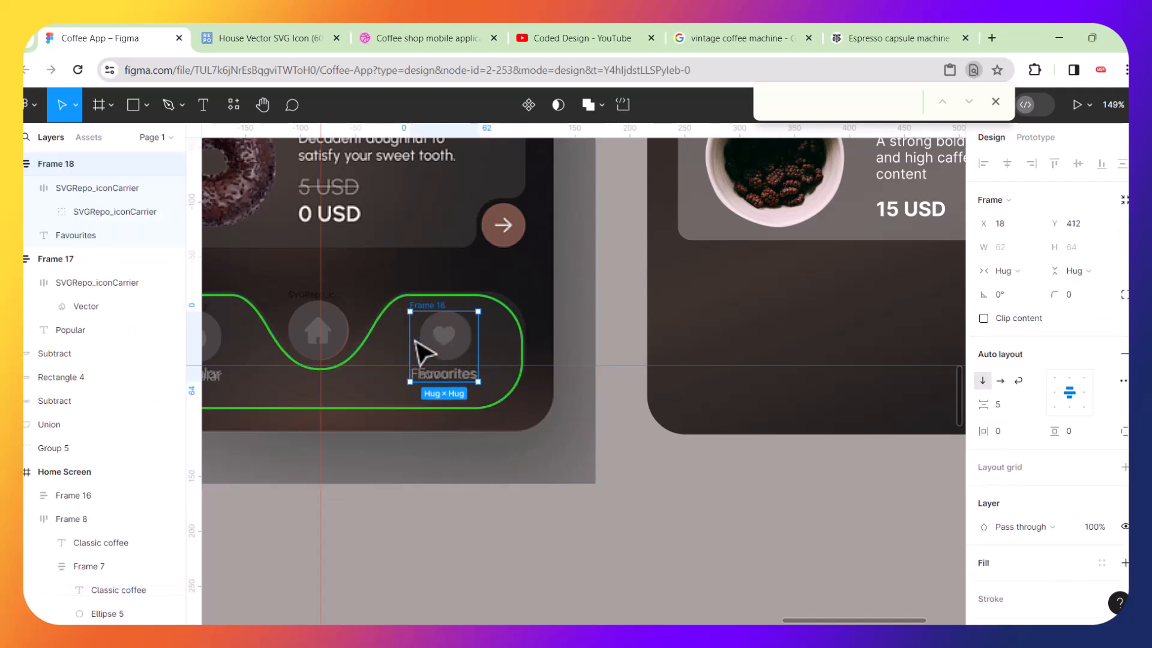
scroll(420, 351, left, 5)
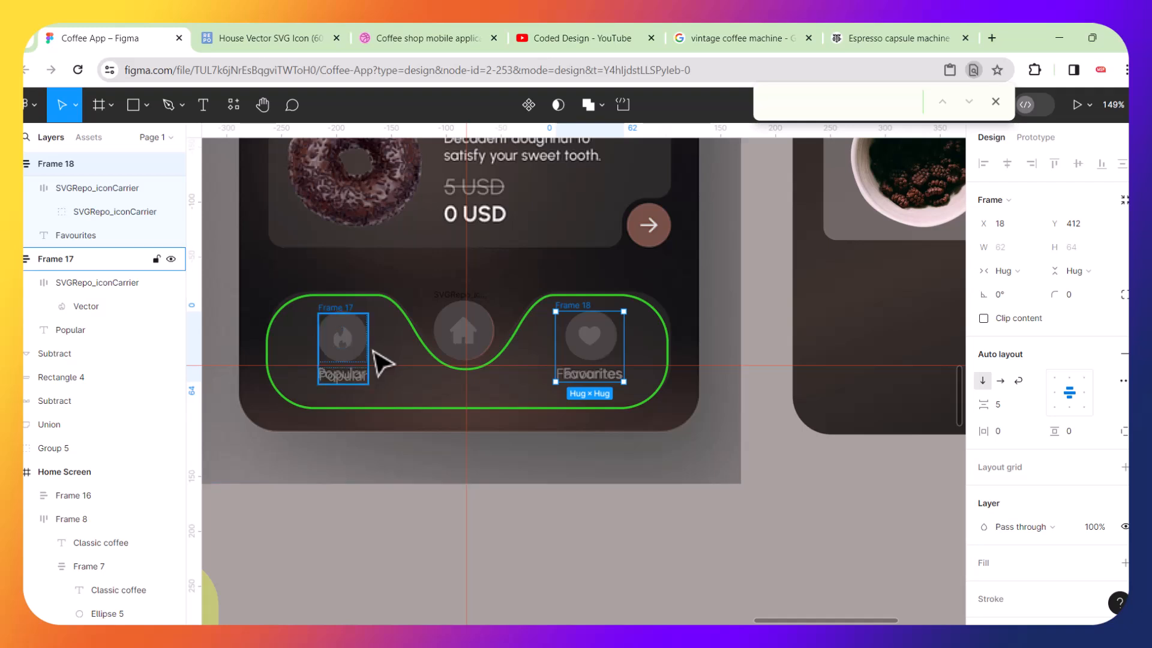
shift+click(374, 353)
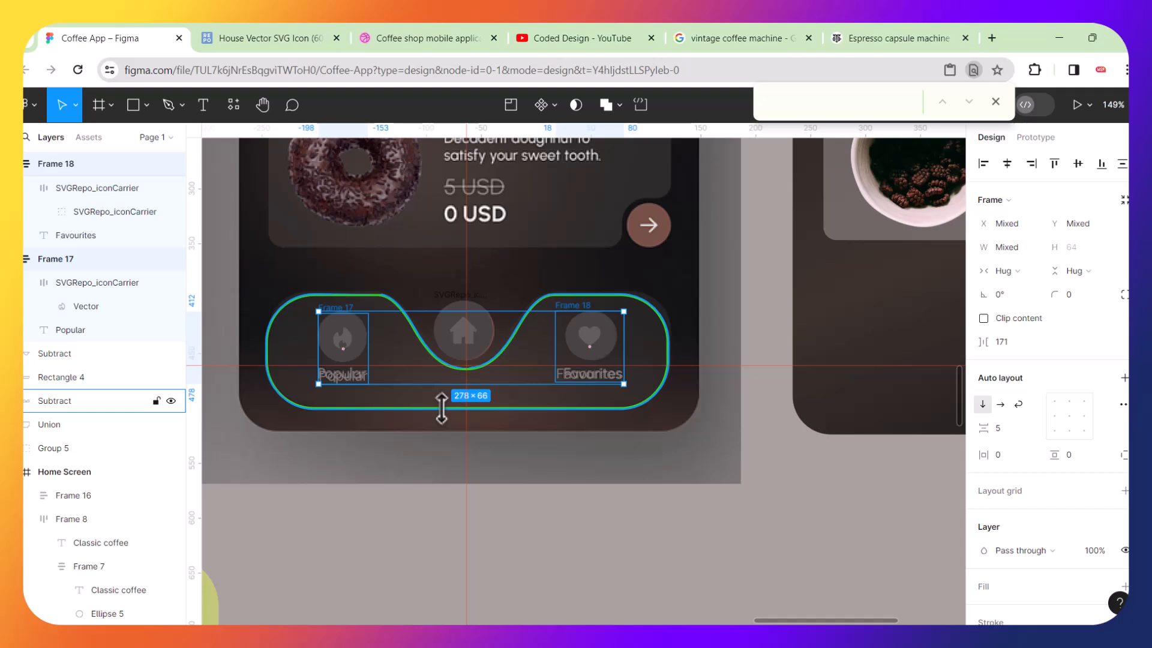
key(shift+a)
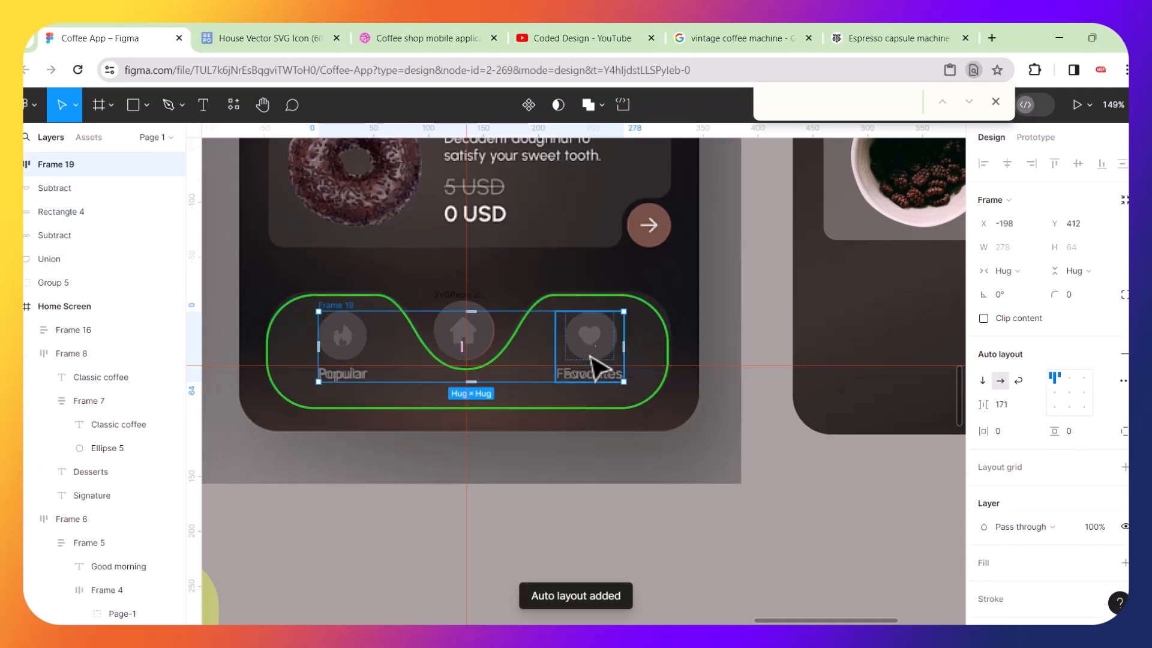
Move the new auto layout frame onto the second phone screen's bottom area.
drag(589, 354, 860, 343)
scroll(853, 344, left, 1)
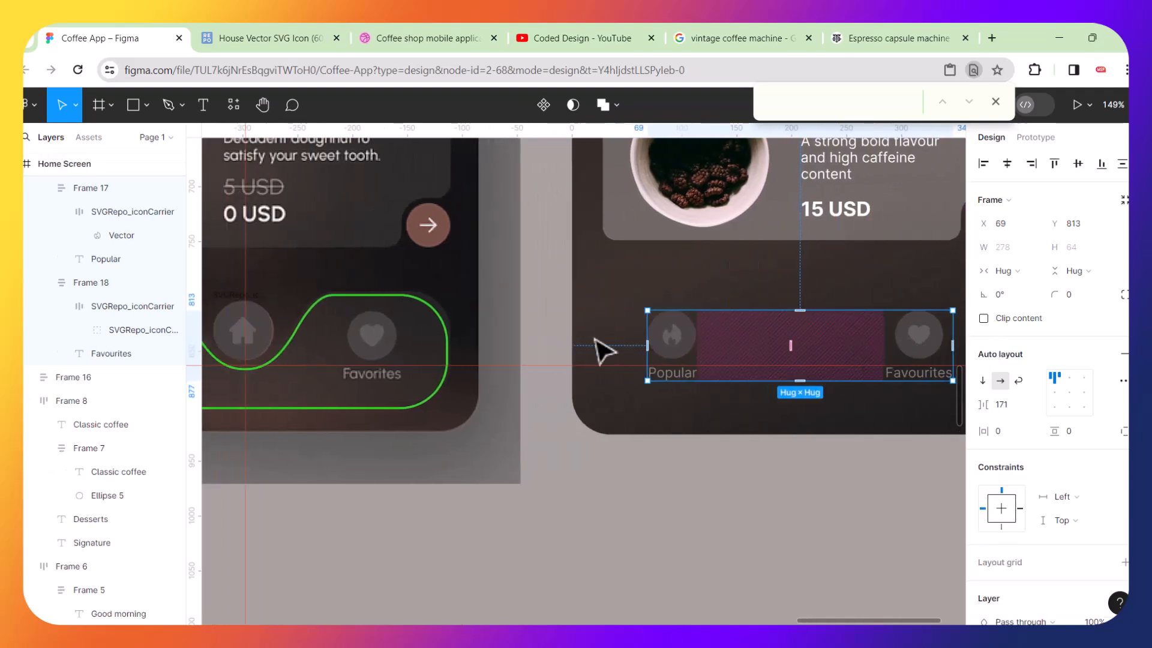
Duplicate the curved navigation bar shape and place the copy on the second phone screen.
click(349, 303)
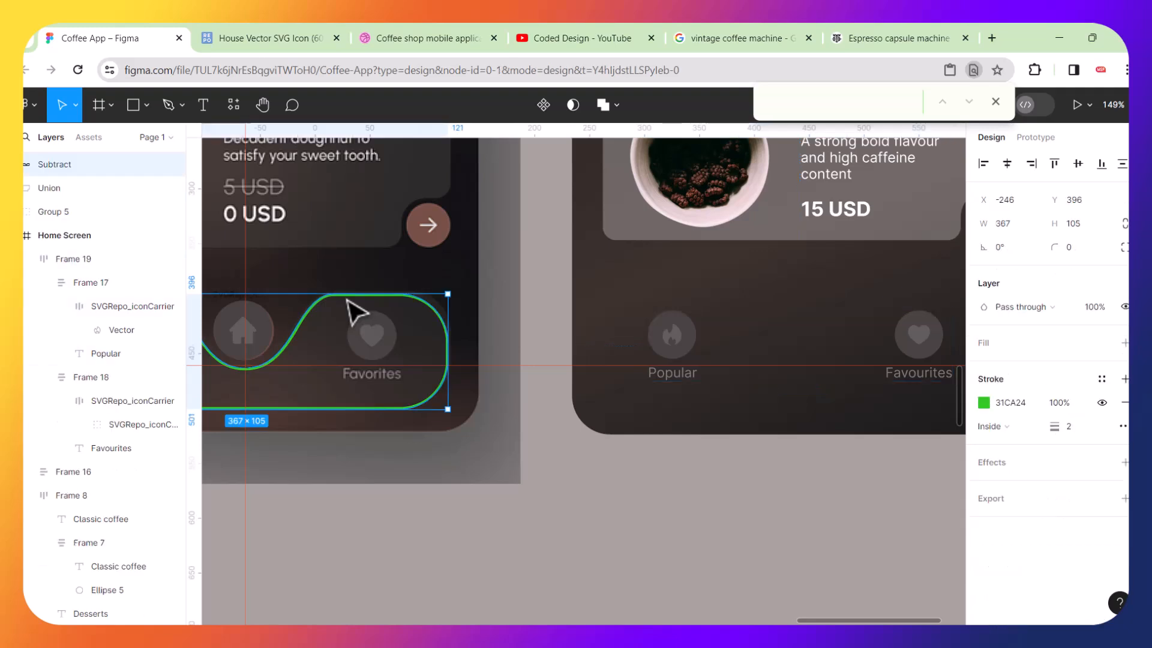
key(ctrl+d)
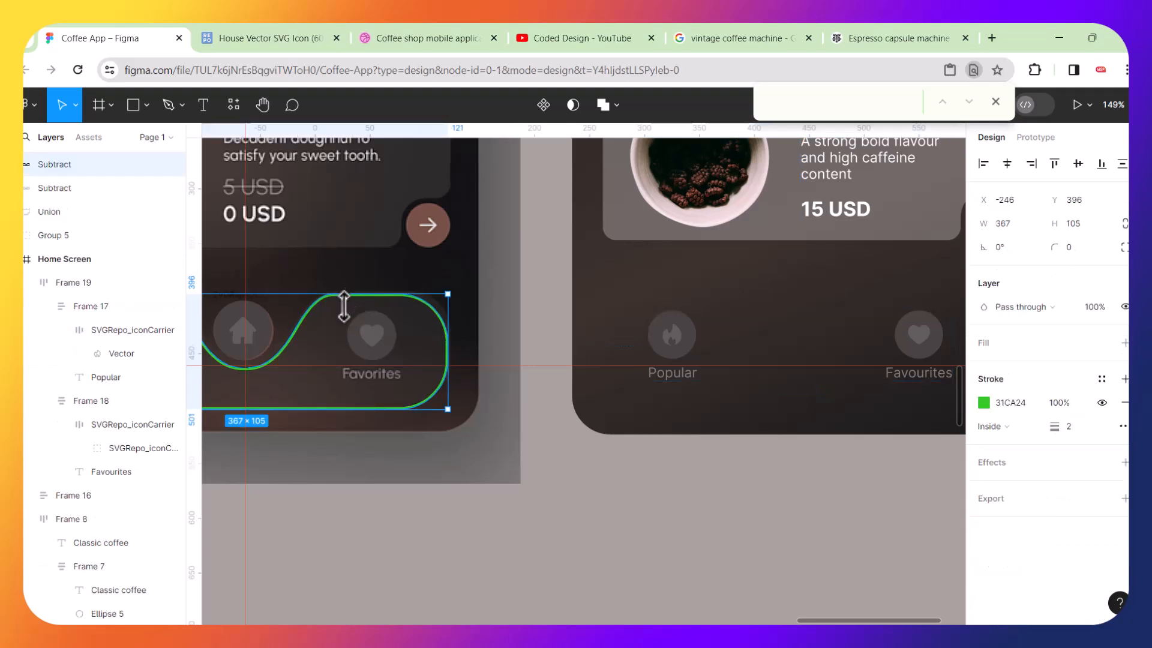
drag(352, 325, 913, 300)
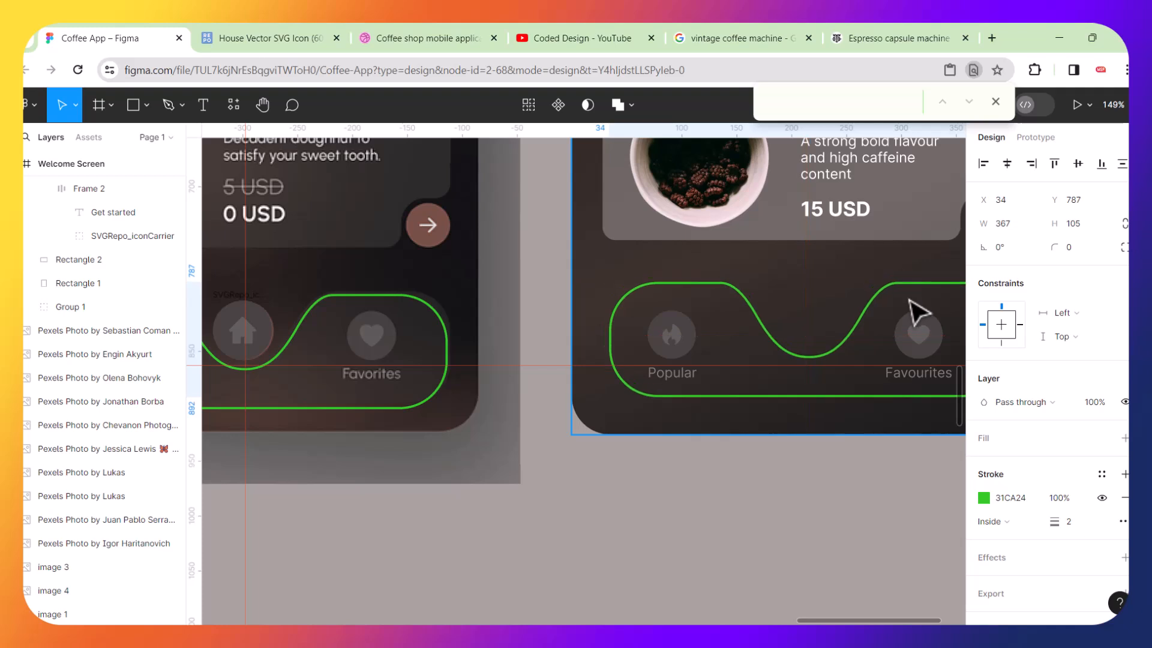
Move the house icon onto the centre of the second phone's navigation bar.
click(271, 319)
drag(275, 319, 832, 298)
scroll(832, 298, right, 5)
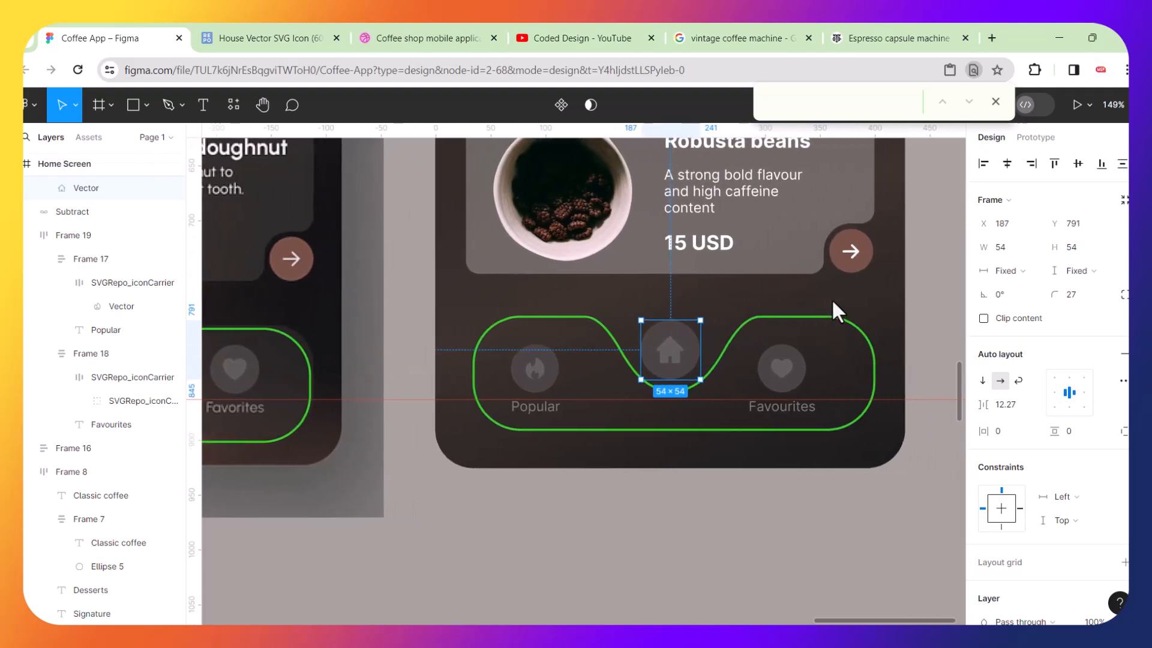
scroll(832, 298, left, 3)
Delete the original curved bar shape from the first phone screen.
click(388, 362)
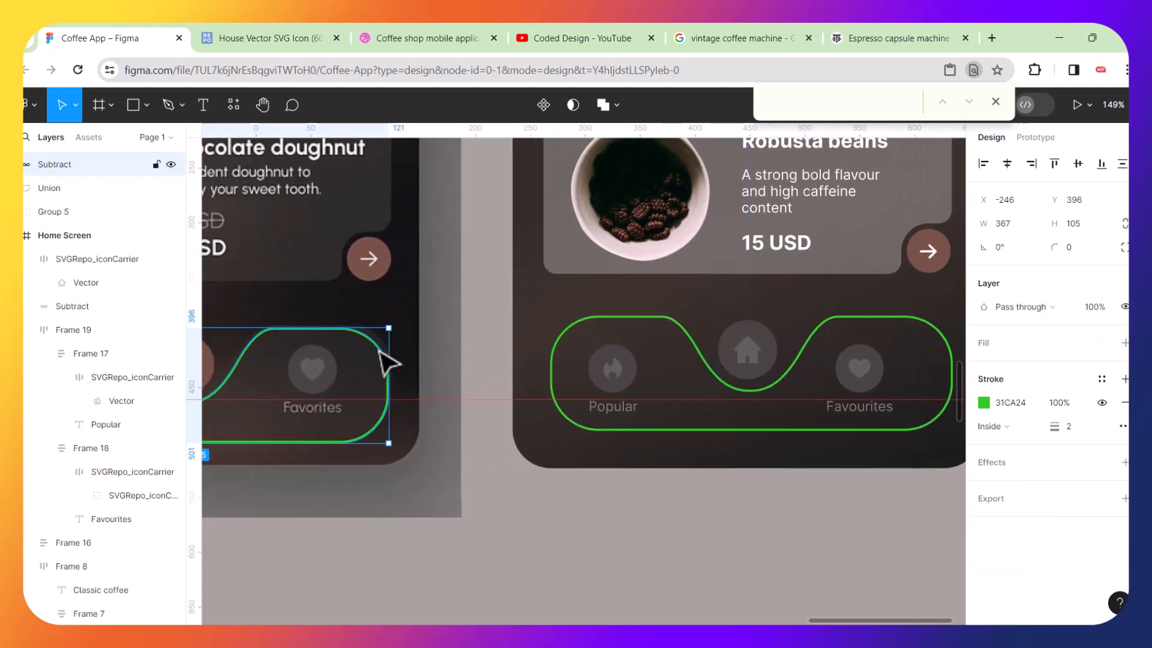
key(Delete)
scroll(389, 362, left, 3)
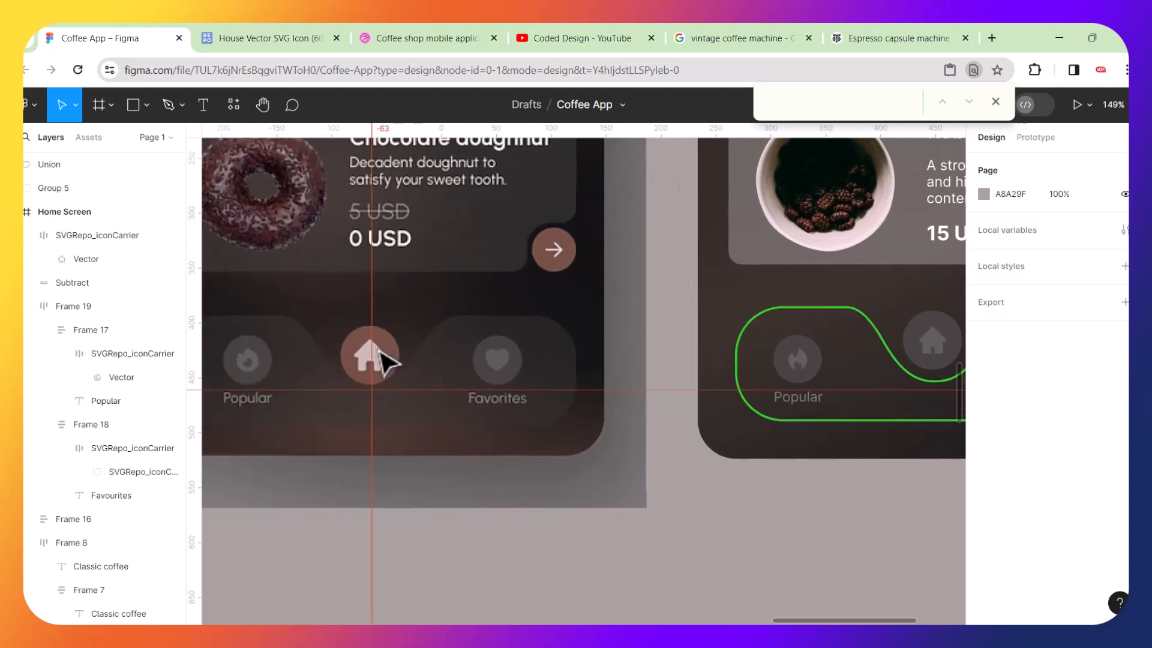
scroll(384, 360, left, 3)
scroll(384, 360, right, 3)
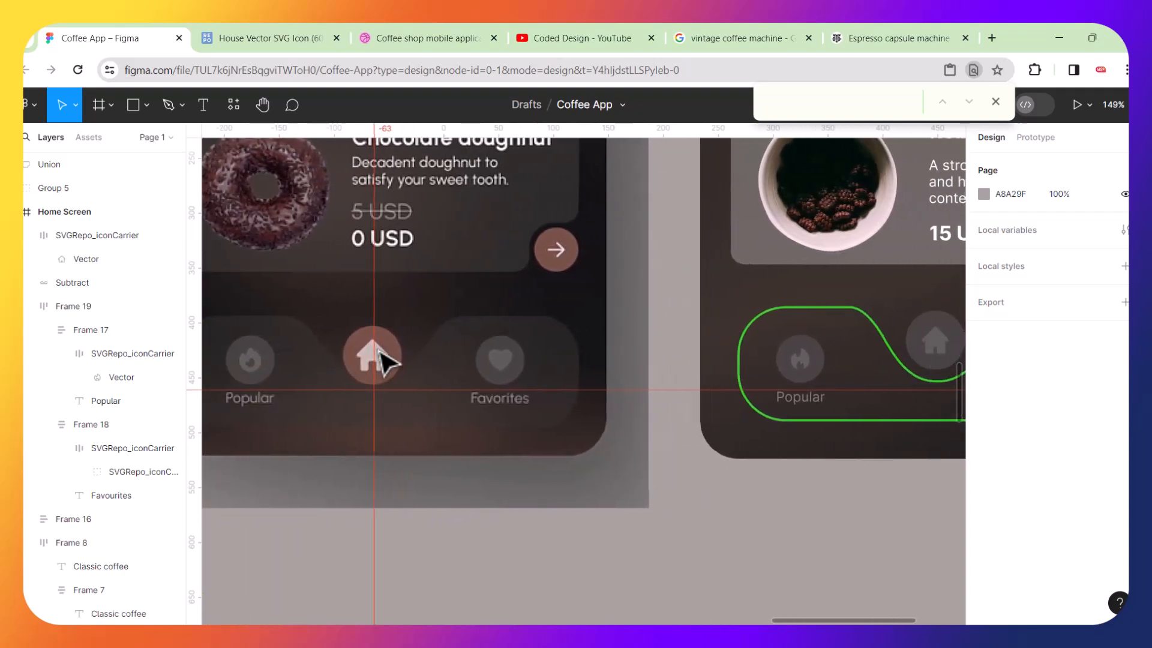
Remove the visible green outline from the copied curved bar by setting its stroke weight to 0.
click(744, 339)
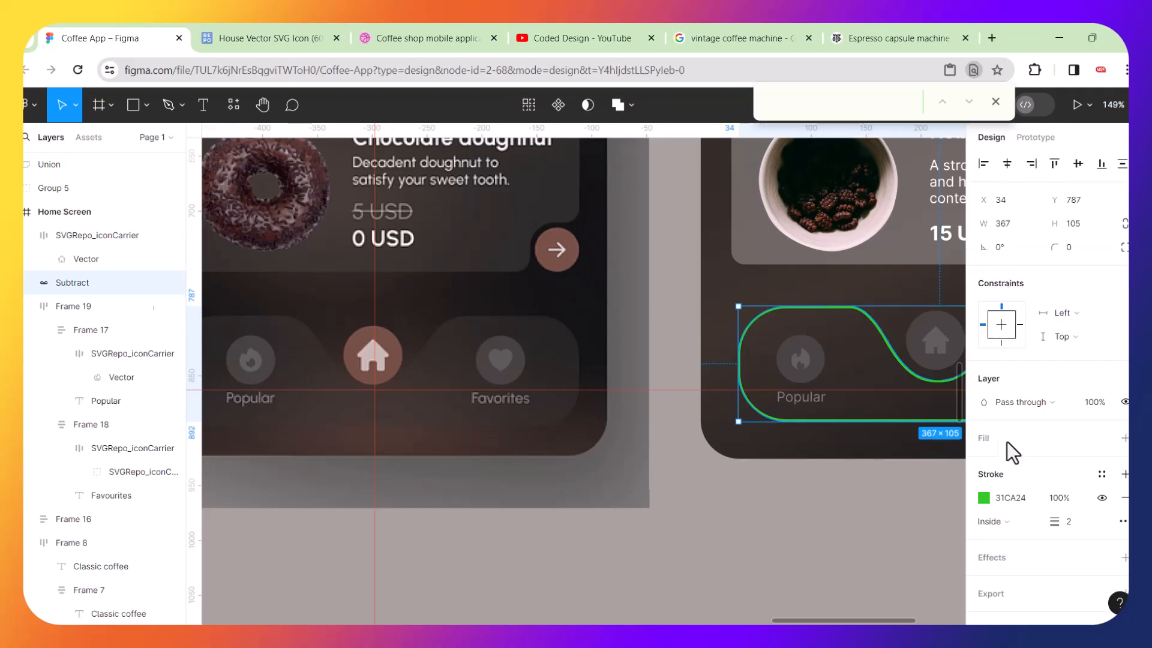
click(985, 499)
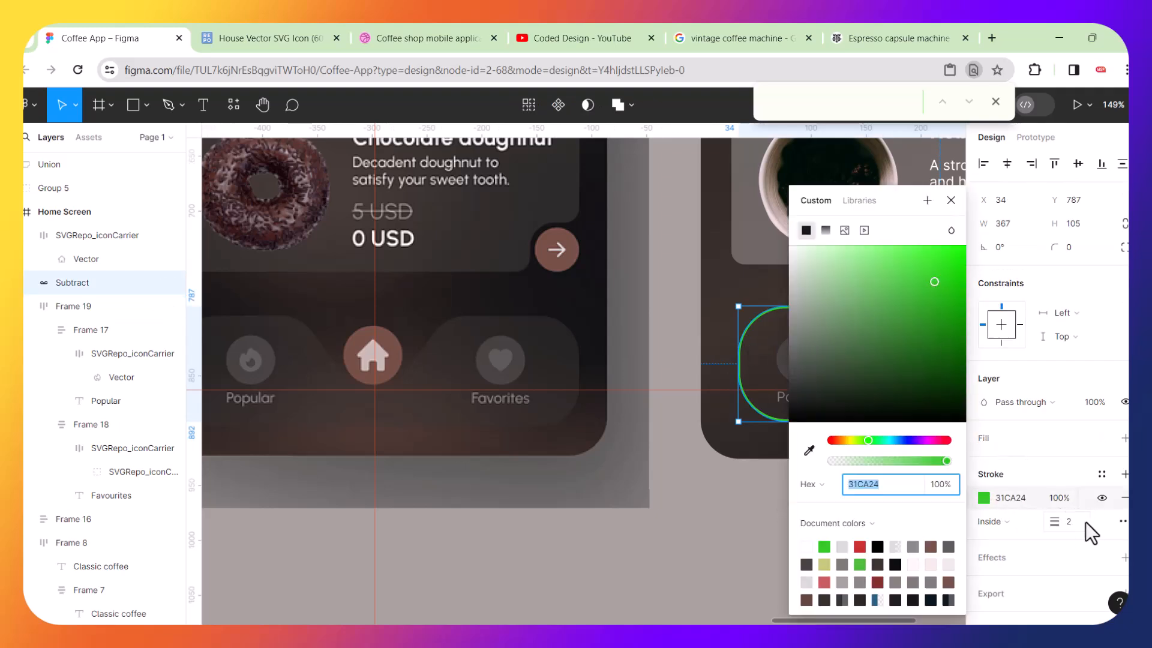
drag(1055, 522, 1021, 521)
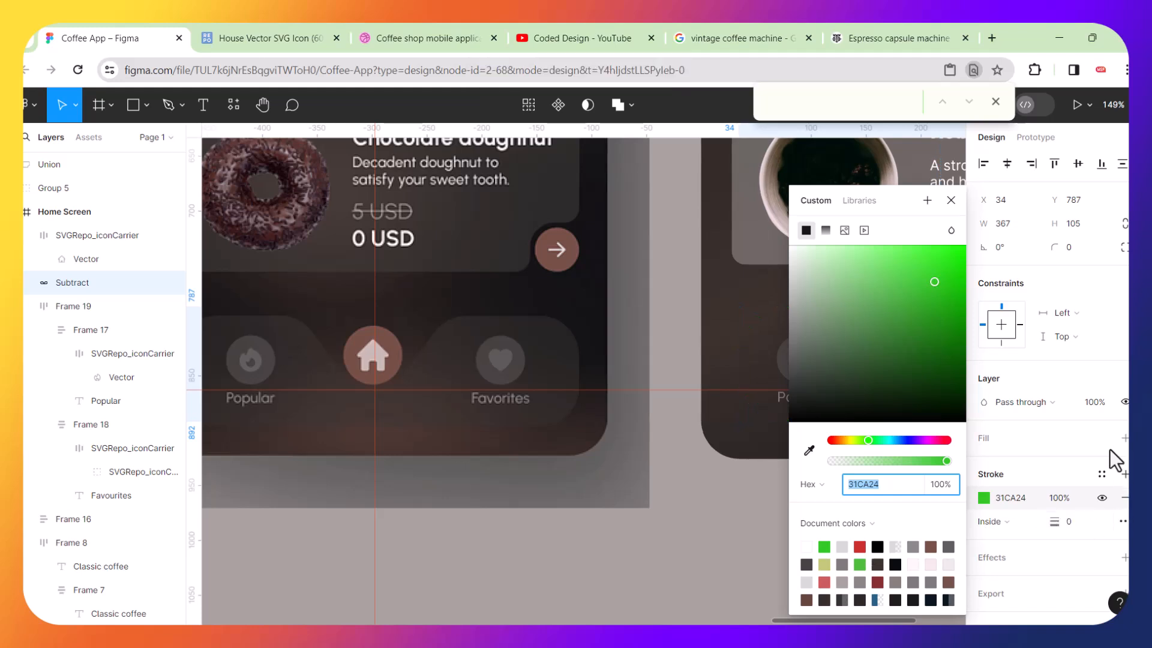
click(999, 443)
Add a fill to the curved bar and set it to grey 8D8A8B at 28% opacity.
click(1124, 439)
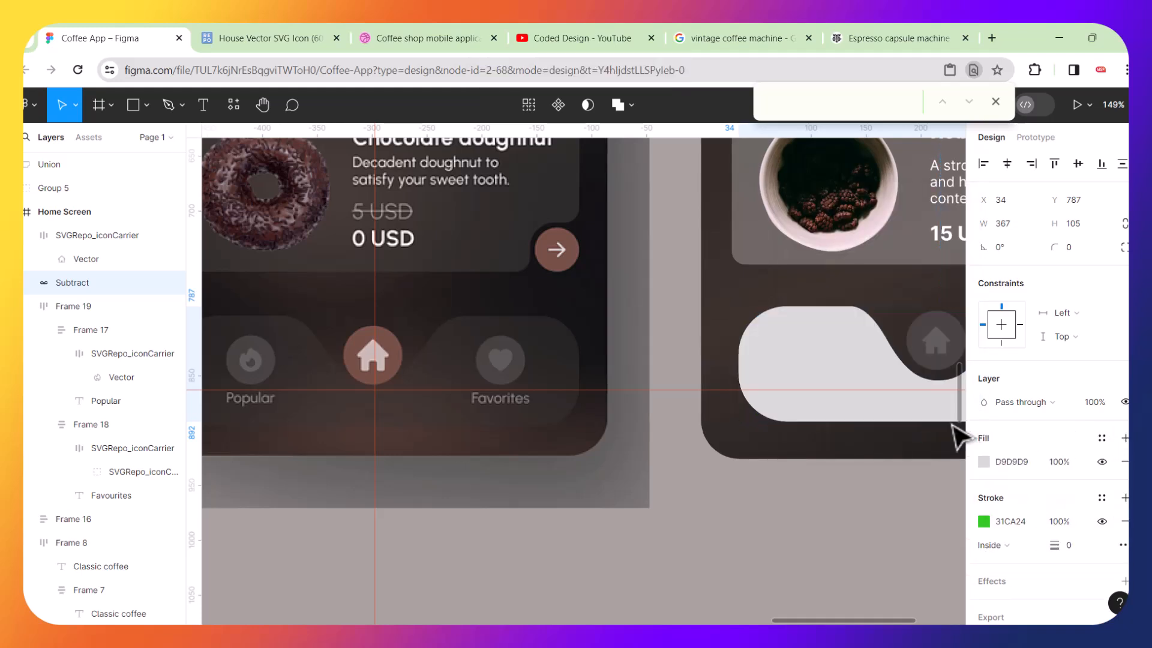
click(985, 463)
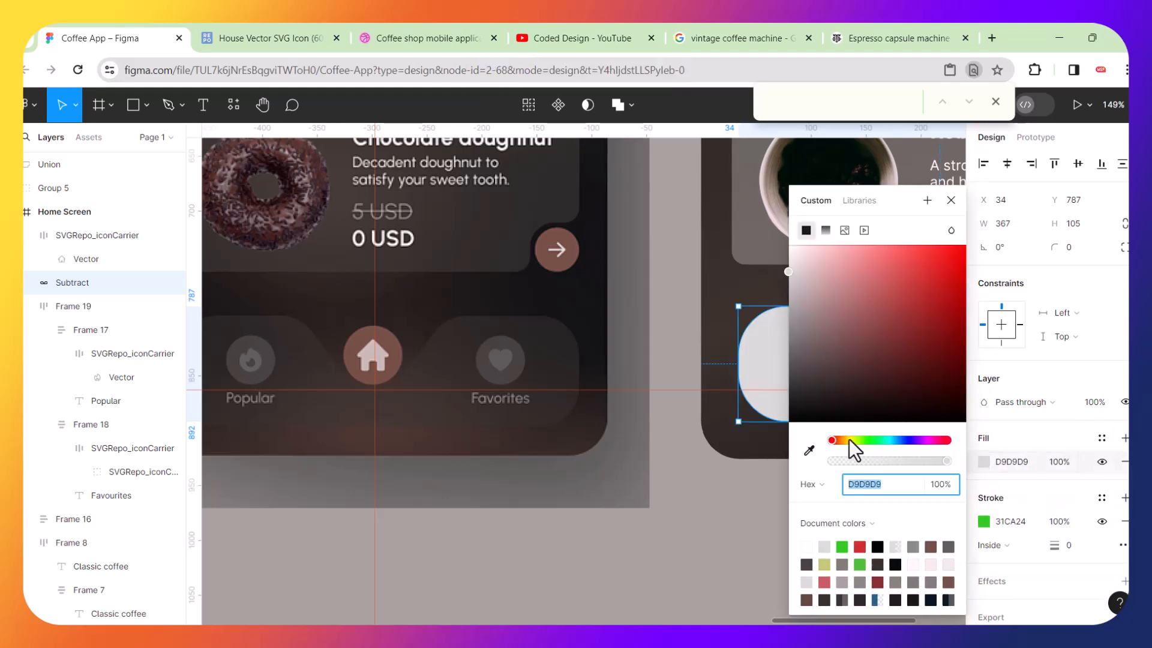
click(809, 450)
click(548, 338)
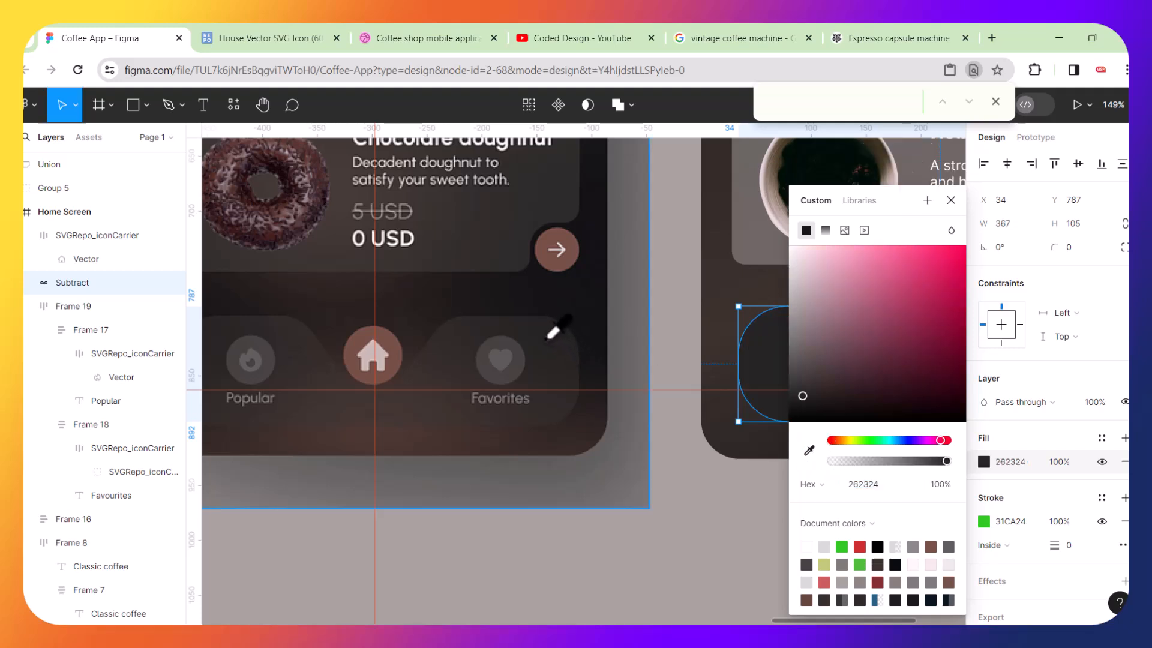
drag(895, 203, 568, 338)
drag(483, 528, 465, 461)
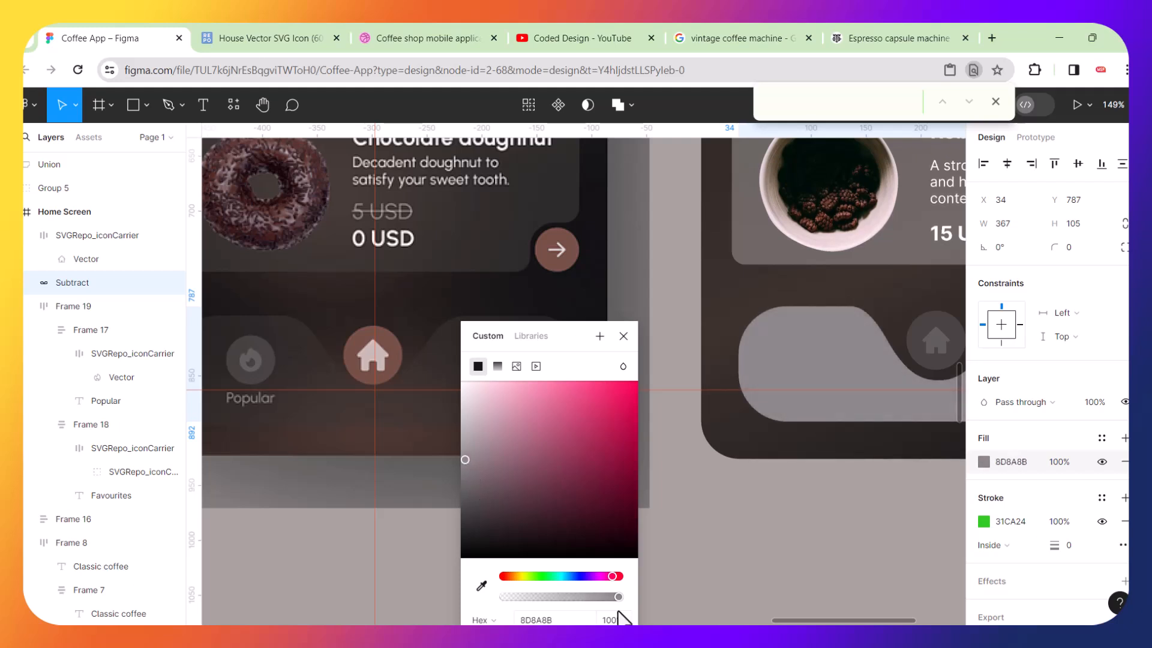
drag(617, 597, 535, 592)
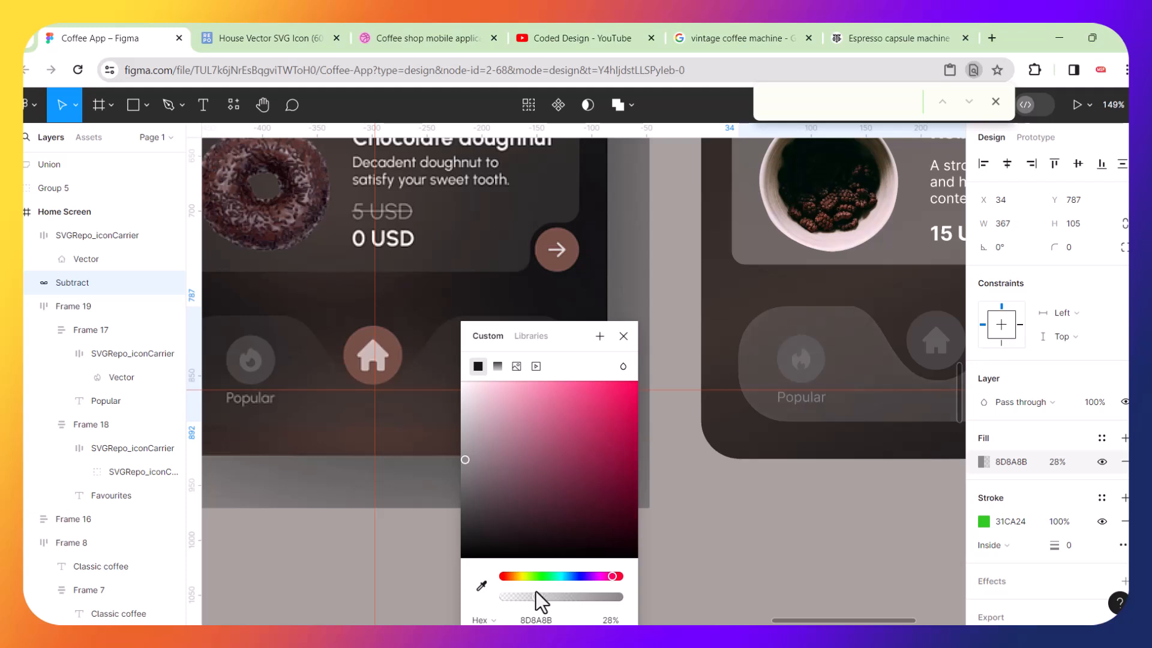
click(777, 579)
Move the translucent curved bar down so it sits beneath the icon row.
scroll(684, 445, right, 5)
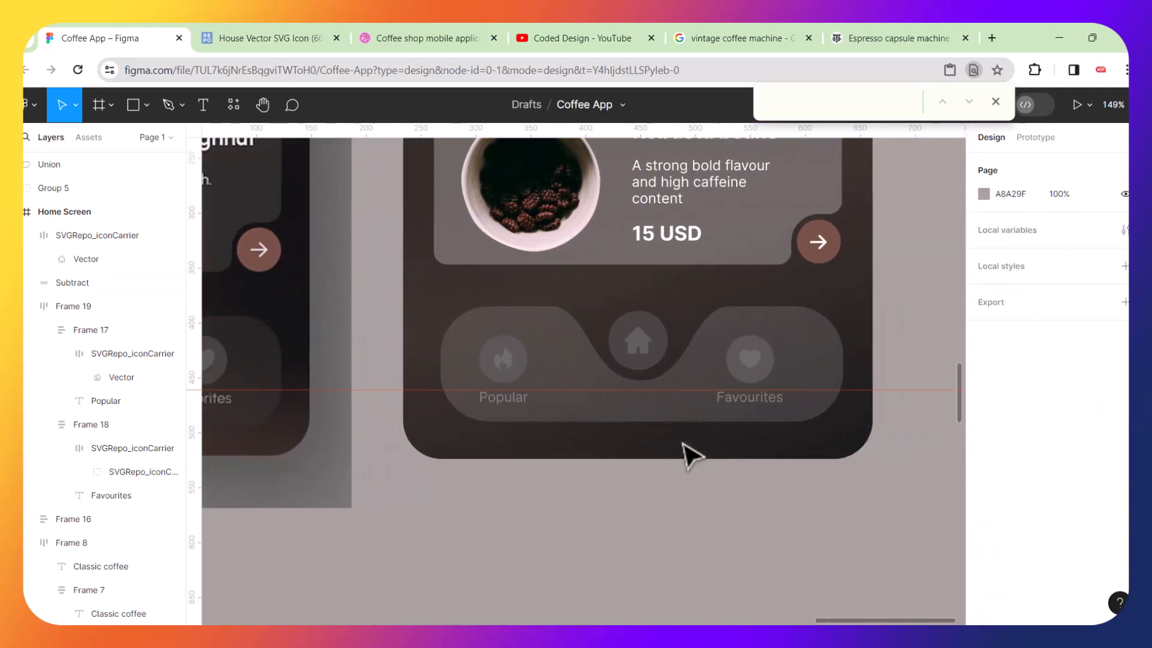
click(670, 444)
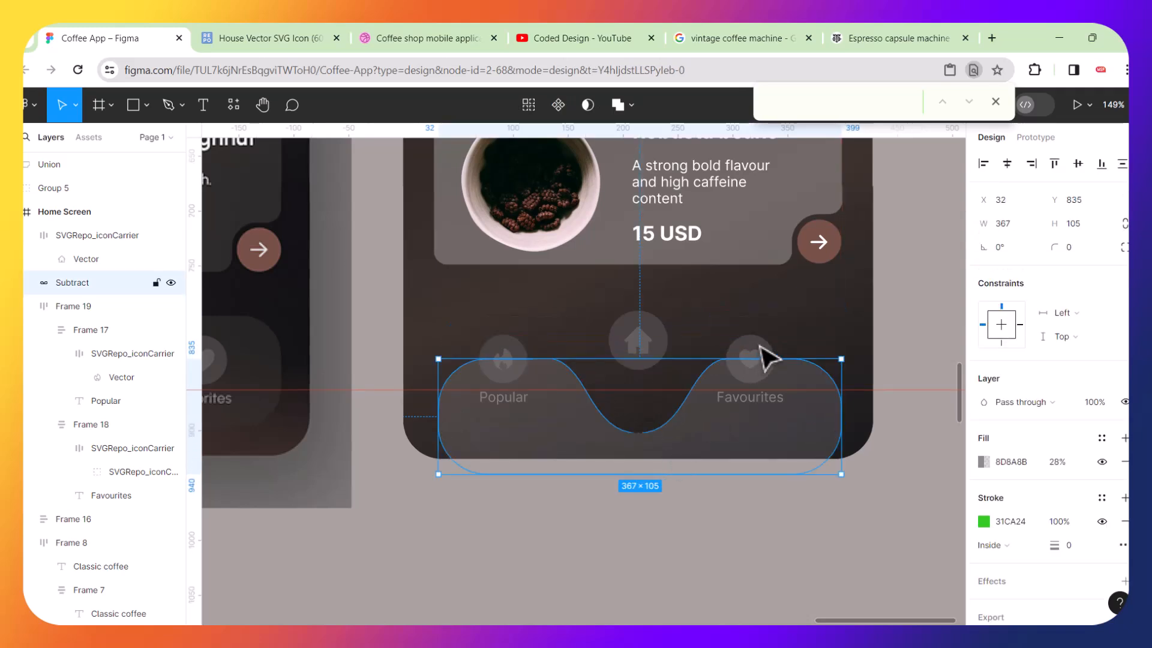
Bring the icon row and the home icon in front of the translucent curved bar.
click(767, 358)
key(])
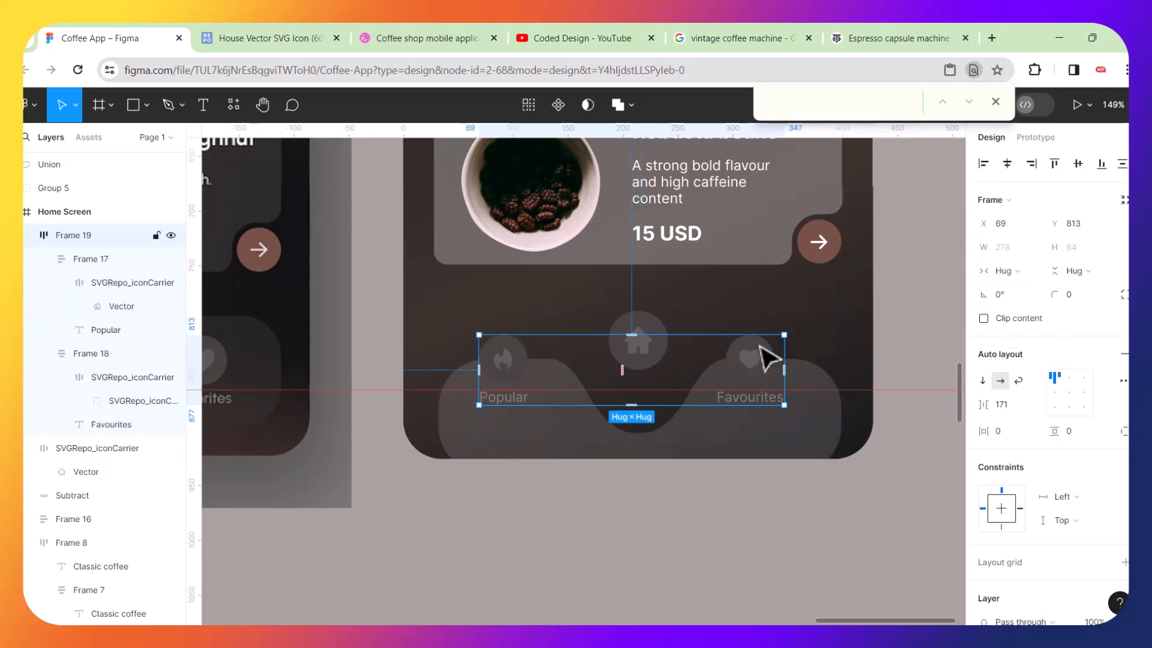
click(653, 319)
key(])
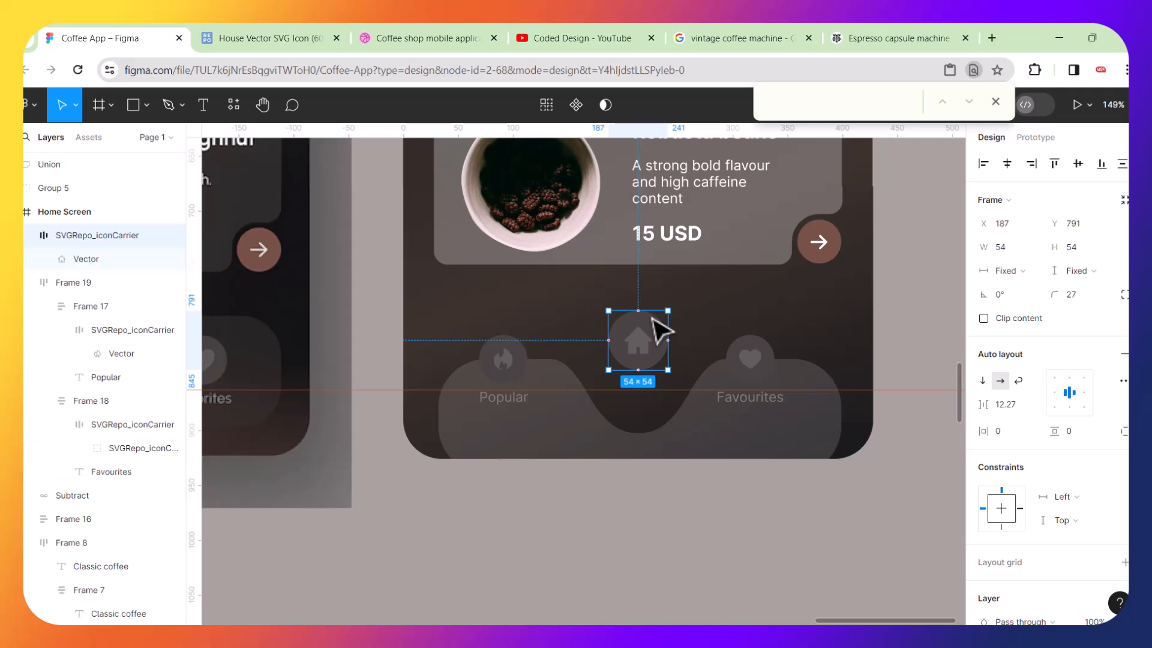
Move the curved bar up so it sits behind the icon row.
click(576, 442)
drag(581, 427, 579, 396)
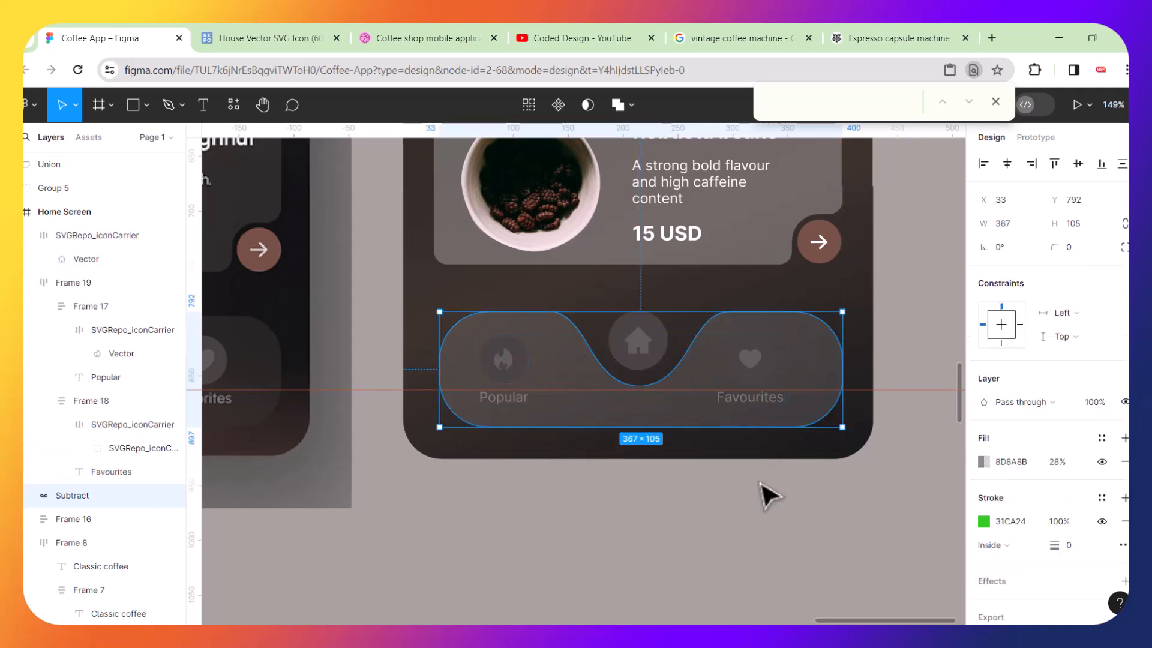
key(Escape)
Centre the curved bar and icon row horizontally with each other and nudge them down slightly.
click(779, 414)
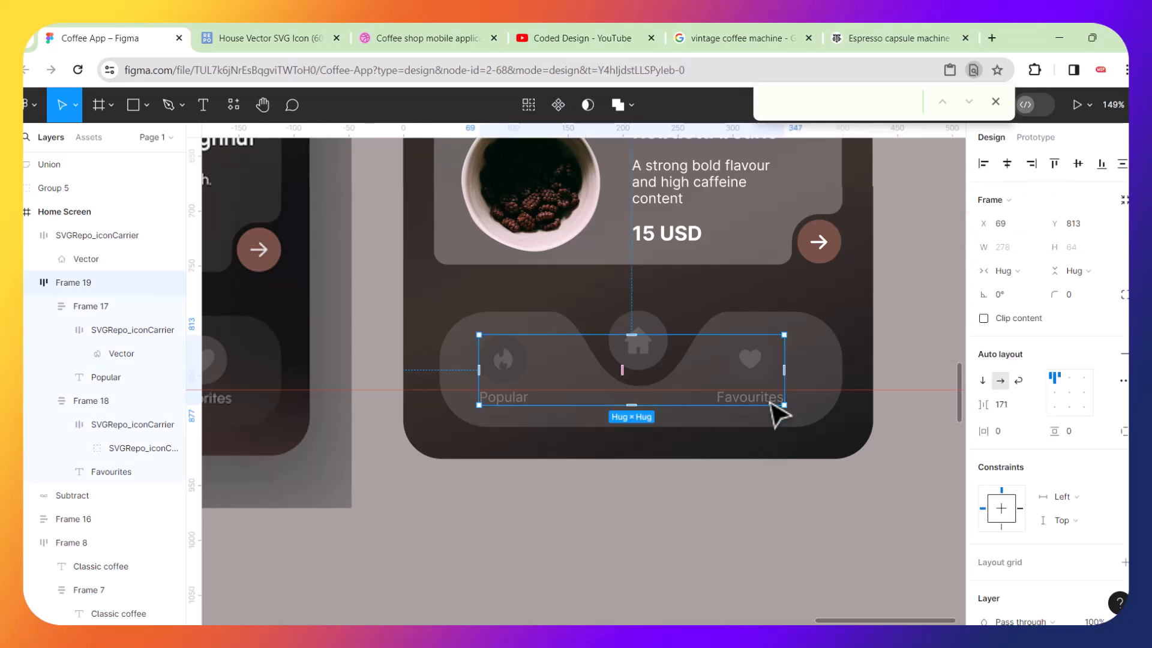
shift+click(833, 371)
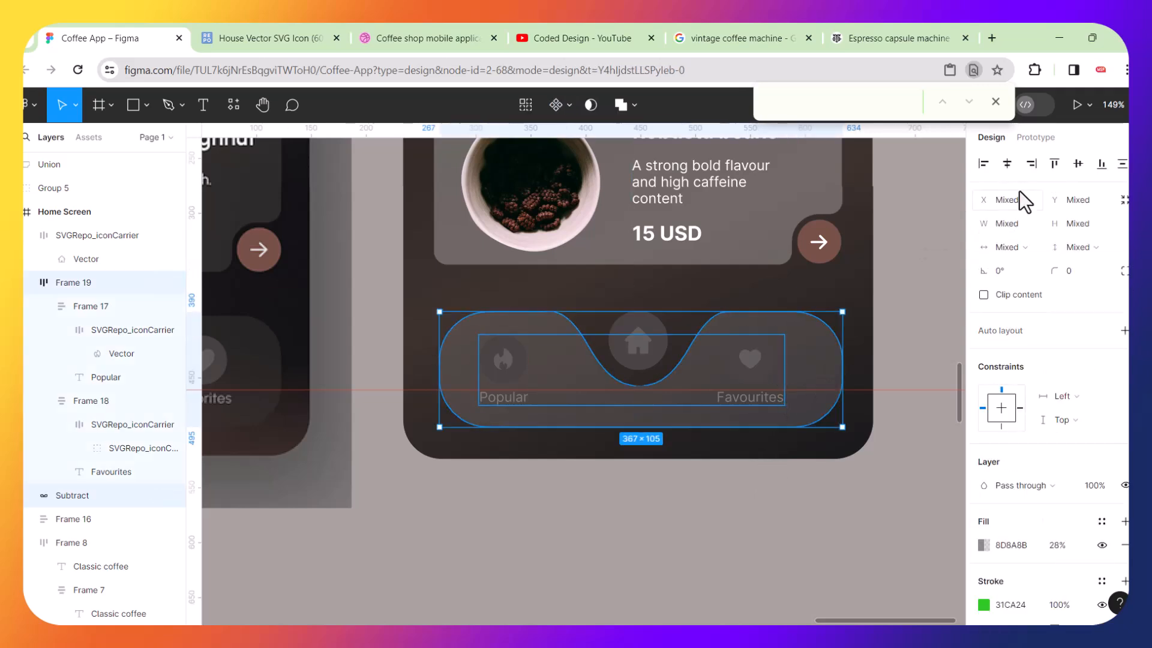
click(1009, 166)
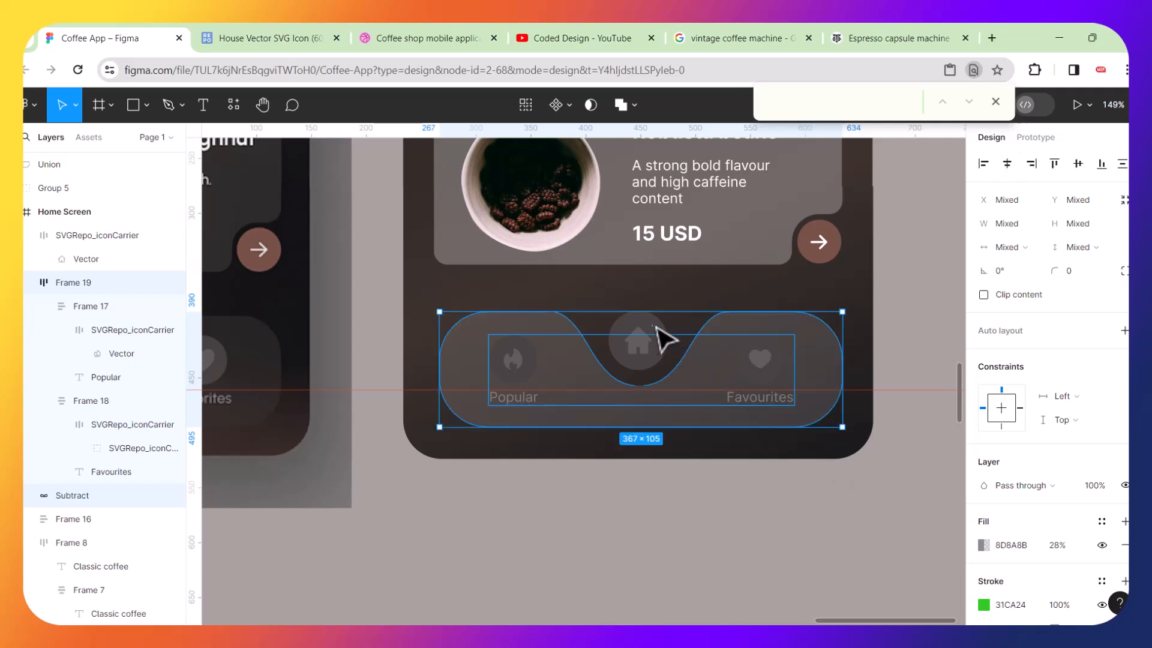
key(Down)
key(Down)
key(Down)
key(Down)
key(Down)
key(Down)
key(Down)
key(Down)
key(Down)
key(Down)
key(Down)
key(Down)
key(Down)
key(Down)
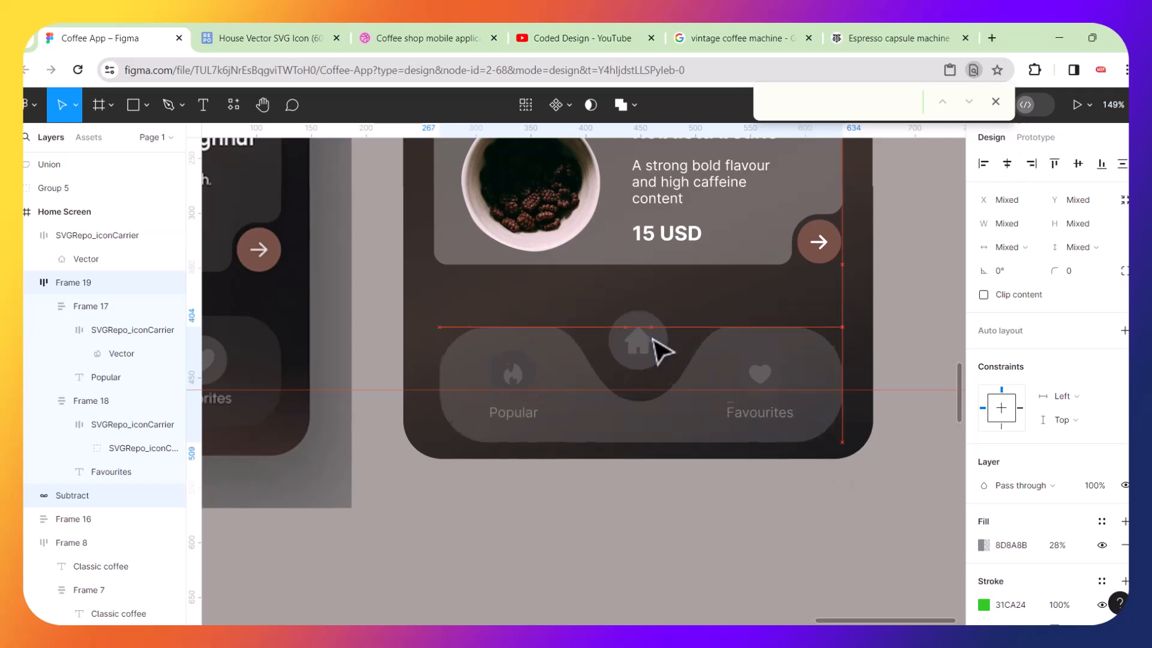
Centre the home icon horizontally with the bar and icon row, and shift the selection up slightly.
shift+click(655, 331)
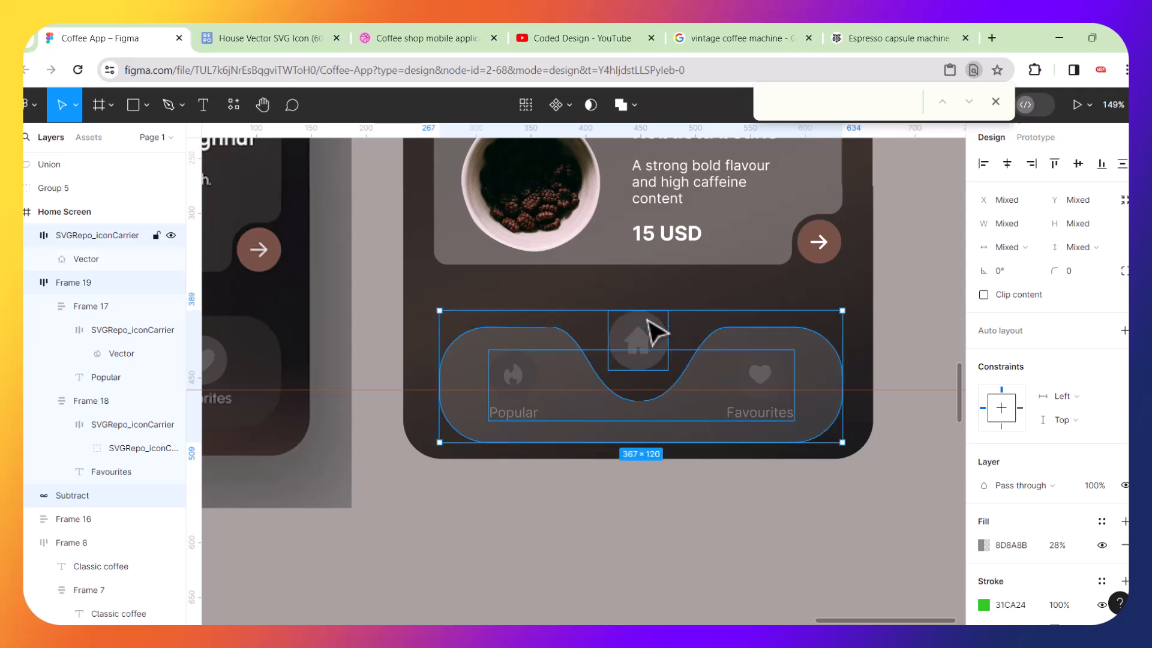
click(1008, 166)
drag(791, 400, 789, 381)
click(726, 507)
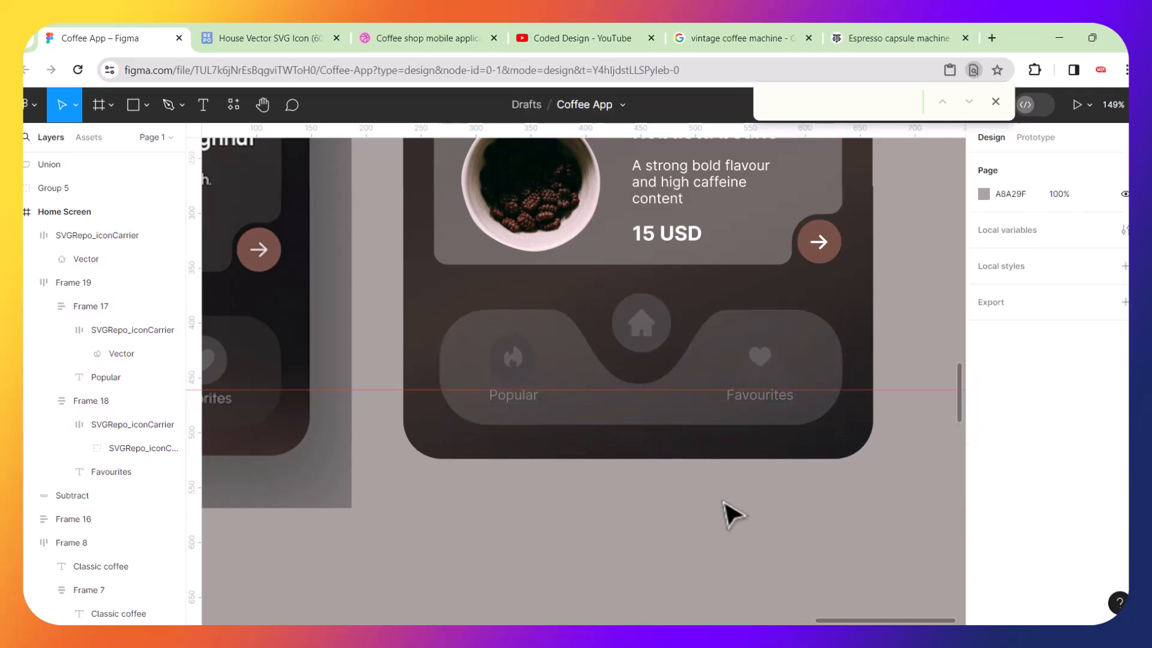
Position the home icon circle inside the dip of the curved bar, fine-tuning it with small nudges.
scroll(671, 364, up, 5)
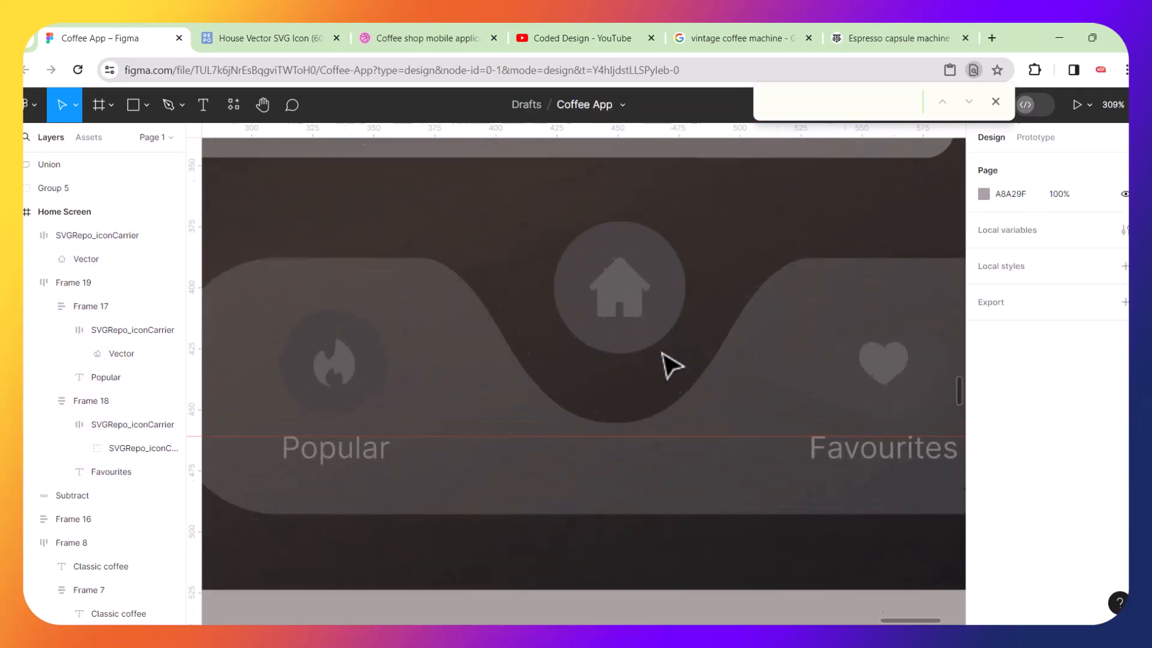
click(657, 274)
drag(654, 274, 662, 332)
key(Down)
key(Down)
key(Down)
key(Down)
key(Down)
key(Down)
key(Down)
key(Down)
key(Down)
key(Down)
key(Down)
key(Down)
key(Down)
key(Down)
key(Down)
key(Down)
key(Down)
key(Down)
key(Down)
key(Down)
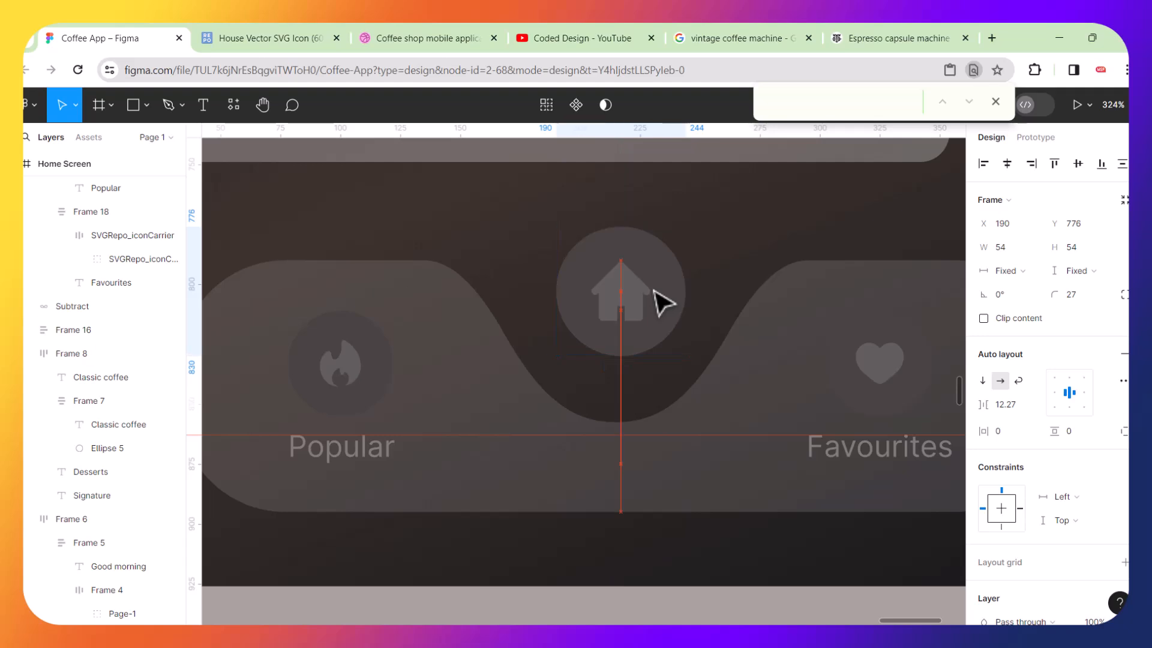
key(Up)
key(Up)
key(Up)
key(Up)
key(Left)
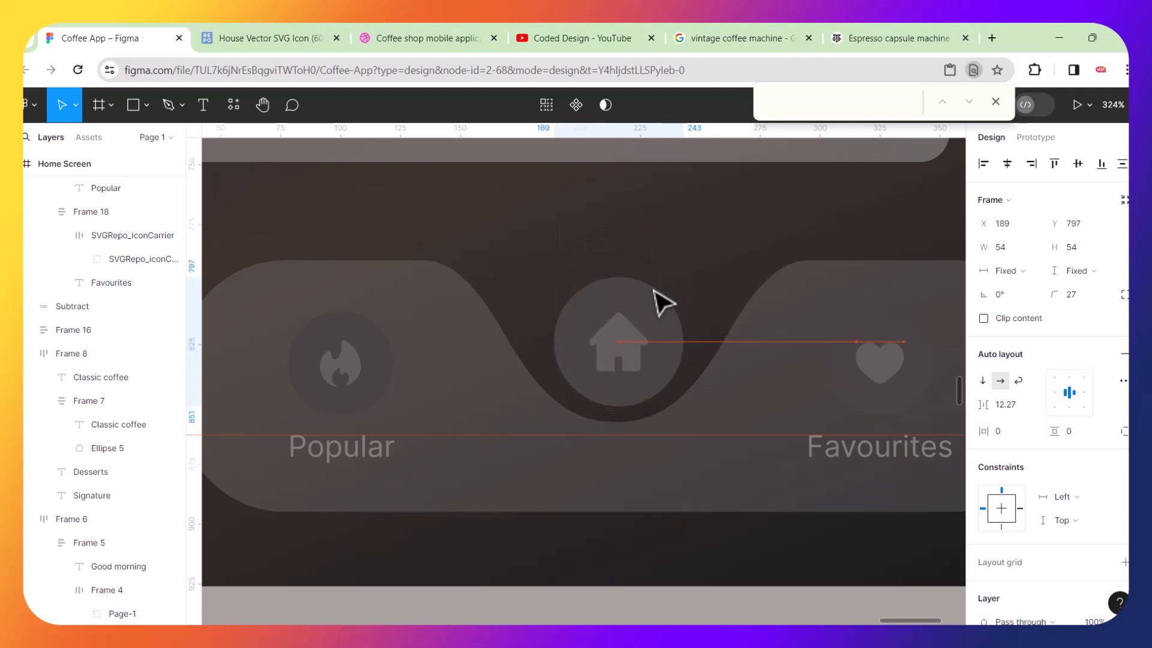
scroll(664, 304, down, 10)
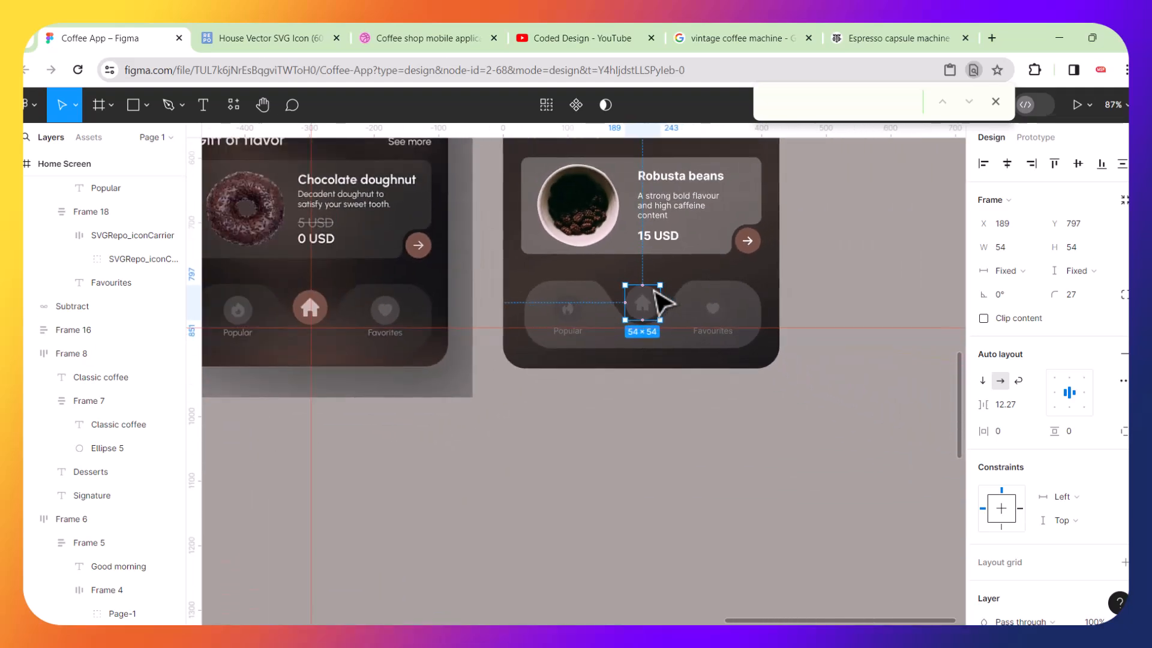
click(709, 425)
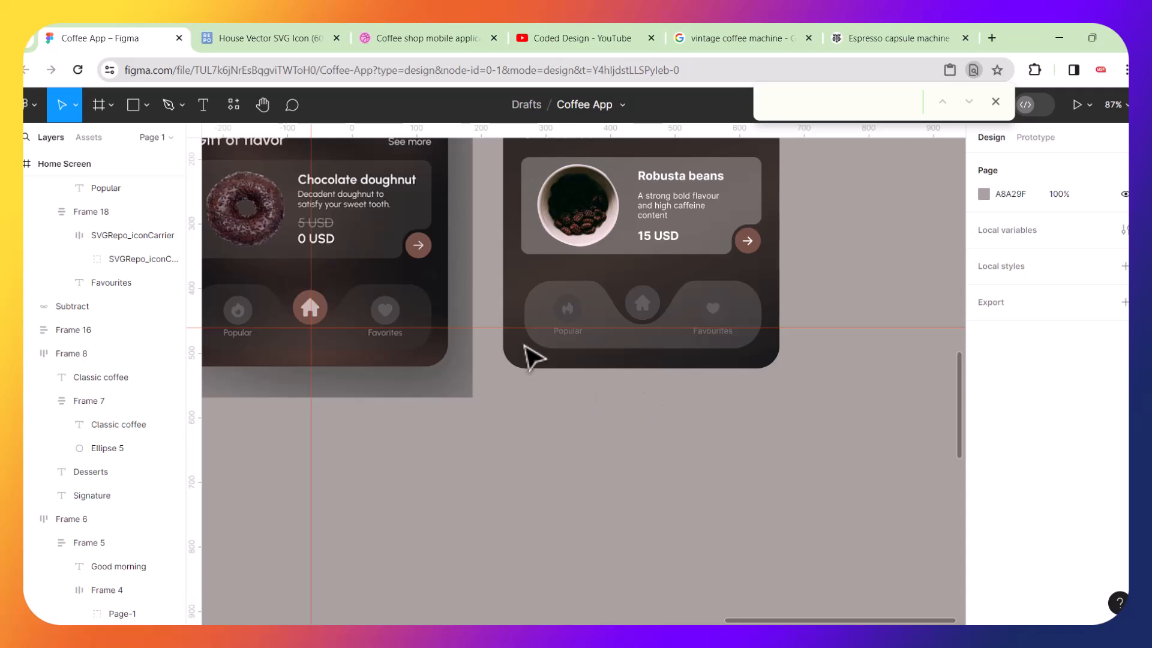
Delete the stray object beside the second phone screen.
click(495, 328)
key(Delete)
scroll(496, 329, left, 5)
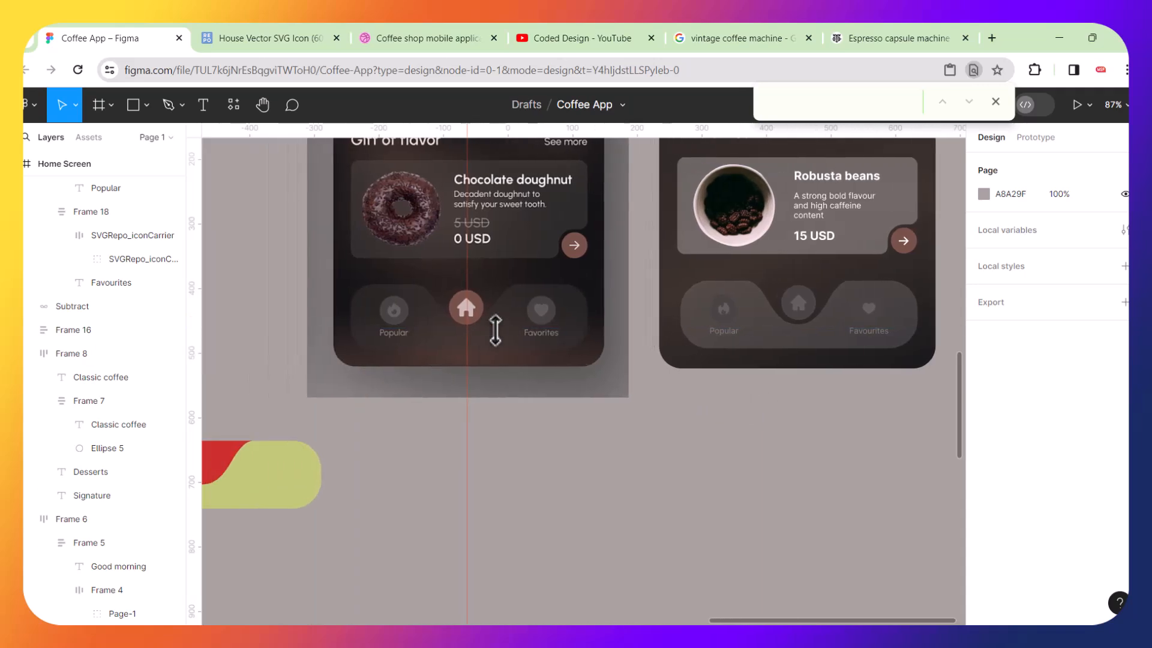
scroll(496, 330, right, 2)
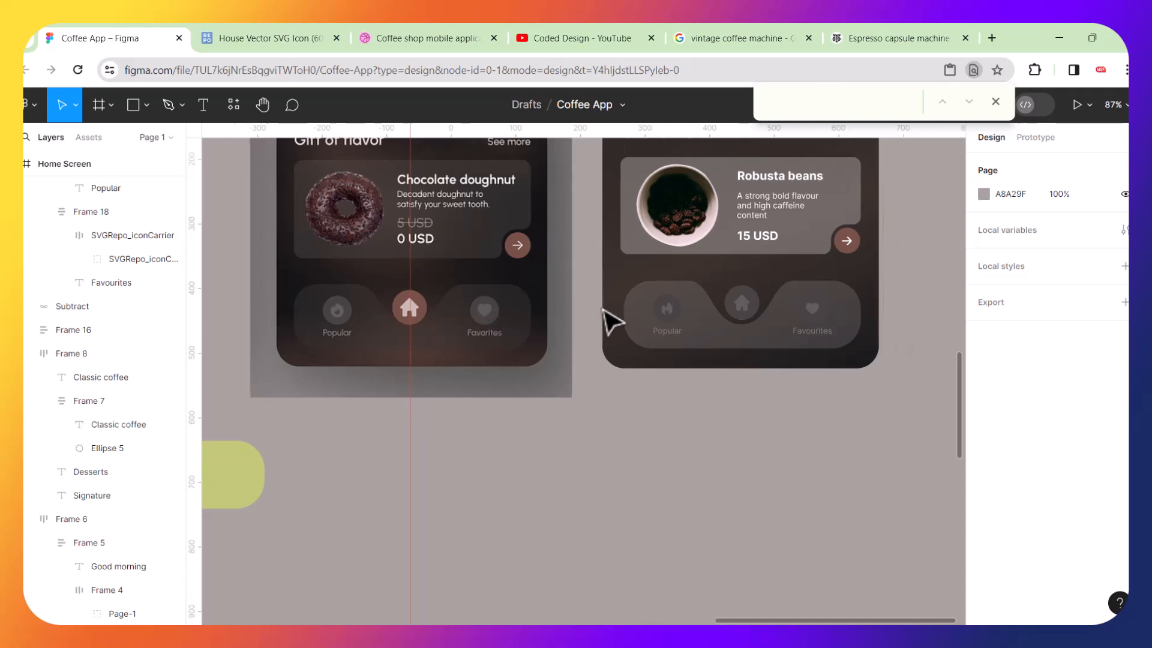
Set the home icon circle's fill by sampling the brown colour of the card's arrow button.
scroll(675, 322, up, 2)
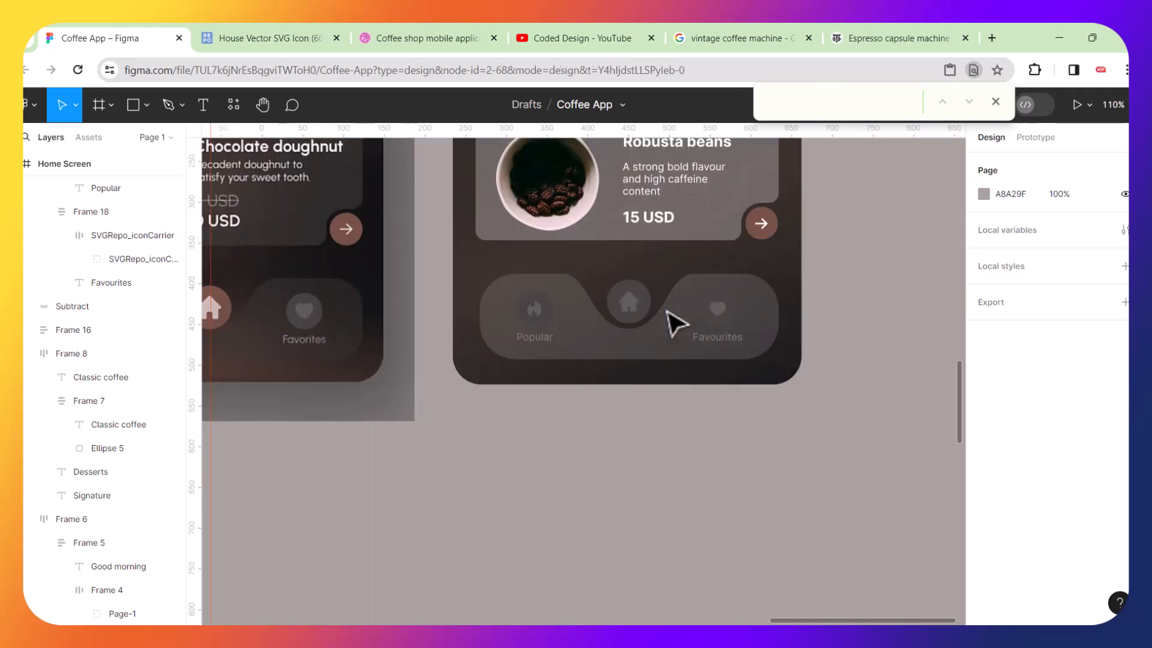
click(668, 309)
scroll(666, 288, up, 4)
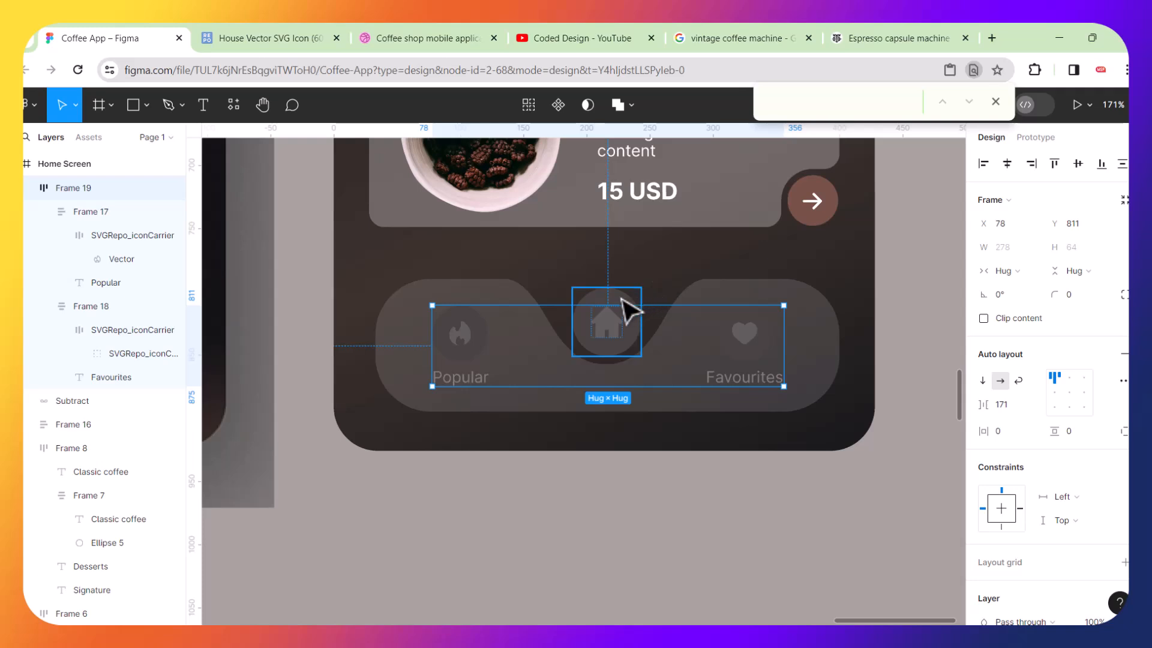
click(621, 297)
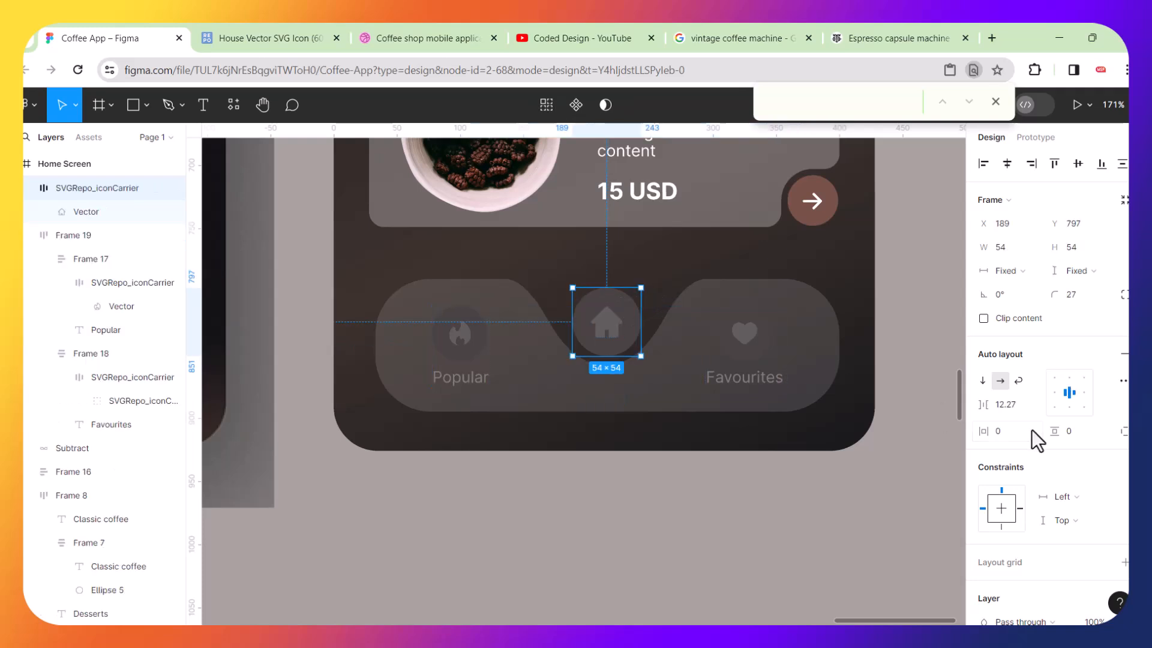
scroll(1027, 462, down, 3)
click(983, 517)
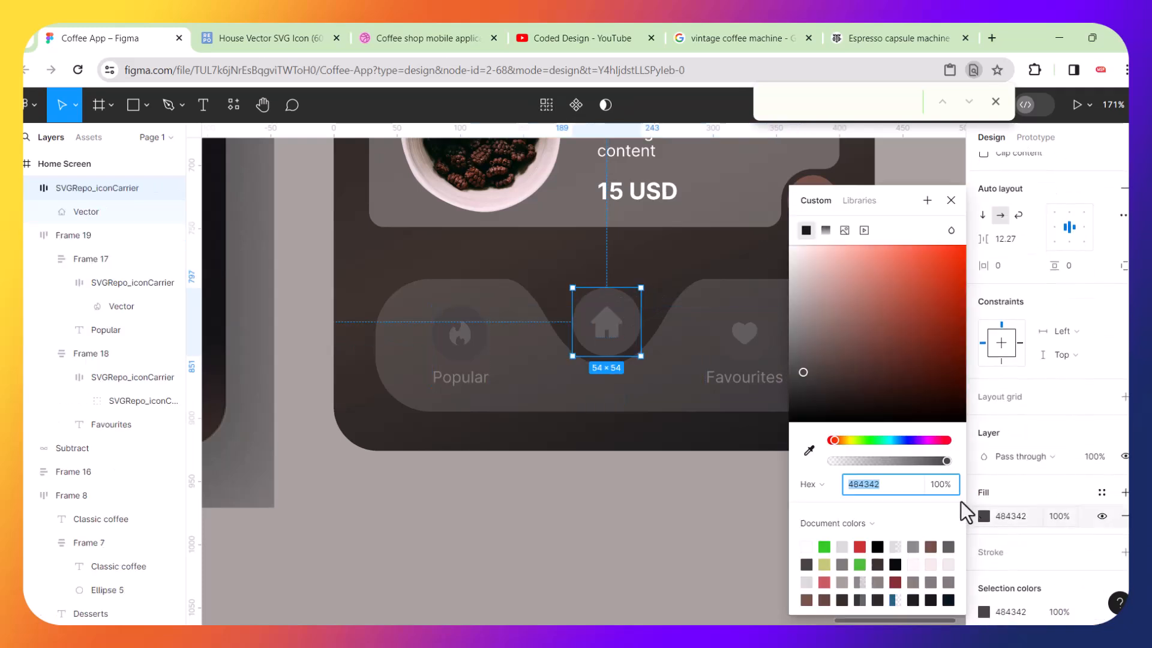
click(810, 451)
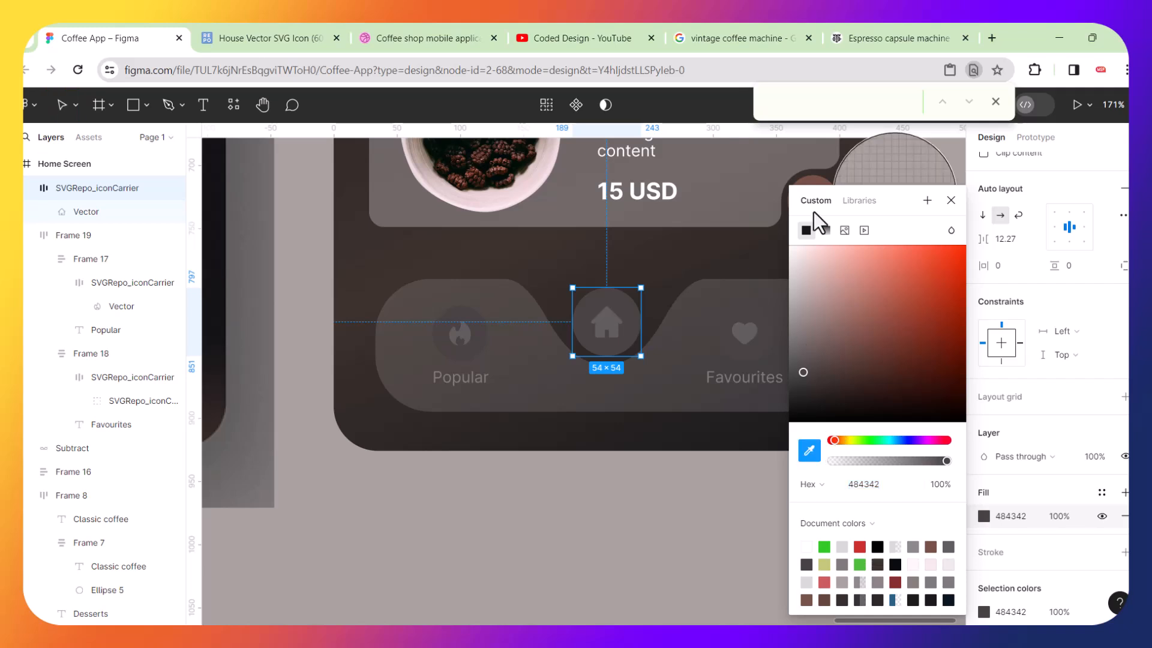
click(818, 179)
click(630, 540)
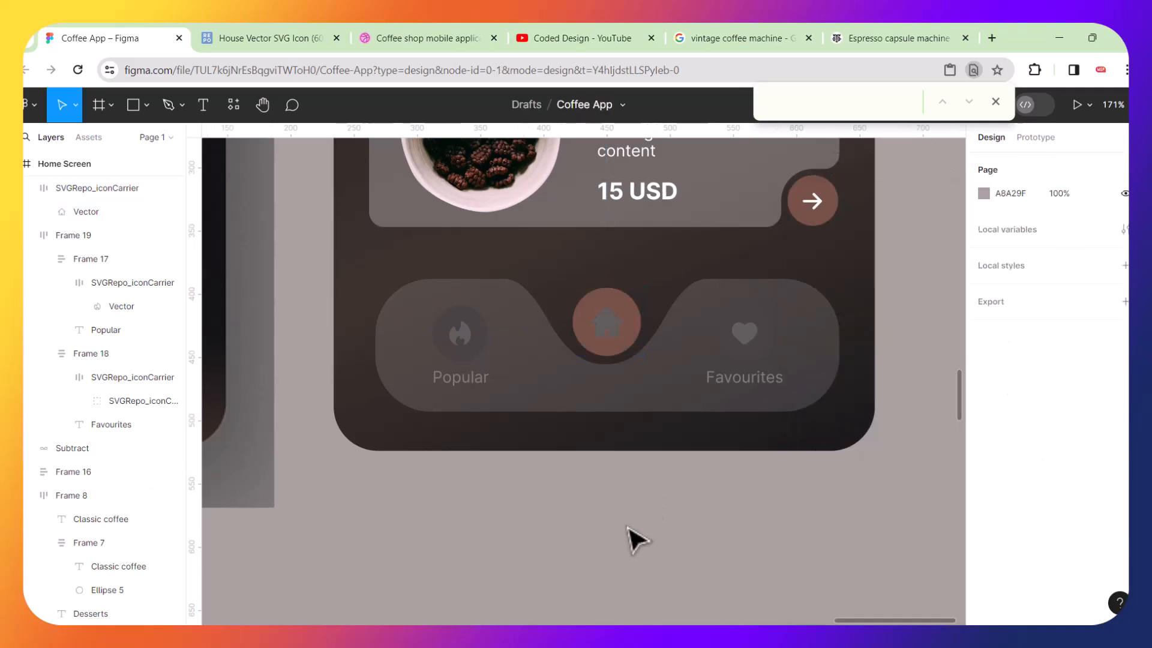
Set the house glyph's fill to C8B9B5 by sampling the home icon on the first phone screen.
scroll(852, 372, left, 5)
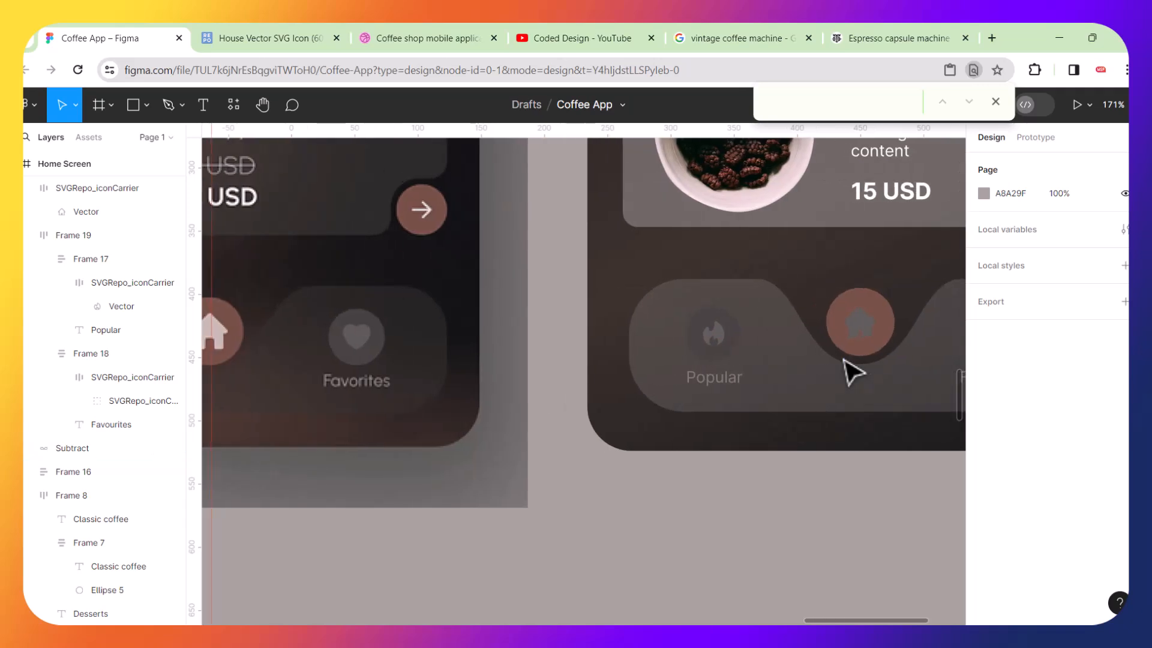
click(862, 333)
double_click(864, 336)
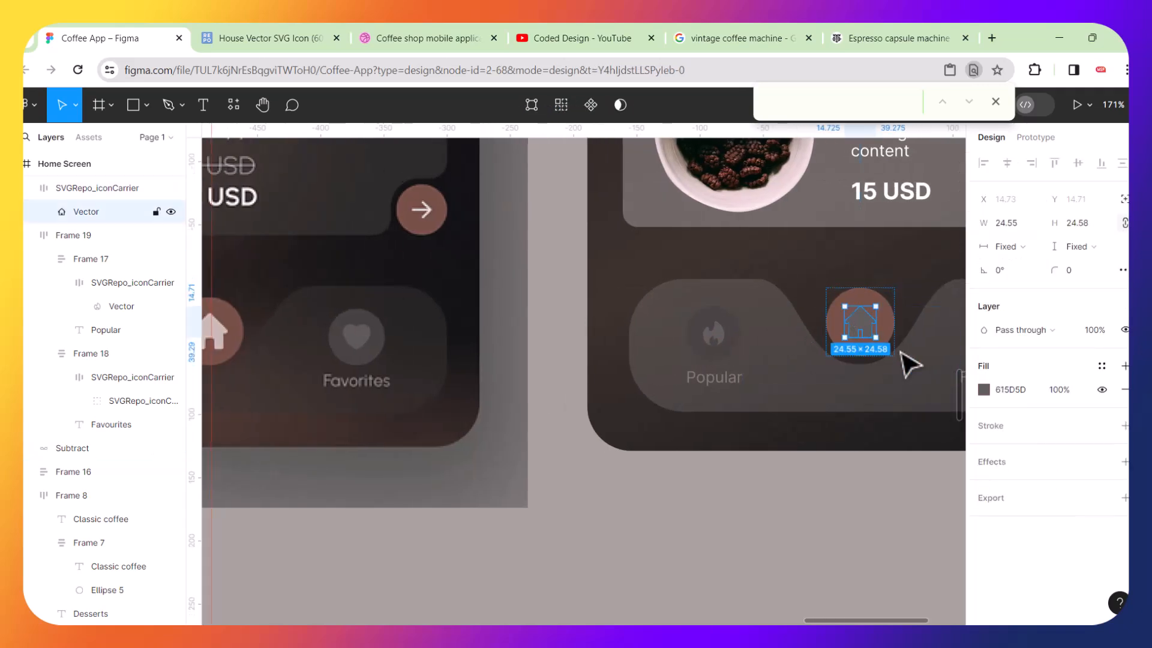
click(984, 390)
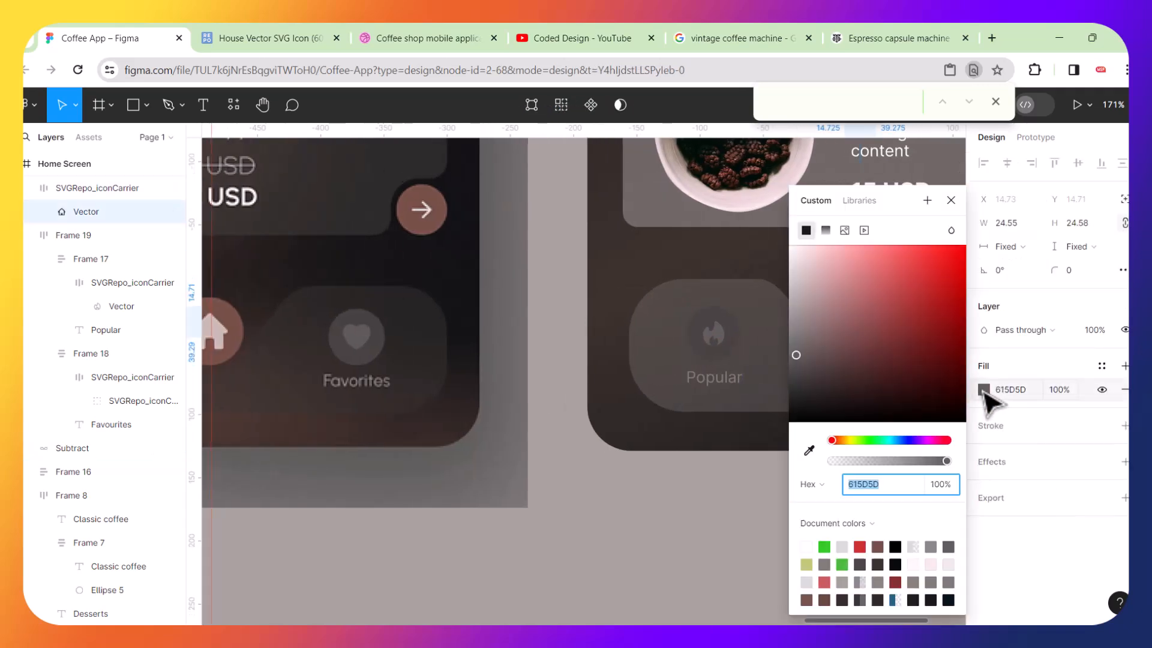
click(810, 450)
click(223, 329)
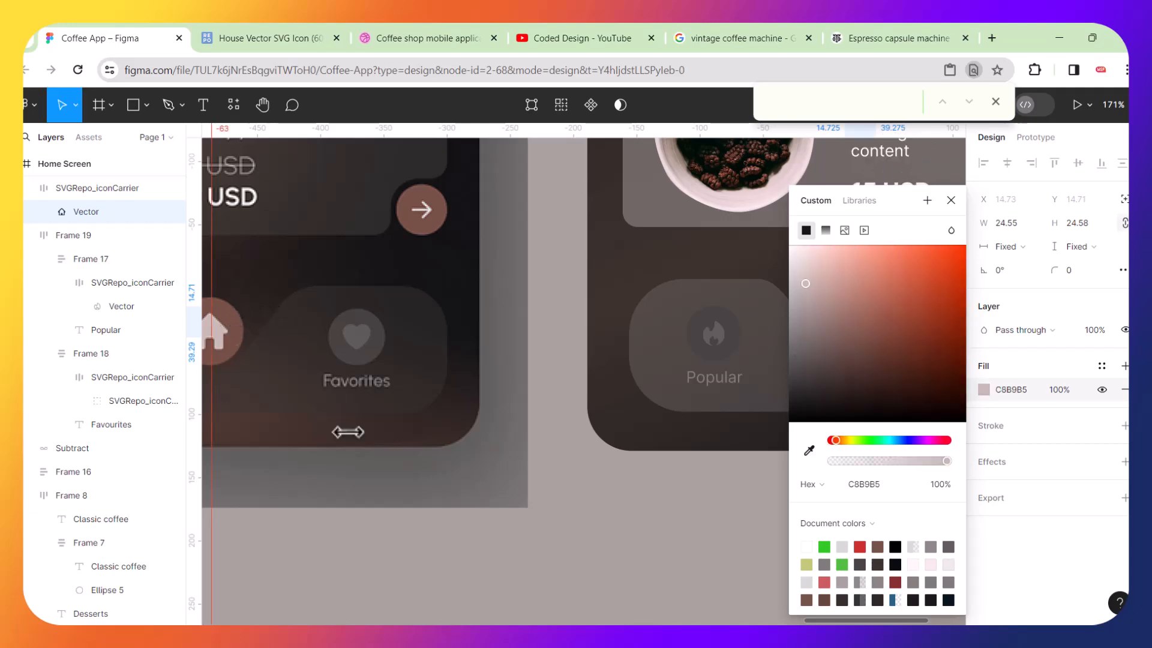
click(484, 548)
Inspect the width of the Gift flavour card on the second screen.
scroll(573, 518, down, 2)
scroll(573, 520, down, 4)
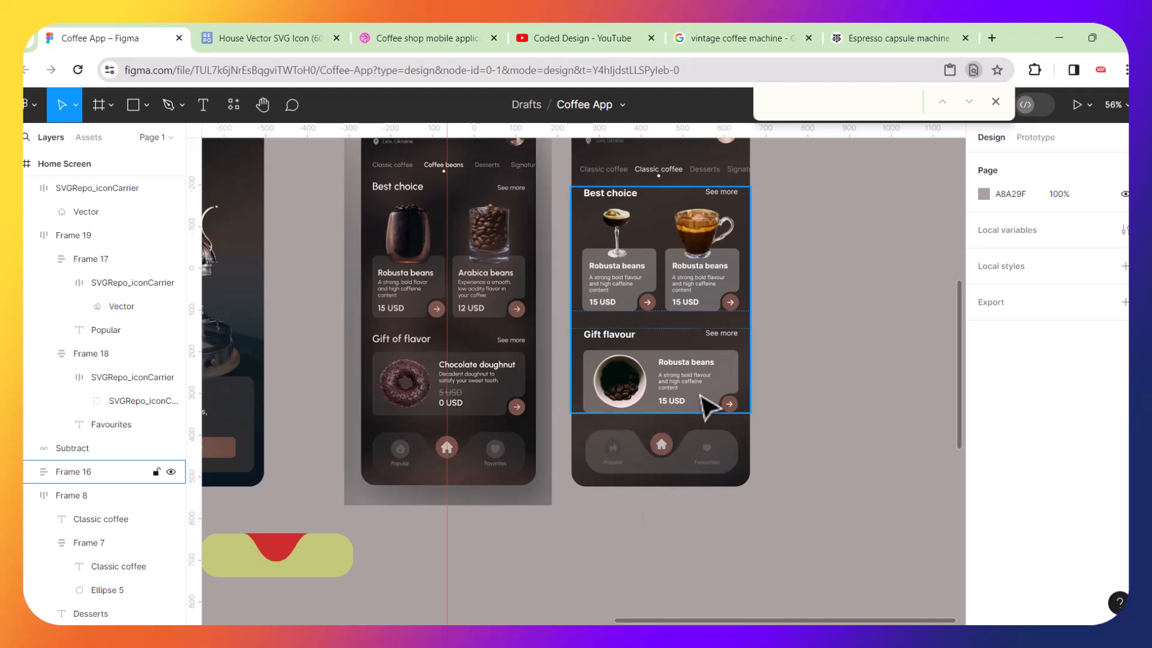
scroll(703, 404, up, 3)
scroll(701, 395, up, 1)
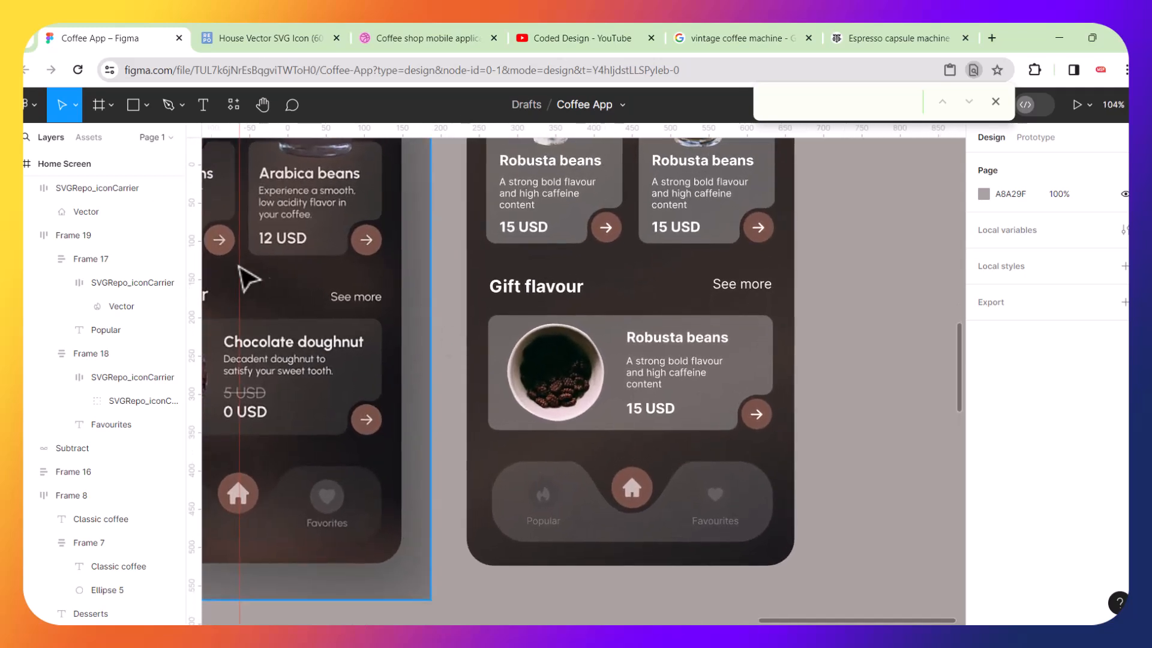
double_click(492, 351)
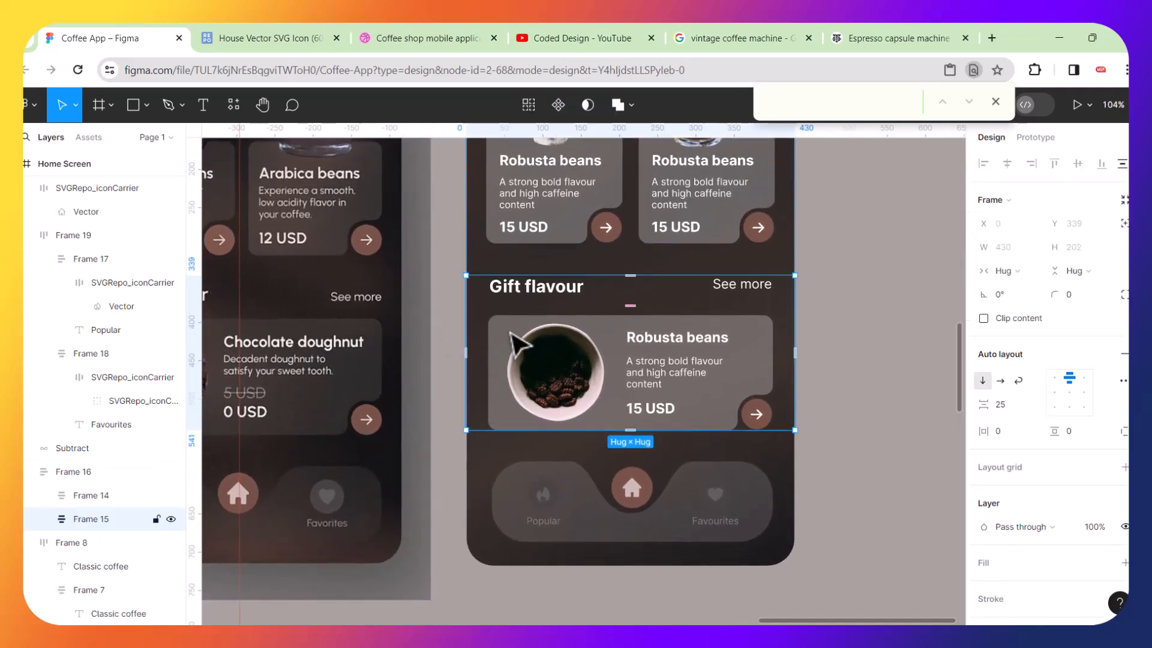
double_click(513, 336)
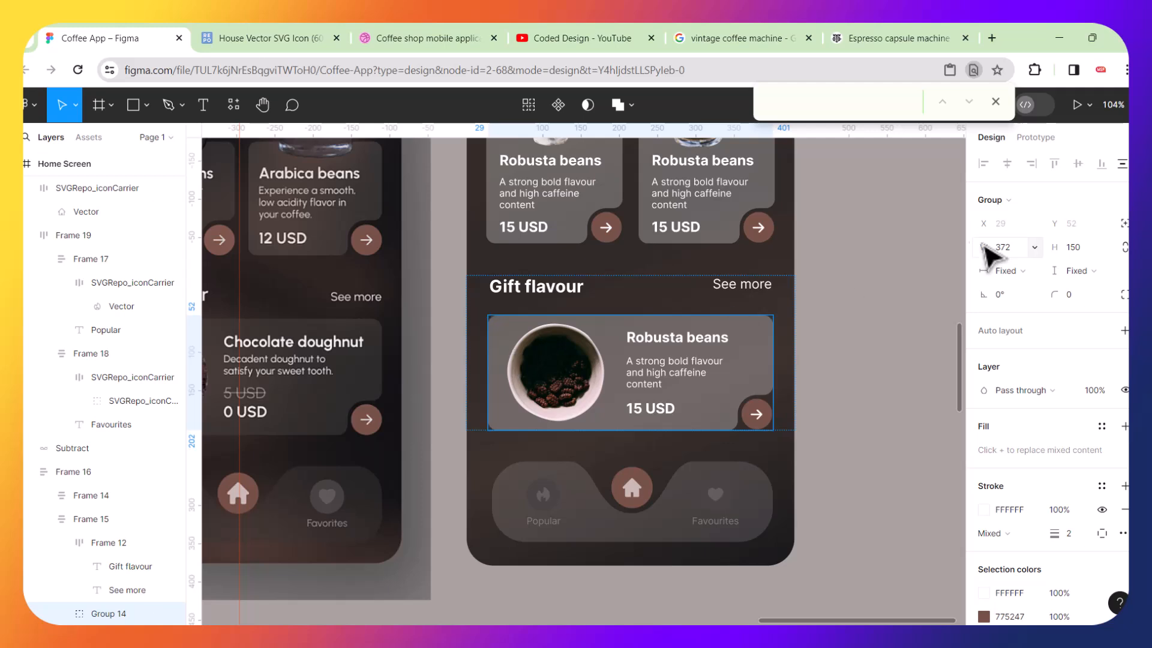
click(1018, 248)
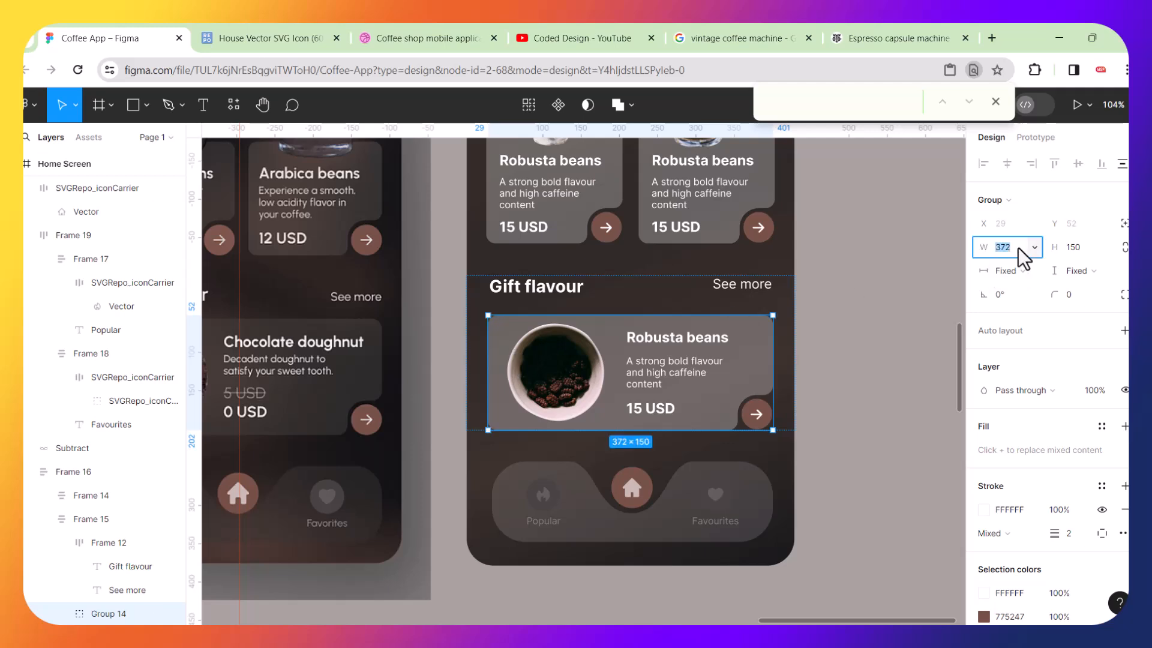
Group the icon row, the curved bar and the home icon together.
click(708, 508)
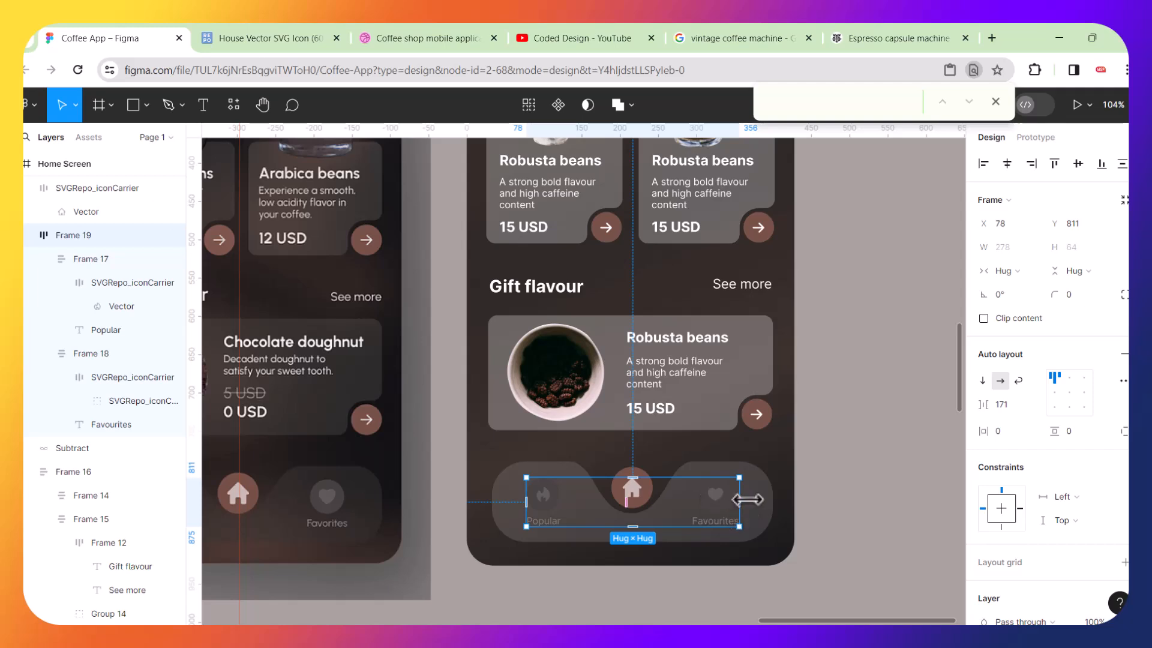
shift+click(772, 507)
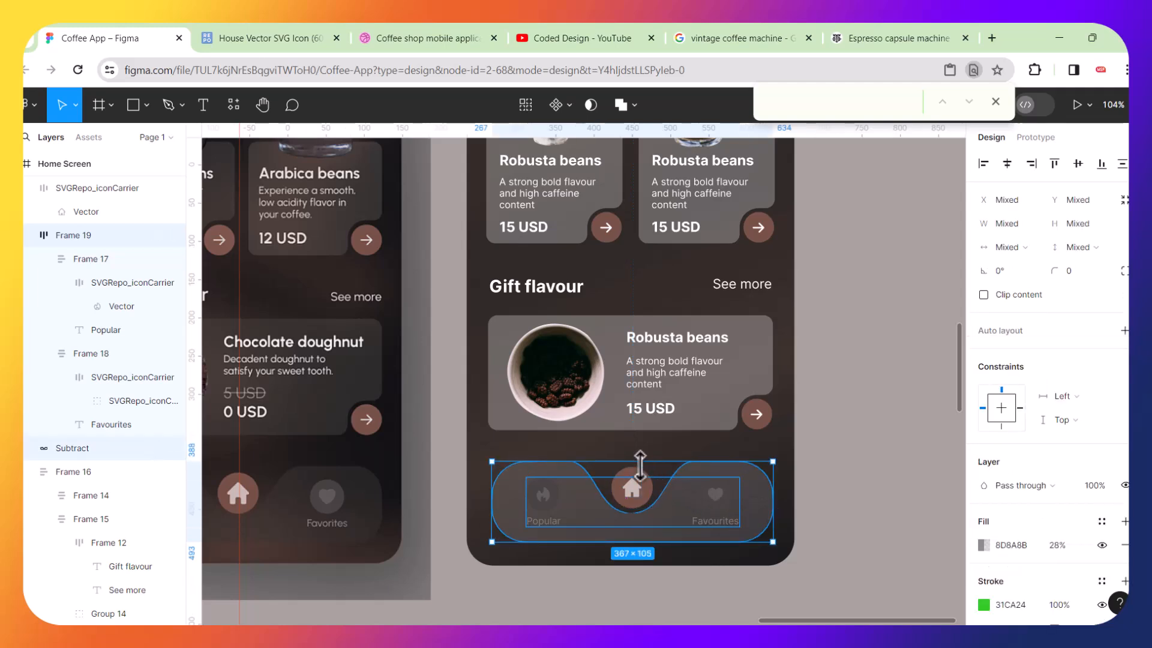
shift+click(650, 487)
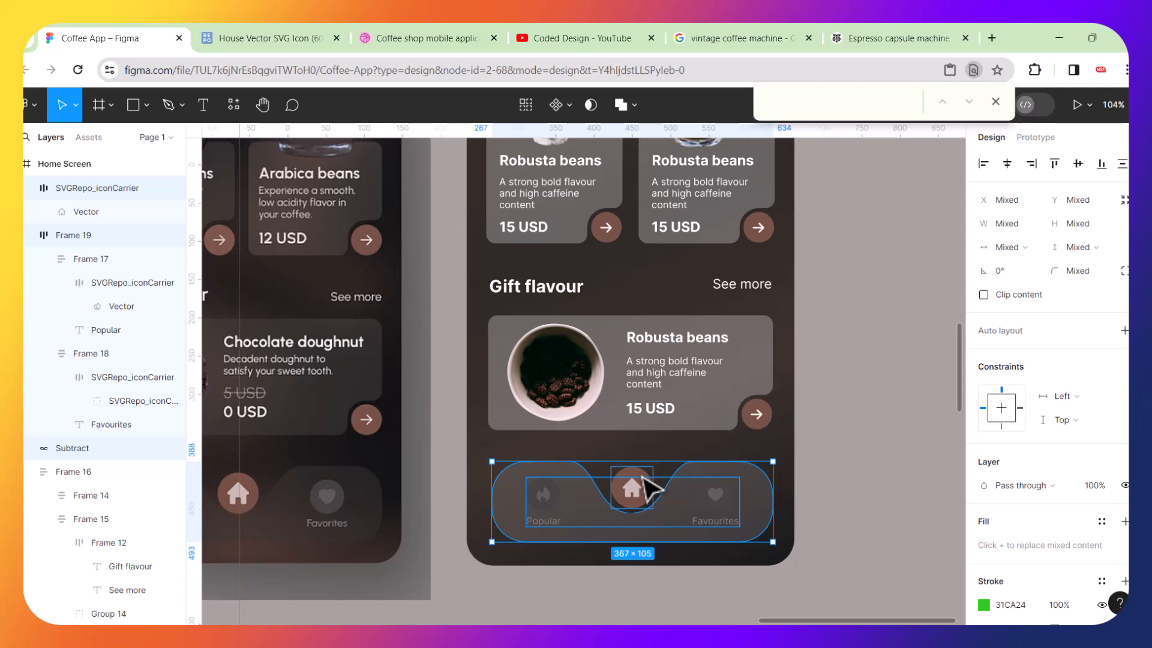
key(ctrl+g)
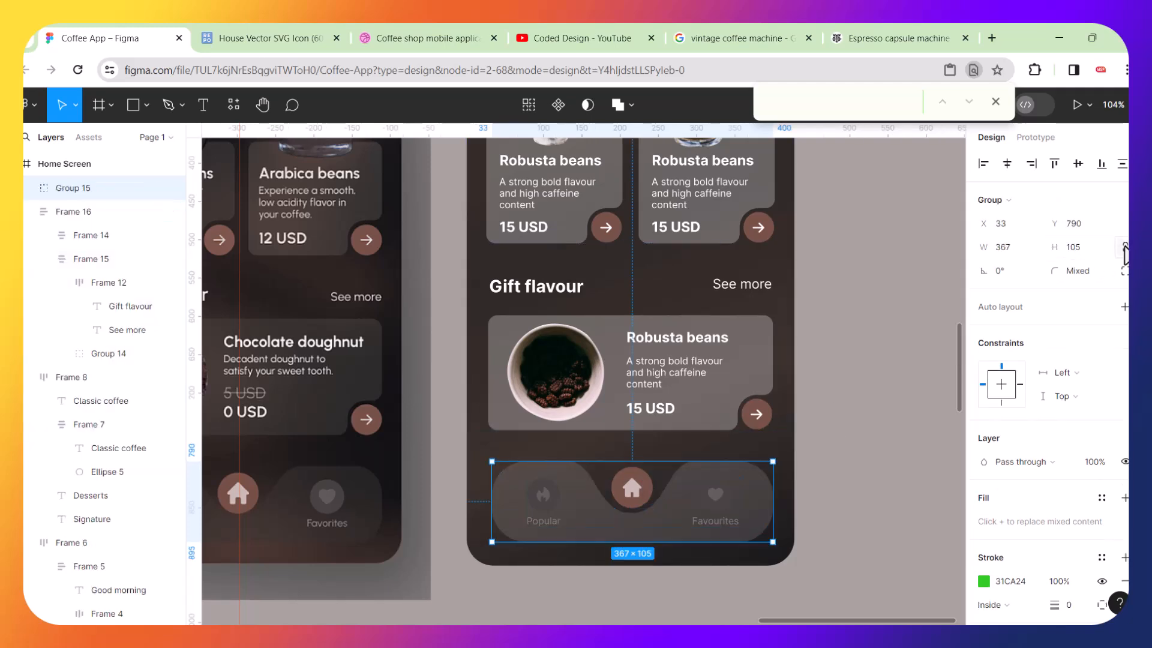
Resize the navigation bar group to 372 wide and centre it horizontally with the content frame above.
click(1011, 248)
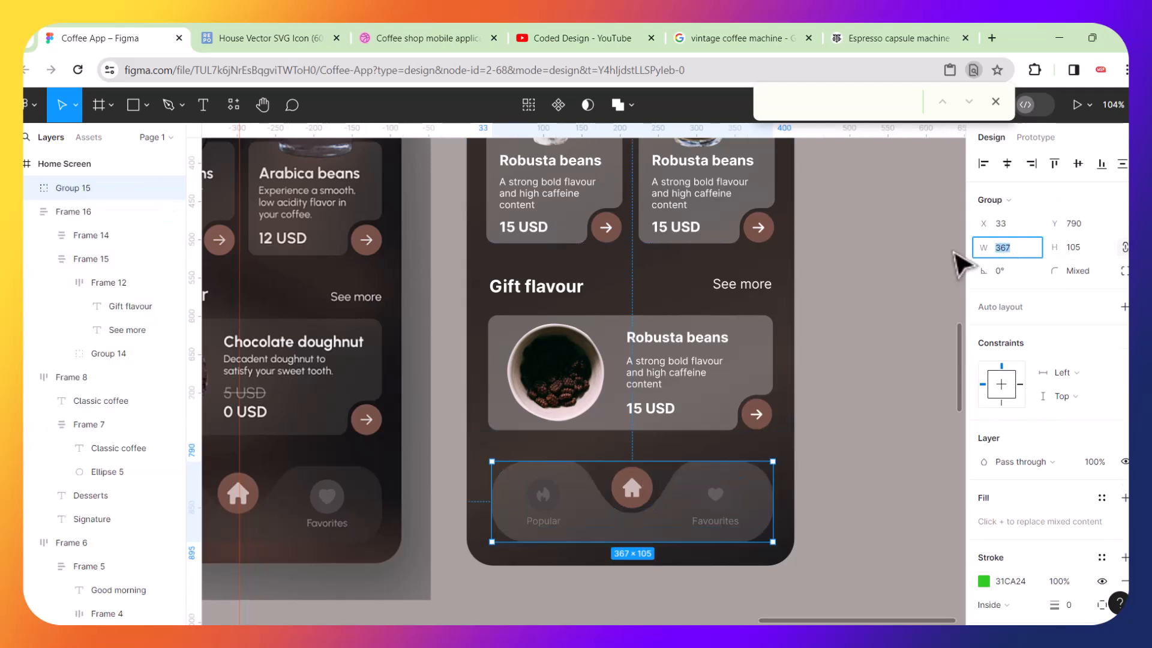
key(Return)
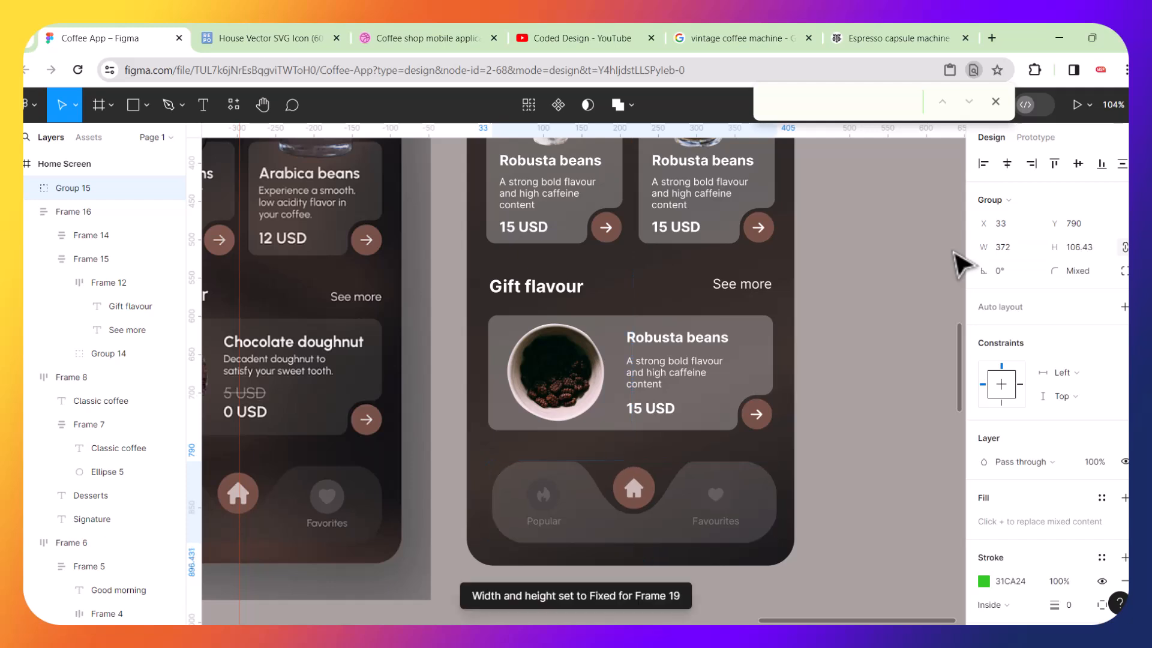
shift+click(545, 380)
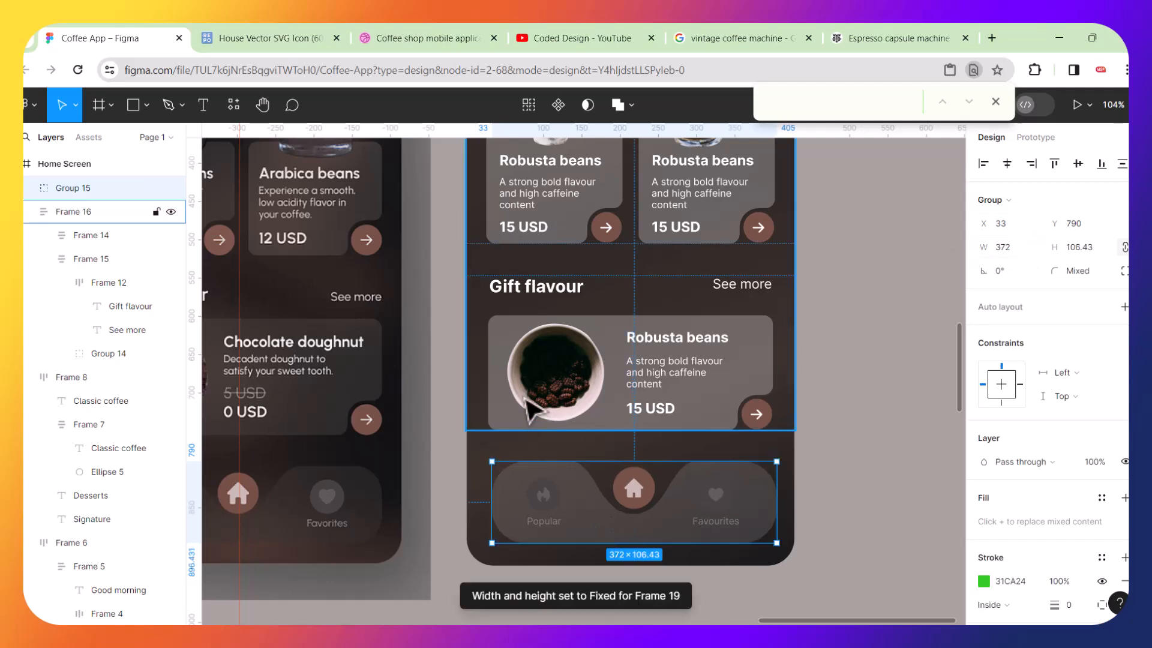
click(1007, 164)
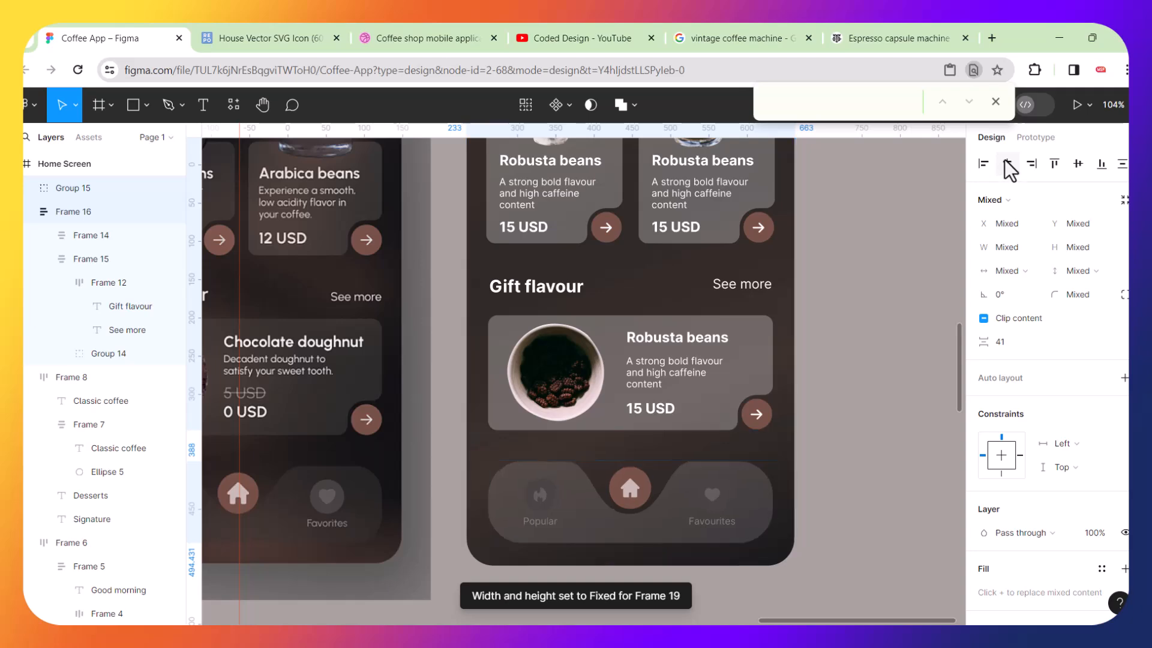
click(869, 396)
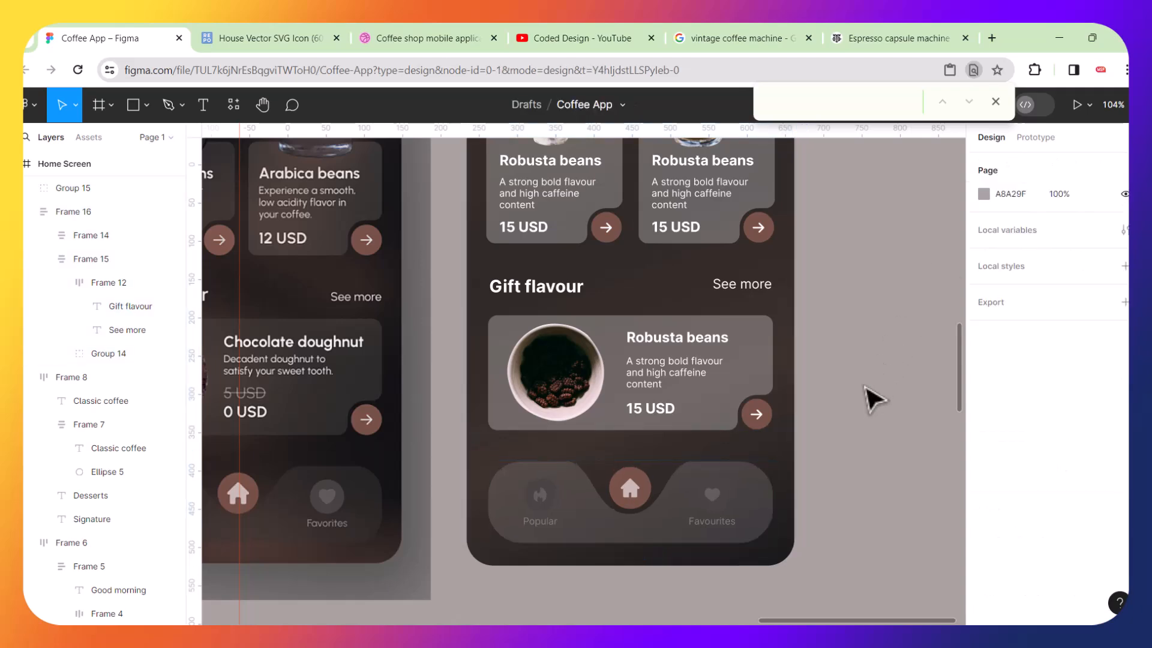
Wrap the content frame and the navigation bar group together in a vertical auto layout frame.
ctrl+scroll(873, 399, down, 3)
ctrl+scroll(873, 399, down, 3)
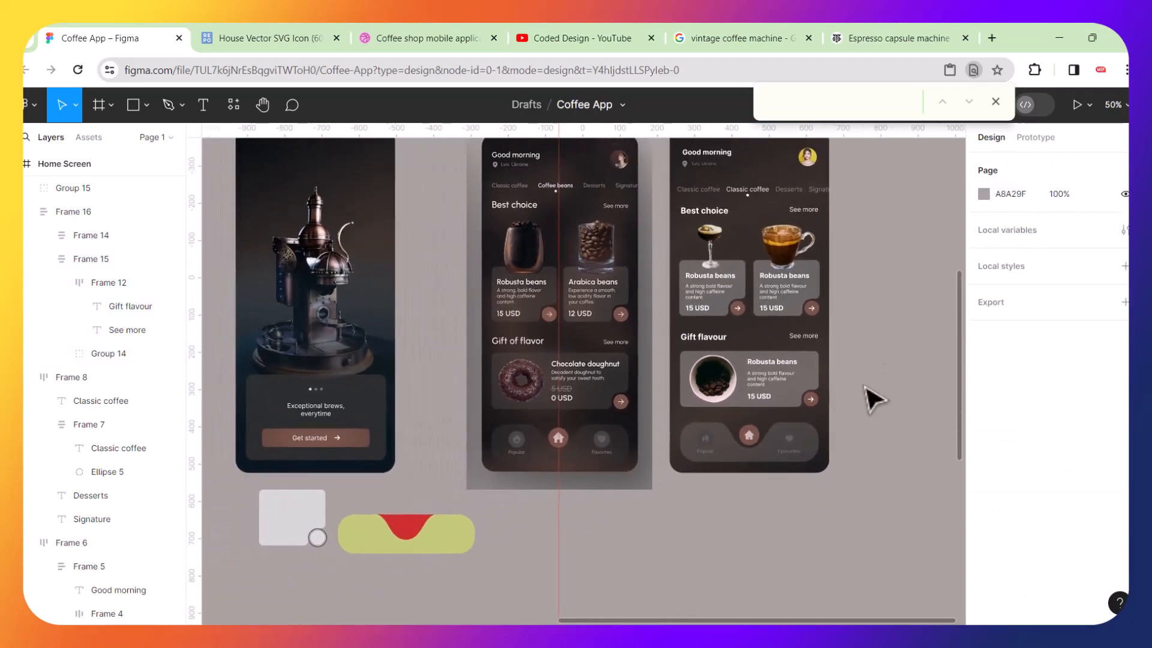
scroll(841, 285, right, 3)
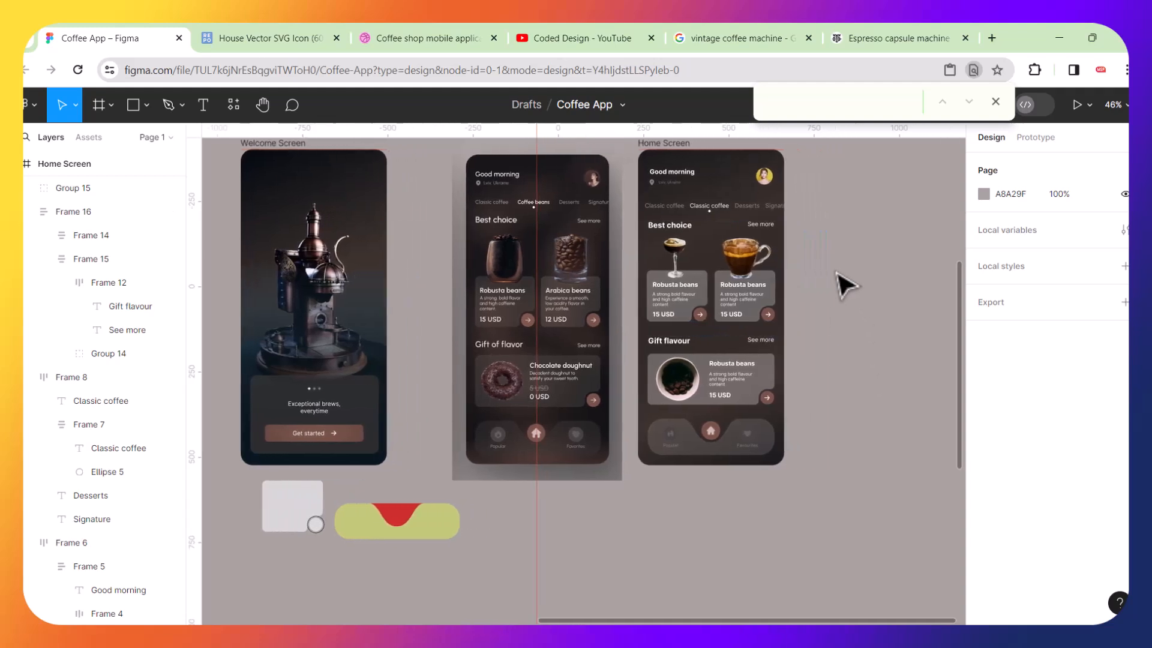
click(744, 325)
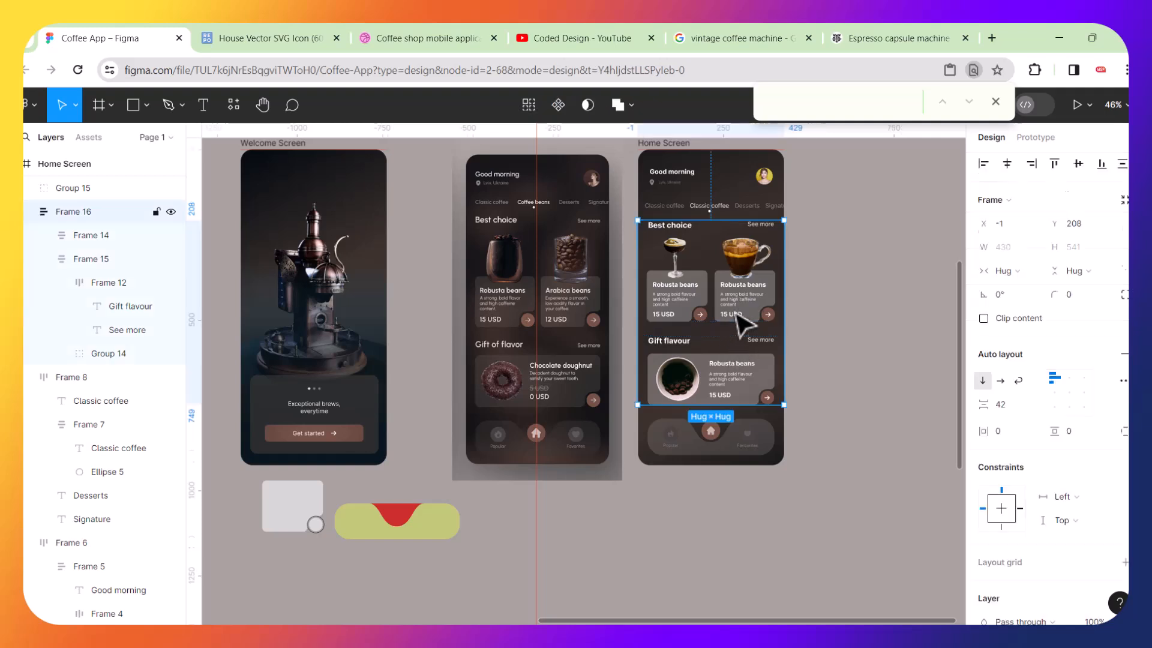
shift+click(713, 442)
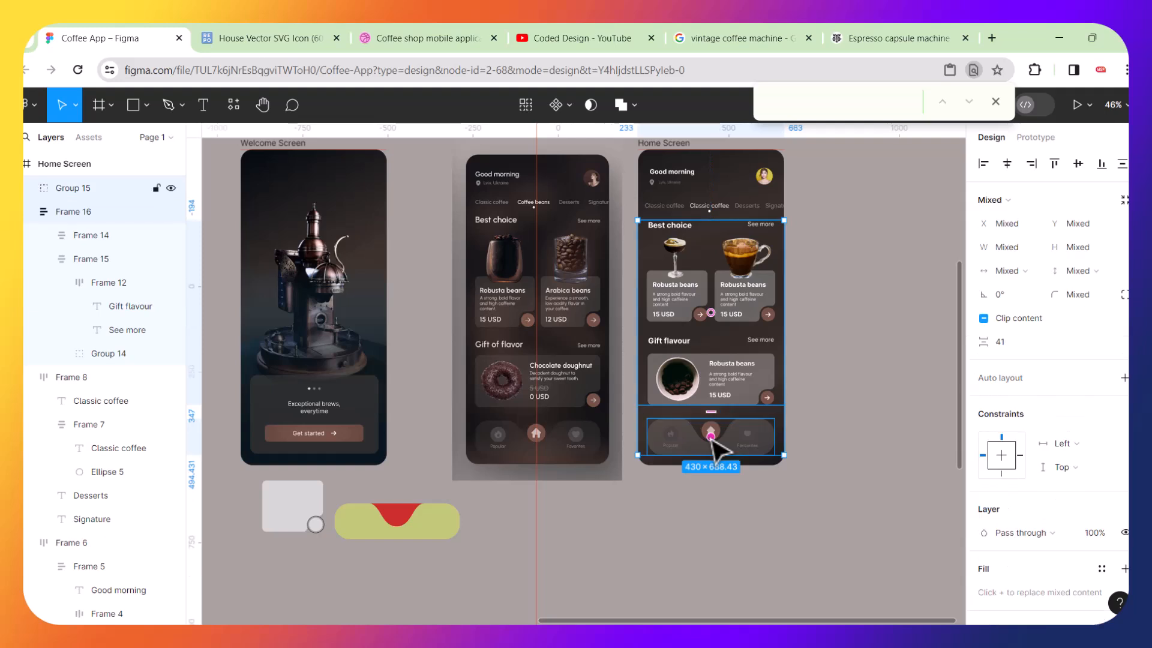
key(shift+a)
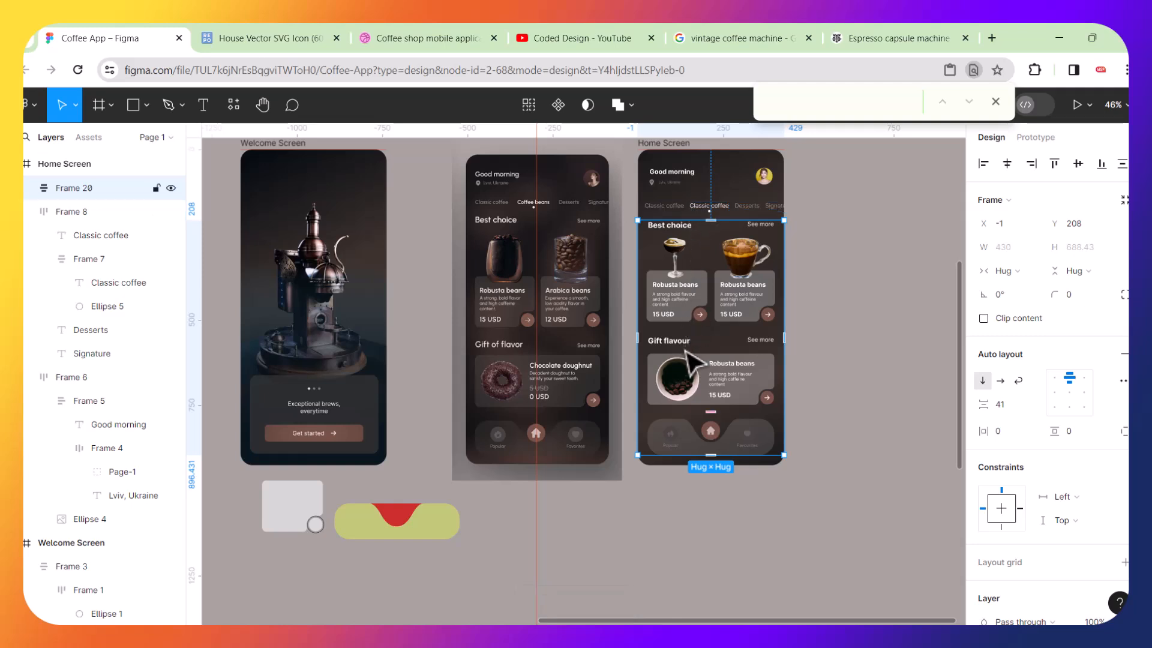
Try to wrap the category tabs row and the new content frame in another auto layout frame.
shift+click(689, 209)
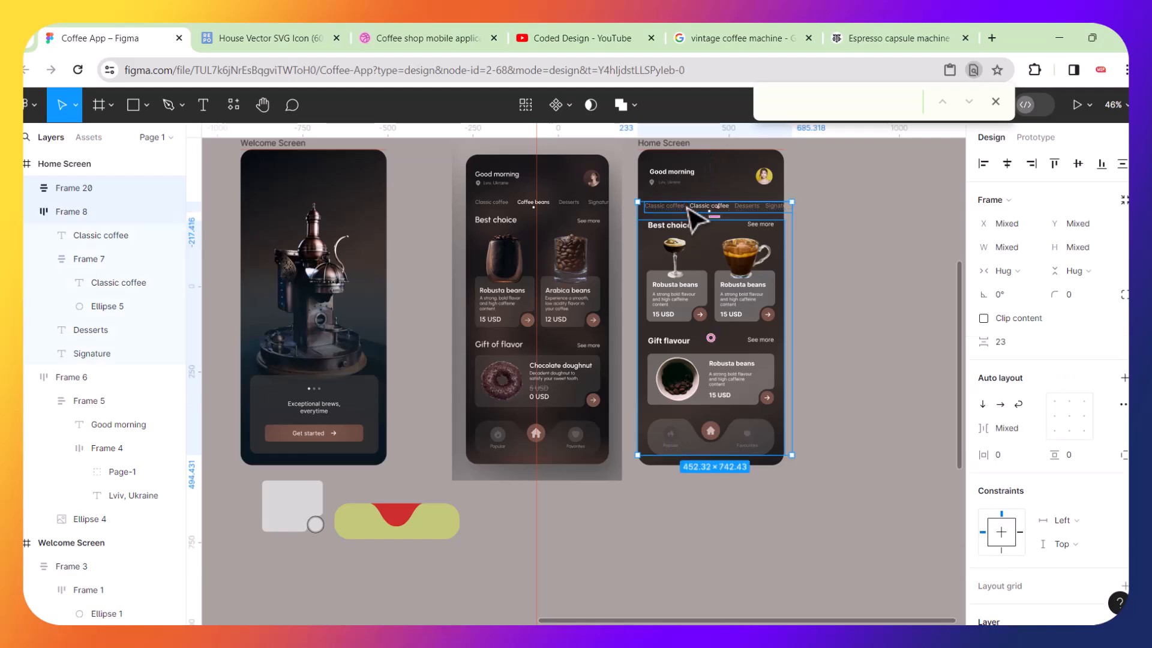
key(ctrl+a)
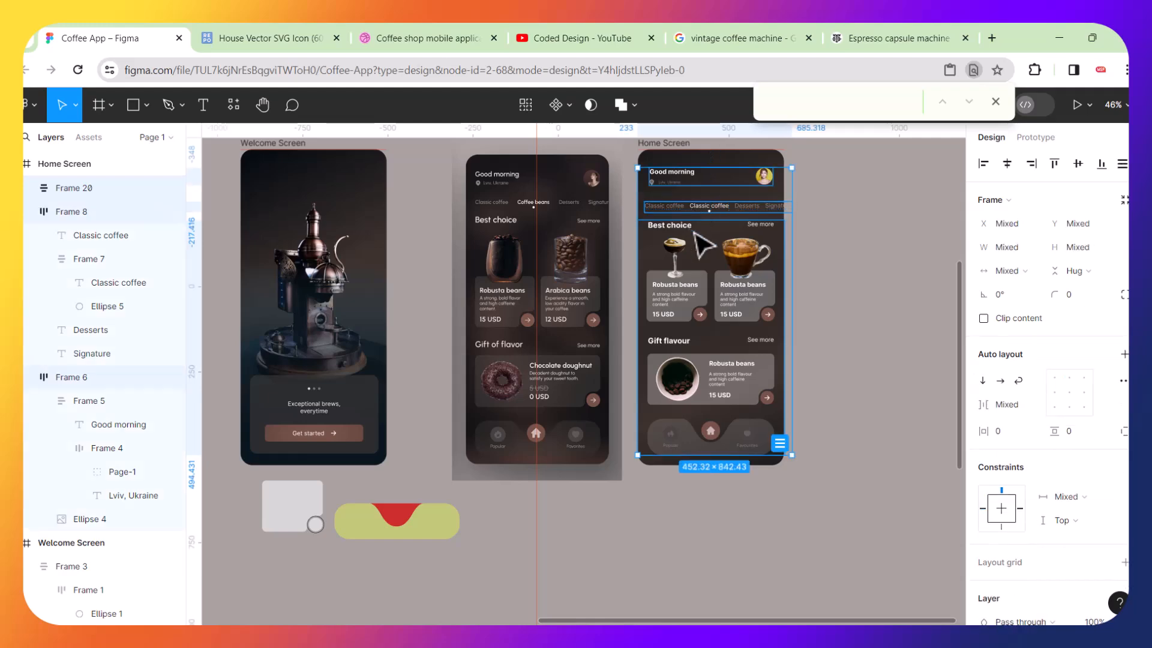
click(844, 239)
scroll(704, 186, up, 3)
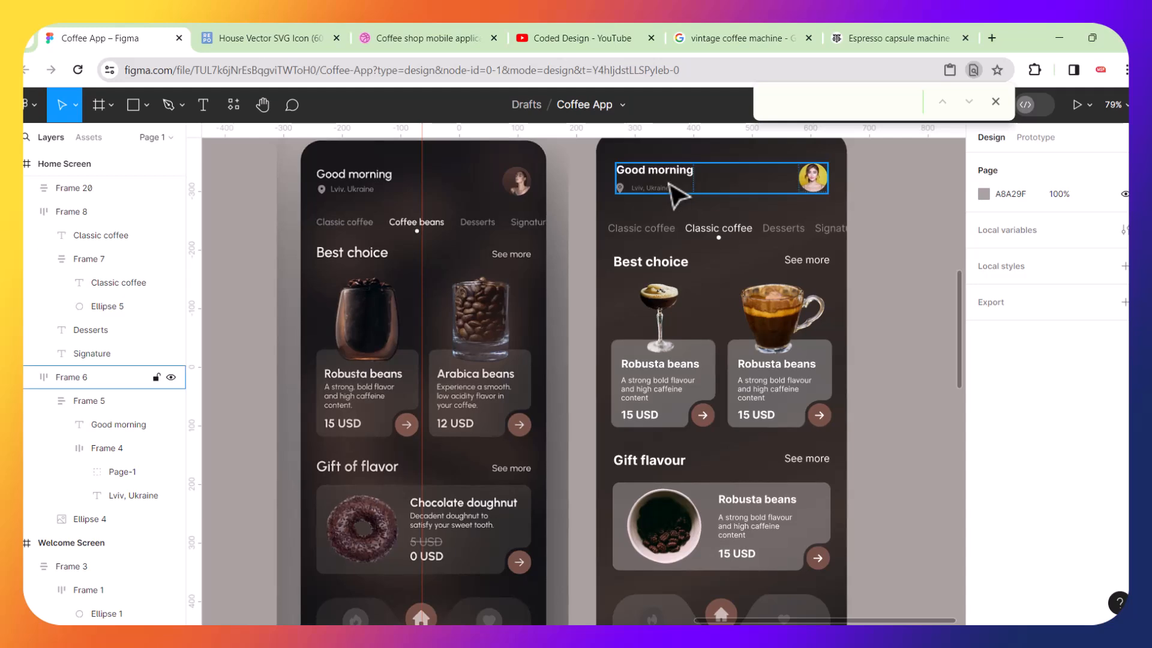
click(677, 192)
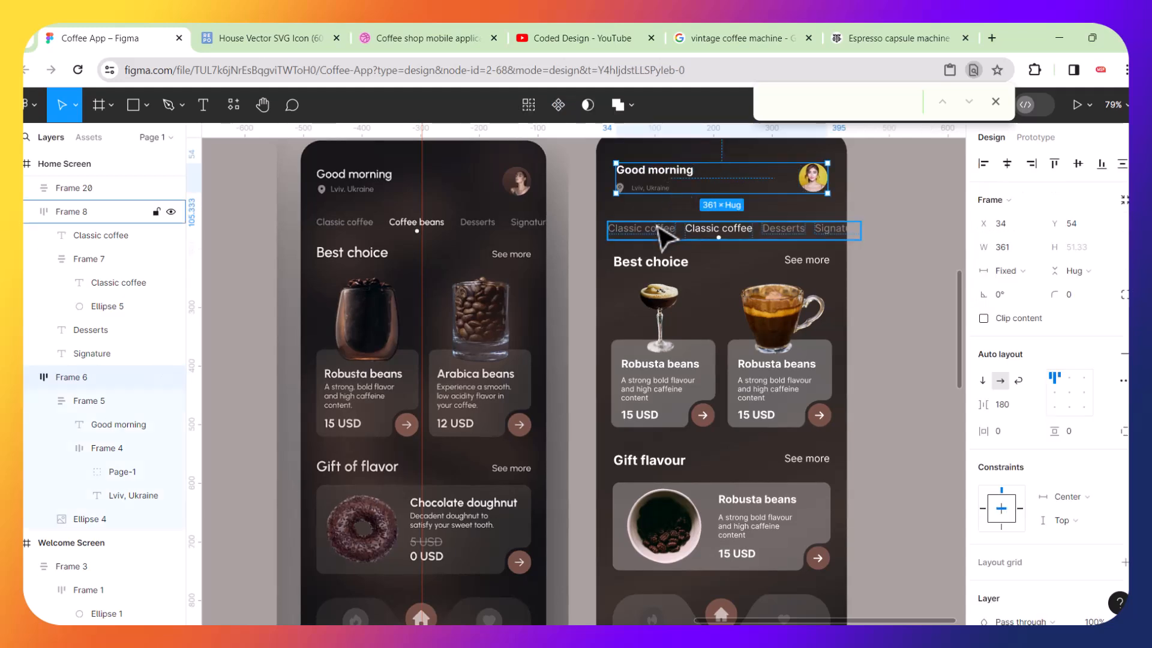
shift+click(662, 236)
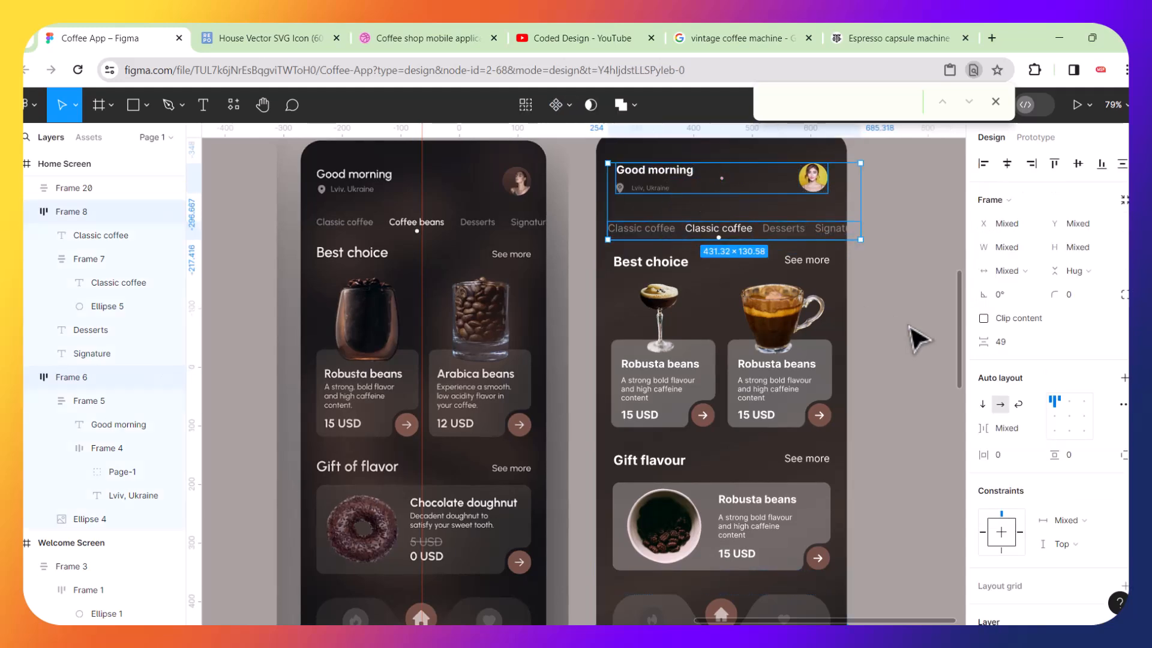
click(705, 279)
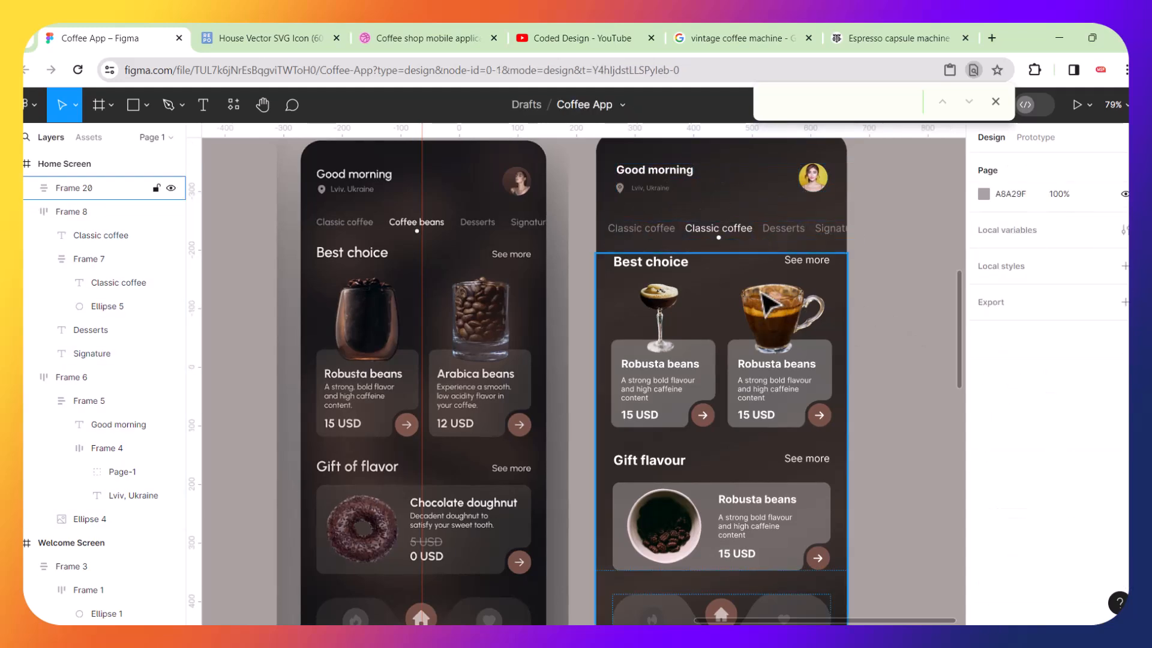
shift+click(661, 237)
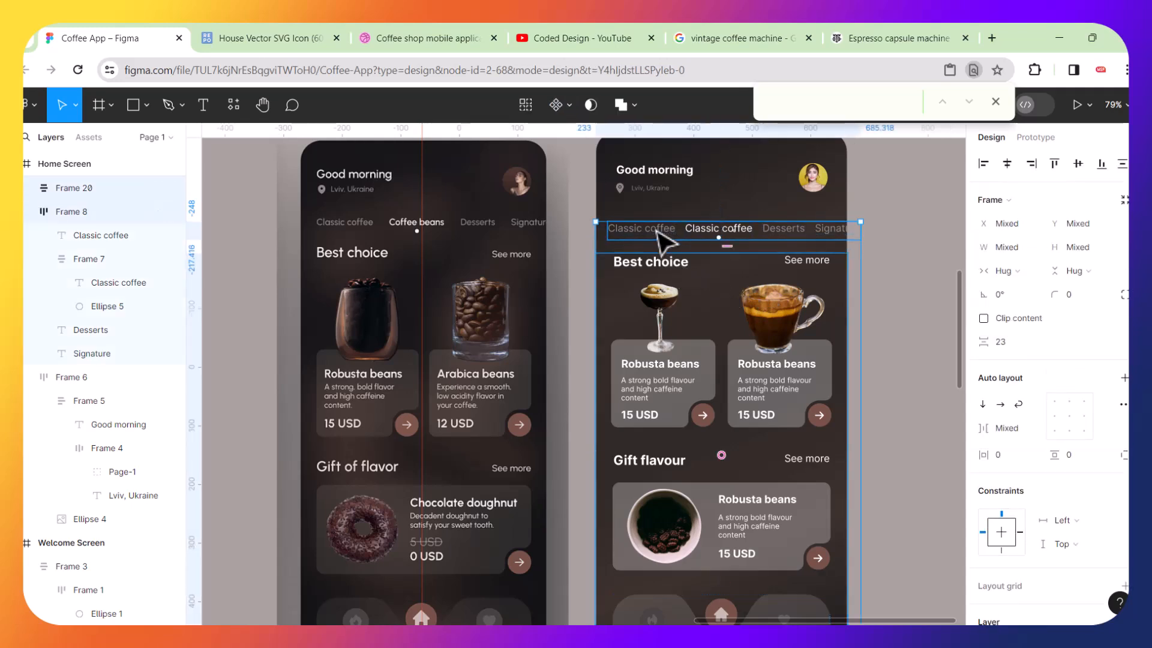
key(shift+a)
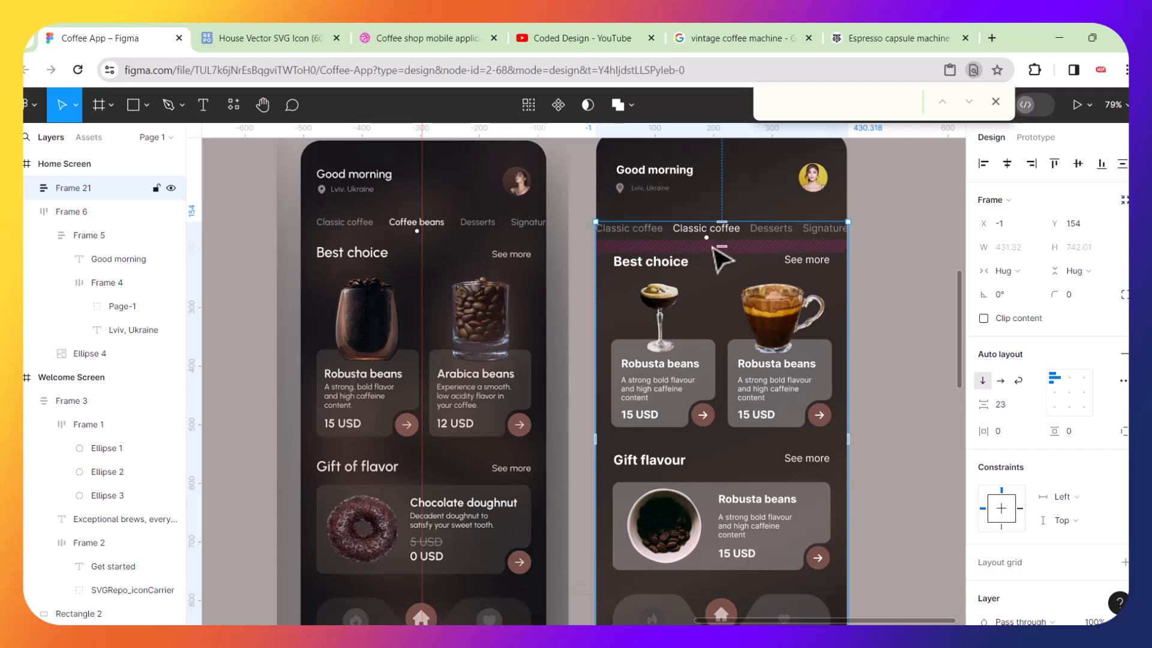
key(ctrl+z)
click(906, 270)
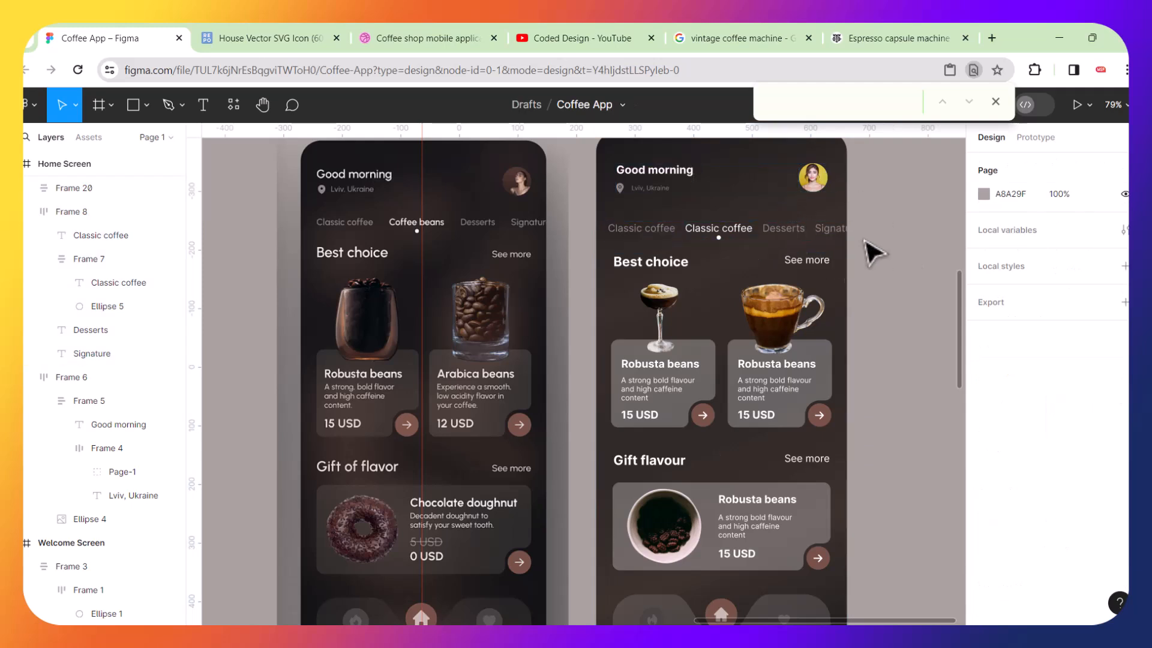
Nudge the category tabs row on the second screen up to about Y 145.
click(781, 246)
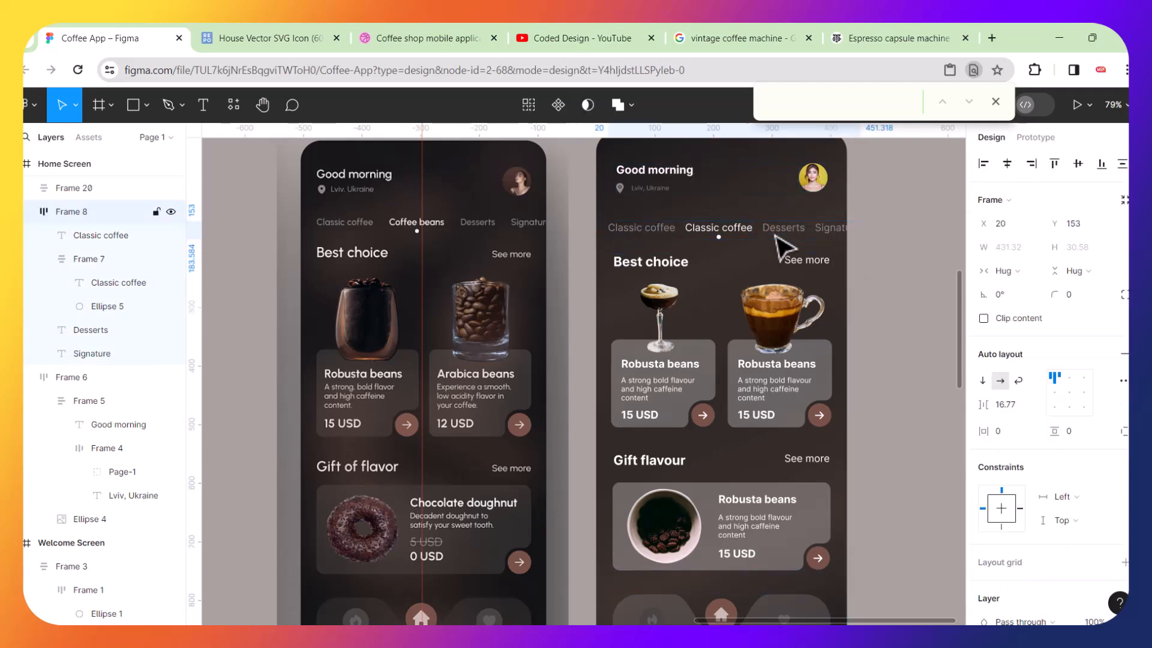
key(Up)
key(Up)
key(Up)
key(Up)
key(Up)
key(Up)
key(Up)
key(Up)
key(Up)
key(Up)
key(Up)
key(Up)
key(Up)
key(Up)
key(Down)
key(Down)
key(Down)
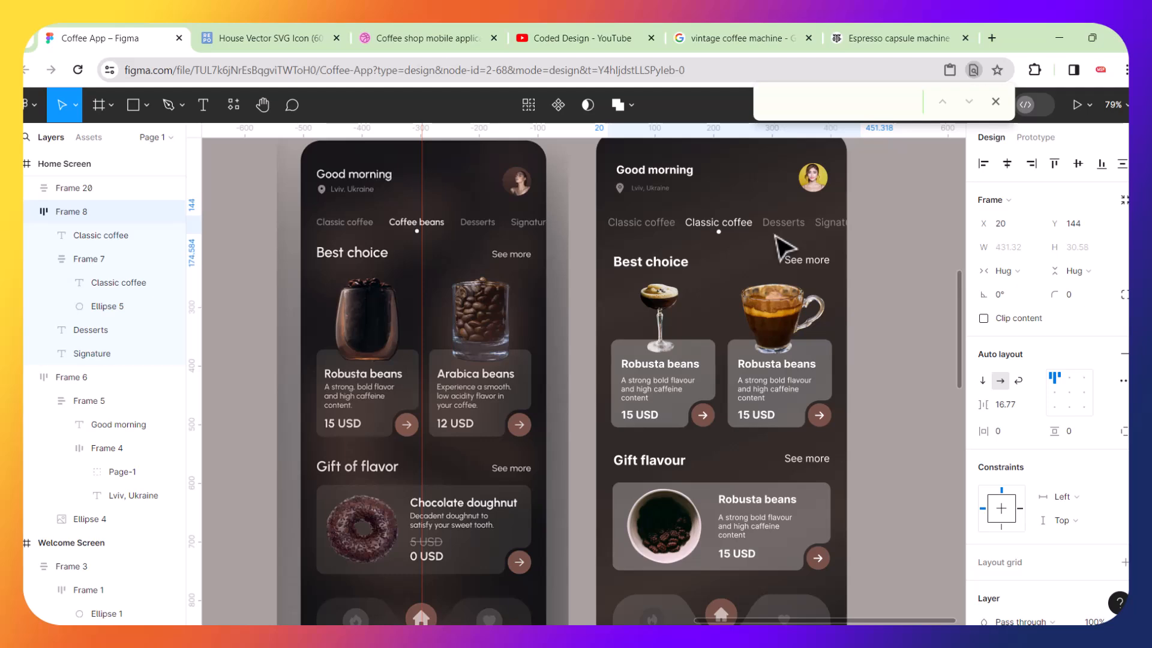
scroll(780, 246, down, 3)
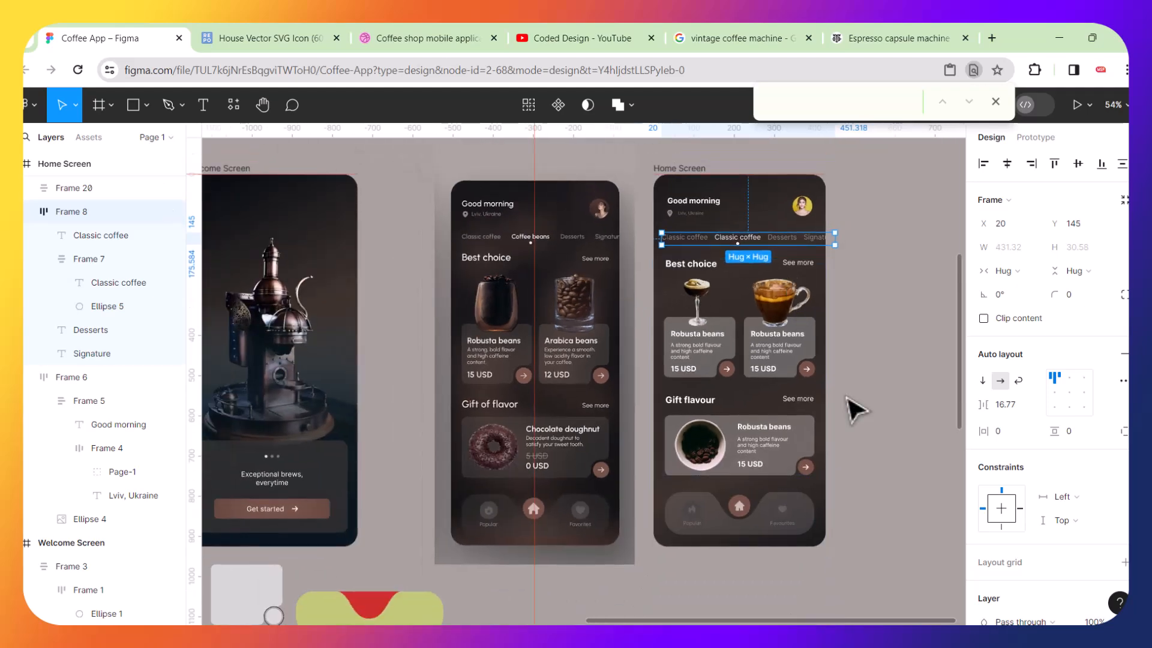
click(908, 406)
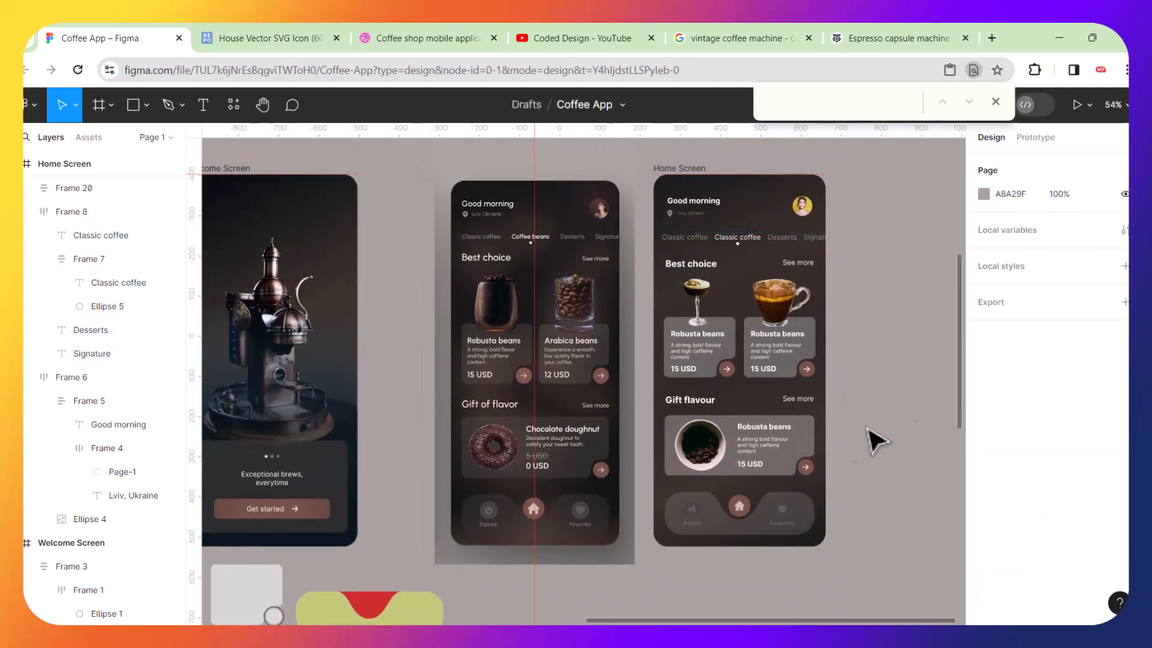
Increase the content frame's auto layout gap to 55 and nudge the frame up to Y 200.
scroll(805, 458, up, 3)
click(730, 465)
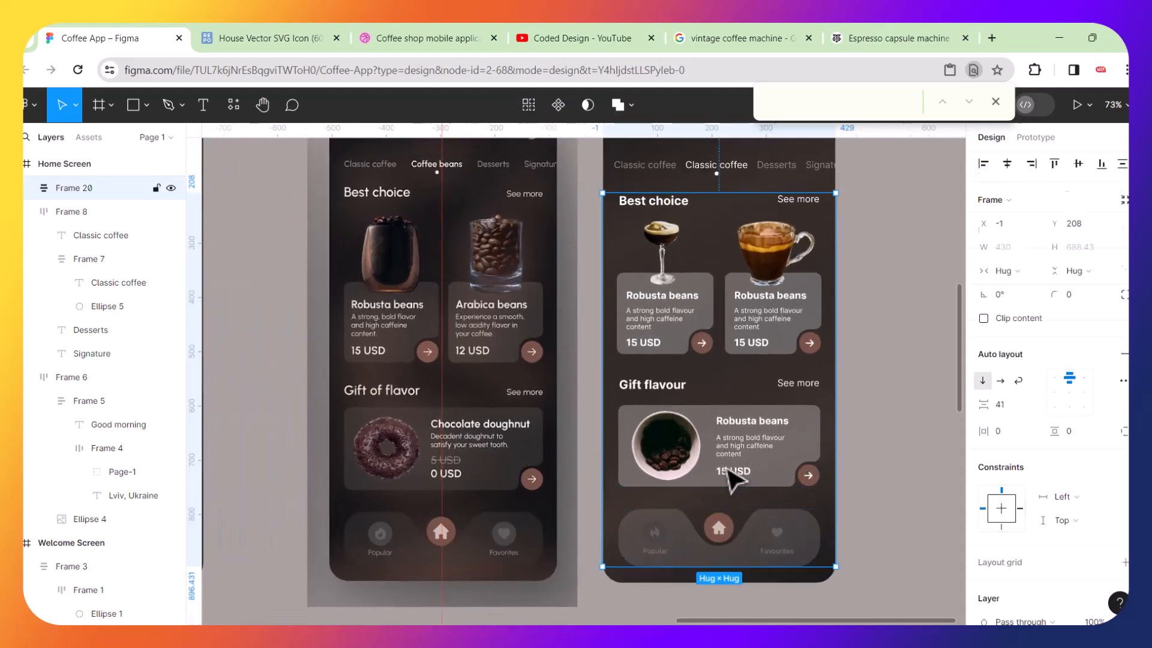
scroll(727, 477, up, 3)
drag(718, 511, 716, 517)
key(Up)
key(Up)
key(Up)
key(Up)
key(Up)
key(Up)
key(Up)
key(Up)
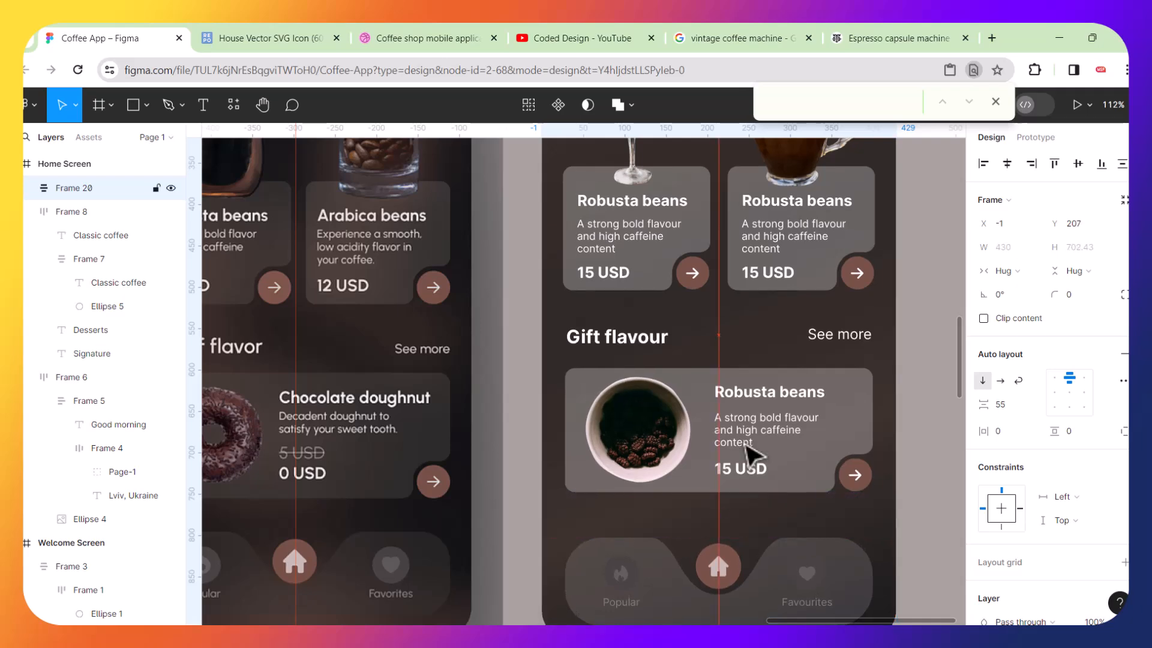
scroll(746, 445, down, 1)
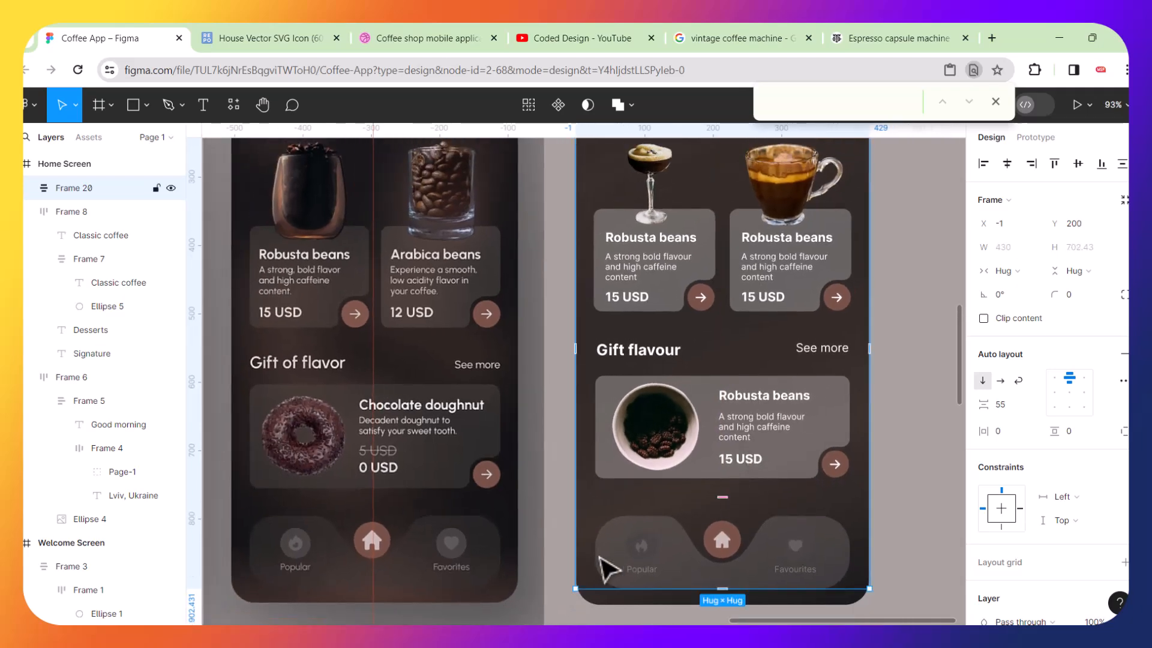
Drag three horizontal guides from the ruler to mark the navigation bar area on the second screen.
scroll(606, 572, up, 1)
drag(455, 135, 453, 507)
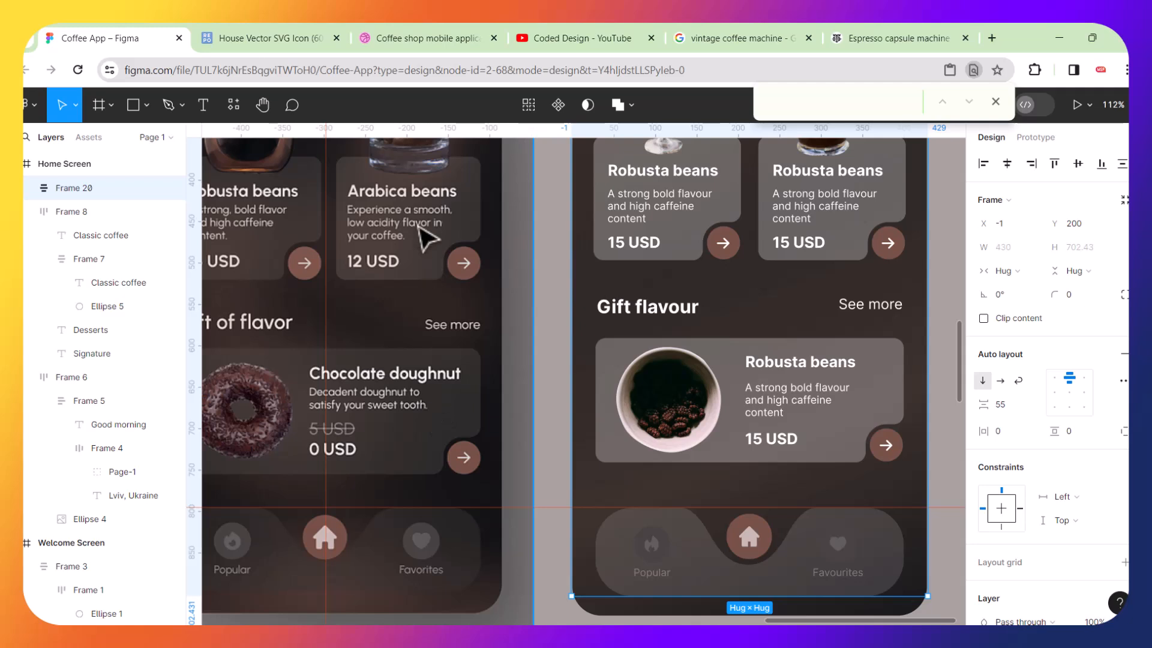
drag(433, 127, 457, 596)
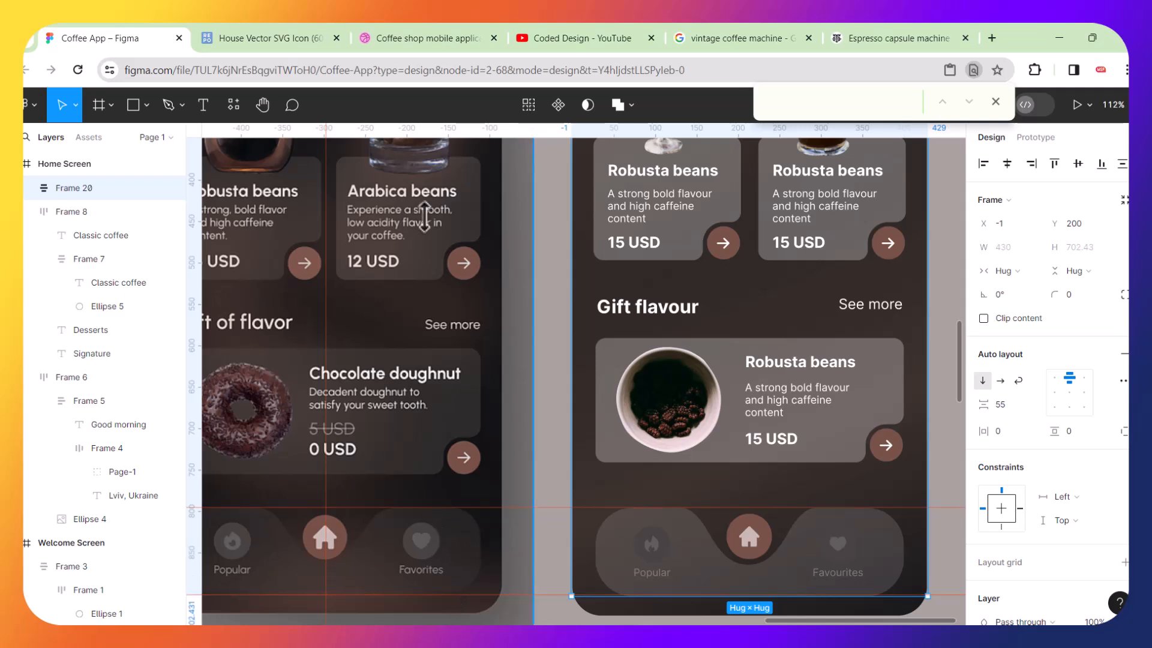
drag(437, 127, 449, 476)
Reduce the content frame's auto layout gap to 44 and nudge the frame down to Y 217.
drag(717, 443, 717, 443)
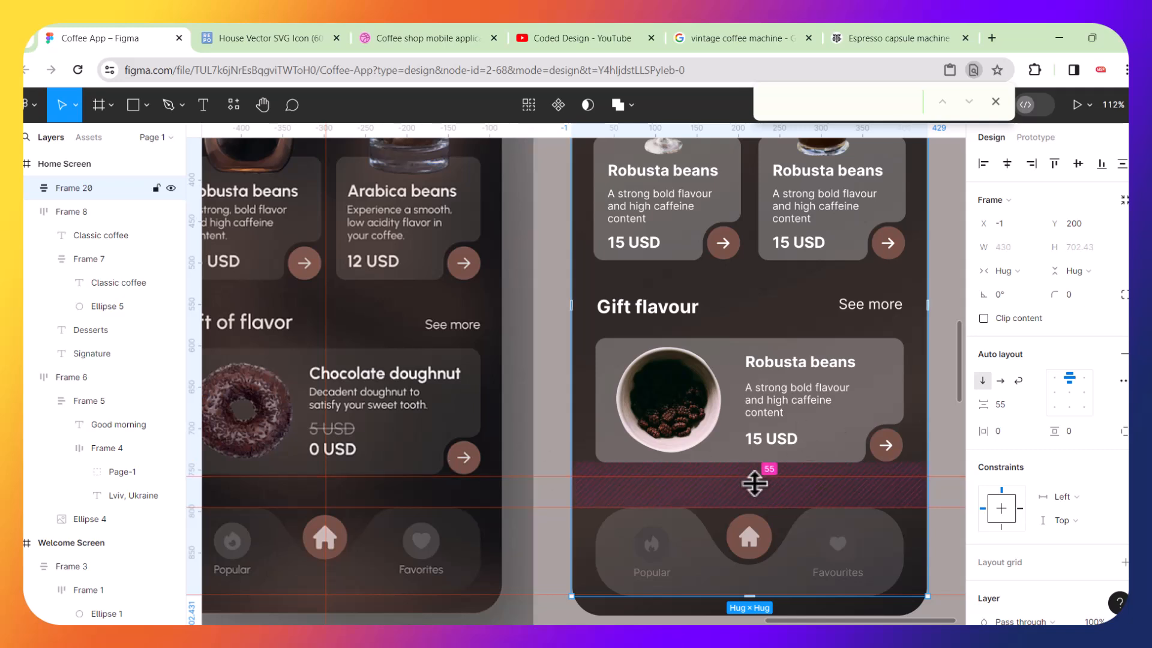
drag(753, 485, 753, 481)
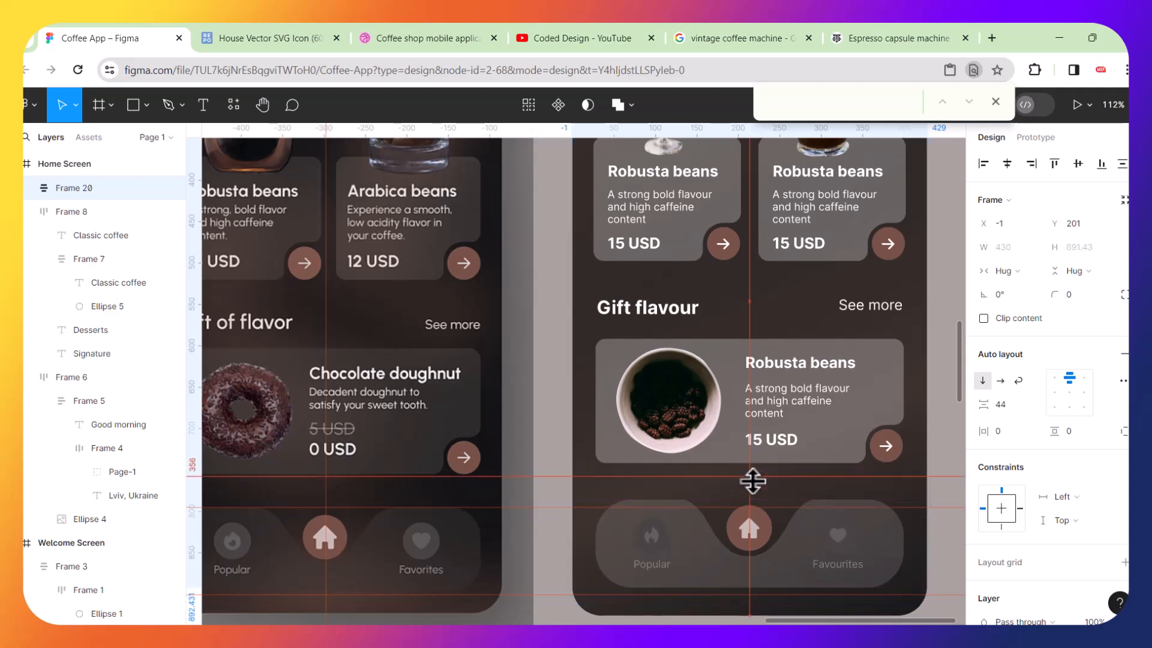
key(Down)
key(Down)
key(Down)
key(Down)
key(Down)
key(Down)
key(Down)
key(Down)
key(Down)
key(Down)
key(Down)
key(Down)
key(Down)
key(Down)
key(Down)
key(Down)
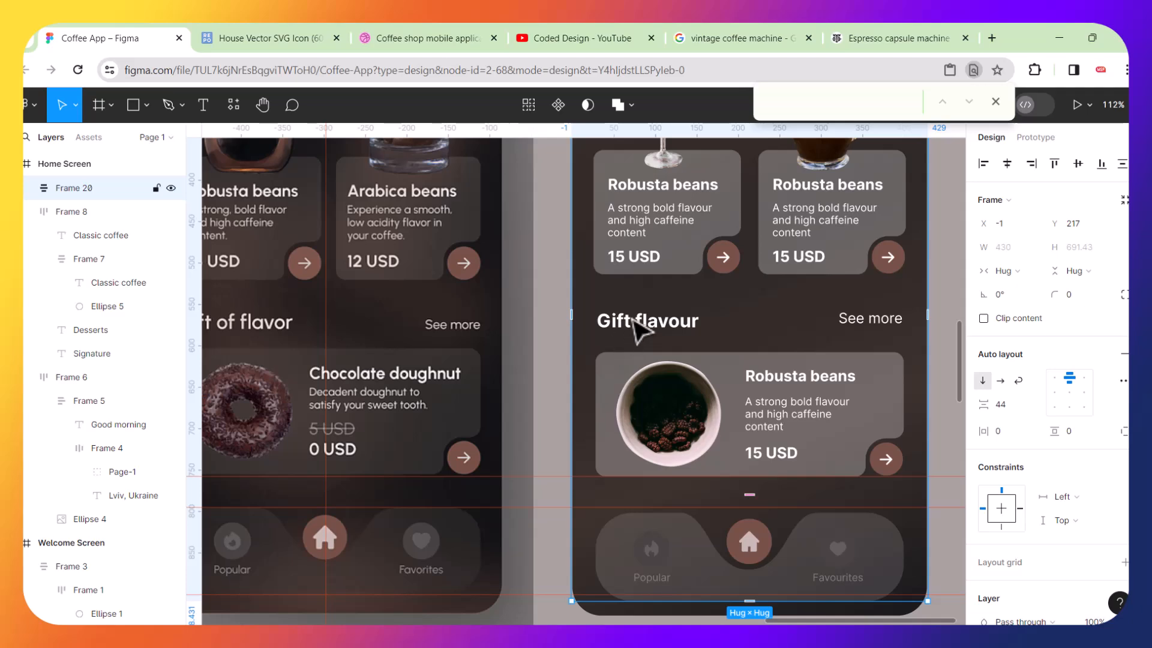
Increase the Best choice frame's auto layout gap to 34 on the second home screen.
scroll(636, 330, down, 5)
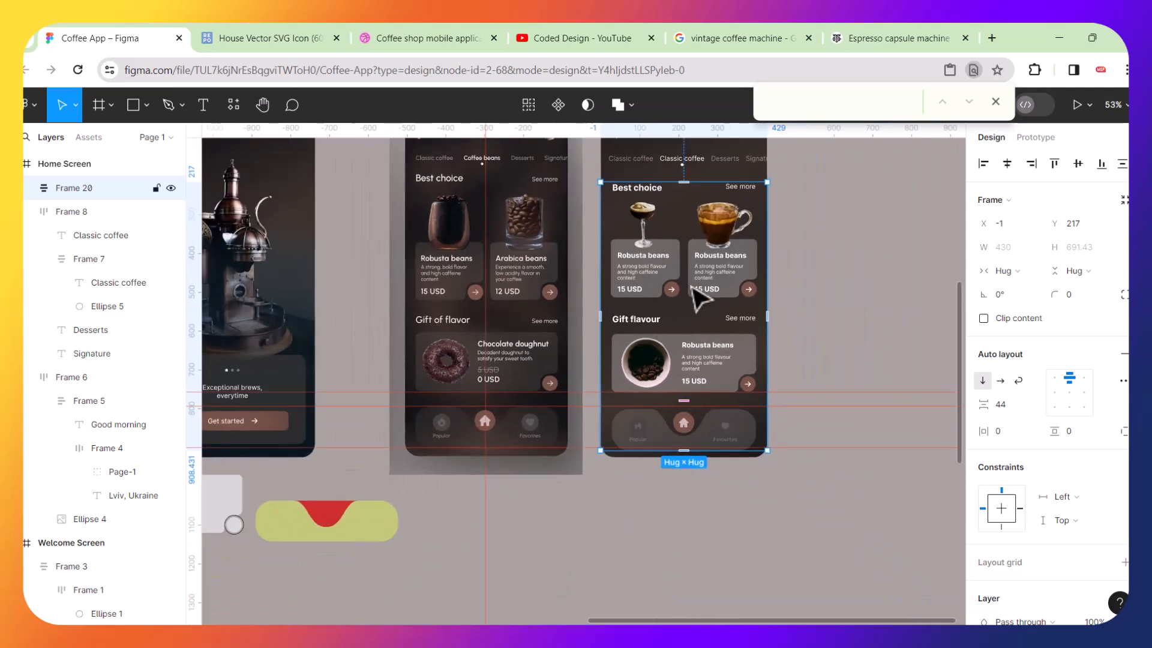
scroll(695, 295, up, 1)
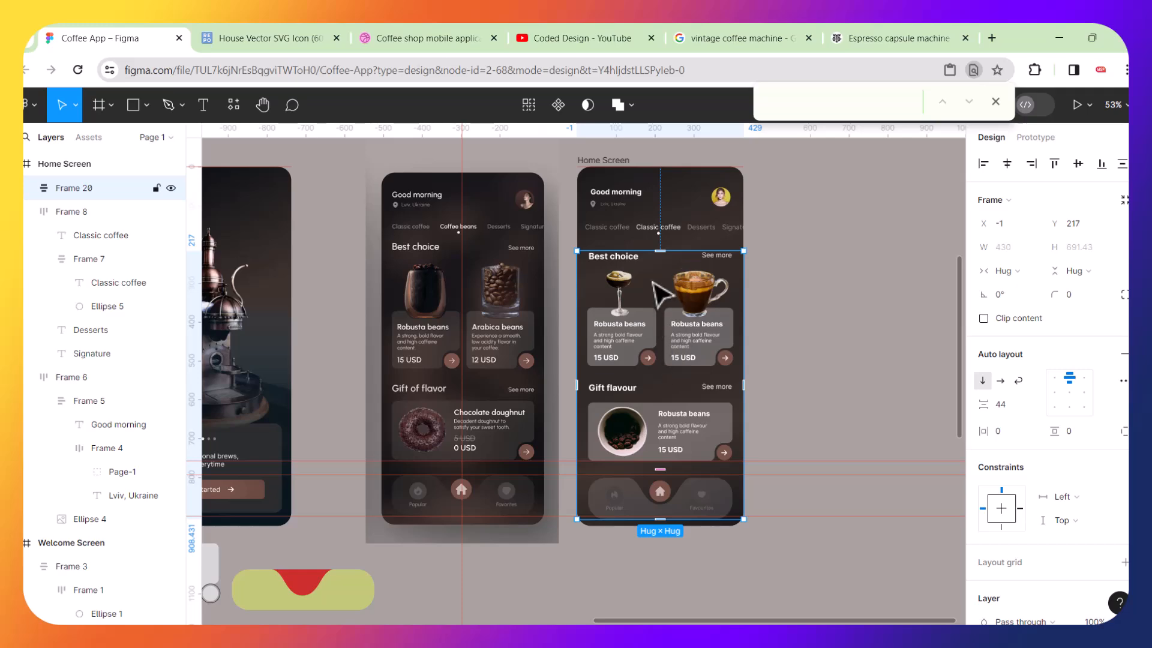
scroll(654, 287, up, 3)
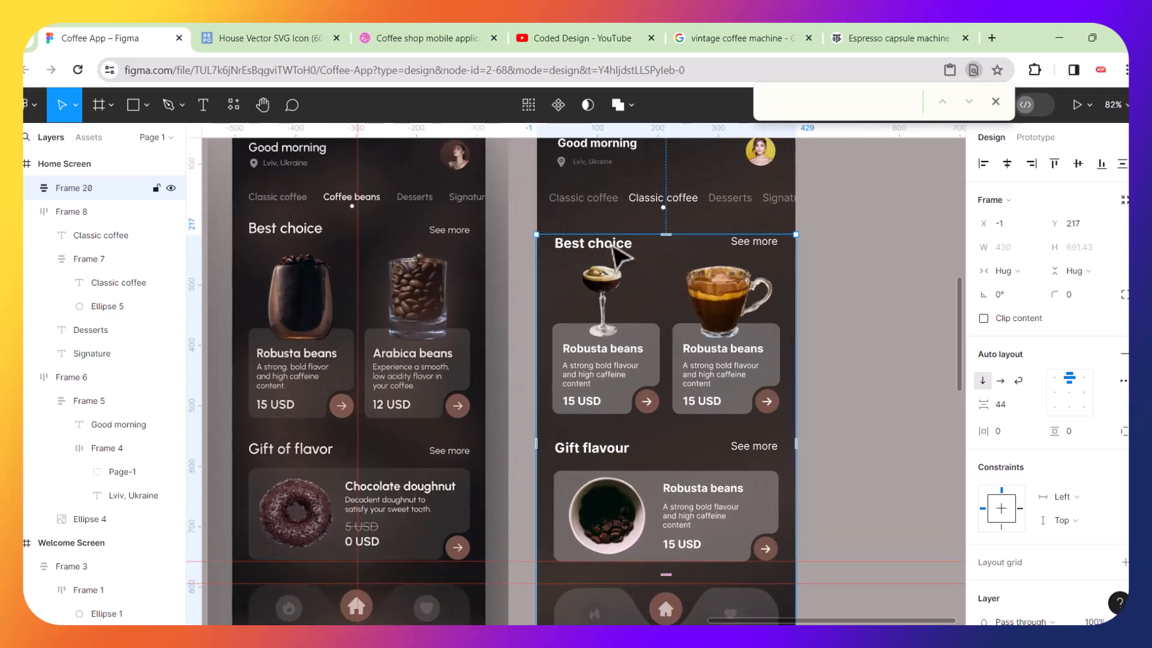
double_click(613, 246)
double_click(624, 255)
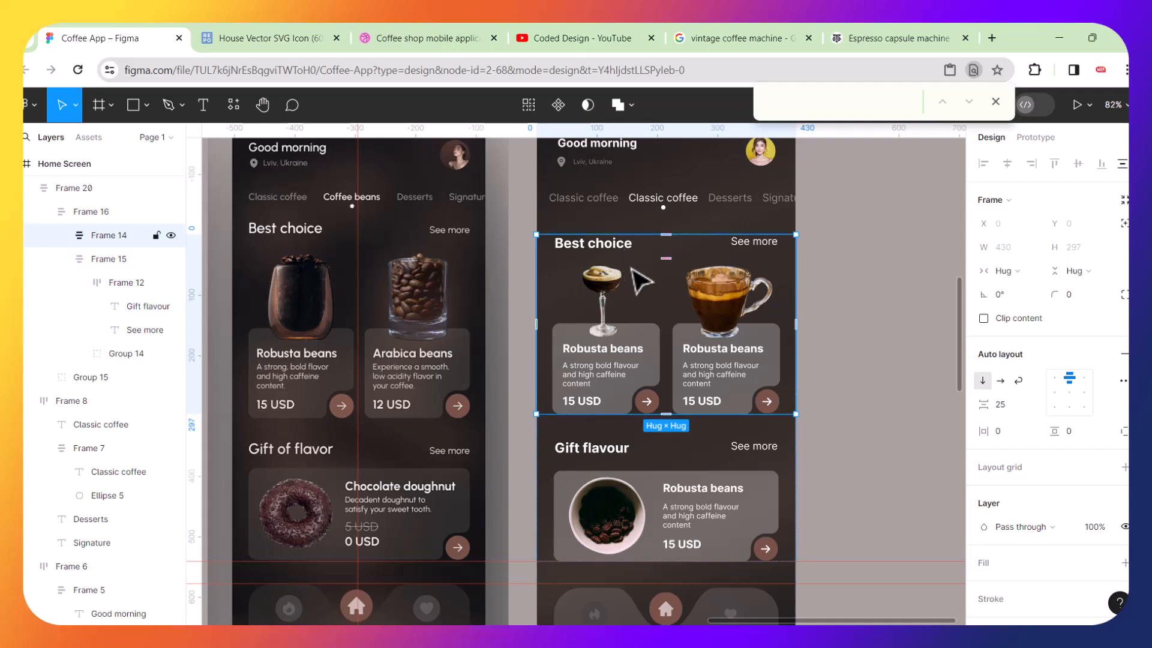
drag(669, 257, 669, 262)
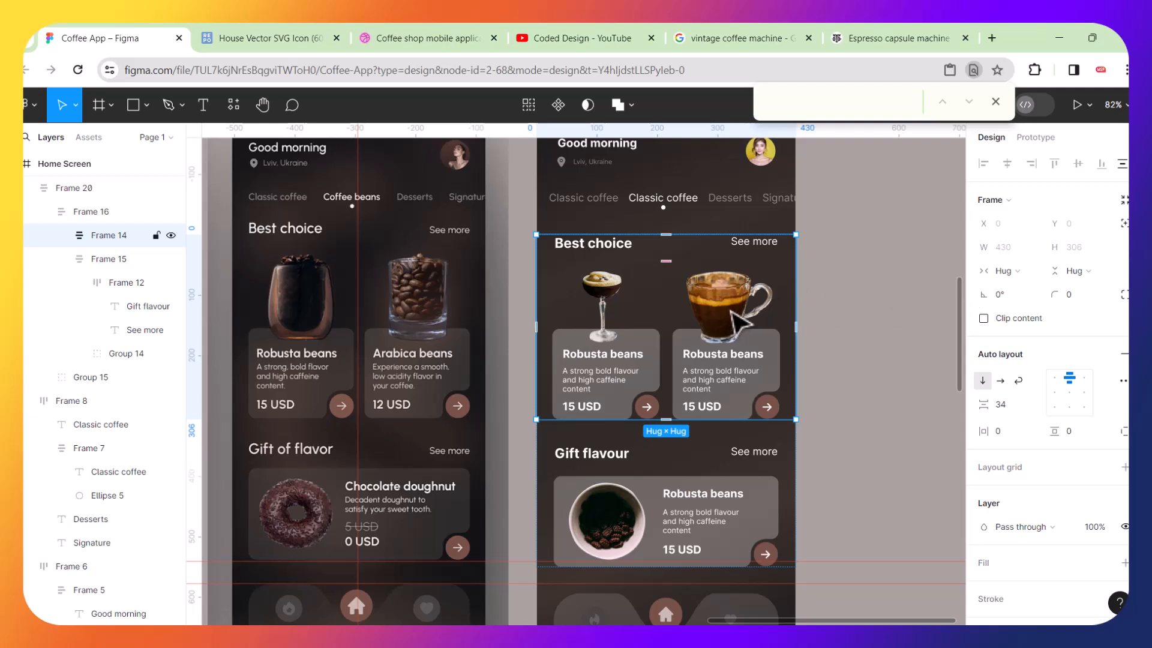
Nudge the content frame on the second screen up to Y 206.
click(895, 391)
click(726, 507)
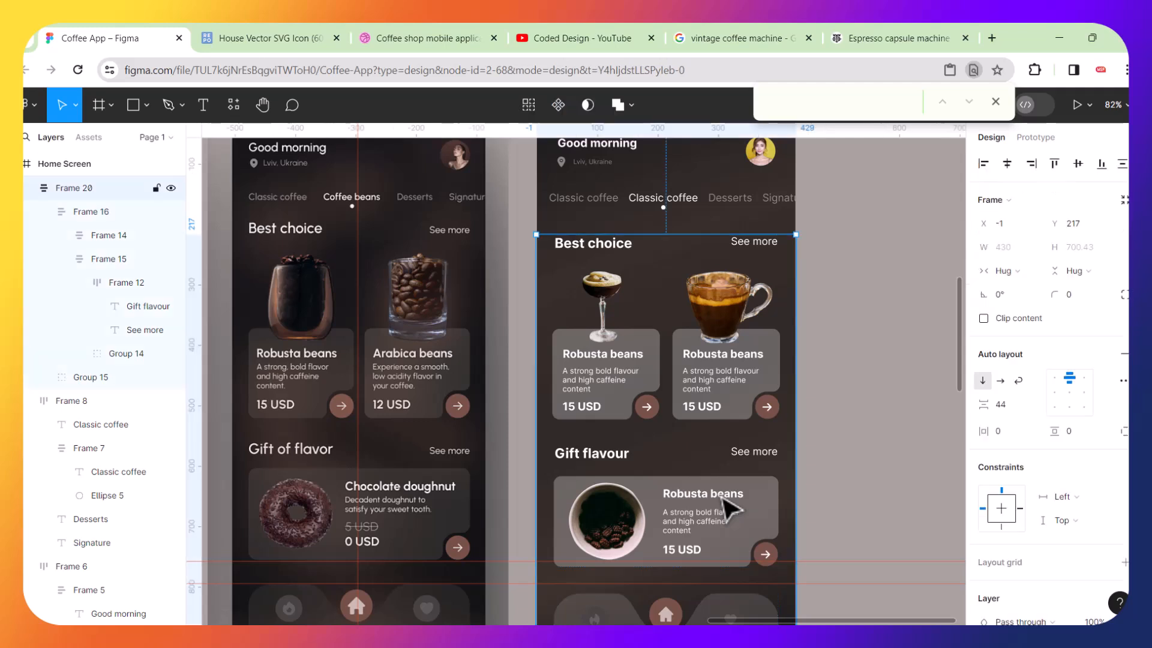
key(Up)
key(Up)
key(Up)
key(Up)
key(Up)
key(Up)
key(Up)
key(Up)
key(Up)
key(Up)
key(Up)
key(Up)
key(Up)
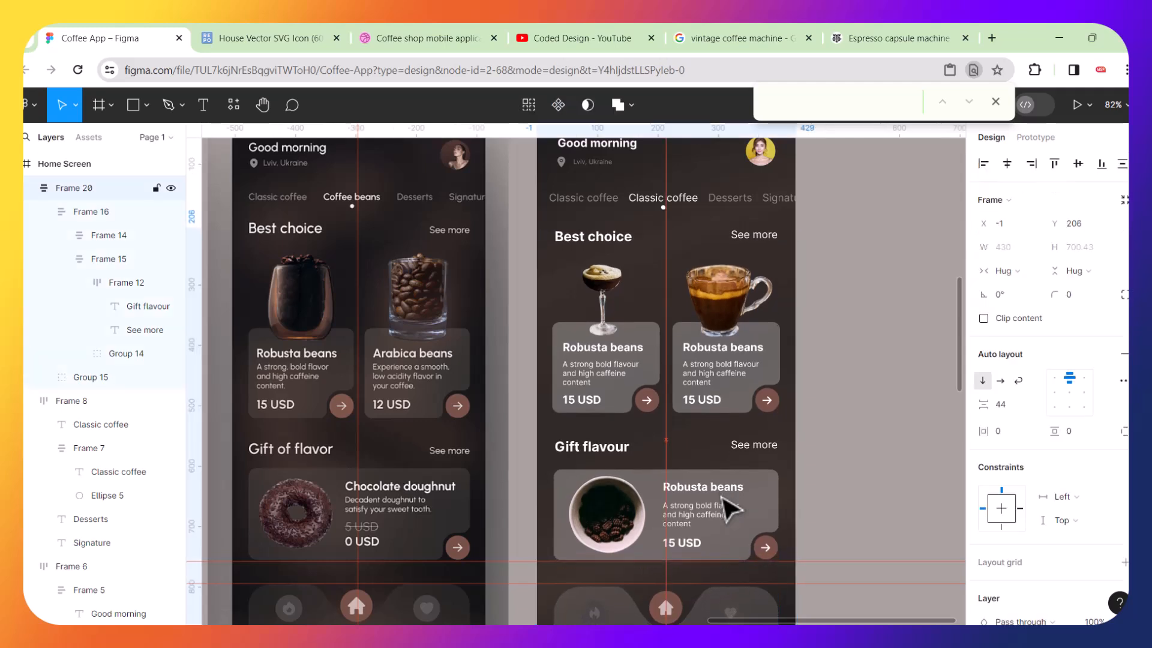
Recolor the Popular icon's circular background to 605D5D, starting from a colour sampled from the first screen's icon.
click(882, 478)
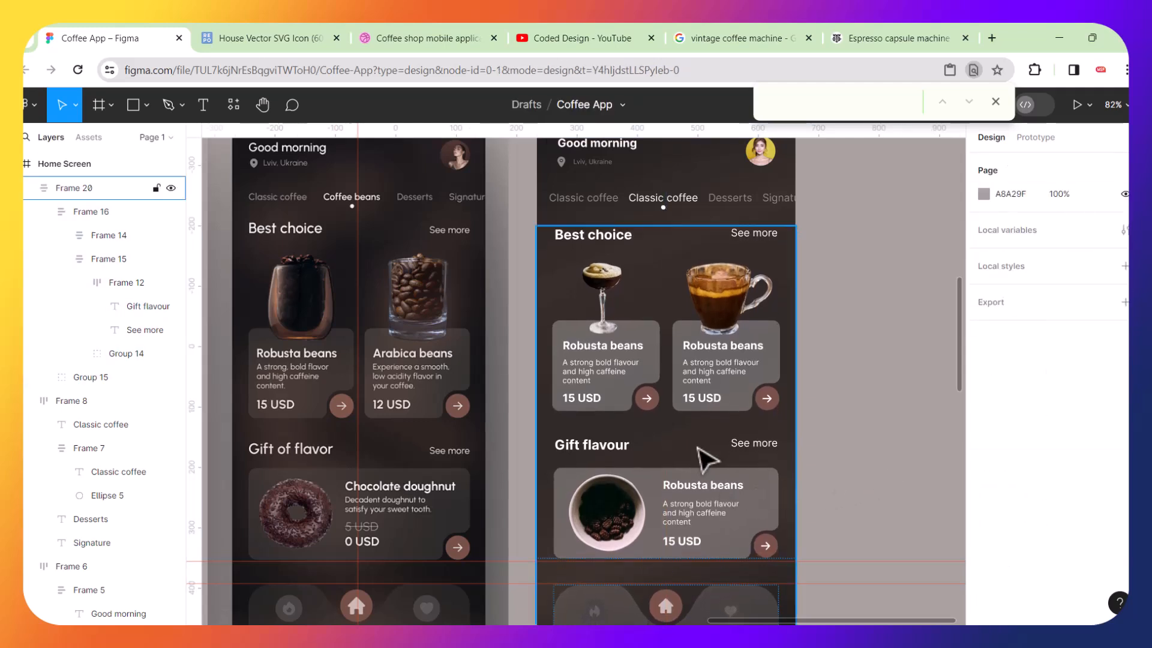
scroll(707, 457, down, 1)
scroll(707, 457, down, 2)
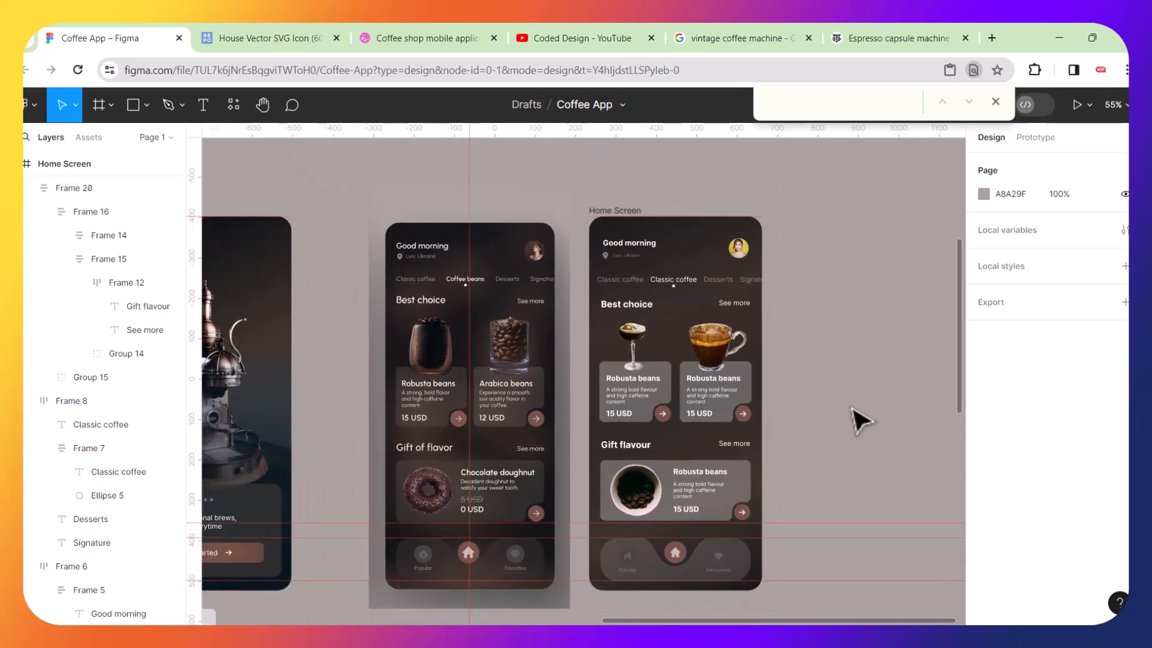
scroll(656, 600, up, 2)
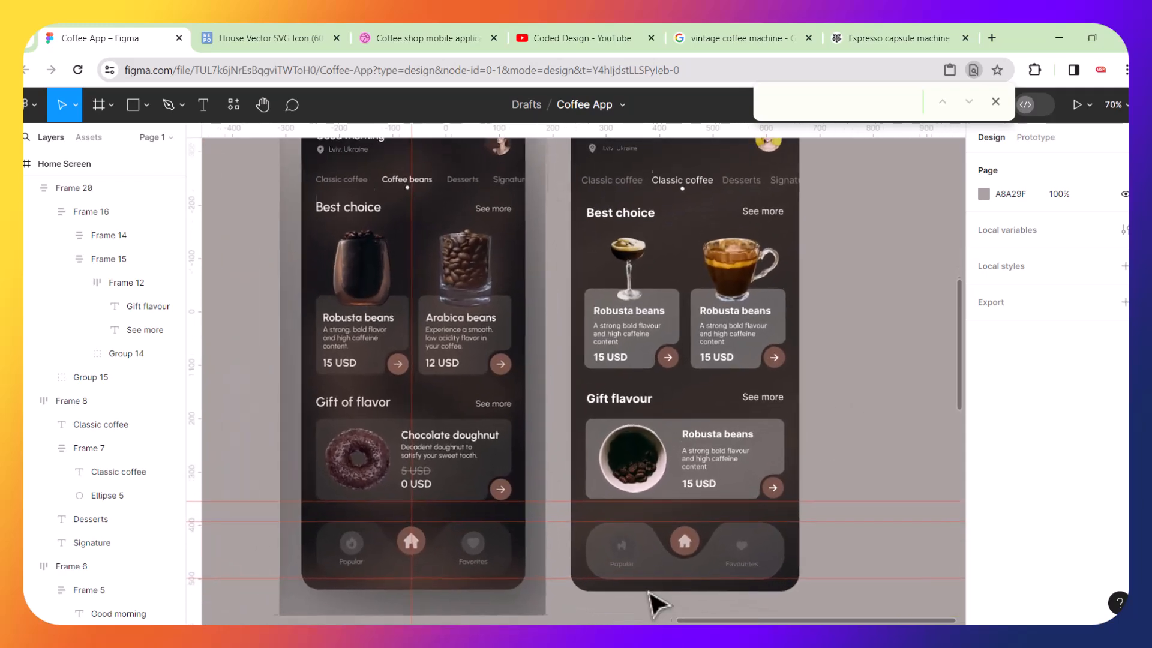
scroll(656, 600, up, 2)
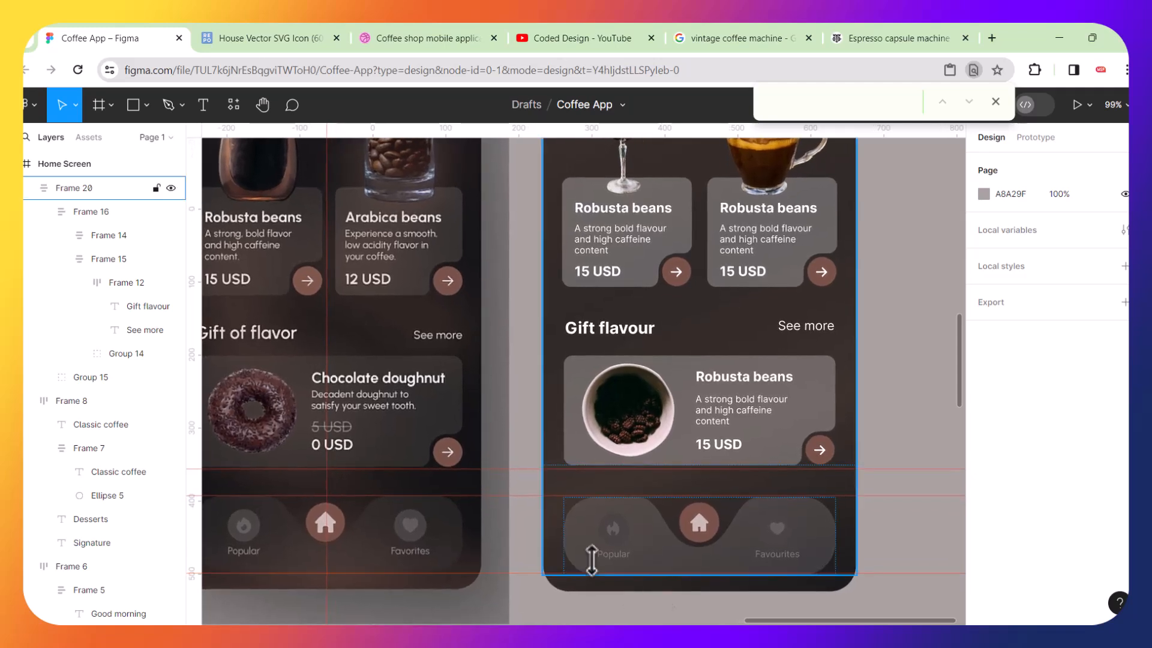
scroll(592, 560, up, 1)
scroll(591, 560, up, 1)
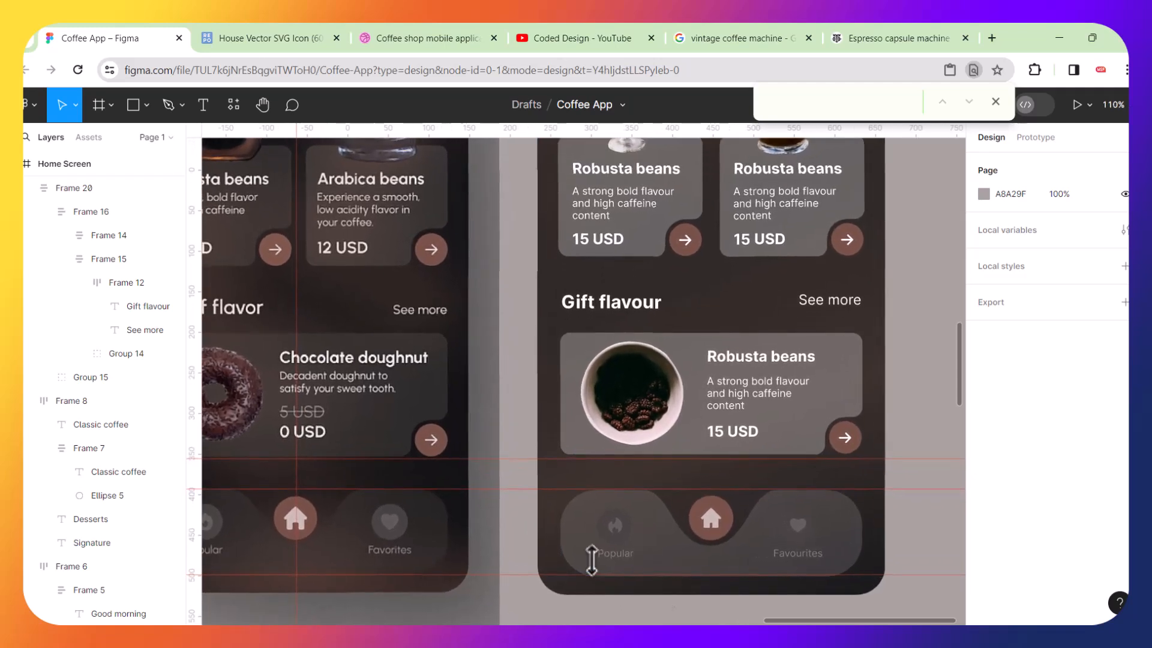
click(635, 526)
double_click(635, 526)
double_click(635, 526)
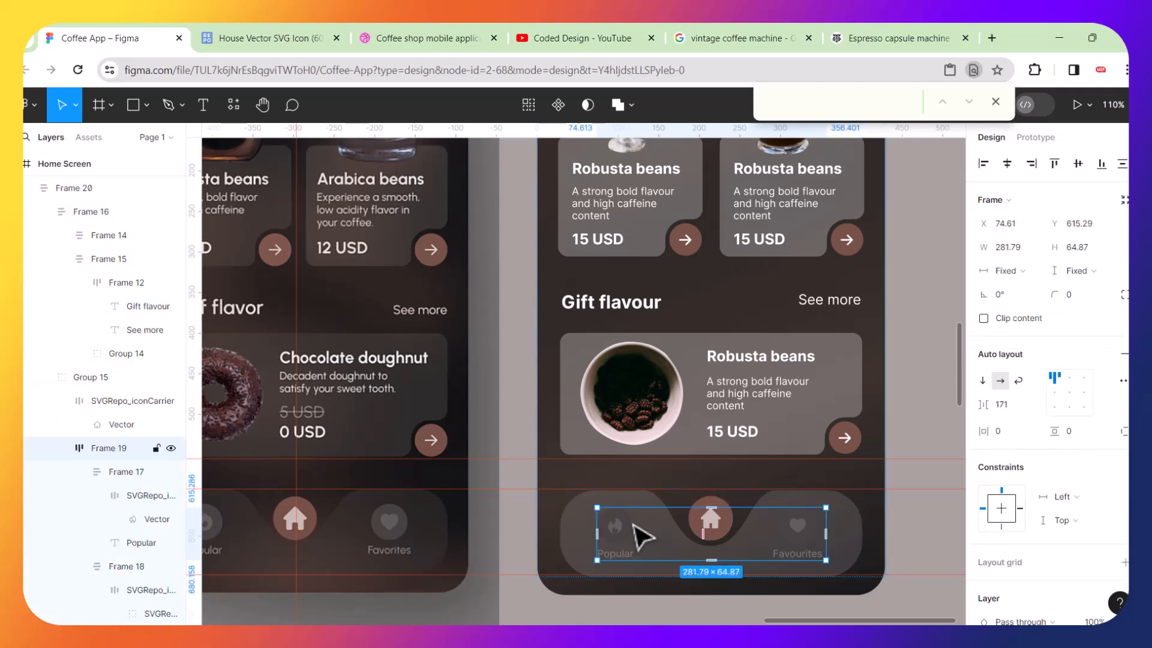
double_click(635, 526)
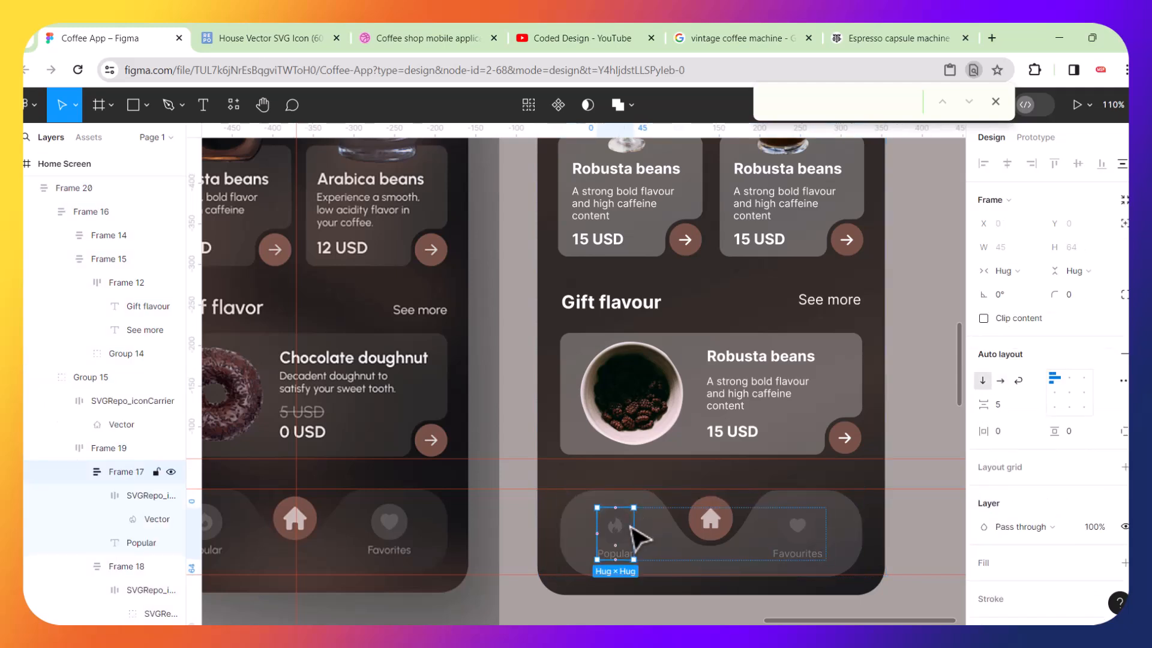
double_click(630, 526)
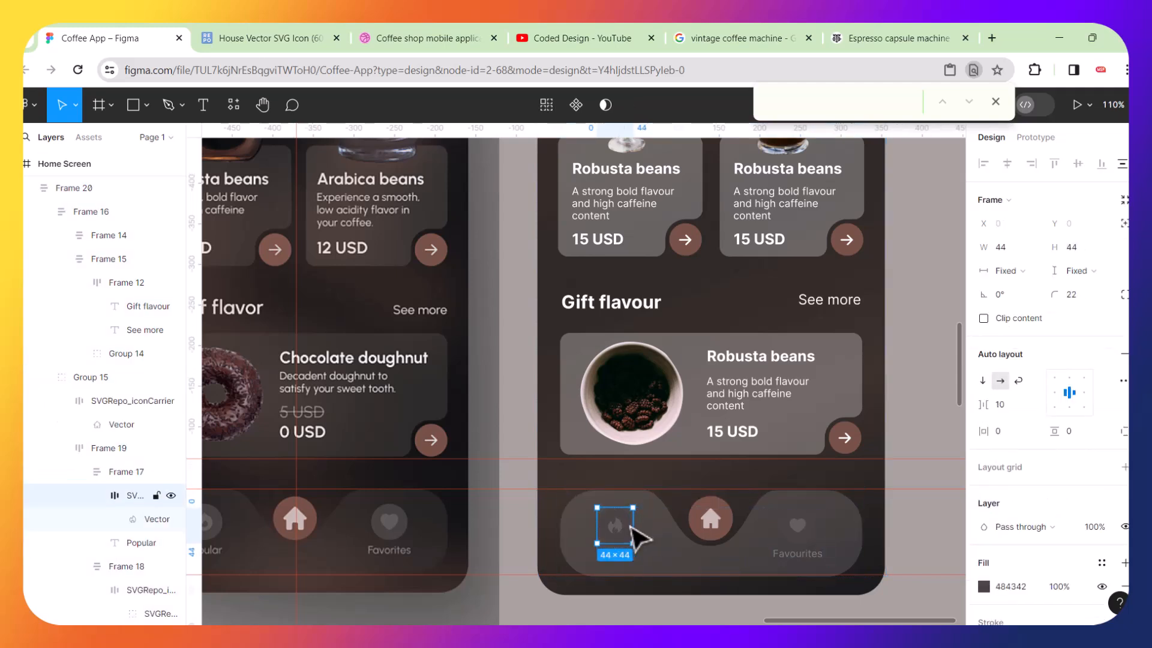
click(984, 587)
click(809, 451)
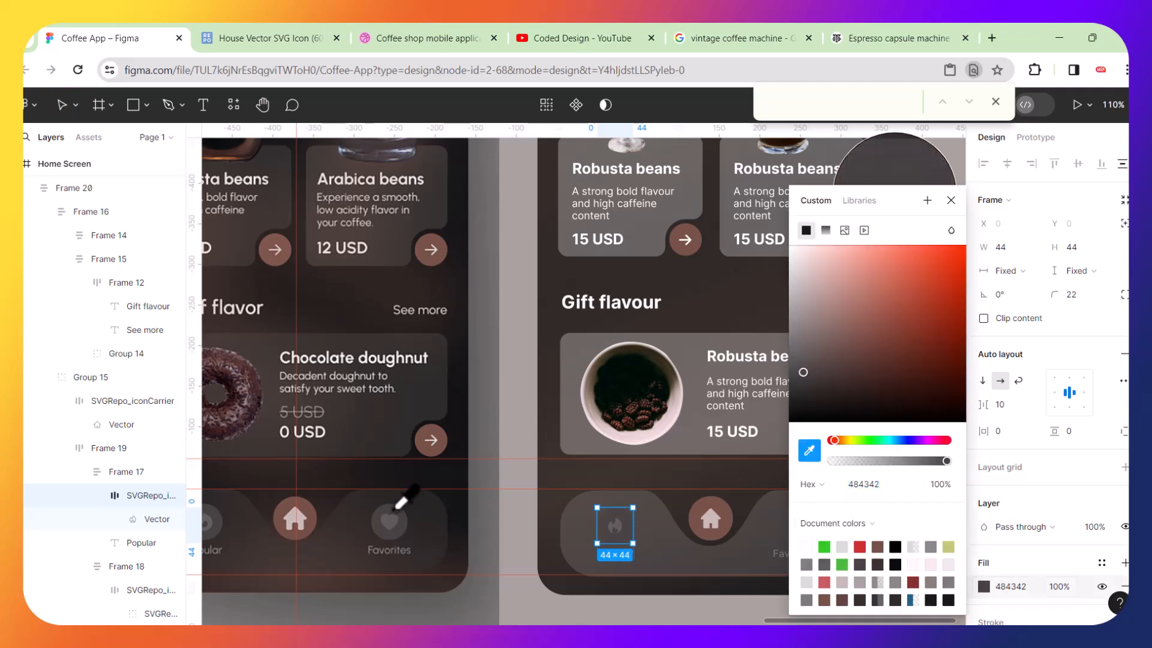
click(404, 530)
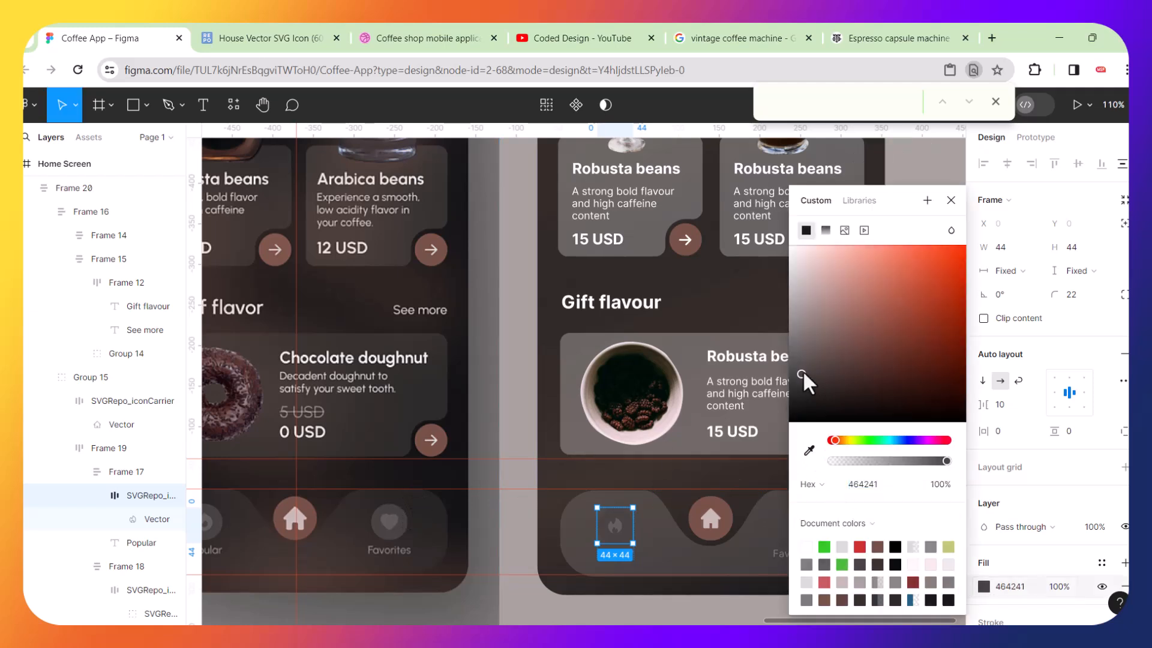
drag(800, 370, 793, 359)
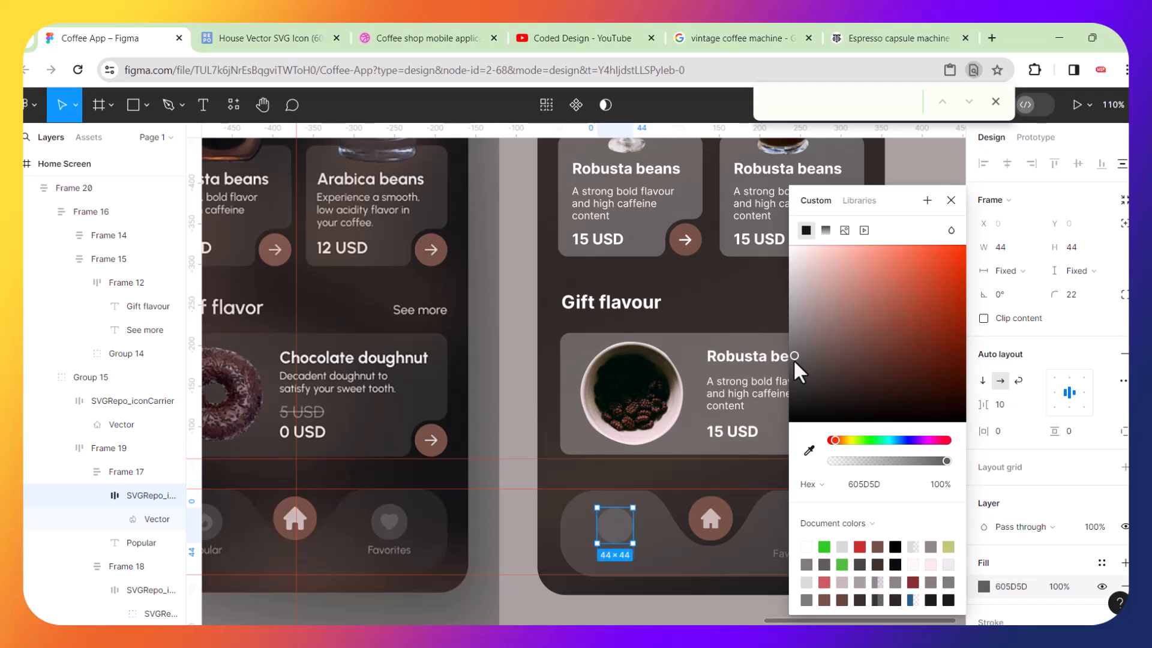
Set the Popular flame icon's fill to the lighter grey 9A9696.
double_click(617, 530)
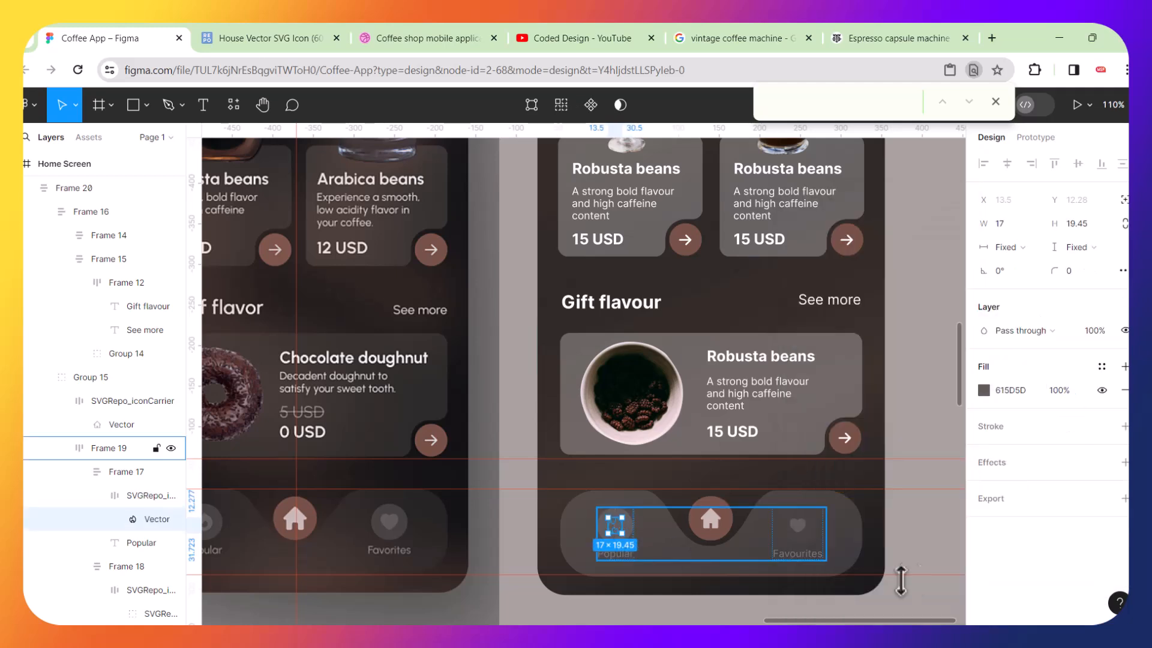
click(984, 391)
drag(793, 352, 792, 319)
scroll(666, 470, up, 5)
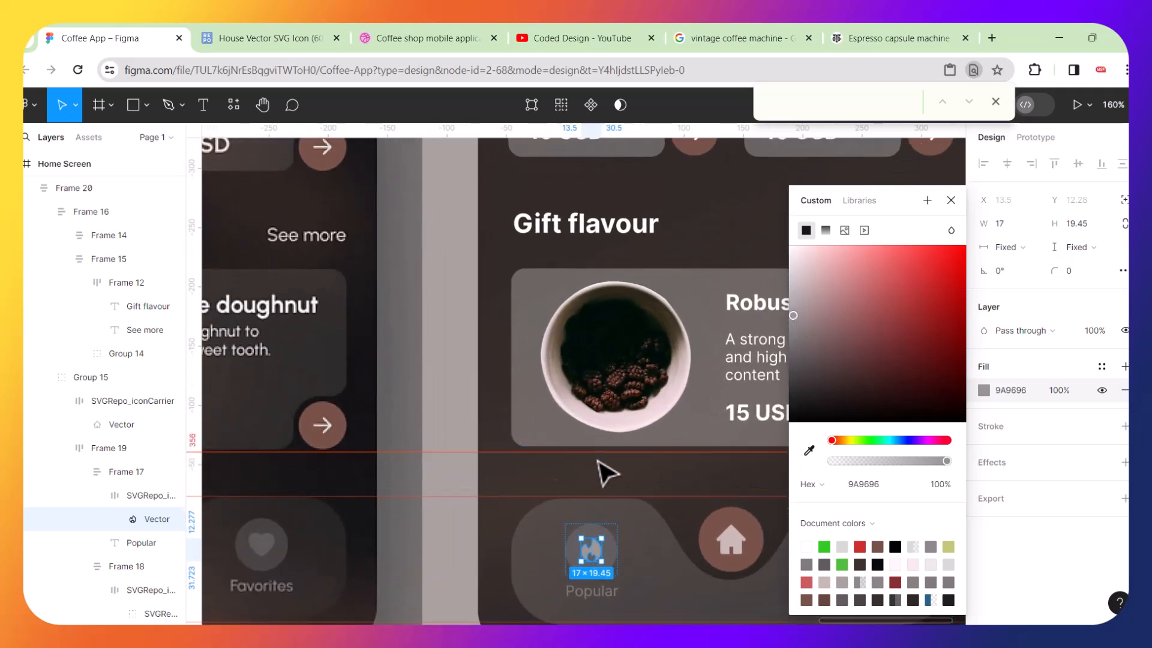
scroll(606, 473, down, 5)
Set the Popular label's fill to 9A9696 by sampling the flame icon's colour with the eyedropper.
click(566, 612)
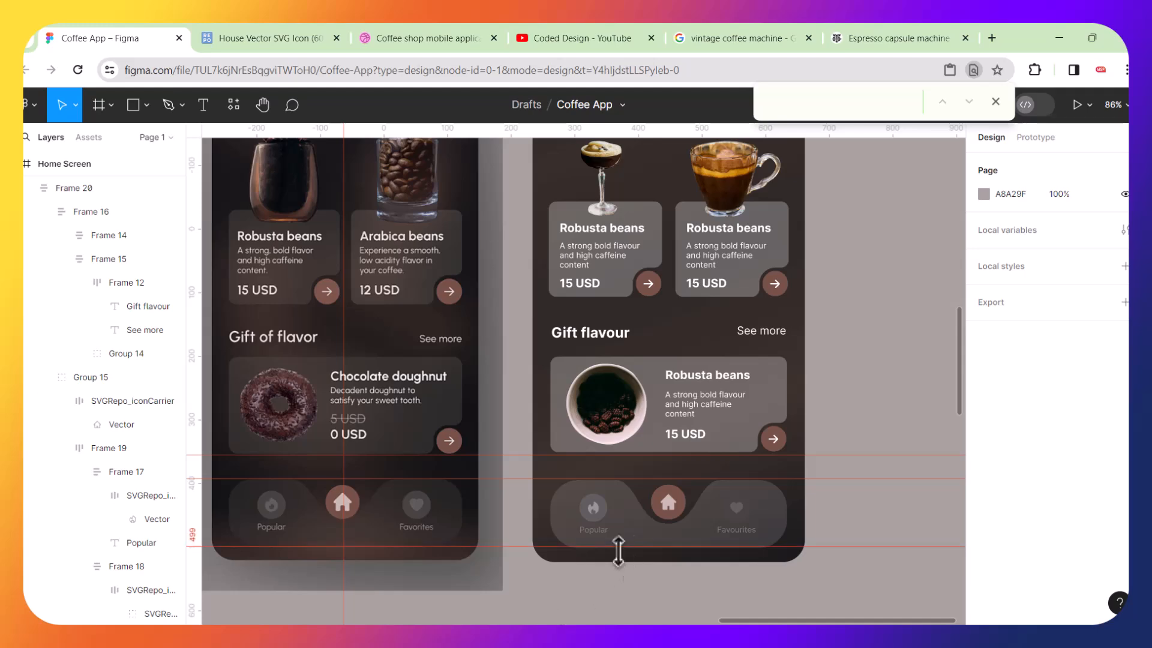
scroll(655, 552, up, 5)
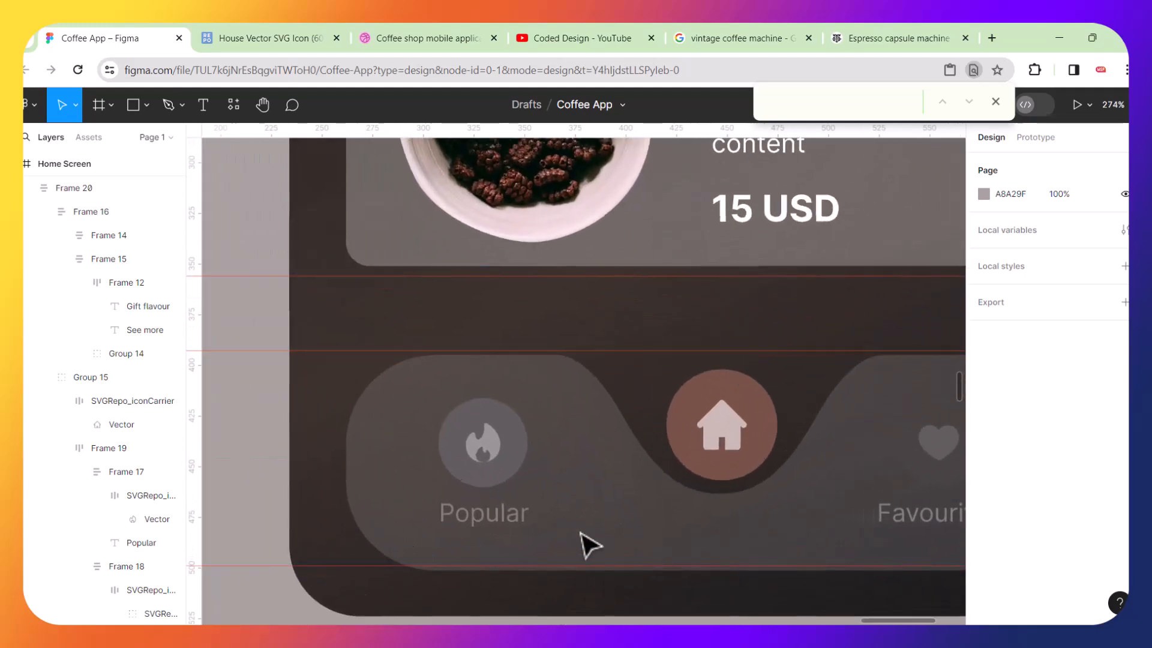
click(521, 529)
double_click(521, 528)
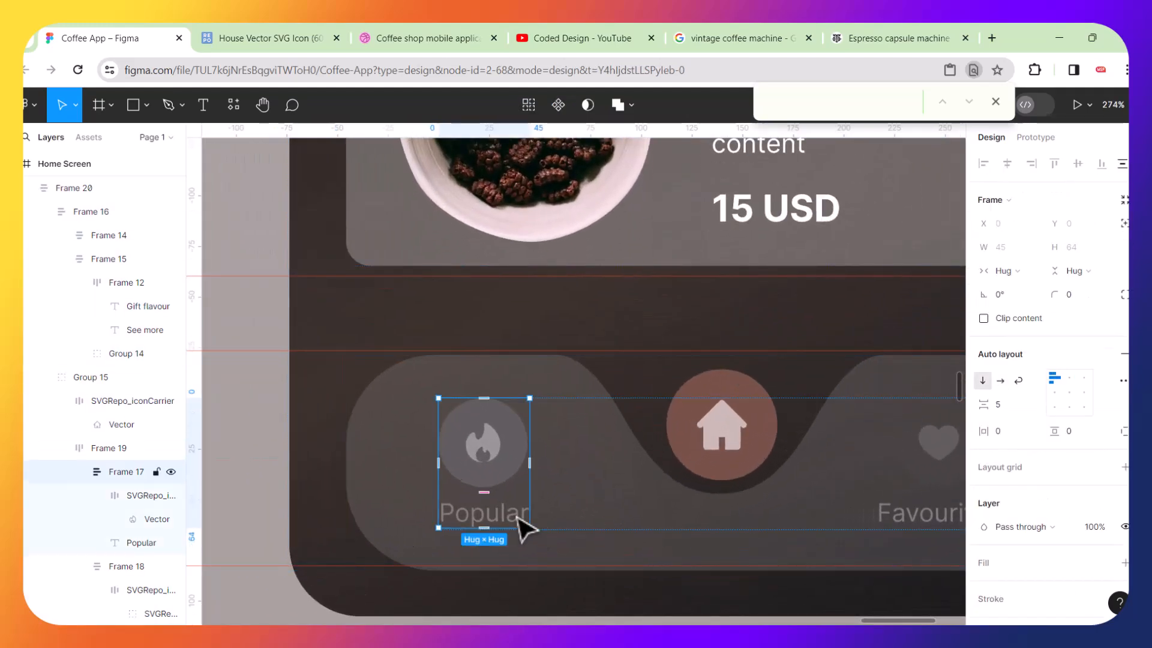
click(522, 527)
click(984, 544)
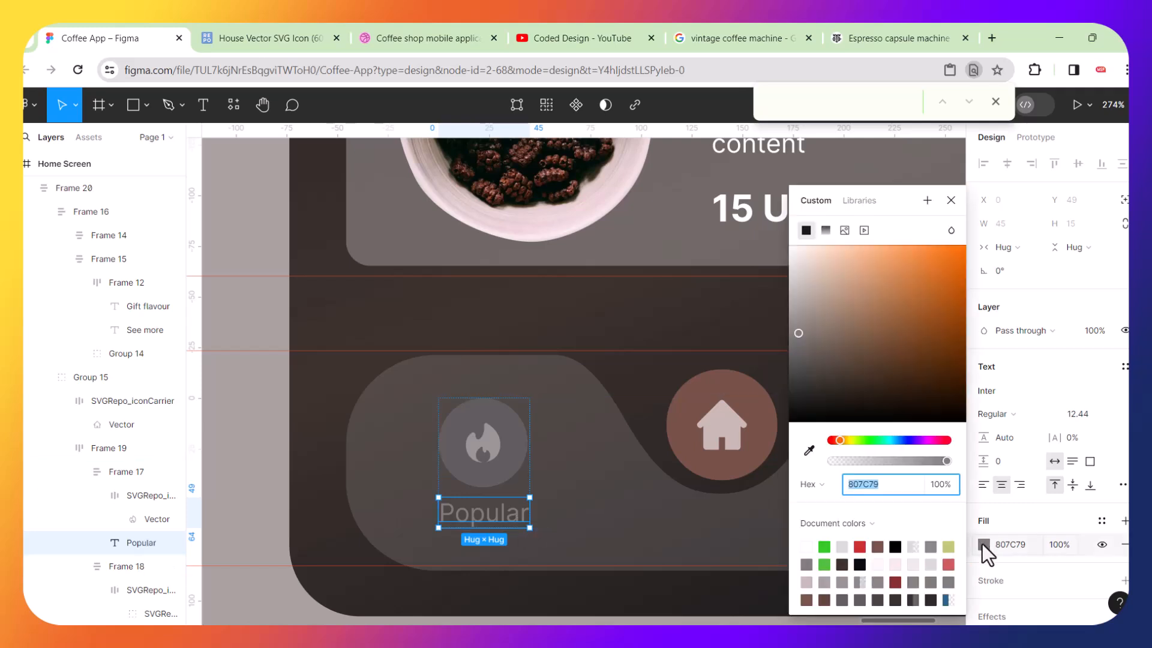
click(811, 450)
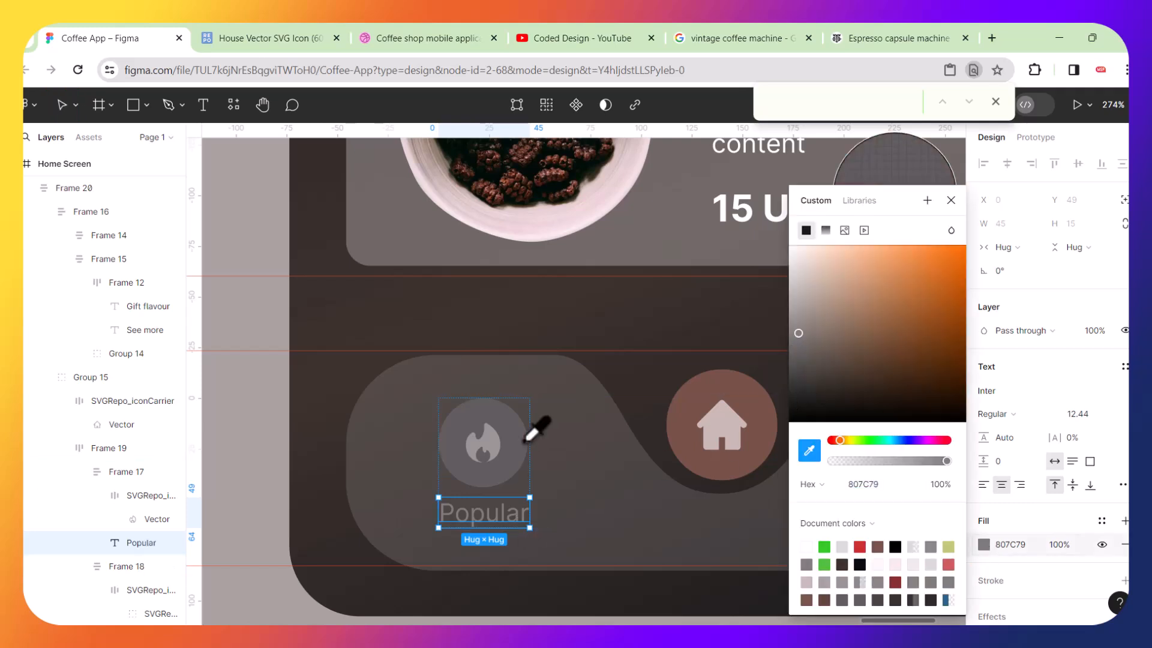
click(484, 443)
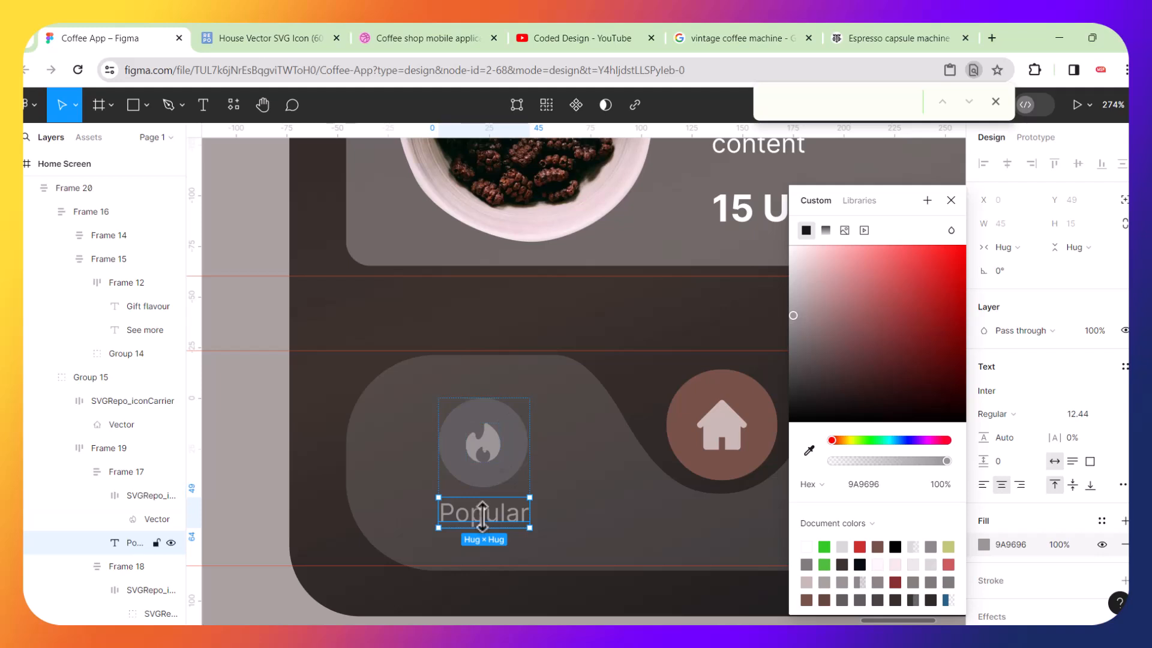
Set the Favourites label's fill to 9A9696 by sampling the Popular icon's colour.
scroll(481, 481, right, 3)
click(754, 528)
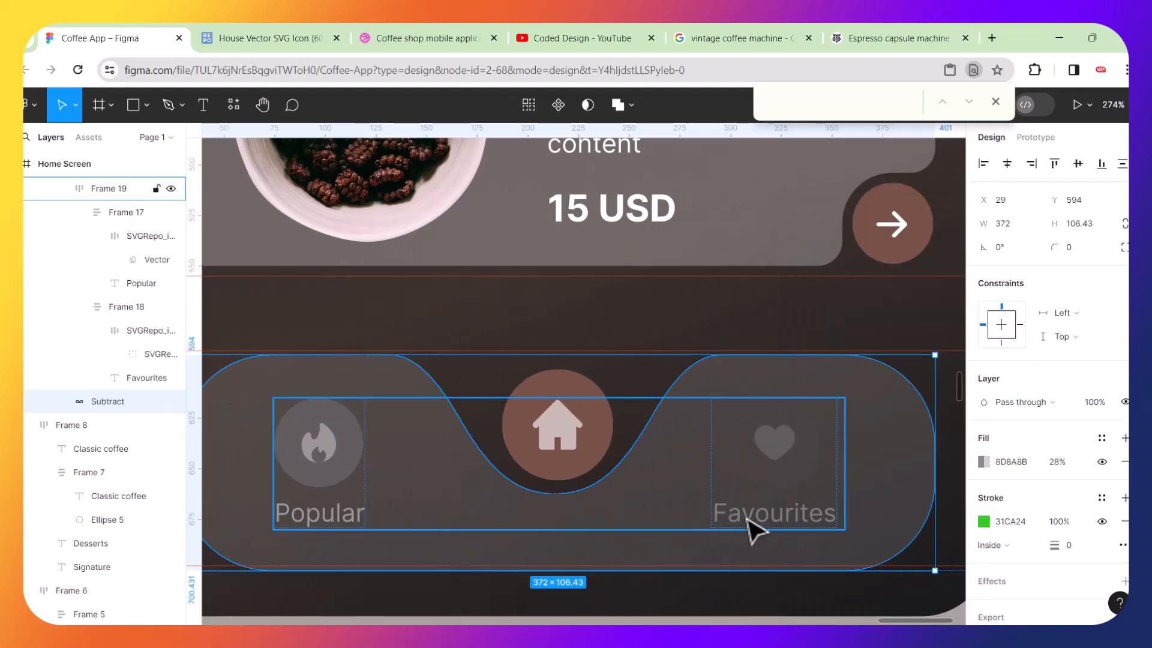
double_click(754, 531)
double_click(755, 530)
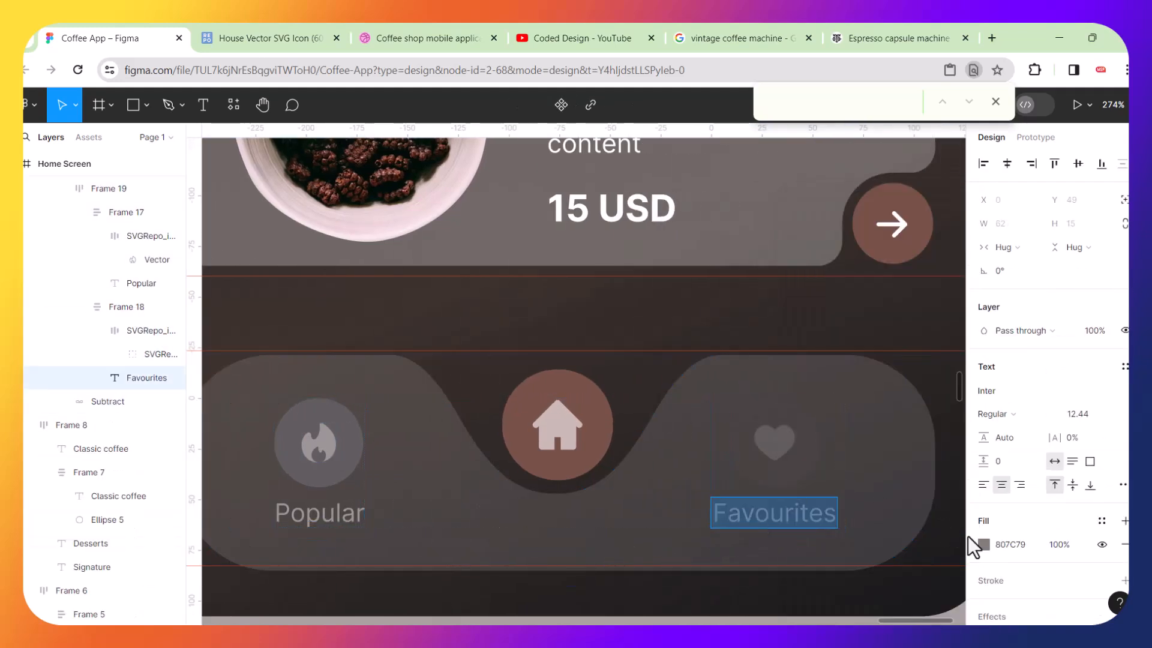
click(984, 545)
click(809, 451)
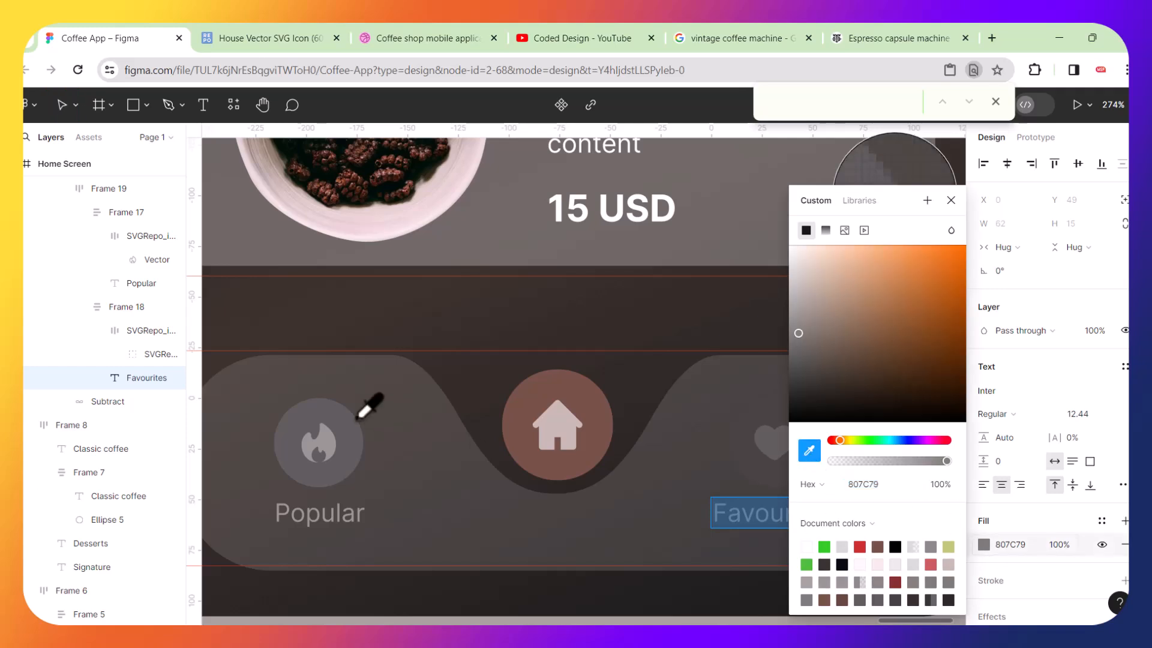
click(322, 431)
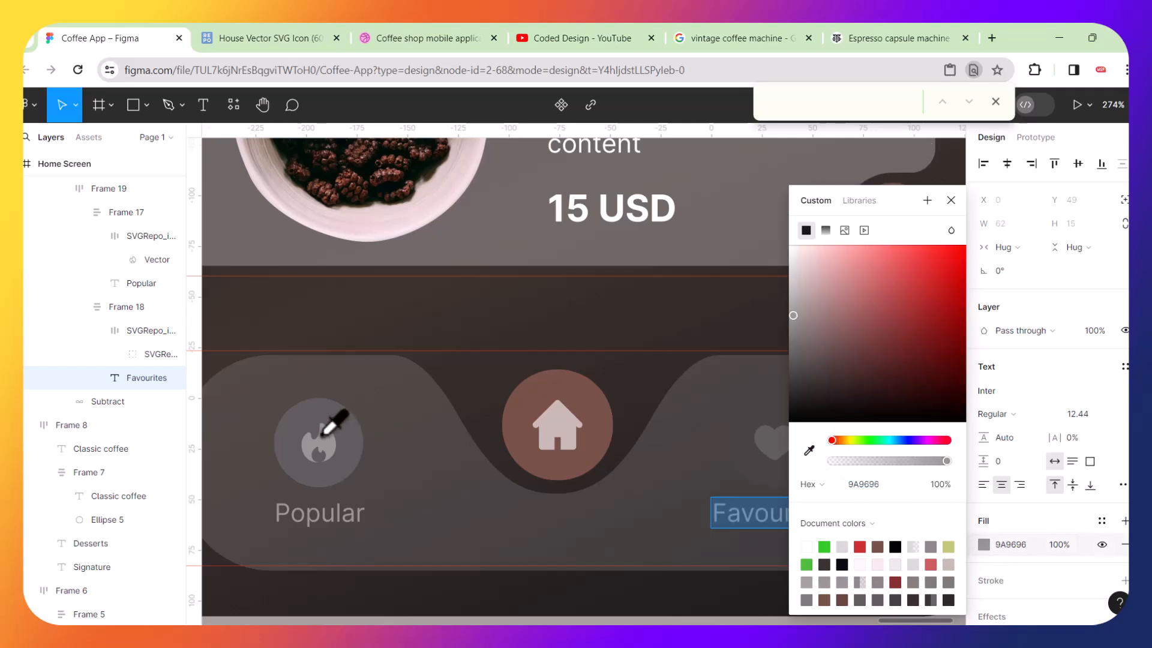
Set the heart icon's circular background to 605D5D by sampling the Popular icon background.
click(761, 458)
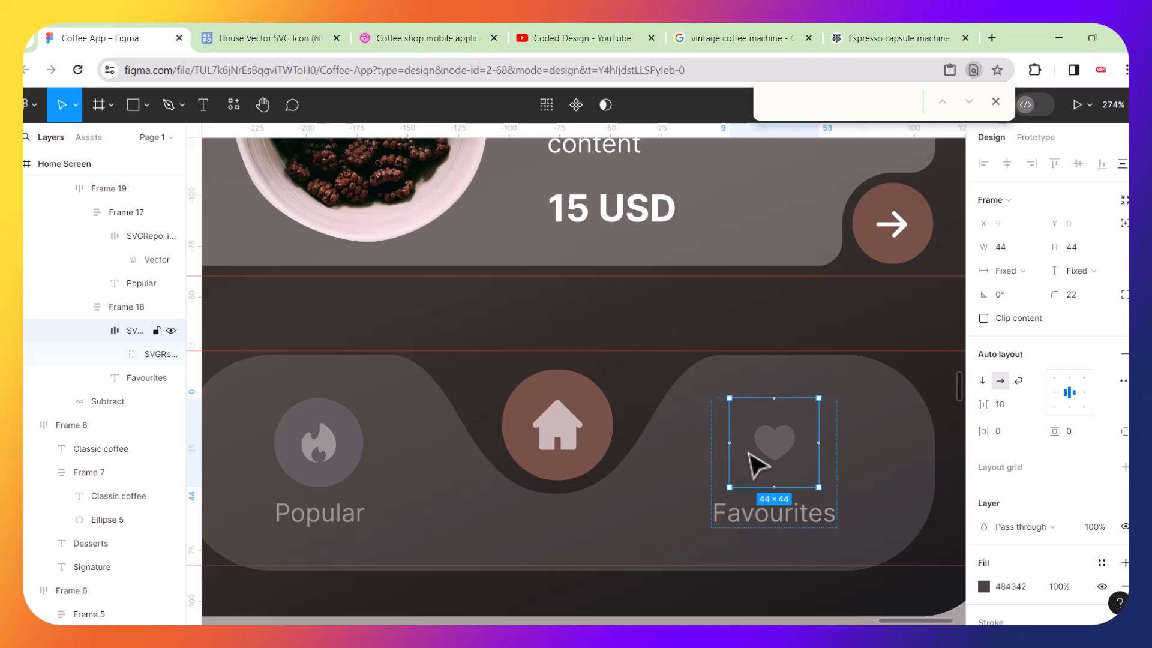
click(985, 586)
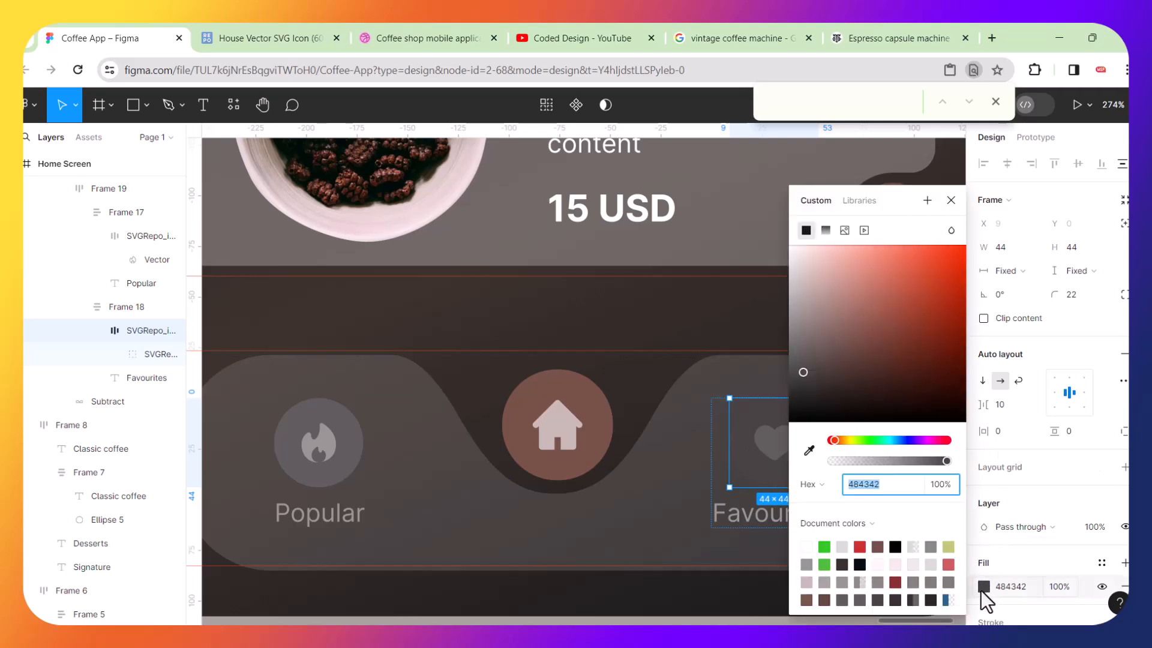
click(809, 451)
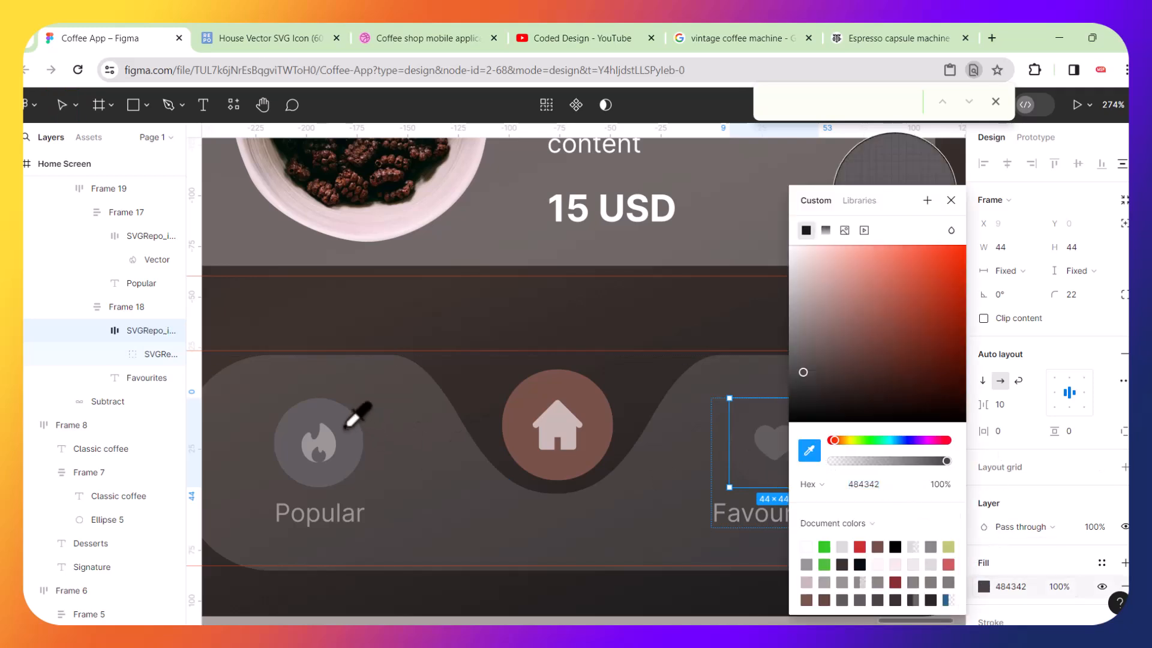
click(347, 427)
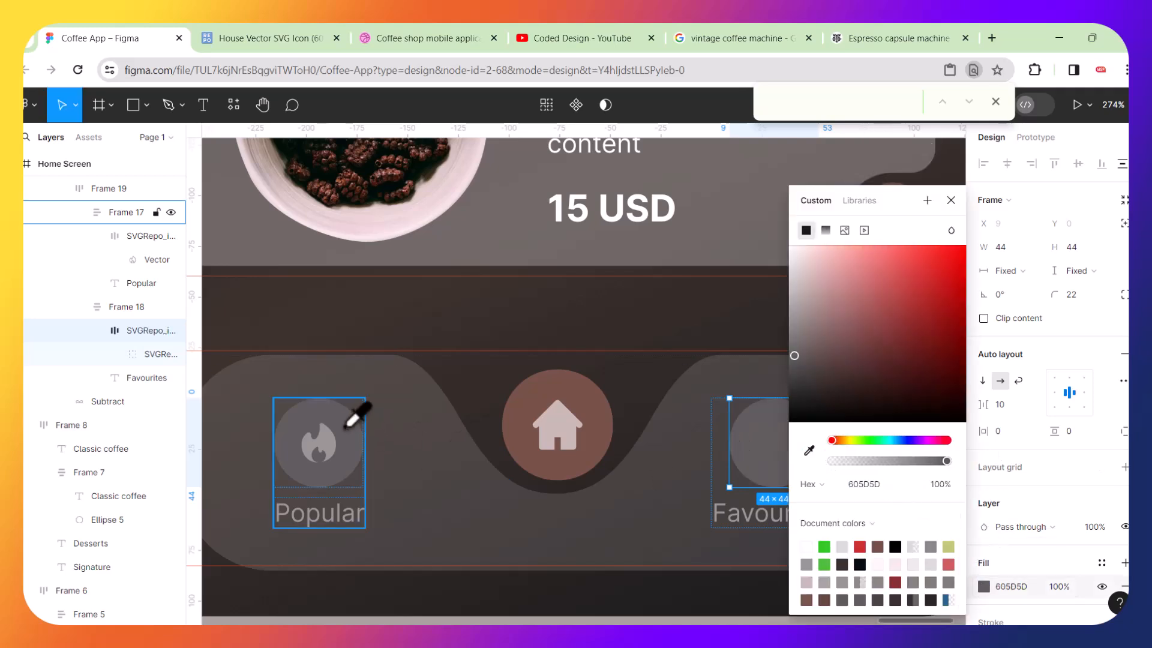
Recolor the heart icon by sampling the flame icon's colour with the eyedropper.
double_click(774, 447)
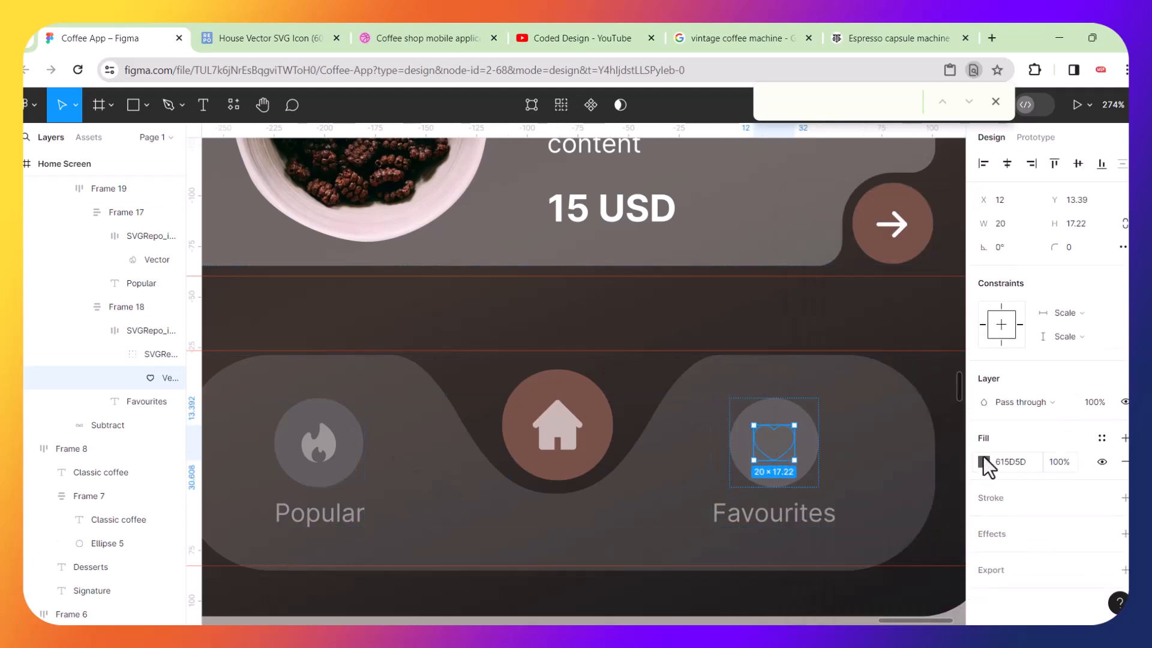
click(984, 462)
click(809, 450)
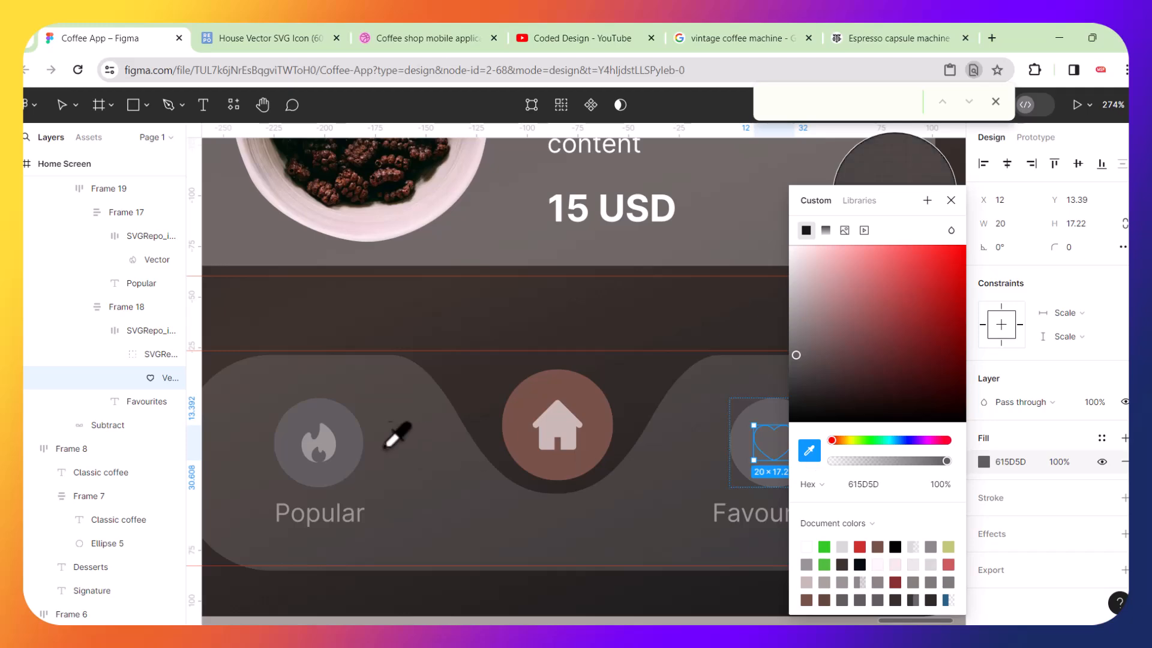
click(324, 450)
click(533, 527)
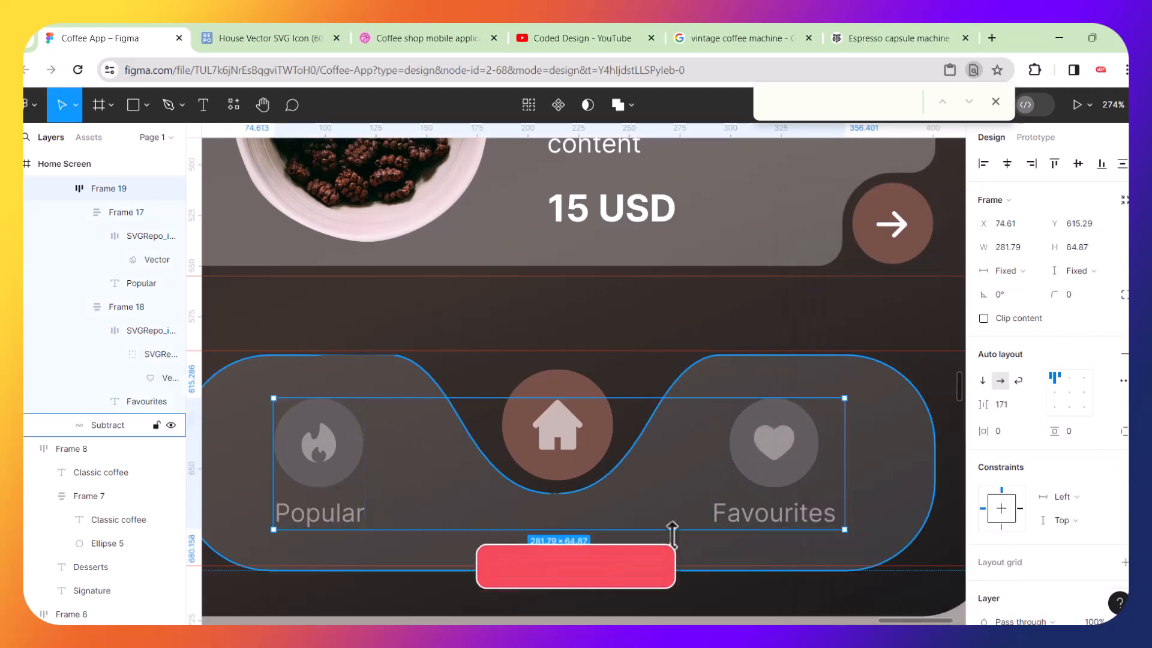
scroll(673, 534, down, 10)
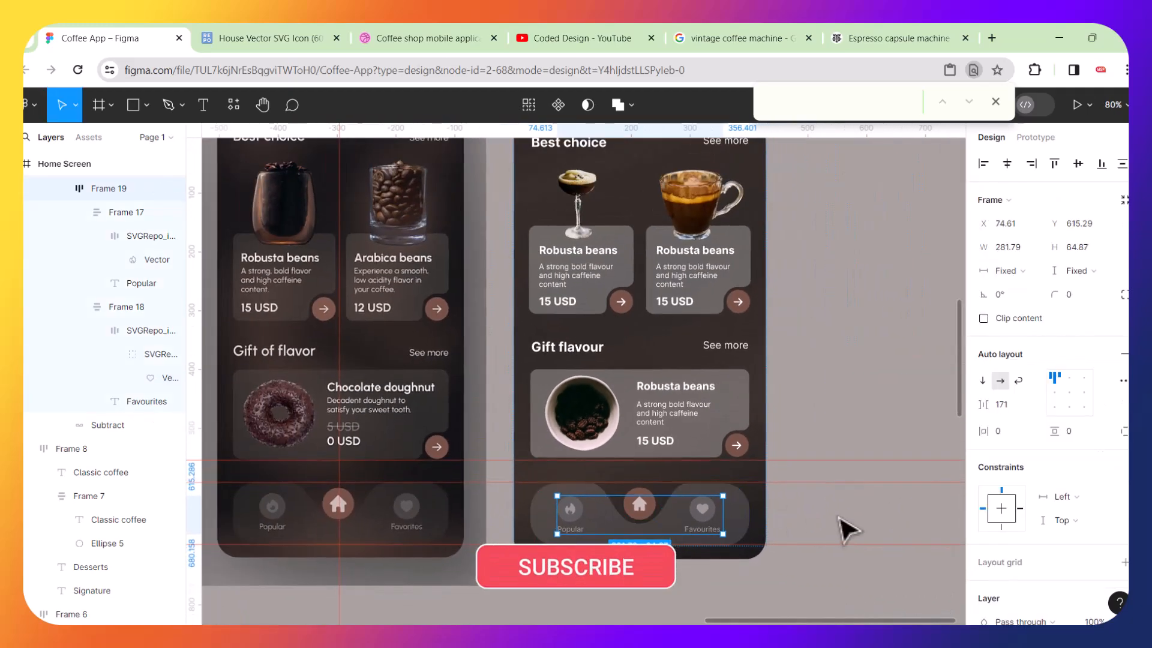
click(847, 528)
scroll(847, 528, down, 4)
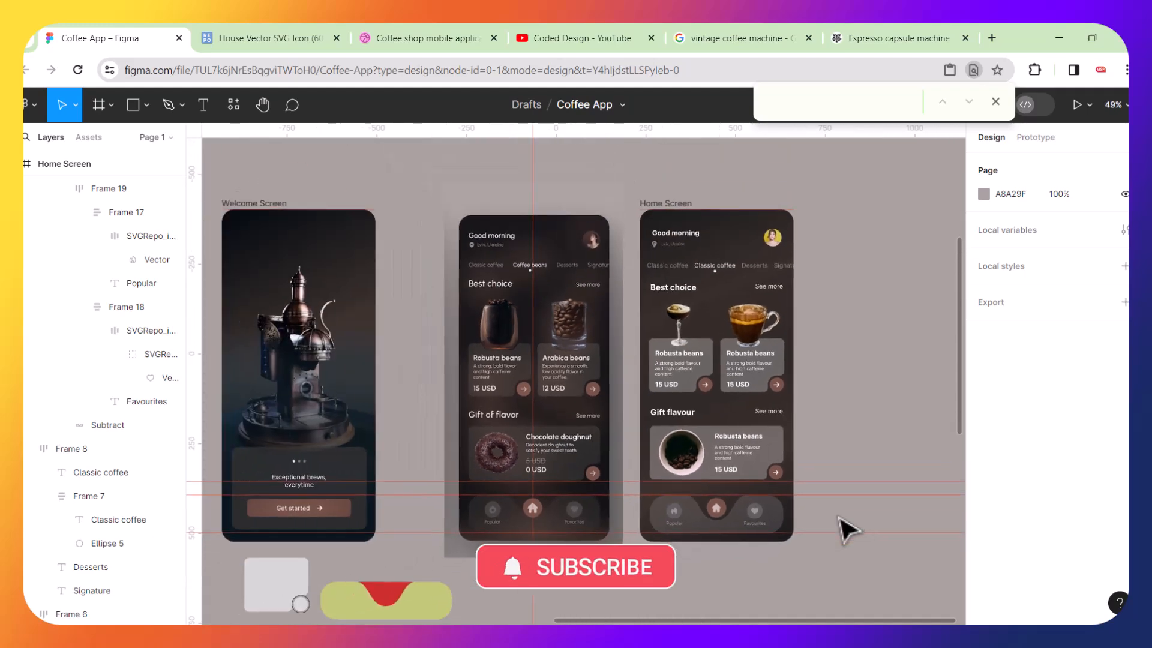
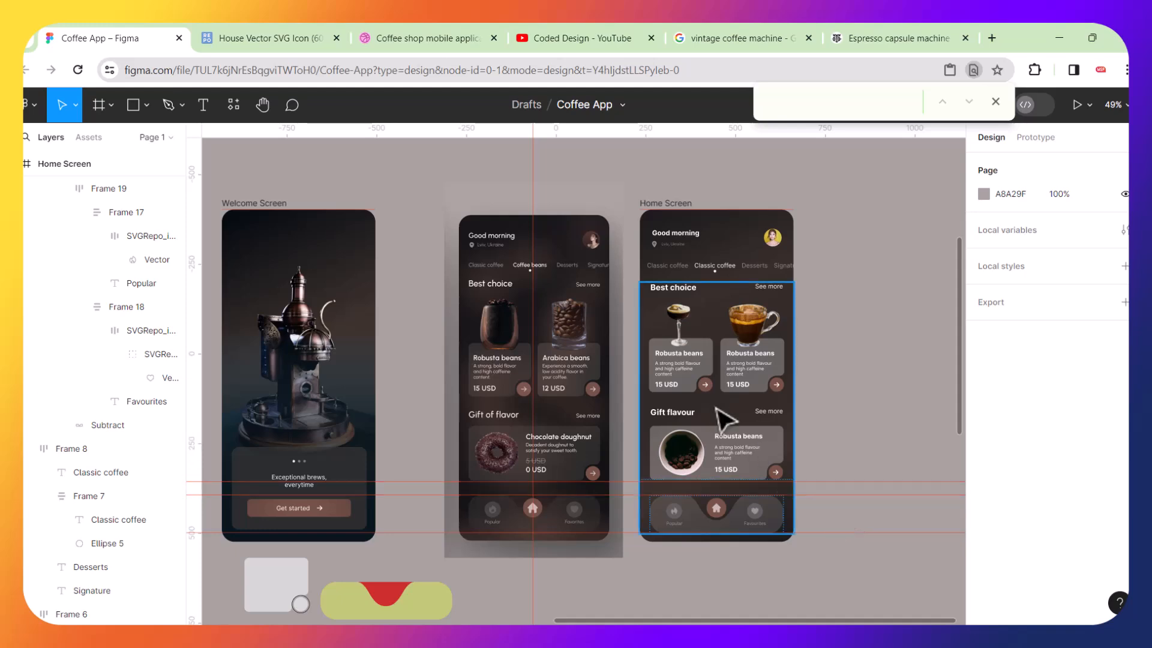
Lower the first Best choice card's background fill opacity to 14%.
scroll(726, 421, up, 5)
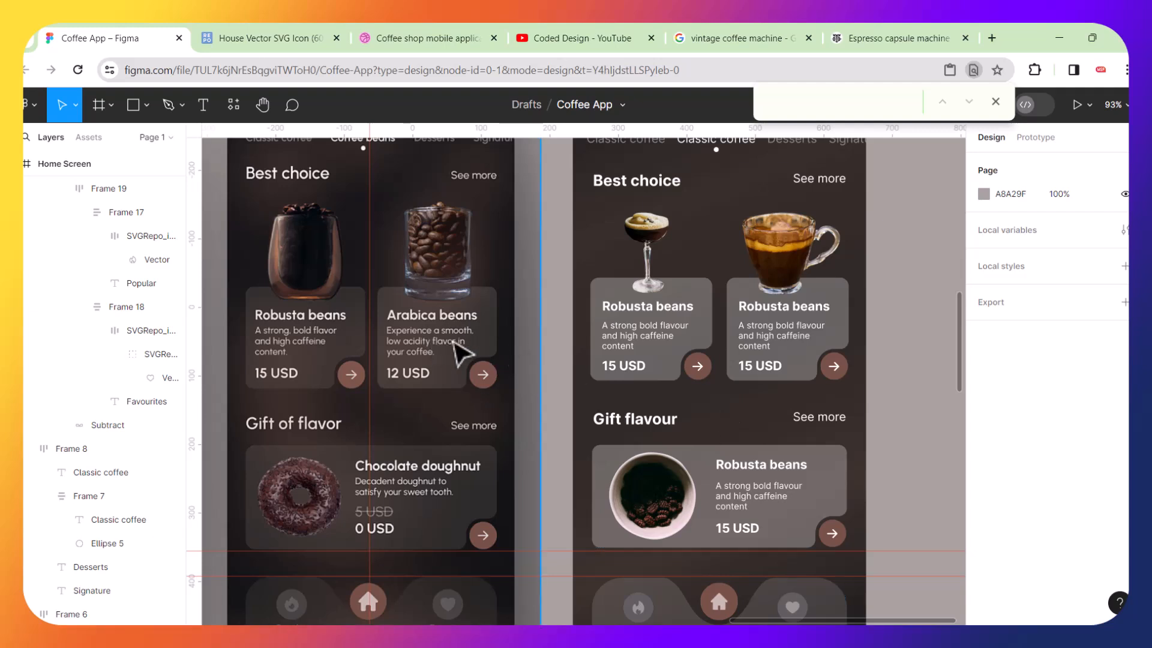
scroll(643, 363, down, 3)
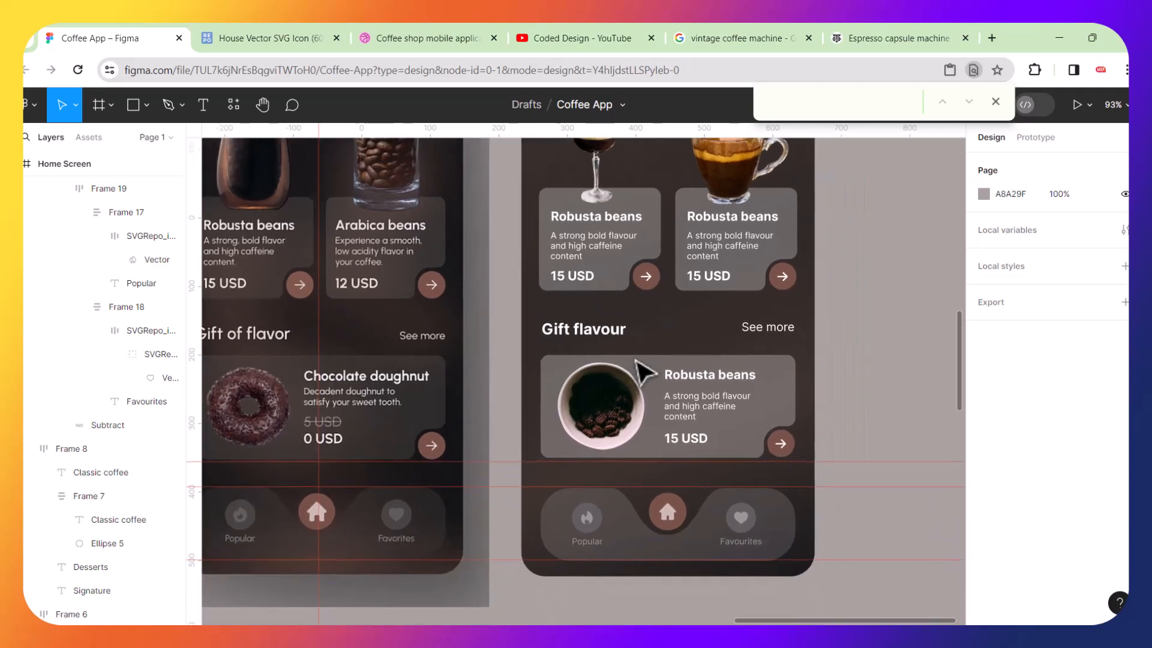
scroll(637, 366, up, 2)
scroll(637, 366, left, 2)
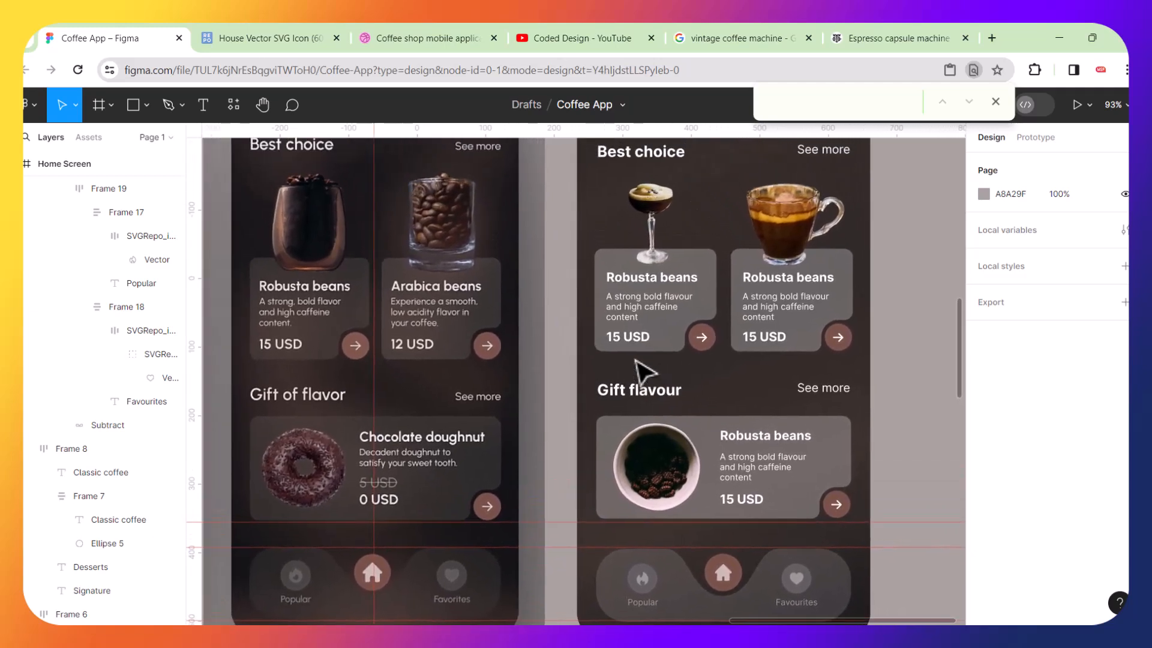
click(613, 254)
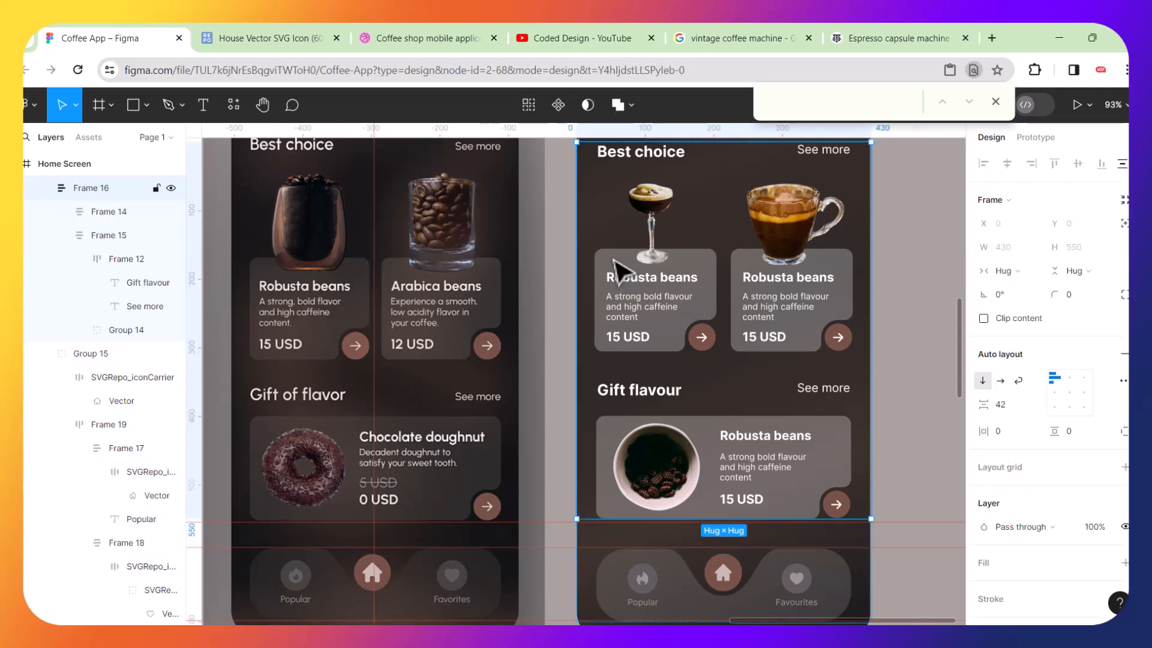
double_click(613, 259)
double_click(613, 260)
double_click(614, 259)
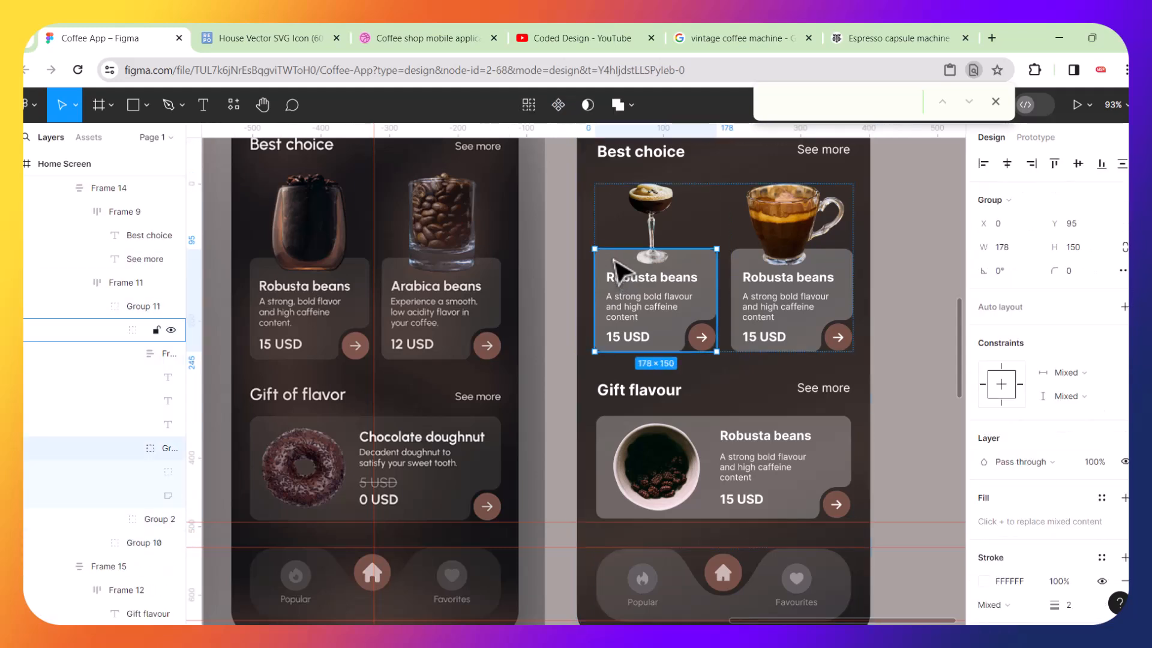
double_click(613, 259)
double_click(614, 259)
key(Escape)
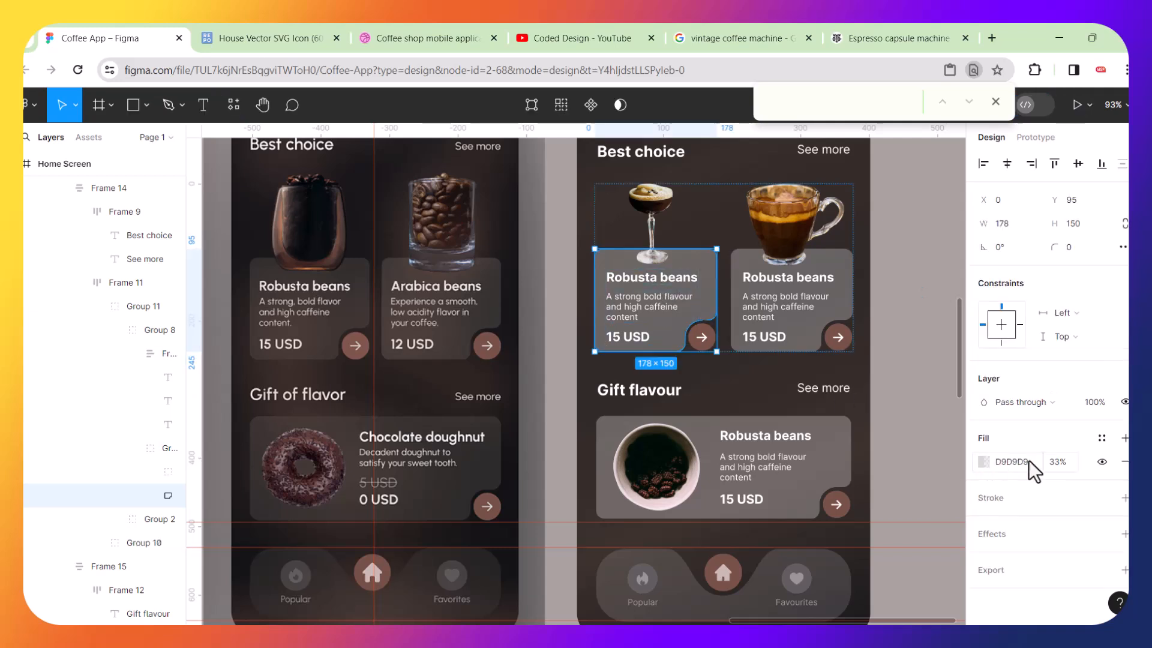
click(976, 461)
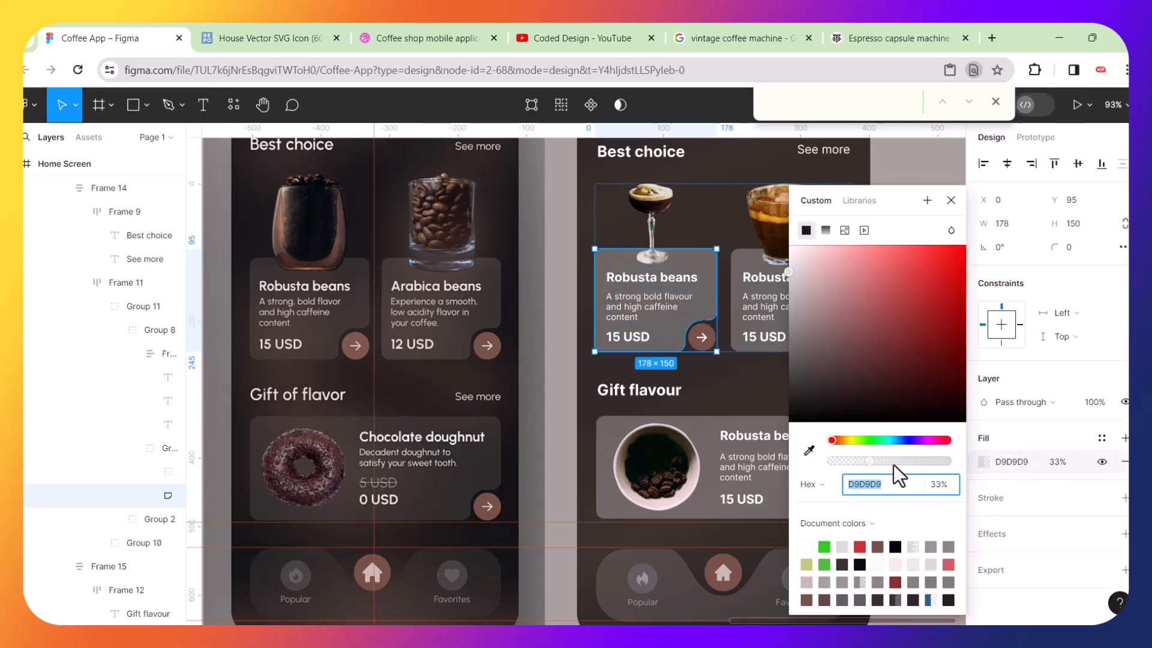
drag(873, 464, 845, 466)
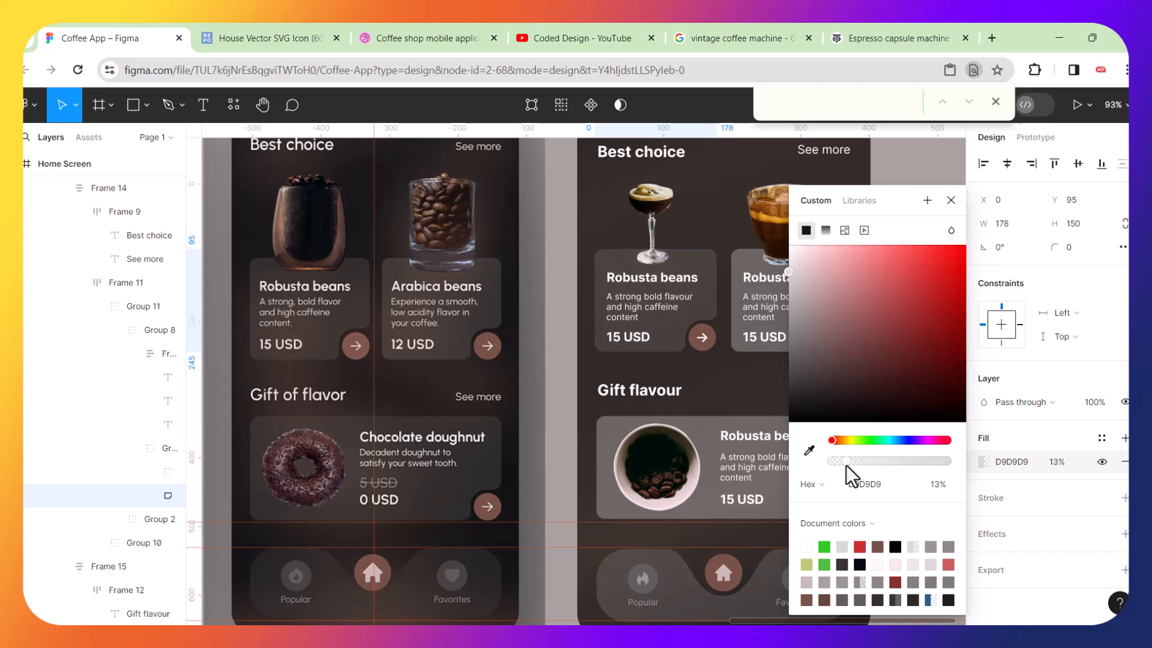
drag(847, 466, 848, 466)
click(938, 492)
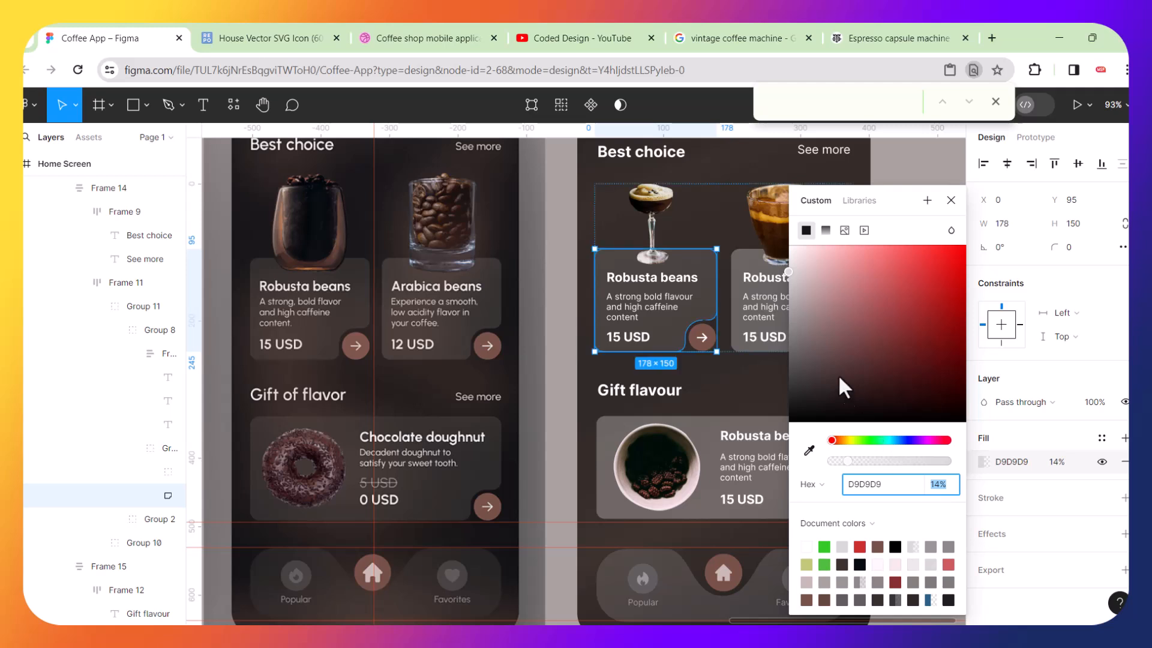
Set the second Best choice card's background fill opacity to 14%.
click(737, 259)
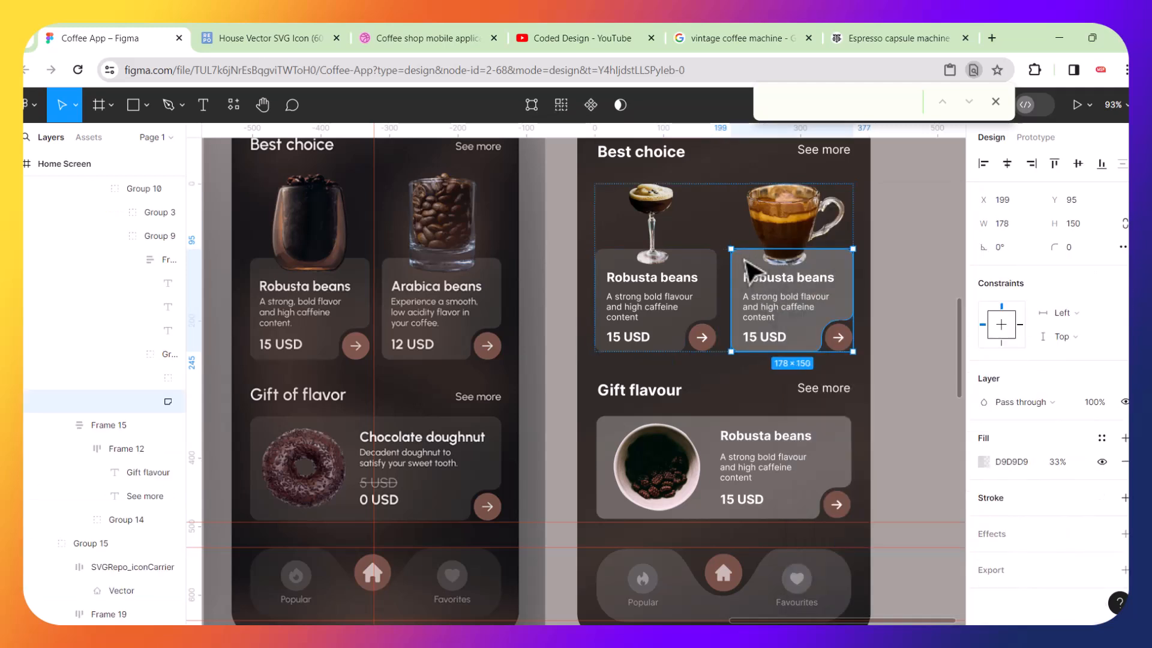
double_click(754, 268)
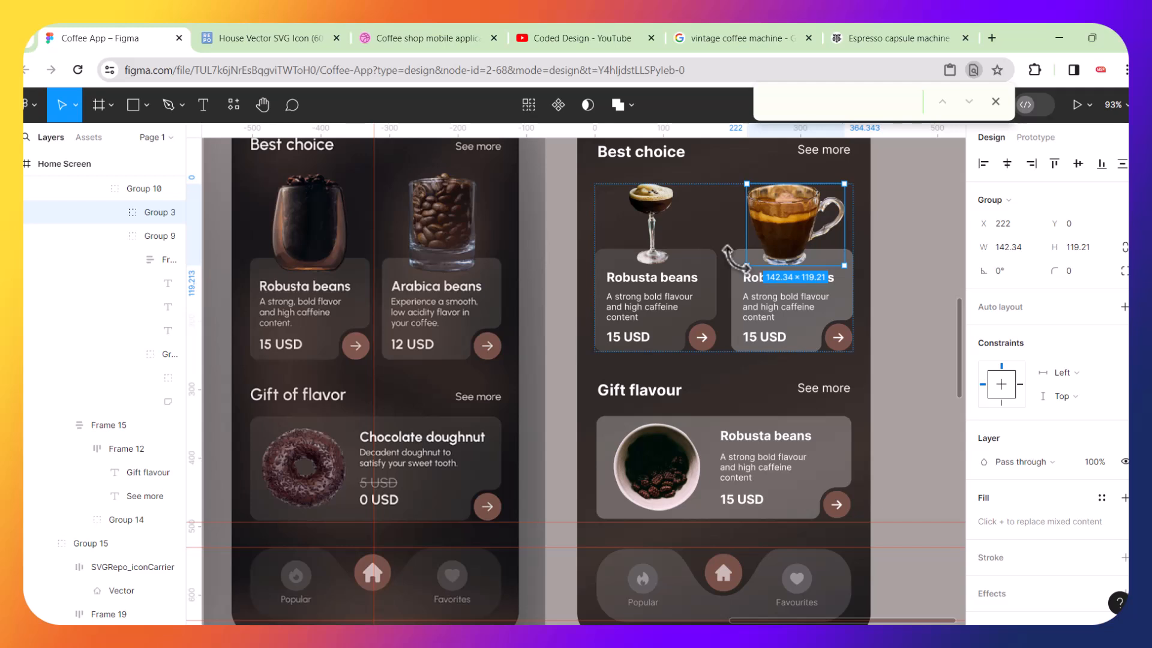
click(817, 328)
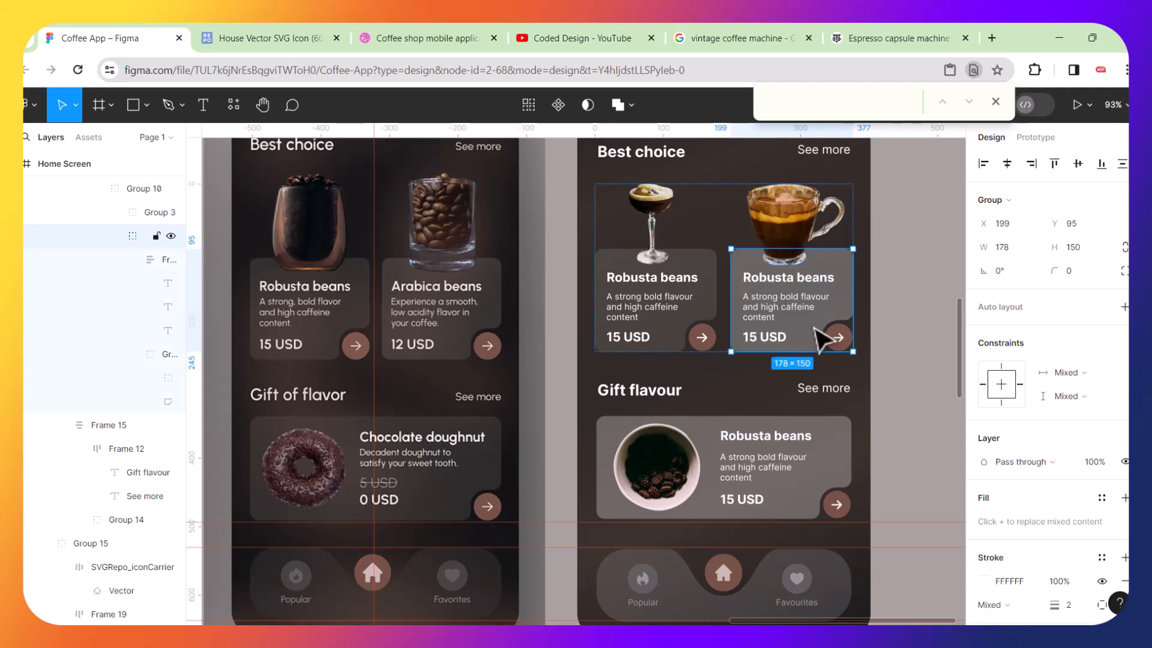
double_click(816, 330)
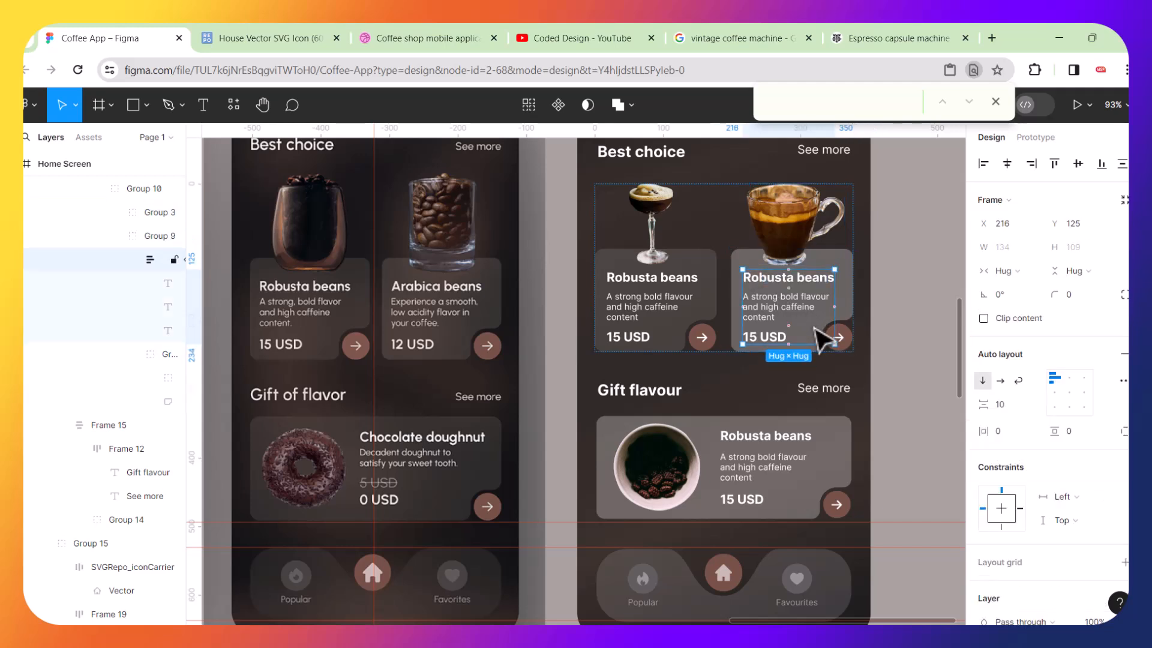
click(851, 288)
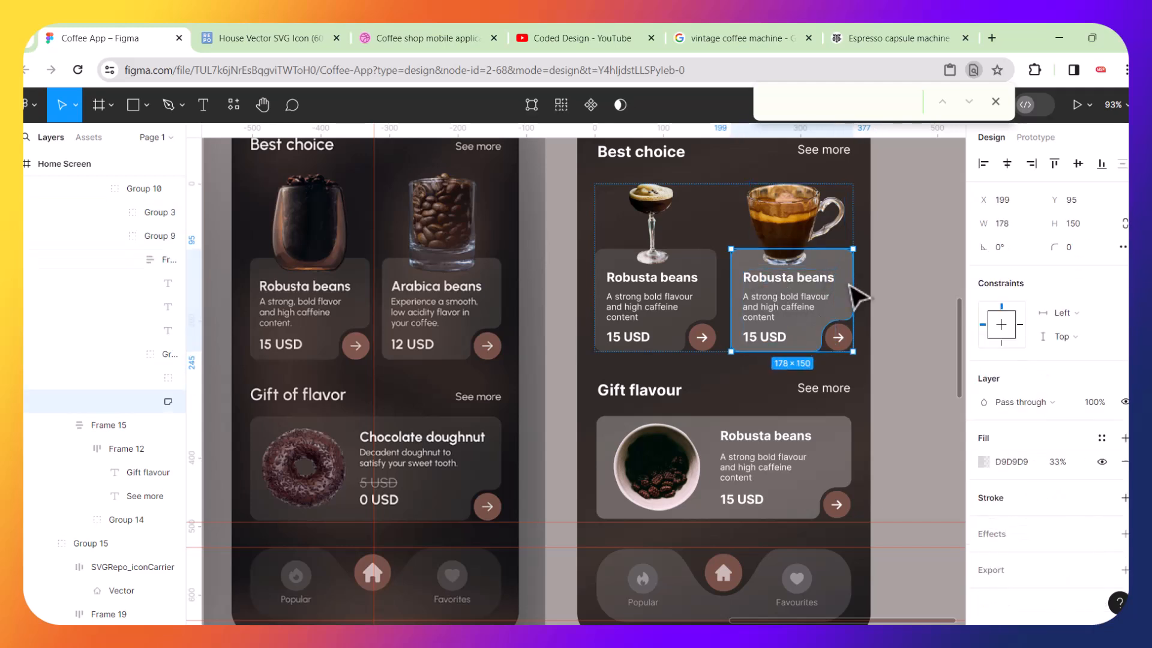
click(1072, 471)
text(14)
key(Return)
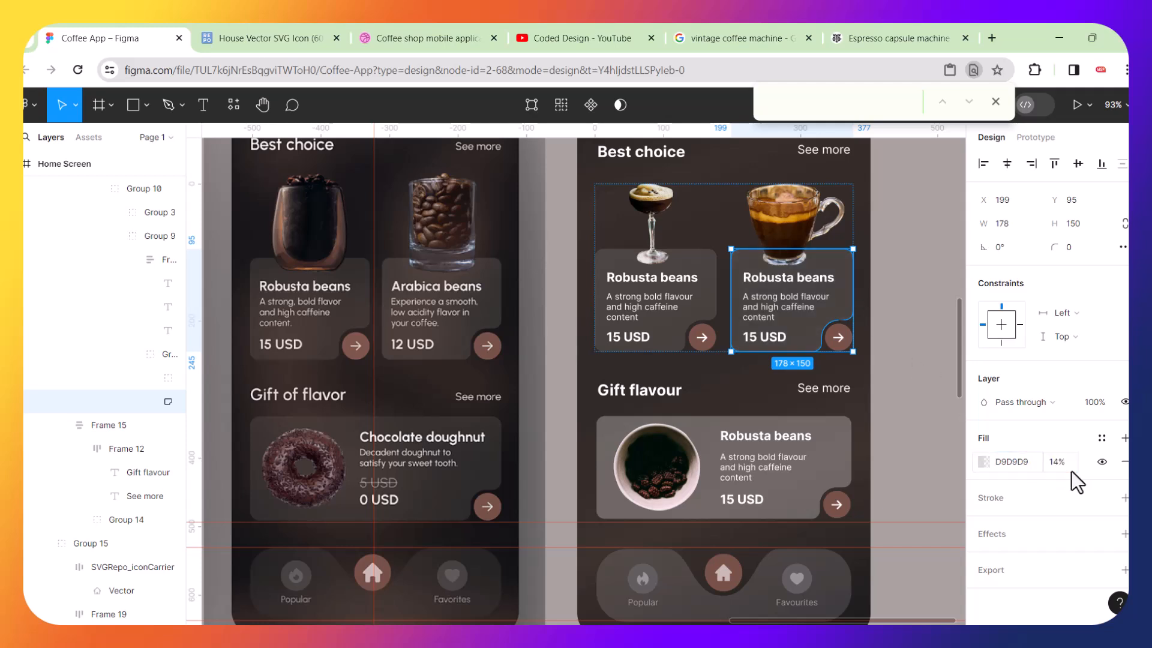
Set the Gift flavour card's background fill opacity to 14%.
click(612, 489)
double_click(612, 490)
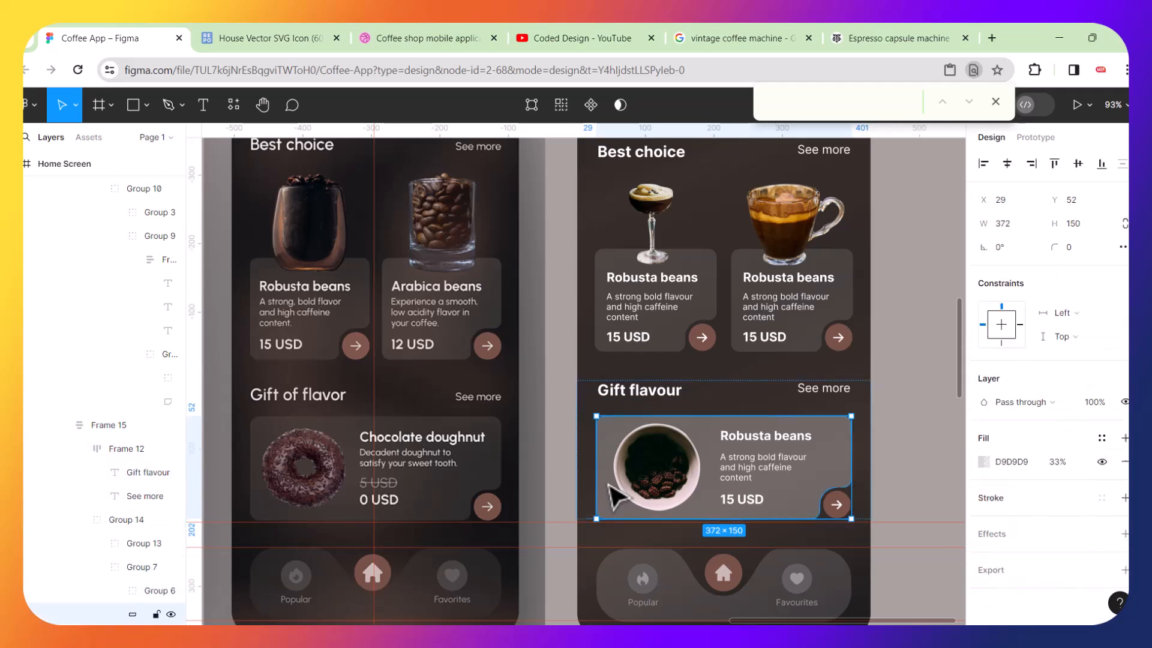
click(1068, 463)
text(14)
key(Return)
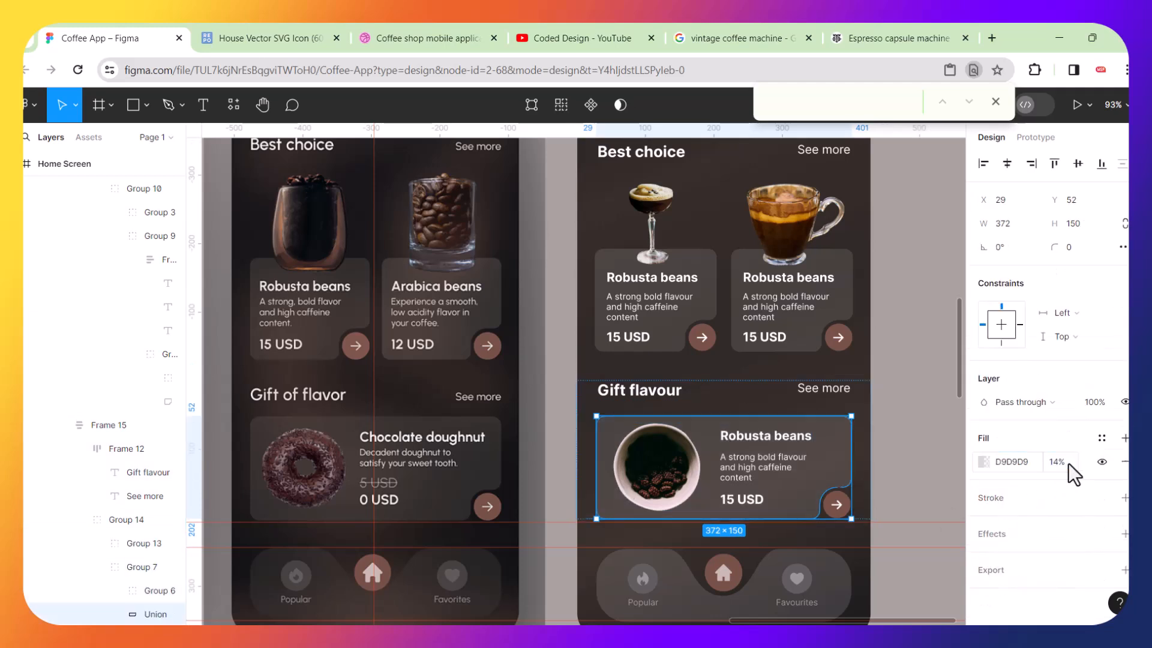
click(926, 344)
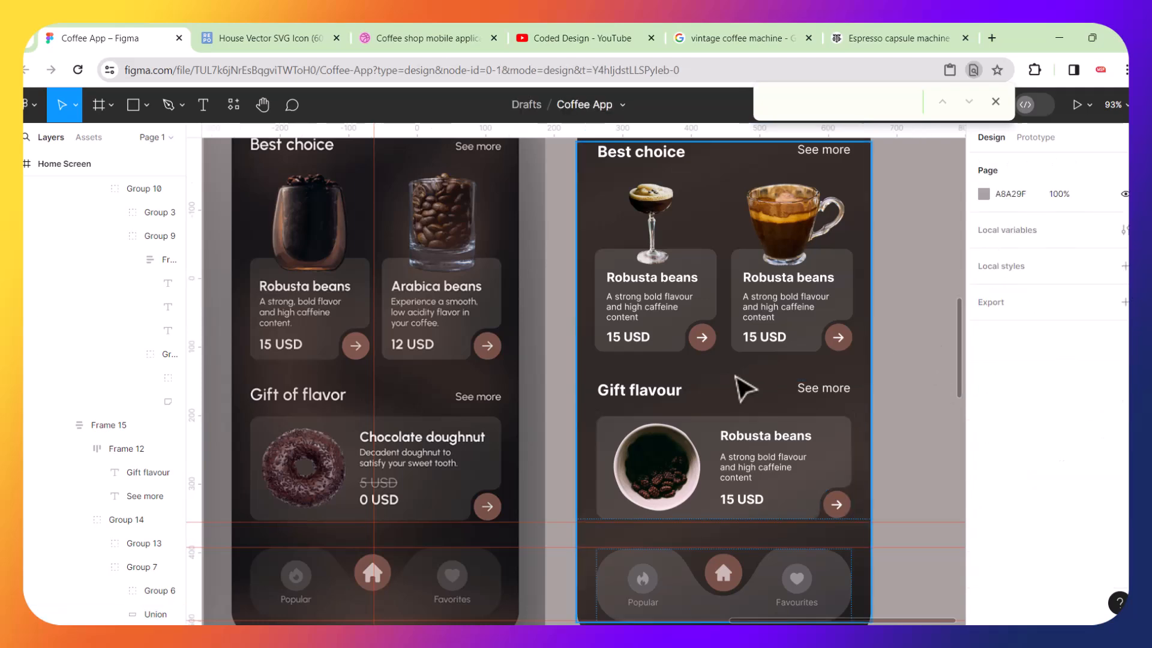
Rearrange the canvas, placing the Welcome Screen beside the Home Screen and moving the reference mockup and spare shapes aside.
scroll(744, 387, down, 4)
scroll(737, 377, down, 2)
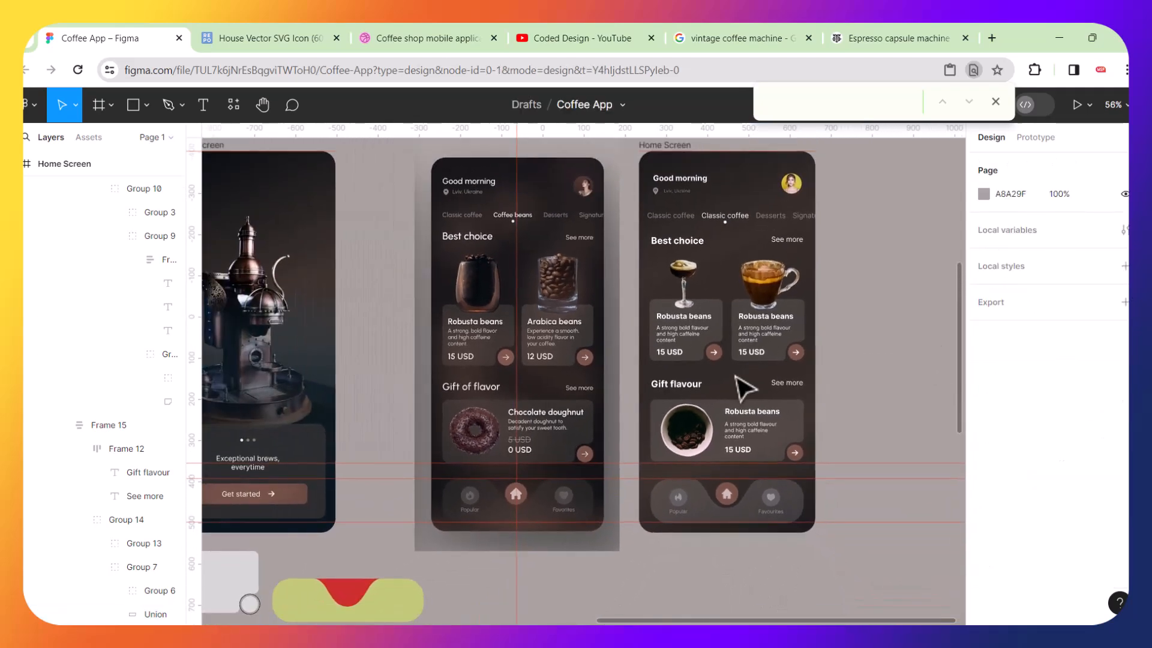
scroll(744, 389, down, 2)
scroll(718, 360, down, 2)
scroll(715, 366, down, 1)
drag(586, 250, 257, 225)
drag(438, 231, 577, 231)
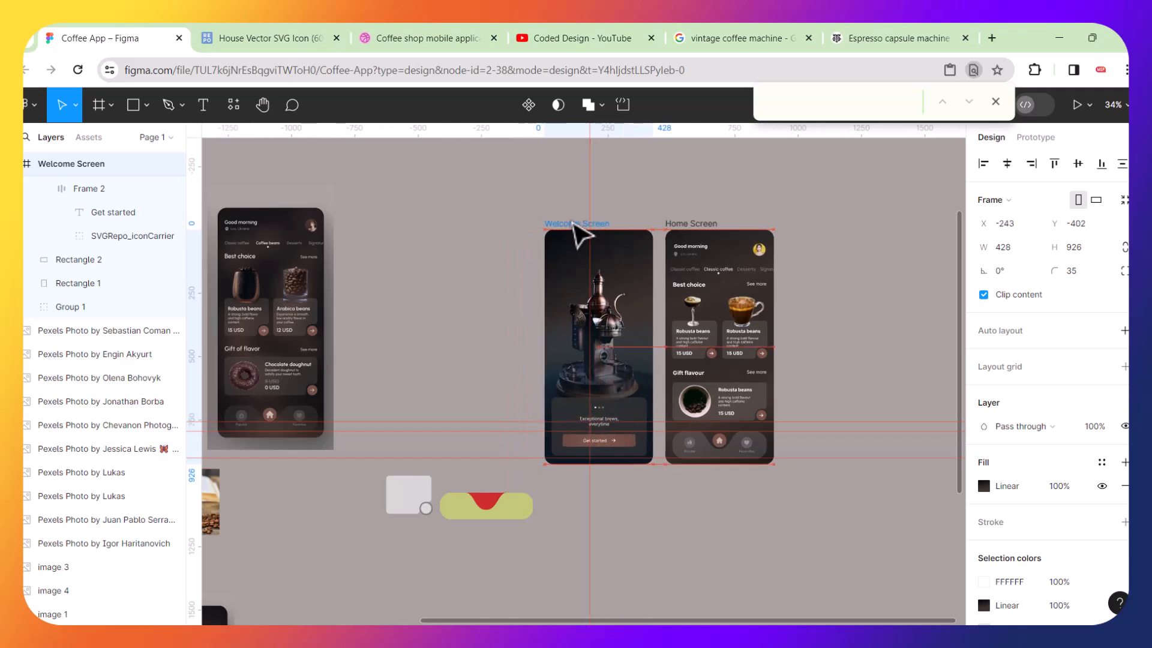
drag(537, 553, 347, 454)
drag(412, 502, 270, 599)
click(488, 492)
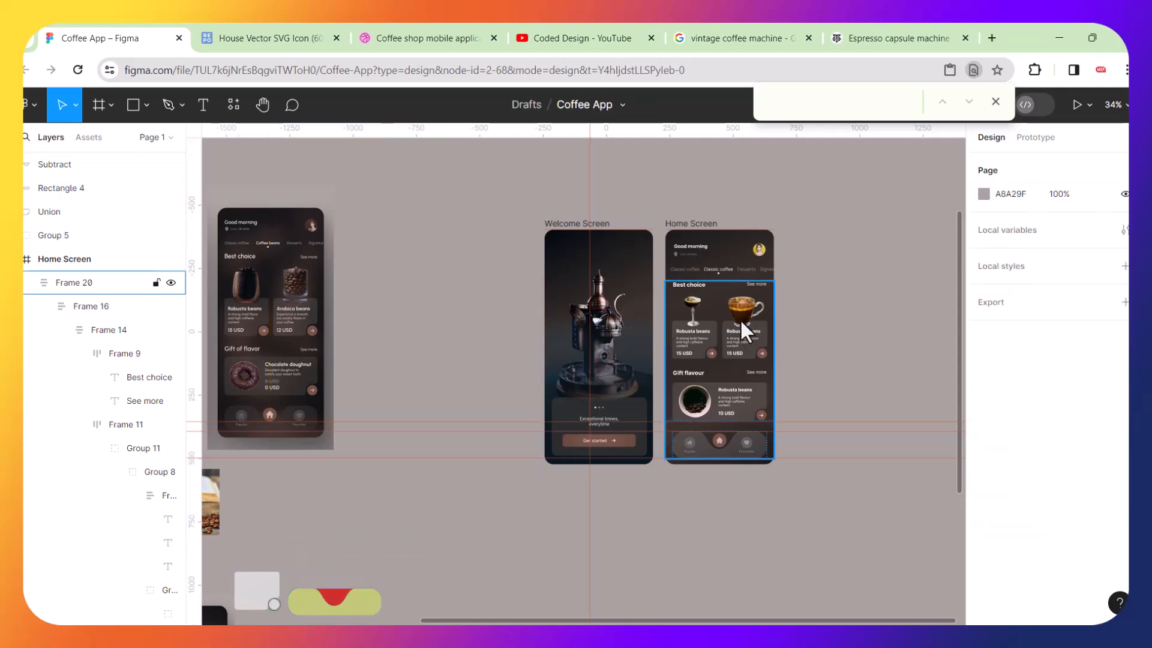
Remove the ruler guides from across the canvas.
right_click(740, 318)
scroll(740, 319, up, 1)
scroll(734, 315, left, 1)
click(657, 187)
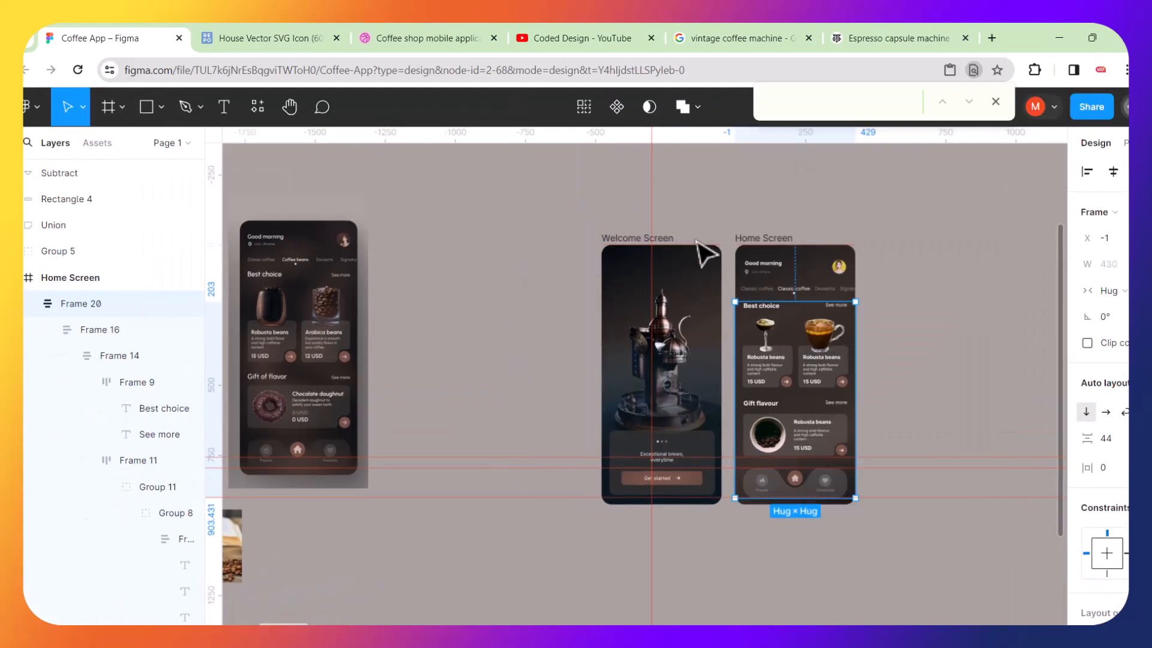
click(653, 206)
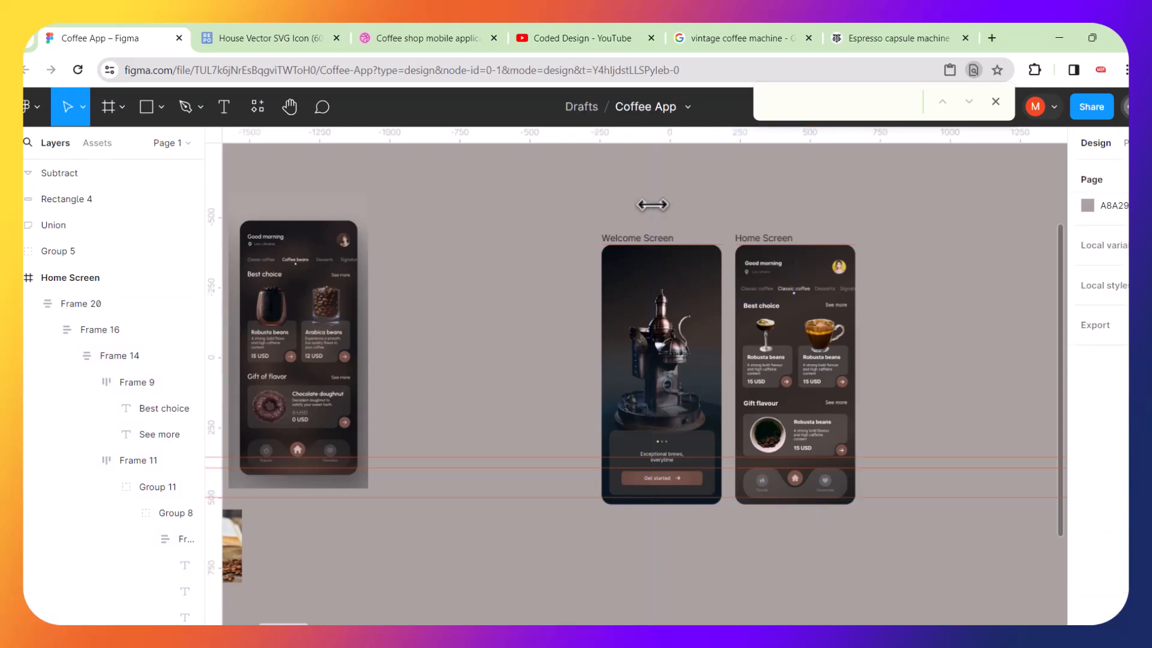
click(550, 457)
key(Delete)
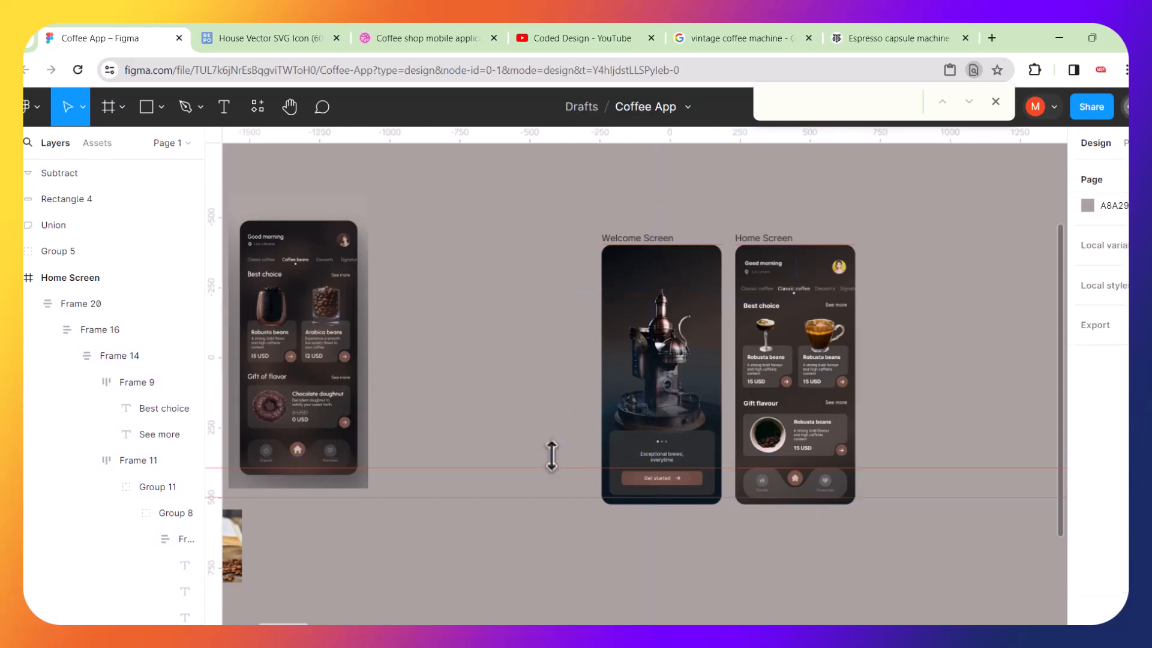
click(546, 467)
key(Delete)
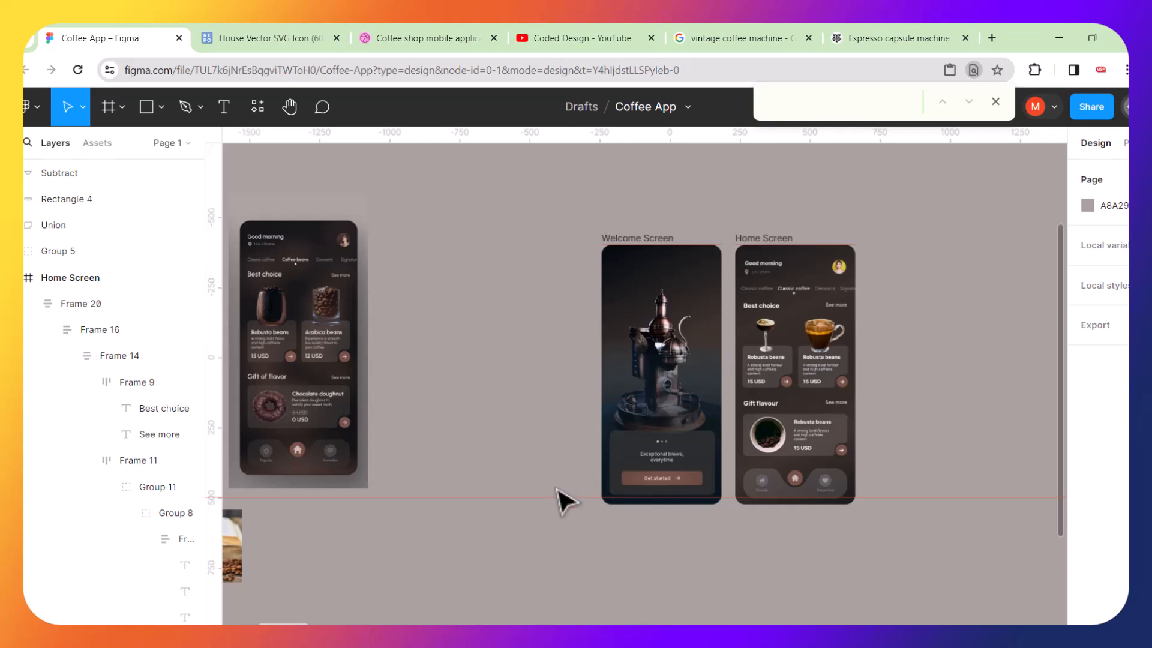
click(552, 497)
key(Delete)
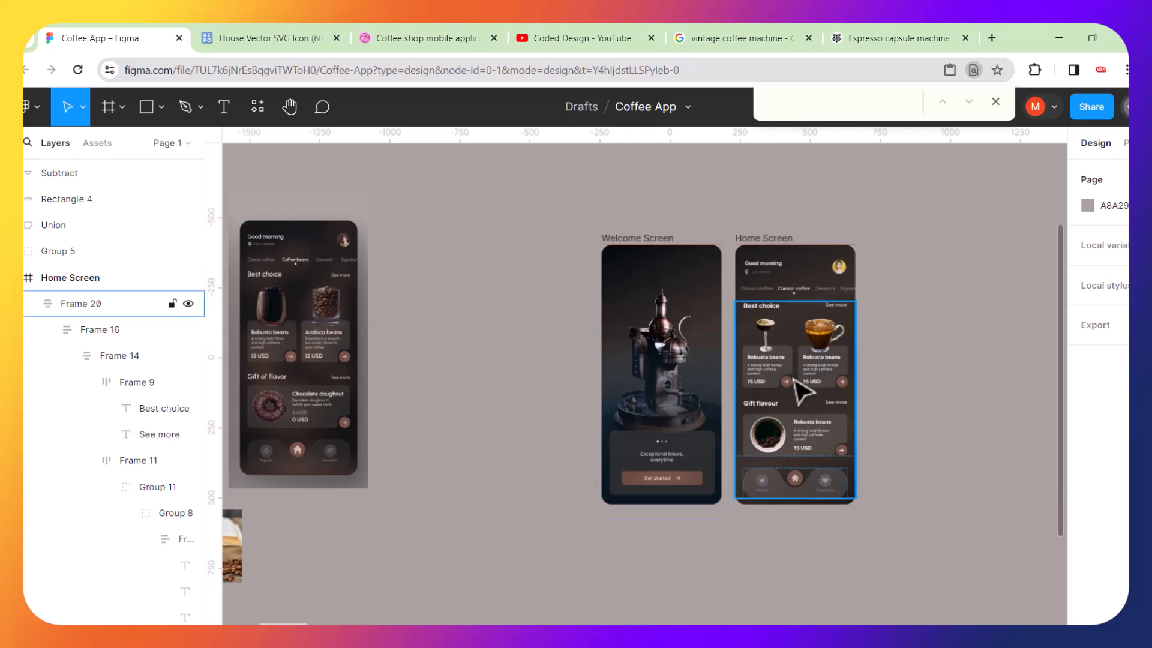
Review the Welcome Screen and Home Screen side by side at different zoom levels.
scroll(858, 391, up, 5)
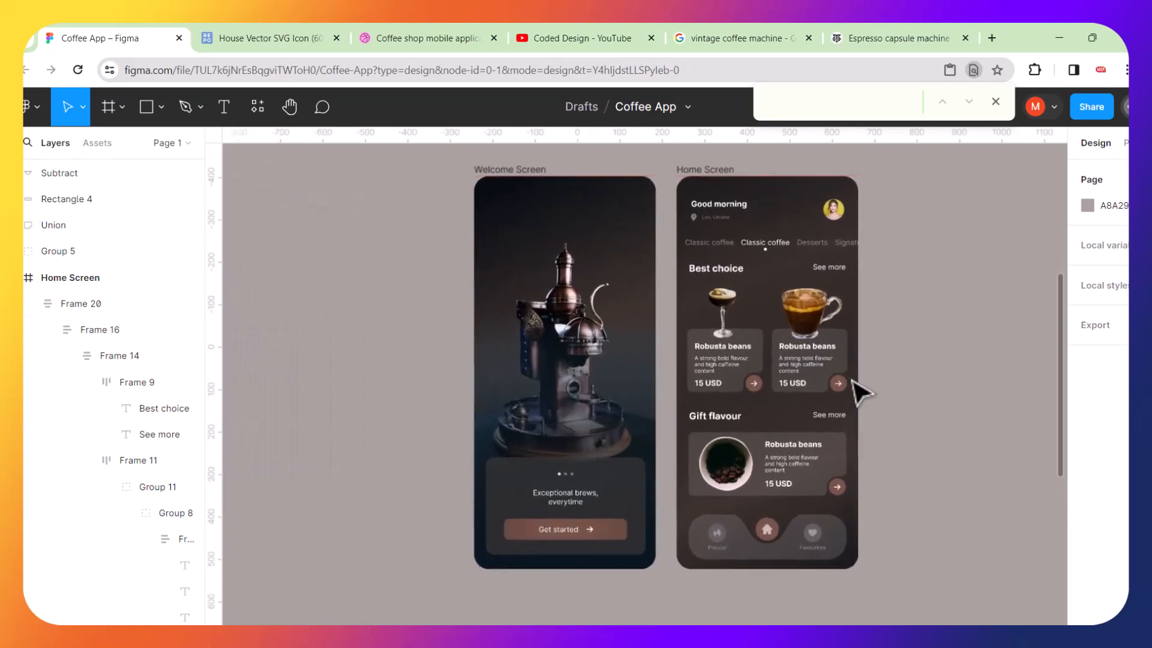
scroll(862, 393, up, 2)
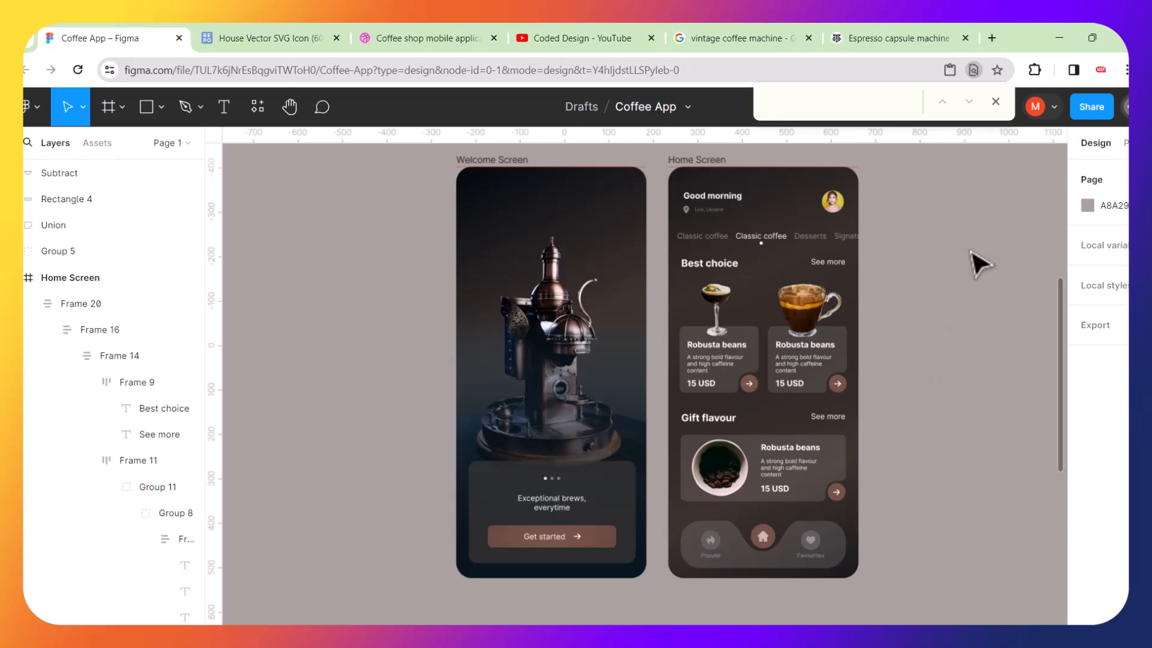
scroll(825, 298, down, 3)
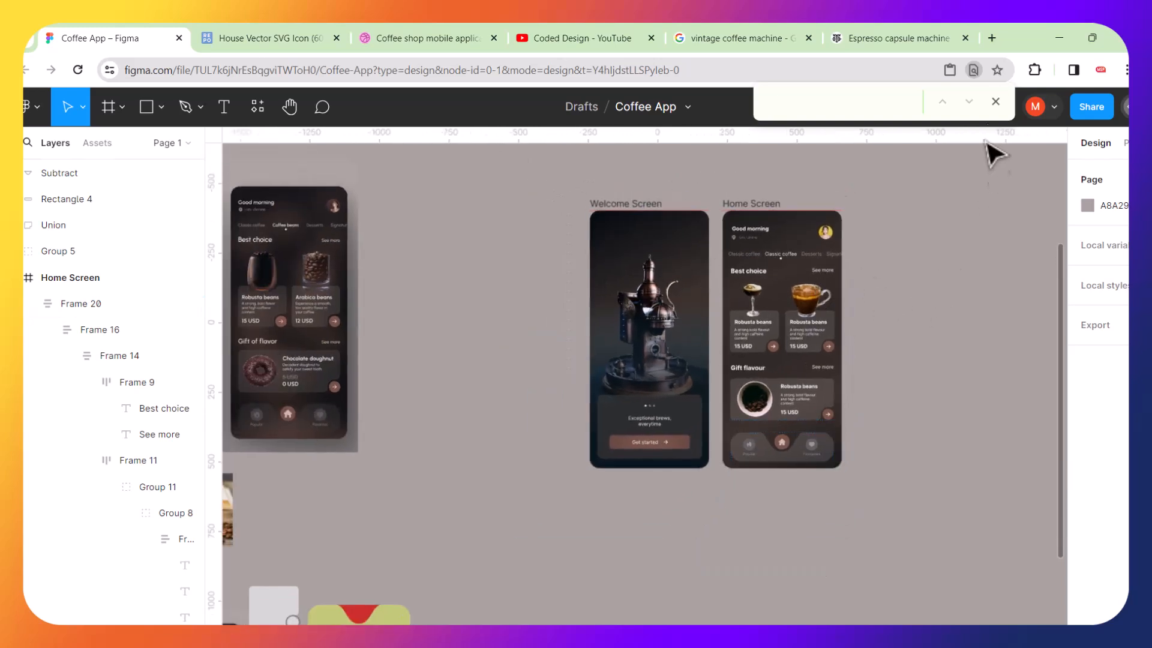
scroll(940, 258, down, 3)
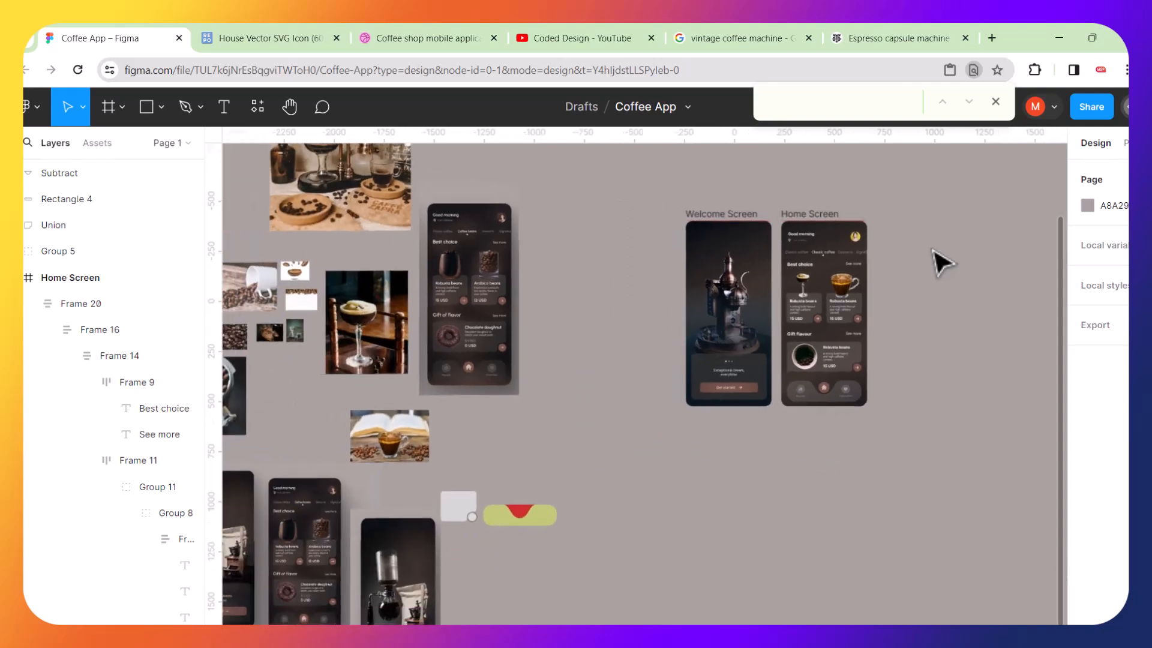
scroll(941, 258, up, 4)
click(995, 102)
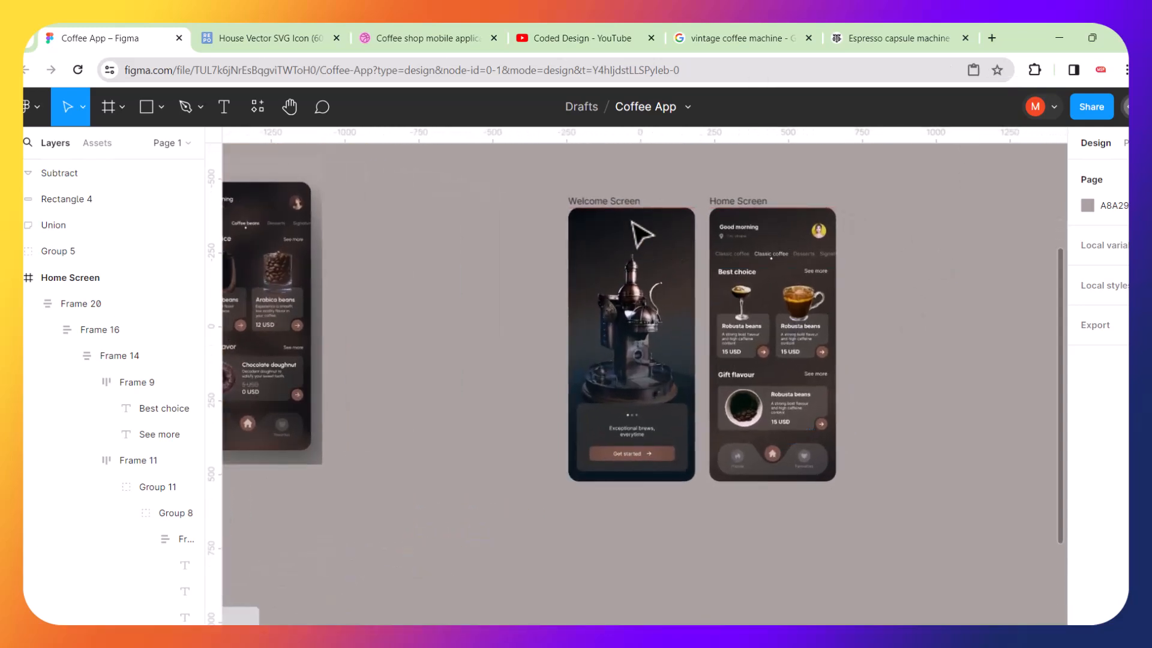
click(619, 205)
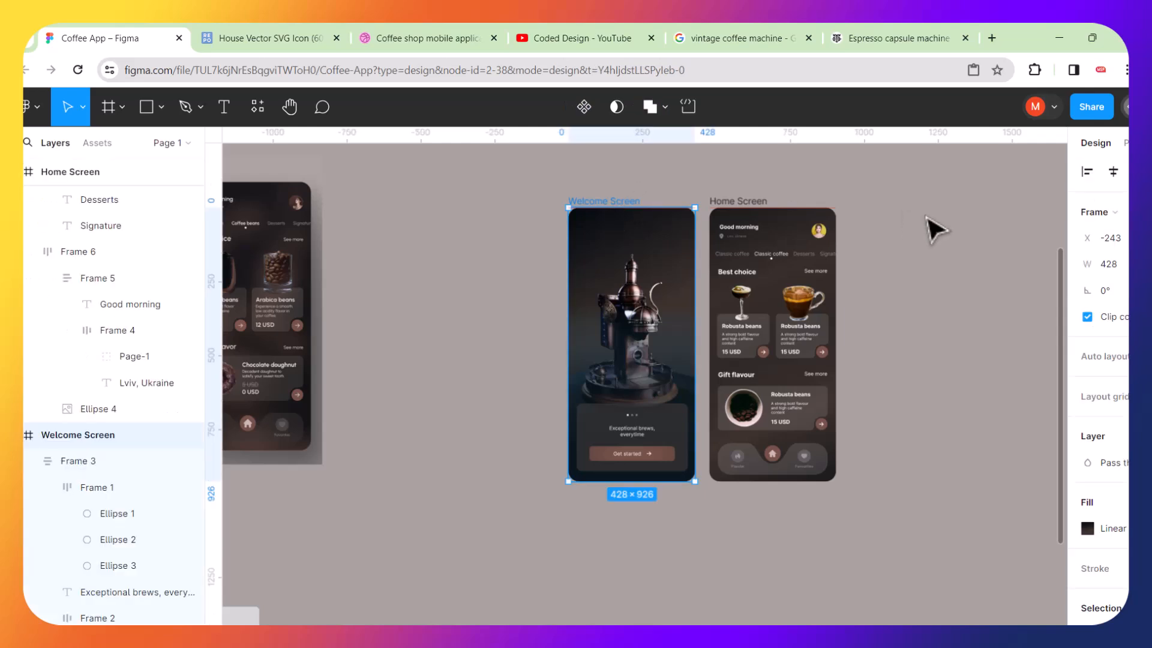
click(903, 241)
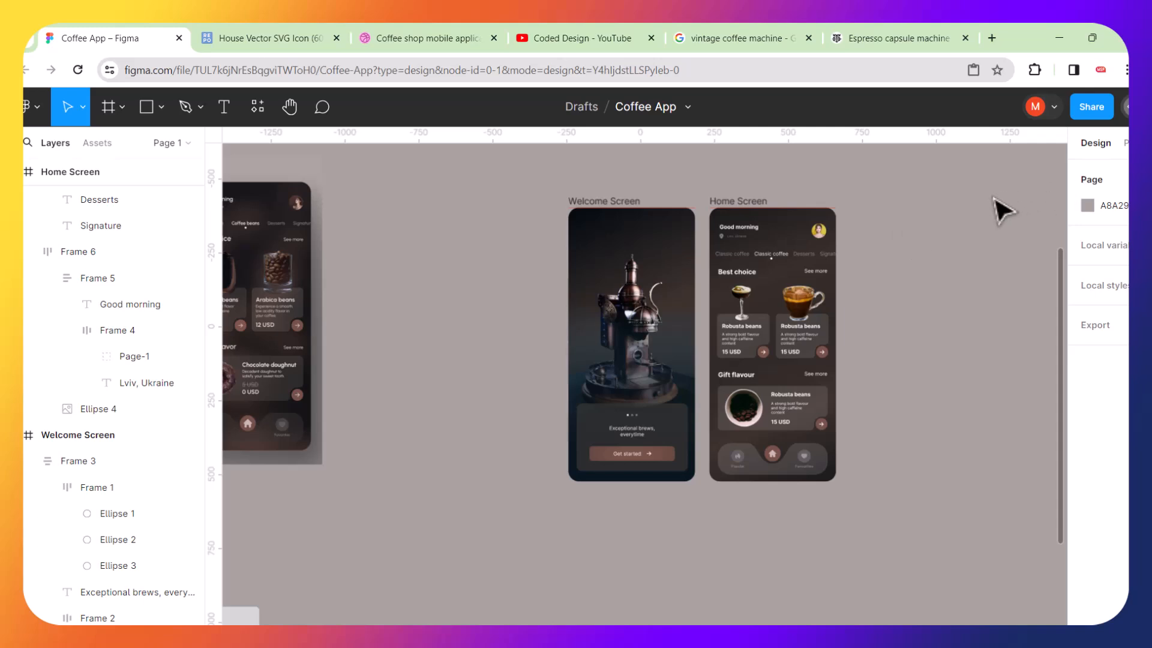
key(minus)
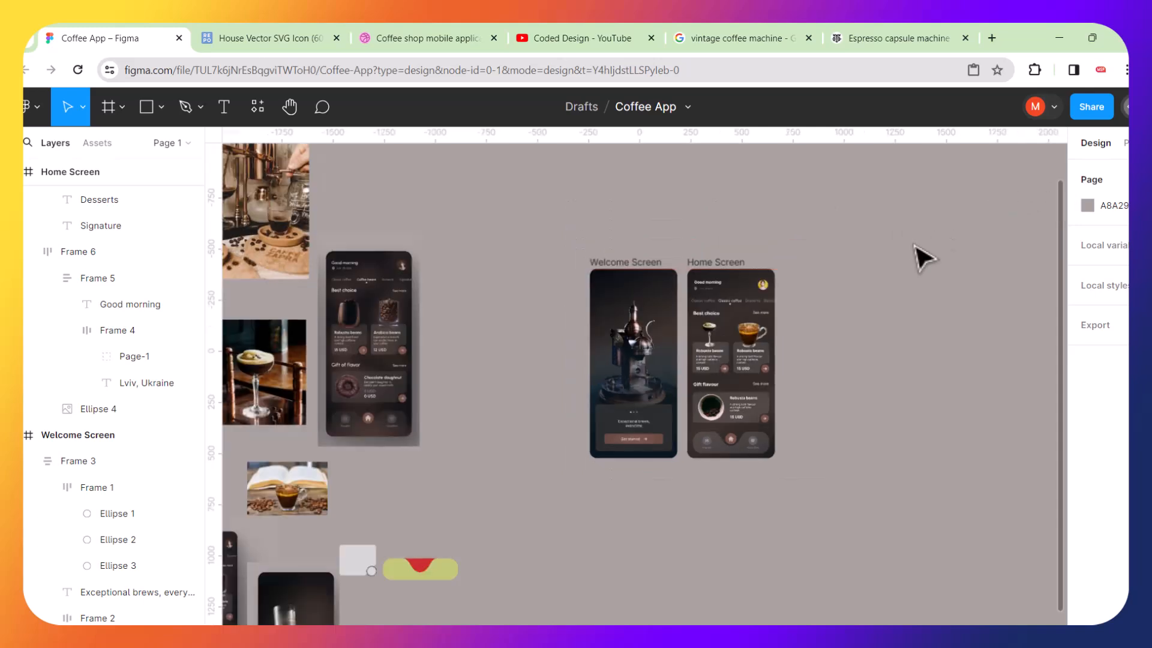
scroll(844, 322, up, 3)
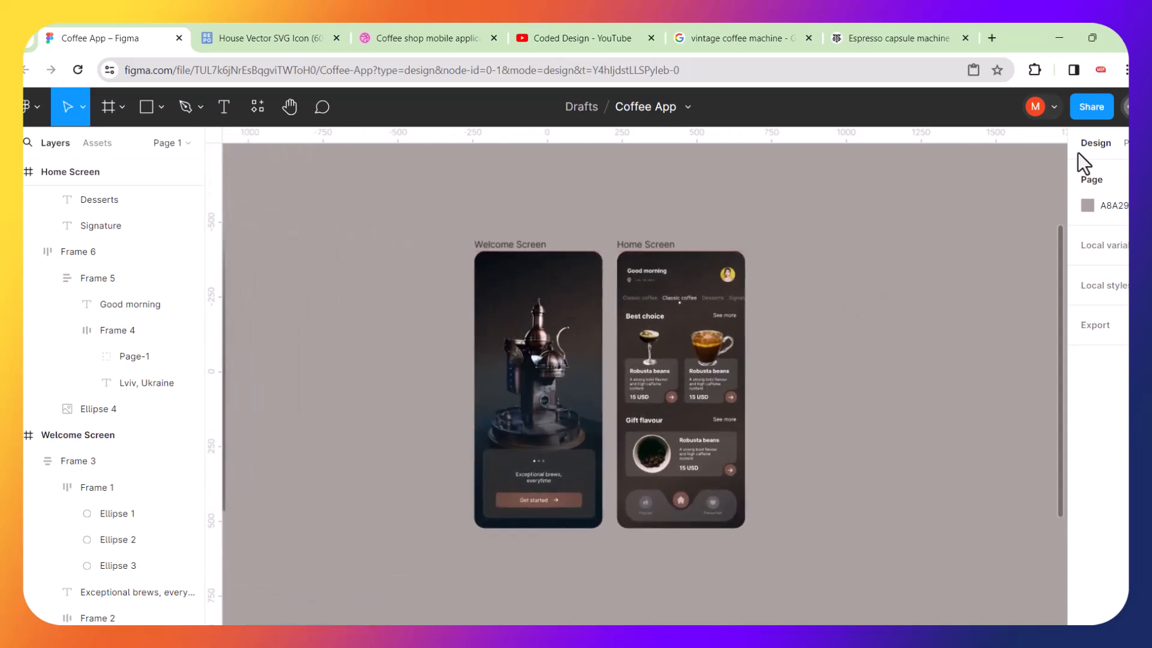
click(1089, 36)
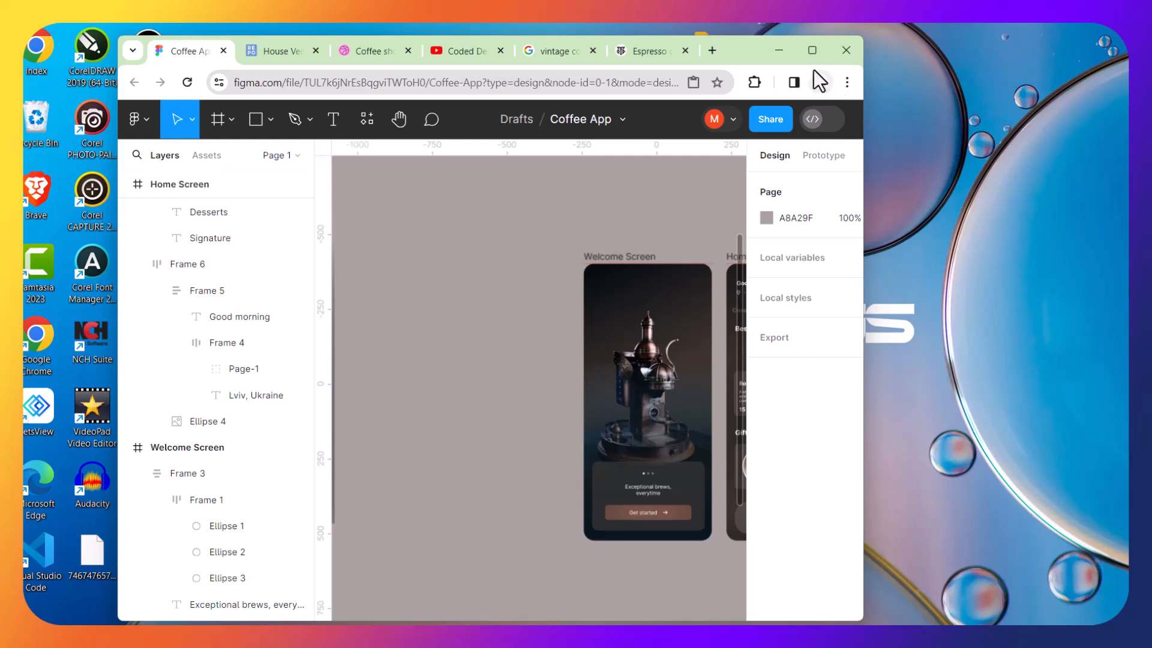
click(814, 52)
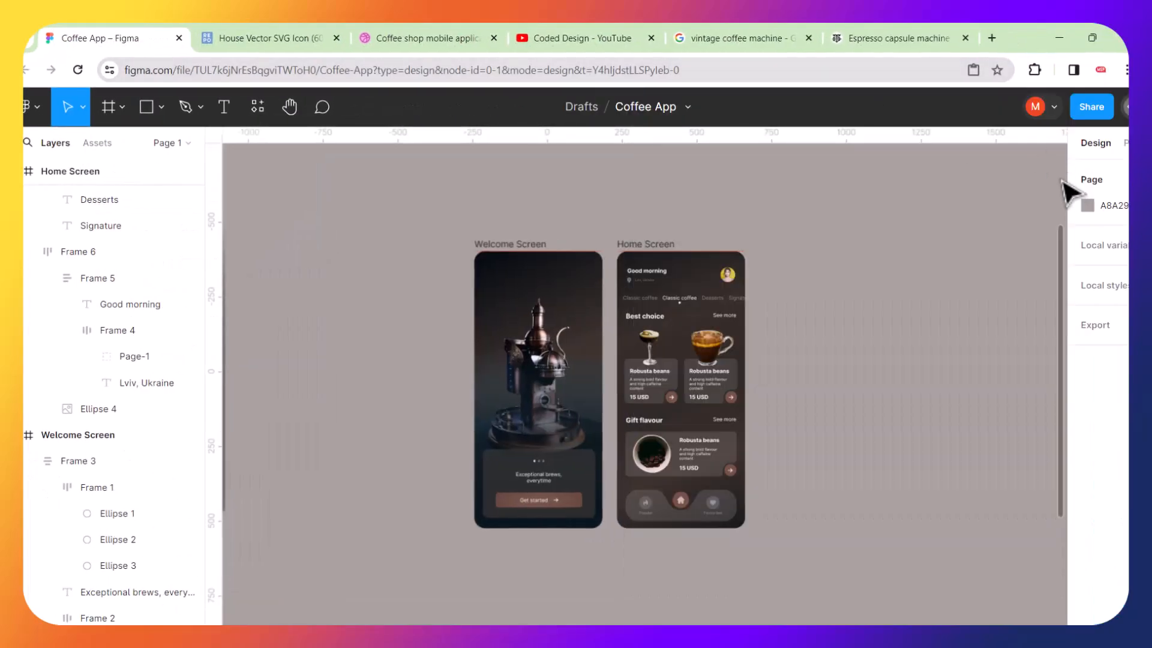
scroll(594, 410, up, 2)
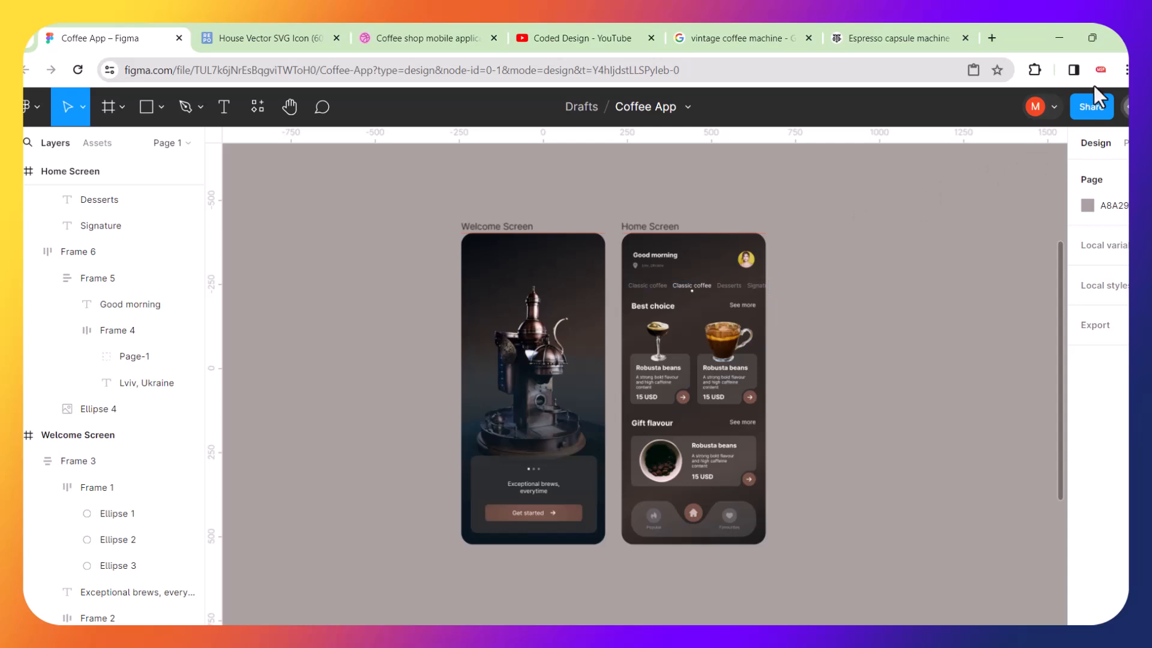
click(1127, 70)
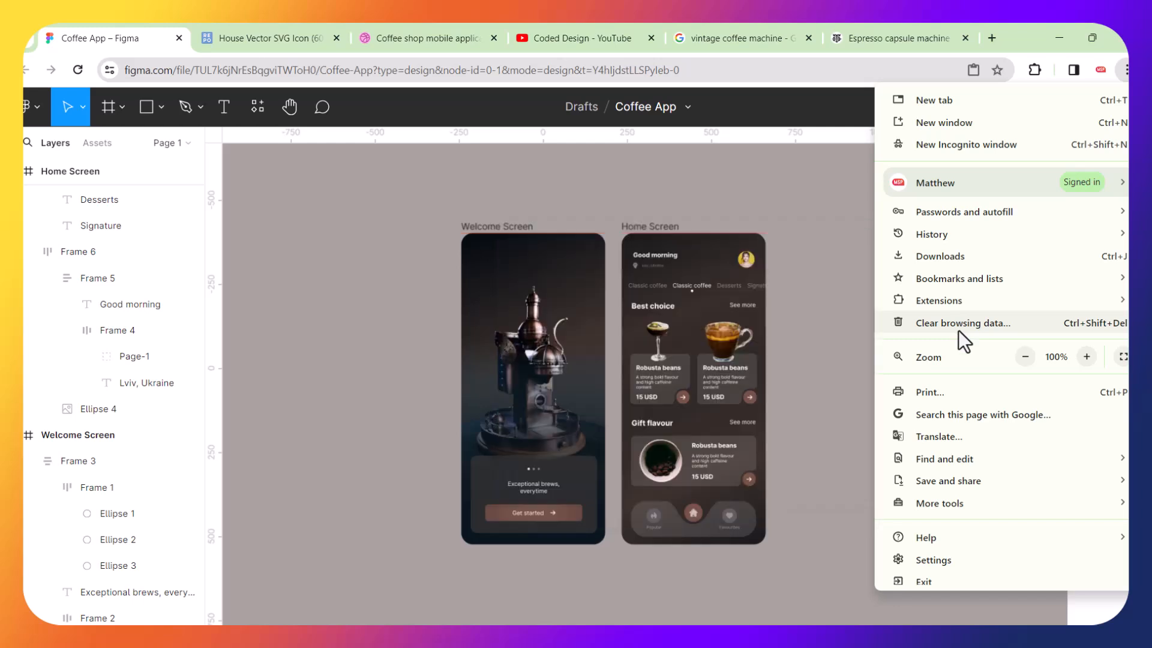
click(1027, 358)
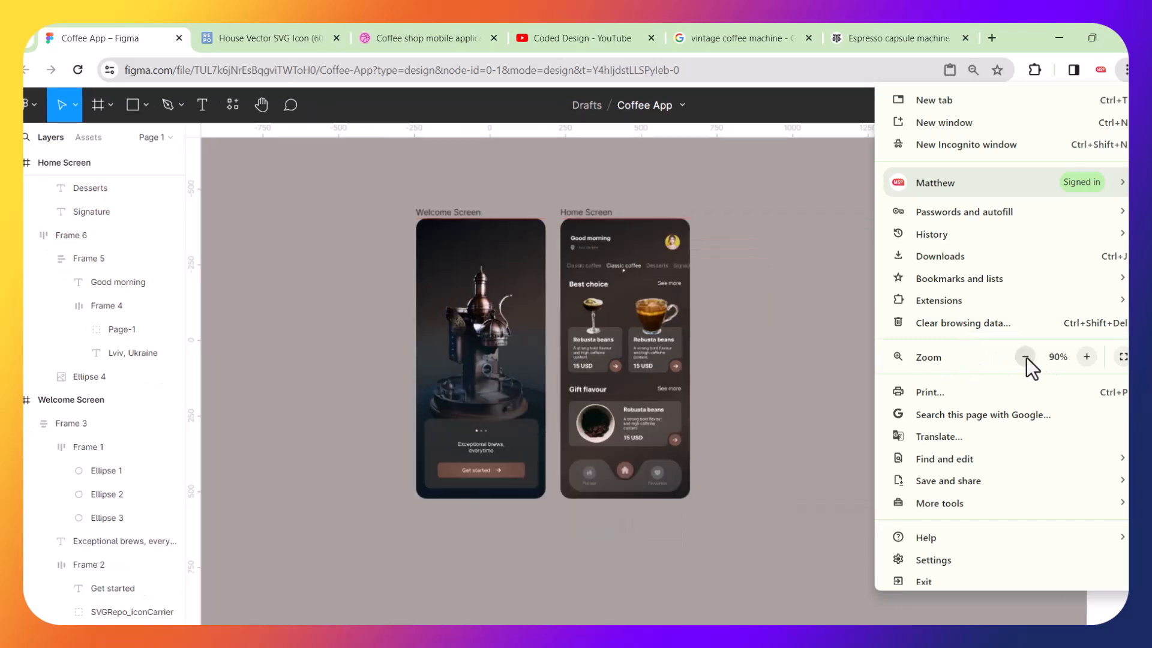
click(1027, 357)
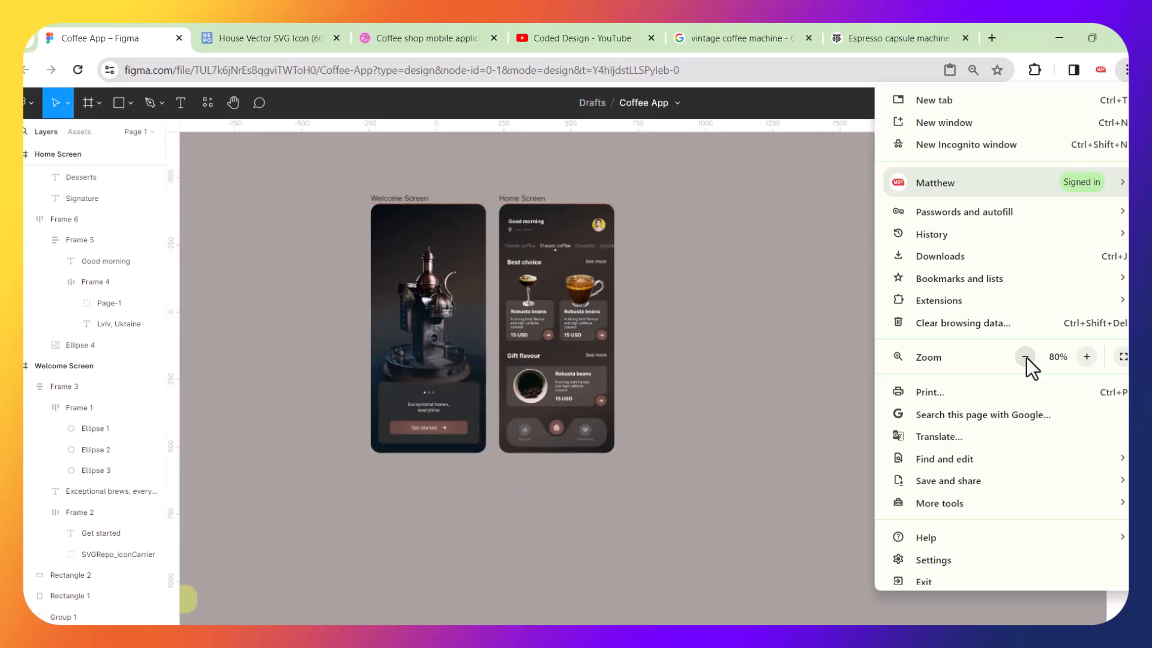
click(1086, 358)
click(1086, 358)
click(1086, 357)
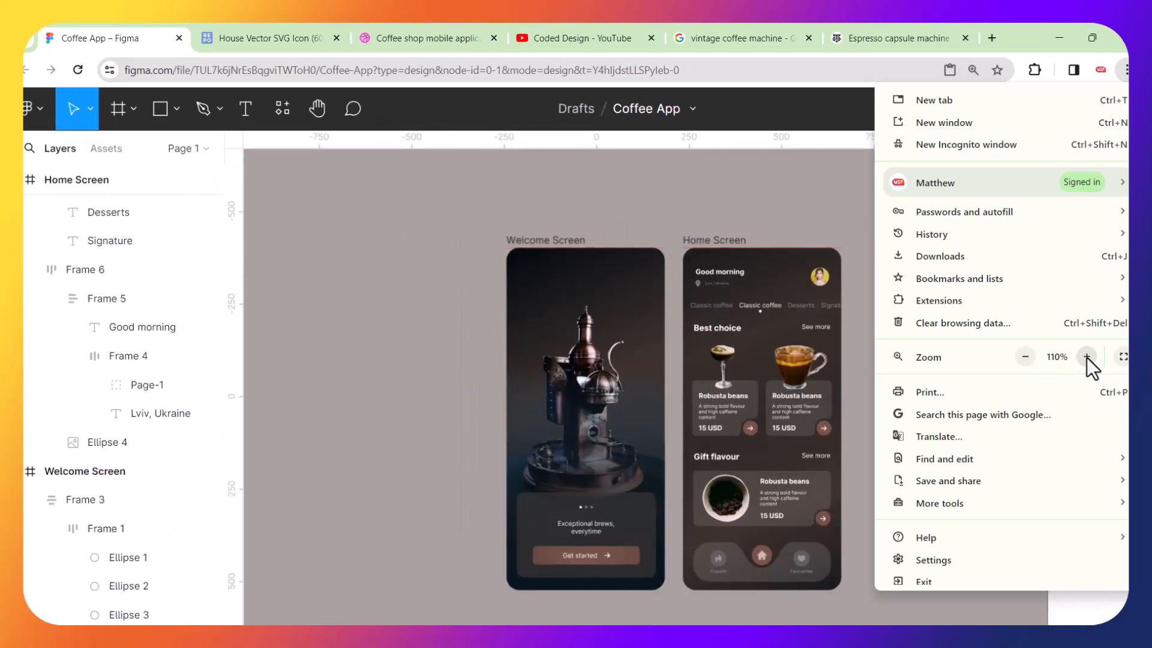
click(844, 206)
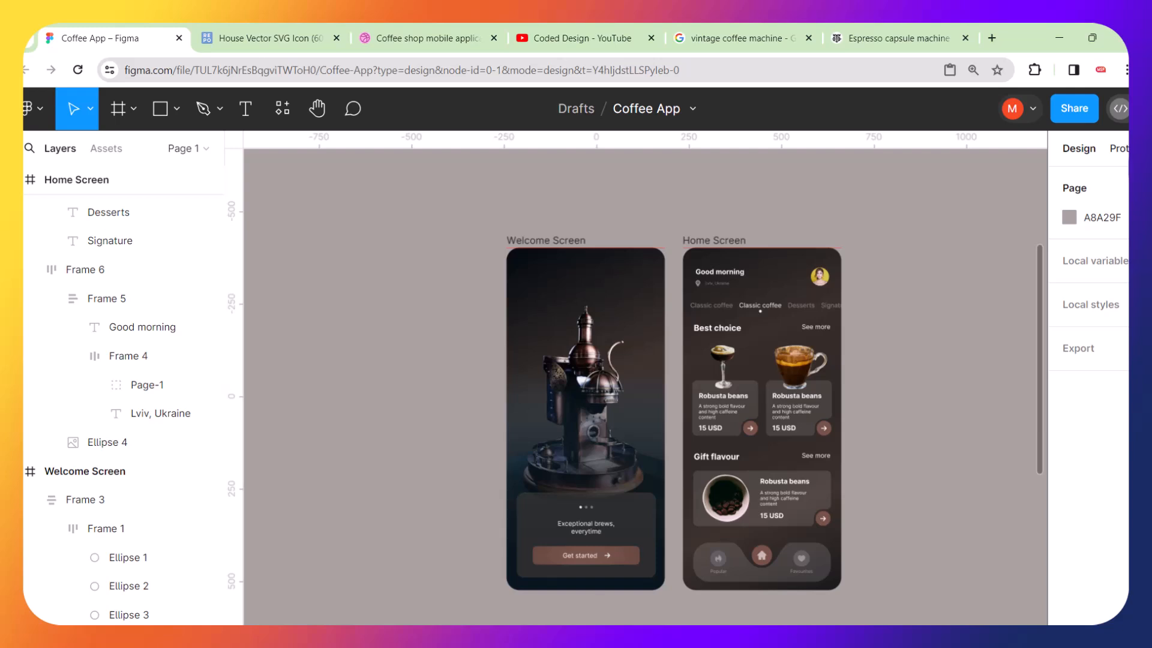
Select the Welcome Screen frame and open its prototype settings.
click(553, 245)
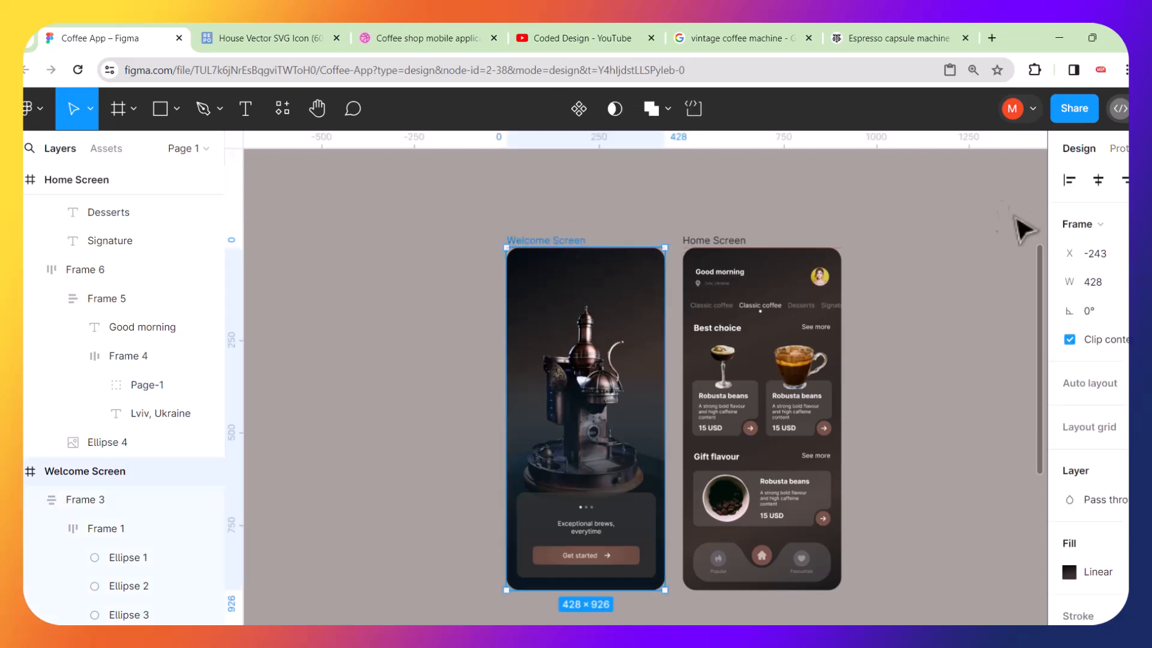
click(1120, 150)
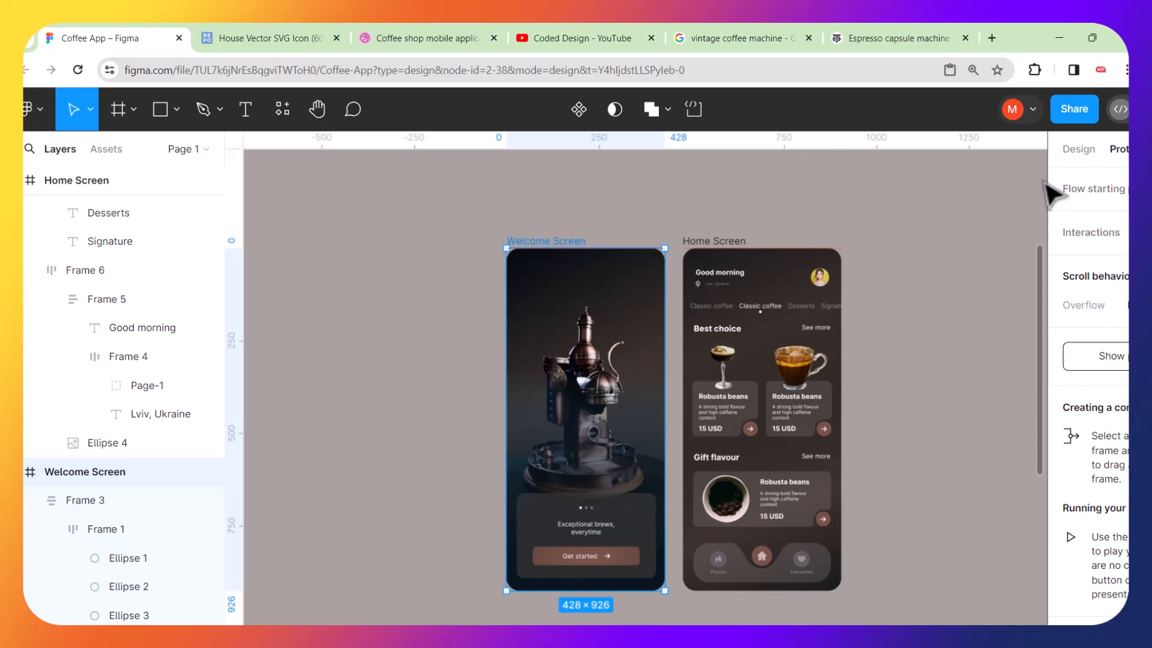
scroll(965, 201, right, 3)
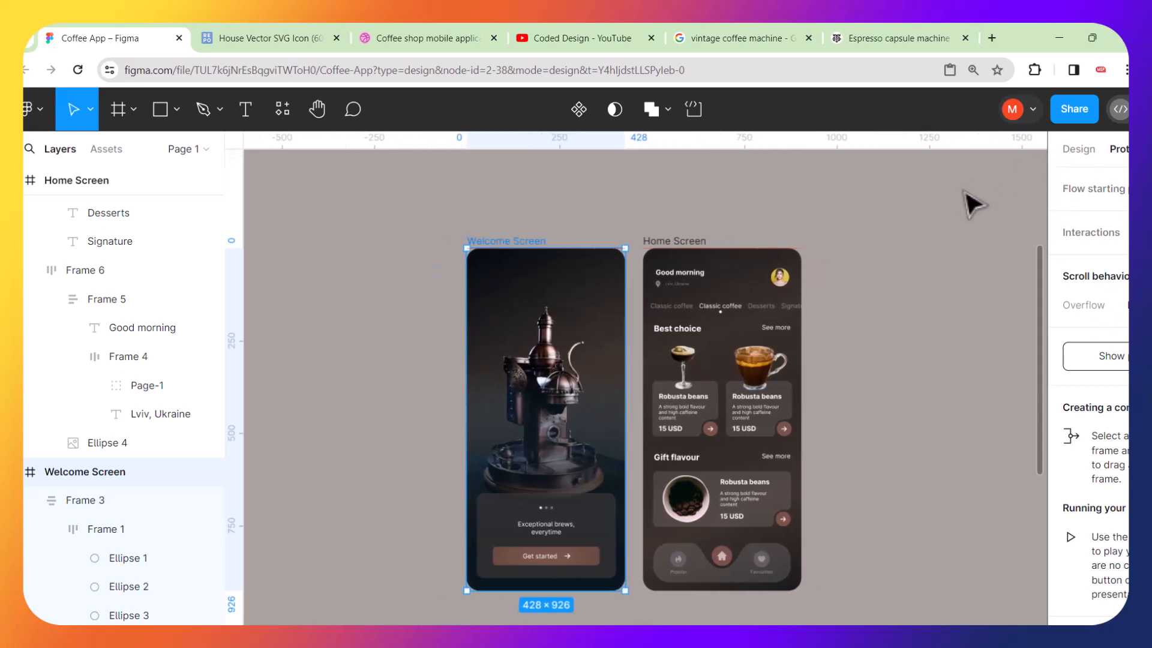
Reopen the Coffee App file in a fresh browser window by pasting its link into the address bar.
click(1093, 38)
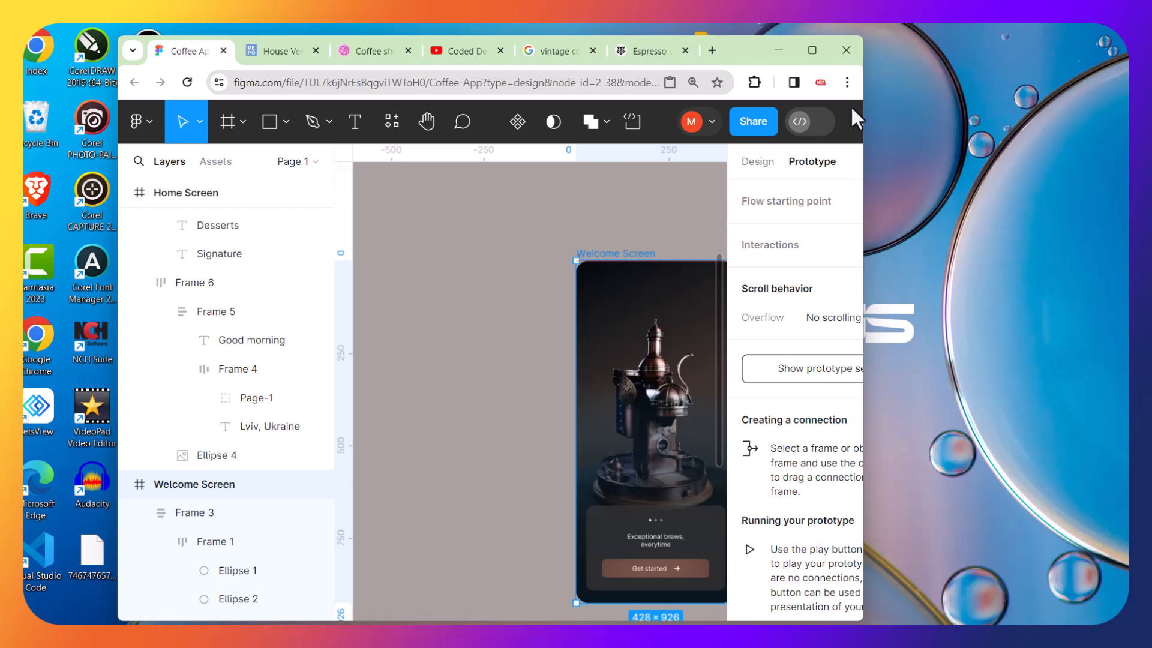
click(811, 52)
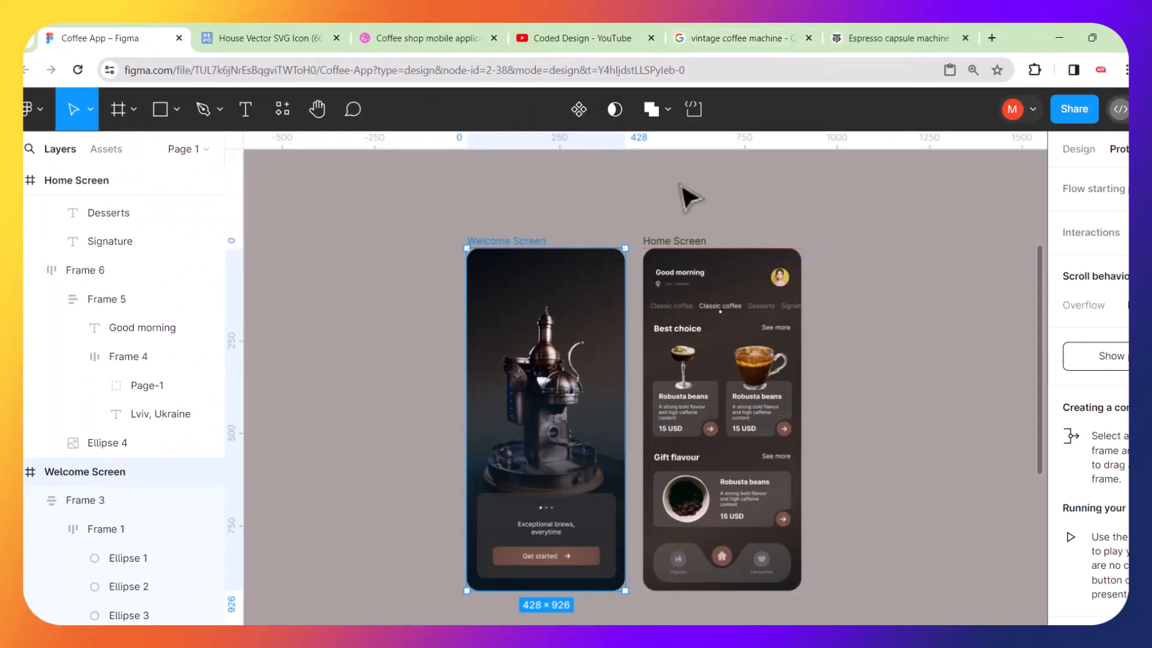
click(720, 75)
key(ctrl+c)
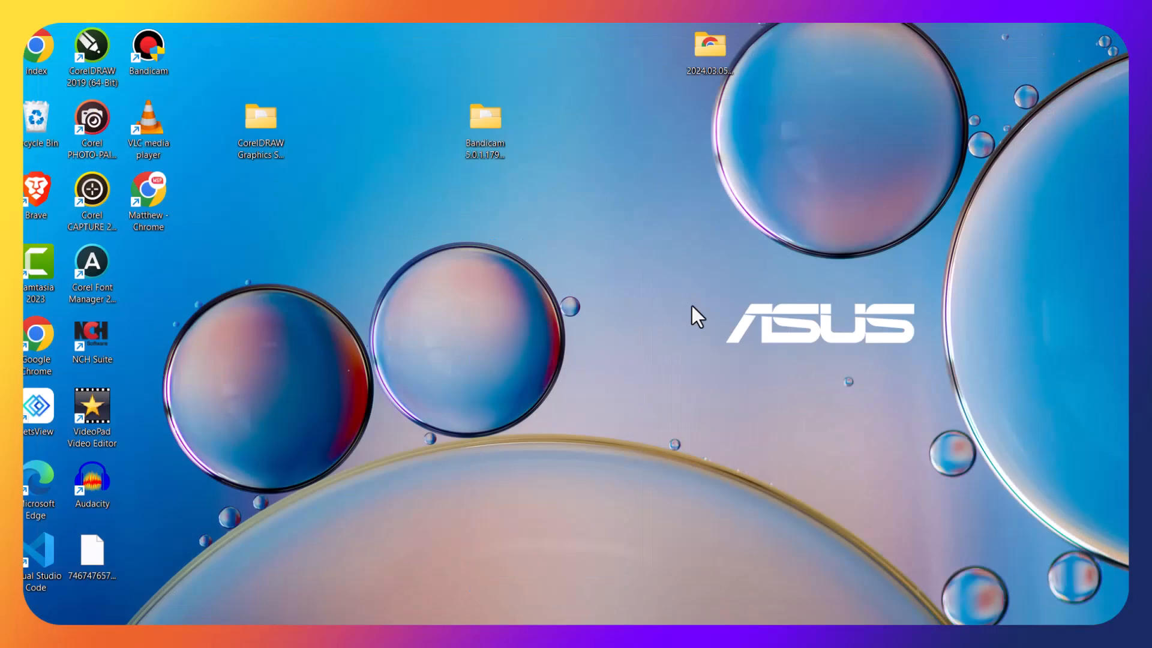
click(754, 636)
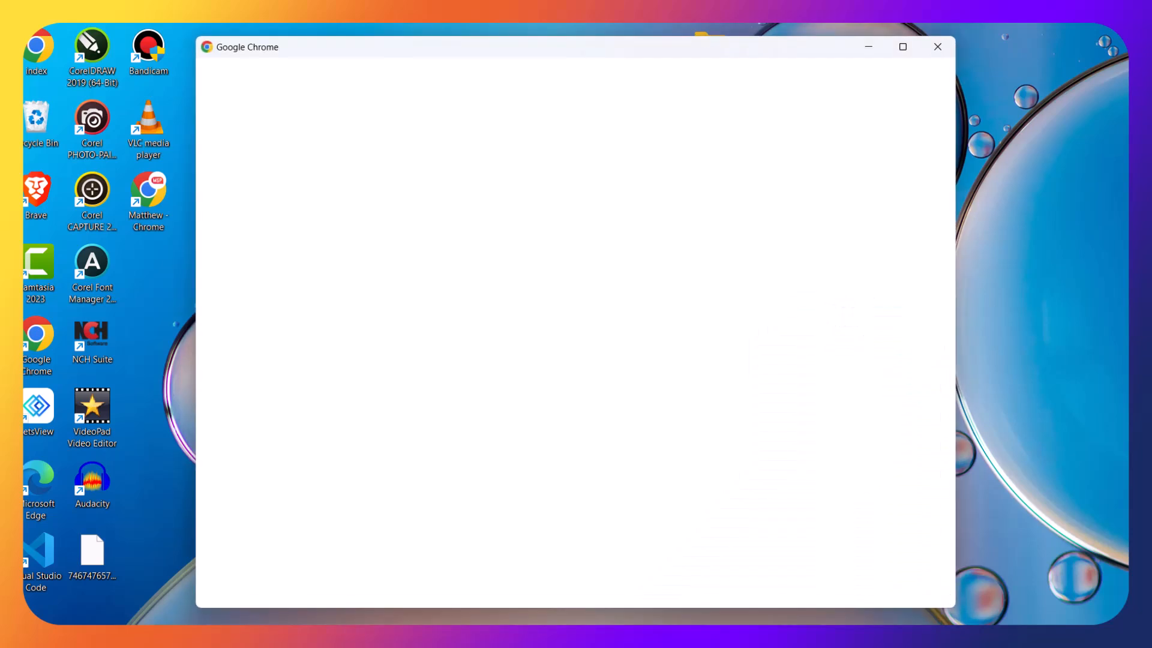
click(438, 397)
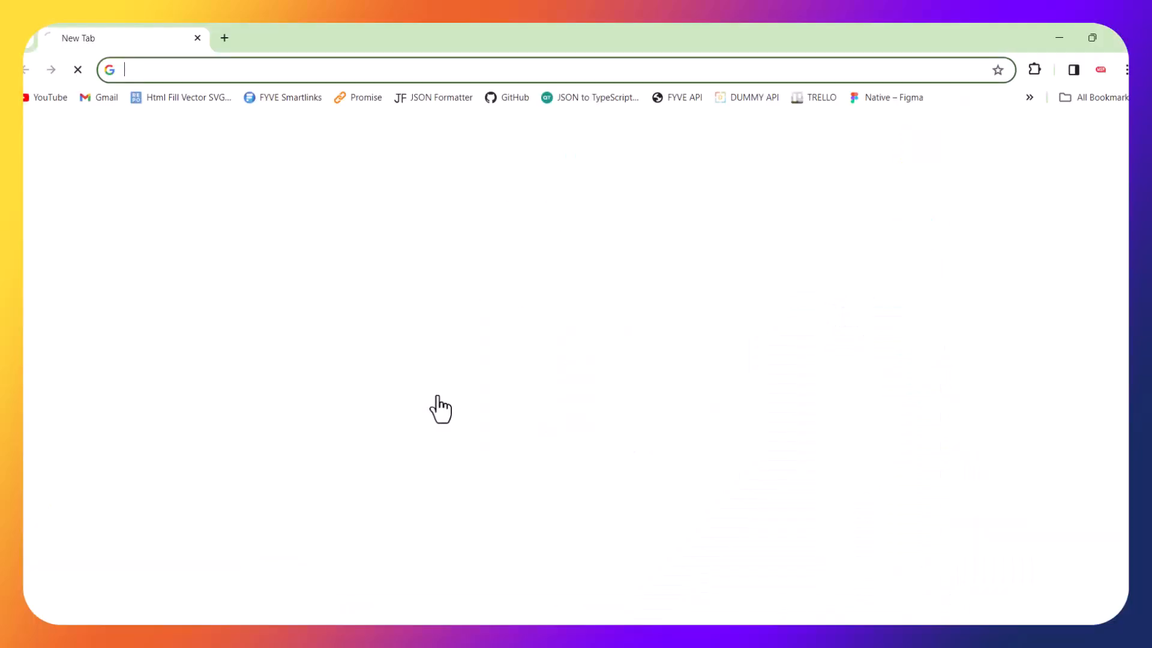
click(480, 70)
key(ctrl+v)
key(Return)
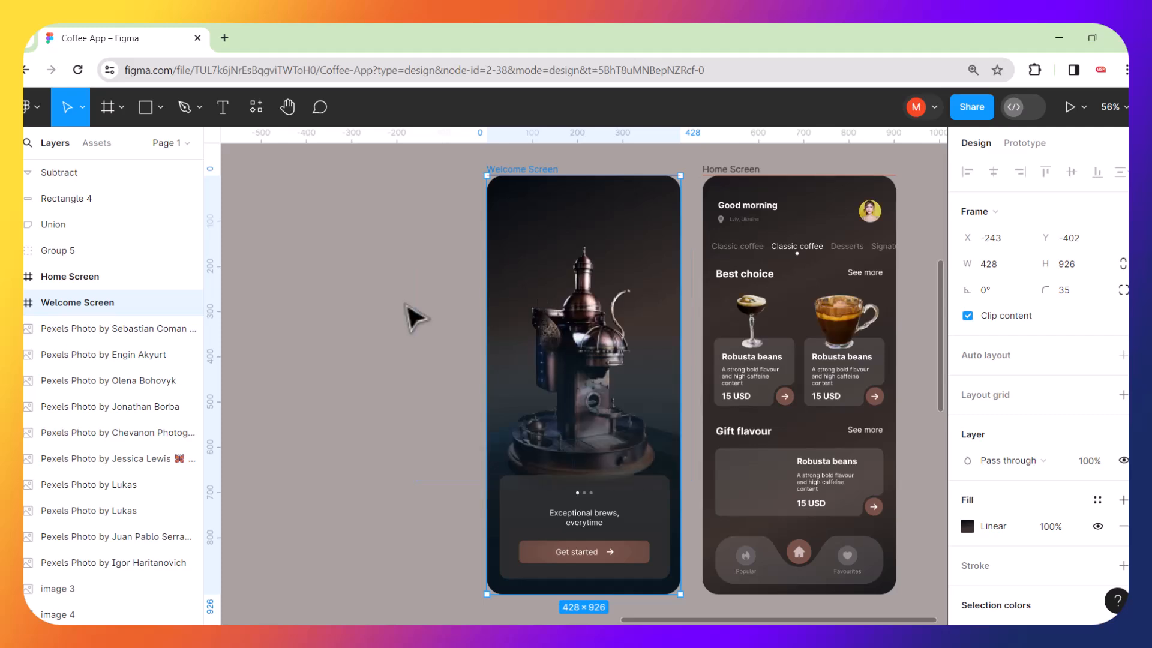
Select the Welcome Screen frame and start presenting the prototype.
scroll(412, 270, right, 3)
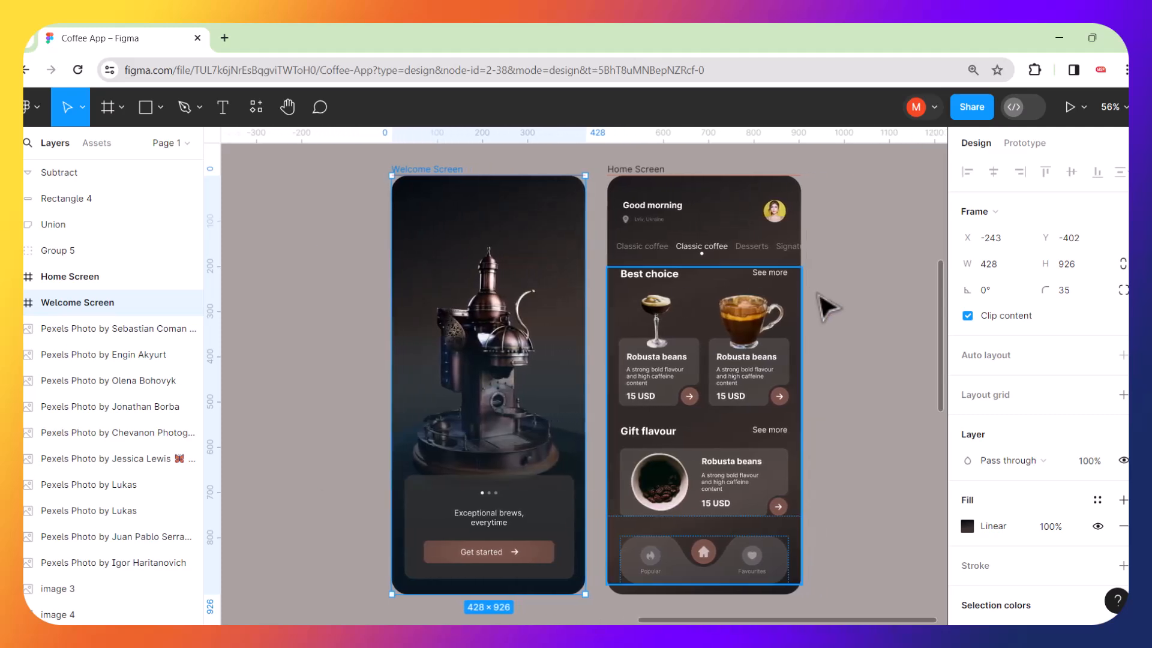
click(853, 287)
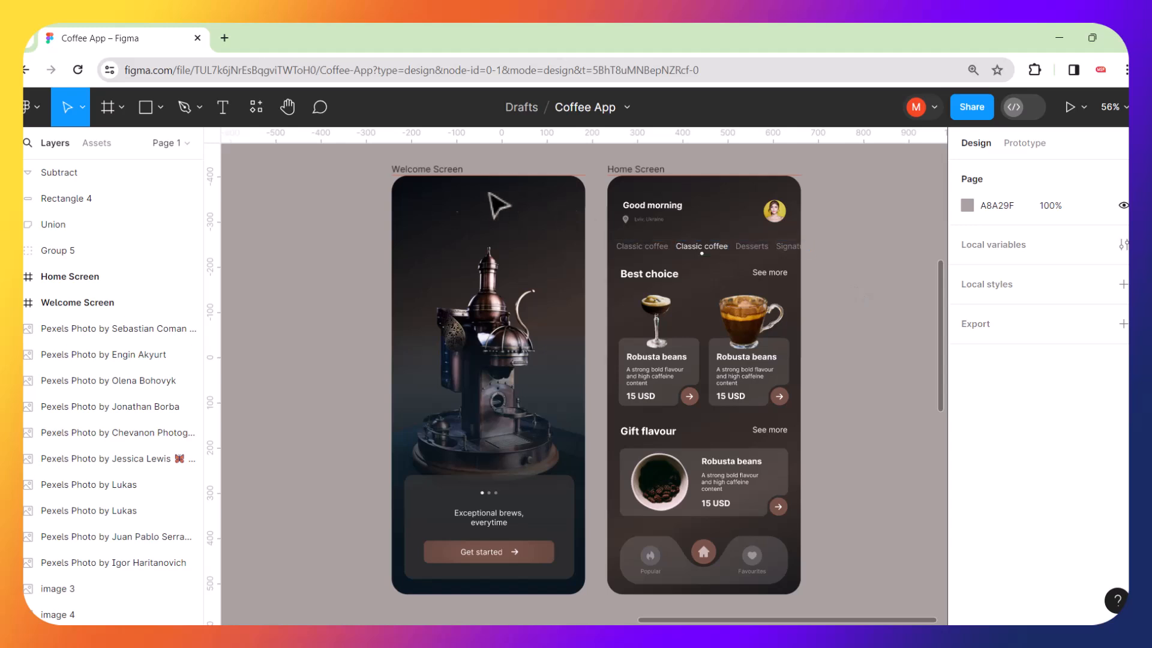
click(421, 171)
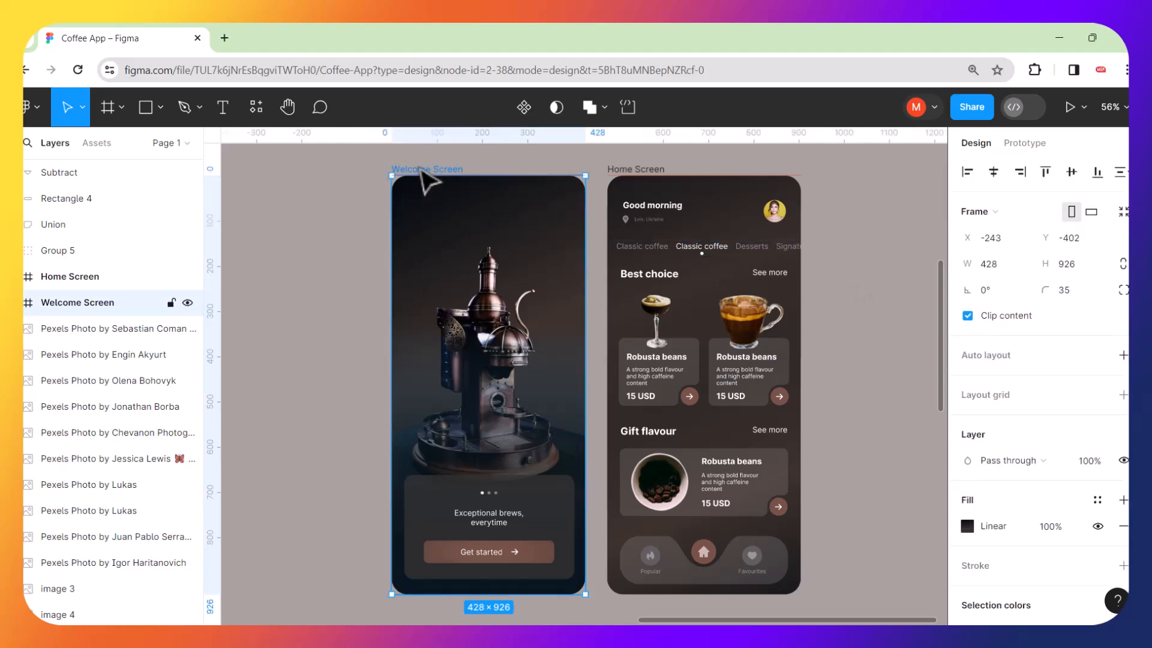
click(1068, 106)
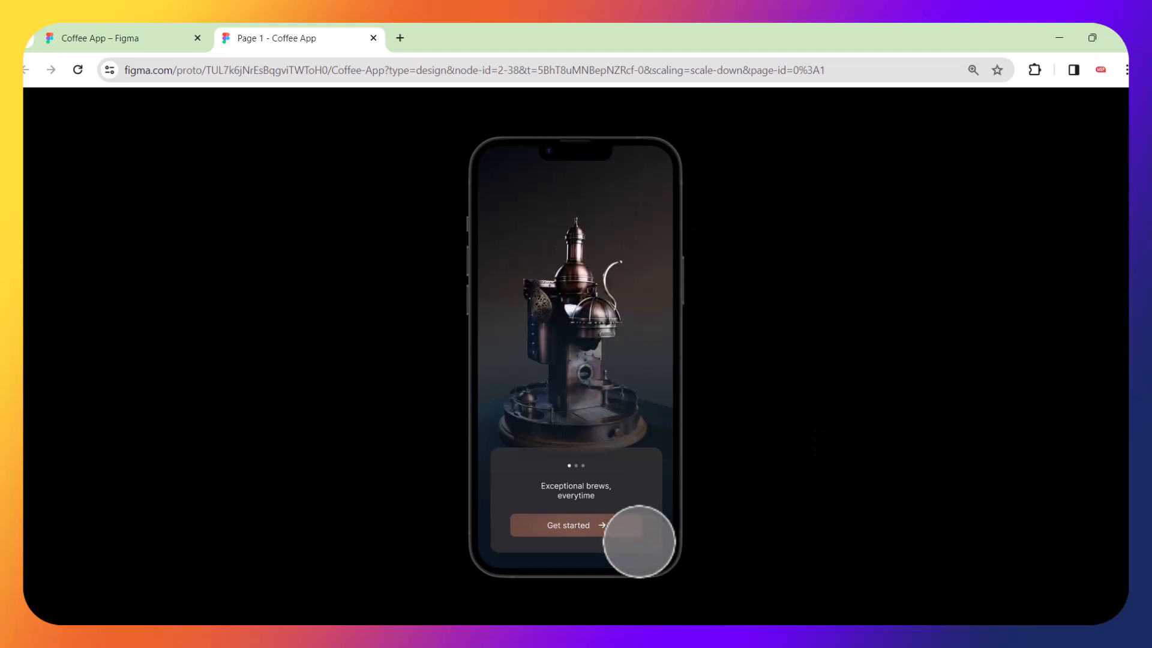
Test the Get started button to reach the Home Screen, then close the prototype preview tab.
click(639, 542)
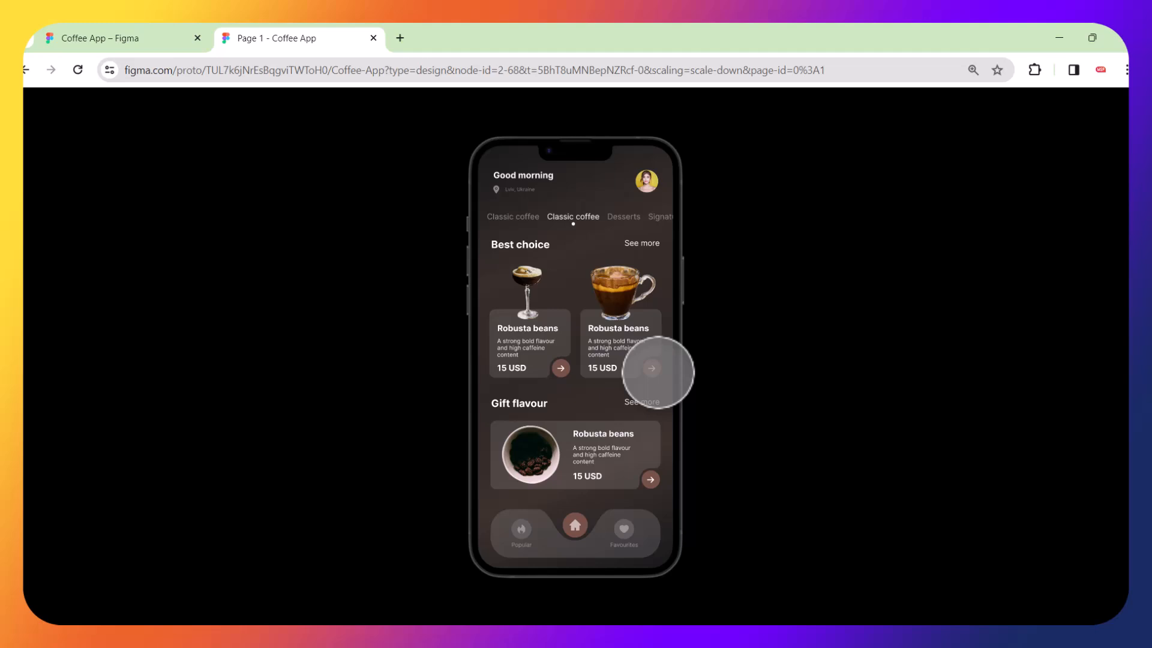
click(374, 38)
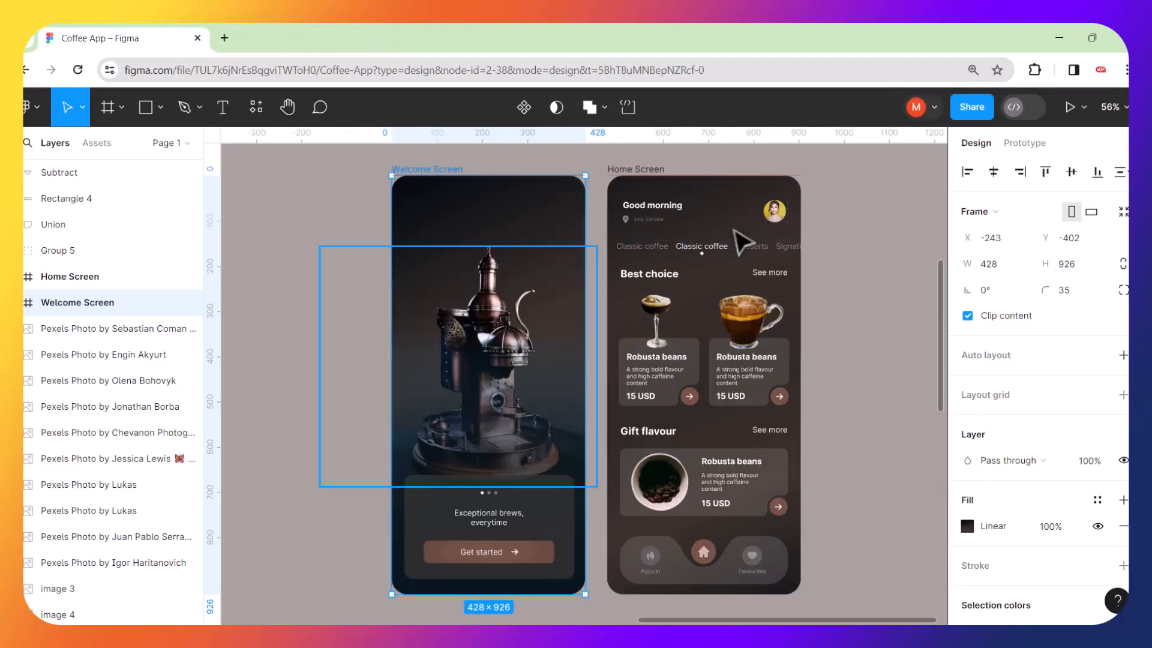
click(846, 245)
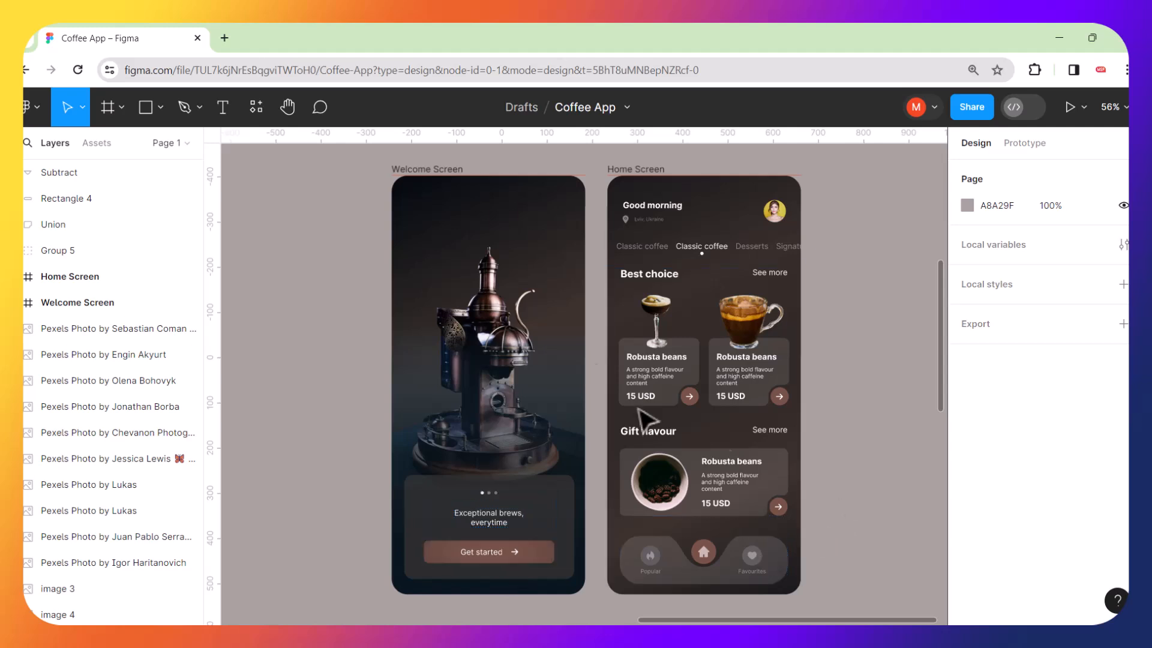
Survey the canvas's reference mockups and images before returning to the Welcome and Home Screens.
scroll(660, 390, left, 5)
scroll(540, 322, down, 5)
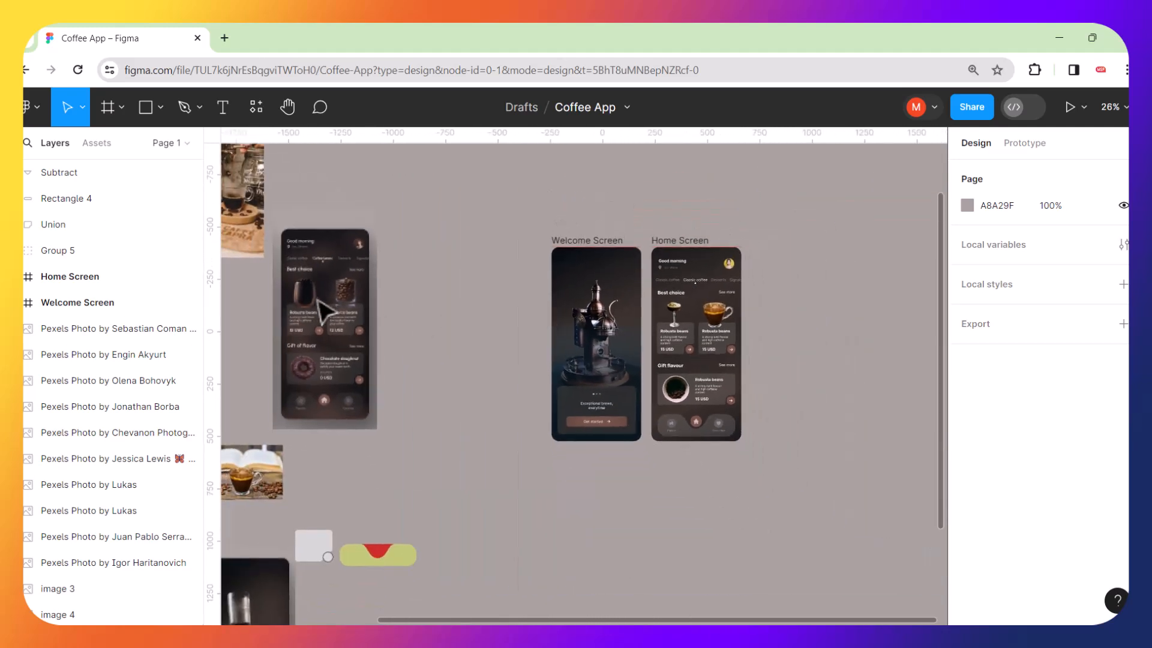
scroll(330, 309, left, 5)
scroll(540, 264, up, 5)
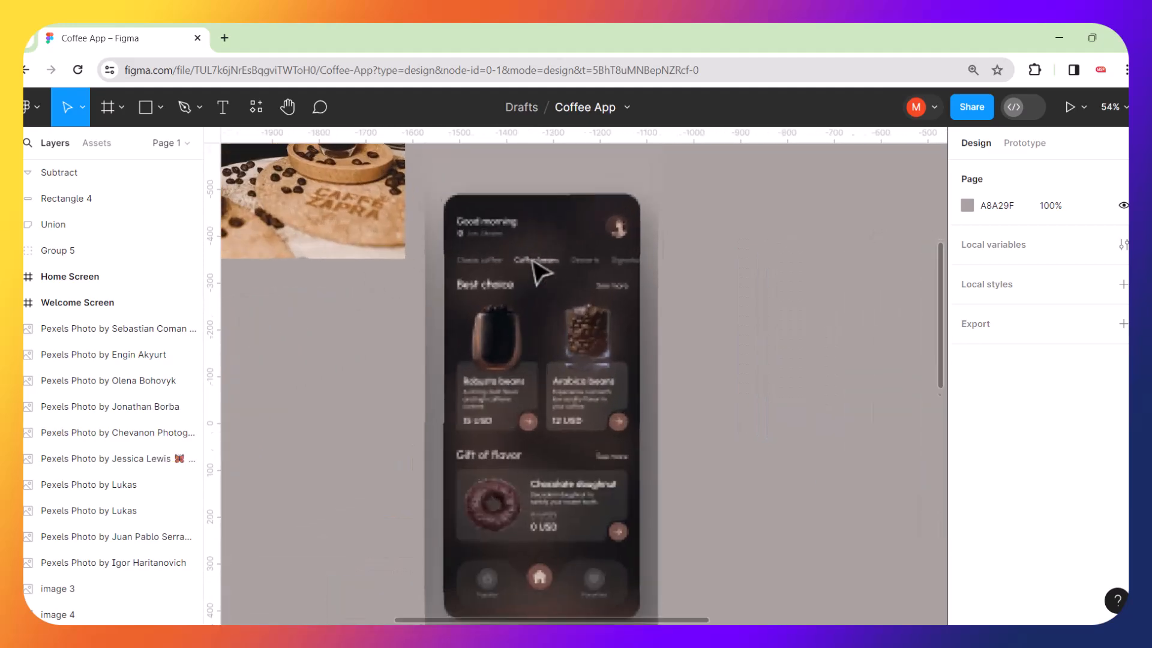
scroll(539, 273, down, 4)
scroll(533, 263, down, 3)
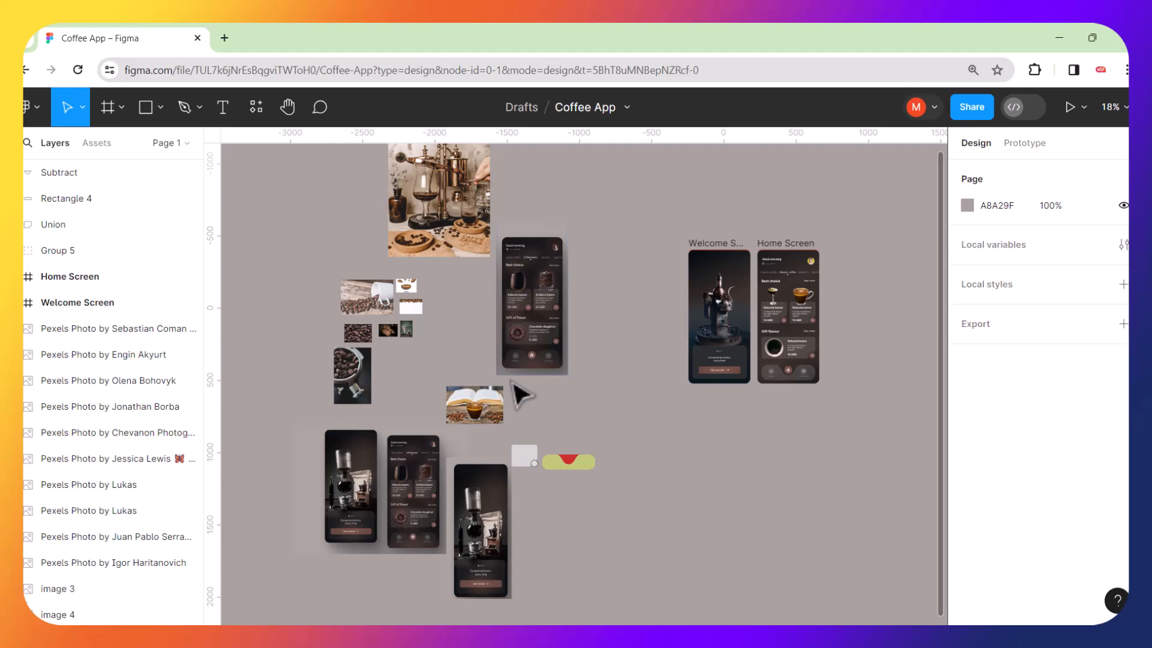
scroll(437, 505, up, 4)
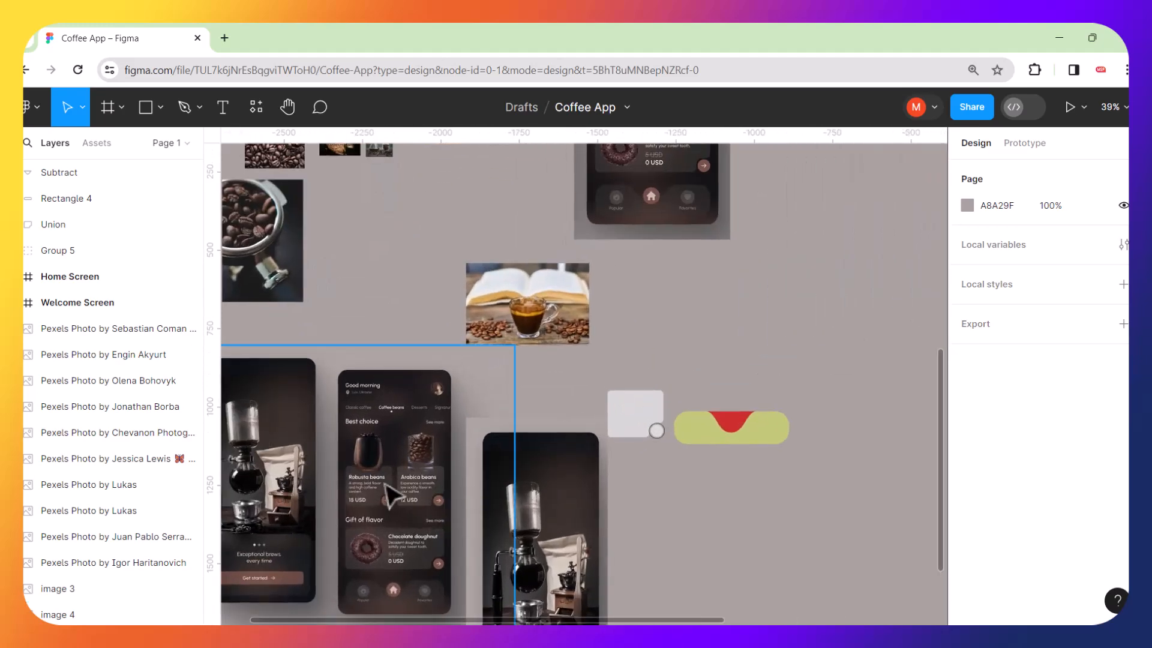
scroll(429, 490, up, 3)
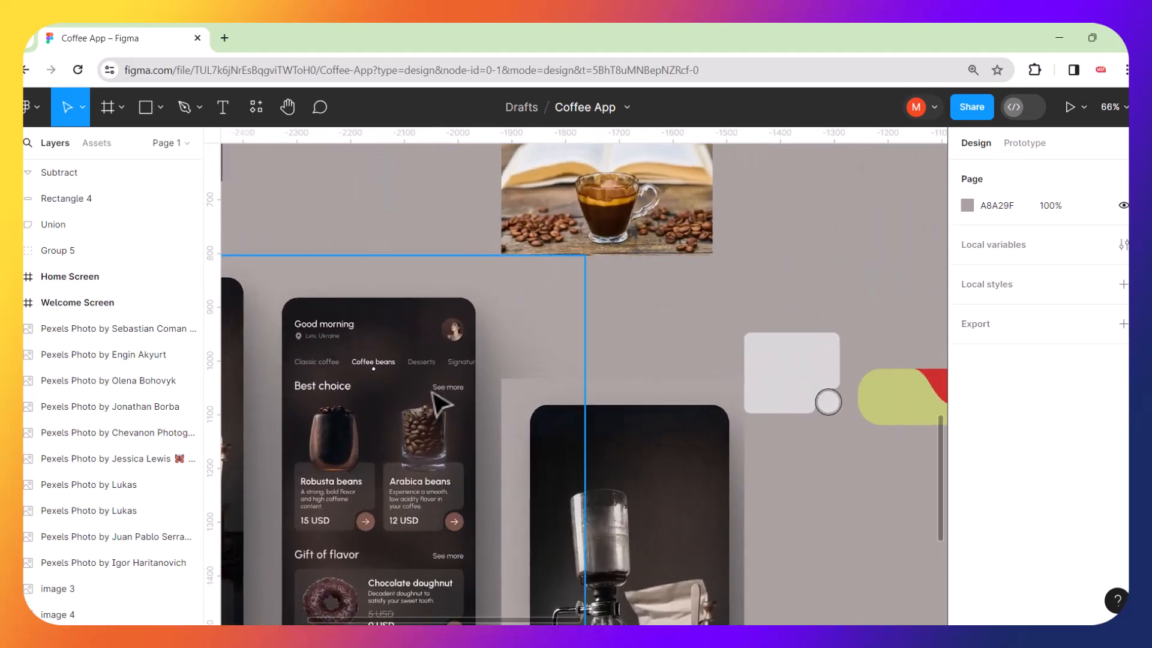
scroll(440, 402, down, 4)
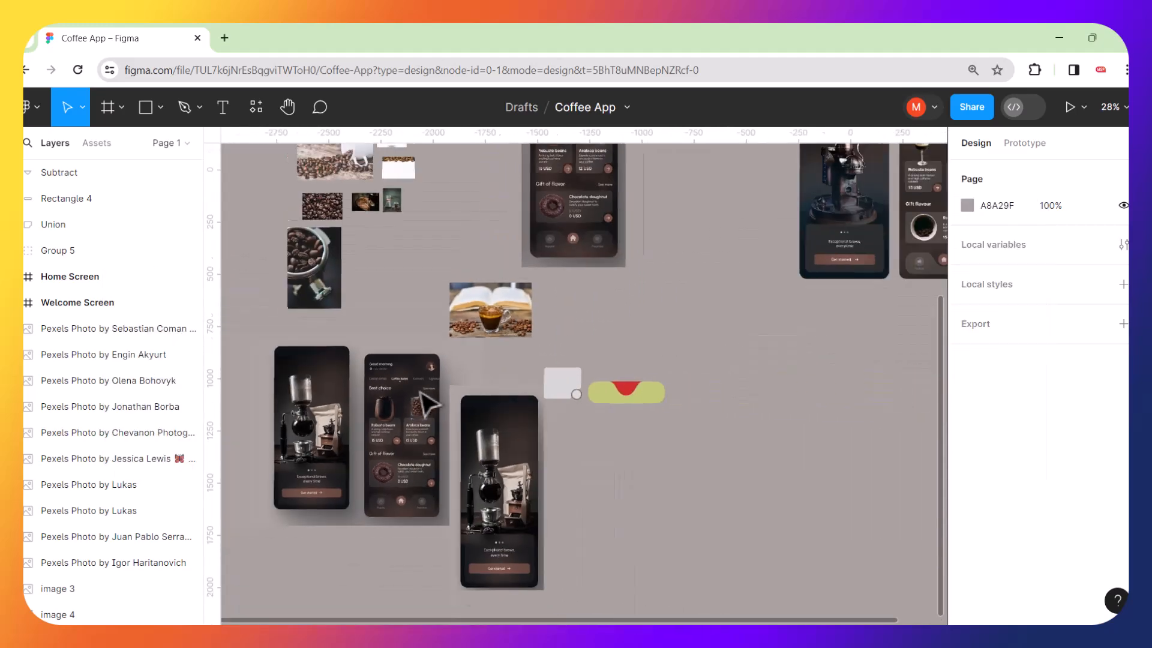
scroll(797, 327, right, 4)
scroll(716, 300, up, 3)
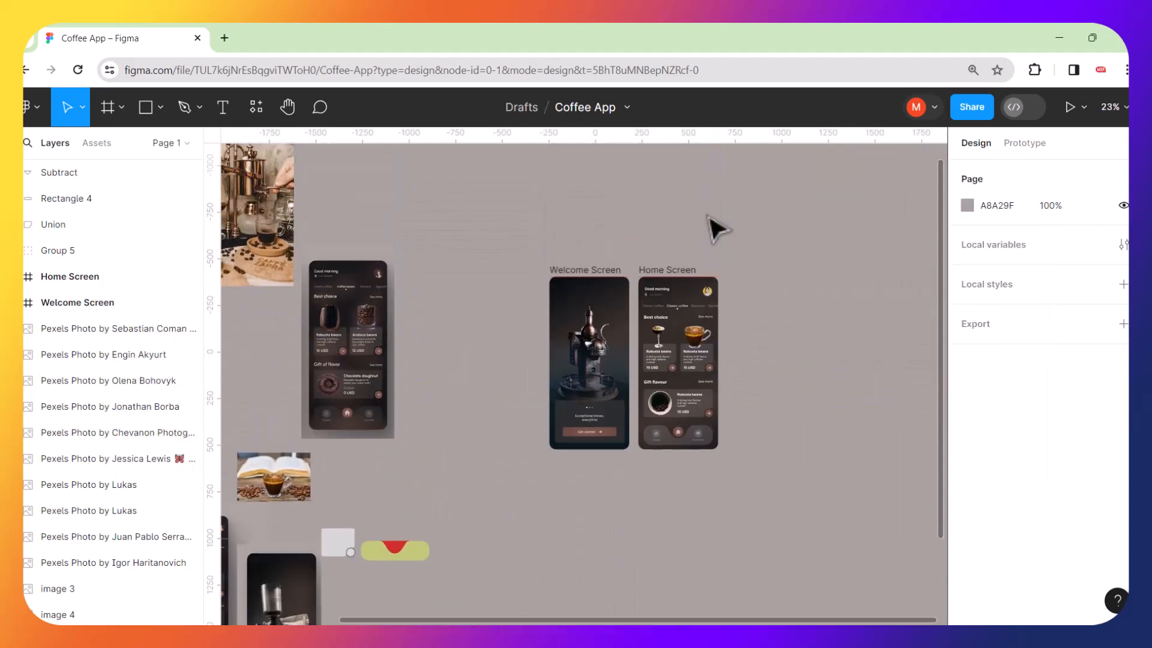
scroll(688, 299, up, 5)
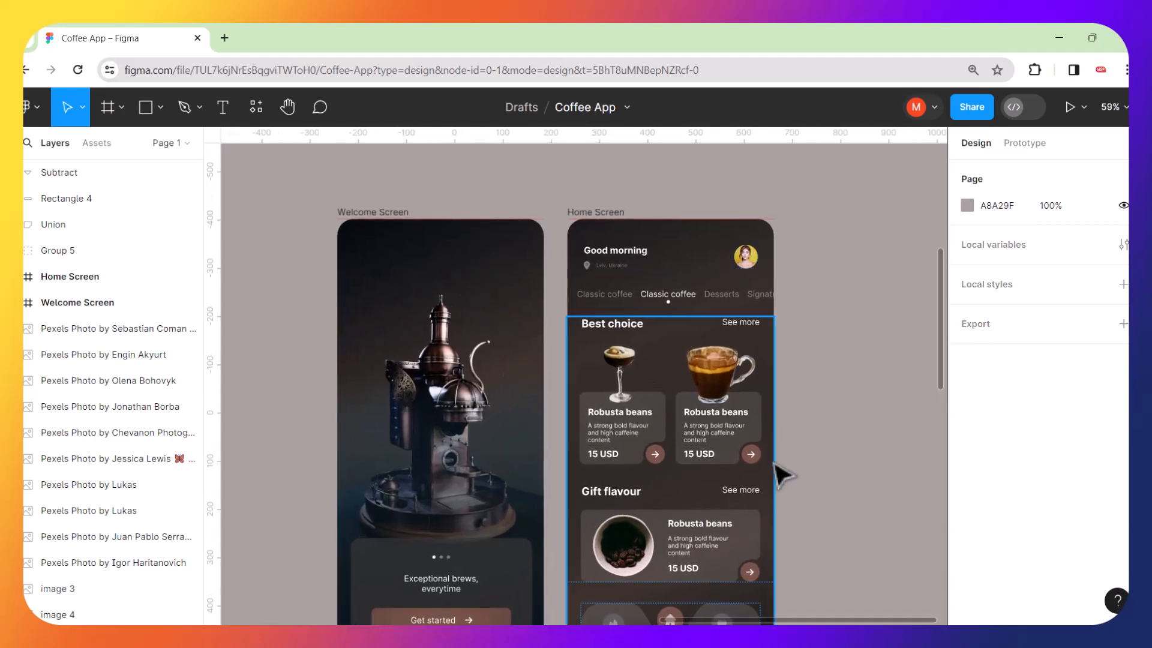
scroll(748, 475, up, 5)
Duplicate a card's arrow icon, flip it horizontally, and place it at the start of the Home Screen's greeting header row.
click(756, 444)
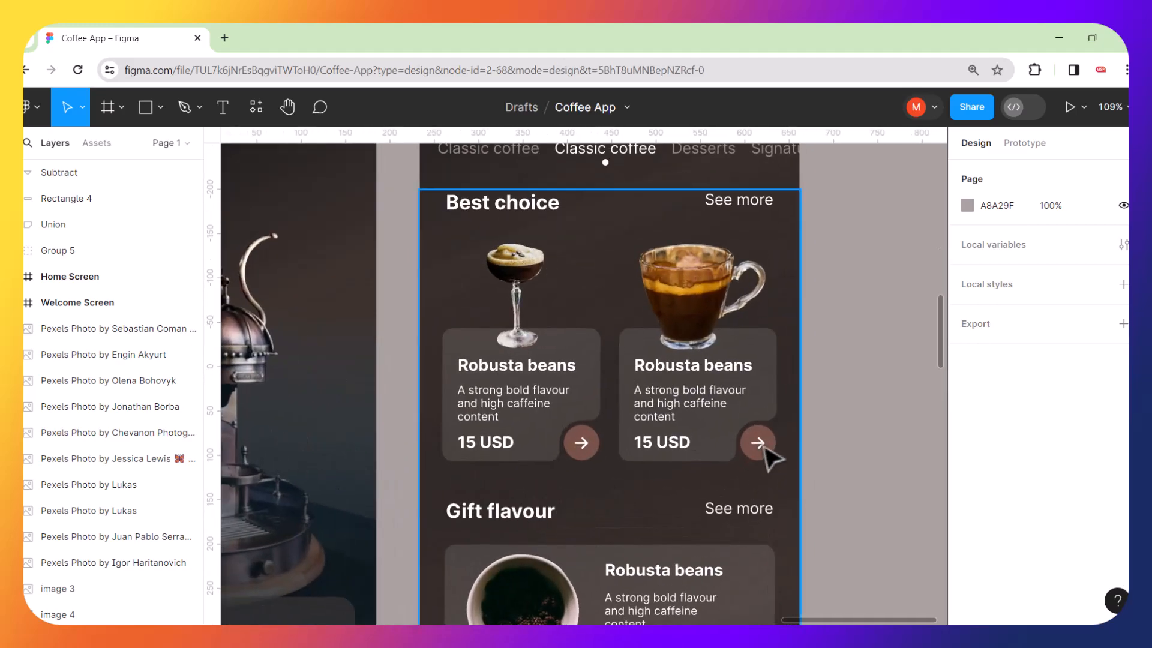
double_click(765, 449)
double_click(764, 449)
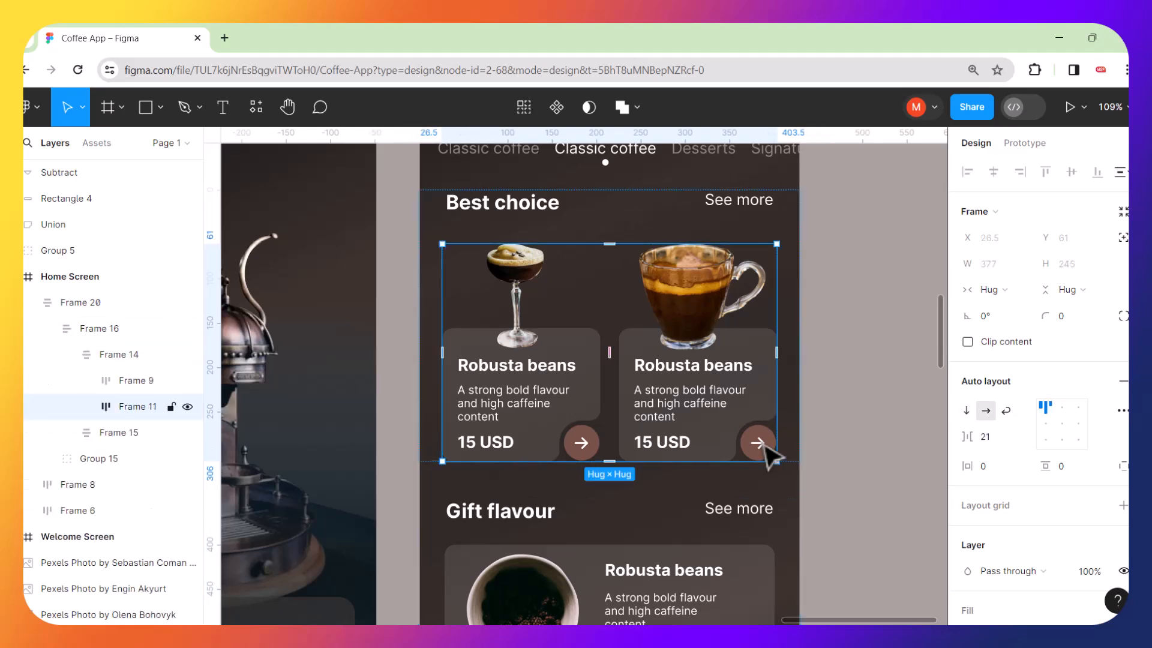
double_click(765, 449)
double_click(766, 449)
double_click(766, 448)
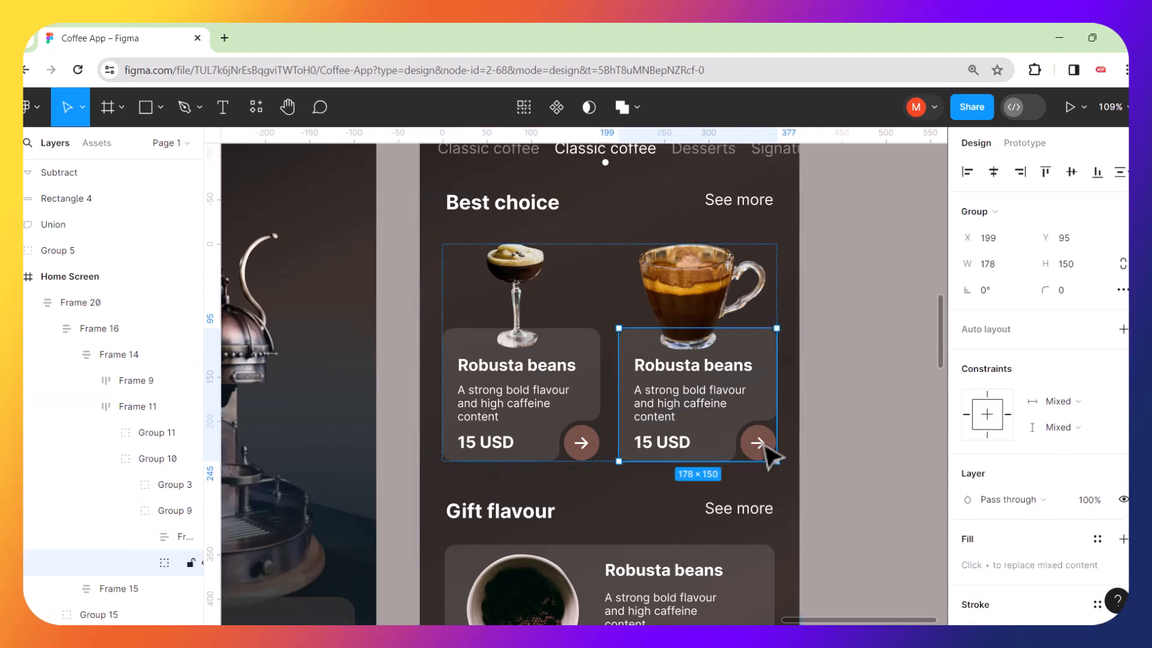
double_click(766, 449)
double_click(766, 449)
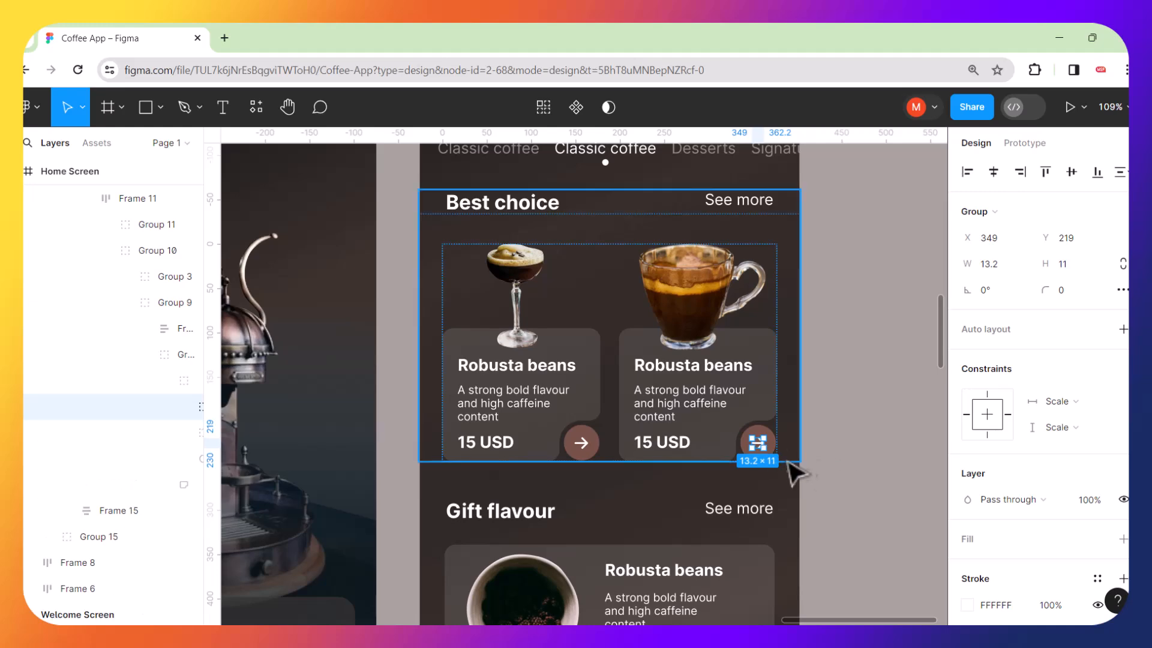
scroll(790, 471, up, 5)
drag(748, 437, 860, 330)
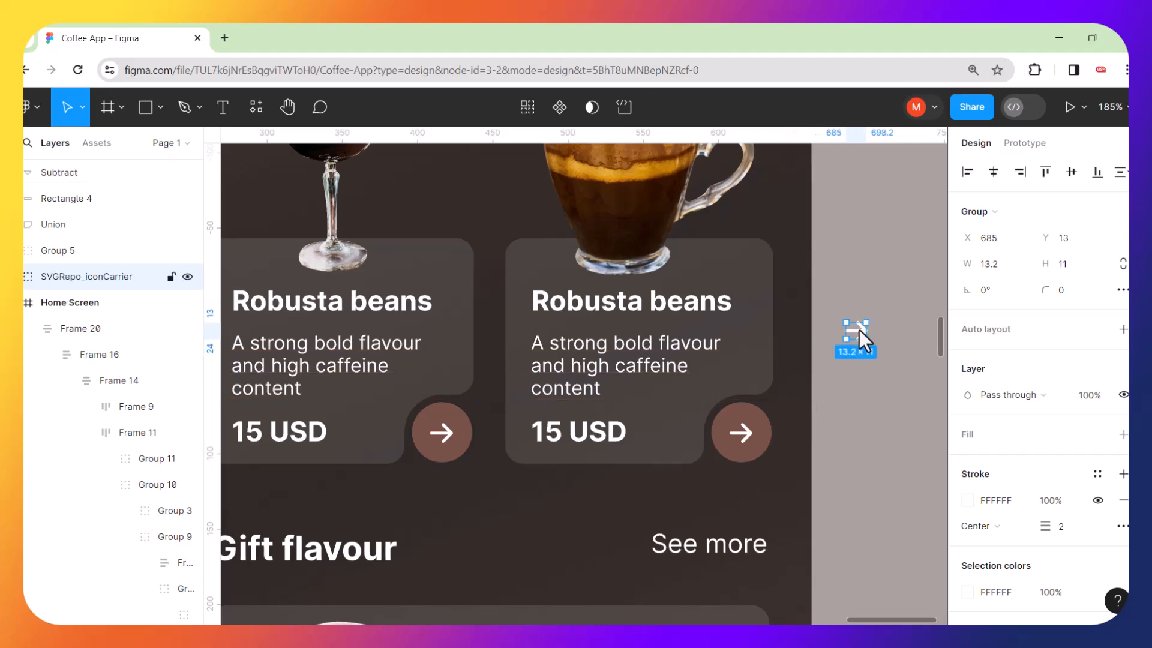
key(shift+h)
drag(856, 332, 509, 193)
drag(474, 113, 373, 271)
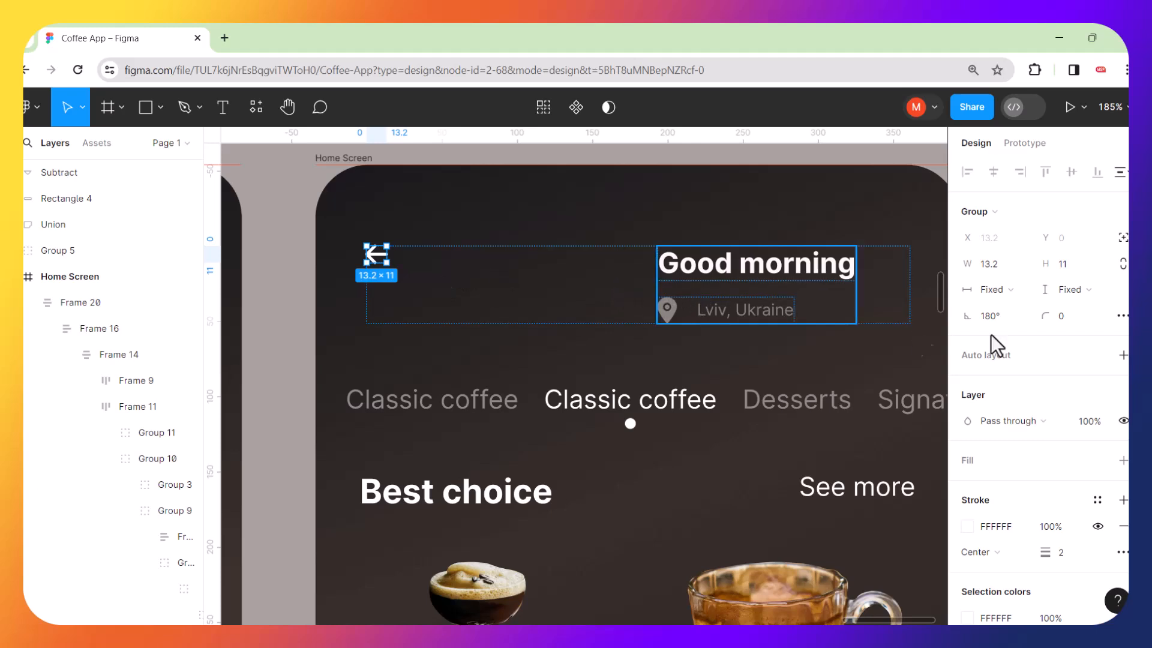
Set the header row's auto layout spacing to 79.
click(414, 258)
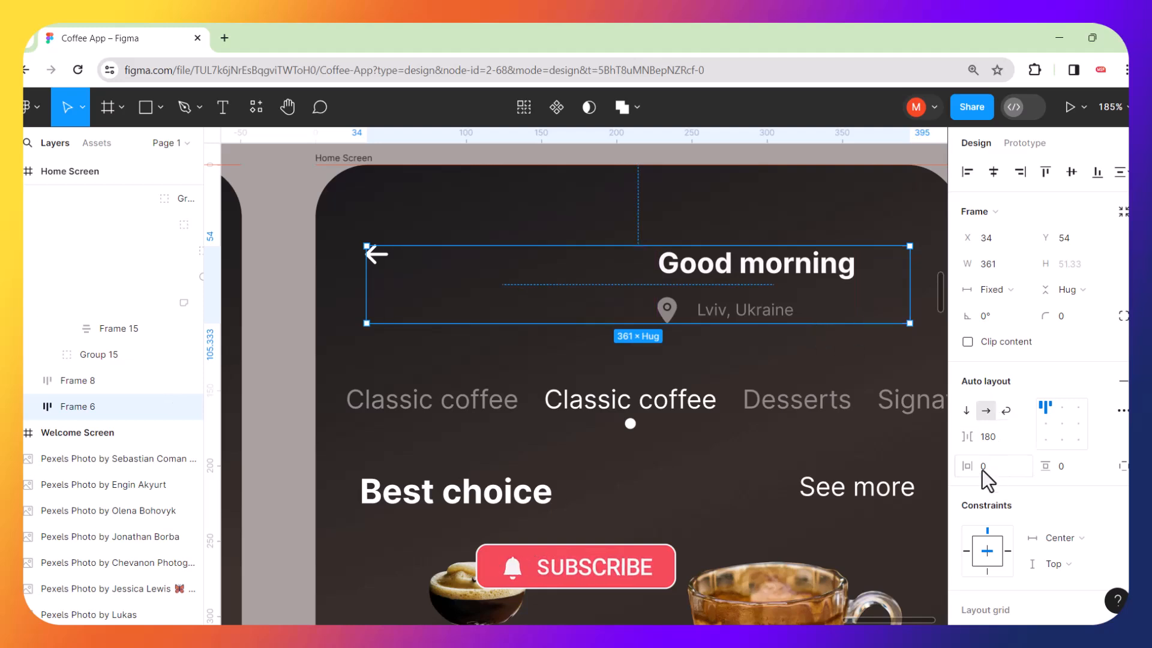
click(550, 297)
drag(521, 286, 443, 289)
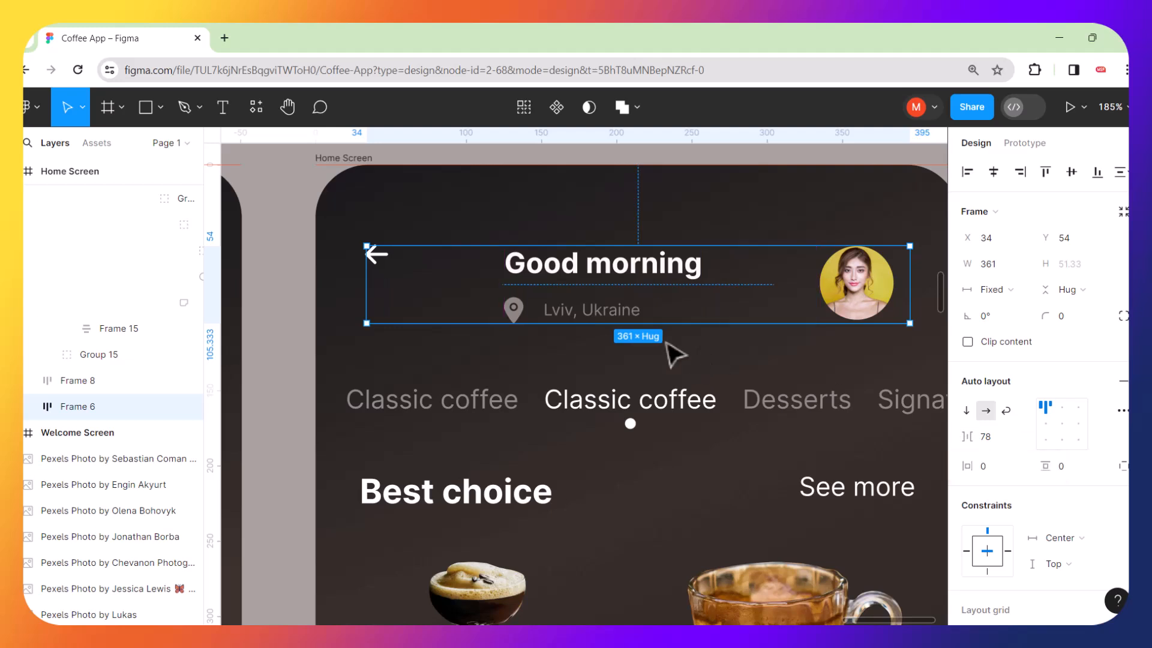
scroll(672, 351, down, 2)
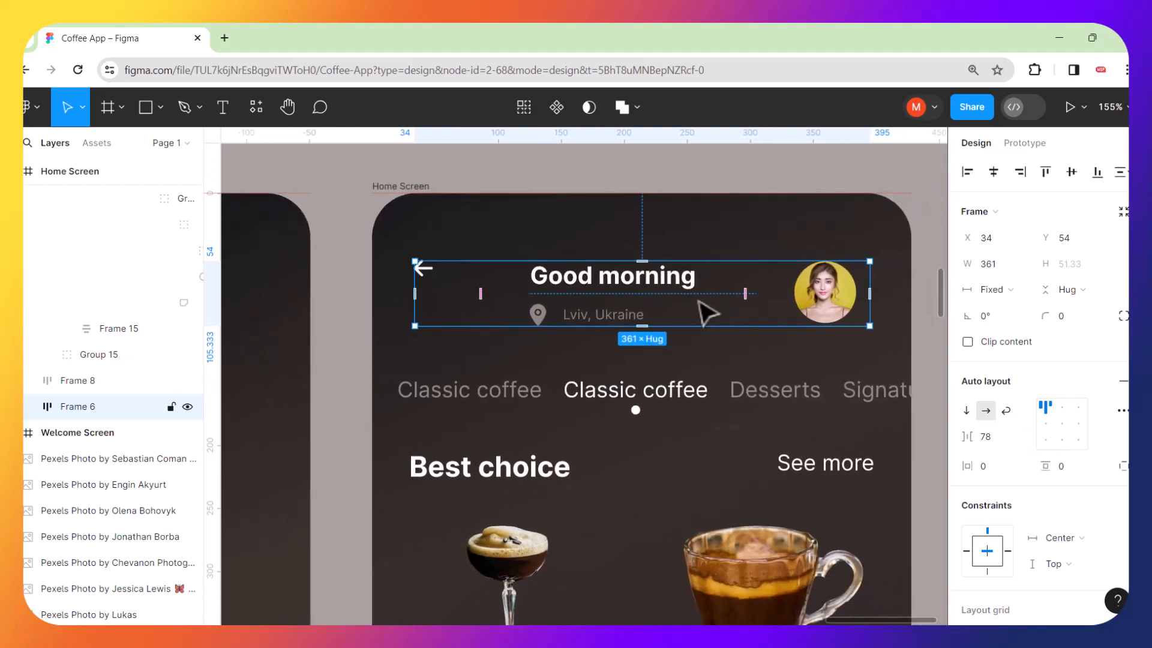
drag(746, 292, 750, 294)
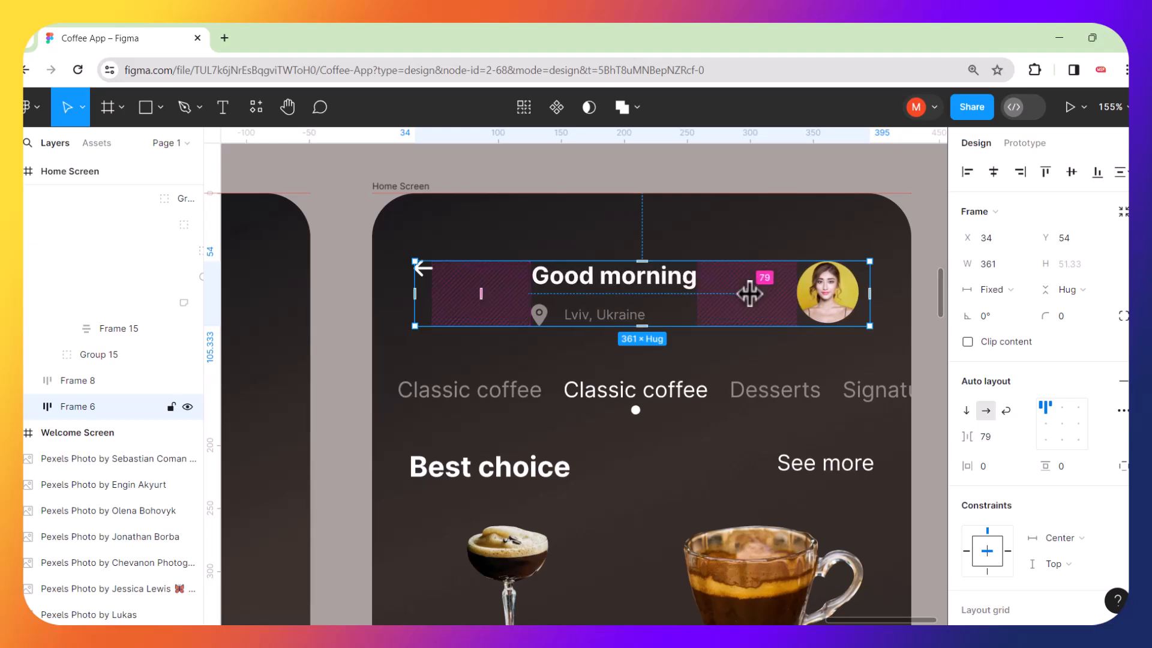
Wrap the back arrow and the greeting text in an auto layout frame with spacing of about 13.
click(577, 288)
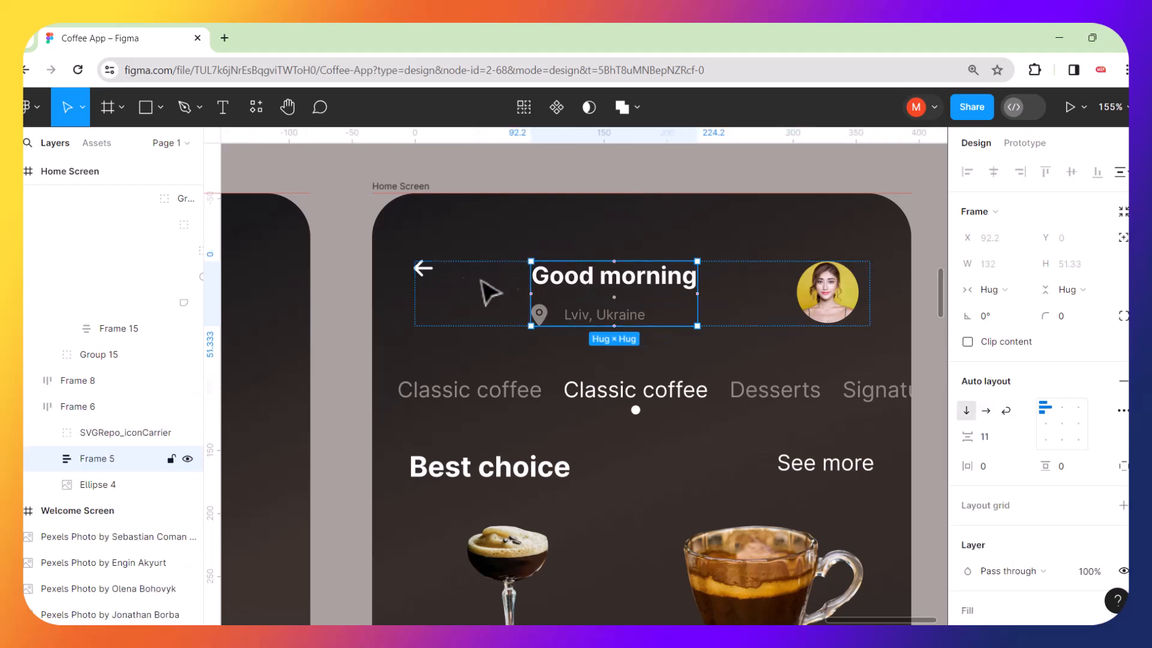
shift+click(428, 275)
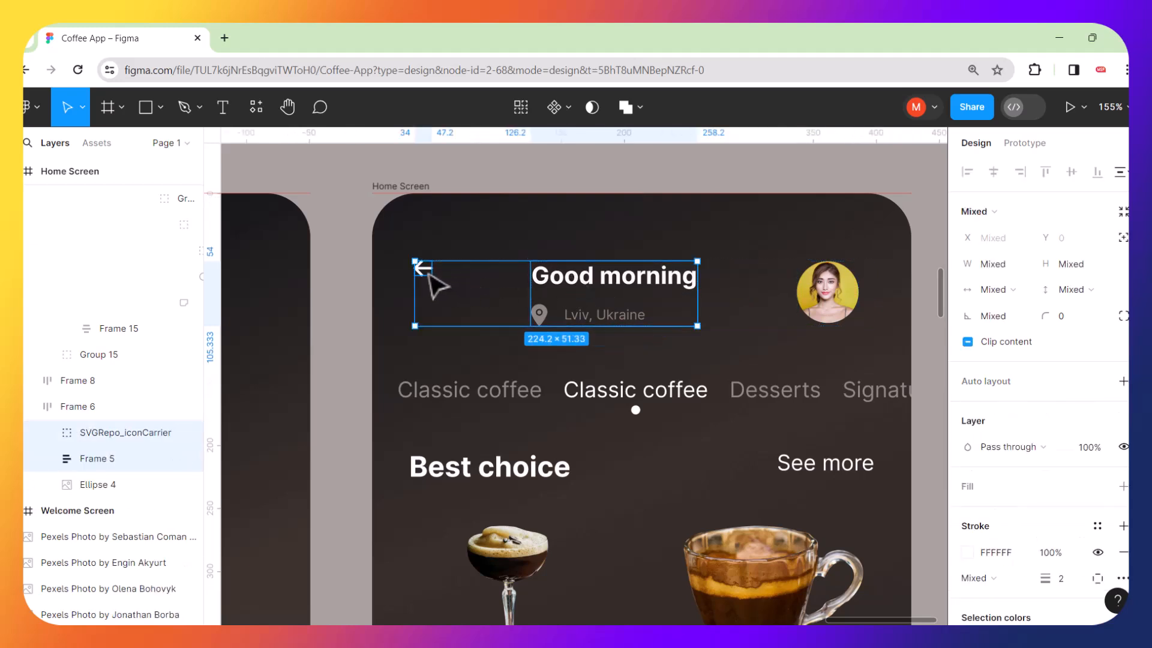
key(shift+a)
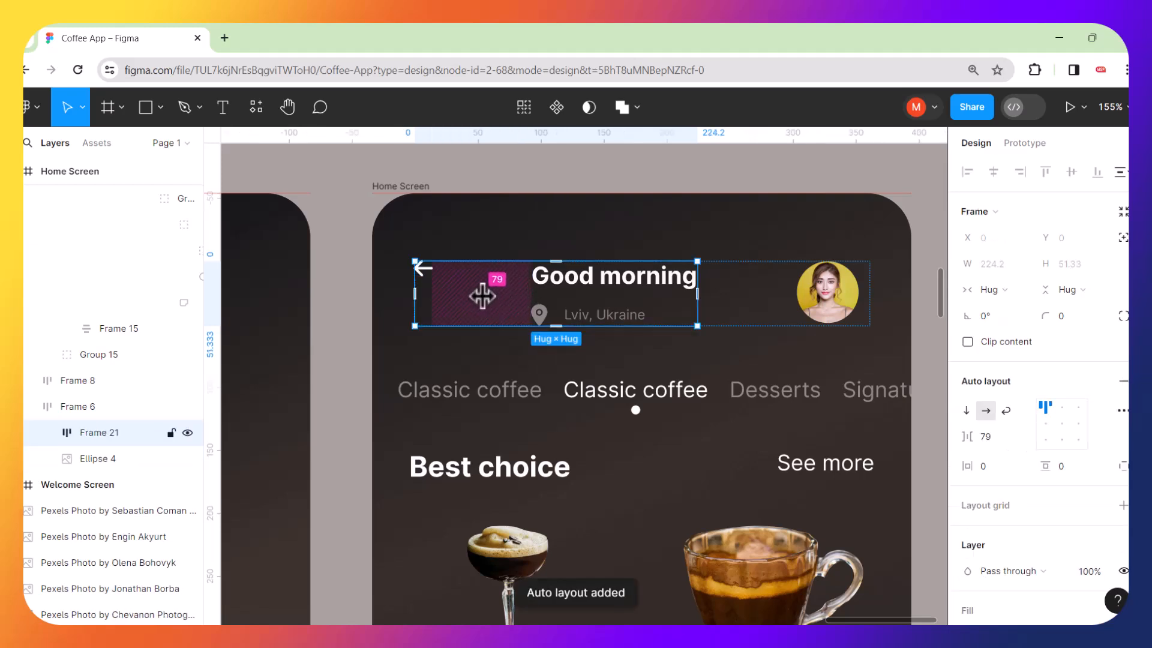
drag(485, 294, 443, 292)
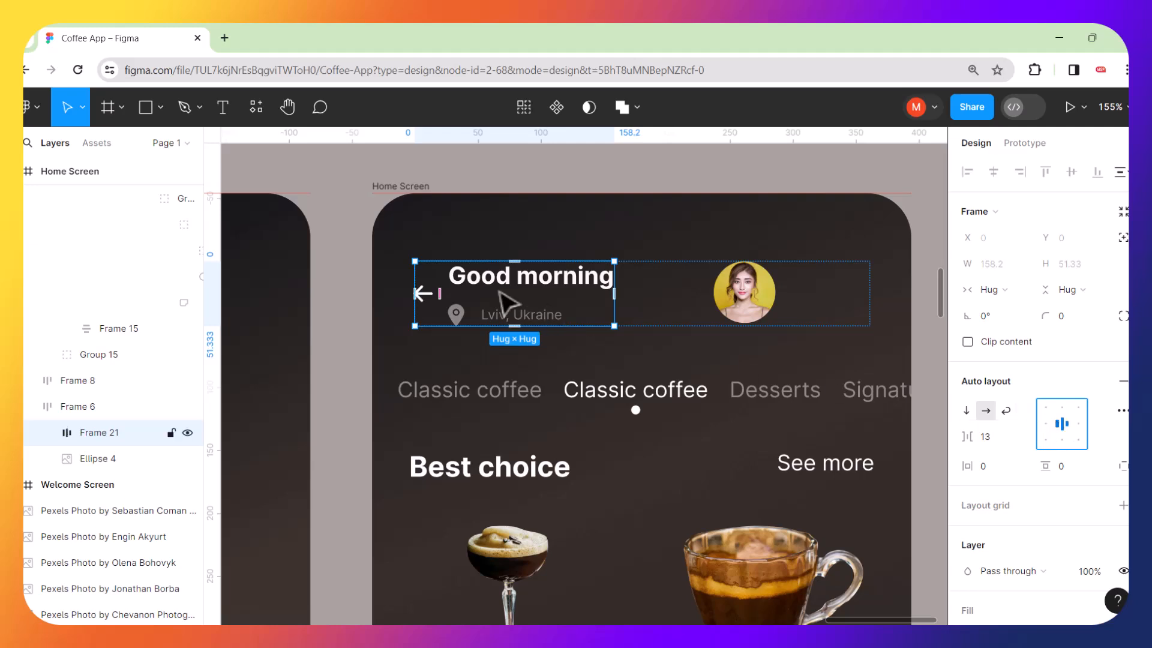
drag(438, 292, 448, 293)
Widen the header row's auto layout spacing to 147 so the avatar sits at the right edge.
click(693, 294)
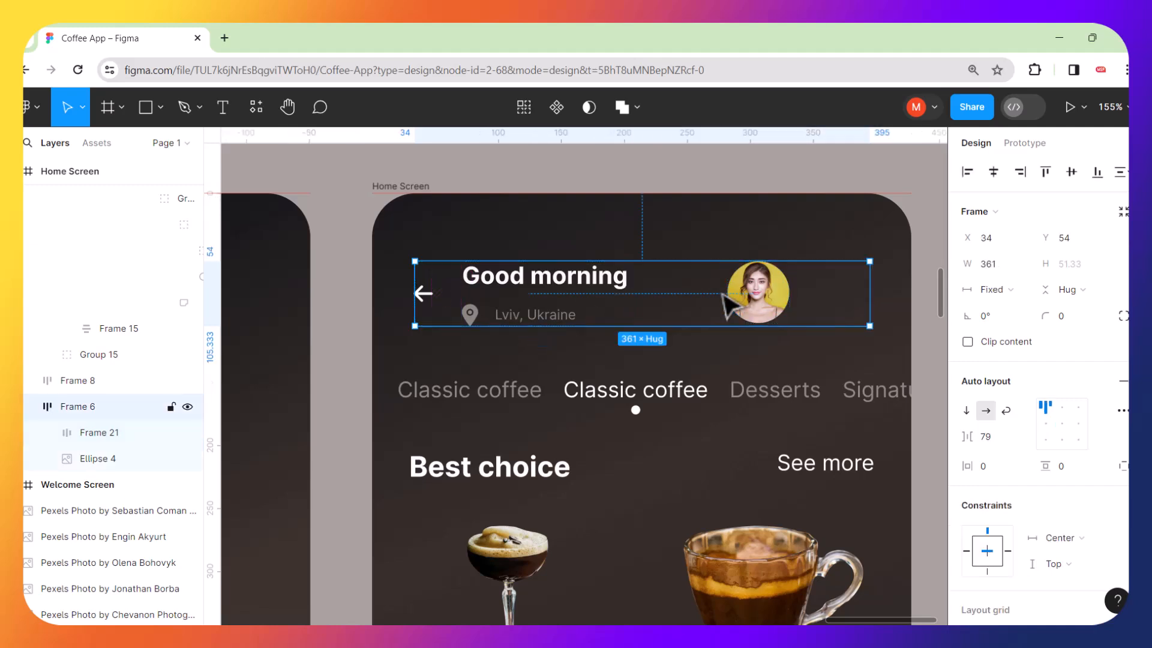
drag(677, 297, 722, 301)
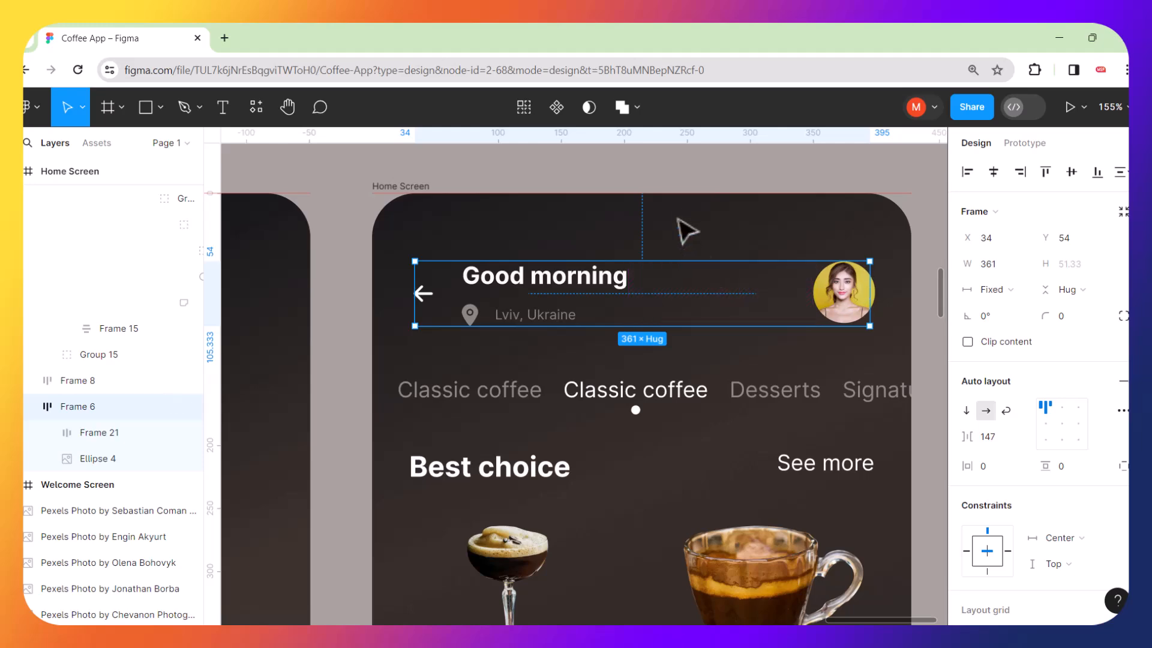
click(678, 186)
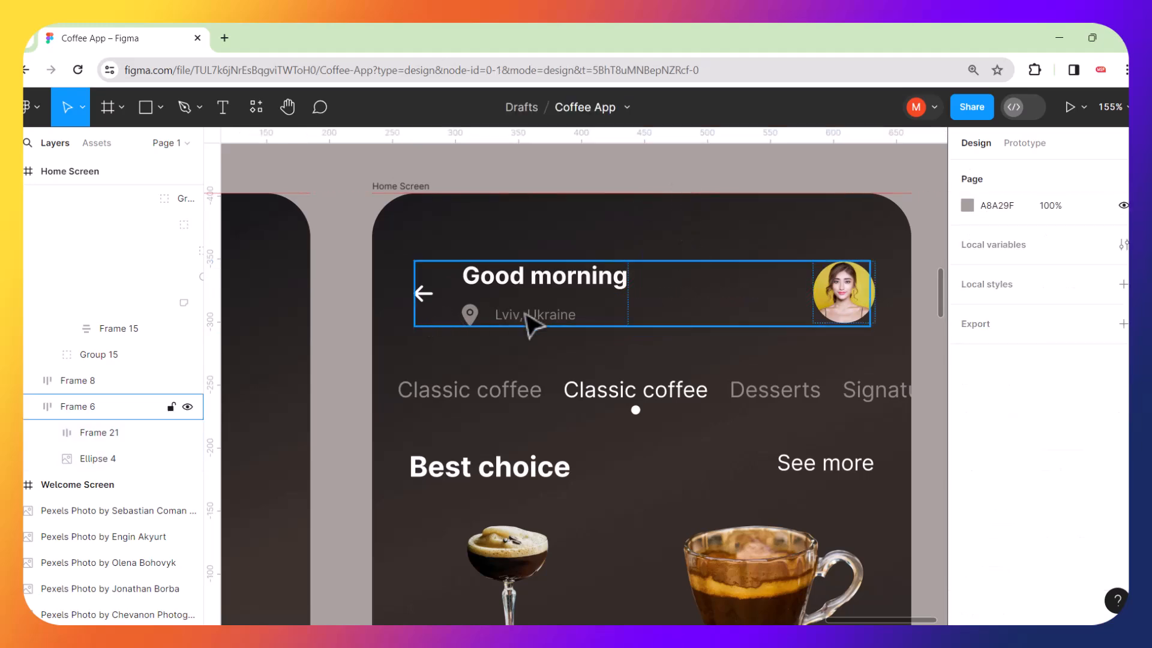
In prototype mode, connect the Get started button to navigate to the Home Screen on tap.
scroll(527, 324, down, 6)
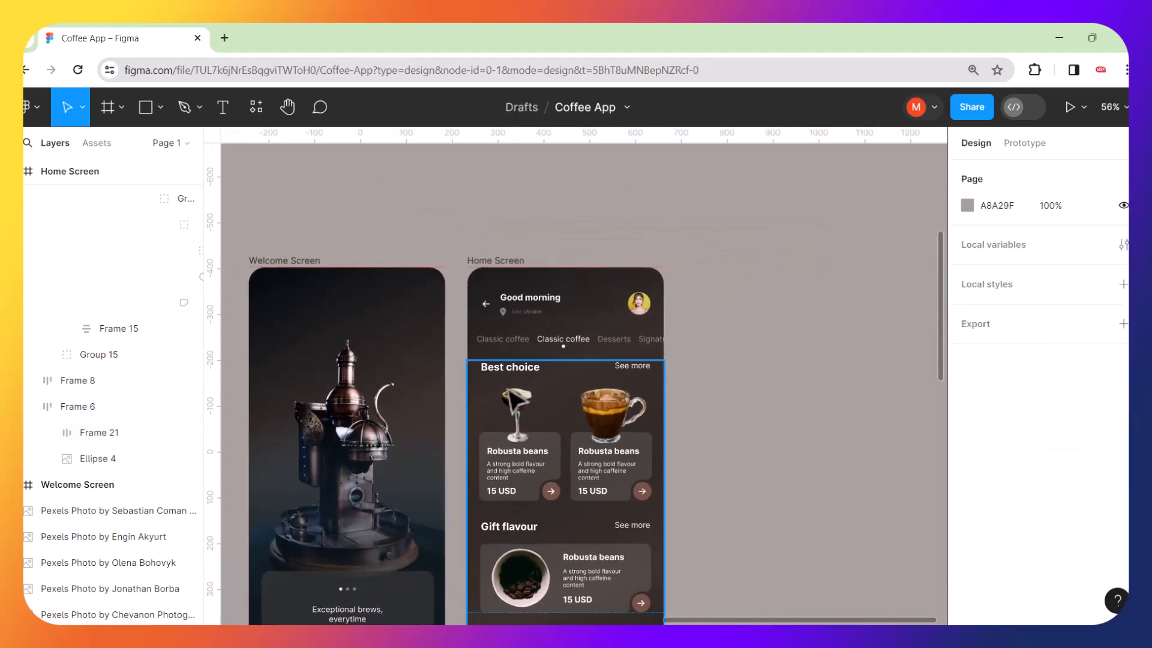
scroll(515, 399, left, 4)
scroll(515, 399, down, 1)
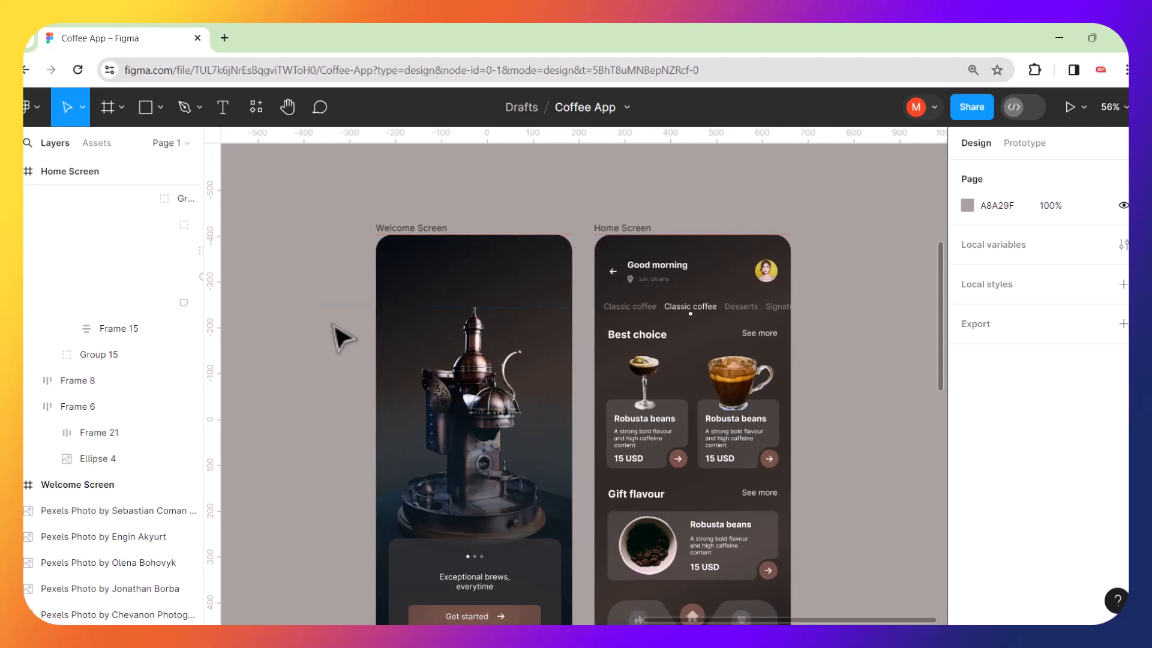
scroll(540, 425, down, 5)
scroll(540, 425, up, 2)
scroll(540, 426, right, 1)
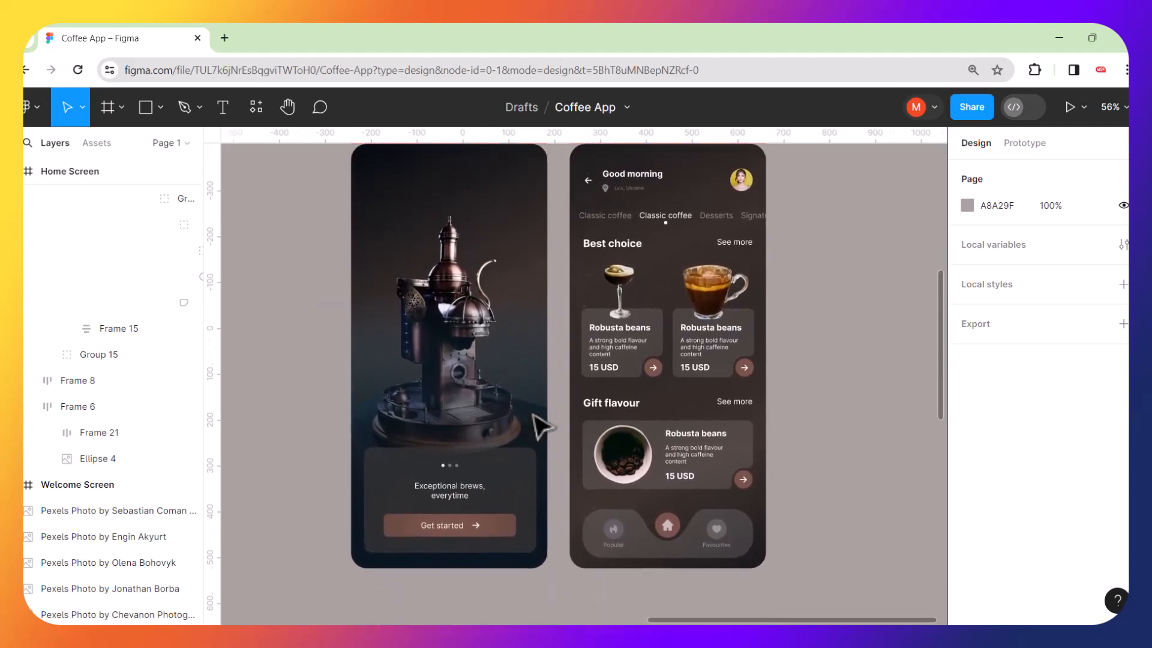
scroll(540, 427, up, 2)
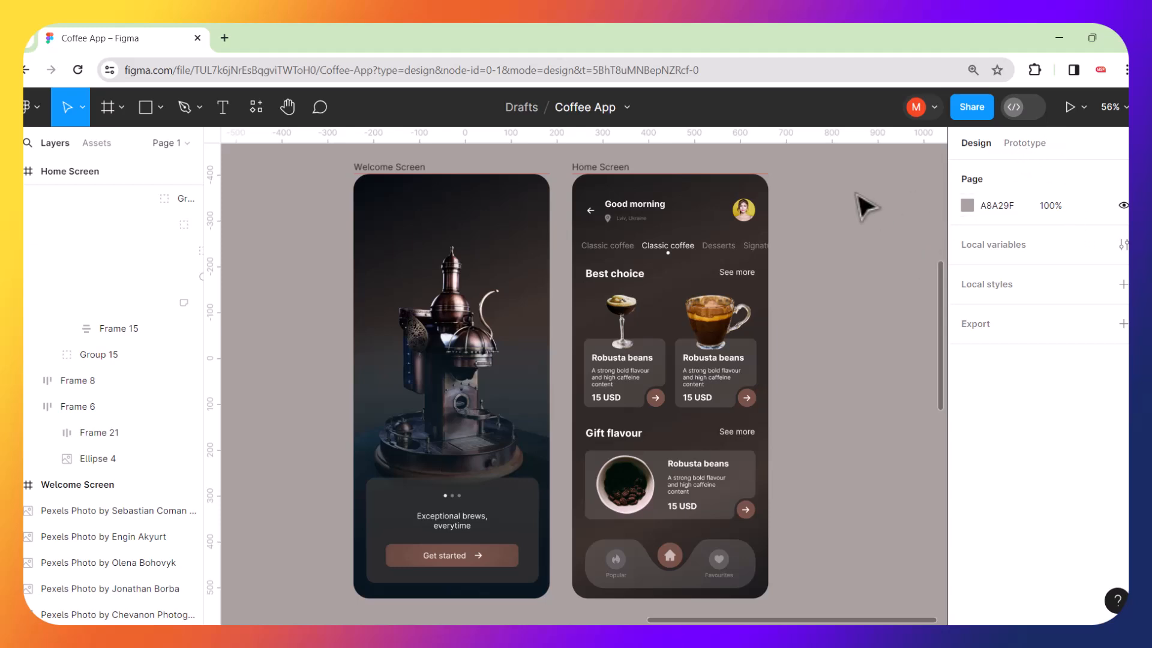
click(1024, 144)
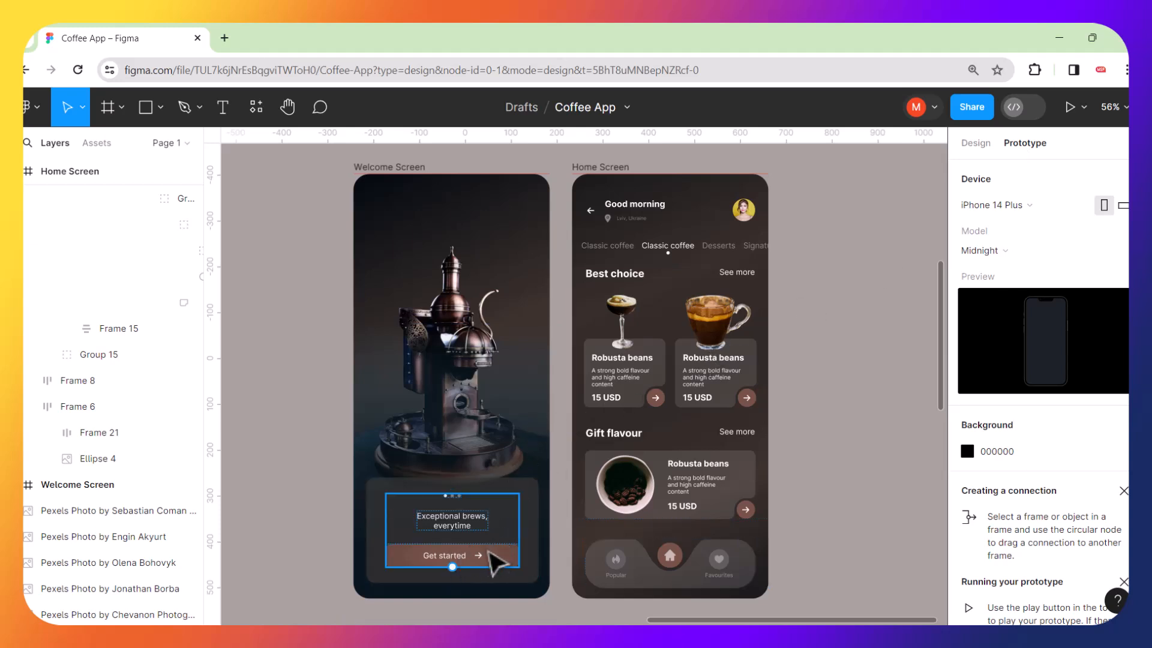
scroll(518, 557, up, 5)
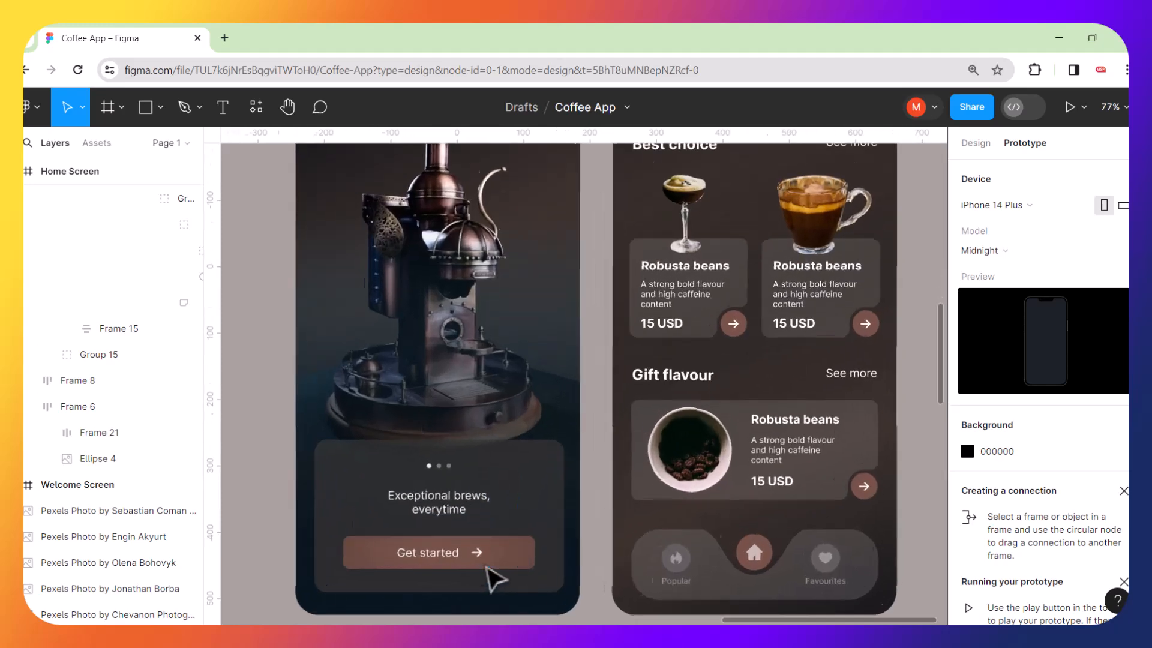
click(515, 560)
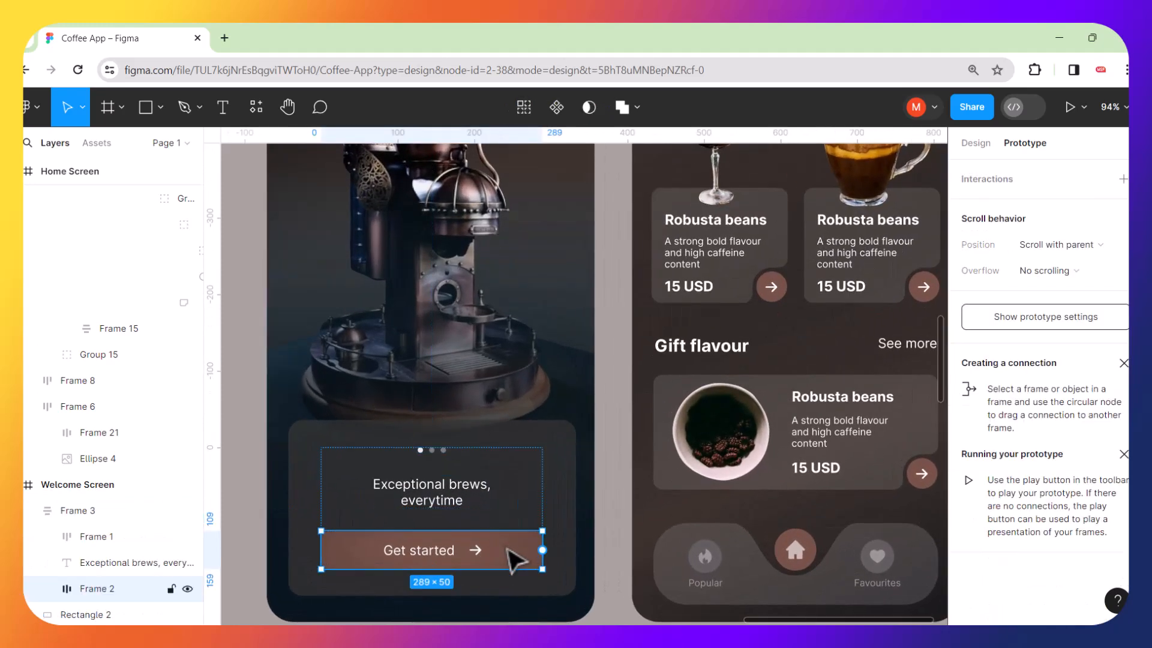
scroll(548, 552, down, 4)
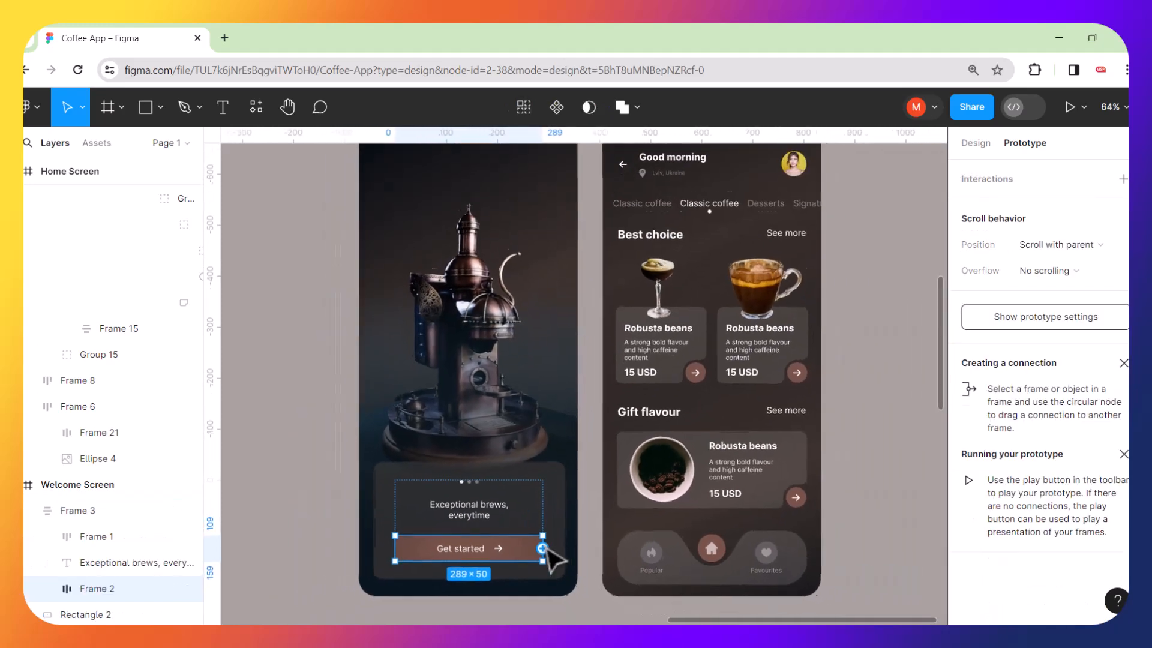
drag(542, 549, 607, 360)
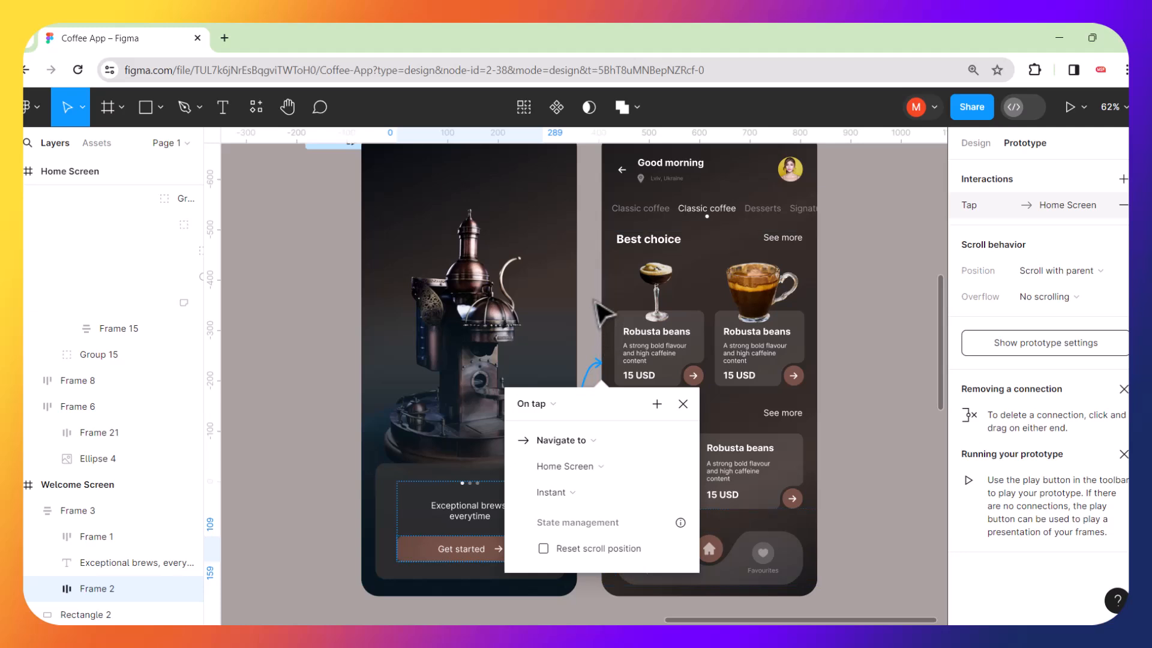
key(Escape)
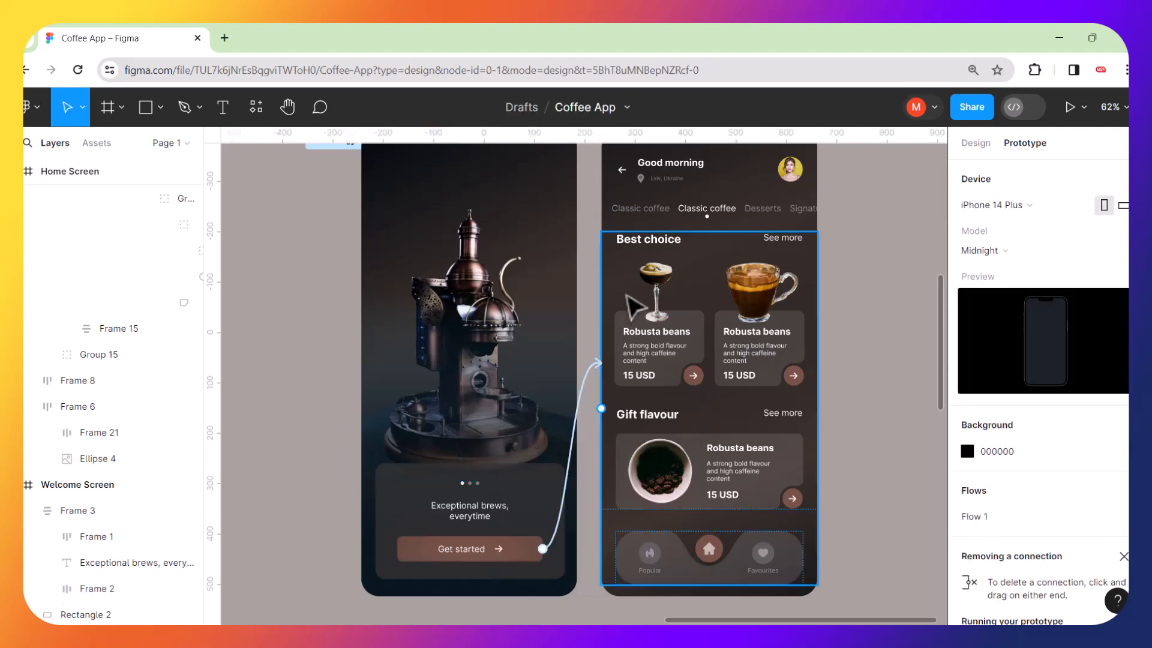
Connect the header's back arrow icon to navigate to the Welcome Screen on tap.
click(633, 177)
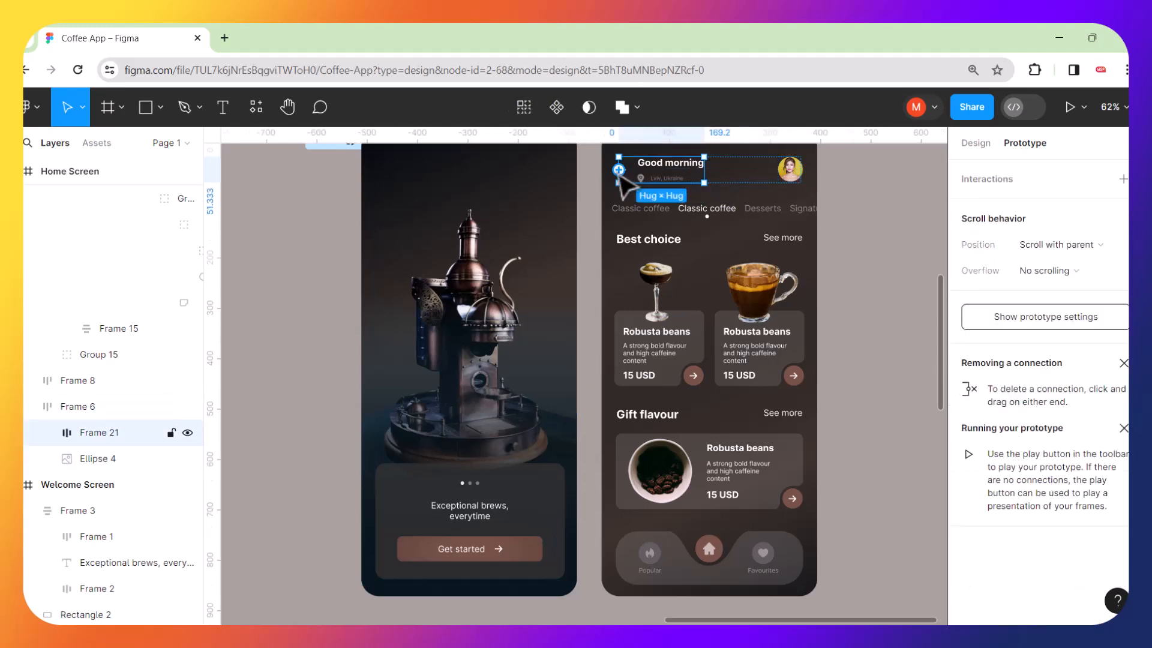
scroll(633, 177, up, 5)
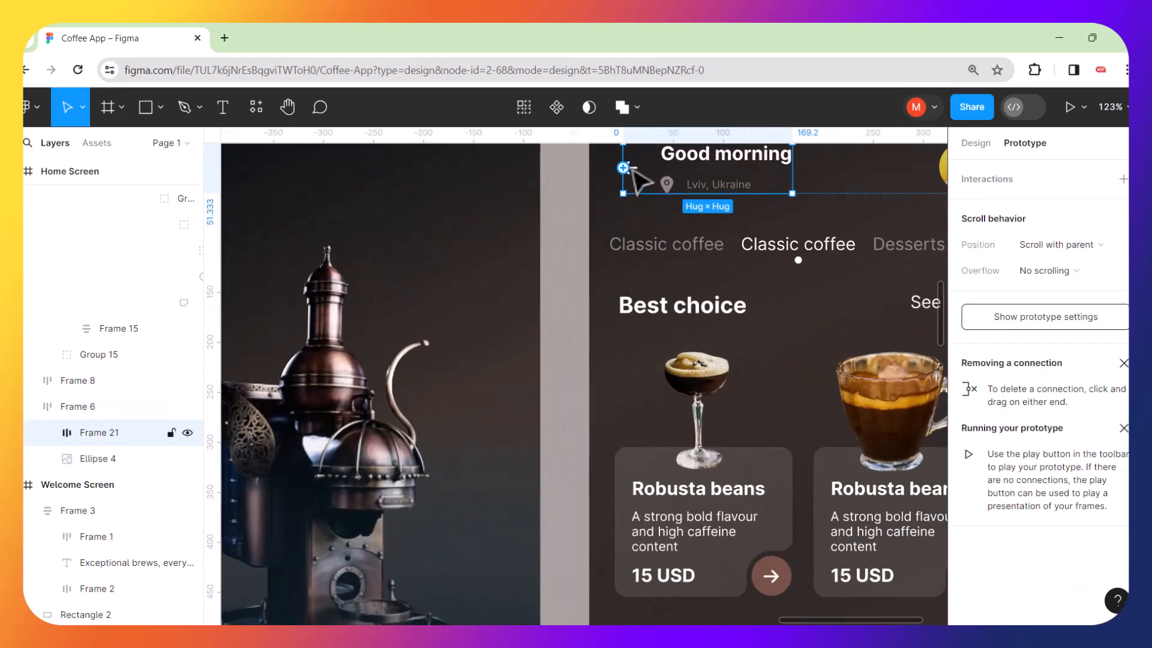
scroll(633, 176, up, 5)
double_click(636, 185)
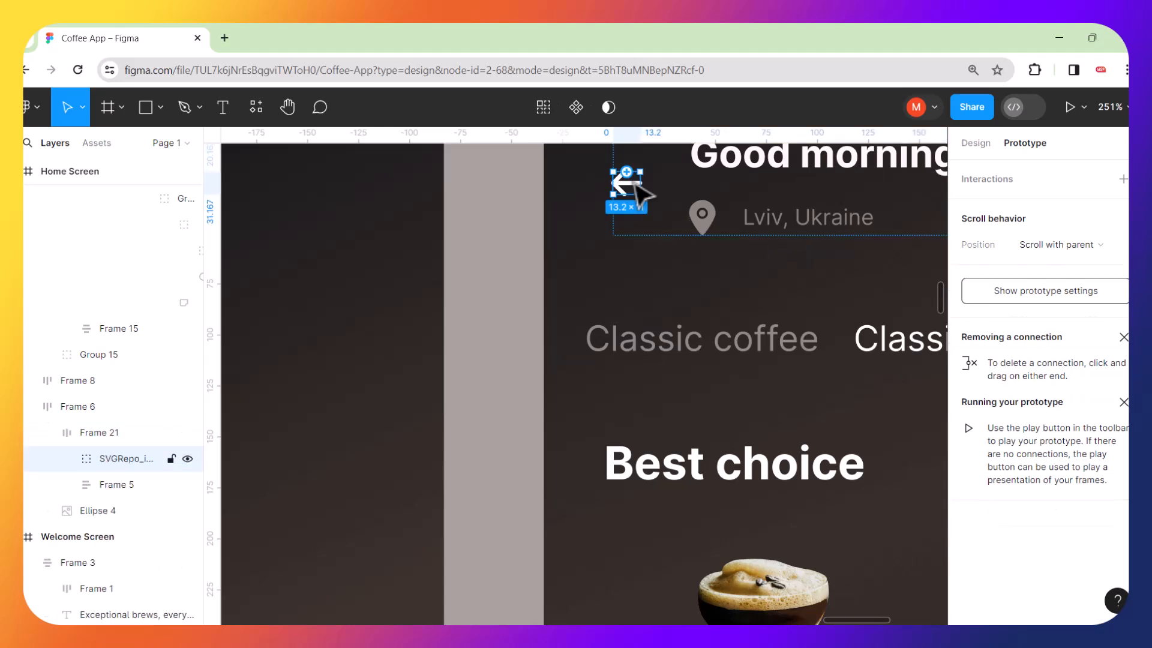
scroll(638, 186, down, 4)
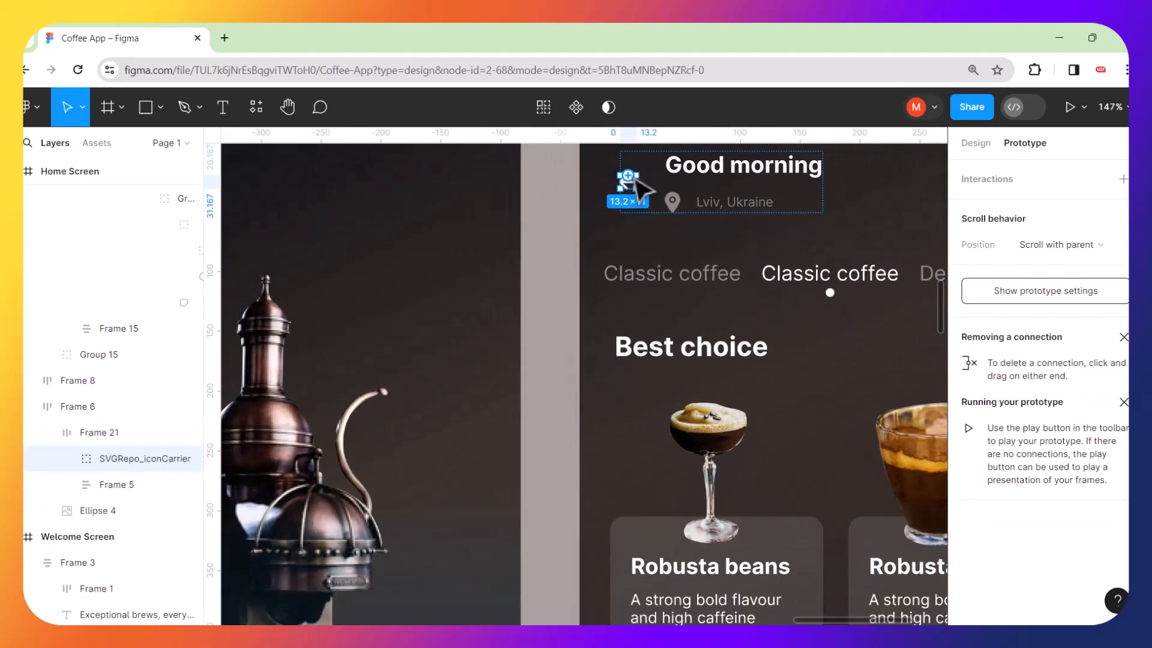
drag(630, 176, 519, 333)
scroll(520, 334, down, 6)
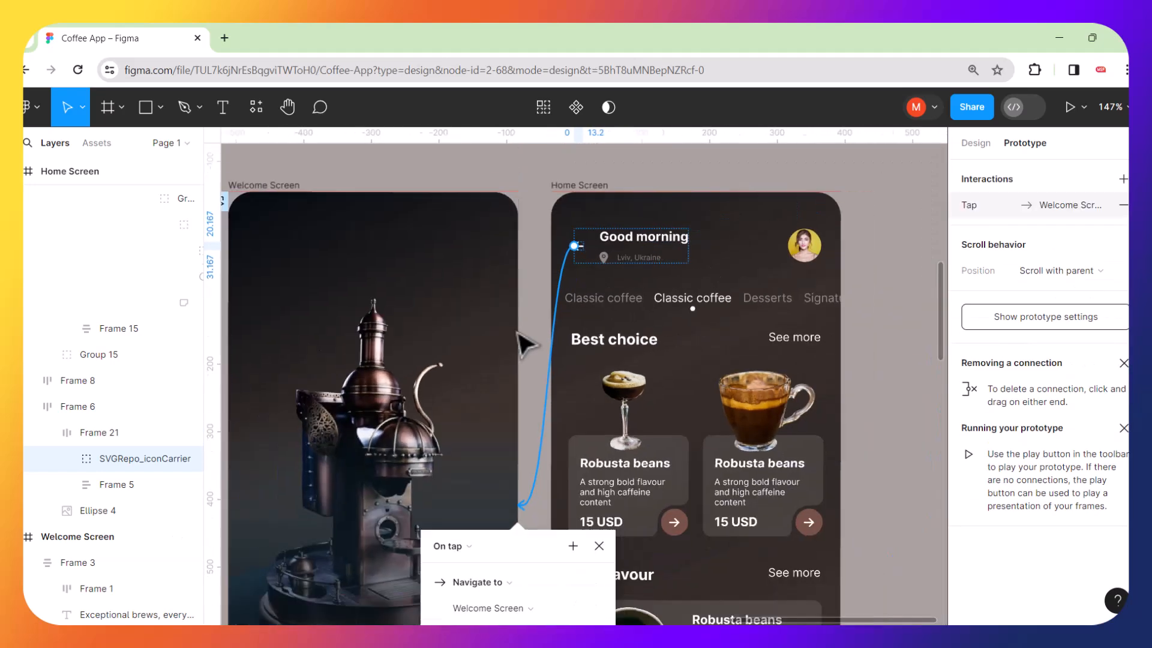
click(820, 309)
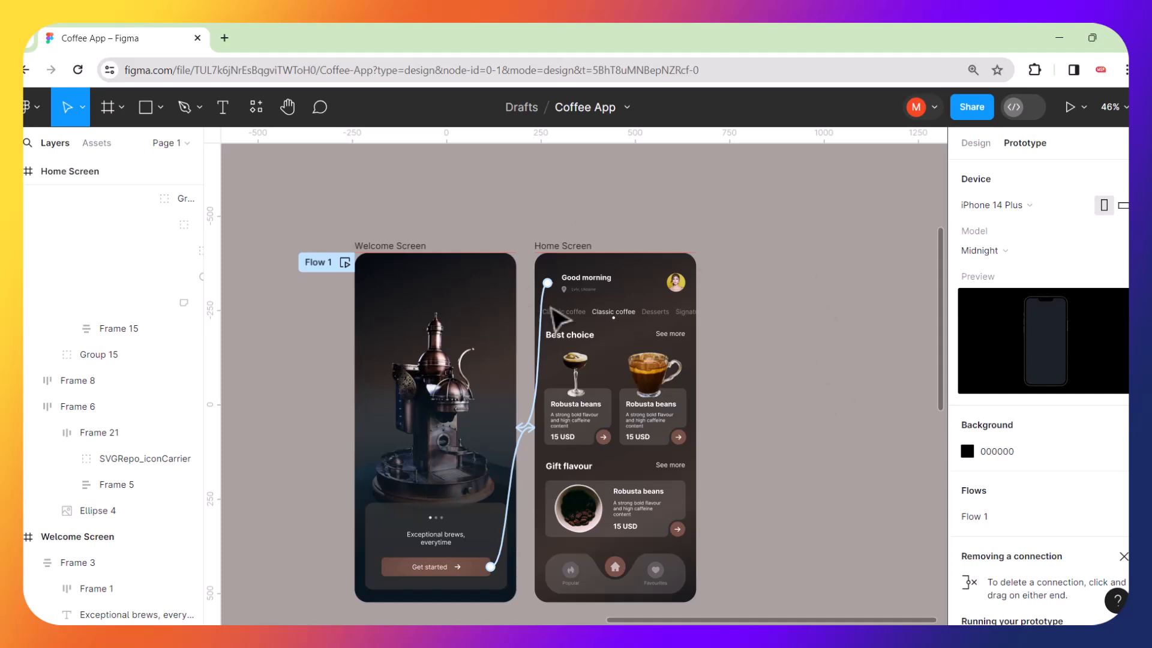
Back in design mode, scale the header's back arrow vector up to about 22 × 18.33 (1.67x).
click(970, 146)
scroll(560, 275, up, 10)
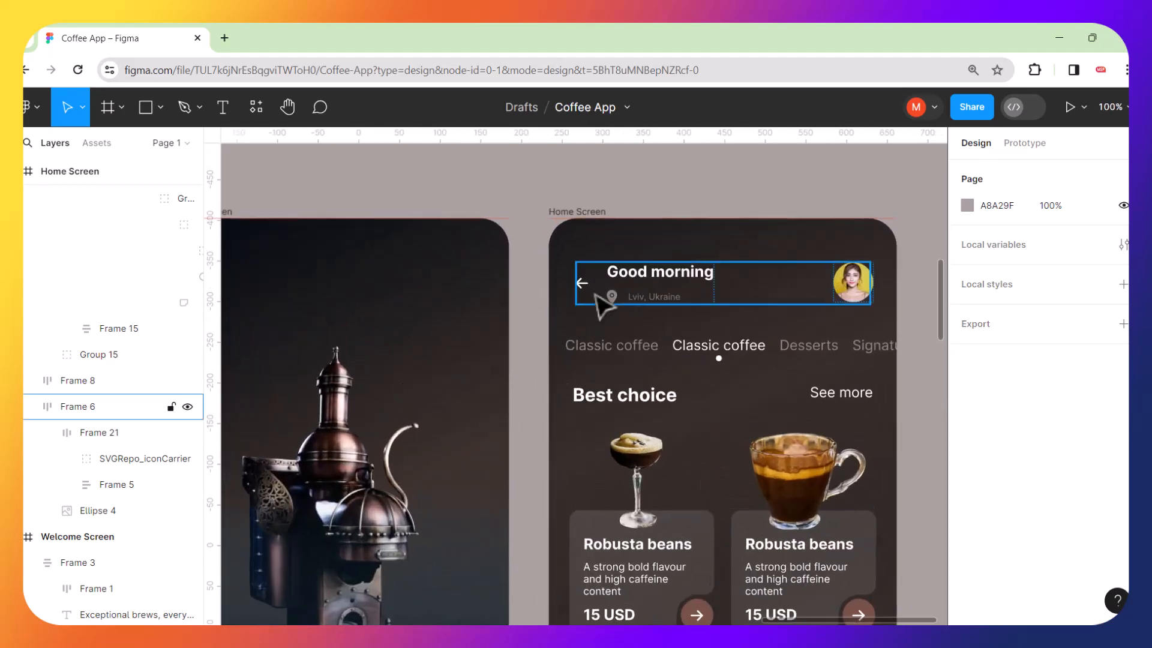
scroll(575, 282, up, 5)
click(580, 277)
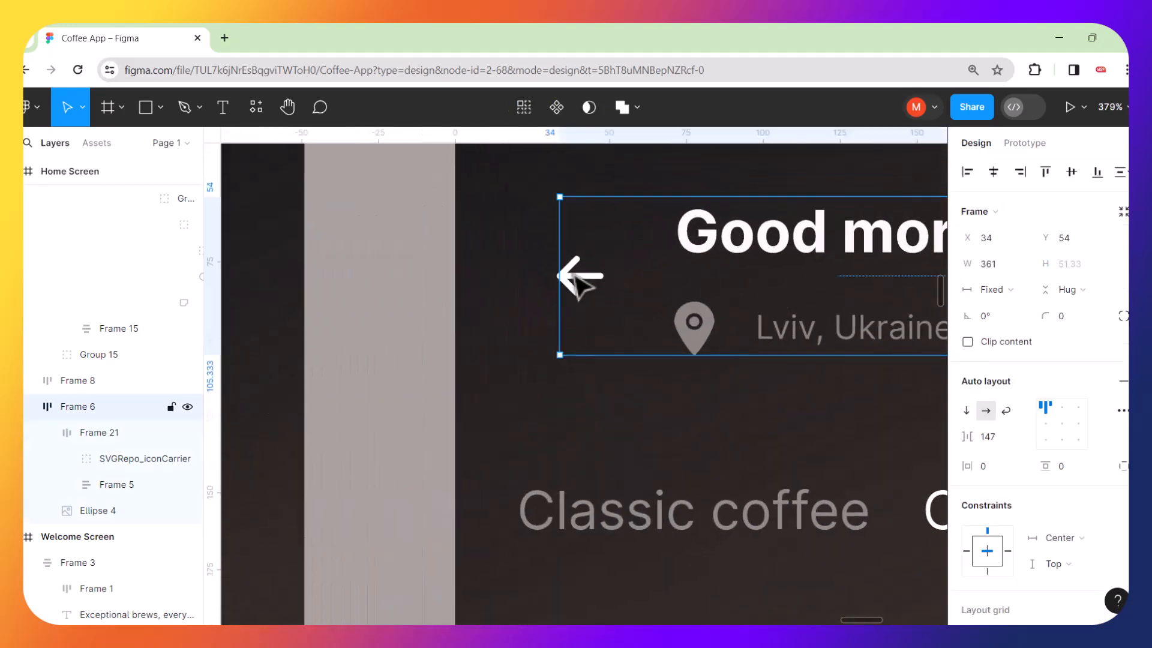
double_click(580, 276)
double_click(581, 275)
key(k)
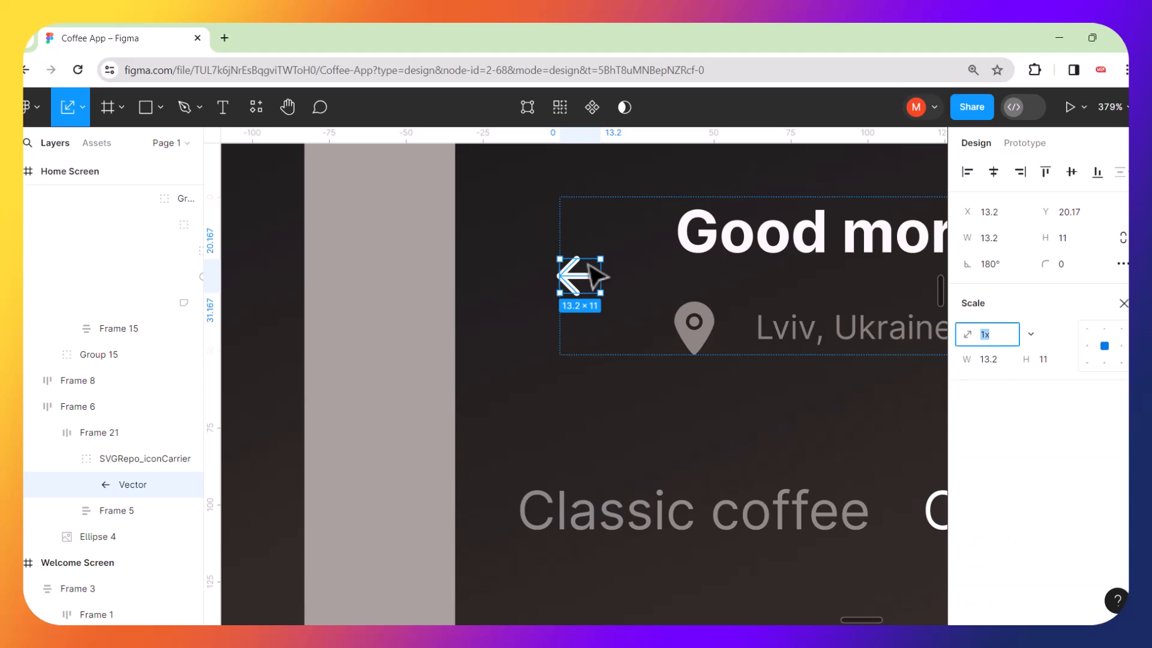
drag(603, 255, 628, 233)
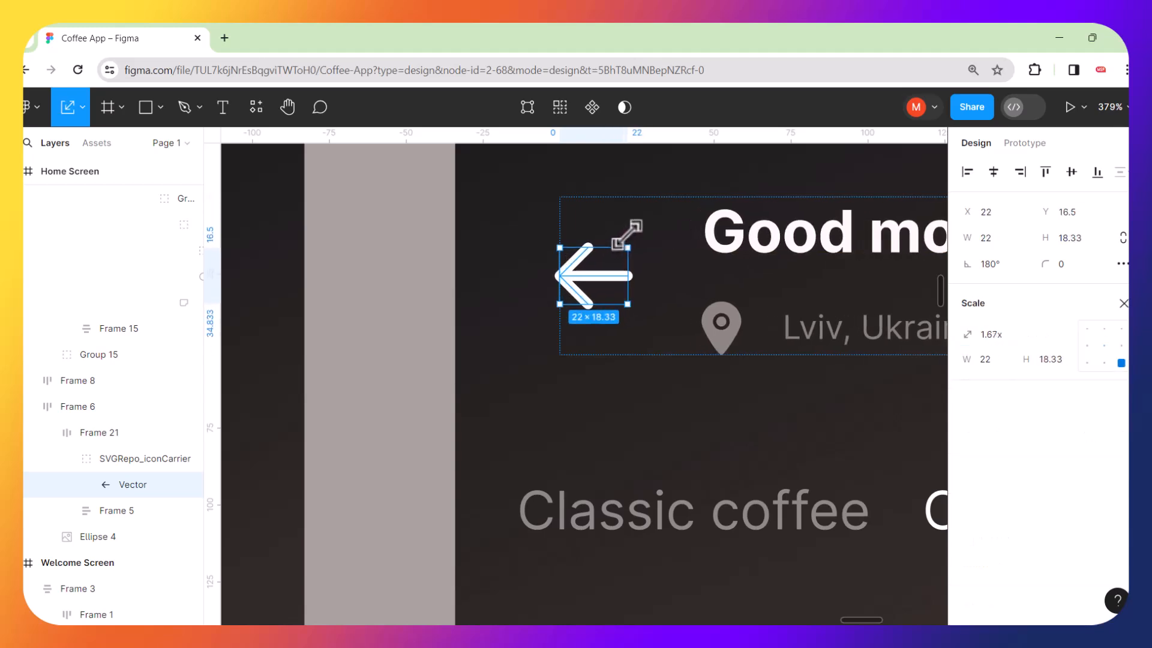
Present the prototype and test it by tapping Get started, then the back arrow on the Home Screen.
scroll(627, 234, down, 10)
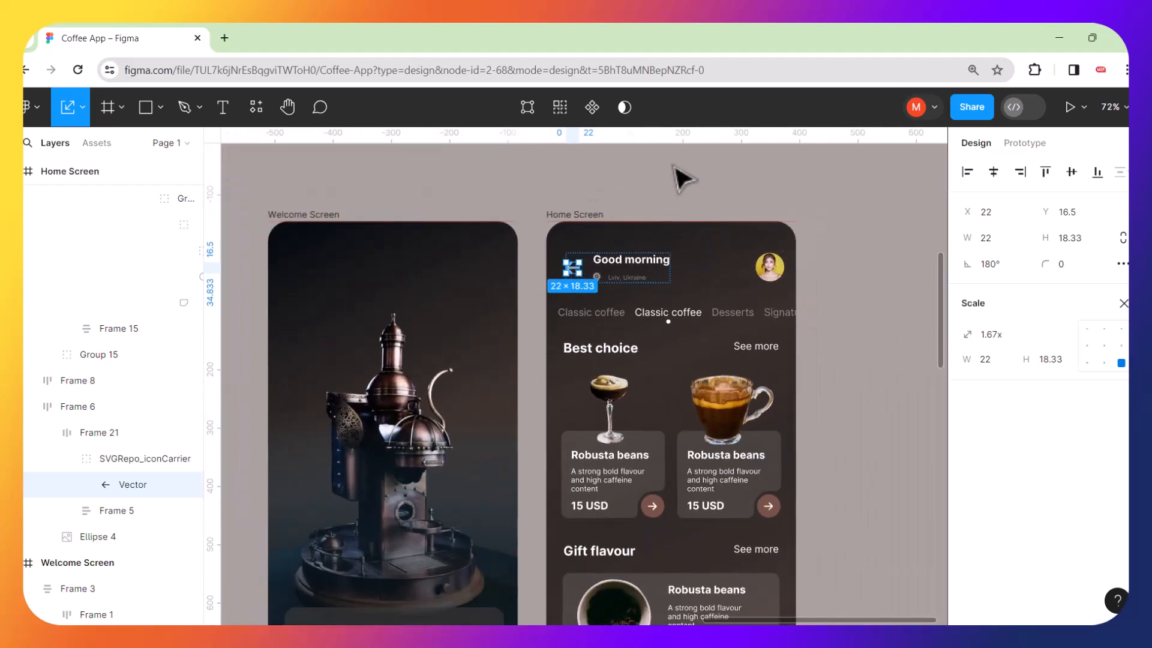
click(684, 178)
scroll(656, 290, down, 5)
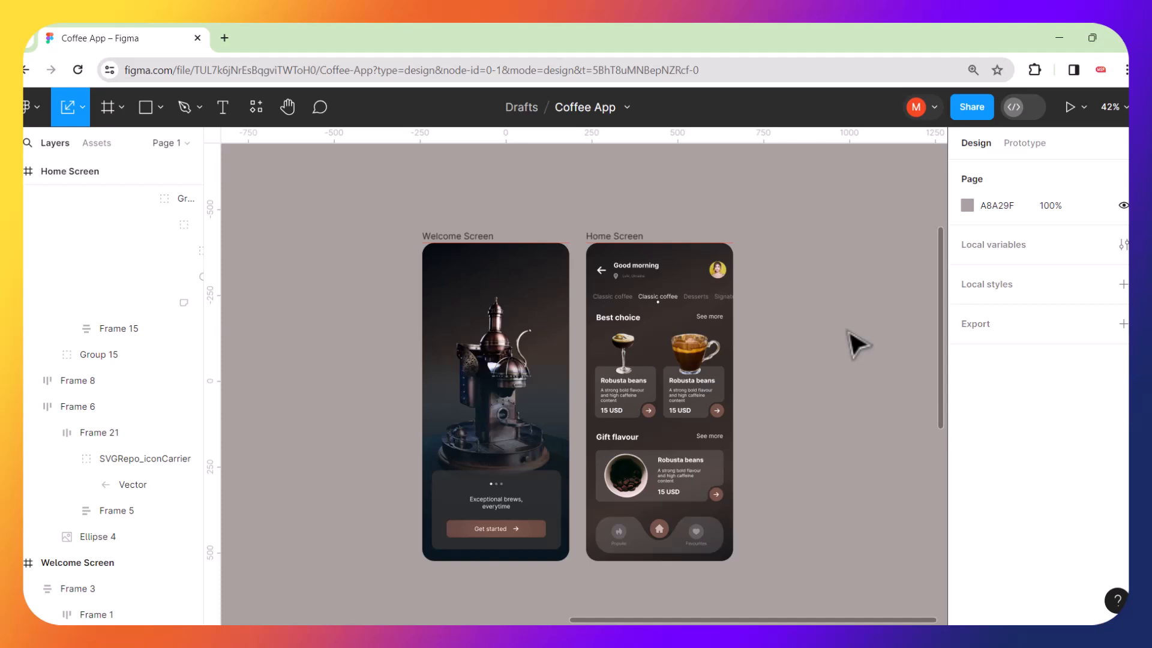
click(1023, 143)
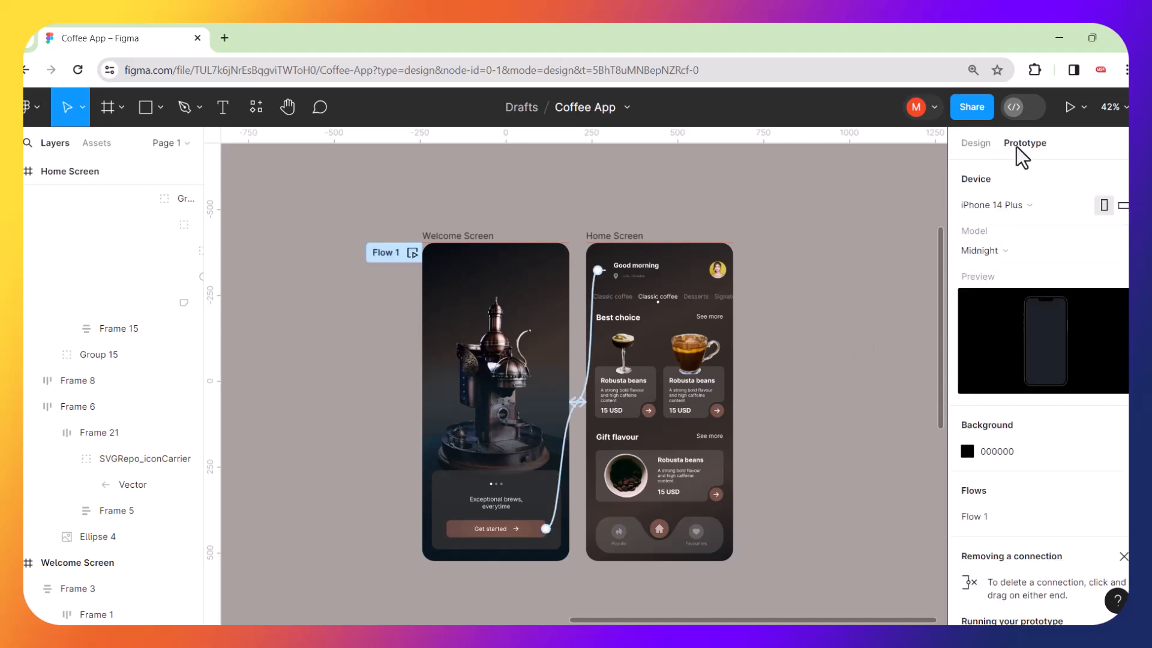
click(1069, 107)
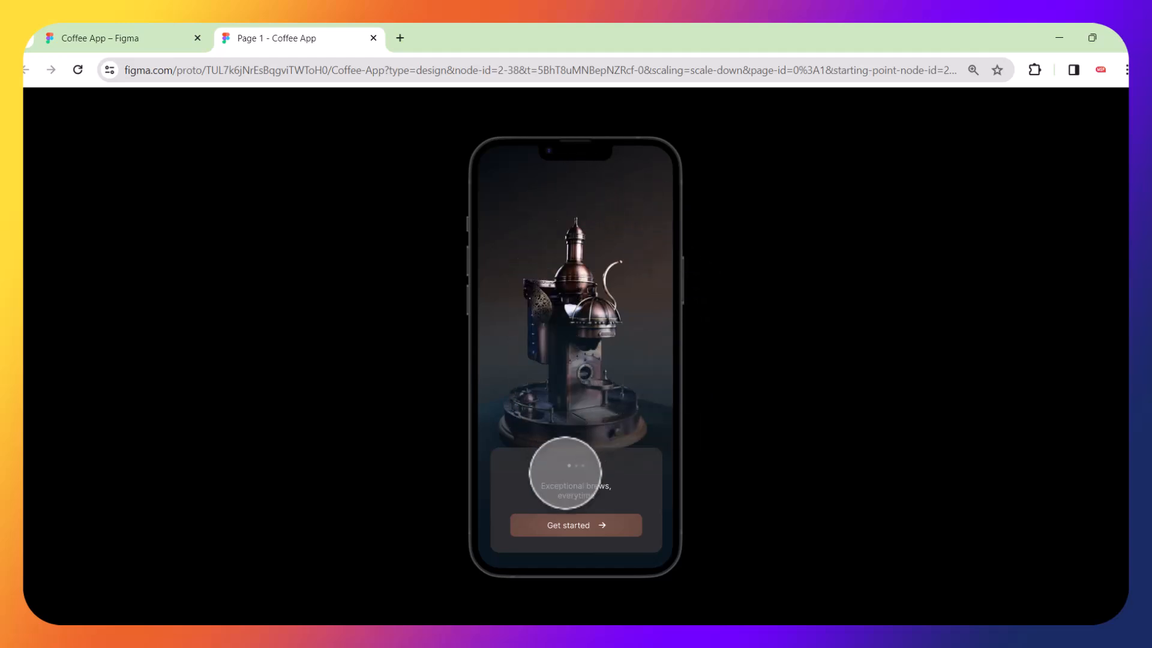
click(587, 526)
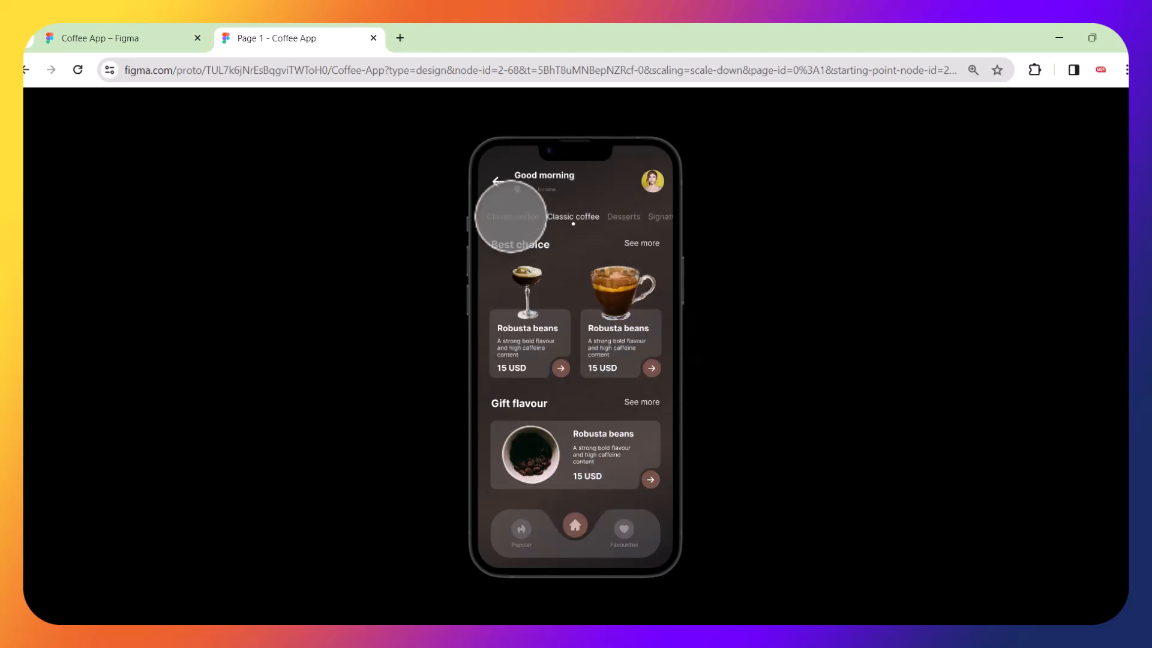
click(497, 182)
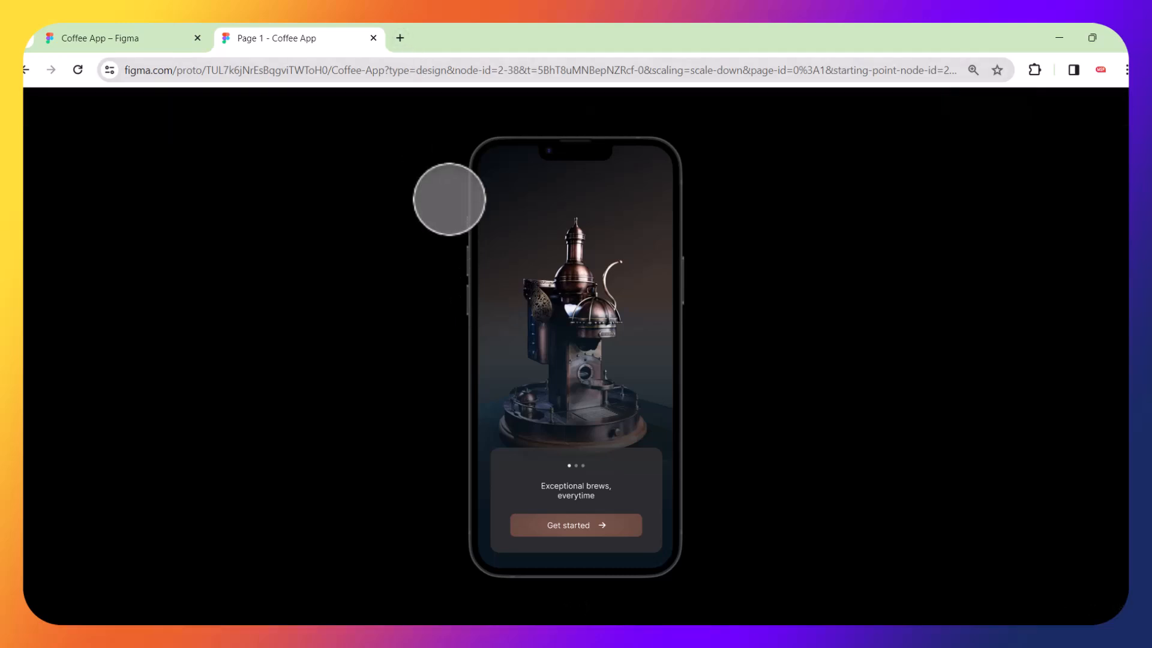
Switch to a new browser tab, open YouTube and search for coded design.
click(400, 37)
click(48, 98)
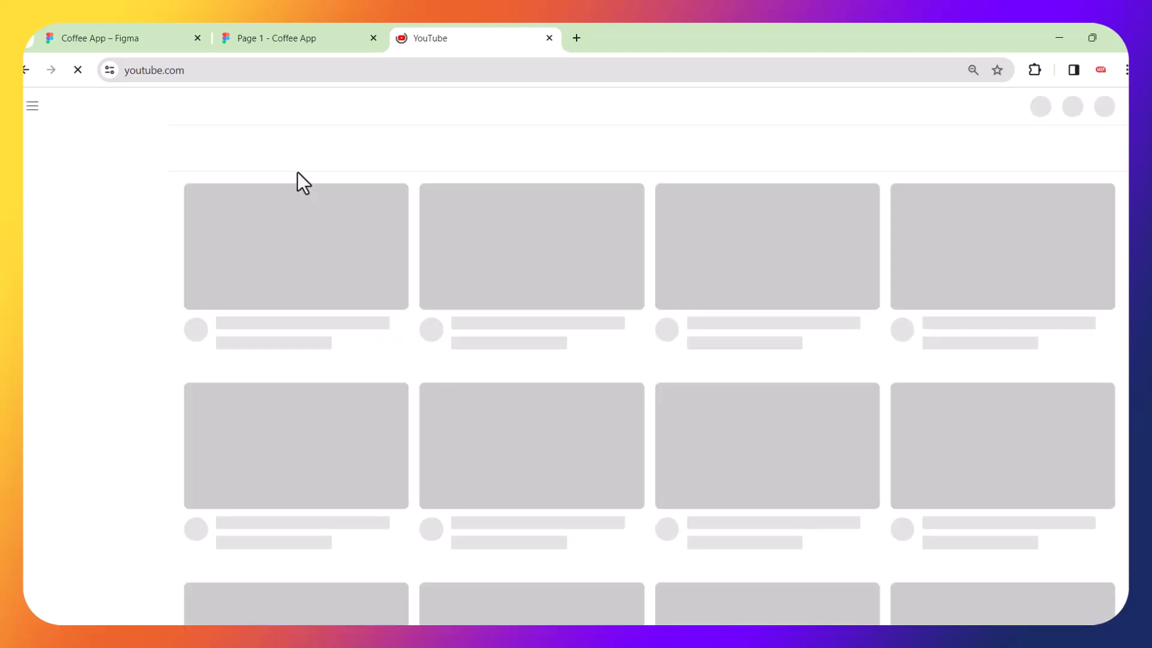
click(482, 103)
text(coded)
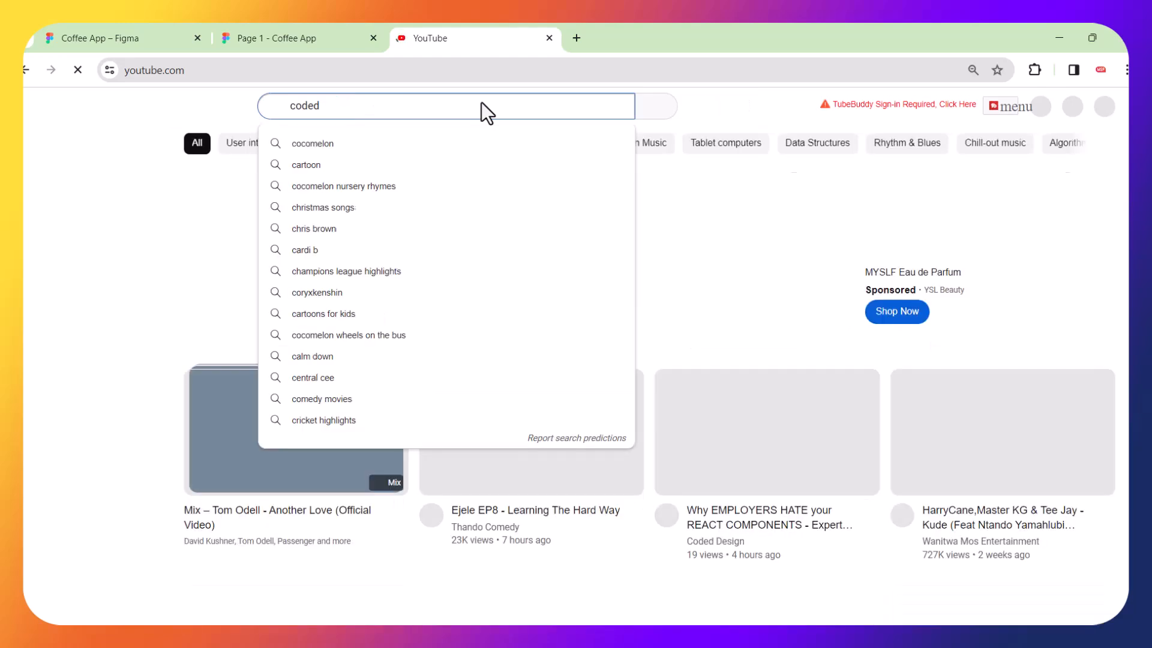
key(Return)
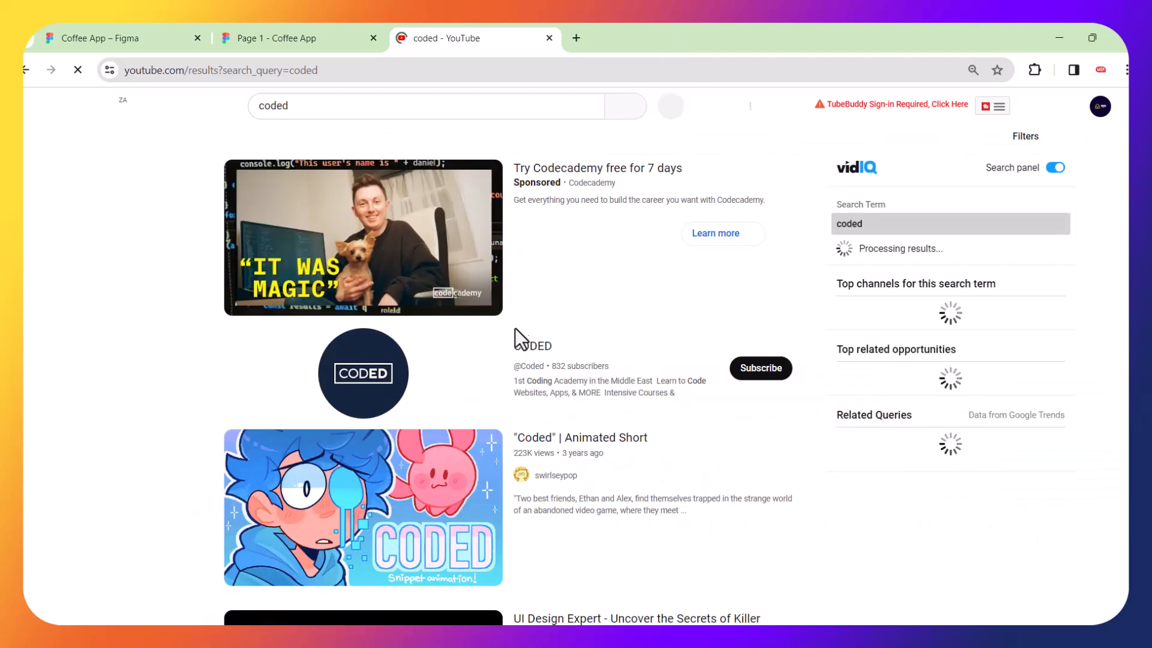
click(340, 110)
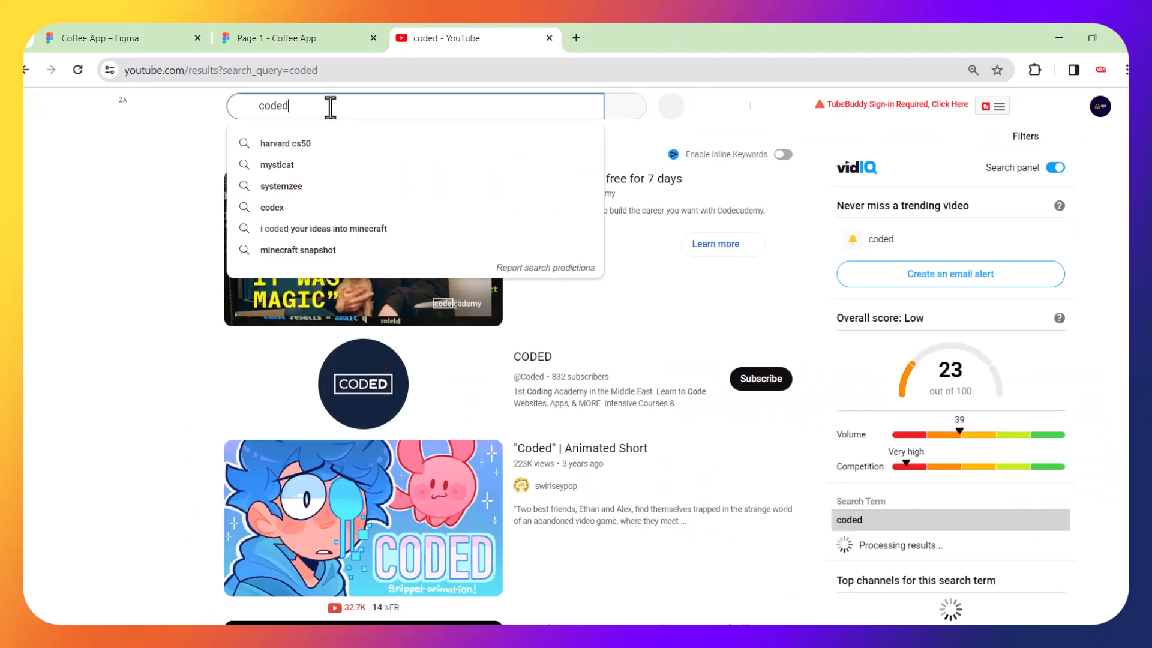
text(design)
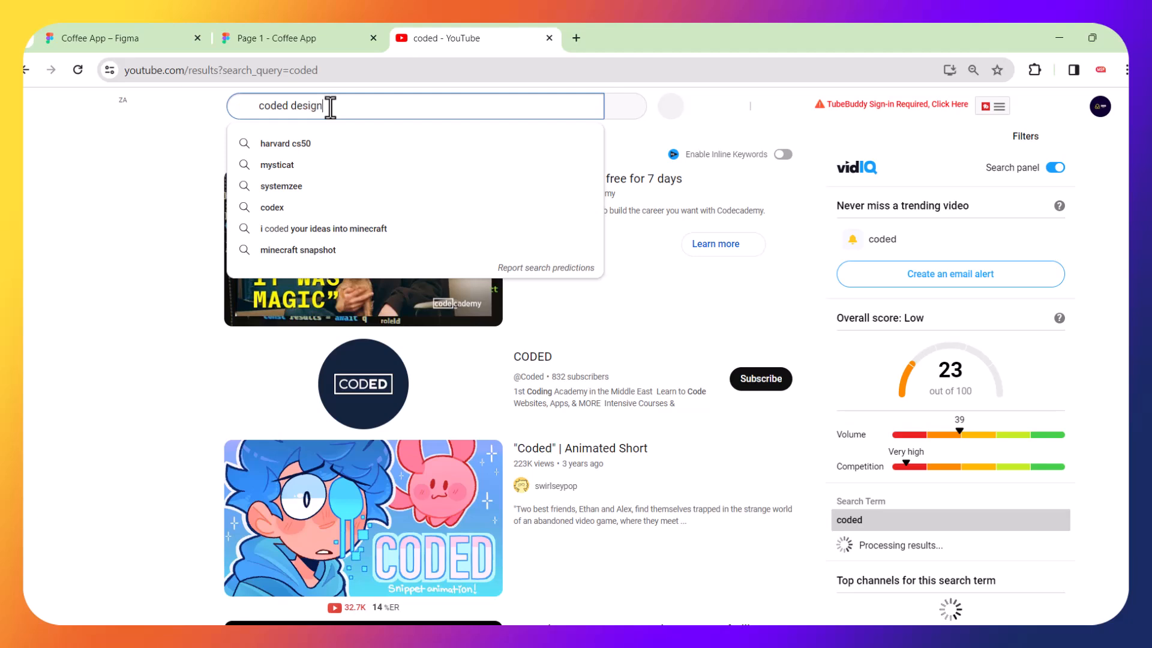
key(Return)
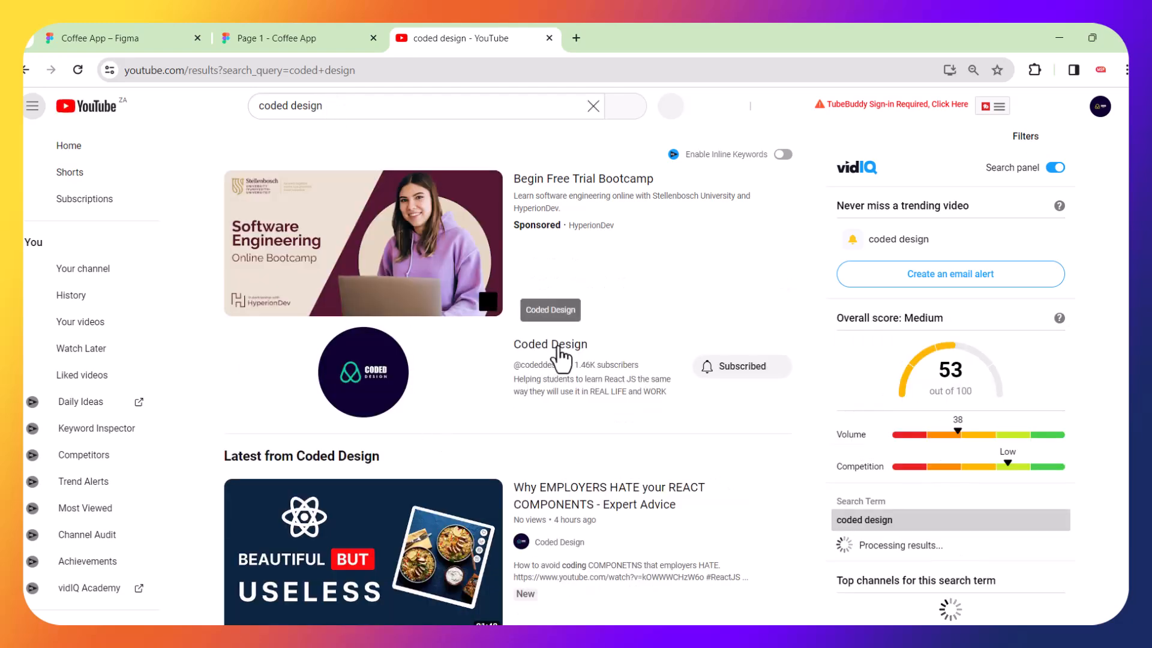
Open the Coded Design channel page from the search results and browse it.
click(559, 346)
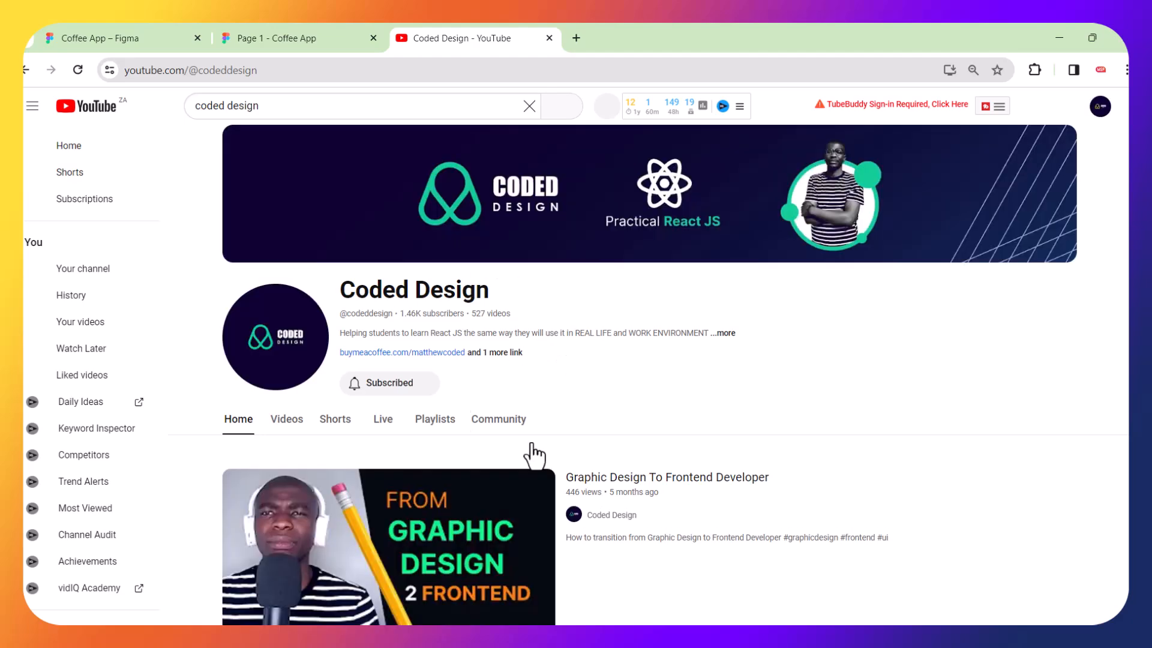
scroll(490, 411, down, 2)
scroll(489, 409, up, 2)
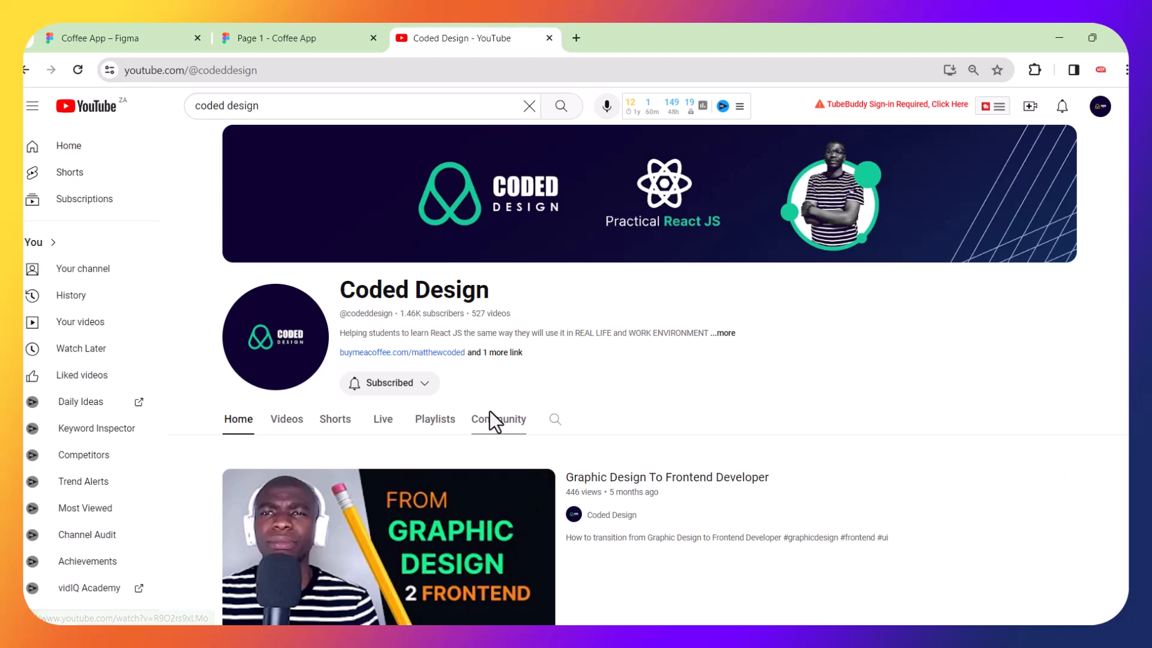